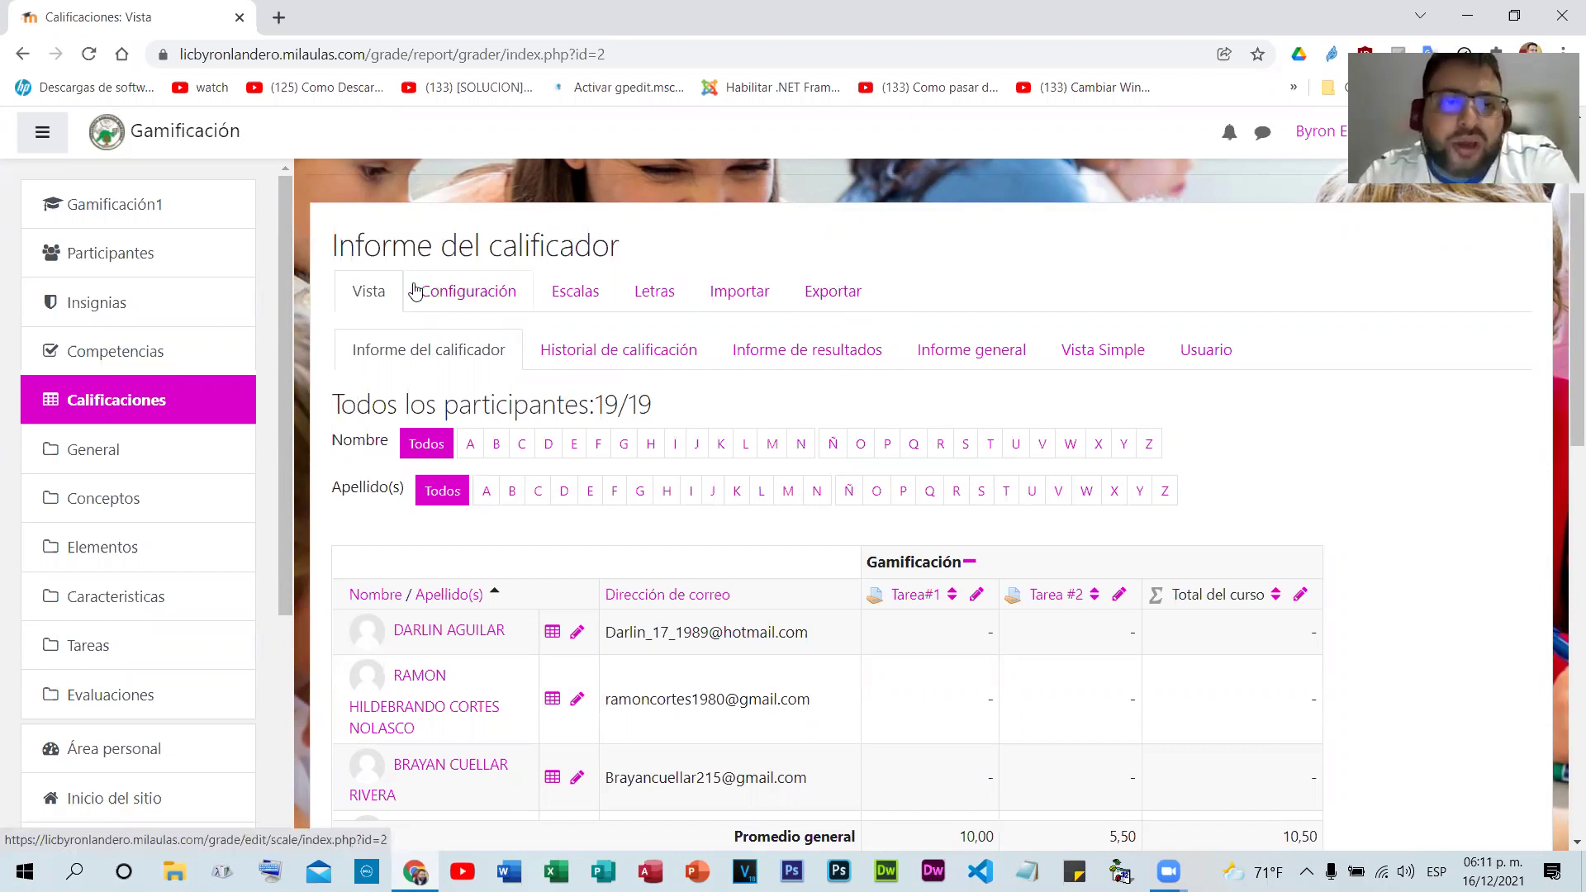
# - Examine the grader report's participants and their grades for Tarea#1, Tarea #2 and the course total, including the overall averages
pyautogui.scroll(-1, 782, 390)
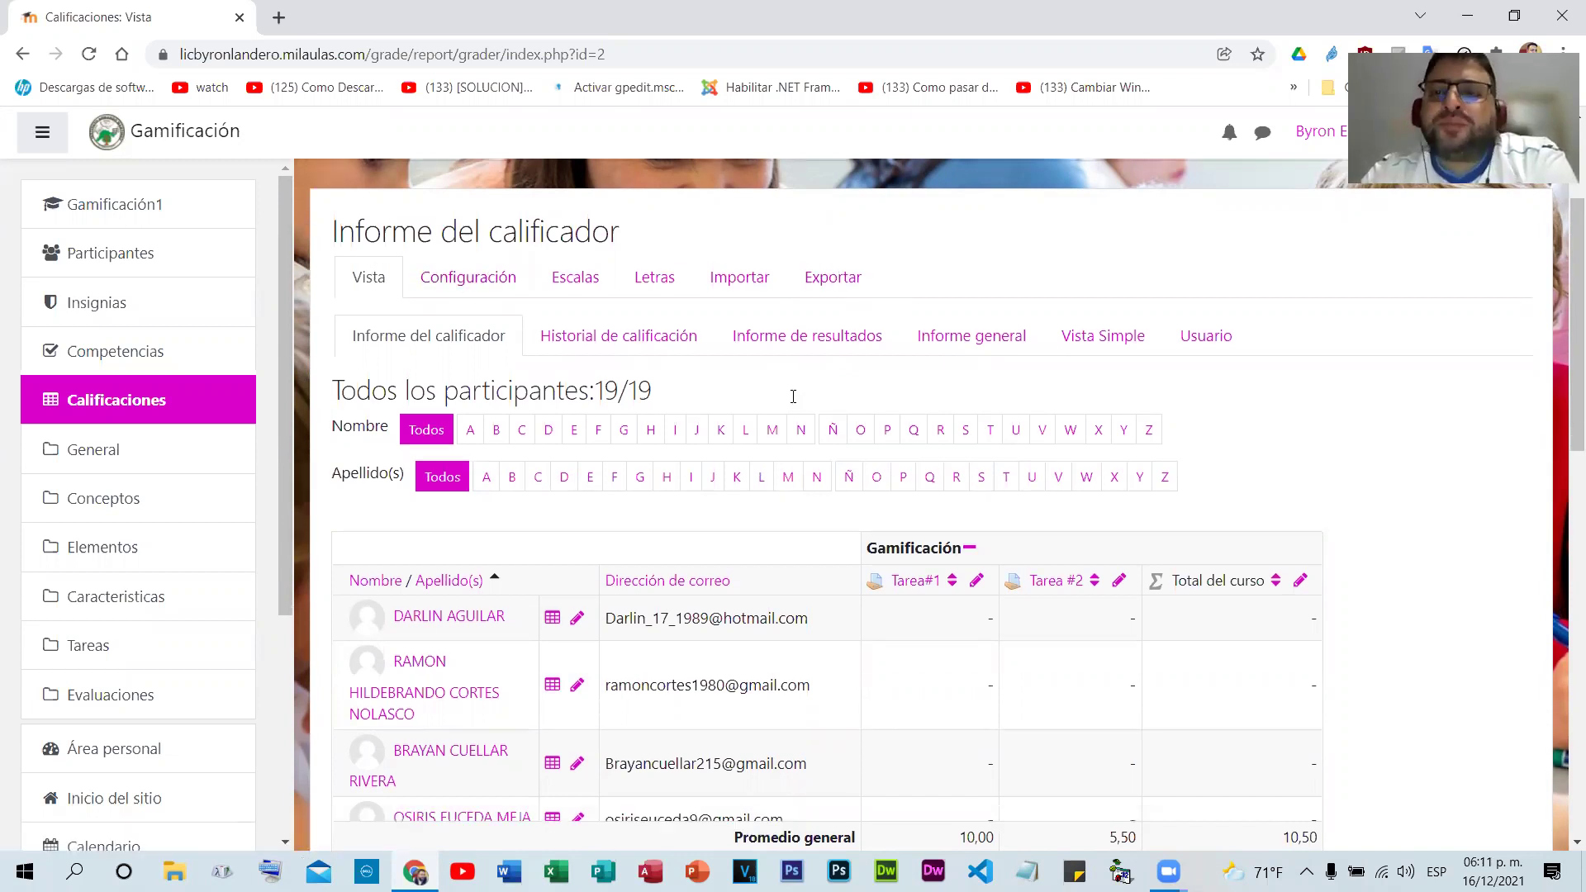
pyautogui.scroll(-5, 793, 397)
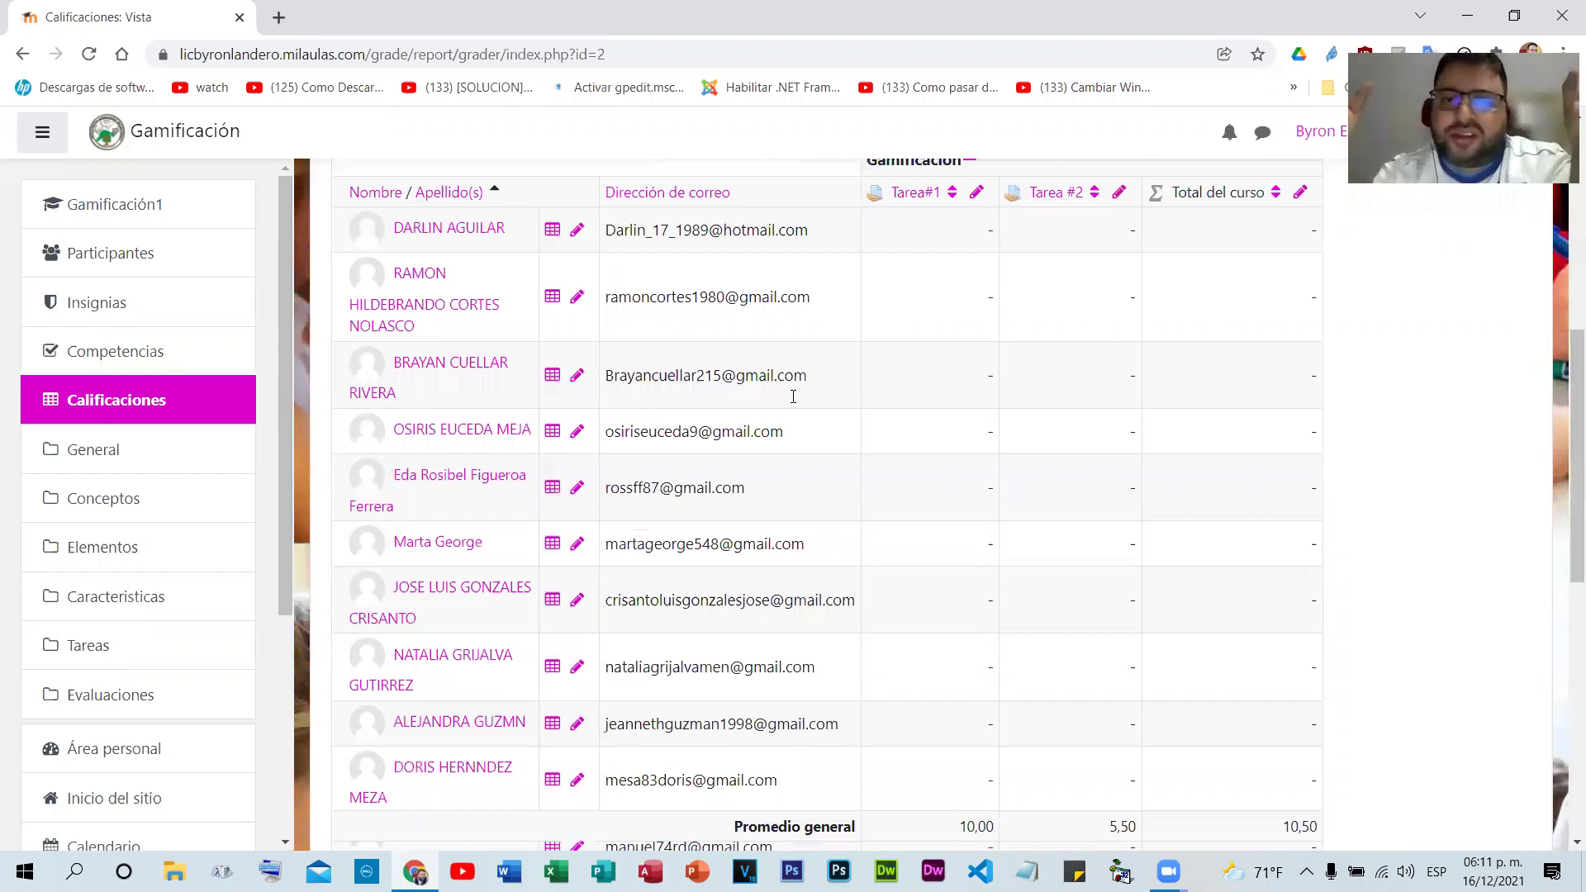
pyautogui.scroll(1, 793, 396)
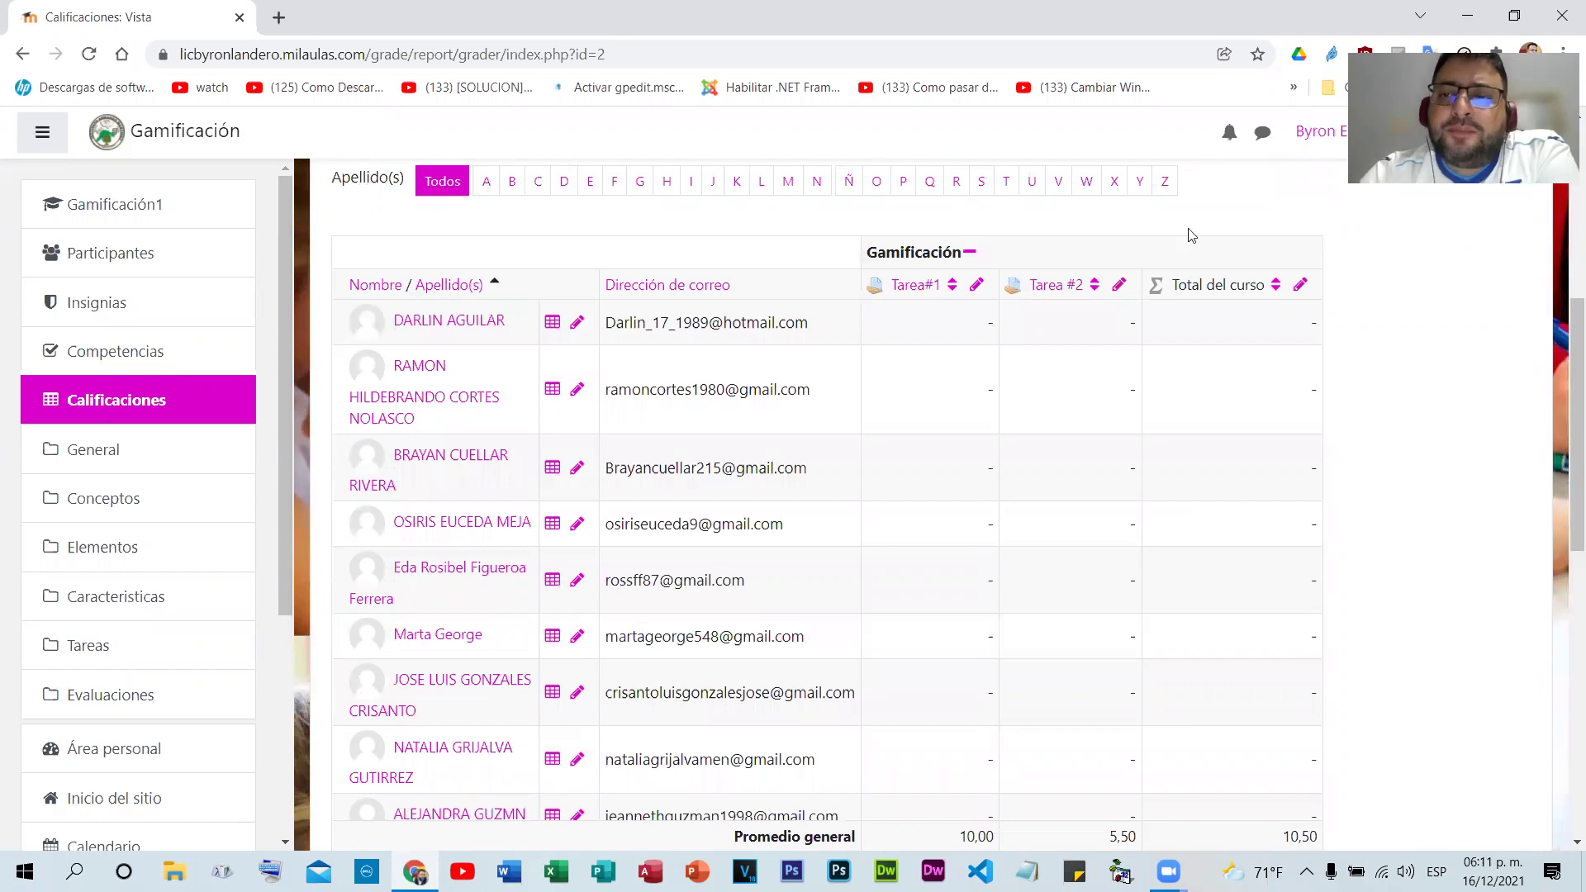
pyautogui.scroll(1, 485, 485)
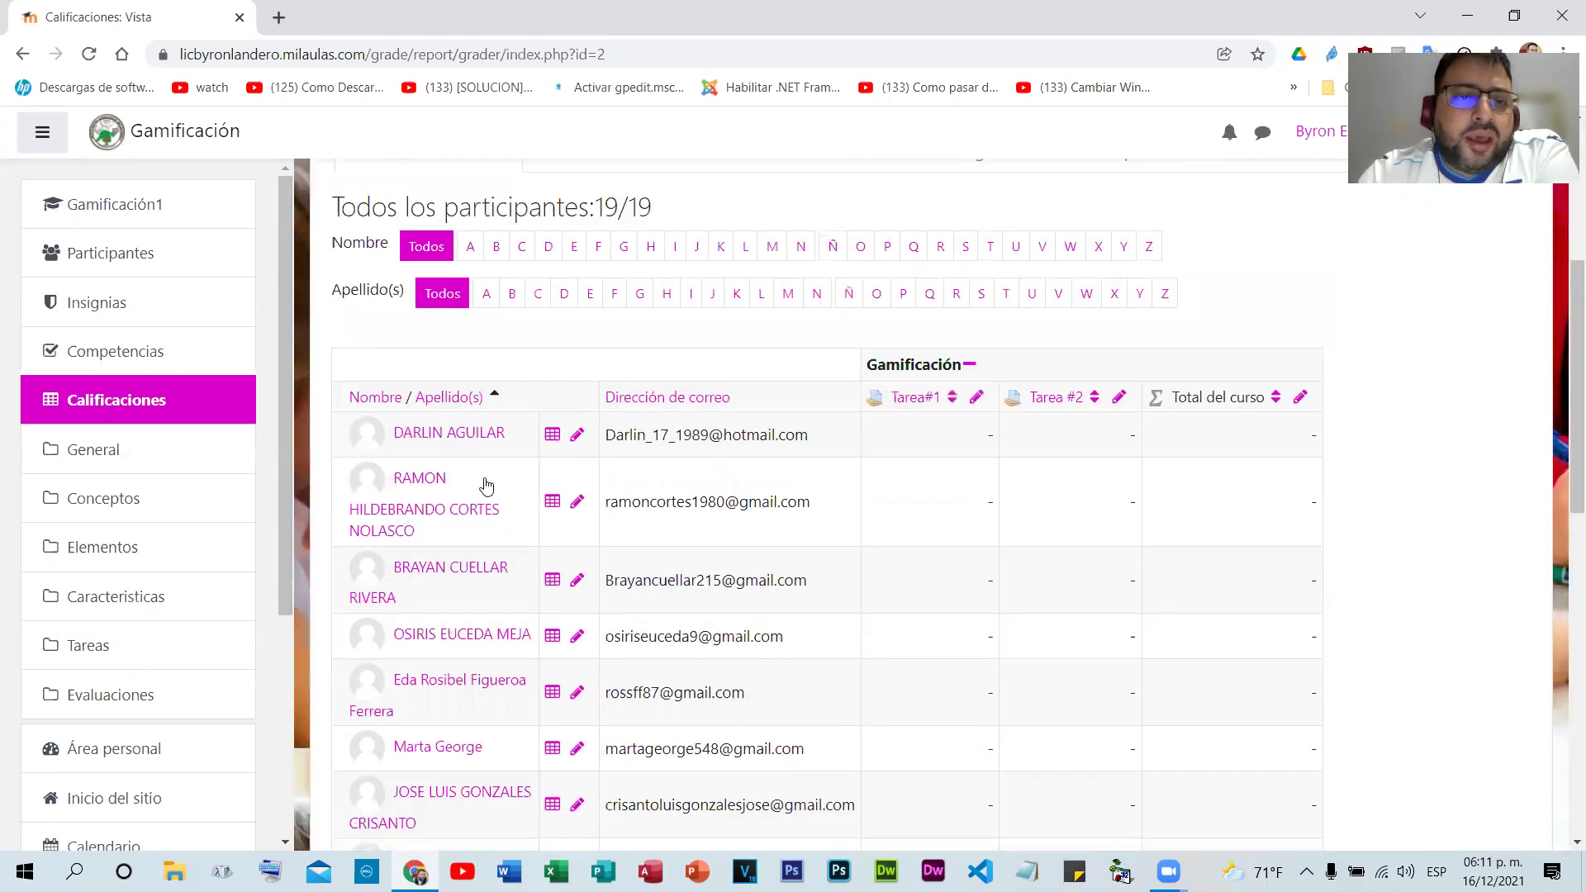
pyautogui.scroll(2, 475, 326)
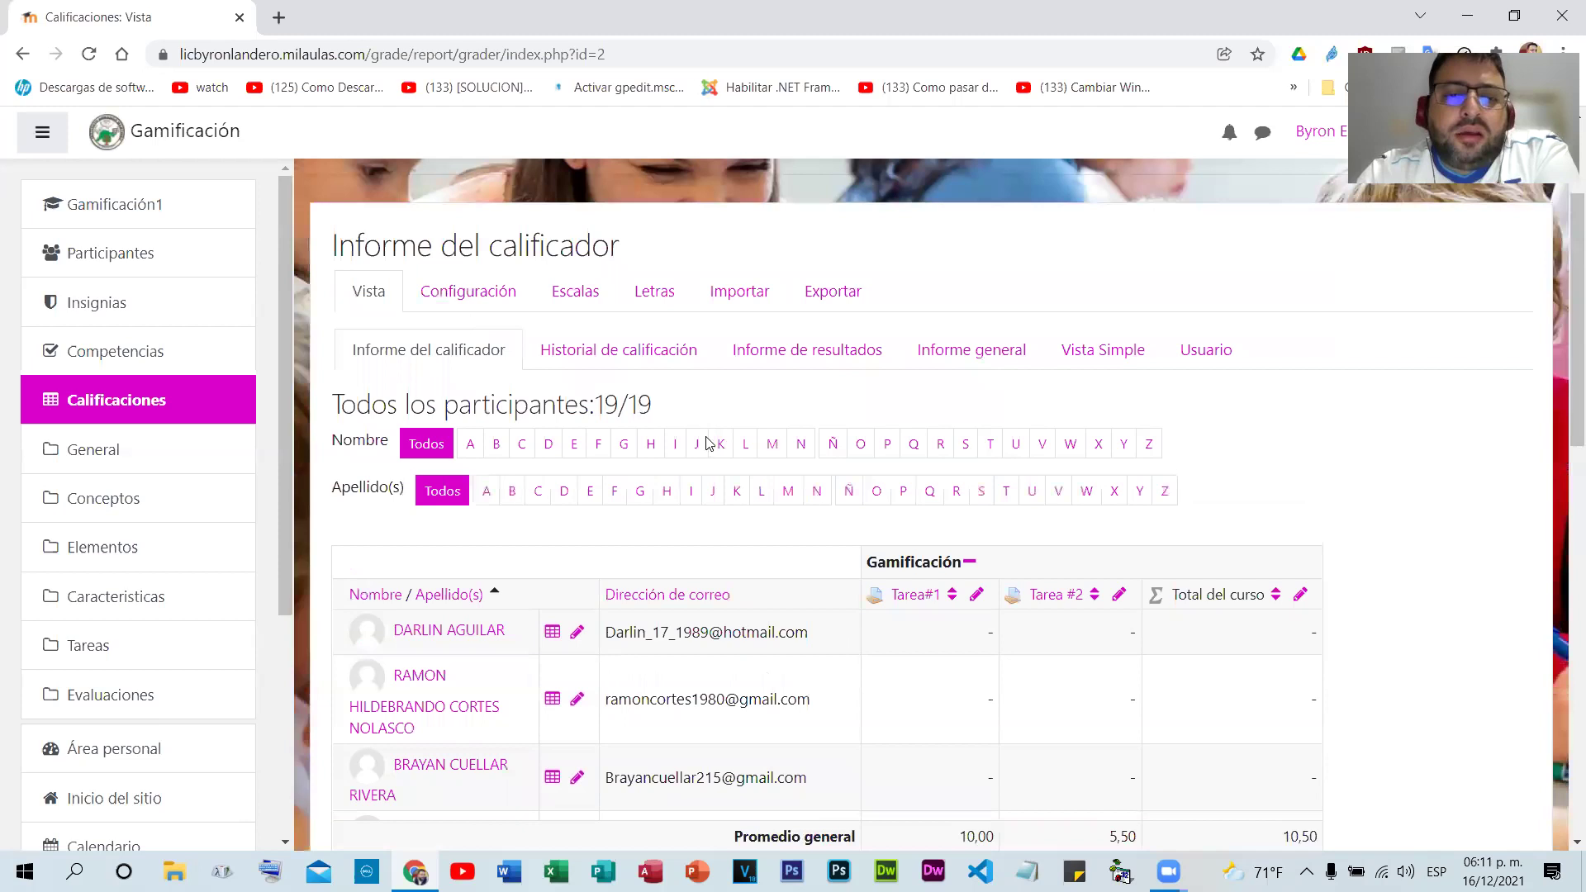
pyautogui.scroll(-10, 1309, 495)
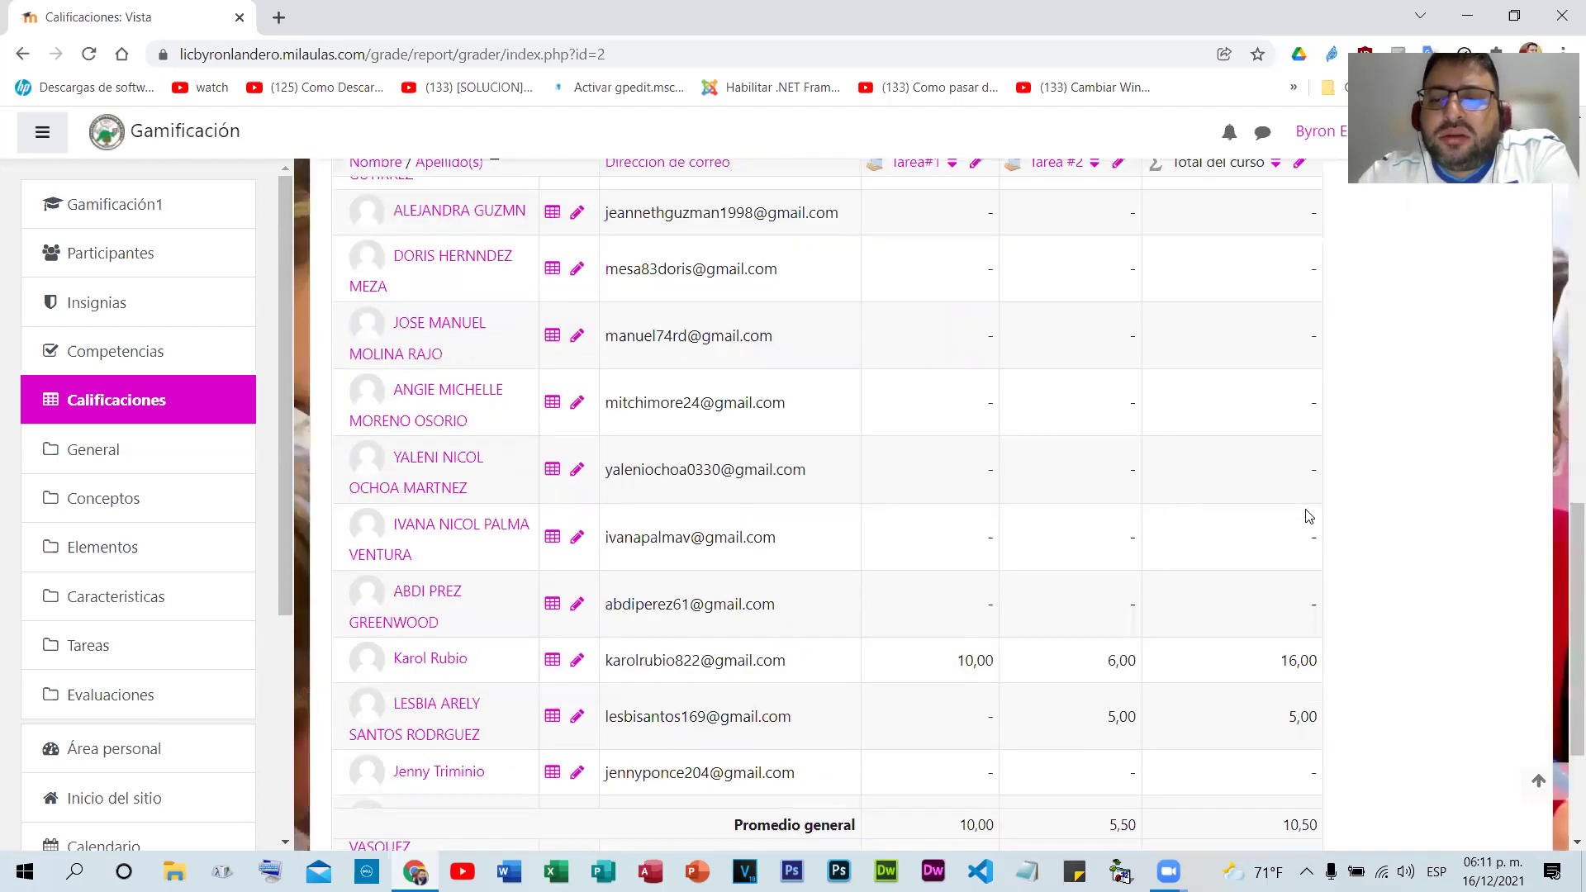
pyautogui.scroll(-2, 468, 429)
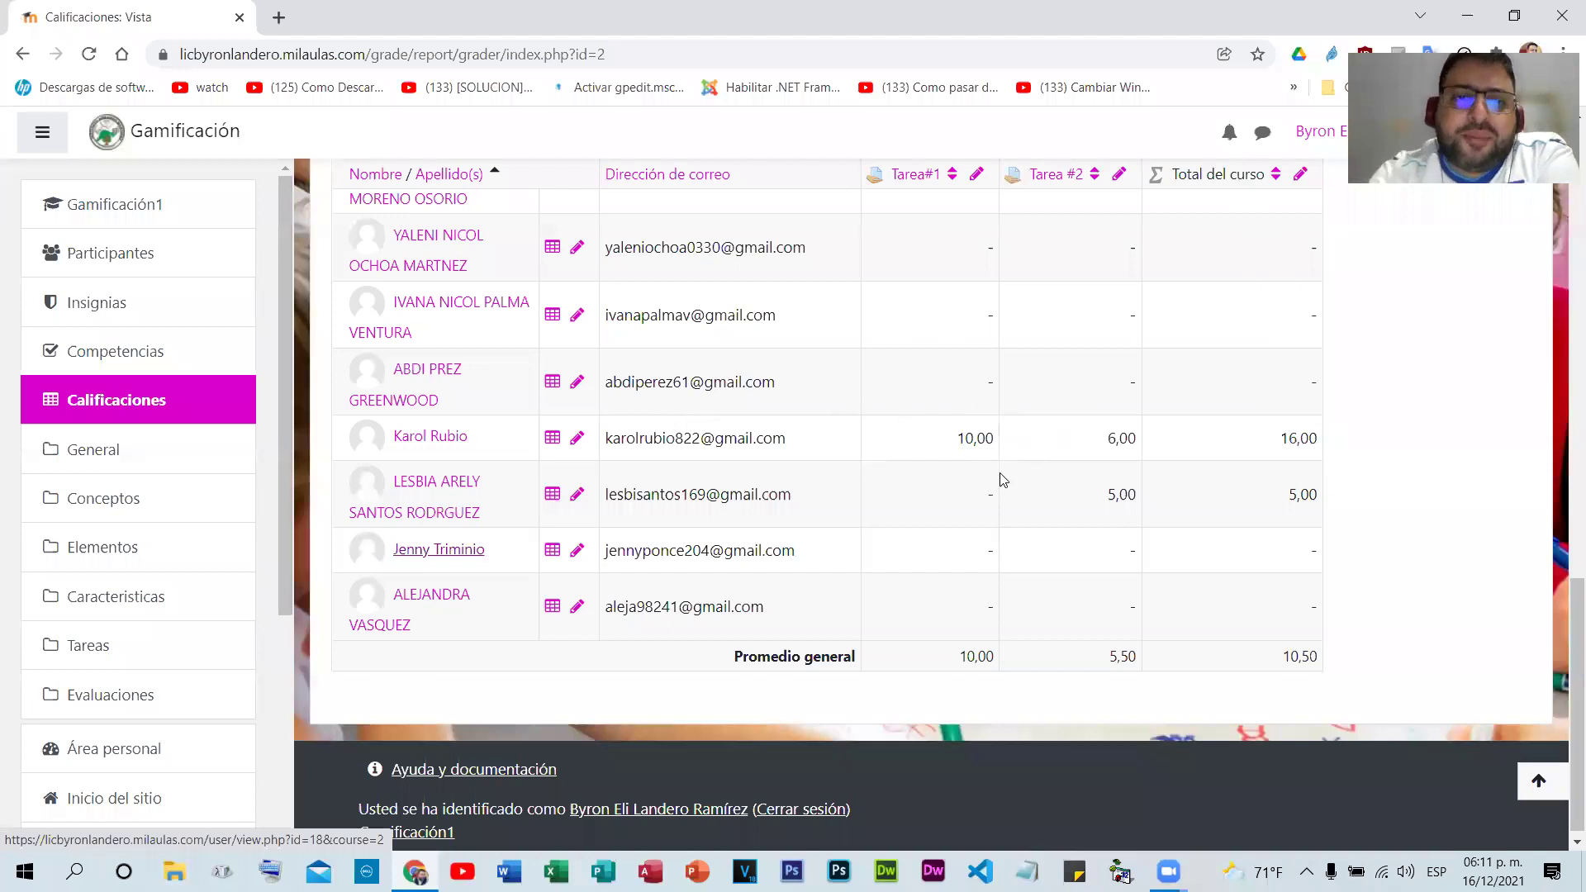
pyautogui.scroll(10, 1002, 479)
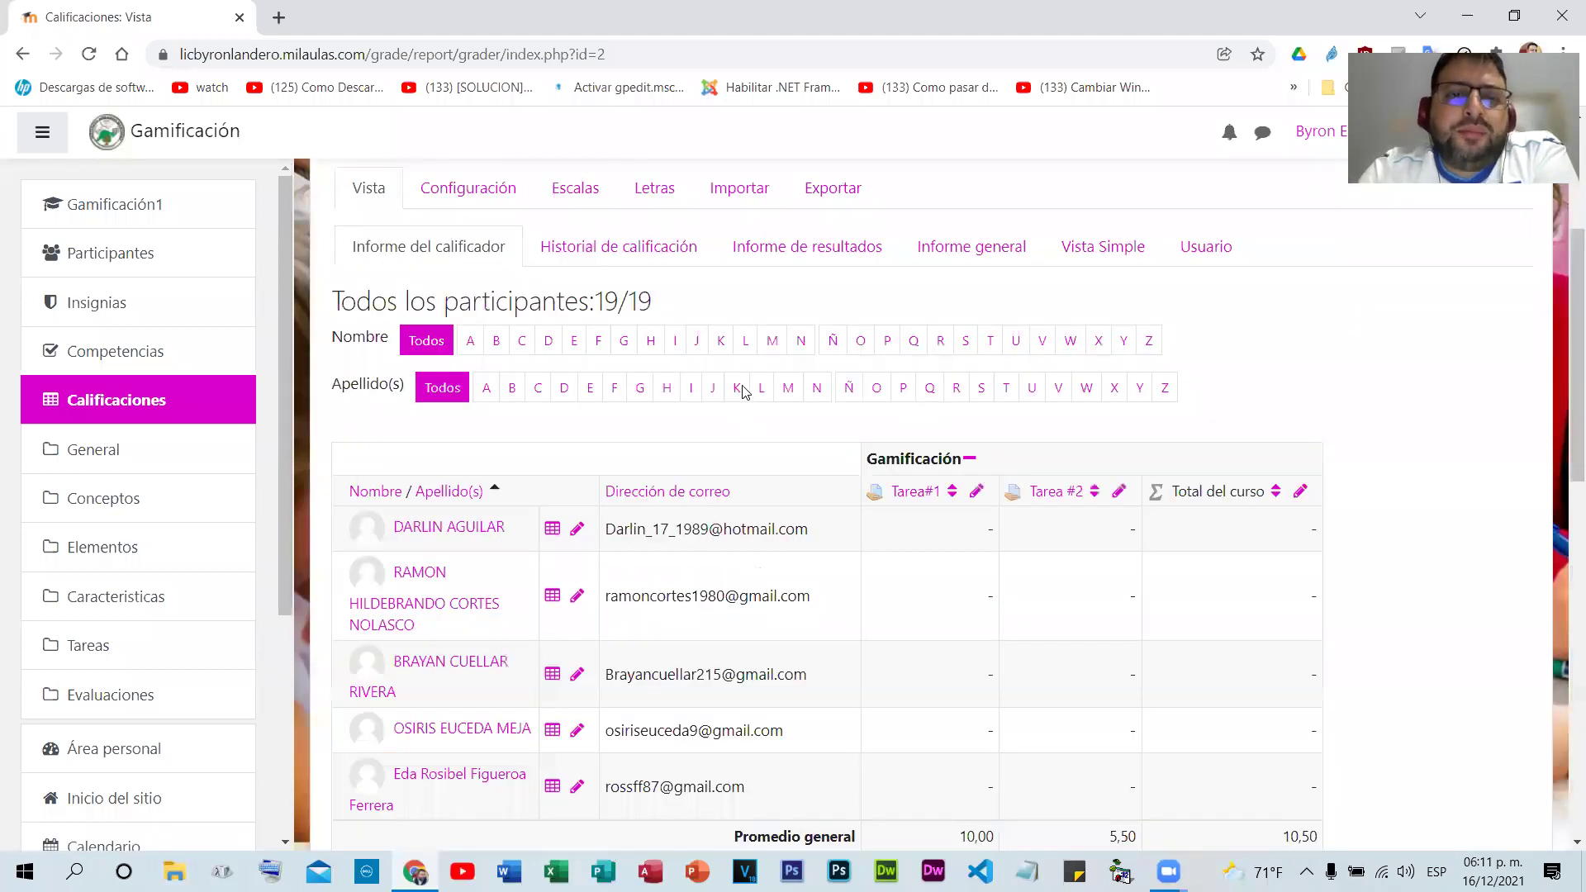
pyautogui.scroll(3, 743, 392)
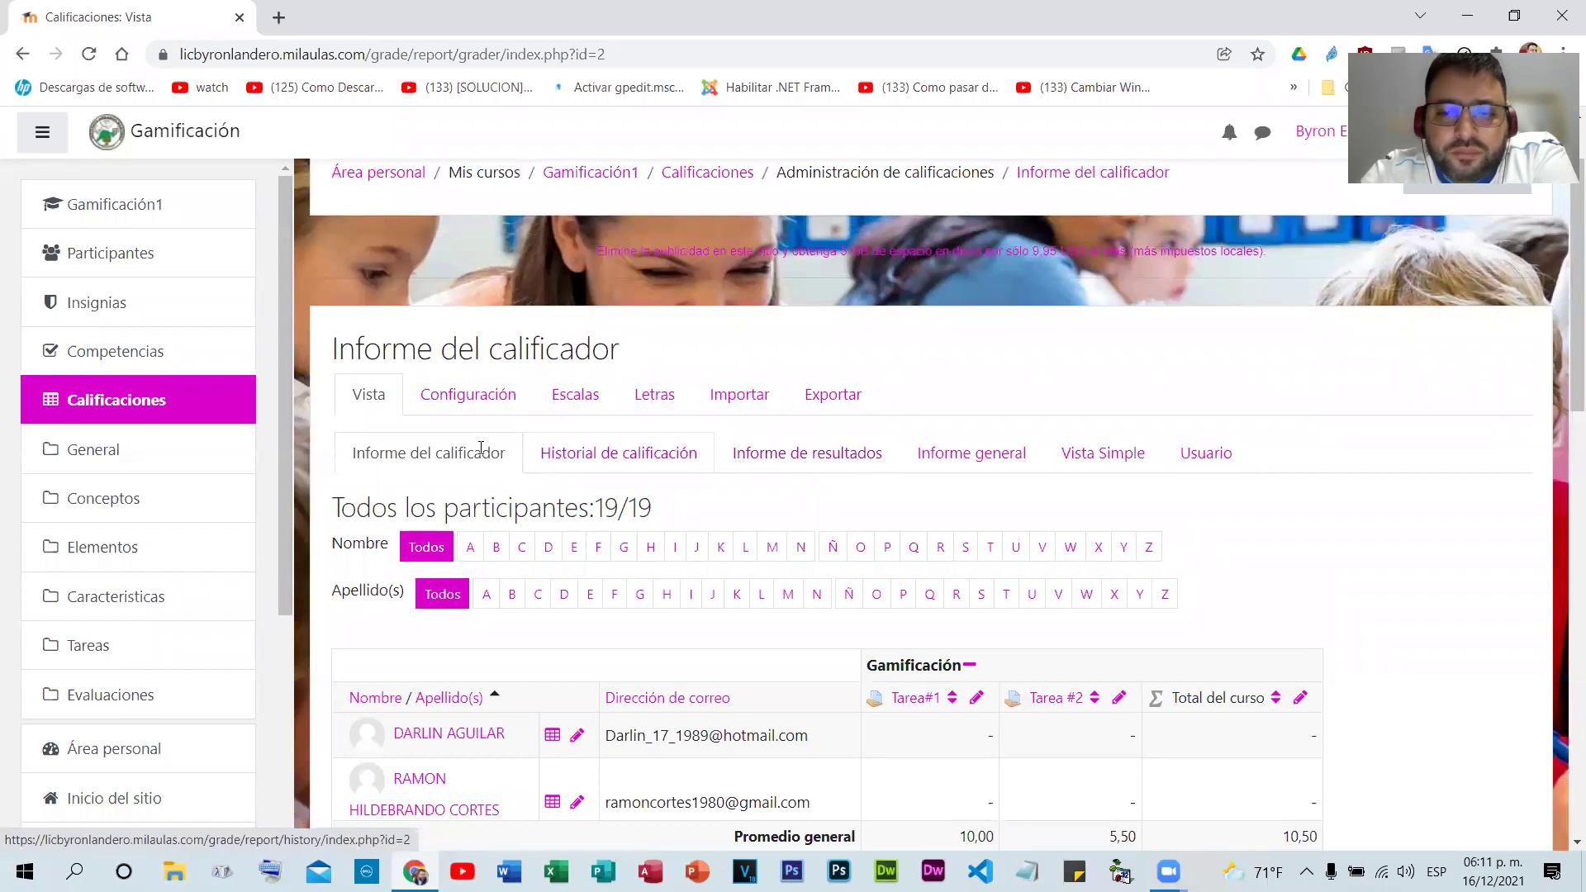
# - Generate the grade history (Historial de calificación) for the first listed student, covering all grade items and all graders
pyautogui.scroll(-1, 661, 446)
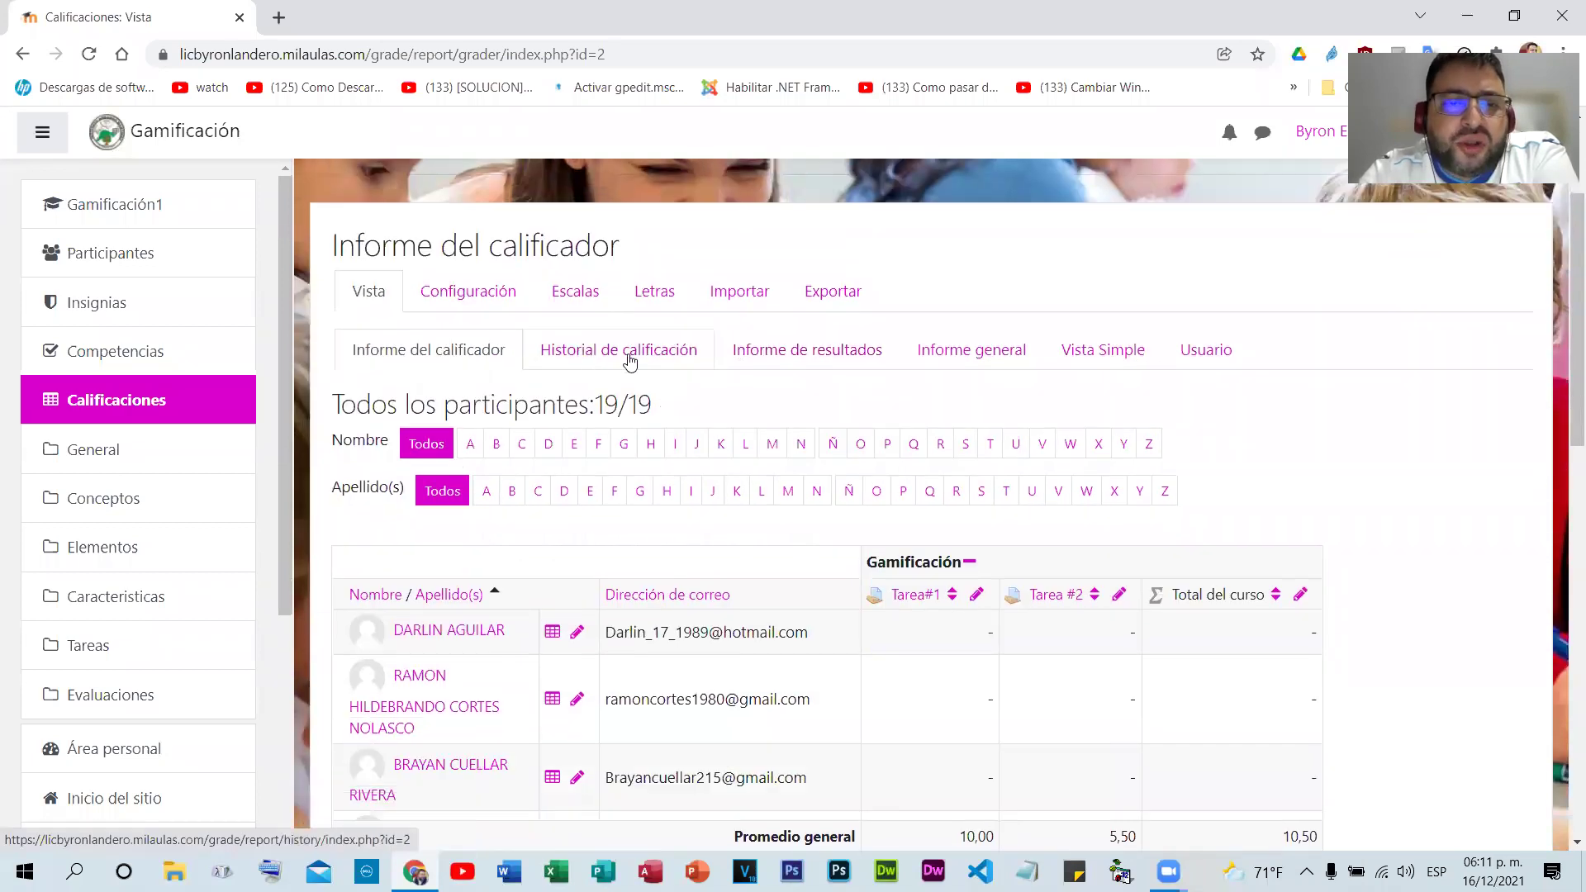
pyautogui.click(630, 361)
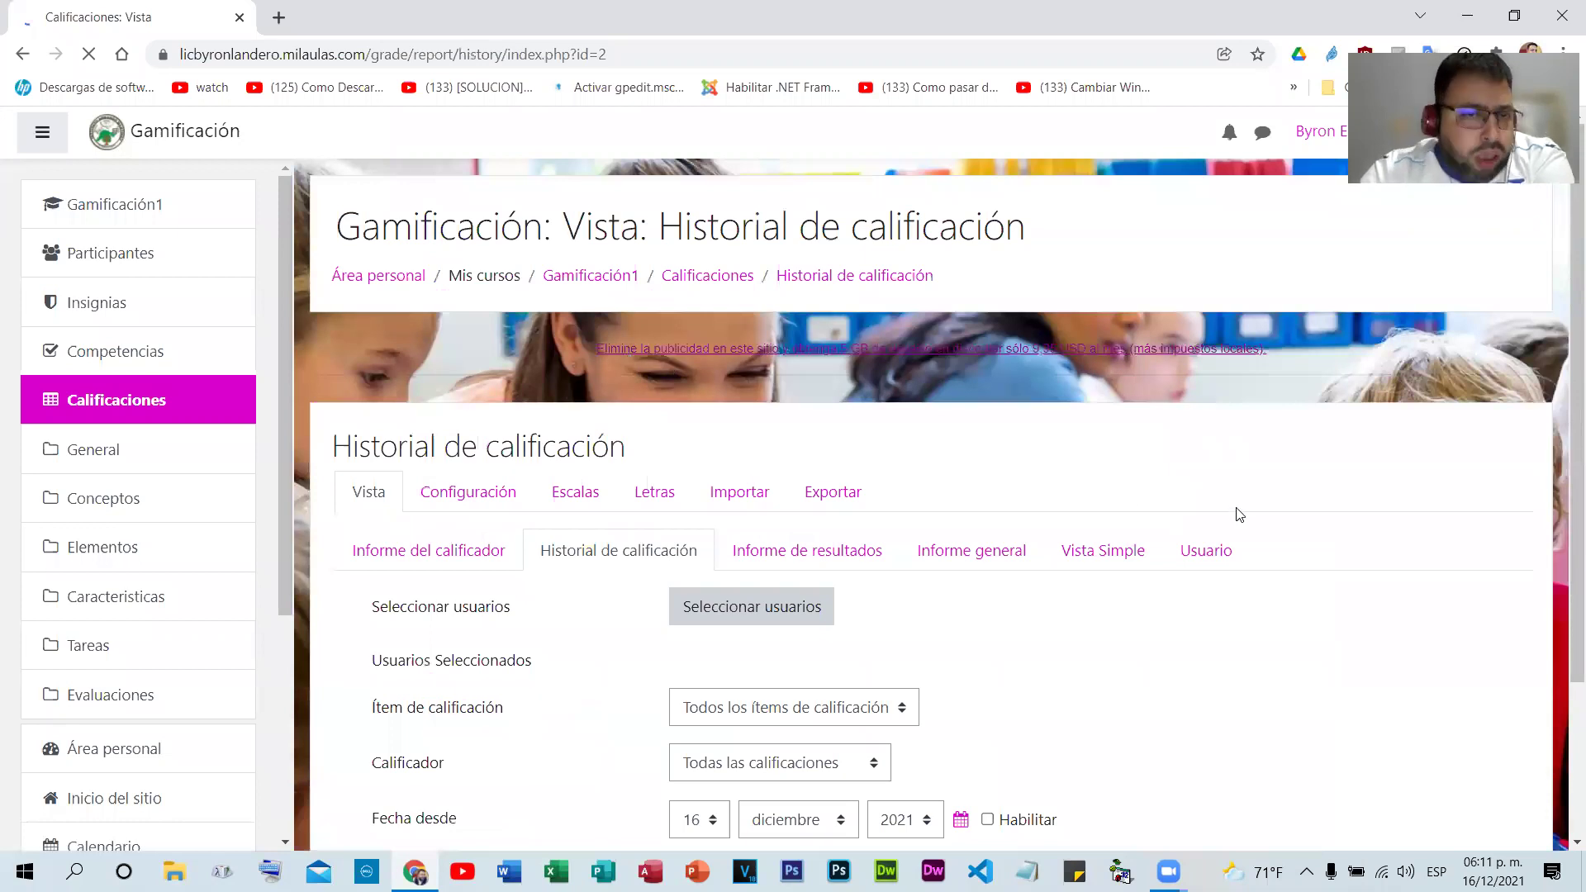
pyautogui.scroll(-4, 1239, 513)
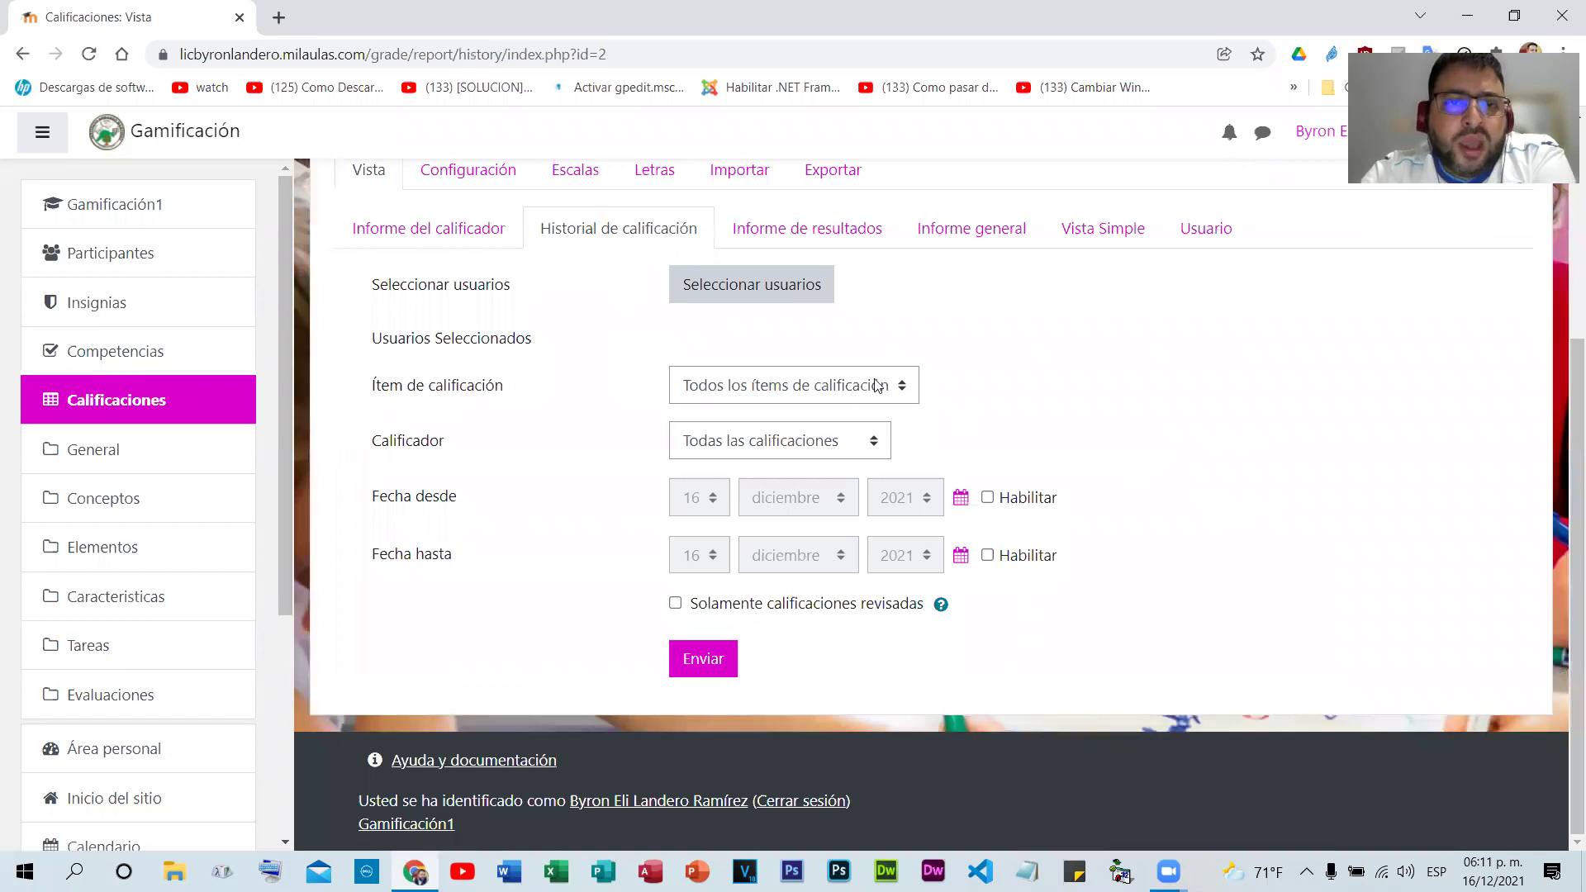
pyautogui.click(737, 286)
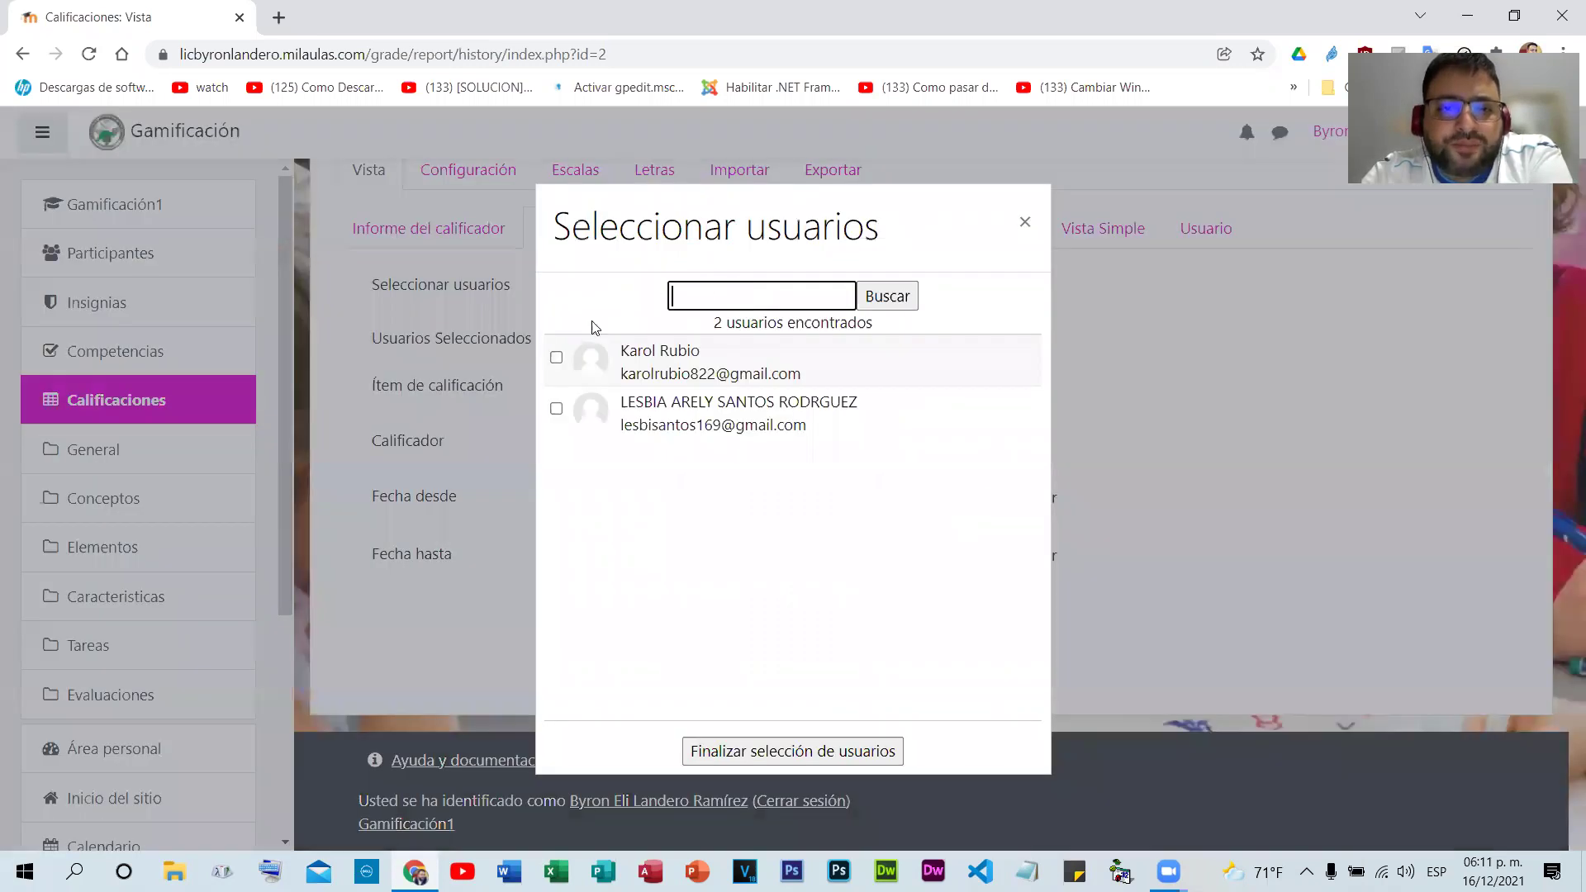
pyautogui.click(556, 358)
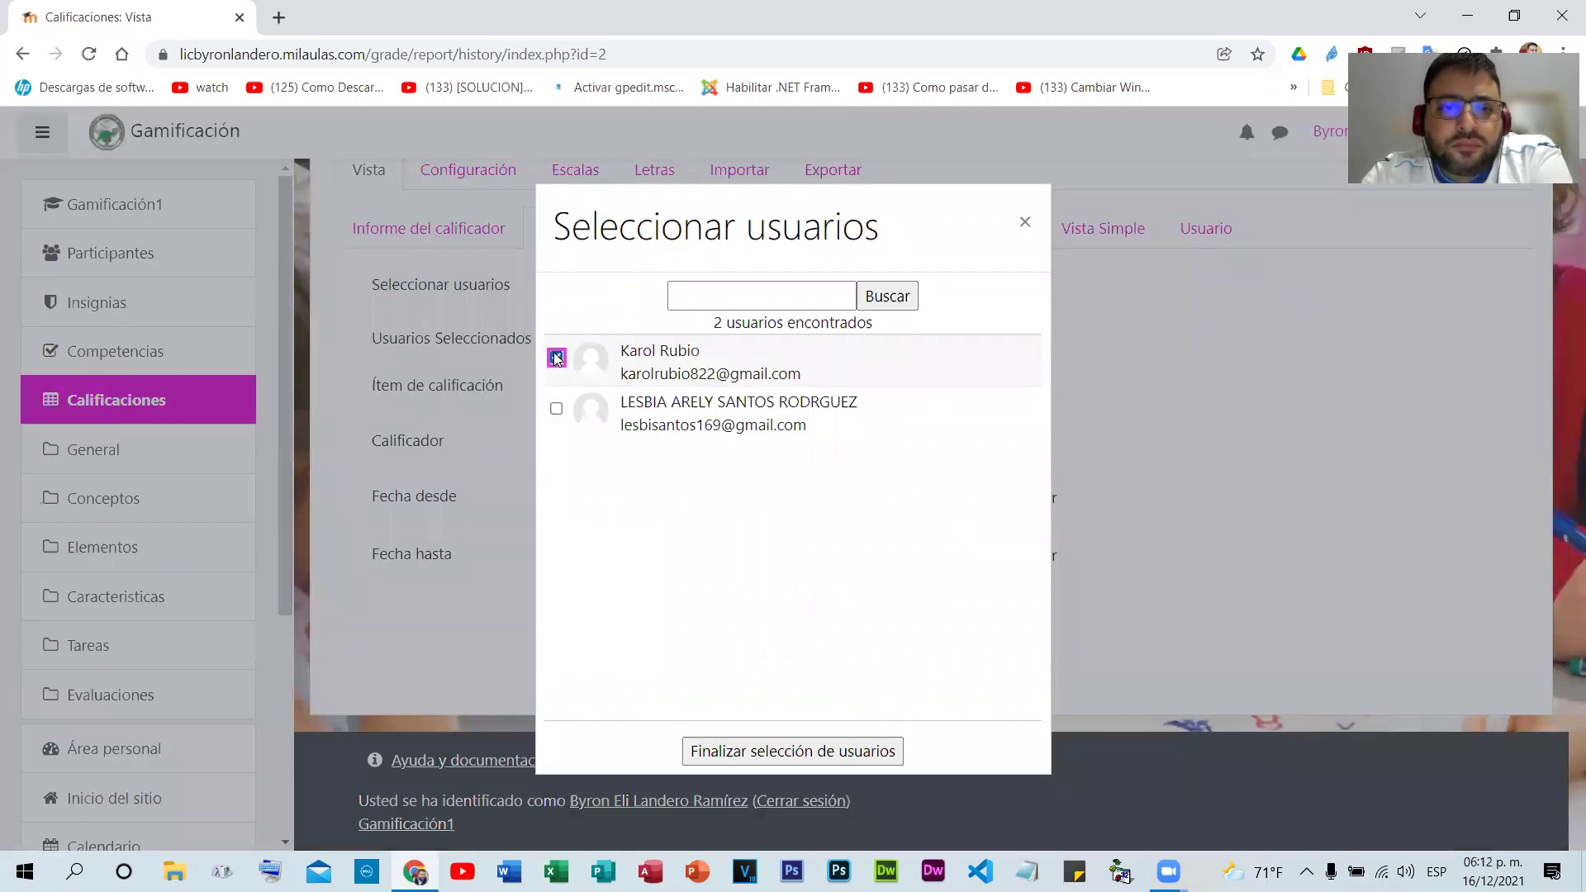
pyautogui.click(777, 752)
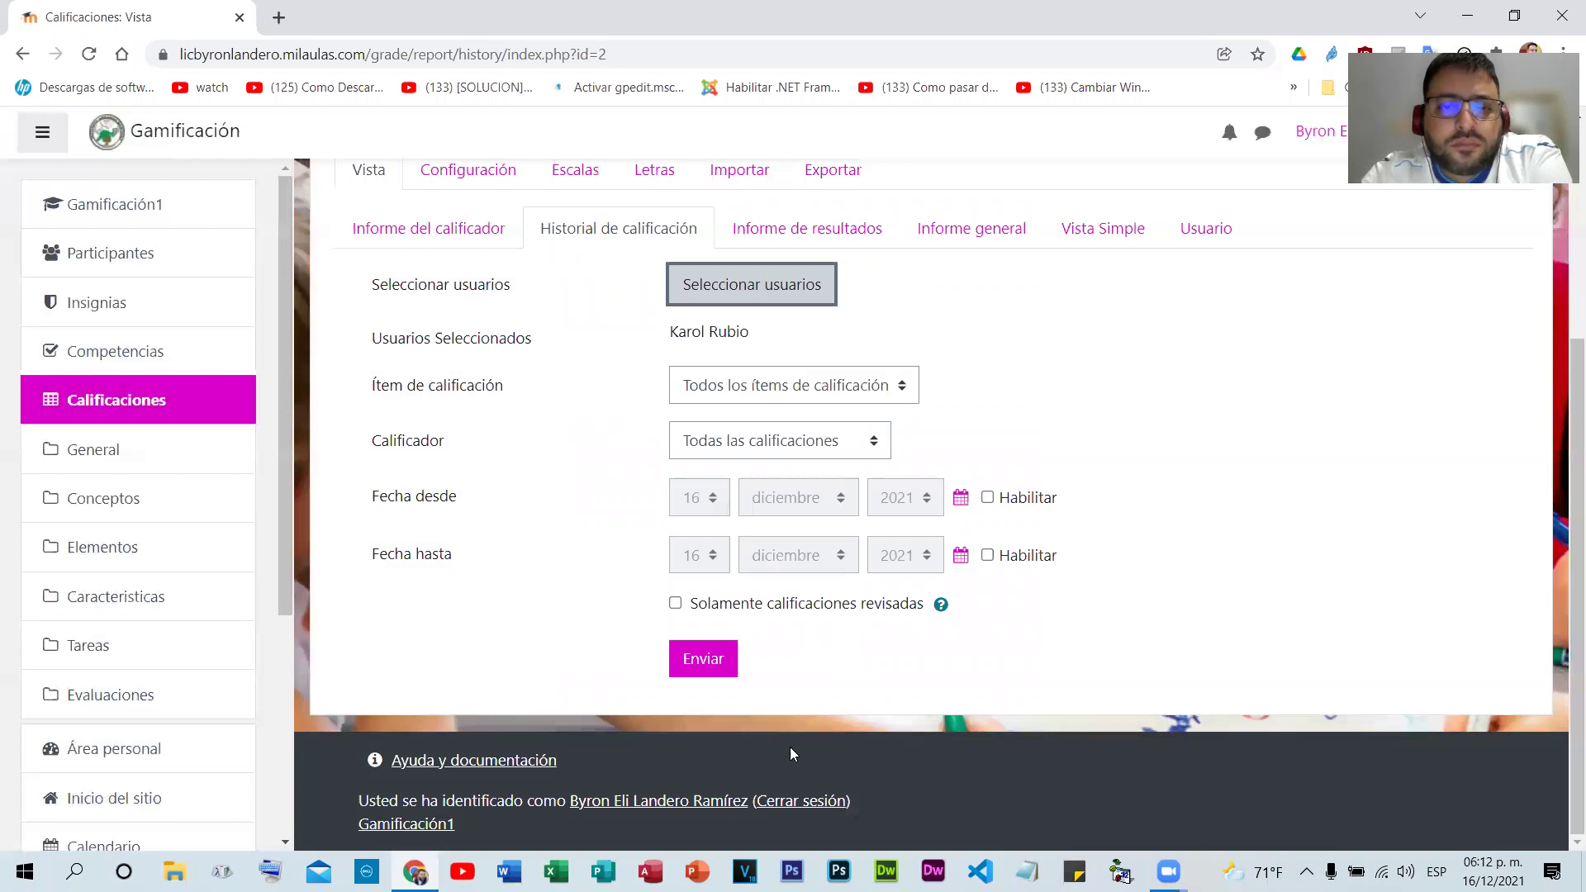
pyautogui.click(703, 675)
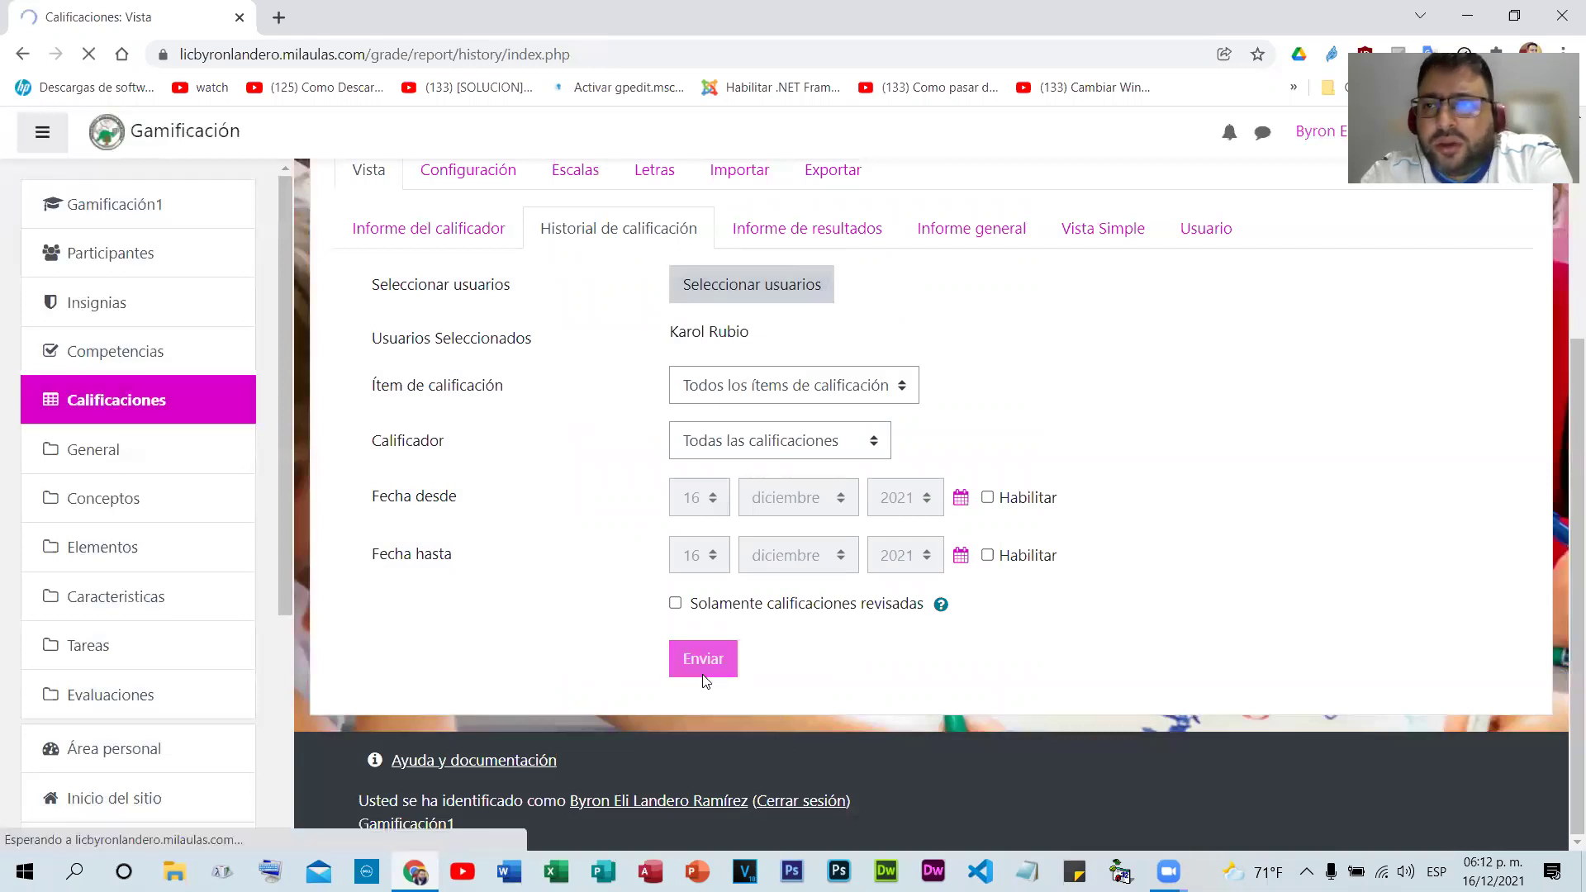
# - Examine the student's grade history entries by date, grade item, original grade, revised grade and grader
pyautogui.scroll(-4, 1094, 437)
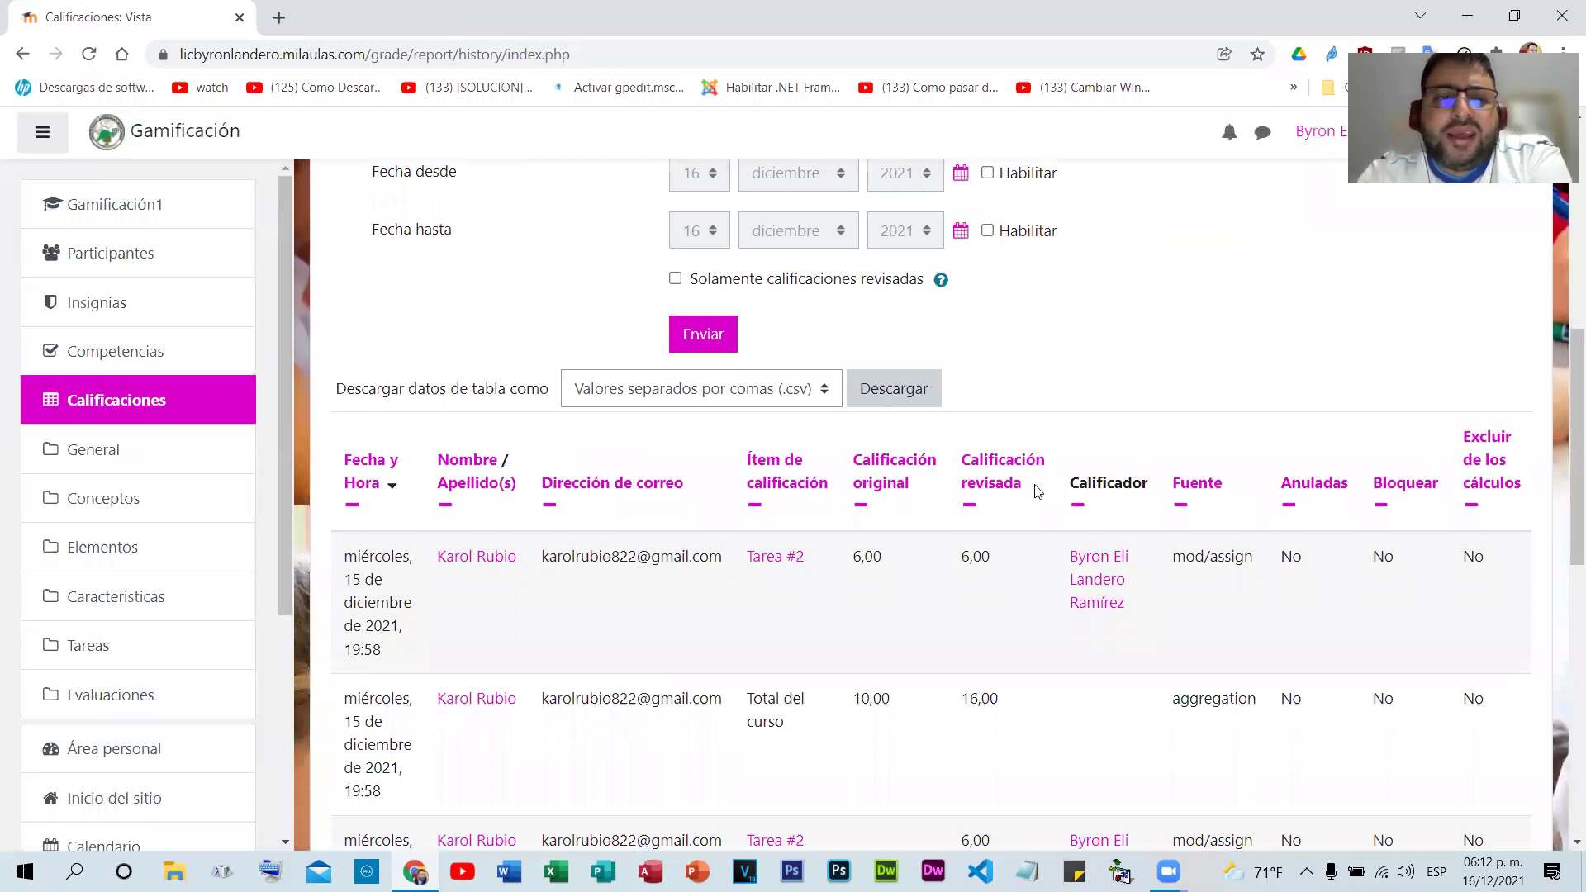
pyautogui.scroll(-5, 1037, 491)
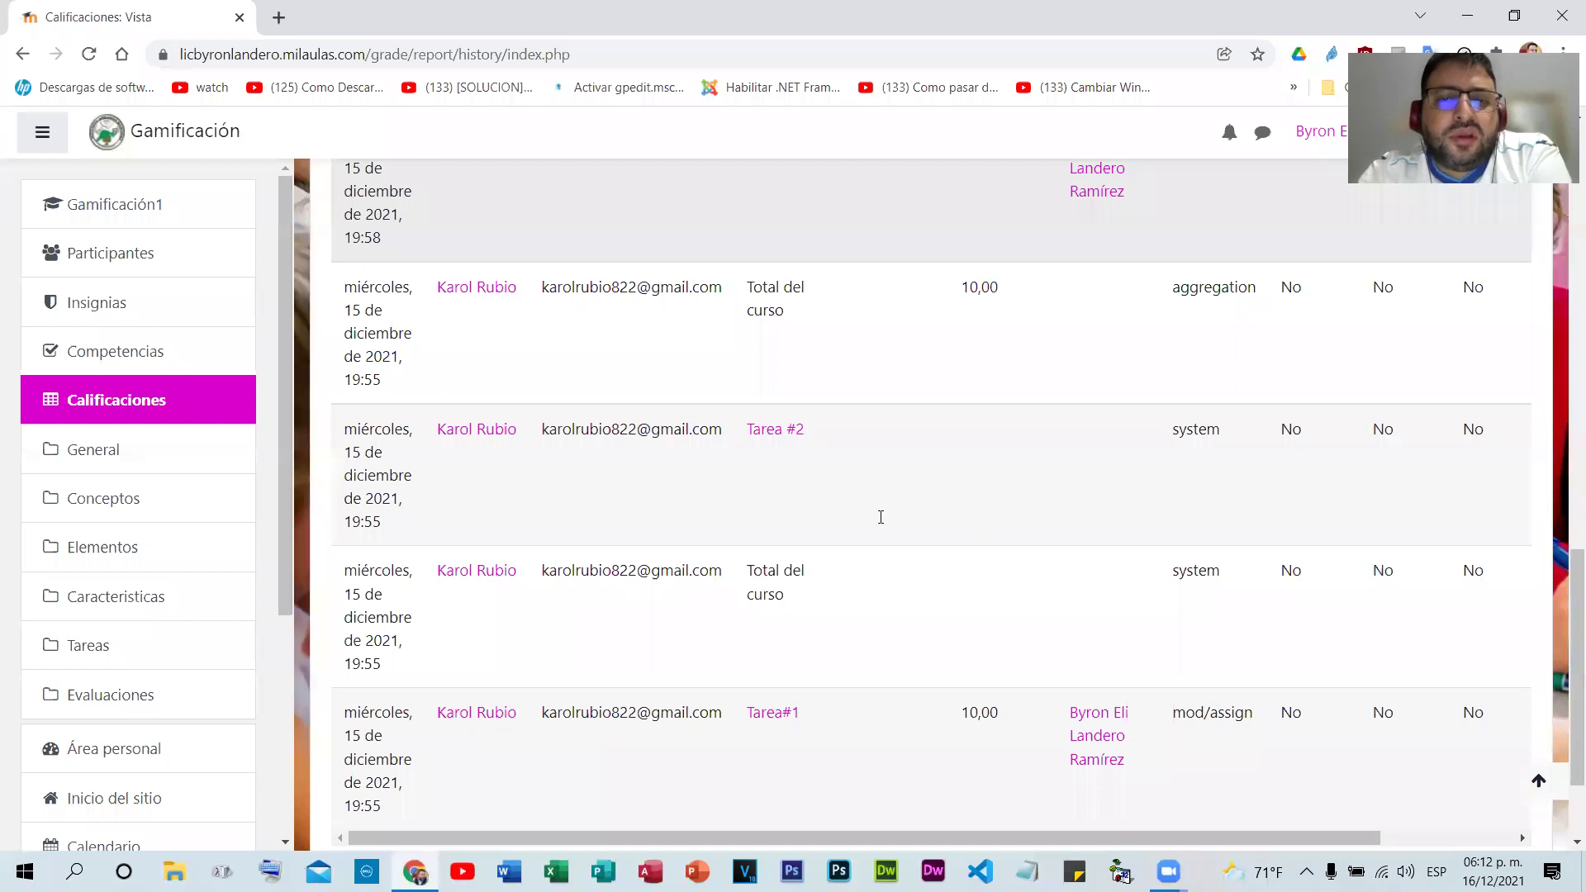
pyautogui.scroll(6, 721, 502)
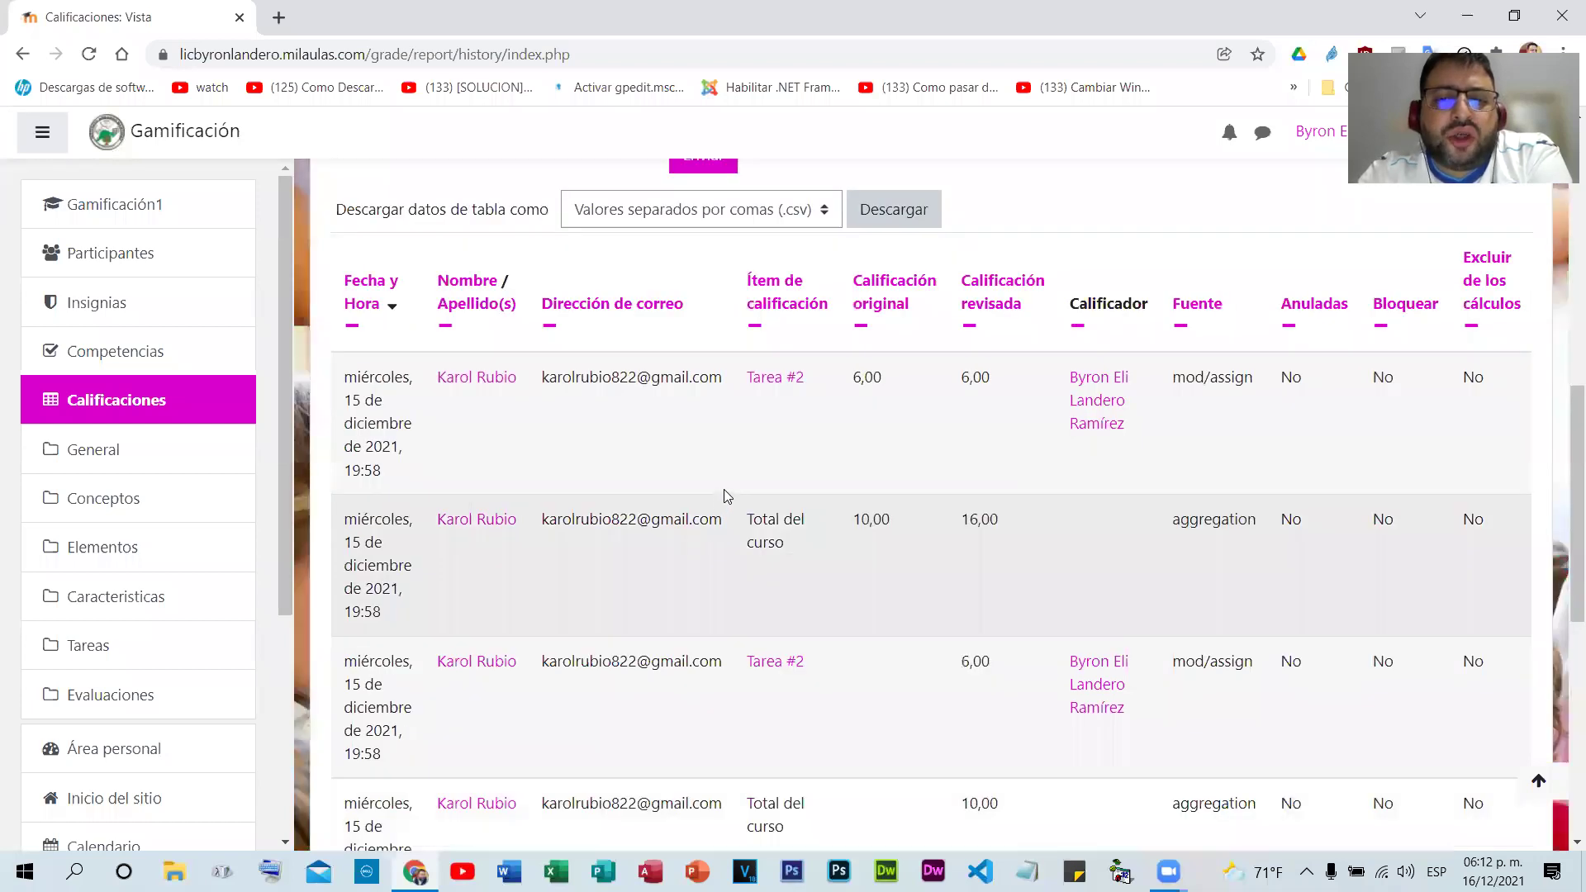
pyautogui.scroll(-8, 724, 495)
pyautogui.scroll(2, 738, 515)
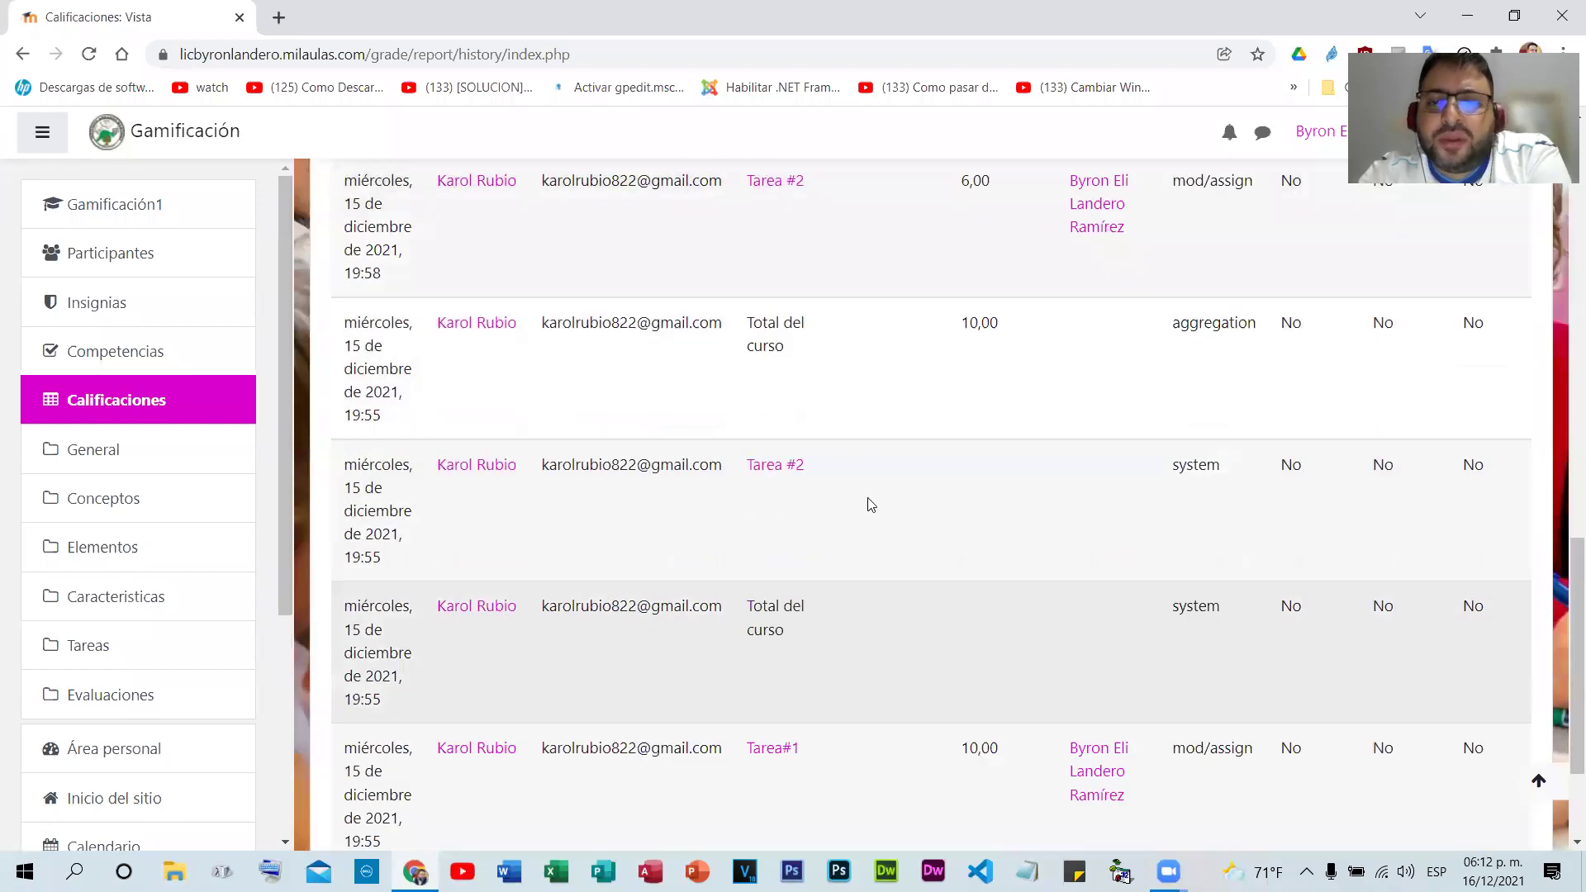
pyautogui.scroll(4, 1116, 500)
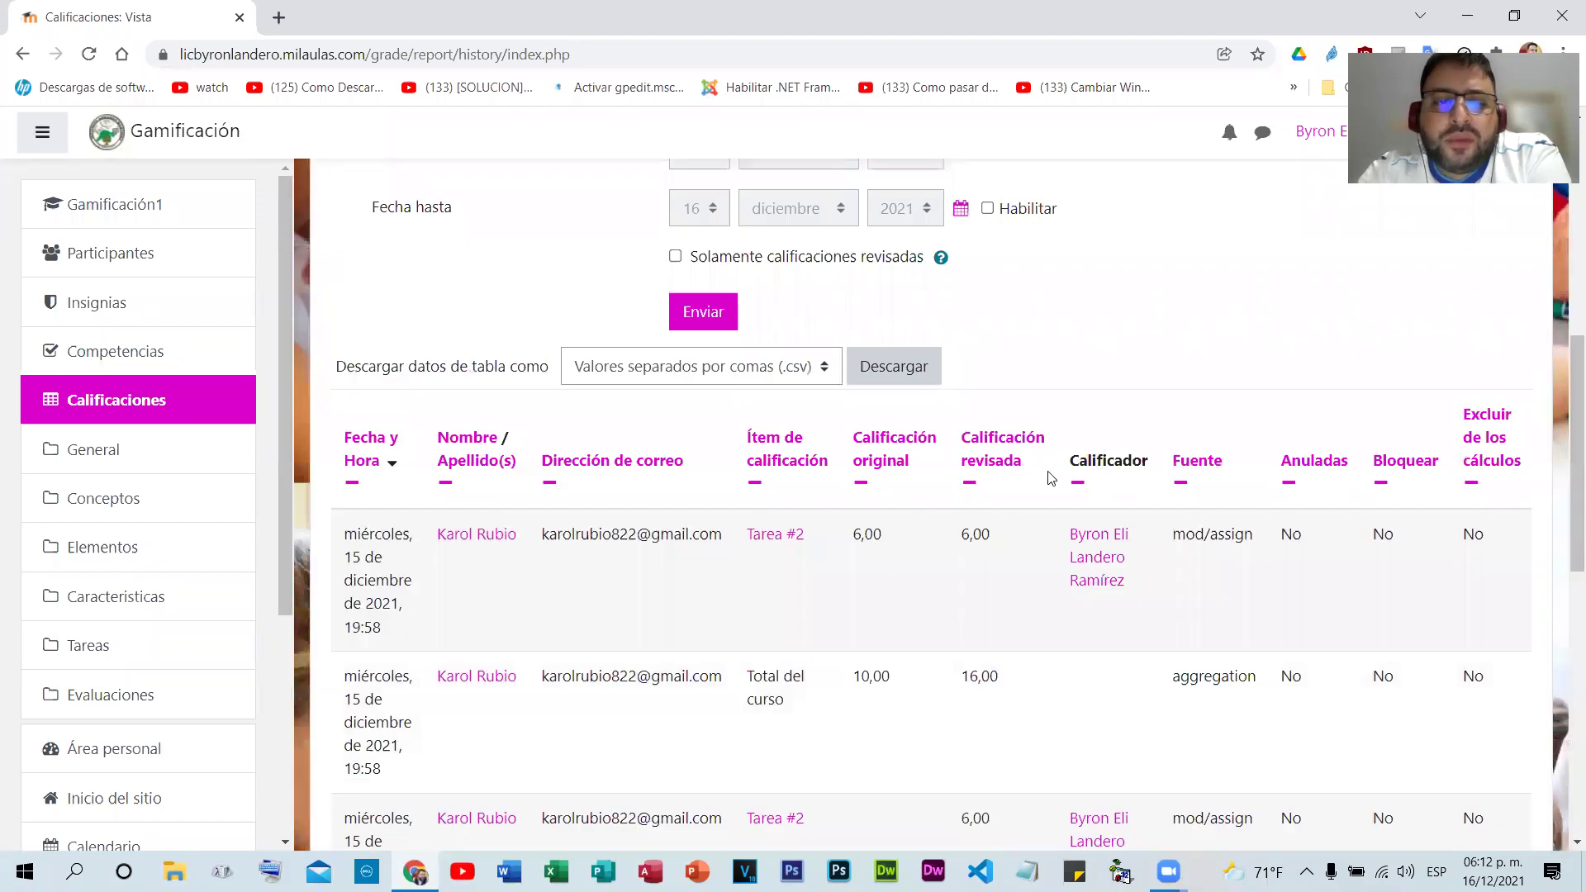
pyautogui.scroll(-2, 392, 496)
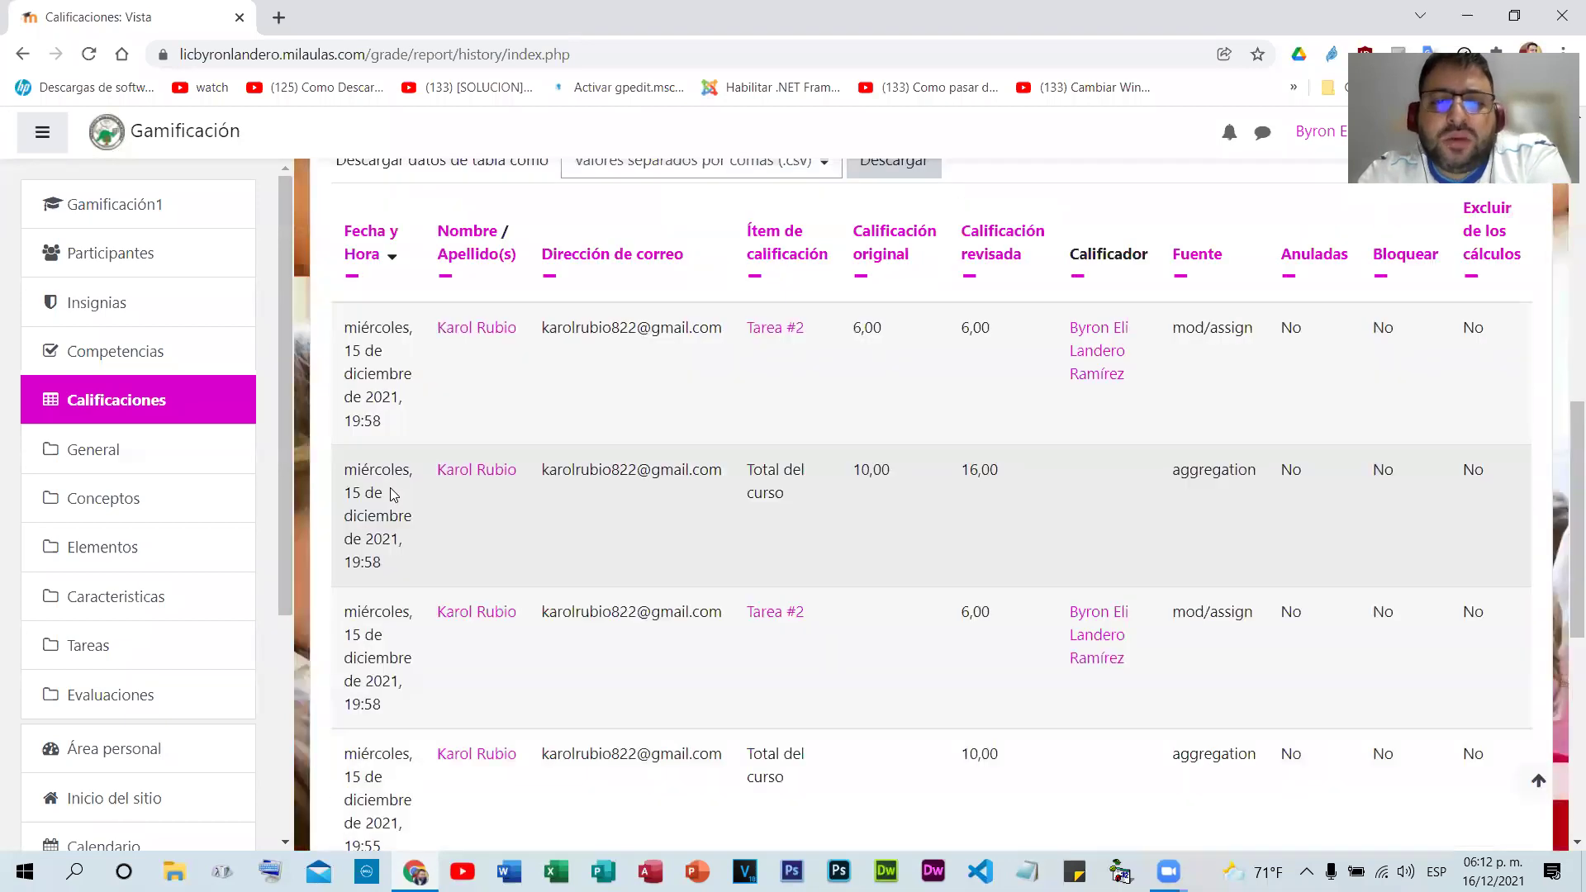
pyautogui.scroll(-1, 587, 566)
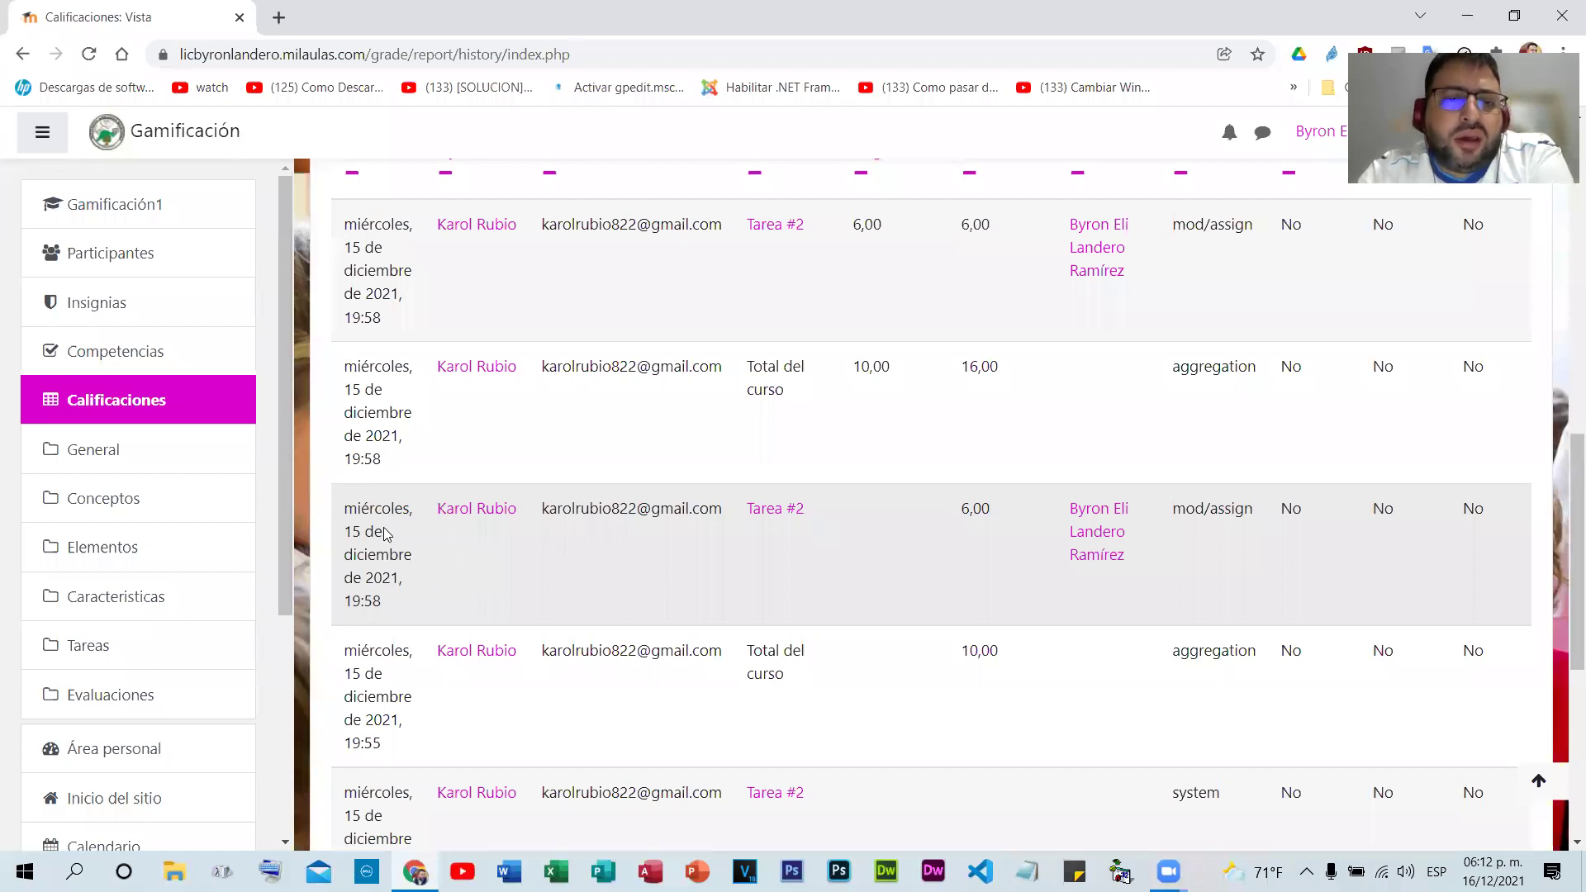
# - Leave the student's grade history results and return to the grader report (Informe del calificador)
pyautogui.click(132, 395)
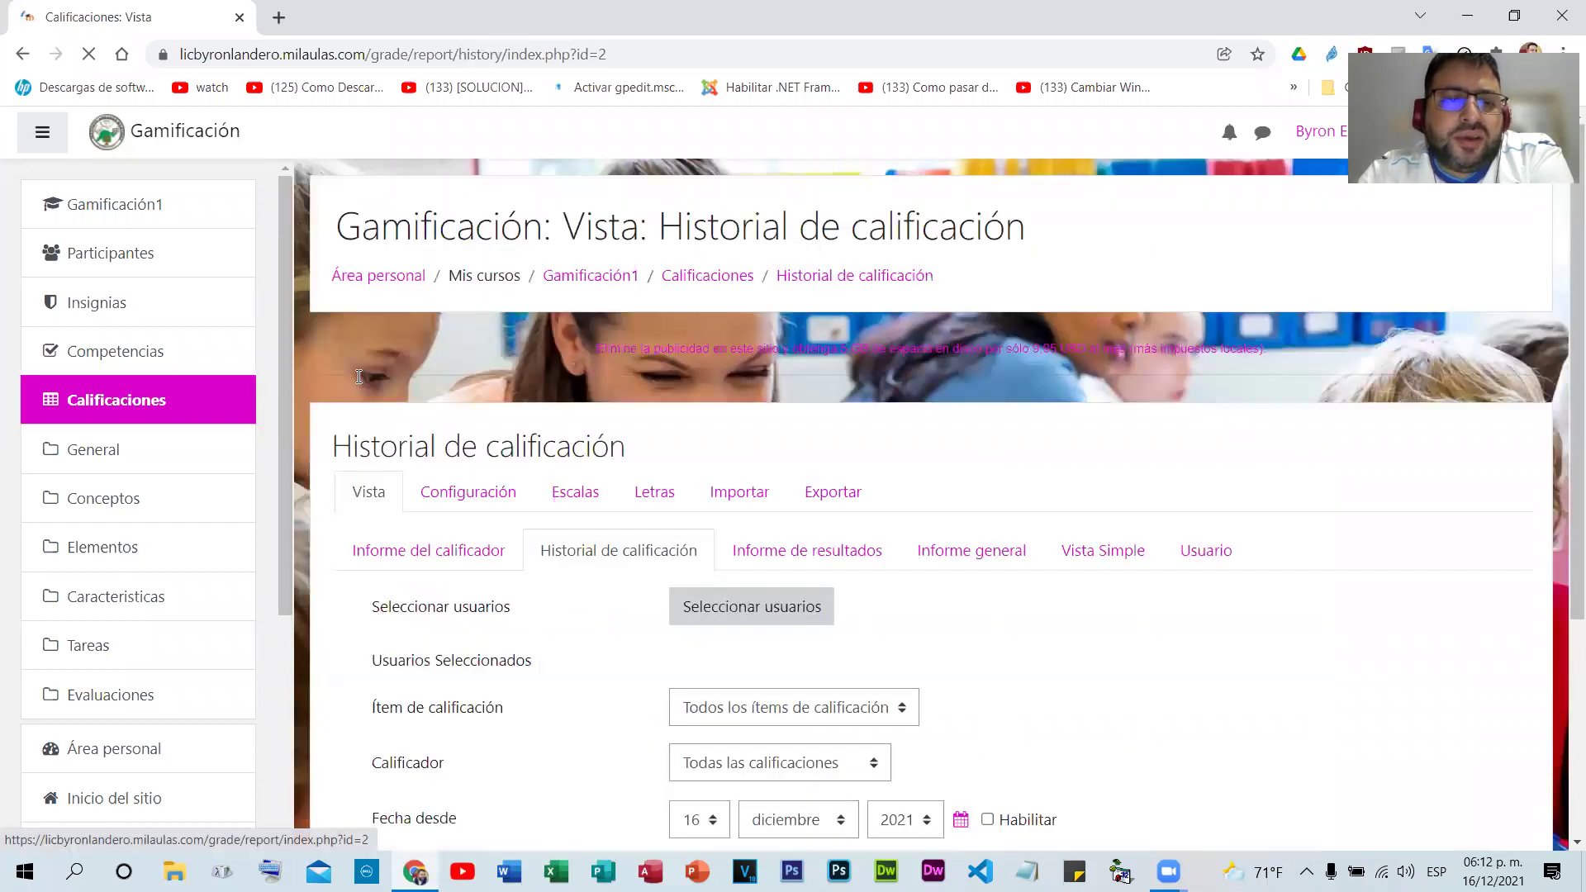
pyautogui.scroll(-1, 396, 454)
pyautogui.click(406, 457)
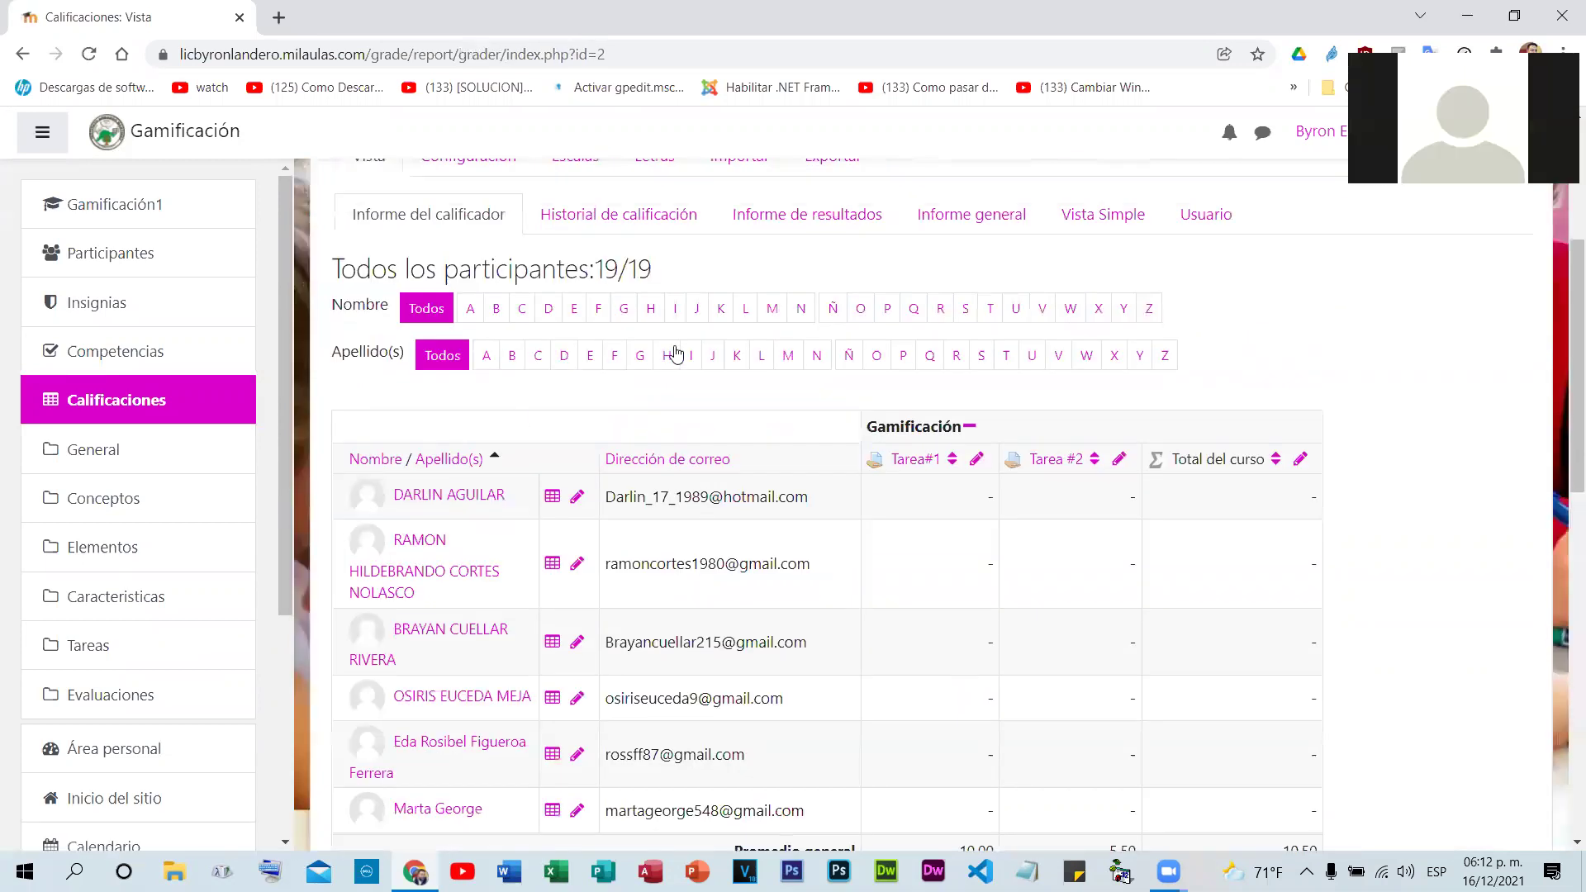
# - Open the outcomes report (Informe de resultados) from the grader report's views
pyautogui.scroll(2, 676, 354)
pyautogui.click(676, 351)
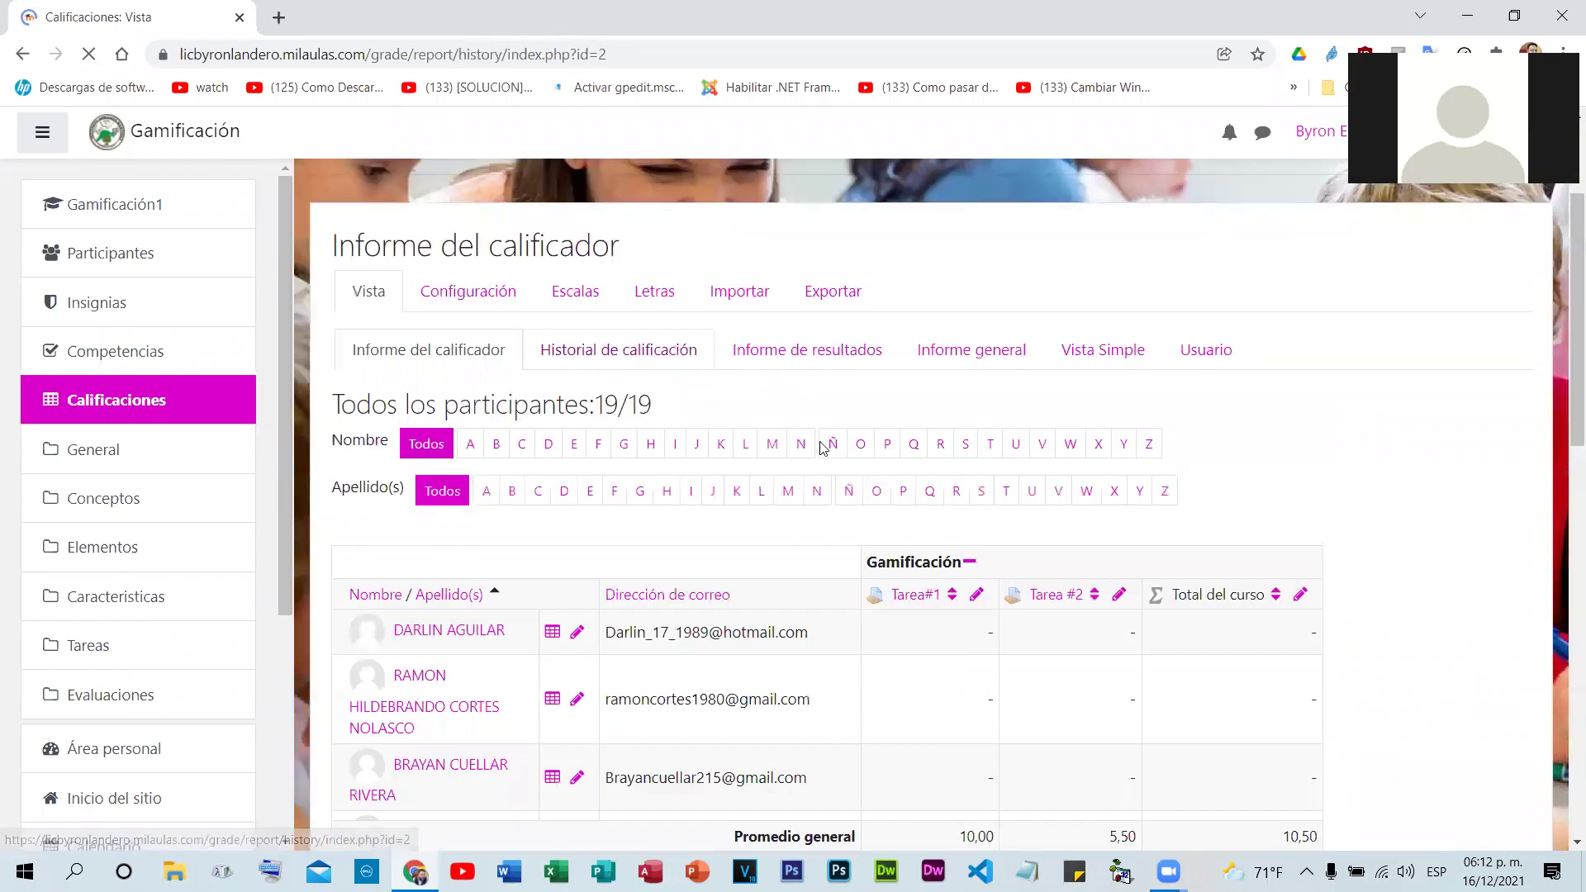
pyautogui.click(840, 351)
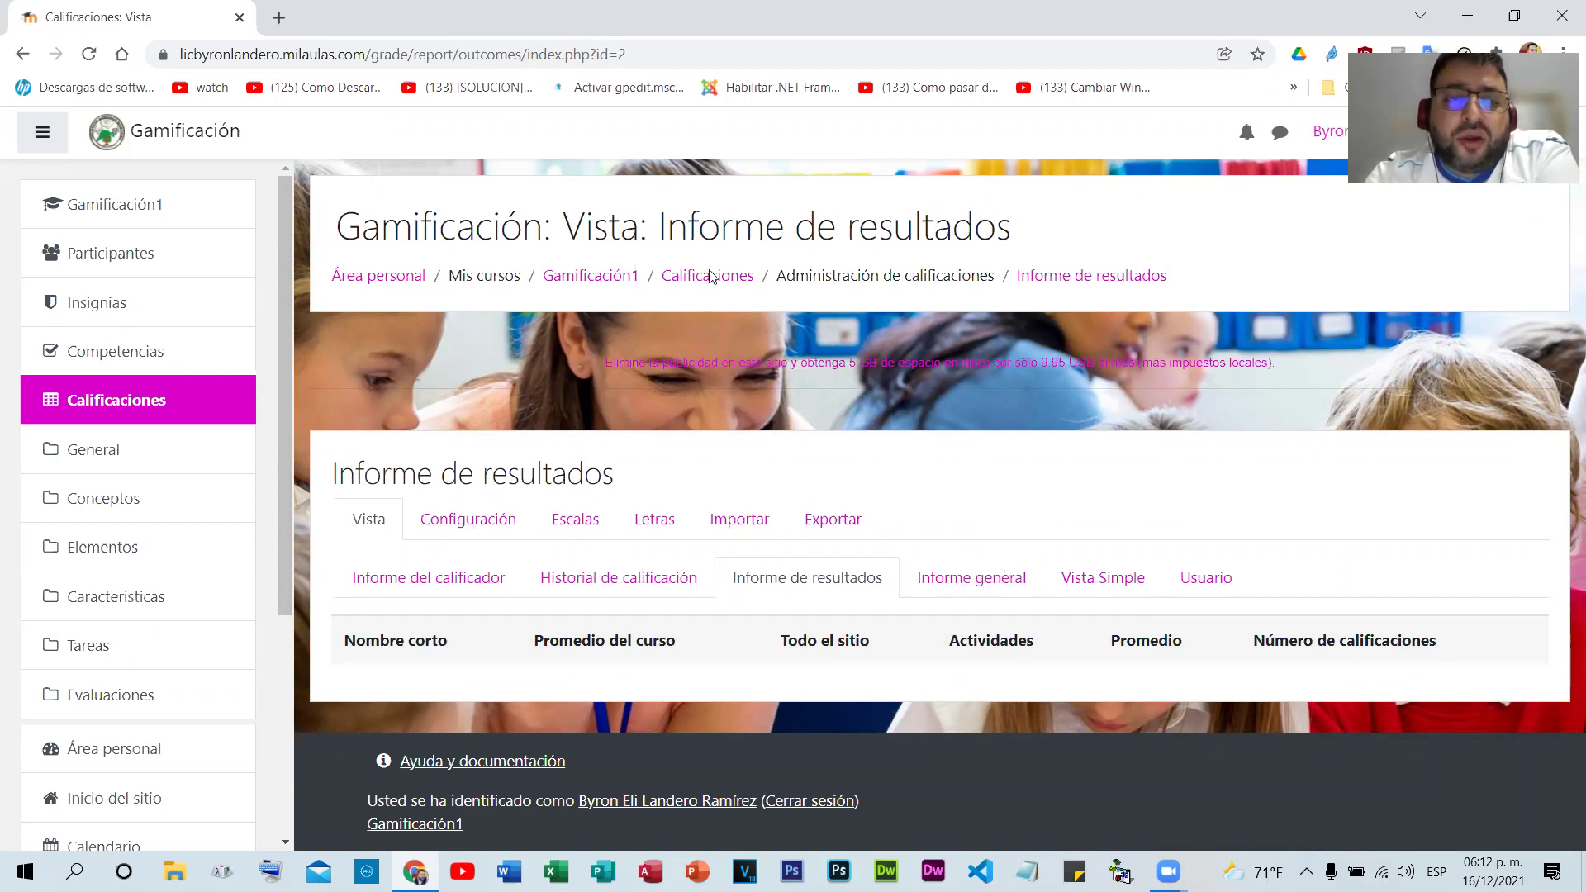
# - Show the overview report (Informe general) for the student graded in both Tarea#1 and Tarea #2
pyautogui.click(915, 610)
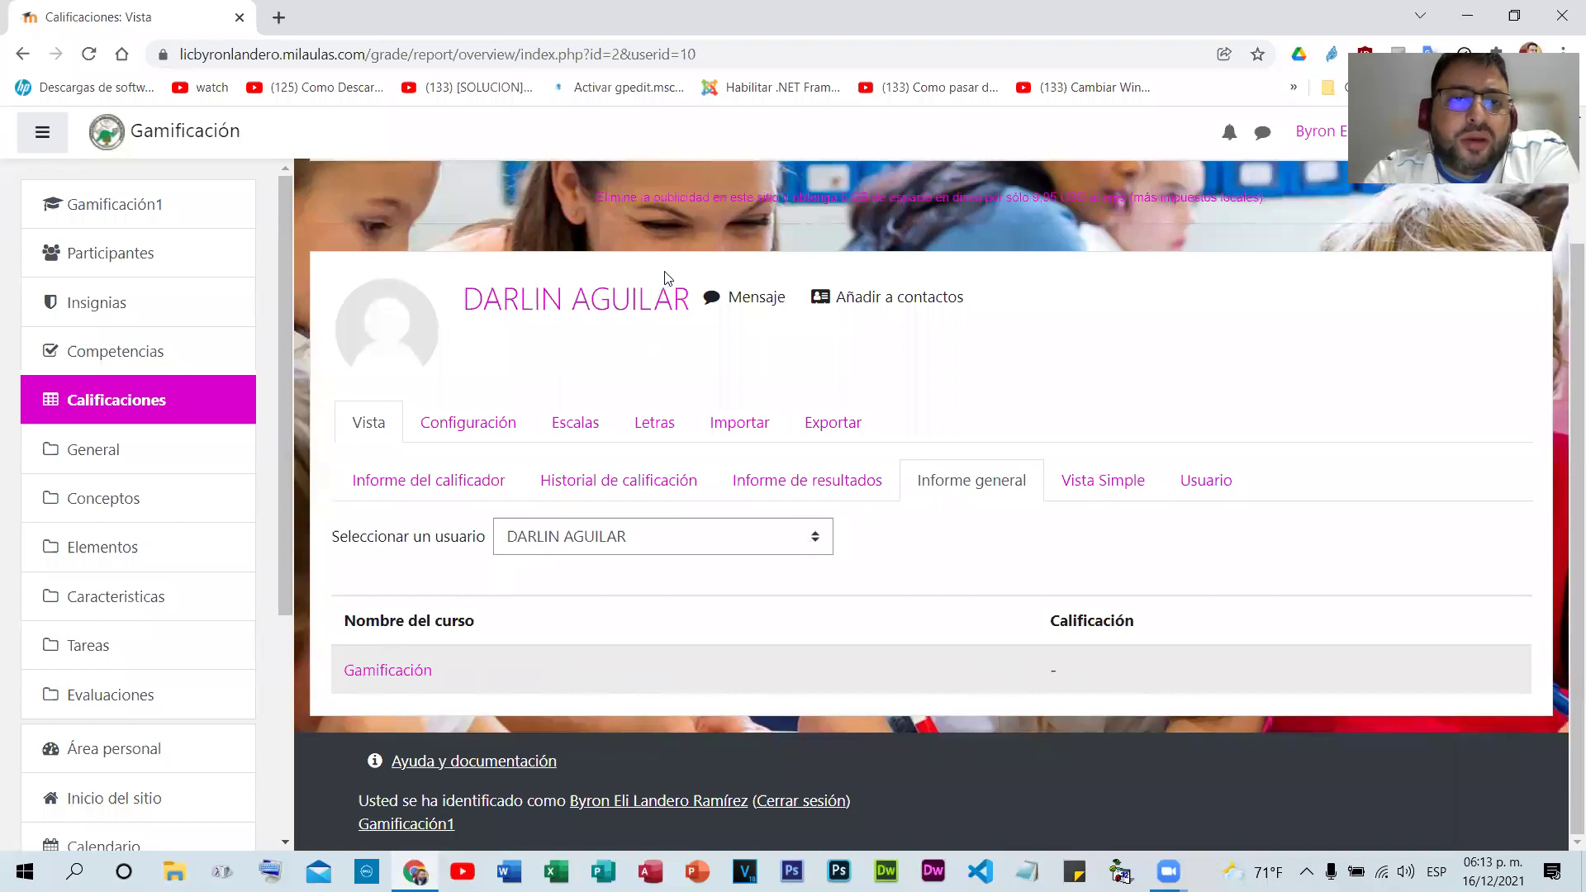
pyautogui.hotkey('alt', 'Down')
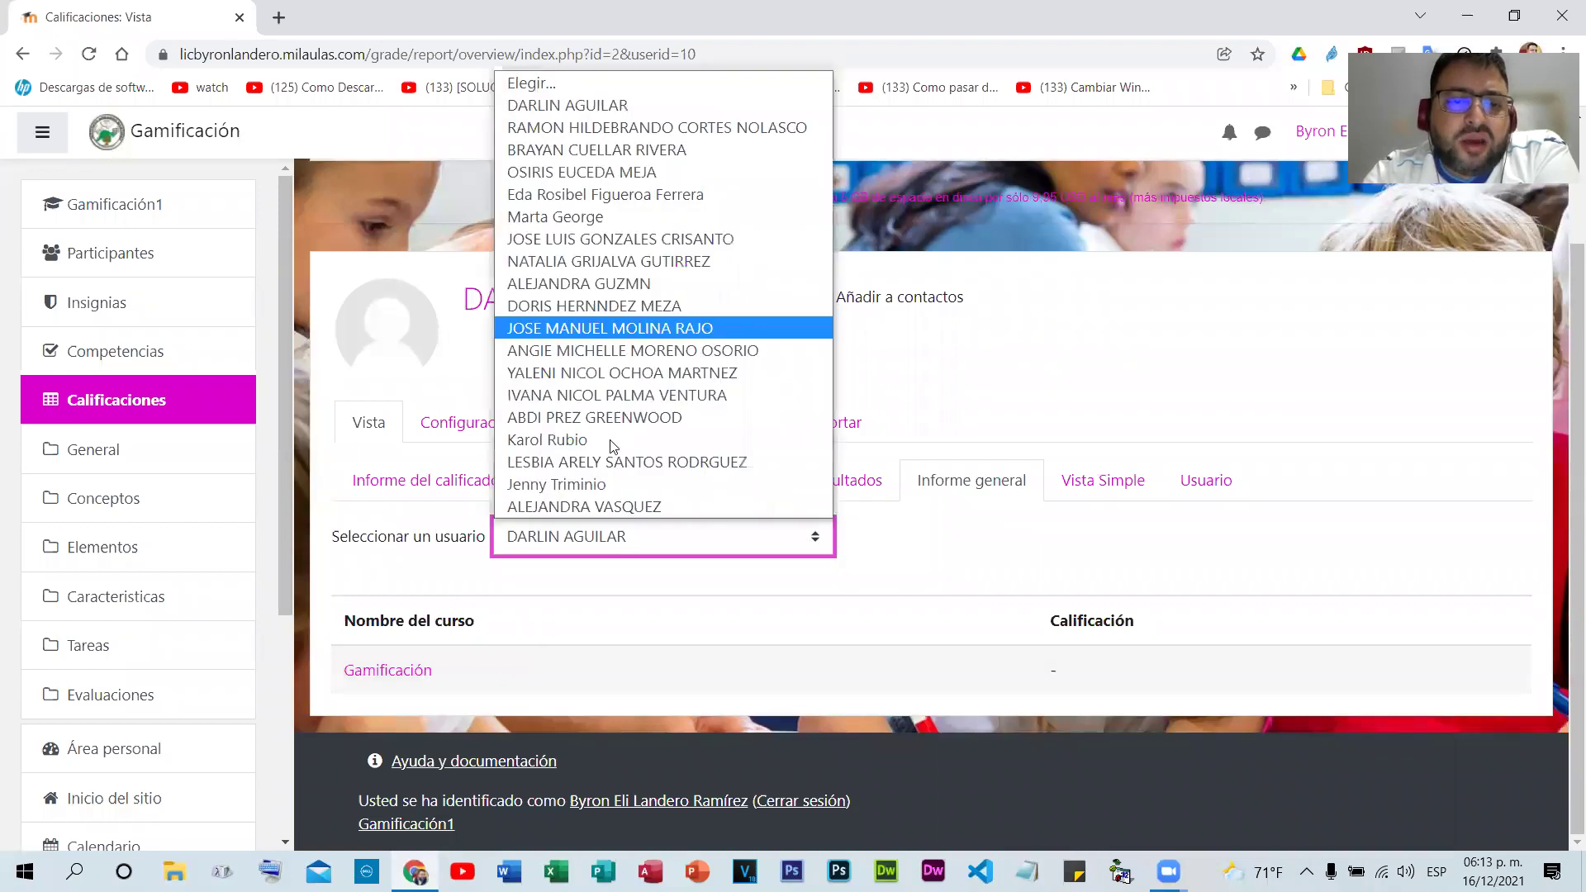
pyautogui.press('k')
pyautogui.press('Return')
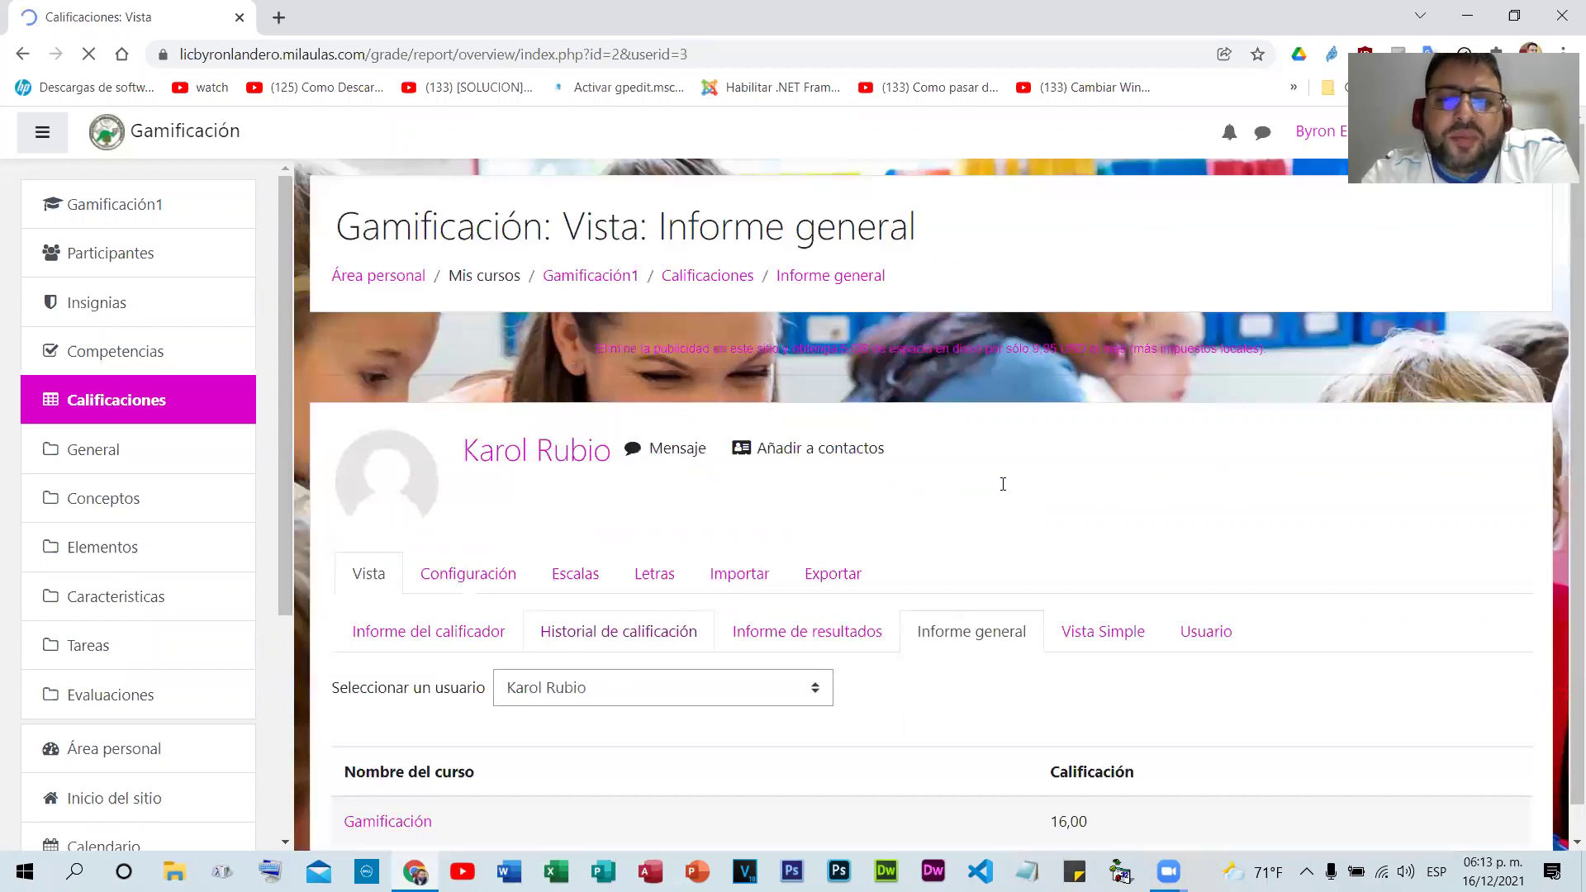
# - Review the same student's grade items, ranges and feedback in Vista Simple, and return to its user and grade item selection
pyautogui.scroll(-2, 1107, 541)
pyautogui.click(1120, 481)
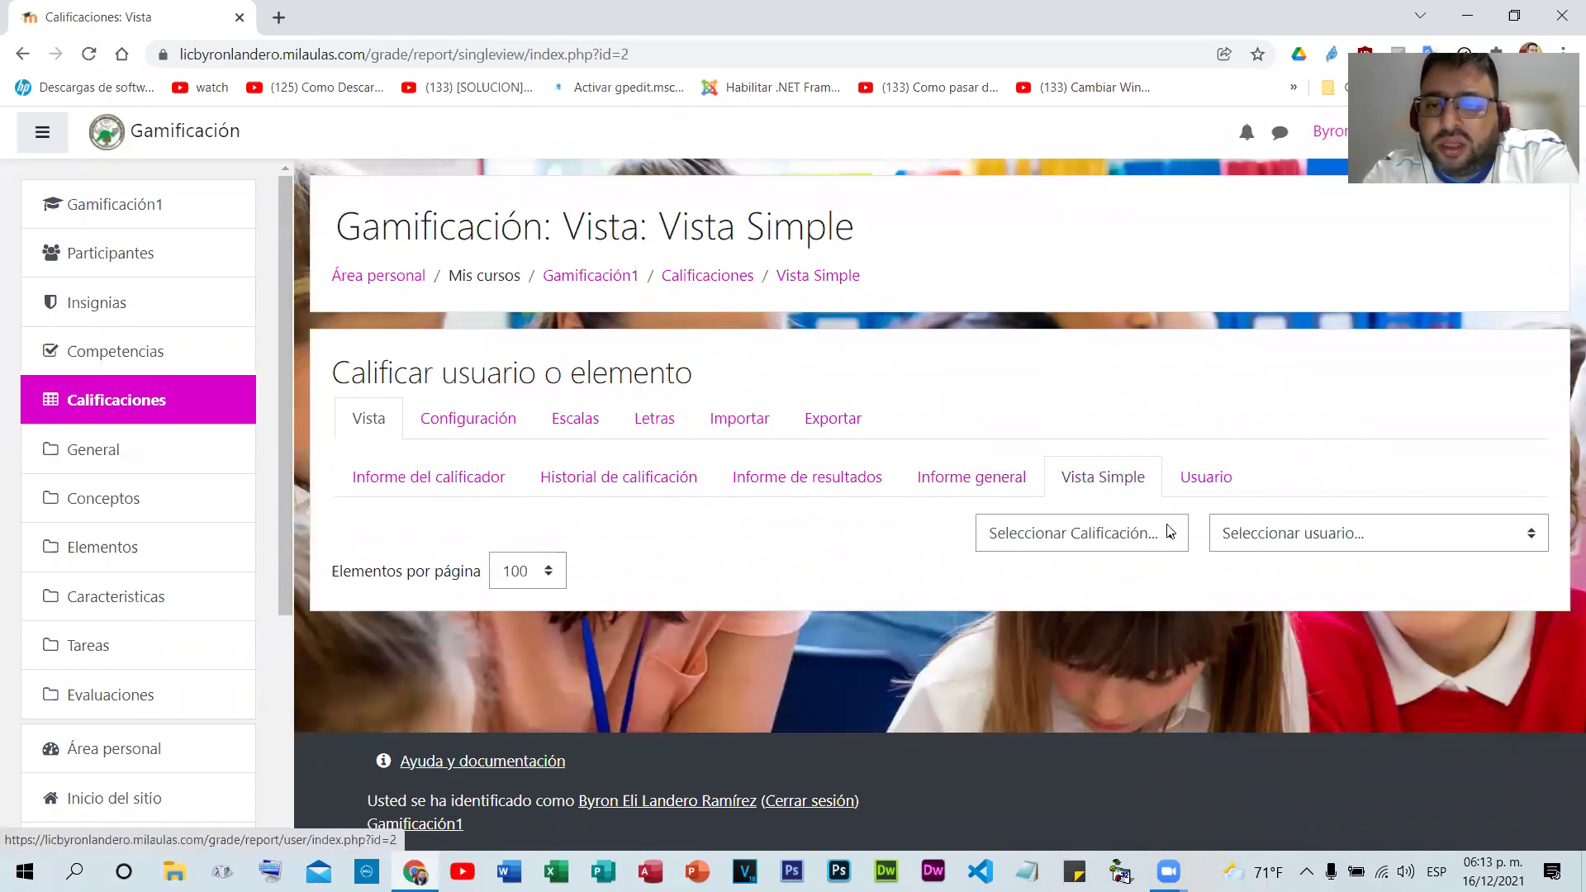
pyautogui.click(1256, 538)
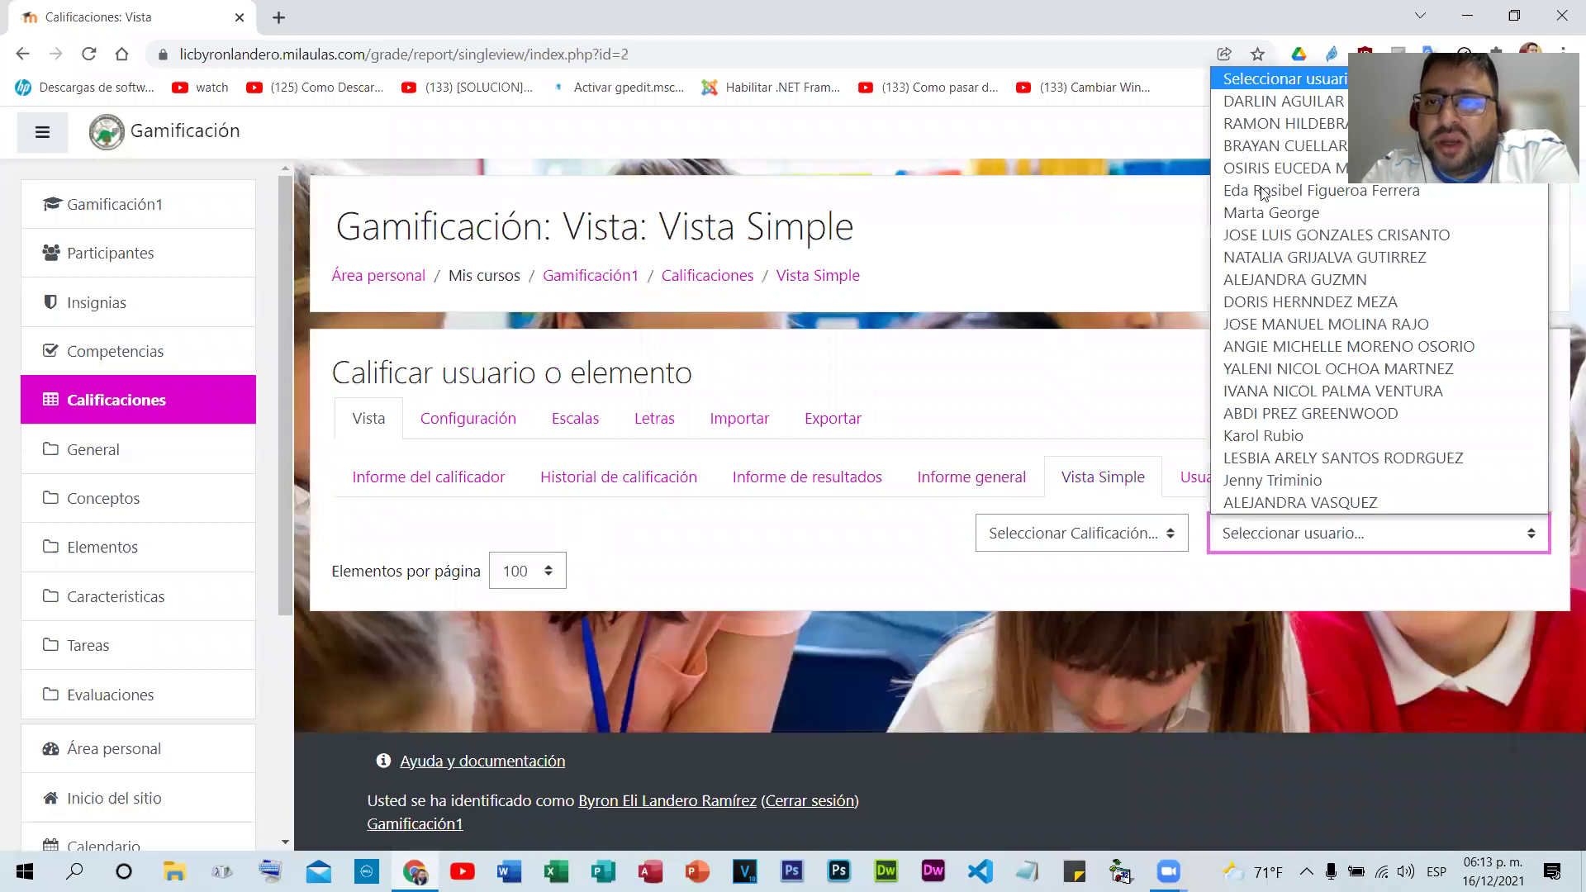
pyautogui.click(1324, 437)
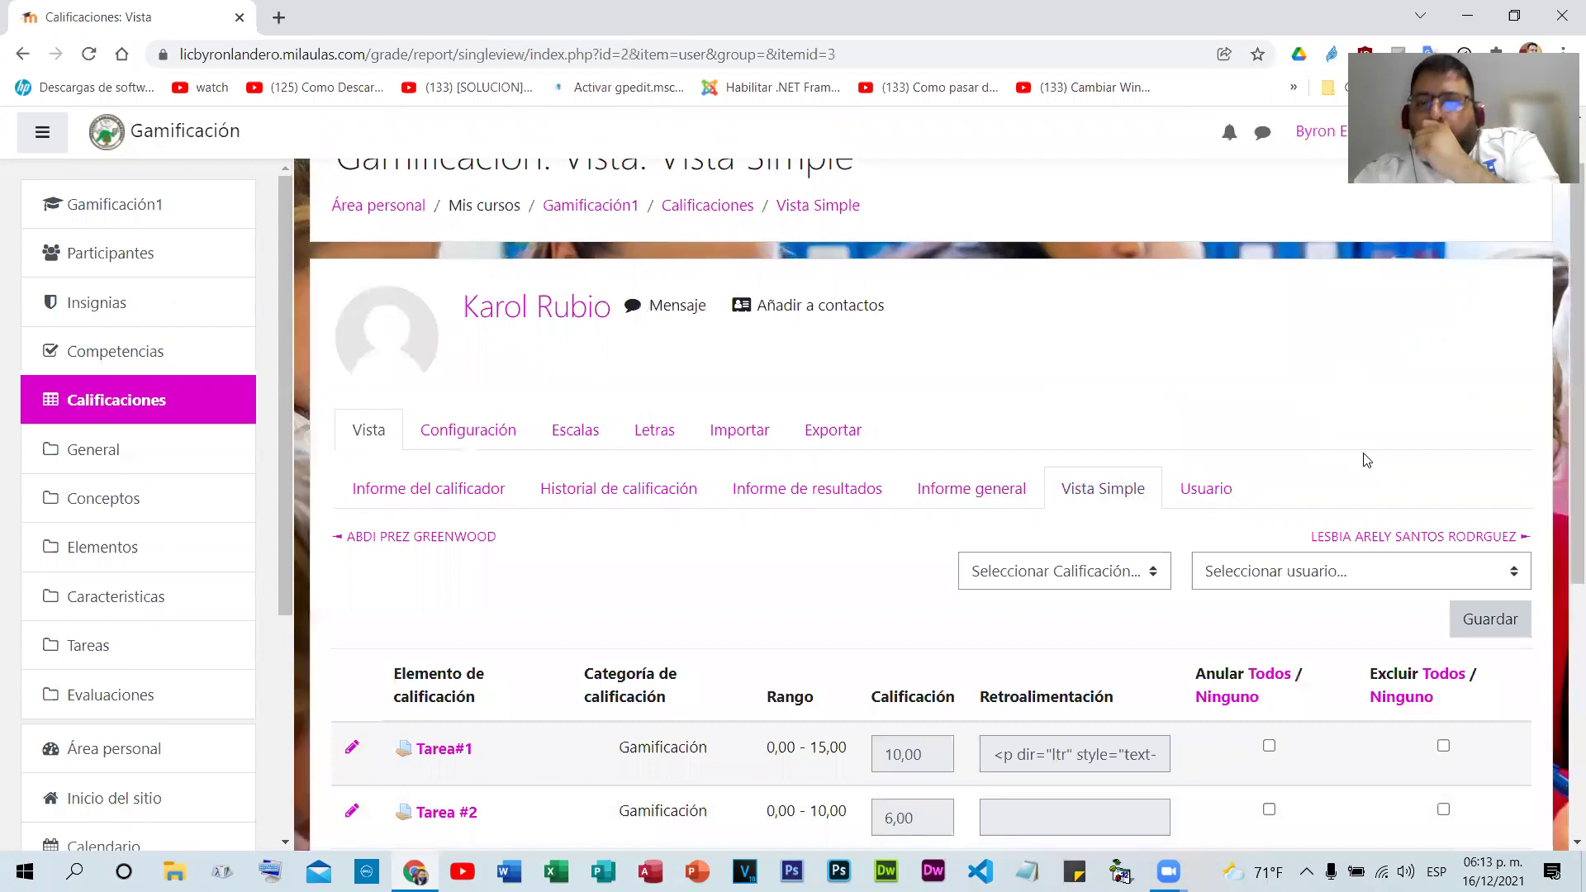
pyautogui.scroll(-4, 1366, 460)
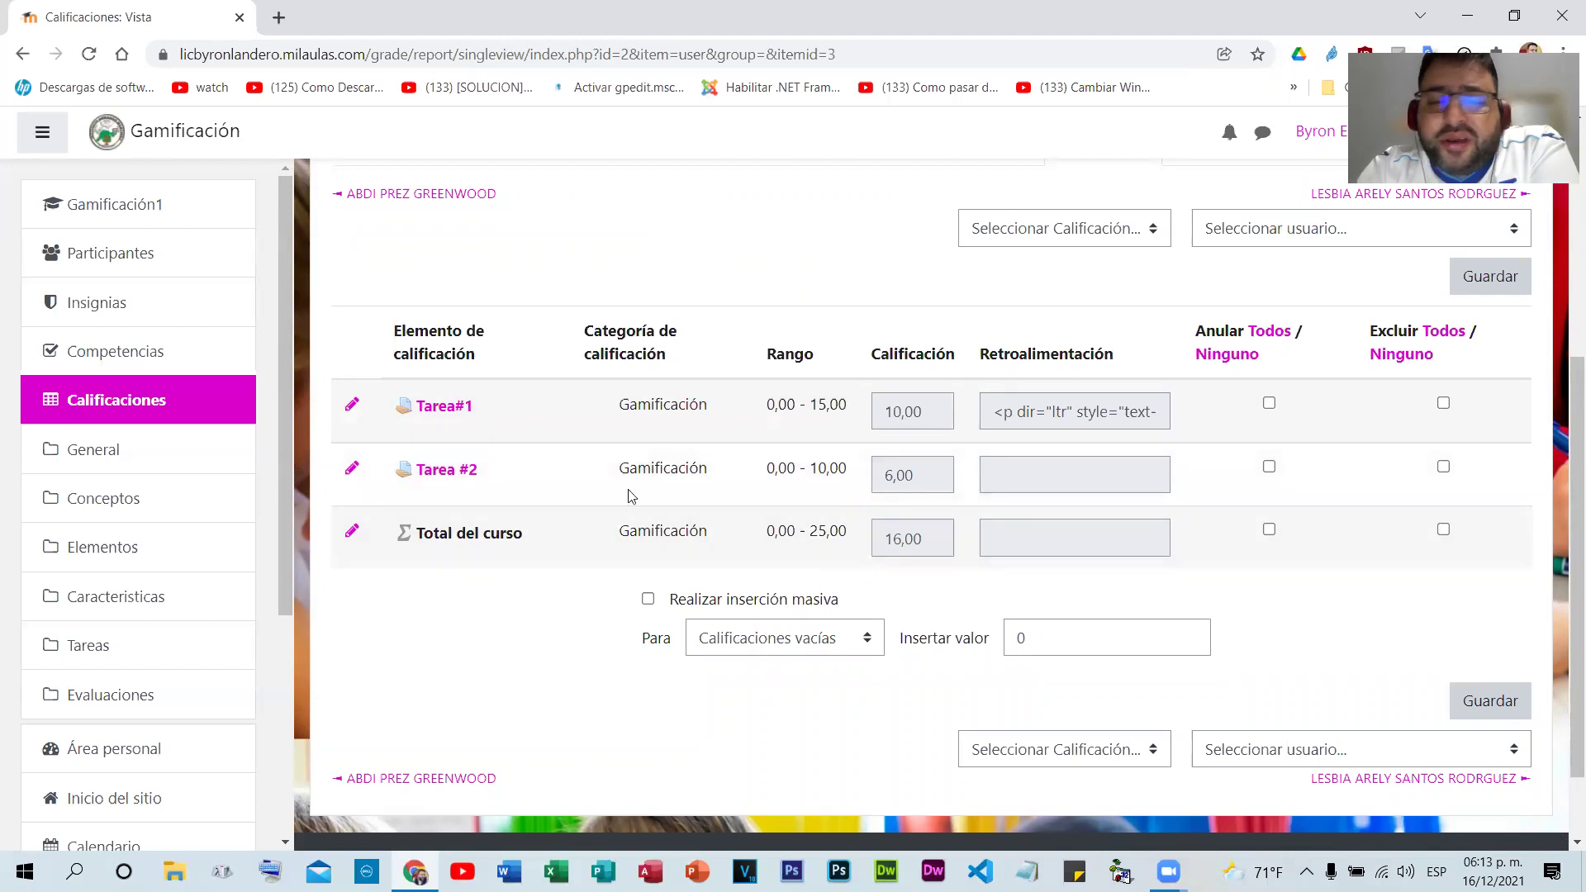
pyautogui.click(21, 62)
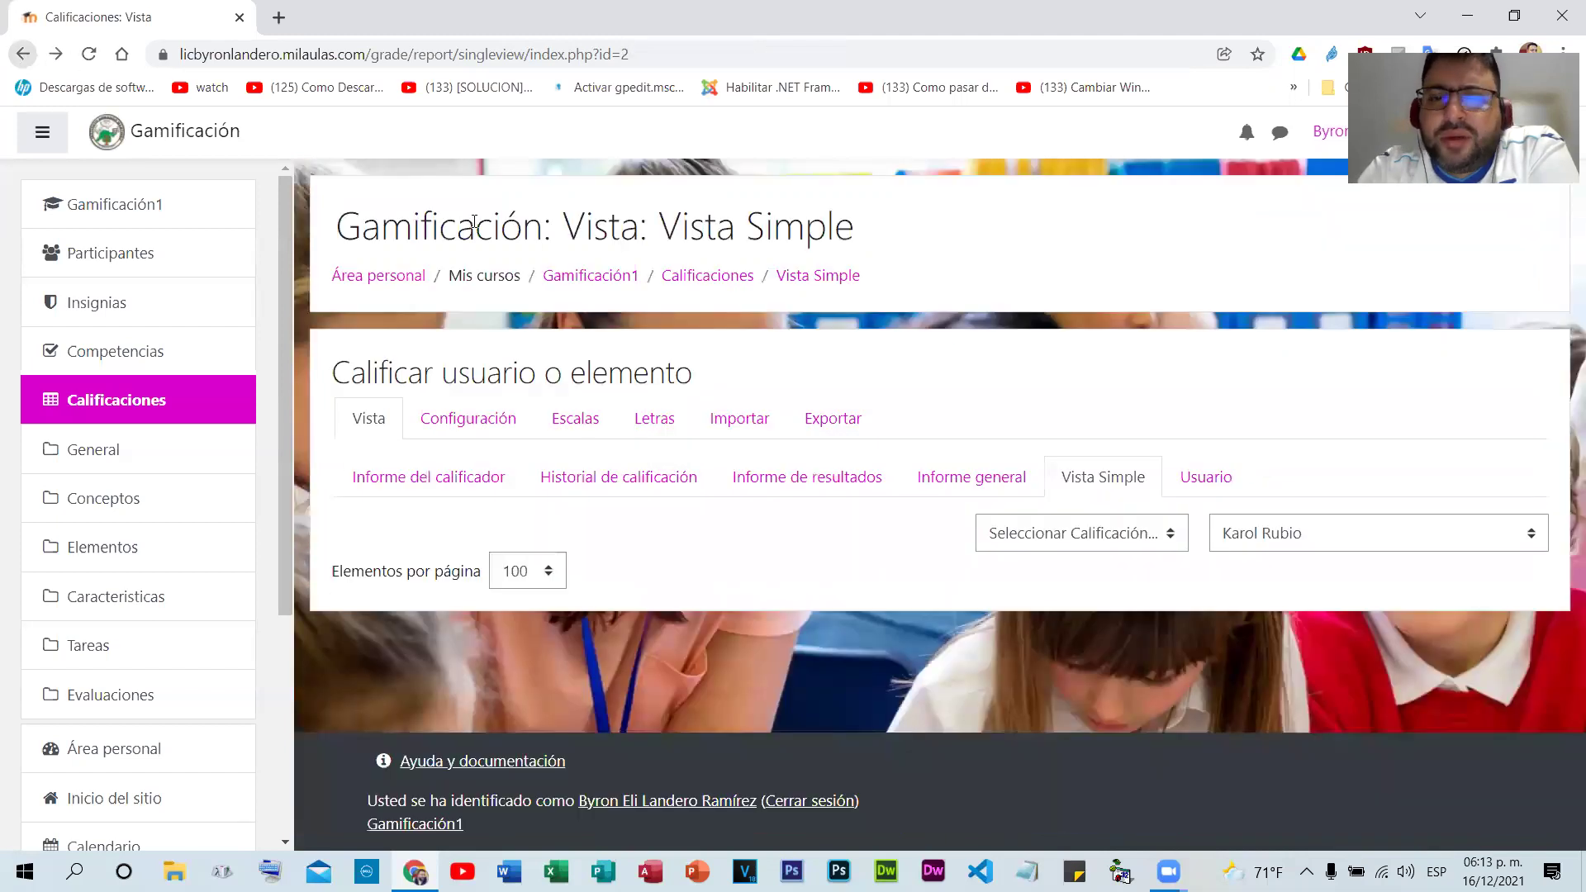
# - Open the user report (Usuario) and show the grades, percentages and feedback of the student graded in both tasks
pyautogui.click(1214, 480)
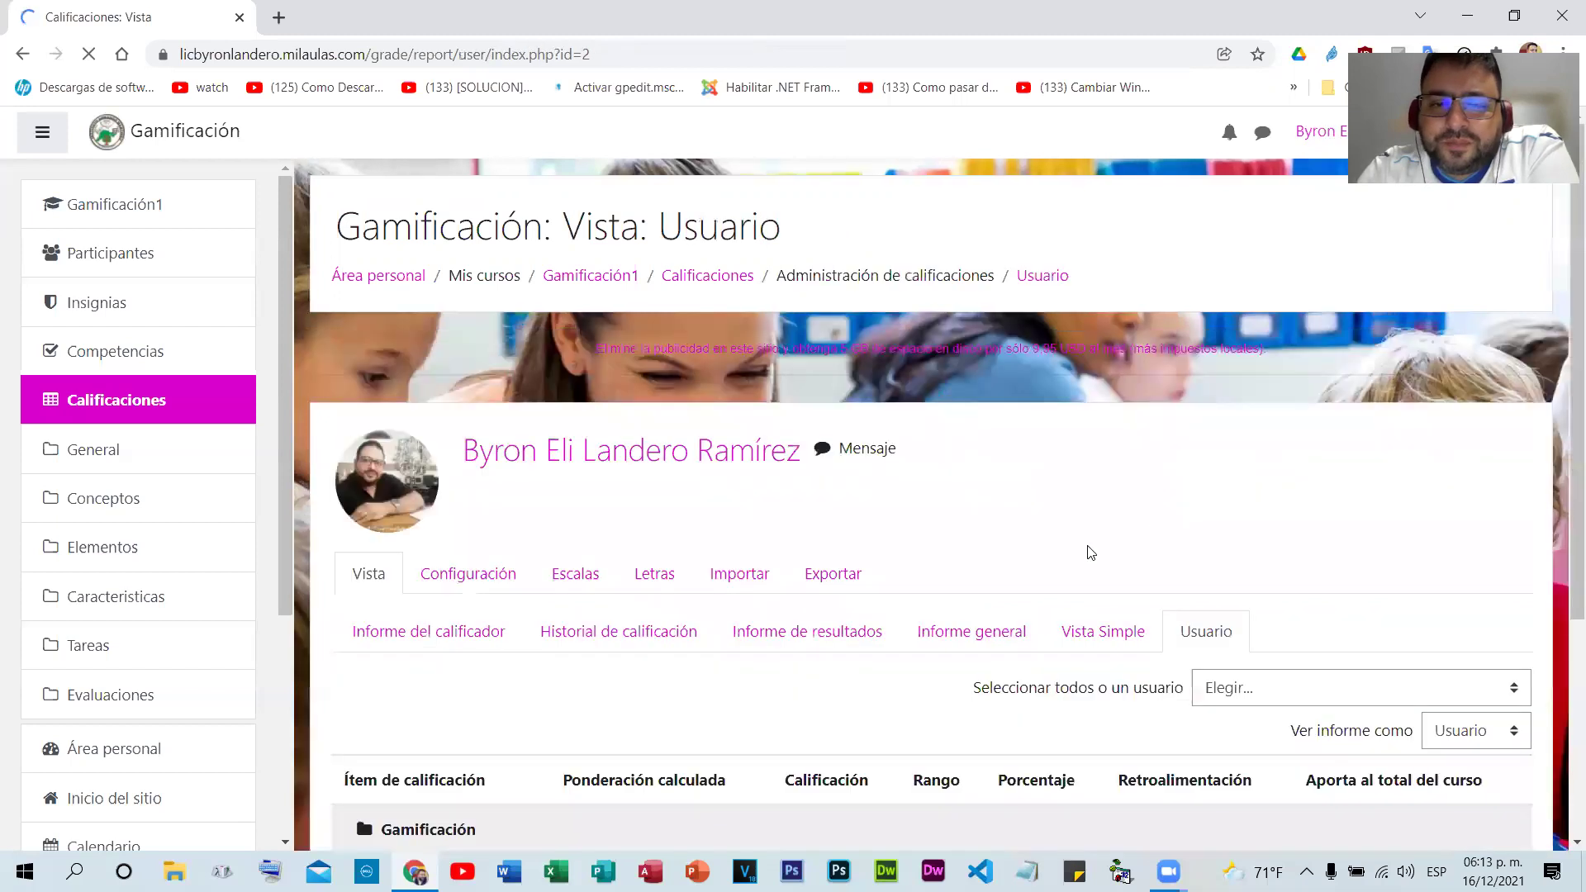
pyautogui.scroll(-4, 743, 559)
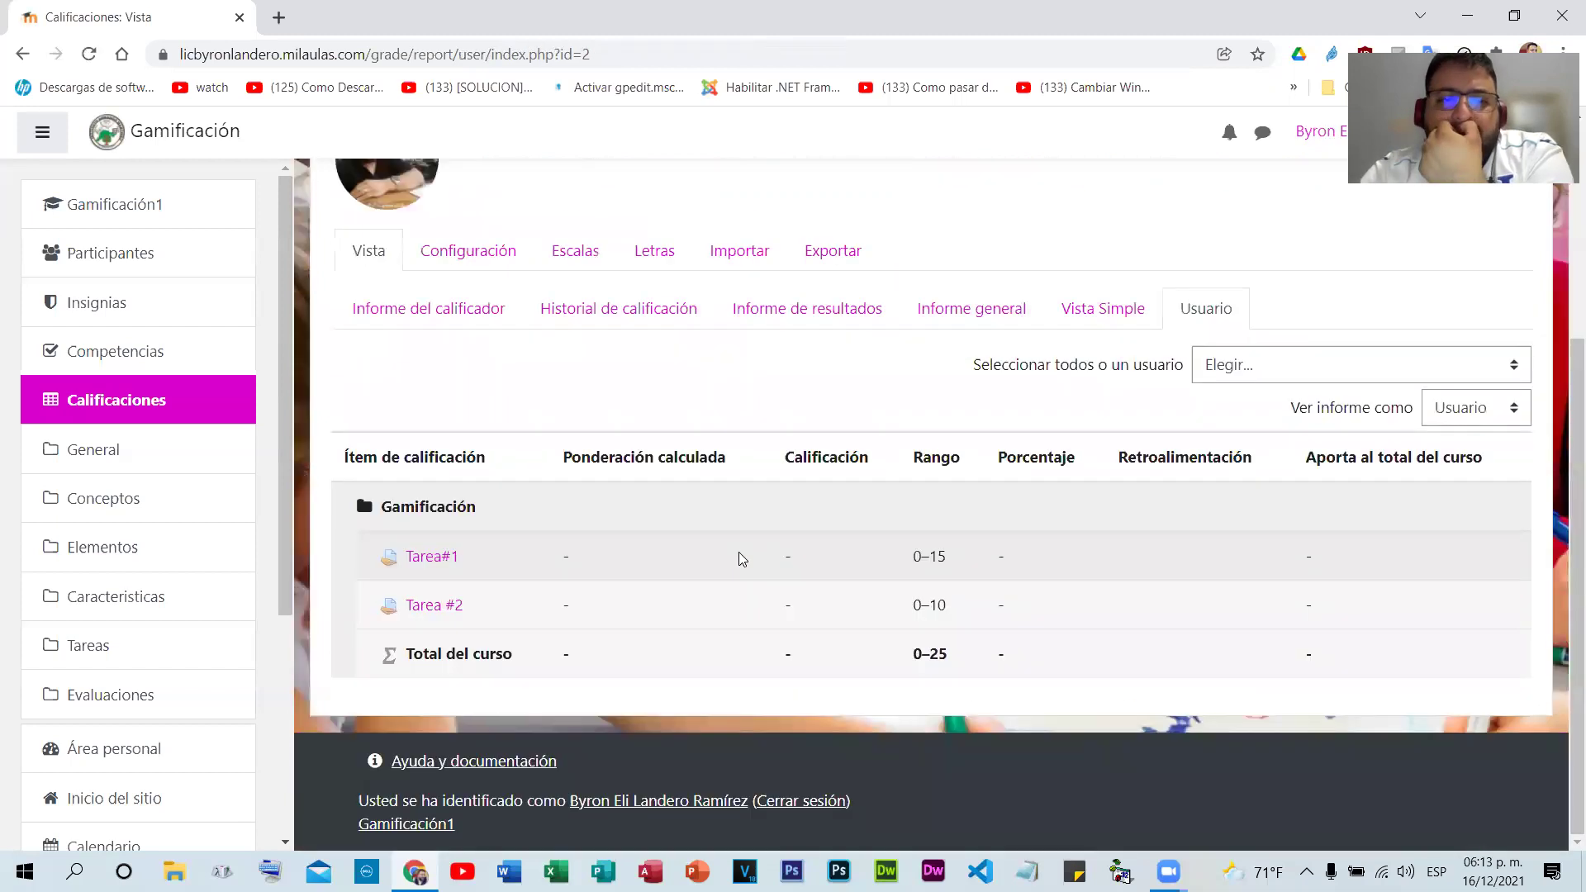
pyautogui.click(1240, 366)
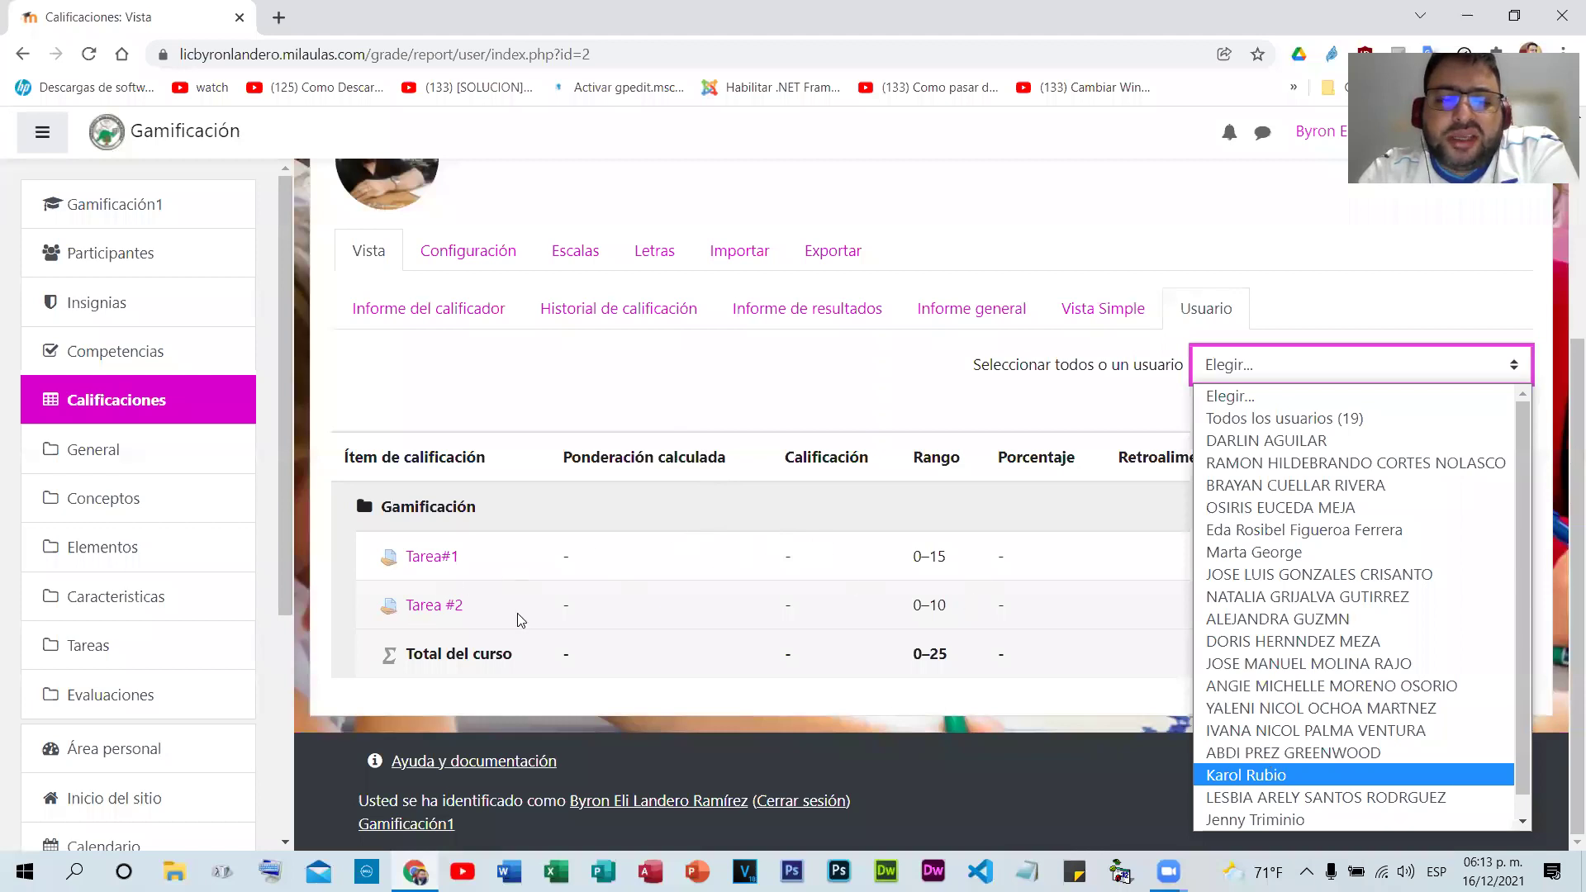
pyautogui.press('Return')
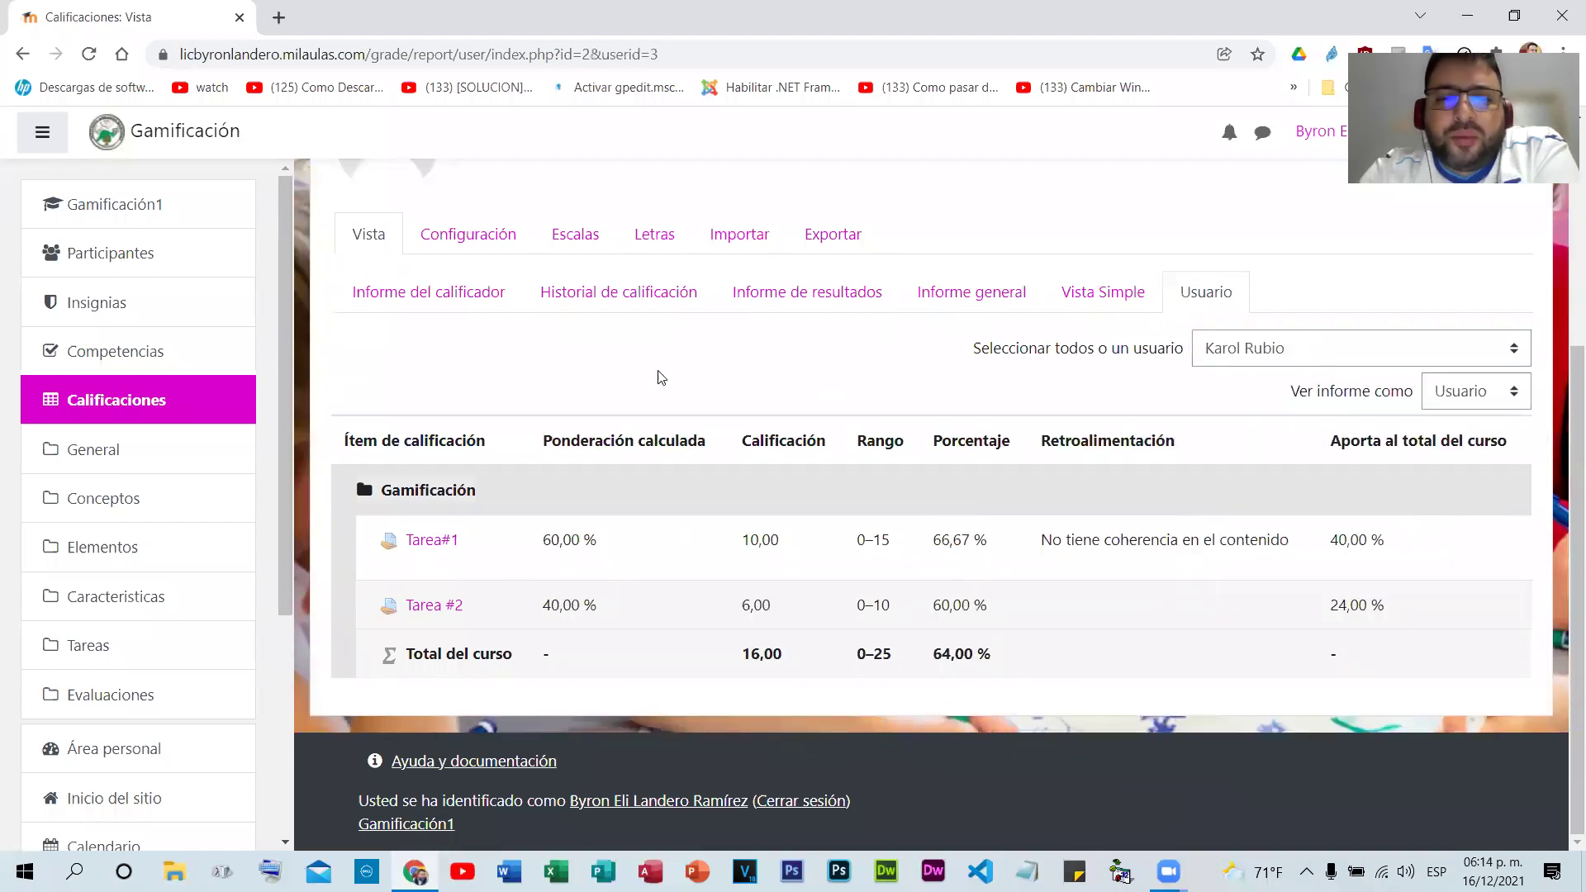
pyautogui.scroll(1, 570, 430)
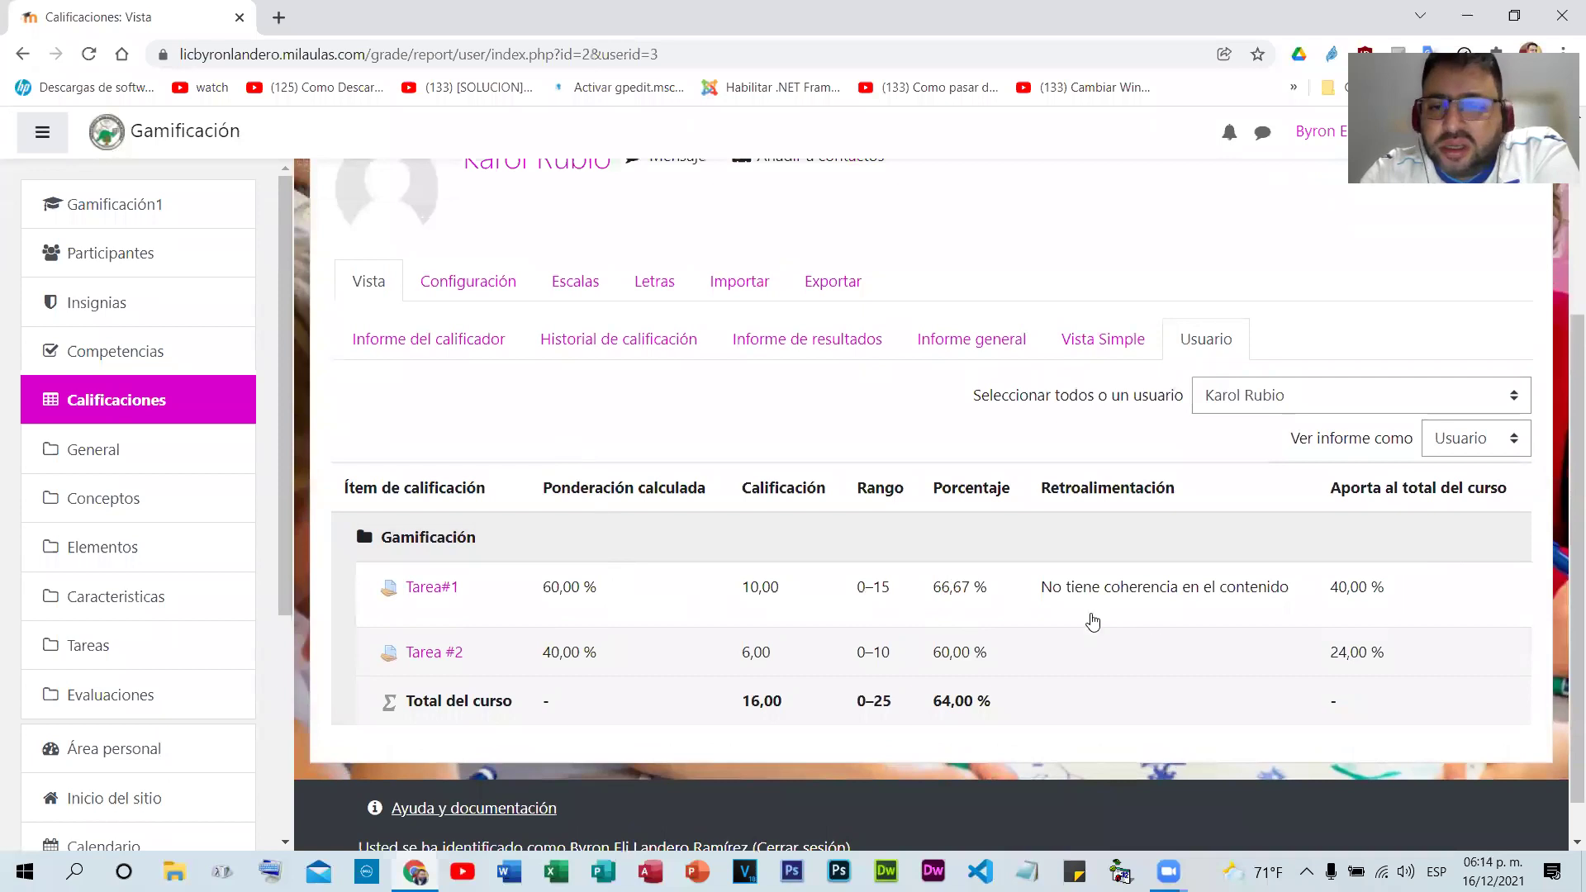
pyautogui.scroll(3, 420, 616)
# - Return to the grader report and open the gradebook setup (Configuración Calificaciones)
pyautogui.click(420, 615)
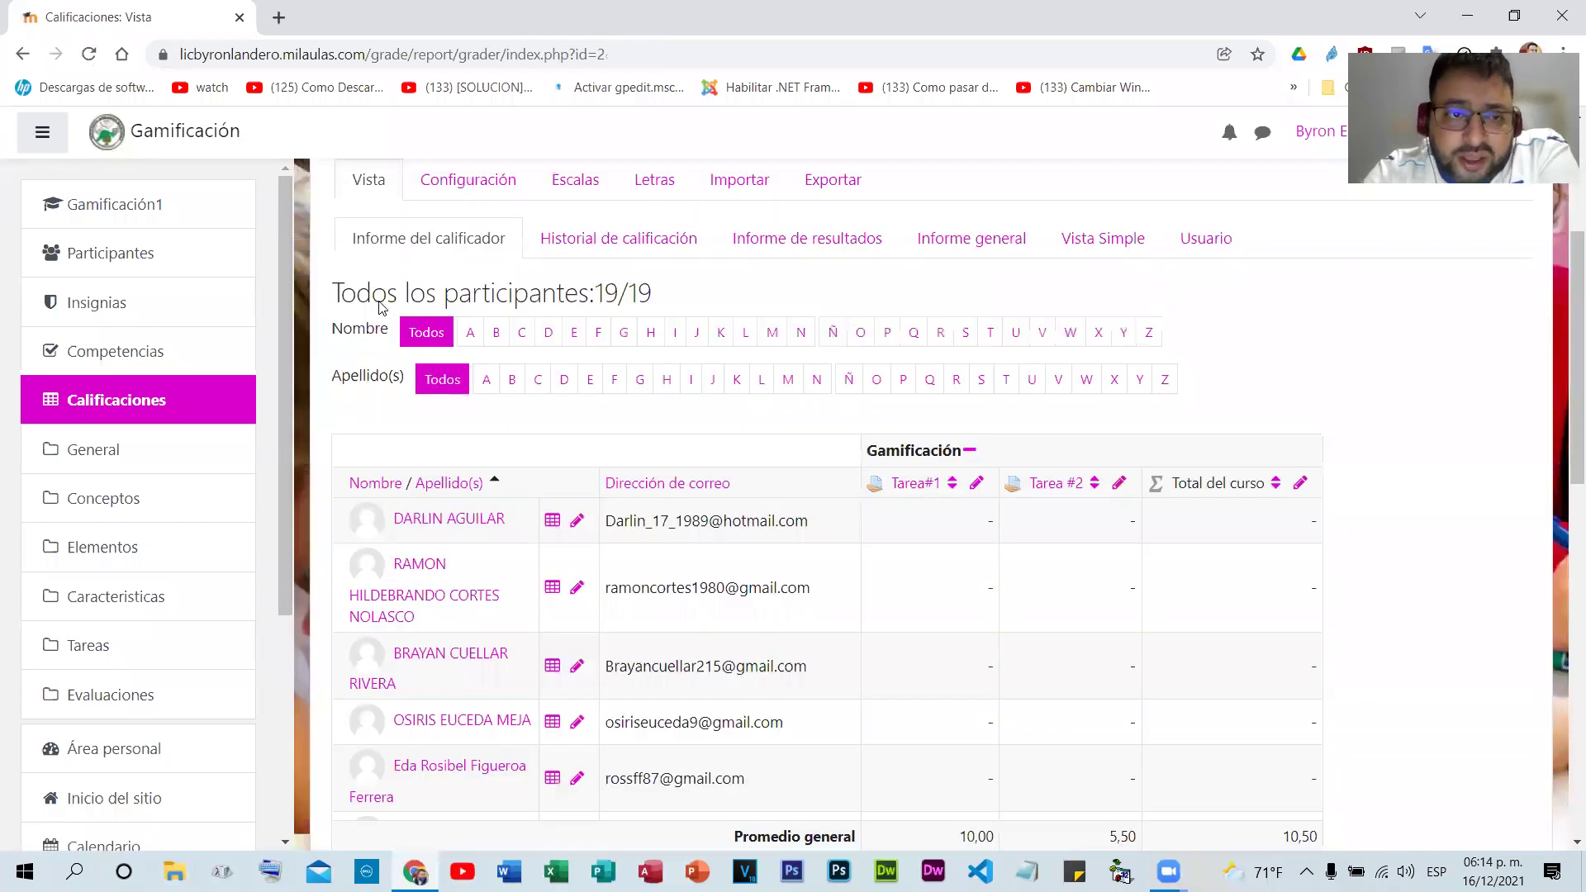
pyautogui.scroll(1, 396, 326)
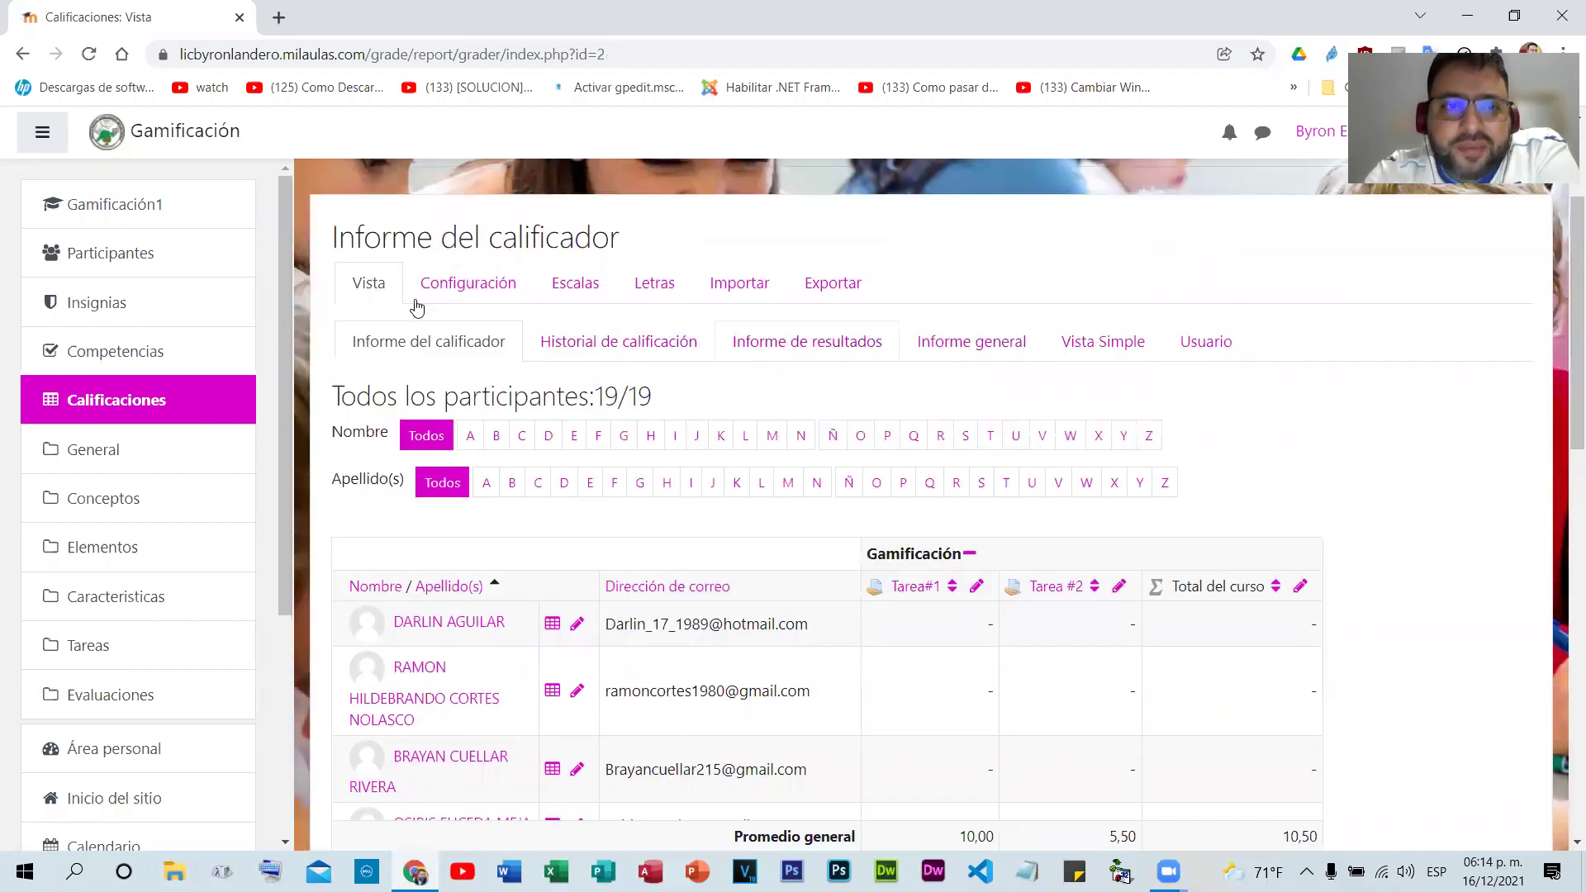
pyautogui.click(478, 285)
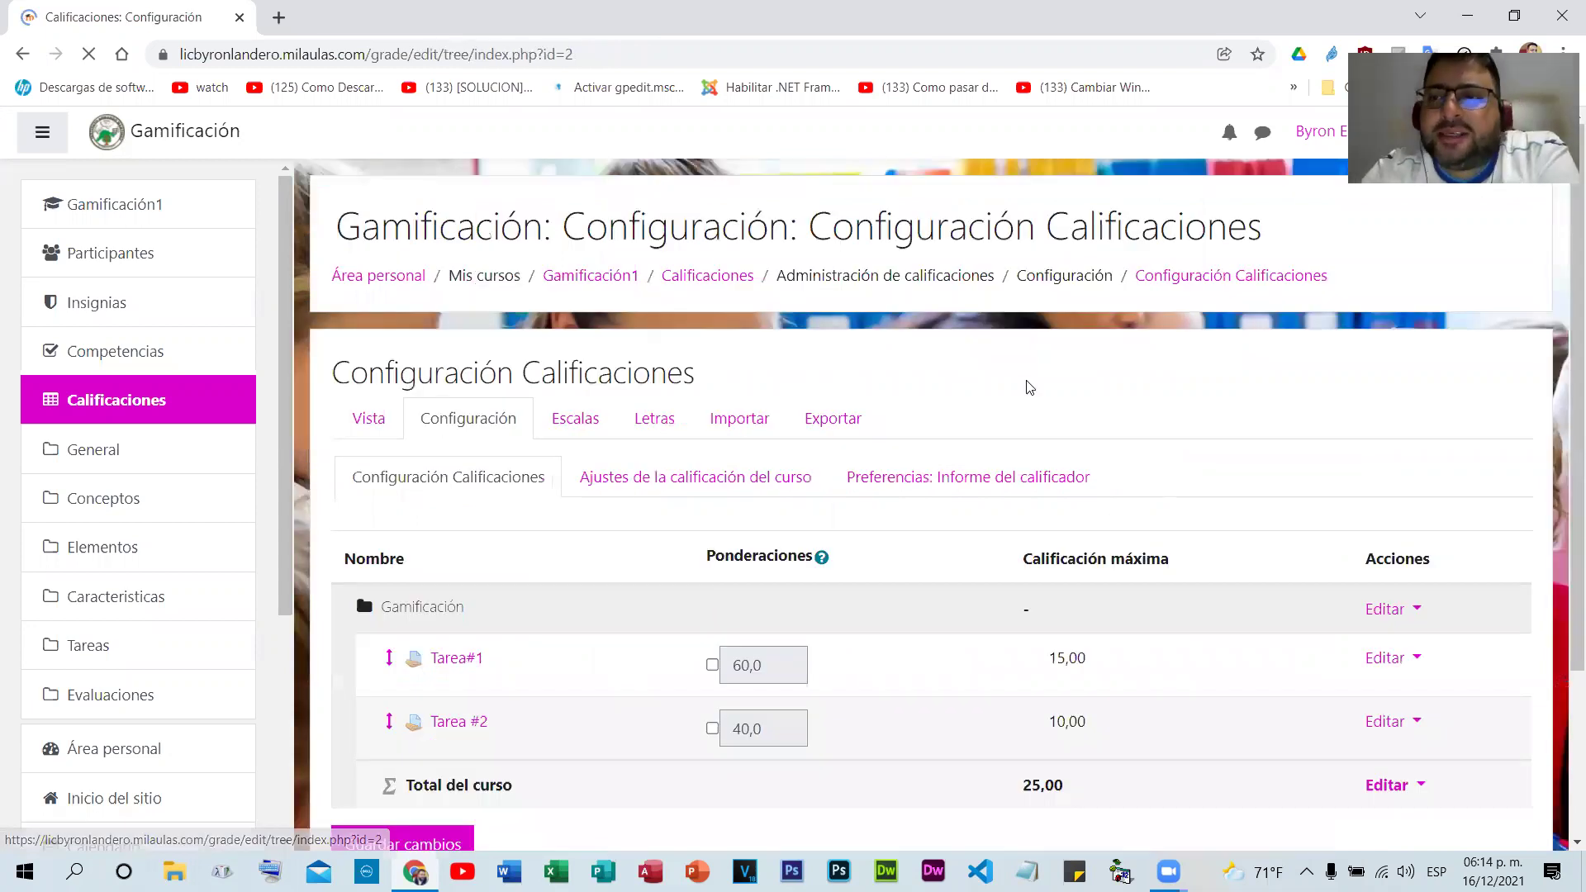
pyautogui.scroll(-1, 1029, 387)
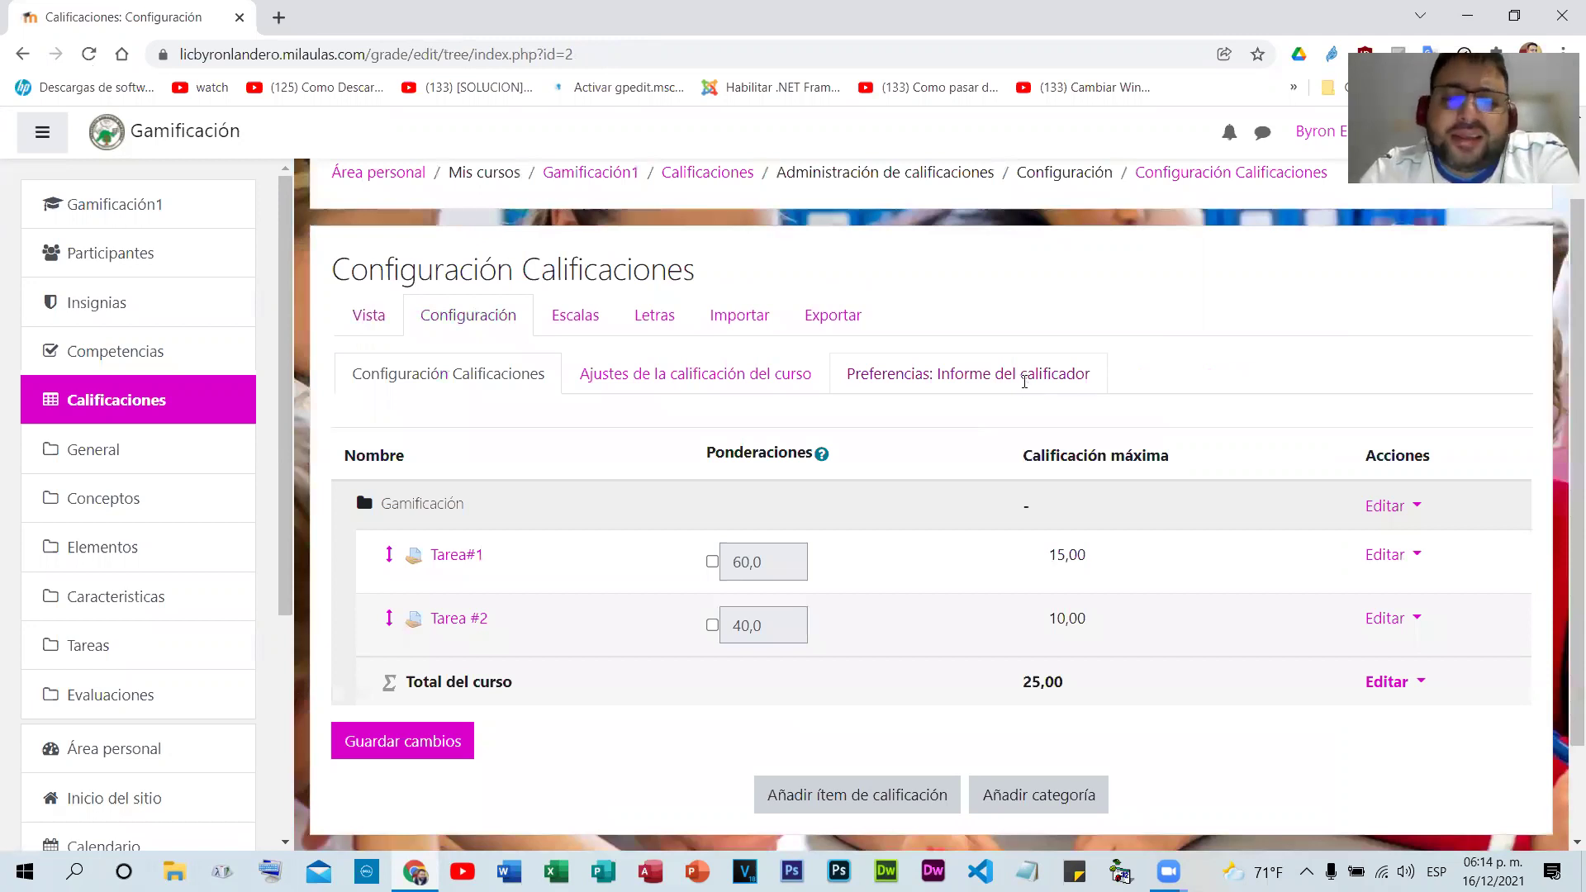
pyautogui.scroll(-1, 1024, 394)
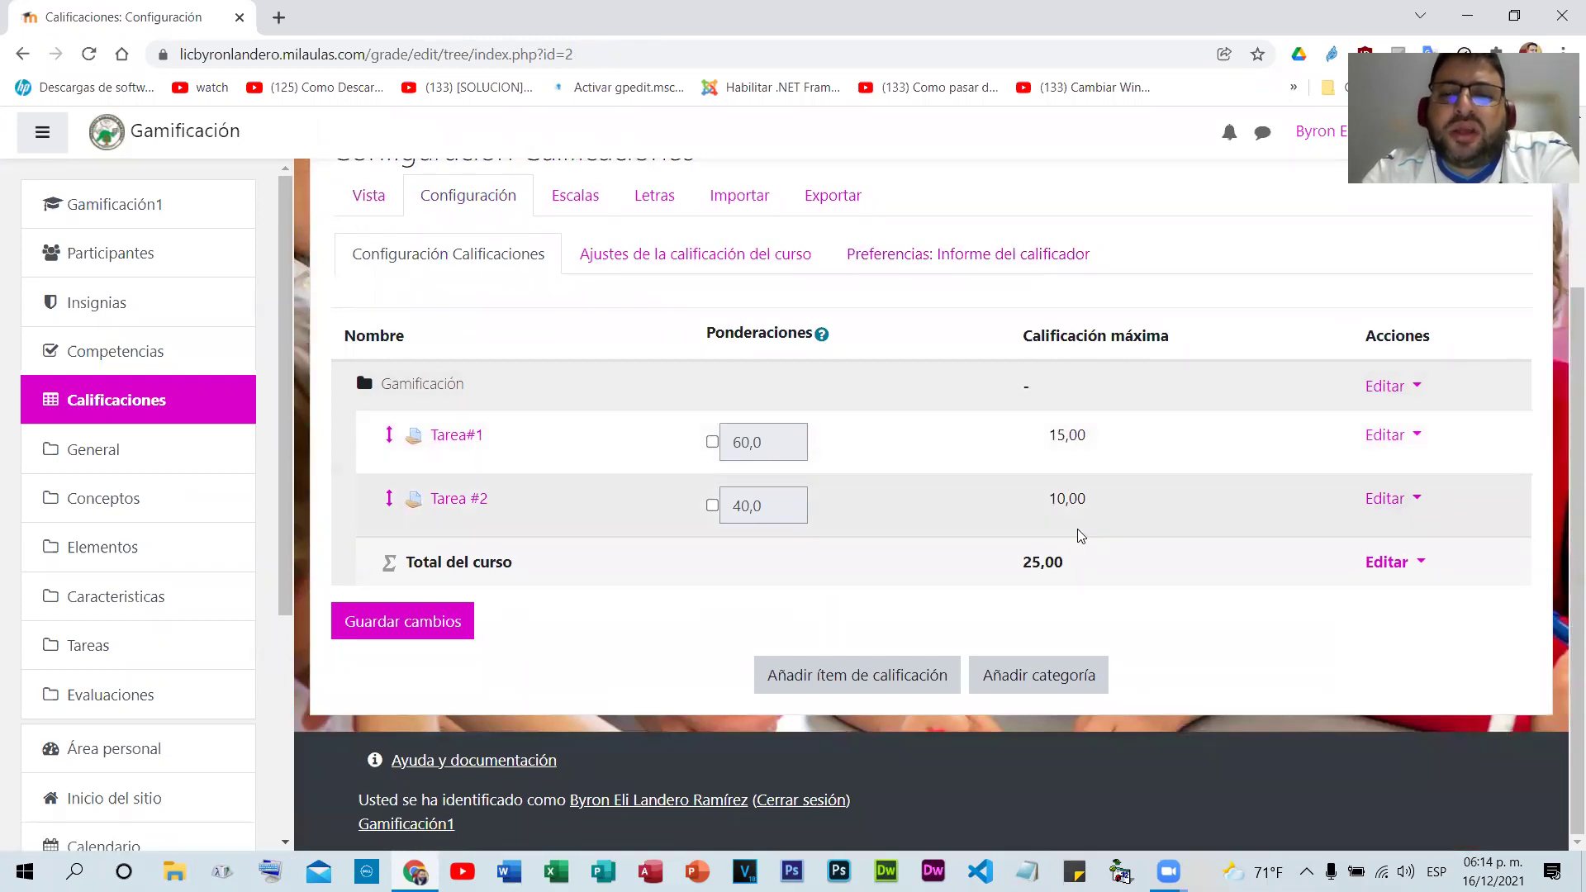
# - Examine the weights and maximum grades of Tarea#1 and Tarea #2 and the course total's maximum grade
pyautogui.moveTo(1009, 564); pyautogui.dragTo(1089, 565)
pyautogui.click(1085, 565)
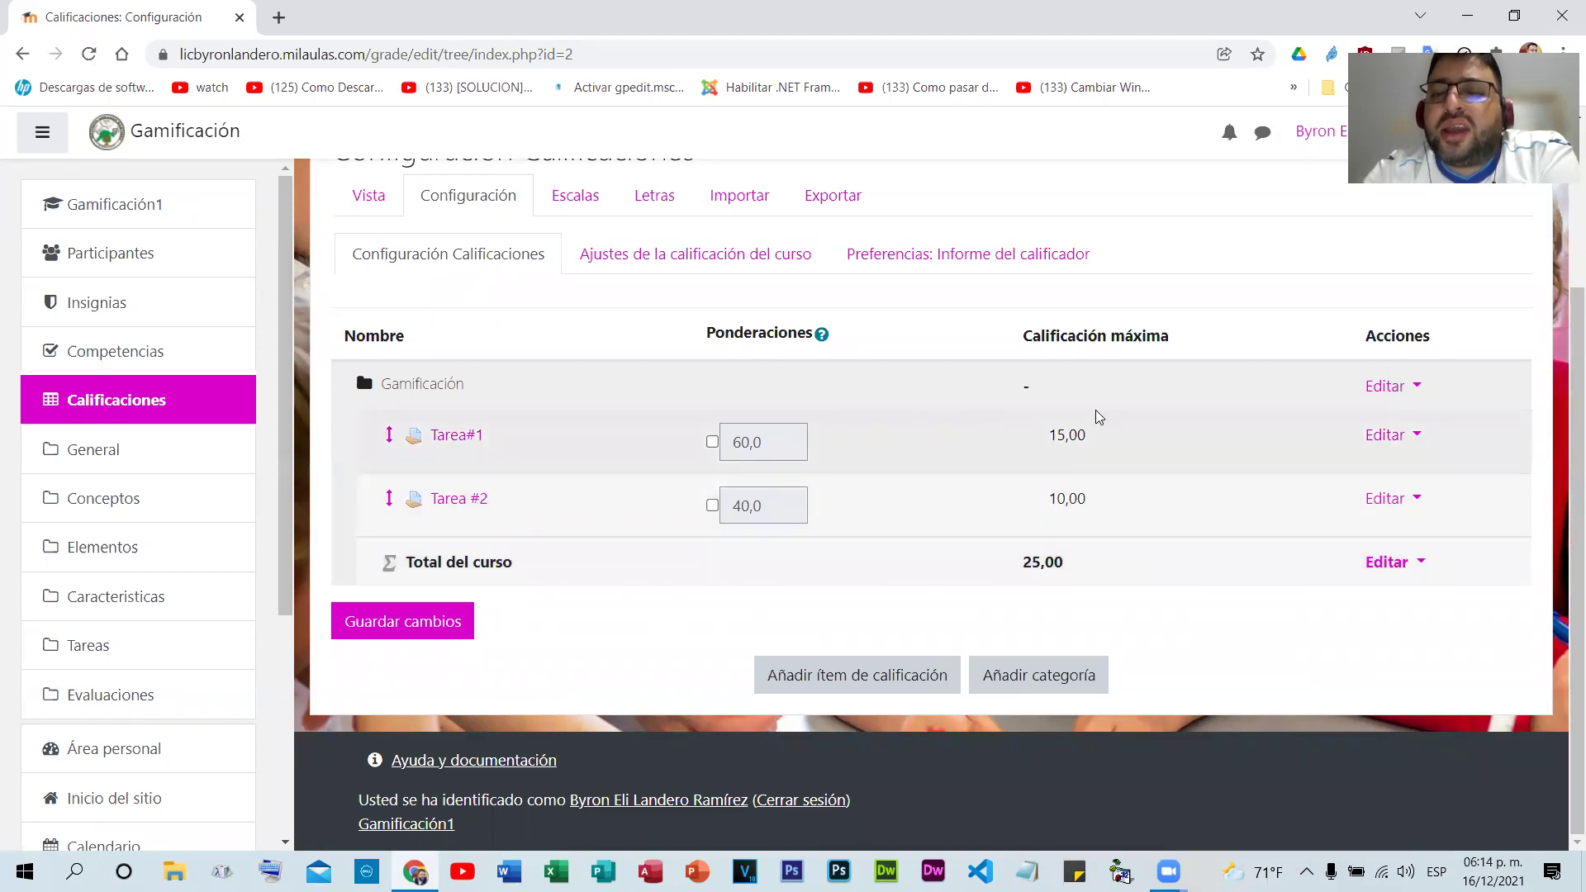
pyautogui.moveTo(1049, 435); pyautogui.dragTo(1088, 435)
pyautogui.click(1053, 498)
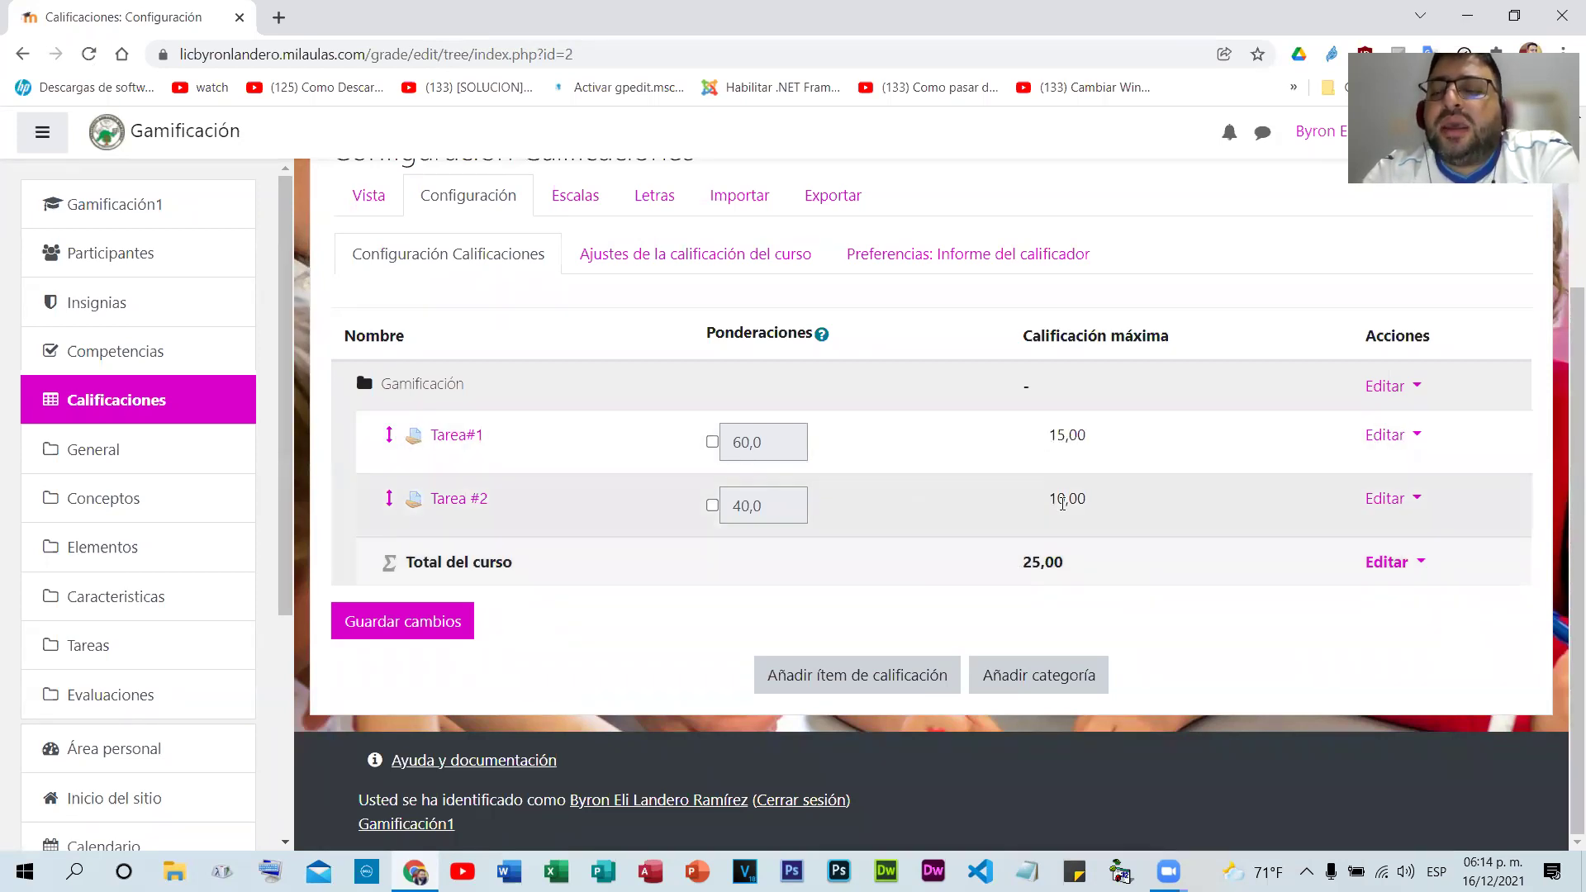
pyautogui.moveTo(1049, 434); pyautogui.dragTo(1078, 435)
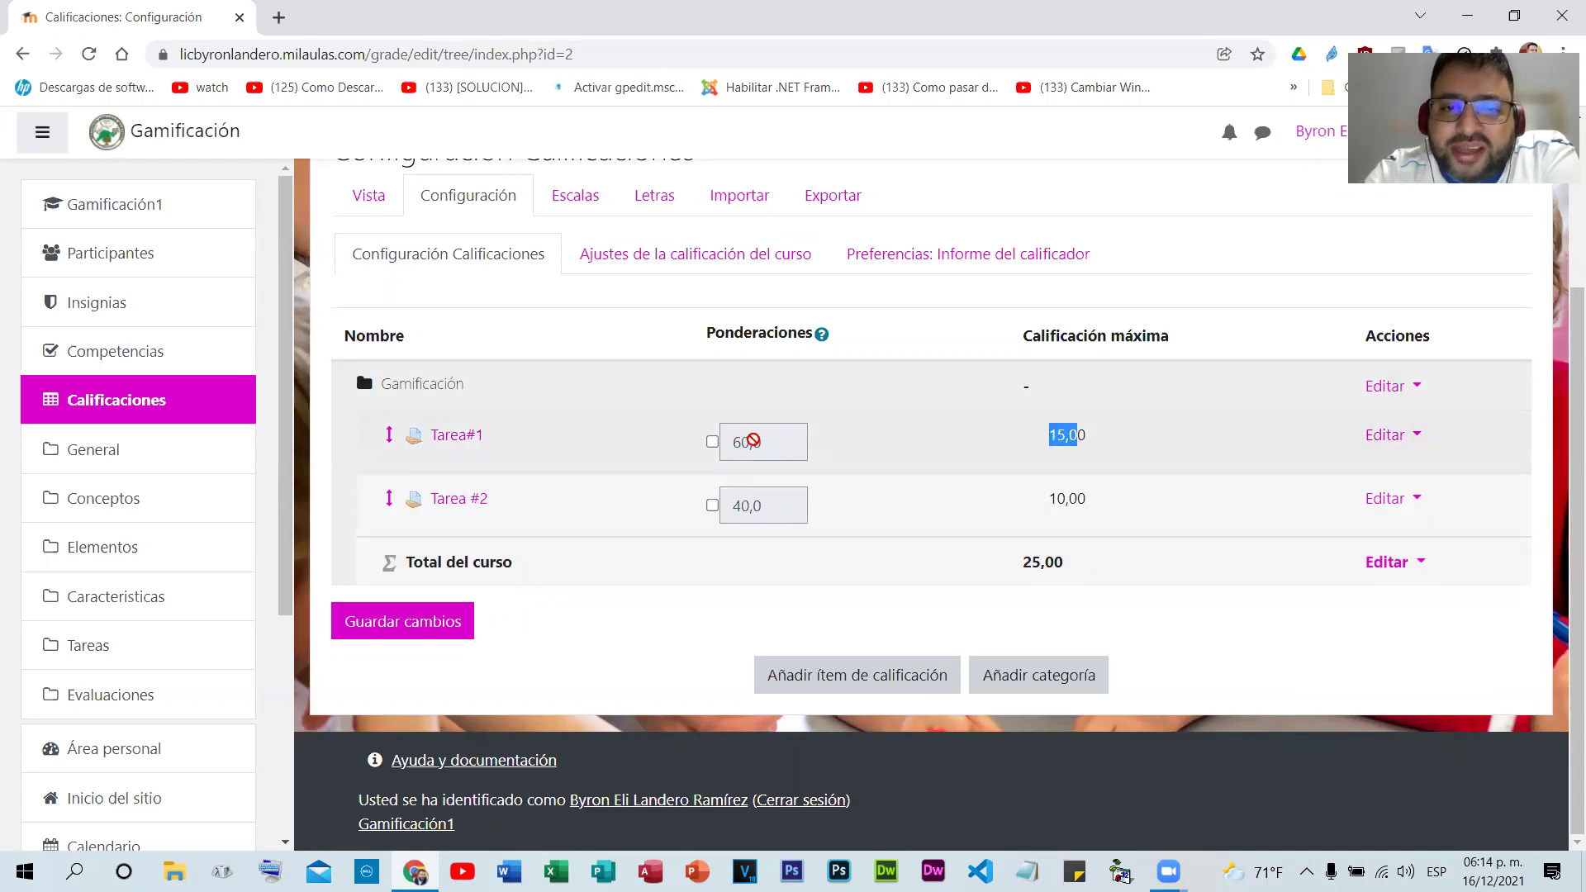
pyautogui.click(748, 440)
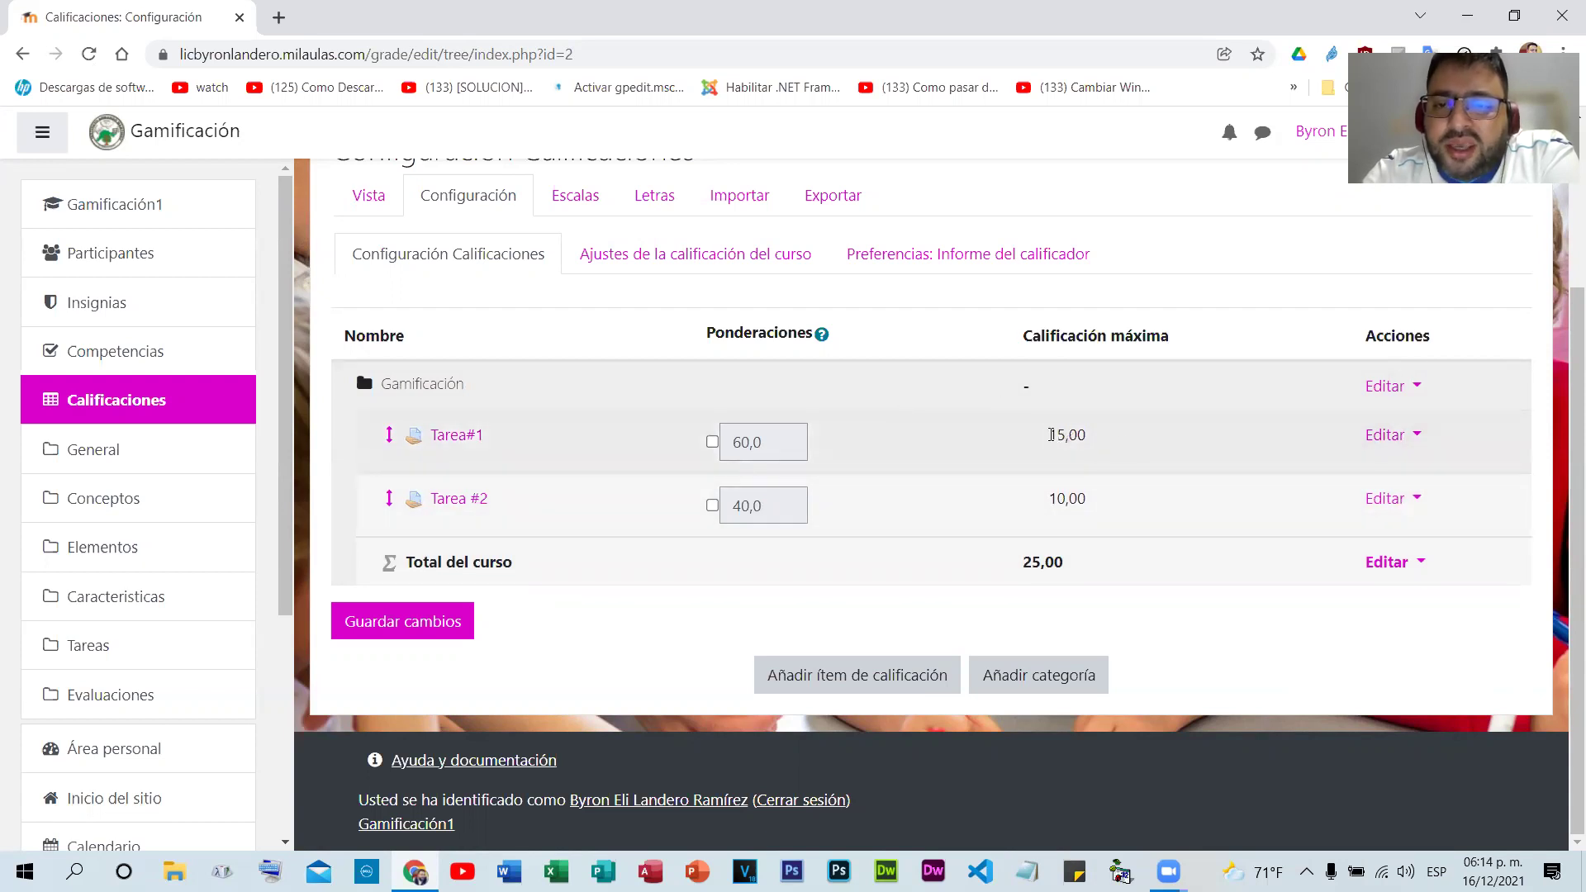
pyautogui.moveTo(780, 439); pyautogui.dragTo(742, 453)
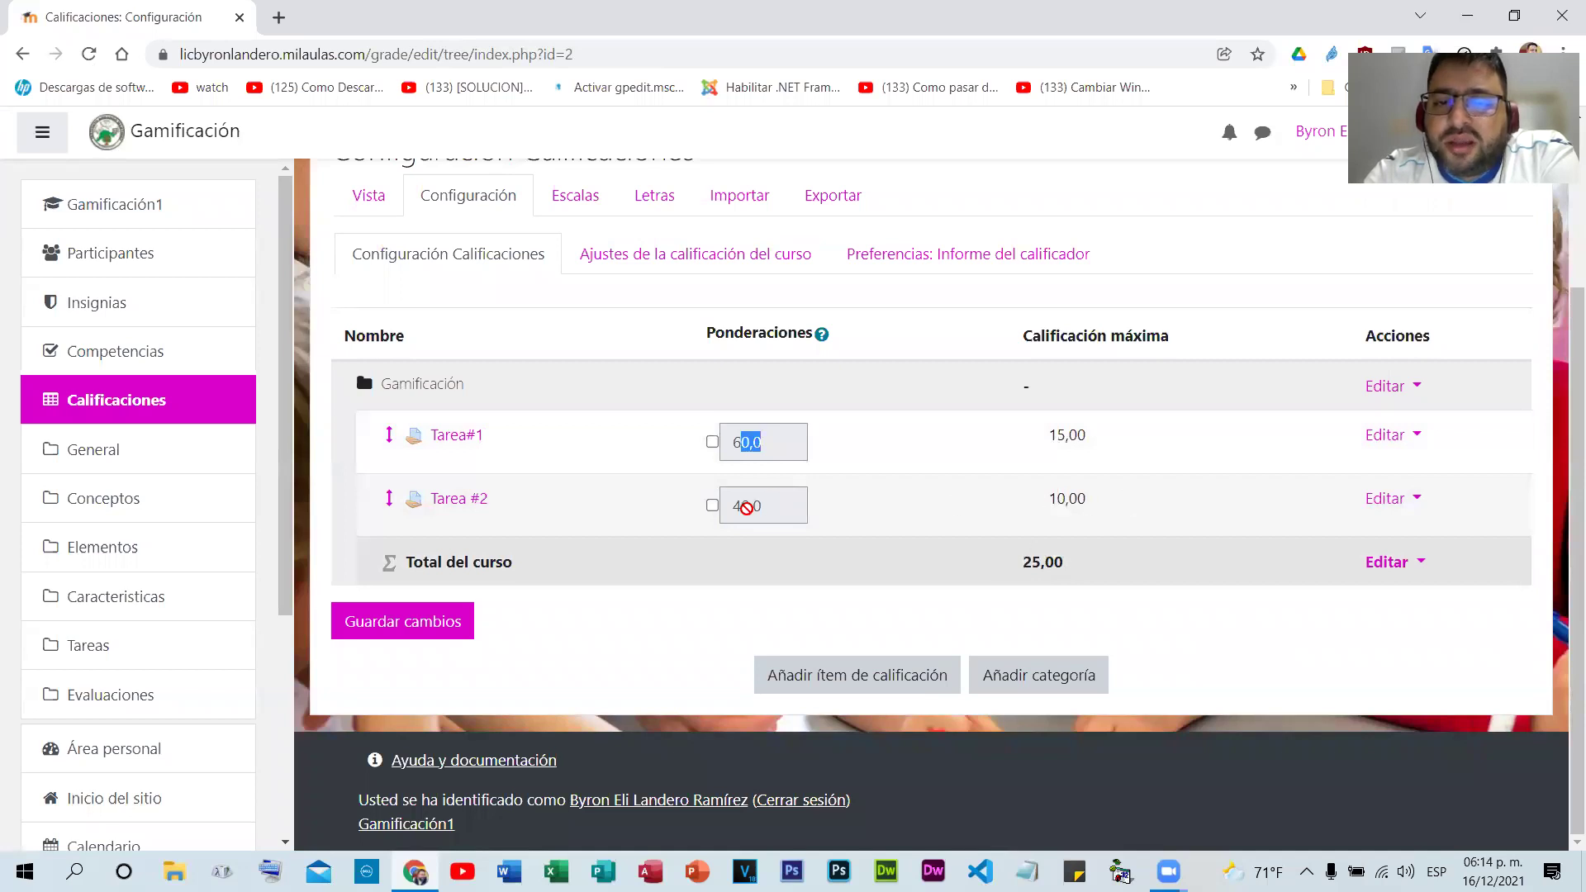
pyautogui.moveTo(741, 445); pyautogui.dragTo(781, 452)
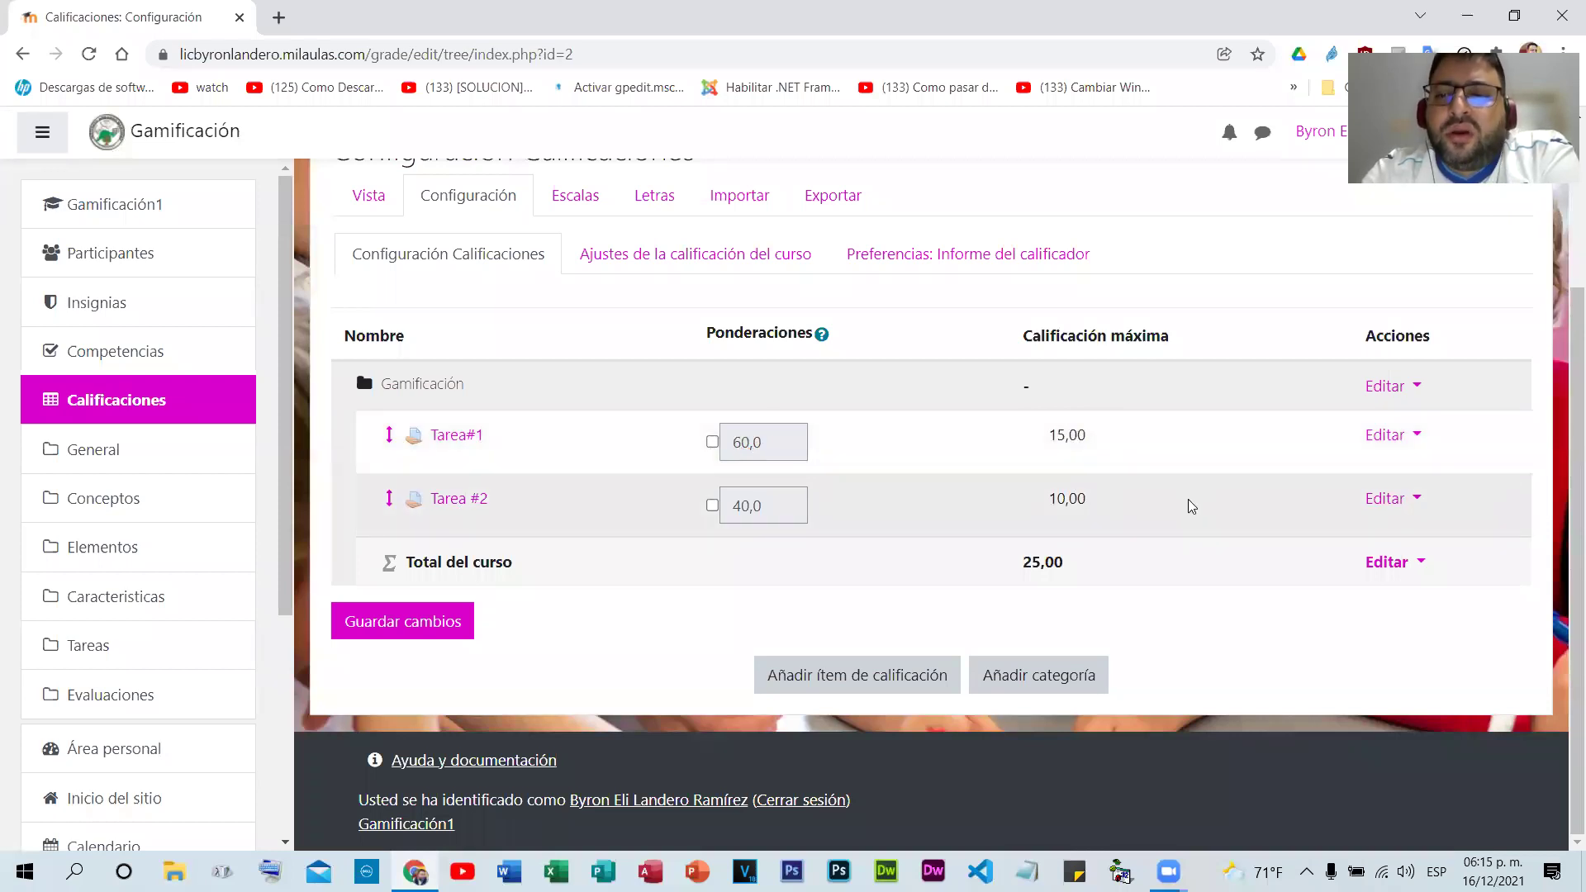
pyautogui.scroll(1, 1187, 507)
pyautogui.scroll(-1, 1187, 506)
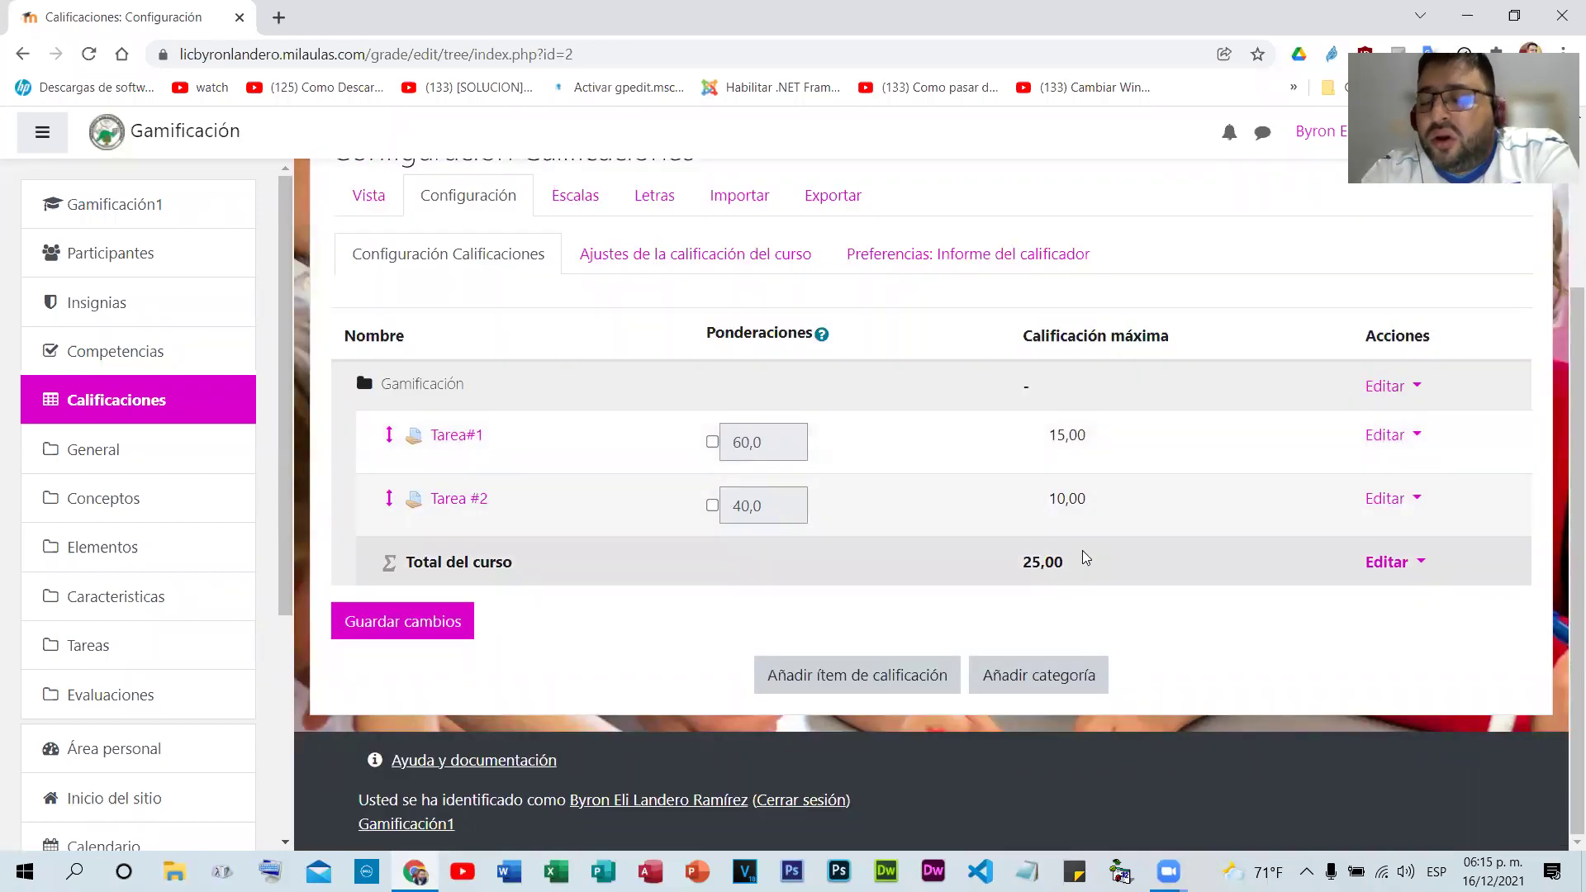
pyautogui.moveTo(1020, 560); pyautogui.dragTo(1088, 563)
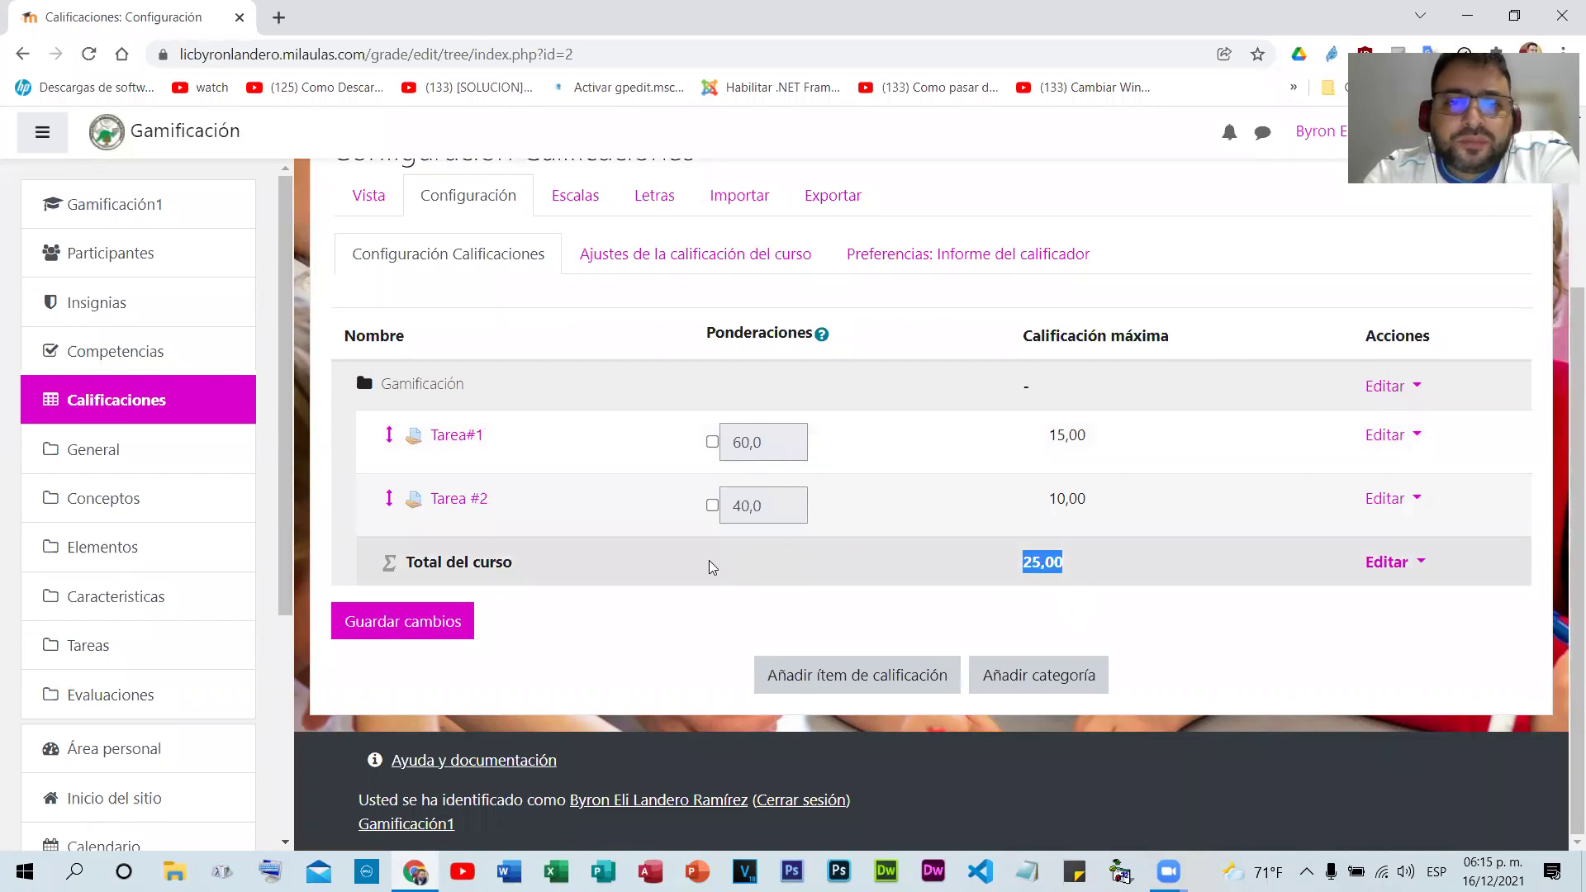
pyautogui.scroll(1, 658, 556)
pyautogui.scroll(-1, 717, 422)
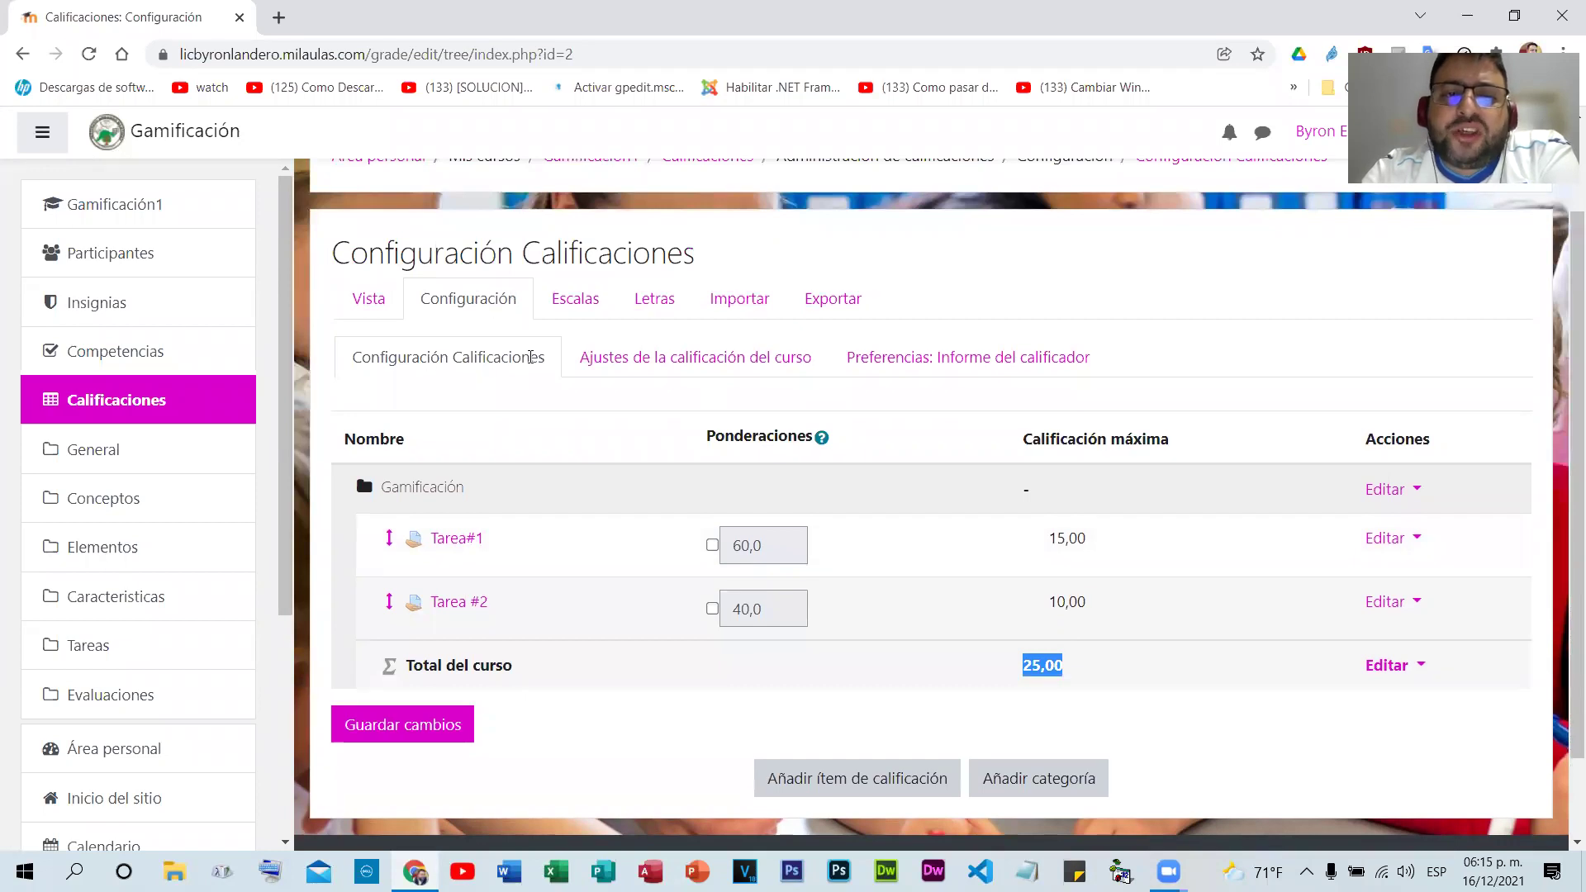
# - Open the course grade settings (Ajustes de la calificación del curso) and look over the general and grade item settings
pyautogui.click(721, 361)
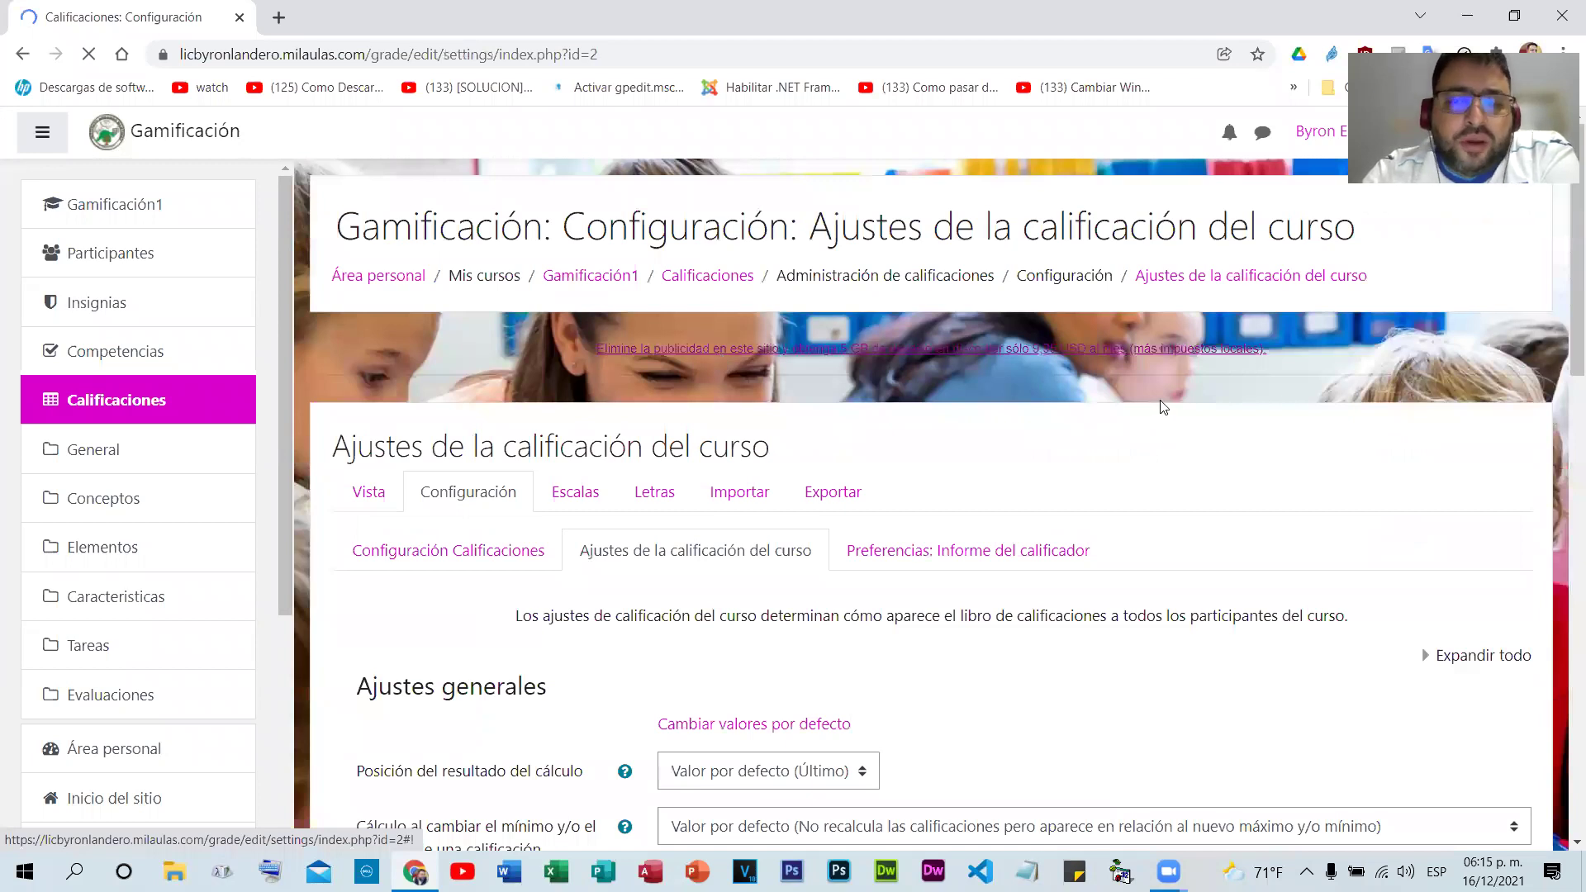
pyautogui.scroll(-5, 1161, 406)
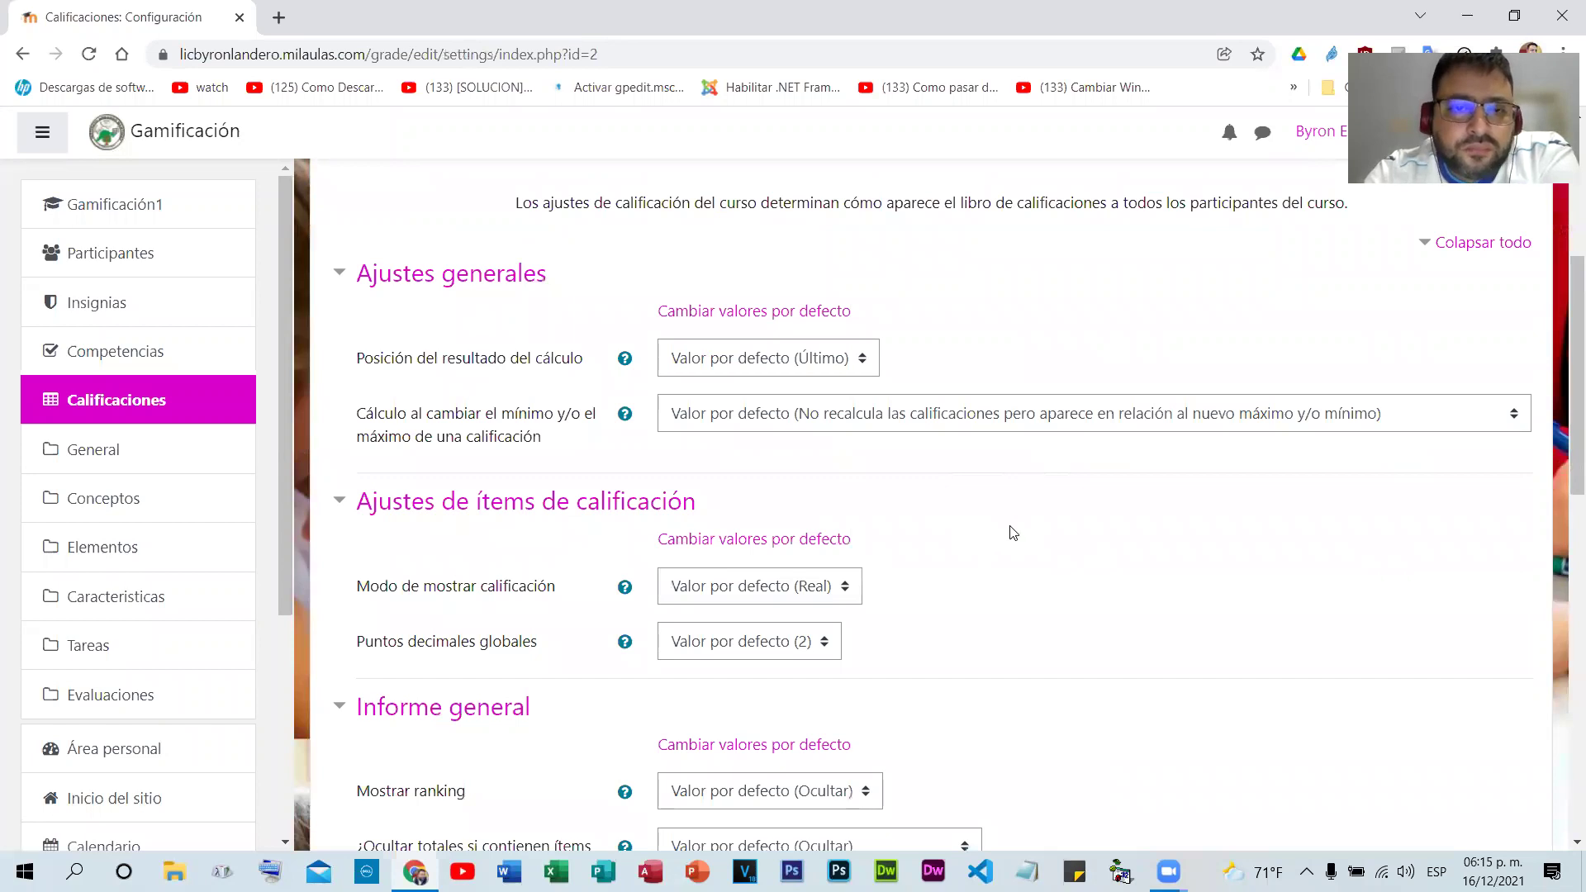
pyautogui.scroll(-1, 1014, 533)
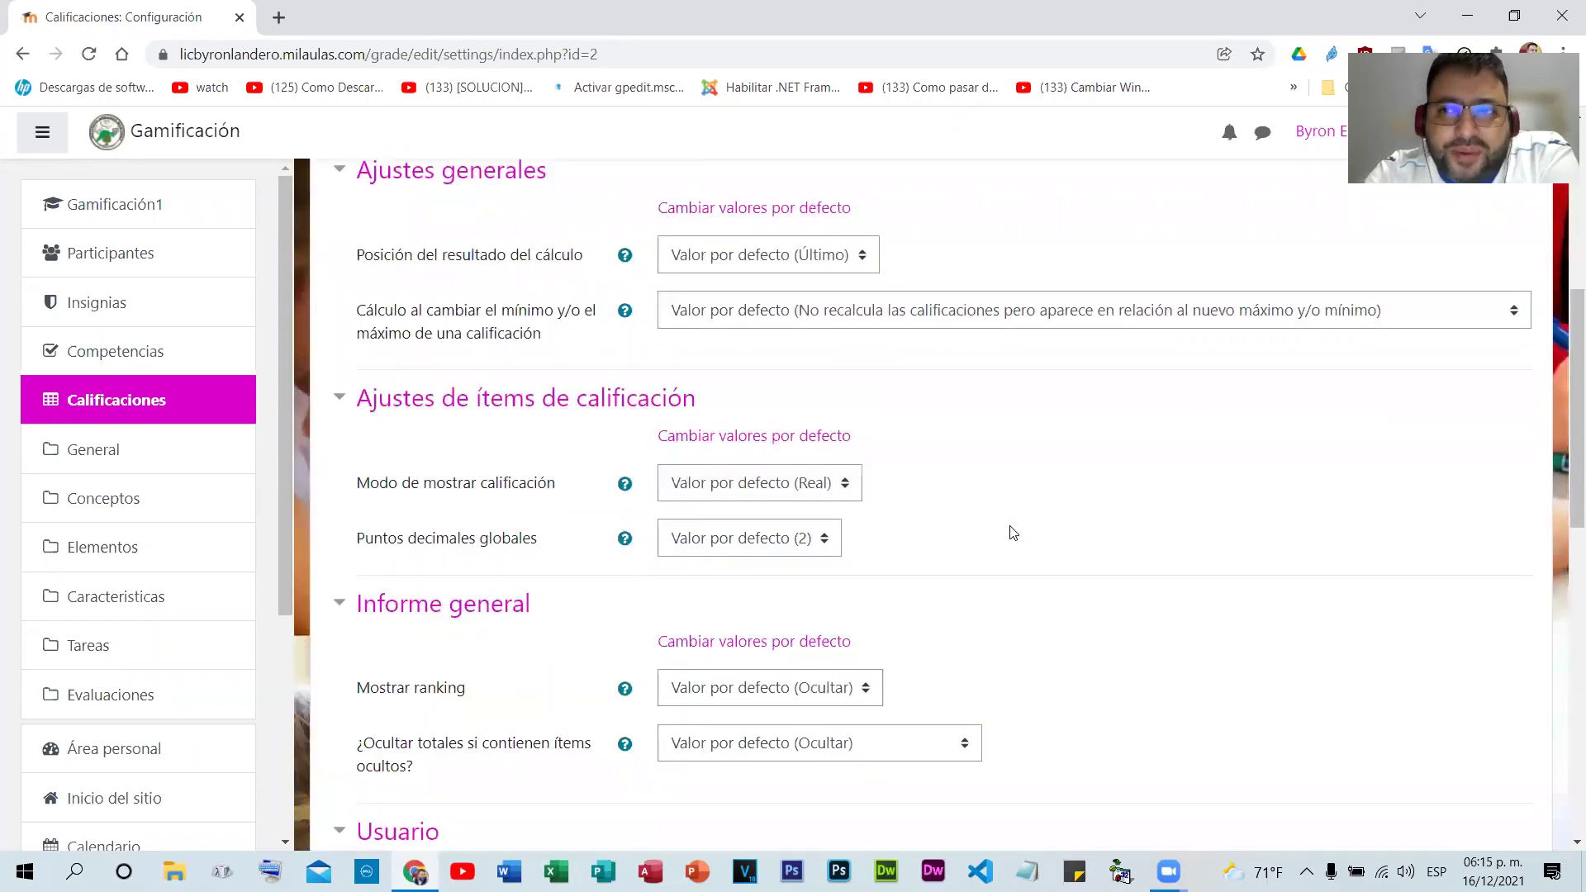
pyautogui.scroll(2, 1011, 532)
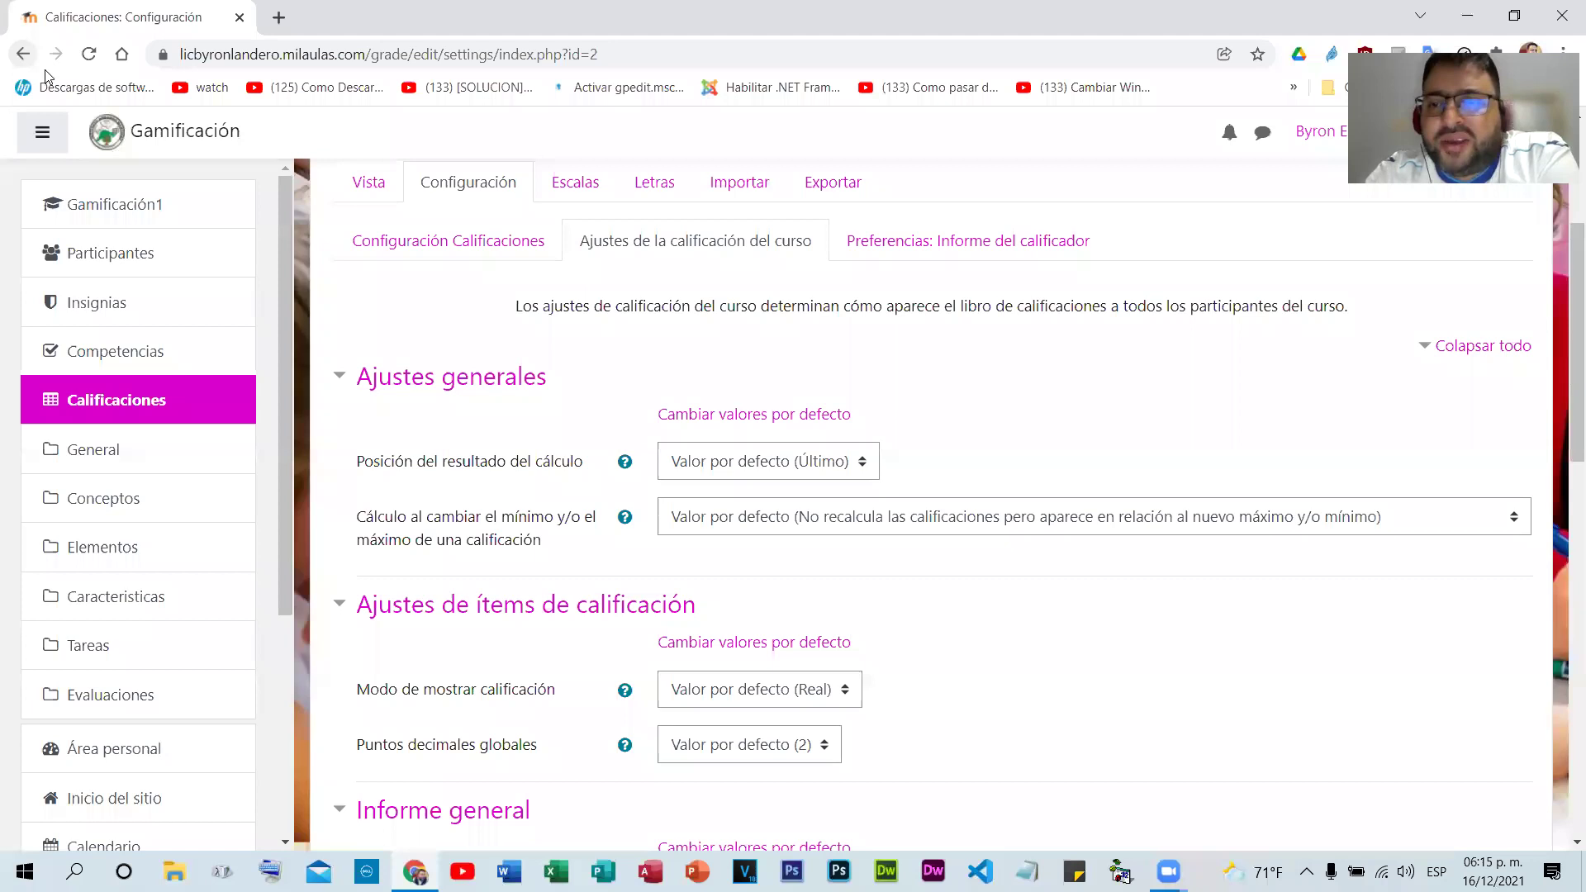
# - Go back to the grader report and check the course total of the student graded in both tasks
pyautogui.click(23, 54)
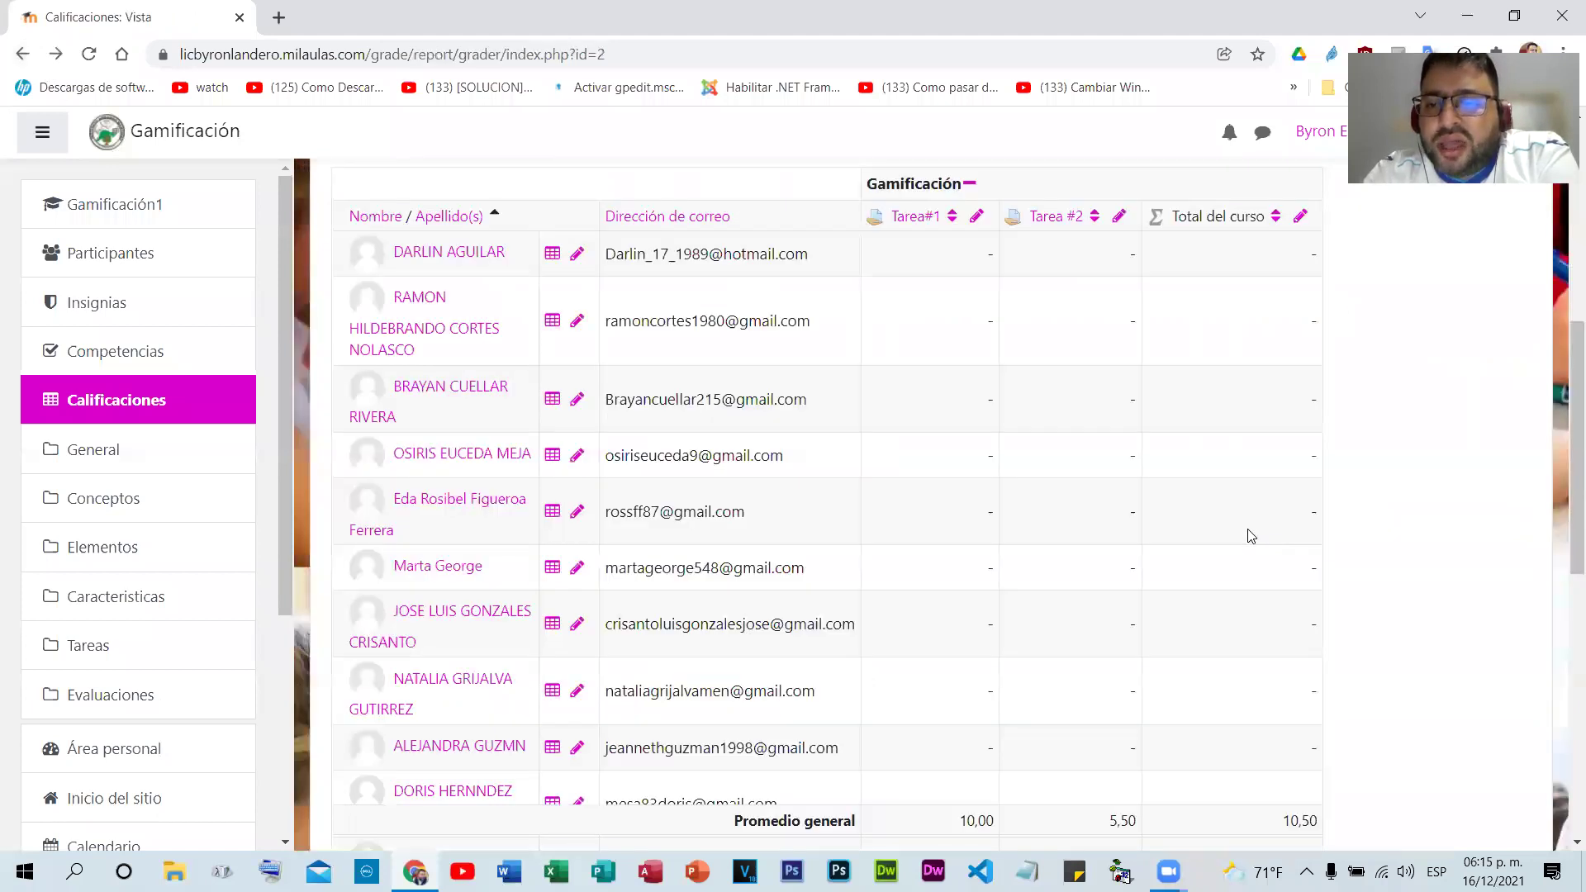
pyautogui.scroll(-6, 1282, 633)
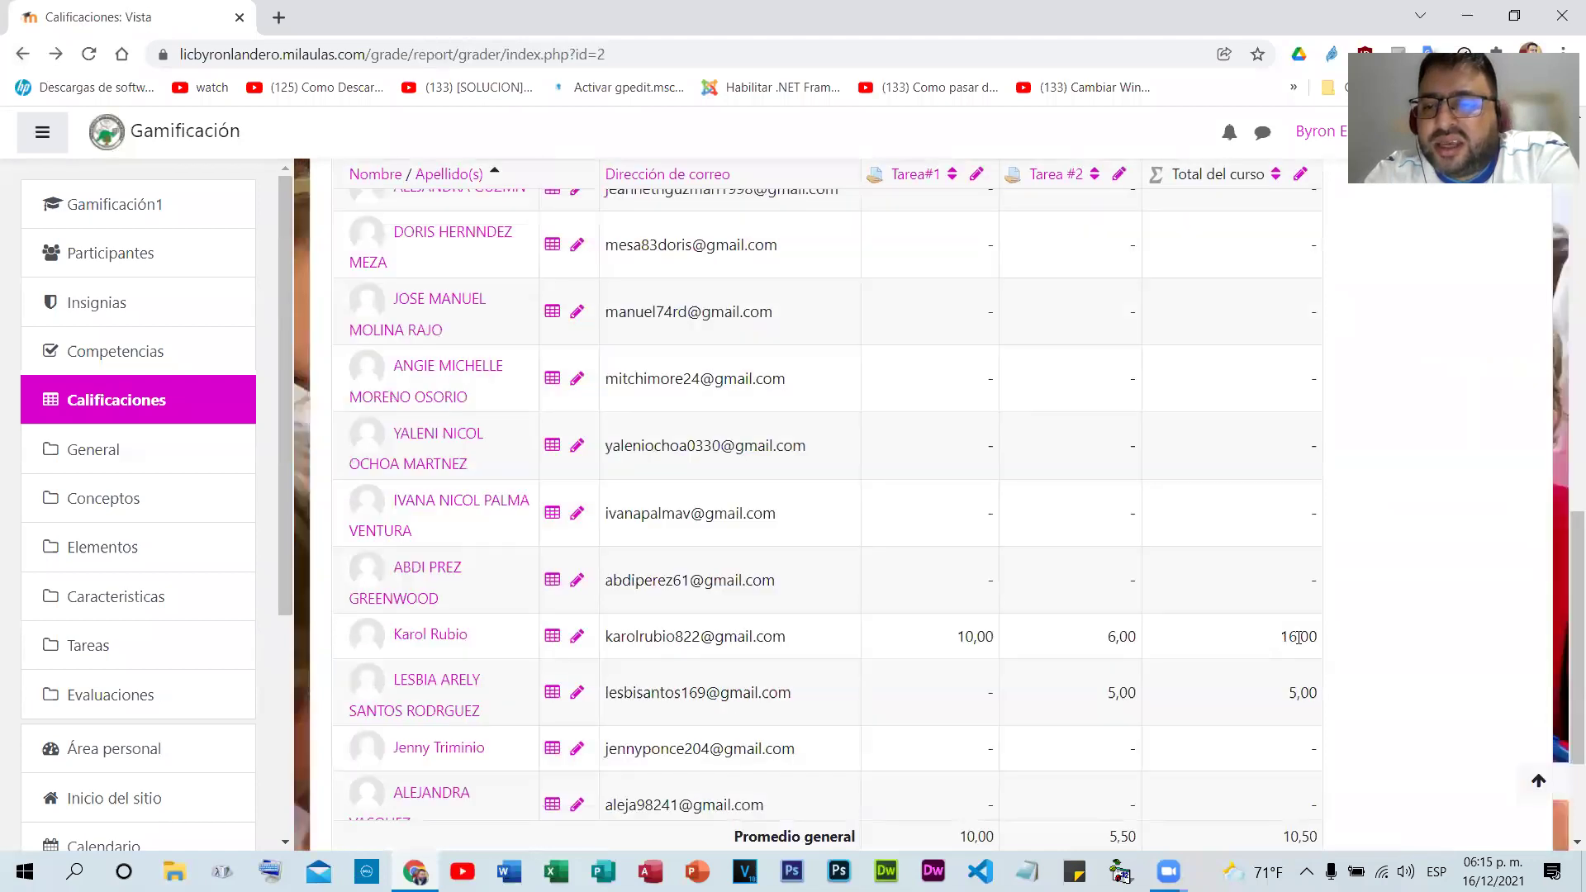
pyautogui.moveTo(1280, 637); pyautogui.dragTo(1298, 636)
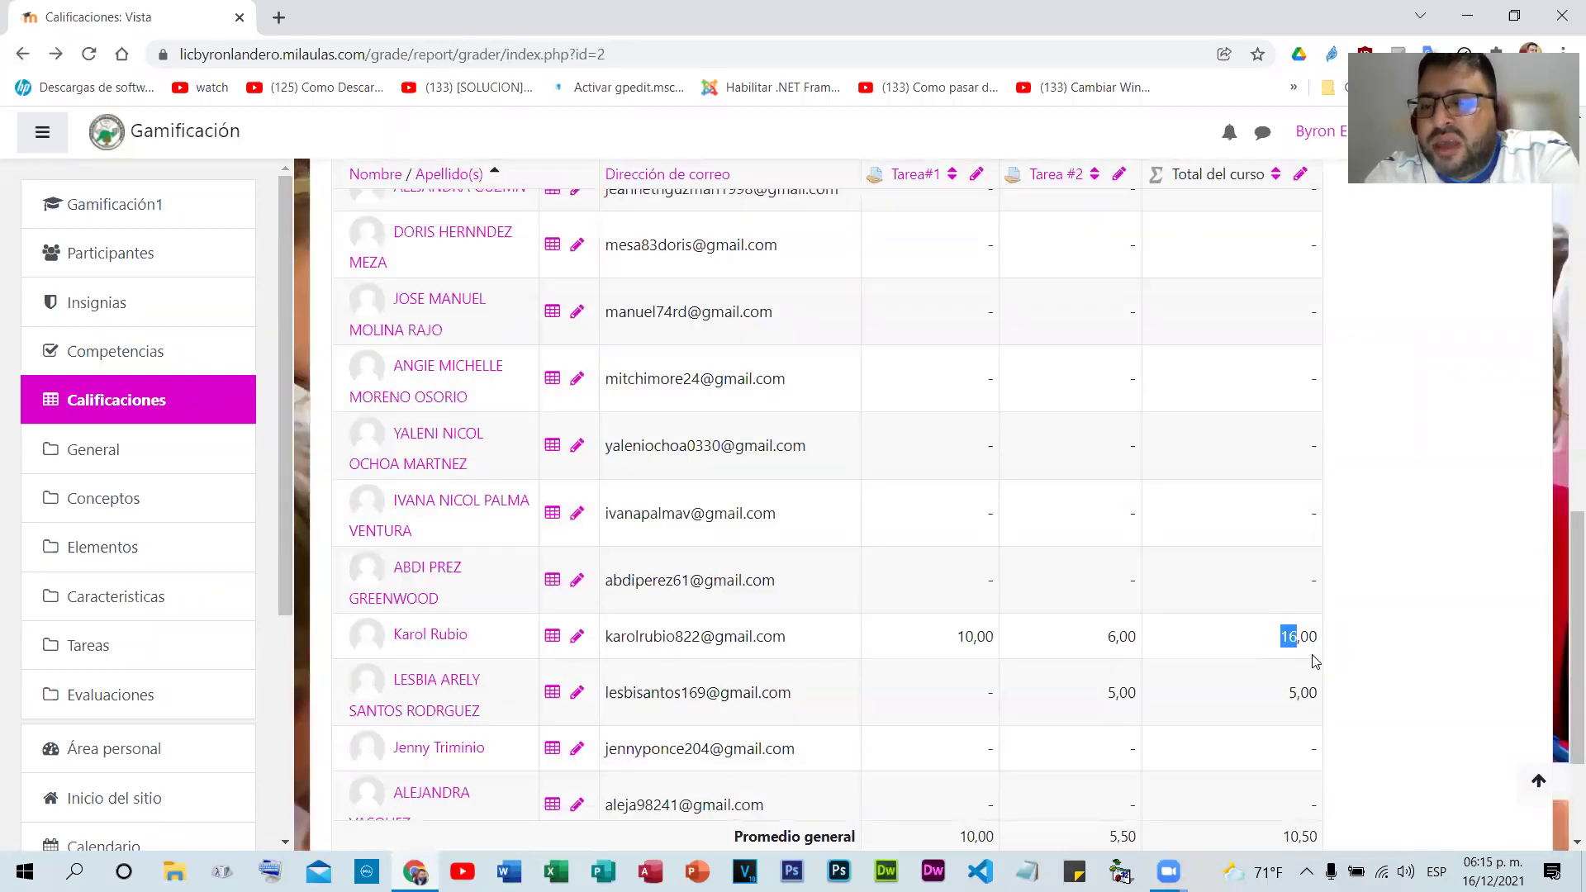
pyautogui.scroll(-2, 1318, 611)
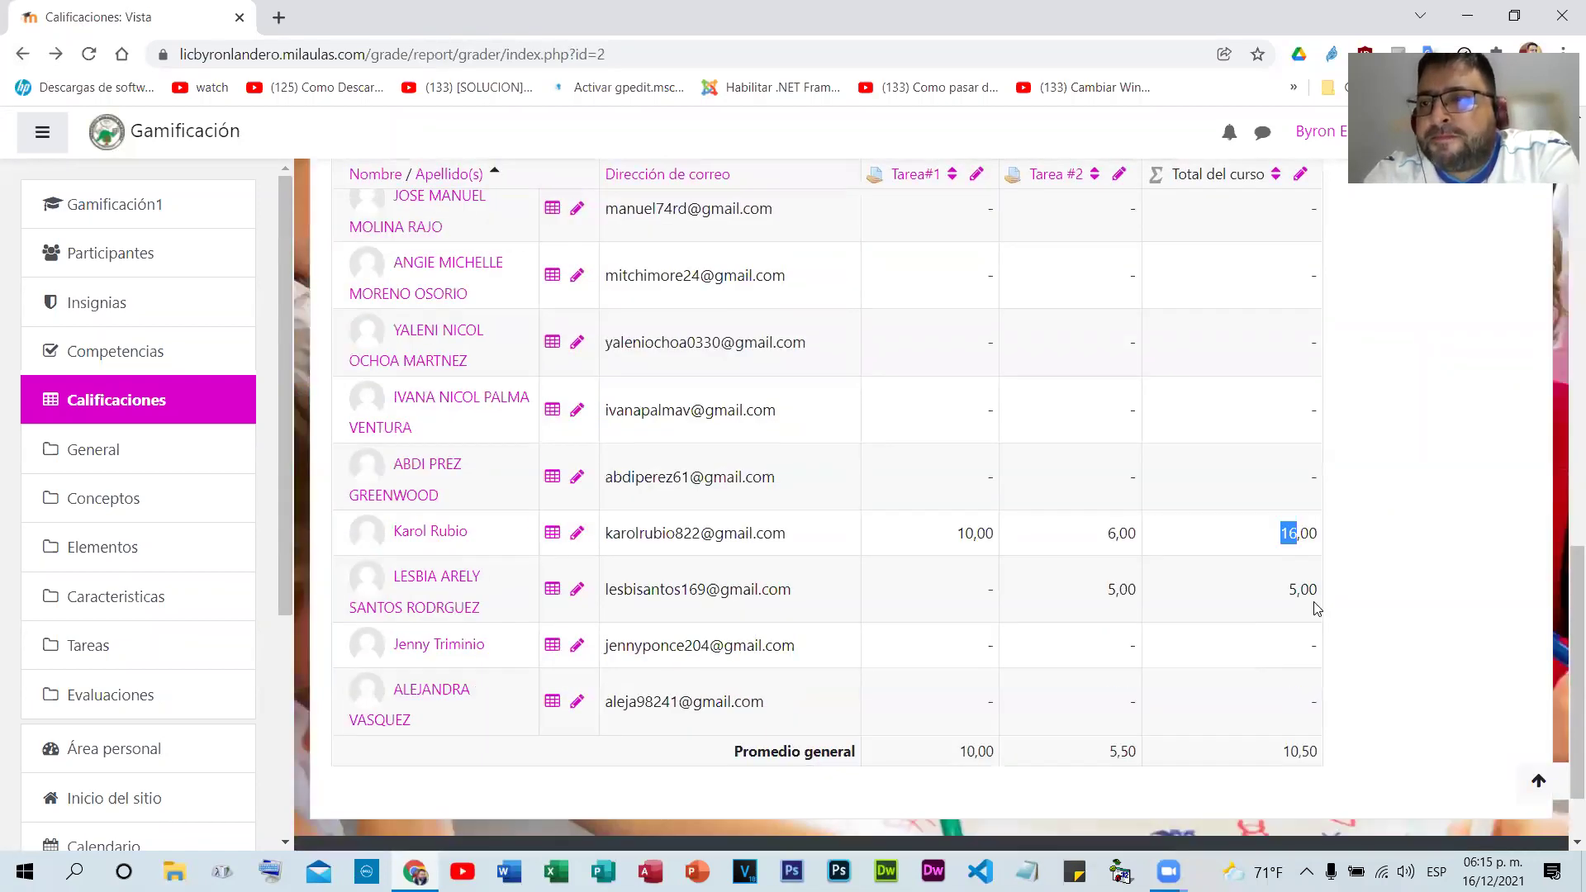
pyautogui.scroll(3, 1301, 606)
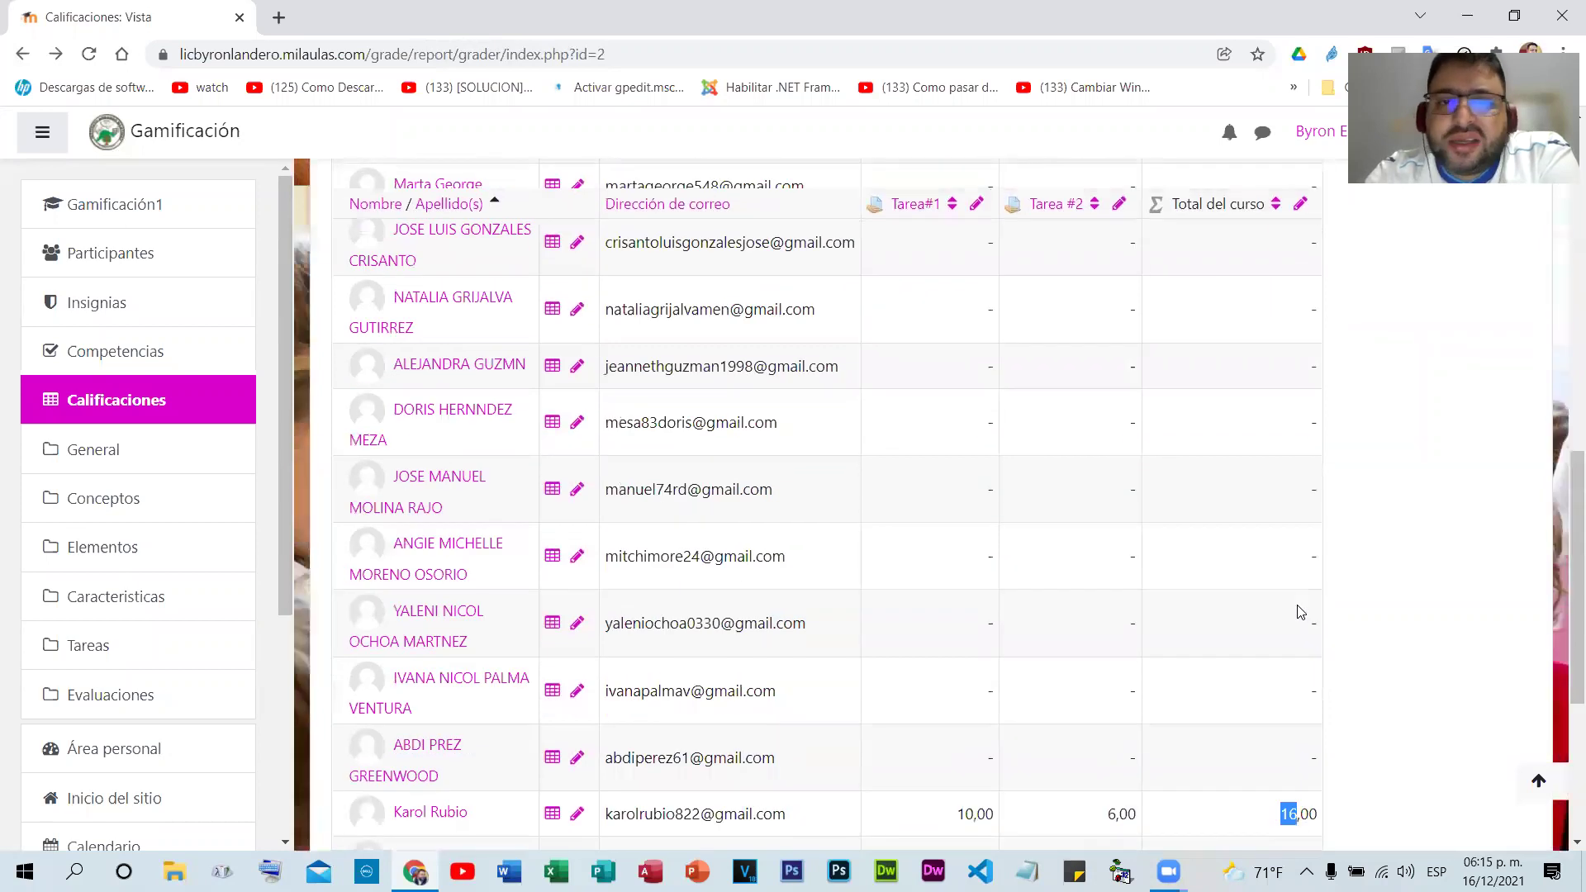
pyautogui.scroll(10, 465, 181)
# - Set Puntos decimales globales to 0 in the course grade settings (Ajustes de la calificación del curso)
pyautogui.click(466, 182)
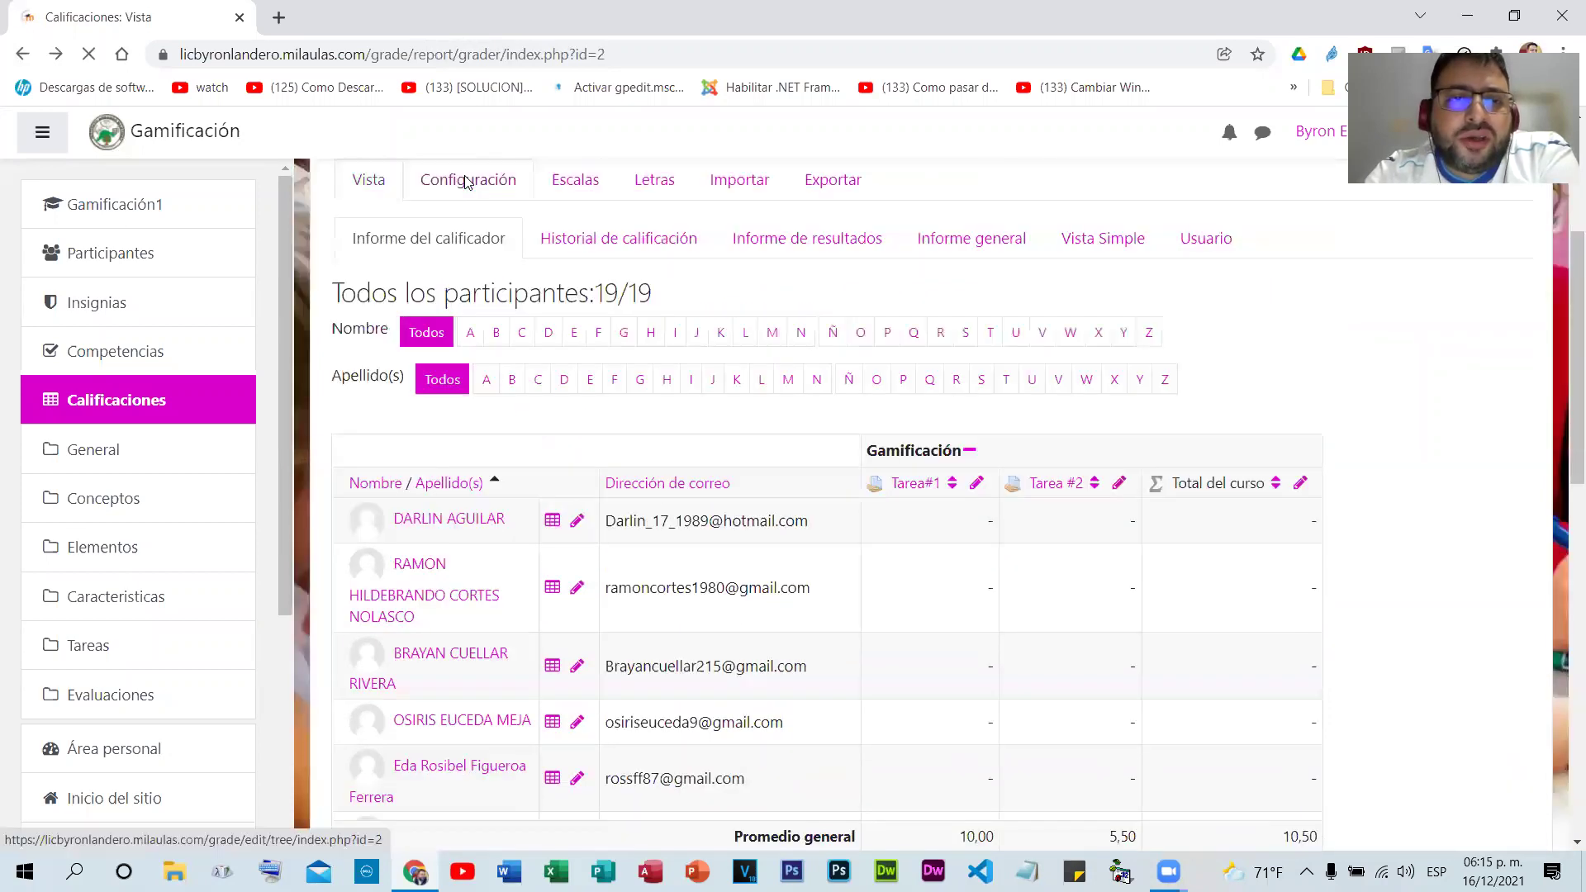
pyautogui.click(734, 477)
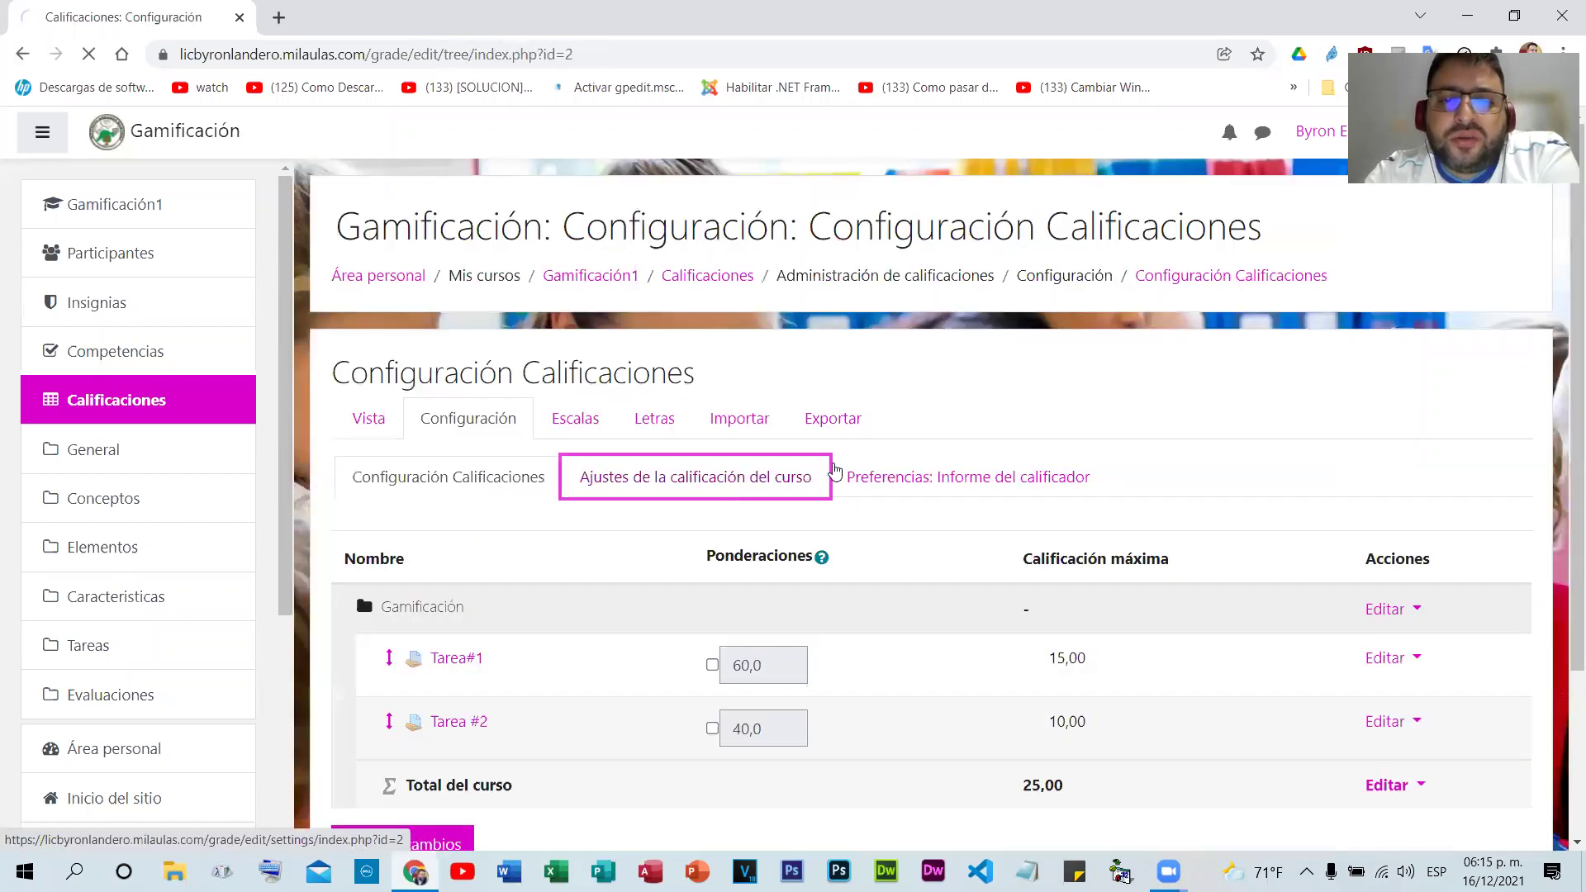
pyautogui.scroll(-10, 826, 455)
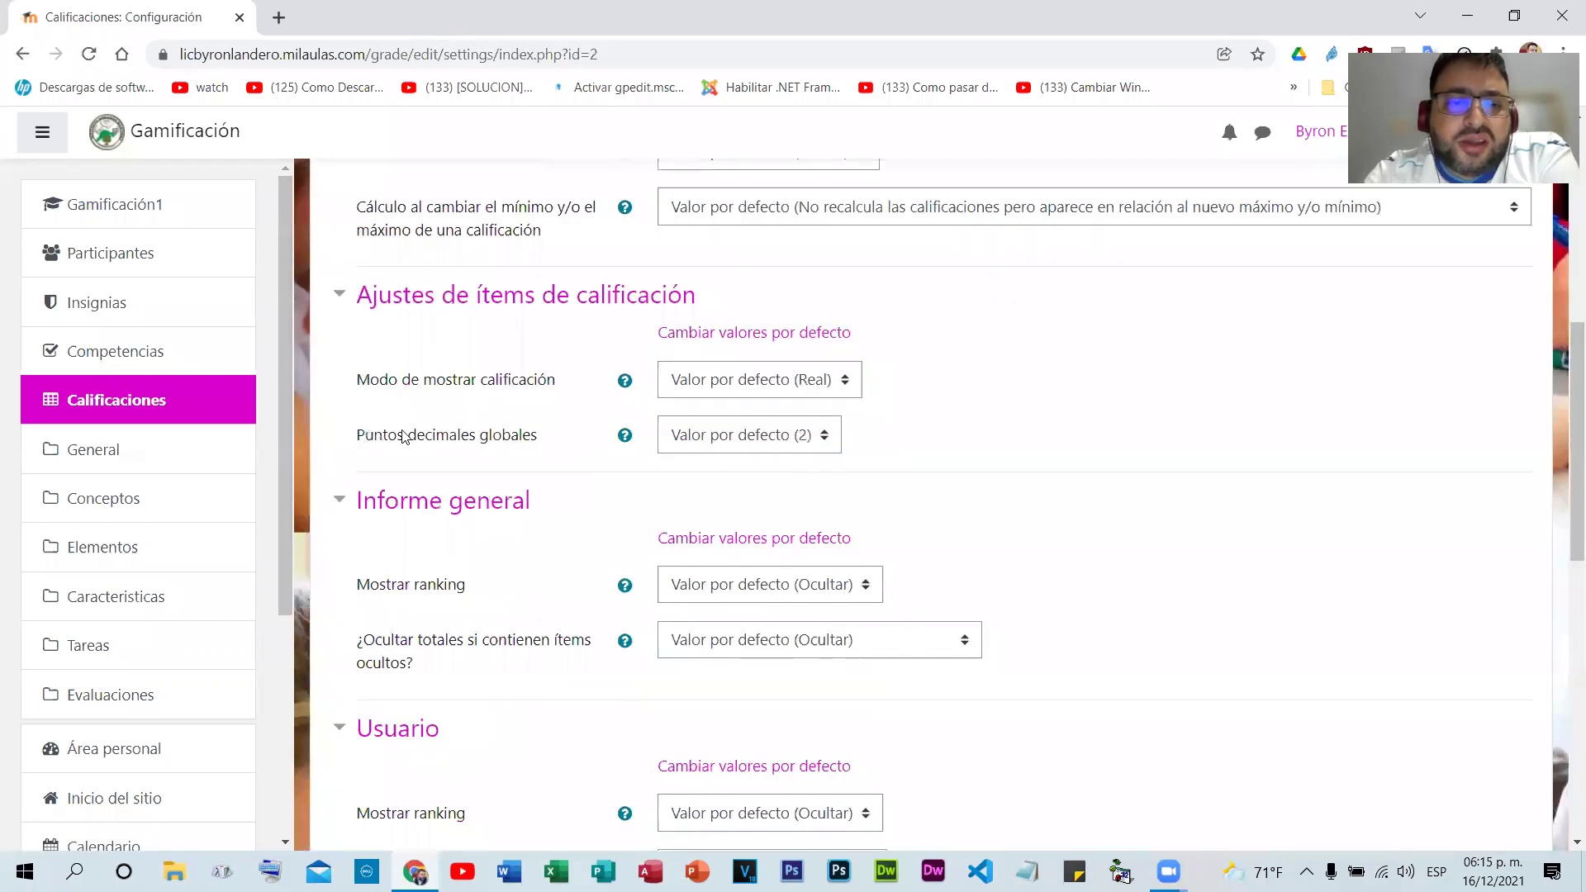
pyautogui.click(762, 439)
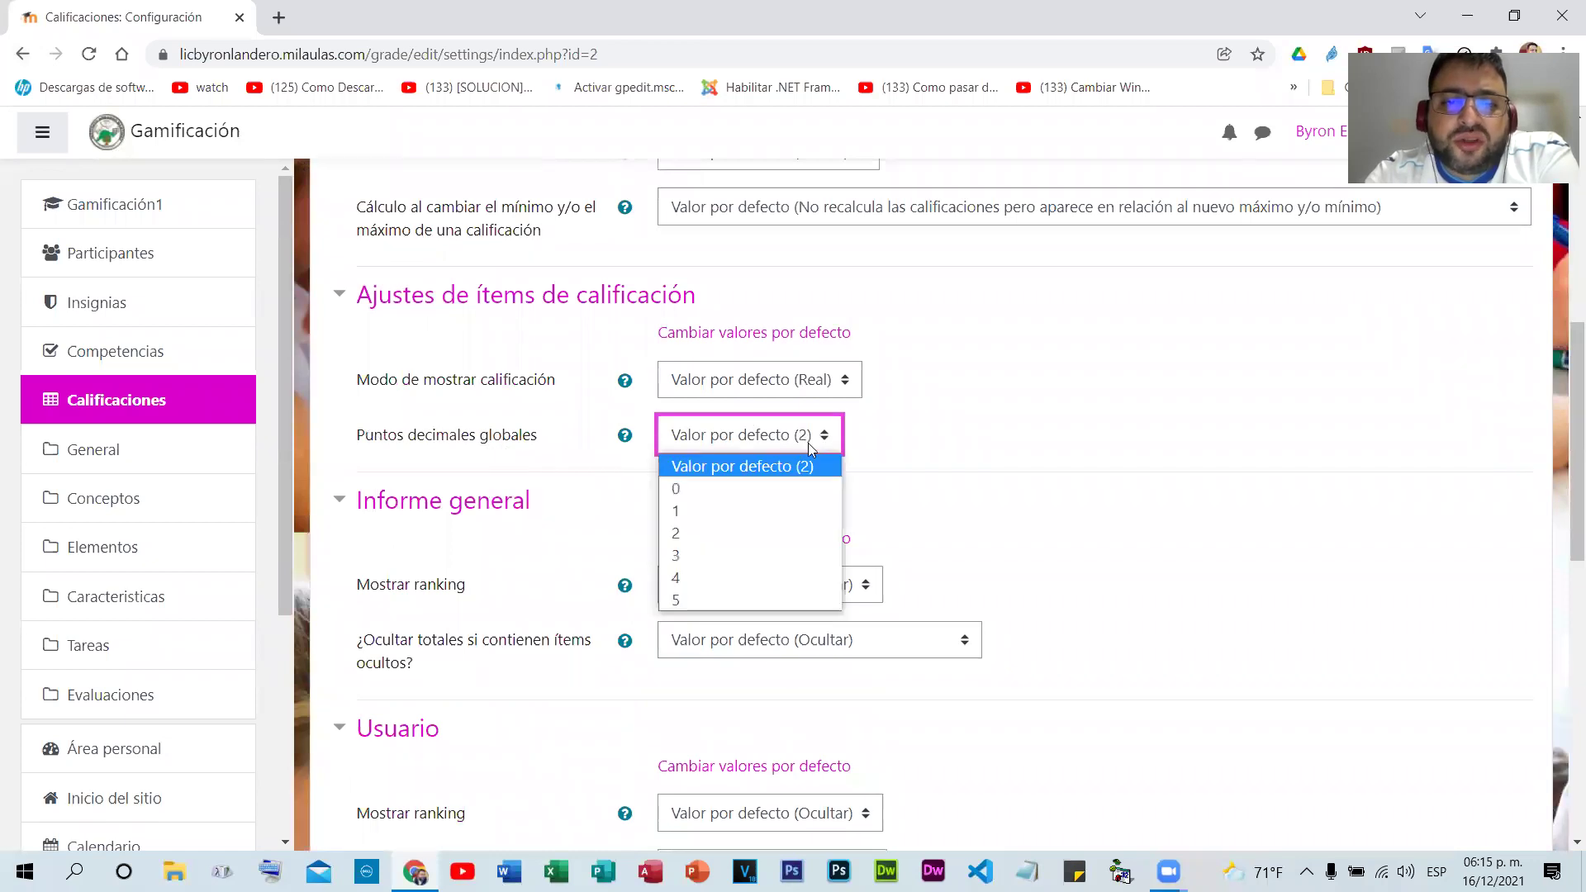
pyautogui.click(714, 481)
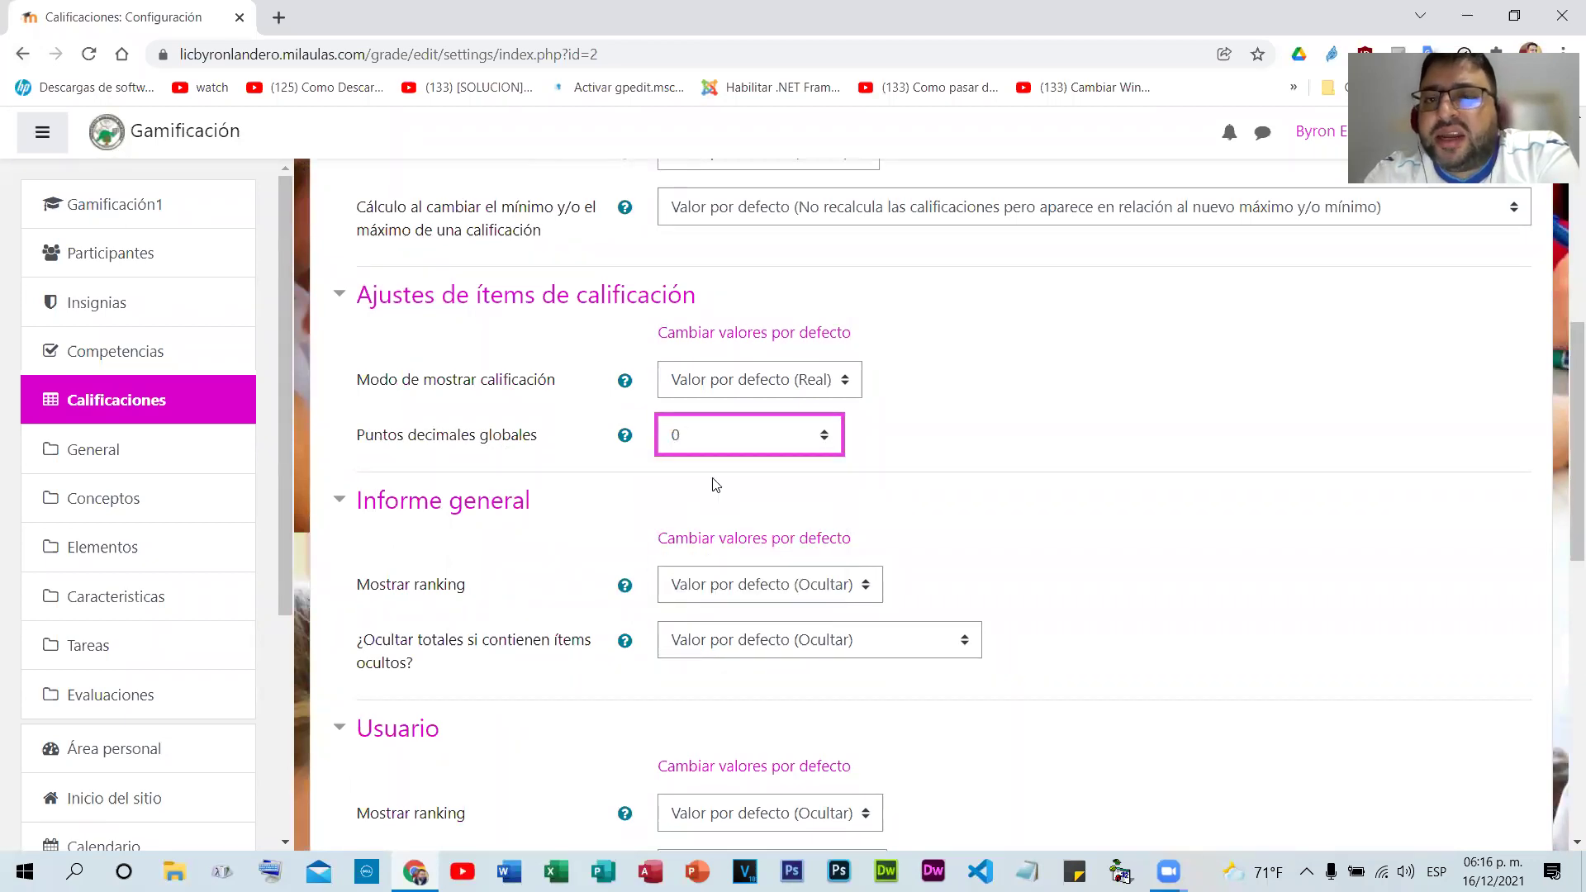
# - Look over the Informe general and Usuario settings and save the course grade settings
pyautogui.scroll(-2, 950, 429)
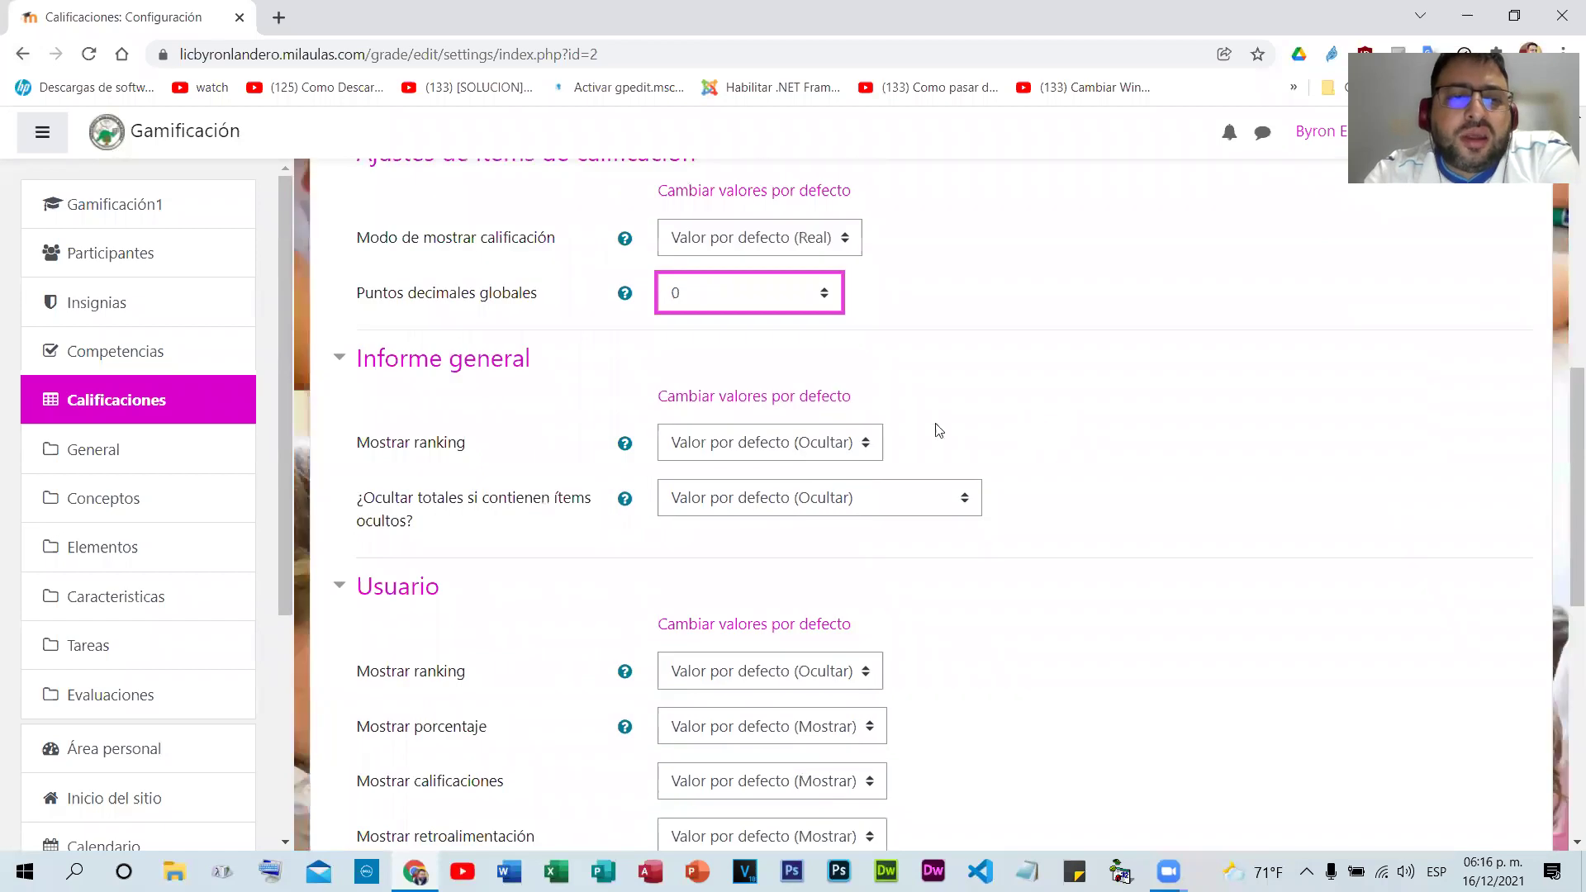
pyautogui.scroll(-2, 669, 277)
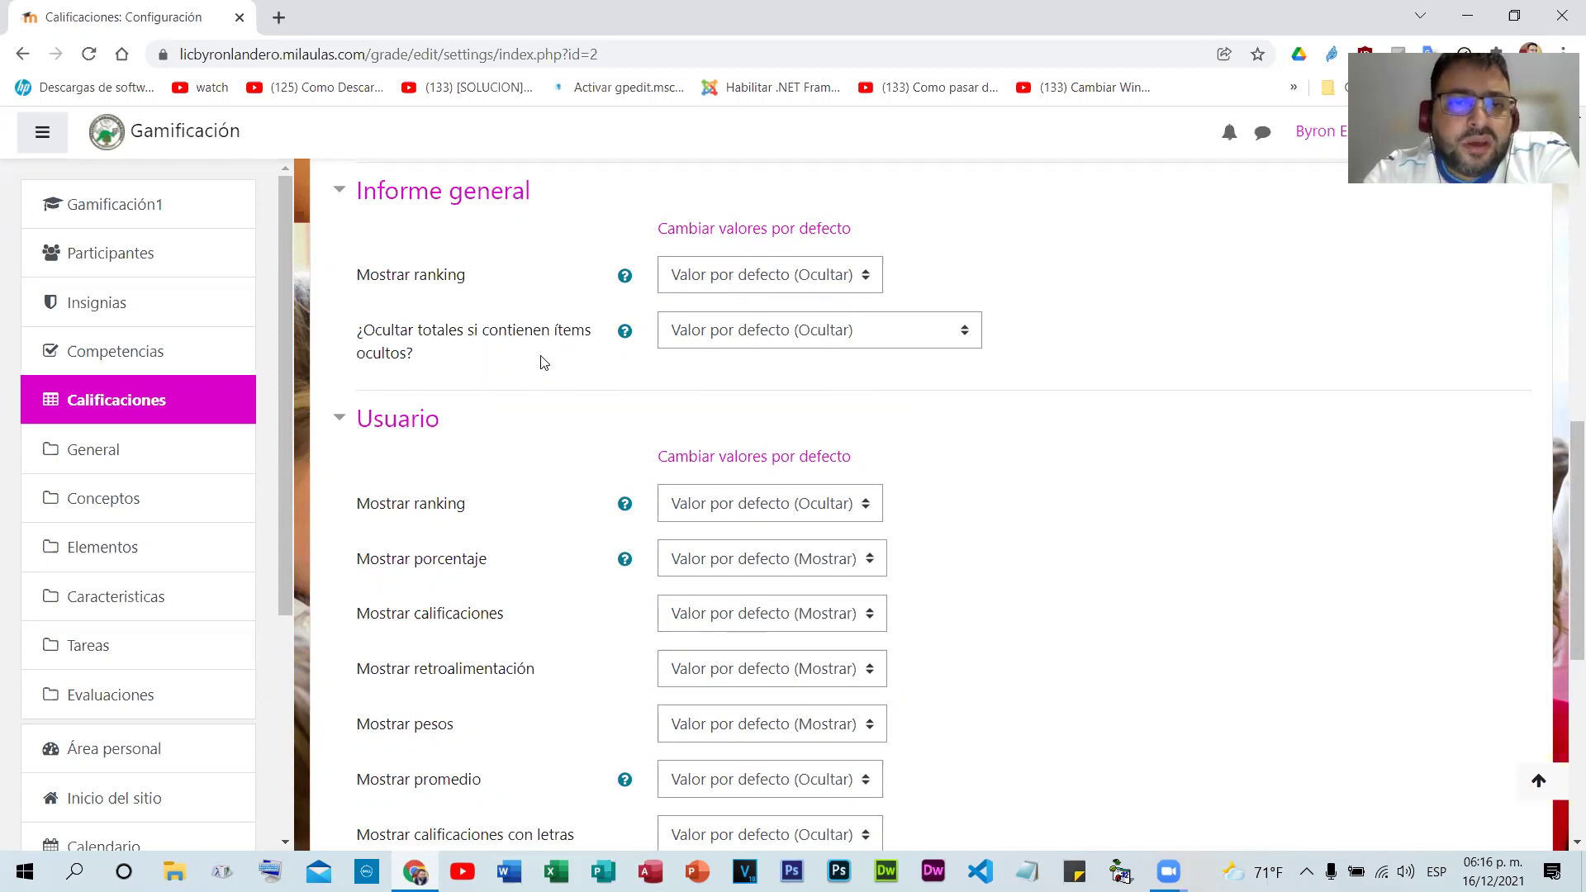
pyautogui.scroll(-3, 880, 351)
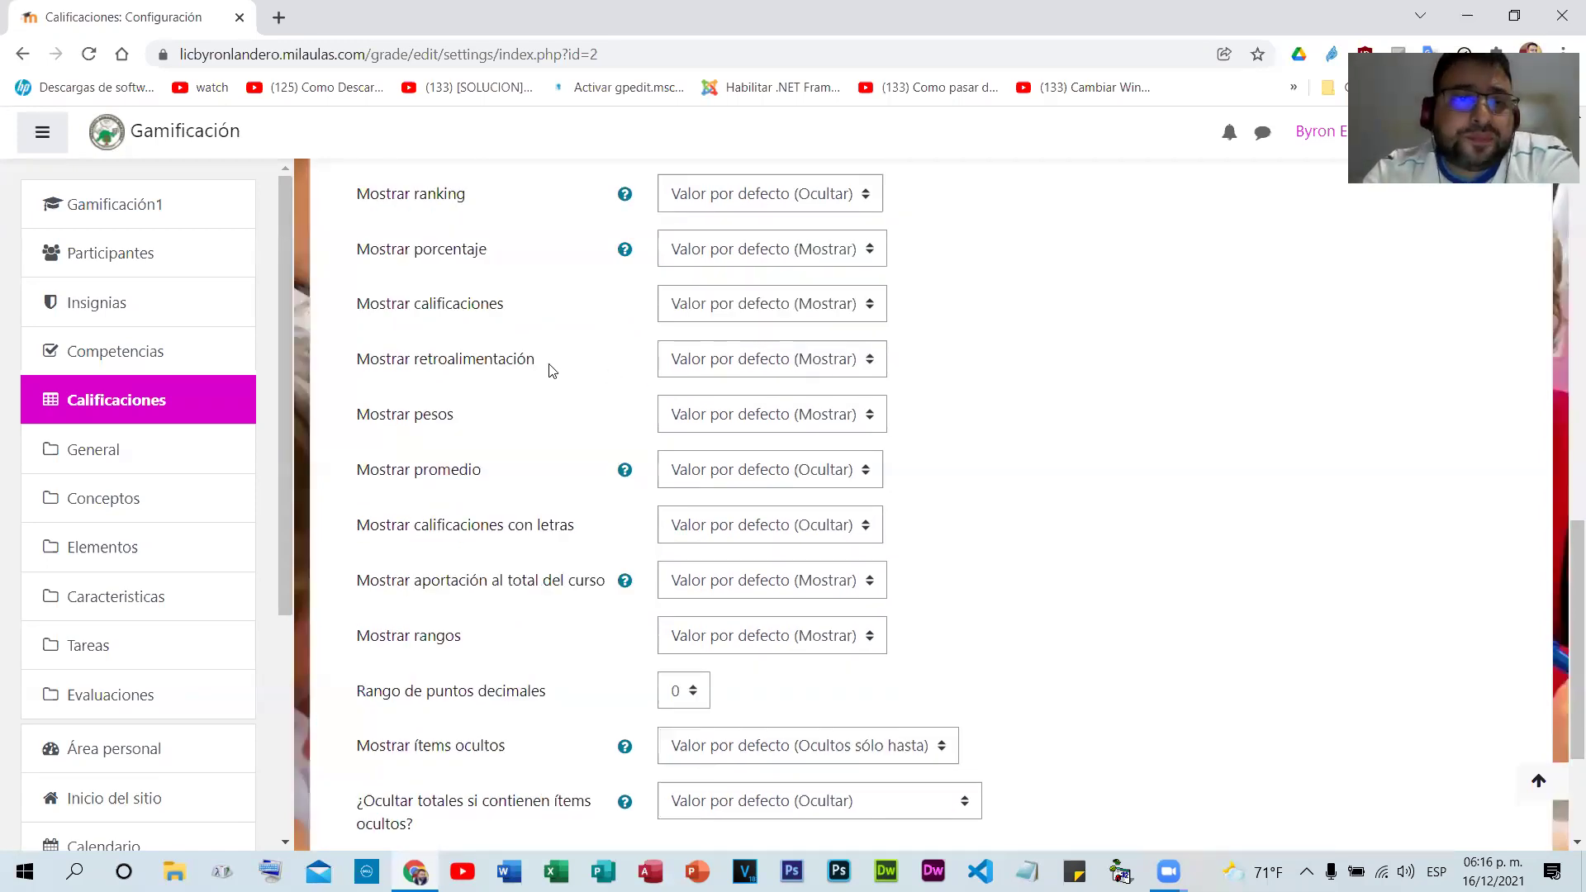
pyautogui.scroll(1, 552, 369)
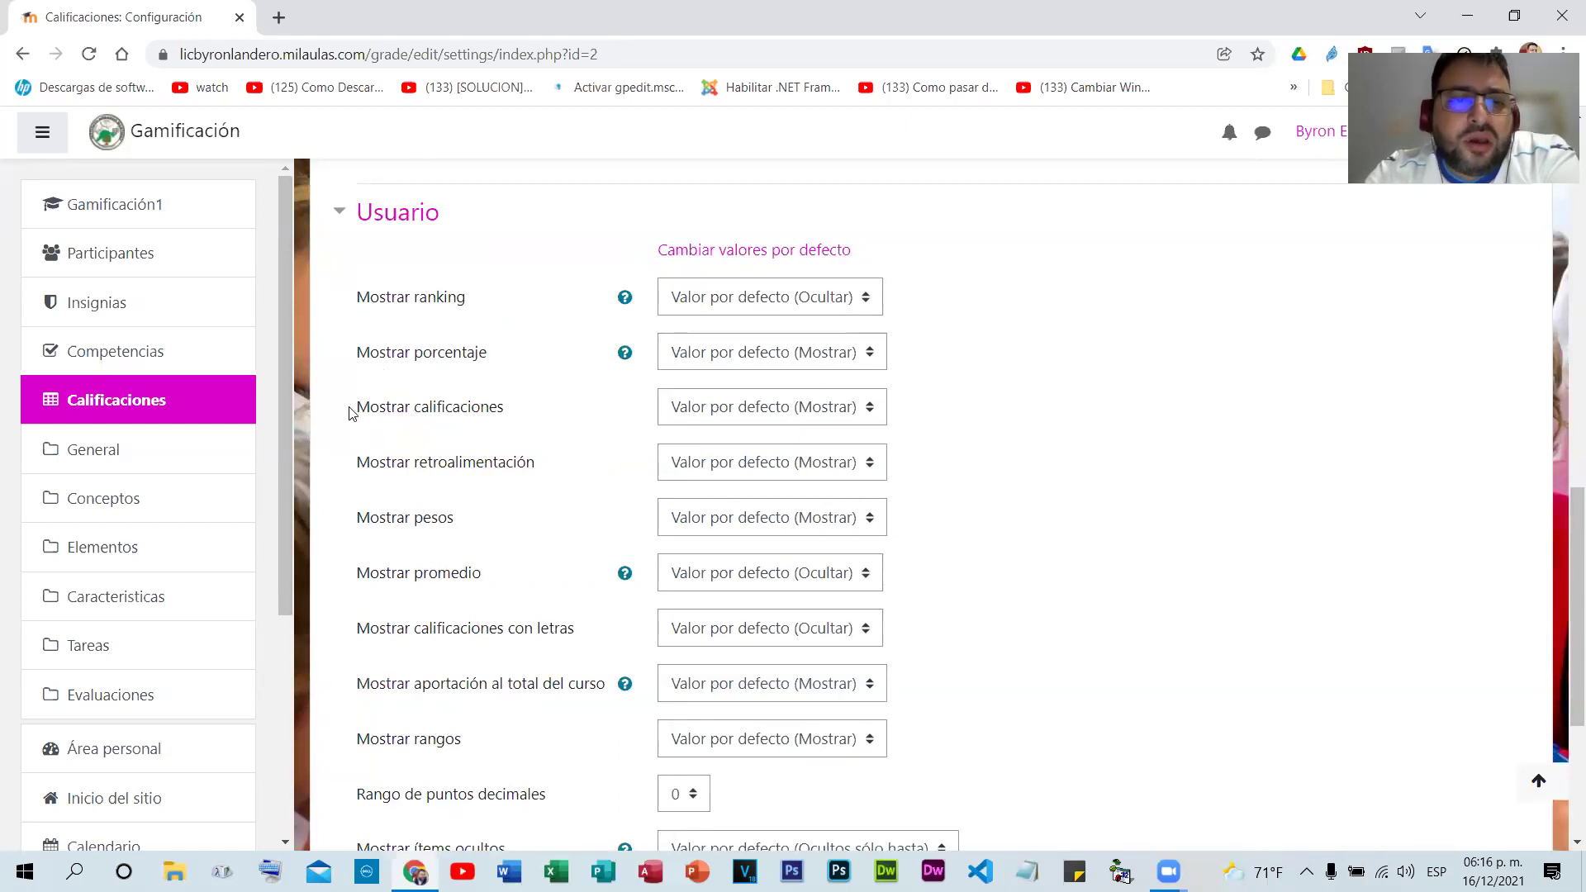
pyautogui.scroll(-4, 694, 477)
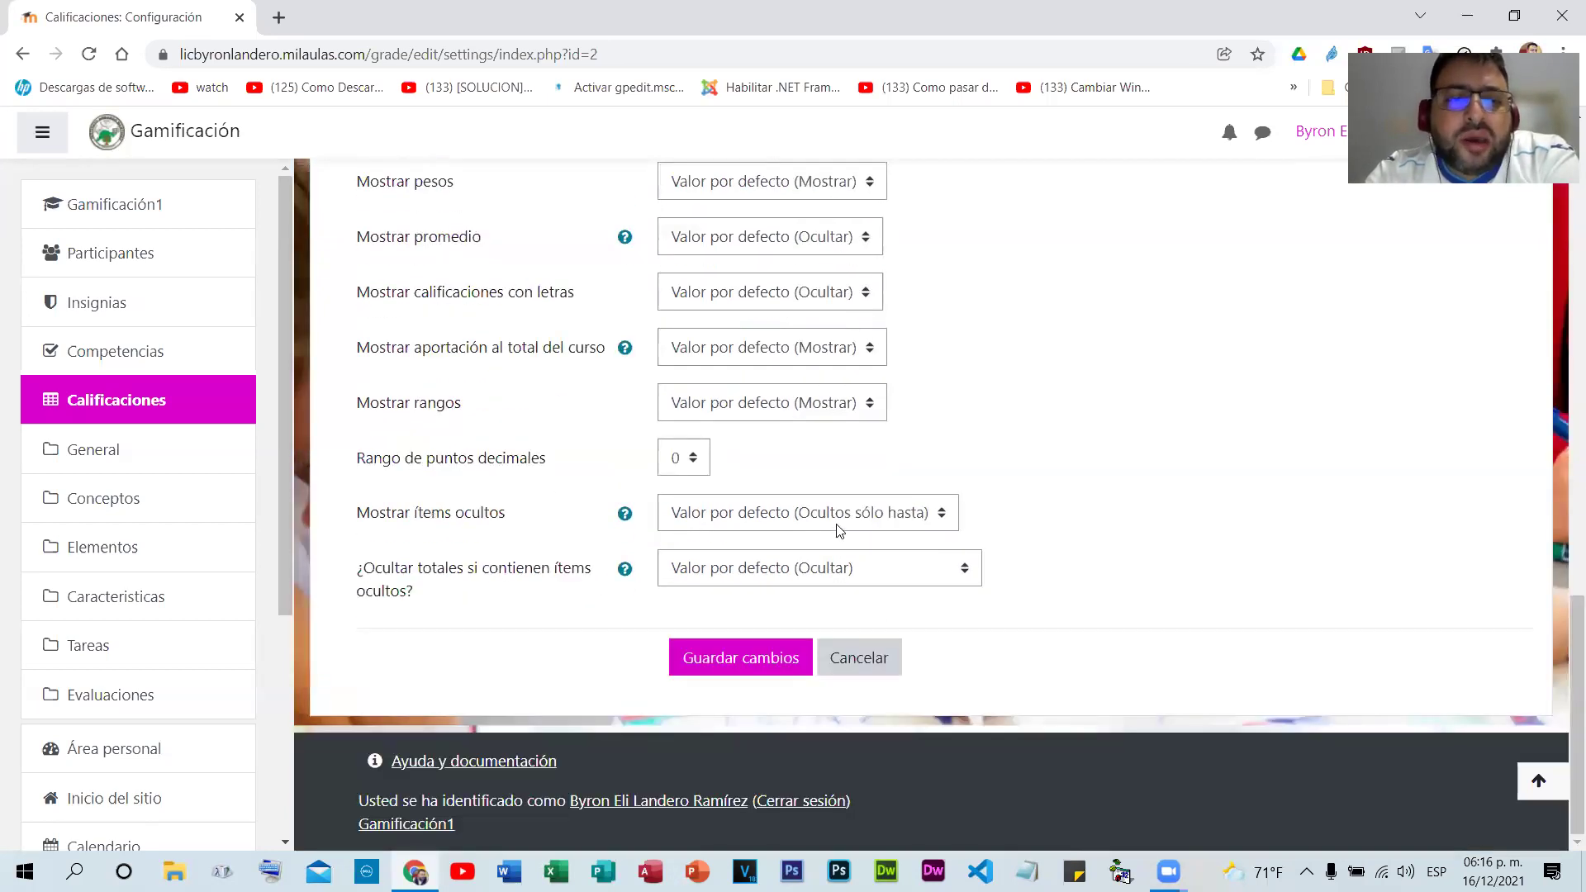
pyautogui.scroll(5, 1040, 544)
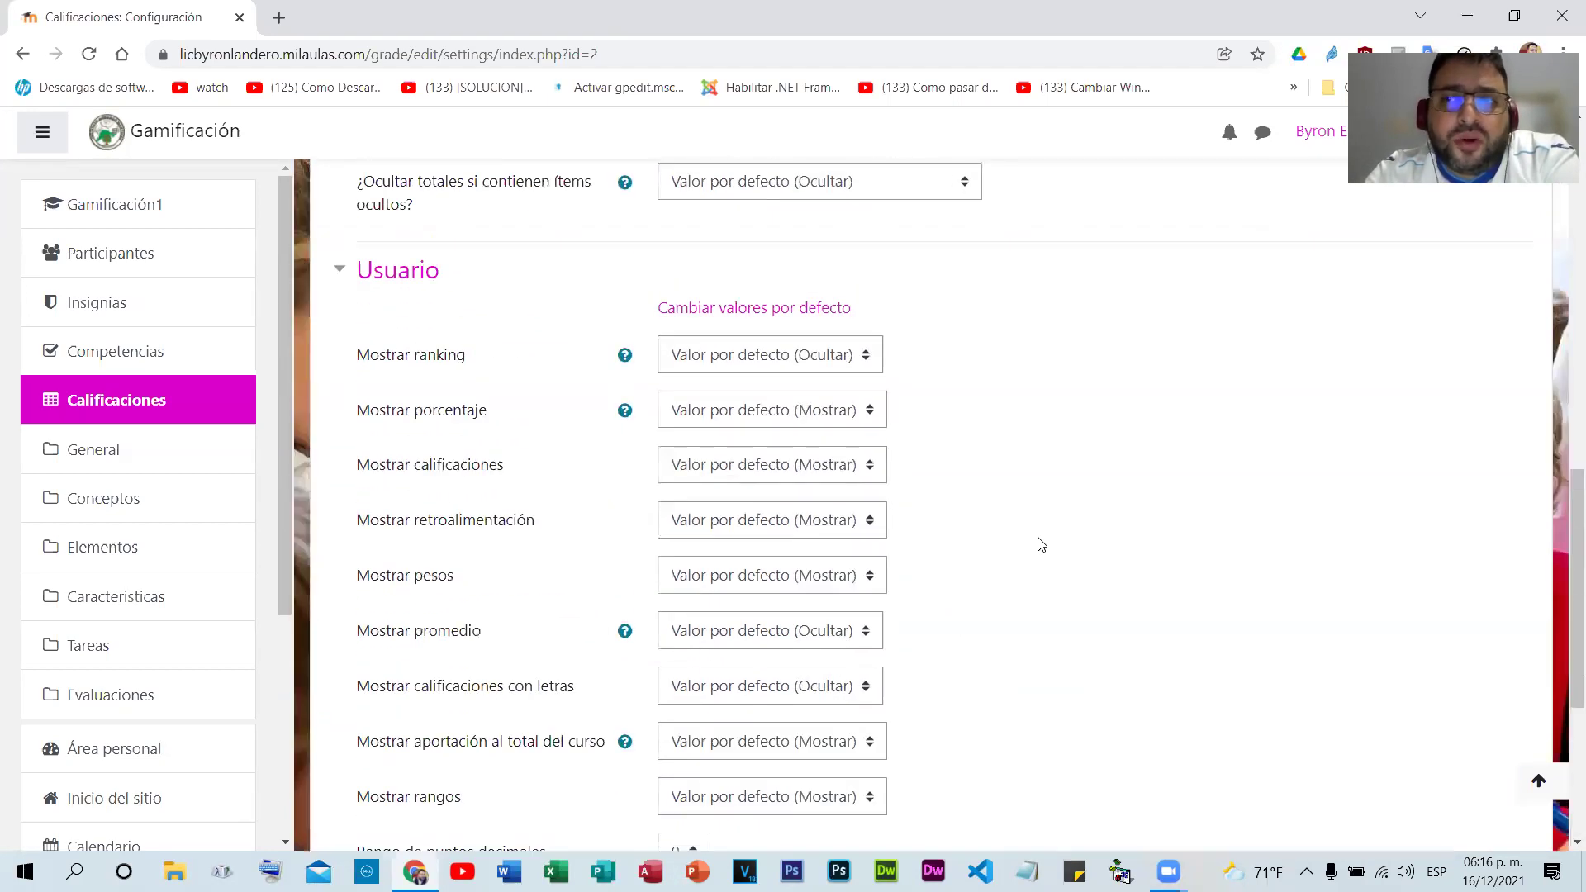
pyautogui.scroll(6, 937, 489)
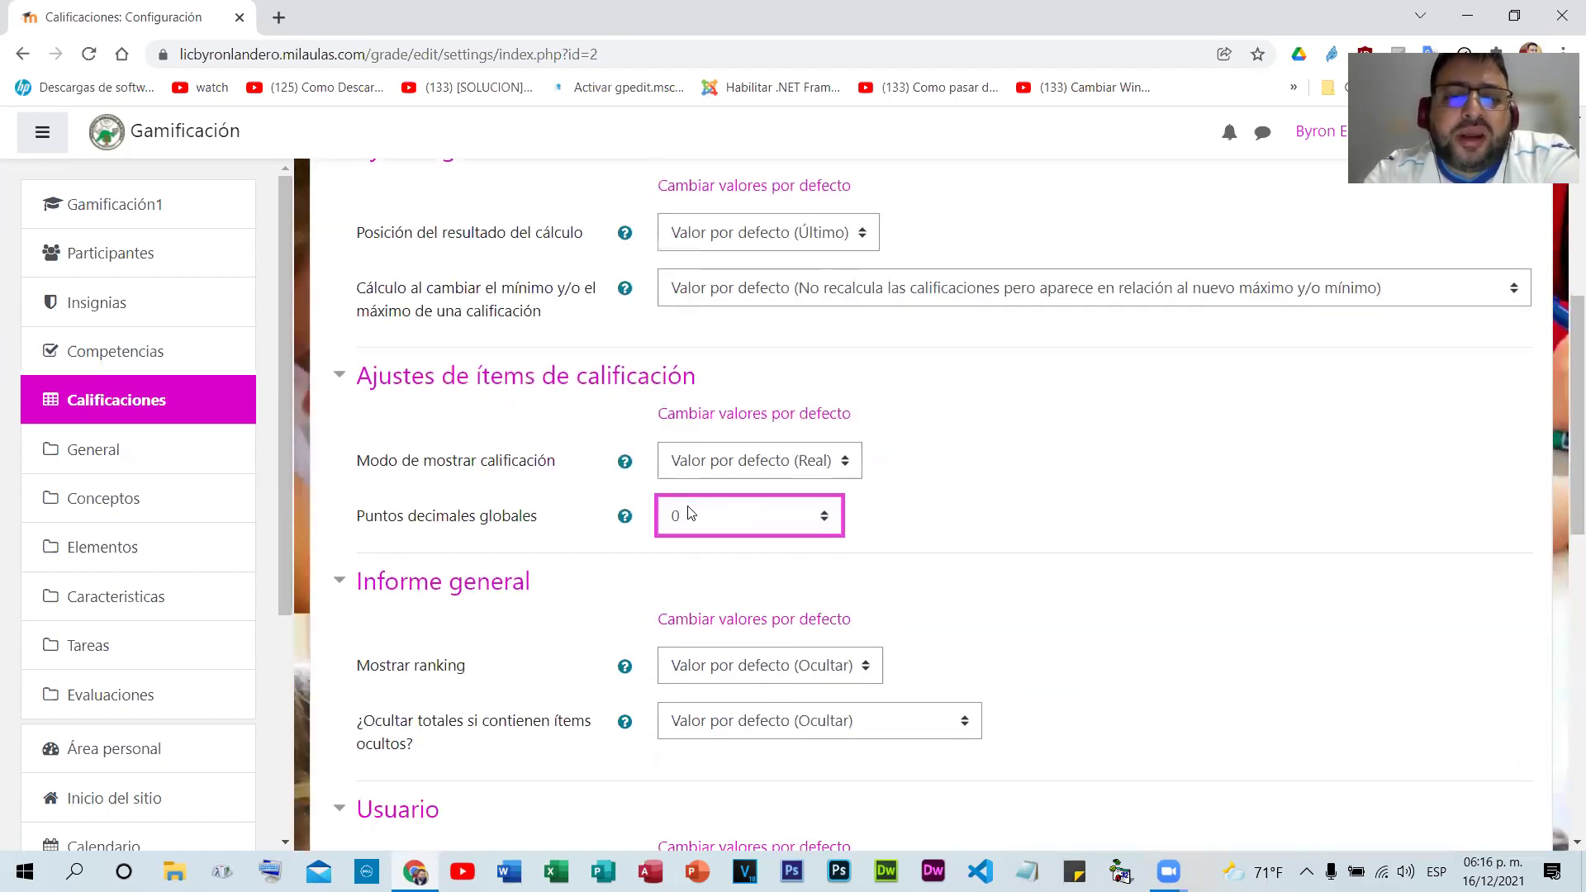
pyautogui.scroll(-6, 722, 506)
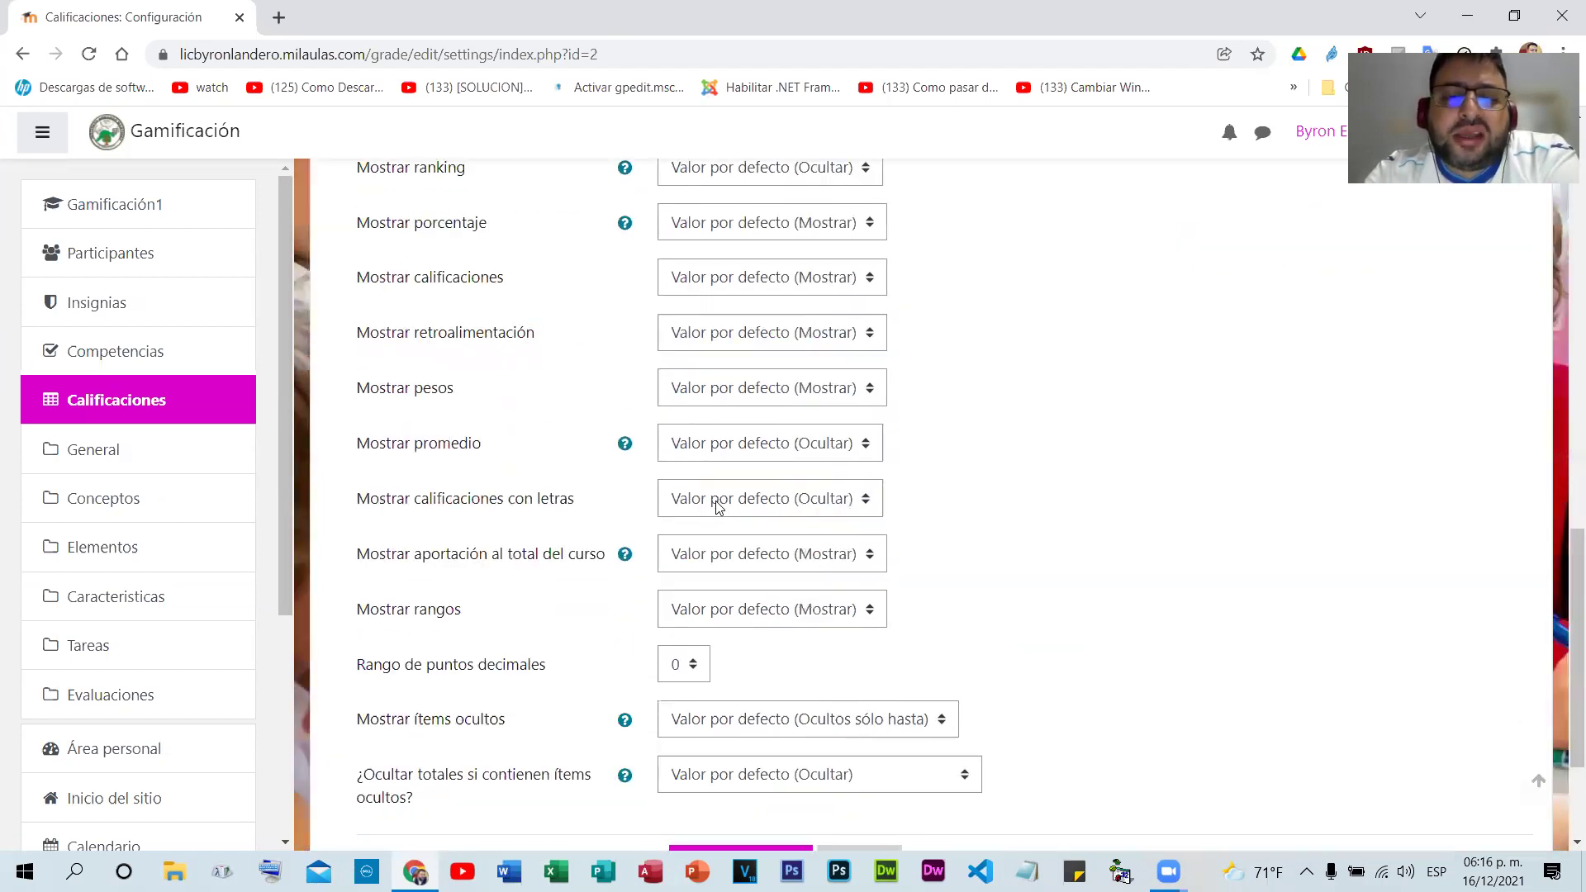
pyautogui.scroll(-2, 778, 667)
pyautogui.click(779, 668)
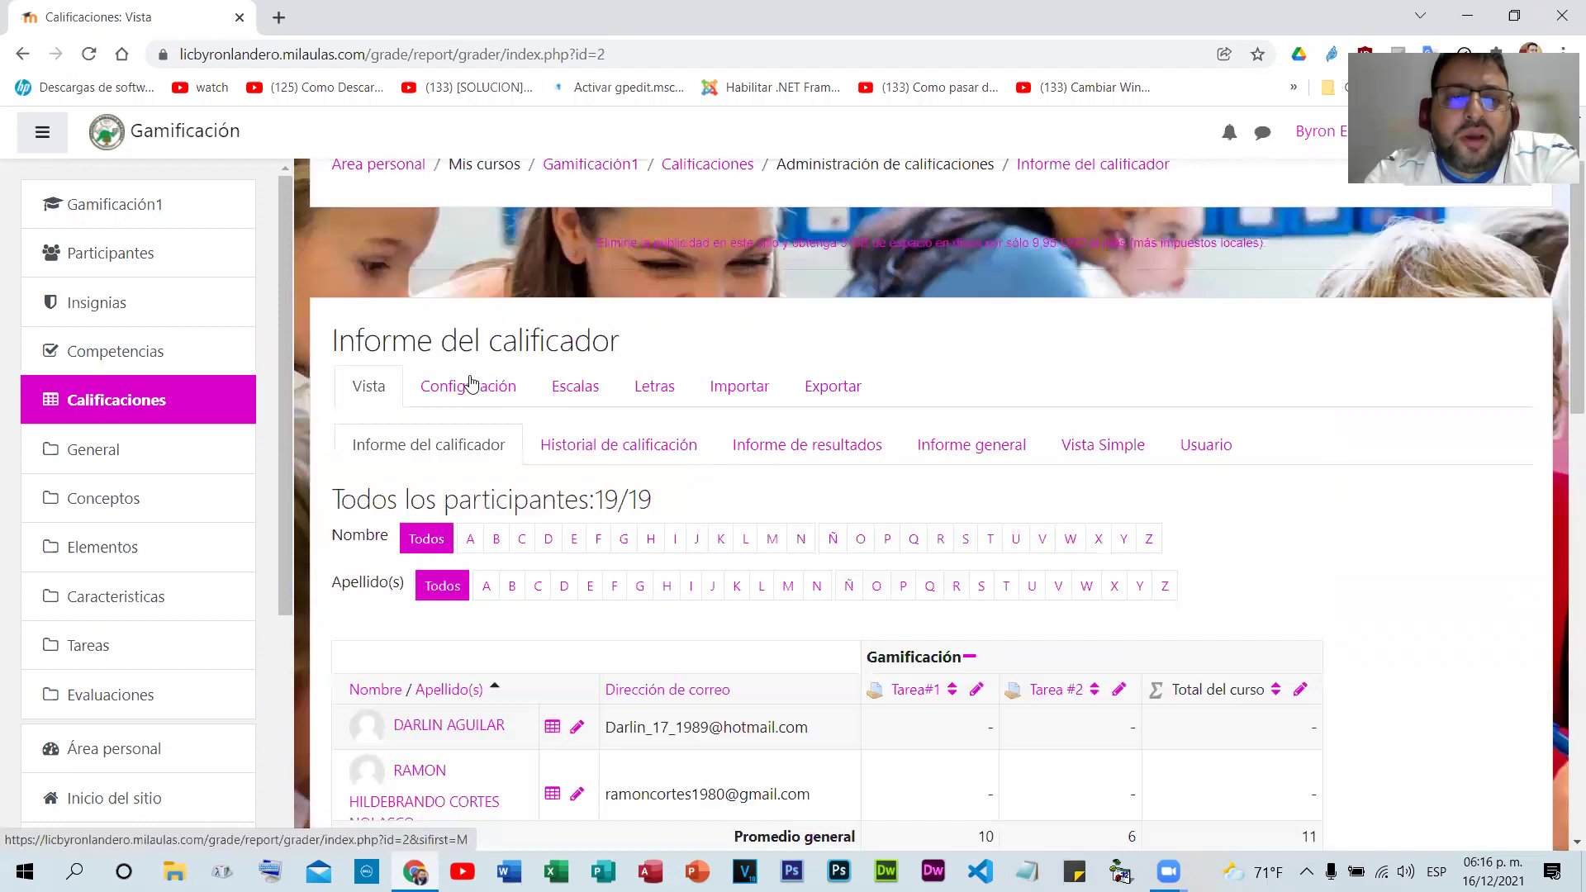
# - Revisit the grade setup and course grade settings, and look over the grader report preferences (Preferencias: Informe del calificador)
pyautogui.click(468, 384)
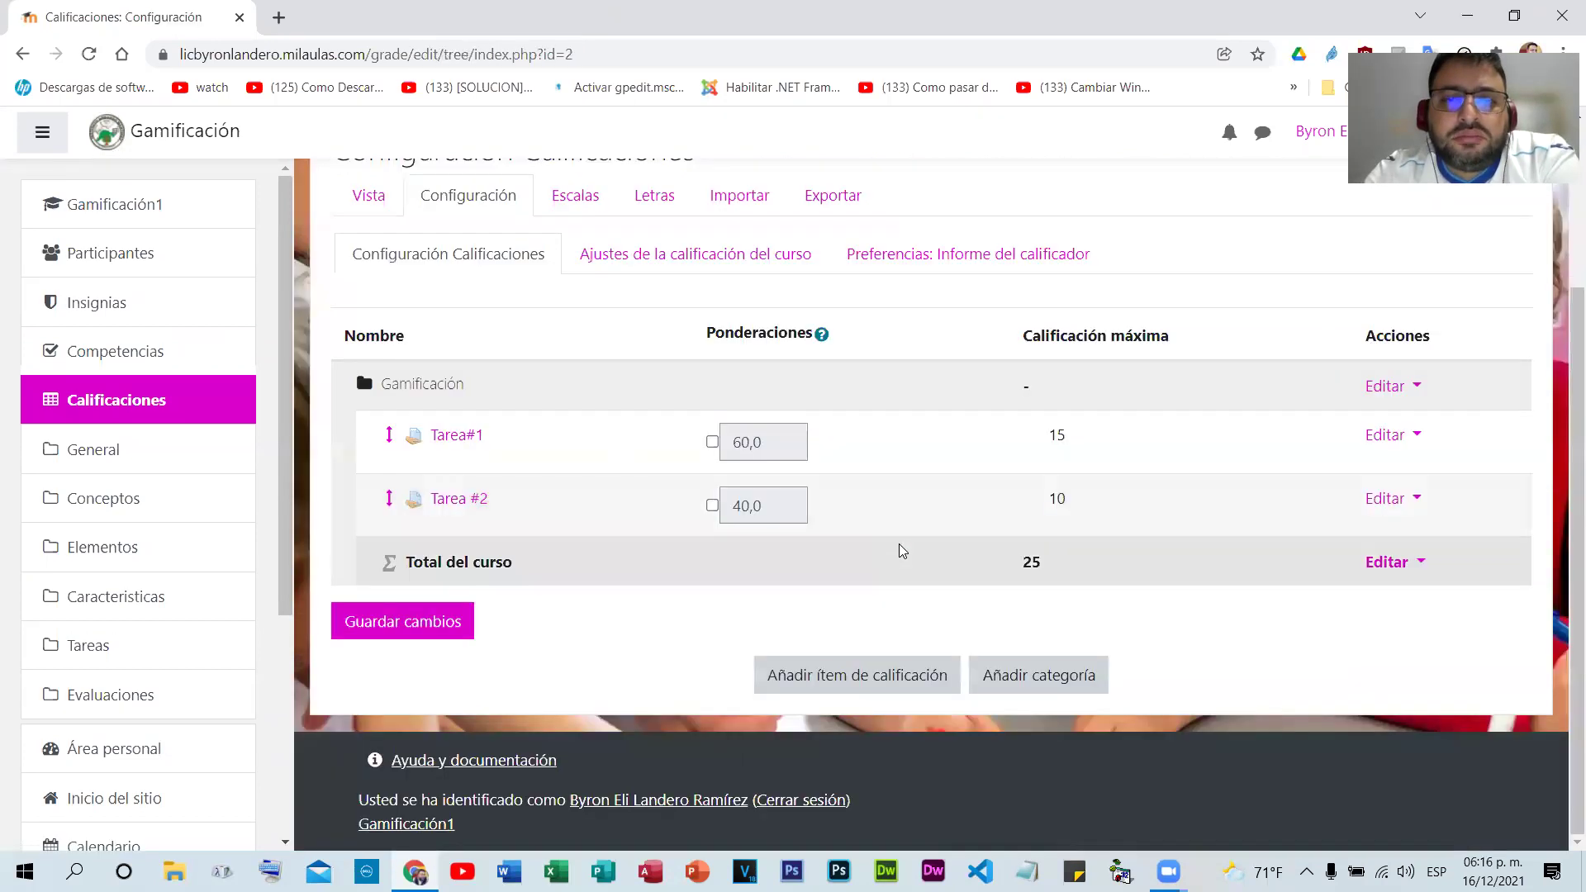
pyautogui.scroll(1, 717, 366)
pyautogui.click(712, 358)
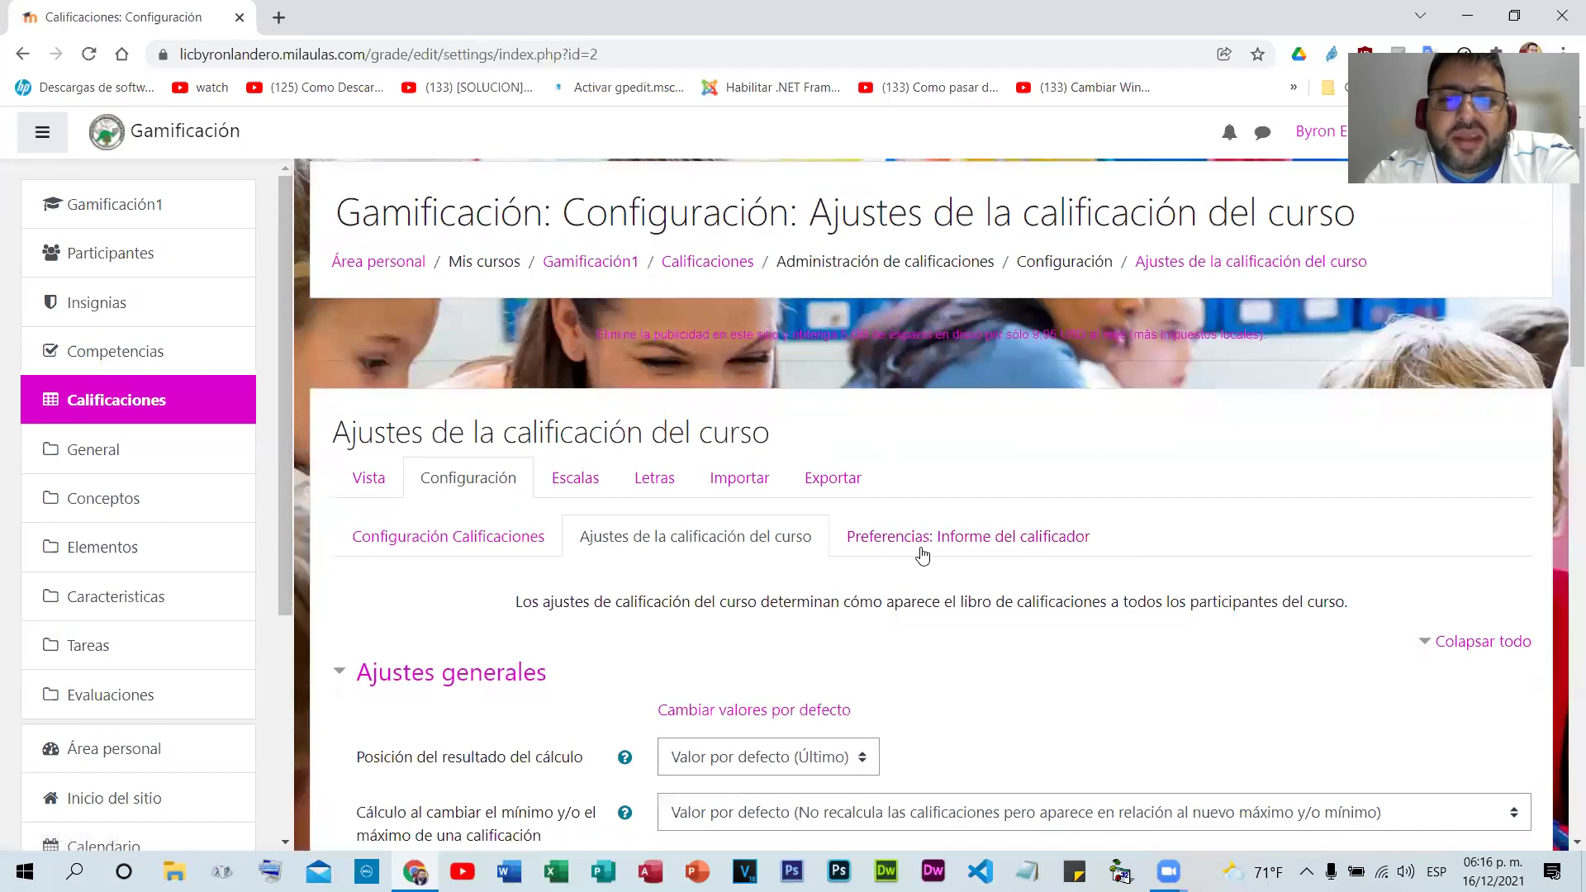
pyautogui.click(1027, 537)
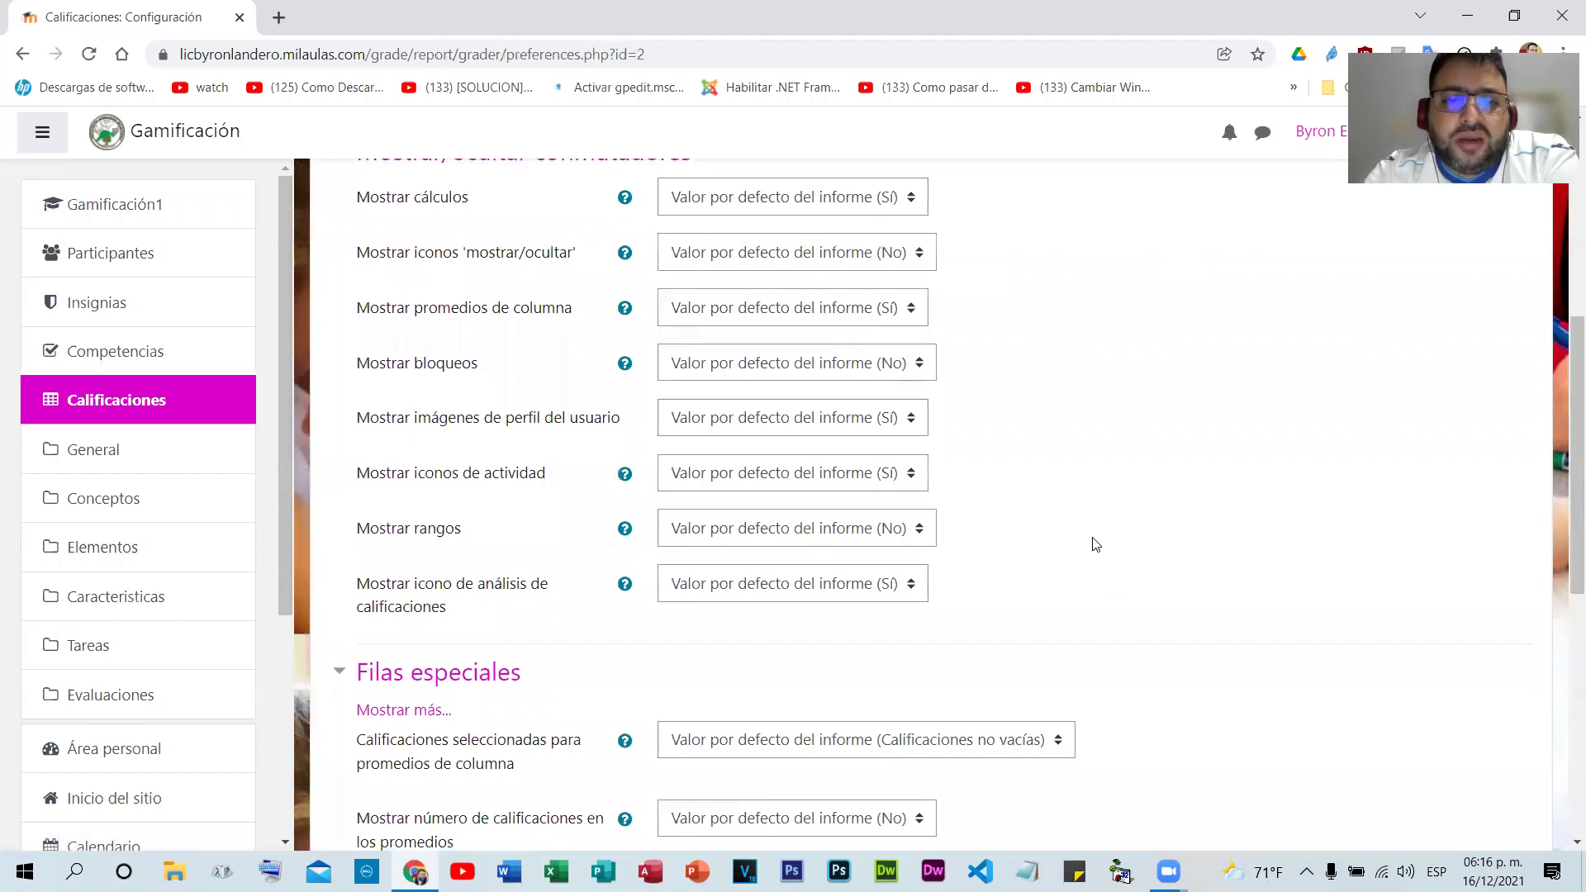
pyautogui.scroll(-7, 1096, 544)
pyautogui.scroll(13, 656, 356)
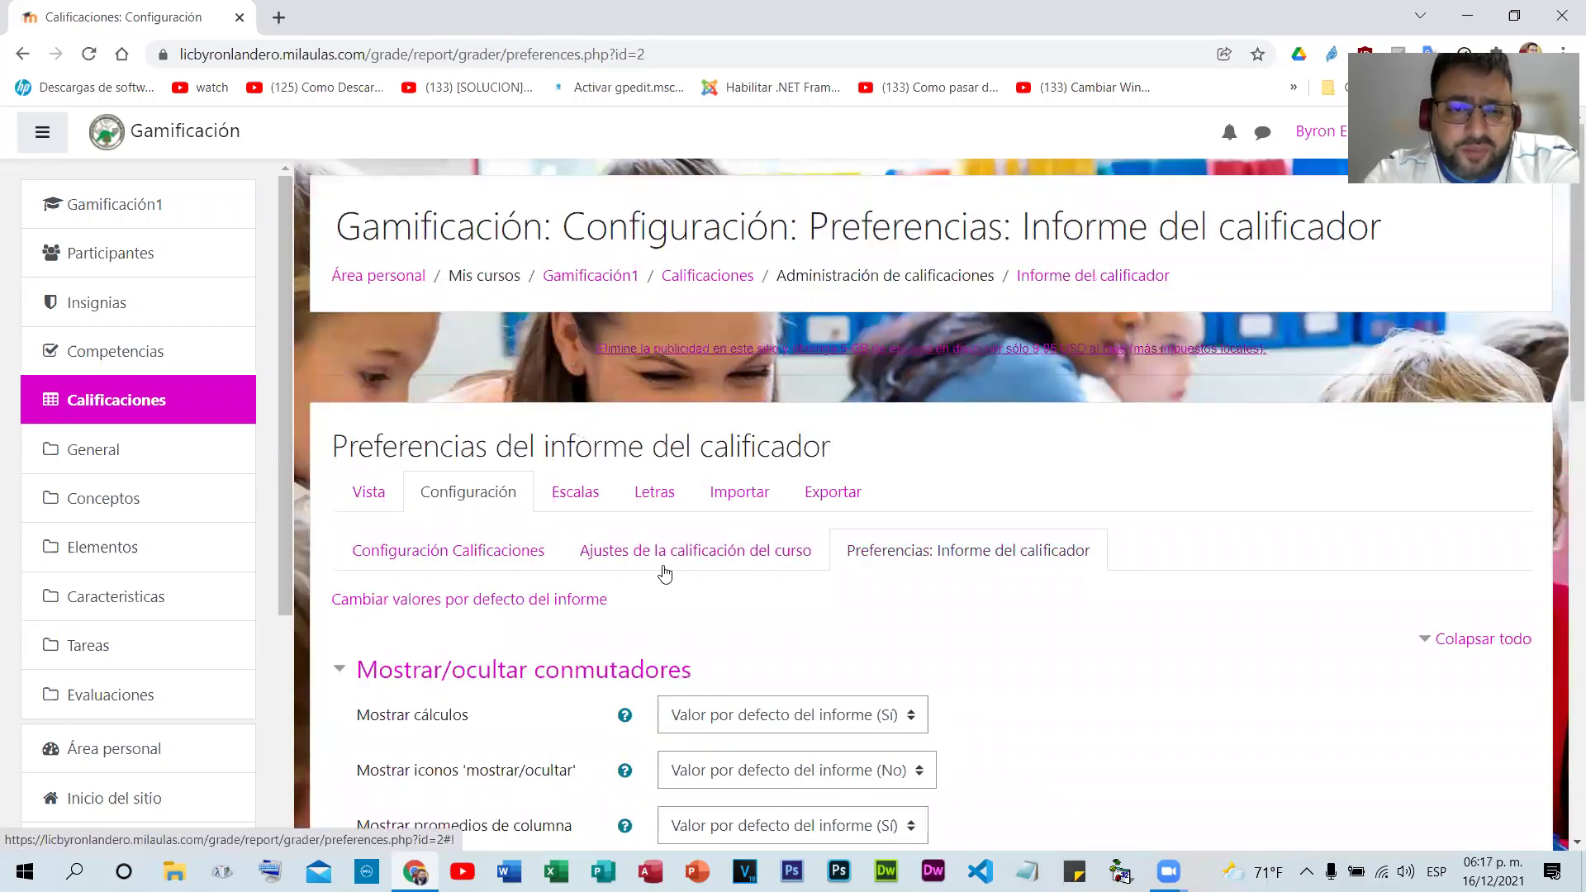
# - Open the course scales (Escalas) and look over the custom and standard scales
pyautogui.click(565, 494)
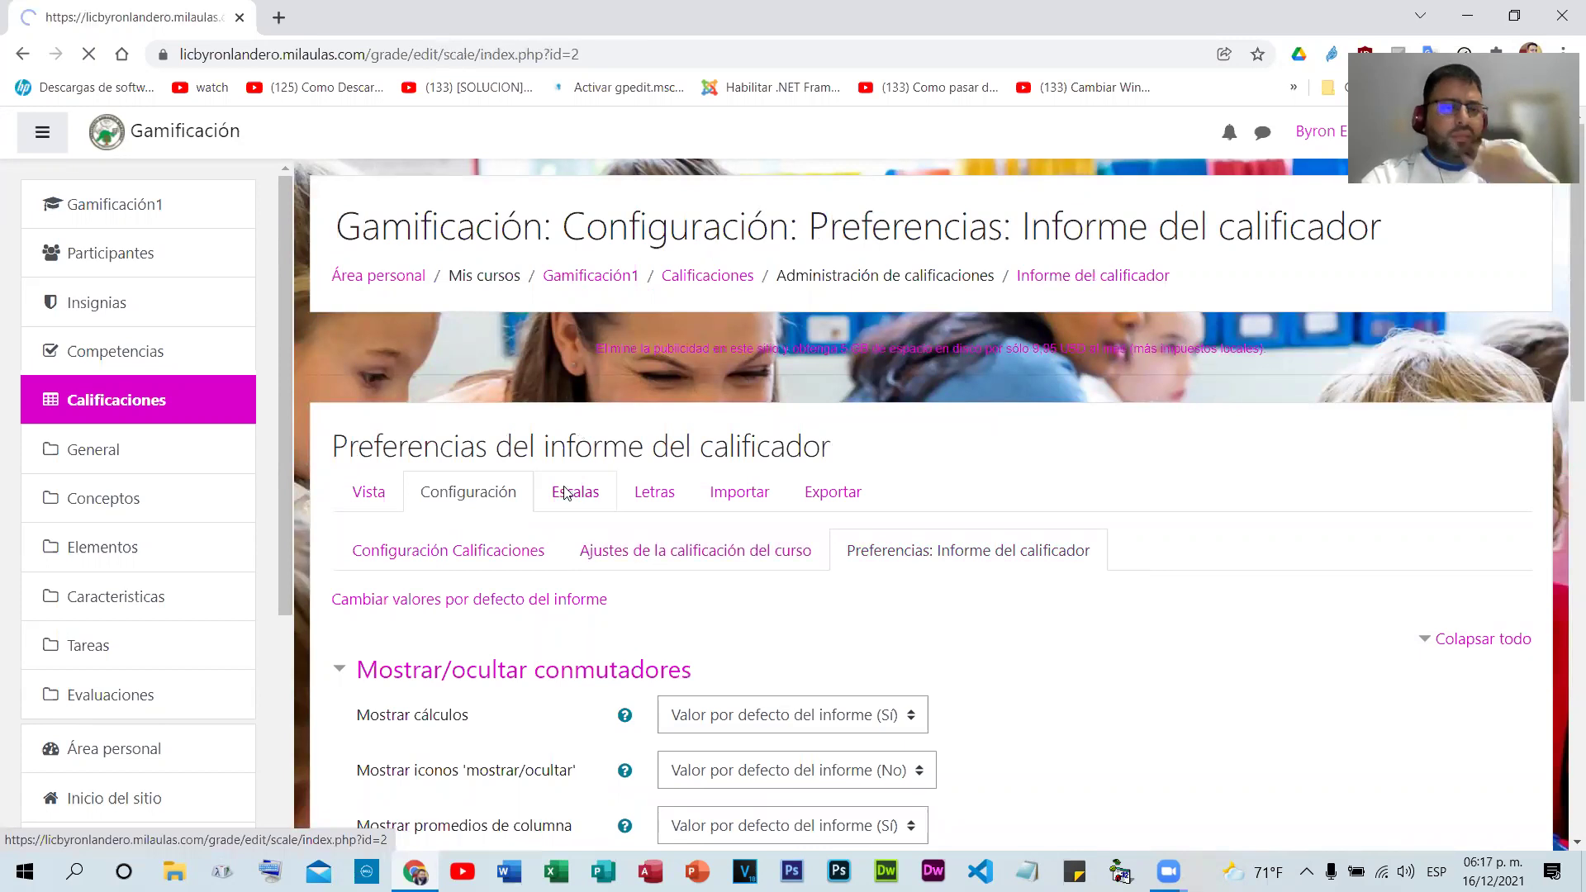
pyautogui.scroll(-2, 768, 450)
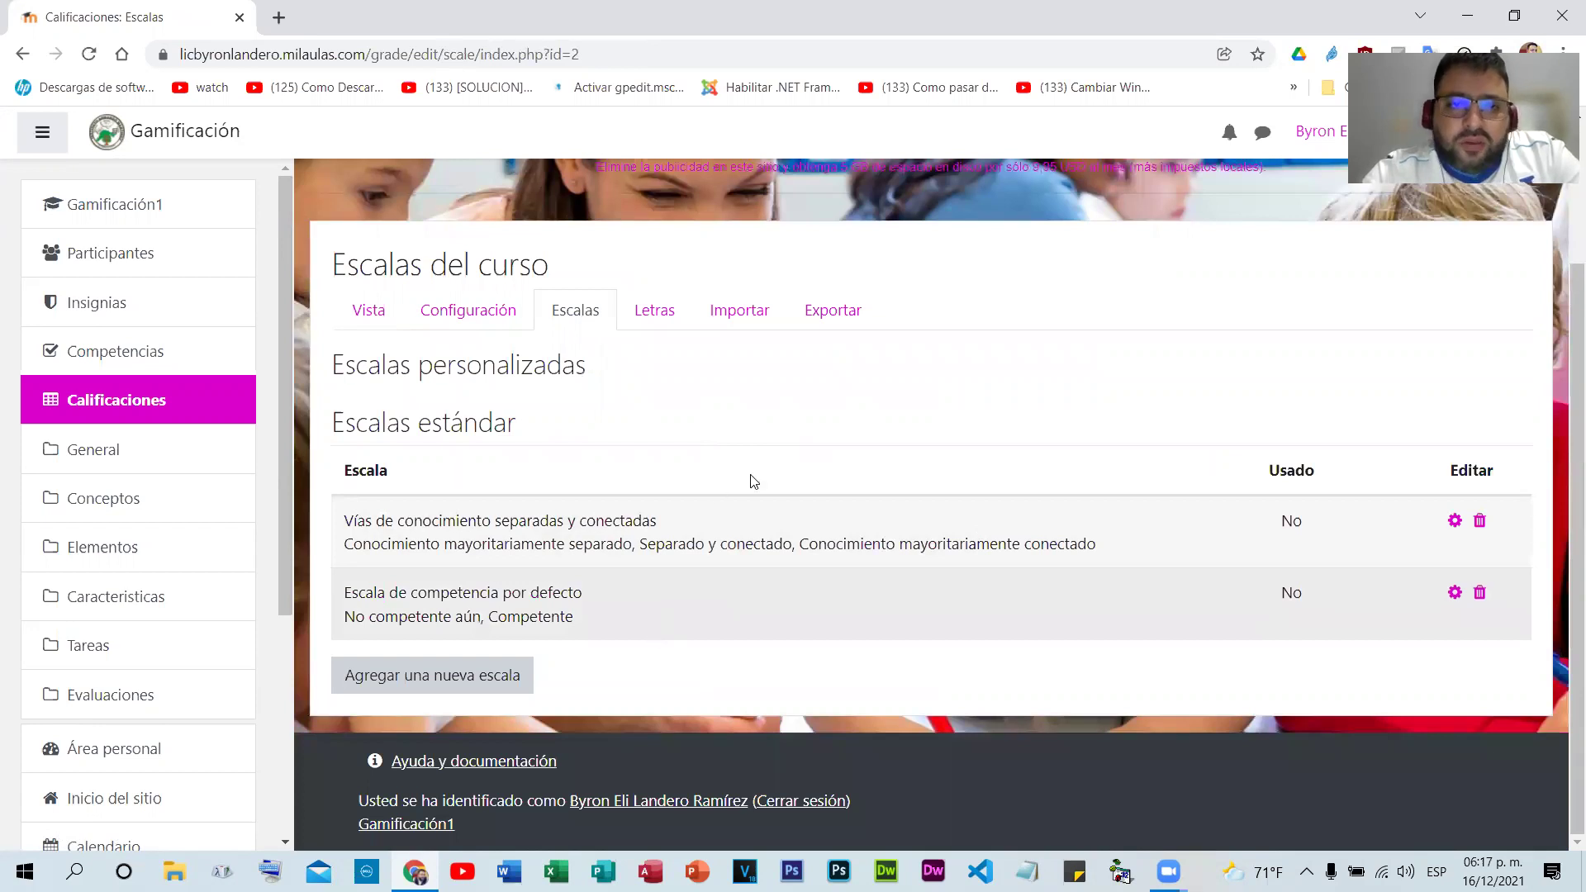
pyautogui.scroll(1, 658, 432)
# - Open the grade letters (Letras) and examine the percentage range assigned to each letter from A to F
pyautogui.click(661, 432)
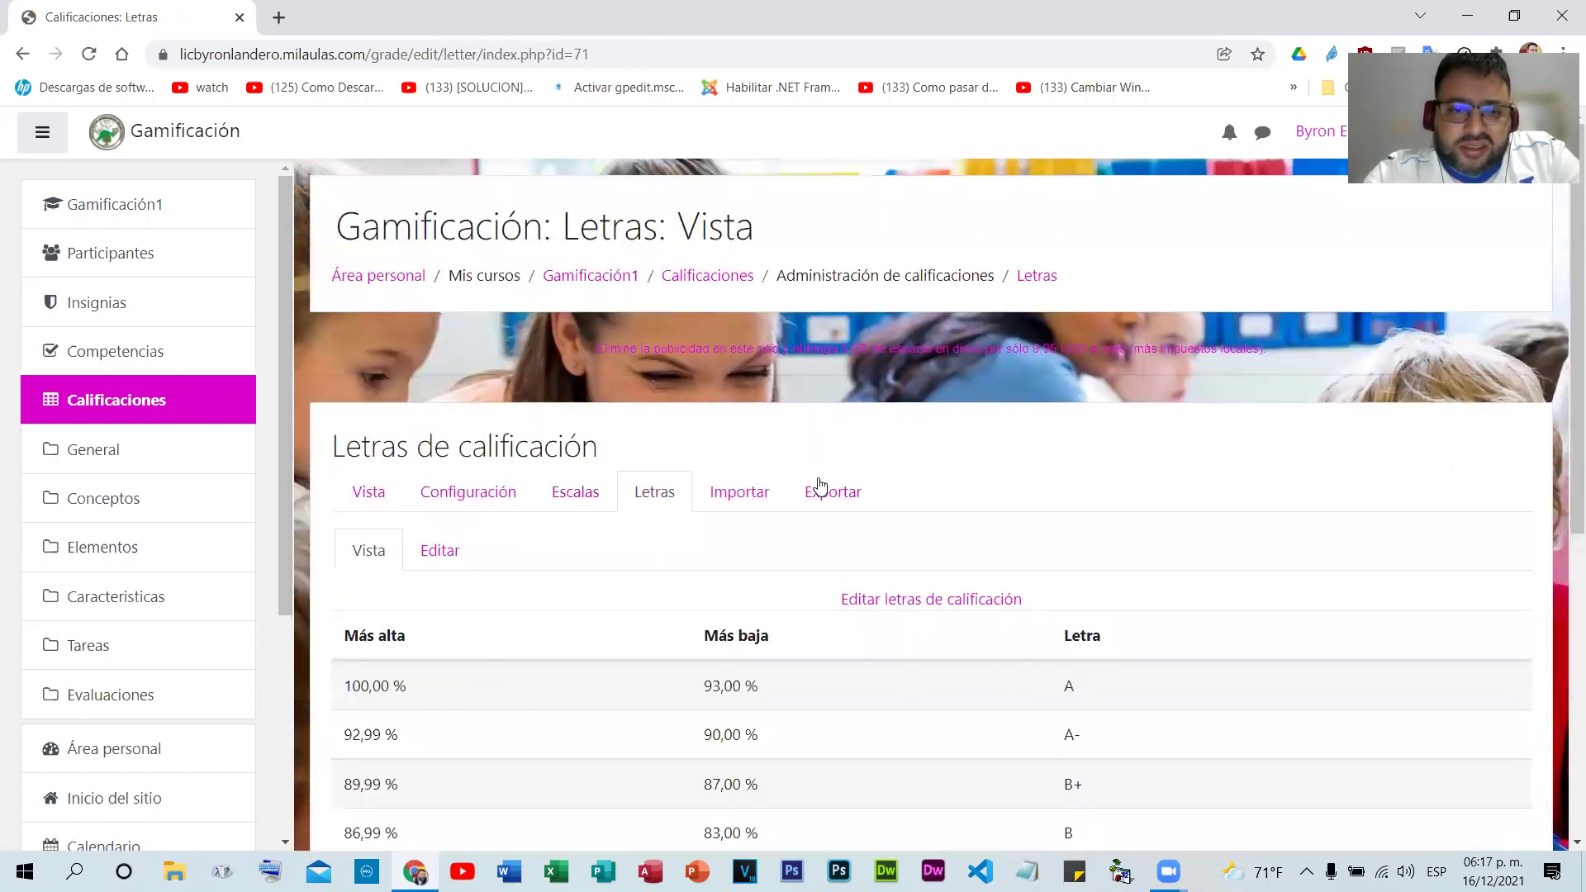
pyautogui.scroll(-2, 856, 499)
pyautogui.scroll(-1, 856, 499)
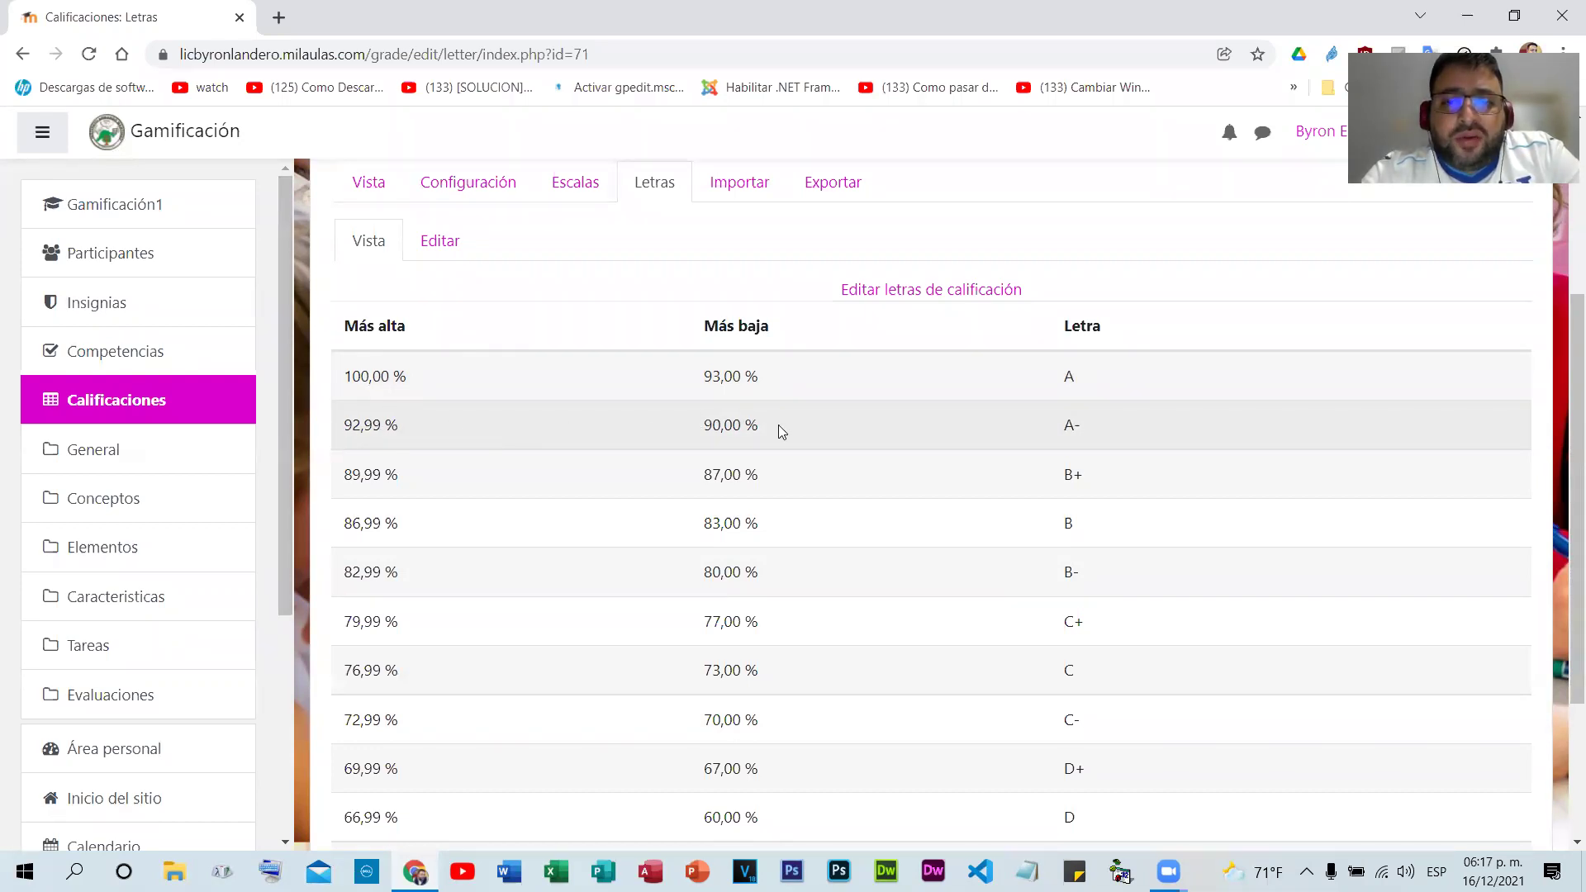
pyautogui.scroll(-1, 824, 431)
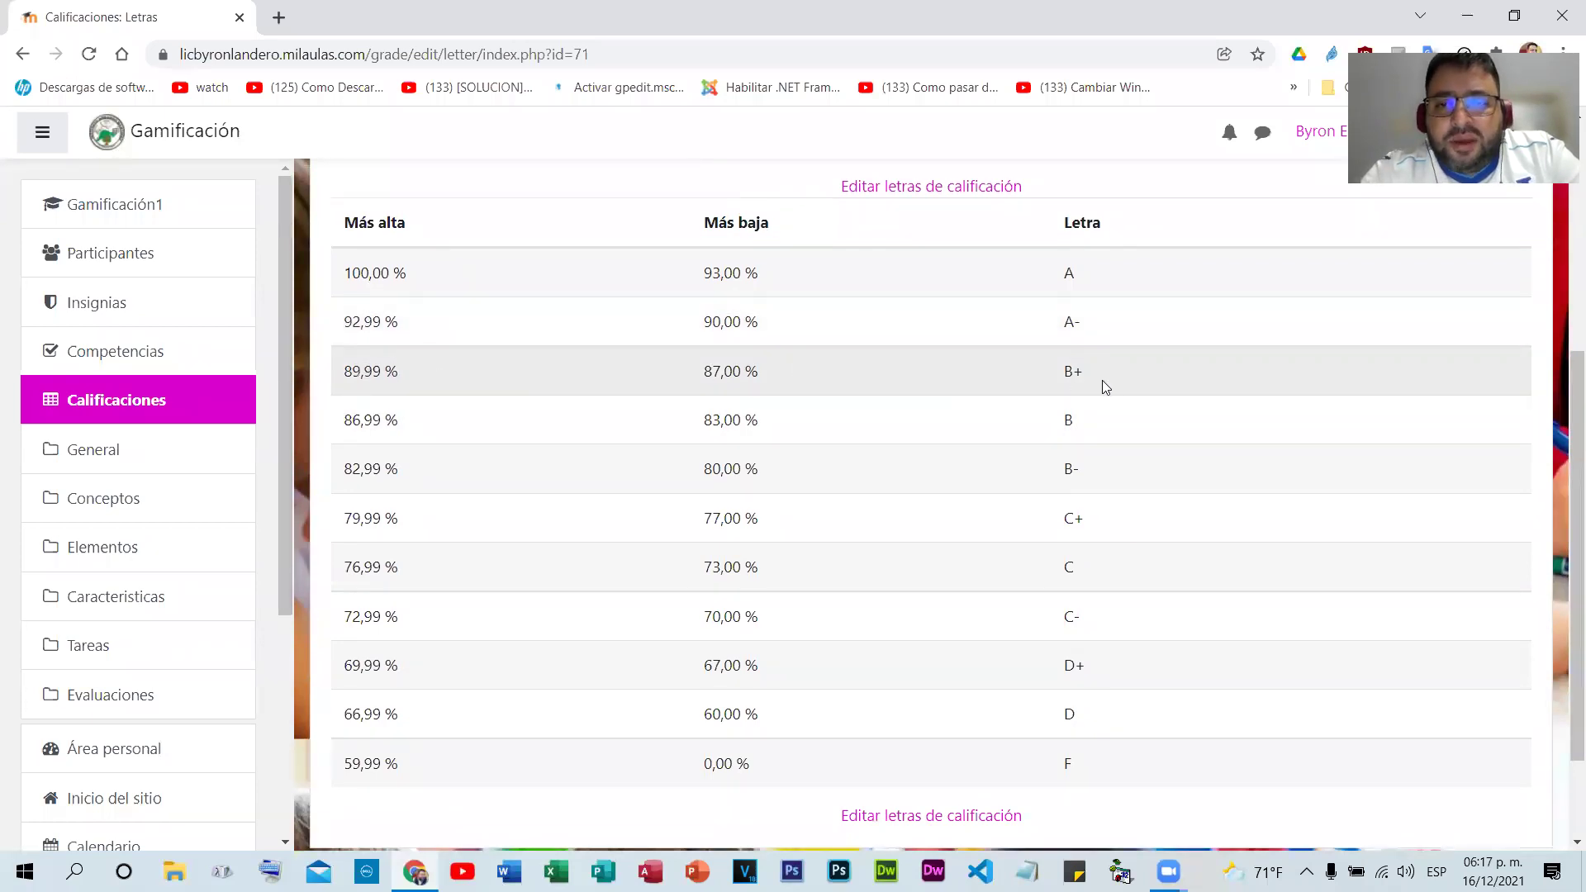
pyautogui.scroll(-2, 1128, 486)
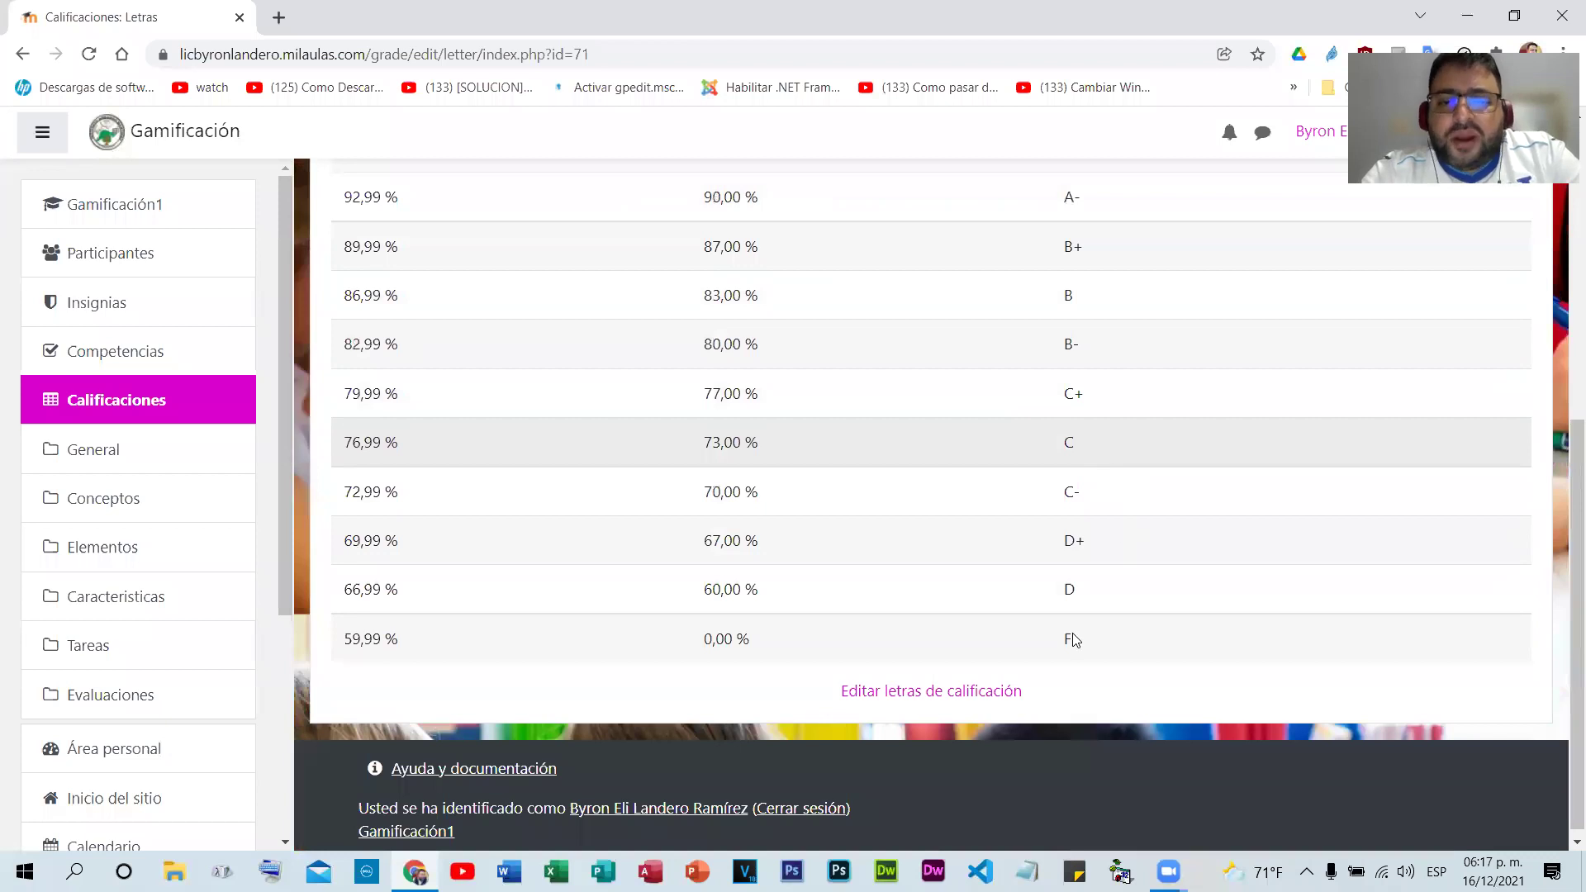
# - Open the grade letters for editing, enable Pasar por alto los valores por defecto del sitio, and return to the letters view without saving
pyautogui.click(920, 685)
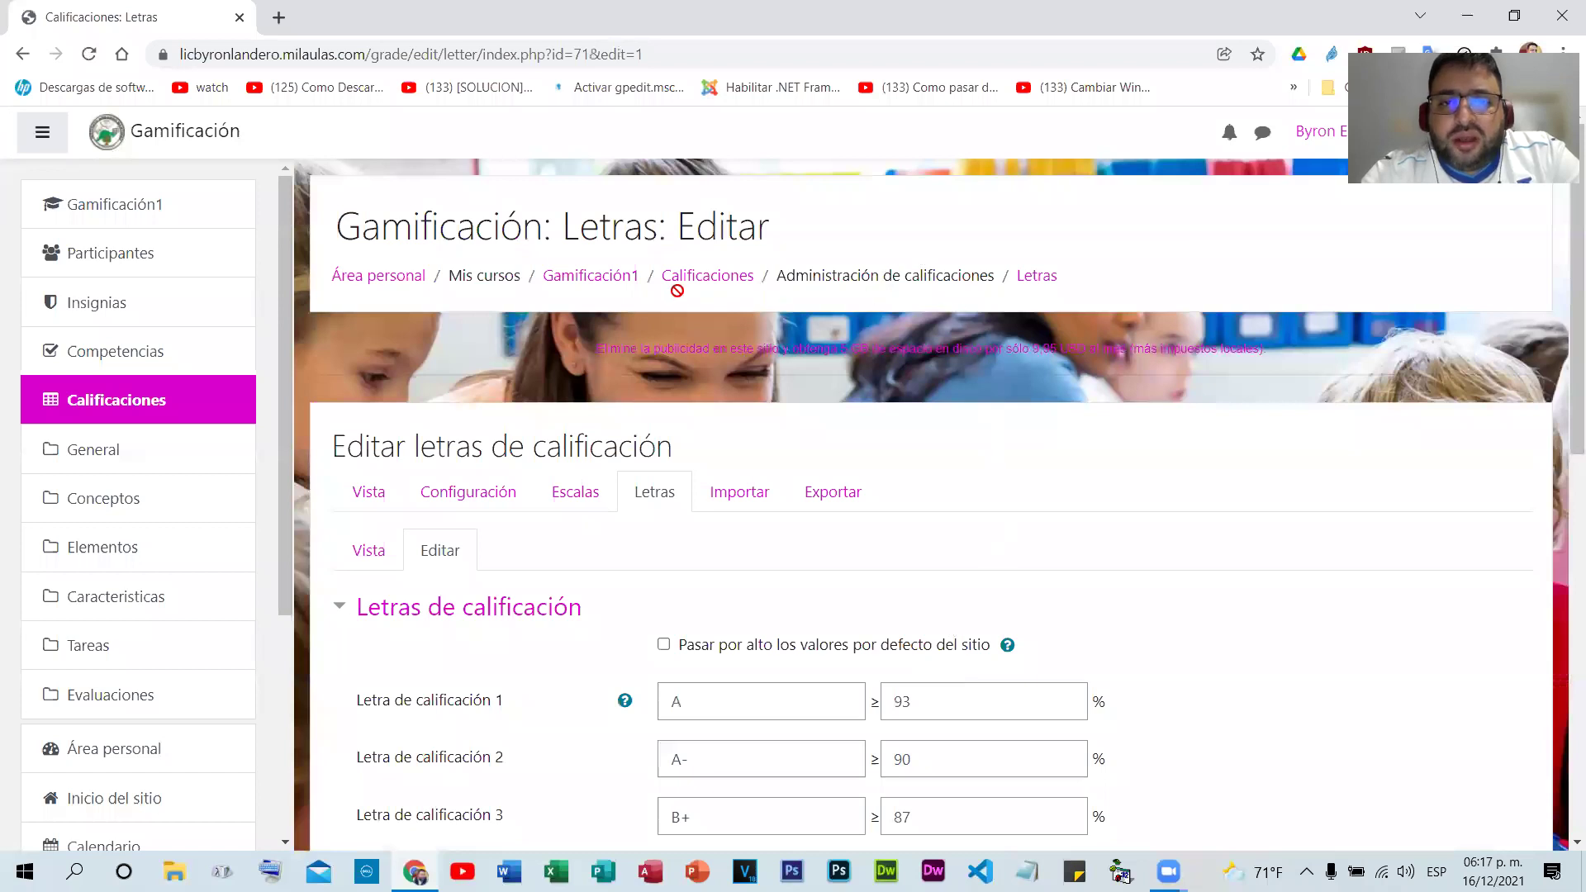
pyautogui.scroll(-5, 694, 281)
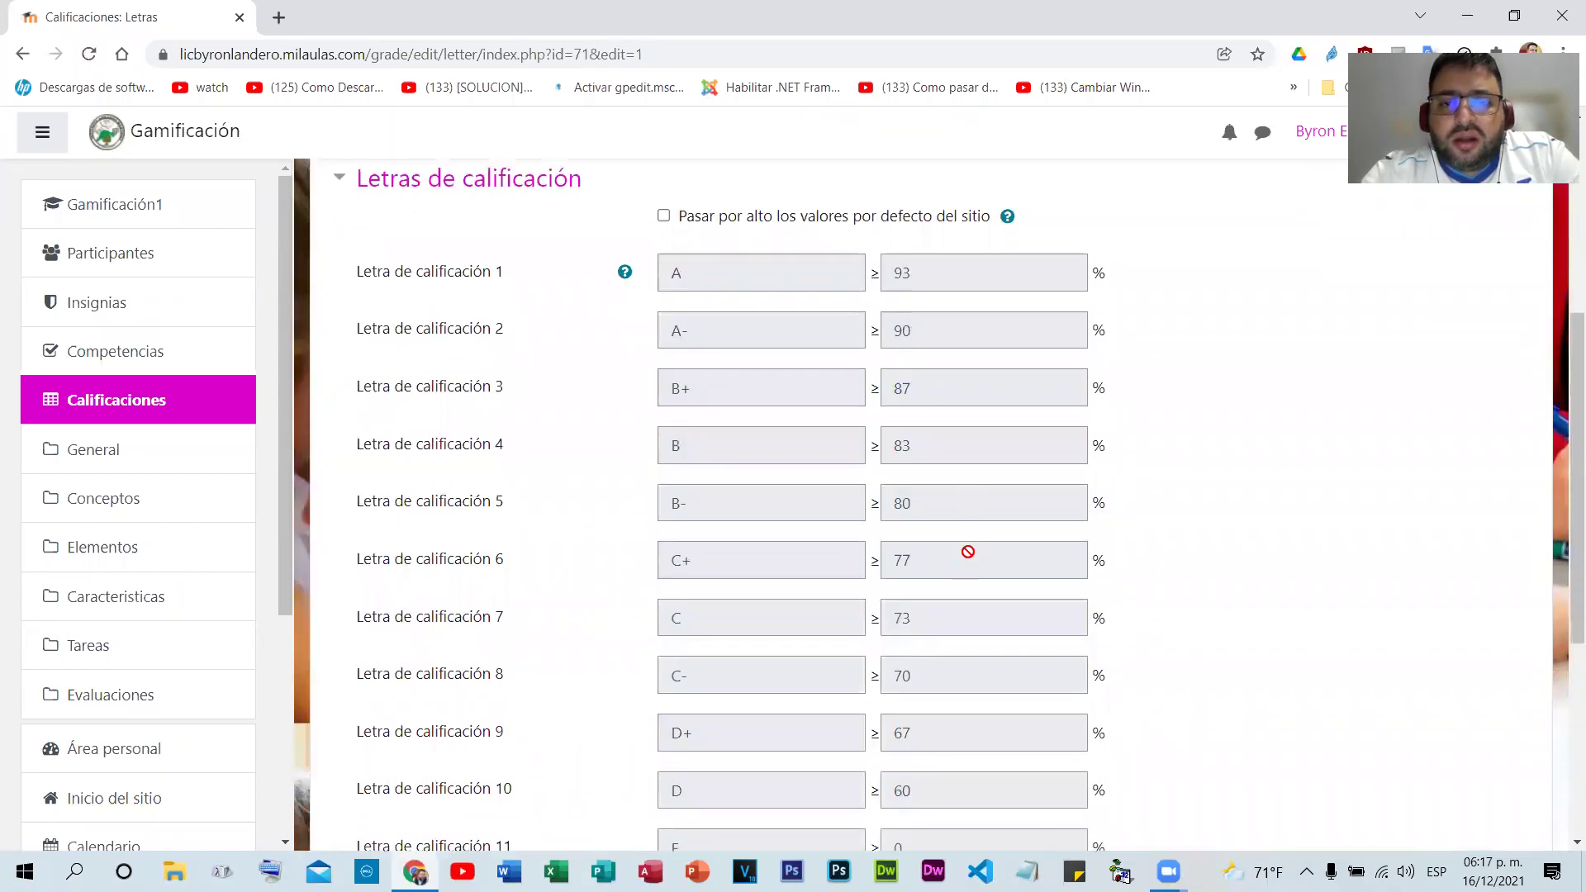
pyautogui.scroll(-5, 967, 556)
pyautogui.scroll(7, 689, 407)
pyautogui.click(688, 409)
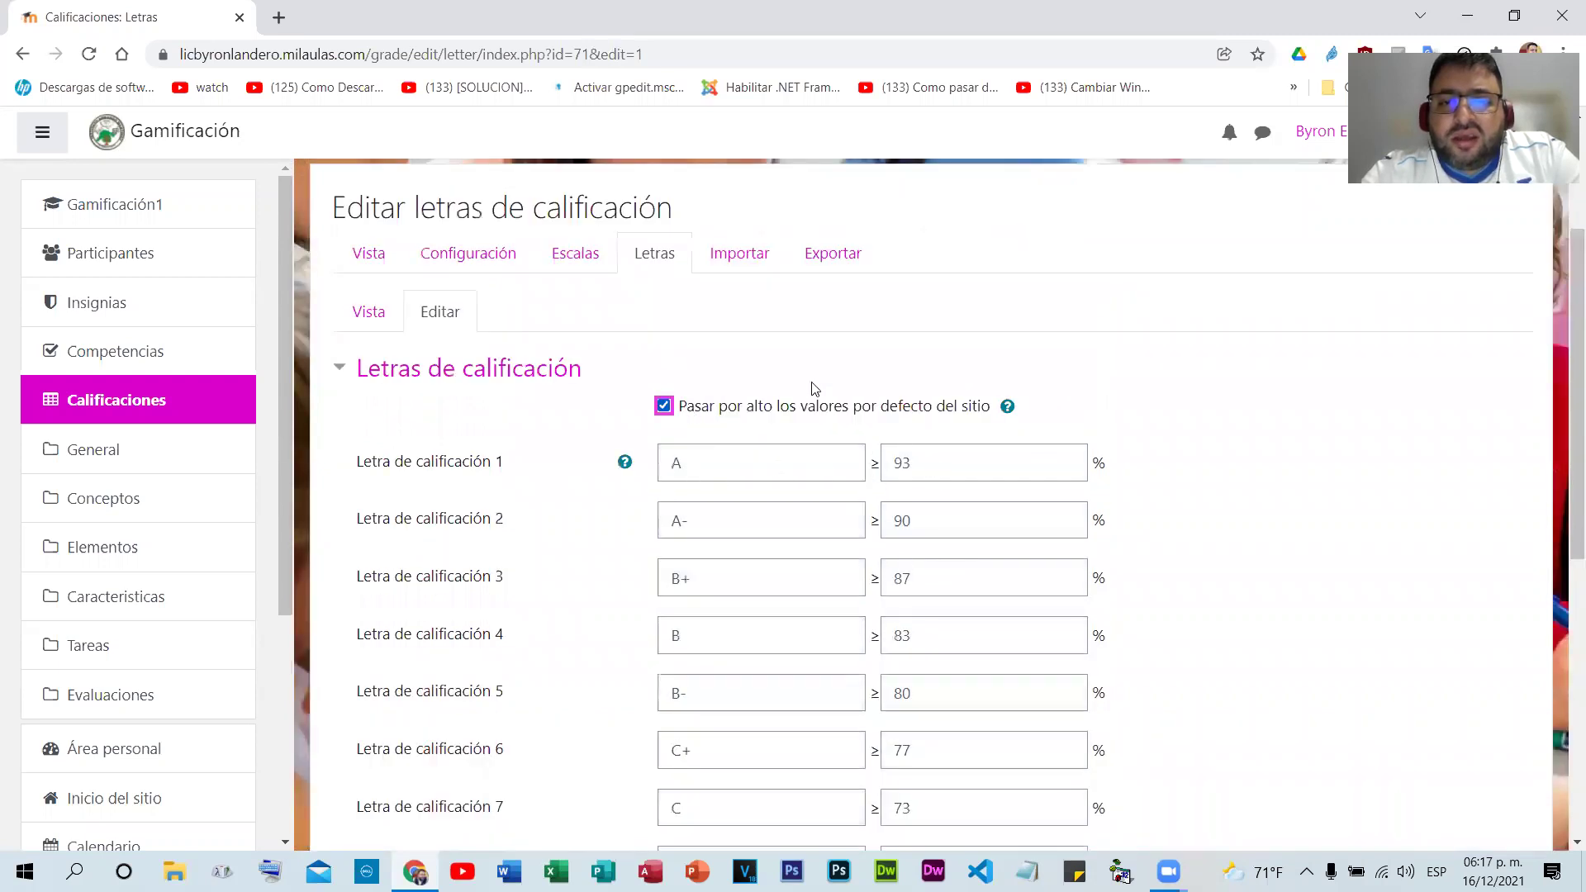
pyautogui.click(25, 53)
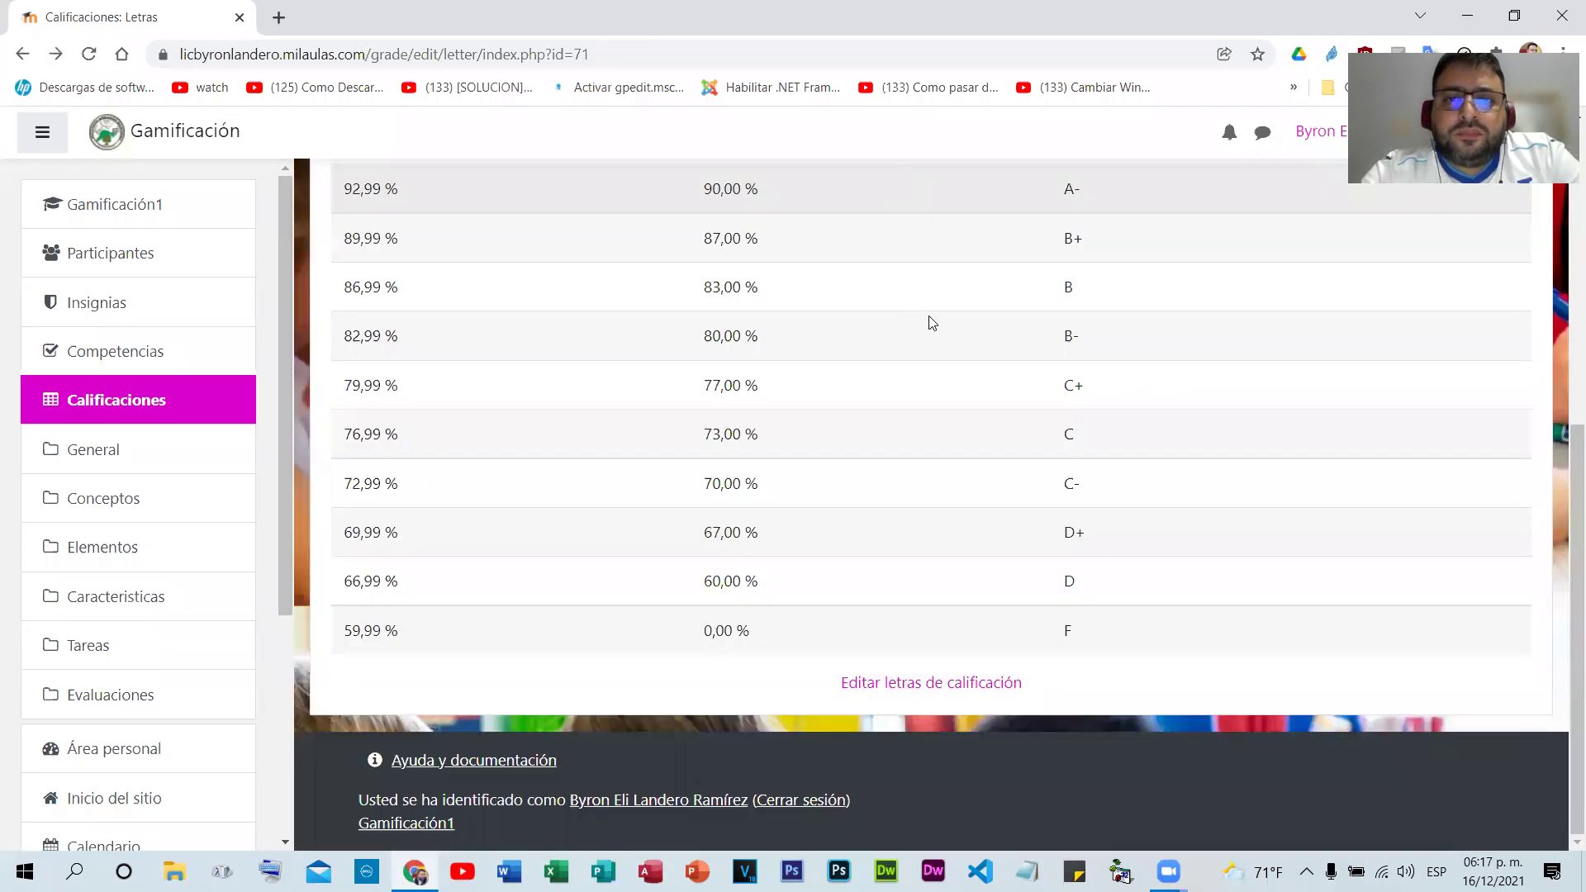
# - Open the grade import page (Importar) and look over its CSV file, encoding, separator and preview options
pyautogui.scroll(5, 758, 364)
pyautogui.click(758, 365)
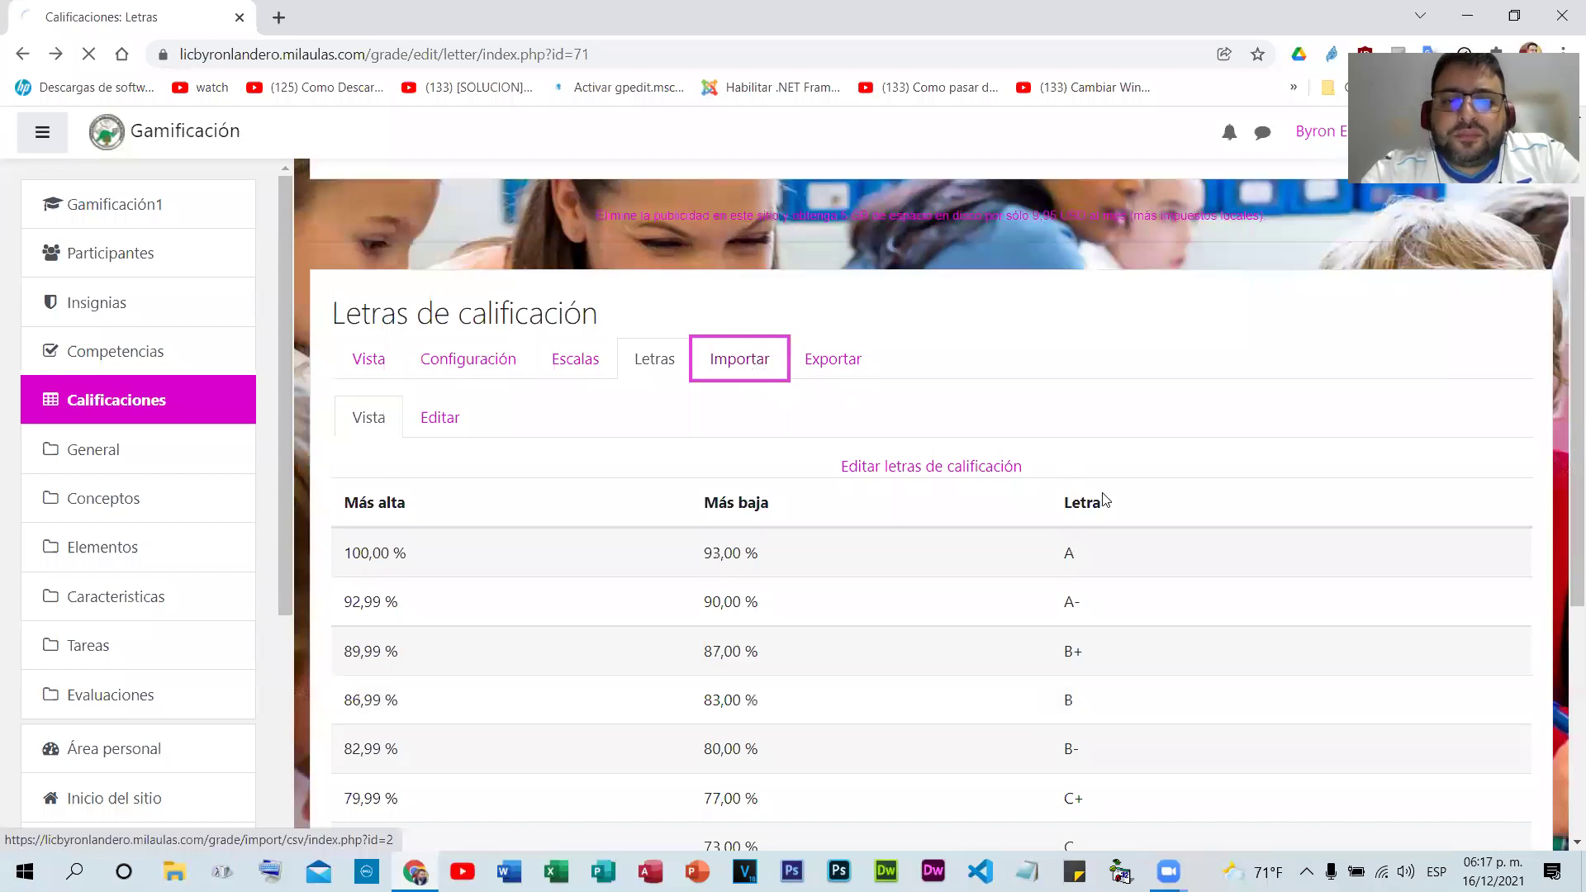
pyautogui.scroll(-1, 841, 328)
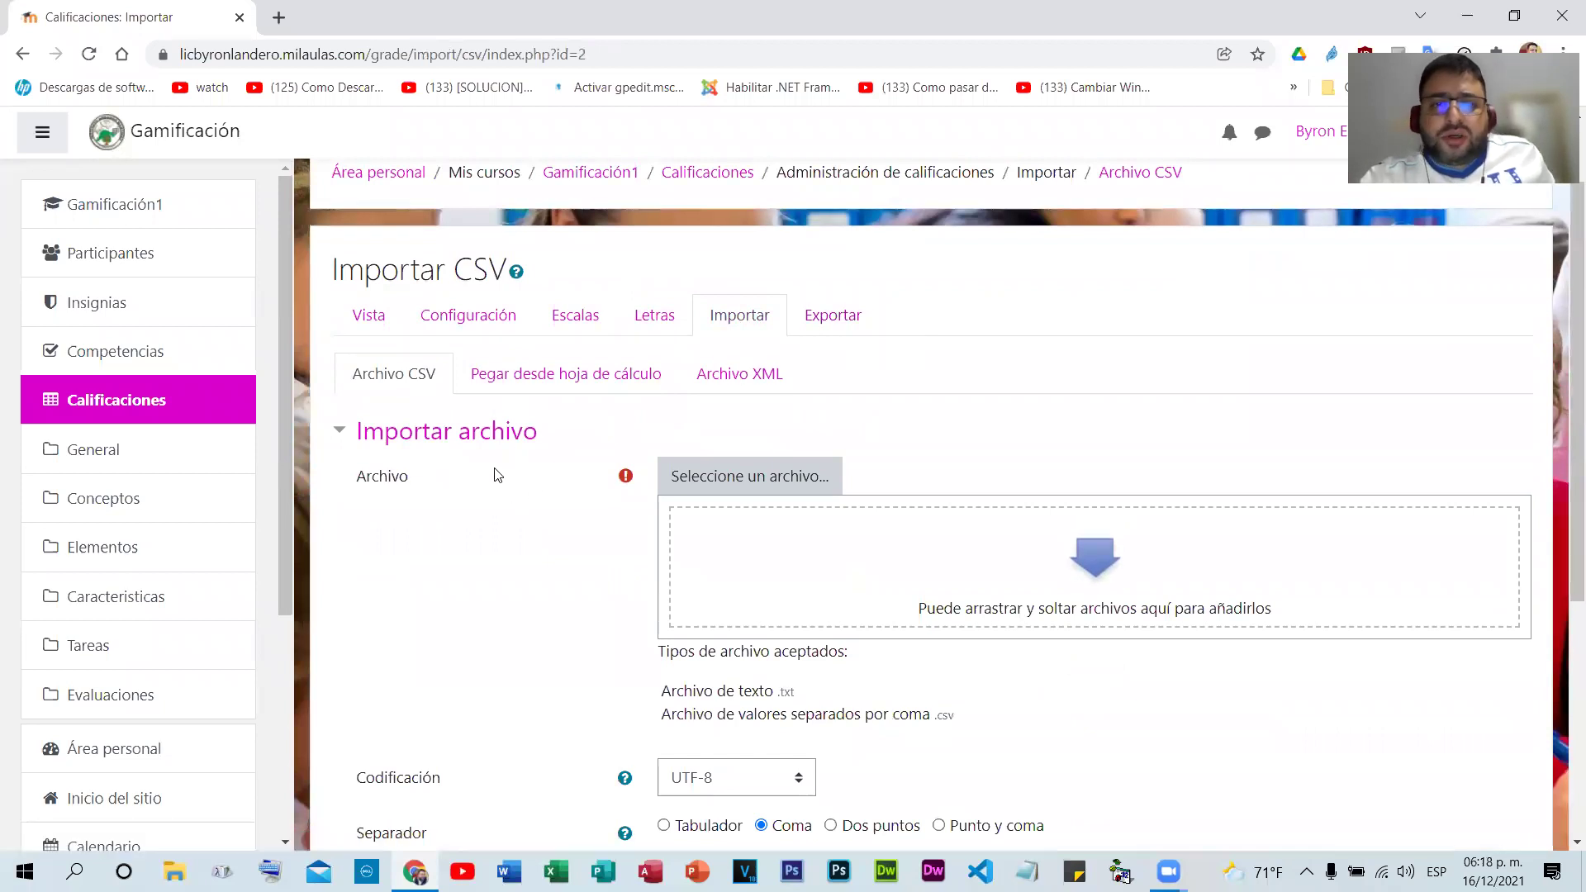
pyautogui.scroll(-3, 493, 475)
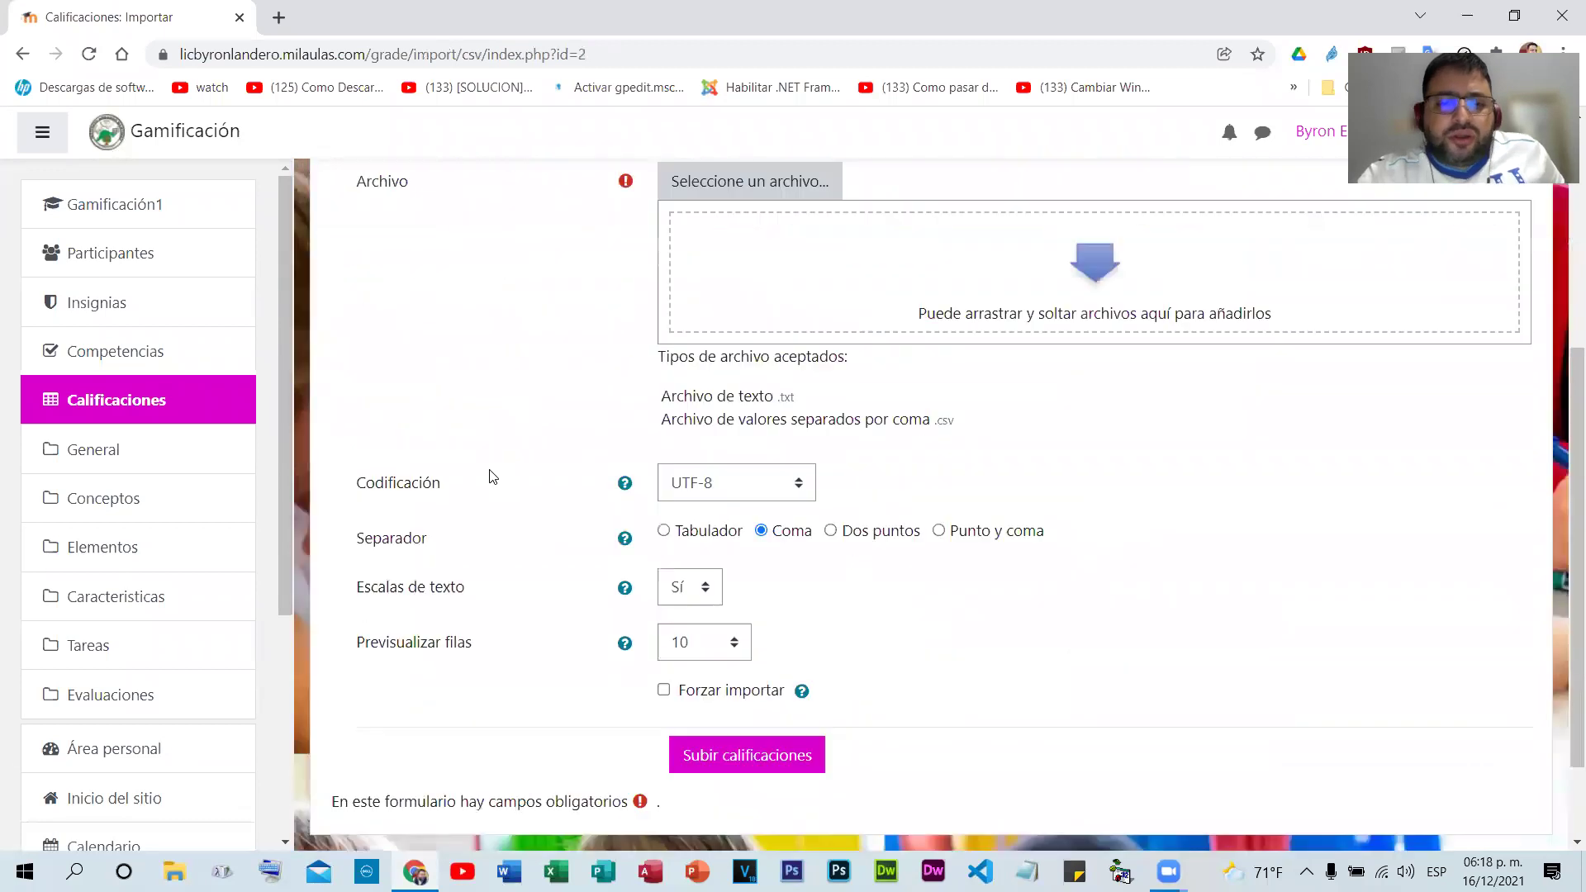
pyautogui.scroll(5, 818, 425)
# - Export the grades of Tarea#1, Tarea #2 and Total del curso as an Excel spreadsheet and save the download
pyautogui.click(823, 422)
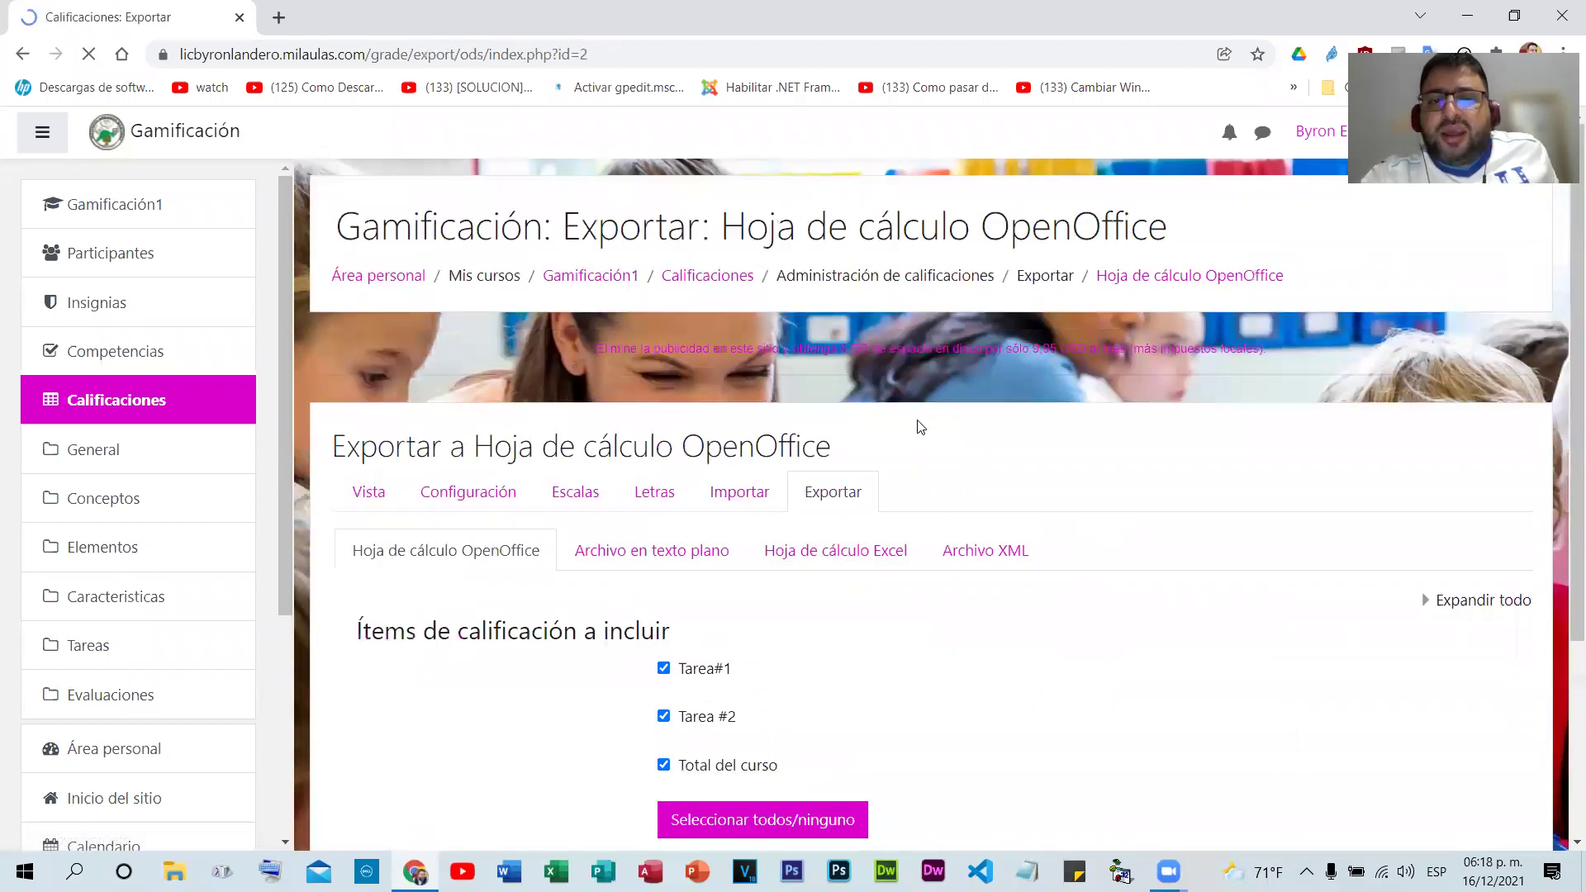
pyautogui.scroll(-3, 867, 417)
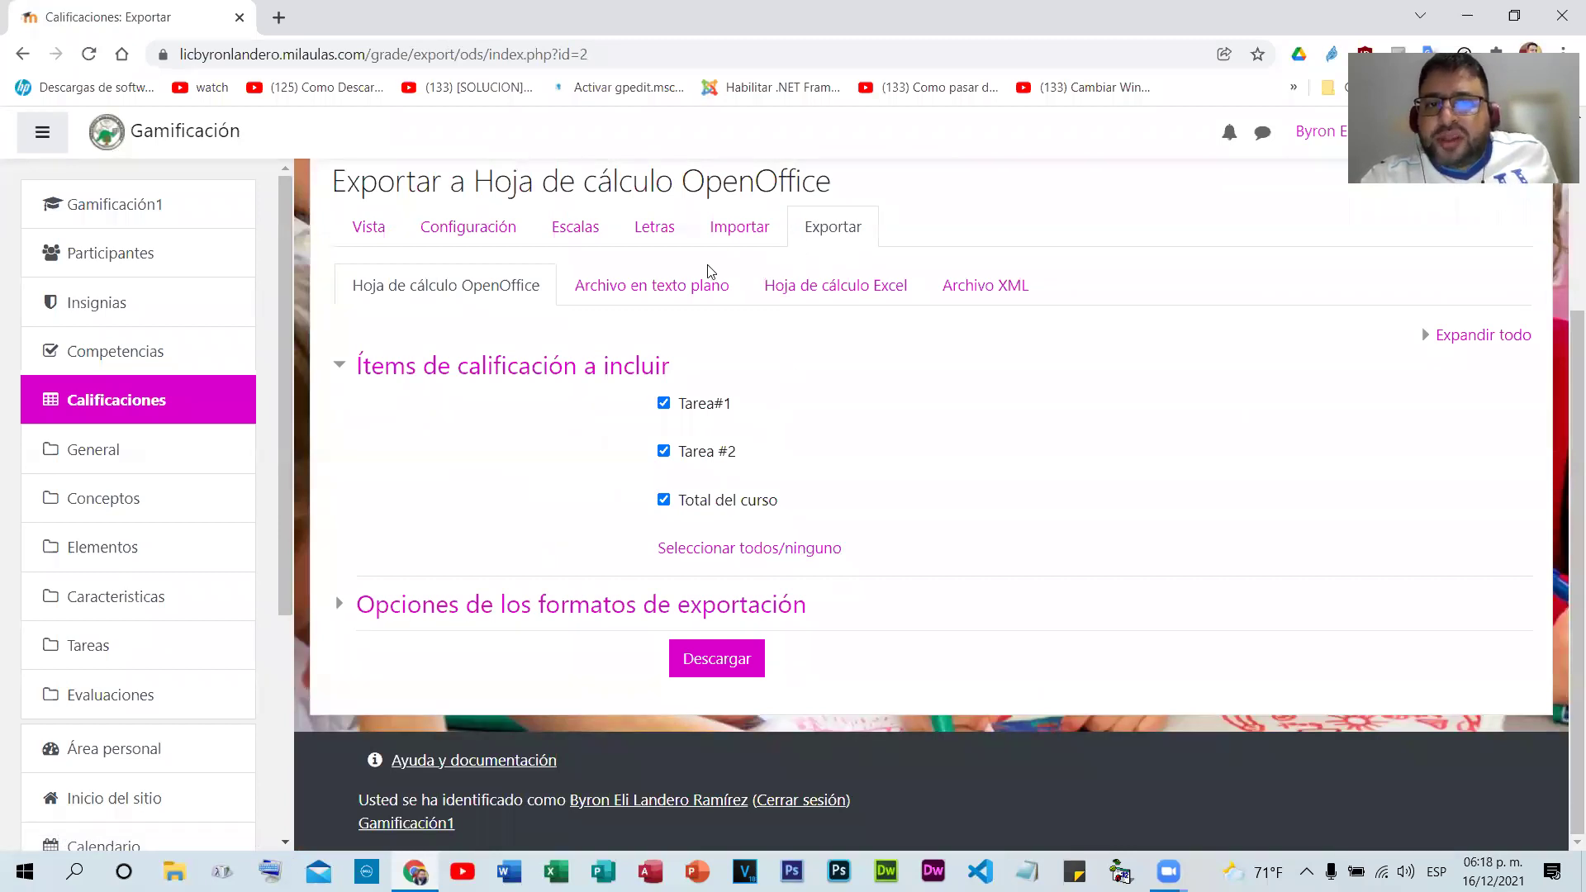
pyautogui.click(905, 294)
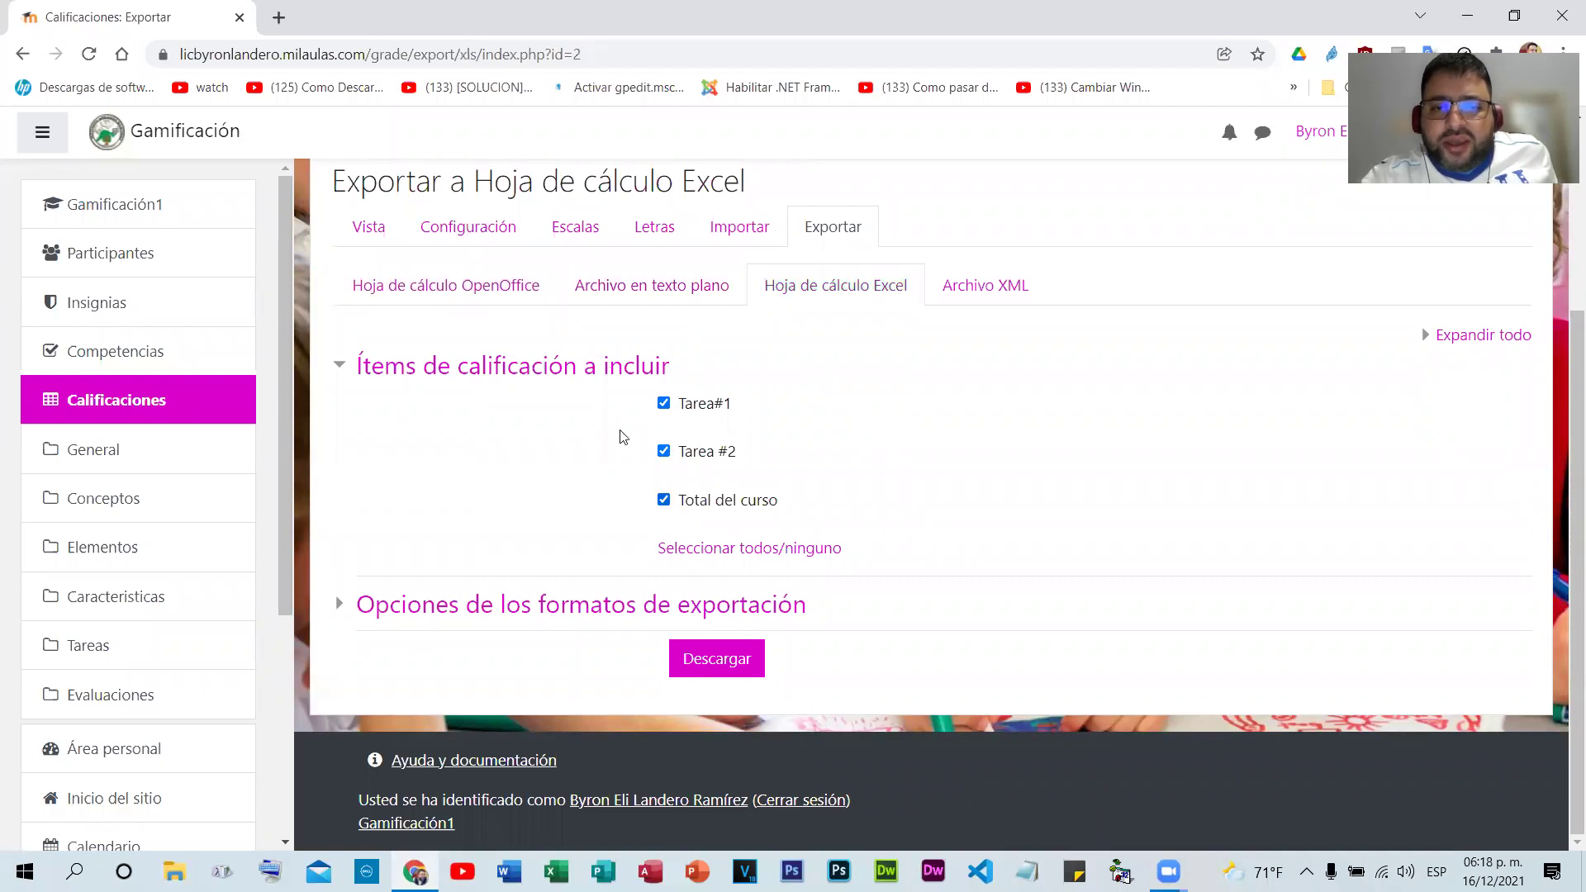
pyautogui.click(704, 658)
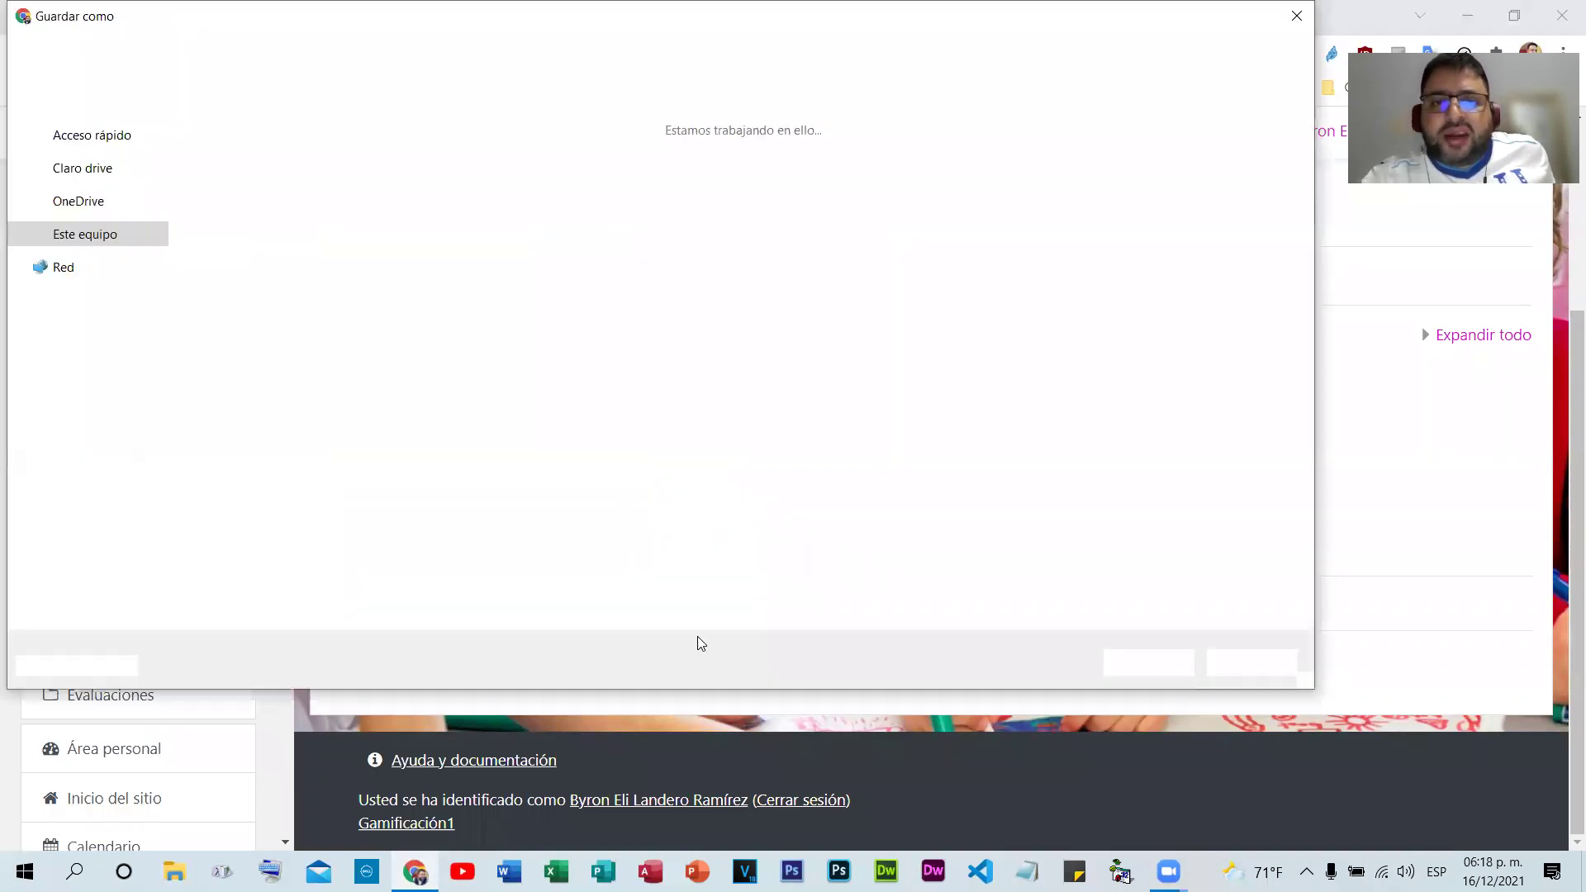
pyautogui.click(1140, 672)
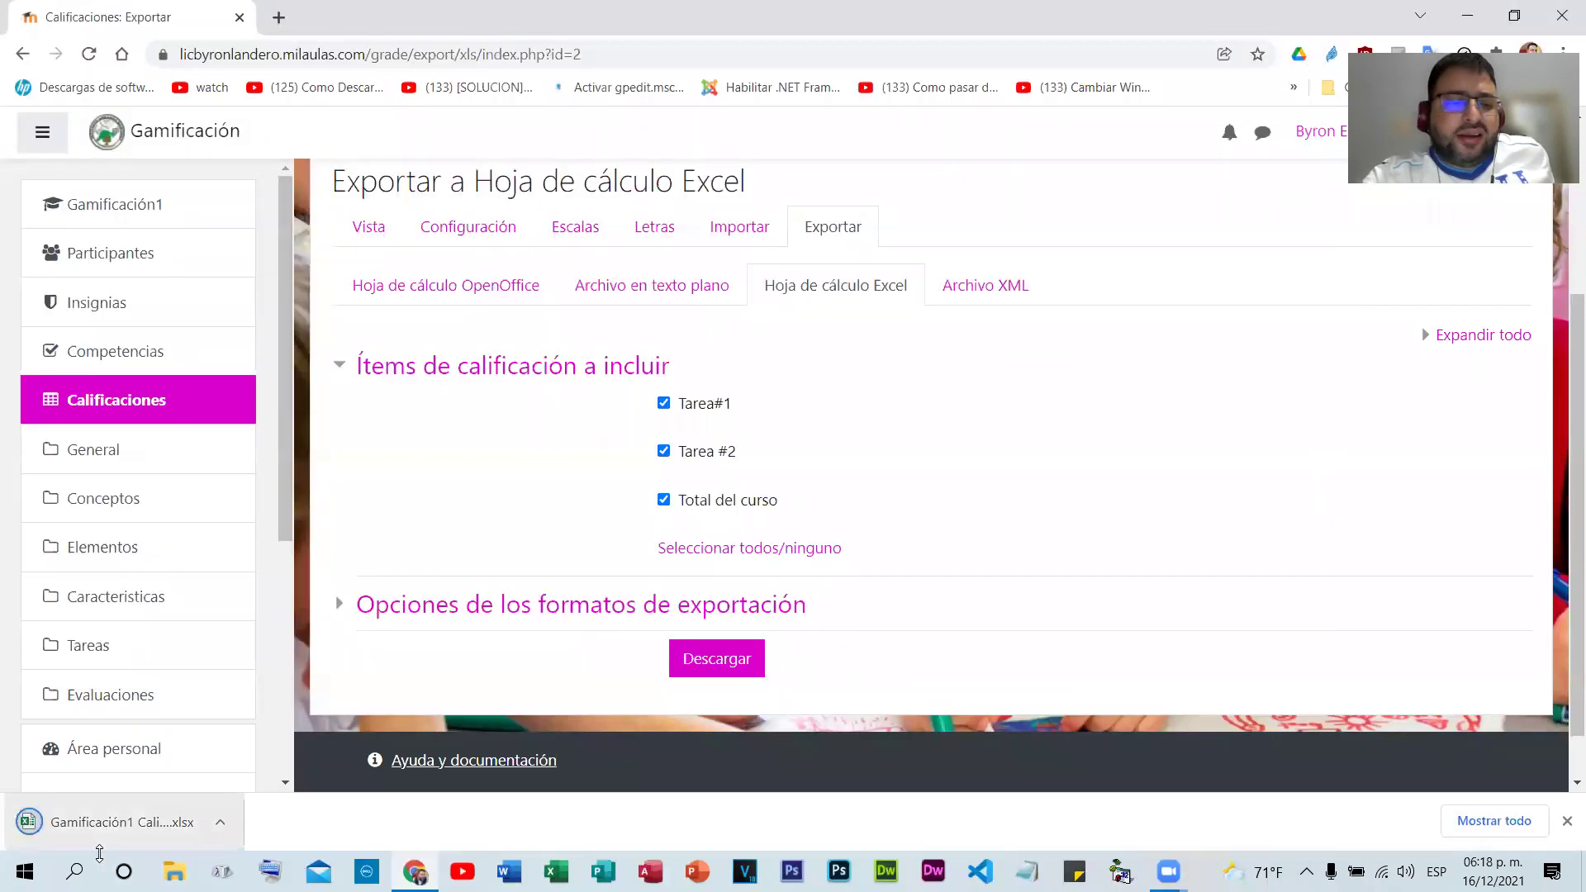
# - Open the downloaded Gamificación1 Calificaciones.xlsx in Excel and widen the student data and Total del curso columns to read them
pyautogui.click(99, 850)
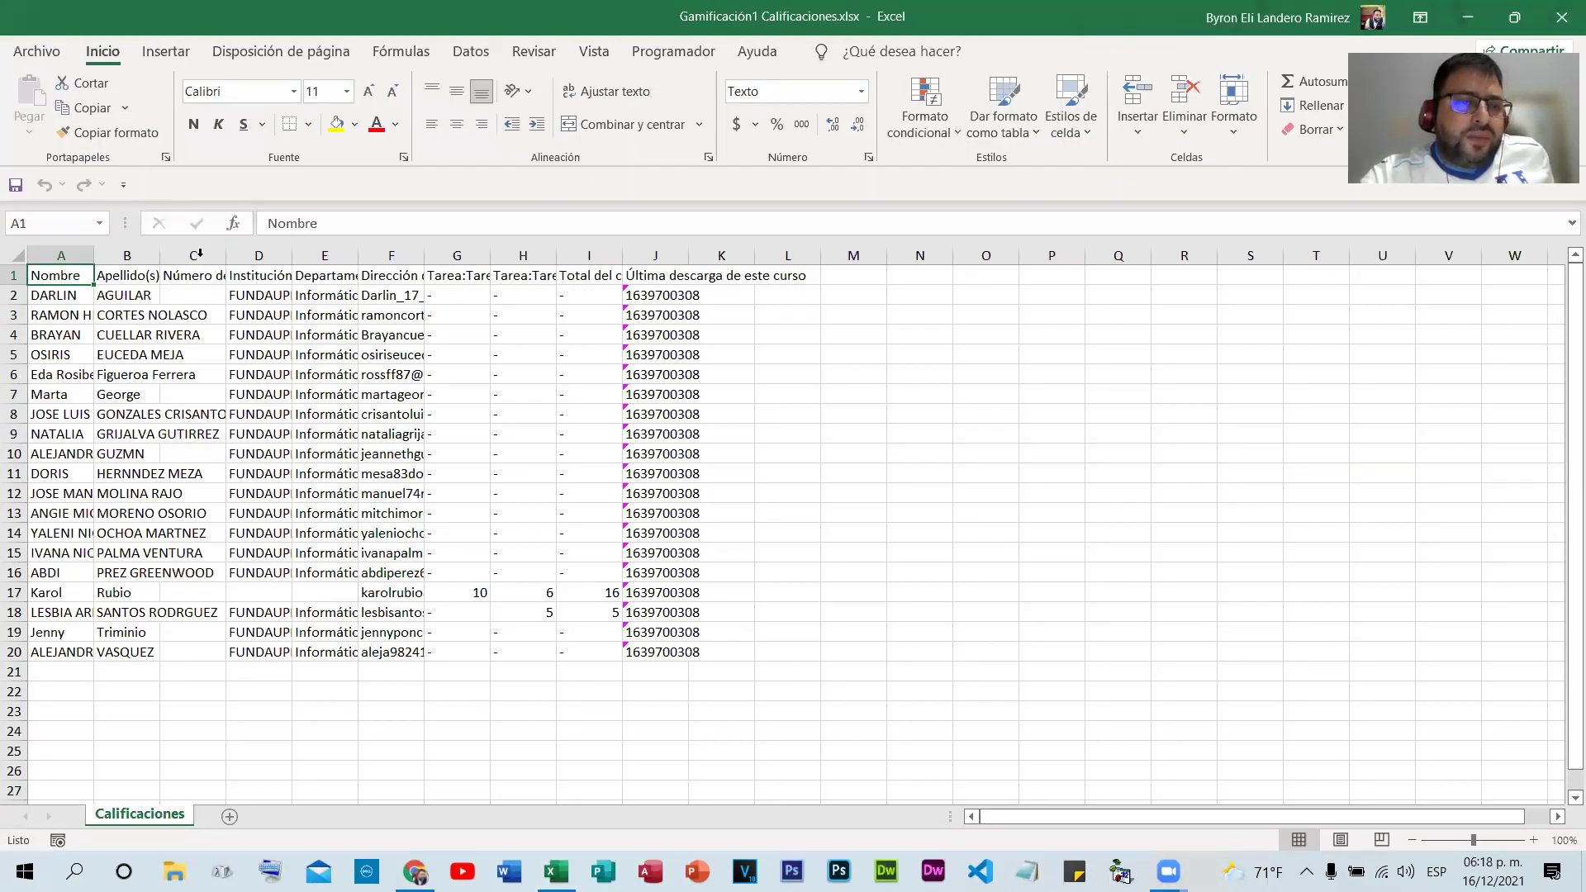
pyautogui.moveTo(288, 252); pyautogui.dragTo(361, 252)
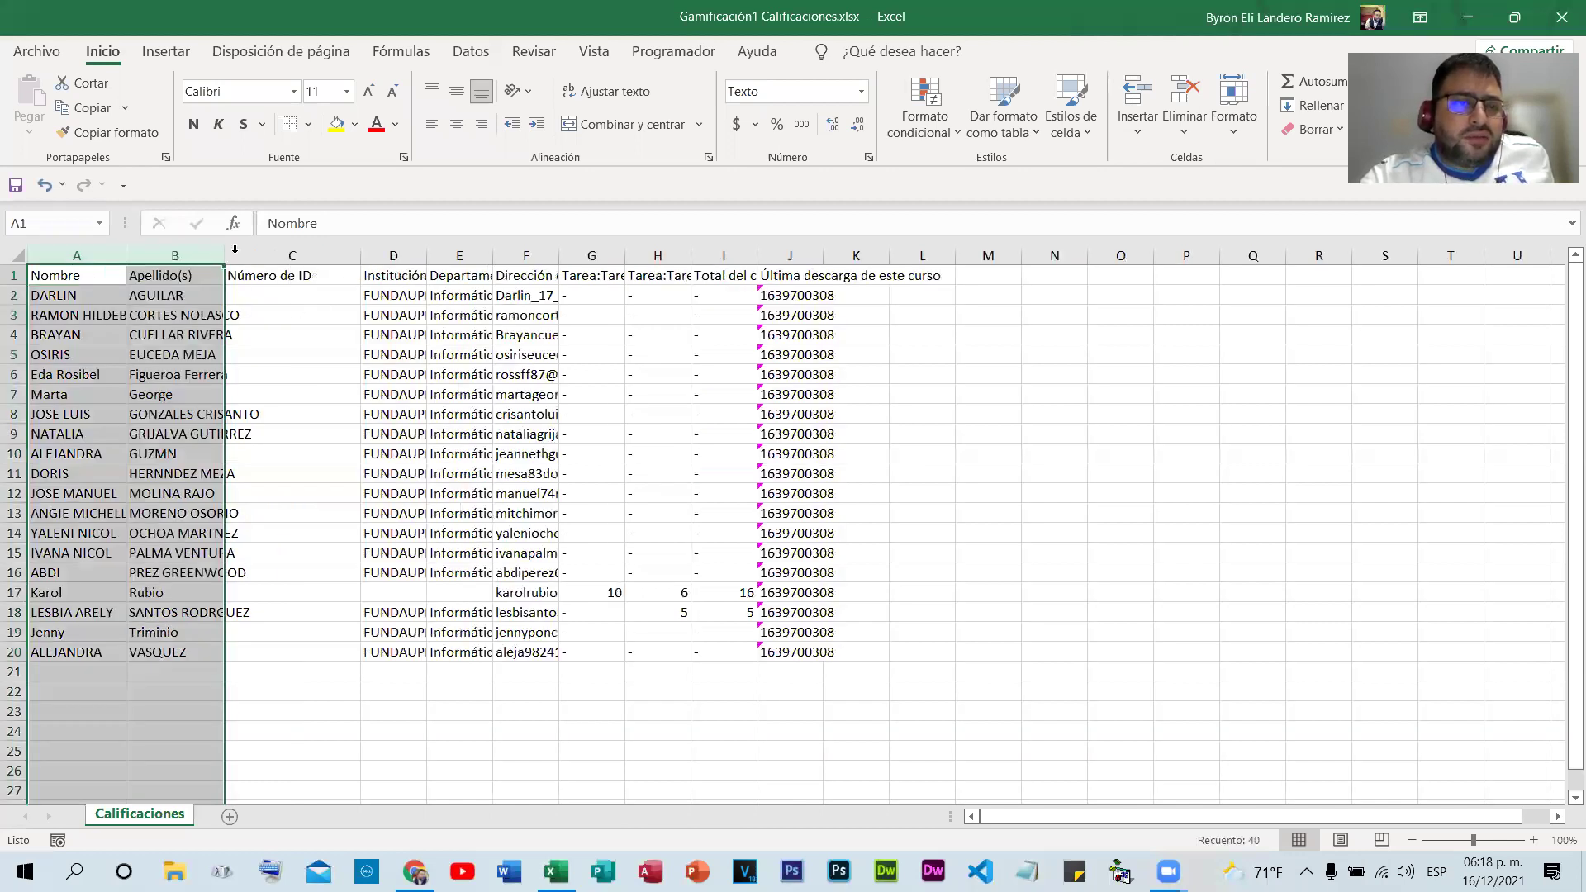
pyautogui.moveTo(225, 252); pyautogui.dragTo(252, 252)
pyautogui.click(331, 354)
pyautogui.moveTo(455, 263); pyautogui.dragTo(728, 257)
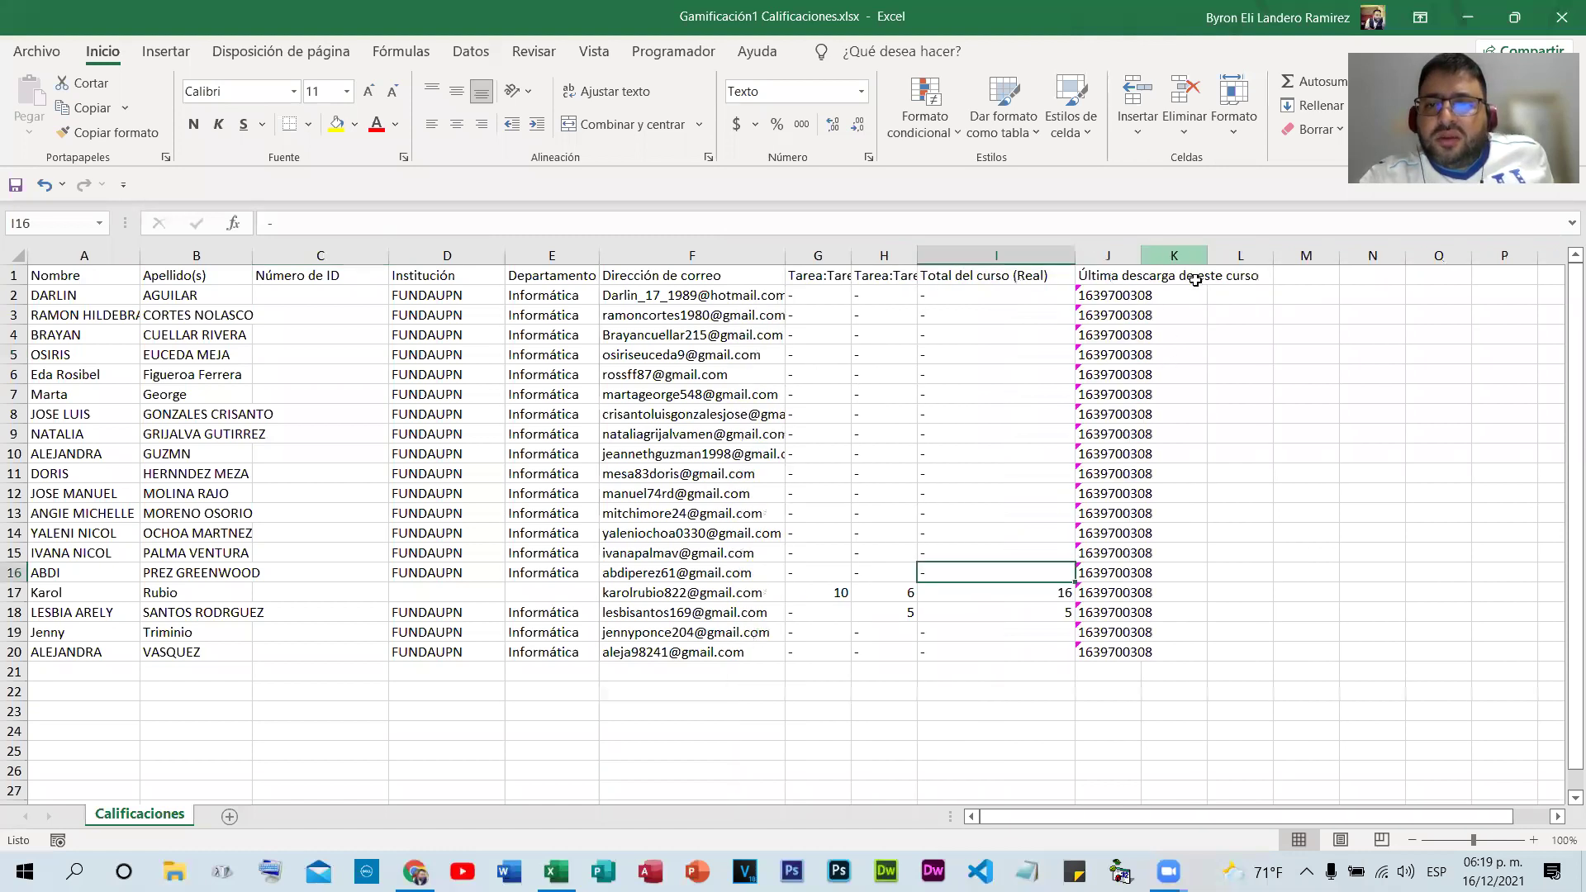
pyautogui.click(1190, 282)
pyautogui.click(1103, 286)
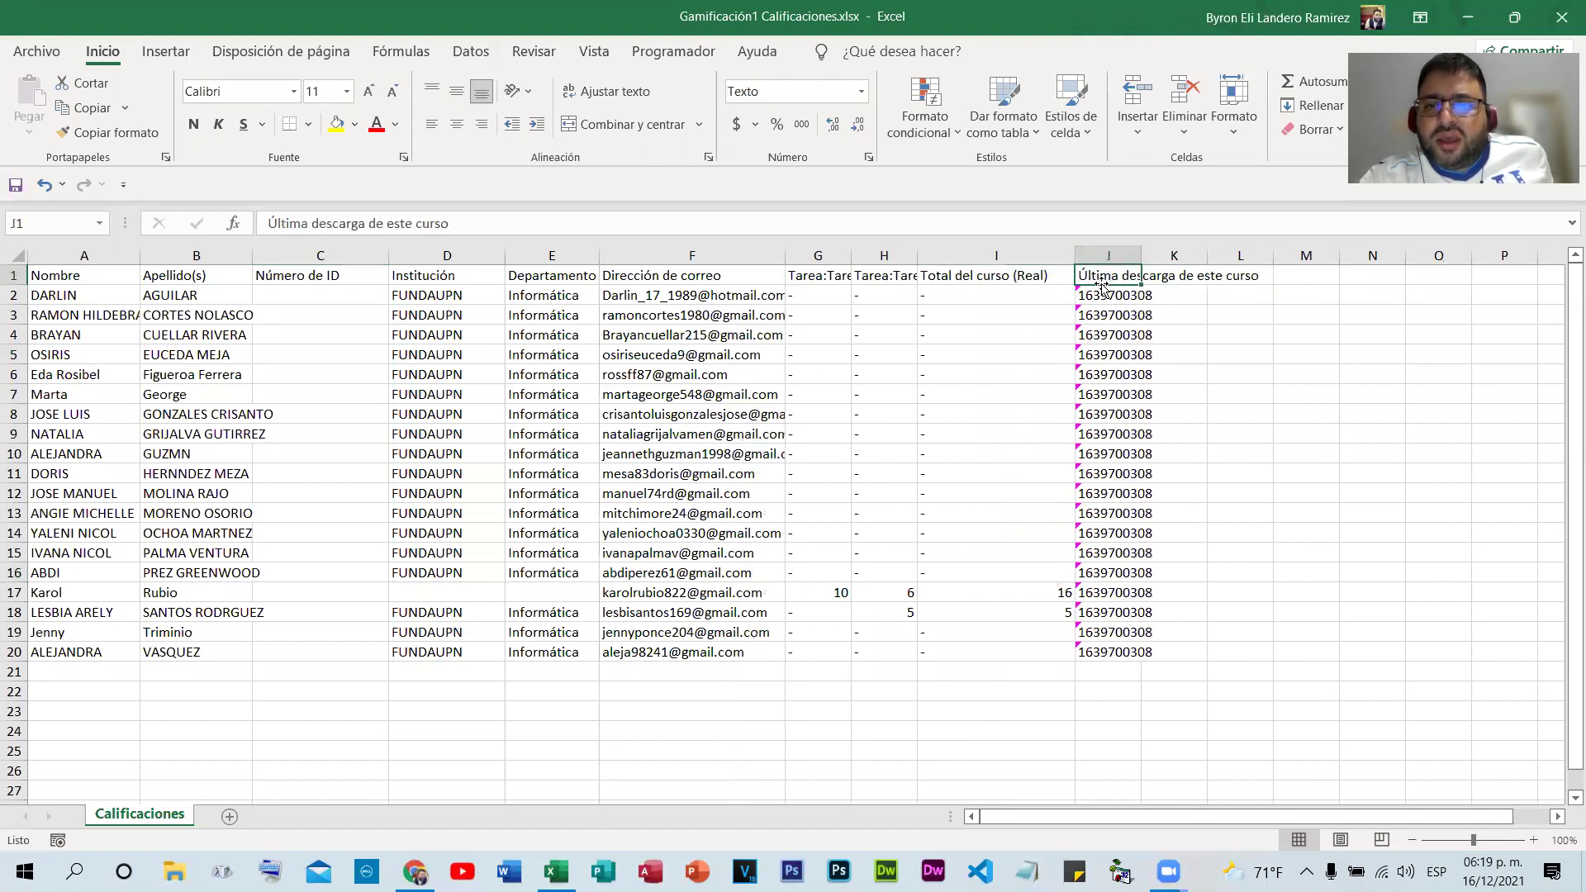
# - Delete the Última descarga de este curso column from the Calificaciones sheet
pyautogui.moveTo(1142, 255); pyautogui.dragTo(1196, 255)
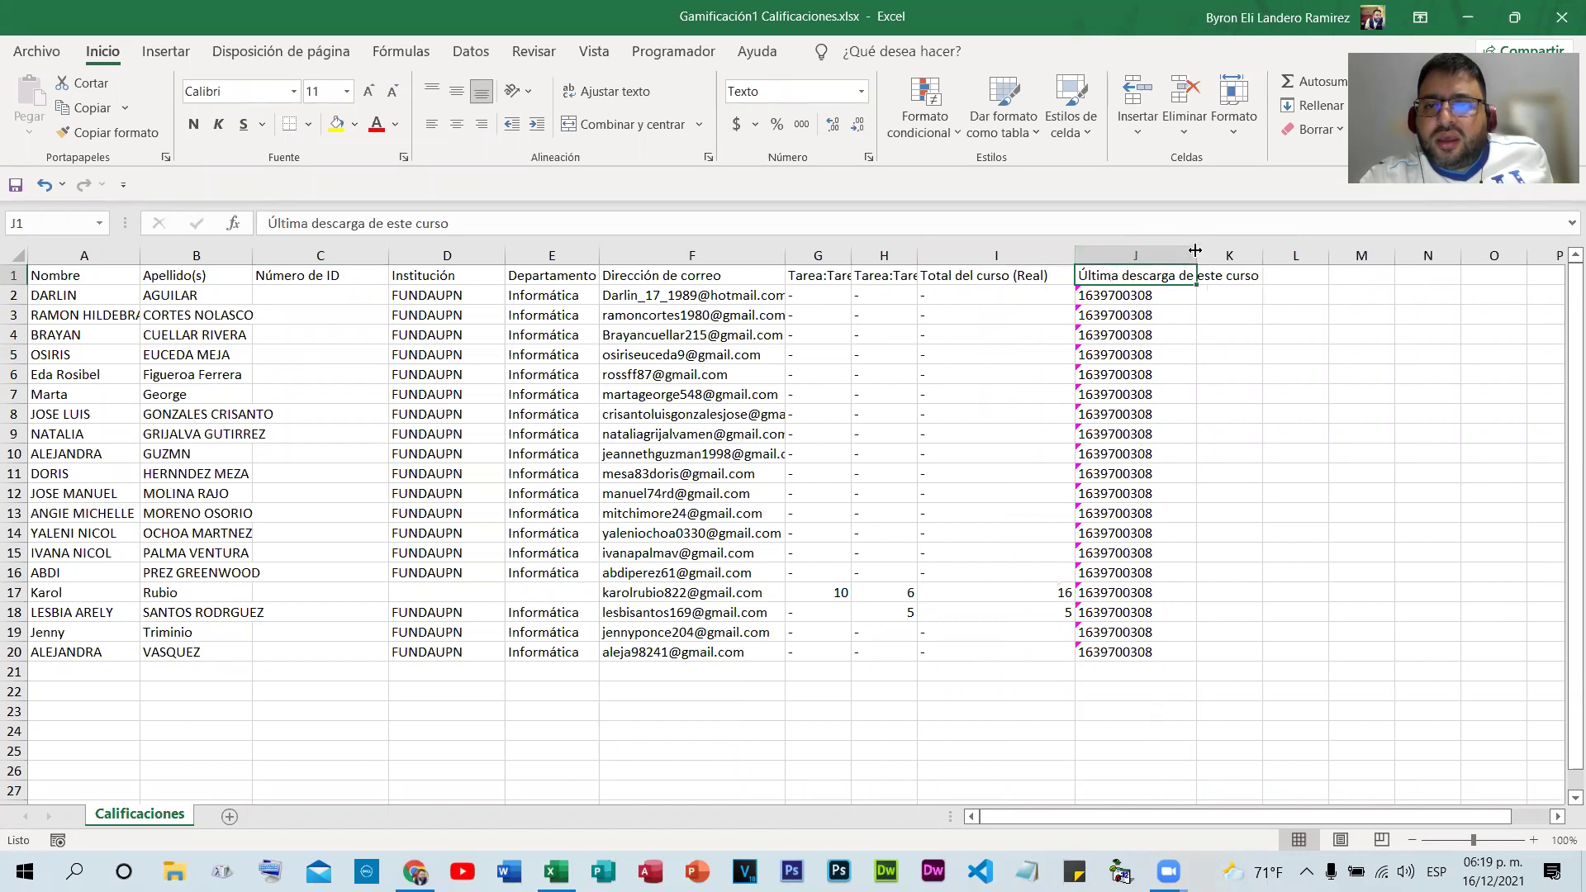
pyautogui.click(1040, 284)
pyautogui.click(1131, 396)
pyautogui.click(1131, 295)
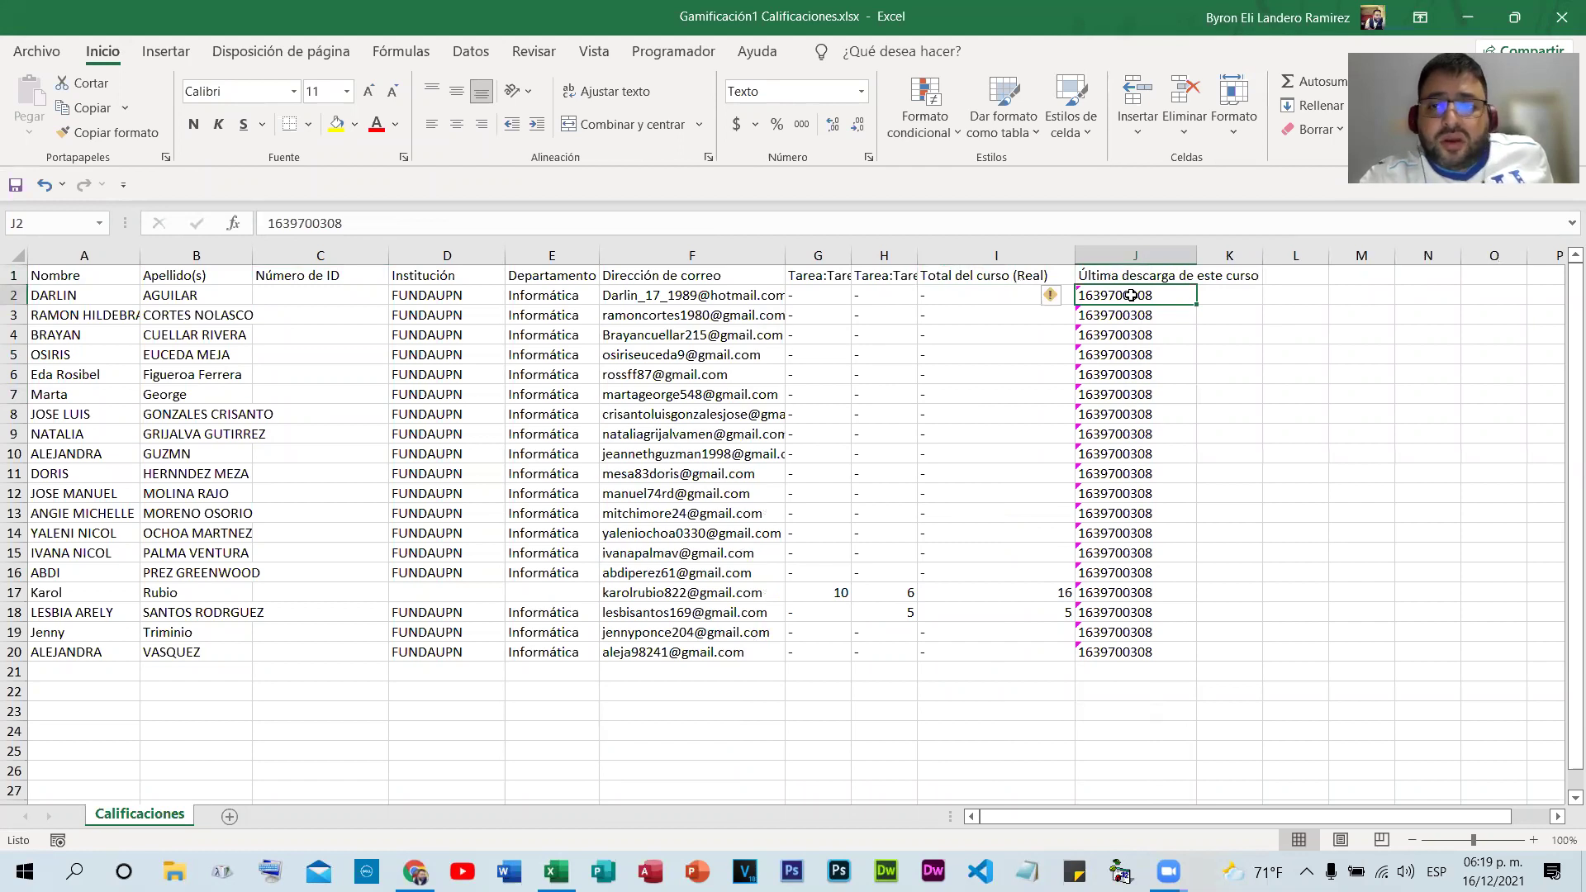
pyautogui.click(1140, 255)
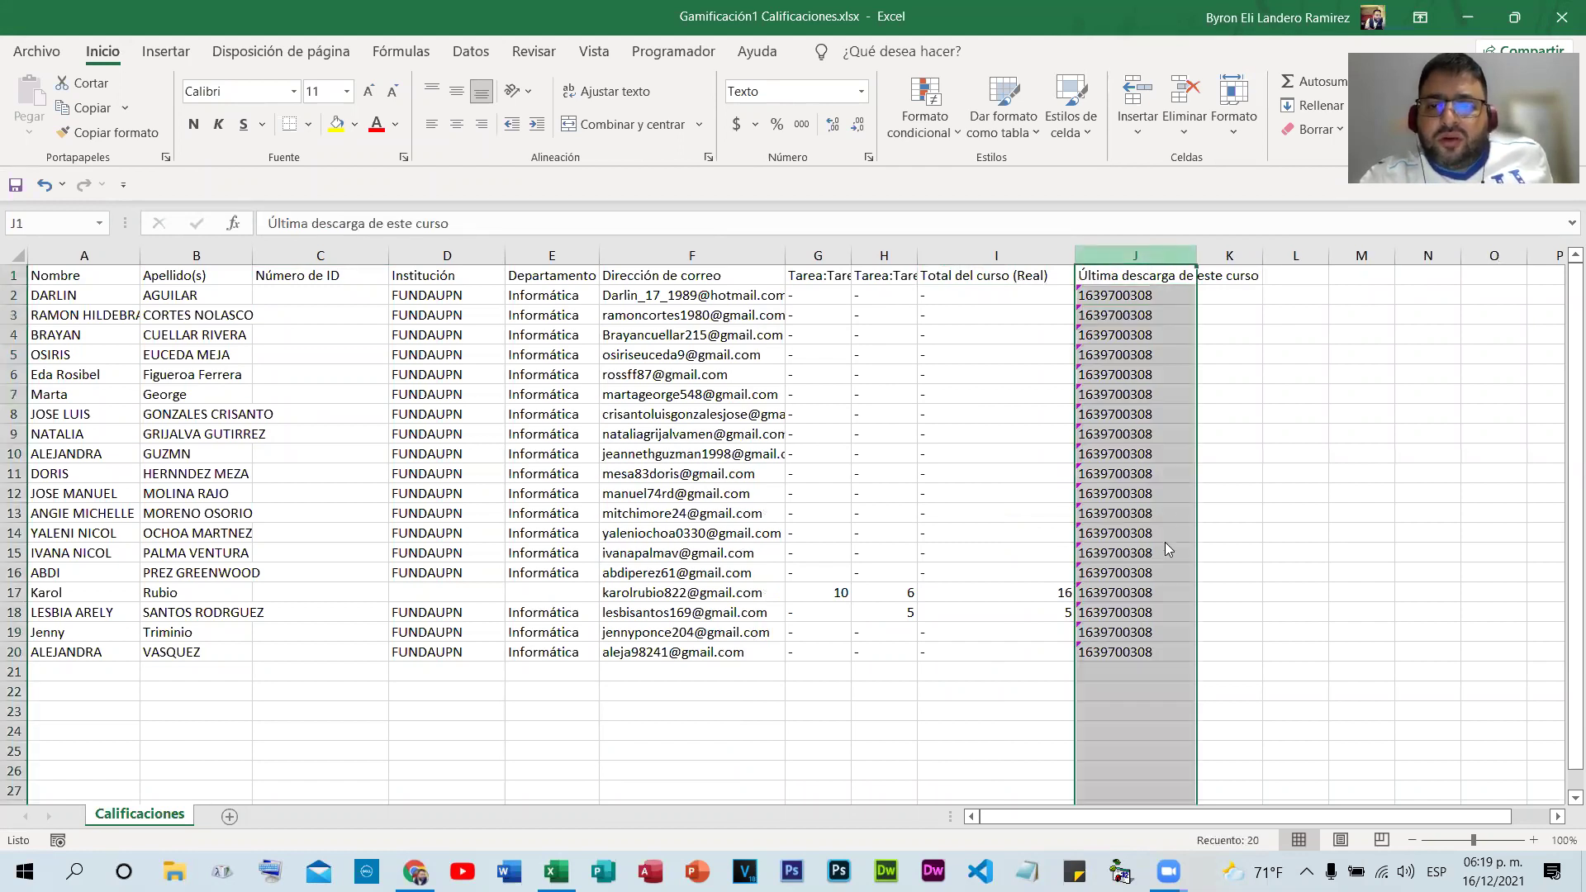
pyautogui.rightClick(1159, 258)
pyautogui.click(1221, 457)
pyautogui.click(744, 536)
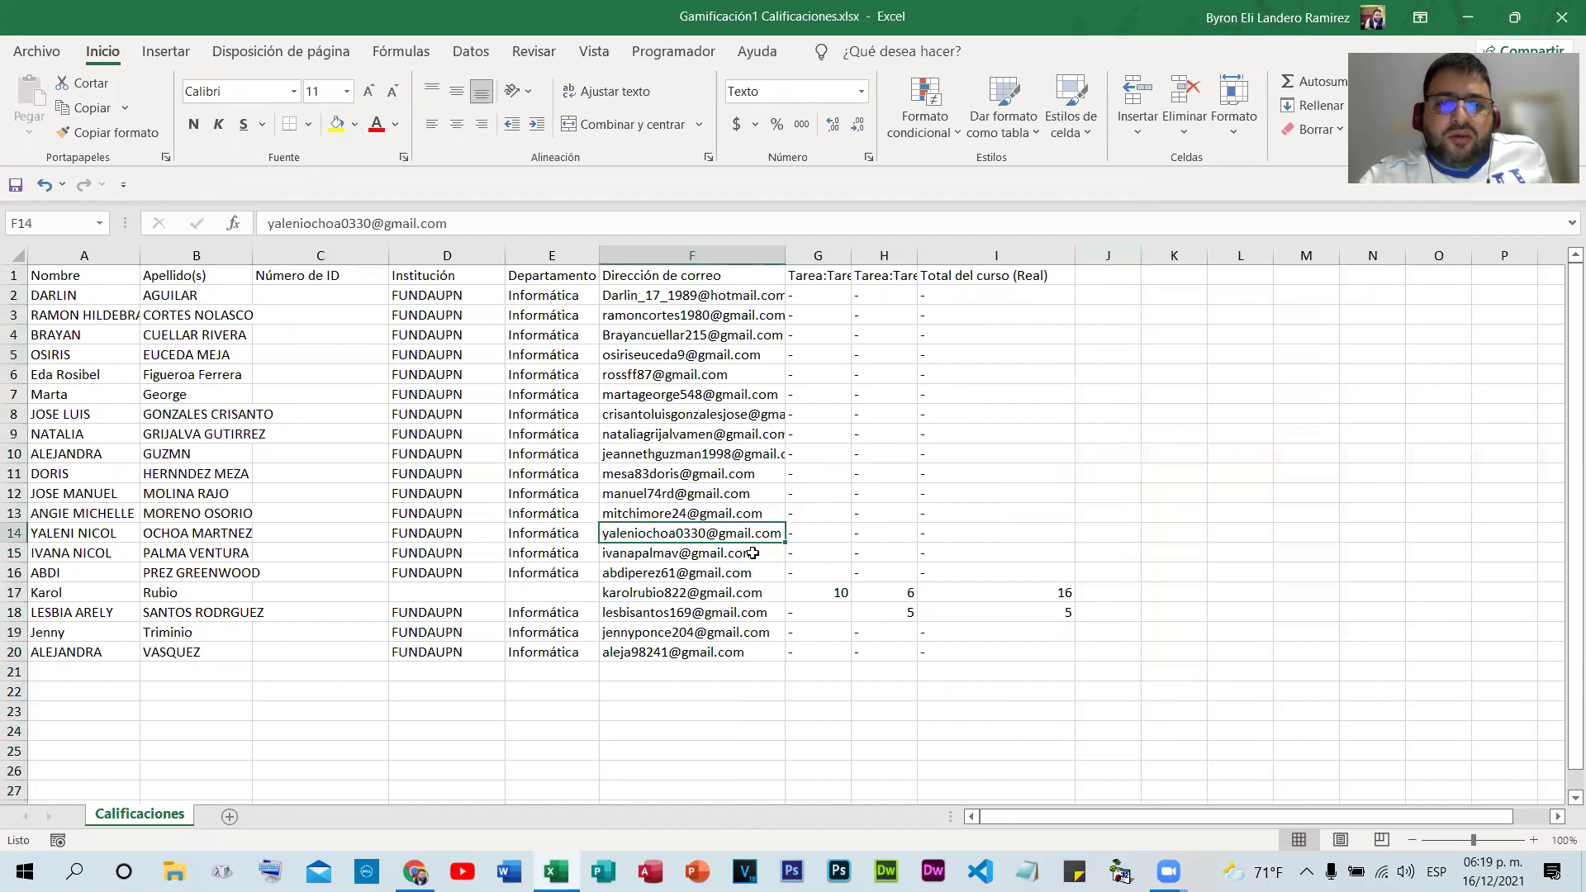
# - Delete the Número de ID, Institución, Departamento and Dirección de correo columns from the sheet
pyautogui.doubleClick(785, 257)
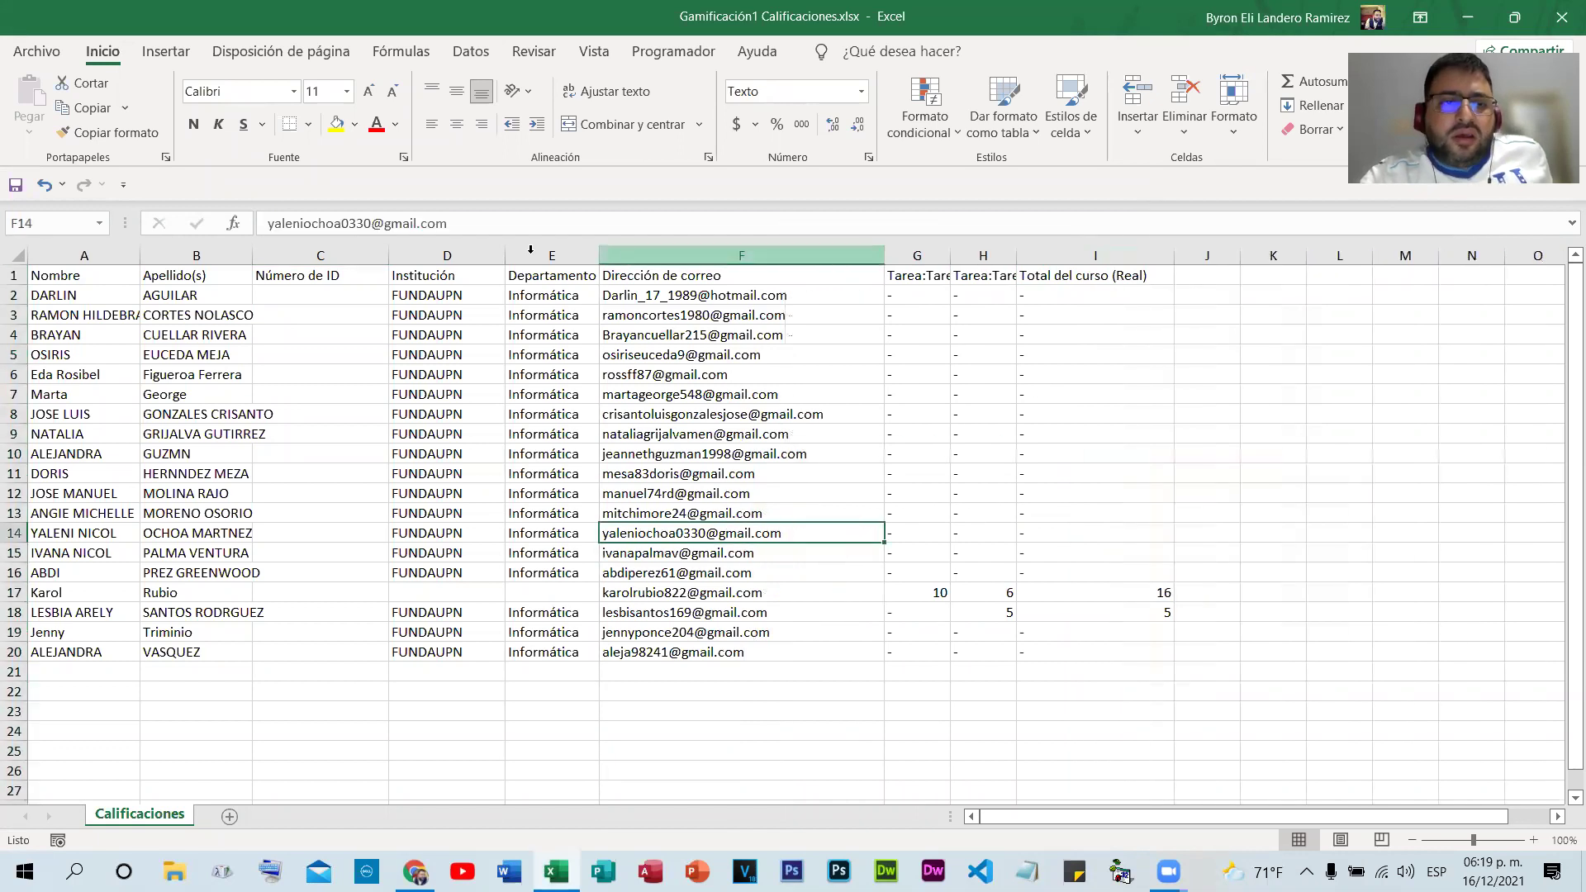
pyautogui.moveTo(287, 252); pyautogui.dragTo(707, 254)
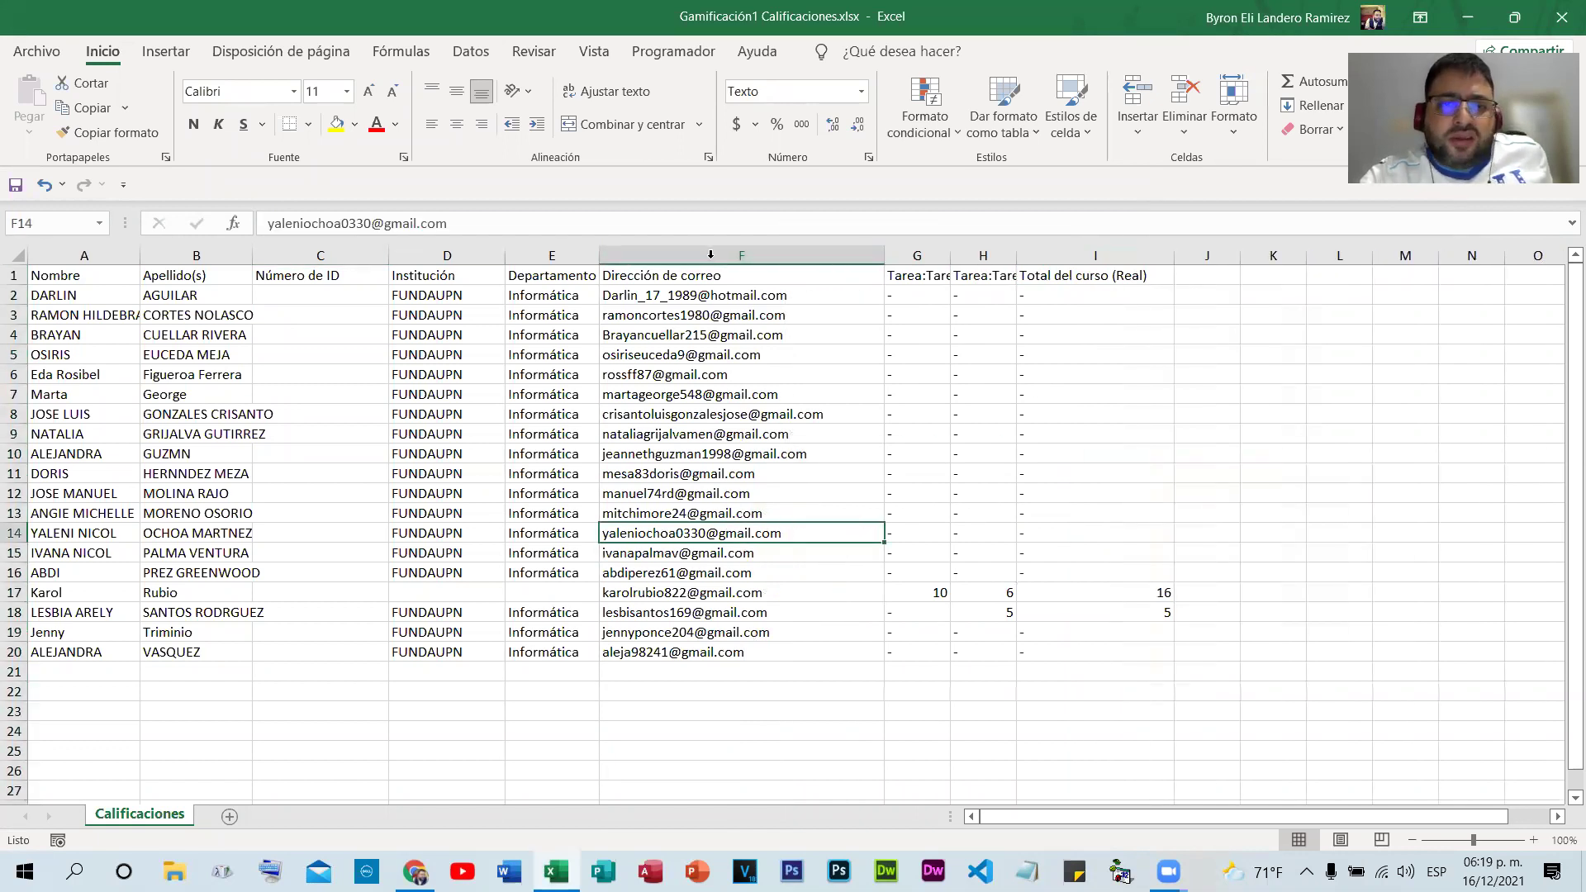
pyautogui.rightClick(707, 253)
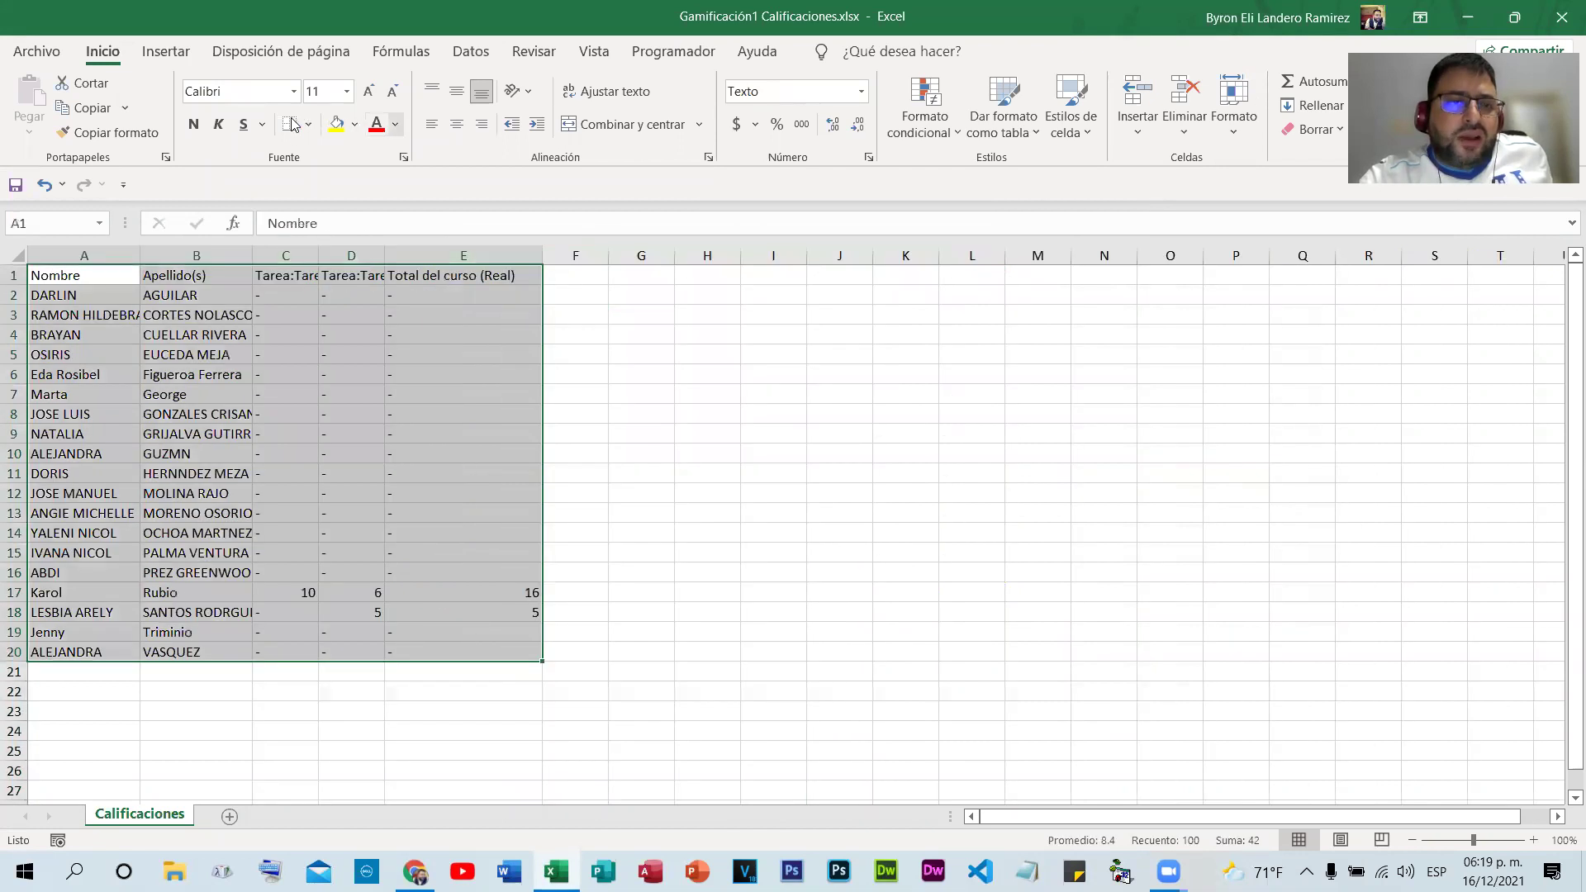
# - Apply all borders to the grades table A1:E20 and widen the Tarea#1 and Tarea #2 columns to fit their headers
pyautogui.click(308, 124)
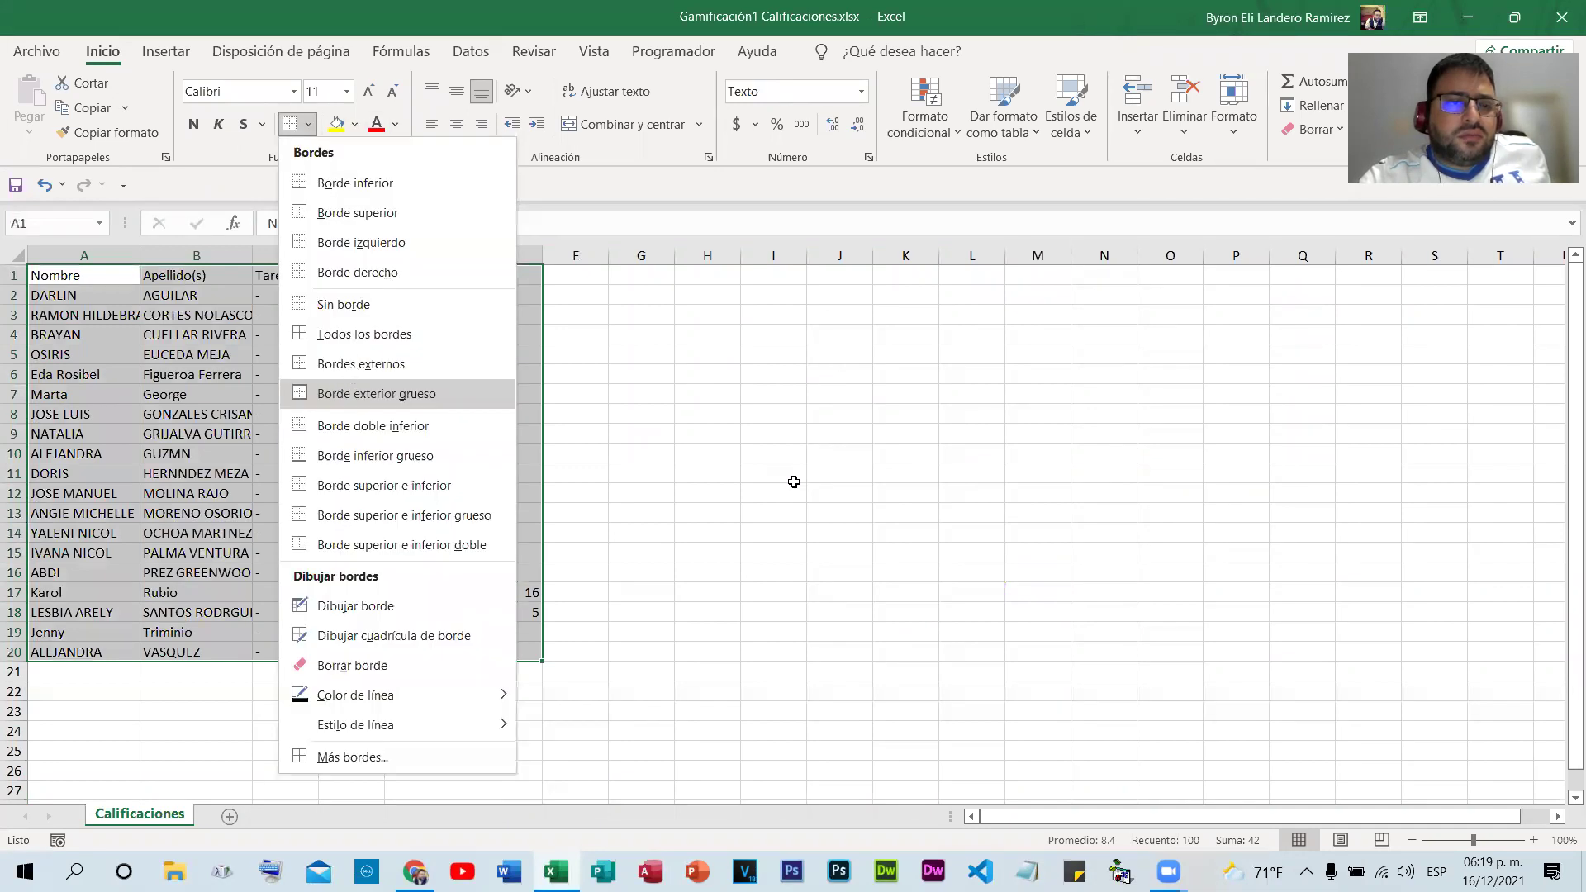
pyautogui.click(644, 432)
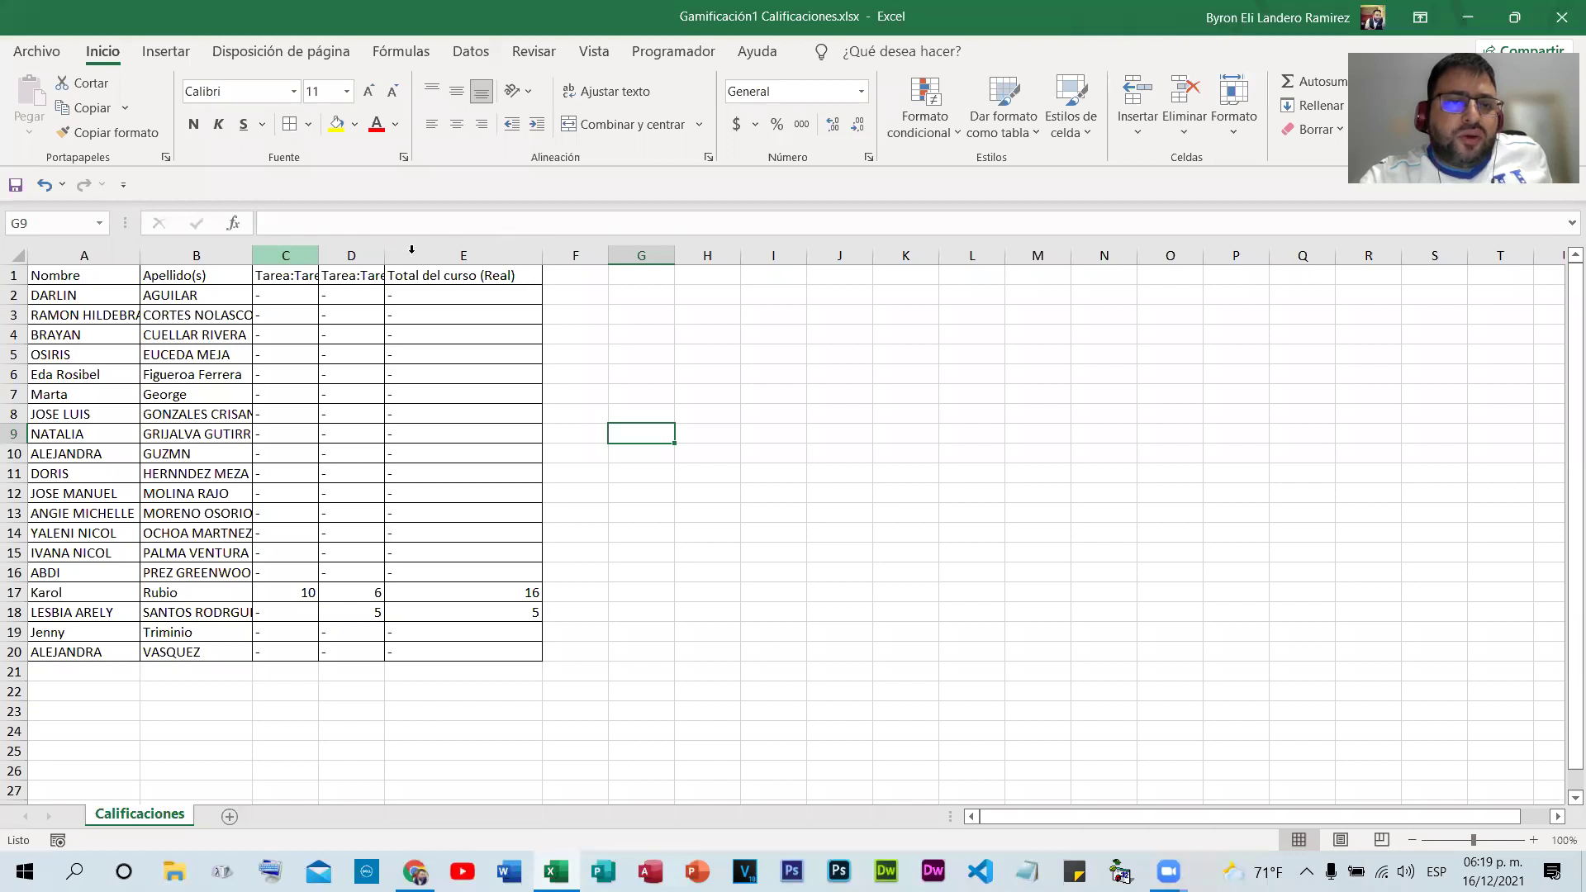
pyautogui.moveTo(435, 252)
pyautogui.mouseDown()
pyautogui.moveTo(385, 277)
pyautogui.moveTo(298, 277)
pyautogui.moveTo(564, 256)
pyautogui.mouseUp()
pyautogui.click(485, 329)
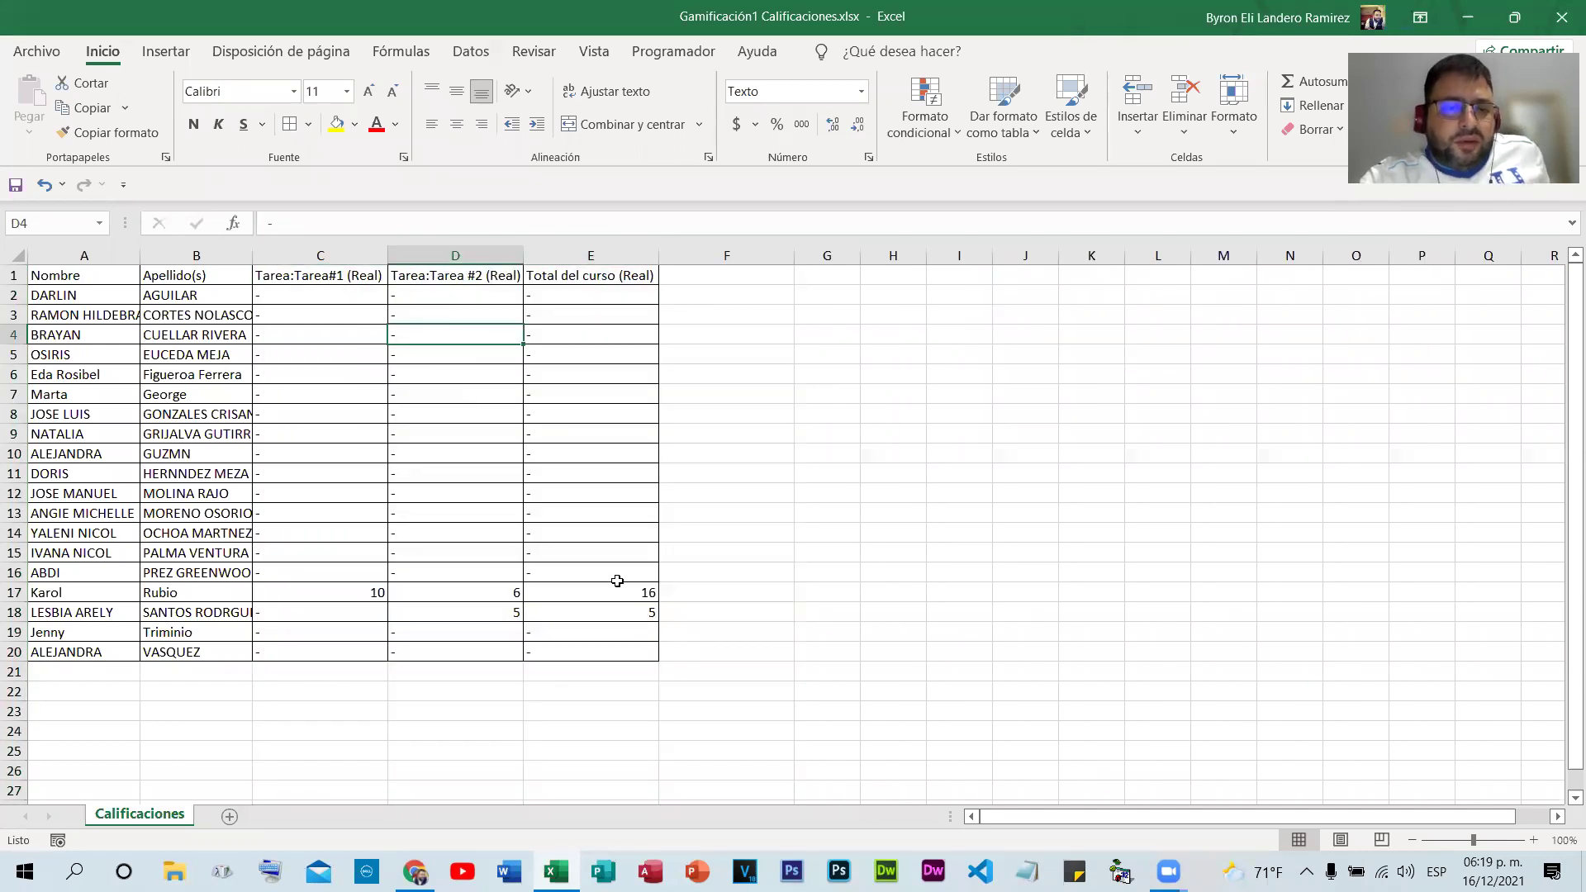
pyautogui.click(314, 548)
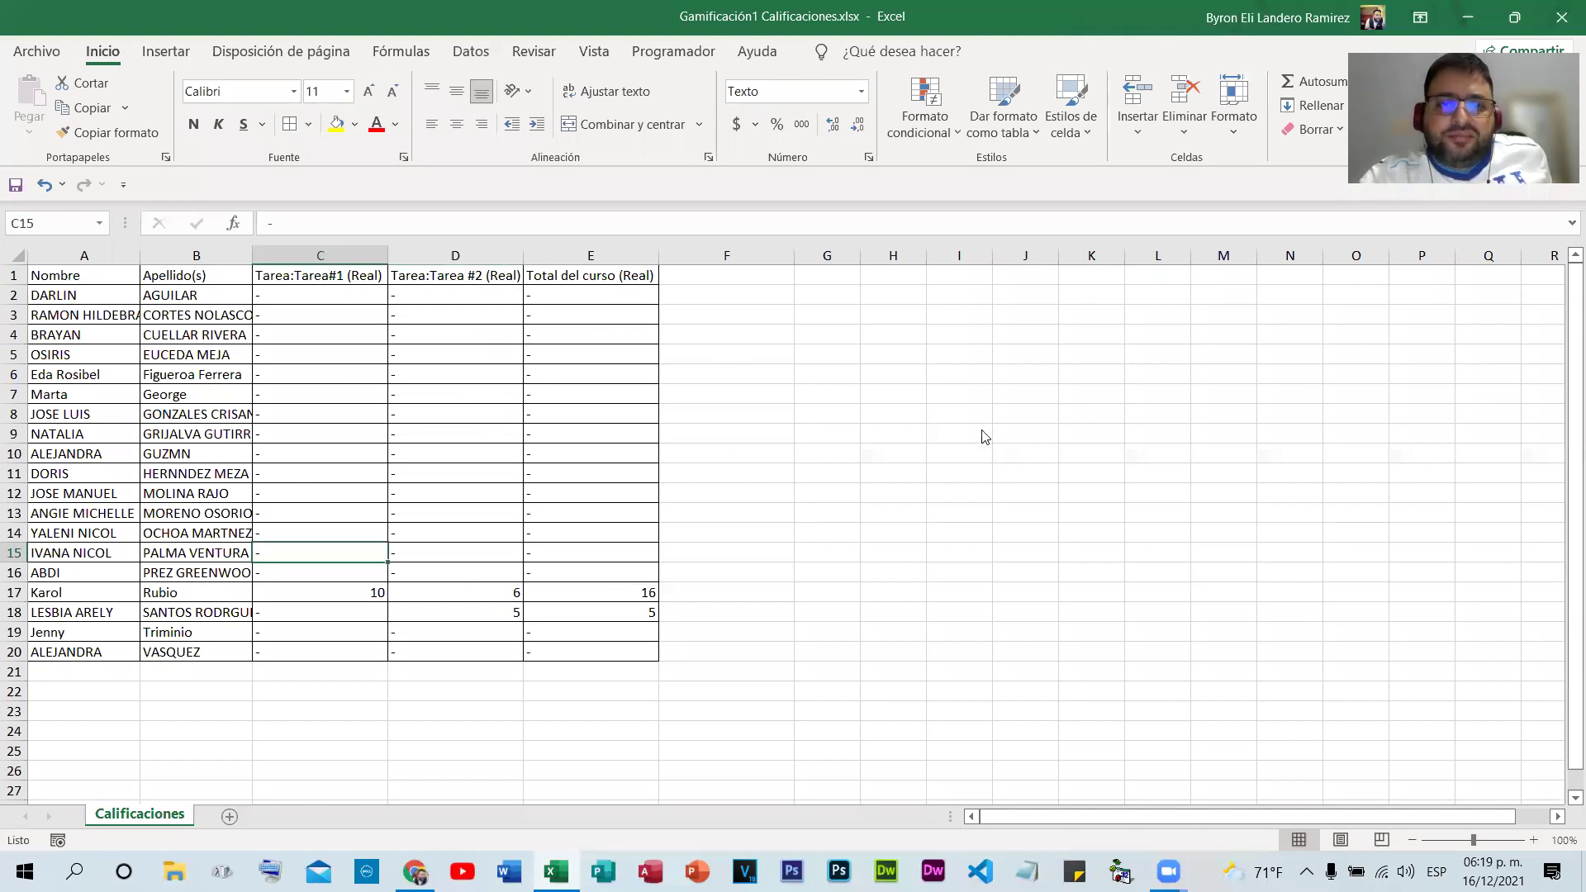
# - Switch back to Moodle in the browser and open the Gamificación1 course page
pyautogui.hotkey('alt', 'Tab')
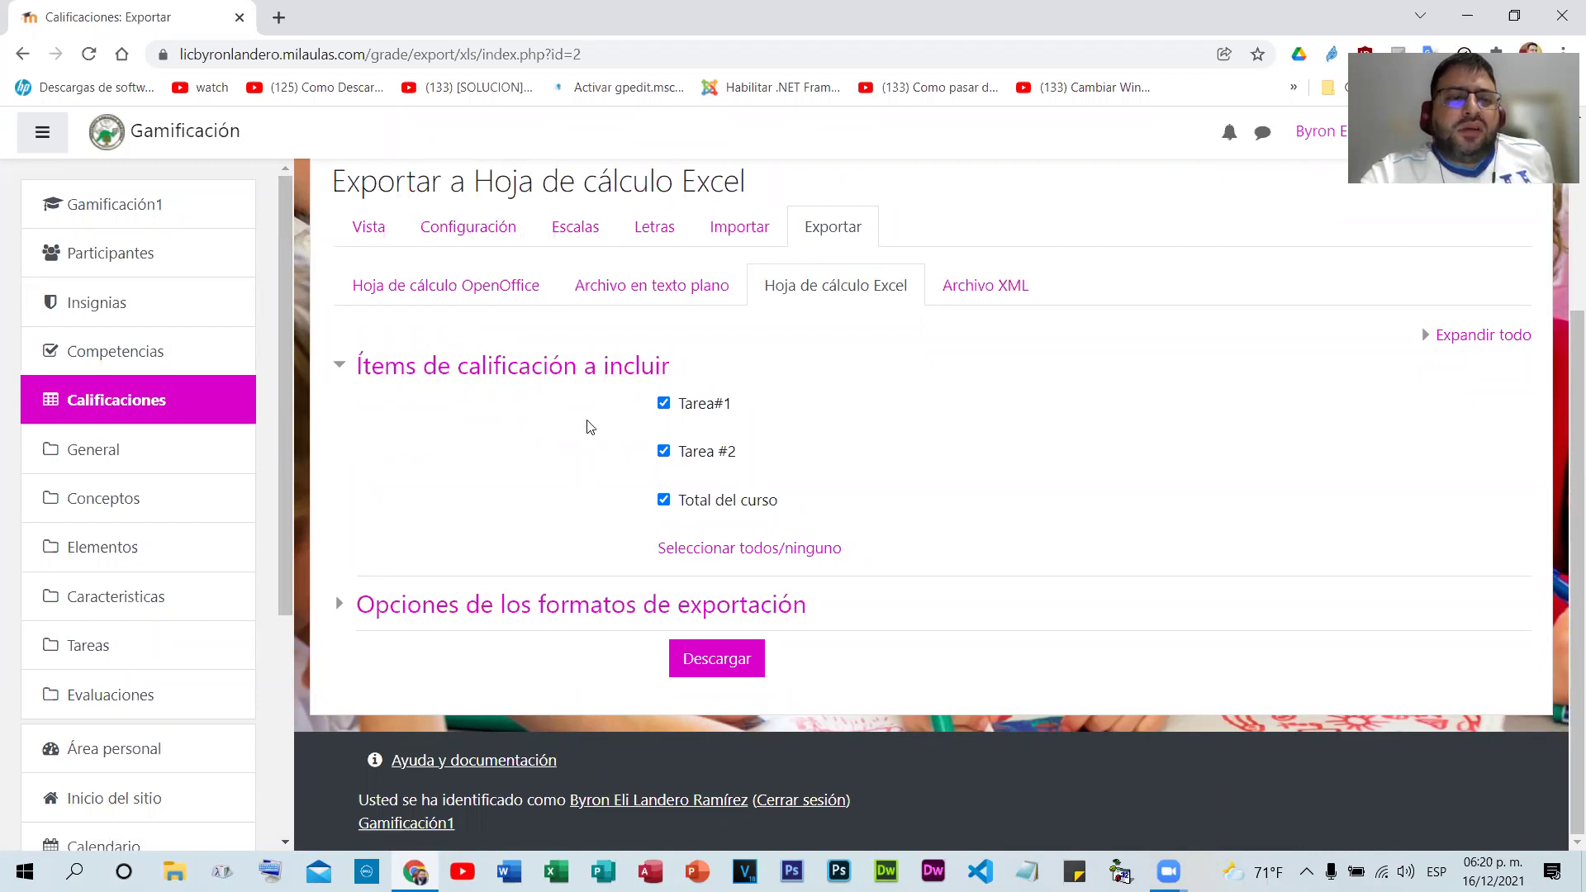
pyautogui.scroll(3, 588, 427)
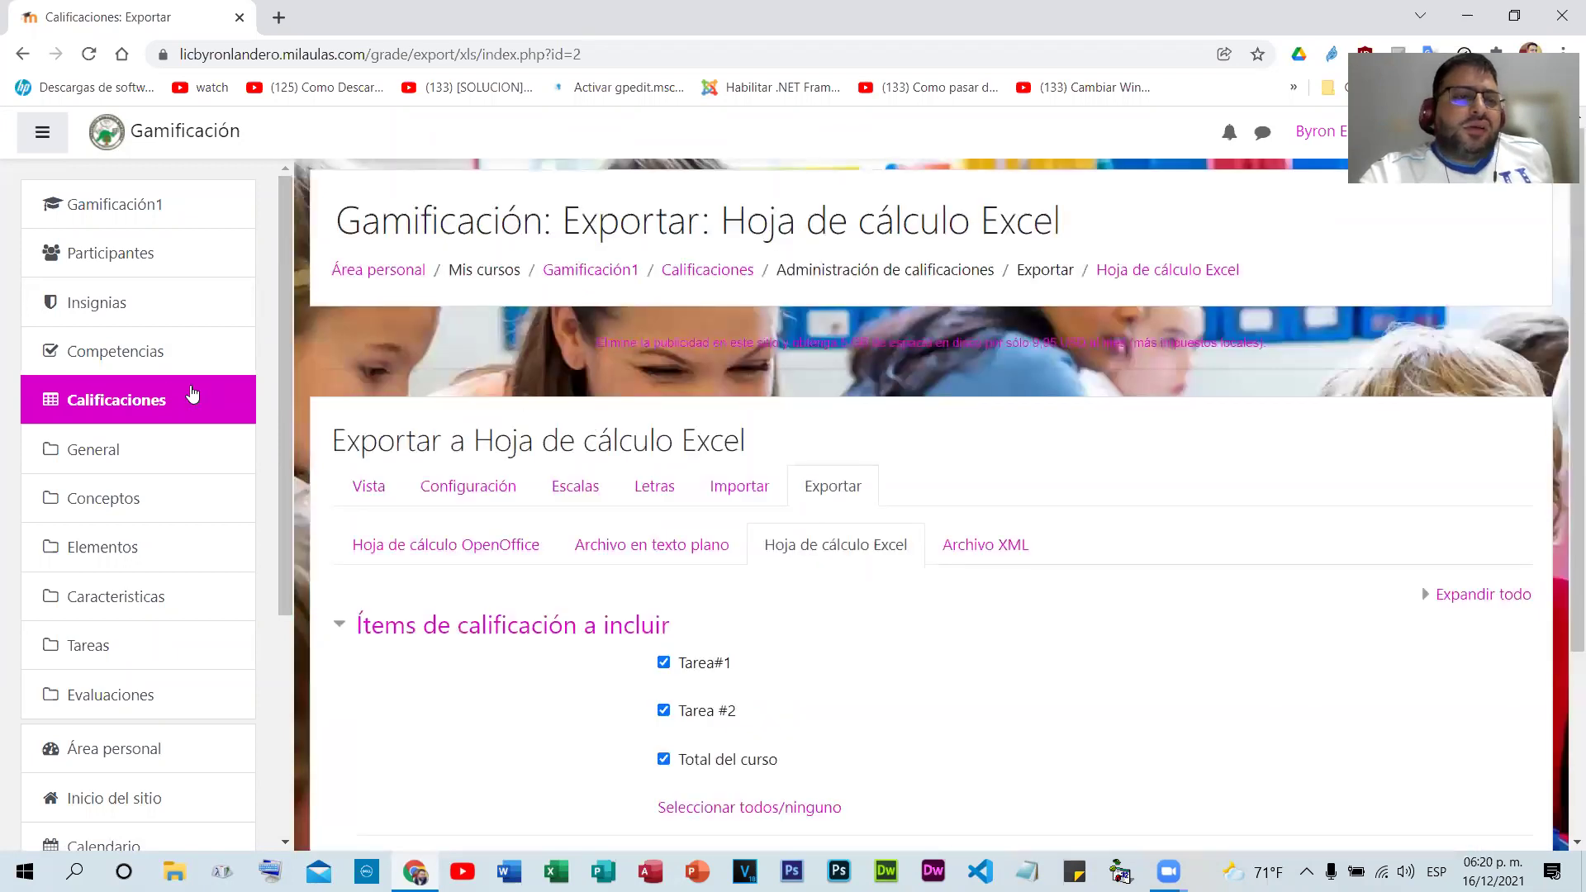
pyautogui.scroll(-3, 85, 401)
pyautogui.click(85, 401)
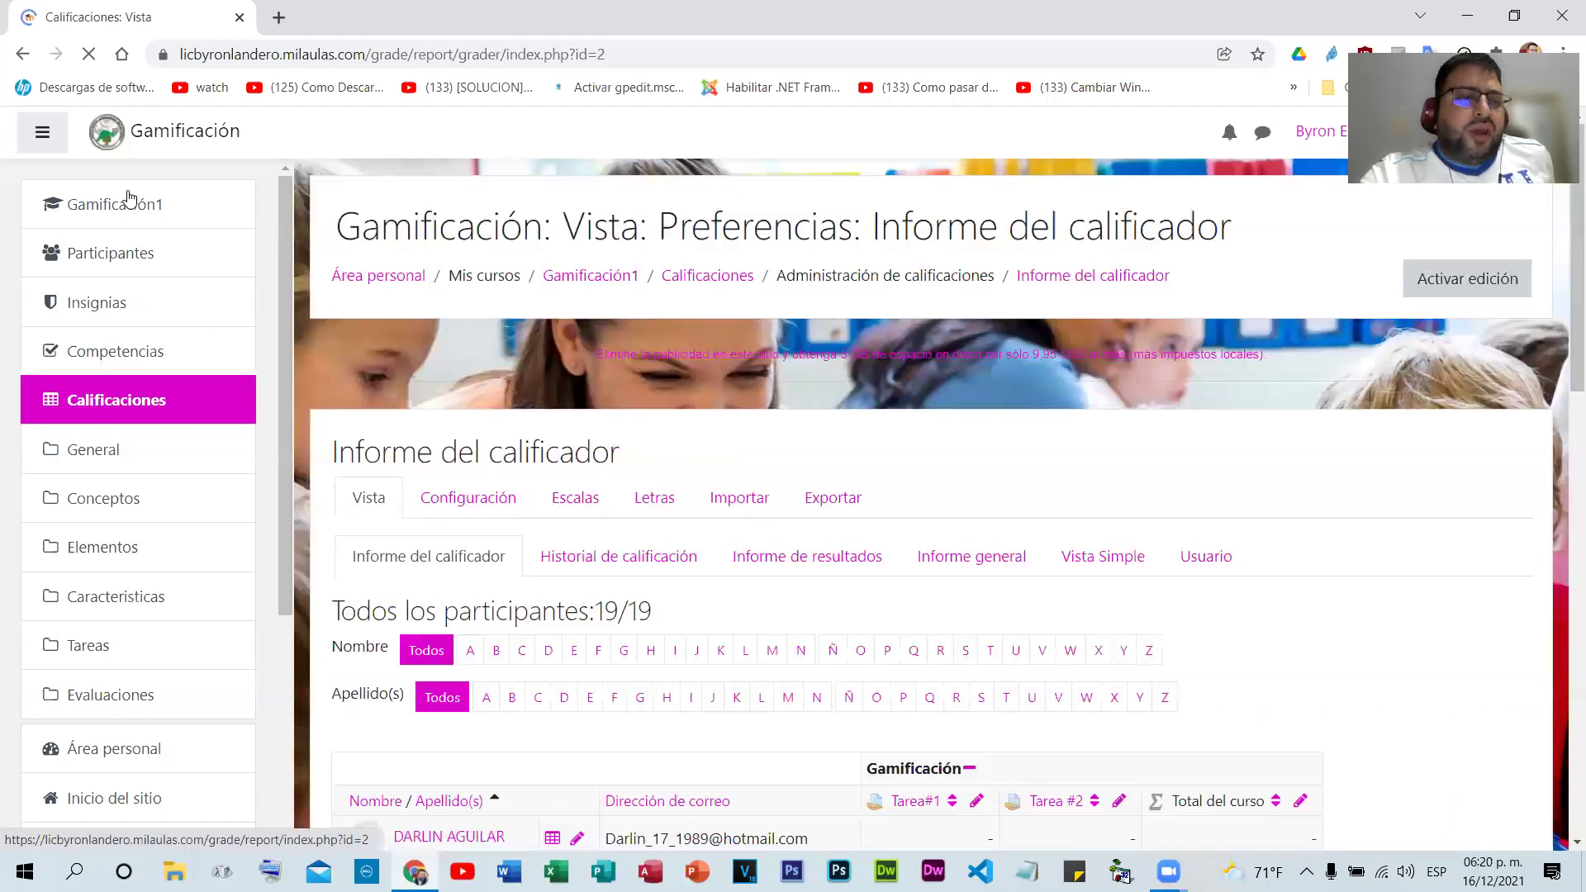
pyautogui.hotkey('alt', 'Left')
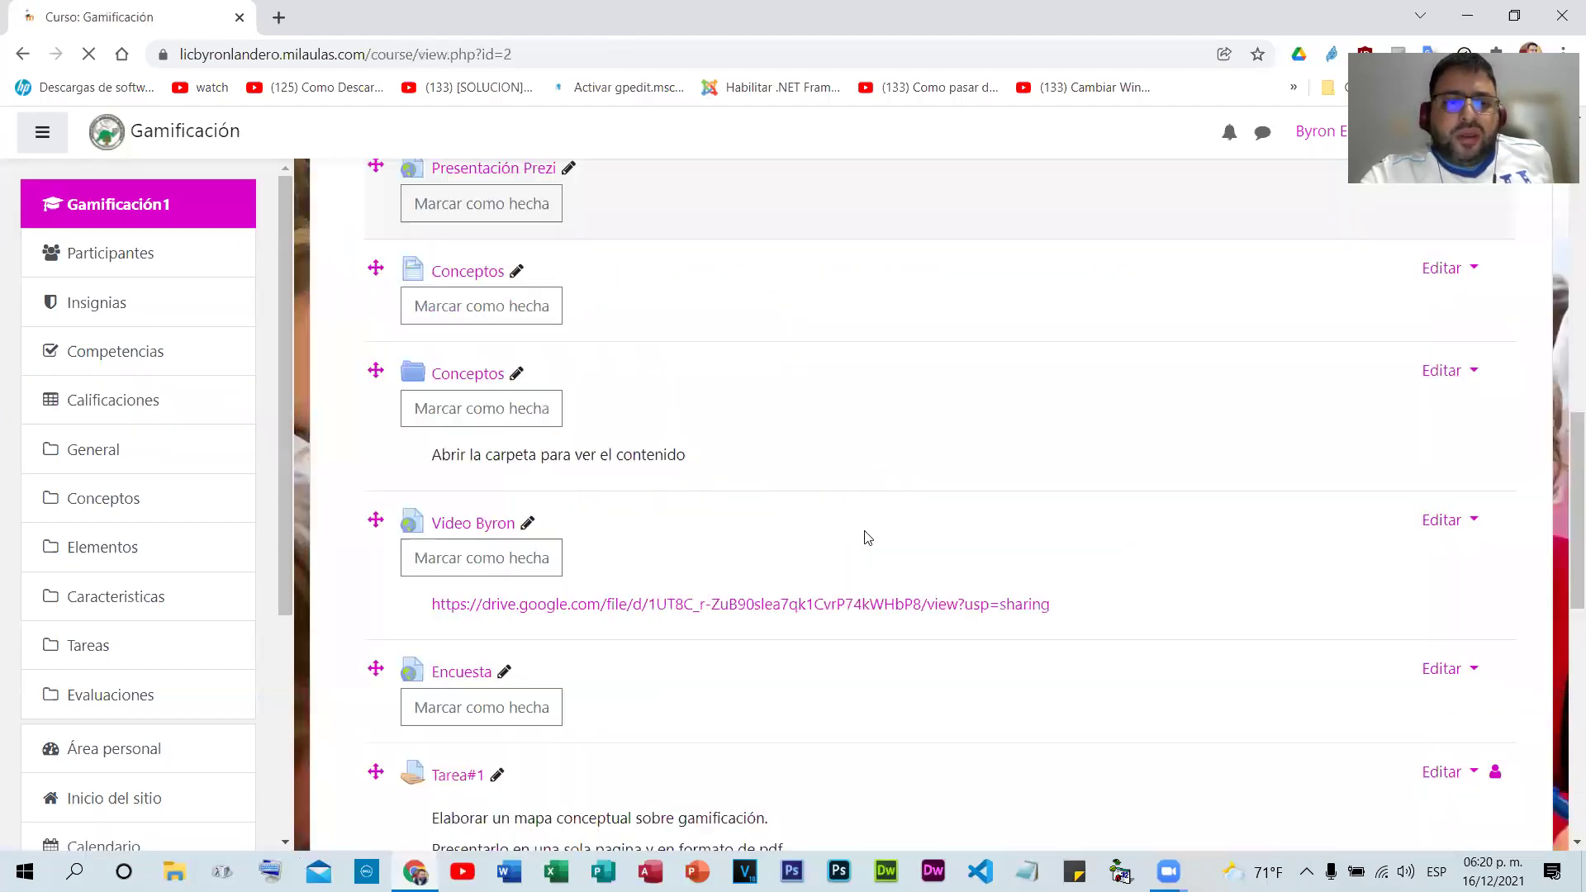
# - Move Tarea#1 and Tarea #2 from their current section into the Tareas section of the course
pyautogui.scroll(-3, 859, 533)
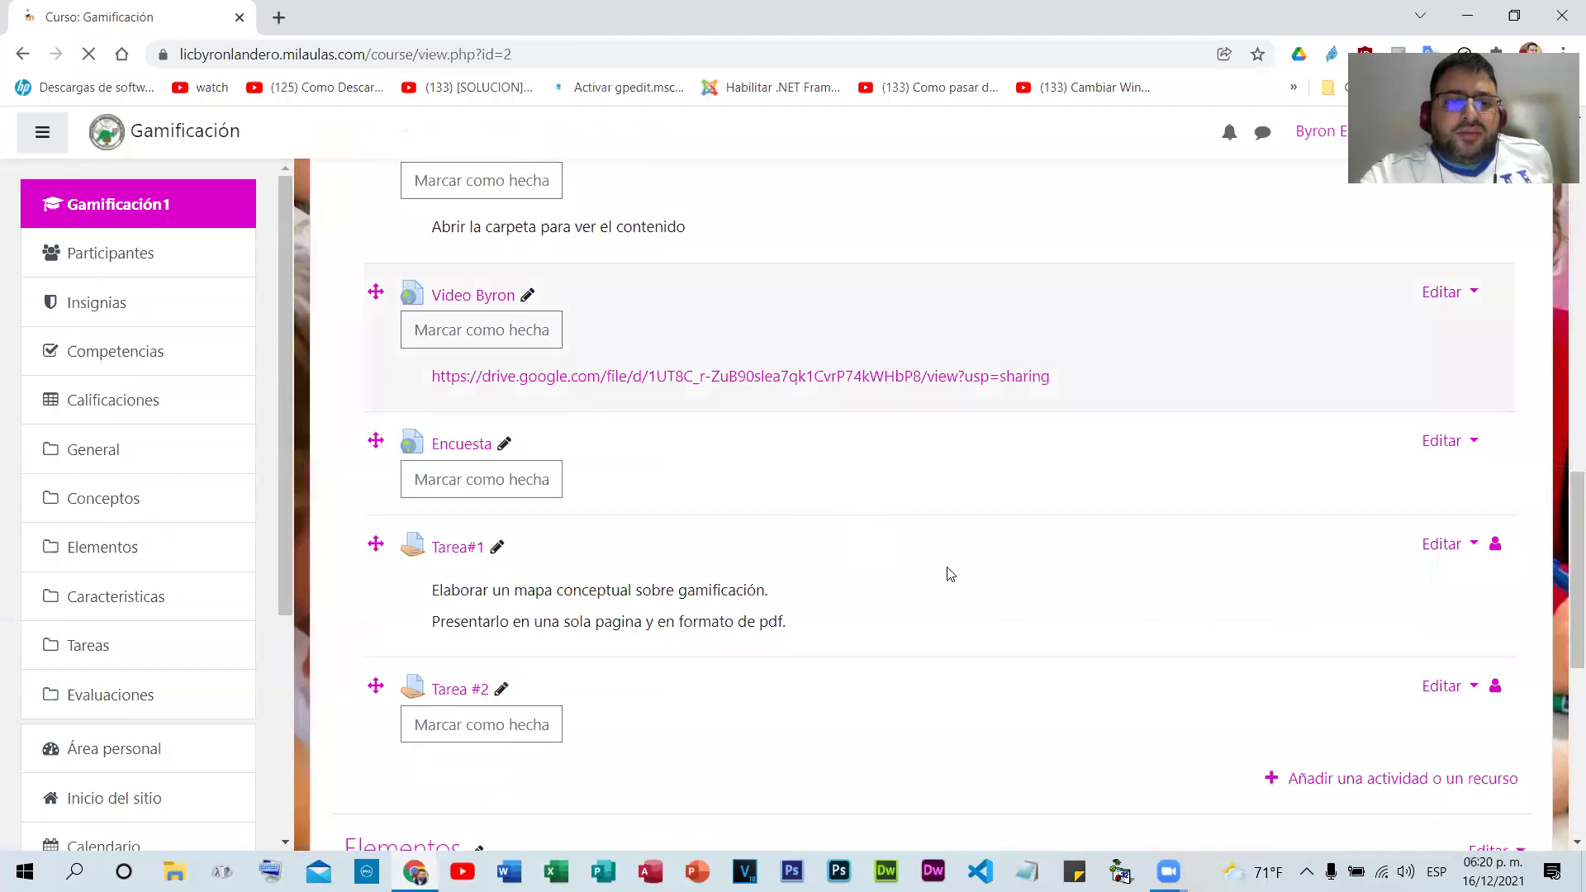
pyautogui.scroll(-4, 666, 492)
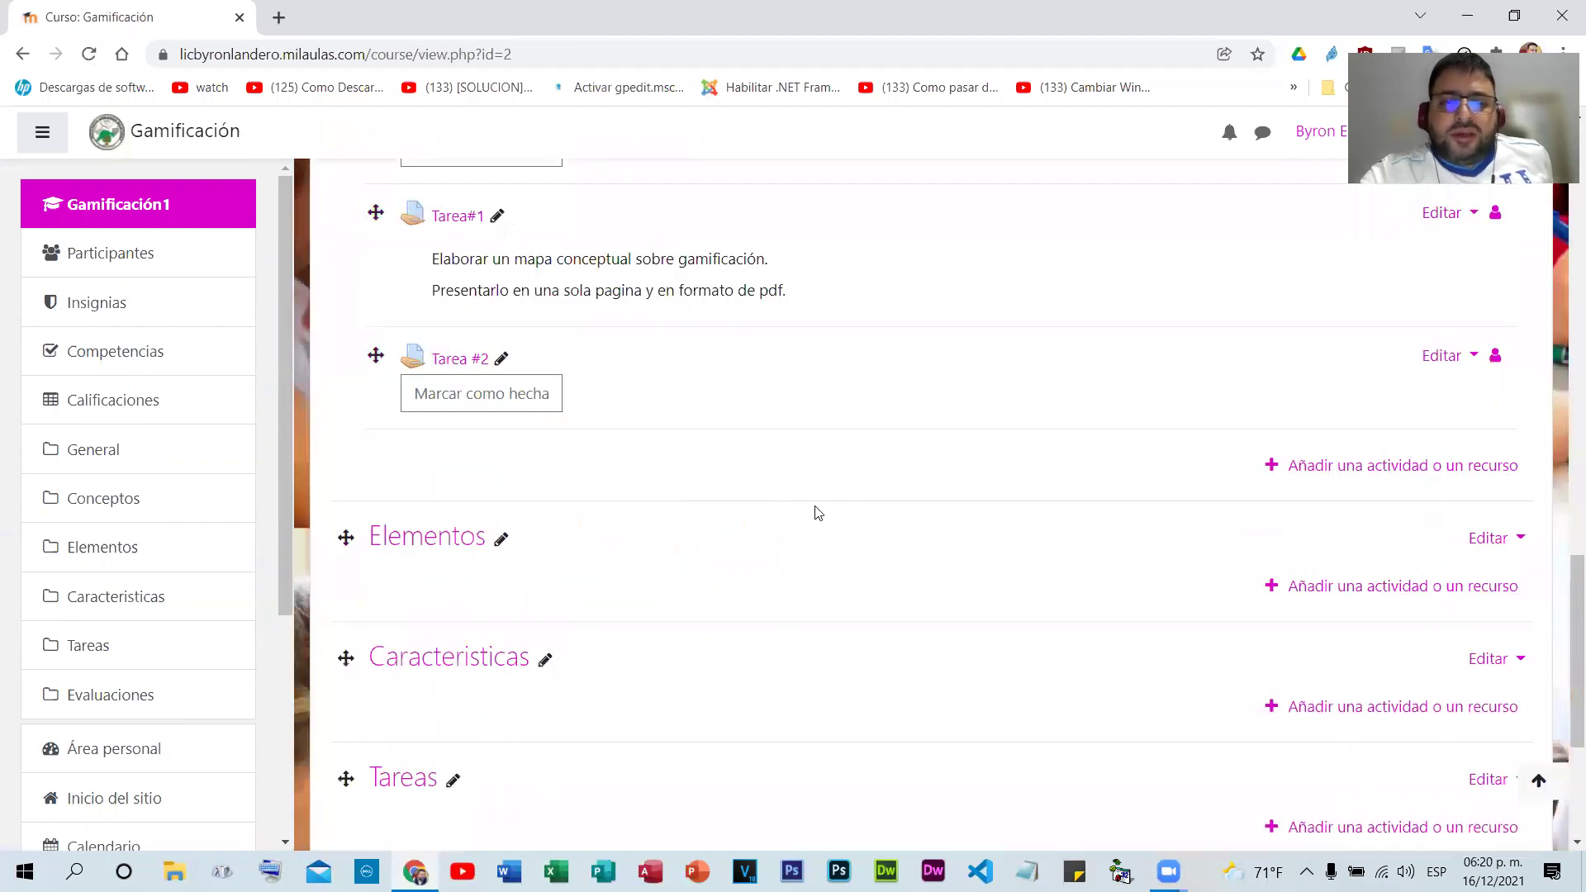
pyautogui.scroll(-1, 816, 513)
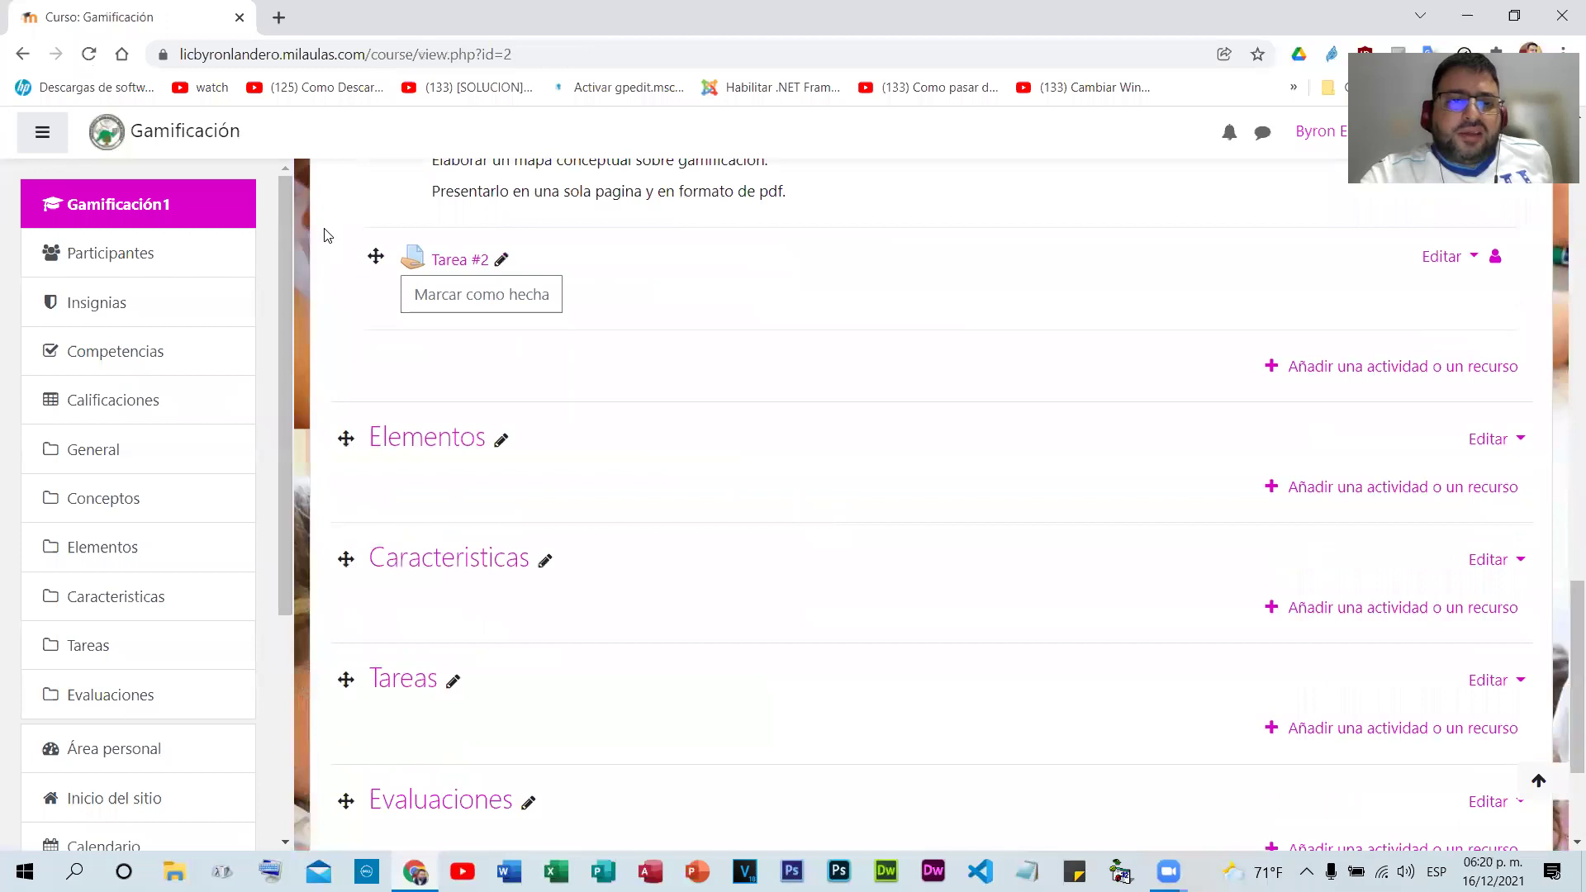
pyautogui.scroll(2, 368, 312)
pyautogui.moveTo(372, 313); pyautogui.dragTo(442, 493)
pyautogui.scroll(-5, 467, 496)
pyautogui.moveTo(309, 388); pyautogui.dragTo(394, 343)
pyautogui.scroll(4, 393, 344)
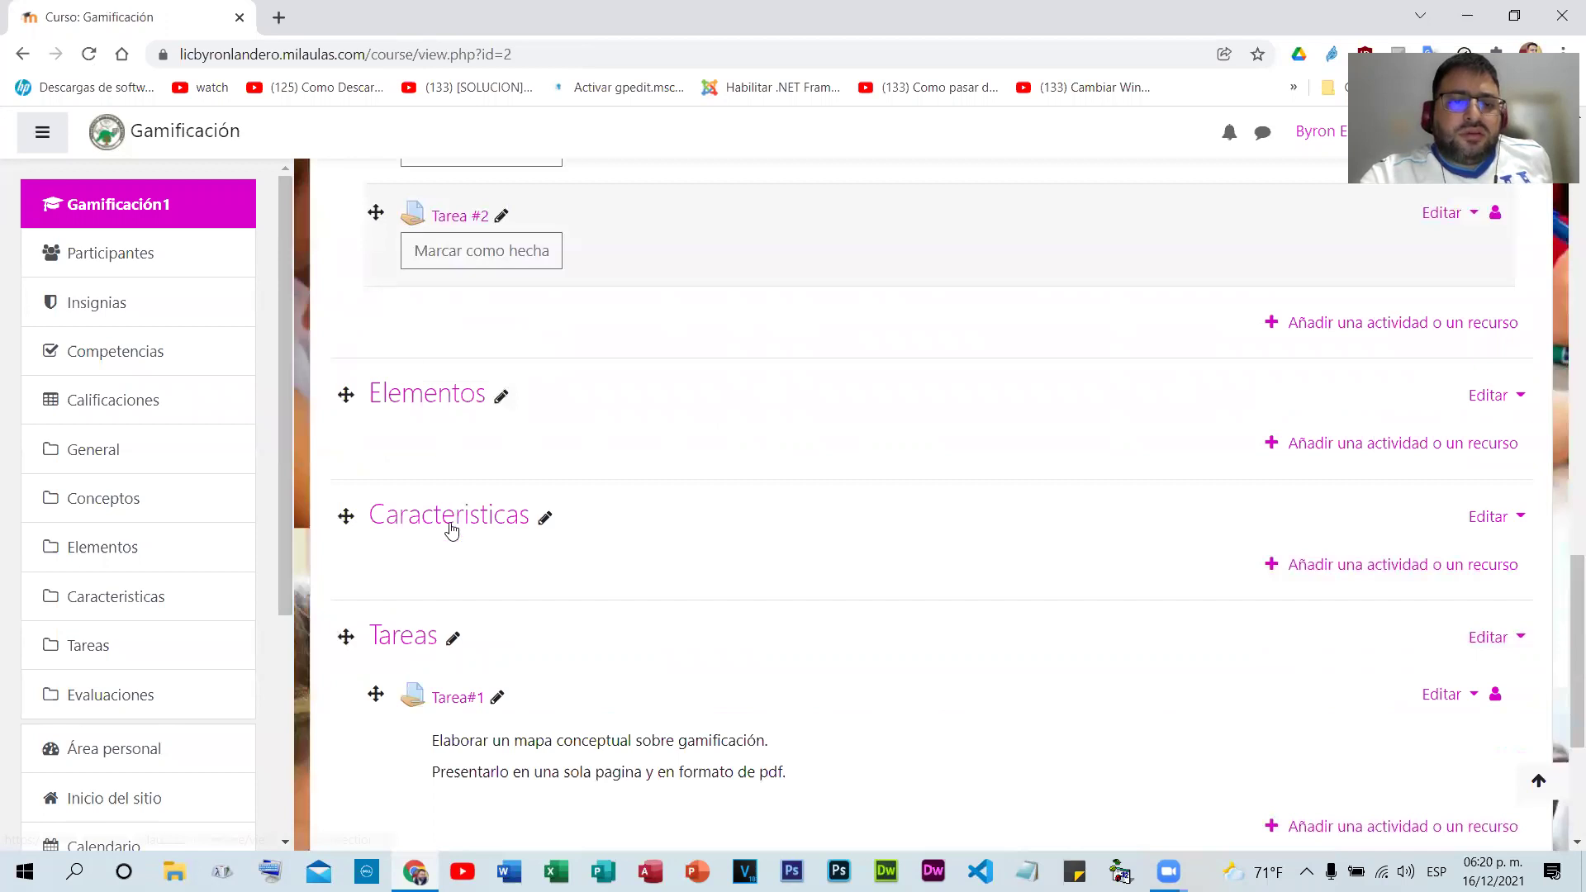
pyautogui.scroll(-5, 570, 378)
pyautogui.moveTo(368, 380); pyautogui.dragTo(380, 329)
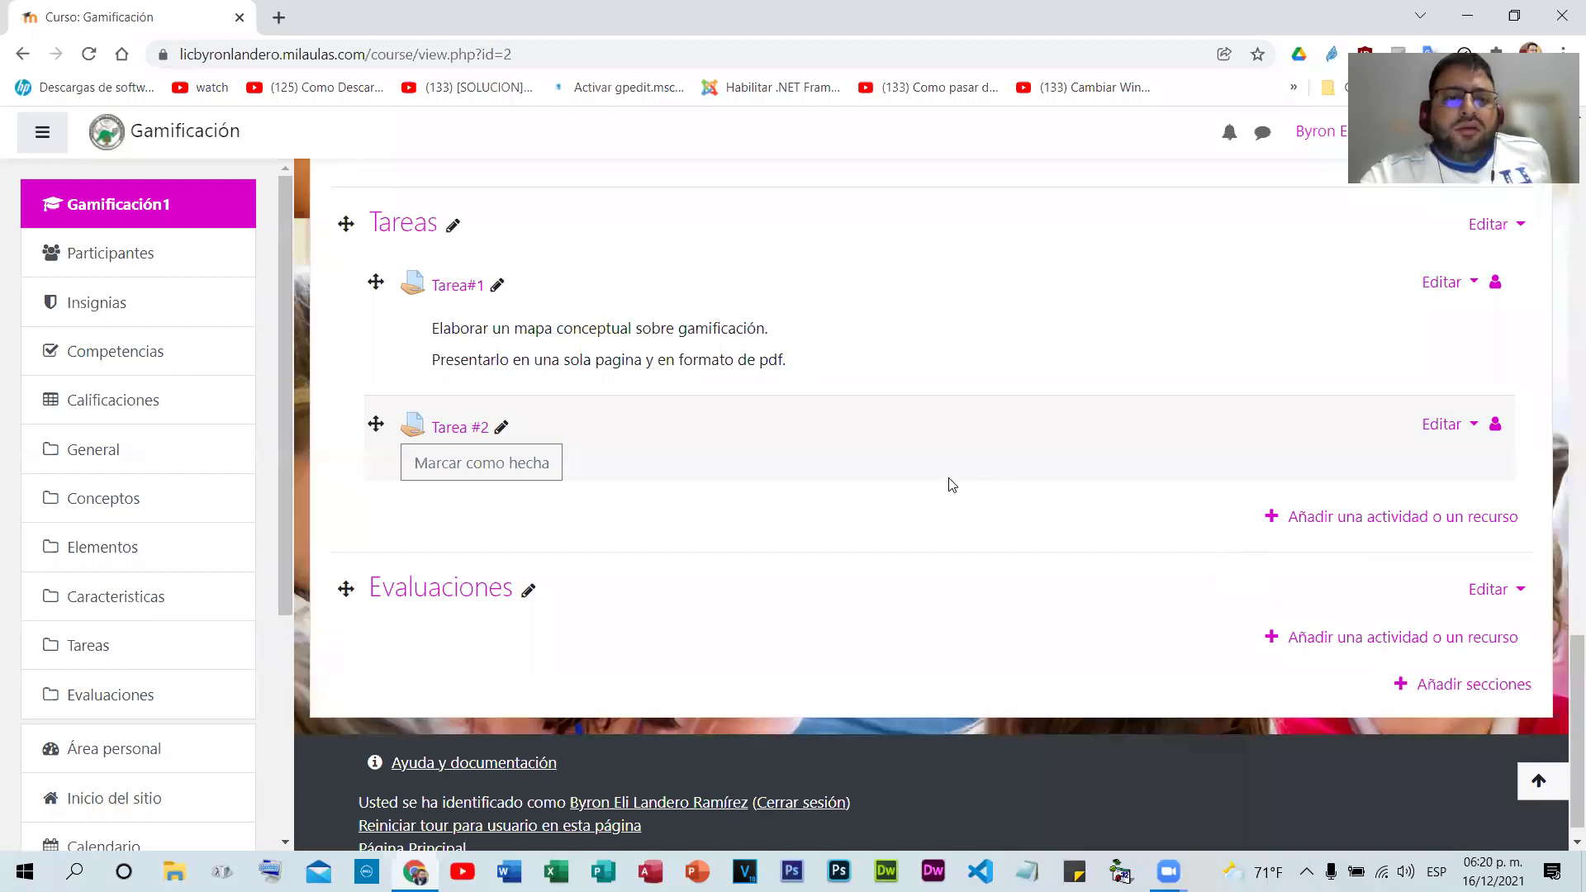
pyautogui.scroll(-1, 950, 485)
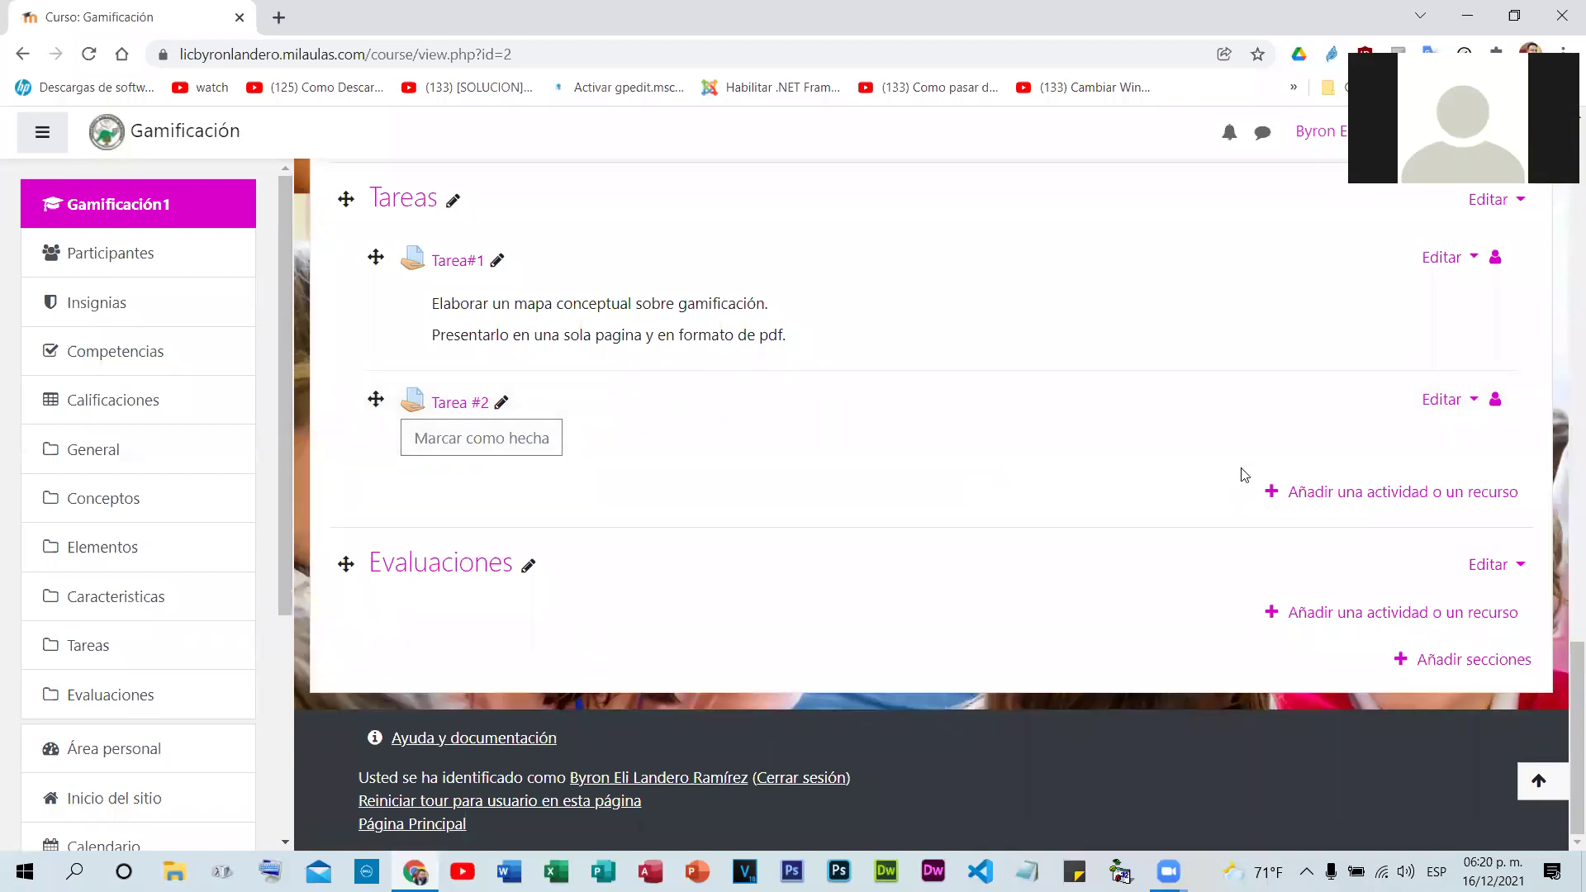
# - Add a Tarea activity to the Tareas section, named "Tarea #3" with the description "sdfasda"
pyautogui.click(1360, 495)
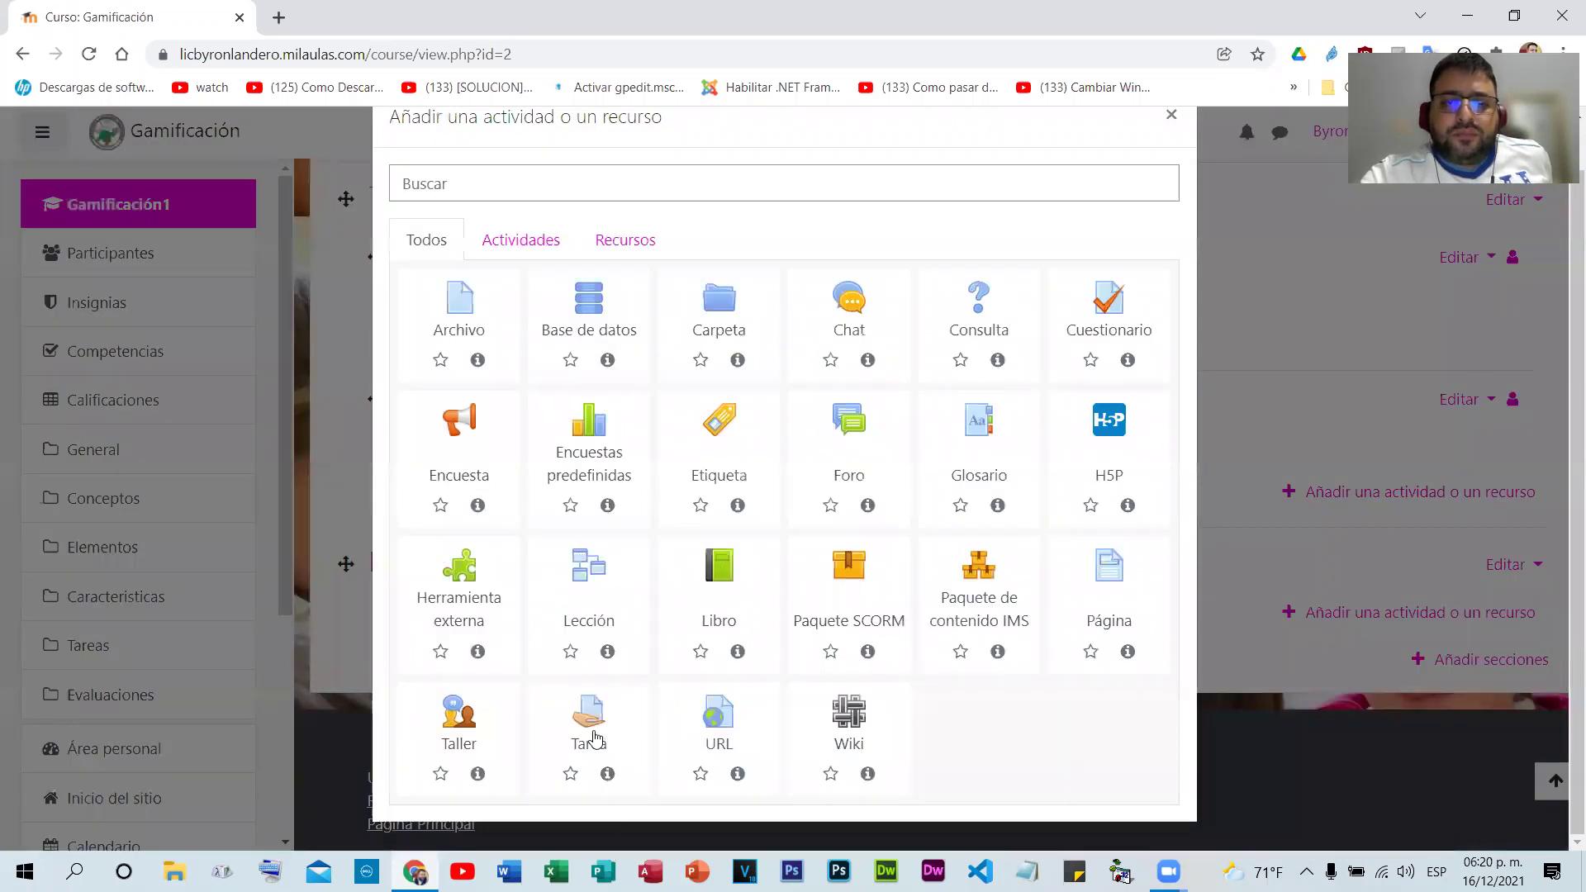
pyautogui.click(595, 738)
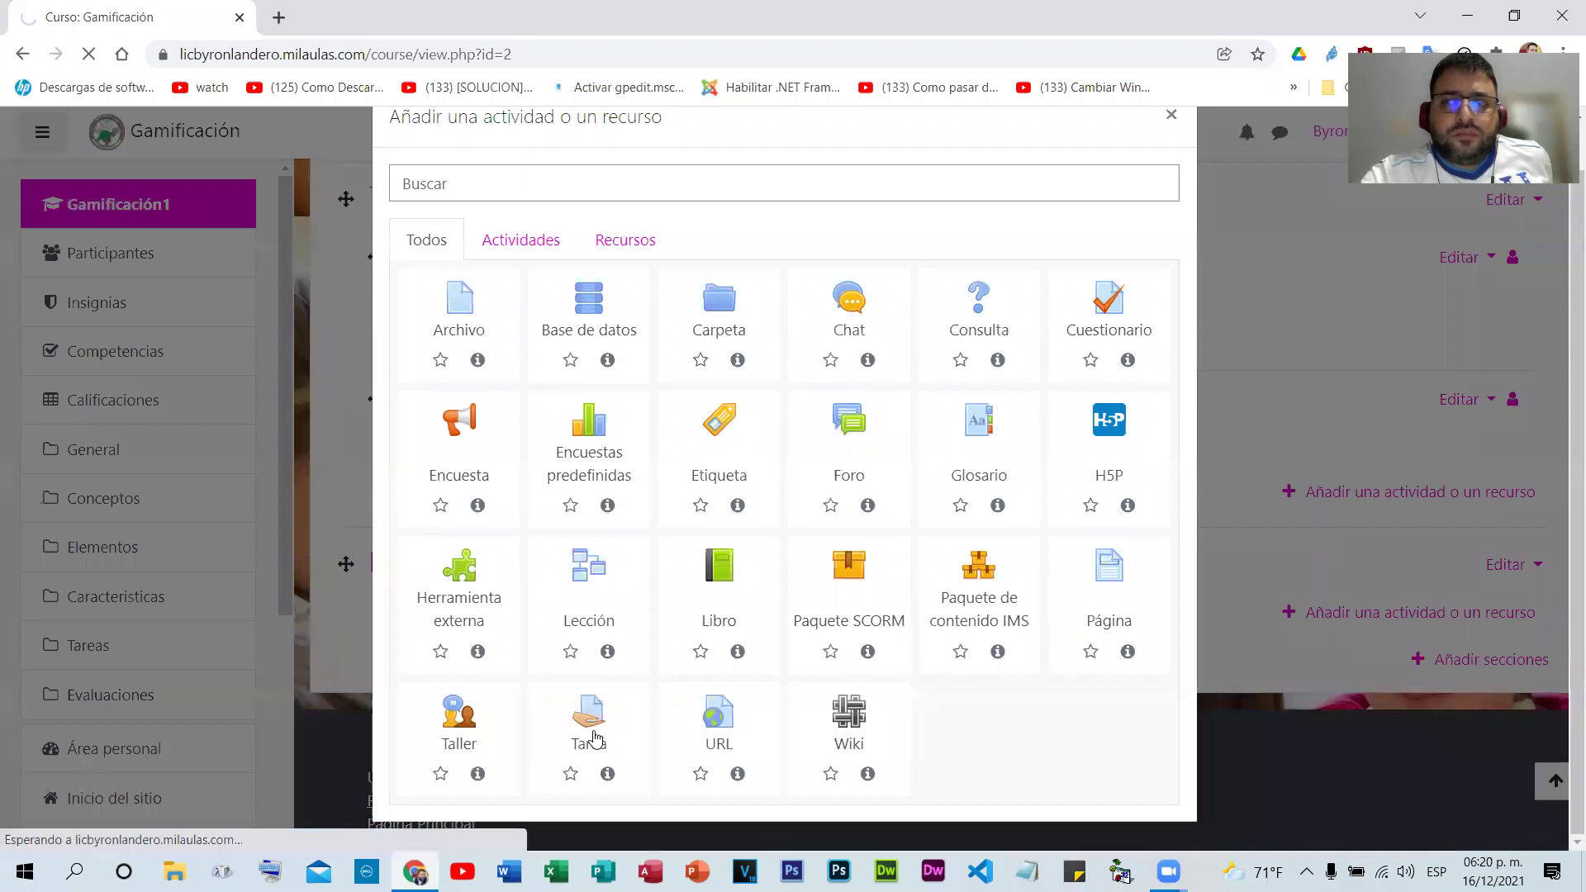
pyautogui.click(750, 473)
pyautogui.write('Tarea #3')
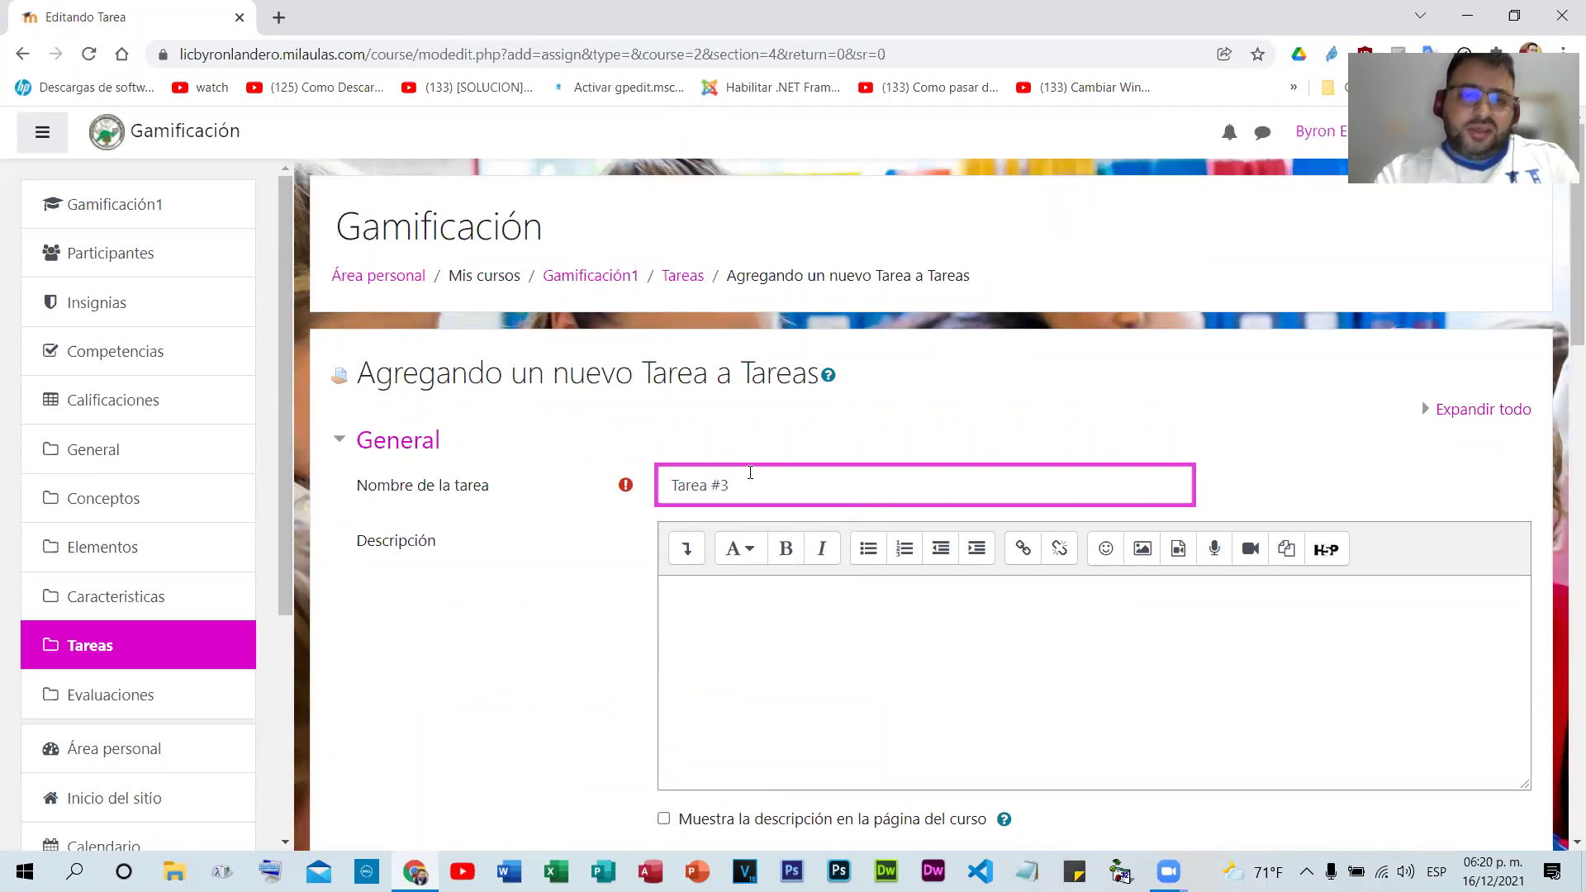
pyautogui.scroll(-4, 804, 389)
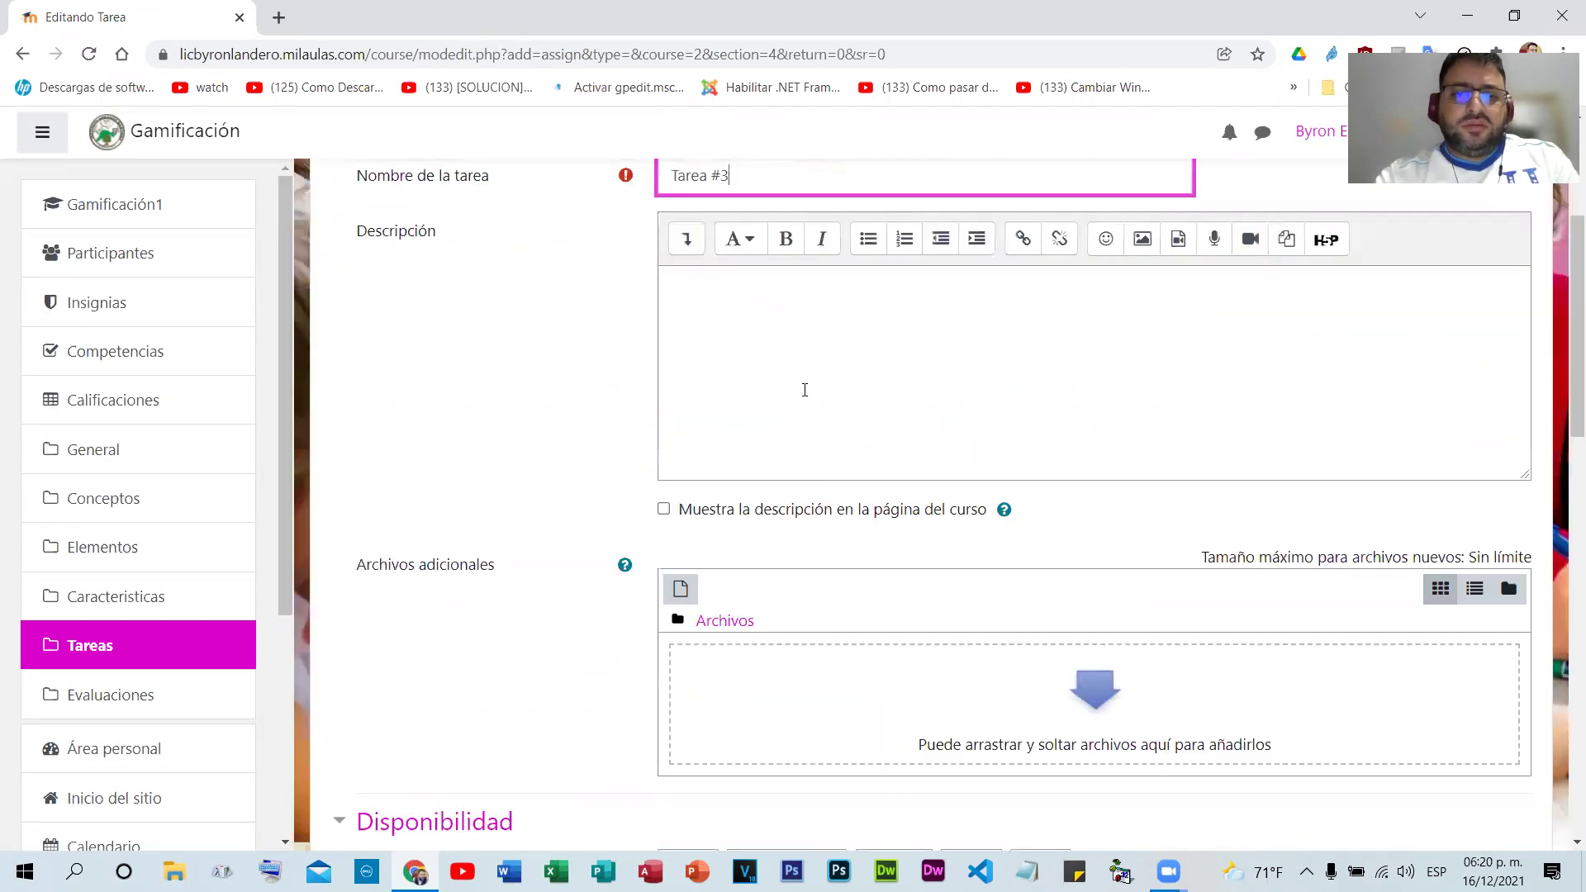
pyautogui.click(816, 416)
pyautogui.write('sdfasda')
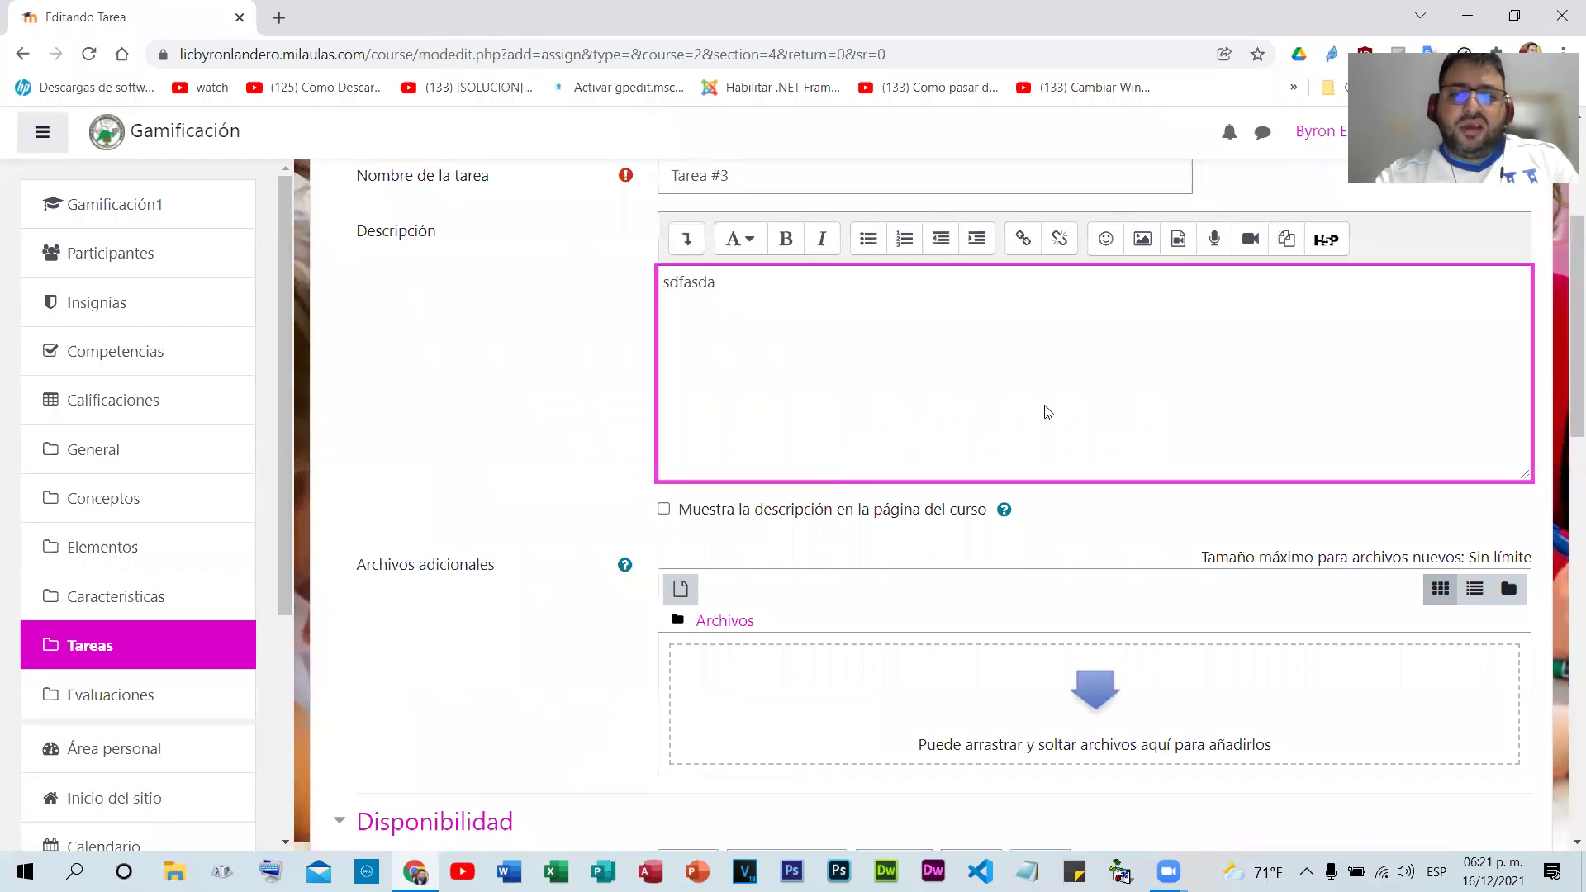
# - Disable all availability dates of Tarea #3, replace its Calificación máxima, and save it, returning to the course
pyautogui.scroll(-6, 1049, 413)
pyautogui.click(1115, 525)
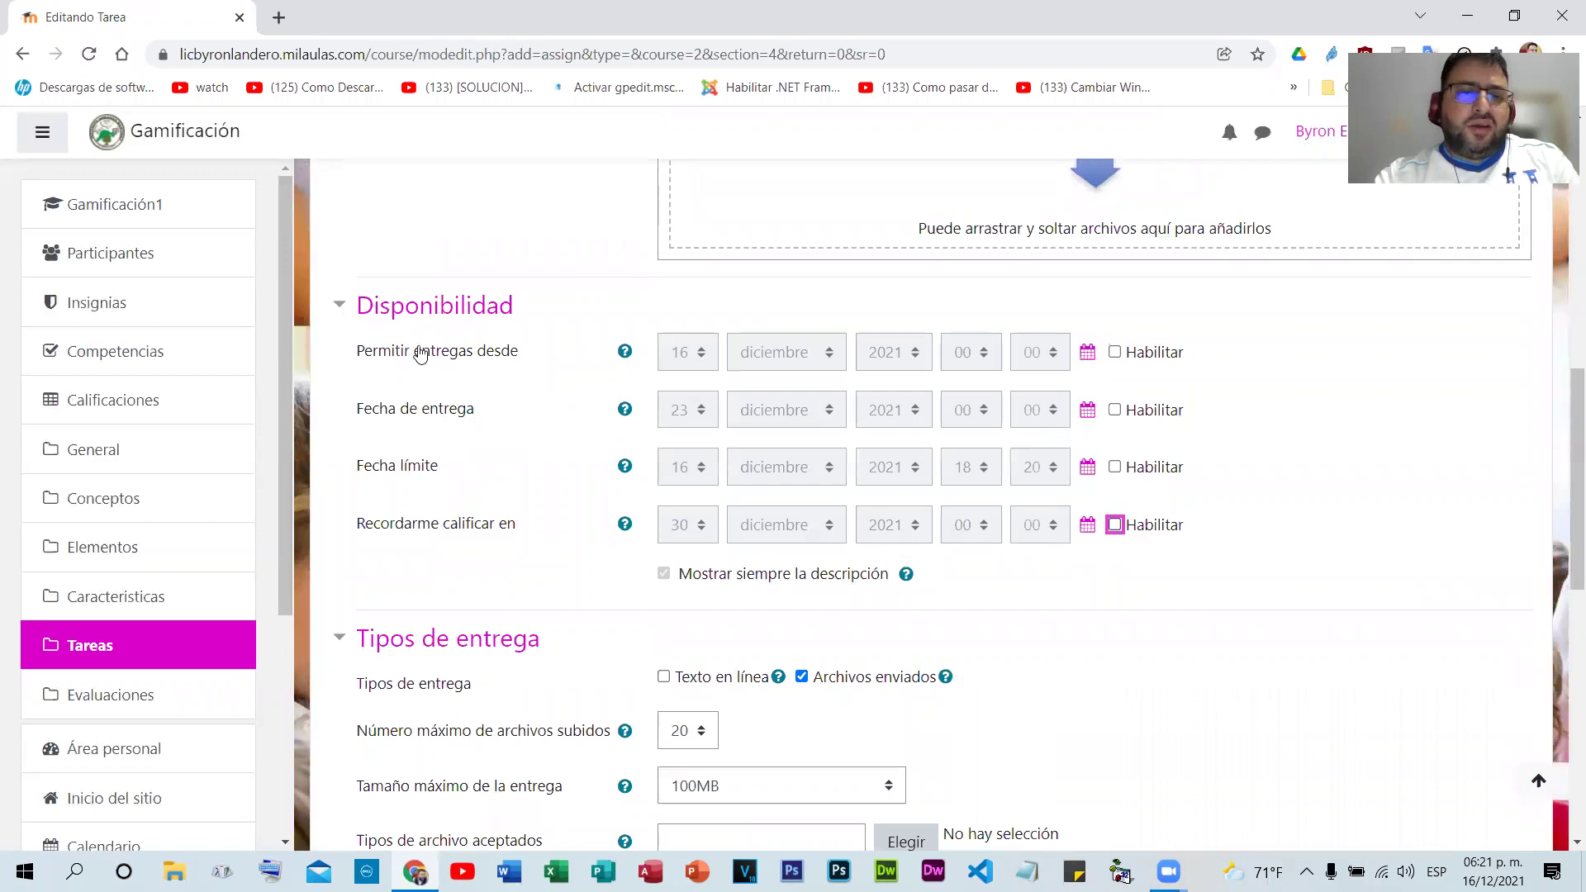
pyautogui.click(407, 310)
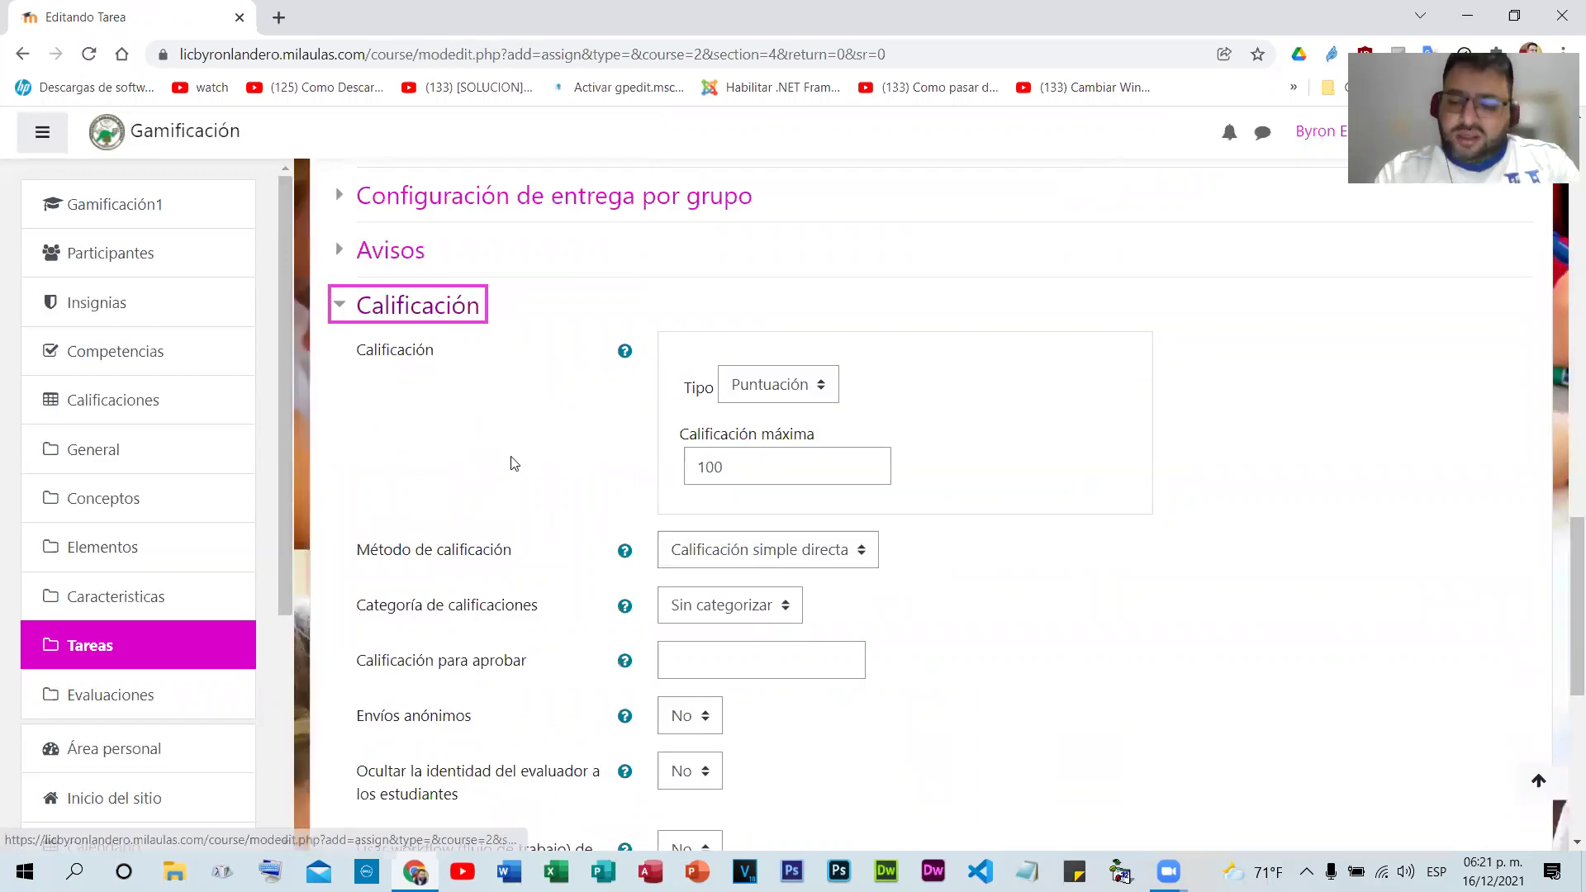
pyautogui.press('Tab')
pyautogui.press('Tab')
pyautogui.press('Tab')
pyautogui.write('.0')
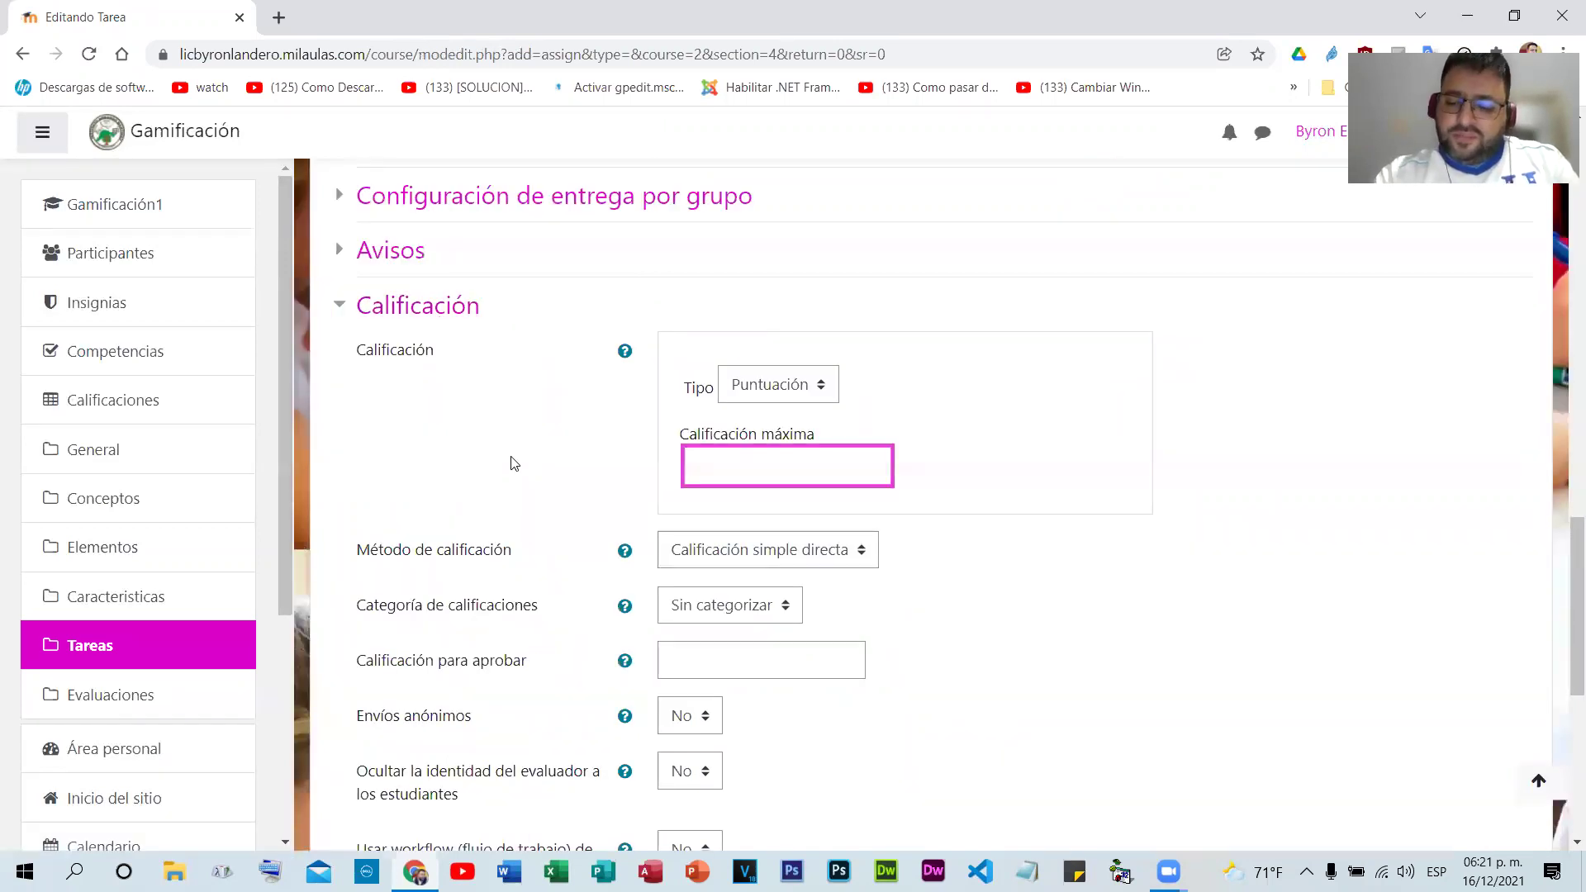
pyautogui.scroll(-6, 578, 463)
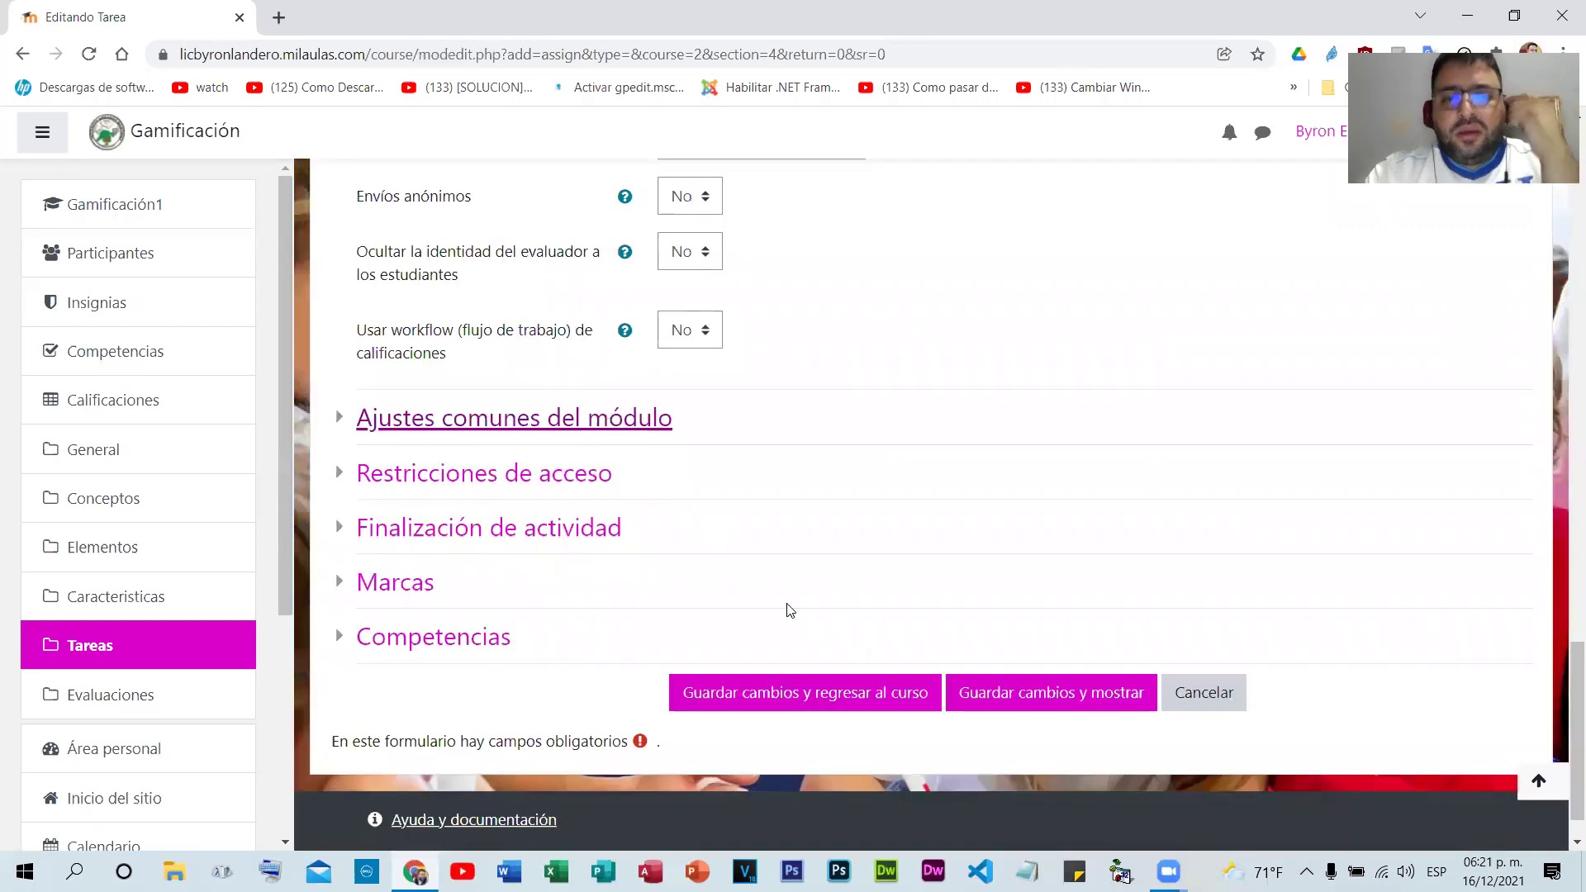
pyautogui.scroll(-1, 810, 643)
pyautogui.click(810, 642)
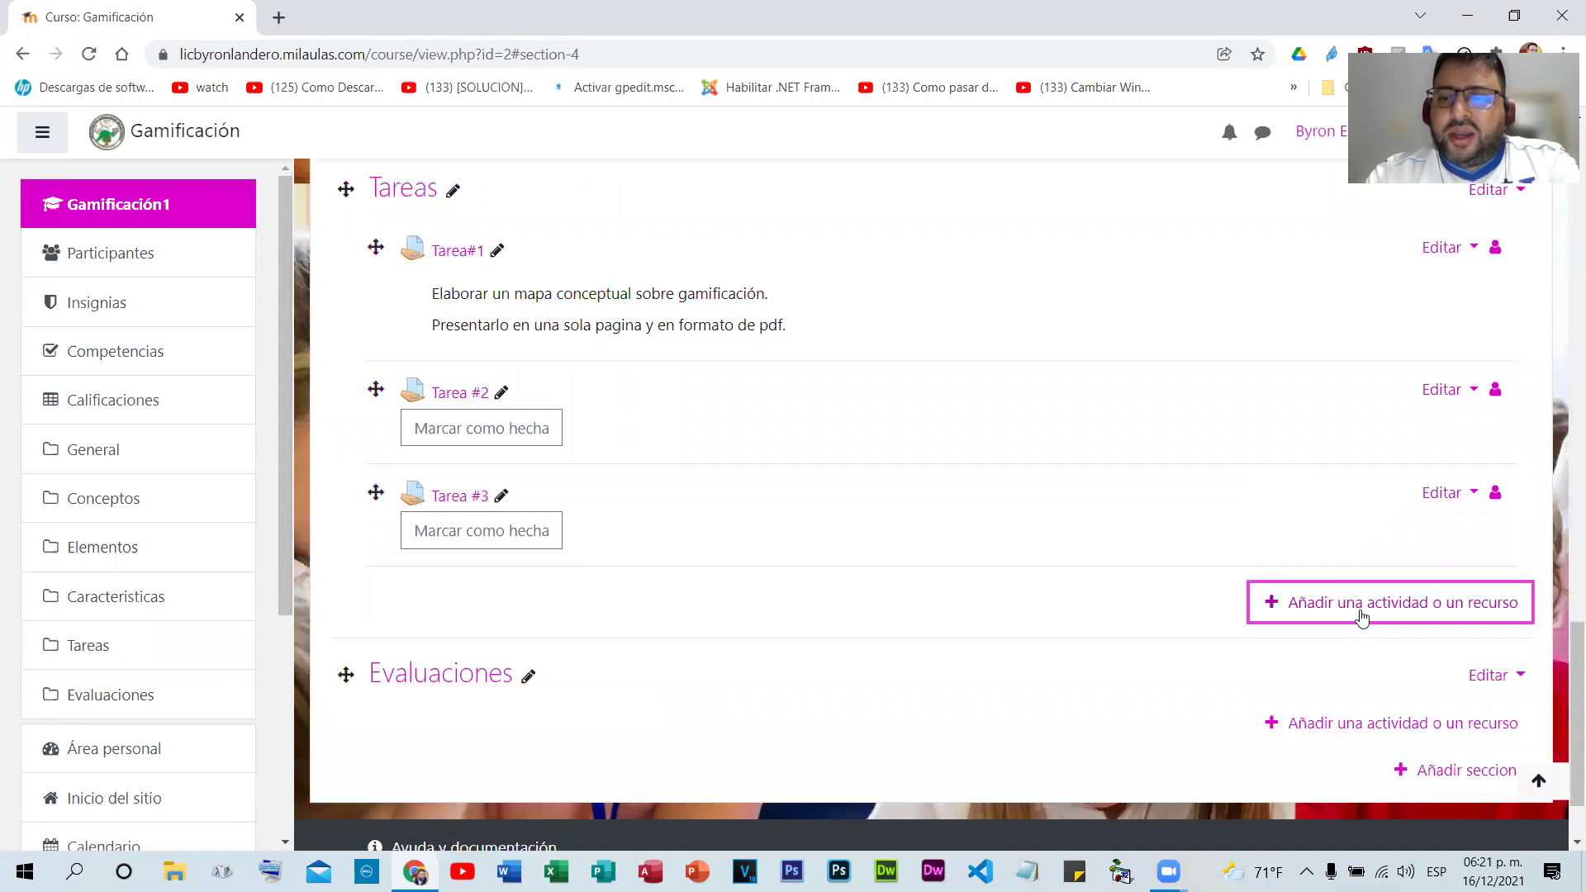
# - Add a Tarea activity to the Tareas section, named "Tarea #4" with the description "sfsdf"
pyautogui.click(1356, 605)
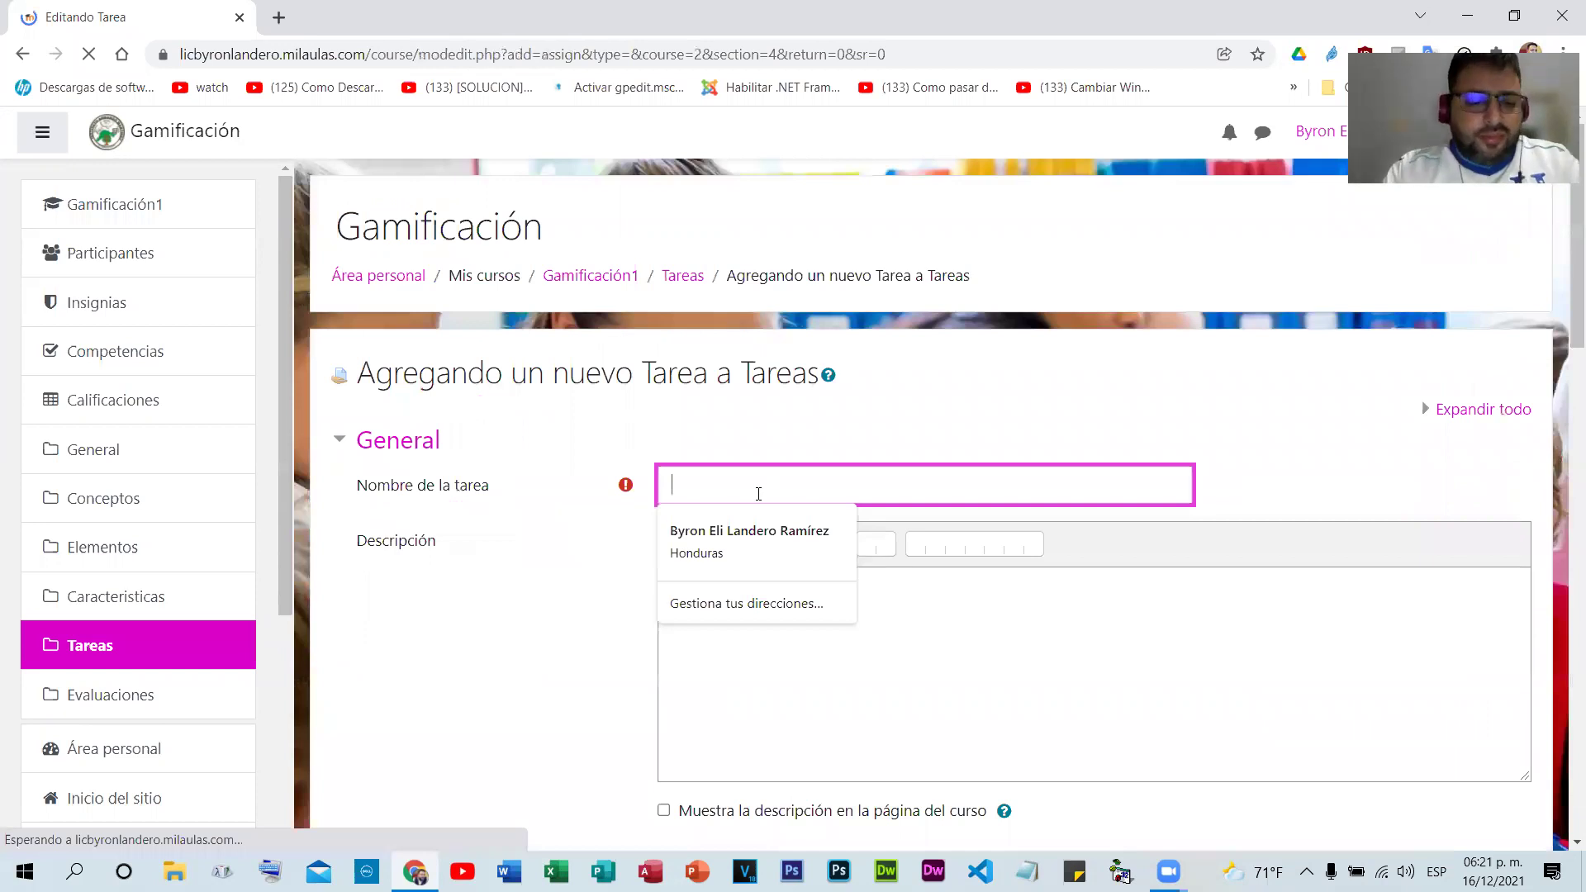
pyautogui.write('Tarea #4')
pyautogui.click(874, 616)
pyautogui.scroll(-6, 793, 317)
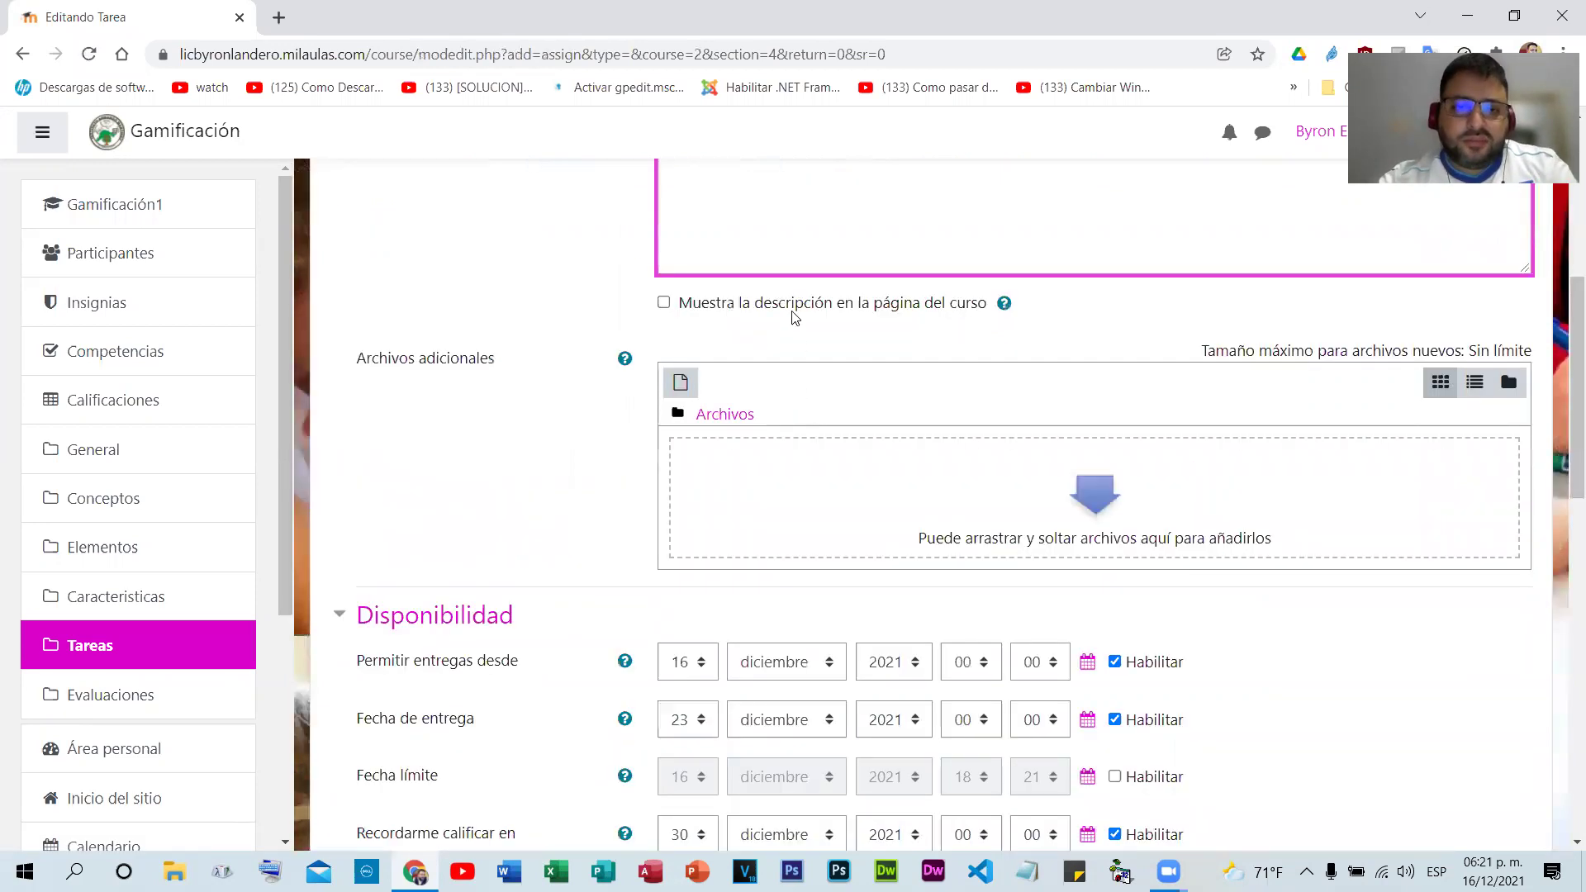
# - Set the Calificación máxima of Tarea #4 to 30 and save it, returning to the course
pyautogui.scroll(-10, 1024, 521)
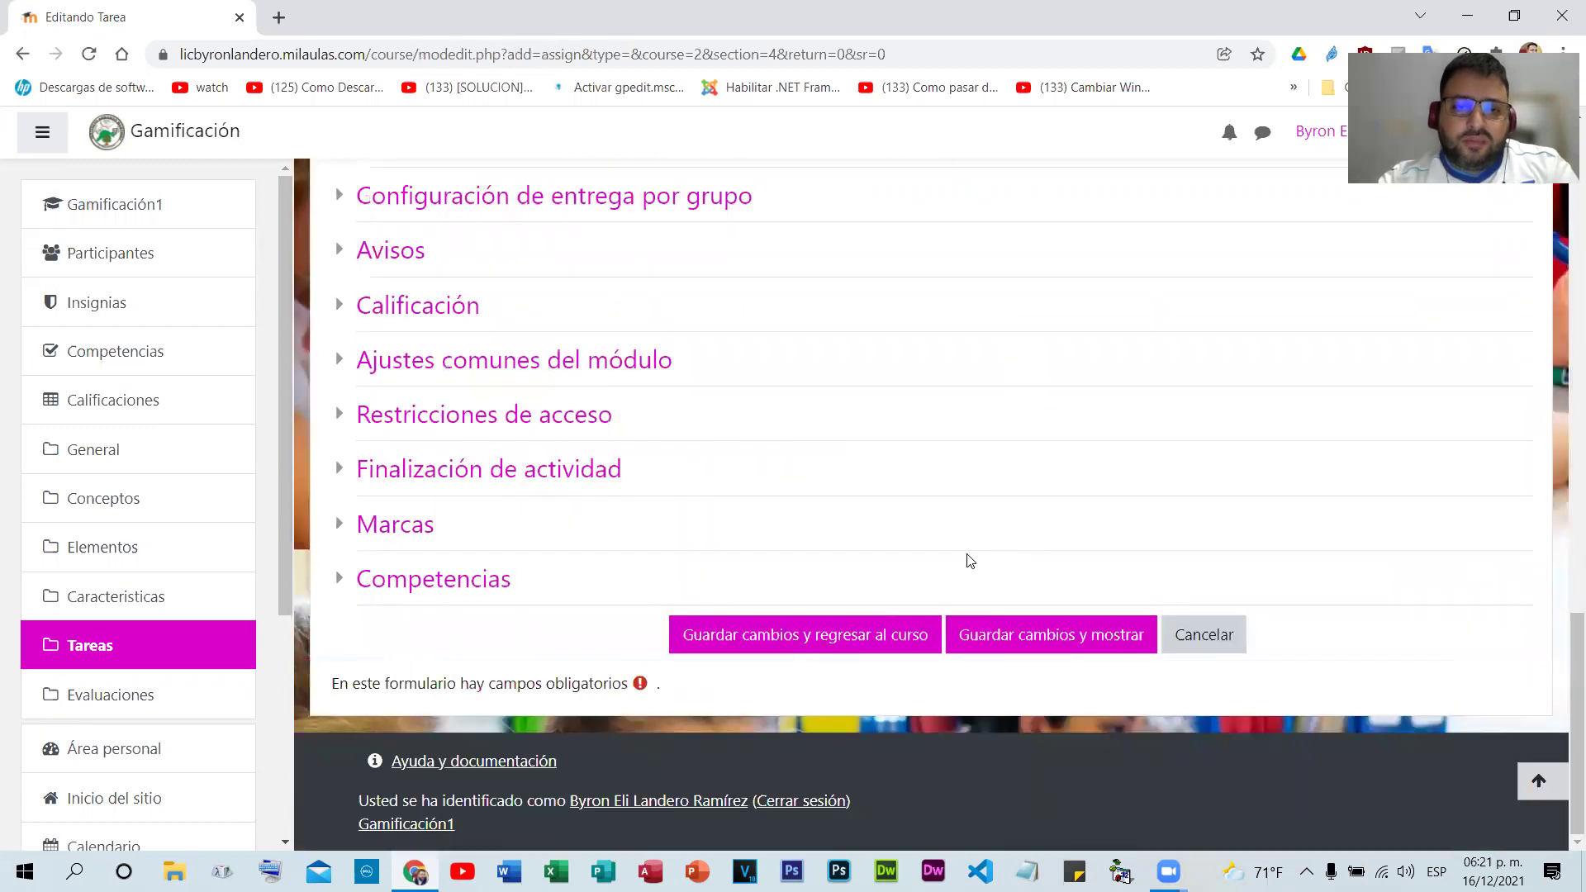
pyautogui.scroll(5, 610, 555)
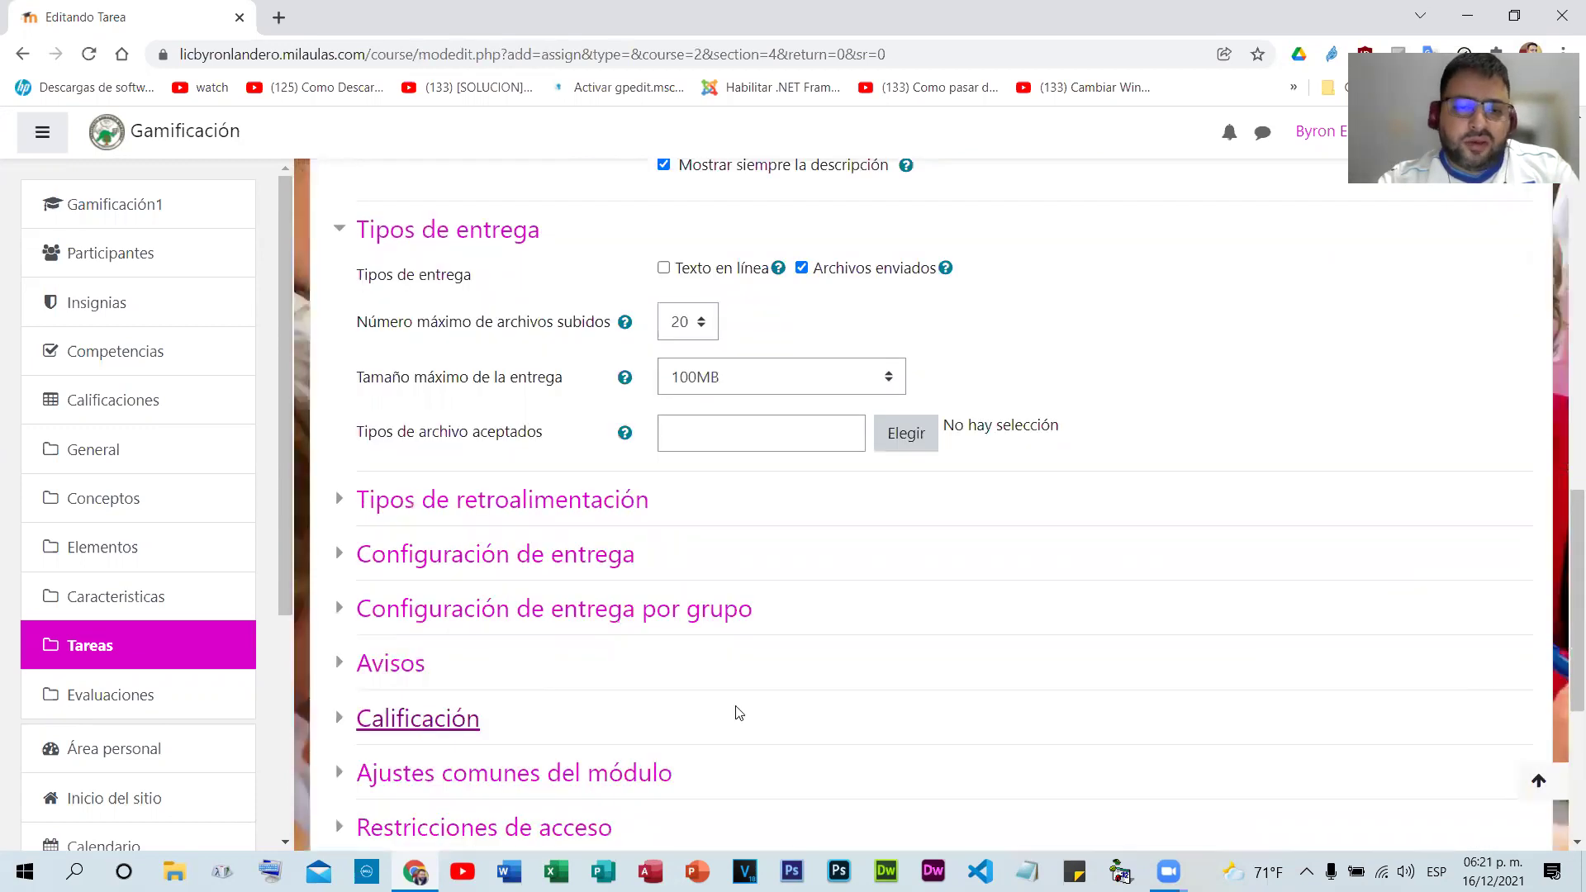
pyautogui.press('Return')
pyautogui.scroll(-2, 644, 686)
pyautogui.press('Tab')
pyautogui.press('Tab')
pyautogui.press('Tab')
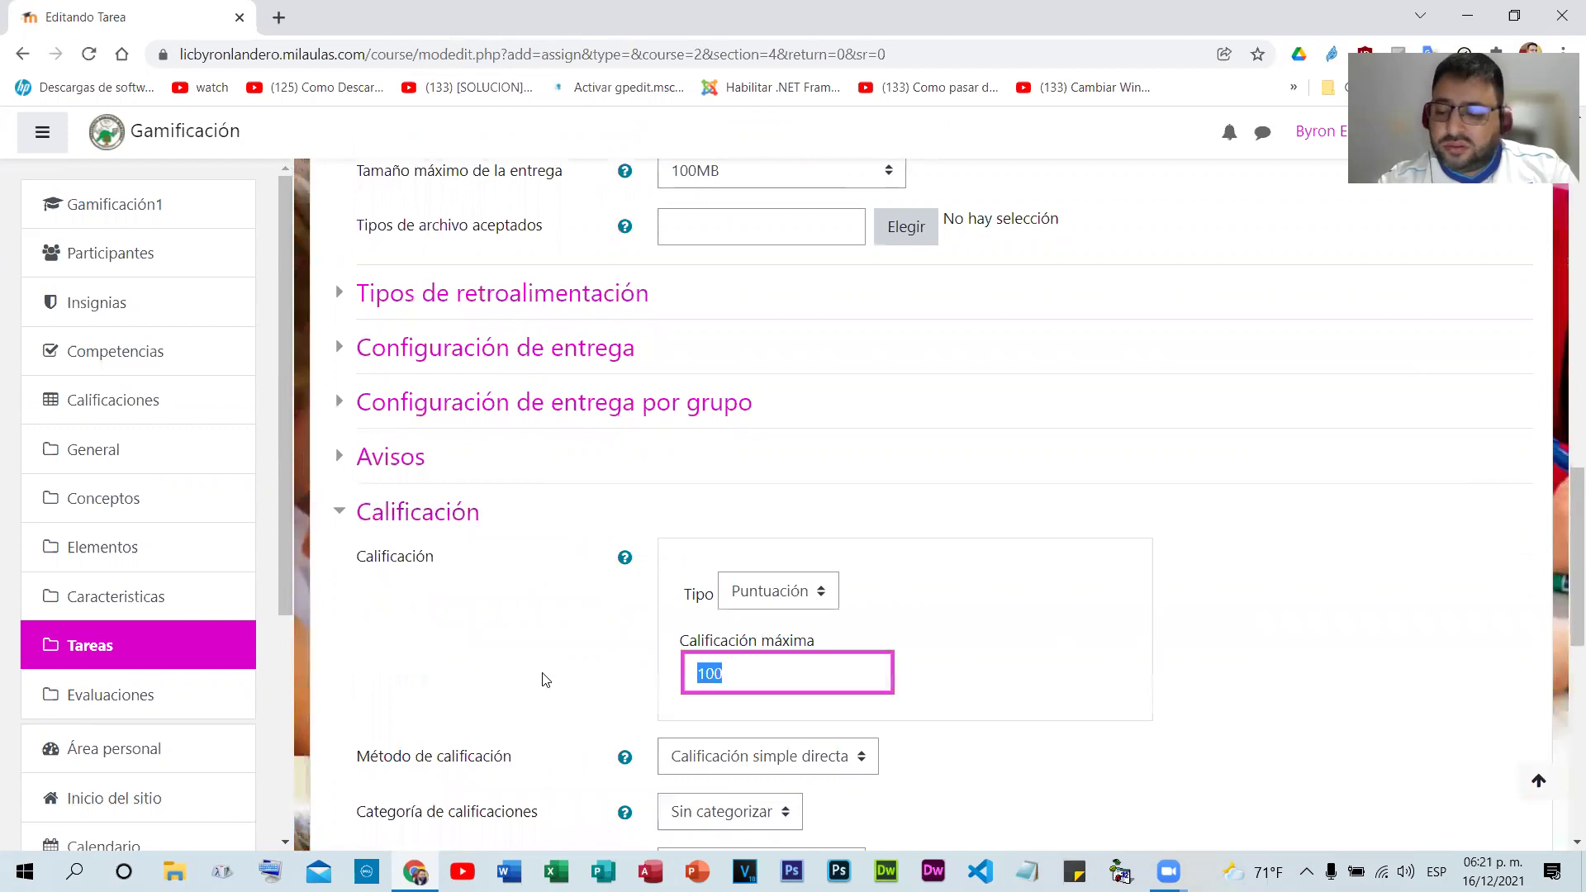
pyautogui.write('30')
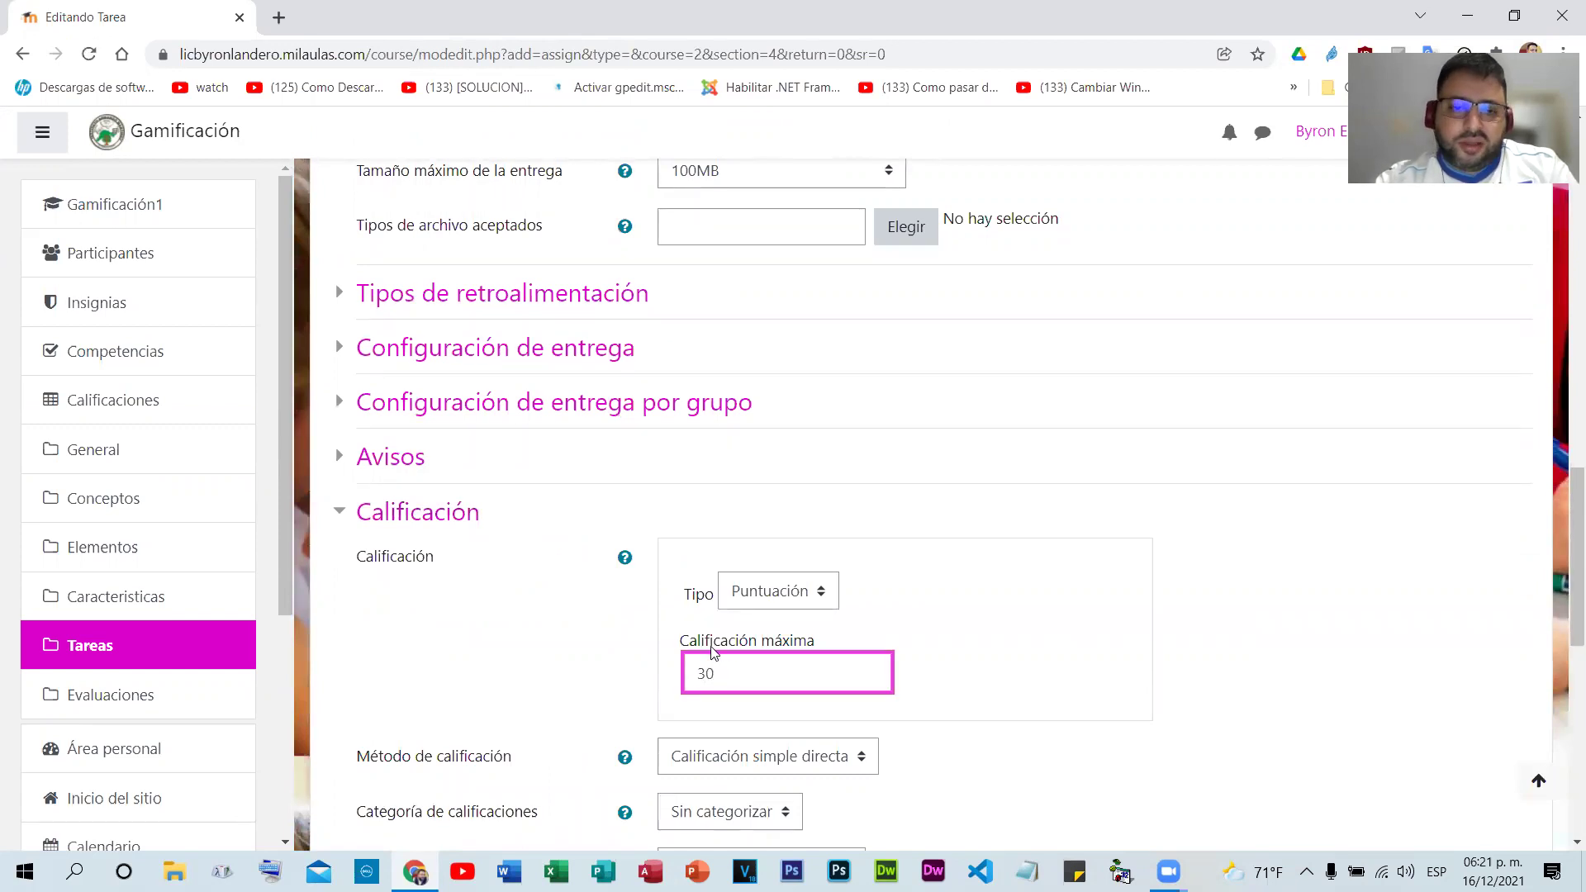
pyautogui.scroll(-6, 719, 656)
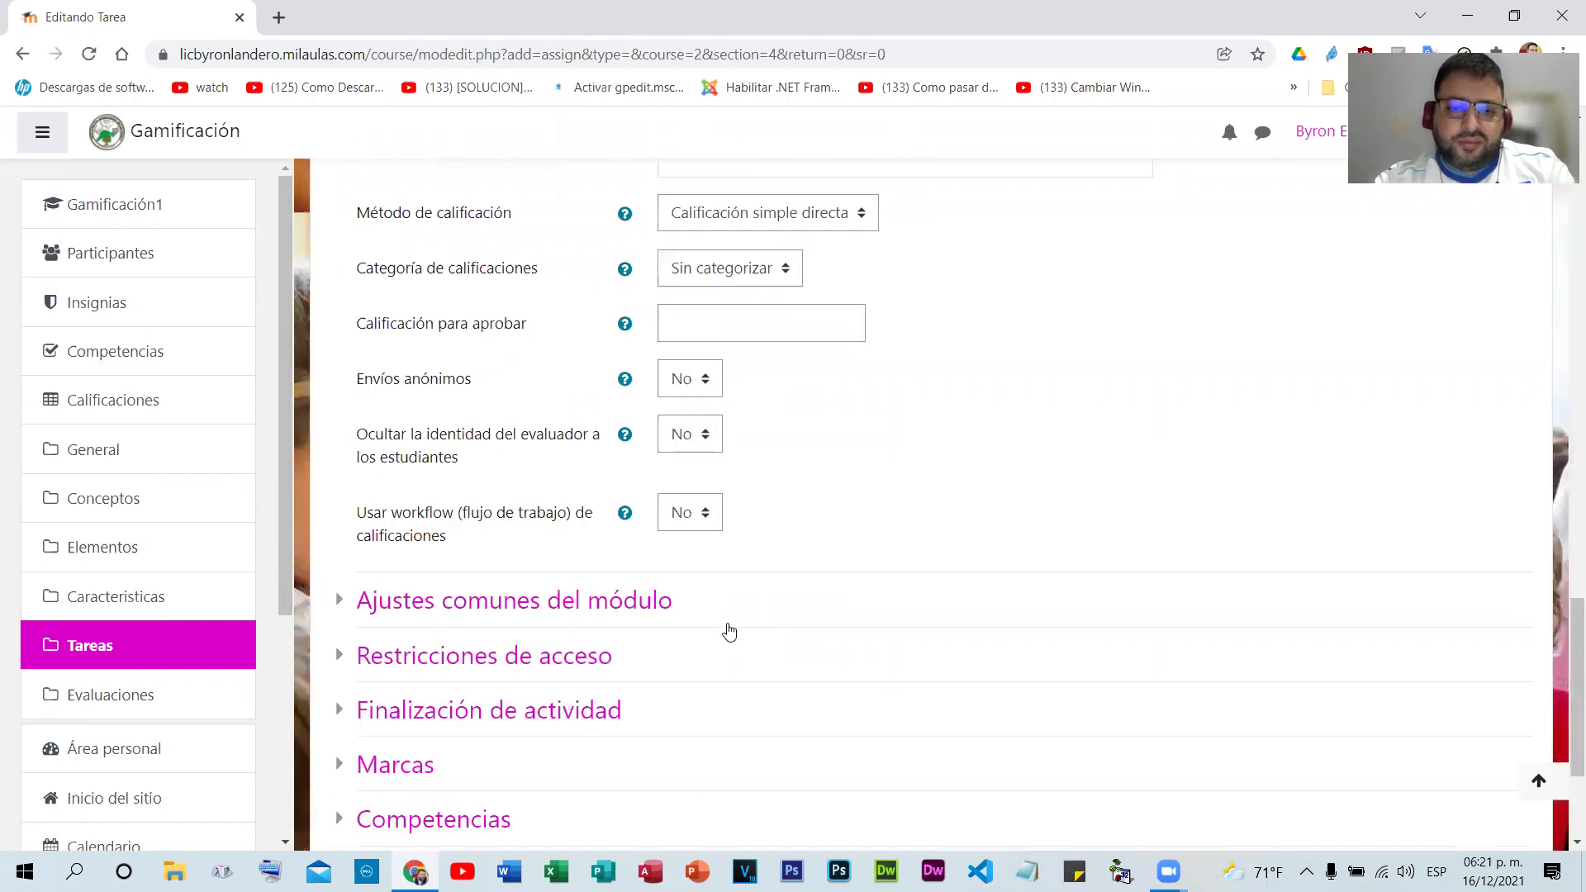
pyautogui.scroll(-3, 727, 622)
pyautogui.click(756, 631)
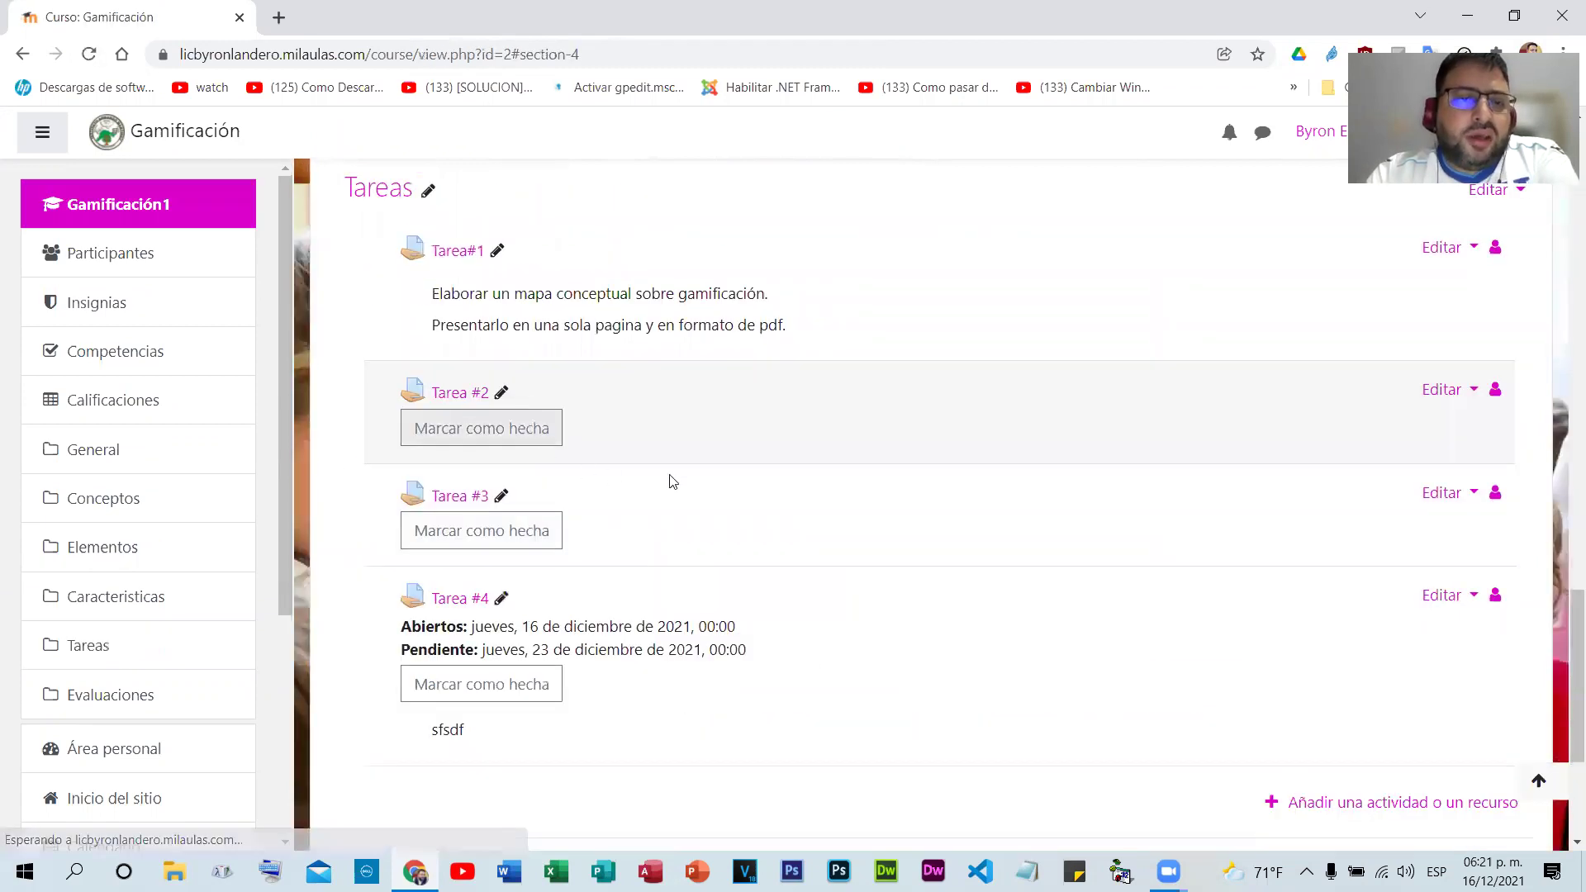
# - Check the assignment columns in the Informe del calificador and return to the course's Tareas section
pyautogui.click(99, 402)
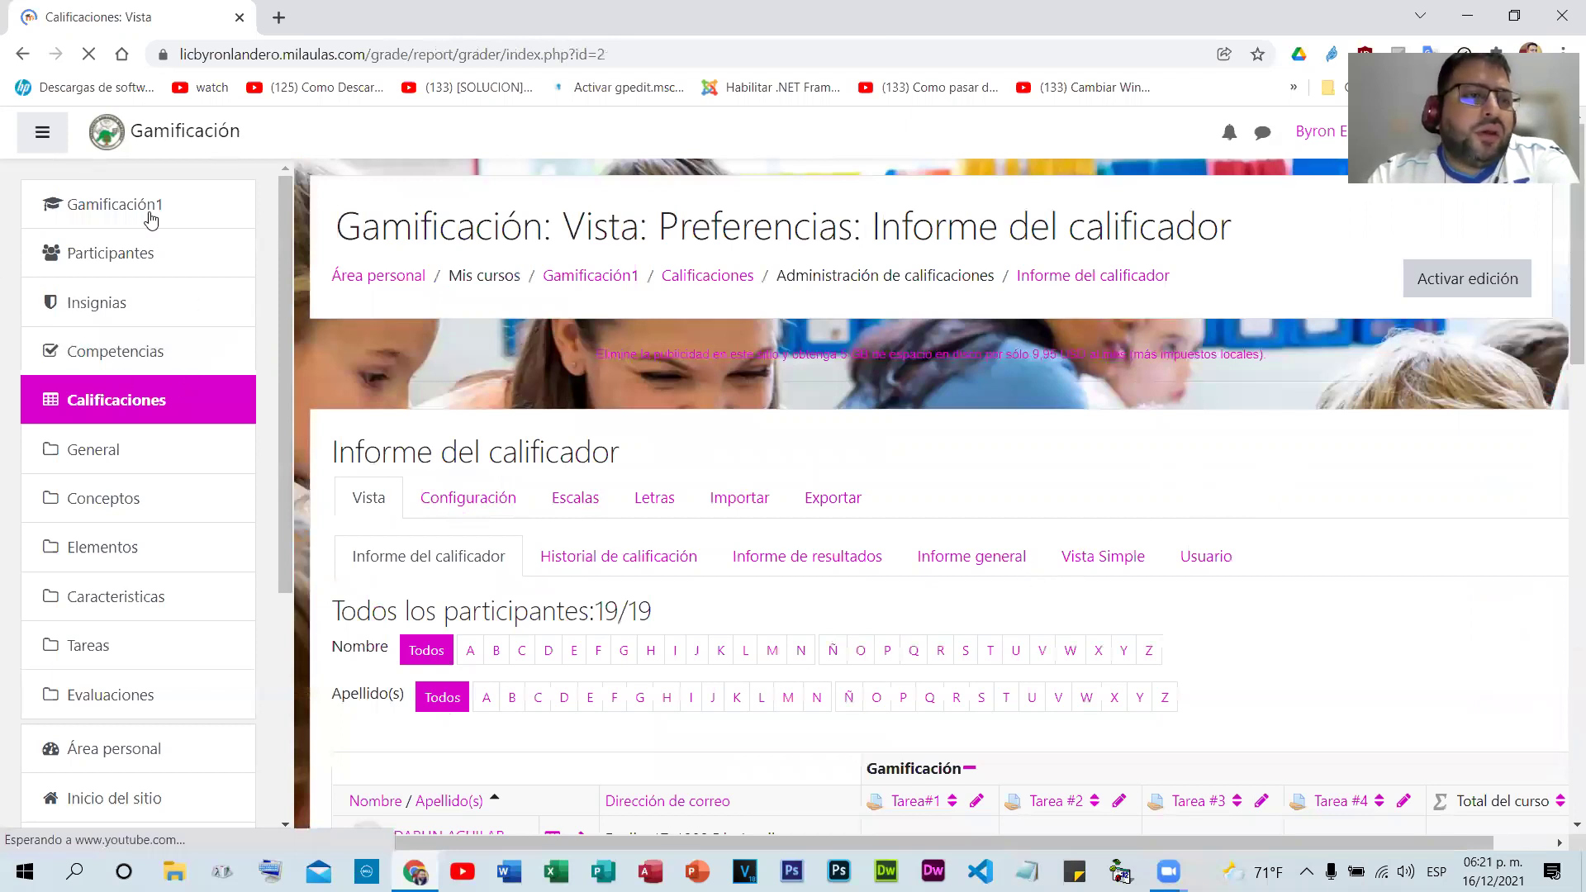
pyautogui.click(125, 216)
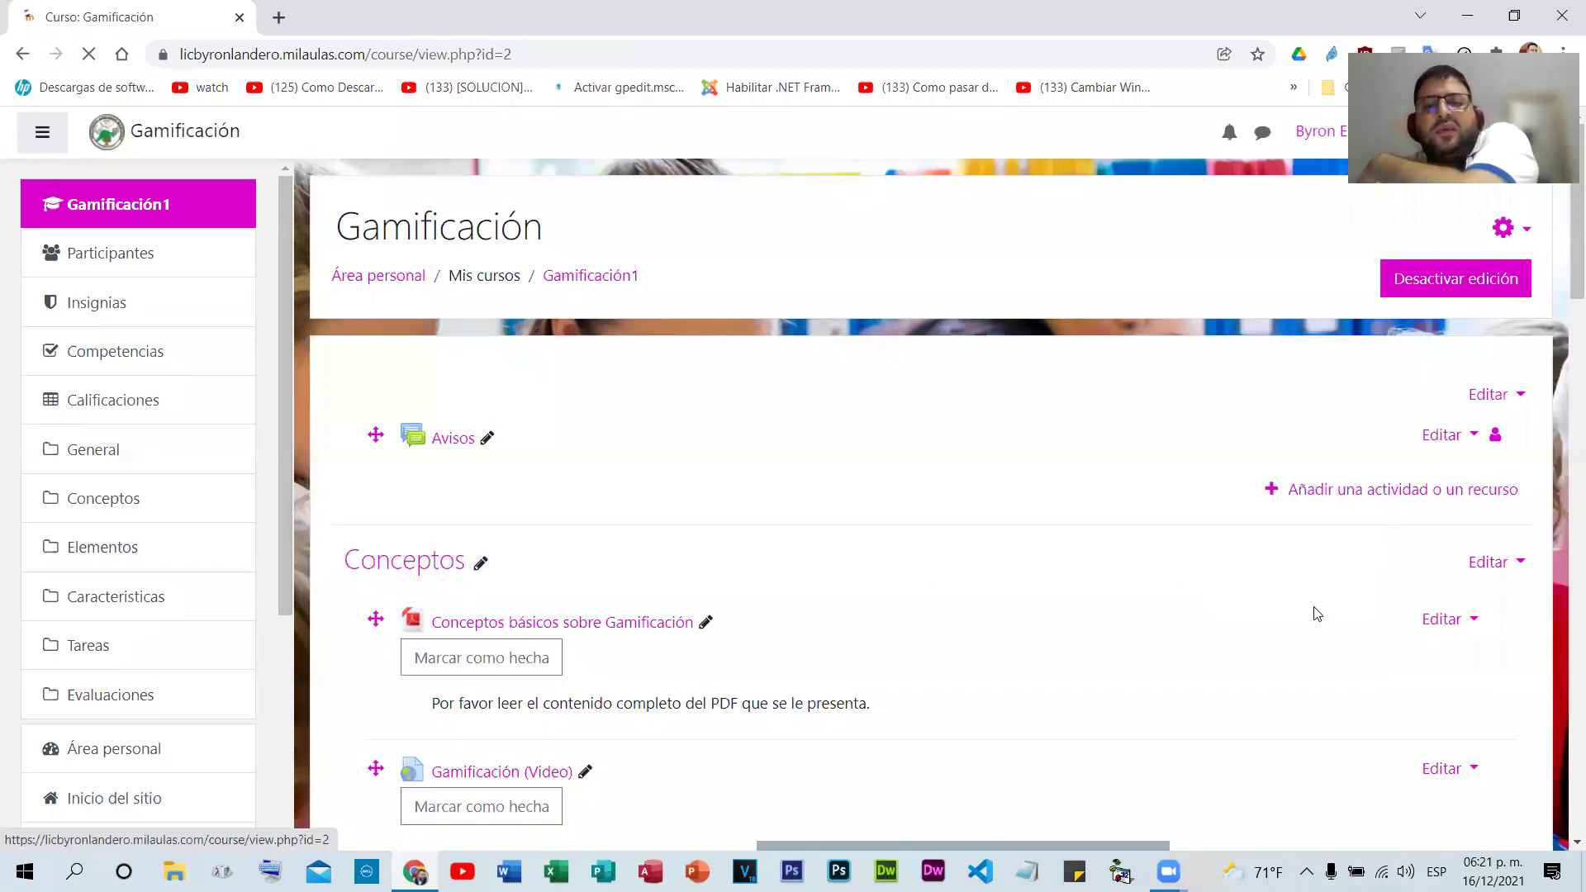
pyautogui.scroll(-10, 1321, 584)
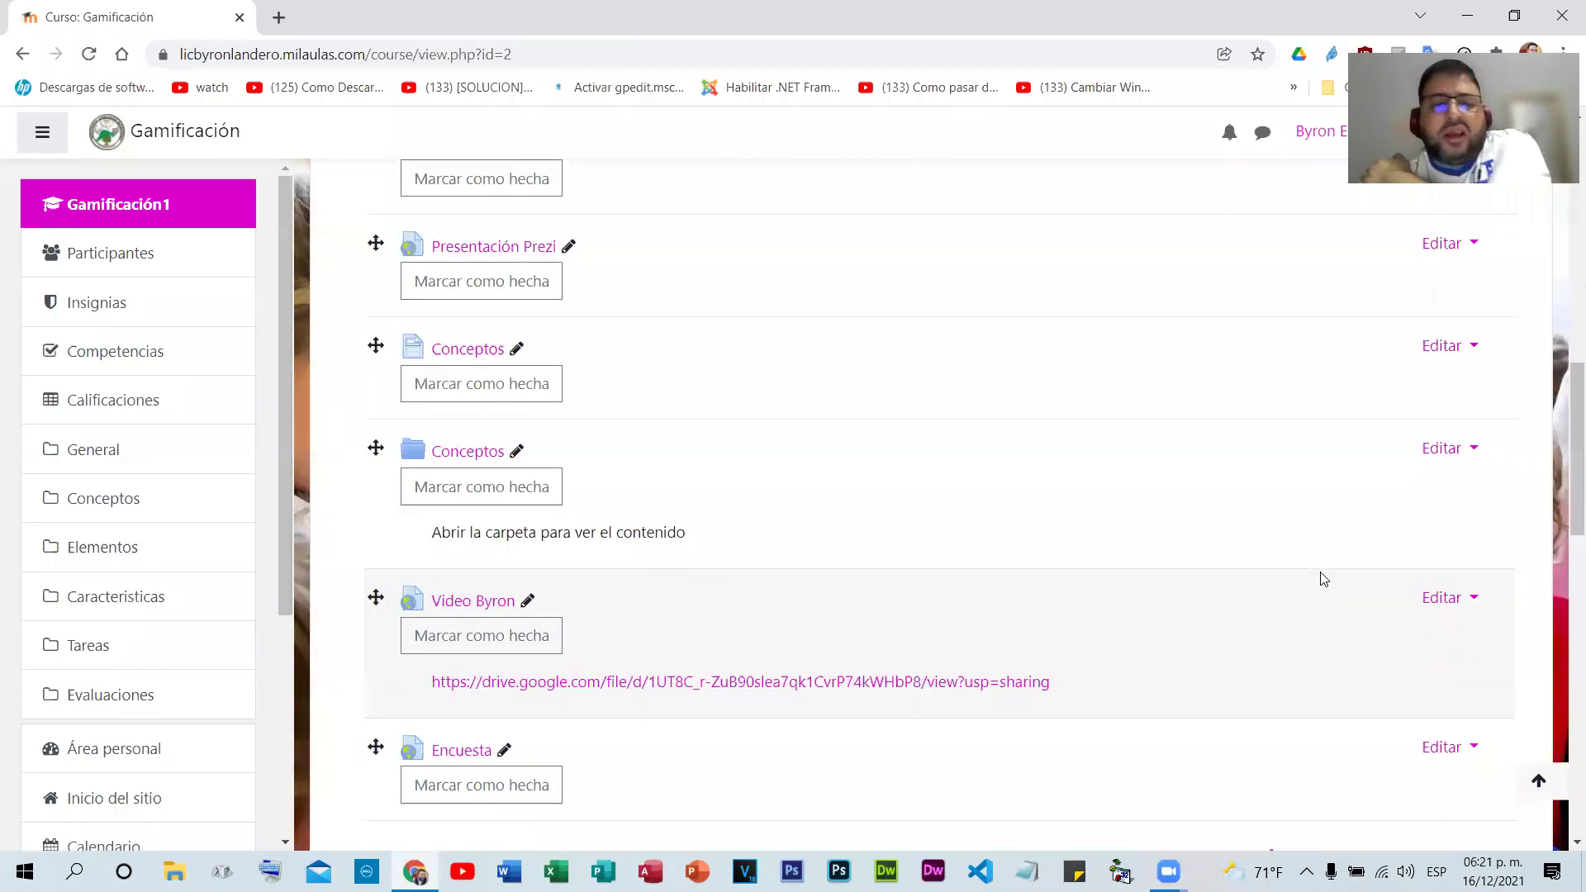
pyautogui.scroll(-5, 1367, 464)
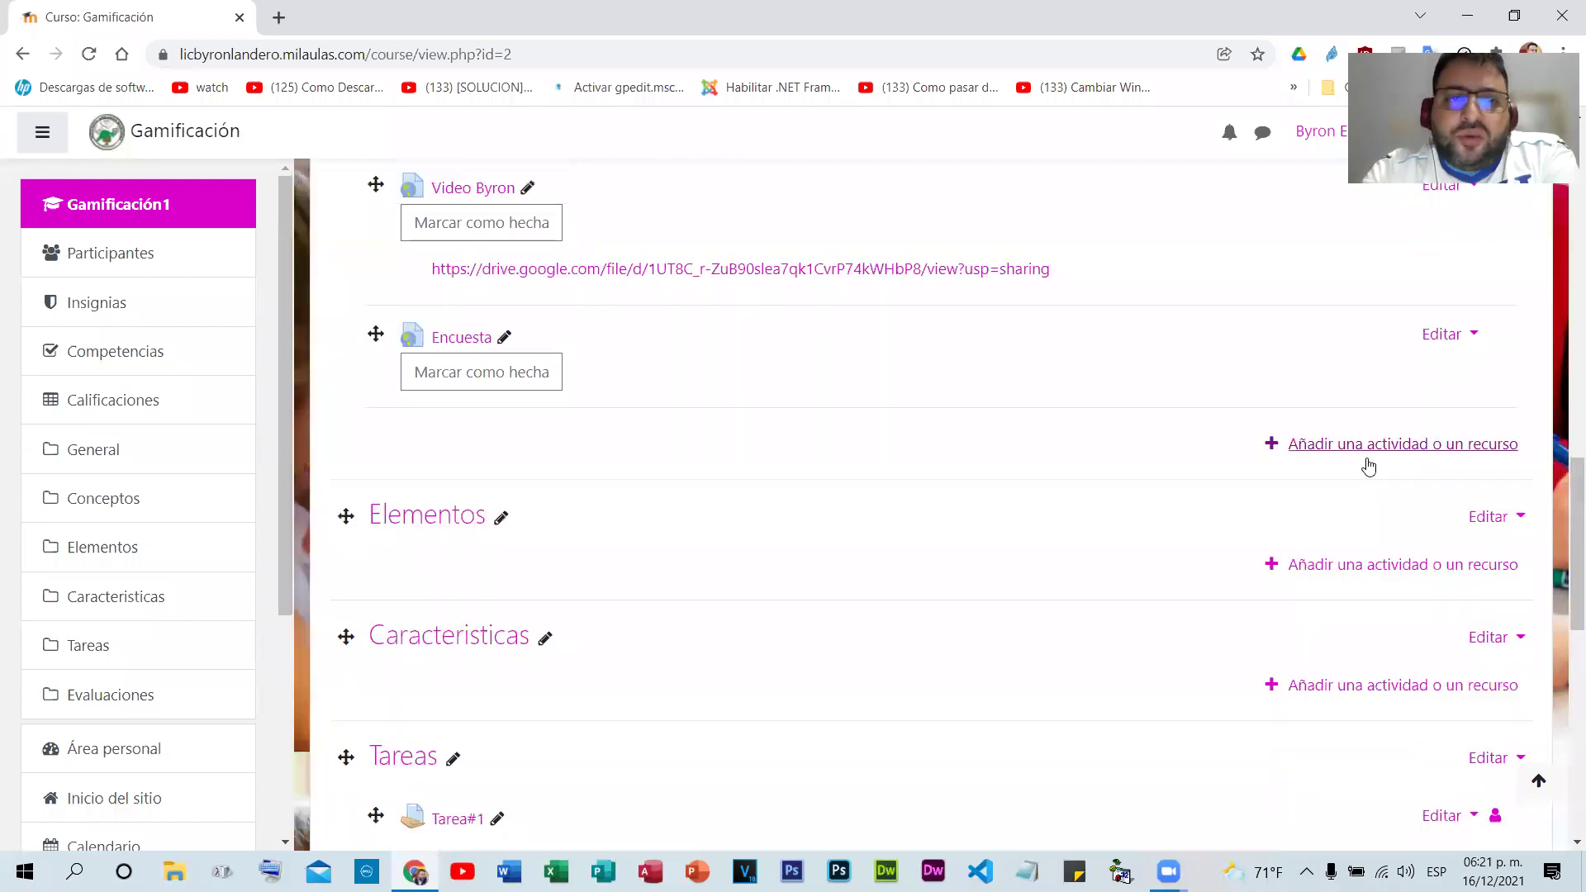
pyautogui.scroll(-5, 1006, 503)
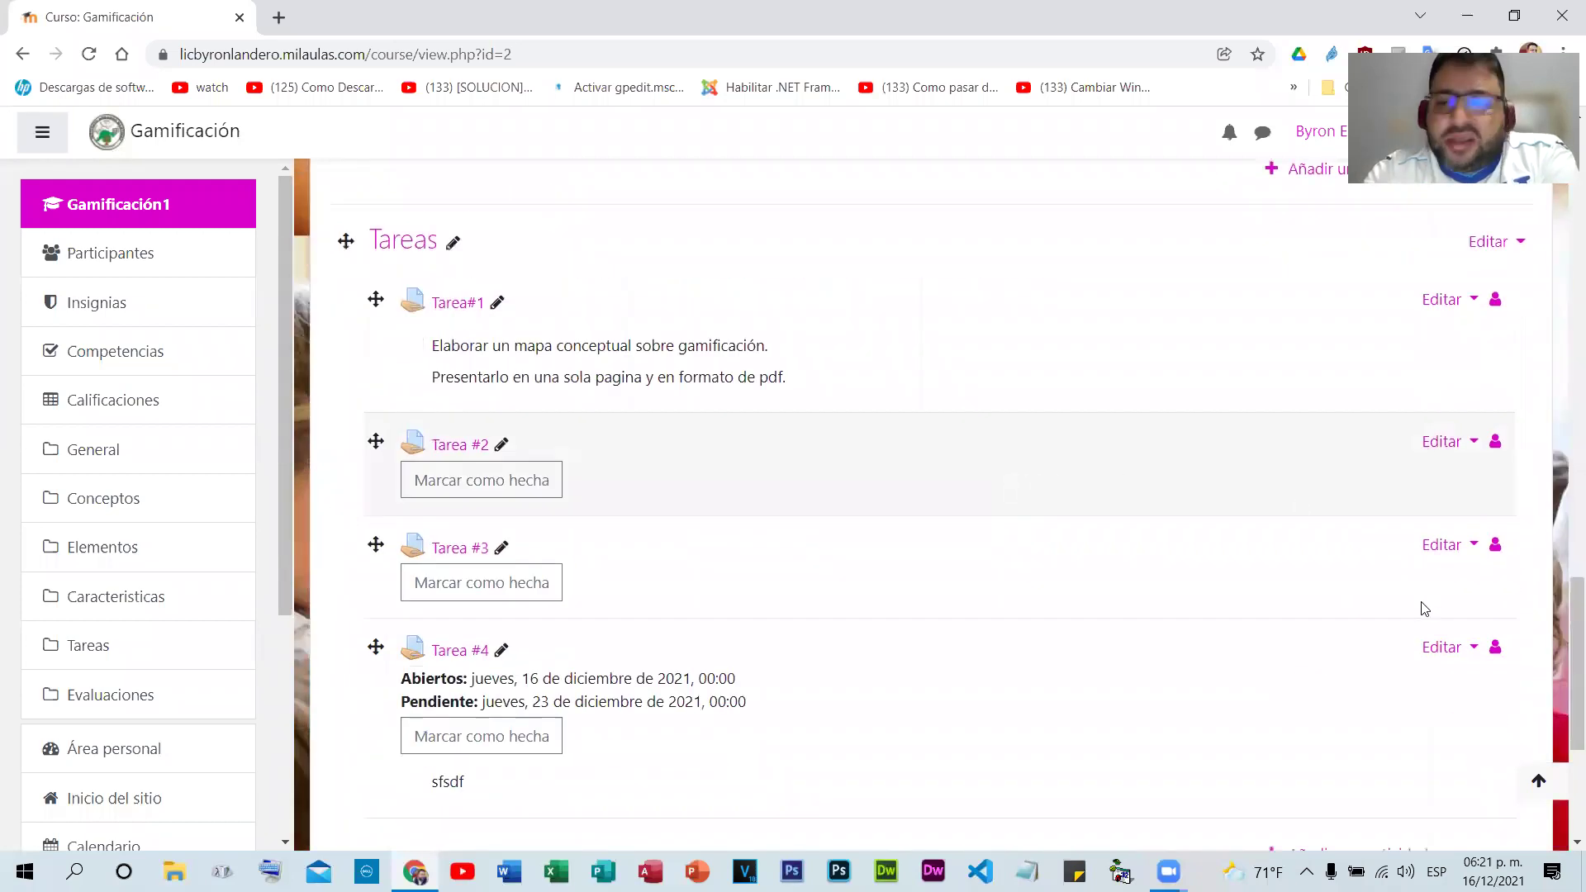
pyautogui.scroll(-3, 1352, 542)
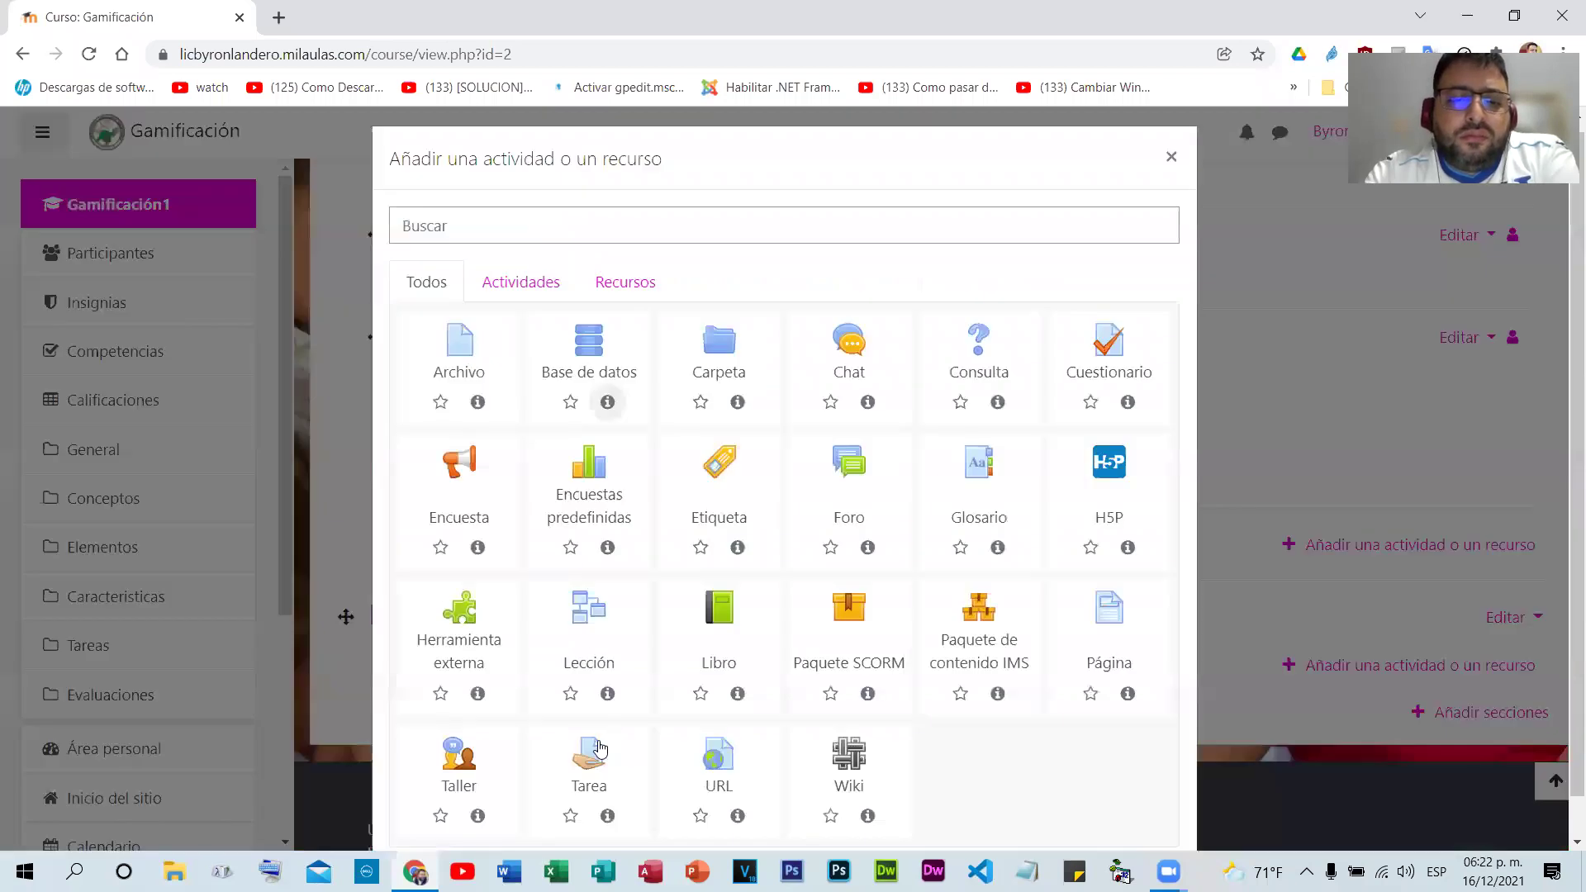
# - Add a Tarea activity to the Tareas section, named "Tarea #5" with the description "asdasdasd"
pyautogui.click(599, 749)
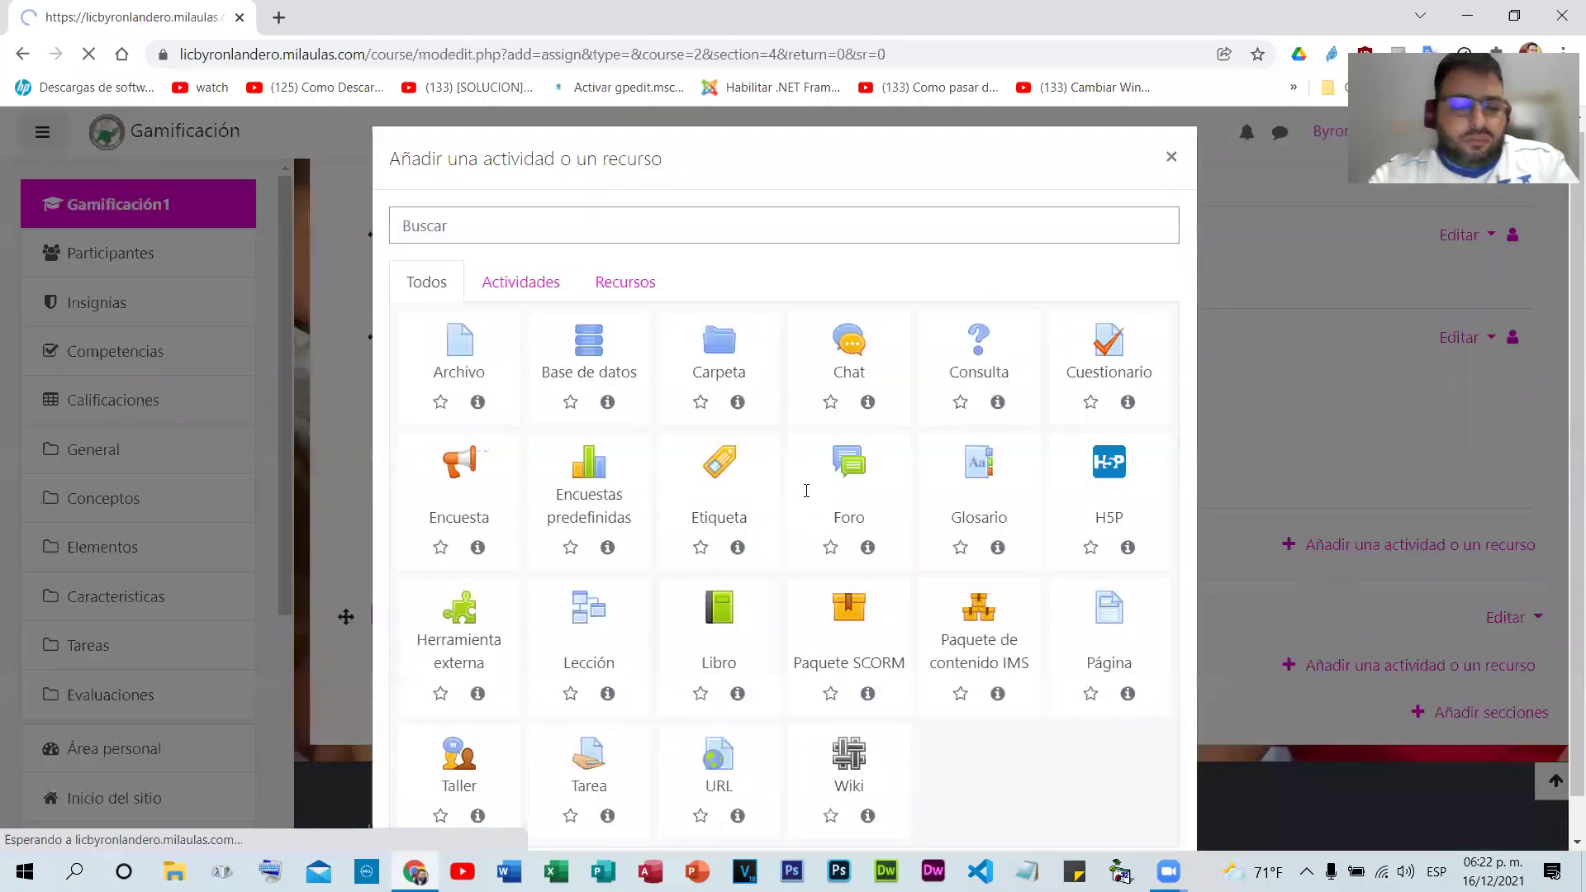
pyautogui.click(806, 491)
pyautogui.write('Trea #5')
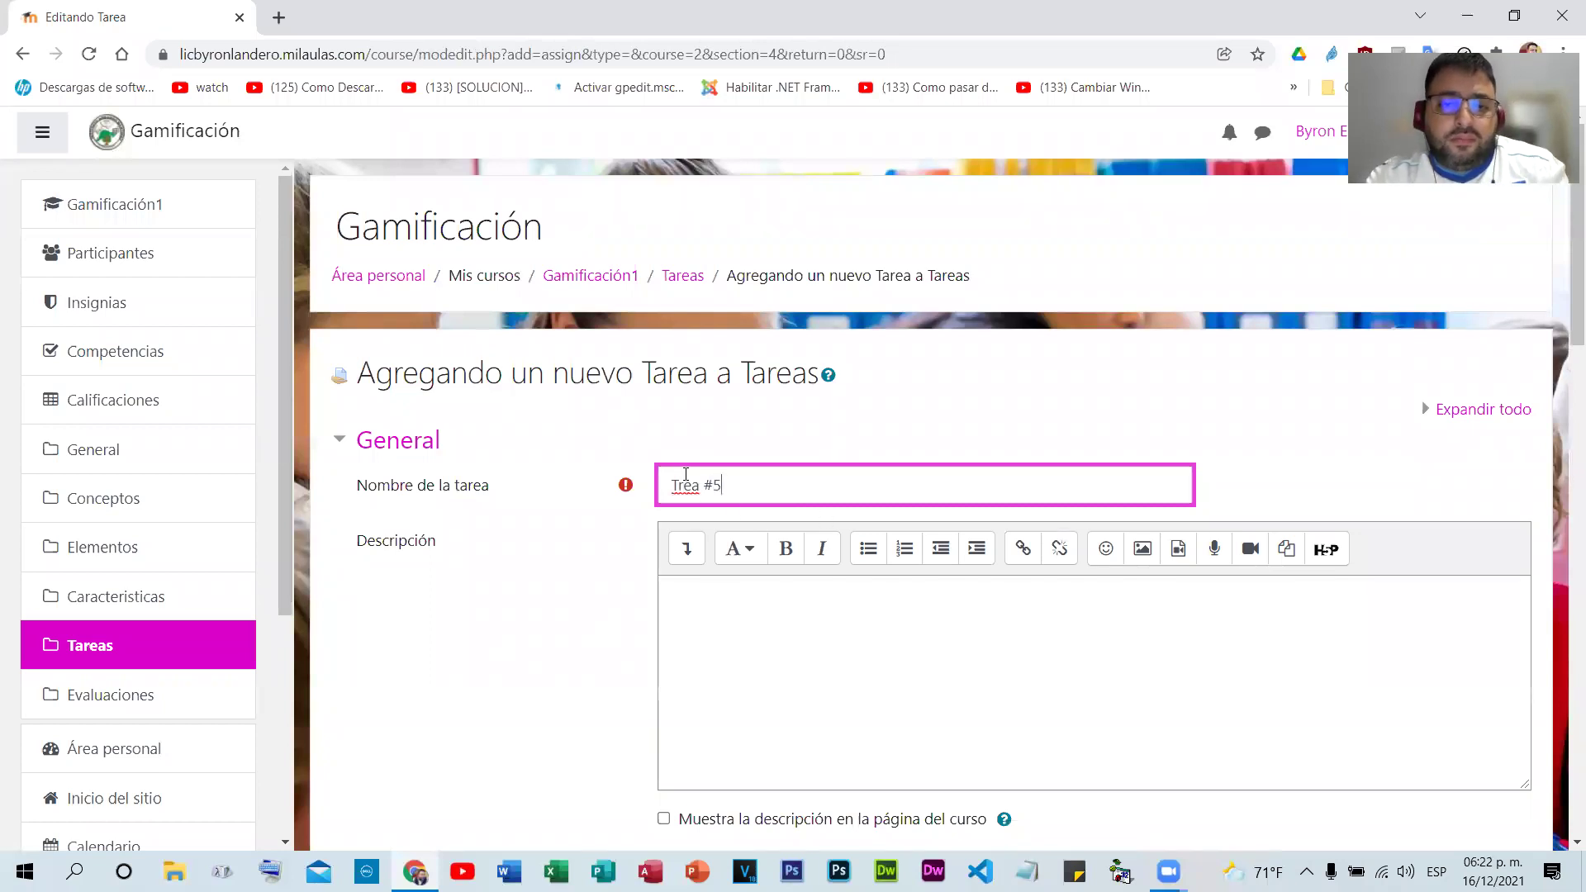
pyautogui.rightClick(684, 485)
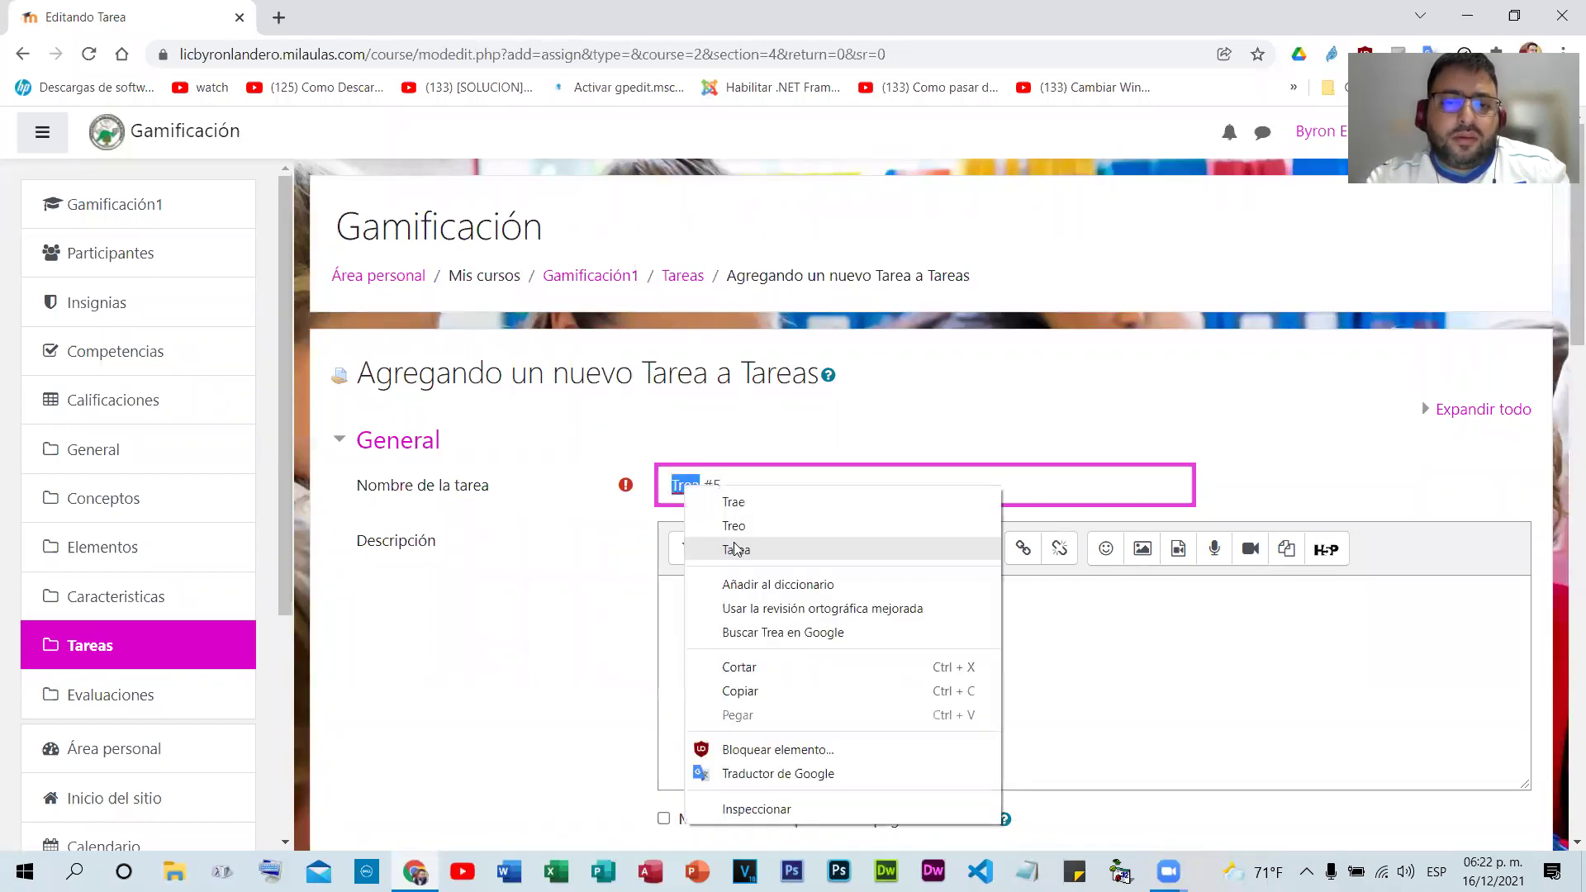
pyautogui.click(736, 550)
pyautogui.click(757, 644)
pyautogui.write('asdas')
# - Set the Calificación máxima of Tarea #5 to 15 and save the assignment
pyautogui.scroll(-5, 679, 518)
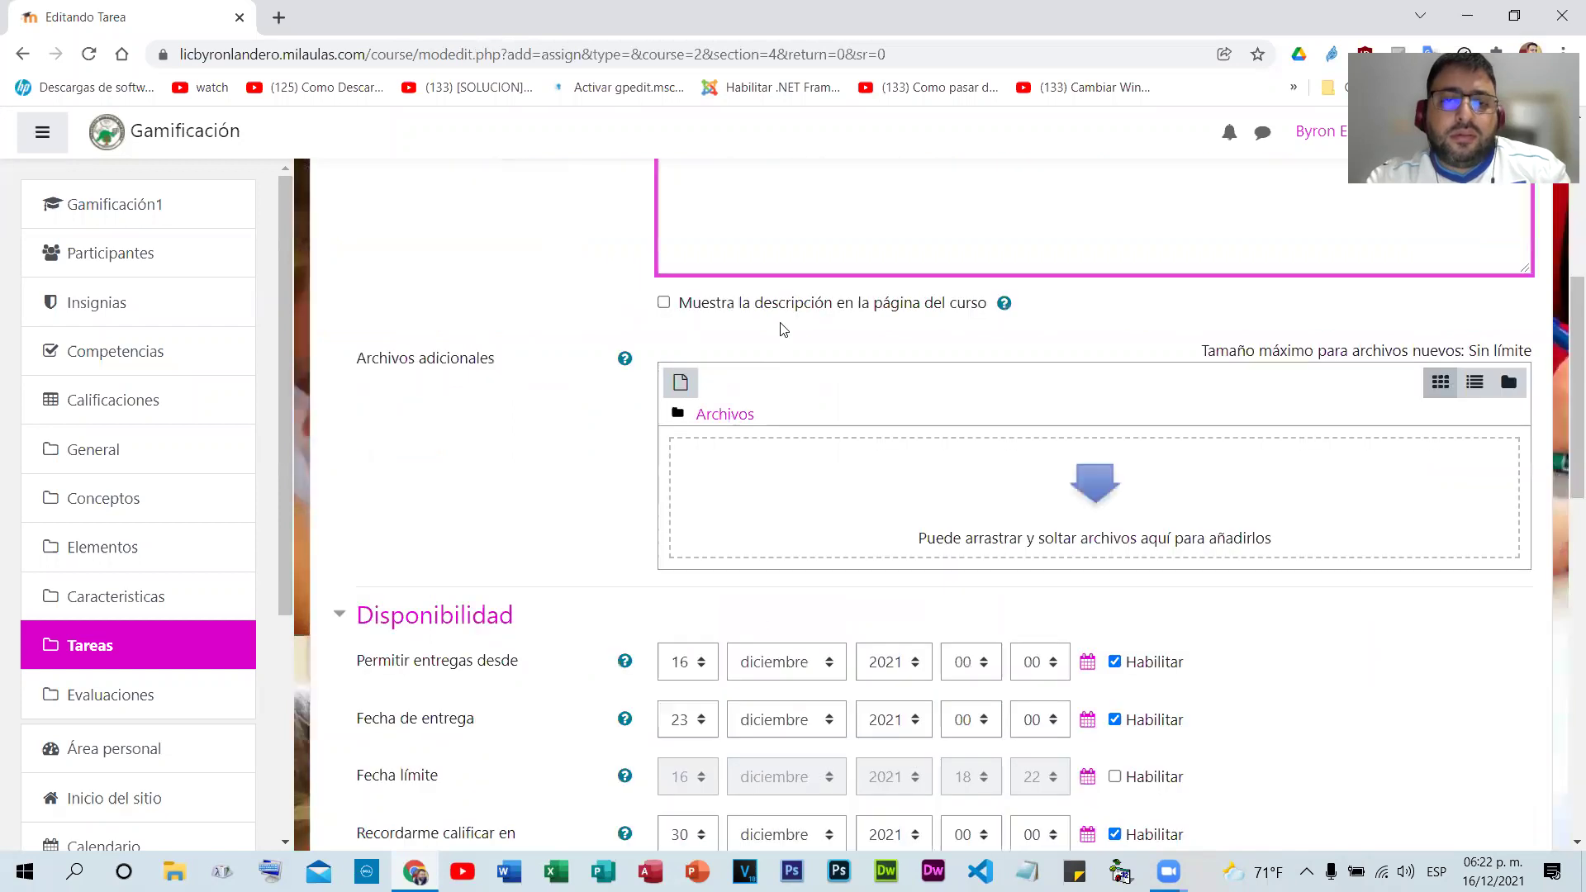
pyautogui.scroll(-6, 521, 503)
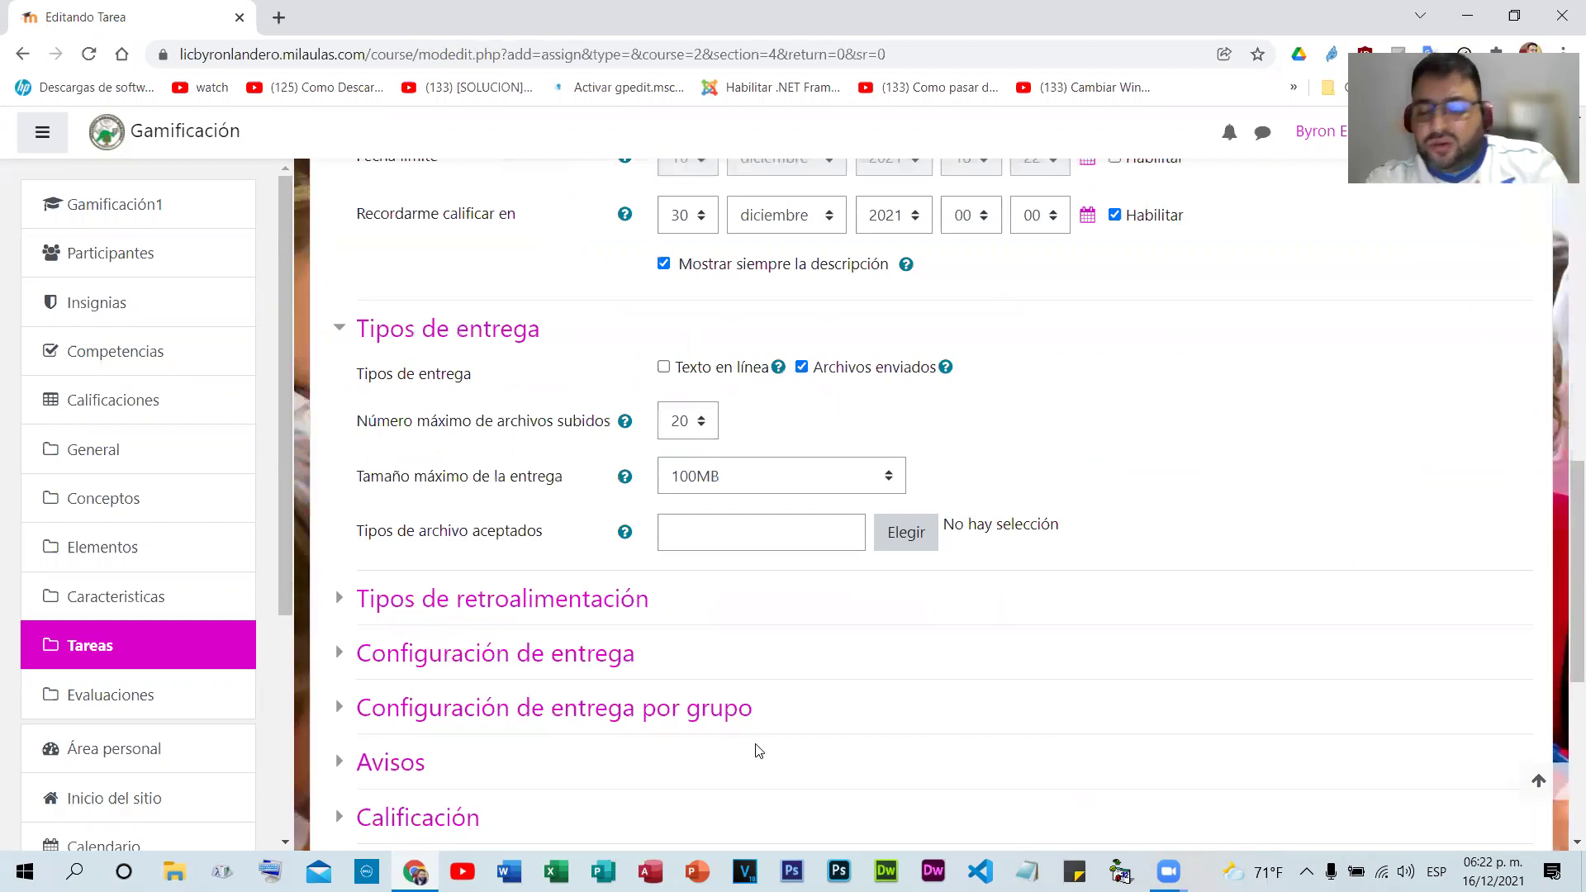
pyautogui.click(418, 817)
pyautogui.scroll(-10, 826, 636)
pyautogui.click(880, 650)
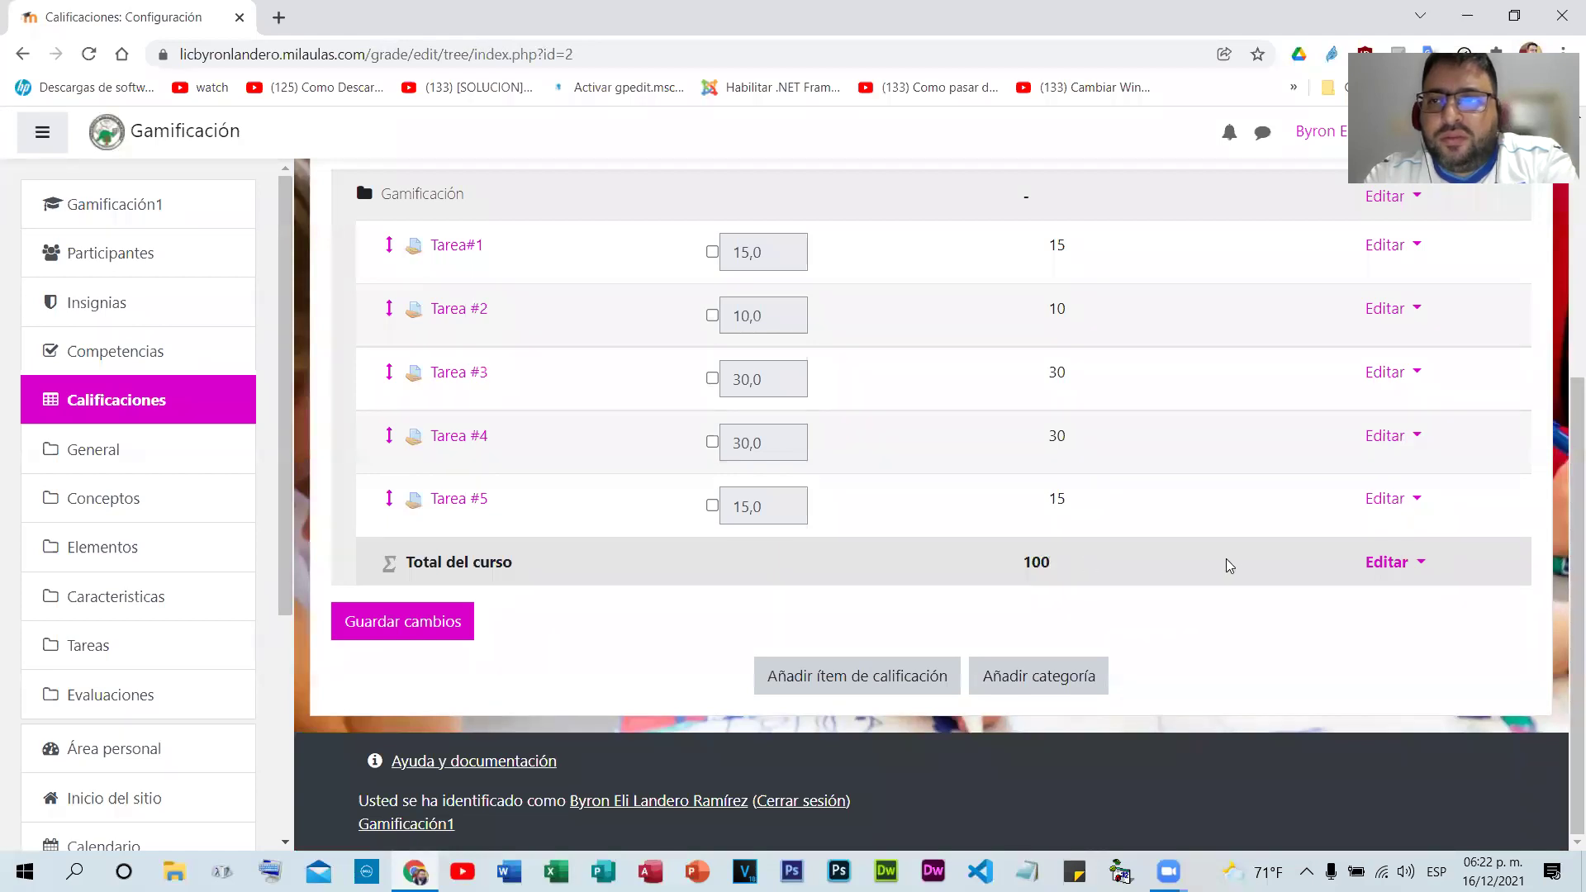
# - Return from the gradebook setup to the course and add a Tarea activity named "Tarea extra" to the Tareas section
pyautogui.scroll(2, 1235, 565)
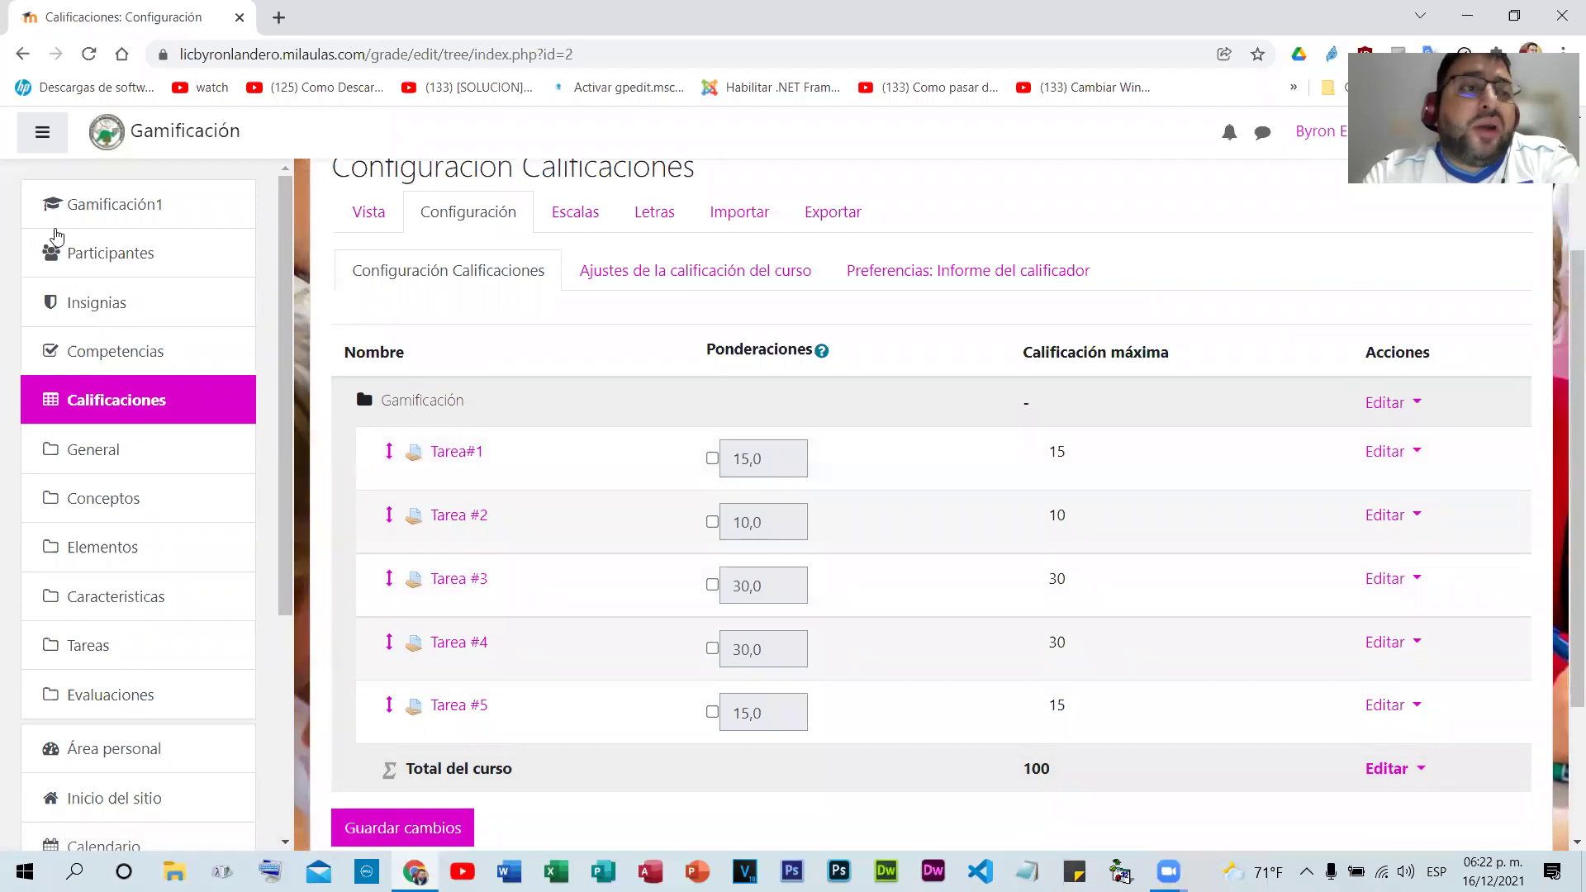
pyautogui.click(117, 204)
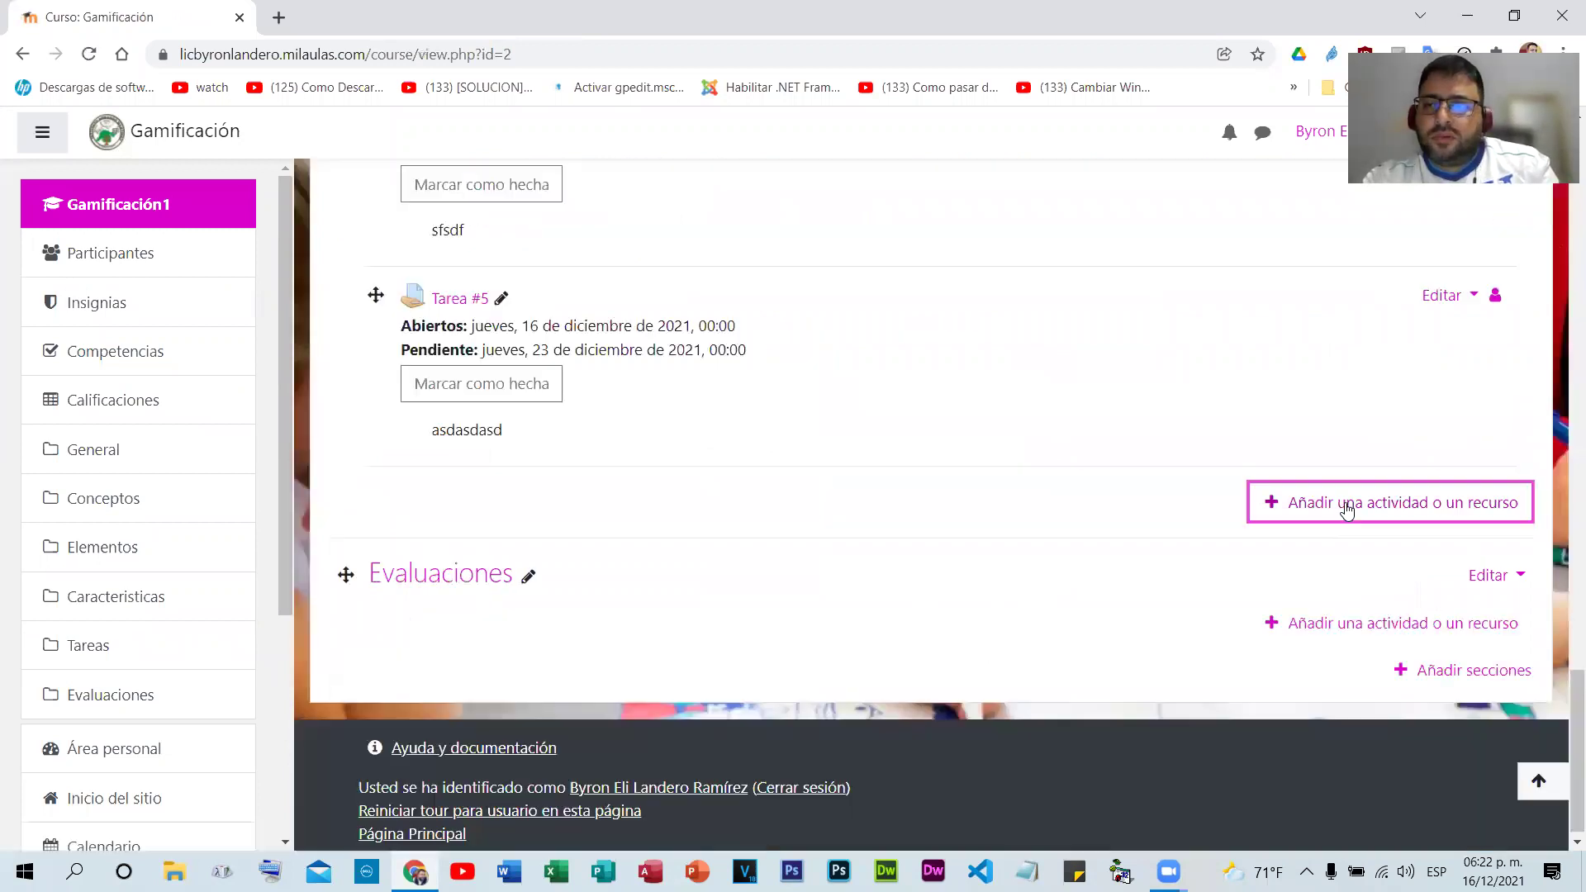
pyautogui.click(1347, 511)
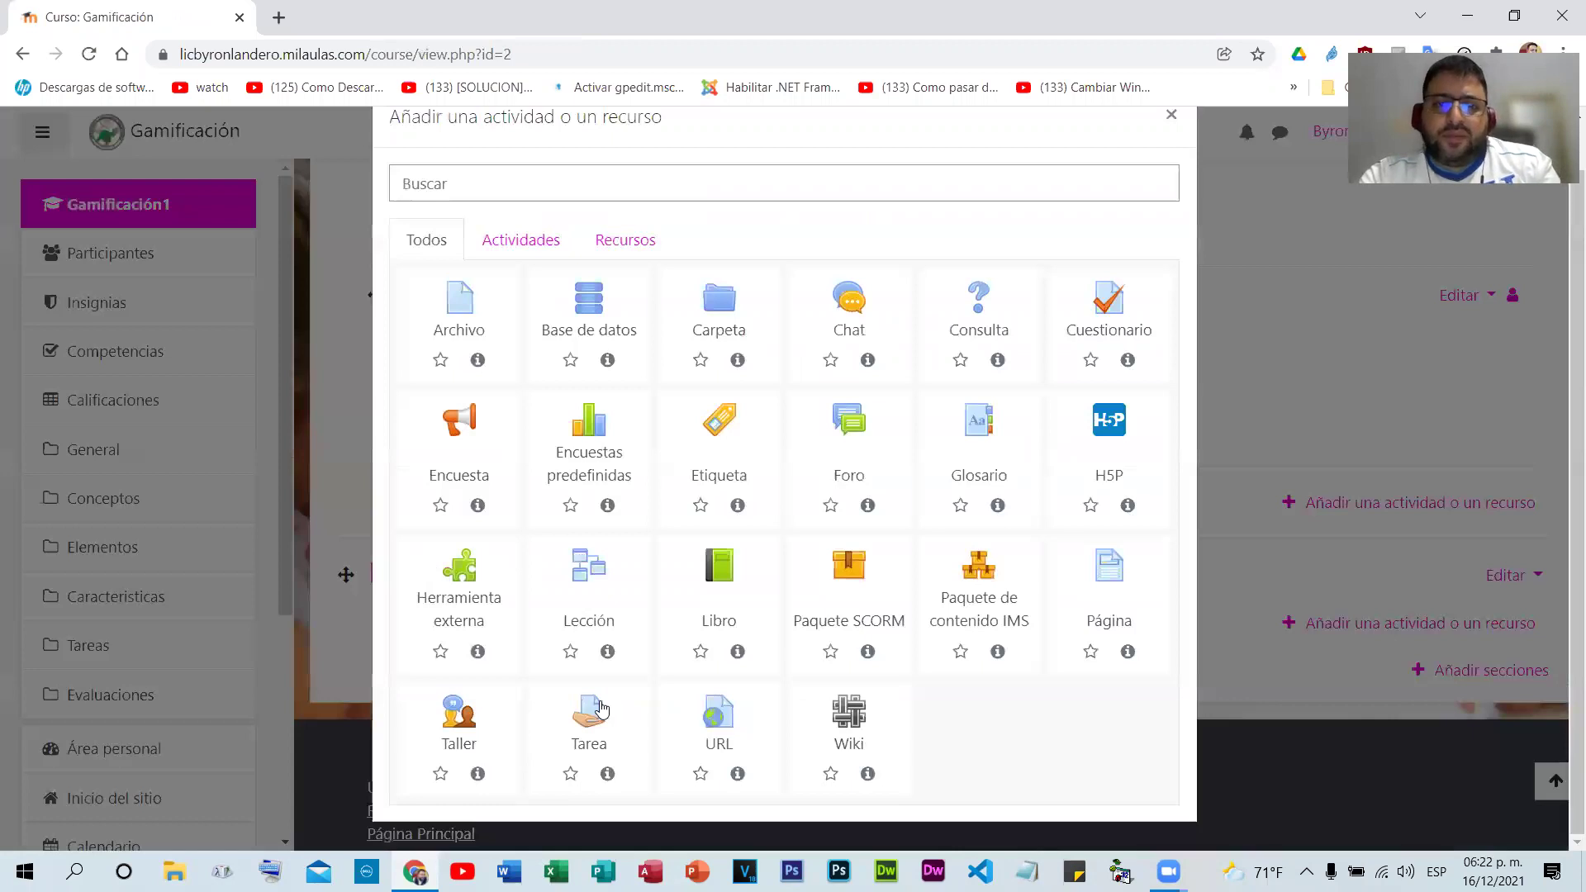
pyautogui.click(602, 709)
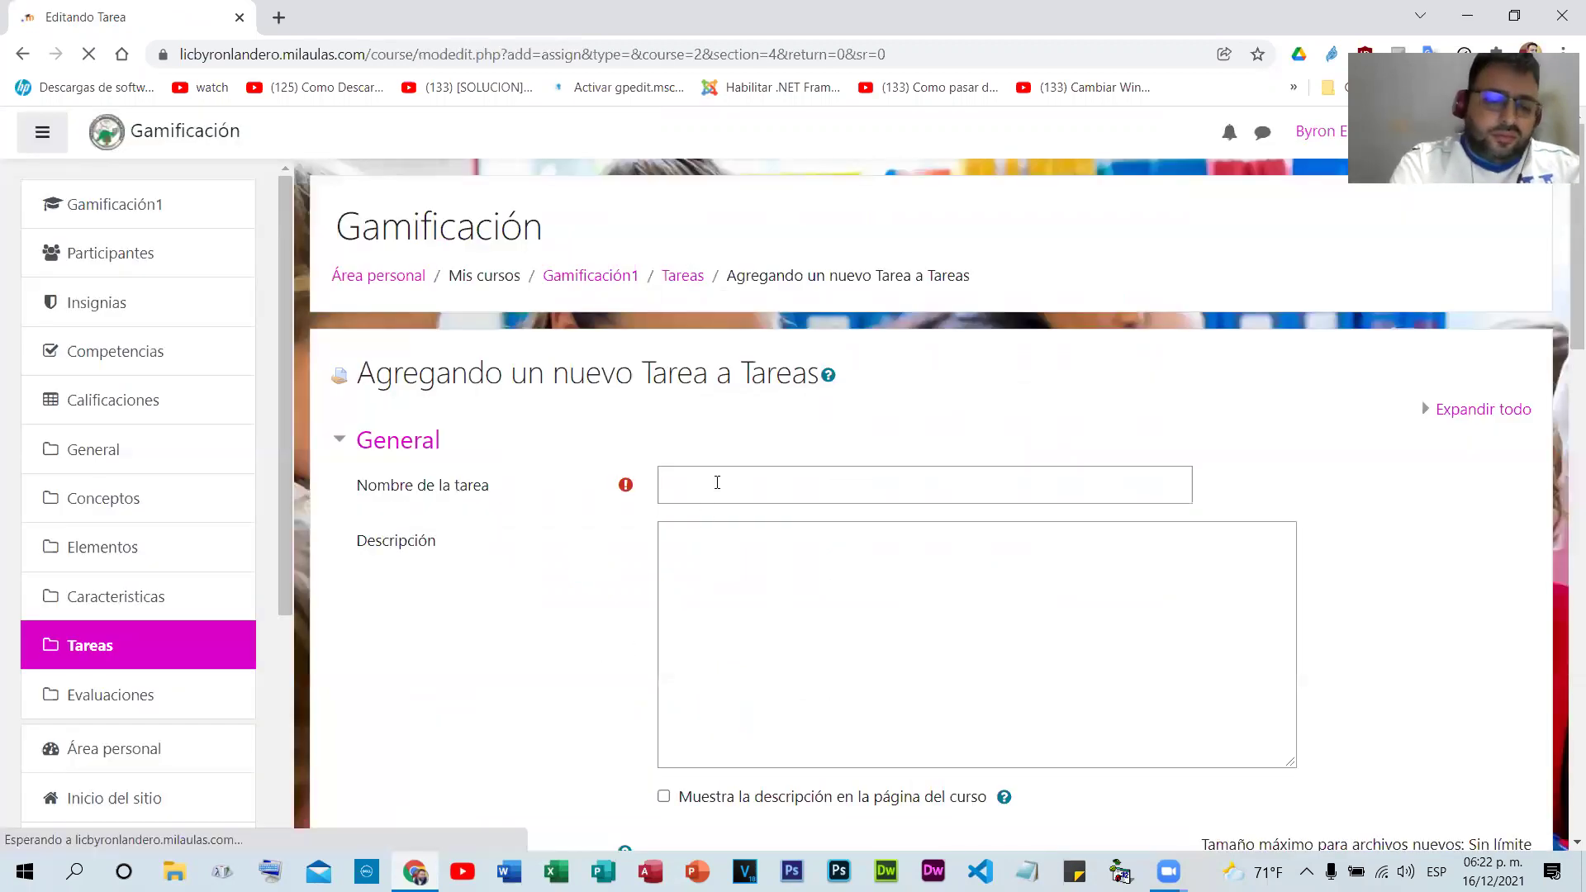
pyautogui.click(717, 482)
pyautogui.write('Tarea ')
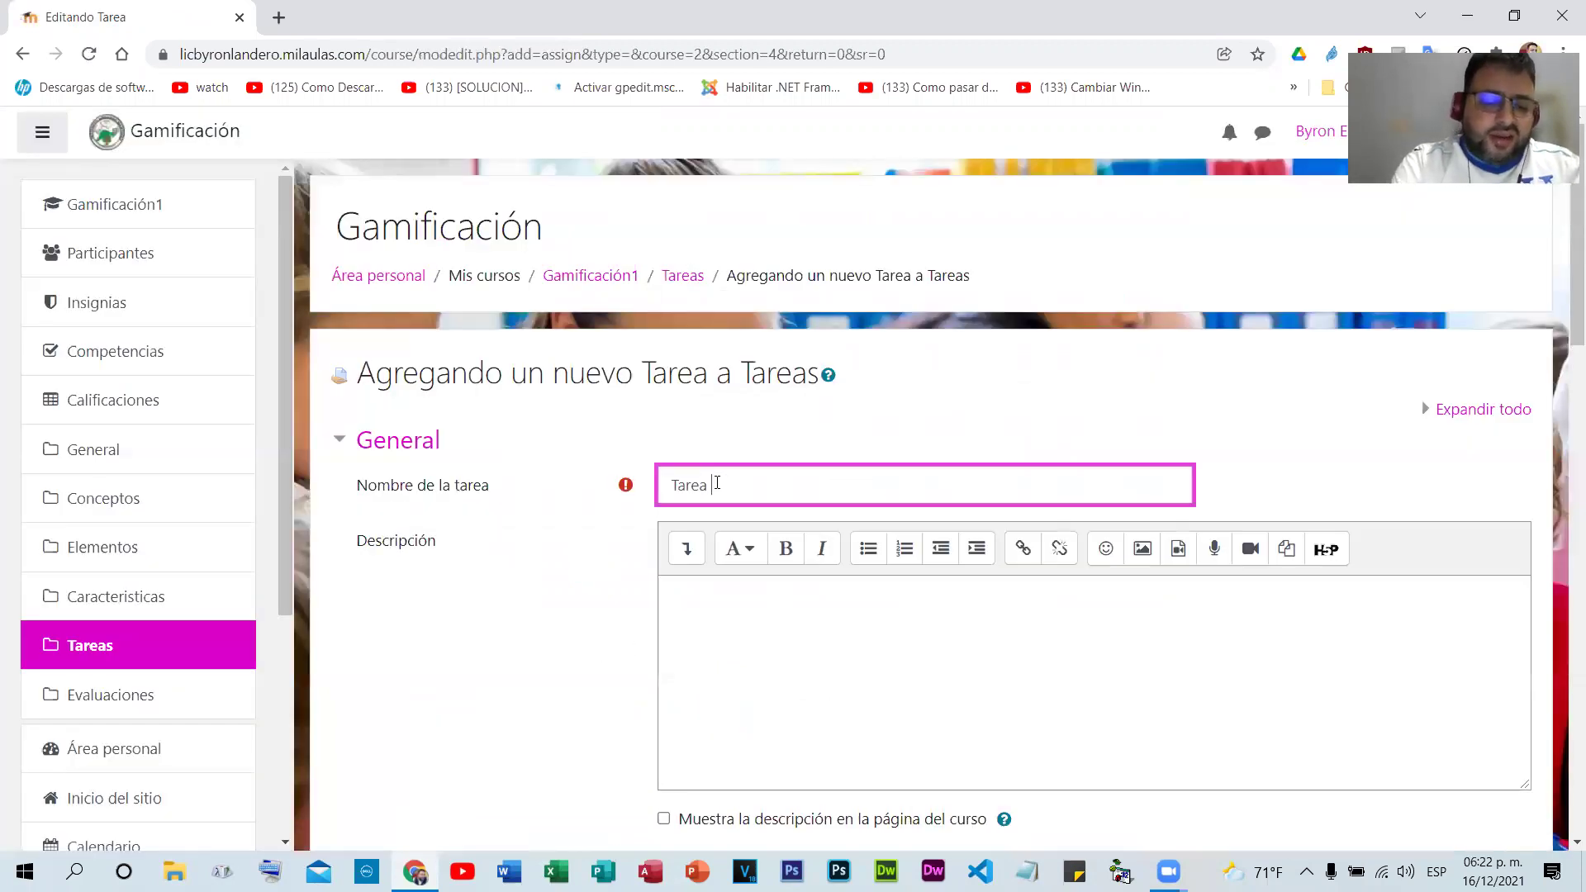
pyautogui.write('extra')
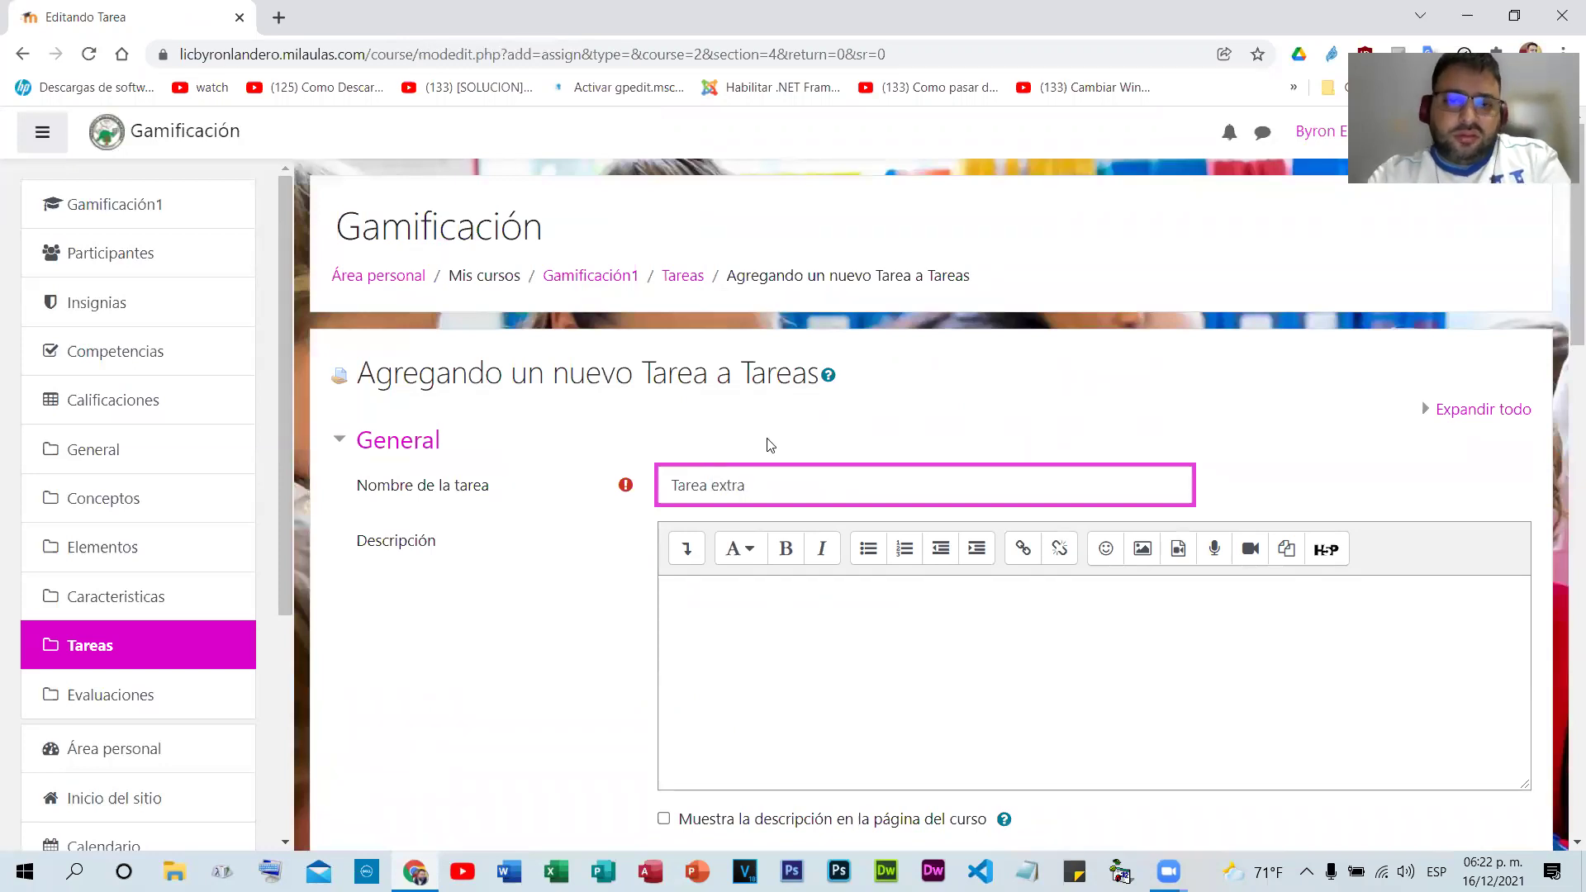
# - Set the Calificación máxima of Tarea extra to 5 and save it, returning to the course
pyautogui.scroll(-1, 770, 446)
pyautogui.scroll(-9, 655, 517)
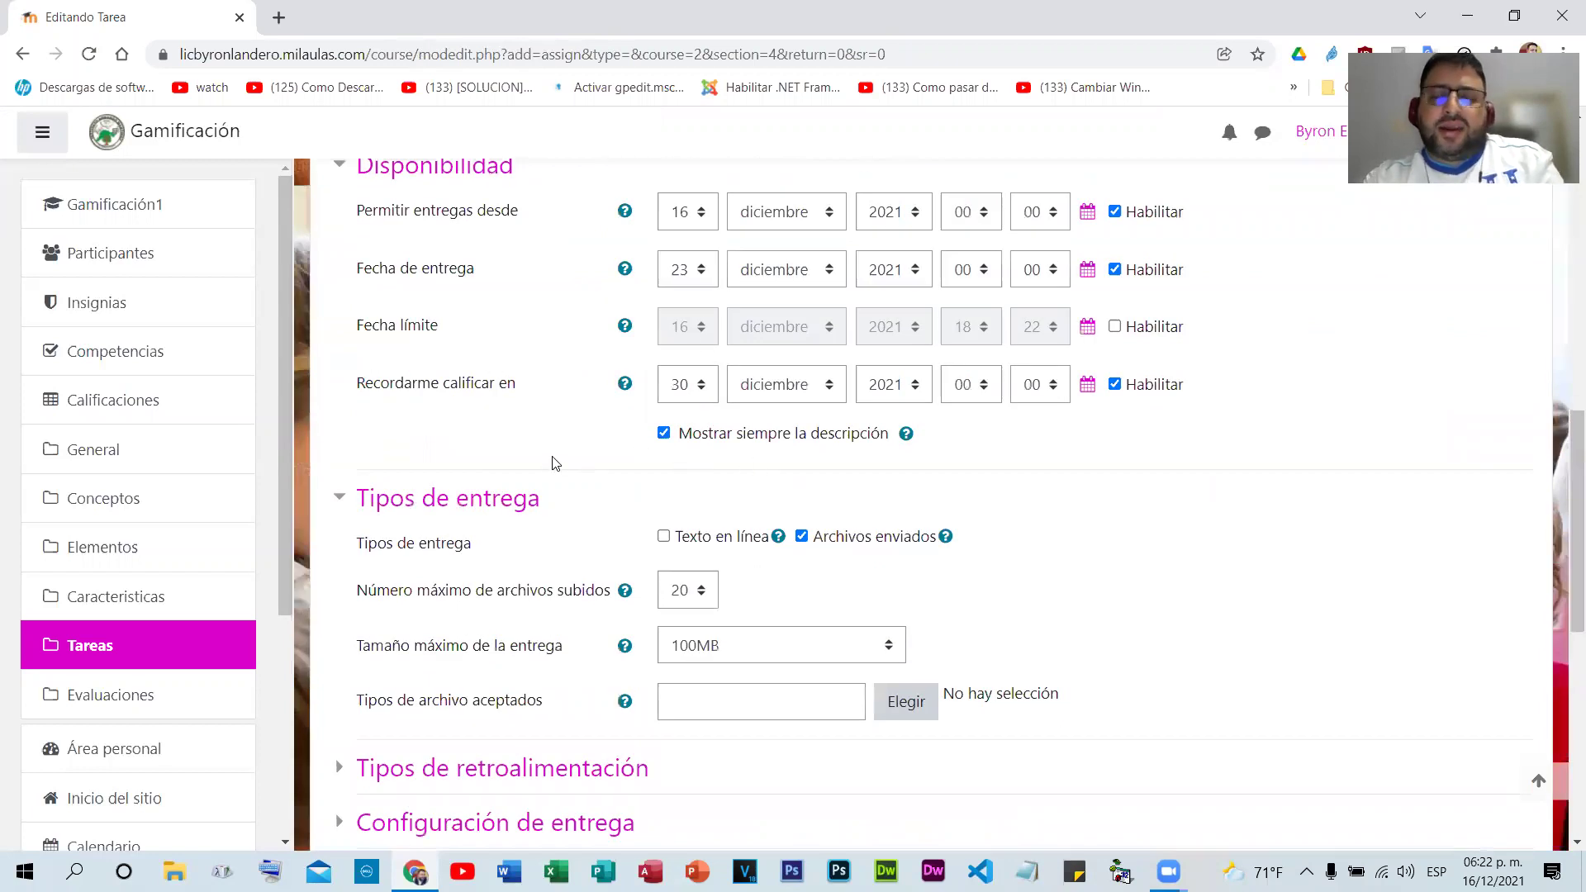
pyautogui.scroll(-8, 553, 462)
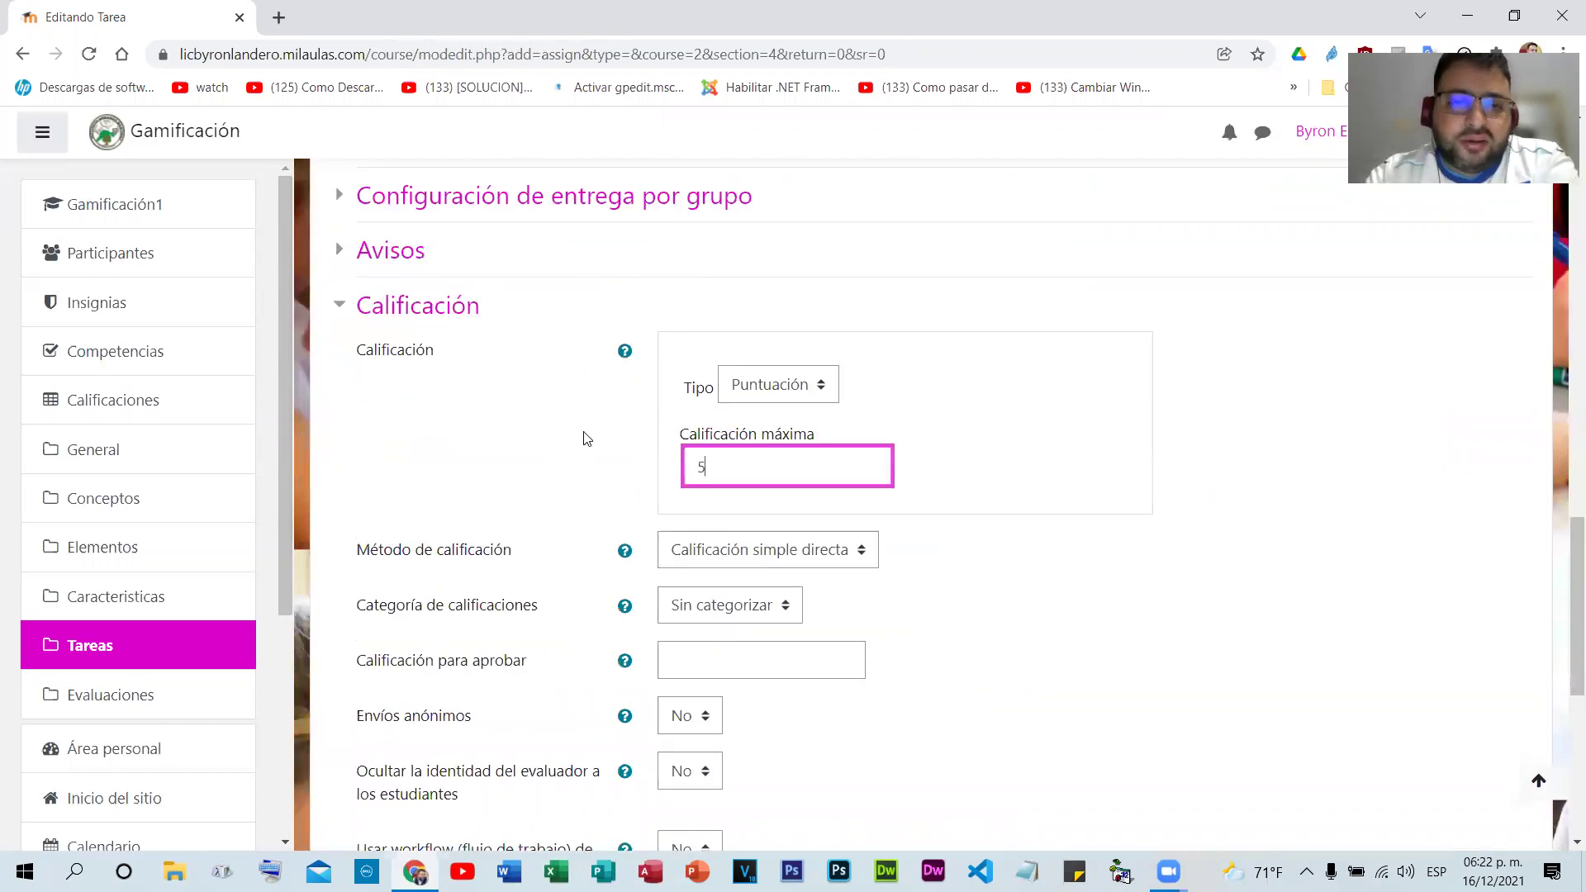
pyautogui.scroll(-7, 584, 439)
pyautogui.click(787, 644)
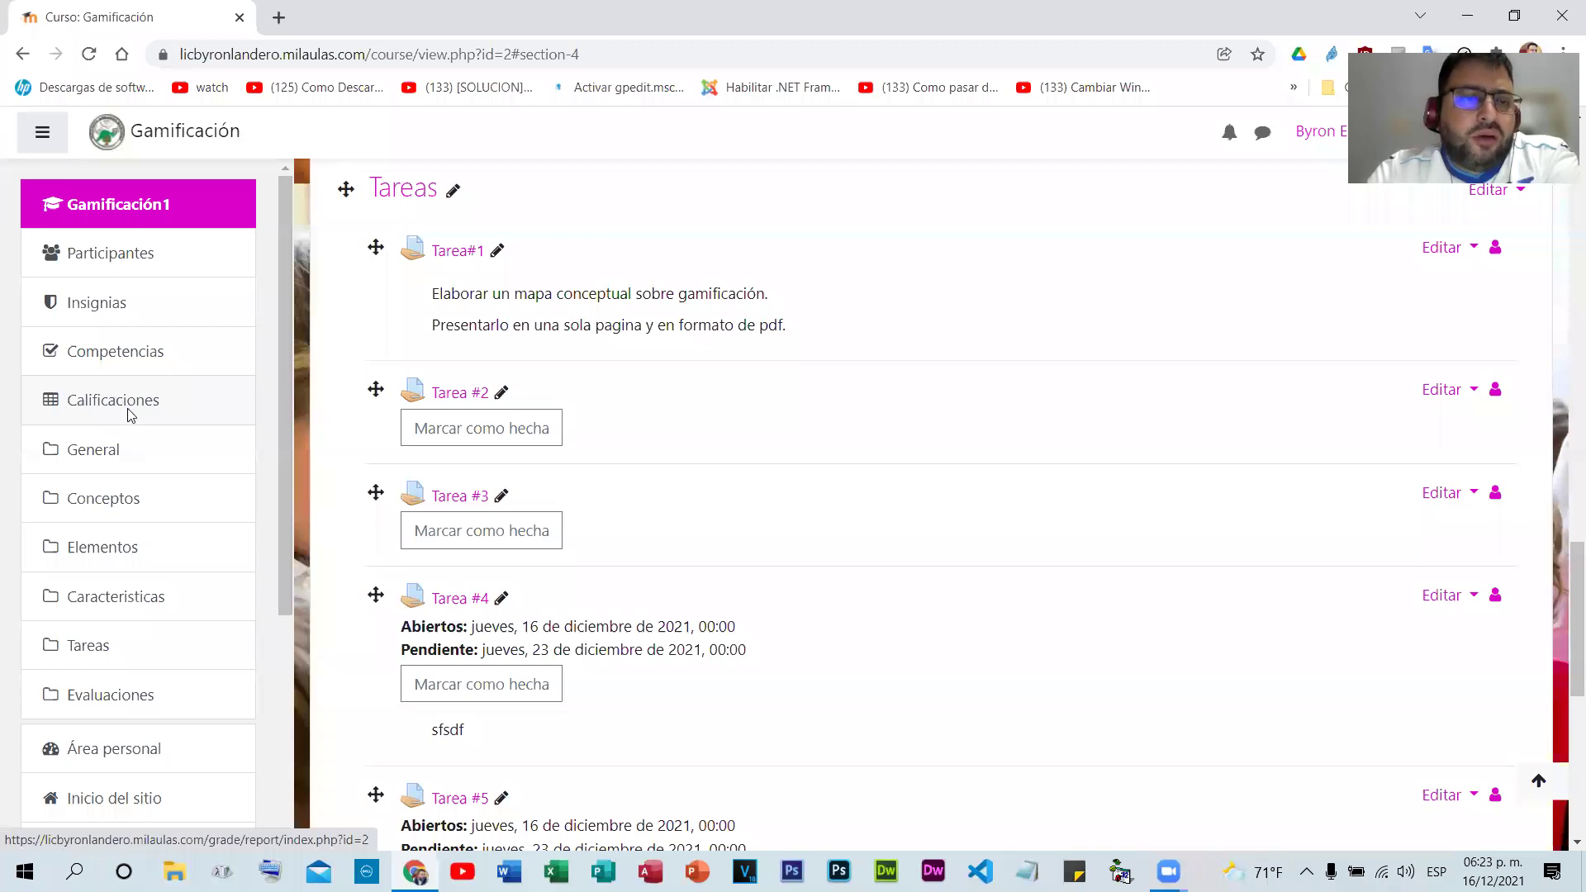
# - Examine the weights, maximum grades and course total in the gradebook's Configuración Calificaciones
pyautogui.click(128, 413)
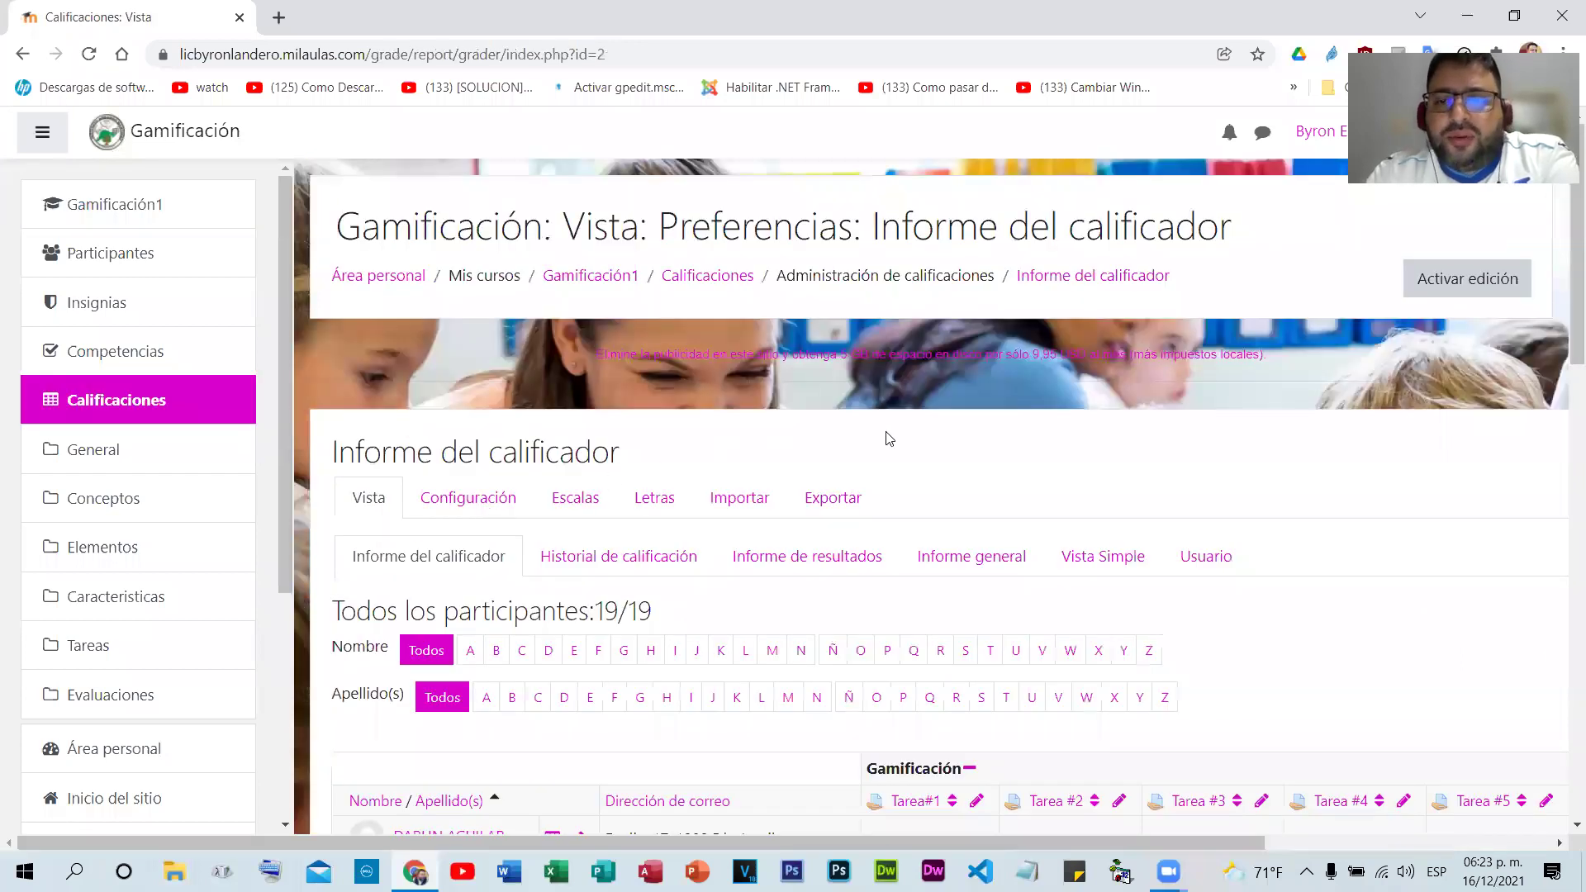
pyautogui.click(1093, 570)
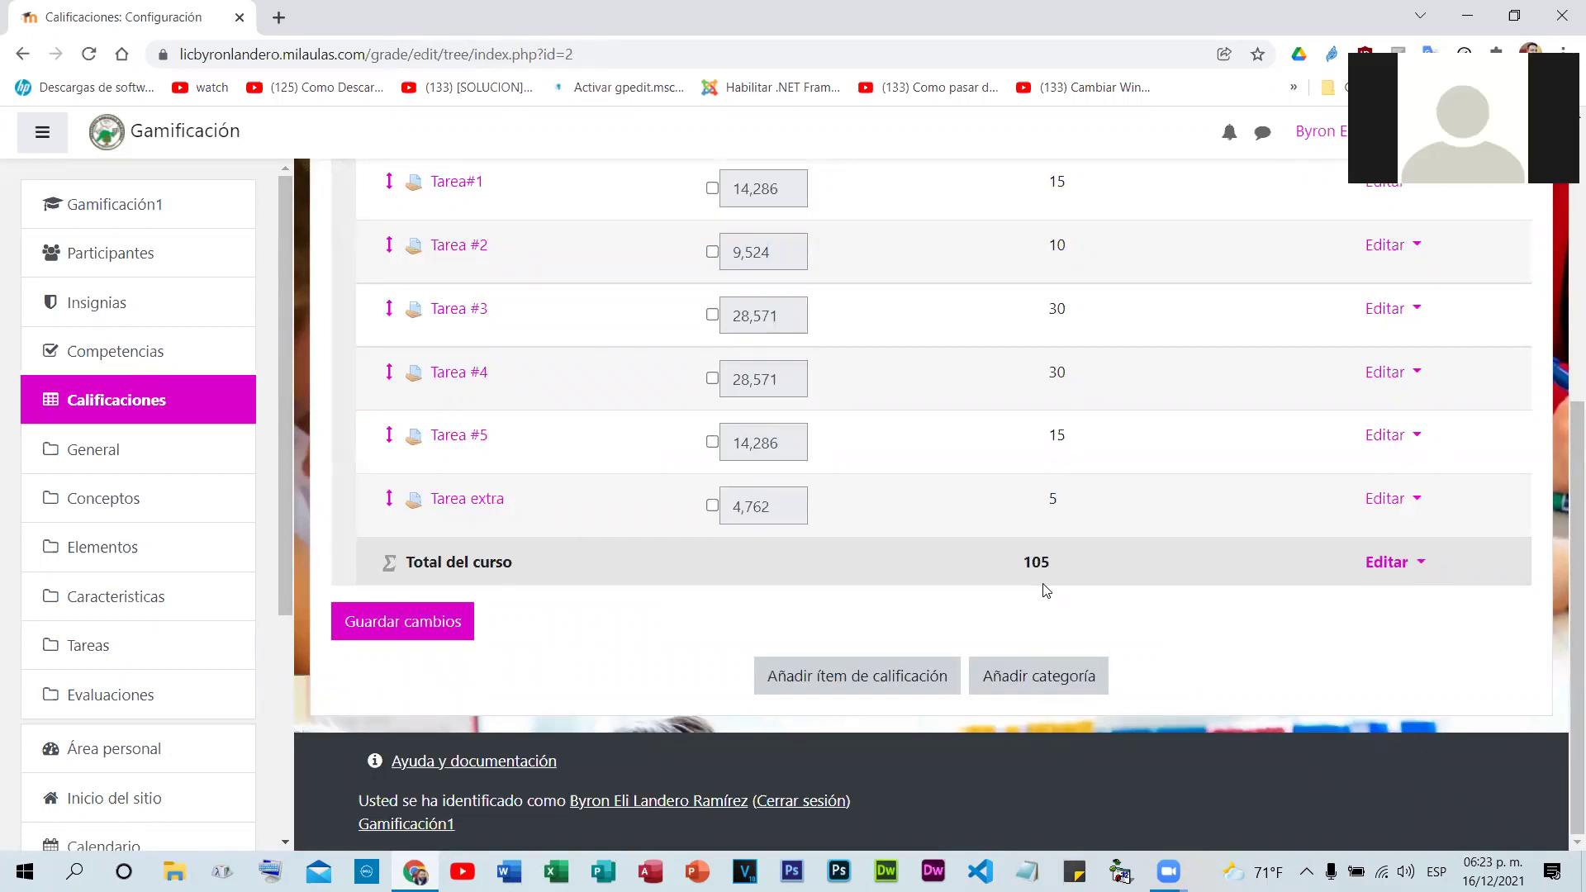
pyautogui.scroll(1, 1047, 593)
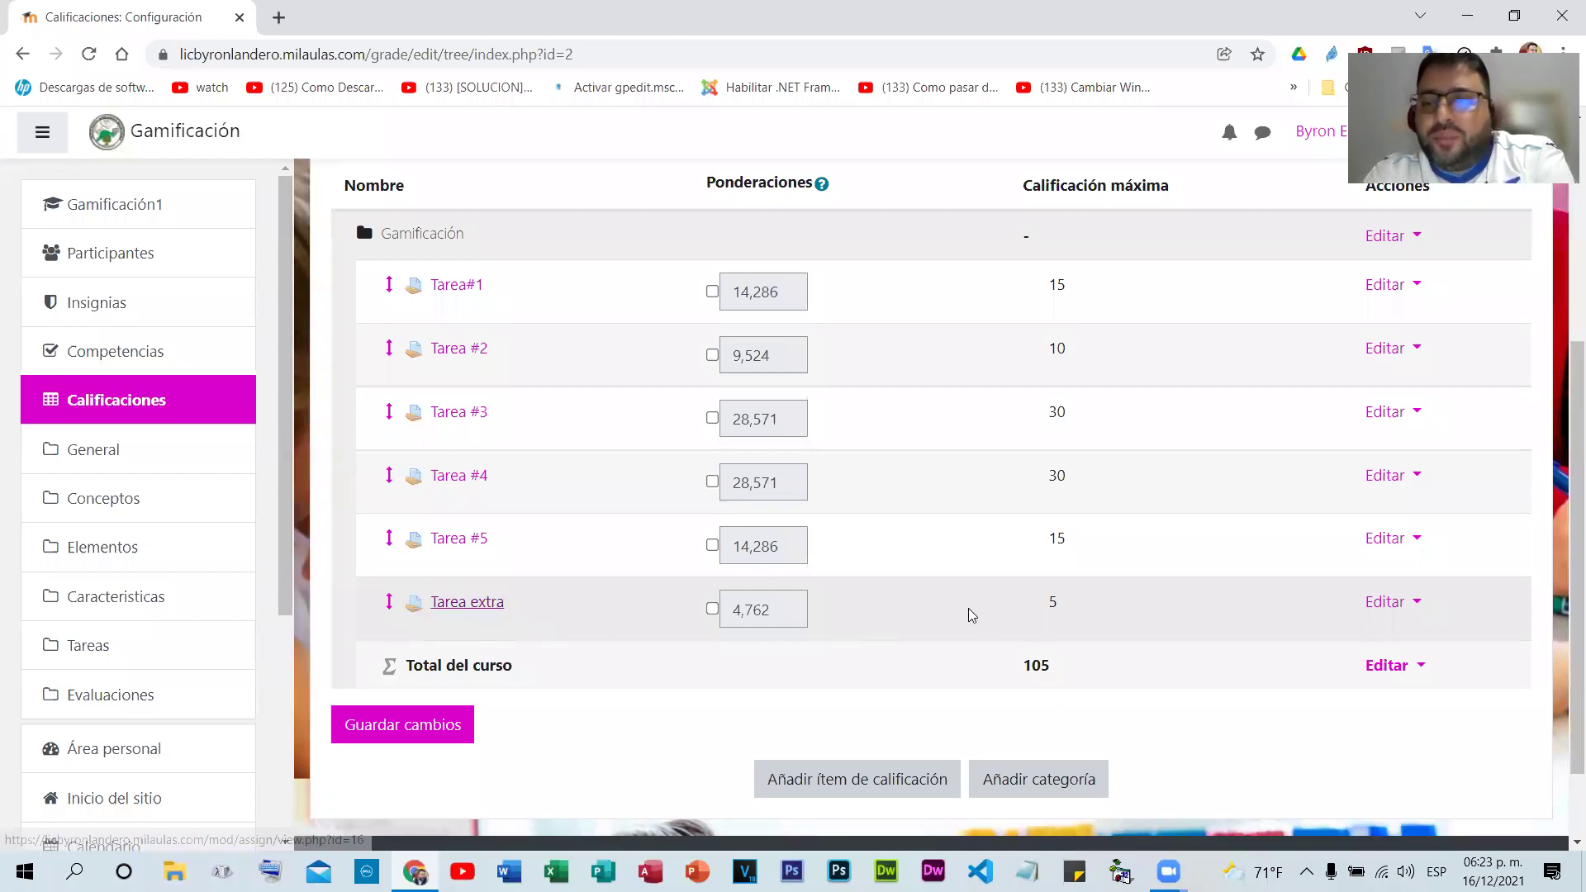
# - Set the Tarea extra grade item to act as extra points (Actuar como puntos extra) in the gradebook setup and save the changes
pyautogui.click(96, 417)
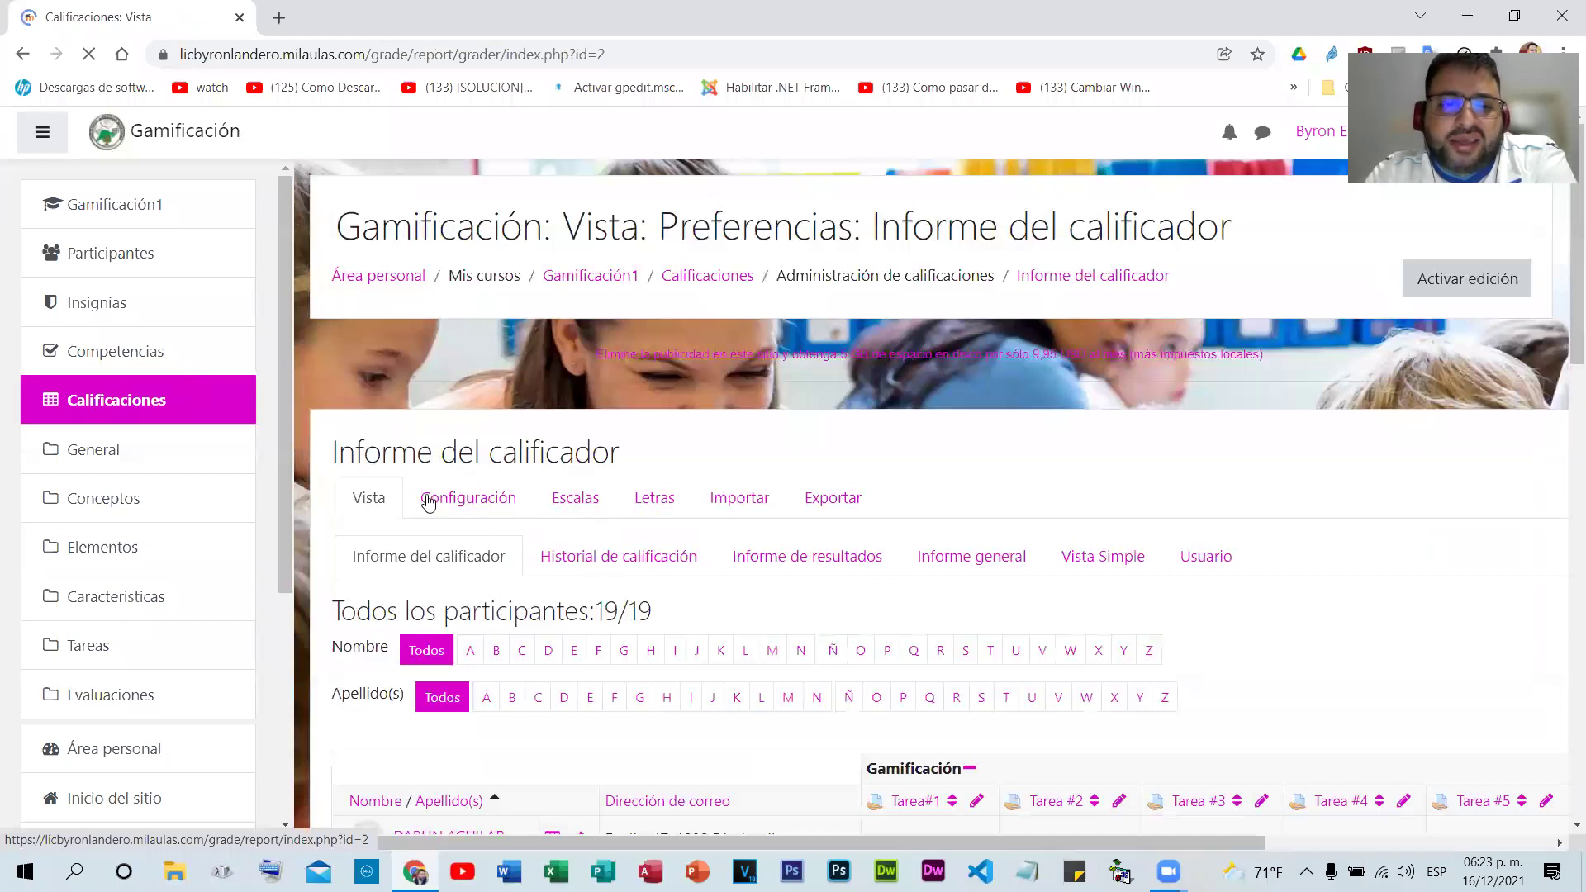
pyautogui.scroll(-6, 1213, 525)
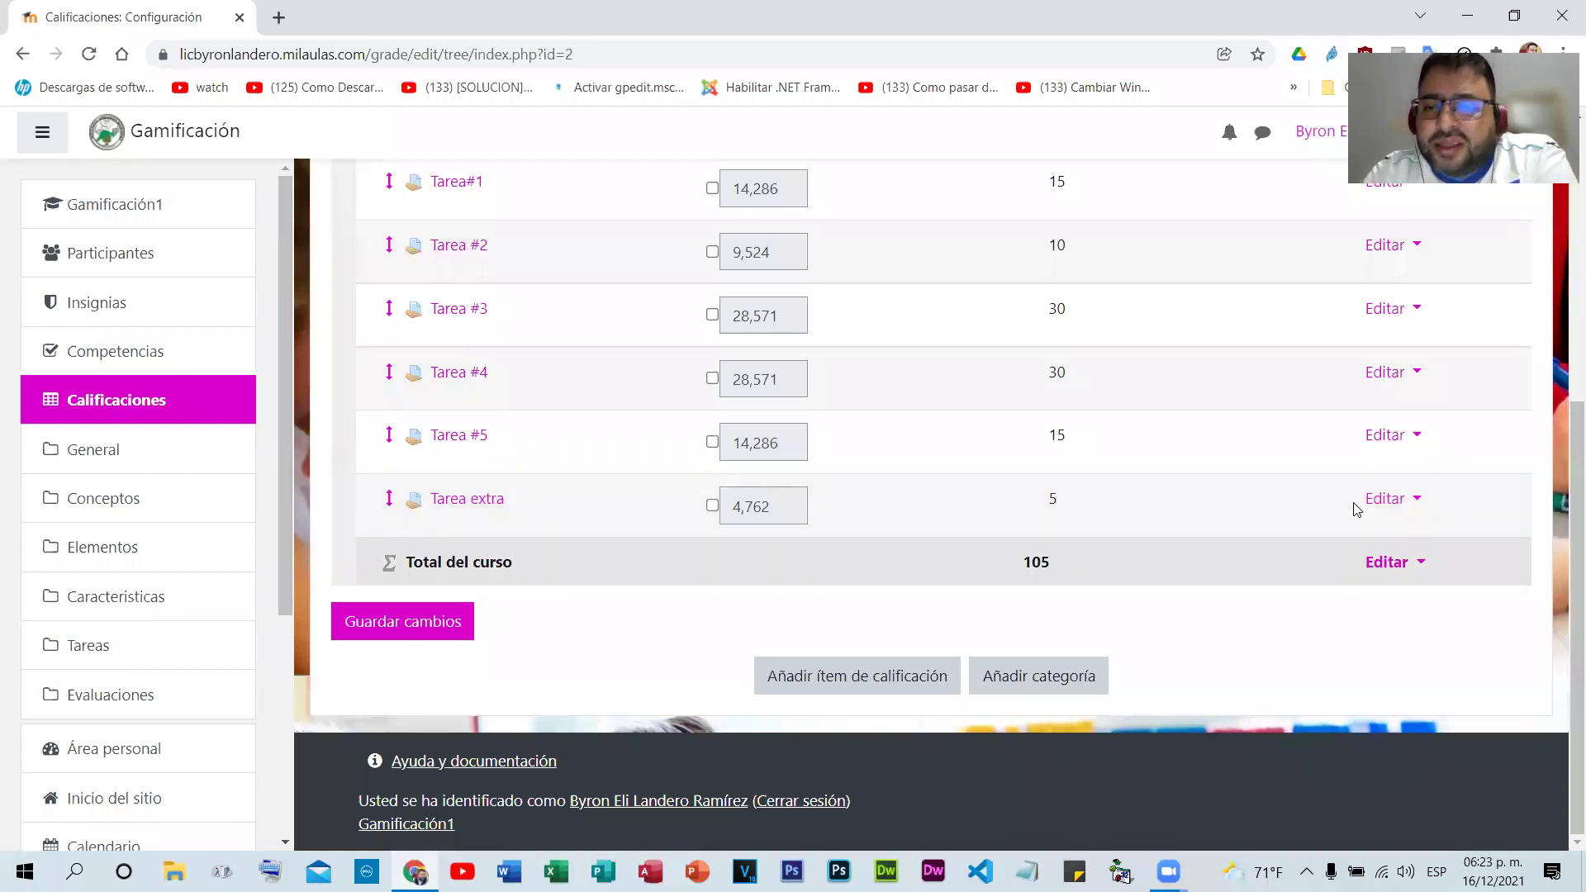
pyautogui.click(1409, 501)
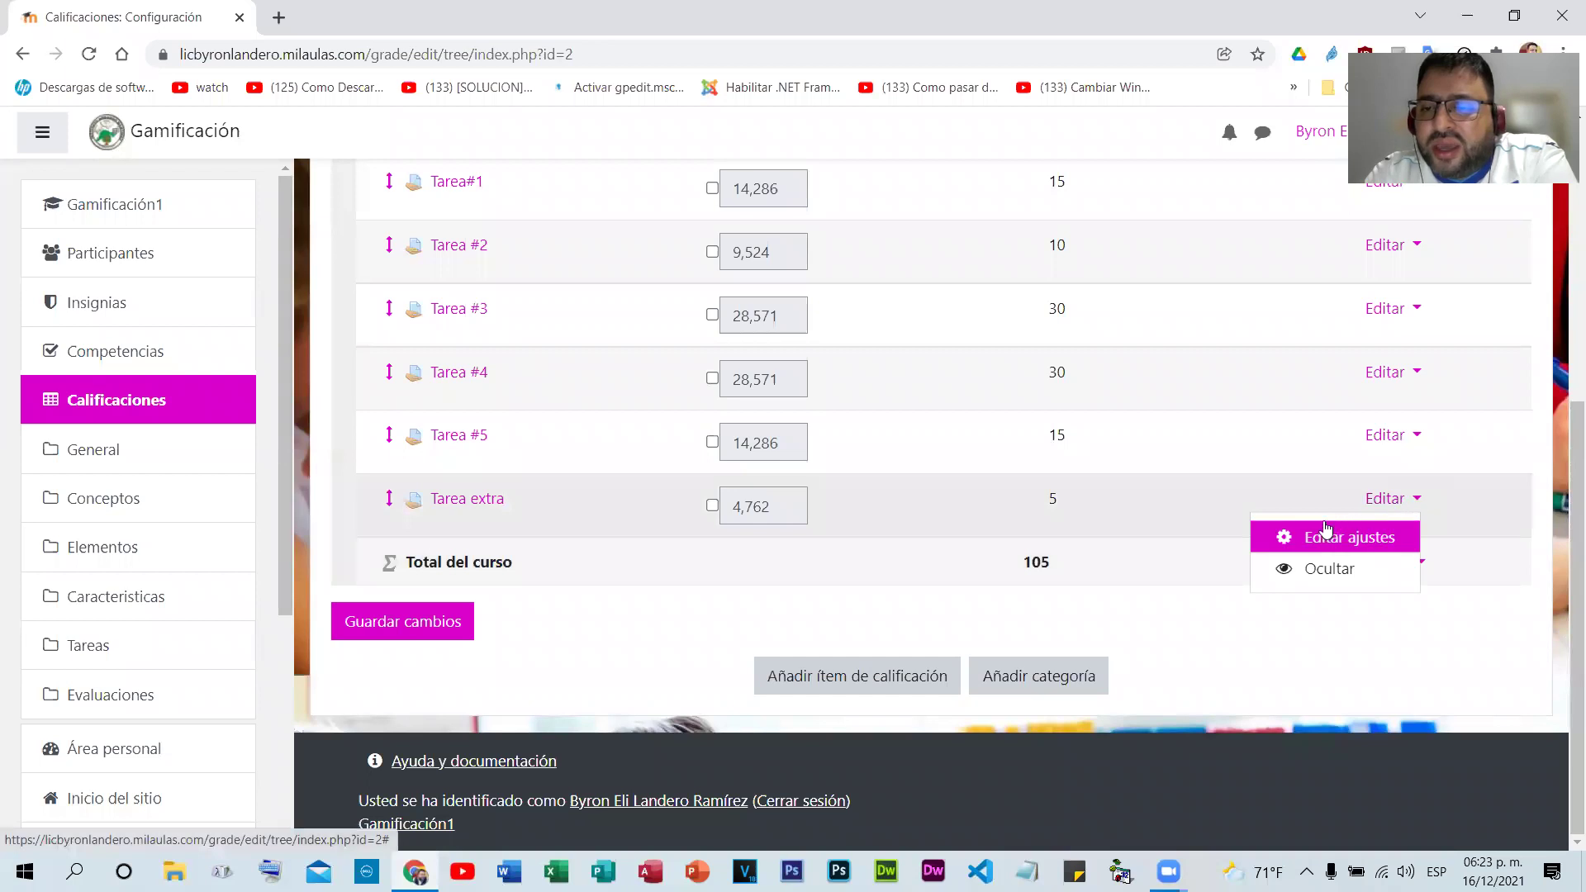
pyautogui.click(1286, 538)
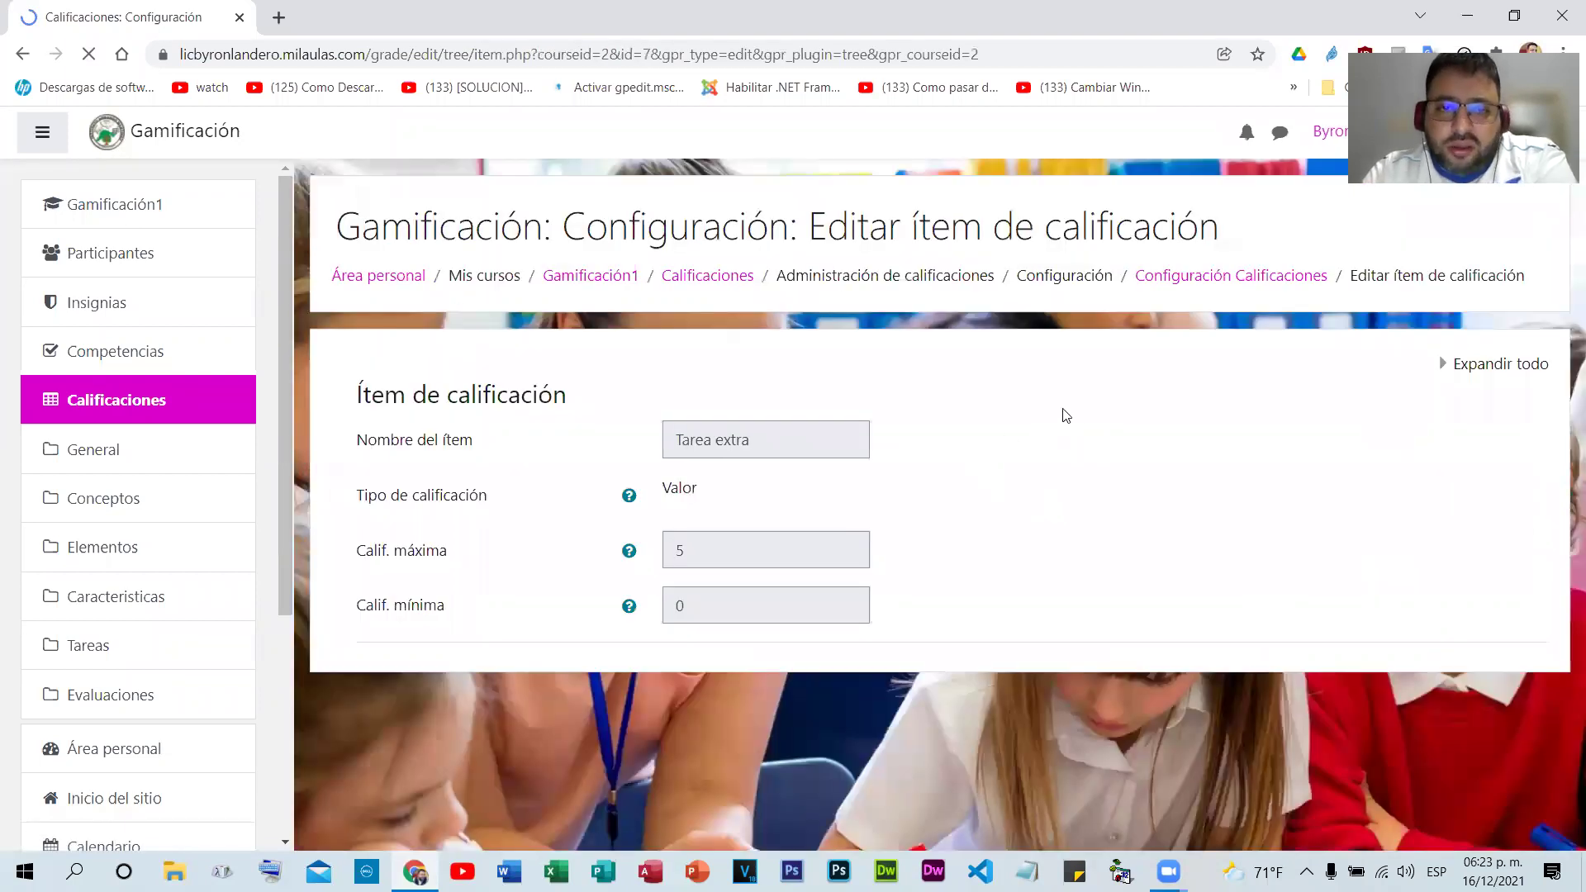
pyautogui.scroll(-3, 1103, 379)
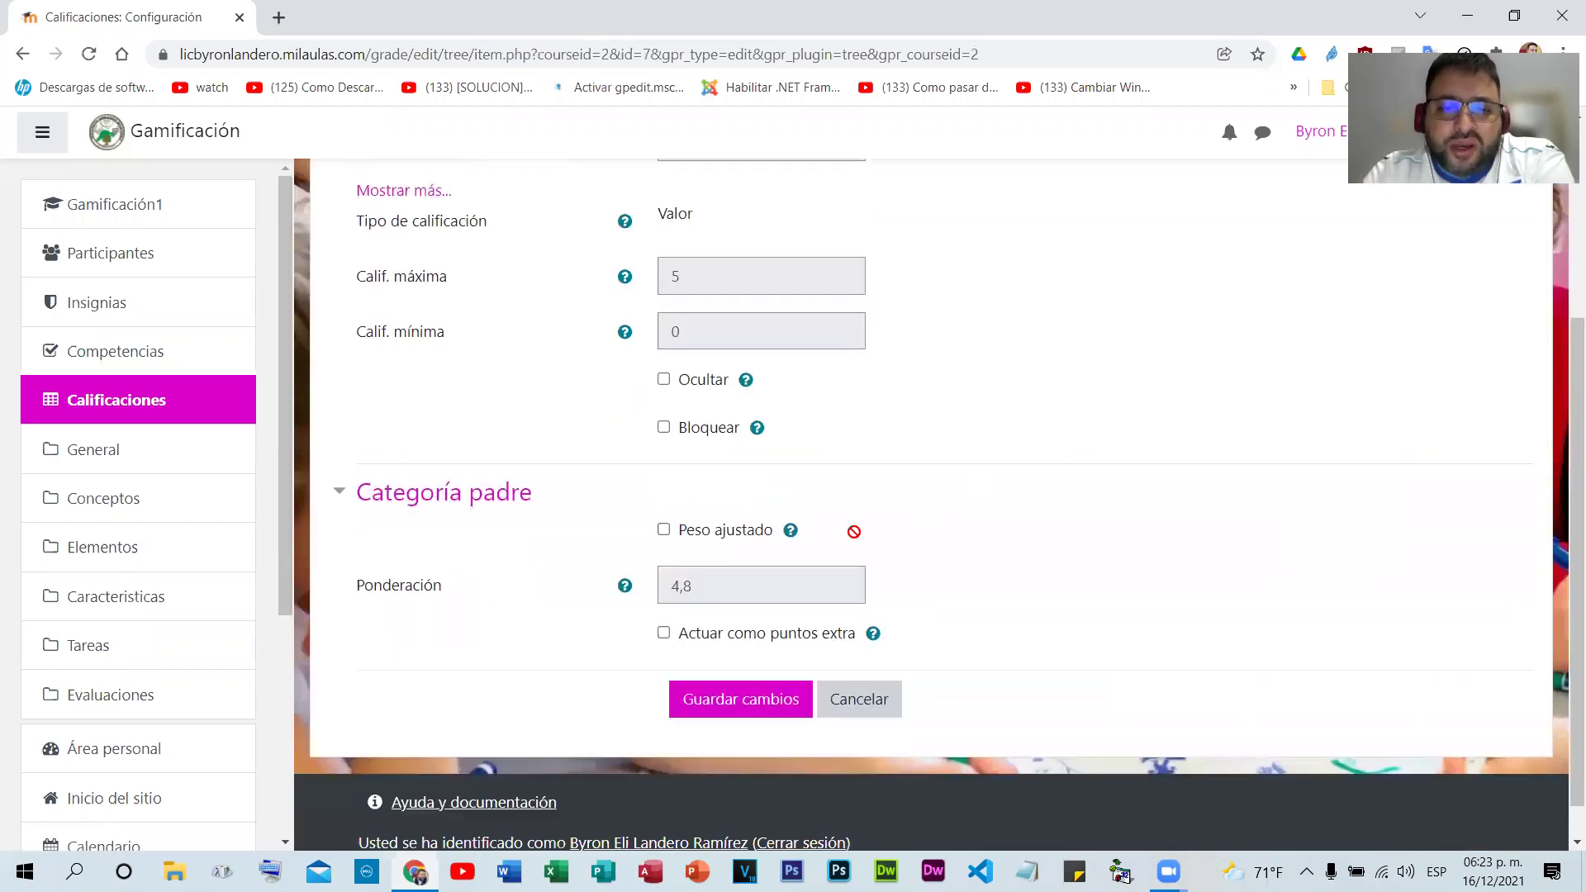
pyautogui.scroll(-1, 699, 596)
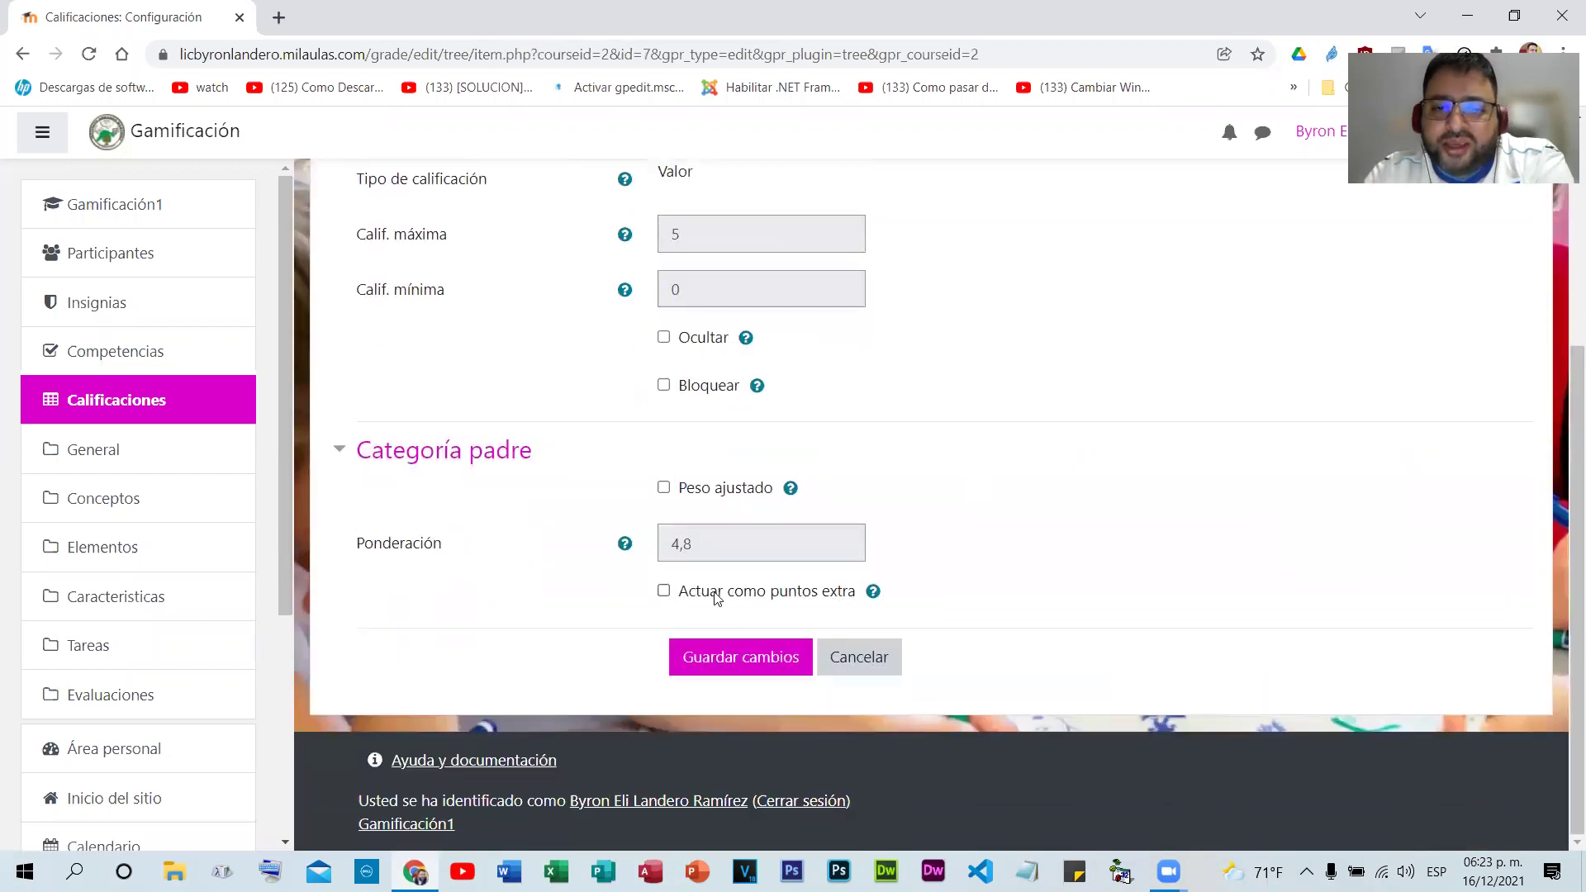
pyautogui.click(665, 592)
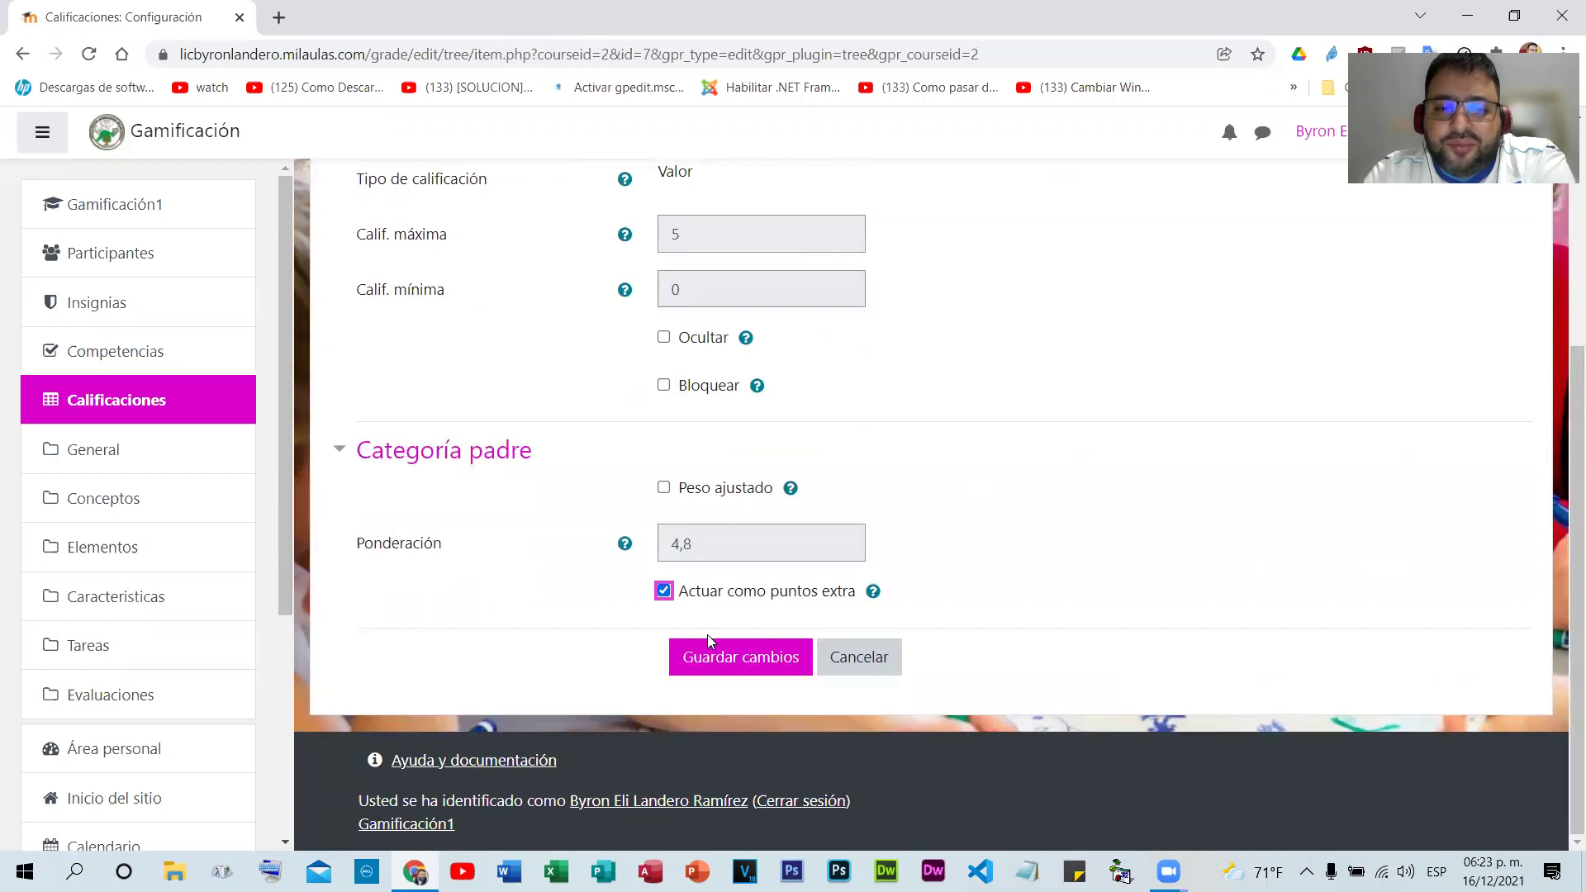
pyautogui.click(776, 659)
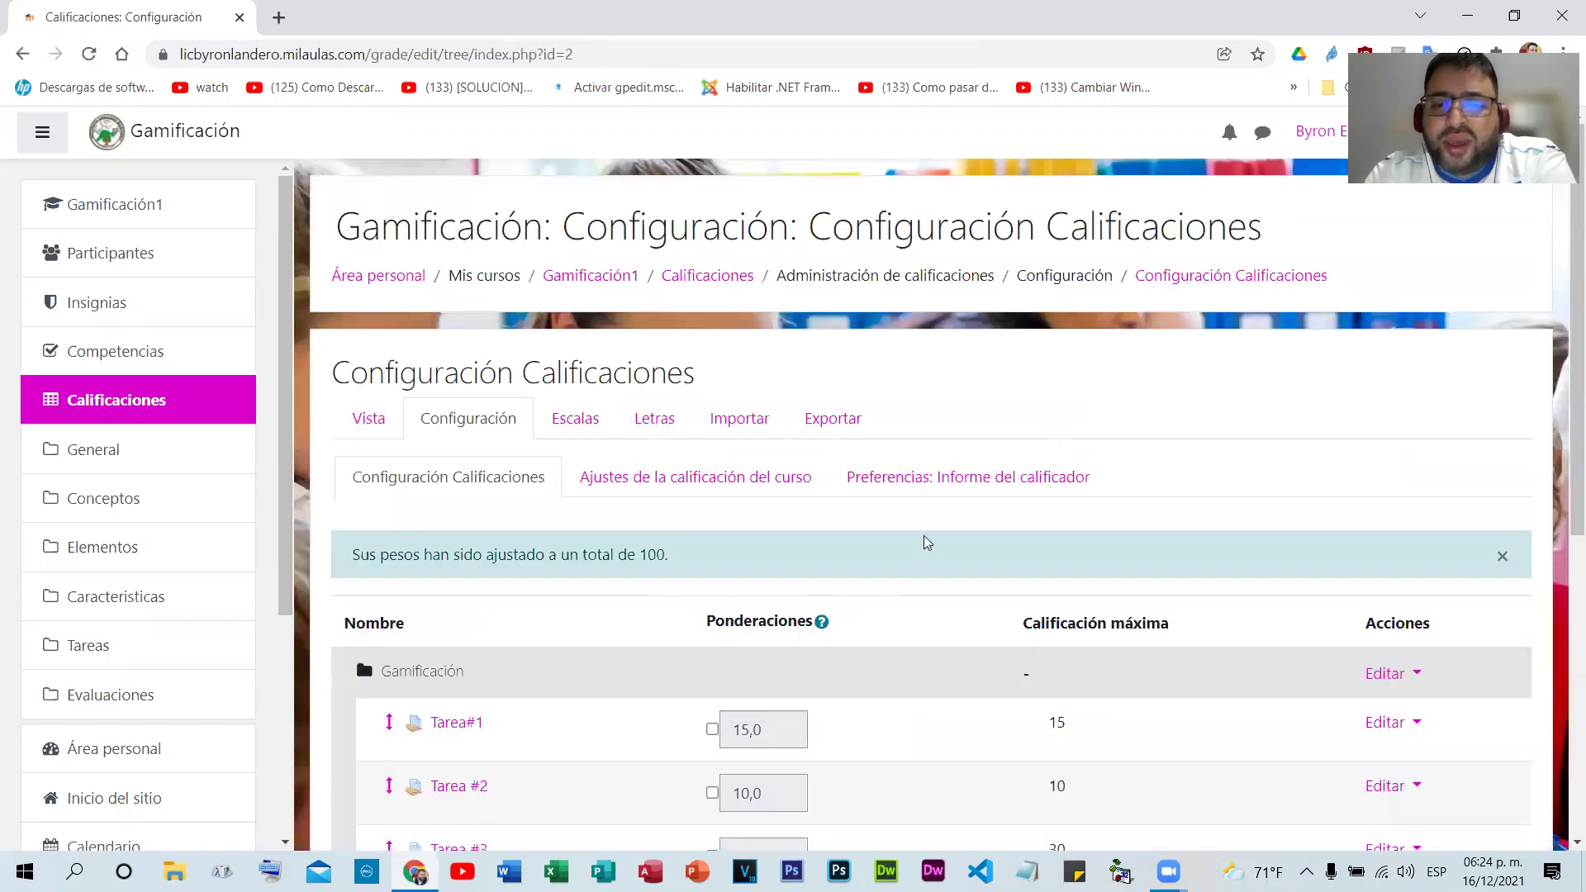
# - Examine the weights, the maximum grades, the extra-points mark on Tarea extra and the course total in the gradebook setup
pyautogui.scroll(-6, 1193, 463)
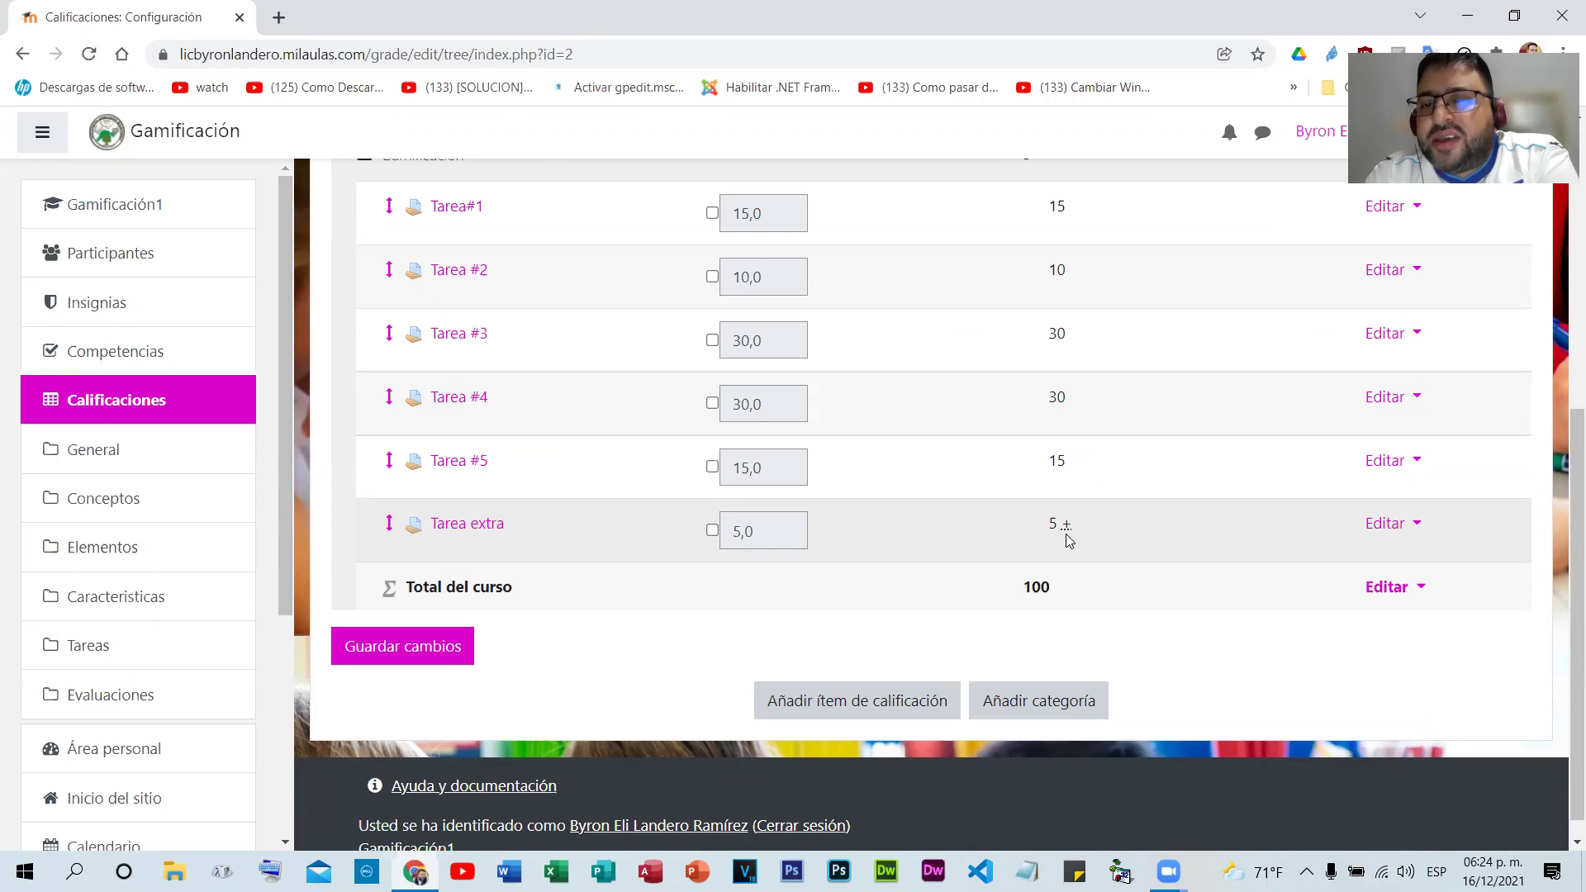
pyautogui.doubleClick(1031, 592)
pyautogui.click(1081, 598)
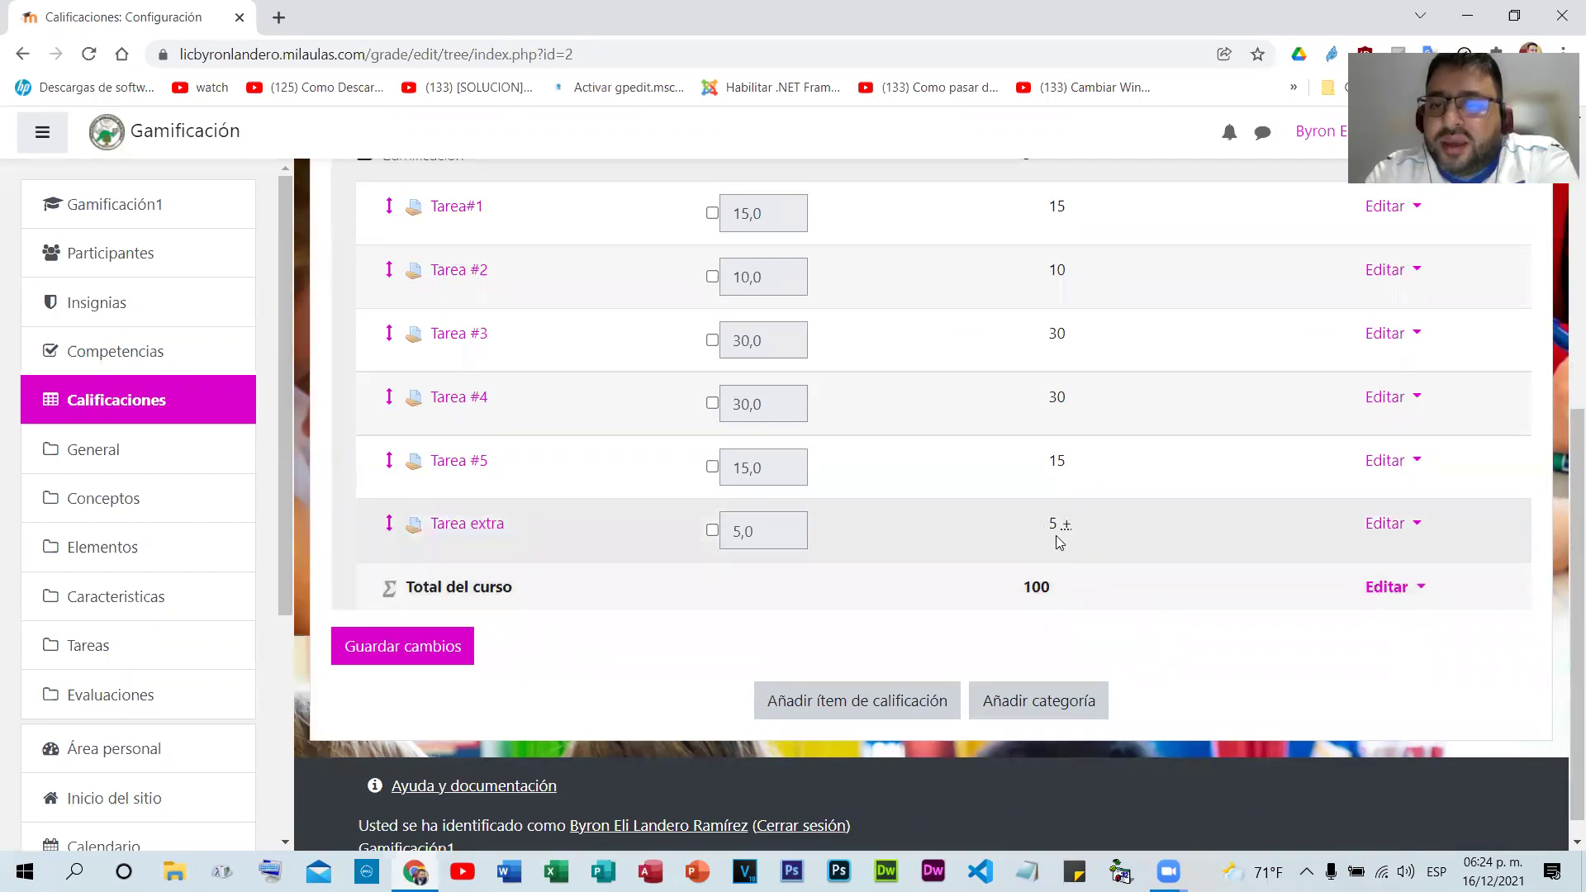
pyautogui.moveTo(1072, 532)
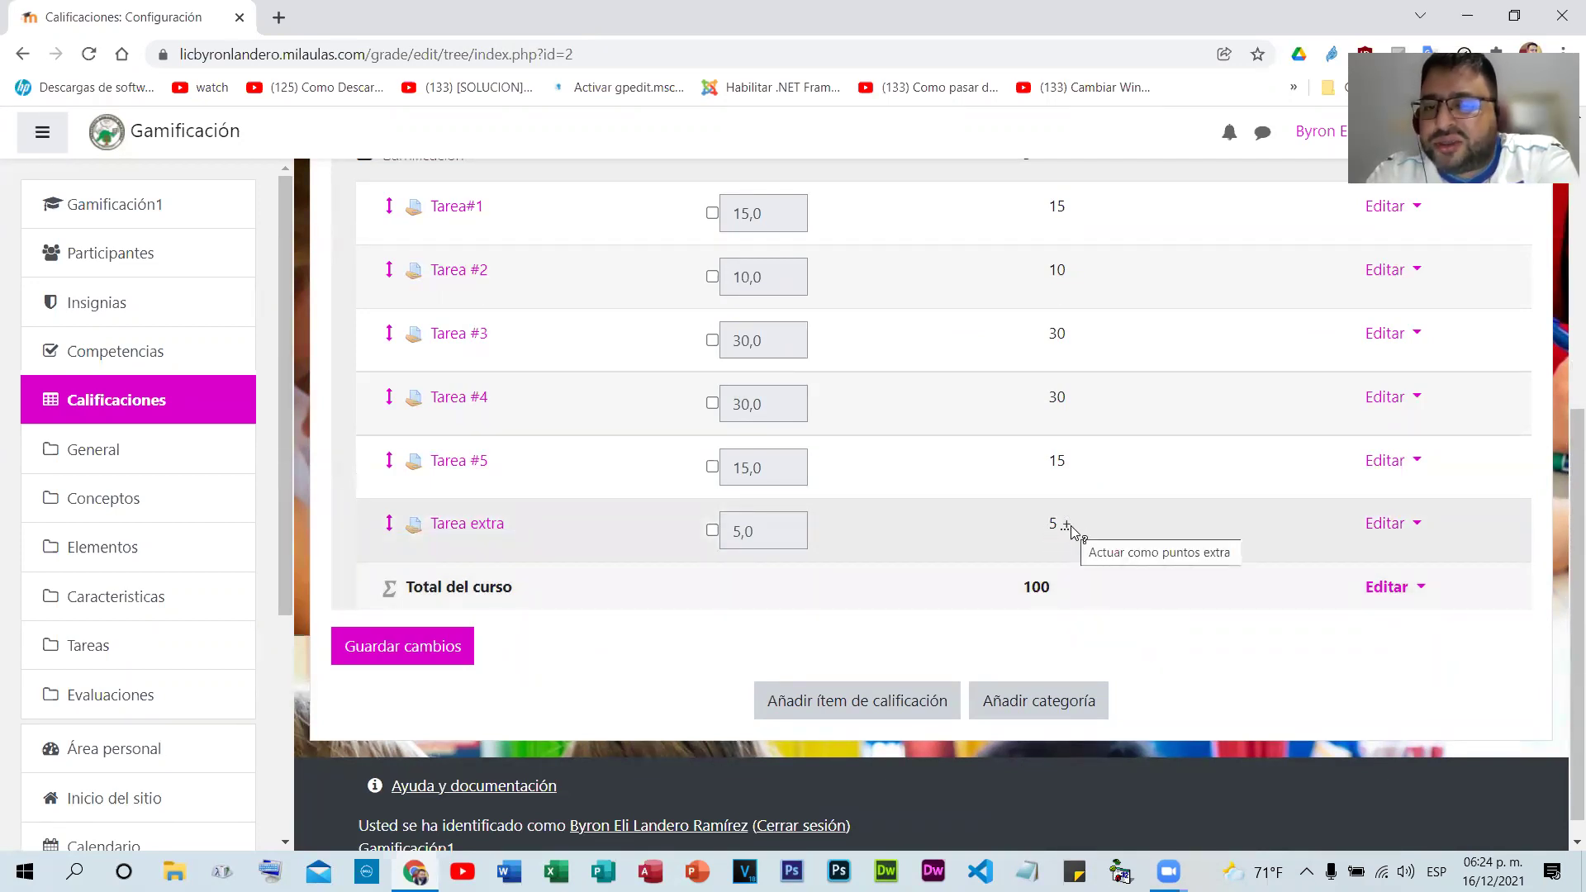
pyautogui.scroll(1, 1071, 531)
pyautogui.click(1108, 559)
pyautogui.keyDown('shift'); pyautogui.click(1000, 326); pyautogui.keyUp('shift')
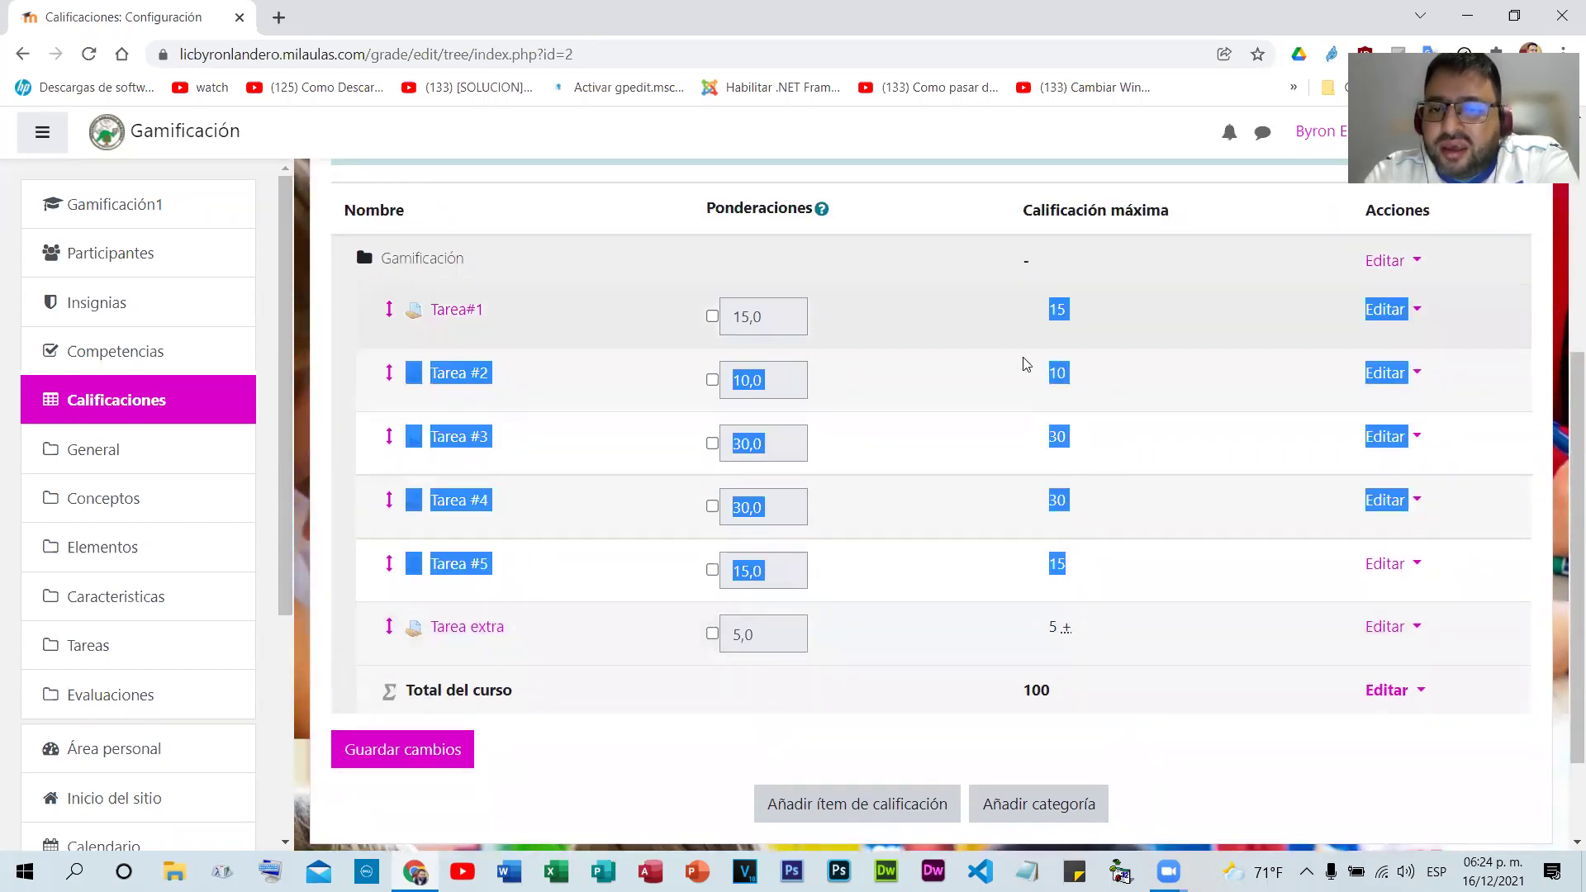
pyautogui.scroll(-1, 1119, 496)
pyautogui.click(1119, 533)
pyautogui.scroll(-1, 1090, 533)
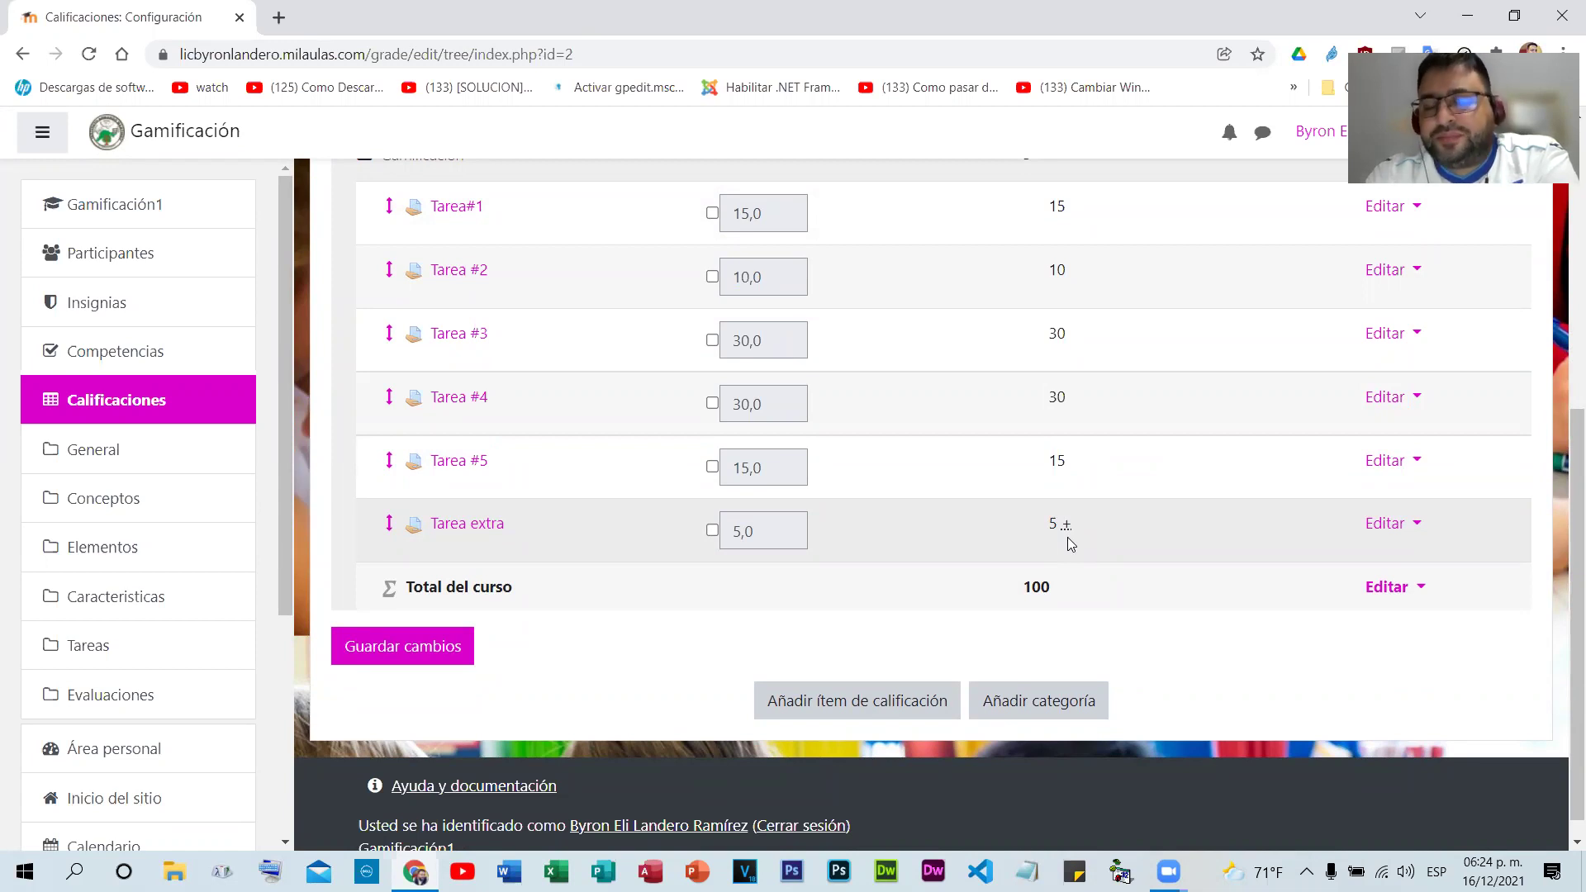
# - Save the gradebook setup and check Tarea extra's grading summary, returning to the setup page
pyautogui.click(417, 657)
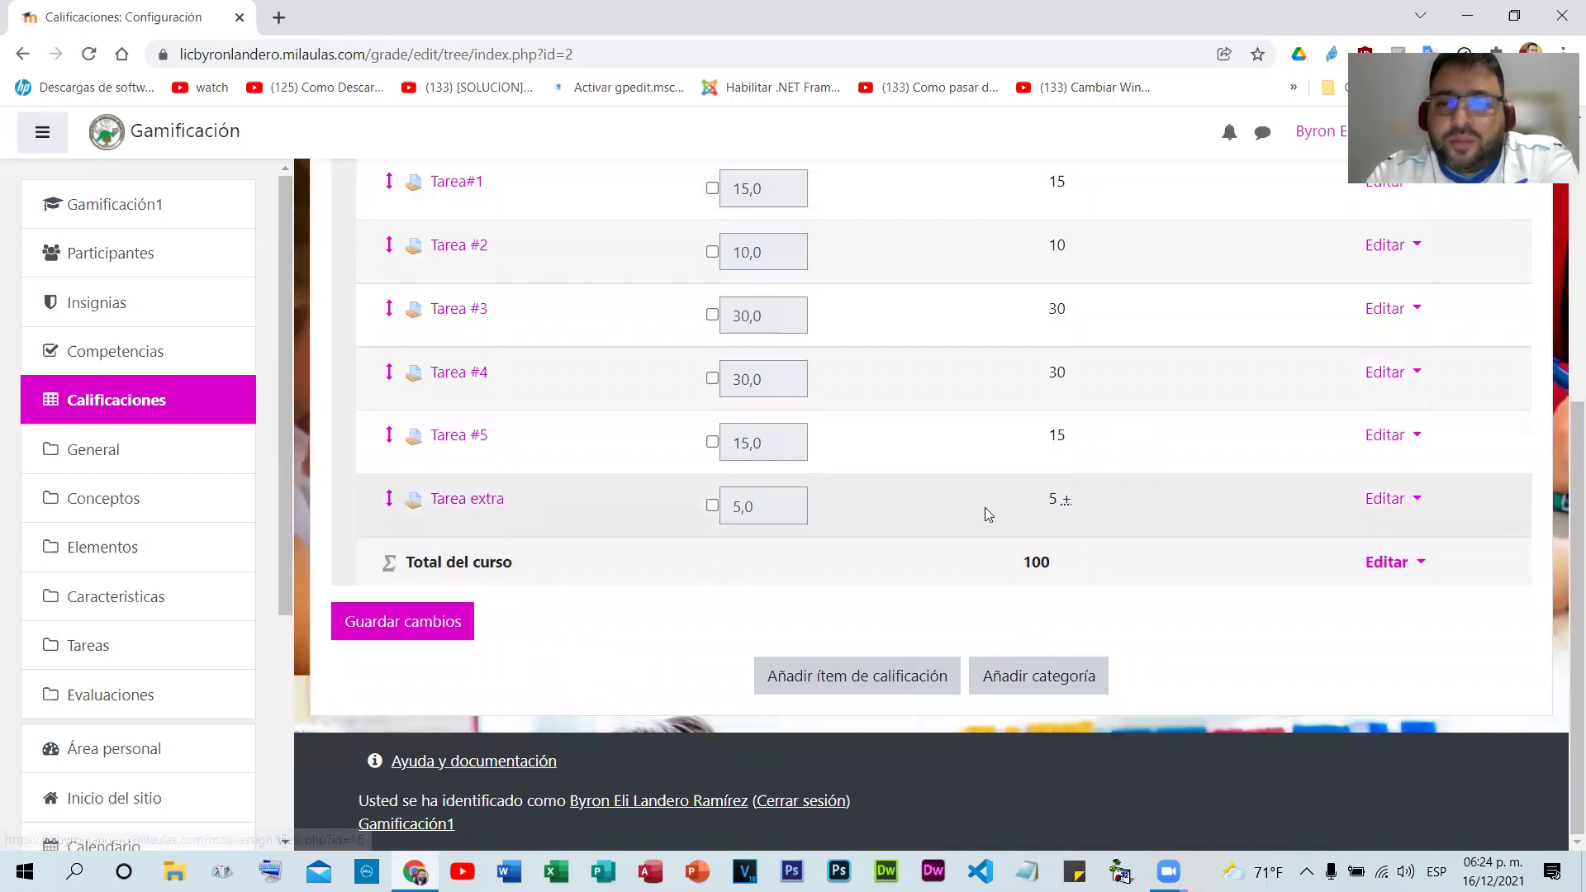
pyautogui.click(469, 503)
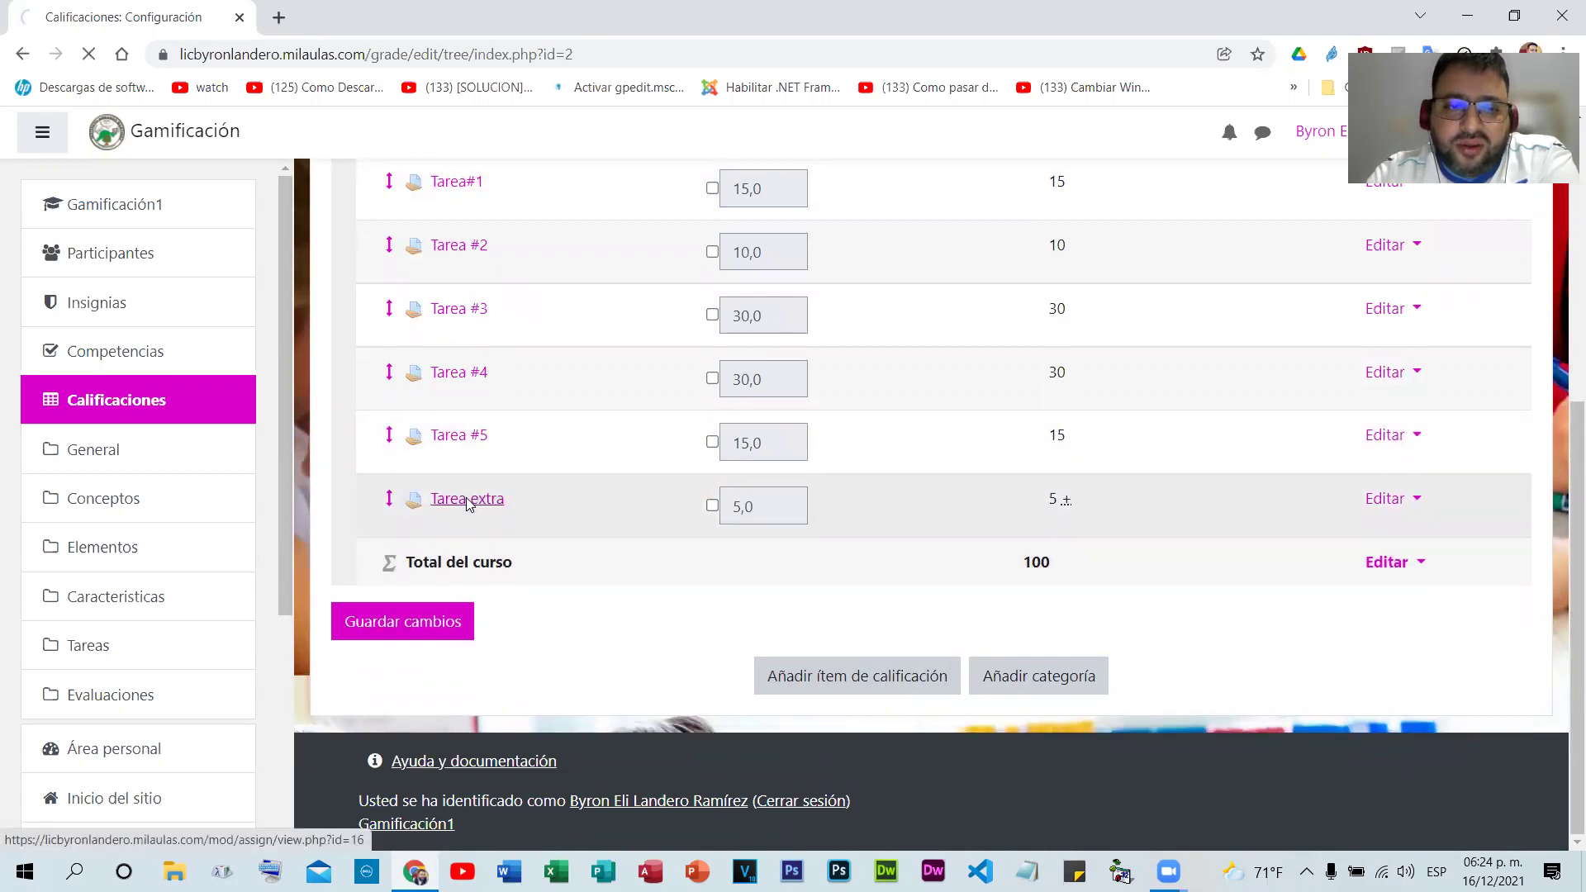
pyautogui.scroll(-5, 839, 446)
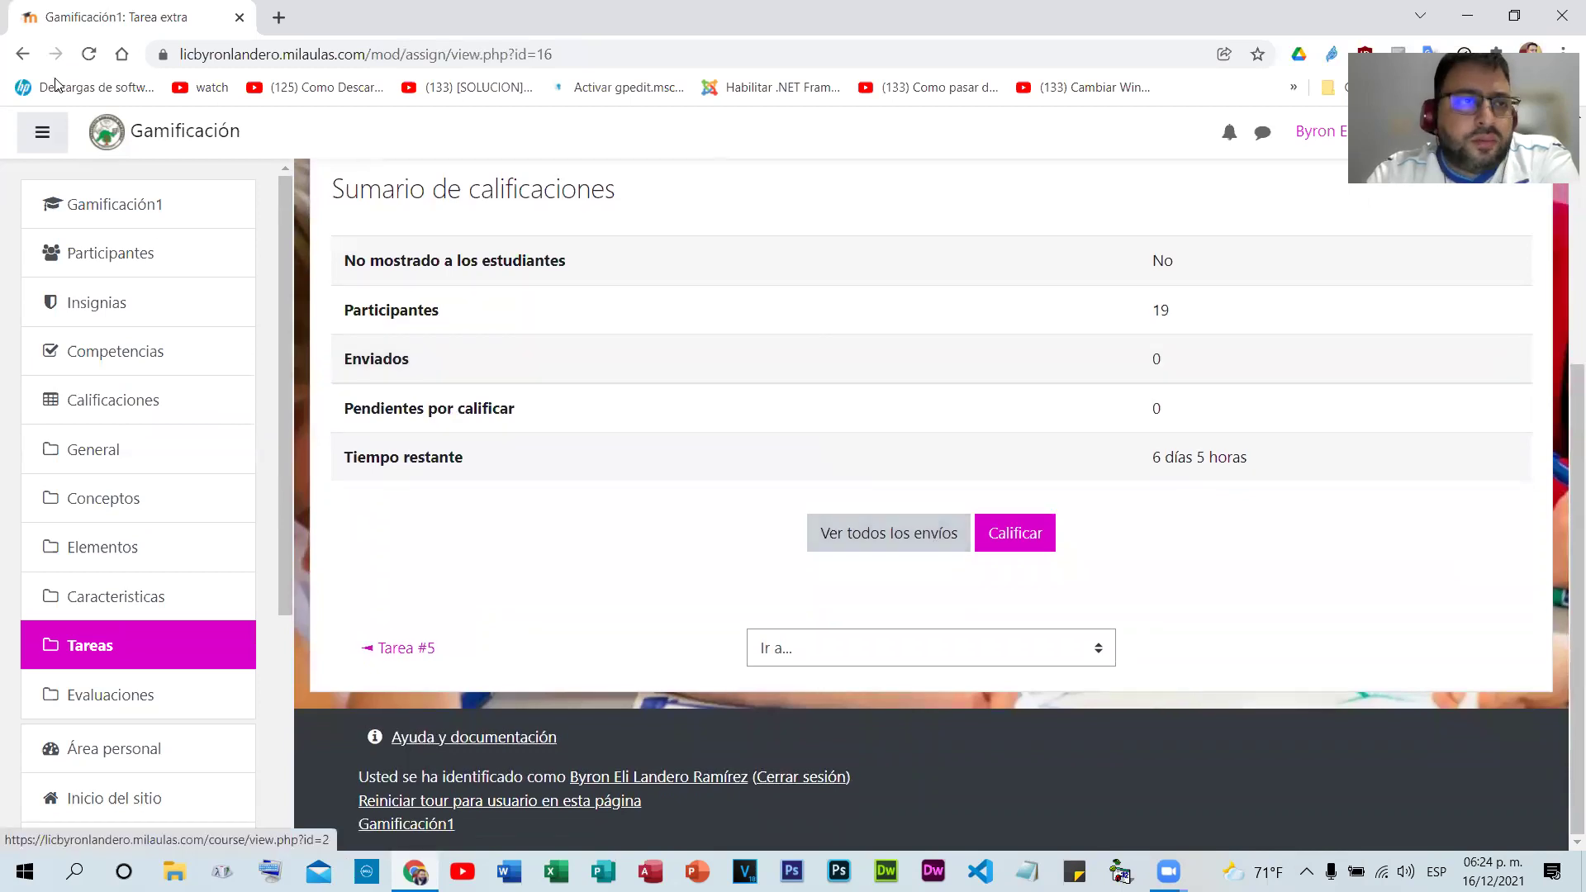
pyautogui.hotkey('alt', 'Left')
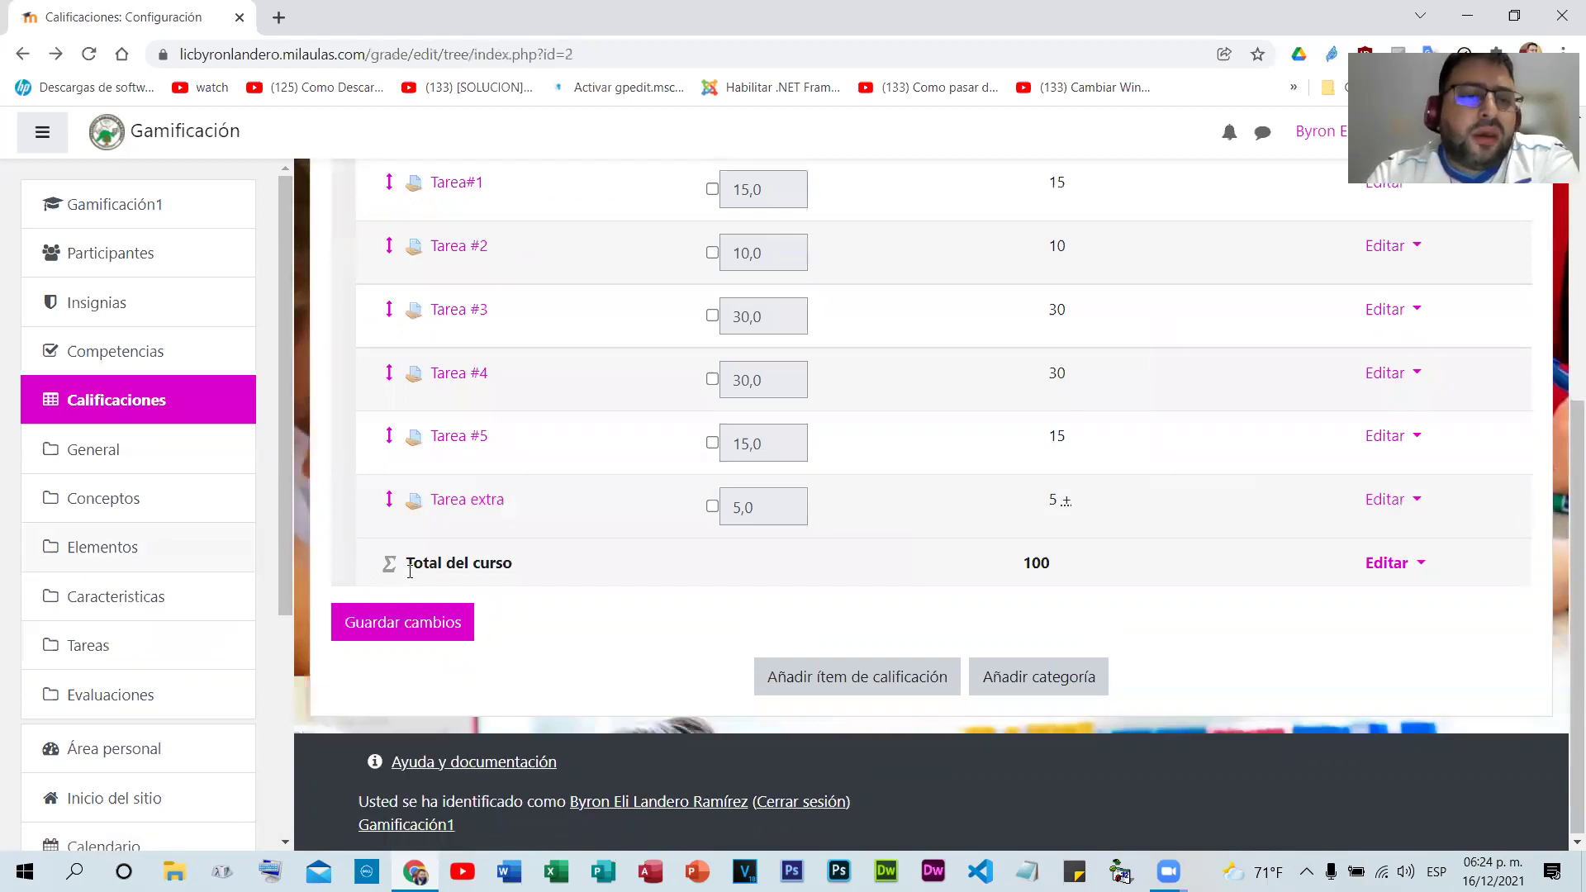
# - Open the Informe del calificador and review the participants' grades for each assignment and the course total
pyautogui.scroll(2, 418, 578)
pyautogui.click(77, 407)
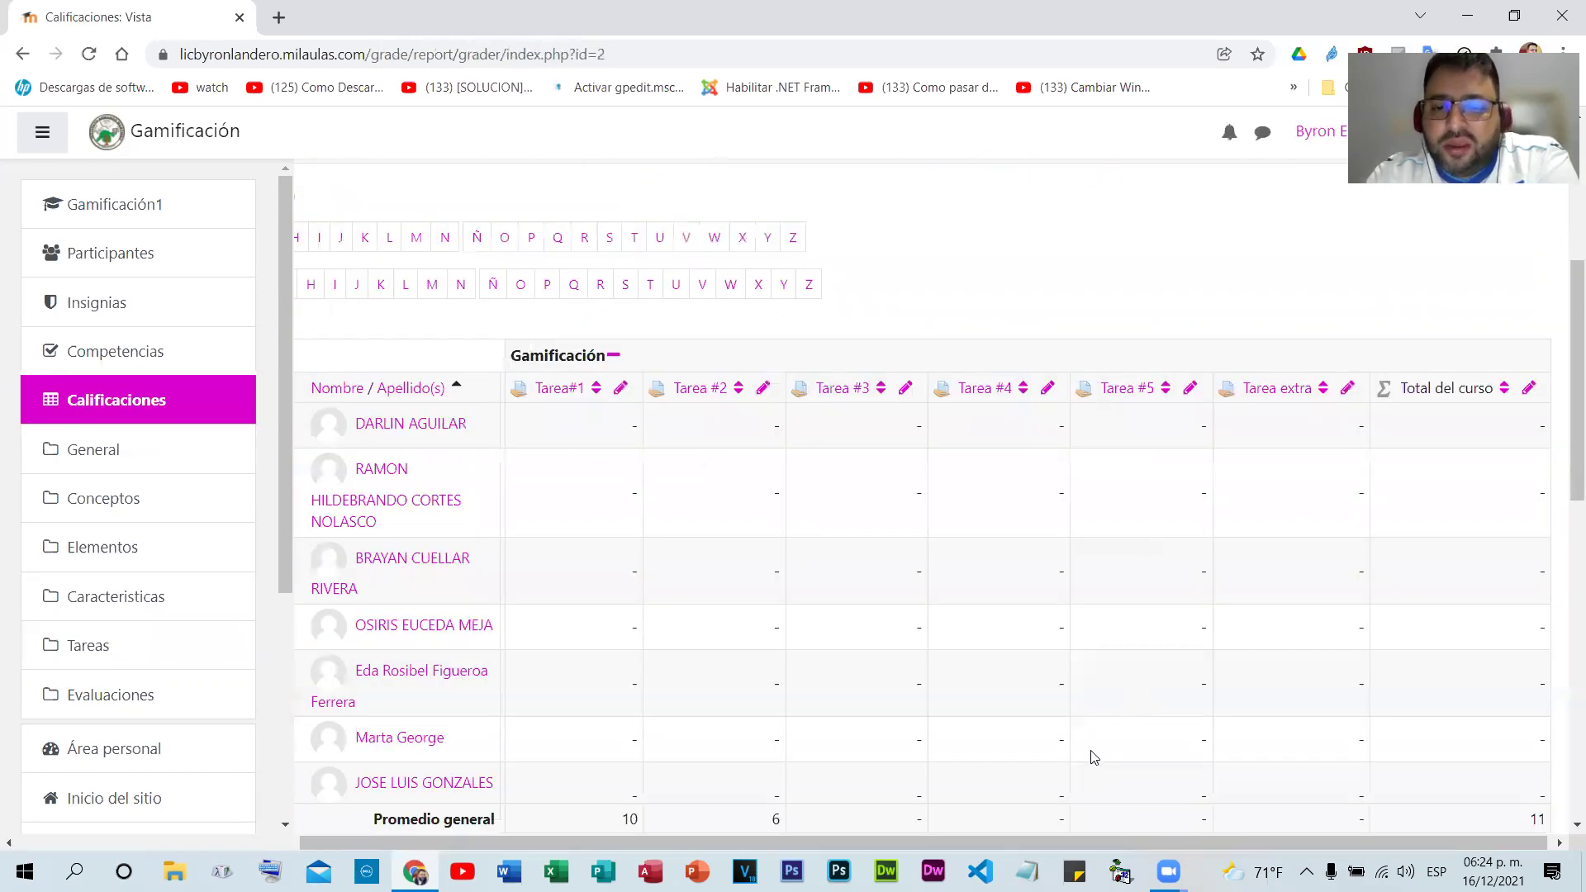
pyautogui.scroll(-10, 1479, 756)
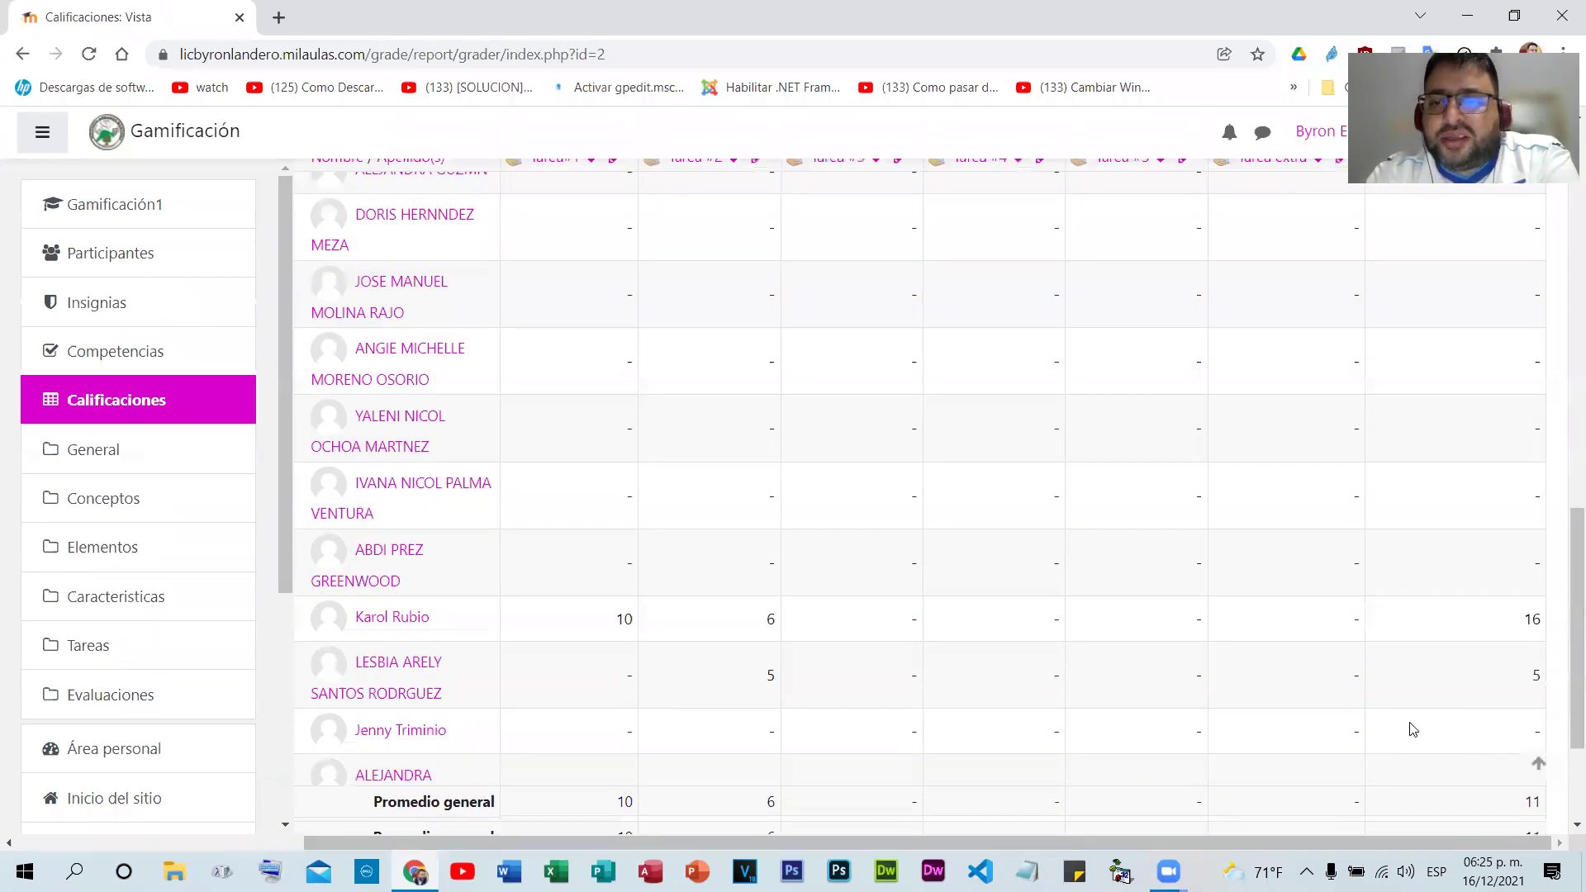
pyautogui.scroll(10, 1411, 719)
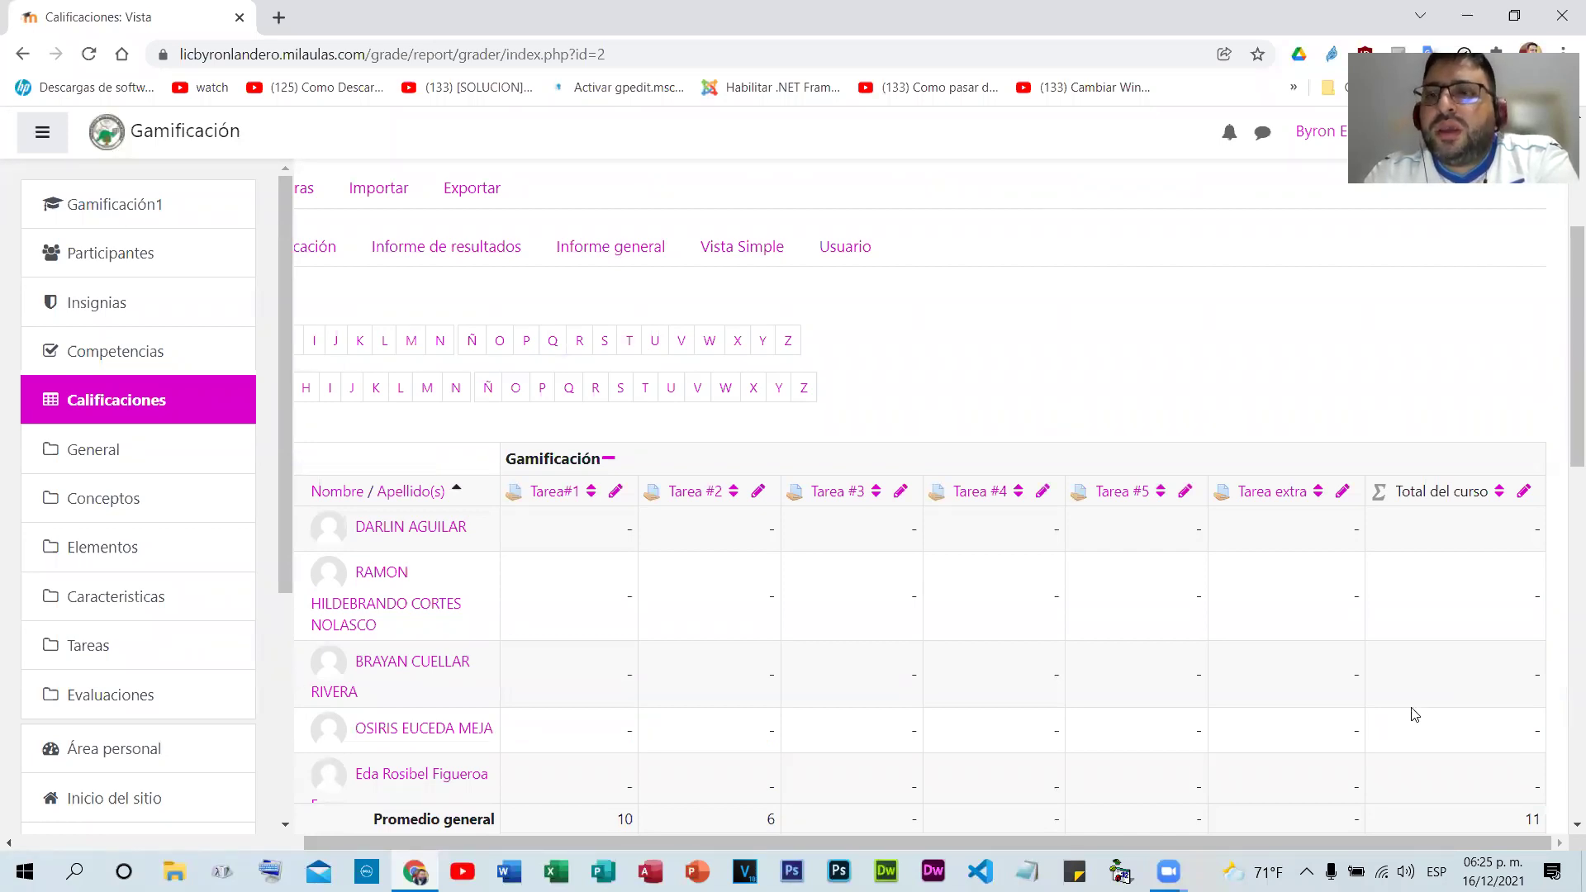
pyautogui.click(1269, 494)
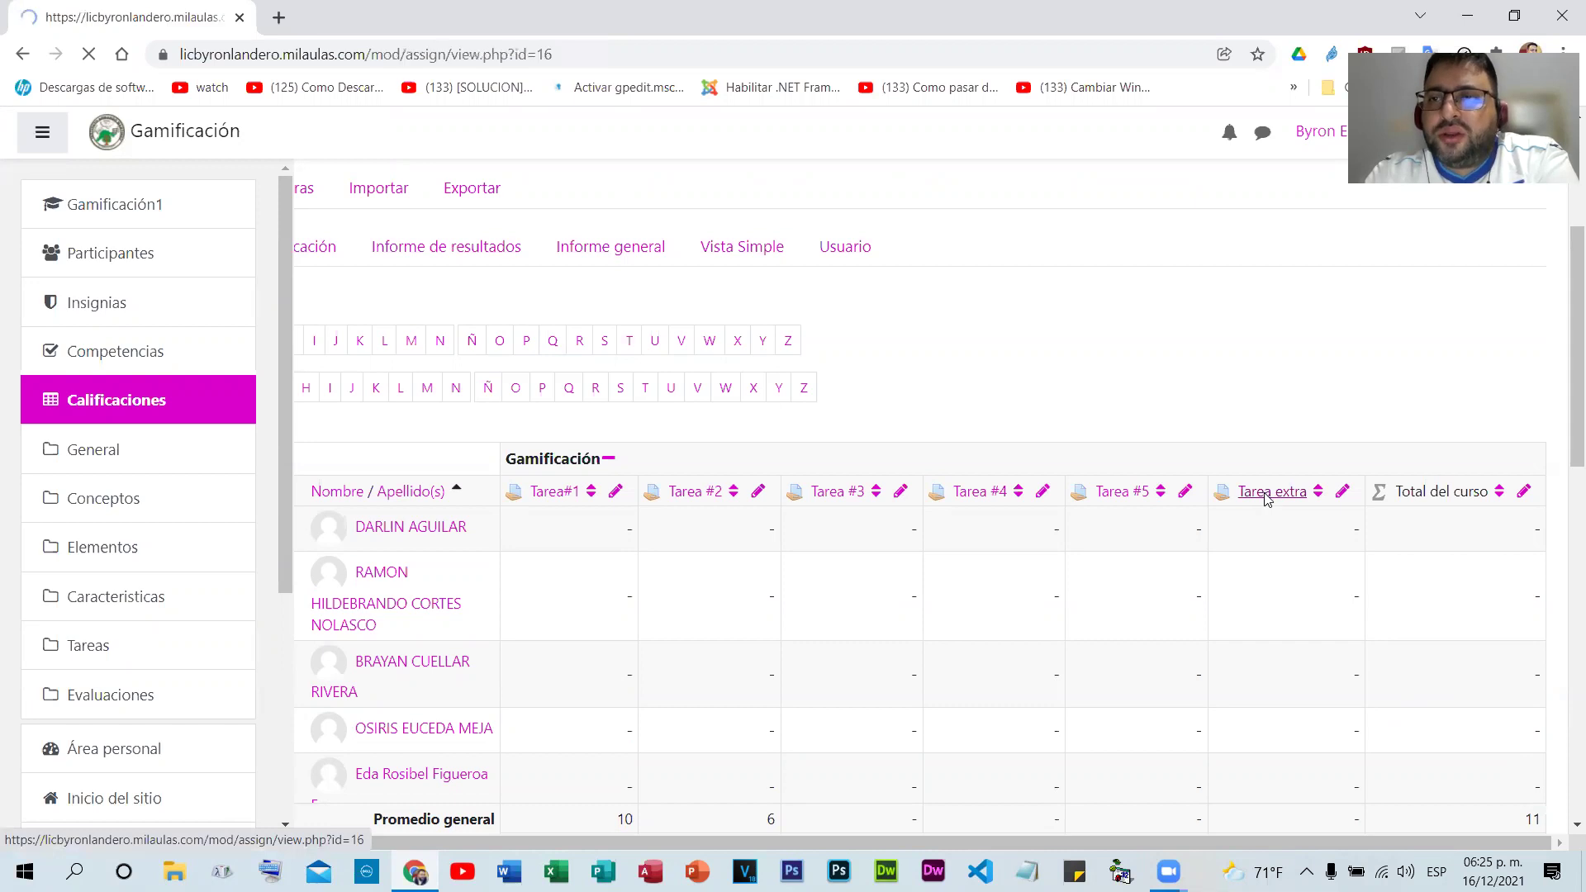
pyautogui.scroll(-5, 864, 552)
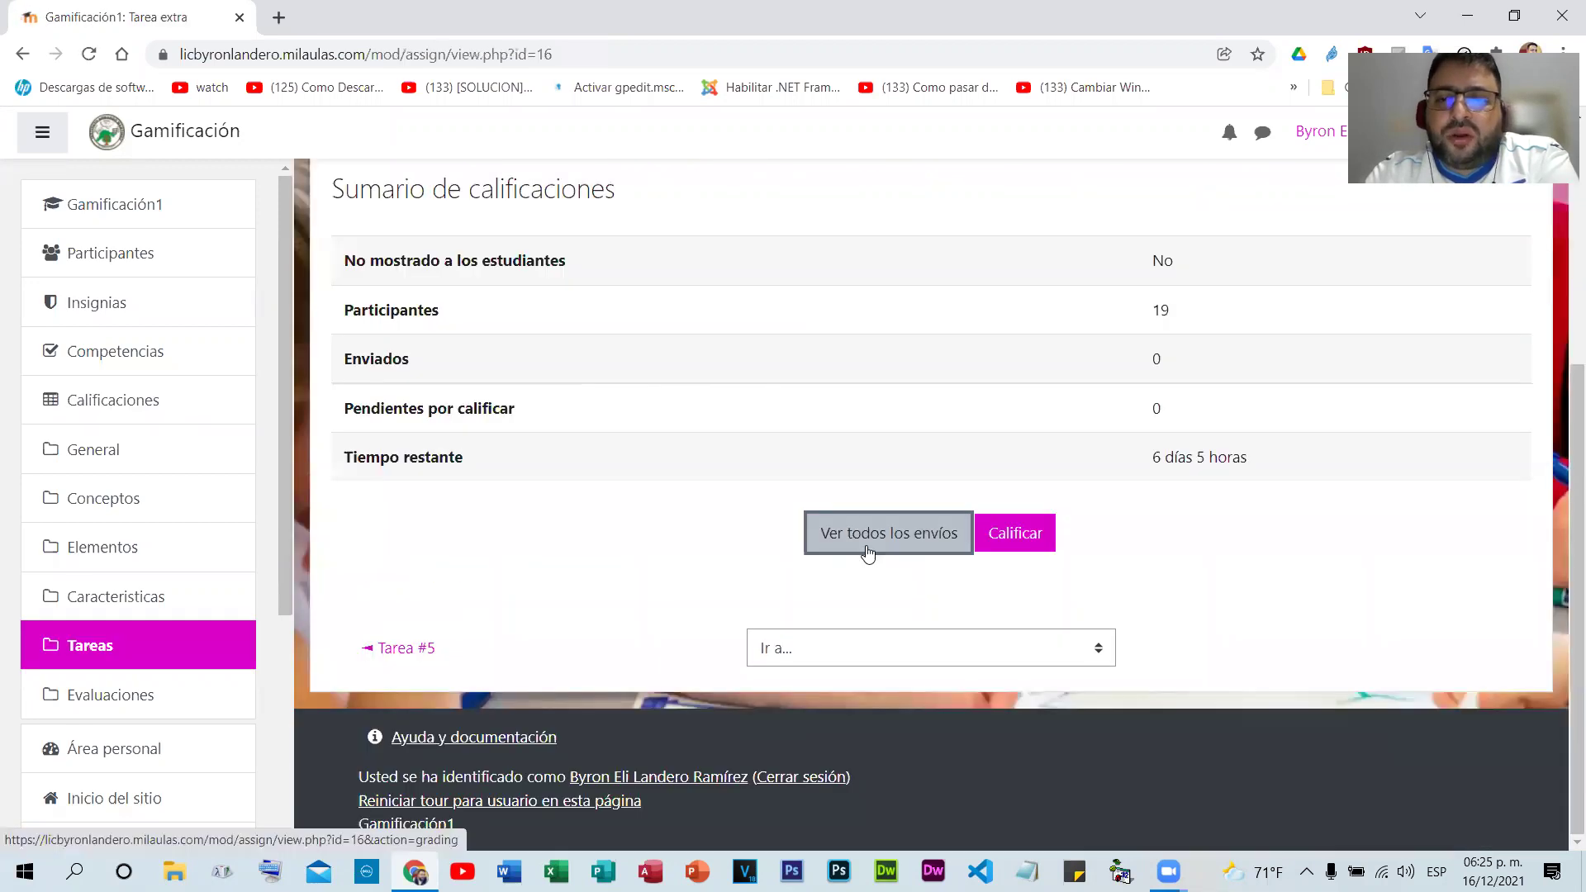
pyautogui.click(866, 545)
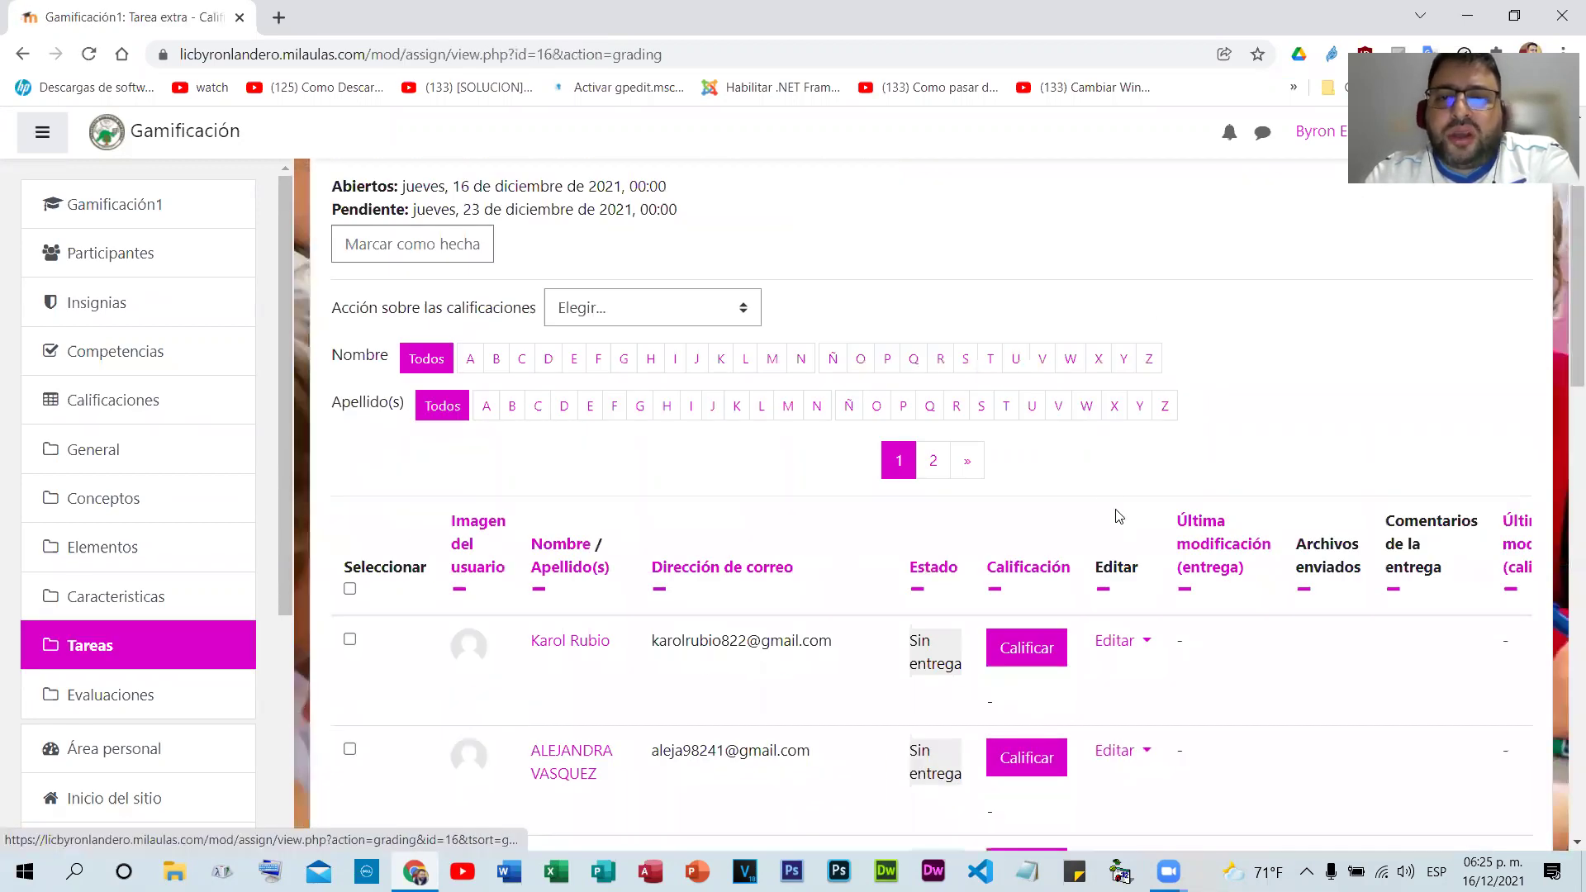
pyautogui.scroll(-3, 1024, 377)
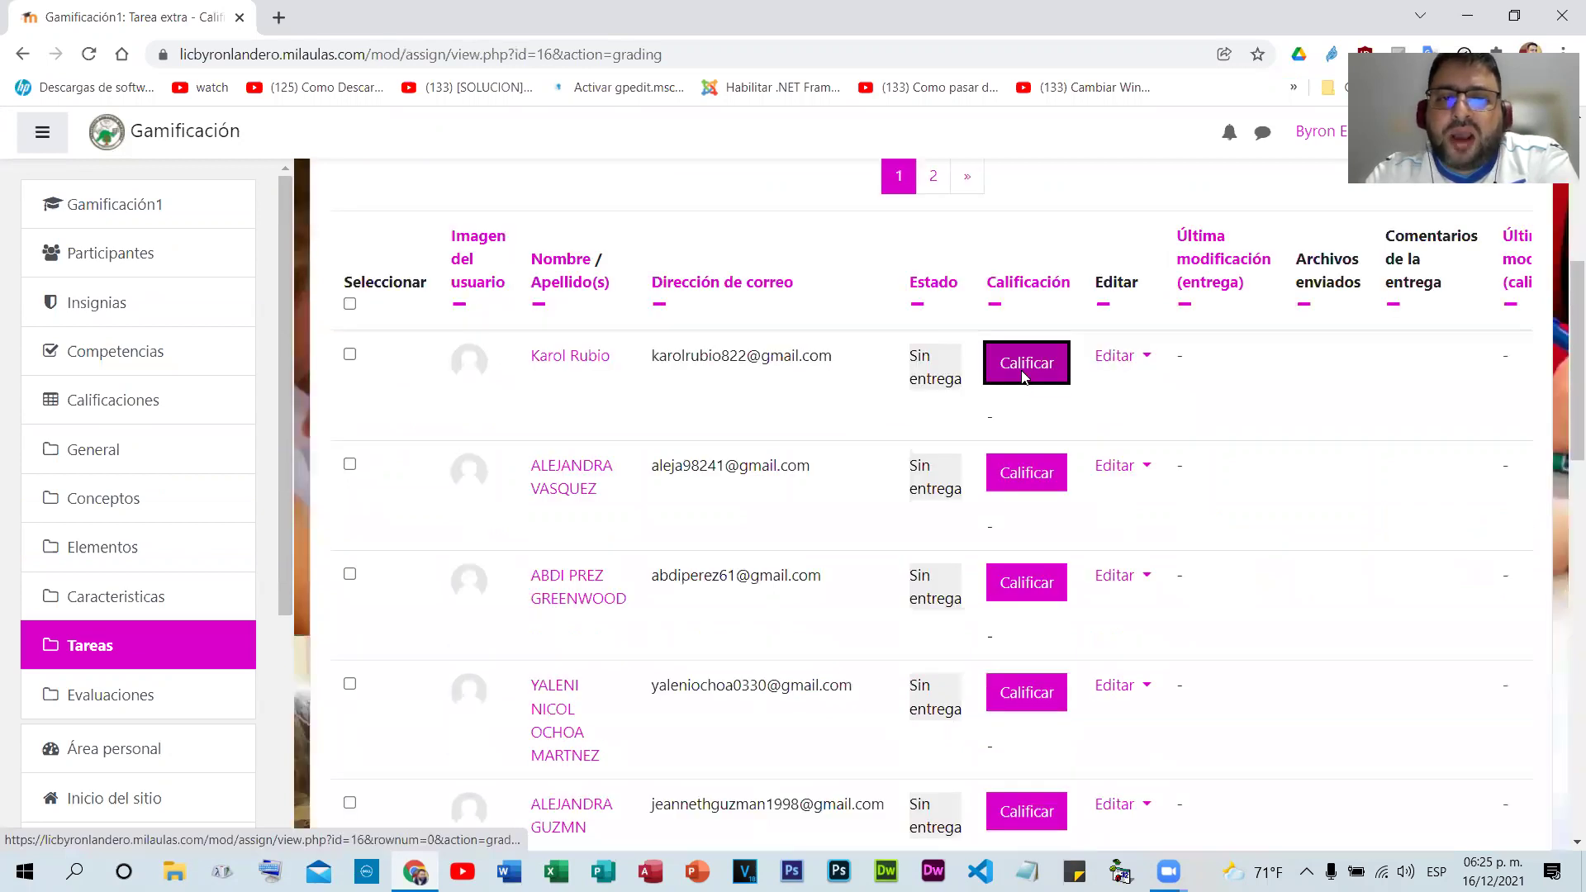
pyautogui.click(1025, 377)
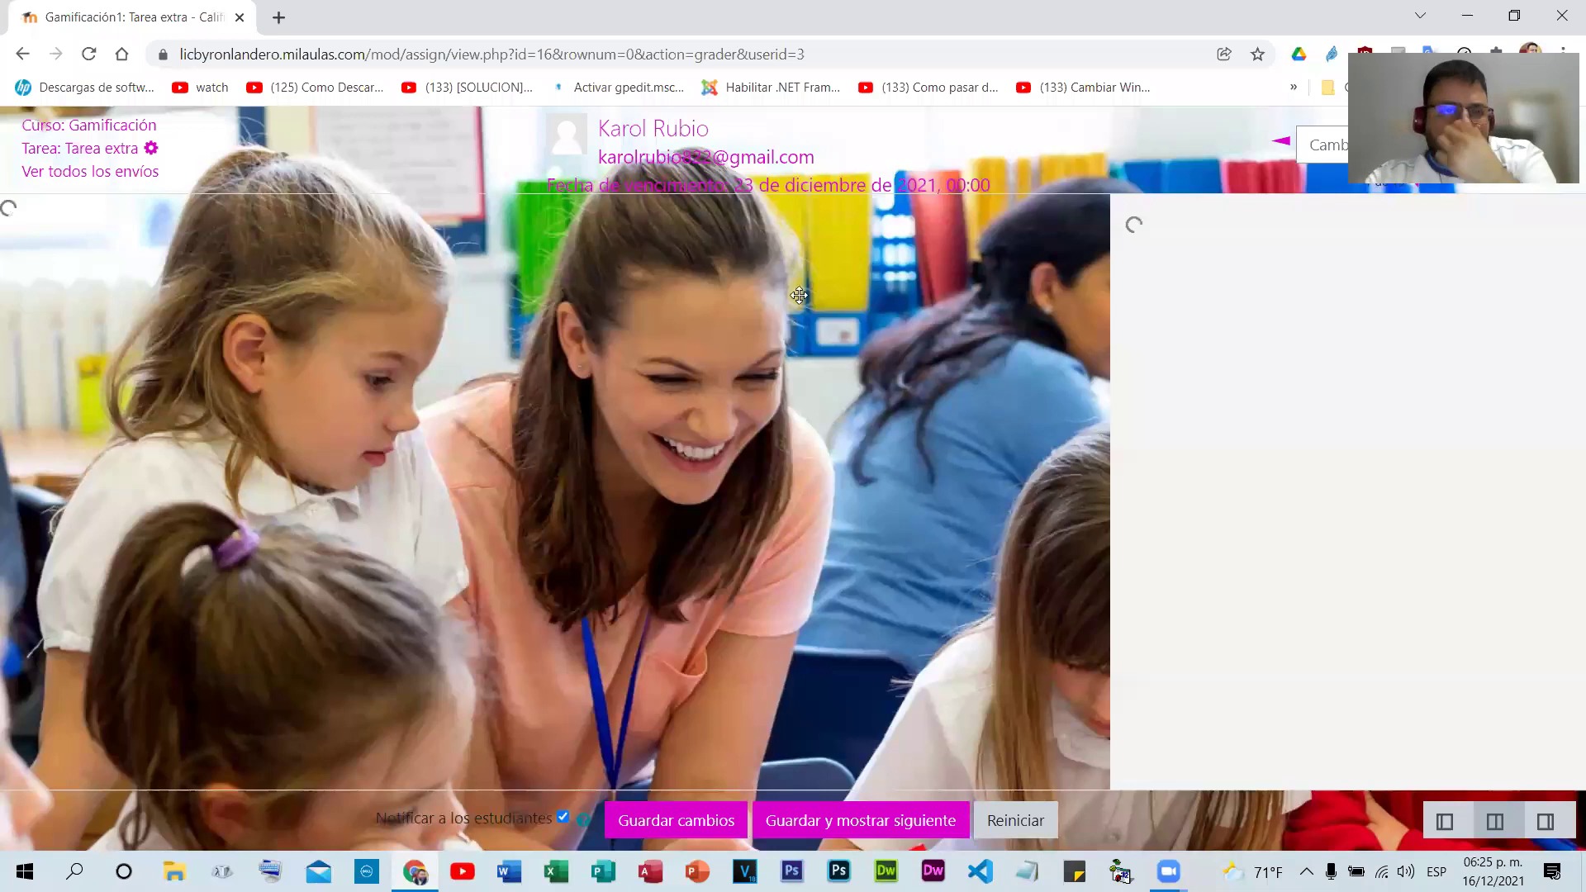
pyautogui.click(23, 55)
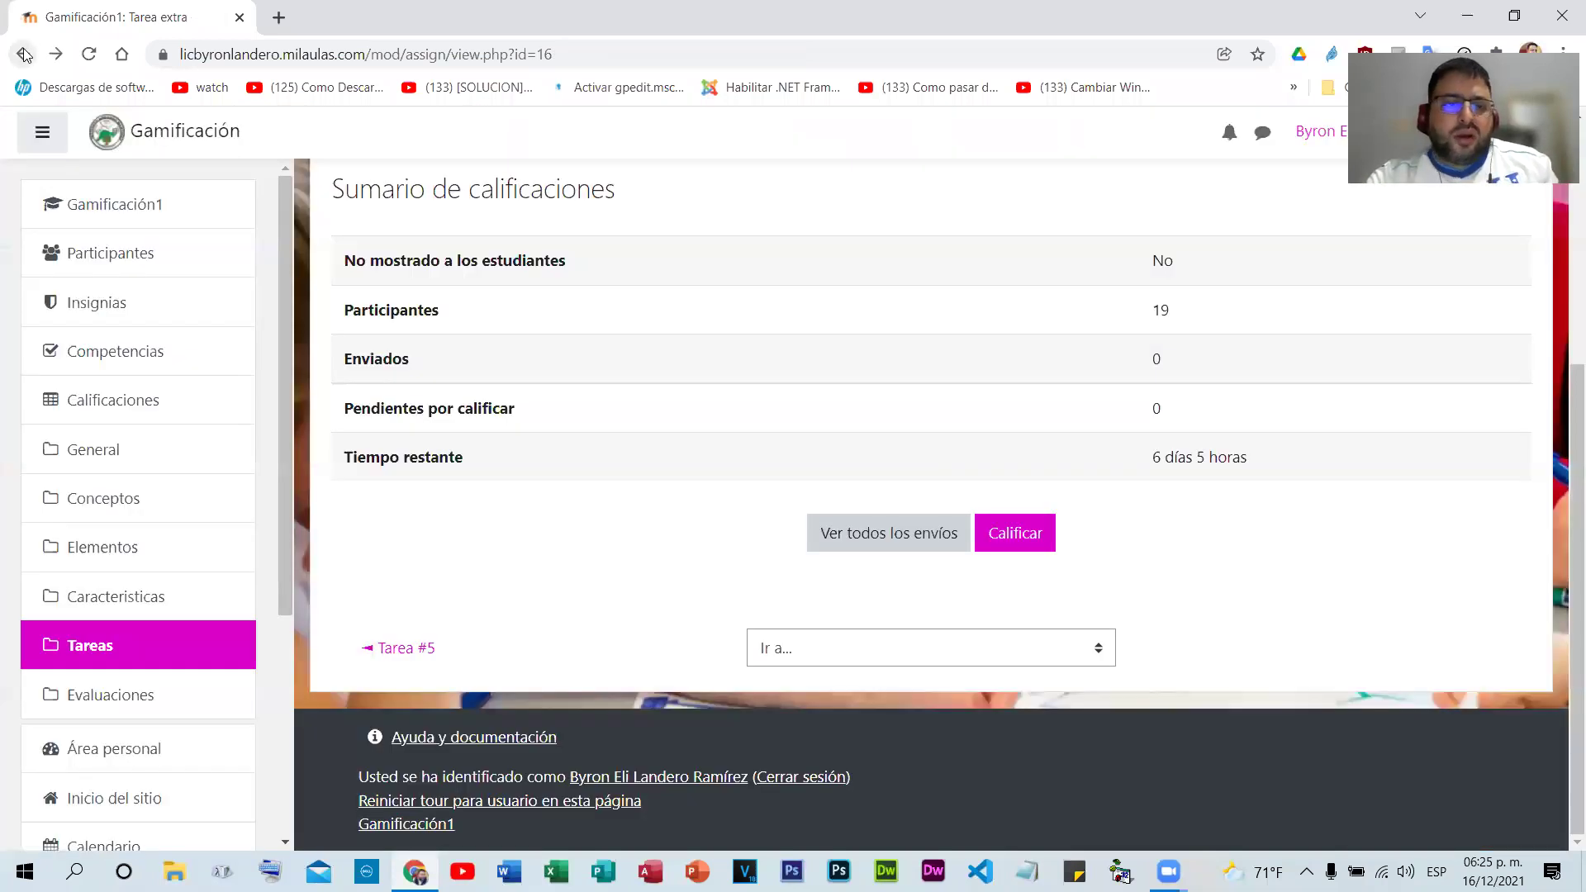
pyautogui.click(23, 55)
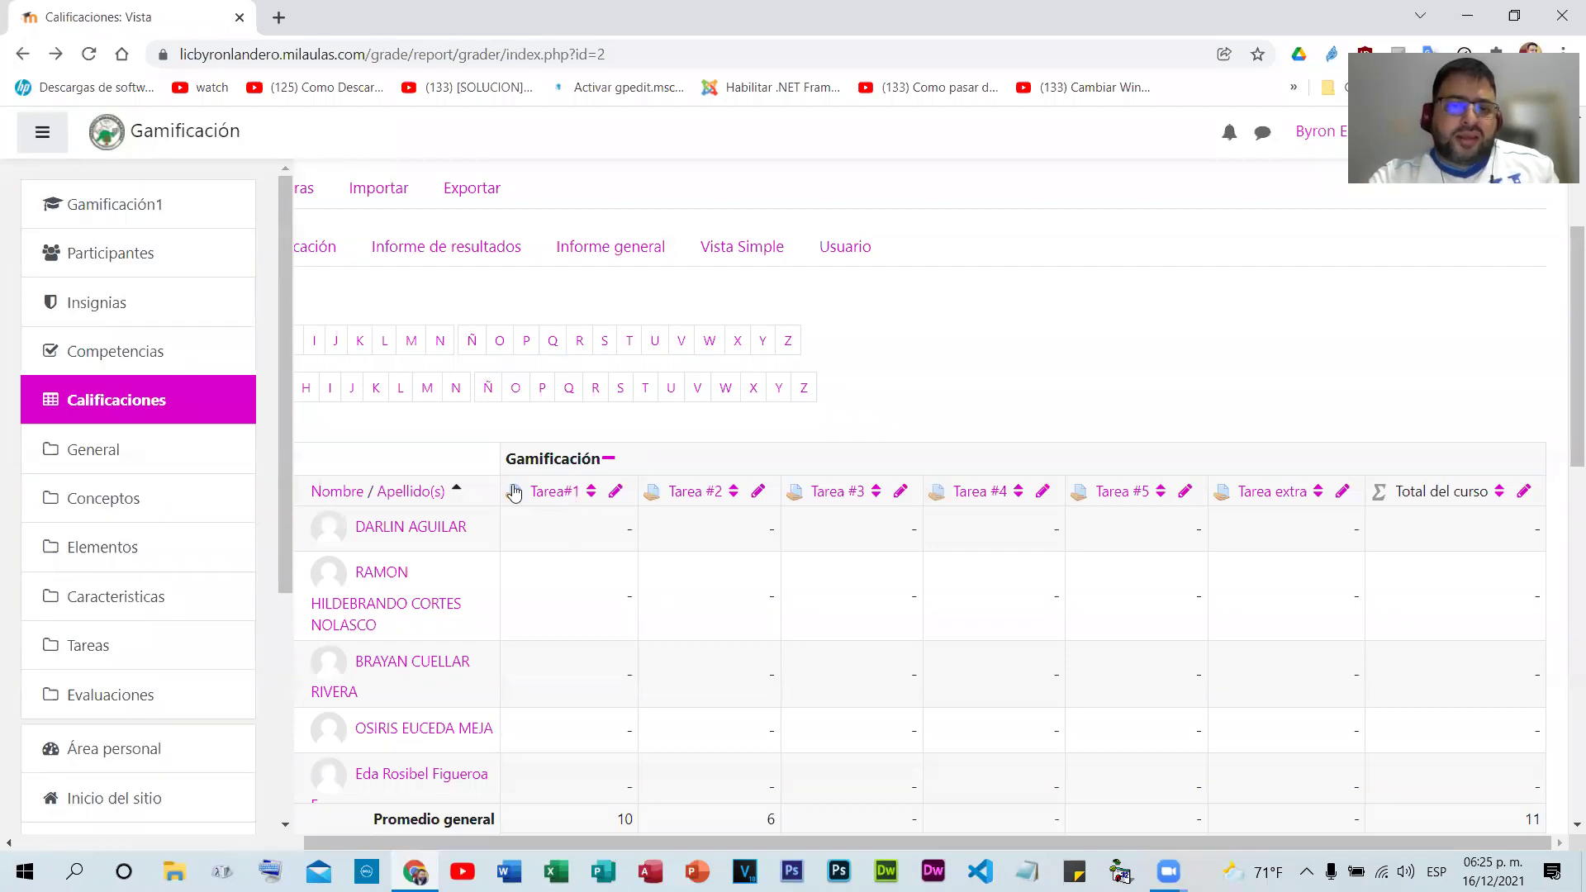
# - Grade the first listed student's Tarea #3 submission with 30, save it and return to the Informe del calificador
pyautogui.click(825, 493)
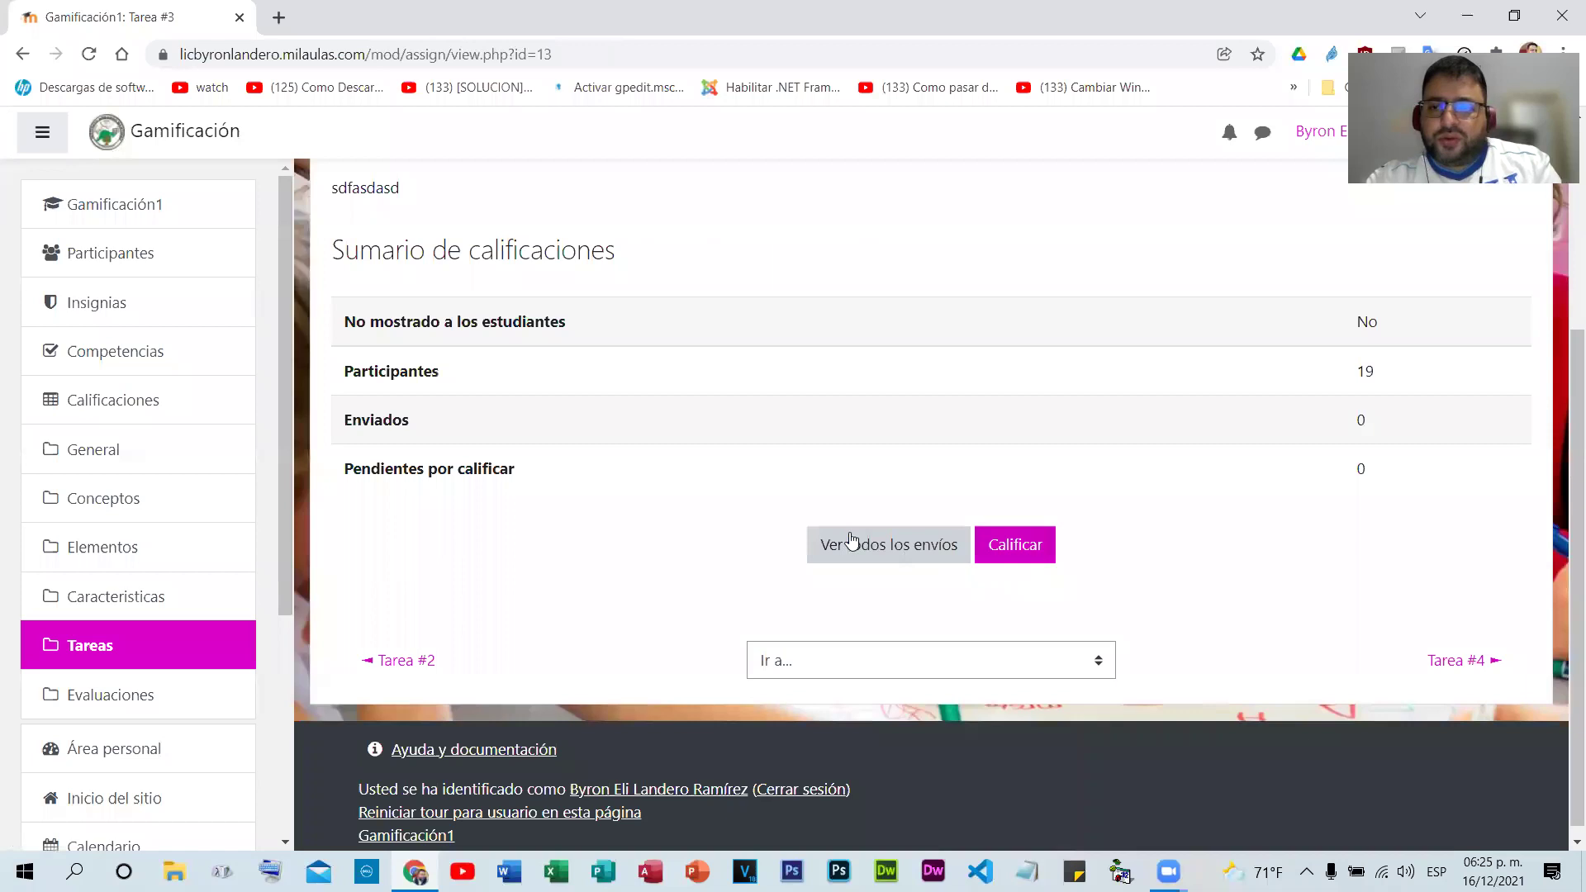
pyautogui.click(847, 541)
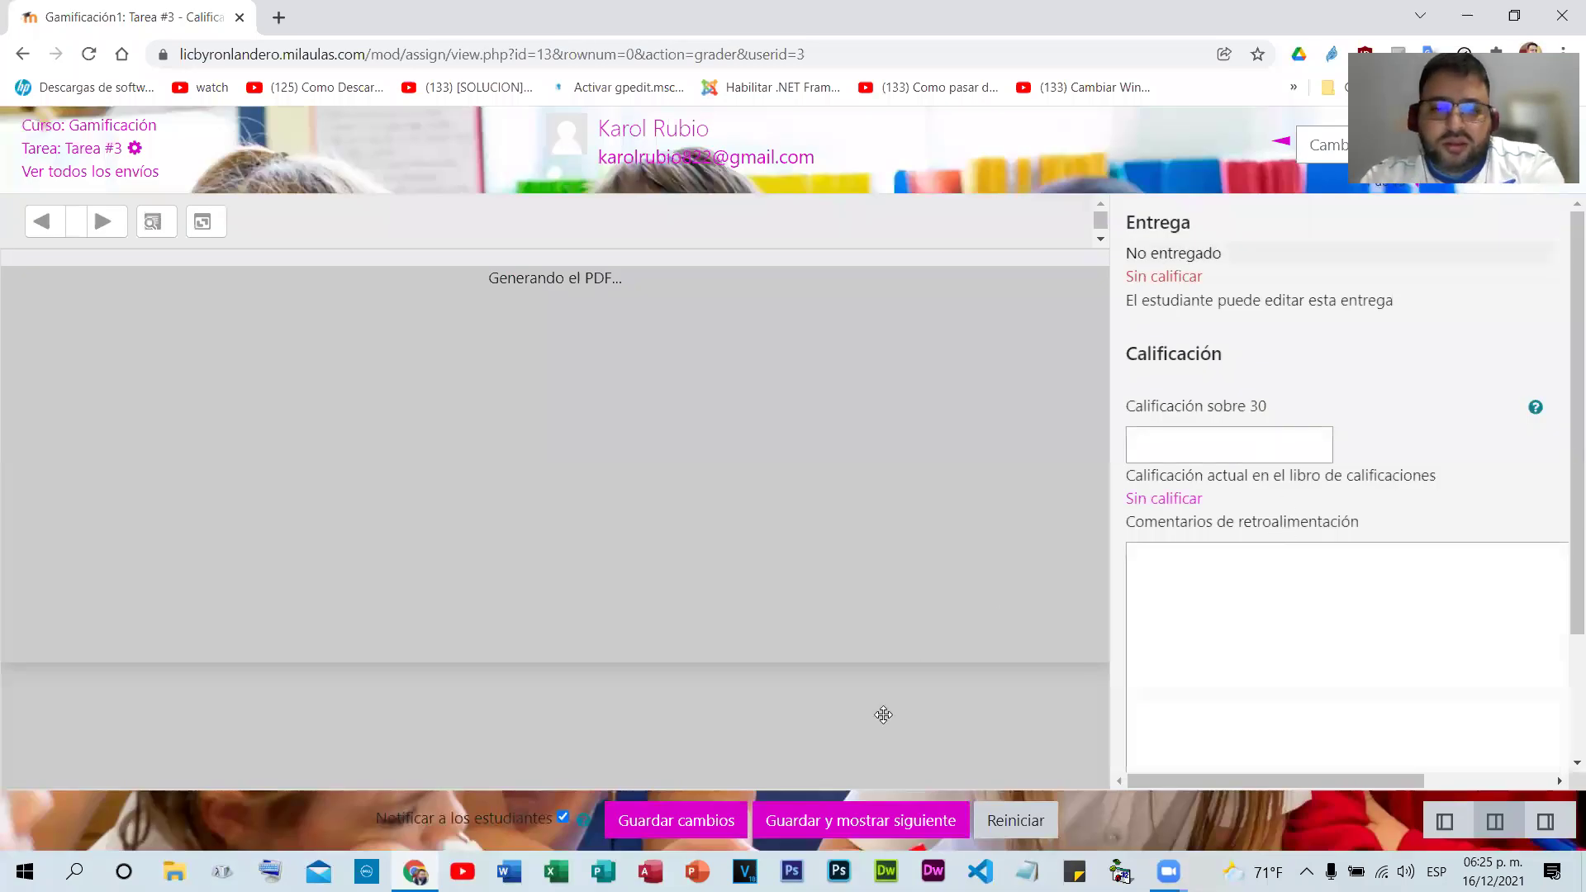
pyautogui.write('30')
pyautogui.press('Return')
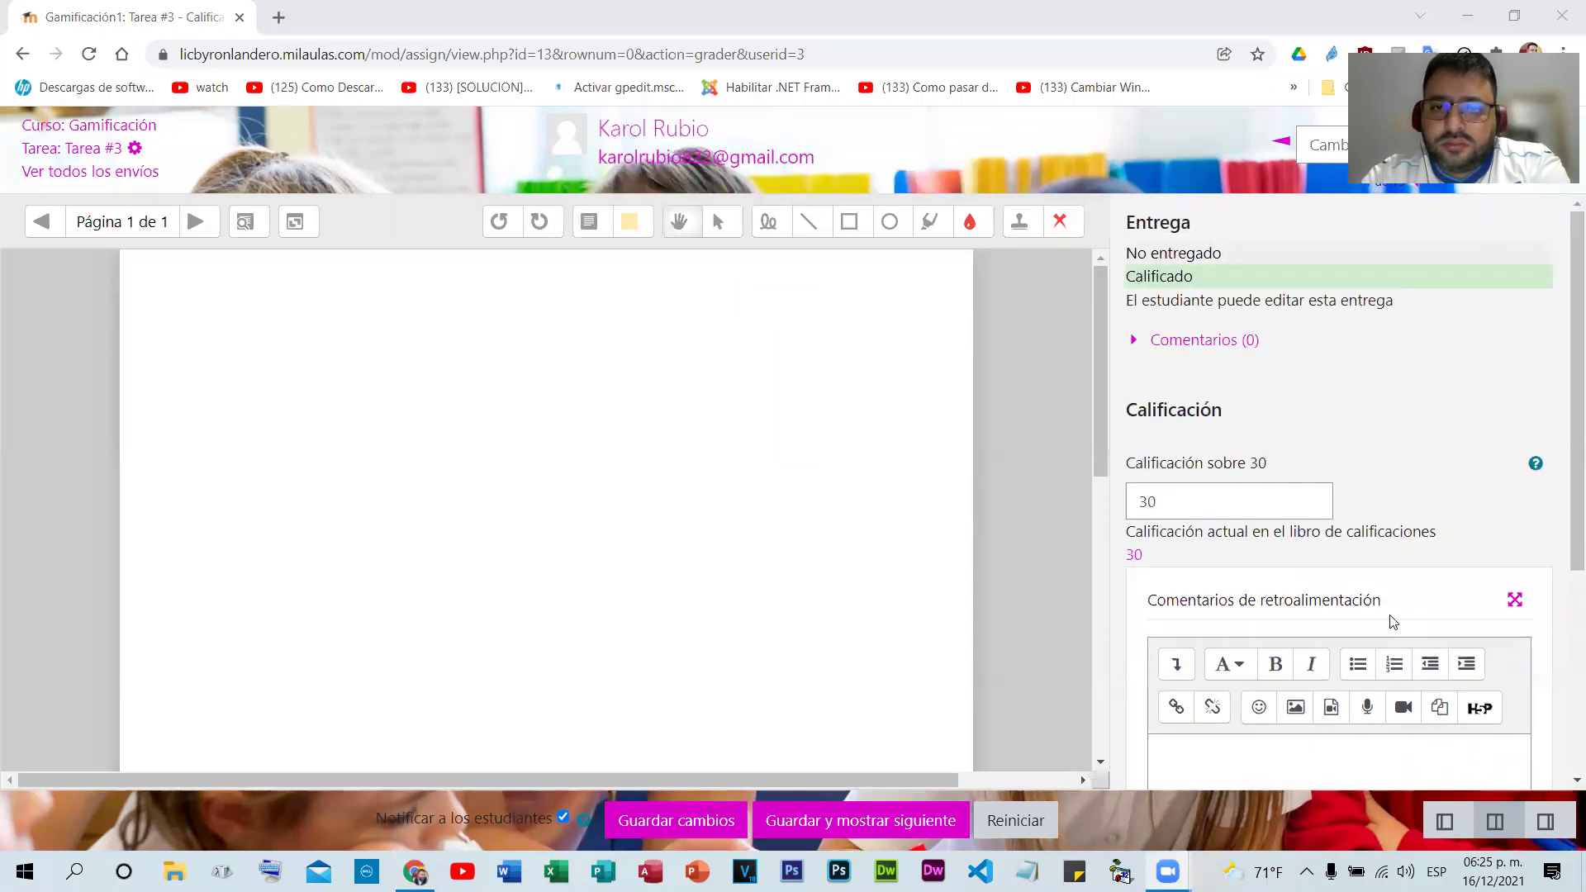
pyautogui.click(23, 56)
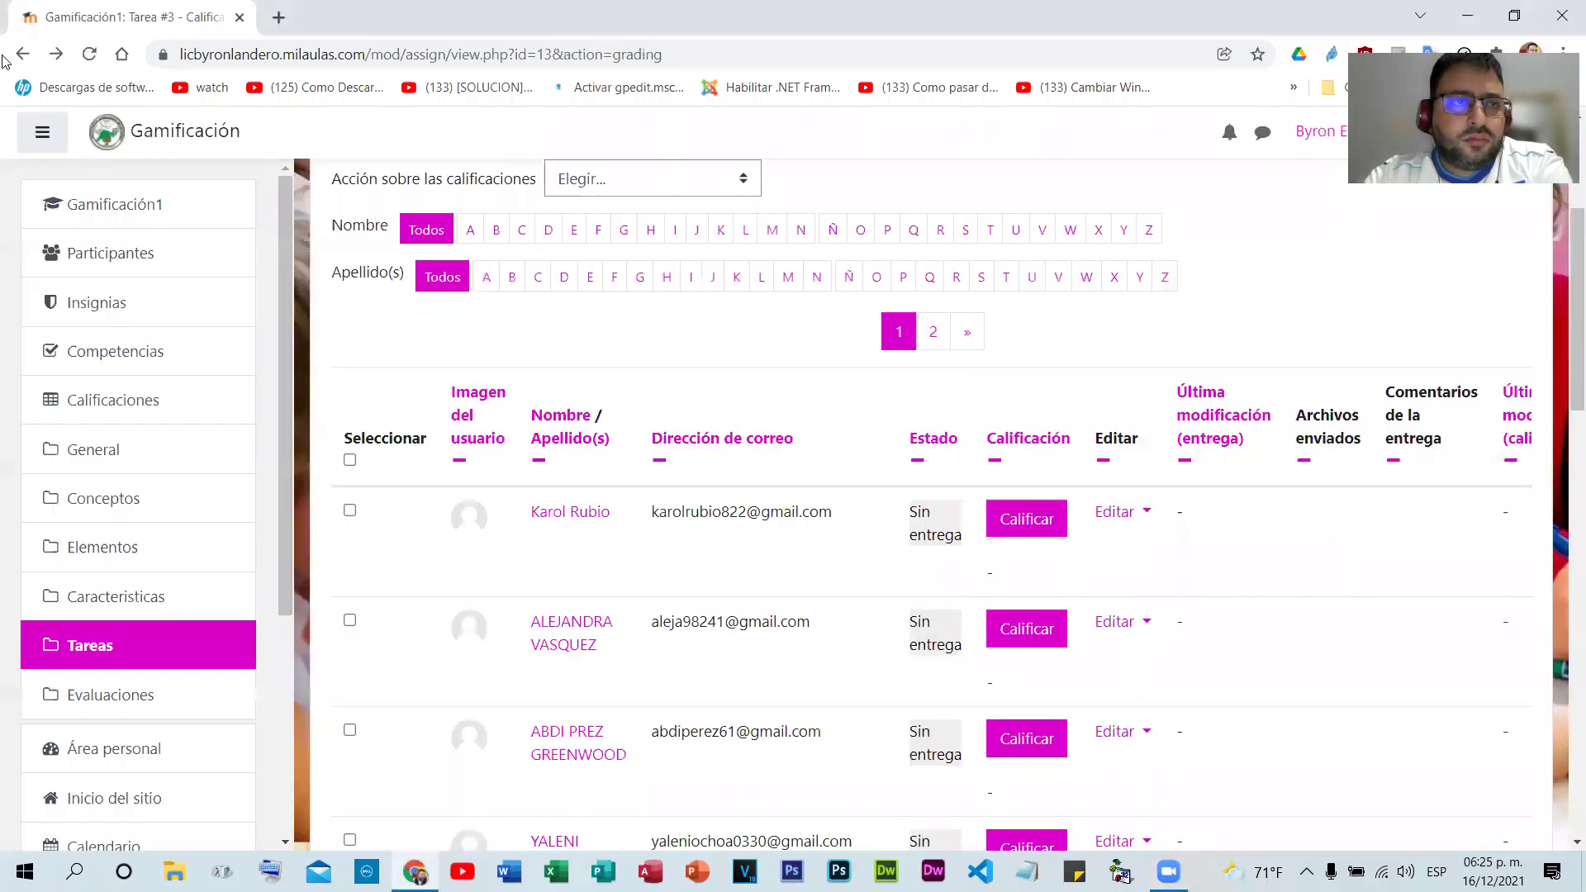
pyautogui.click(22, 56)
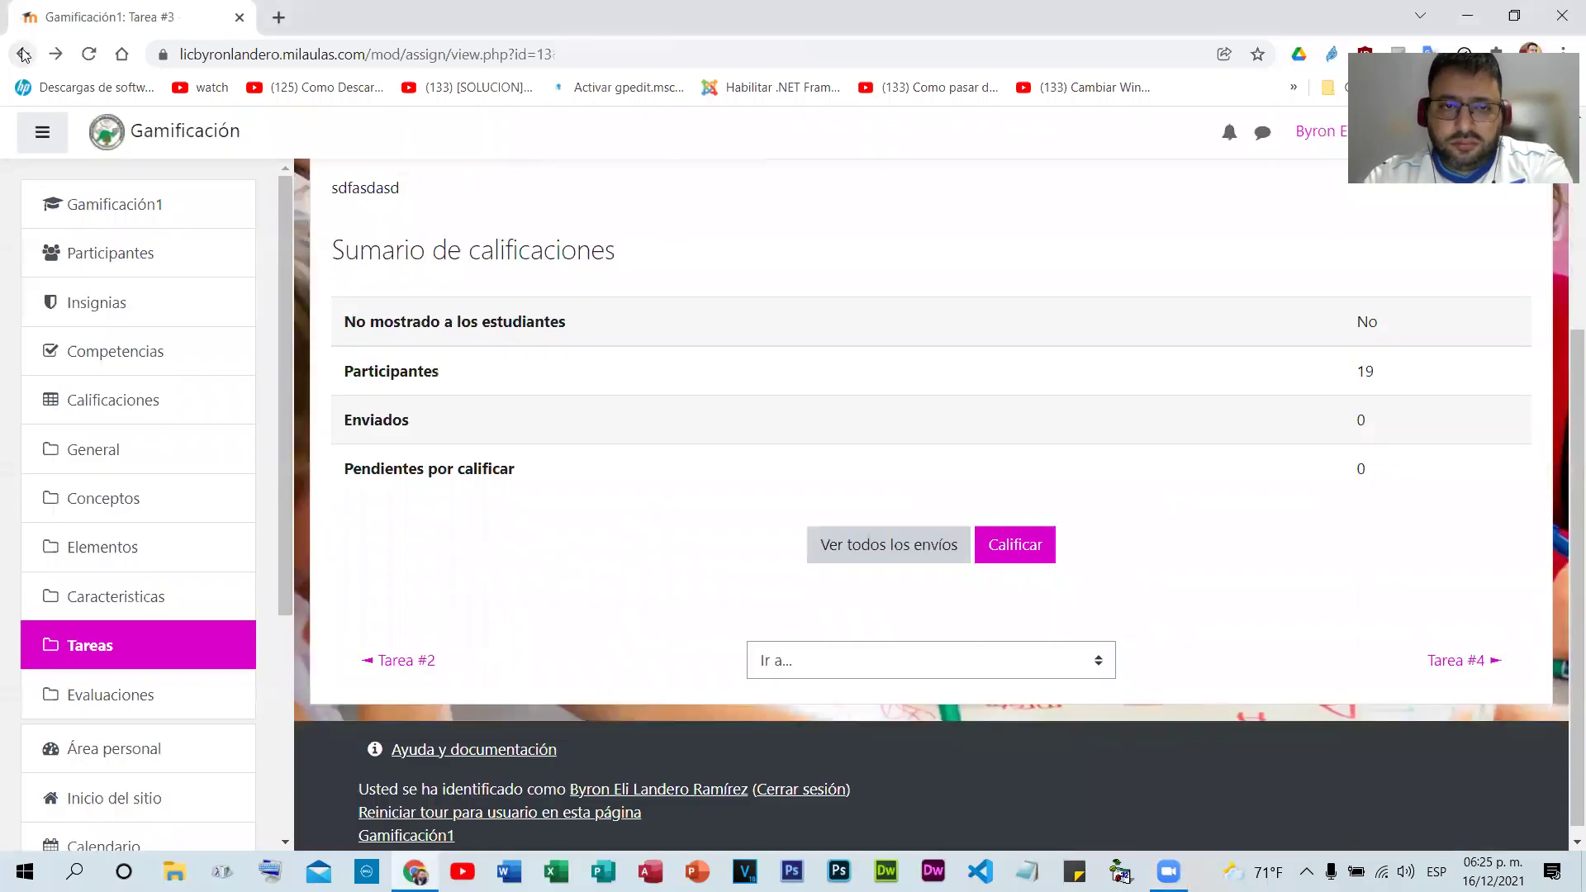
pyautogui.click(22, 56)
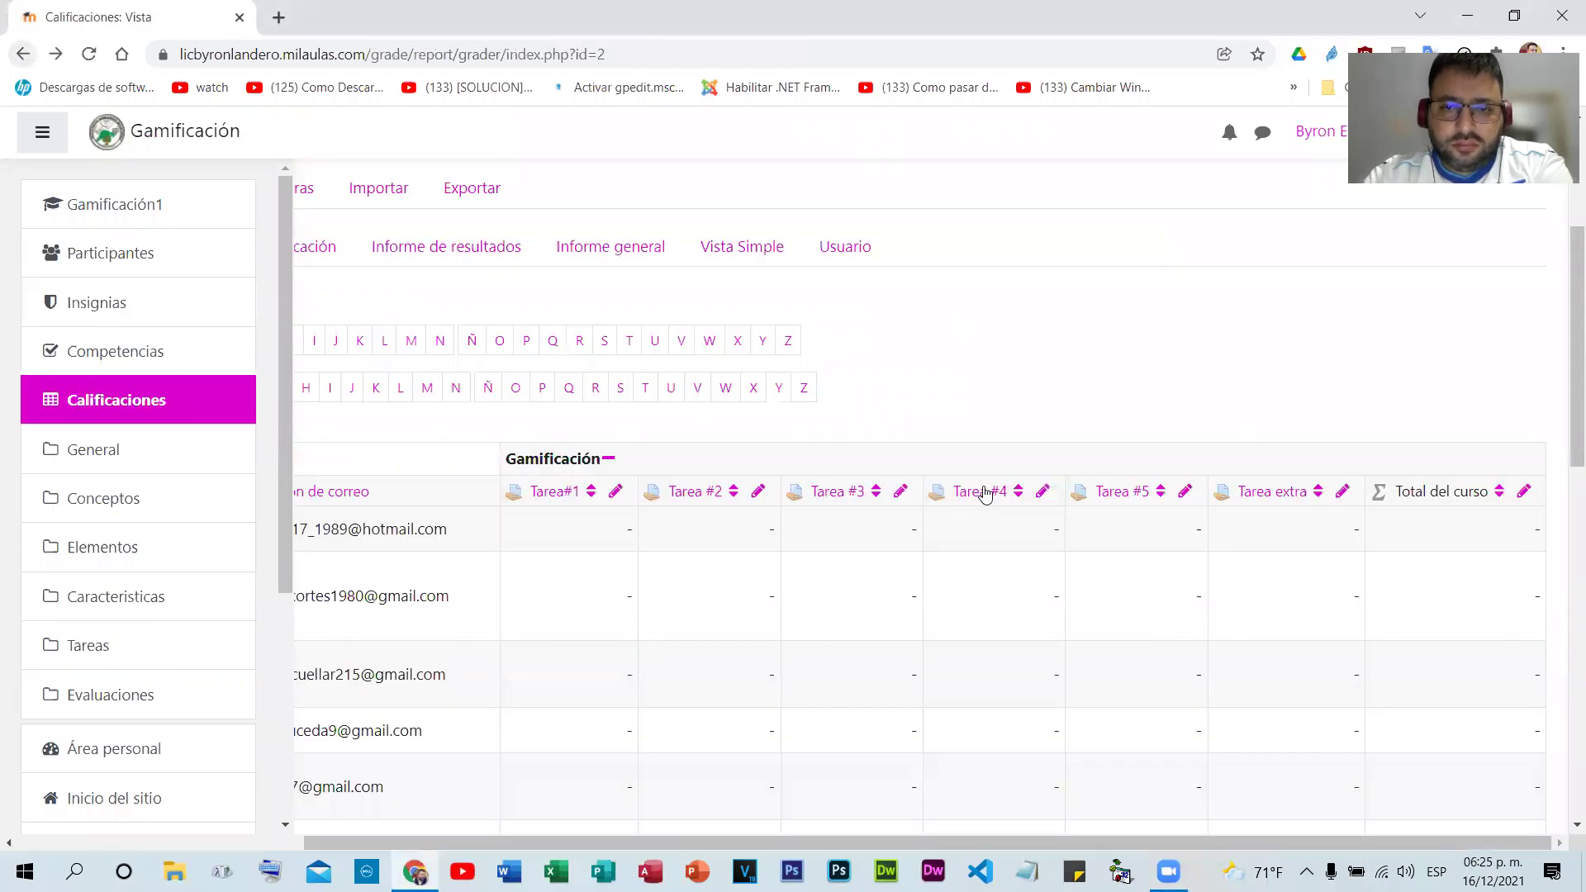
# - Grade the first listed student's Tarea #4 submission with 30 and save the changes
pyautogui.click(991, 493)
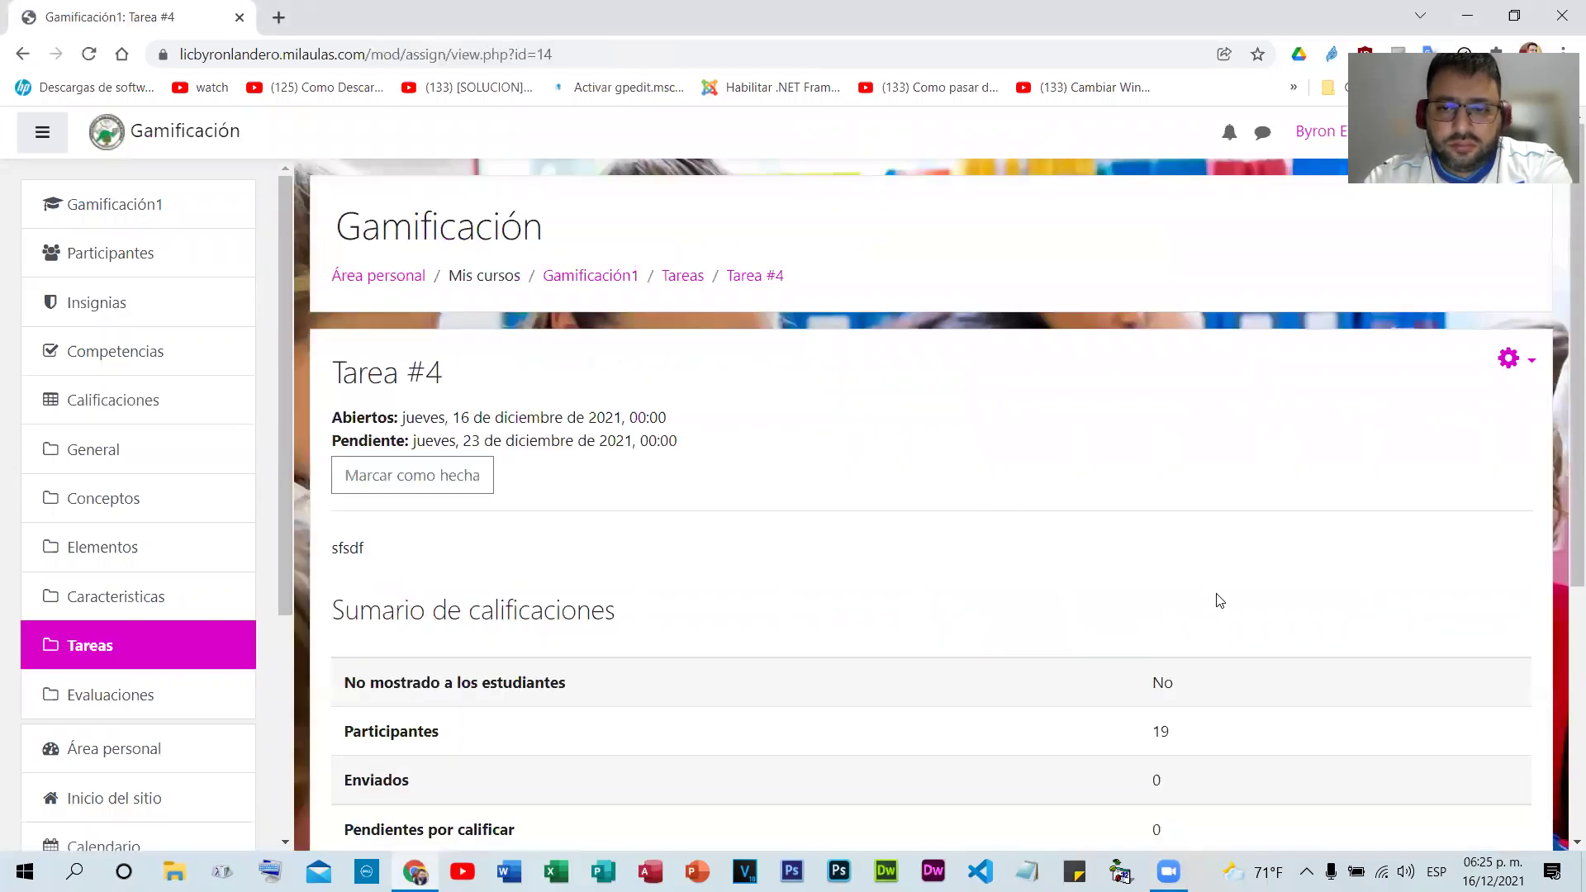
pyautogui.scroll(-5, 923, 548)
pyautogui.click(922, 545)
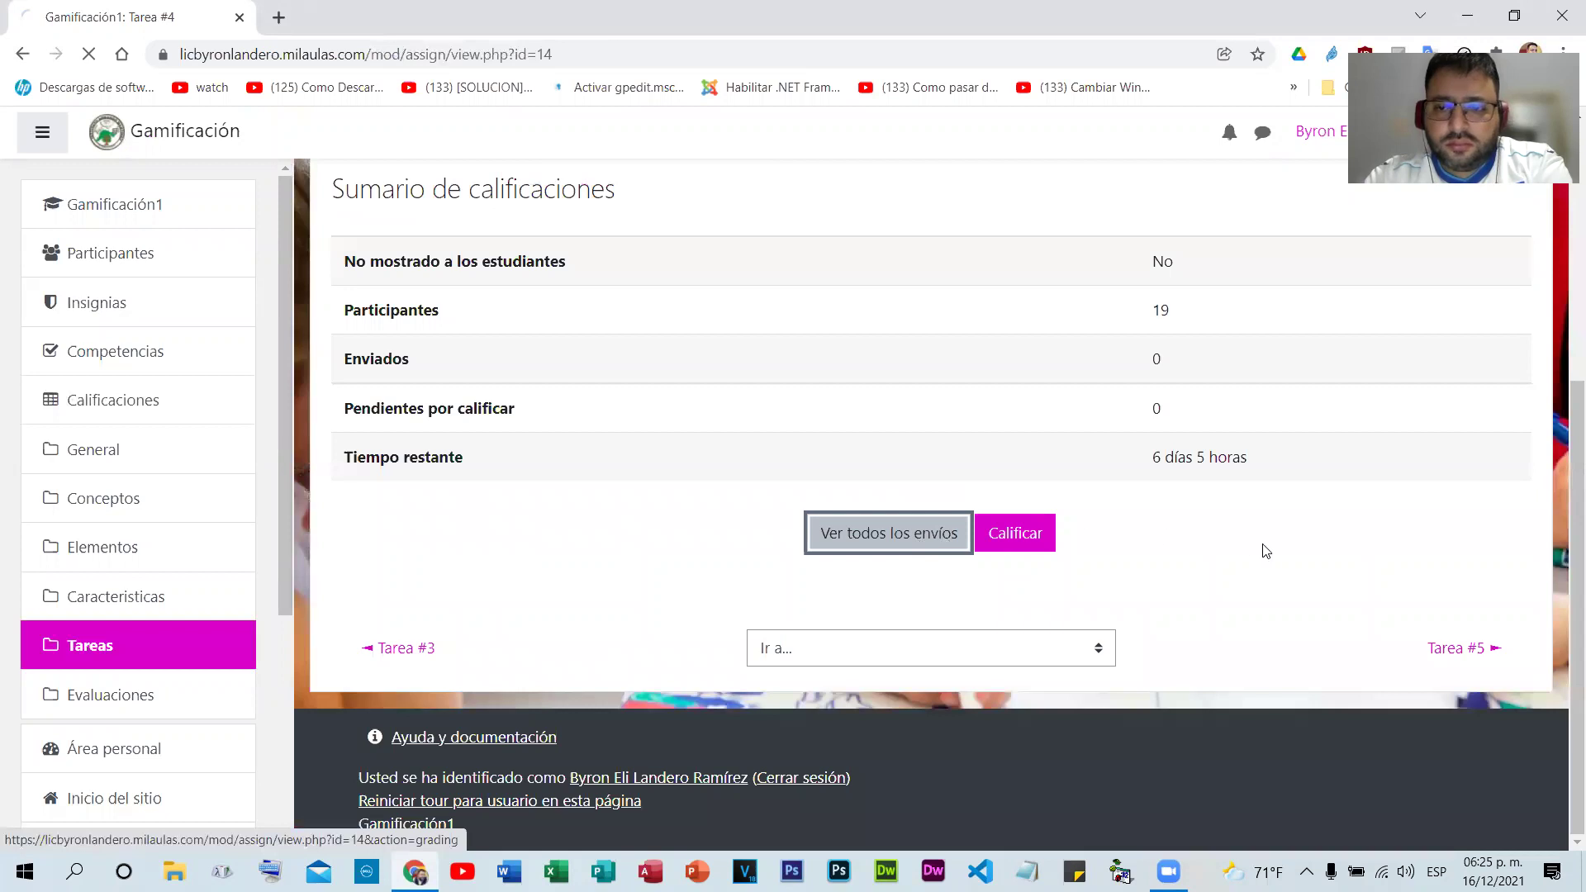
pyautogui.click(1109, 461)
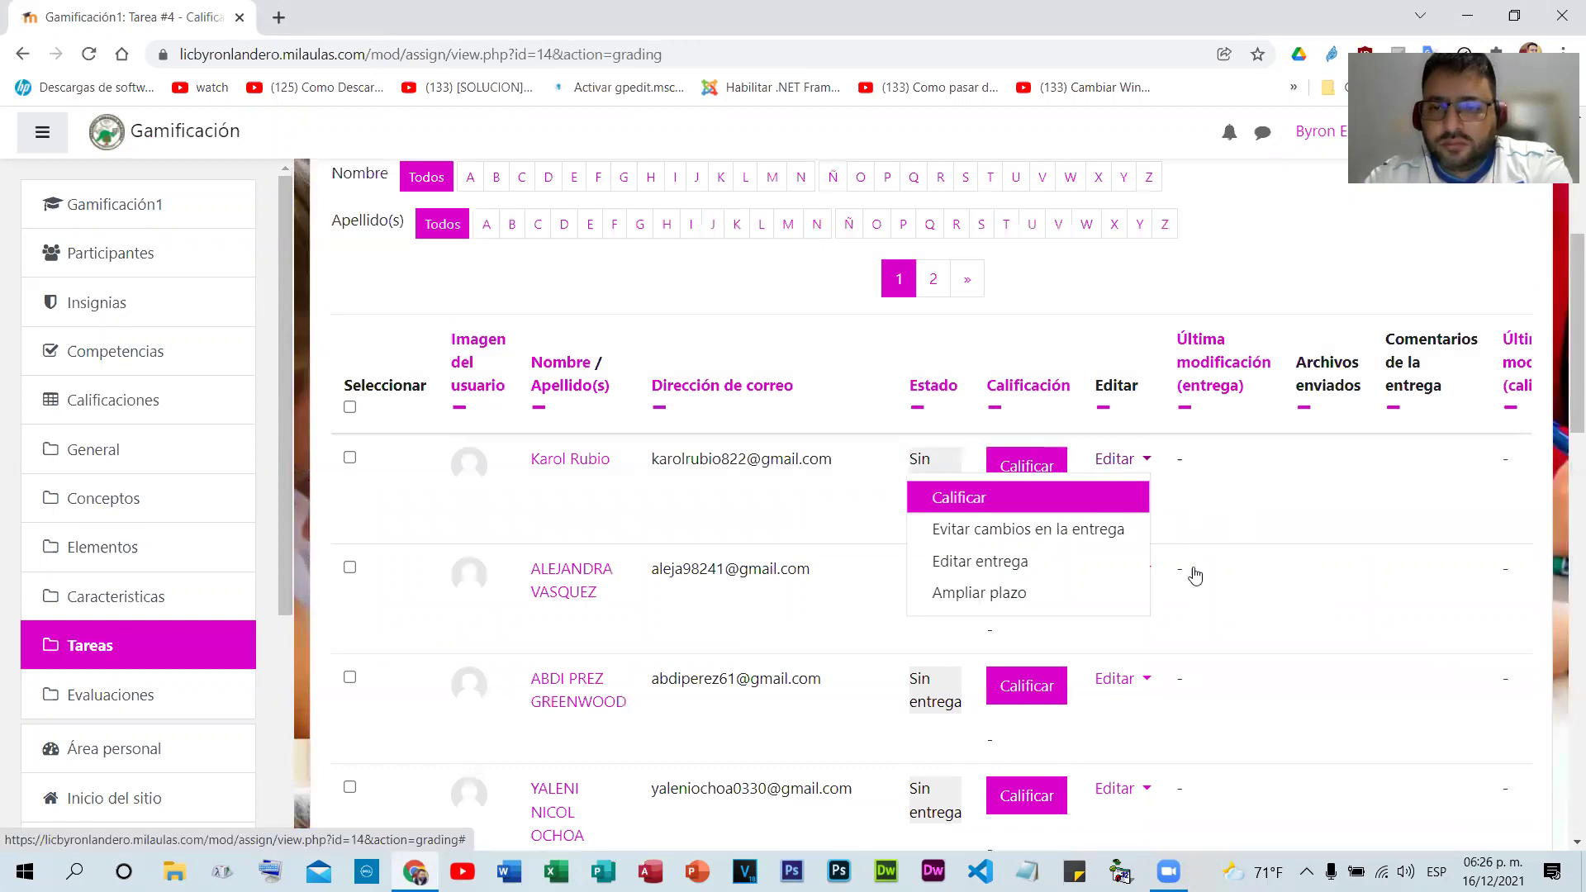
pyautogui.press('Return')
pyautogui.write('30')
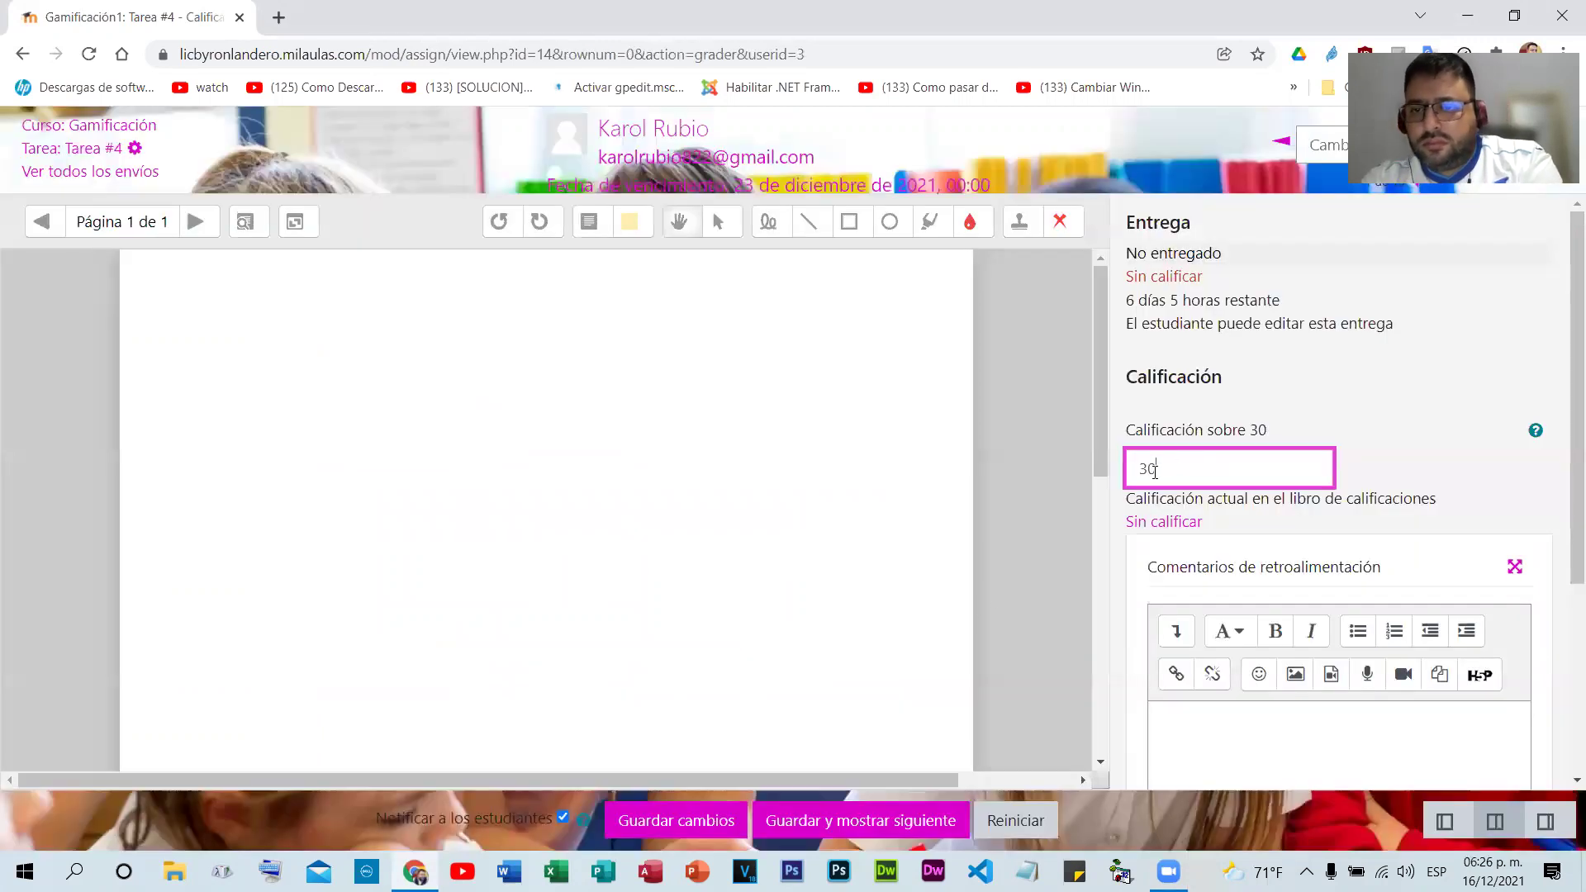
pyautogui.click(634, 818)
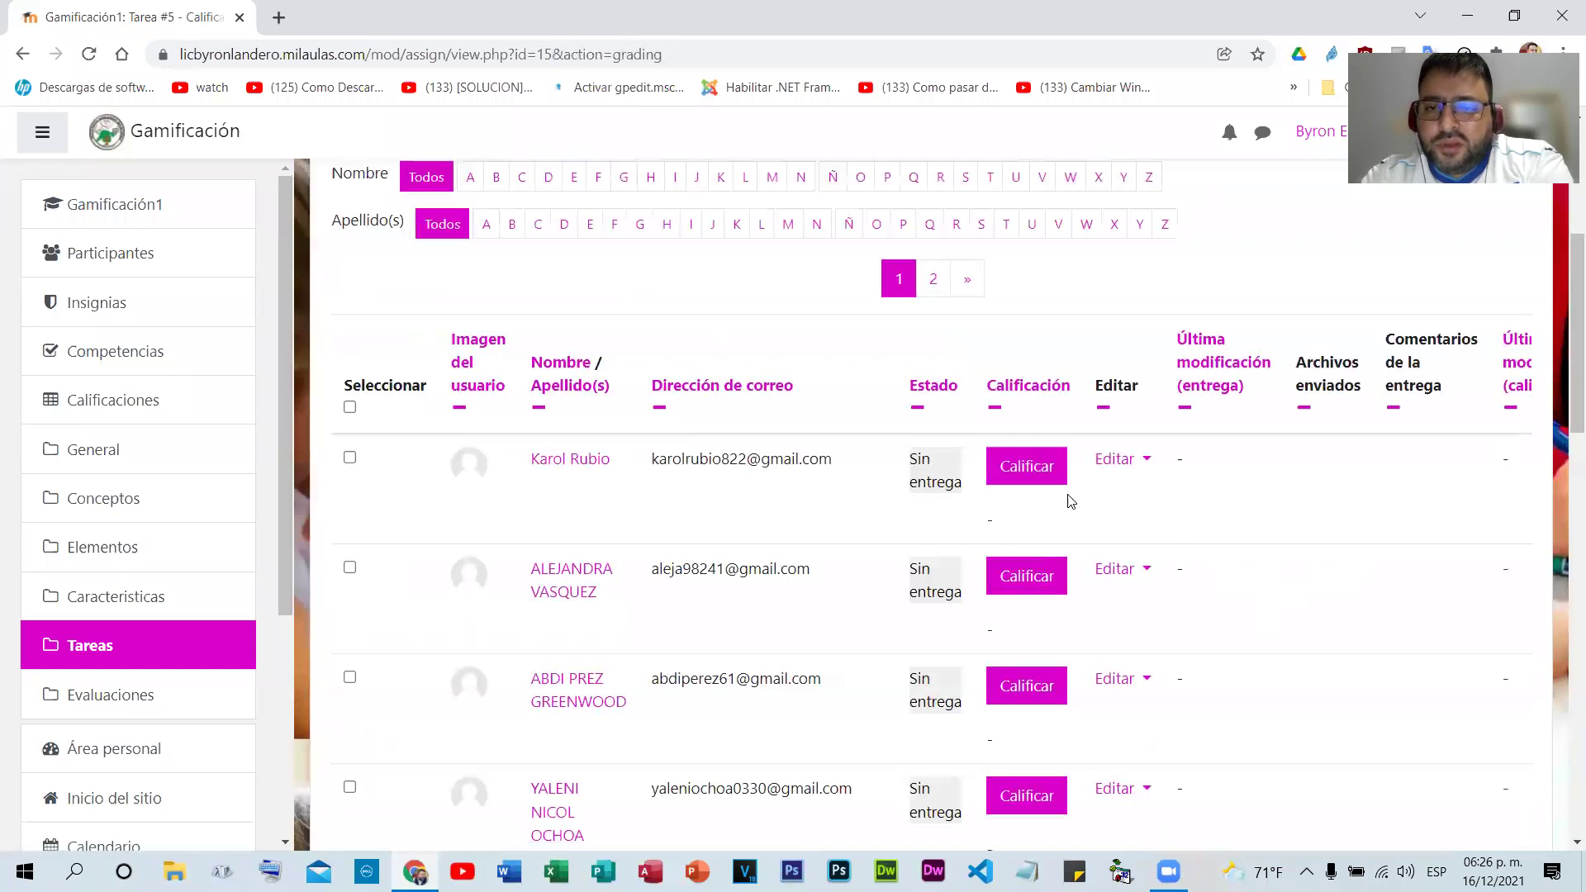
# - Grade the same student's Tarea #5 submission with 15, save it and return to the submissions list
pyautogui.click(1025, 476)
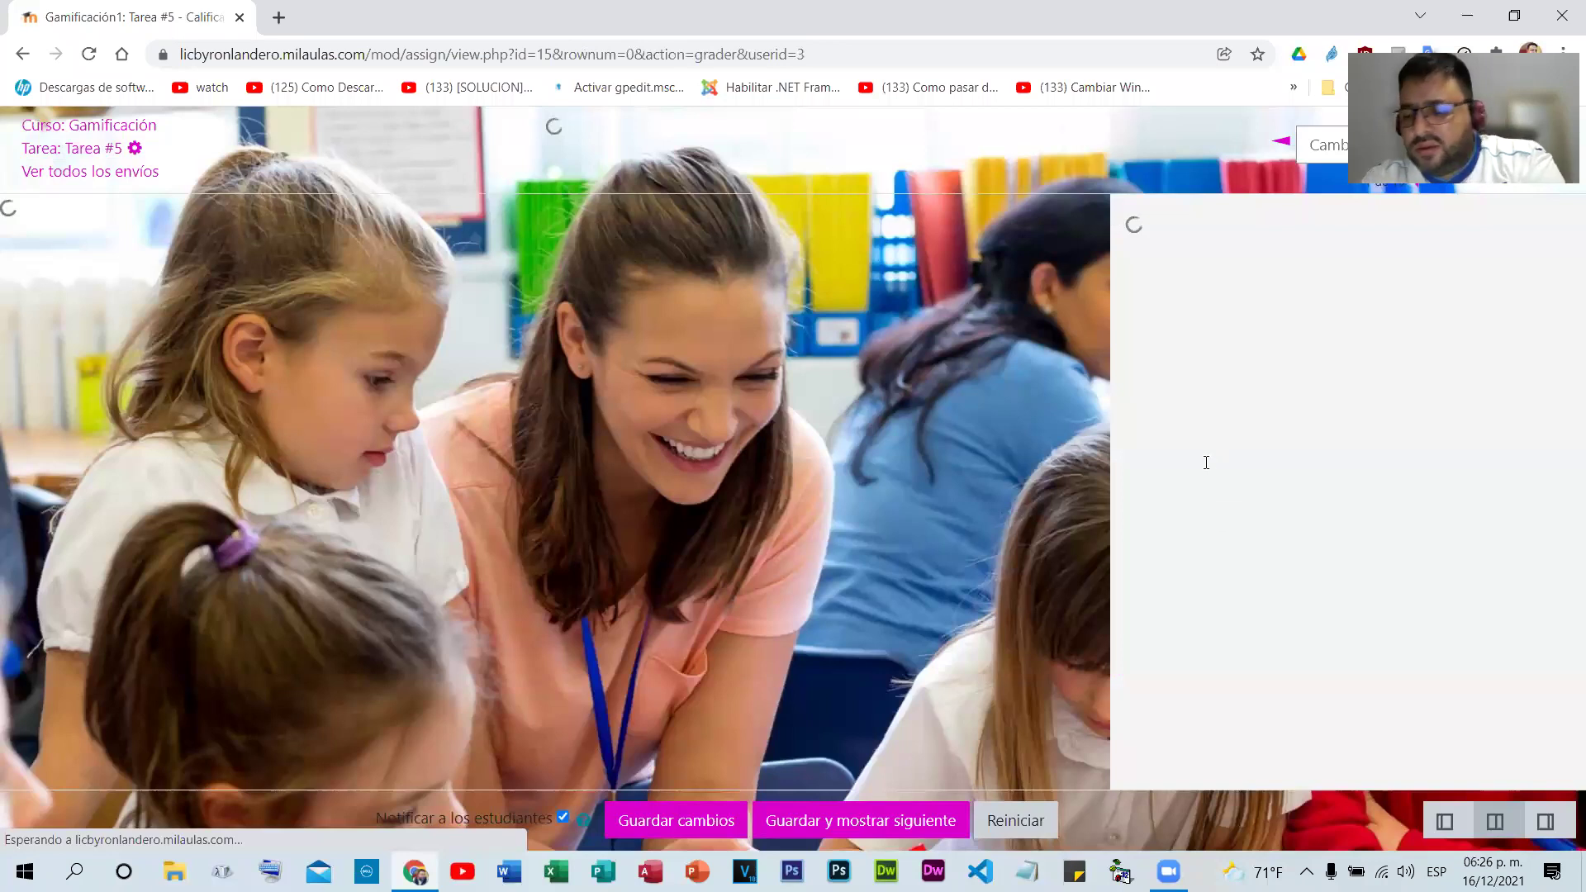
pyautogui.click(651, 820)
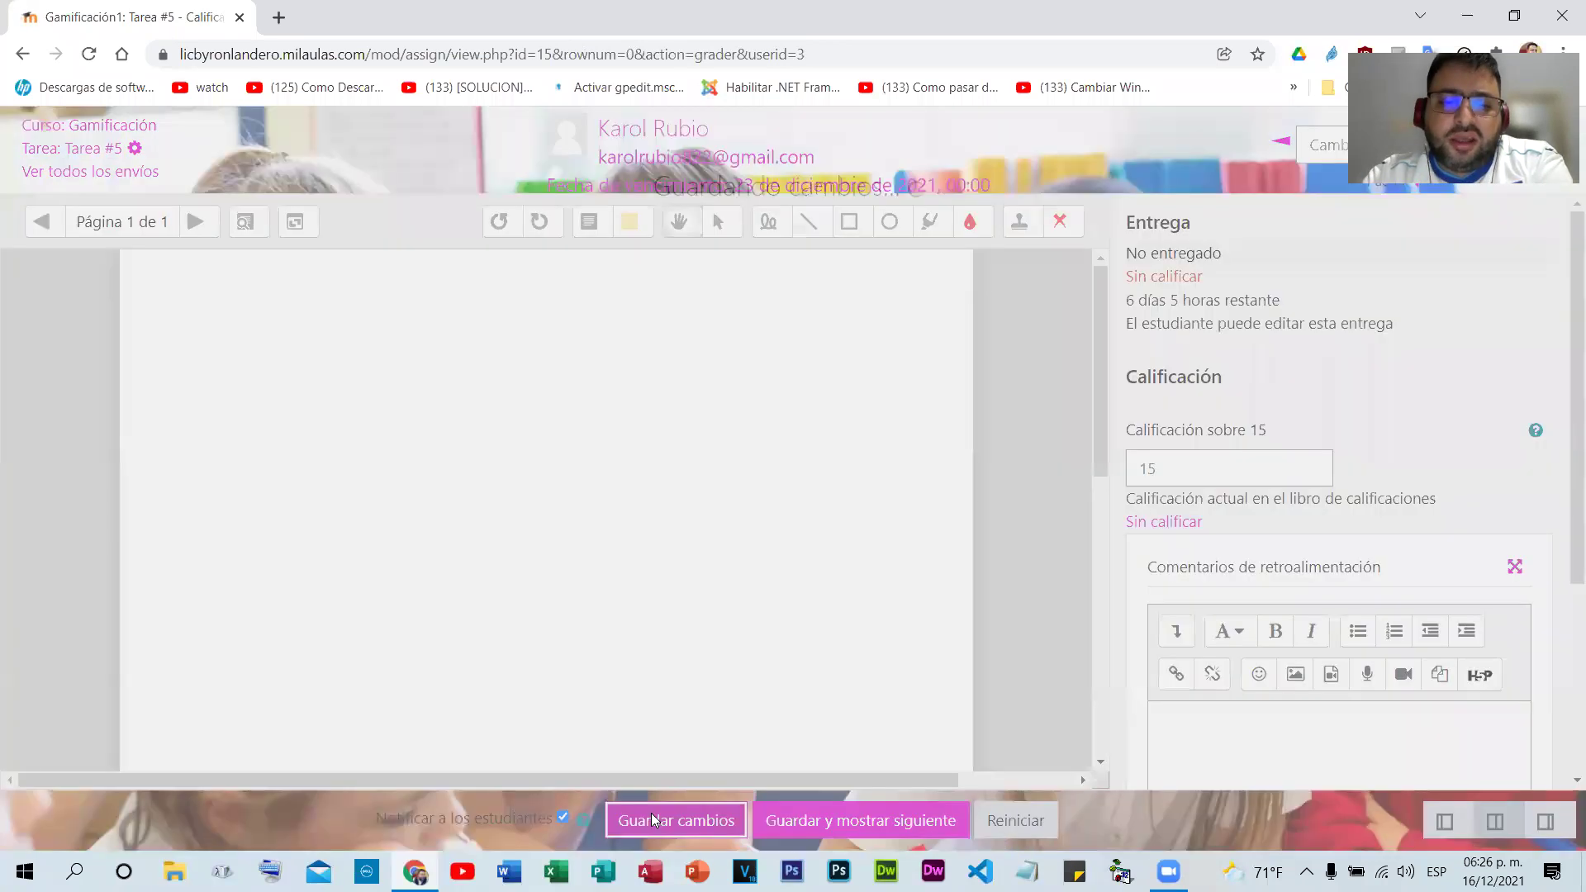
pyautogui.click(23, 55)
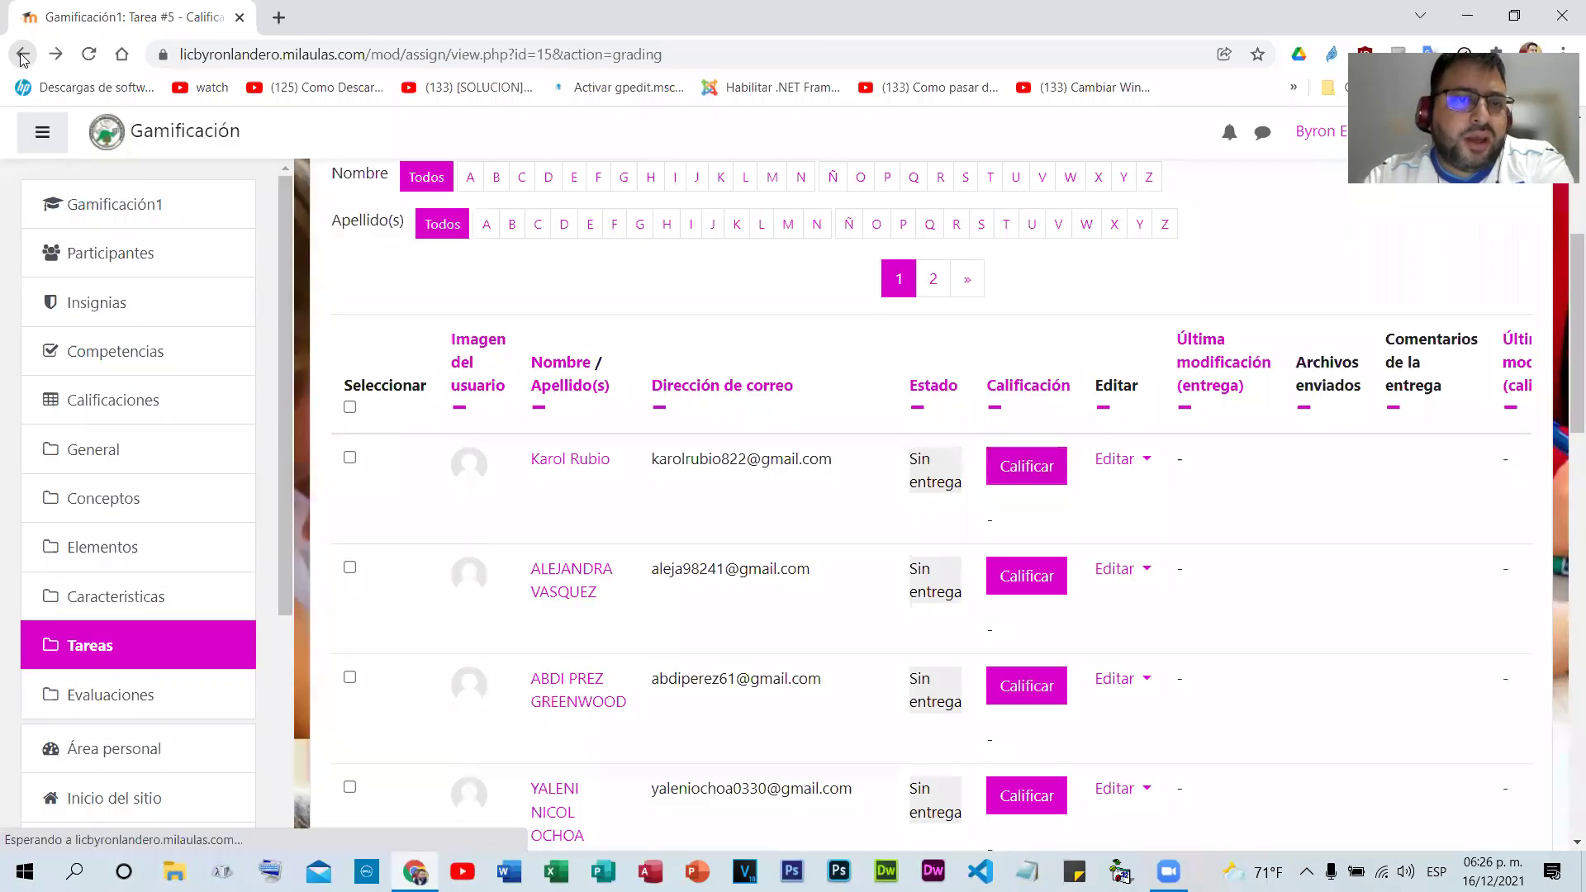
# - Open the Informe del calificador, reload it and review the graded student's assignment grades and course total
pyautogui.click(105, 405)
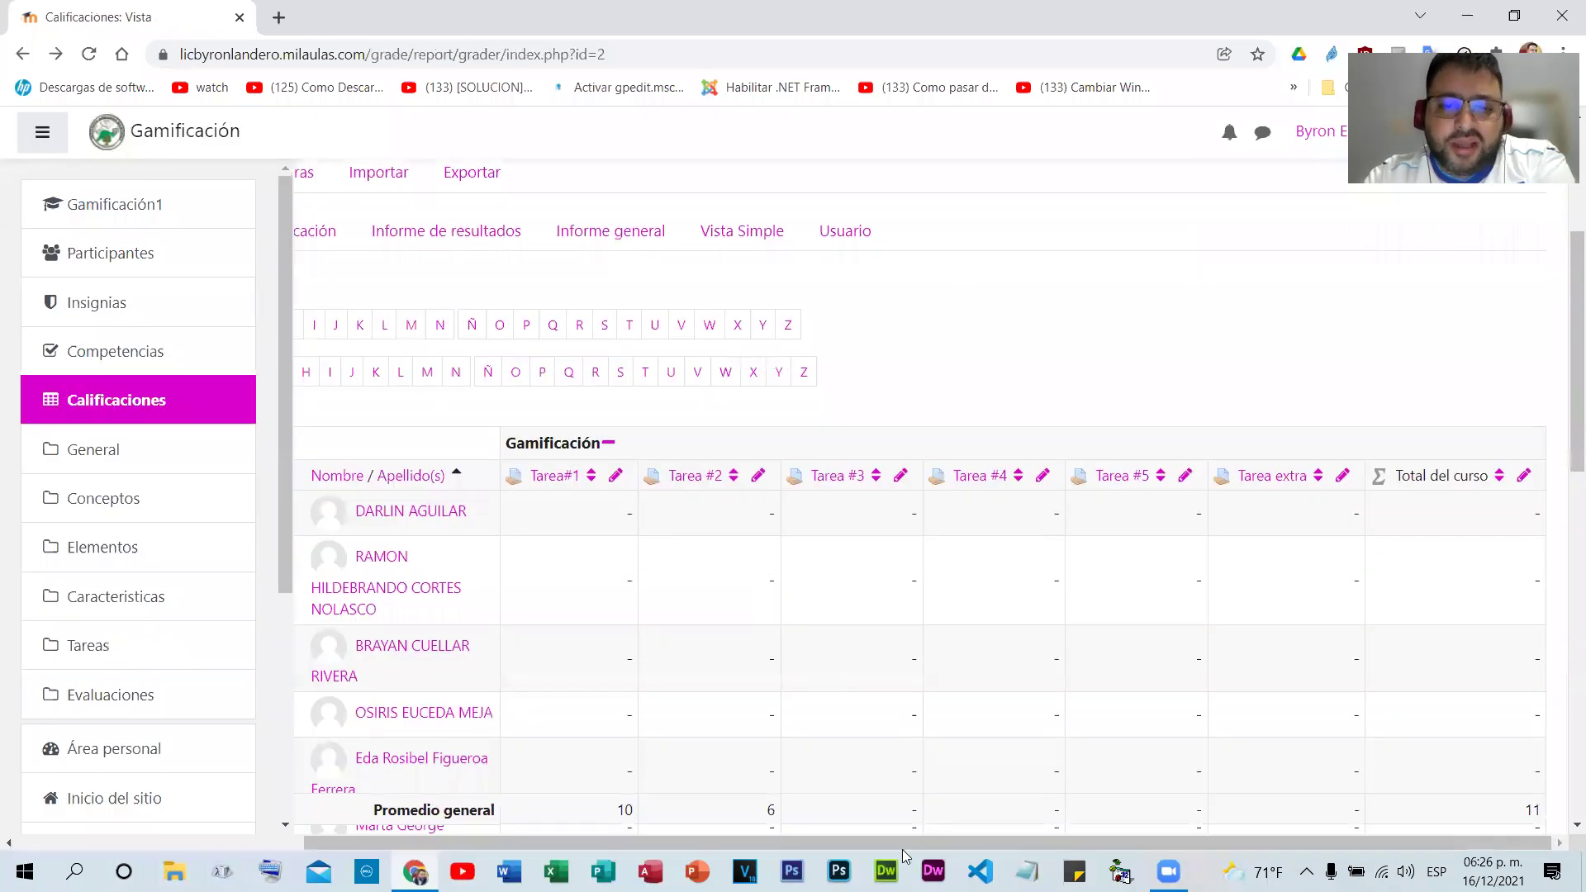
pyautogui.scroll(-4, 864, 630)
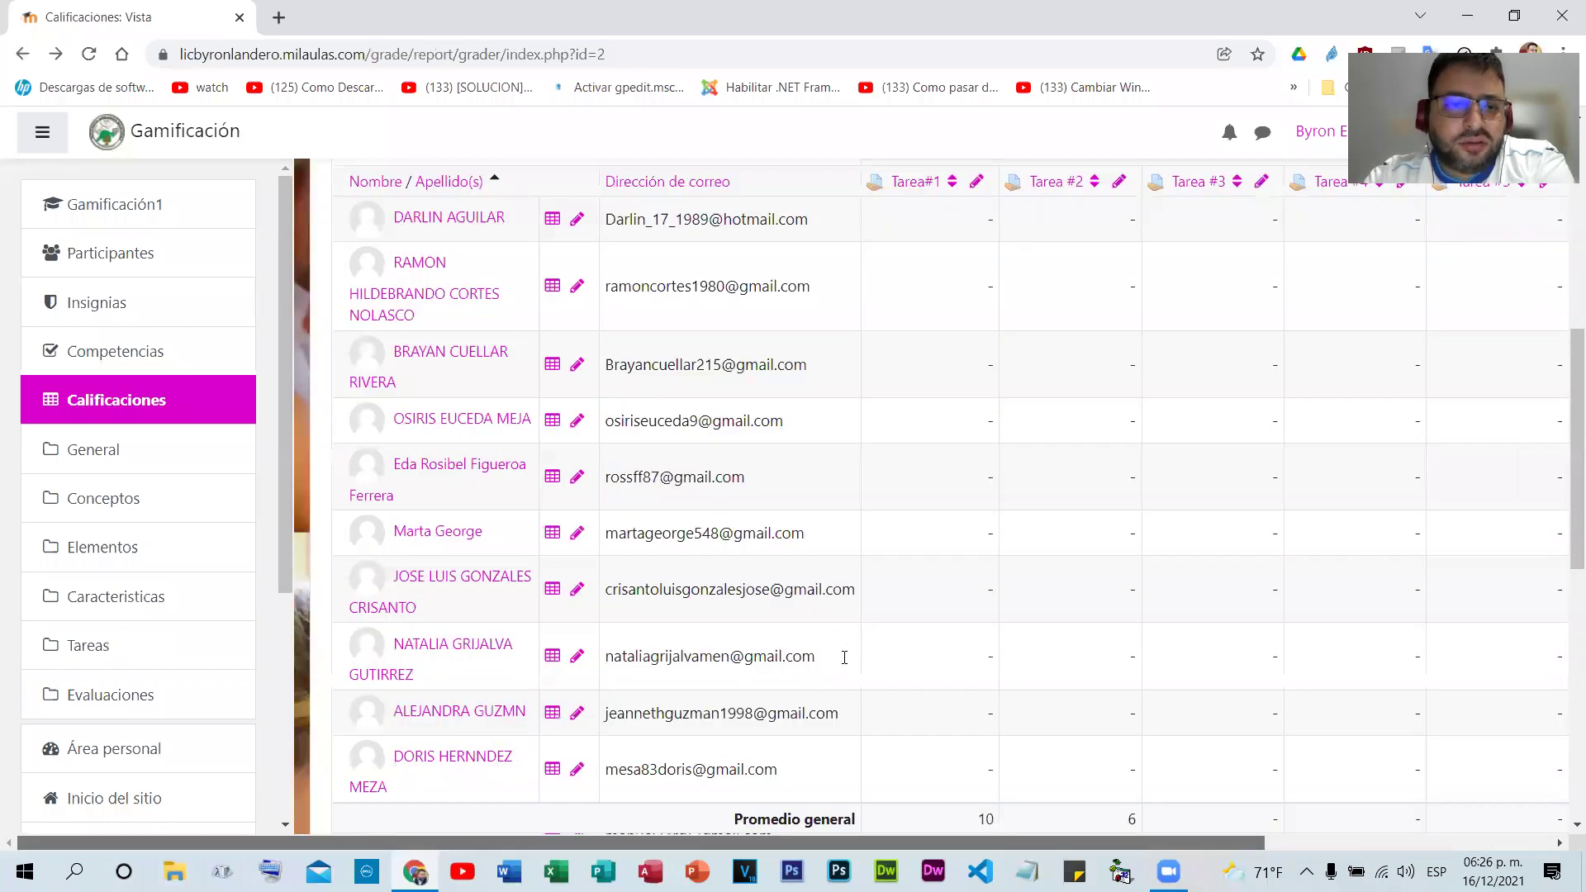
pyautogui.scroll(-8, 866, 641)
pyautogui.click(88, 60)
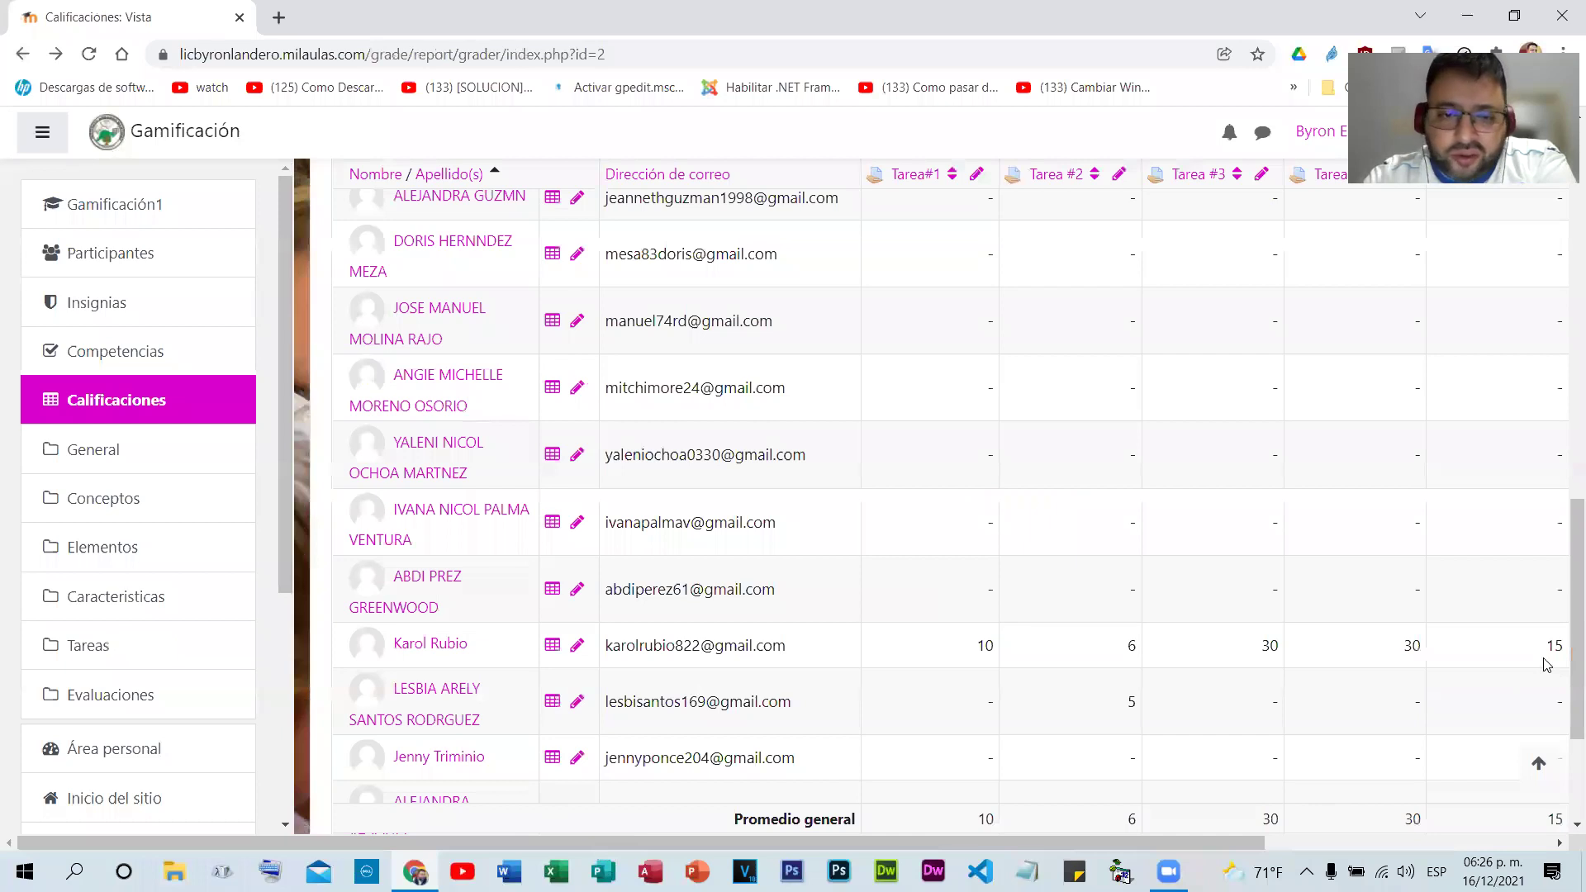
pyautogui.hscroll(5, 1546, 665)
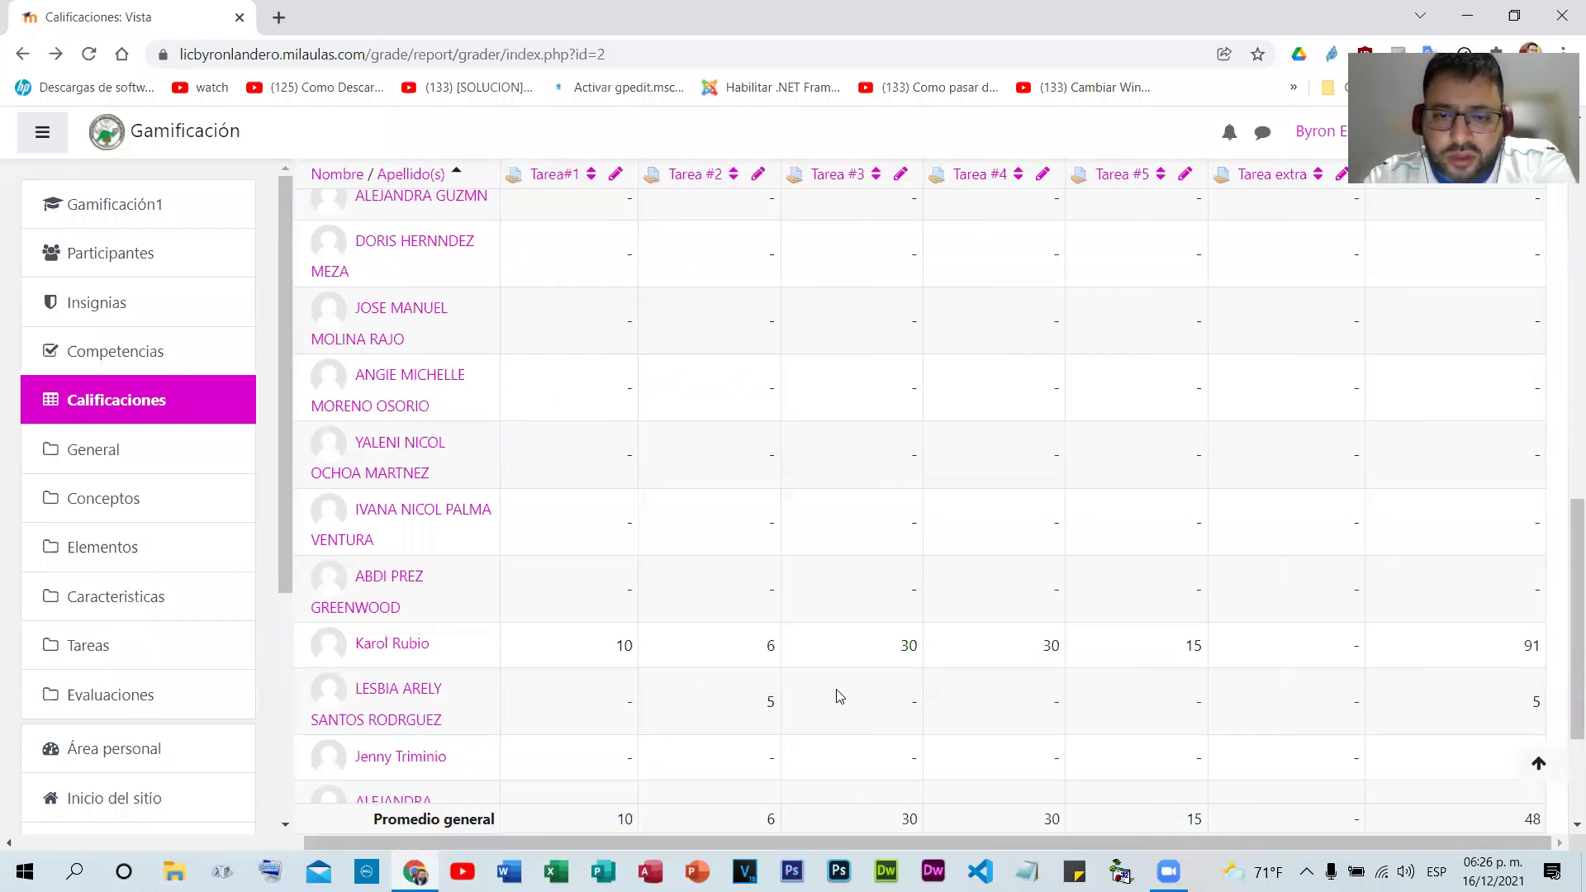
# - Rate the student Excelente (2 puntos) on the Tarea #2 rubric criteria, including Ortografía, Coherencia and Fuentes Bibliográficas, and save the grade
pyautogui.click(690, 175)
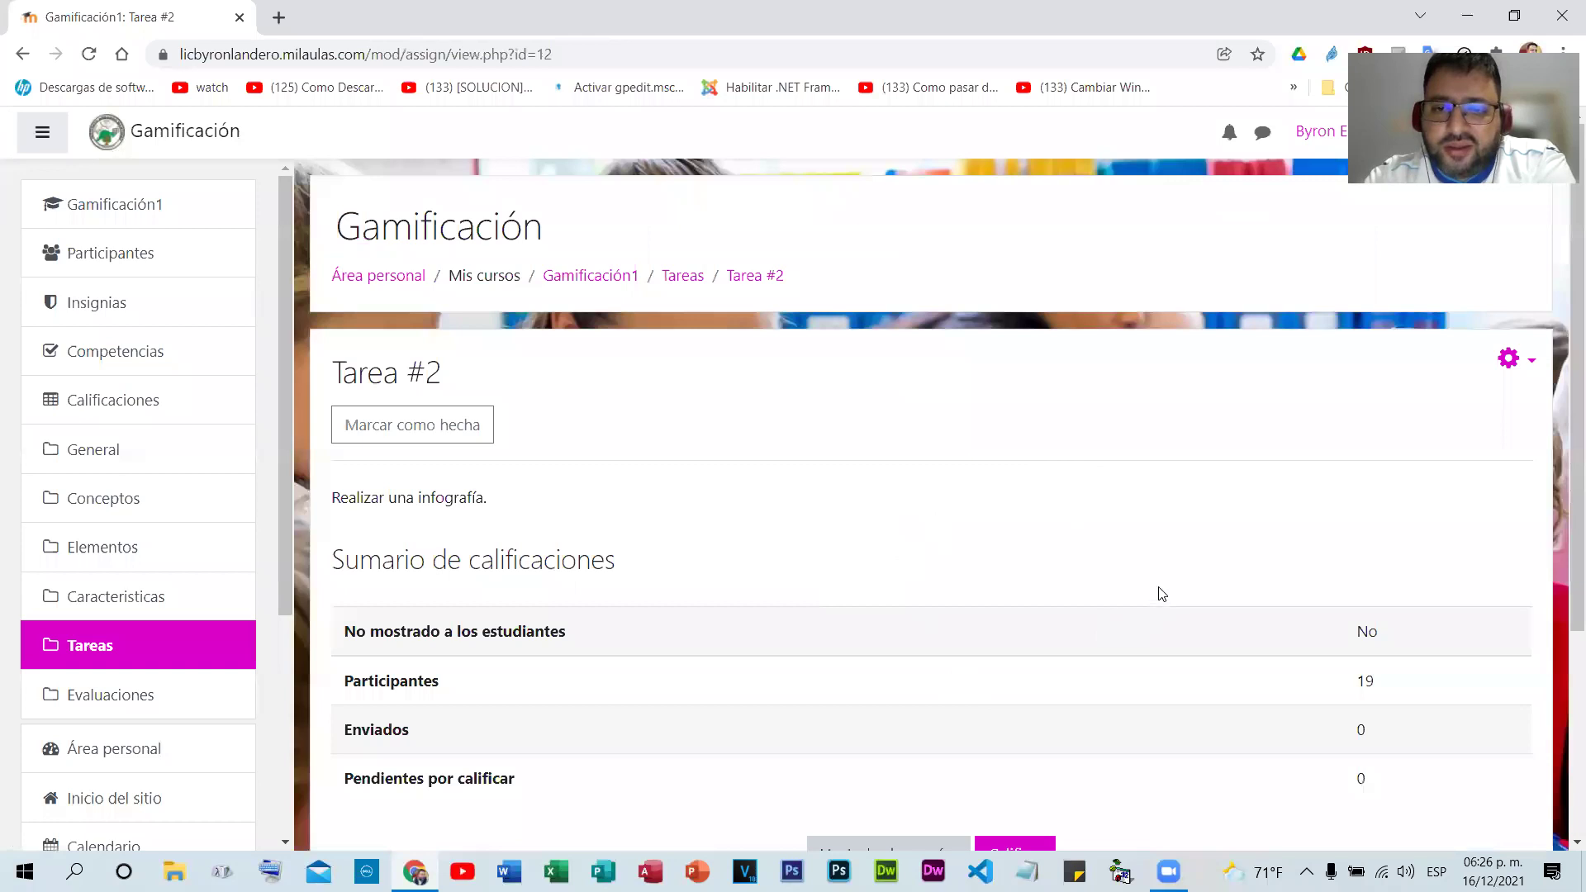
pyautogui.hotkey('alt', 'Left')
pyautogui.click(1035, 420)
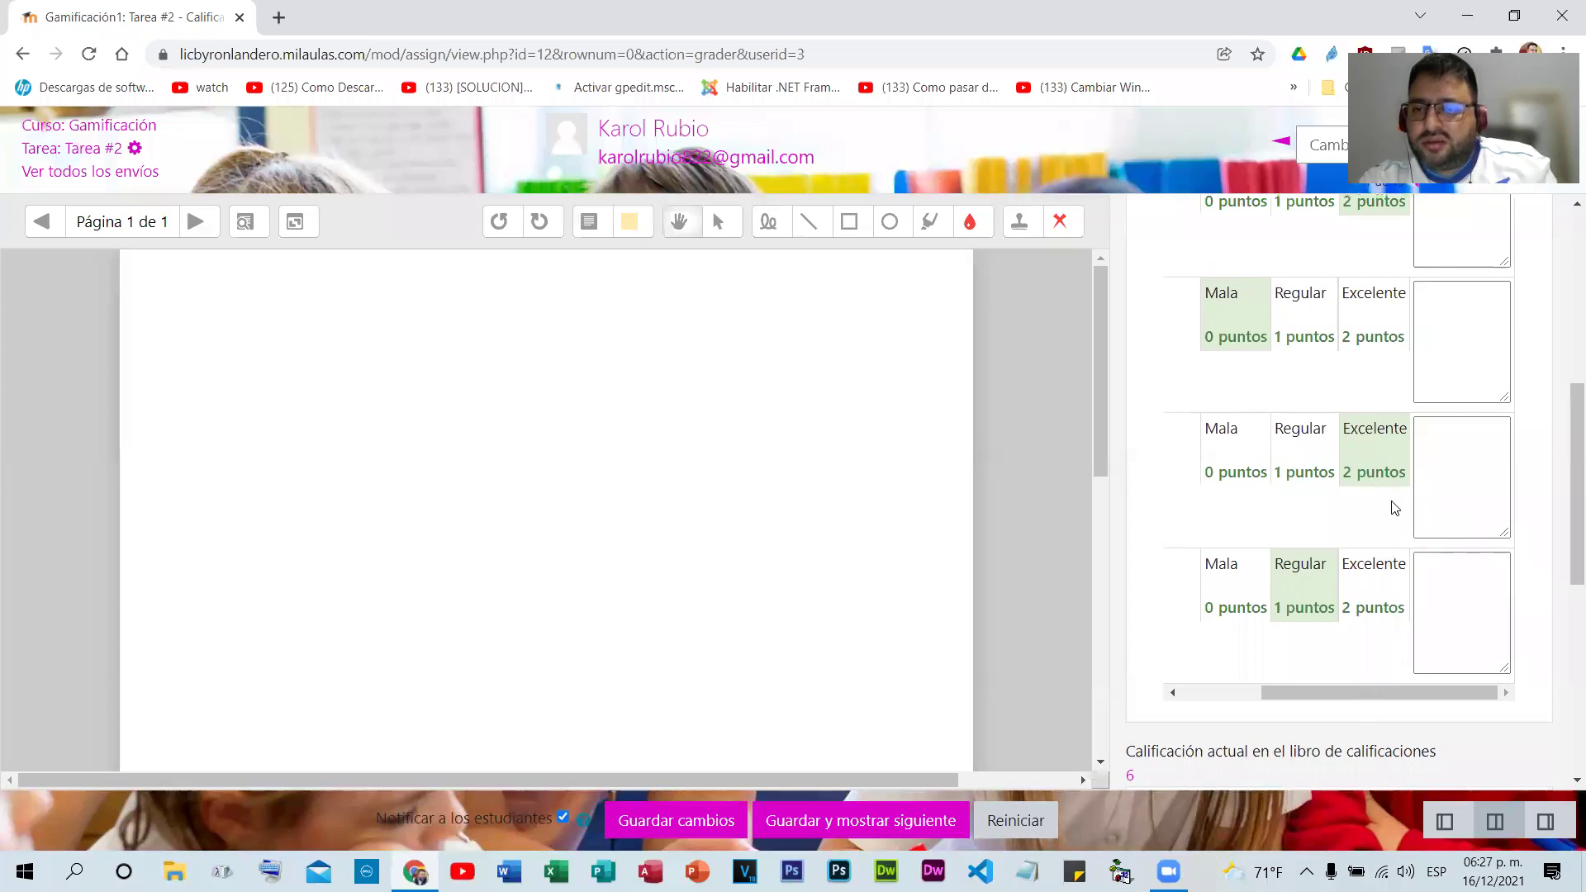
pyautogui.scroll(-6, 1339, 487)
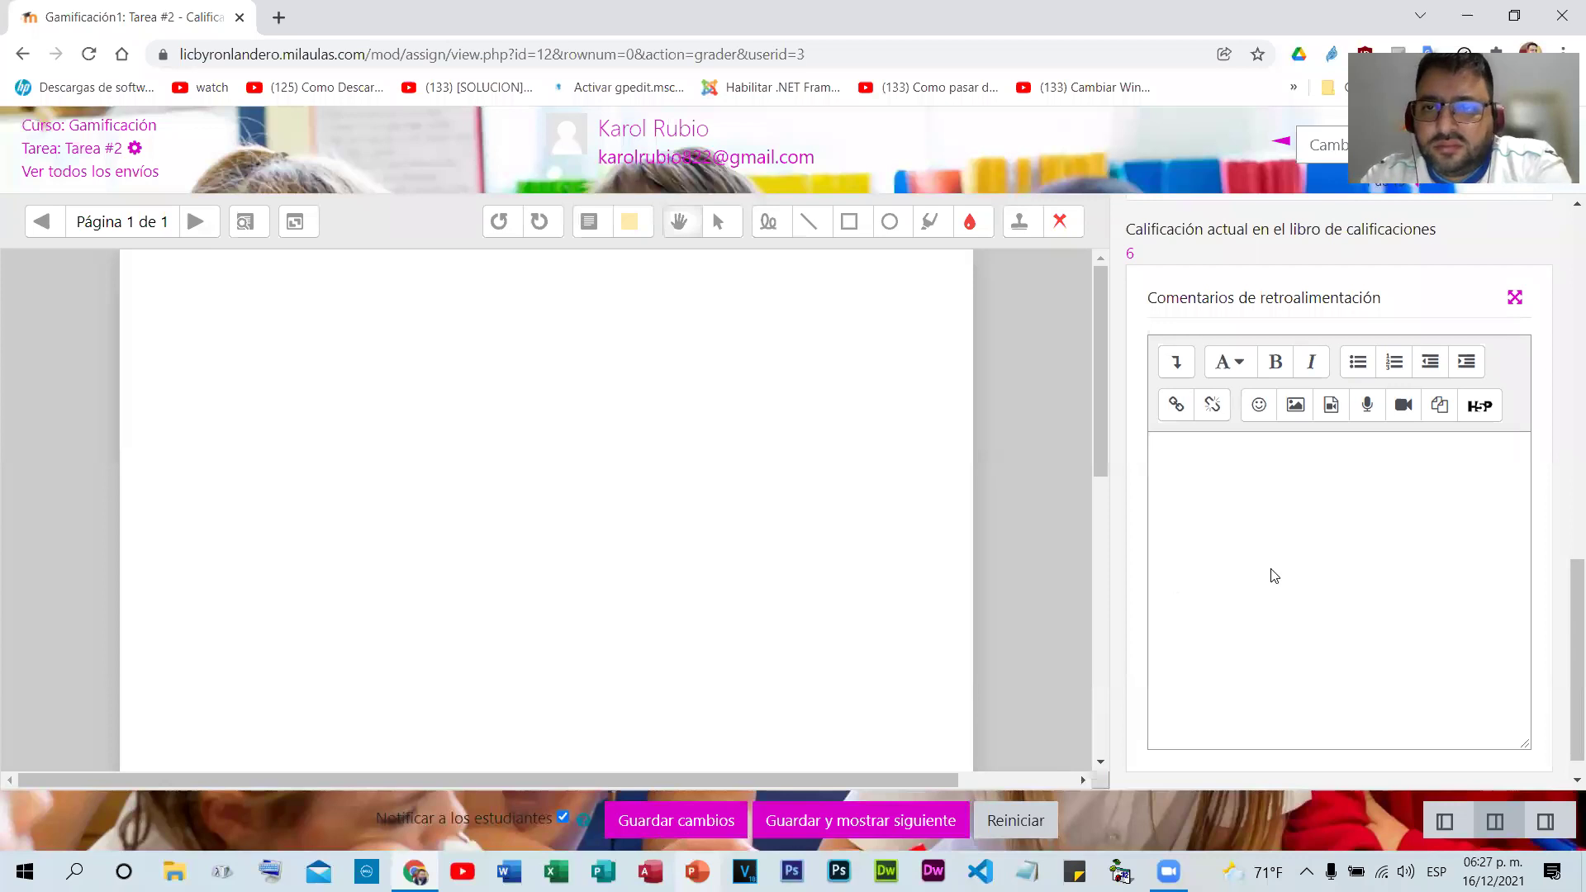
pyautogui.scroll(-5, 1297, 576)
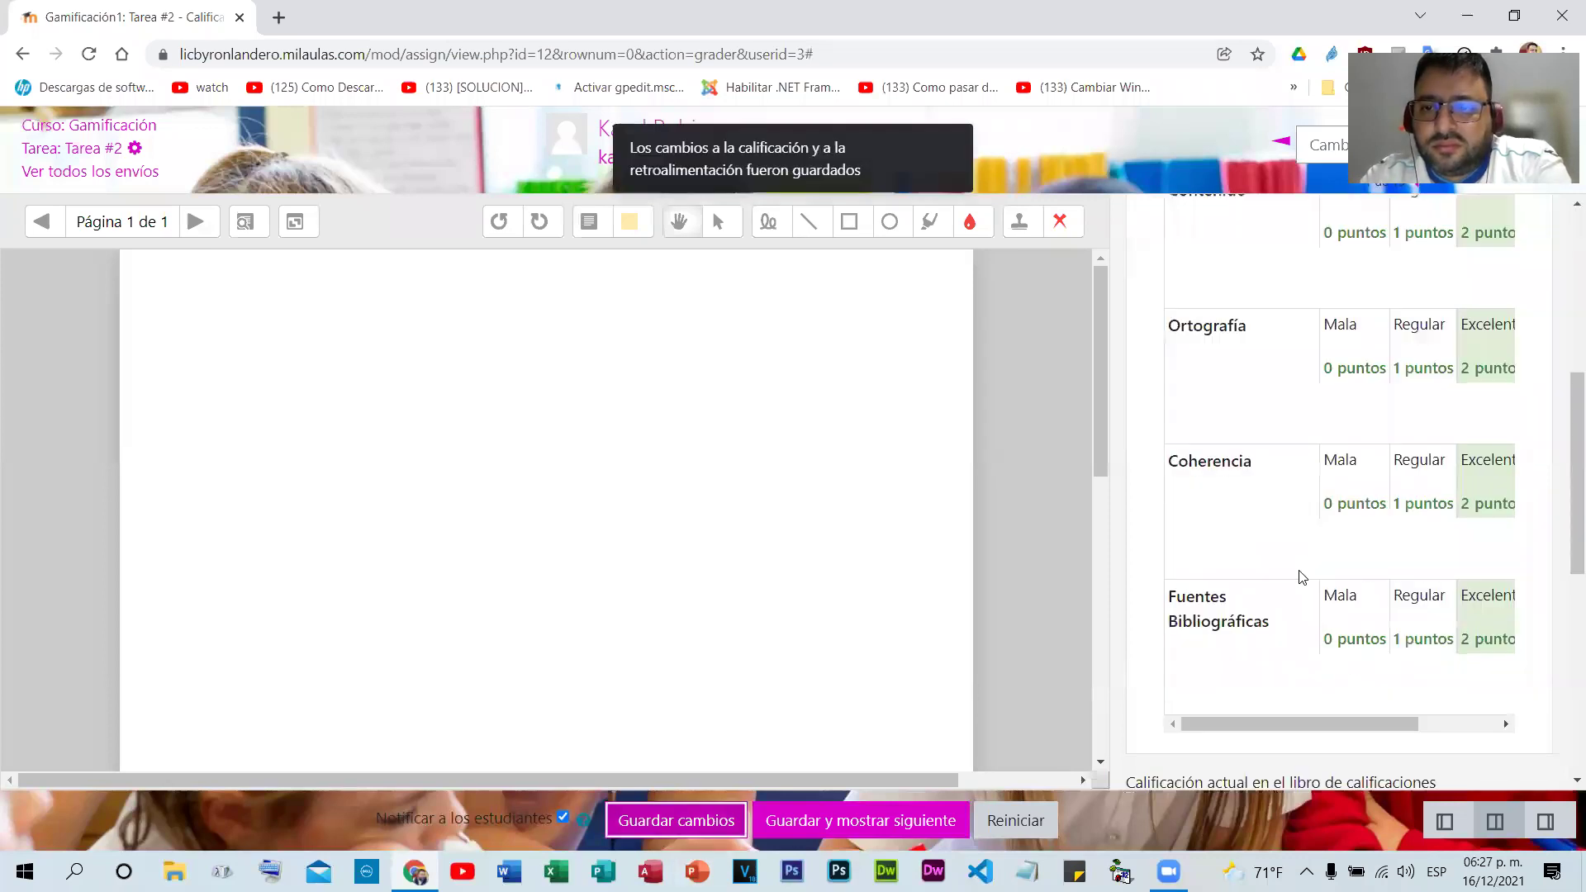
pyautogui.scroll(-3, 1302, 575)
pyautogui.click(22, 58)
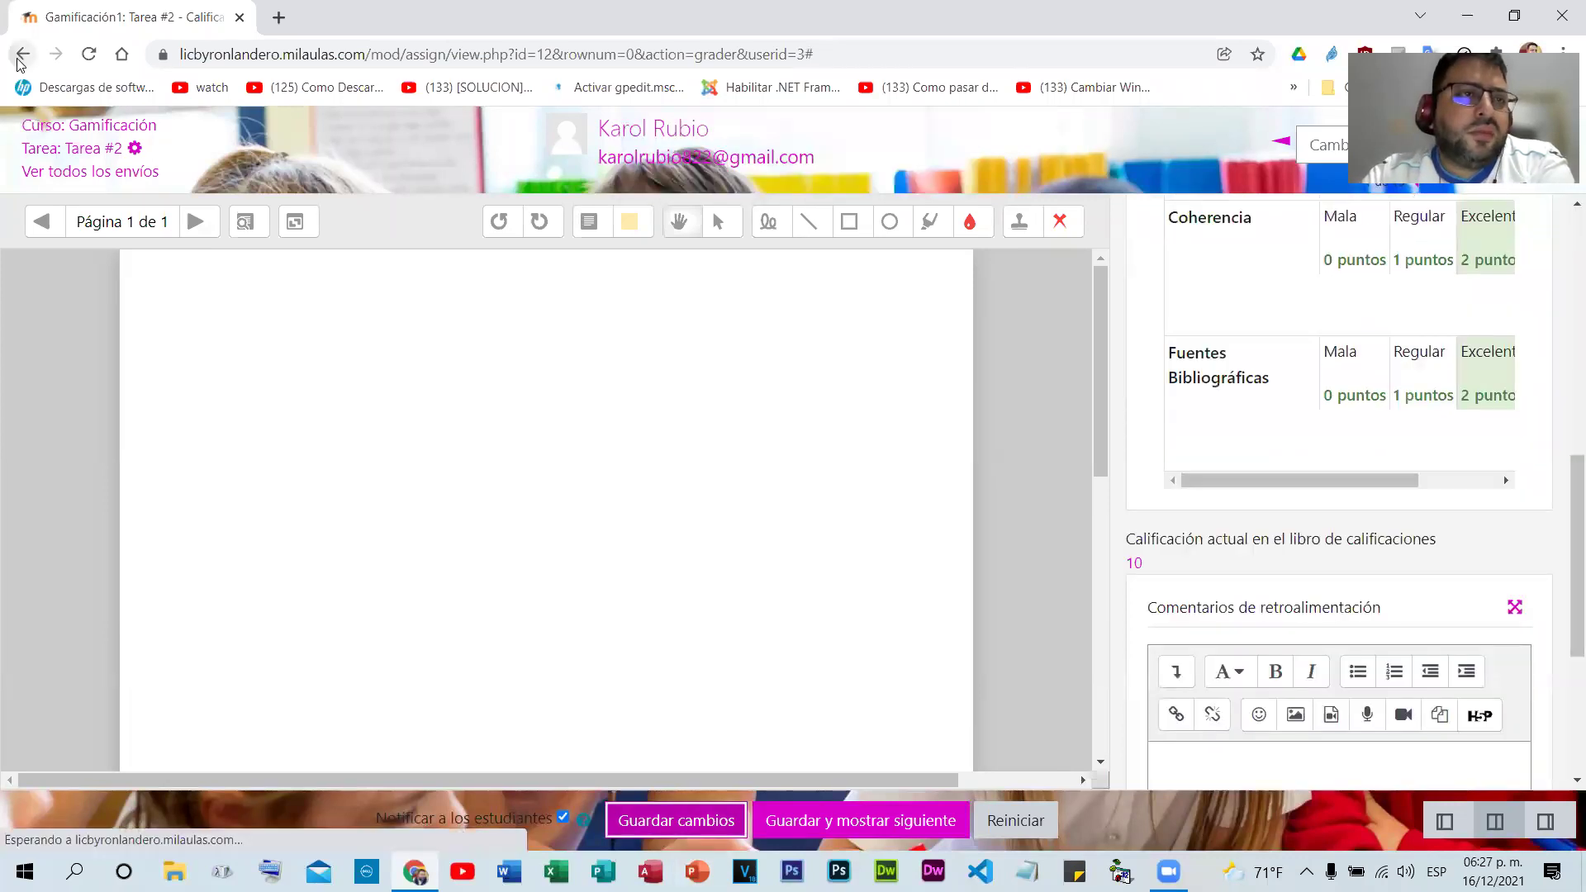
pyautogui.click(22, 56)
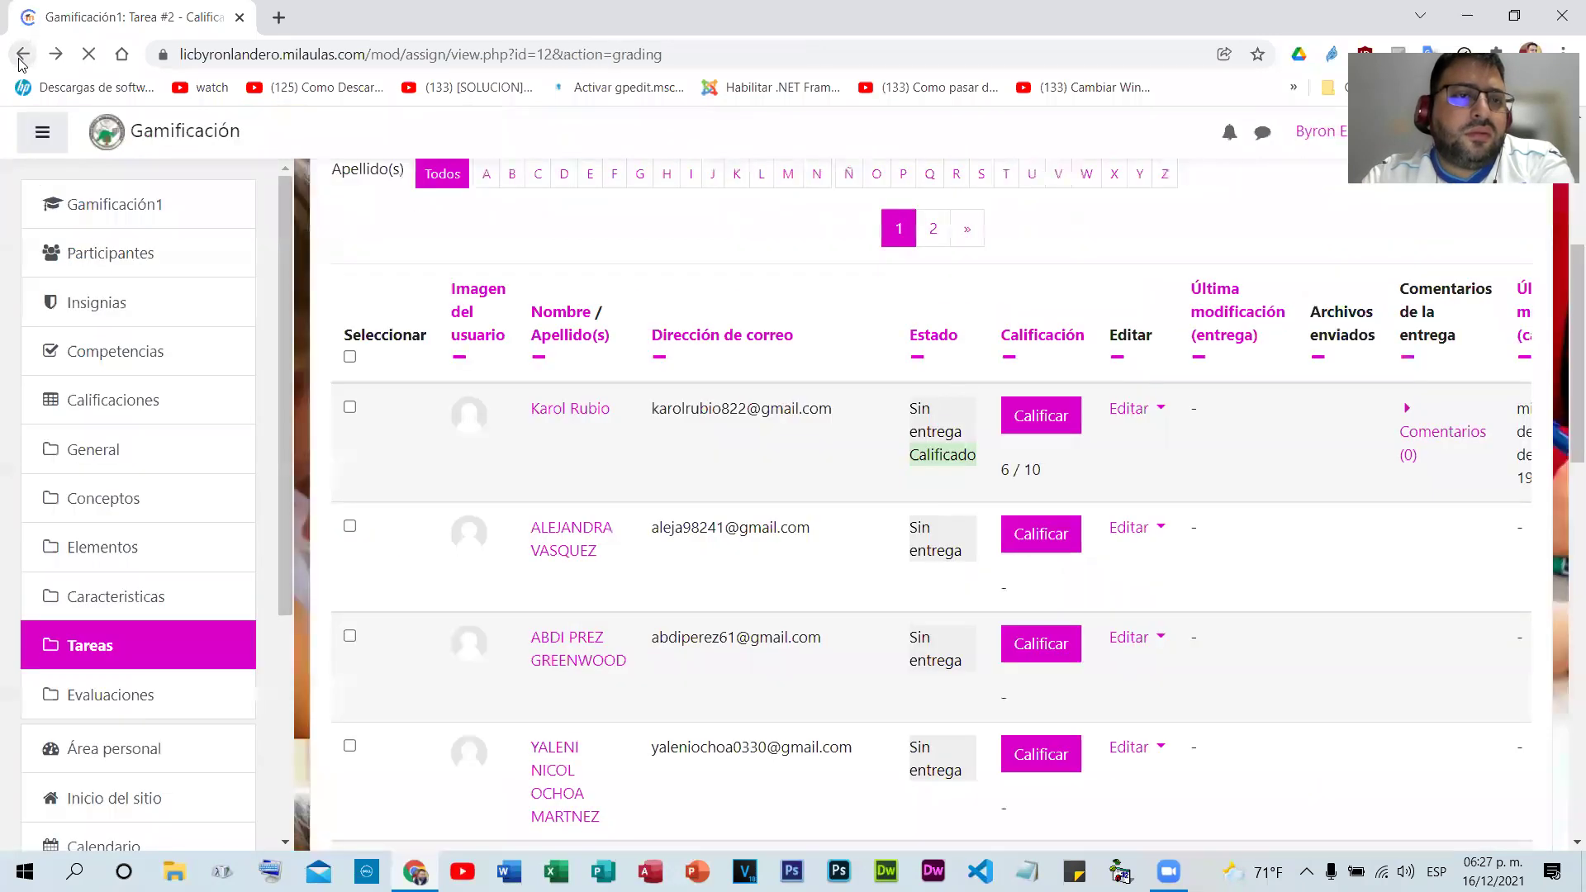
# - Return to the Informe del calificador and compare the student's grades across Tarea#1 to Tarea #5 with the course total
pyautogui.click(176, 399)
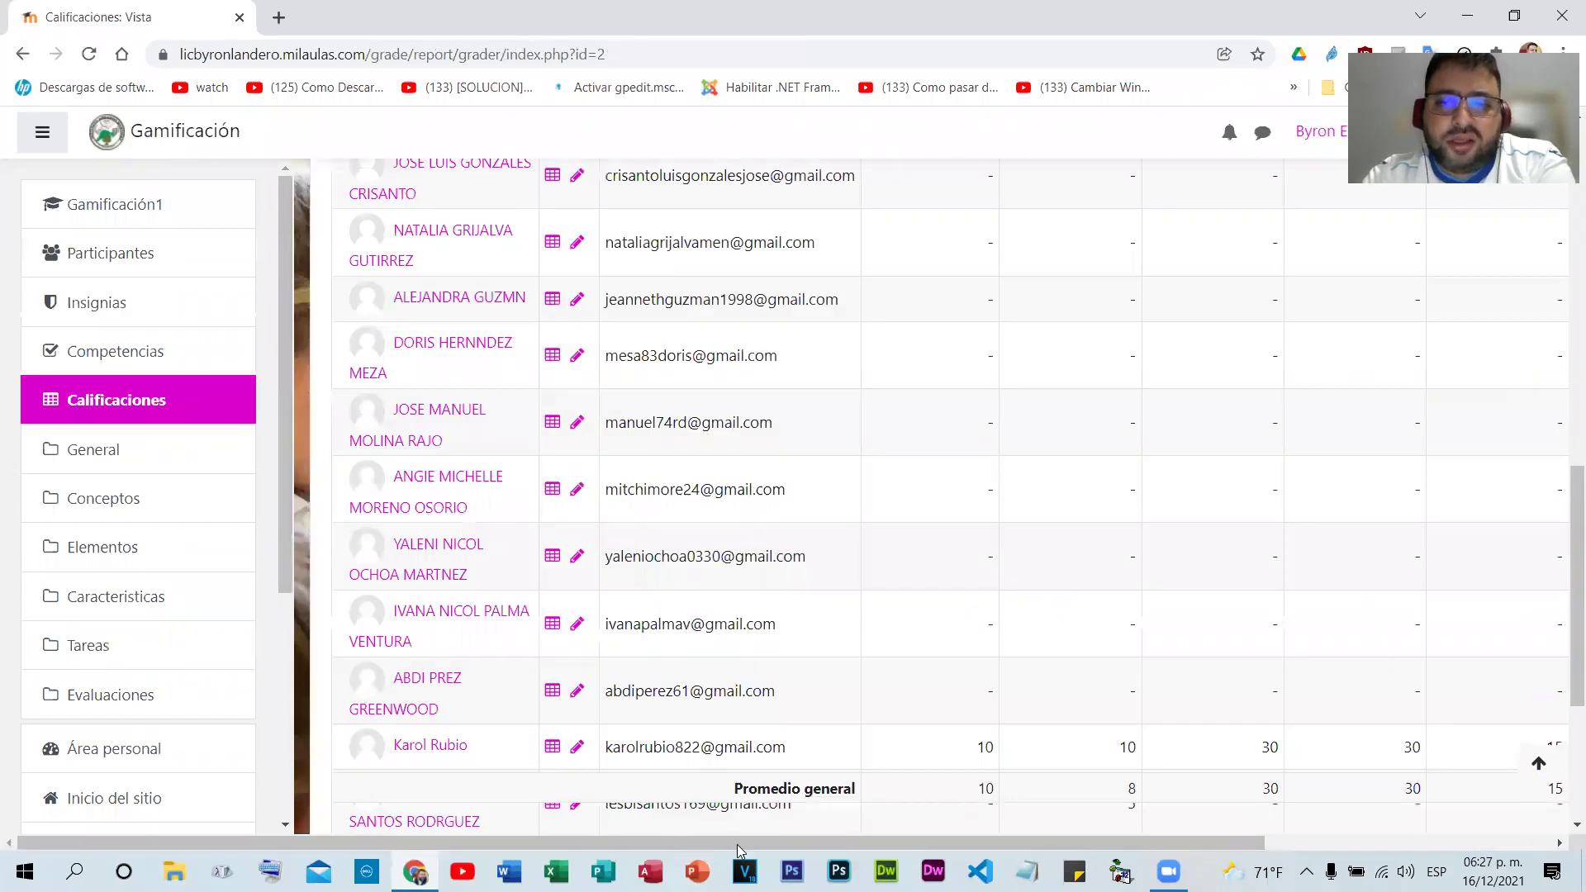
pyautogui.scroll(-4, 1487, 446)
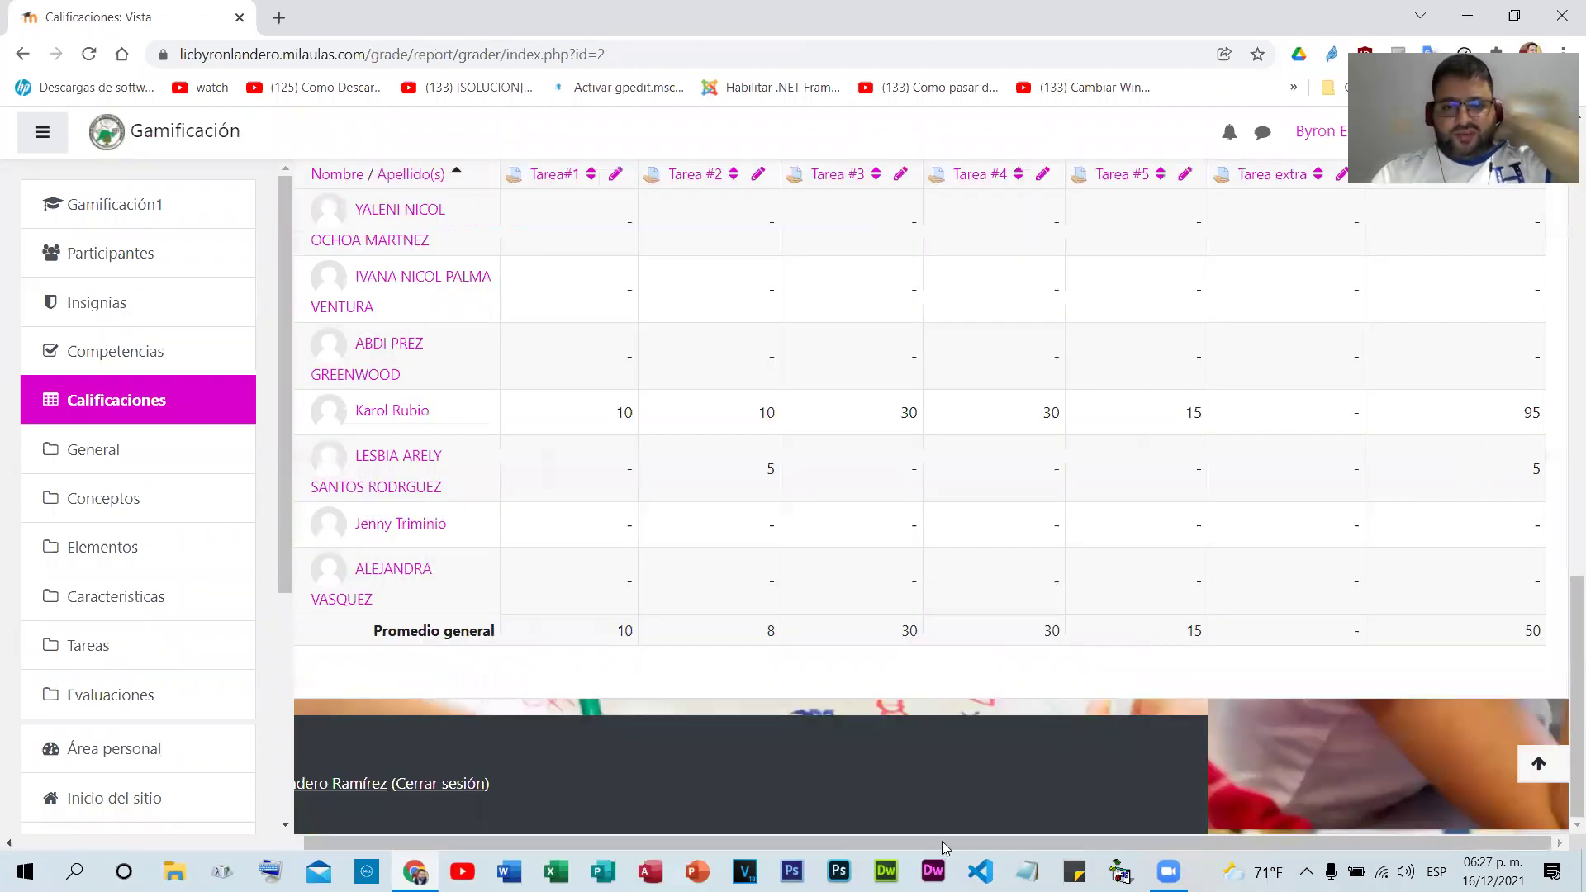
pyautogui.moveTo(878, 843); pyautogui.dragTo(757, 840)
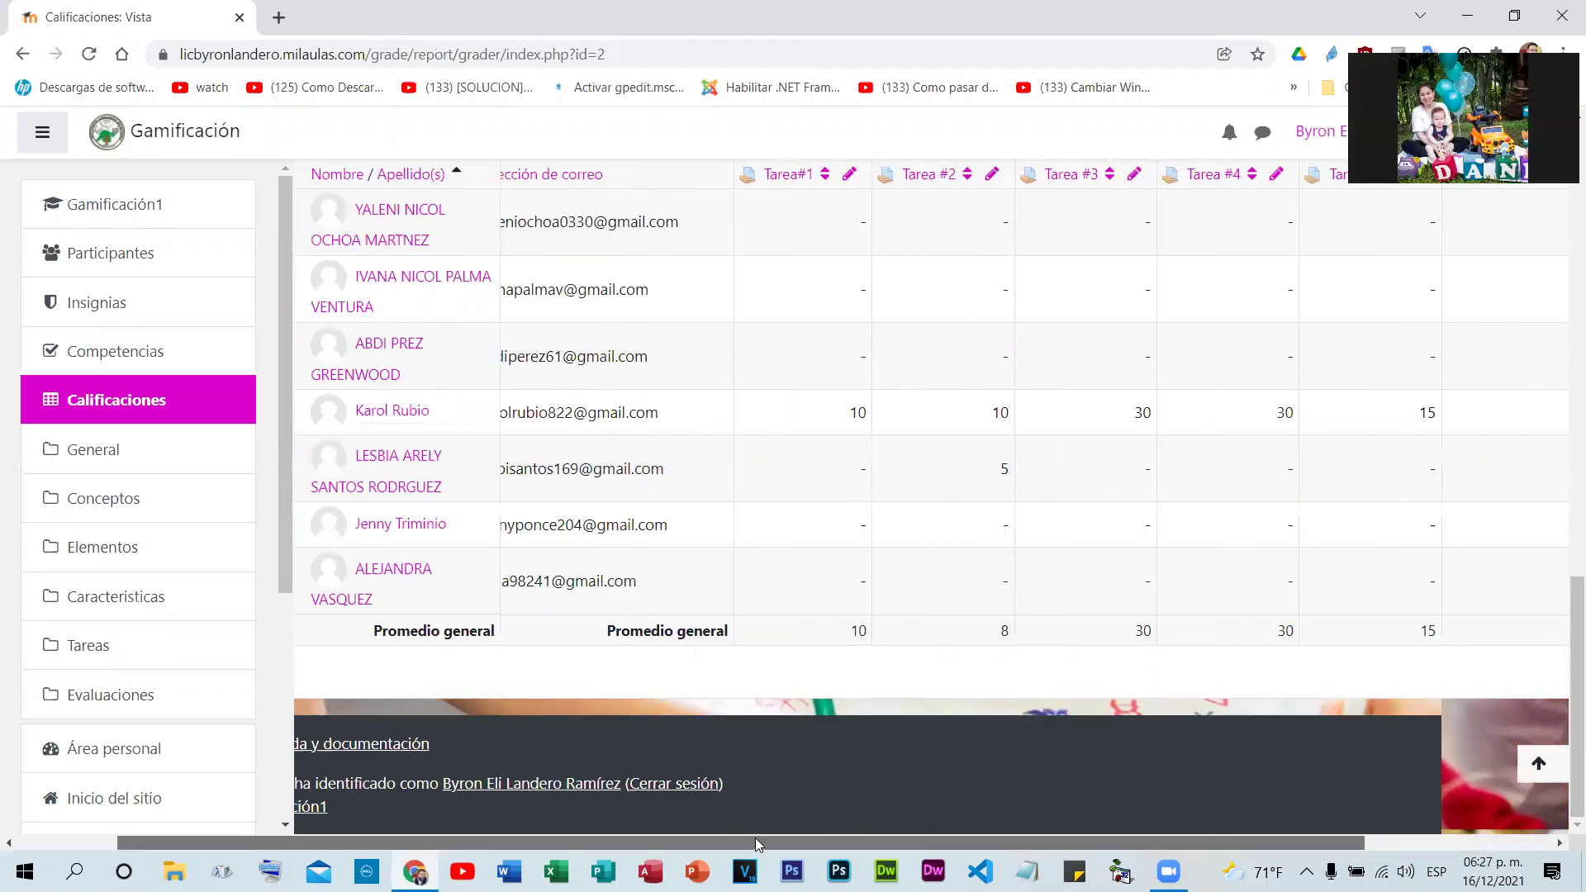
pyautogui.moveTo(755, 837); pyautogui.dragTo(1057, 808)
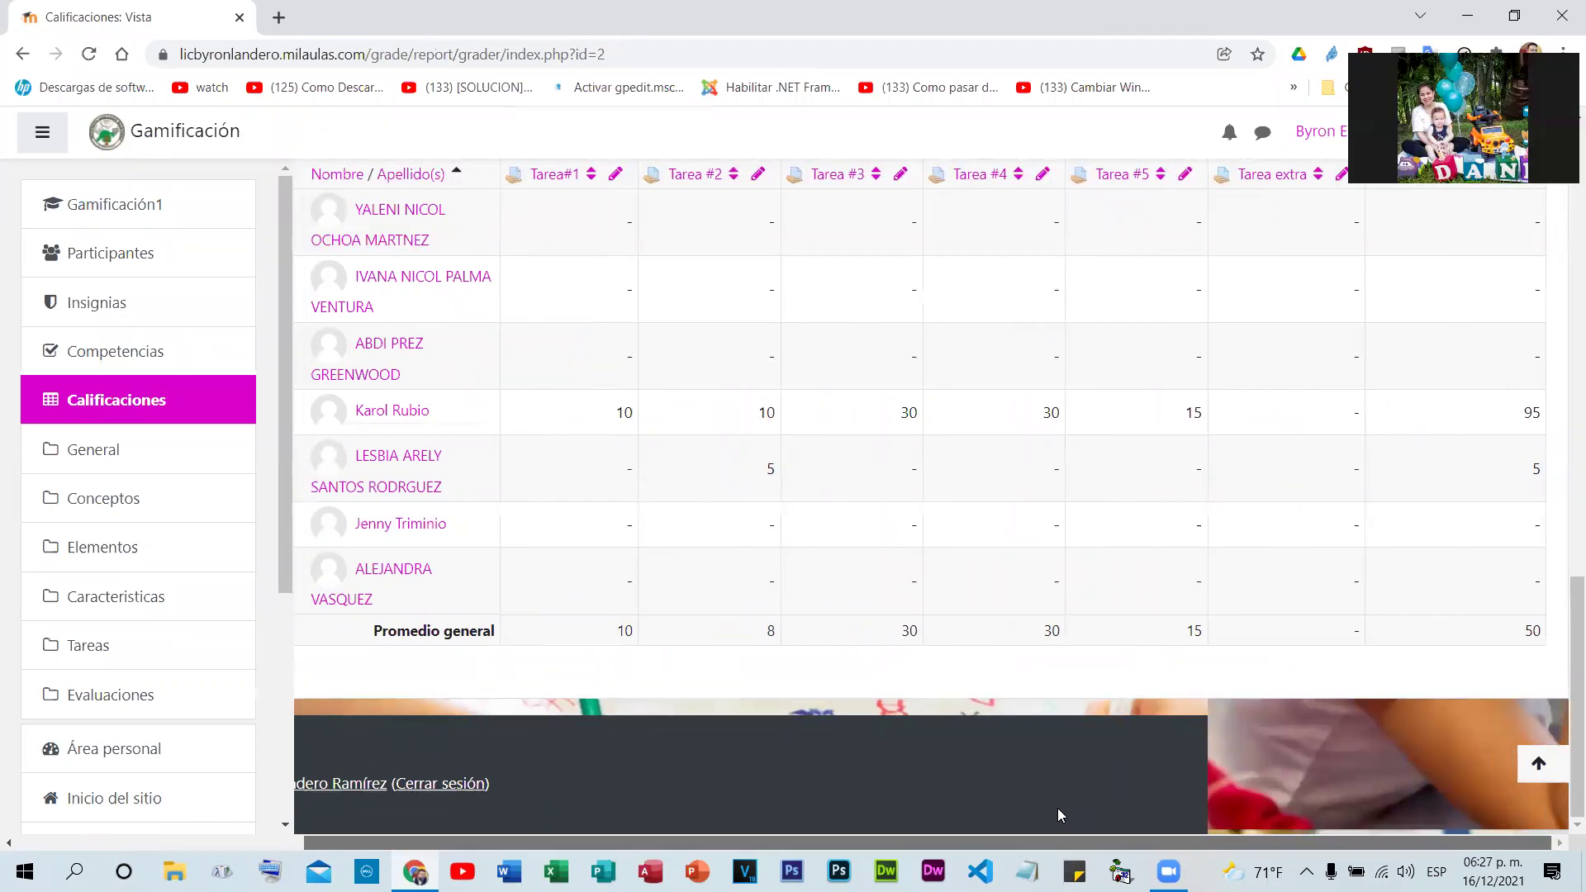
pyautogui.moveTo(1059, 808); pyautogui.dragTo(844, 781)
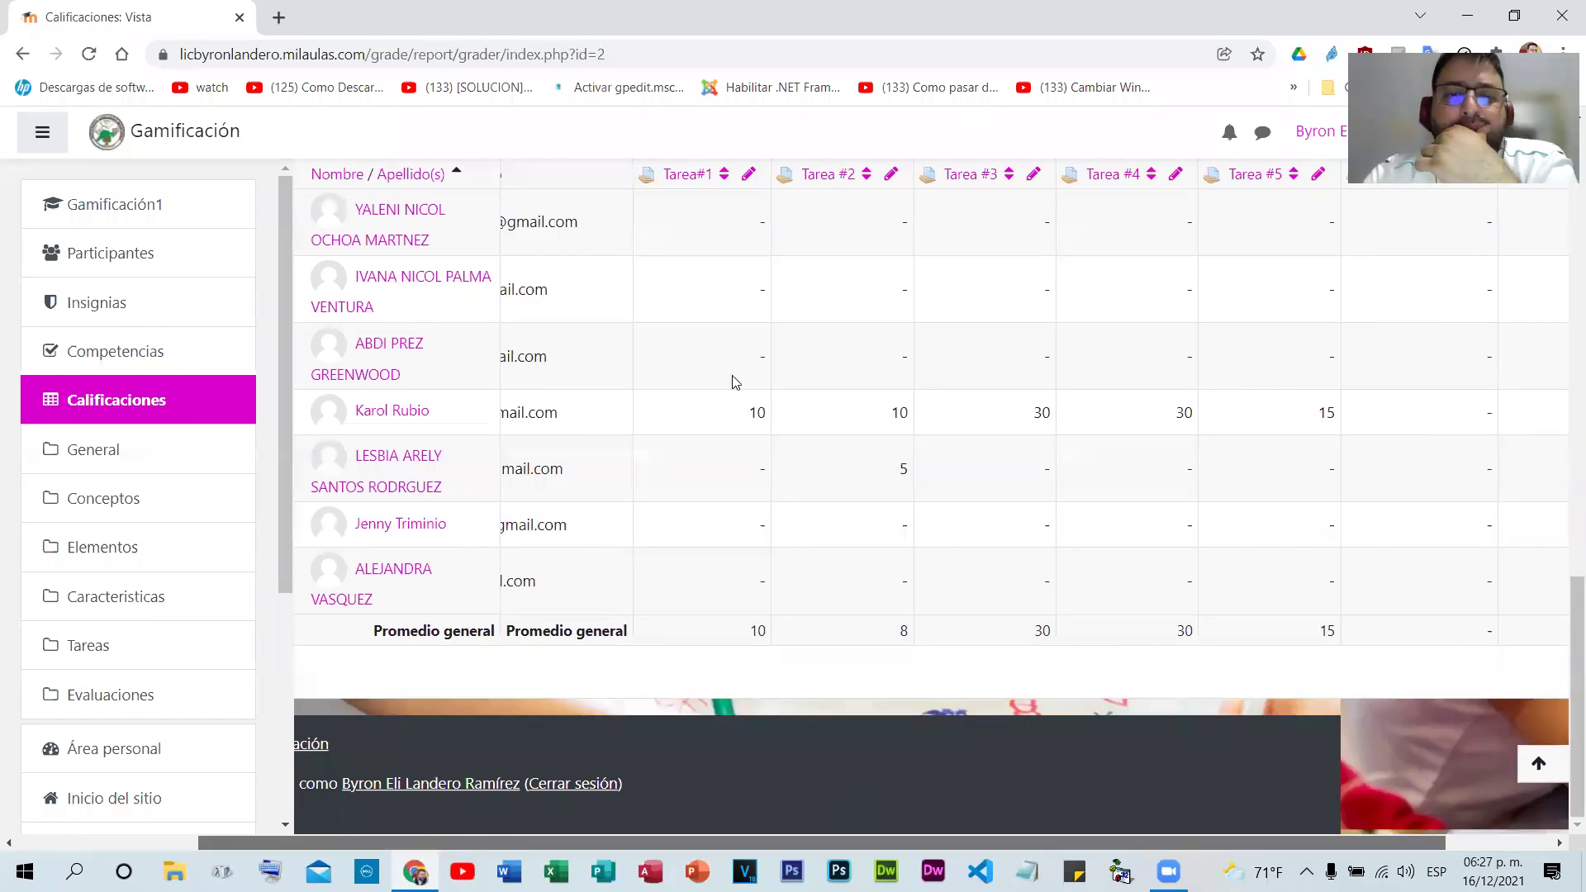
# - Change the student's Tarea#1 grade to 15 and save it
pyautogui.click(748, 175)
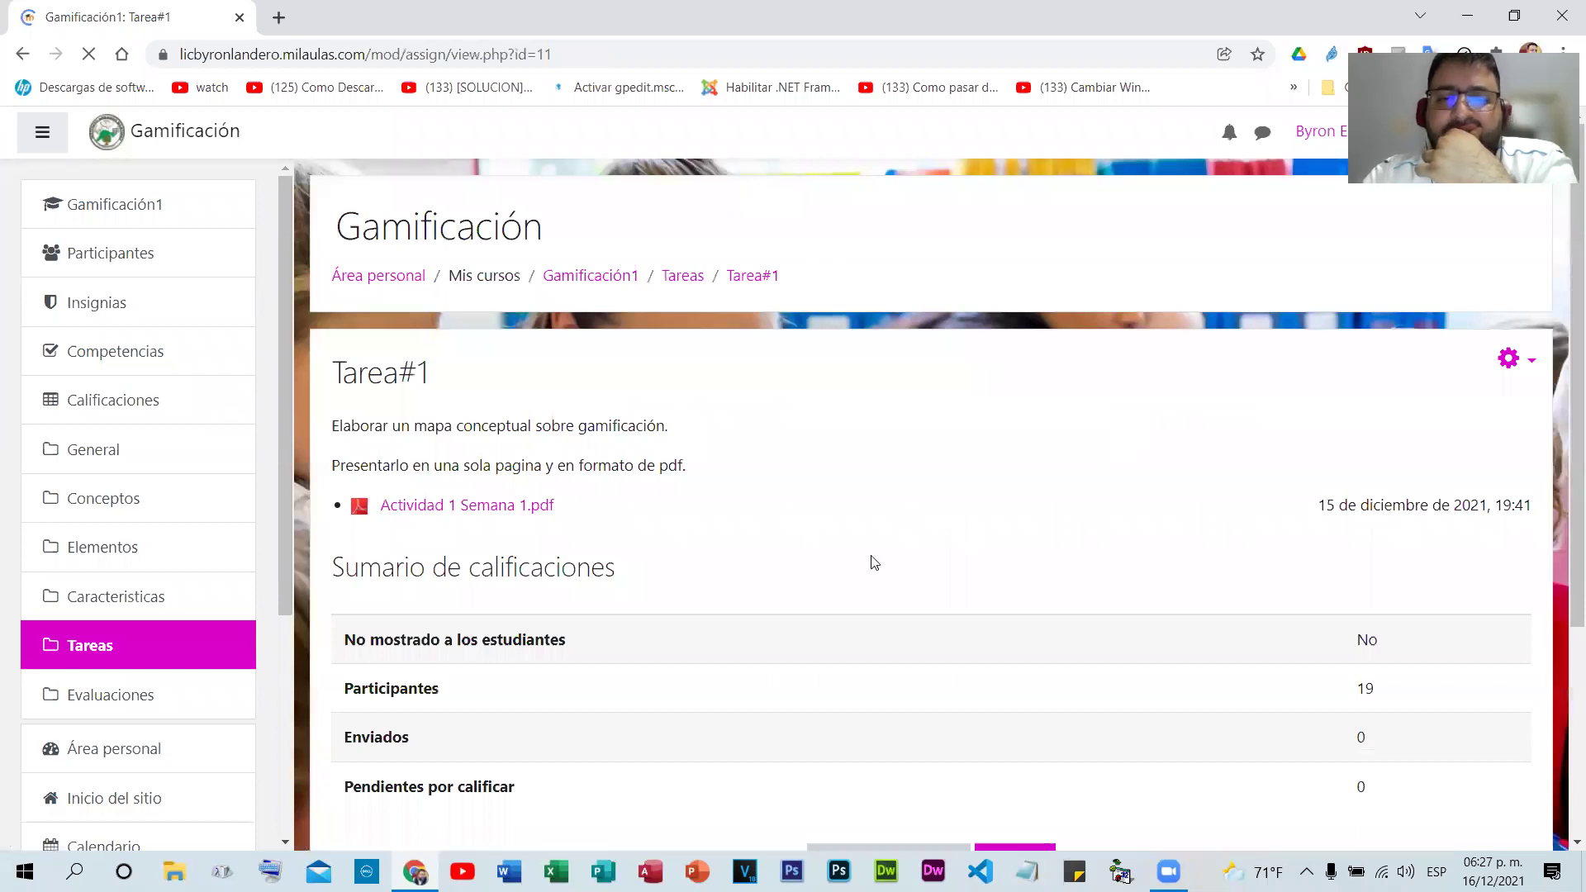
pyautogui.scroll(-4, 875, 563)
pyautogui.click(871, 556)
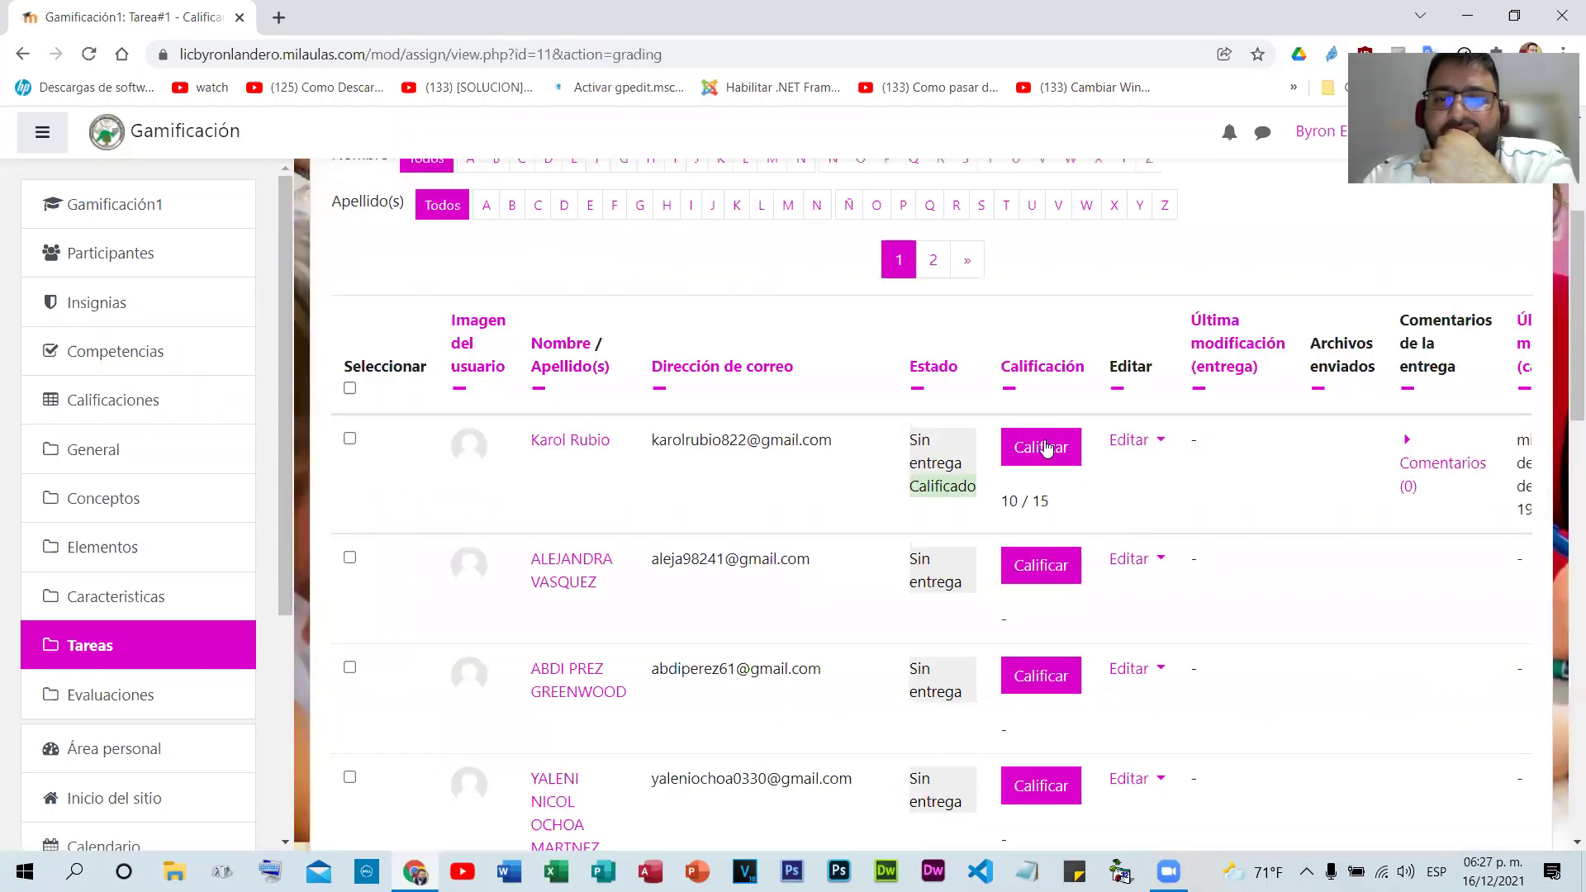
pyautogui.click(1042, 450)
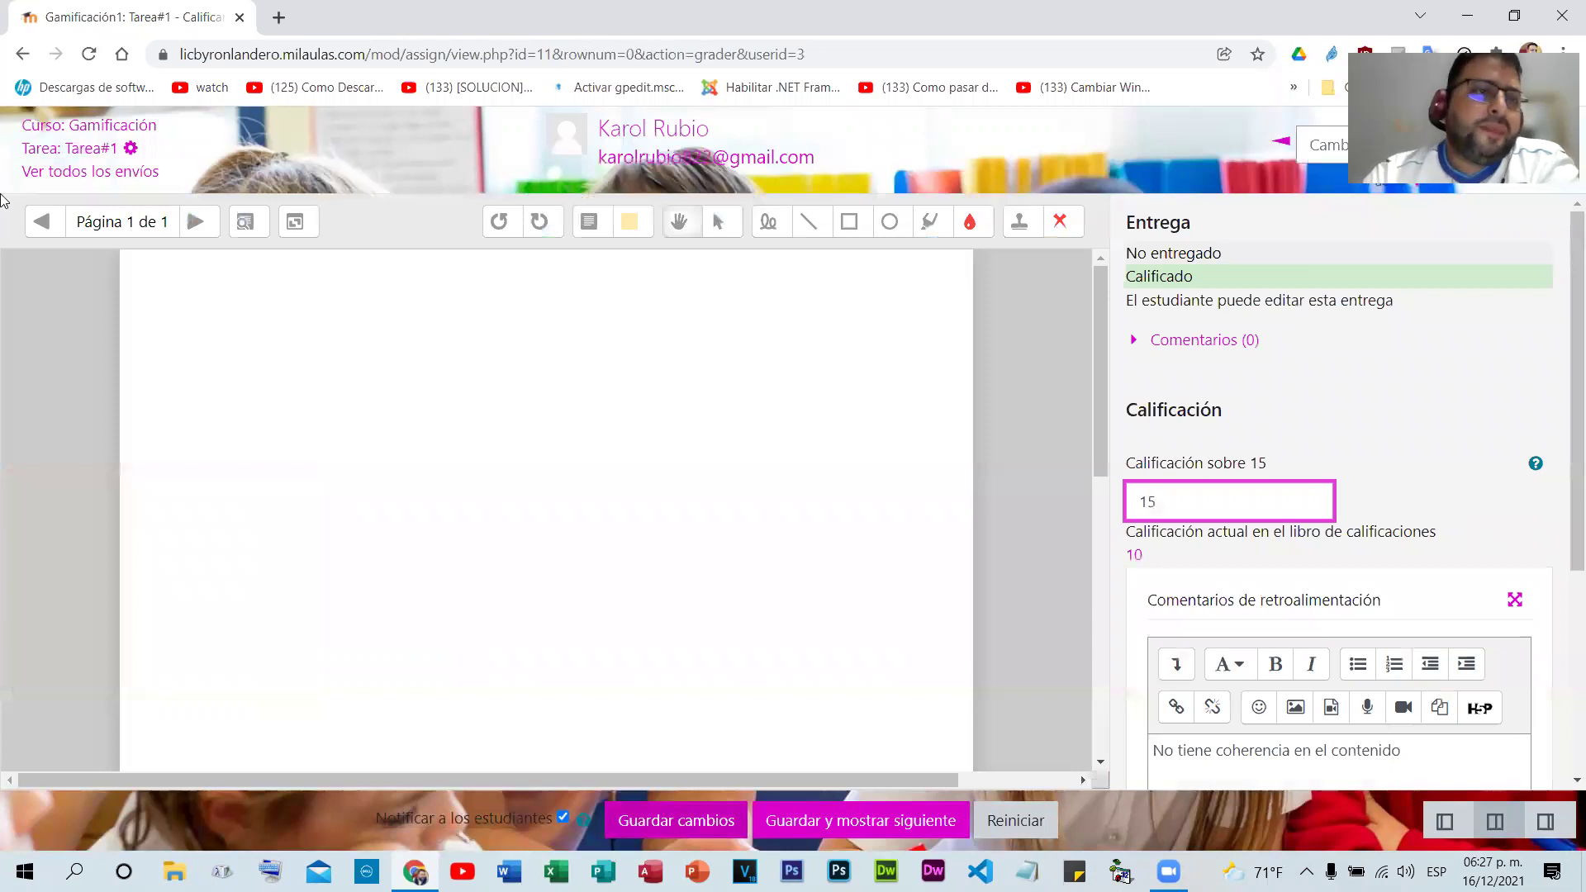
pyautogui.hotkey('ctrl', 's')
# - Reopen the Informe del calificador and check the student's course total and Tarea extra column
pyautogui.click(90, 130)
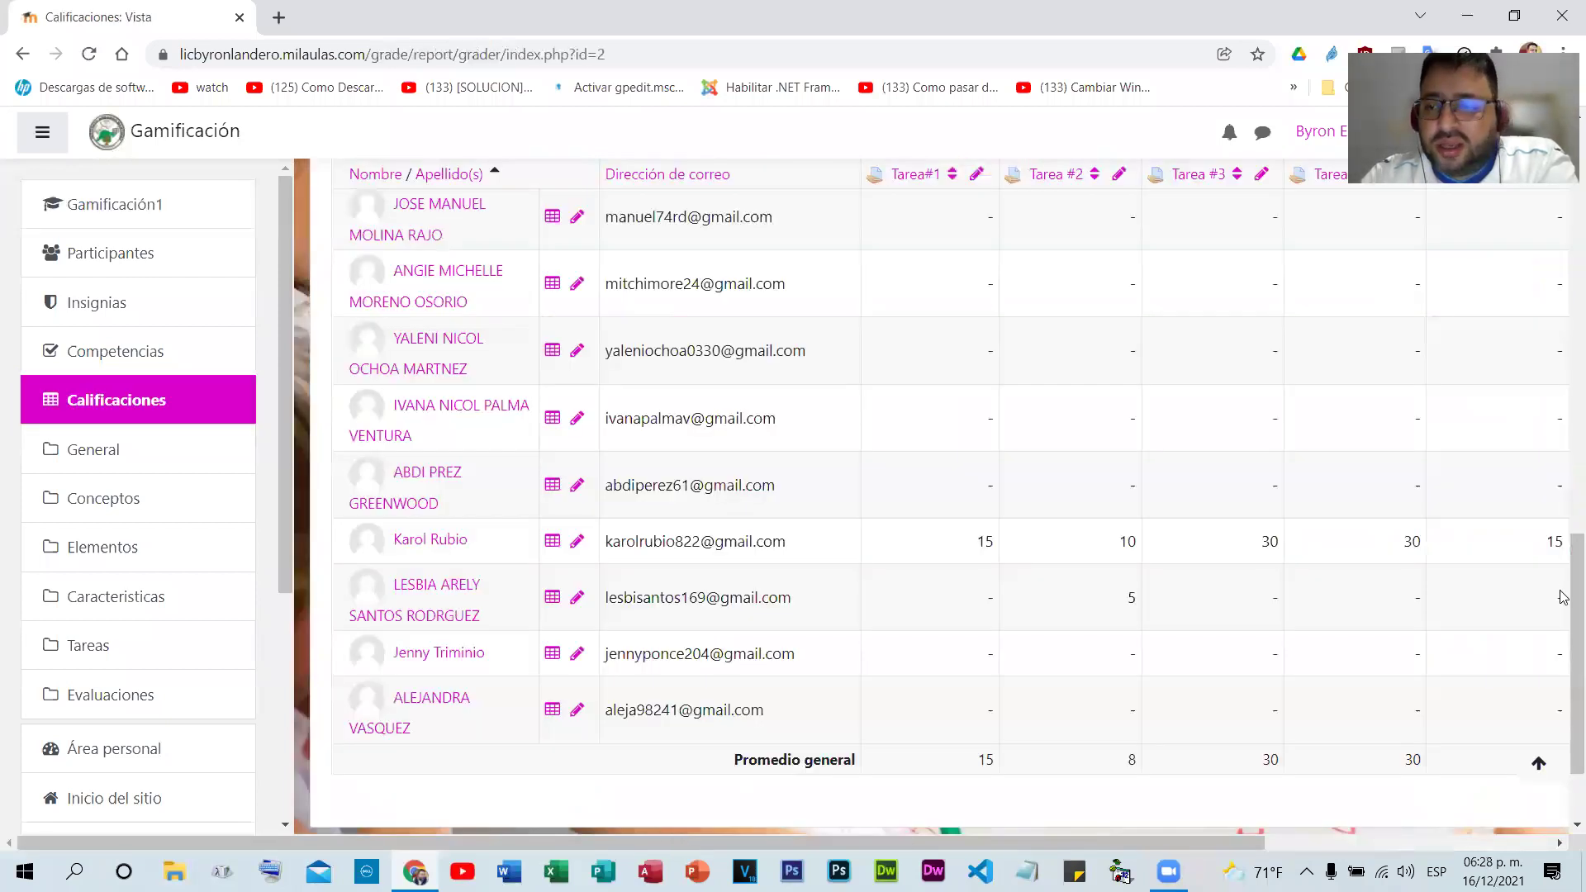
pyautogui.moveTo(1520, 546); pyautogui.dragTo(1539, 543)
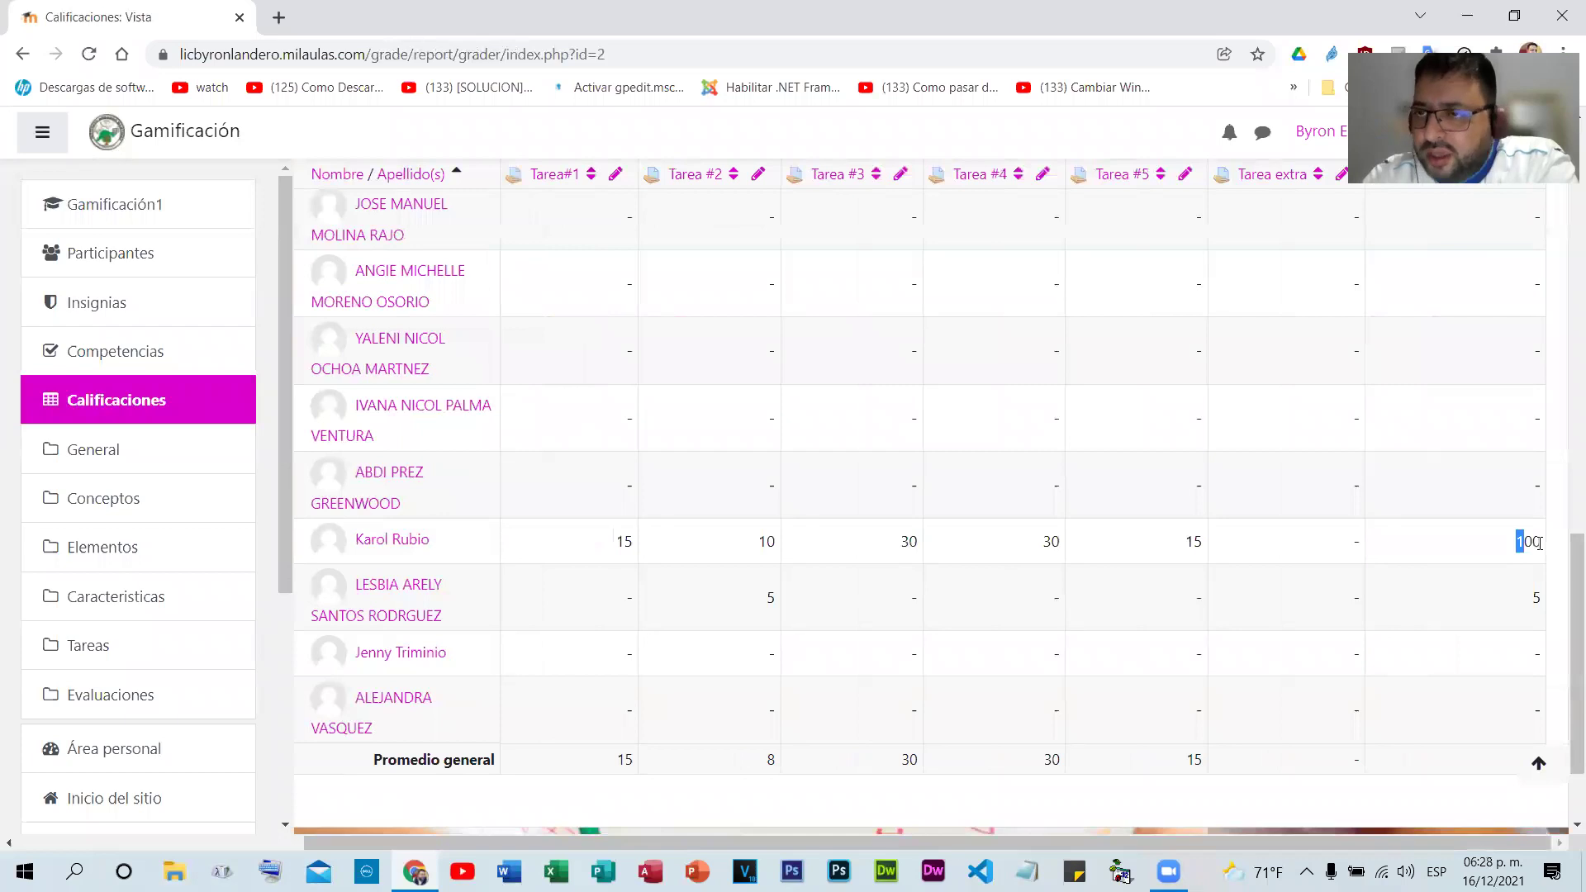
pyautogui.click(1249, 569)
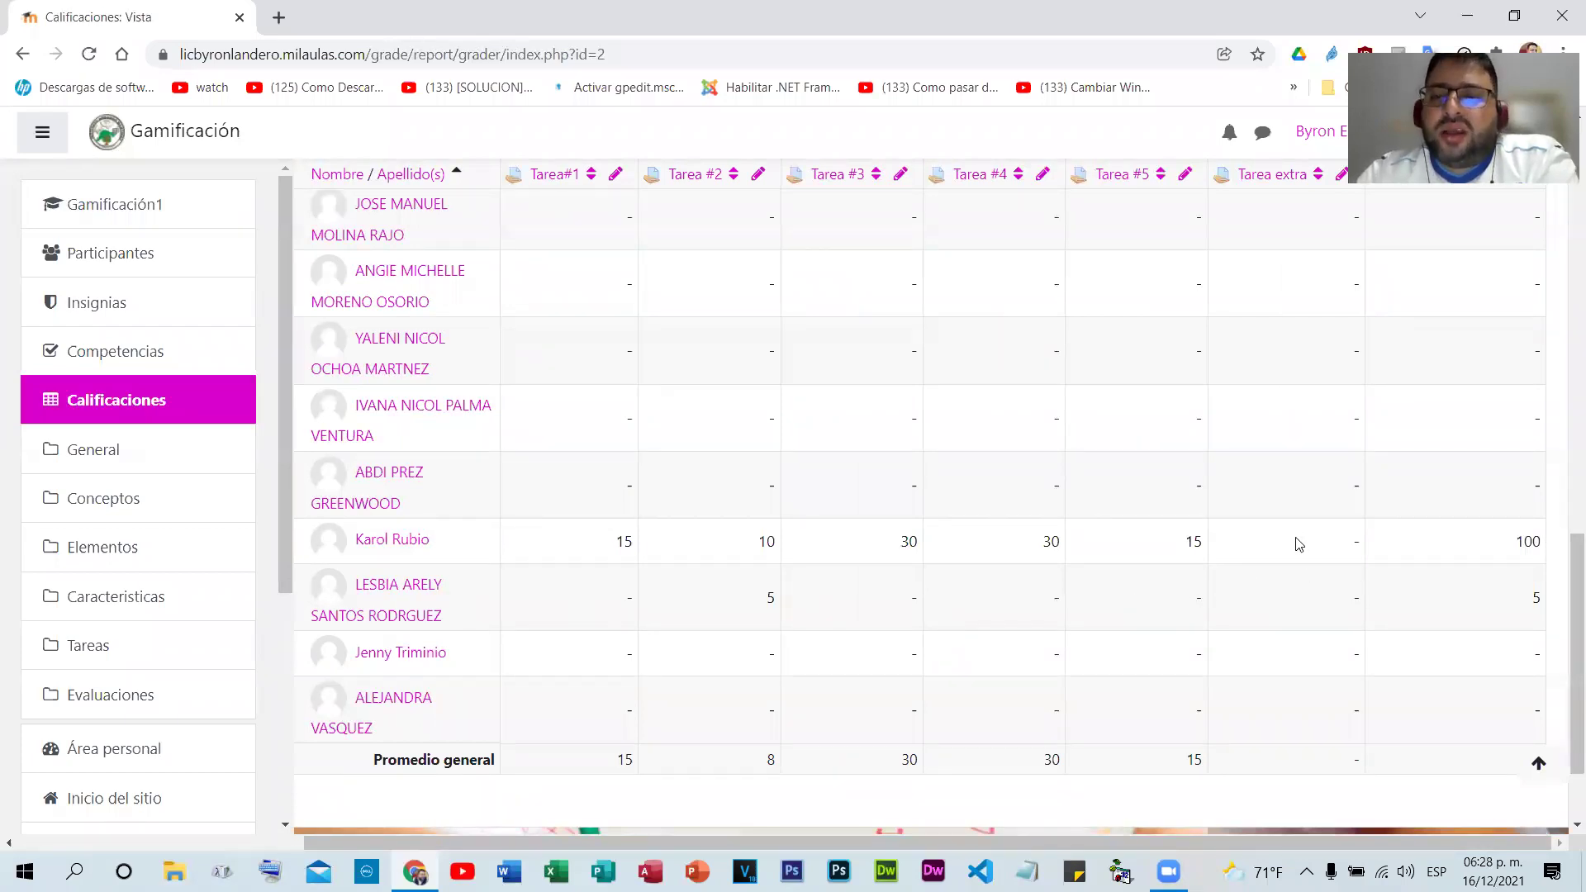
pyautogui.scroll(4, 1297, 544)
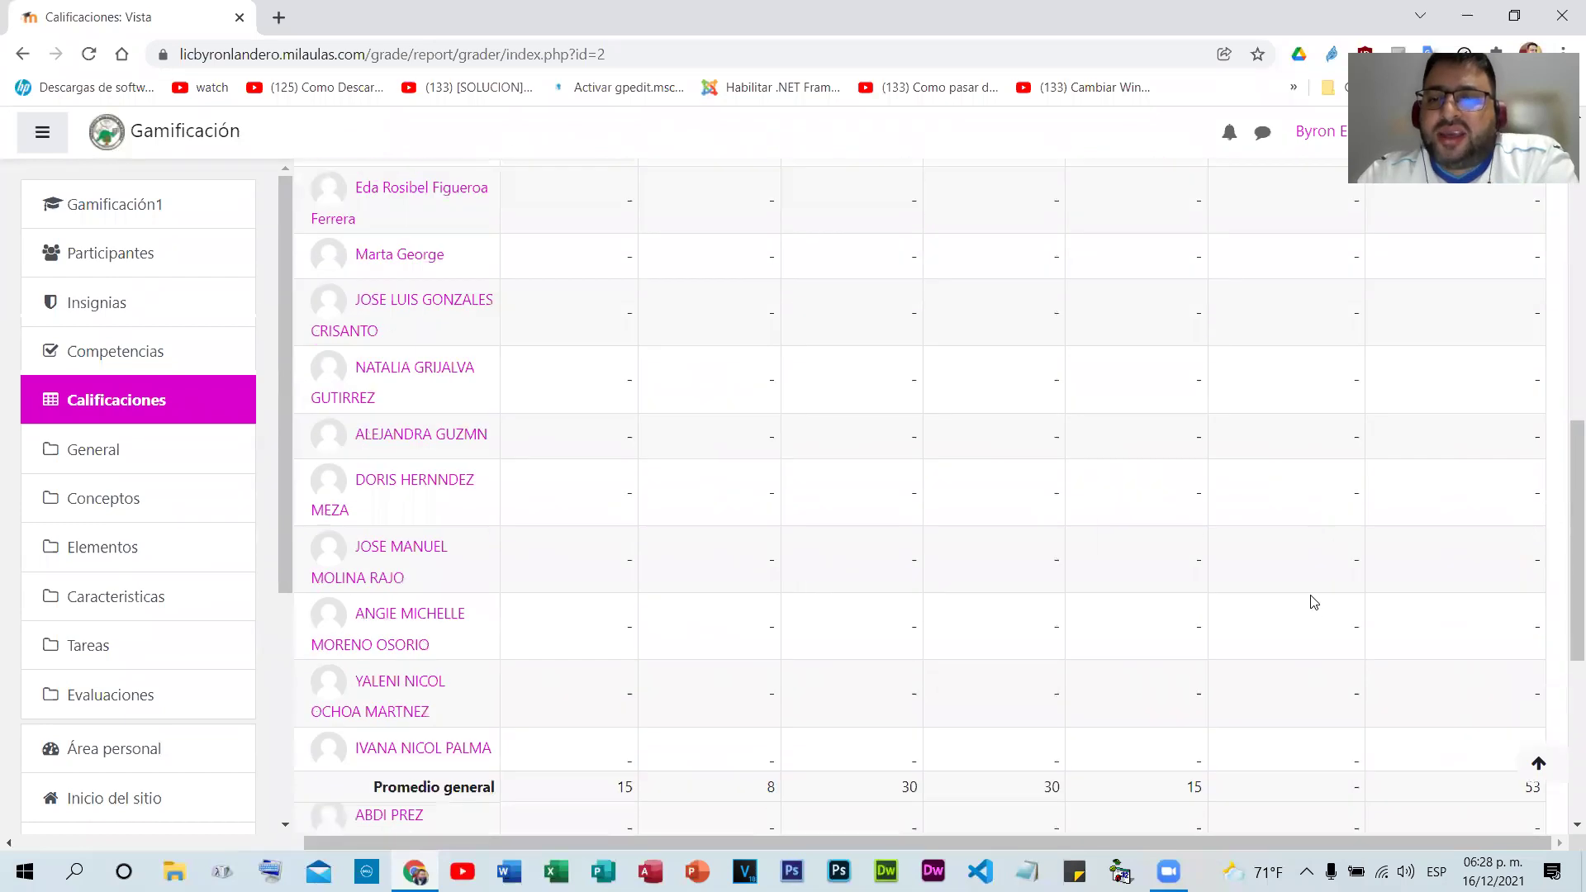
pyautogui.scroll(1, 1314, 562)
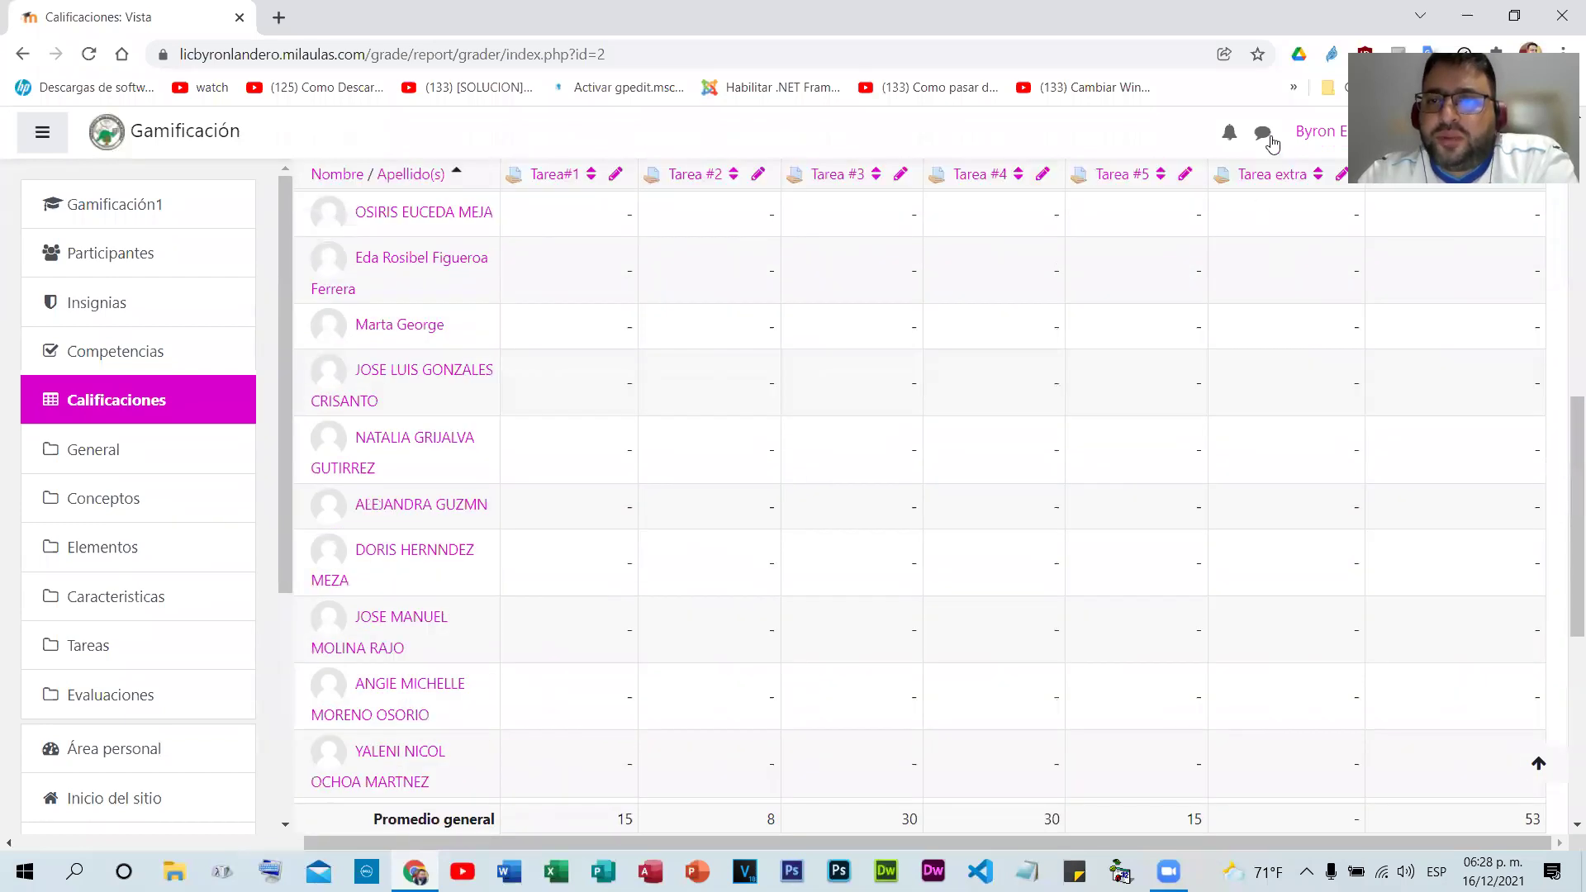
# - Grade the student's Tarea extra submission with 5 extra points and save the changes
pyautogui.click(1277, 182)
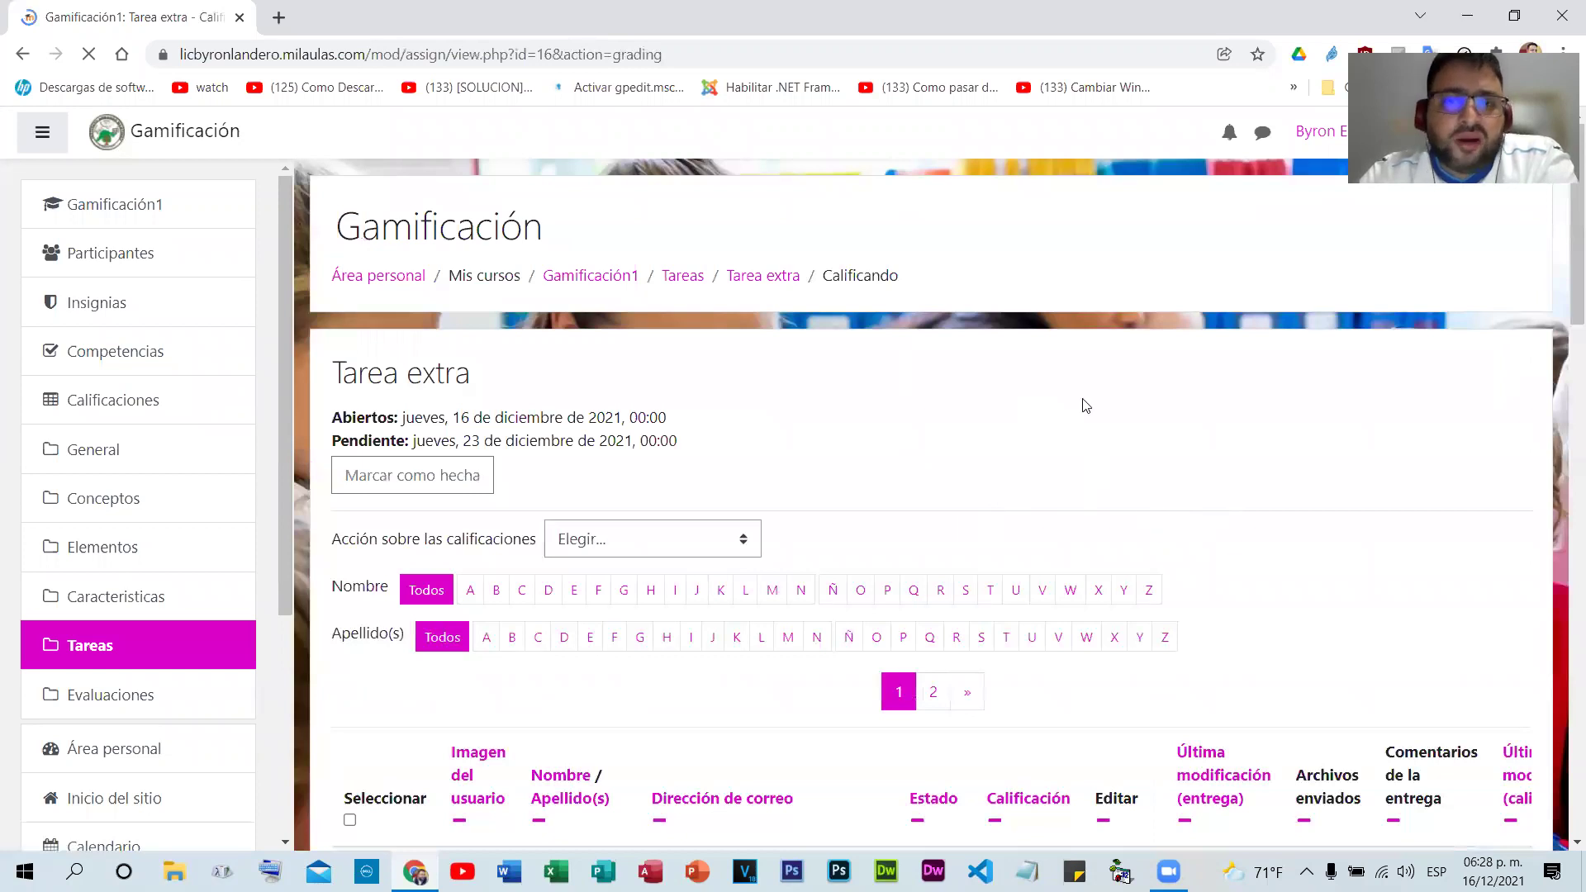
pyautogui.scroll(-7, 1086, 405)
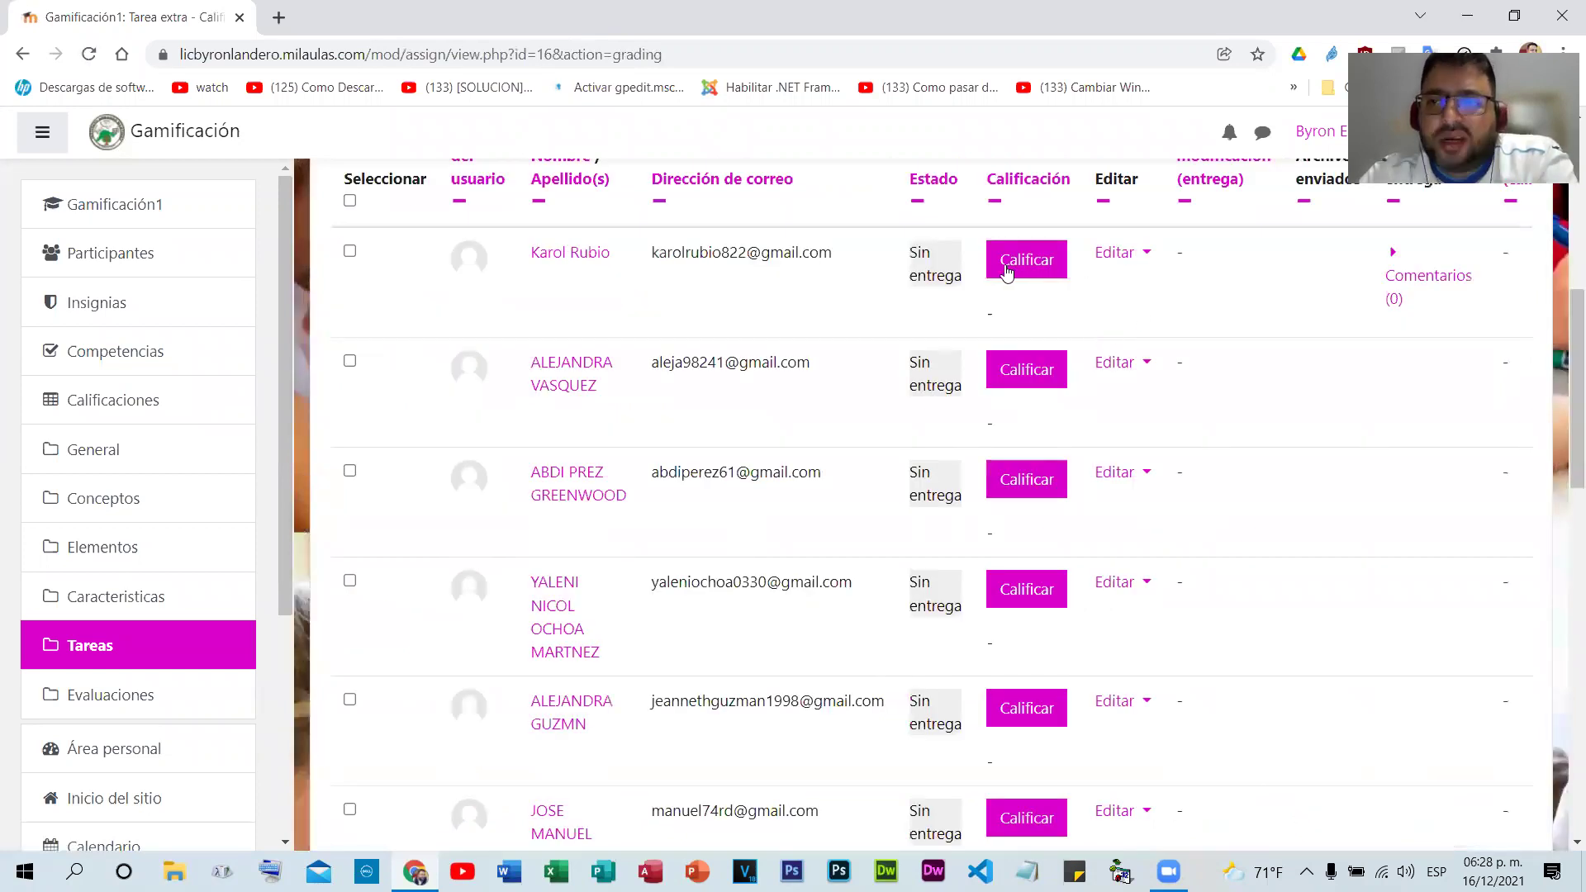
pyautogui.click(1006, 272)
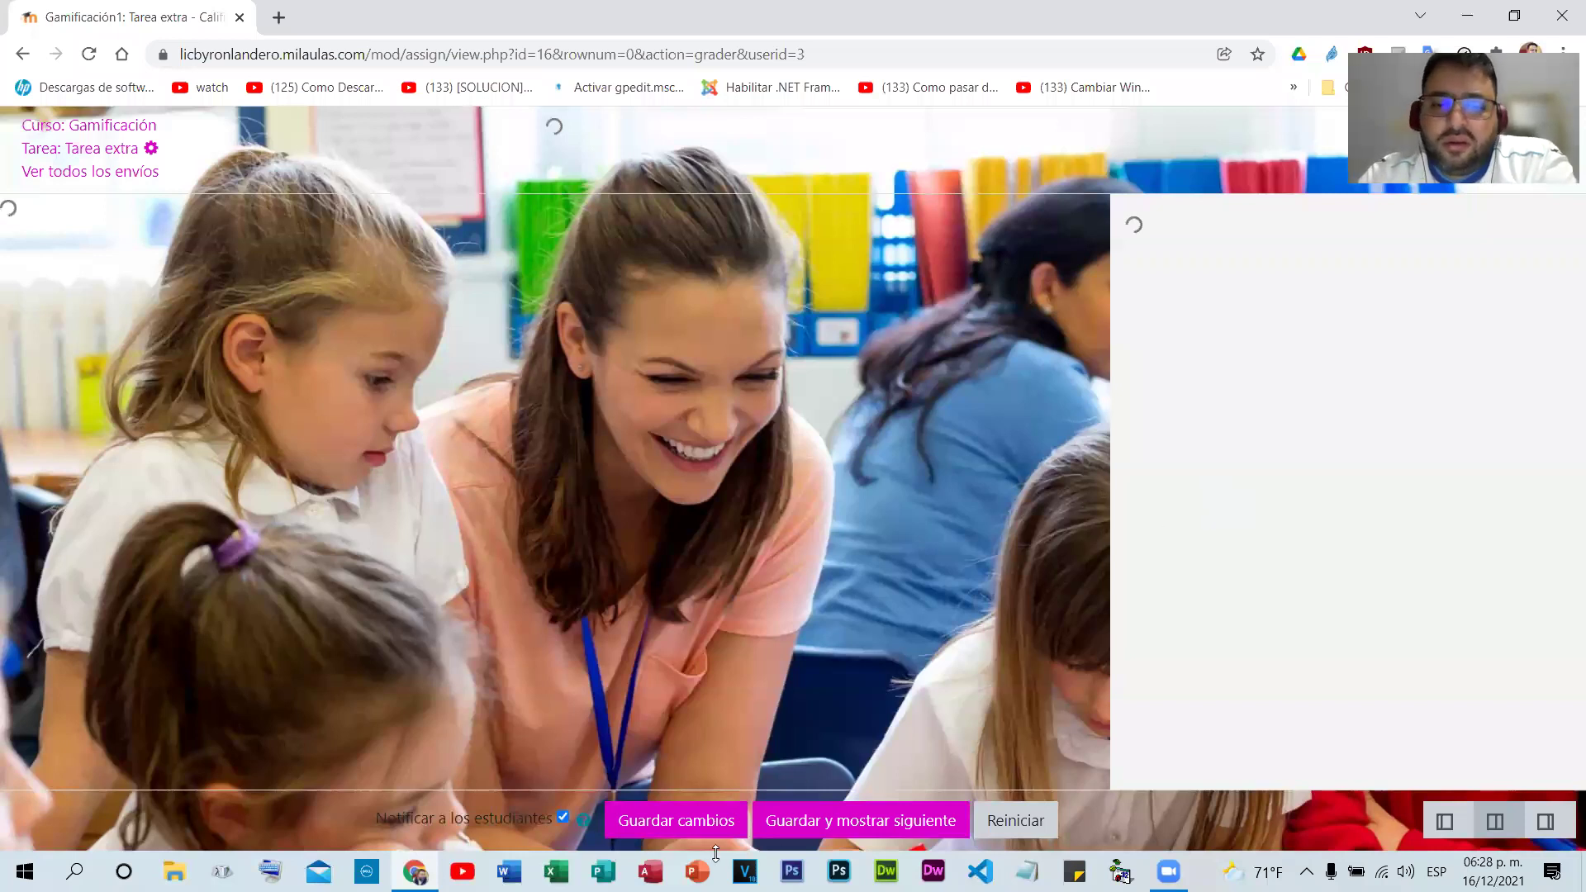
pyautogui.click(660, 826)
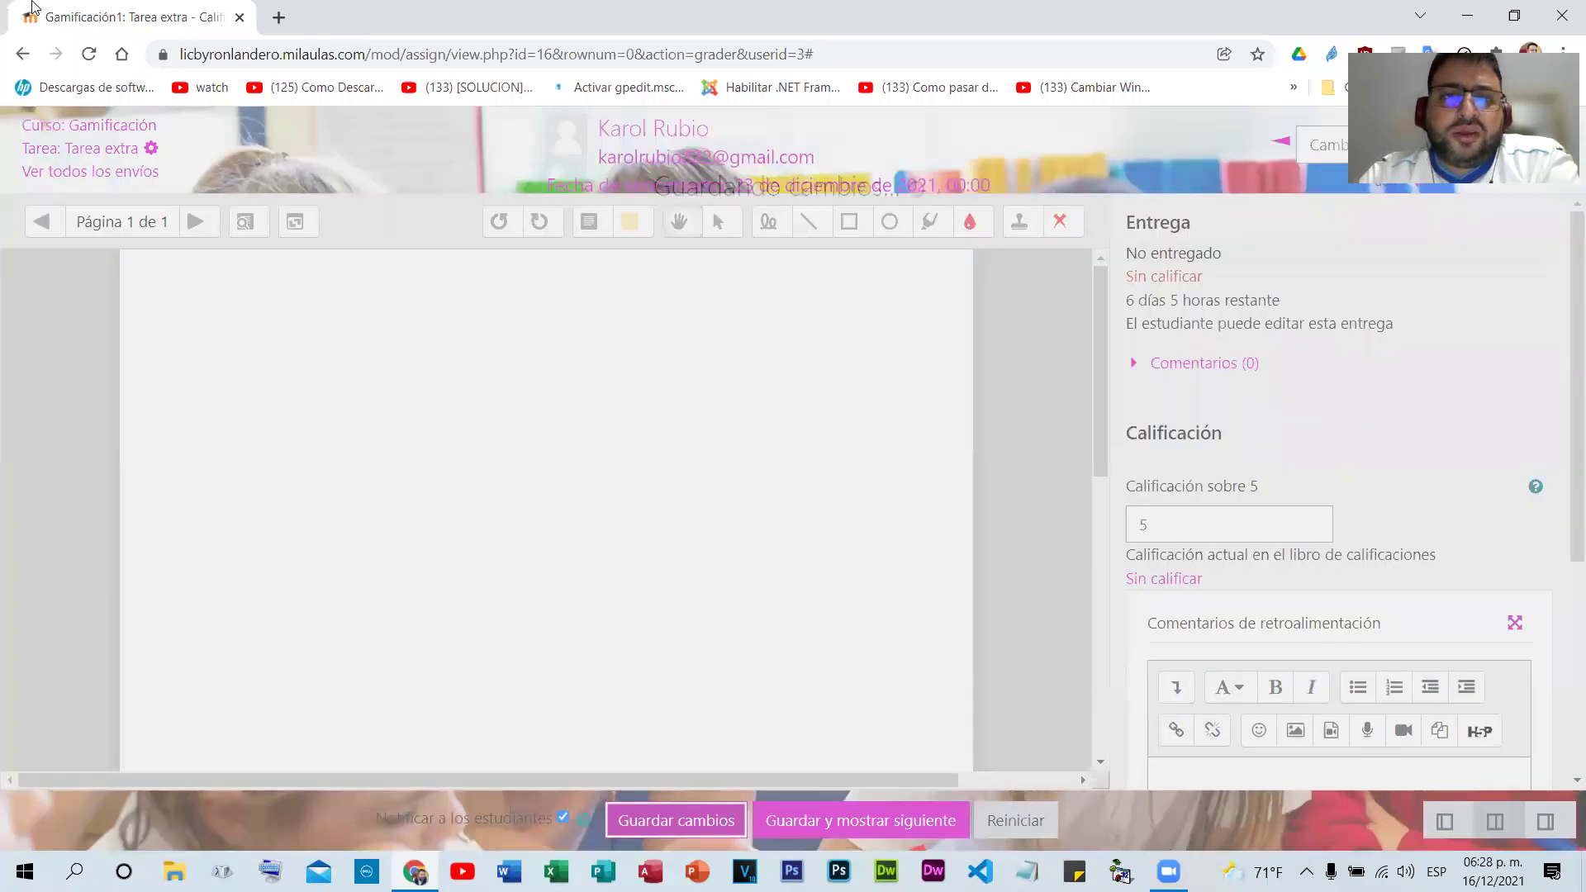
# - Return to the Informe del calificador and compare the graded student's Tarea extra points with the course total
pyautogui.click(25, 54)
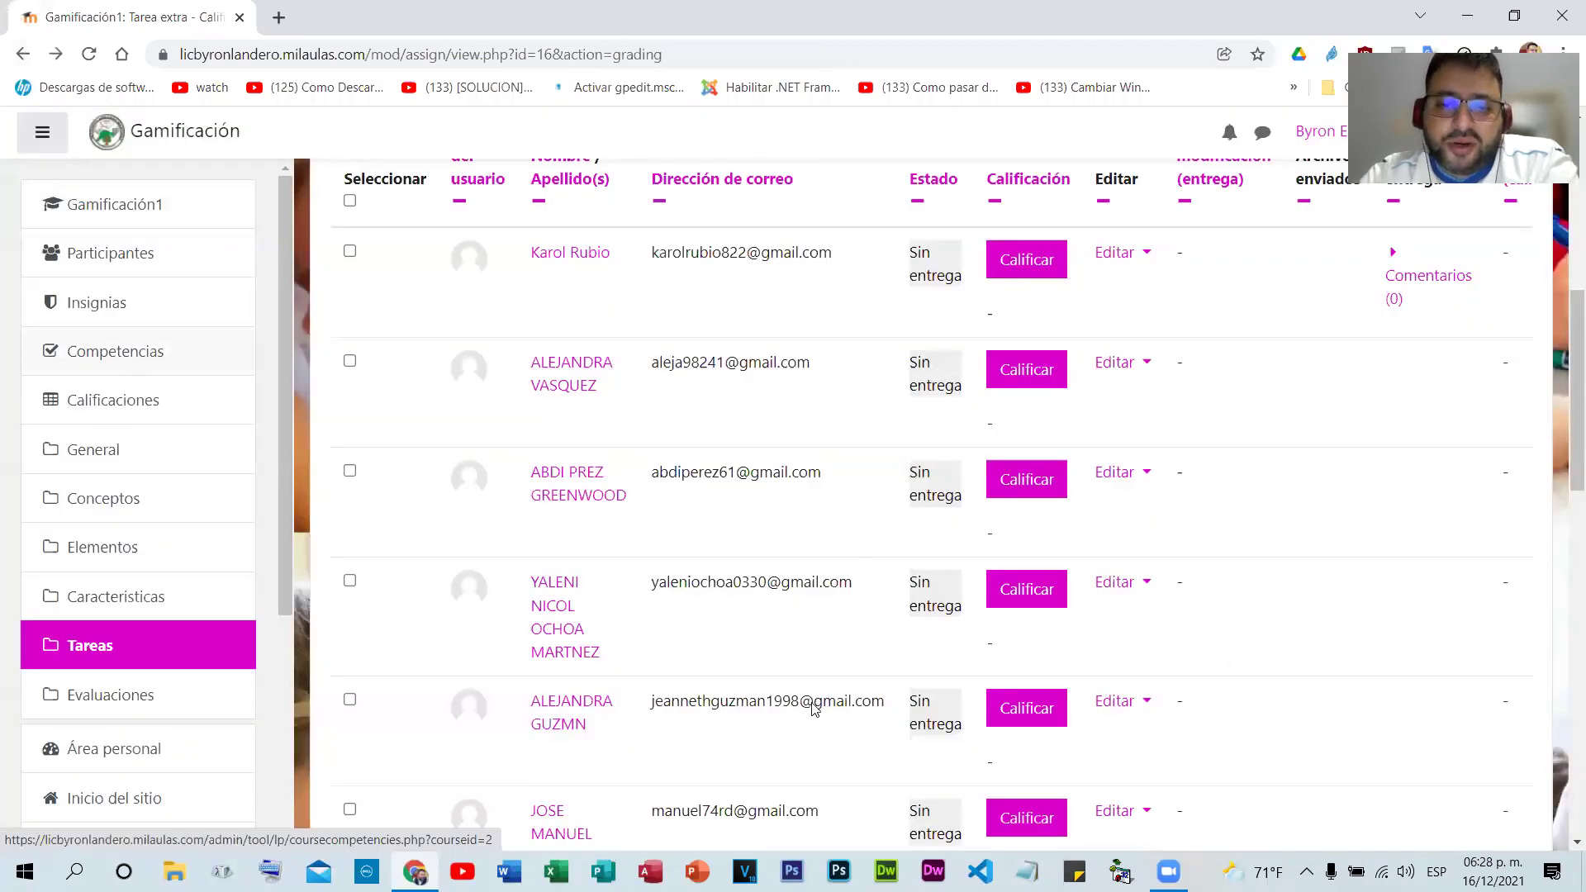
pyautogui.hotkey('alt', 'Right')
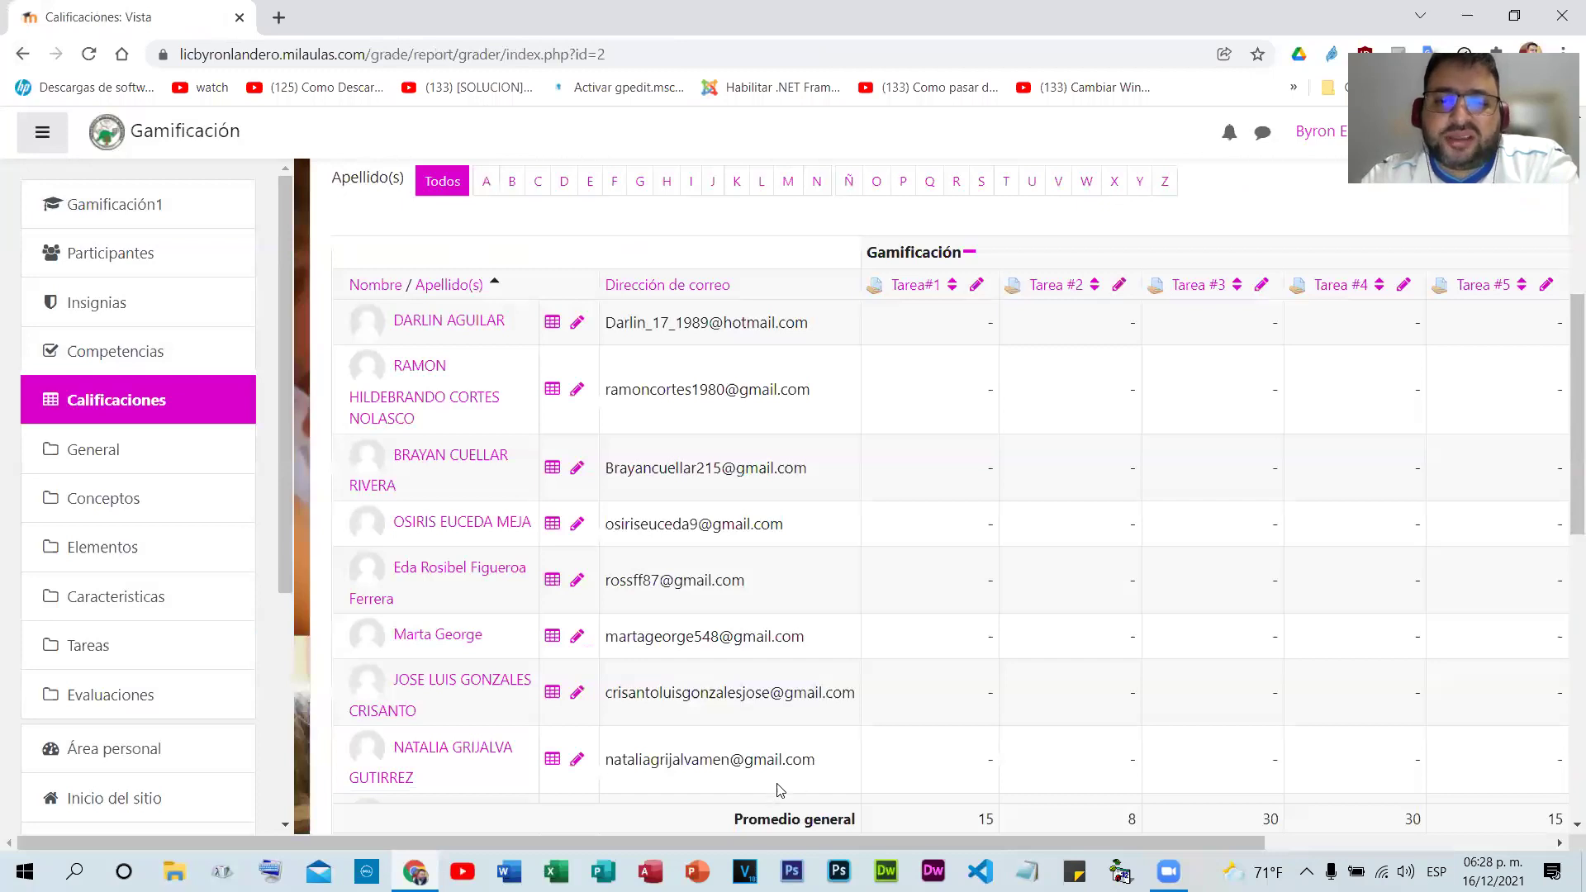
pyautogui.scroll(-8, 719, 837)
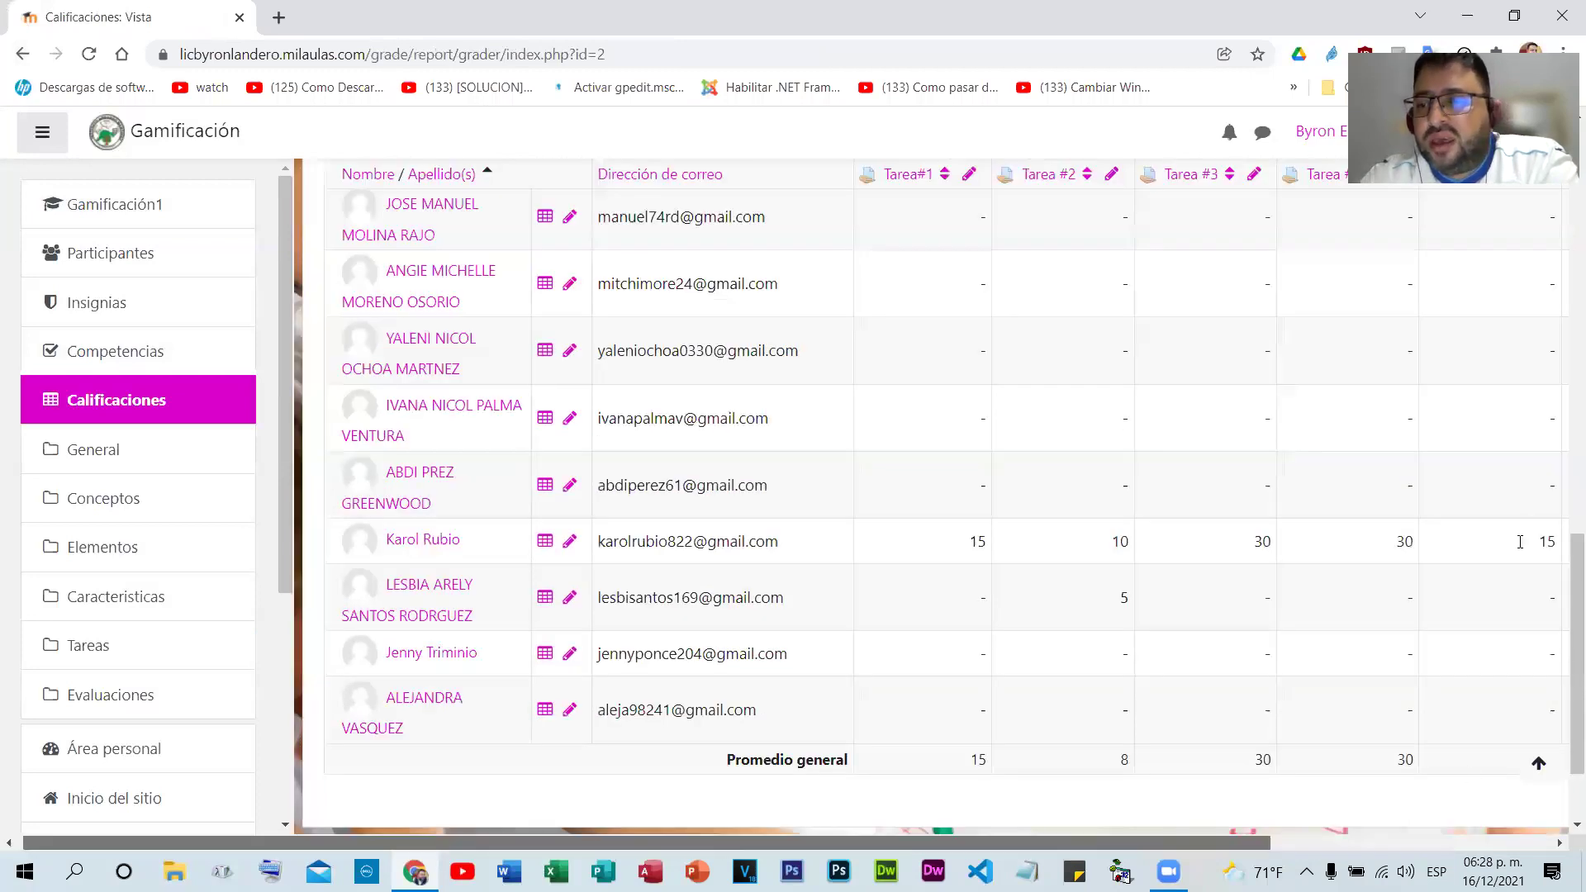
pyautogui.moveTo(1550, 543); pyautogui.dragTo(1502, 588)
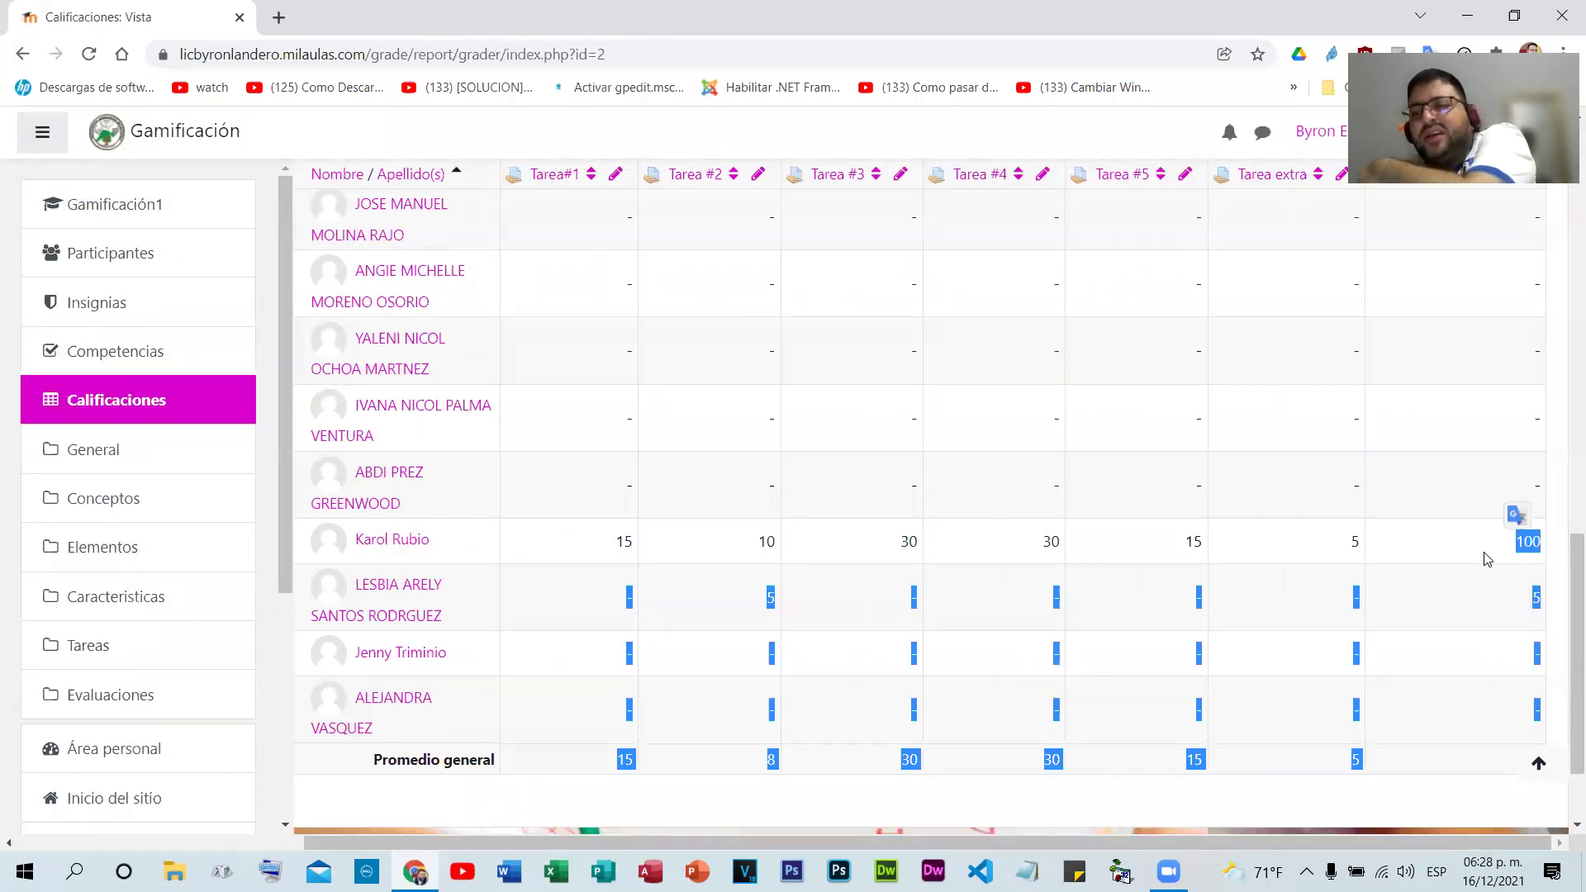
pyautogui.click(1356, 542)
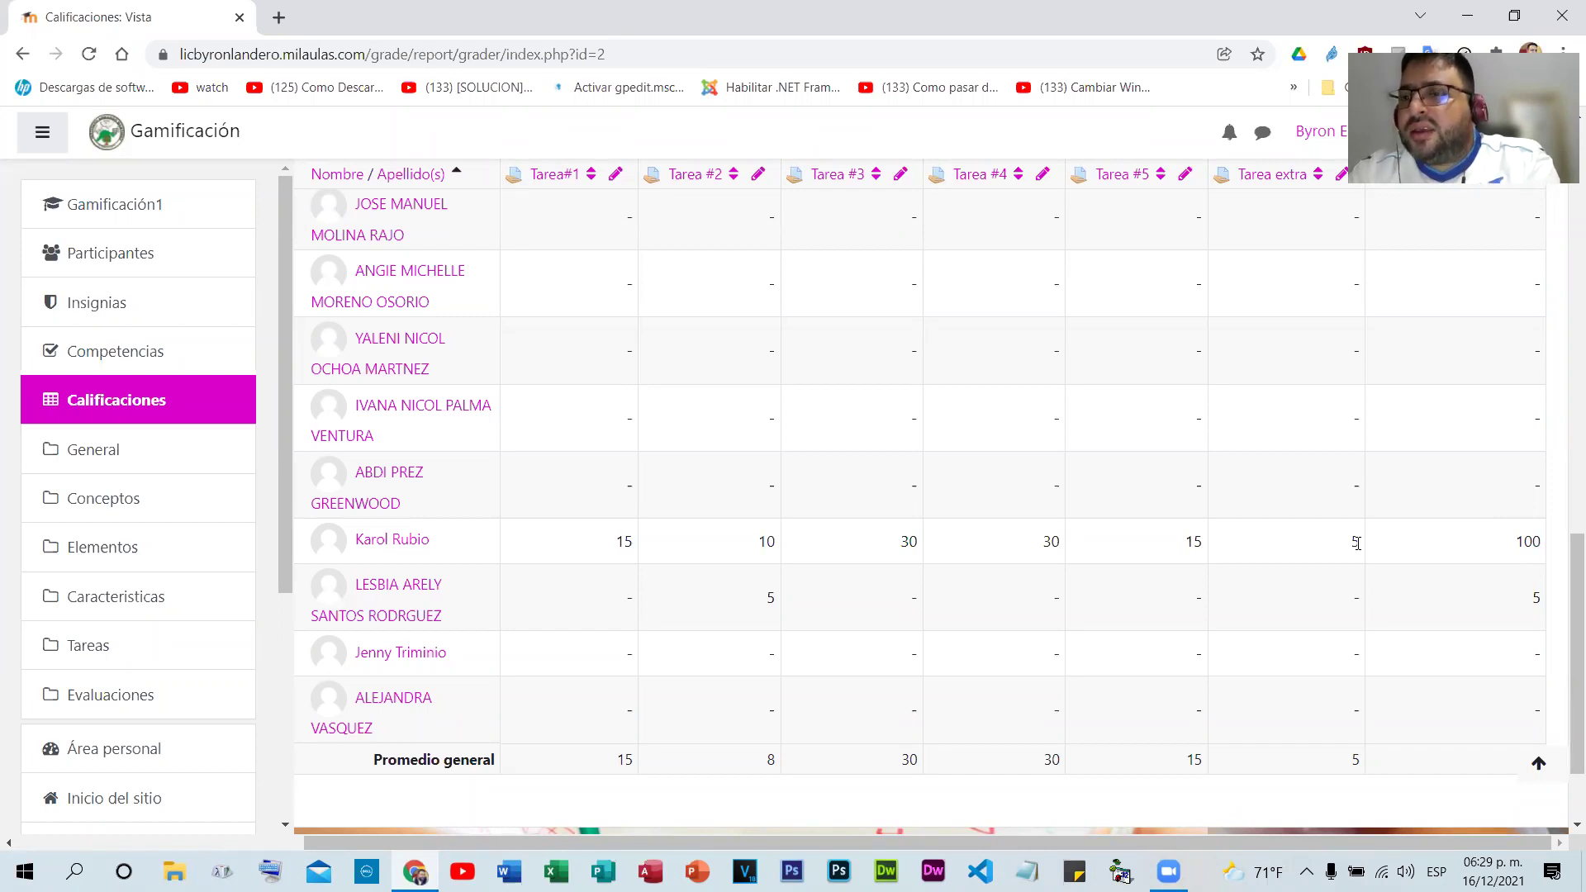
pyautogui.doubleClick(1356, 543)
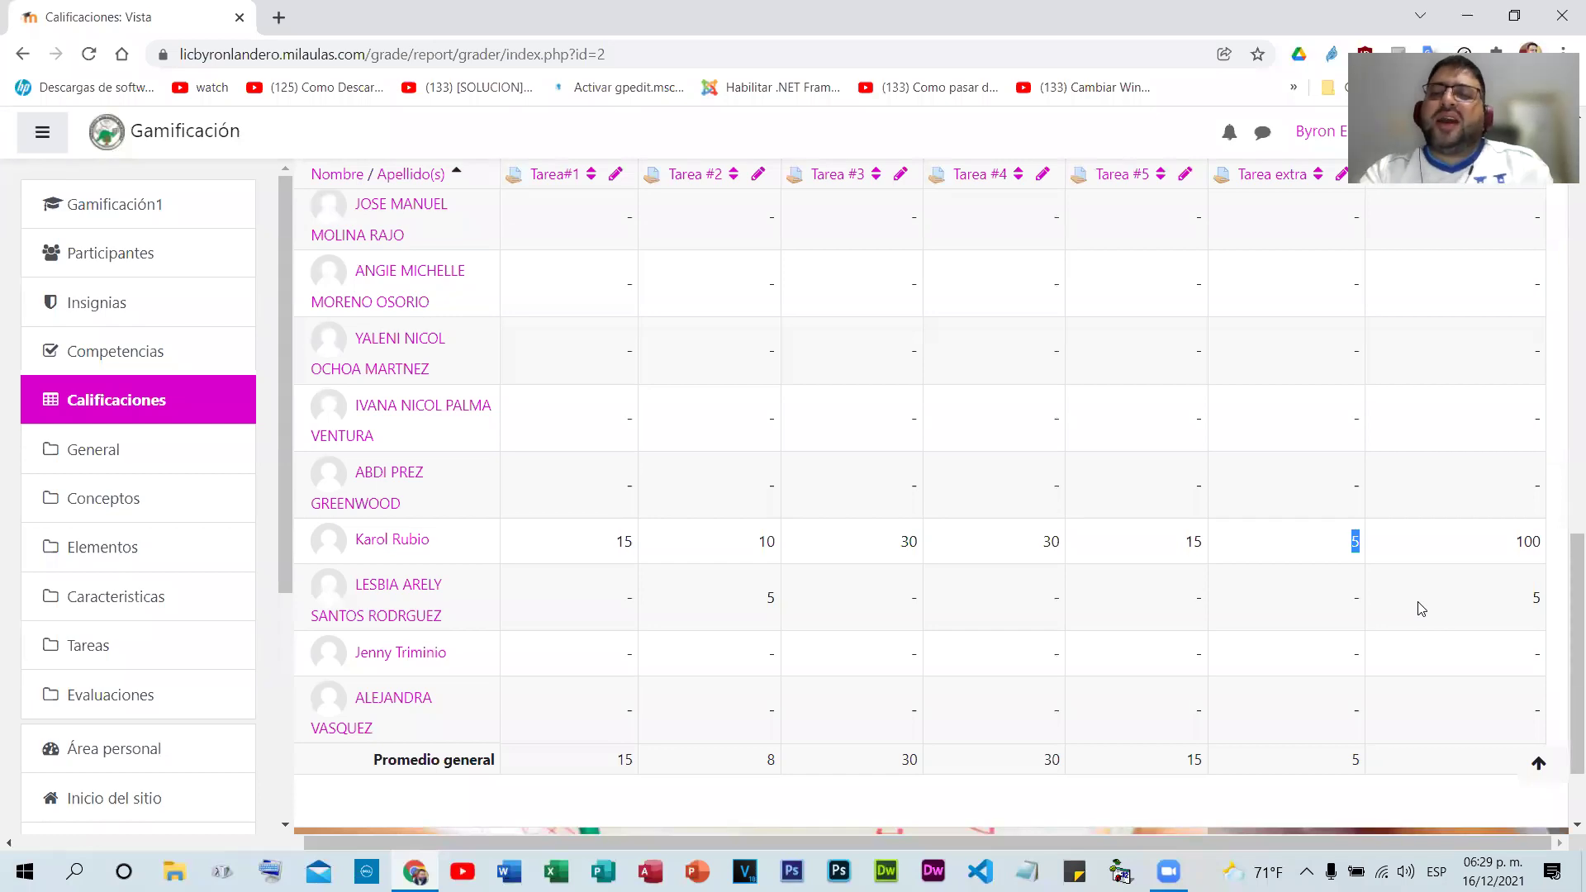
pyautogui.click(1342, 510)
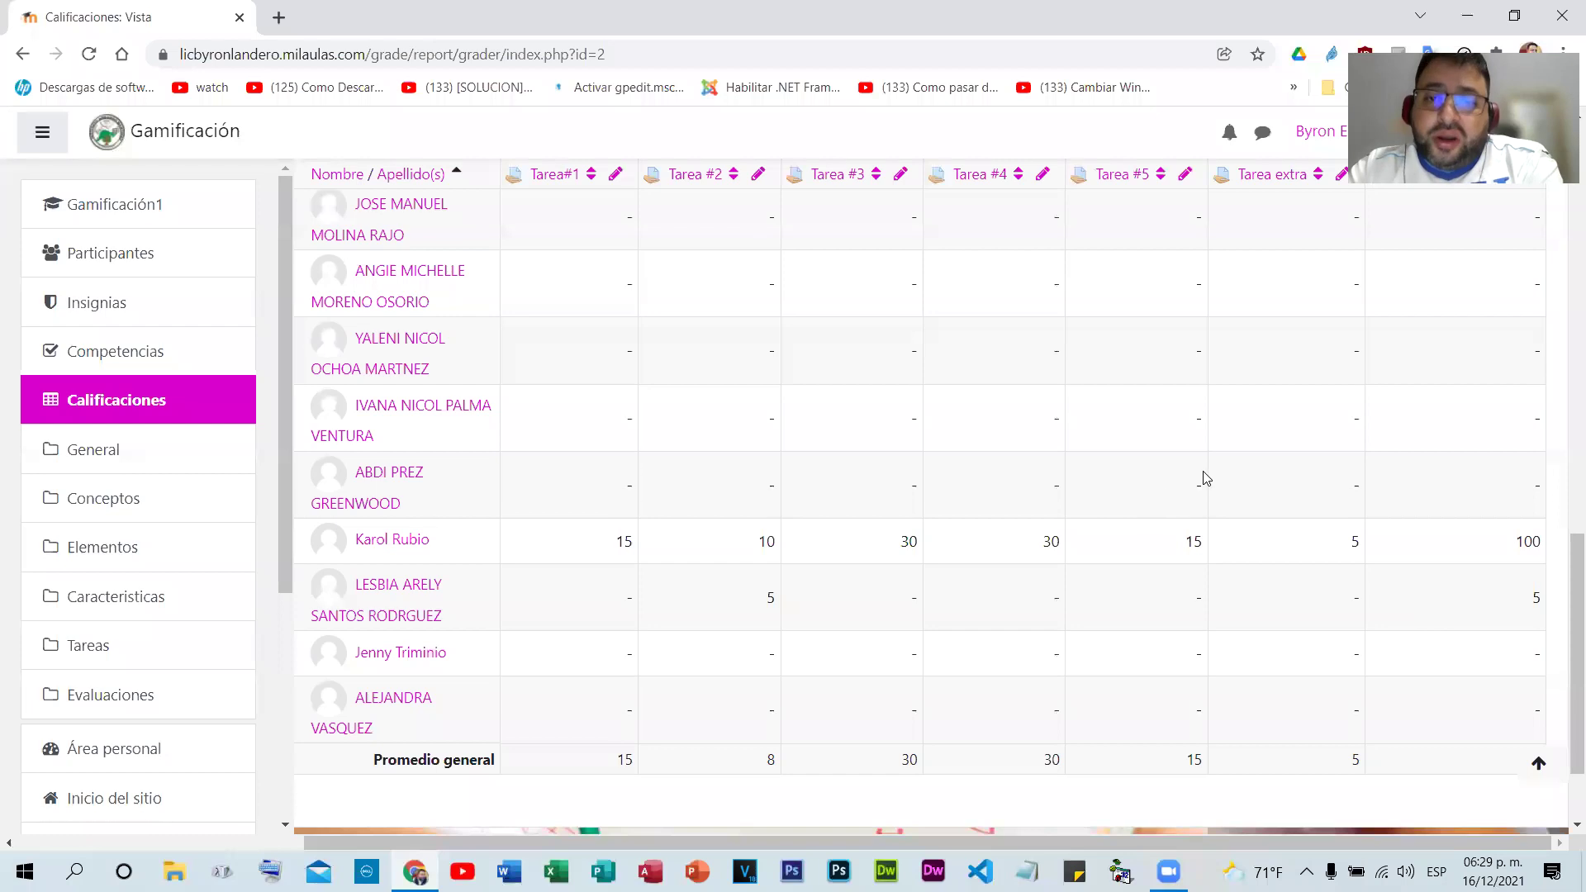
# - Open the Tarea extra grade item in Vista Simple and review its student grade fields and the selectable grade items
pyautogui.scroll(9, 1344, 502)
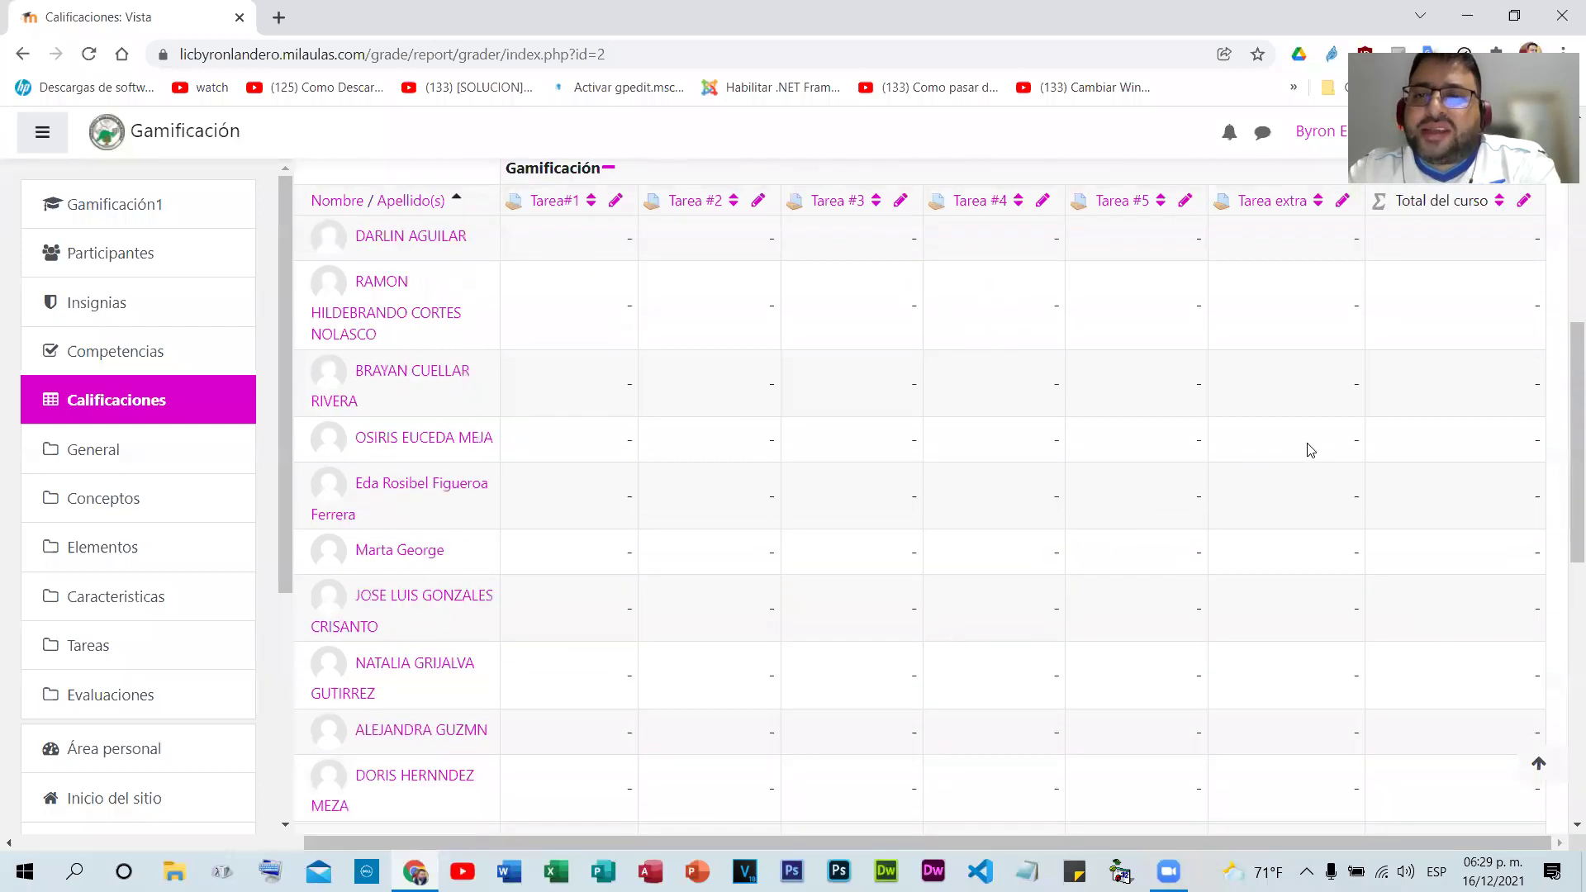
pyautogui.scroll(2, 1287, 452)
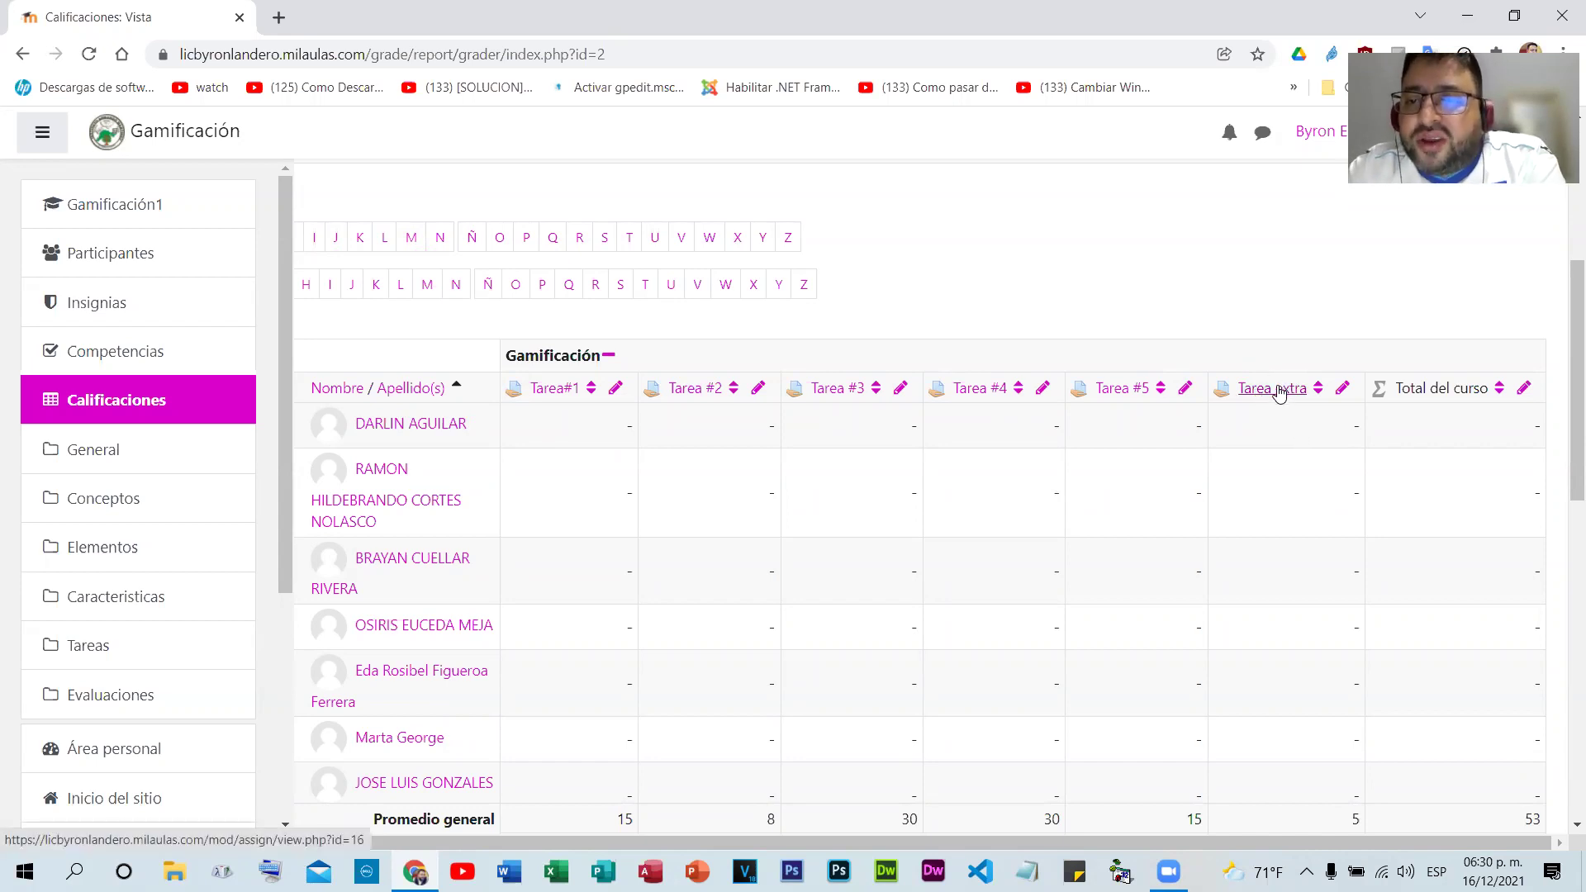
pyautogui.click(1342, 394)
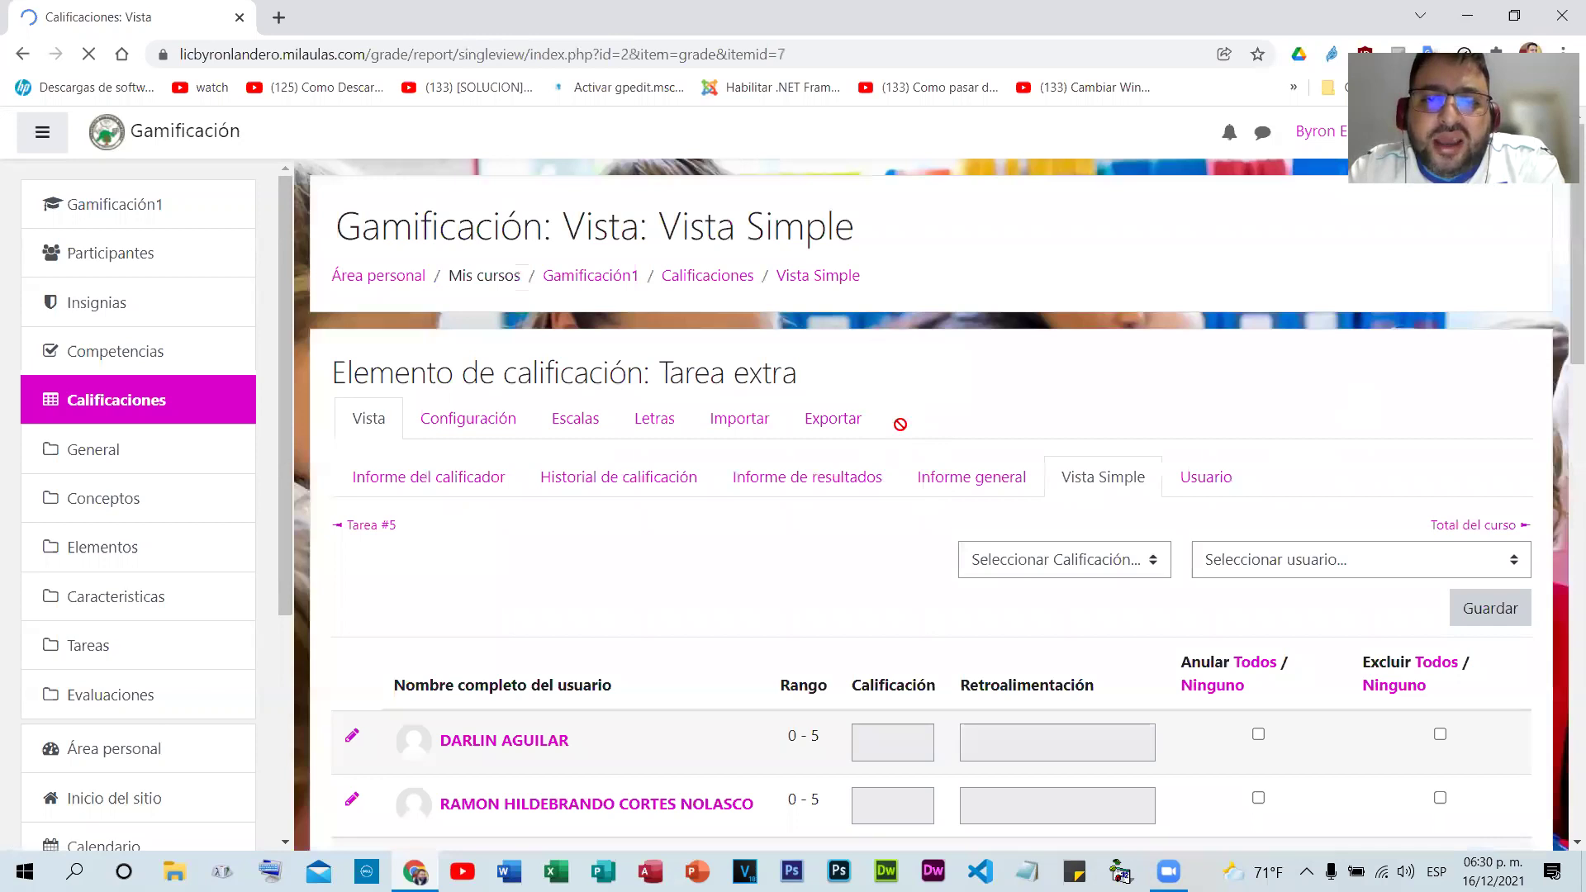
pyautogui.scroll(-3, 879, 422)
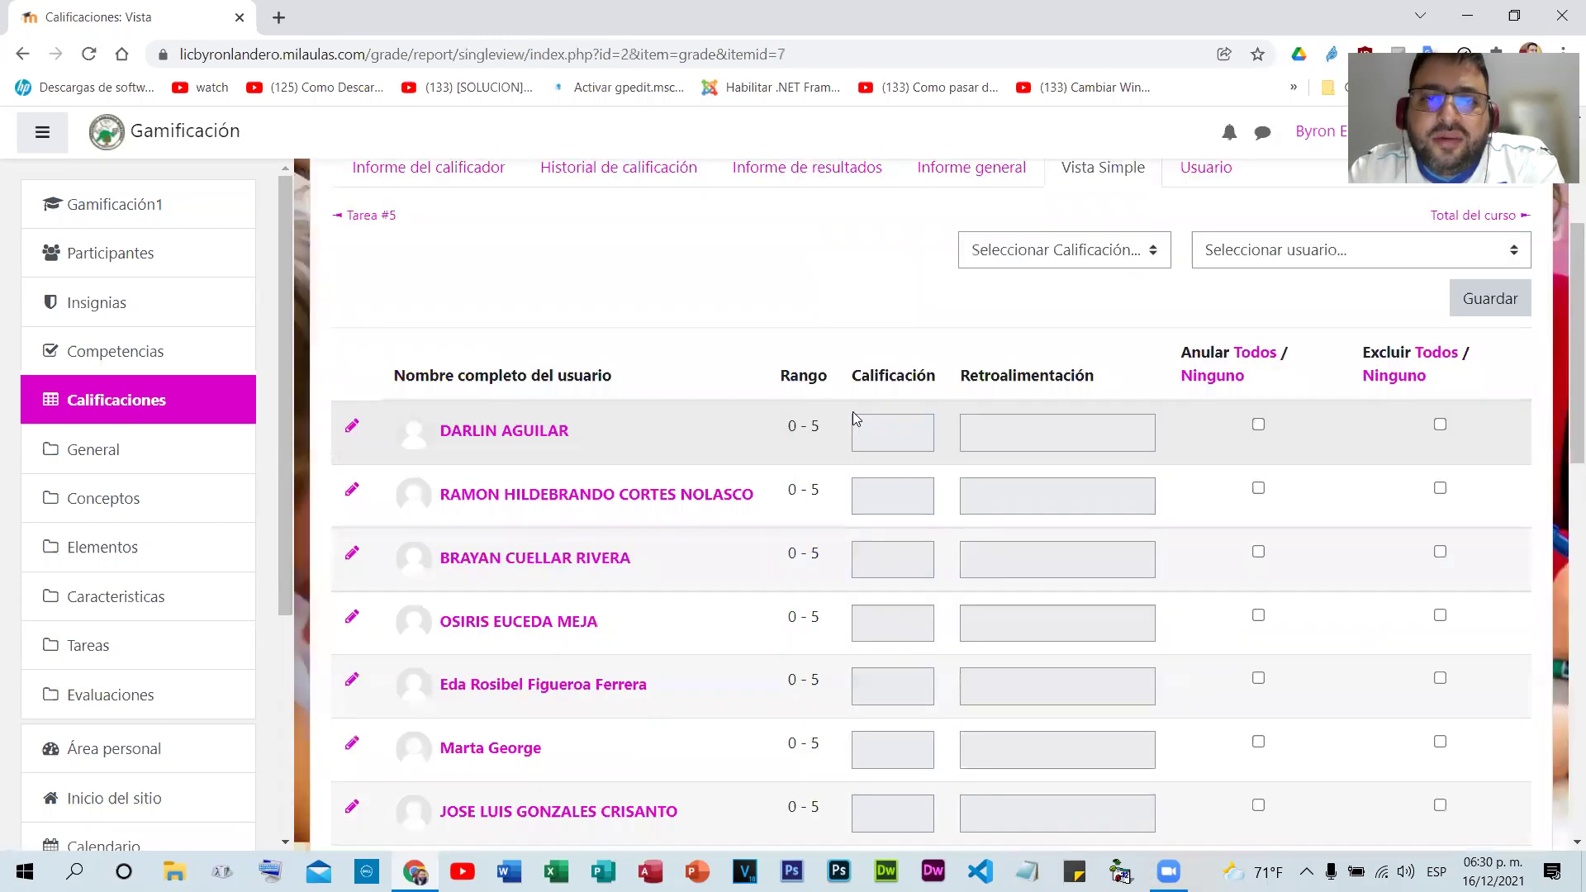
pyautogui.scroll(-5, 946, 381)
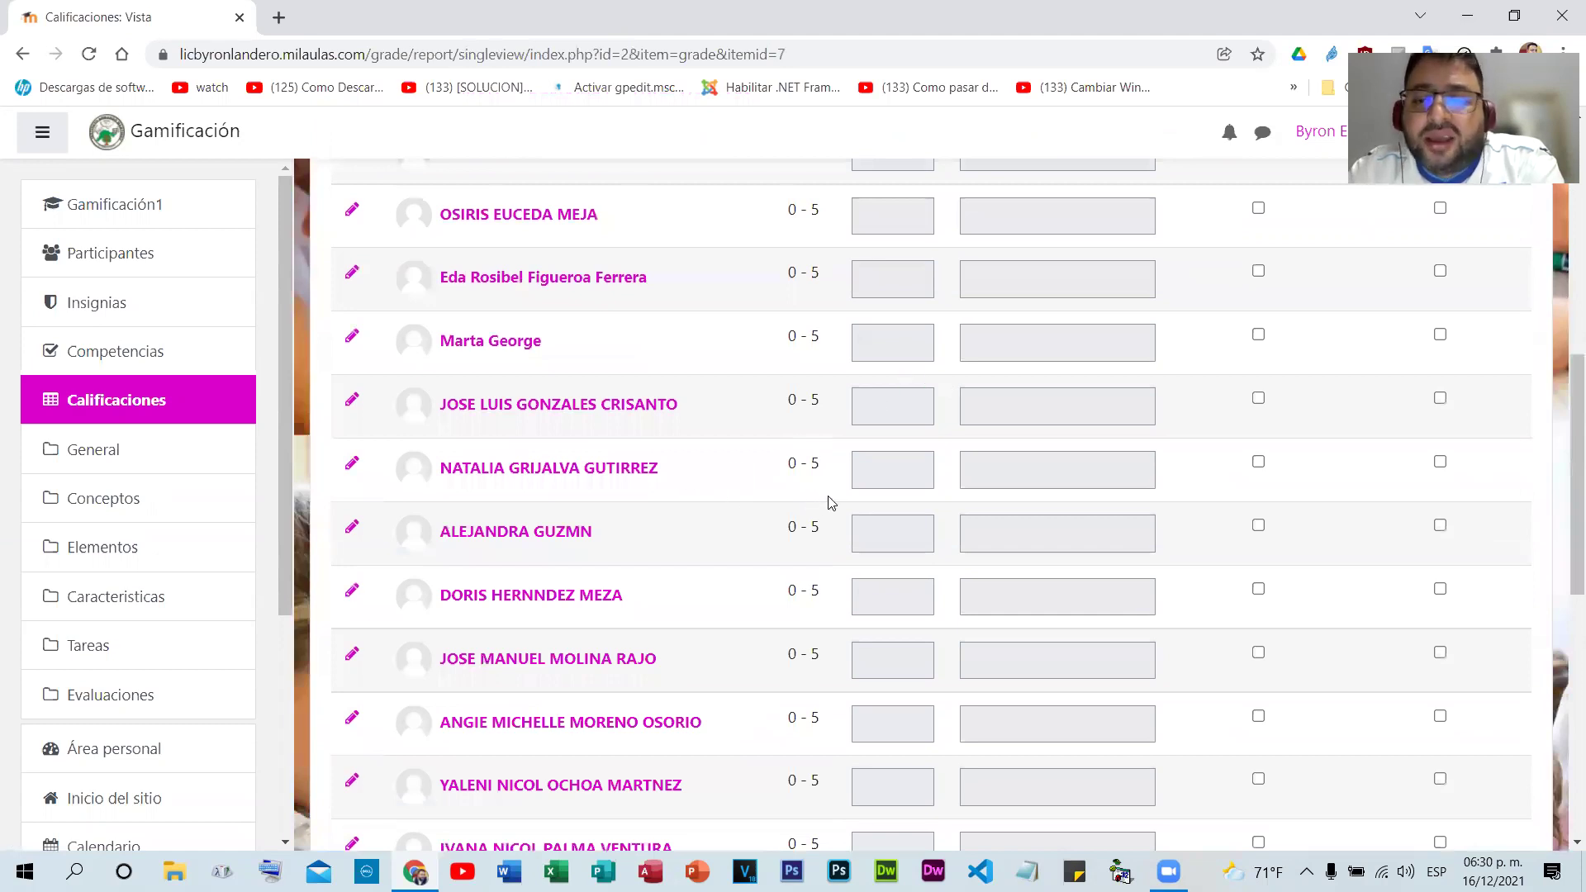
pyautogui.scroll(-10, 835, 500)
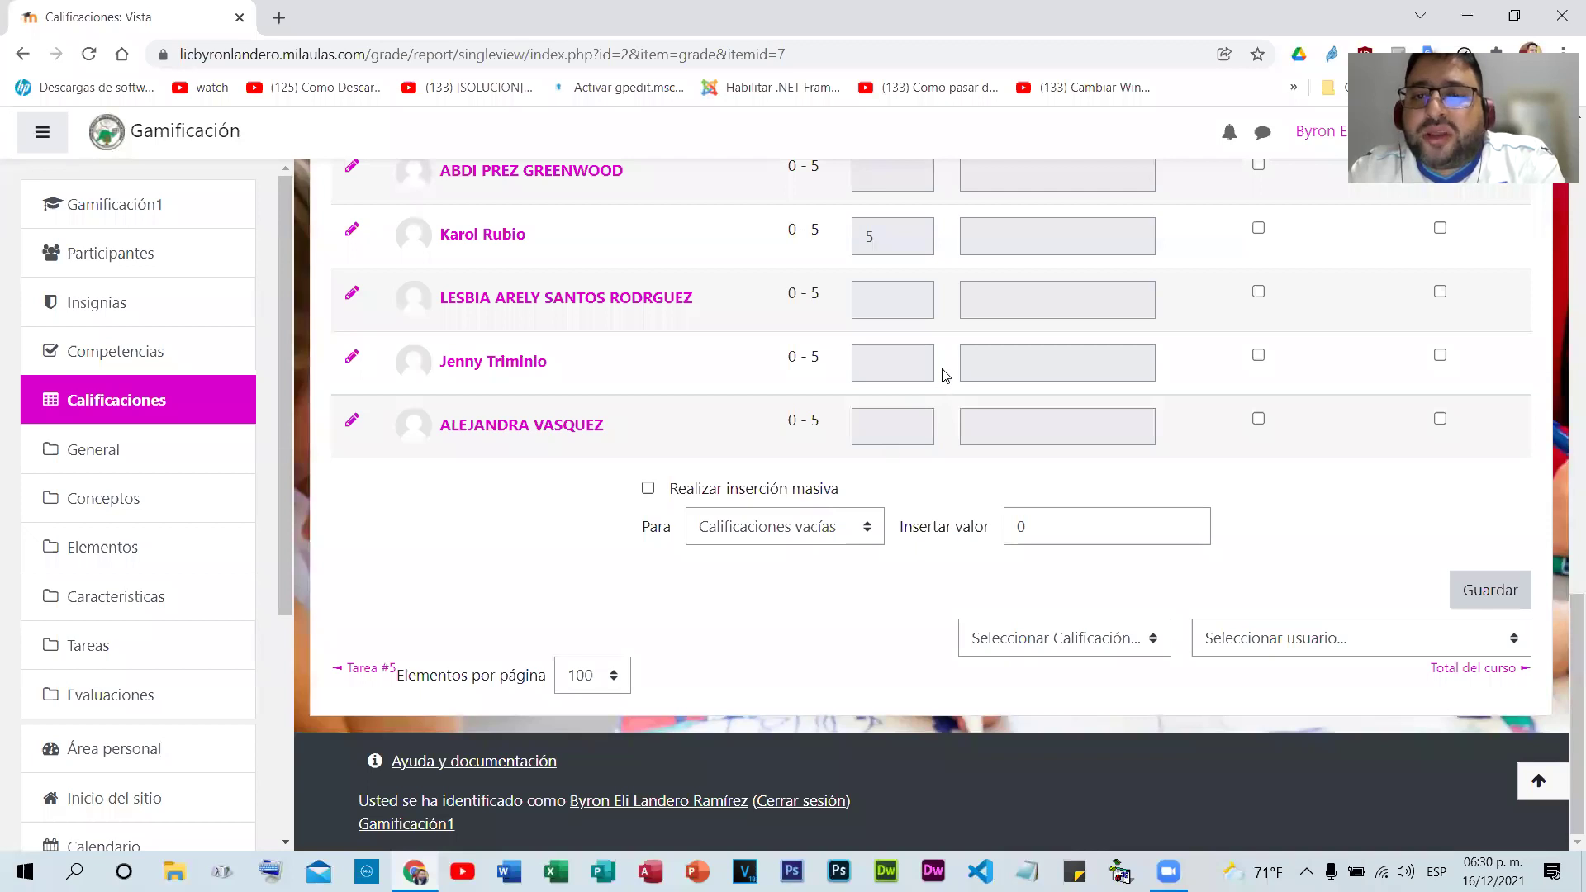
pyautogui.scroll(10, 883, 415)
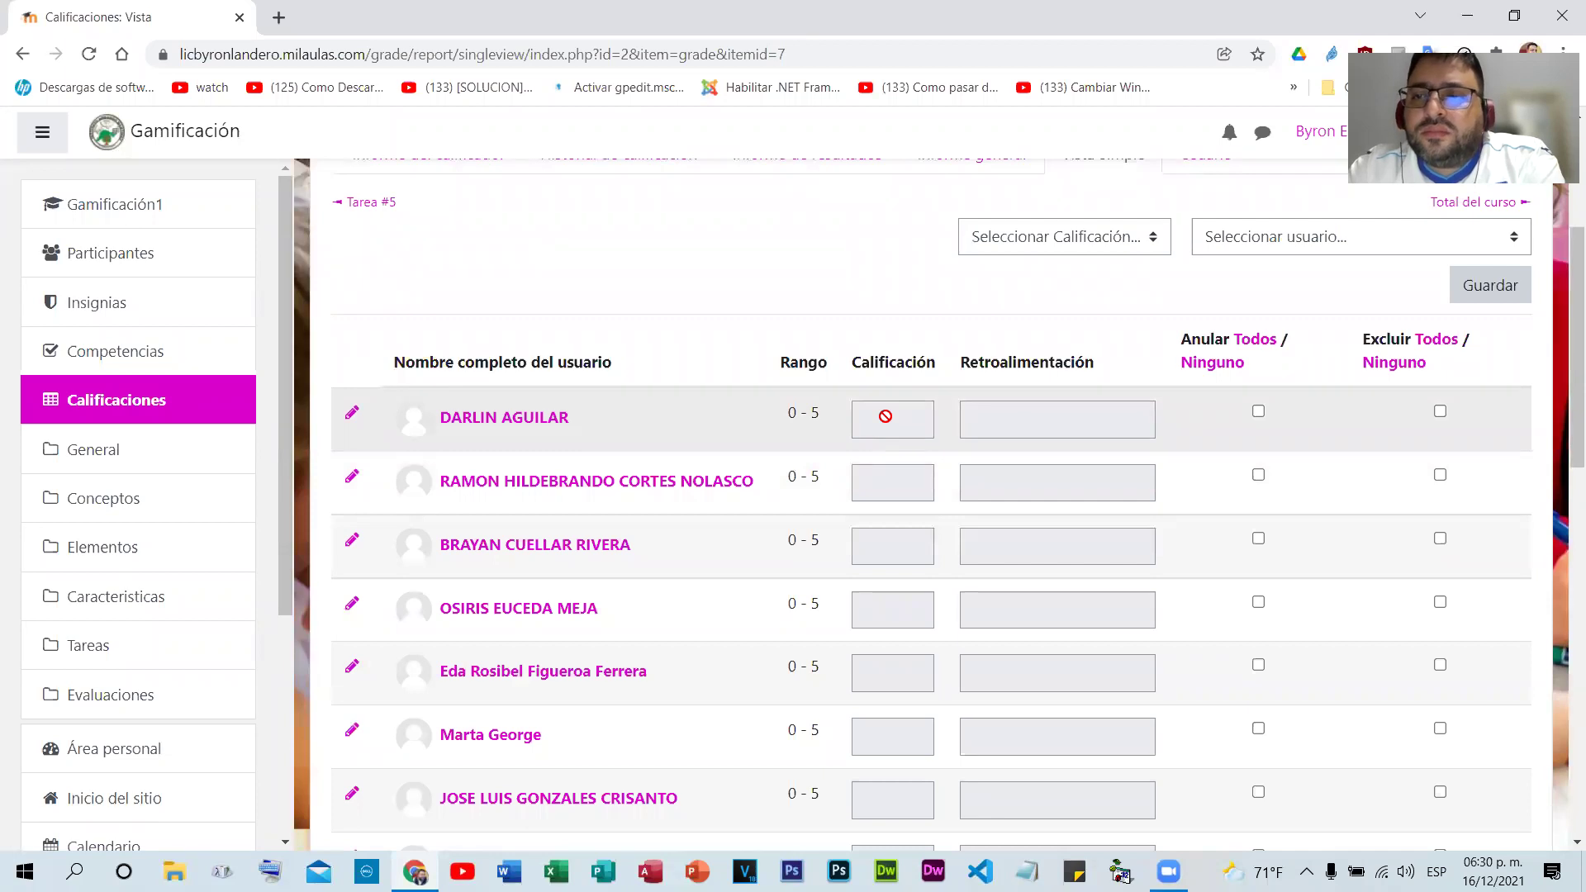
pyautogui.scroll(3, 885, 416)
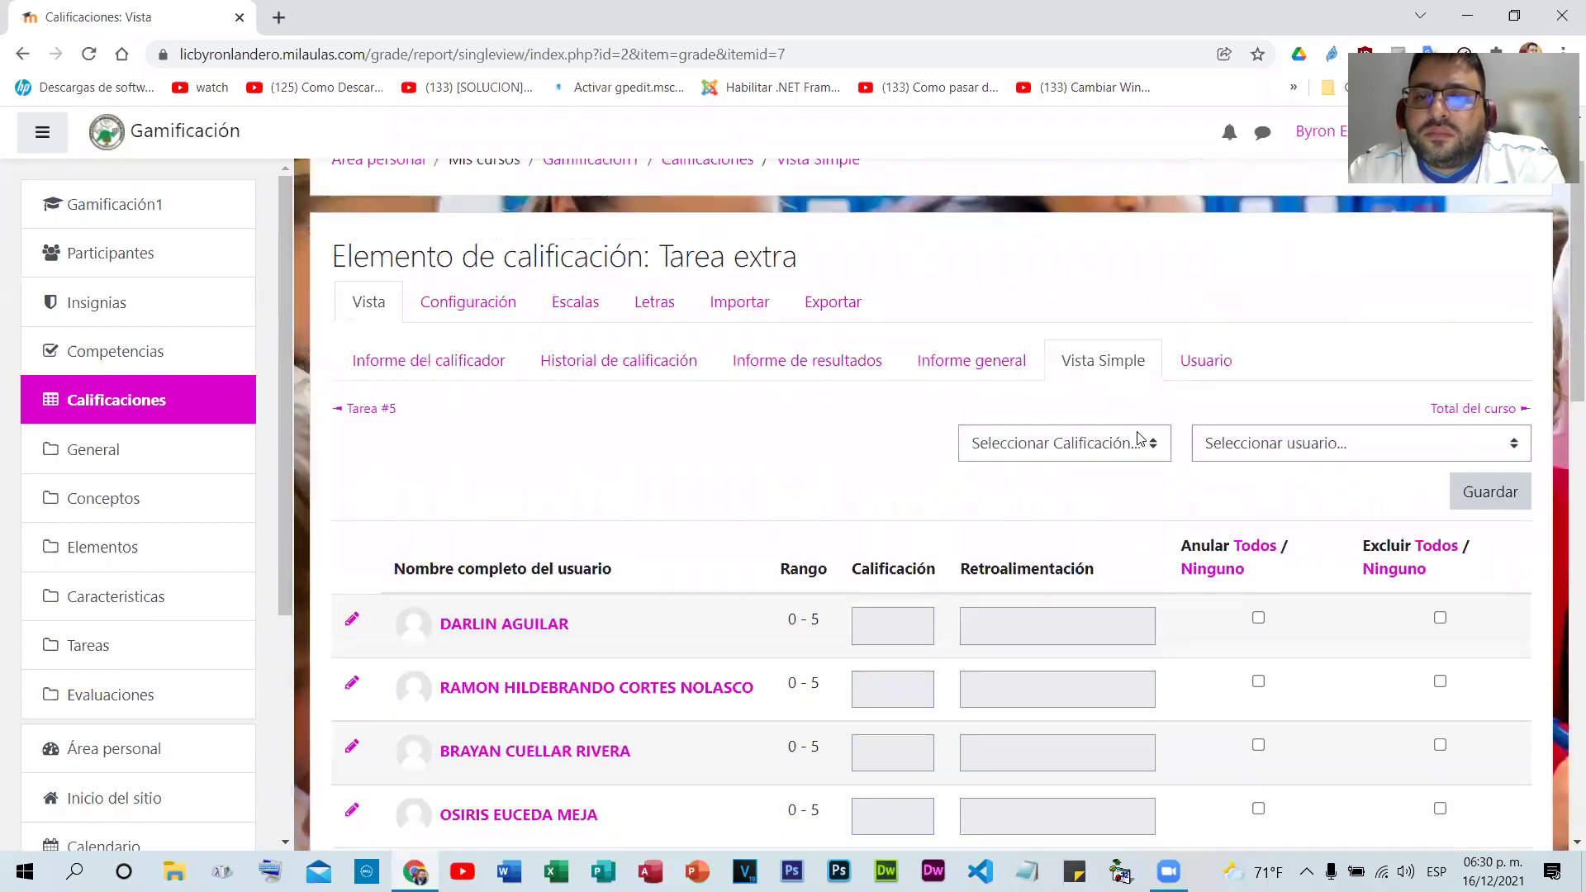
pyautogui.click(1140, 439)
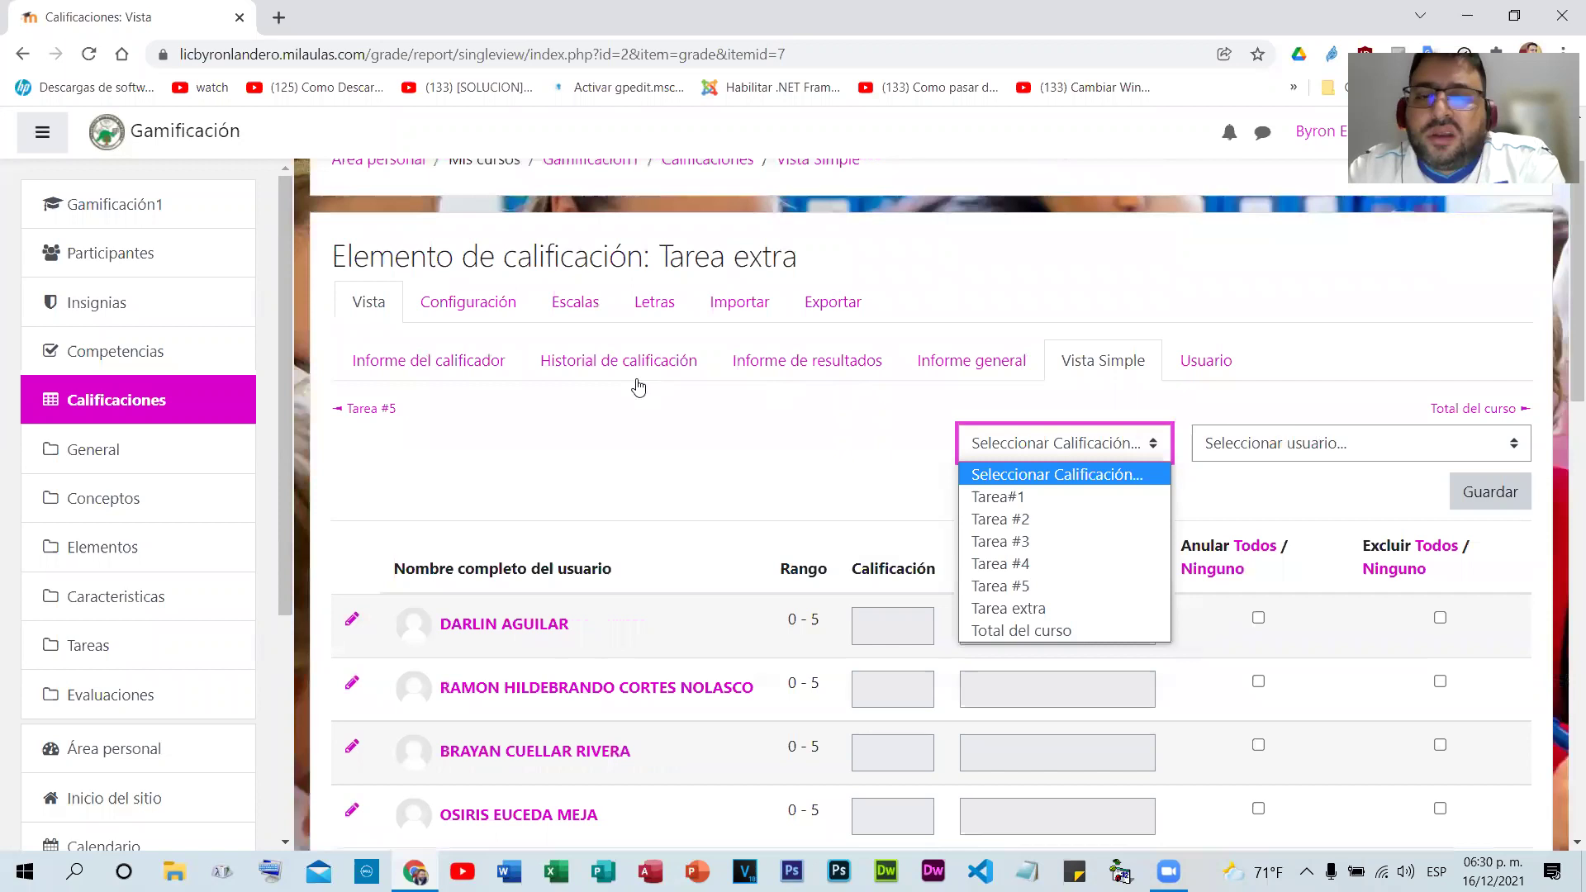
pyautogui.press('Tab')
# - Bulk-insert the value 5 into Todas las calificaciones for Tarea extra and save
pyautogui.scroll(-4, 711, 382)
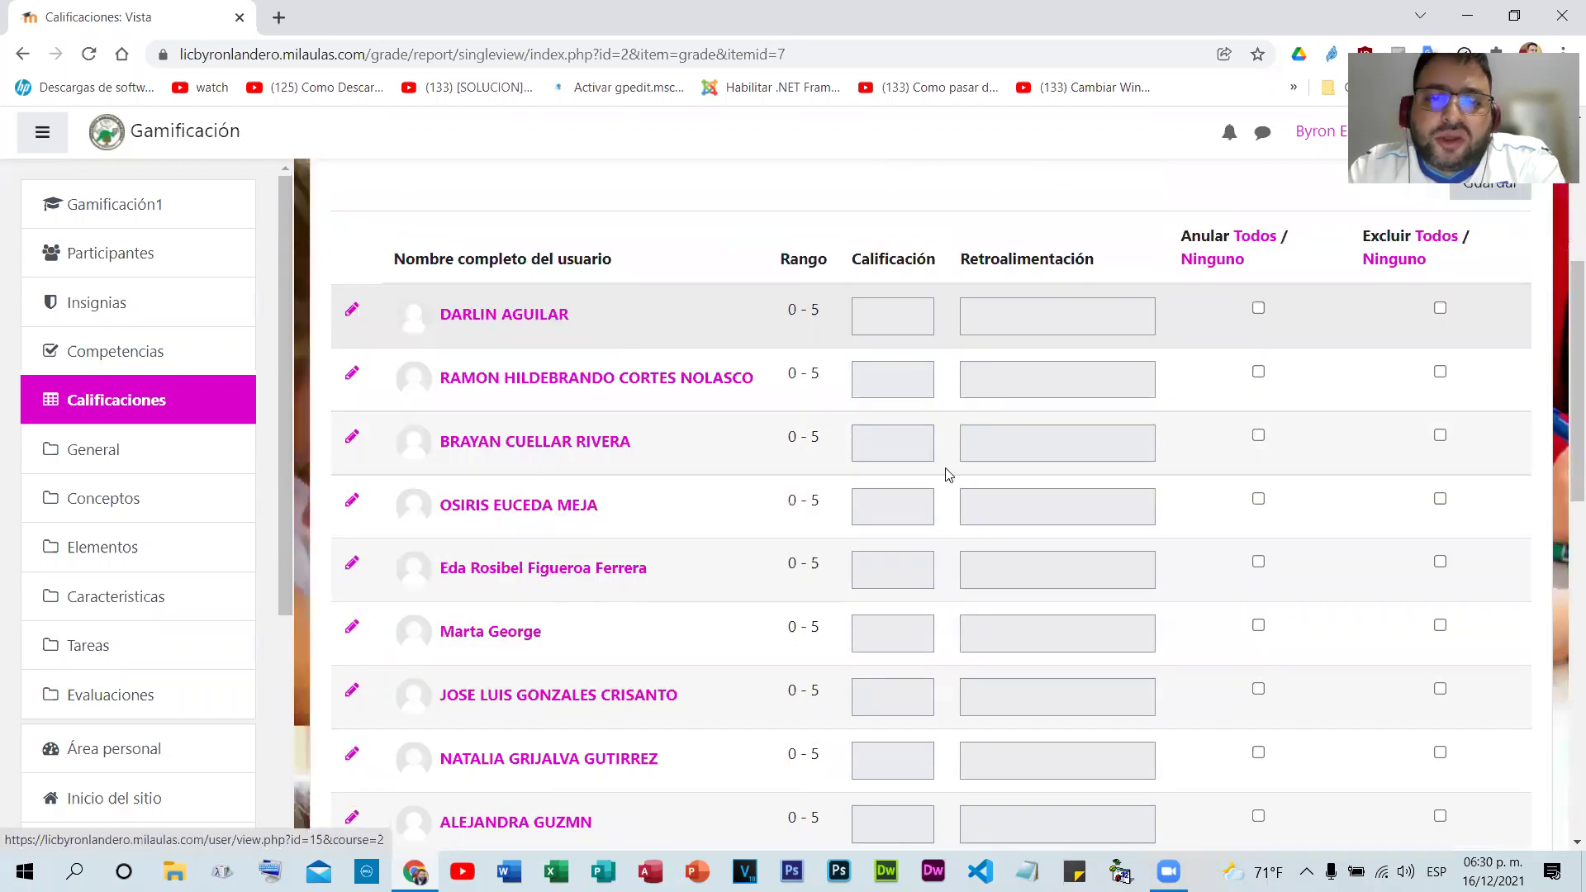
pyautogui.scroll(-10, 949, 471)
pyautogui.click(649, 488)
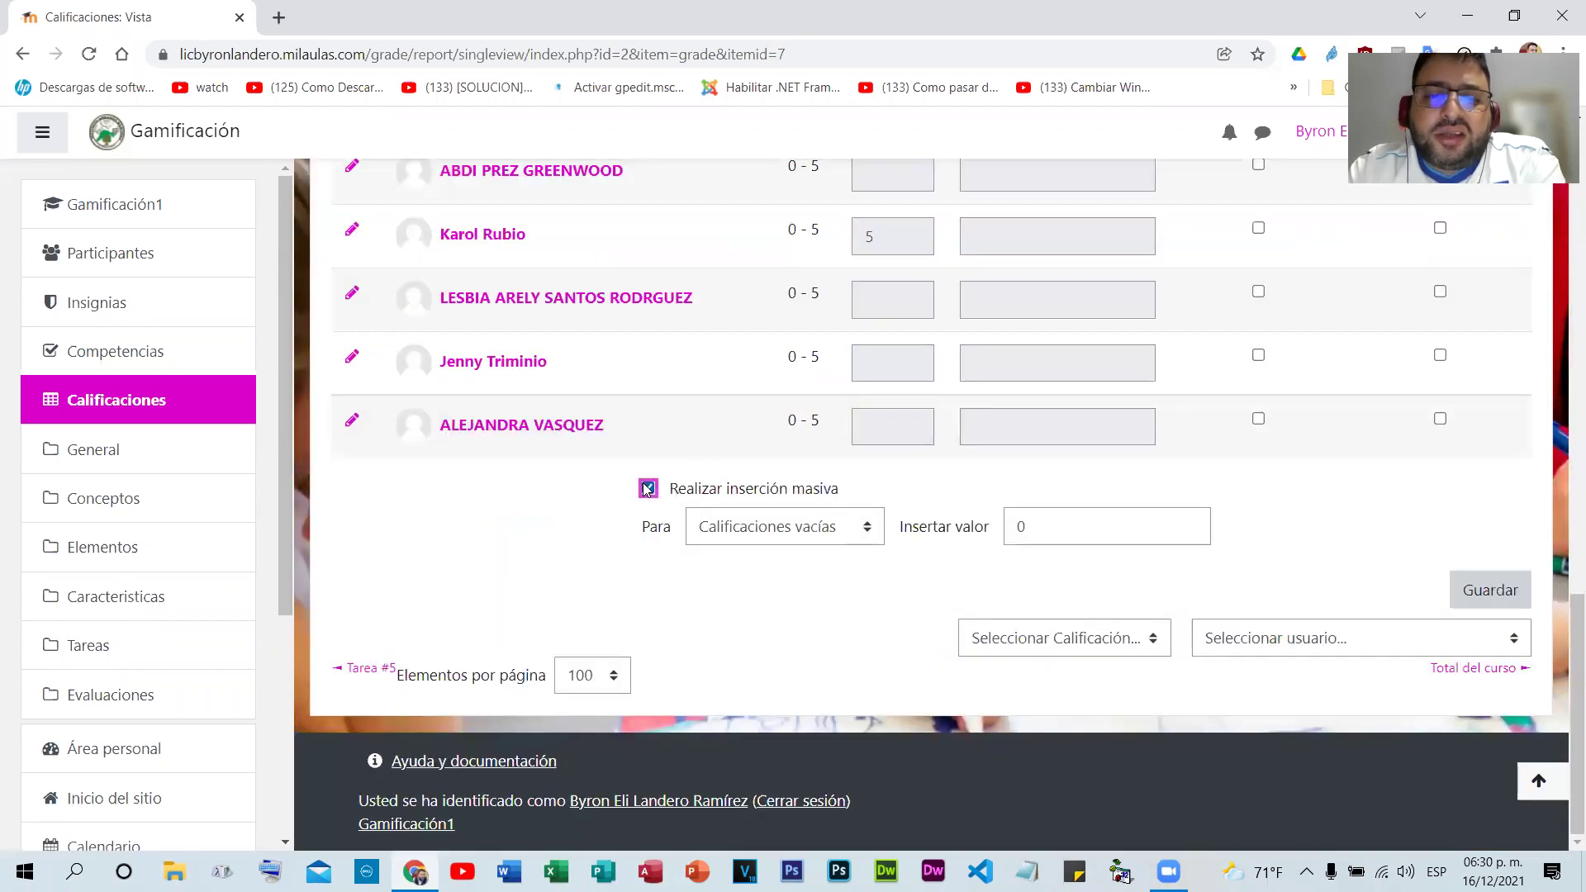
pyautogui.click(859, 529)
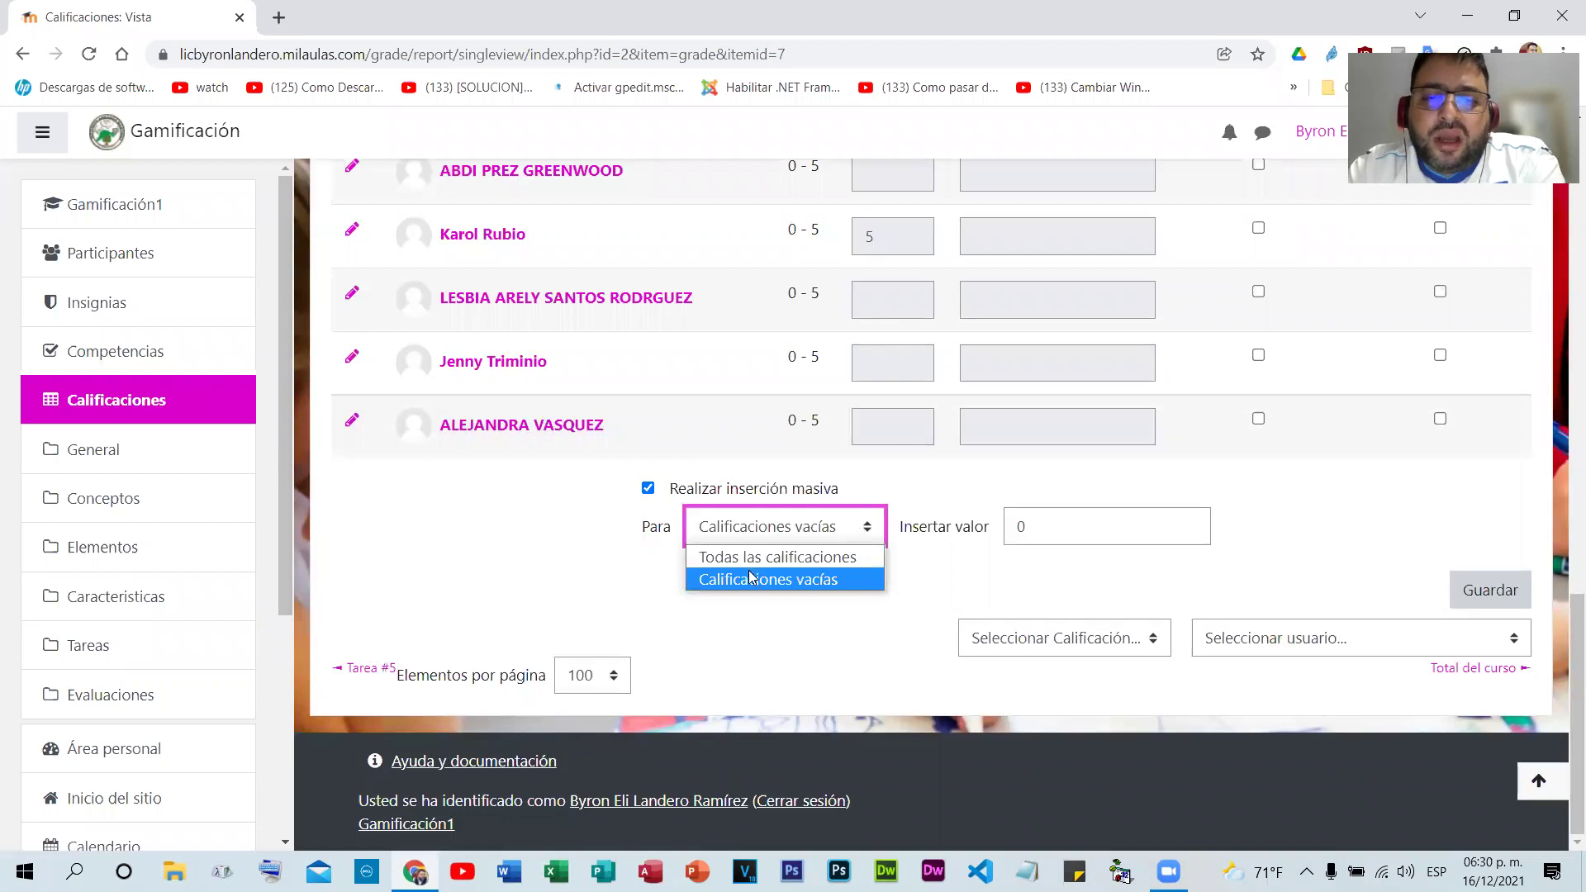
pyautogui.click(777, 557)
pyautogui.press('Tab')
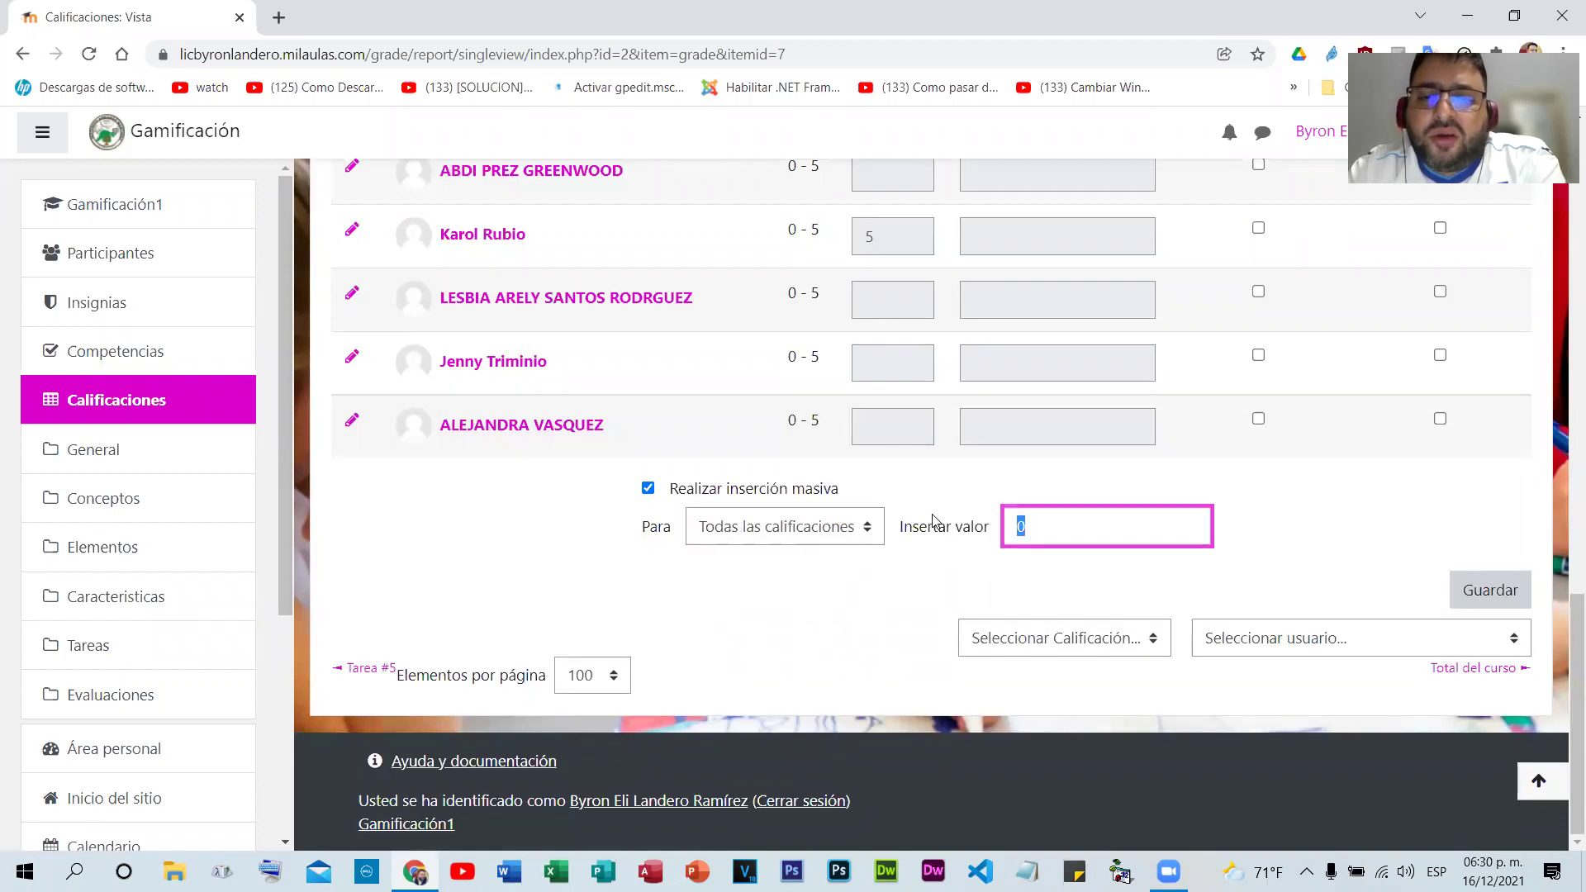
pyautogui.write('5')
pyautogui.click(1487, 588)
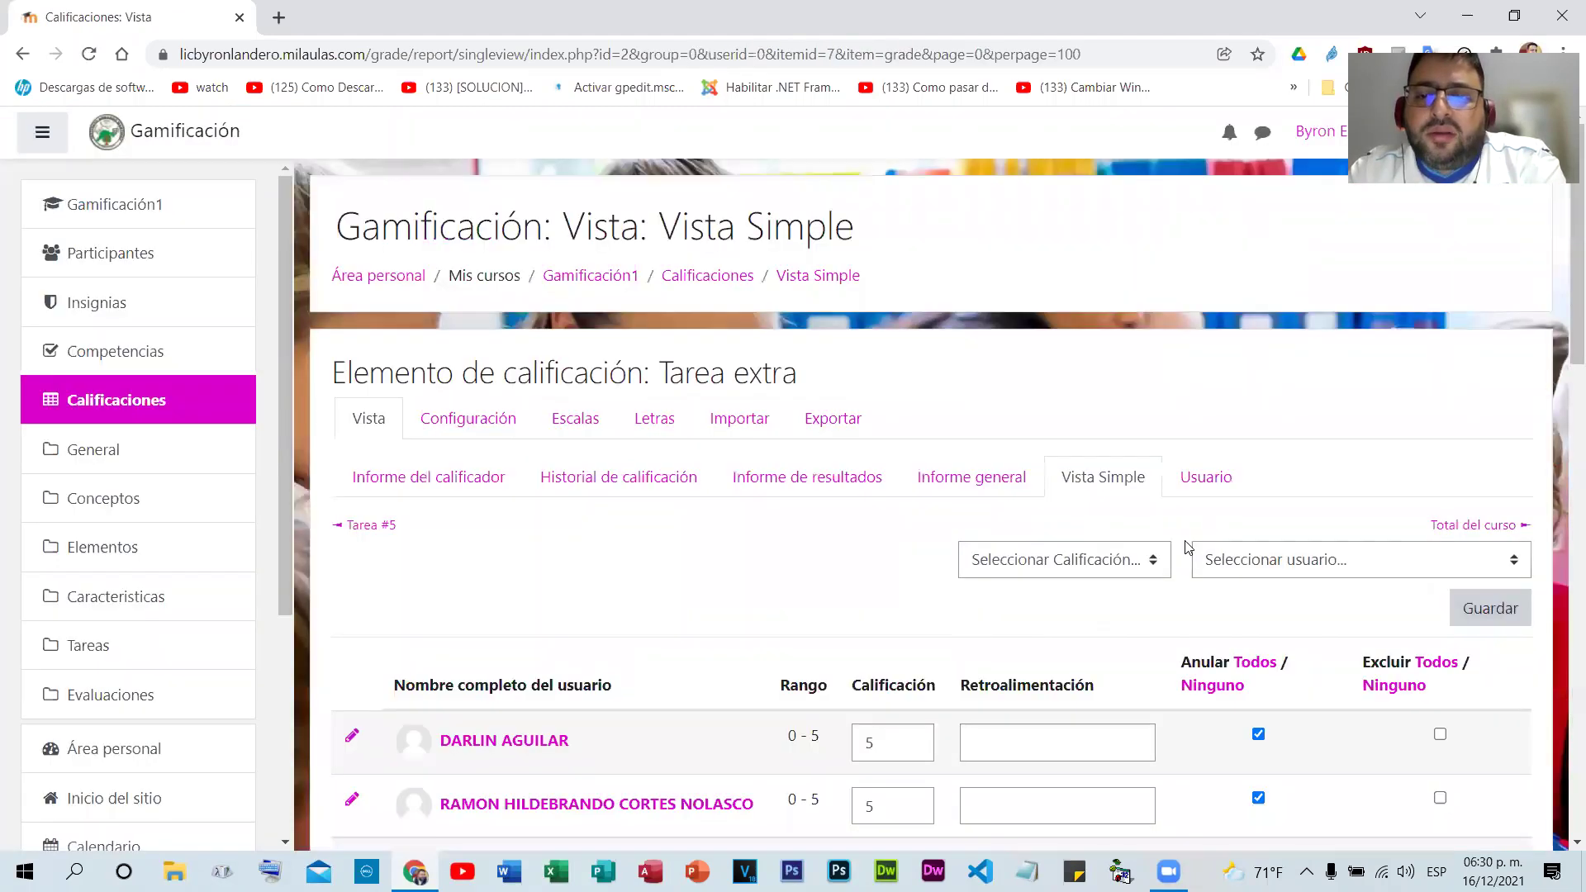
# - Set the Tarea extra grade of the eighth listed student to 3
pyautogui.scroll(-15, 925, 423)
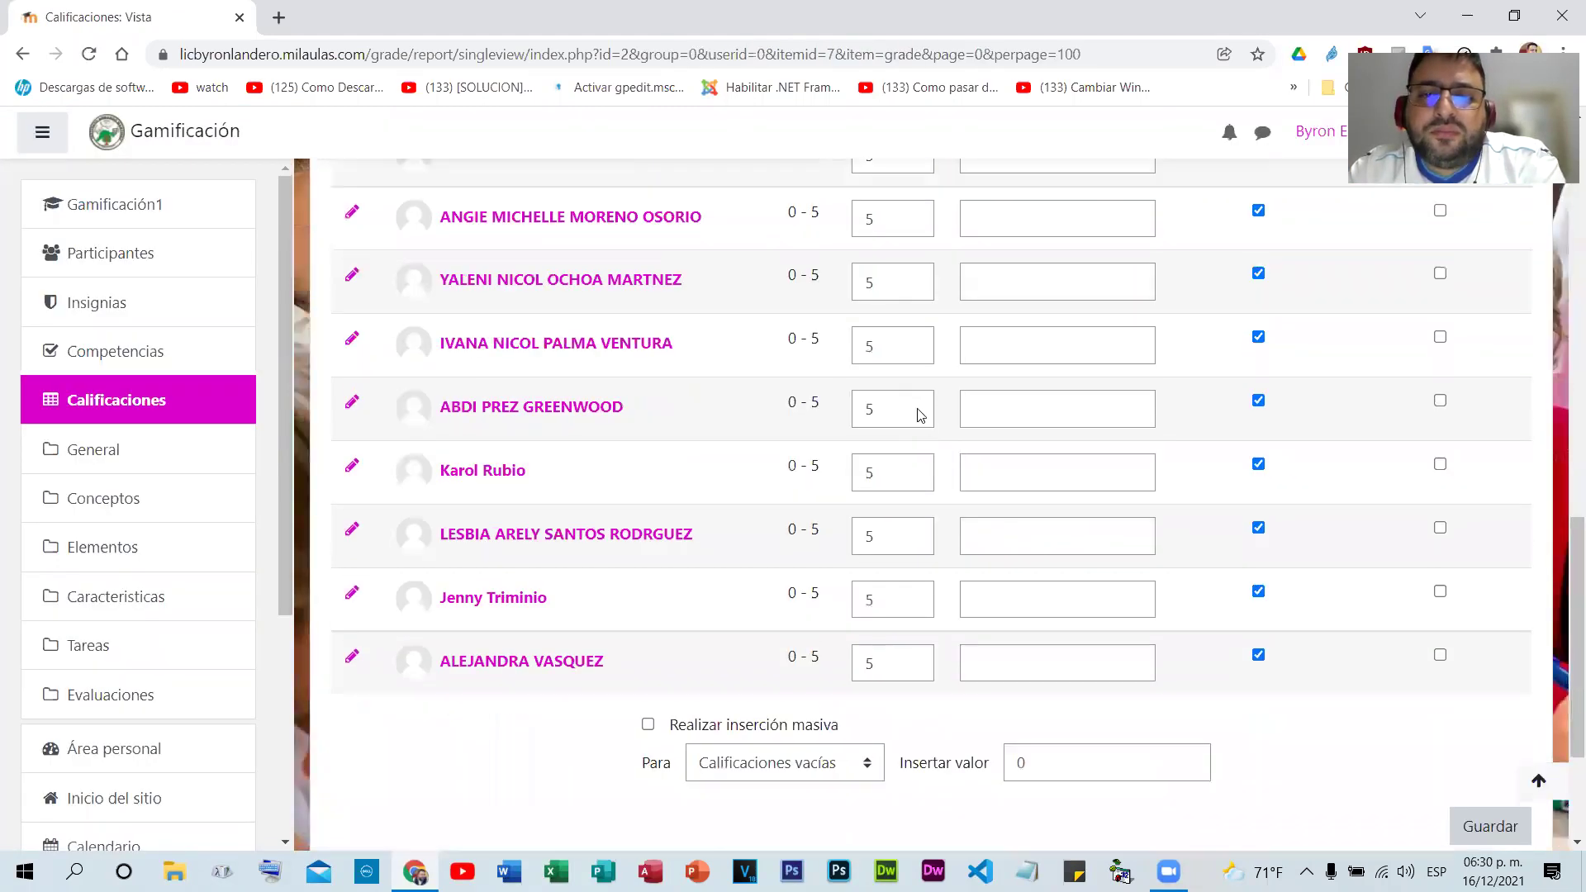
pyautogui.scroll(6, 918, 409)
pyautogui.click(907, 200)
pyautogui.click(894, 324)
pyautogui.click(884, 405)
pyautogui.click(885, 451)
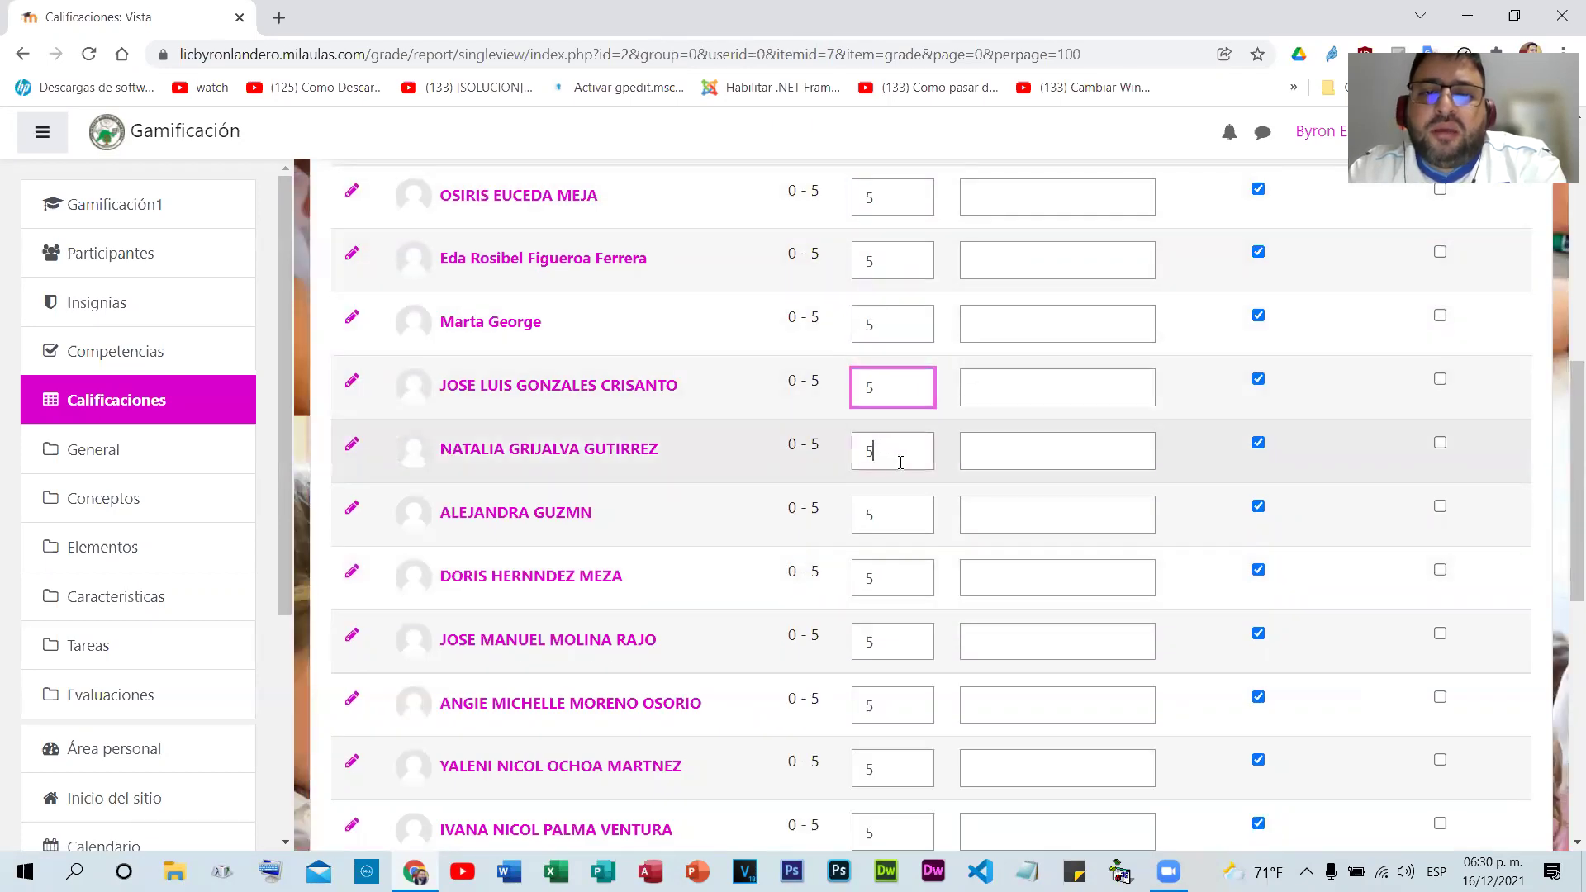
pyautogui.moveTo(896, 453); pyautogui.dragTo(793, 464)
pyautogui.write('3')
# - Add the feedback "No particip" to the eighth listed student's Tarea extra grade and save the grades
pyautogui.click(1020, 455)
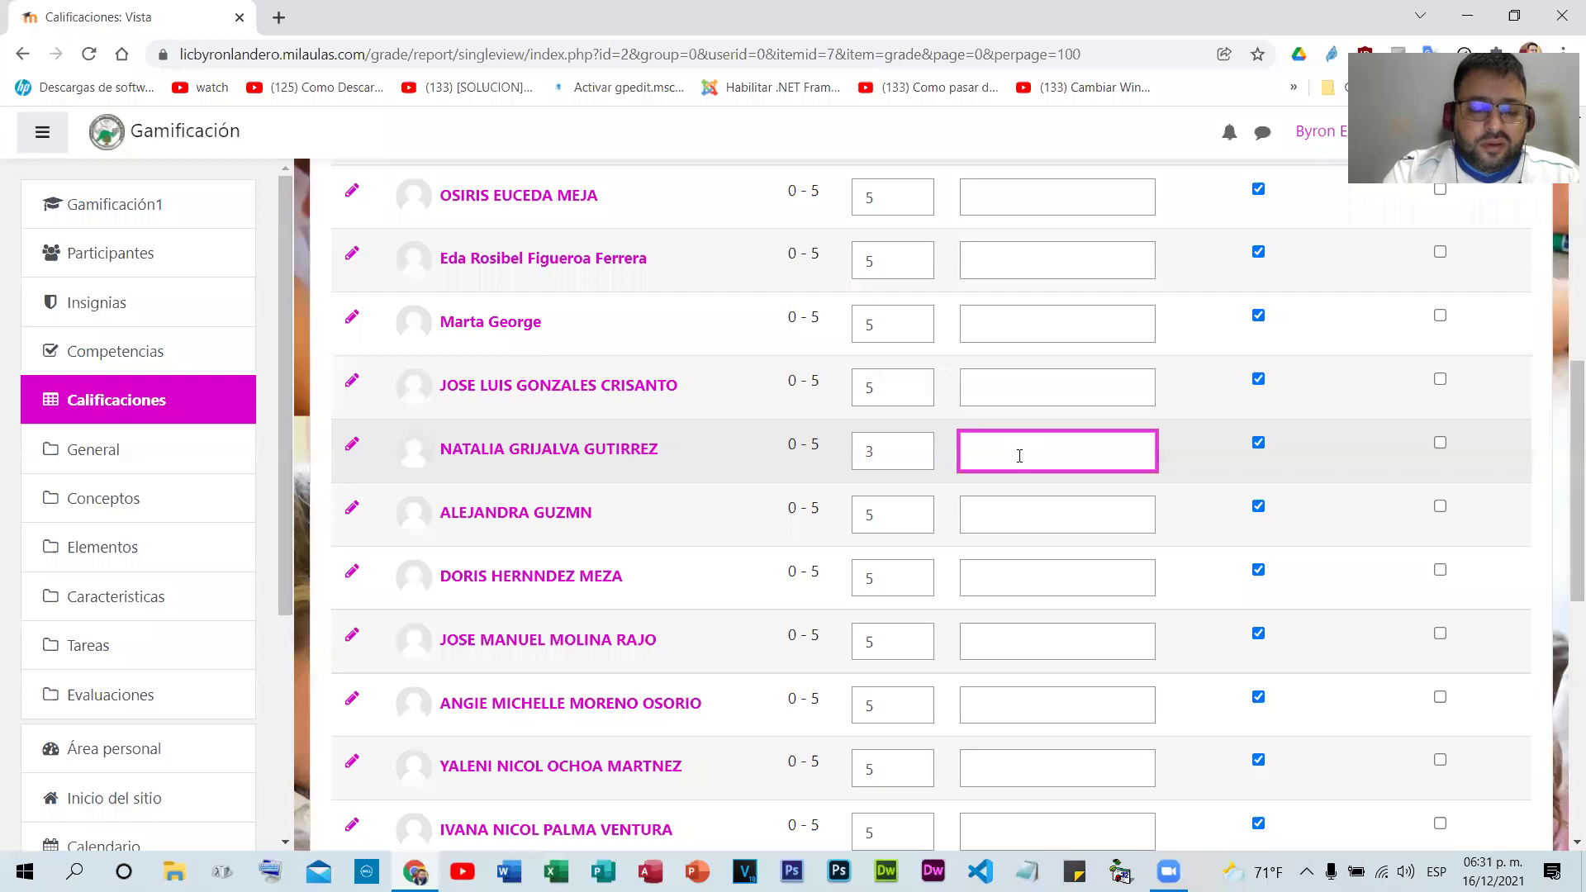
pyautogui.write('No partic')
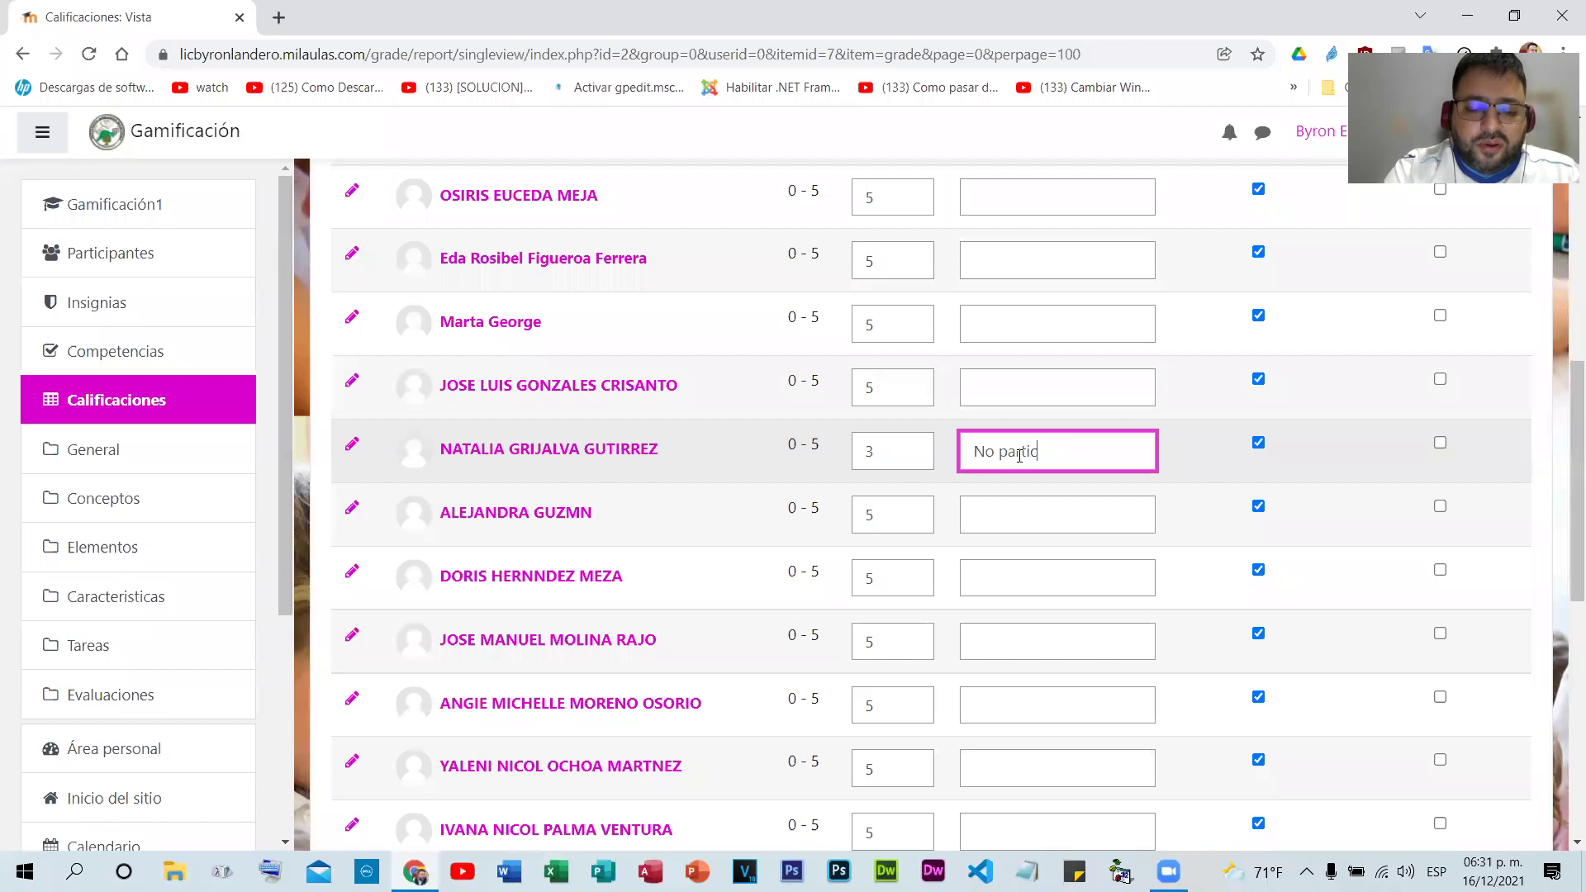
pyautogui.write('ip')
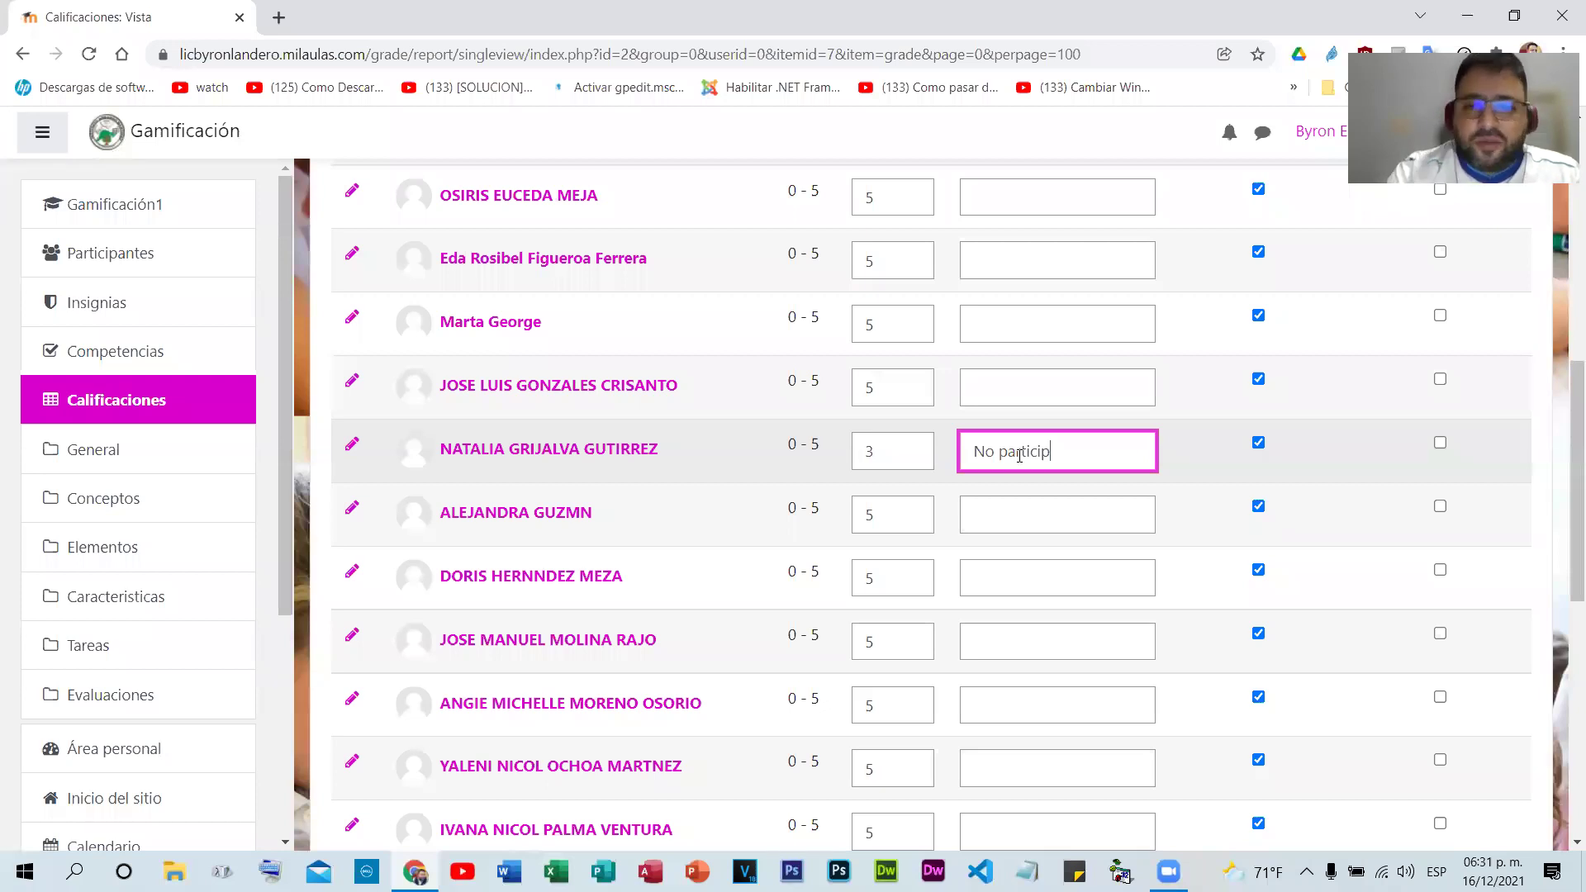
pyautogui.scroll(-8, 1448, 683)
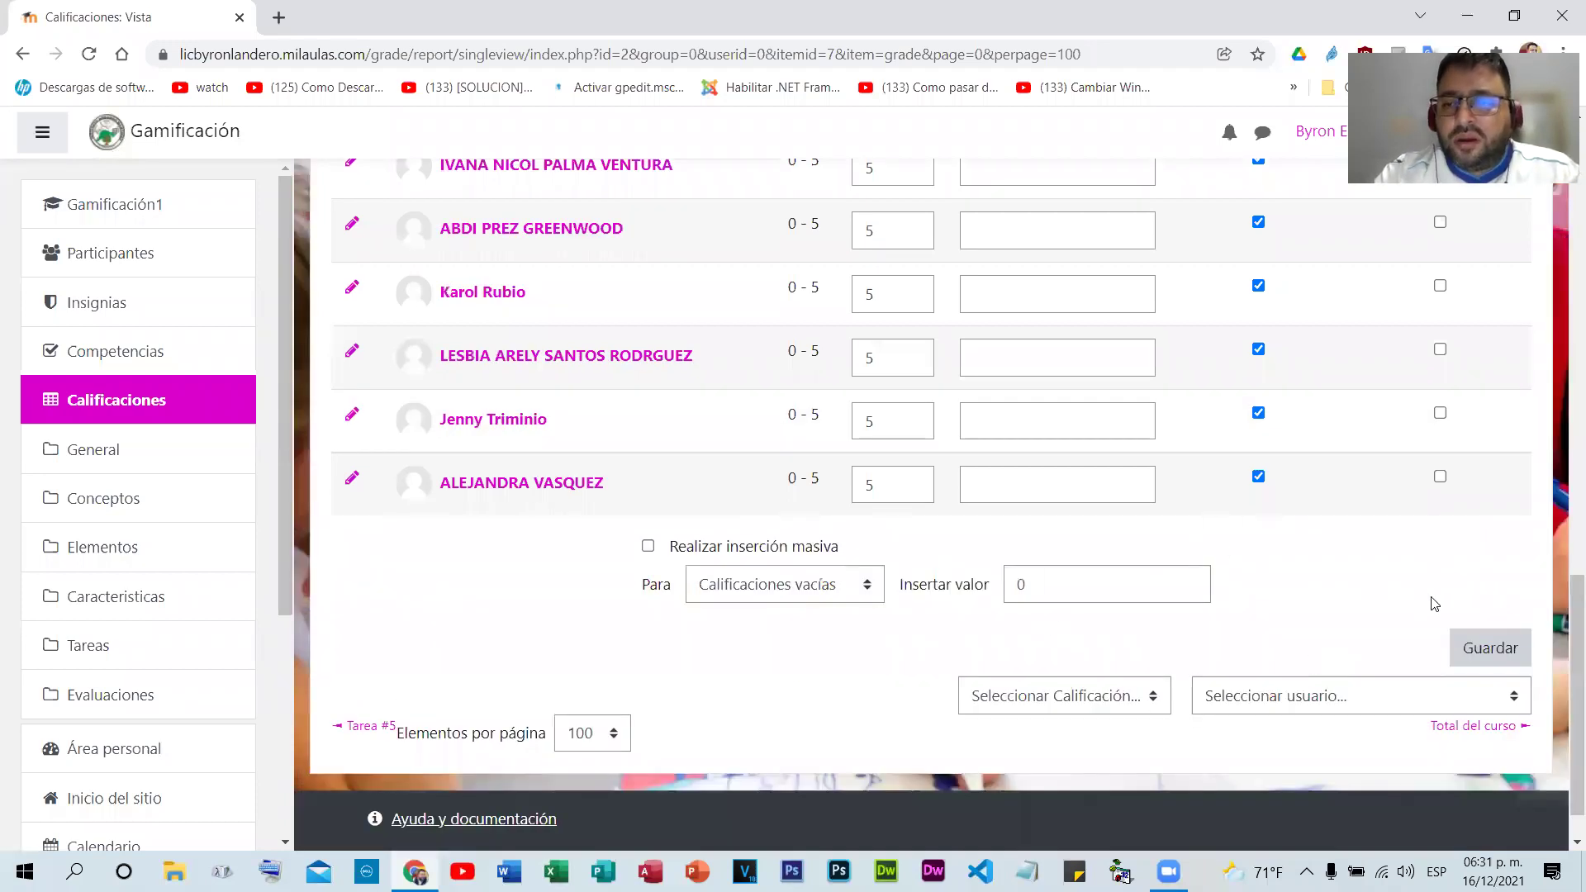
pyautogui.scroll(-2, 1430, 609)
pyautogui.click(1480, 592)
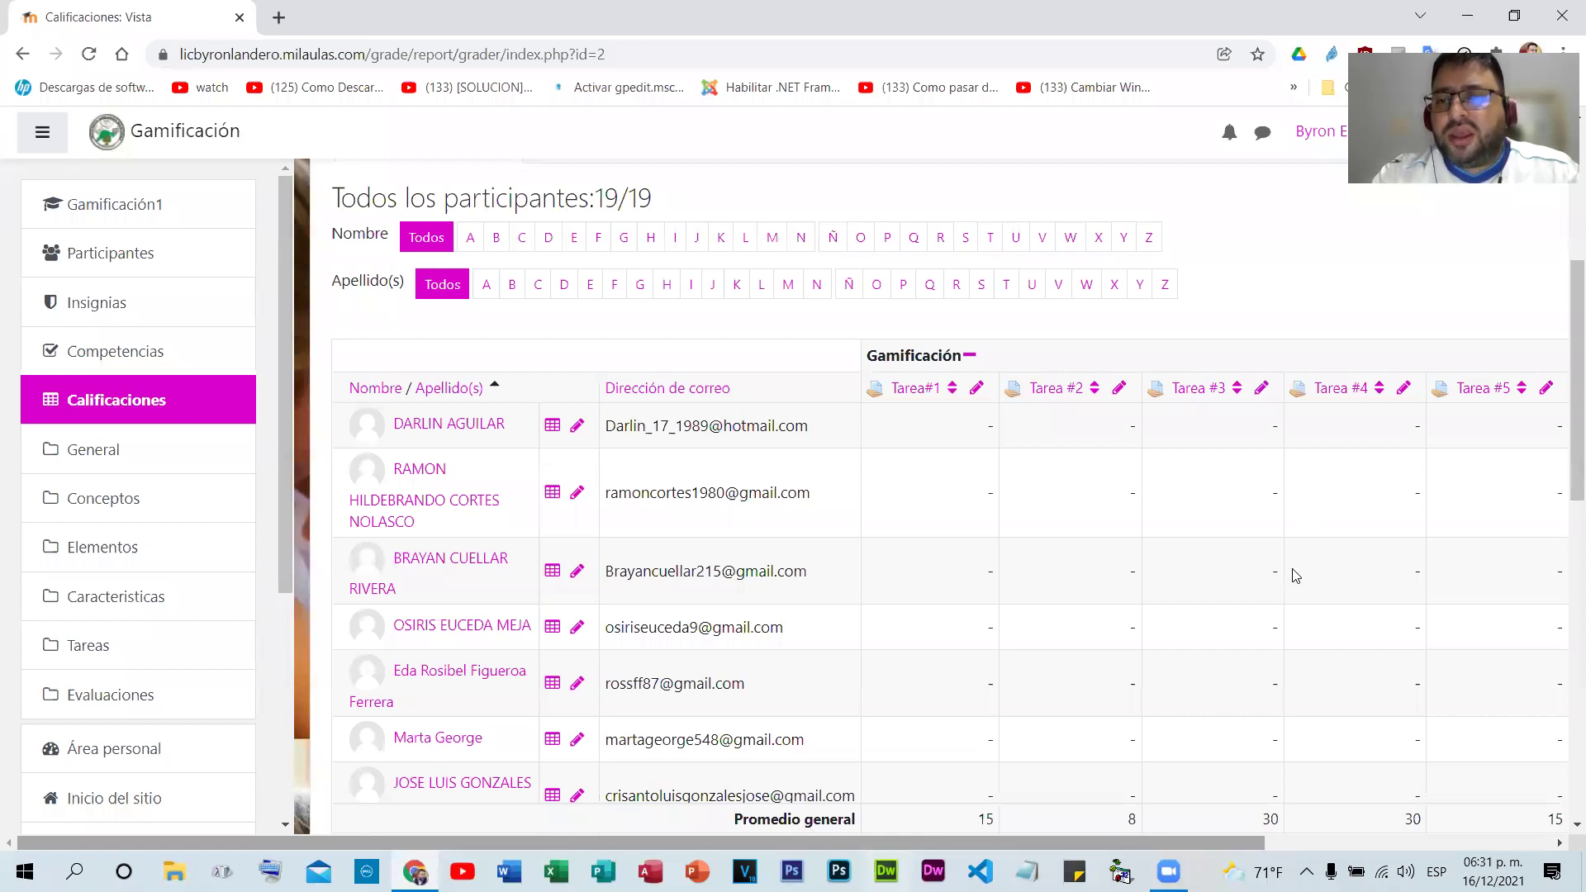
# - Examine the Tarea extra column and the Total del curso of all students in the Informe del calificador
pyautogui.scroll(-3, 1294, 576)
pyautogui.hscroll(3, 1295, 576)
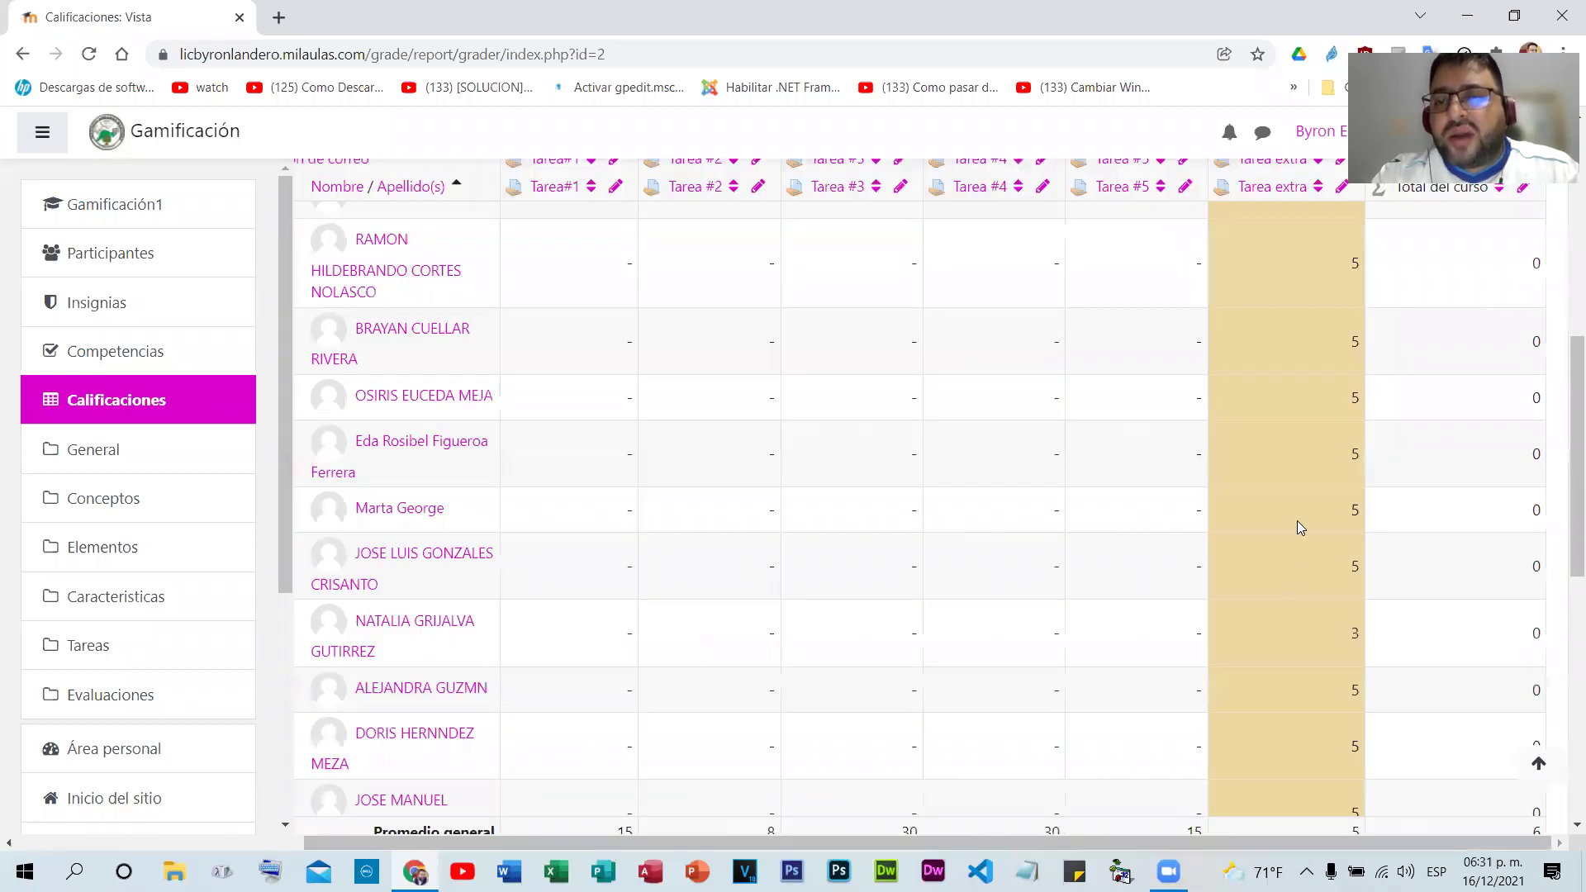
pyautogui.scroll(2, 1295, 430)
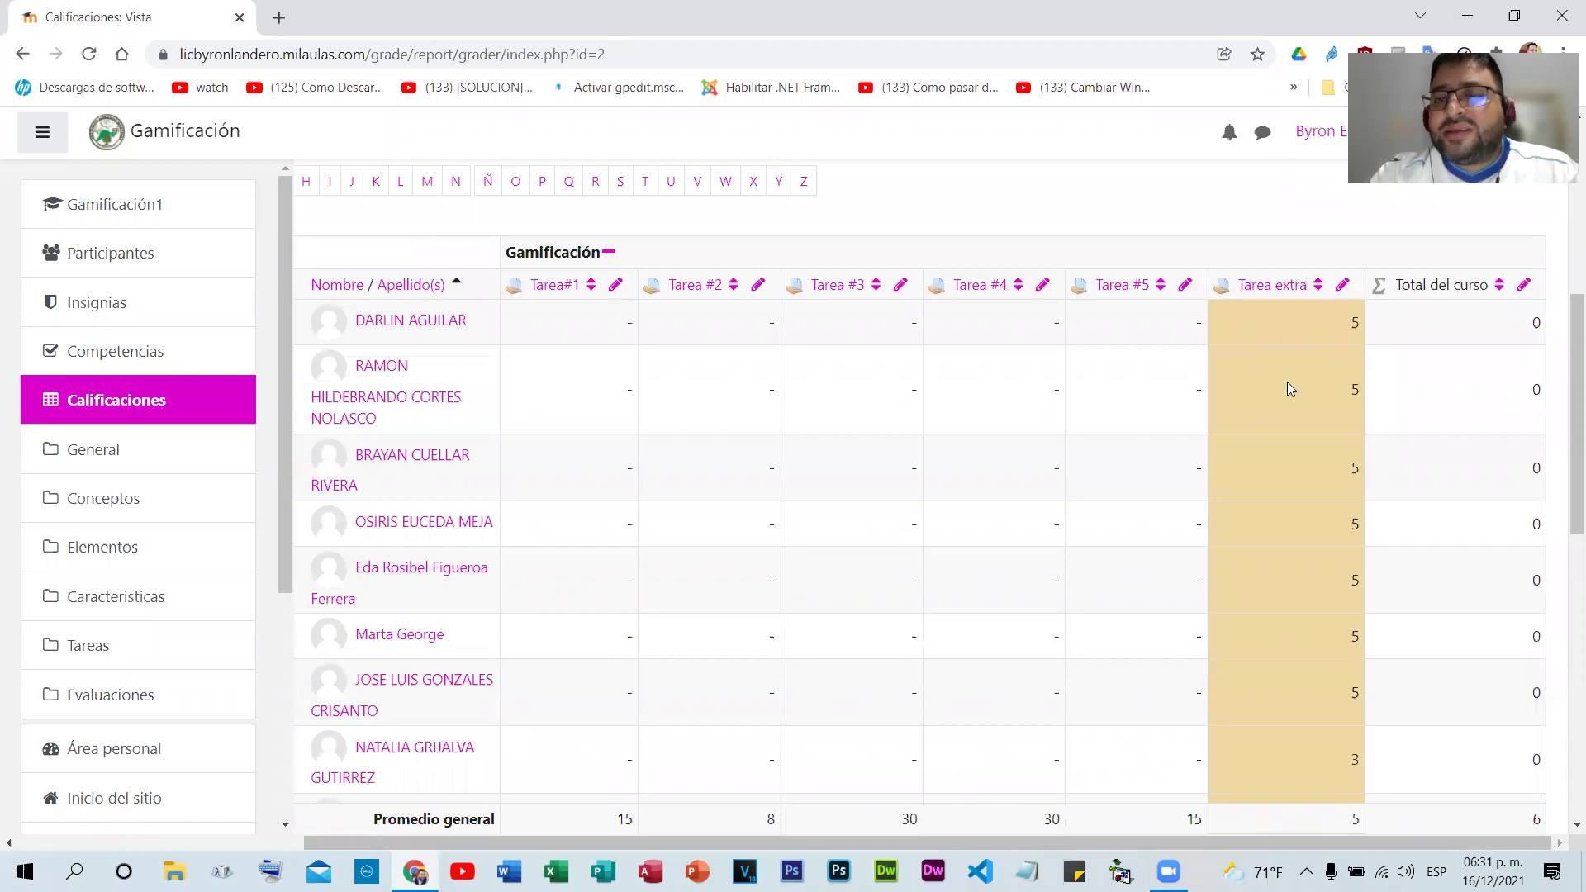
pyautogui.scroll(-4, 1279, 388)
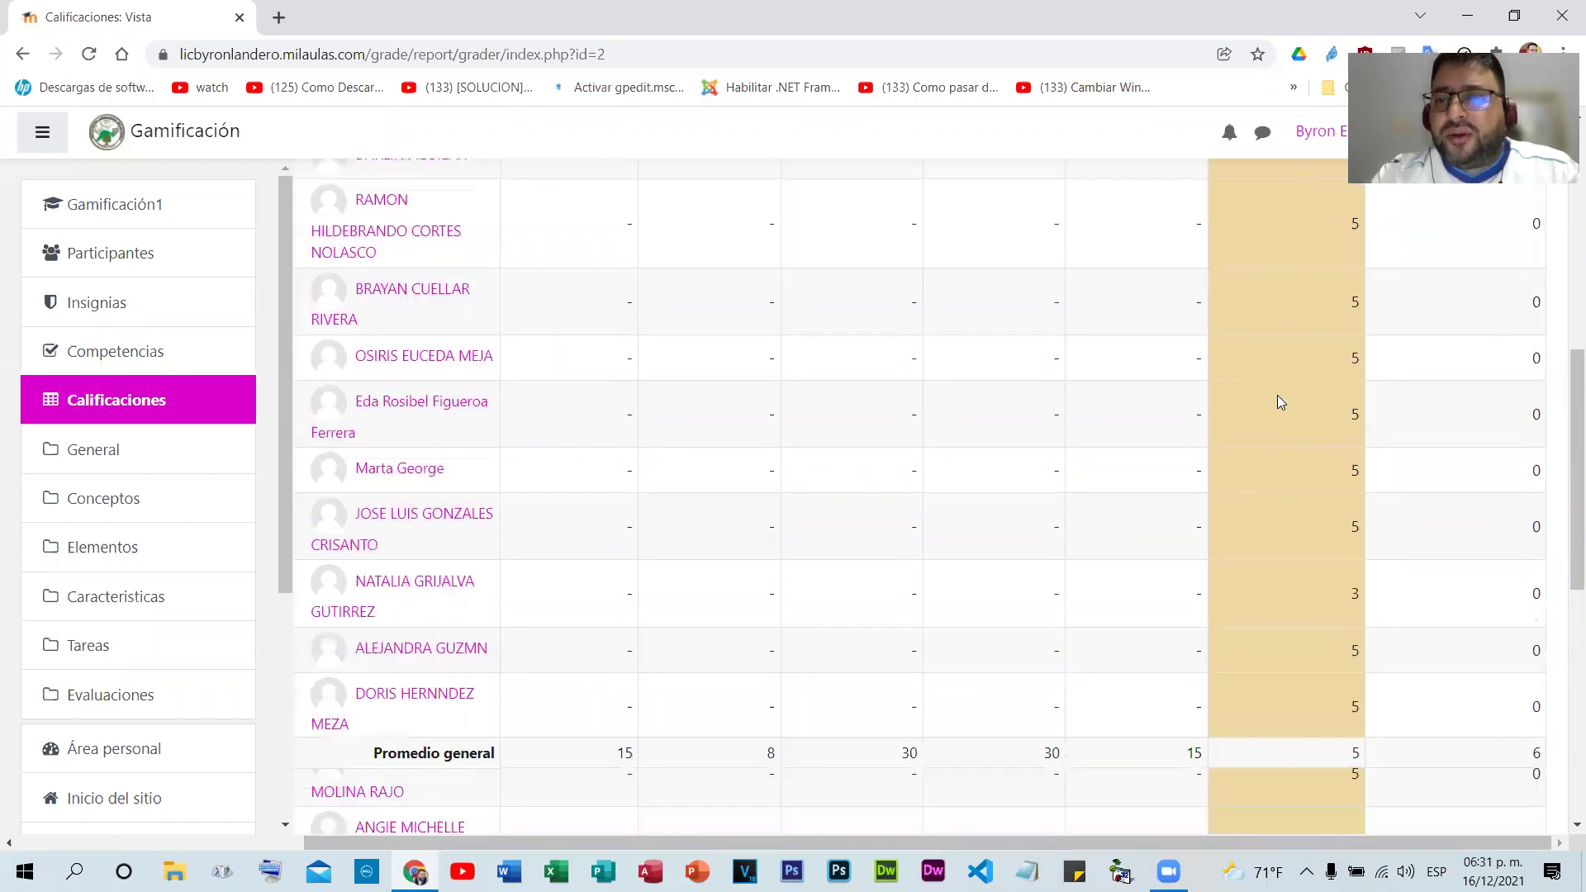
pyautogui.scroll(10, 1298, 415)
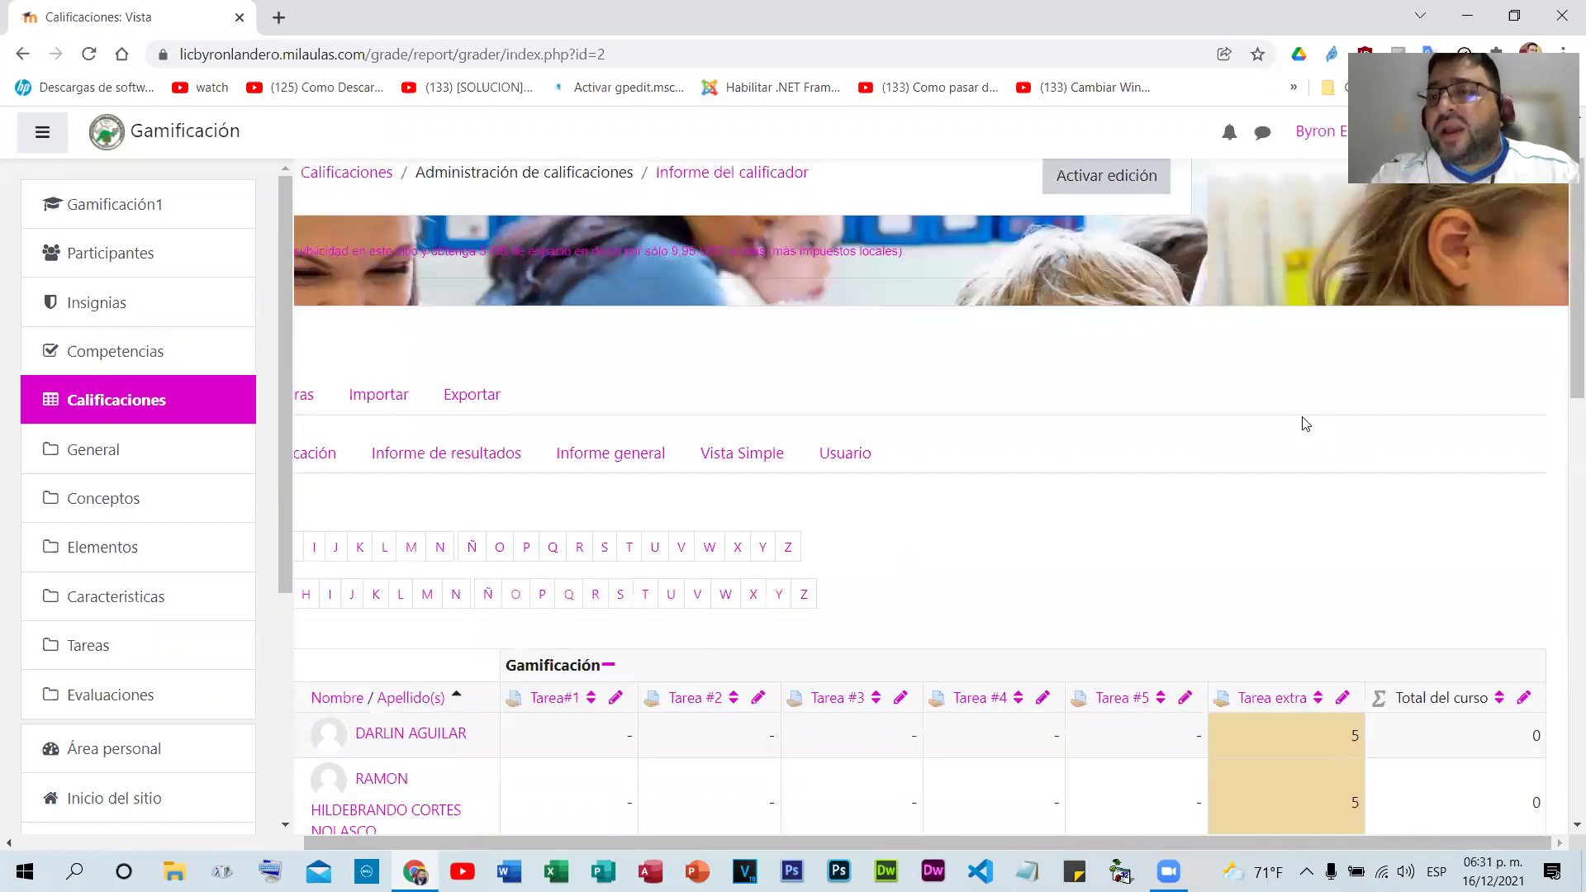
pyautogui.scroll(-2, 1288, 432)
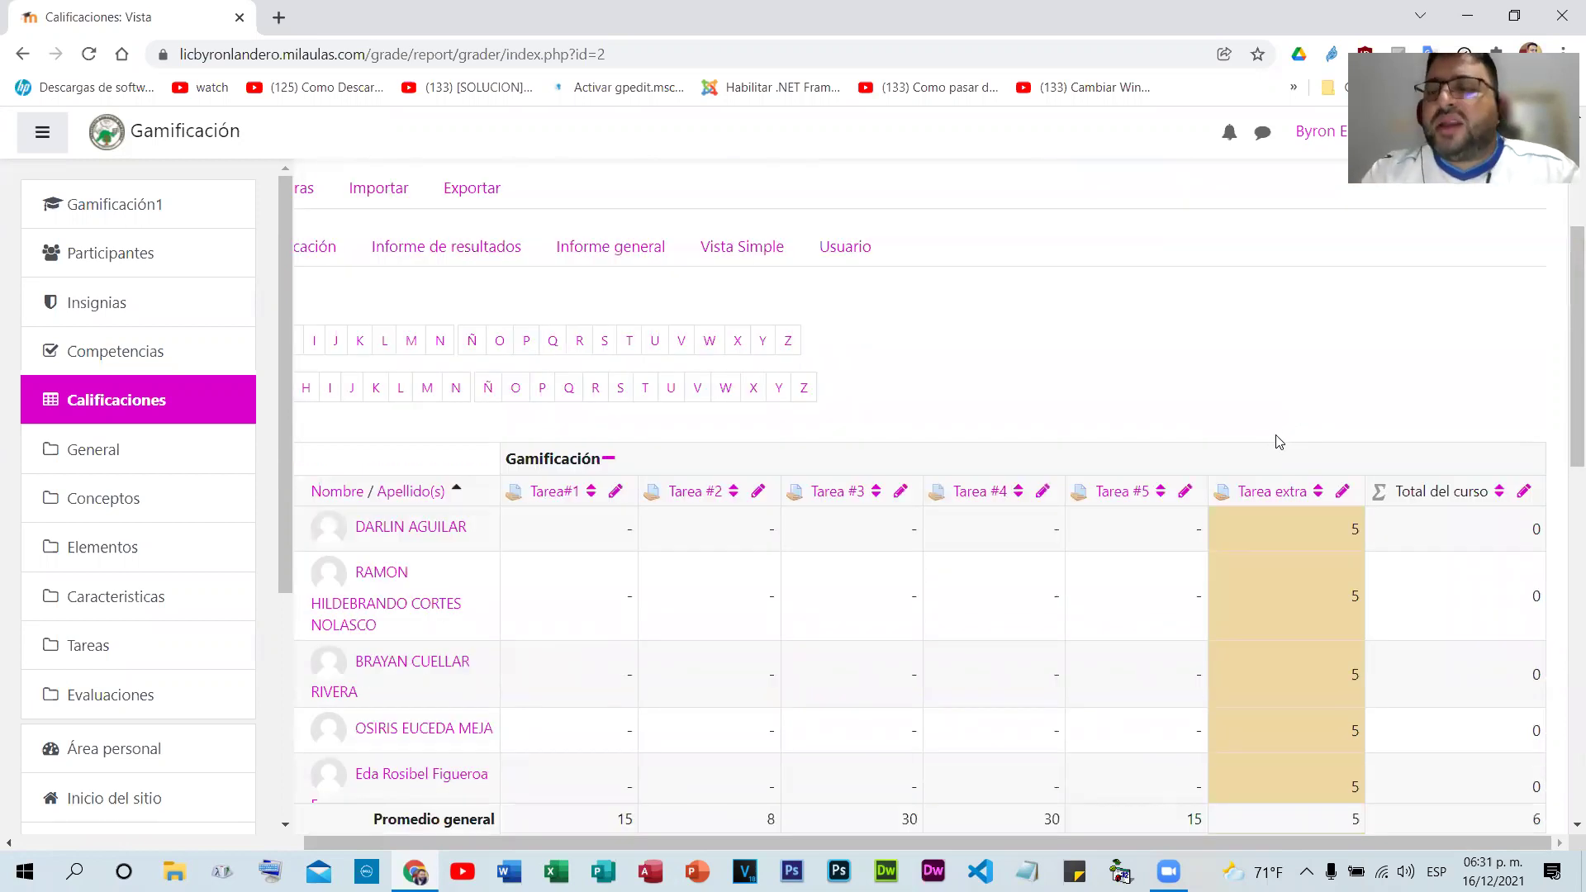
pyautogui.scroll(-2, 1049, 546)
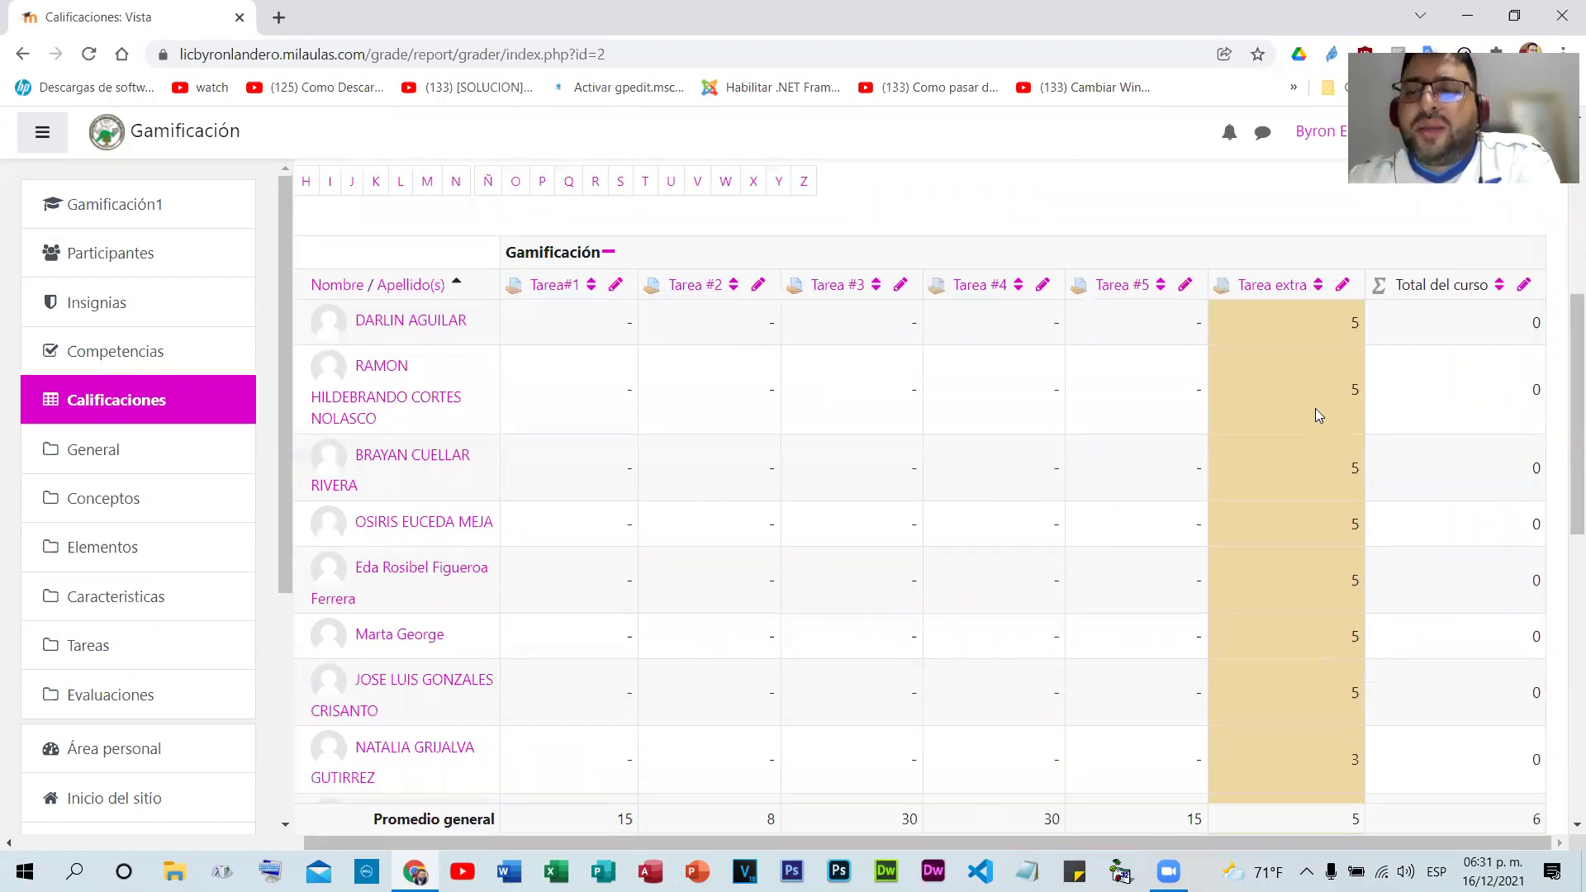
pyautogui.scroll(-3, 1315, 411)
pyautogui.scroll(-4, 1317, 420)
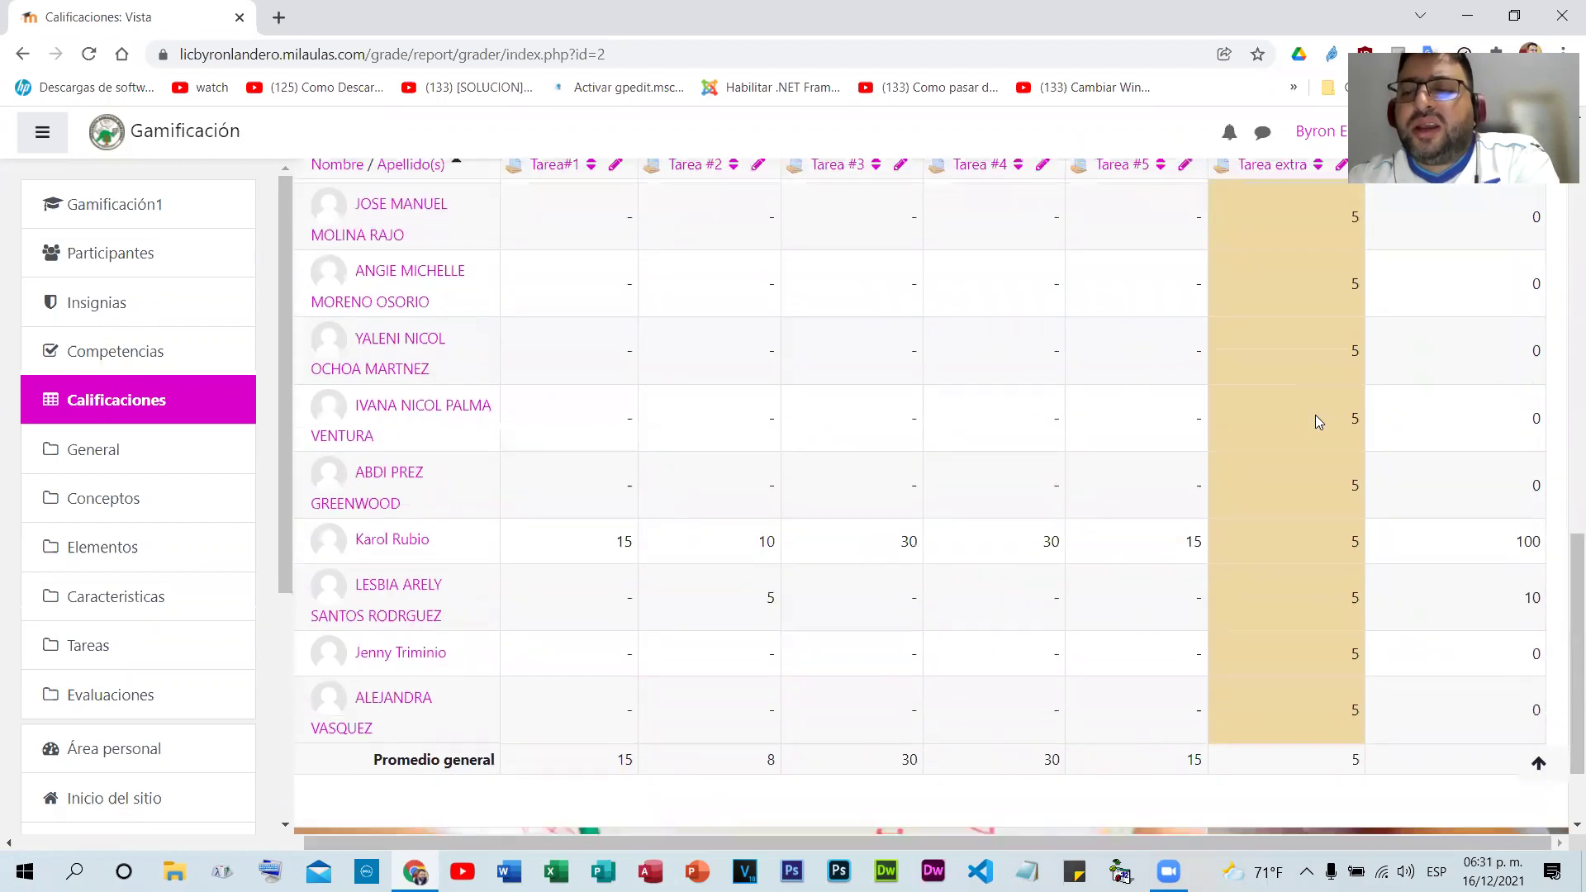
# - Review the students' totals in the Informe del calificador and return to the Tarea extra grades in Vista Simple to recheck them
pyautogui.scroll(-2, 1315, 416)
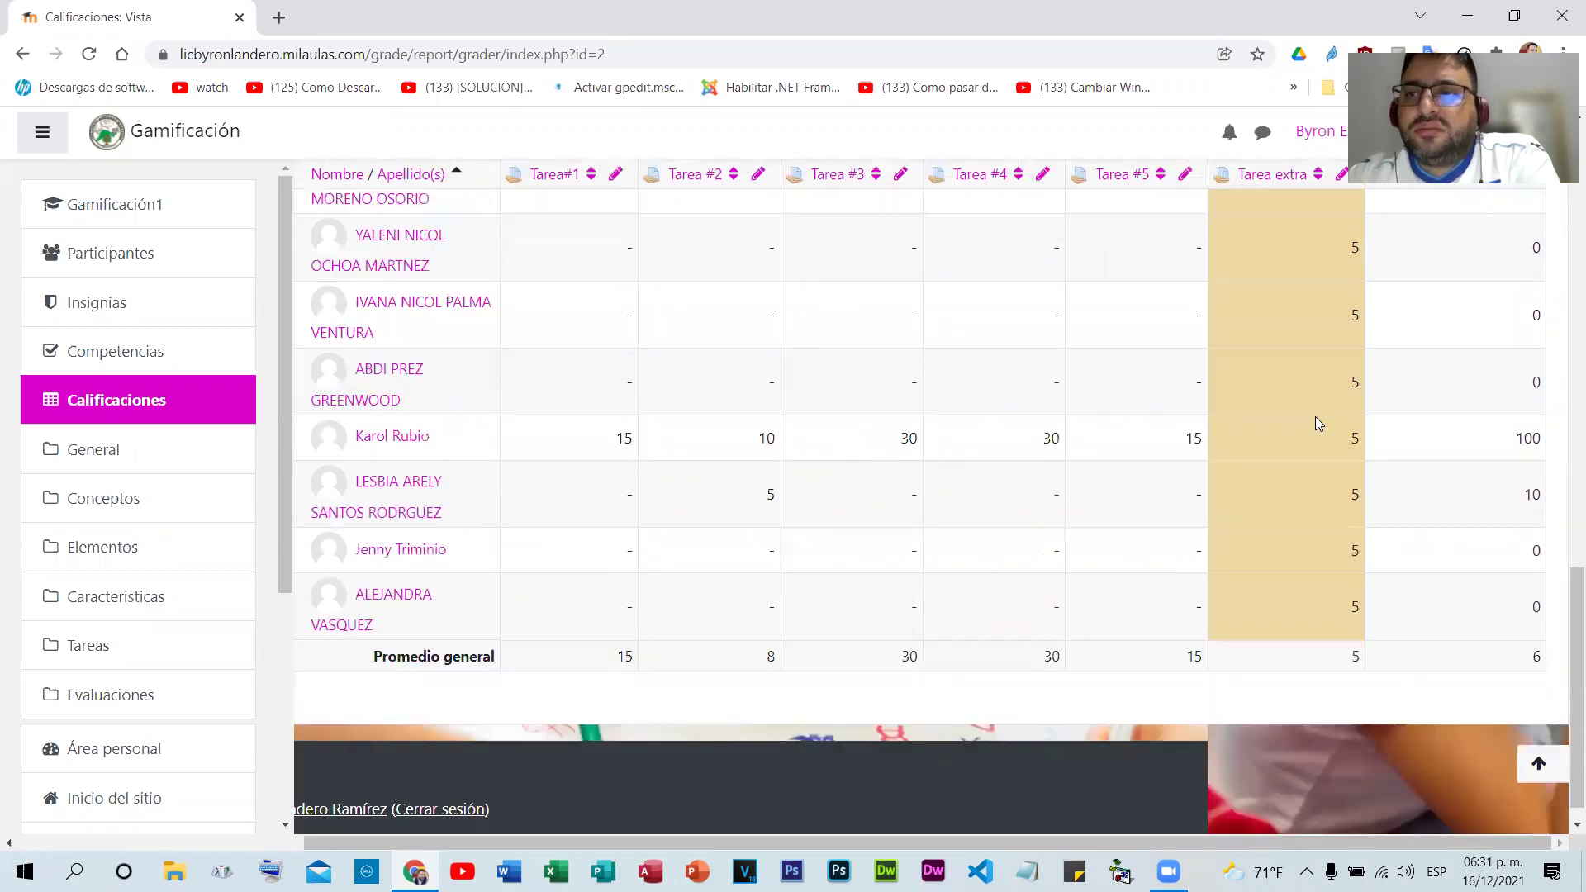
pyautogui.scroll(10, 1315, 417)
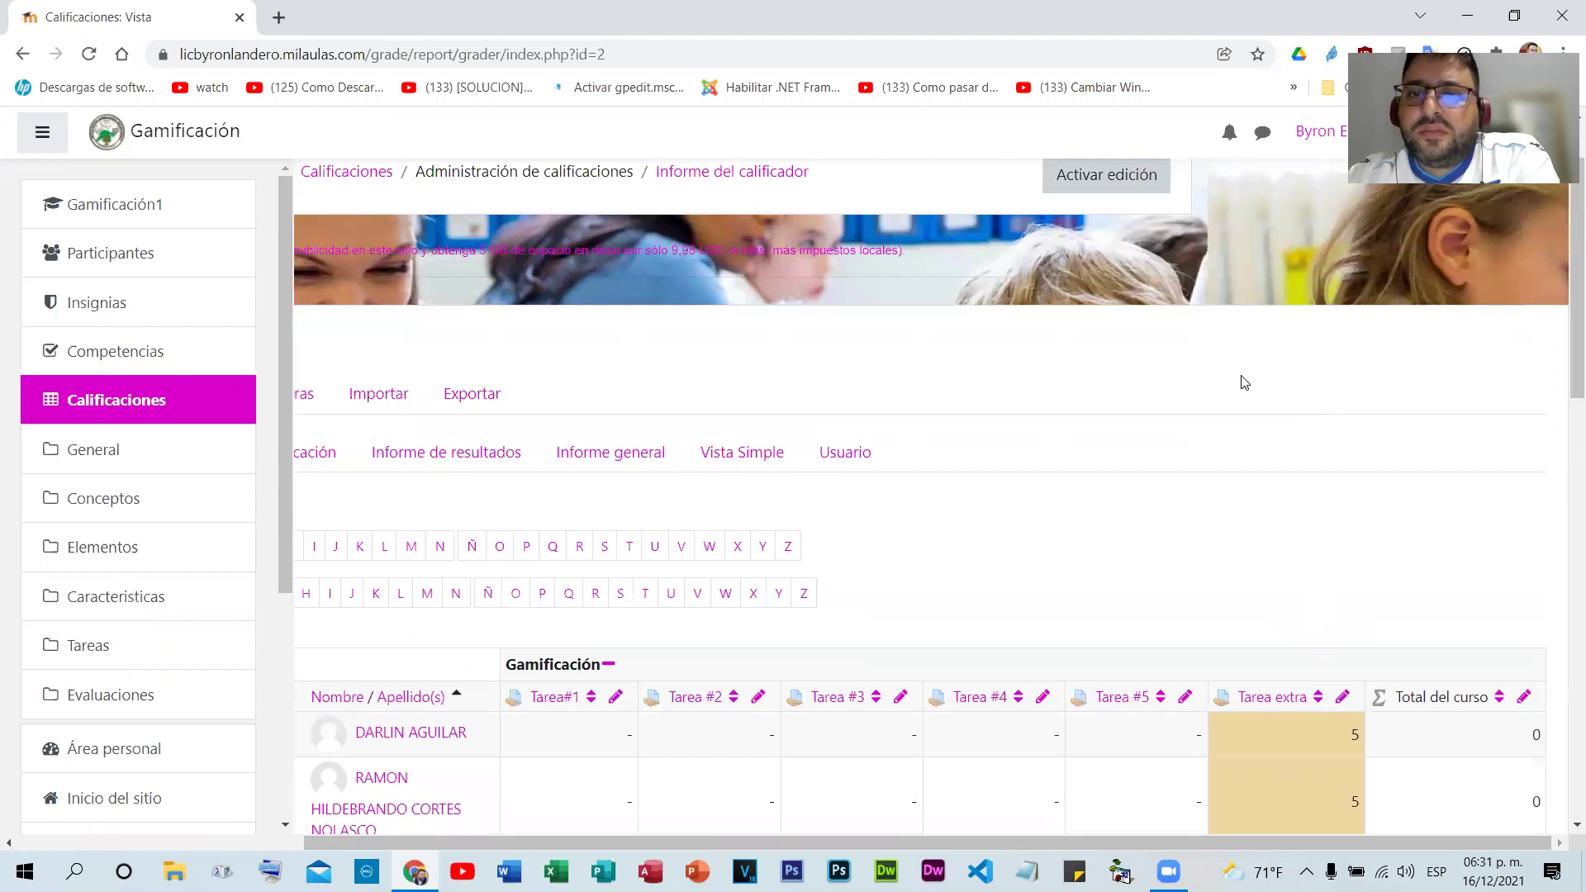
pyautogui.hotkey('alt', 'Left')
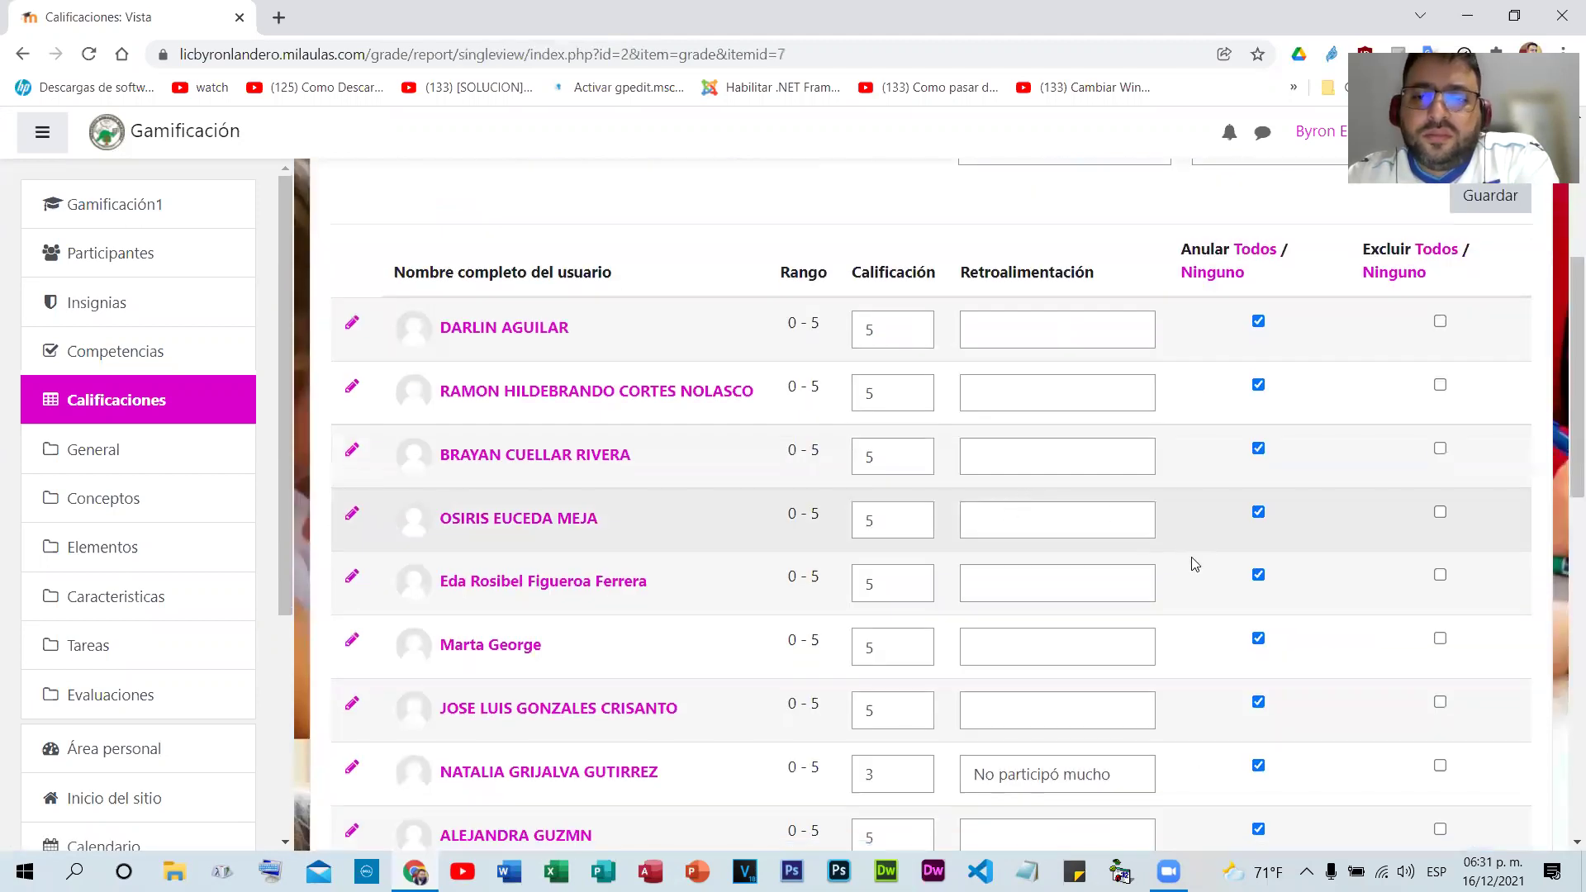
pyautogui.scroll(-10, 1192, 564)
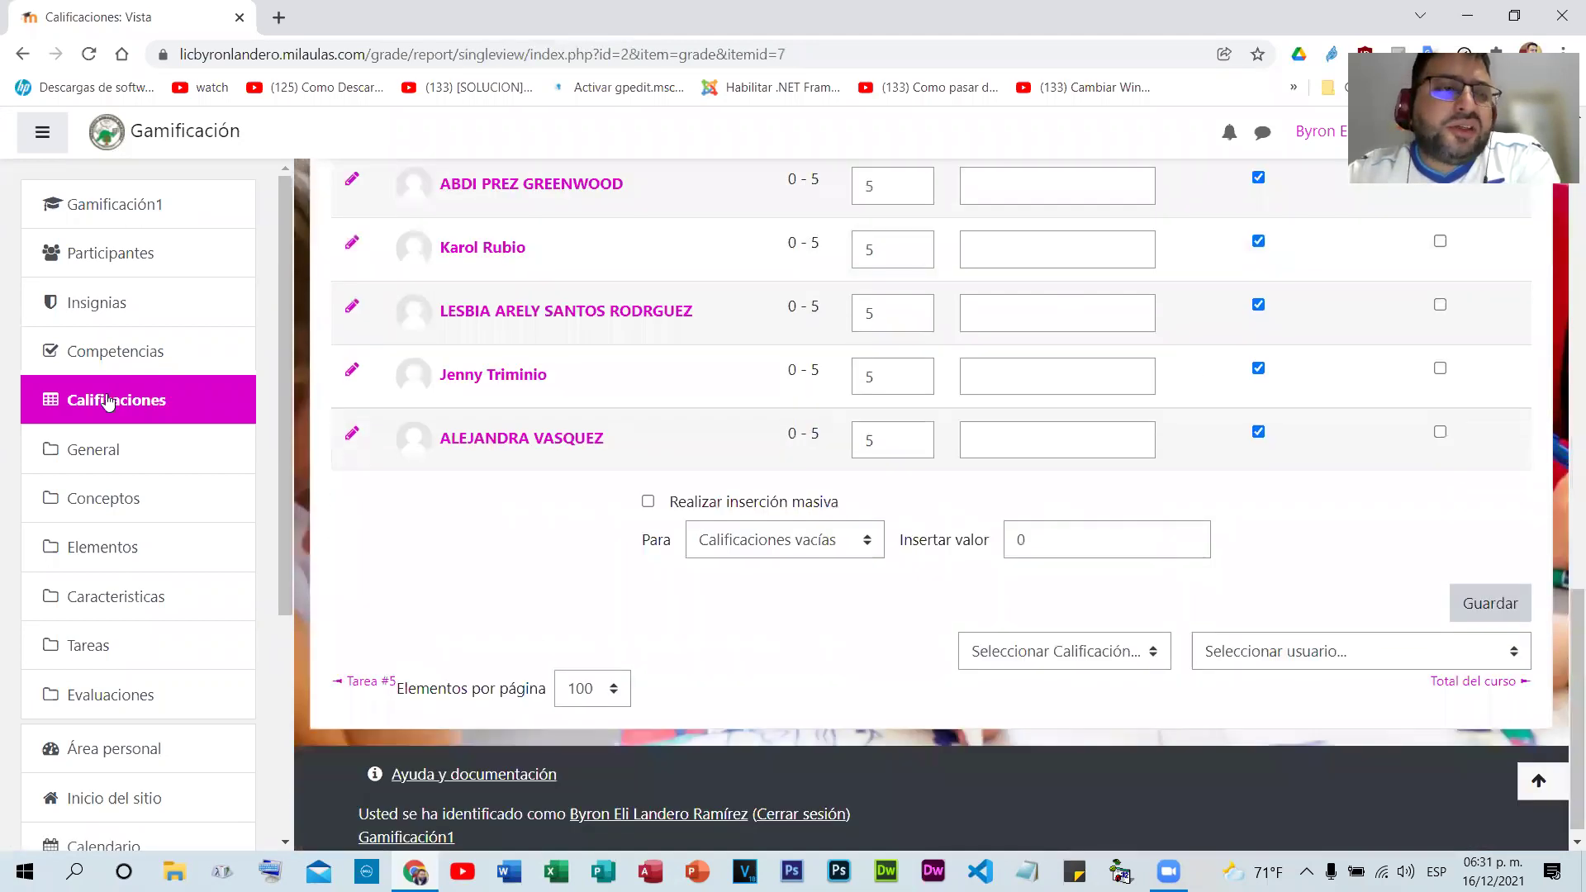
pyautogui.scroll(6, 113, 231)
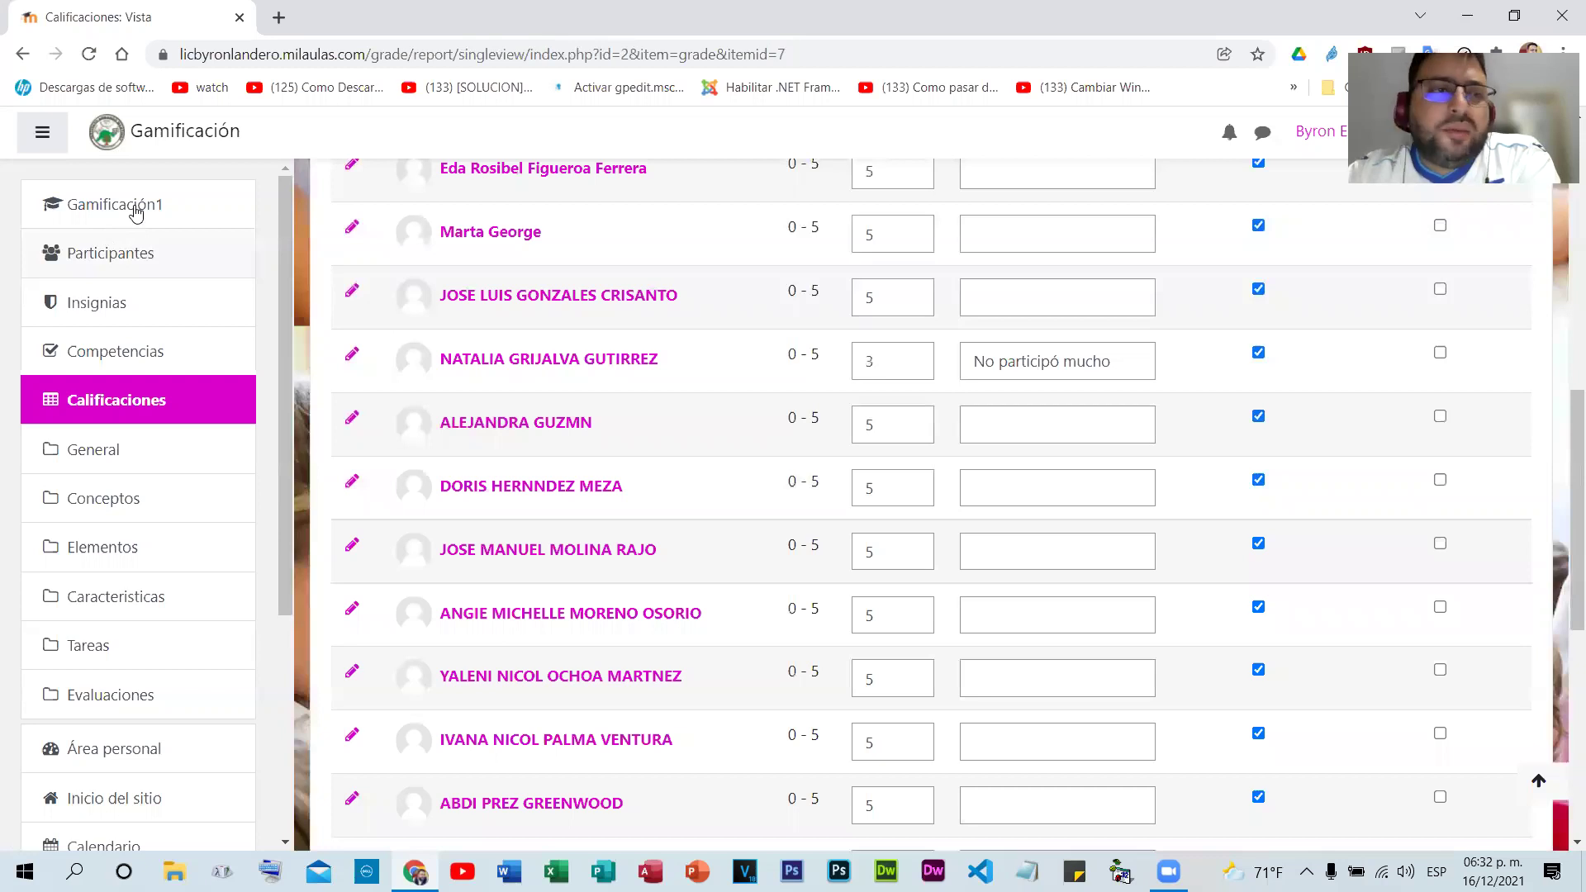
# - Open the Gamificación1 course page and look through its sections down to the assignments under Tareas
pyautogui.click(132, 208)
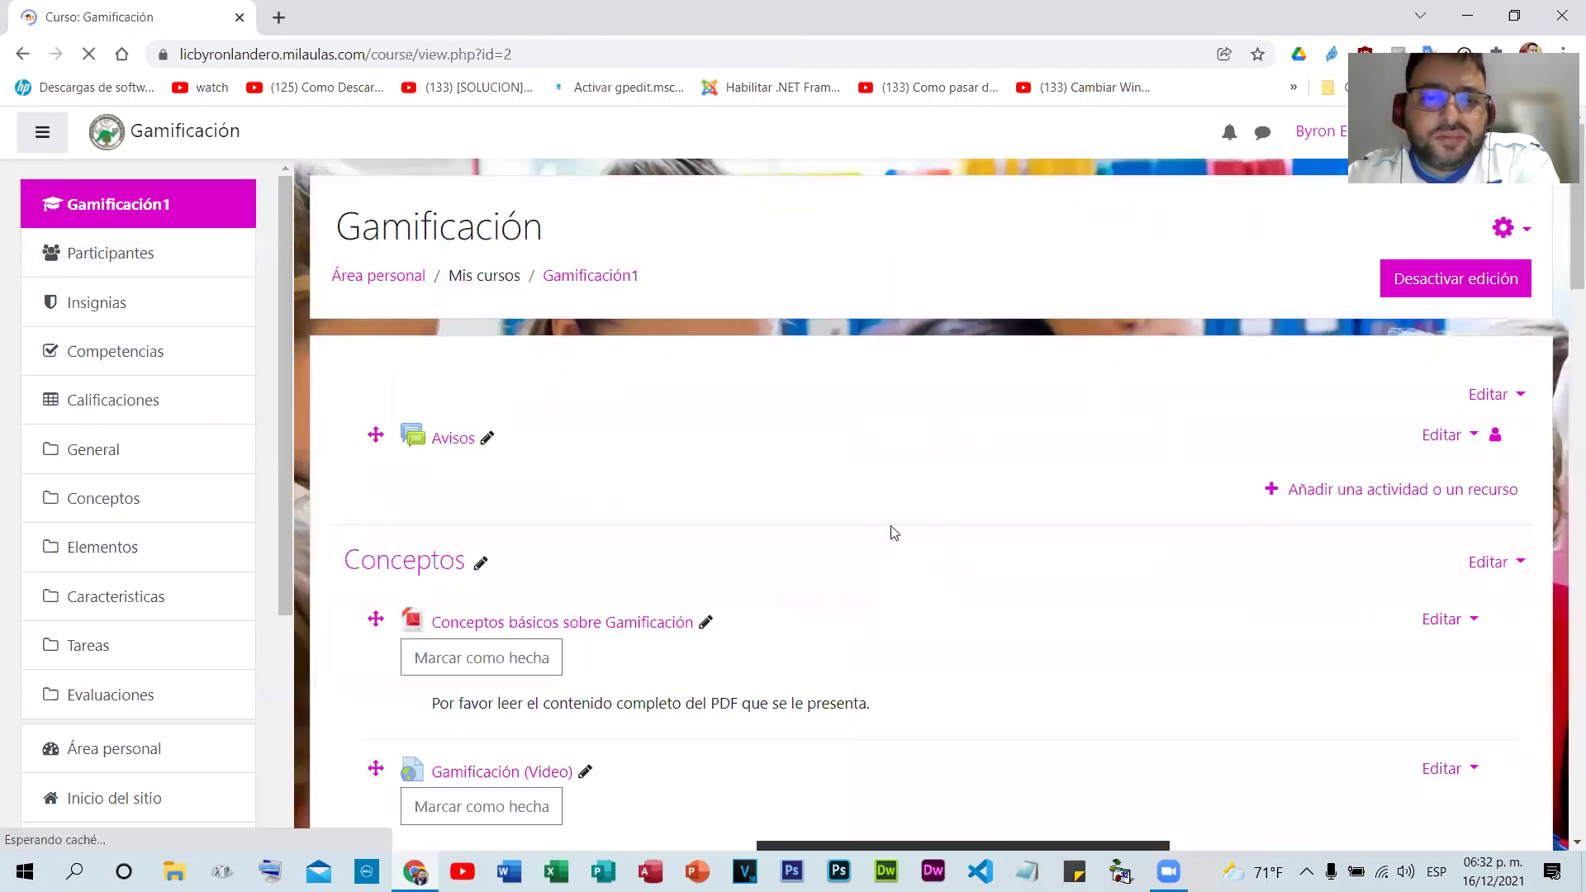
pyautogui.scroll(-10, 896, 530)
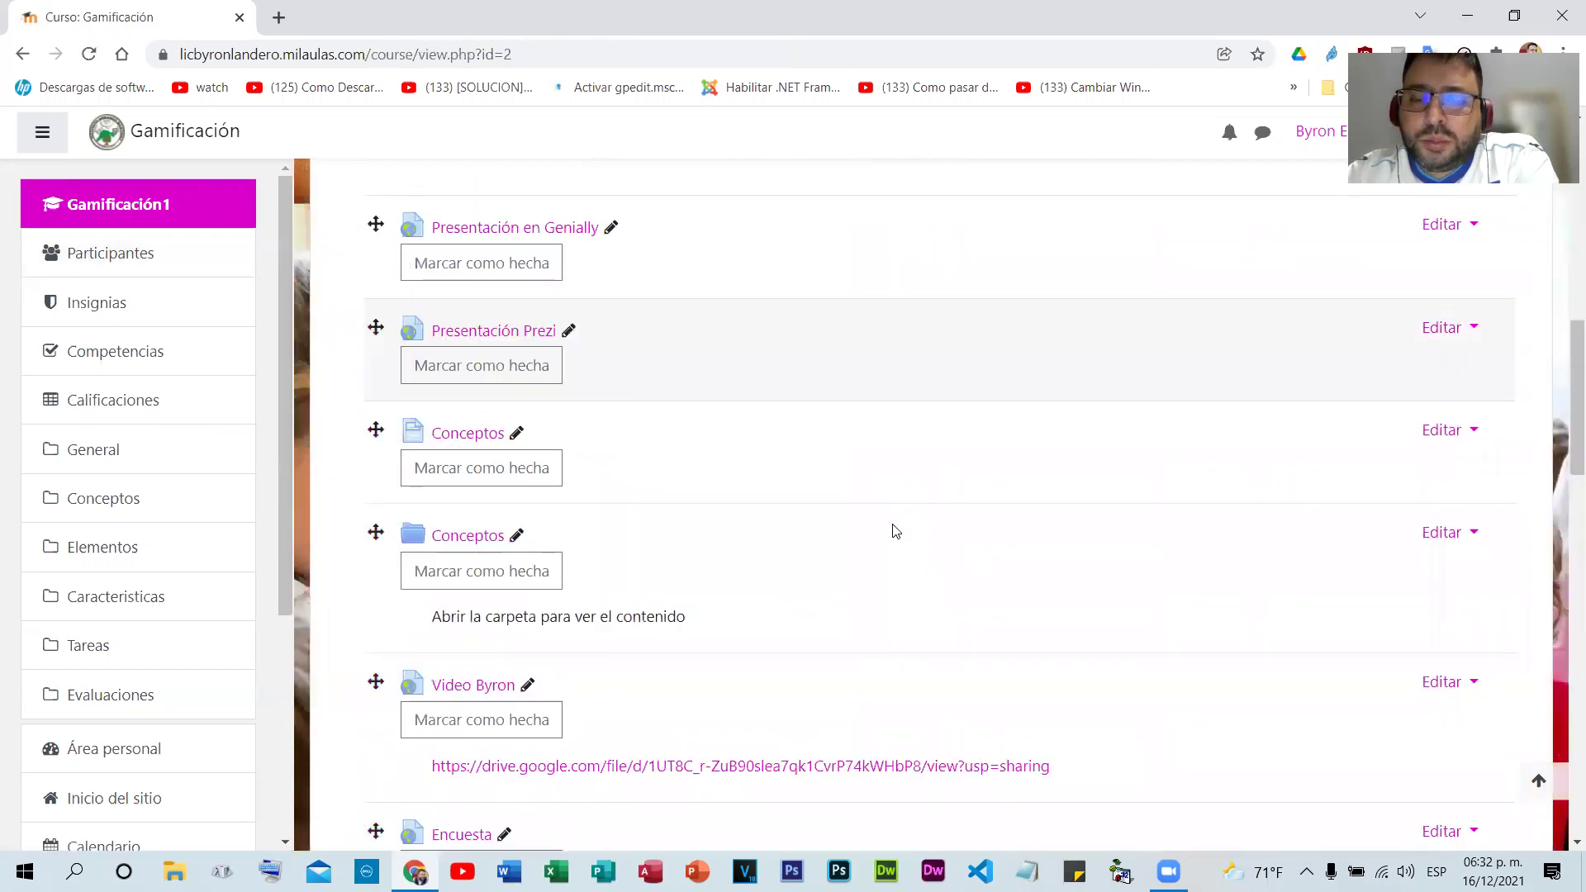
pyautogui.scroll(-8, 899, 531)
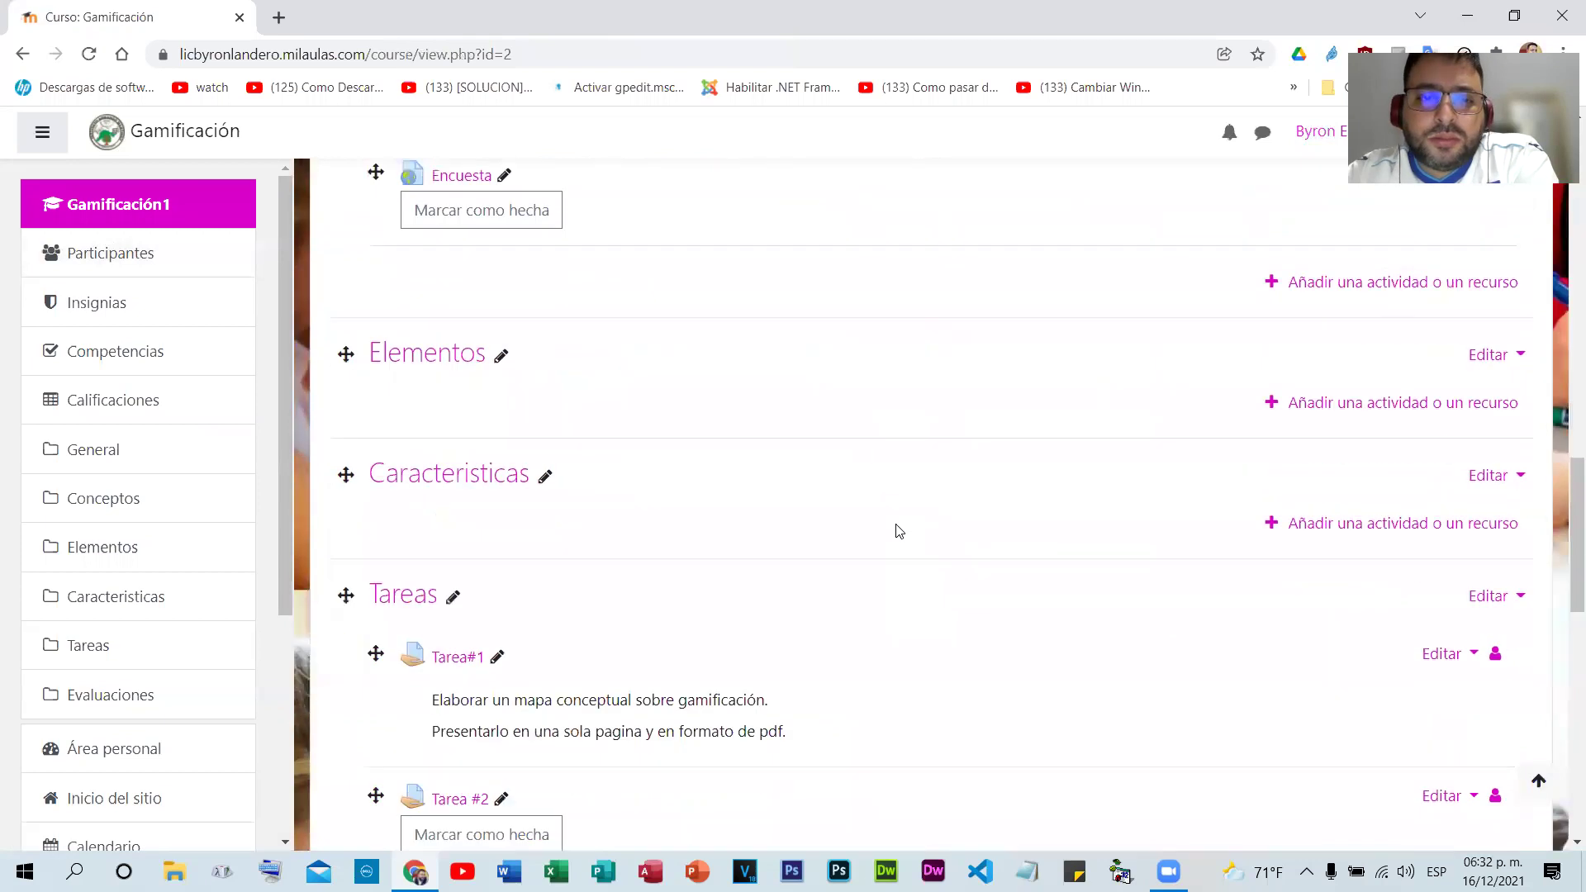
pyautogui.scroll(-5, 898, 531)
pyautogui.scroll(-5, 899, 531)
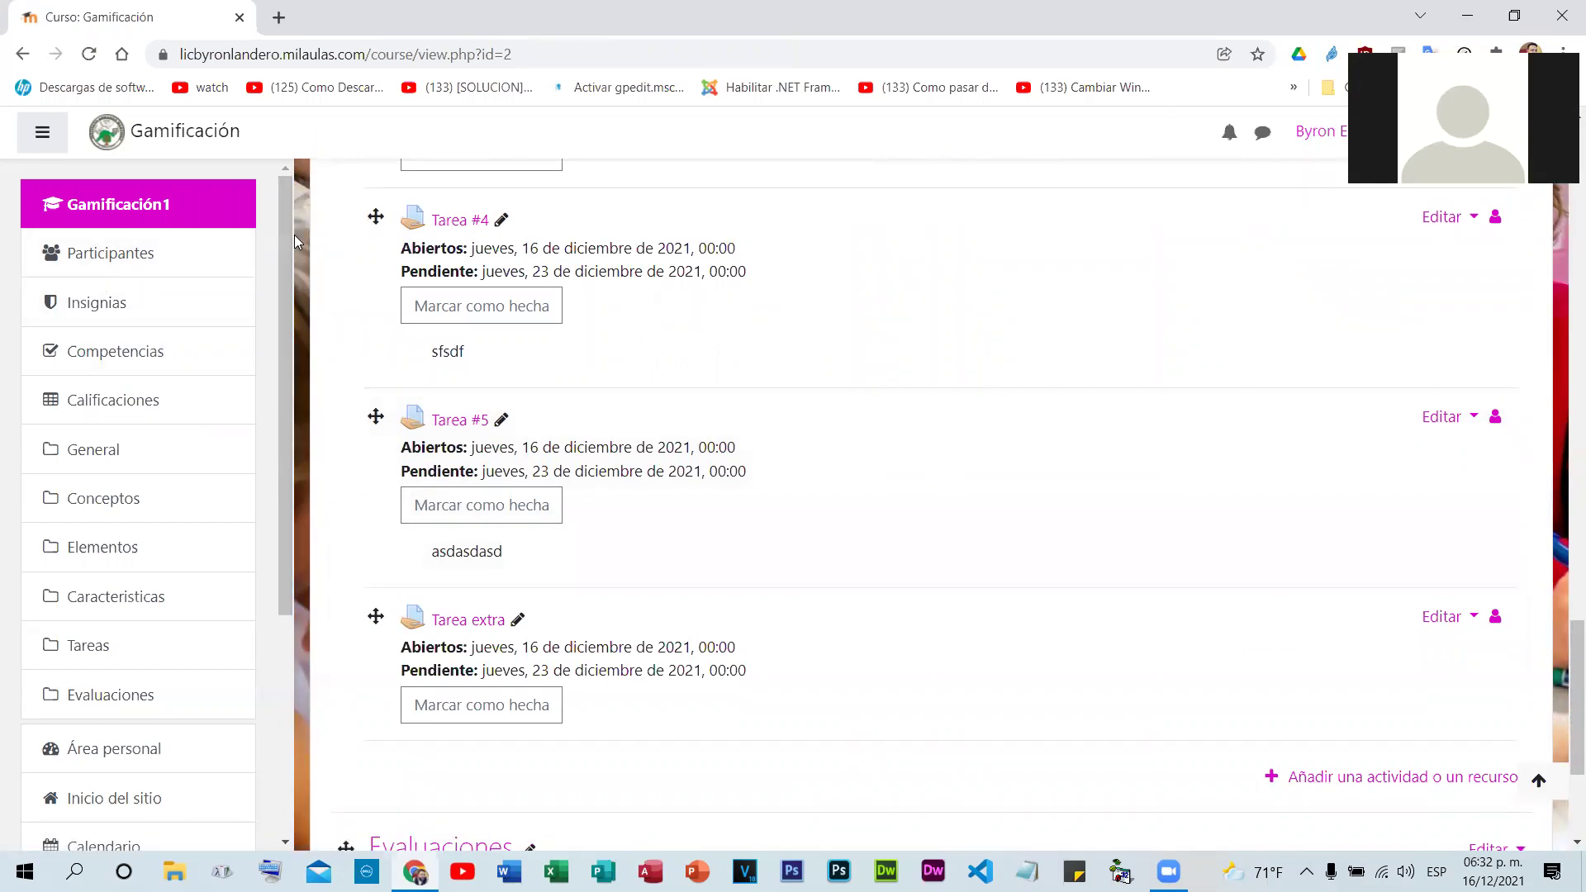
pyautogui.scroll(2, 857, 429)
pyautogui.scroll(5, 863, 430)
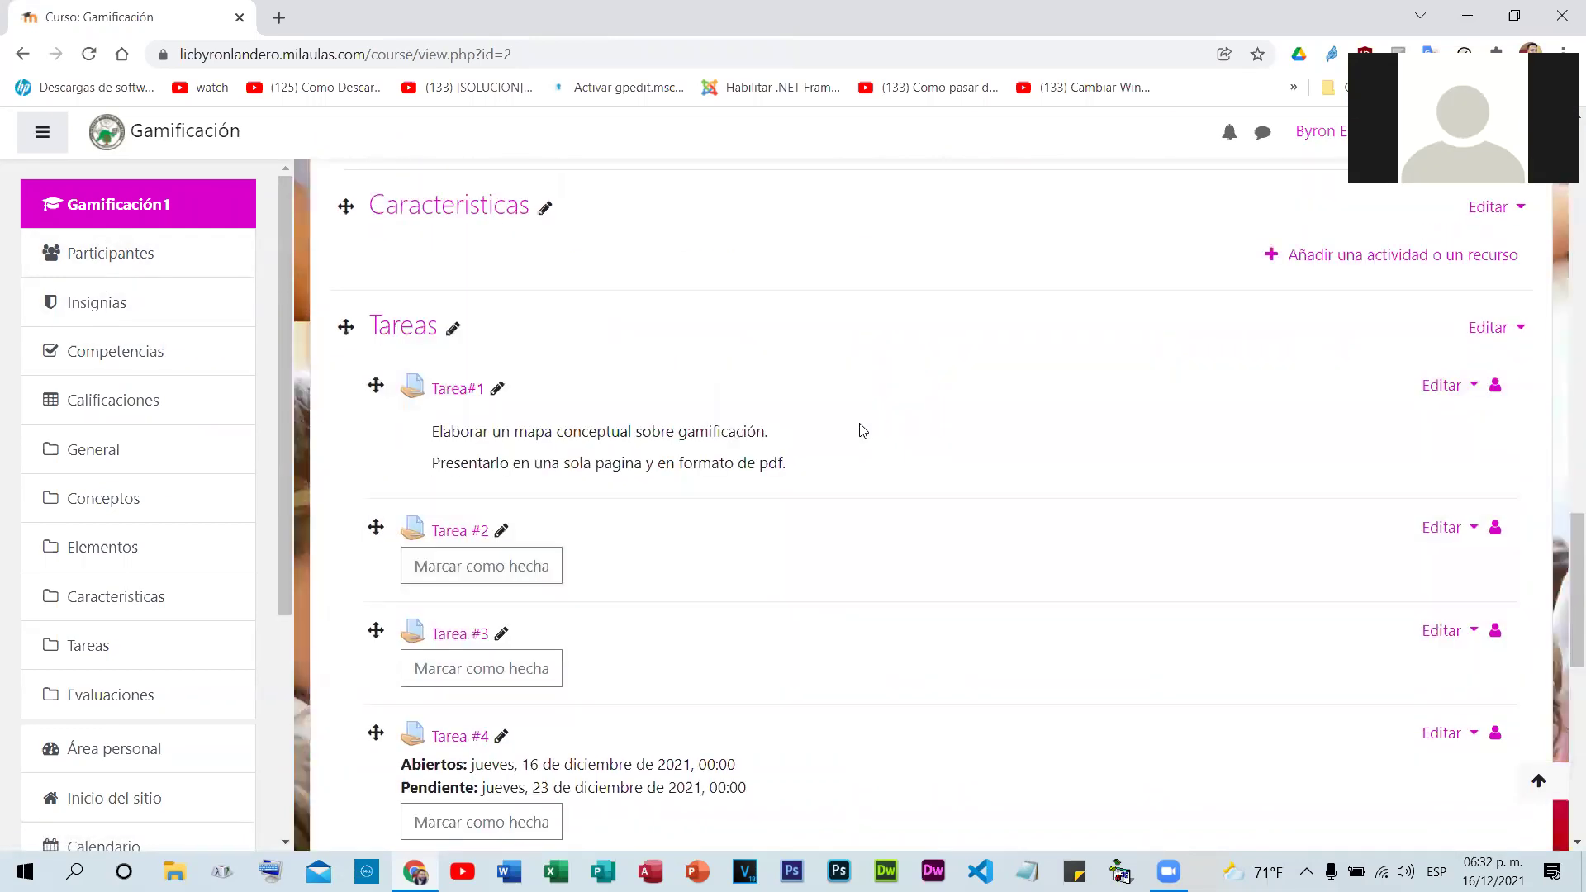
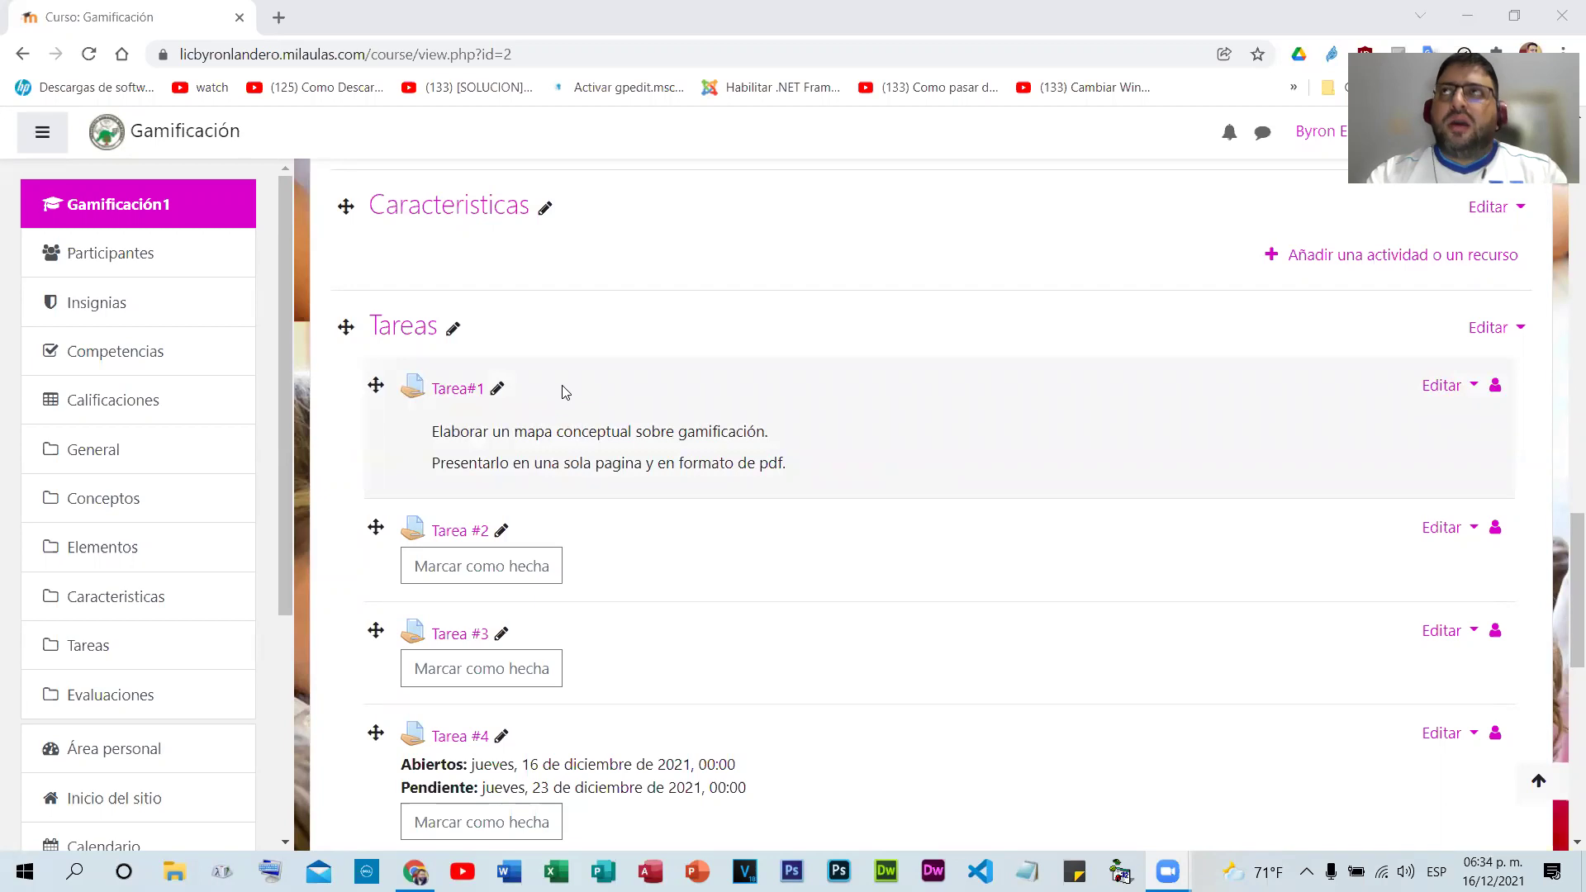
# - Search Google for "grabar audio en linea" in a new tab, open the online-voice-recorder.com result and dismiss its extension offer
pyautogui.click(278, 17)
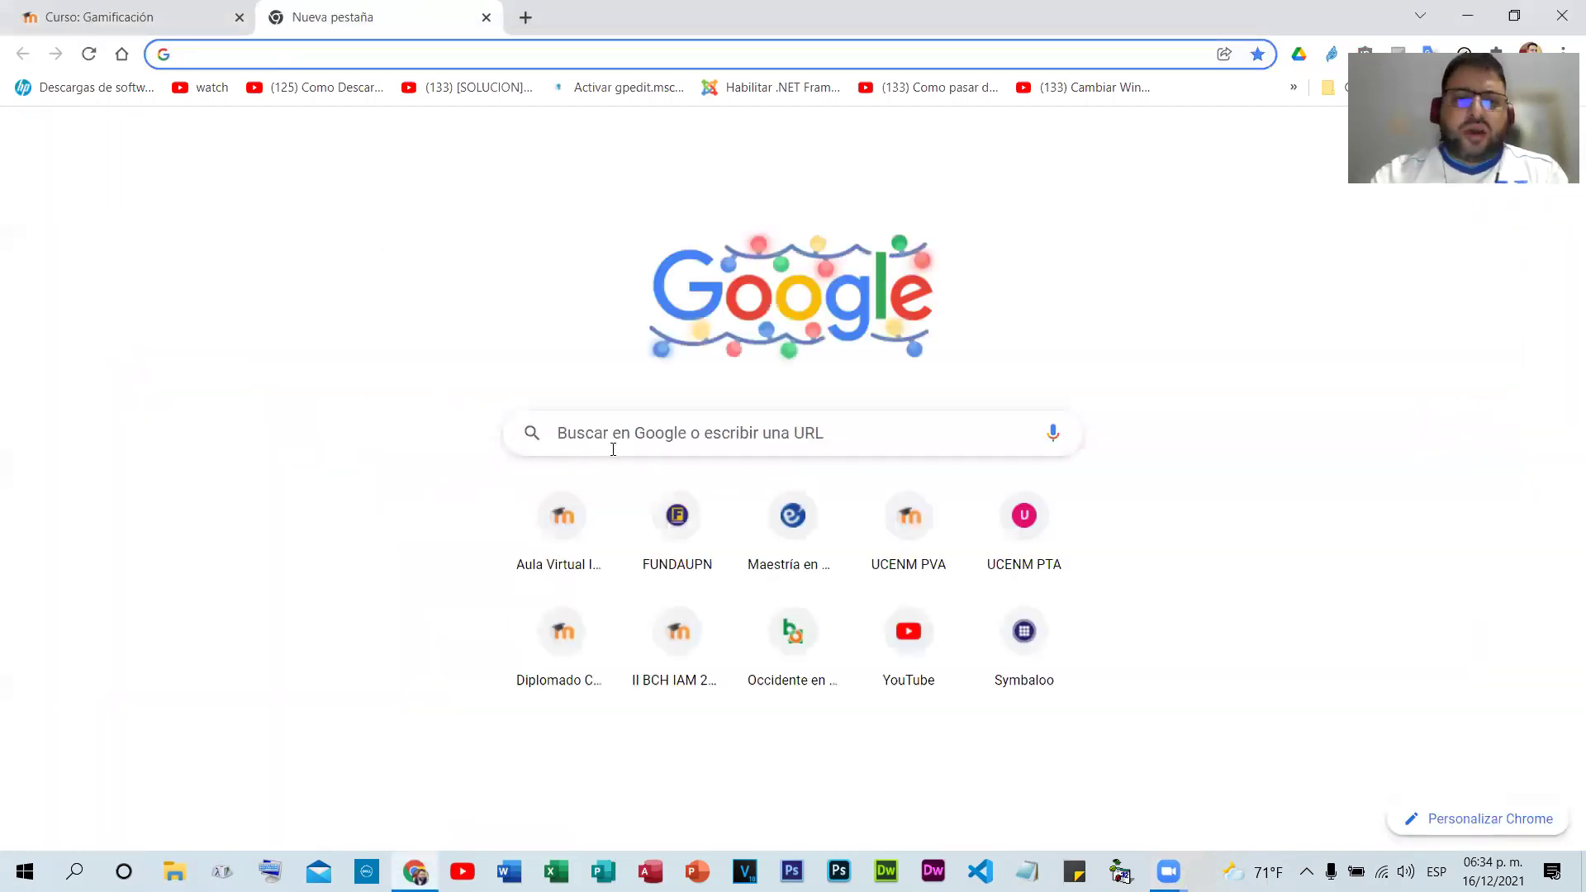
pyautogui.click(613, 450)
pyautogui.write('hgrab')
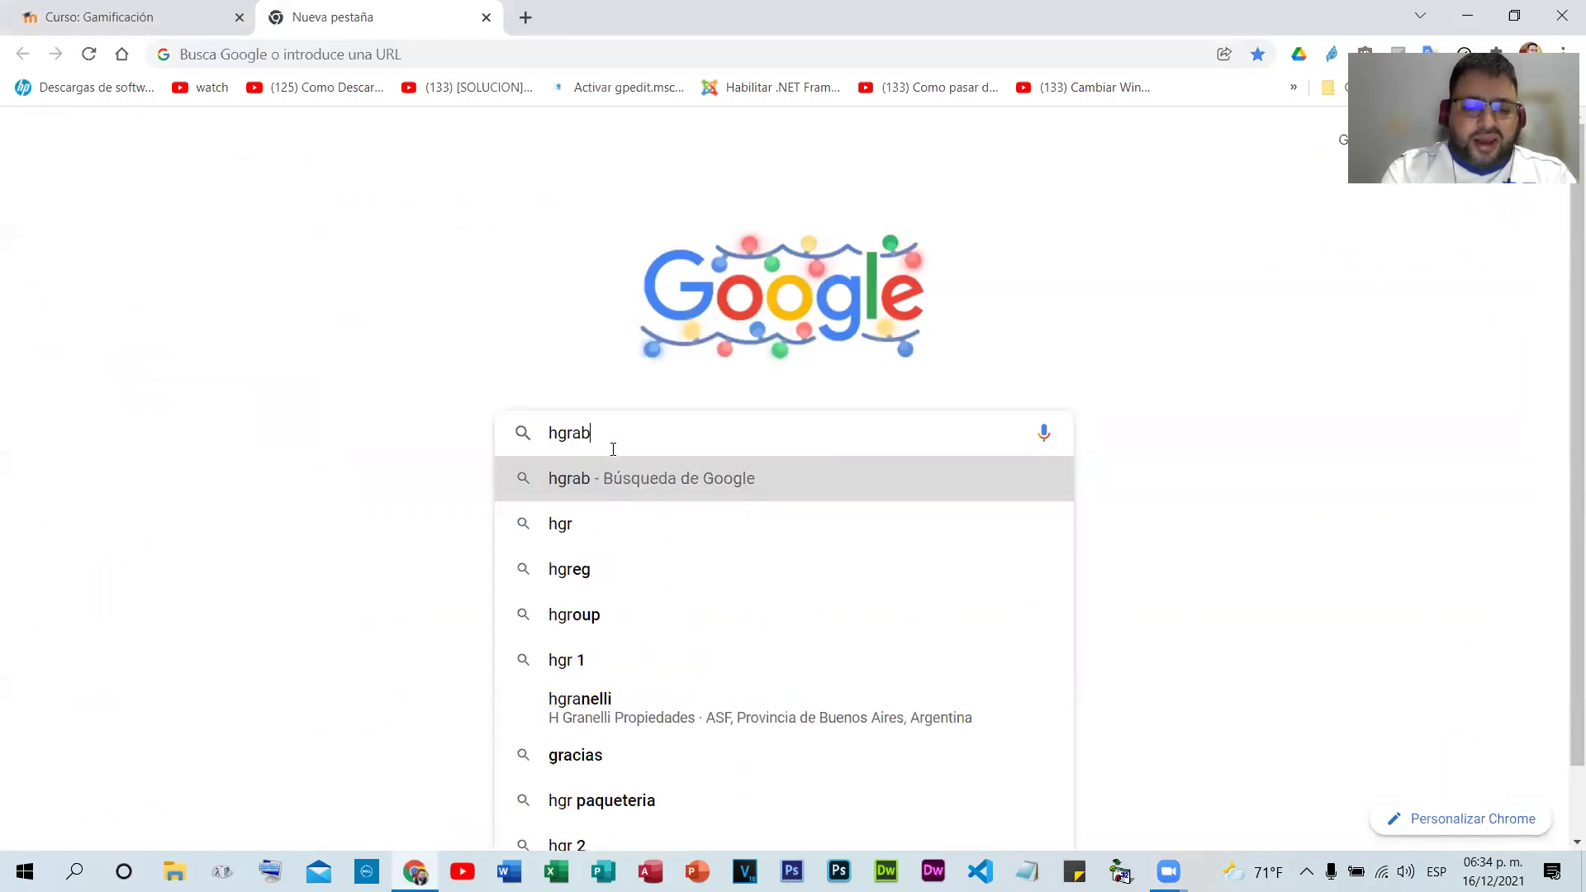
pyautogui.write('ar audio en linea')
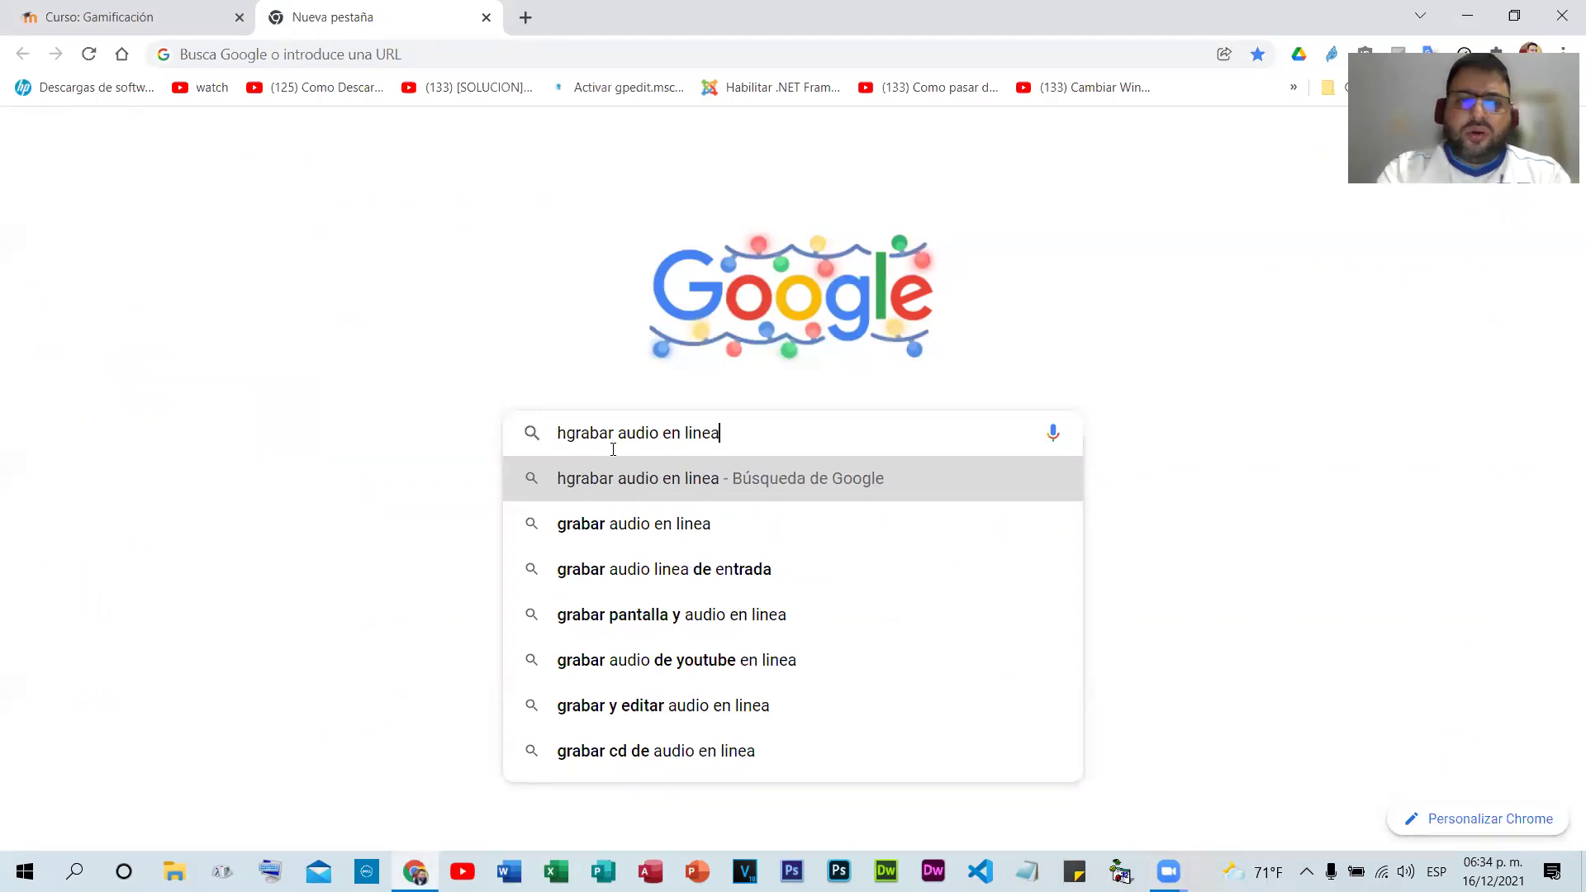
pyautogui.click(605, 527)
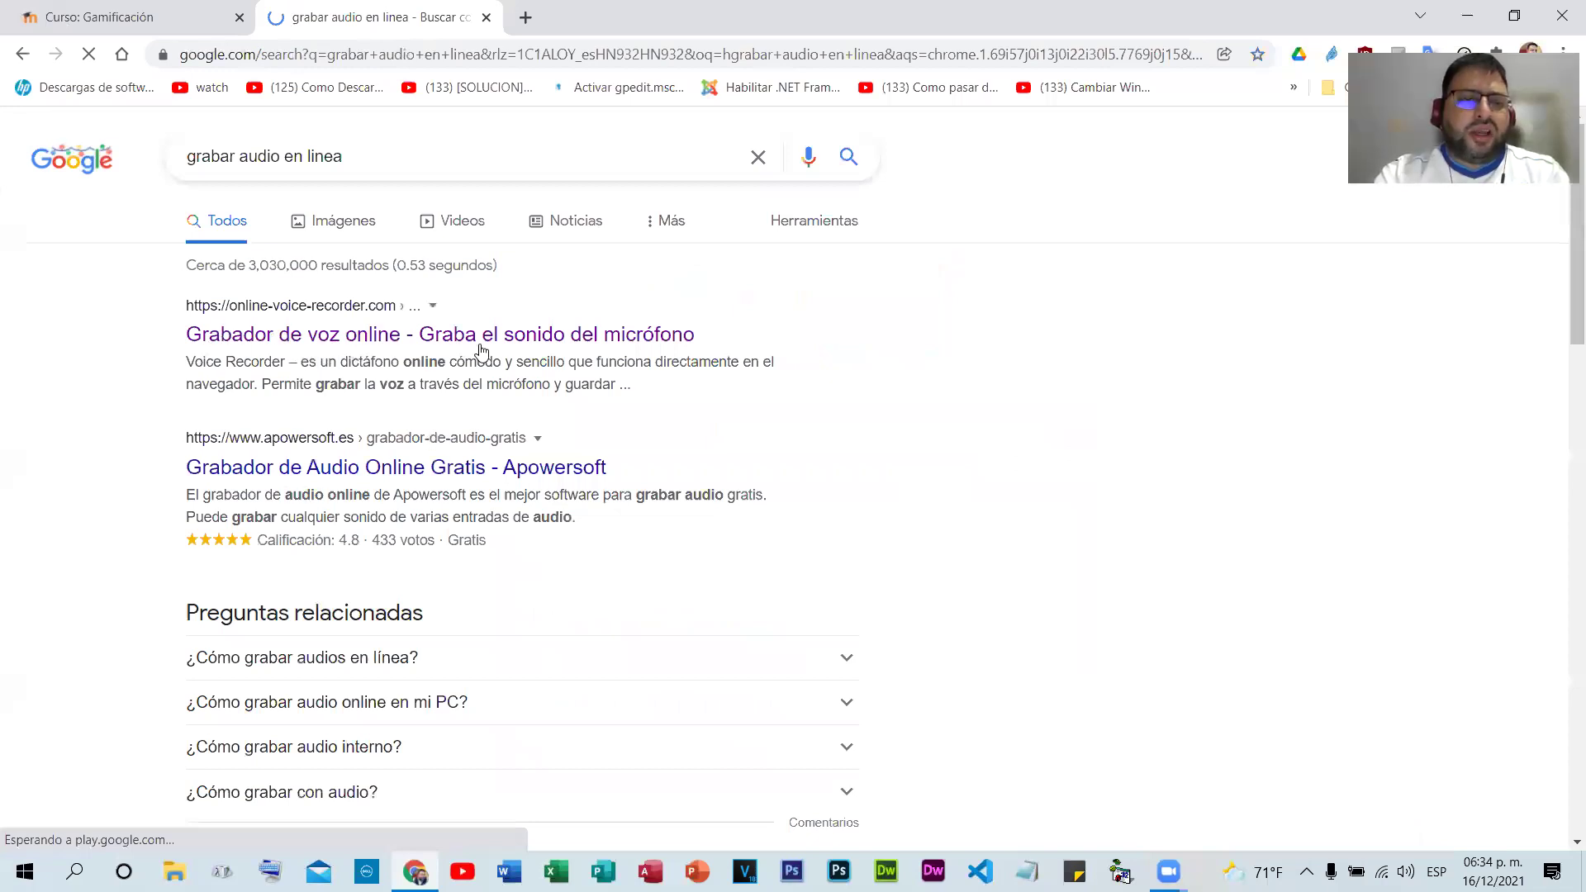
pyautogui.click(298, 333)
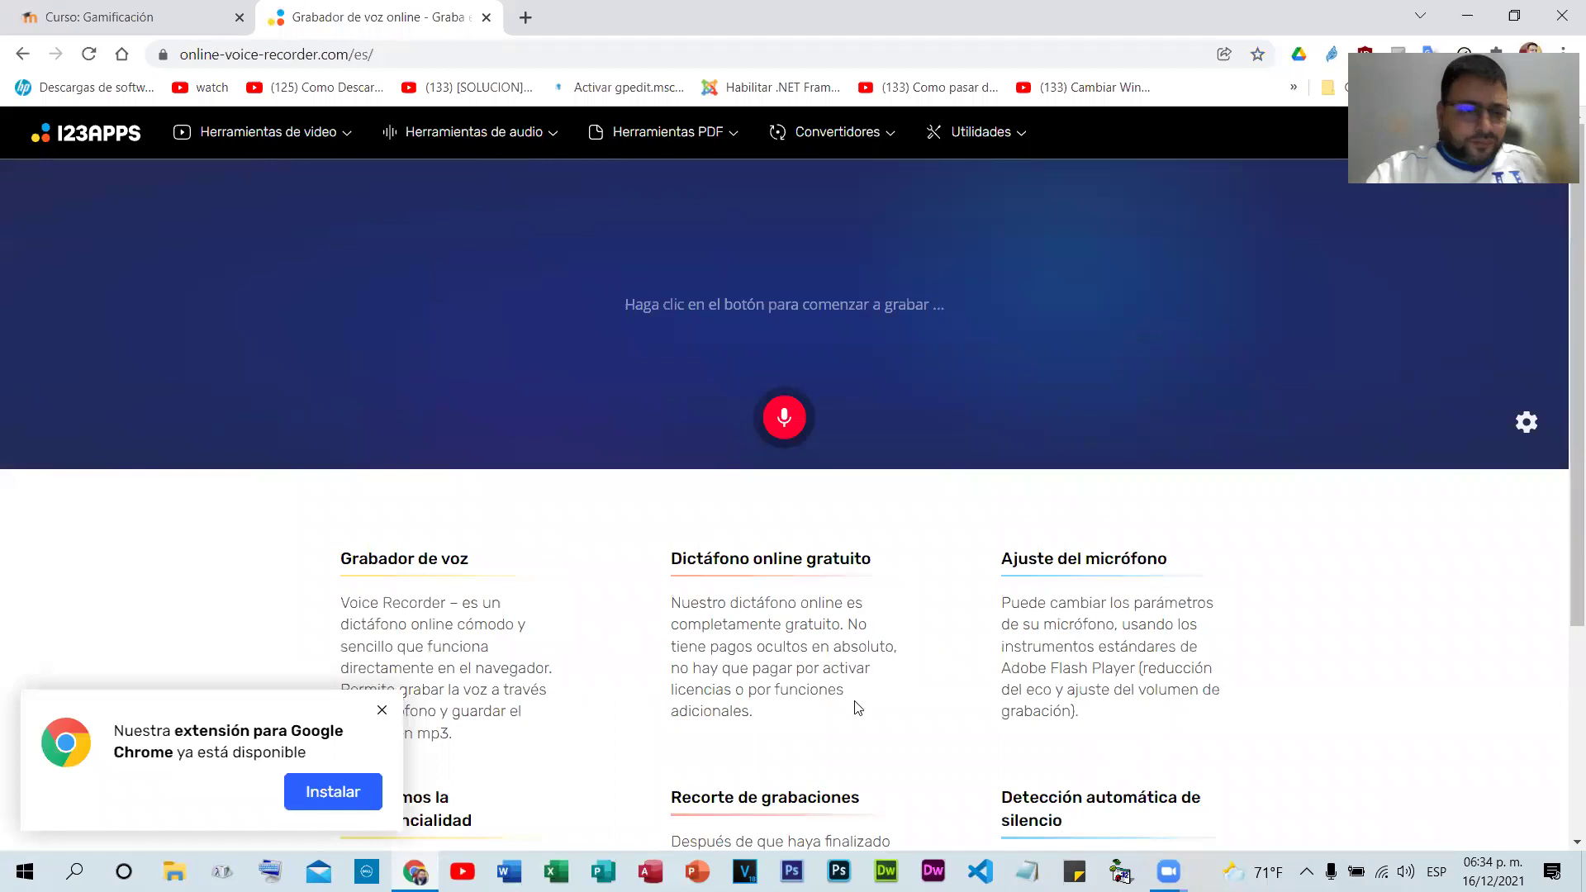
pyautogui.click(382, 711)
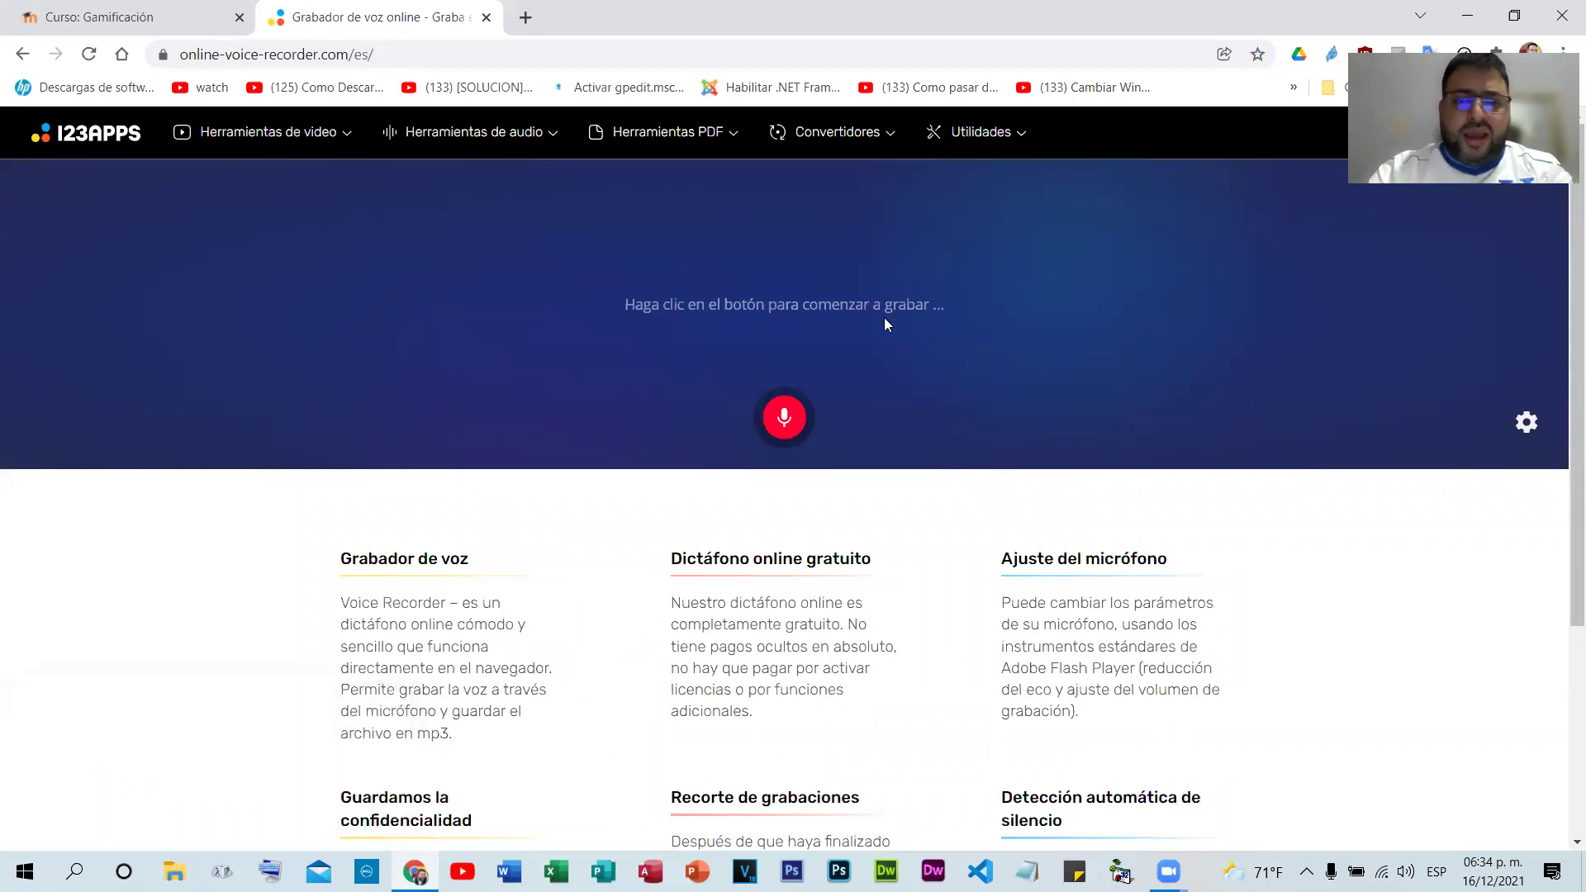
# - Record a voice clip about 10 seconds long and trim it to run from 00:00.3 to about 00:09.7
pyautogui.click(788, 421)
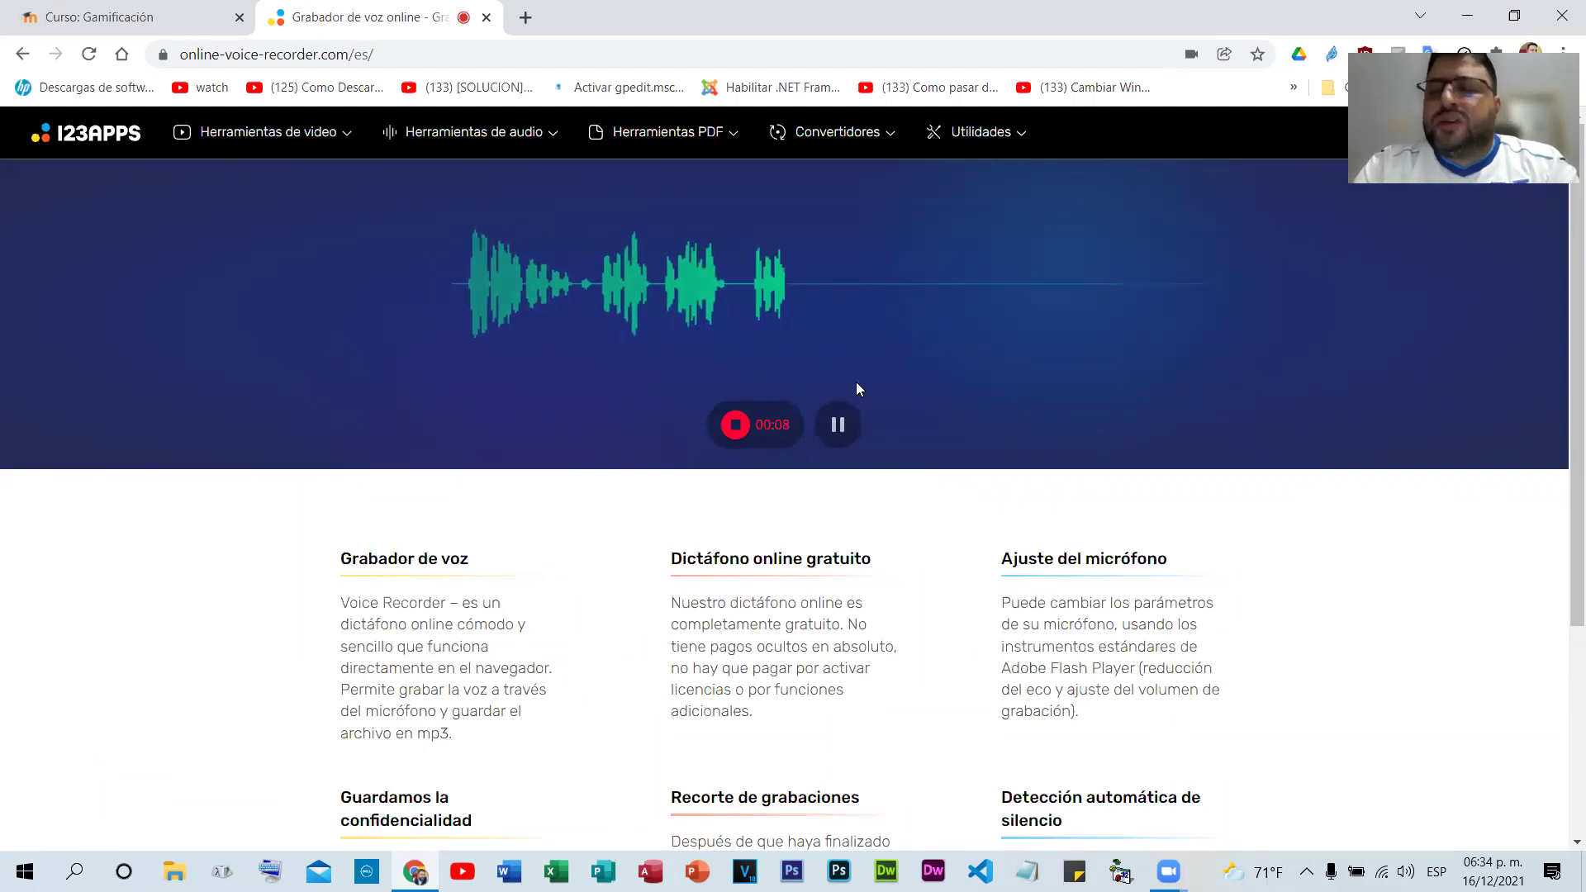
pyautogui.click(736, 435)
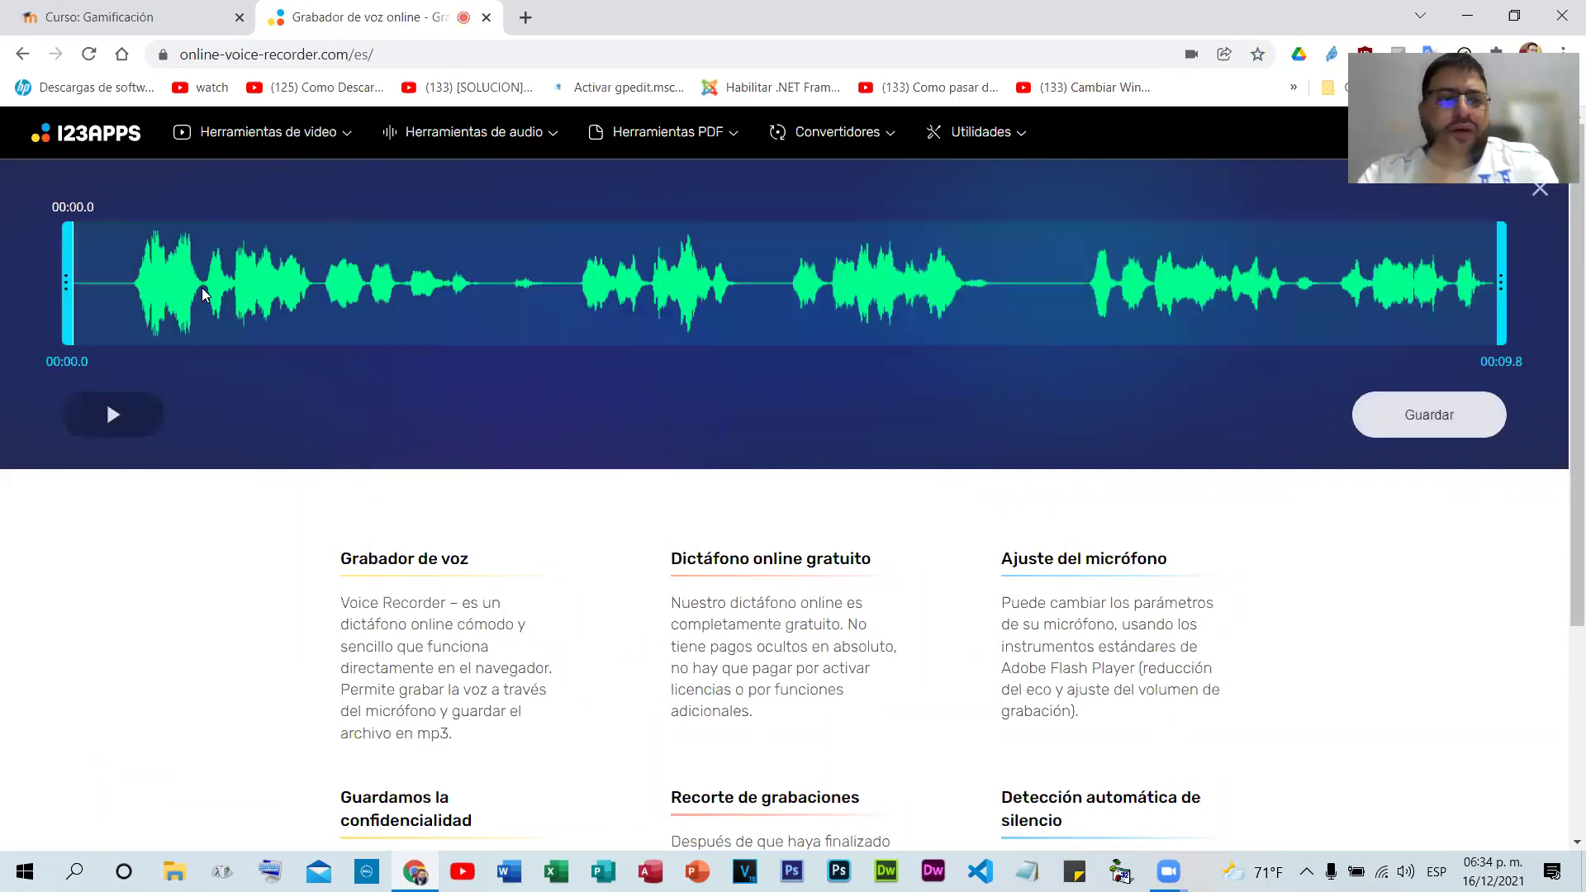
pyautogui.moveTo(66, 271); pyautogui.dragTo(123, 270)
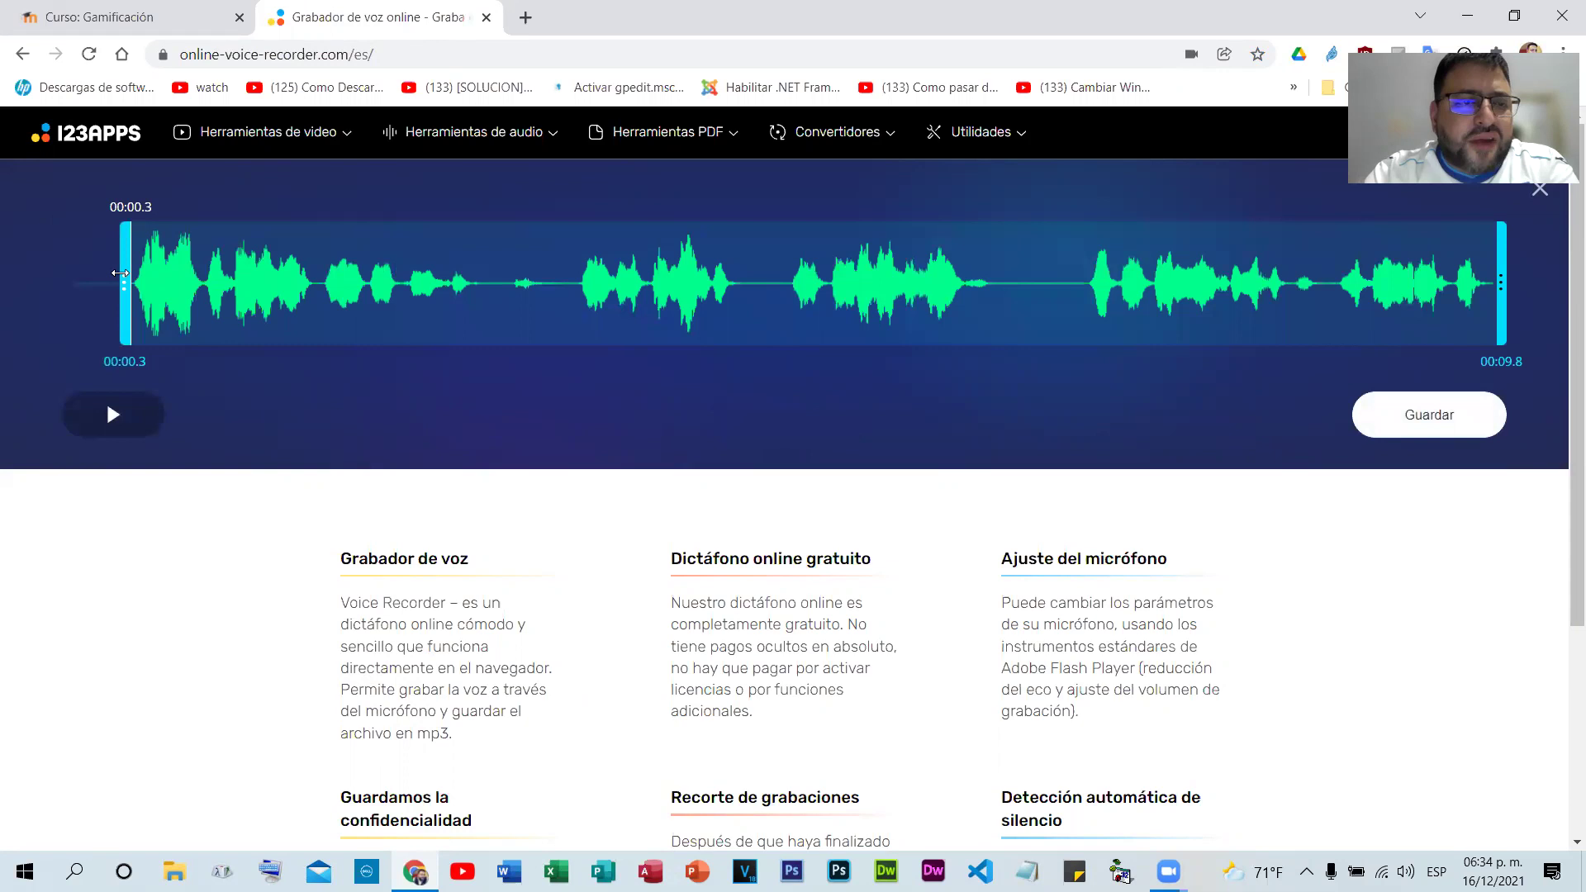
pyautogui.moveTo(1498, 264); pyautogui.dragTo(1486, 266)
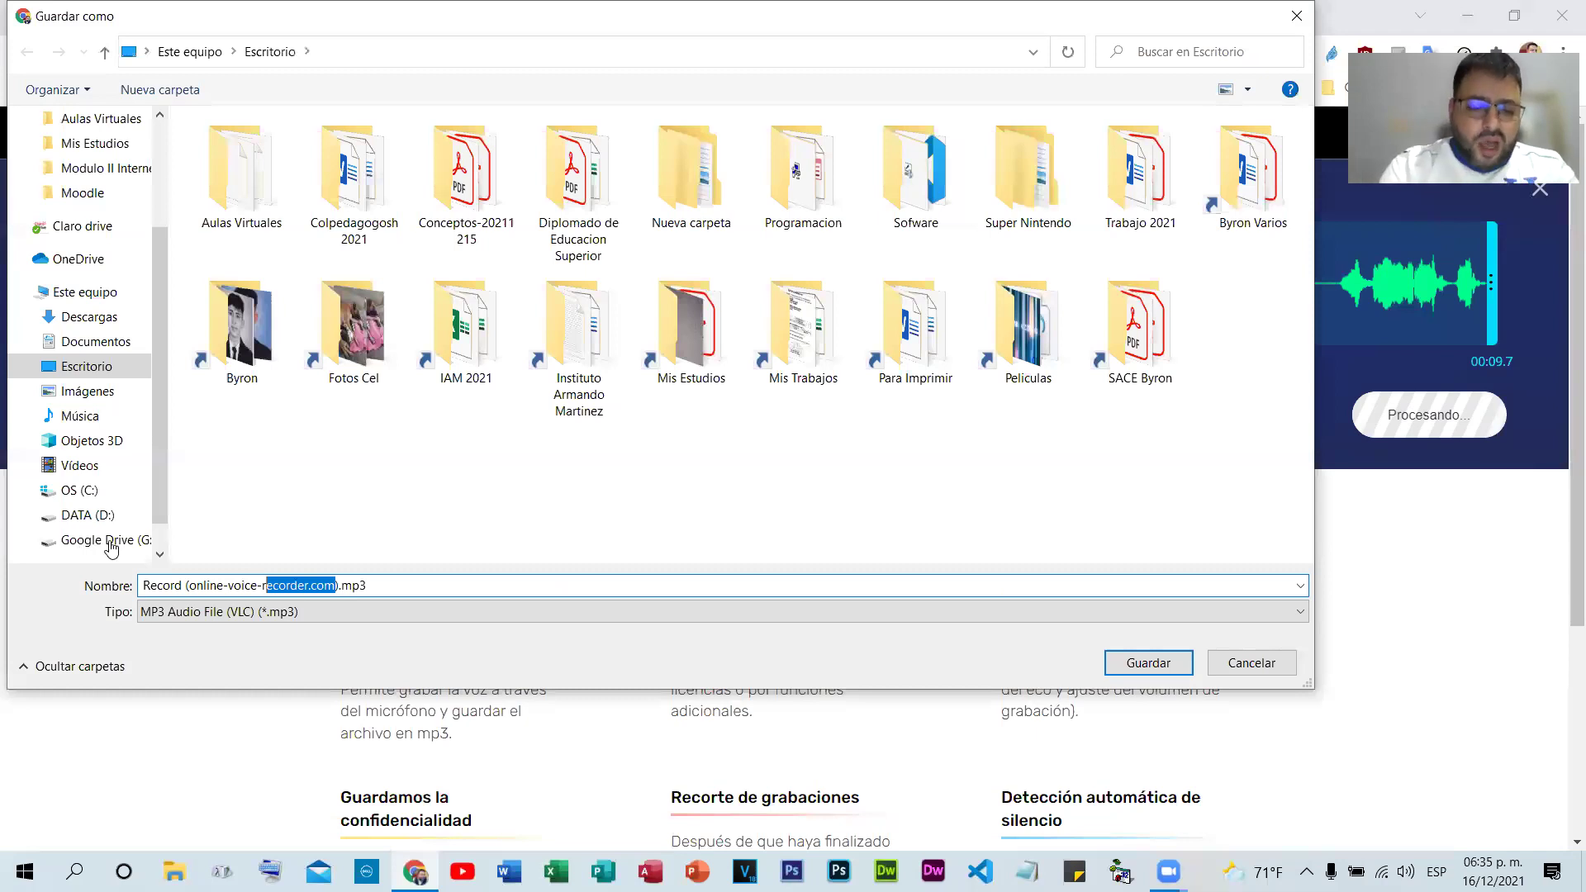
# - Save the trimmed recording to Escritorio as Audio Prueba.mp3
pyautogui.write('Audio Prueba')
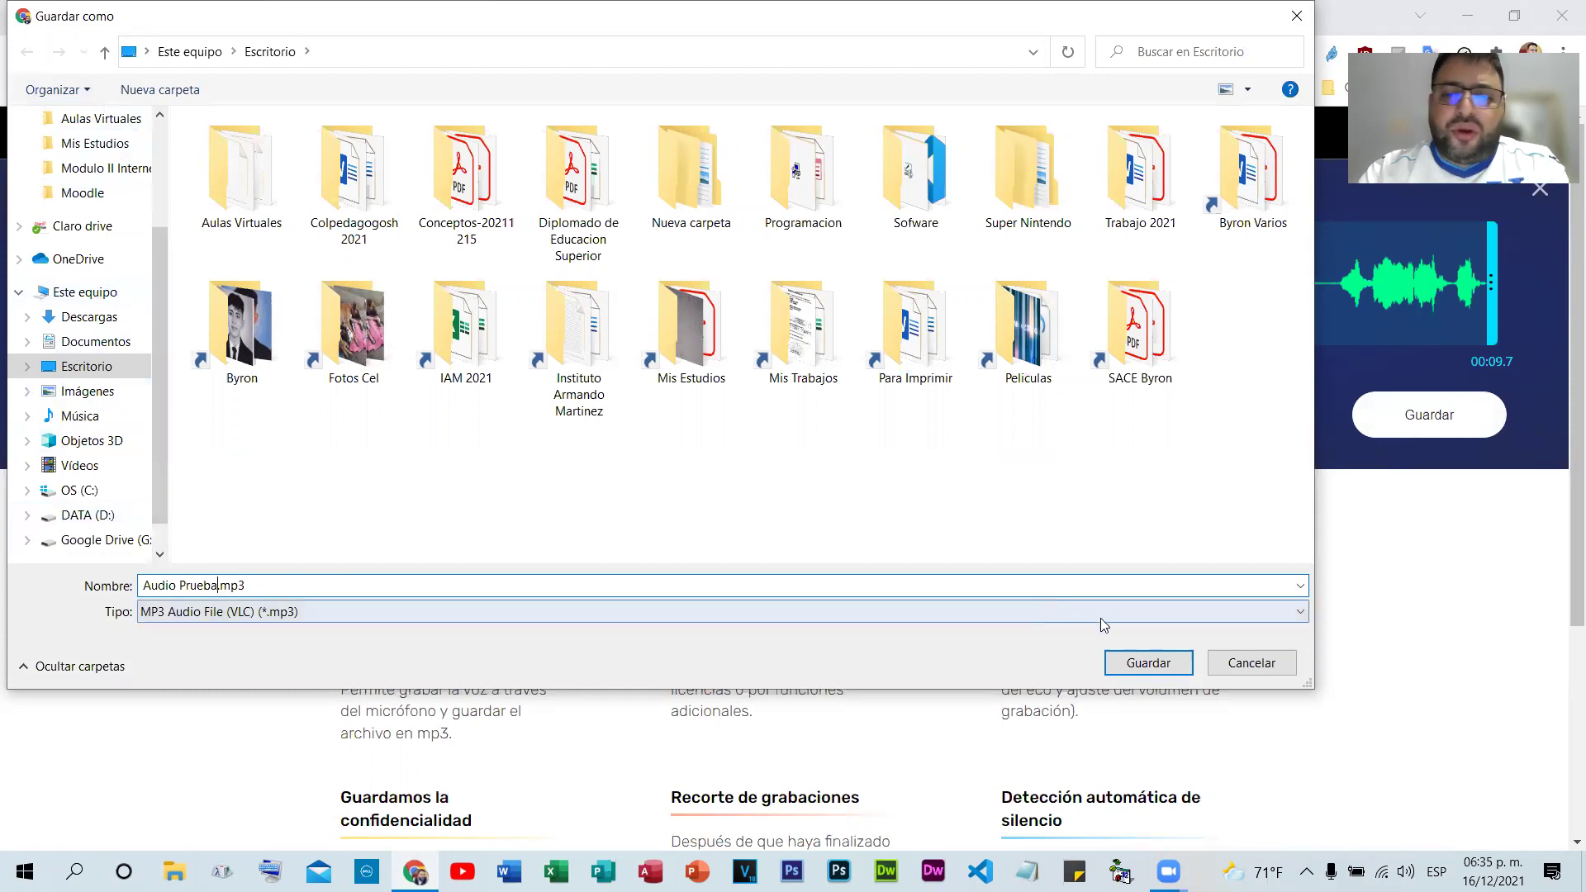
pyautogui.click(1130, 661)
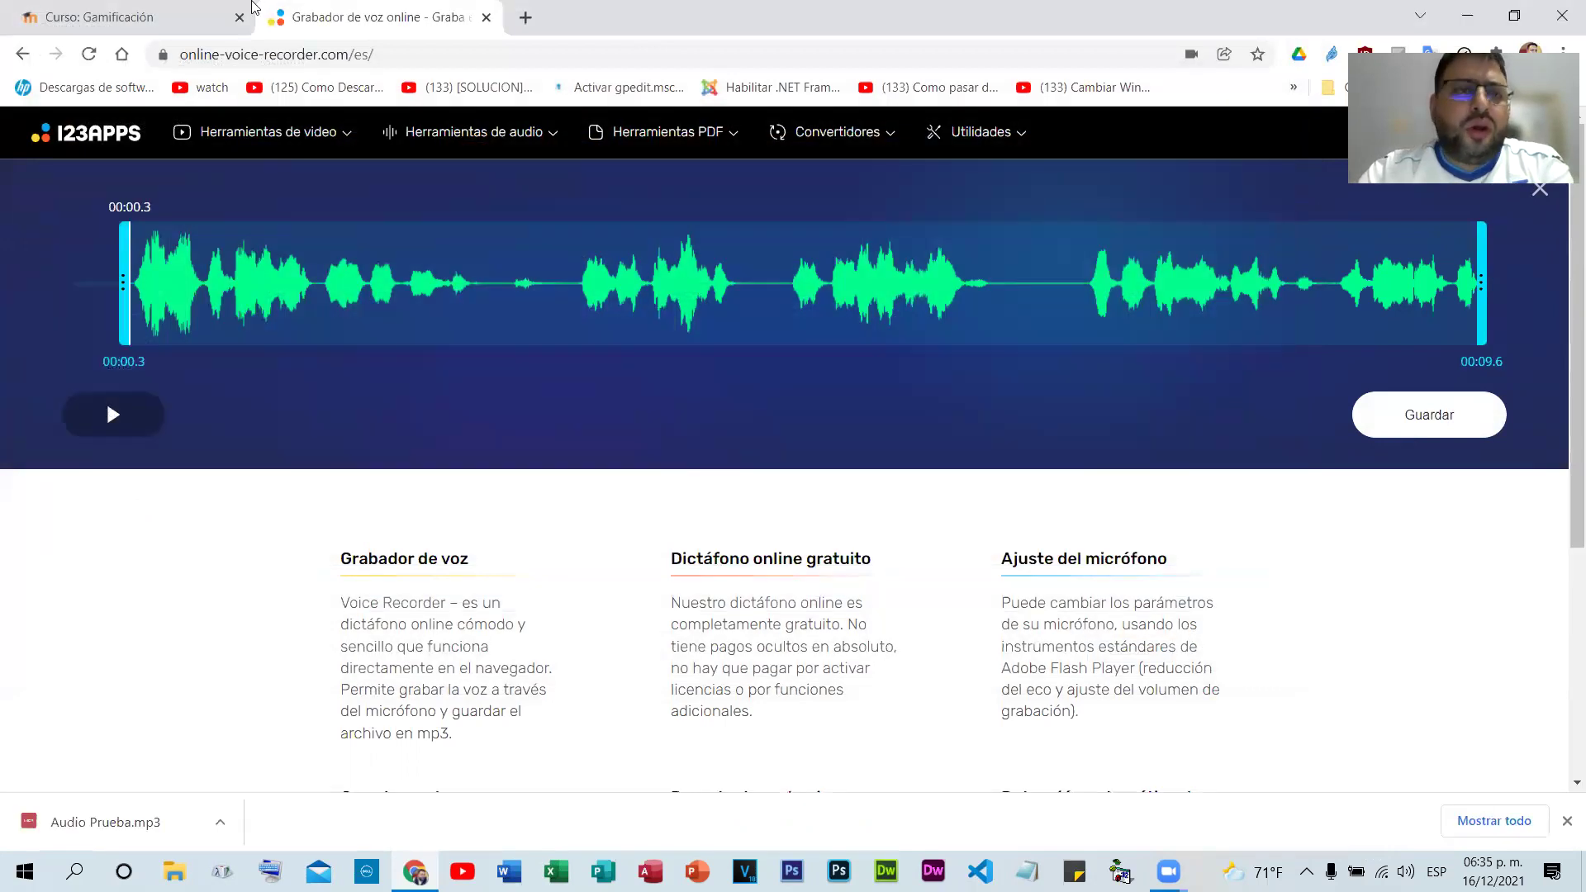
# - Return to the Gamificación course, dismiss the audio device prompt and start adding an Archivo resource to the Conceptos section
pyautogui.click(152, 15)
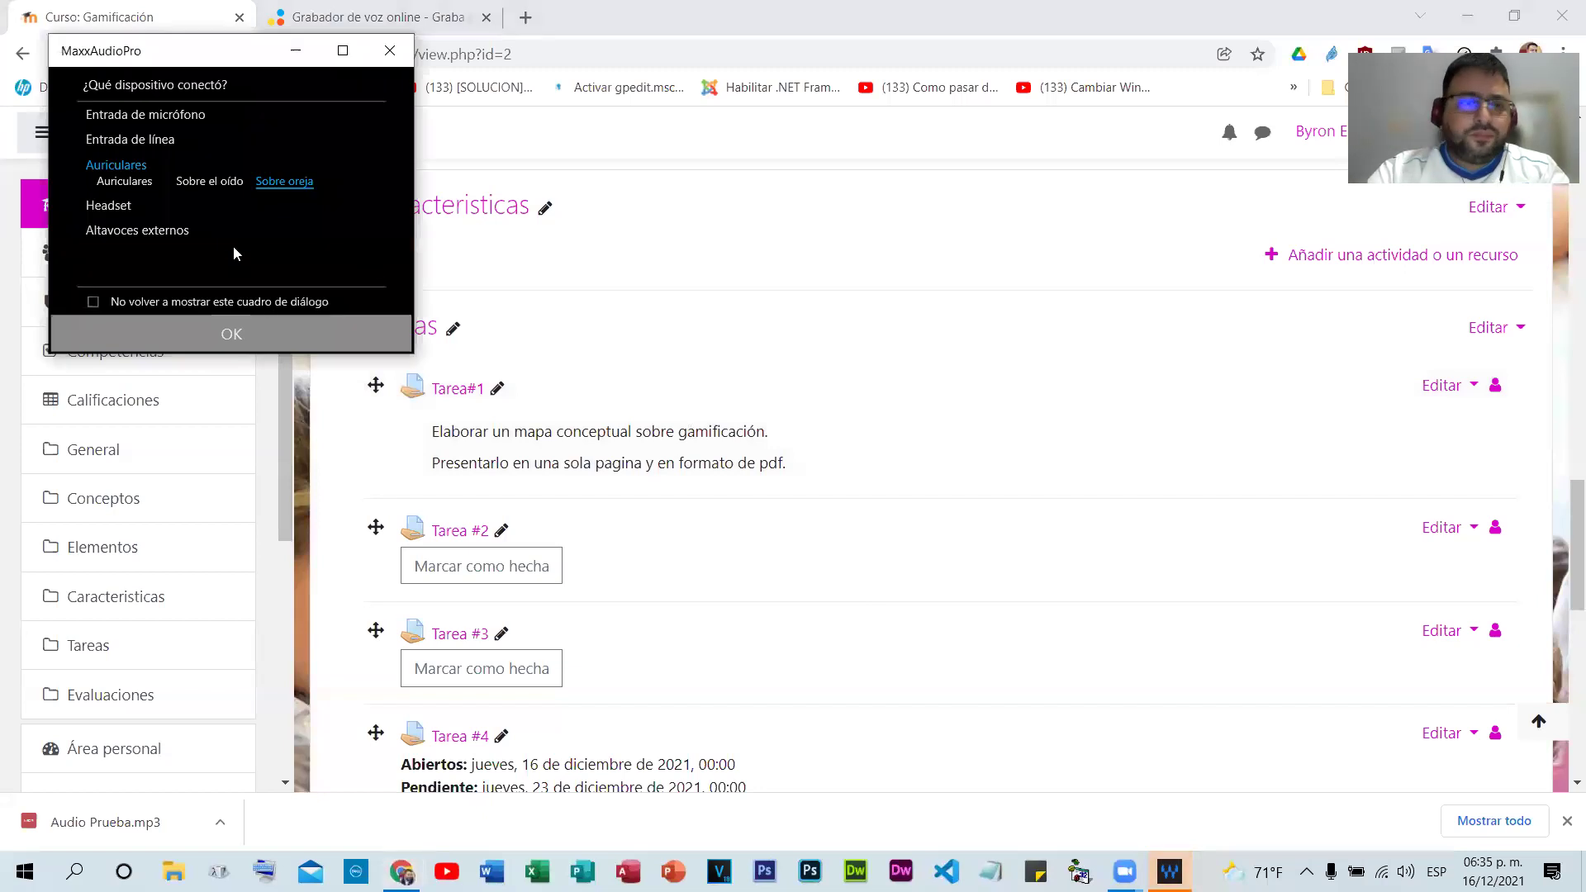
pyautogui.click(240, 340)
pyautogui.scroll(-4, 711, 496)
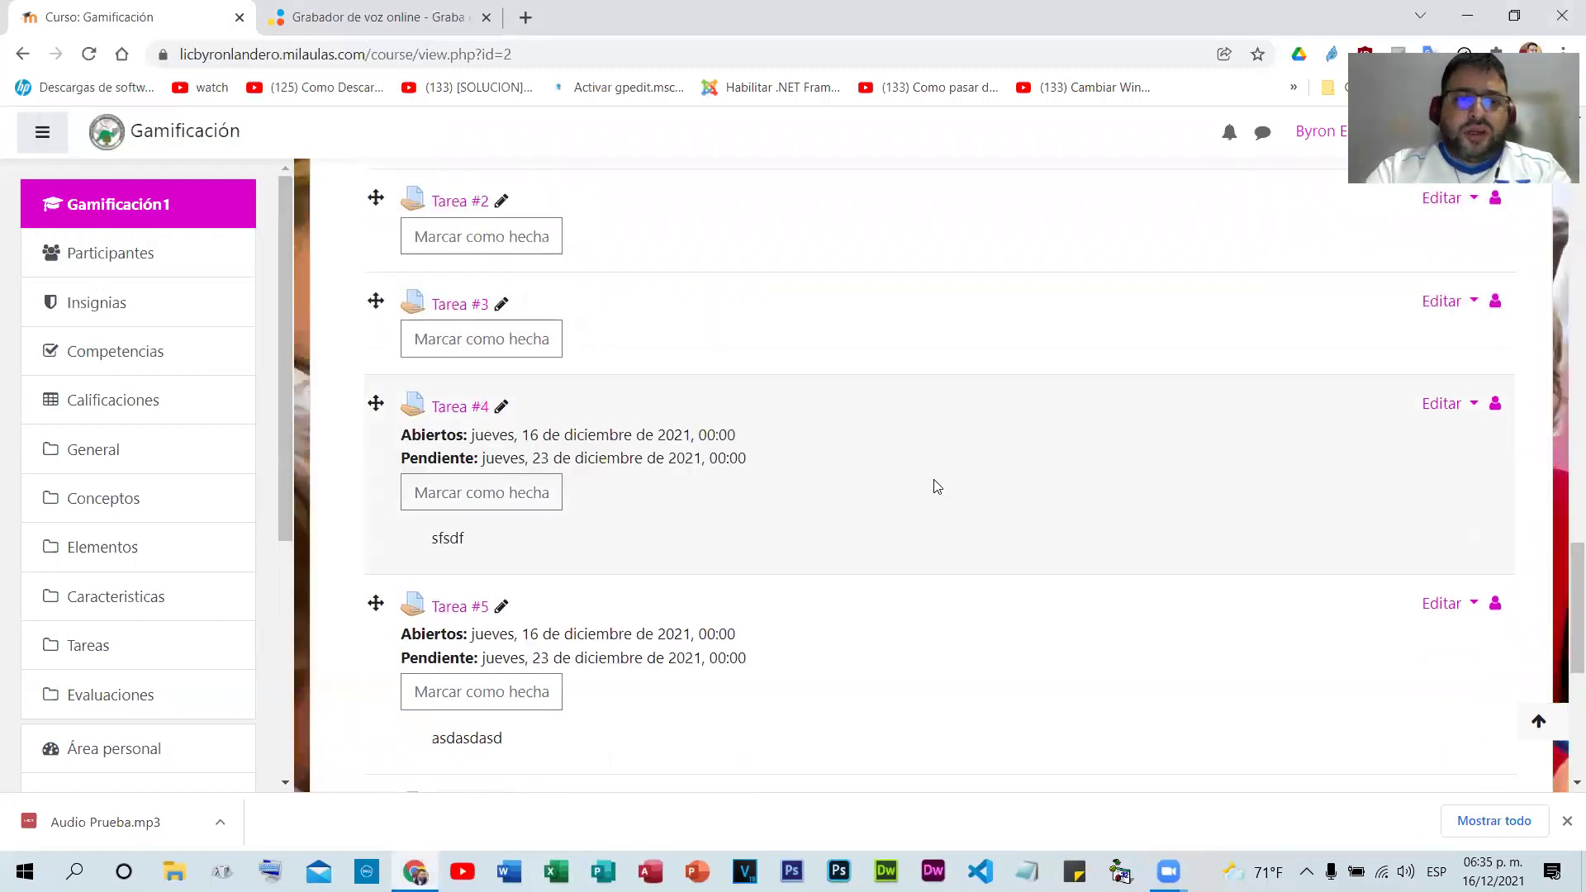
pyautogui.scroll(-3, 938, 479)
pyautogui.scroll(-3, 950, 467)
pyautogui.click(1378, 329)
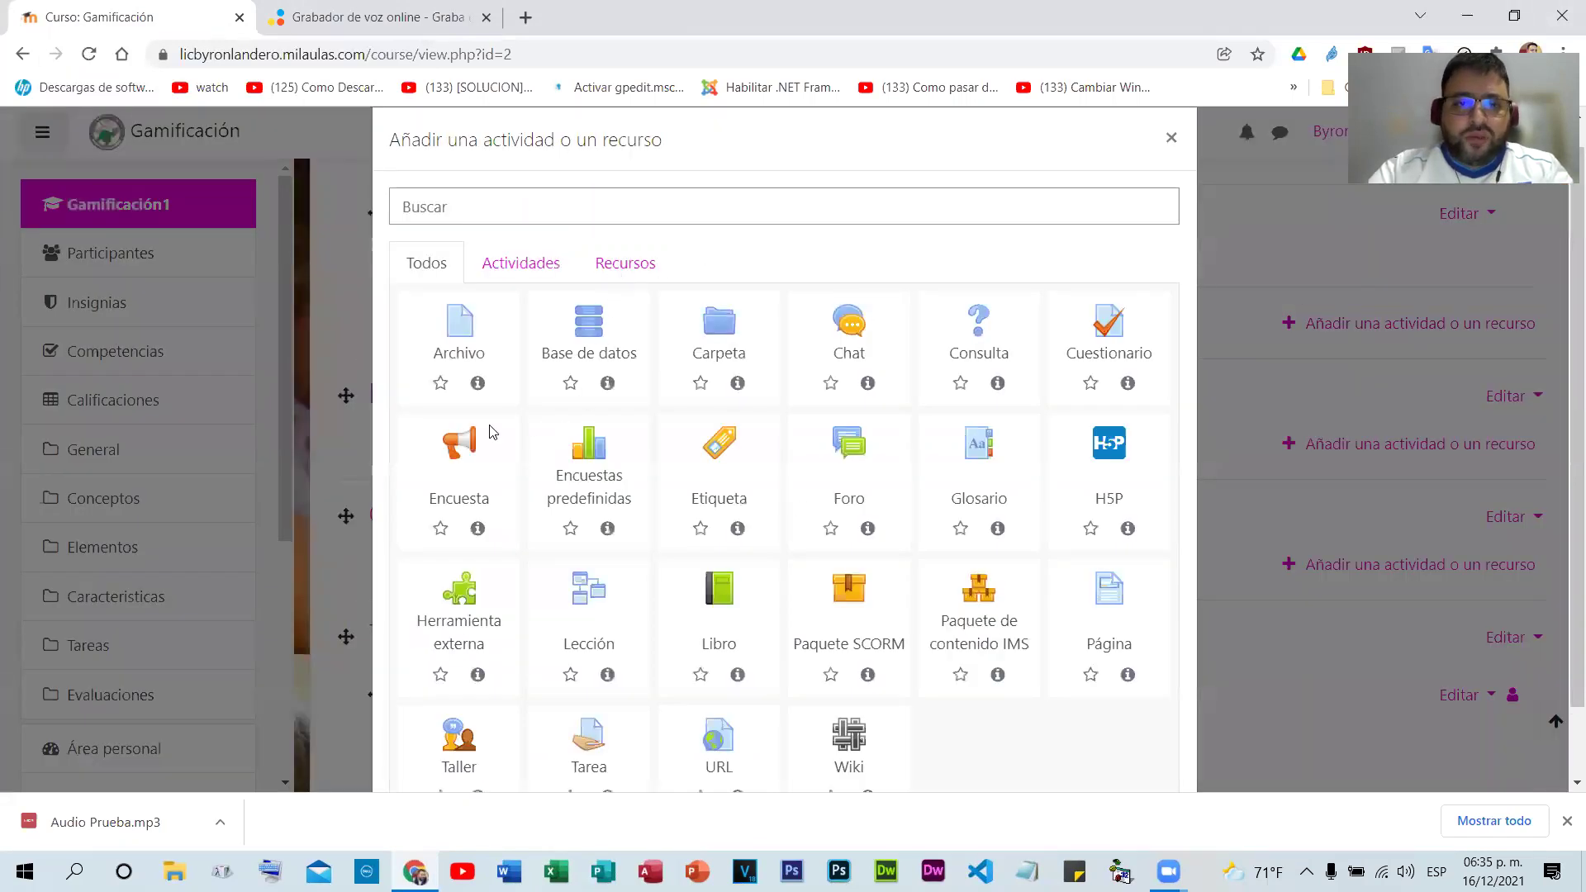
pyautogui.click(459, 324)
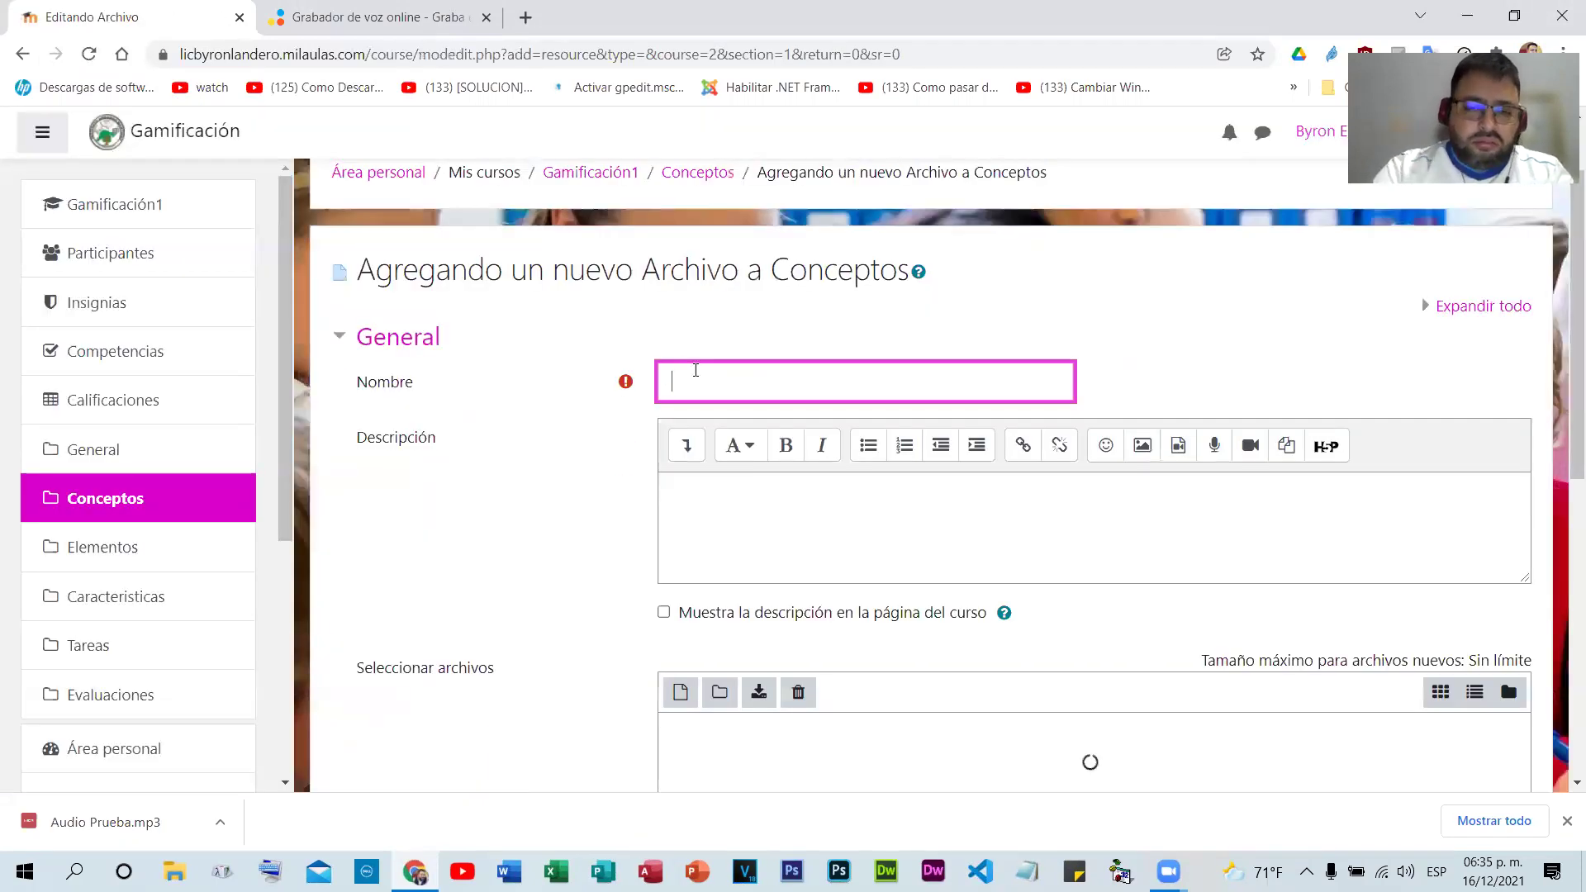
# - Name the resource Audio, add the description "asdgasdfasf" shown on the course page, and upload Audio Prueba.mp3 from Escritorio
pyautogui.write('Audio')
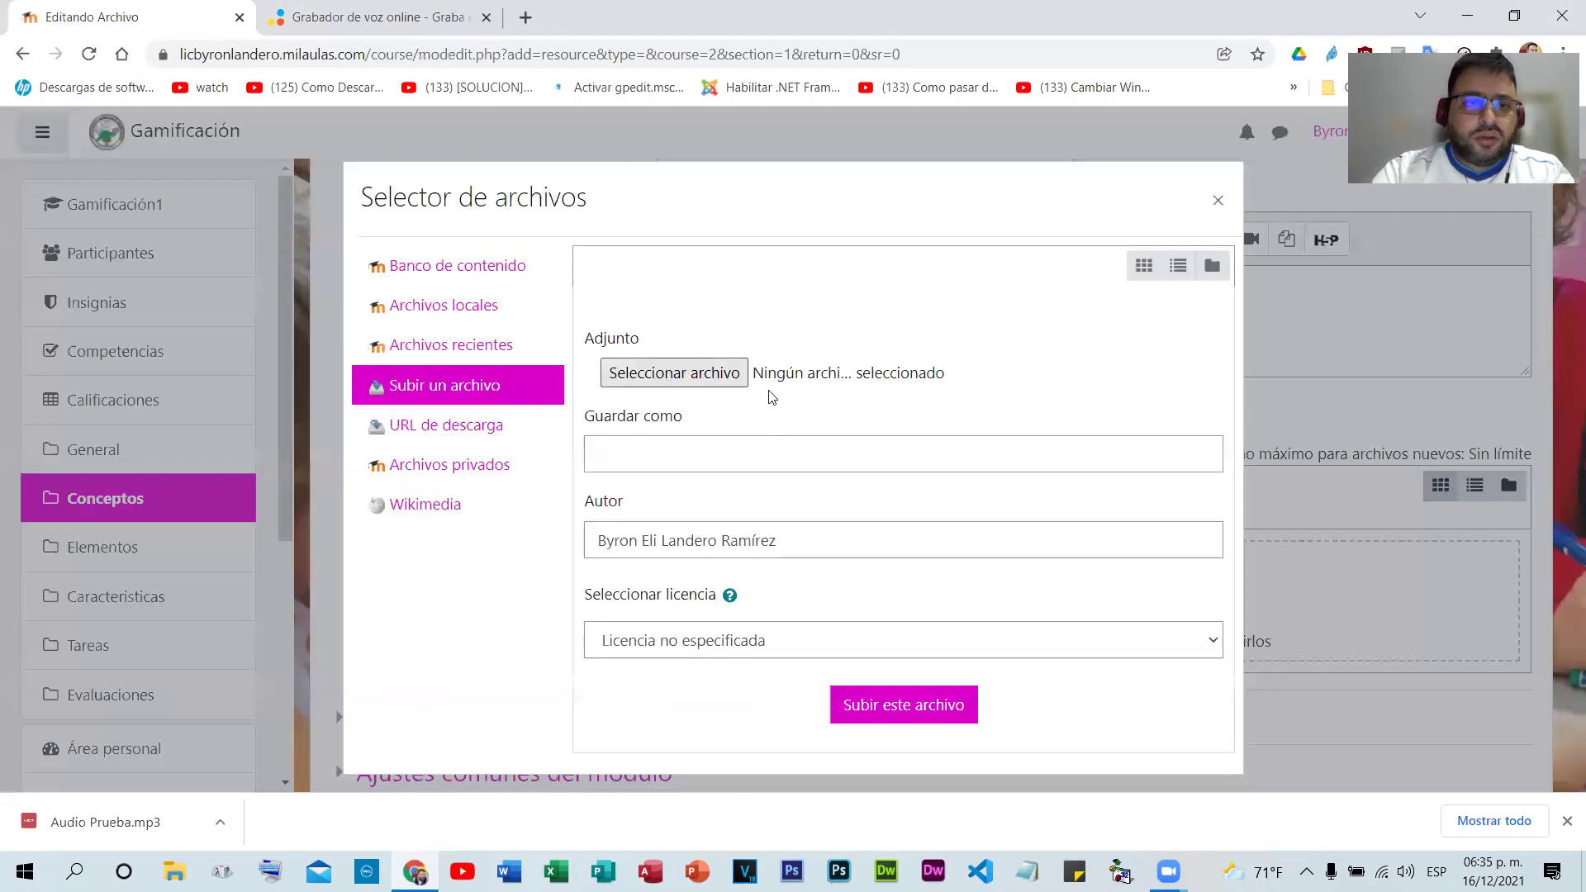
pyautogui.click(768, 388)
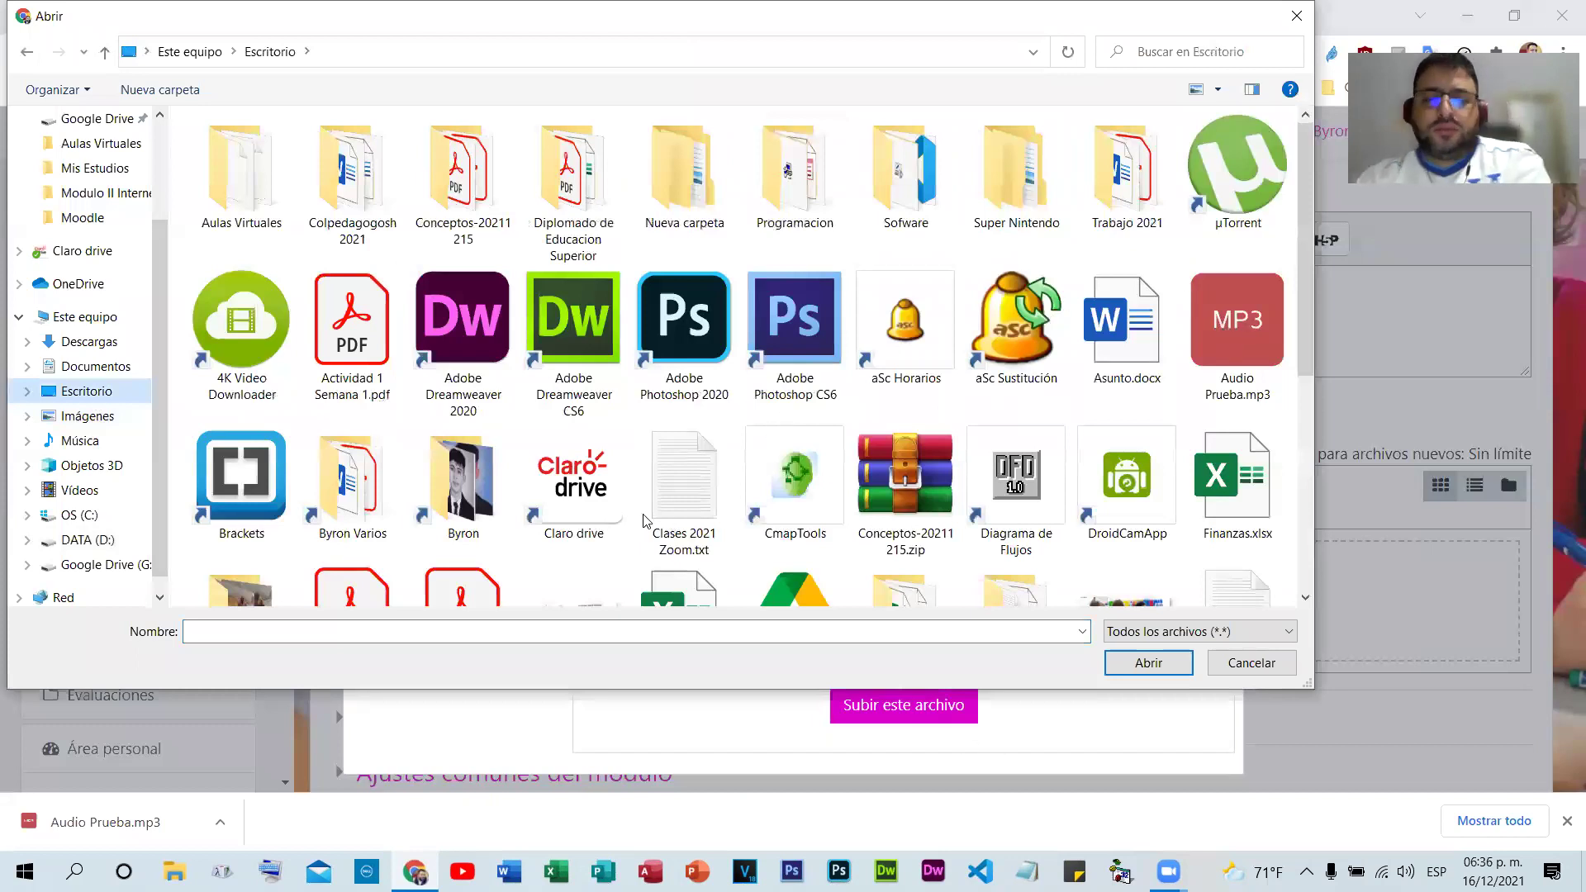
pyautogui.doubleClick(677, 478)
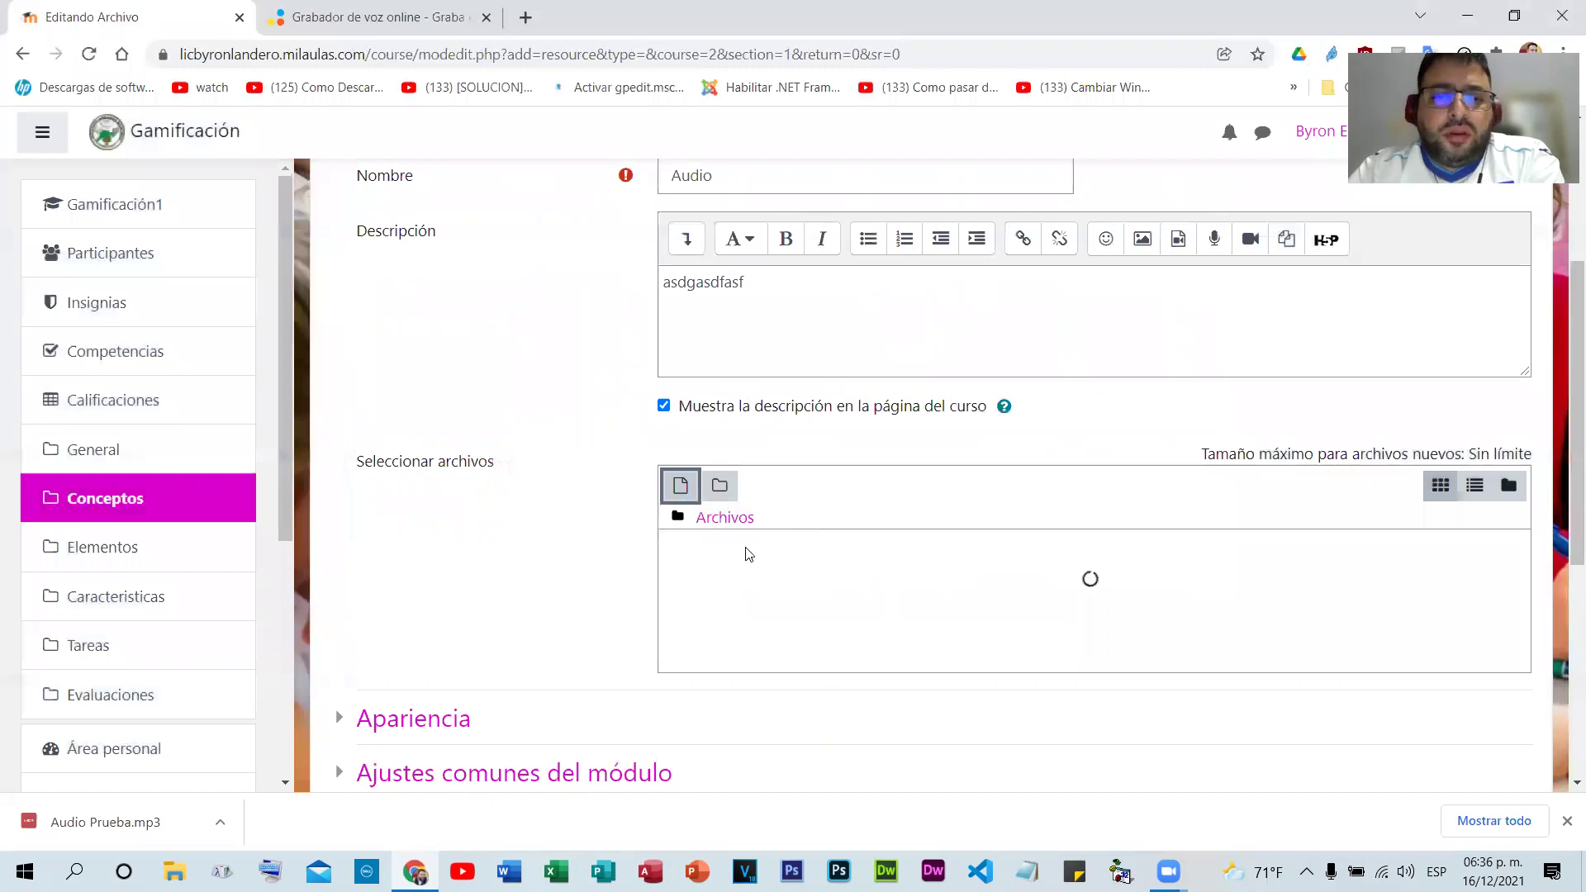
# - Check the Apariencia settings of the Audio resource, save it and return to the course
pyautogui.scroll(-5, 744, 552)
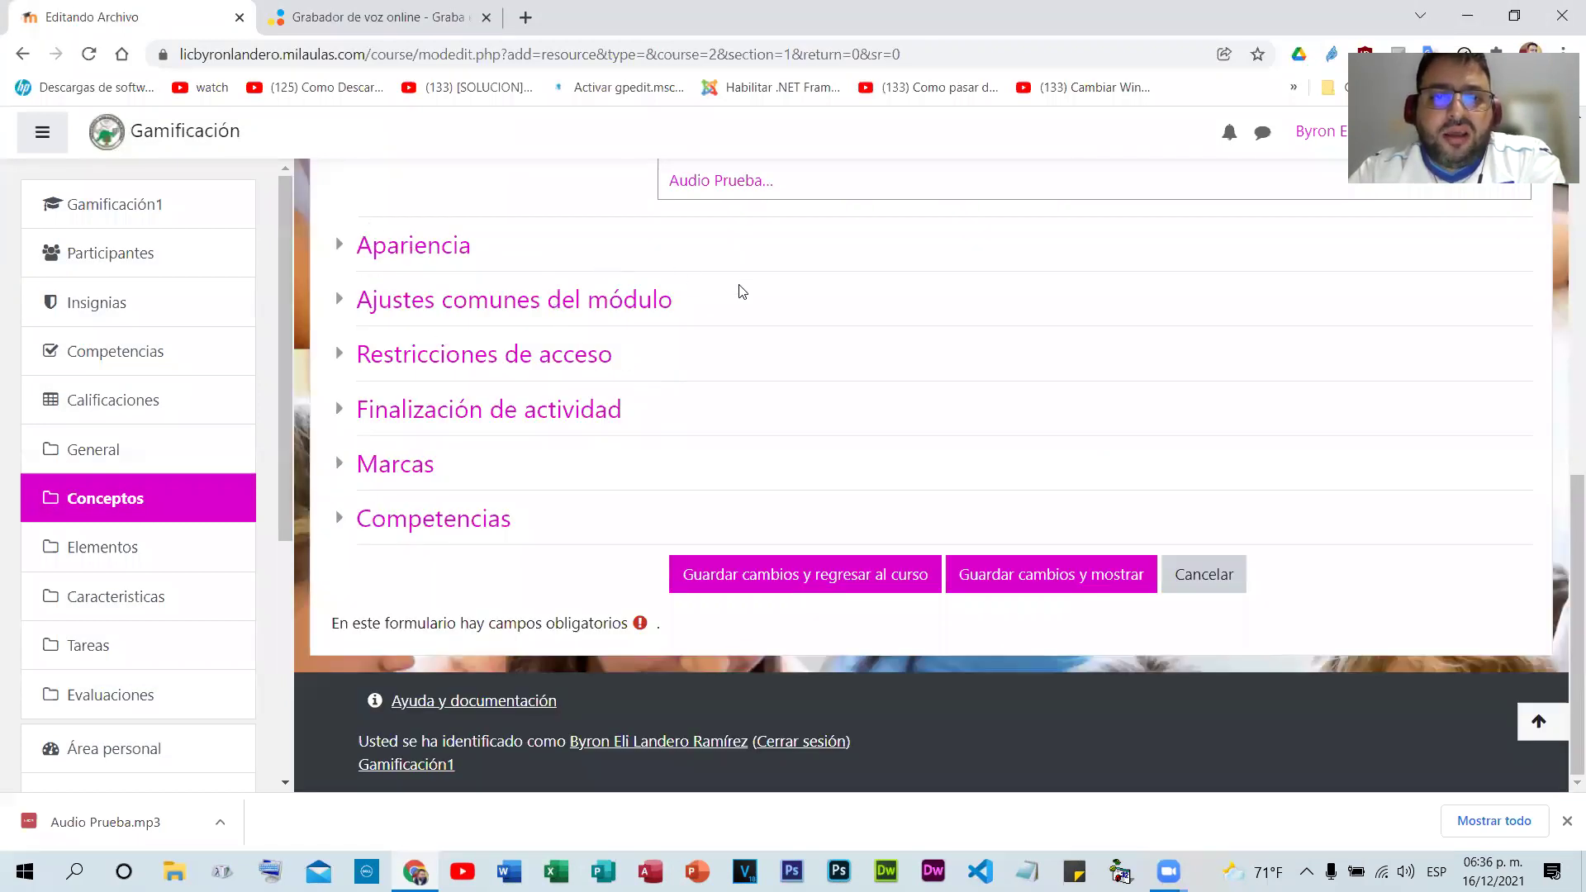
pyautogui.click(720, 570)
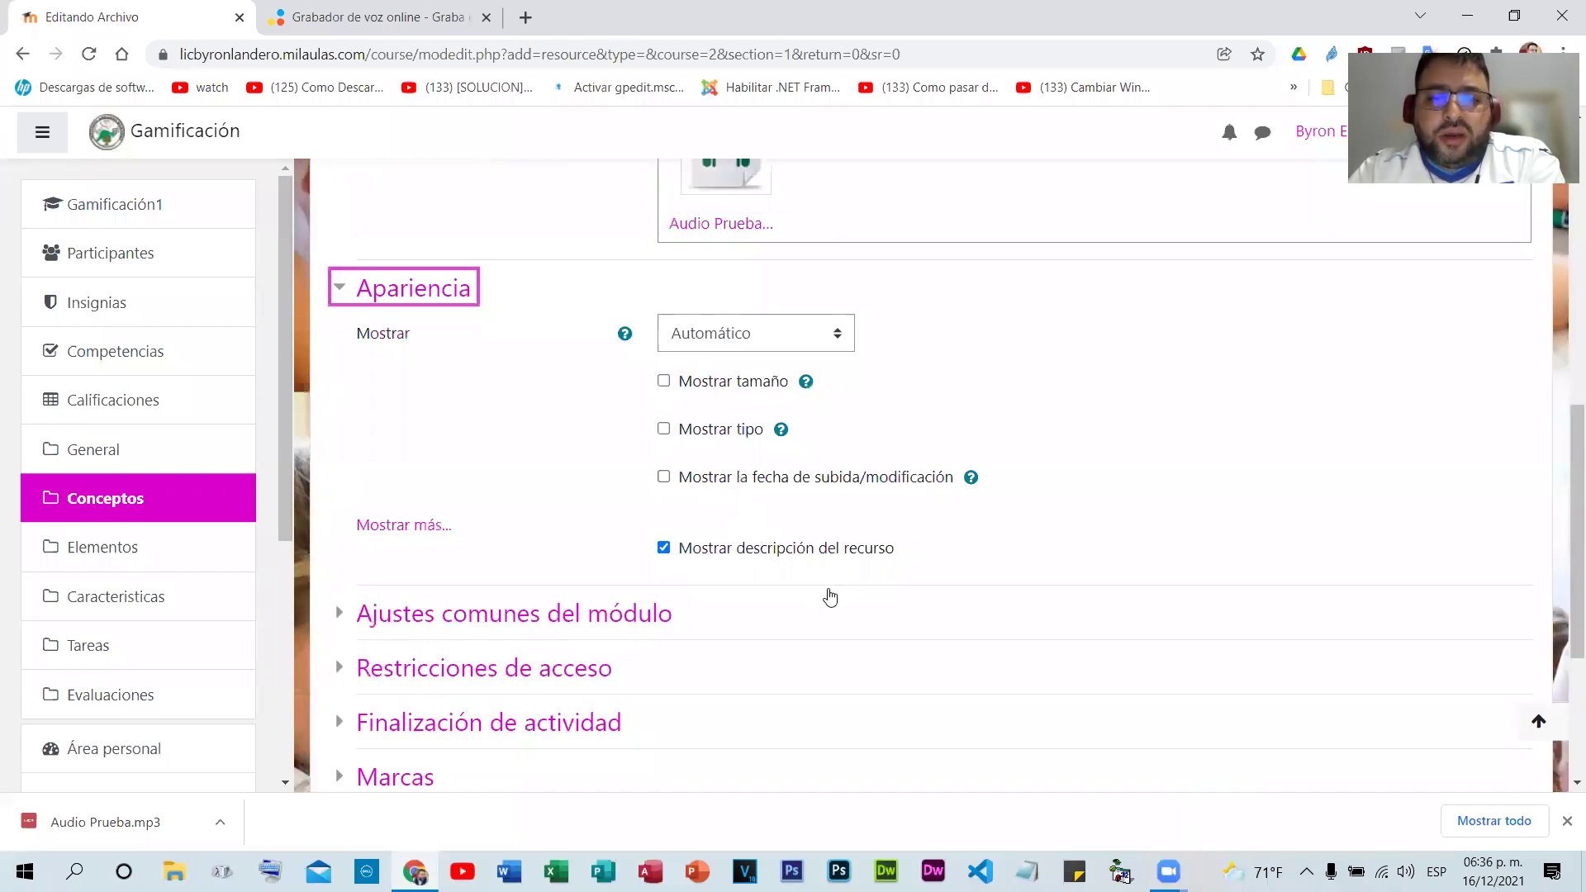
pyautogui.scroll(-4, 828, 588)
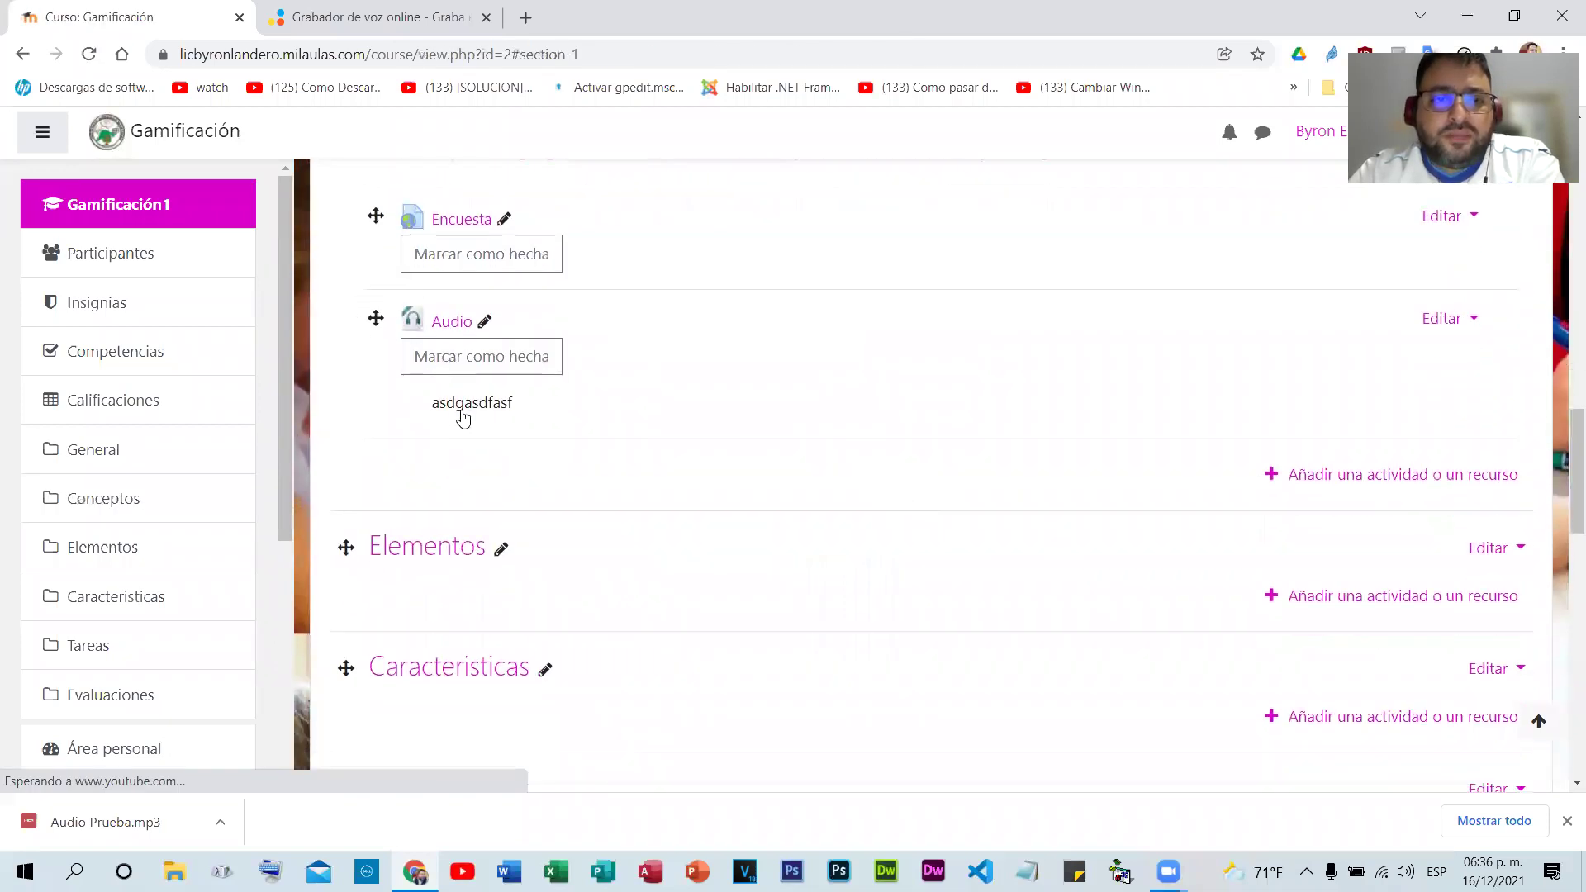
# - Open the Audio resource in the Conceptos section, play the uploaded recording and pause it
pyautogui.click(453, 361)
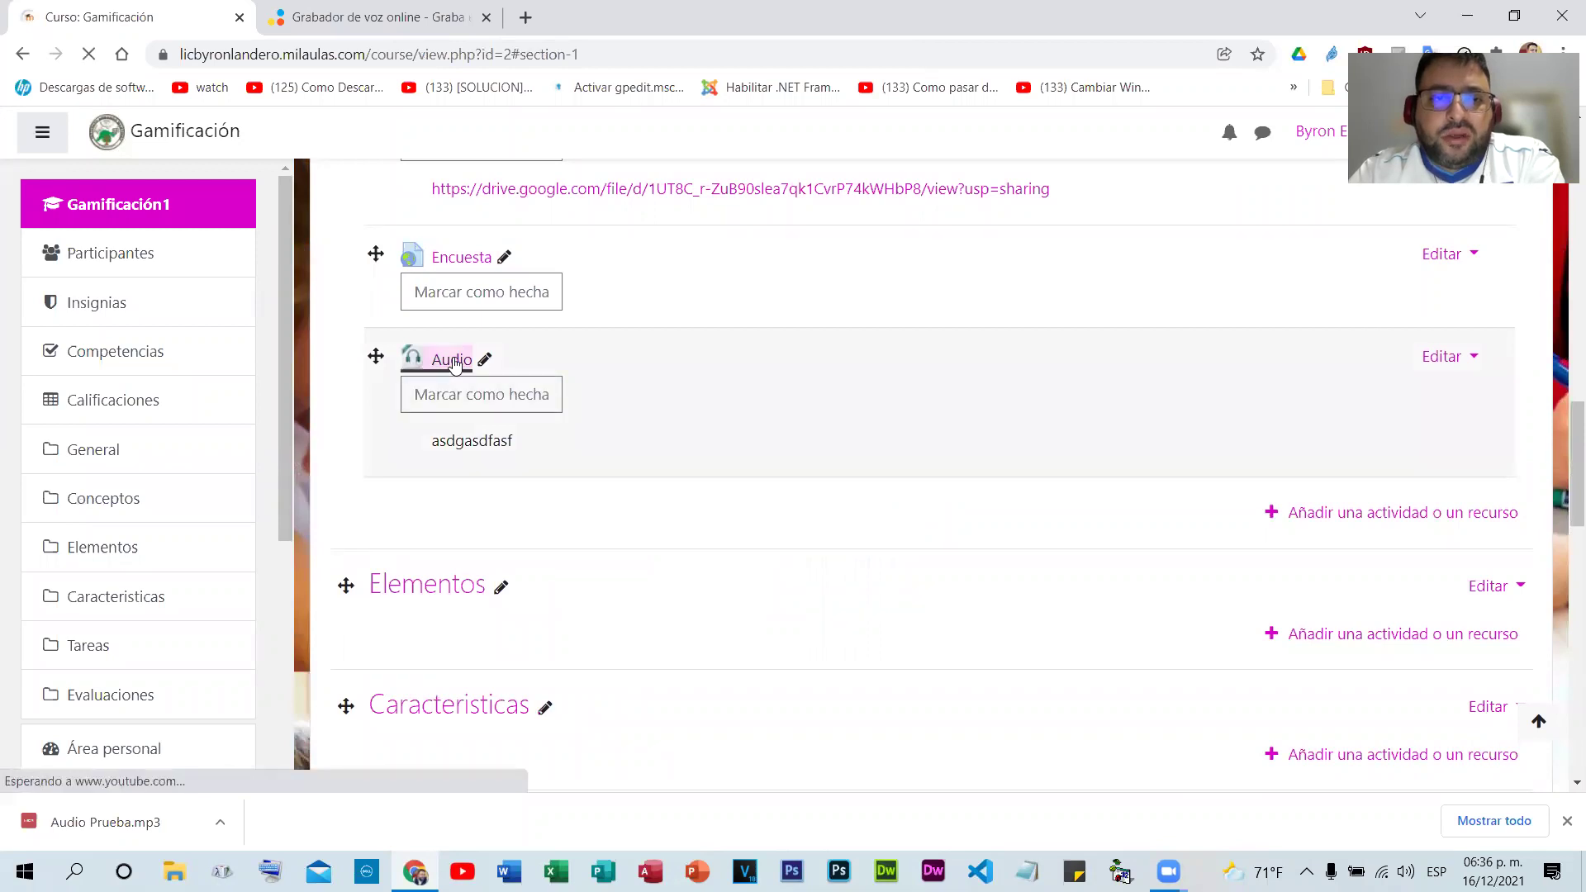
pyautogui.click(752, 498)
pyautogui.click(742, 486)
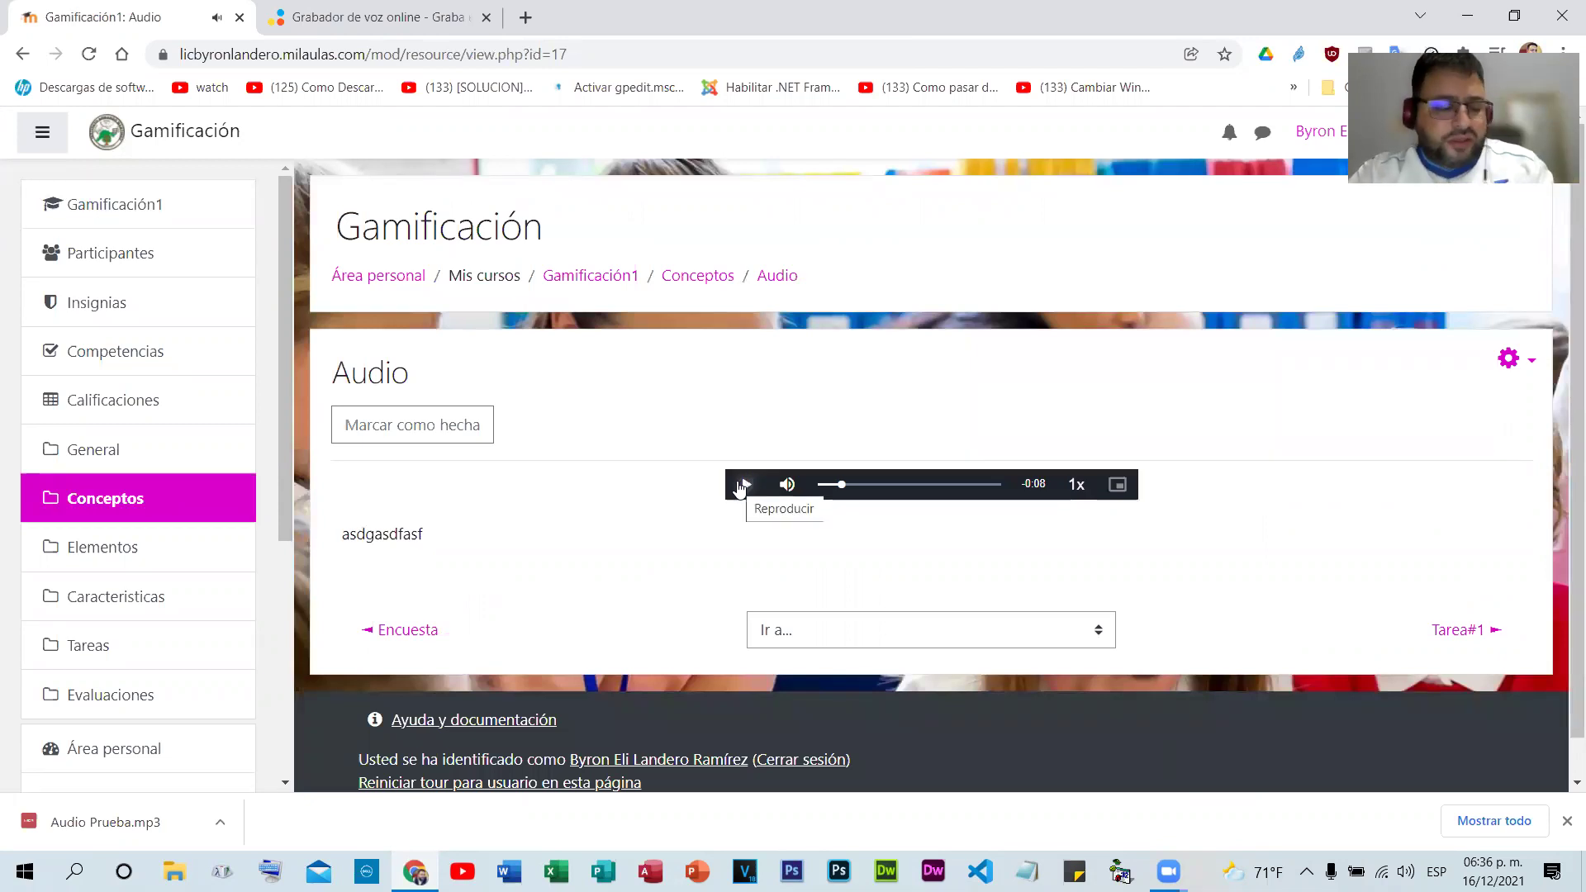
# - Play the rest of the Audio recording, return to the Gamificación course page and find the Audio entry in the Conceptos section
pyautogui.click(745, 486)
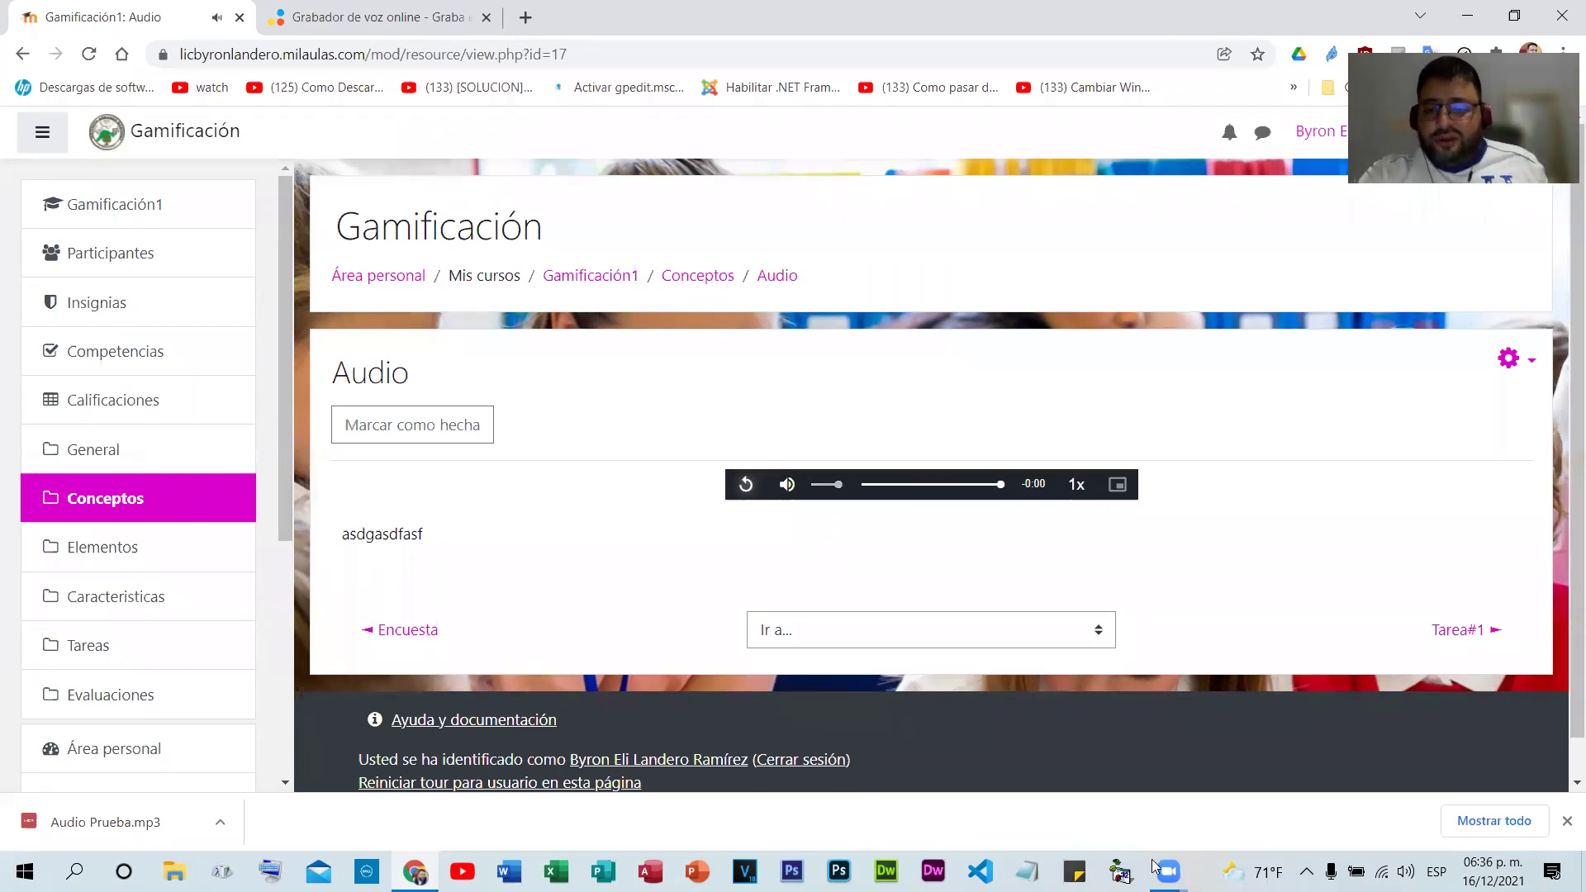
pyautogui.click(243, 334)
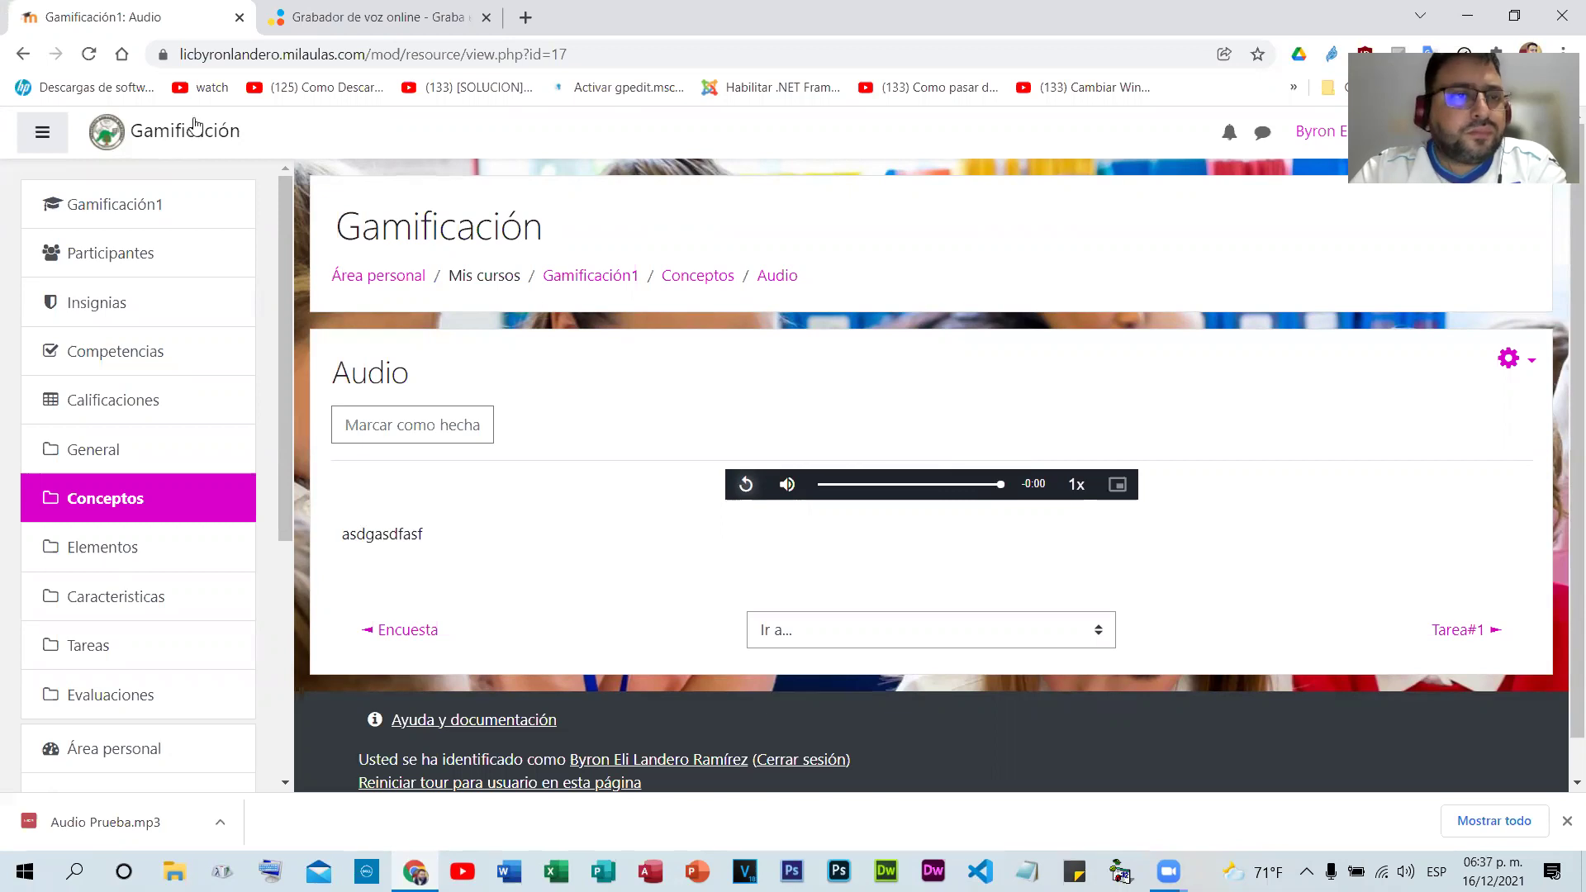
pyautogui.click(128, 204)
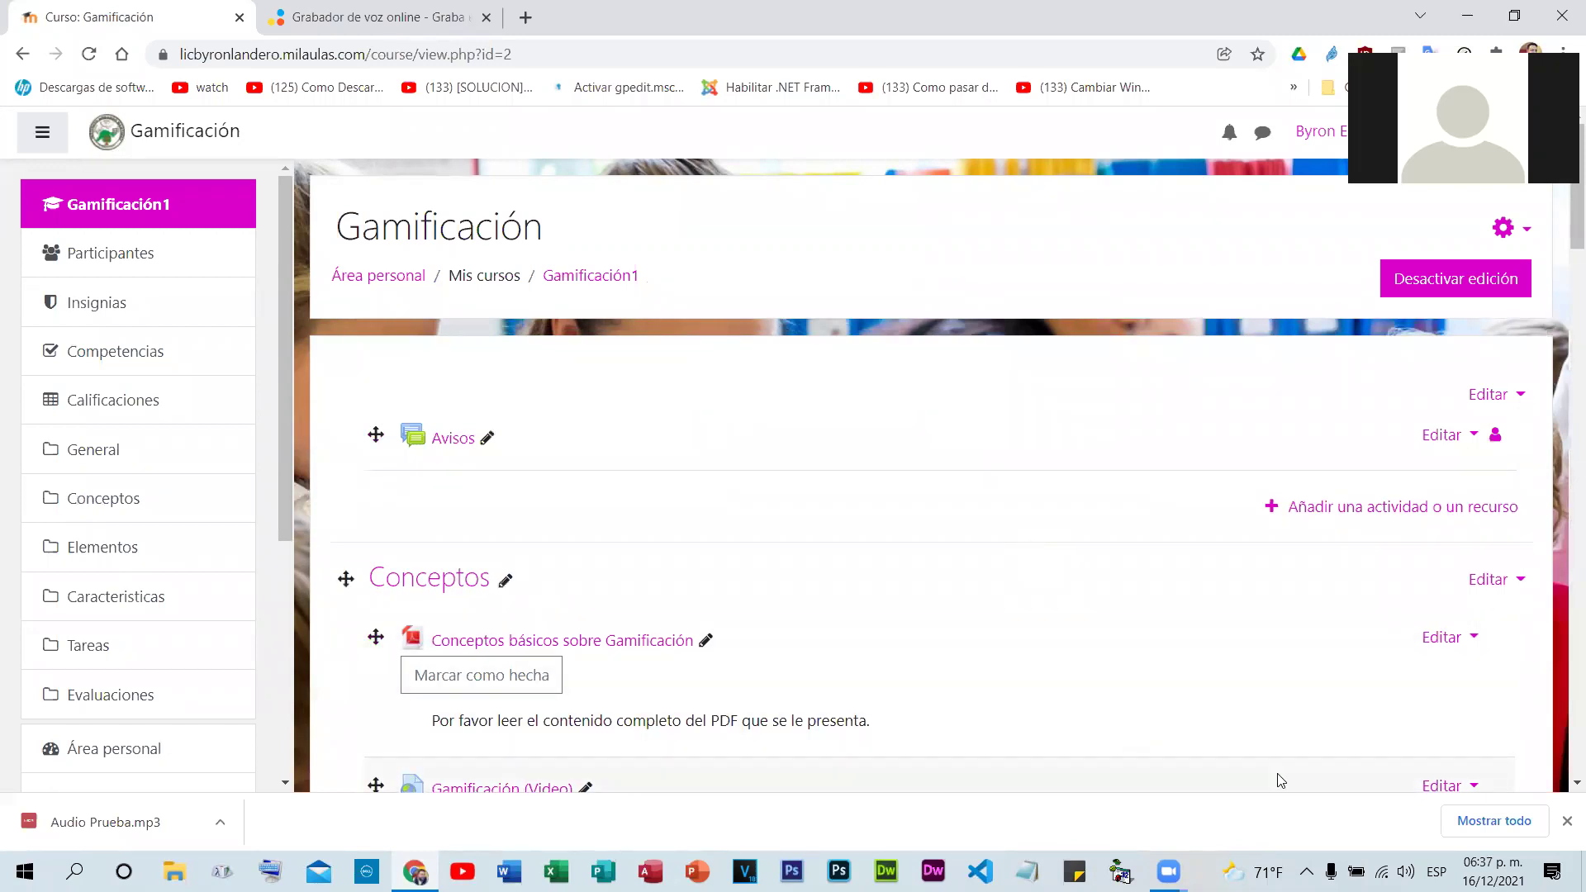
pyautogui.scroll(-3, 1009, 605)
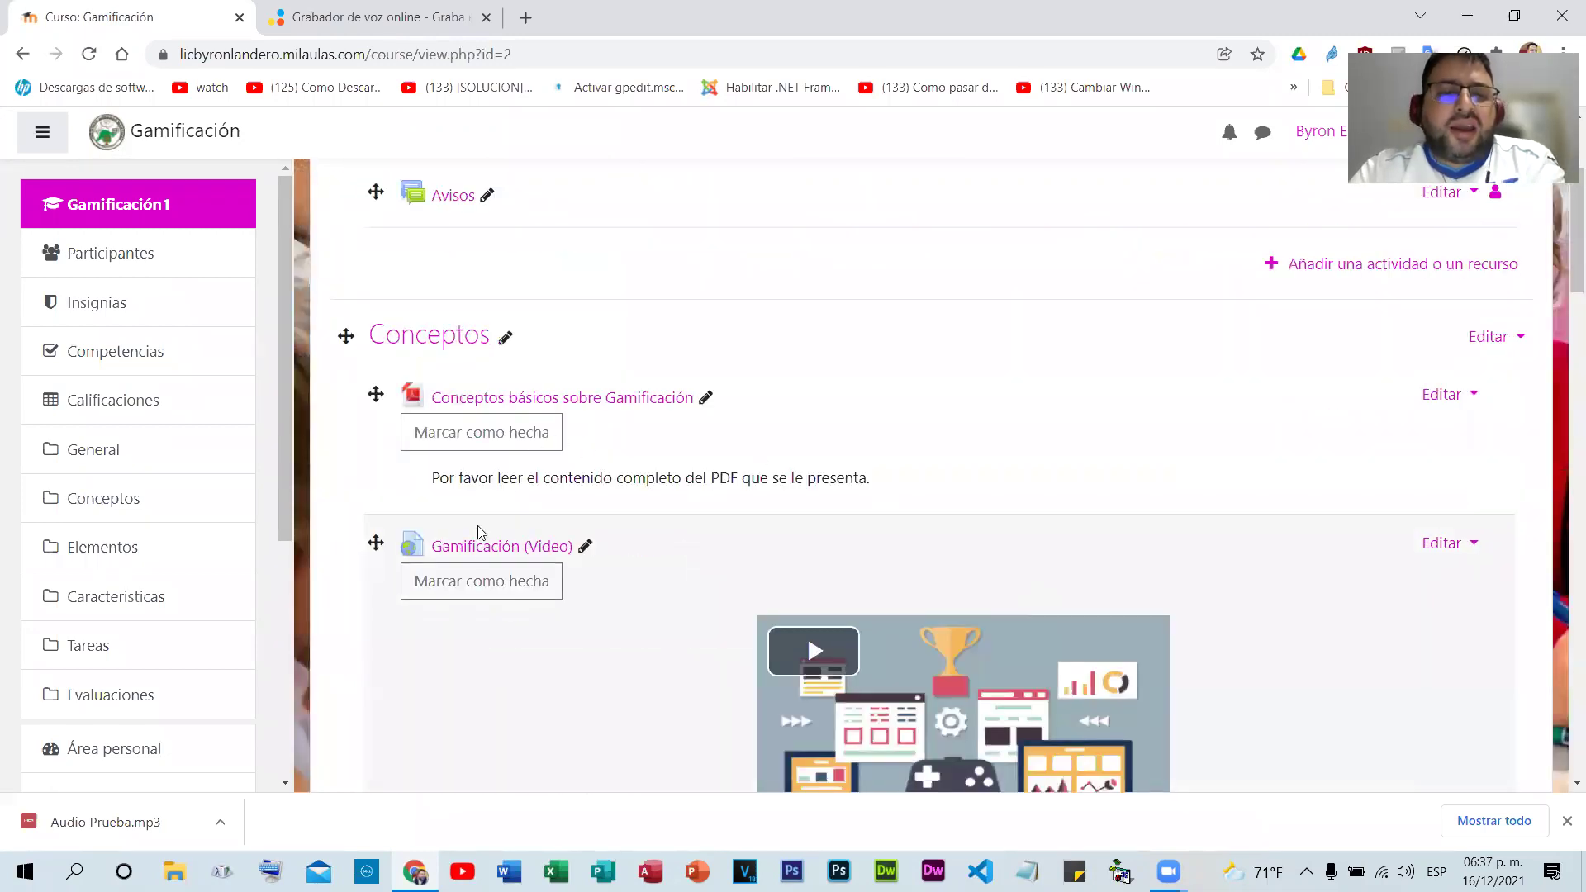
pyautogui.scroll(-10, 488, 545)
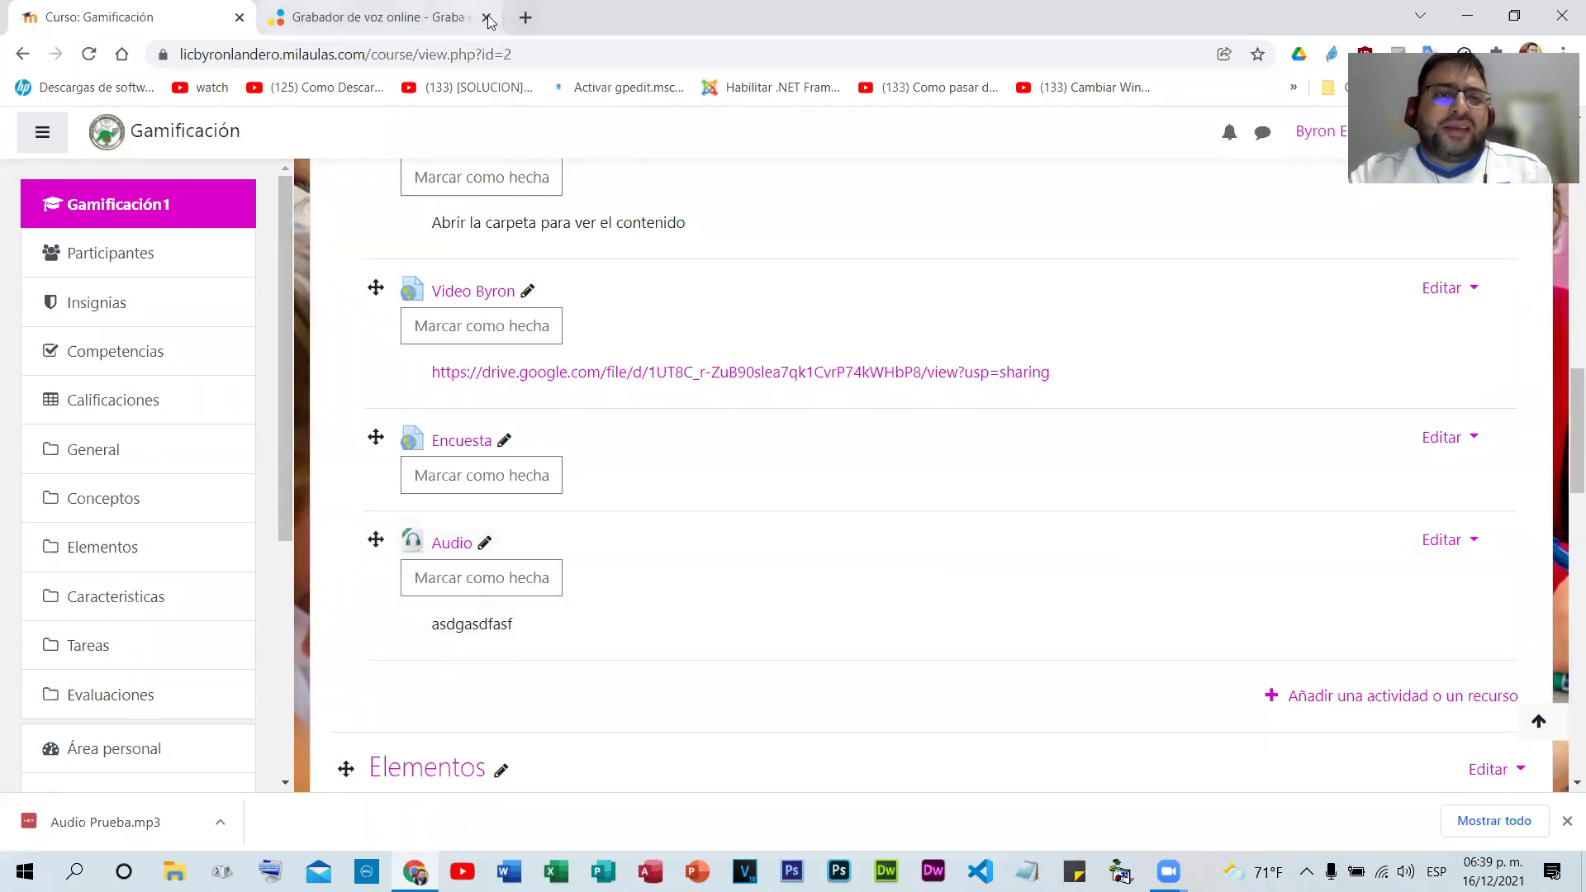
# - Open YouTube in a new tab, check the browser profile in use and go to the account's own channel page
pyautogui.click(525, 18)
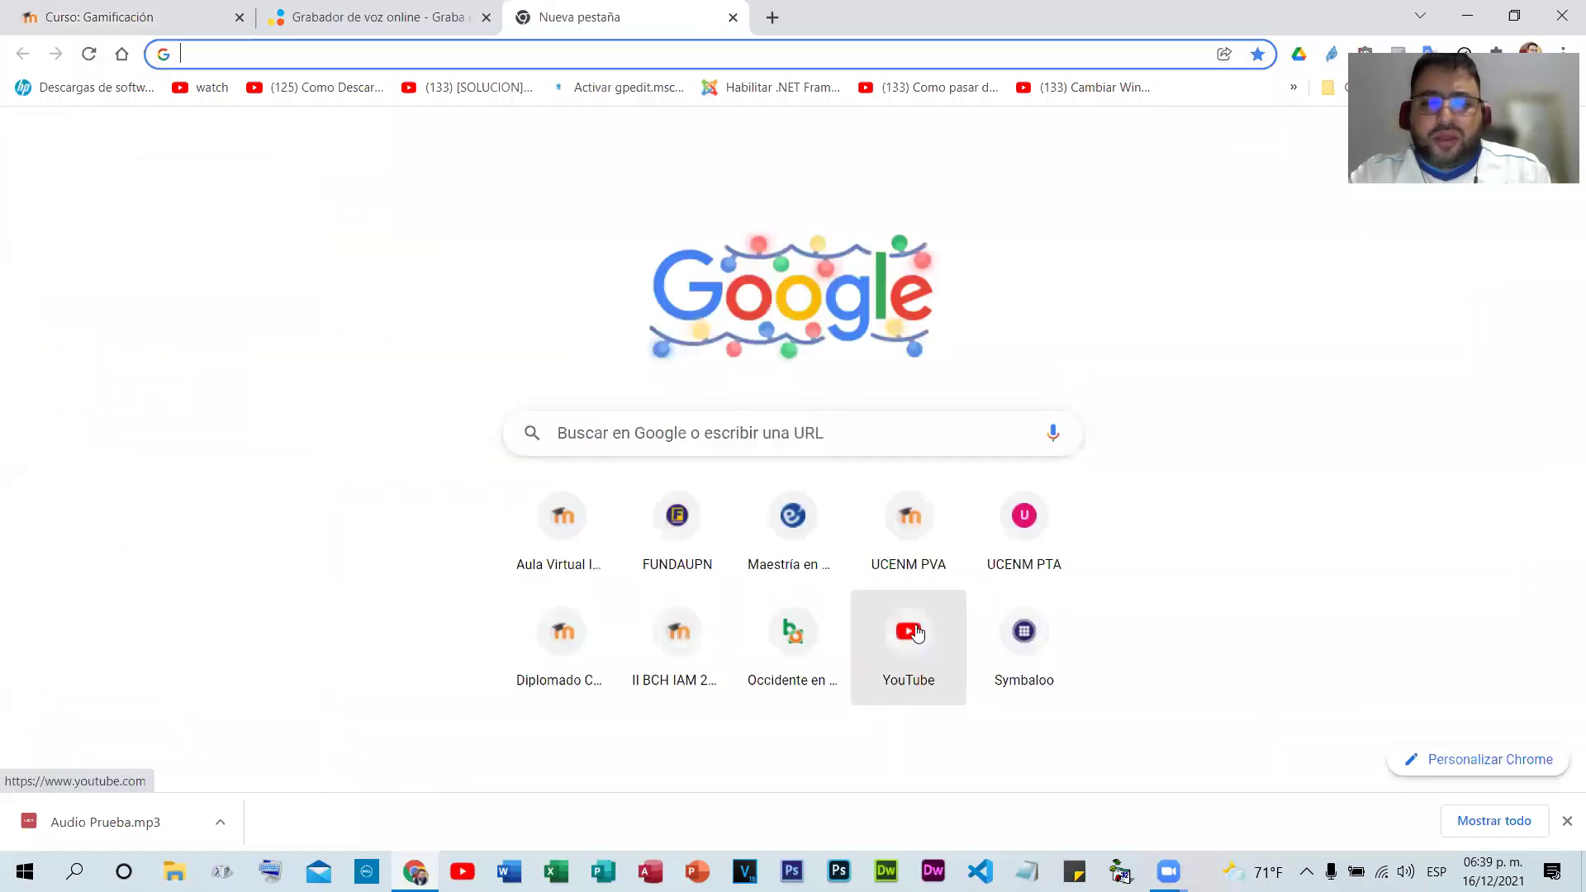
pyautogui.click(912, 634)
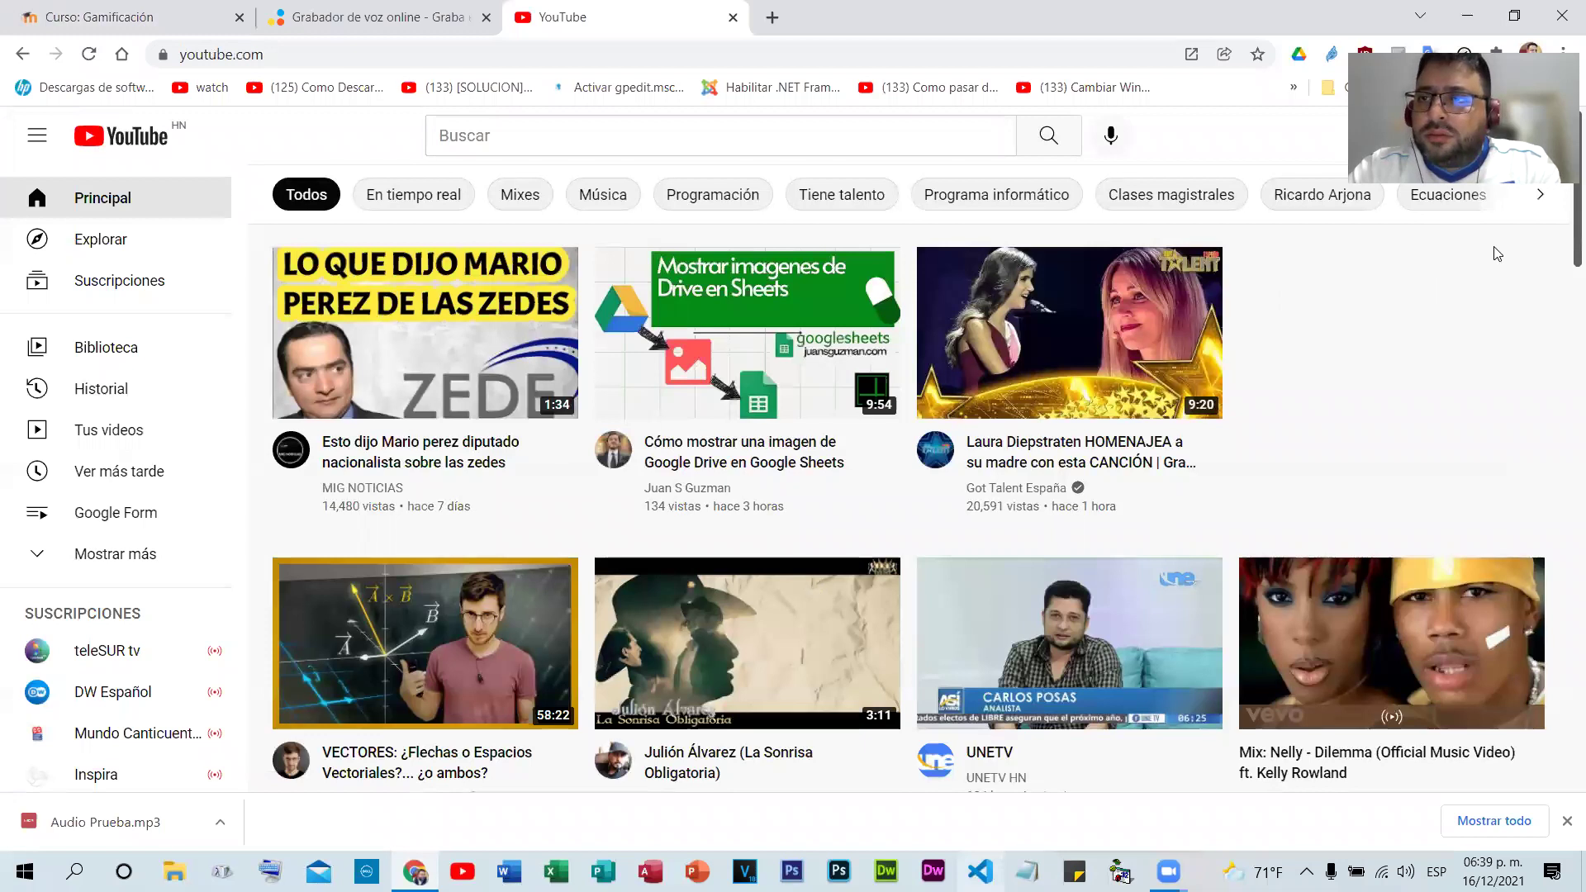
pyautogui.click(1530, 54)
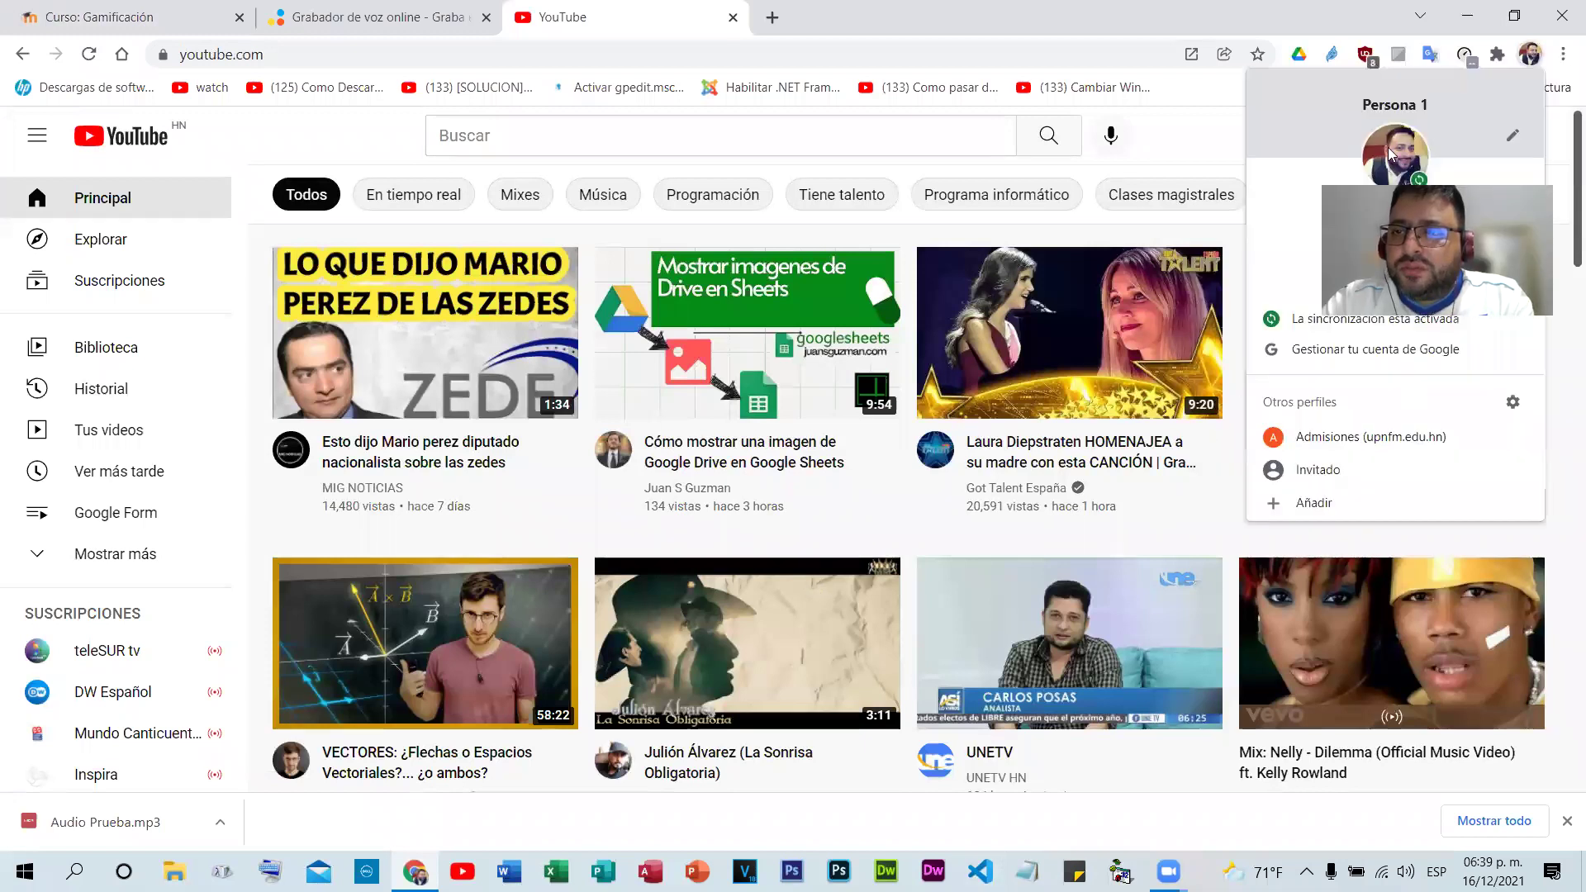
pyautogui.click(1458, 160)
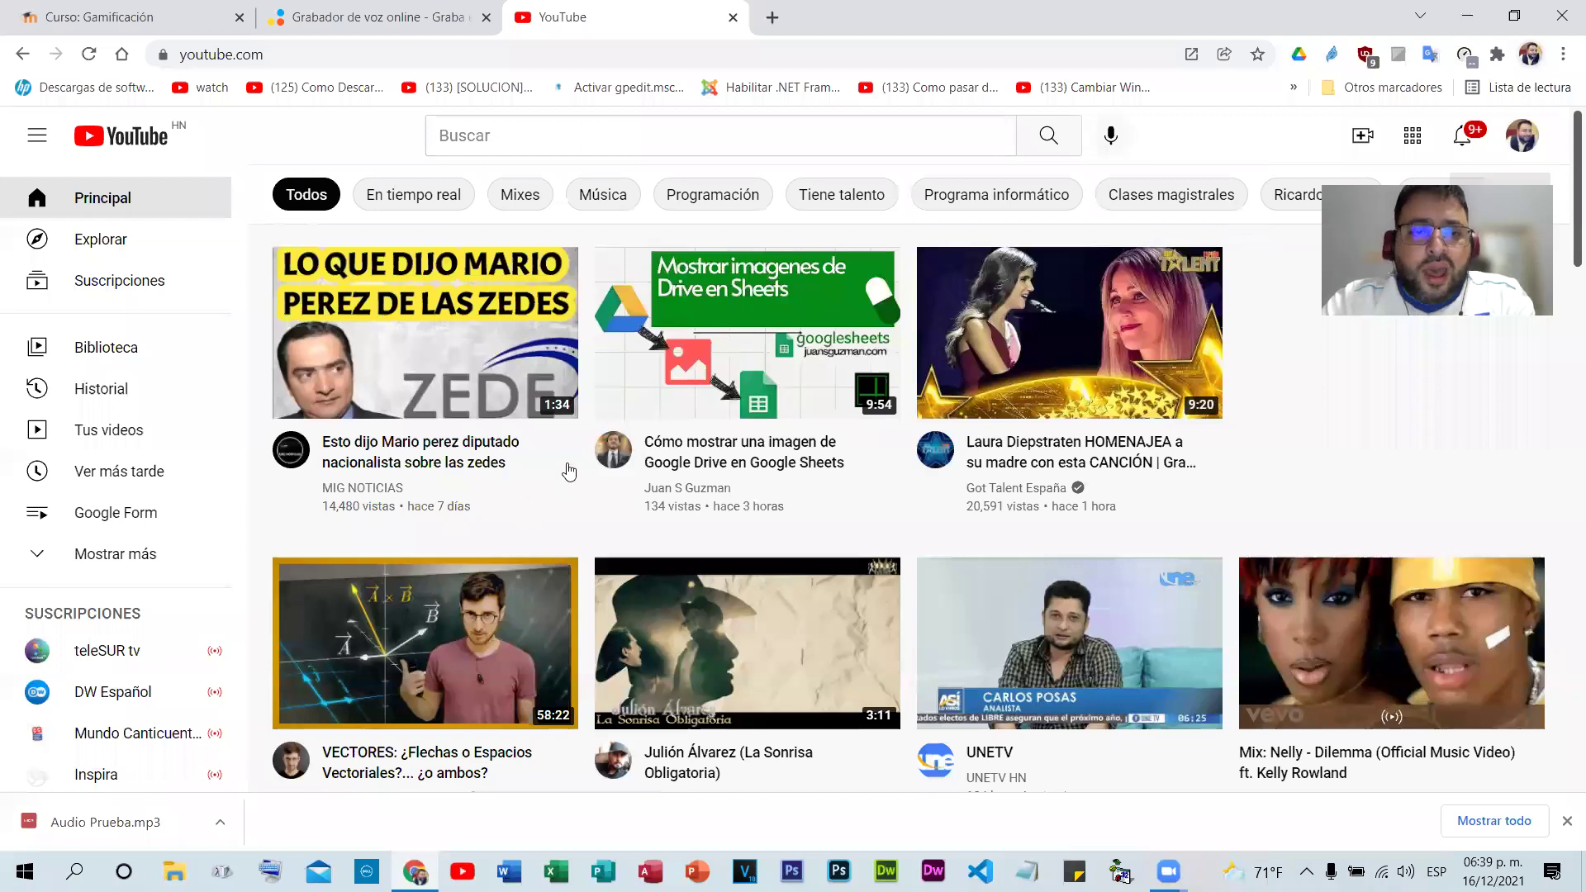
pyautogui.hotkey('alt', 'Left')
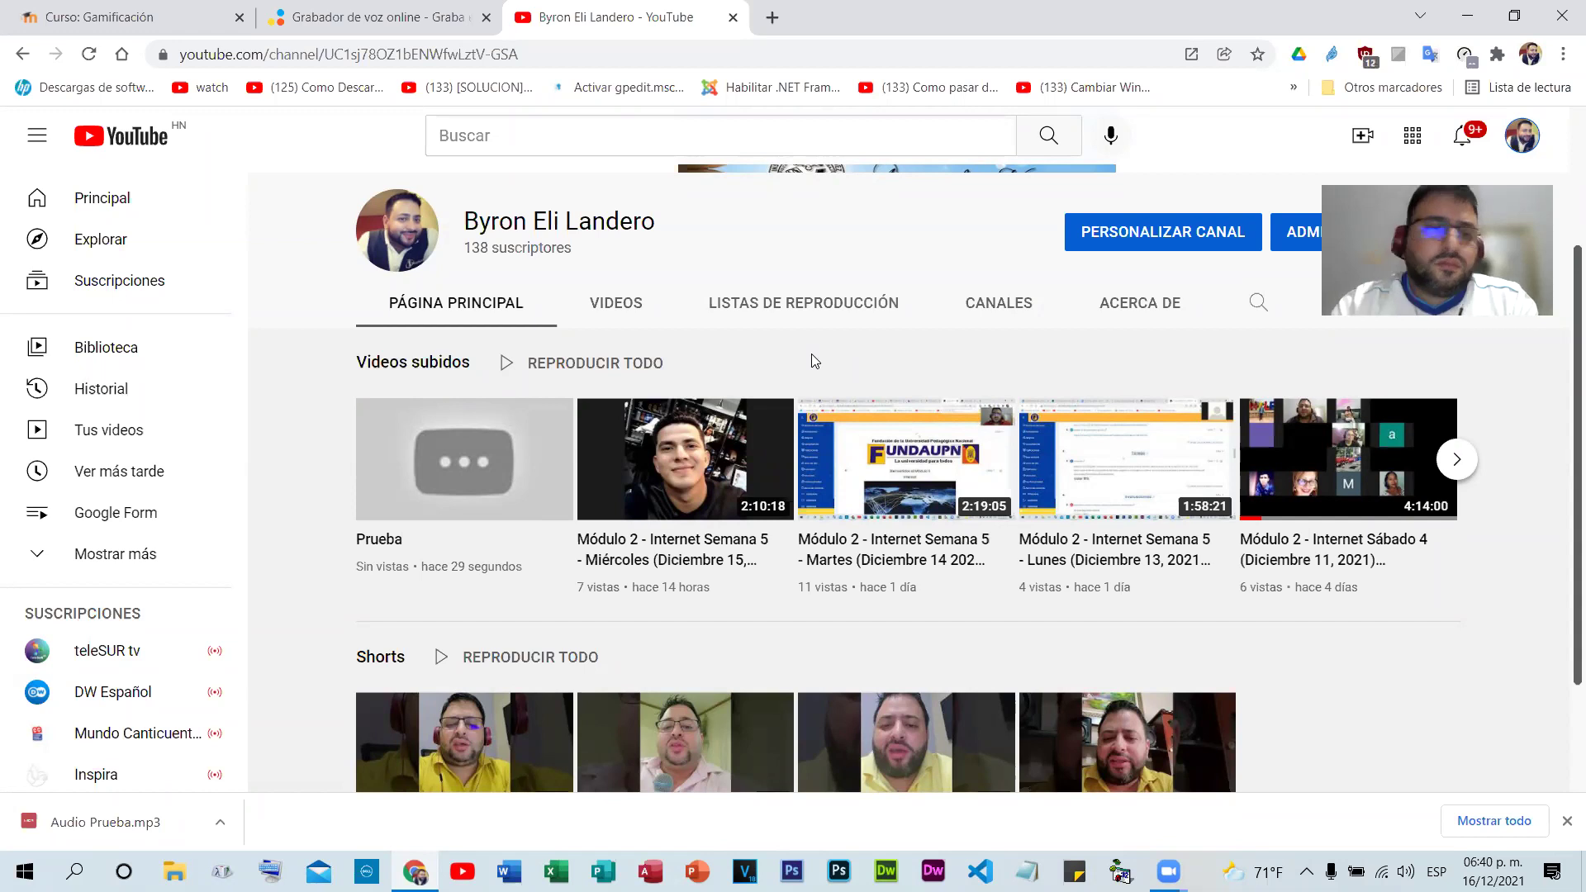
# - Reload the channel page, open the uploaded Prueba video to check its status, and return to the channel's uploaded videos
pyautogui.click(86, 58)
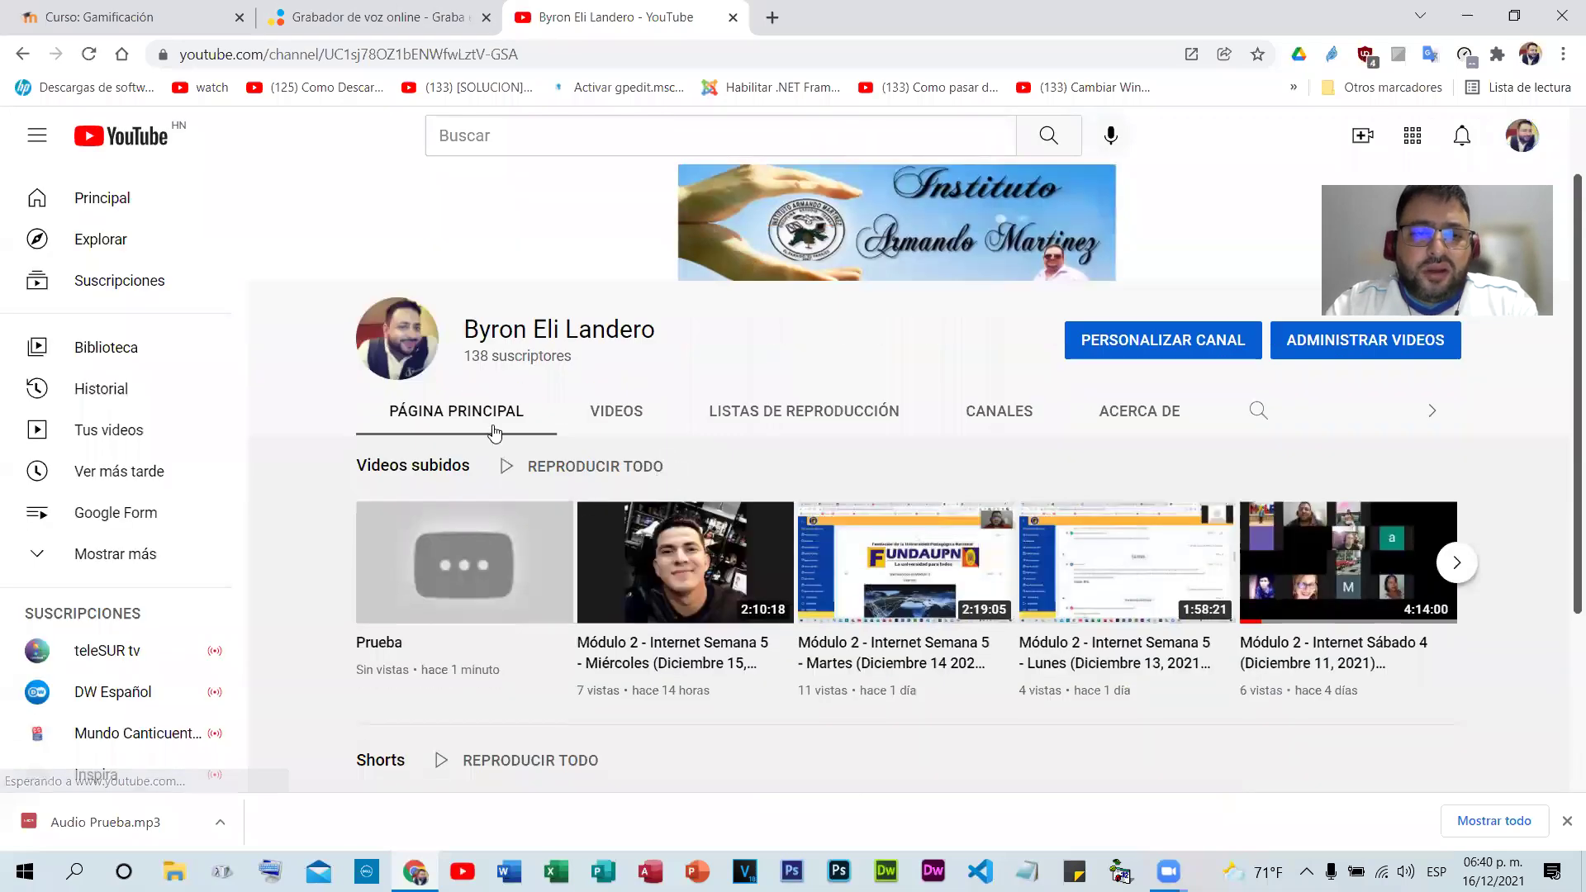
pyautogui.scroll(-3, 488, 423)
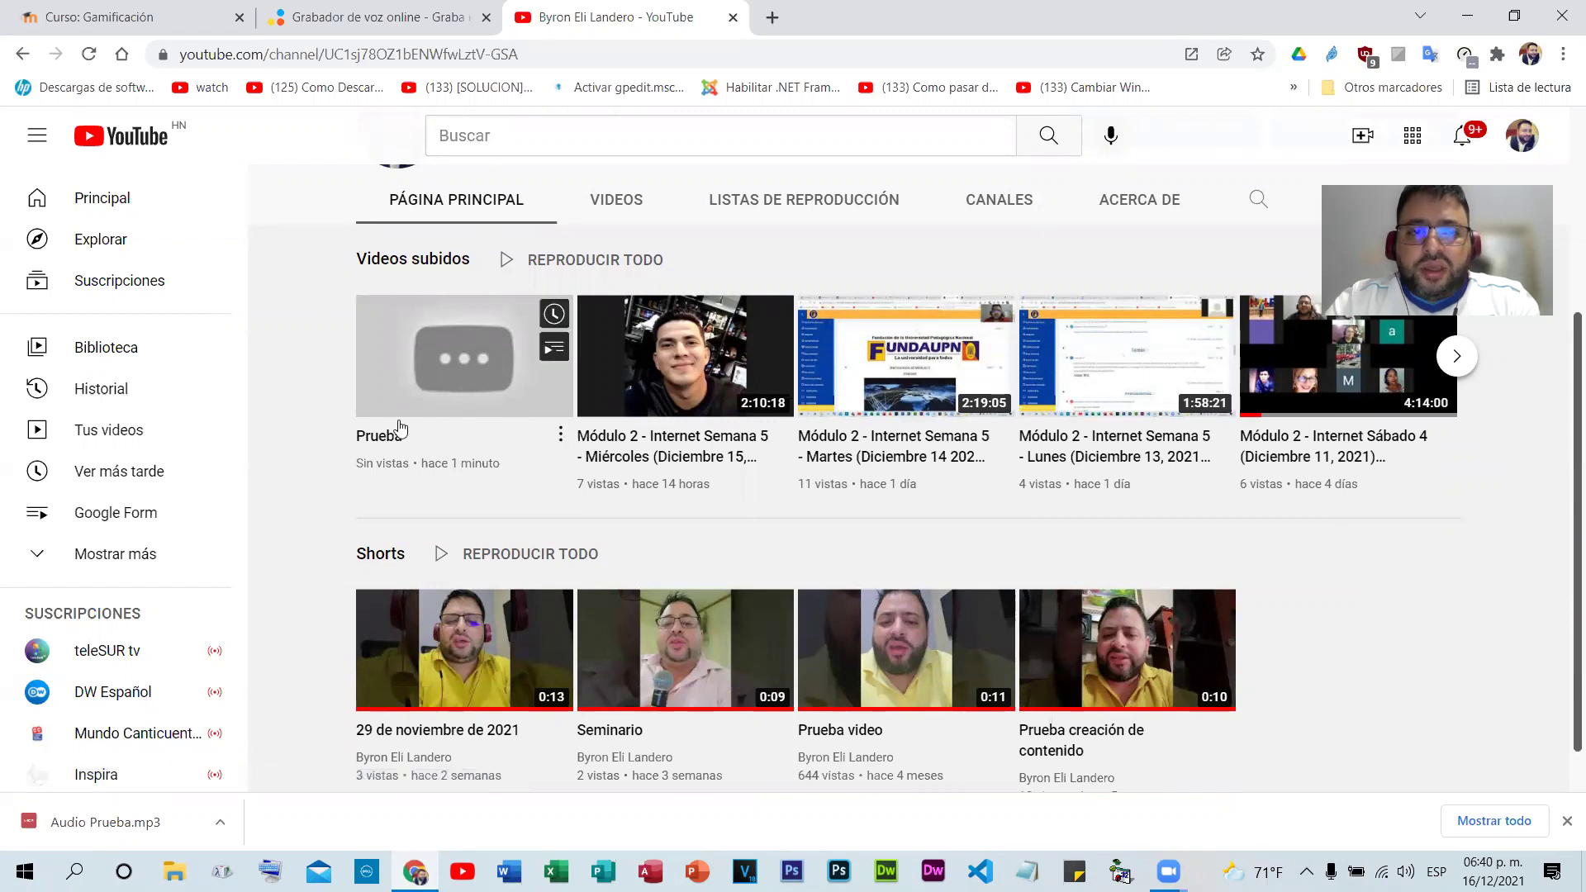
pyautogui.click(428, 355)
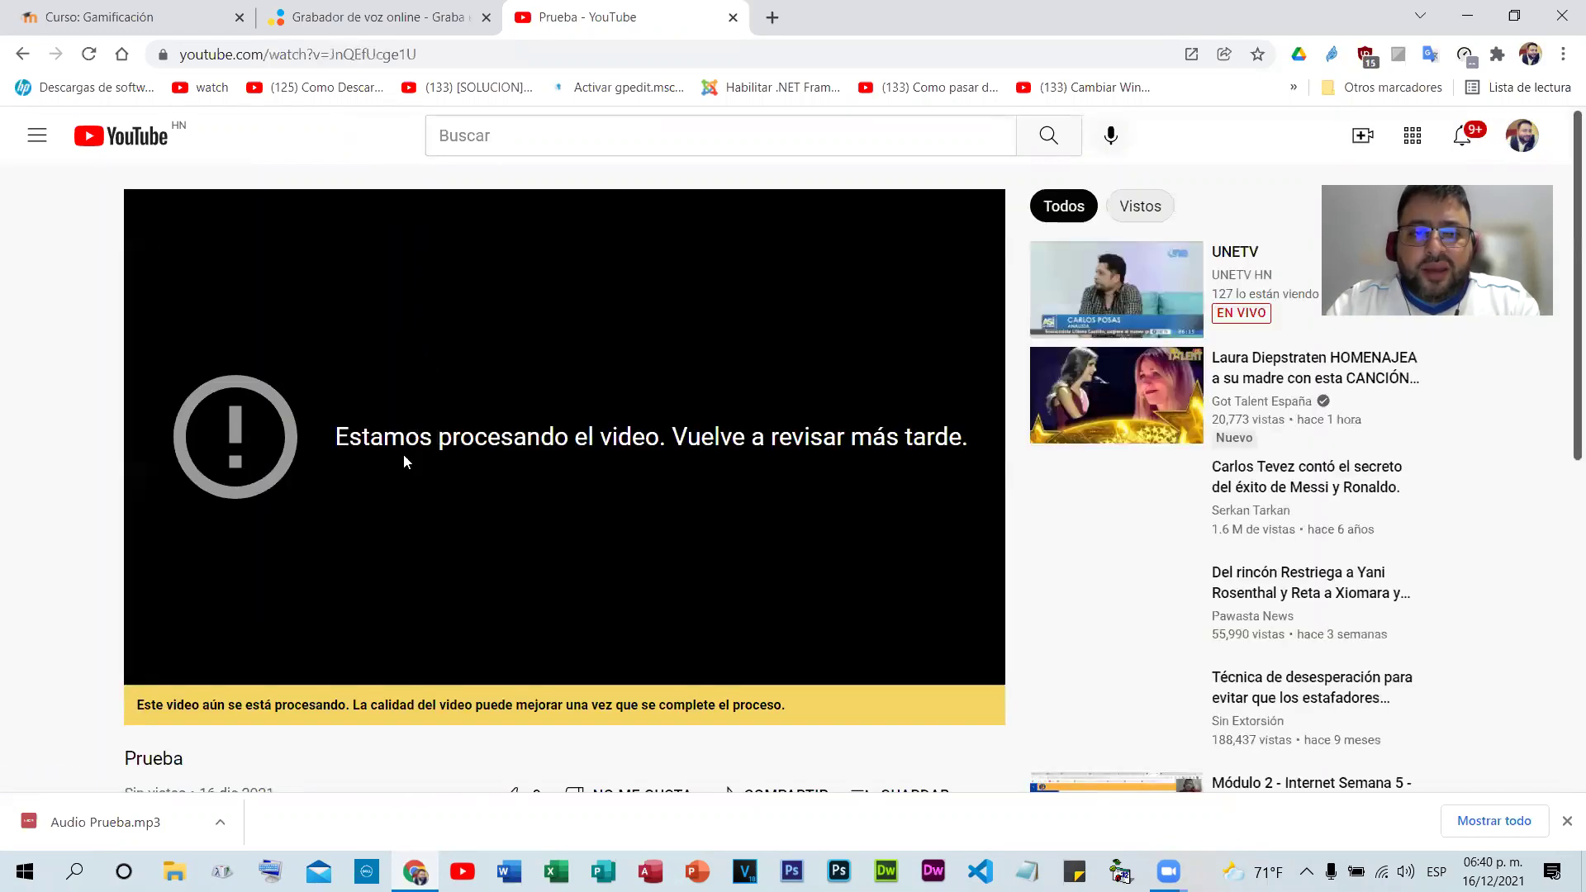
pyautogui.click(24, 56)
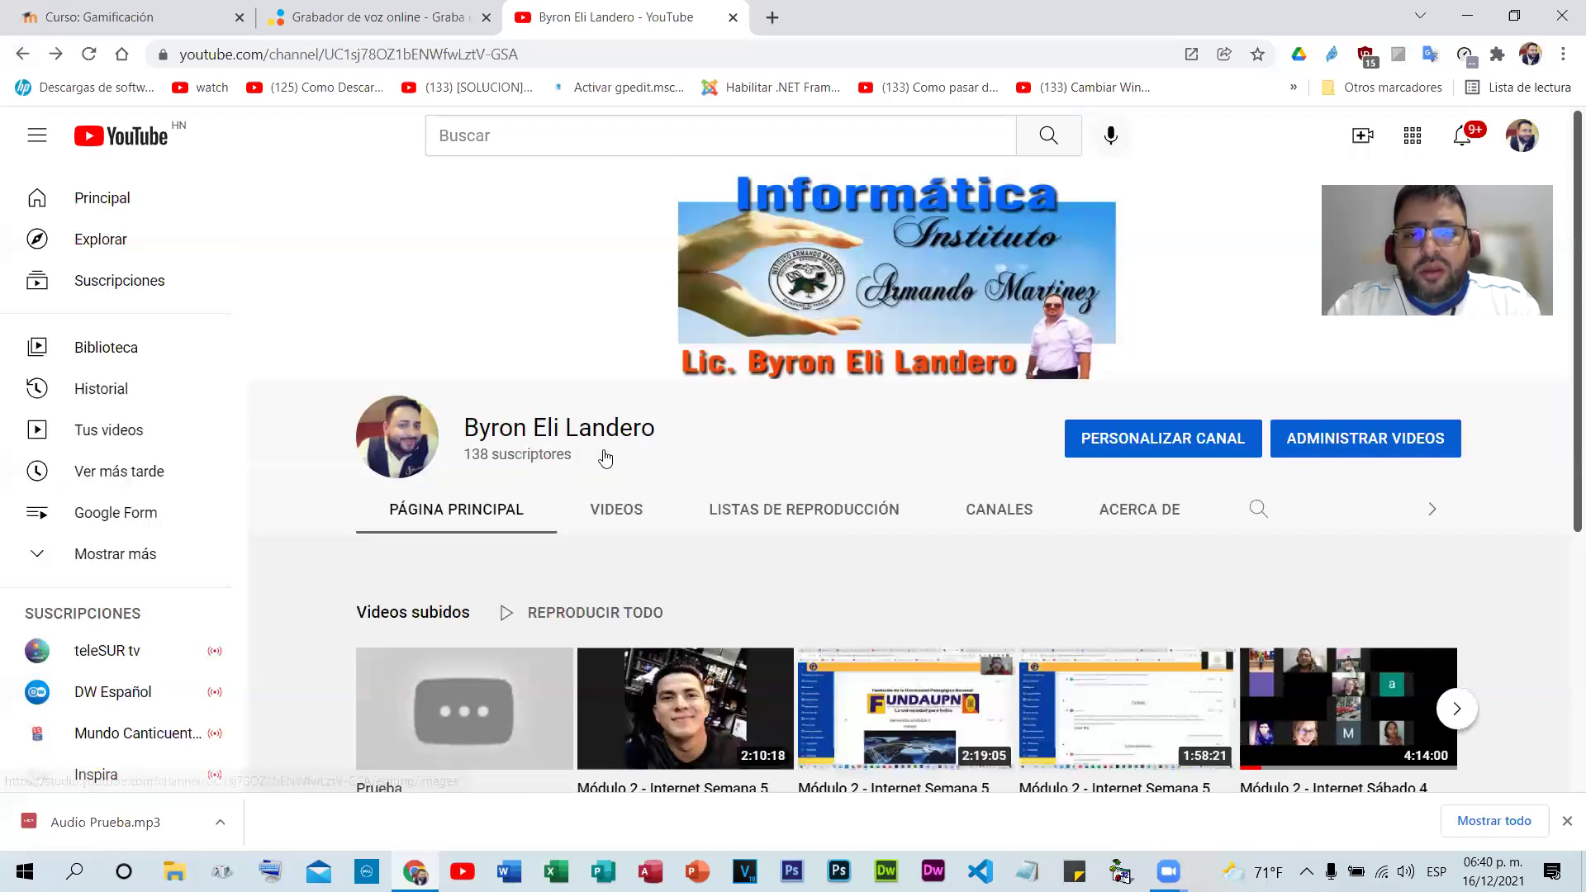
pyautogui.scroll(-4, 447, 408)
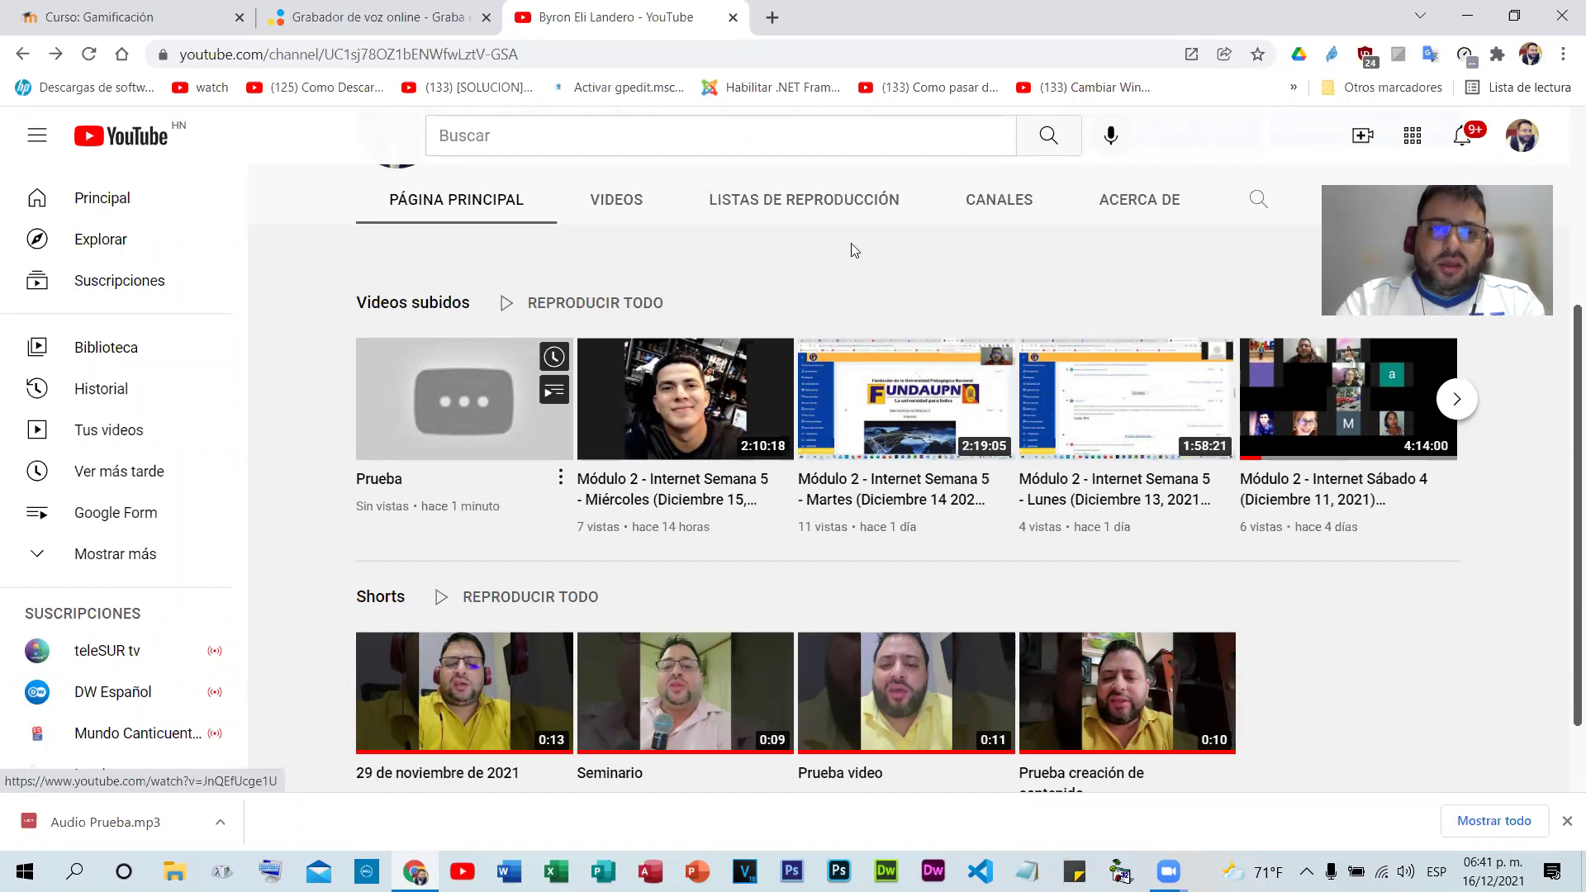
# - Open the FUNDAUPN platform in a new tab and sign in to its Área personal
pyautogui.click(772, 16)
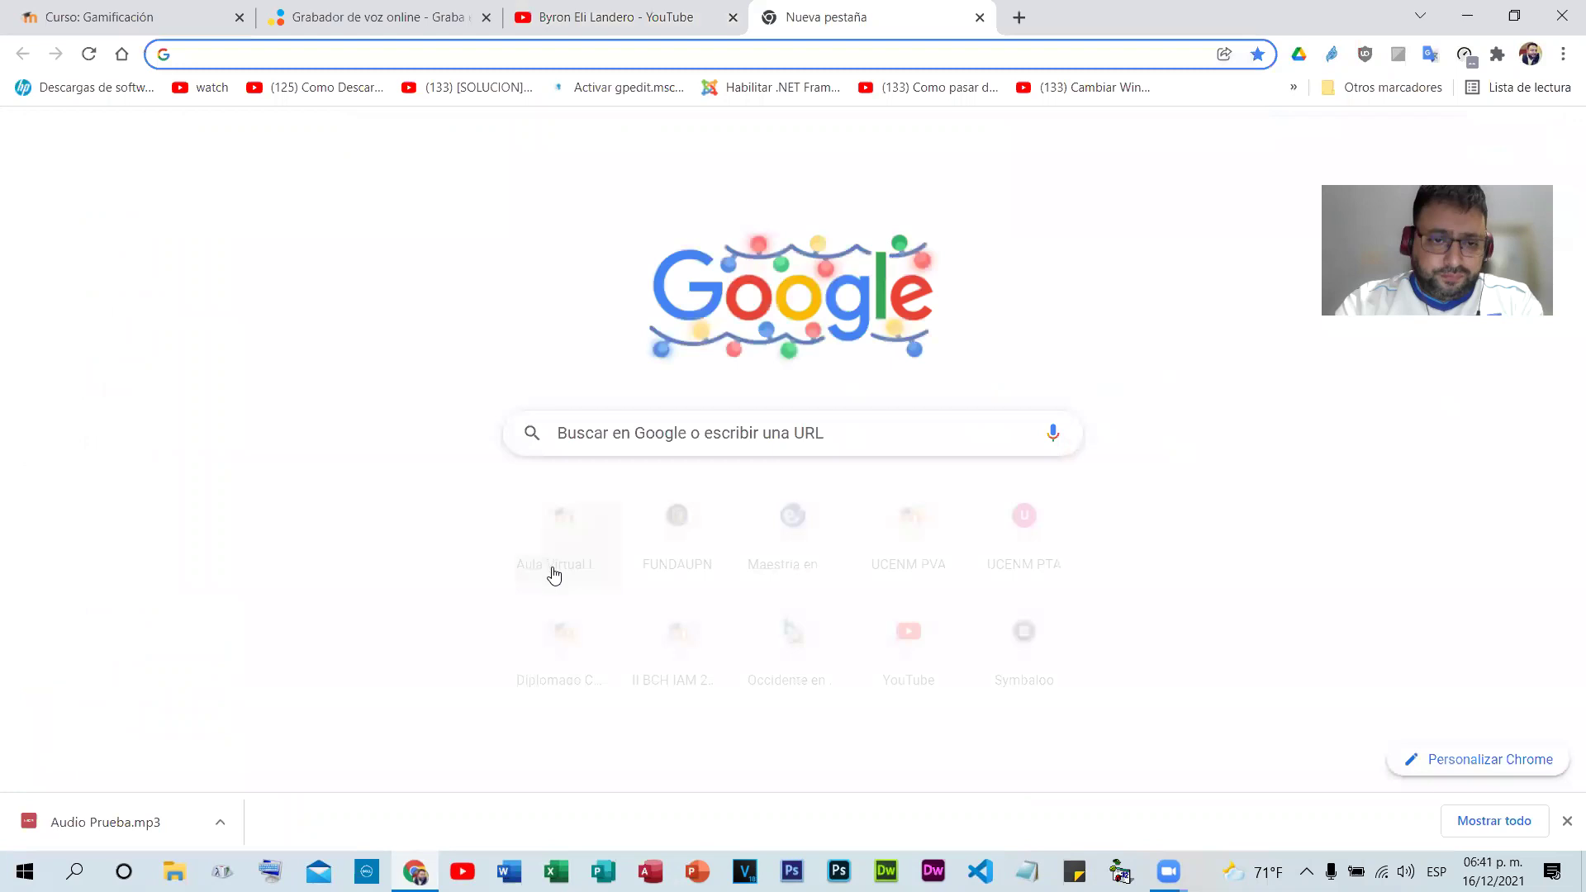
pyautogui.click(676, 511)
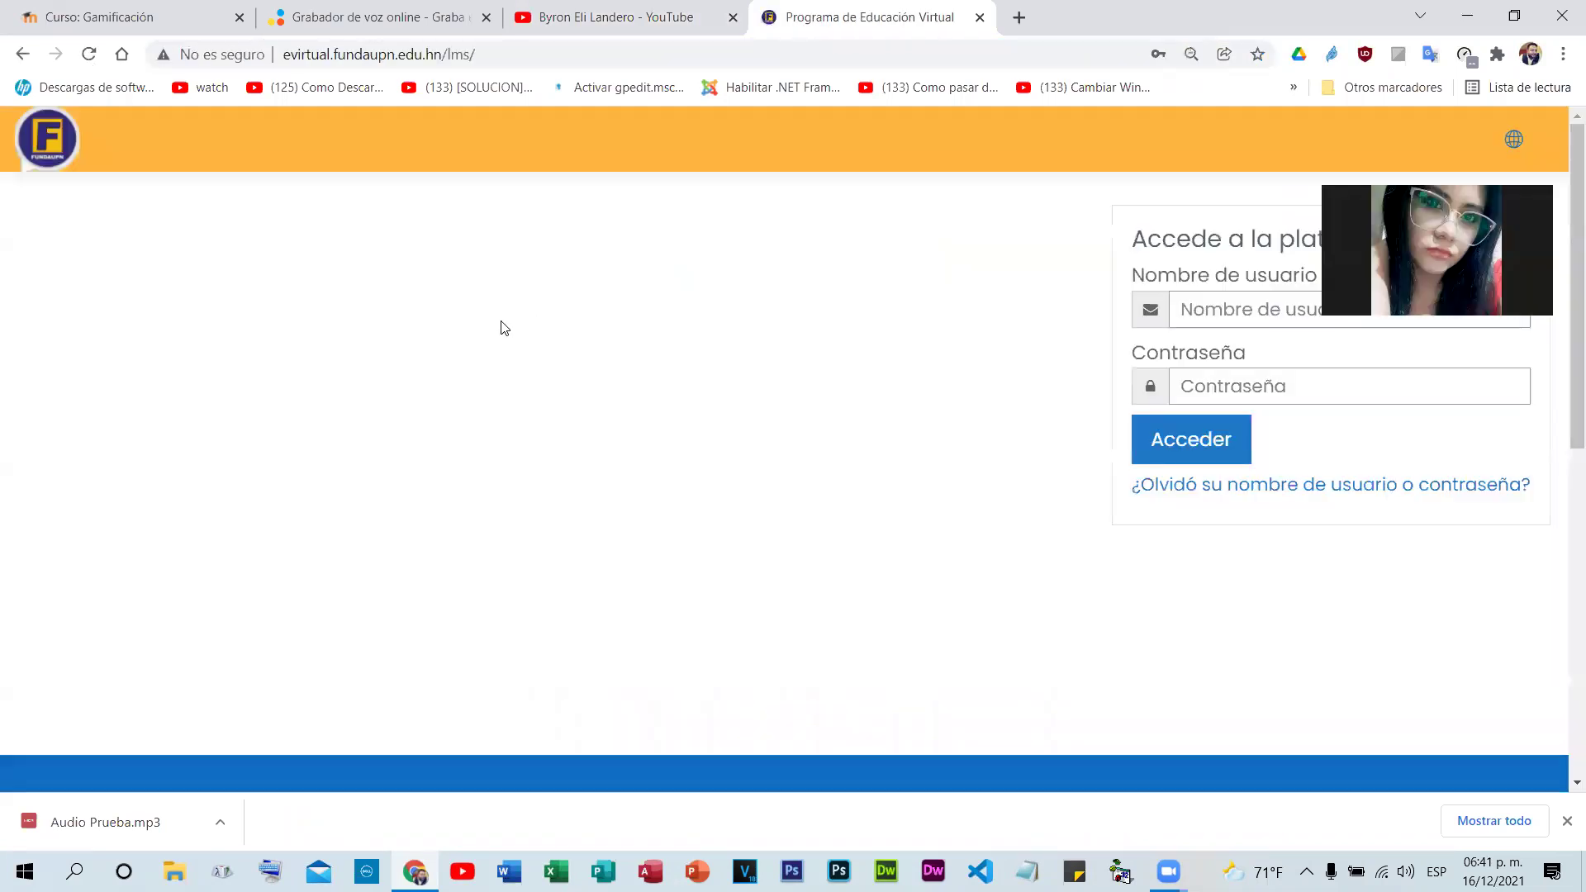
pyautogui.click(1202, 454)
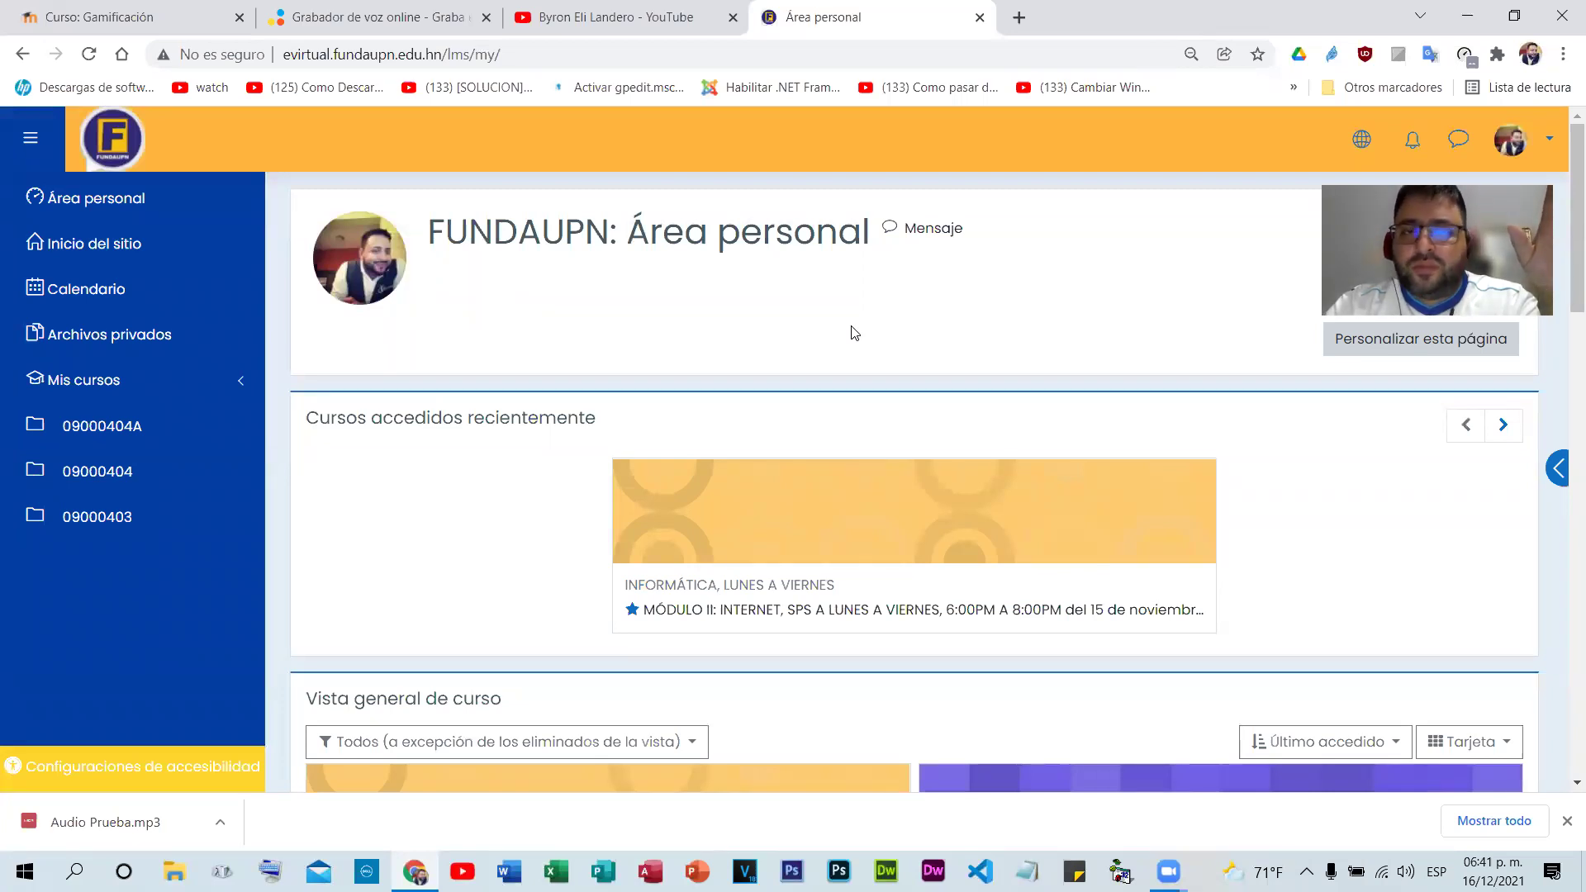
# - Return to the YouTube channel, review the uploaded videos, reload the page and play the Prueba video
pyautogui.click(625, 10)
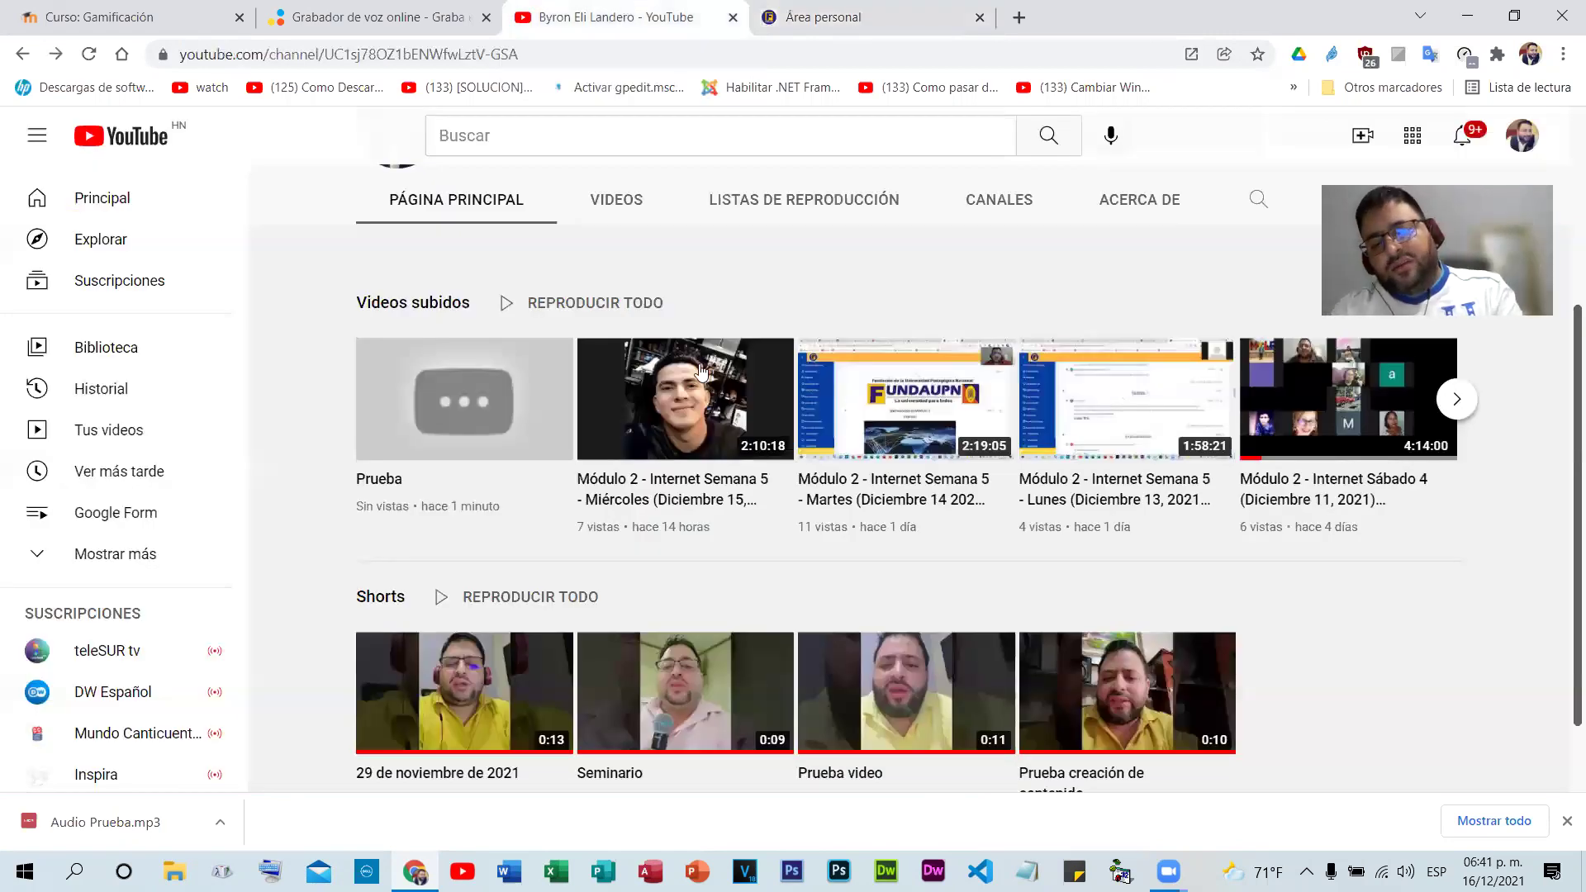
pyautogui.moveTo(700, 372)
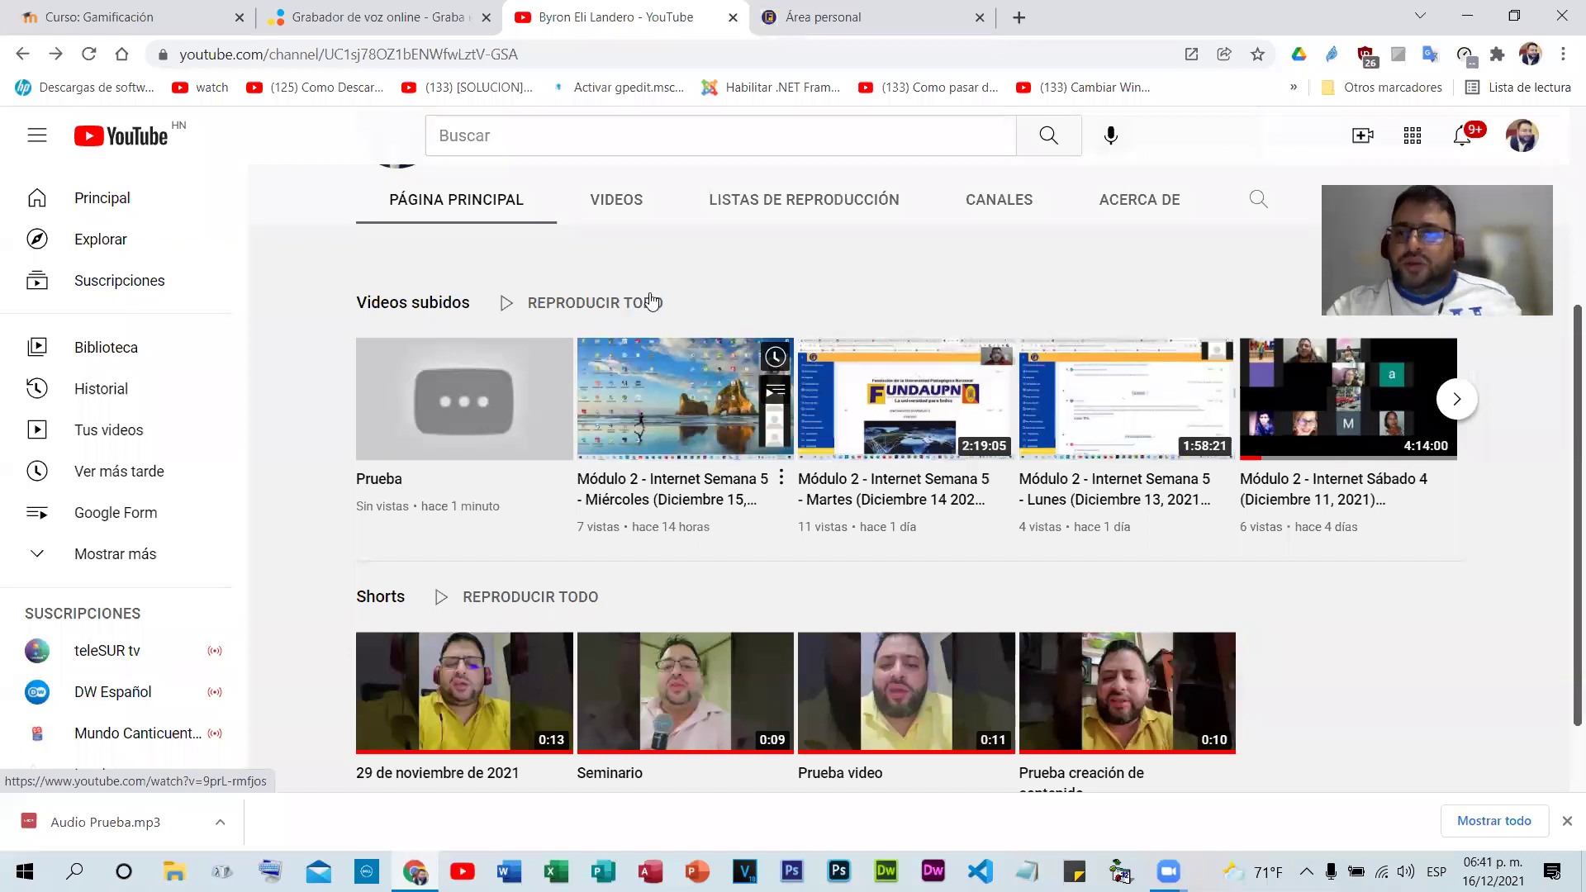
pyautogui.moveTo(1258, 391)
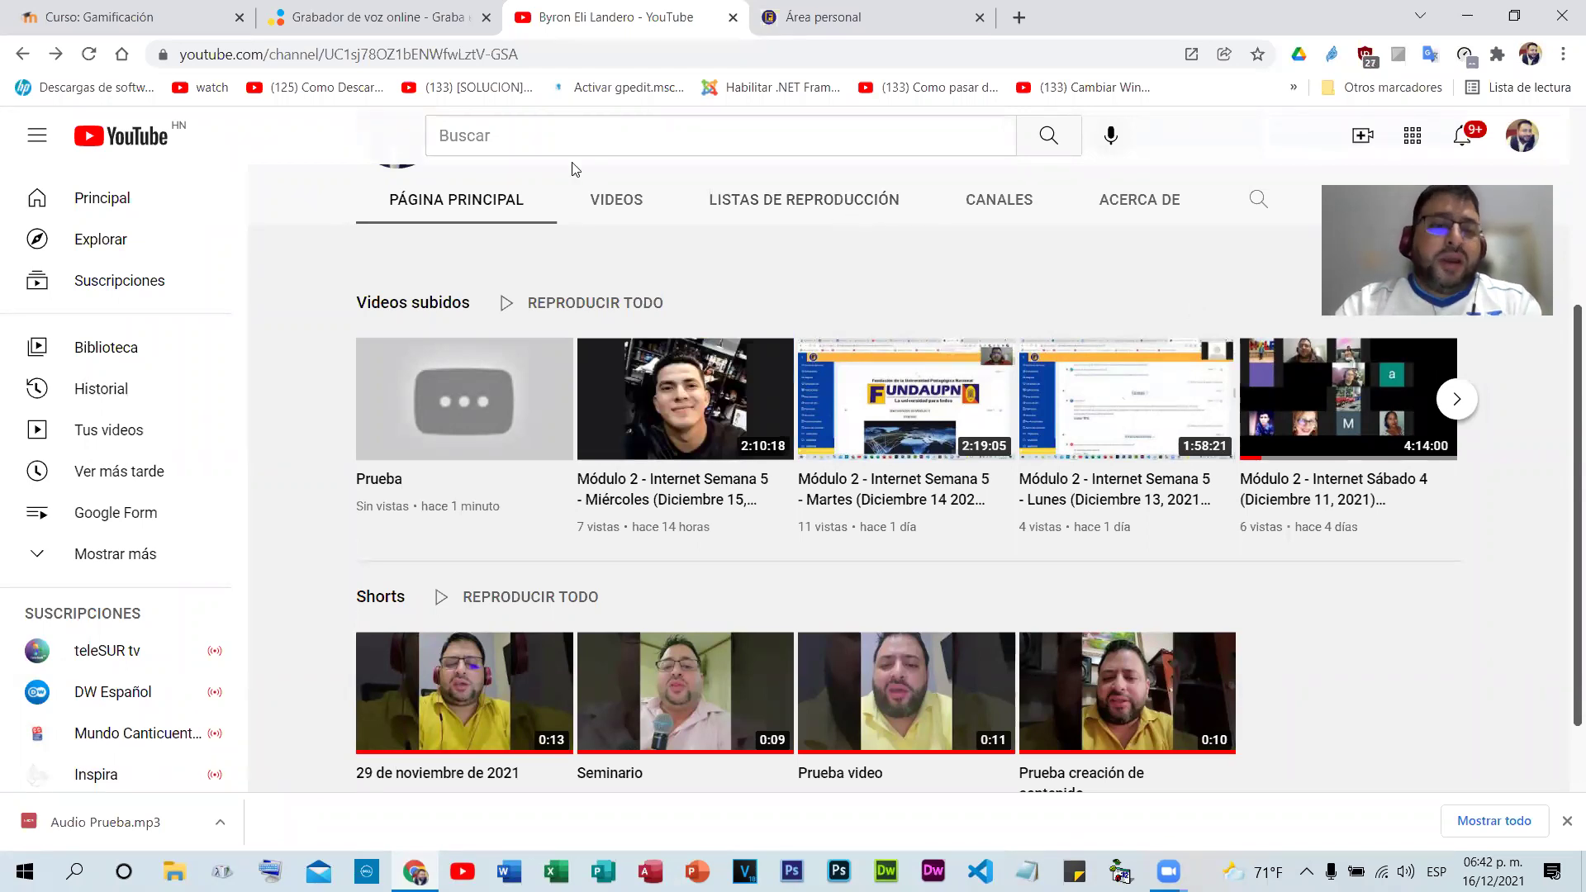
pyautogui.scroll(-1, 617, 412)
pyautogui.scroll(-2, 507, 374)
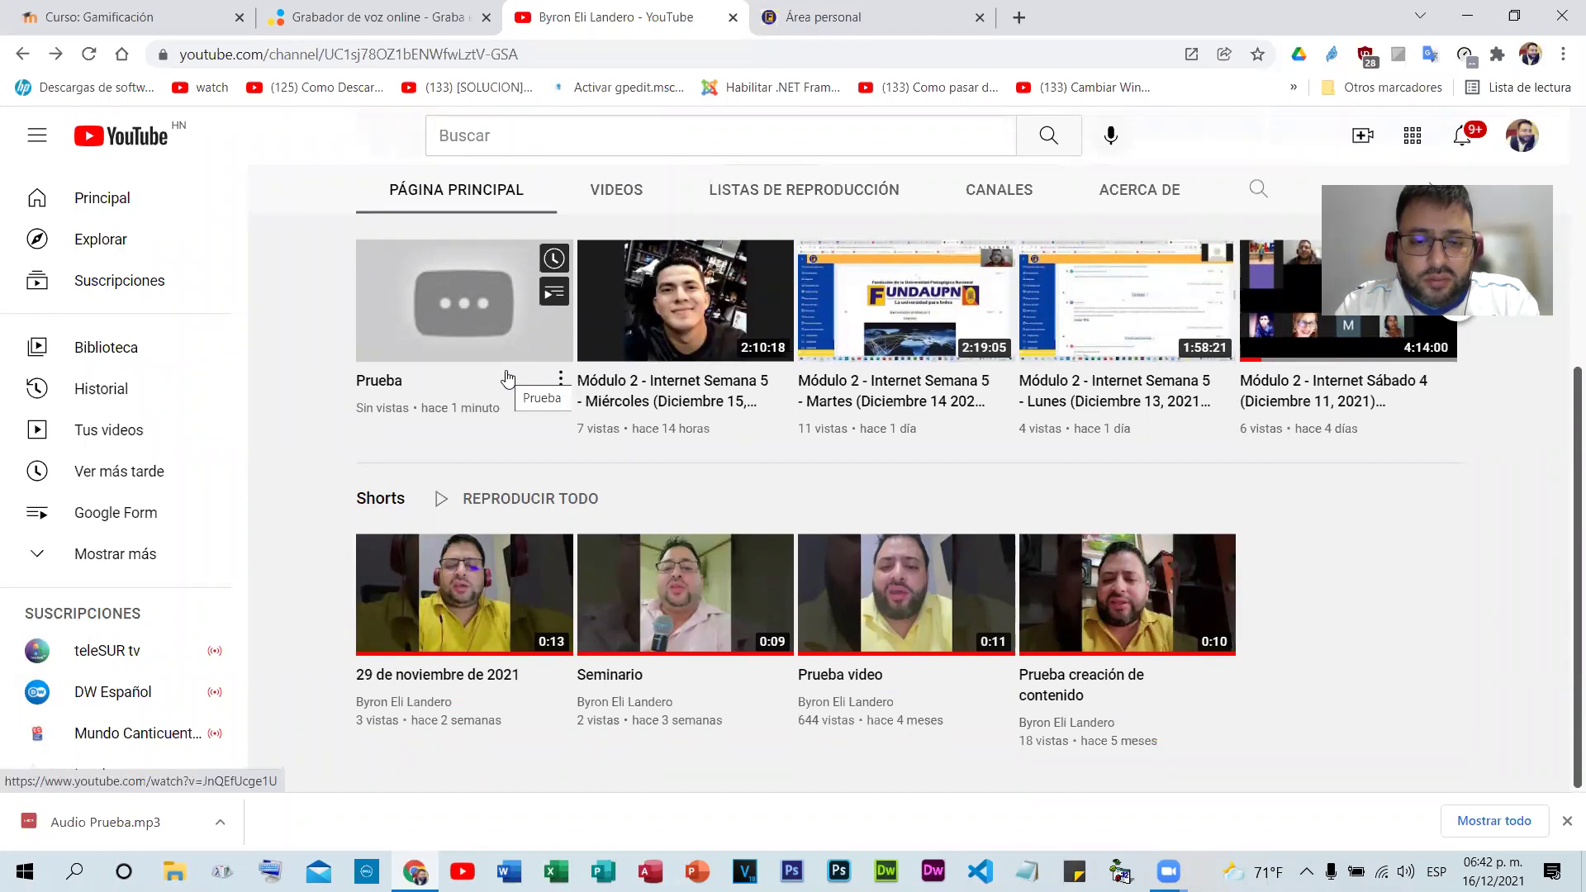
pyautogui.click(91, 55)
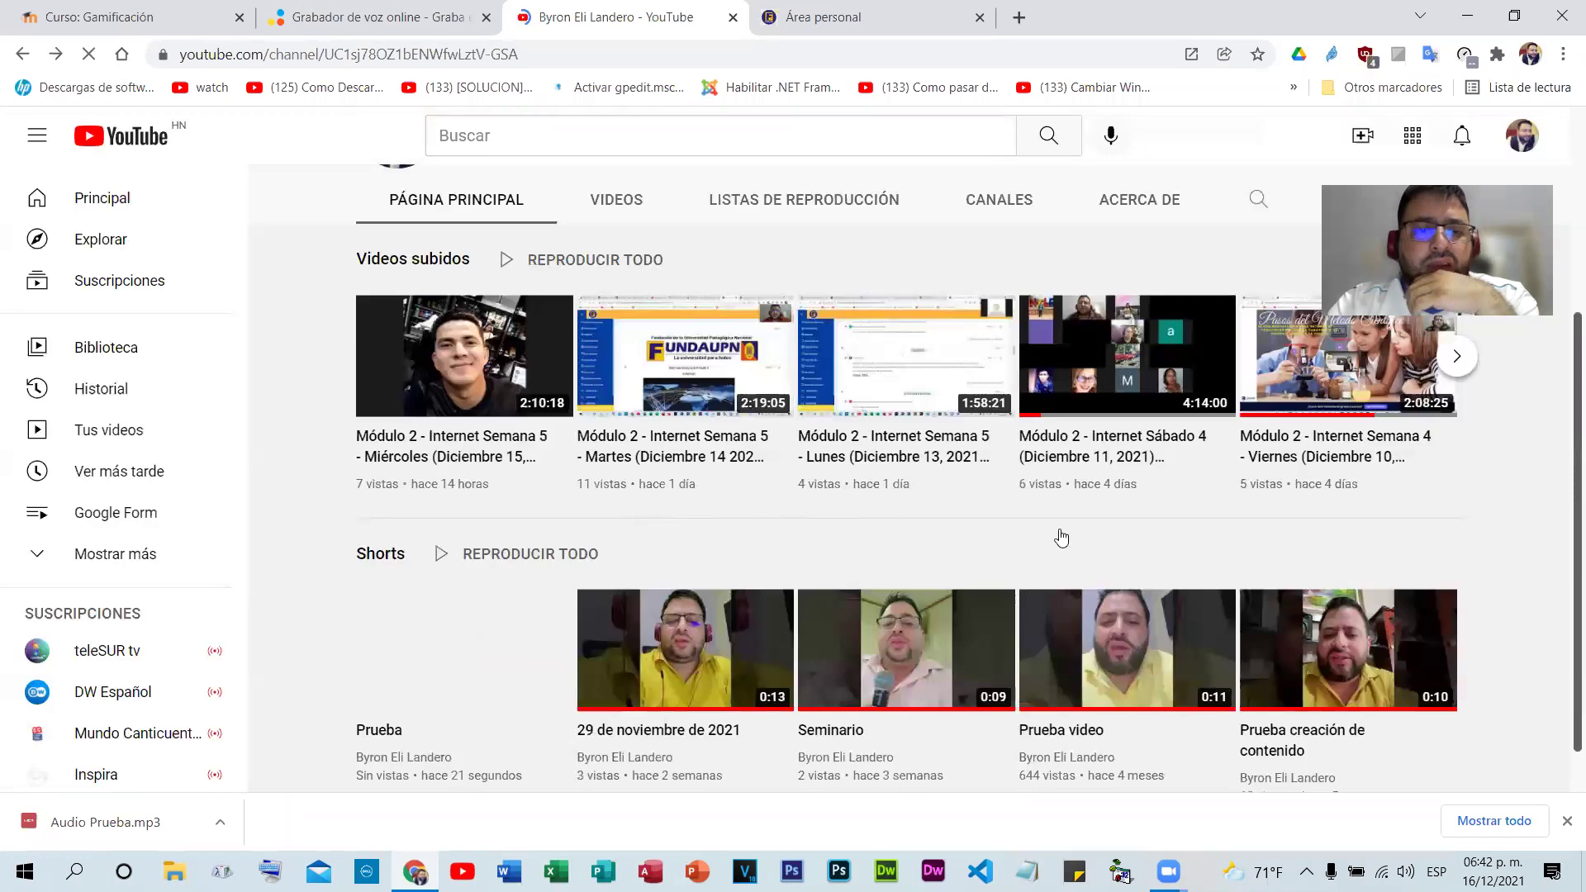
pyautogui.scroll(-1, 413, 645)
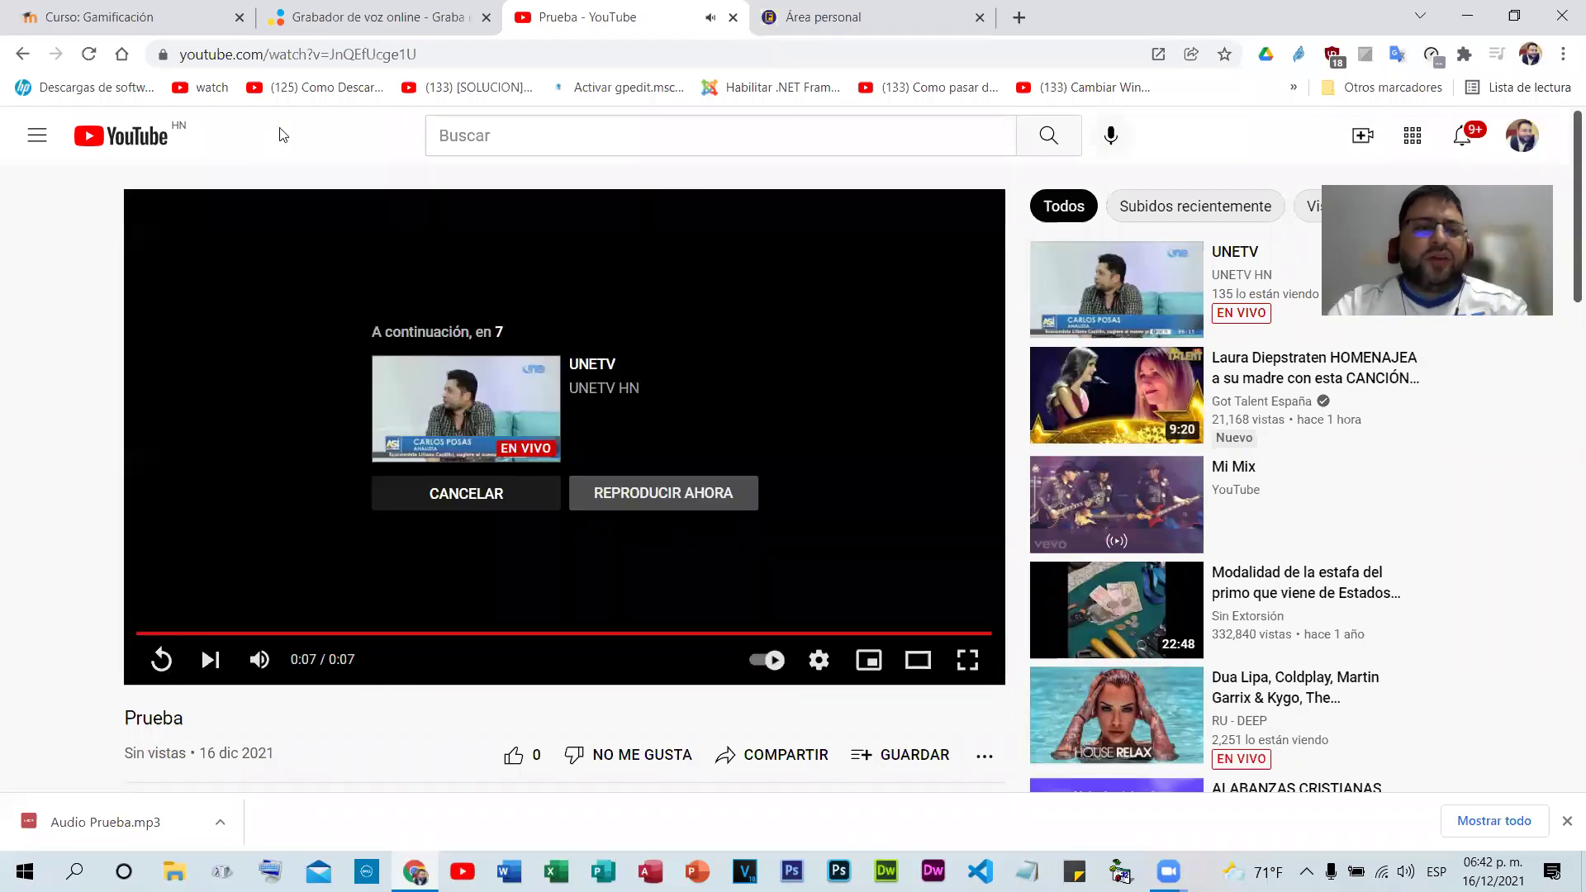
# - Copy the web address of the Prueba video and pause the UNETV live stream that plays after it
pyautogui.click(347, 58)
pyautogui.rightClick(347, 58)
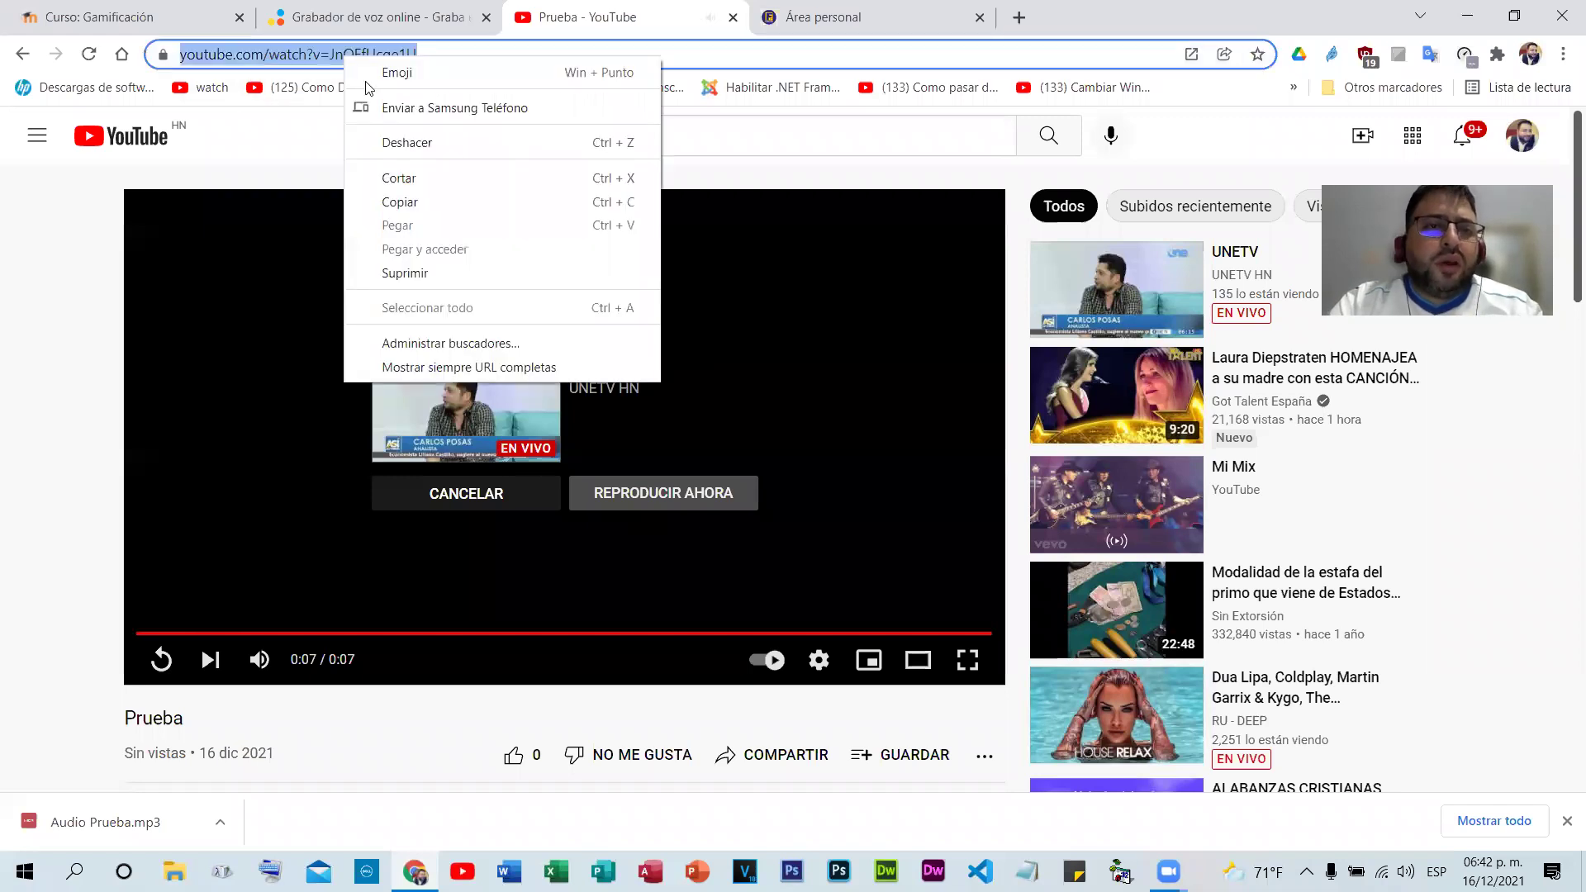
pyautogui.click(417, 201)
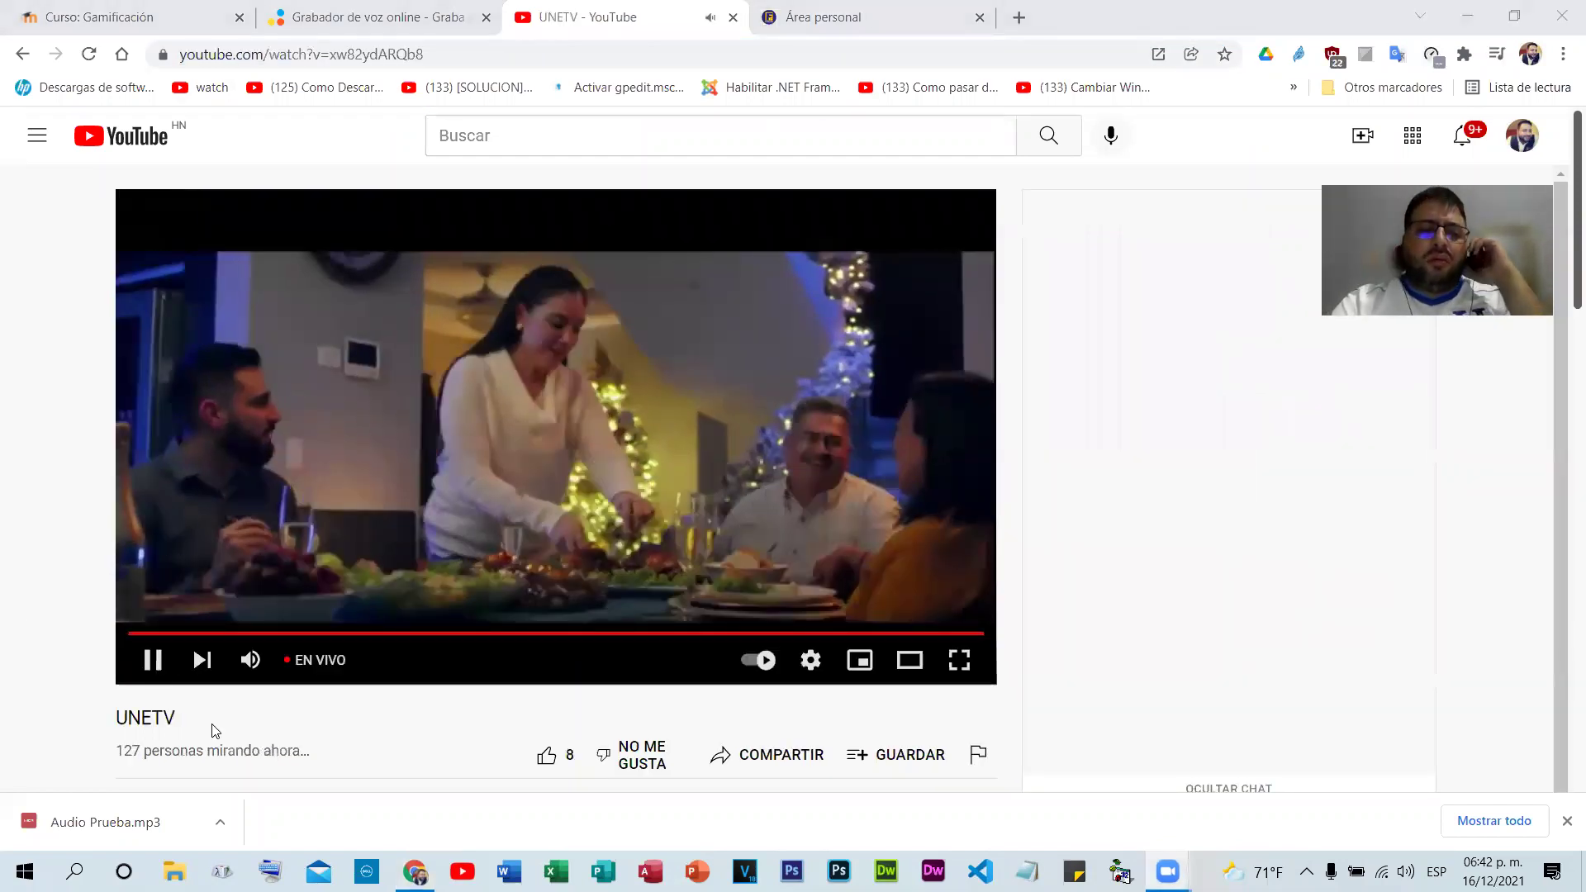
pyautogui.click(213, 731)
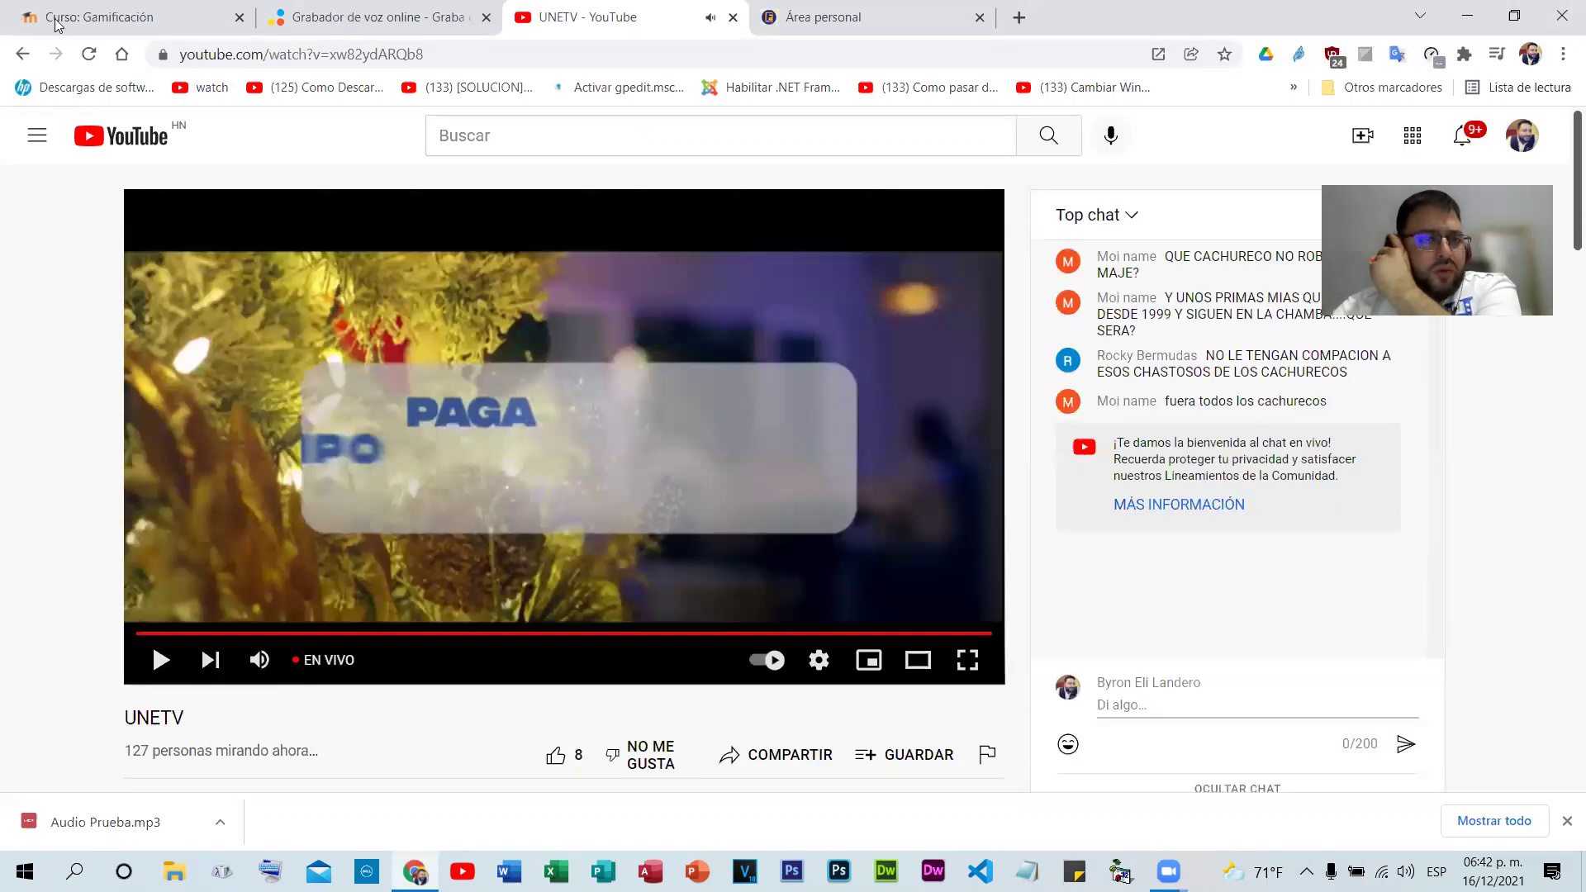
# - Return to the Gamificación course and start adding a URL resource to the Conceptos section
pyautogui.hotkey('ctrl', '1')
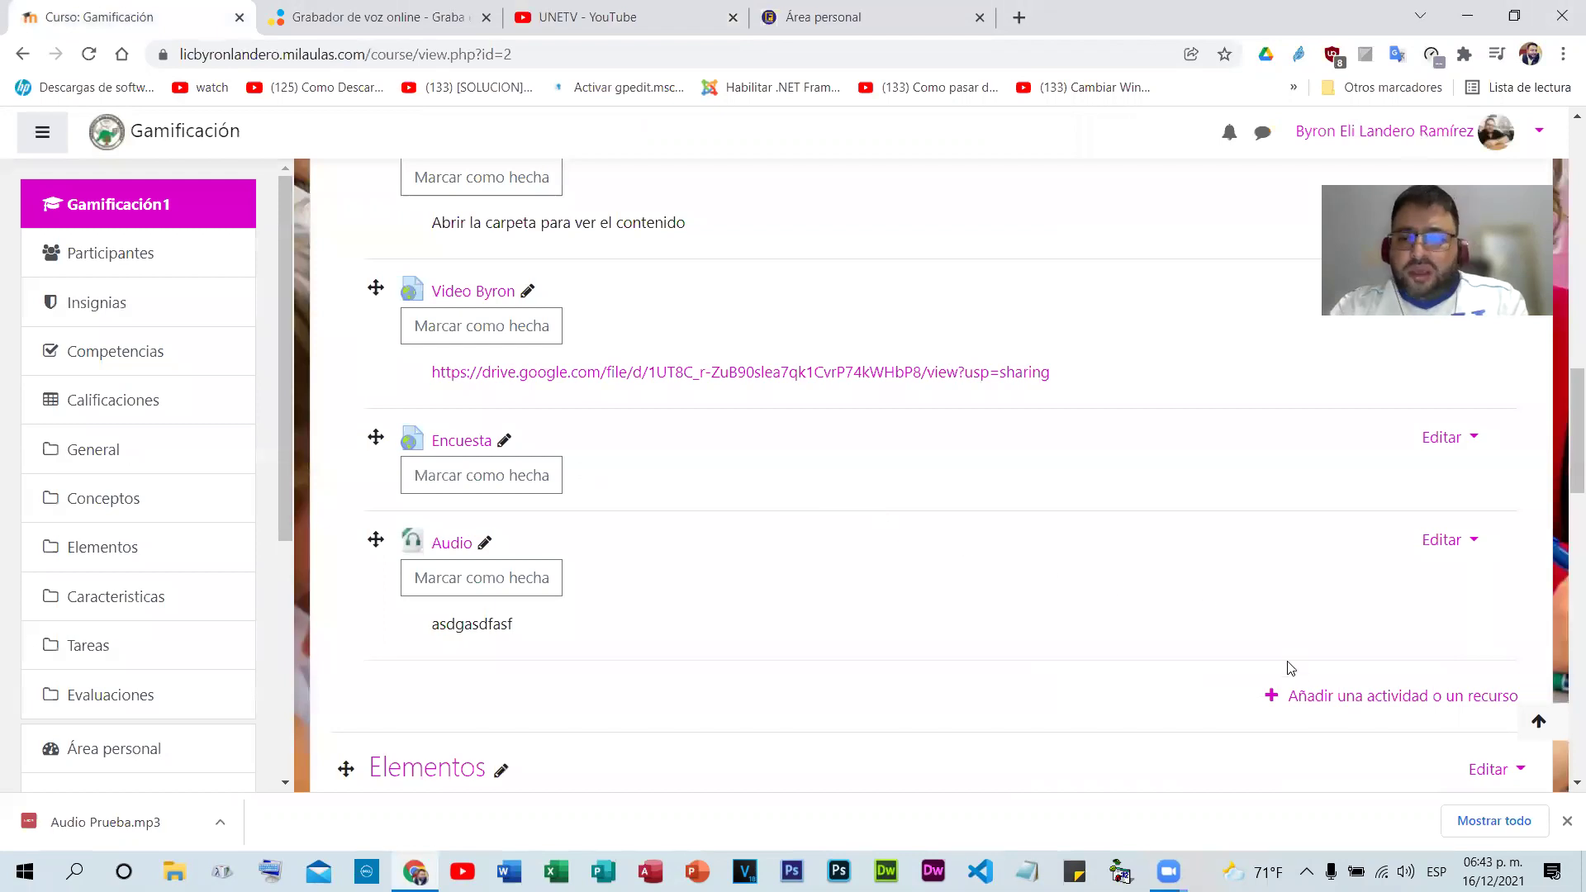
pyautogui.click(1319, 698)
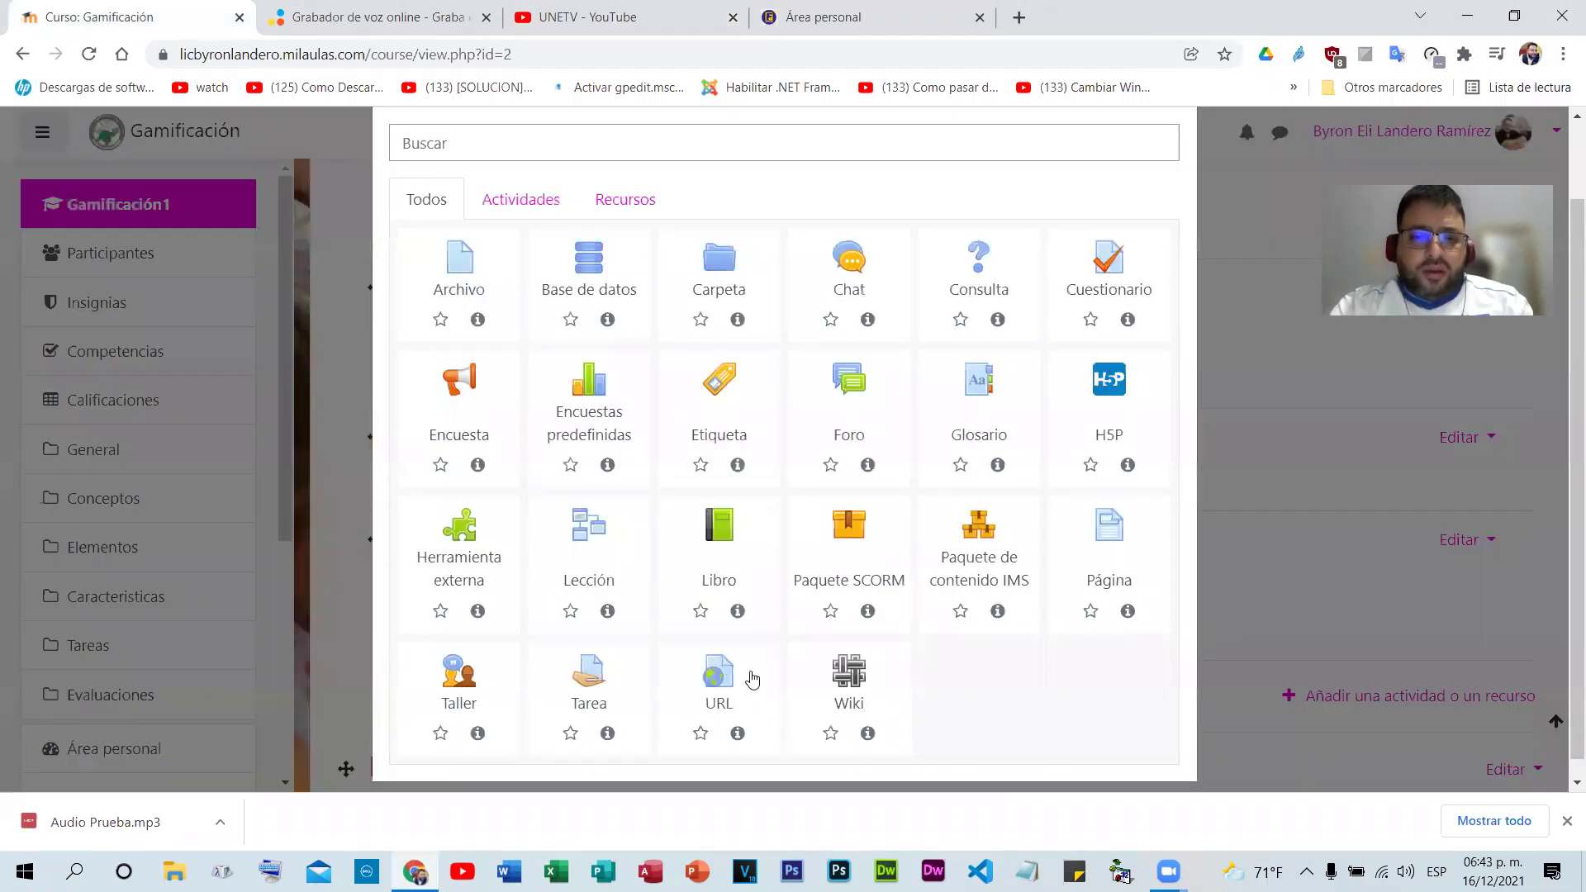
pyautogui.click(720, 667)
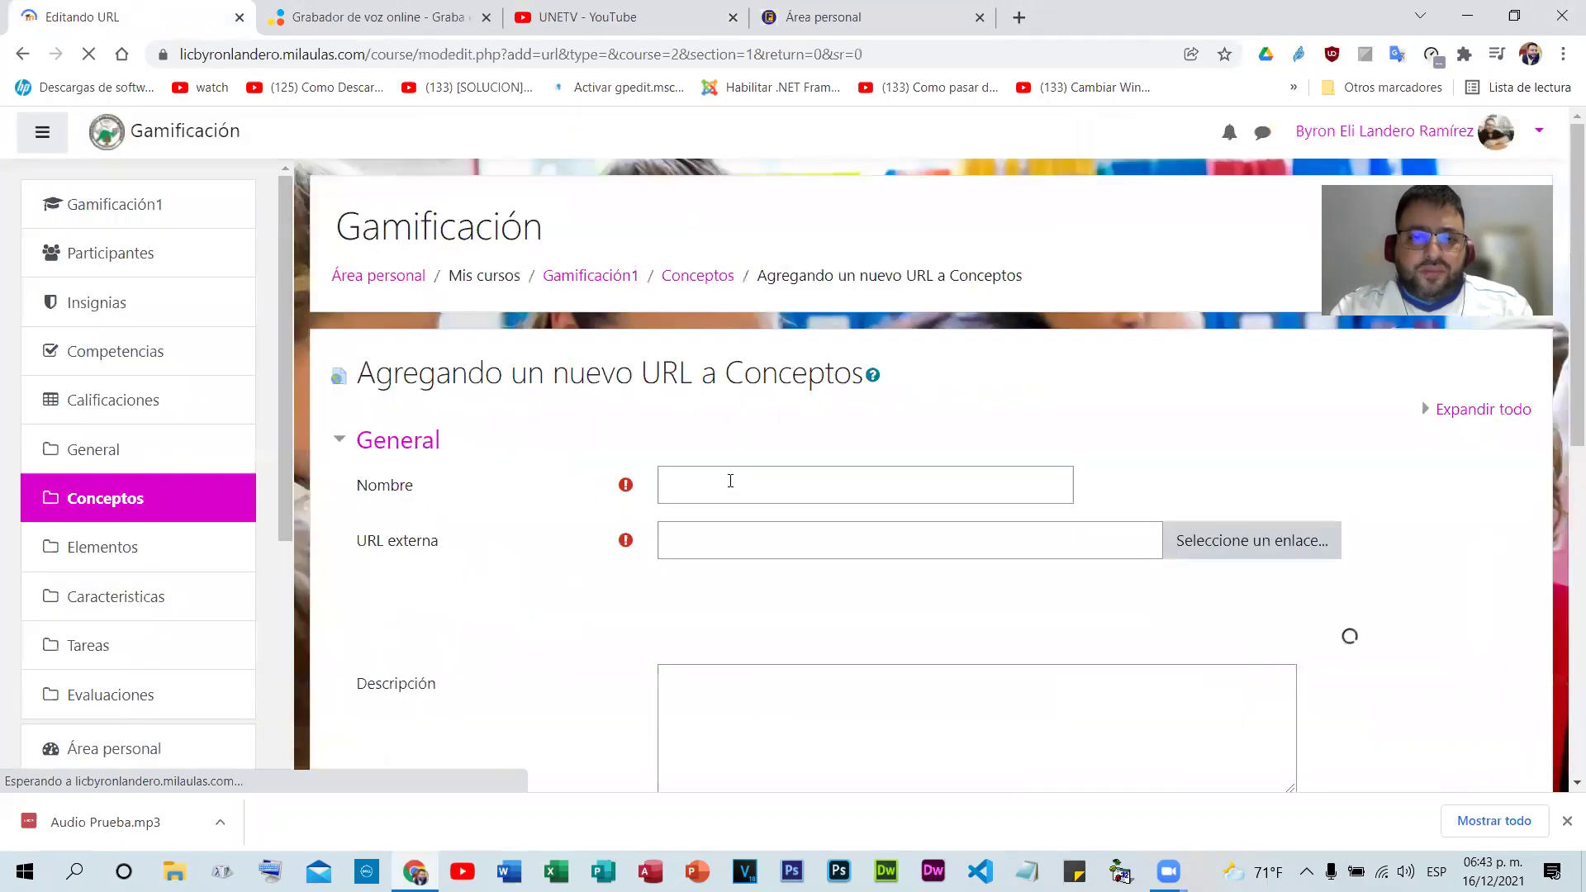
pyautogui.click(730, 481)
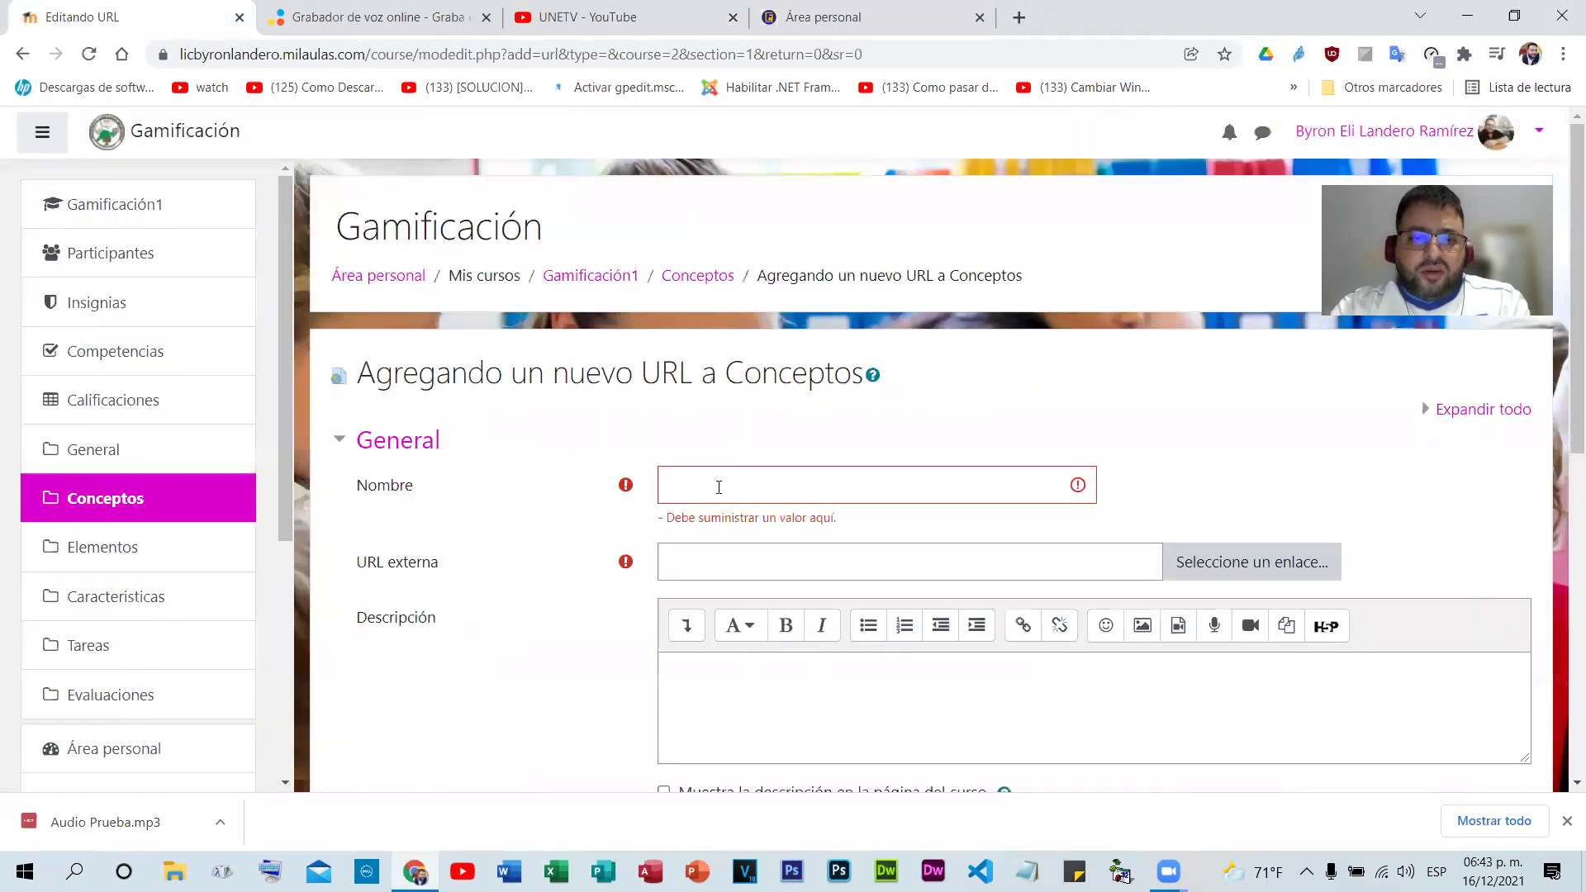
pyautogui.write('qweqweqwe')
pyautogui.click(733, 555)
pyautogui.write('https://www.youtube.com/watch?v=JnQEfUcge1U')
pyautogui.click(785, 680)
pyautogui.write('https://www.youtube.com/watch?v=JnQEfUcge1U')
pyautogui.click(741, 764)
# - Save the URL resource, return to the course, find the qweqweqwe entry under Conceptos and reload the page to check its video preview
pyautogui.scroll(-4, 765, 542)
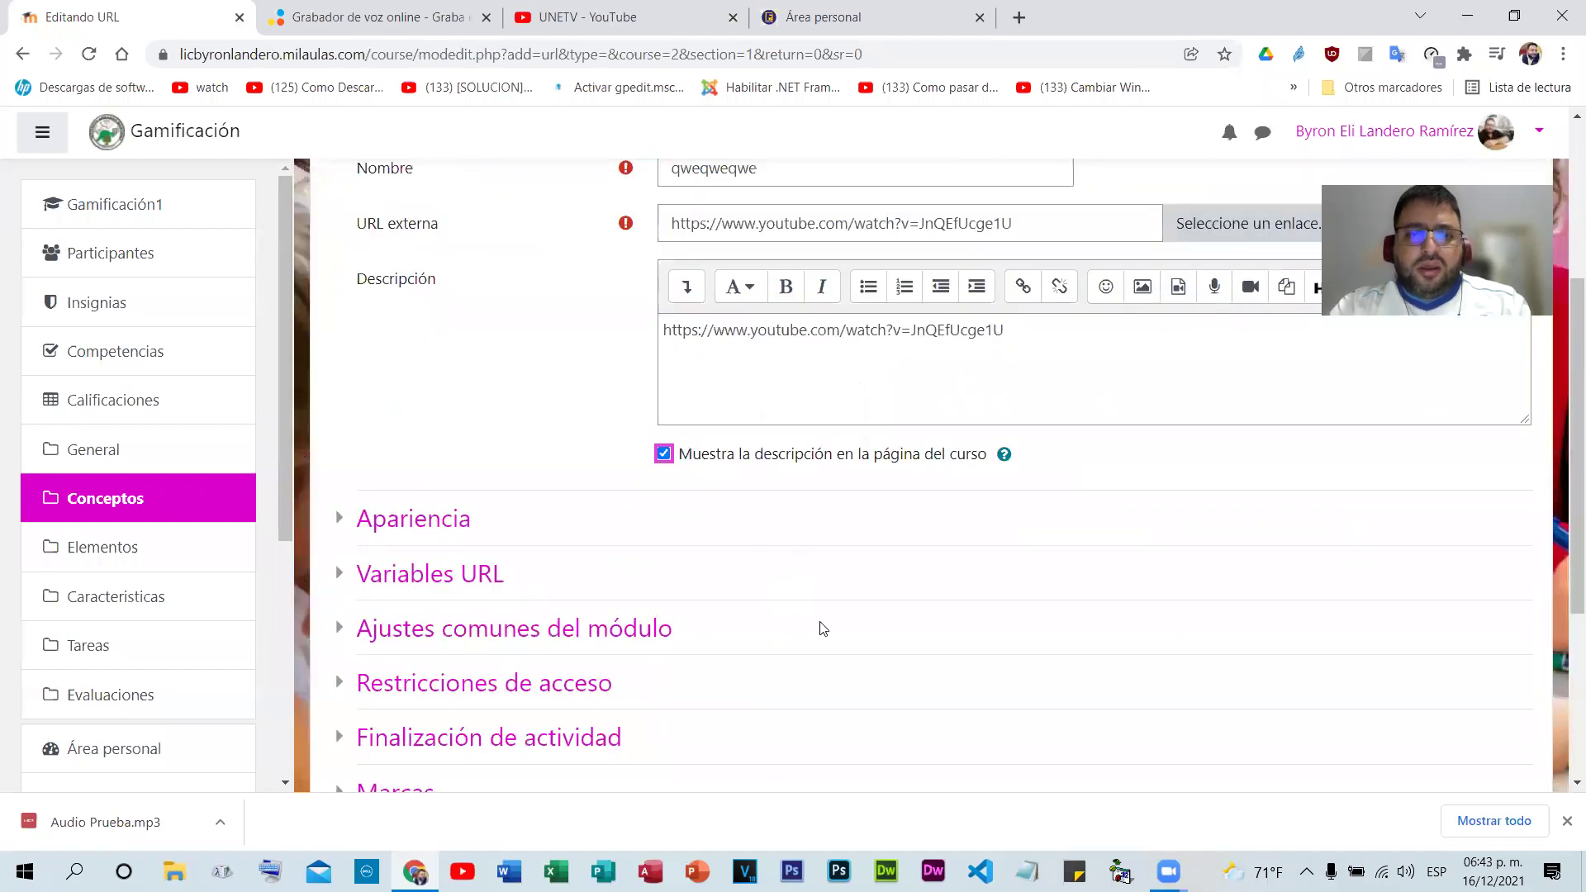
pyautogui.scroll(-3, 827, 721)
pyautogui.click(774, 708)
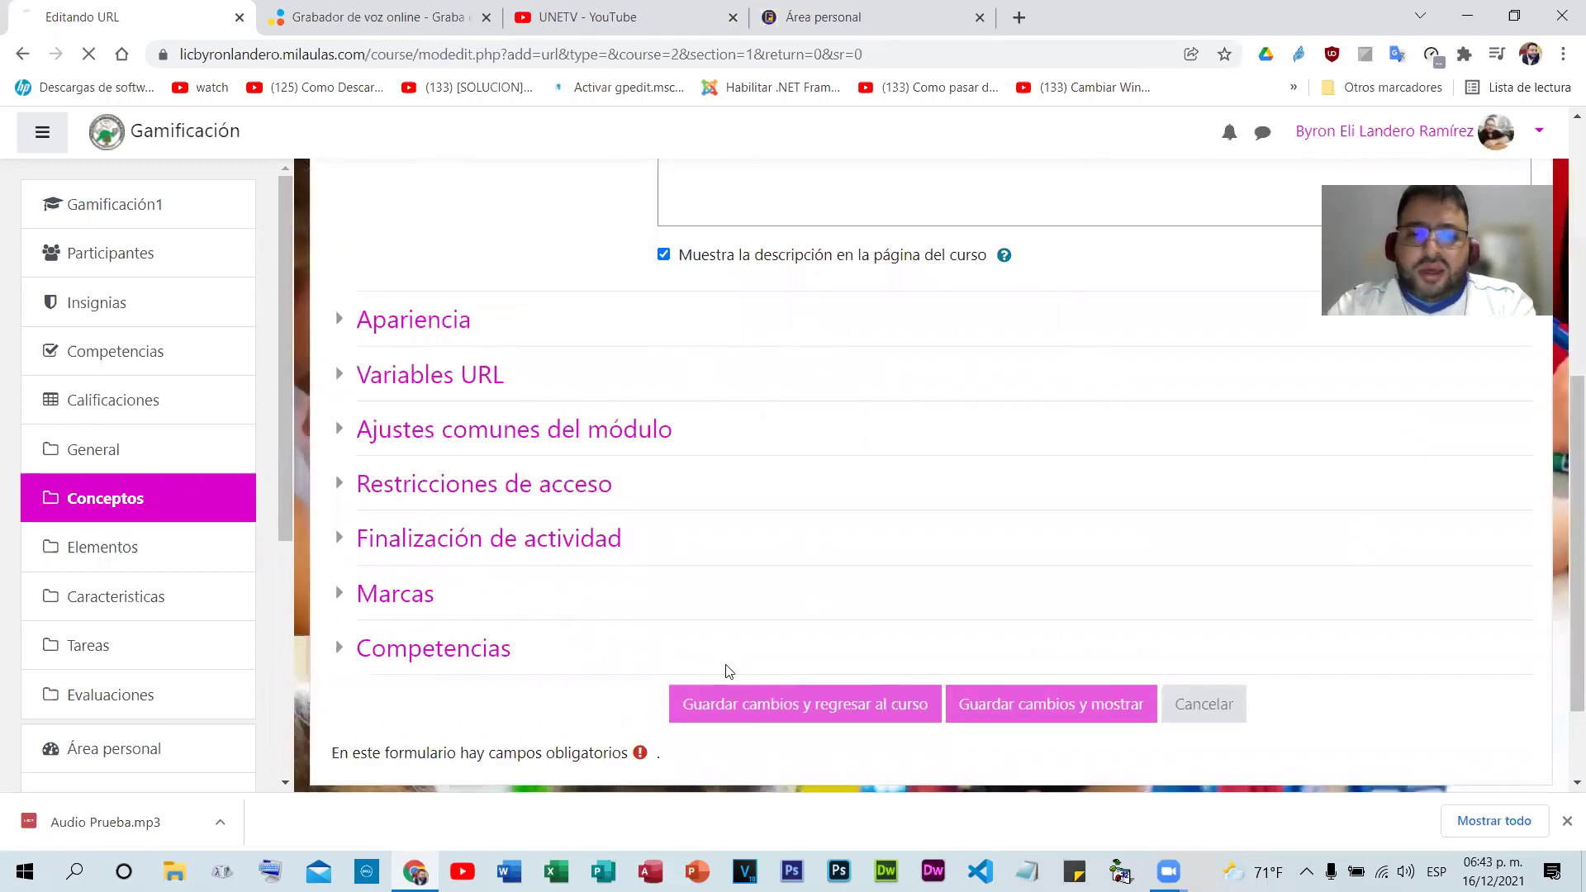
pyautogui.scroll(-1, 955, 555)
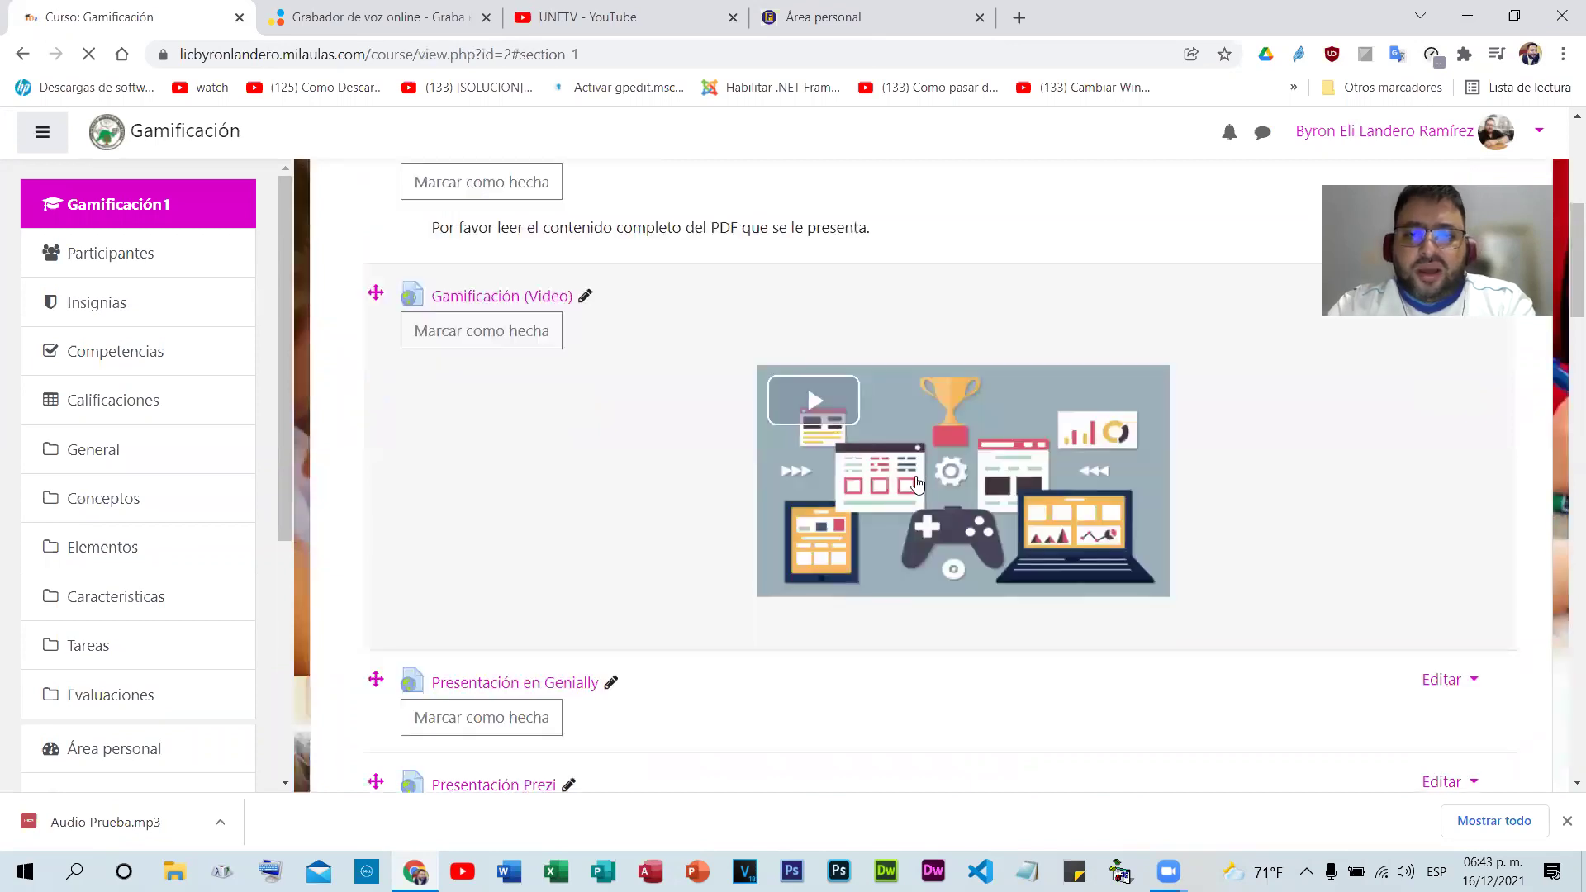
pyautogui.scroll(-3, 881, 504)
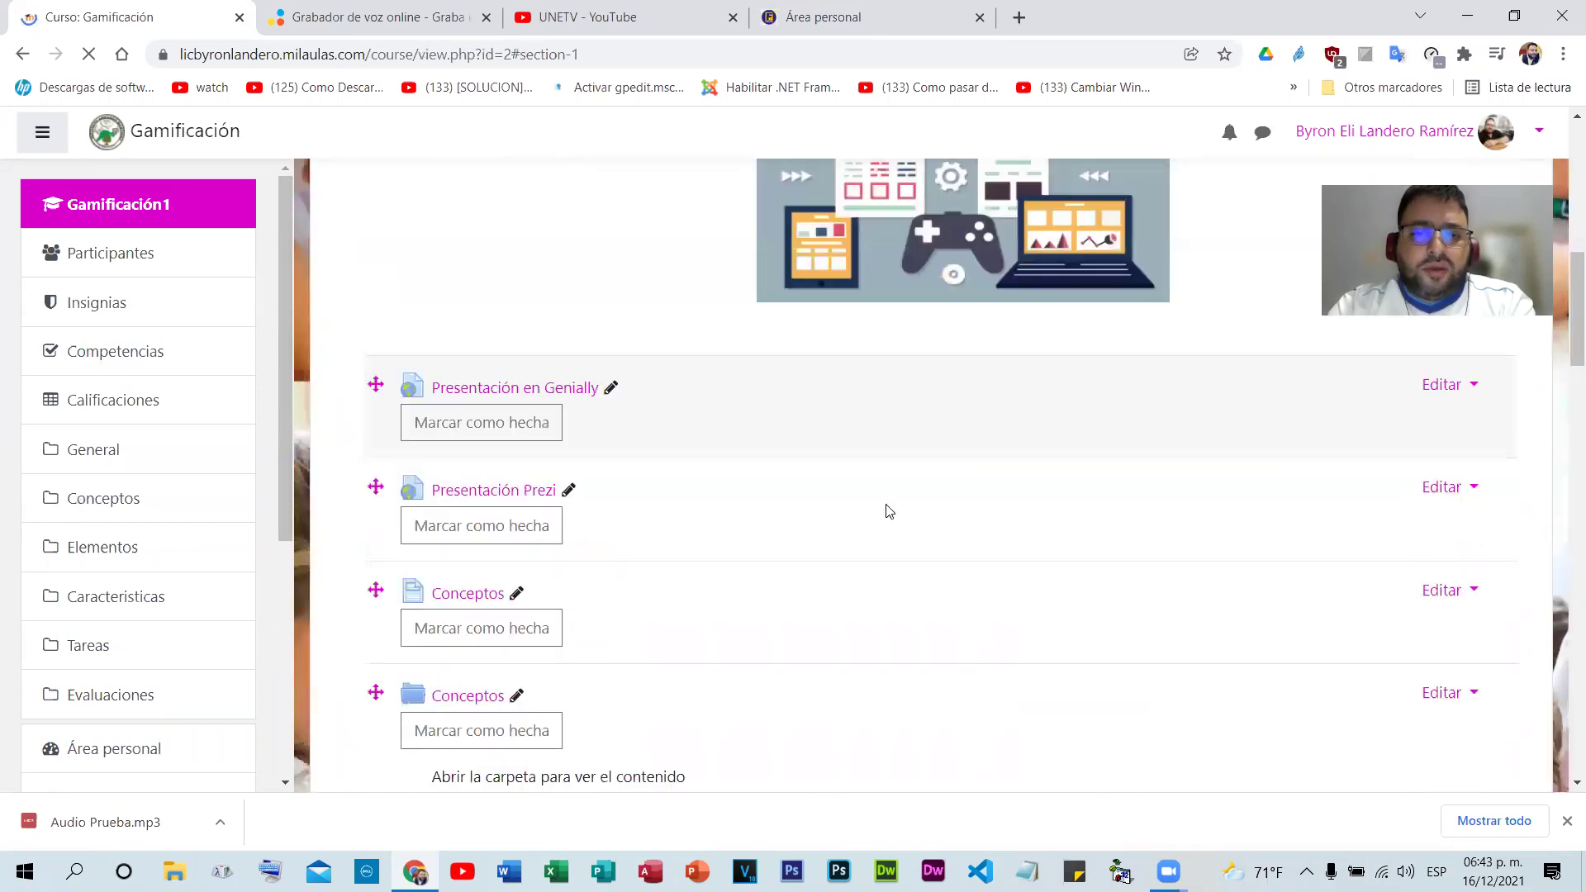
pyautogui.scroll(-10, 901, 509)
pyautogui.scroll(3, 896, 487)
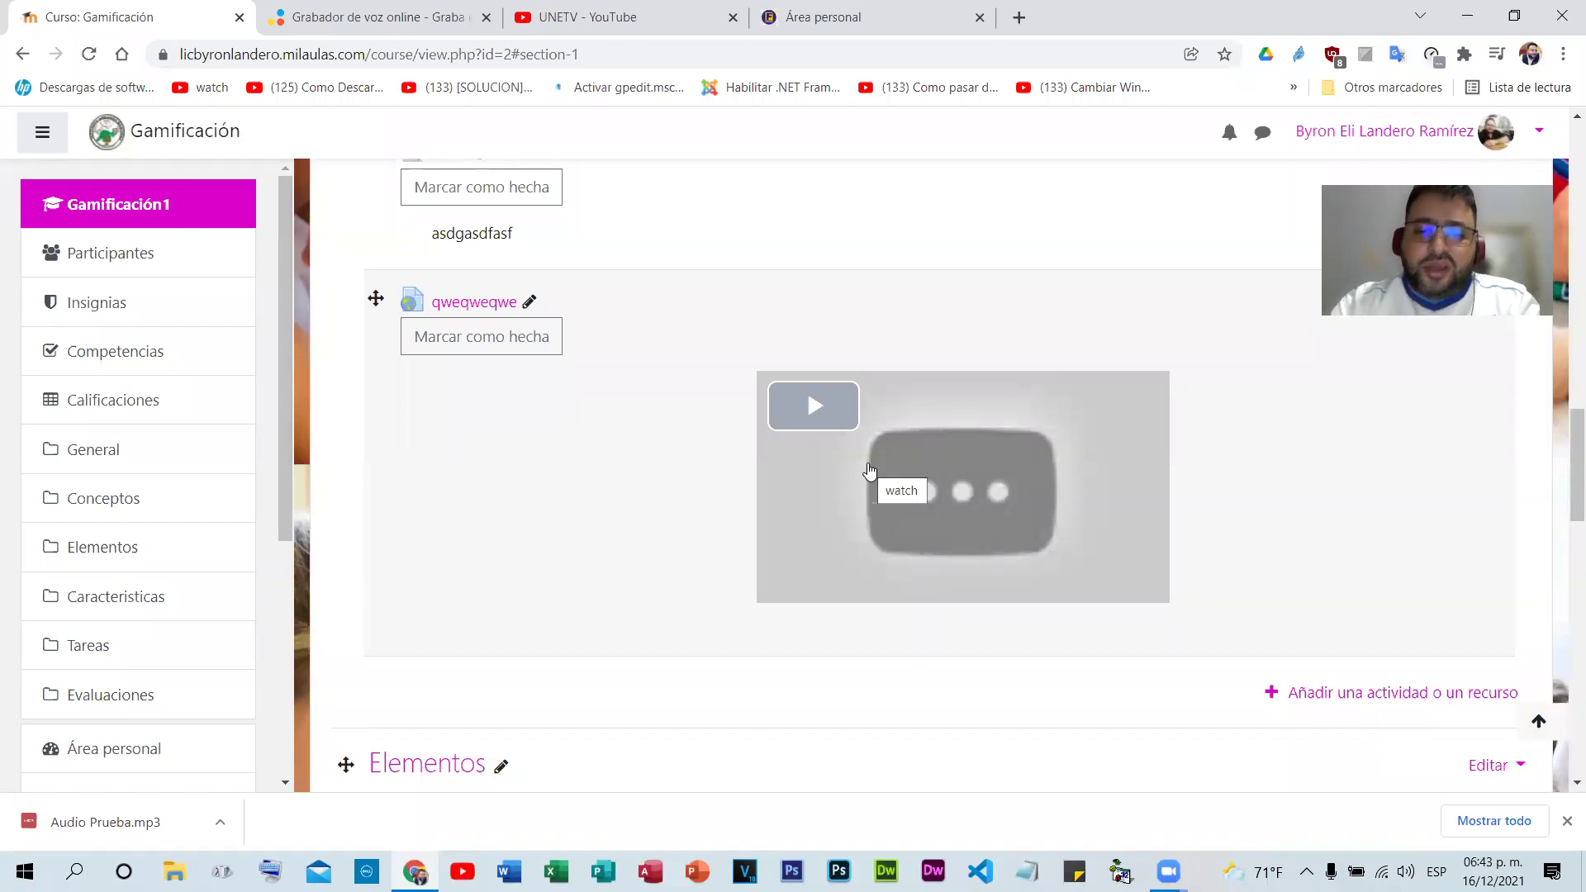
pyautogui.click(80, 56)
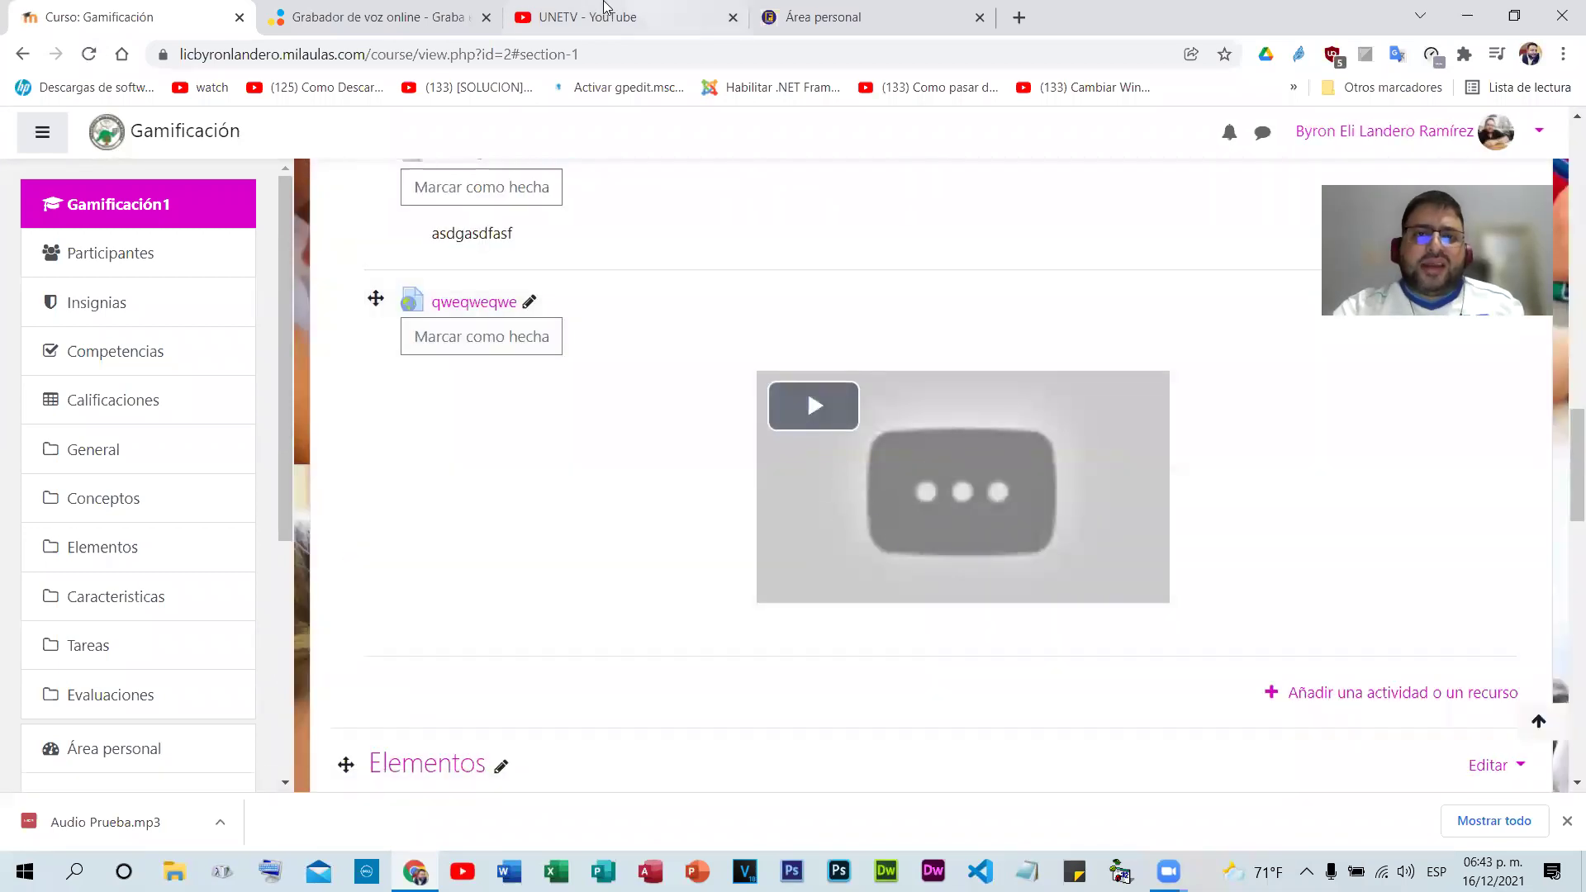
# - Go back to YouTube and play the Prueba video again
pyautogui.click(567, 15)
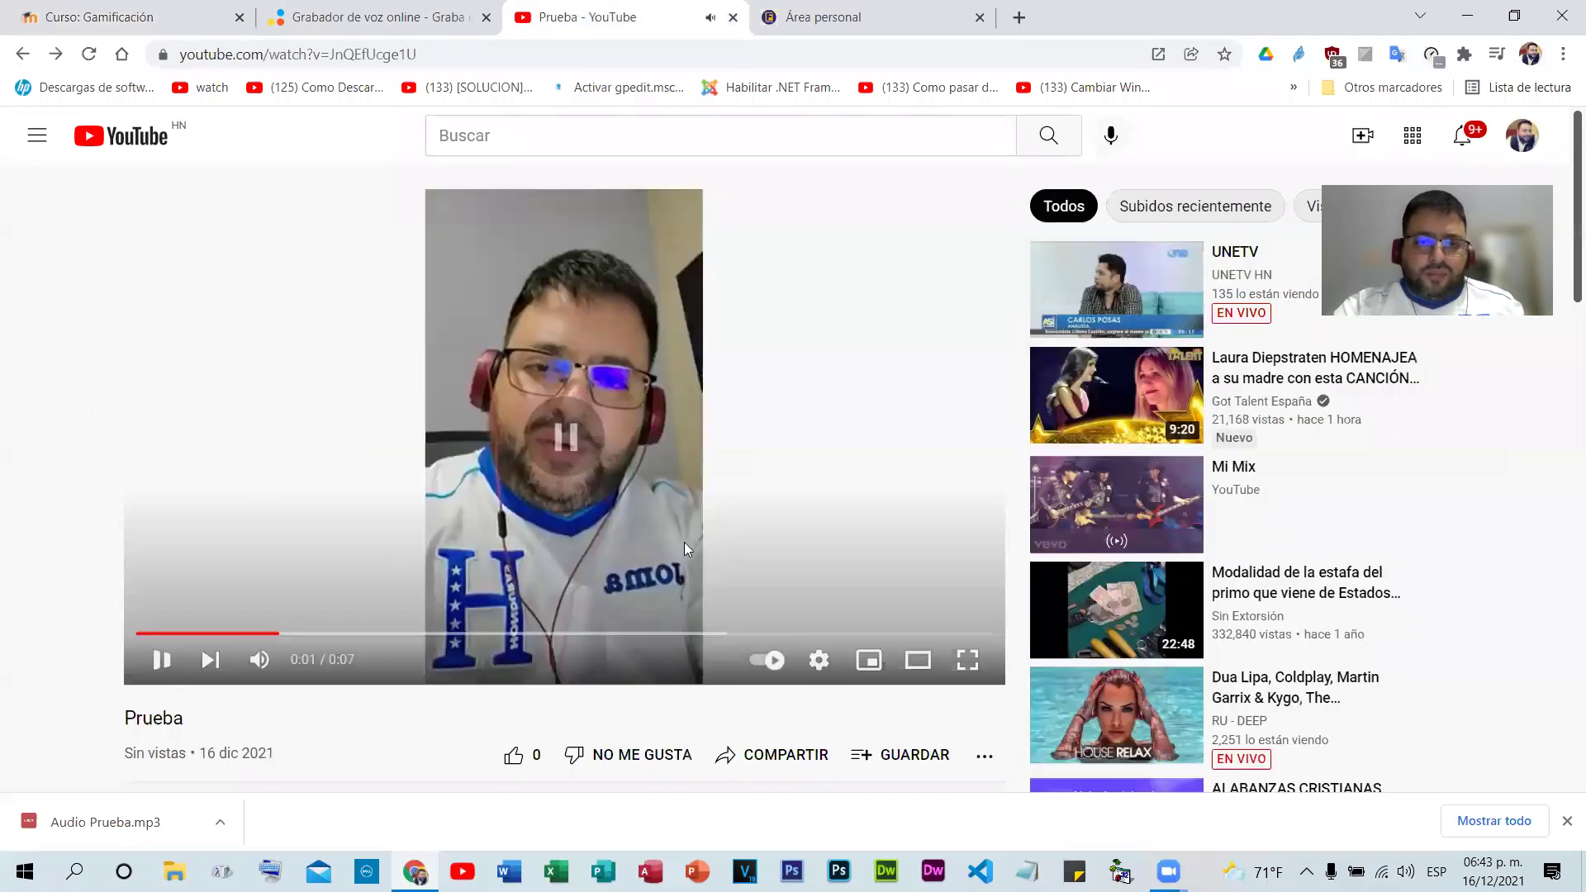
pyautogui.scroll(-3, 460, 747)
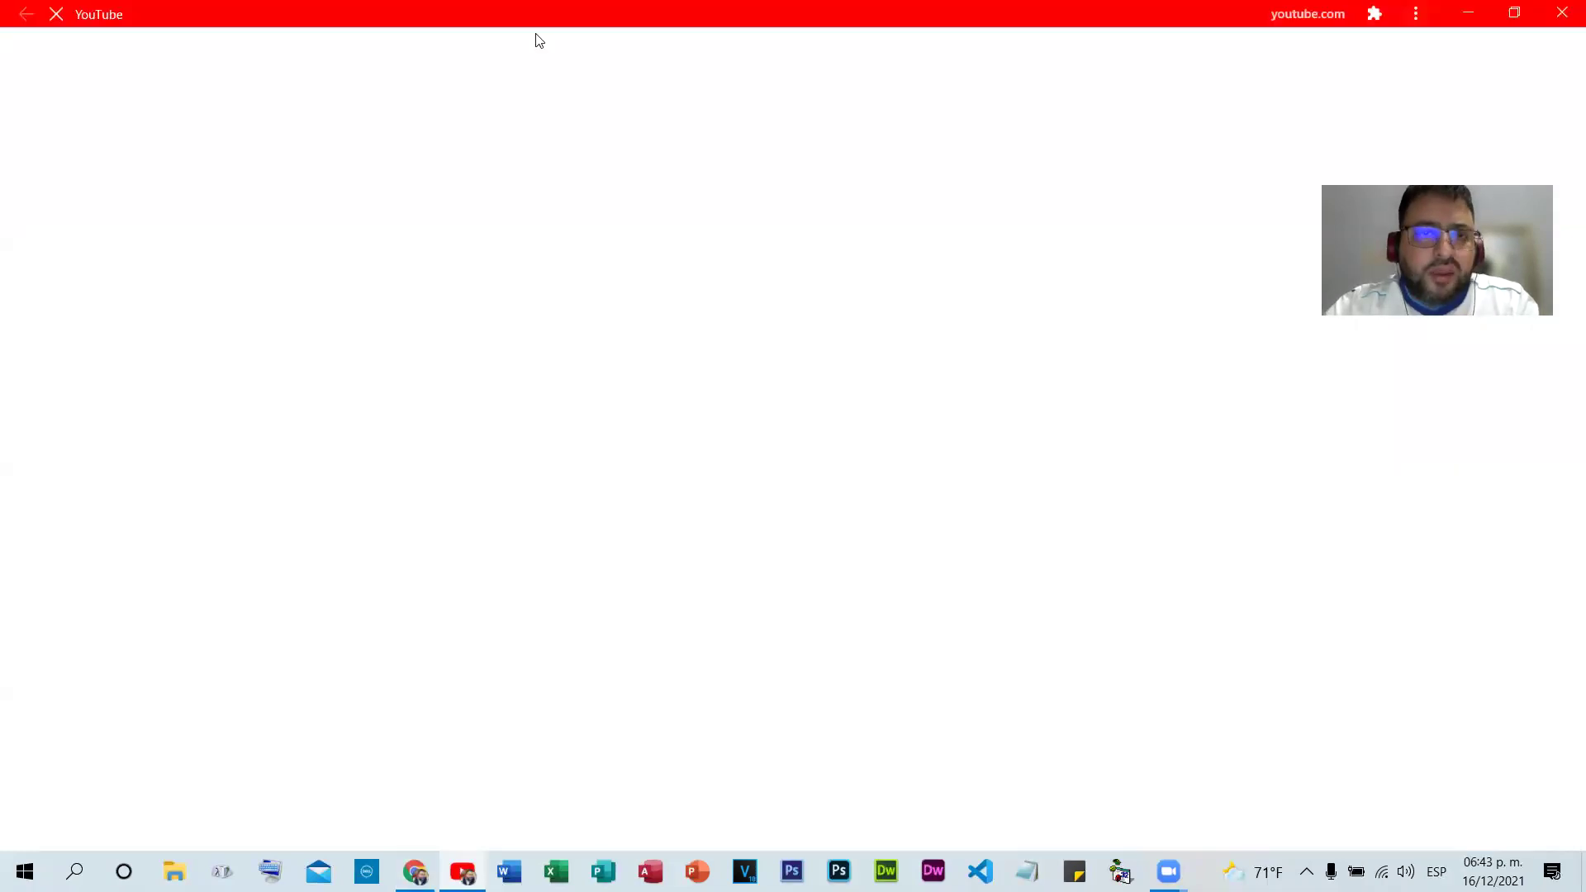
# - Switch to the Gamificación course in Chrome and briefly play the embedded Prueba video, pausing it after a couple of seconds
pyautogui.hotkey('alt', 'Tab')
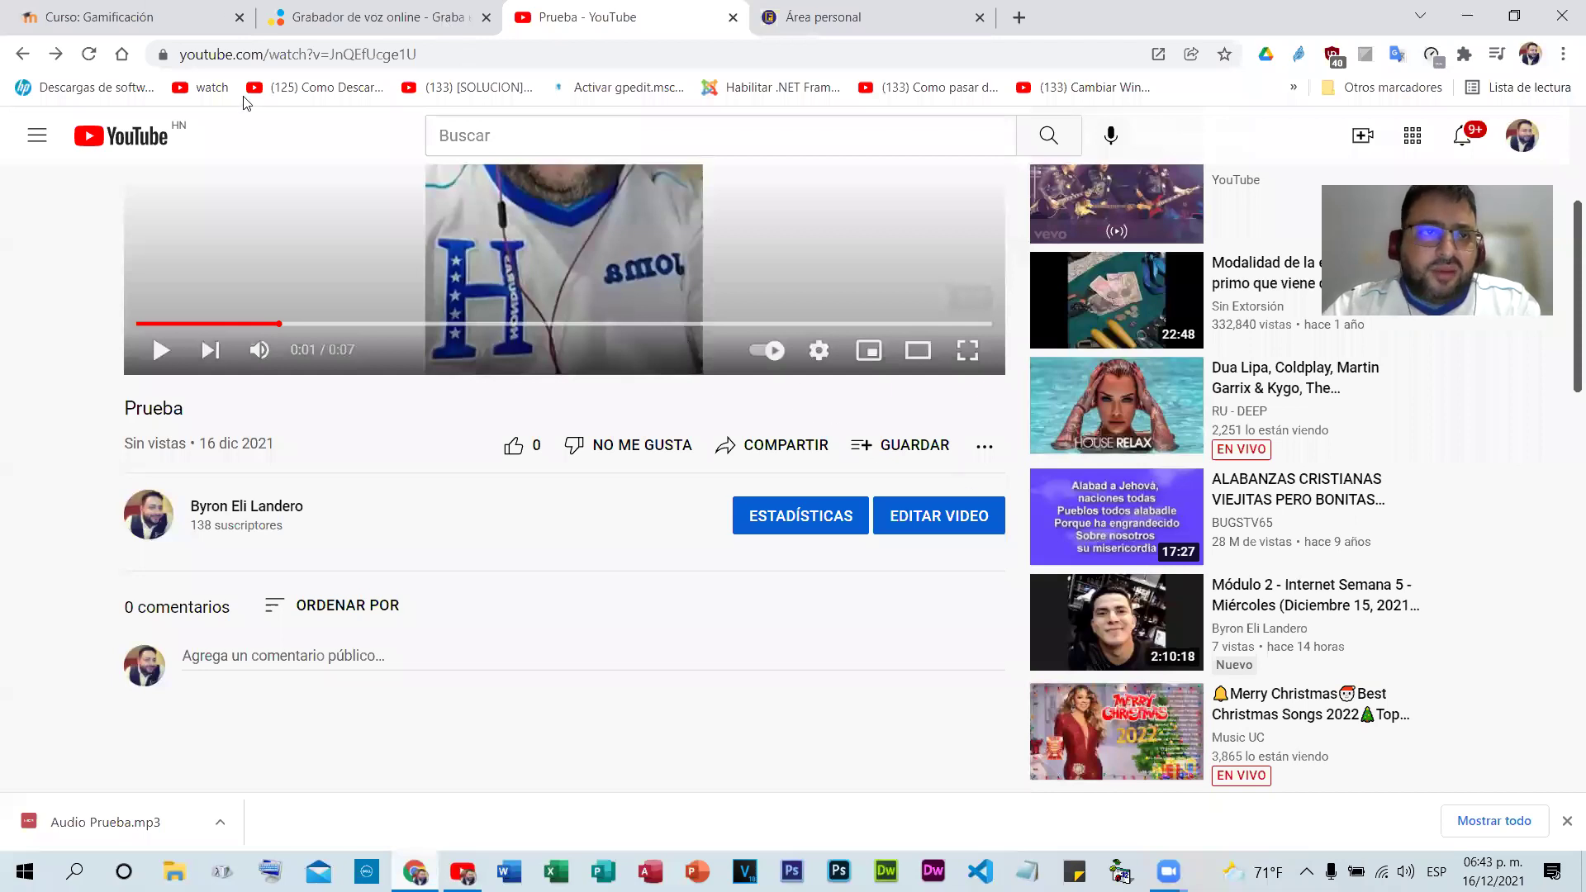
pyautogui.hotkey('ctrl', '1')
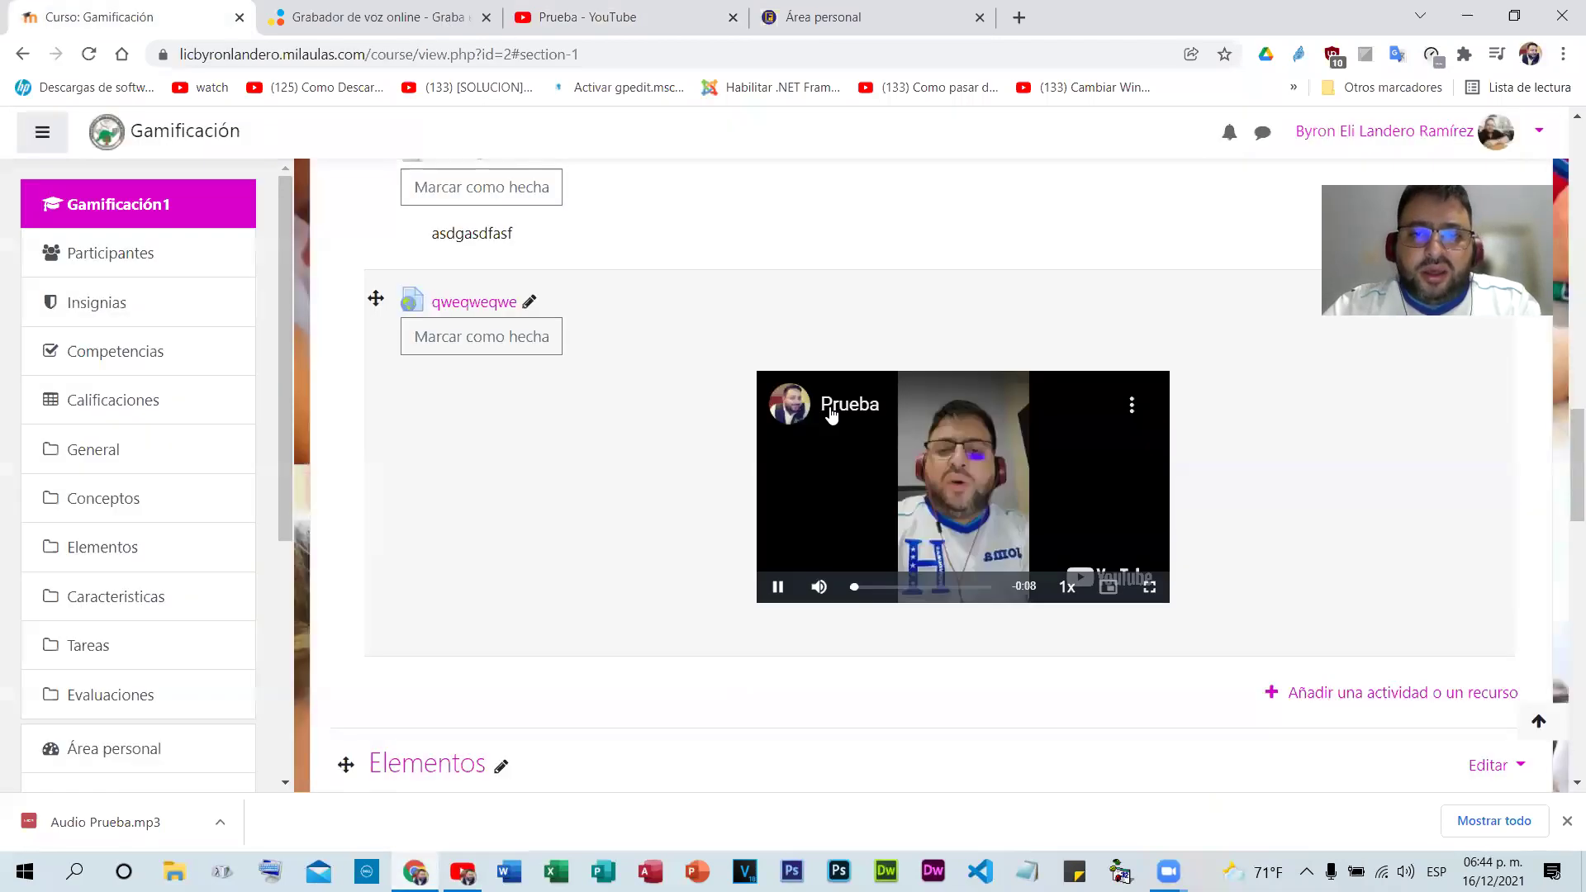
pyautogui.click(844, 481)
pyautogui.click(777, 587)
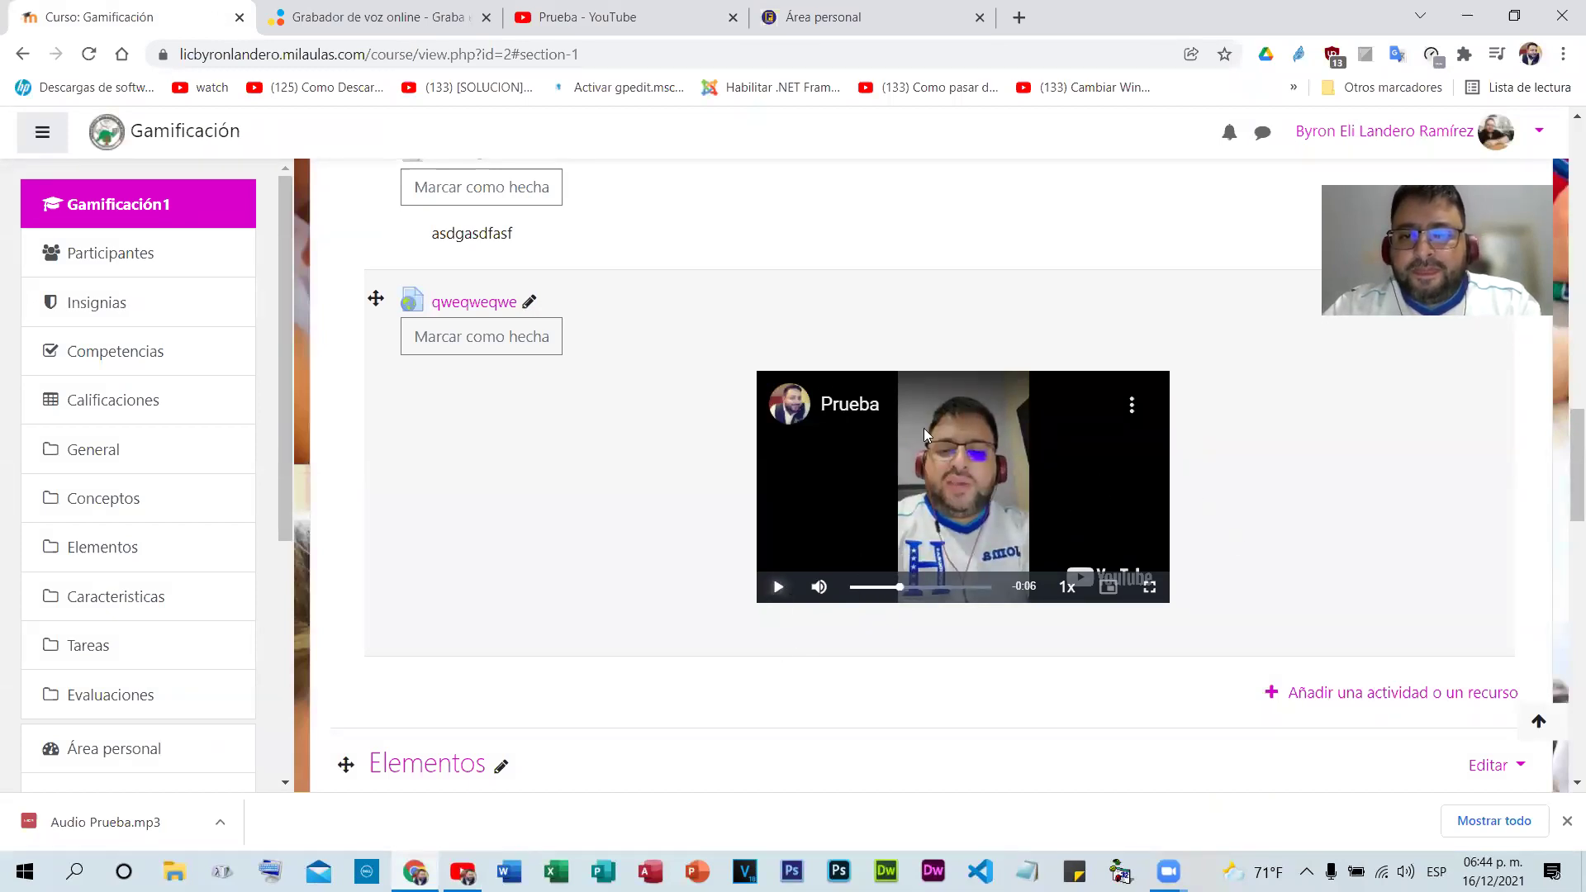
# - Switch to the YouTube app and look over the videos and Shorts on the channel's home page
pyautogui.click(850, 10)
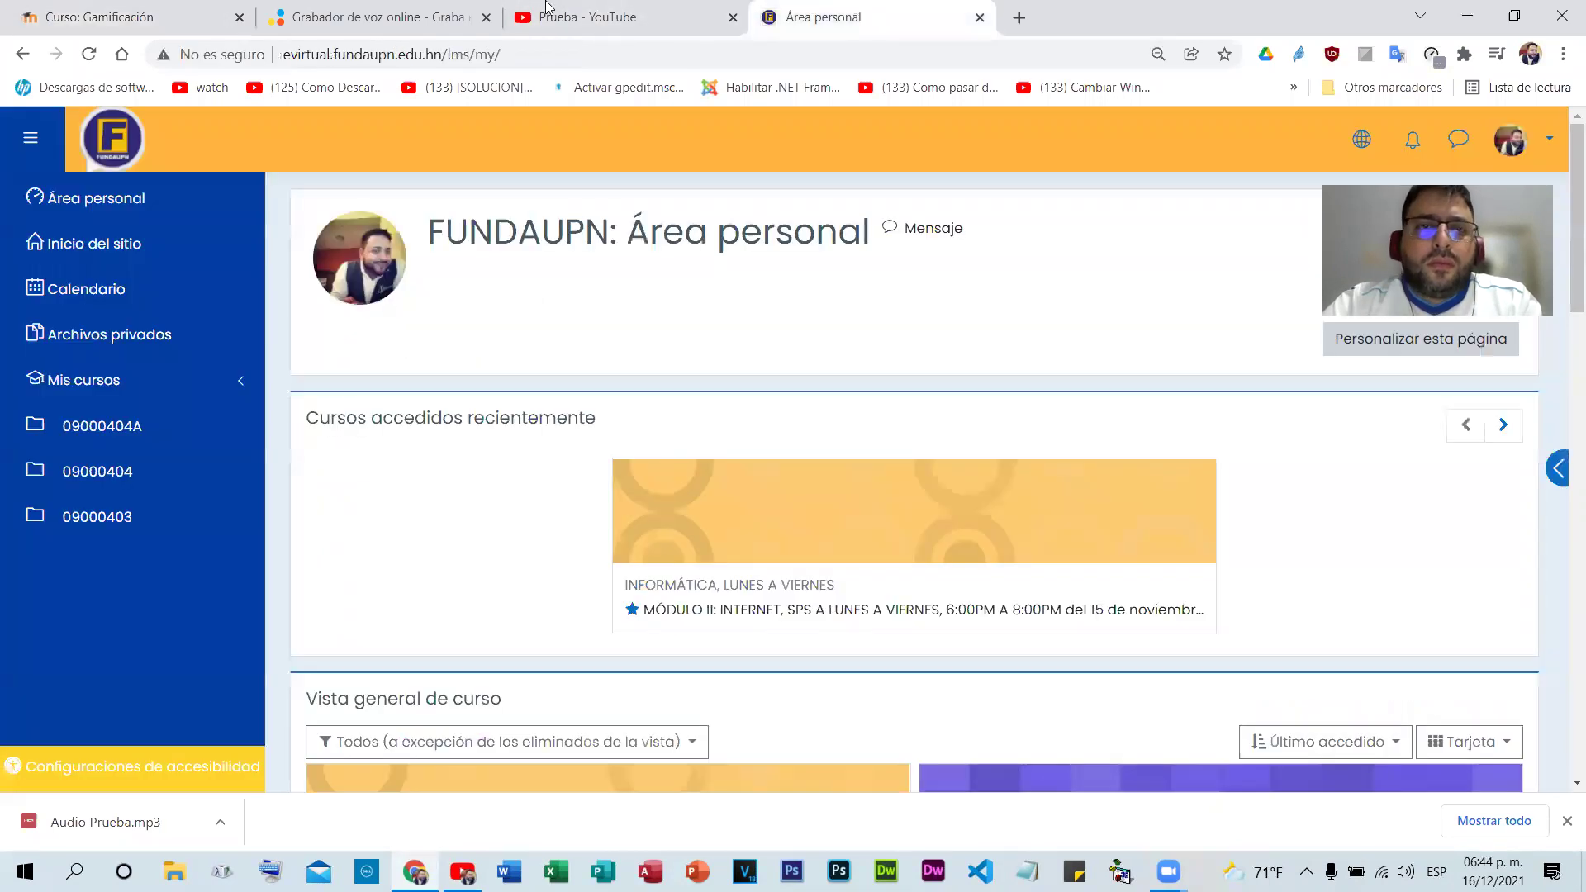
pyautogui.hotkey('ctrl', 'shift', 'Tab')
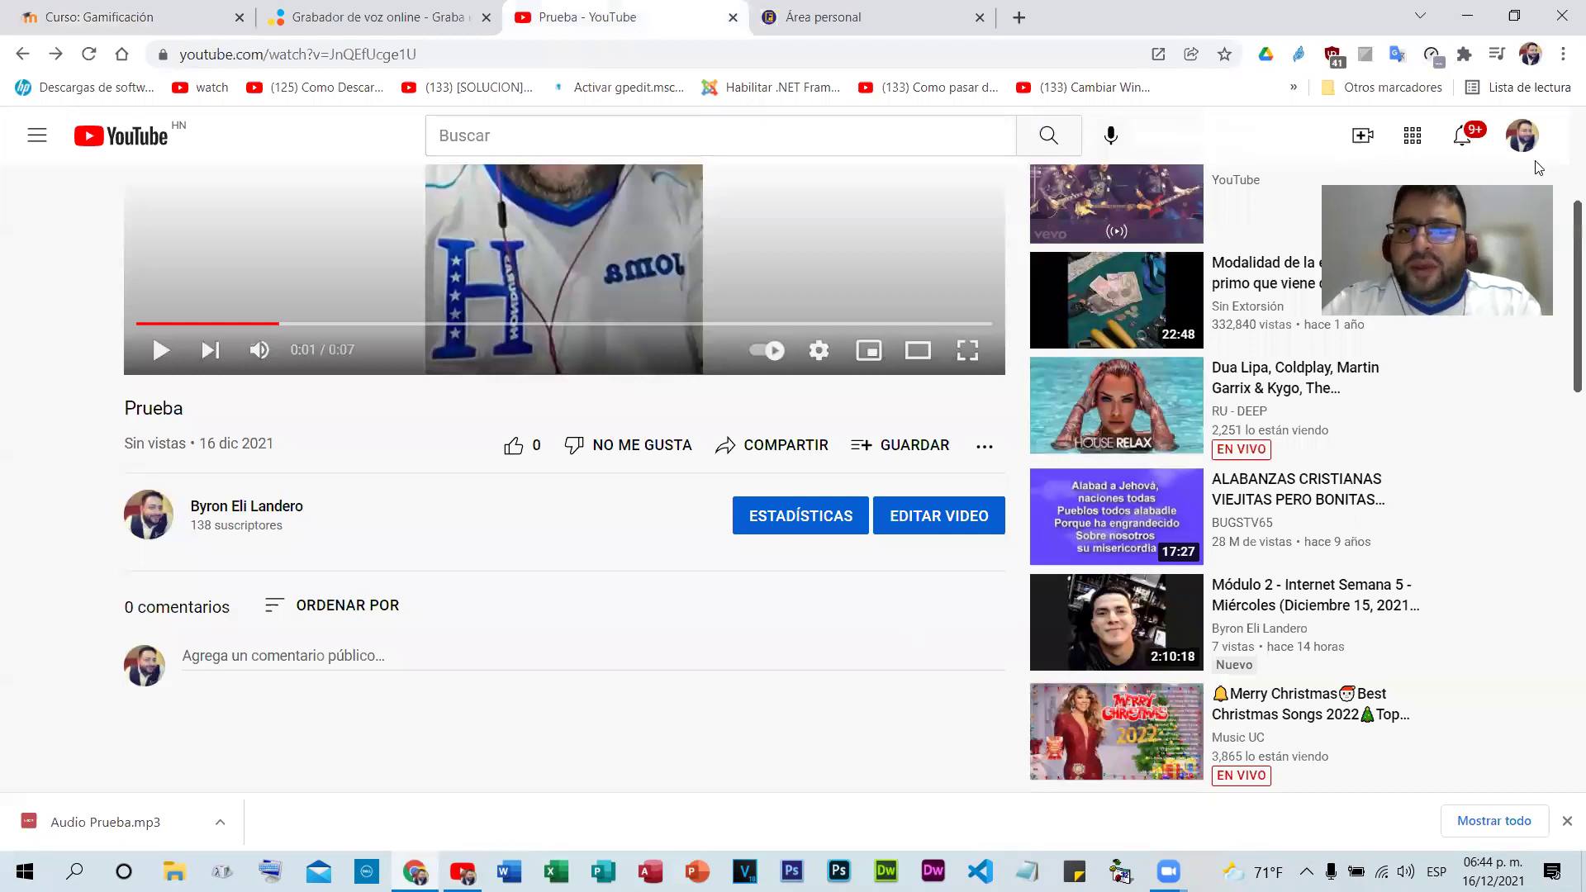
pyautogui.hotkey('alt', 'Tab')
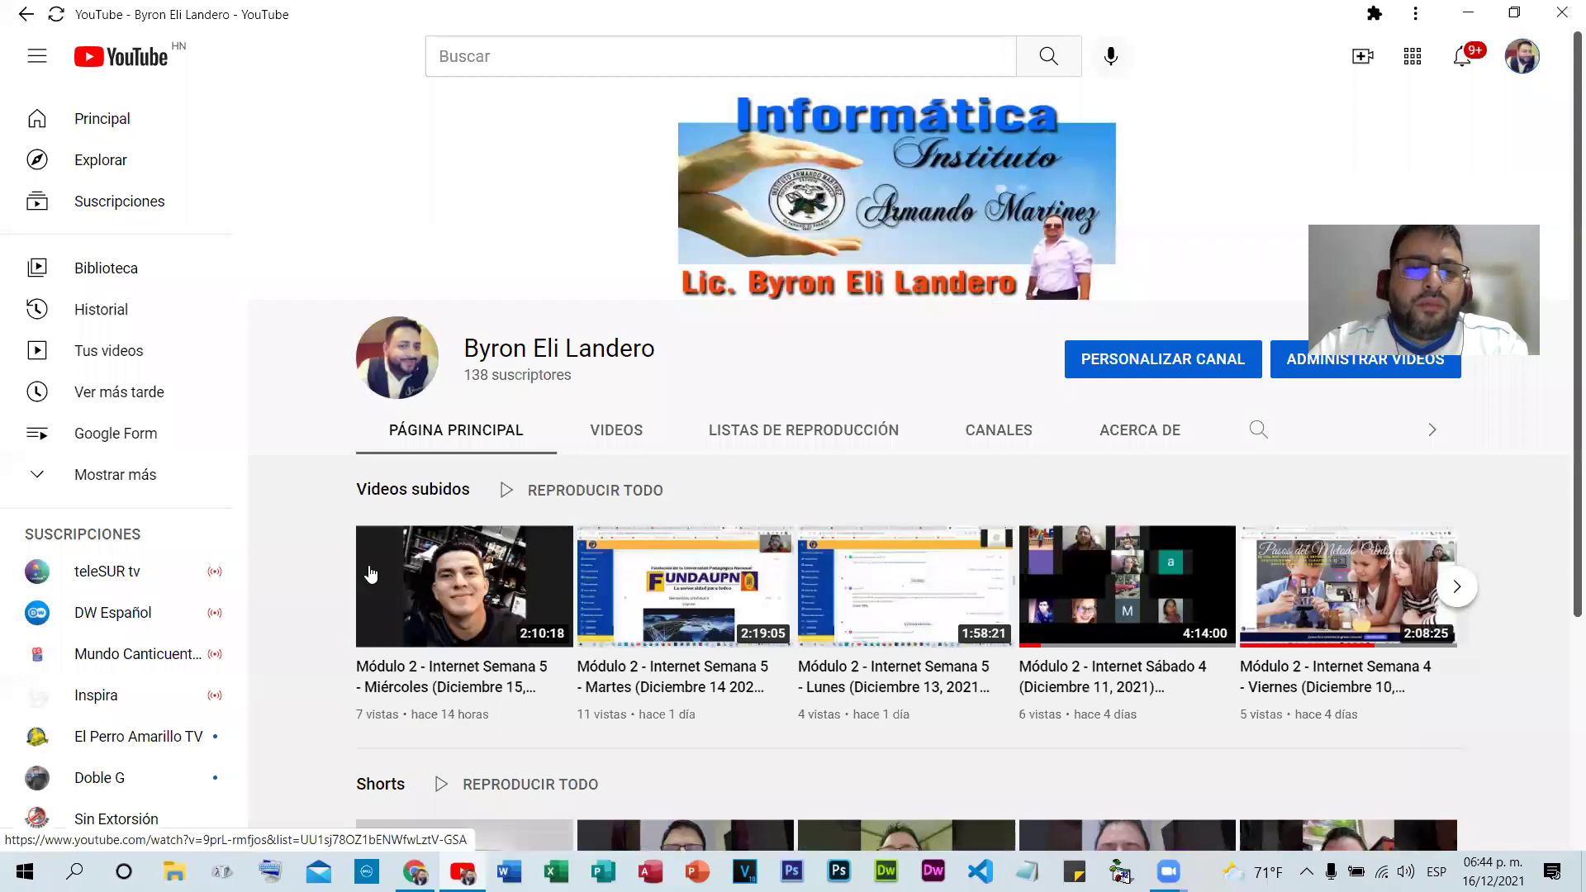
pyautogui.scroll(-3, 382, 577)
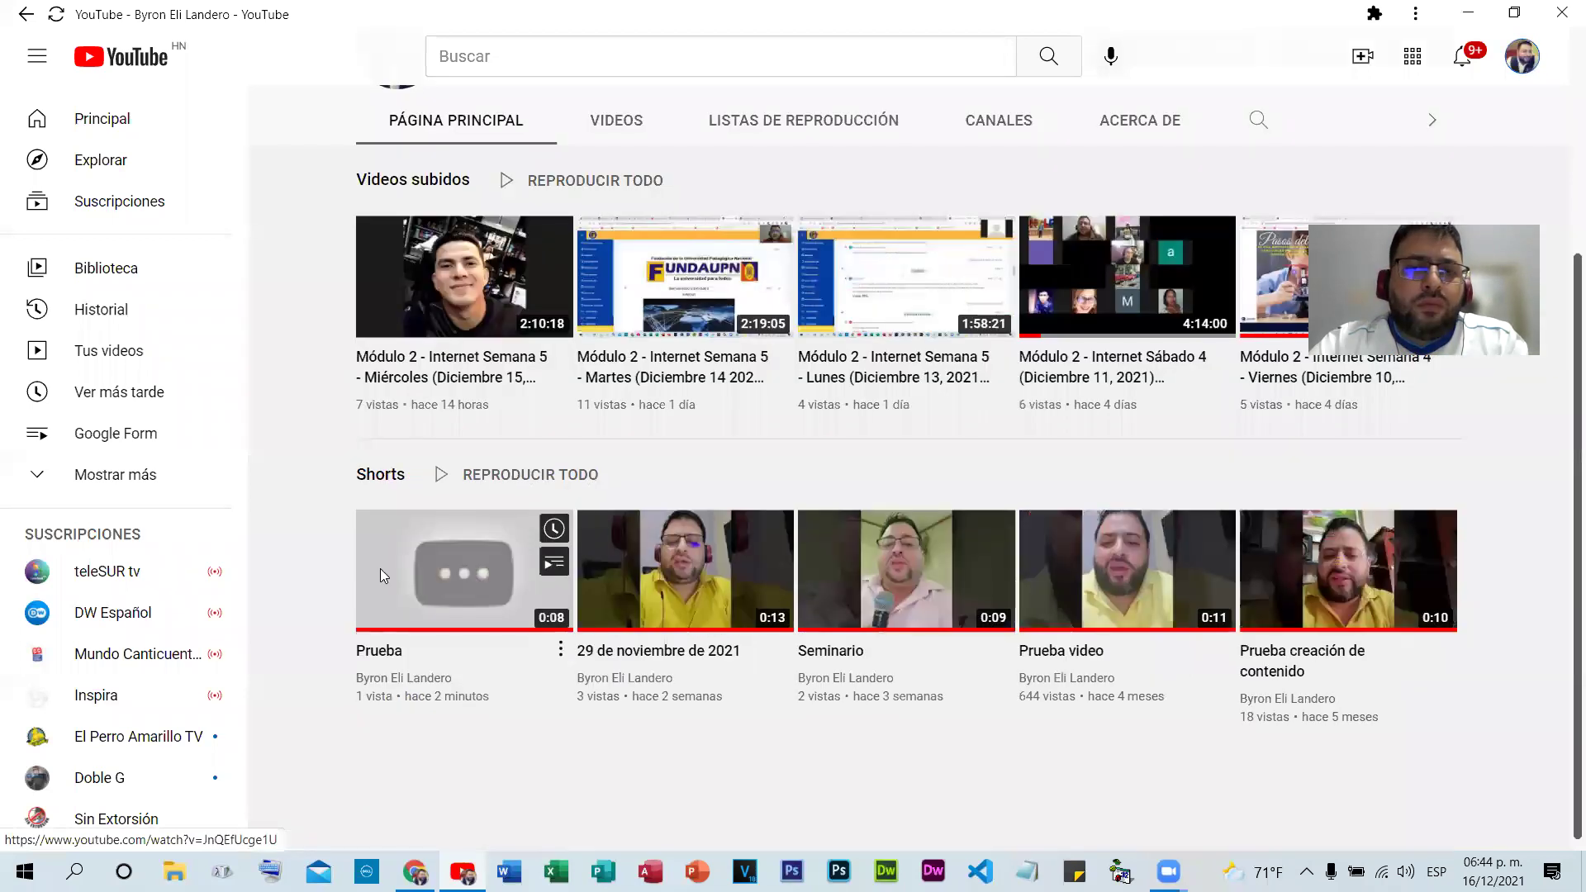
pyautogui.click(26, 14)
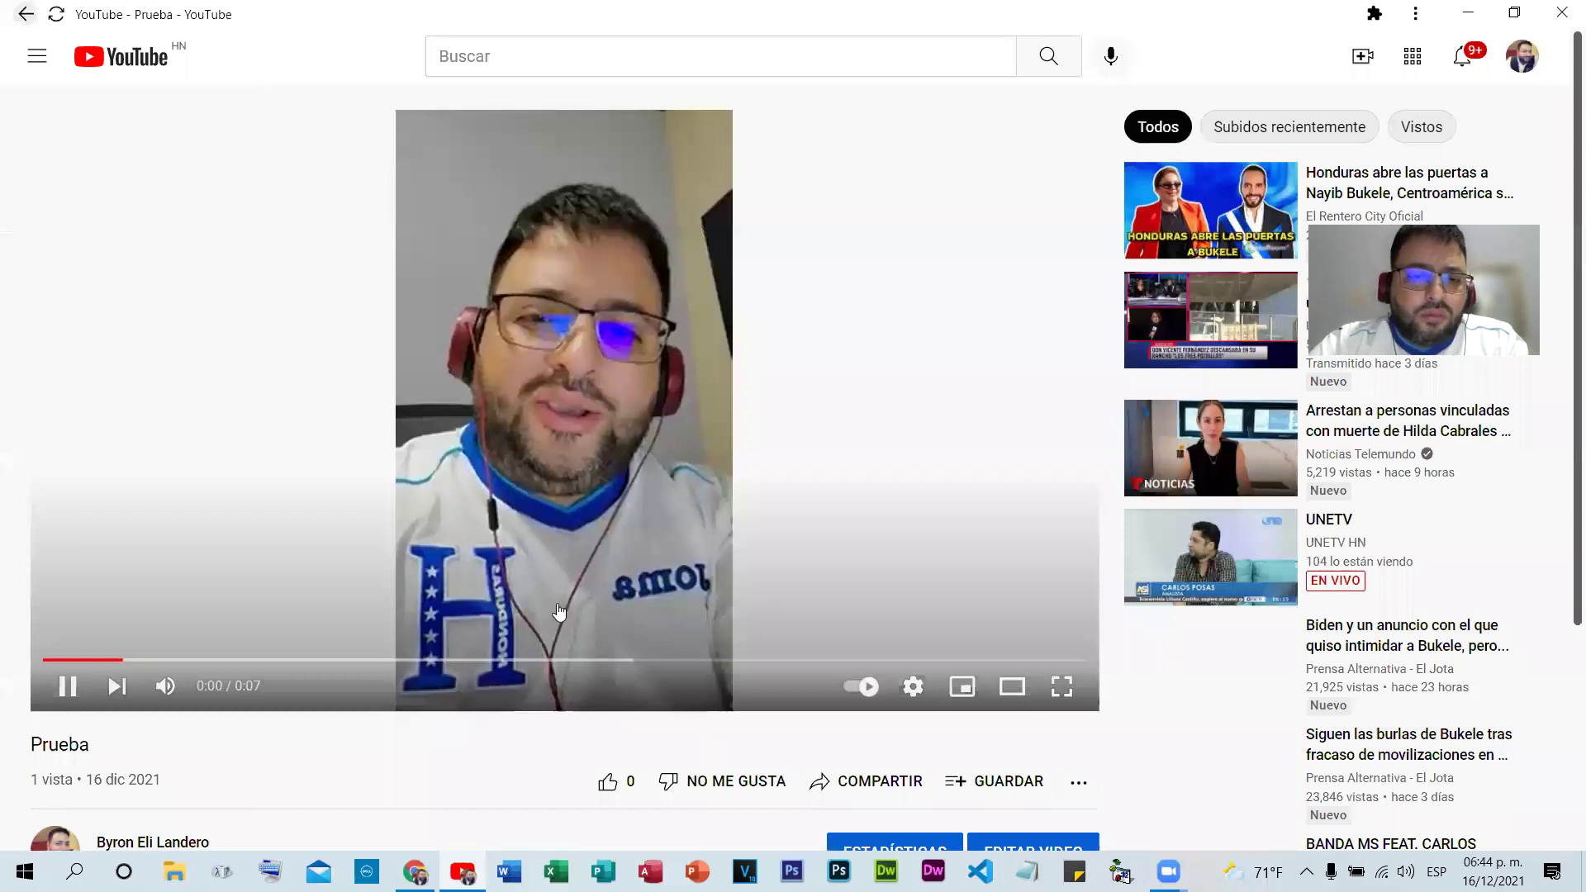
pyautogui.hotkey('alt', 'Right')
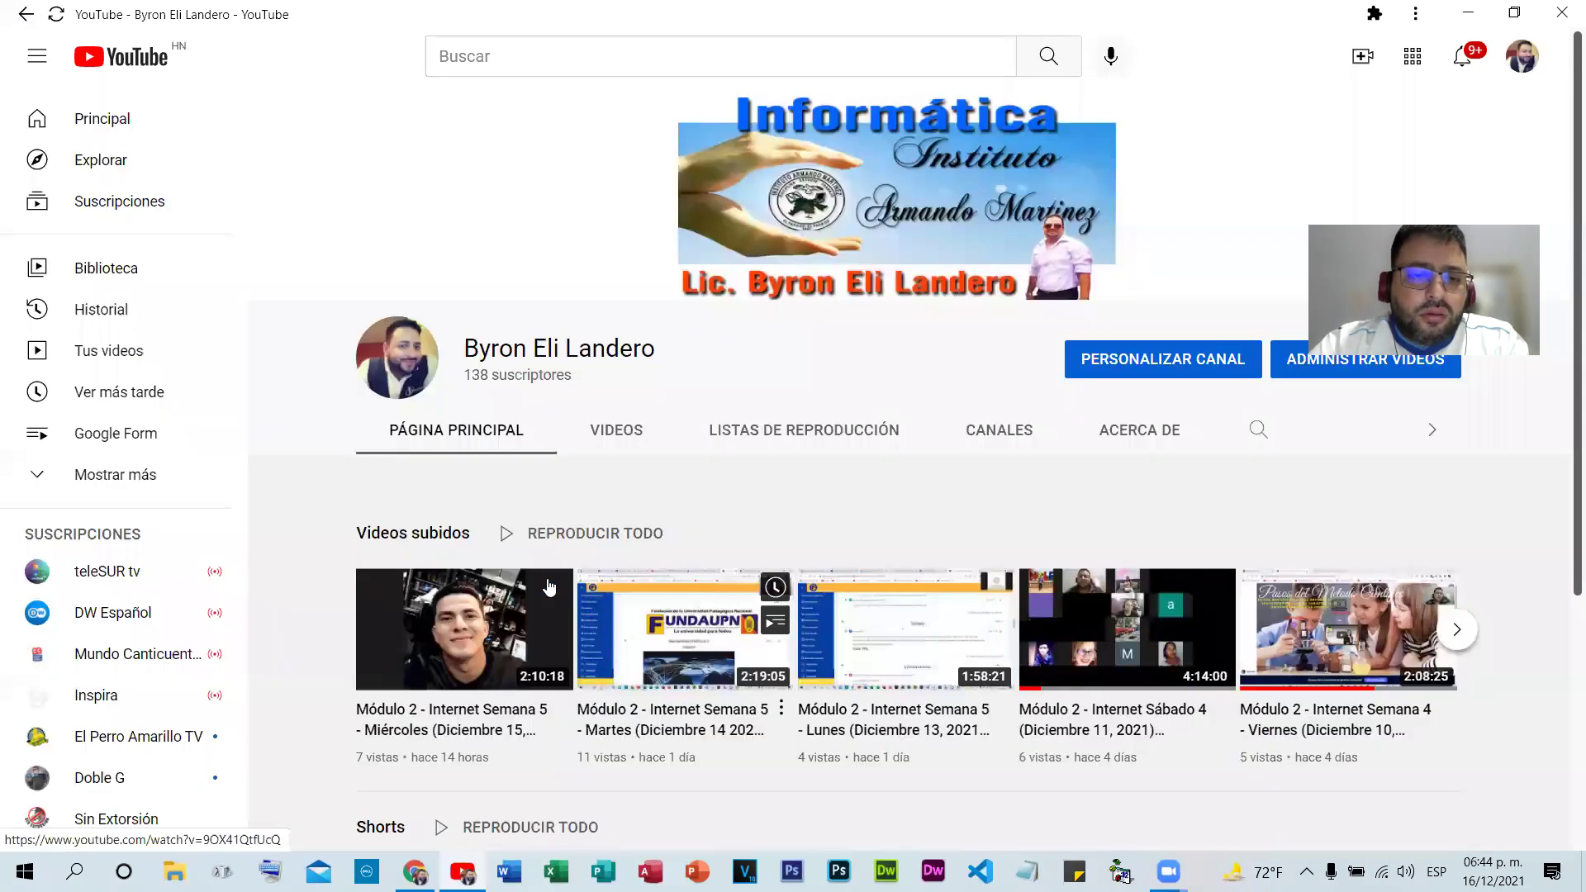
# - Show the channel's uploaded videos and open their management page in YouTube Studio
pyautogui.click(558, 699)
pyautogui.scroll(-3, 638, 127)
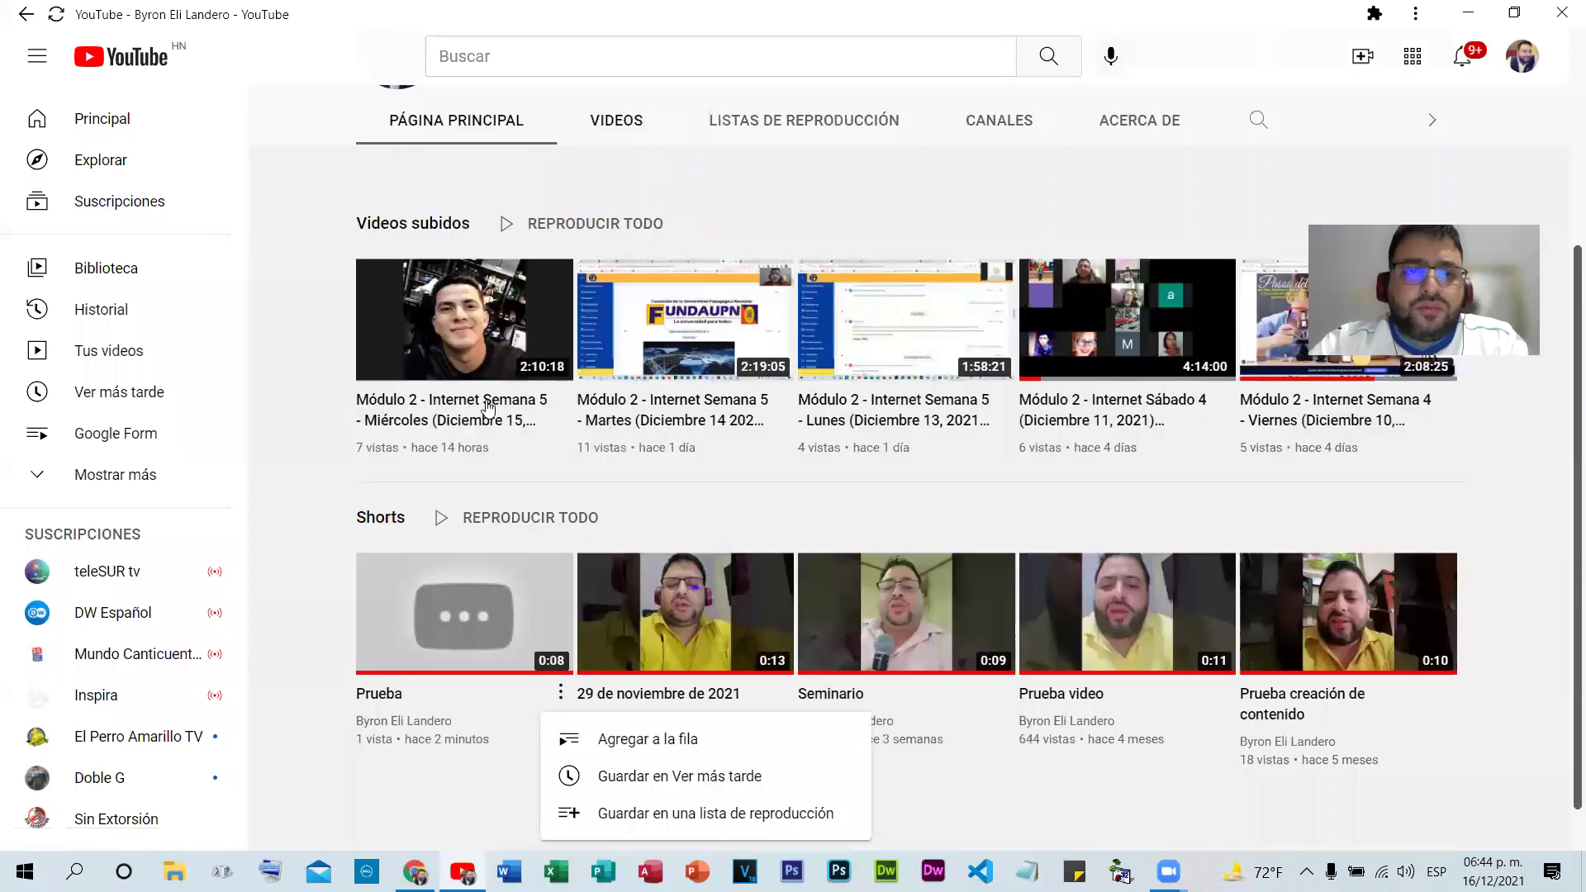
pyautogui.hotkey('alt', 'Left')
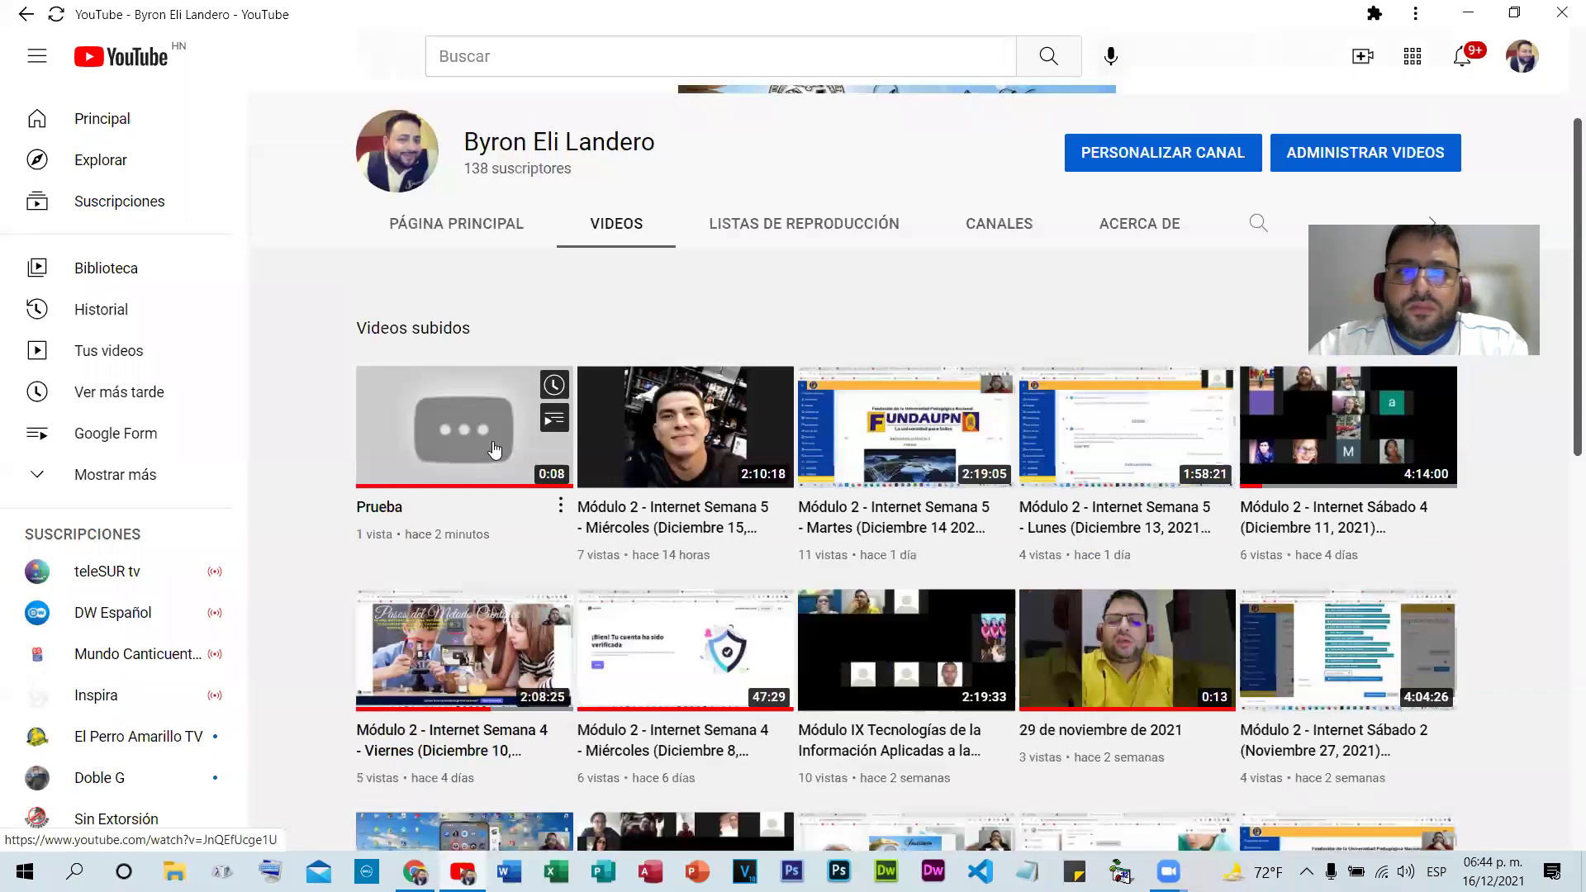
pyautogui.click(1363, 165)
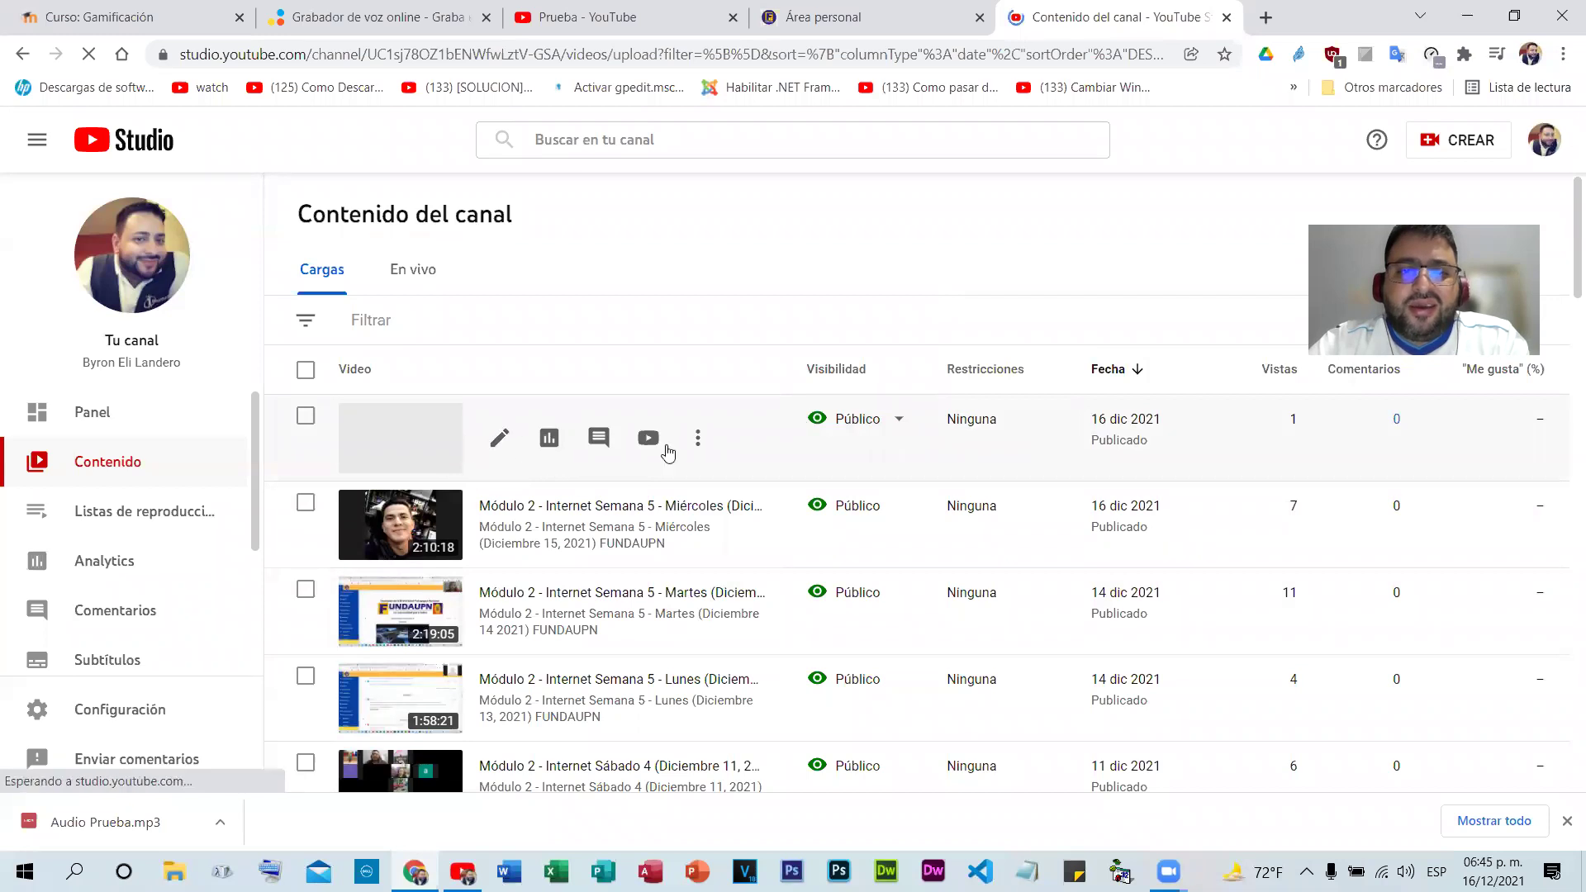
# - Open the details of the Prueba video in YouTube Studio and review its description and thumbnail options
pyautogui.click(499, 435)
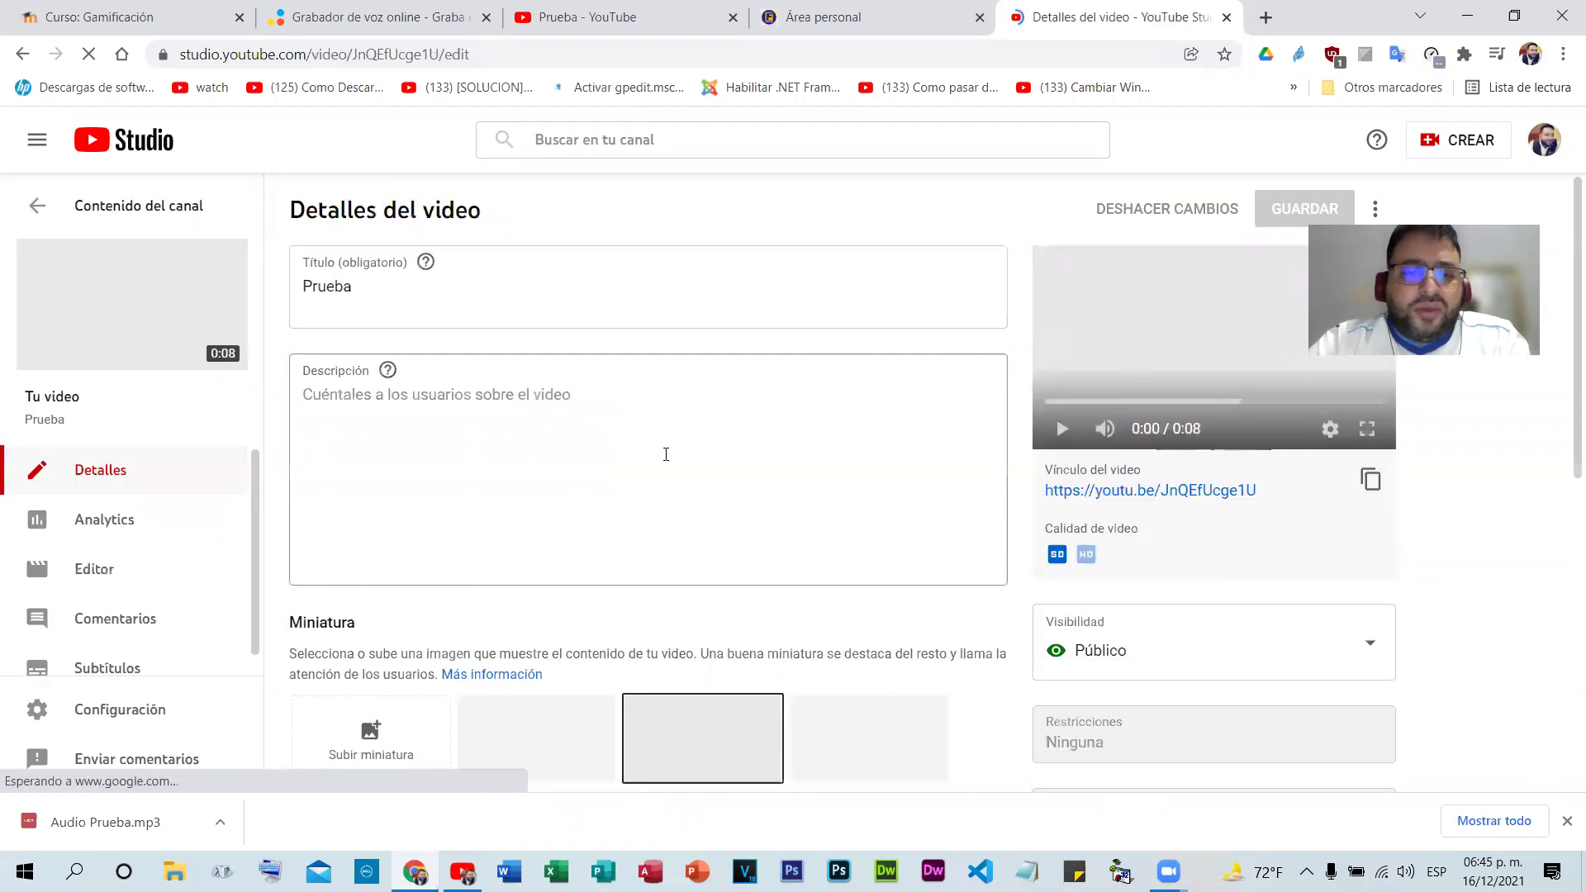
pyautogui.scroll(-2, 744, 483)
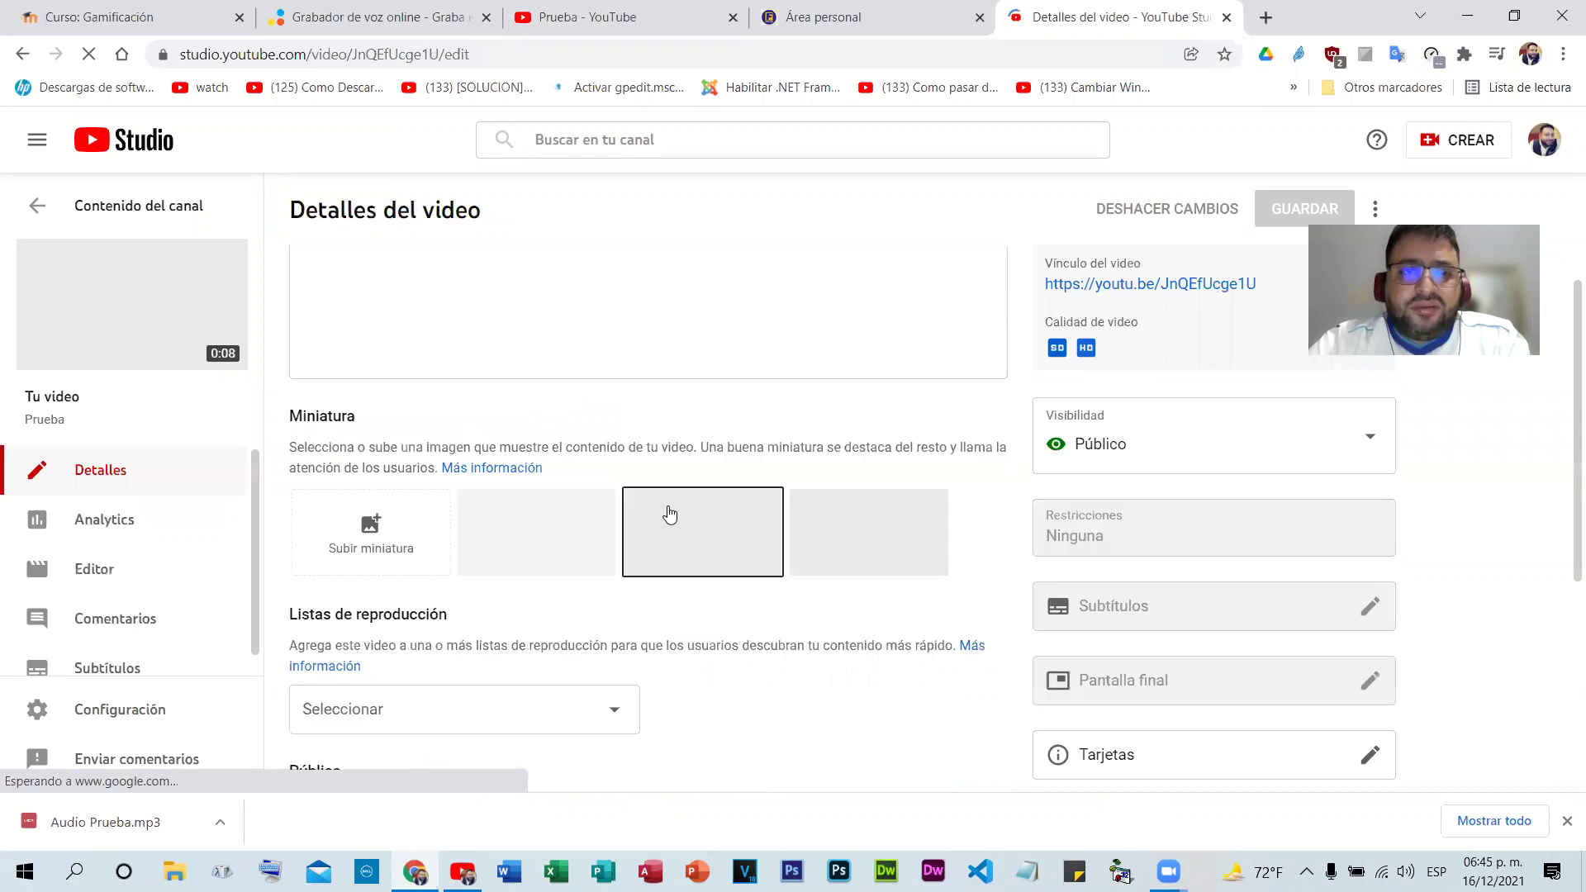
pyautogui.scroll(2, 670, 513)
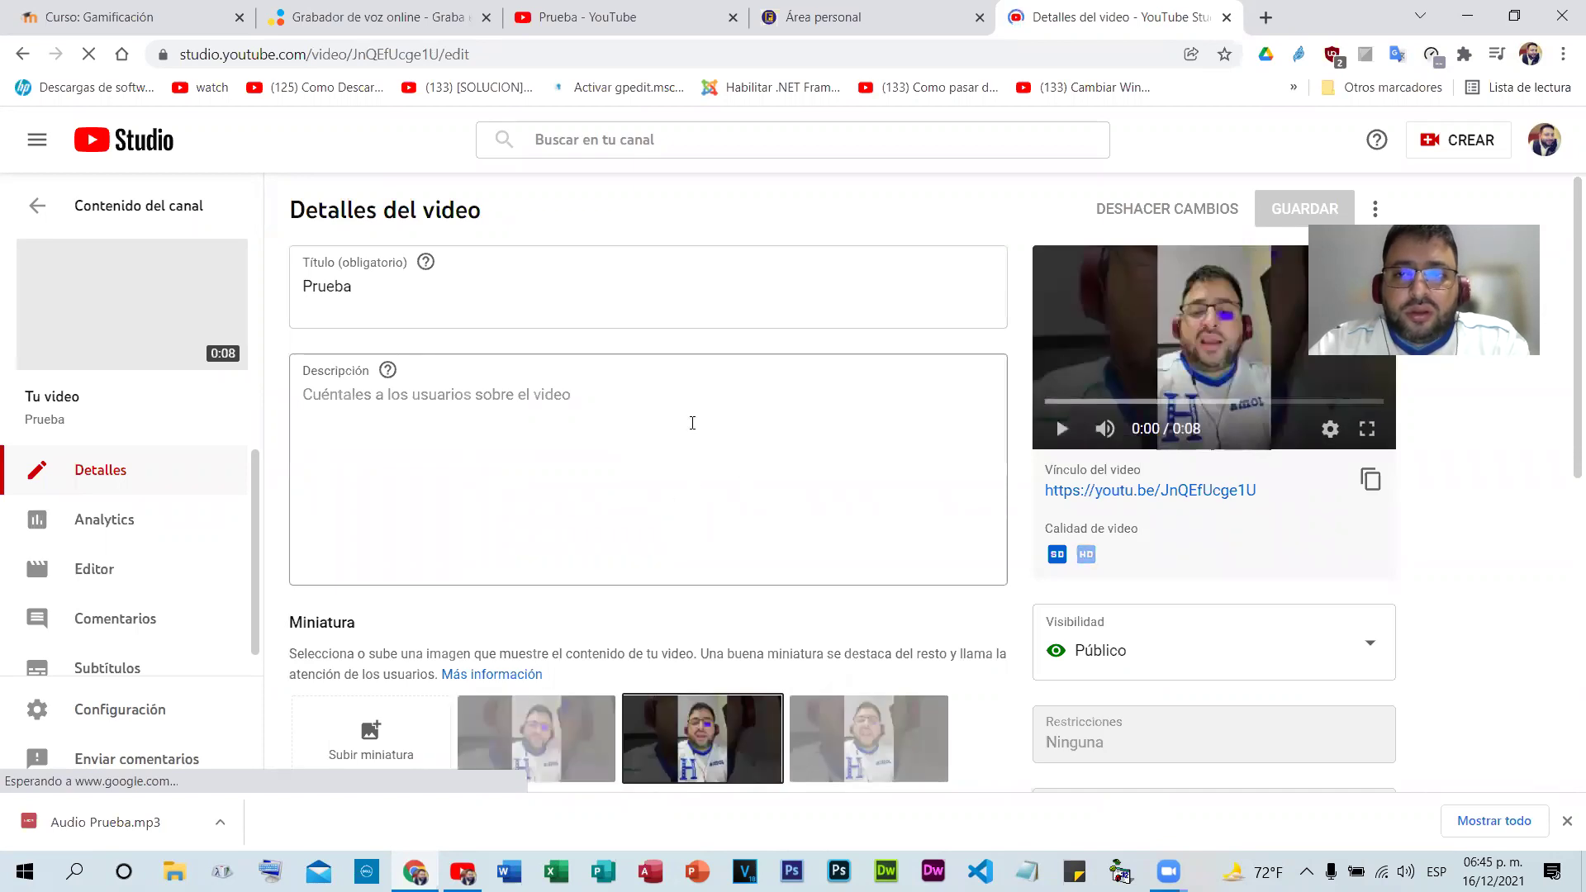
pyautogui.scroll(-2, 694, 426)
pyautogui.scroll(-1, 628, 525)
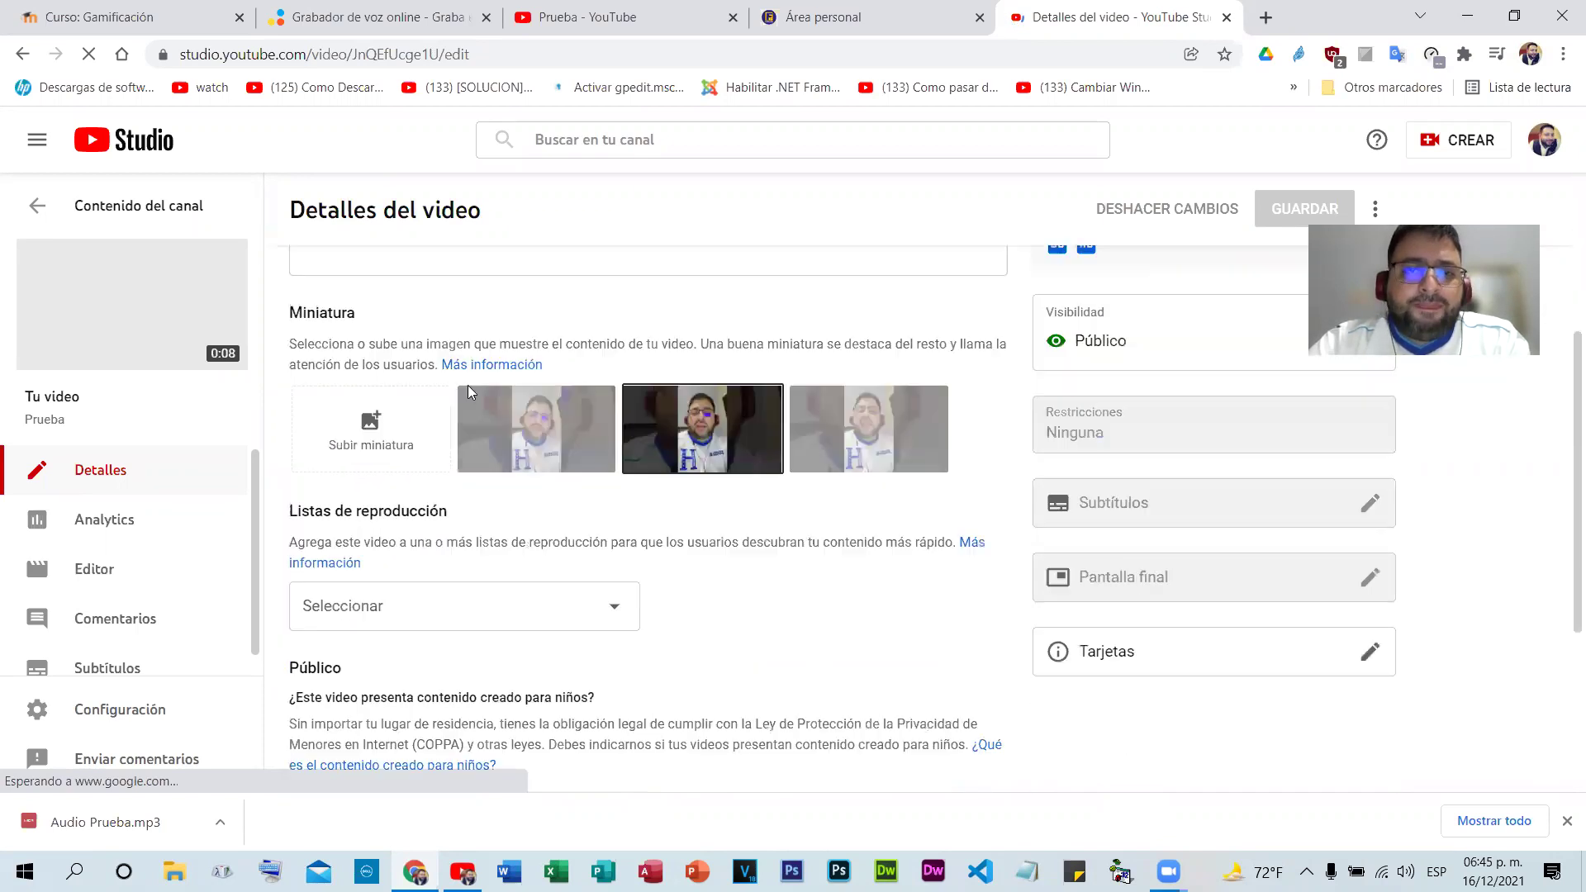
pyautogui.scroll(3, 1292, 208)
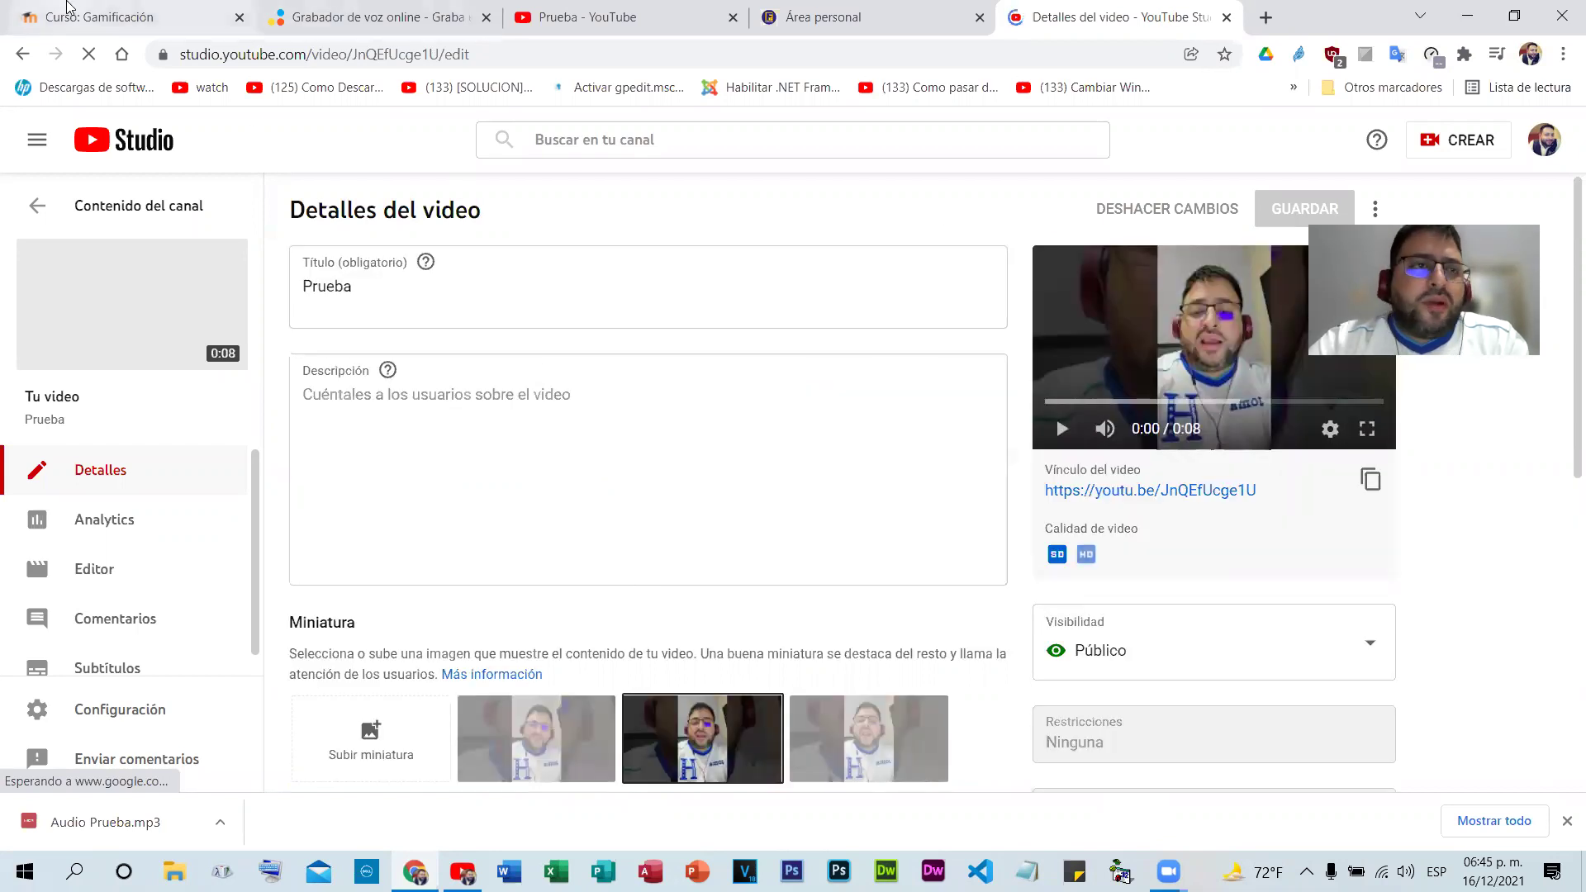
# - Return to the Gamificación course and reload the page to refresh the embedded Prueba video
pyautogui.click(124, 18)
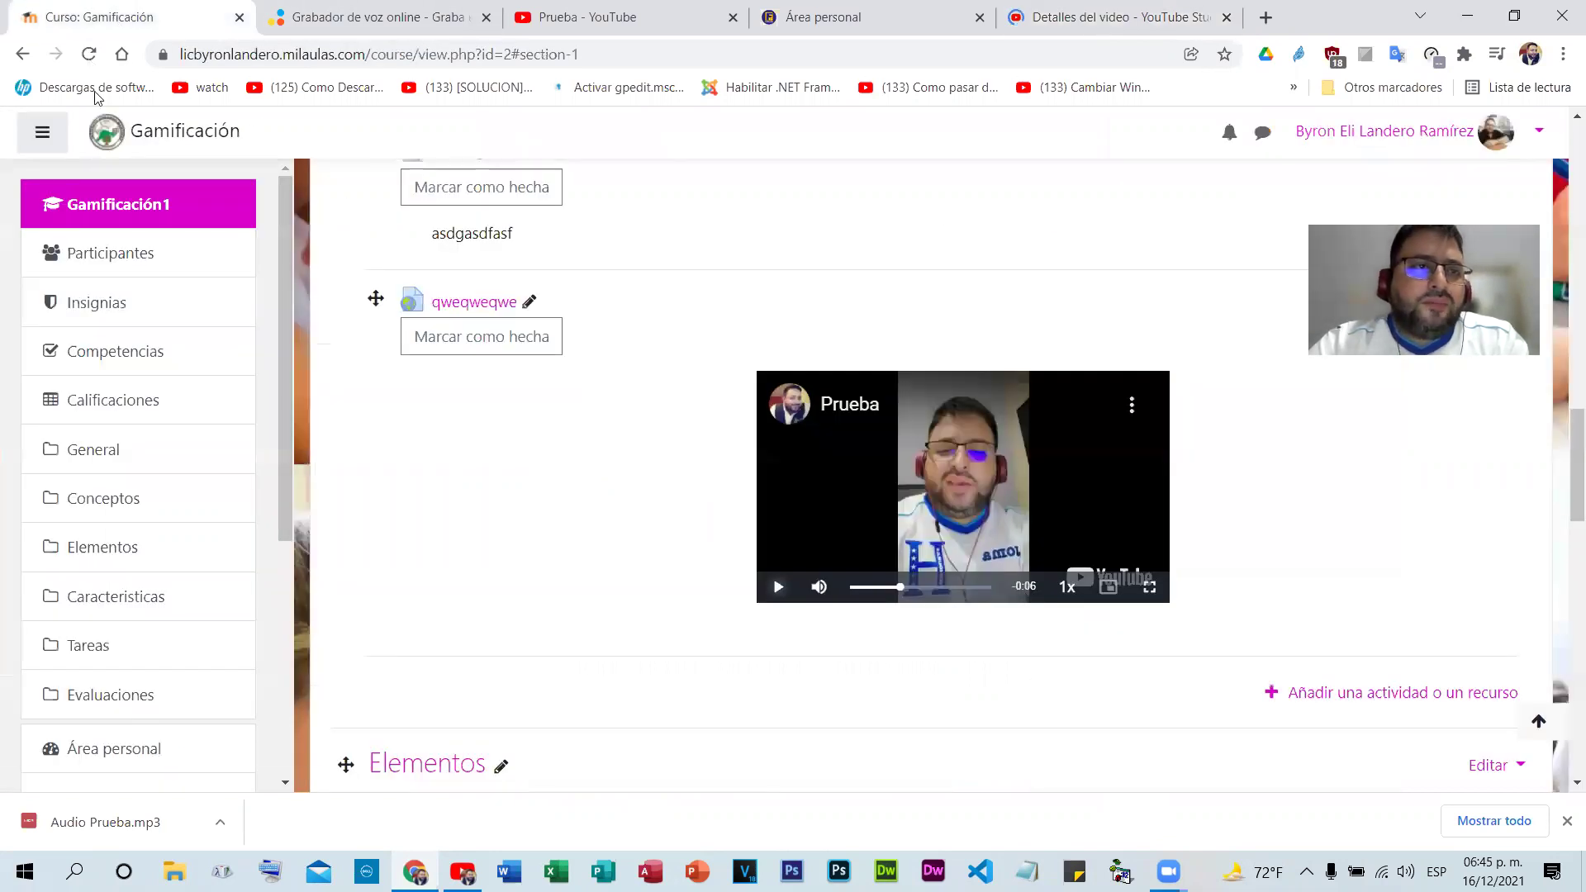
pyautogui.click(88, 54)
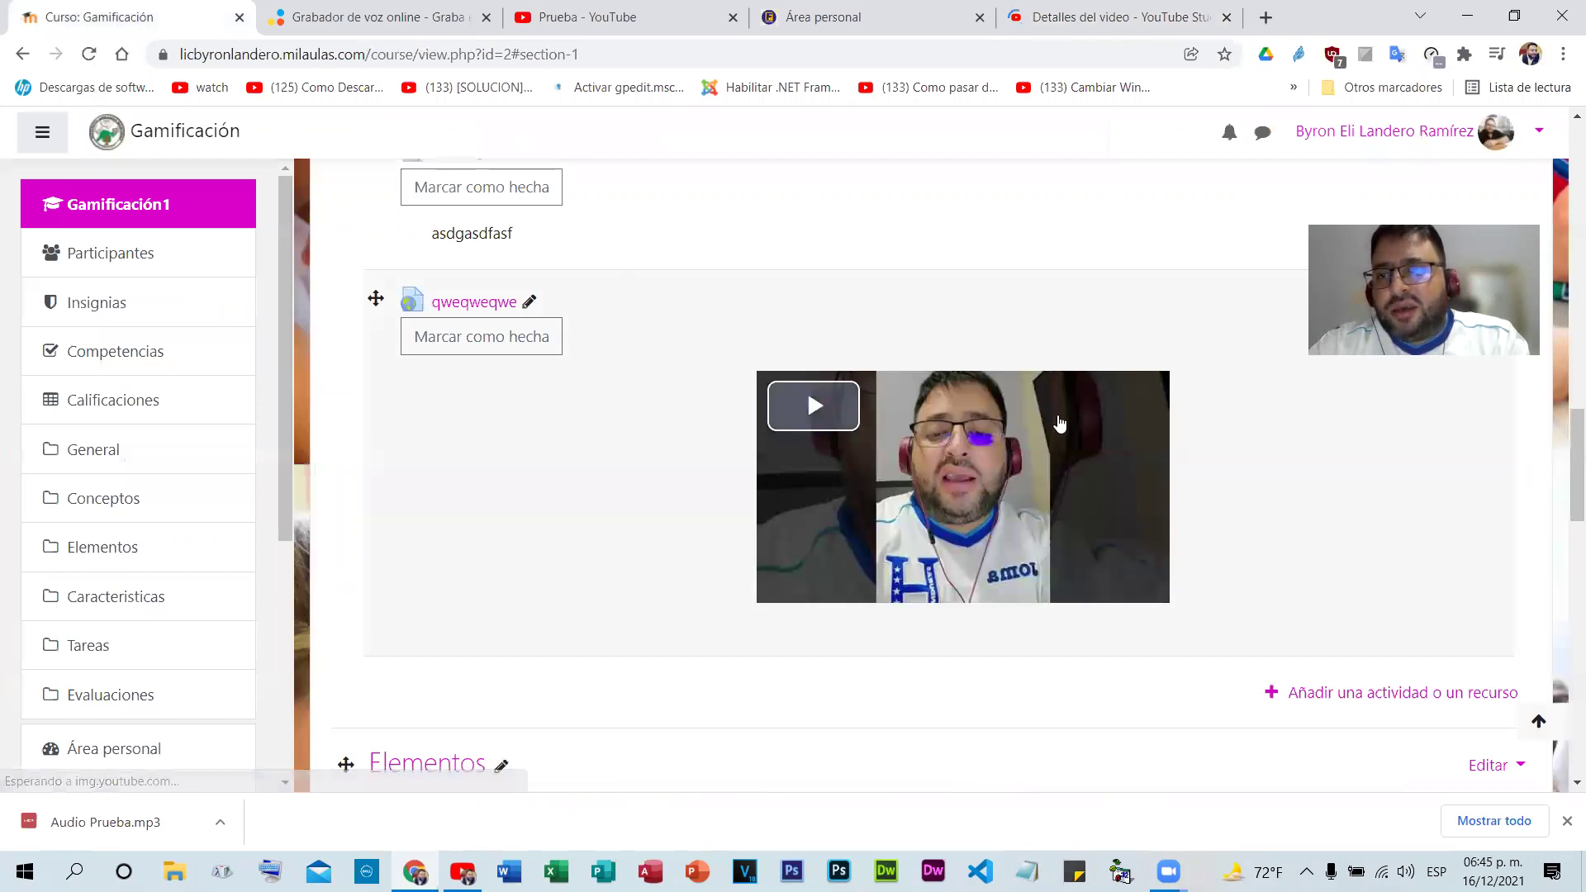
pyautogui.scroll(-2, 1239, 518)
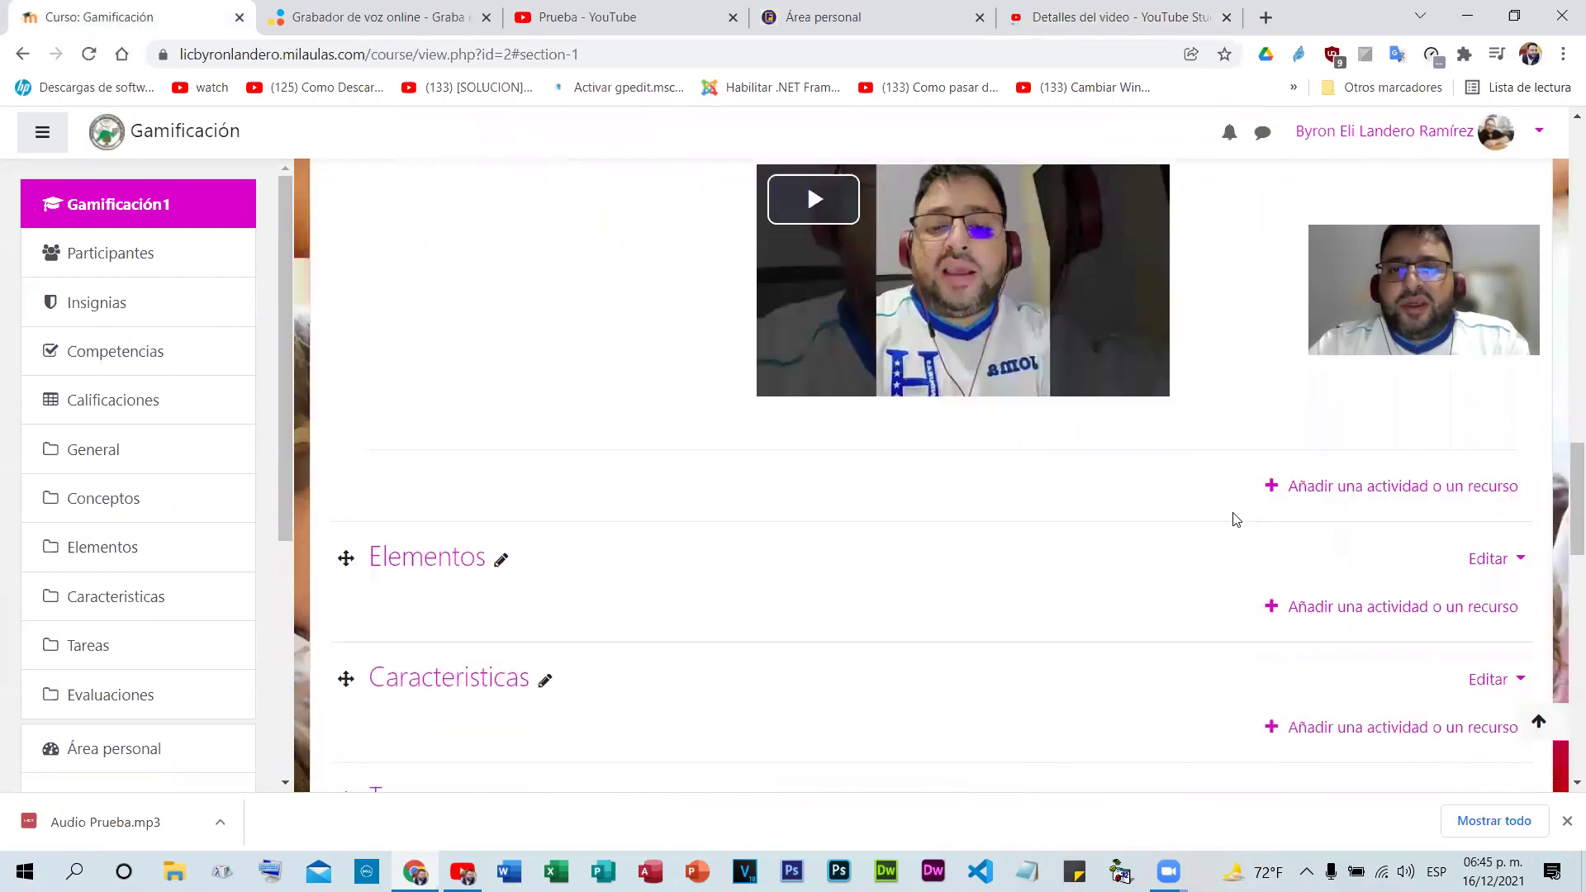
pyautogui.scroll(2, 1157, 504)
# - Play the embedded Prueba video in the Gamificación course and pause it near its end
pyautogui.click(796, 425)
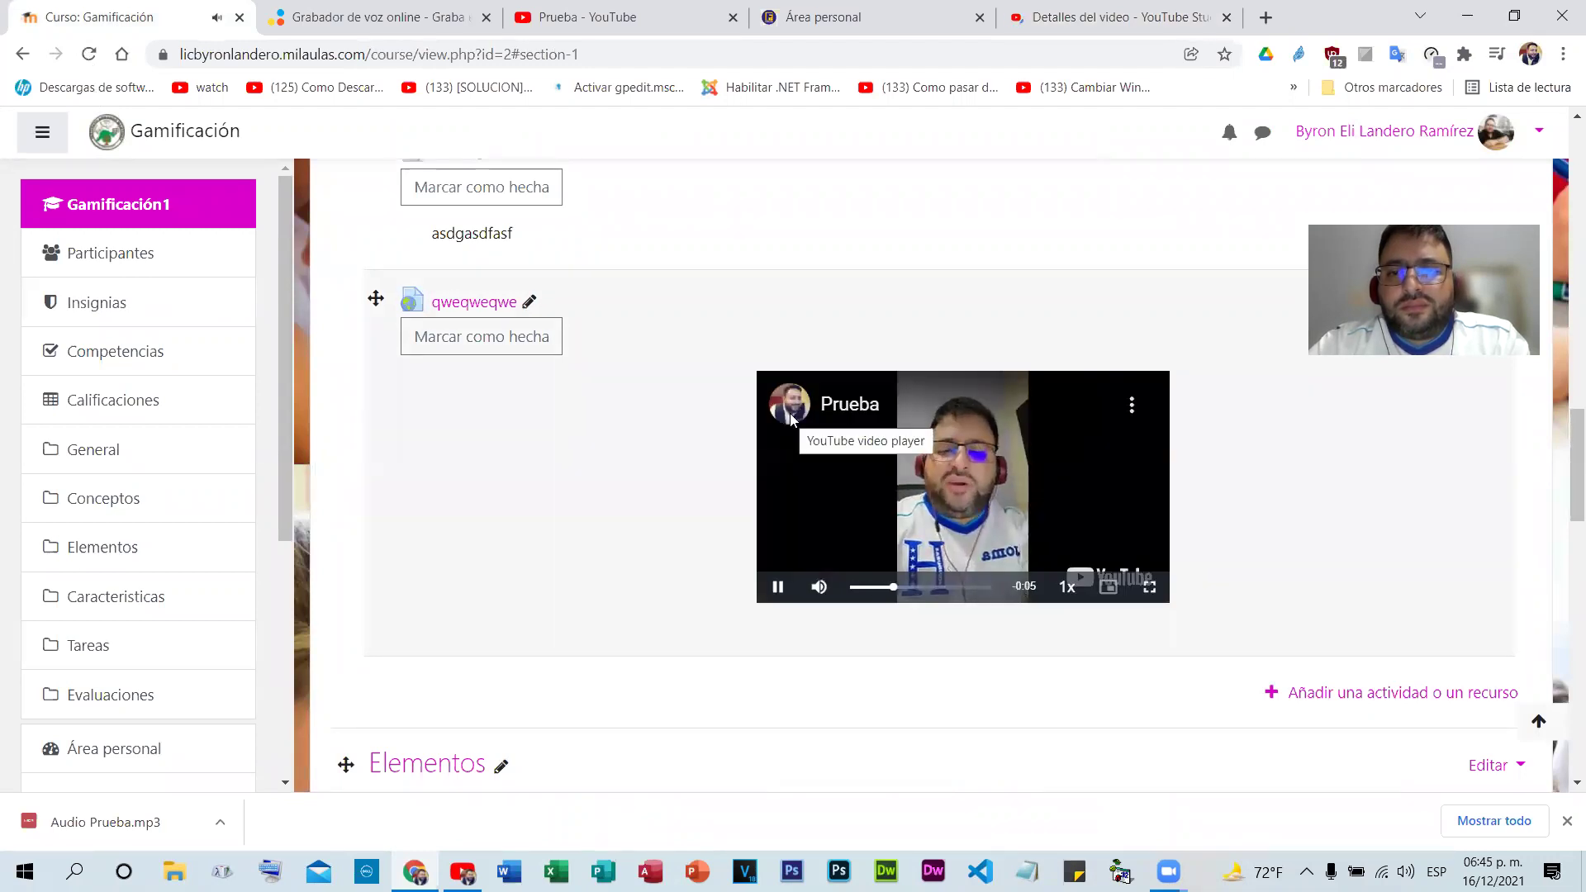
pyautogui.click(802, 420)
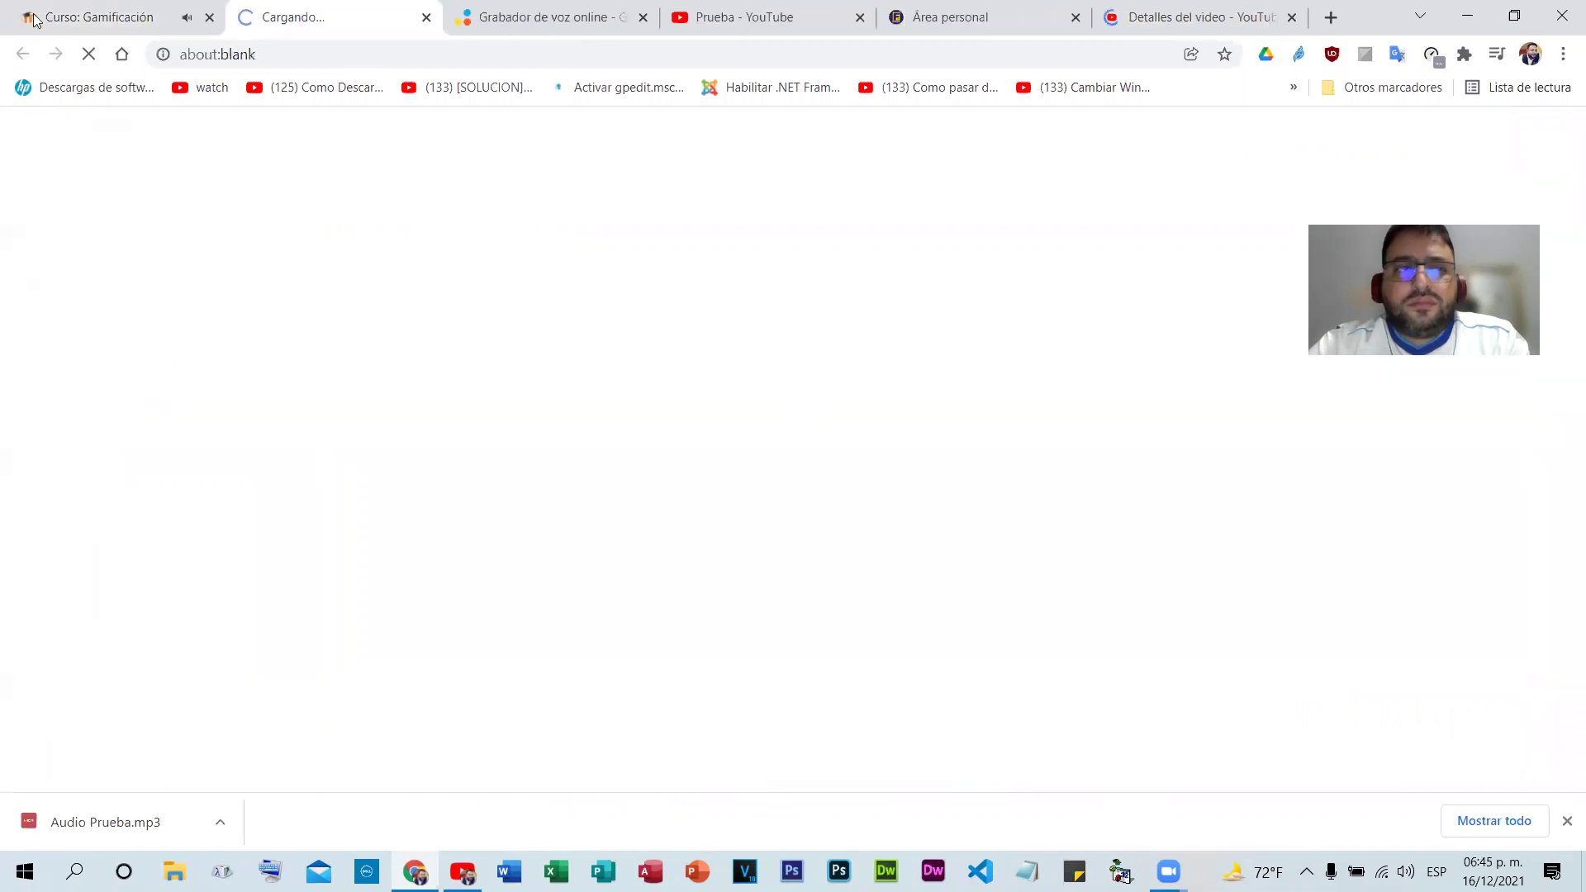
pyautogui.click(161, 11)
pyautogui.click(942, 480)
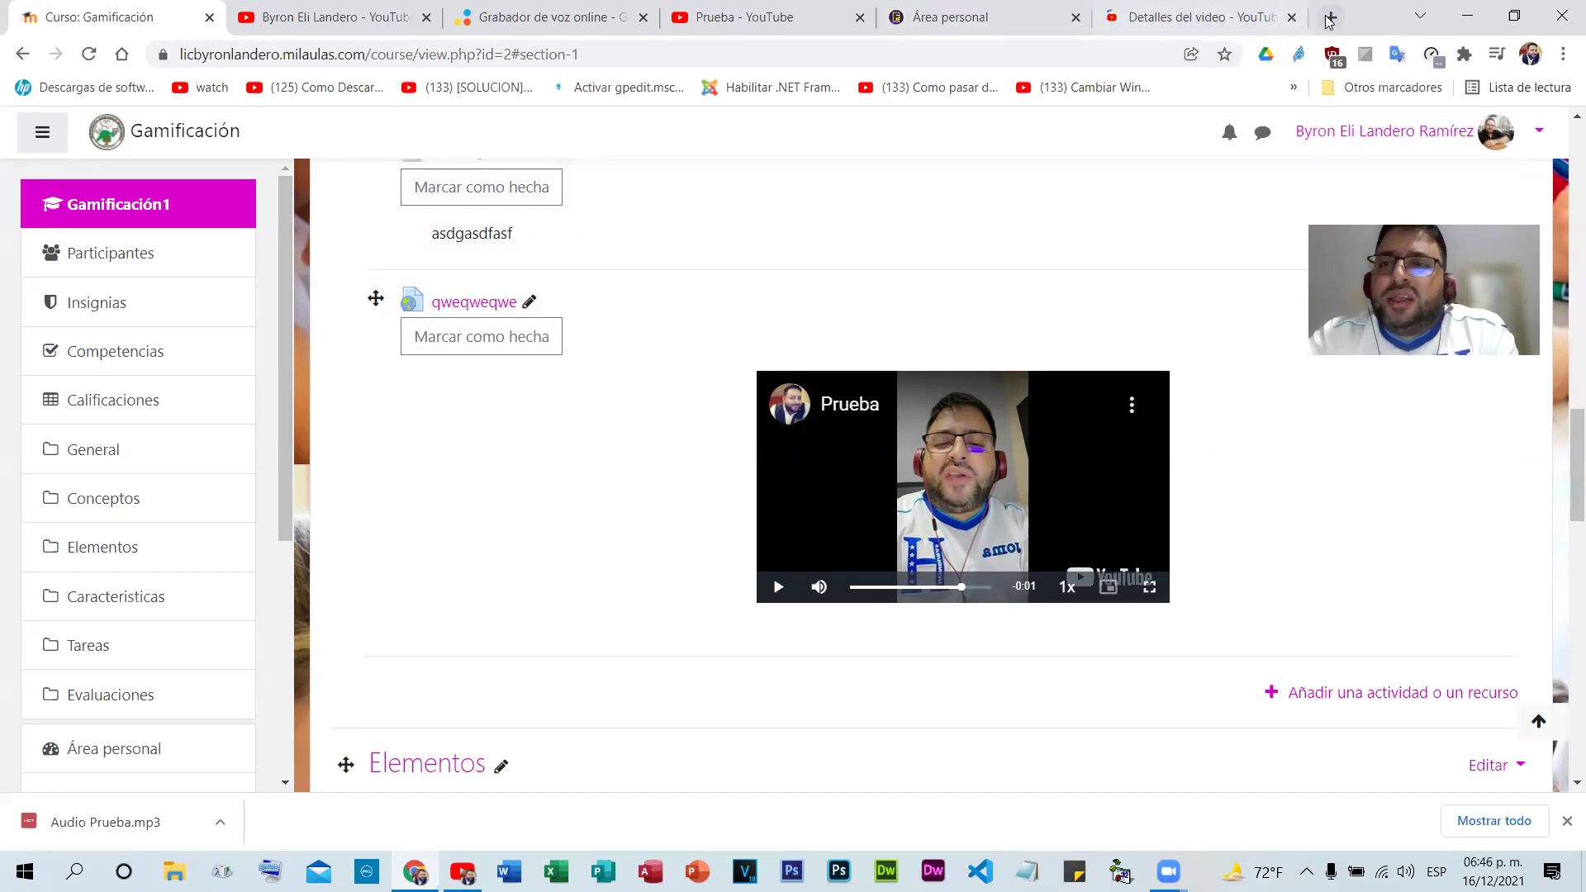
# - Close the YouTube Studio video details and open the FUNDAUPN course MÓDULO II: INTERNET, SPS A LUNES A VIERNES
pyautogui.click(1293, 19)
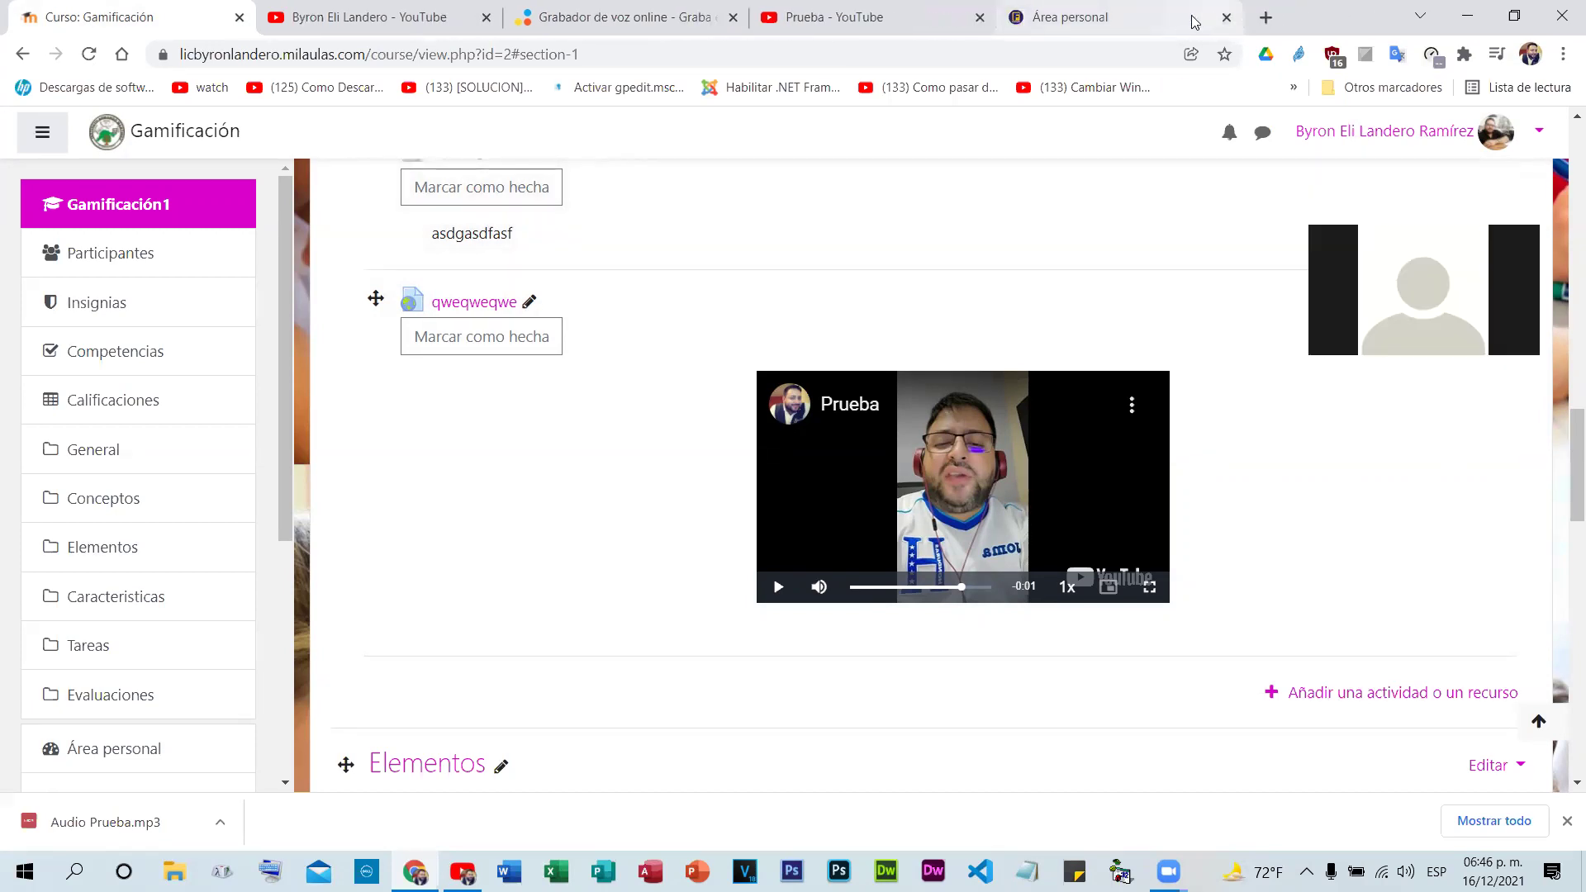
pyautogui.click(1113, 12)
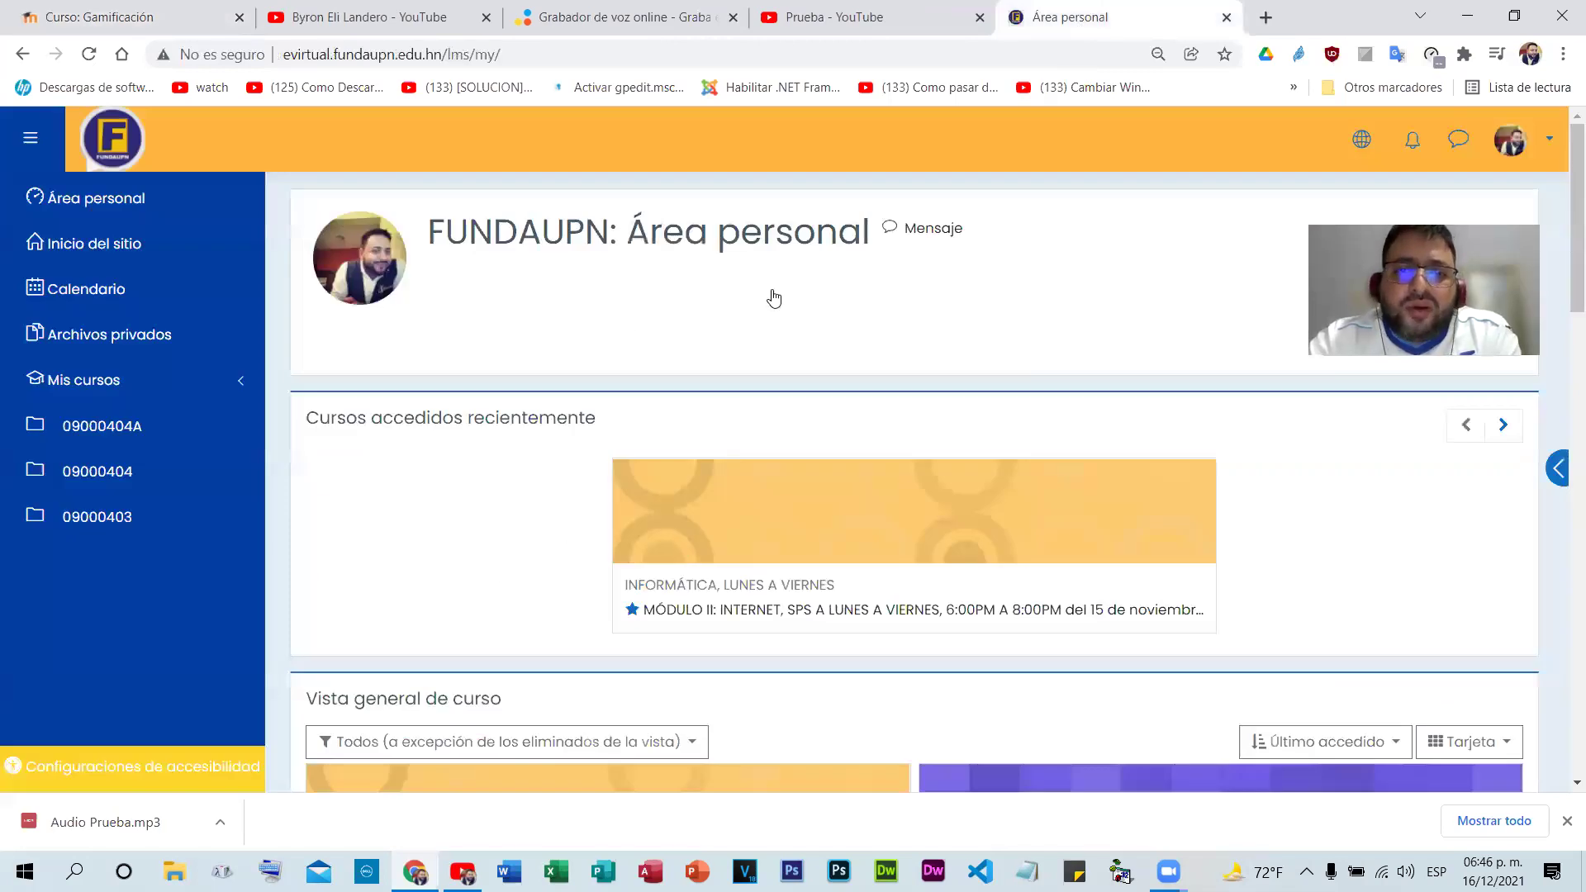
pyautogui.scroll(-3, 773, 297)
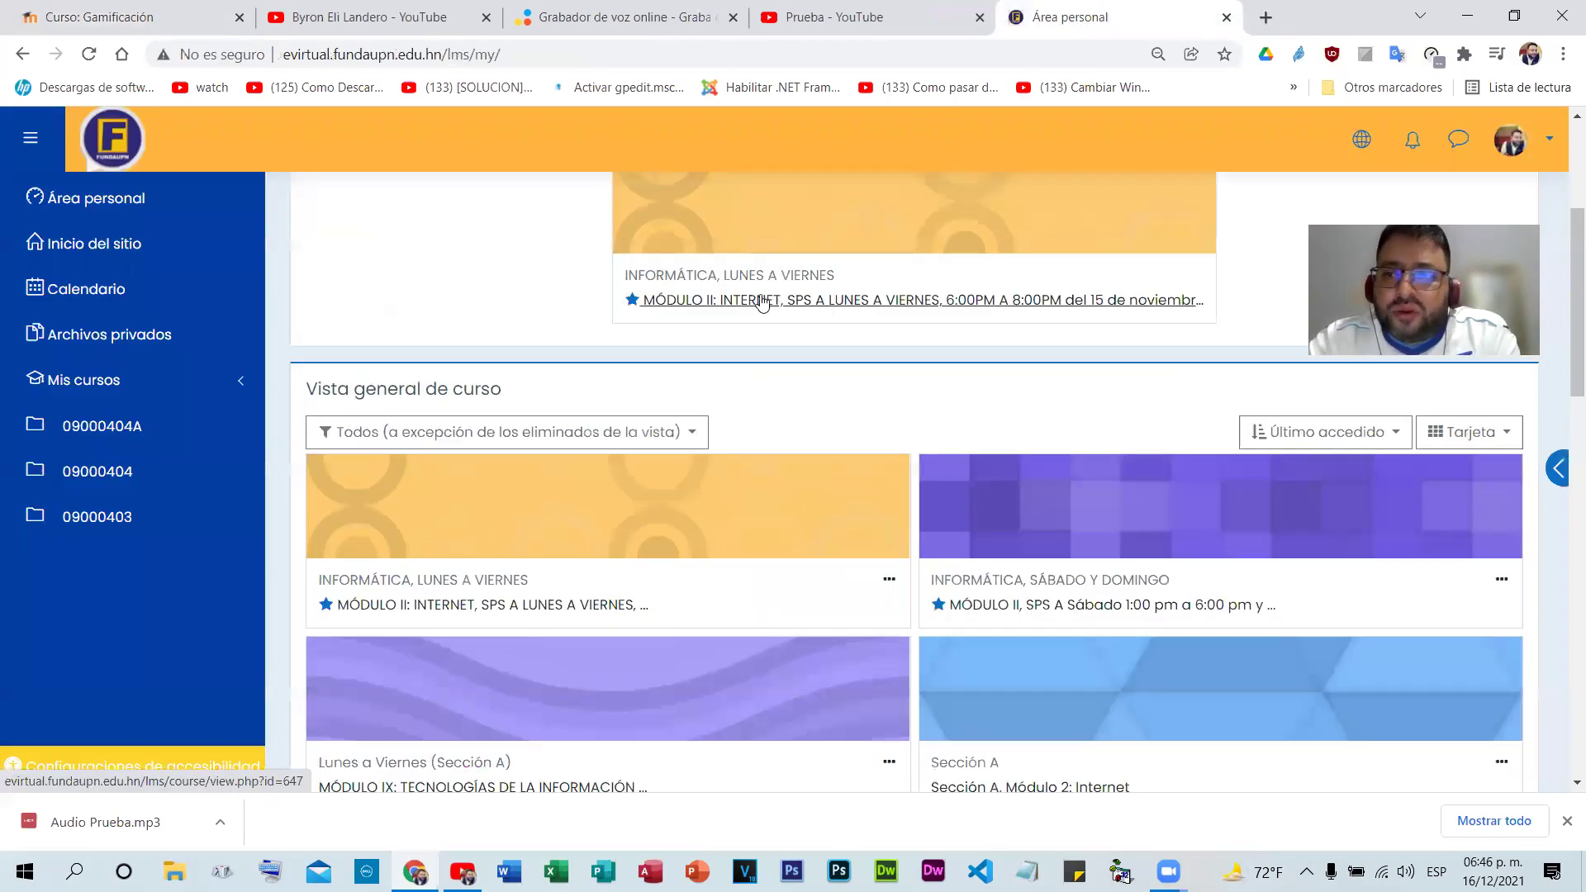
pyautogui.click(772, 299)
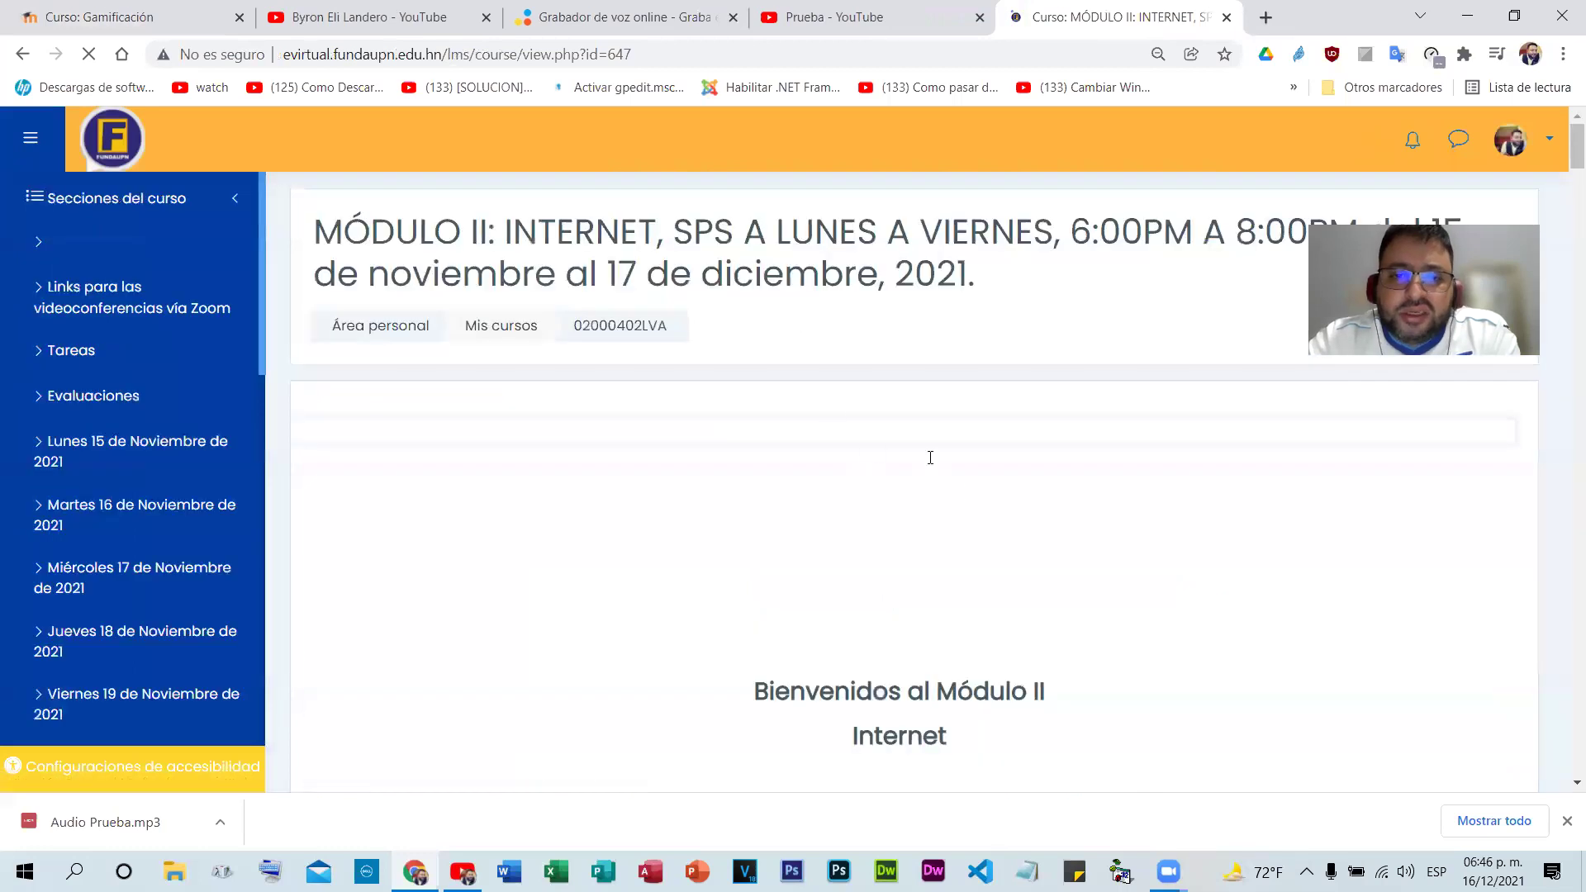
# - Read the assignment instructions for Avance #2, #3 and #4 Aula Virtual in the FUNDAUPN course
pyautogui.scroll(-10, 949, 521)
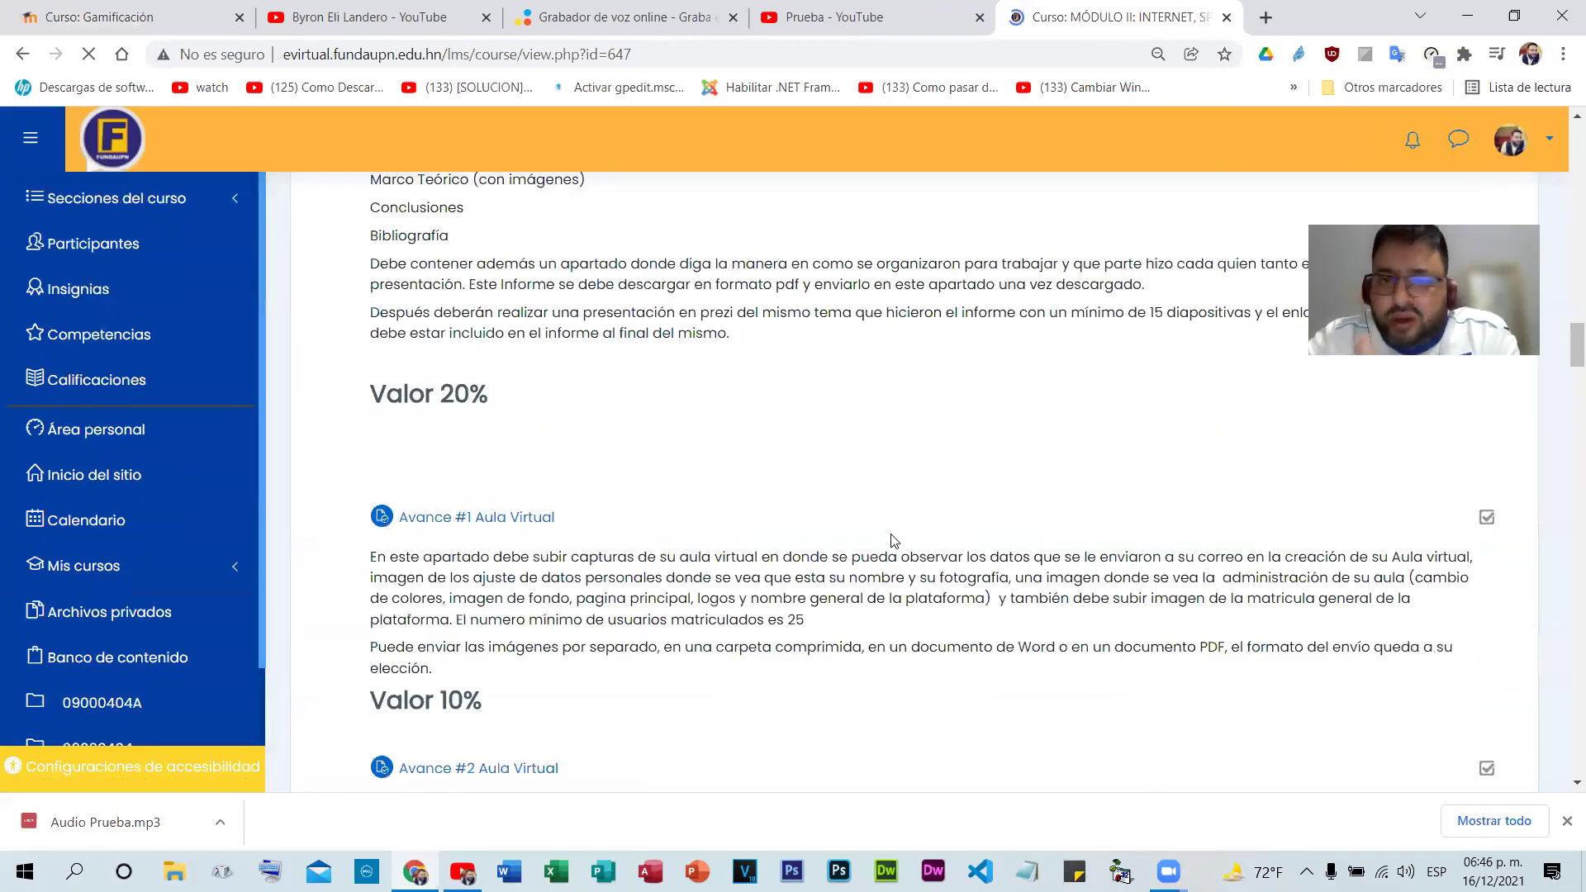
pyautogui.scroll(-5, 891, 540)
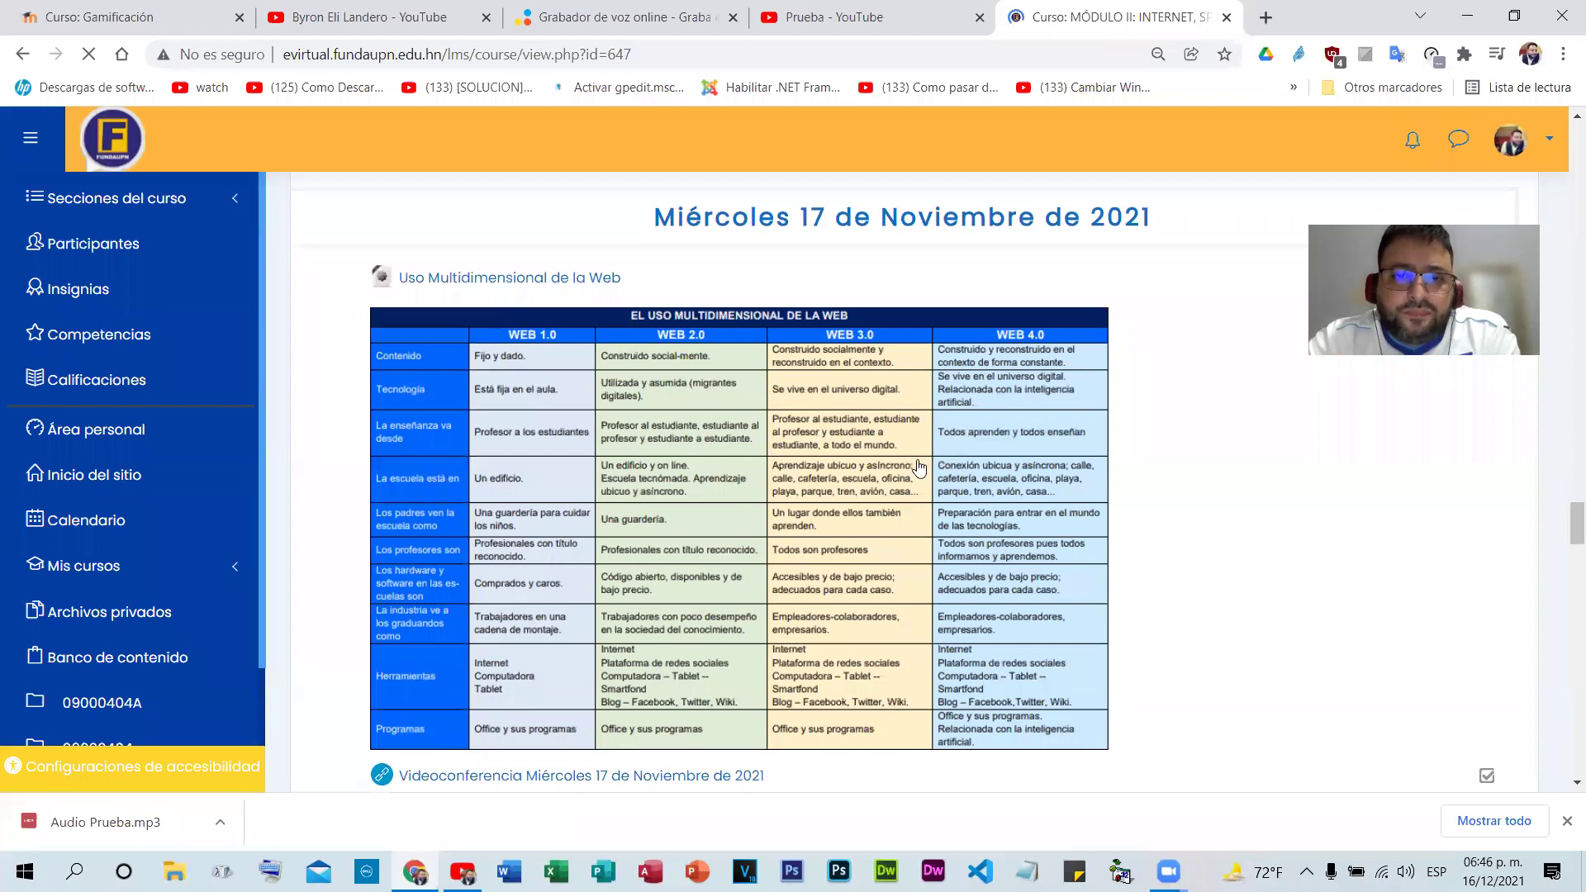
pyautogui.scroll(5, 929, 455)
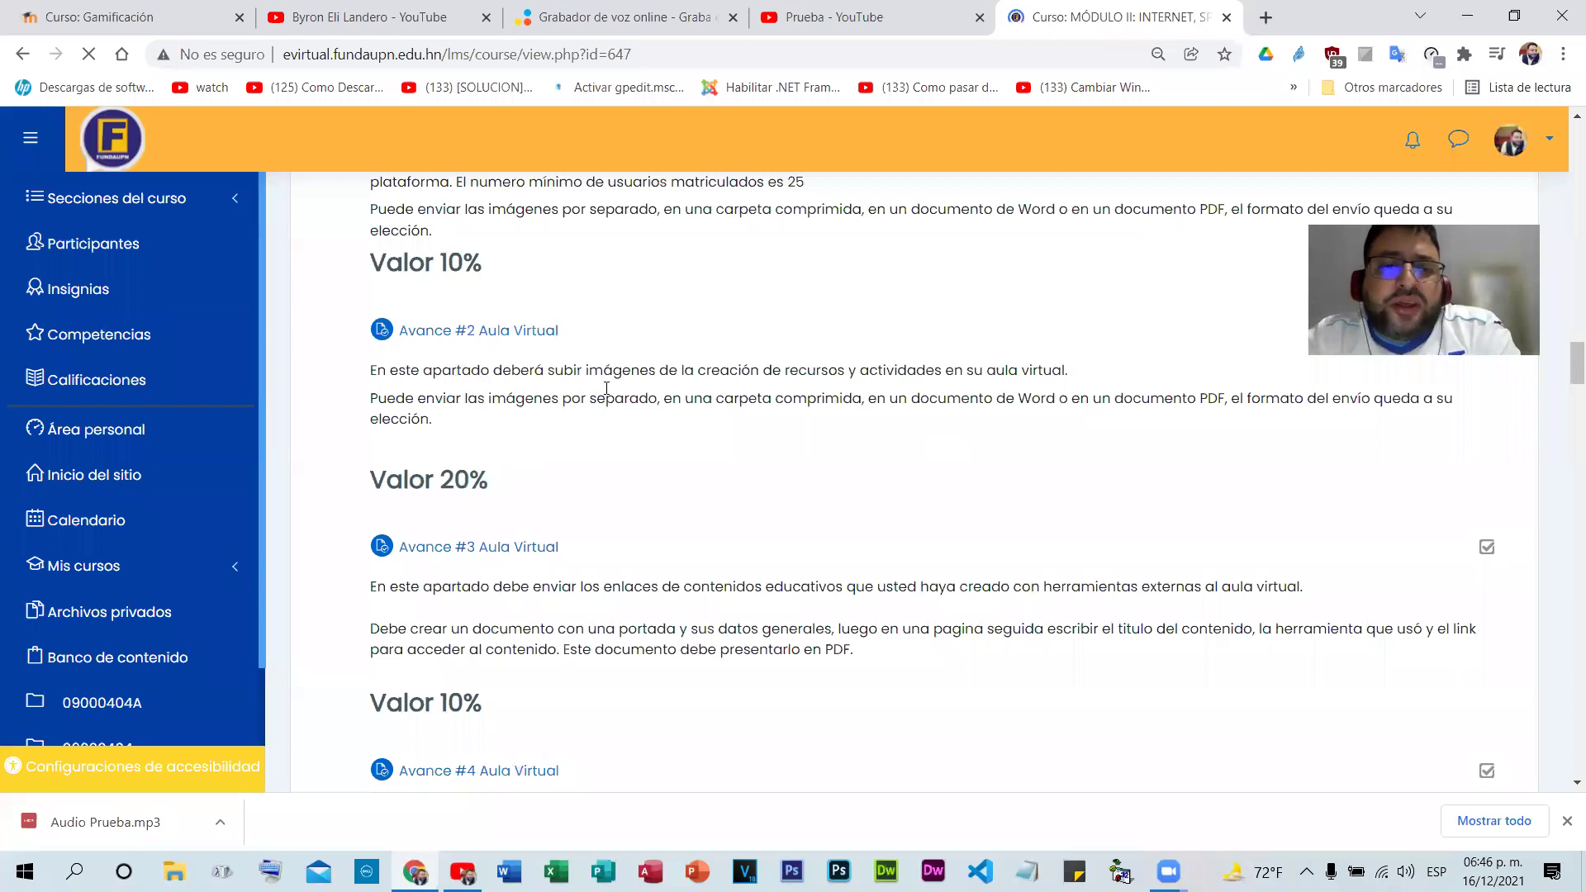
pyautogui.scroll(-2, 735, 429)
pyautogui.scroll(1, 765, 496)
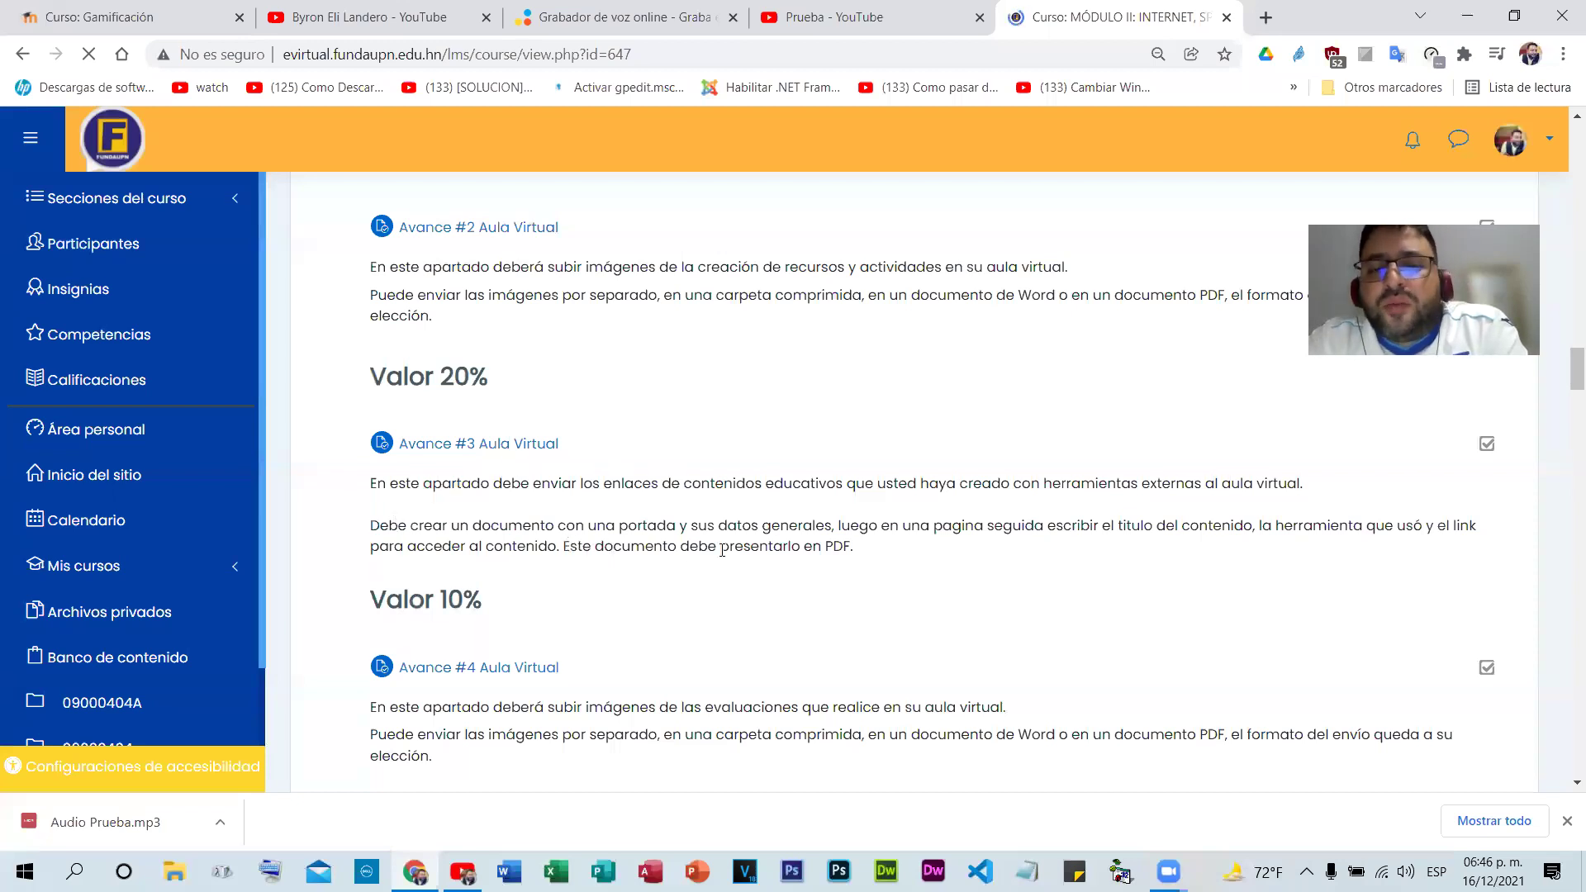
pyautogui.moveTo(860, 549); pyautogui.dragTo(828, 561)
pyautogui.click(826, 555)
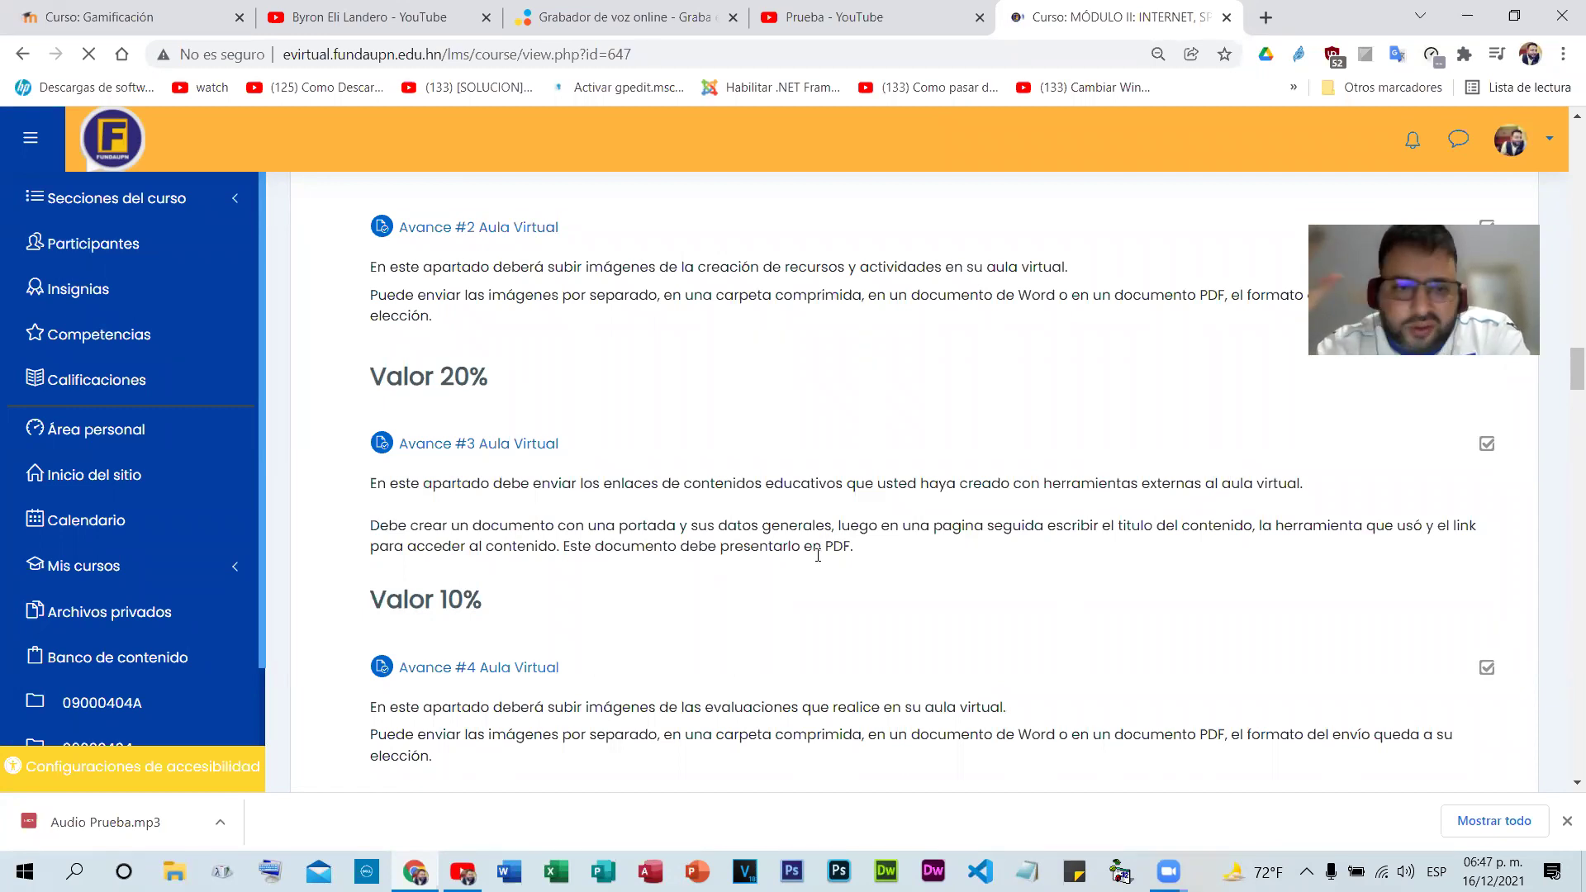
pyautogui.scroll(-2, 853, 545)
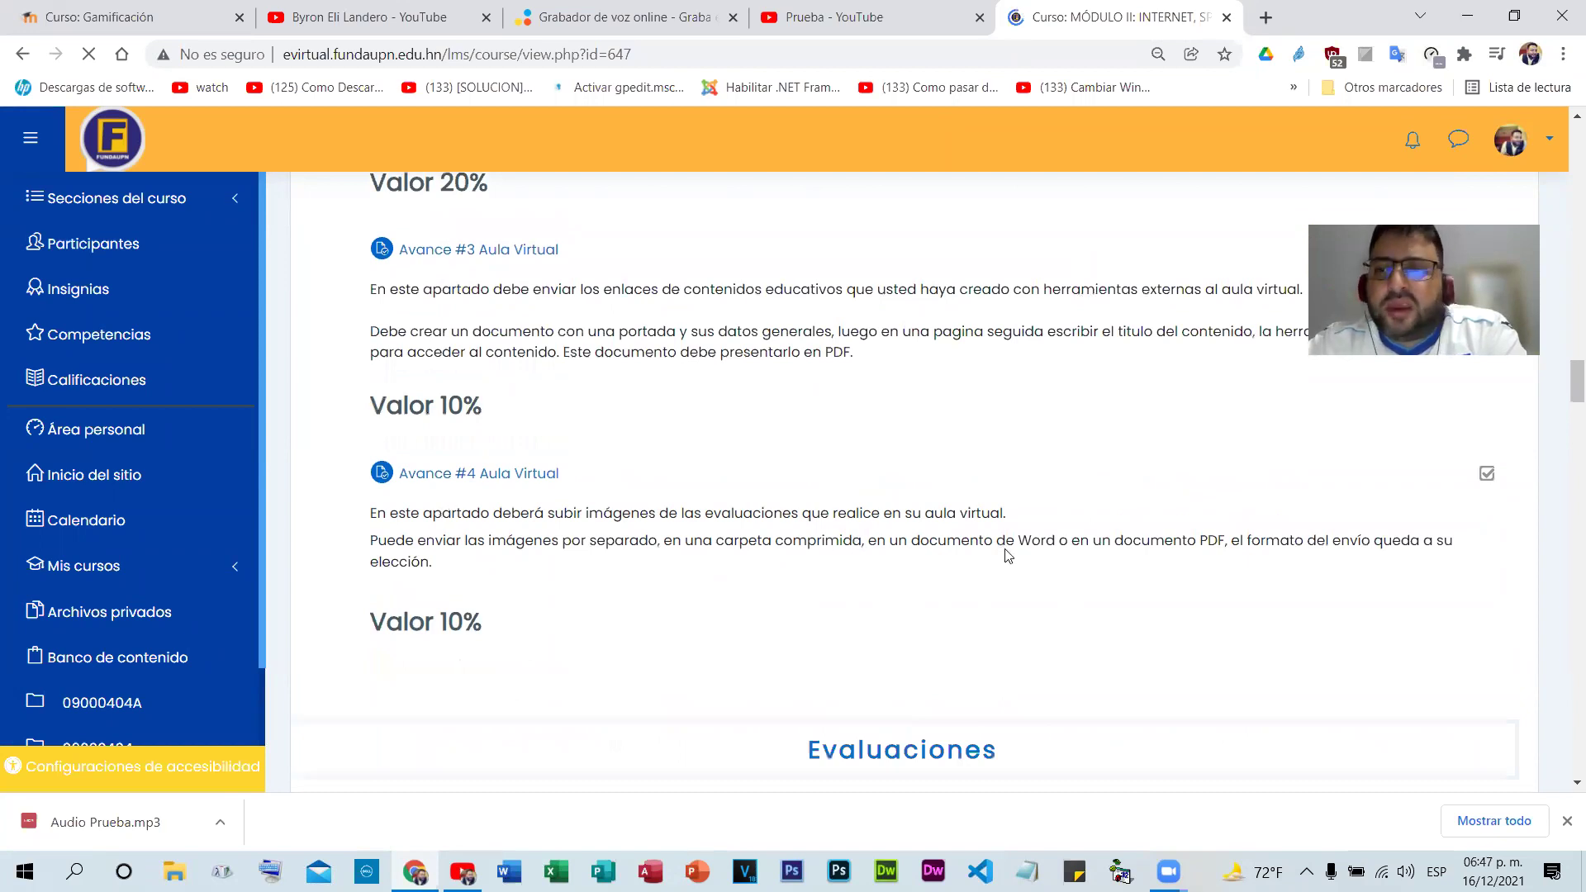
pyautogui.scroll(4, 1008, 553)
# - Open a new empty browser tab
pyautogui.click(1272, 18)
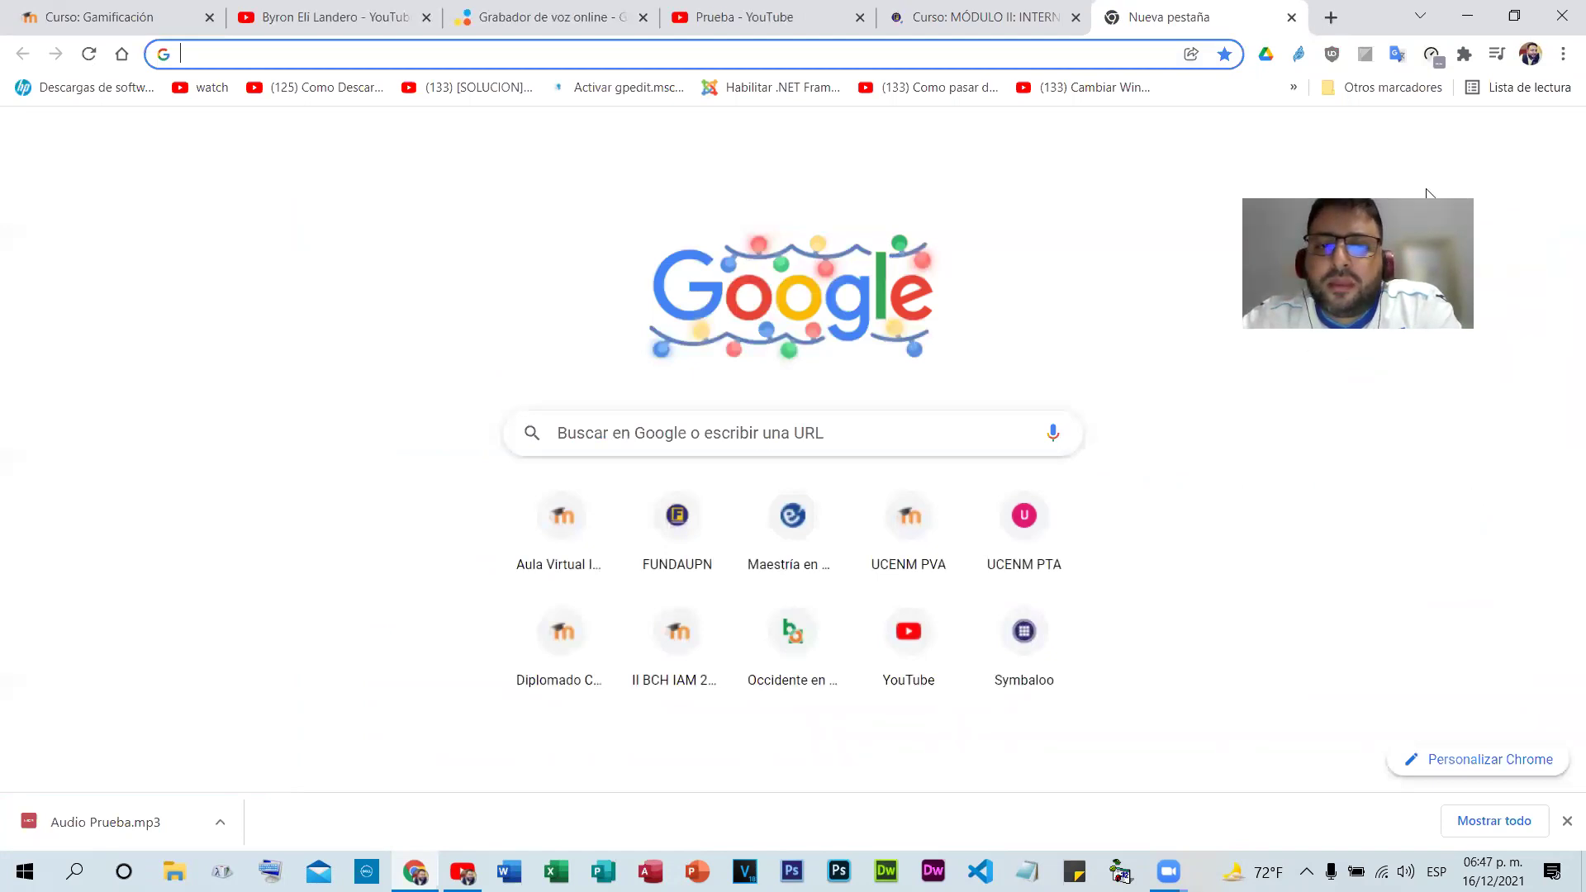
pyautogui.click(1338, 153)
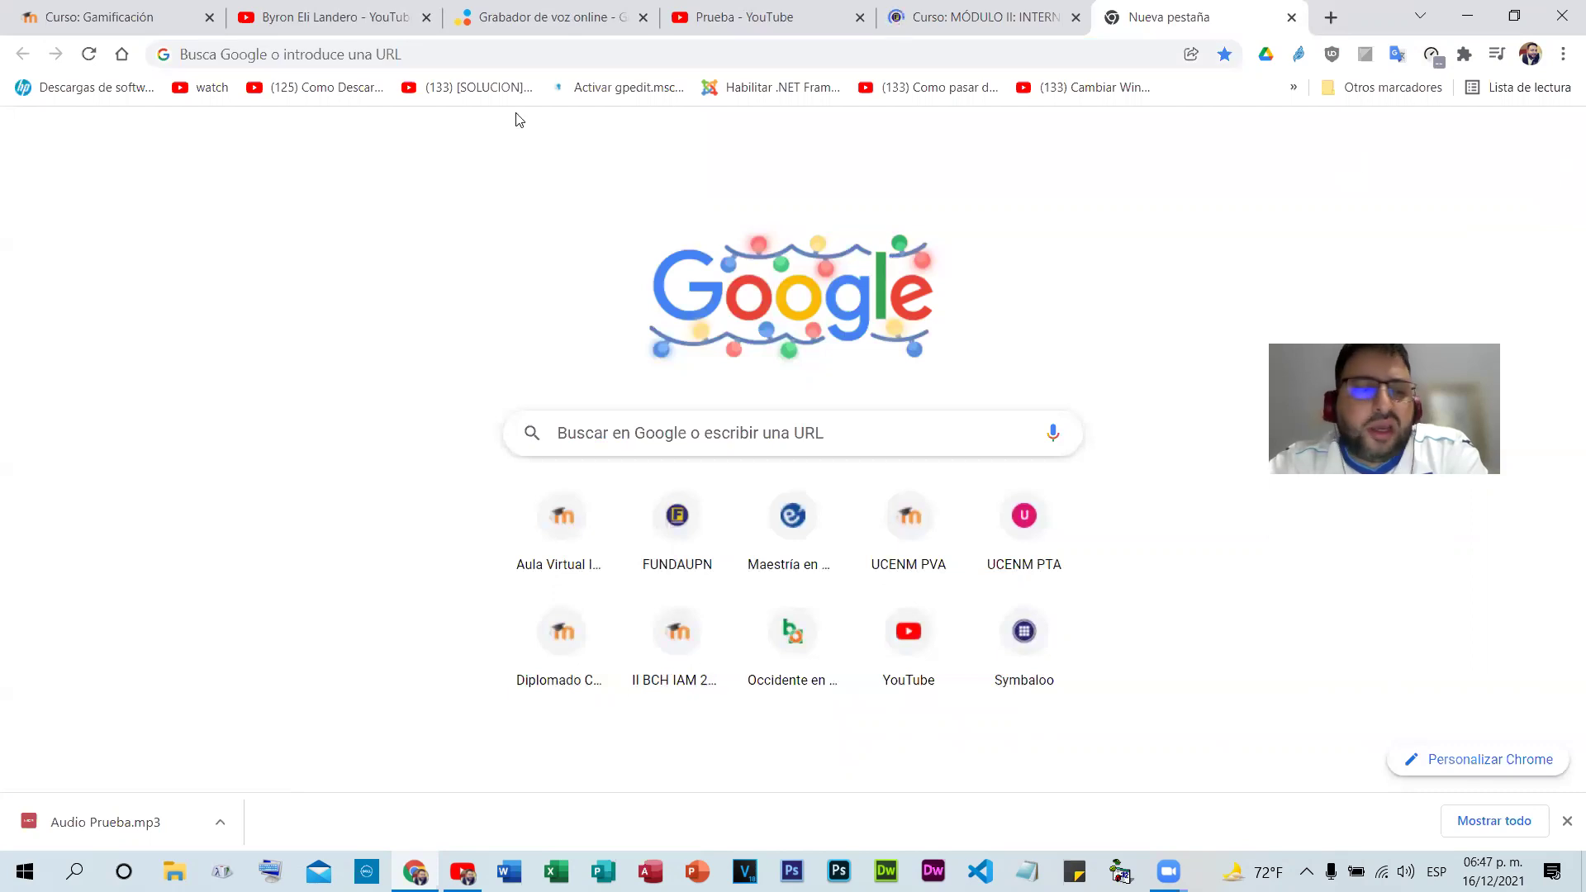
# - Close the FUNDAUPN course, online voice recorder and Prueba video tabs
pyautogui.click(90, 54)
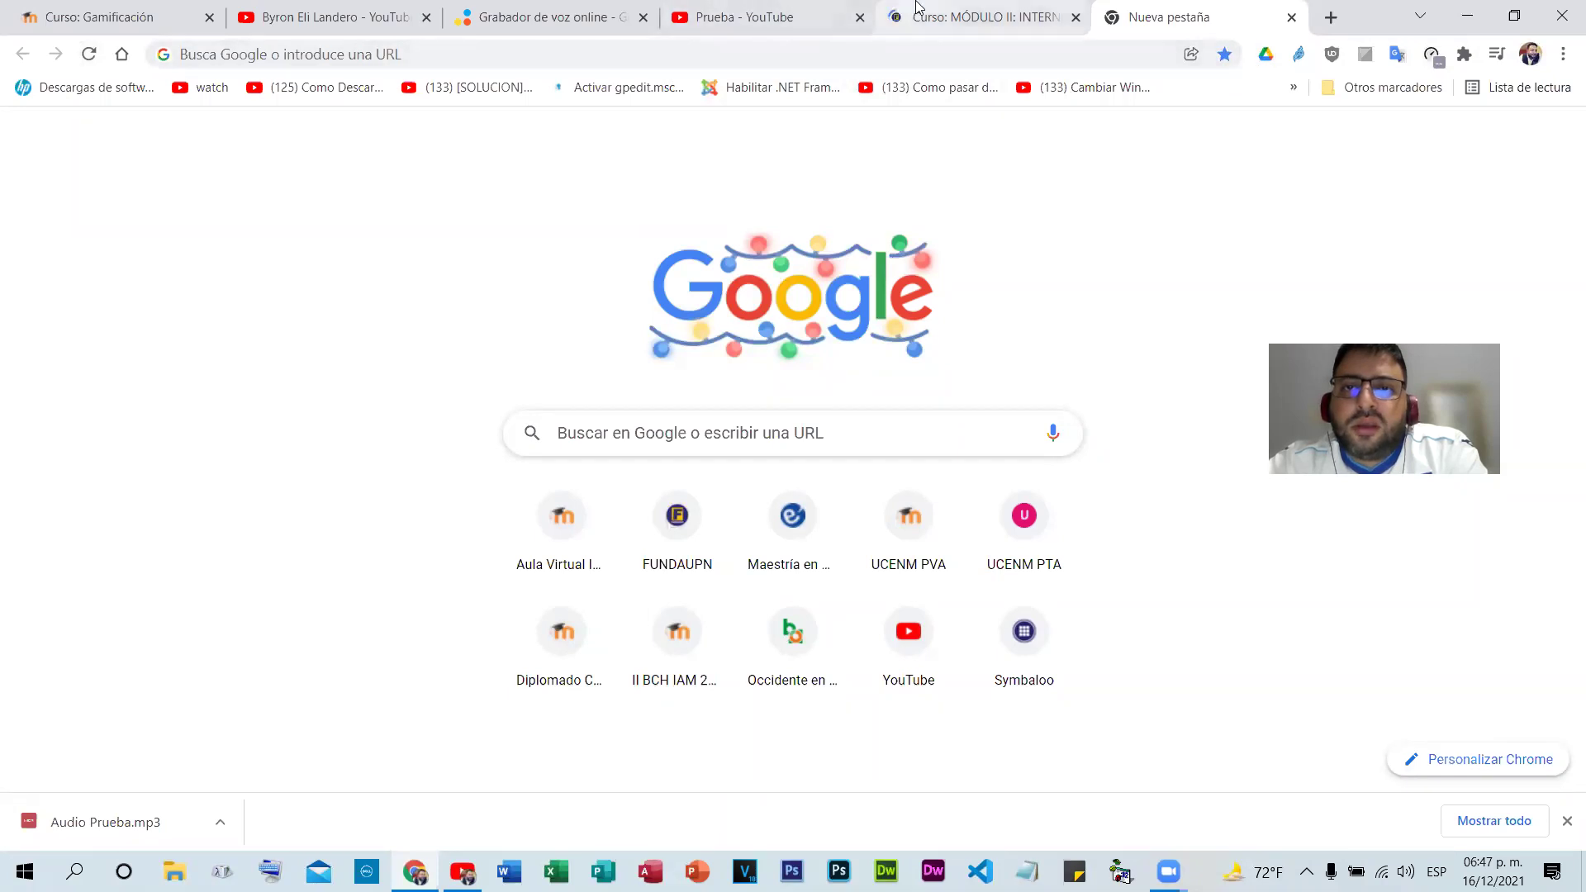
pyautogui.click(942, 17)
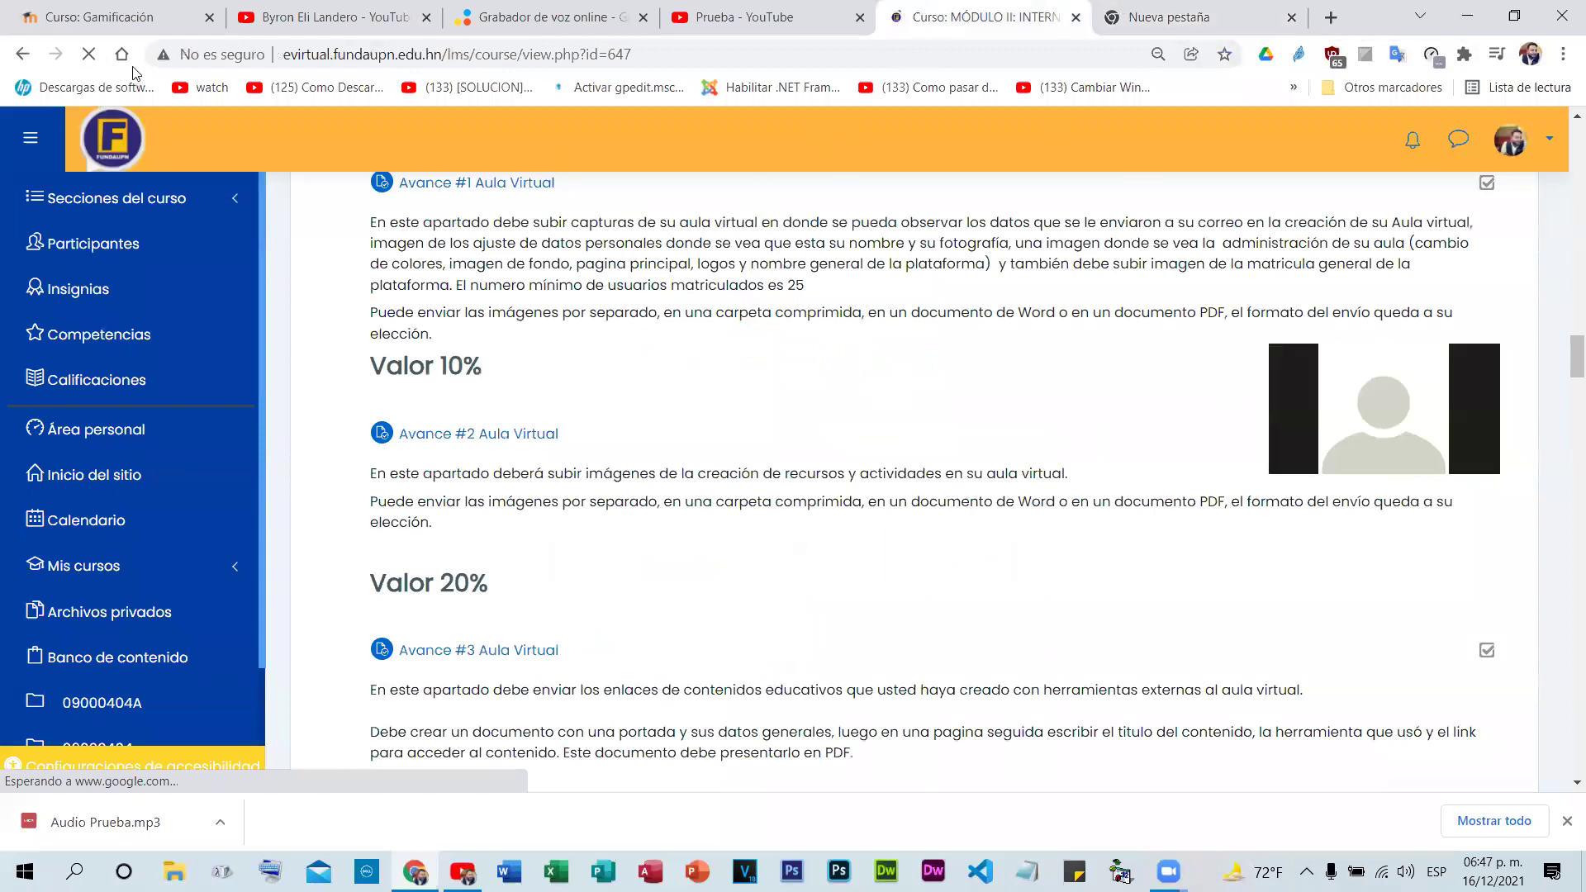
pyautogui.hotkey('ctrl', 'Tab')
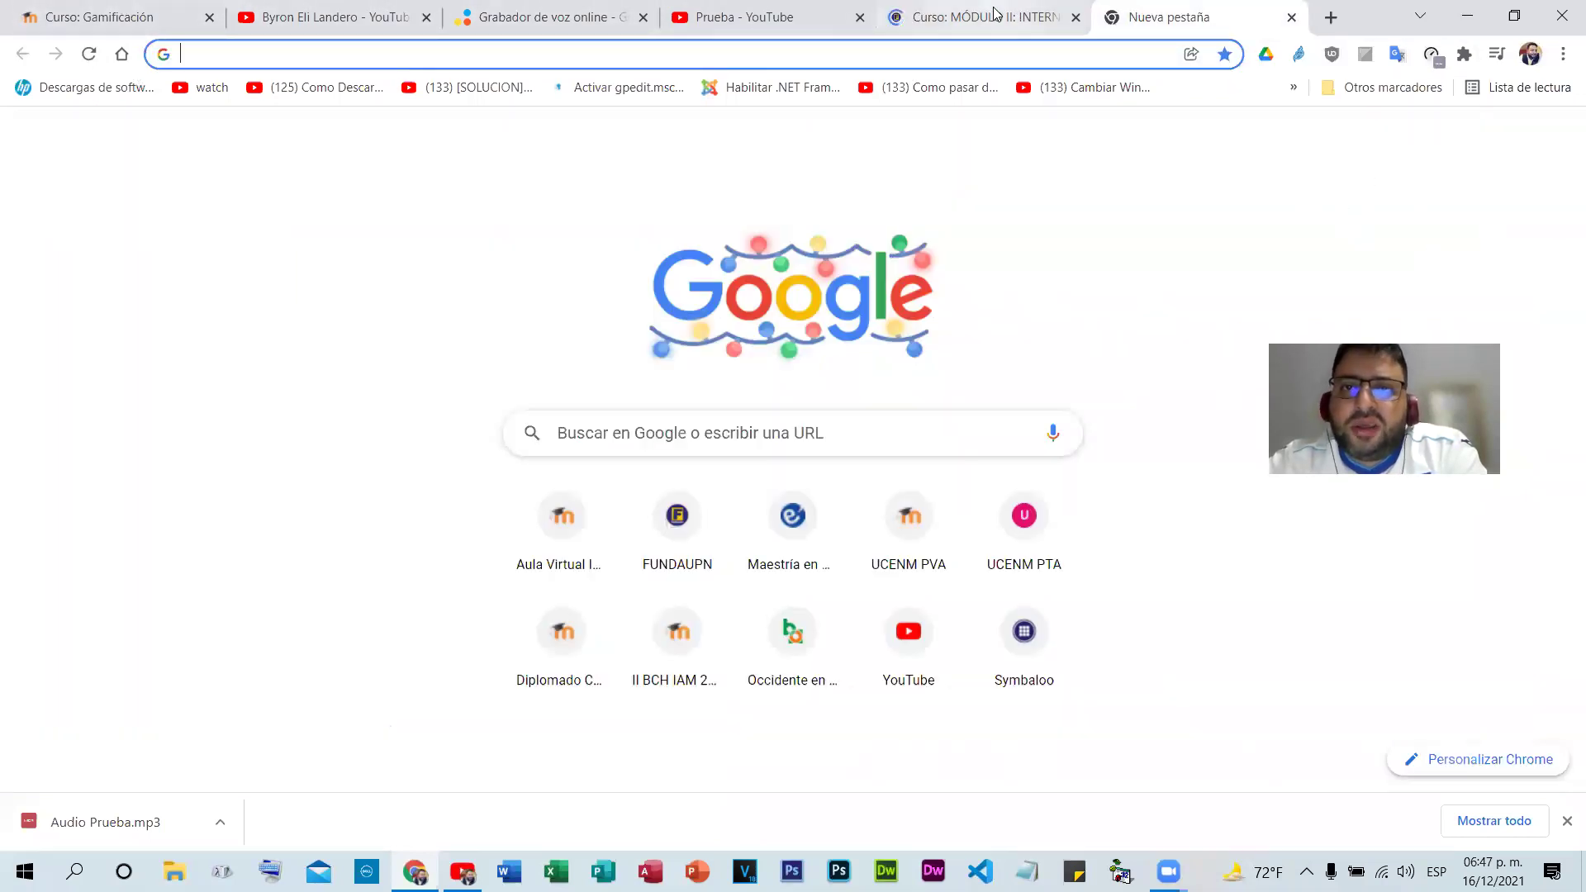
pyautogui.click(892, 13)
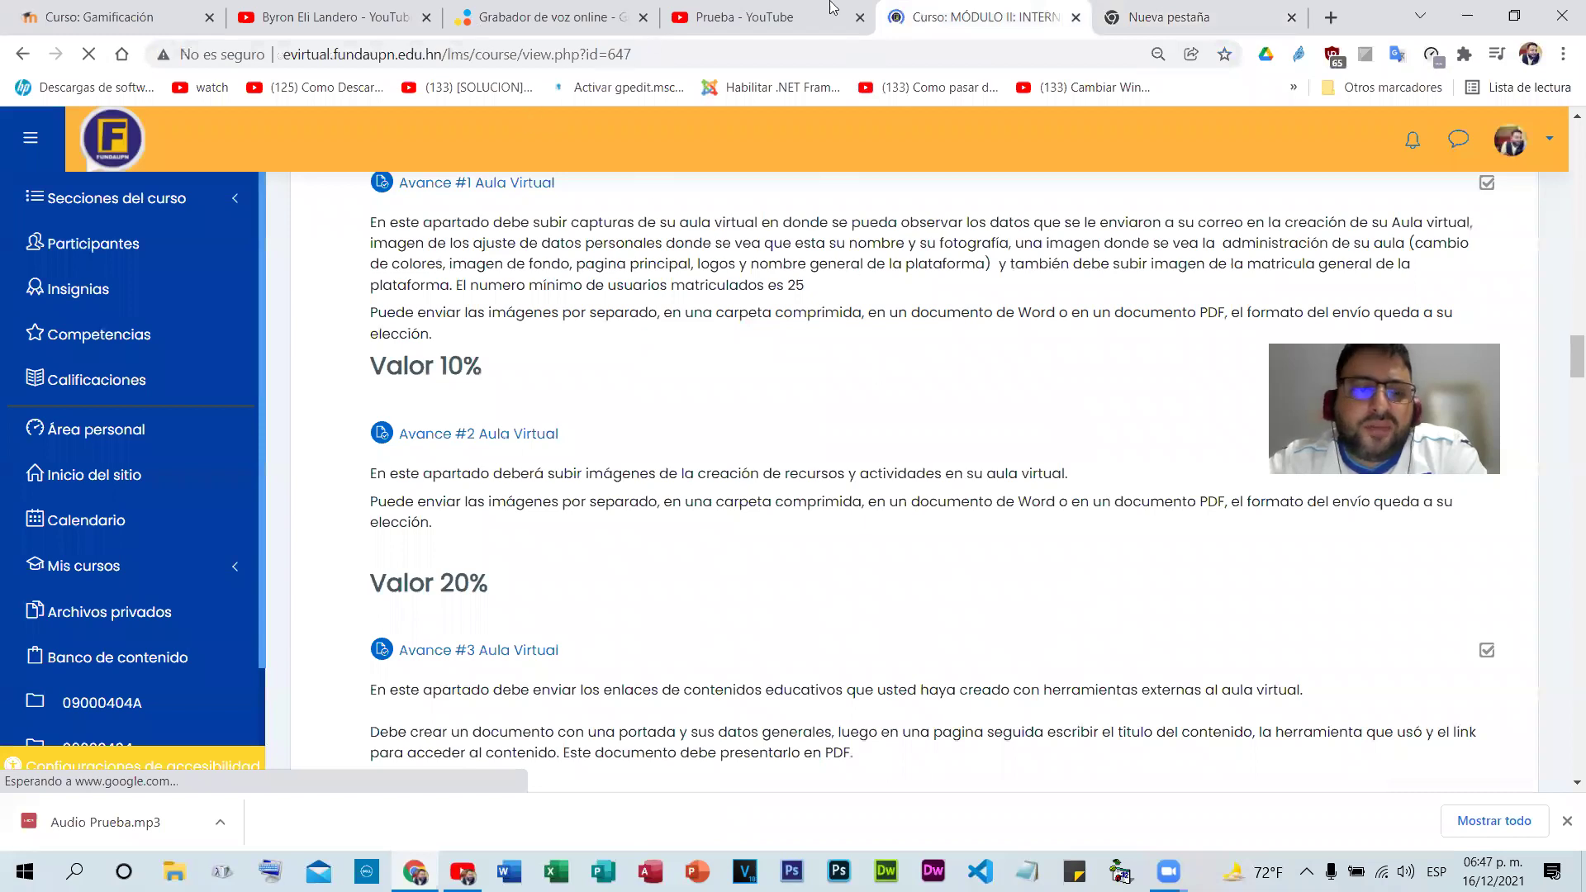
pyautogui.click(1076, 16)
pyautogui.click(1074, 17)
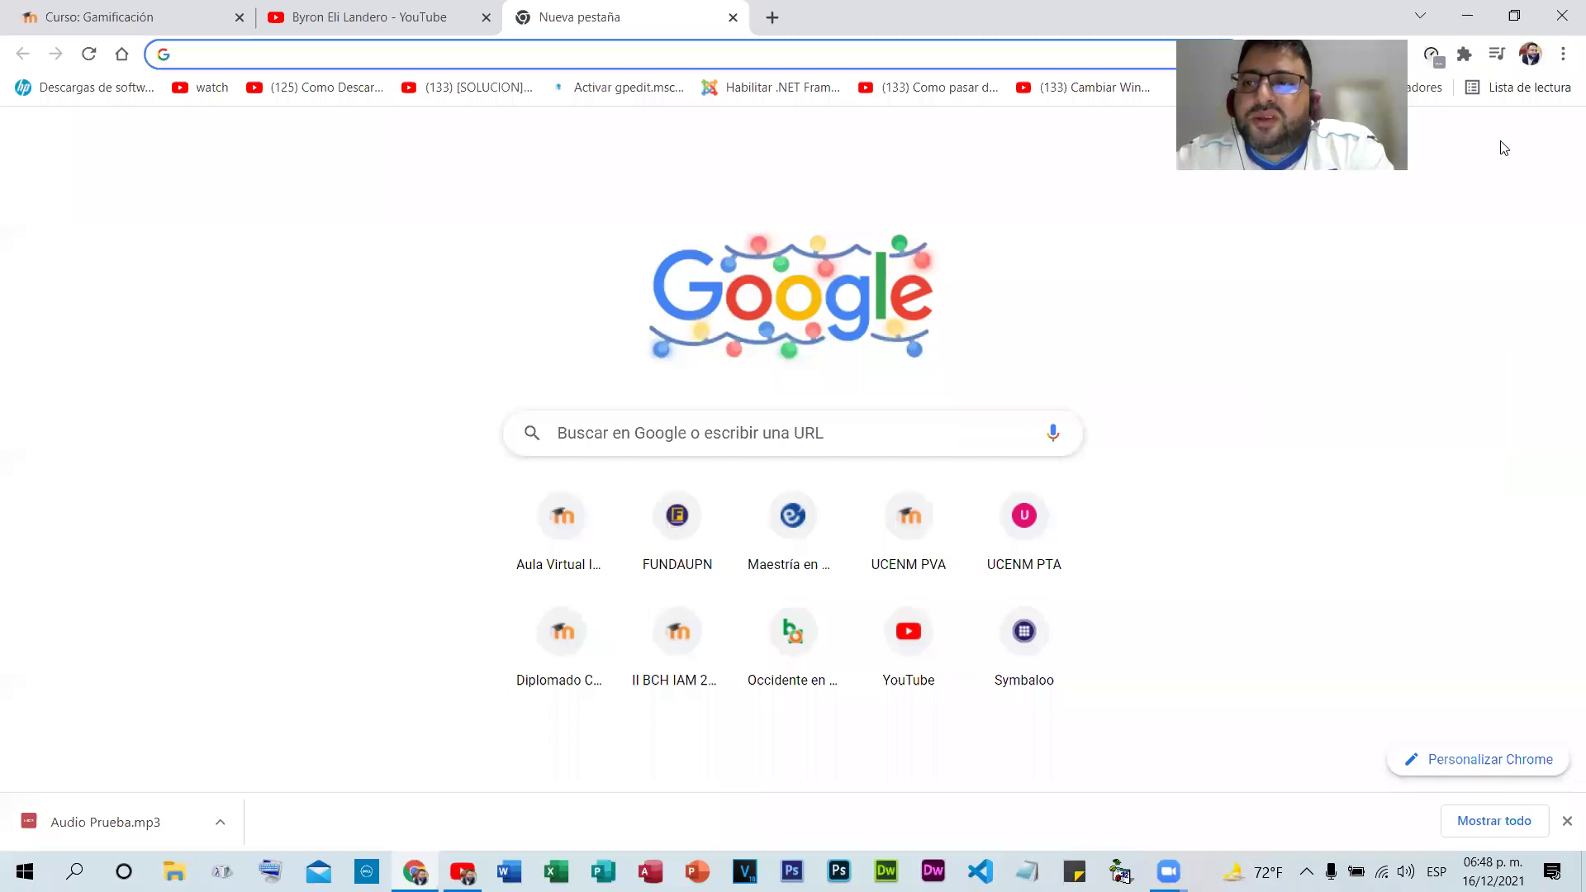
# - Close the browser window holding the Gamificación course and start a fresh browser window
pyautogui.rightClick(1504, 148)
pyautogui.click(1509, 120)
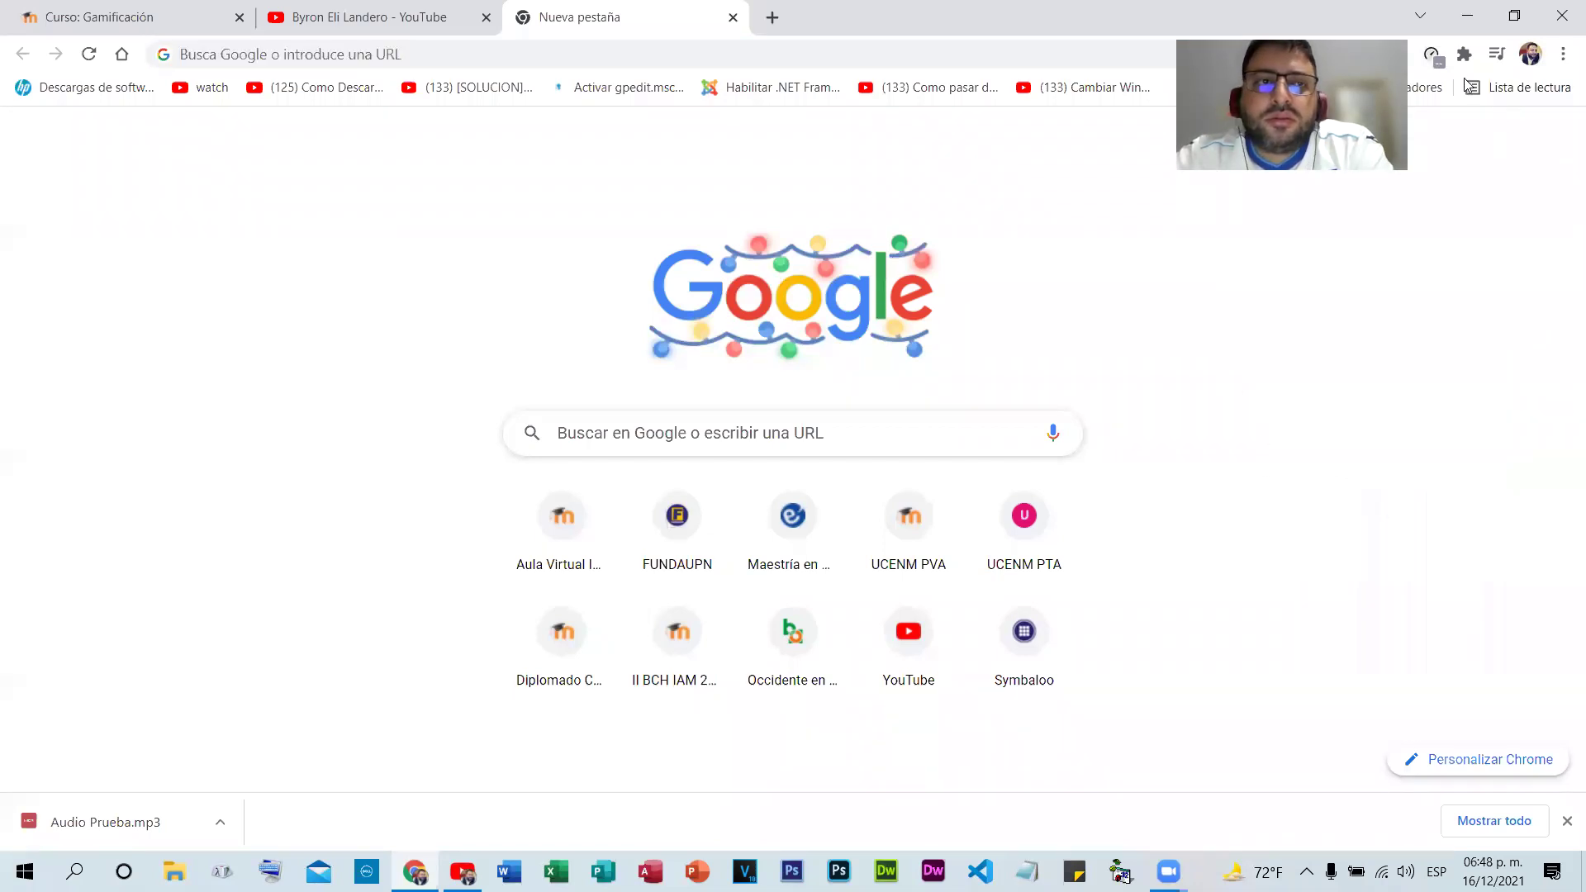
pyautogui.click(113, 12)
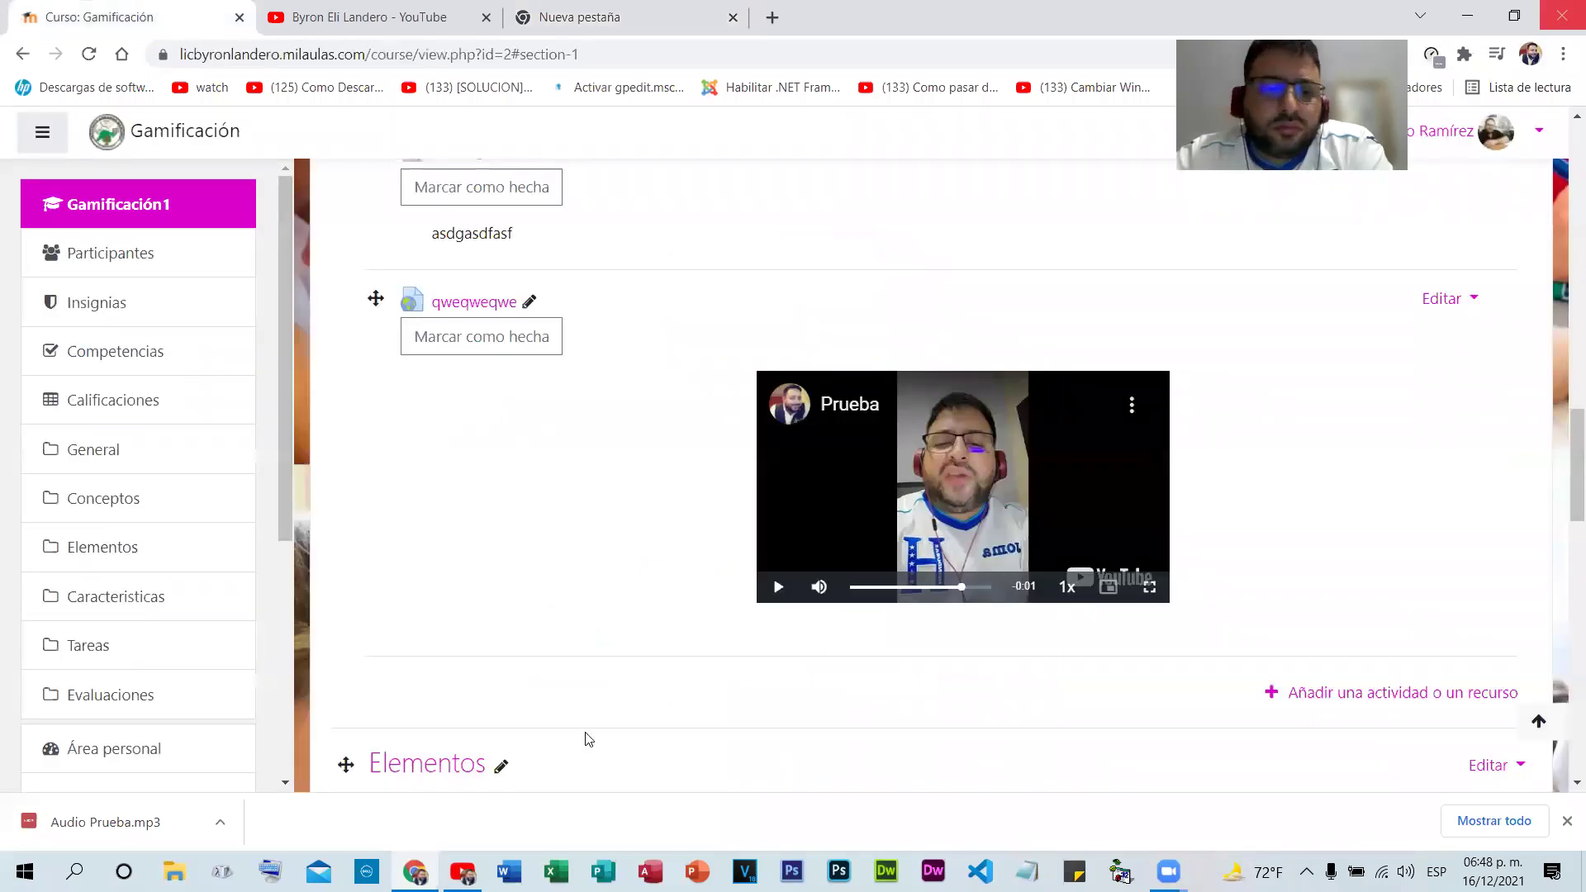
pyautogui.press('super+d')
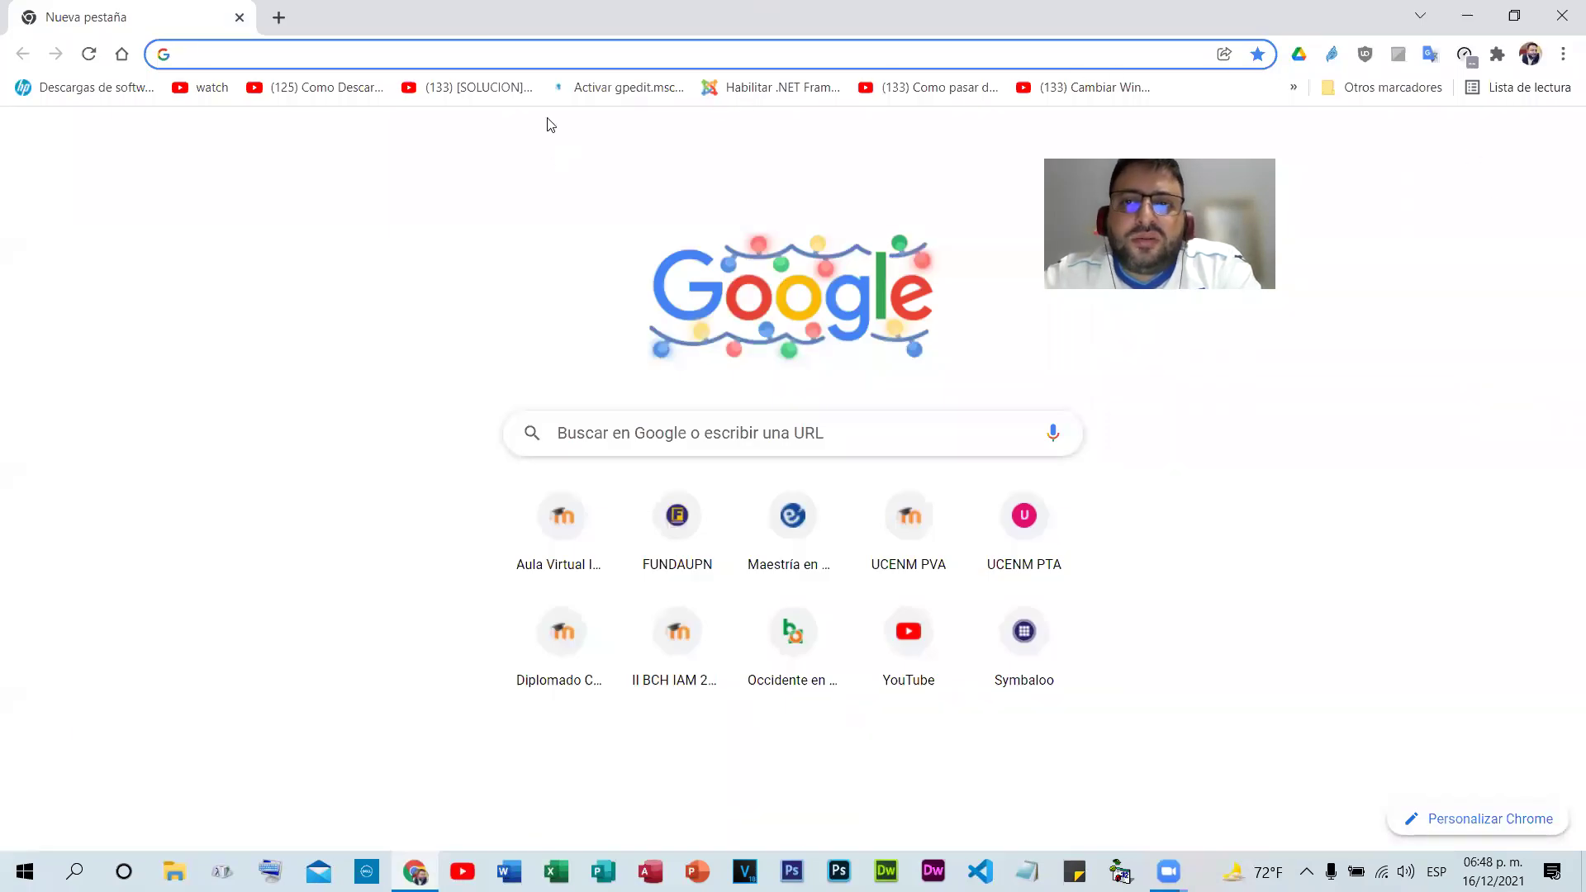
# - Open the Videos folder in Google Drive's Mi unidad and preview Aula Virtual Inicio.mp4
pyautogui.write('d')
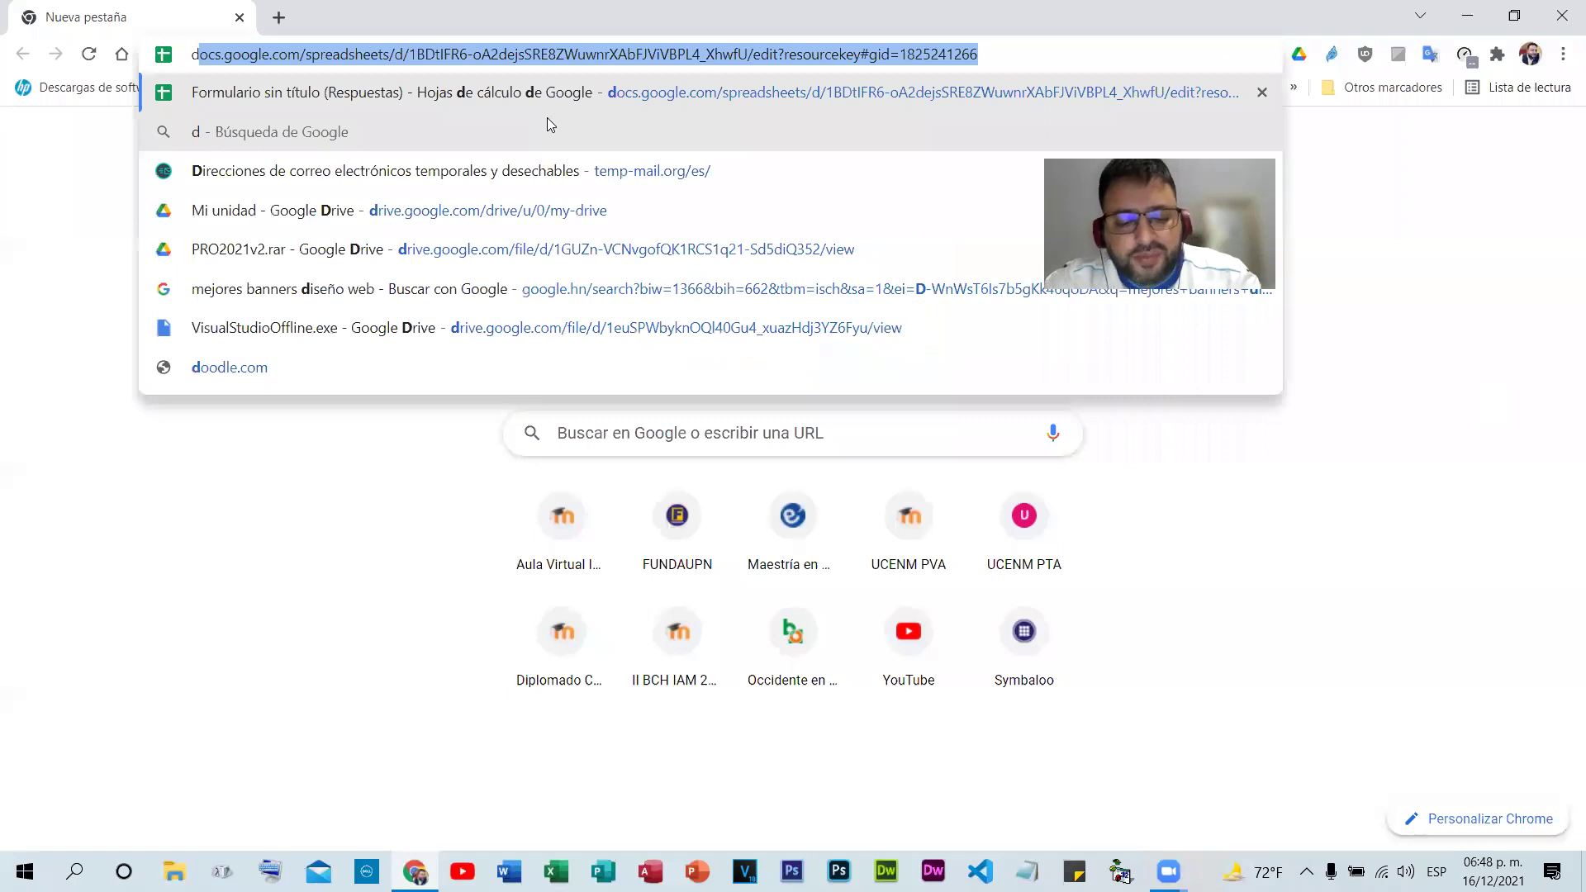
pyautogui.click(529, 213)
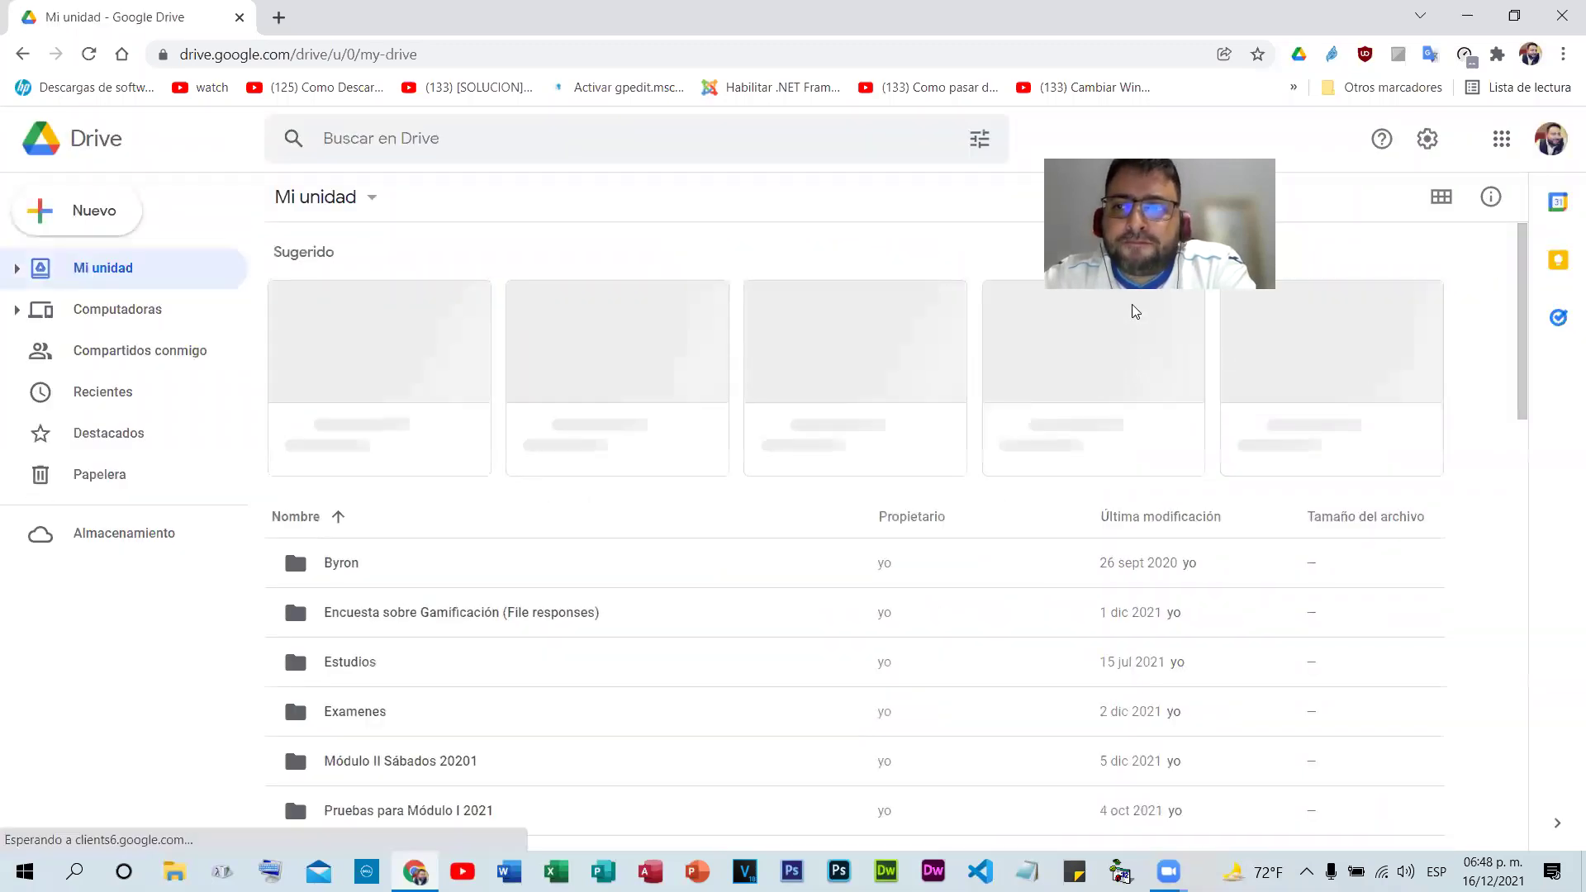
pyautogui.scroll(-10, 569, 516)
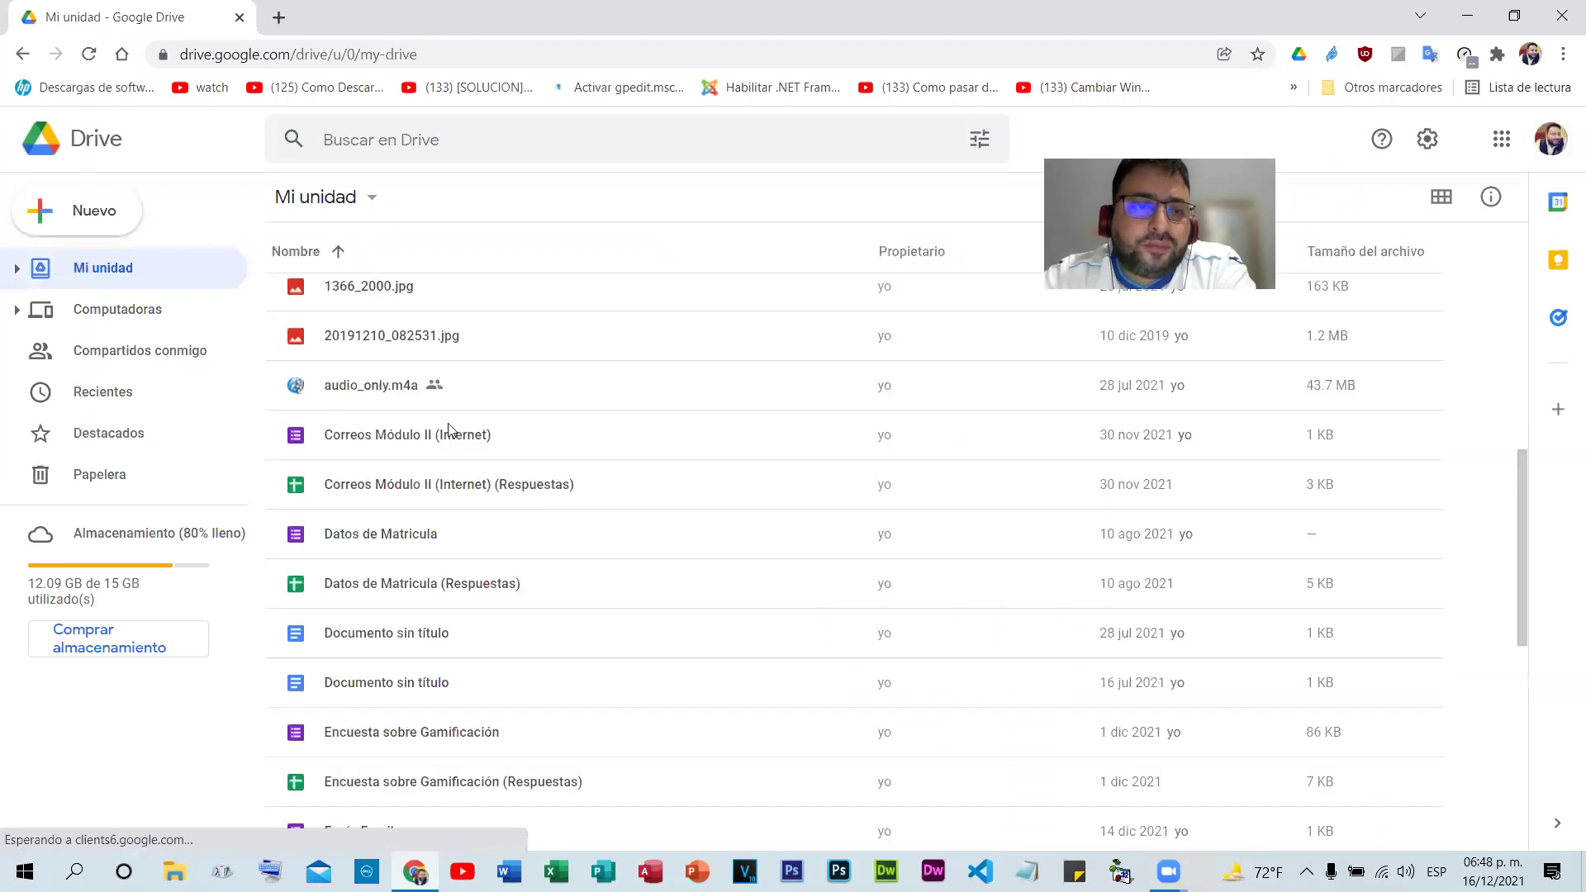
pyautogui.scroll(6, 504, 484)
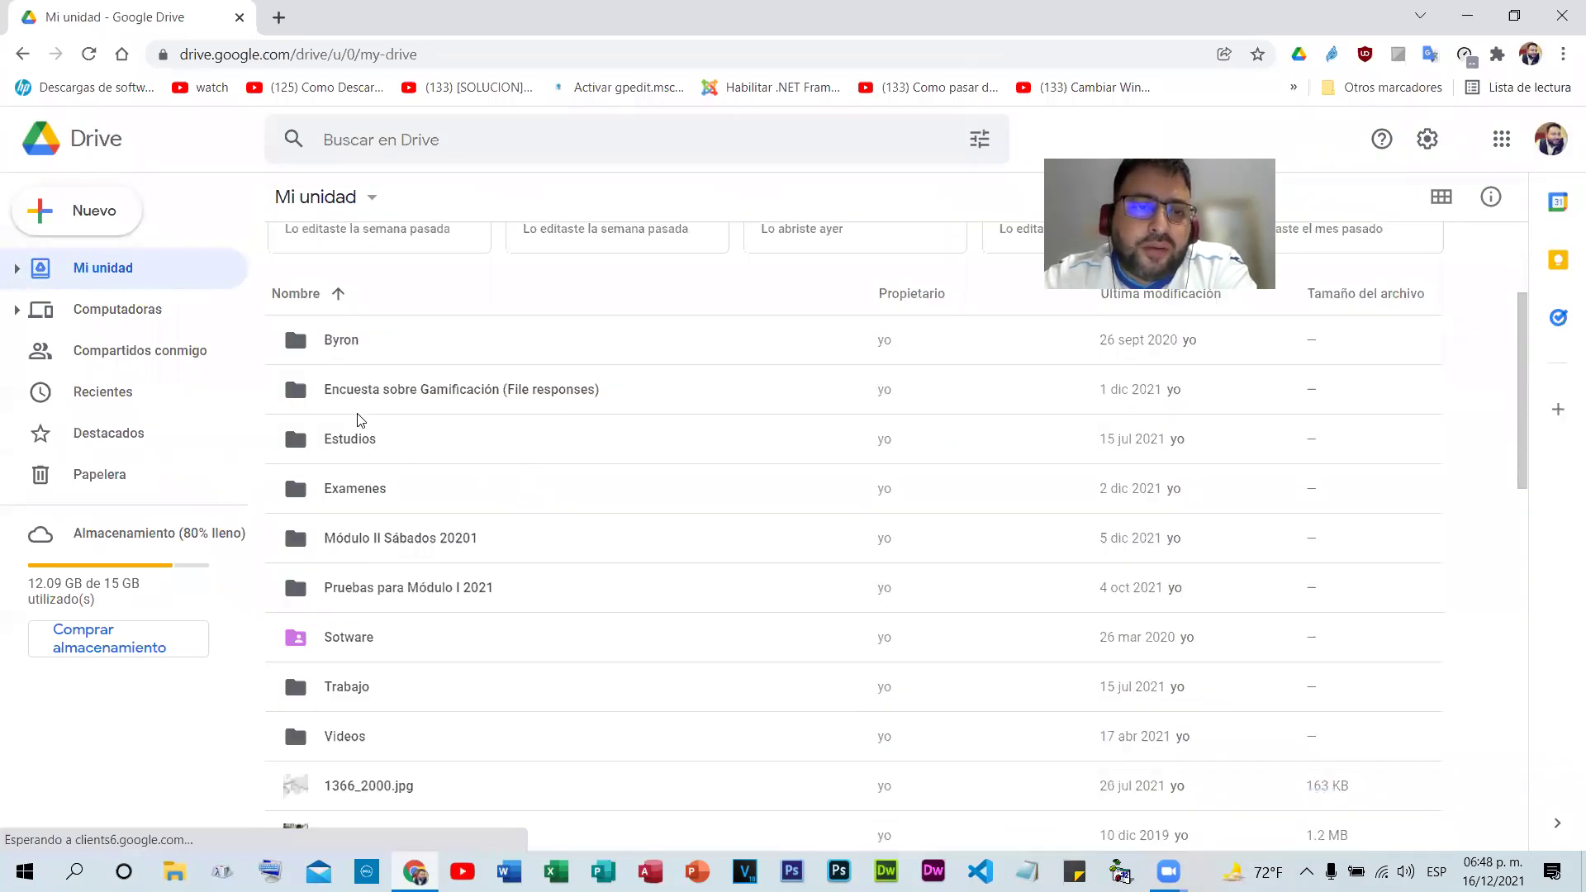
pyautogui.doubleClick(344, 736)
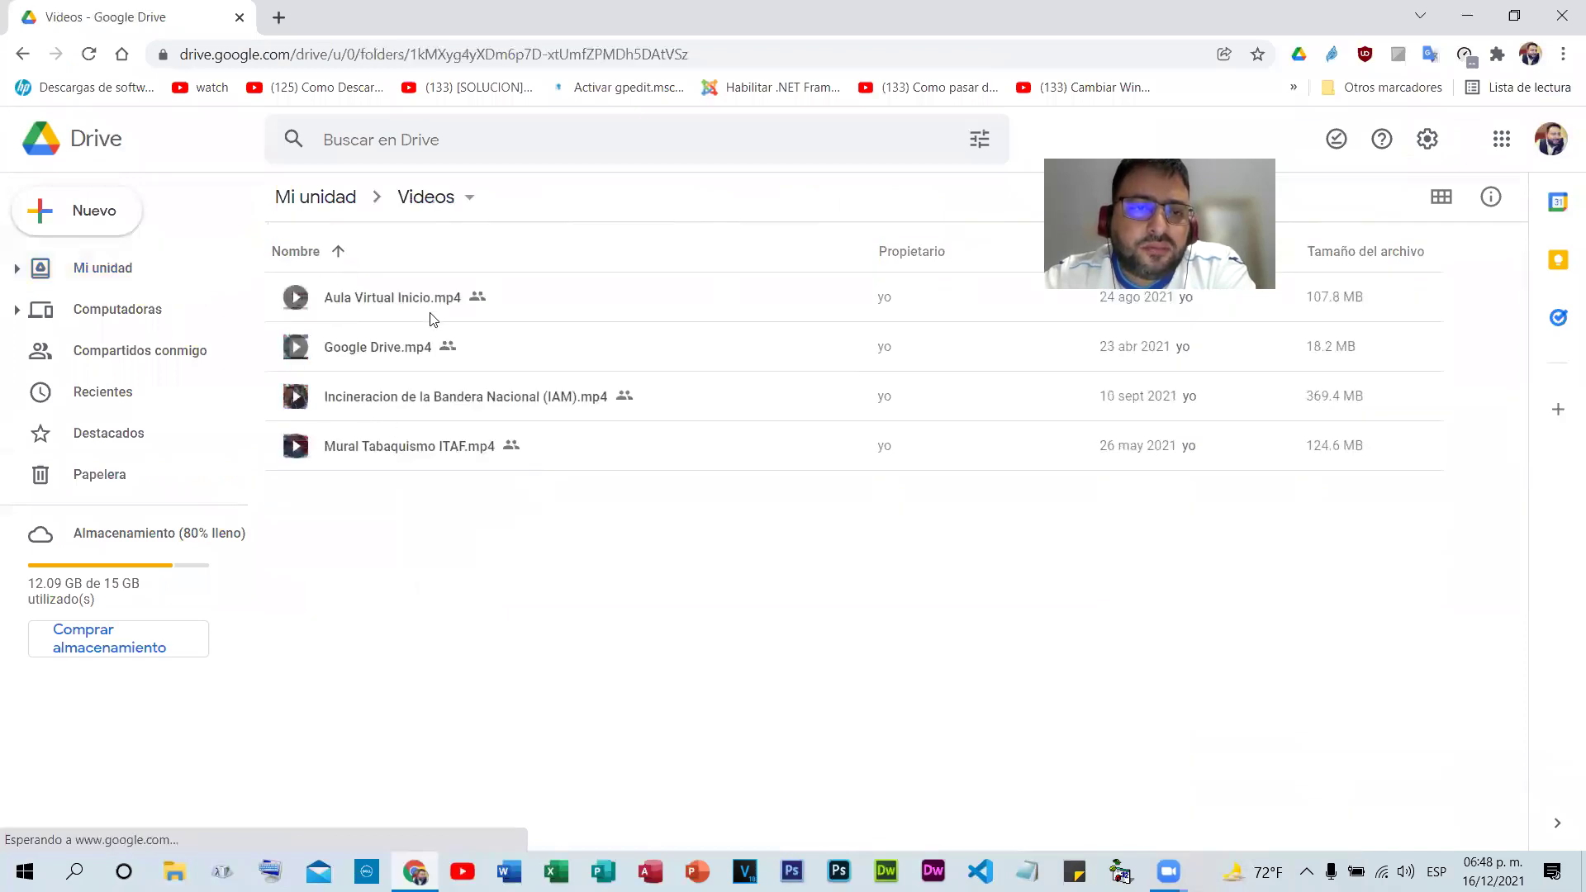
pyautogui.doubleClick(388, 296)
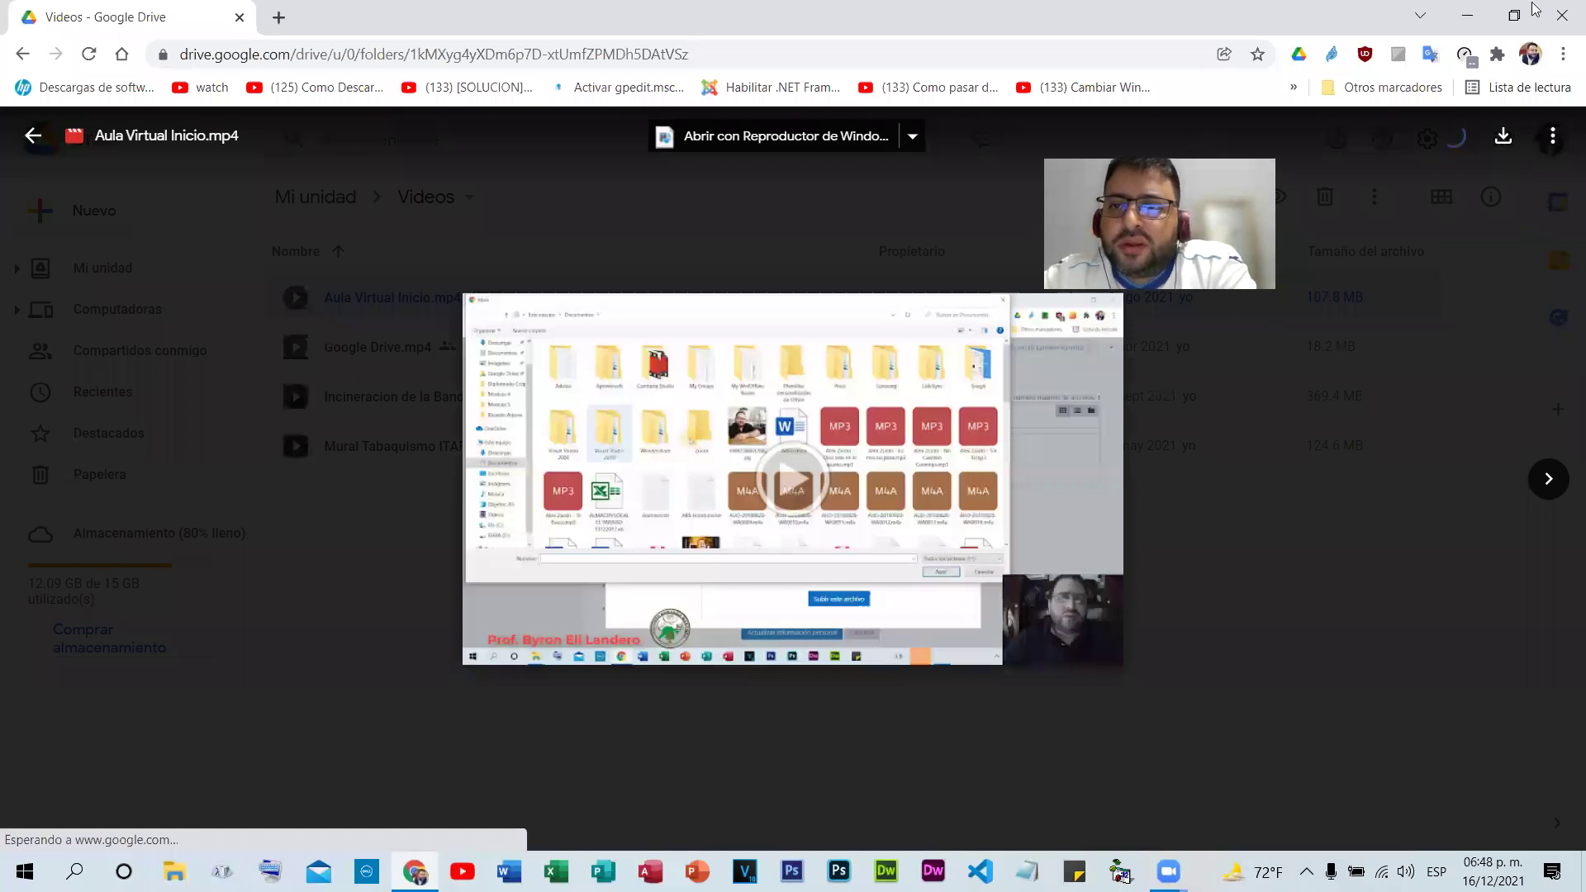
# - Open the sharing settings of Aula Virtual Inicio.mp4 and set its link access to Restringido
pyautogui.click(1553, 135)
pyautogui.press('Escape')
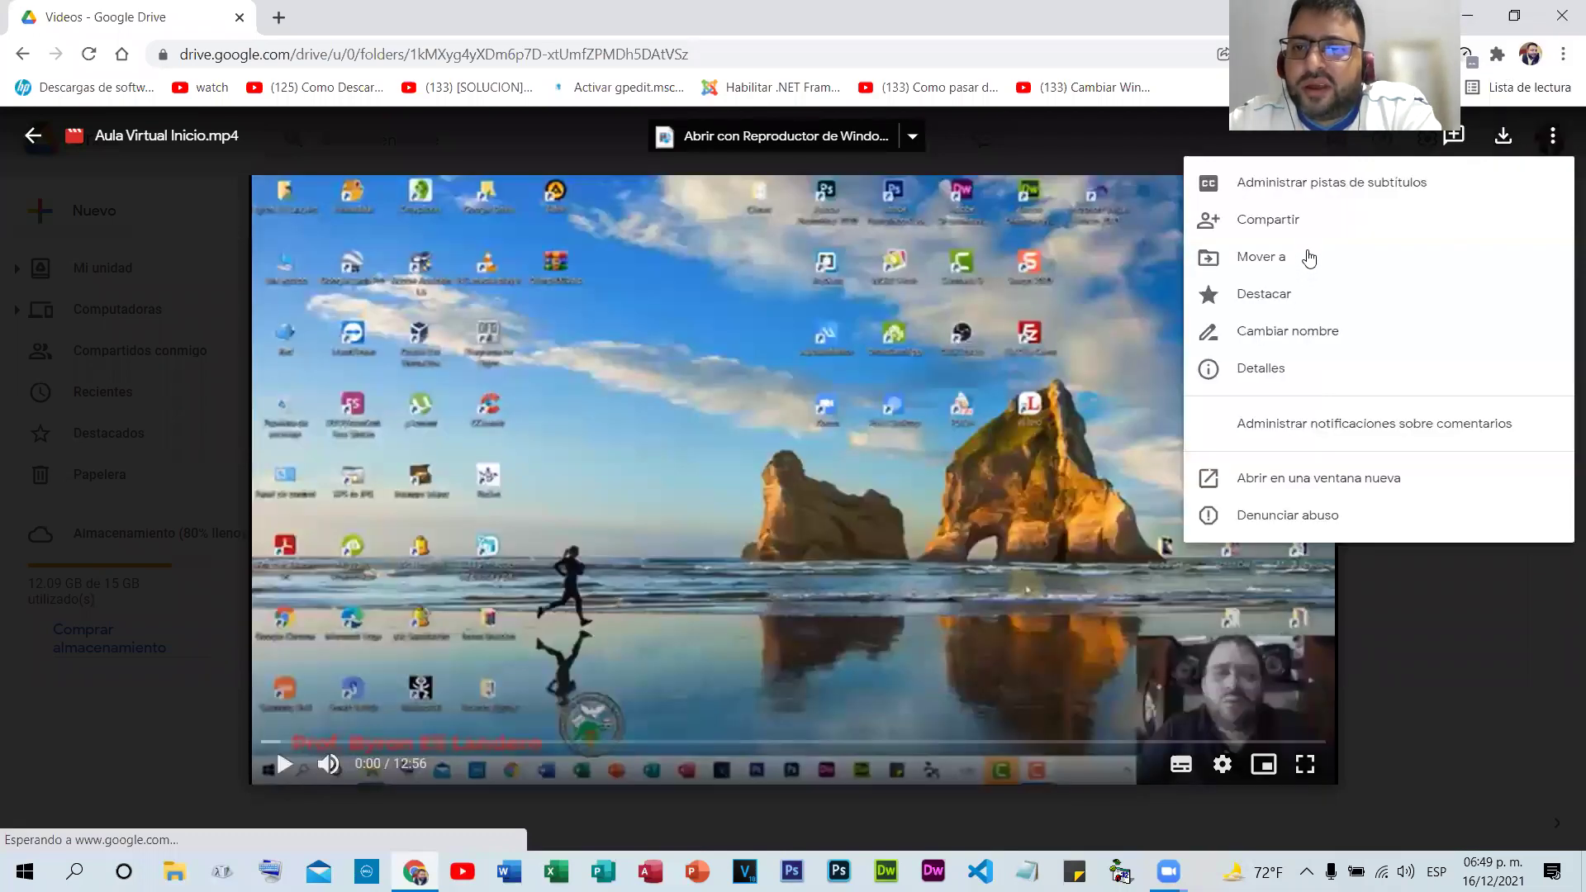
pyautogui.click(1194, 257)
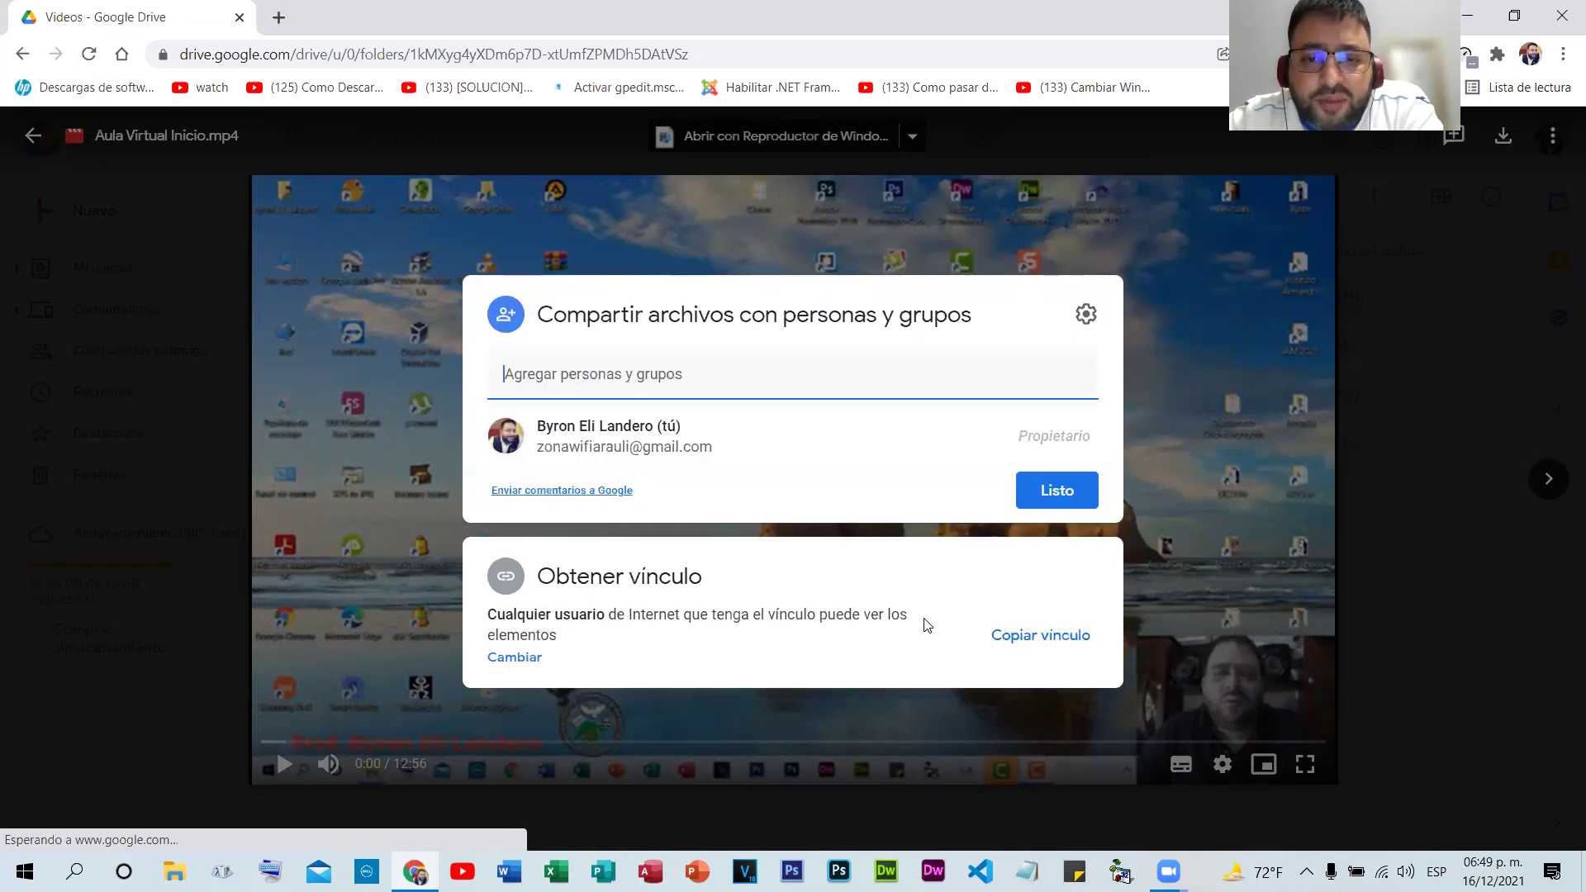
pyautogui.click(519, 658)
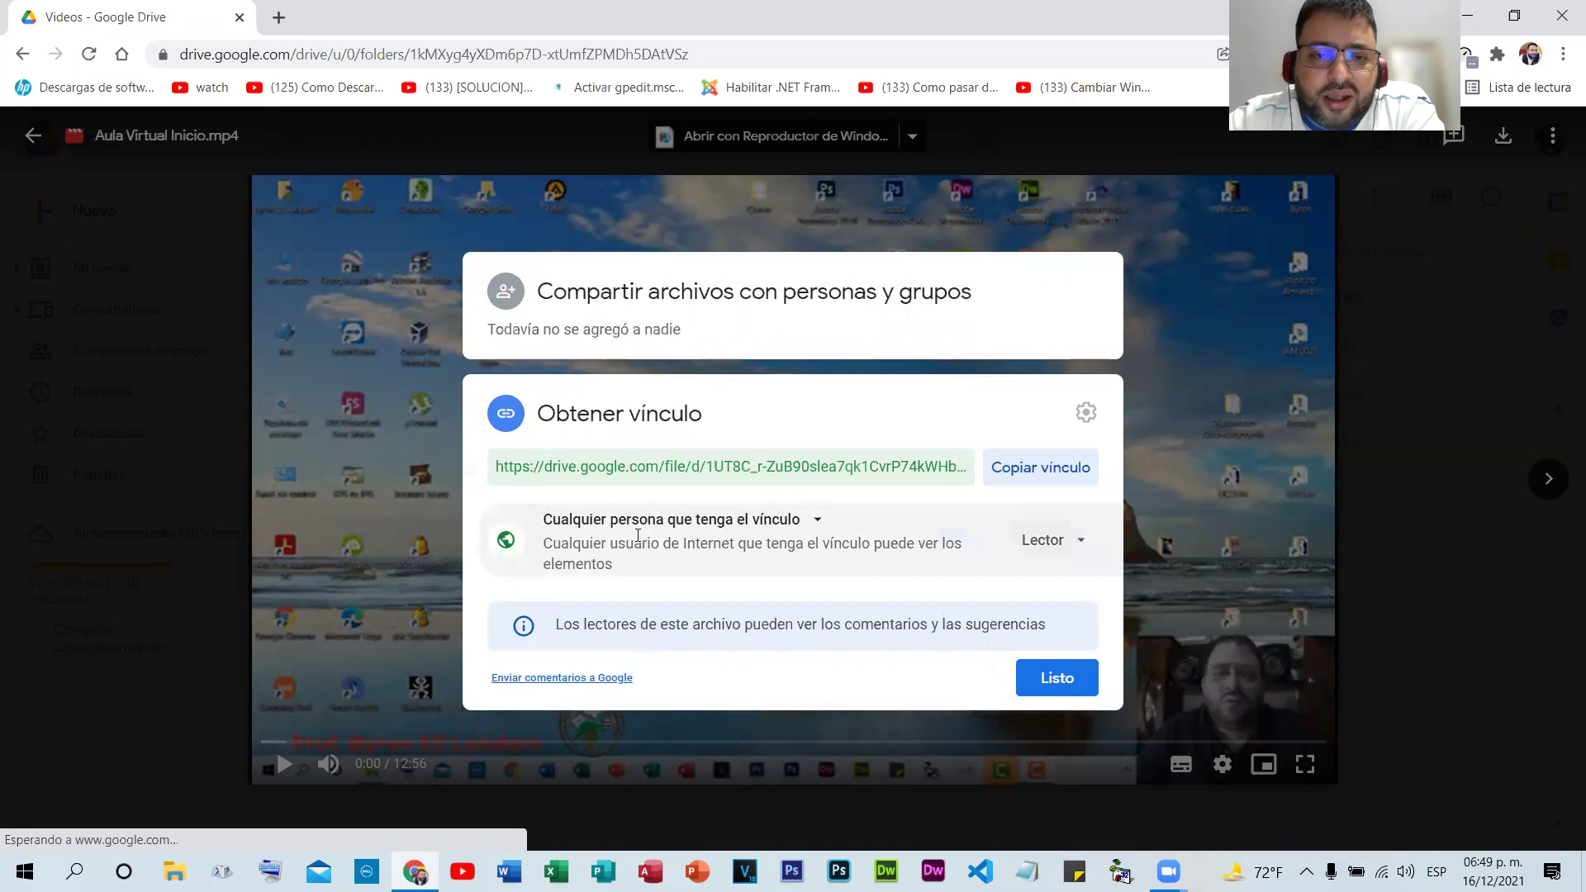
pyautogui.click(725, 529)
pyautogui.click(638, 567)
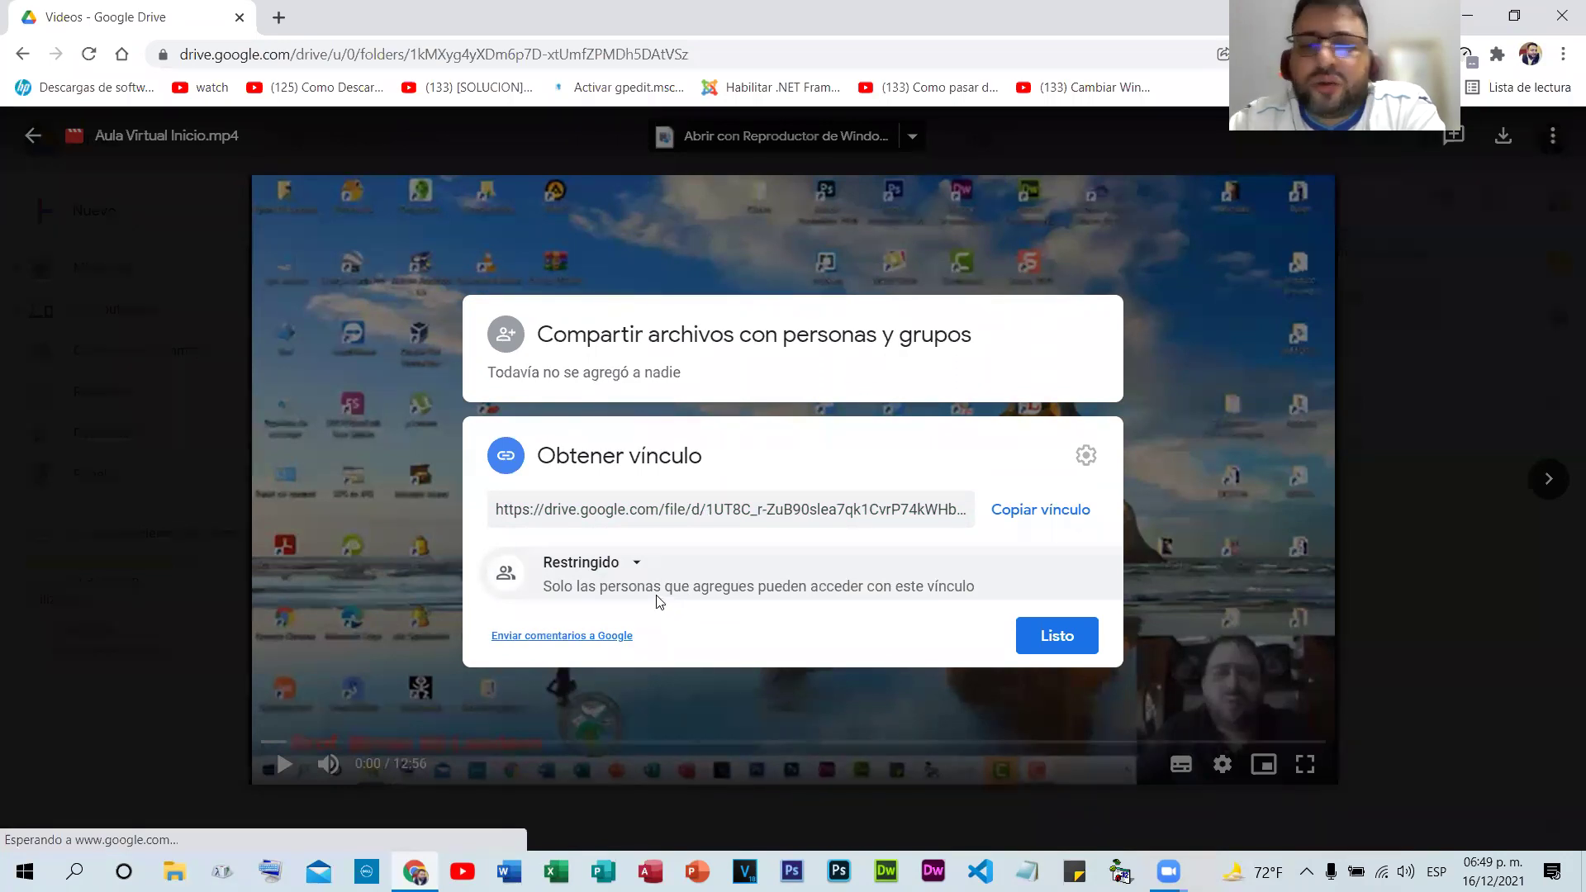
# - Set the video's link access to Cualquier persona que tenga el vínculo, save it and close the video preview
pyautogui.click(634, 571)
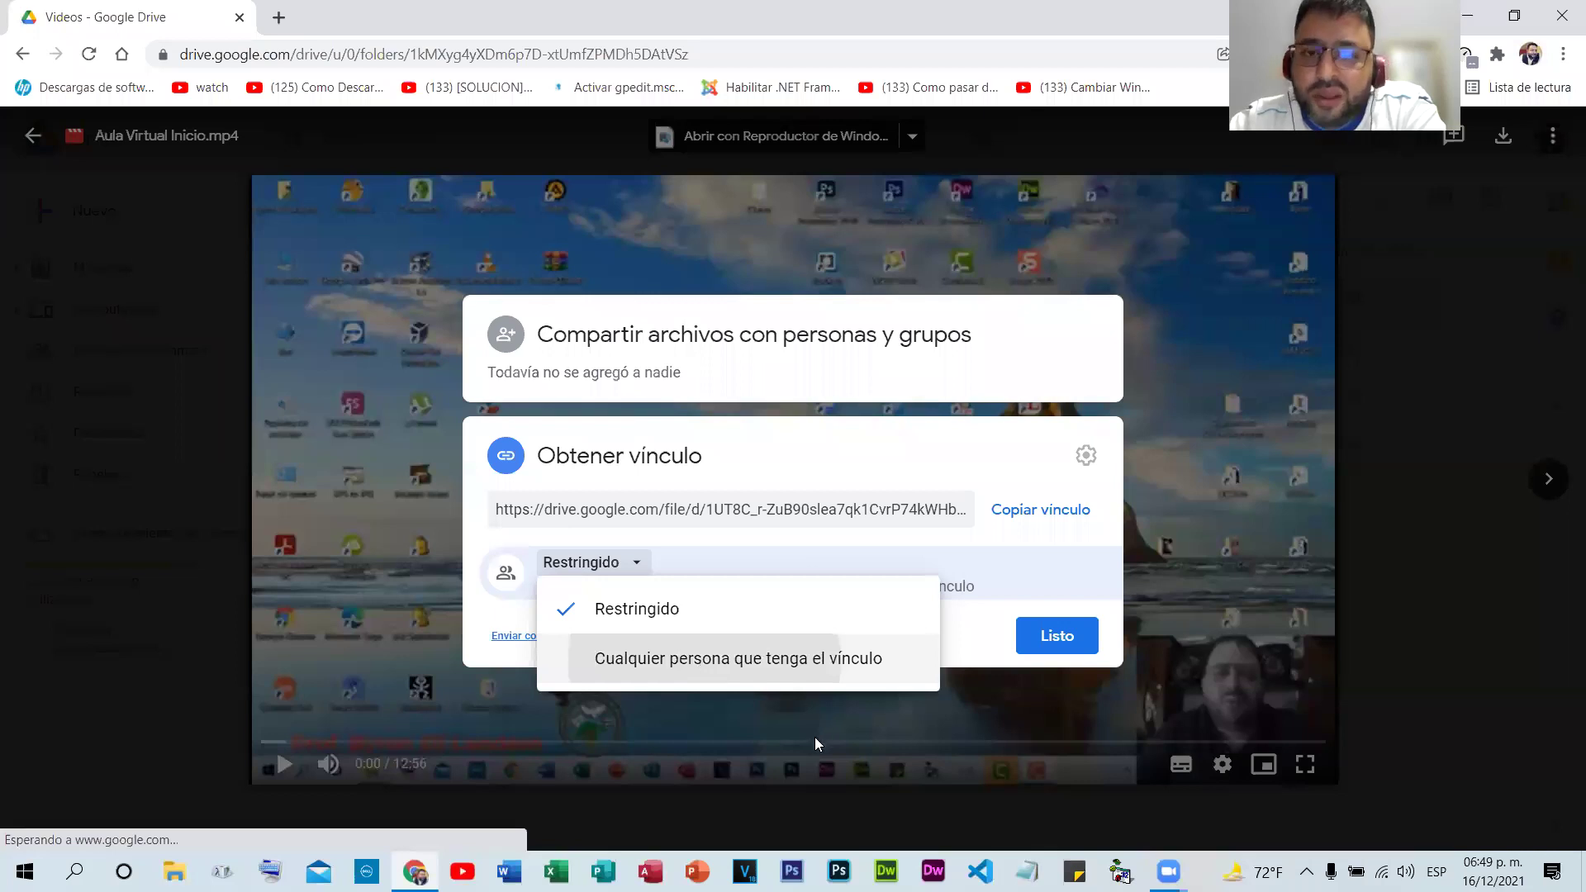
pyautogui.press('Return')
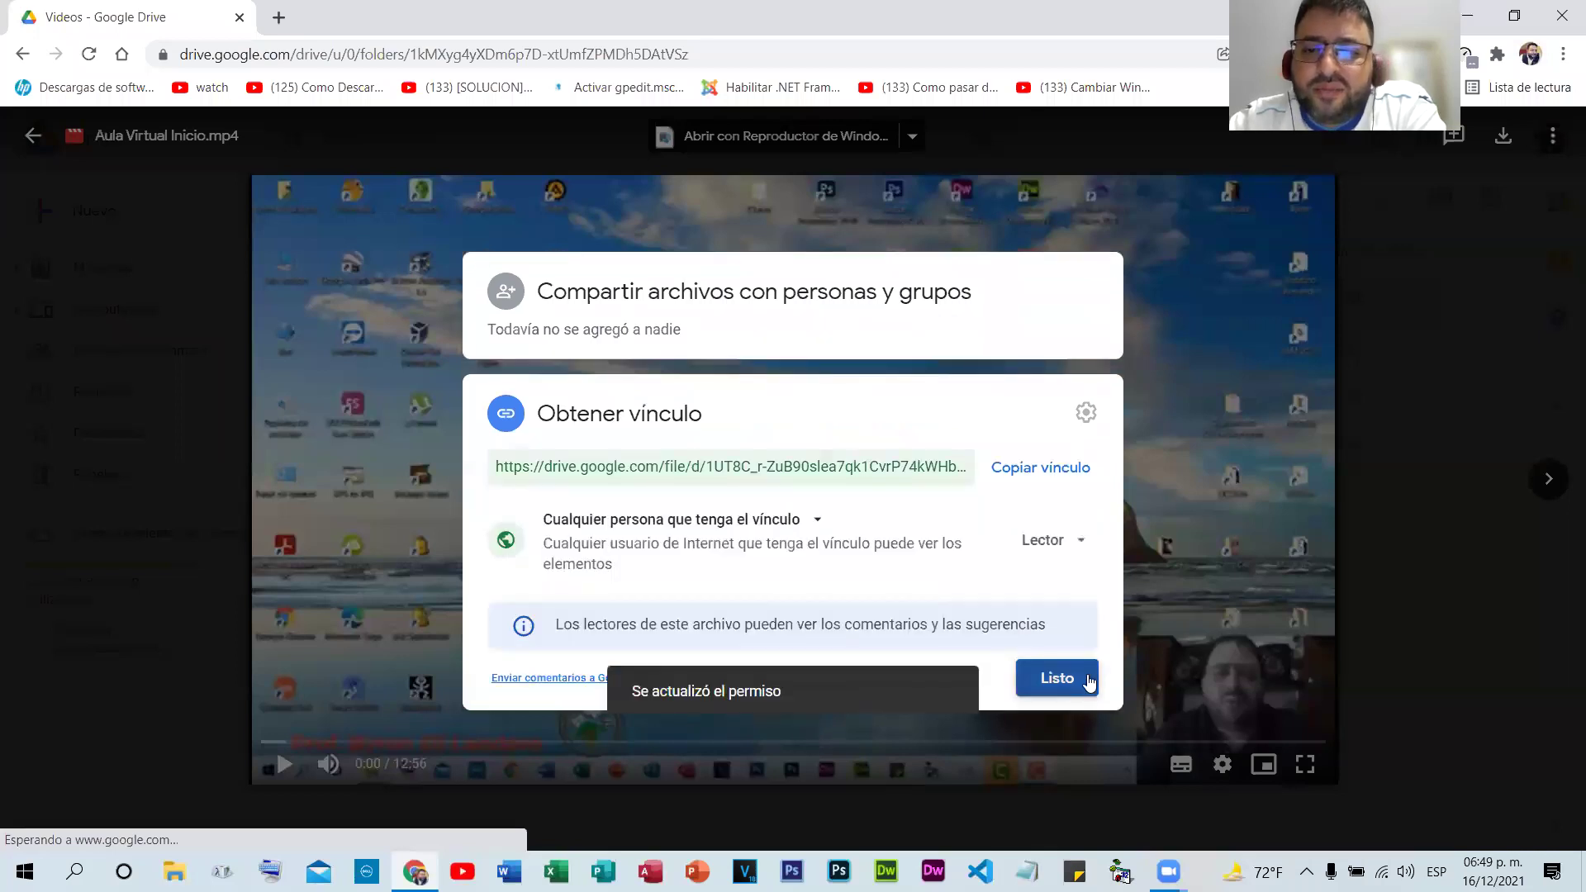
pyautogui.click(1066, 674)
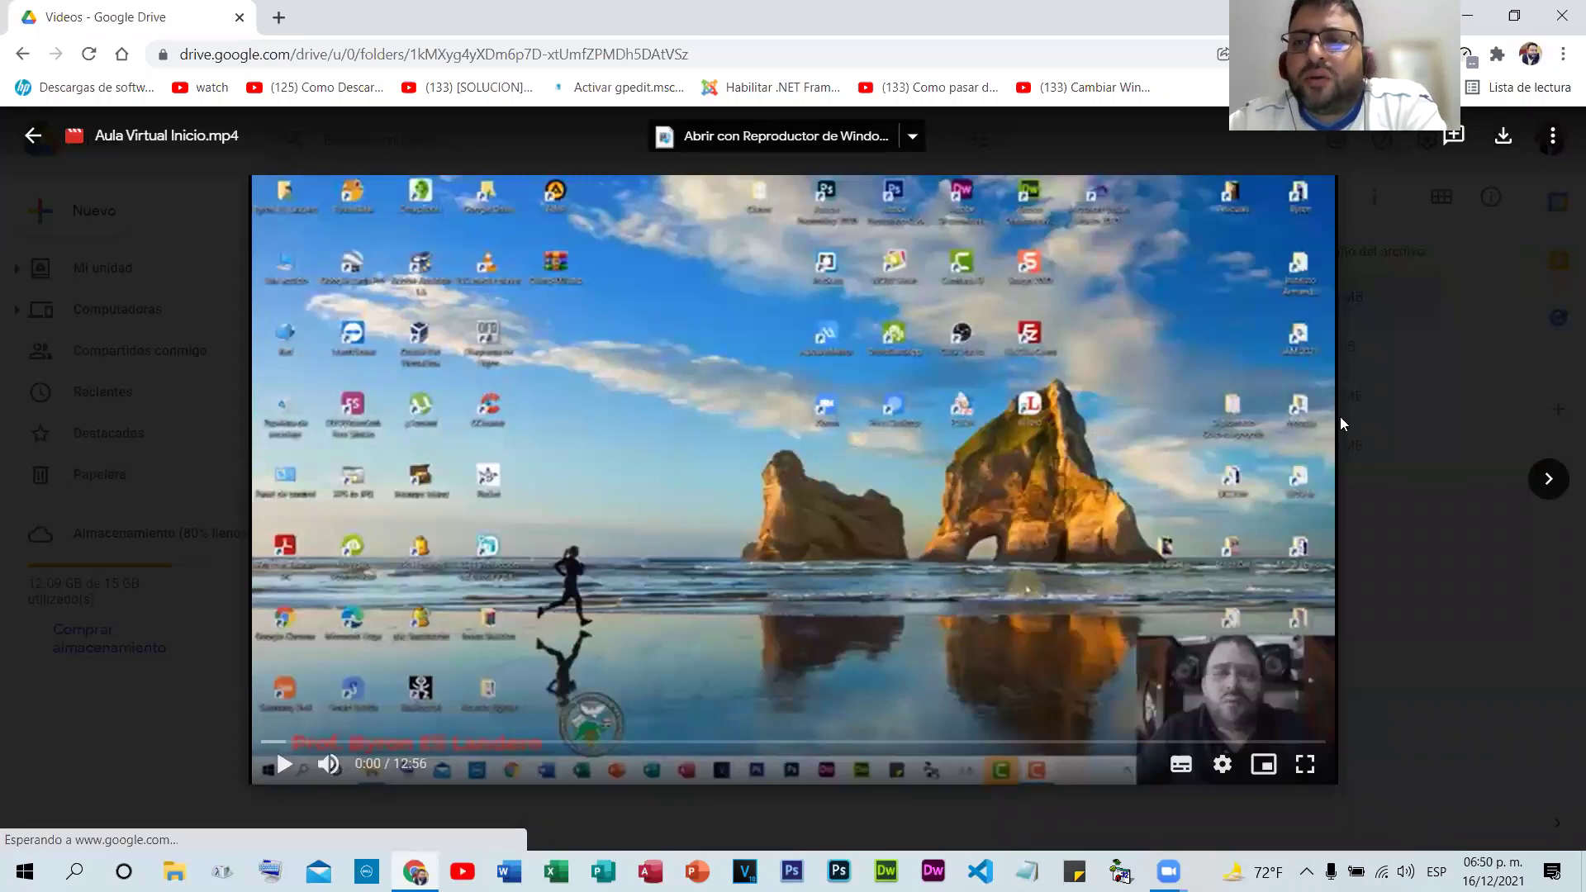
pyautogui.click(1401, 422)
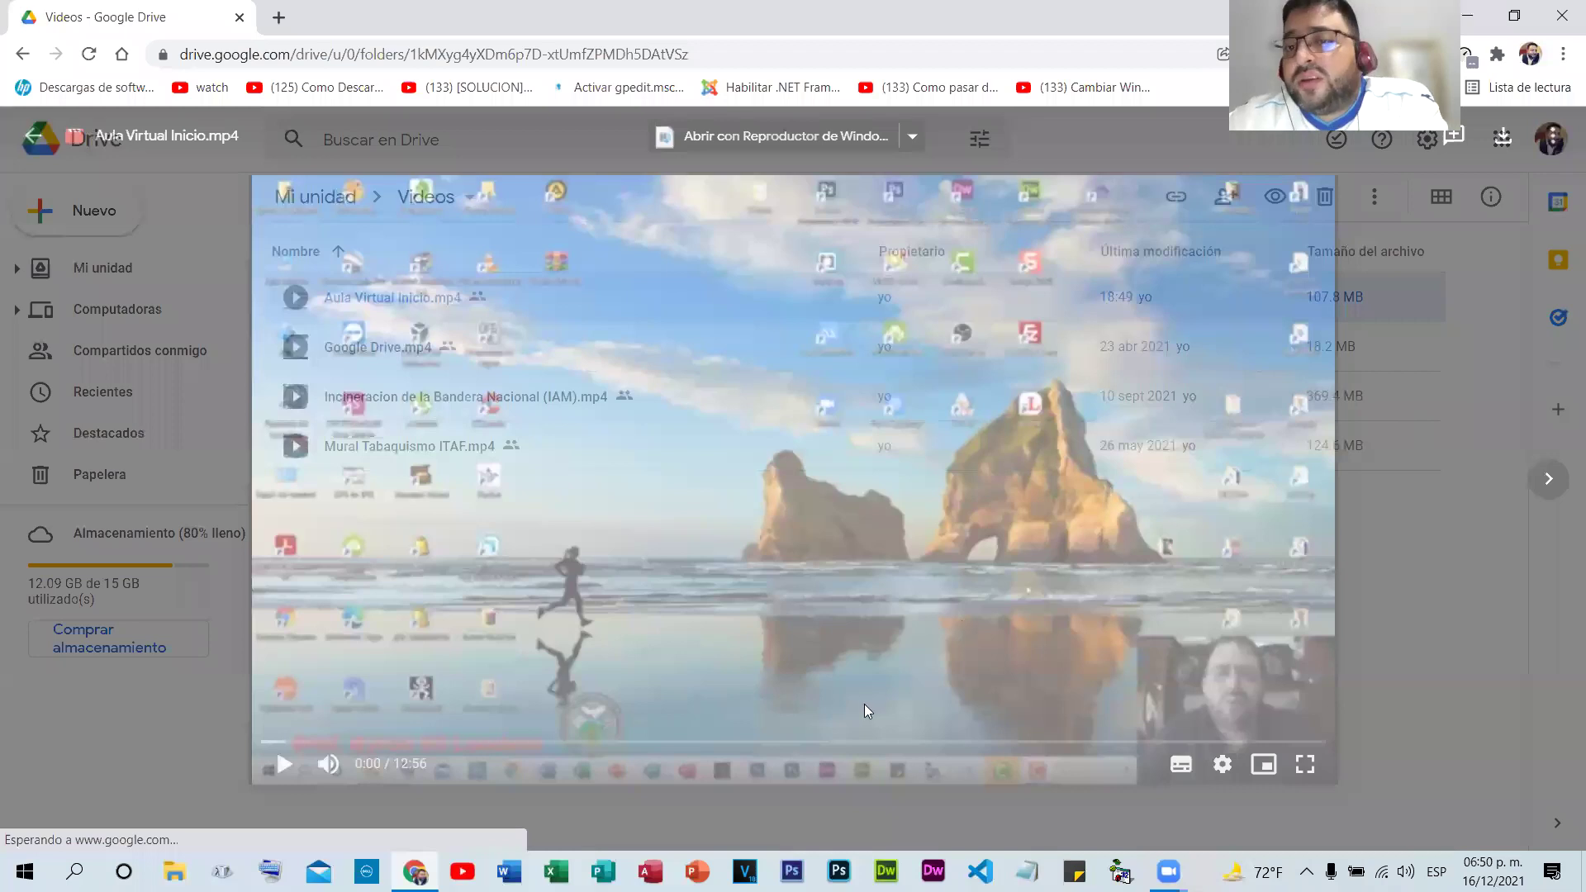
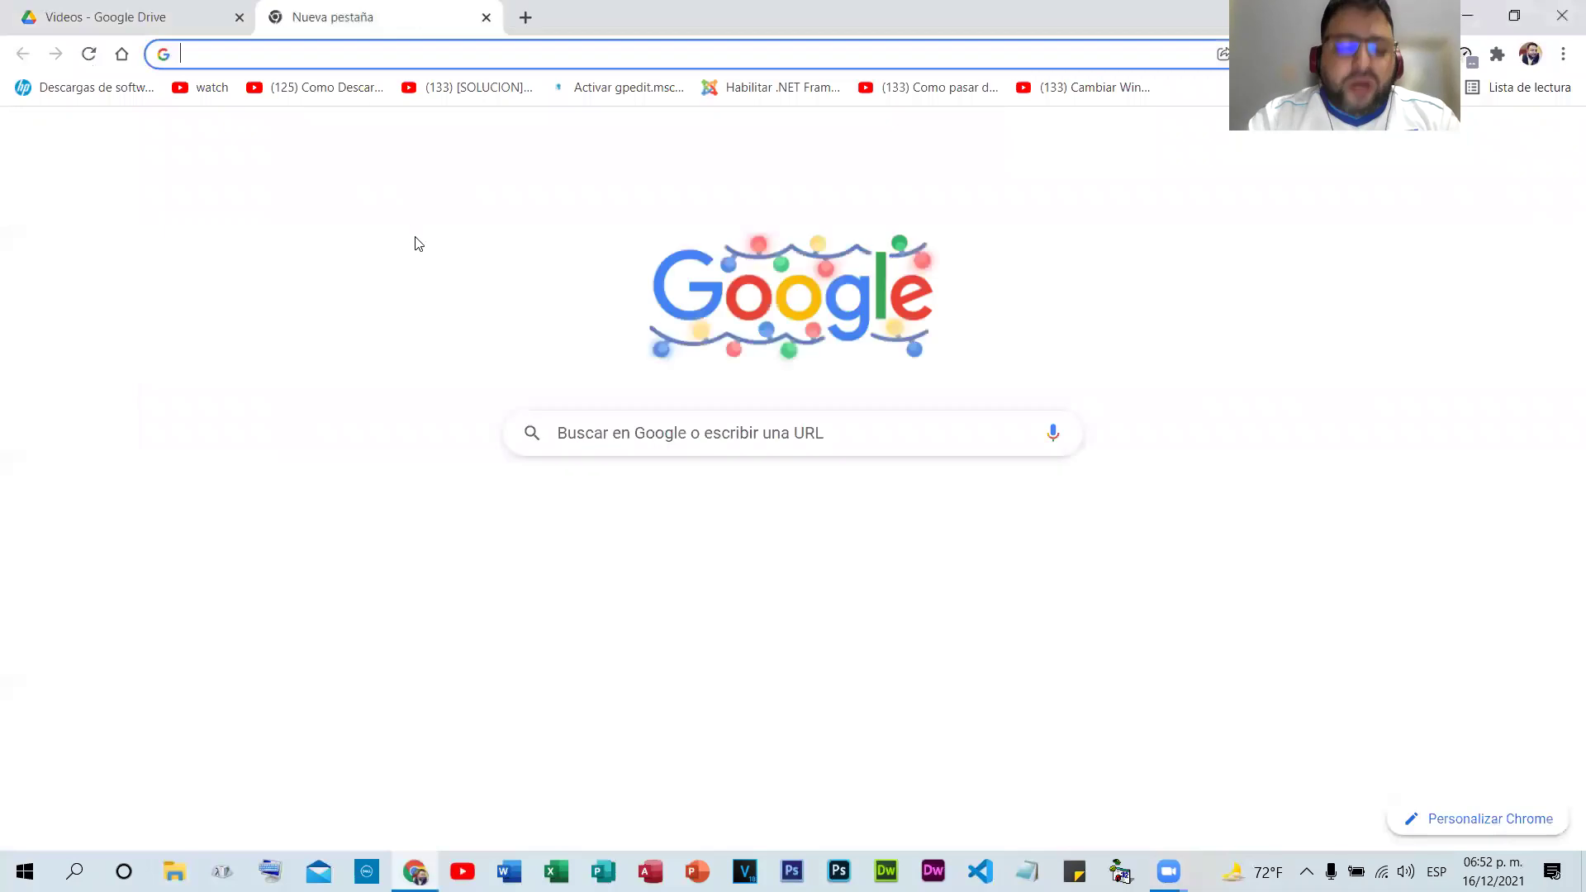
# - Open the Moodle login page on milaulas.com in the new tab and sign in with the saved admin account
pyautogui.write('laspartesinternasdelacomputadoraqui.blogspot.com')
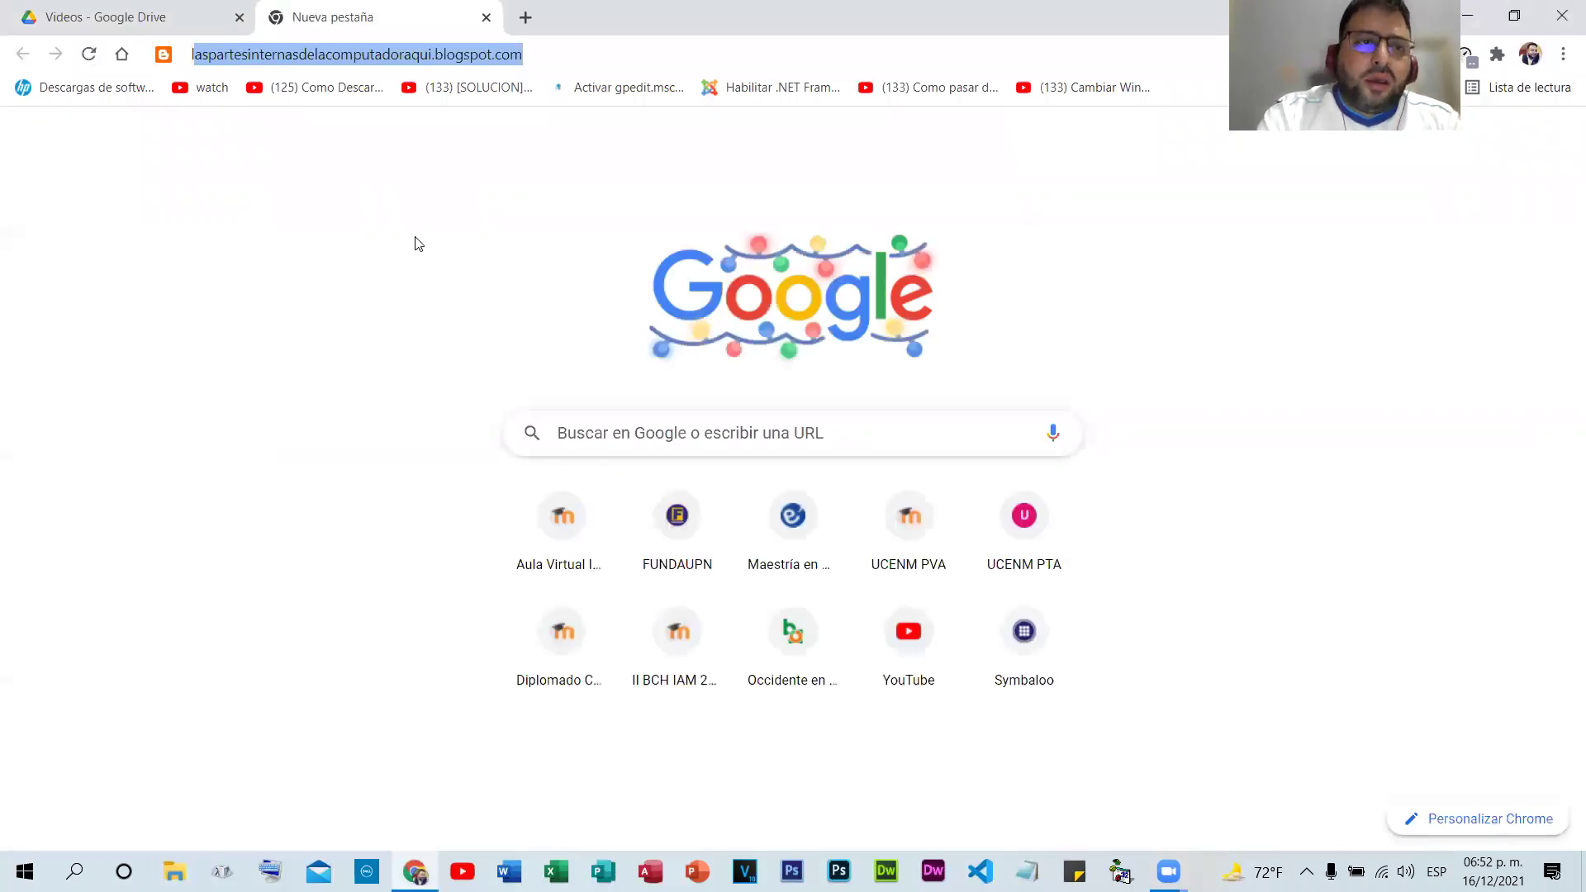
pyautogui.write('l')
pyautogui.click(415, 238)
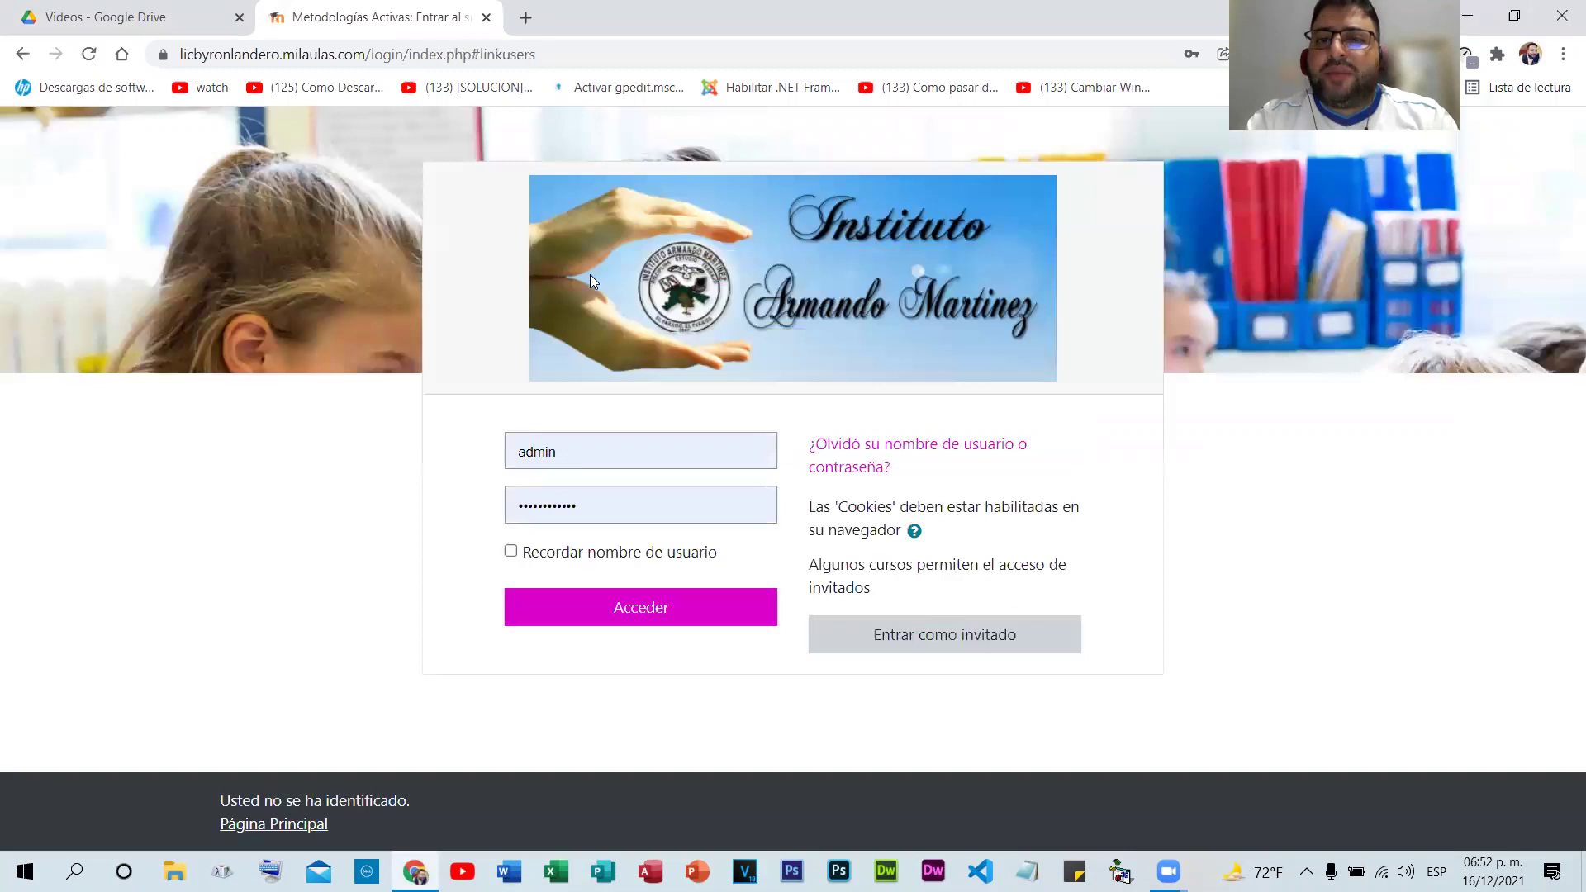
pyautogui.click(652, 609)
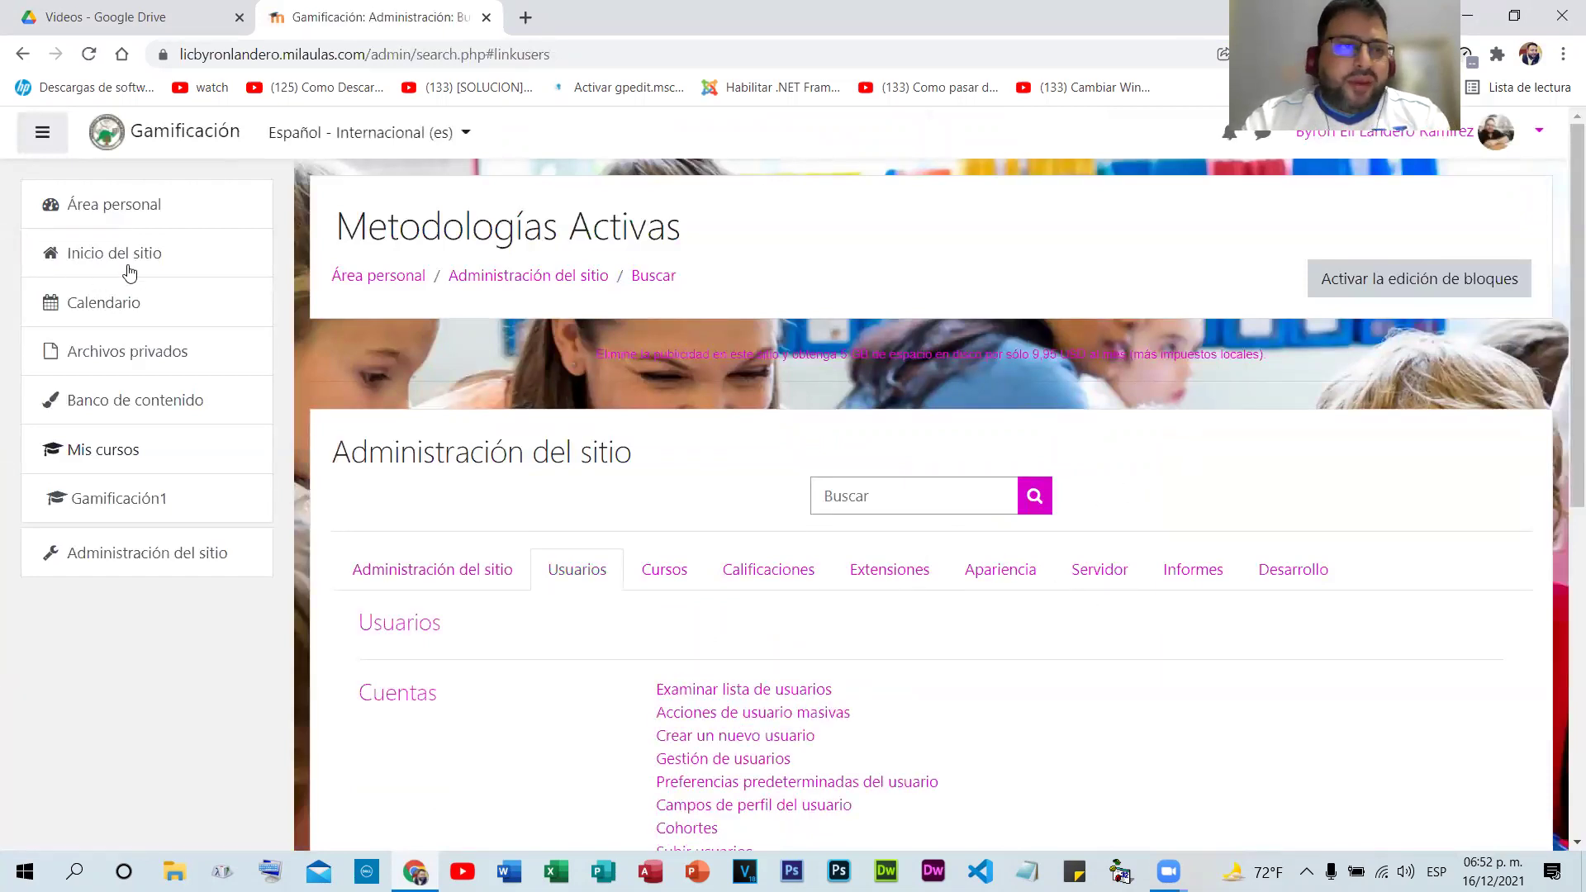
# - Go to the Moodle site's home page and open the Gamificación course from the available courses
pyautogui.click(132, 208)
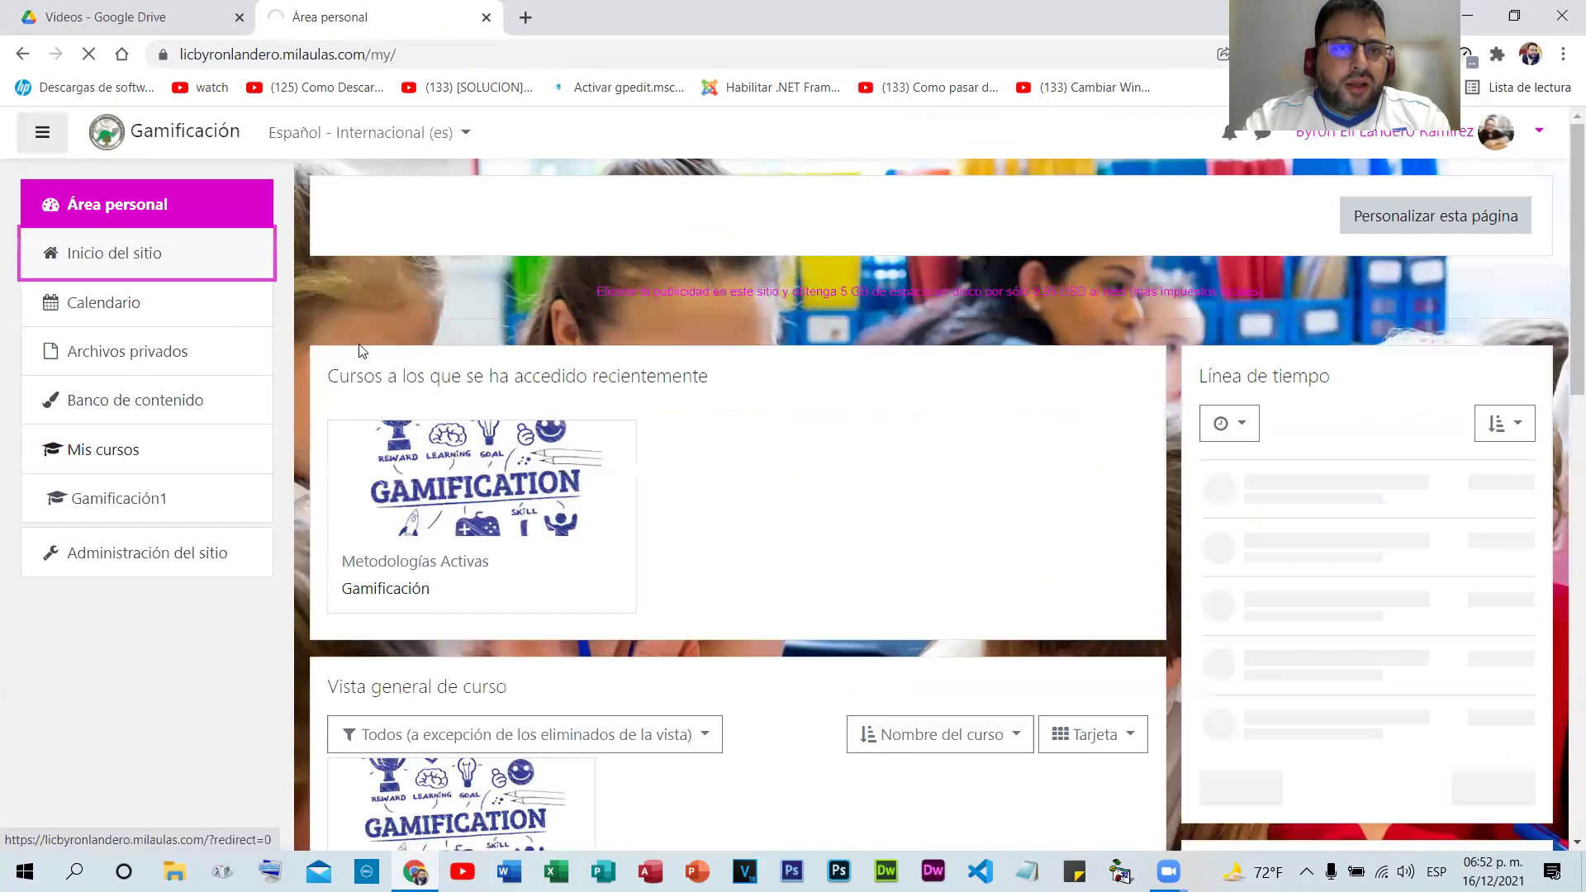
pyautogui.scroll(-5, 640, 499)
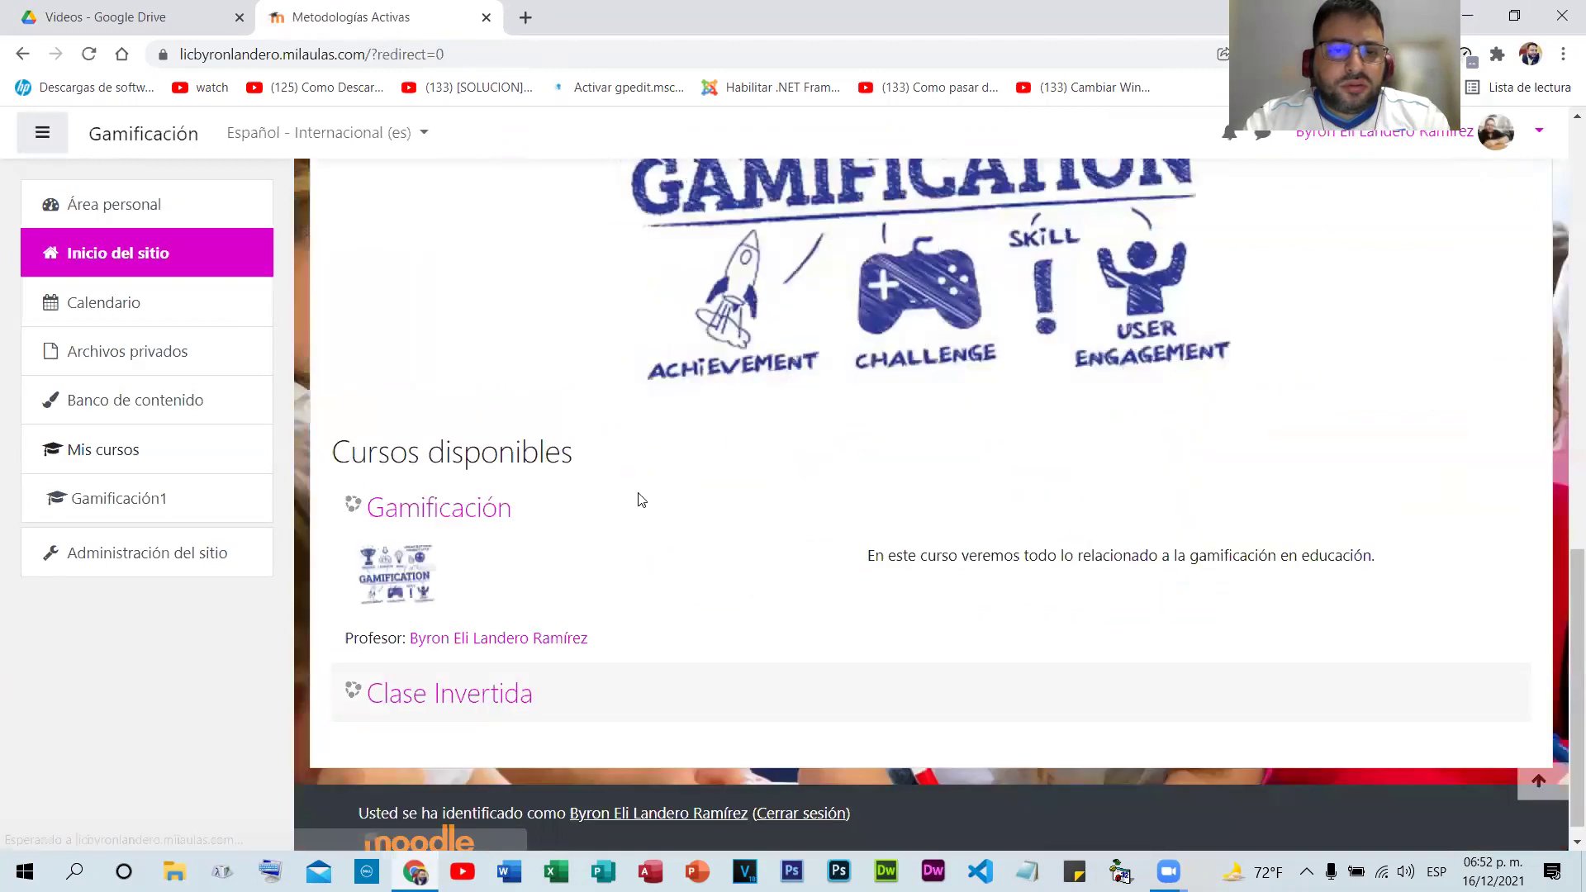
pyautogui.click(415, 493)
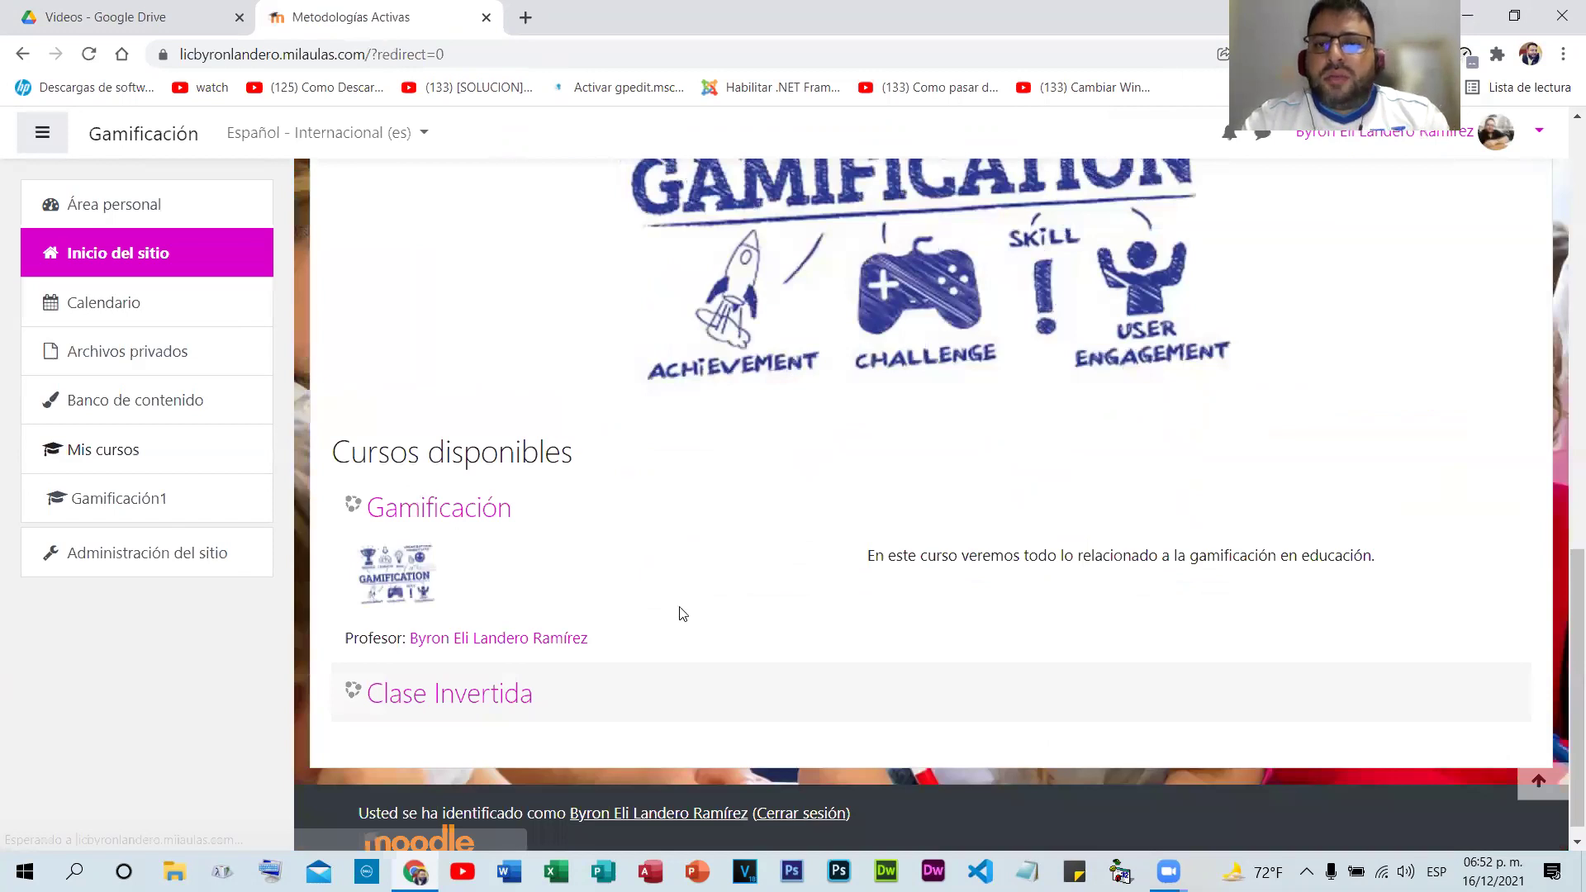
pyautogui.scroll(-1, 1132, 686)
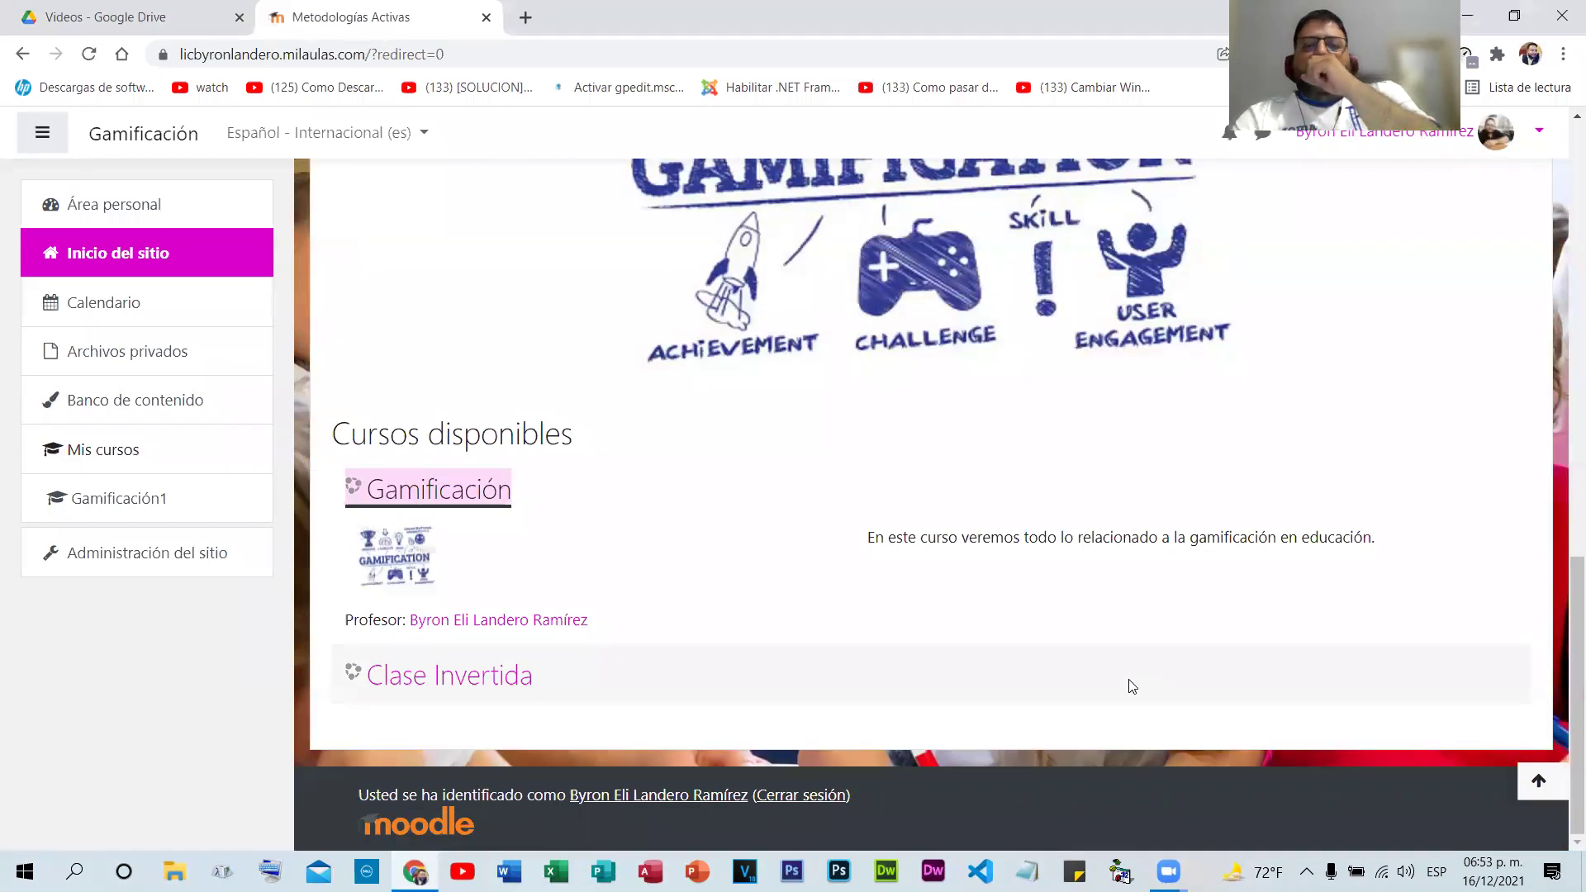
pyautogui.click(404, 495)
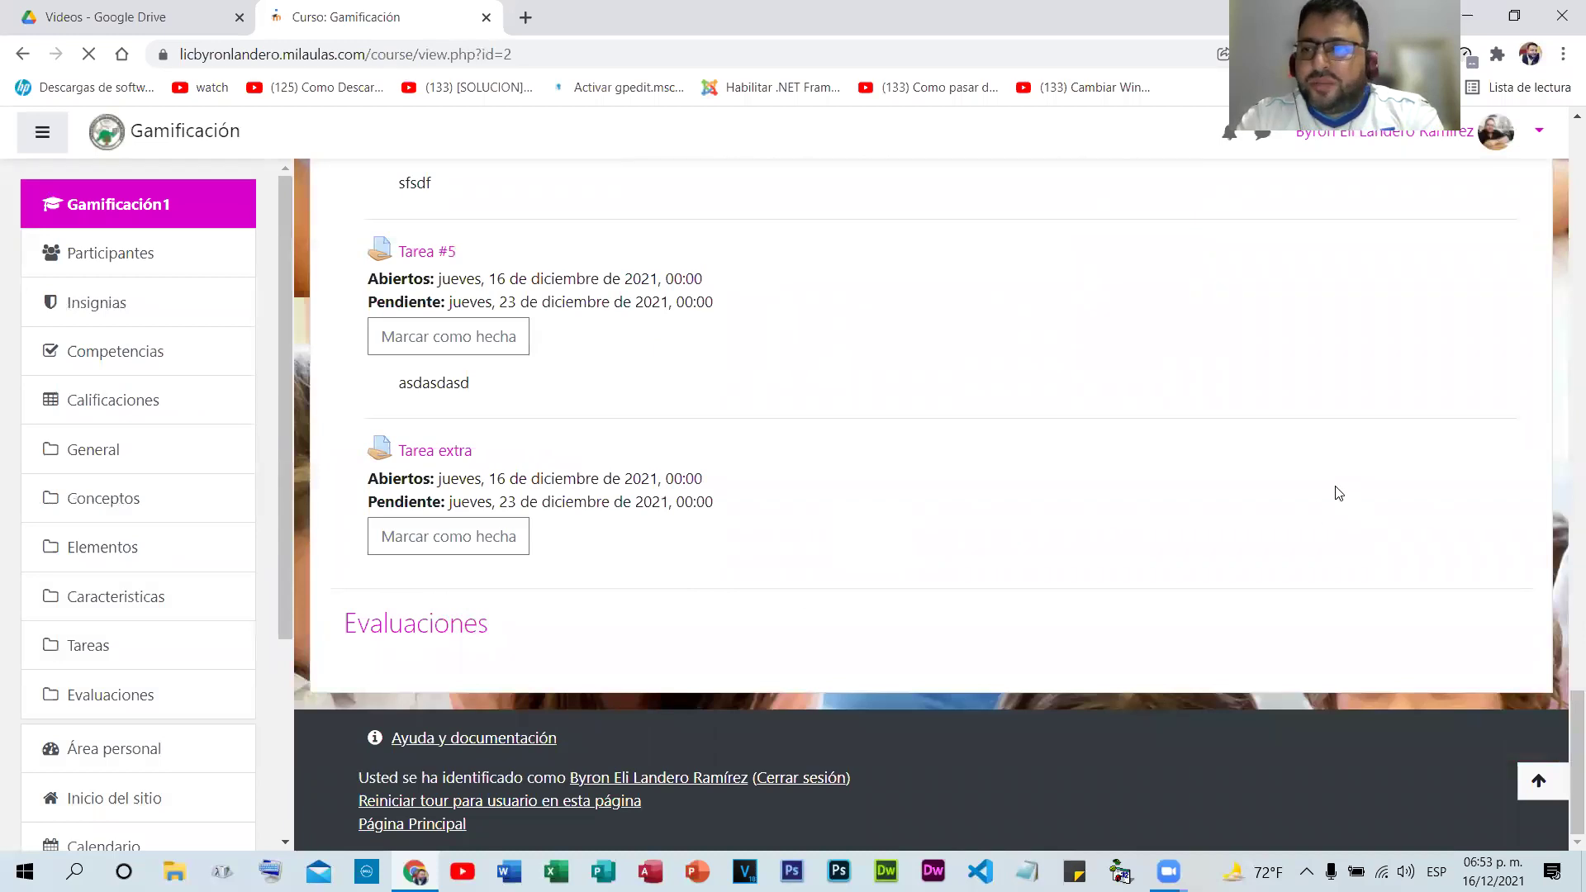
# - Turn on editing mode for the Gamificación course
pyautogui.rightClick(1339, 493)
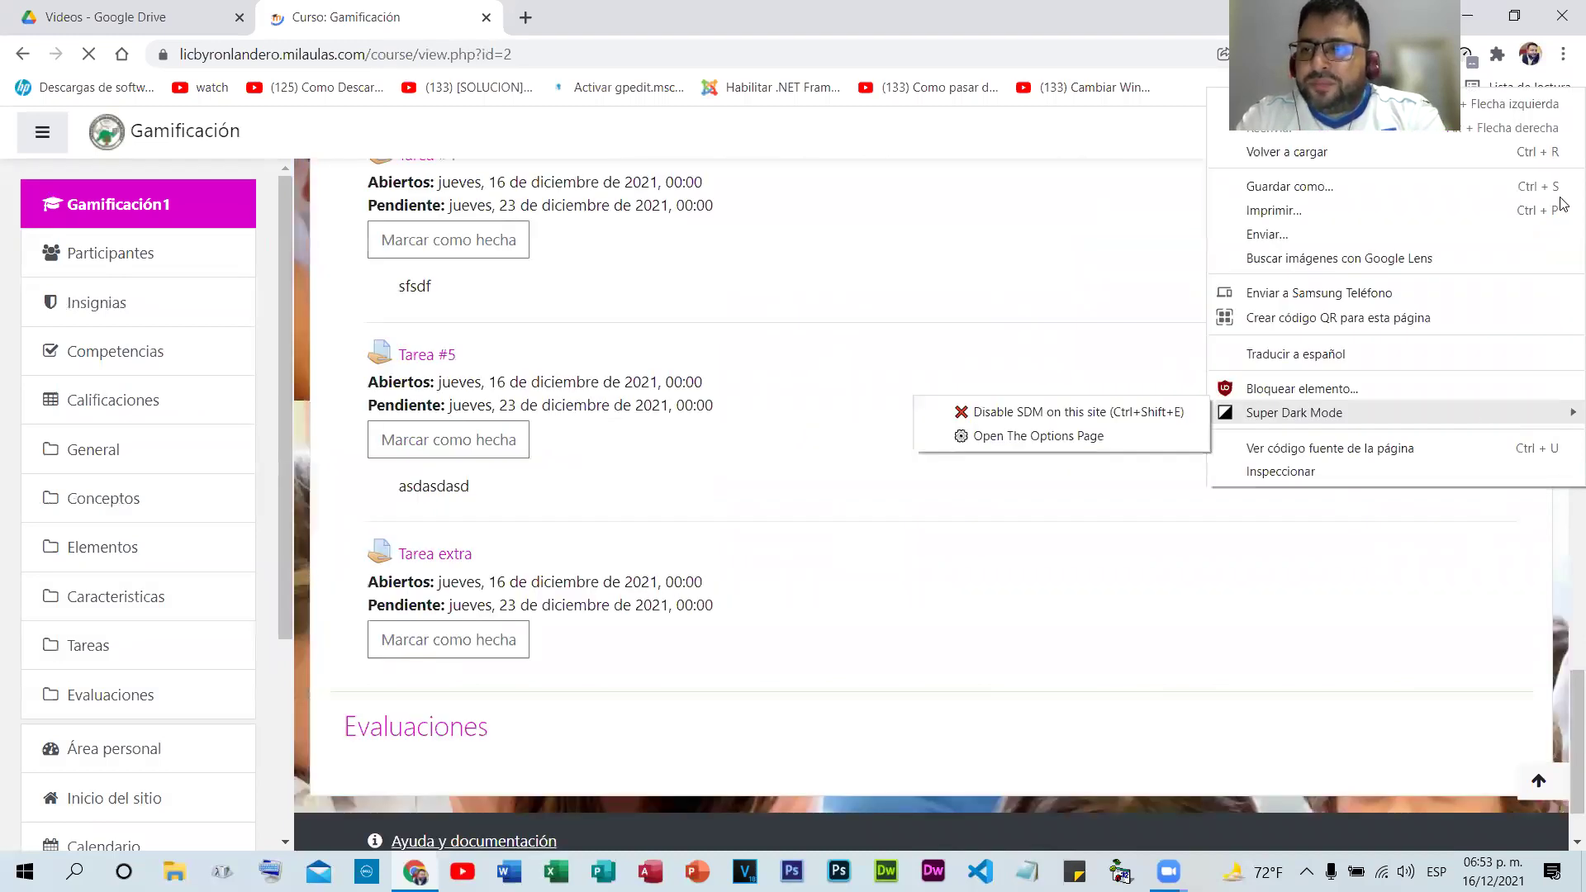
pyautogui.click(1558, 159)
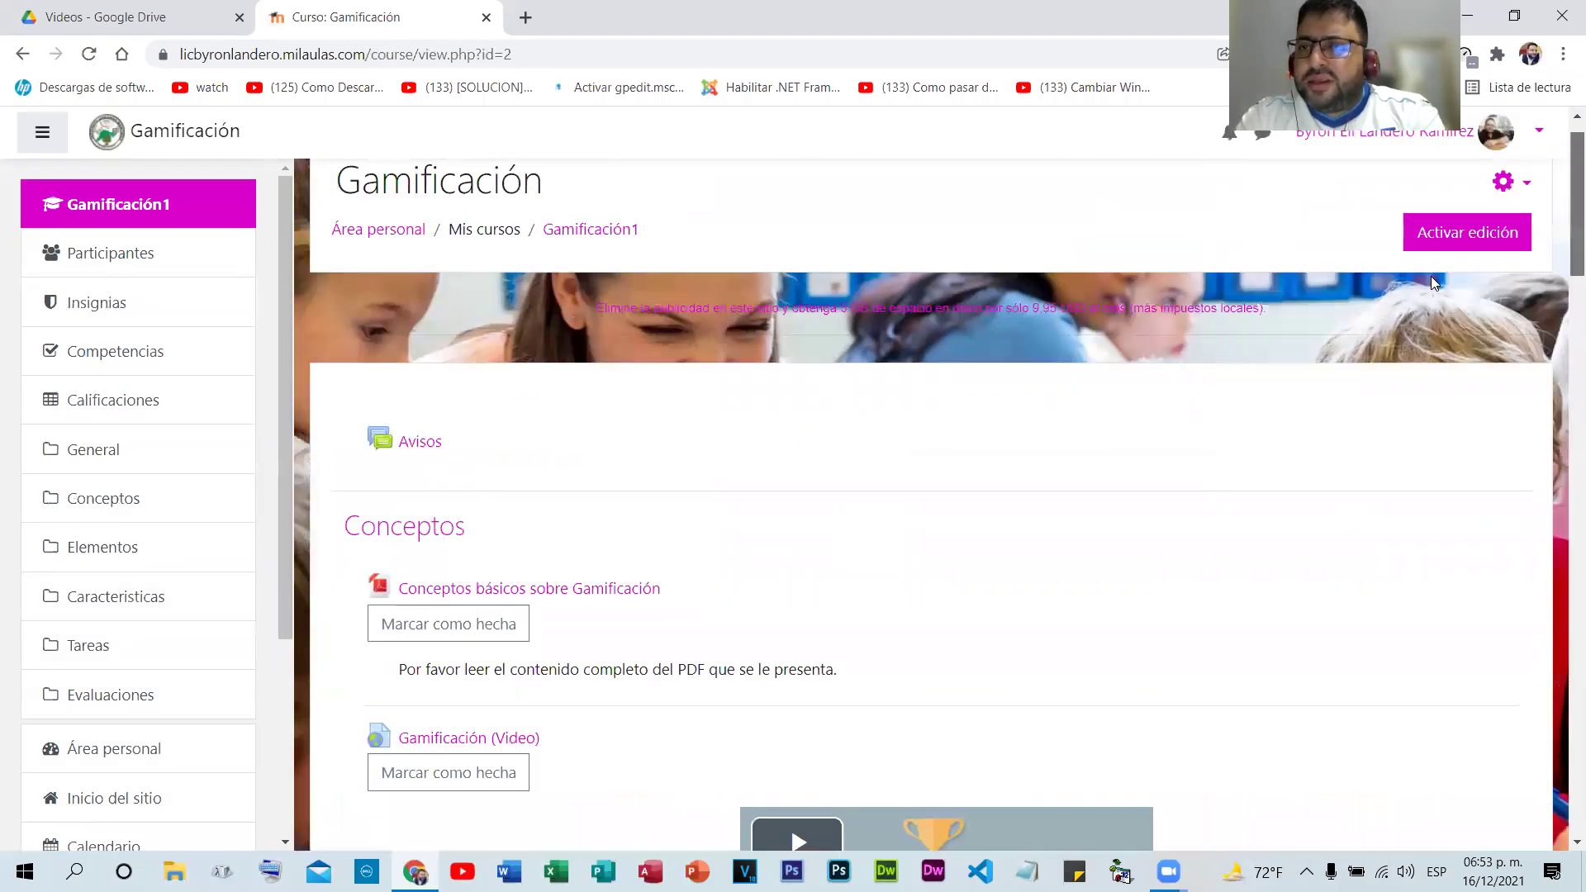
pyautogui.click(1435, 244)
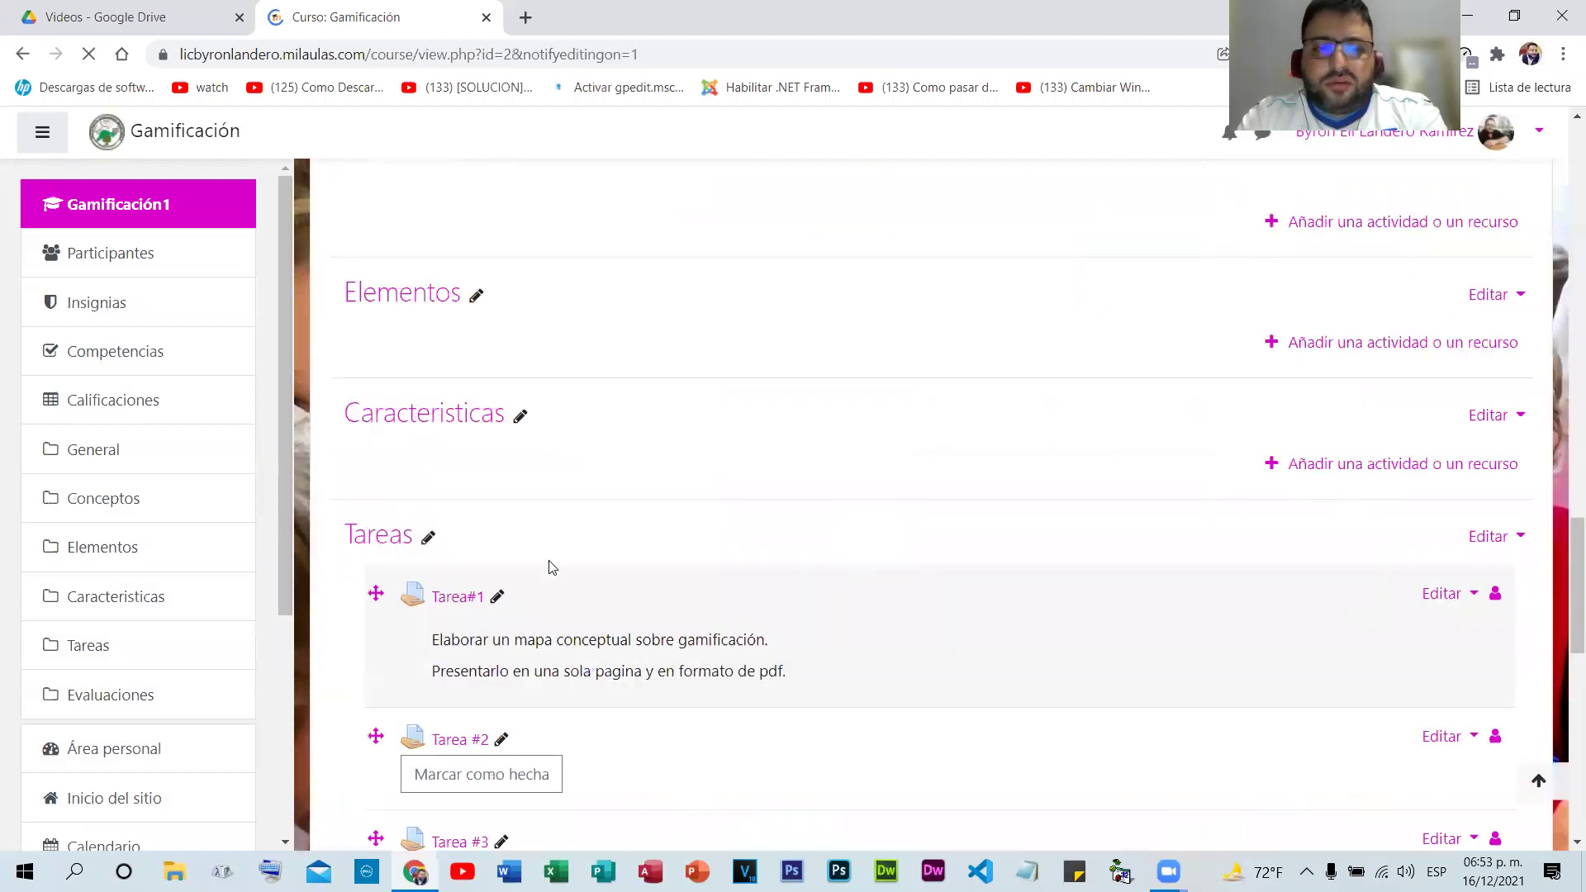
# - Look over the activity types that can be added to the Evaluaciones section, and close the activity chooser
pyautogui.scroll(-10, 1392, 630)
pyautogui.click(1396, 631)
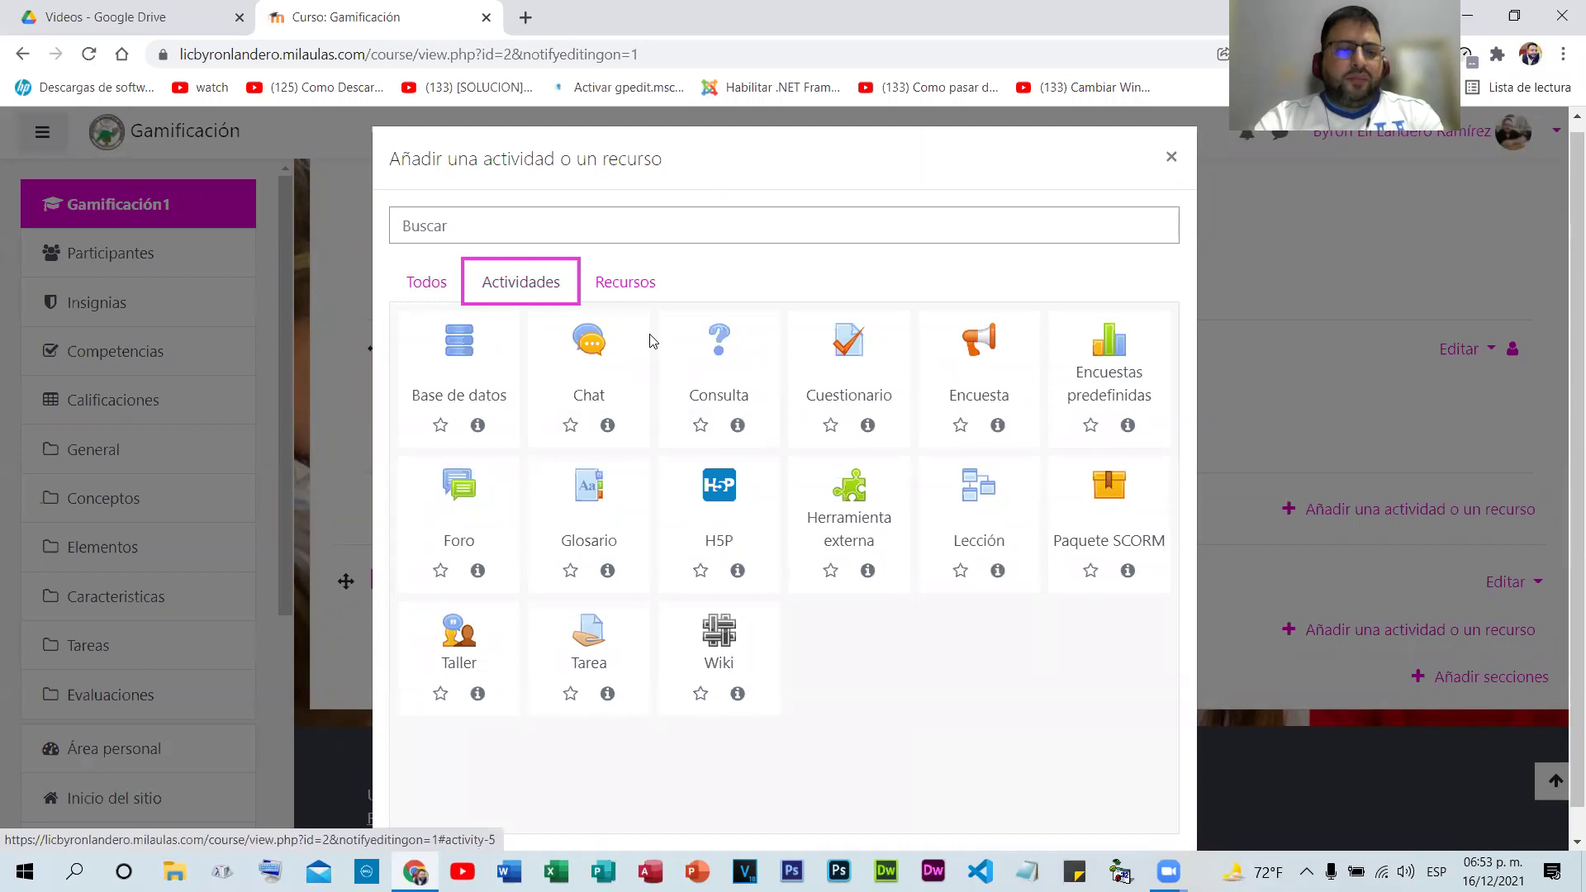
pyautogui.click(237, 676)
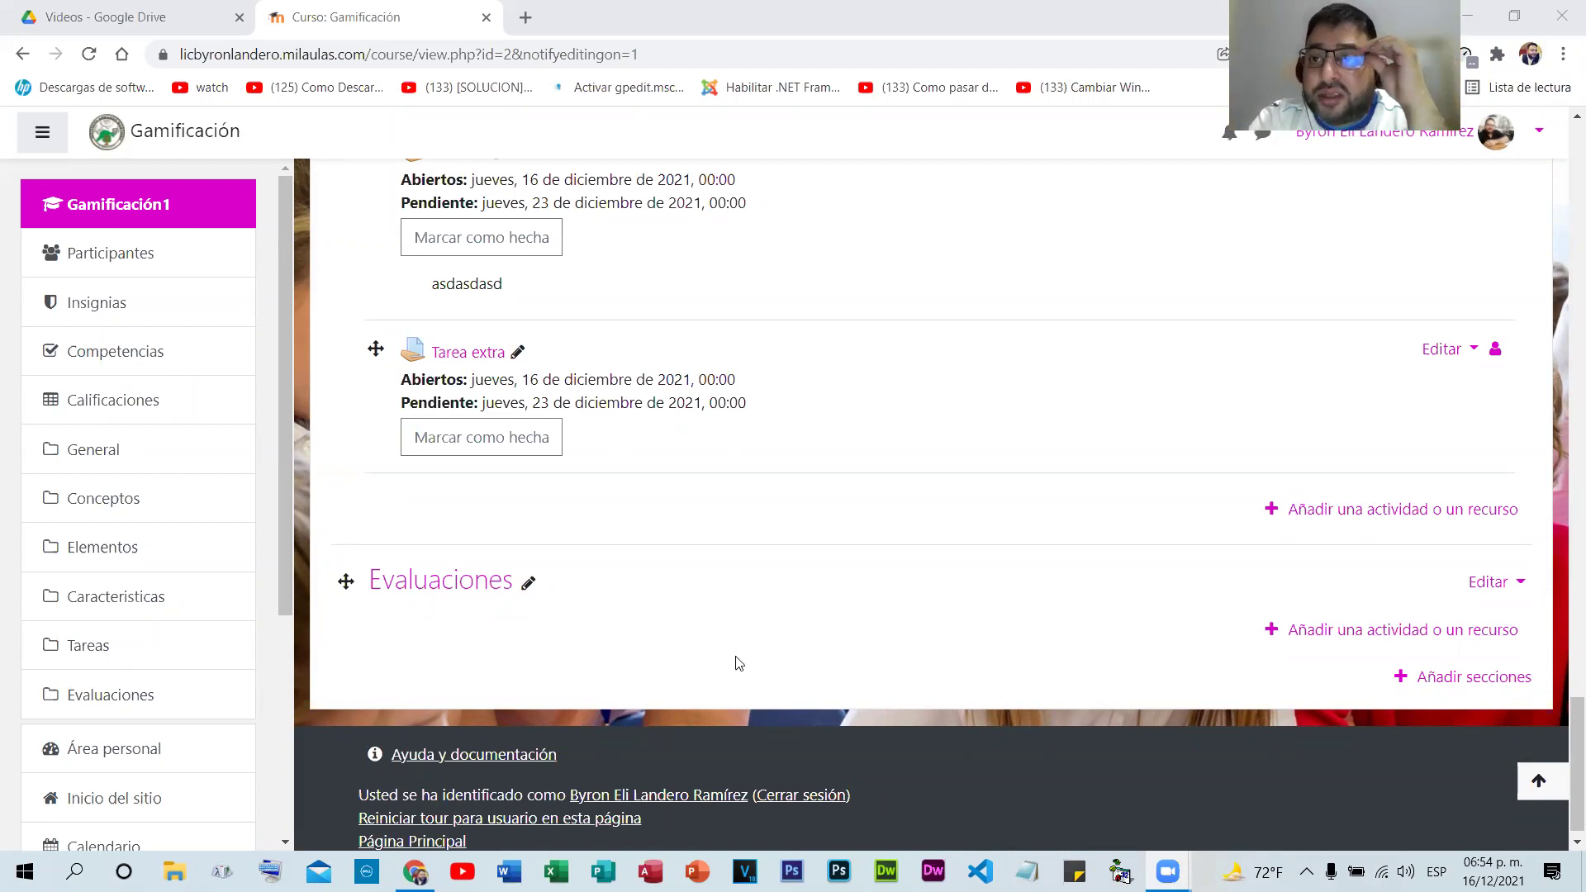
# - Add a new Cuestionario activity to the Evaluaciones section and name it "Examen Final"
pyautogui.click(1328, 636)
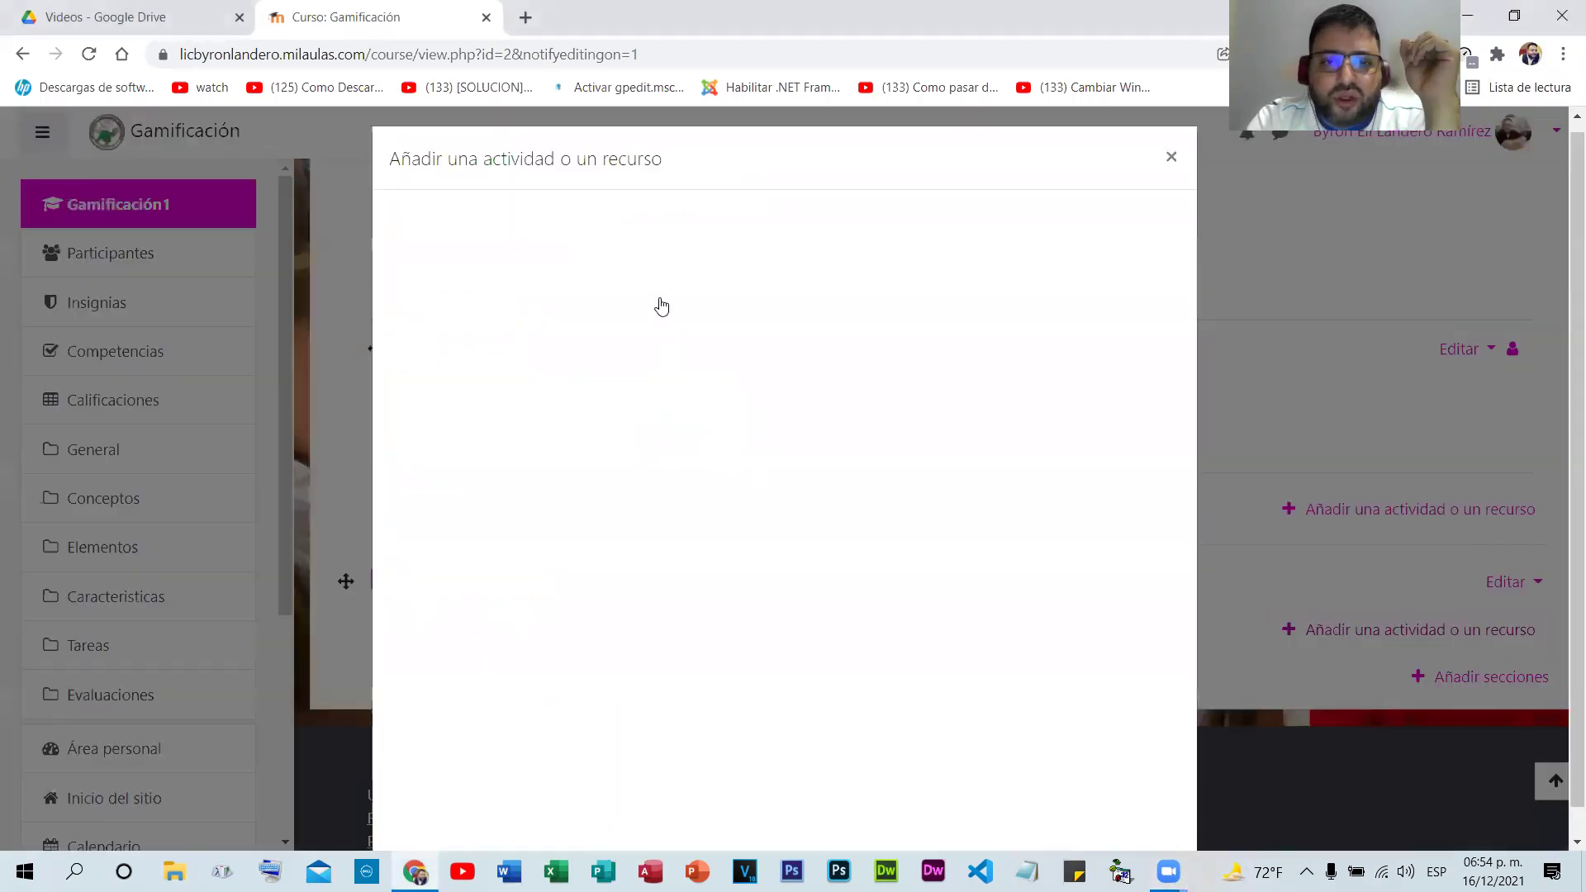
pyautogui.click(540, 286)
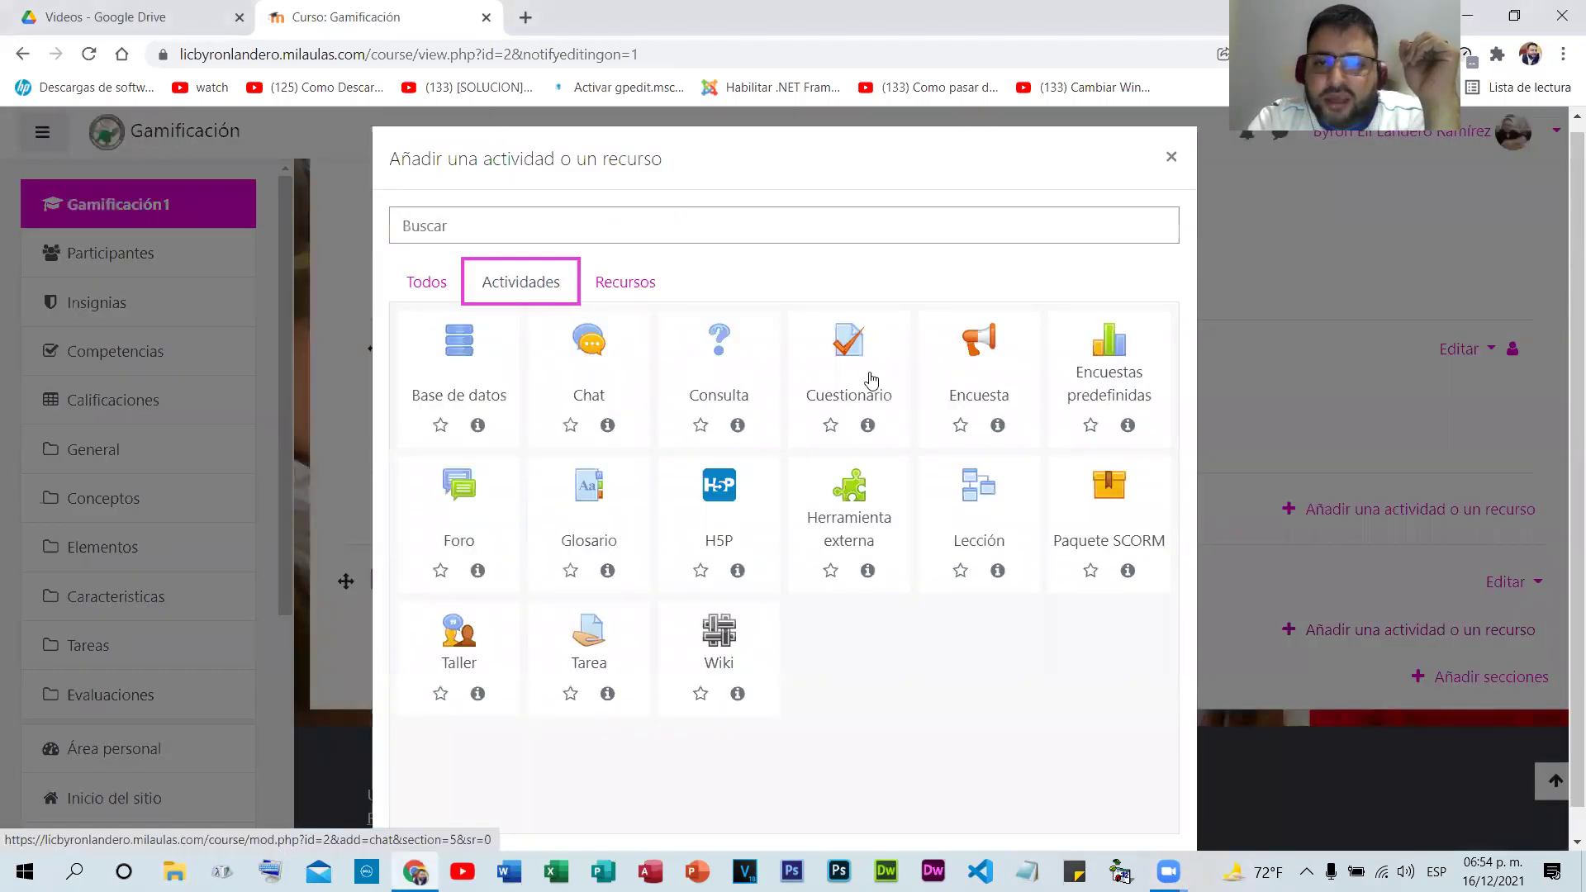
pyautogui.click(871, 363)
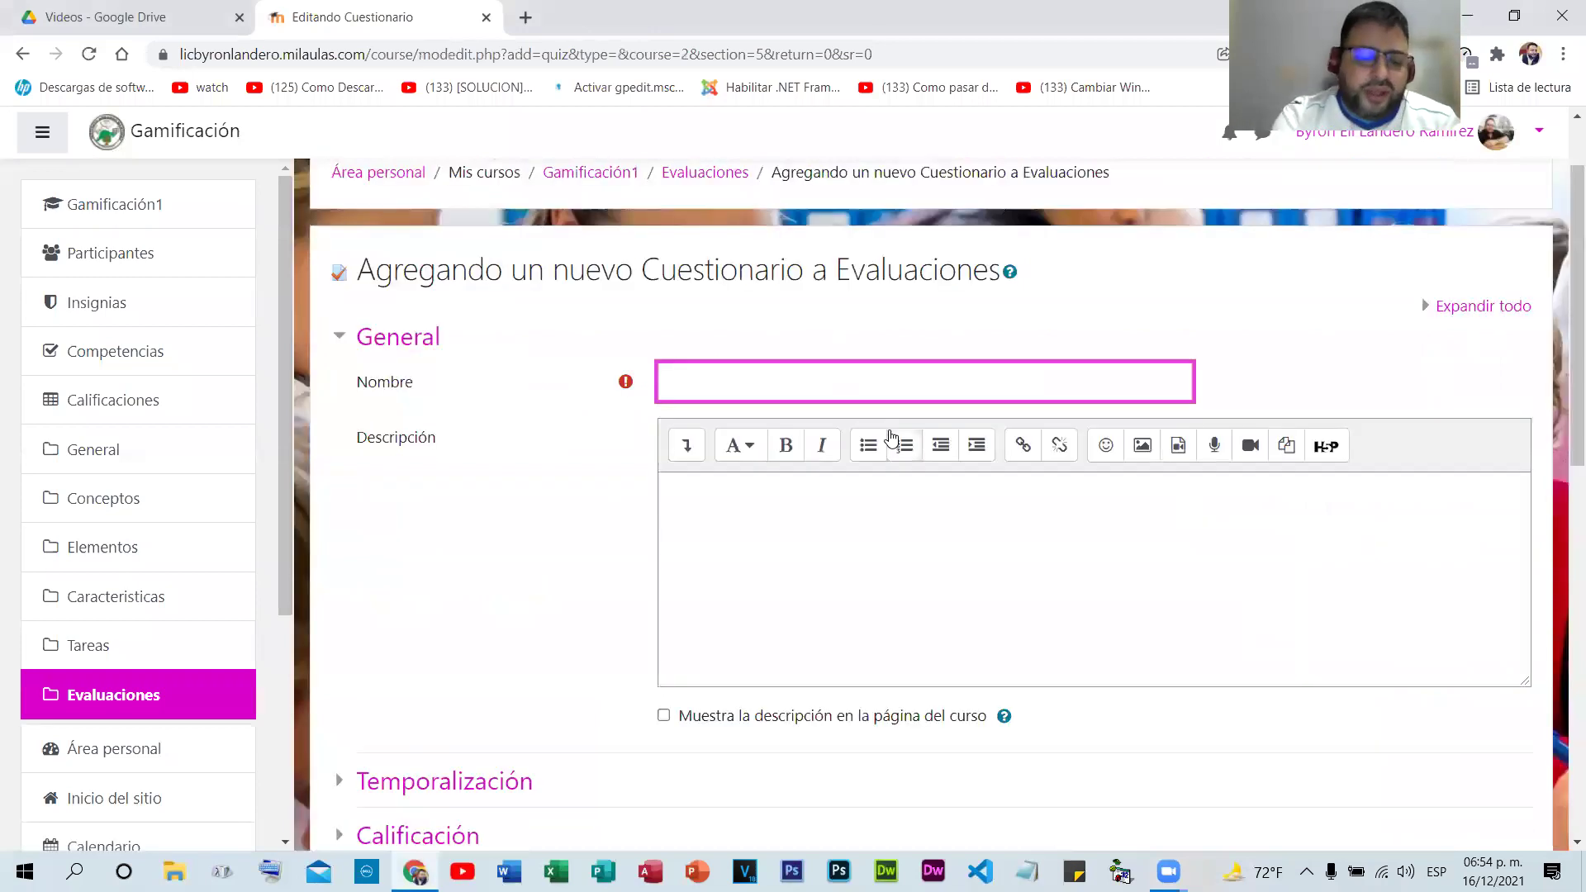
pyautogui.write('Examen')
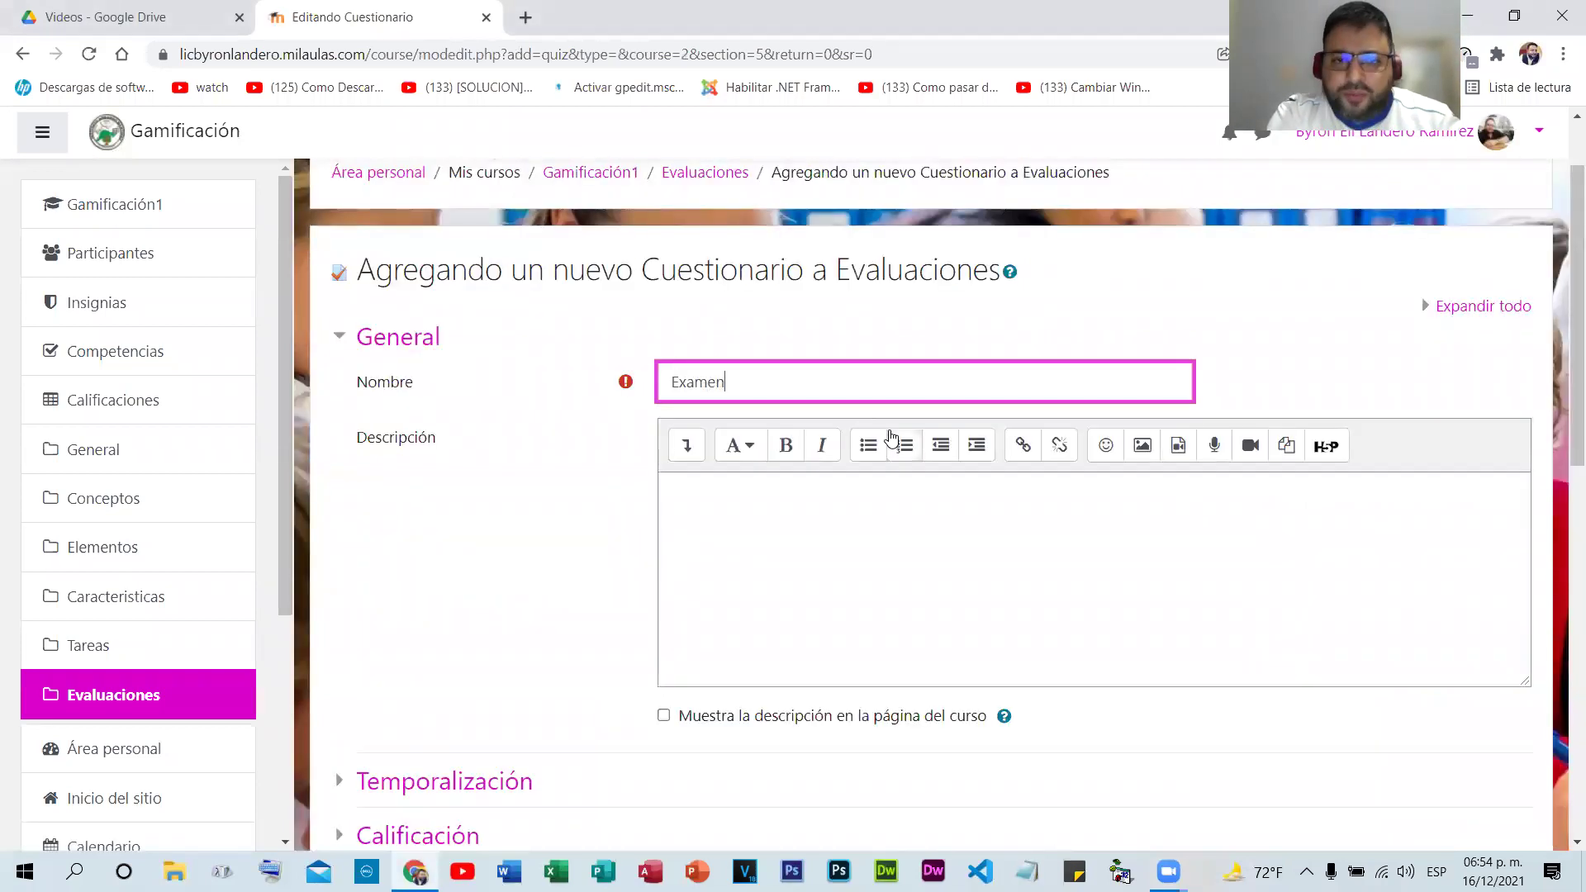
pyautogui.write(' Final')
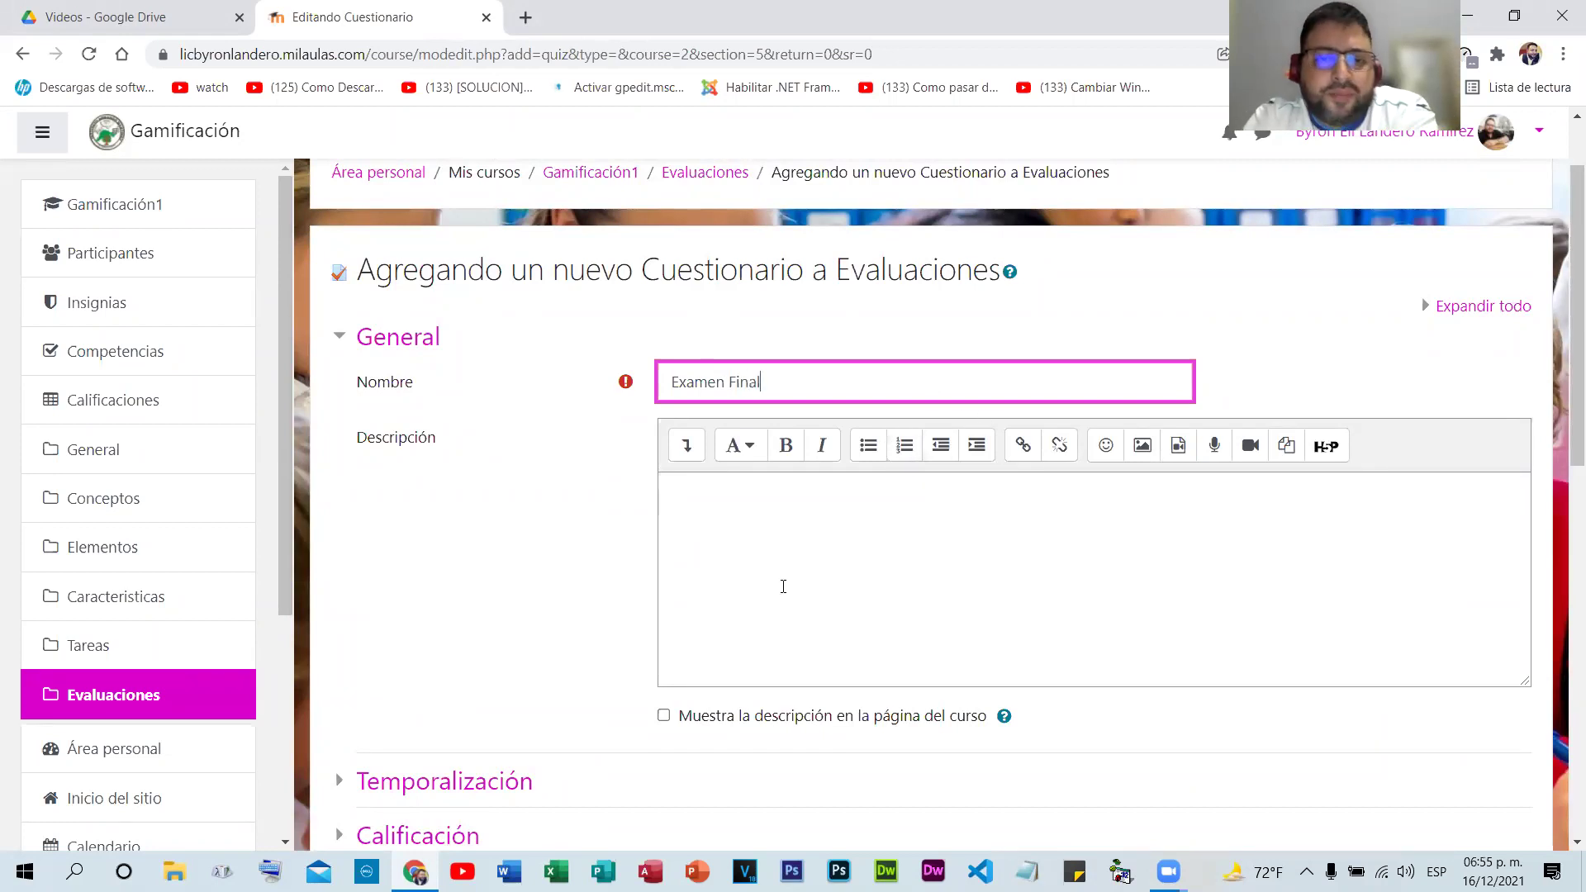
# - Enter the description "Por favor leer y contestar cada una de las preguntas" and have it shown on the course page
pyautogui.scroll(-1, 909, 524)
pyautogui.click(890, 476)
pyautogui.write('P')
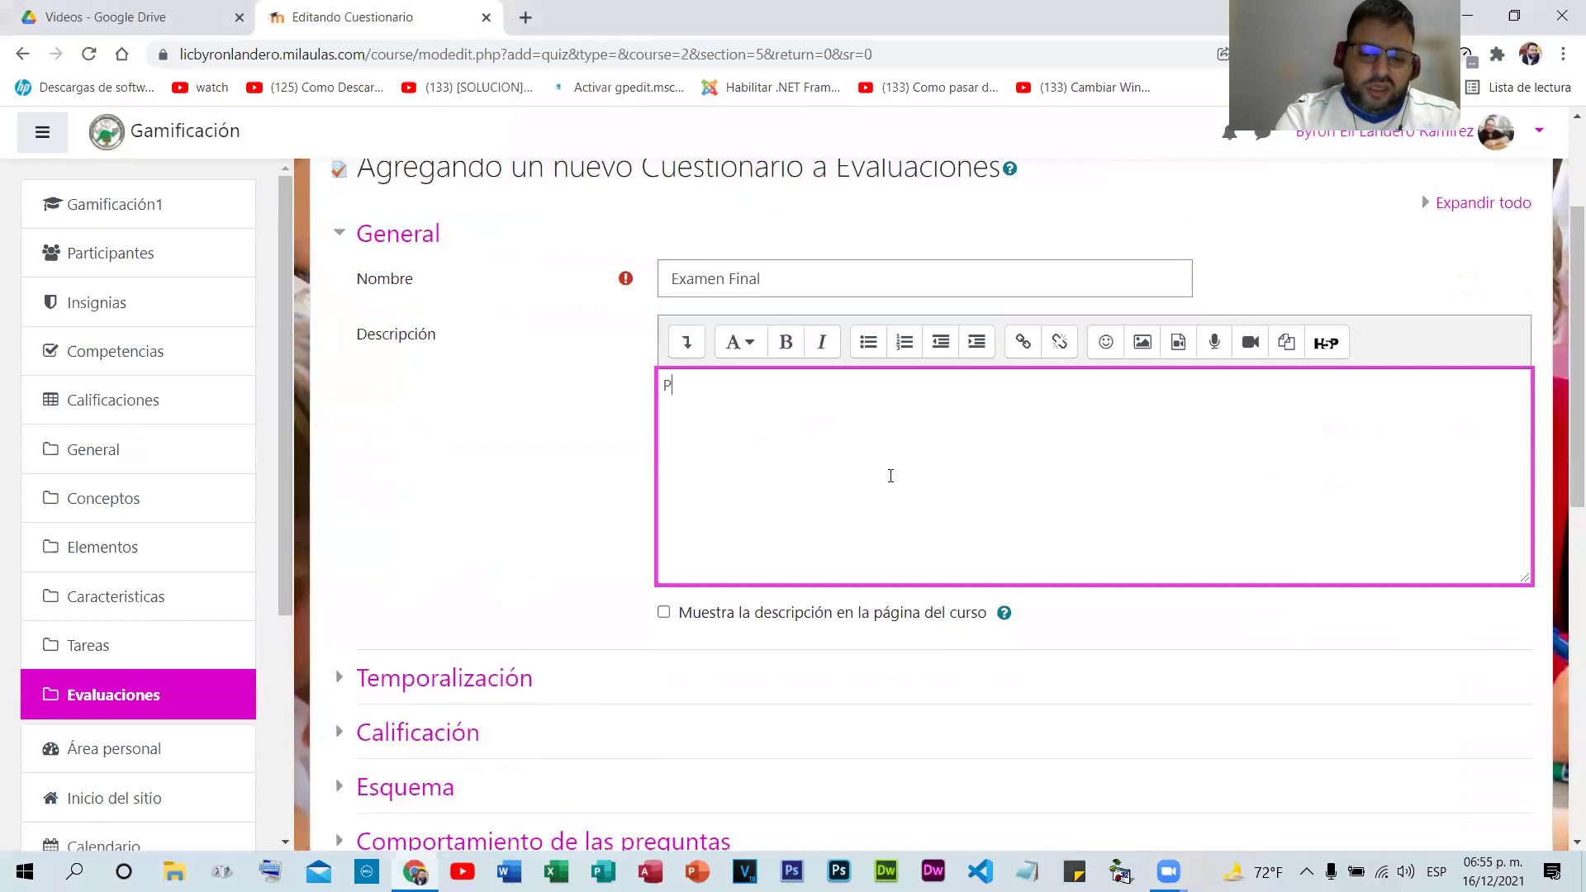
pyautogui.write('or favor leer')
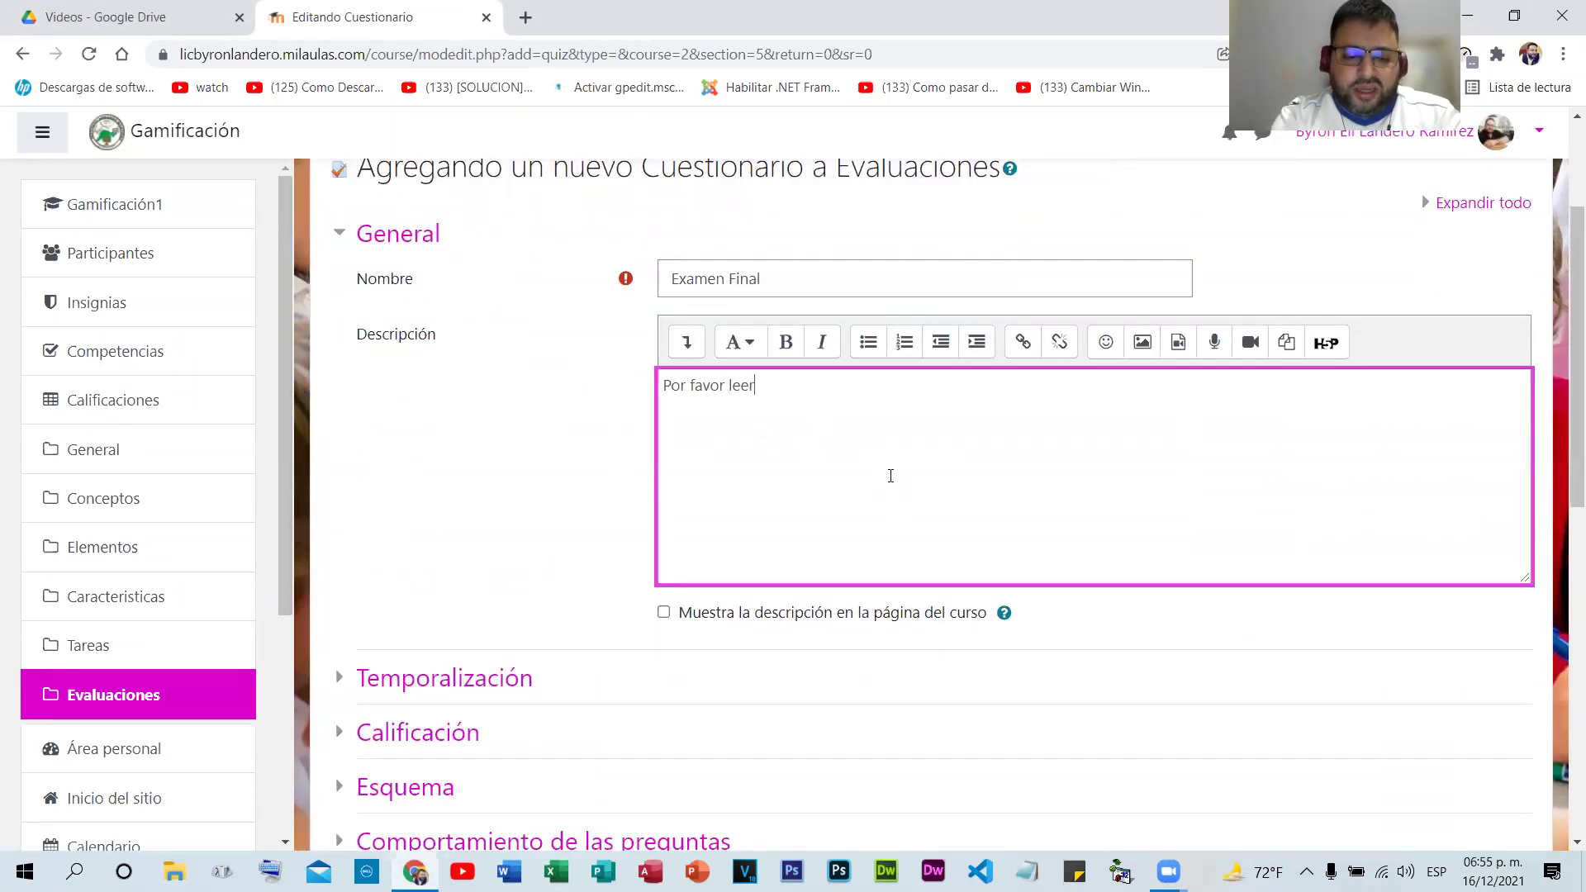
pyautogui.write(' y ')
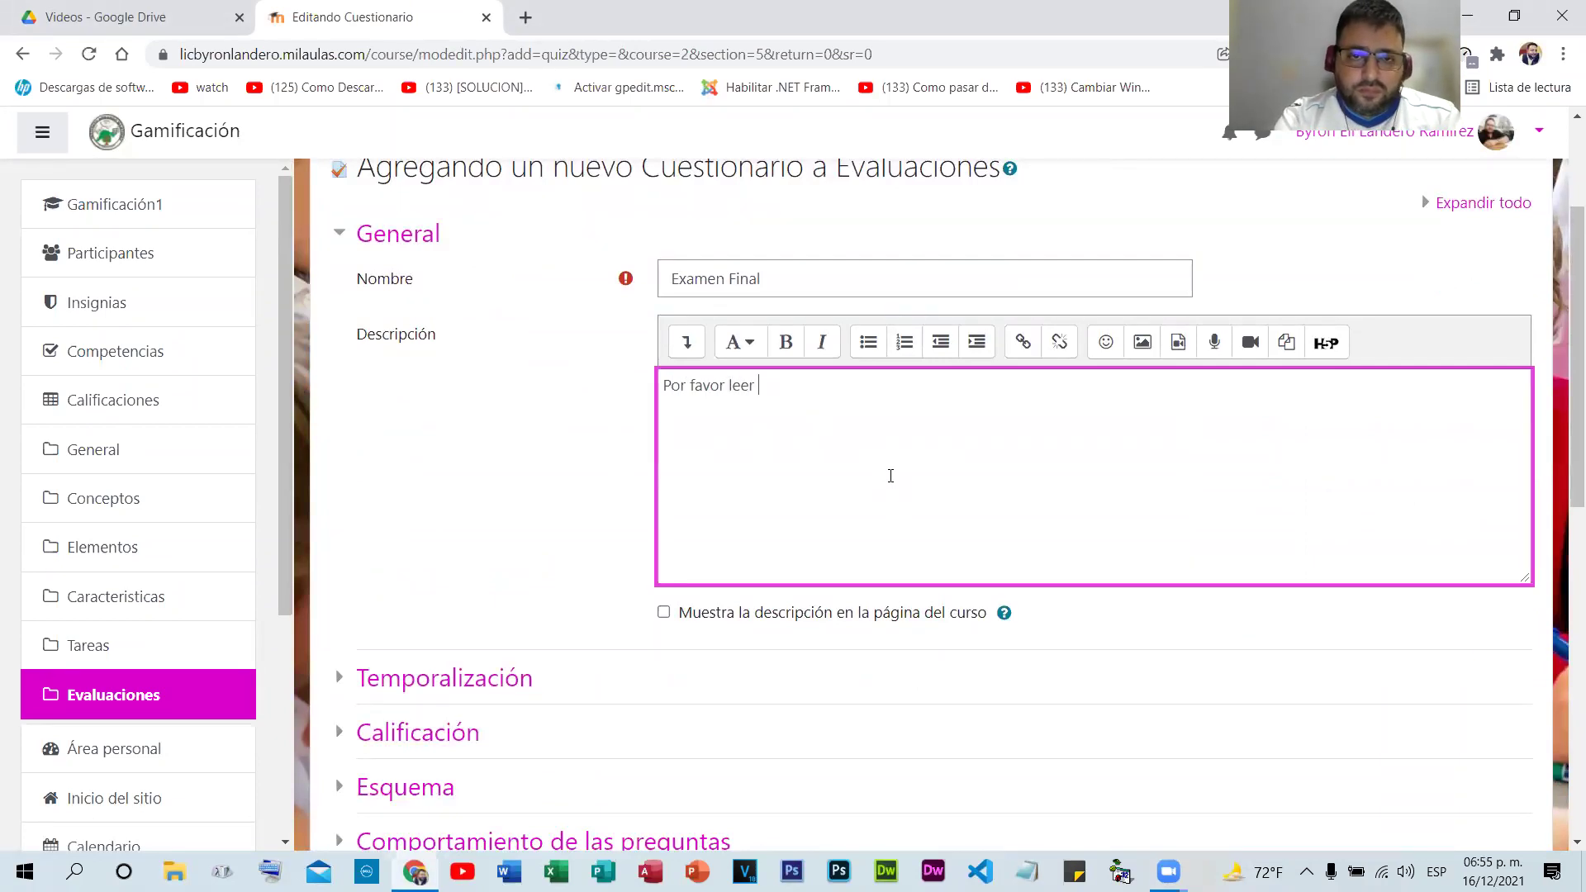
pyautogui.write('todas las')
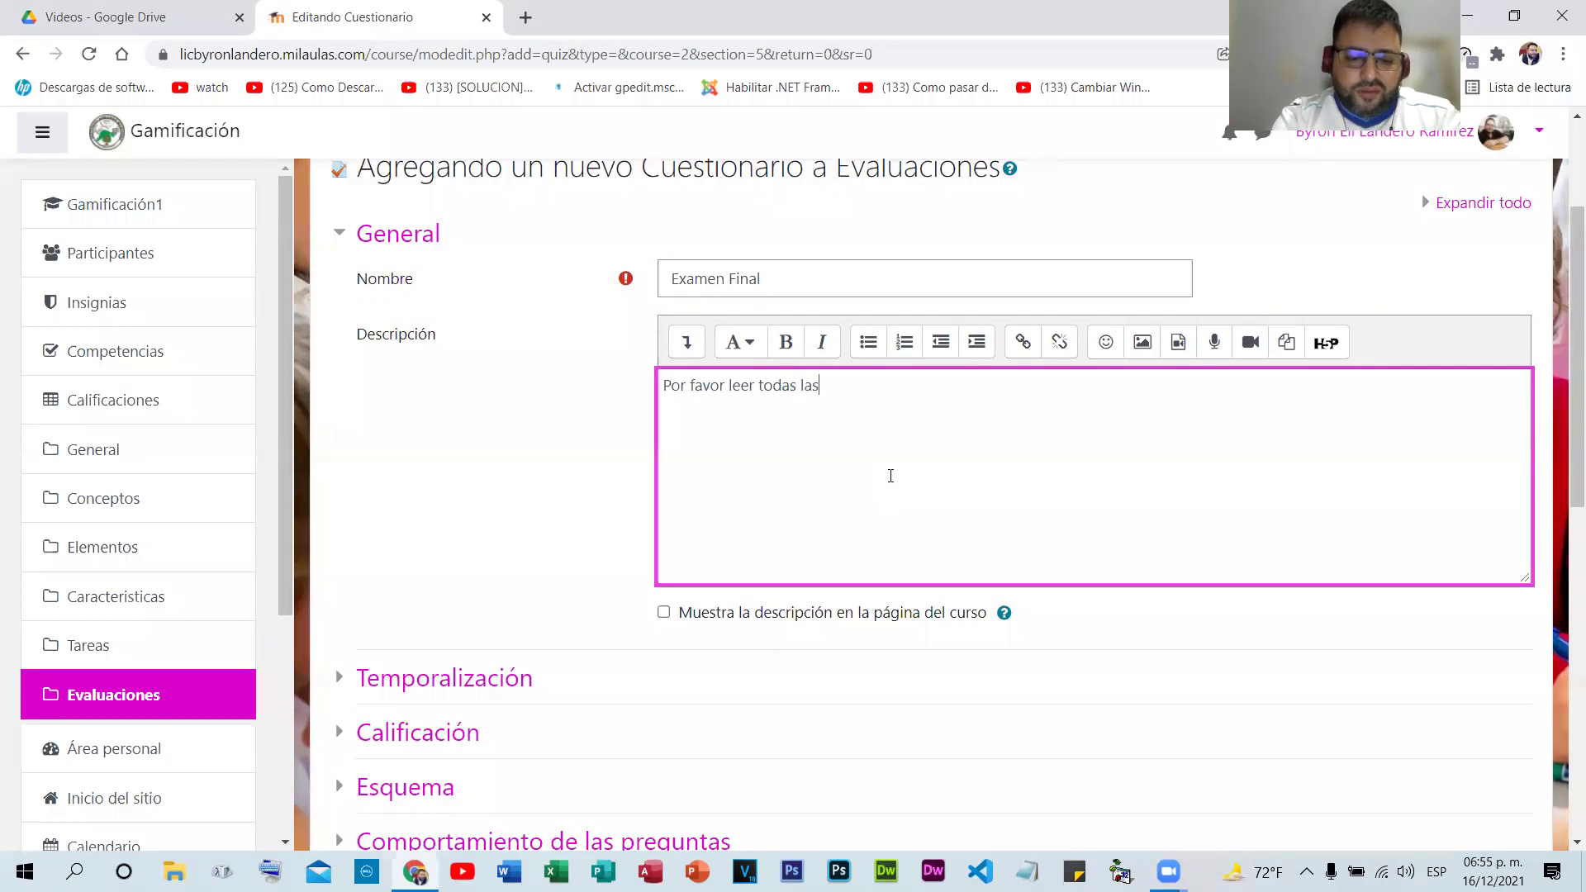
pyautogui.write(' preguntas y contestar')
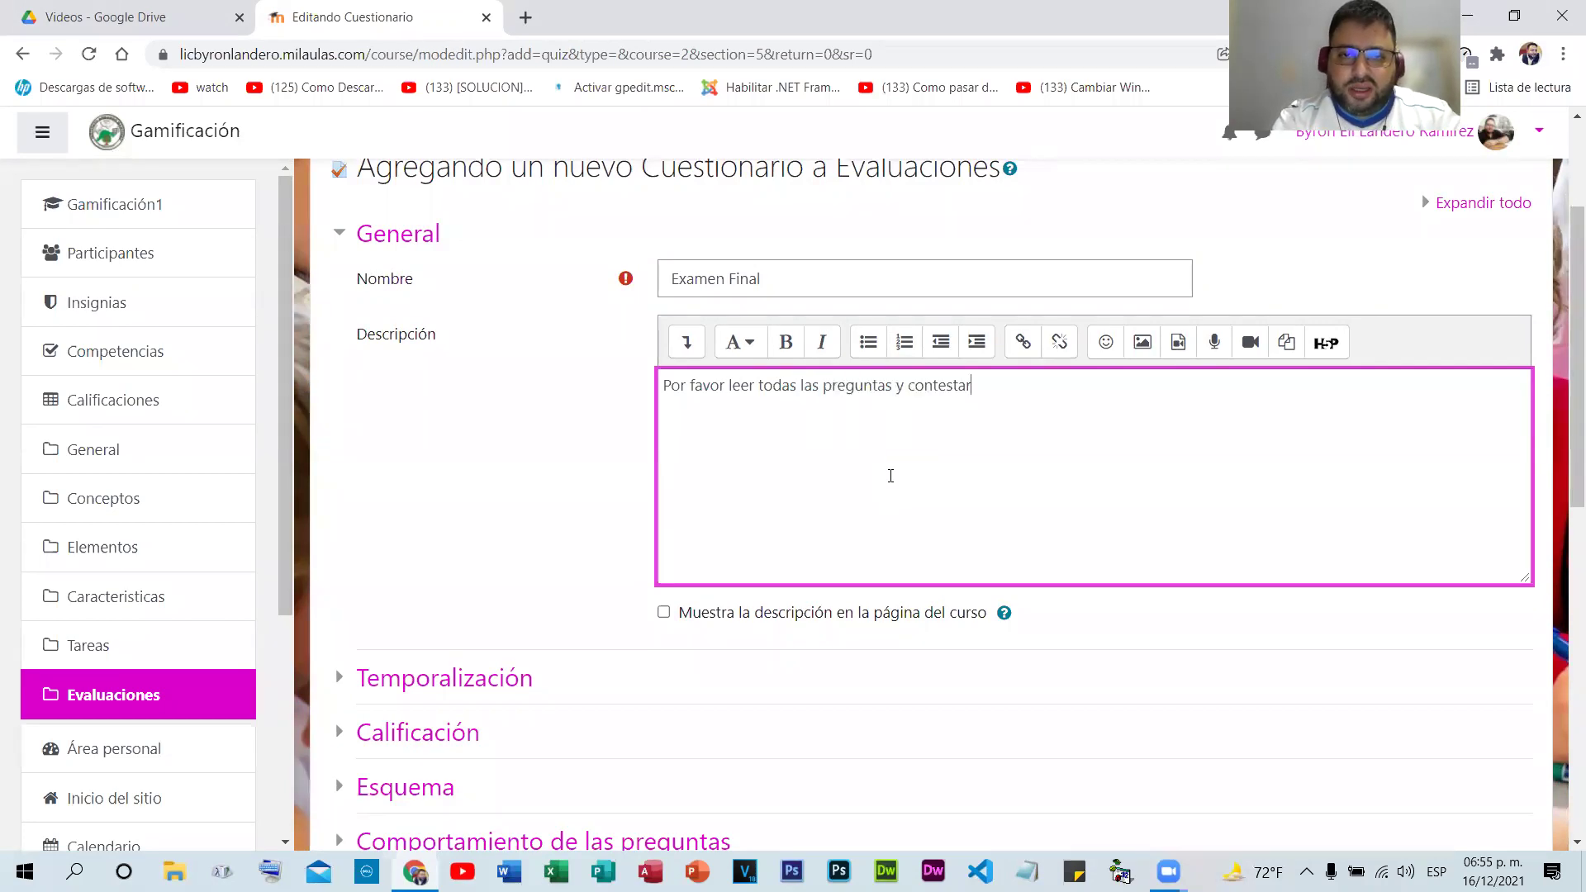
pyautogui.press('BackSpace')
pyautogui.press('BackSpace')
pyautogui.press('BackSpace')
pyautogui.press('BackSpace')
pyautogui.press('BackSpace')
pyautogui.press('BackSpace')
pyautogui.press('BackSpace')
pyautogui.press('BackSpace')
pyautogui.press('BackSpace')
pyautogui.press('BackSpace')
pyautogui.press('BackSpace')
pyautogui.press('BackSpace')
pyautogui.press('BackSpace')
pyautogui.press('BackSpace')
pyautogui.press('BackSpace')
pyautogui.press('BackSpace')
pyautogui.press('BackSpace')
pyautogui.press('BackSpace')
pyautogui.press('BackSpace')
pyautogui.press('BackSpace')
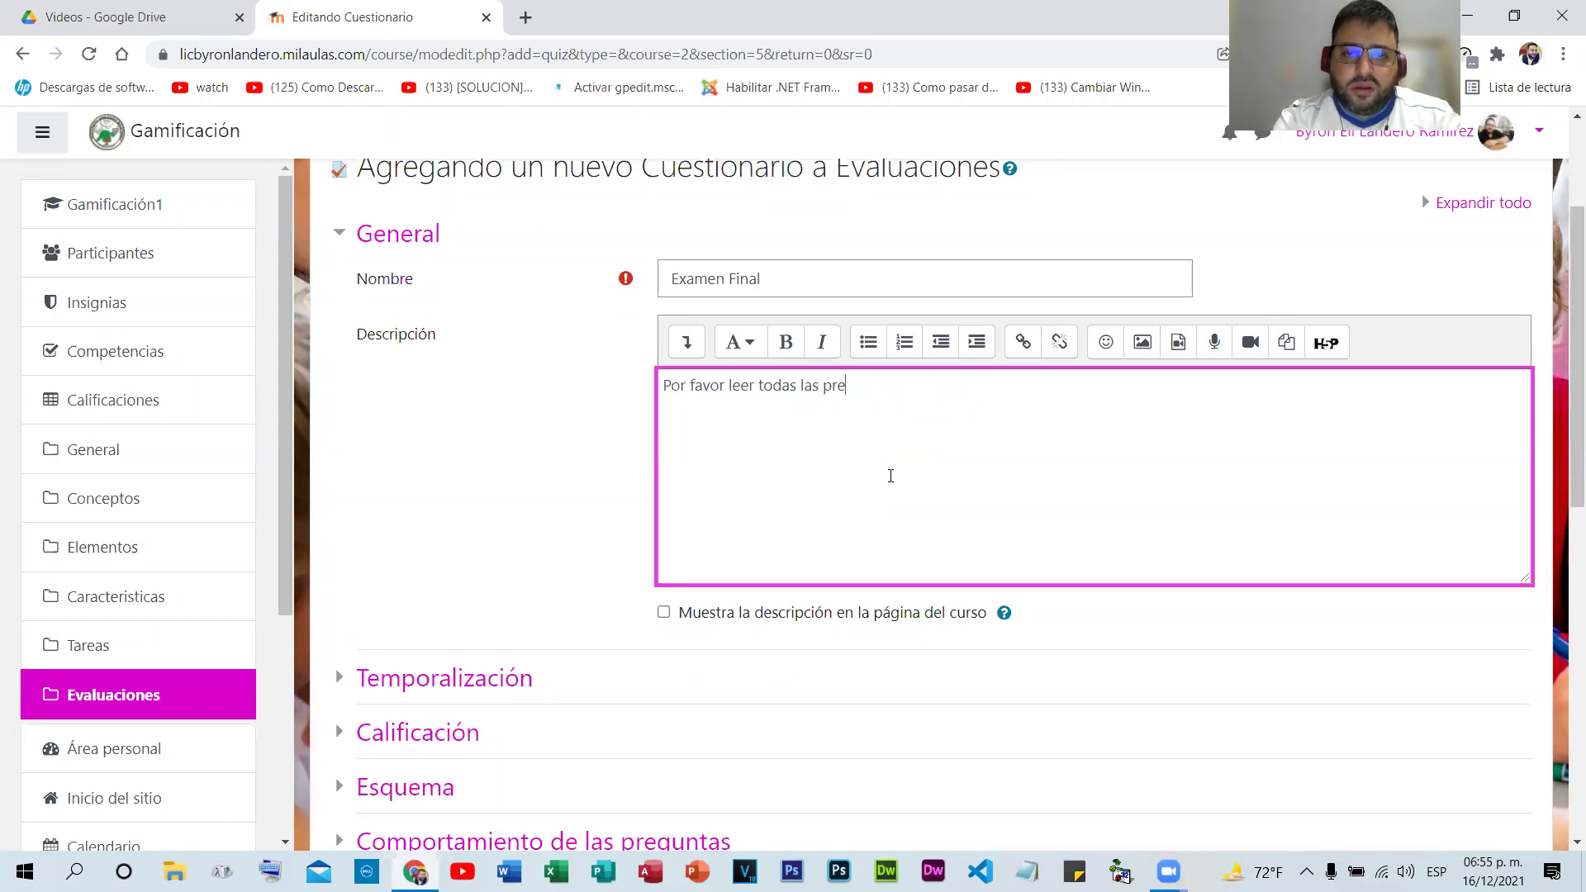
pyautogui.press('BackSpace')
pyautogui.press('BackSpace')
pyautogui.press('BackSpace')
pyautogui.press('BackSpace')
pyautogui.press('BackSpace')
pyautogui.press('BackSpace')
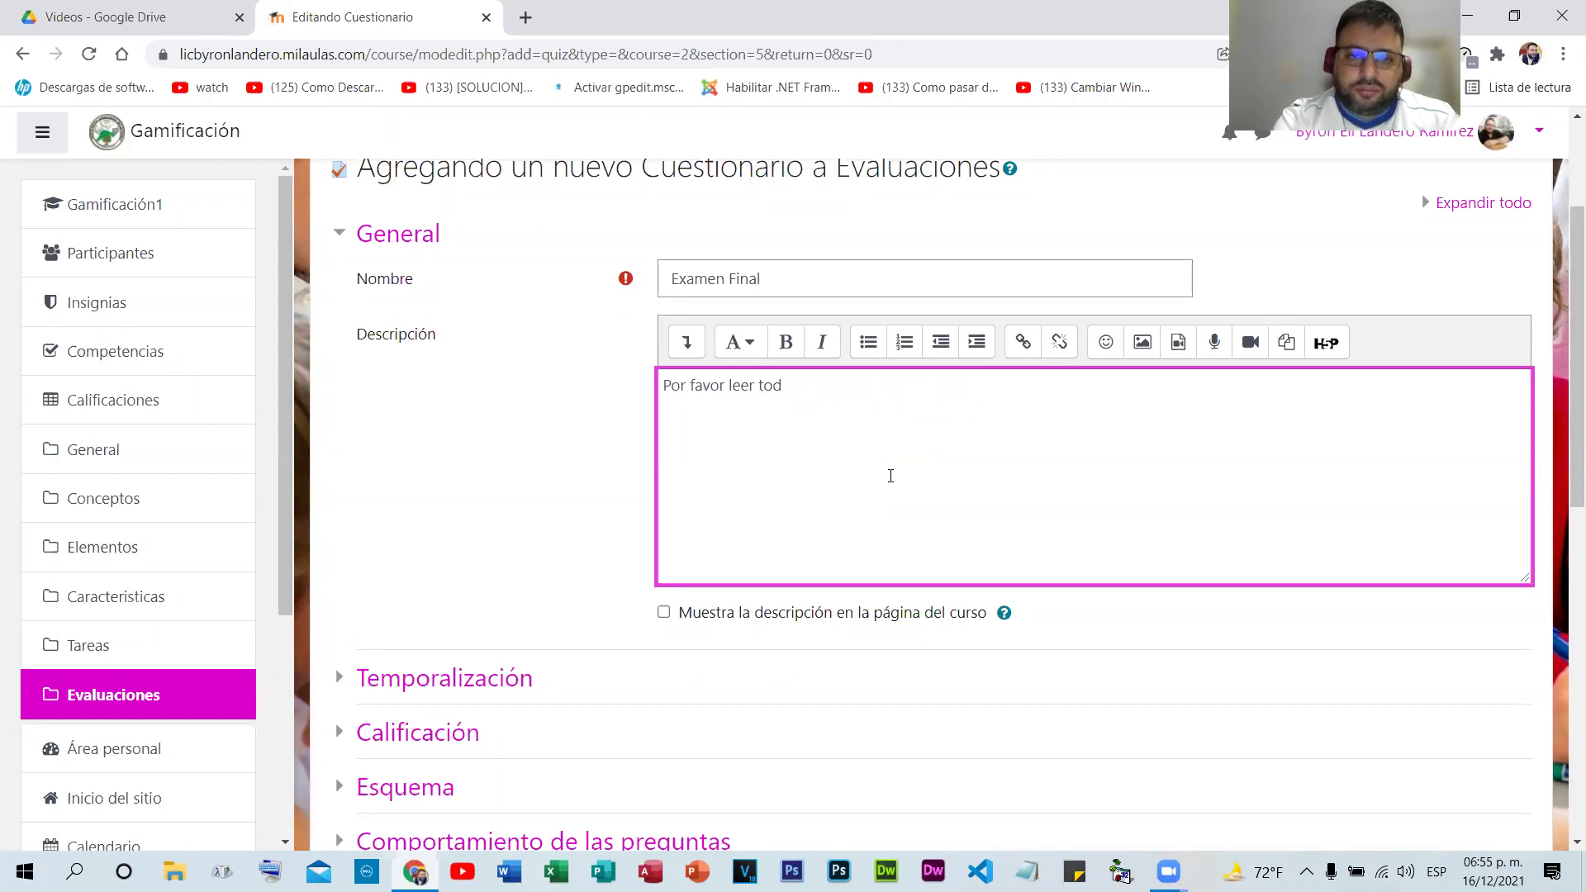
pyautogui.write('y contestar')
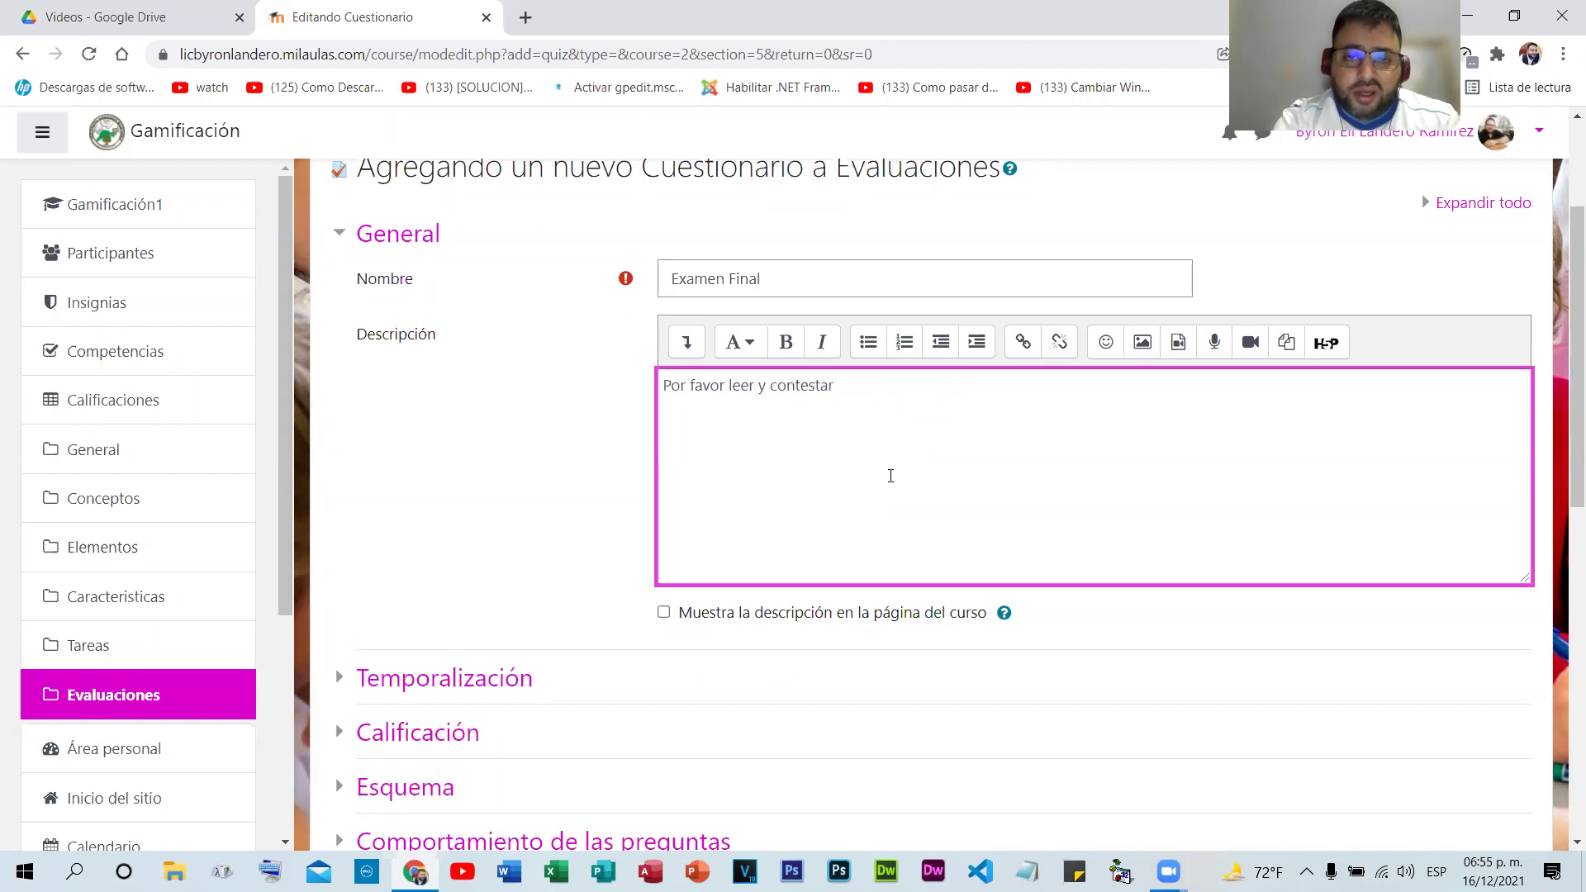
pyautogui.write(' cada una de la')
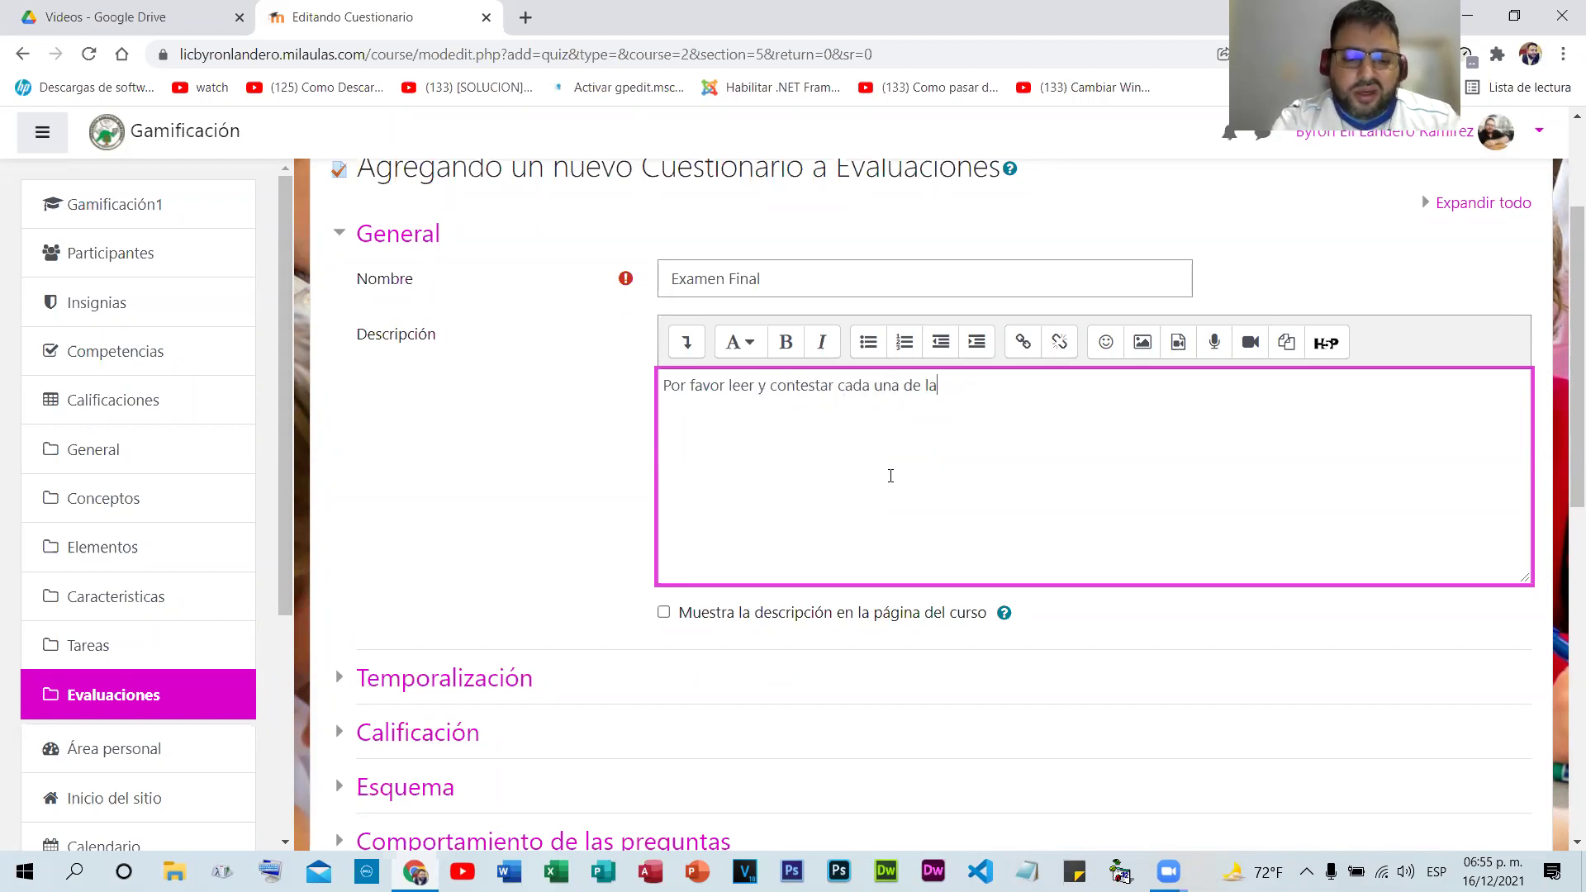
pyautogui.write('s preguntas')
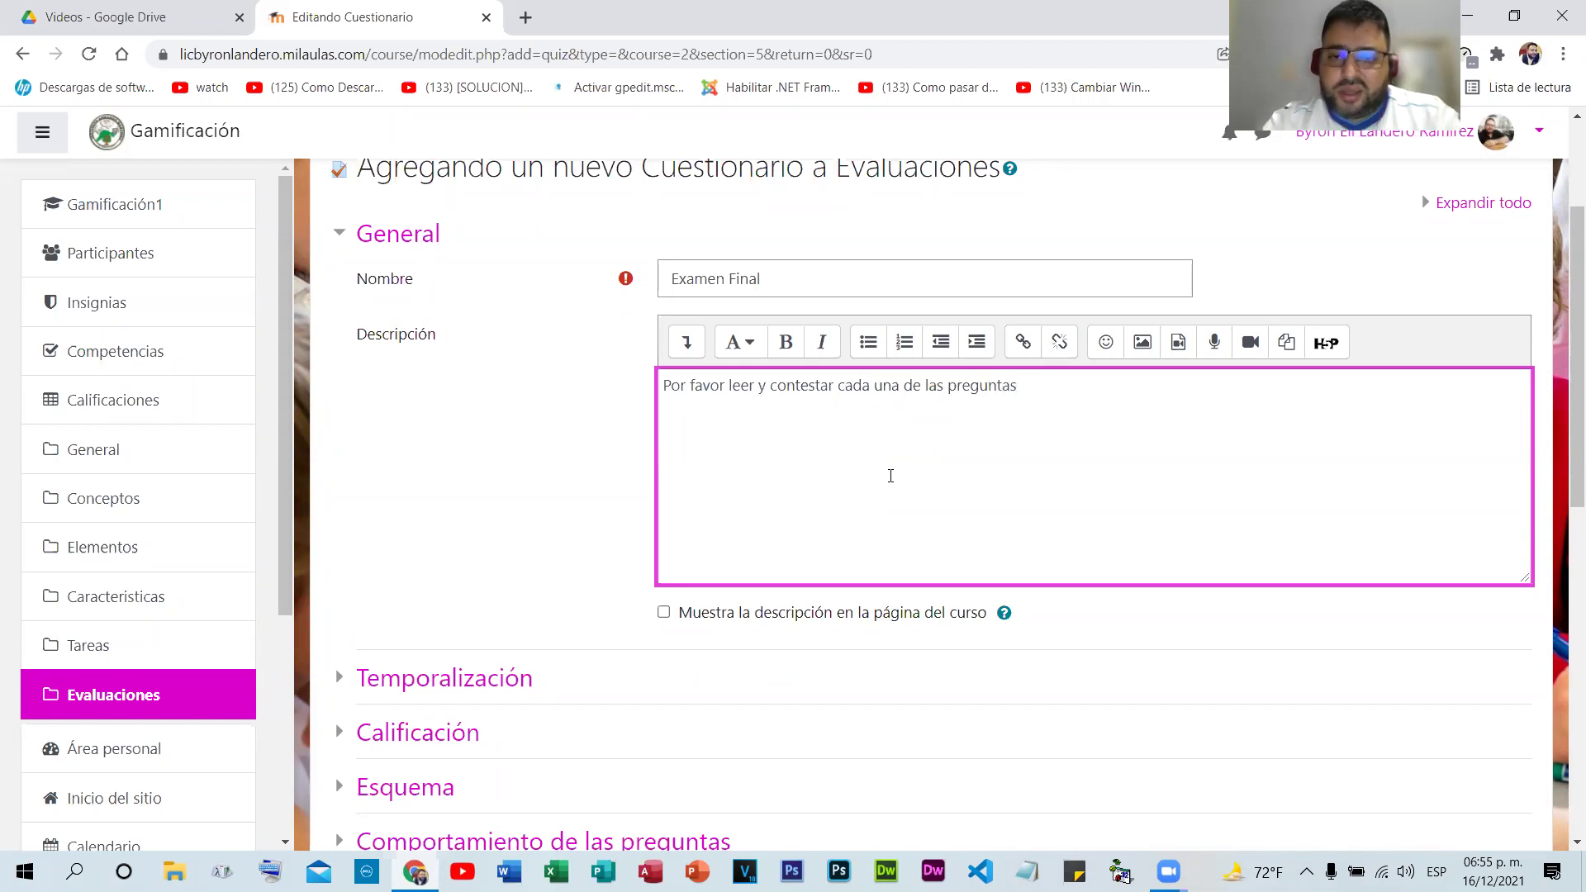
pyautogui.click(655, 619)
pyautogui.click(681, 618)
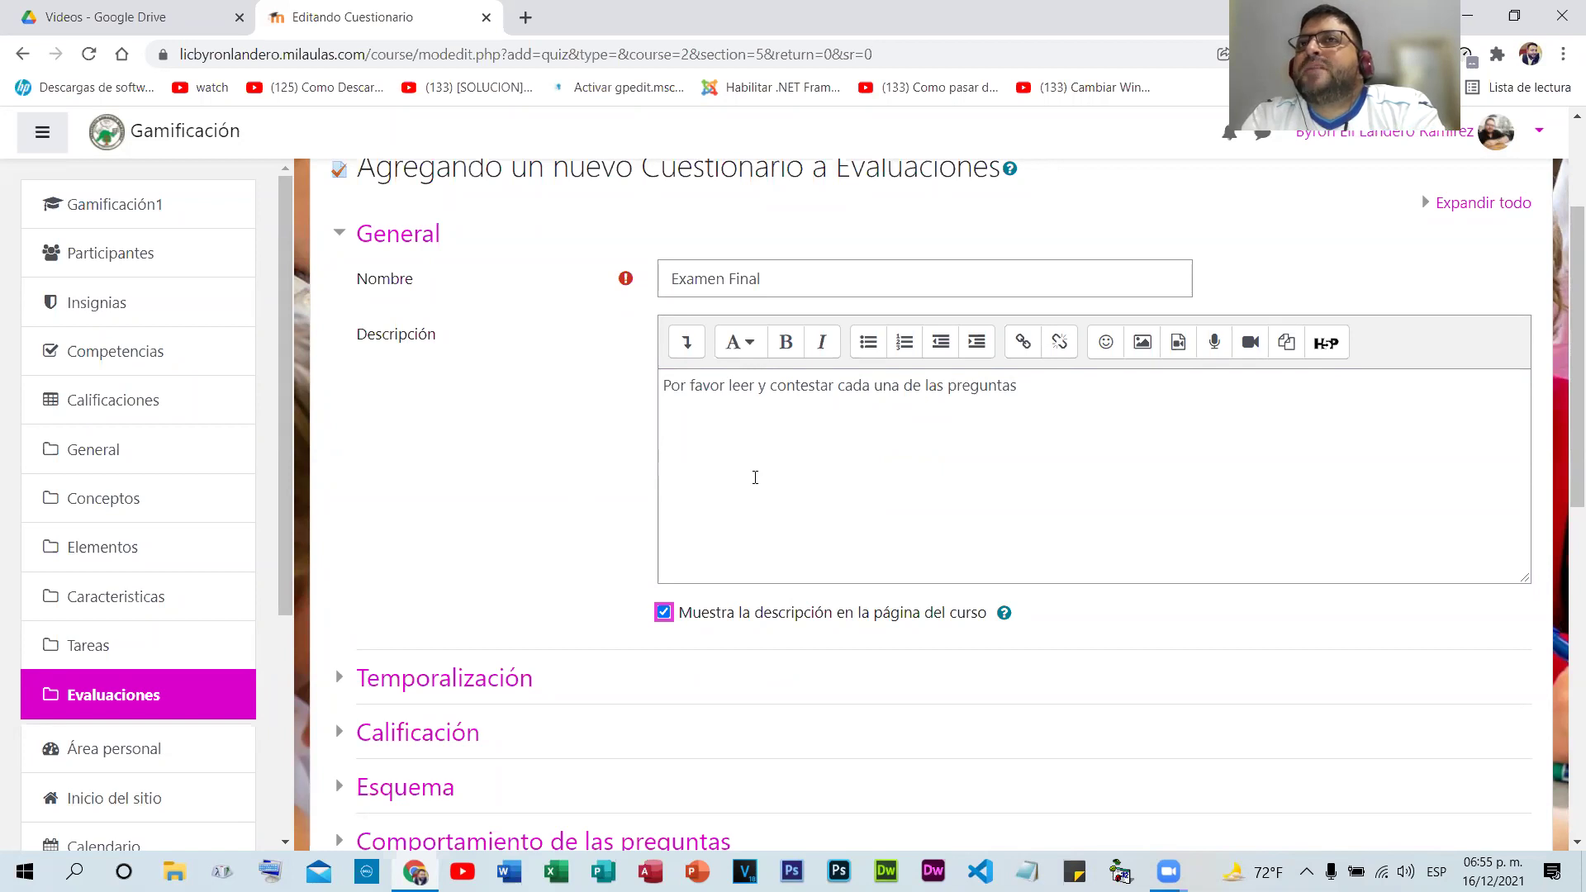
# - Expand the quiz's Temporalización settings and look over the opening, closing and time limit options
pyautogui.scroll(-2, 618, 518)
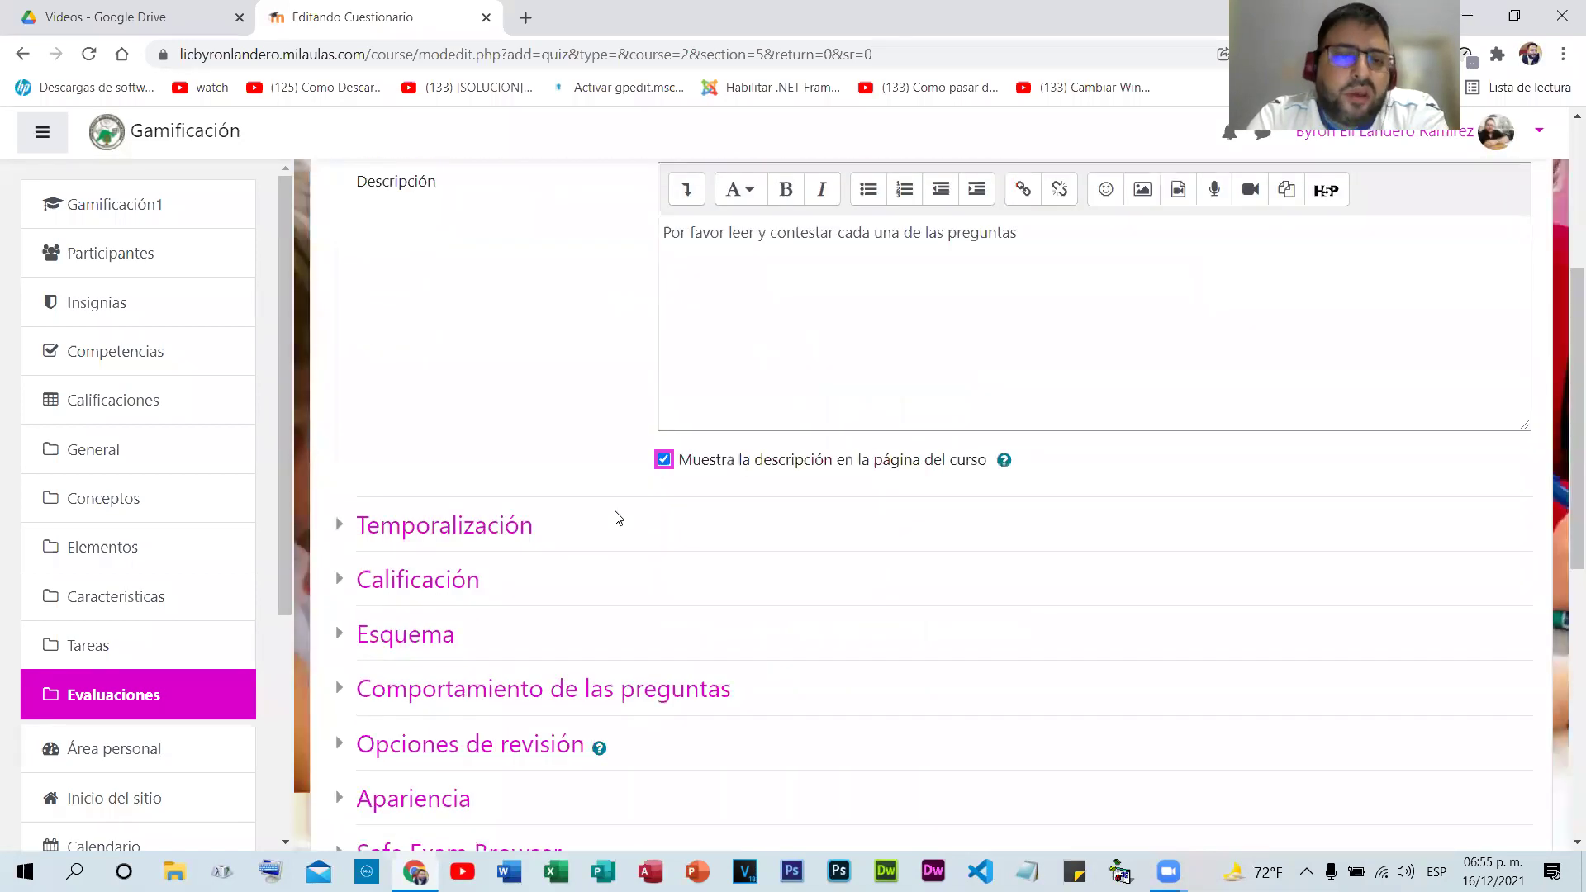
pyautogui.scroll(-2, 618, 518)
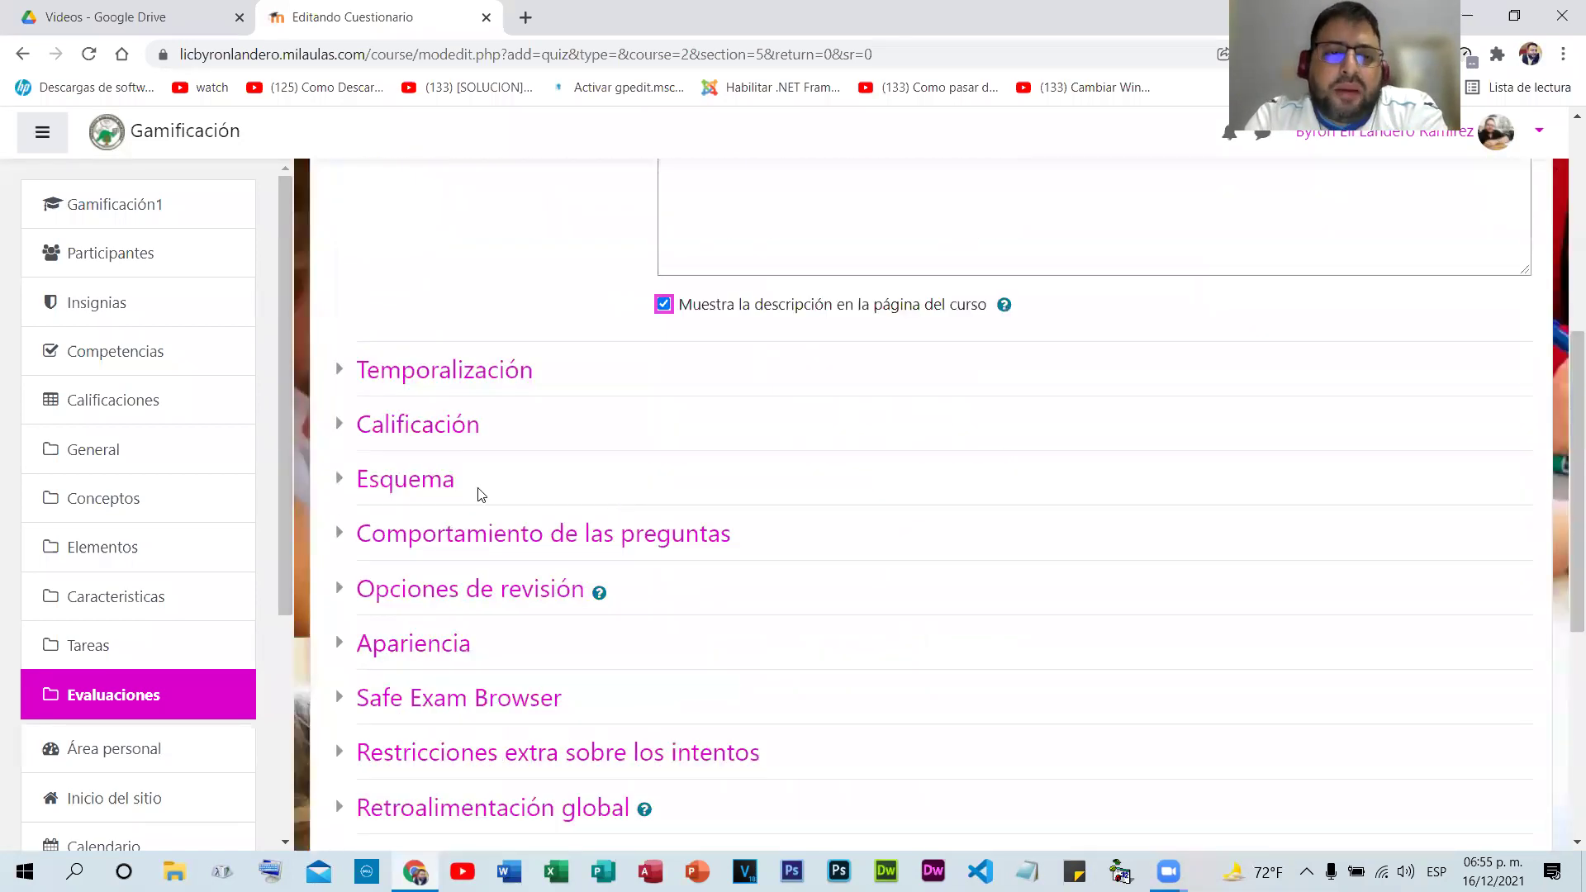
pyautogui.scroll(1, 370, 483)
pyautogui.click(370, 482)
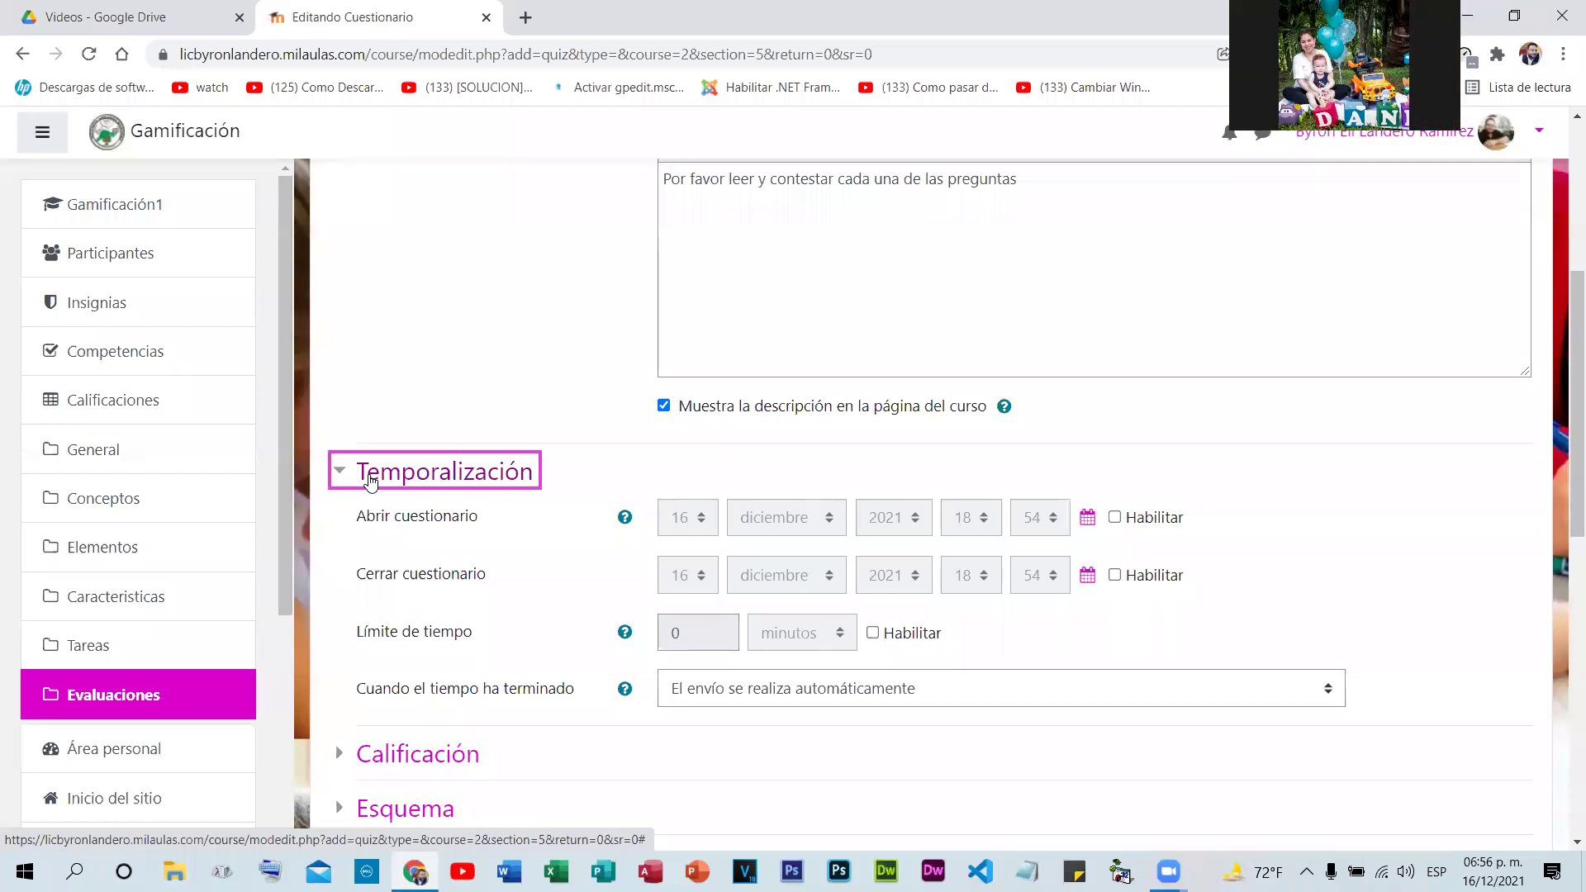
pyautogui.scroll(1, 417, 351)
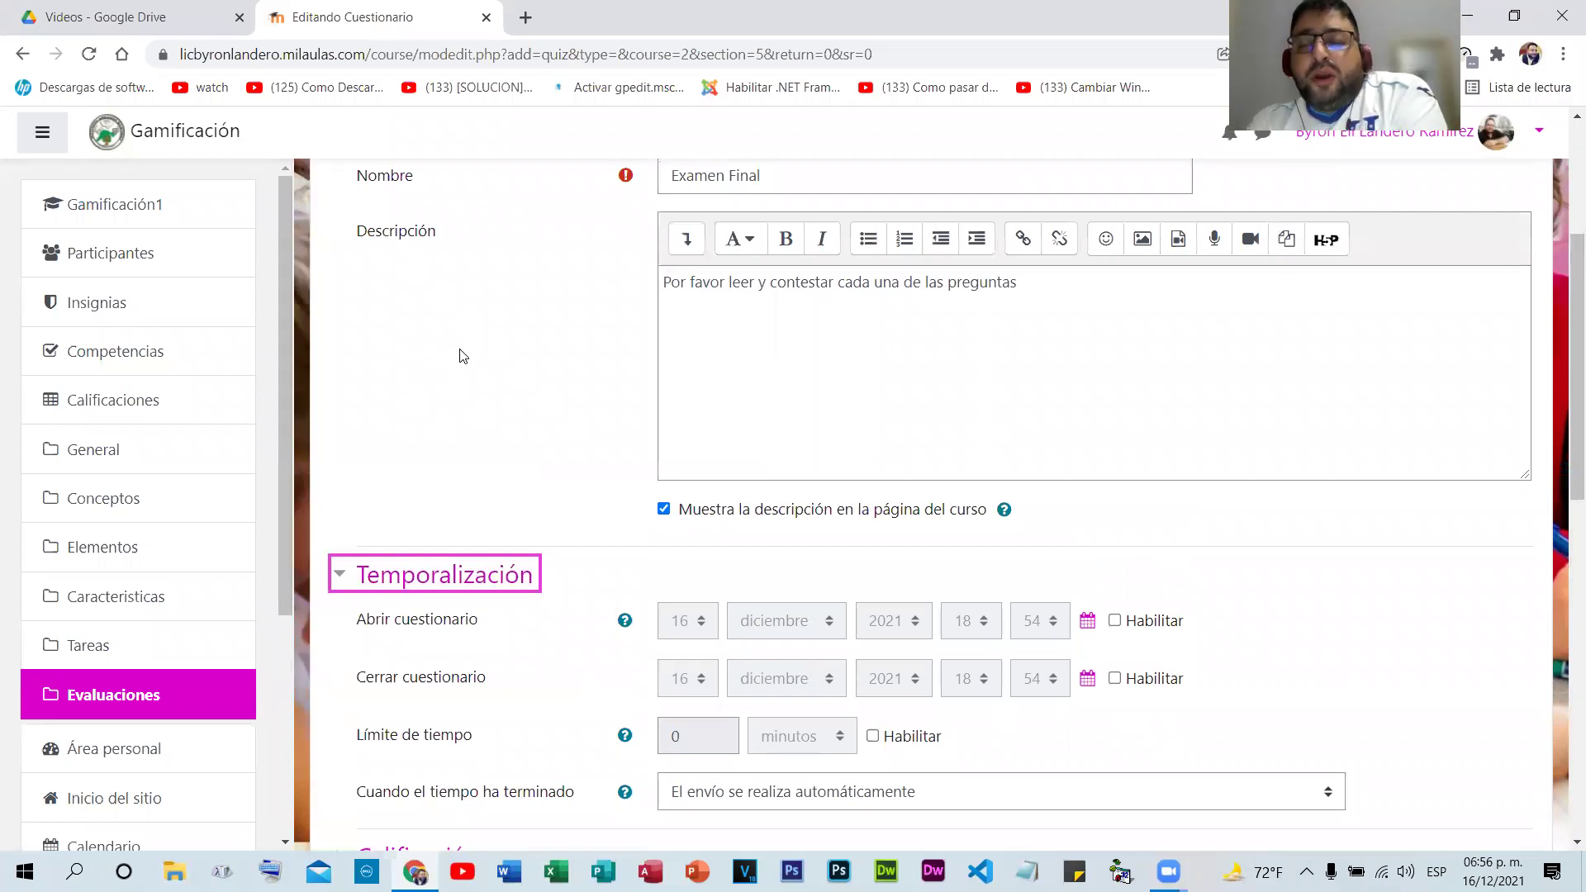
pyautogui.scroll(-1, 464, 355)
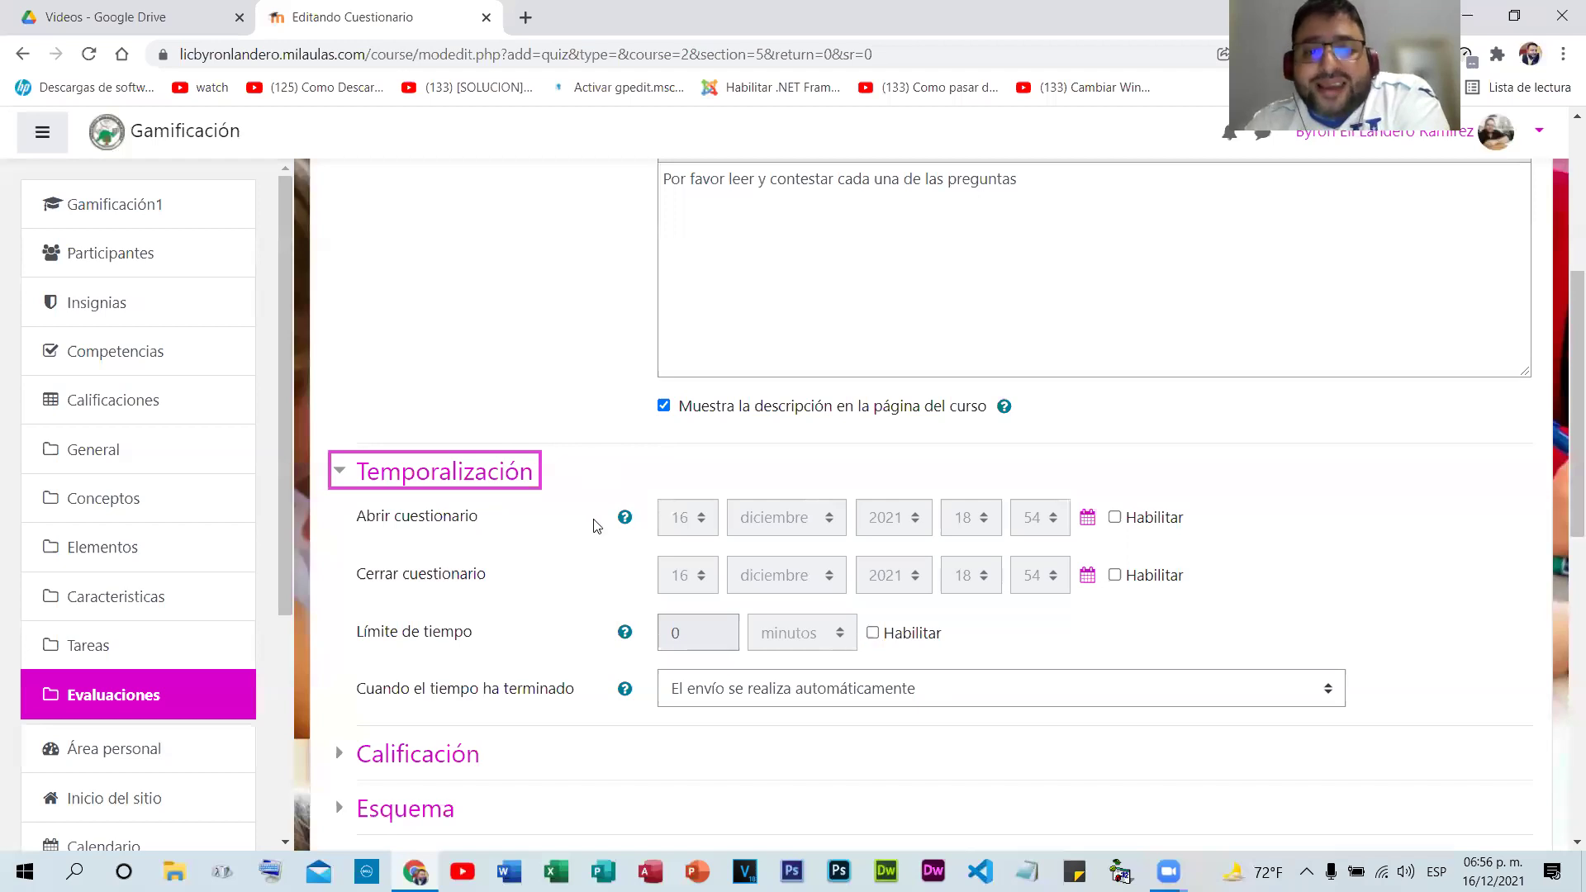
pyautogui.scroll(-1, 591, 527)
pyautogui.scroll(-1, 393, 413)
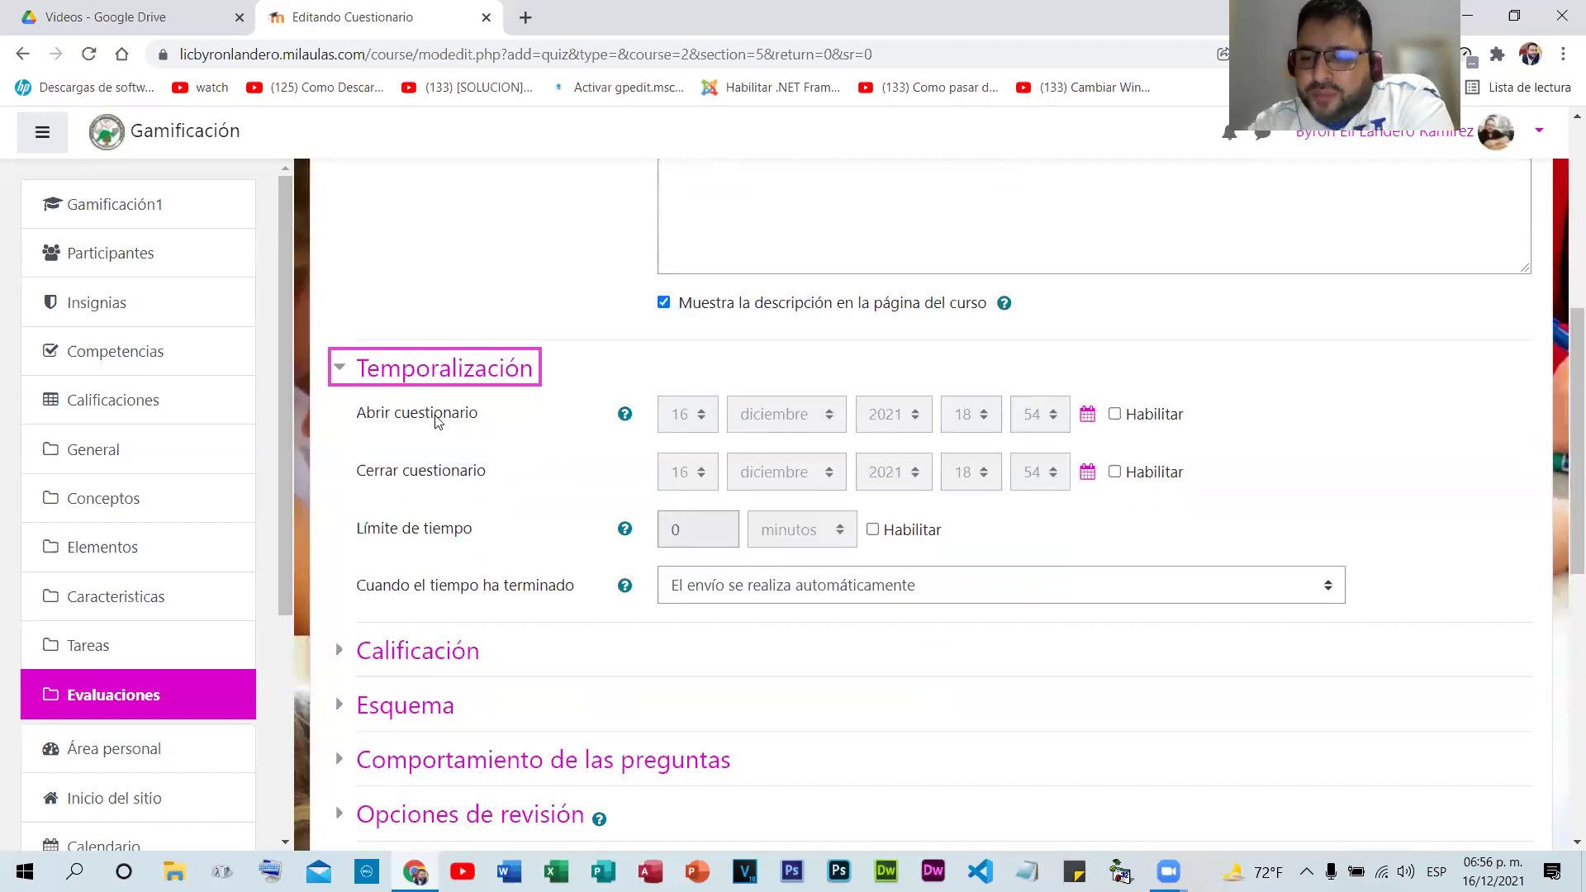
# - Enable the quiz's opening date and set it to 17 diciembre 2021 at 08:00
pyautogui.click(1114, 415)
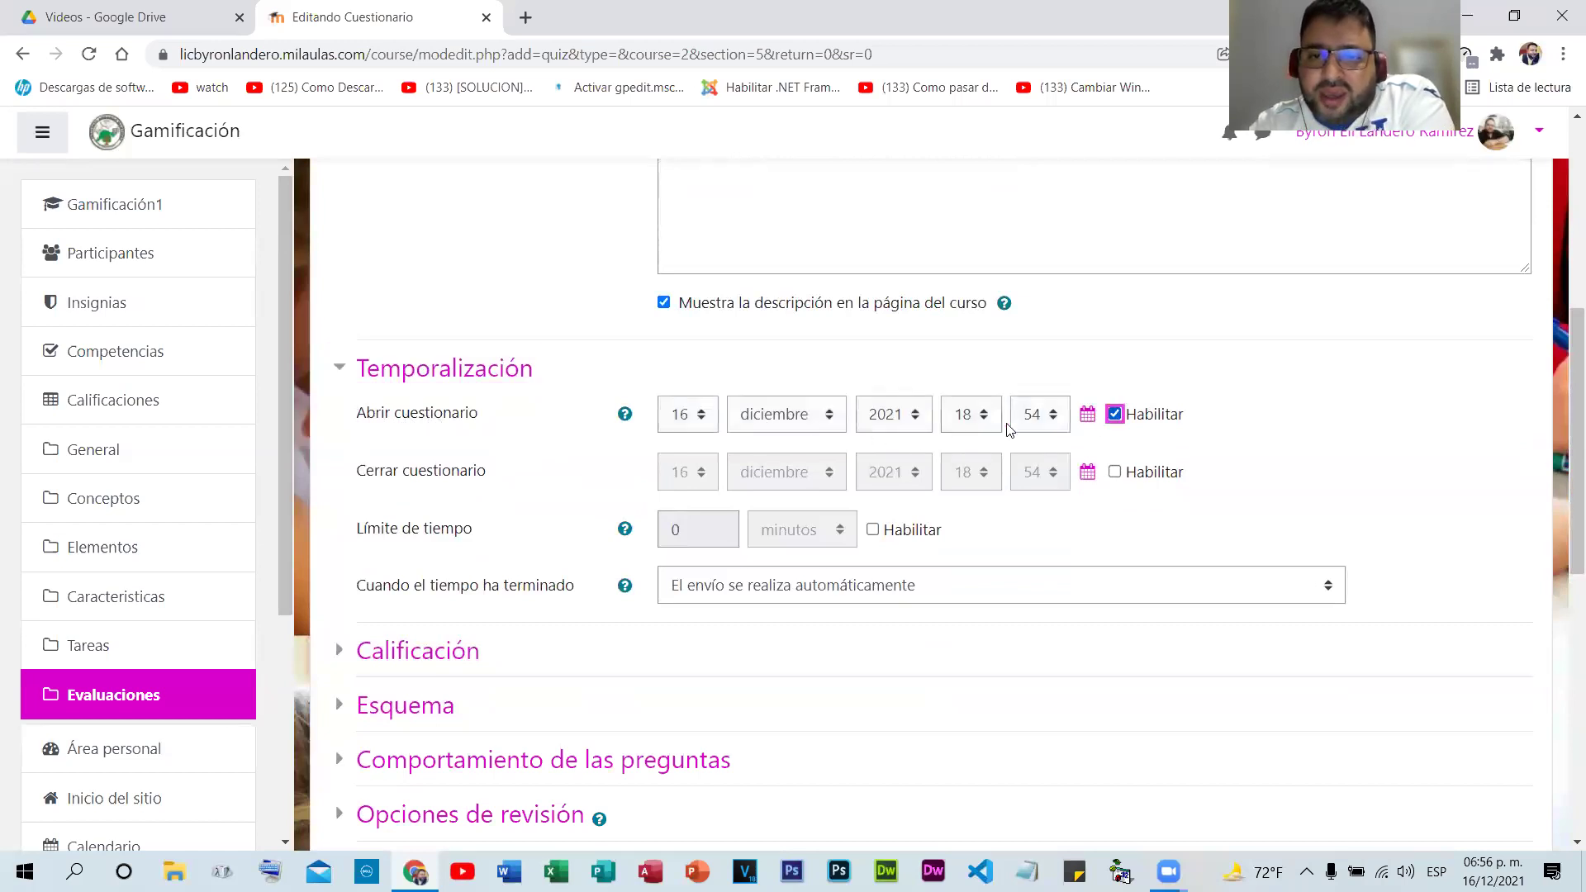
pyautogui.click(700, 414)
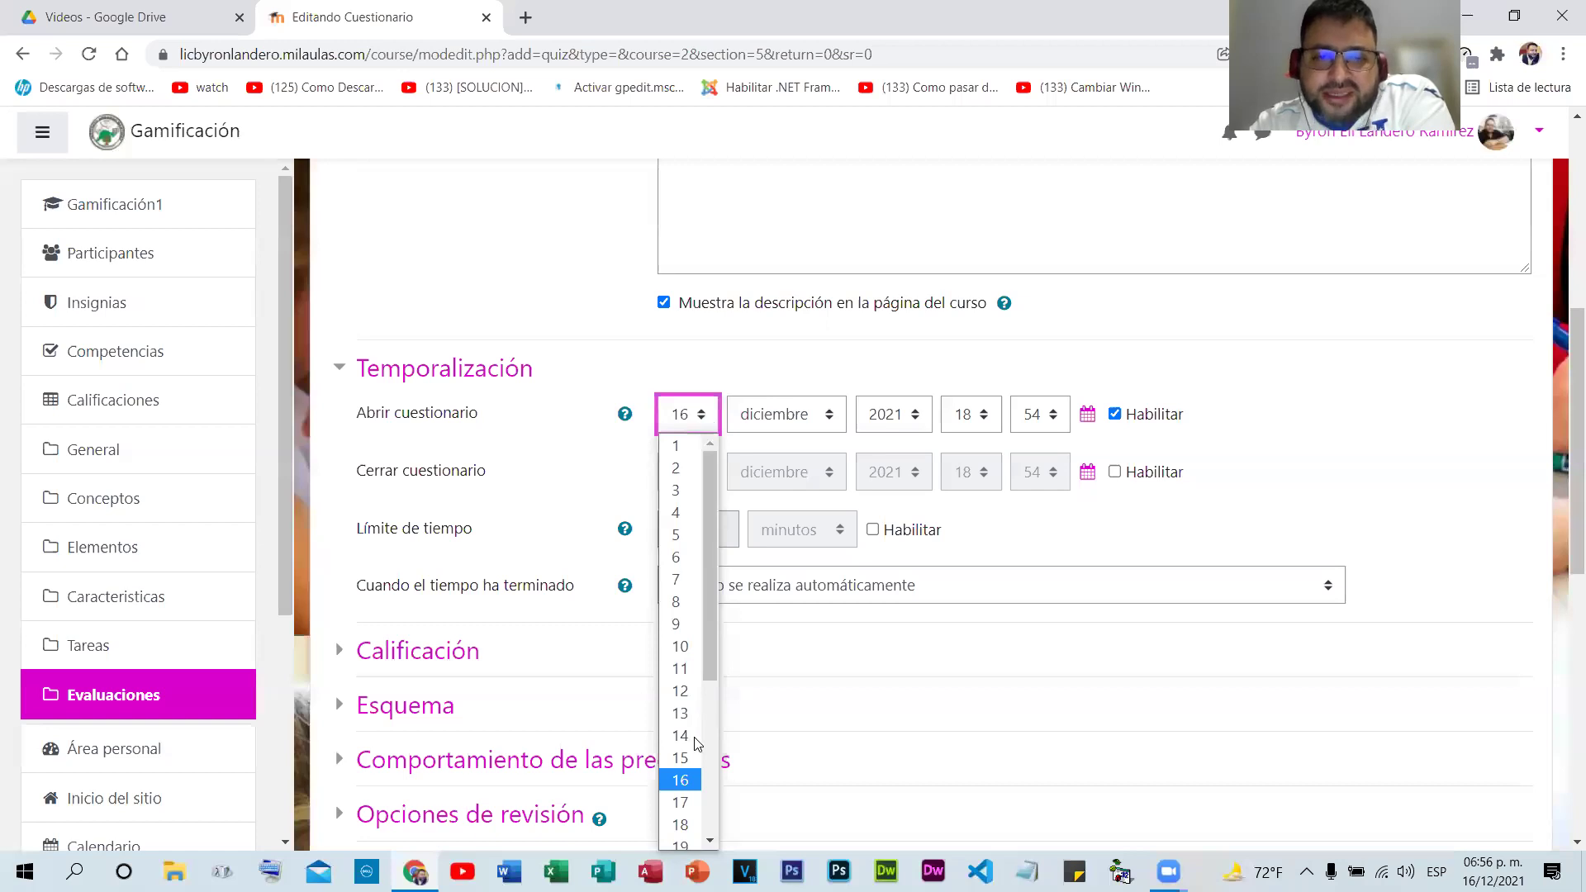
pyautogui.press('Down')
pyautogui.press('Return')
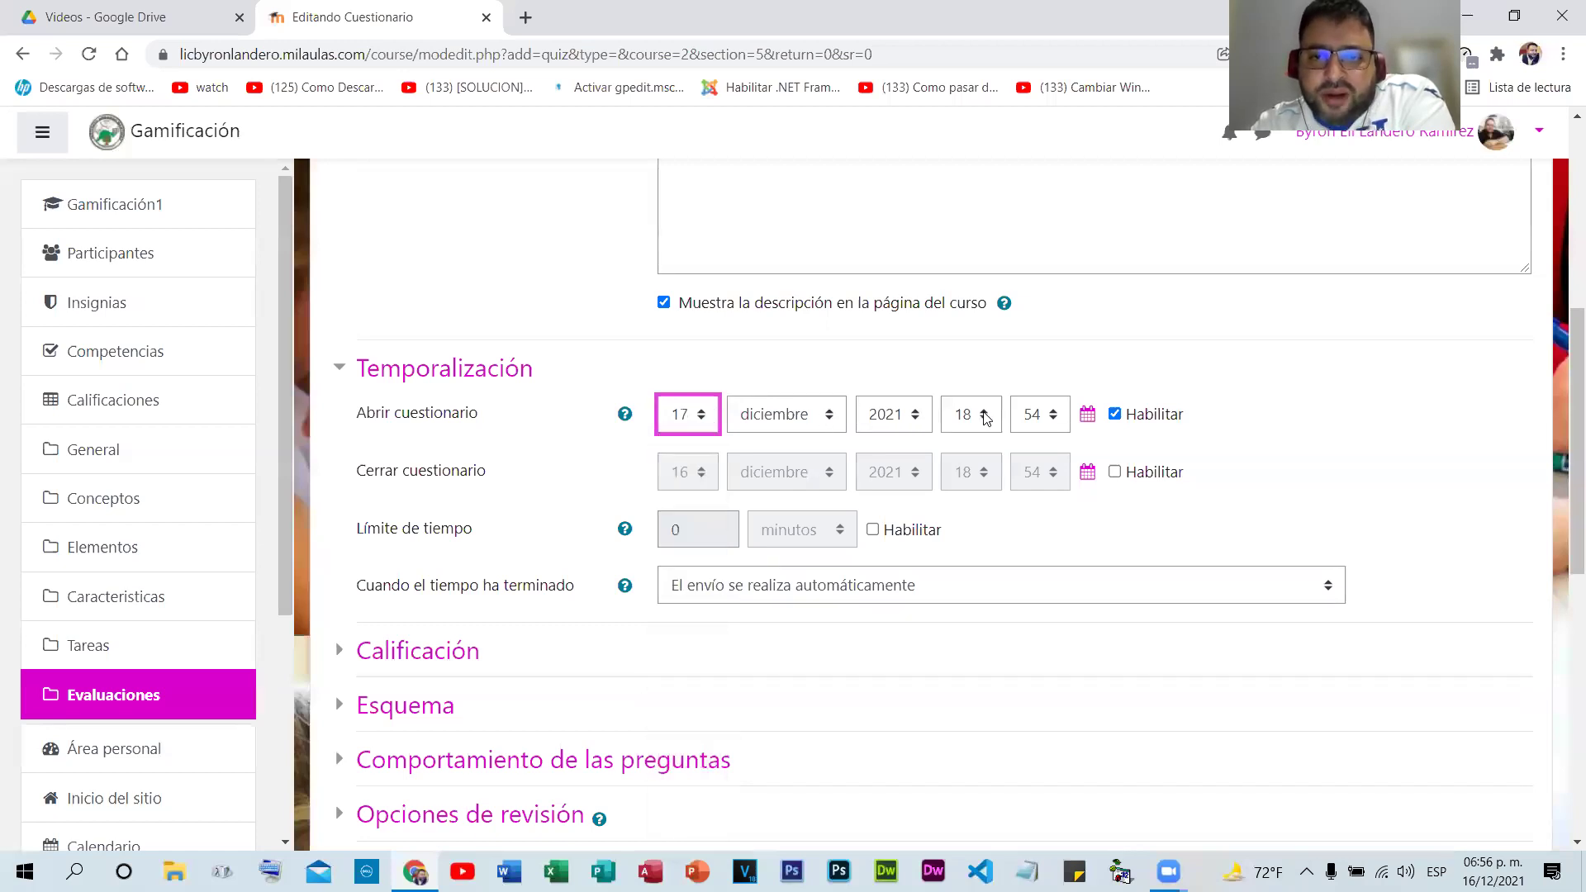
pyautogui.click(983, 415)
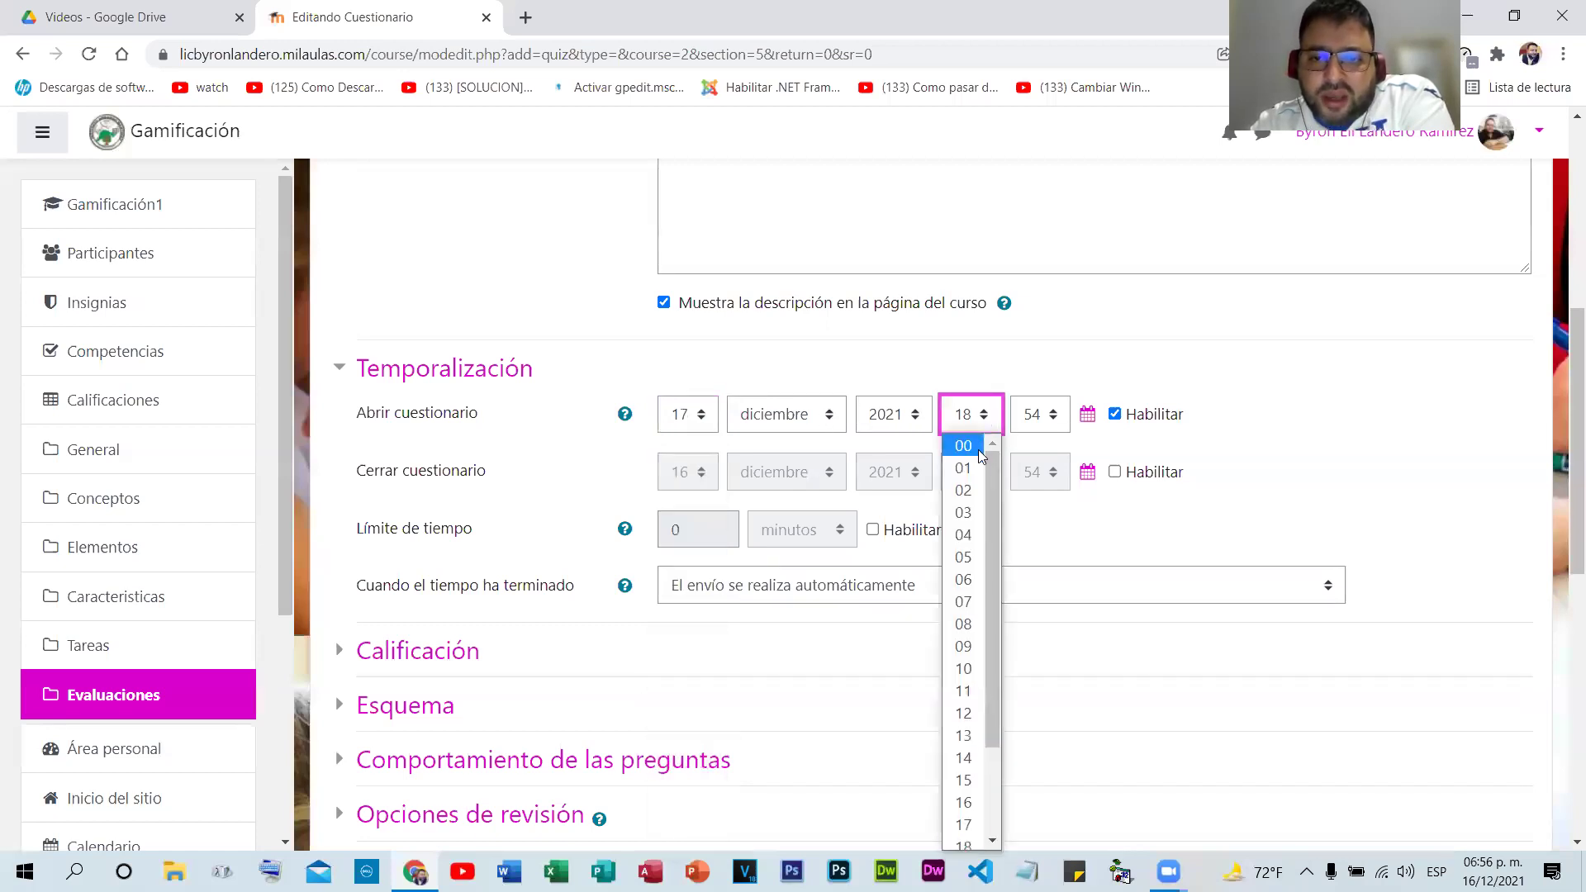
pyautogui.click(955, 630)
pyautogui.click(1048, 417)
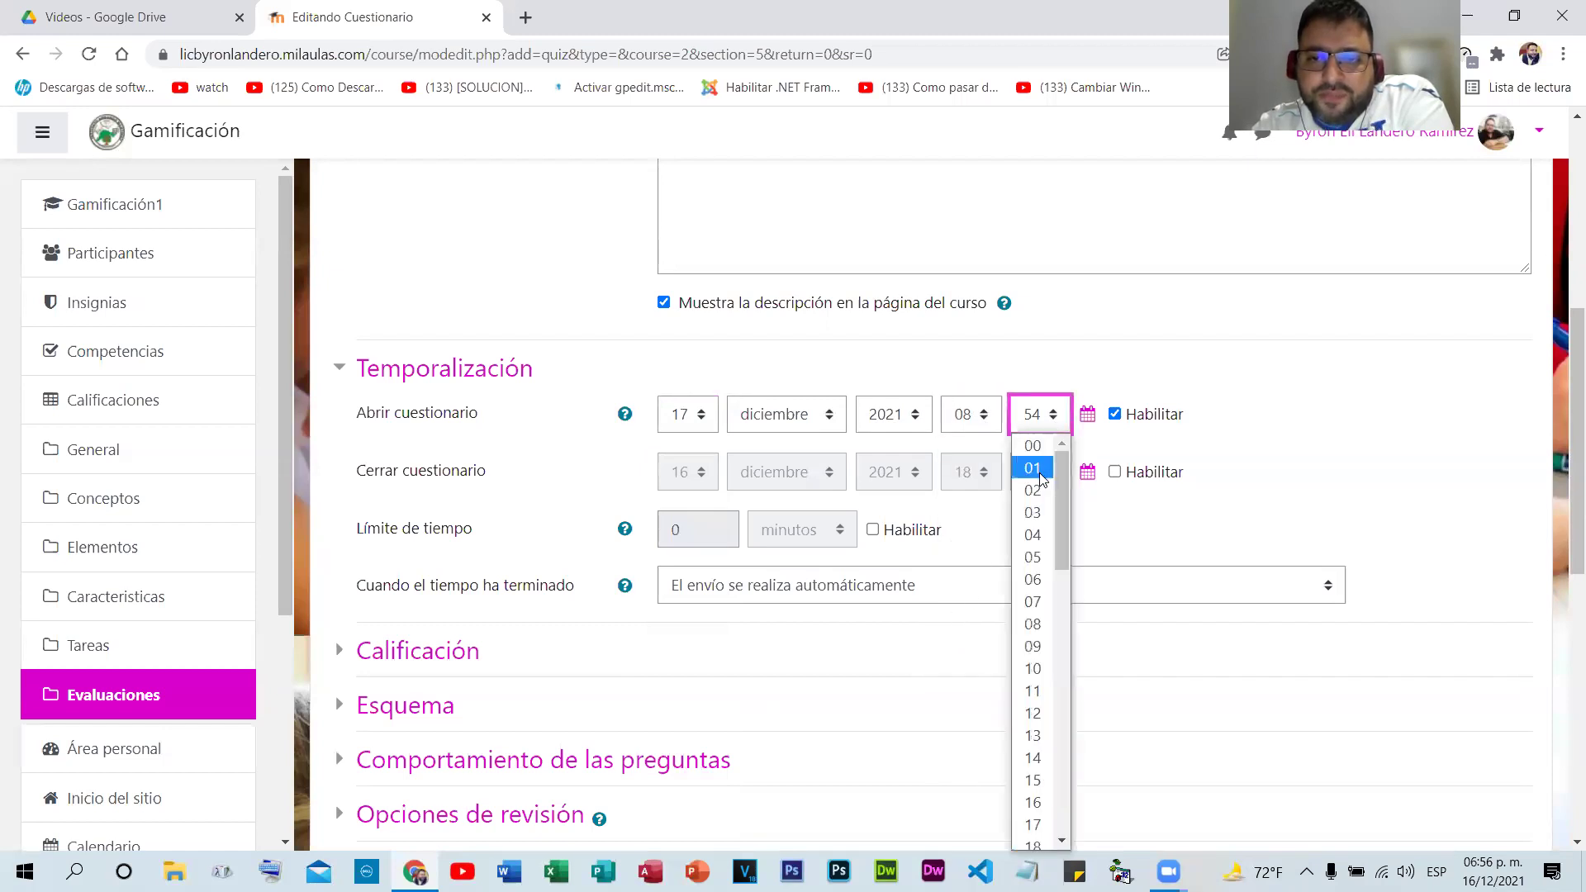
pyautogui.click(1032, 446)
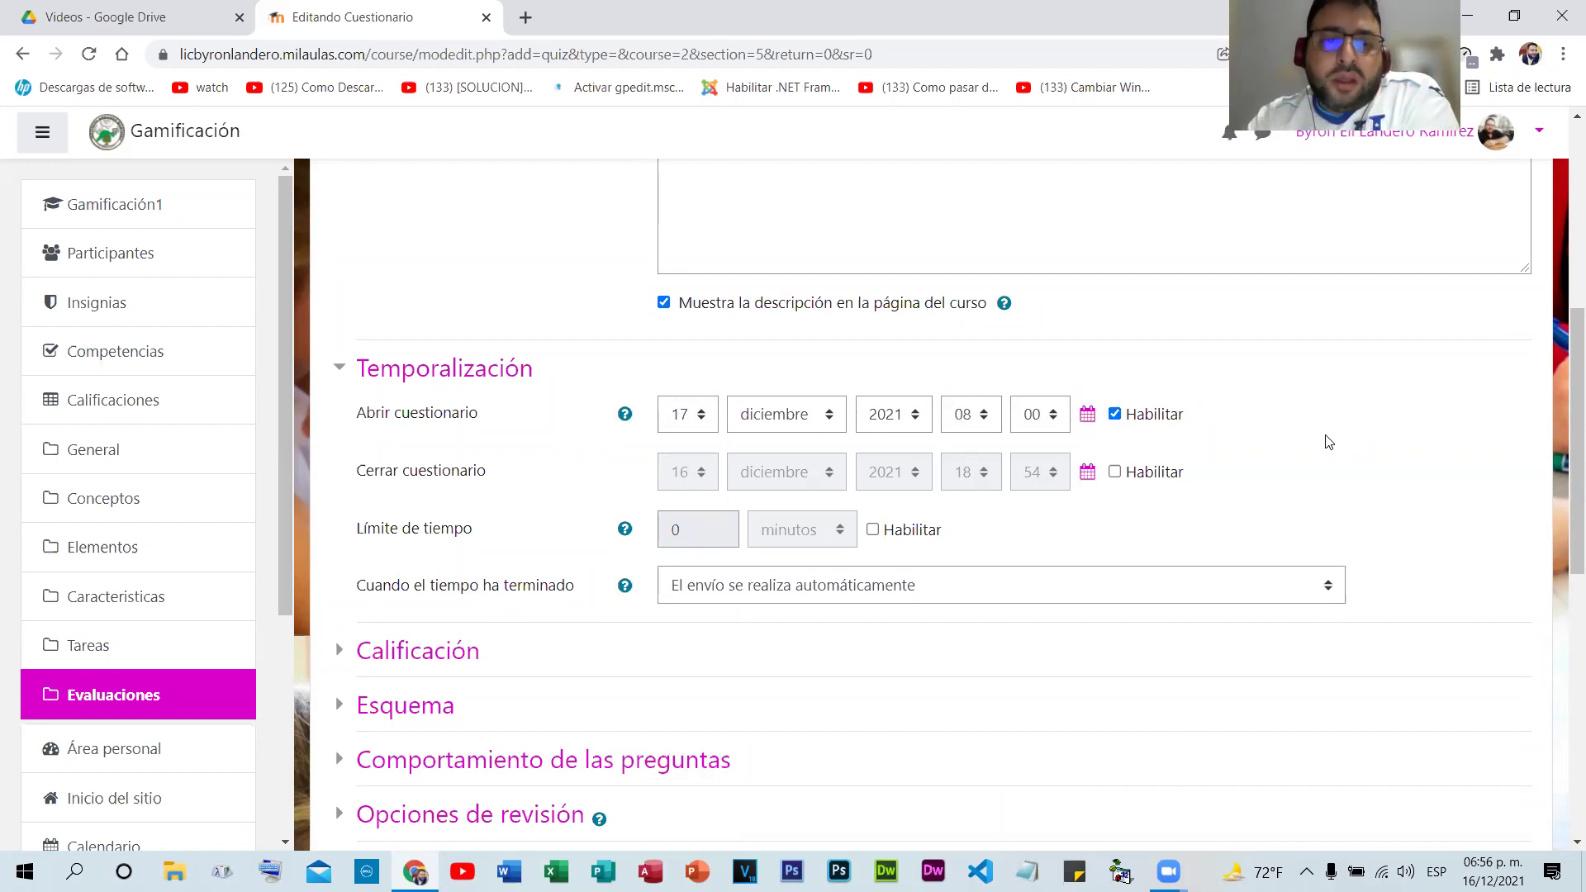
# - Enable the quiz's closing date and set it to 17 diciembre 2021 at 09:00
pyautogui.click(1114, 472)
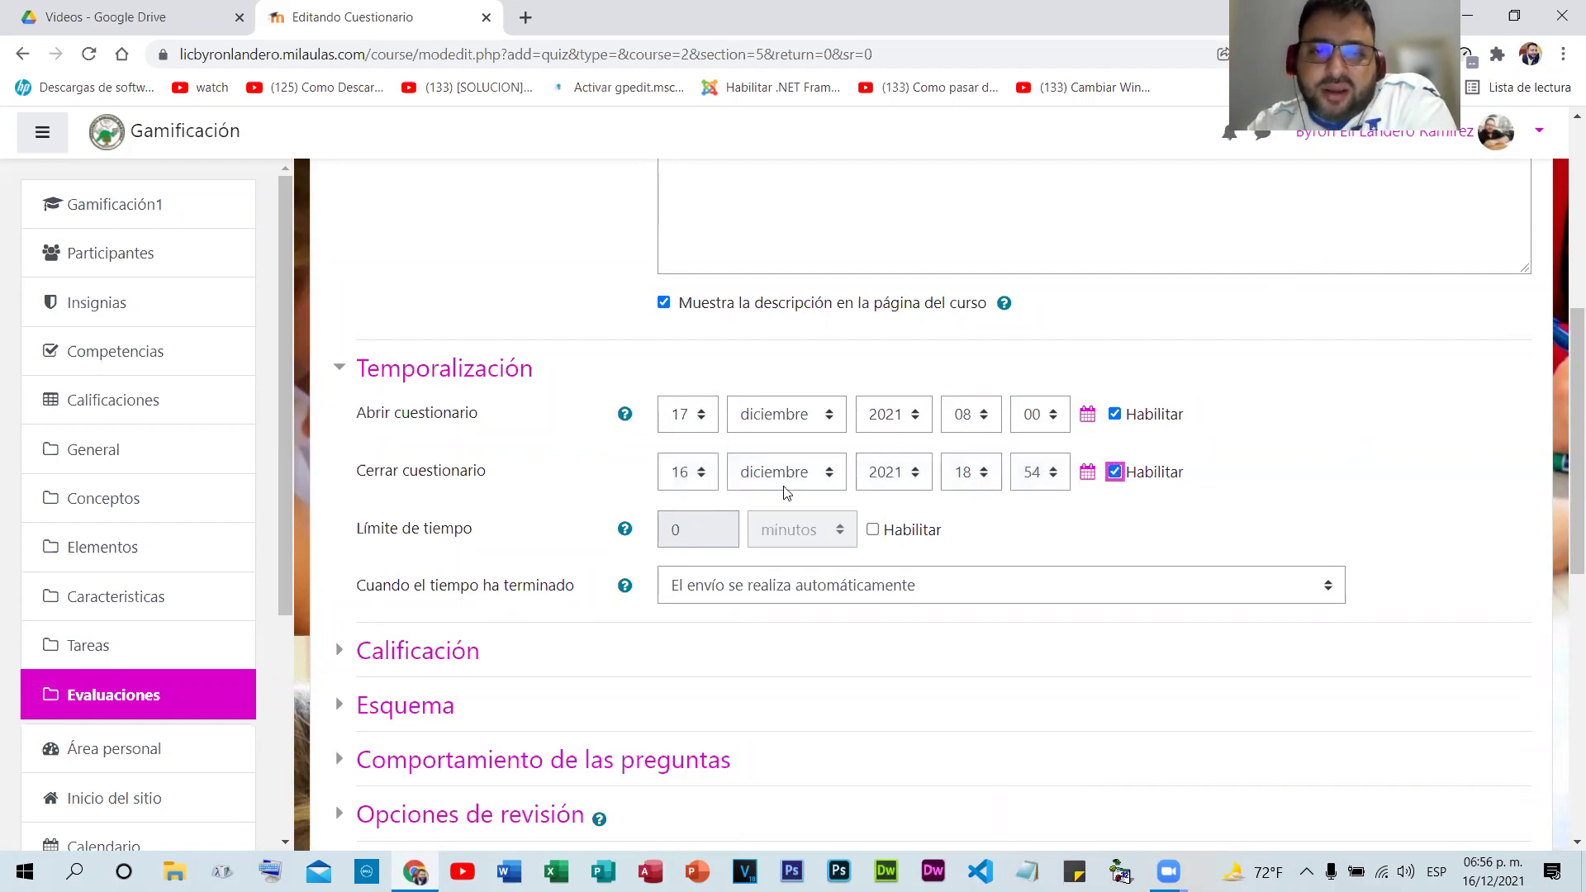
pyautogui.click(707, 483)
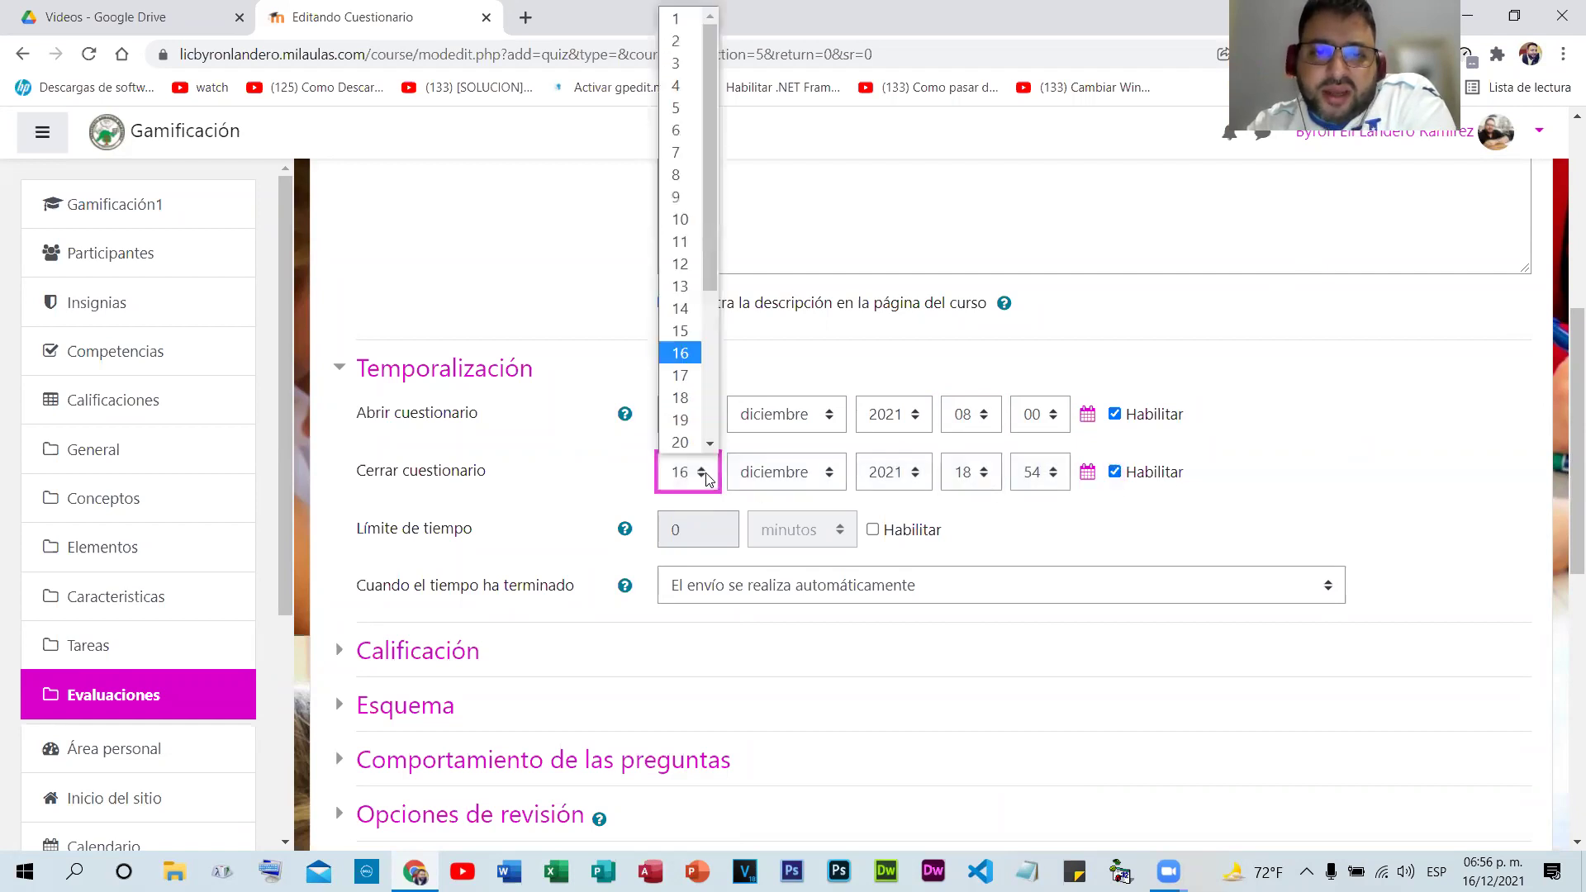
pyautogui.click(680, 376)
pyautogui.click(988, 477)
pyautogui.scroll(5, 999, 462)
pyautogui.scroll(-6, 988, 369)
pyautogui.click(988, 369)
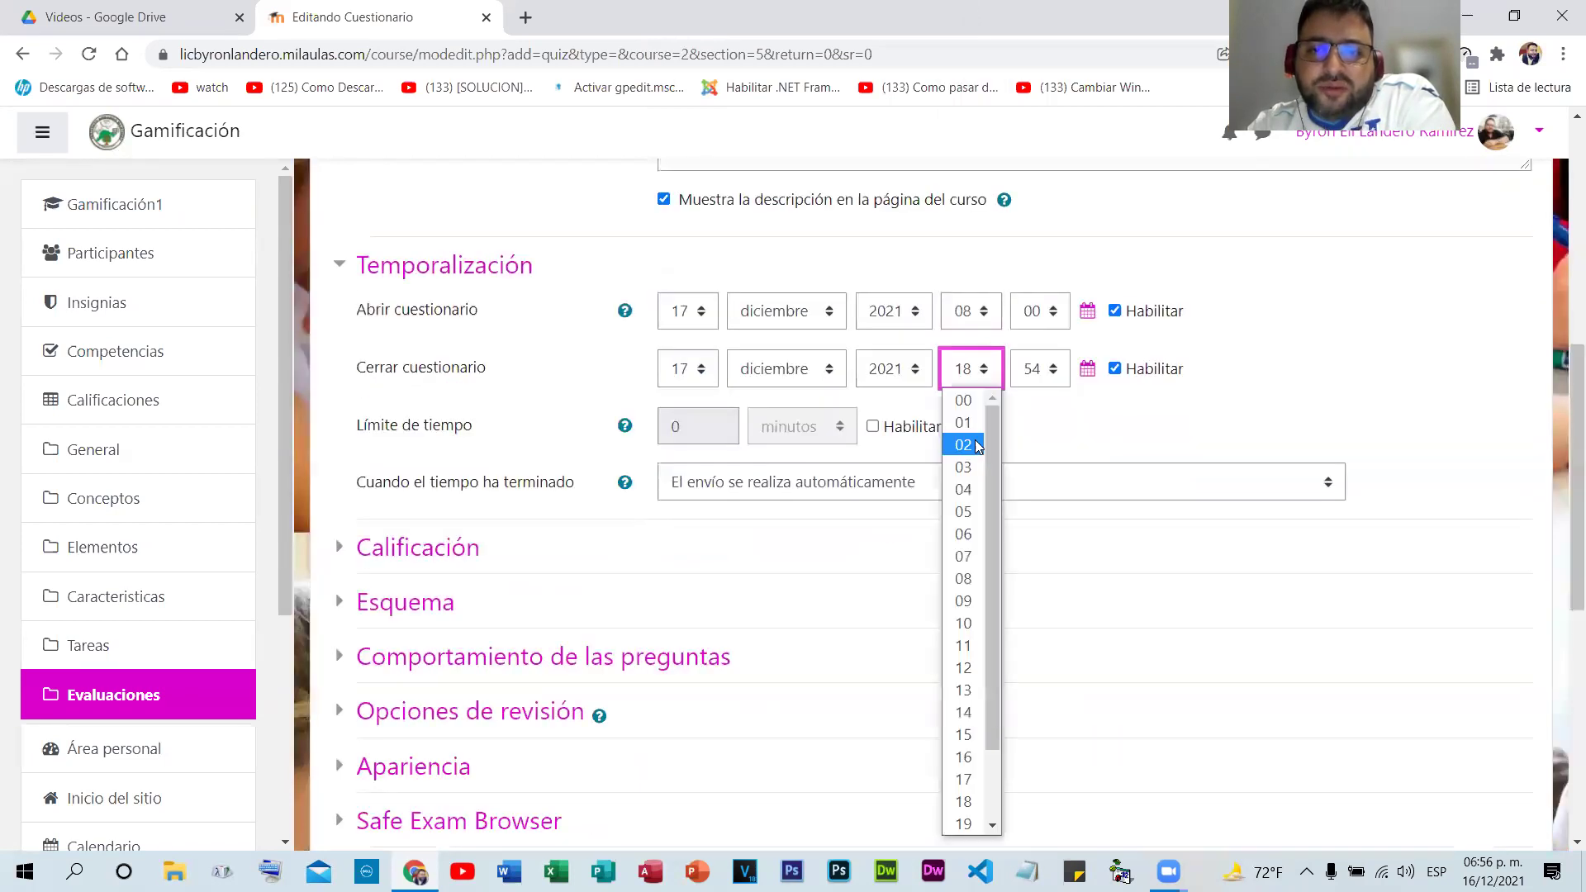
pyautogui.write('09')
pyautogui.press('Return')
pyautogui.click(1039, 369)
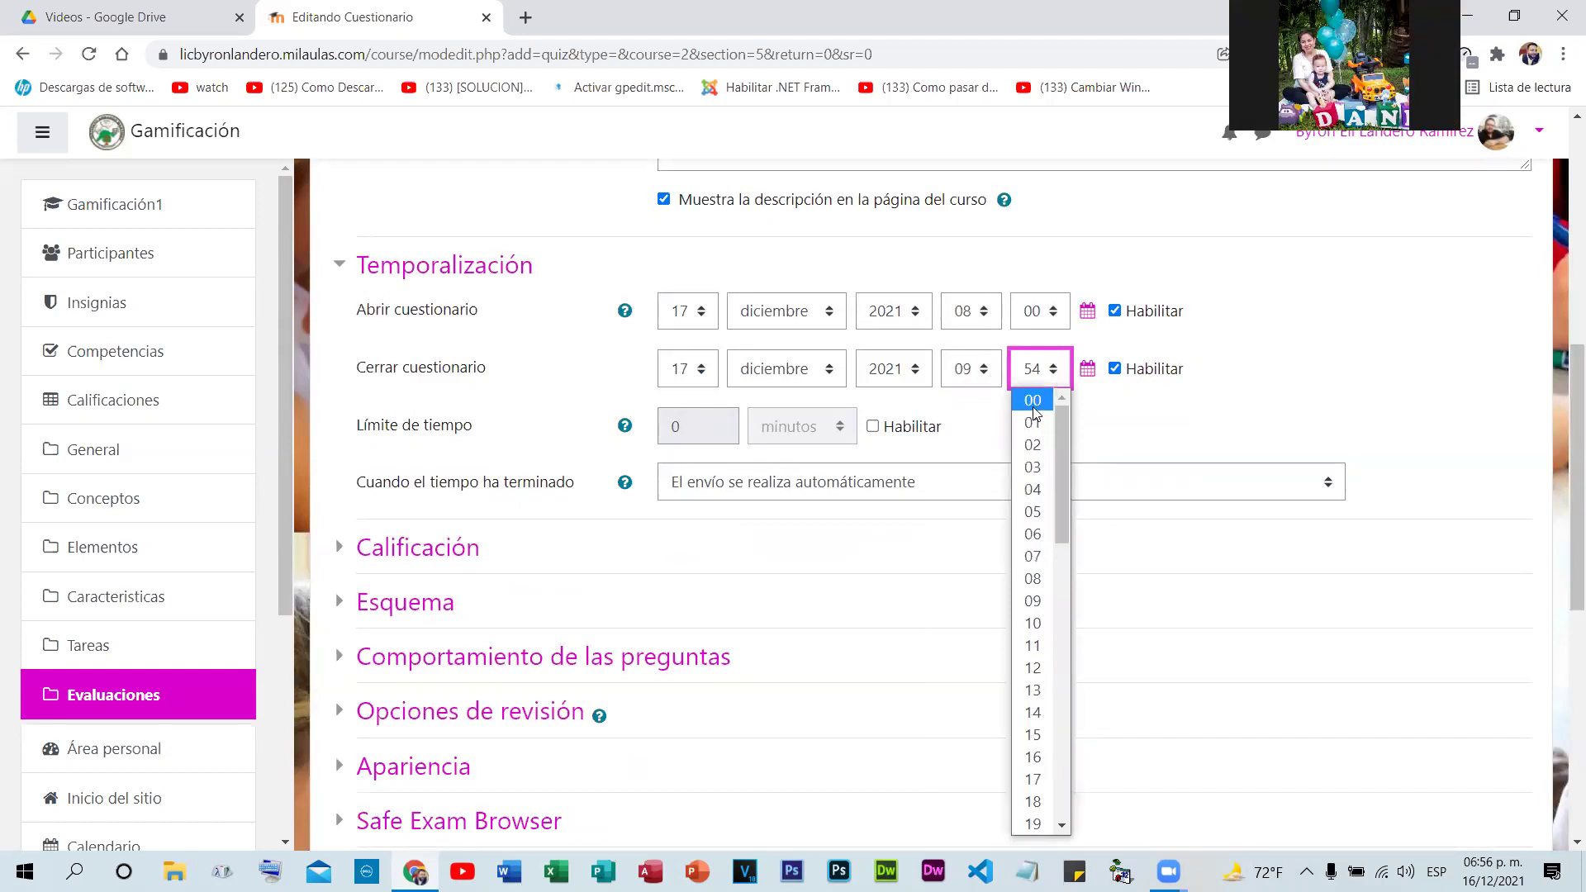
pyautogui.click(1033, 401)
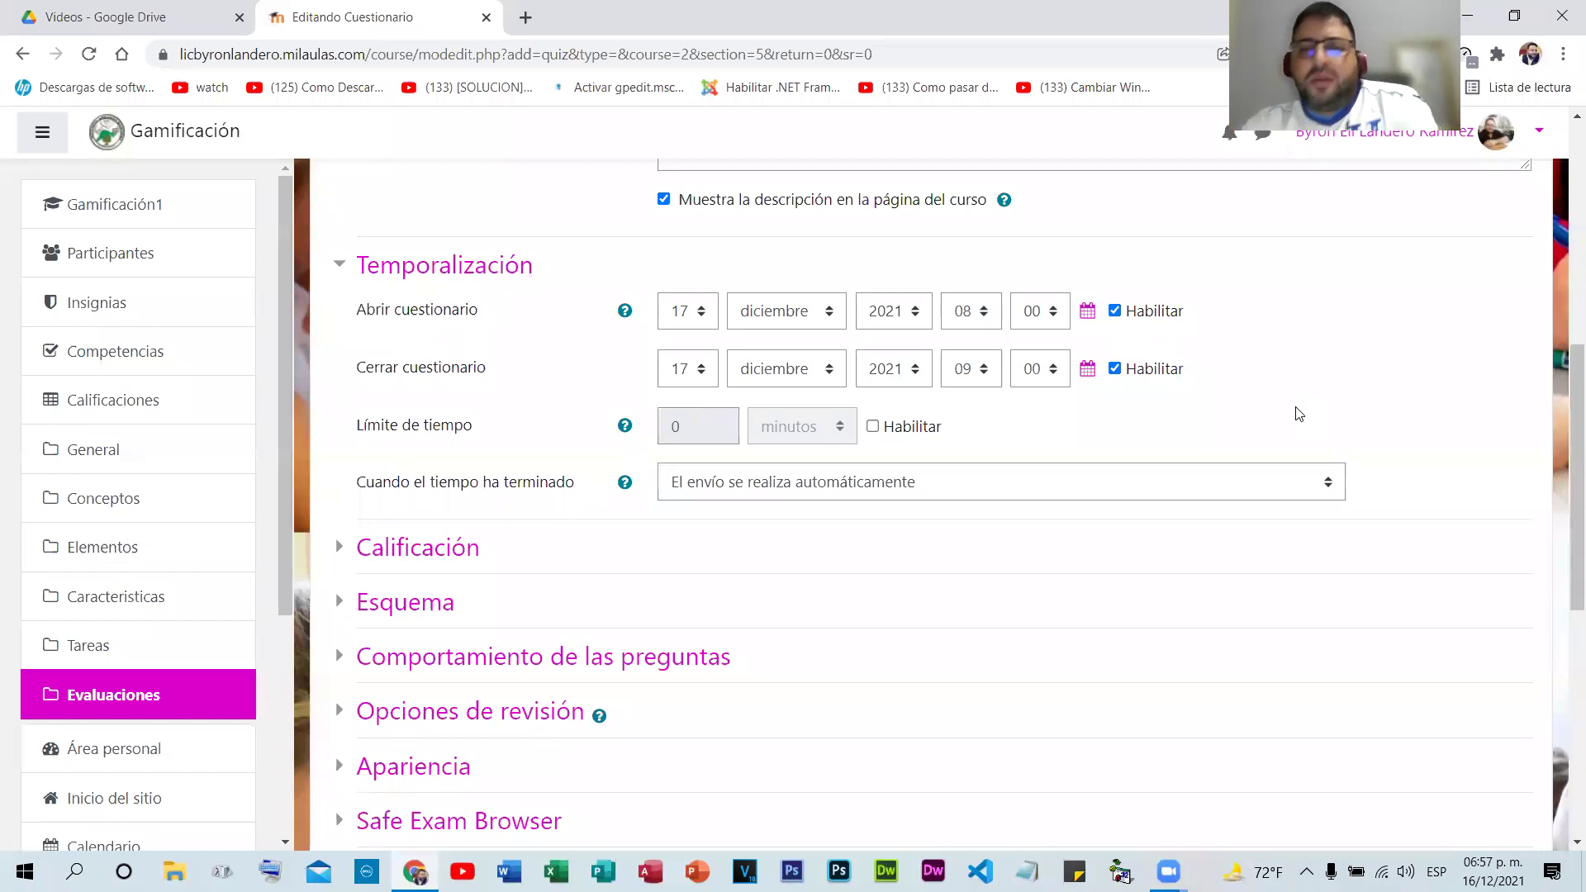
# - Change the quiz's closing hour to 10
pyautogui.click(989, 374)
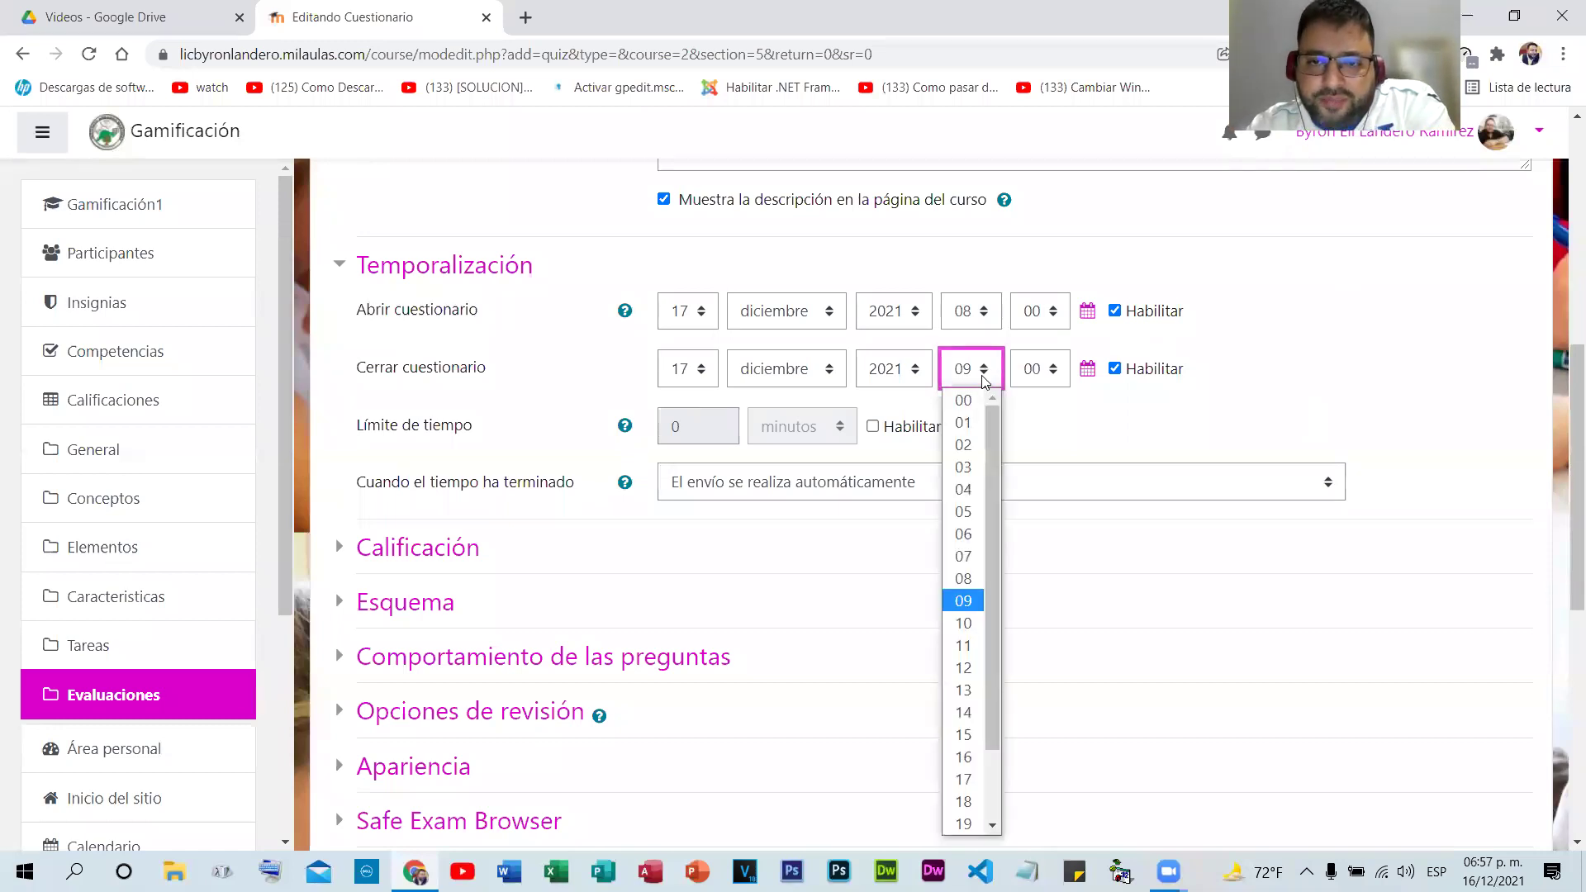
pyautogui.click(972, 625)
pyautogui.click(1031, 437)
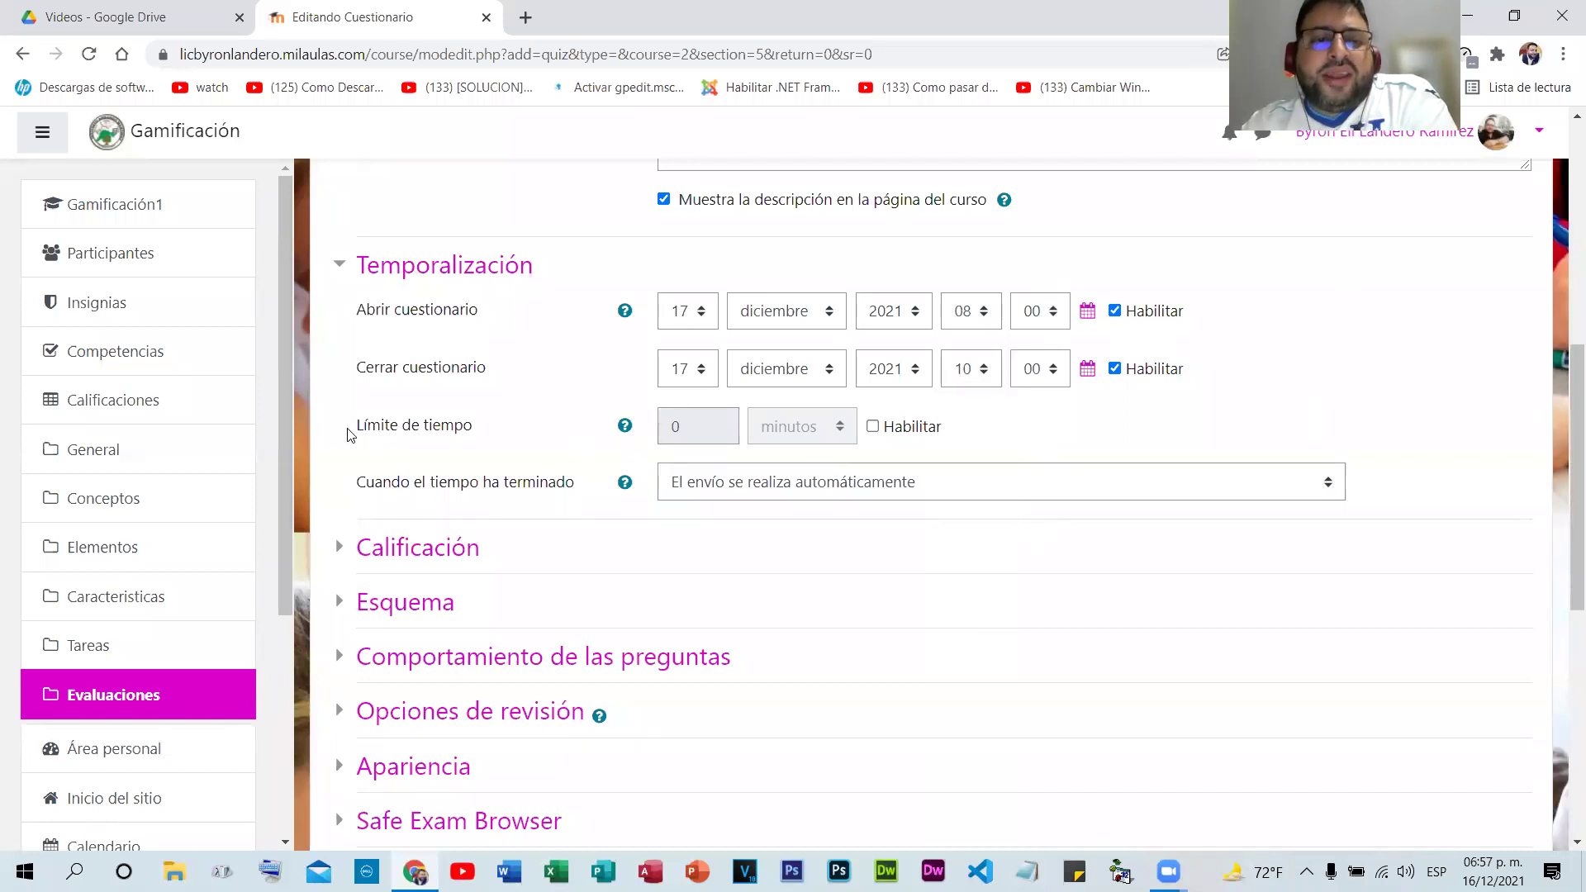
# - Enable the quiz's time limit and set it to 1 hour (horas)
pyautogui.moveTo(350, 430); pyautogui.dragTo(488, 433)
pyautogui.click(495, 432)
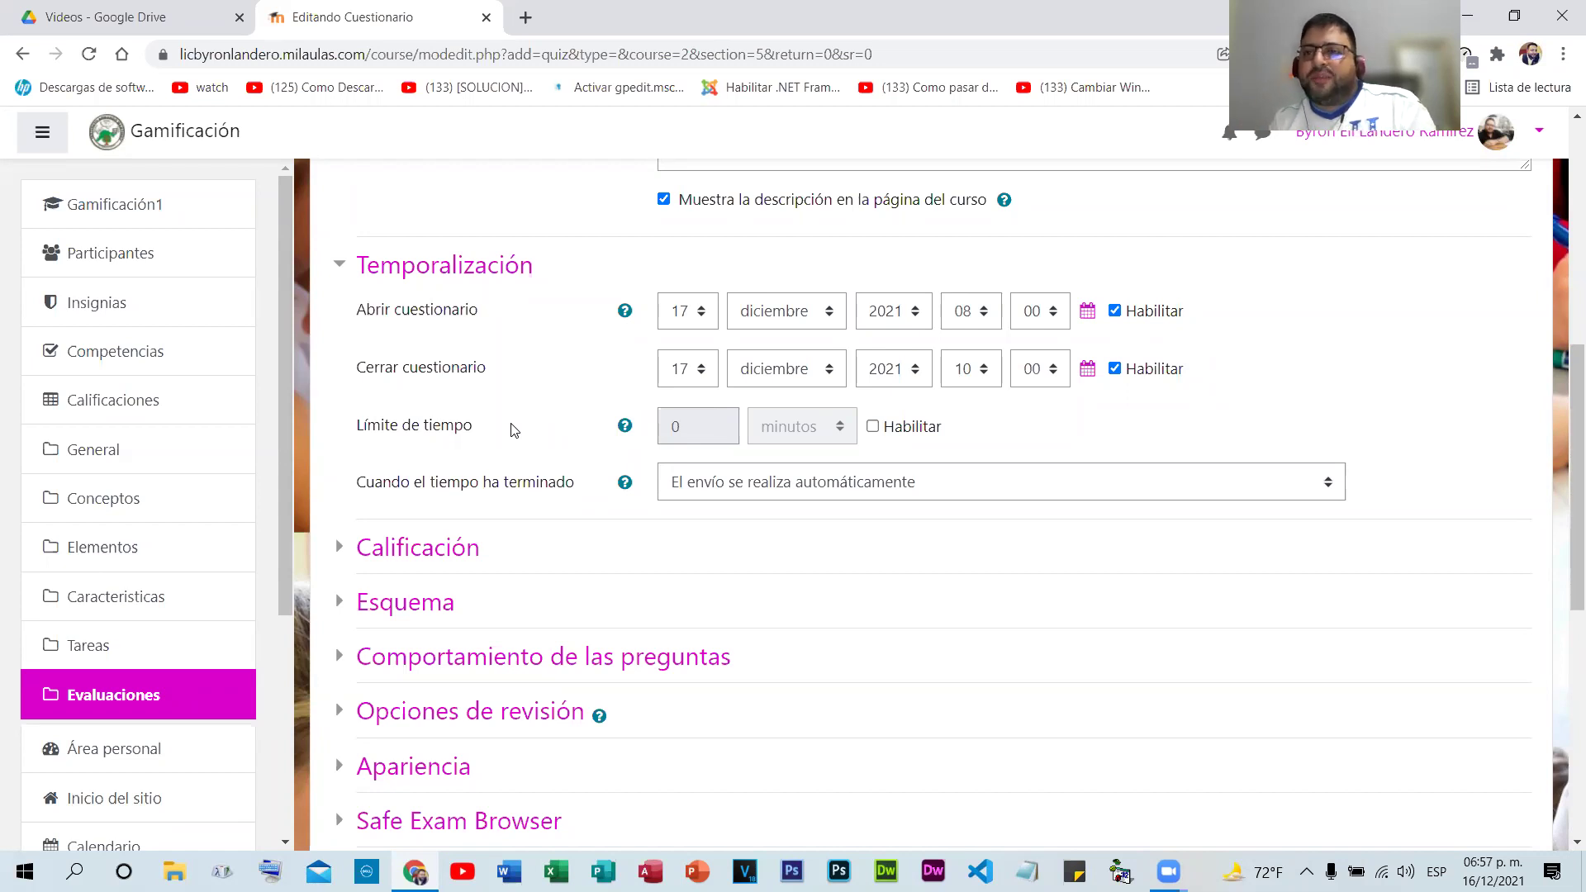
pyautogui.click(872, 427)
pyautogui.moveTo(711, 427); pyautogui.dragTo(634, 425)
pyautogui.write('1')
pyautogui.click(839, 426)
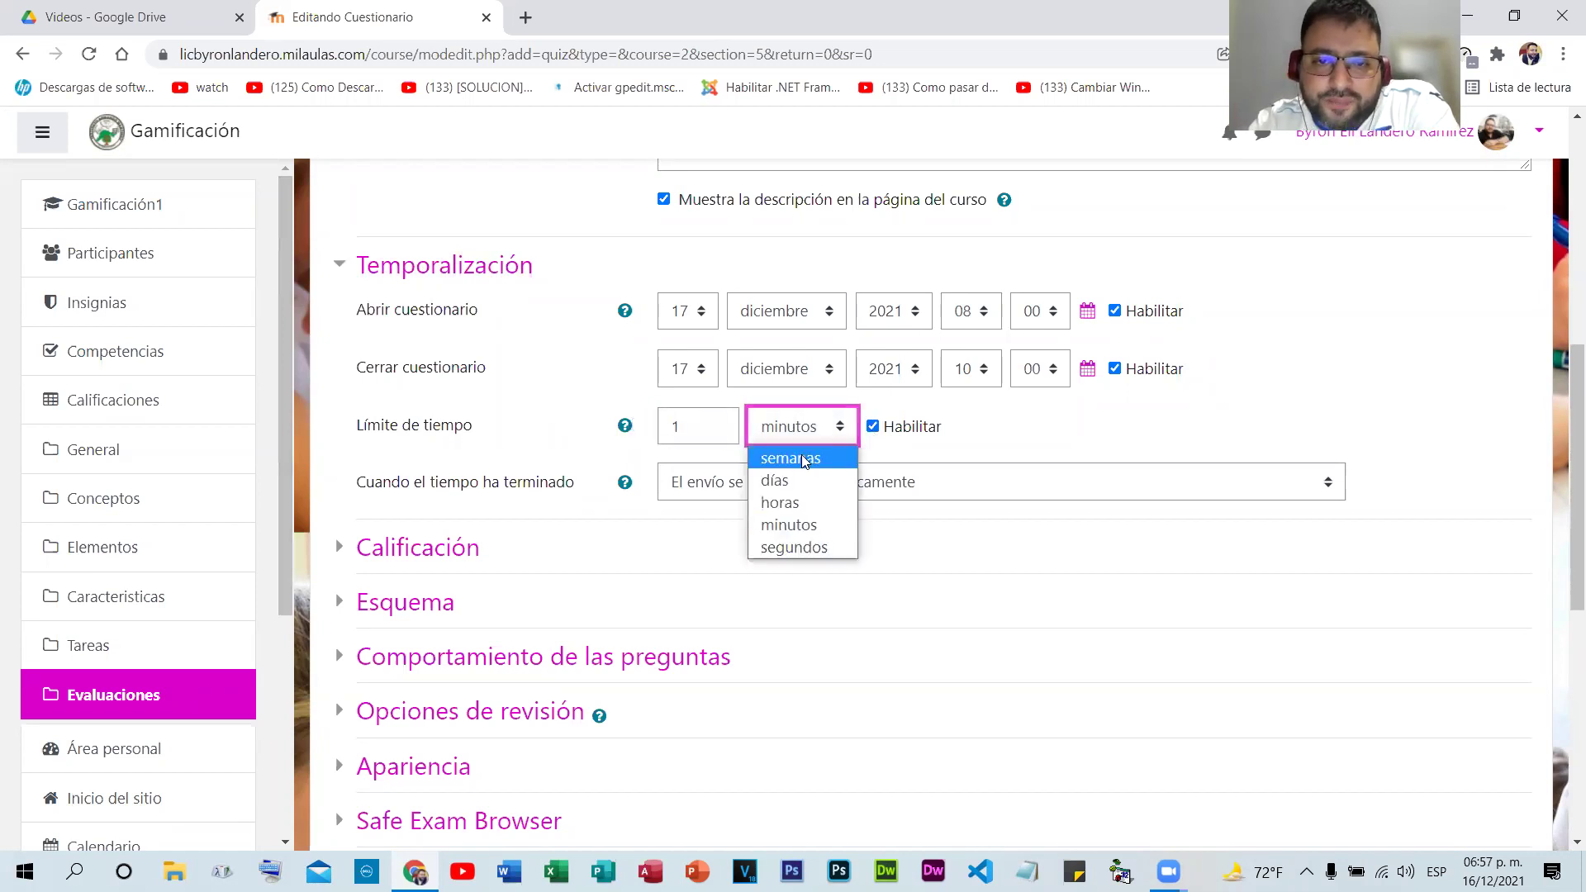
pyautogui.click(783, 506)
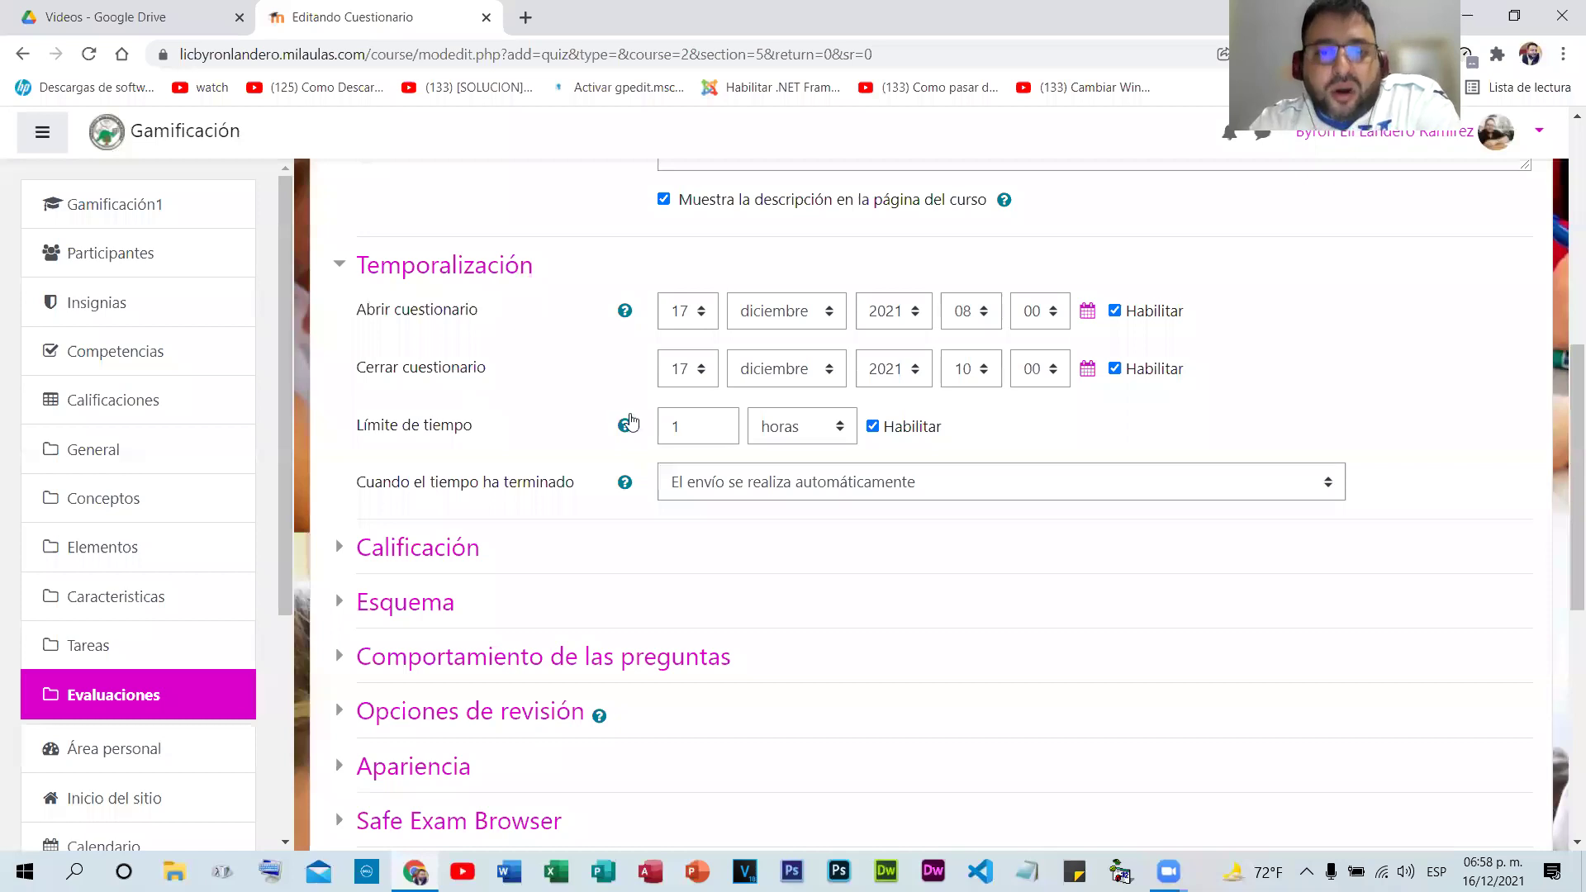
# - Choose "El envío se realiza automáticamente" as the behaviour when the quiz time has ended
pyautogui.scroll(-1, 365, 383)
pyautogui.moveTo(357, 378); pyautogui.dragTo(568, 380)
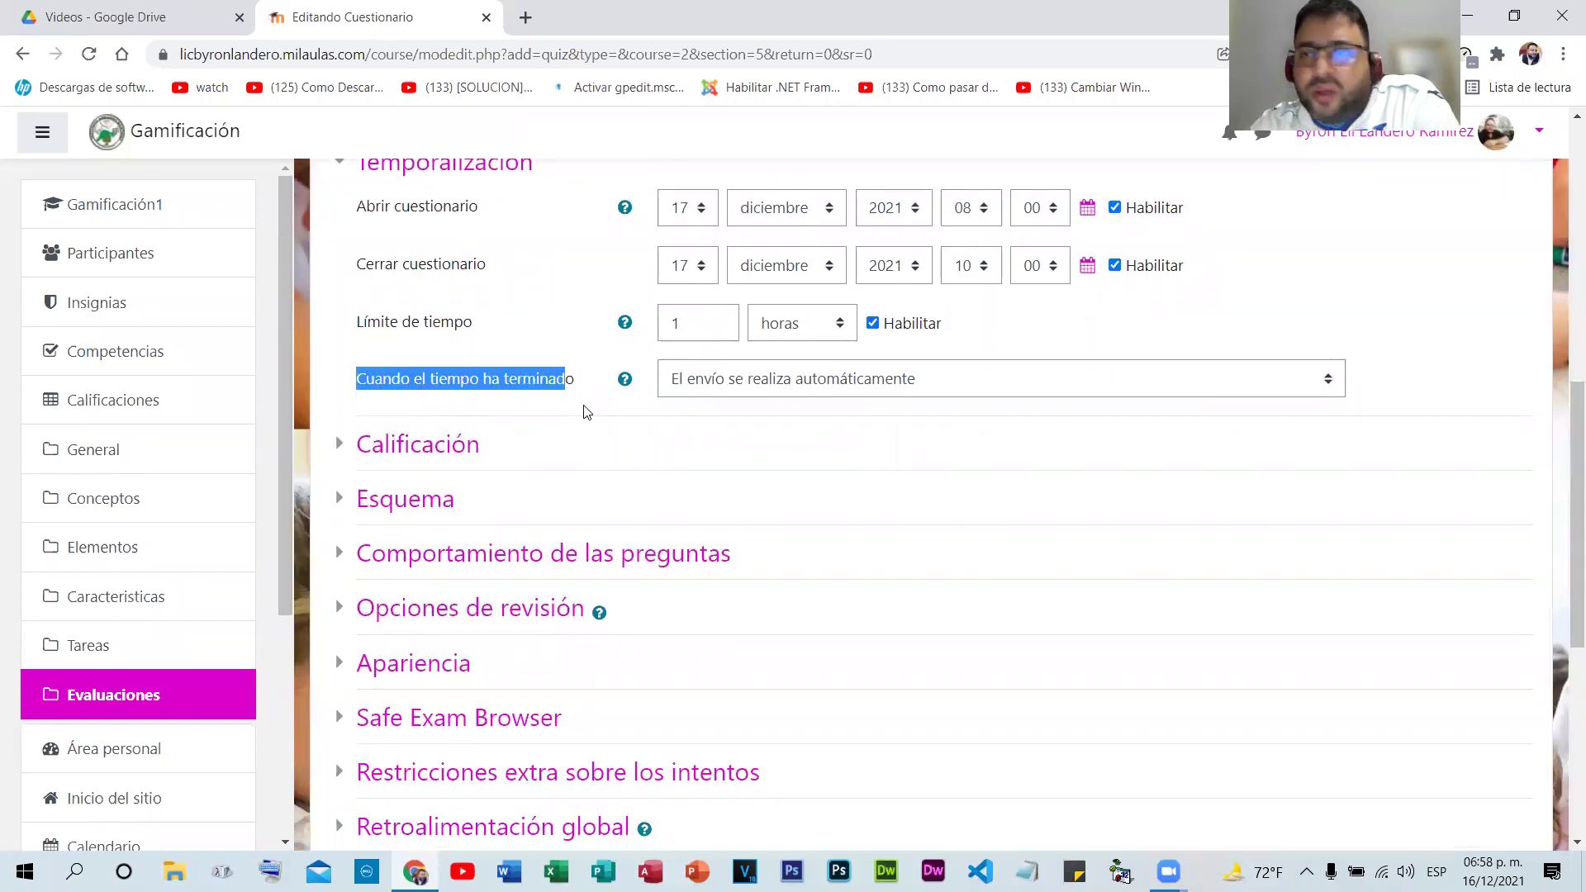
pyautogui.click(588, 416)
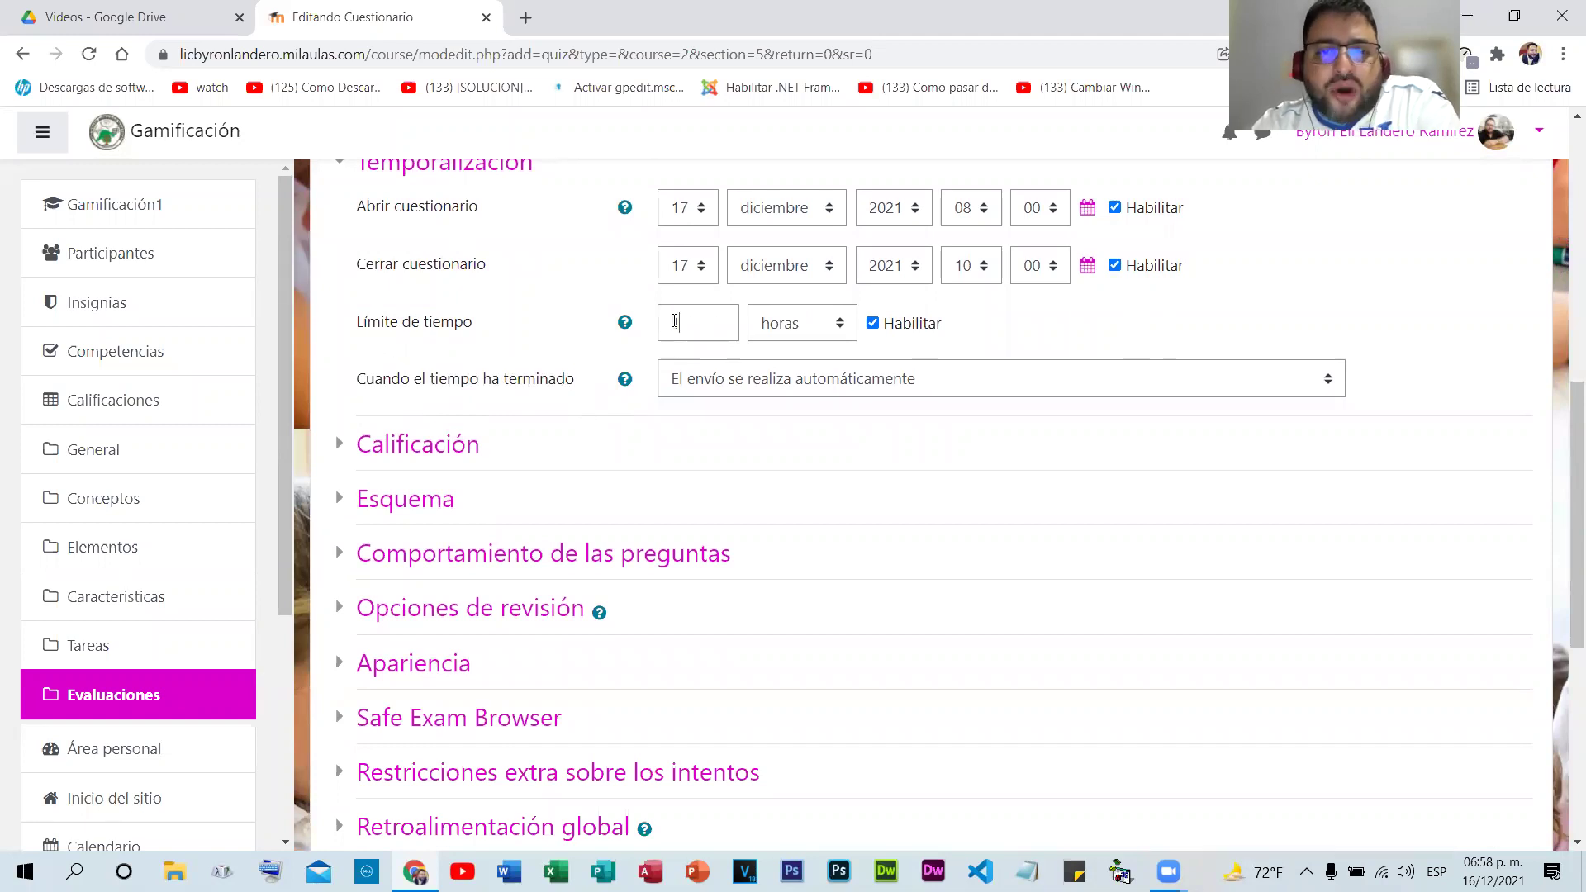
pyautogui.click(786, 390)
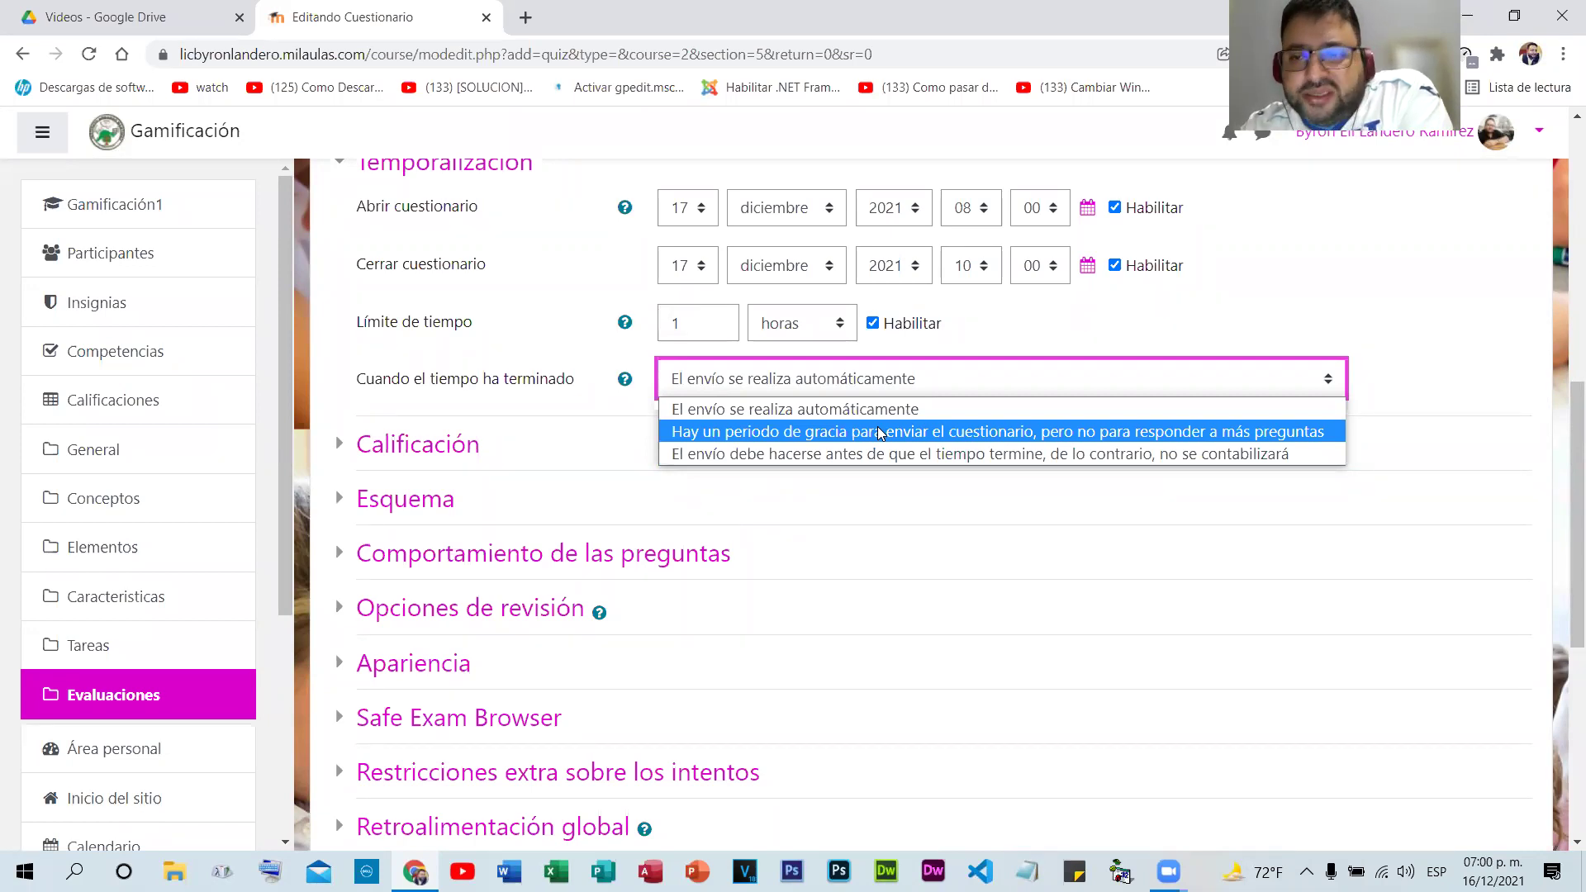
pyautogui.click(726, 408)
# - Expand the quiz's Calificación settings and check the grade category options
pyautogui.scroll(-1, 859, 371)
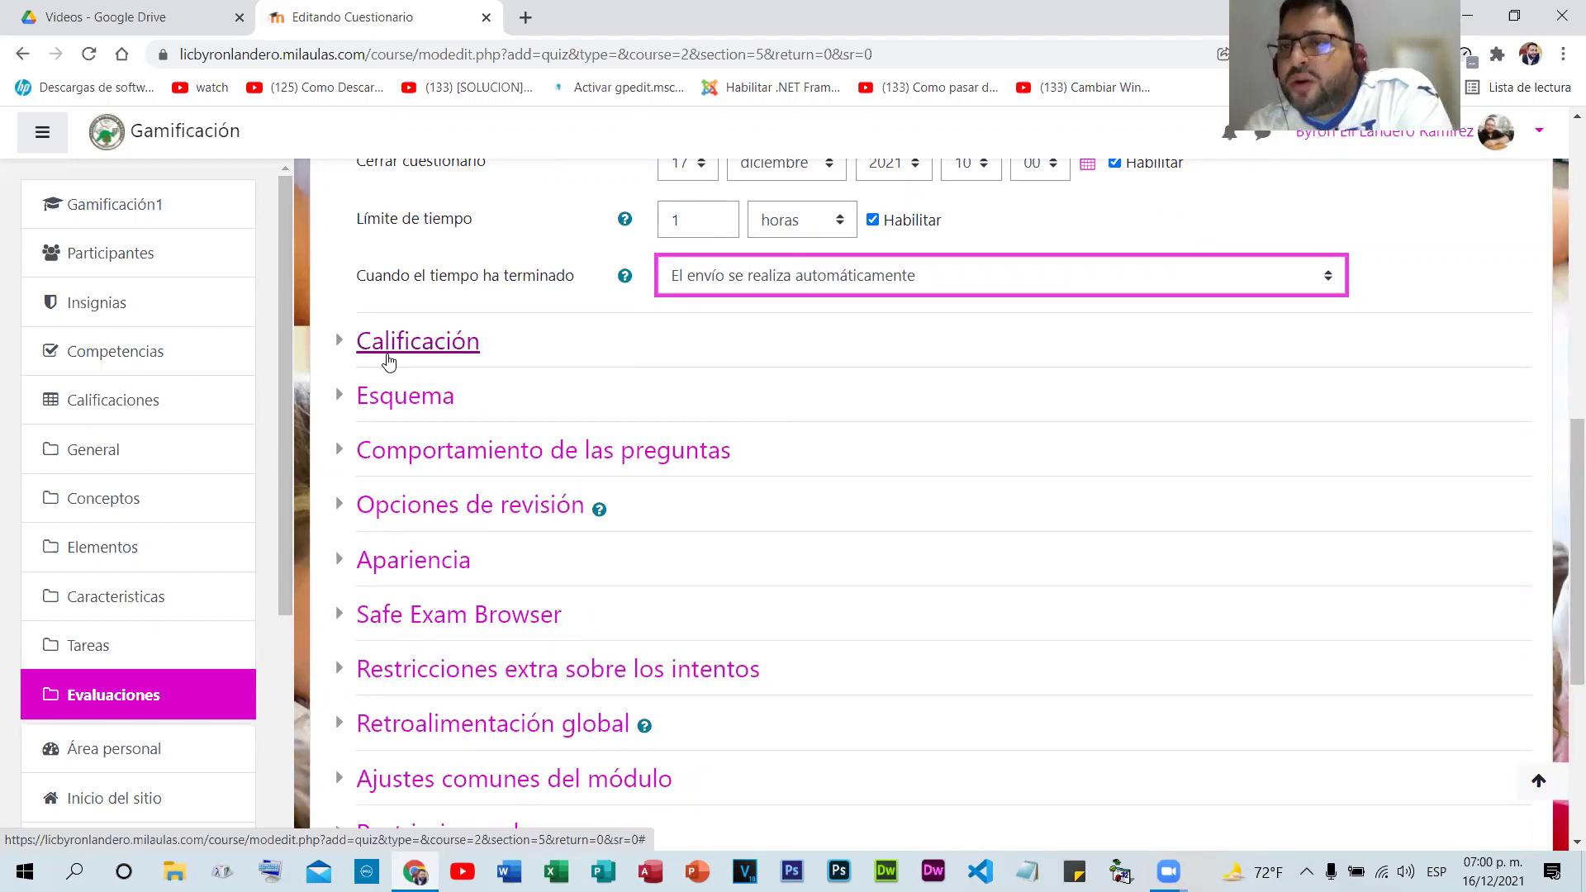
pyautogui.click(389, 362)
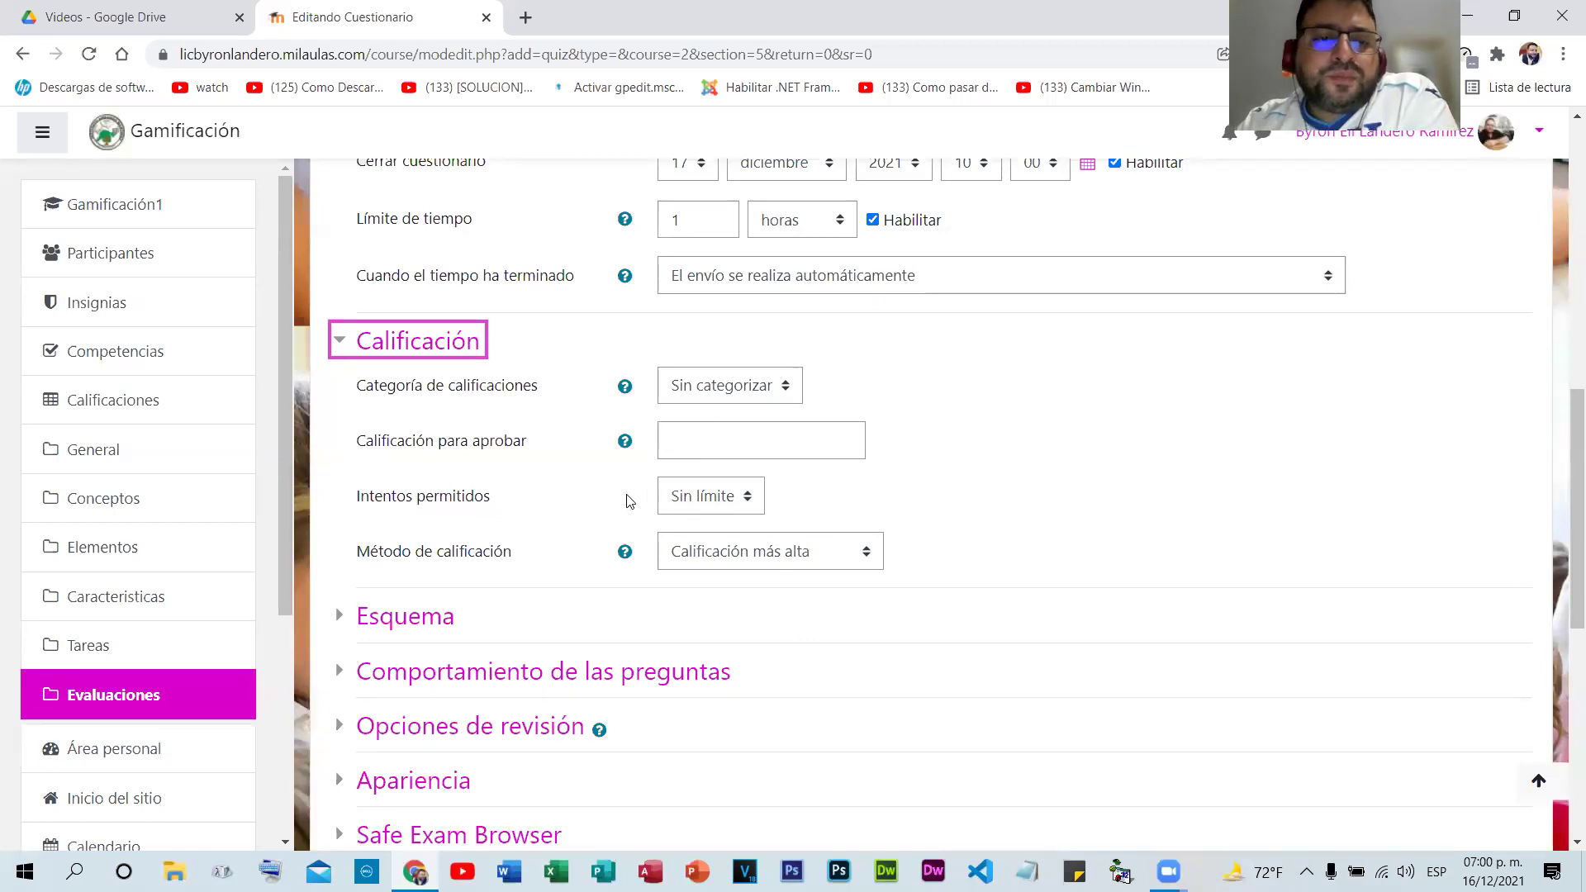
pyautogui.click(690, 373)
pyautogui.click(717, 379)
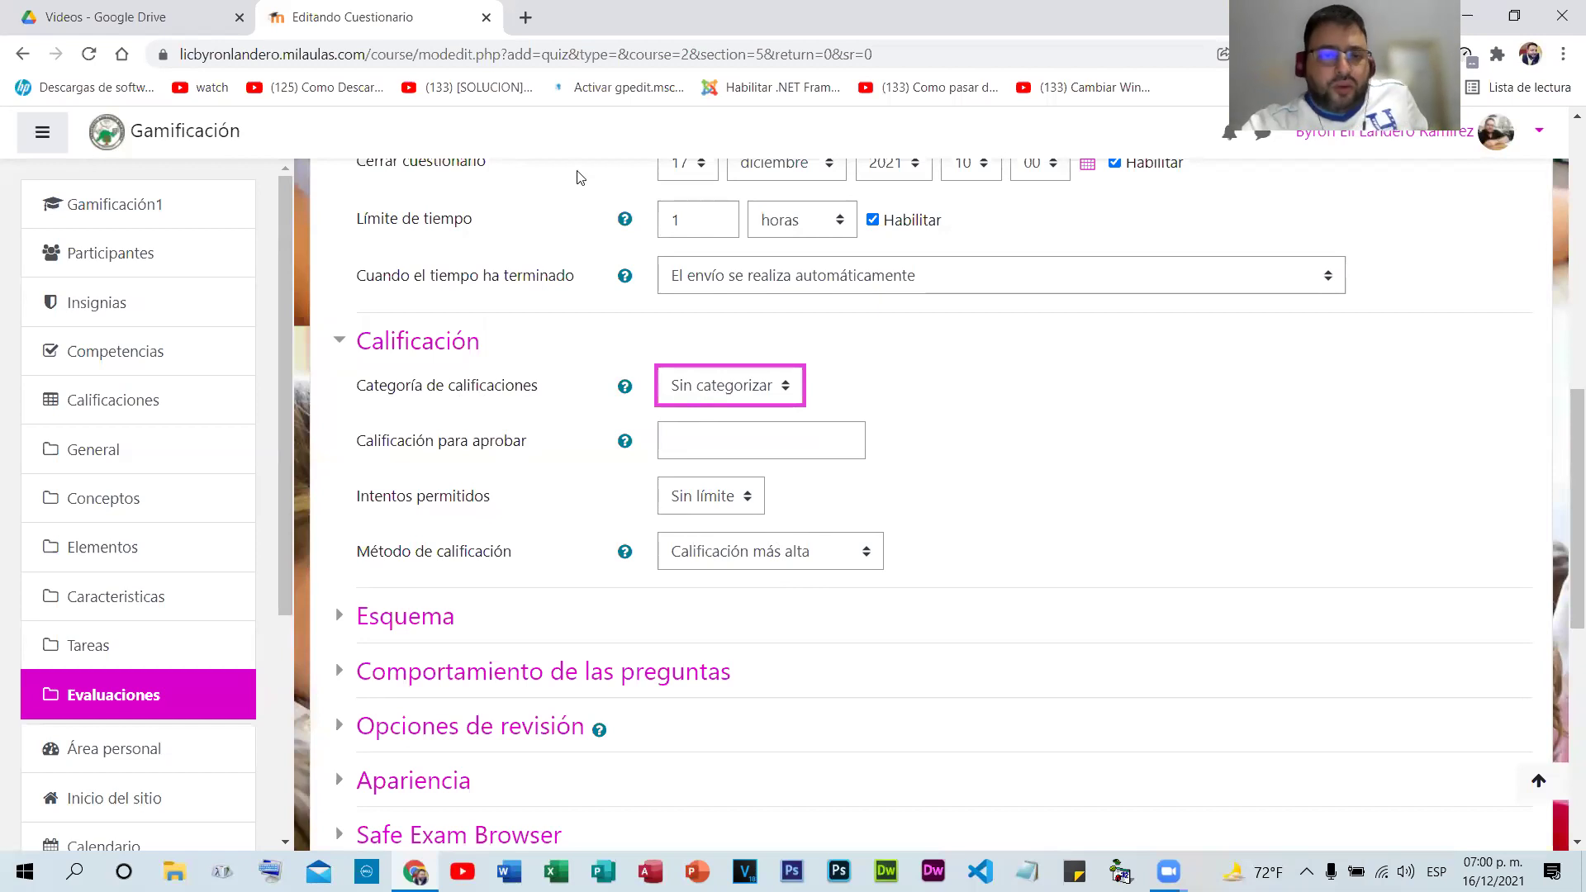
# - Enter 7 as the quiz's passing grade and clear the value again
pyautogui.moveTo(366, 439); pyautogui.dragTo(595, 457)
pyautogui.click(735, 441)
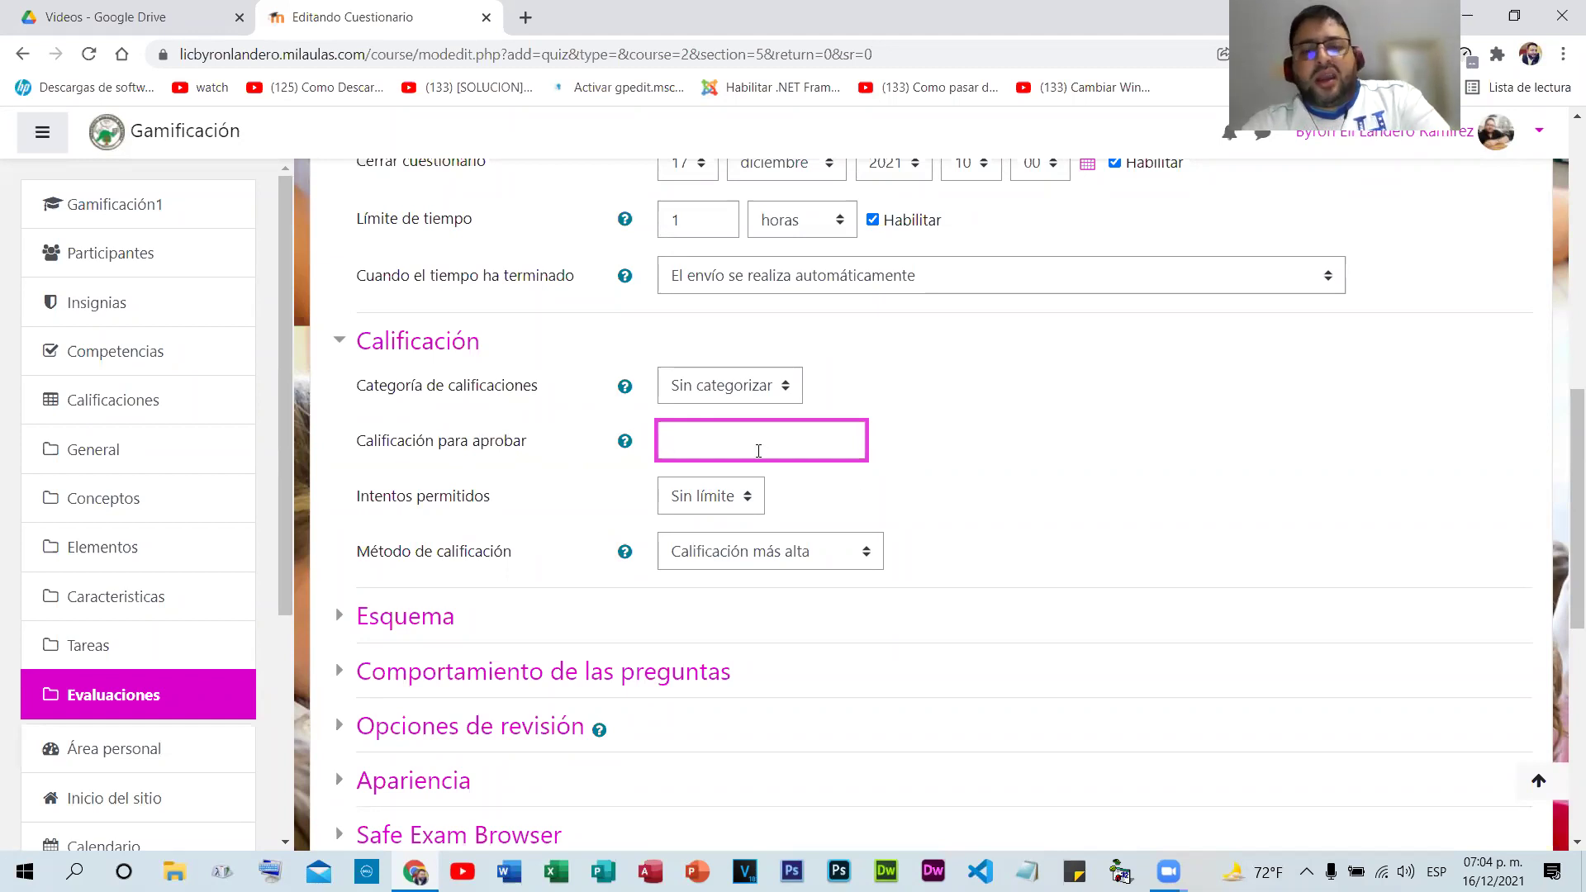
pyautogui.write('7')
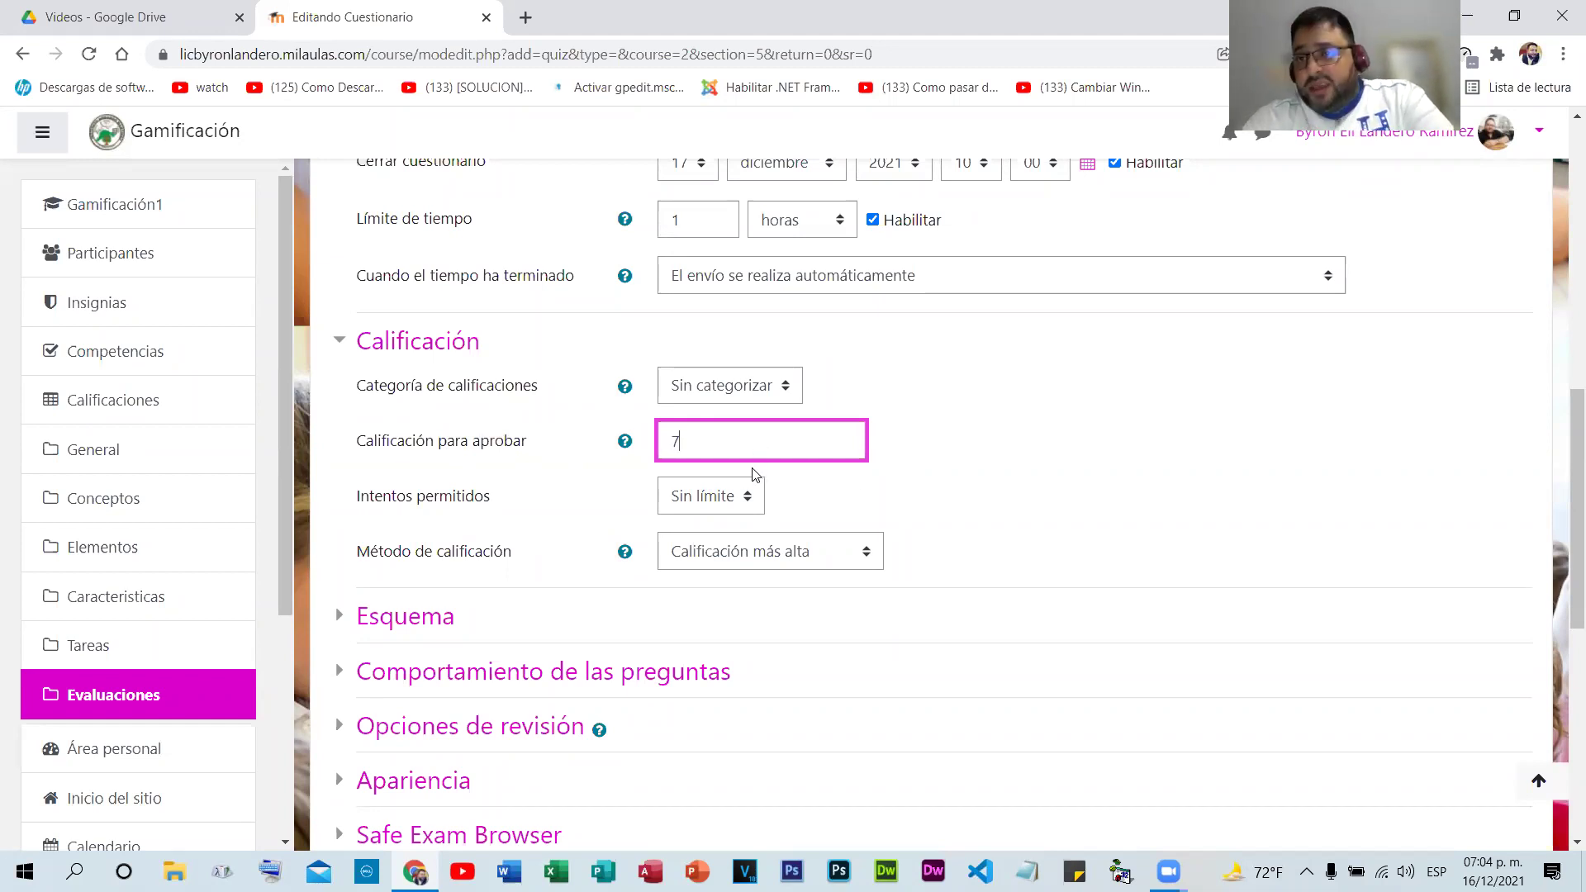
pyautogui.doubleClick(668, 453)
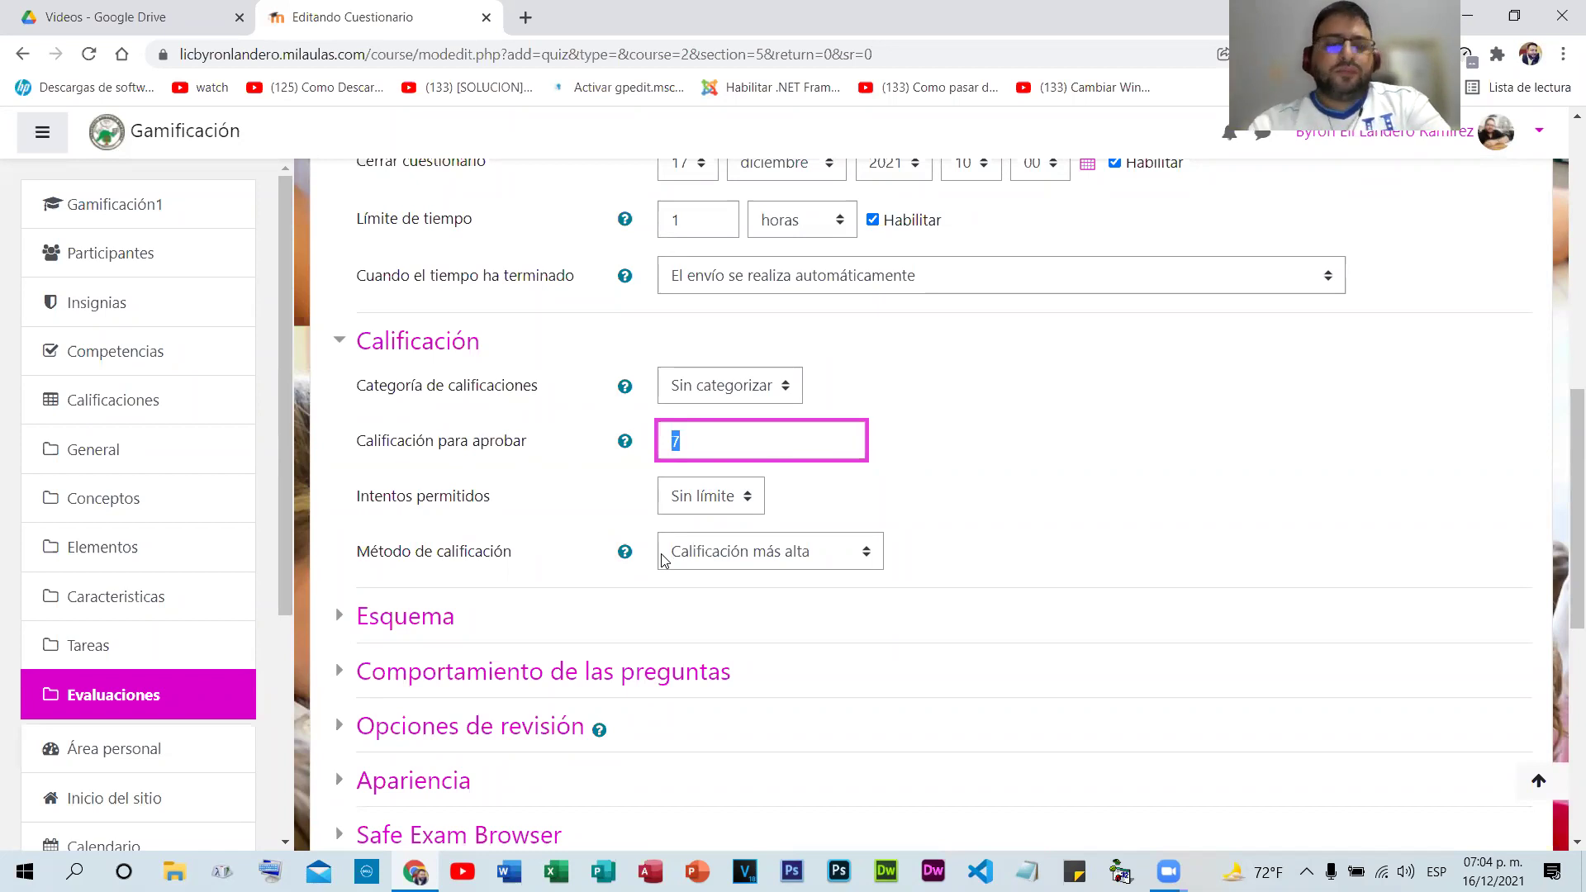
pyautogui.press('BackSpace')
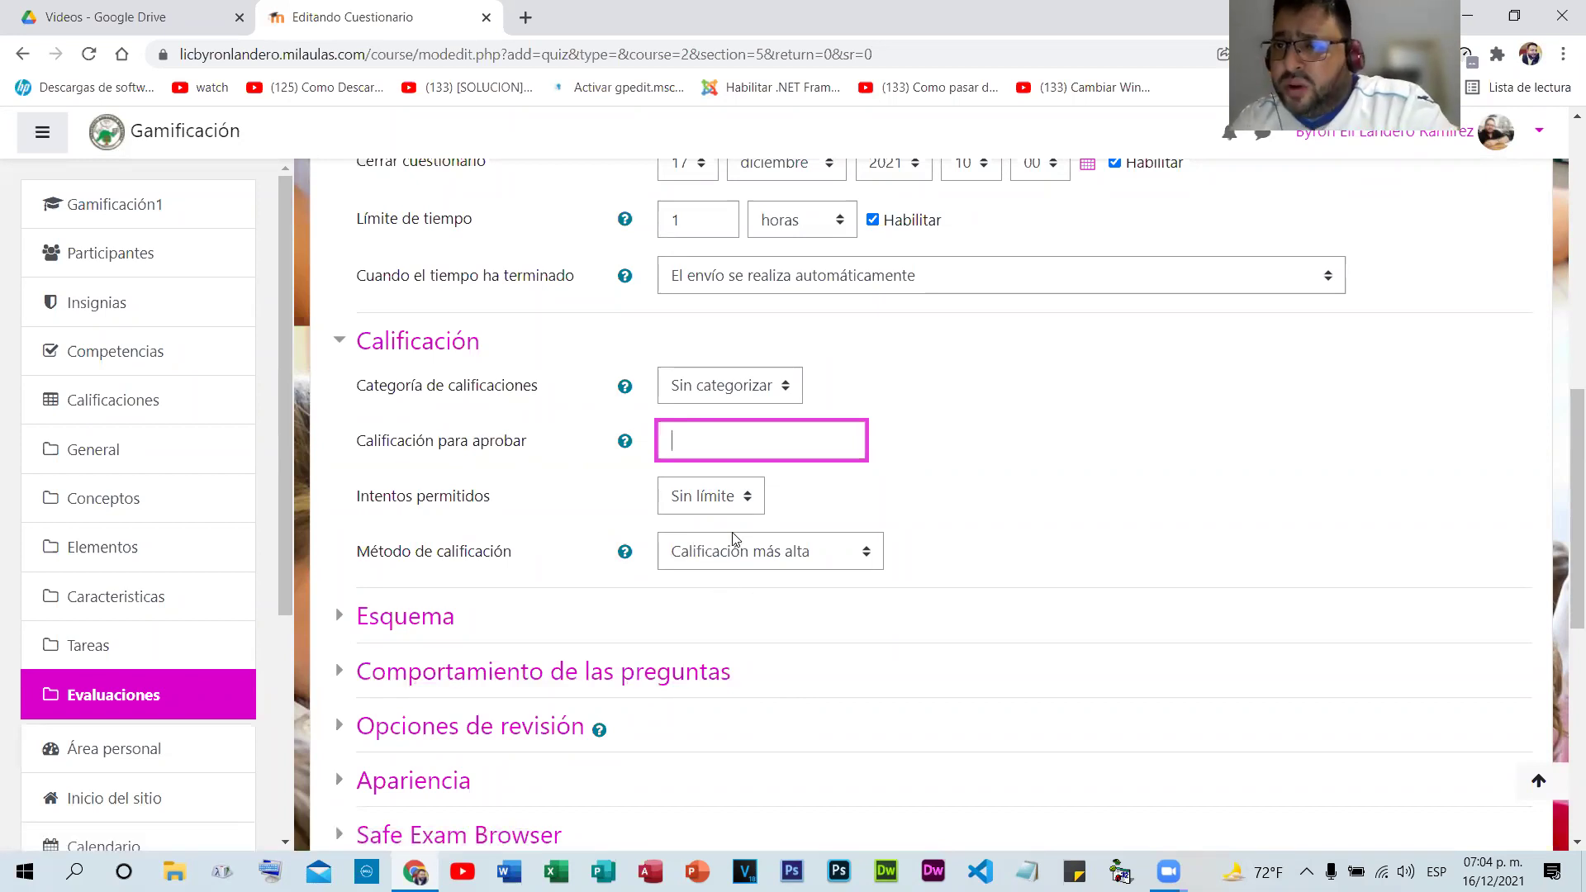
# - Set the quiz's allowed attempts to 2
pyautogui.click(725, 497)
pyautogui.click(706, 527)
pyautogui.press('Down')
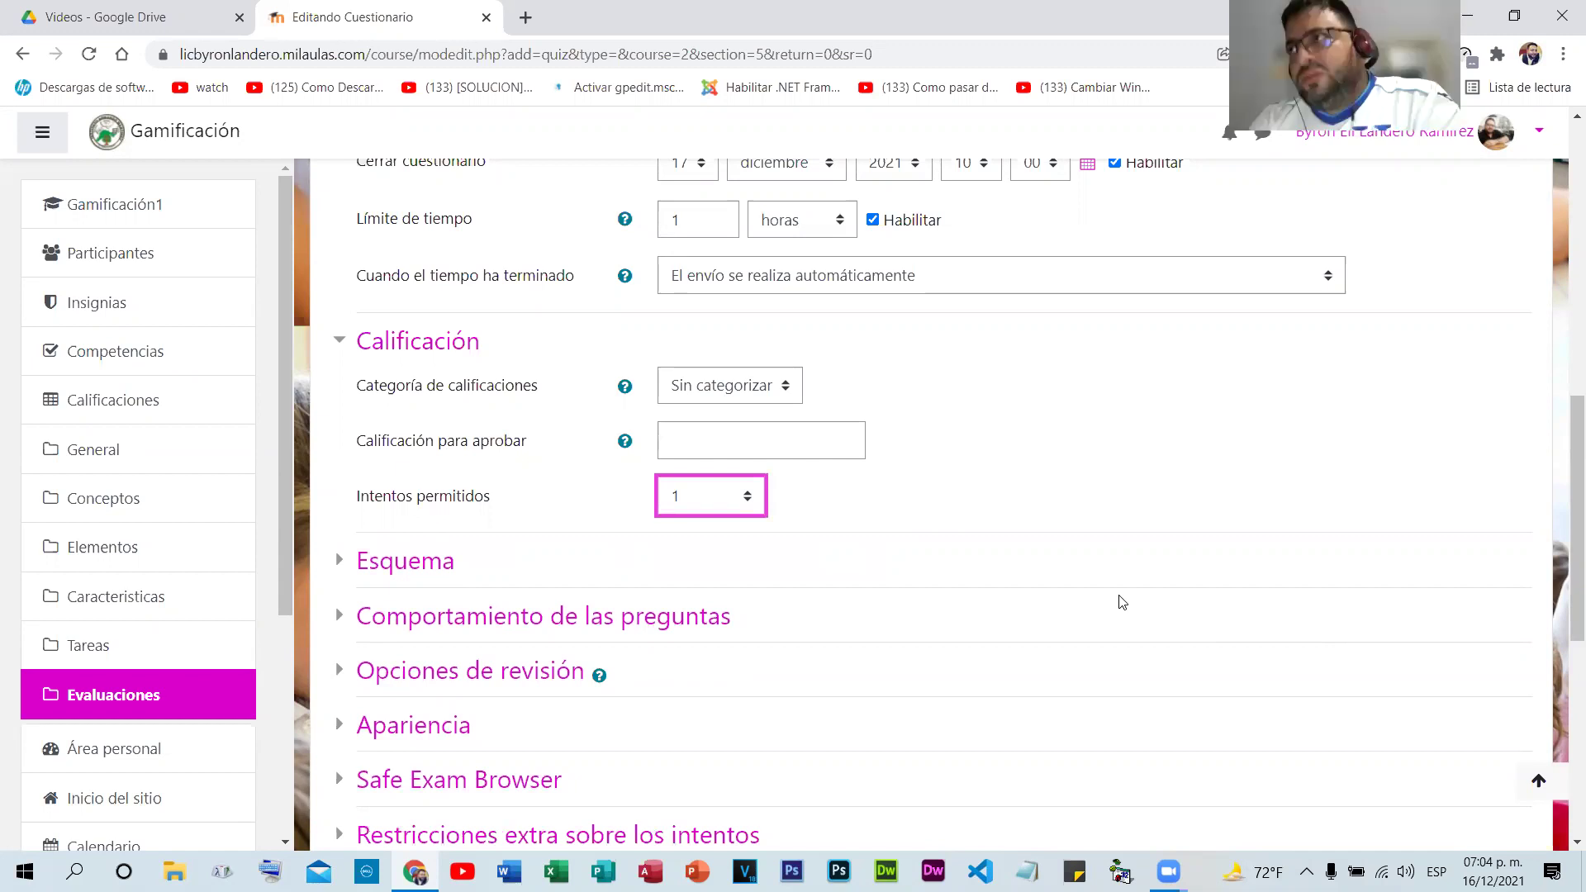
pyautogui.click(752, 506)
pyautogui.click(707, 570)
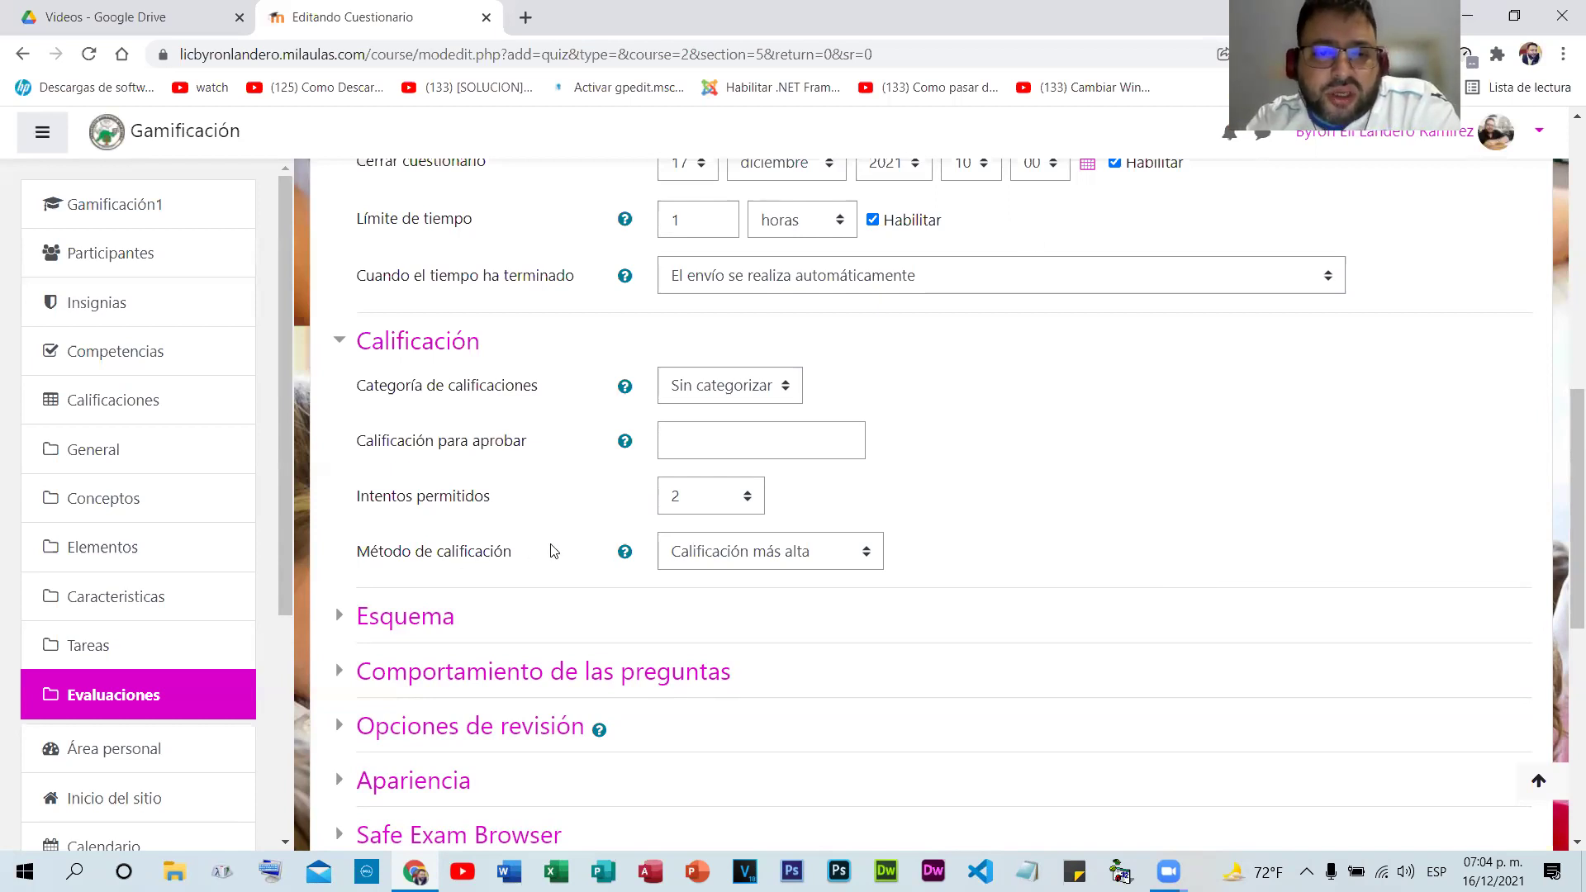
# - Choose "Calificación más alta" as the quiz's grading method
pyautogui.click(859, 562)
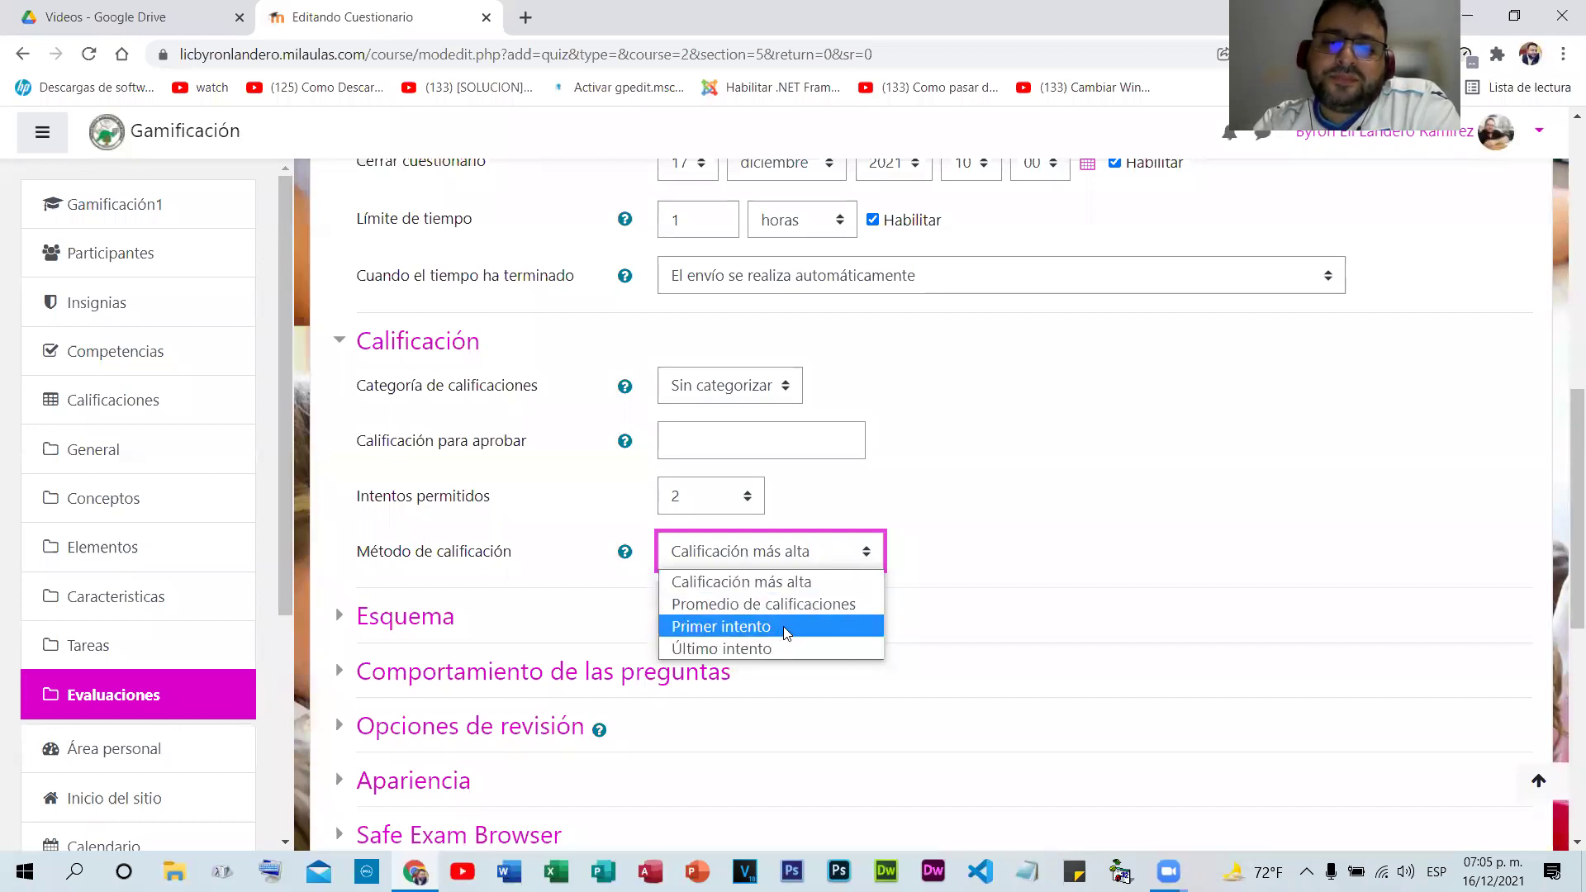
pyautogui.click(815, 582)
pyautogui.click(1190, 554)
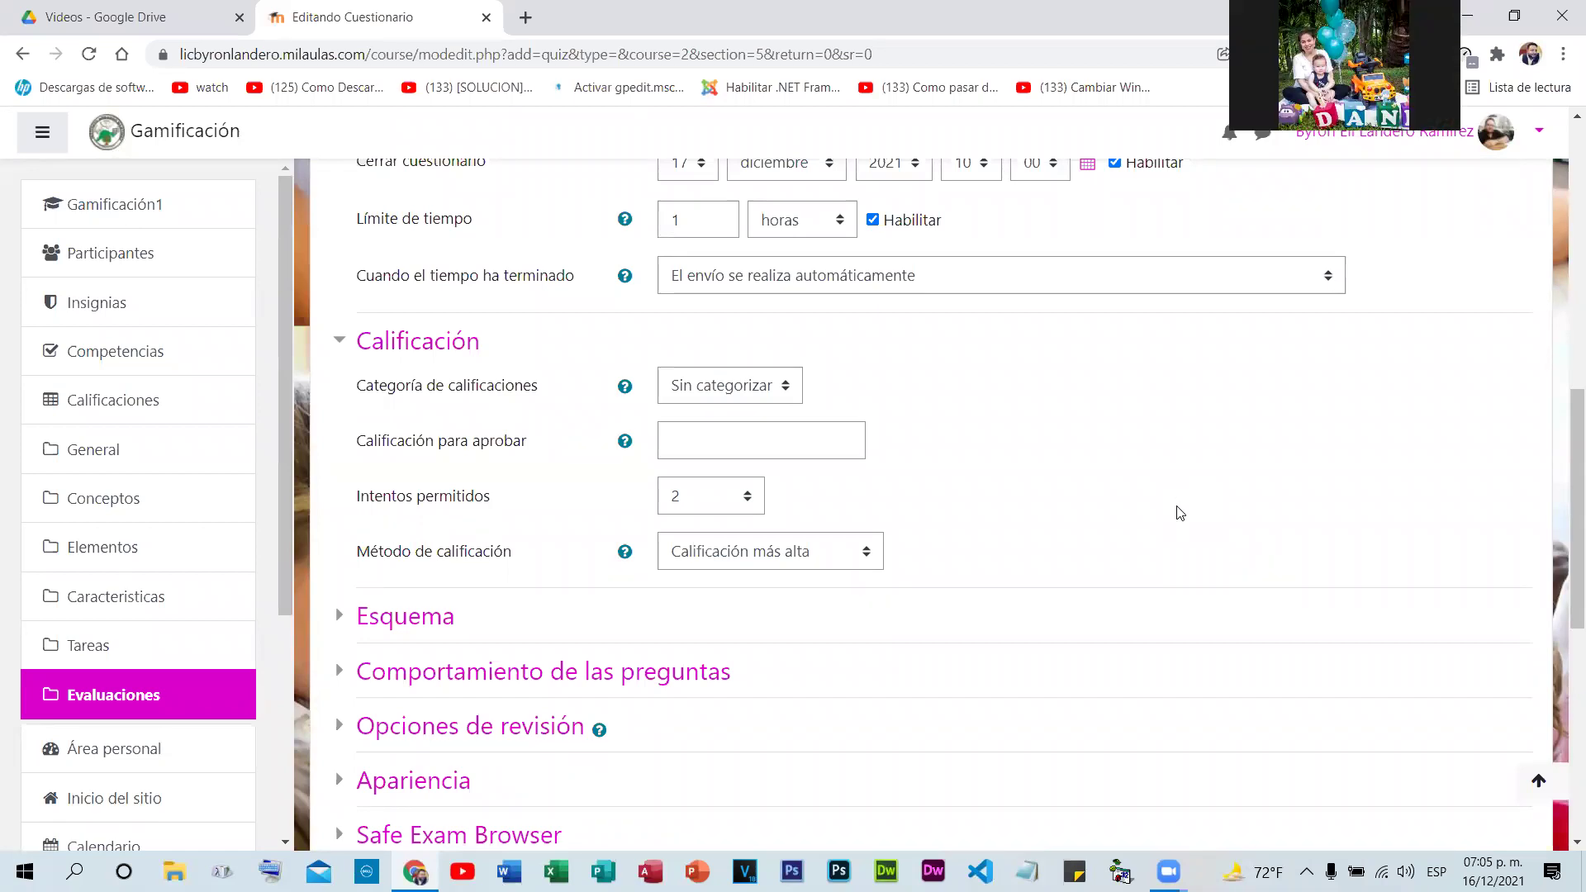
# - Review the quiz's name, description, Temporalización and Calificación settings entered so far
pyautogui.scroll(1, 1180, 515)
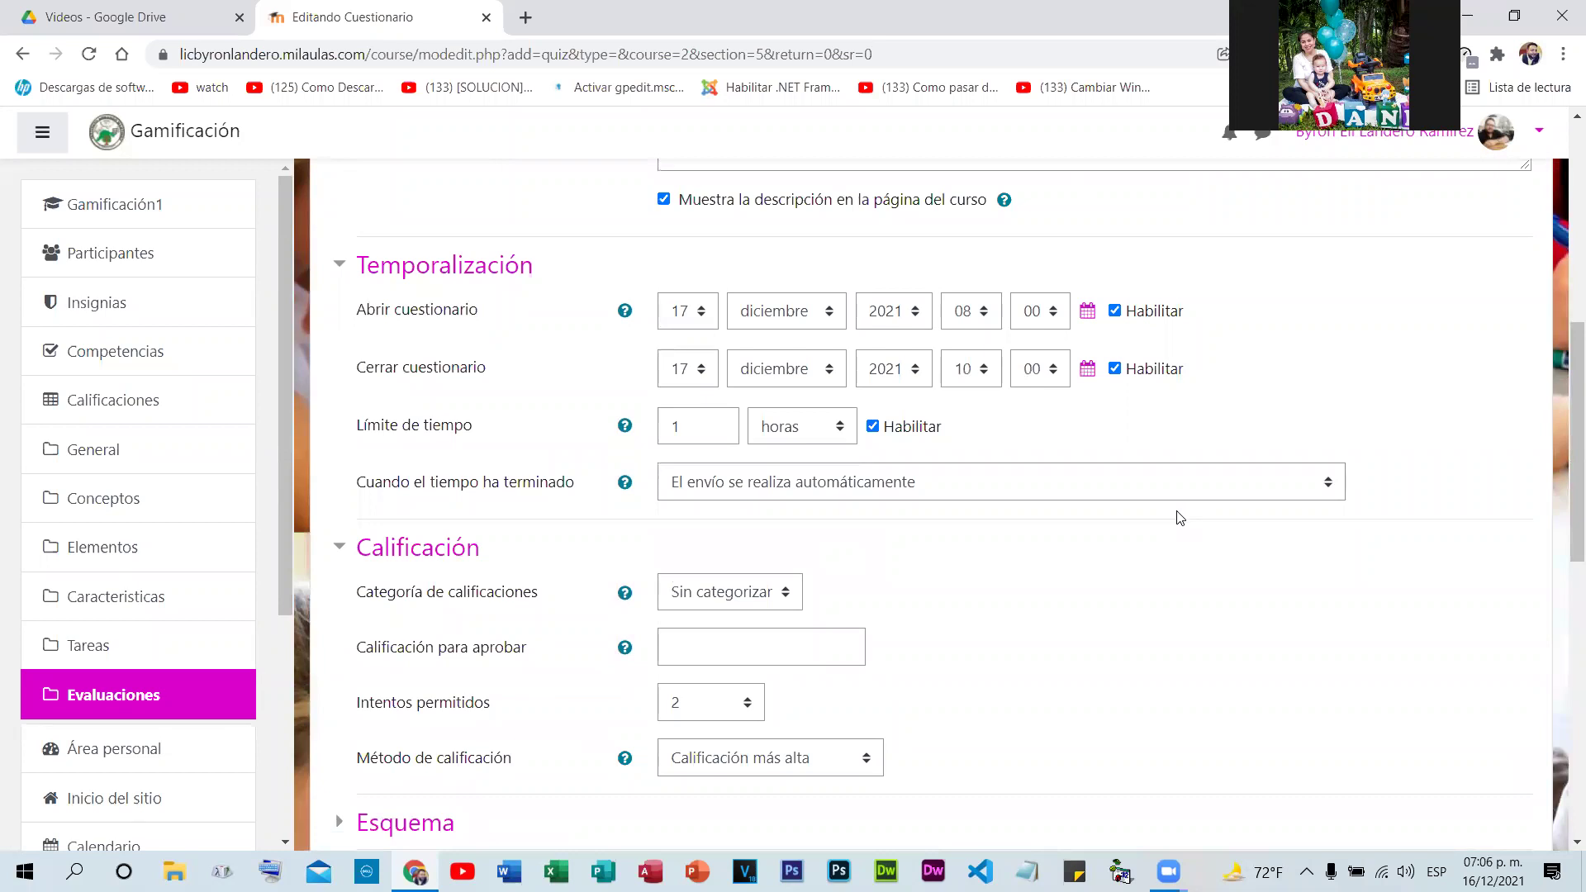
pyautogui.scroll(-3, 1179, 518)
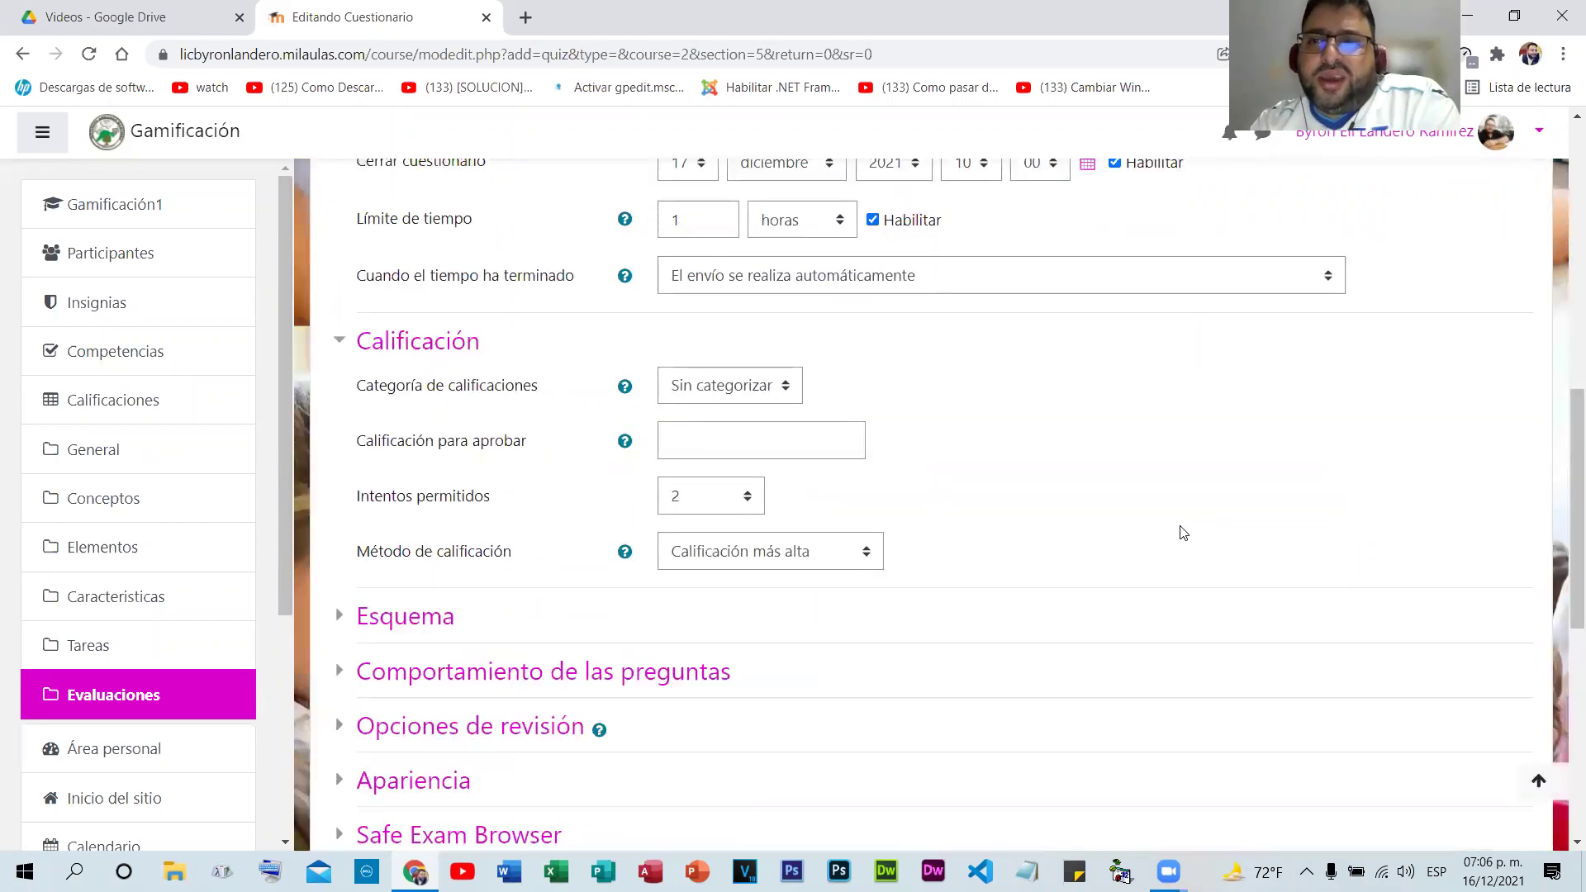
pyautogui.scroll(2, 1177, 542)
pyautogui.scroll(5, 1157, 528)
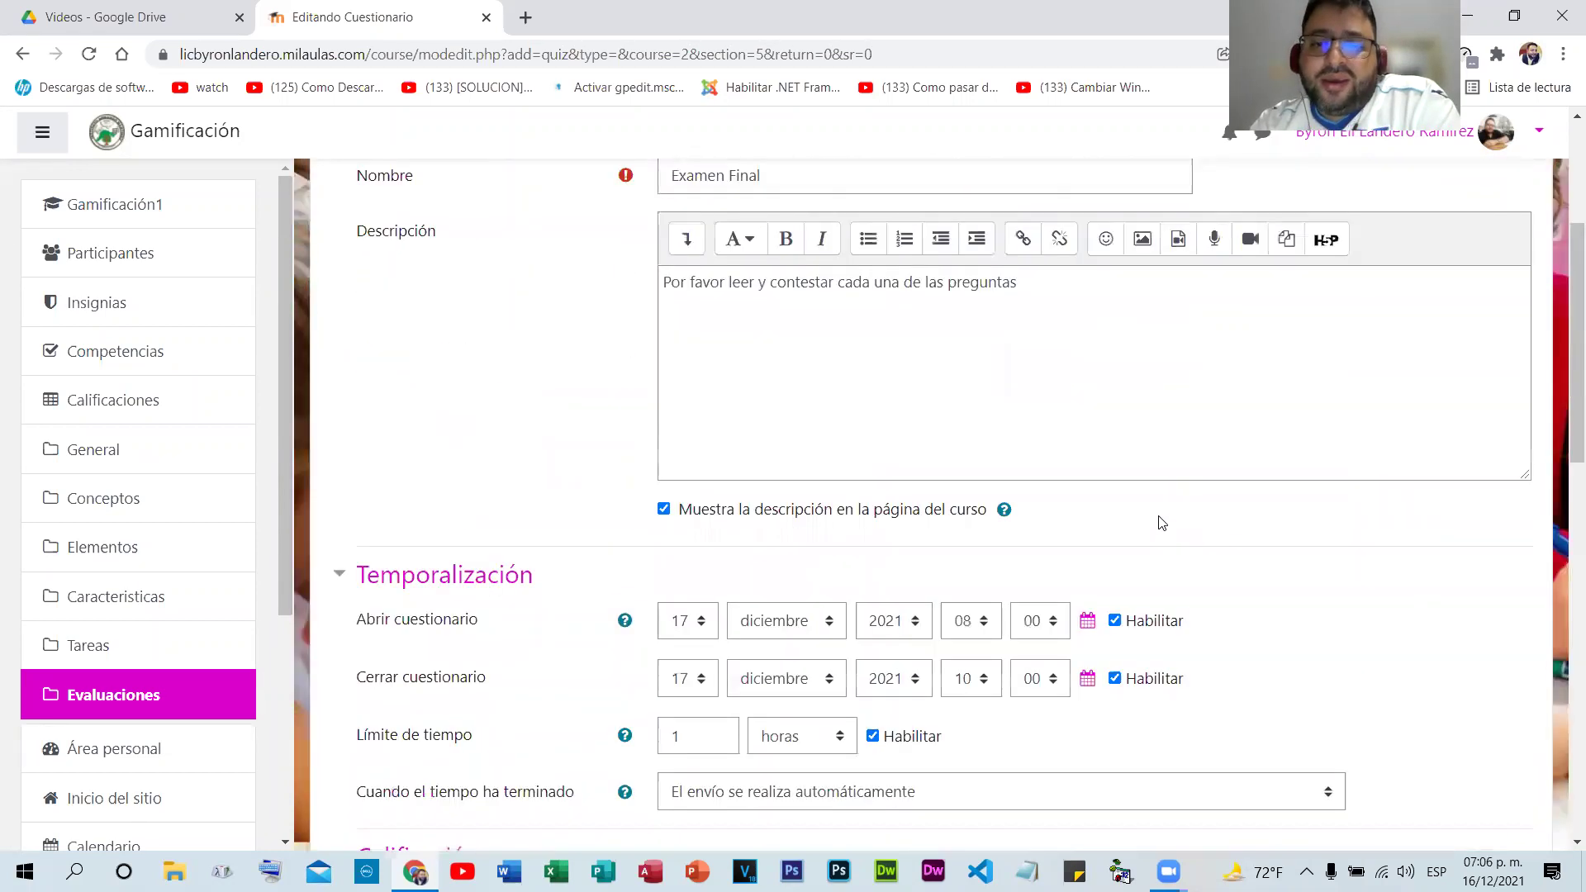
pyautogui.scroll(-6, 1326, 570)
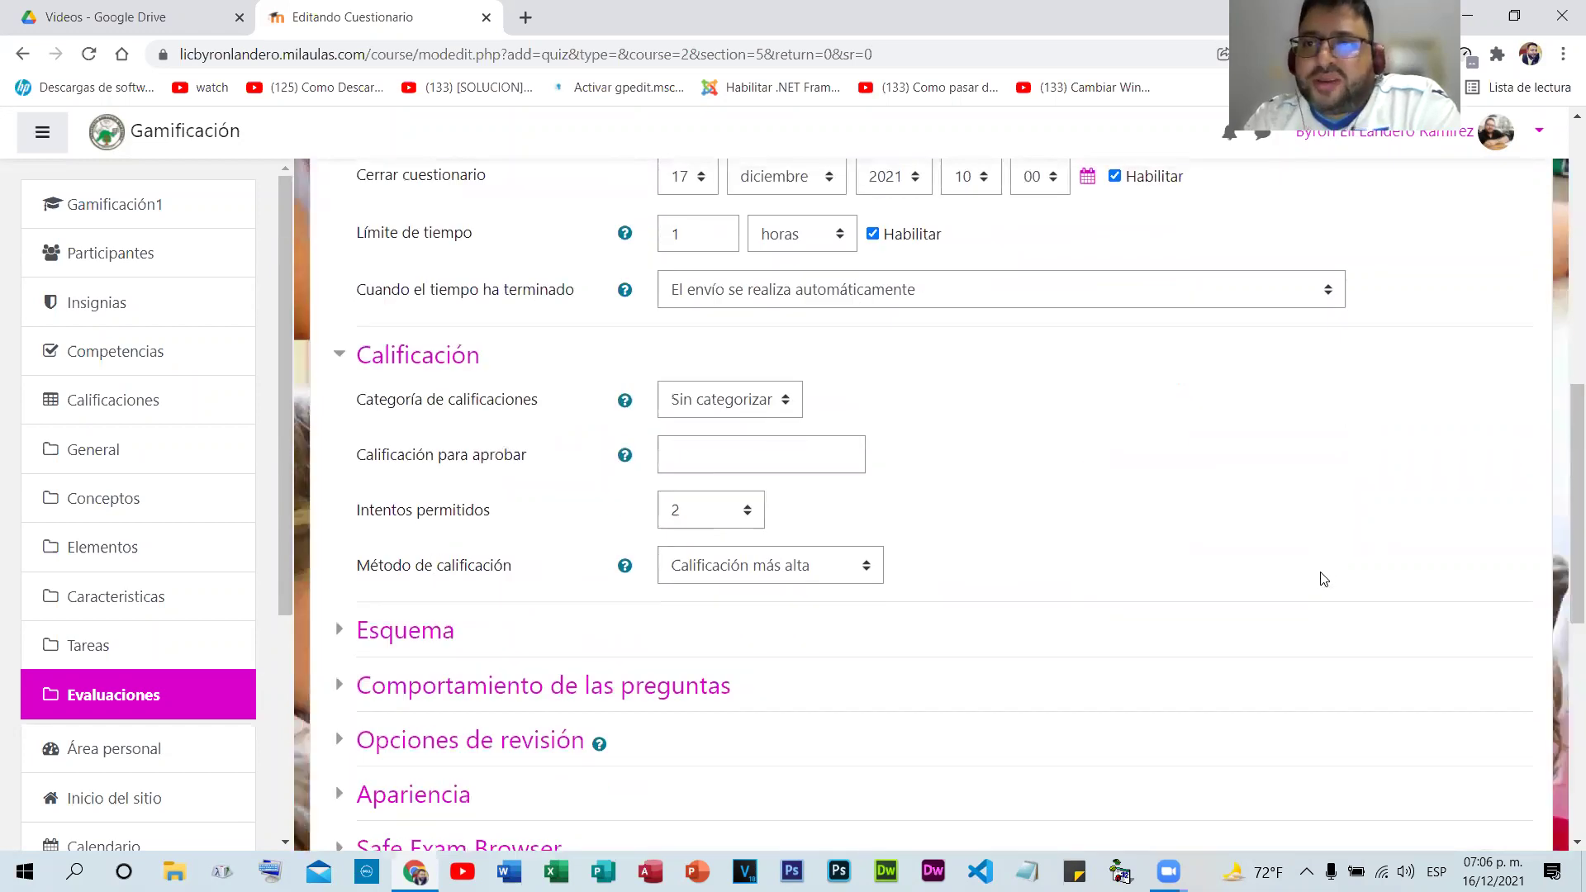
pyautogui.scroll(-3, 1325, 578)
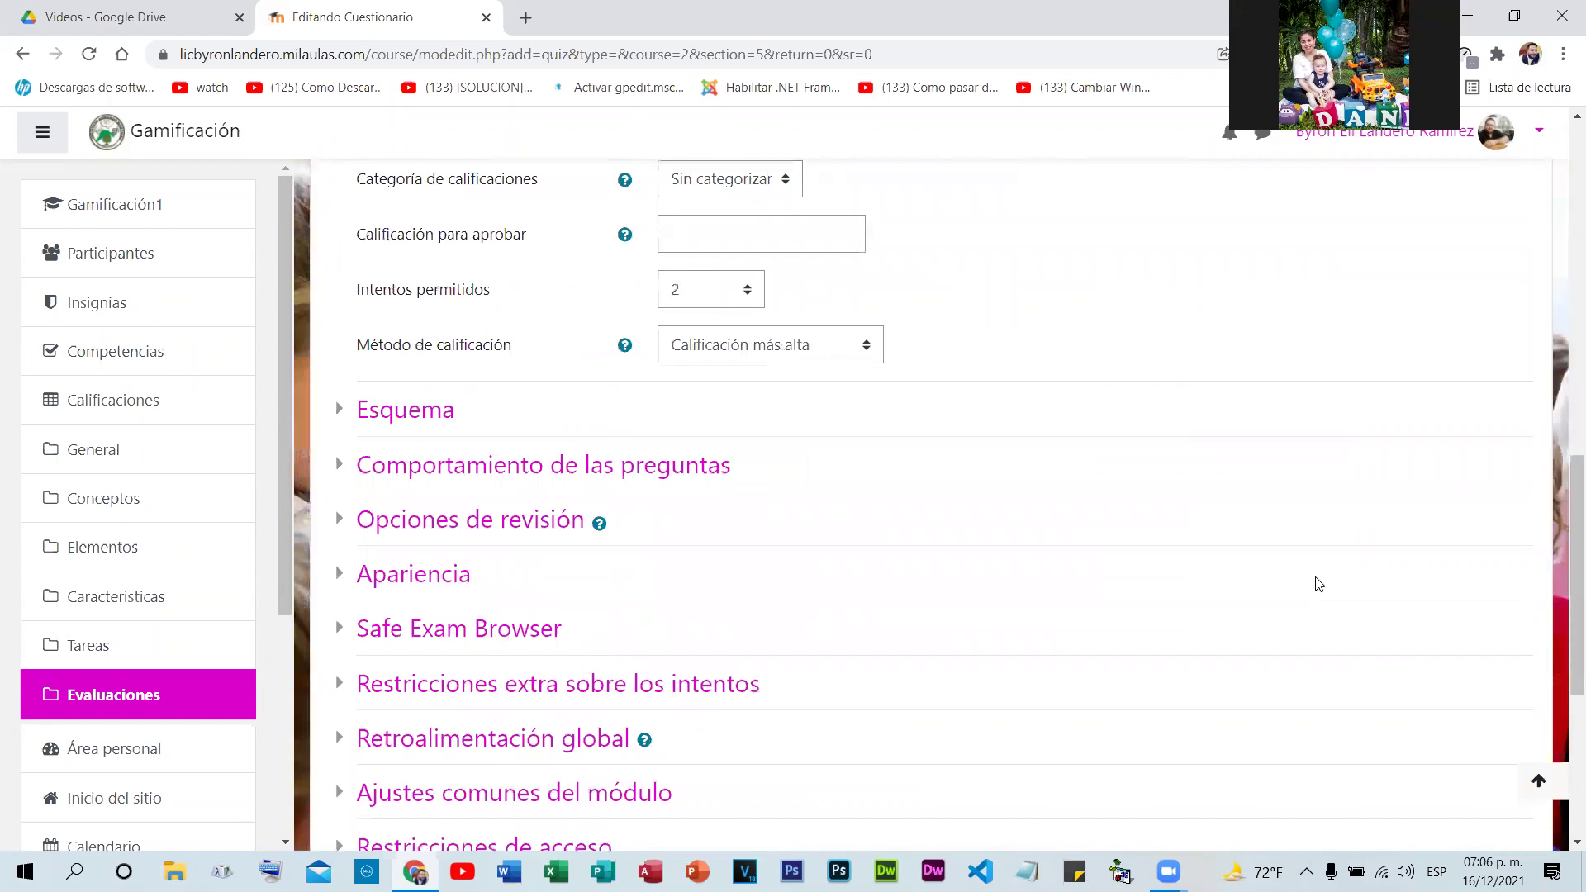
pyautogui.scroll(1, 1319, 584)
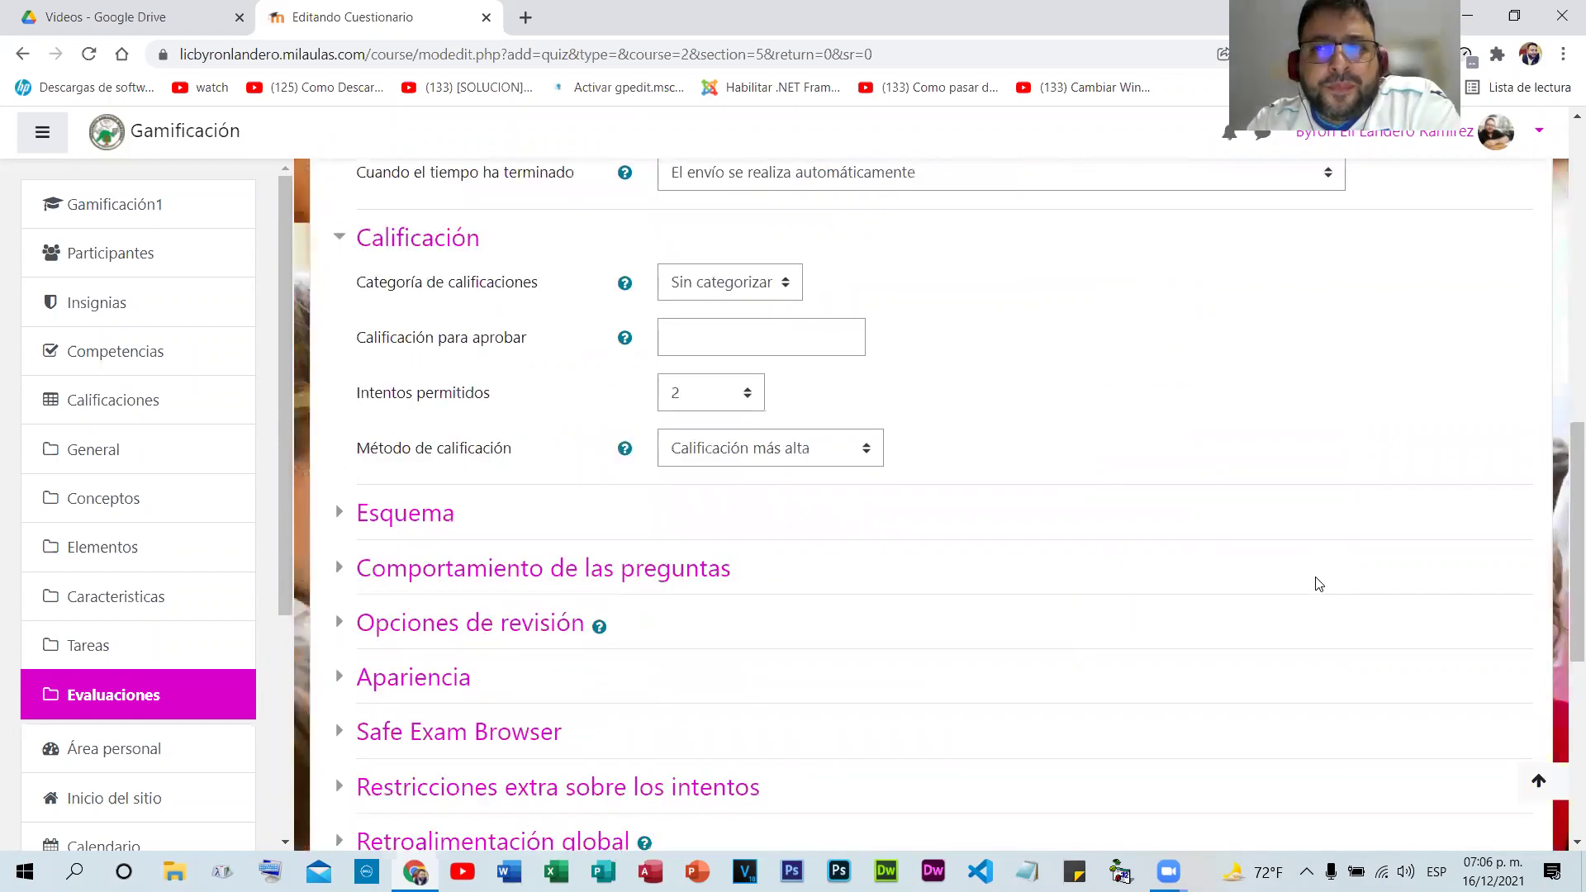
pyautogui.scroll(2, 1319, 584)
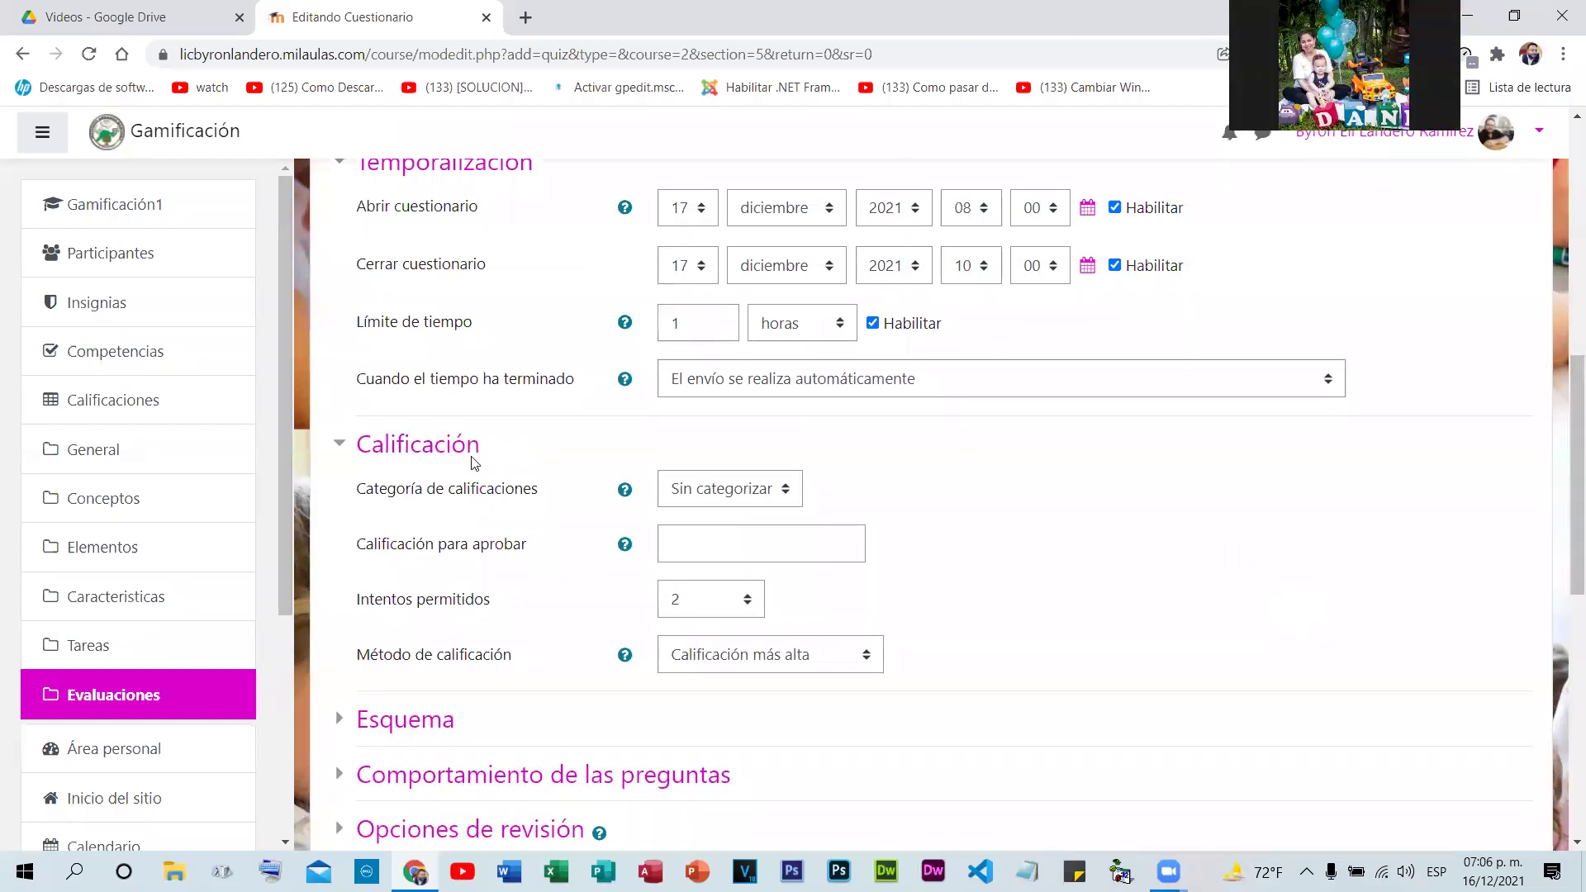
# - Expand the quiz's Esquema and Opciones de revisión settings and look through the review options for each stage
pyautogui.scroll(-5, 1144, 459)
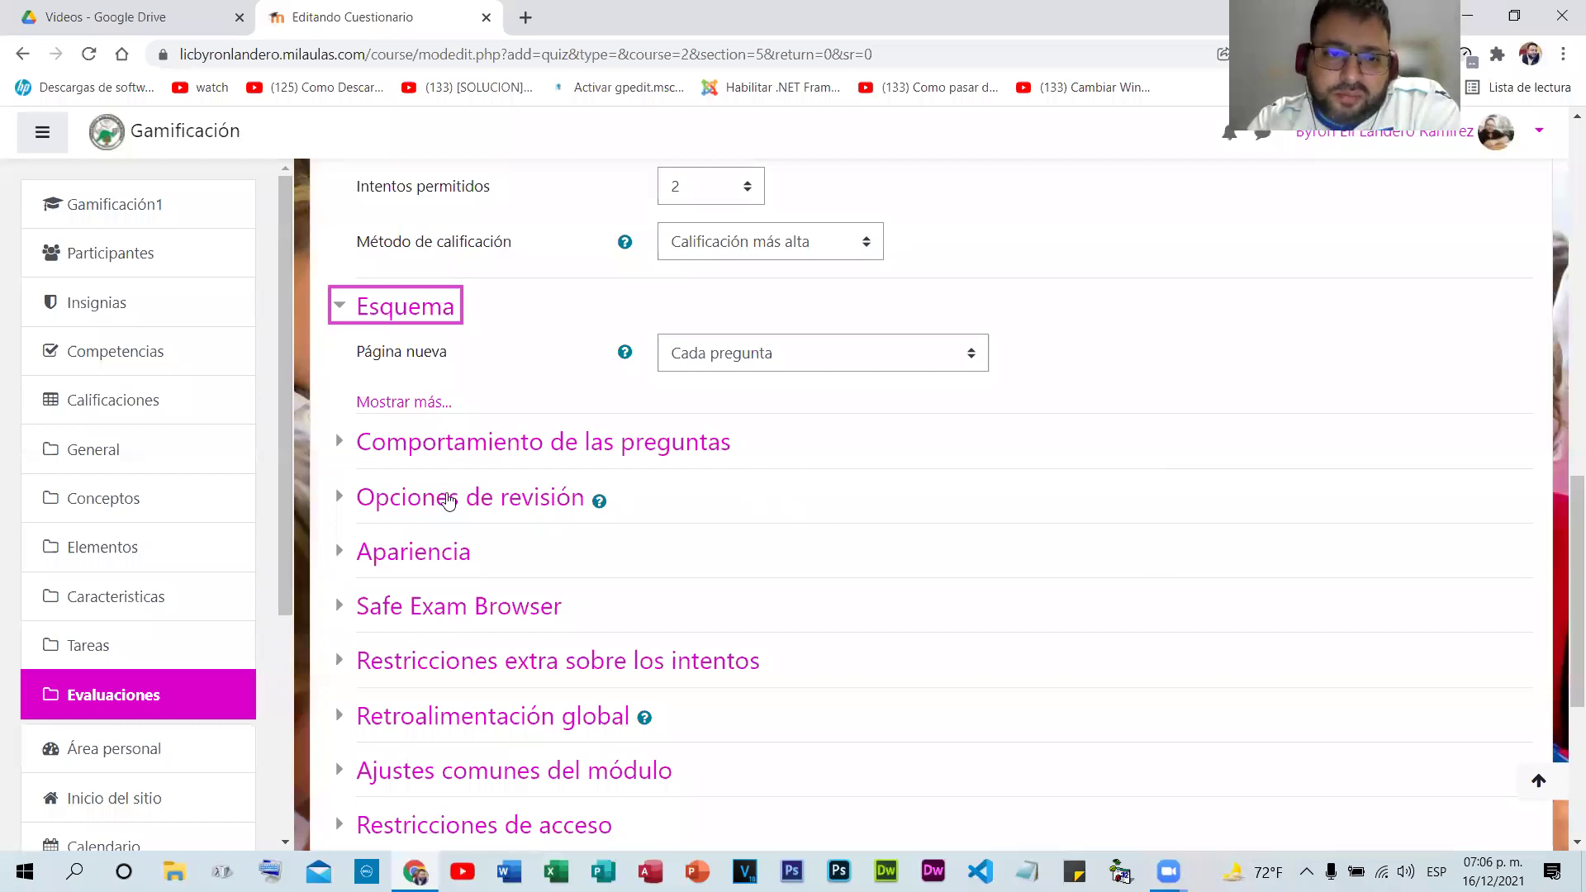
pyautogui.press('Tab')
pyautogui.press('Tab')
pyautogui.press('Tab')
pyautogui.press('Tab')
pyautogui.press('Tab')
pyautogui.press('Return')
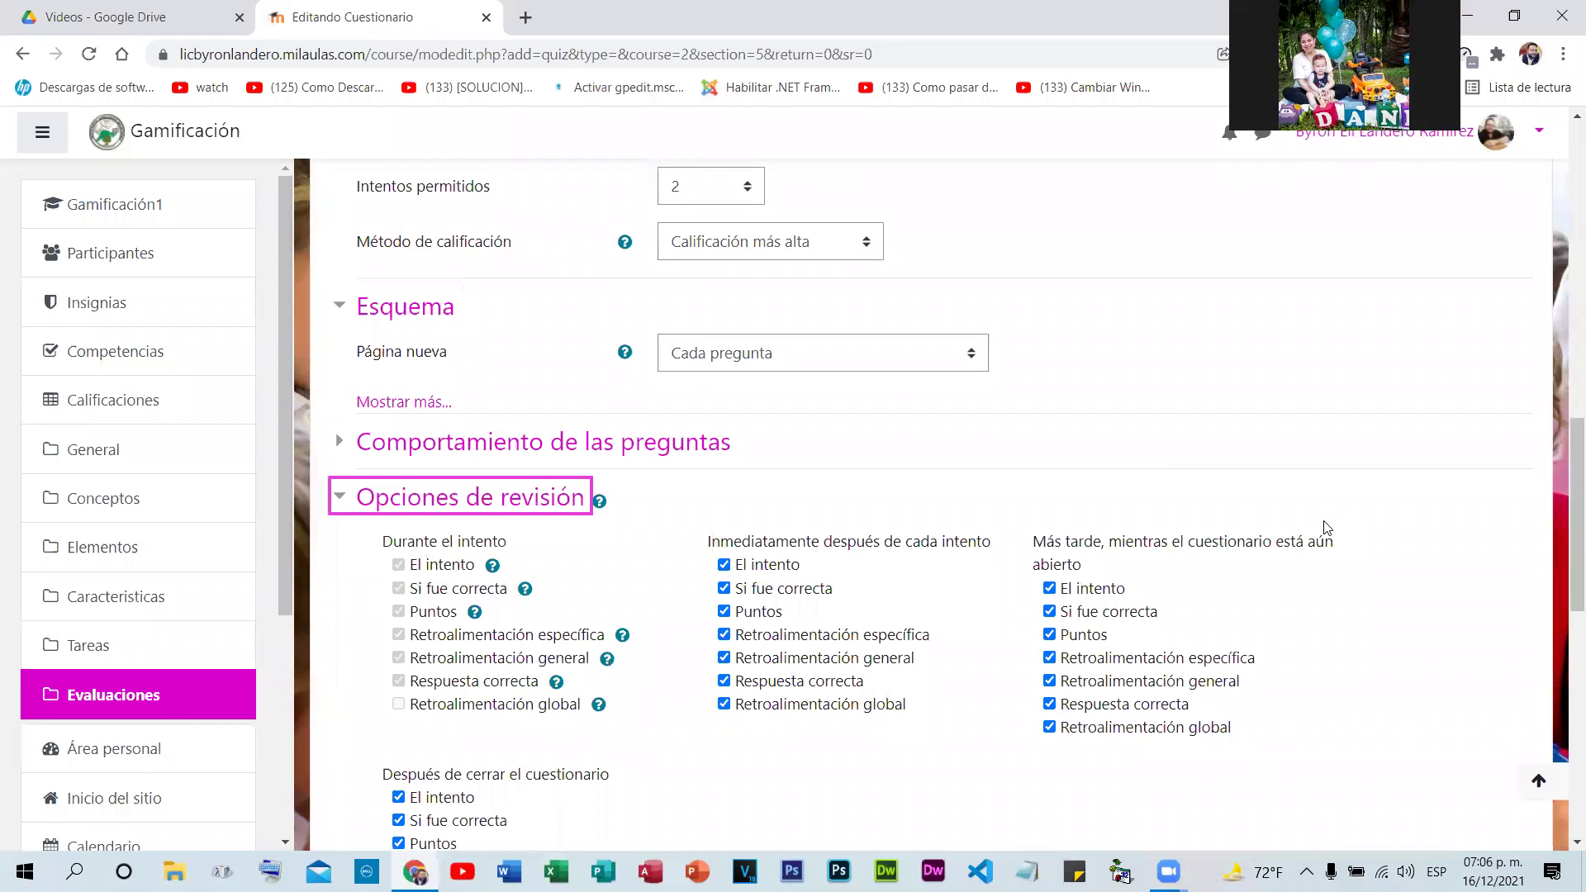
pyautogui.scroll(-3, 1327, 527)
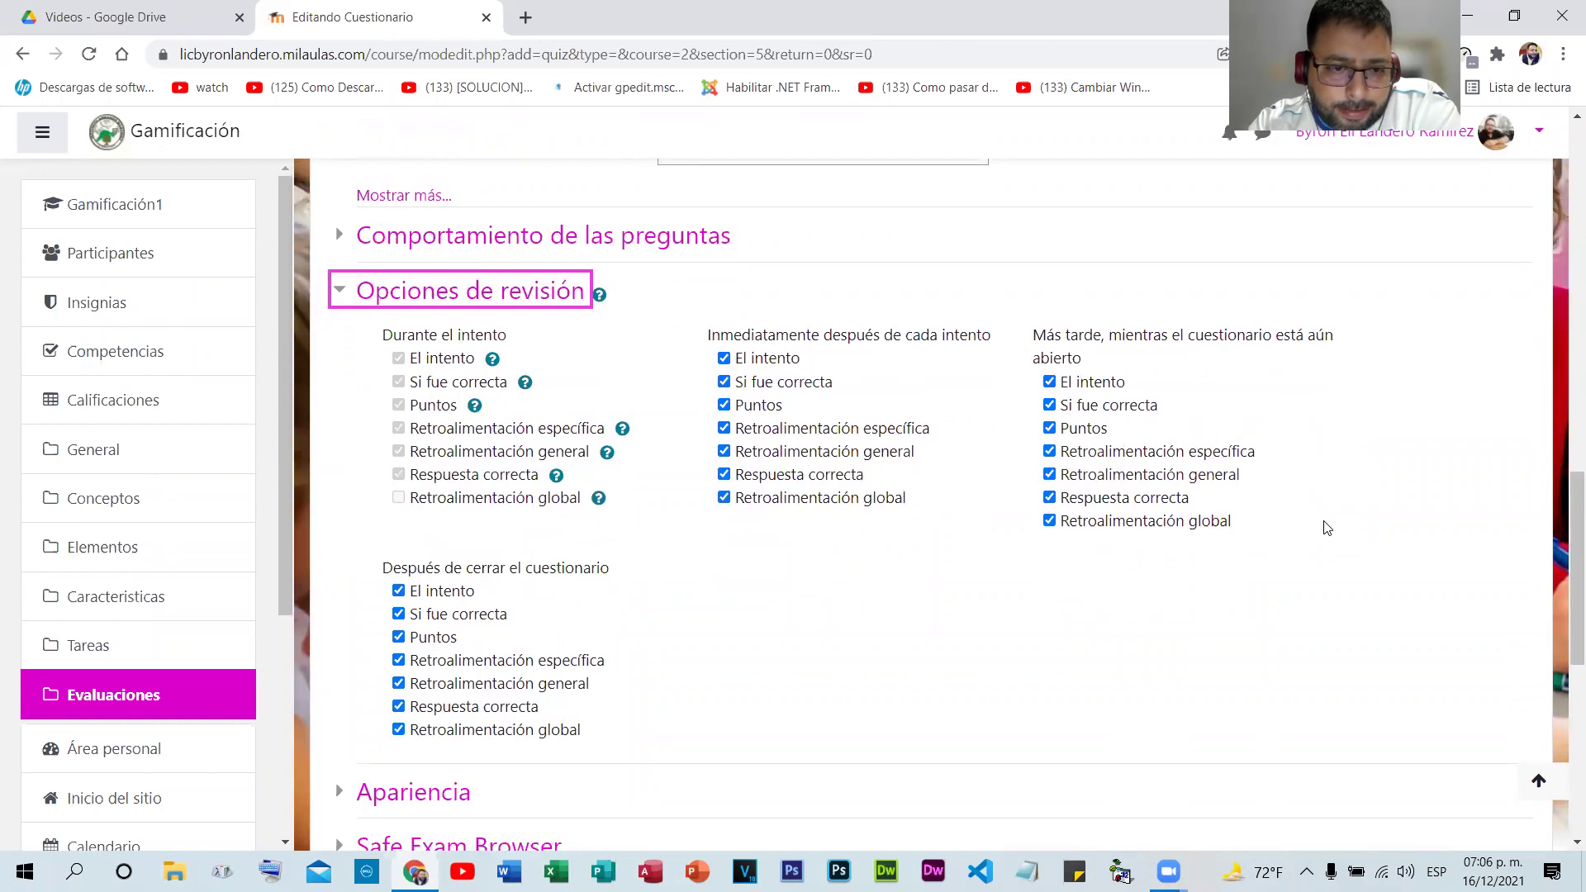
pyautogui.scroll(-2, 1326, 527)
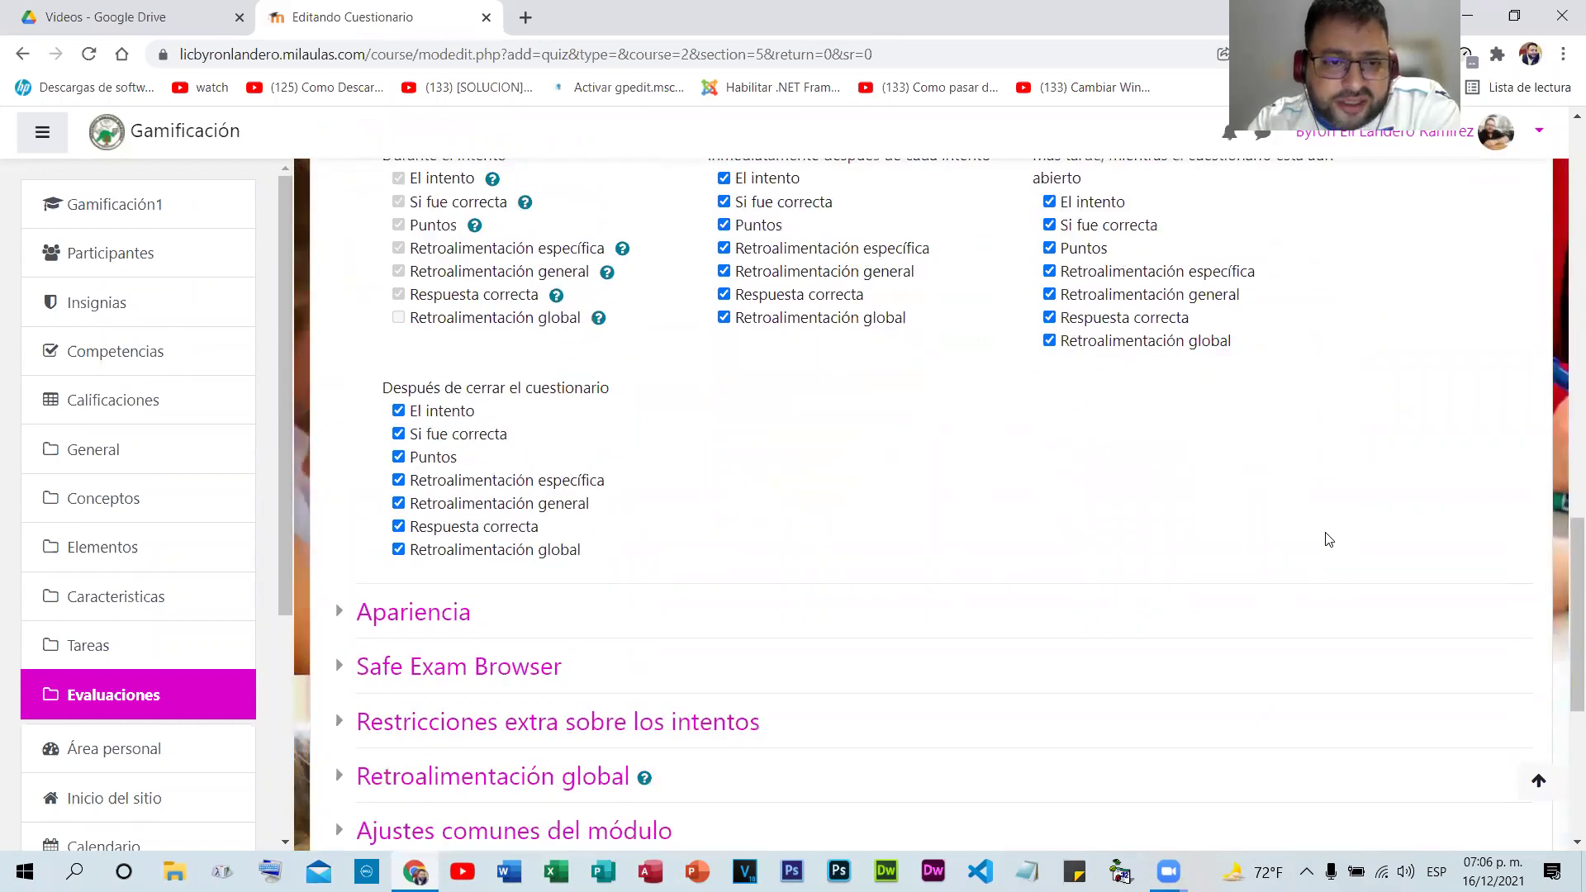
# - Review the quiz's description, Temporalización, Calificación, Esquema and review settings, including the grading method, and the collapsed sections below them
pyautogui.scroll(-3, 1316, 542)
pyautogui.scroll(-2, 1316, 546)
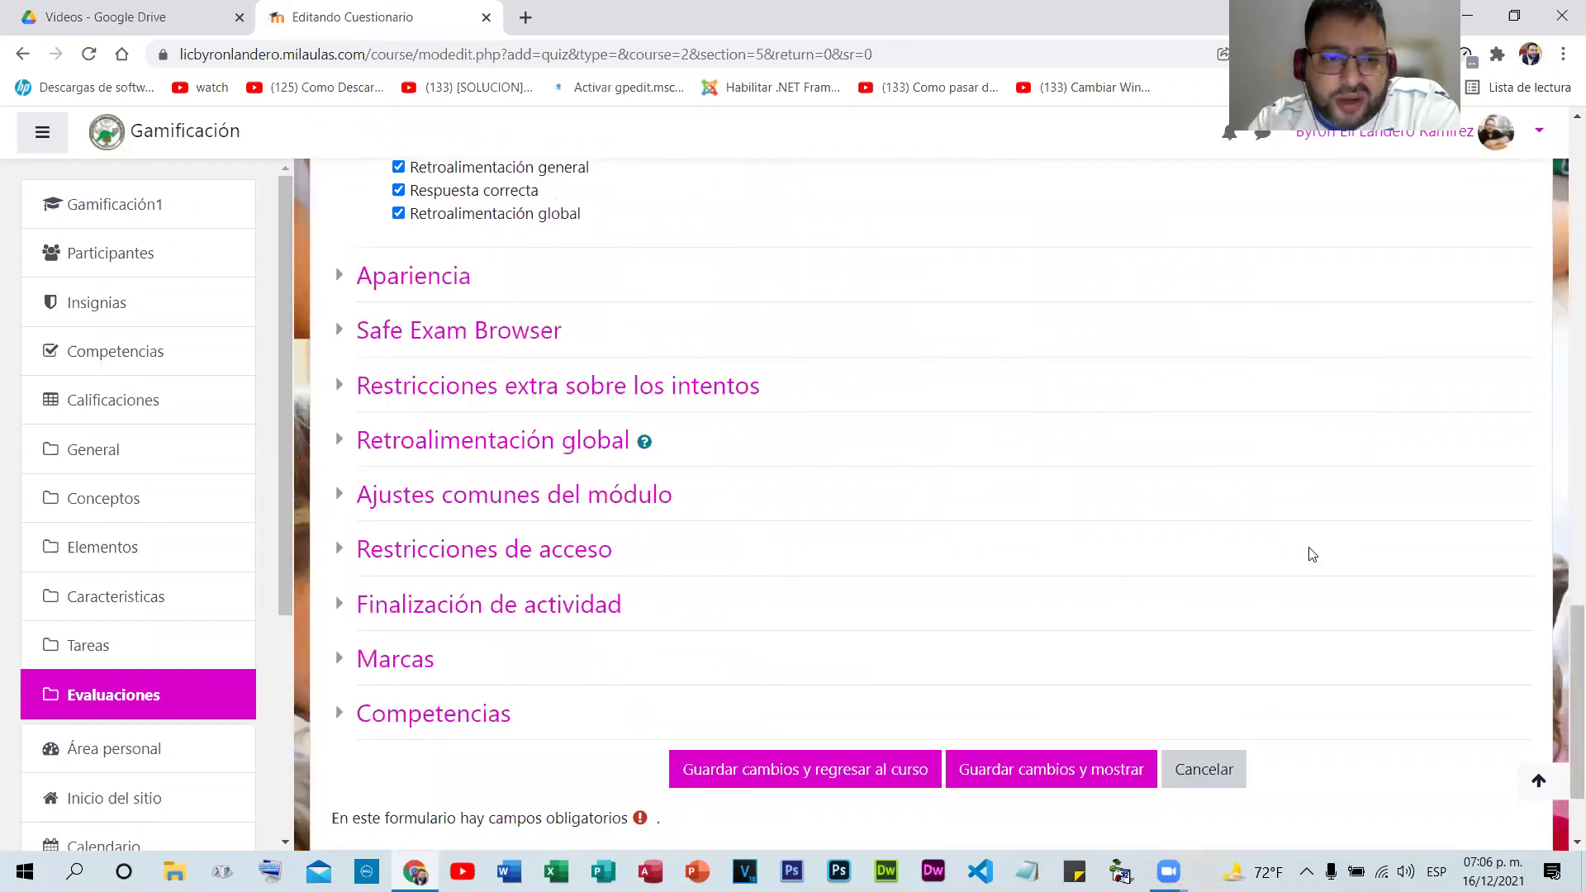
pyautogui.scroll(7, 1307, 563)
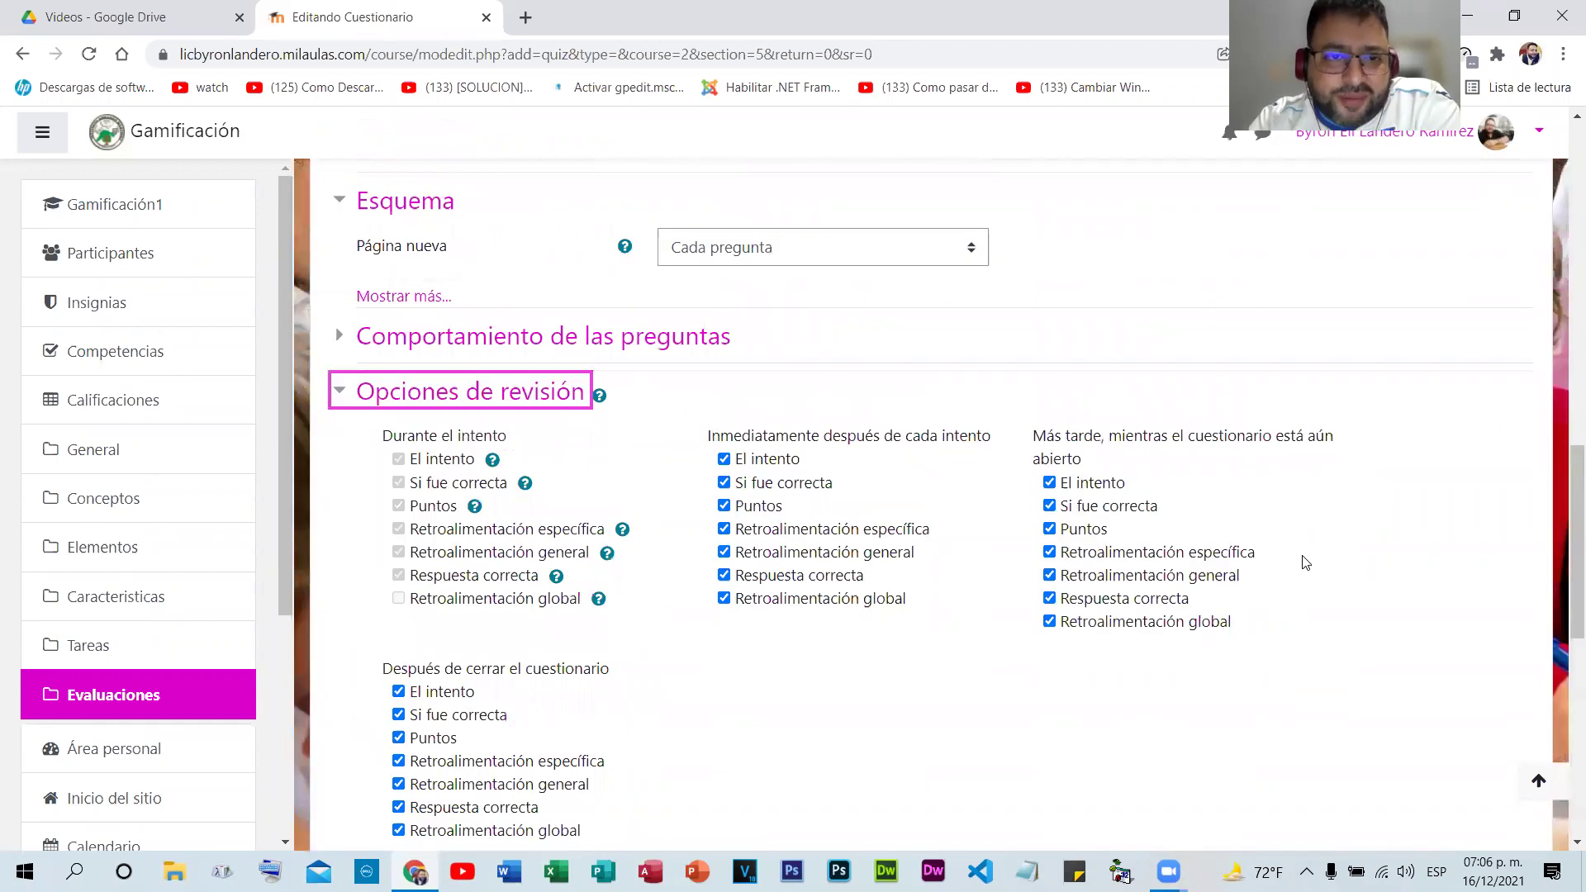
pyautogui.scroll(5, 1305, 562)
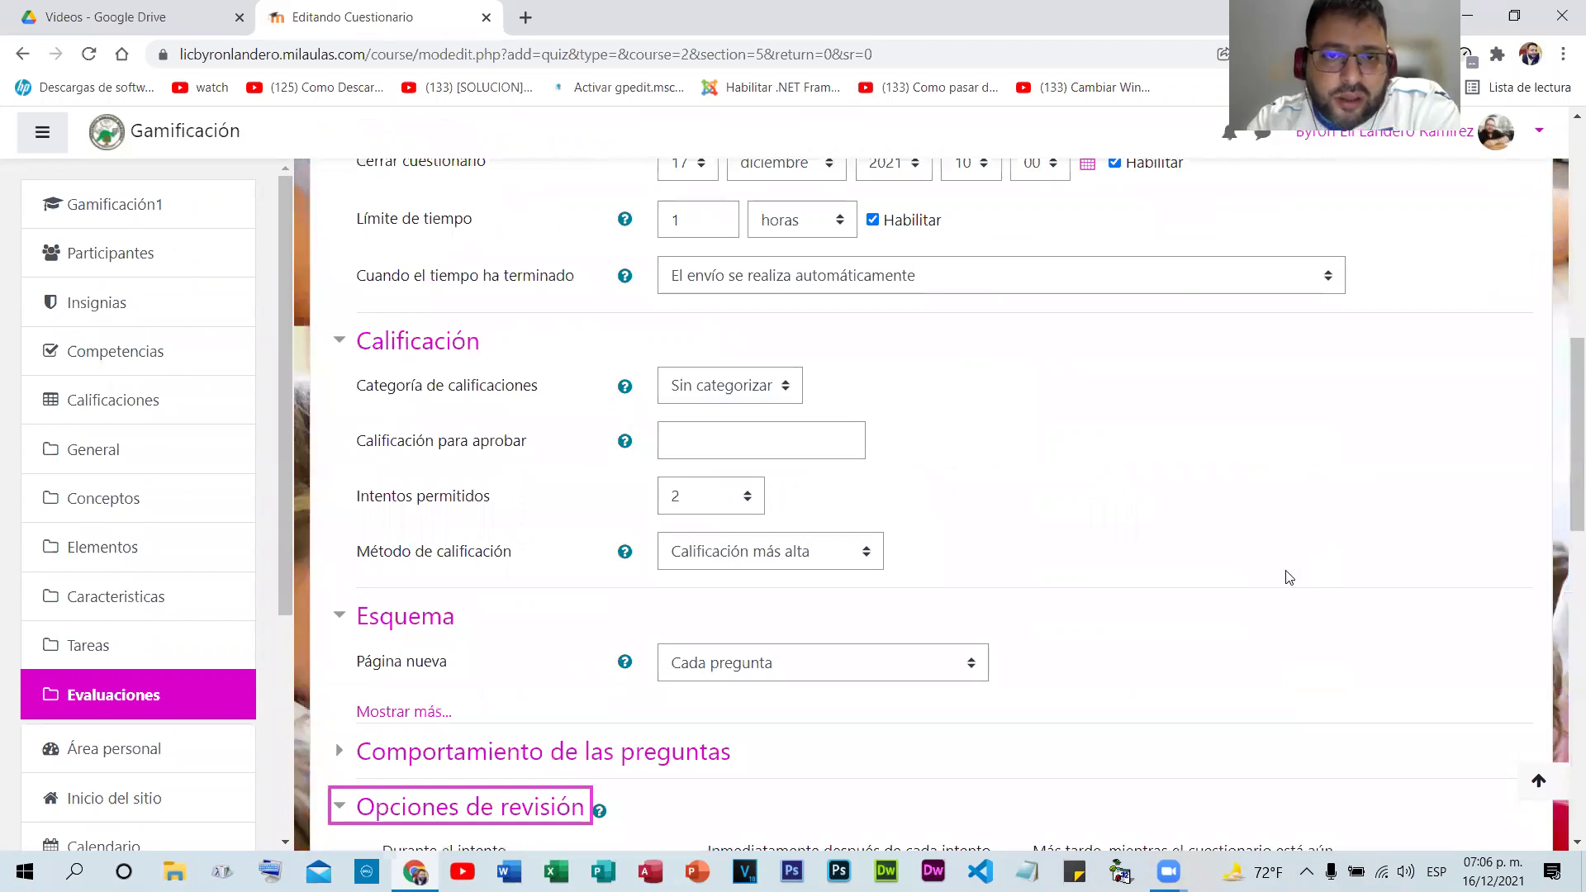
pyautogui.scroll(3, 1289, 577)
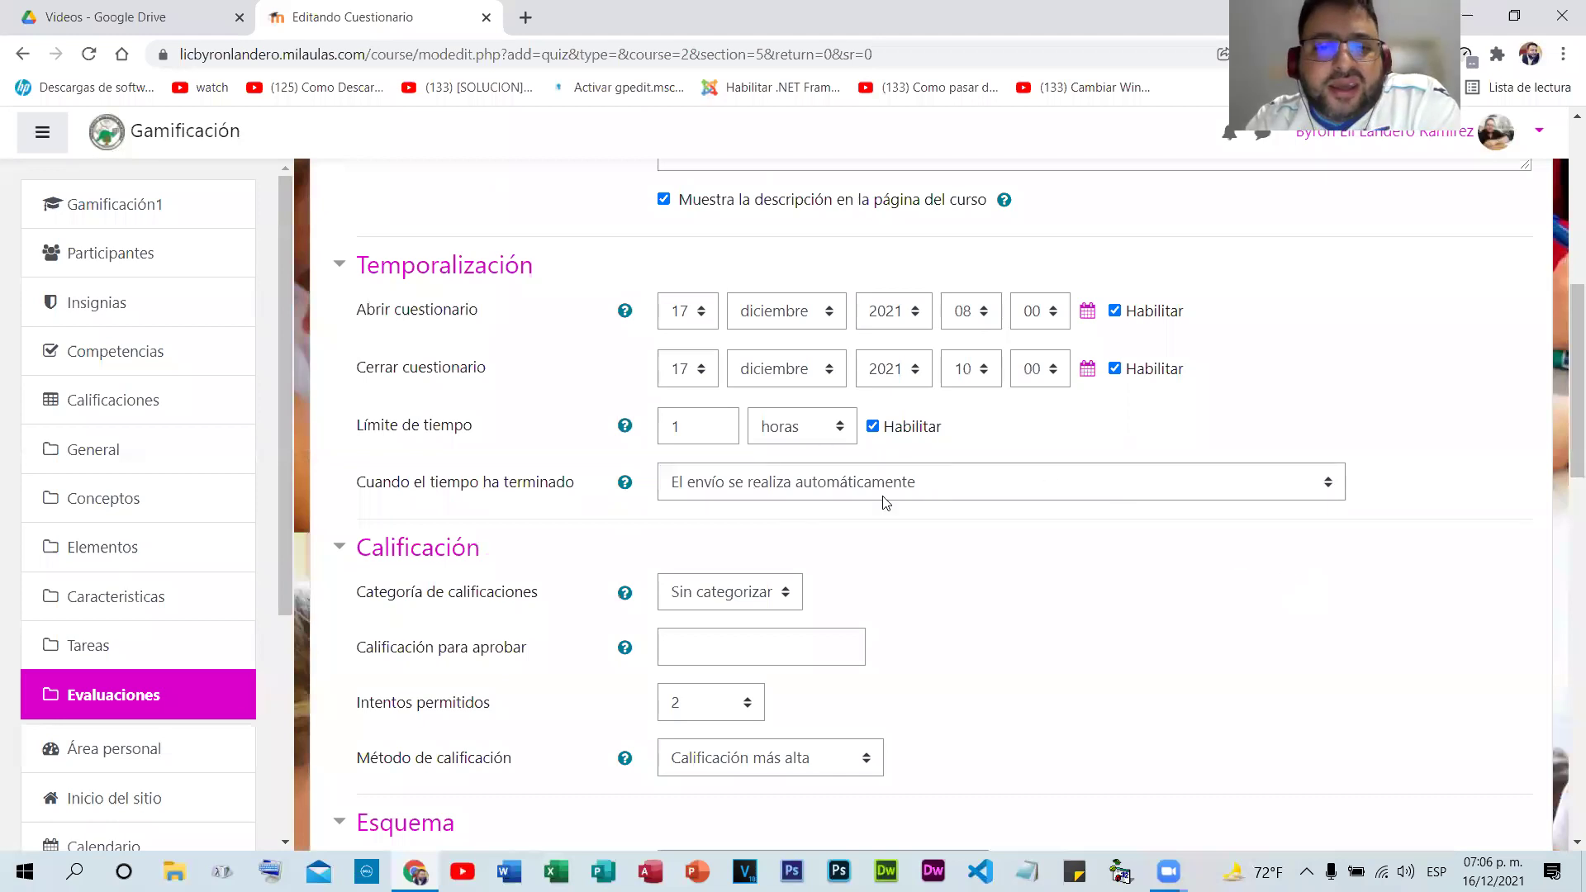
pyautogui.scroll(-2, 892, 501)
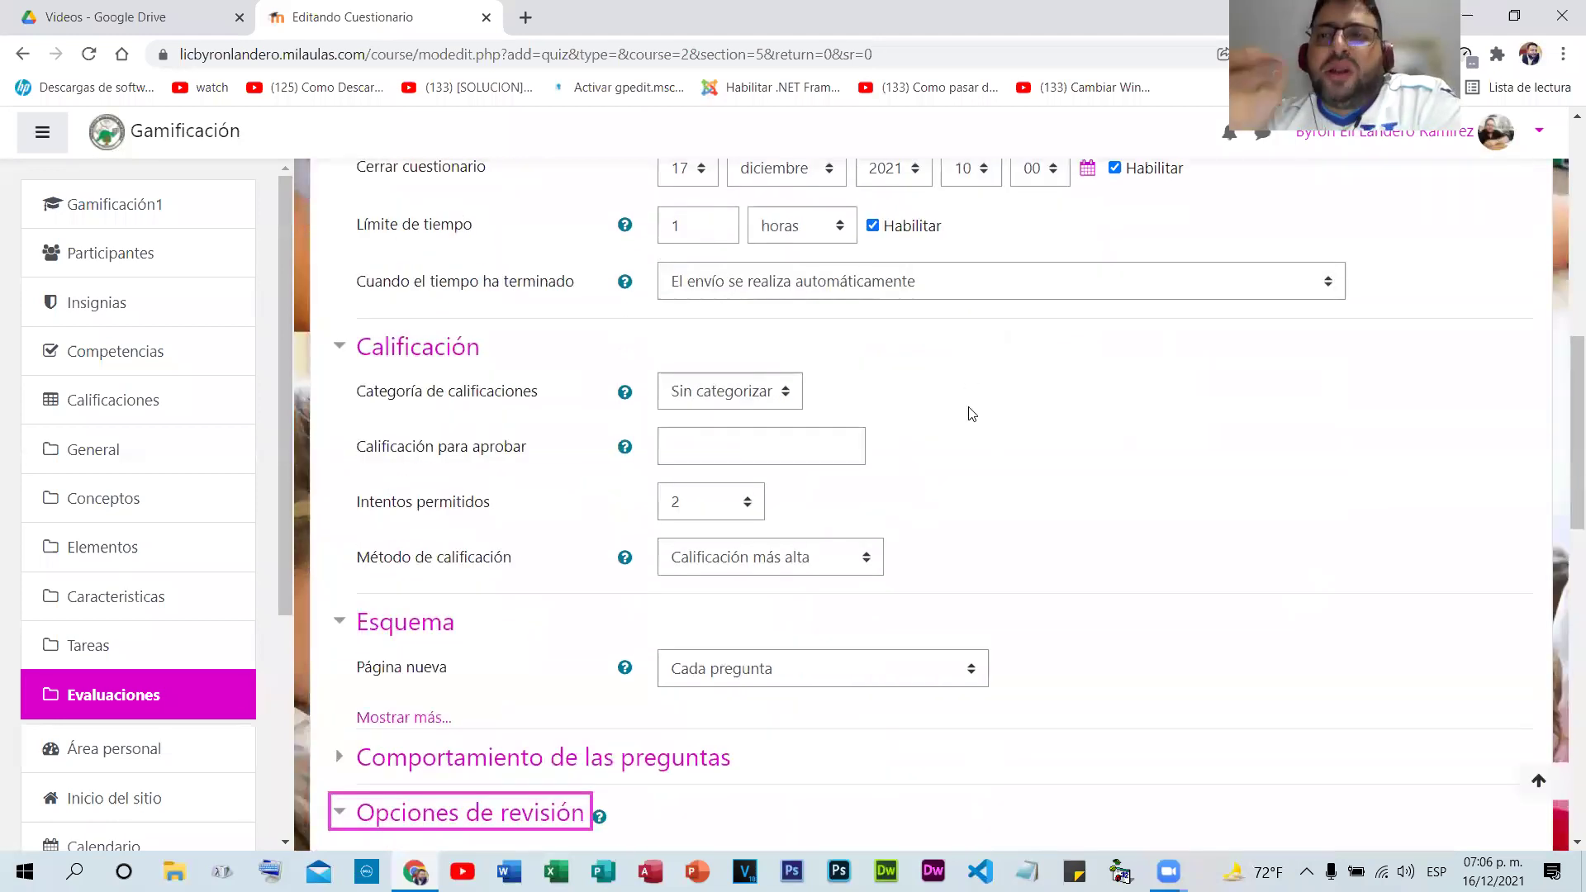
pyautogui.scroll(2, 972, 414)
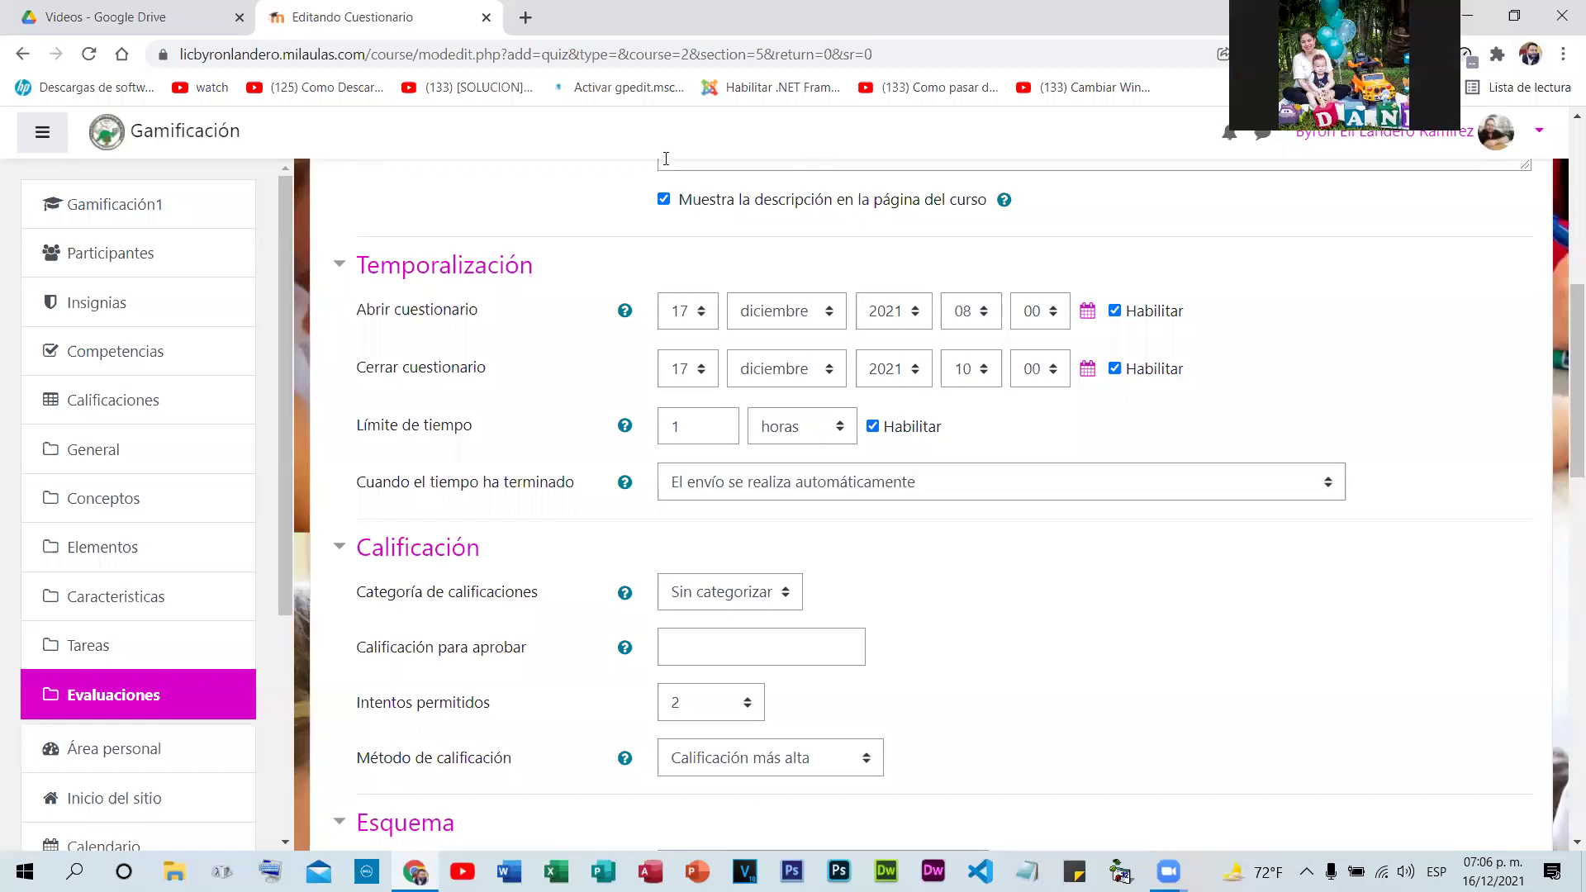
pyautogui.scroll(-3, 882, 396)
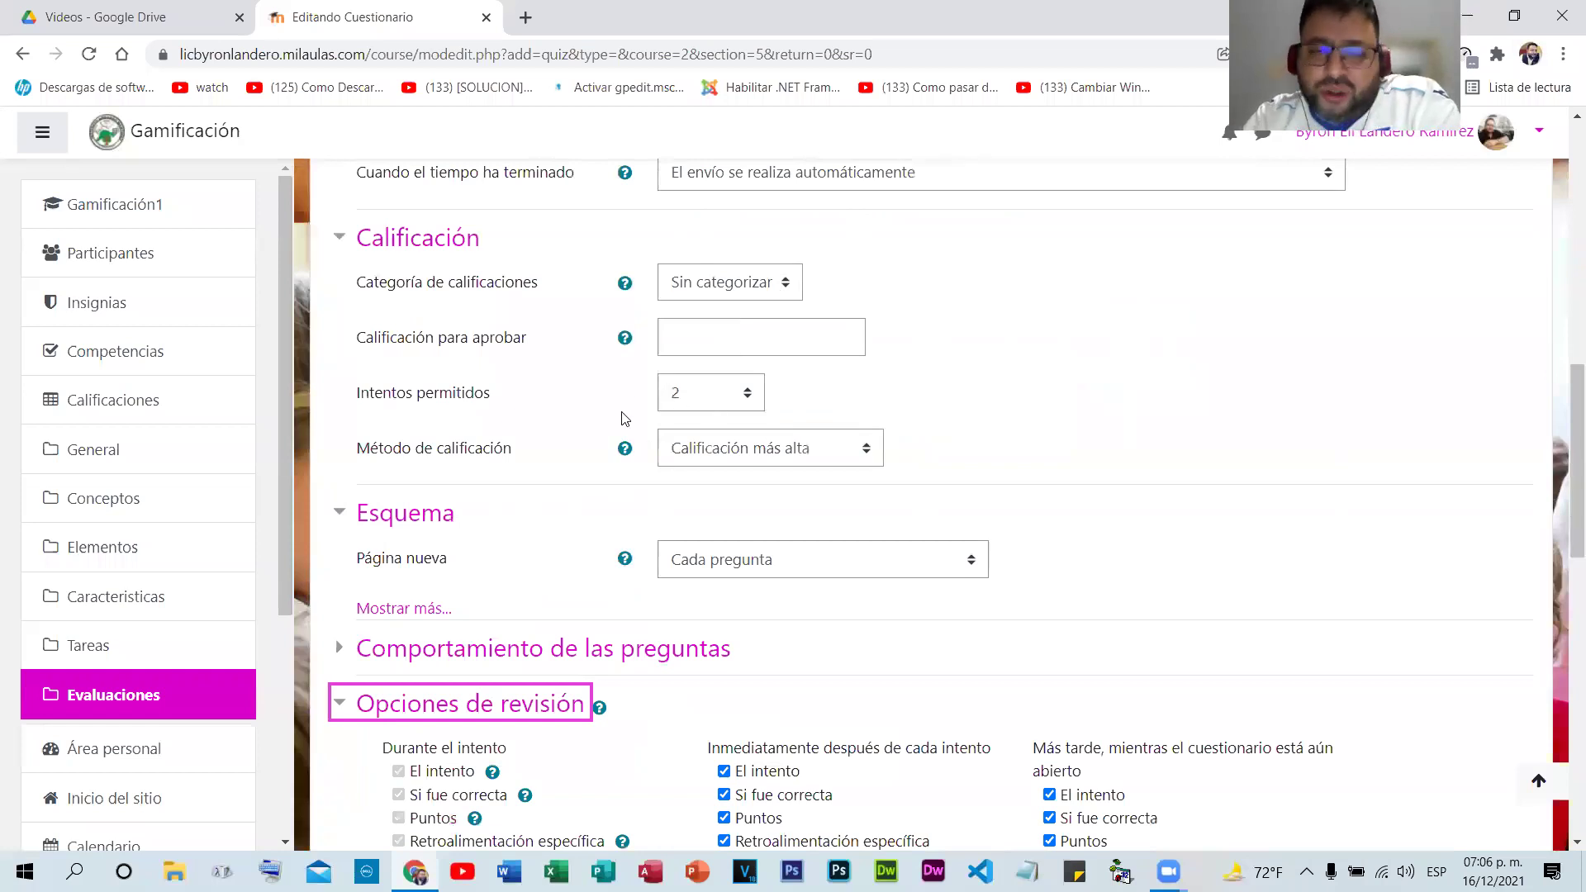
pyautogui.scroll(-1, 926, 404)
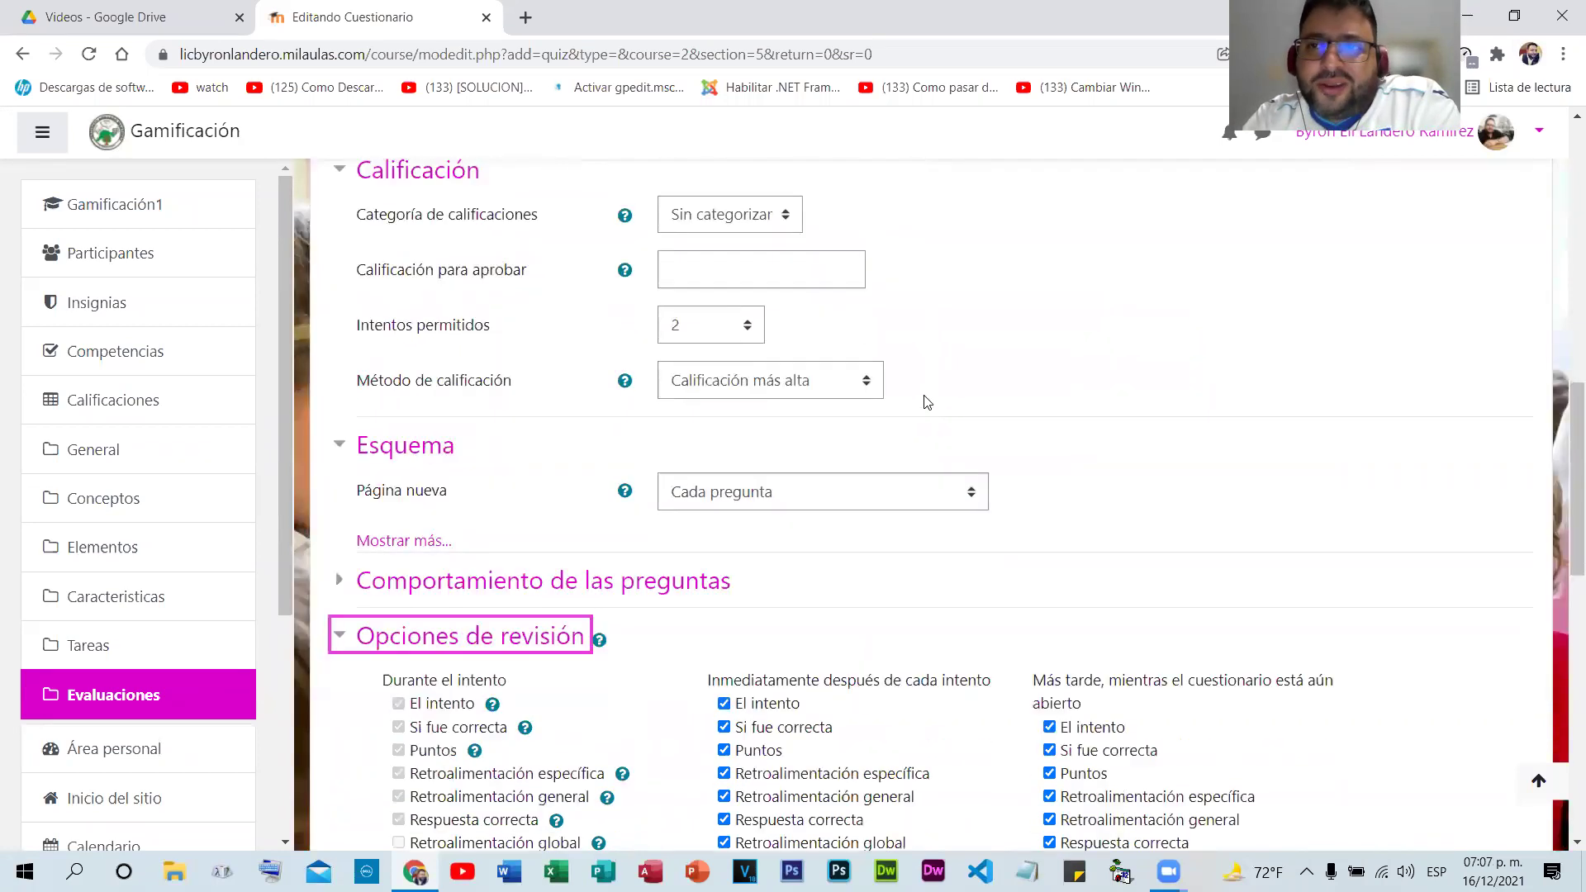
pyautogui.scroll(3, 932, 411)
pyautogui.scroll(3, 1062, 487)
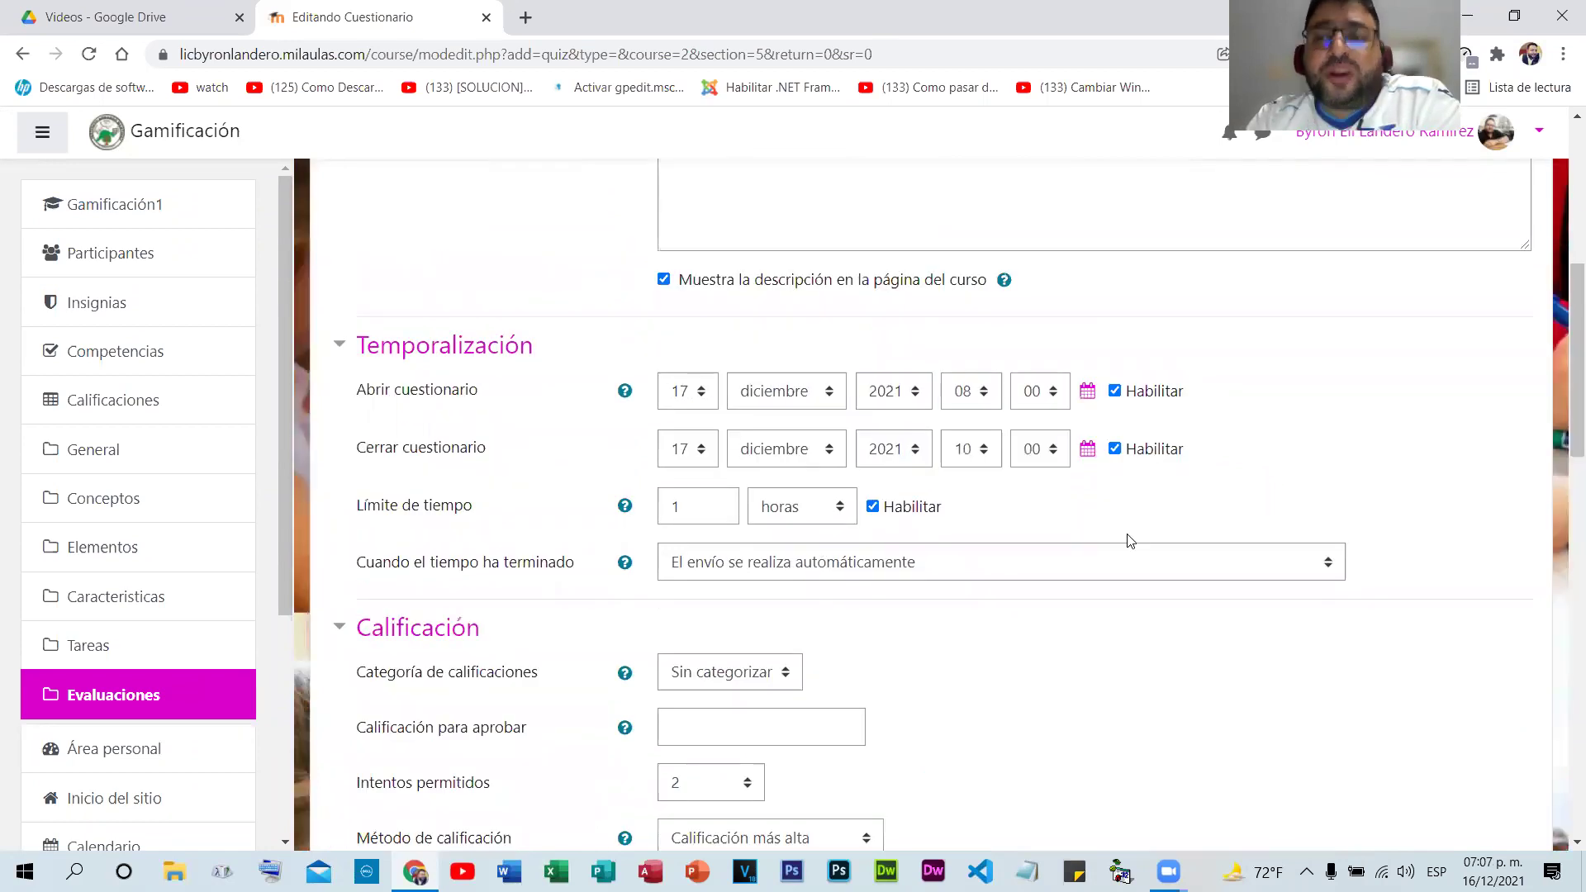
pyautogui.scroll(3, 1130, 540)
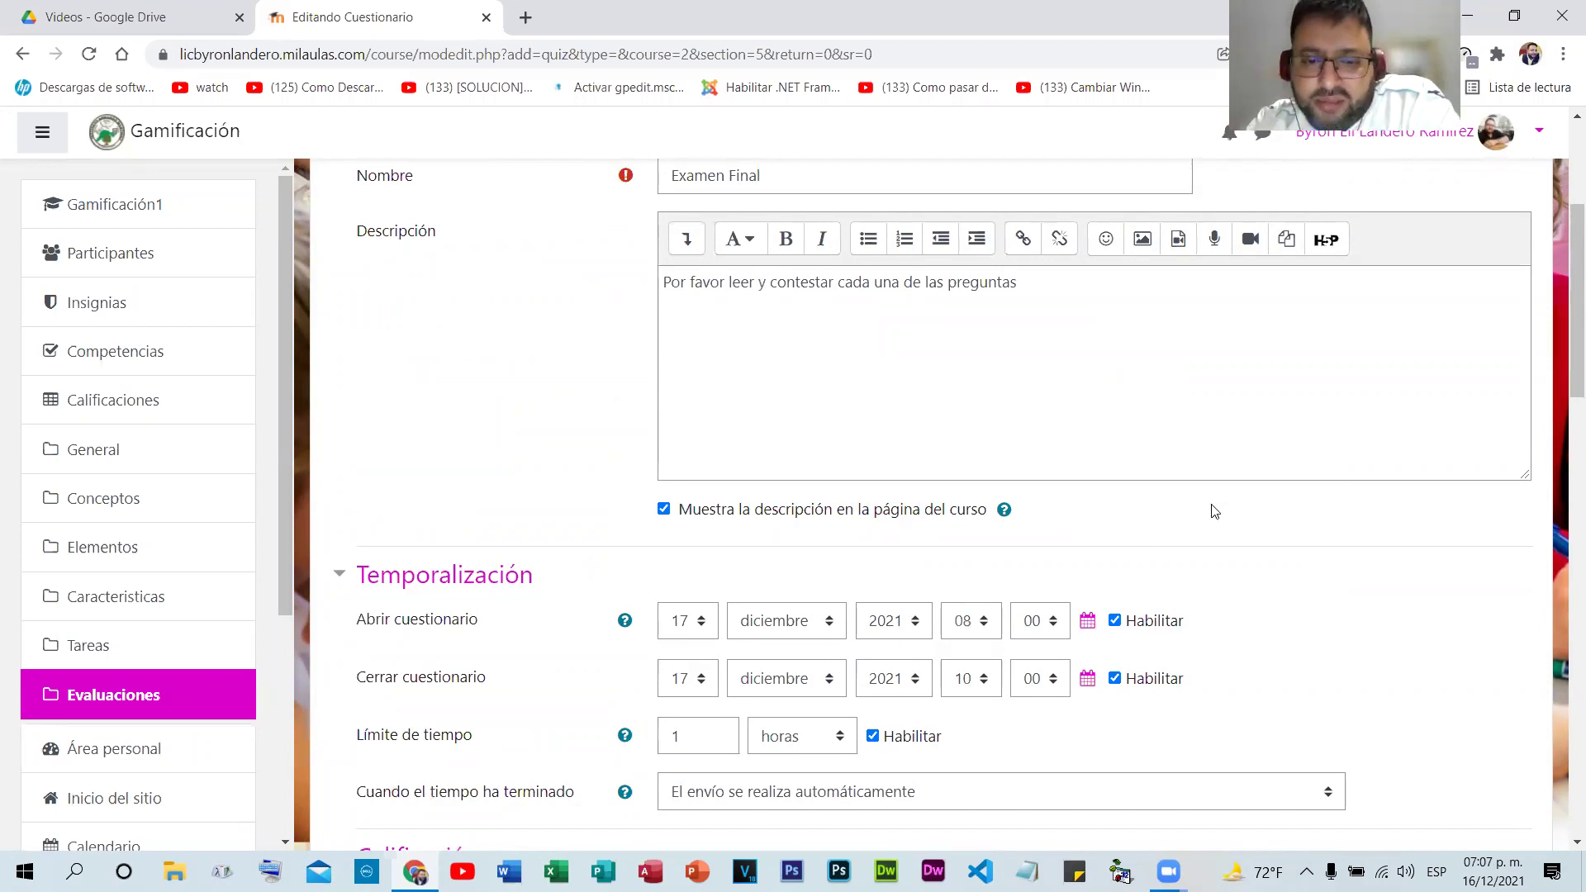
pyautogui.scroll(-7, 1008, 439)
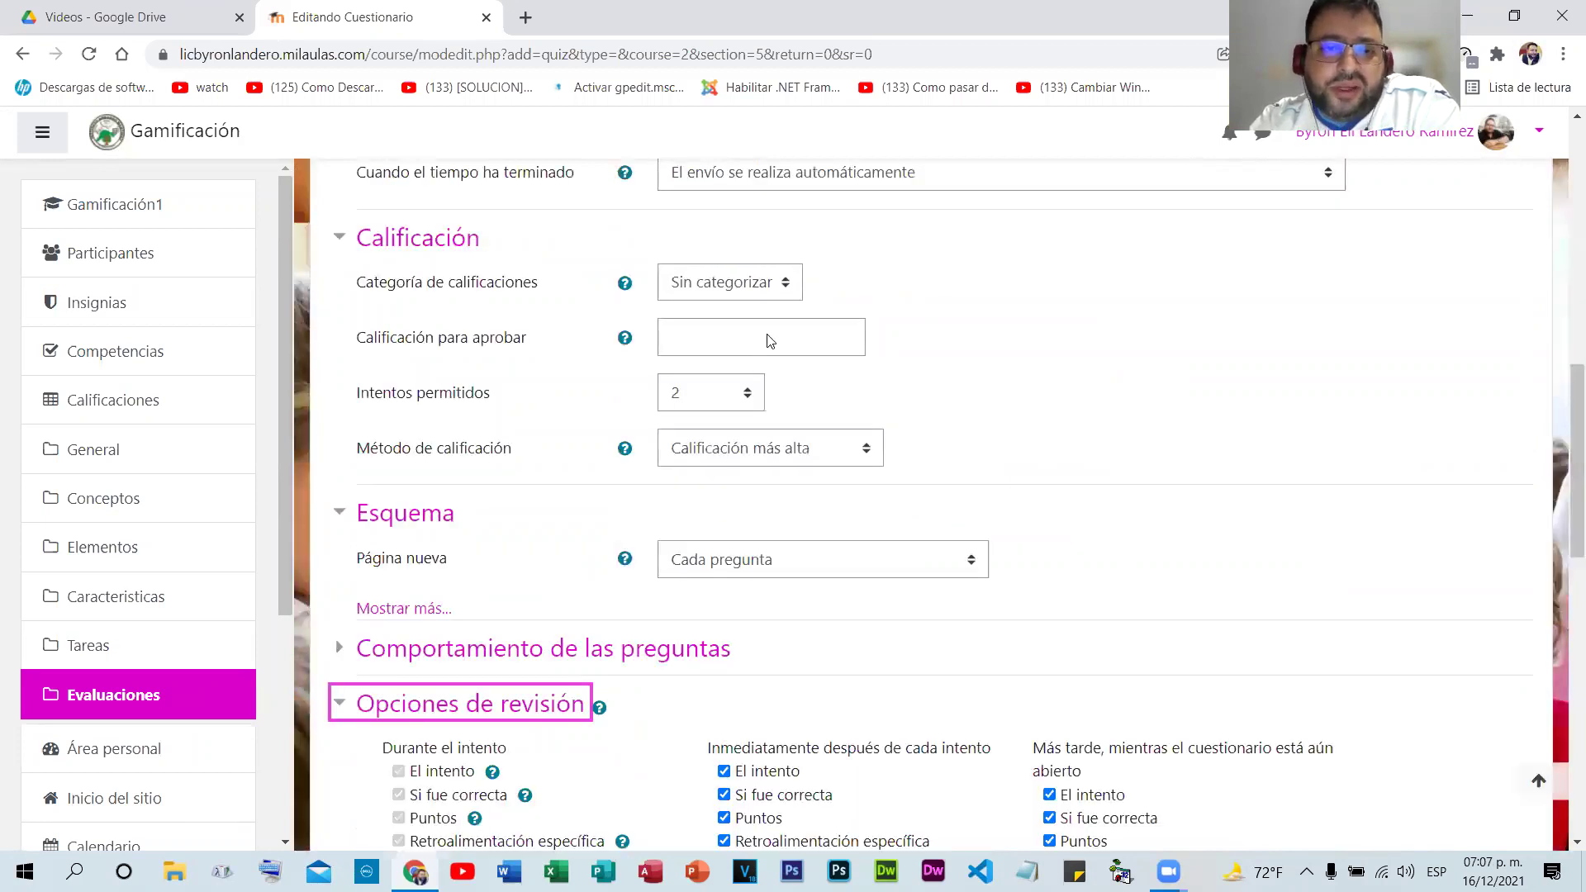
pyautogui.scroll(-3, 983, 297)
pyautogui.scroll(1, 674, 324)
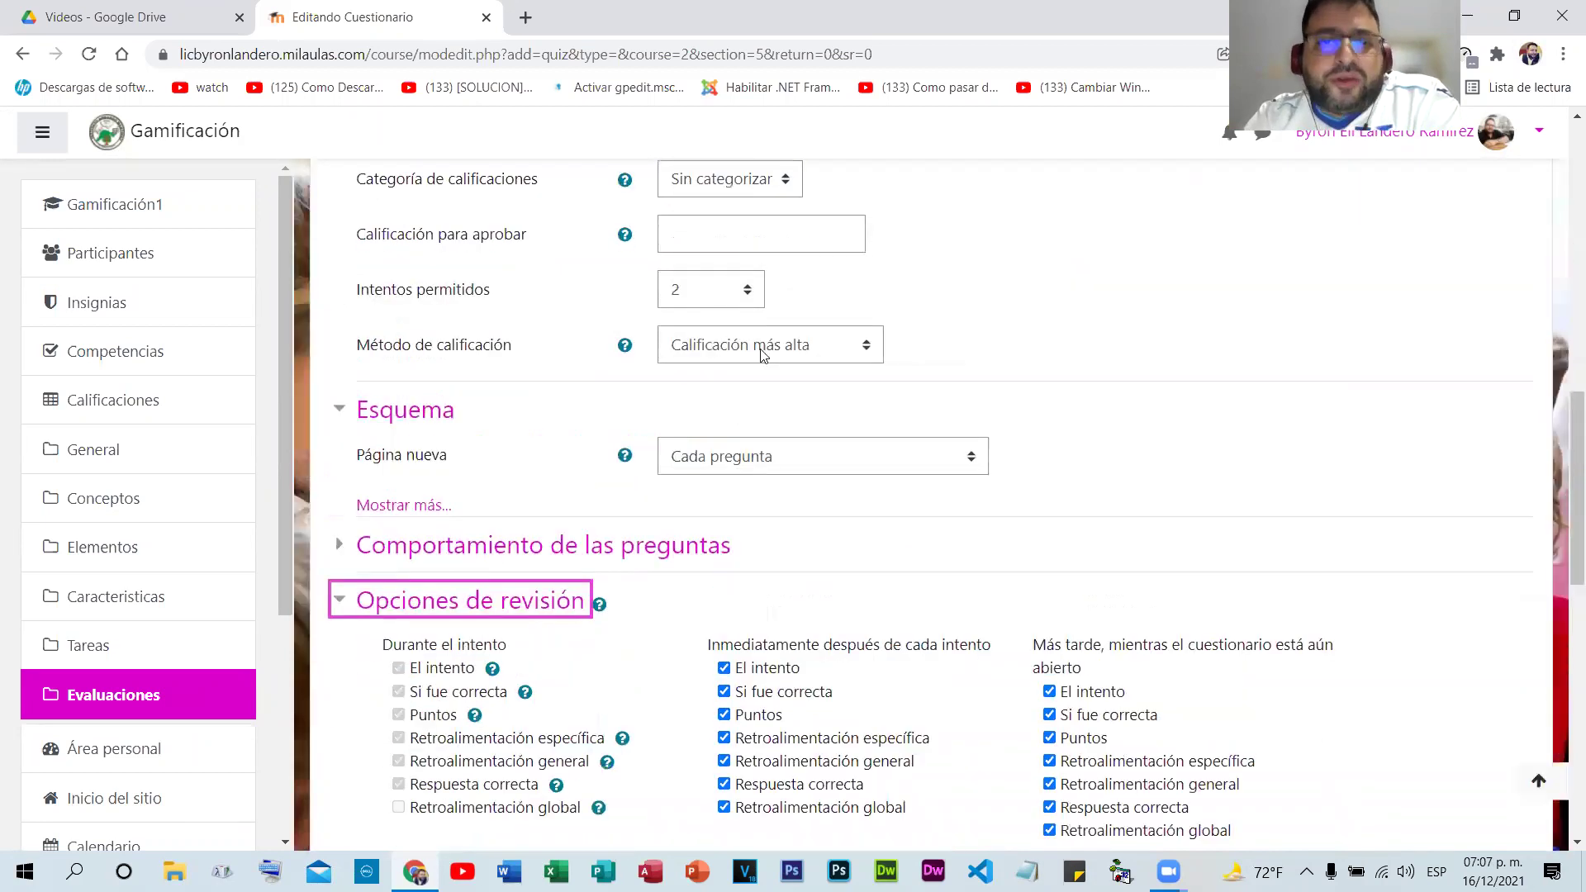
pyautogui.click(763, 351)
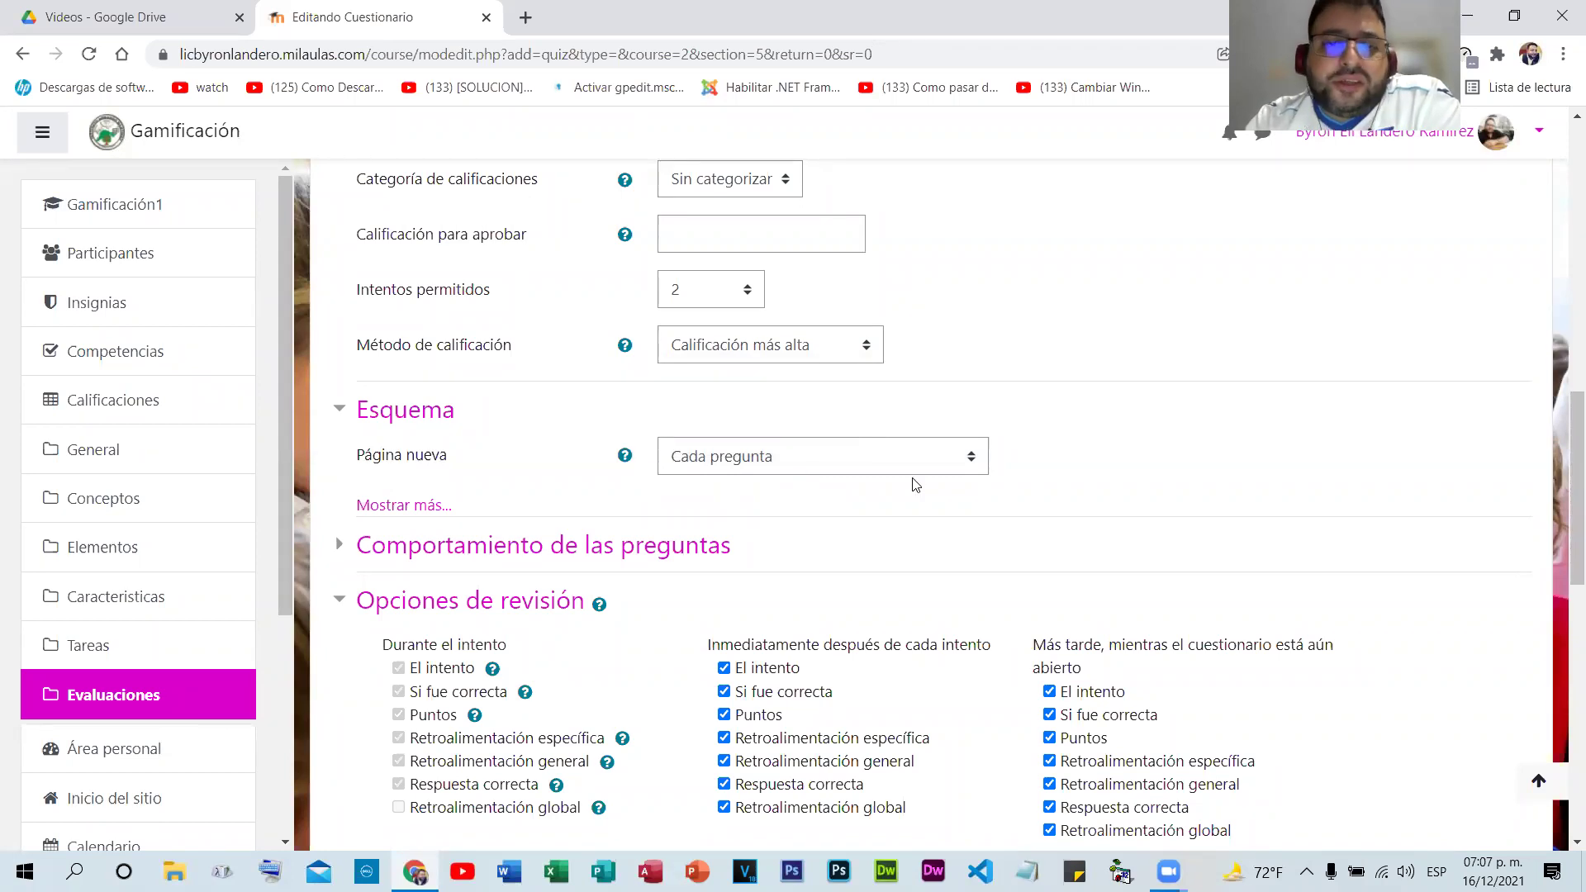
# - Choose "Cada pregunta" for Página nueva in the quiz's Esquema settings
pyautogui.scroll(-1, 917, 462)
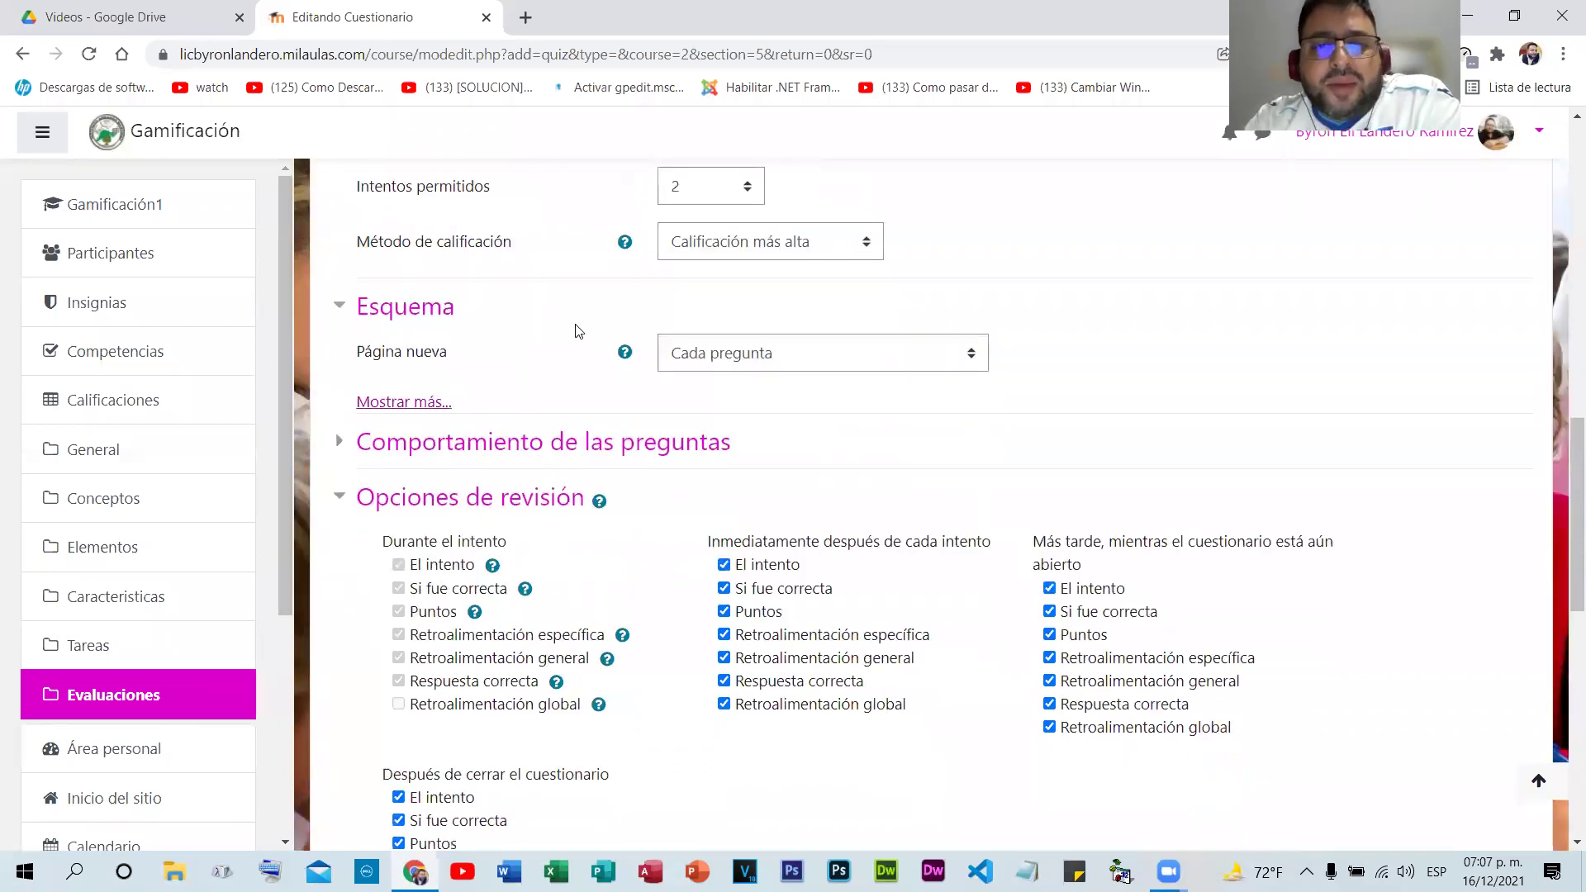
pyautogui.click(914, 347)
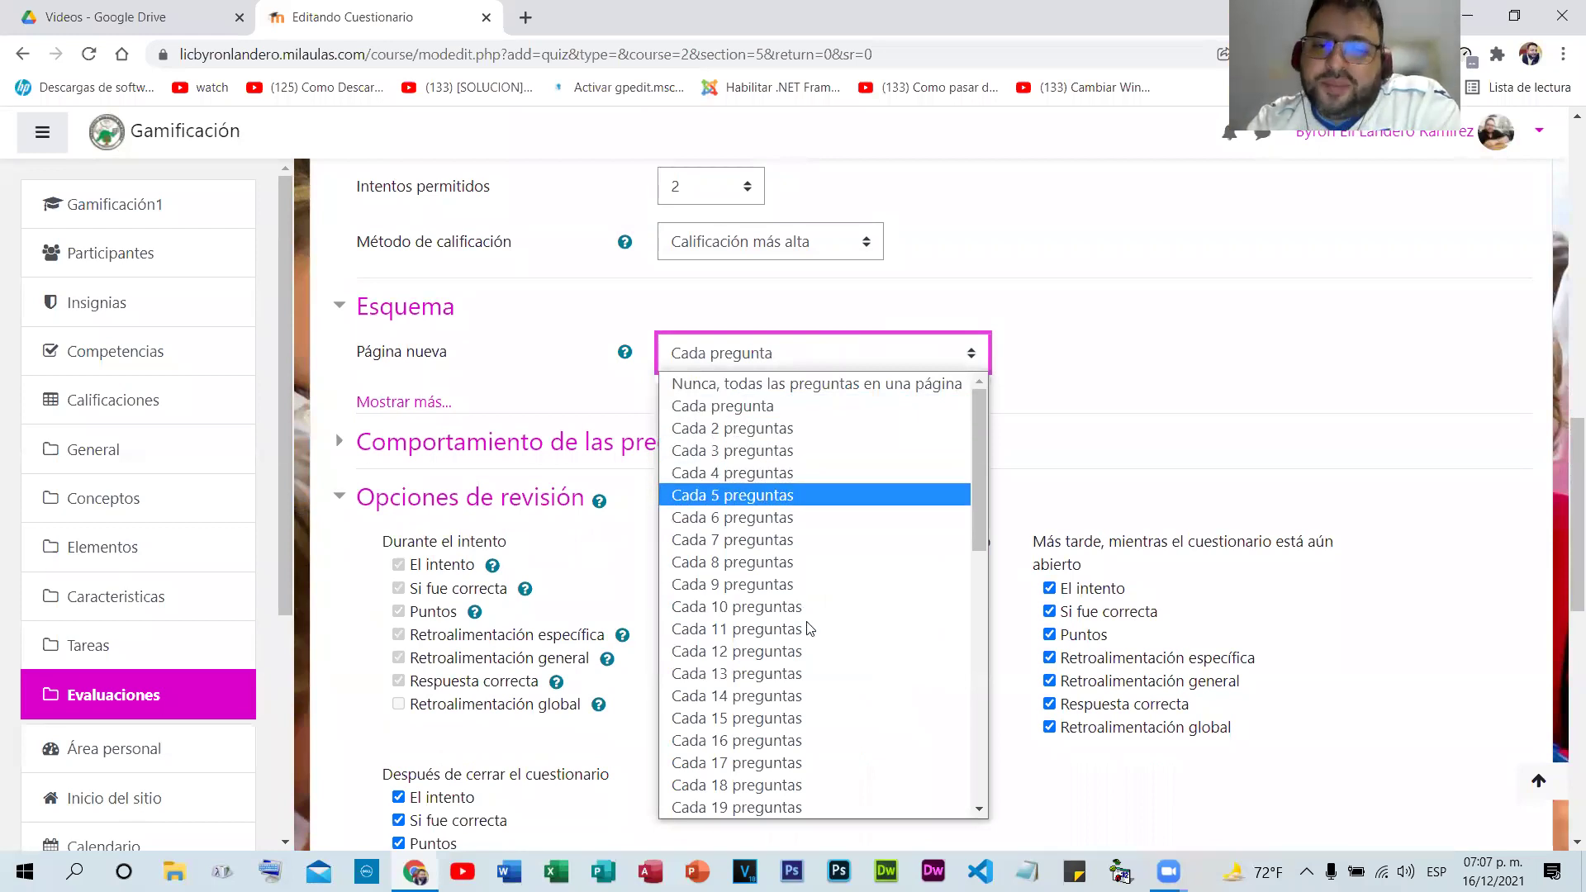
pyautogui.click(808, 406)
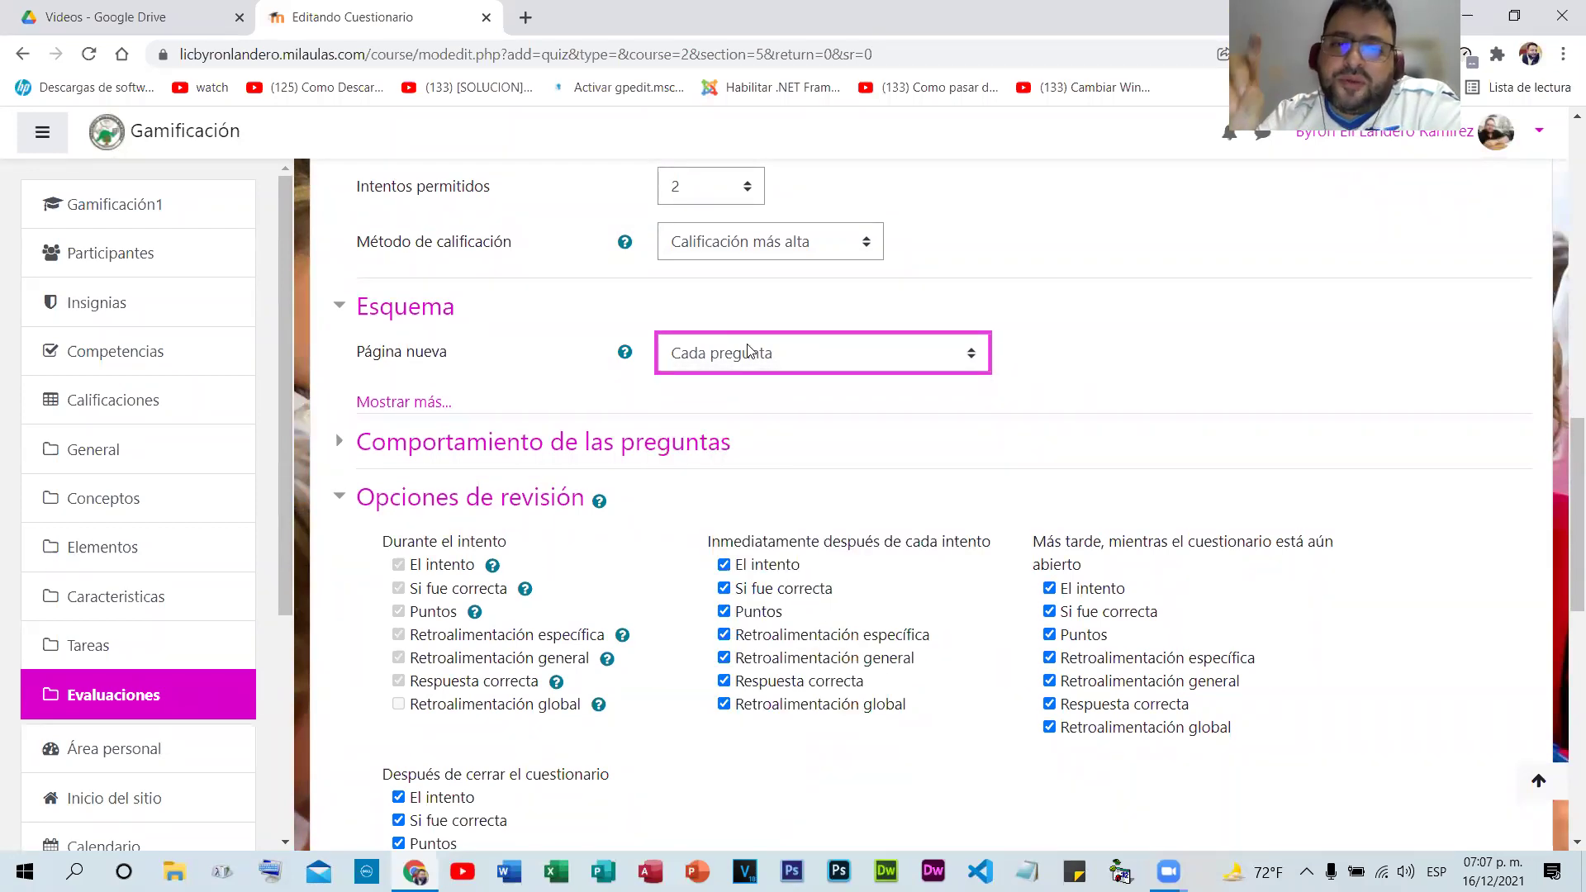
# - Expand Comportamiento de las preguntas and look through its settings, the review options and the remaining collapsed sections
pyautogui.scroll(-2, 934, 331)
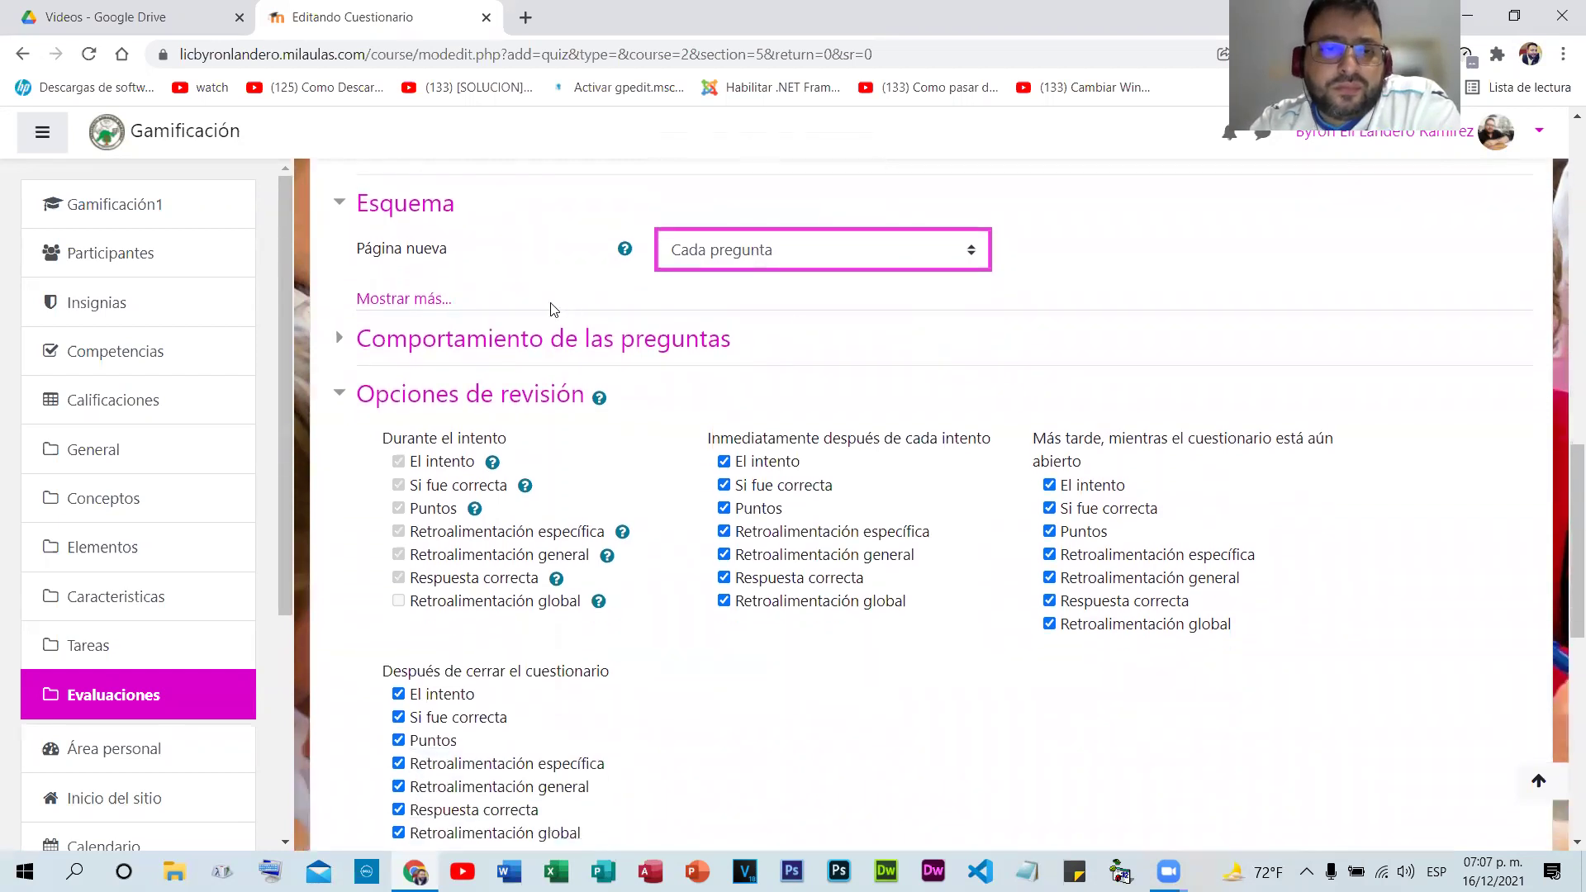
pyautogui.click(418, 339)
pyautogui.scroll(-1, 1073, 306)
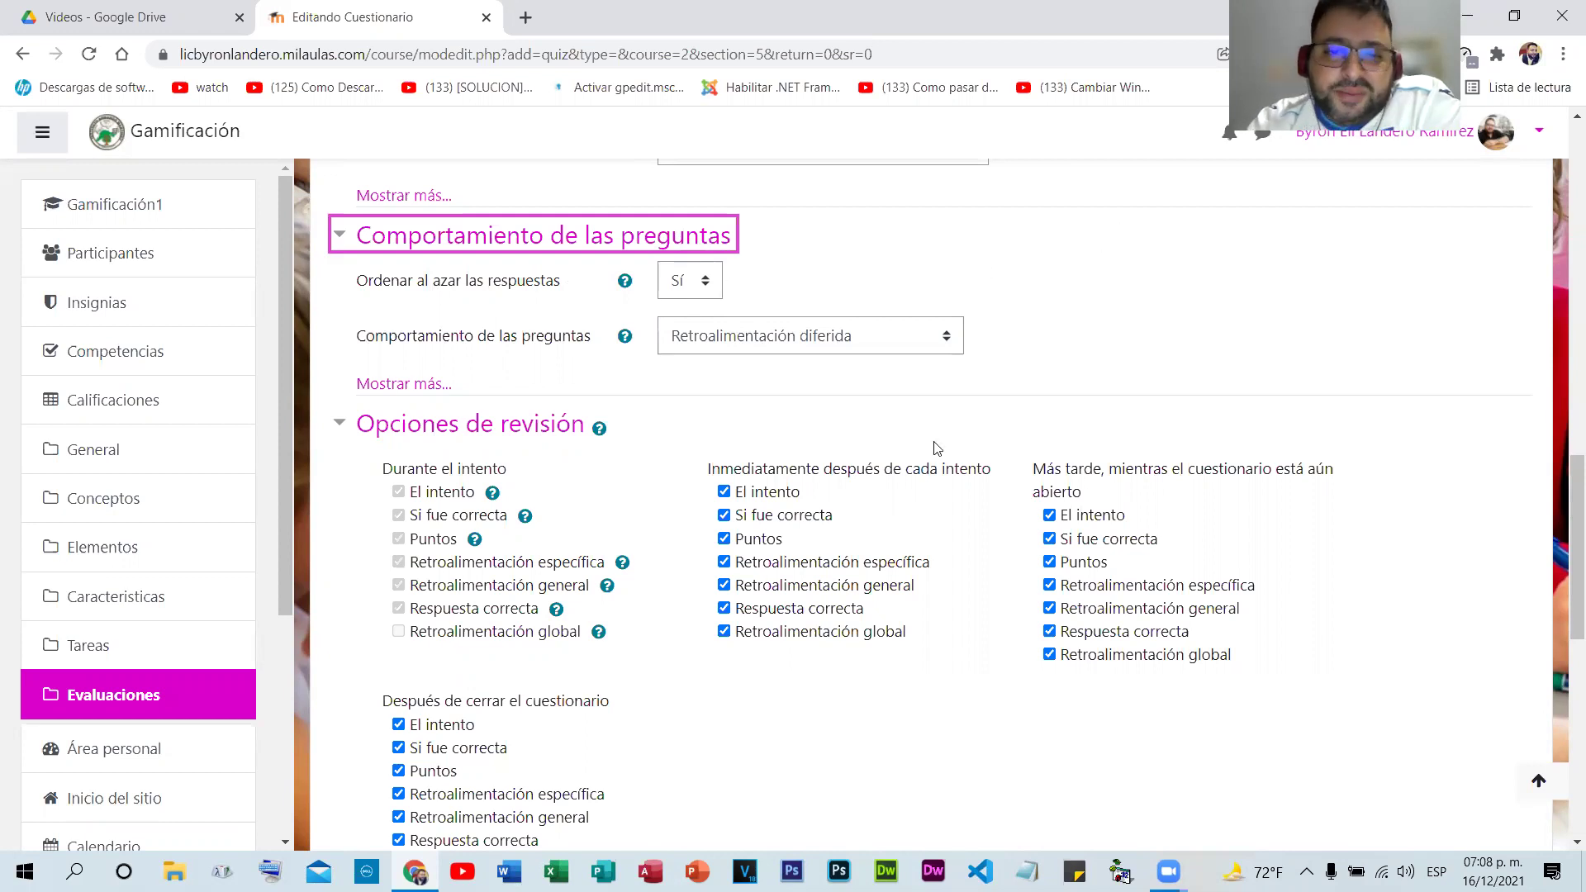
pyautogui.scroll(-1, 934, 531)
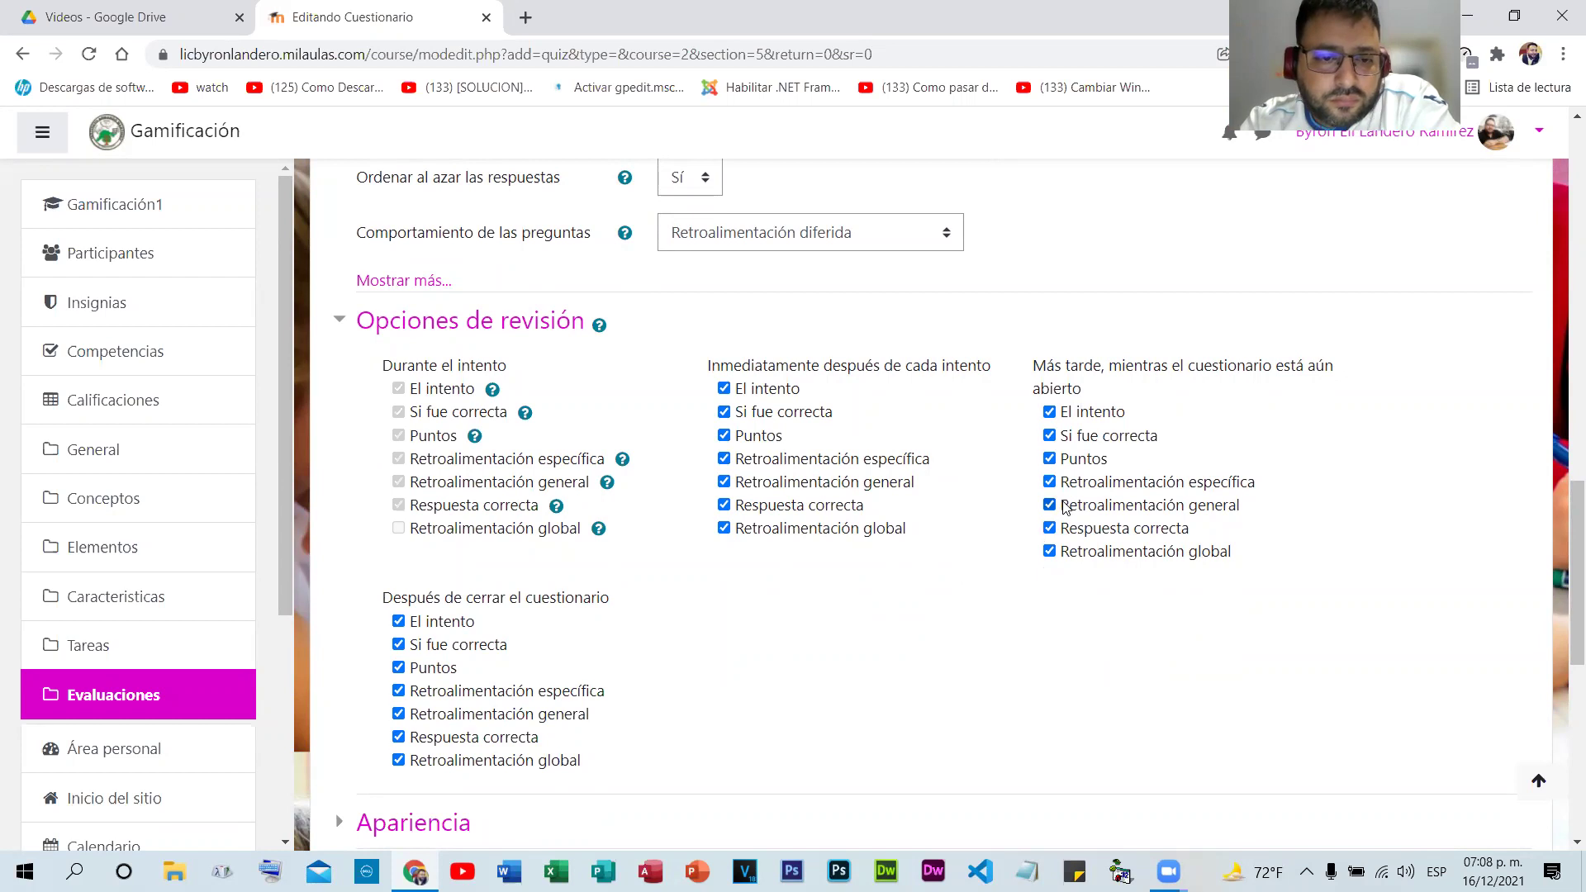
pyautogui.scroll(-2, 1078, 508)
pyautogui.scroll(-2, 1081, 508)
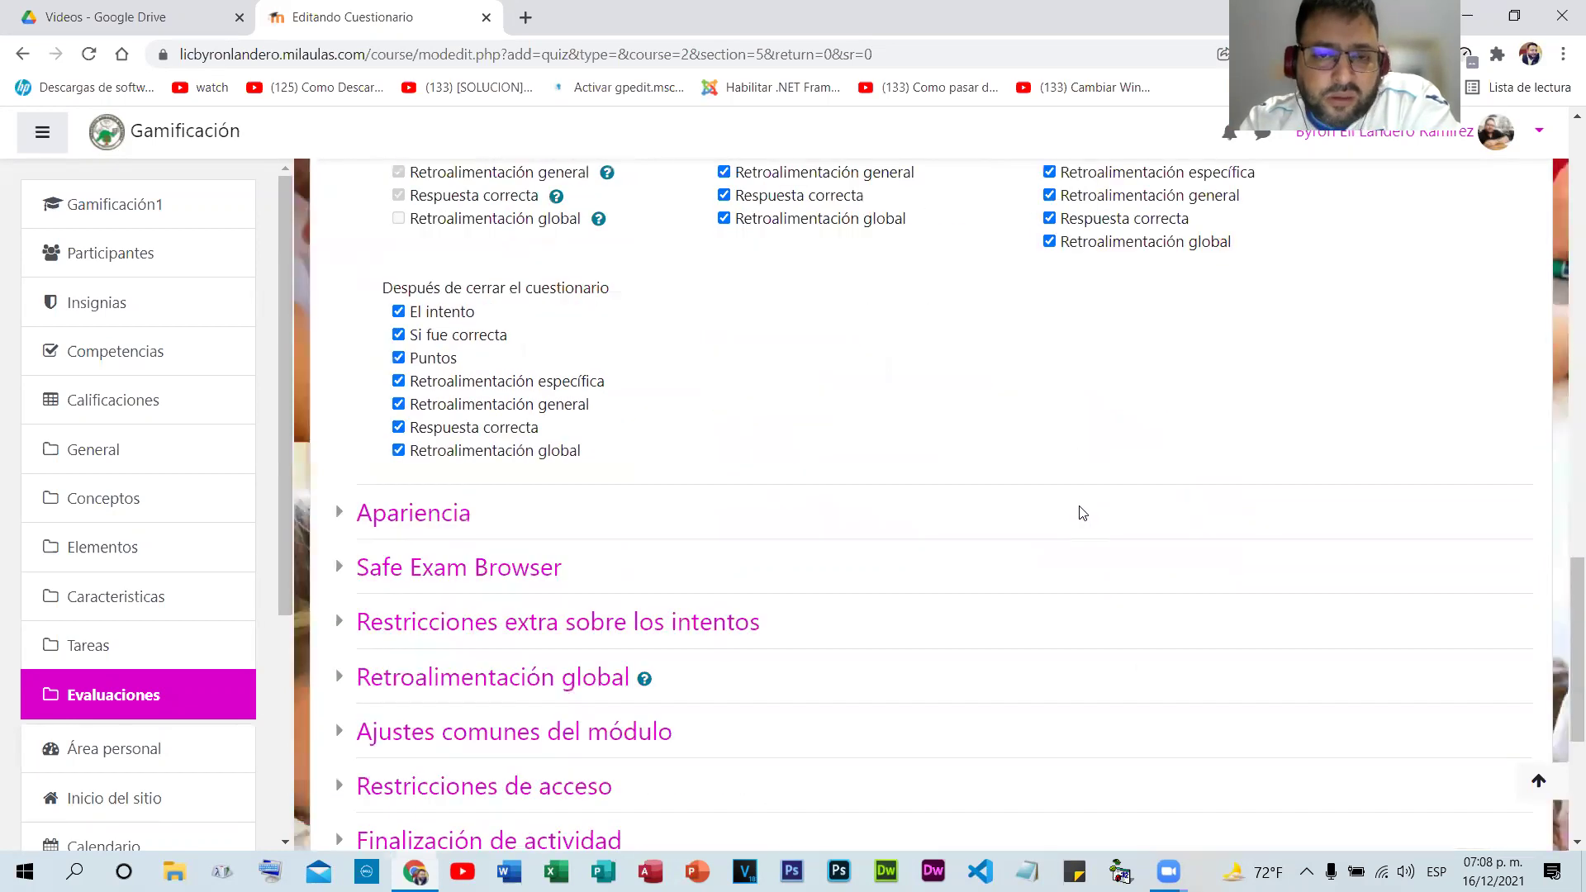
pyautogui.scroll(-1, 1086, 504)
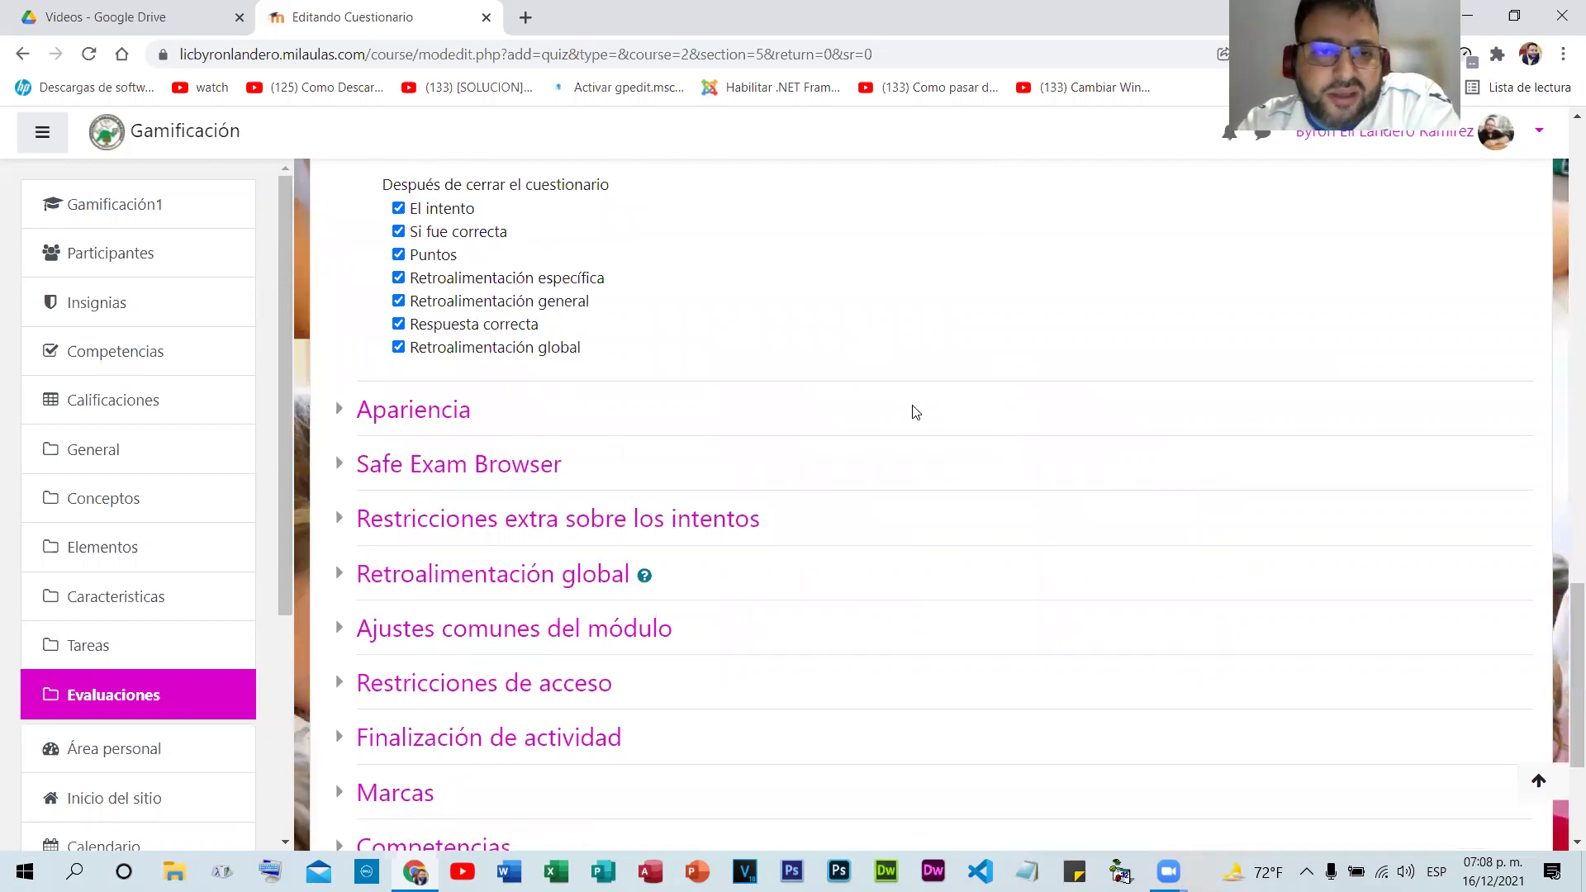
pyautogui.scroll(-1, 710, 388)
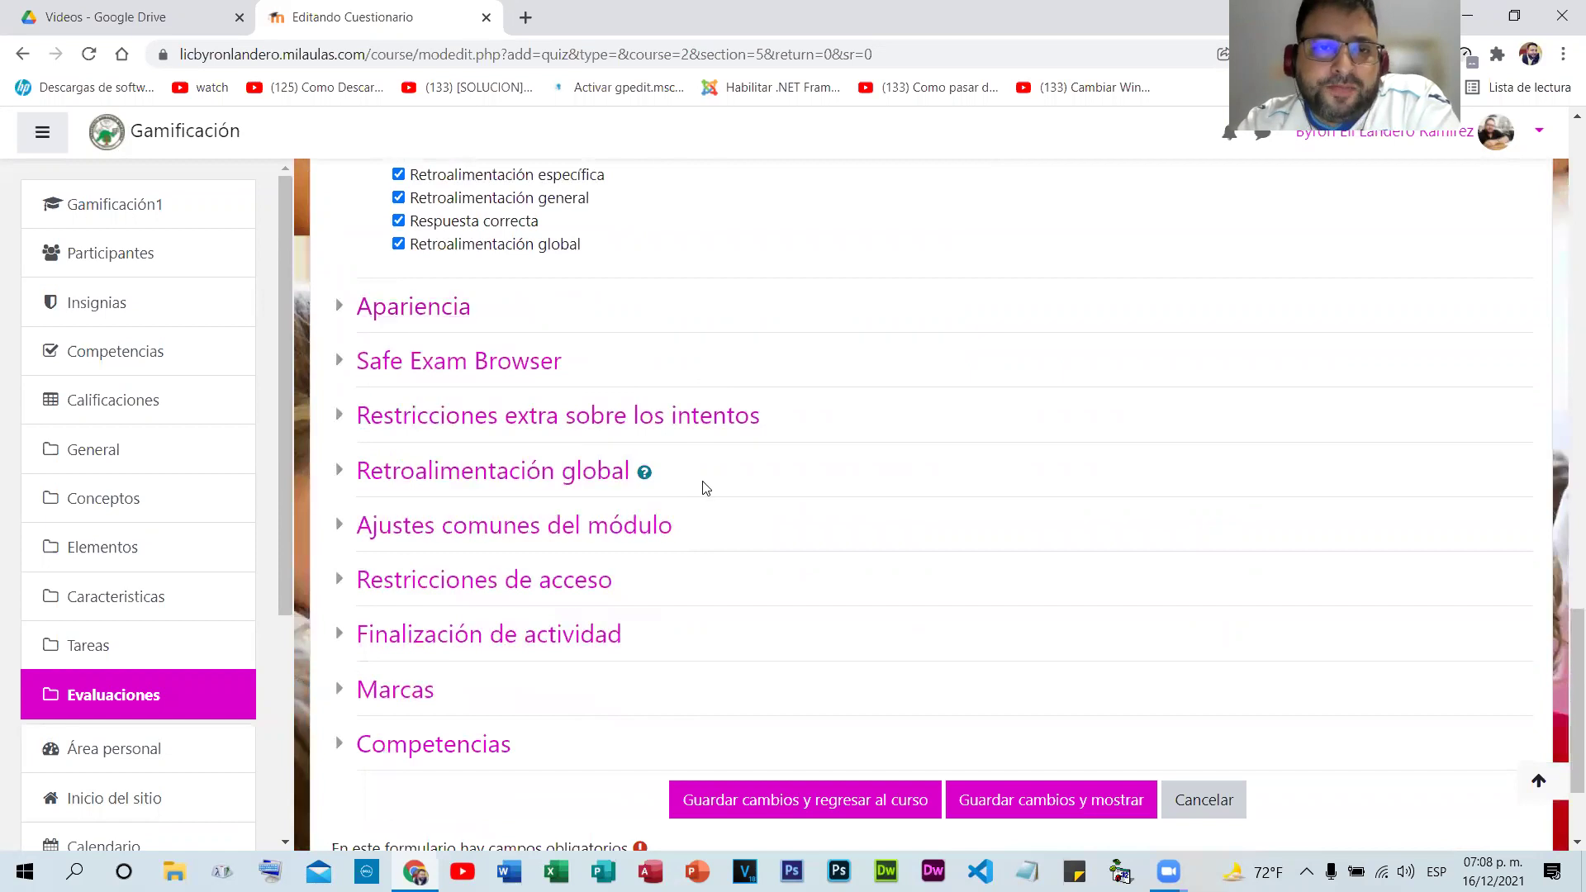
pyautogui.scroll(2, 704, 495)
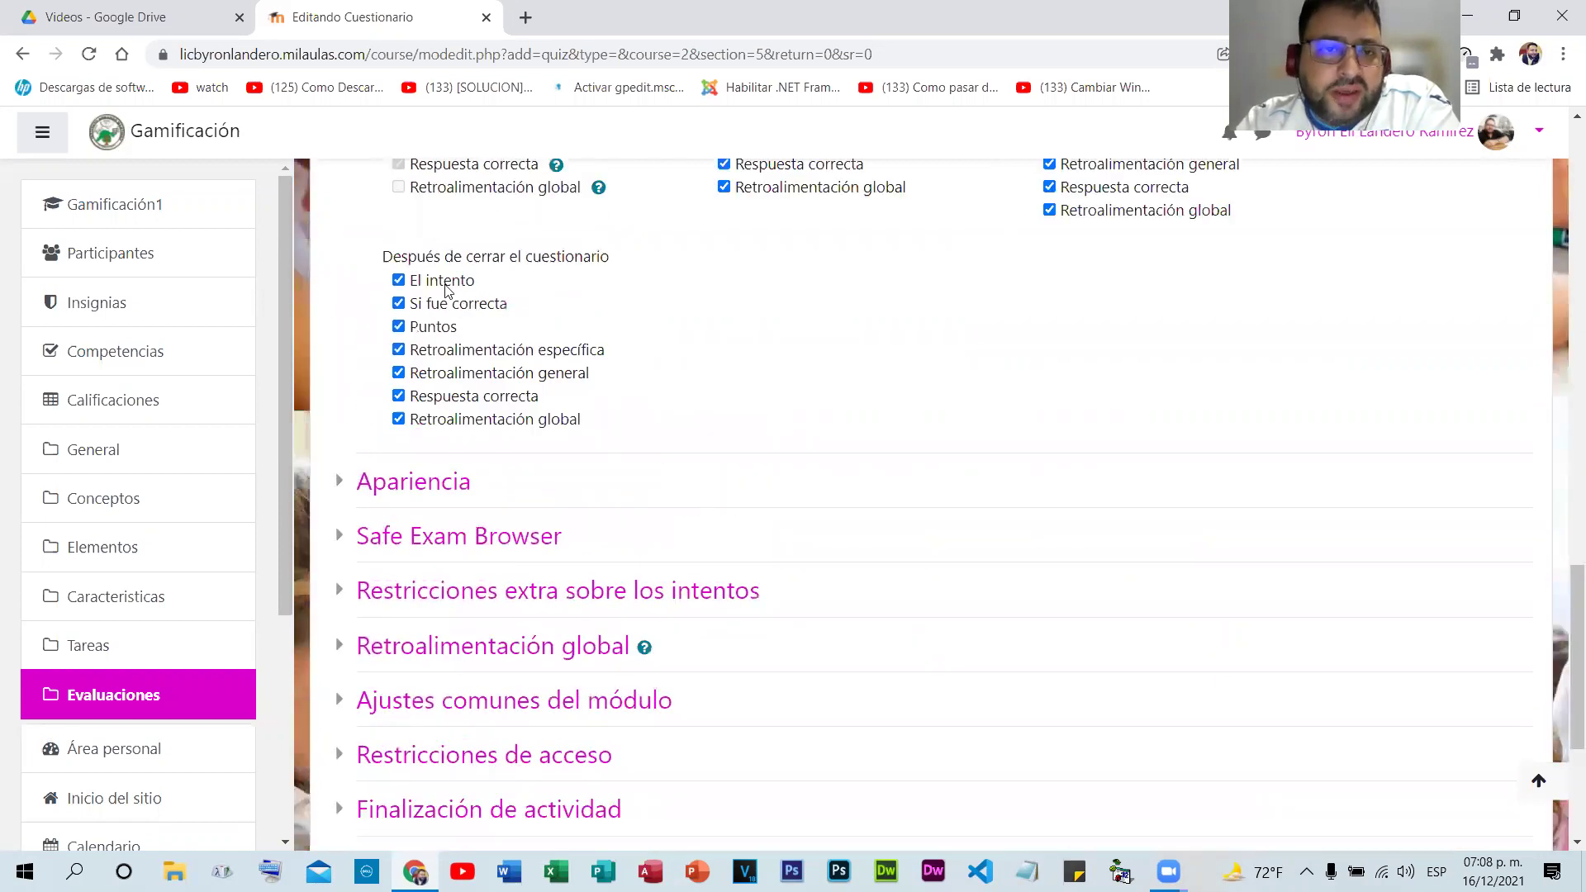
pyautogui.scroll(4, 450, 291)
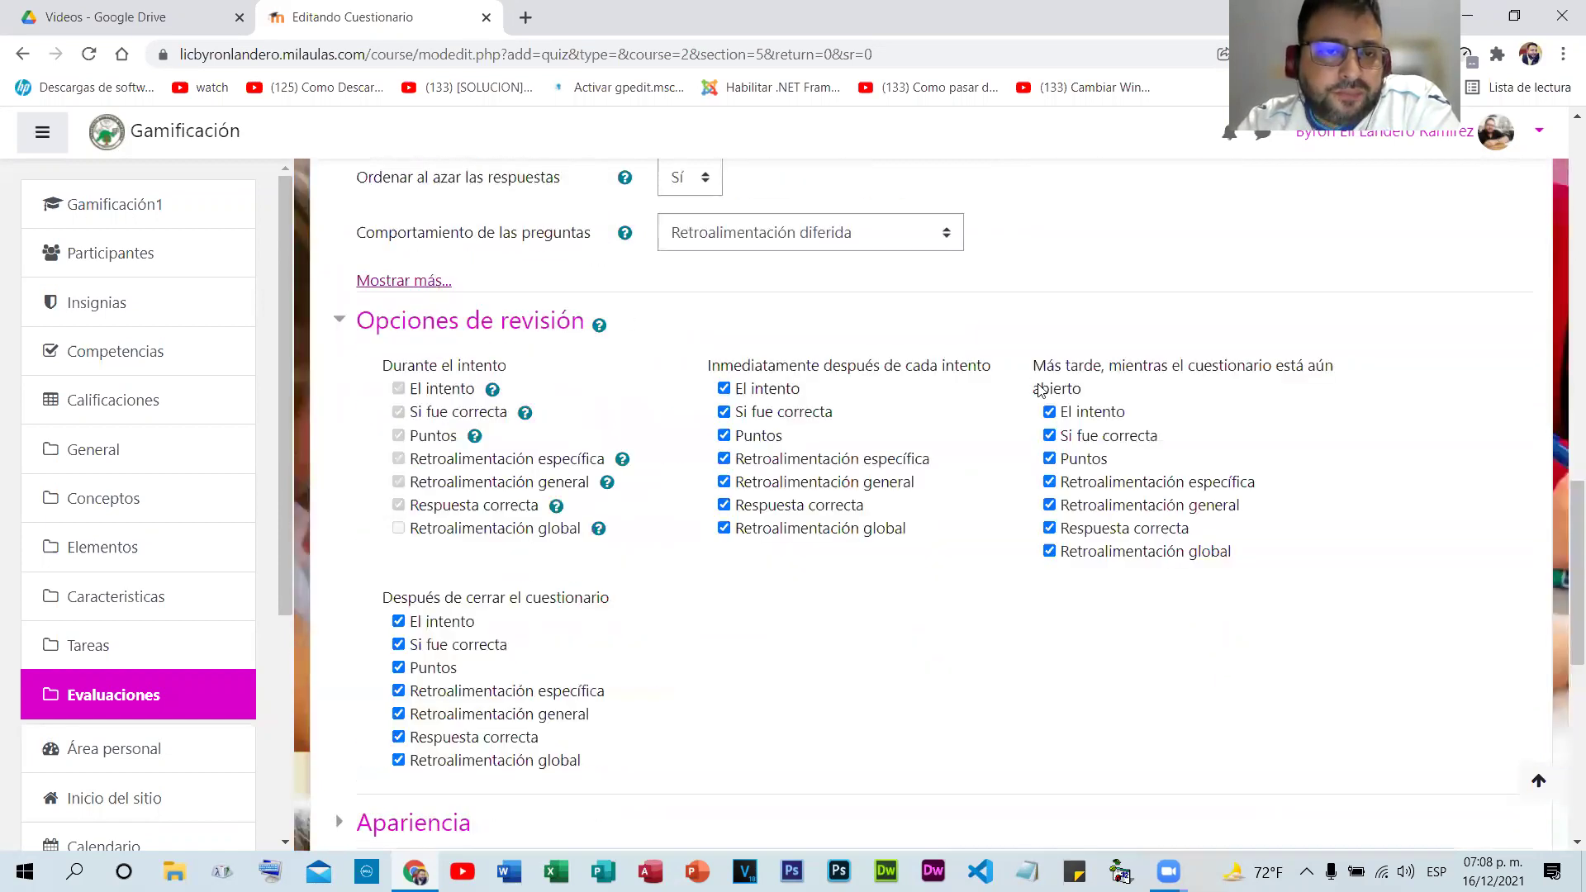
# - Reveal the additional Comportamiento de las preguntas settings and check the choices for "Cada intento se basa en el anterior"
pyautogui.press('Return')
pyautogui.scroll(2, 1072, 414)
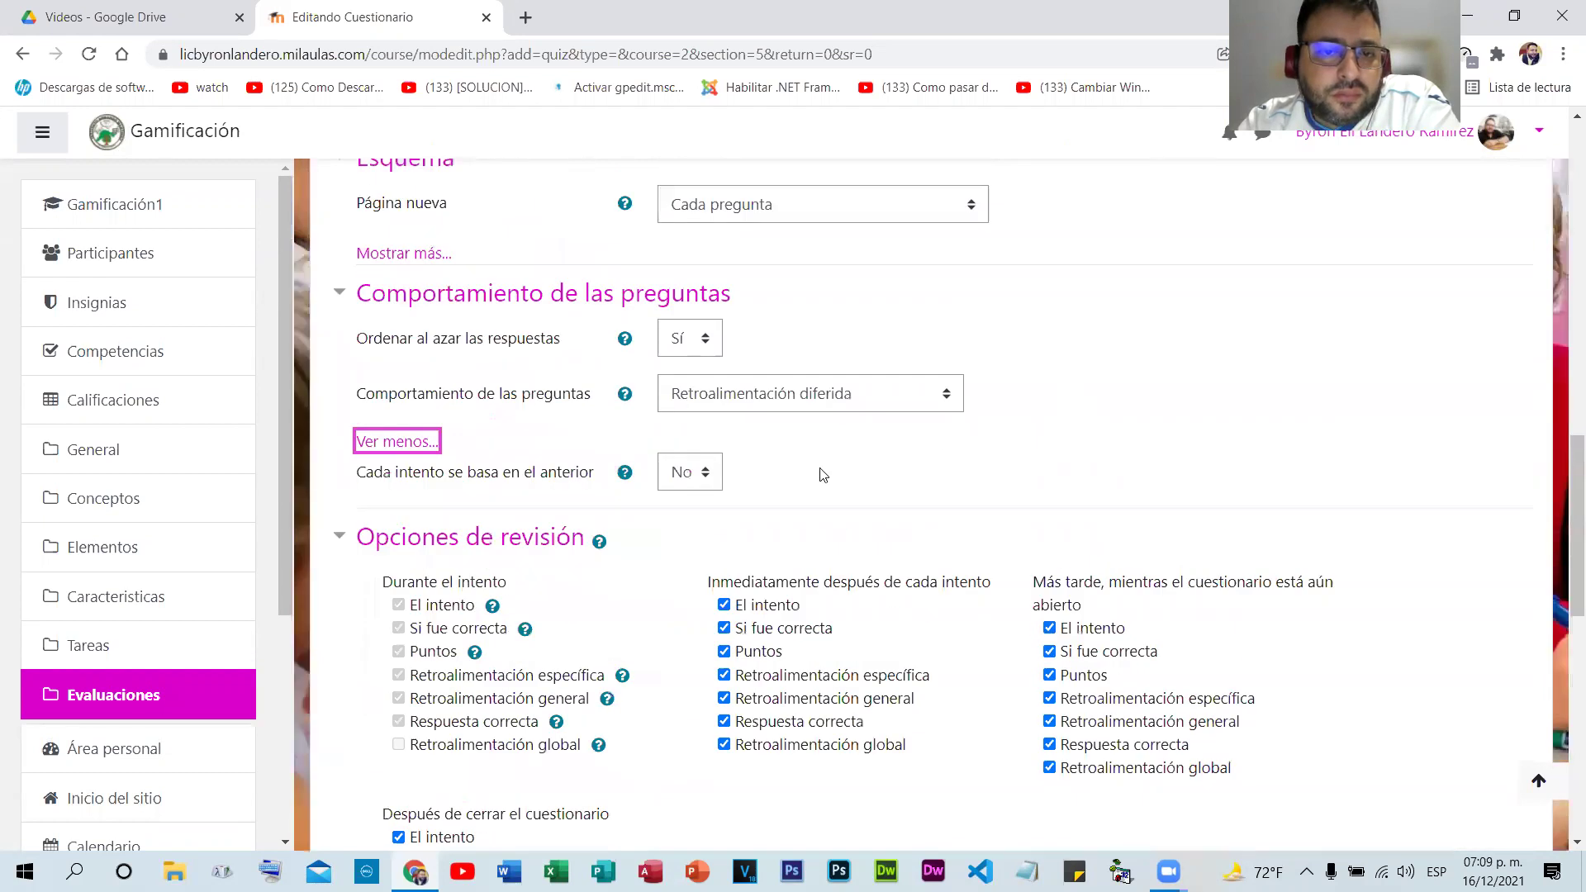
pyautogui.click(689, 519)
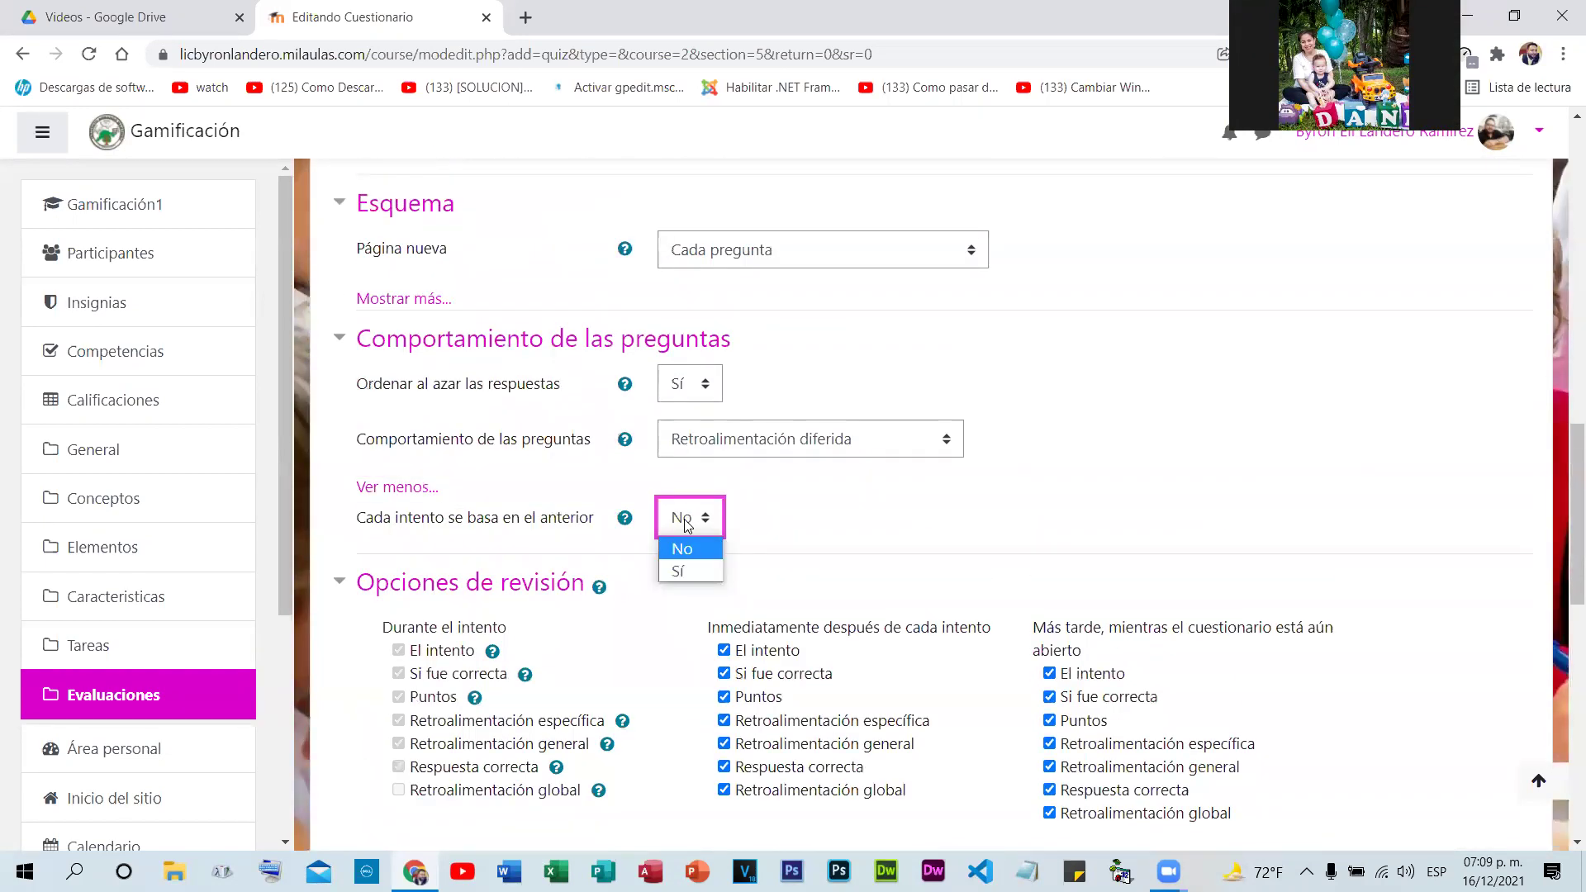
pyautogui.click(1108, 452)
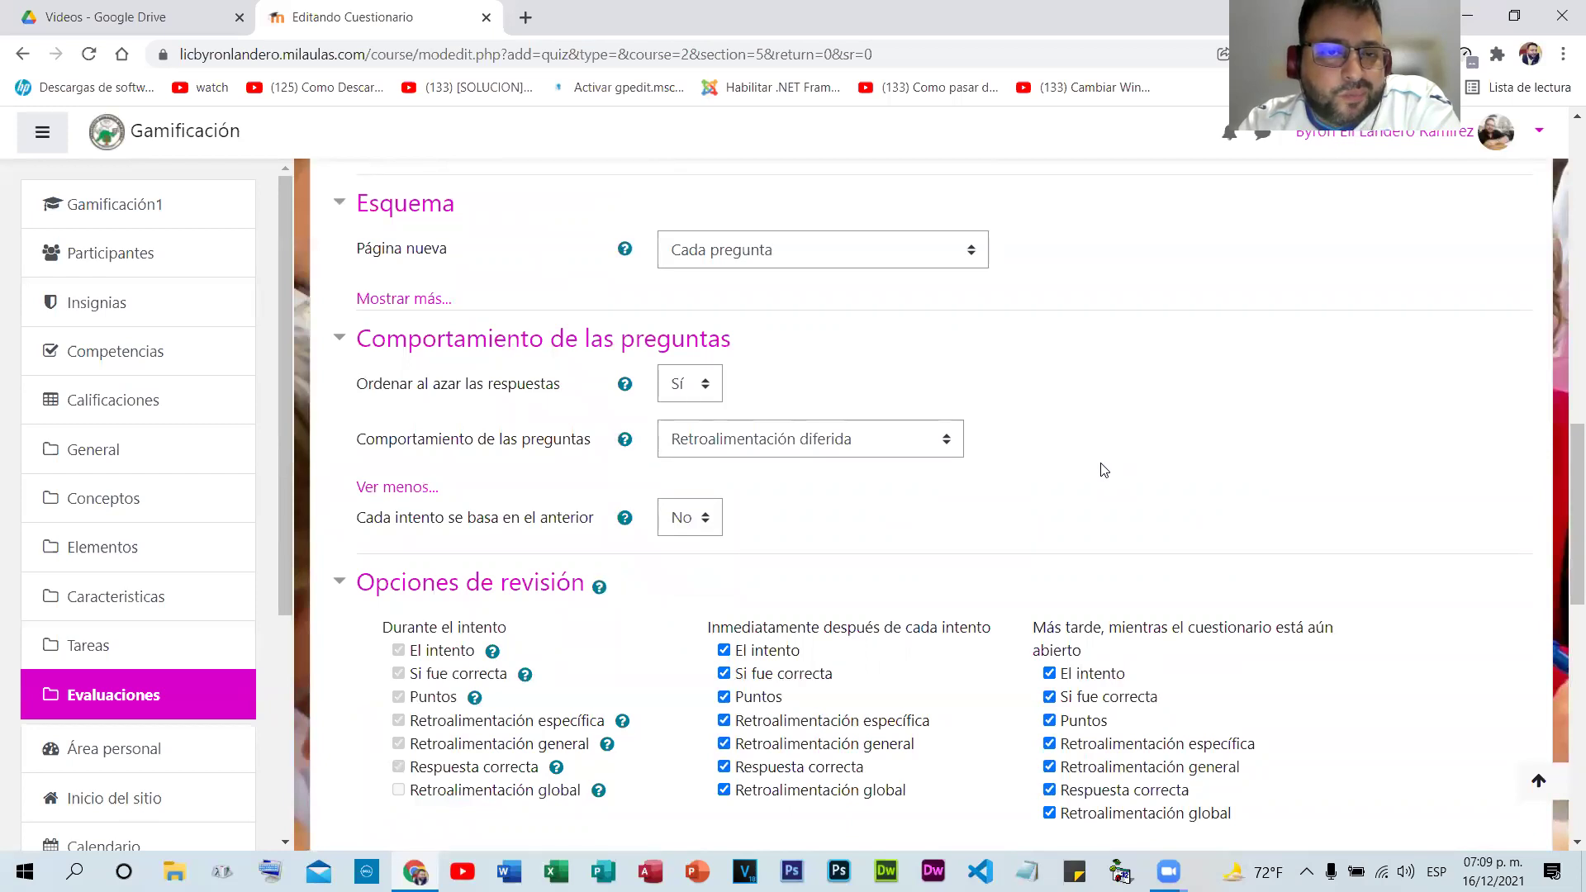
# - Expand the quiz's Apariencia settings and set "Mostrar la imagen del usuario" to "Imagen grande"
pyautogui.scroll(-2, 1105, 467)
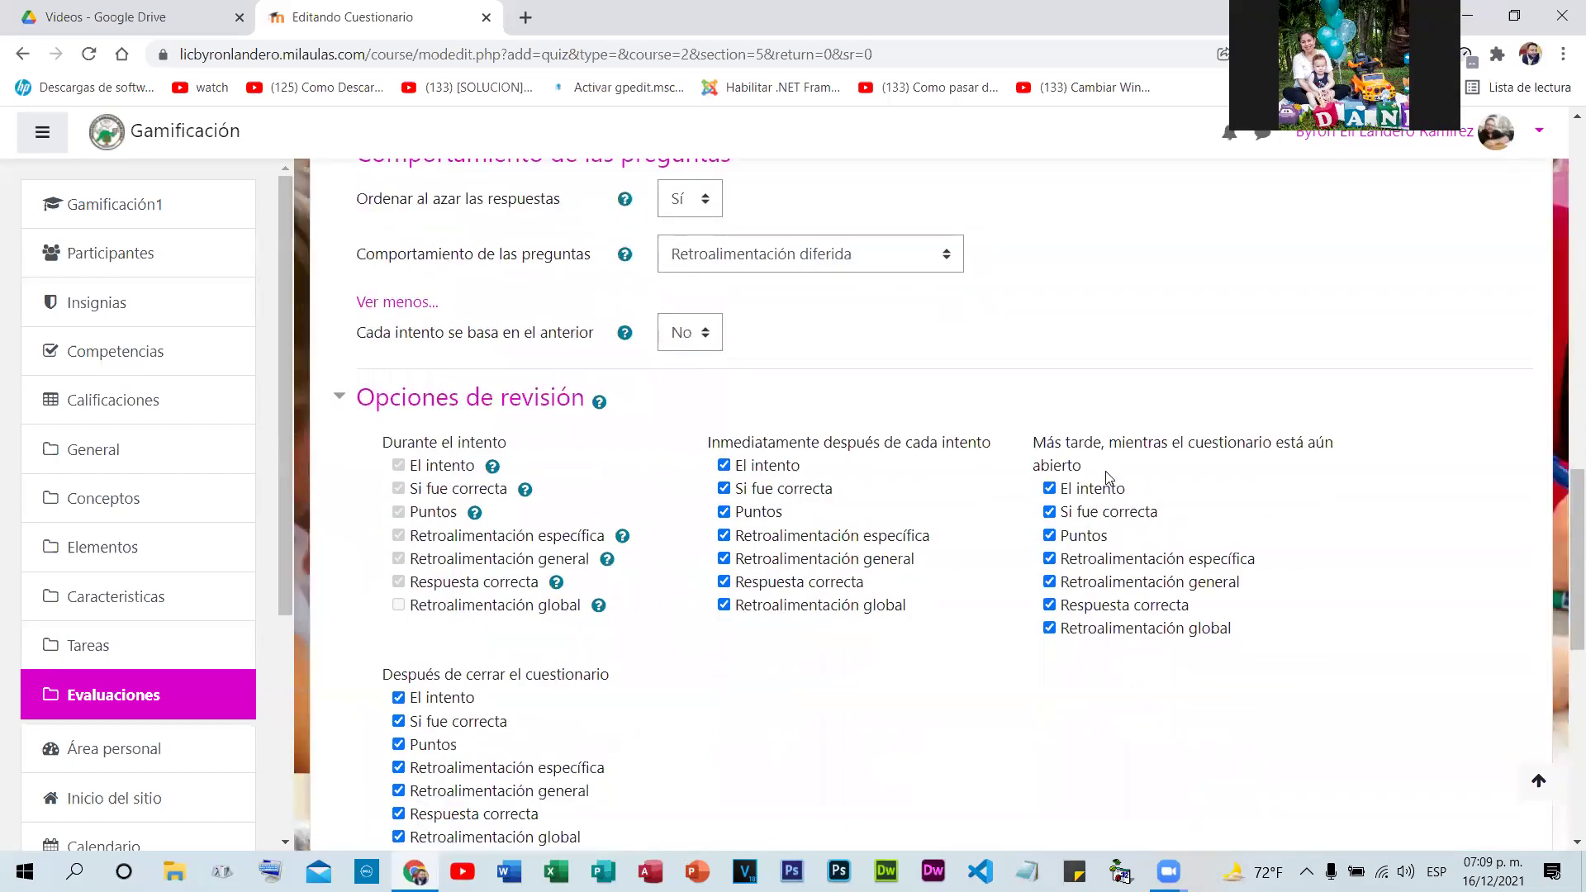
pyautogui.scroll(-5, 400, 374)
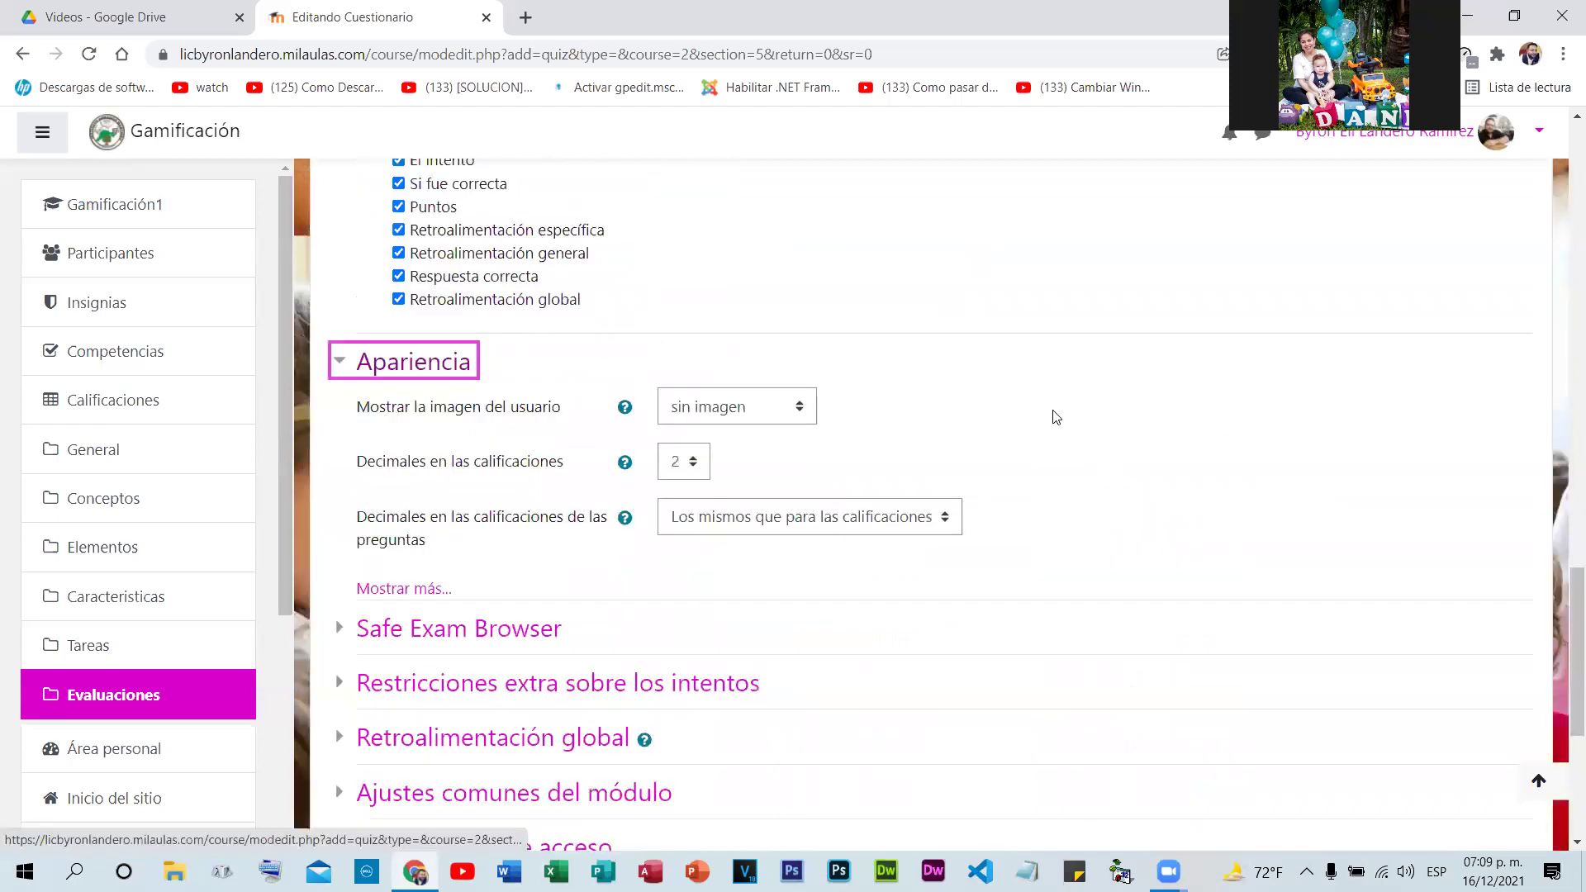
pyautogui.scroll(-1, 706, 321)
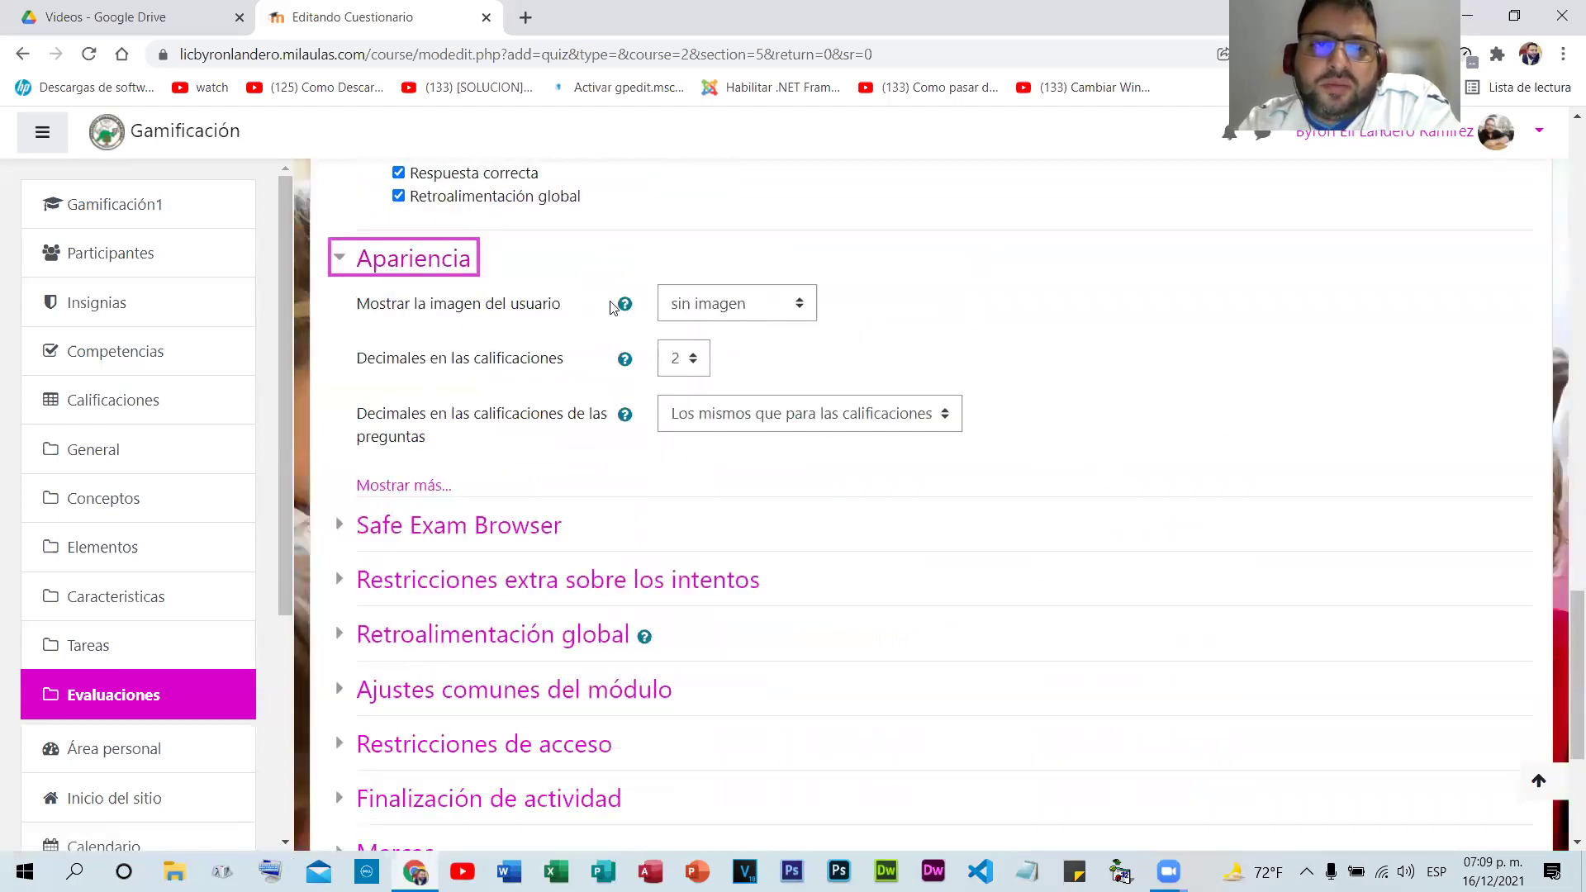
pyautogui.click(781, 310)
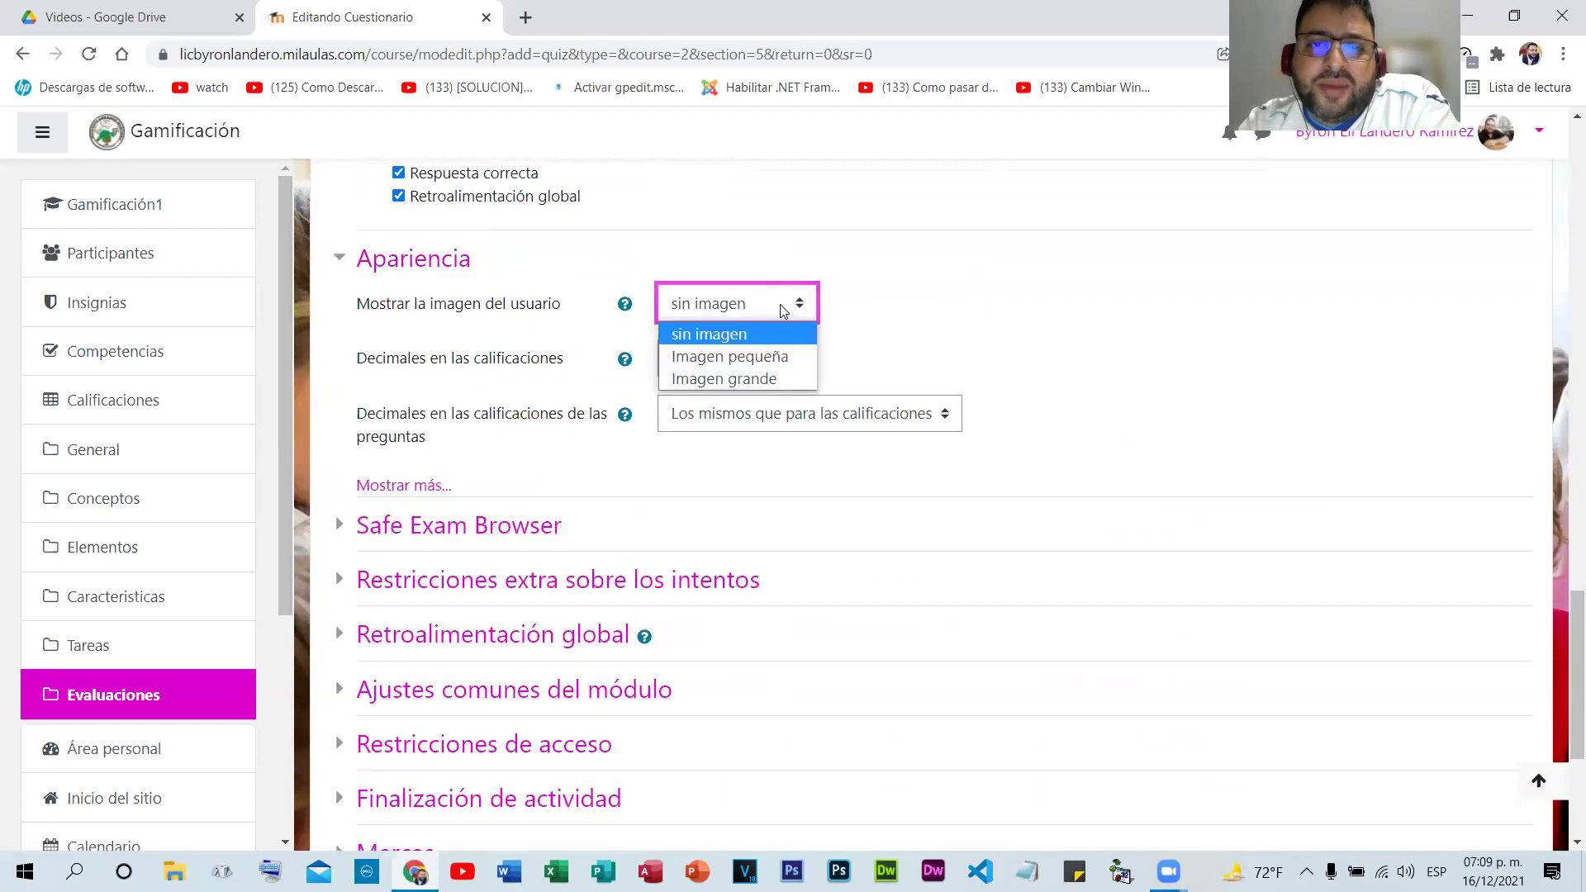
pyautogui.click(696, 380)
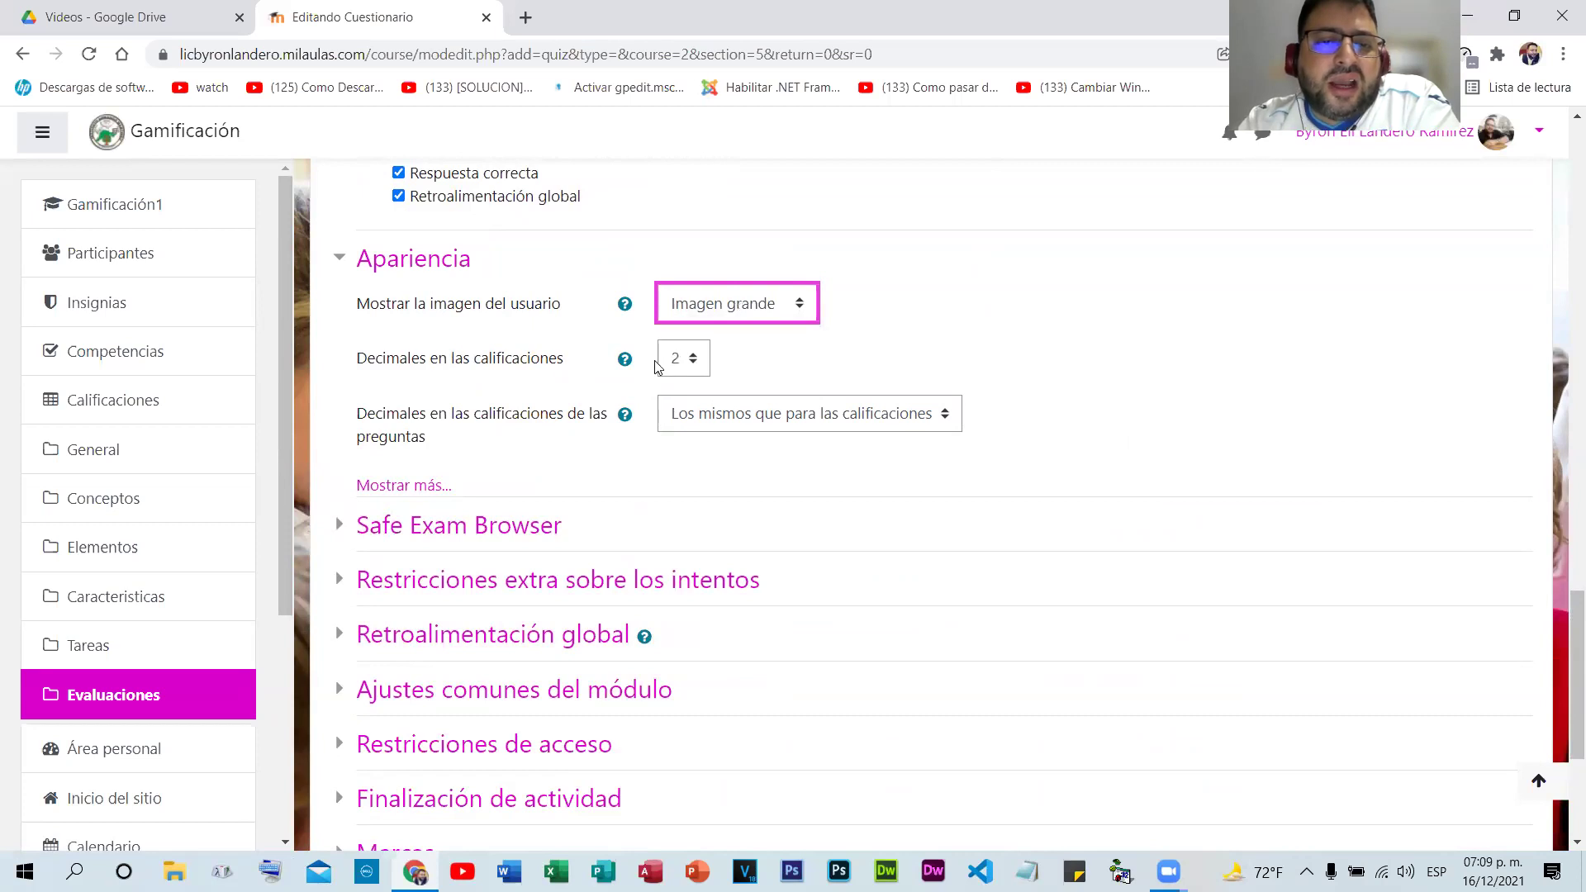
# - Try 0 for "Decimales en las calificaciones" and set it back to 2
pyautogui.click(695, 364)
pyautogui.click(693, 390)
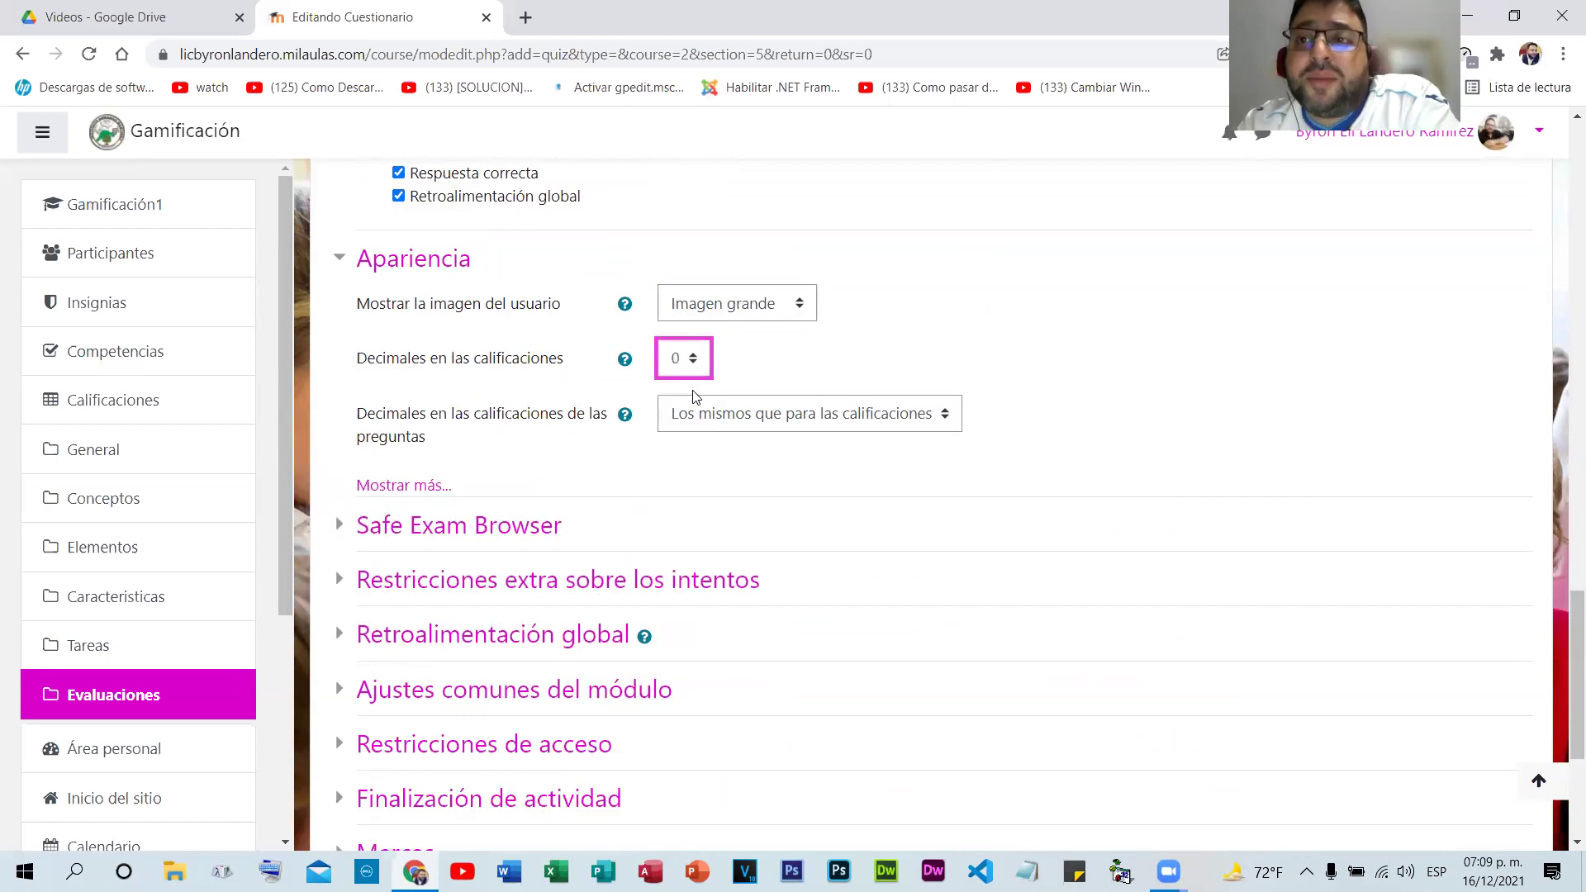
pyautogui.click(697, 359)
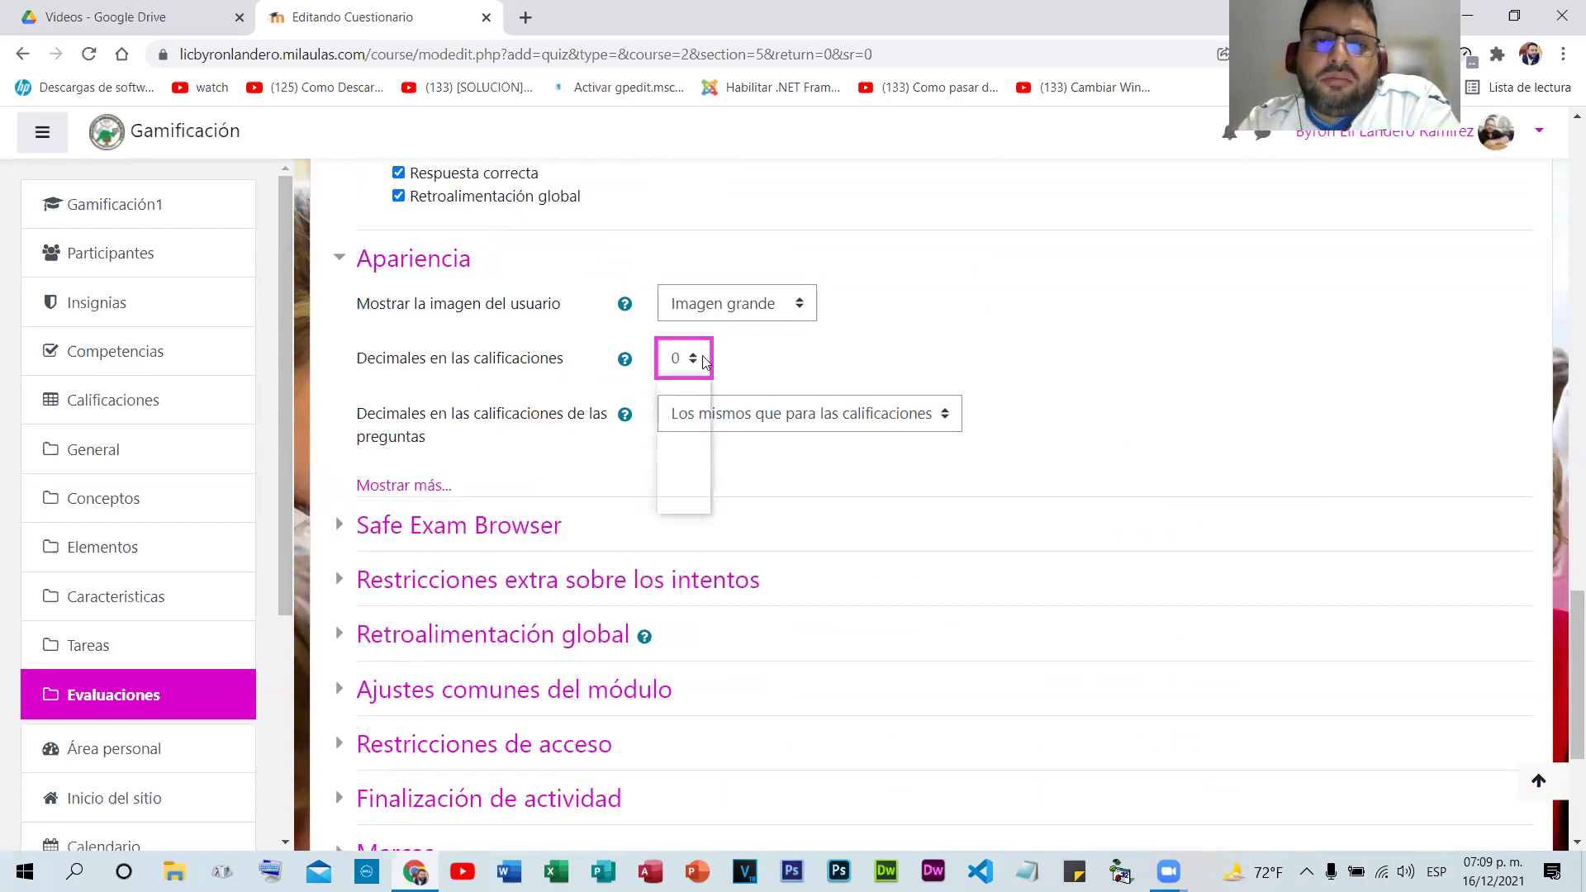
pyautogui.click(690, 438)
pyautogui.click(817, 356)
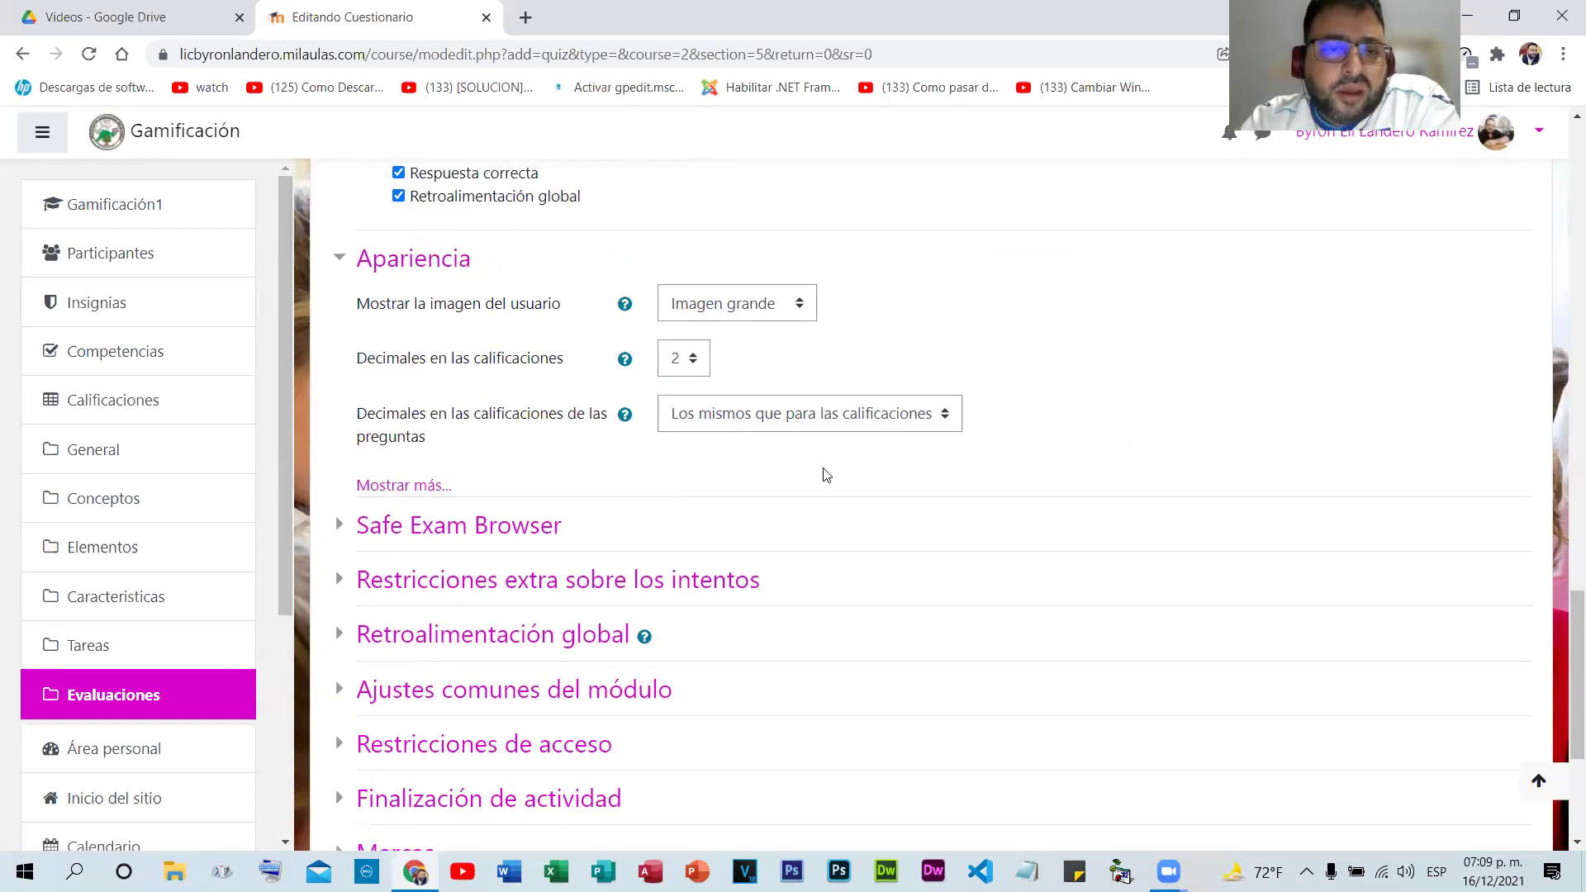
# - Expand Restricciones extra sobre los intentos and reveal its additional settings
pyautogui.scroll(-1, 827, 475)
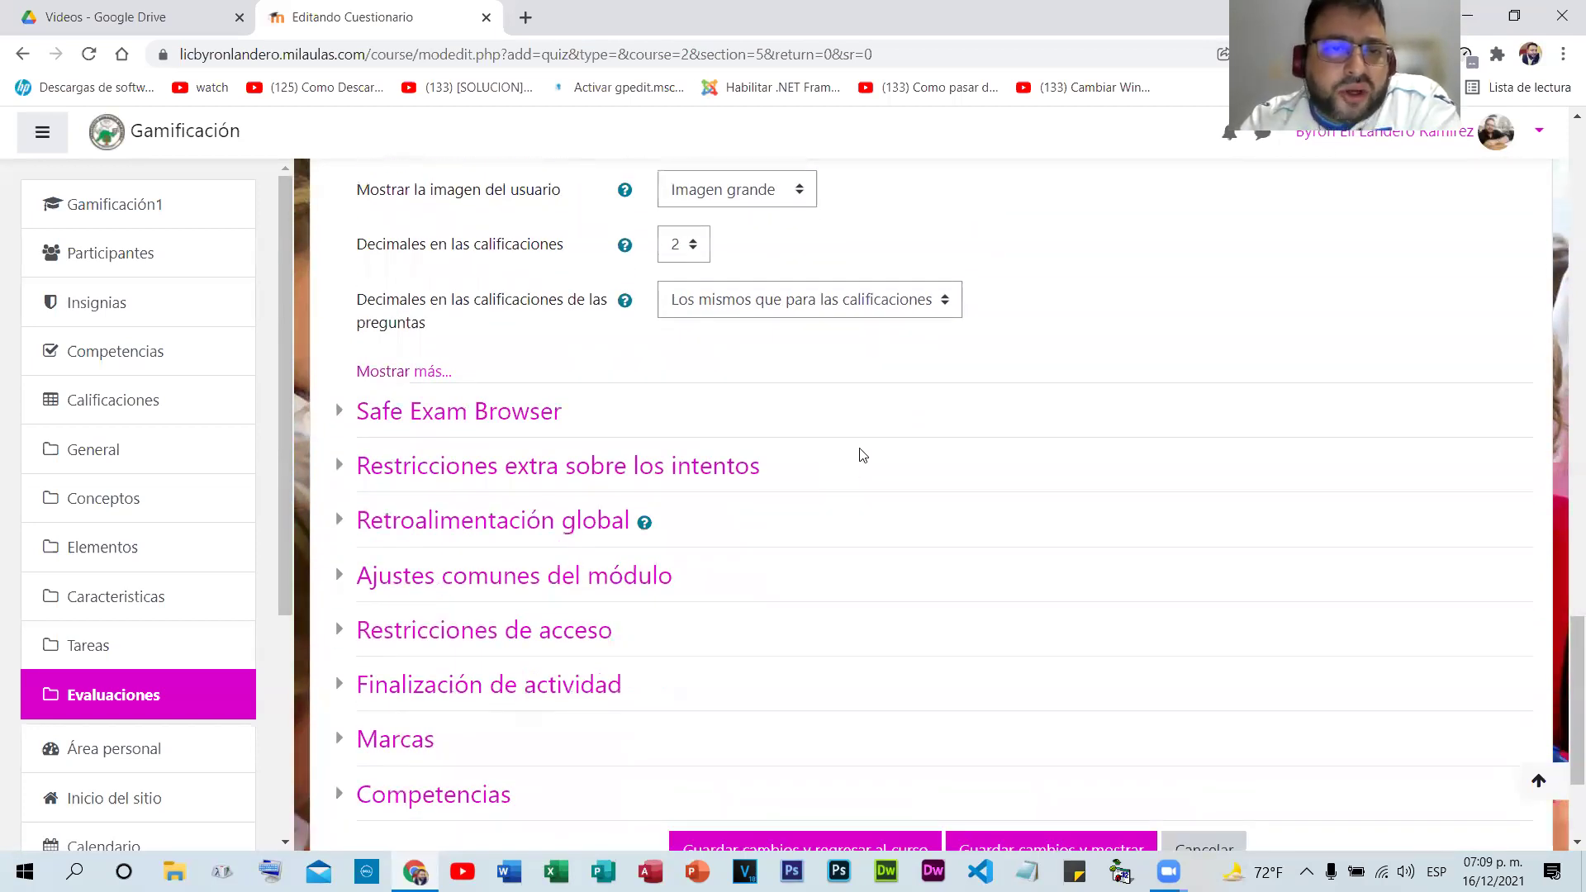
pyautogui.scroll(-2, 859, 462)
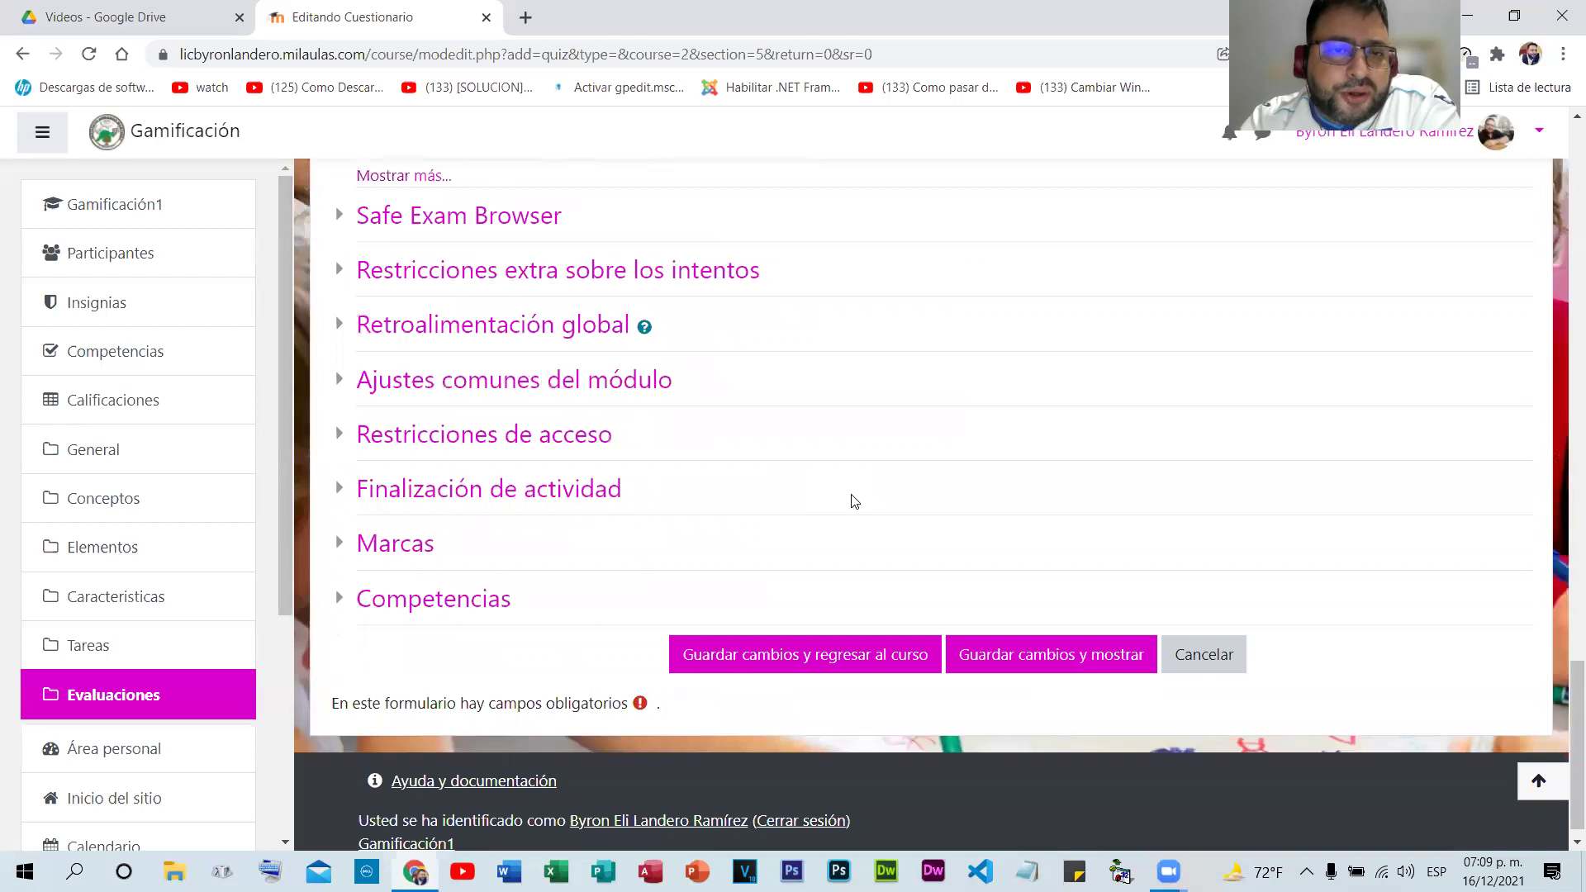
pyautogui.click(477, 271)
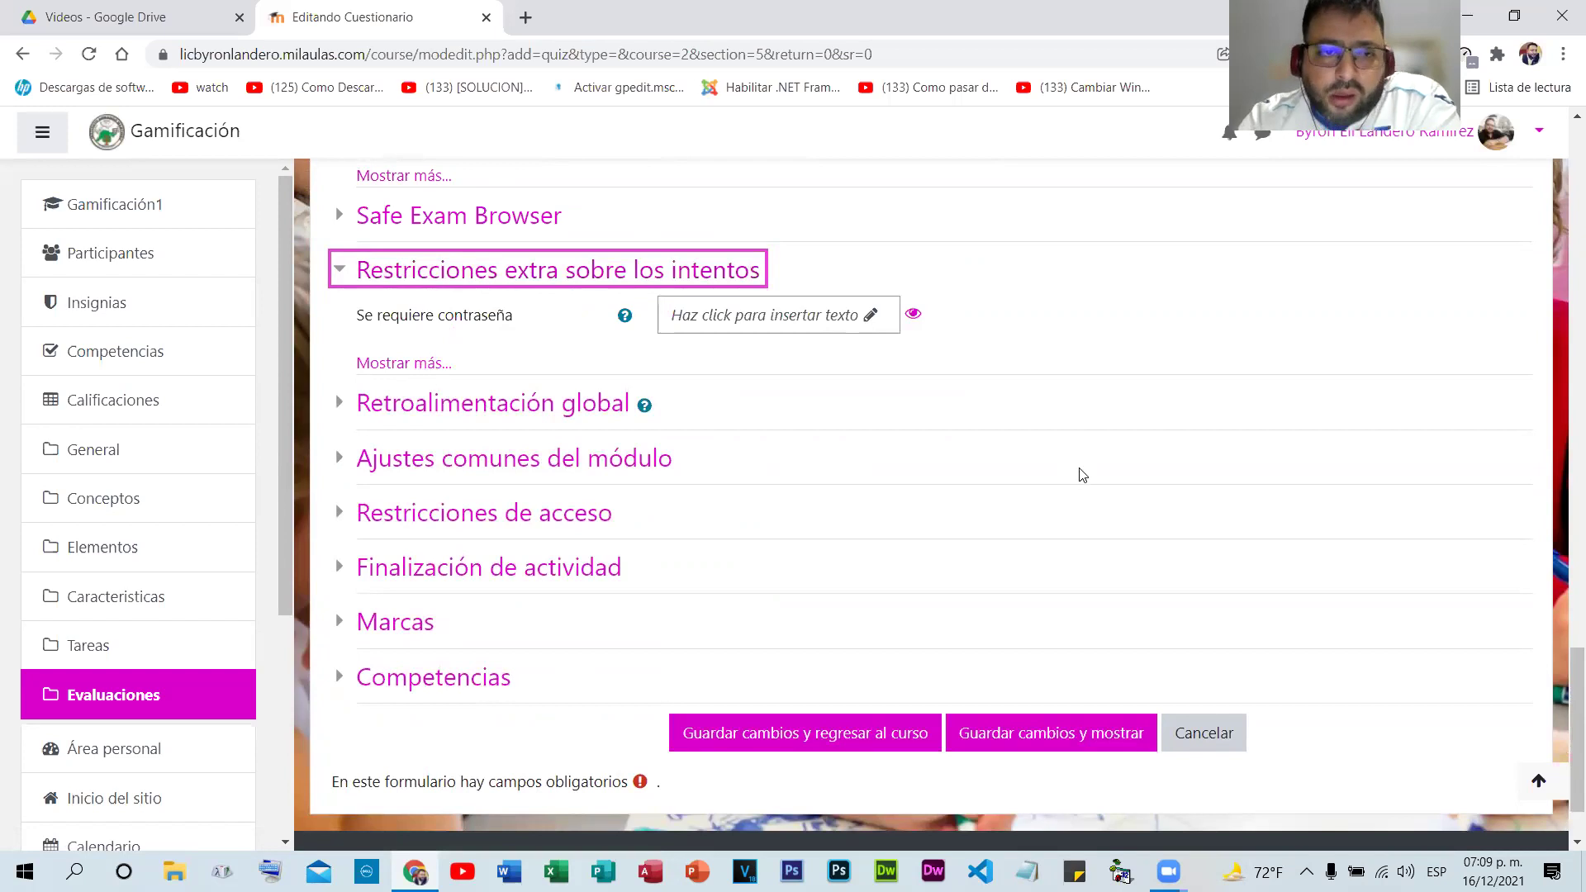
pyautogui.press('Tab')
pyautogui.press('Tab')
pyautogui.press('Tab')
pyautogui.press('Tab')
pyautogui.press('Return')
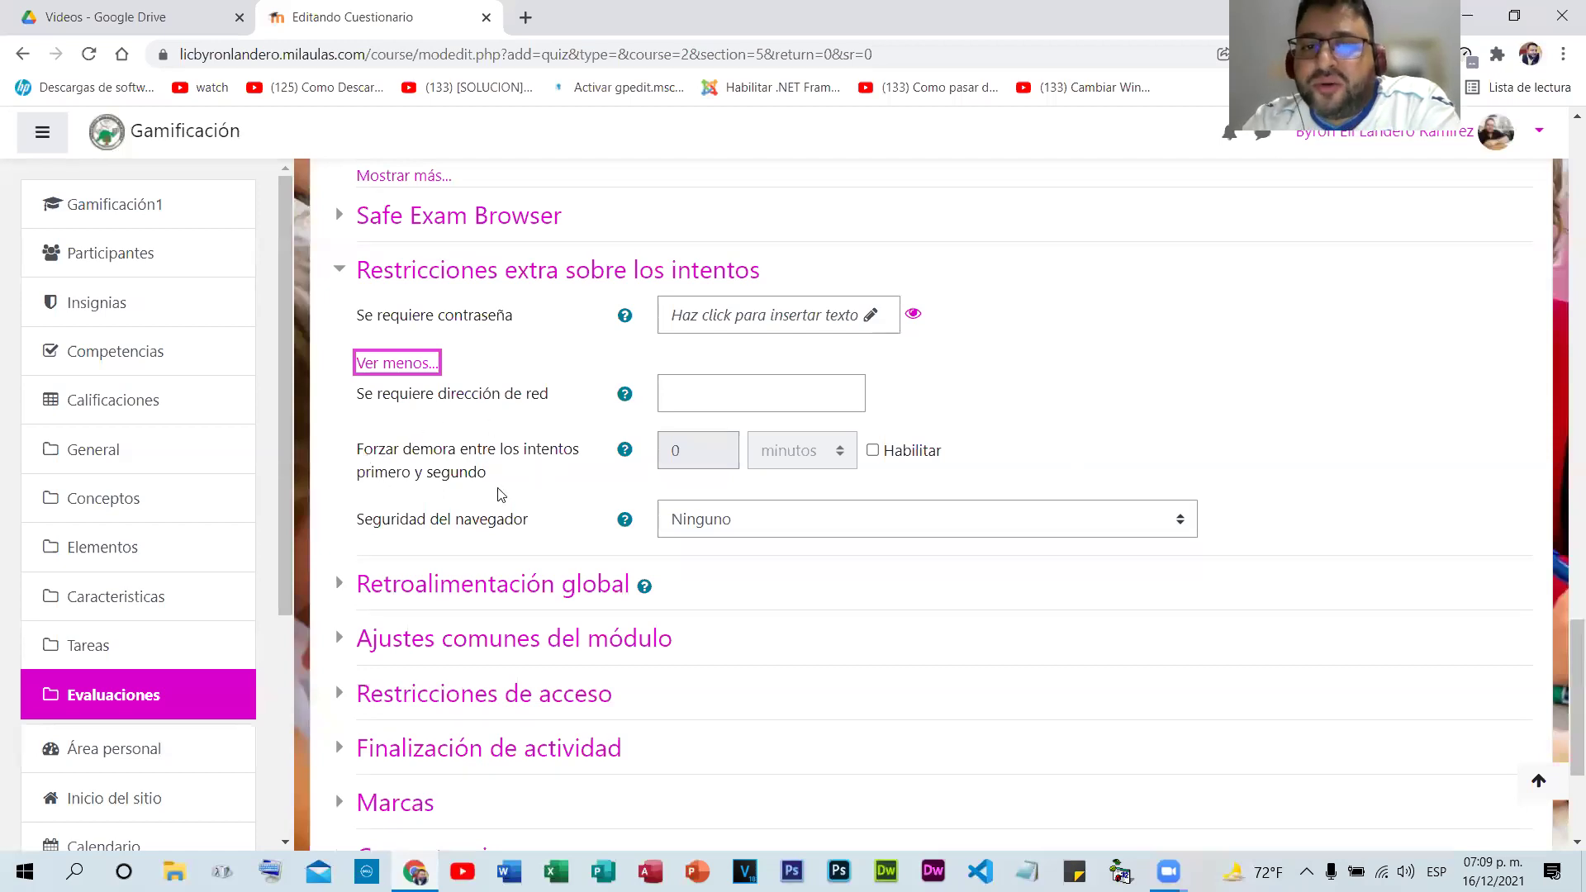
# - Enable "Forzar demora entre los intentos primero y segundo" and set the delay to 1 día
pyautogui.click(873, 451)
pyautogui.hotkey('shift', 'Tab')
pyautogui.hotkey('shift', 'Tab')
pyautogui.write('1')
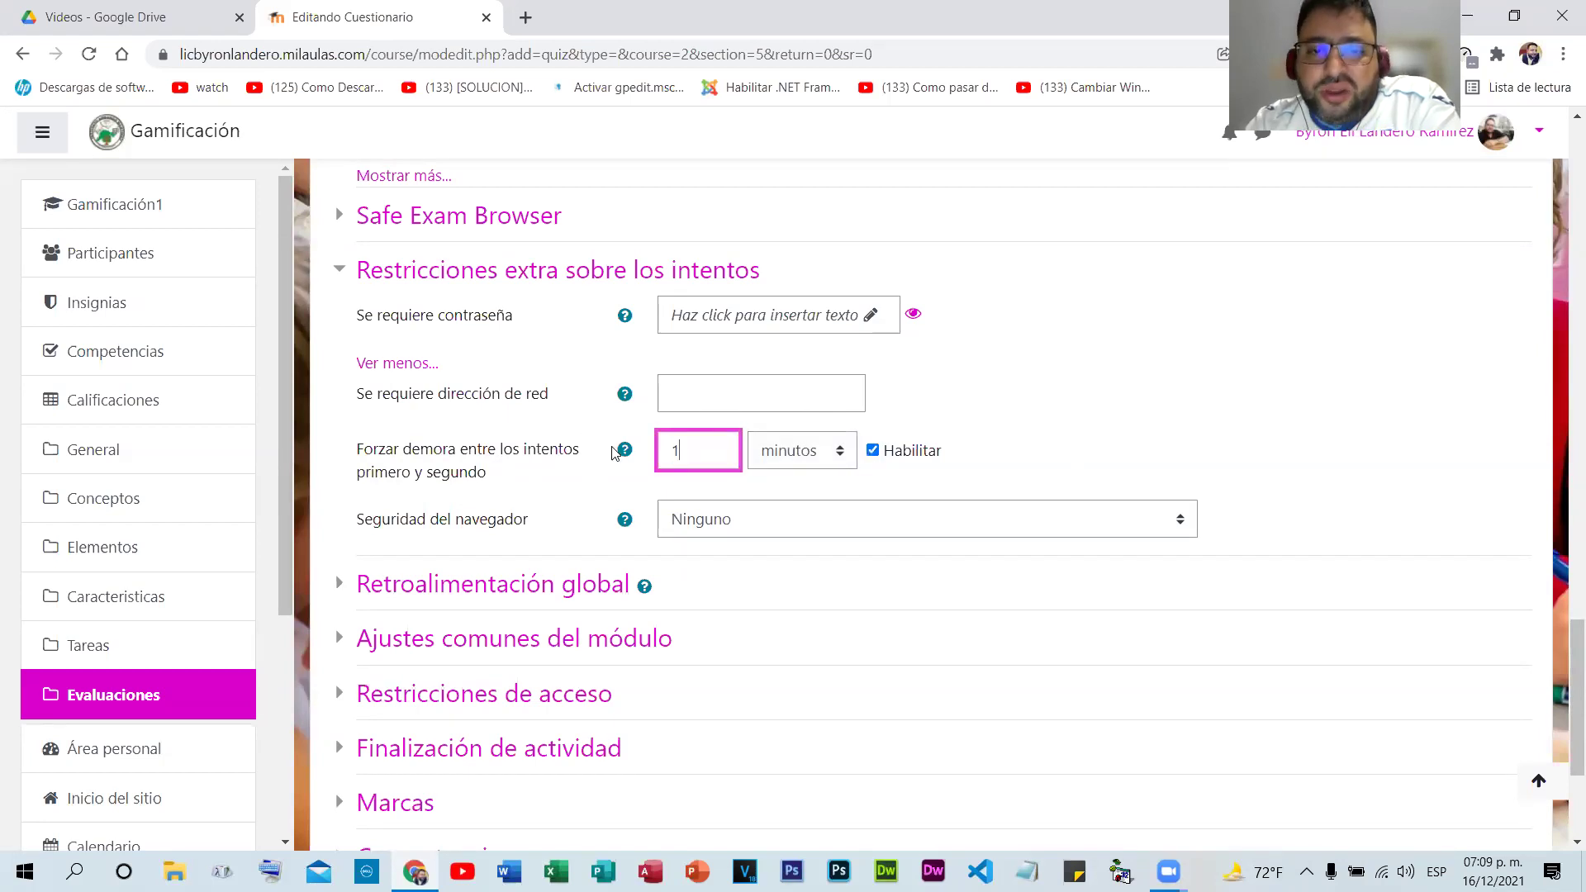
pyautogui.click(828, 454)
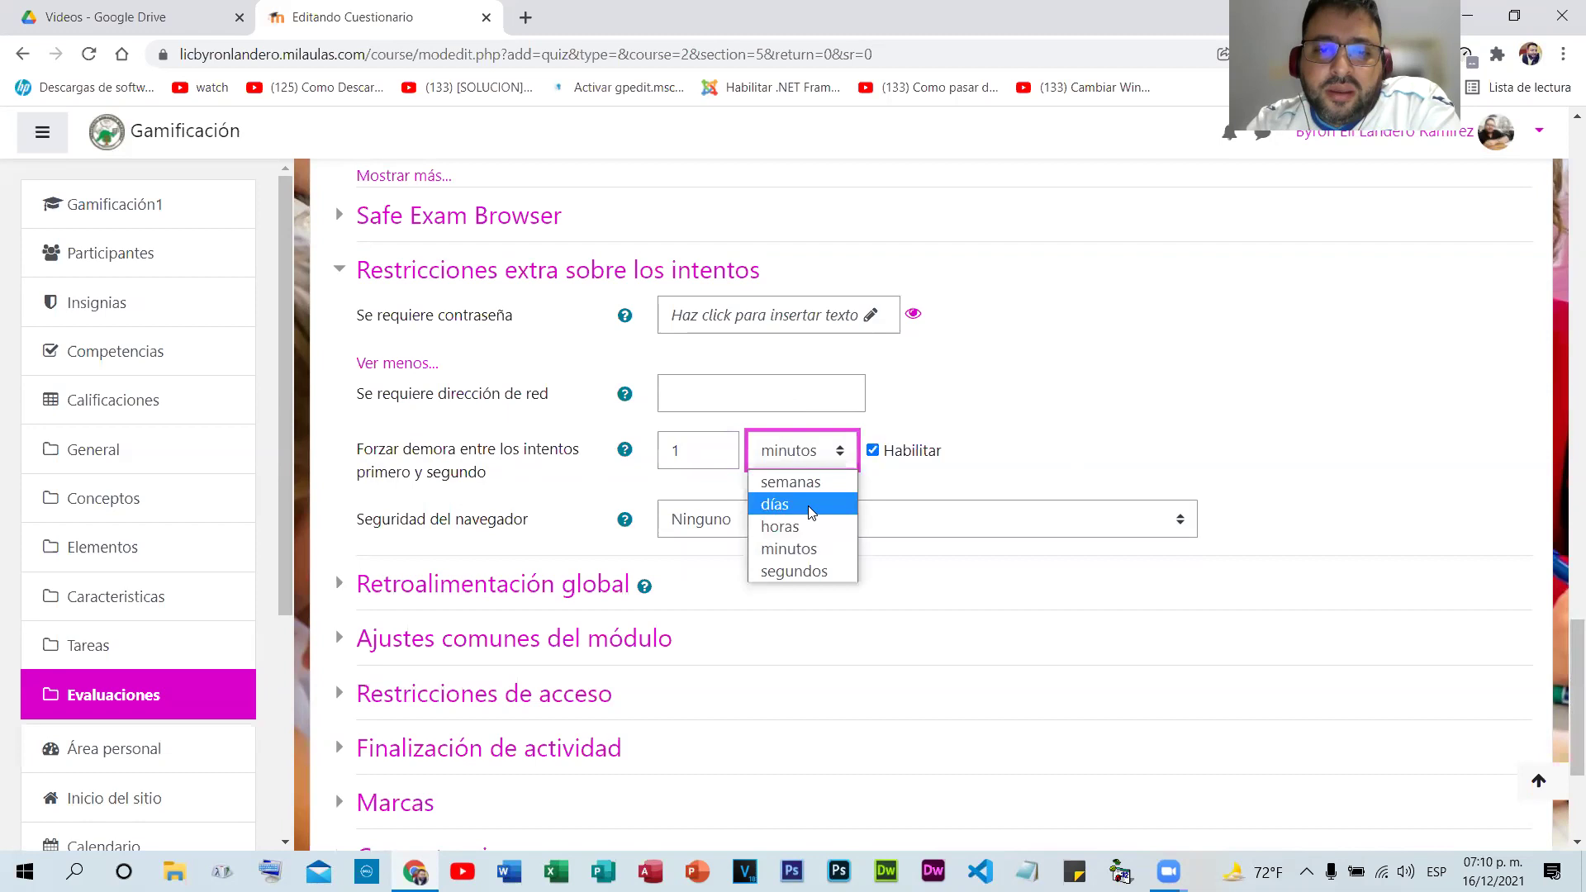
pyautogui.click(810, 512)
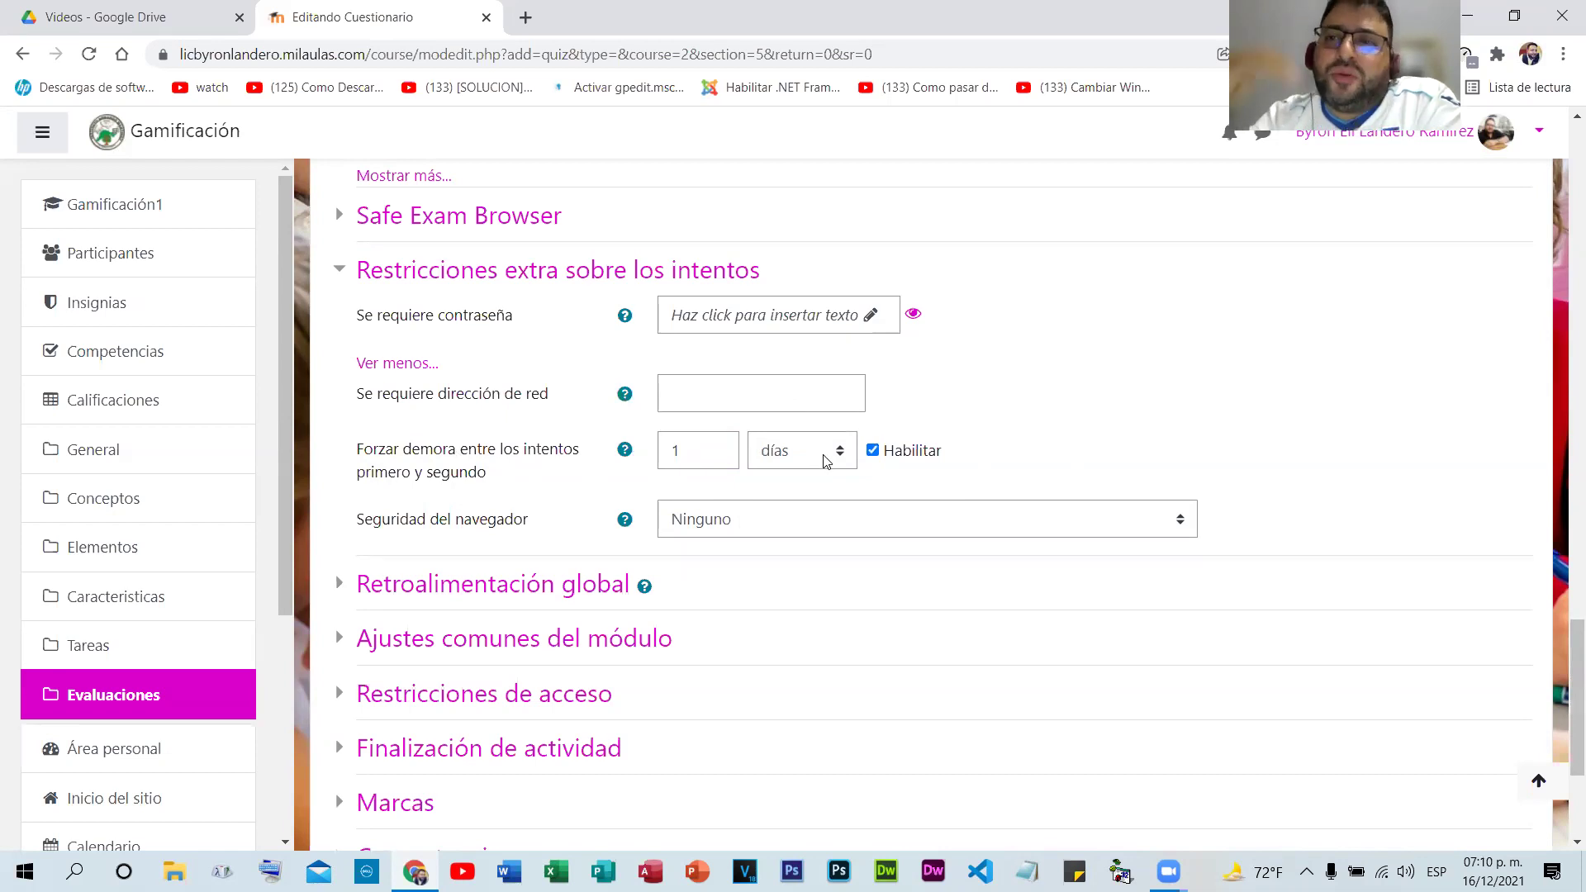
# - Check the time unit choices for the forced delay and the options for Seguridad del navegador without changing either
pyautogui.scroll(3, 1014, 443)
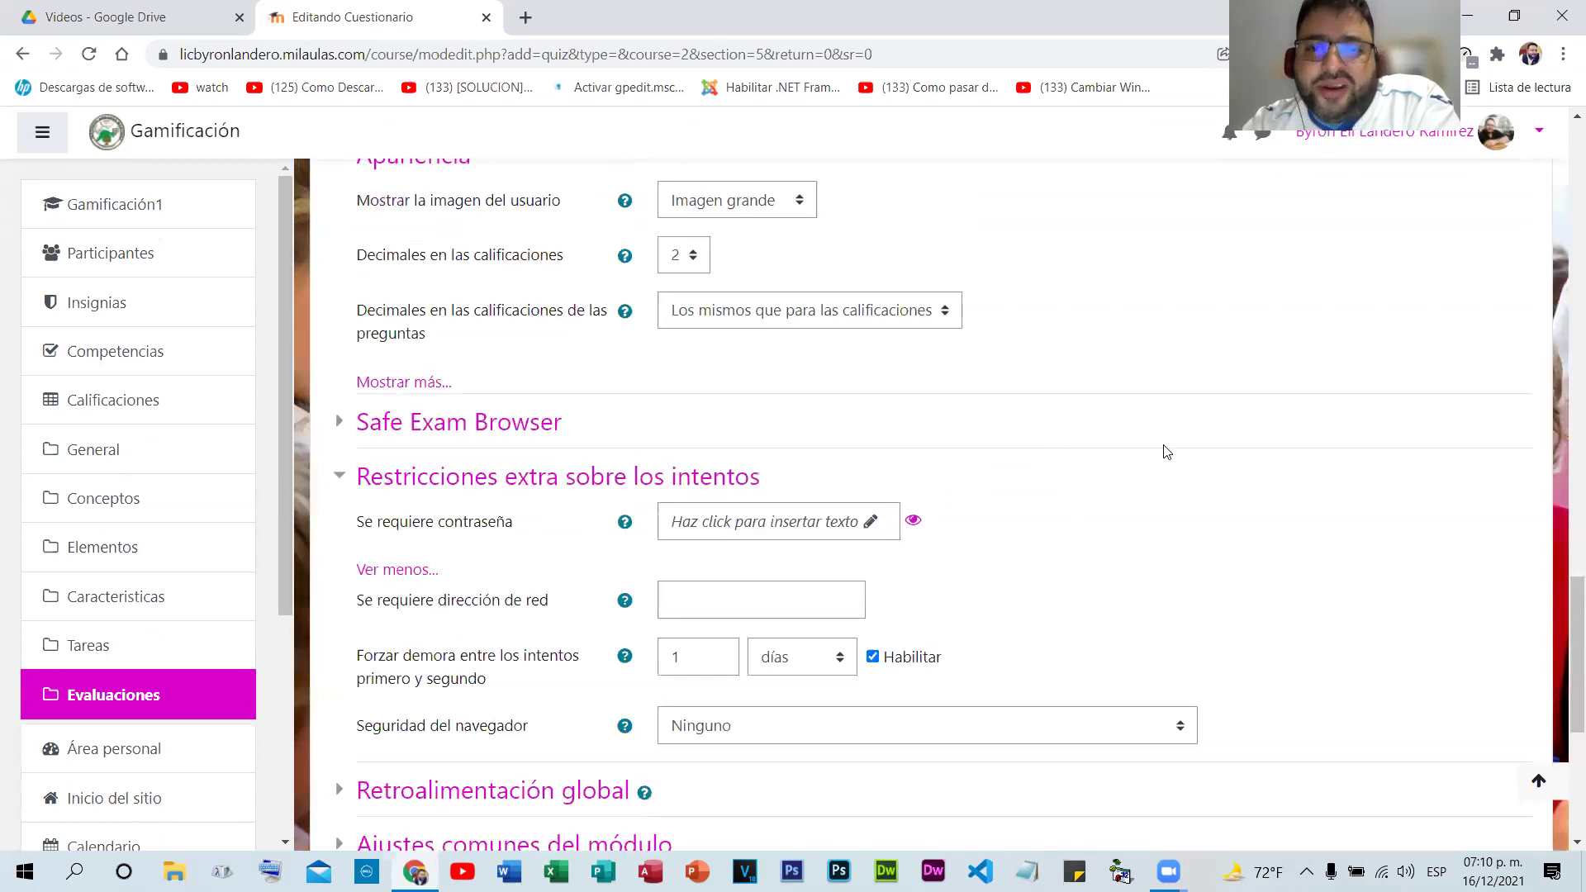
pyautogui.scroll(-3, 1162, 450)
pyautogui.scroll(1, 603, 475)
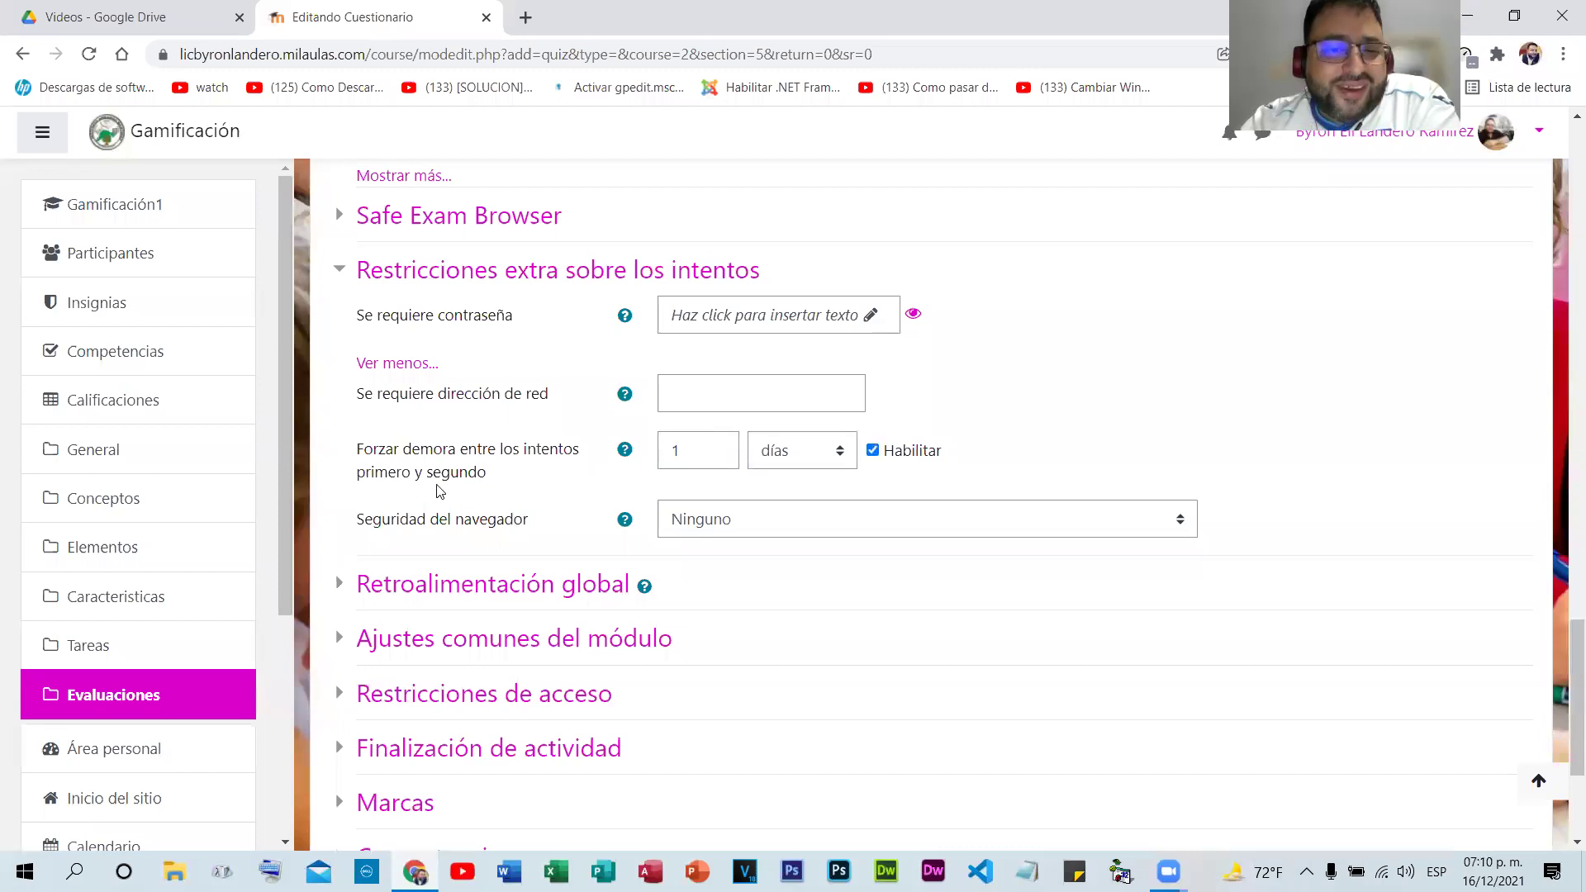
pyautogui.click(772, 463)
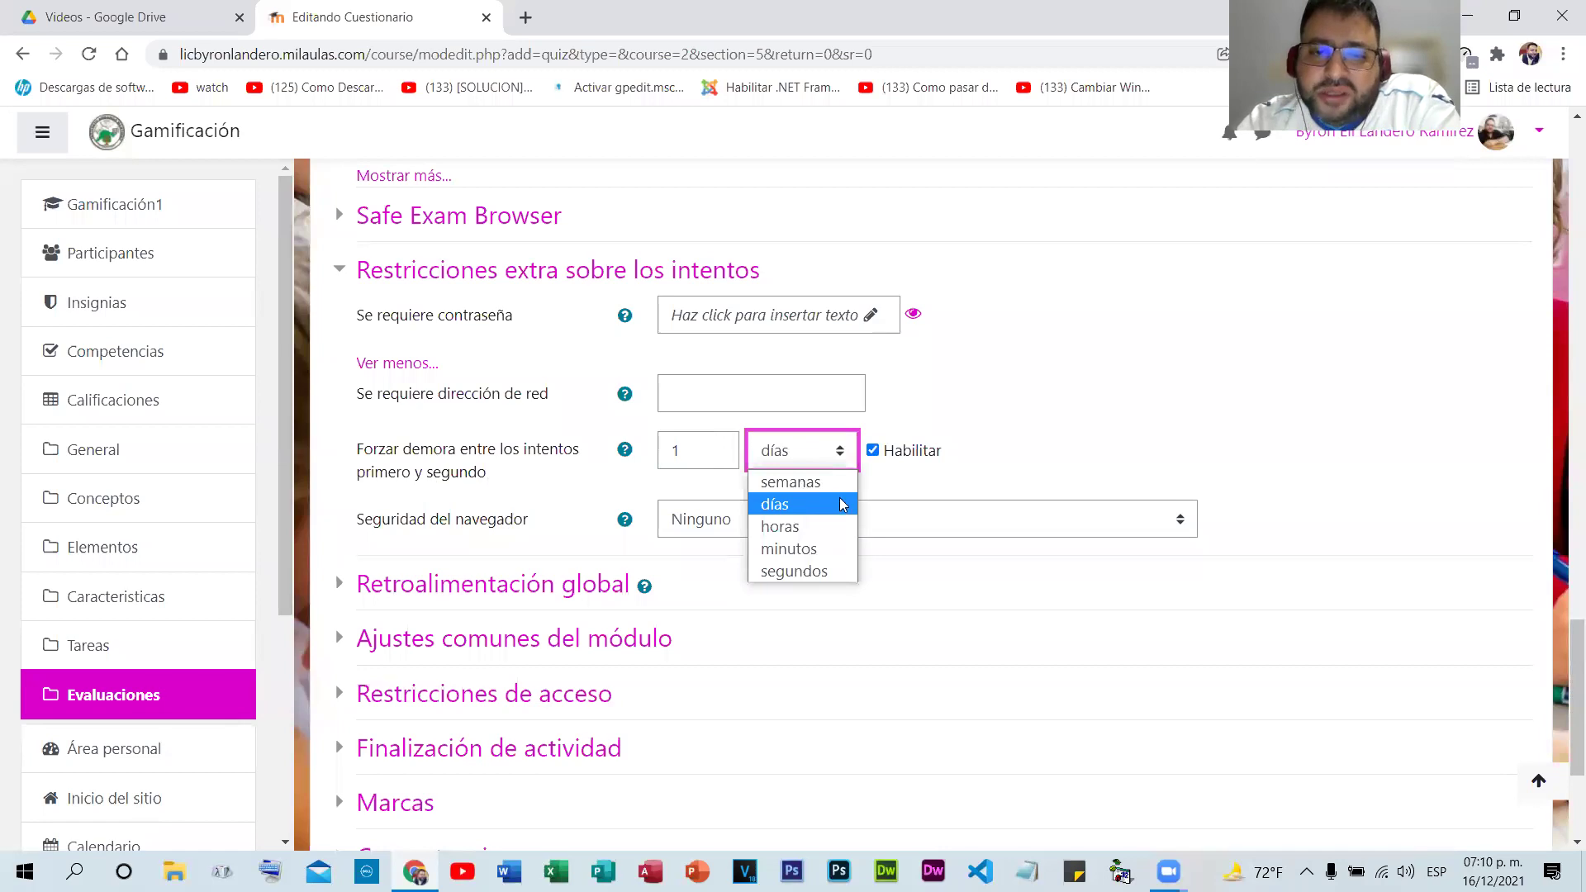
pyautogui.click(1023, 394)
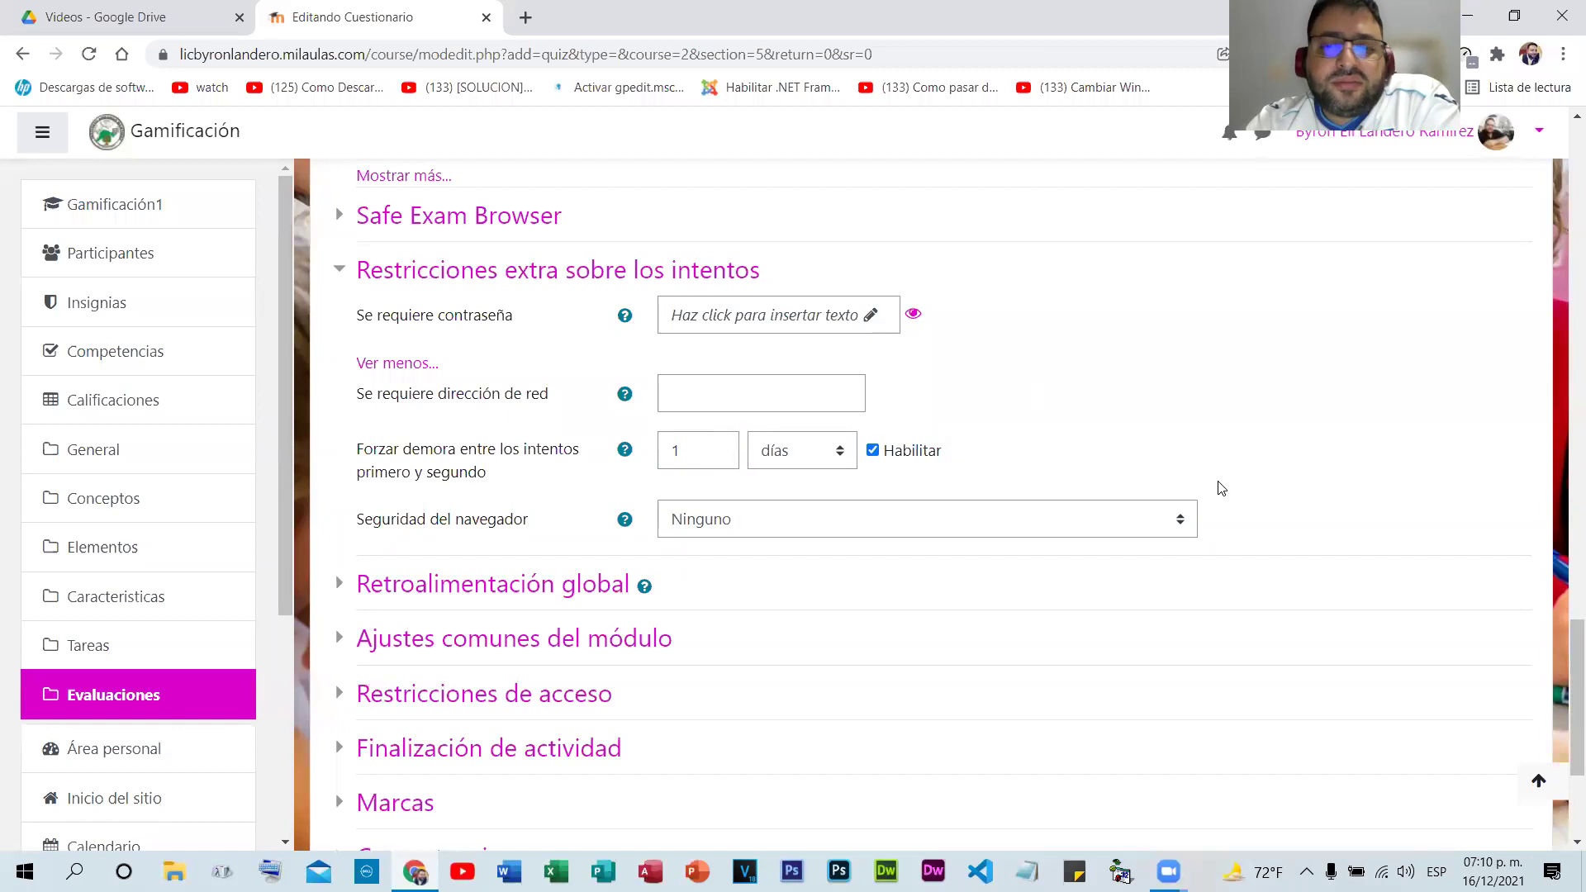
pyautogui.click(1182, 523)
pyautogui.click(1156, 525)
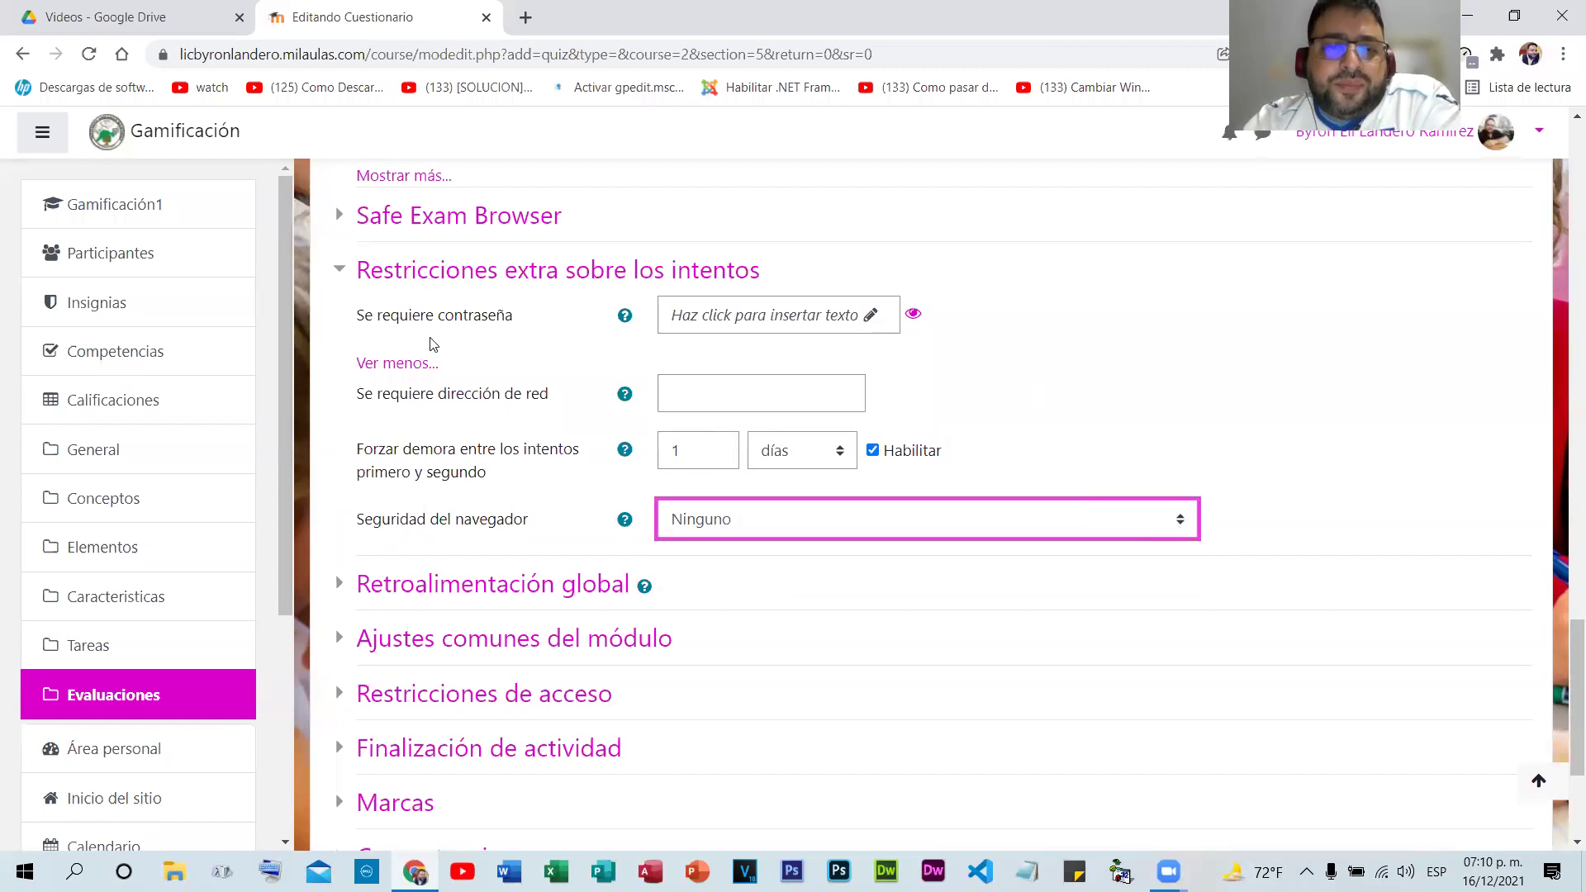
# - Open the "Se requiere contraseña" field for entry and leave it empty
pyautogui.scroll(1, 522, 473)
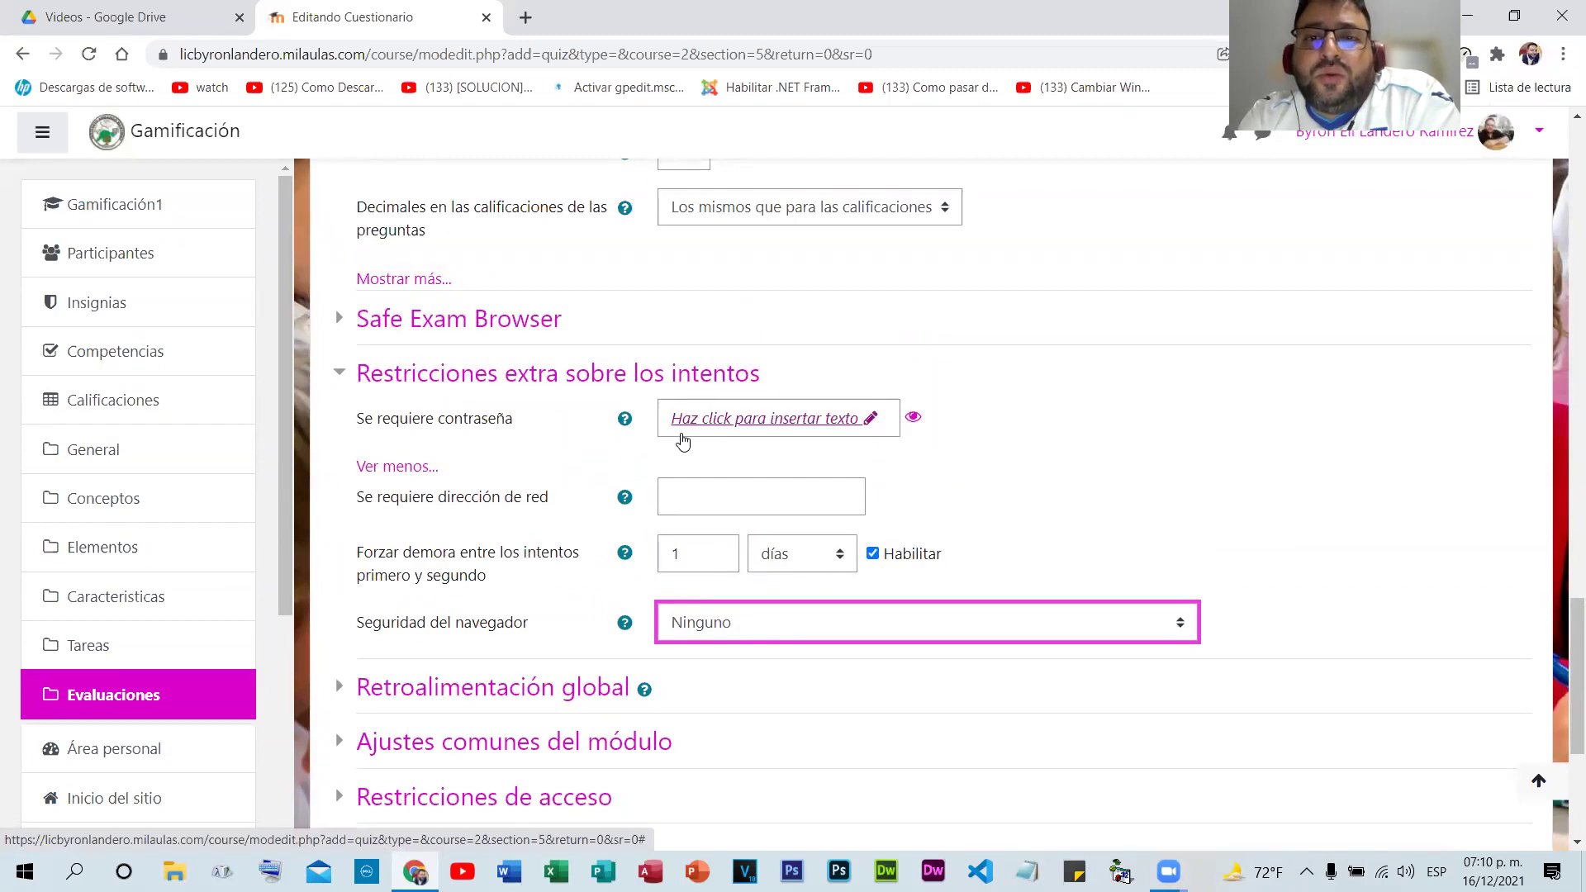
pyautogui.click(727, 418)
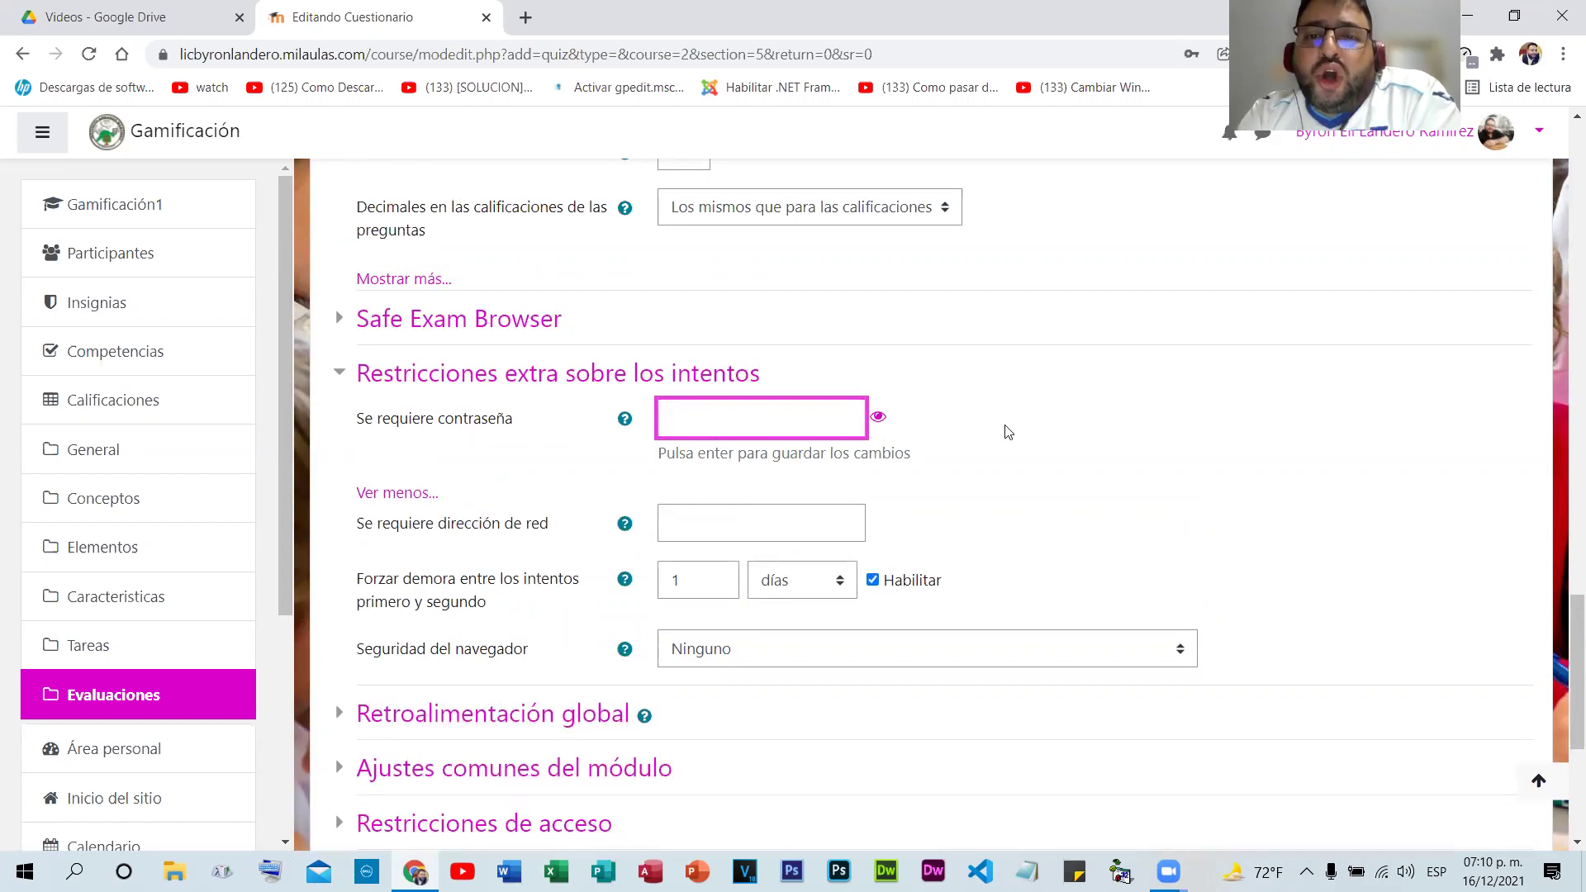
pyautogui.click(1048, 423)
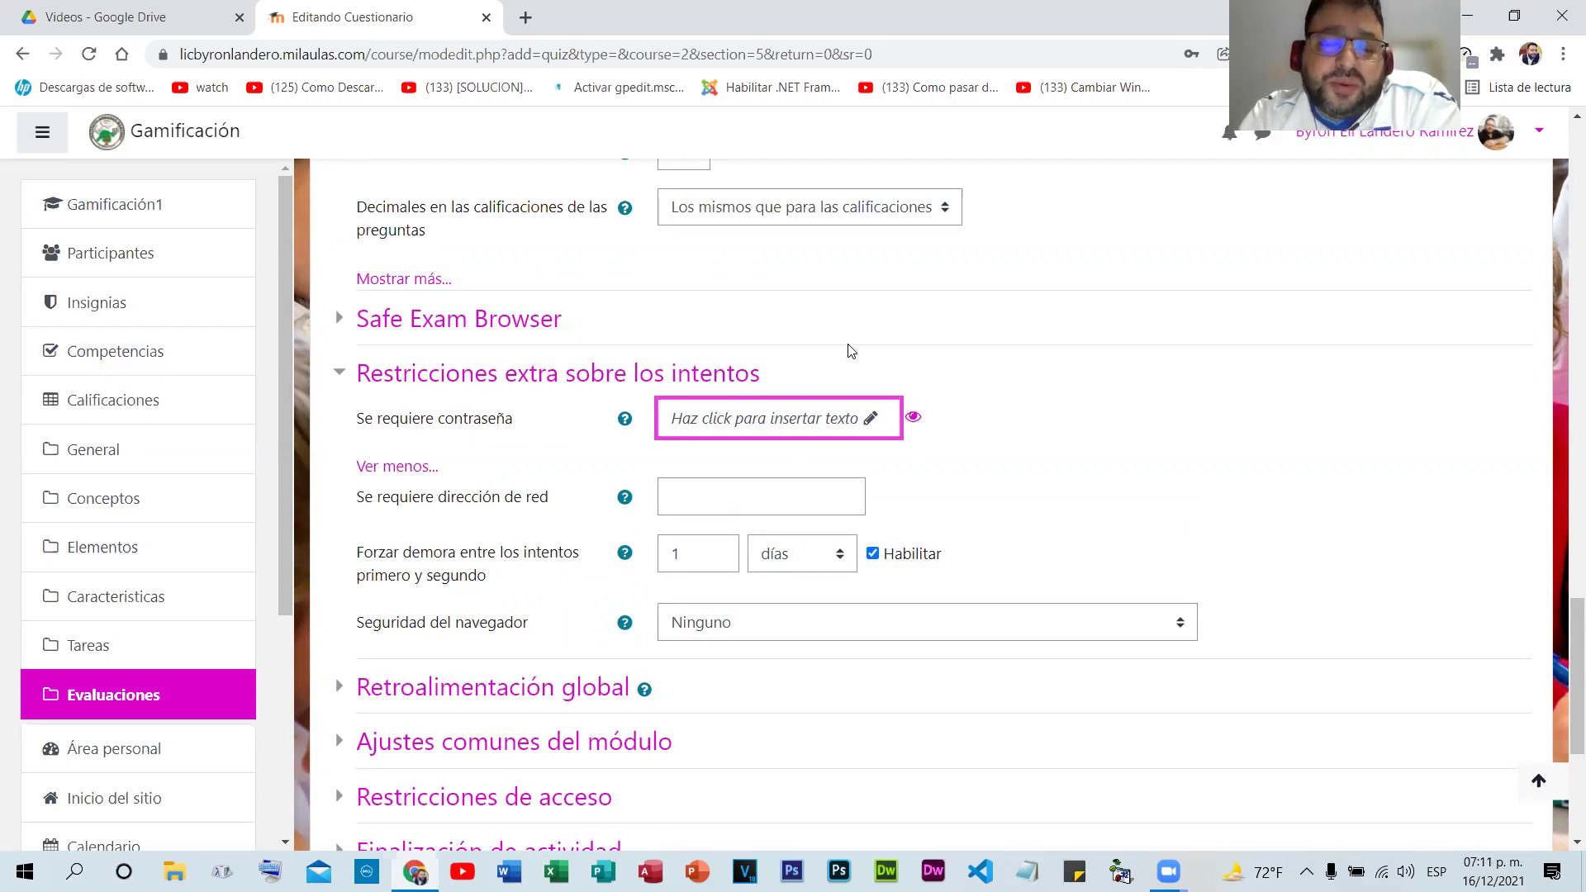
# - Expand Retroalimentación global, look at its grade limits and comment fields, and collapse the section again
pyautogui.scroll(-2, 962, 414)
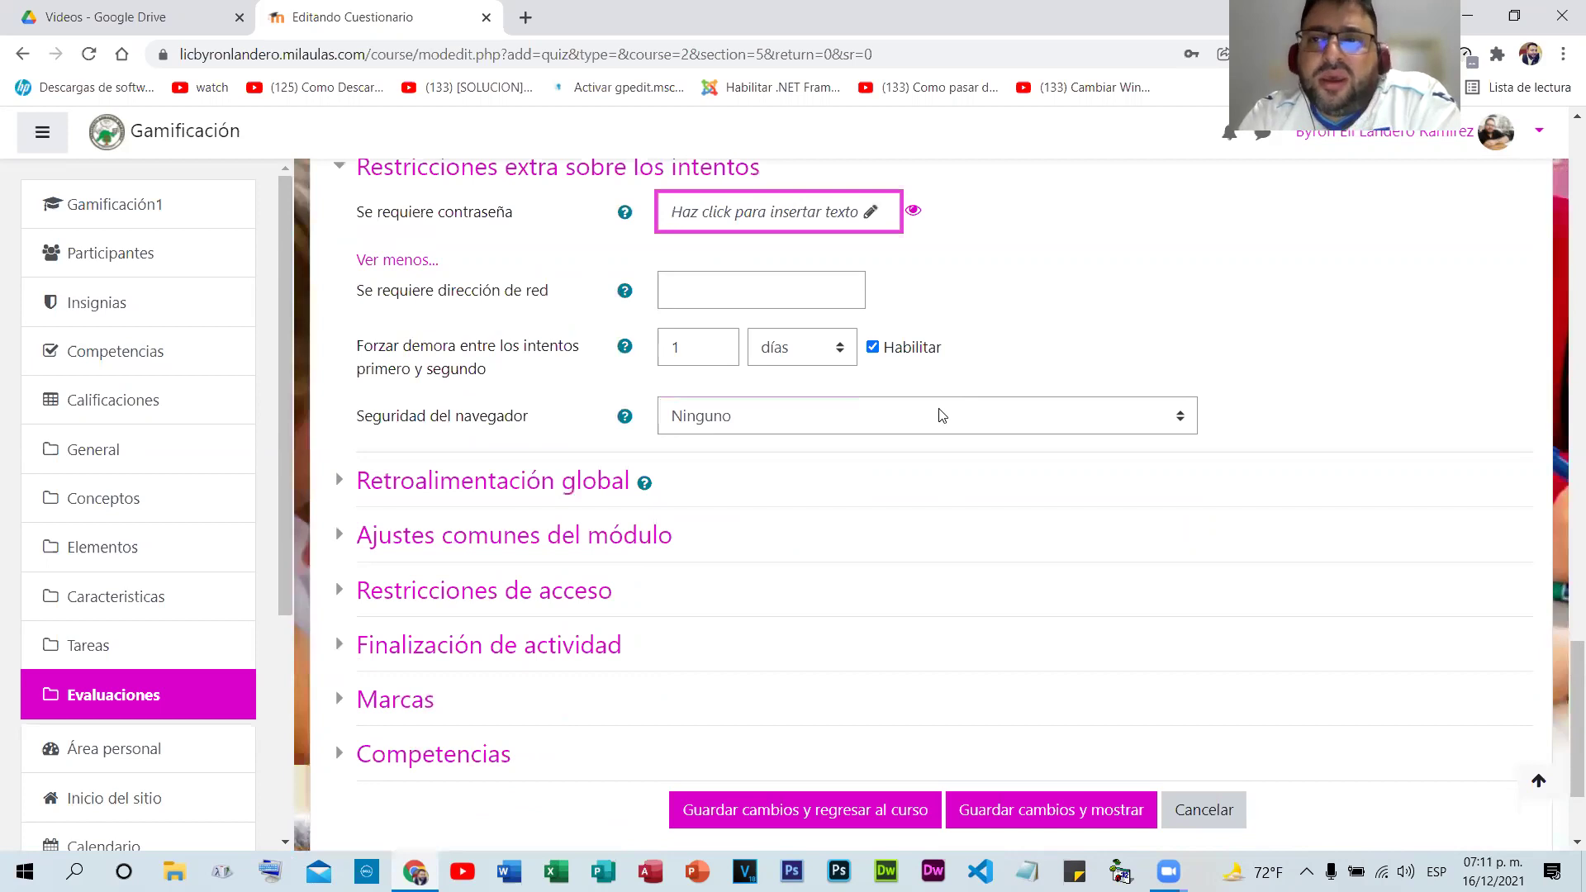
pyautogui.scroll(-2, 934, 411)
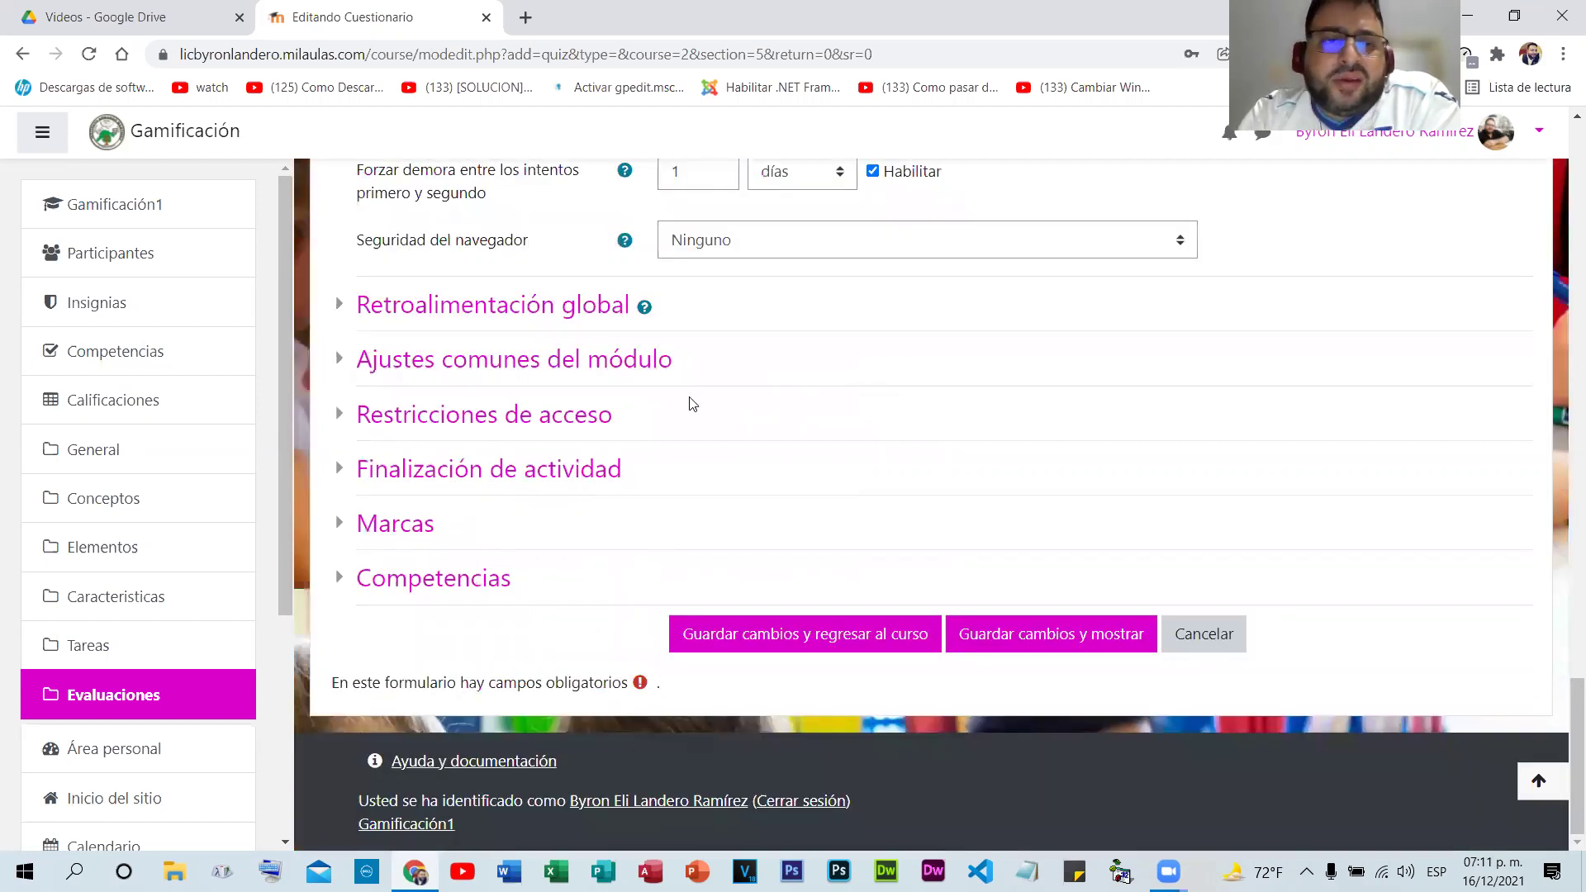
pyautogui.click(531, 308)
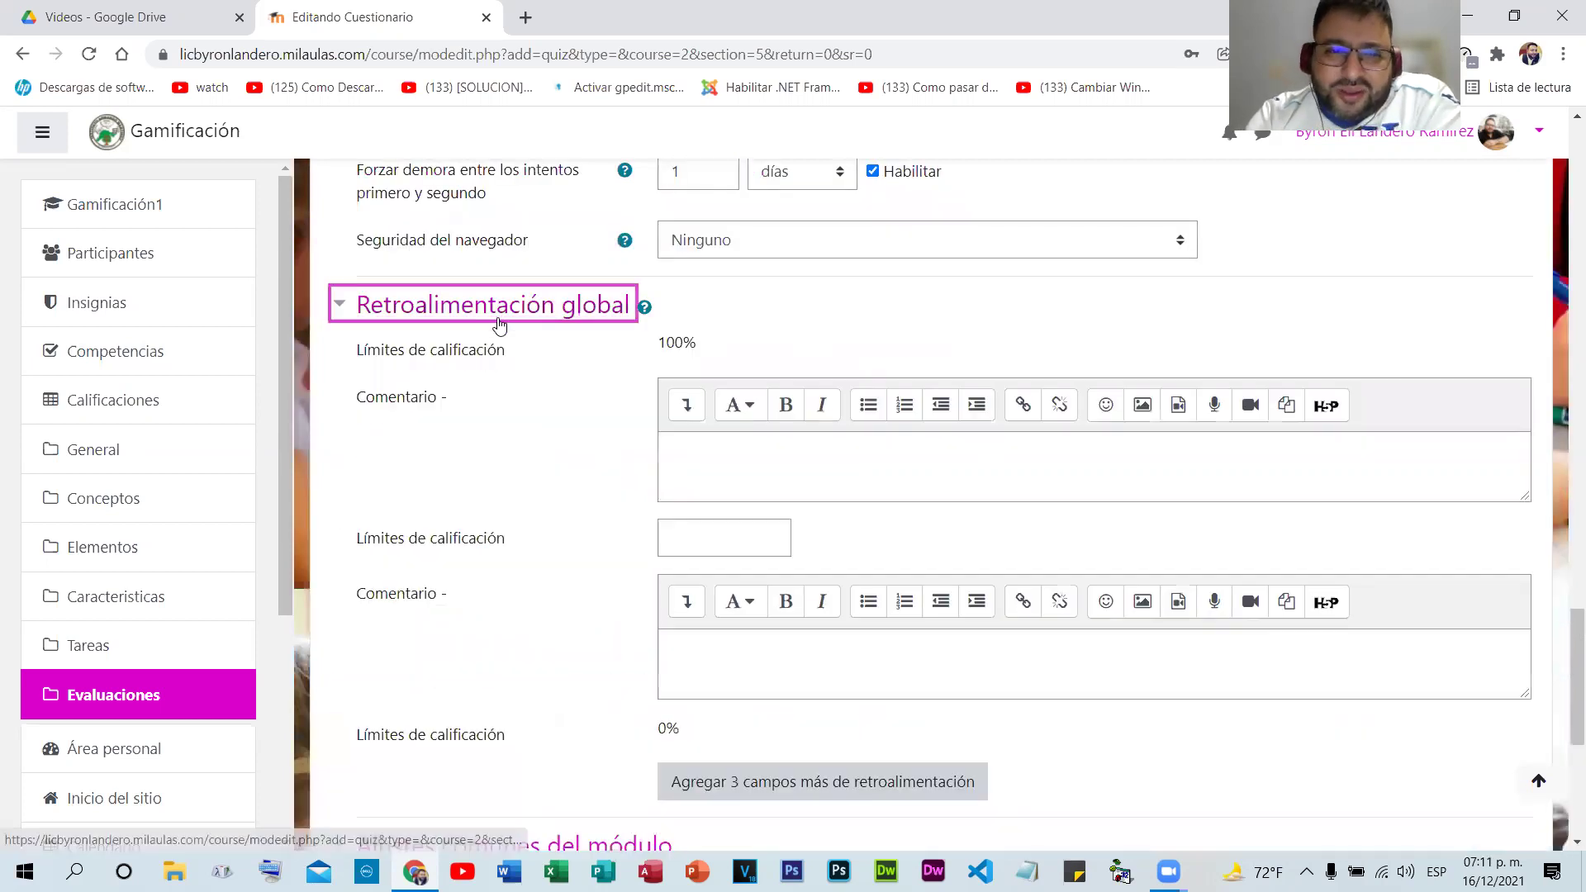
pyautogui.click(757, 478)
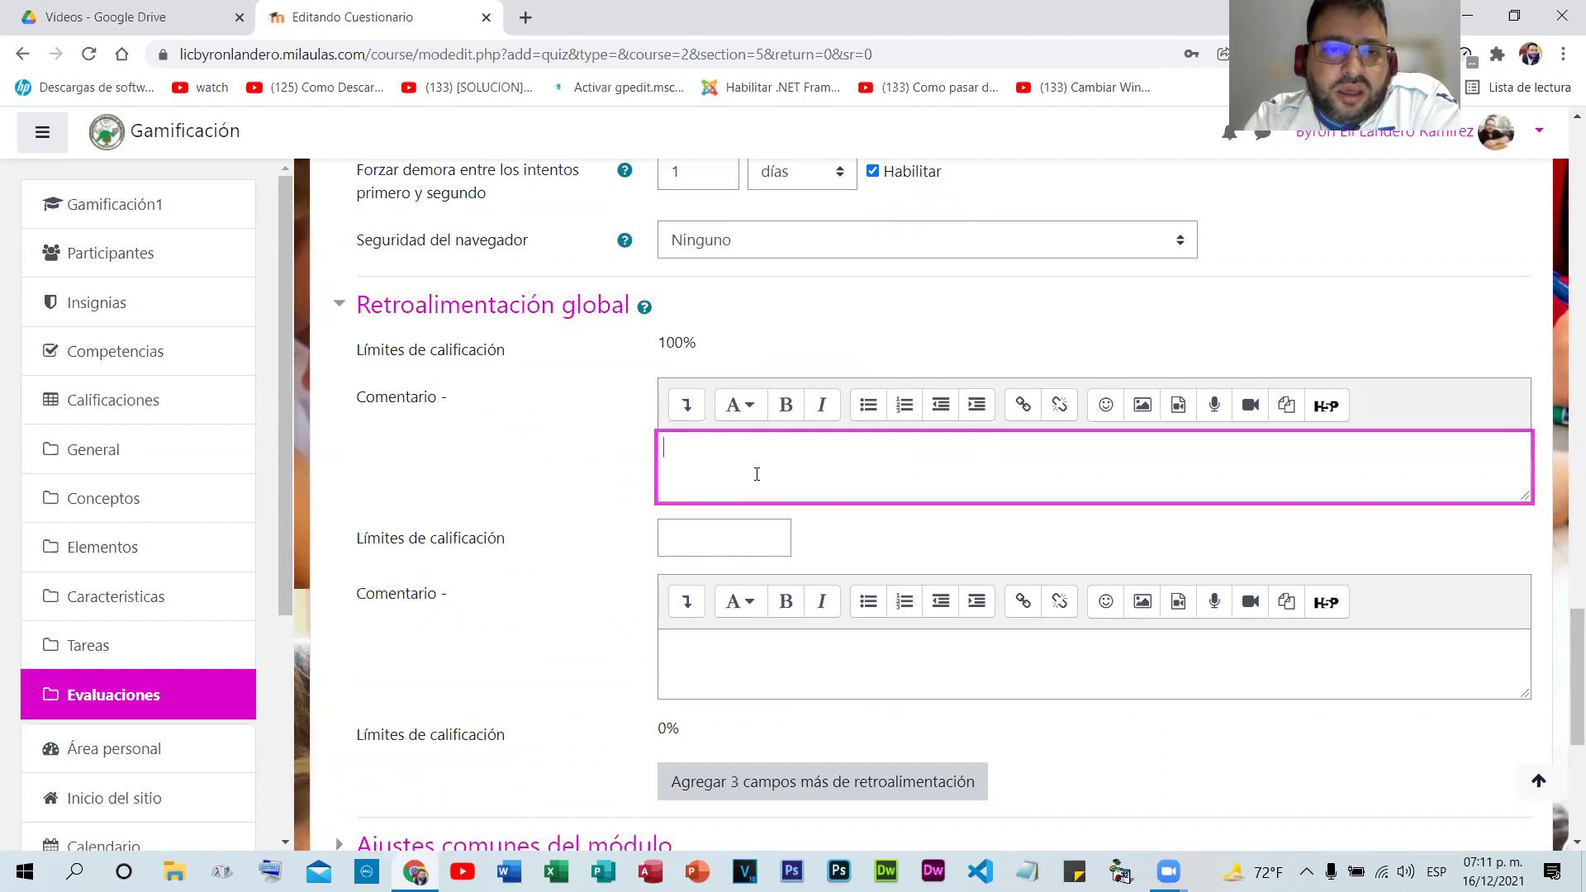
pyautogui.click(507, 306)
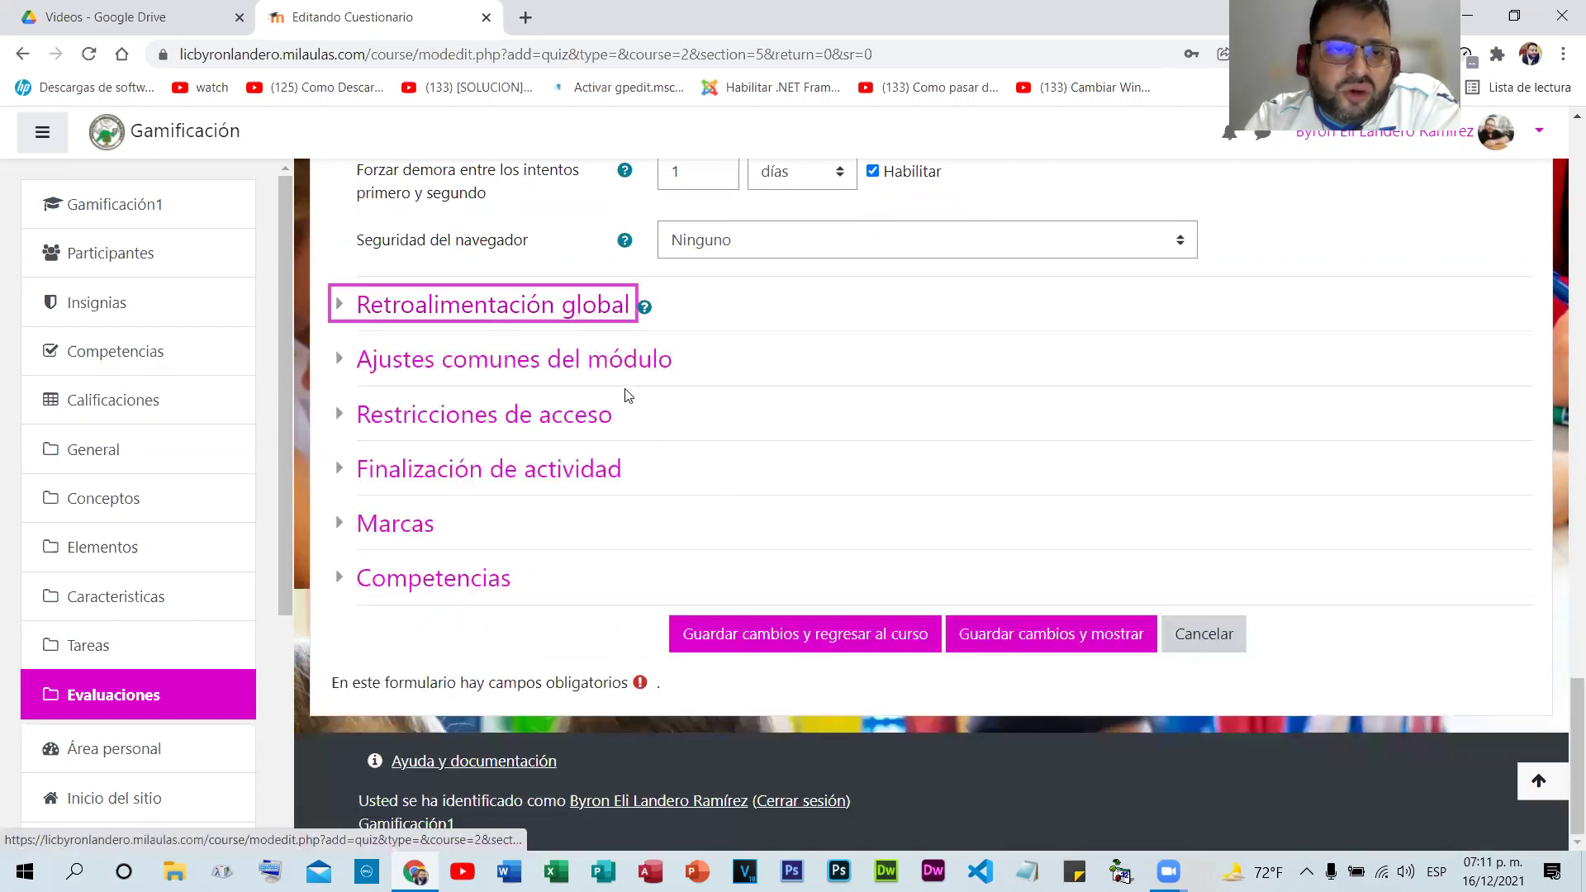
# - Look into the Ajustes comunes del módulo and Restricciones de acceso sections and collapse them again
pyautogui.click(487, 364)
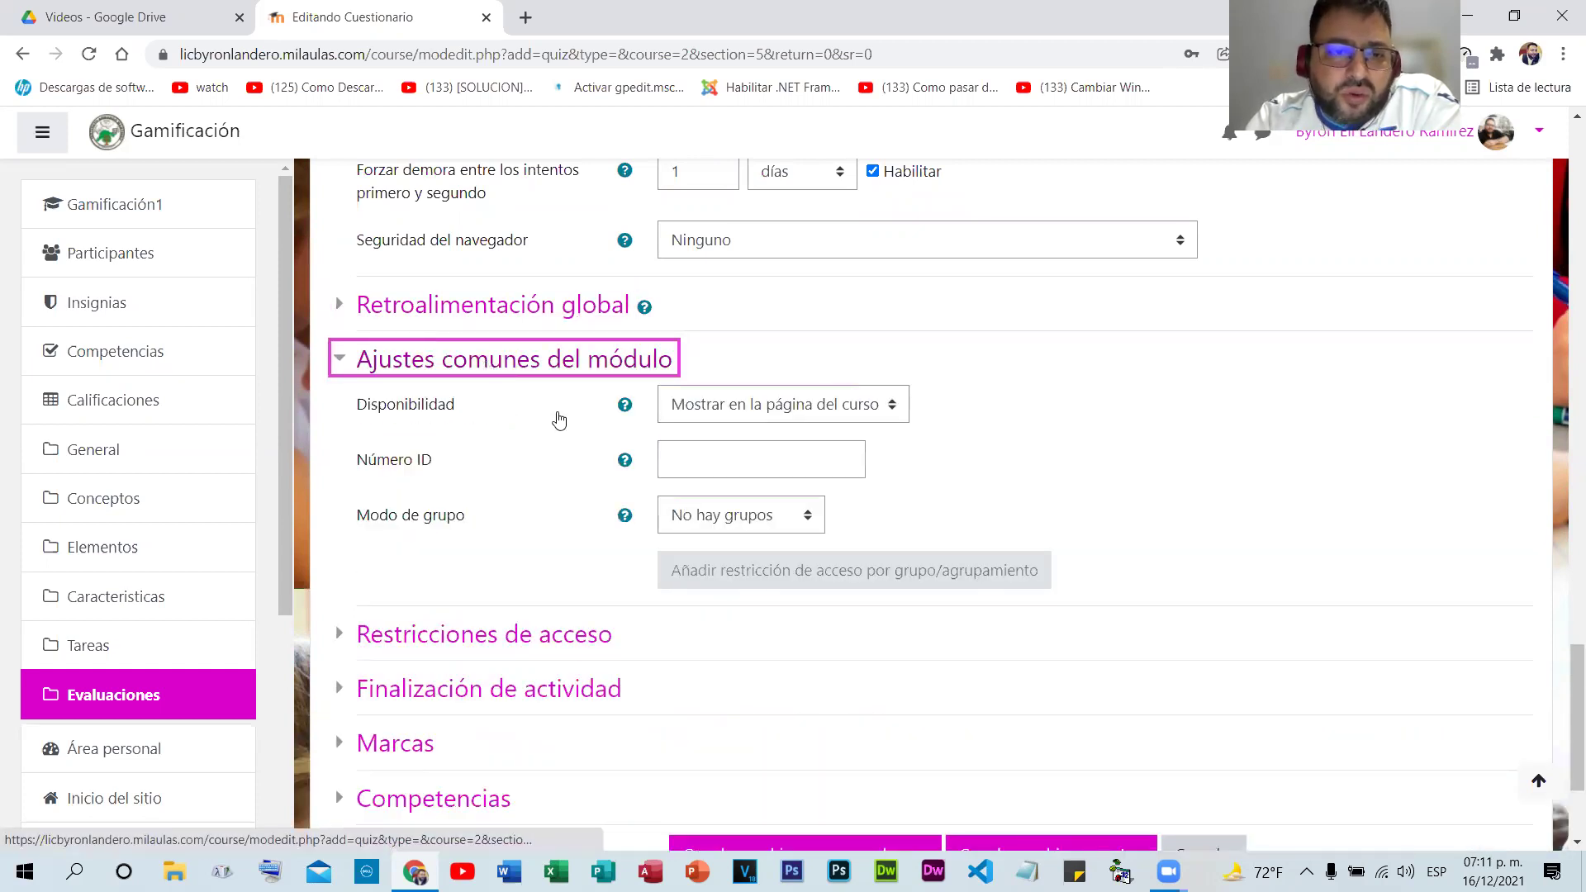
pyautogui.press('Return')
pyautogui.press('Tab')
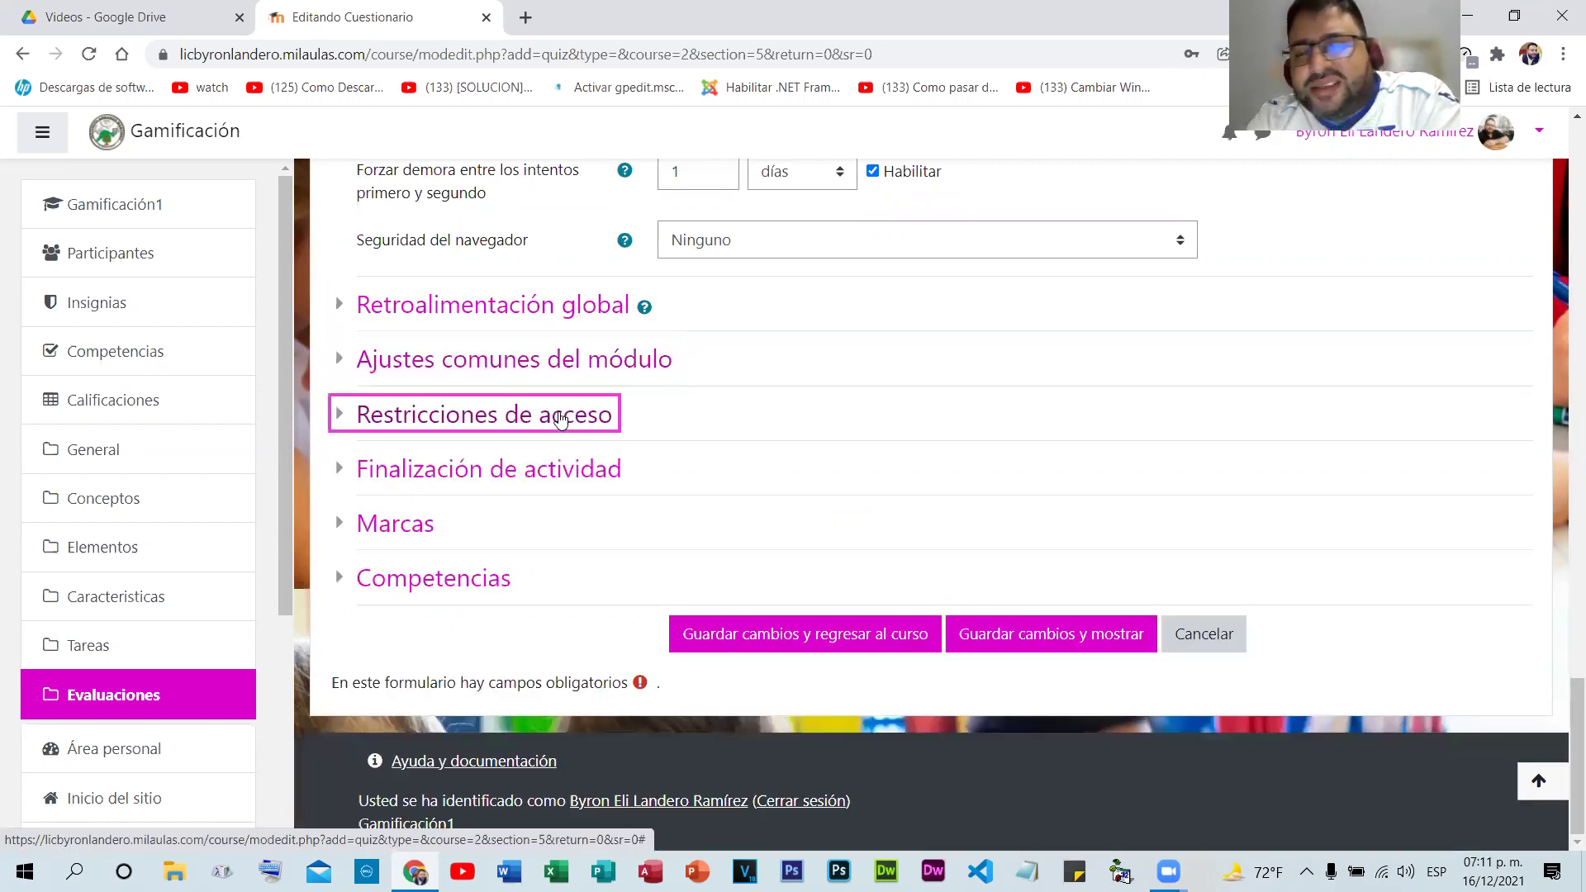
pyautogui.click(560, 417)
pyautogui.click(561, 418)
# - Expand Finalización de actividad, try condition-based completion, and set Rastreo de finalización to "No indicar finalización de la actividad"
pyautogui.click(478, 473)
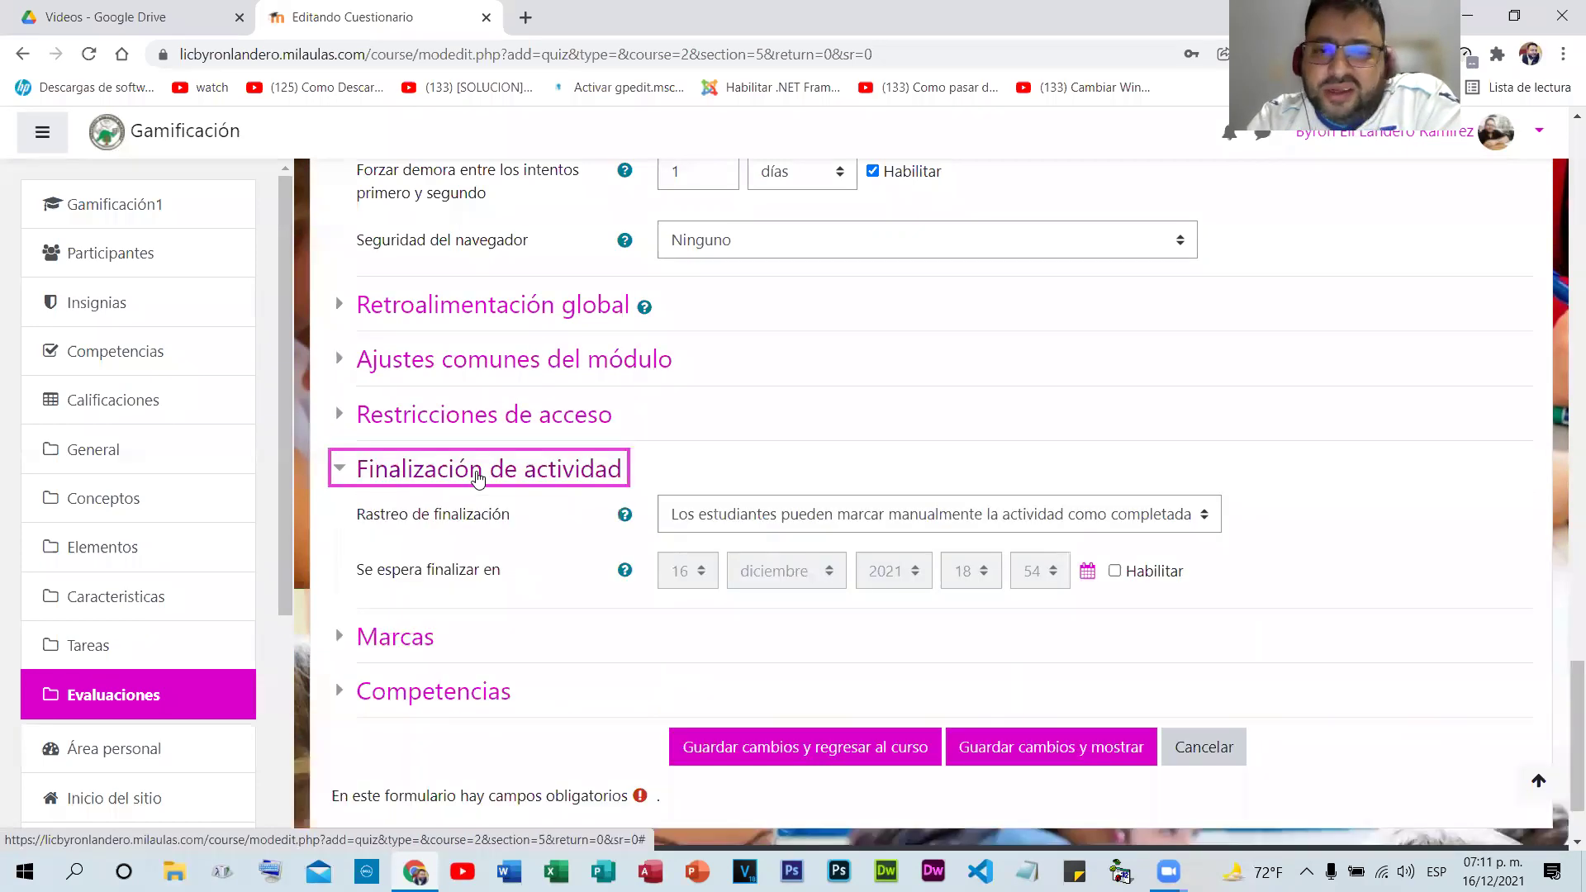
pyautogui.click(785, 506)
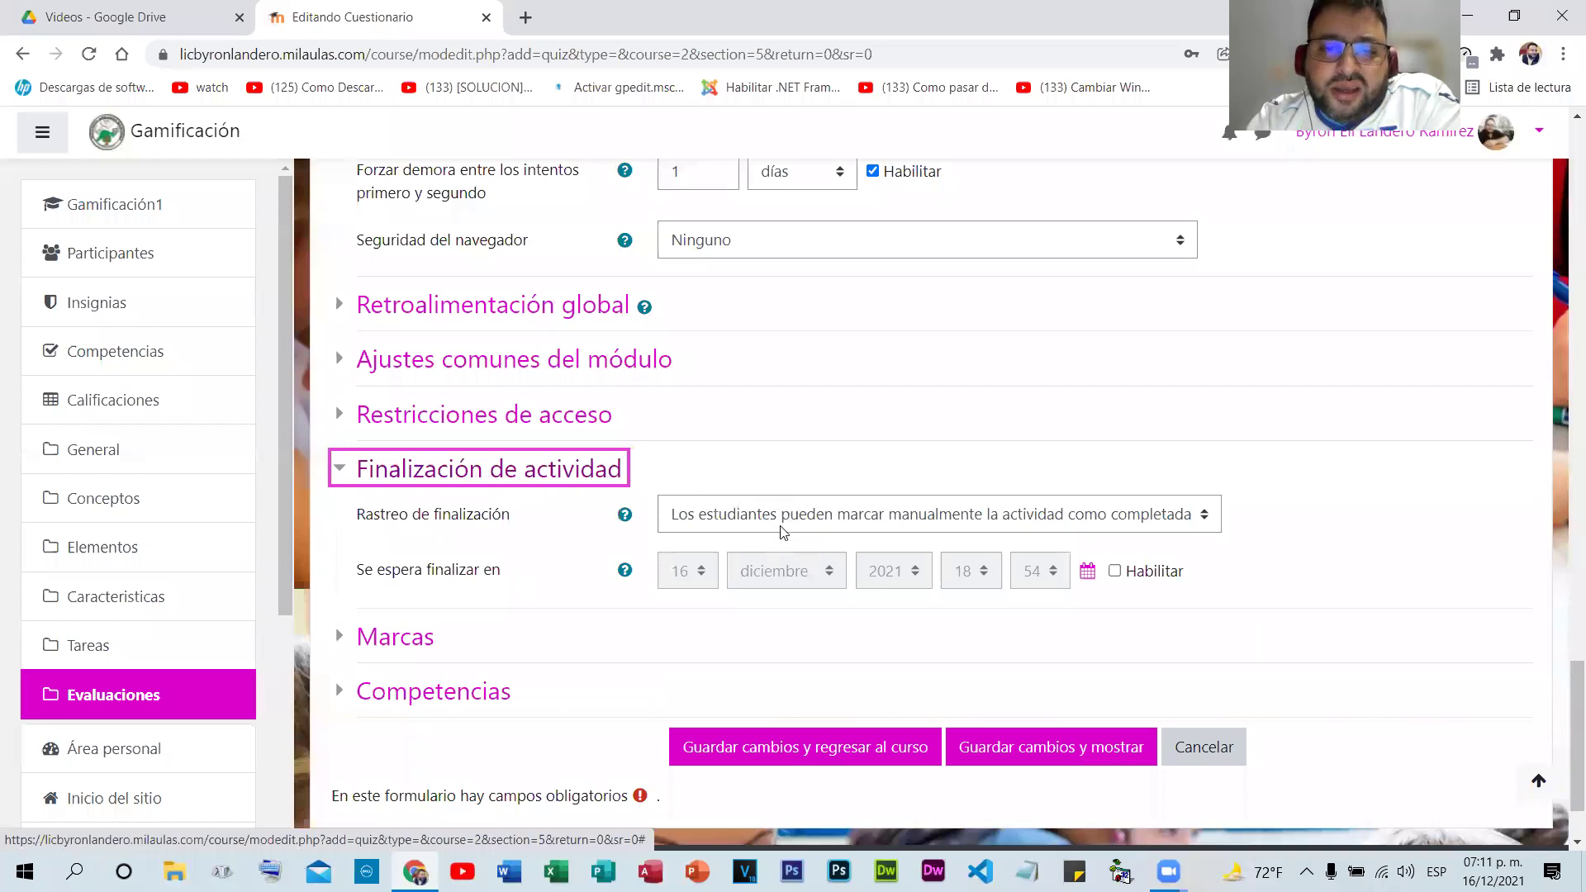
pyautogui.click(725, 578)
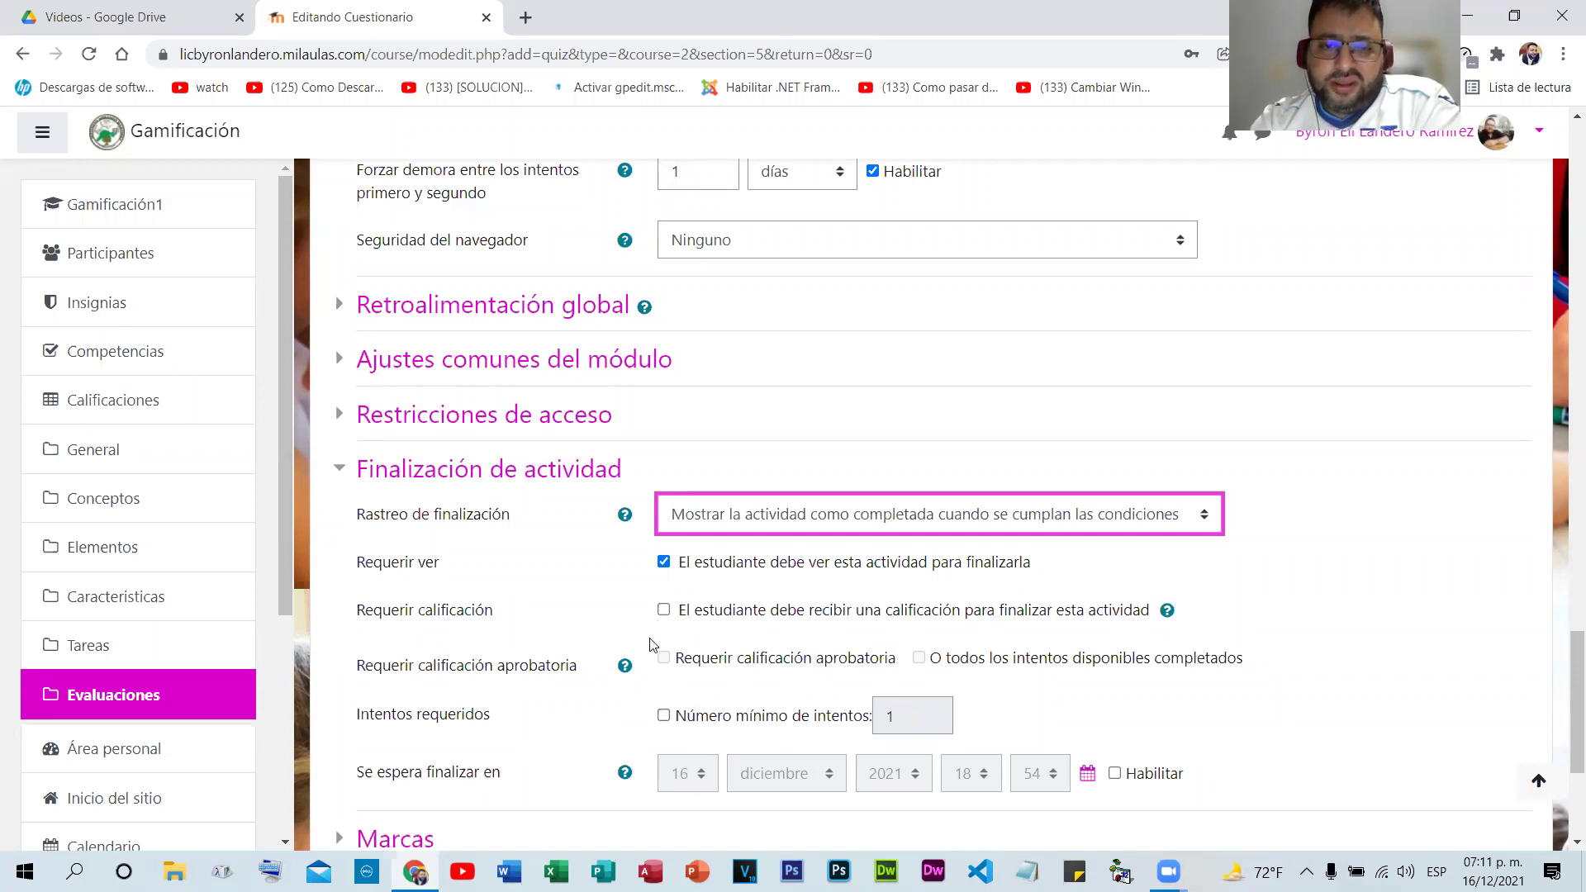
pyautogui.scroll(-3, 1013, 593)
pyautogui.scroll(3, 494, 491)
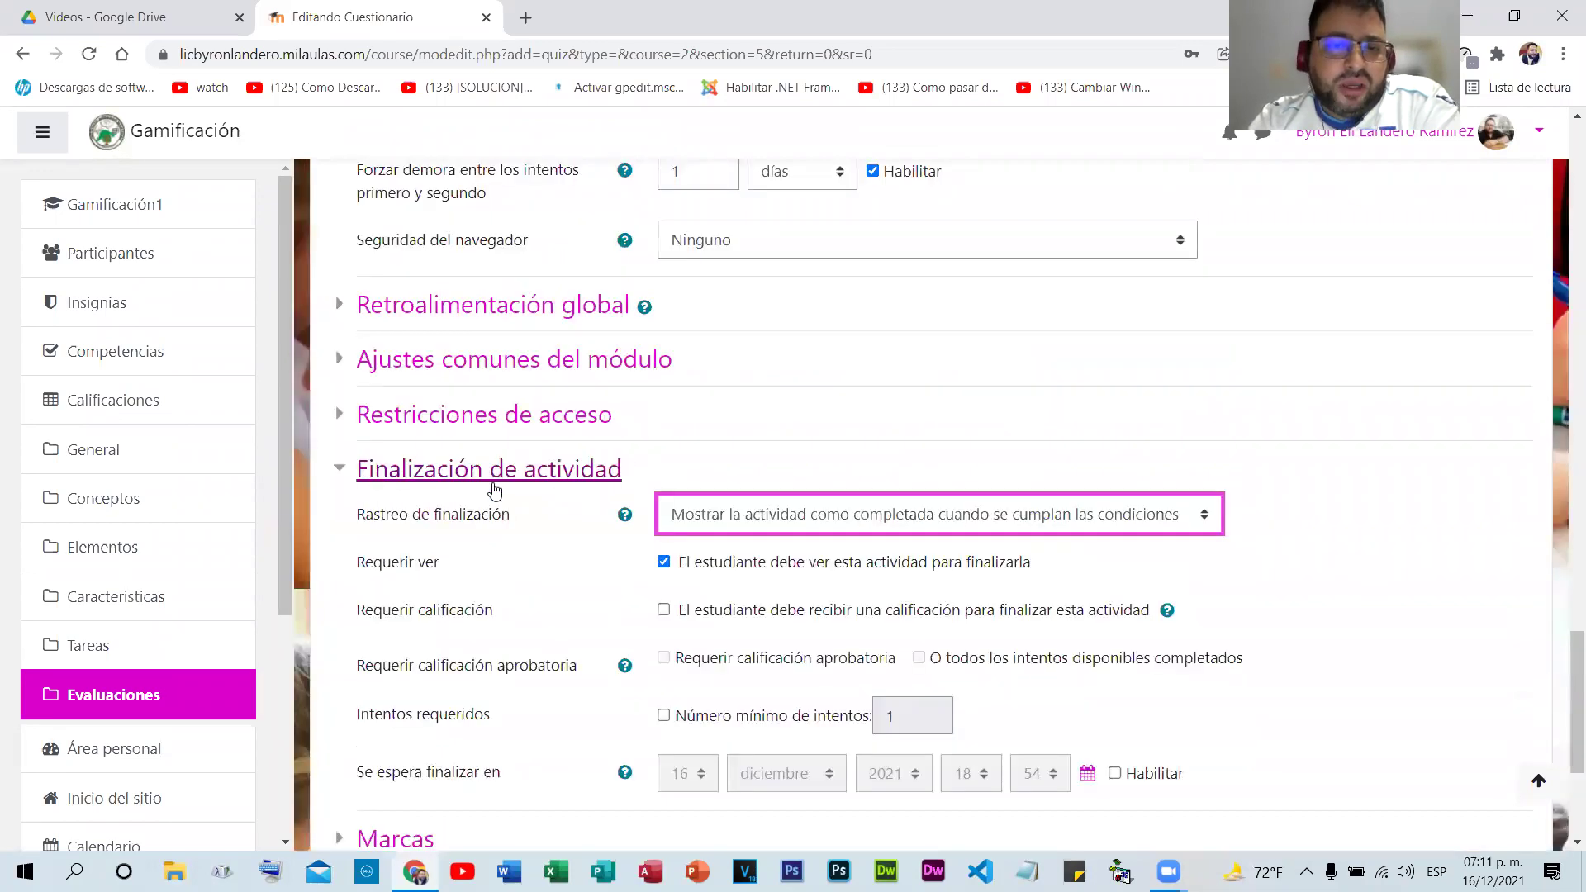
pyautogui.click(770, 519)
pyautogui.click(741, 543)
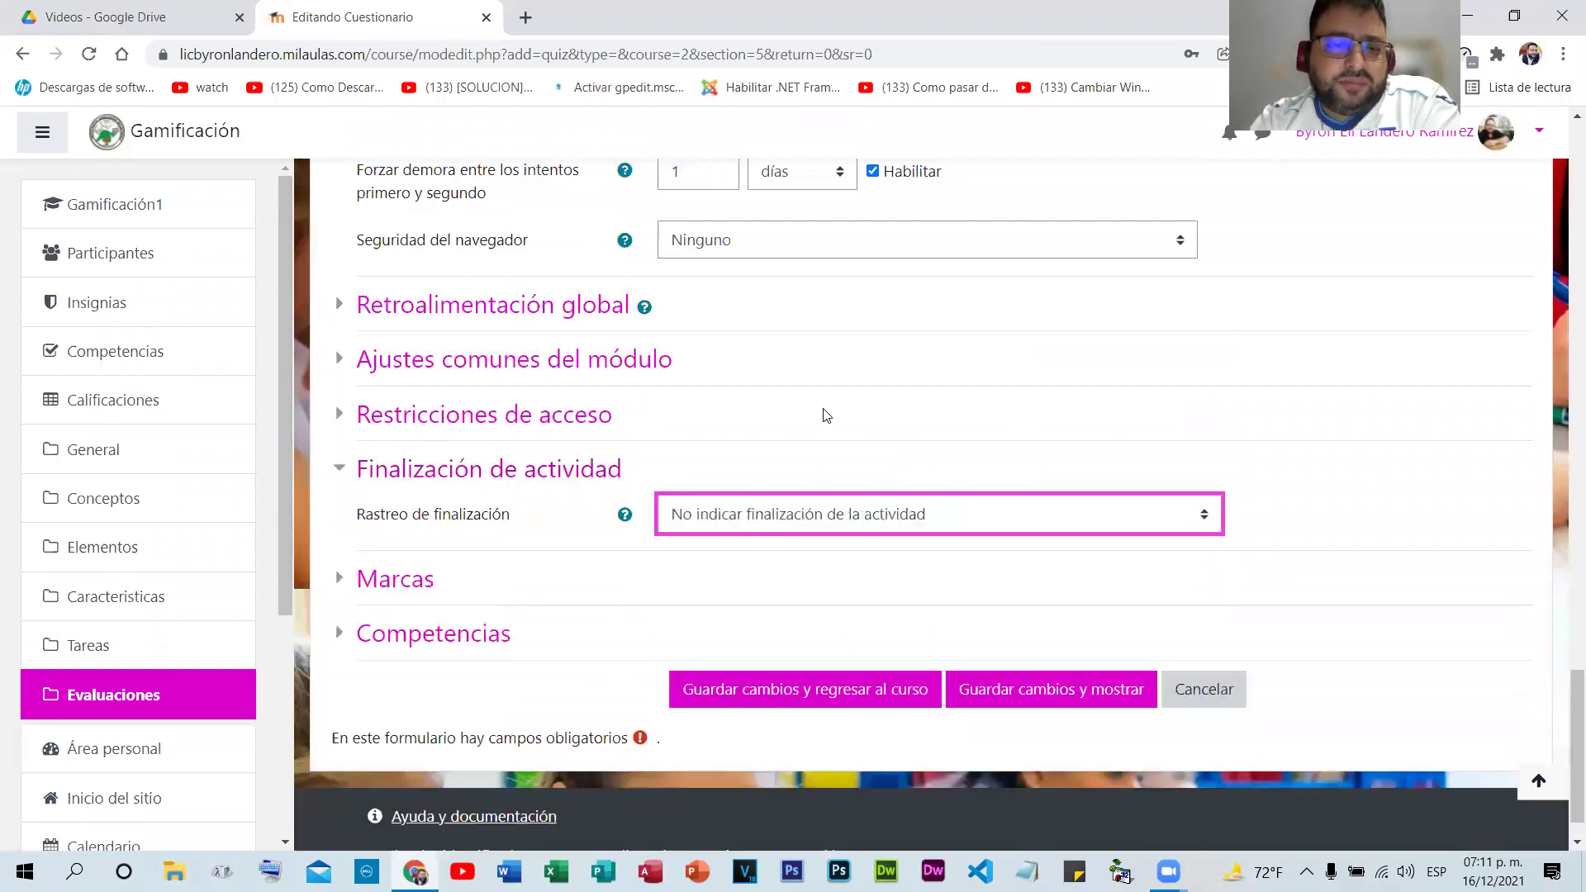
# - Disable Abrir cuestionario, Cerrar cuestionario and Límite de tiempo in the quiz's Temporalización settings
pyautogui.scroll(4, 838, 477)
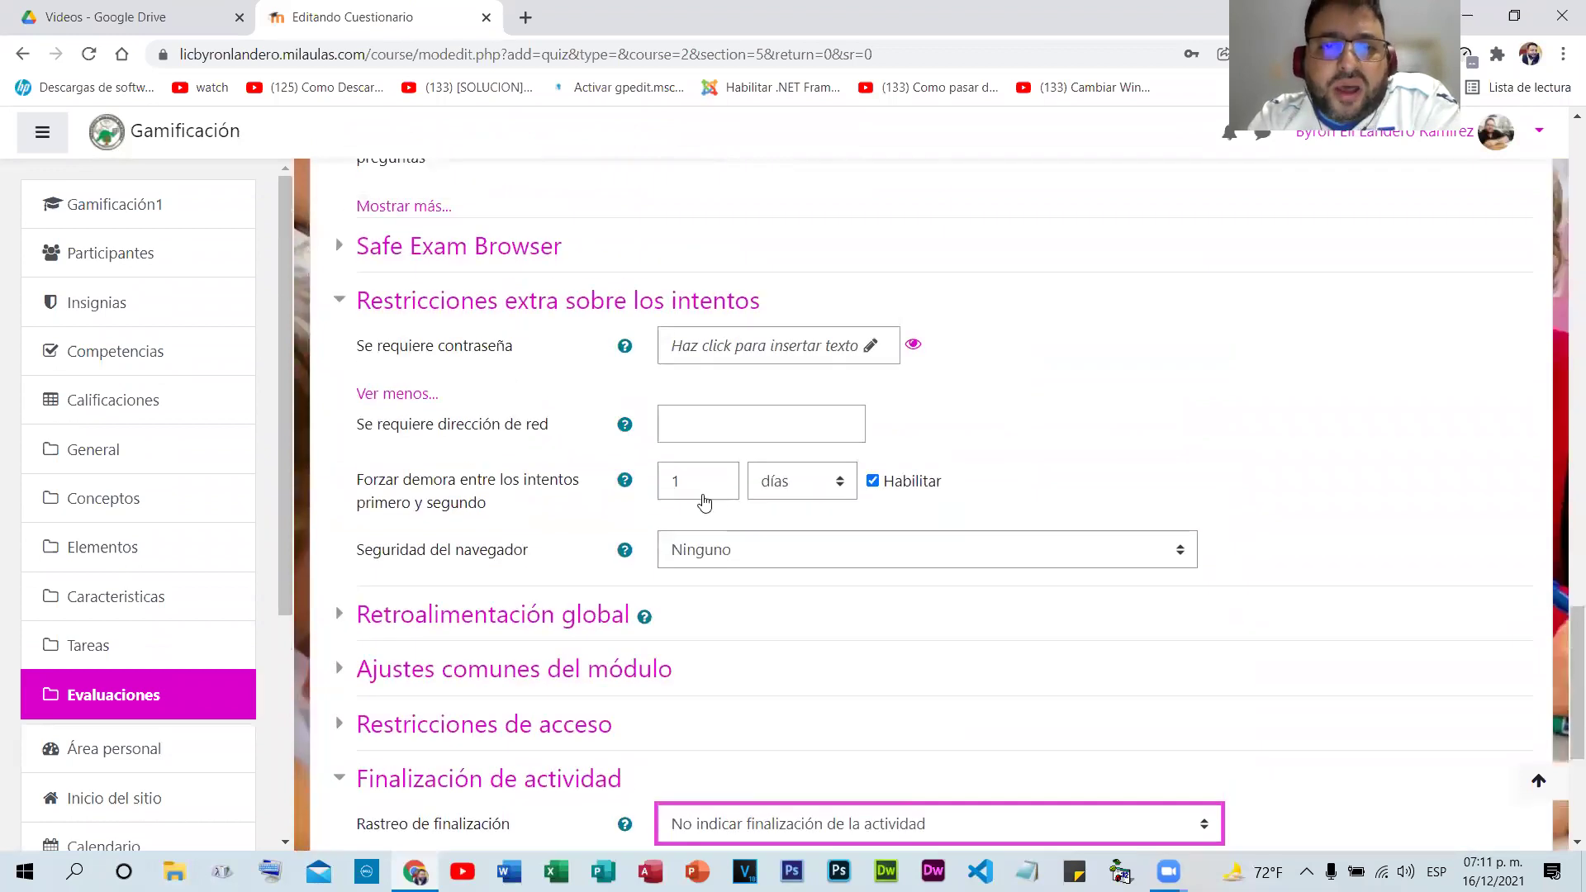
pyautogui.scroll(9, 892, 397)
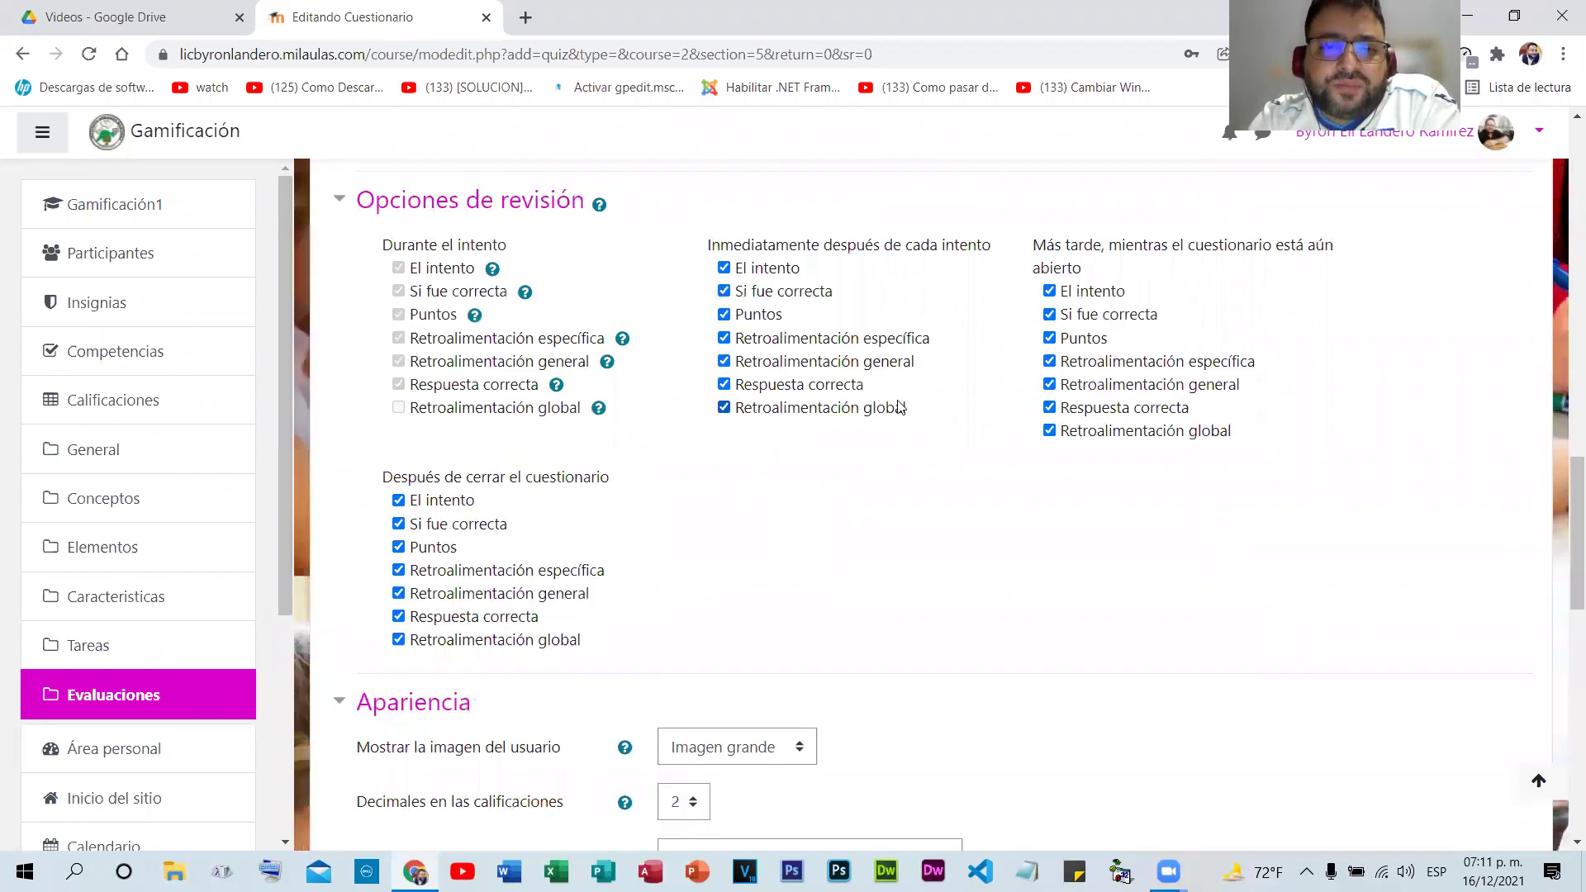
pyautogui.scroll(9, 1122, 430)
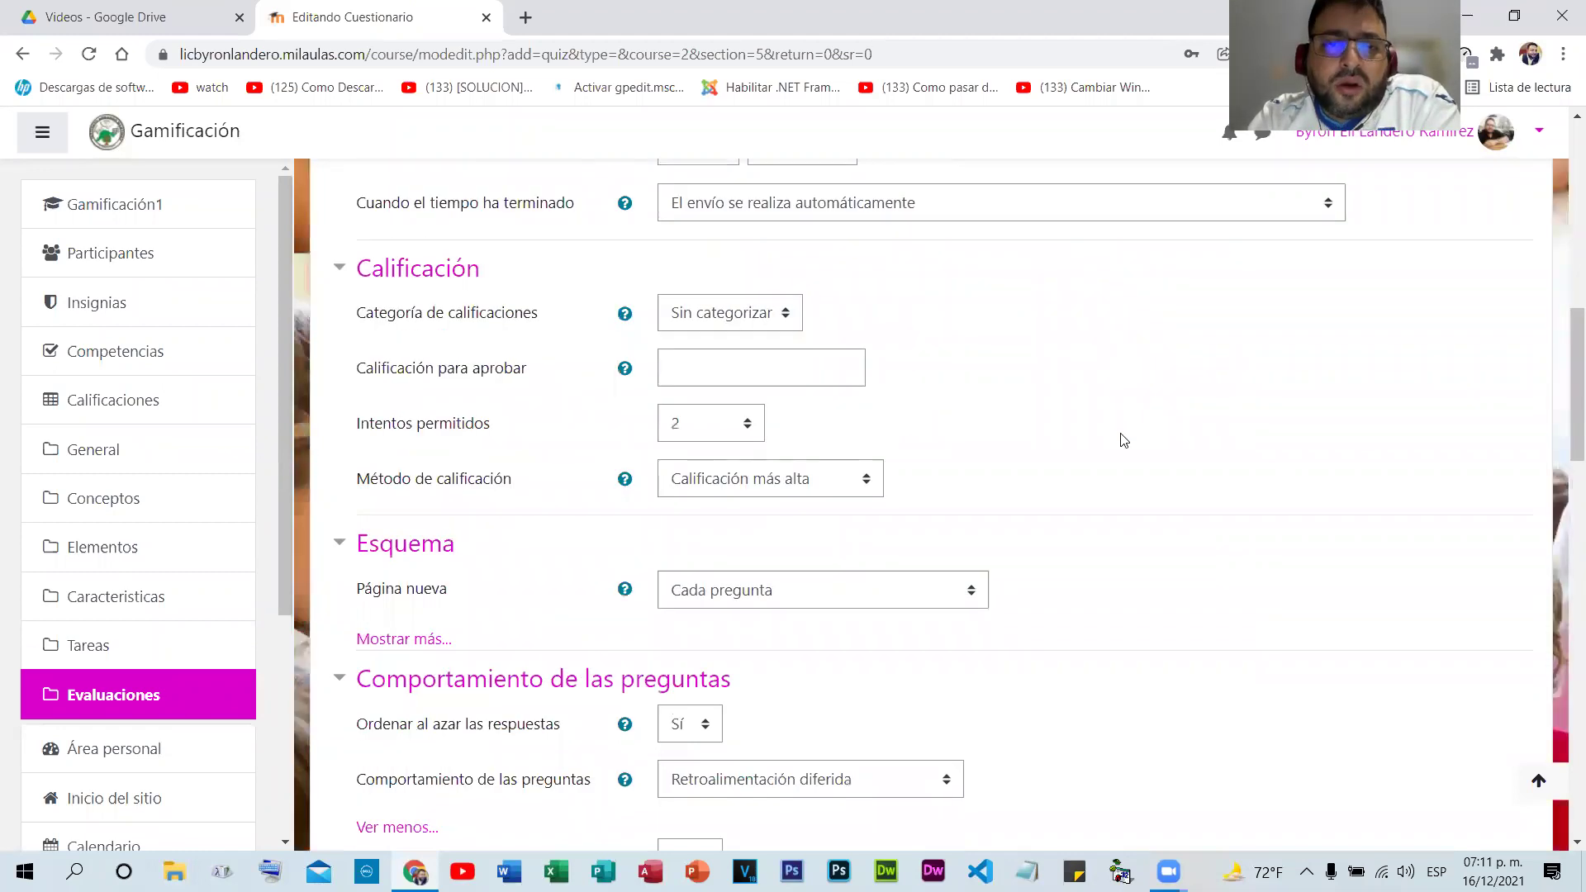
pyautogui.scroll(5, 1124, 443)
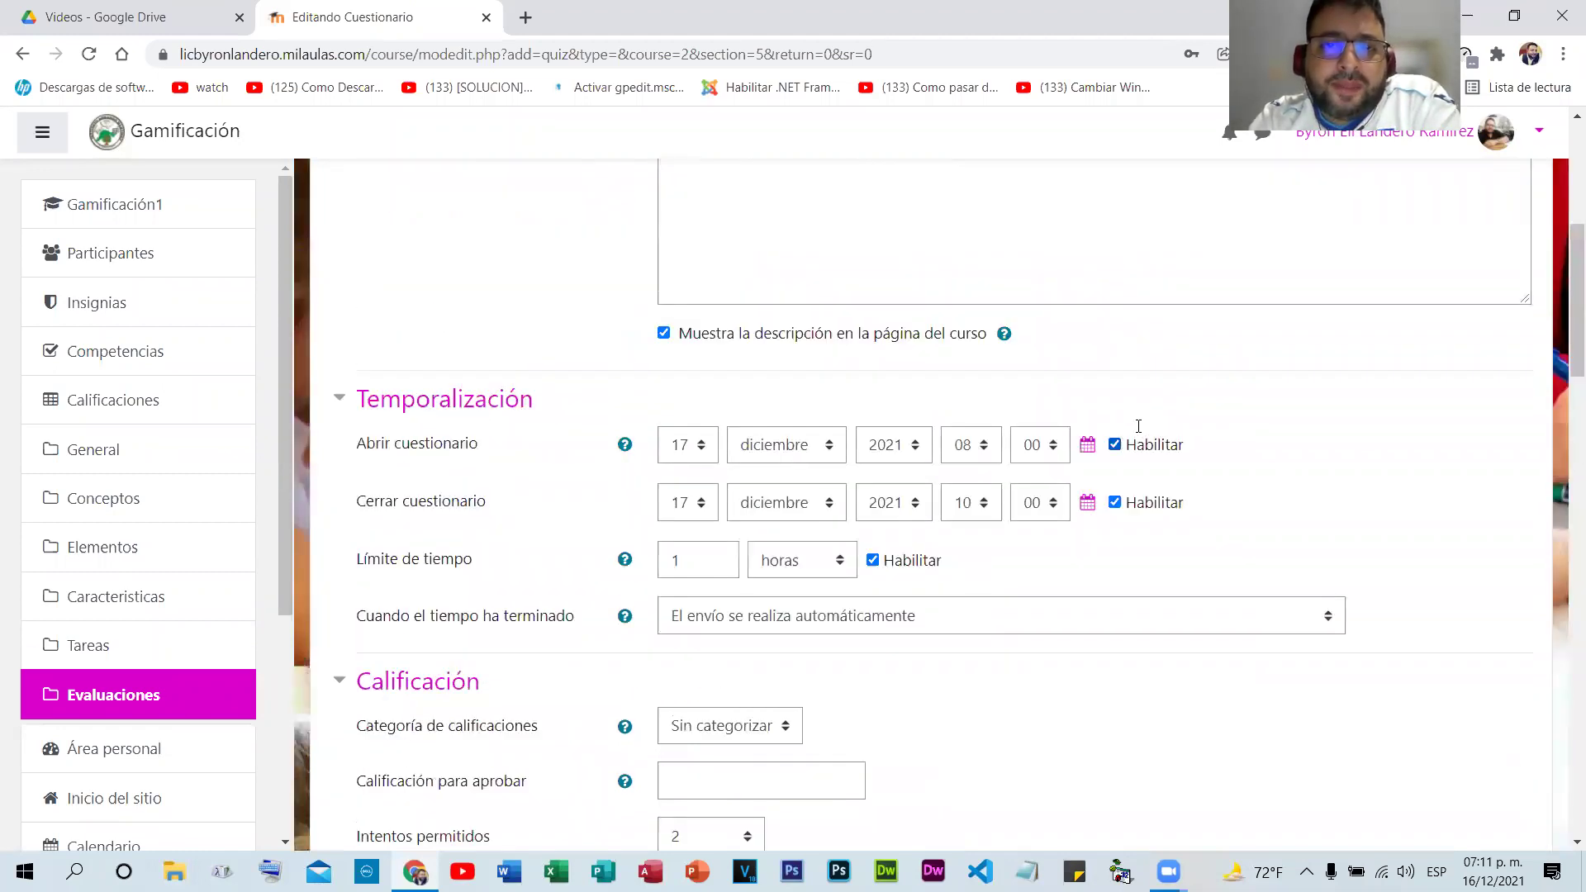
pyautogui.scroll(5, 1117, 442)
pyautogui.scroll(-6, 743, 236)
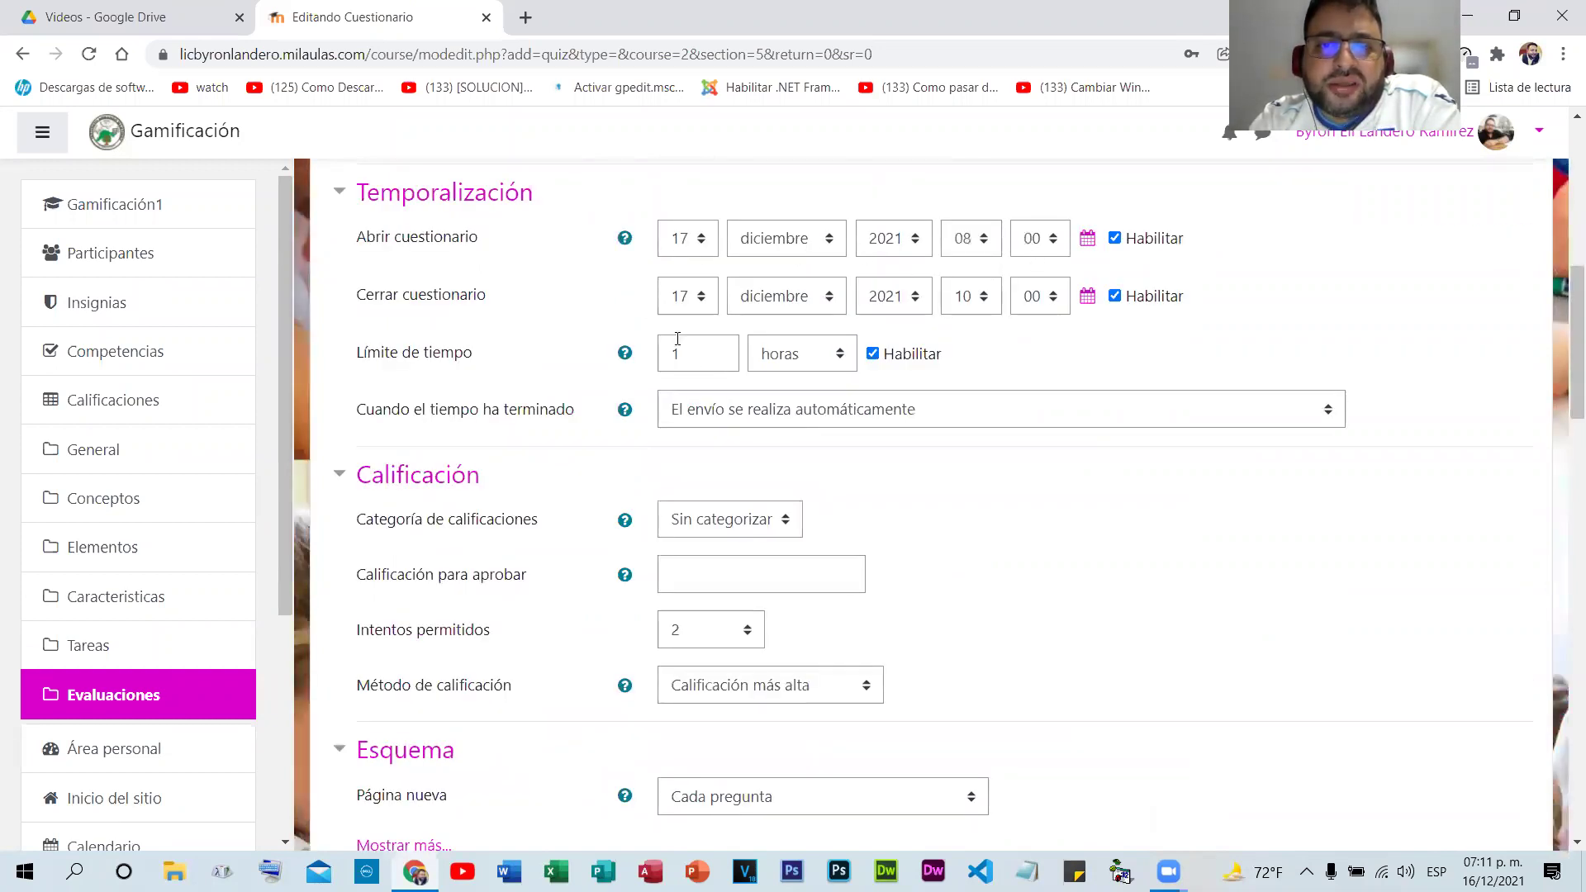
pyautogui.click(1114, 238)
pyautogui.click(1115, 295)
pyautogui.click(915, 359)
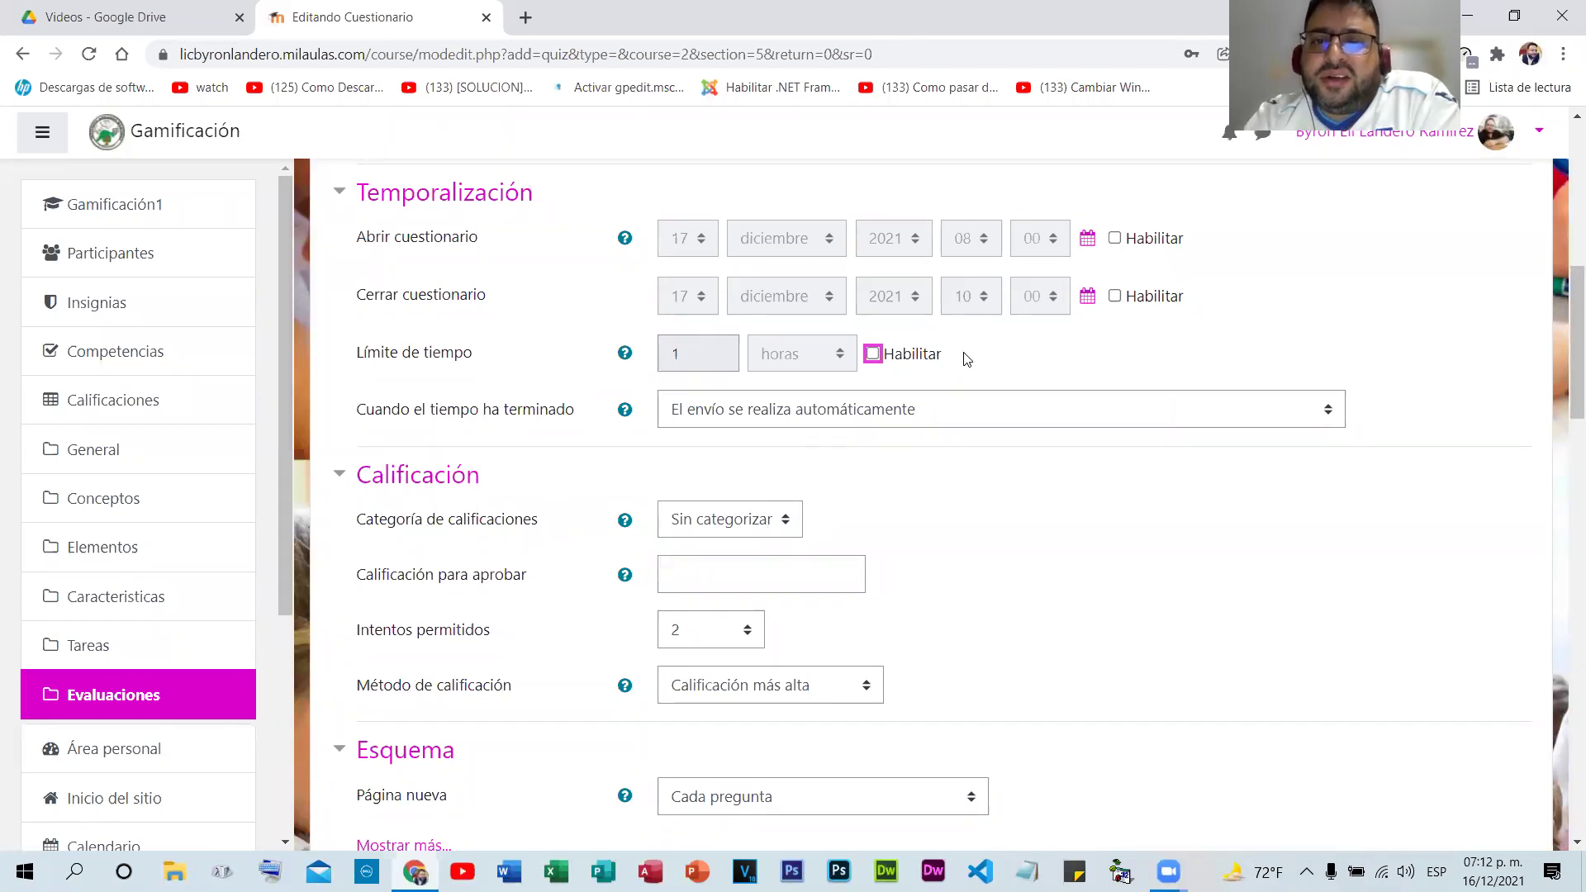
# - Review the quiz settings form and save the Examen Final quiz, returning to the course page
pyautogui.scroll(5, 1170, 470)
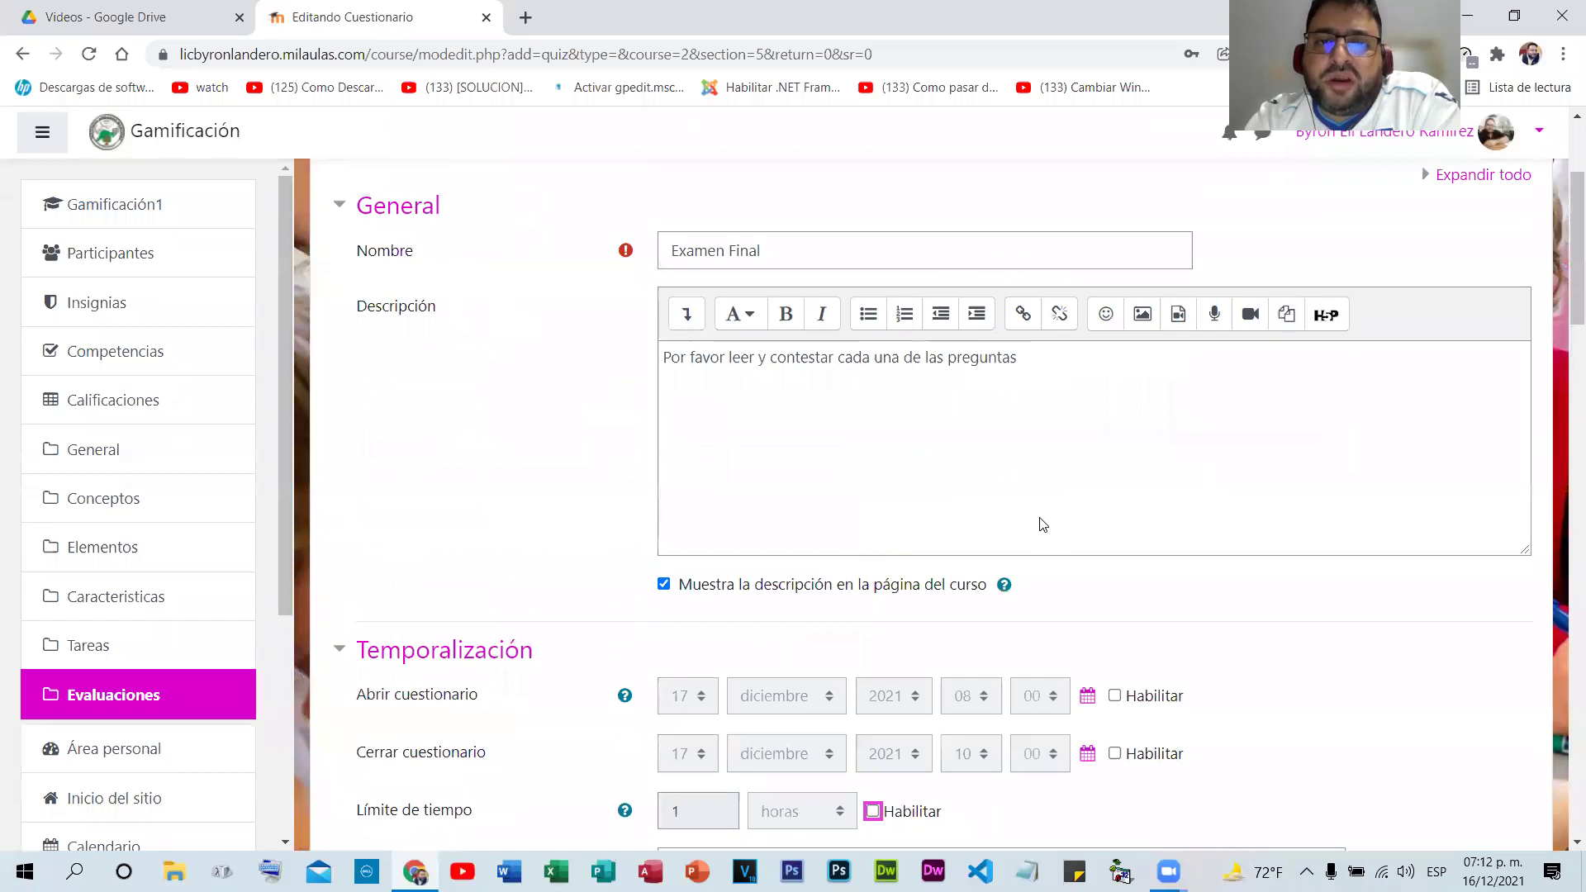
pyautogui.scroll(-10, 1108, 496)
pyautogui.scroll(-1, 1107, 530)
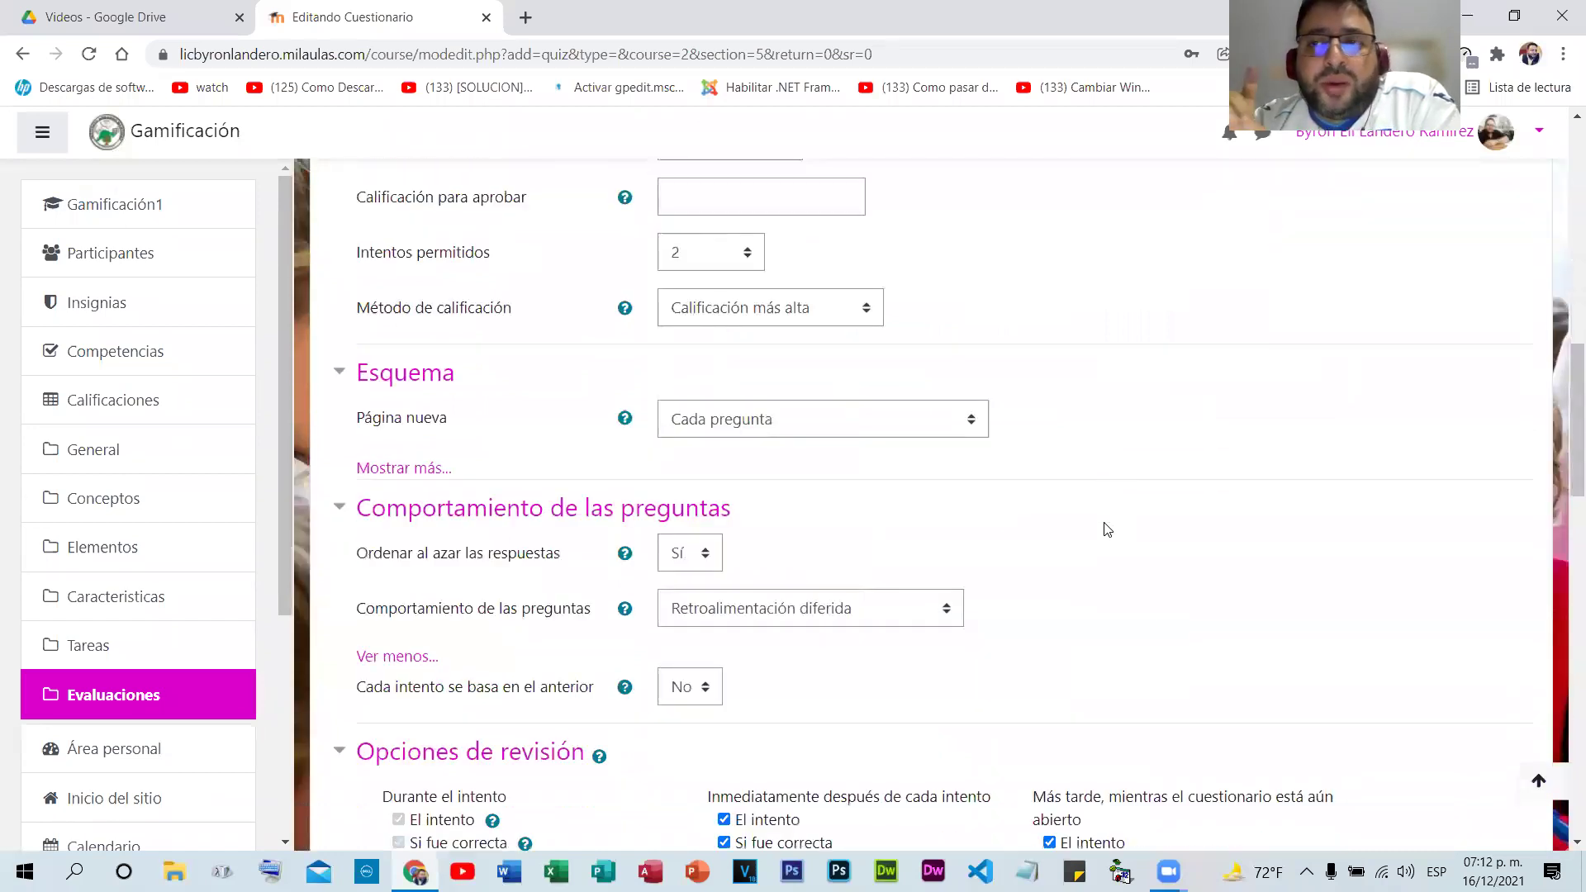
pyautogui.scroll(-1, 1108, 529)
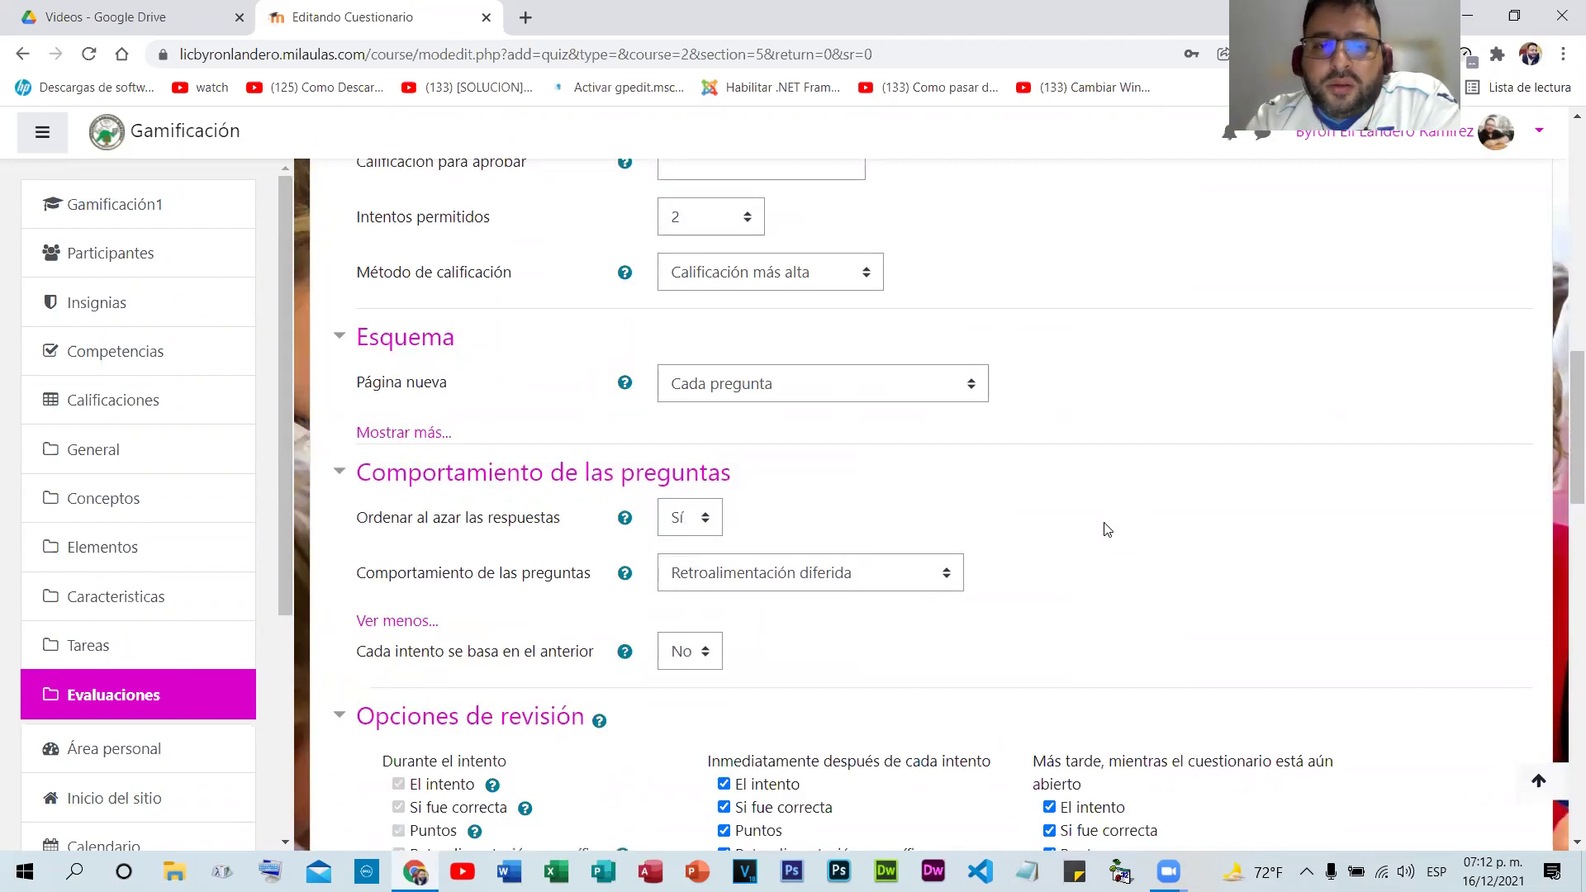
pyautogui.scroll(-1, 1088, 487)
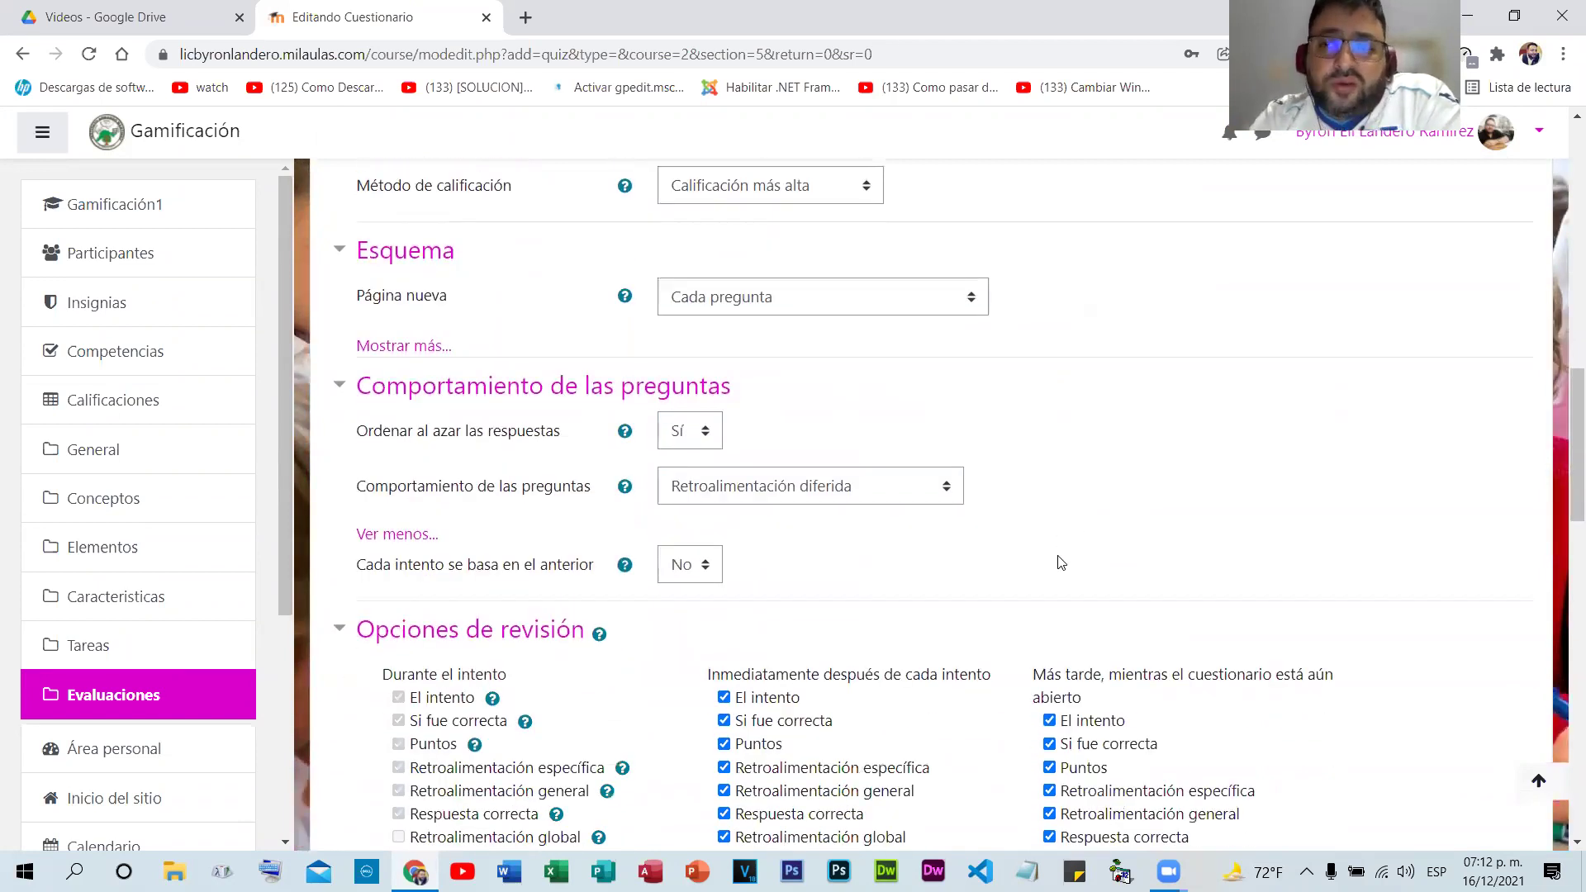
pyautogui.scroll(-10, 1062, 563)
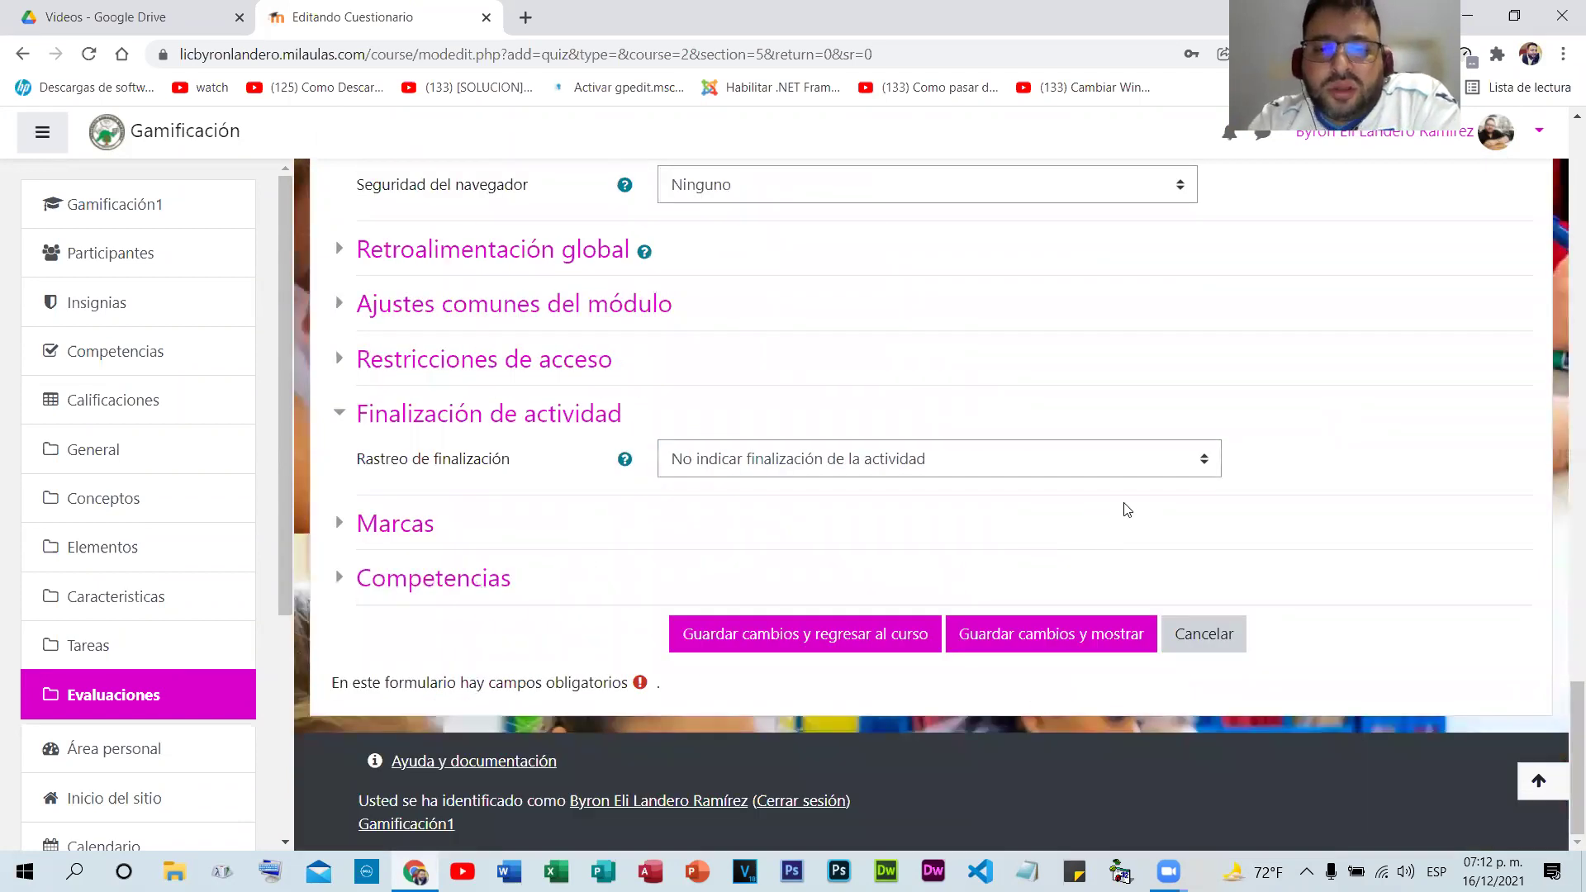
pyautogui.click(787, 637)
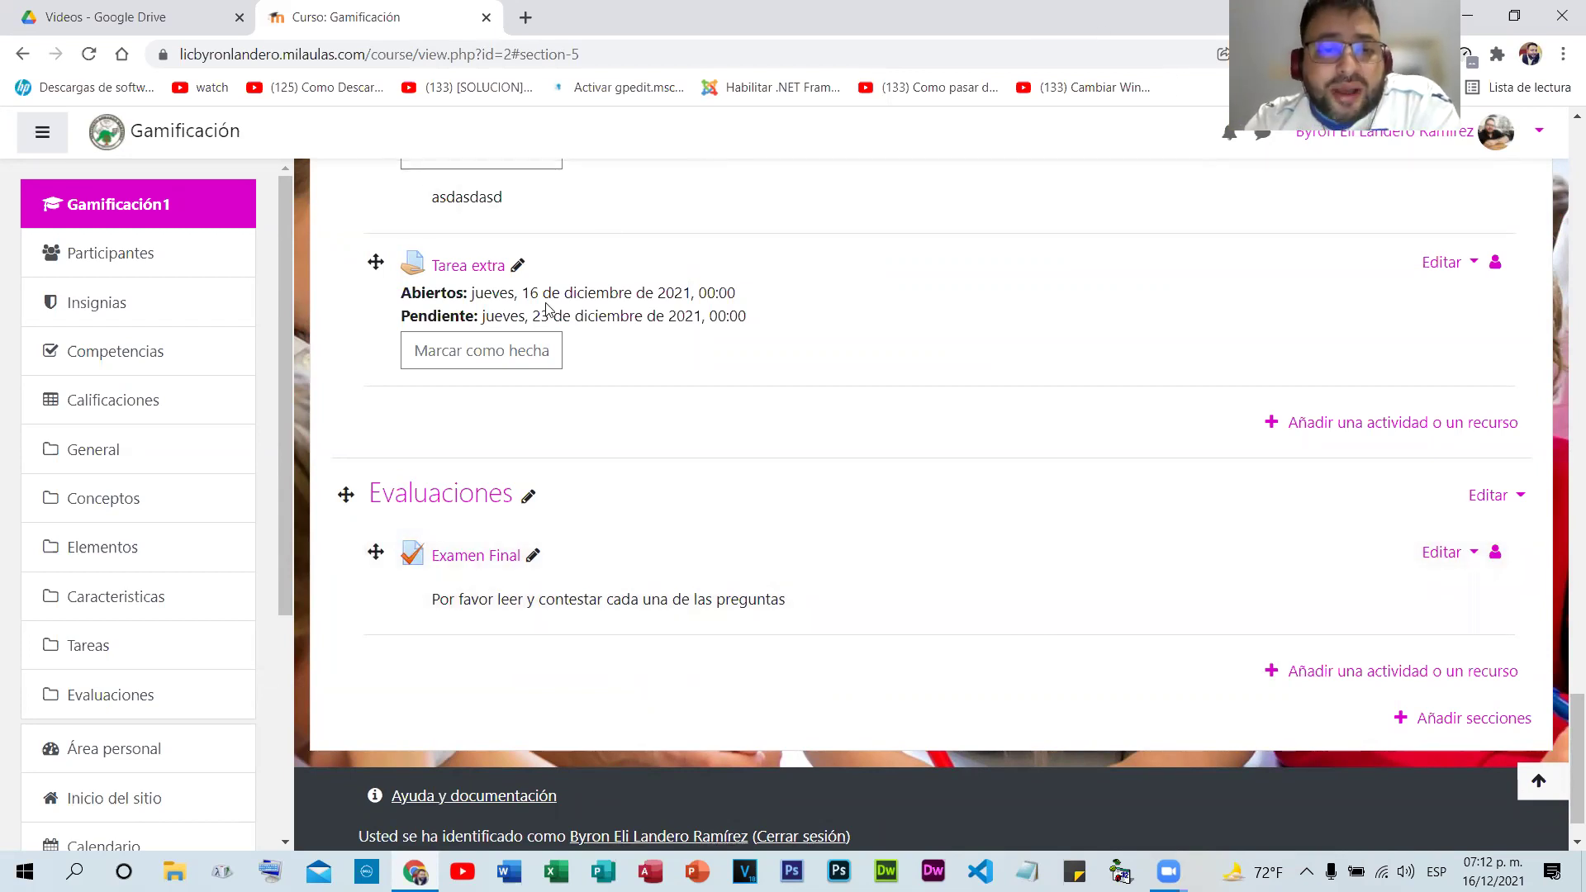
# - Look at the editing options of the Examen Final quiz in the Evaluaciones section
pyautogui.click(465, 562)
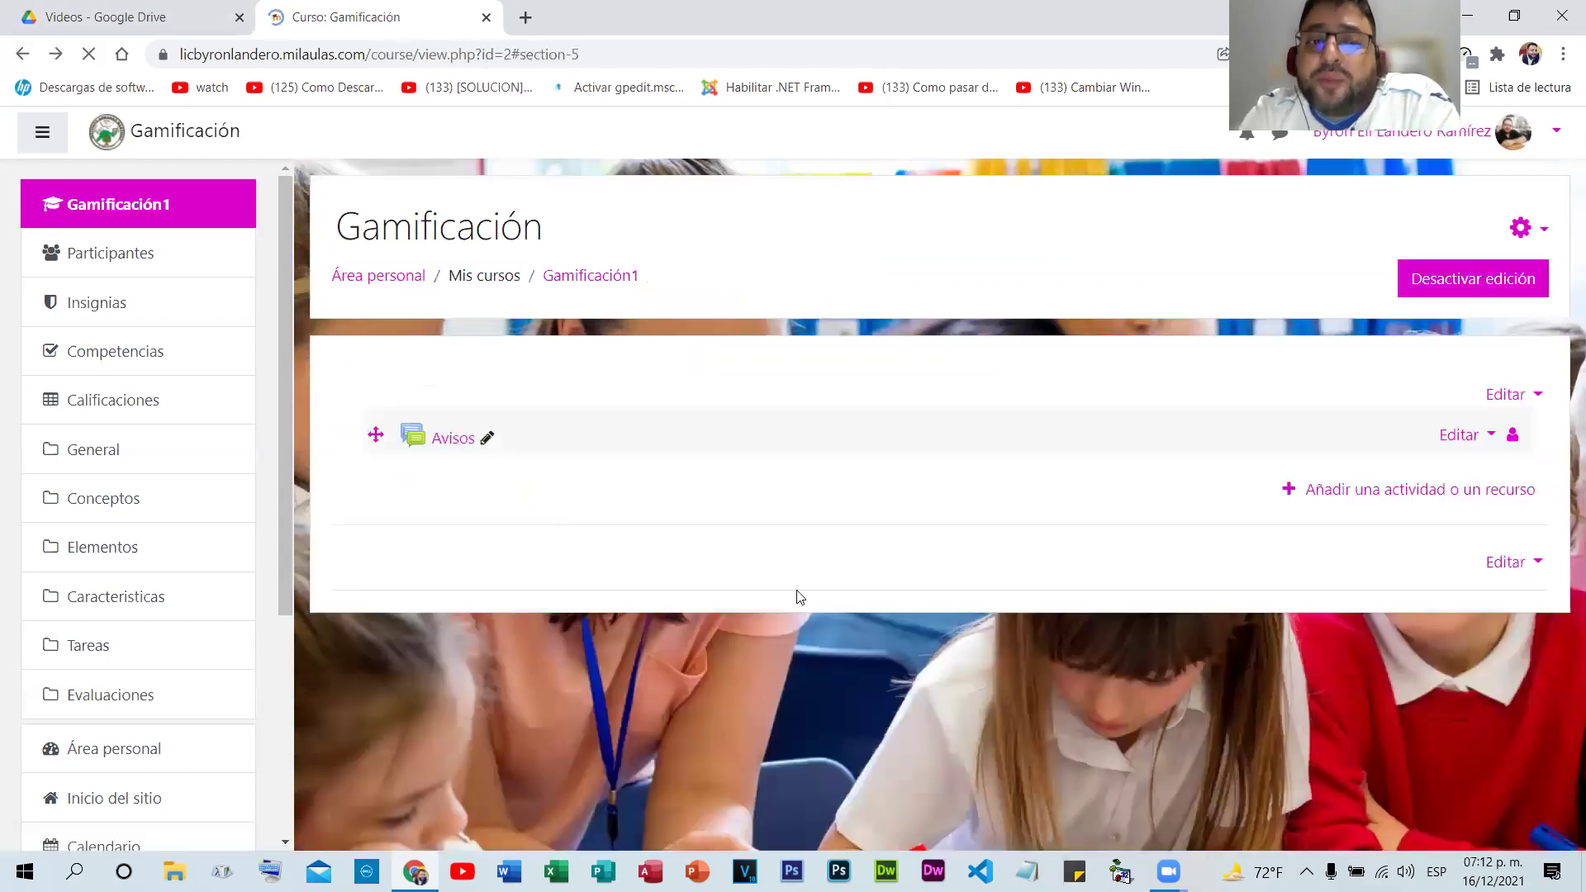
pyautogui.click(1462, 527)
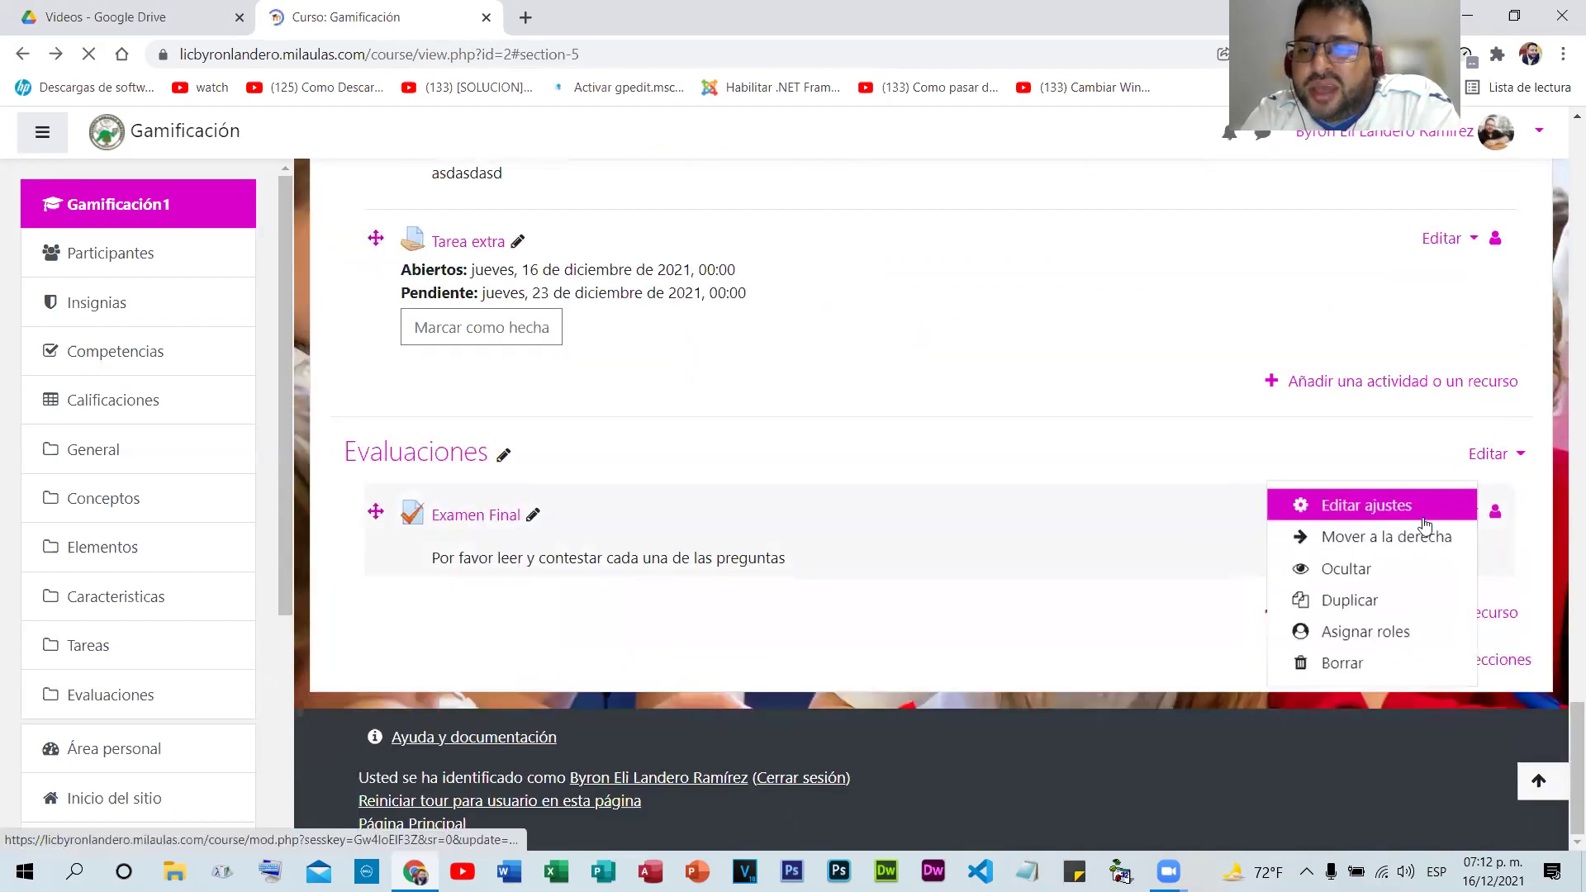
pyautogui.click(1441, 529)
pyautogui.click(1441, 529)
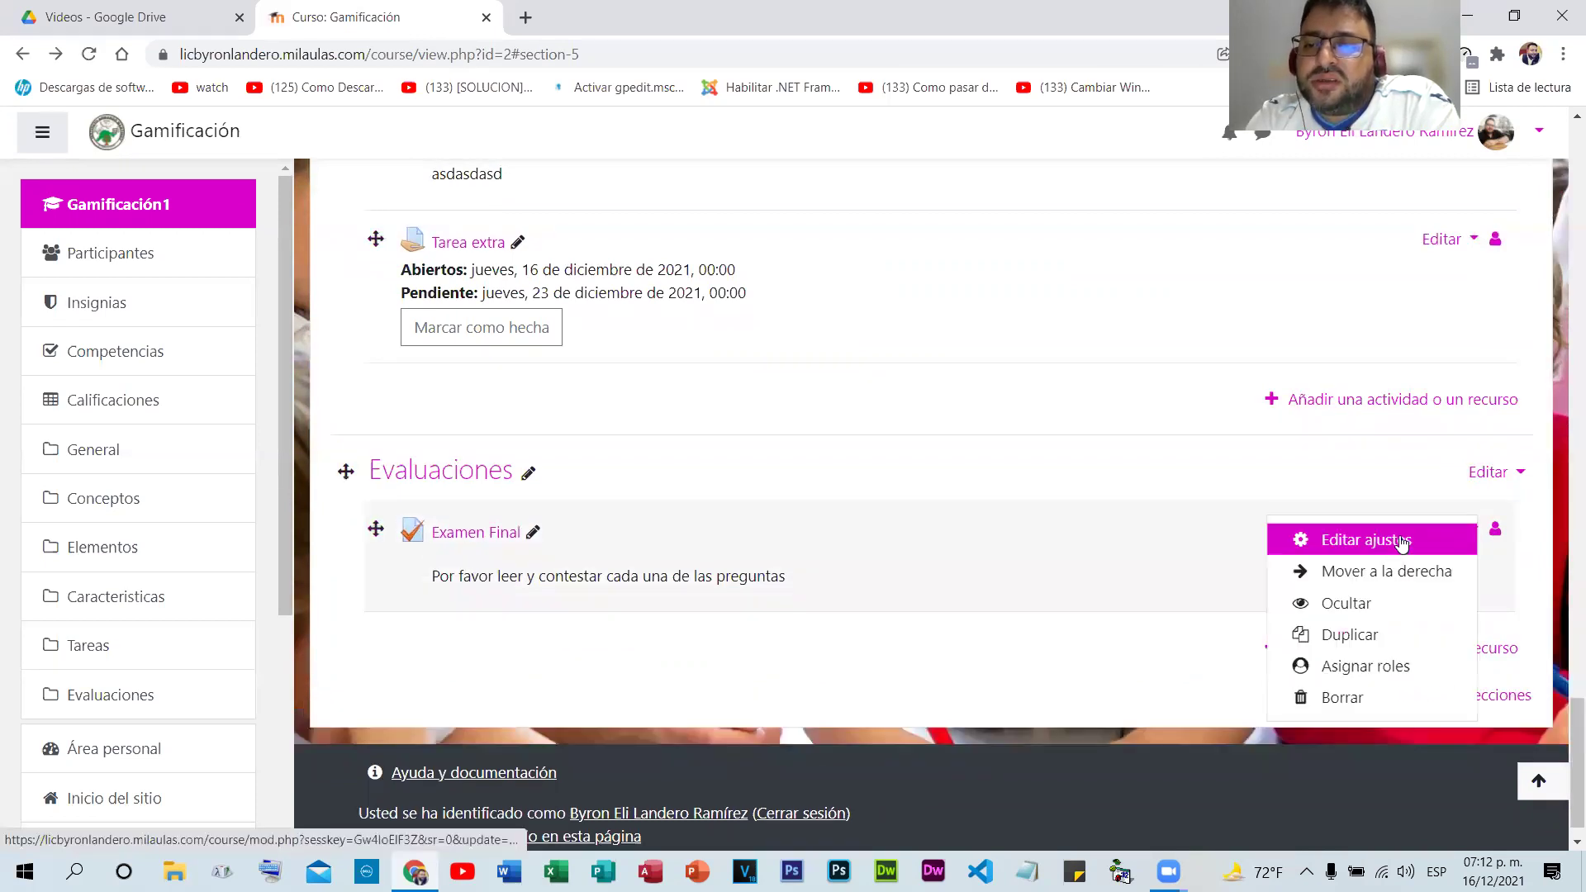
pyautogui.click(1366, 540)
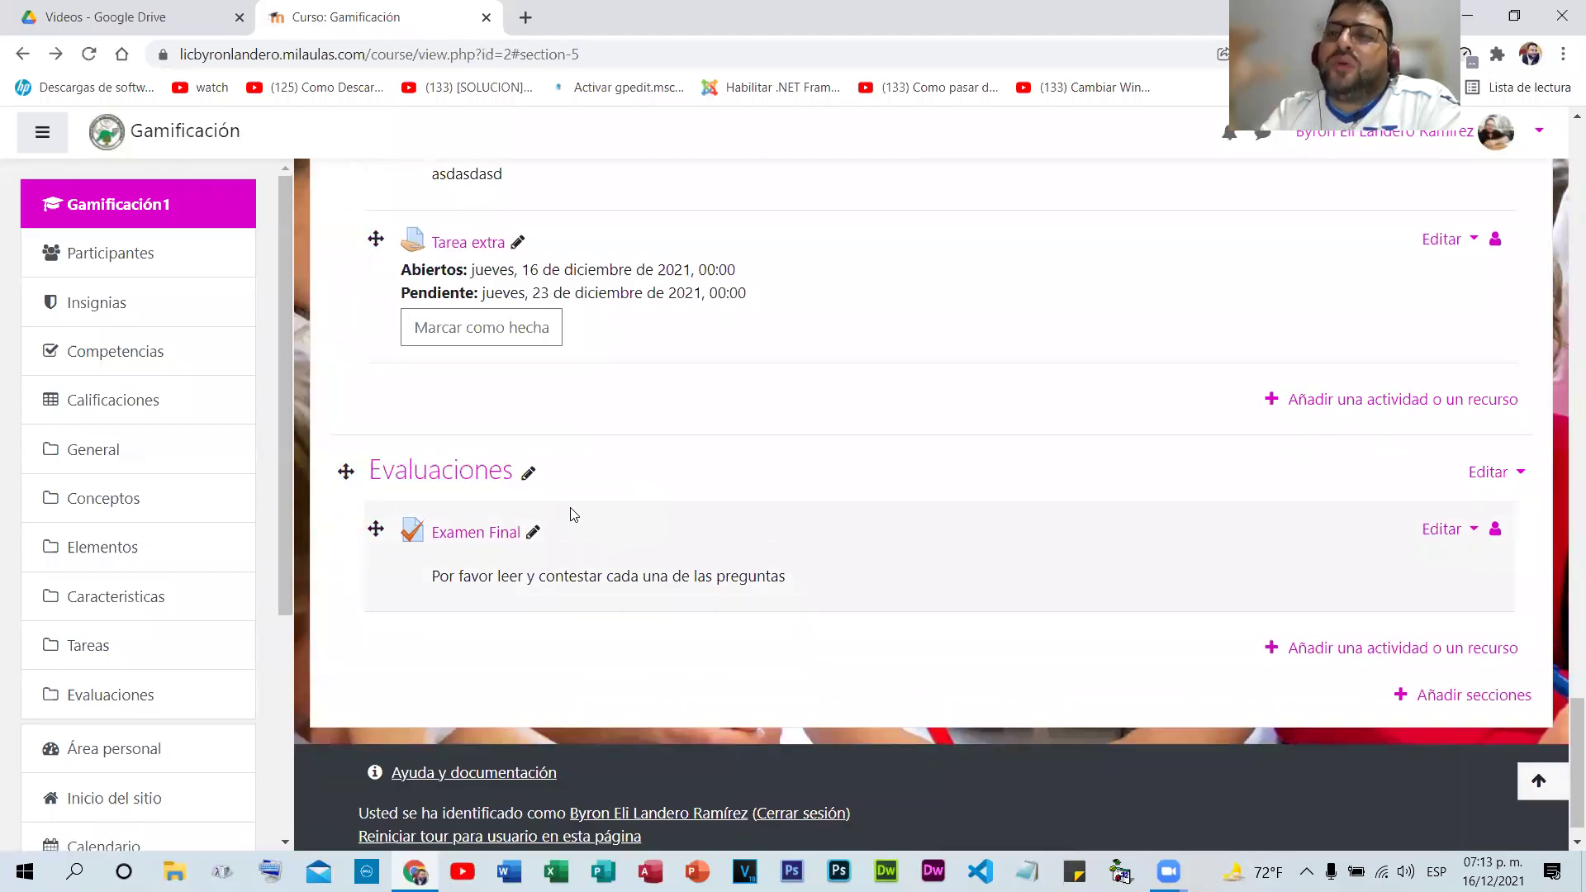
# - Open the Examen Final quiz and look over its summary page and administration options
pyautogui.click(483, 542)
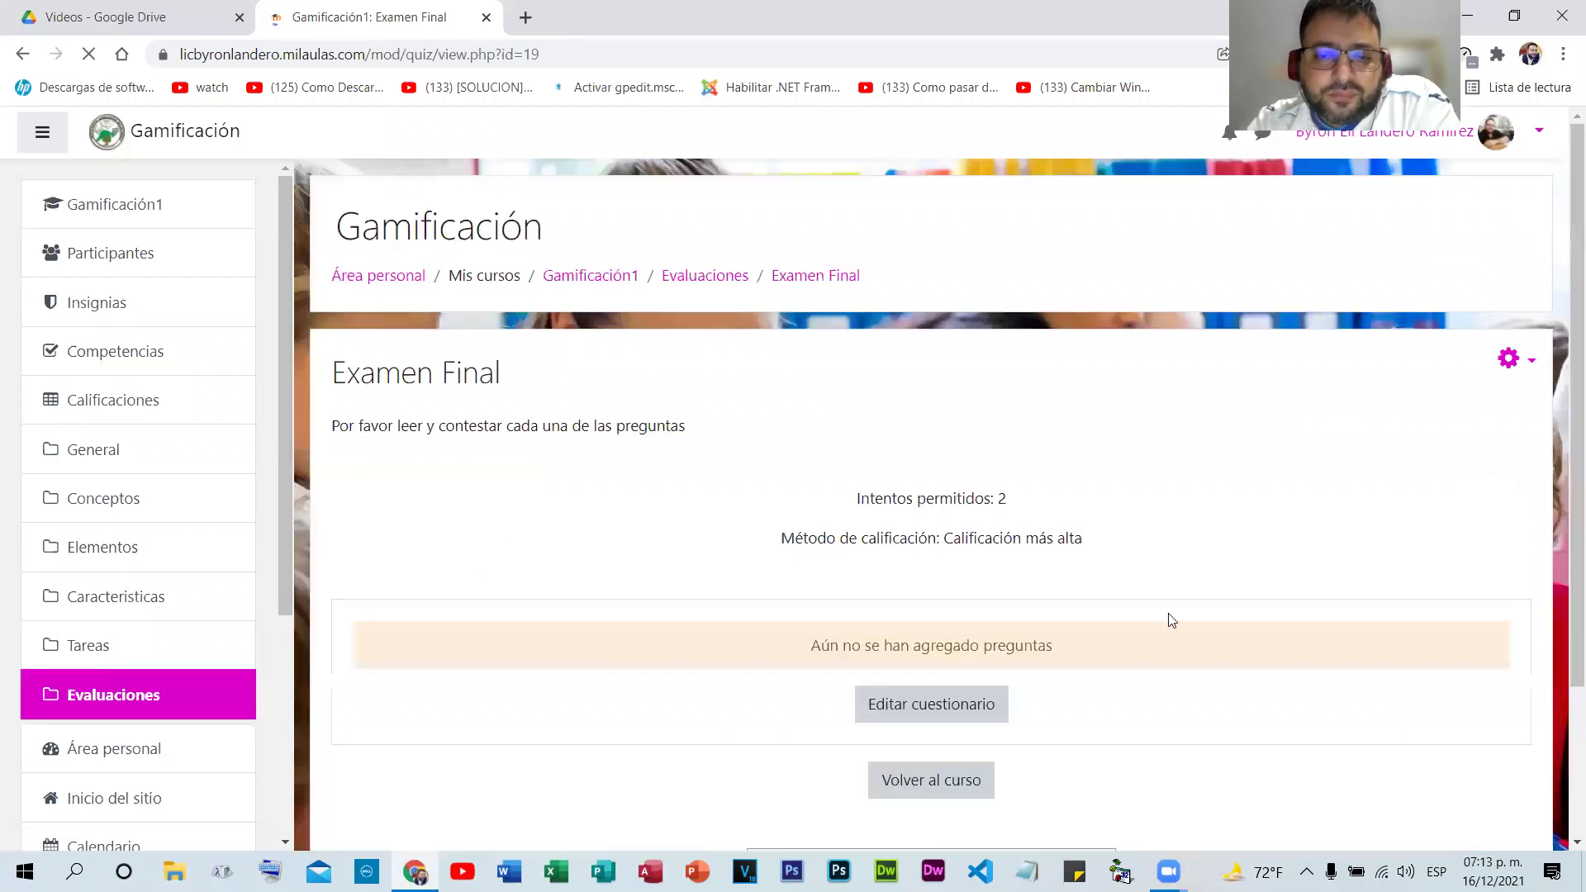
pyautogui.scroll(-2, 1313, 644)
pyautogui.scroll(1, 1090, 553)
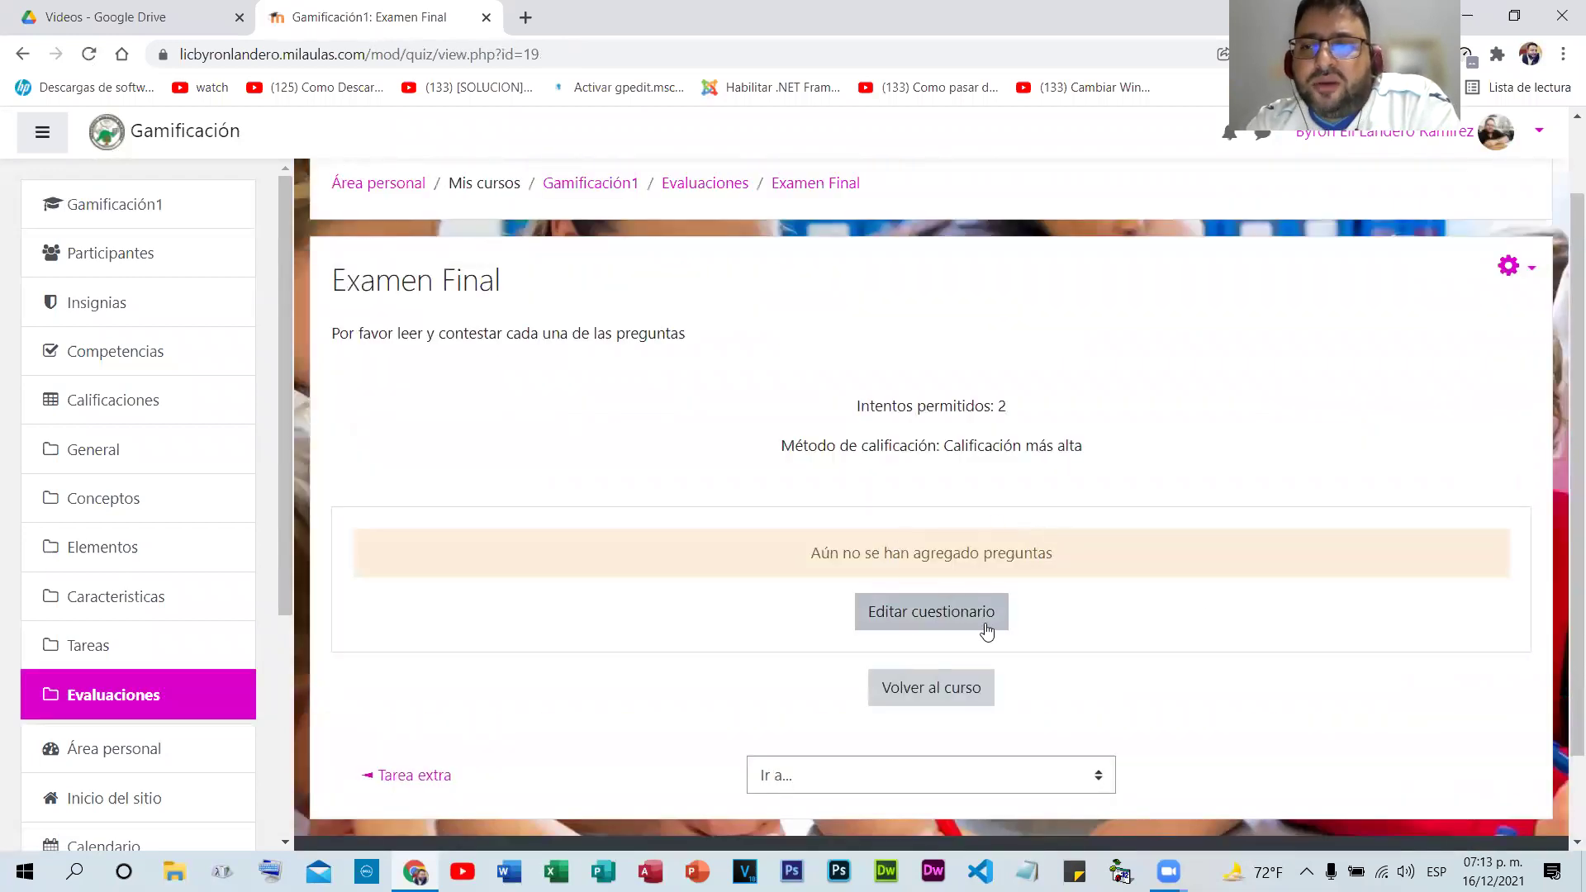
pyautogui.scroll(1, 1330, 557)
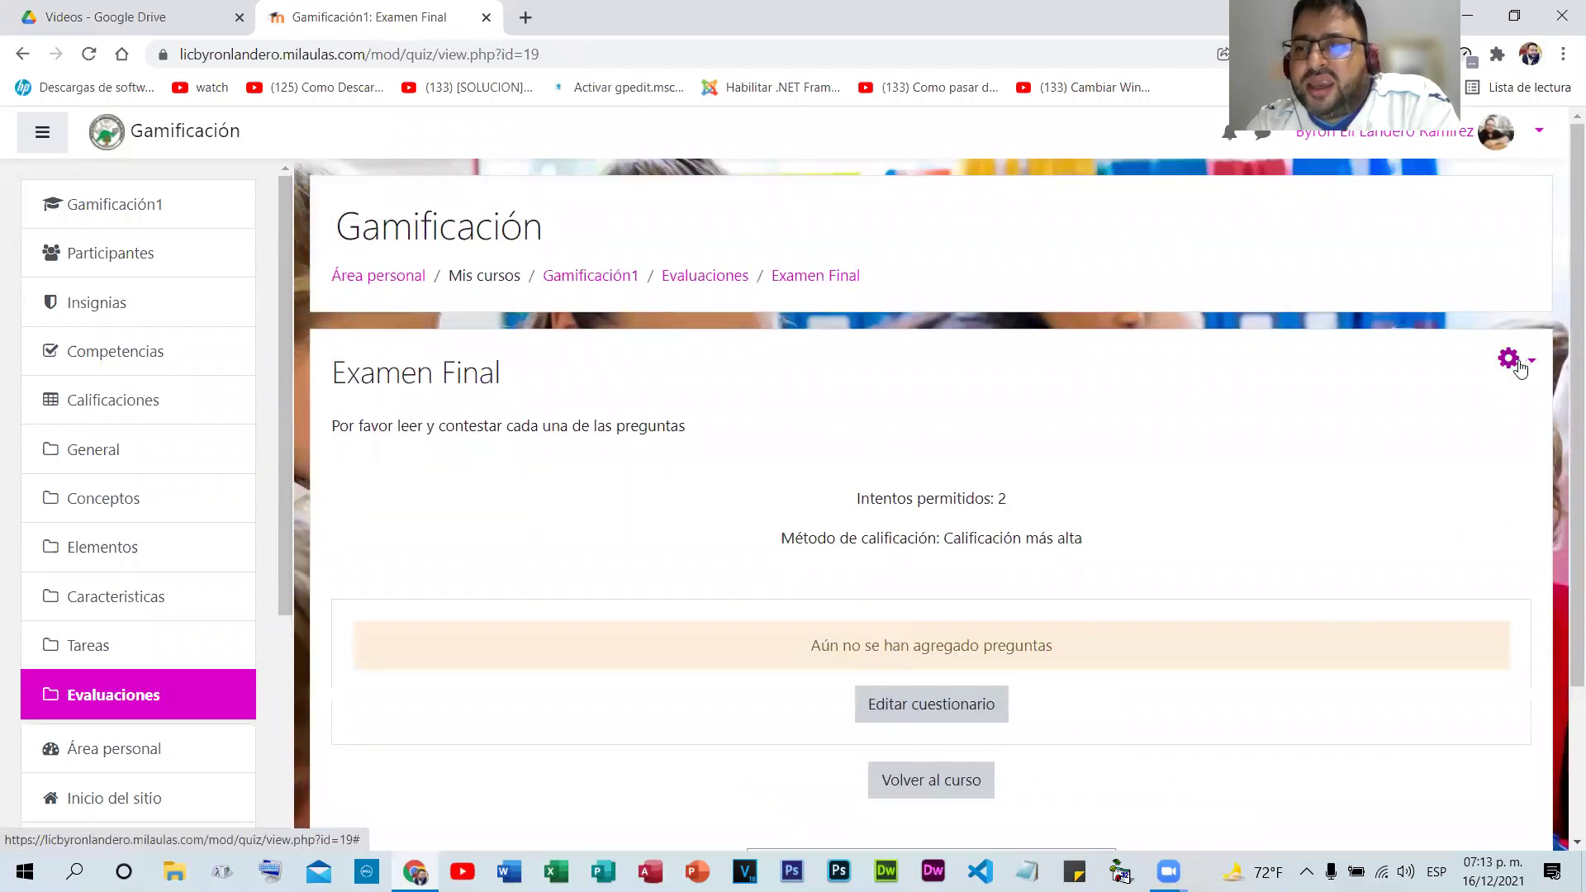
pyautogui.click(1520, 368)
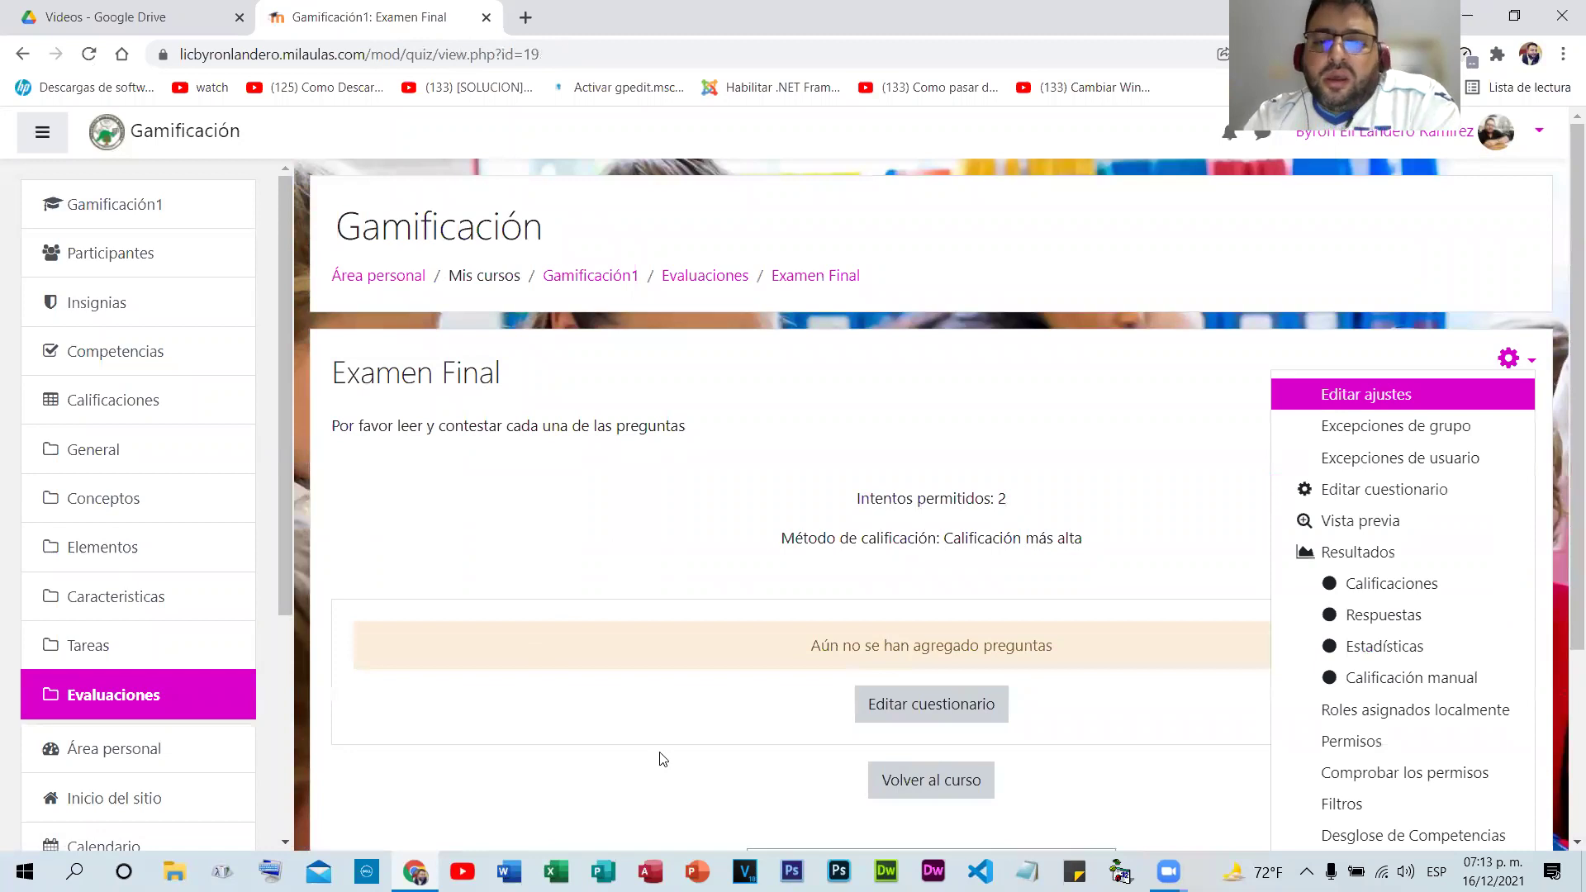
pyautogui.press('Escape')
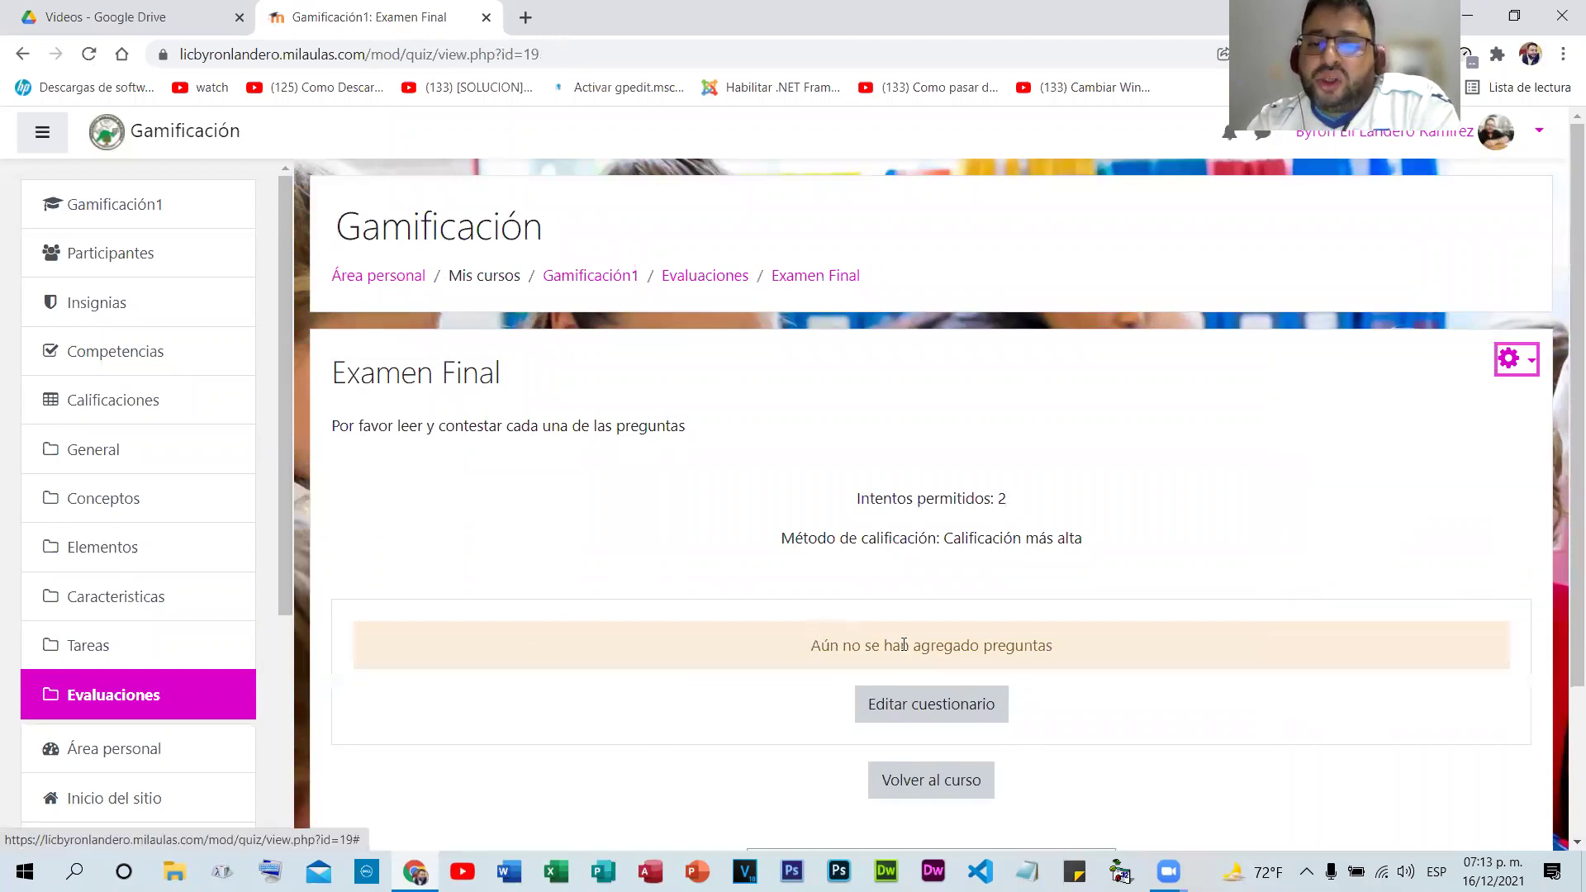
pyautogui.click(1102, 659)
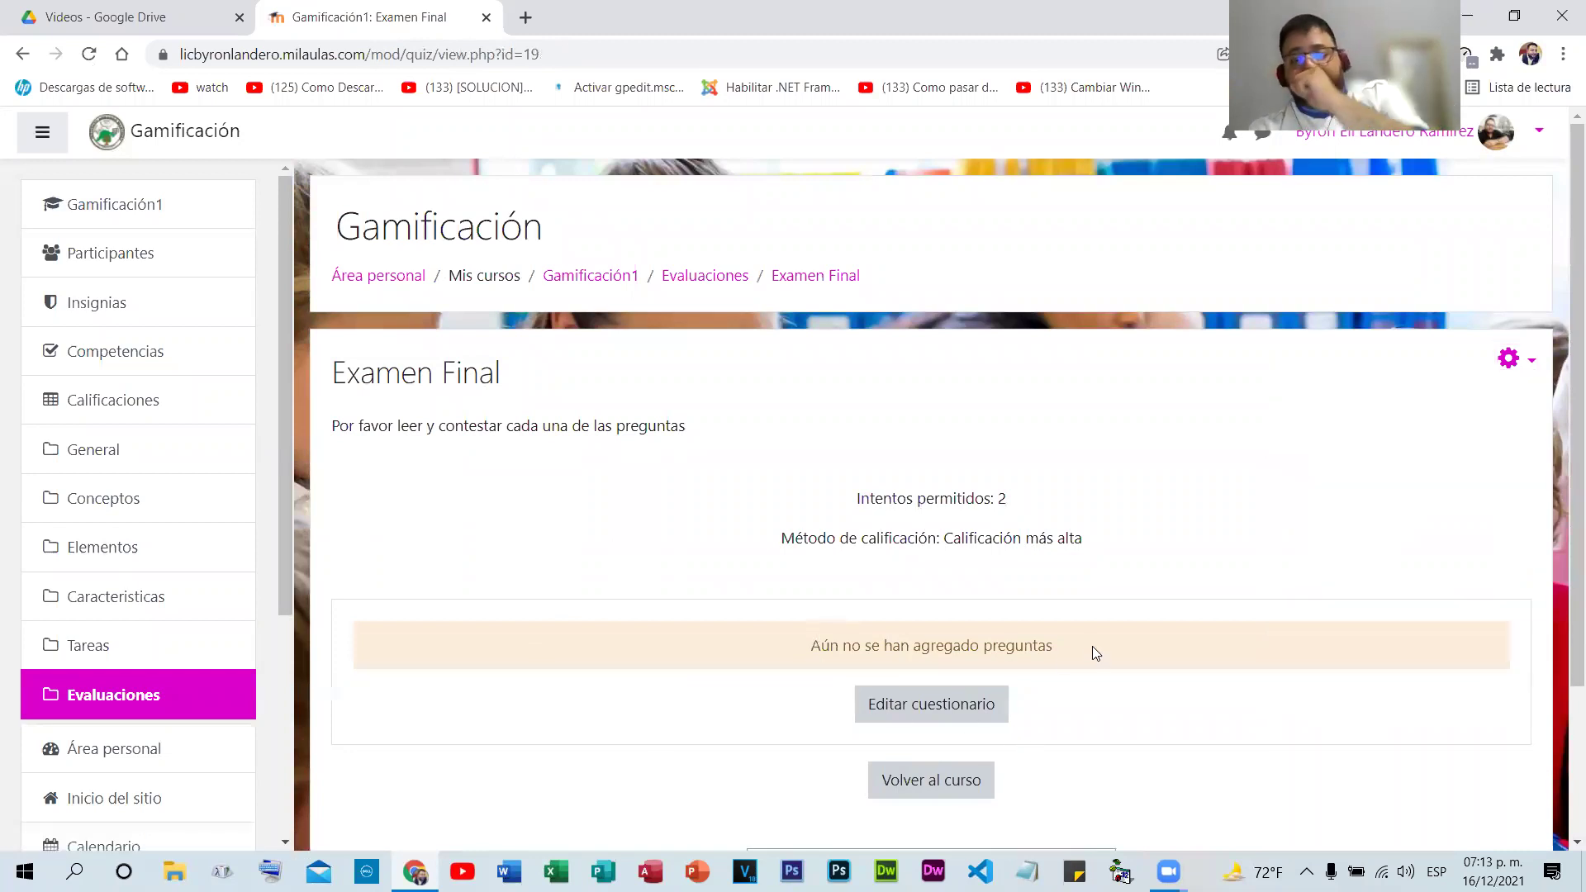
# - Open the Examen Final quiz for question editing, set Calificación máxima to 20 and save it
pyautogui.click(926, 703)
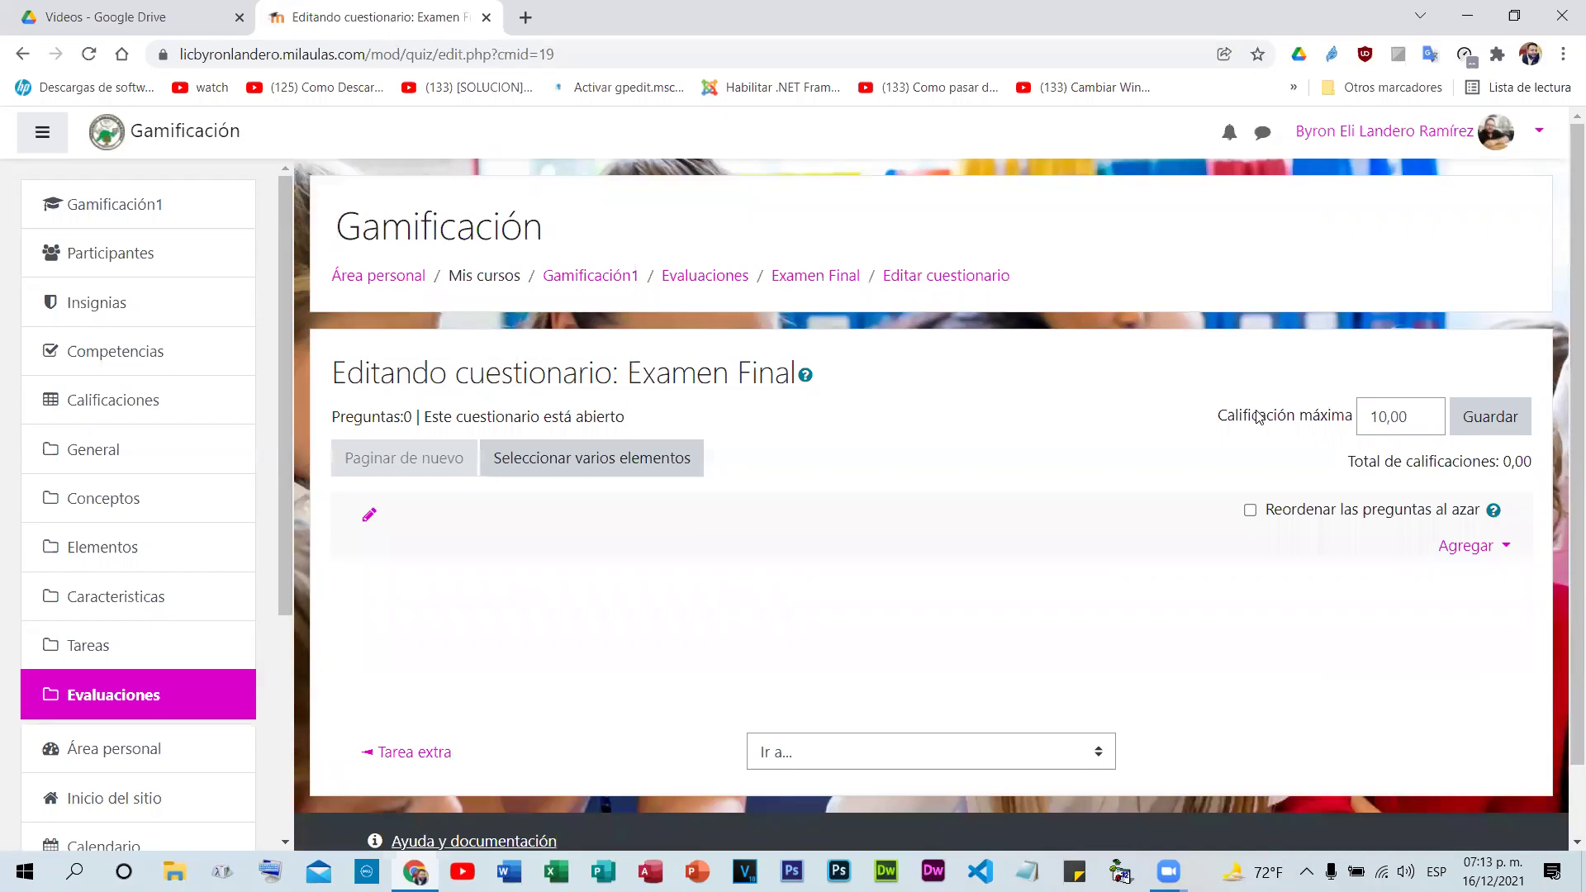
pyautogui.doubleClick(1396, 419)
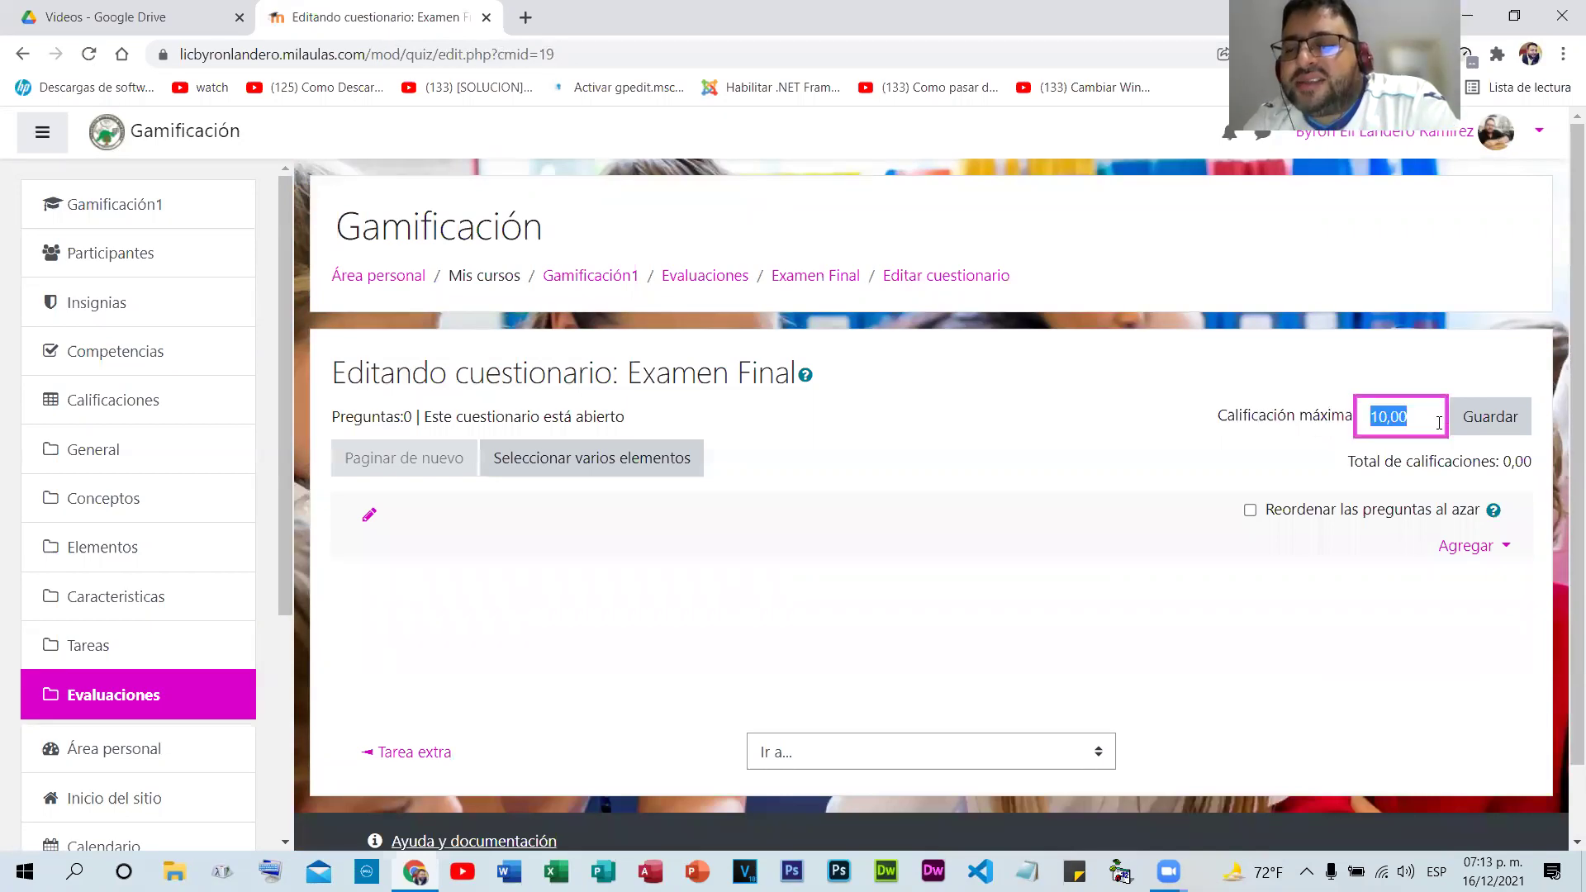
pyautogui.click(1426, 413)
pyautogui.moveTo(1426, 413); pyautogui.dragTo(1300, 422)
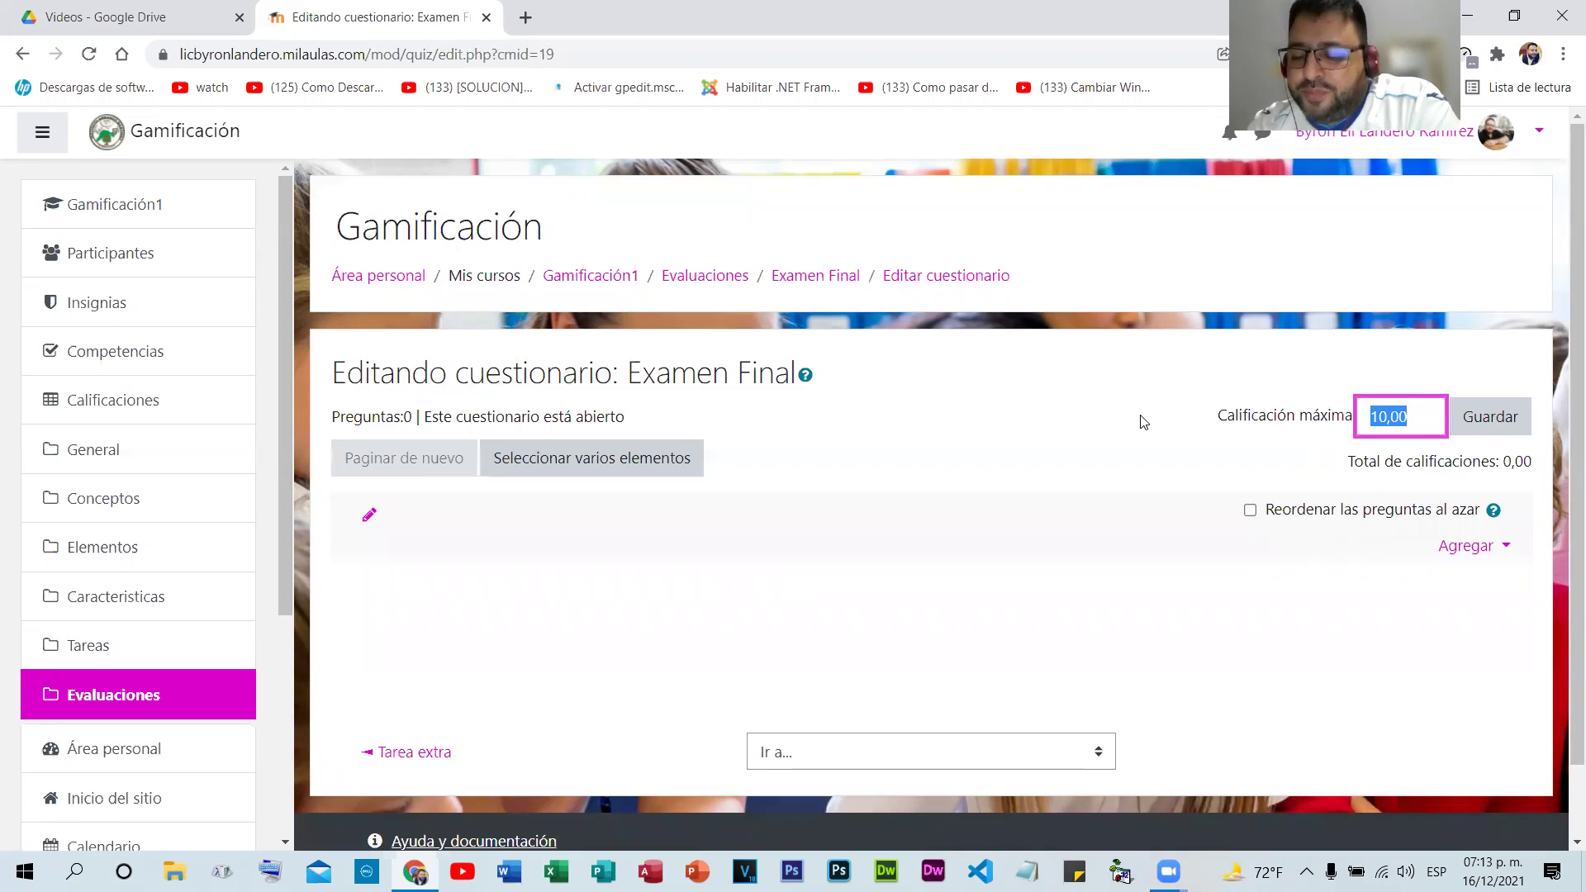
pyautogui.write('20')
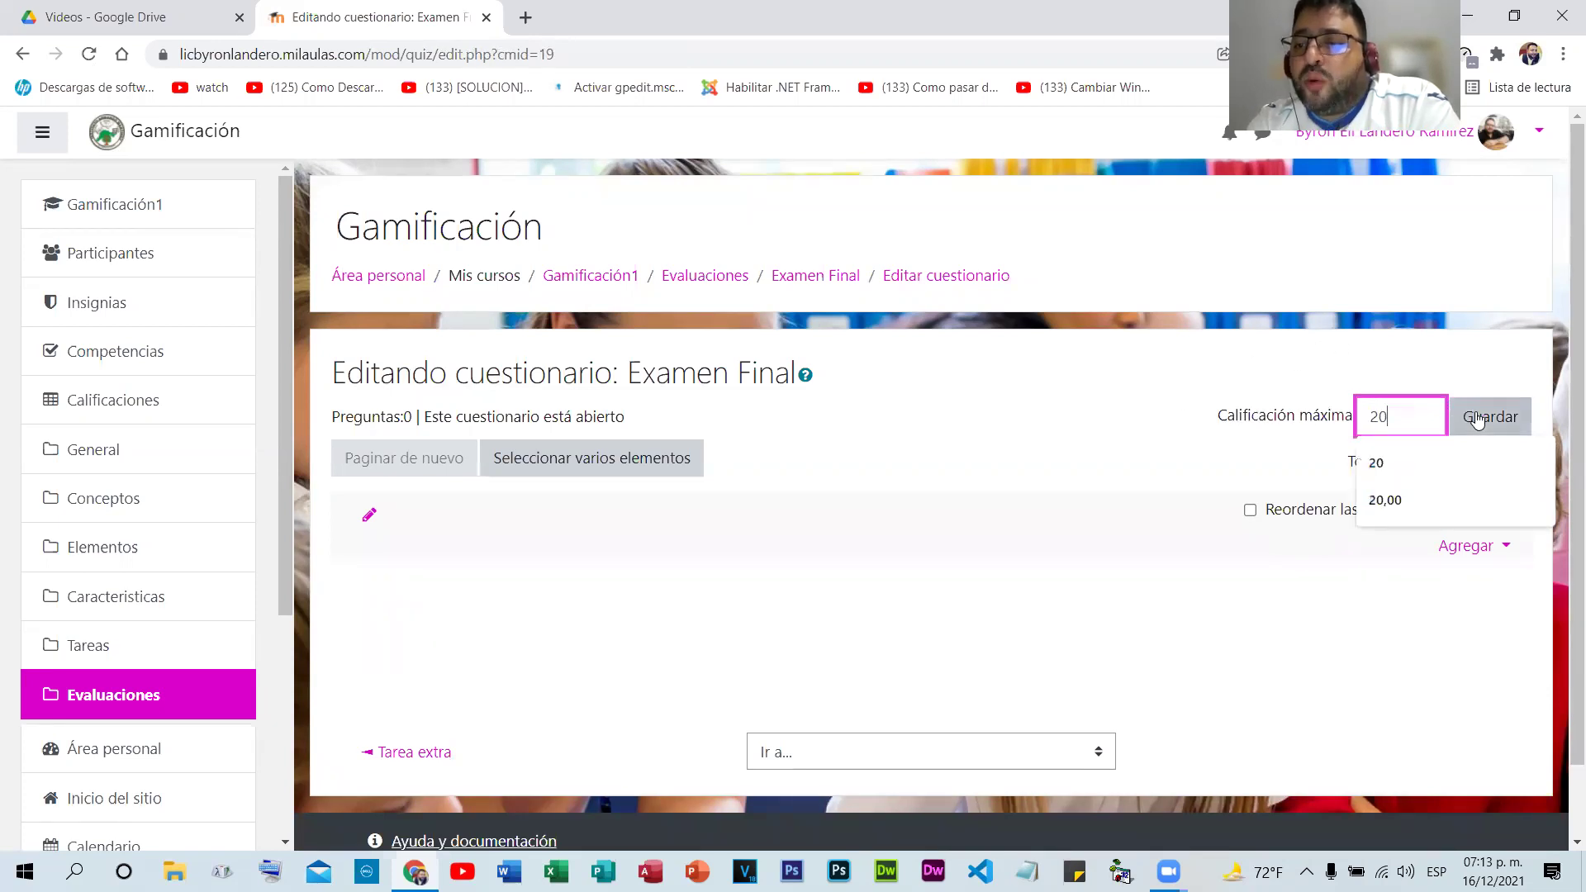
pyautogui.click(1479, 418)
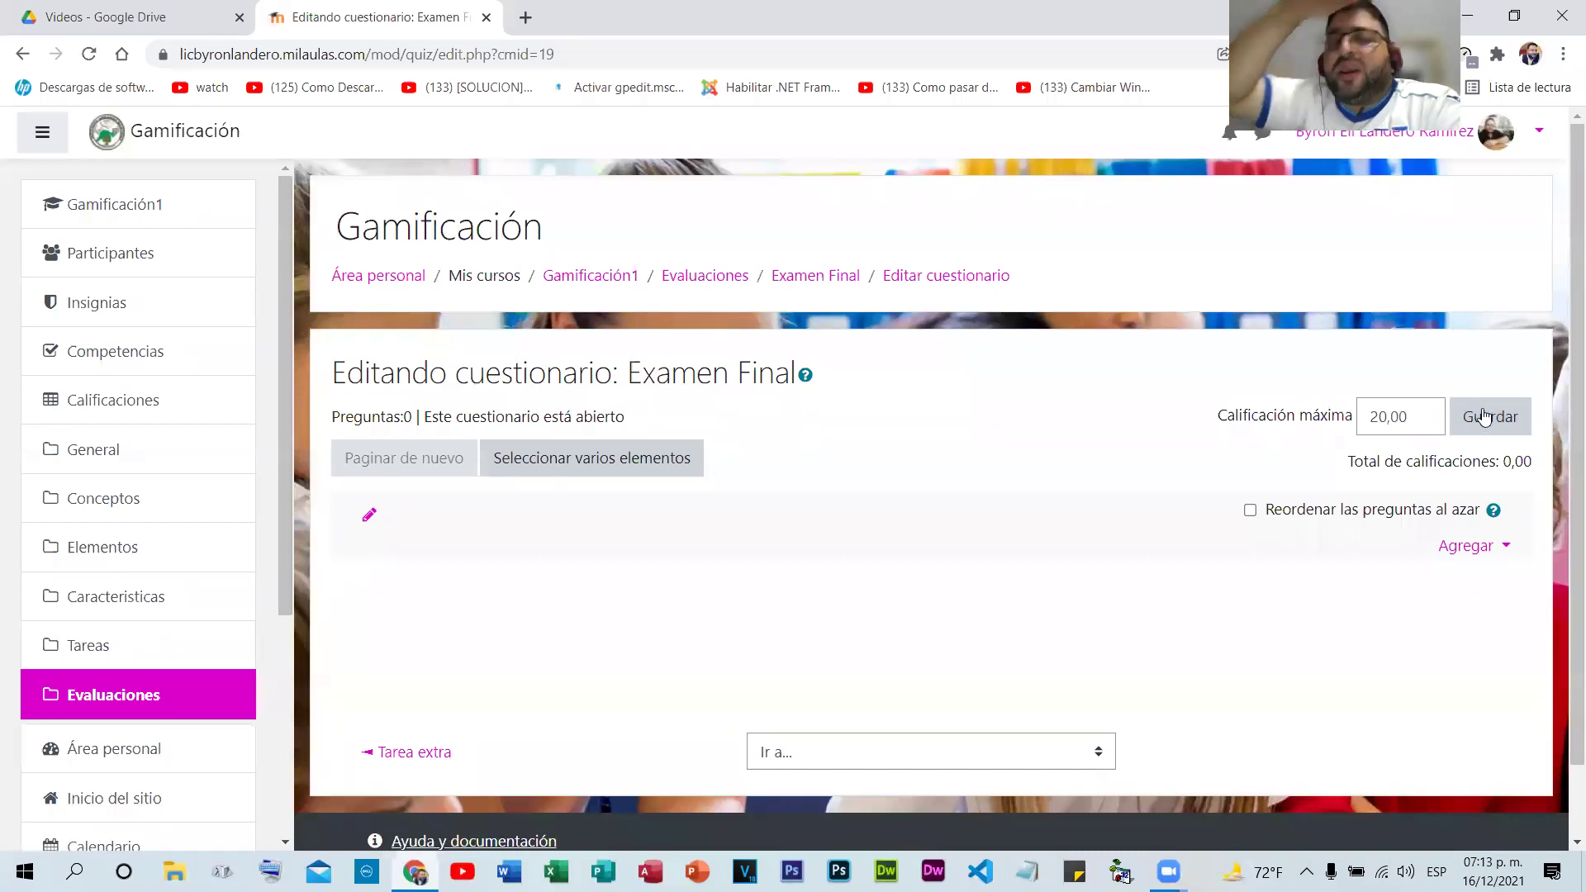
# - Open the course's Configuración Calificaciones and examine the weights and maximum grades of the tasks and Examen Final
pyautogui.moveTo(1237, 417); pyautogui.dragTo(1345, 413)
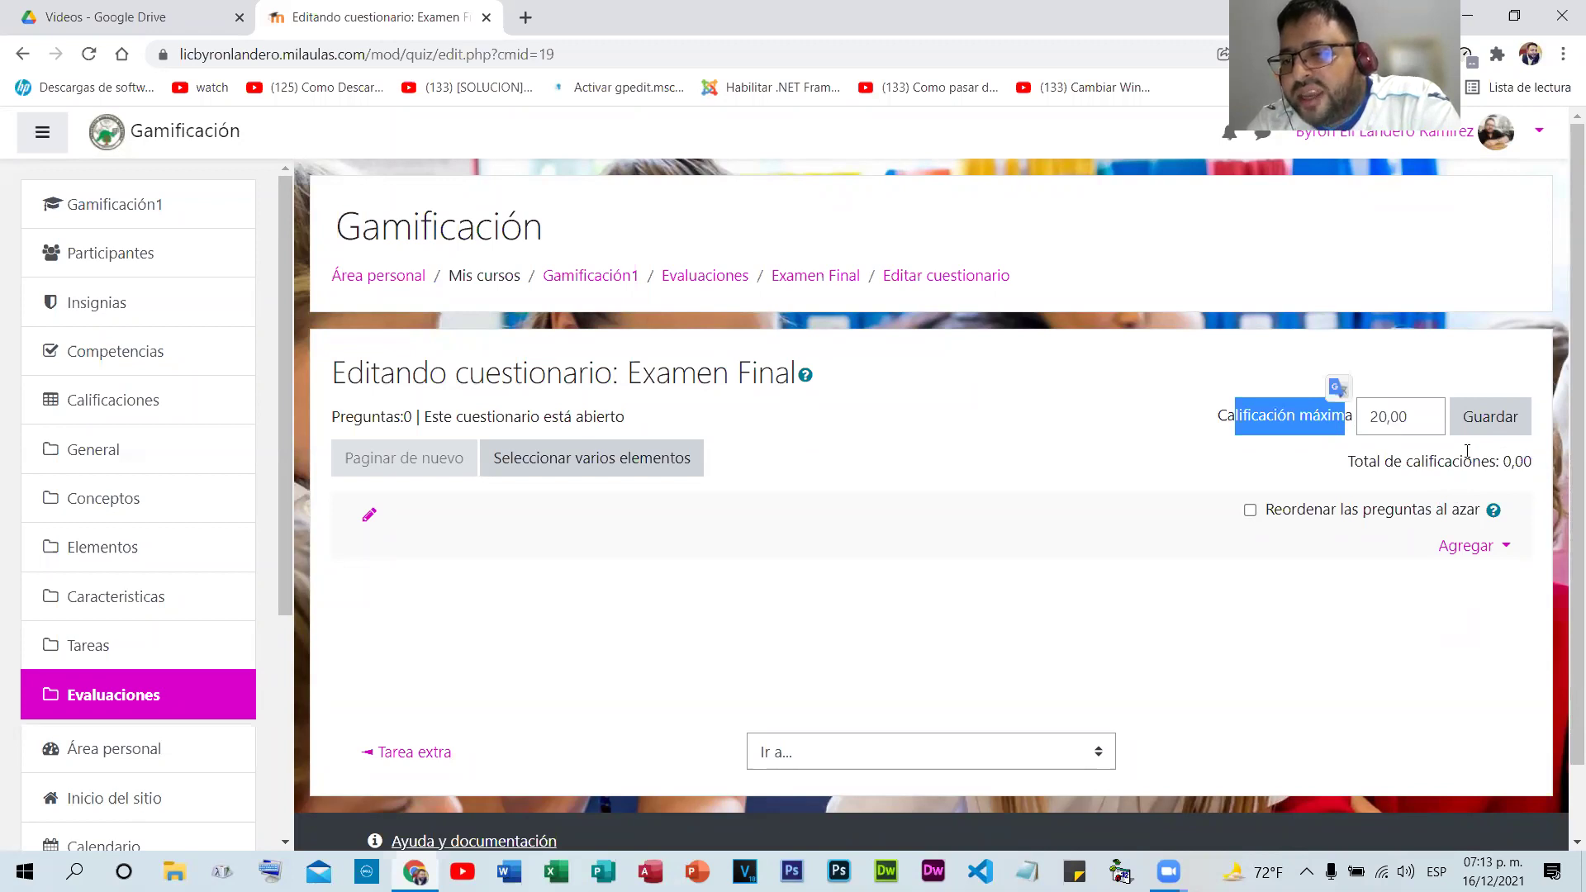
pyautogui.click(1391, 423)
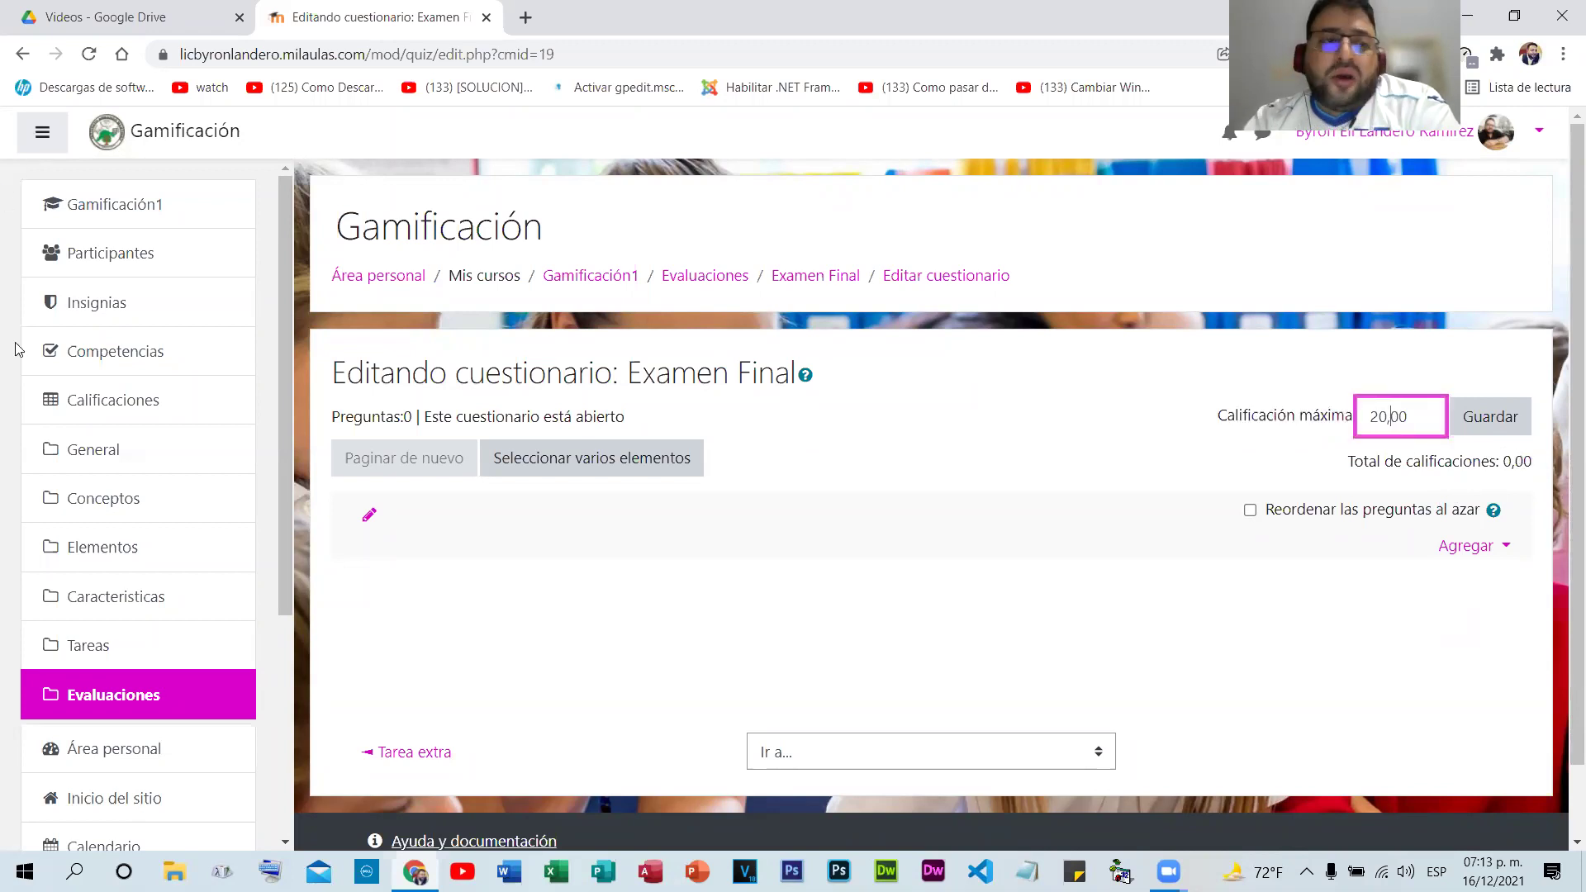
pyautogui.click(91, 393)
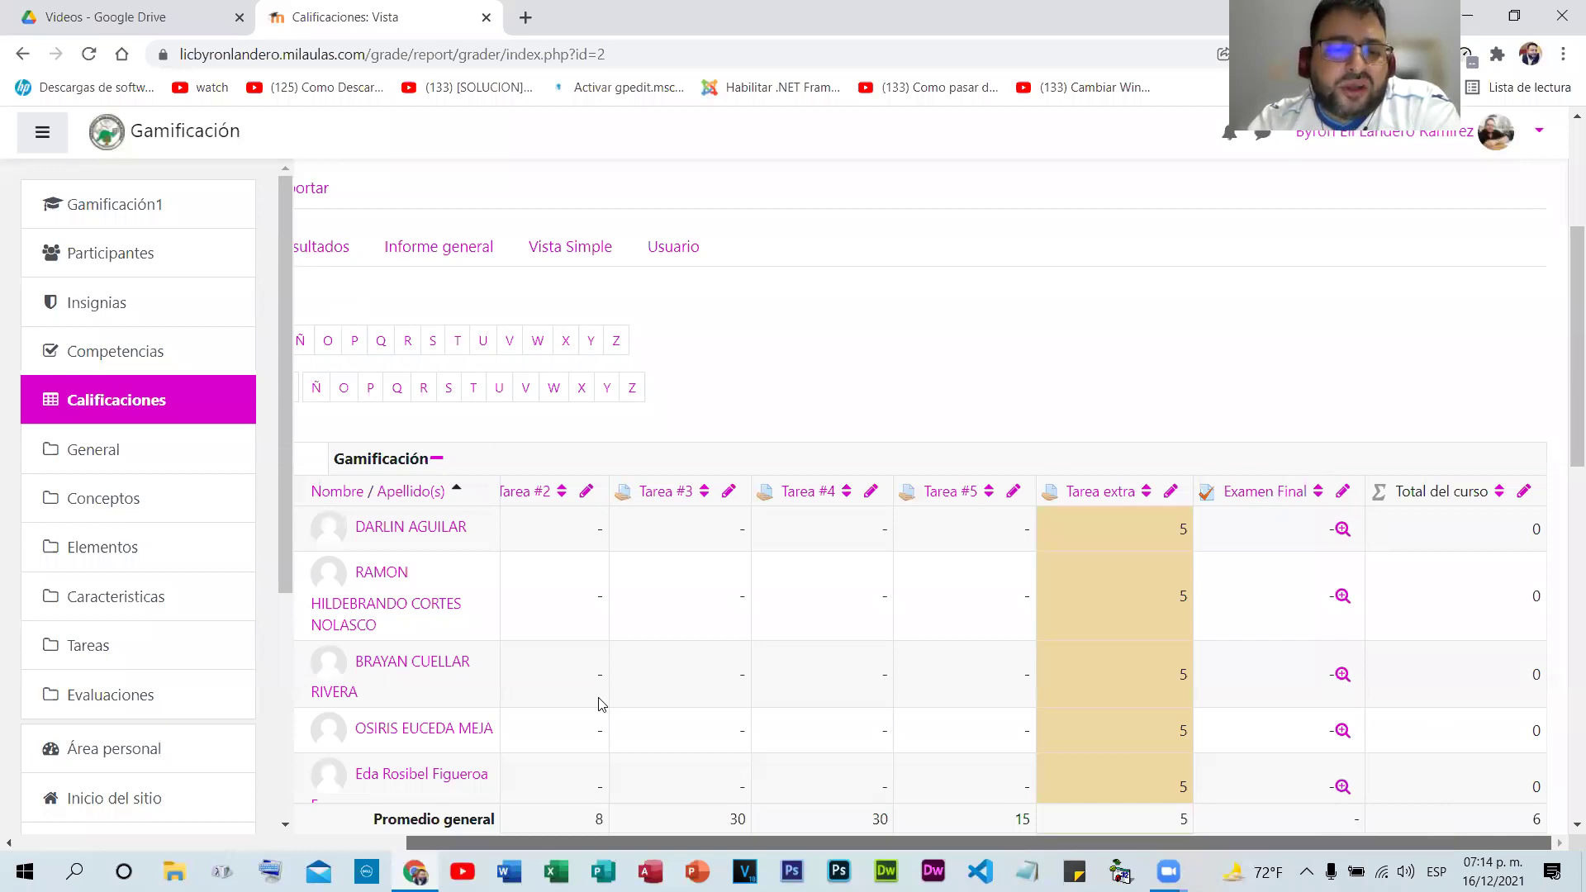
pyautogui.hscroll(-6, 600, 704)
pyautogui.click(493, 203)
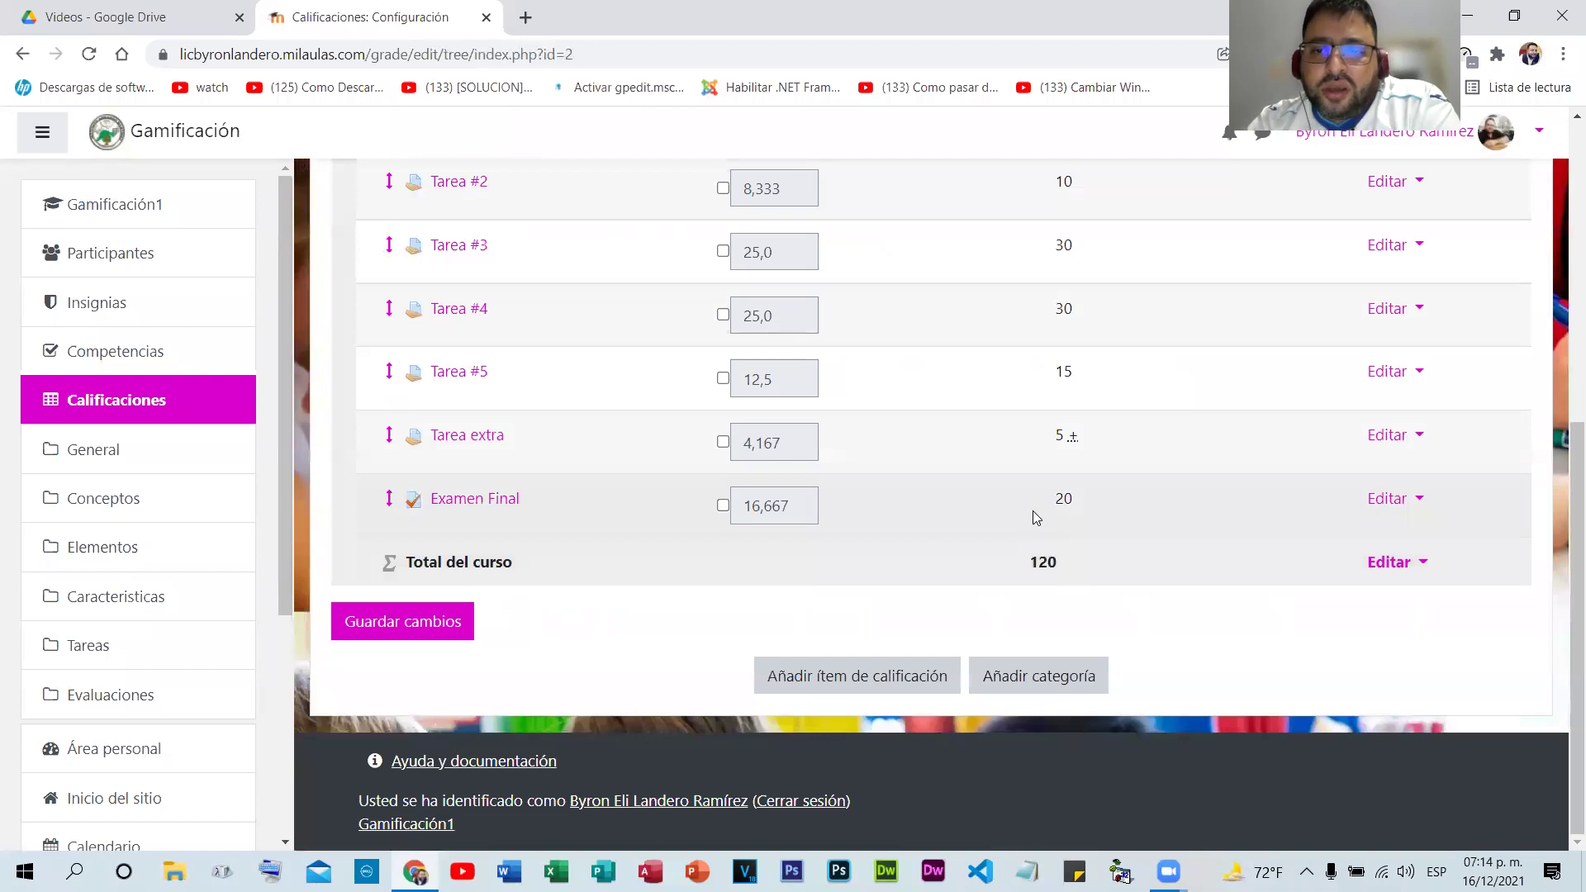
pyautogui.scroll(1, 1057, 505)
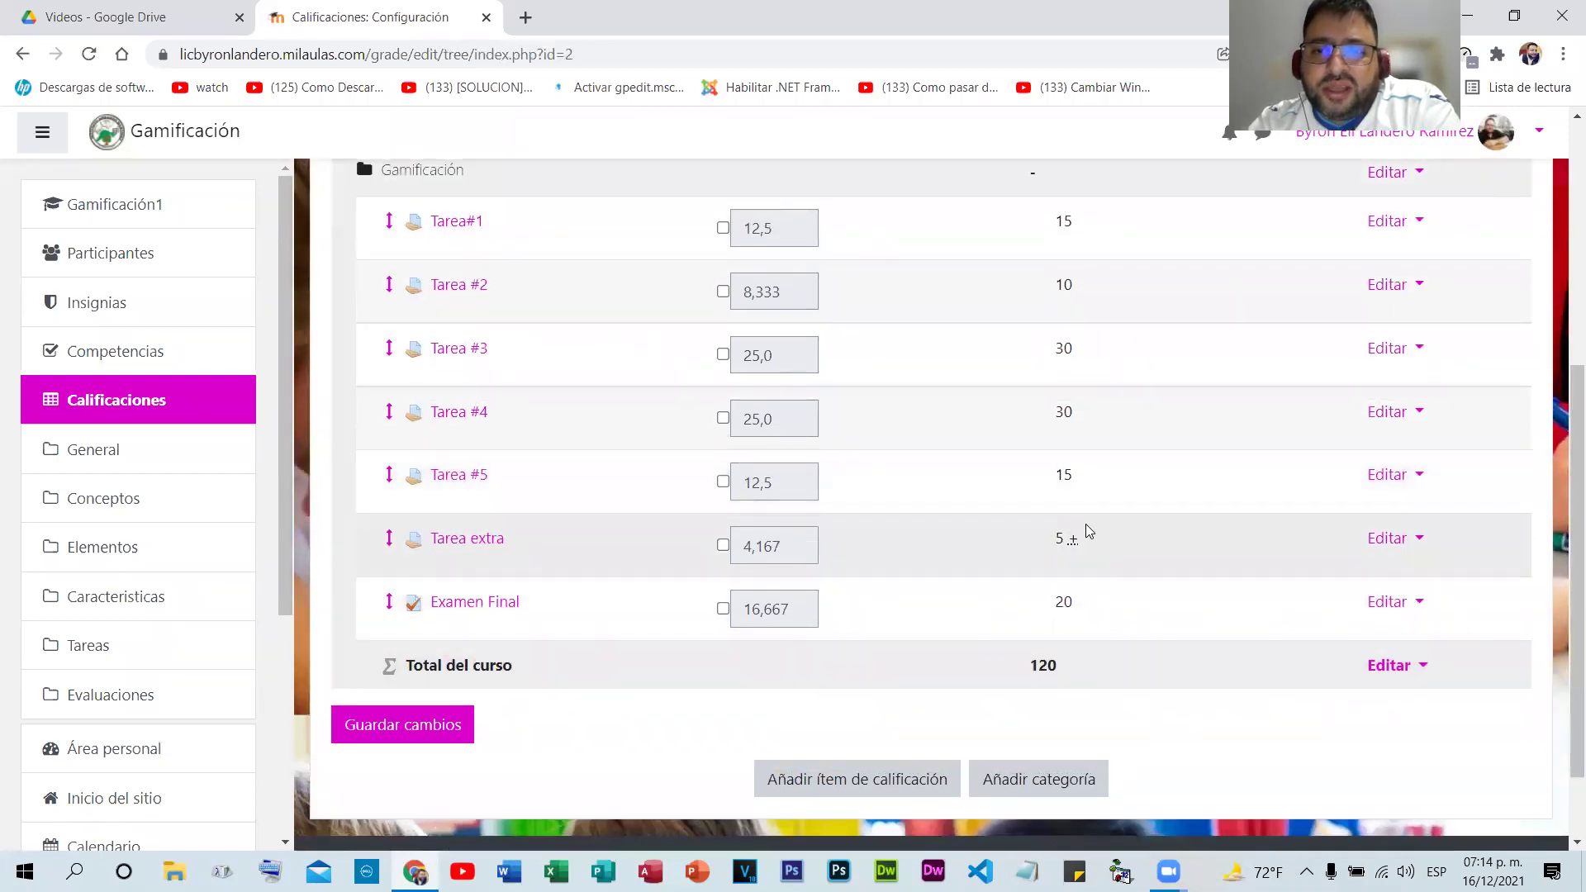
pyautogui.scroll(1, 1204, 517)
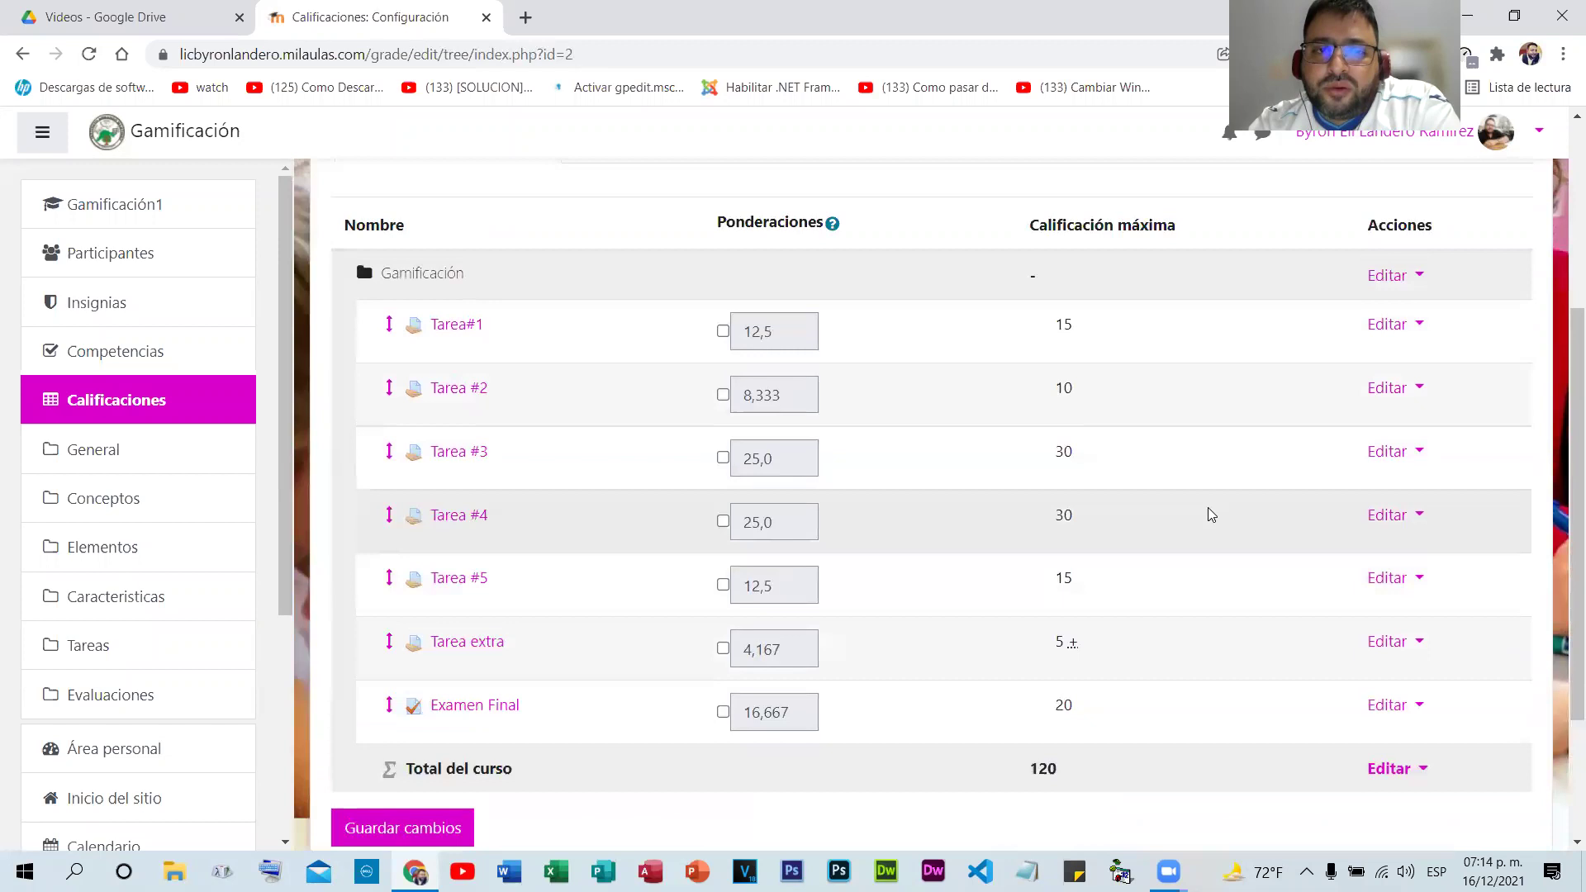
pyautogui.scroll(-1, 1211, 515)
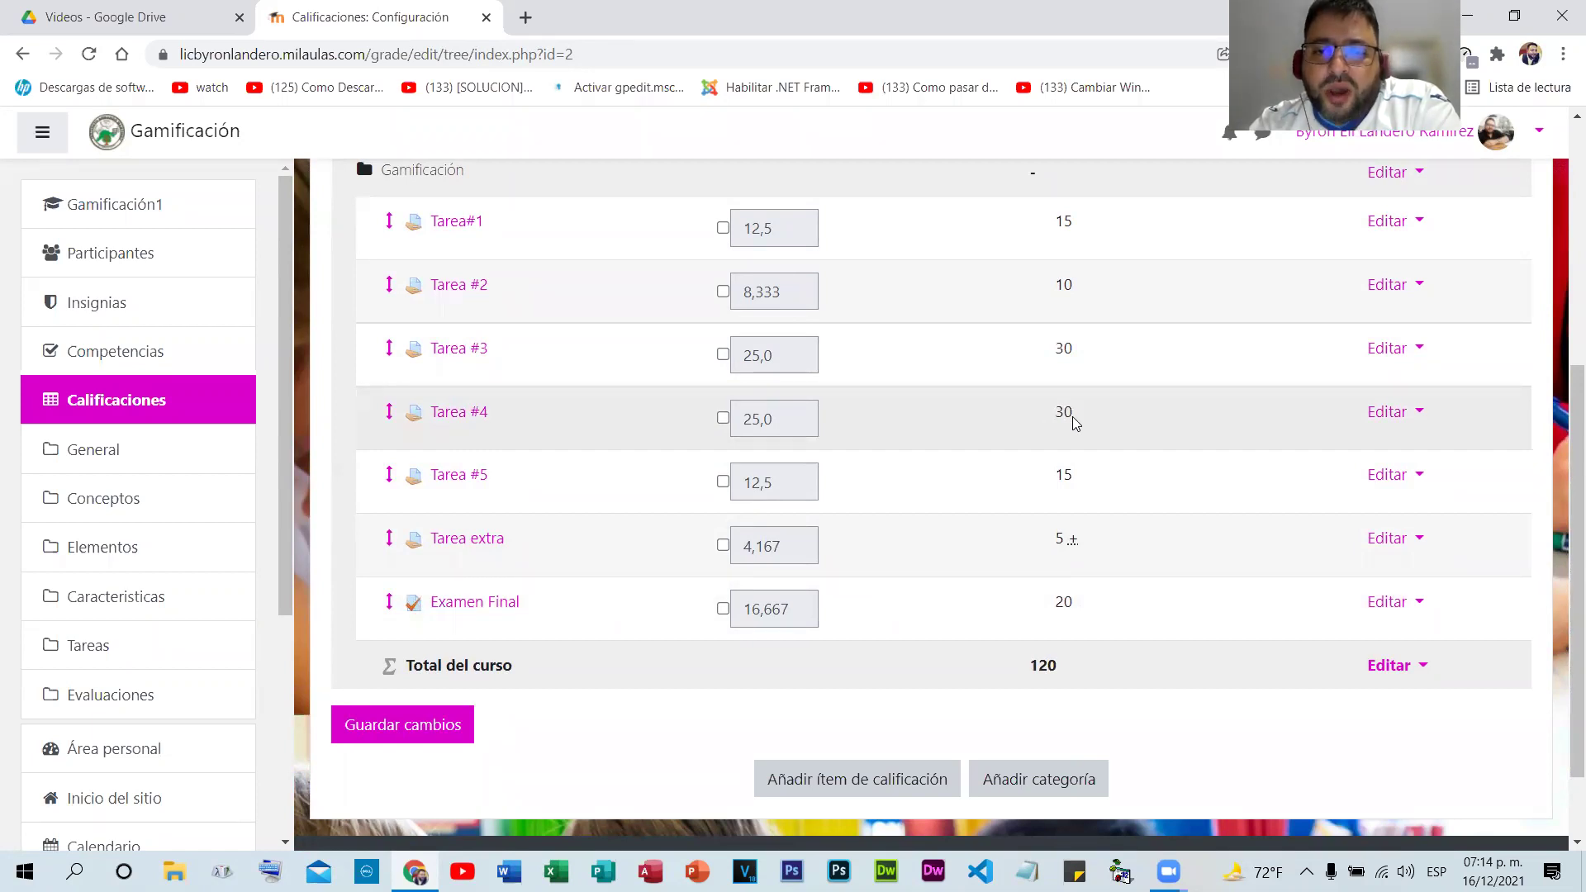
# - Edit Tarea #4 to recalculate existing grades with a Calificación máxima of 10, and save back to the course
pyautogui.click(86, 200)
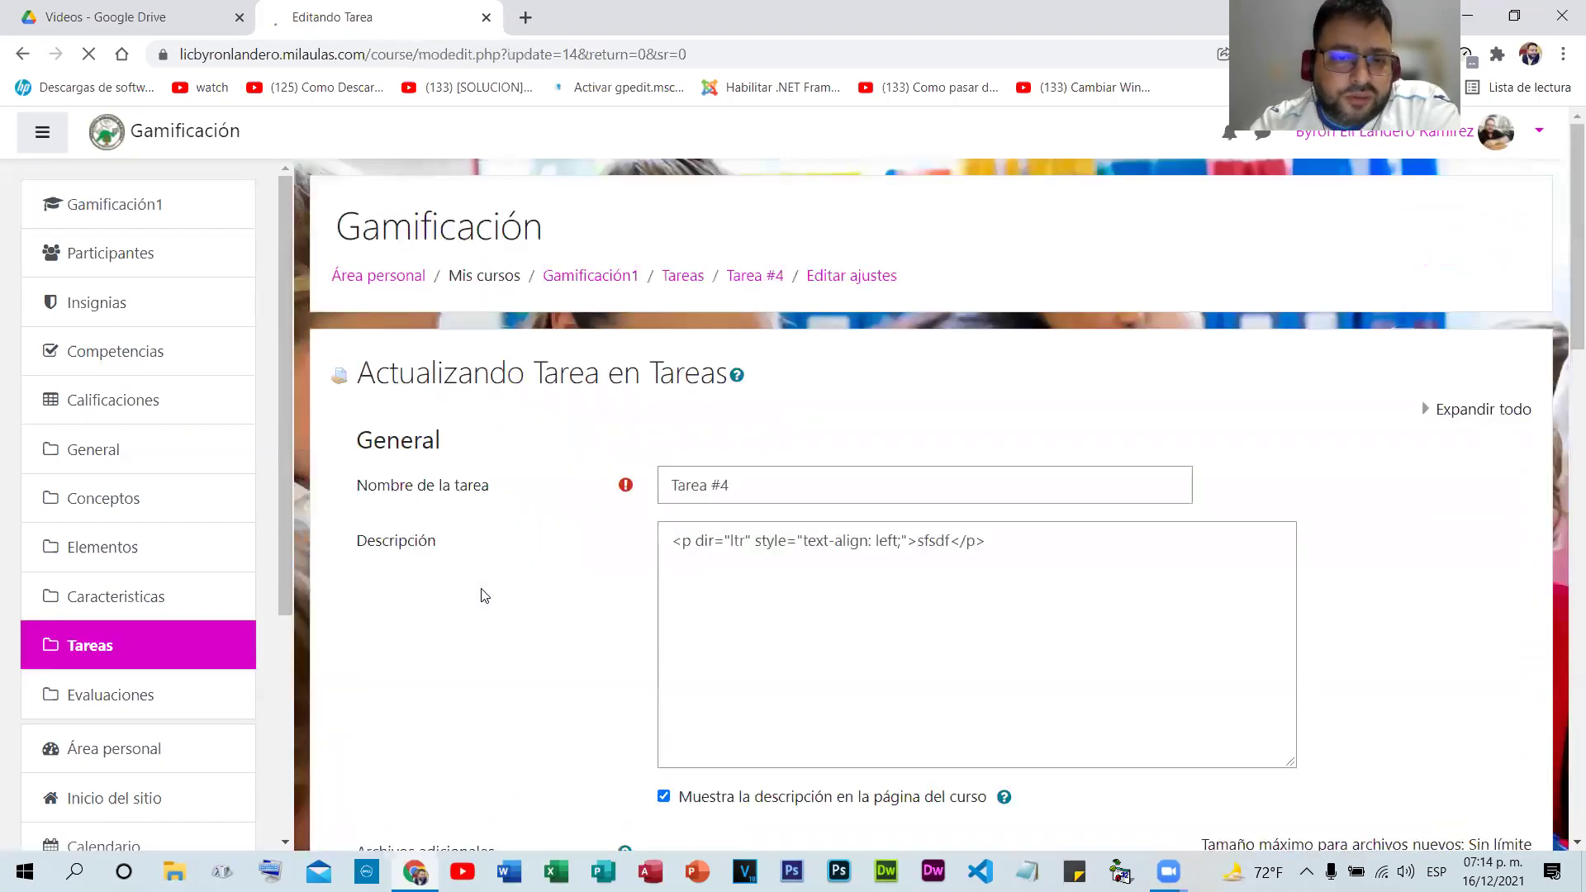
pyautogui.scroll(-15, 482, 594)
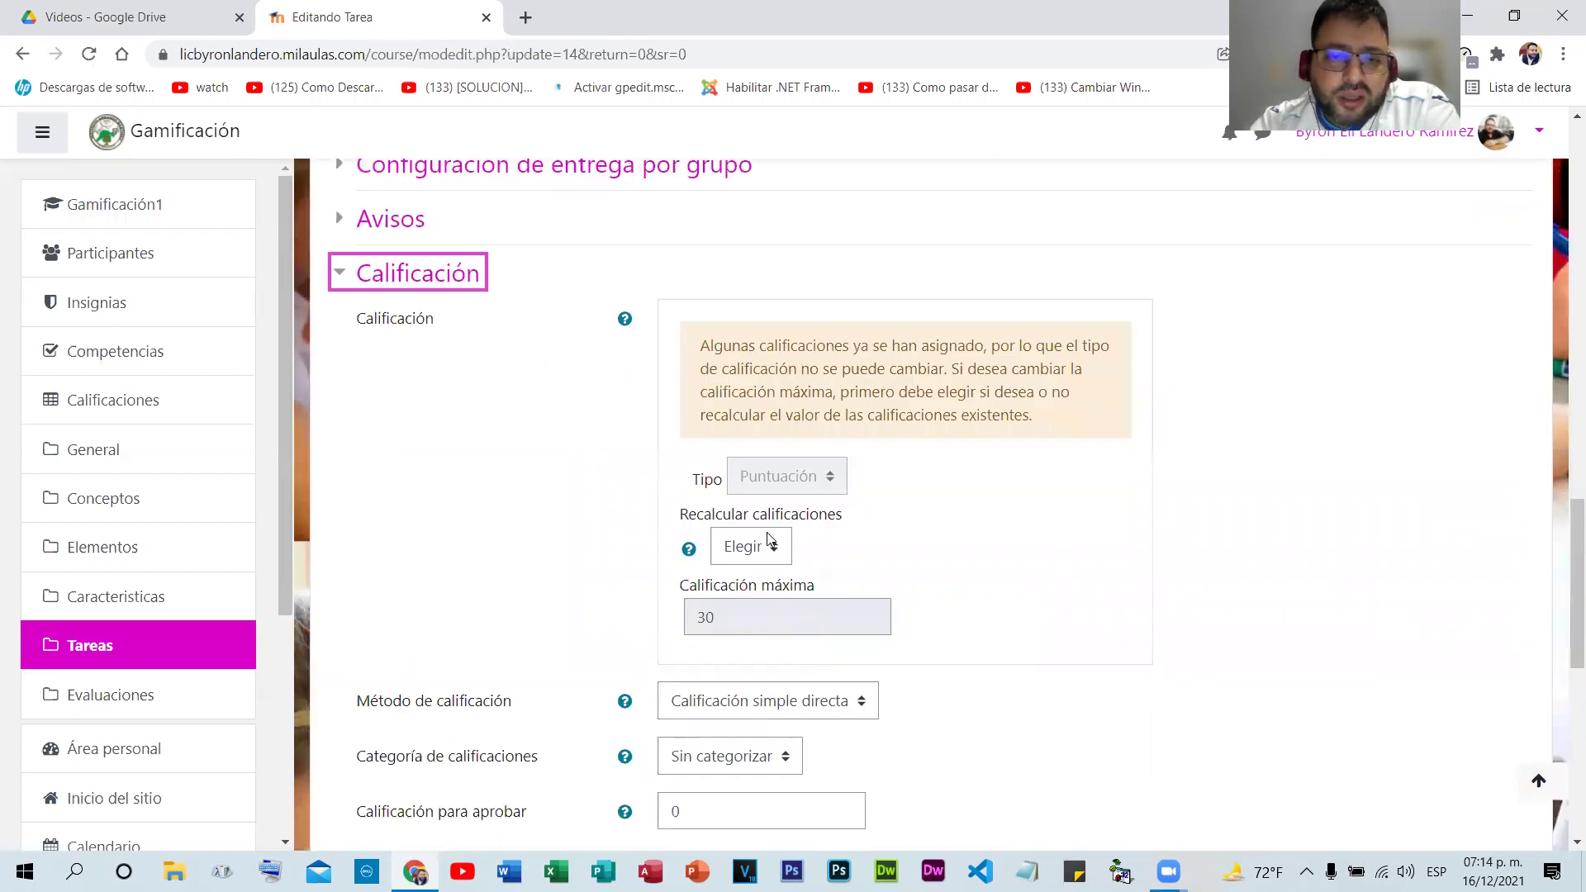
pyautogui.click(775, 536)
pyautogui.click(746, 601)
pyautogui.press('Tab')
pyautogui.write('10')
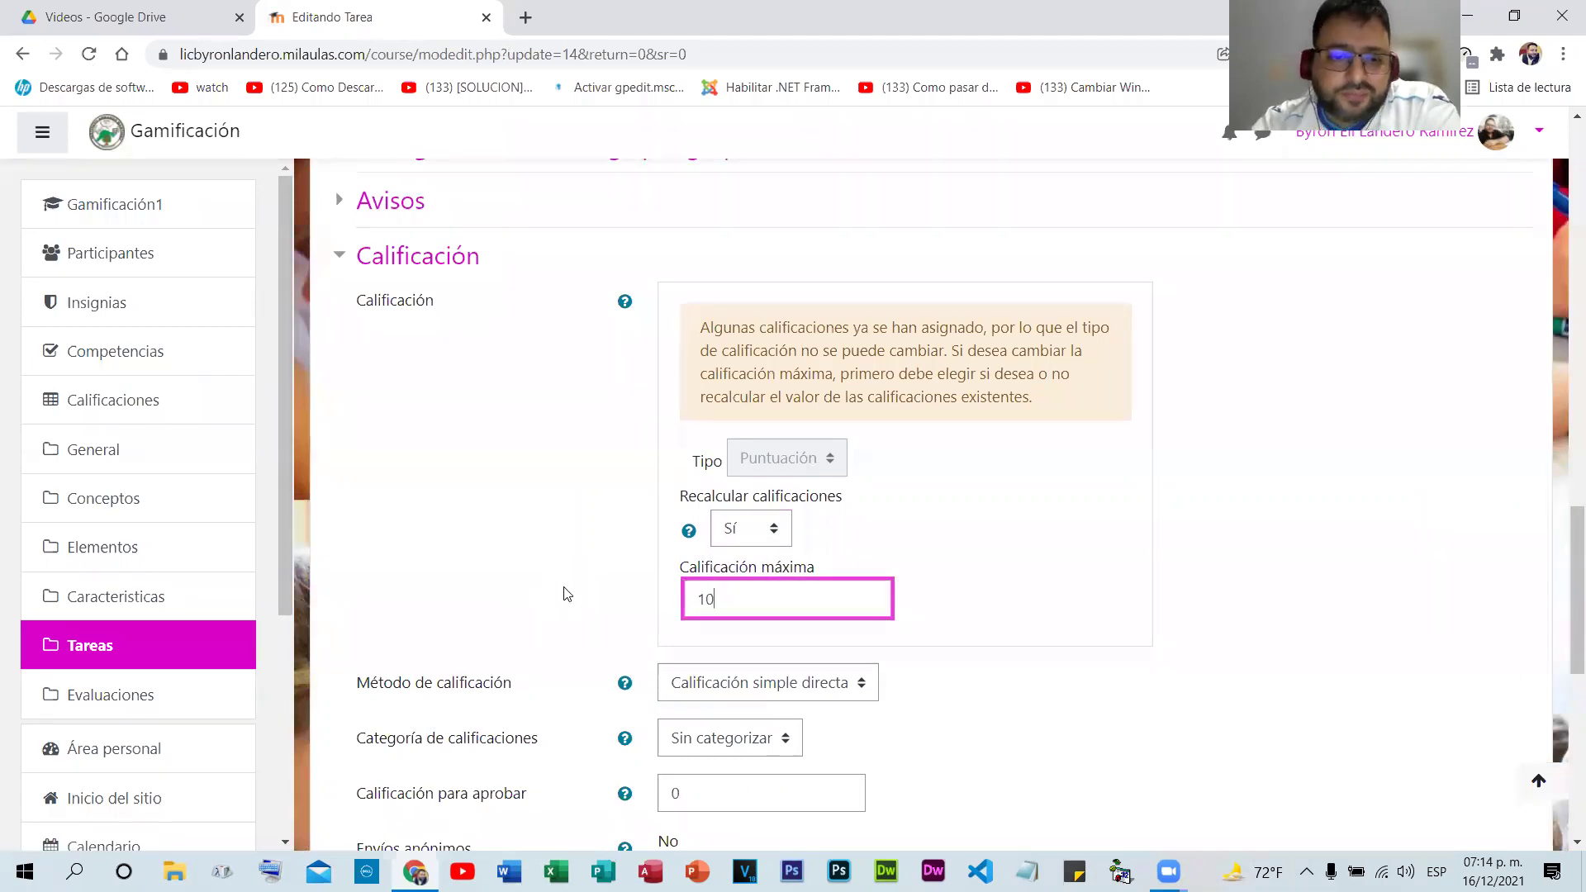
pyautogui.scroll(-15, 816, 645)
pyautogui.click(816, 644)
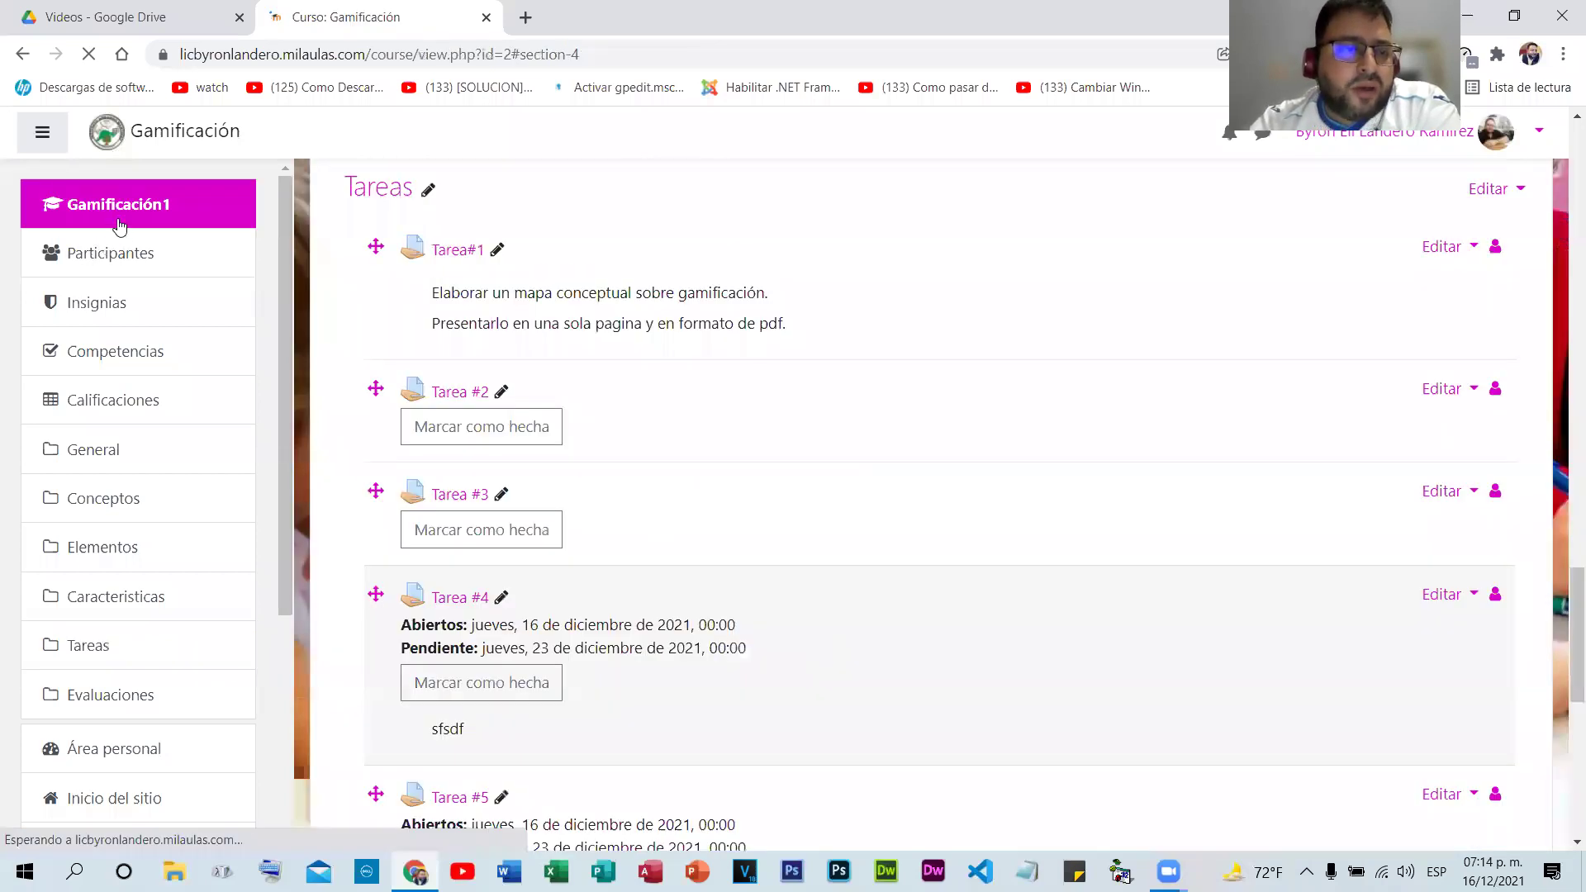
# - Check the weights and course total in Configuración Calificaciones and return to the Gamificación1 course page
pyautogui.click(130, 398)
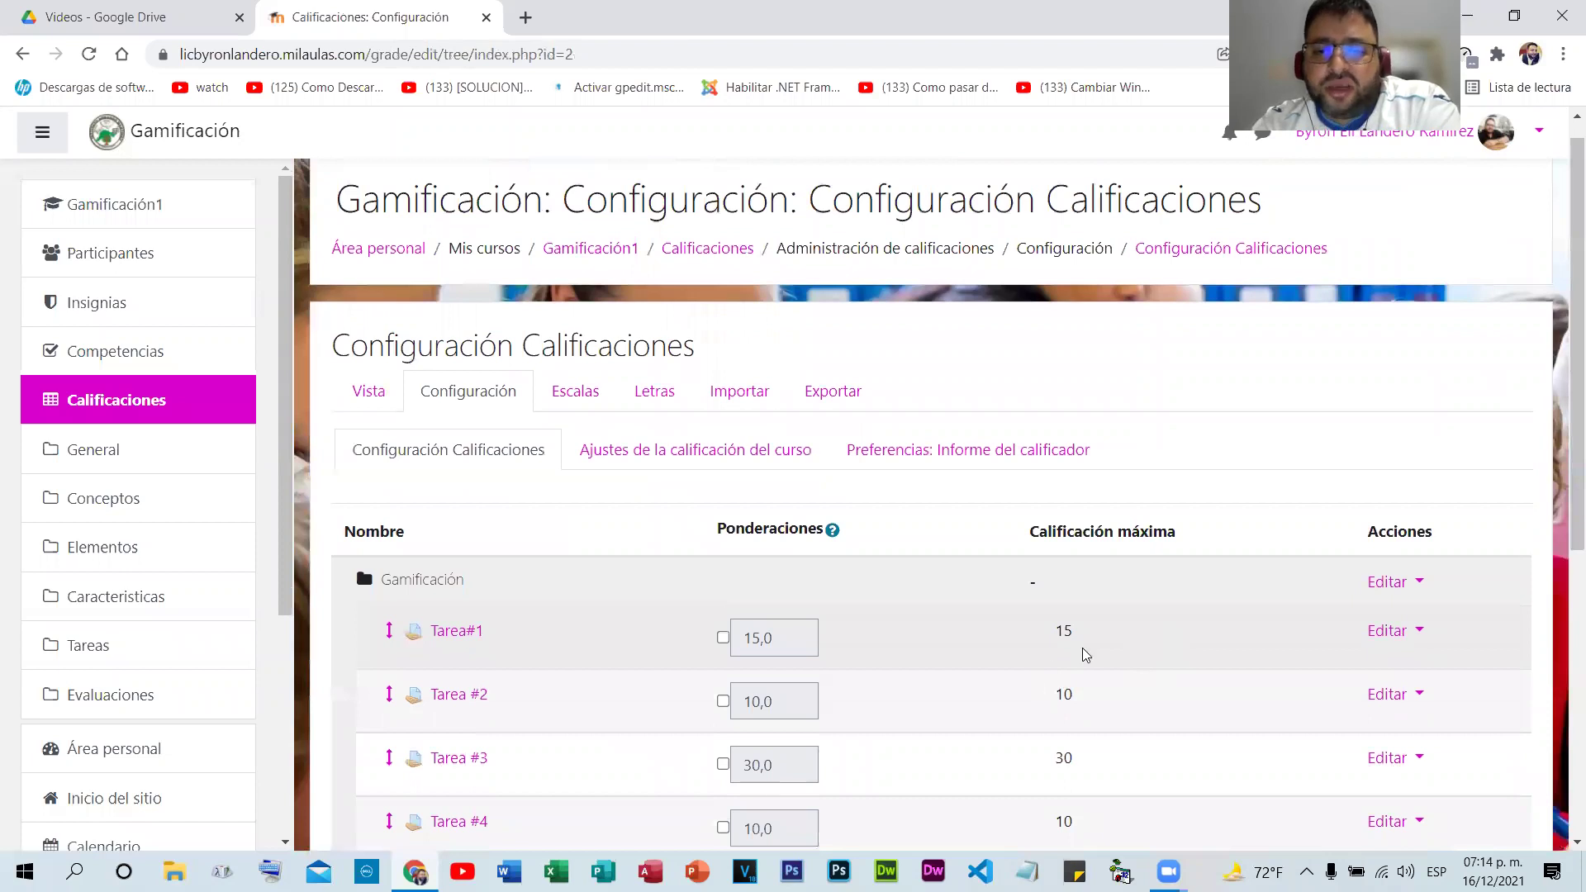
pyautogui.scroll(-5, 1064, 626)
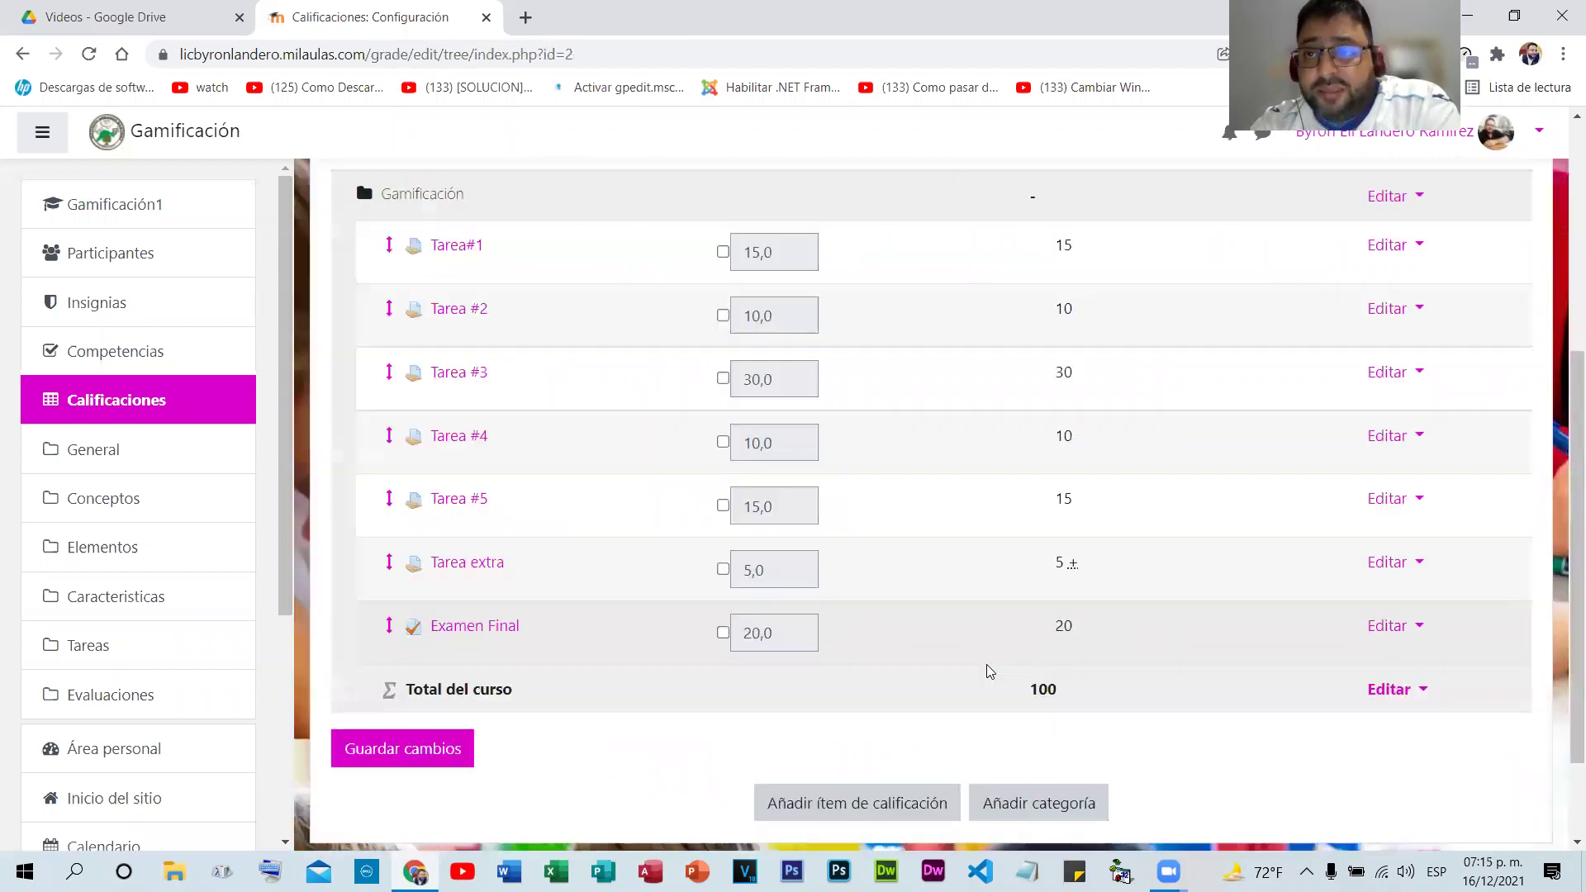
pyautogui.click(141, 194)
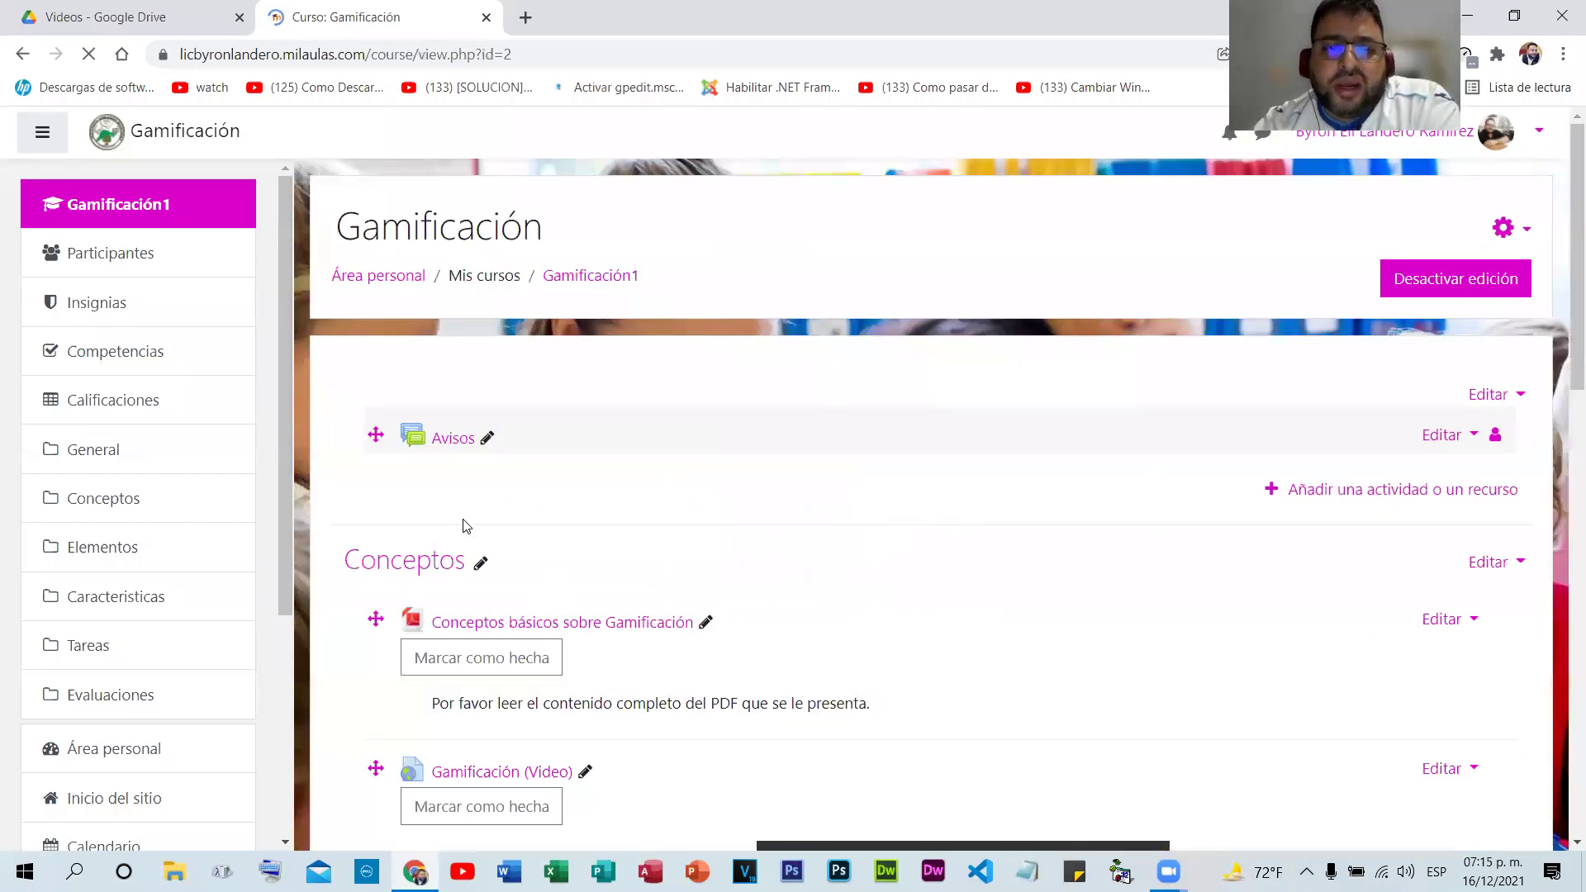
# - Open the Examen Final quiz in Evaluaciones for editing and start adding a new question
pyautogui.scroll(-15, 474, 549)
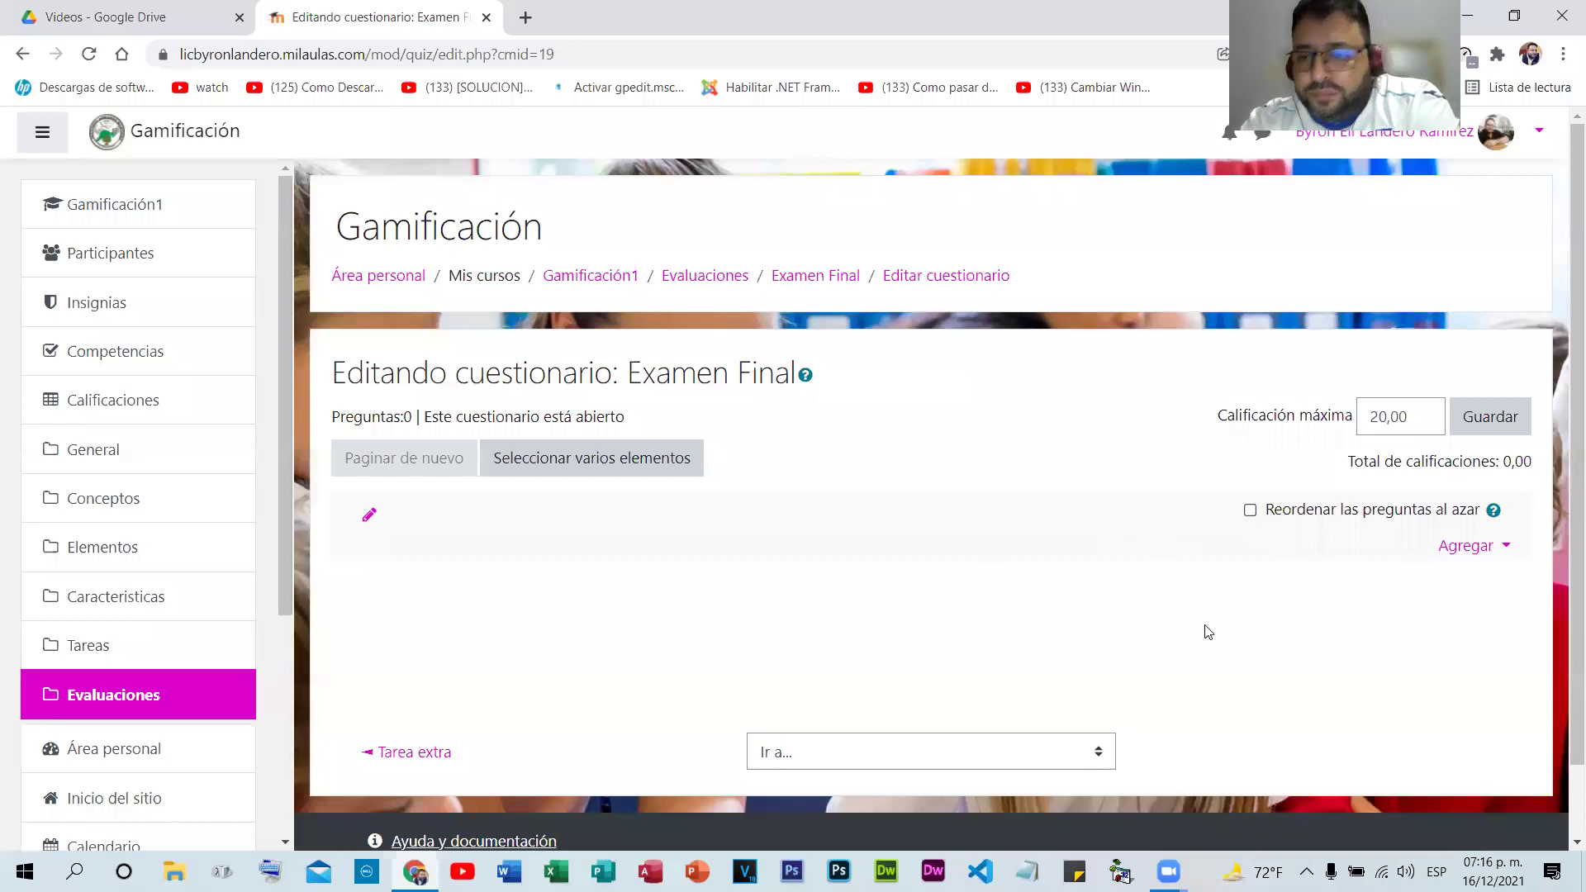
pyautogui.click(1500, 546)
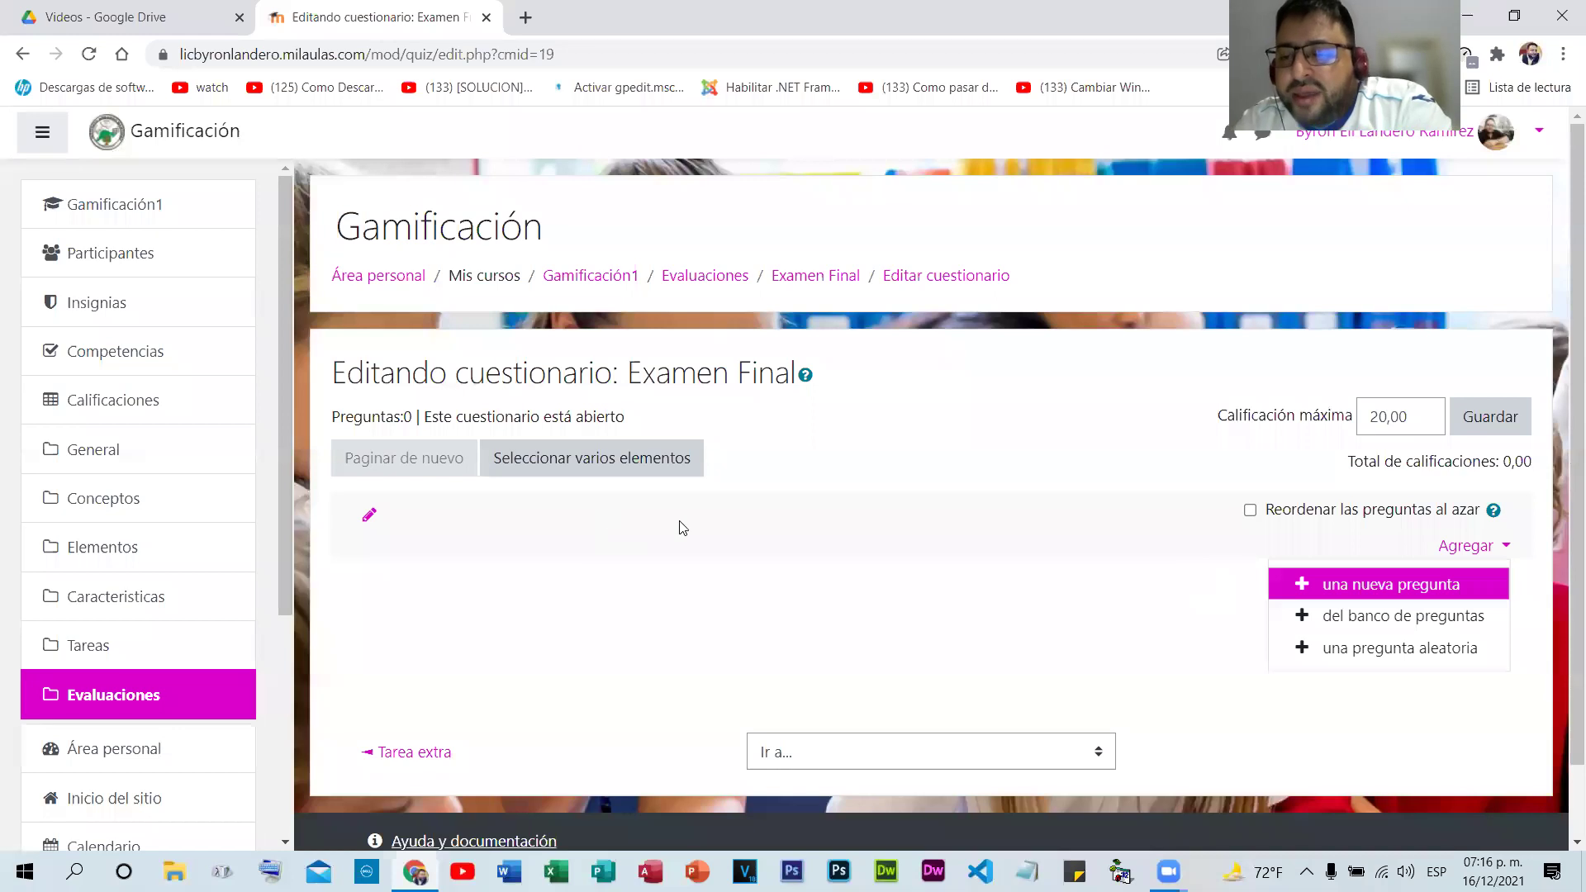
pyautogui.click(1409, 584)
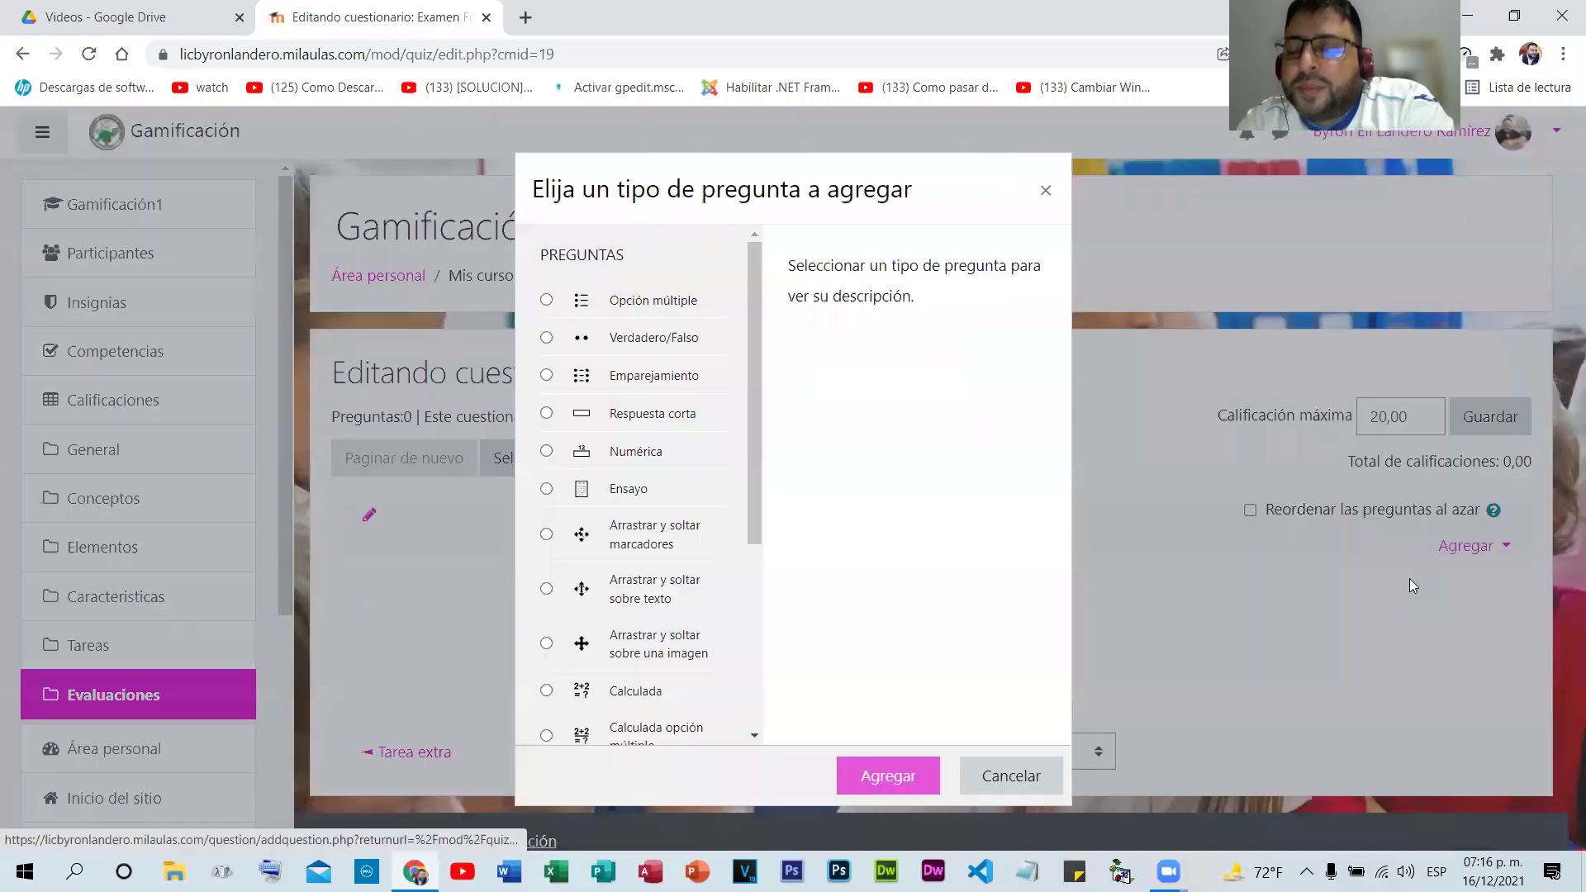
# - Look through the full list of question types that can be added to the quiz
pyautogui.moveTo(758, 309); pyautogui.dragTo(764, 531)
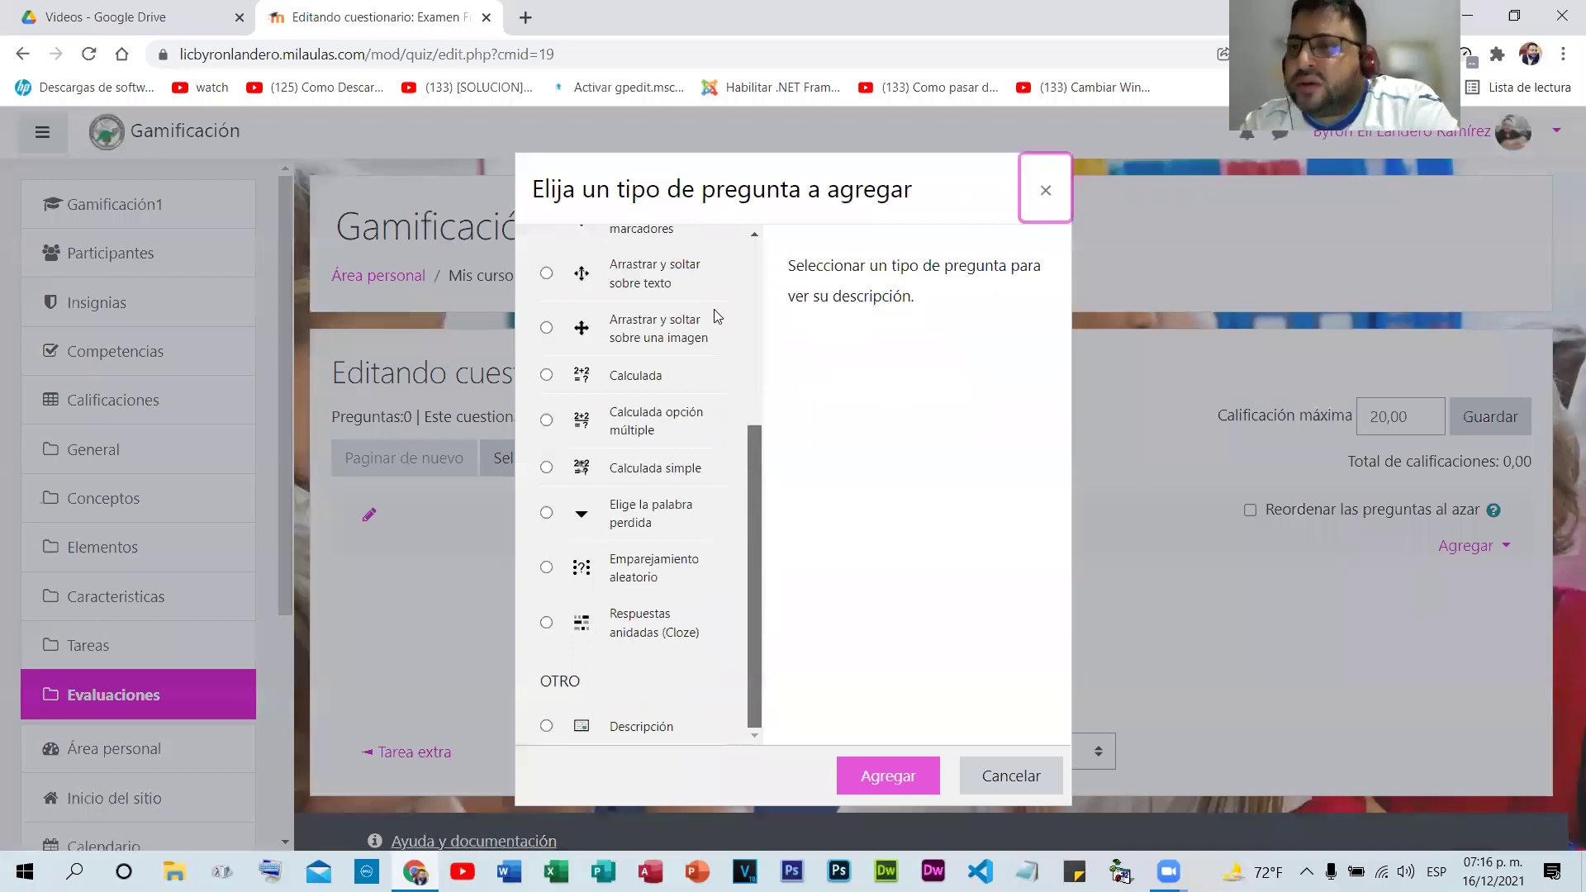
pyautogui.scroll(5, 716, 313)
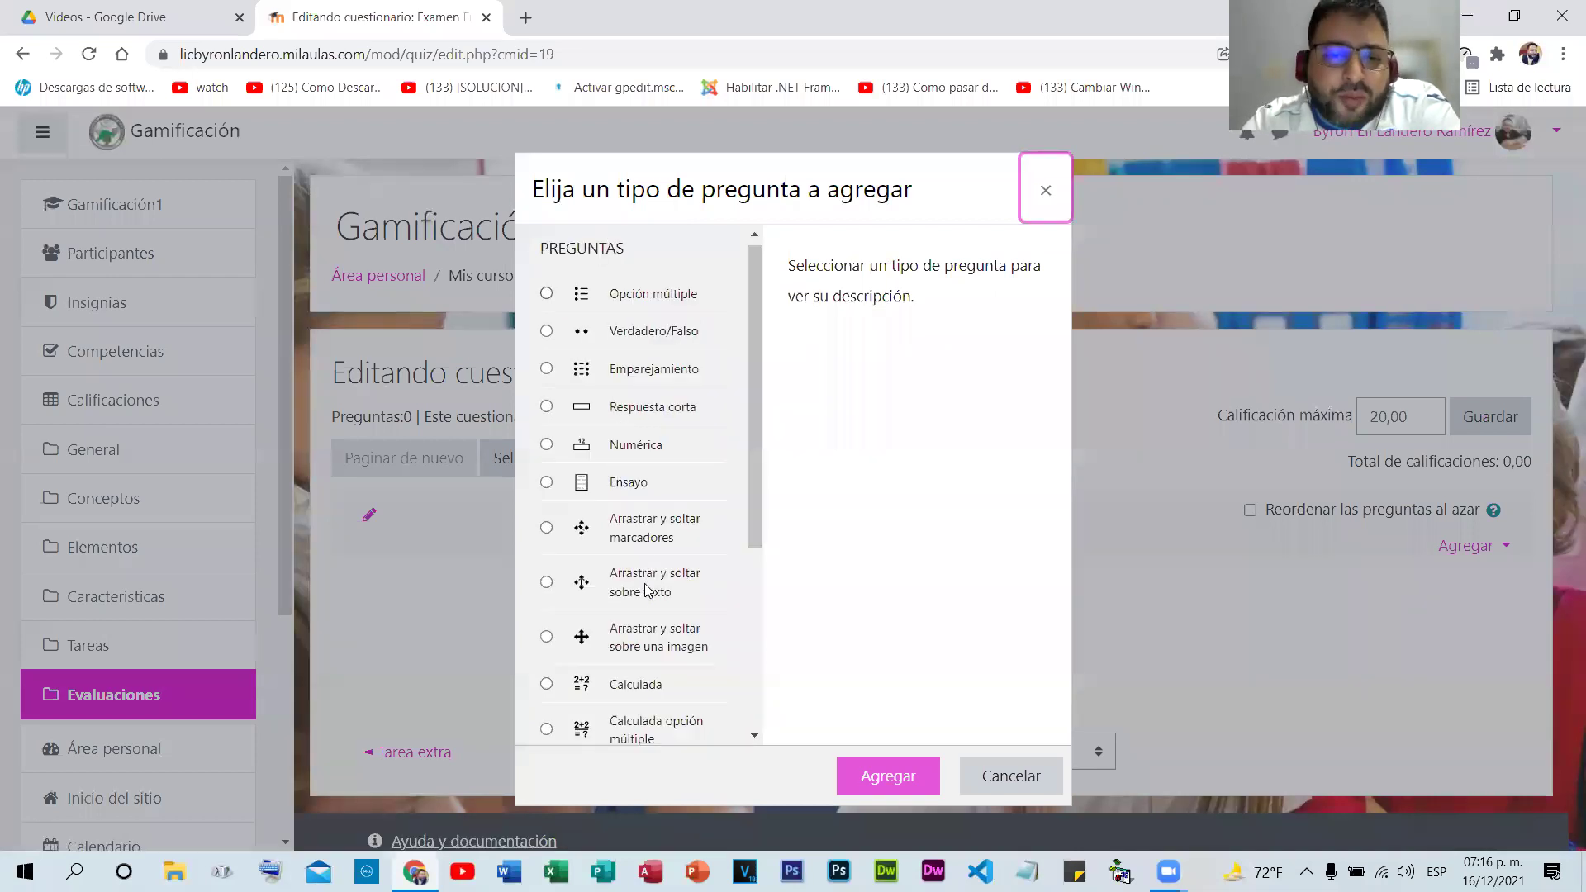
pyautogui.scroll(-4, 578, 467)
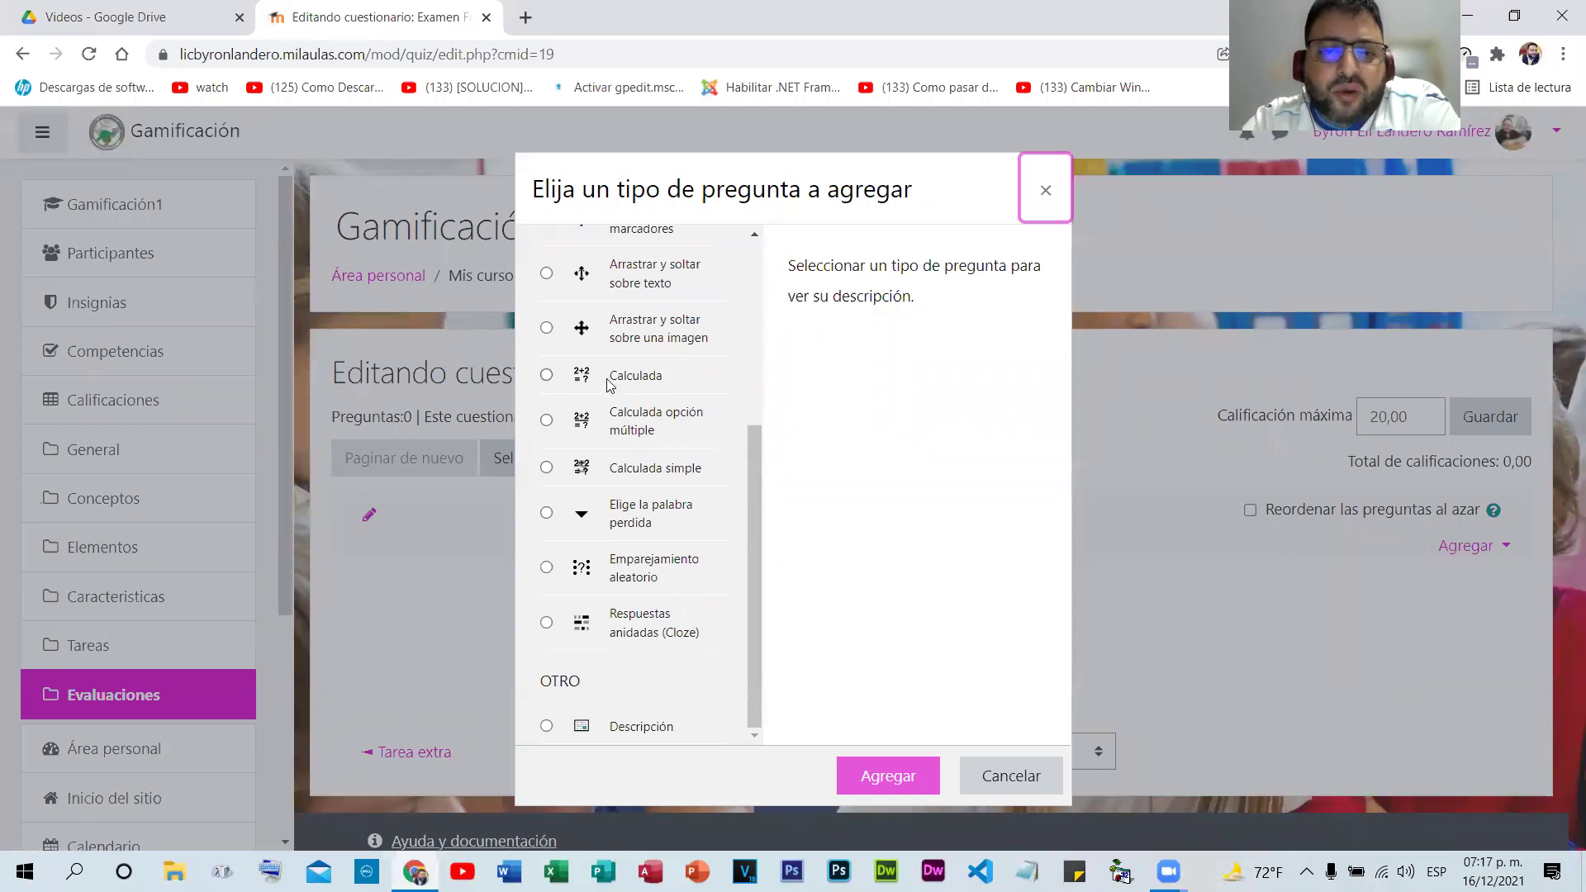
pyautogui.scroll(3, 678, 384)
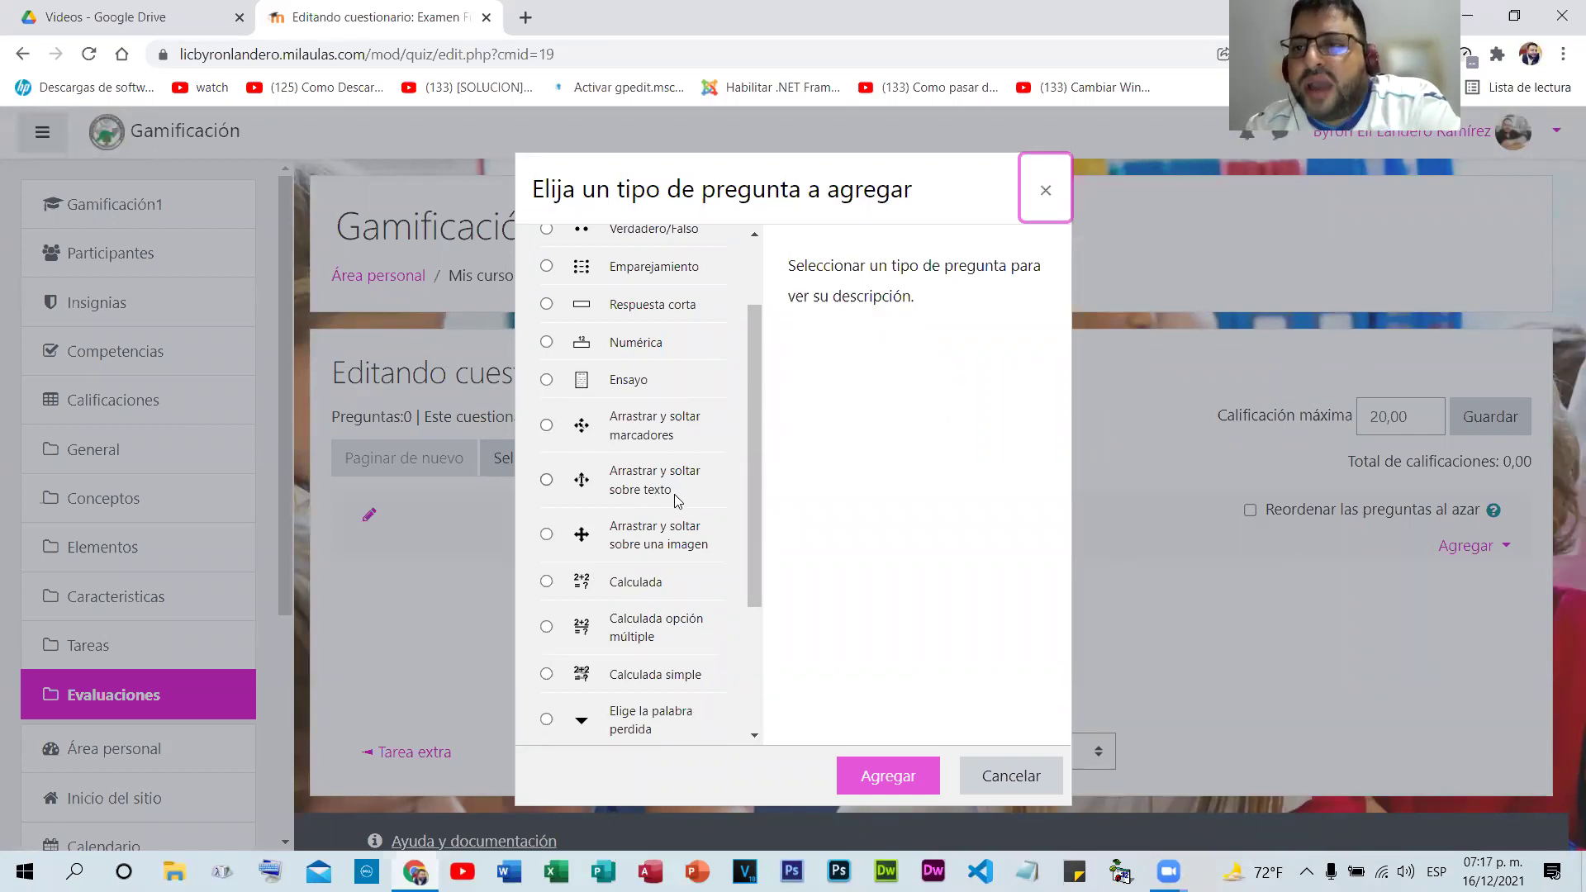
pyautogui.scroll(-3, 620, 512)
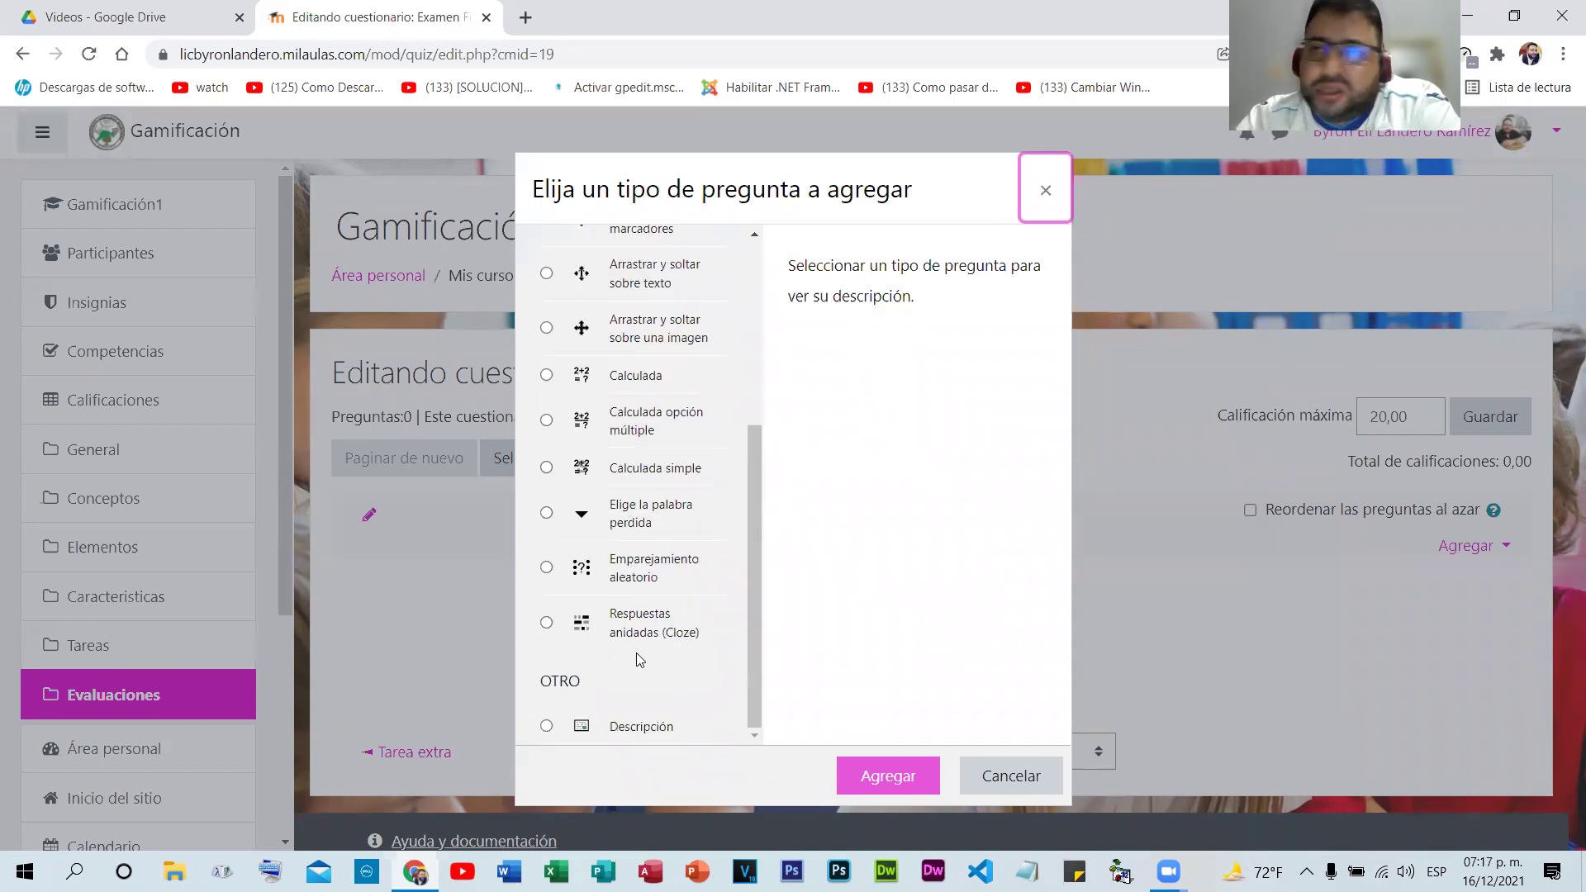
pyautogui.scroll(4, 641, 659)
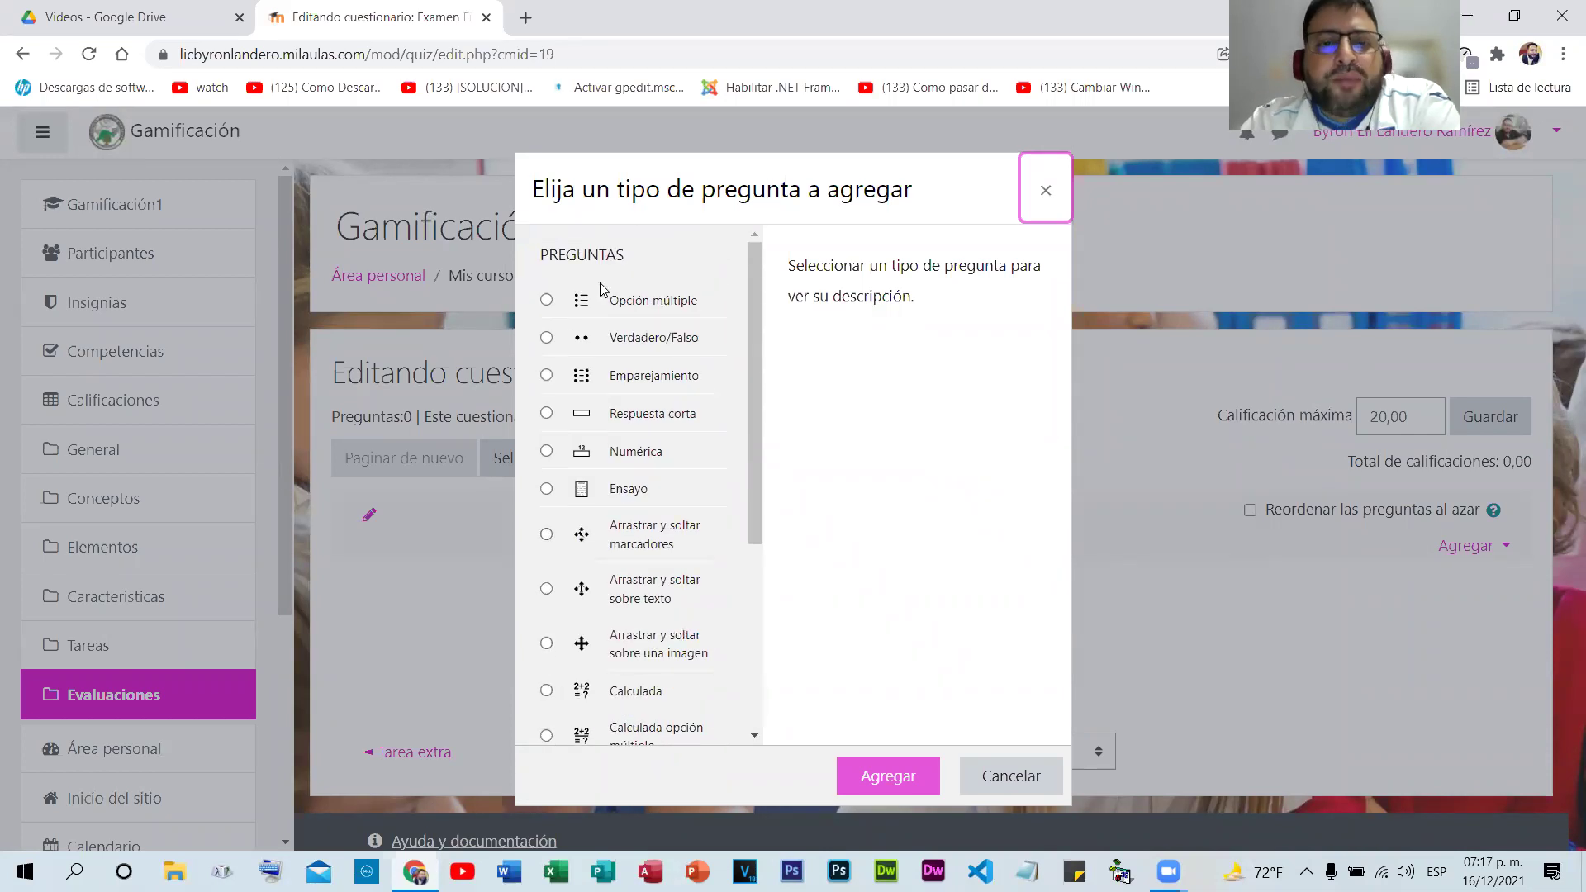
pyautogui.scroll(-3, 691, 432)
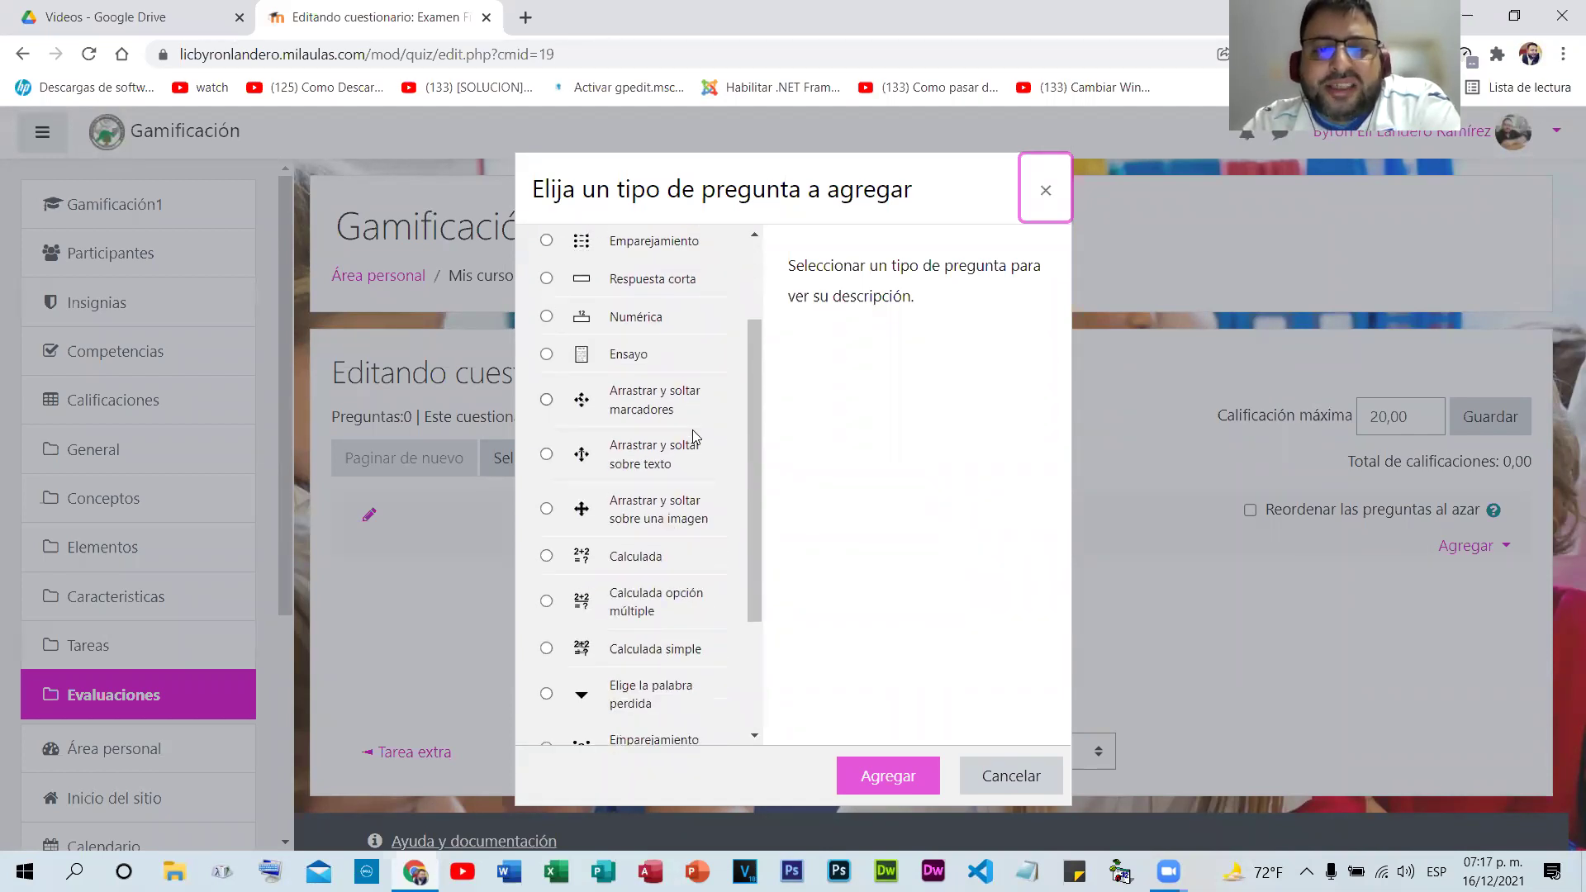
# - Read the description of Arrastrar y soltar sobre una imagen and review the other question types in the list
pyautogui.click(655, 438)
pyautogui.moveTo(782, 256); pyautogui.dragTo(1015, 403)
pyautogui.hotkey('ctrl', 'c')
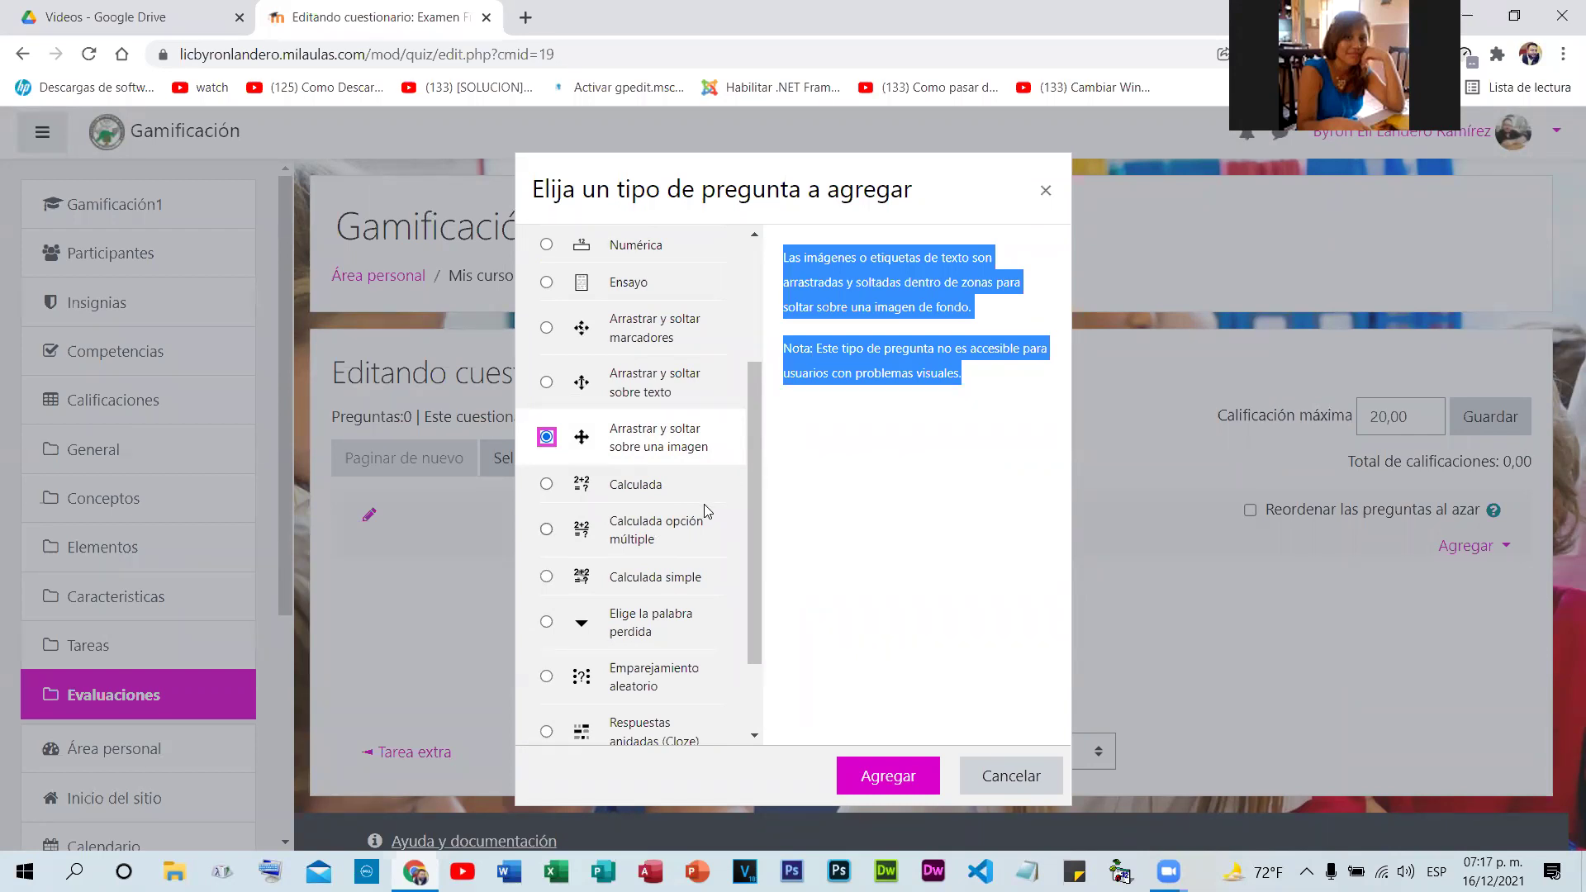
pyautogui.click(818, 423)
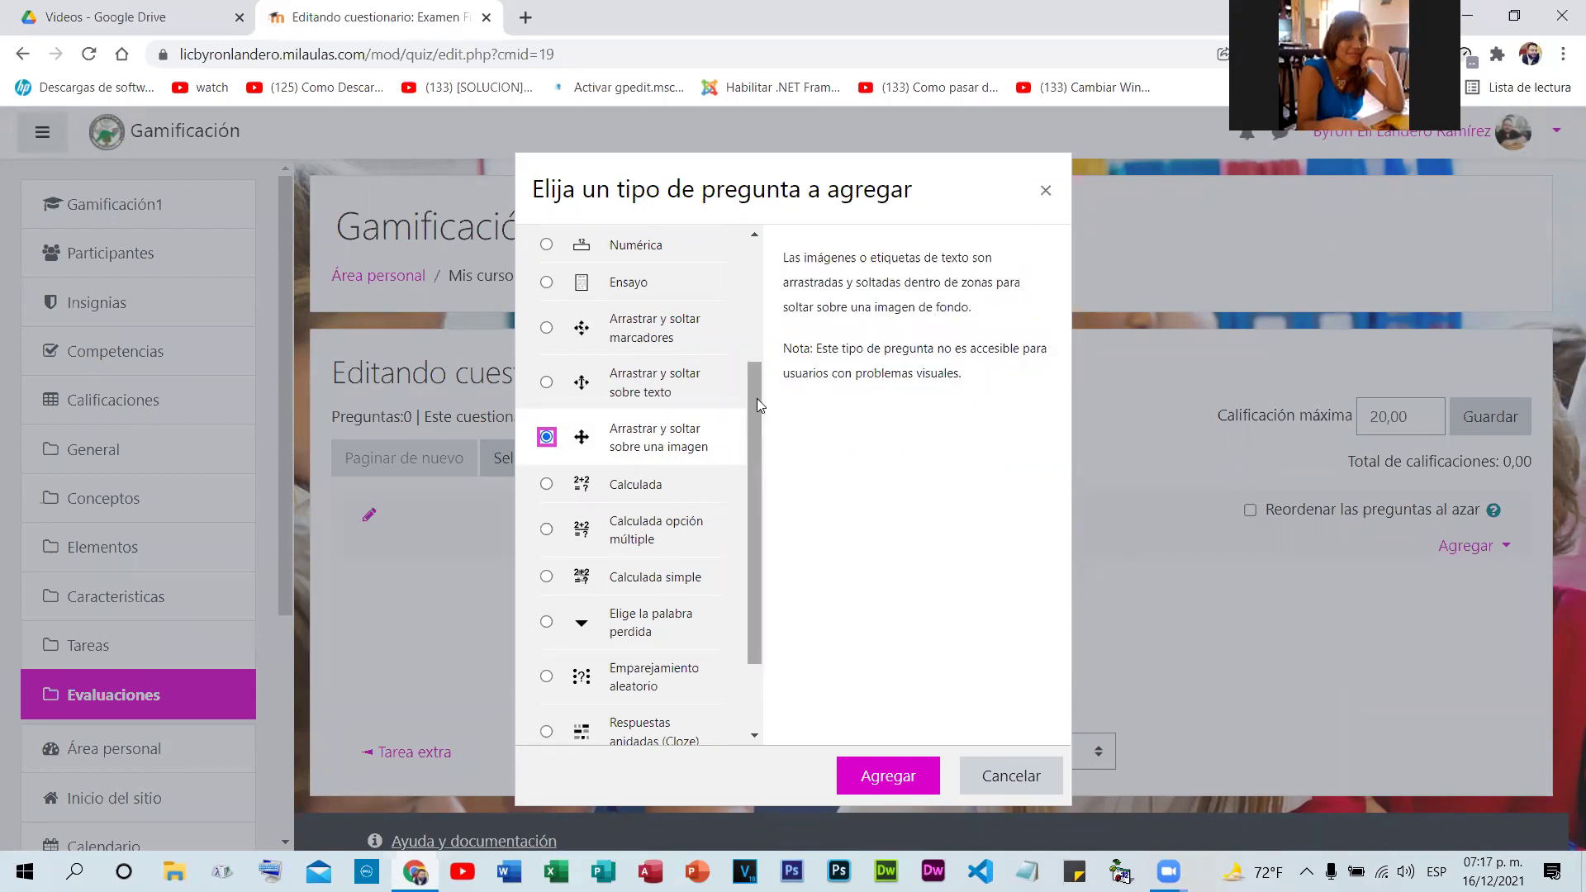
pyautogui.scroll(3, 757, 398)
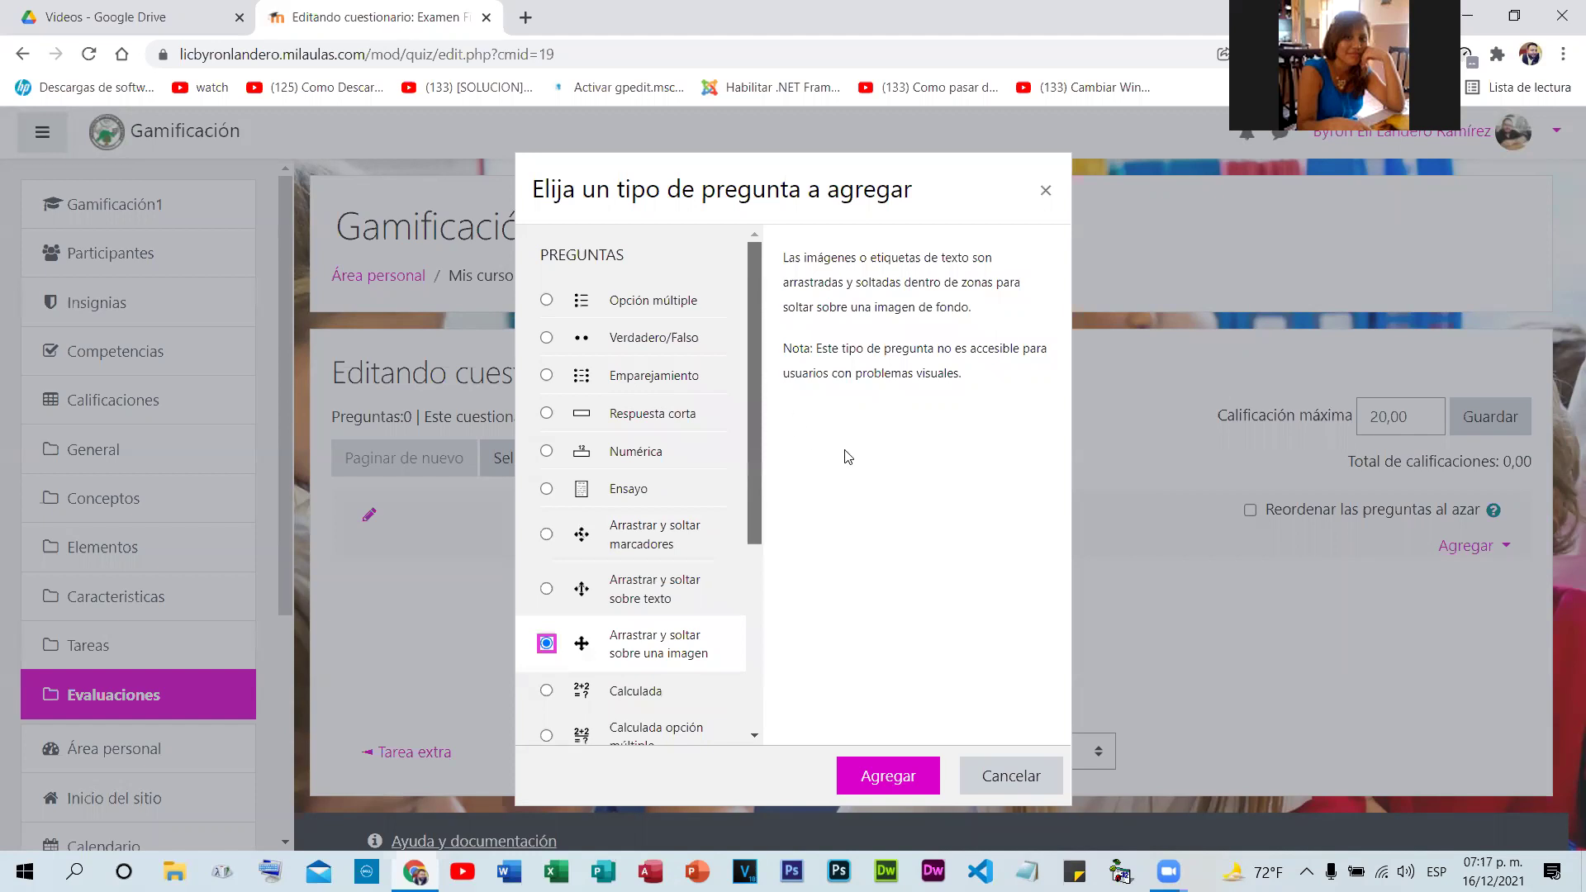
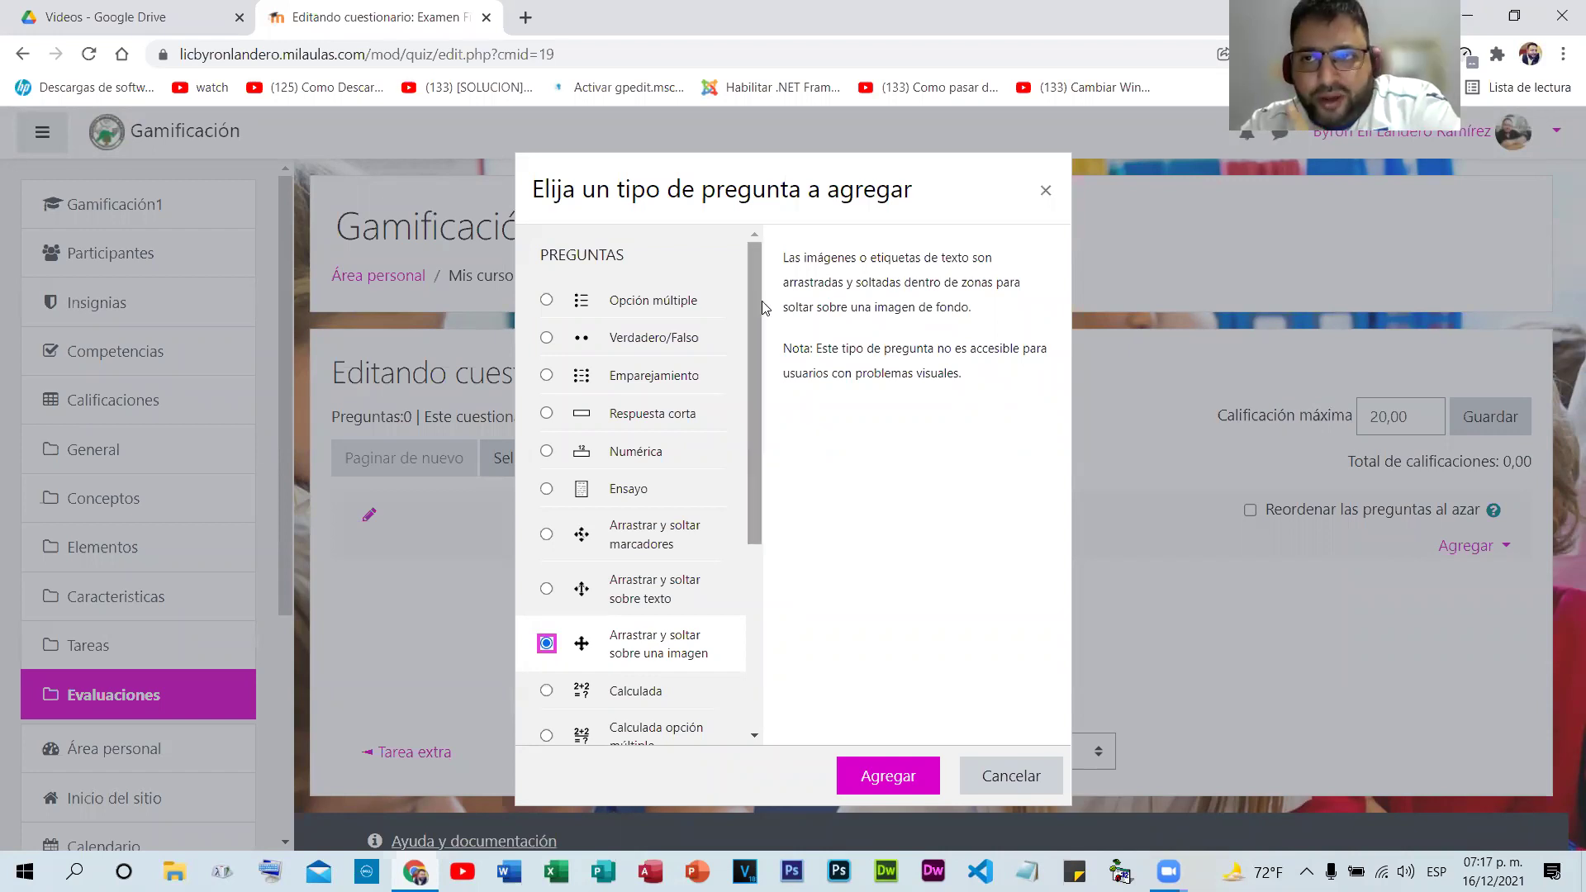
pyautogui.moveTo(753, 309); pyautogui.dragTo(753, 535)
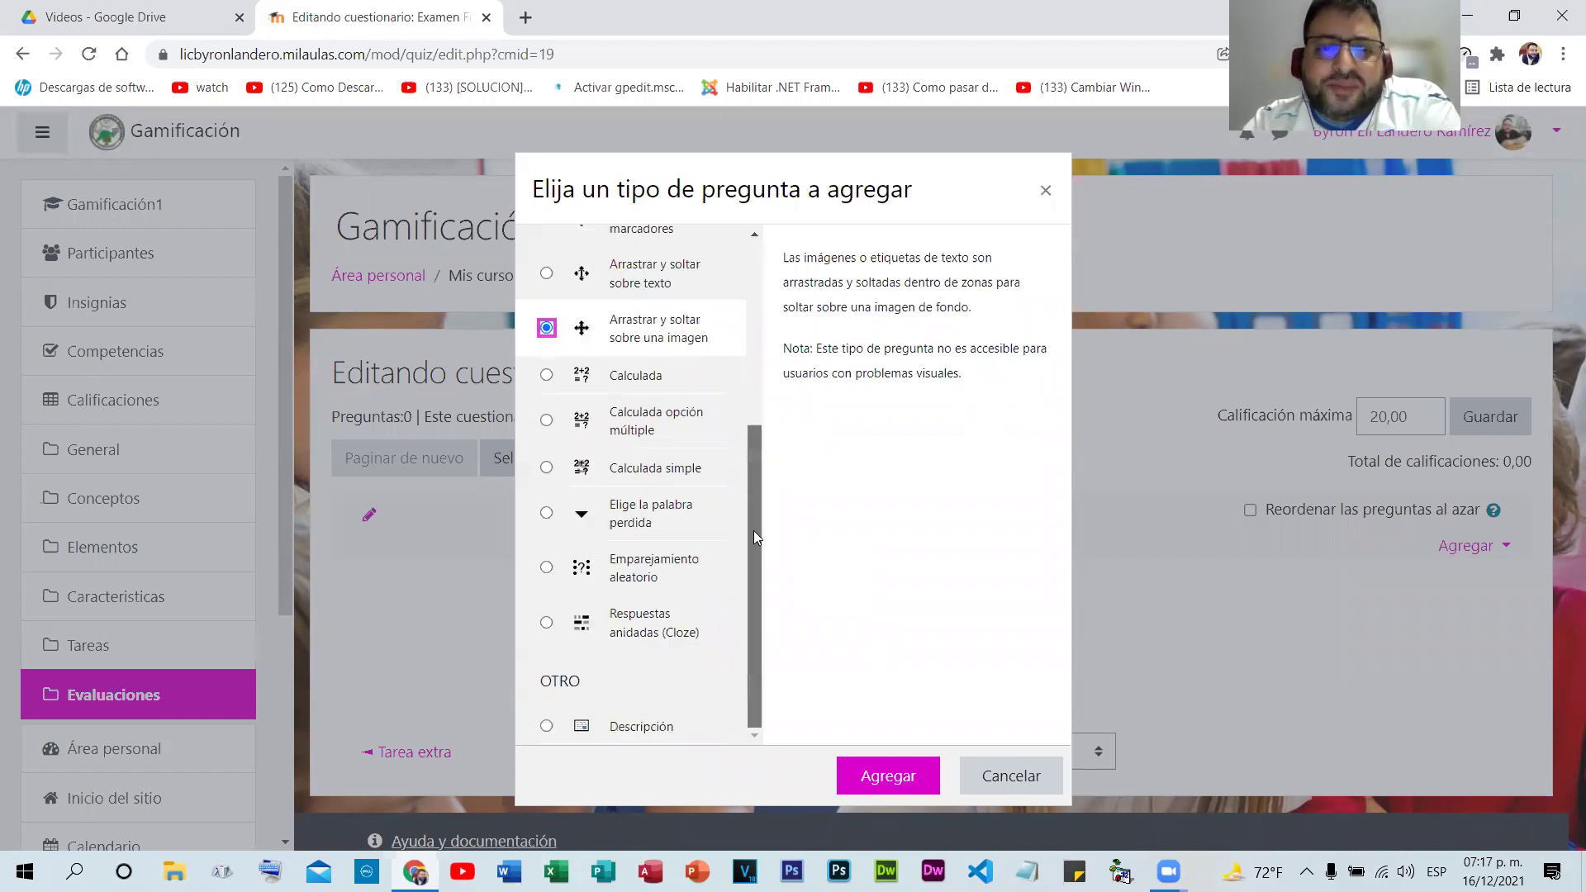
pyautogui.scroll(5, 739, 317)
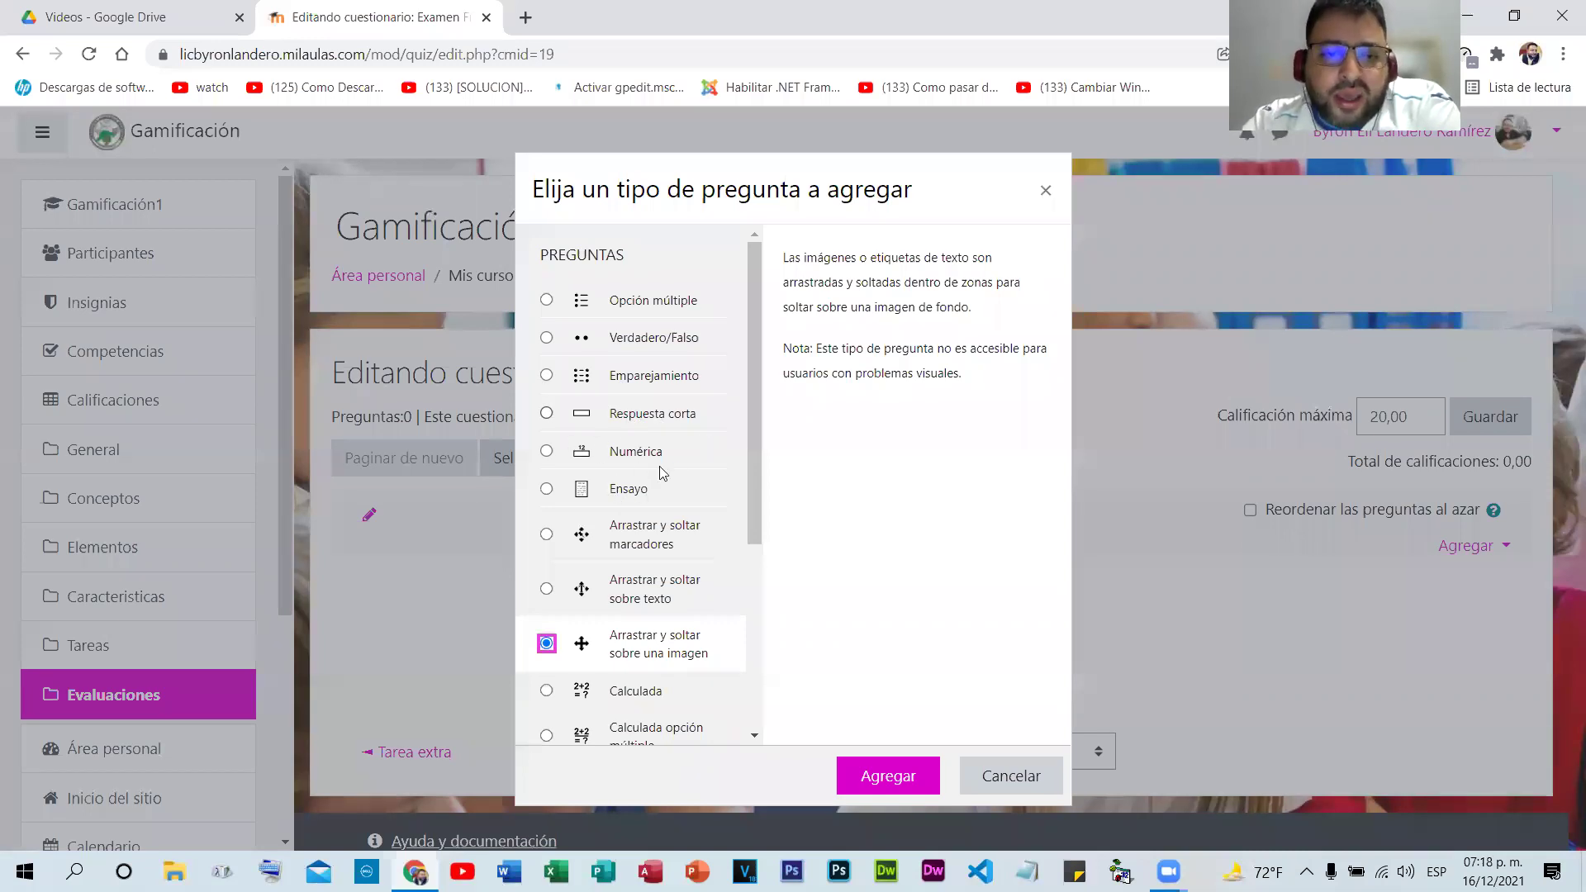
pyautogui.scroll(-1, 659, 537)
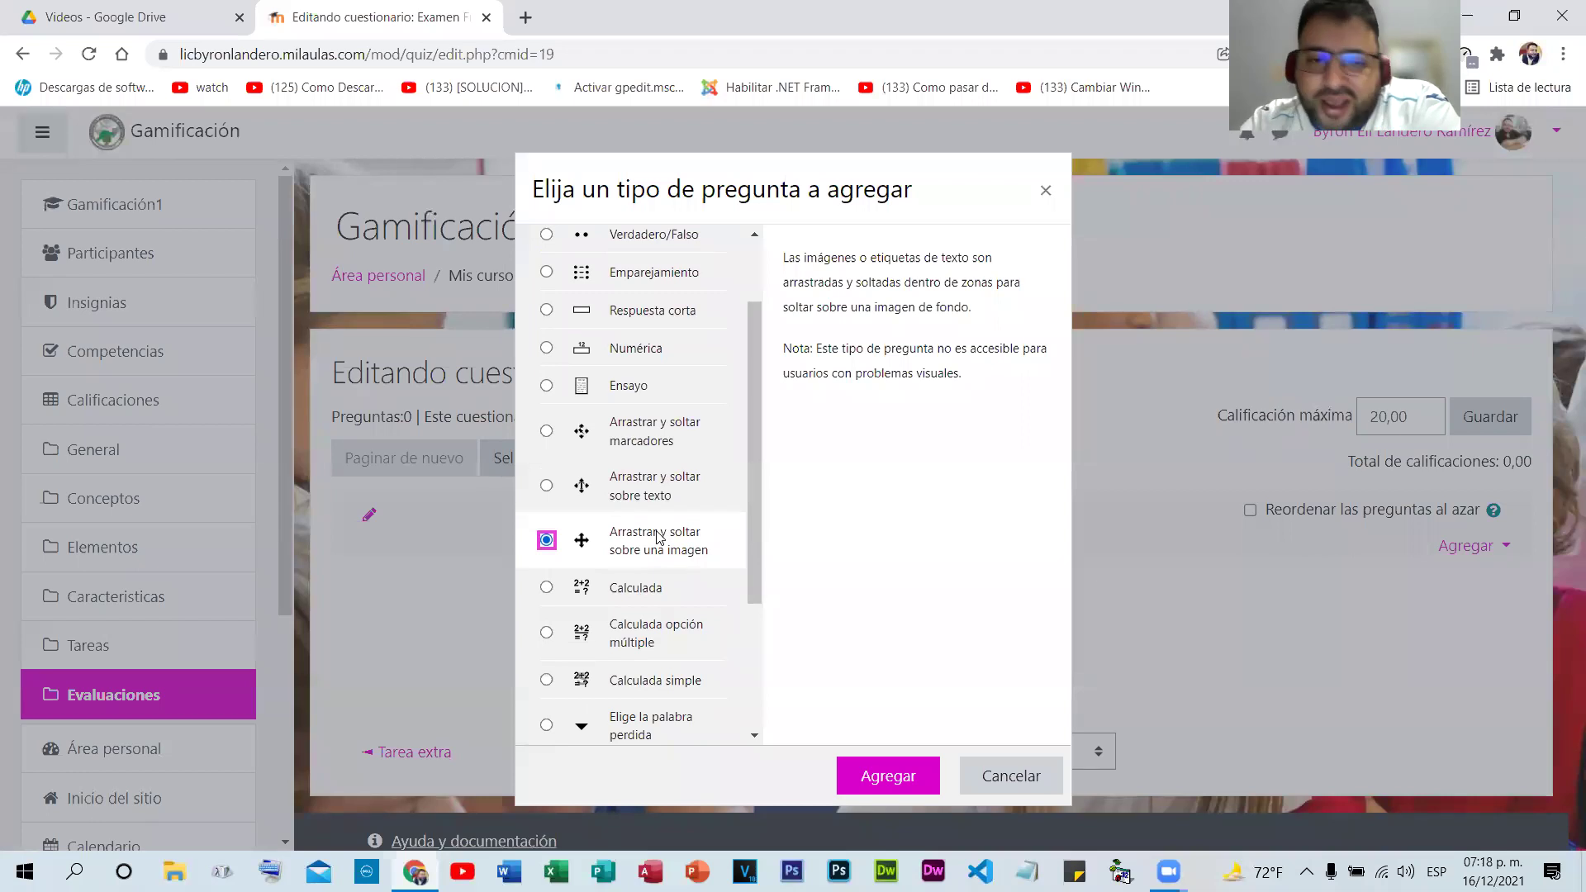
pyautogui.scroll(-3, 658, 537)
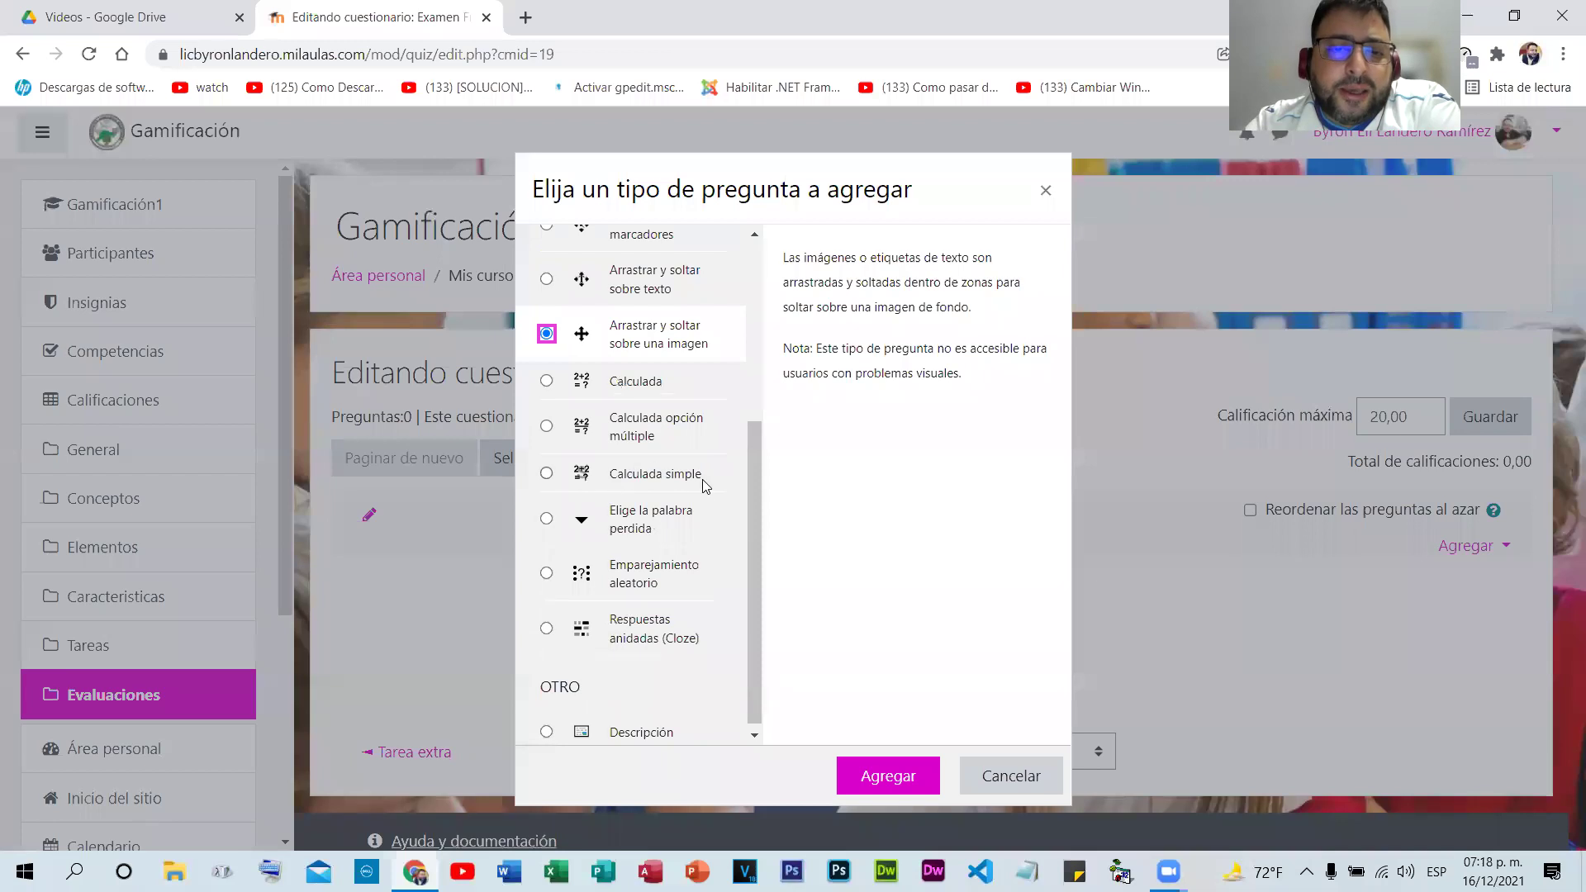
pyautogui.scroll(-1, 706, 486)
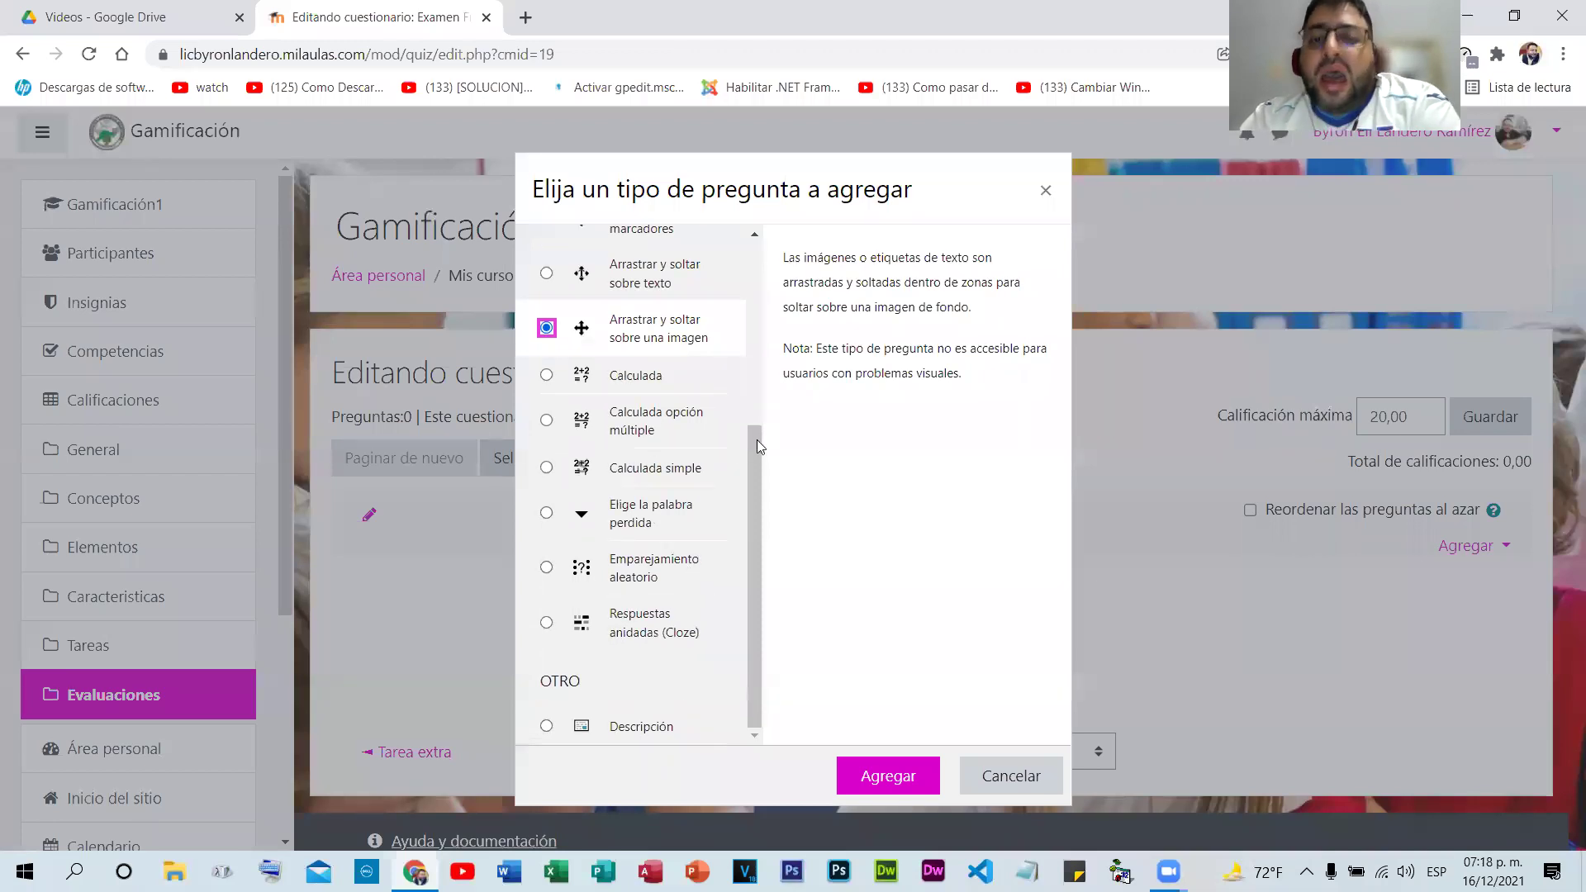
pyautogui.scroll(4, 764, 229)
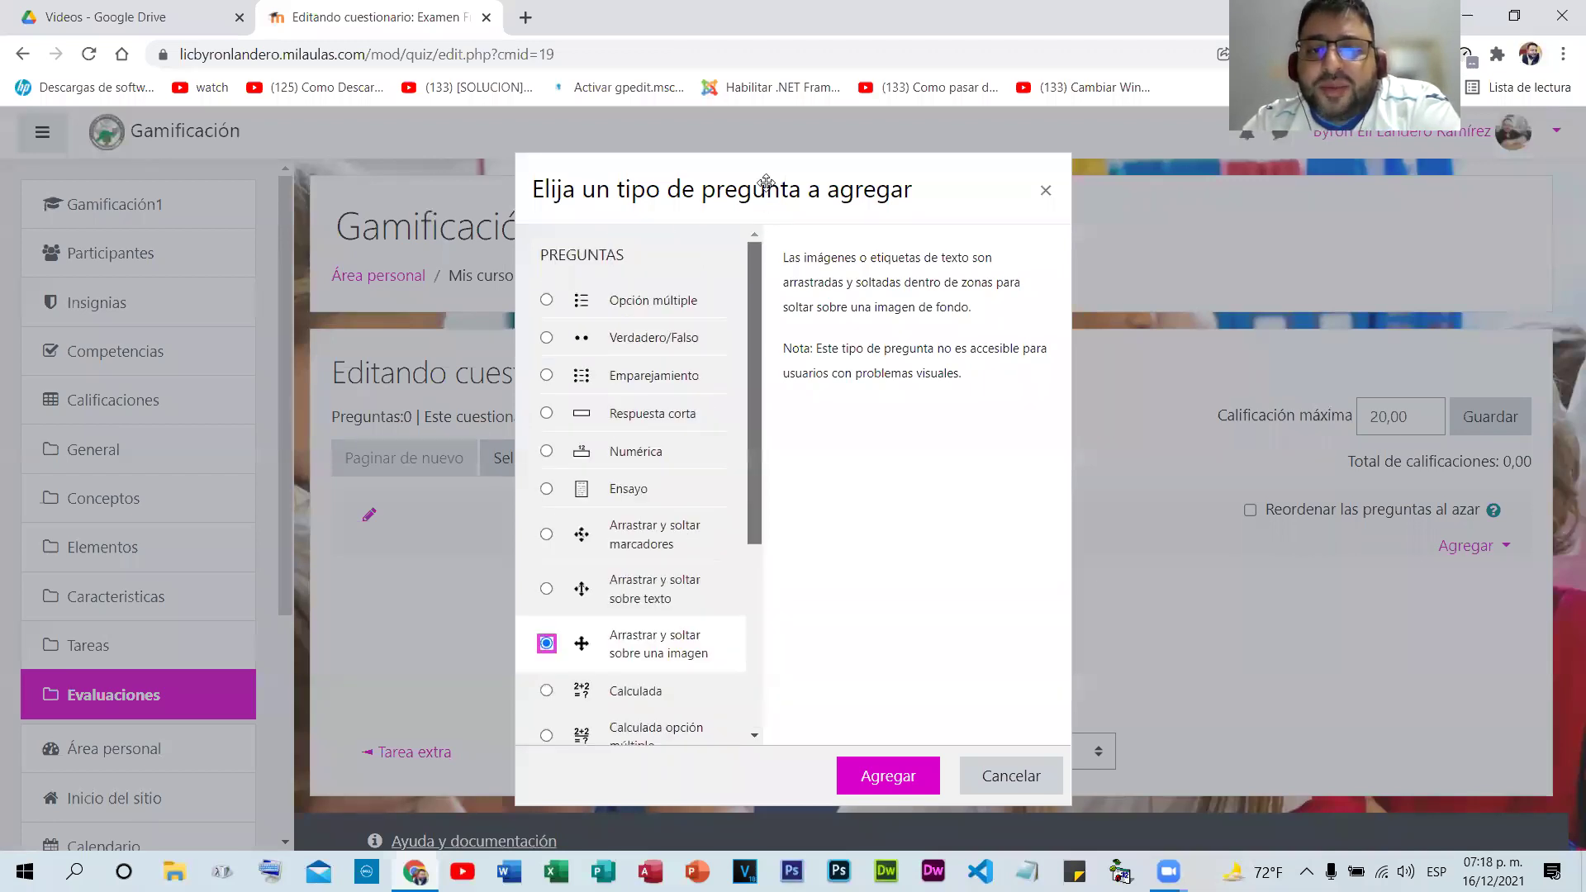
# - Check the descriptions of the Respuesta corta, Numérica and three Arrastrar y soltar question types
pyautogui.click(666, 417)
pyautogui.moveTo(785, 258); pyautogui.dragTo(1003, 385)
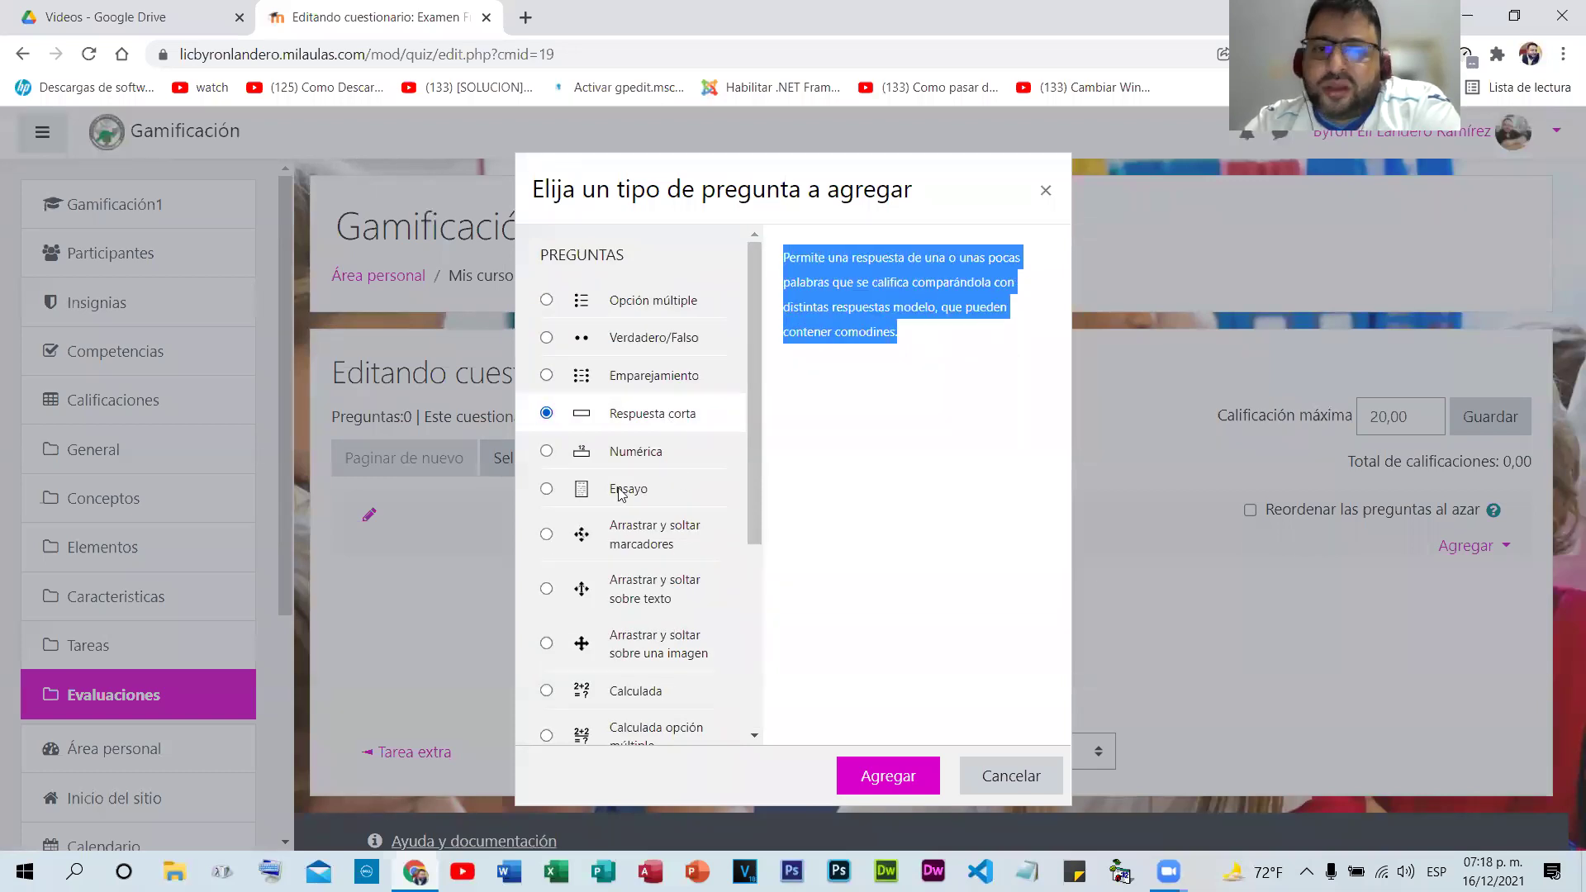
pyautogui.click(625, 452)
pyautogui.click(634, 551)
pyautogui.click(628, 600)
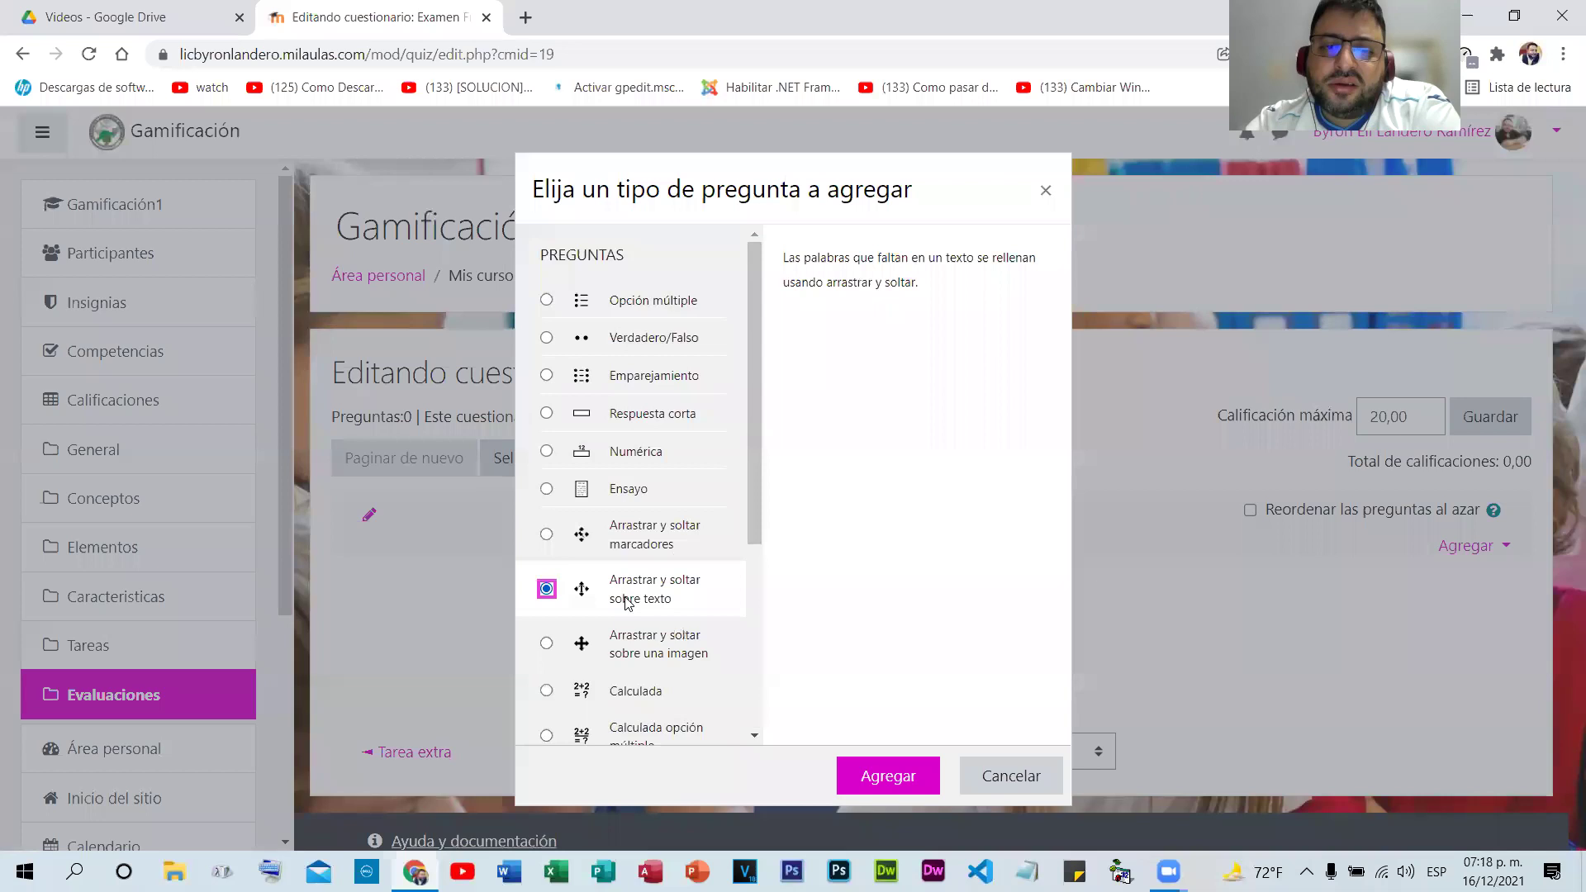
pyautogui.click(618, 643)
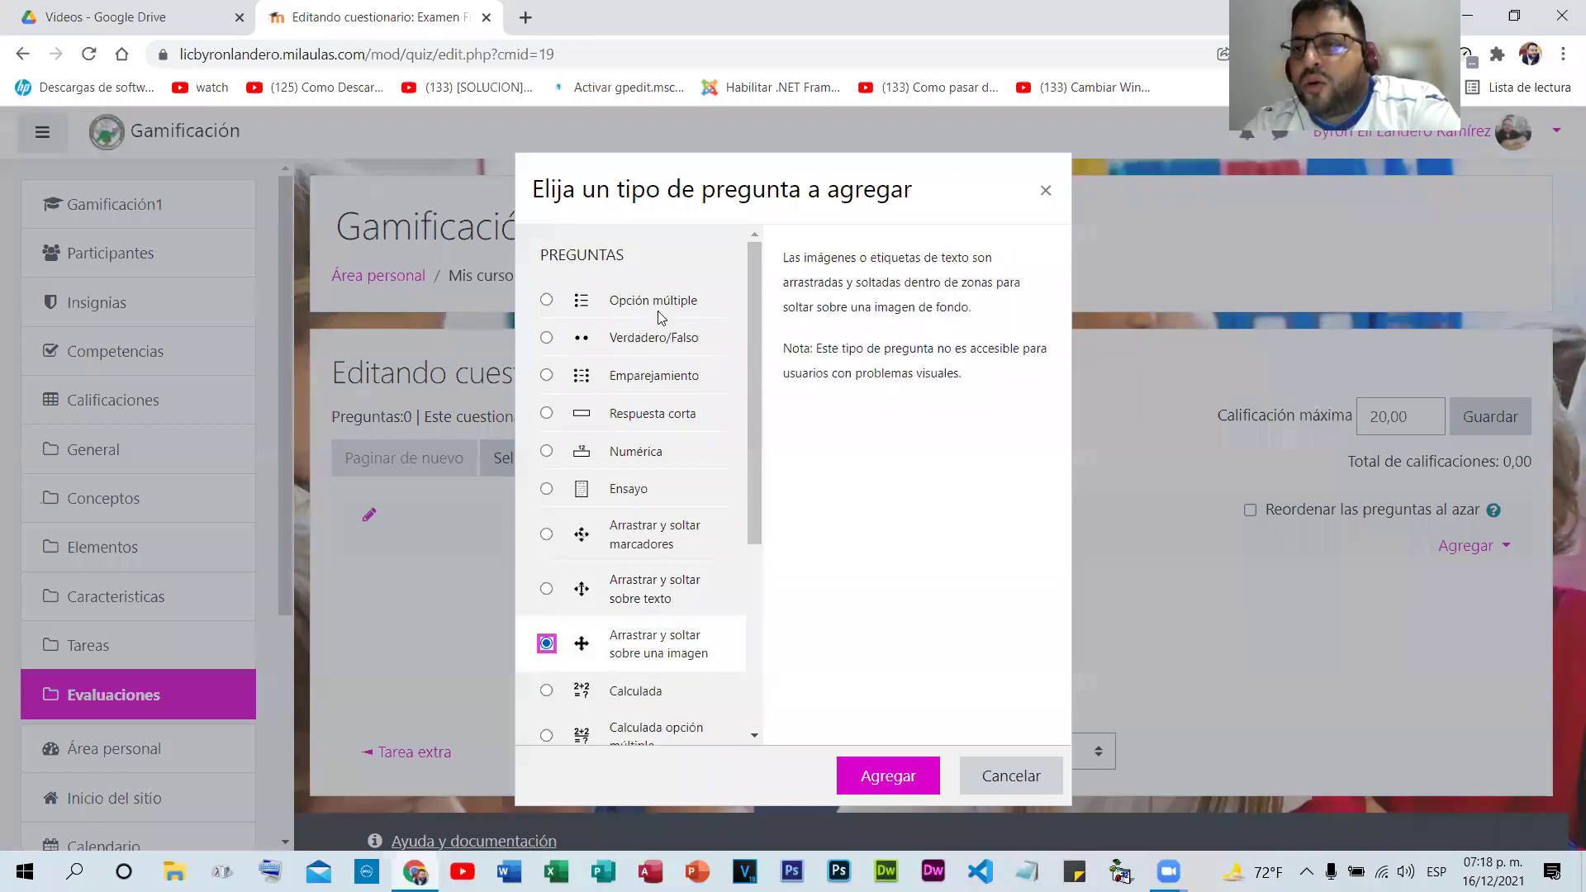
# - Choose Opción múltiple as the question type and add it to the quiz
pyautogui.click(631, 302)
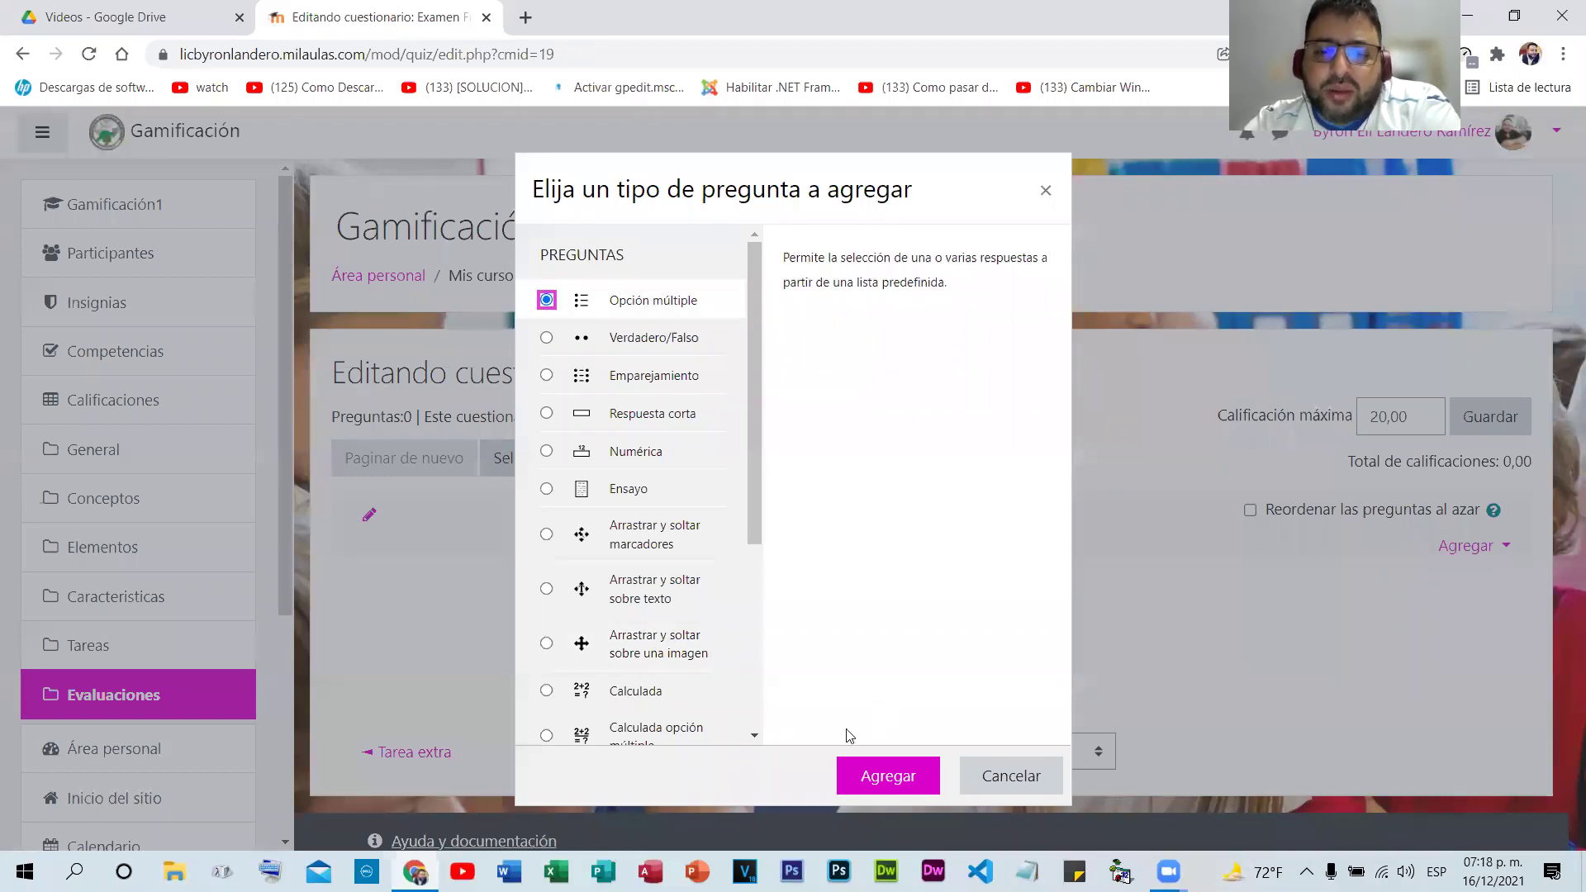
pyautogui.press('Return')
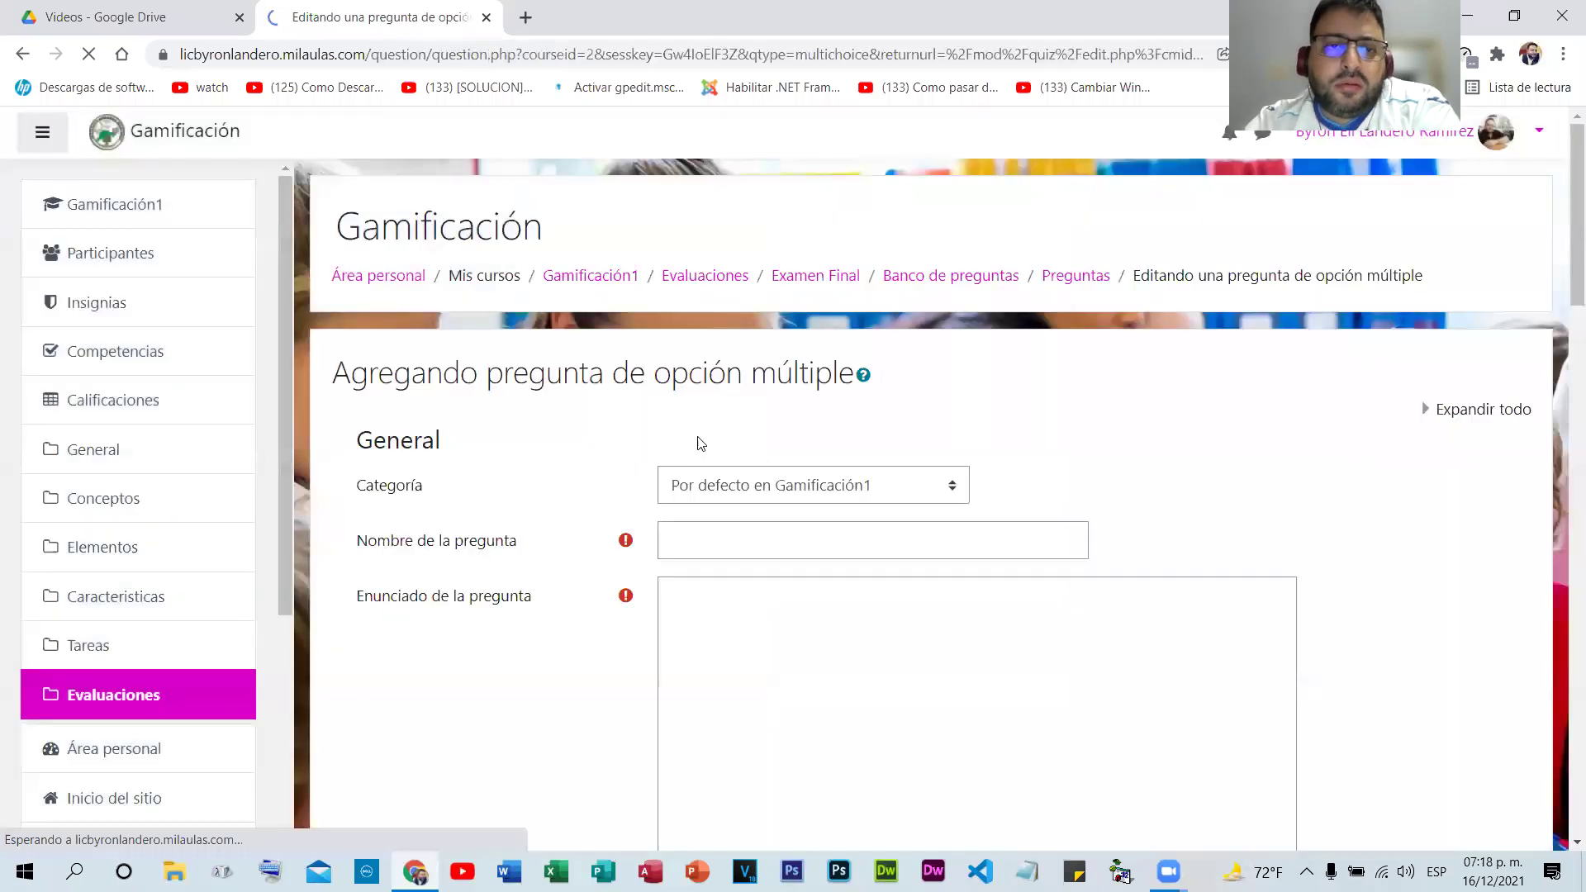
# - Search Google in a new browser tab for "elementos de la gamificaion" and open the docebo article on gamification elements
pyautogui.hotkey('ctrl', 't')
pyautogui.click(670, 427)
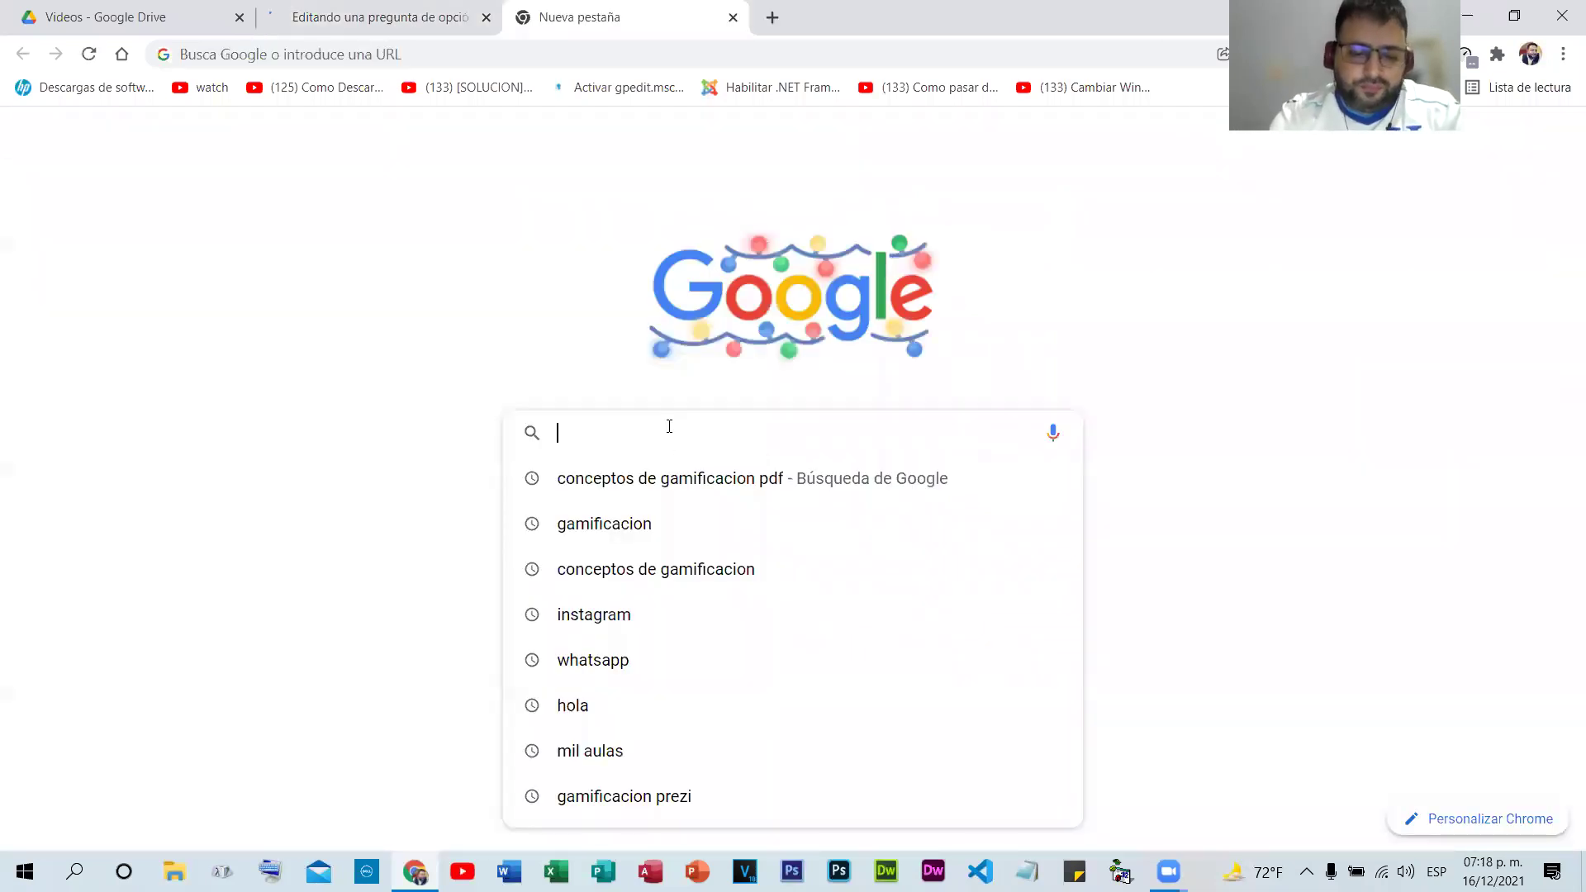
pyautogui.write('elemento')
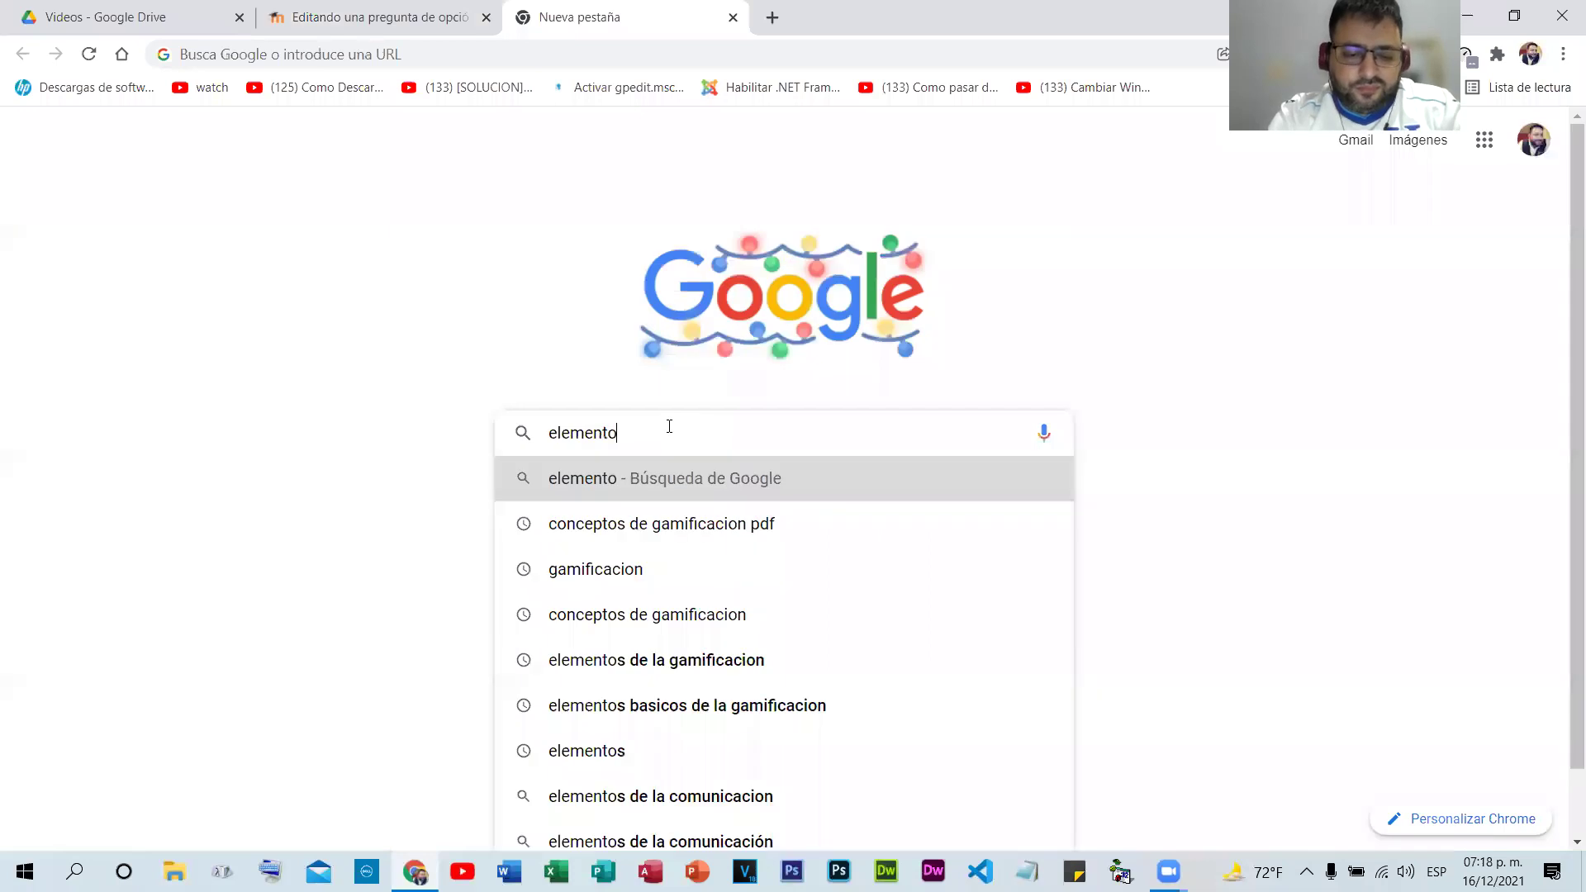
pyautogui.write('s de la gamificaion')
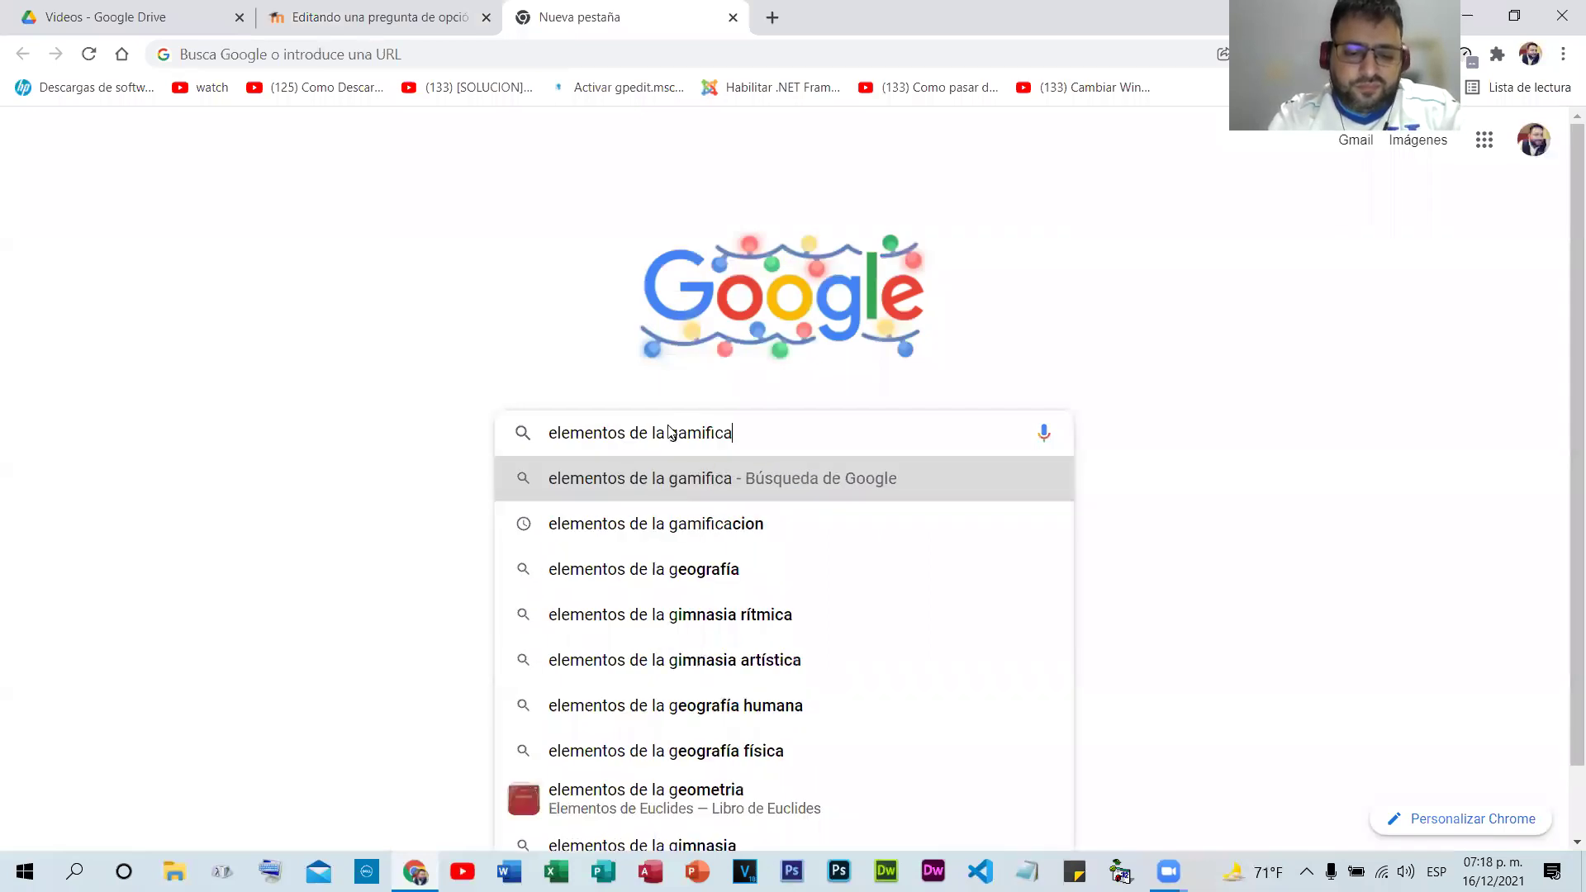
pyautogui.press('Return')
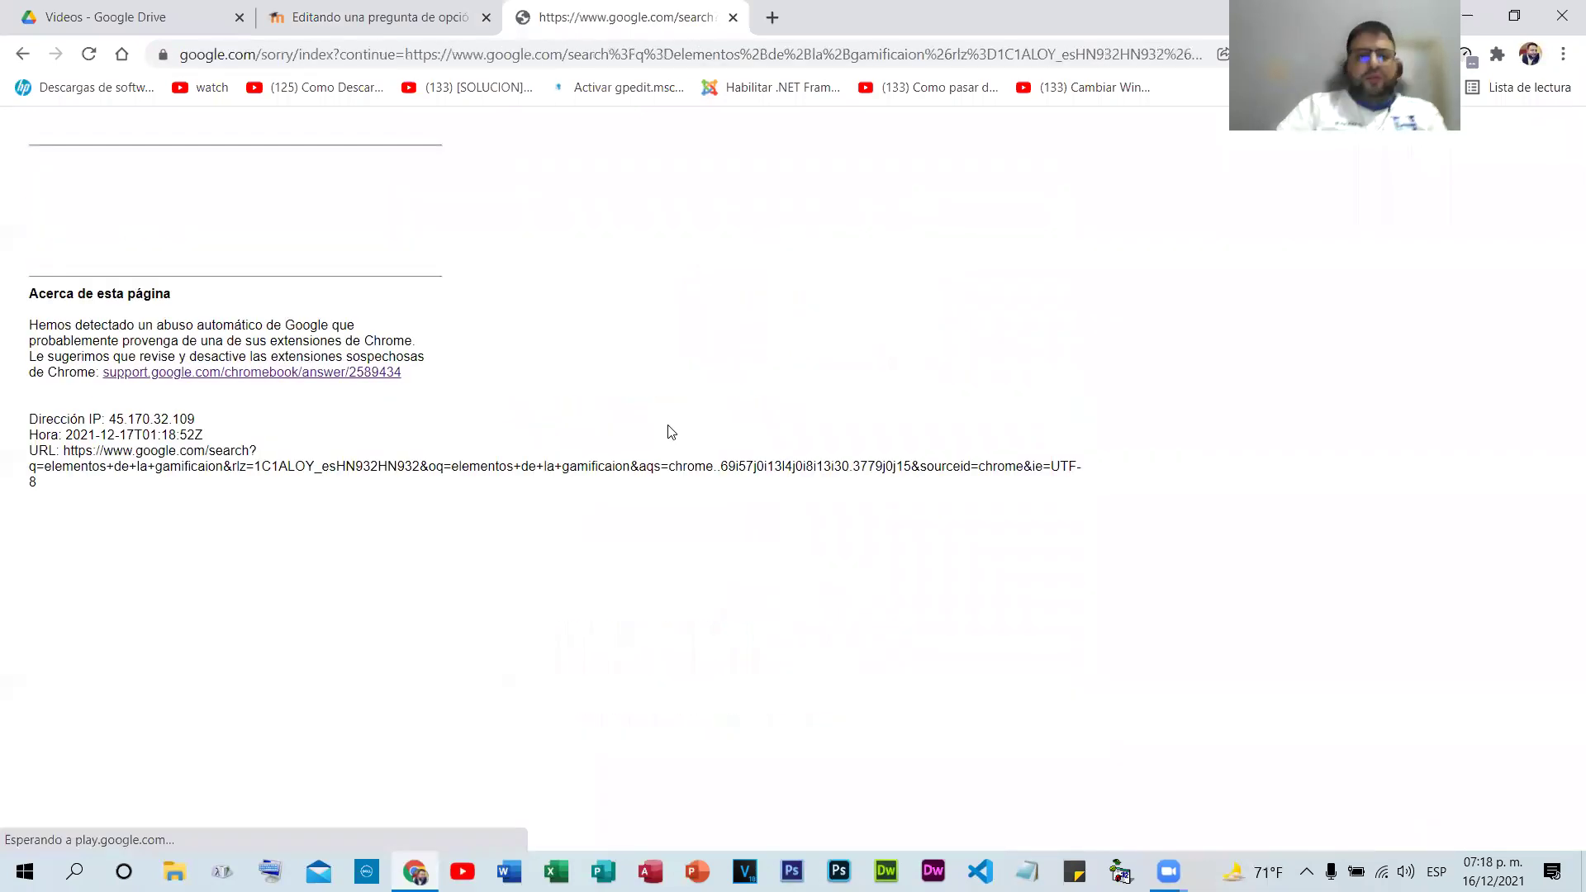
pyautogui.click(139, 222)
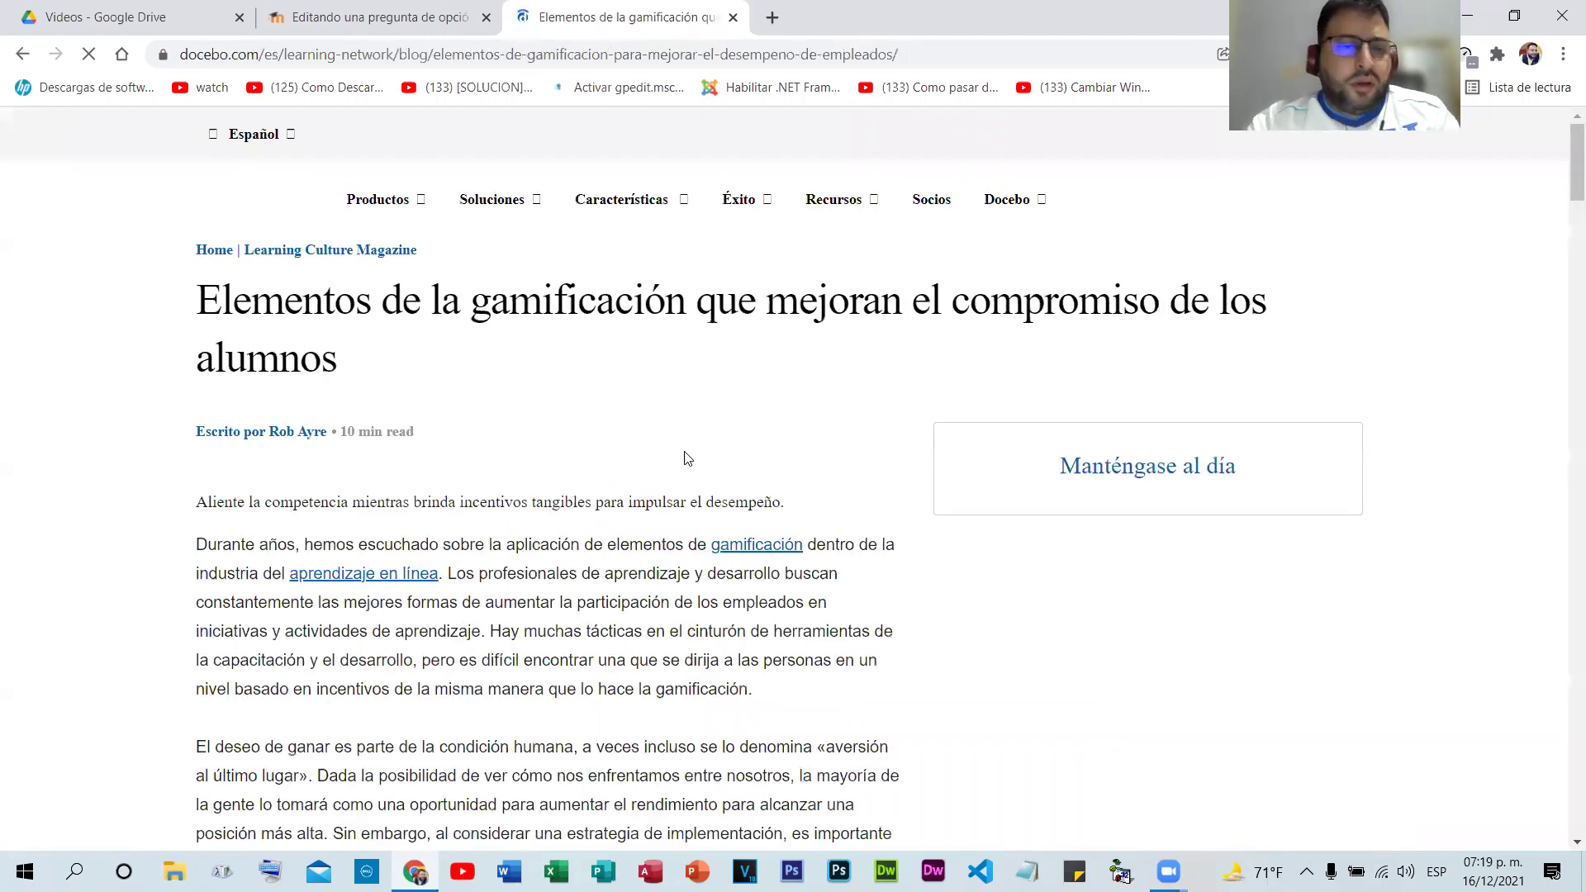
# - Copy the definition under "¿Qué es la gamificación?", from "es el proceso de agregar" through "la mecánica del juego"
pyautogui.scroll(-10, 719, 496)
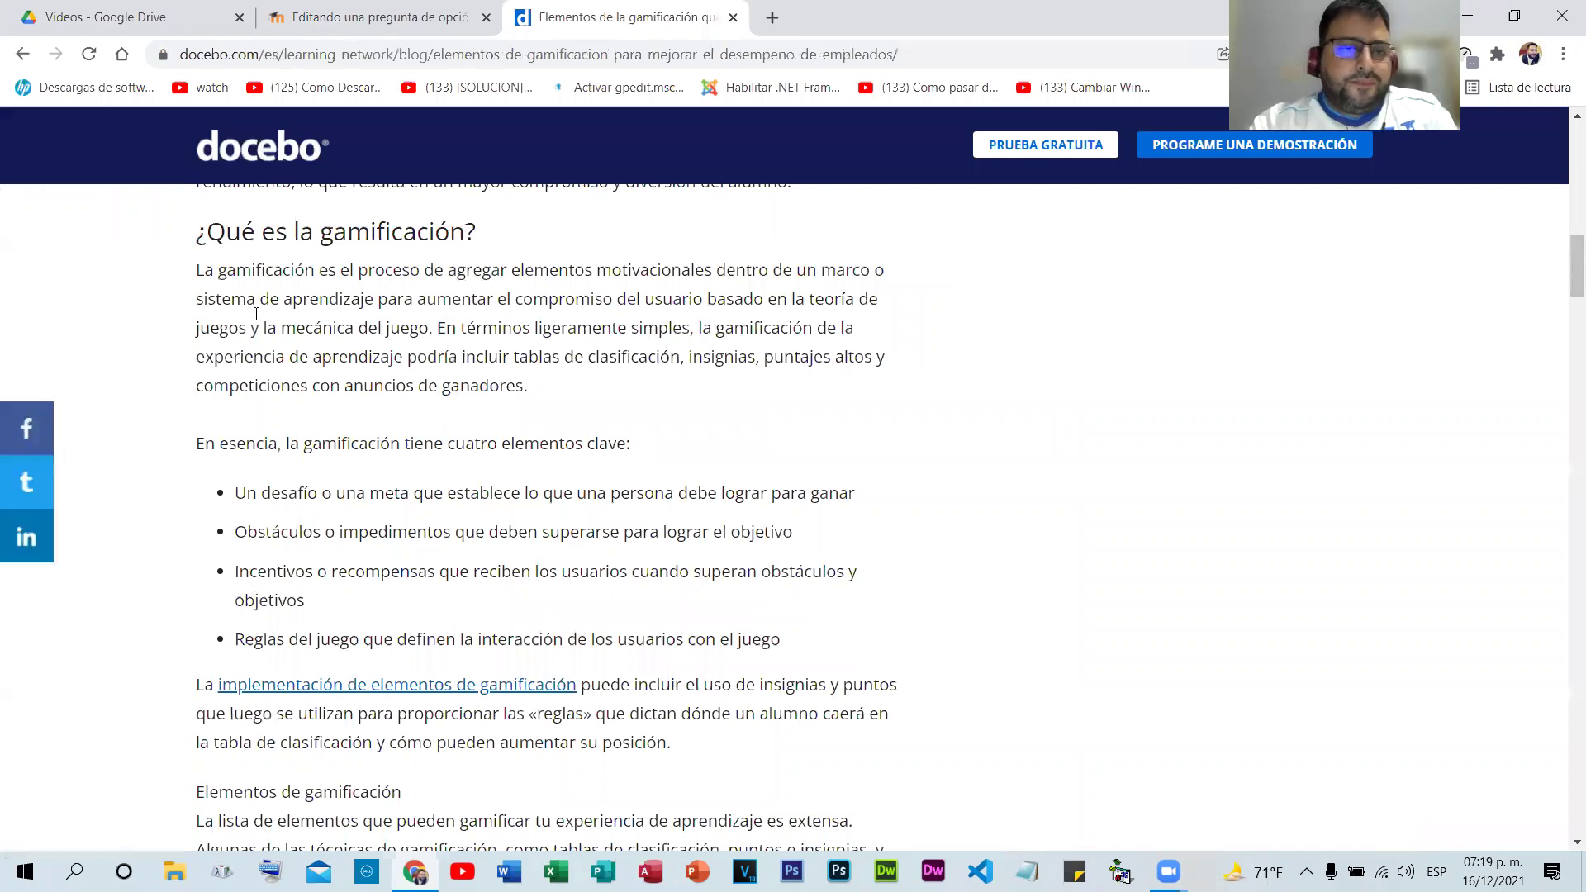
pyautogui.doubleClick(328, 271)
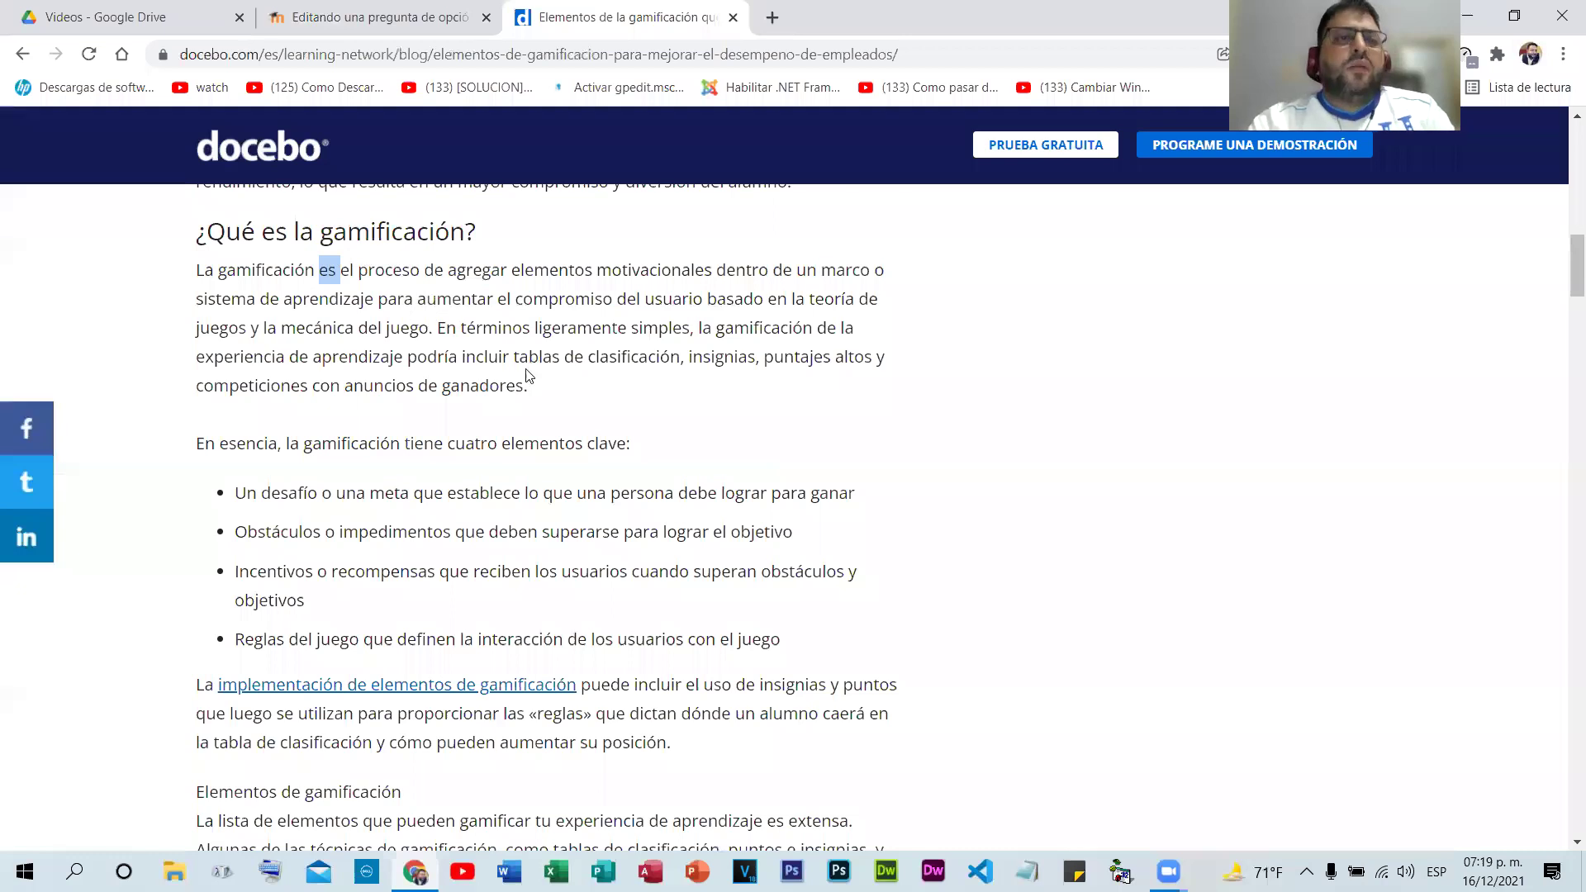
pyautogui.keyDown('shift'); pyautogui.click(429, 328); pyautogui.keyUp('shift')
pyautogui.hotkey('ctrl', 'c')
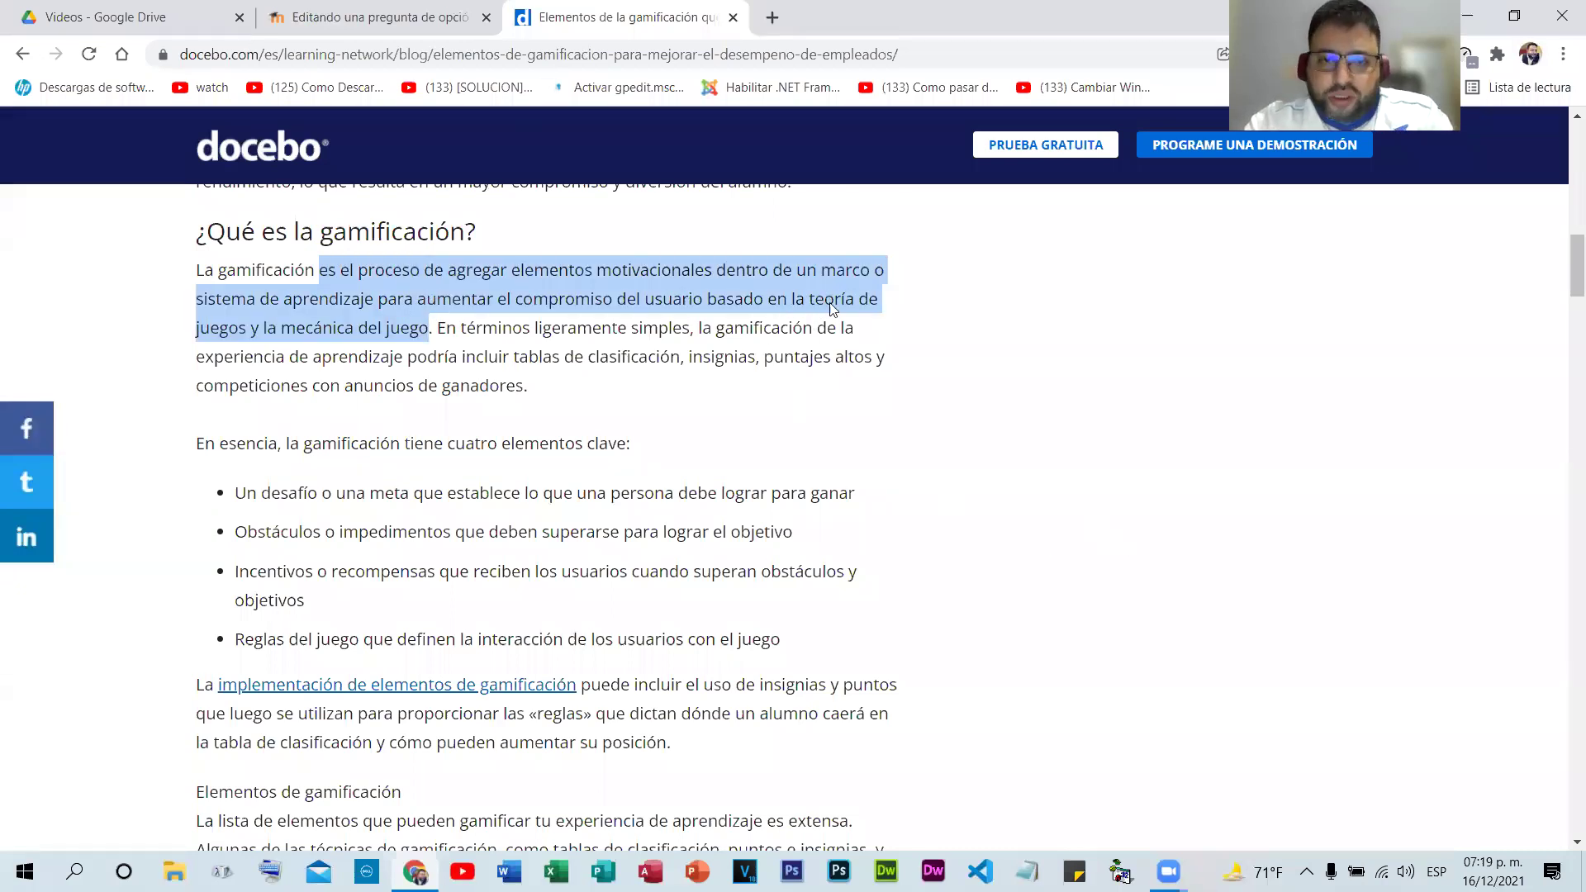
# - Return to the Opción múltiple question form and set Nombre de la pregunta to P1
pyautogui.hotkey('ctrl', 'shift', 'Tab')
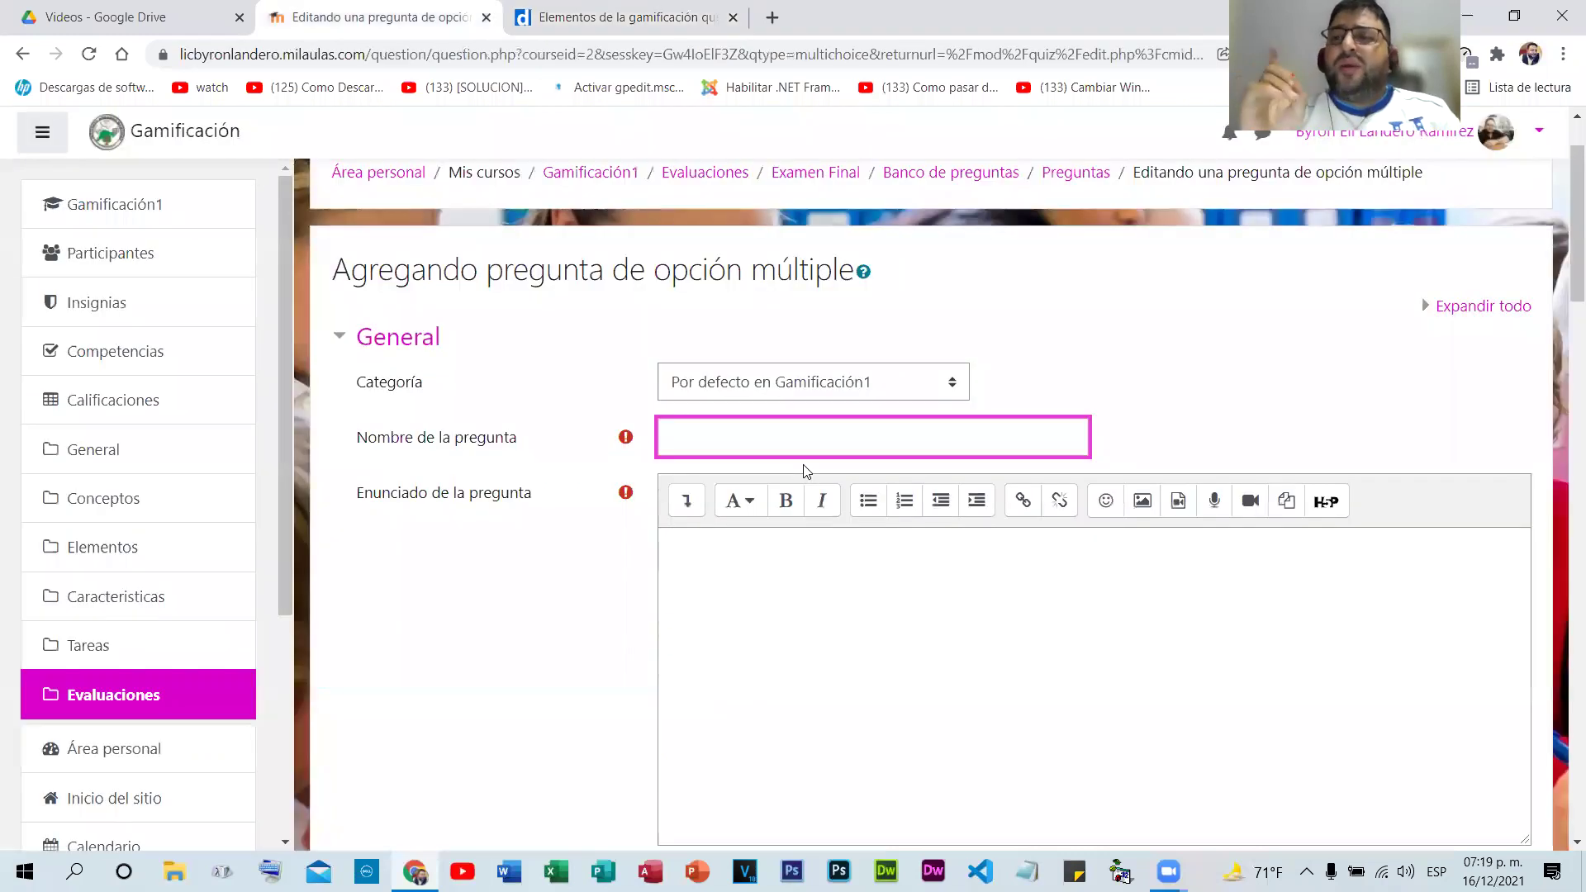
pyautogui.write('P1')
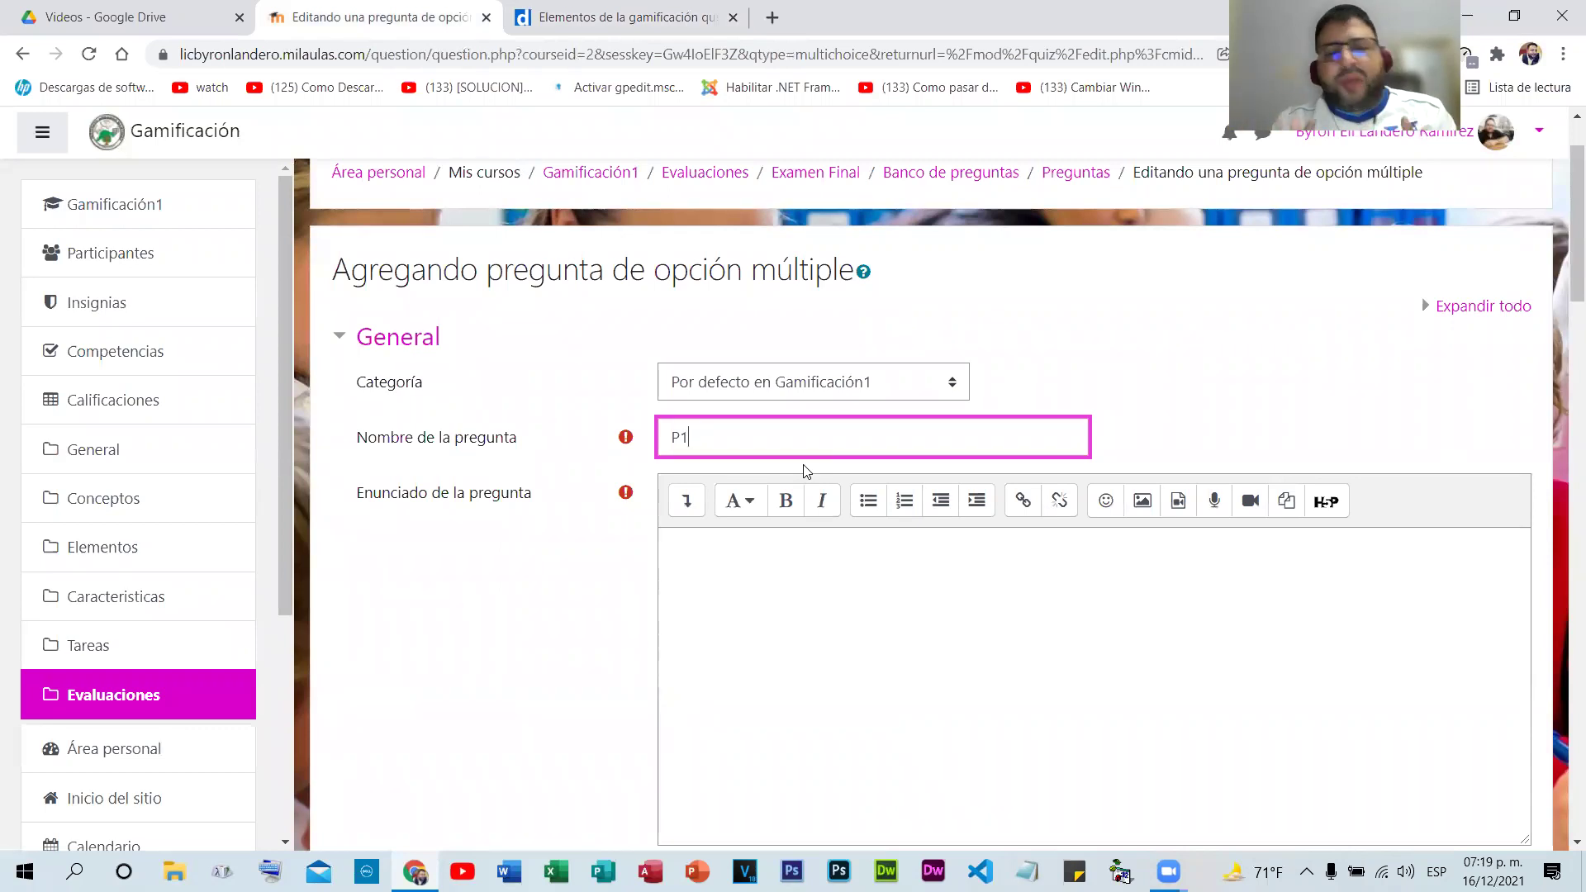
# - Paste the copied gamification definition into Enunciado de la pregunta and capitalise its first word as "Es"
pyautogui.scroll(-2, 805, 471)
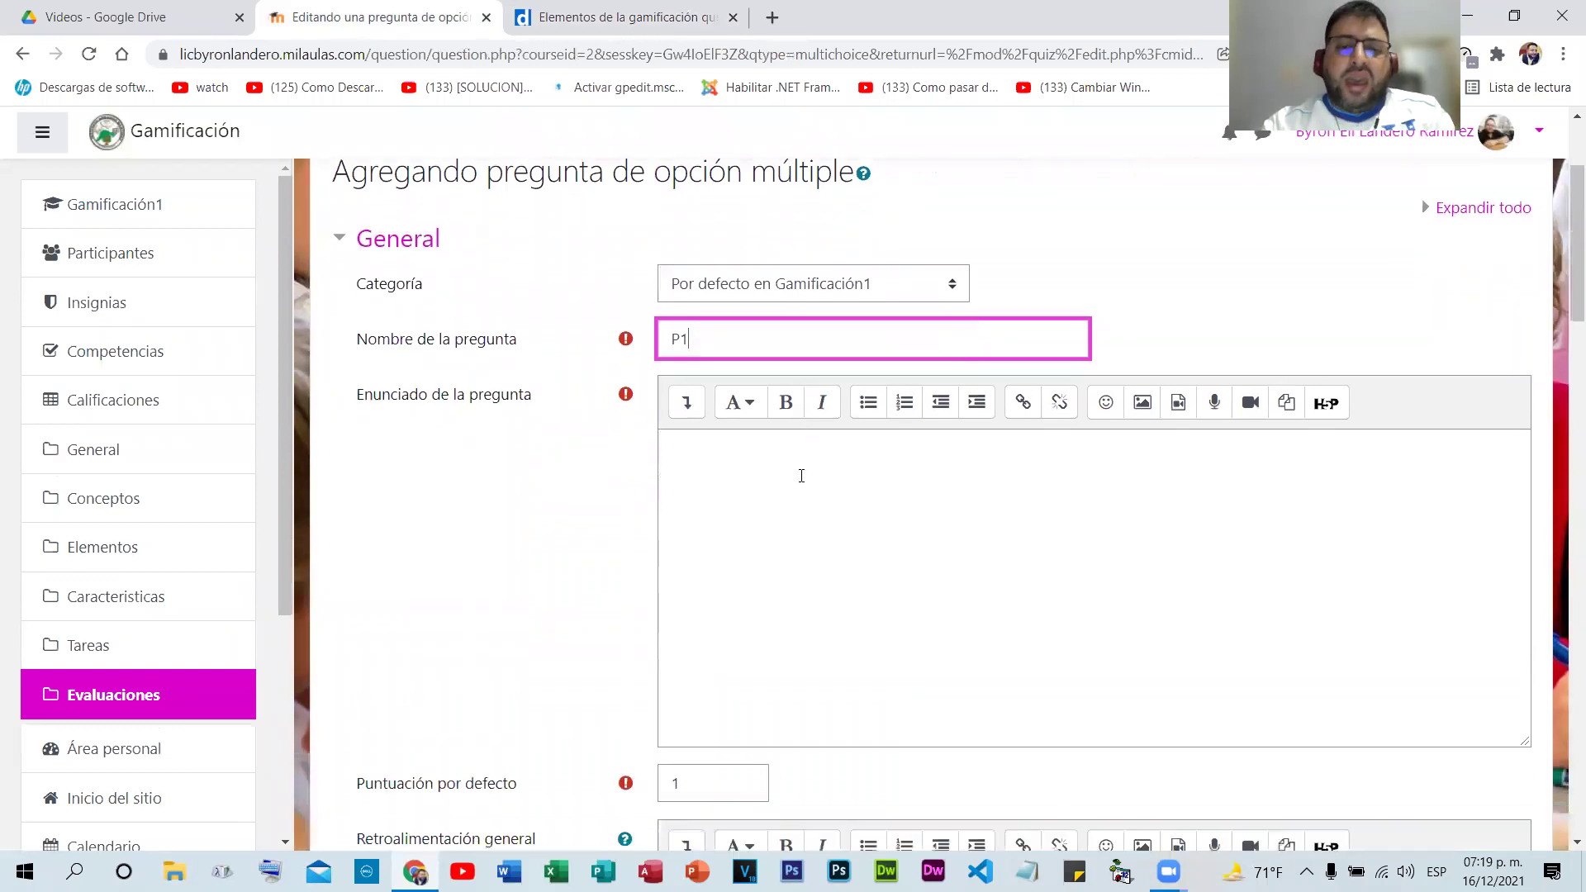
pyautogui.scroll(-1, 753, 393)
pyautogui.click(752, 393)
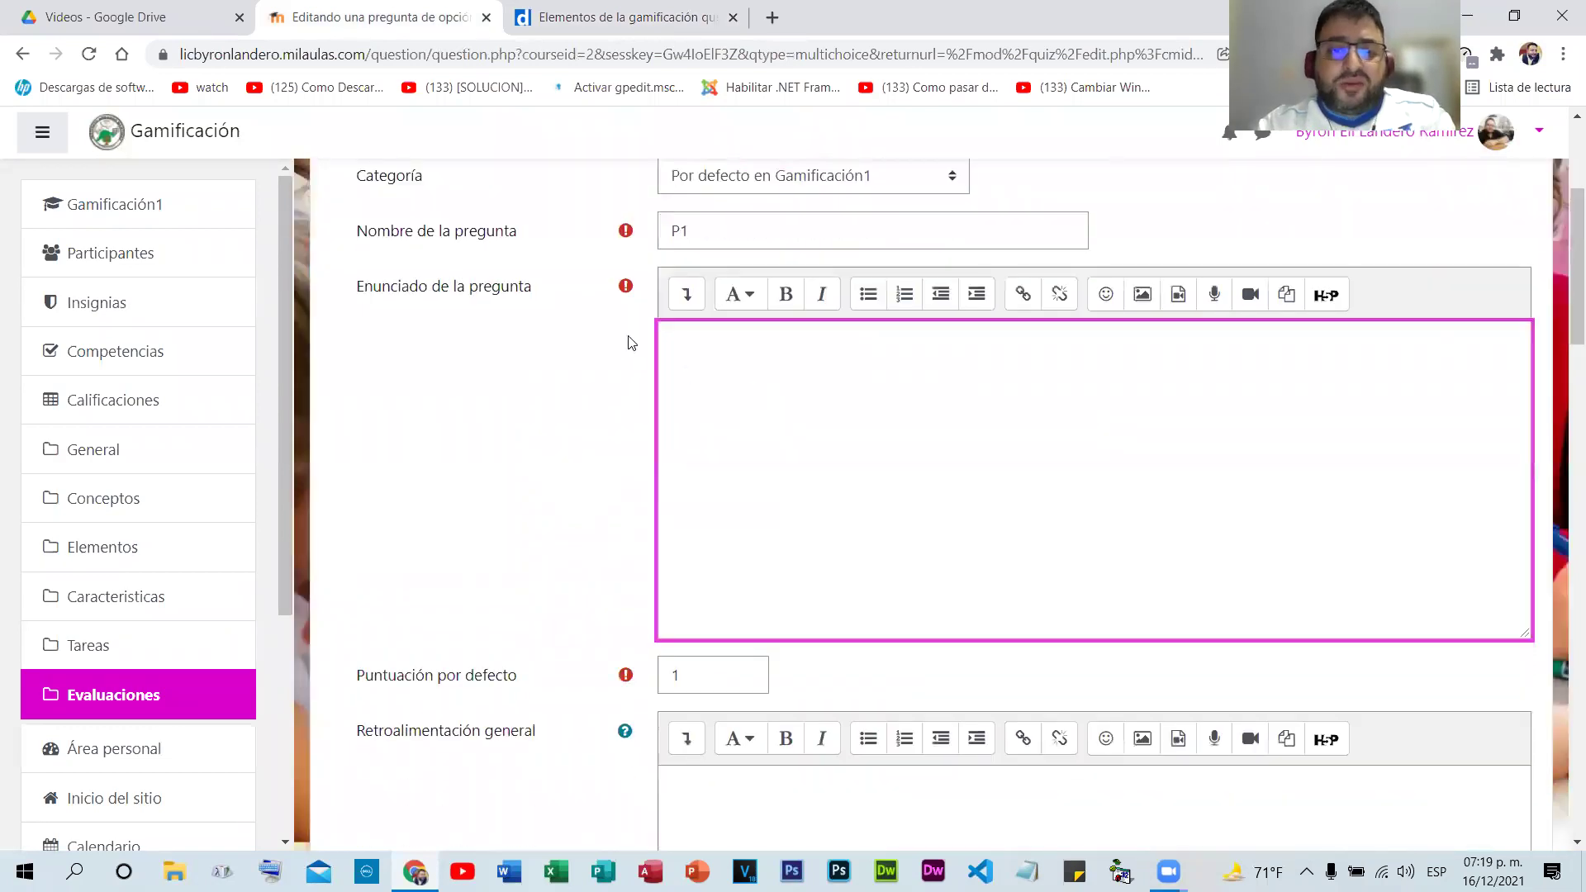
pyautogui.hotkey('ctrl', 'v')
pyautogui.moveTo(674, 341); pyautogui.dragTo(636, 343)
pyautogui.write('E')
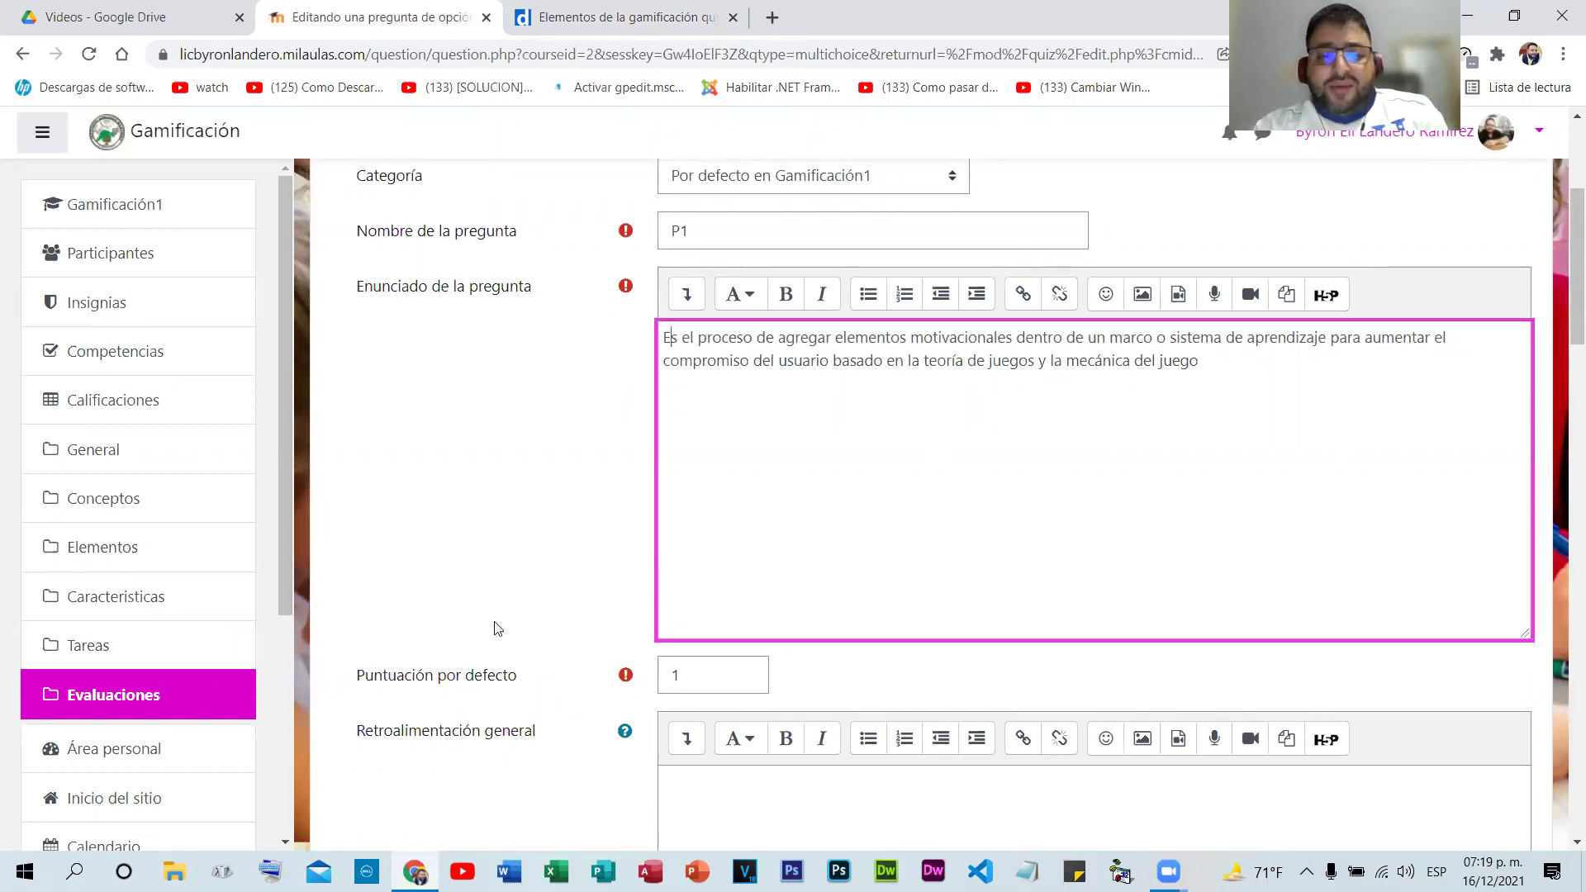
# - Set the question's Puntuación por defecto to 2
pyautogui.scroll(-1, 496, 630)
pyautogui.doubleClick(717, 572)
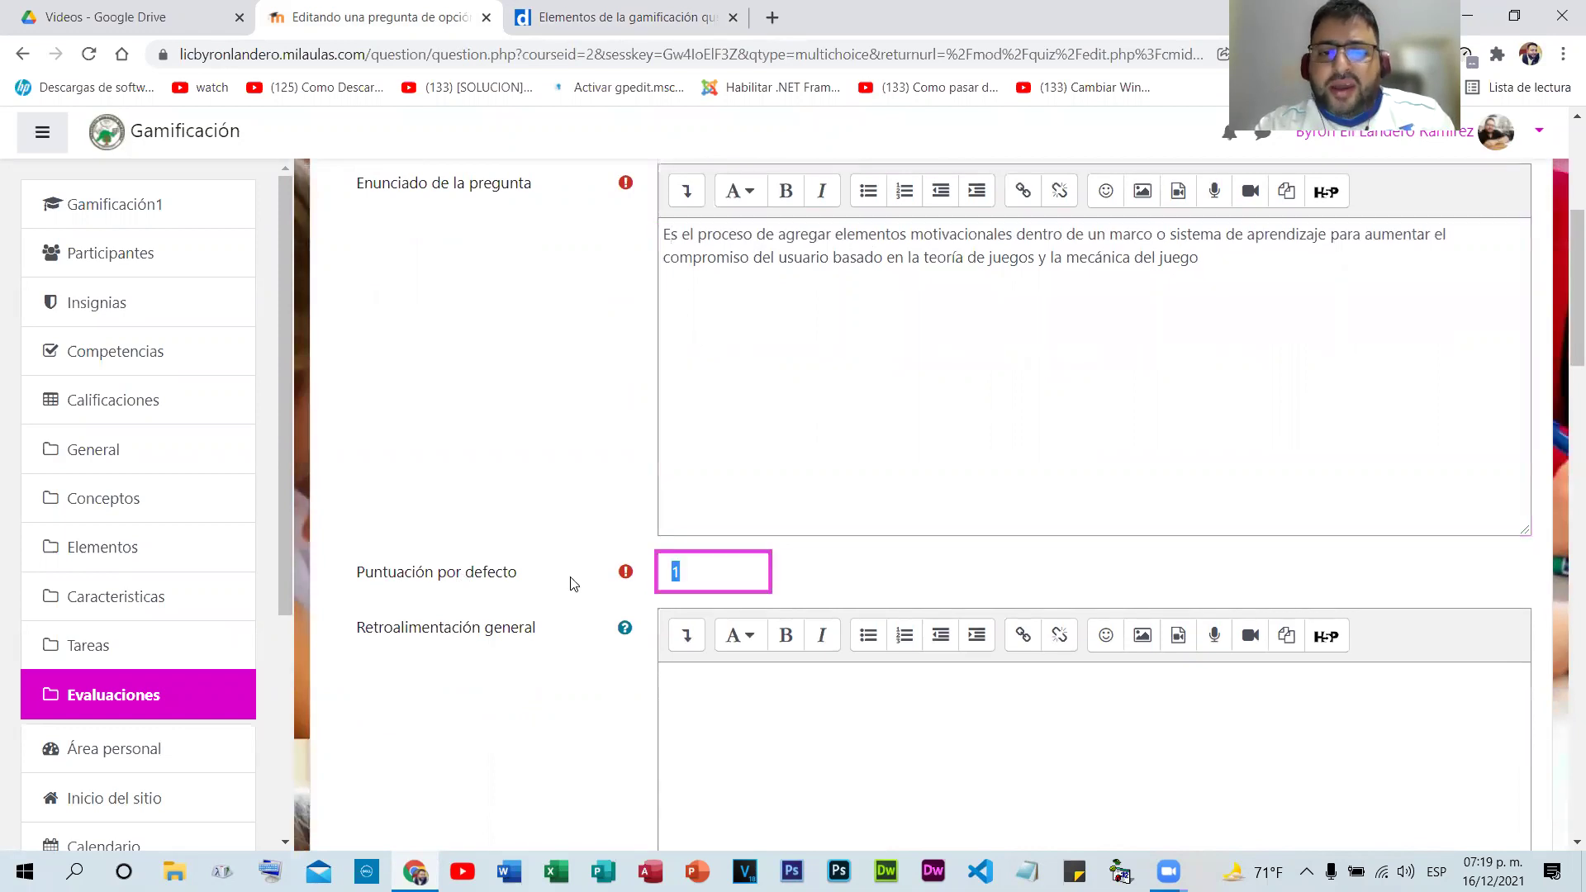
pyautogui.write('2')
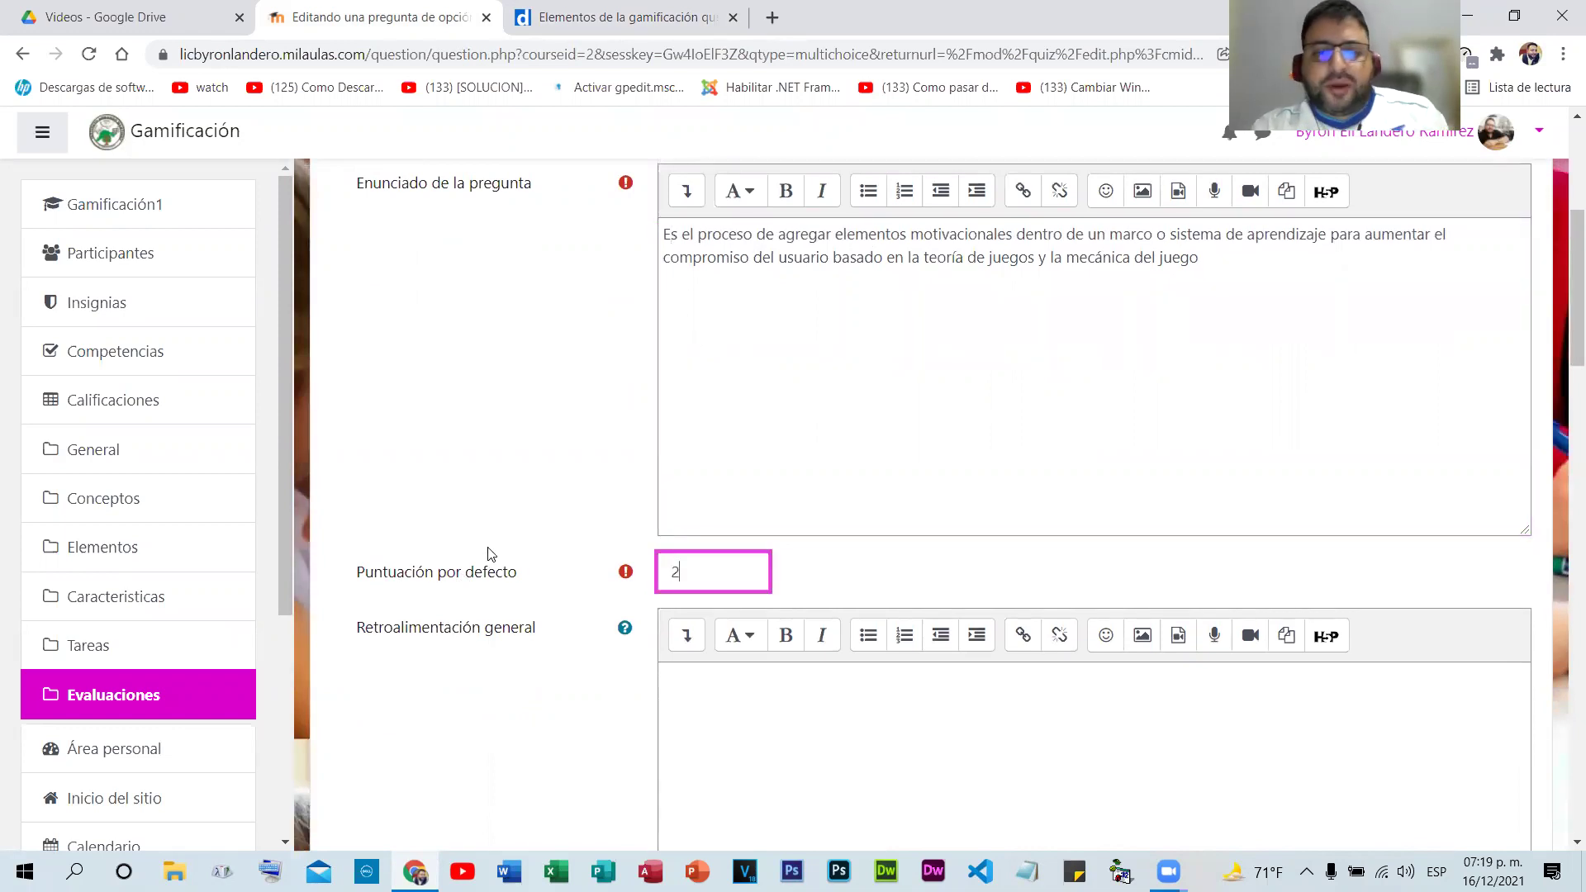
# - Choose Sólo una respuesta for ¿Una o varias respuestas? in the question settings
pyautogui.scroll(-2, 595, 516)
pyautogui.scroll(-3, 418, 274)
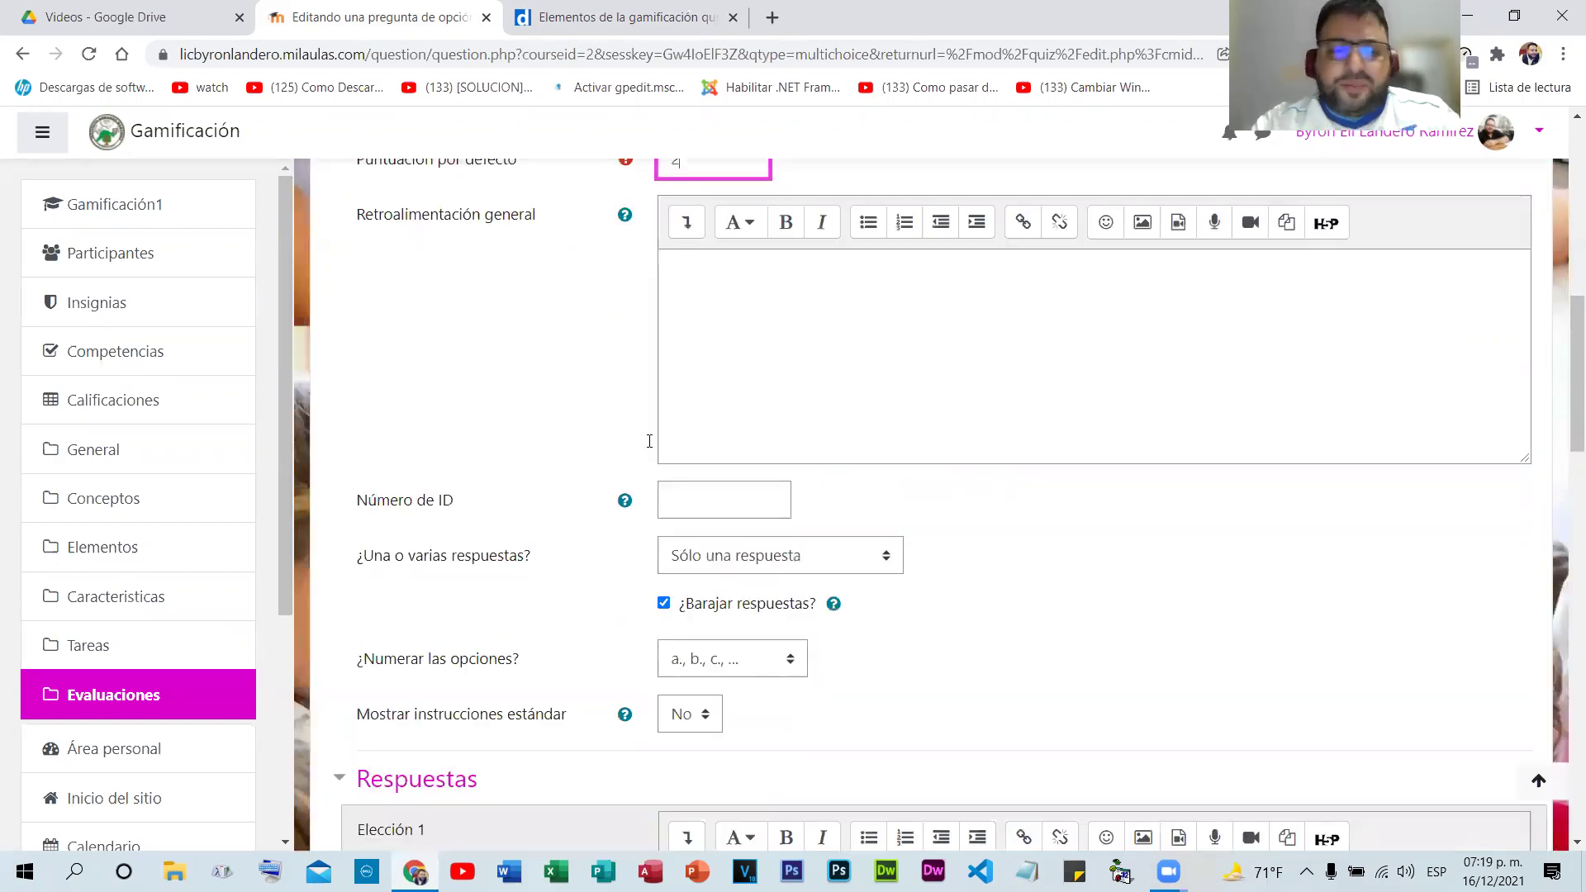
pyautogui.scroll(1, 587, 514)
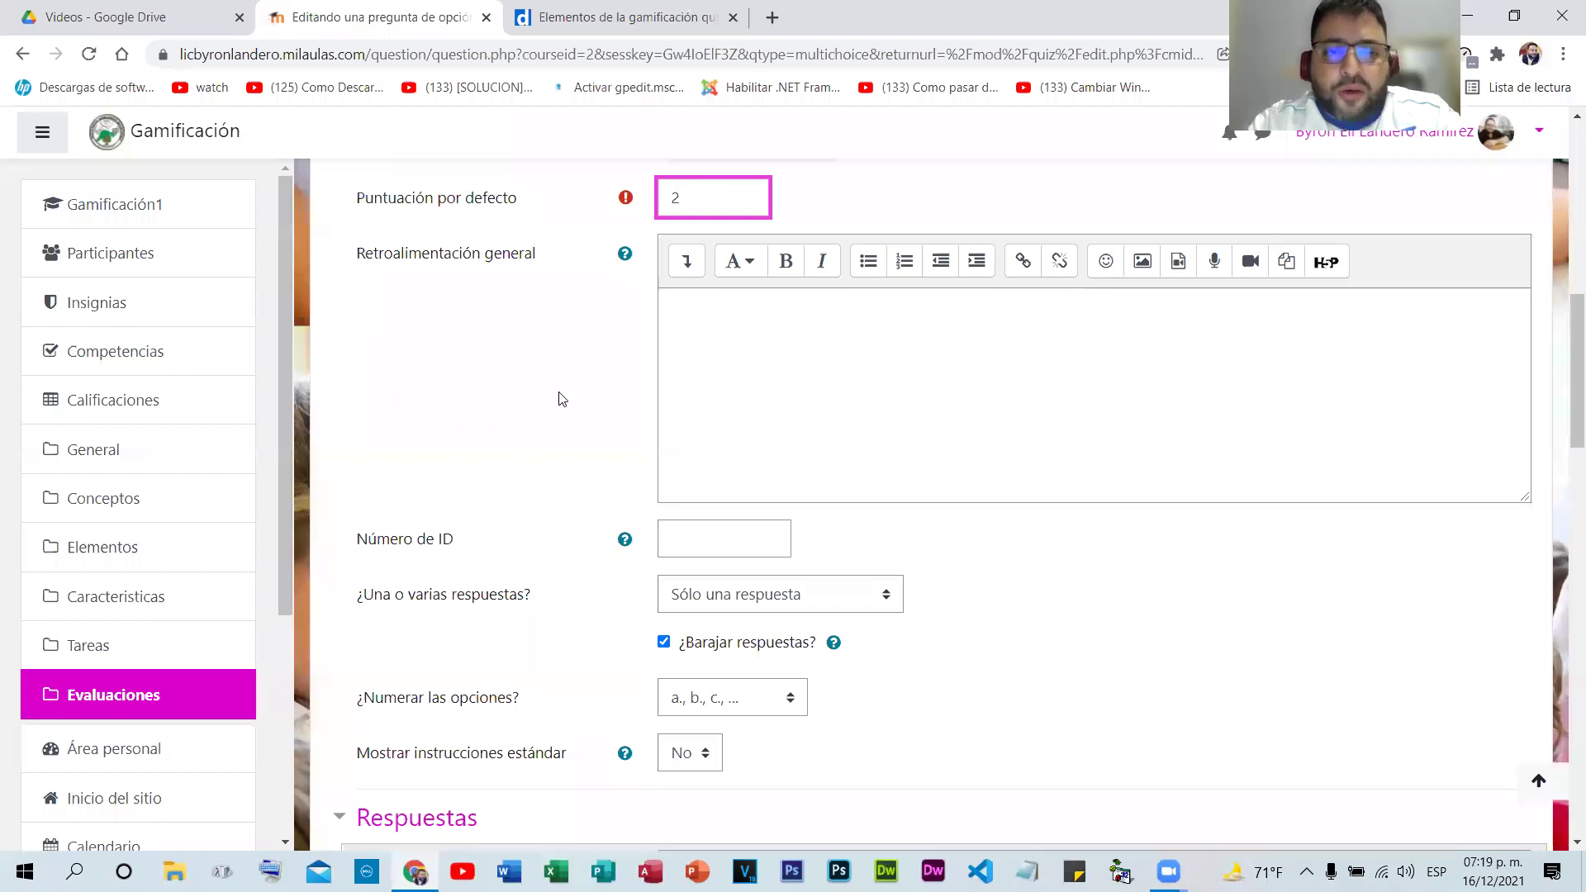
pyautogui.scroll(-3, 561, 399)
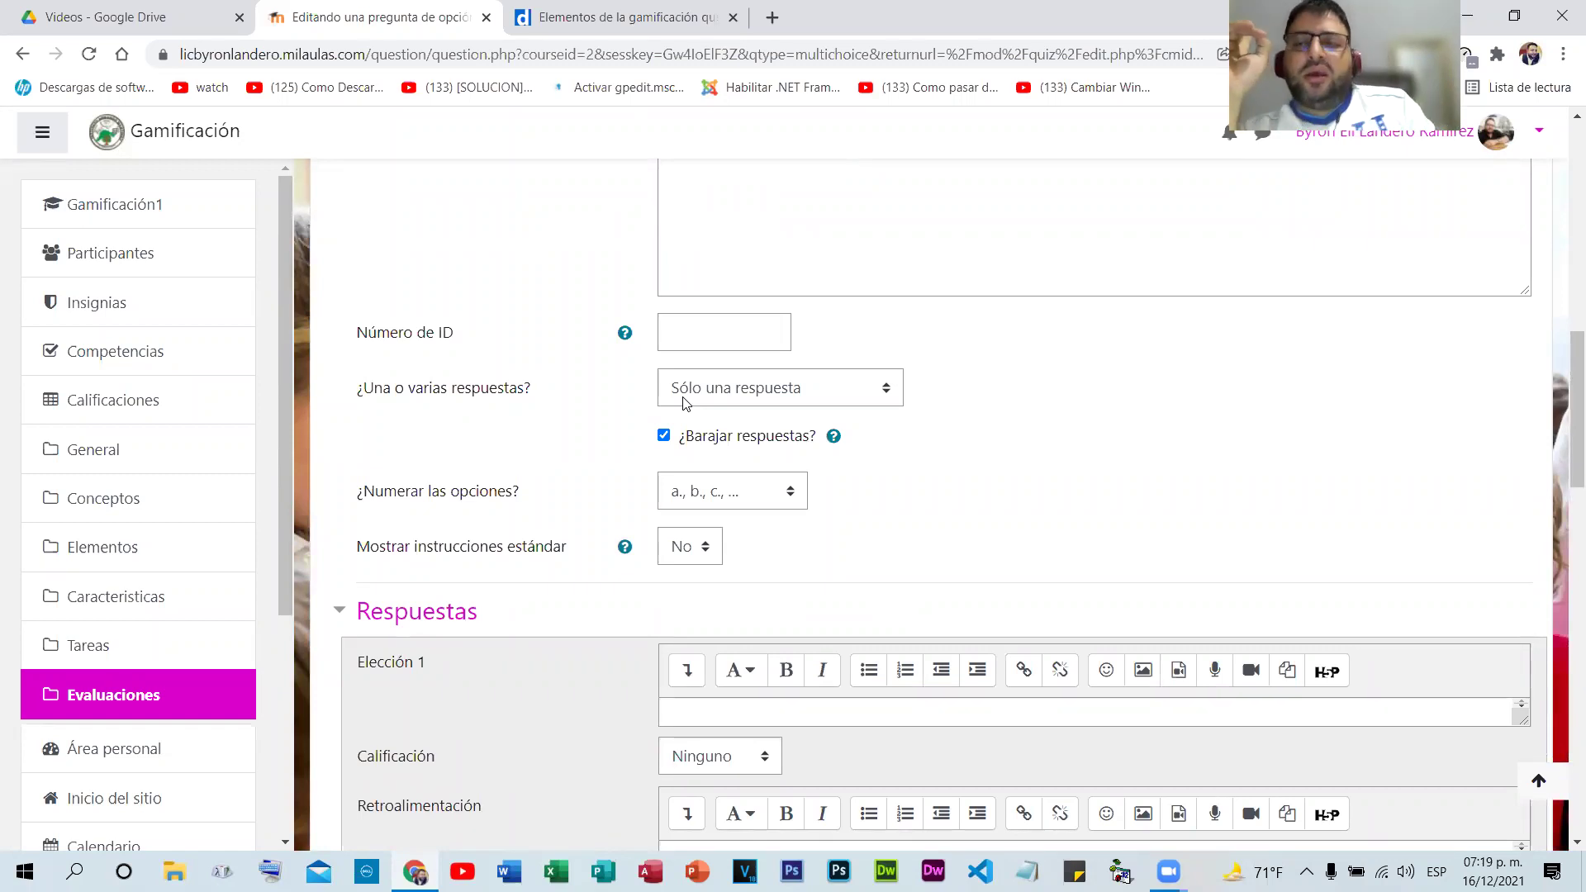
pyautogui.click(725, 400)
pyautogui.click(709, 443)
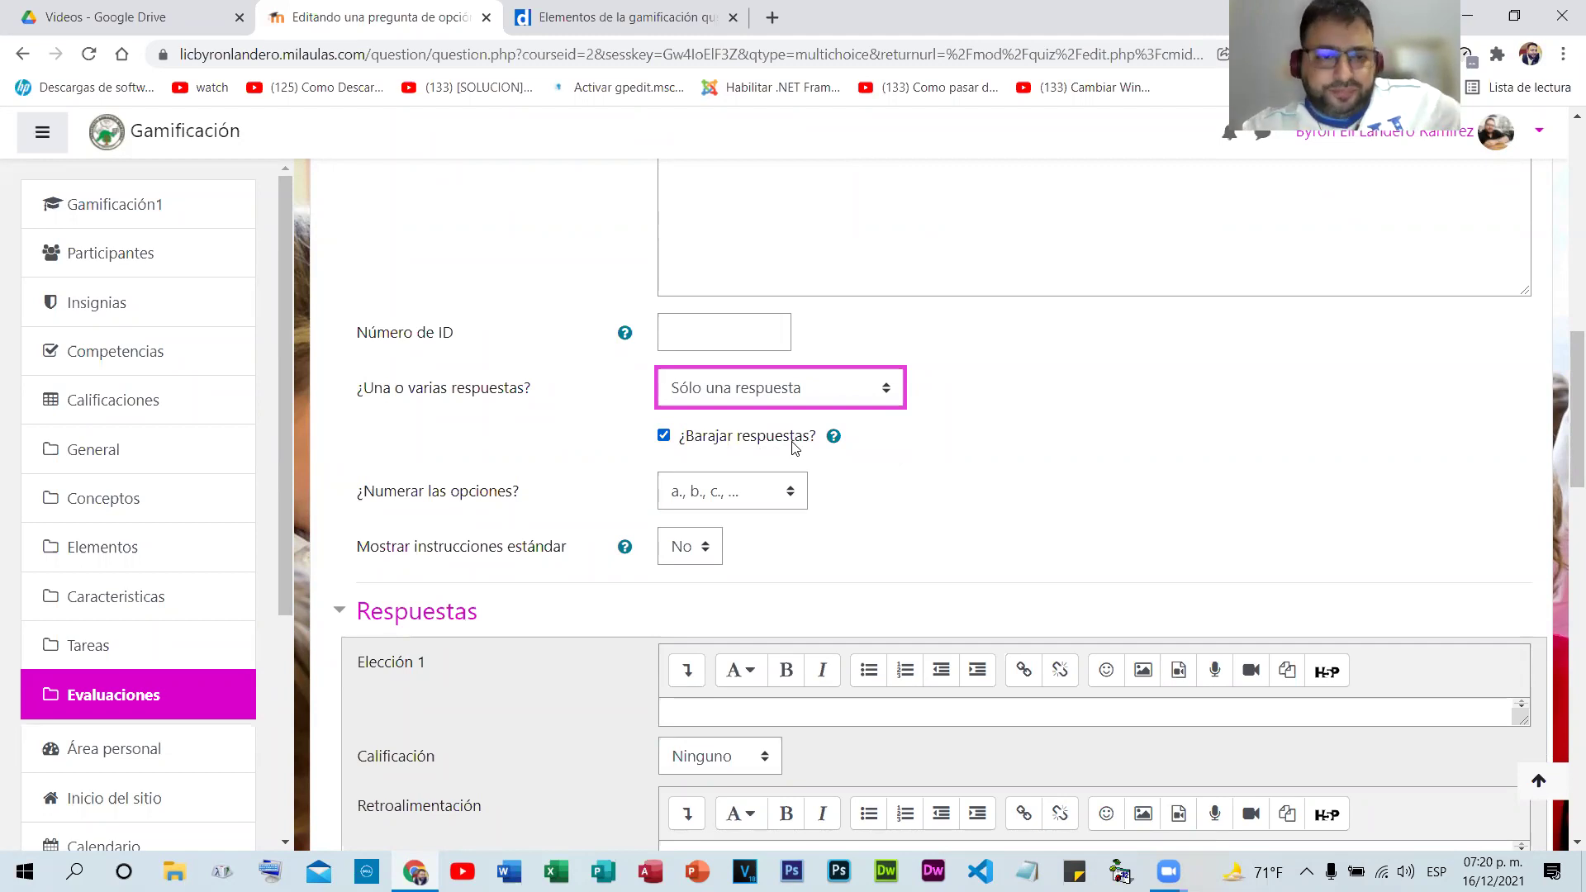
# - Keep the a., b., c., ... option numbering and set Mostrar instrucciones estándar to Sí
pyautogui.scroll(-2, 793, 447)
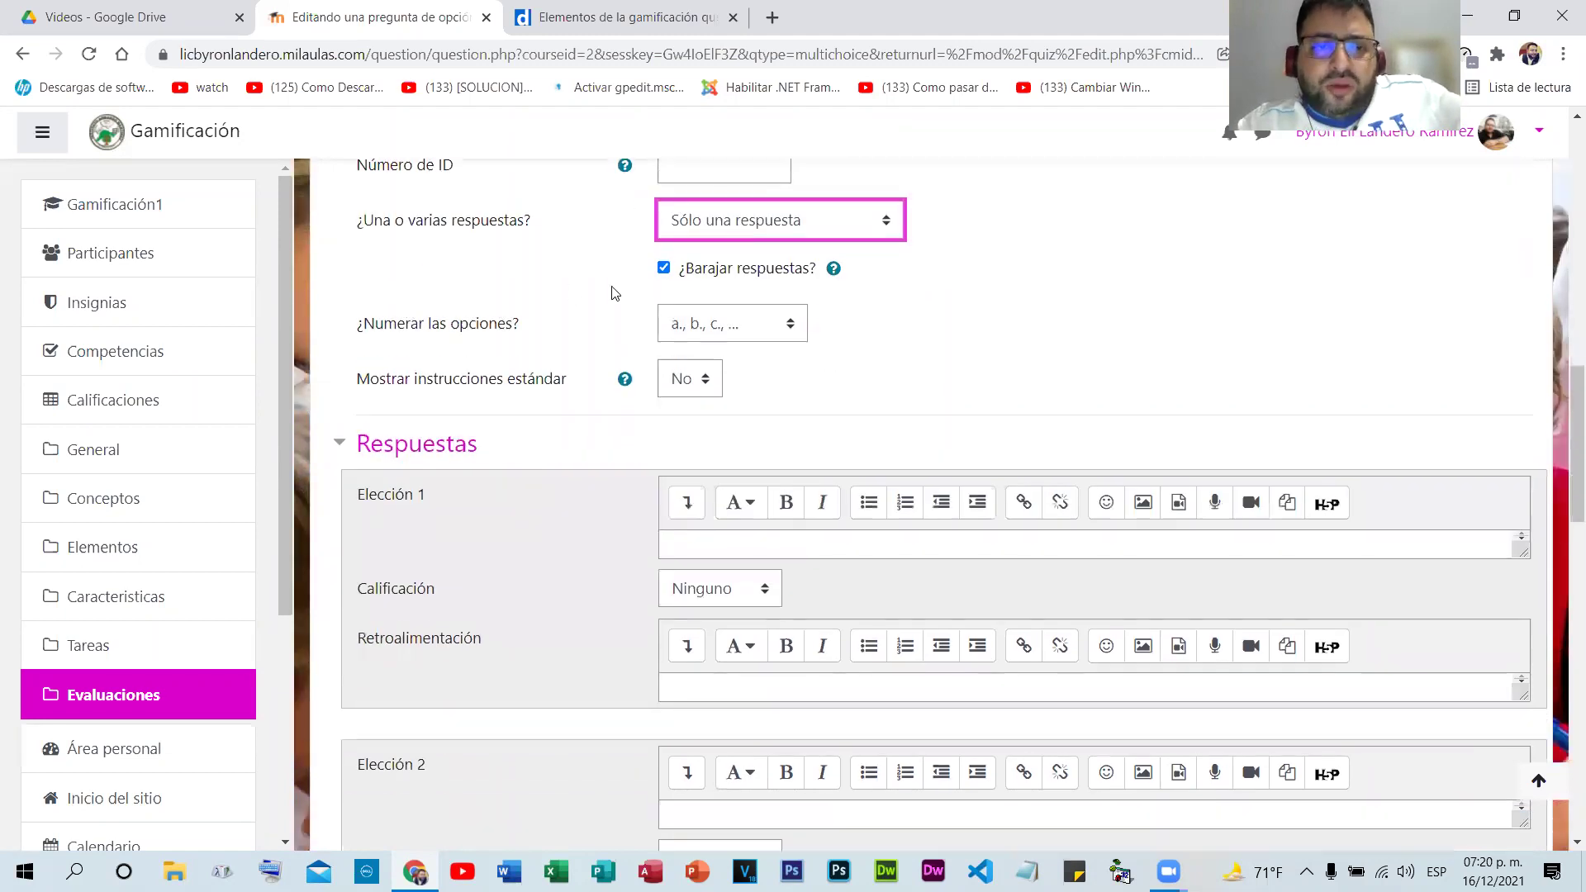
pyautogui.scroll(-1, 780, 295)
pyautogui.click(780, 295)
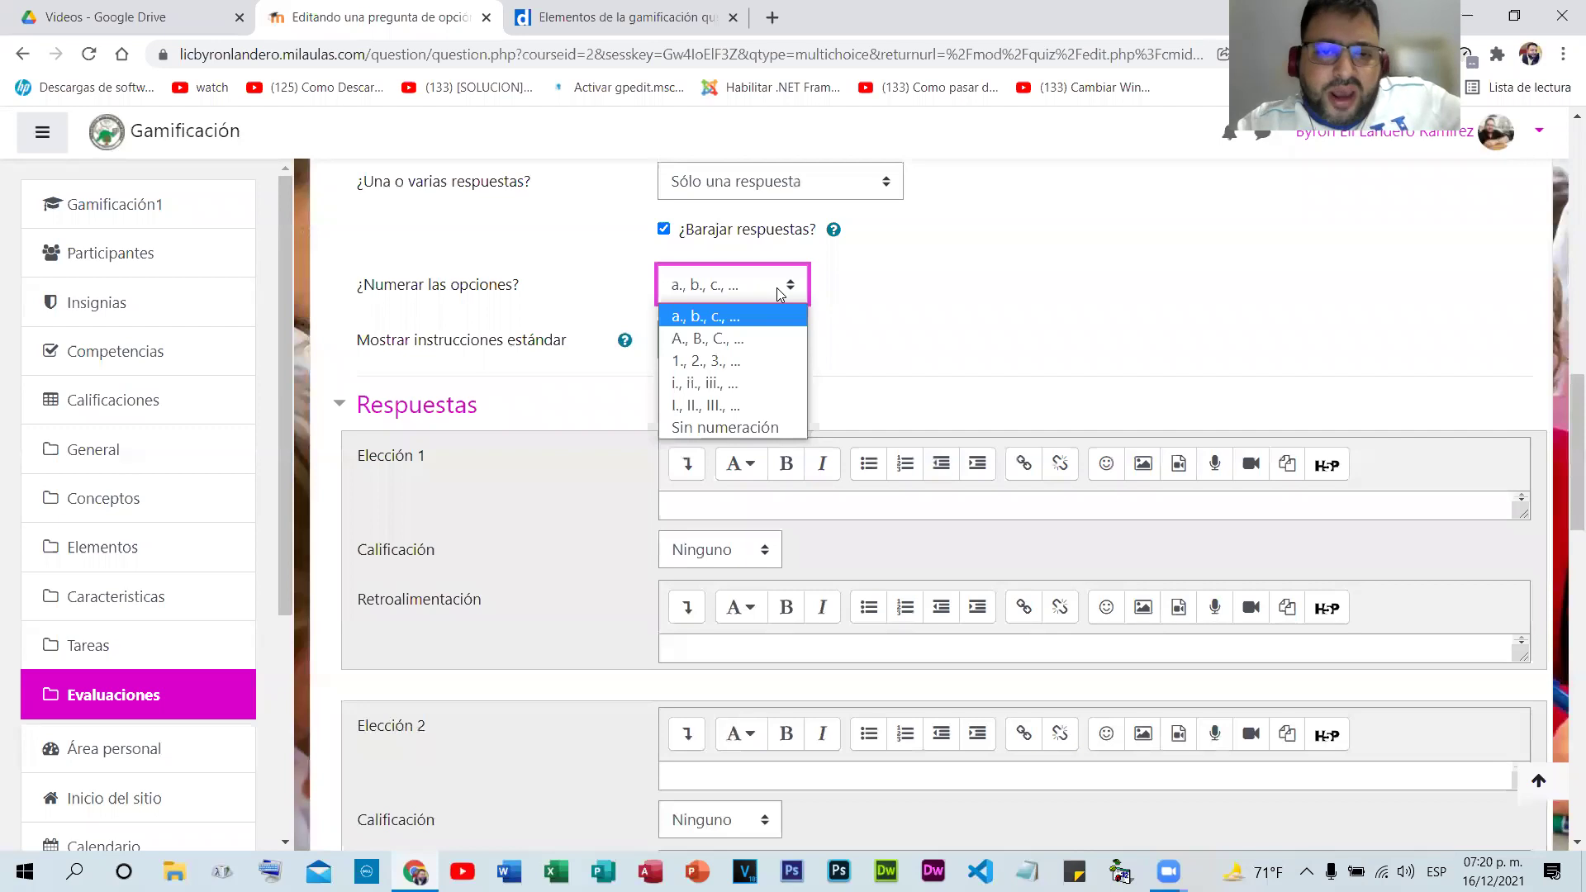
pyautogui.click(776, 287)
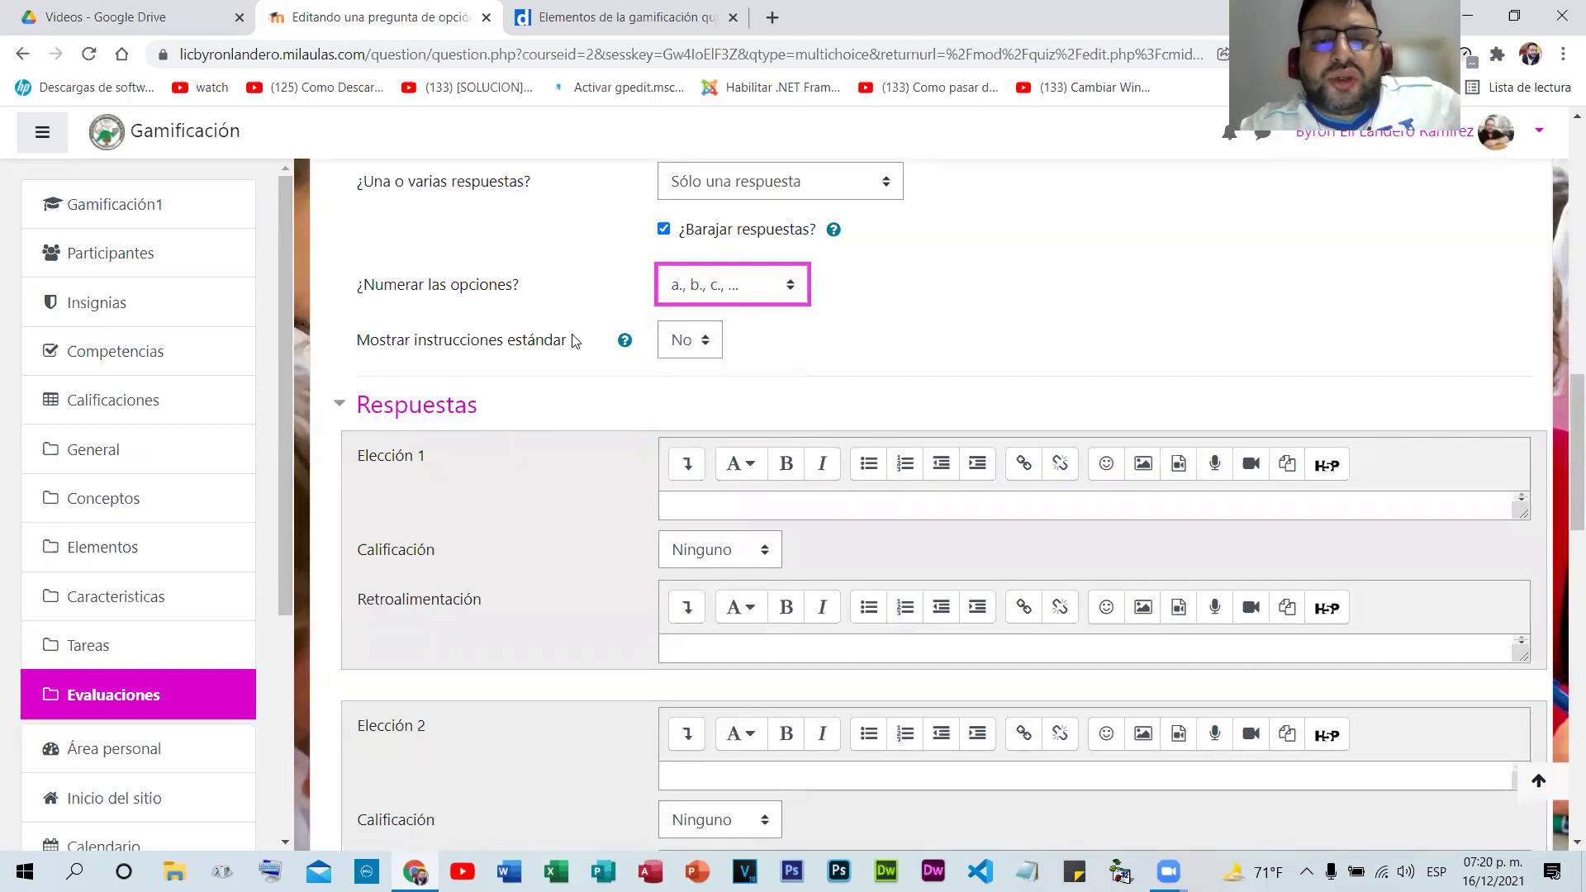
pyautogui.click(685, 342)
pyautogui.click(884, 385)
# - Enter Ludificación as the text of Elección 1, correcting the missing accent with the spelling suggestion
pyautogui.scroll(-9, 810, 515)
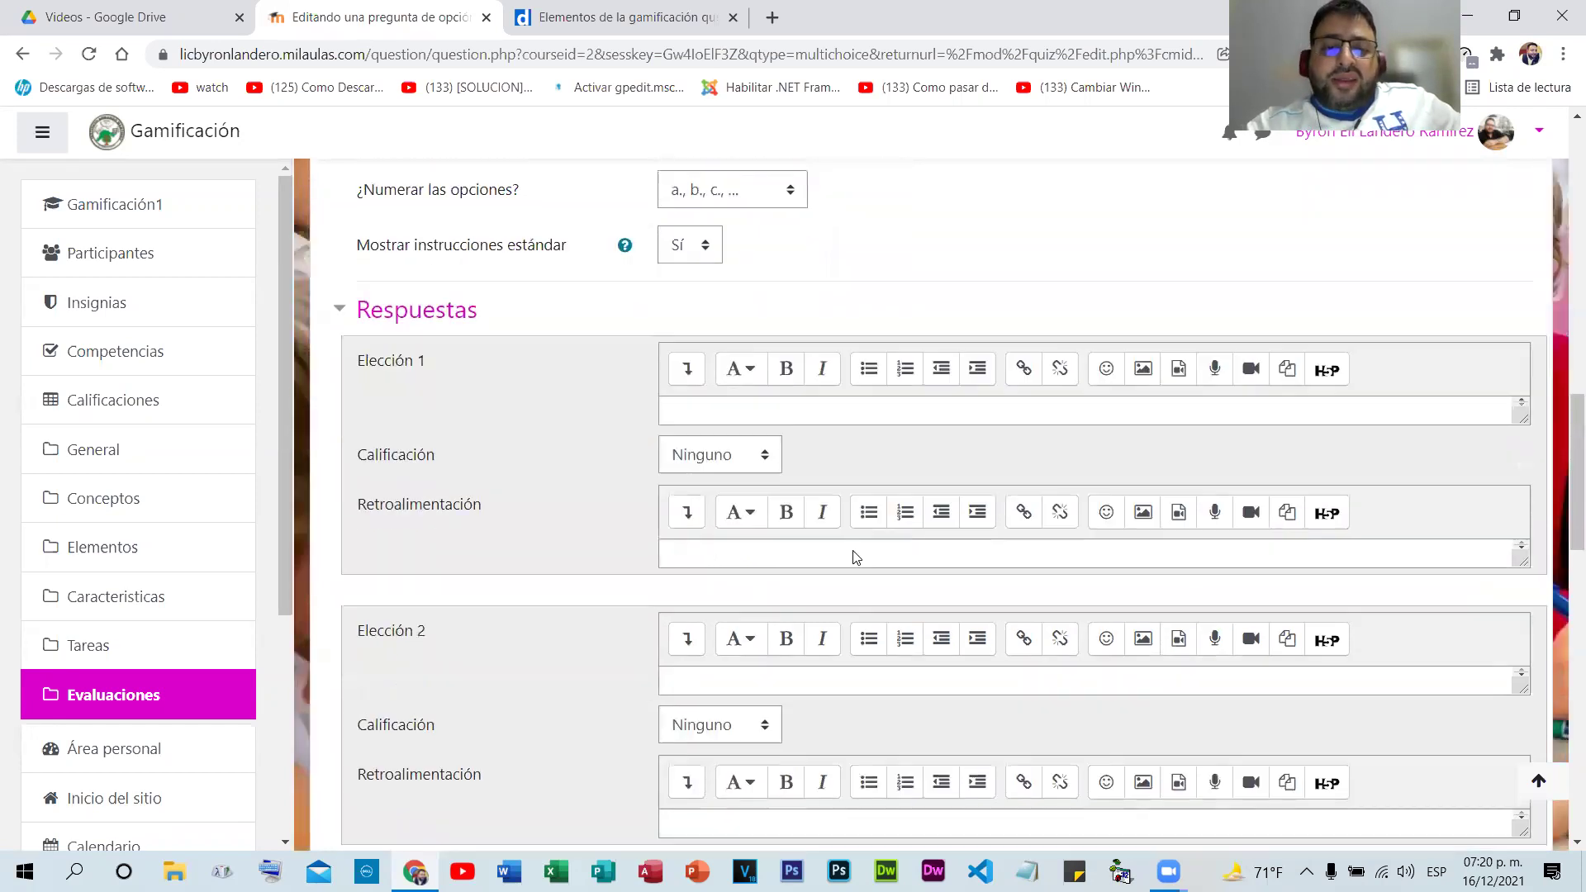
pyautogui.scroll(9, 908, 575)
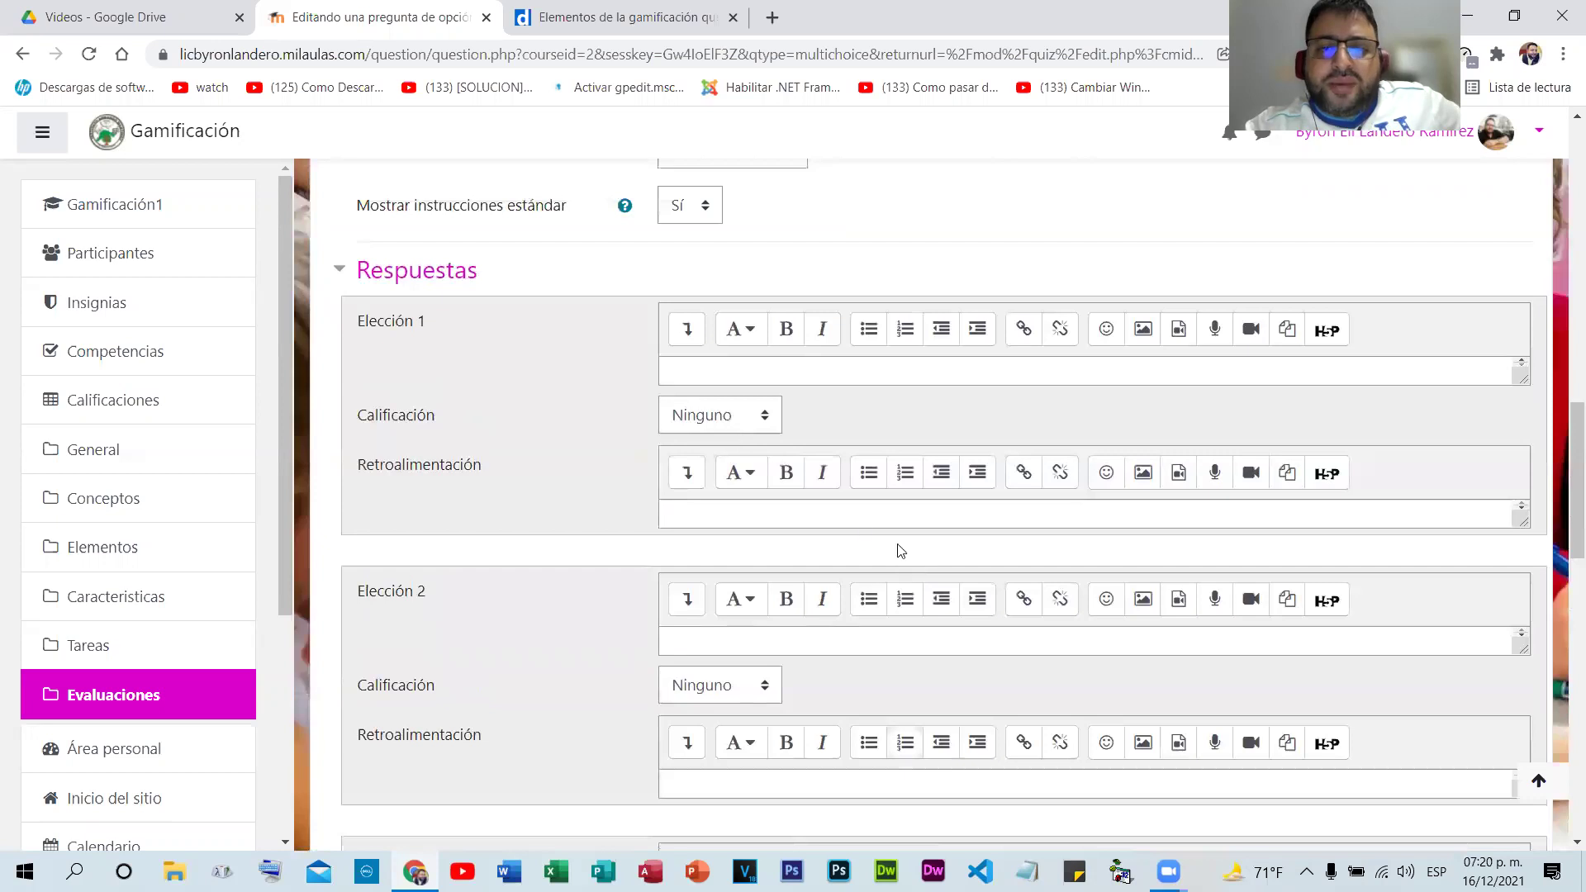
pyautogui.click(737, 500)
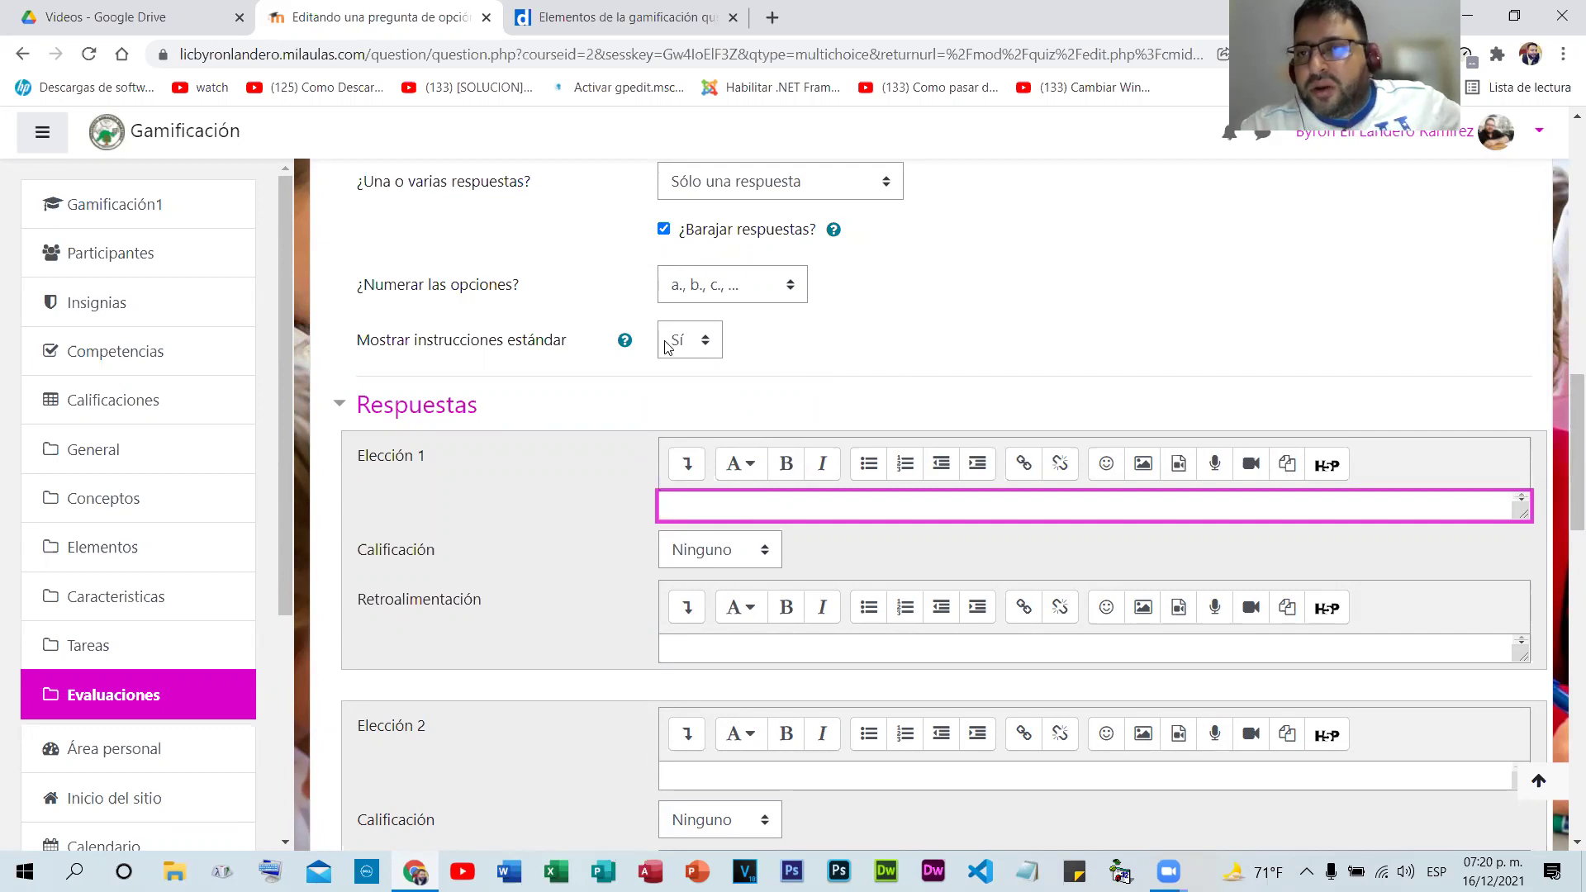
pyautogui.write('Ludificacion')
pyautogui.rightClick(761, 498)
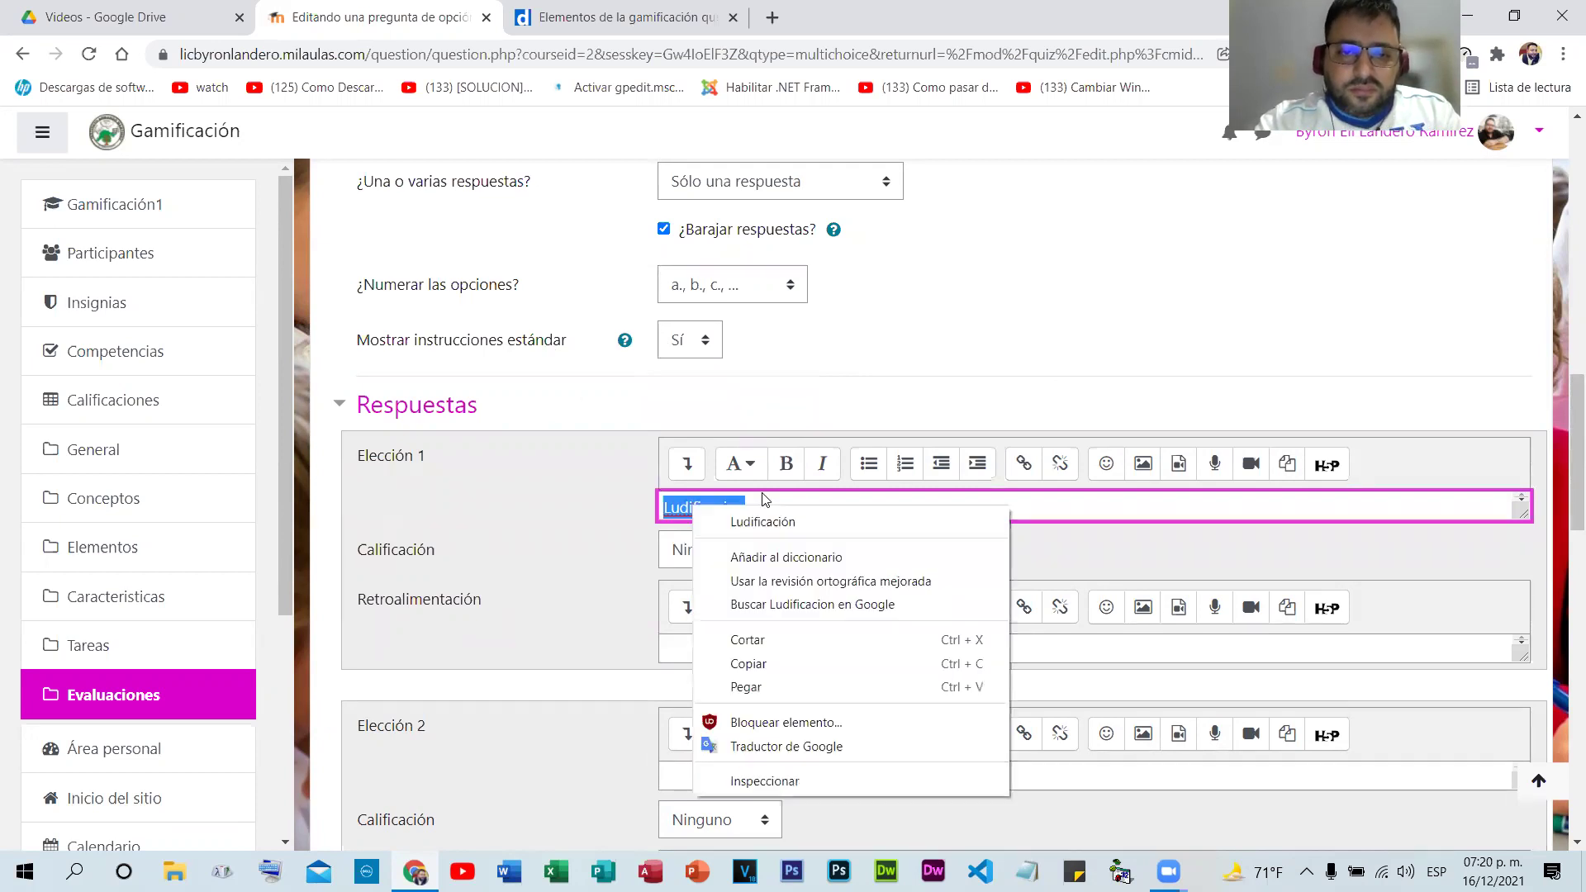
pyautogui.click(851, 522)
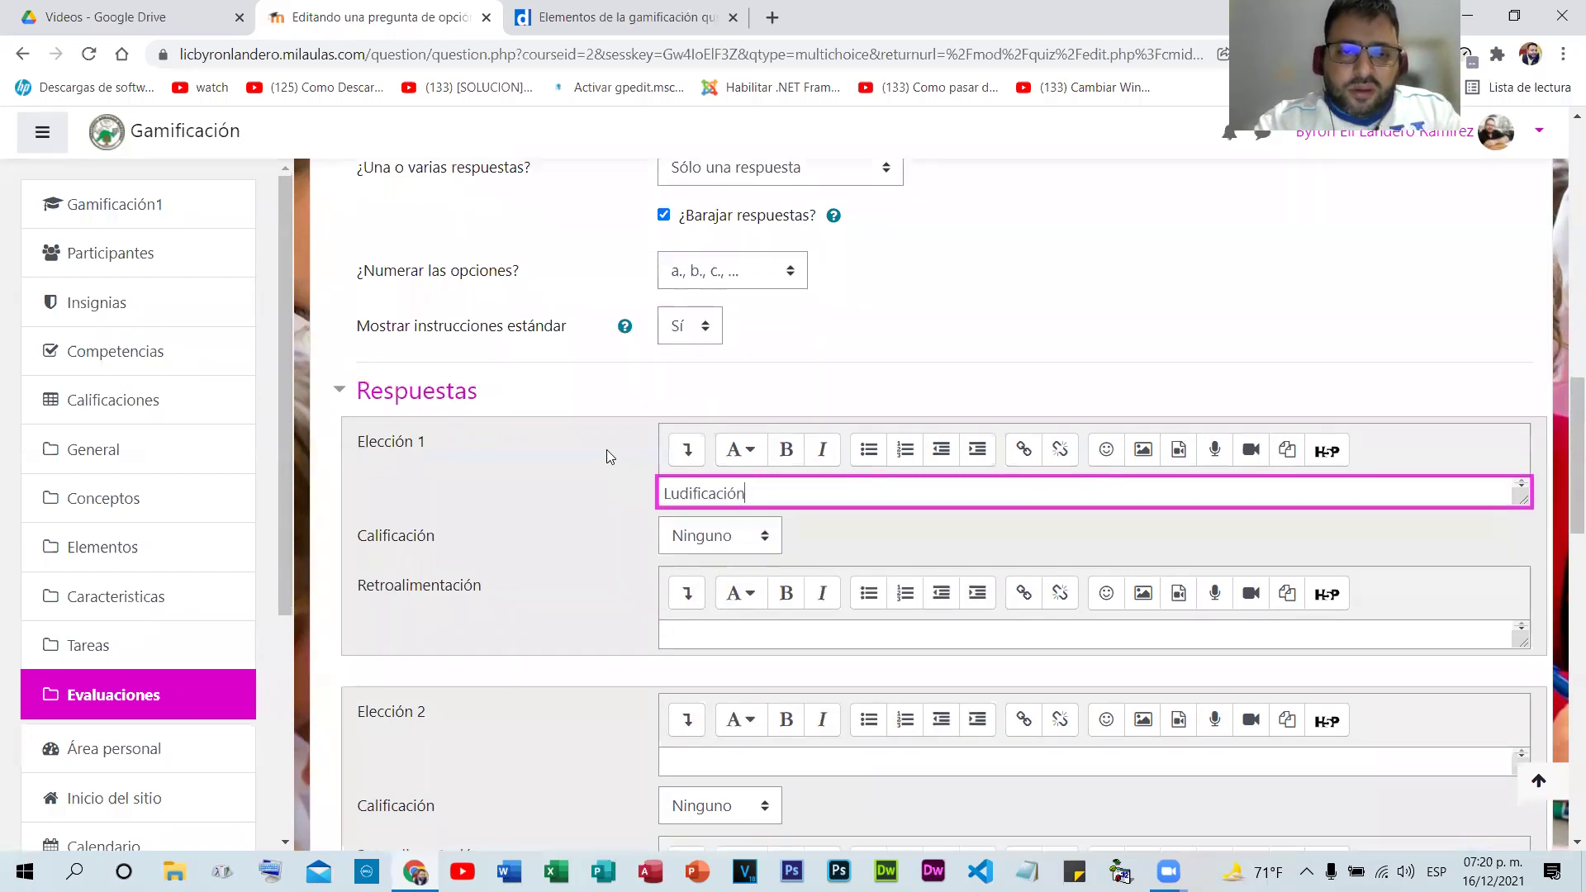
# - Enter Gamificación as the text of Elección 2, correcting the missing accent with the spelling suggestion
pyautogui.scroll(-3, 711, 560)
pyautogui.click(713, 570)
pyautogui.write('Gamificacion')
pyautogui.rightClick(714, 572)
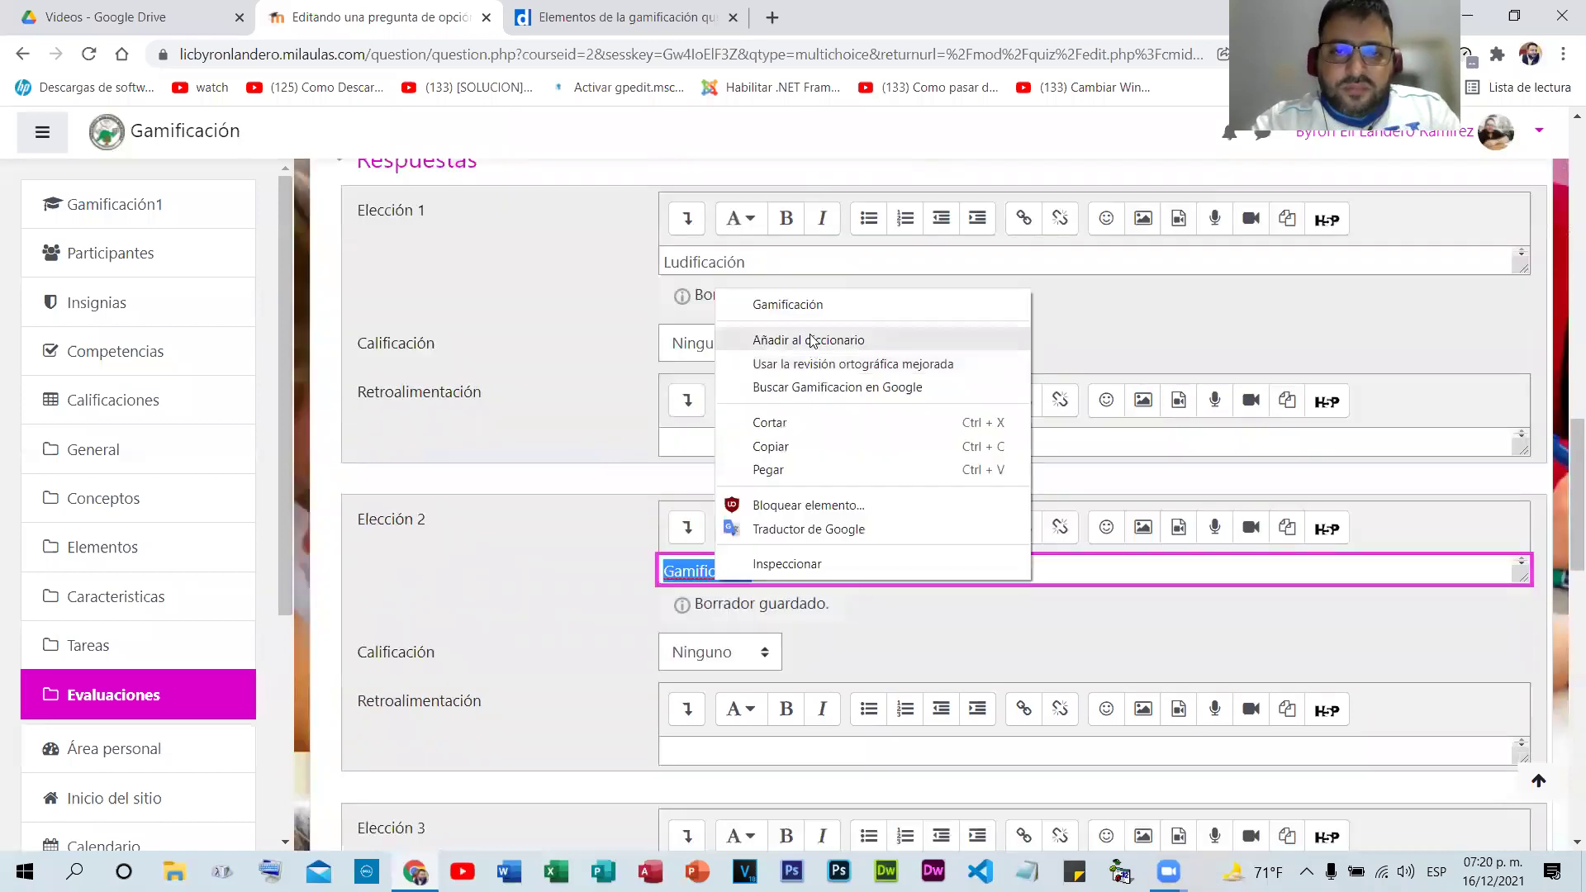
pyautogui.click(809, 305)
# - Enter Clase Invertida as the text of Elección 3 and Realidad Virtual as the text of Elección 4
pyautogui.scroll(-4, 708, 486)
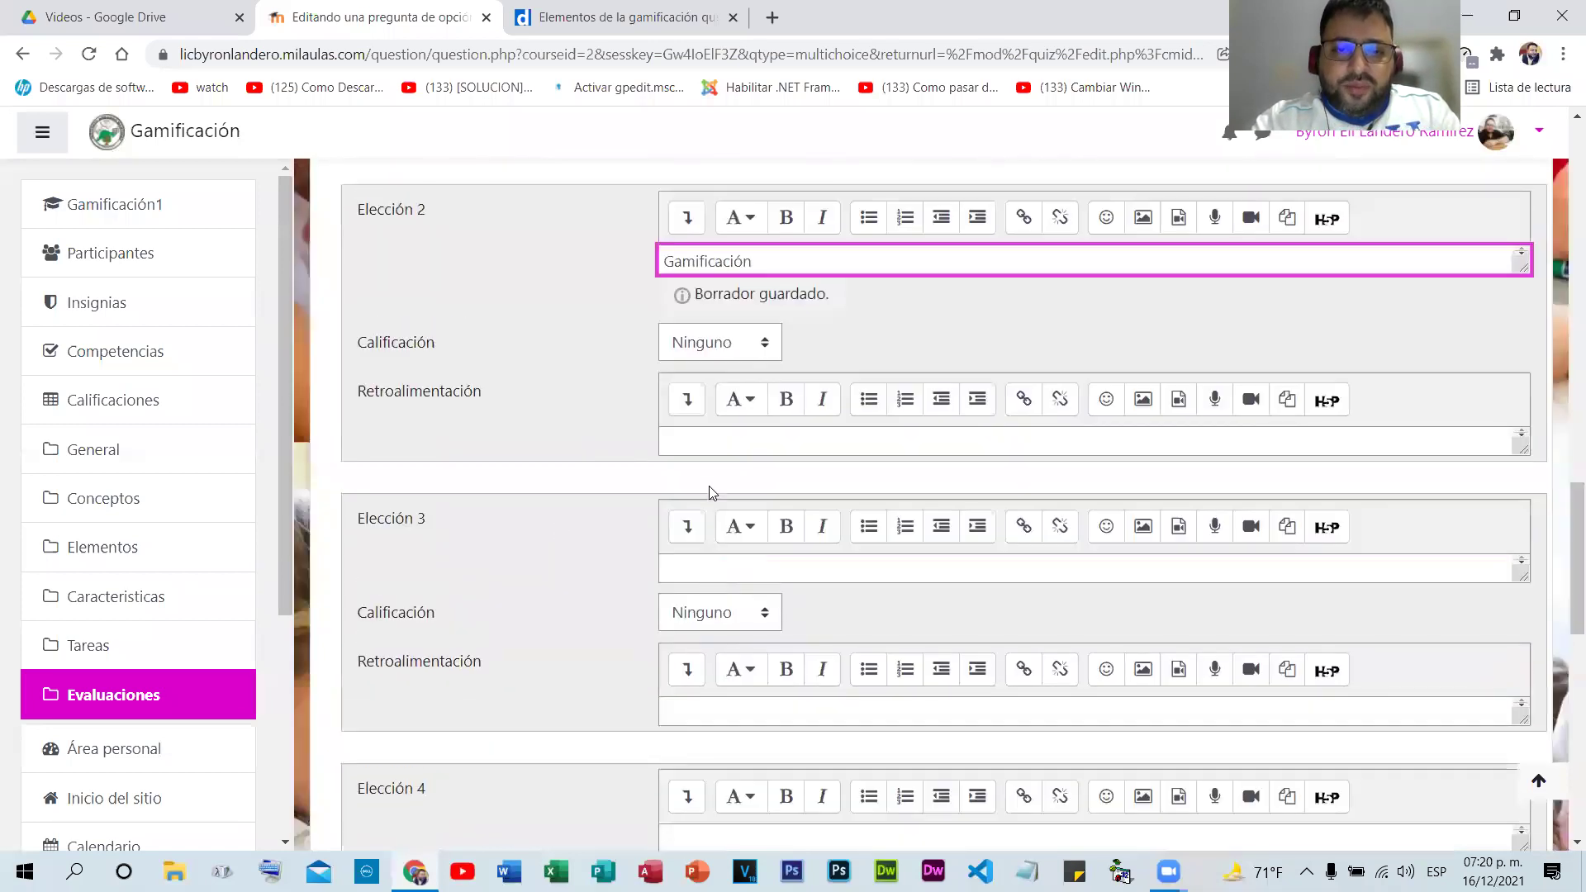
pyautogui.click(698, 569)
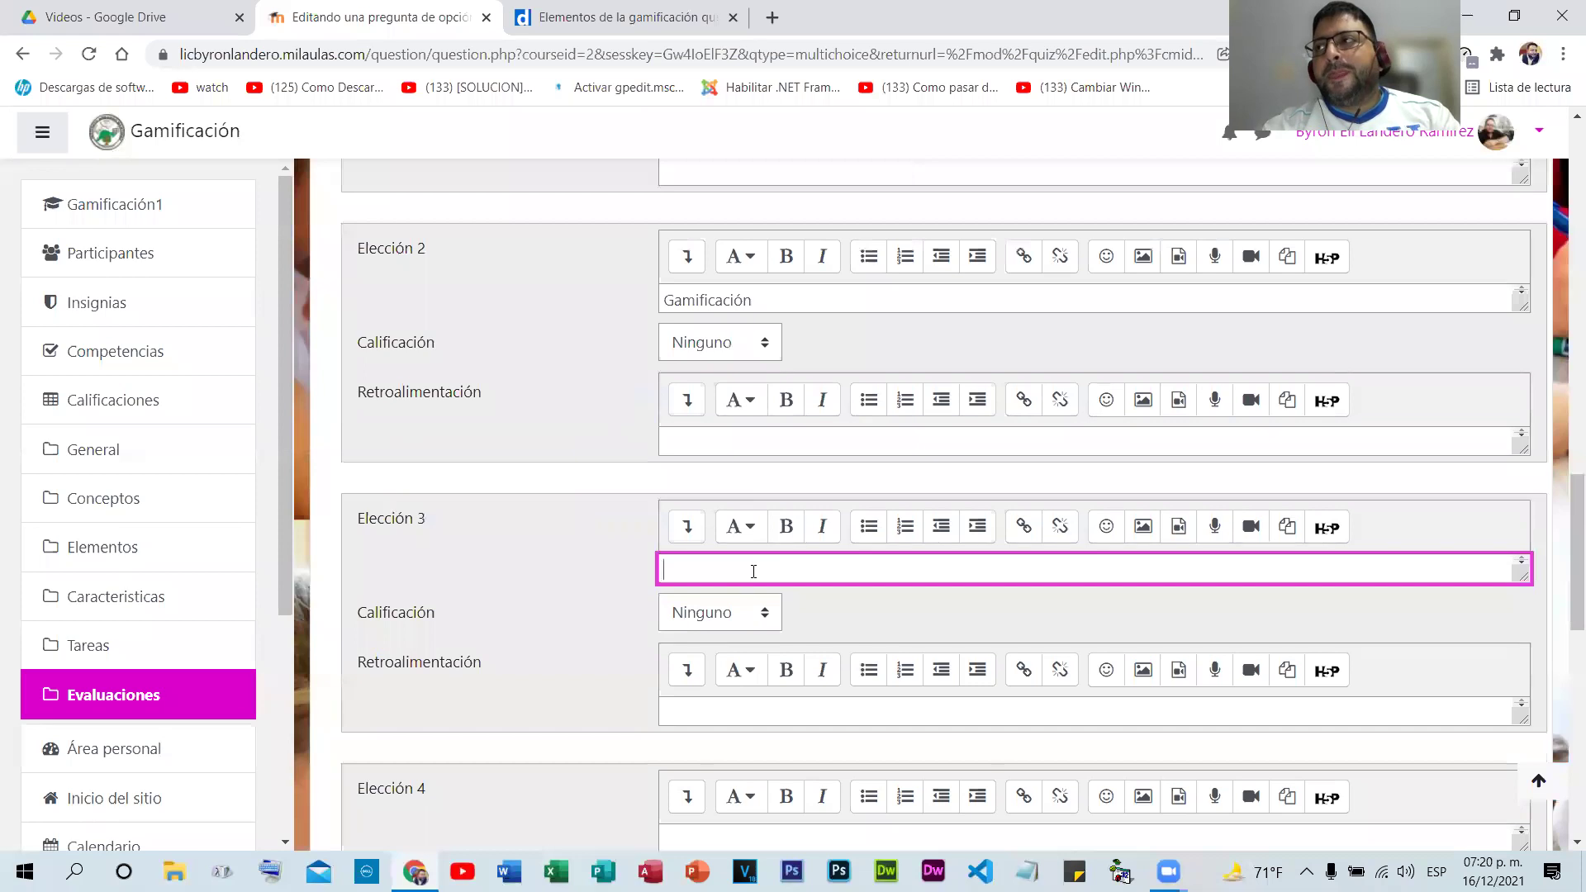
pyautogui.write('Clase Invertida')
pyautogui.scroll(-2, 744, 625)
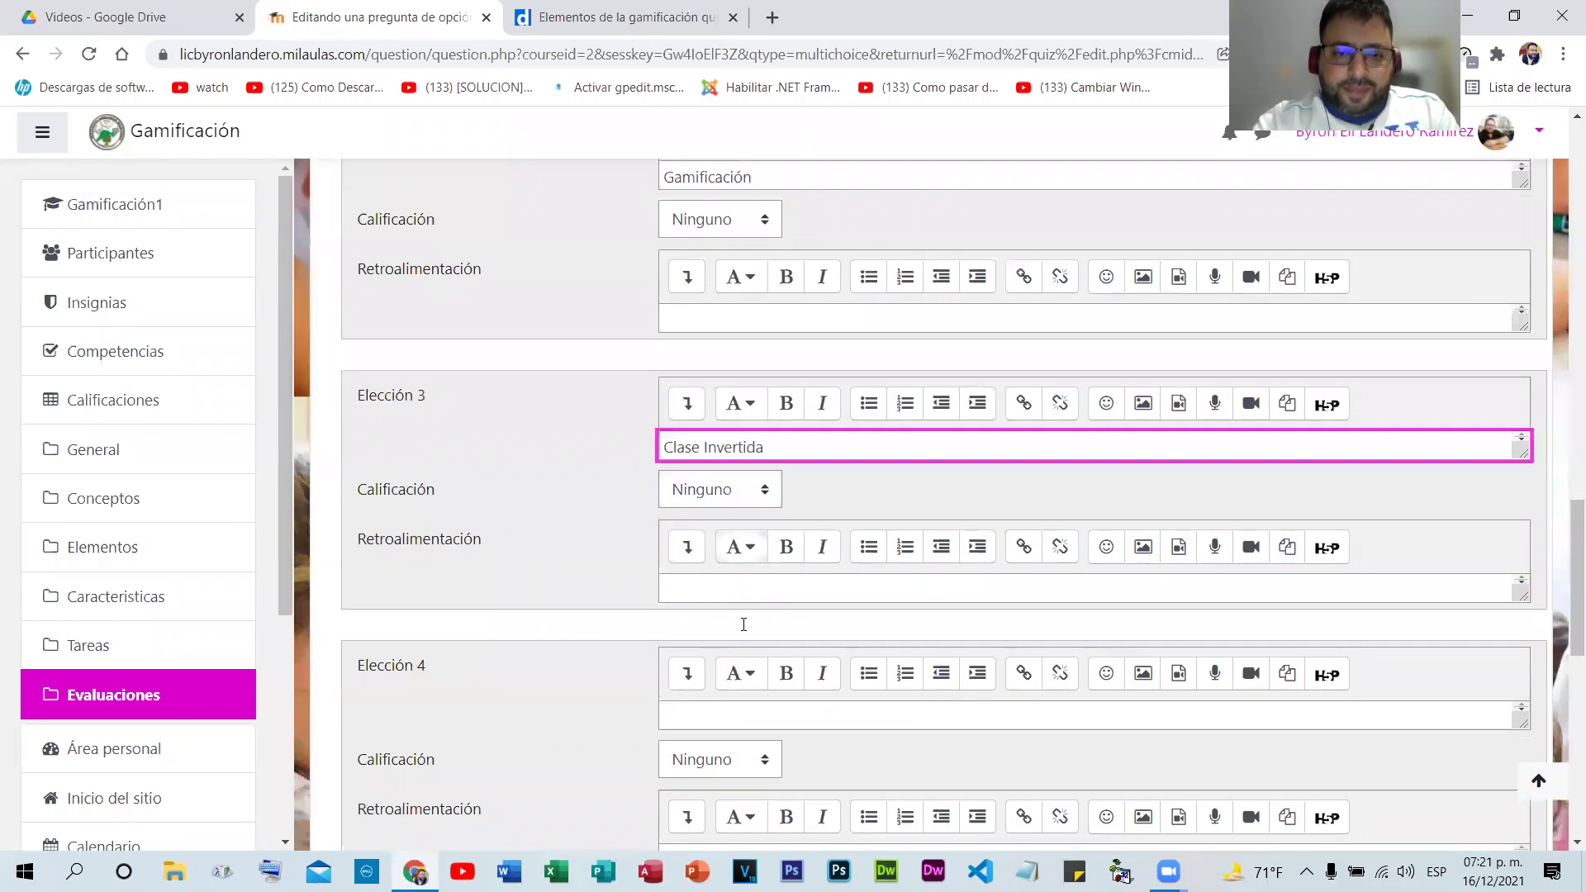
pyautogui.scroll(-1, 708, 634)
pyautogui.click(748, 637)
pyautogui.write('Re')
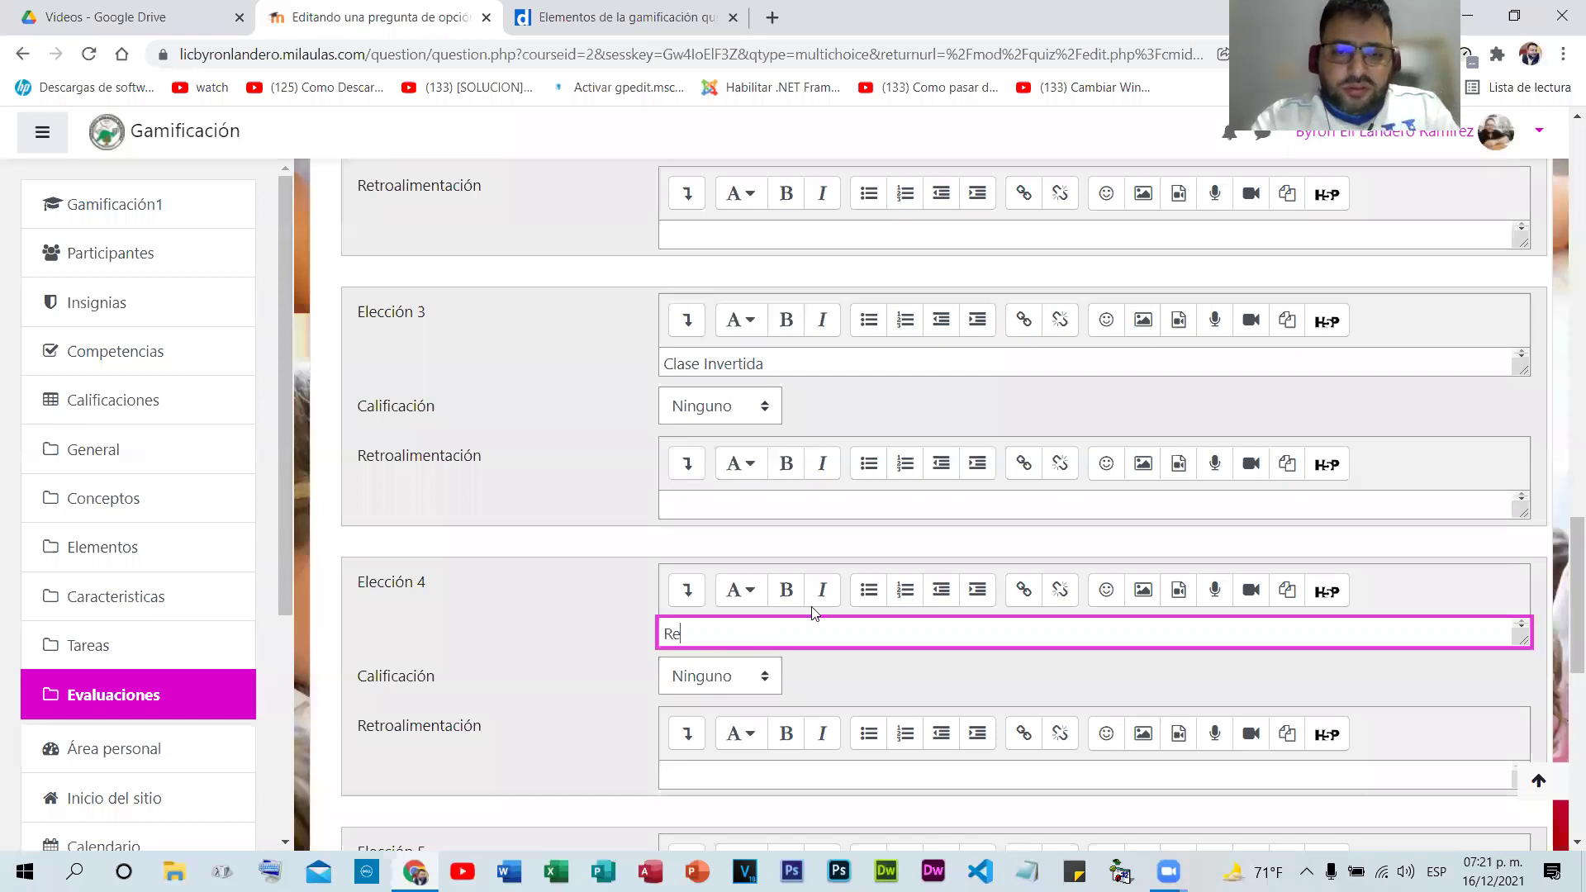
pyautogui.write('alidad Virtual')
# - Enter Bosques de Aprendizaje as the text of Elección 5
pyautogui.scroll(-4, 692, 597)
pyautogui.click(693, 597)
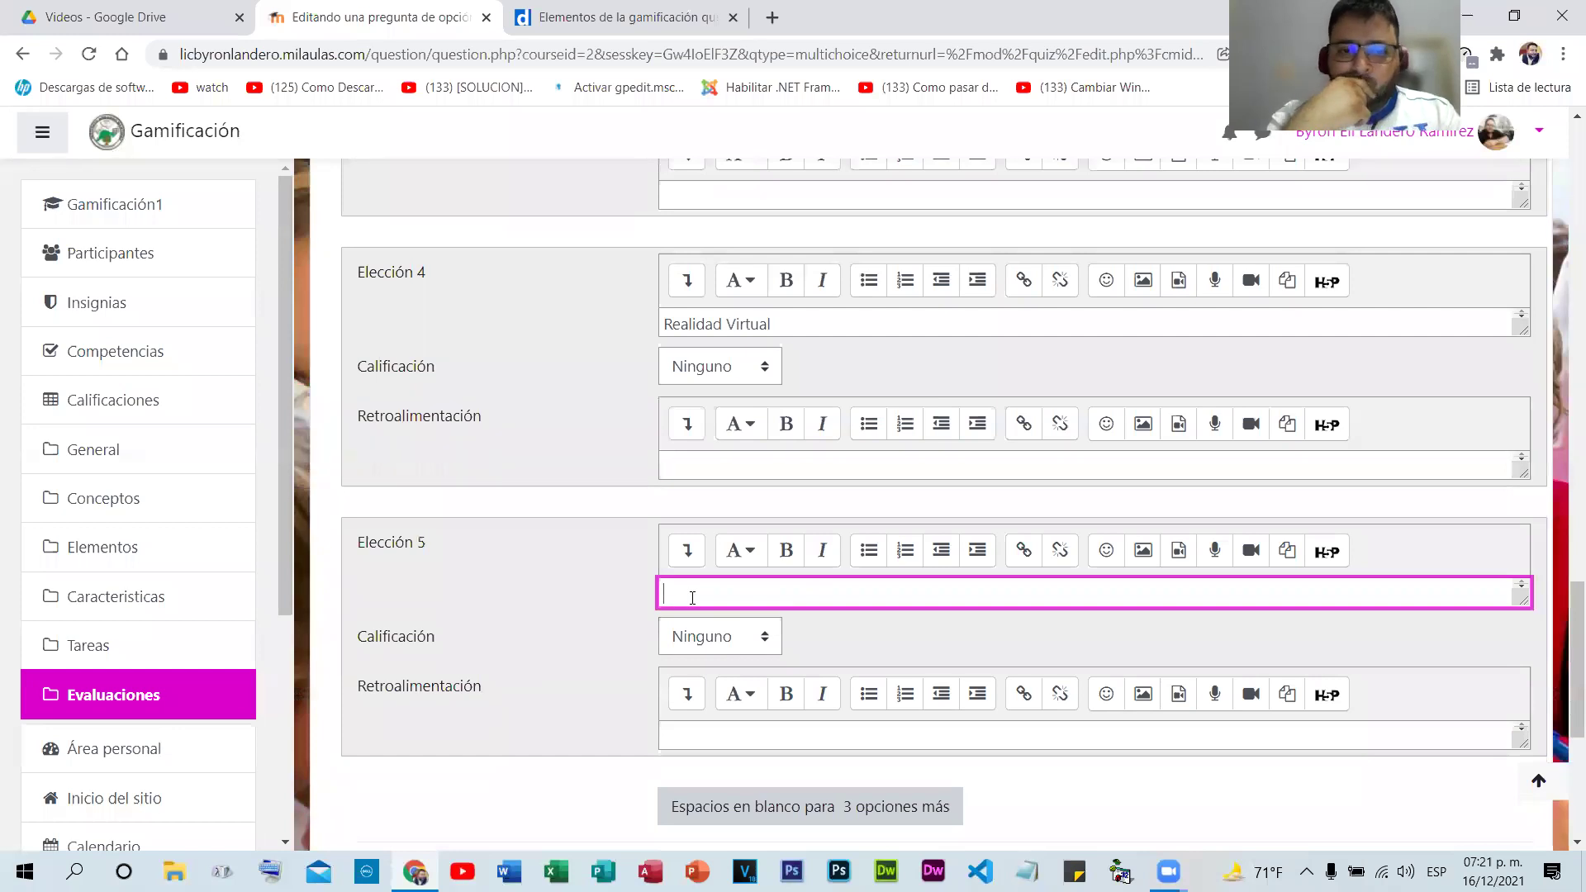
pyautogui.write('Bosque')
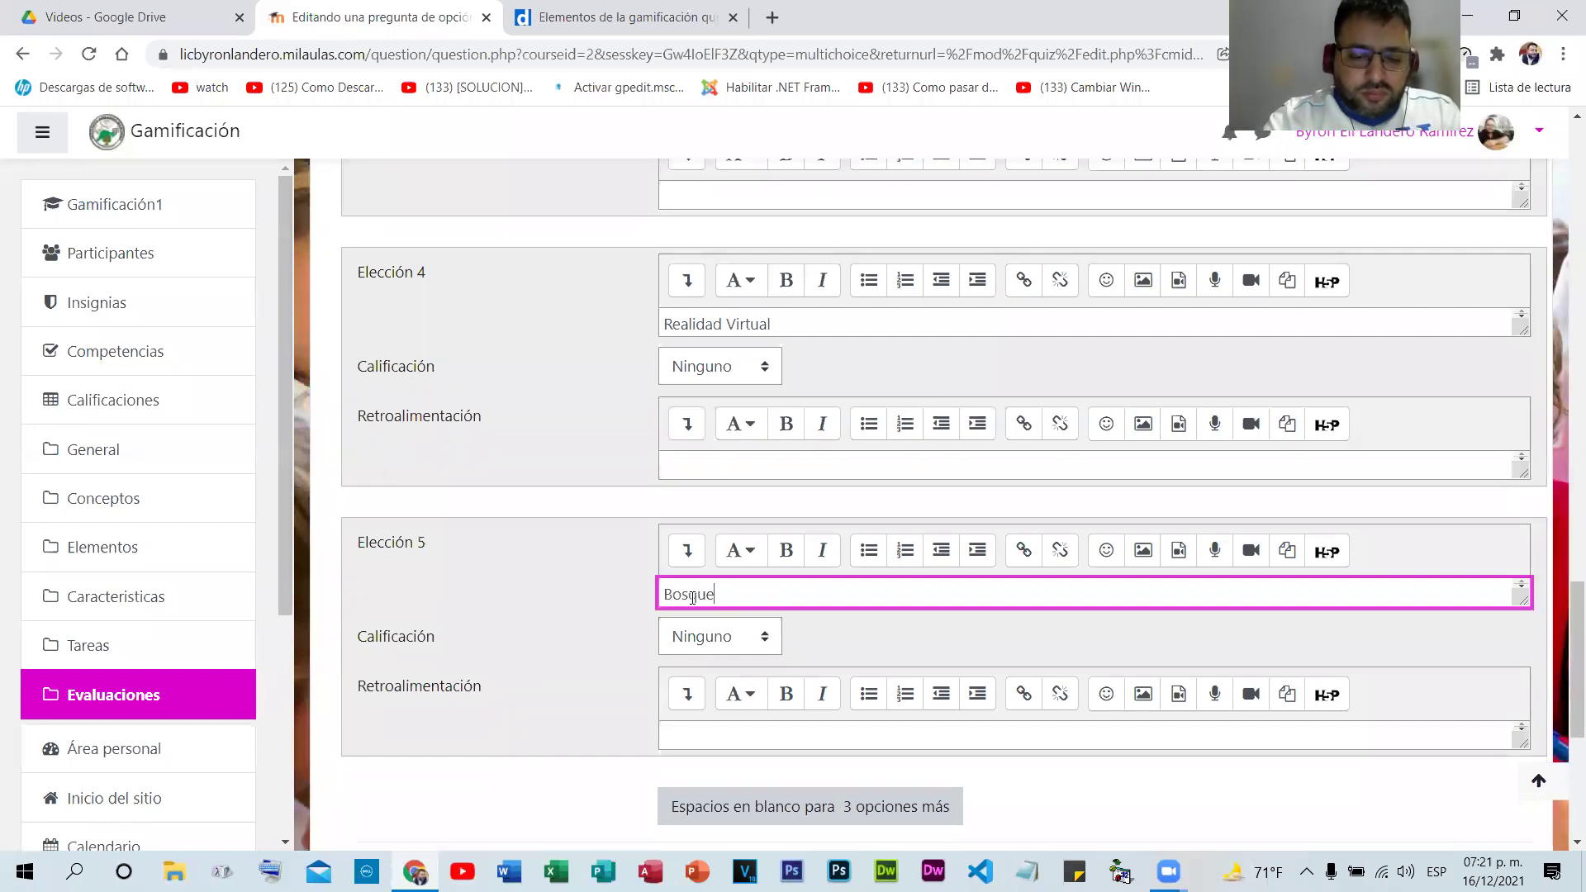
pyautogui.write('s de Aprendizaje')
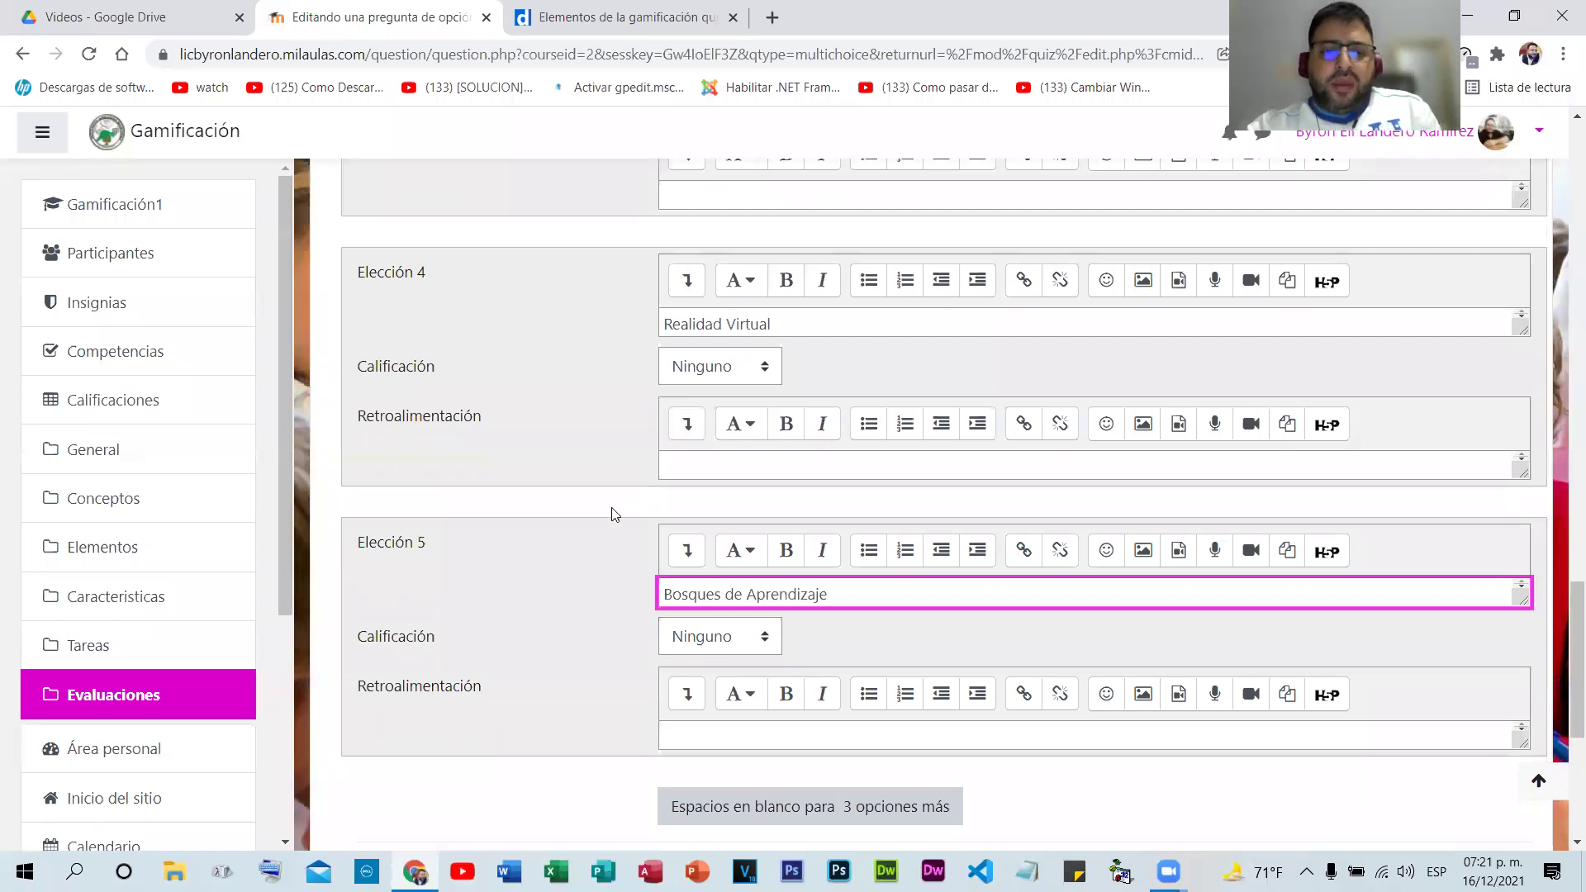
# - Set the Calificación of Elección 2, Gamificación, to 100% to mark it as the correct answer
pyautogui.scroll(4, 570, 666)
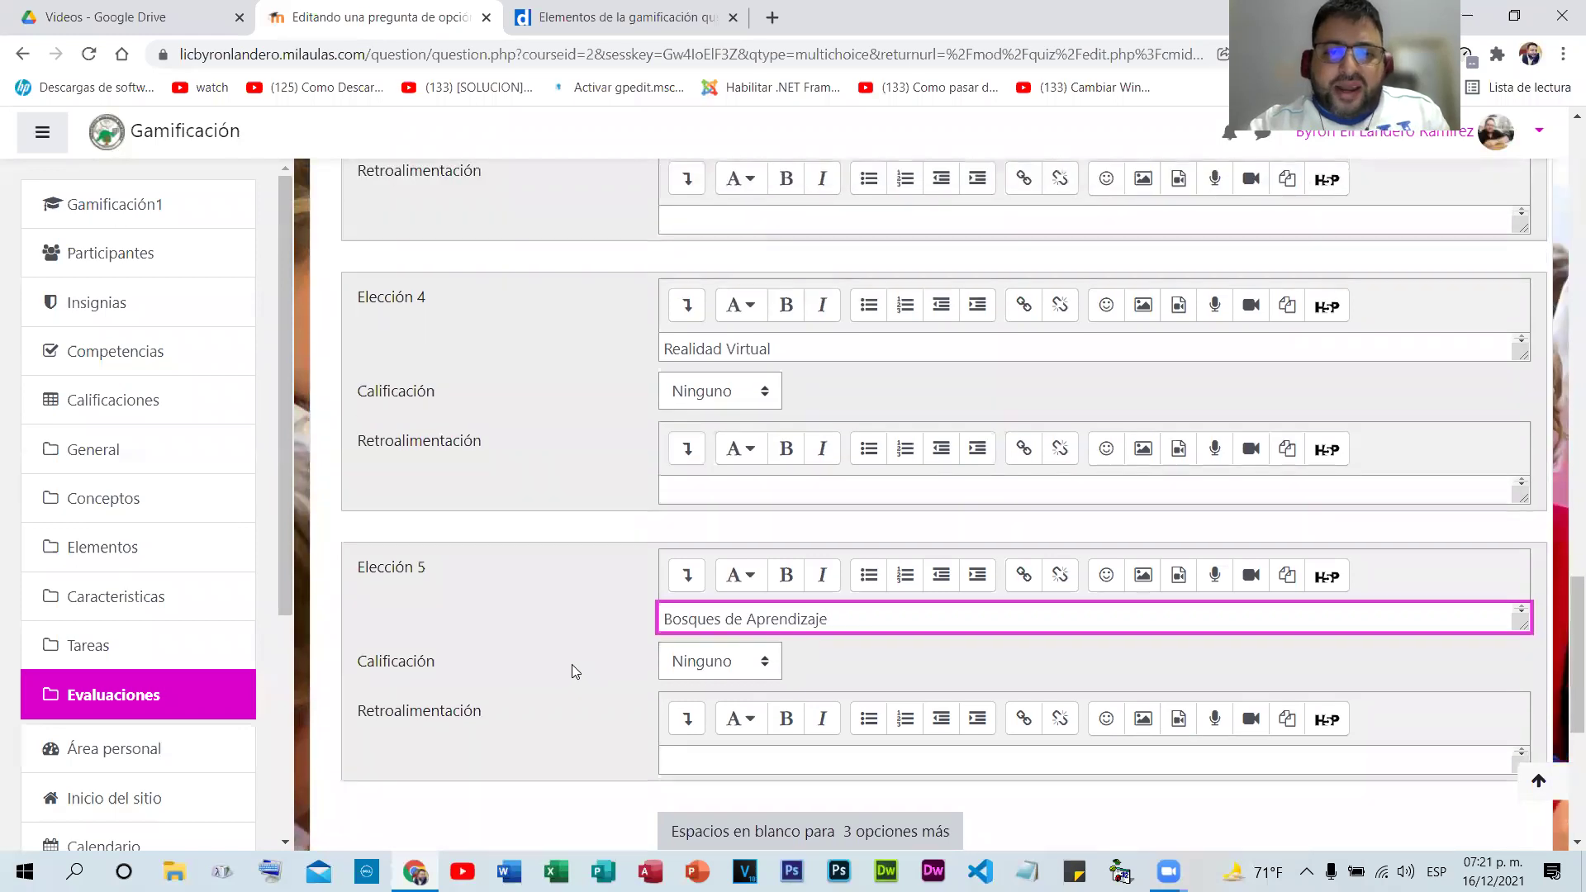
pyautogui.scroll(9, 592, 579)
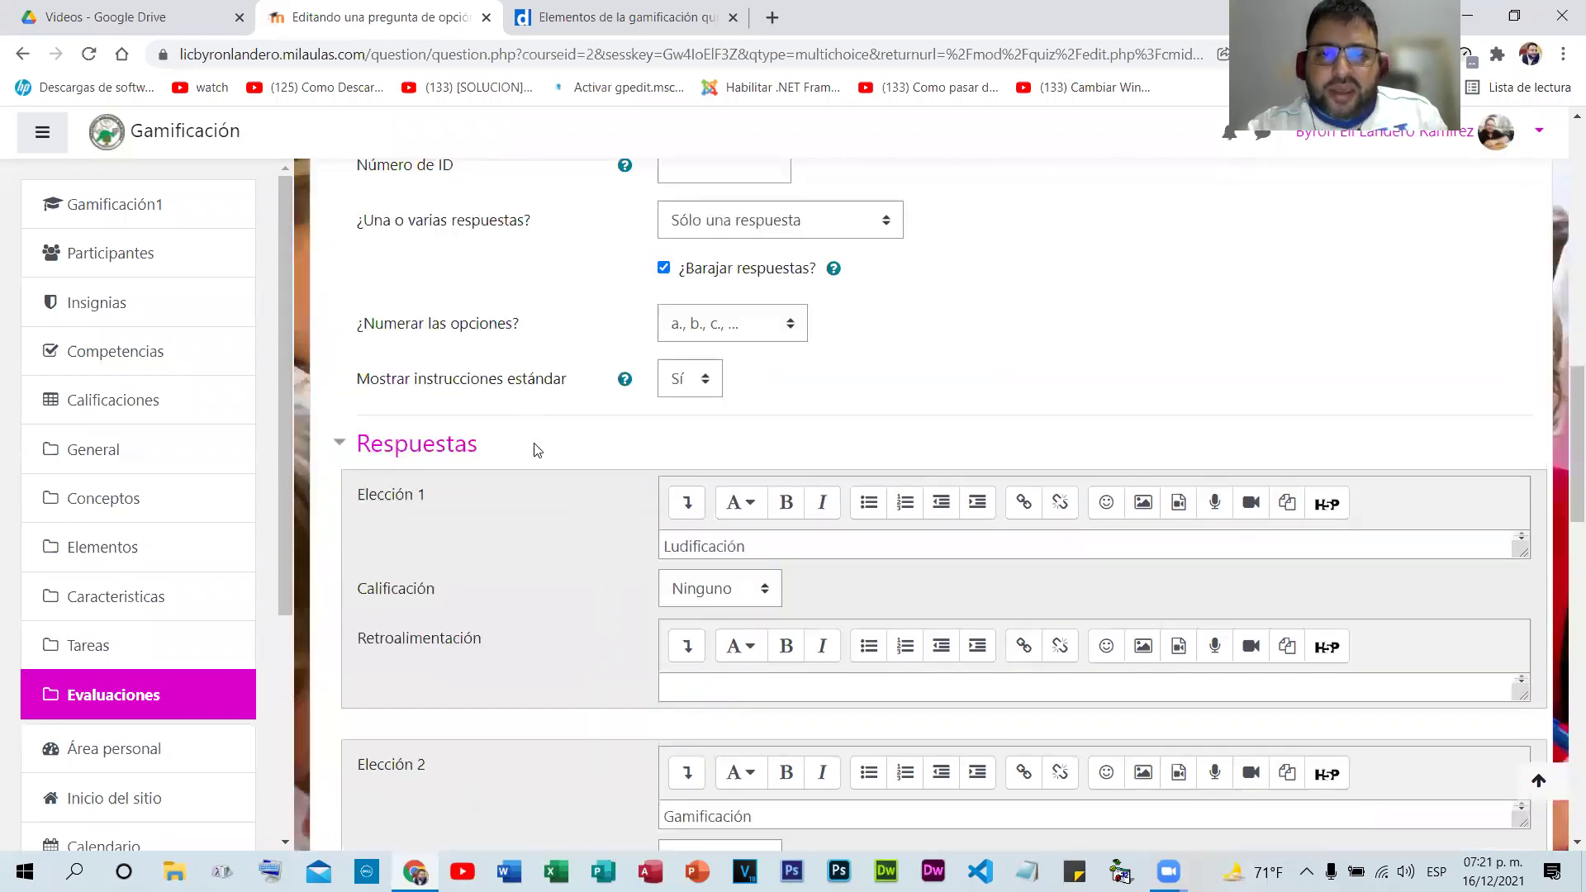
pyautogui.scroll(1, 539, 446)
pyautogui.scroll(-4, 542, 525)
pyautogui.scroll(-3, 541, 525)
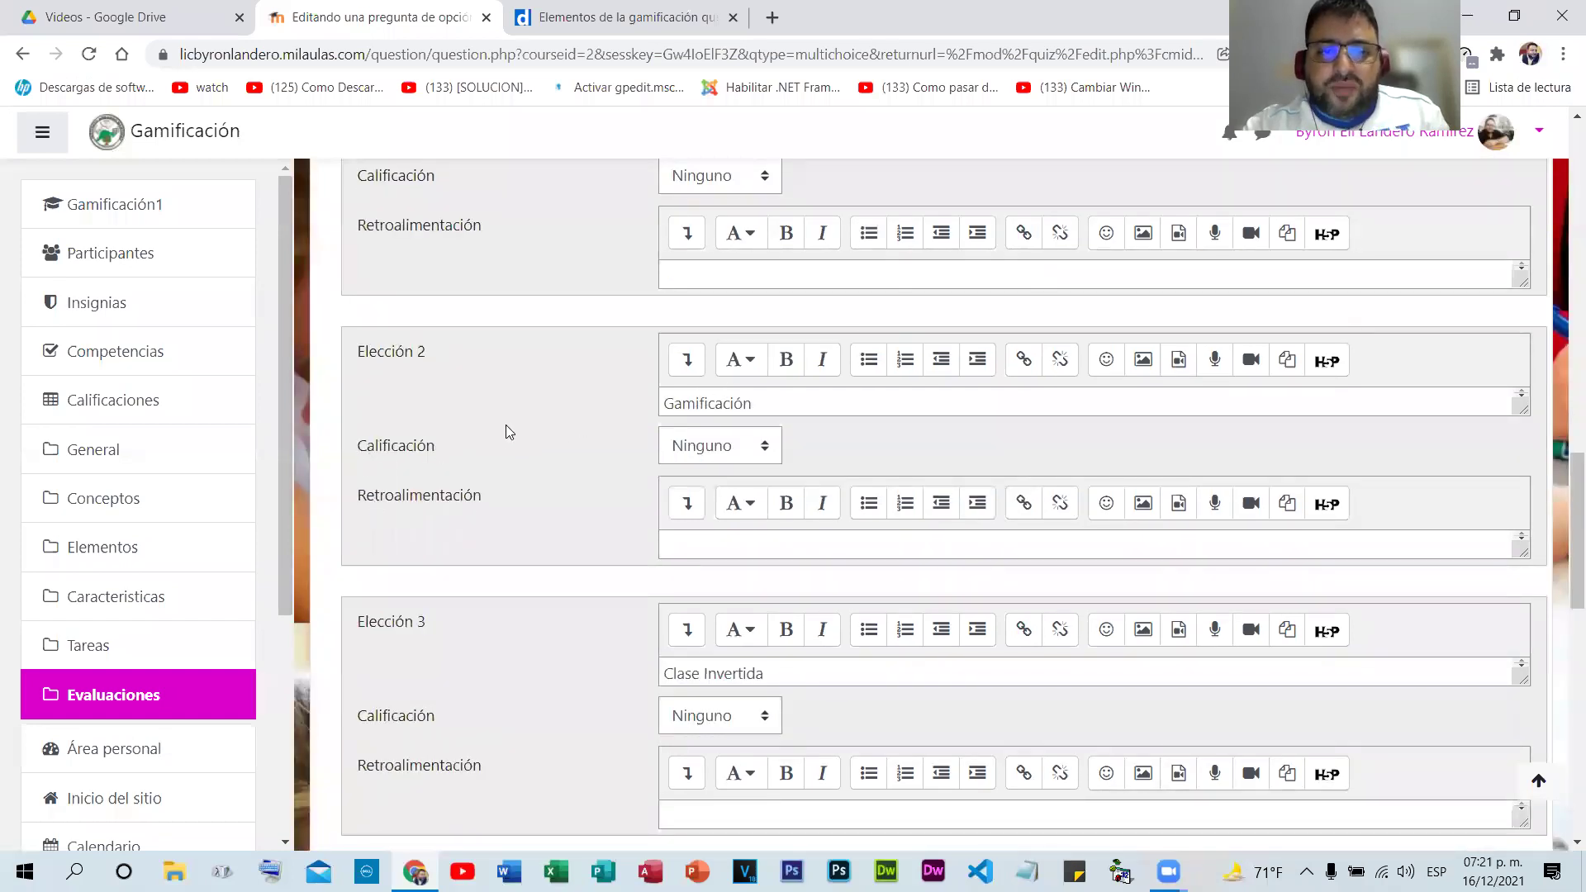
pyautogui.moveTo(367, 446); pyautogui.dragTo(854, 407)
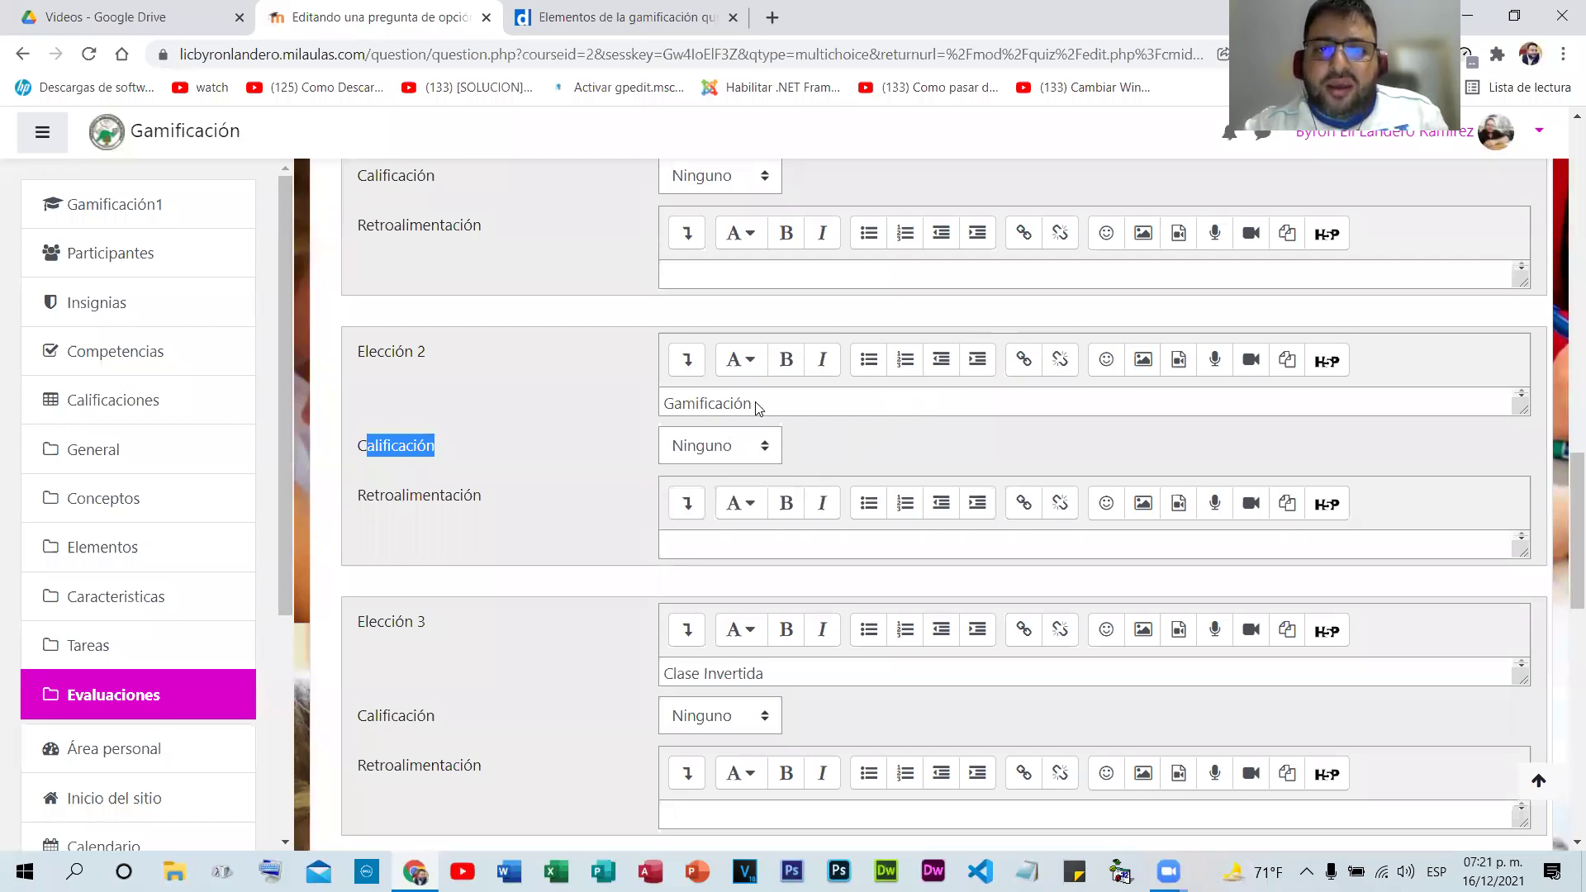
pyautogui.click(754, 446)
pyautogui.click(716, 37)
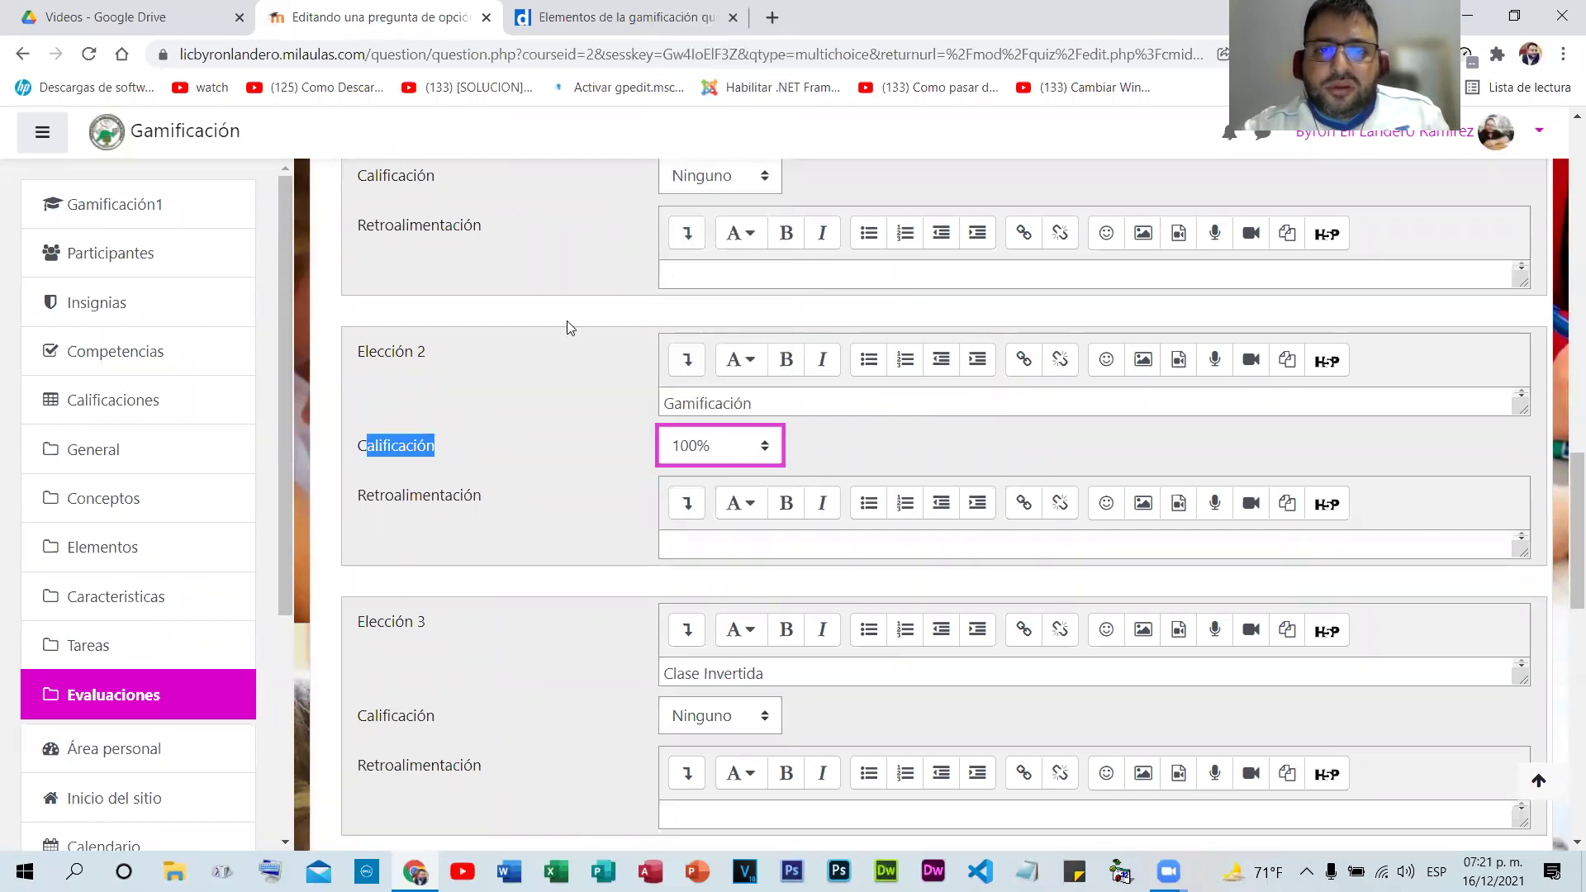
pyautogui.click(567, 354)
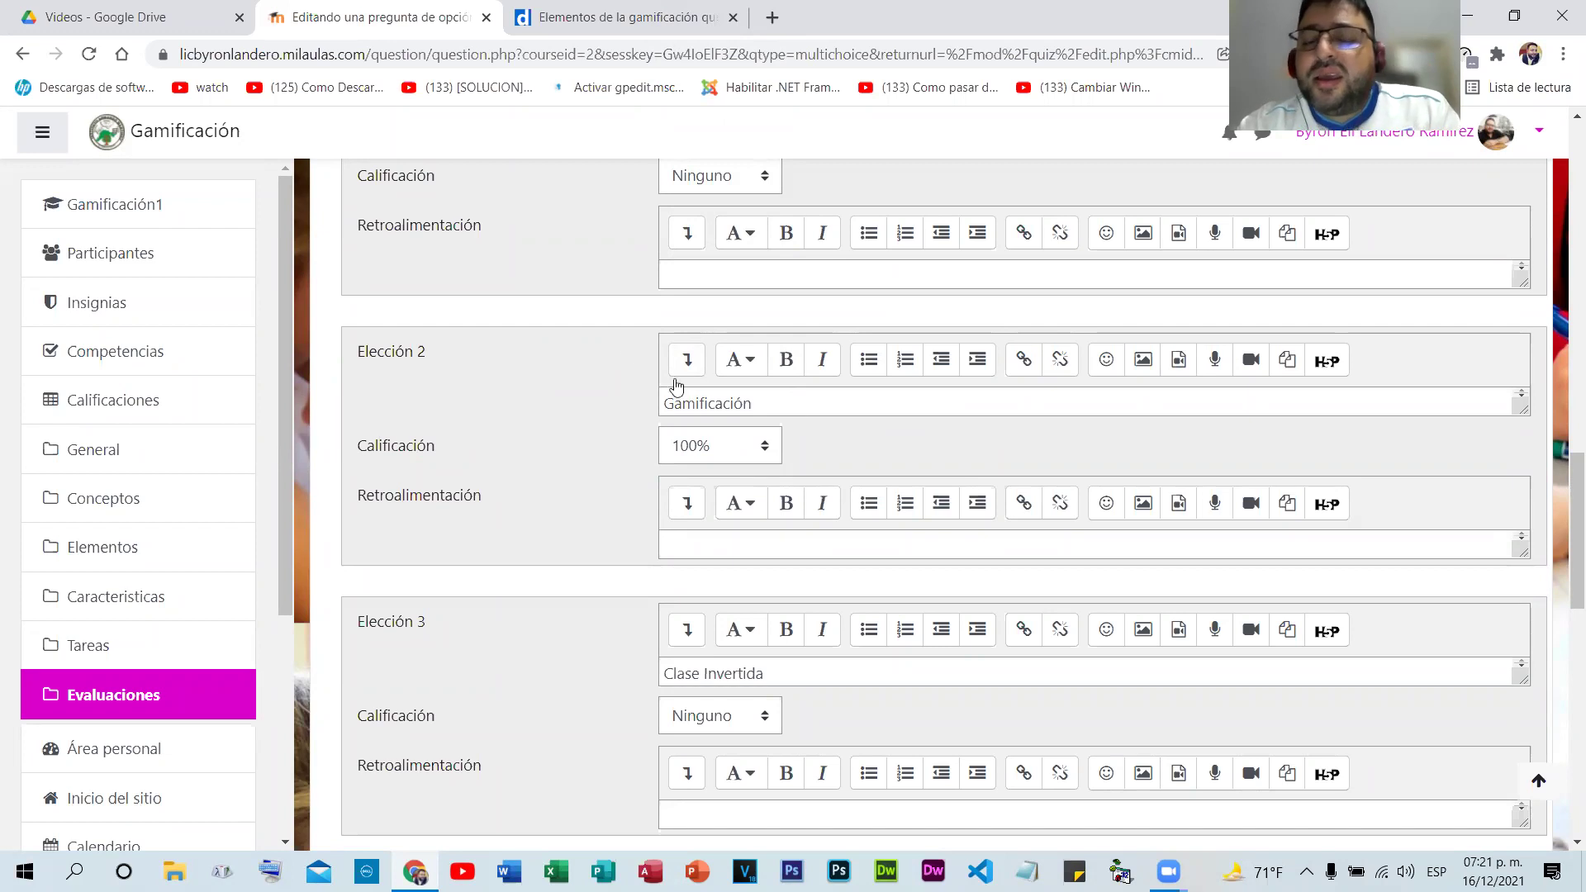
# - Review the question's statement and default score against the Calificación assigned to each answer choice
pyautogui.scroll(2, 578, 471)
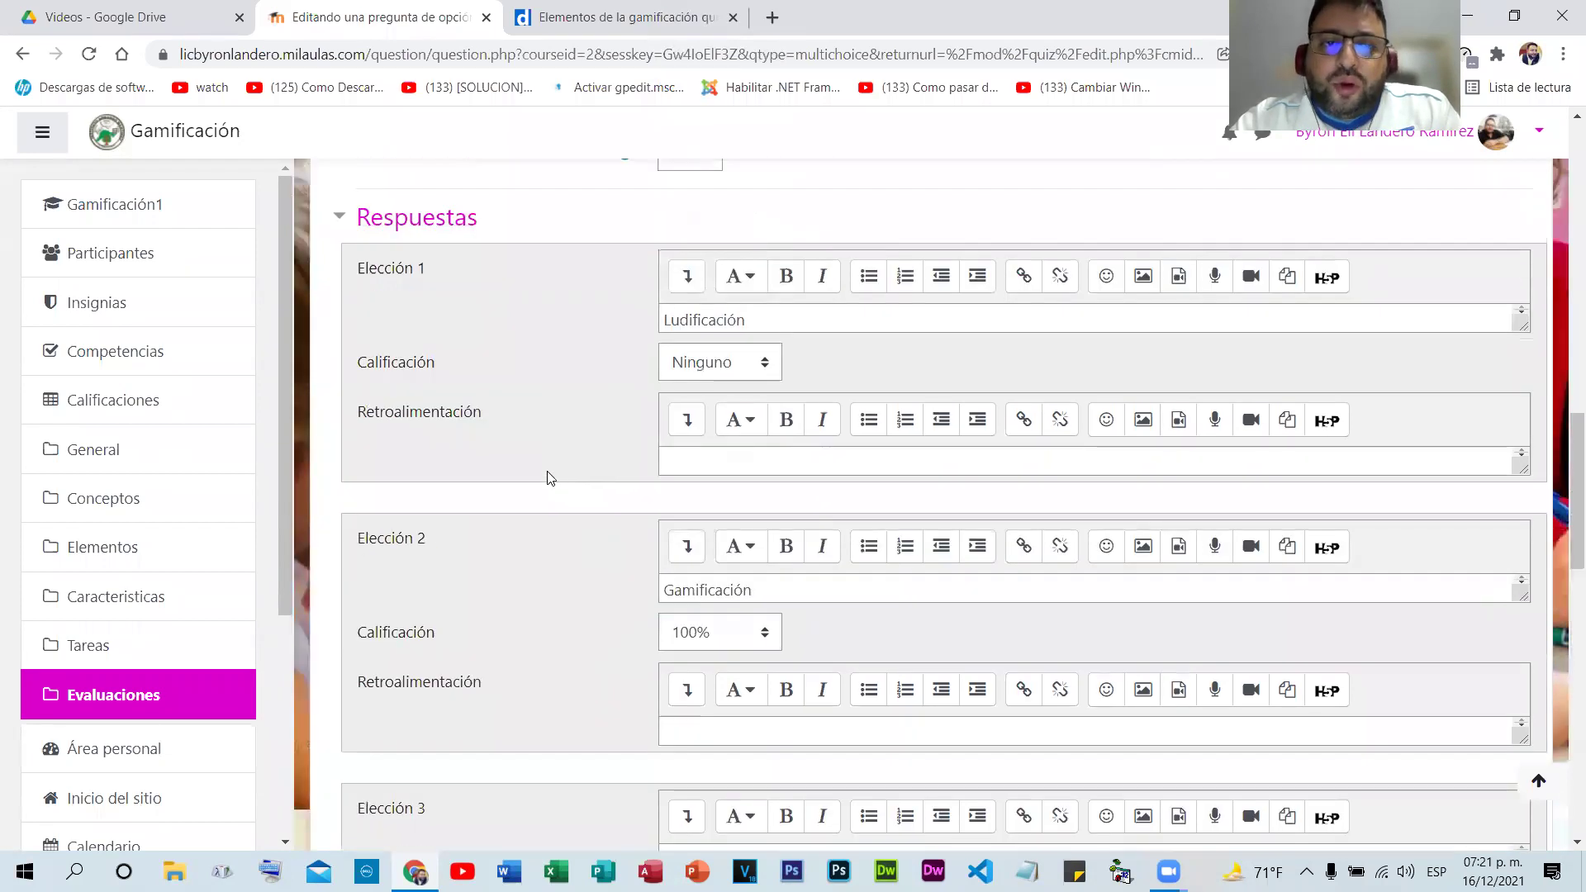
pyautogui.scroll(5, 550, 478)
pyautogui.scroll(3, 645, 529)
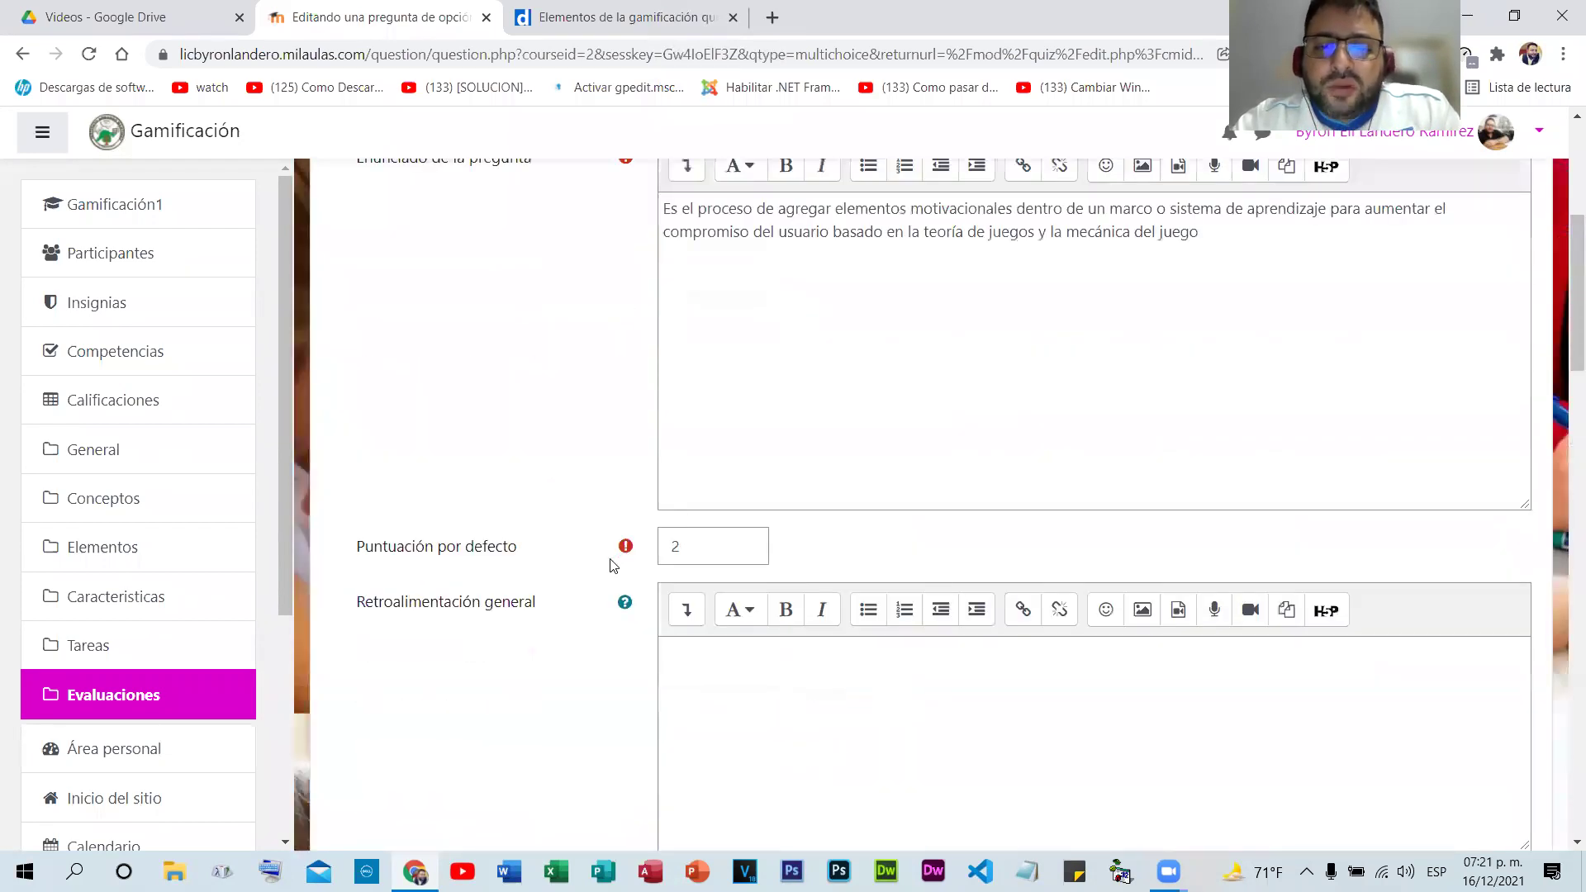
pyautogui.scroll(-8, 612, 565)
pyautogui.scroll(-1, 608, 548)
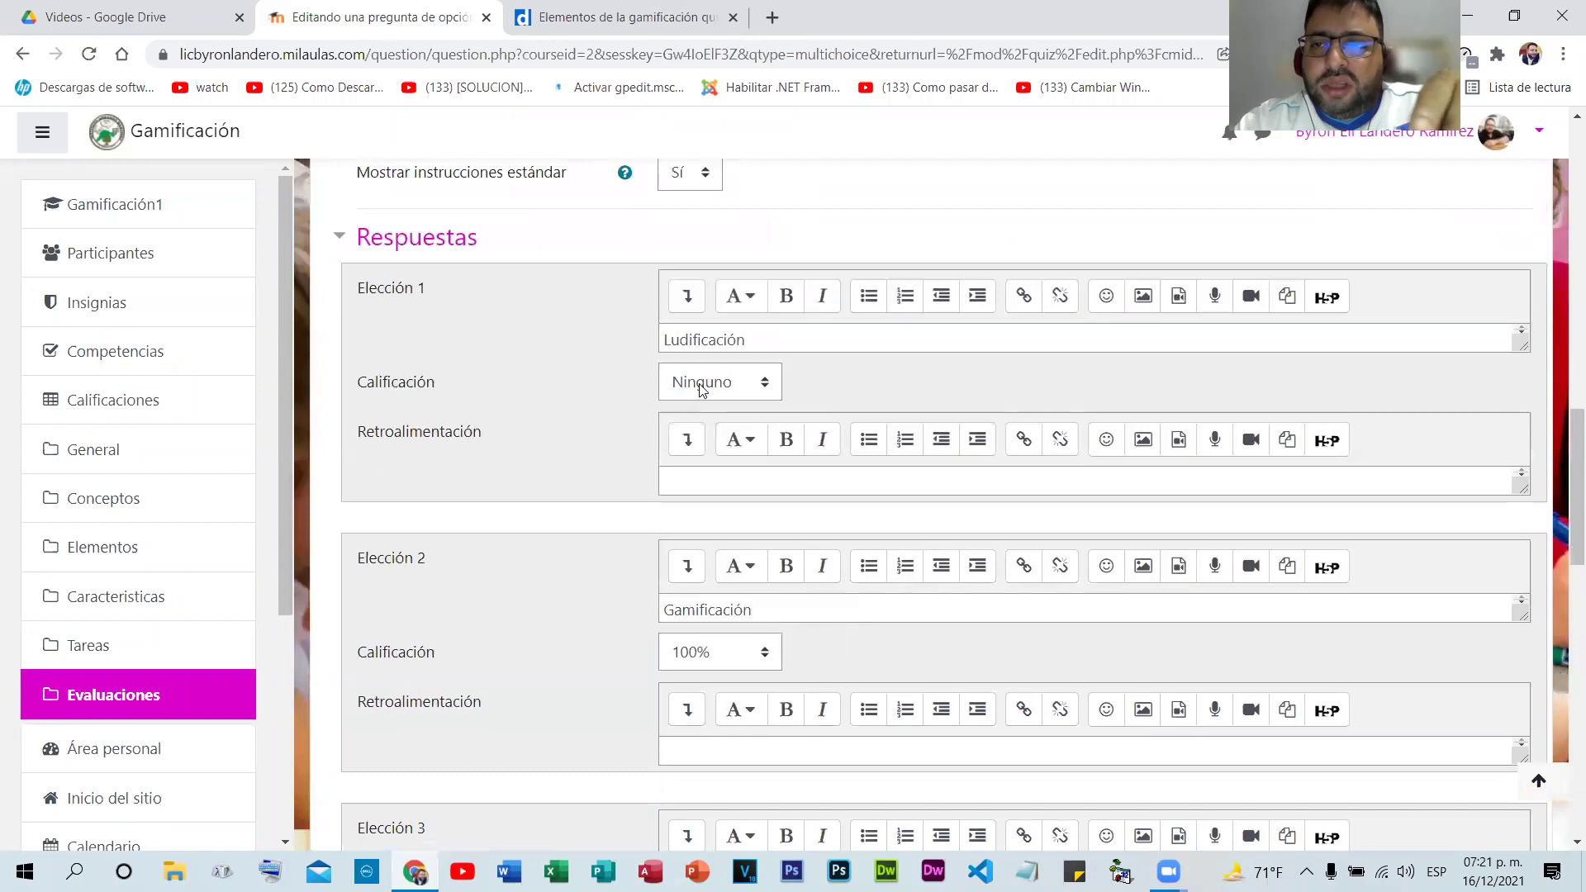
pyautogui.scroll(-3, 701, 388)
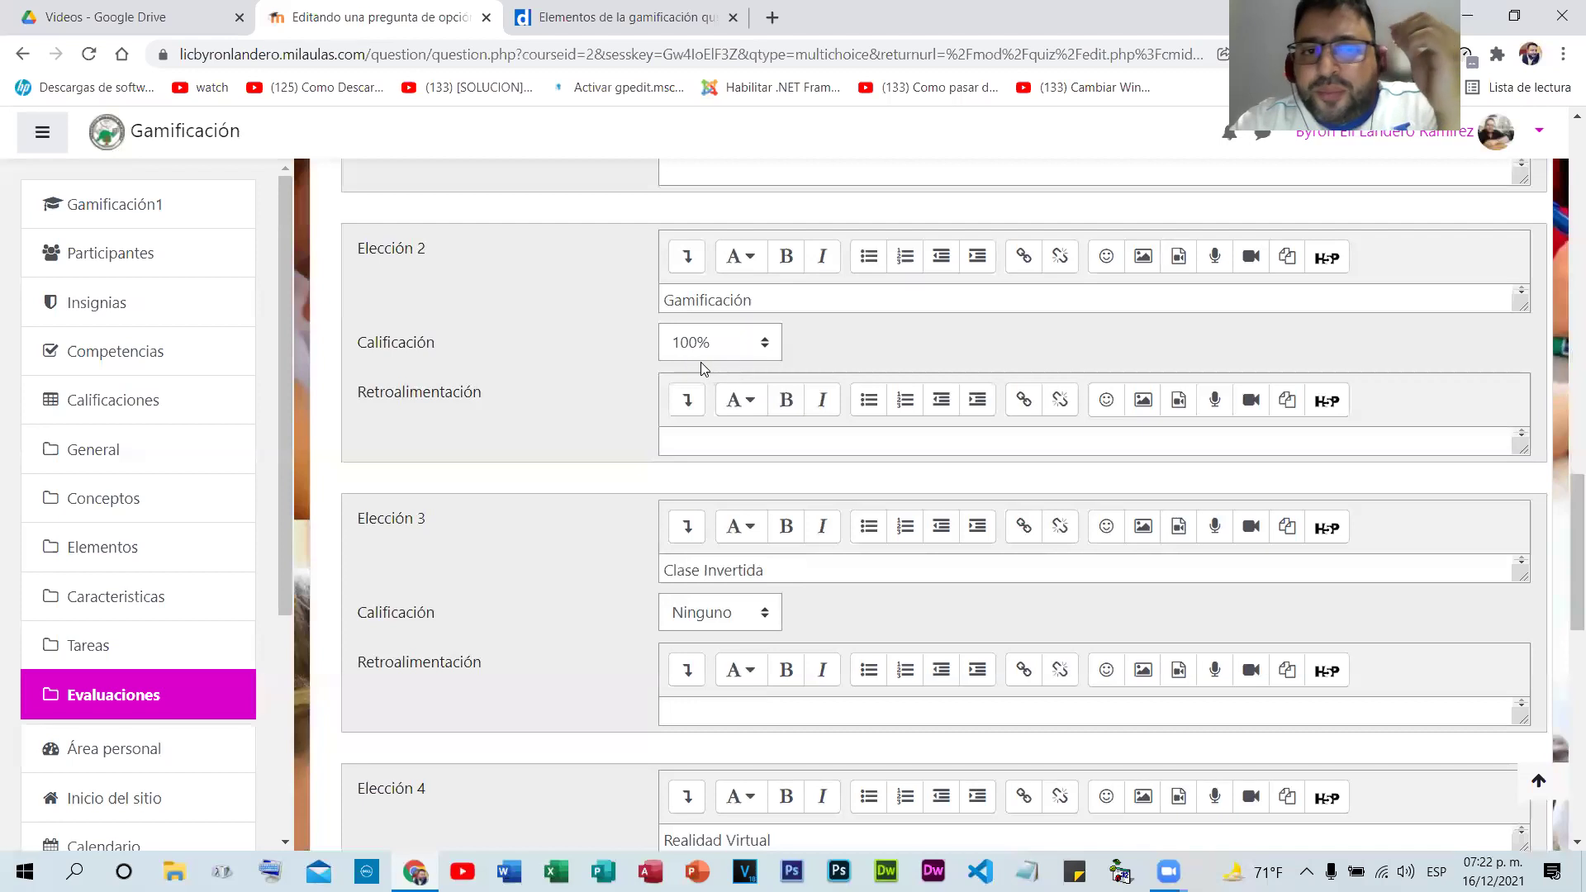
# - Save question P1 with Gamificación graded at 100% and return to the Examen Final question list
pyautogui.click(734, 355)
pyautogui.click(734, 355)
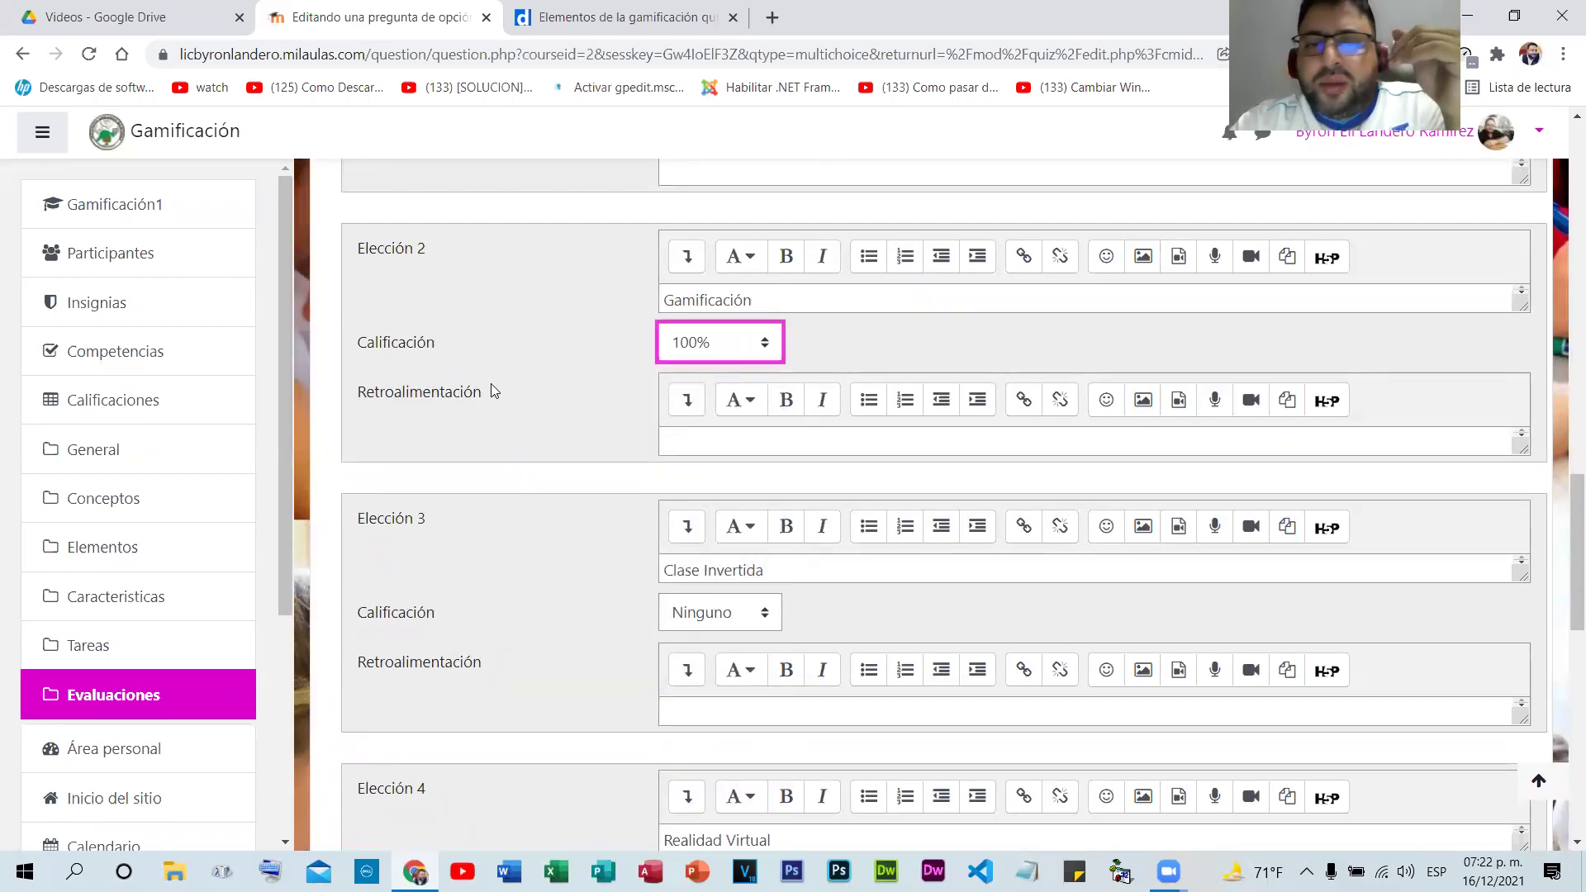
pyautogui.scroll(-10, 545, 419)
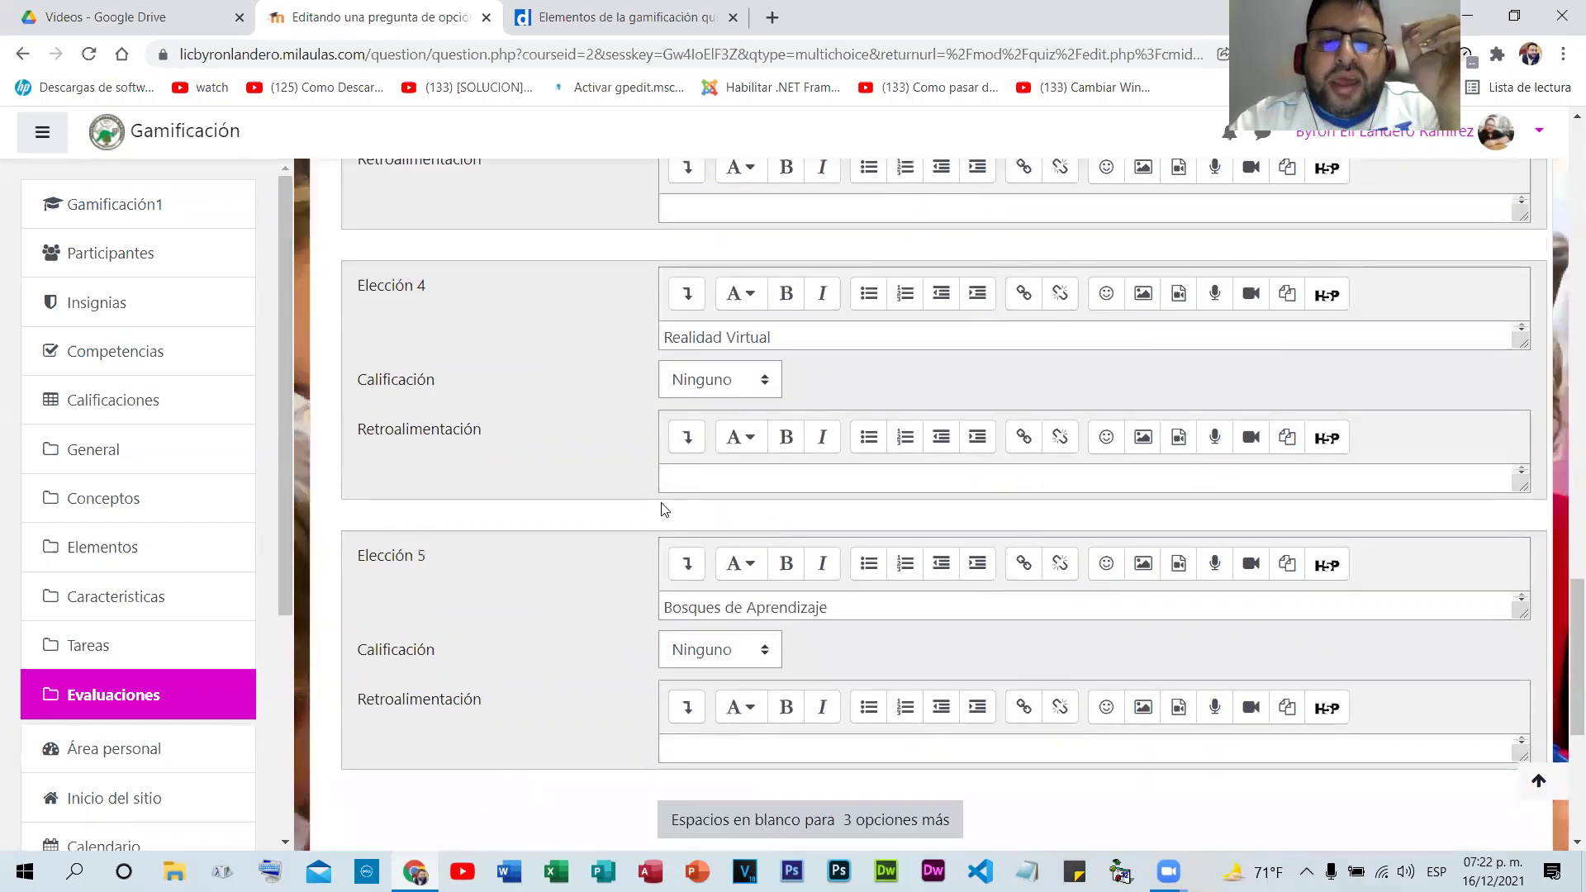
pyautogui.click(746, 637)
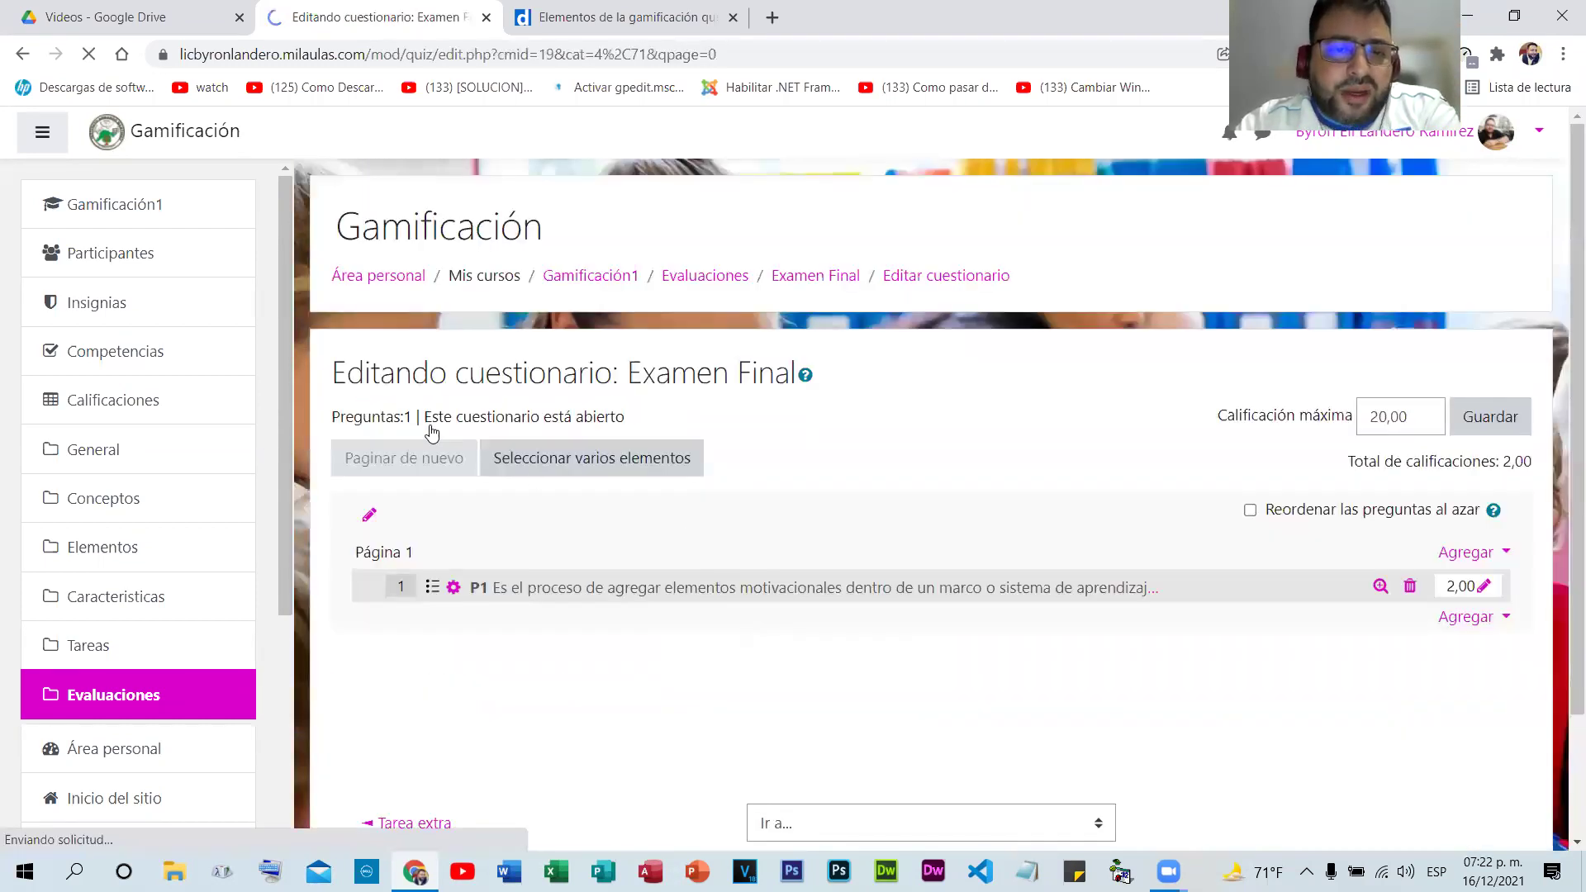
# - Preview question P1, trying the answers Ludificación and Gamificación, and close the preview without submitting
pyautogui.scroll(-2, 743, 447)
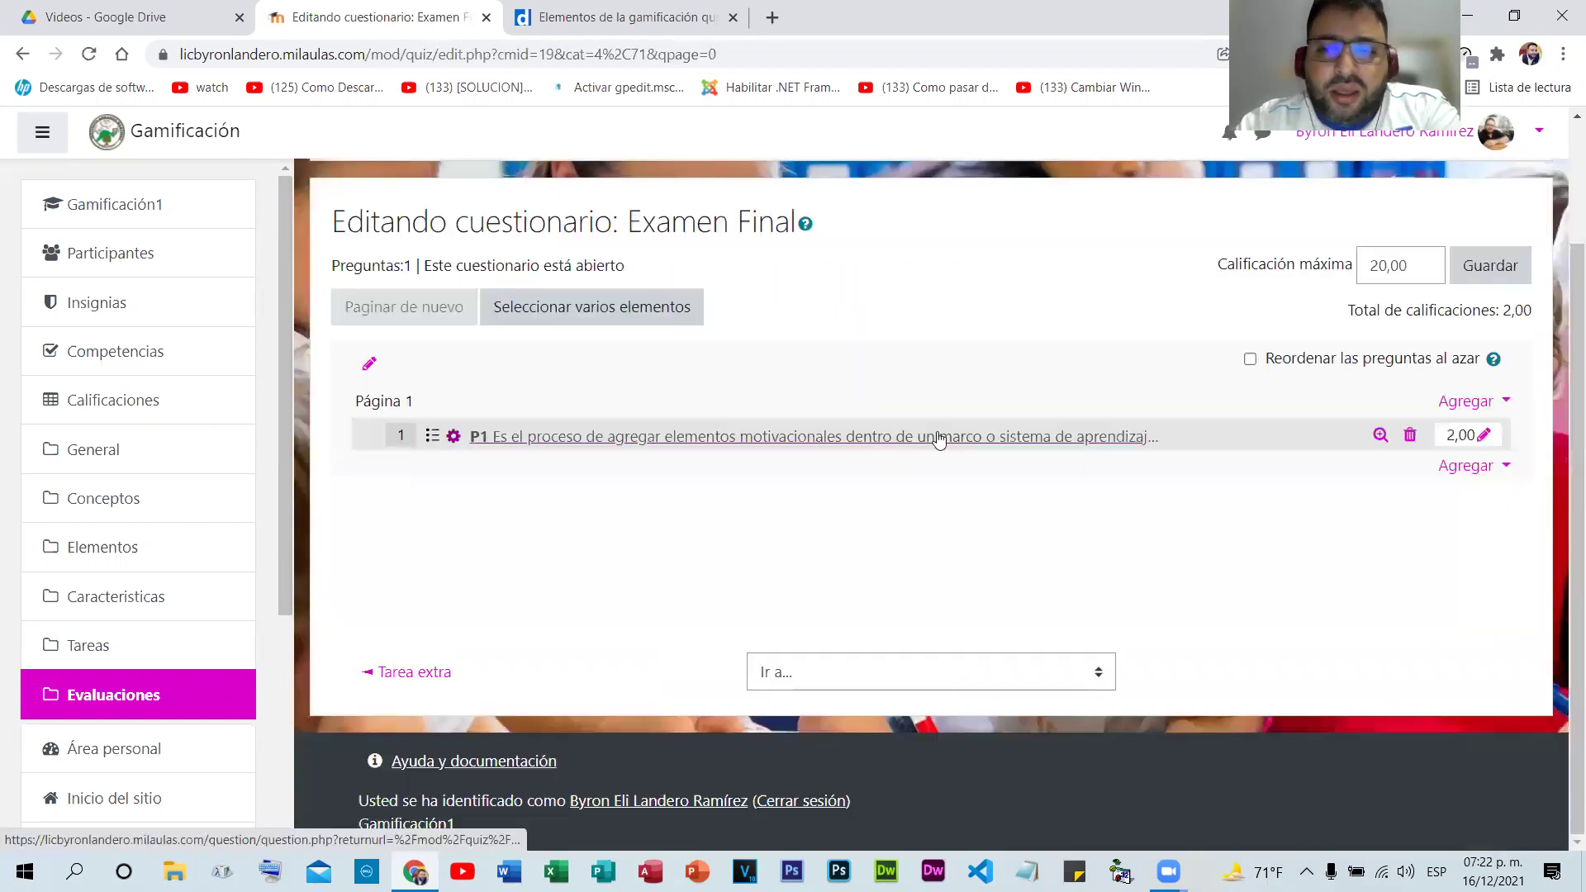
pyautogui.click(1381, 436)
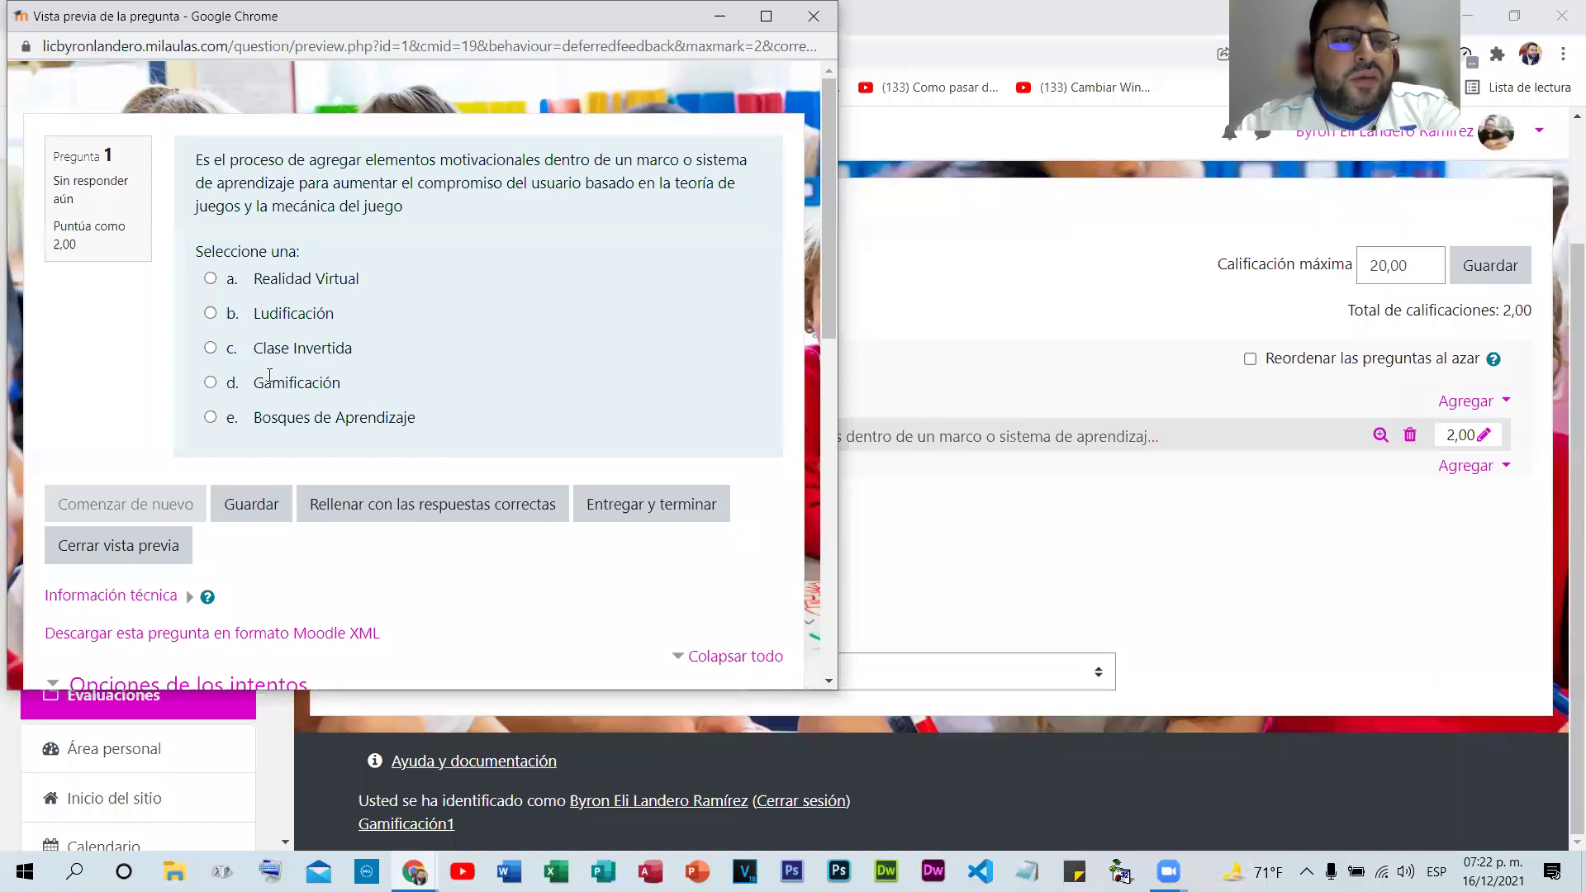
pyautogui.click(208, 314)
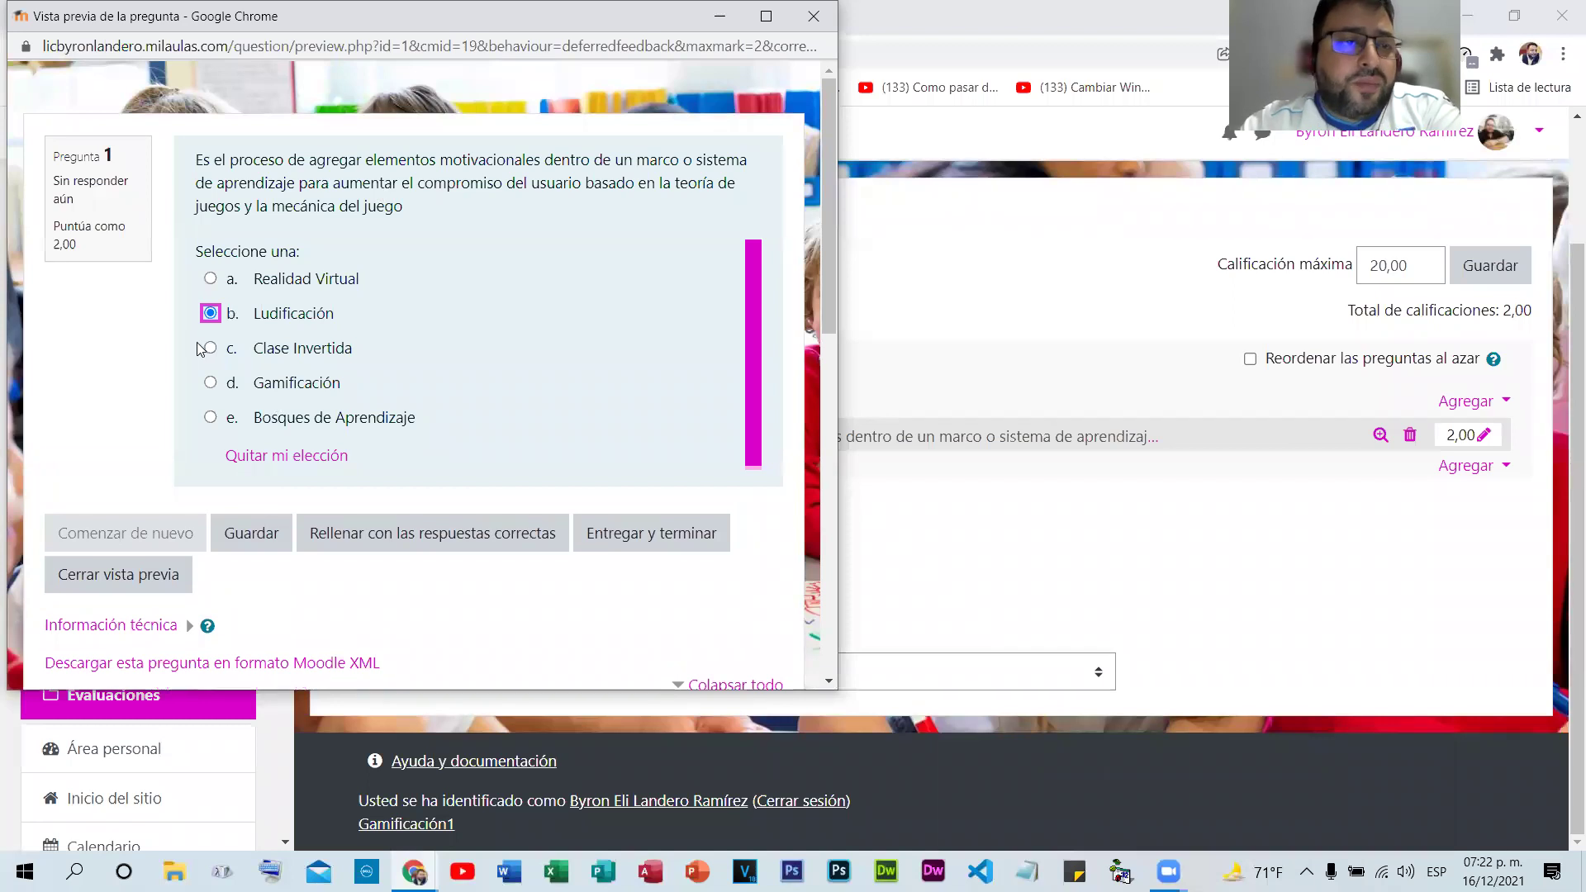
pyautogui.click(210, 383)
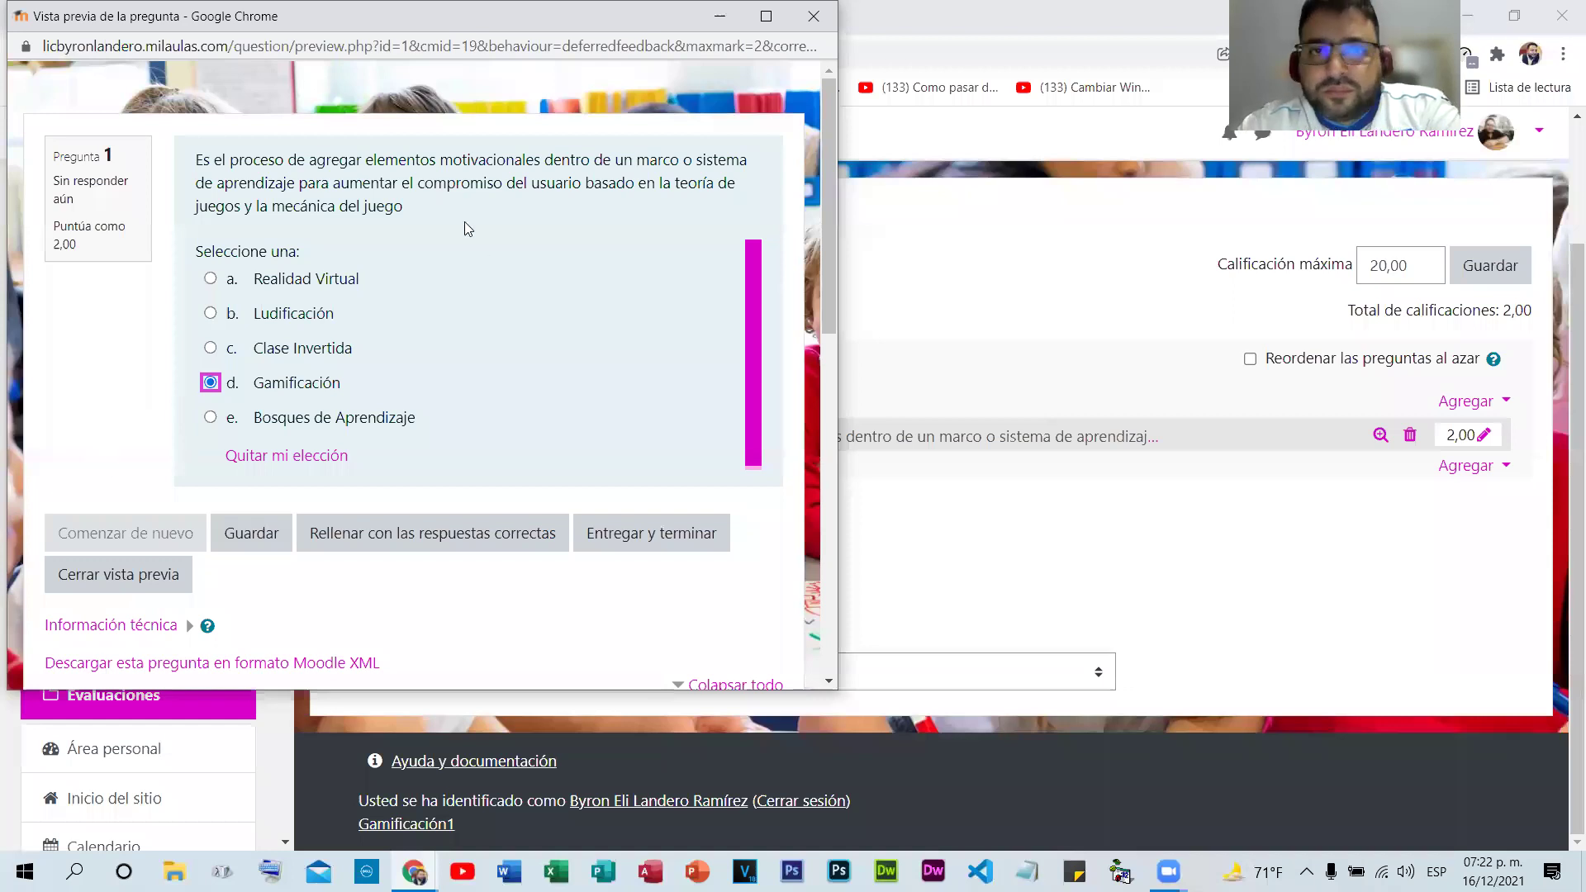
pyautogui.click(814, 15)
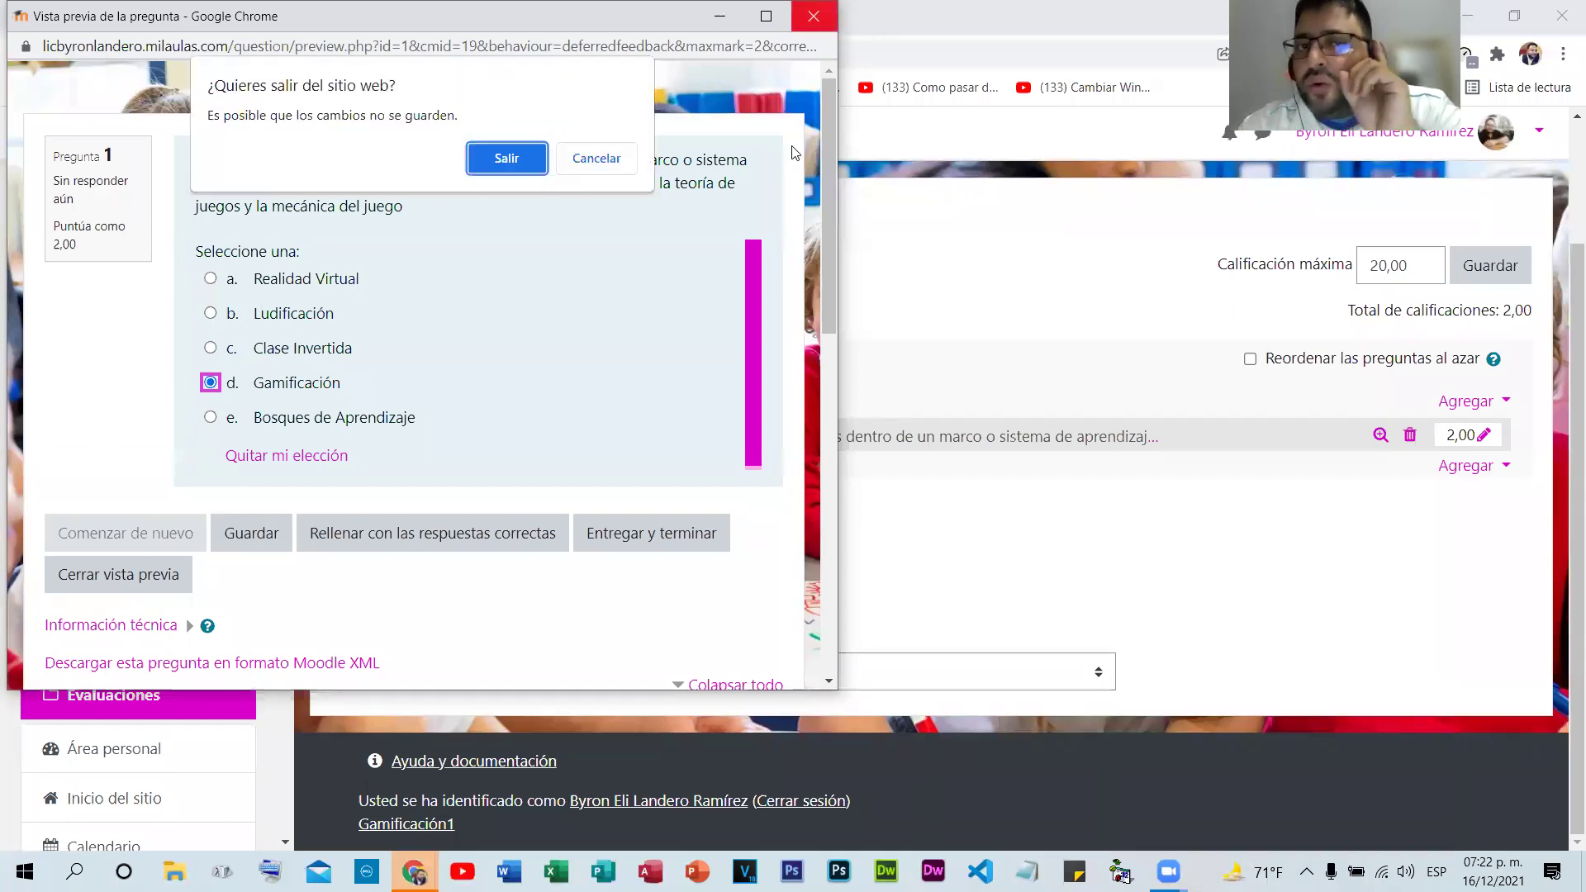
pyautogui.press('Return')
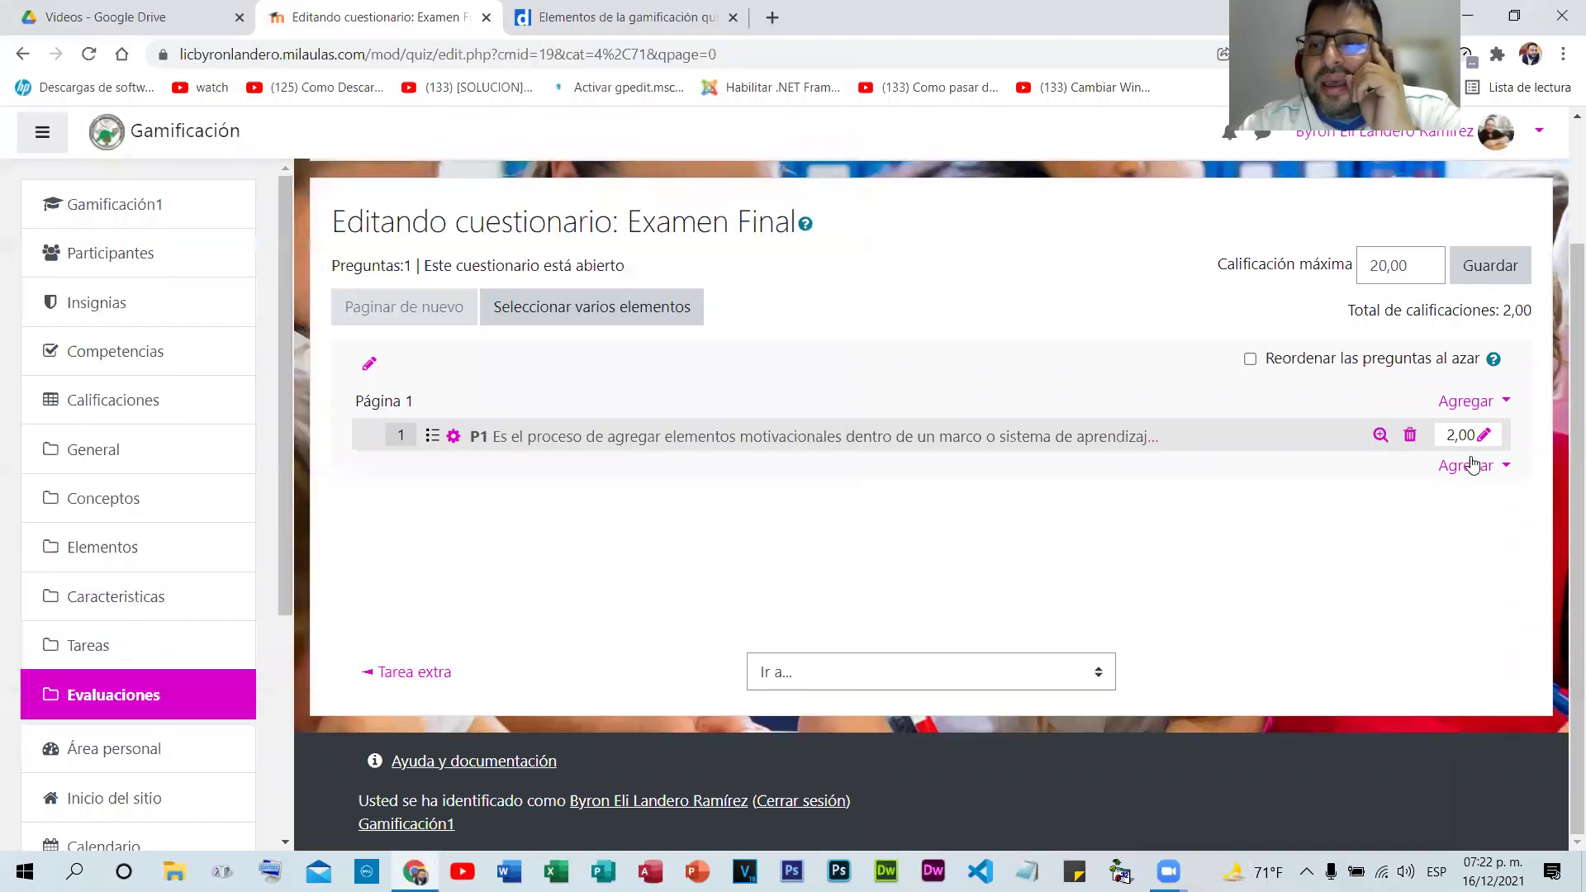
# - Add a new Opción múltiple question after P1 in the quiz and name it P2
pyautogui.click(1474, 466)
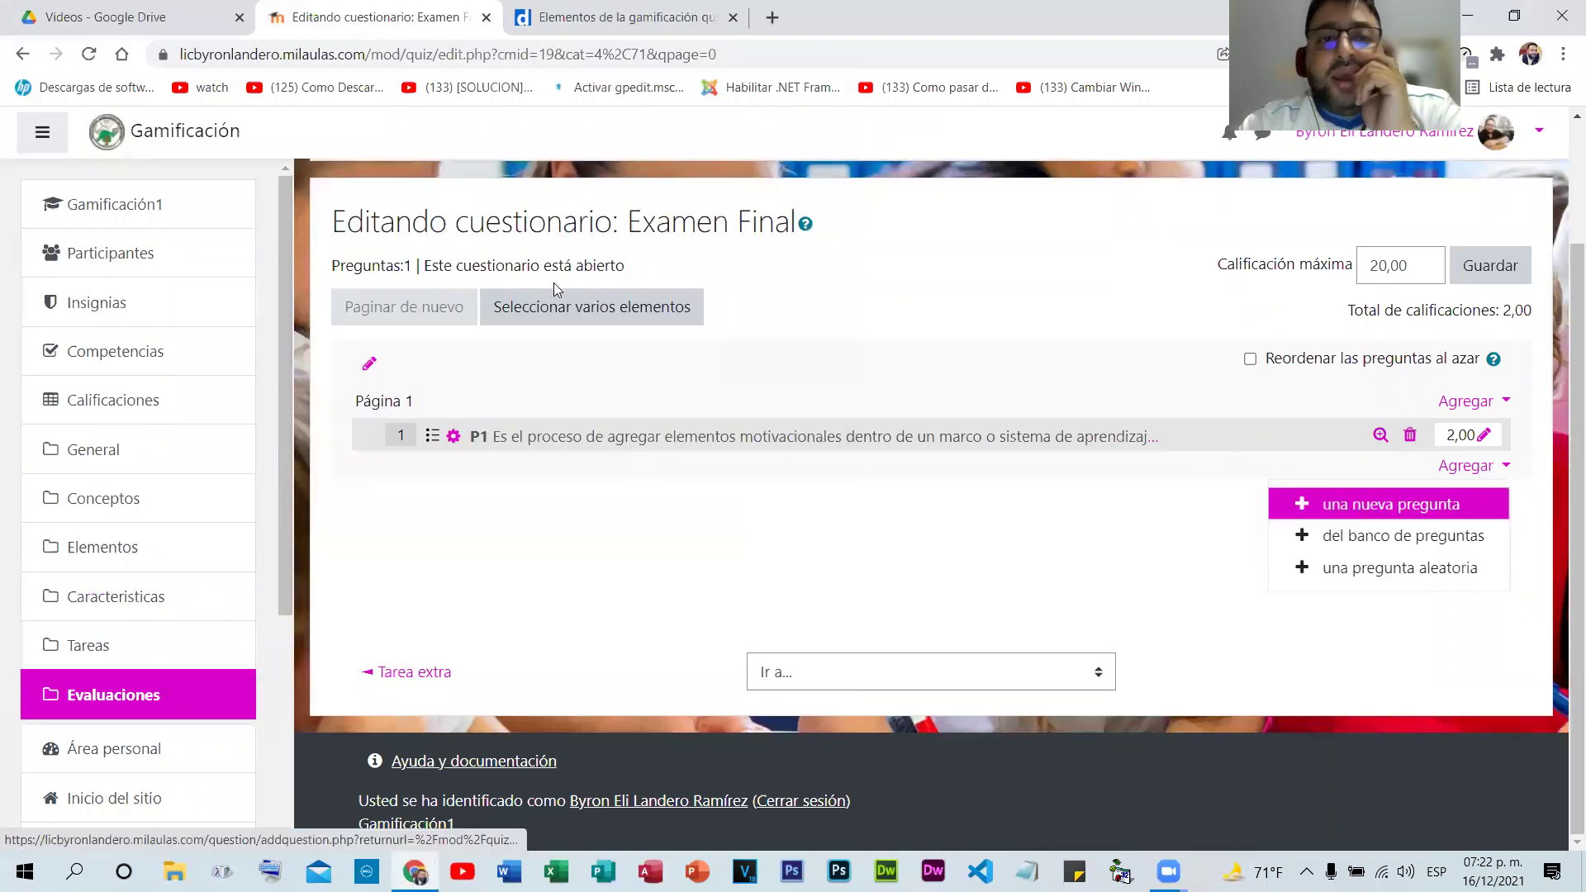
pyautogui.click(1355, 503)
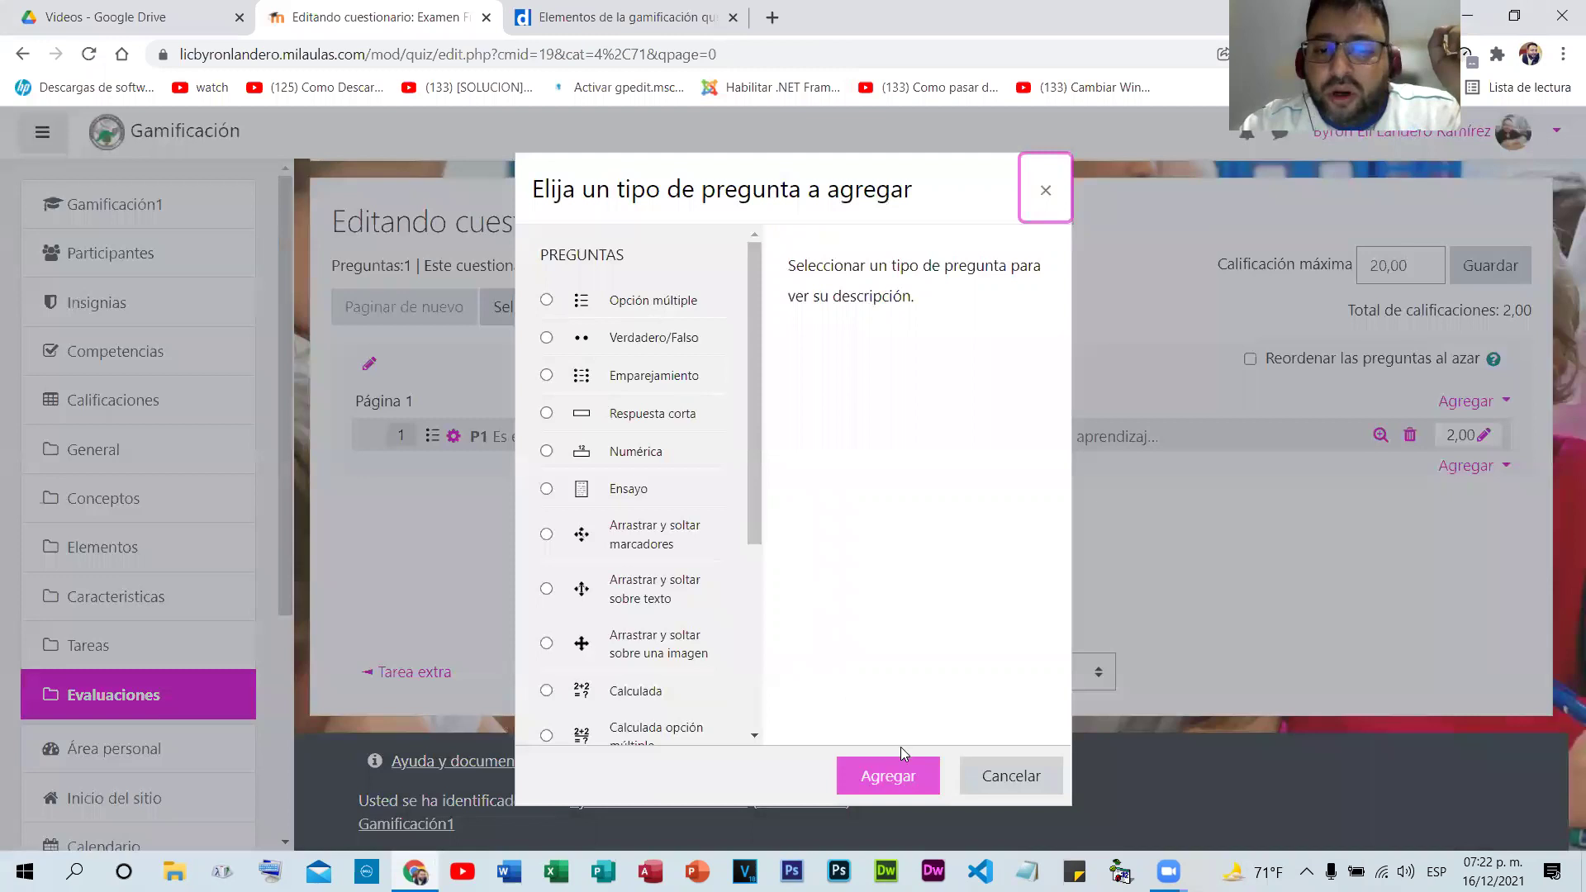
pyautogui.press('Tab')
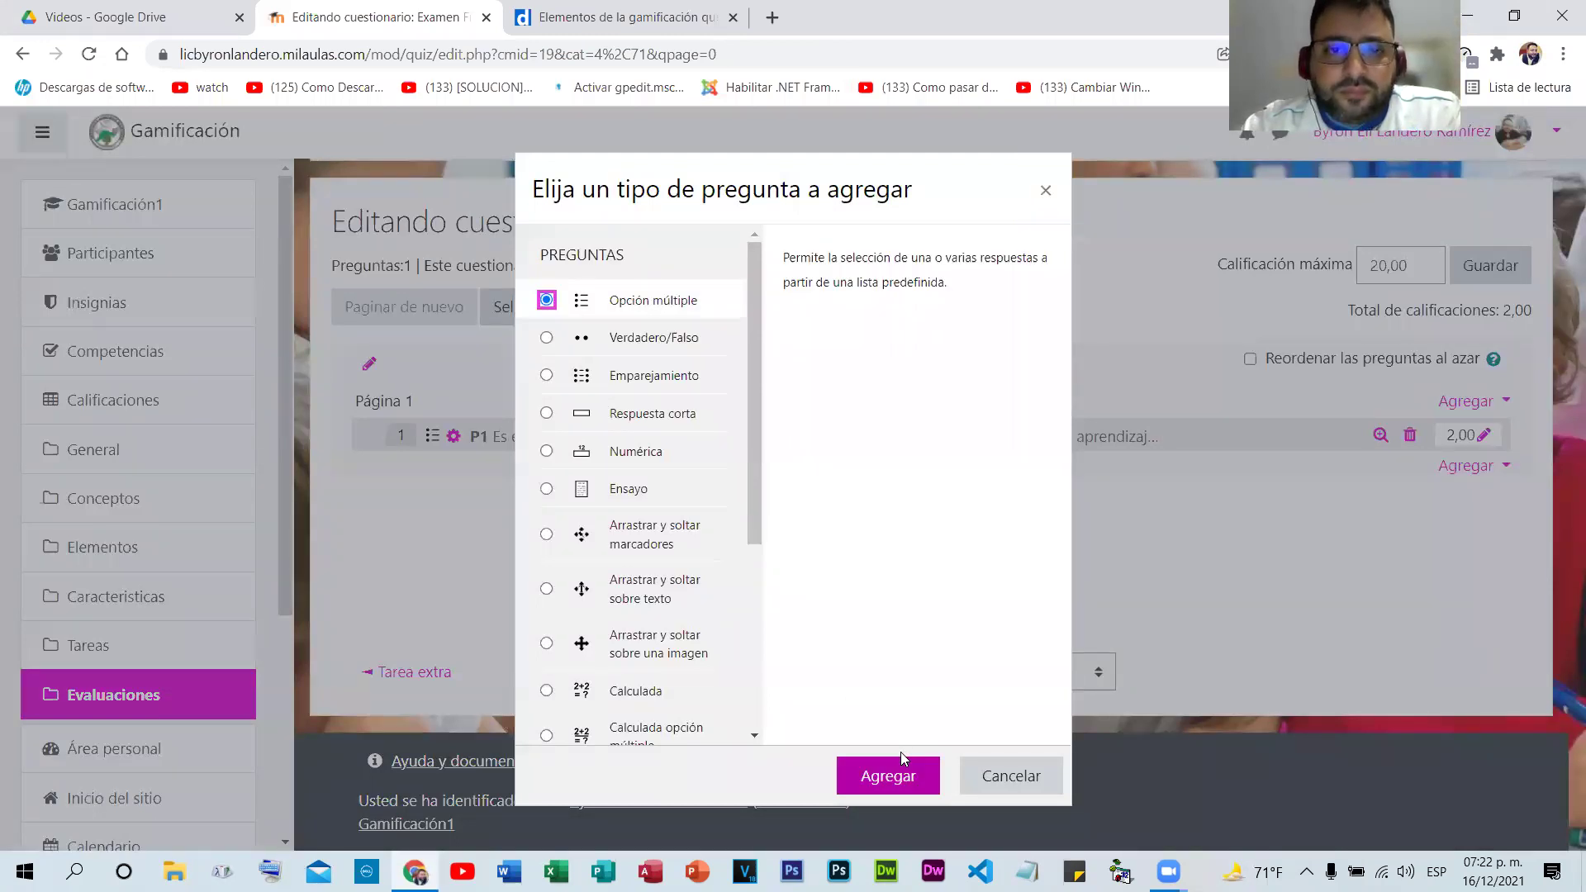
pyautogui.click(901, 760)
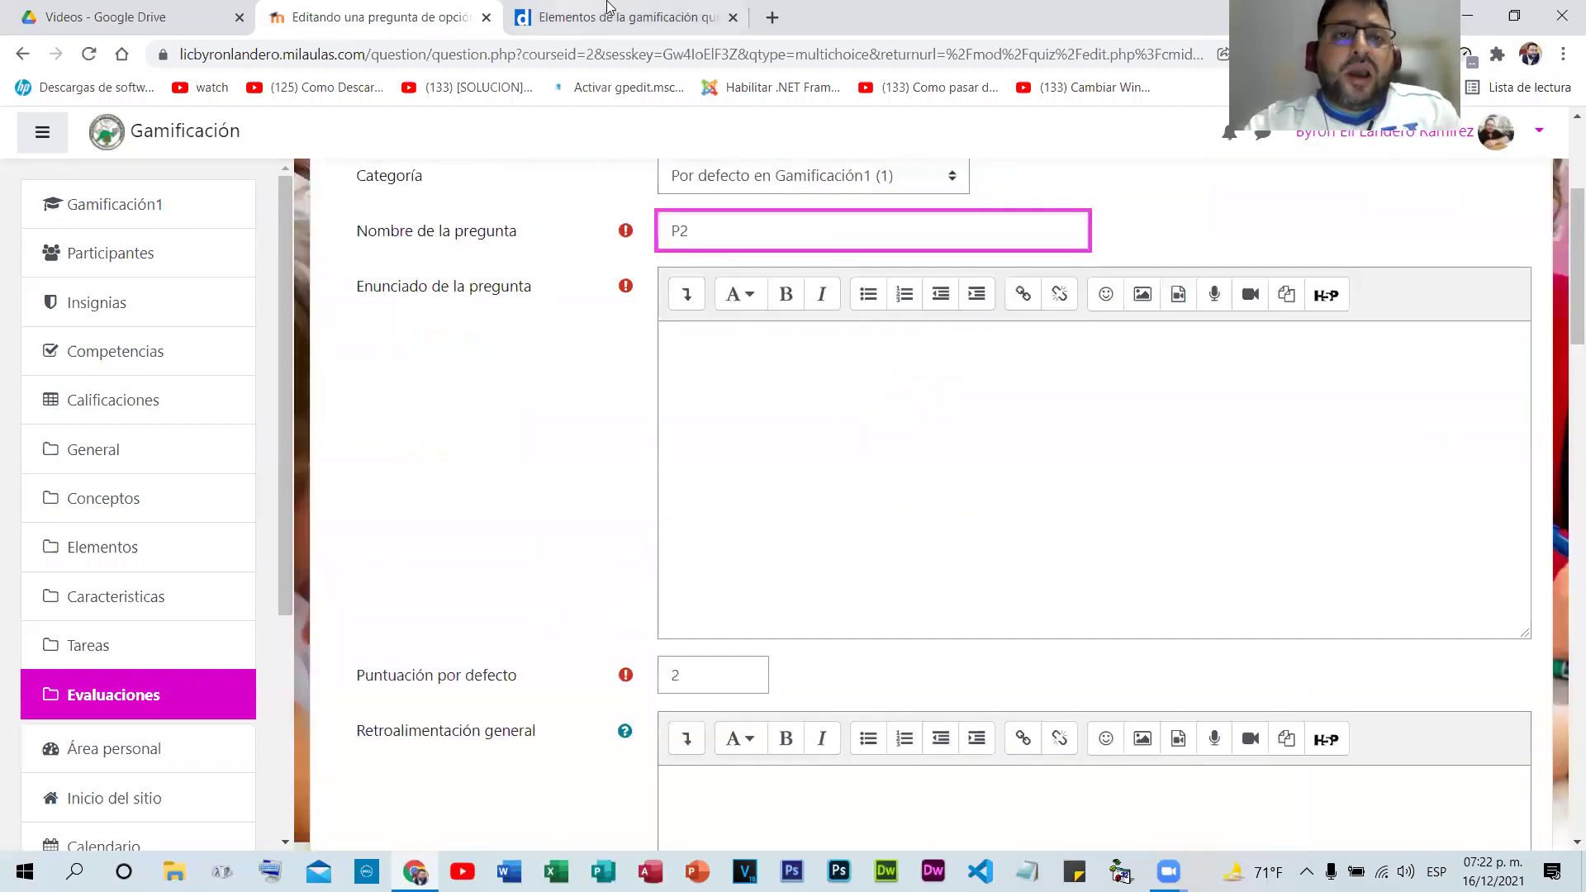
# - Consult the Docebo article's key elements and enter "Son elementos de la Gamificación" as P2's statement, correcting the spelling of the last word
pyautogui.hotkey('ctrl', 'Tab')
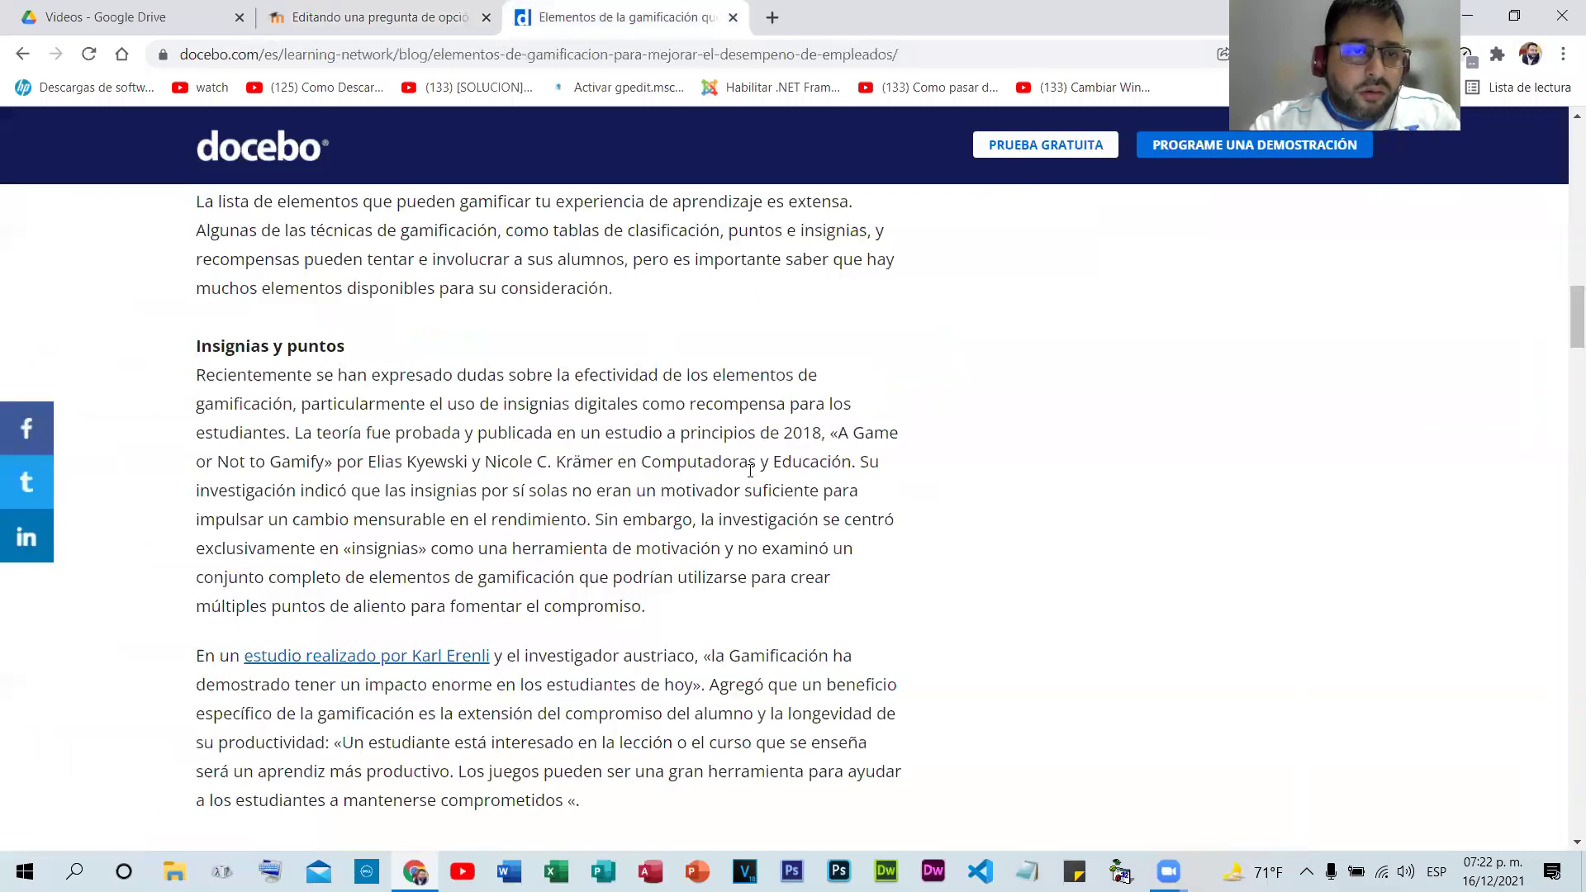
pyautogui.scroll(6, 673, 235)
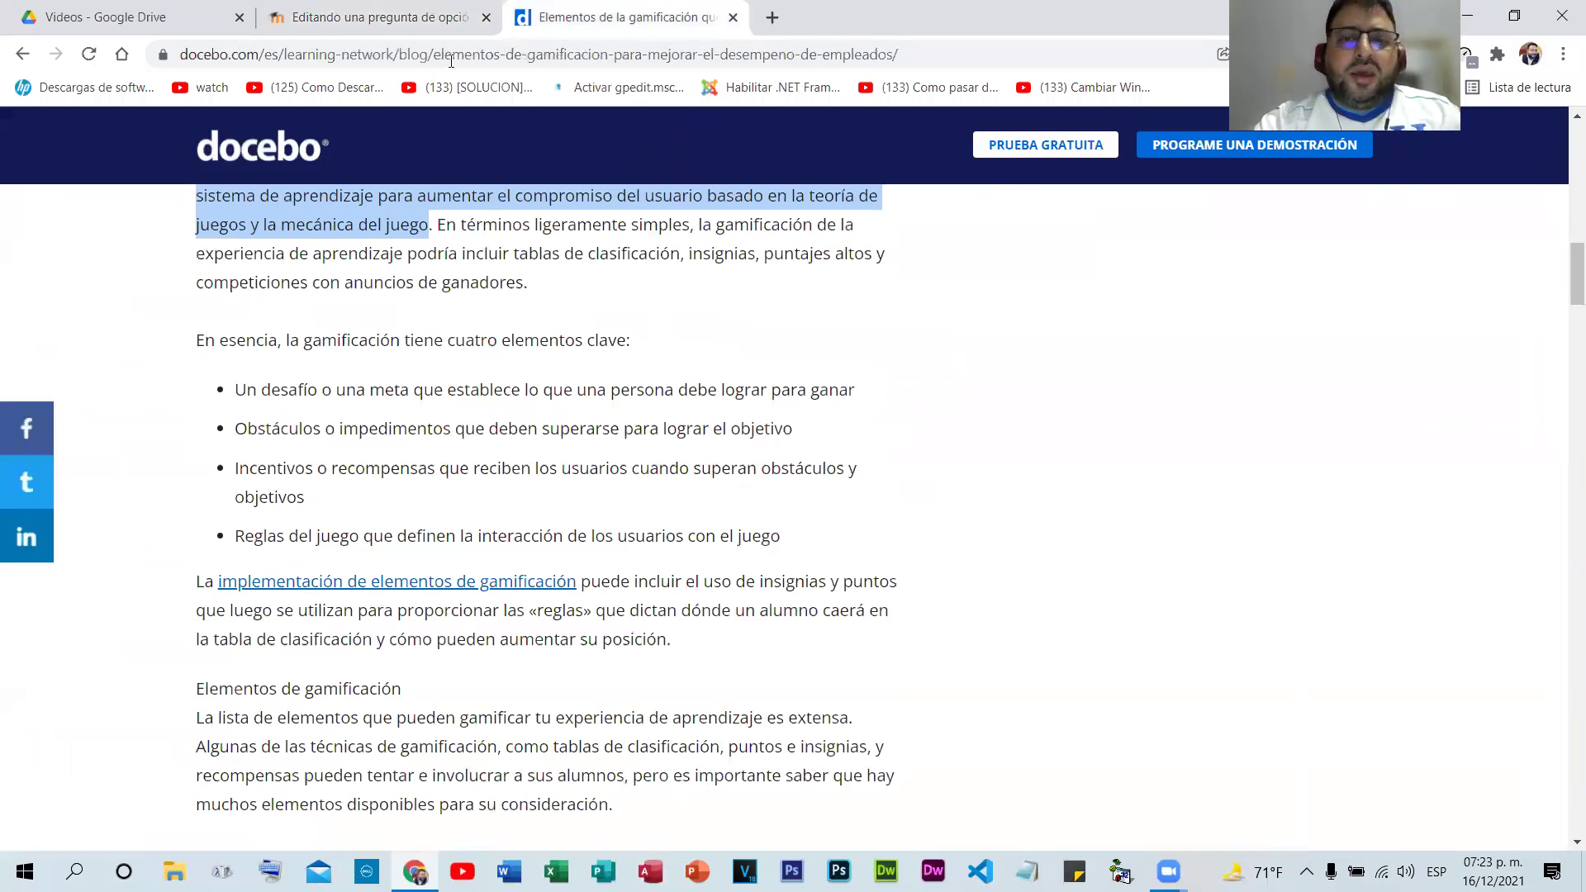
pyautogui.hotkey('ctrl', 'shift', 'Tab')
pyautogui.write('Son elementos de la ')
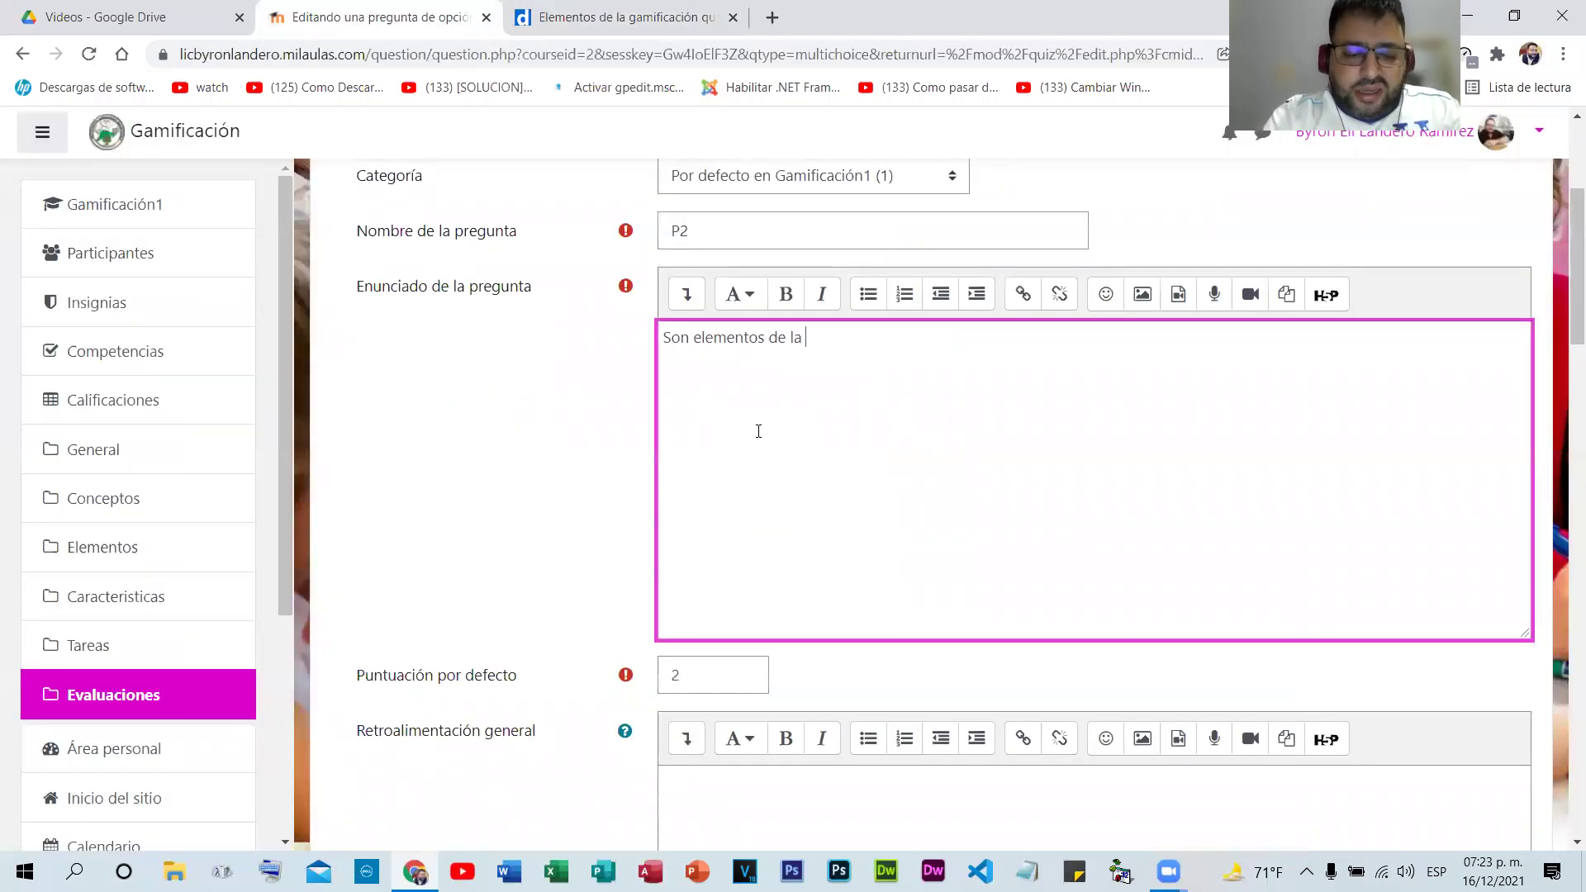
pyautogui.write('Gamificacion')
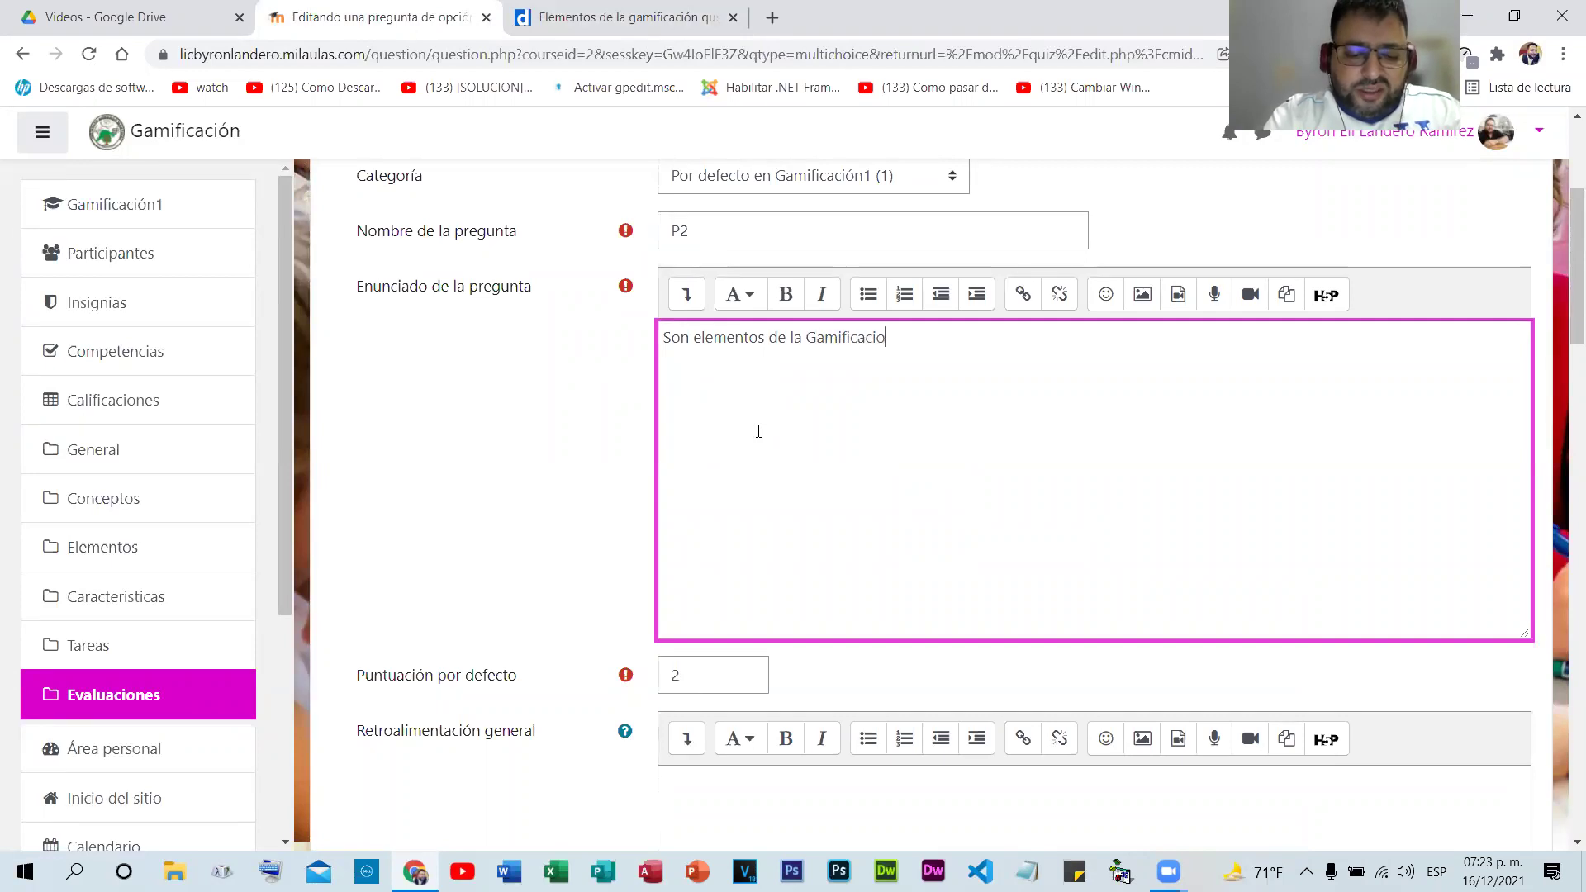
pyautogui.rightClick(835, 338)
pyautogui.click(928, 358)
# - Set ¿Una o varias respuestas? to Se permiten varias respuestas for question P2
pyautogui.scroll(-3, 590, 374)
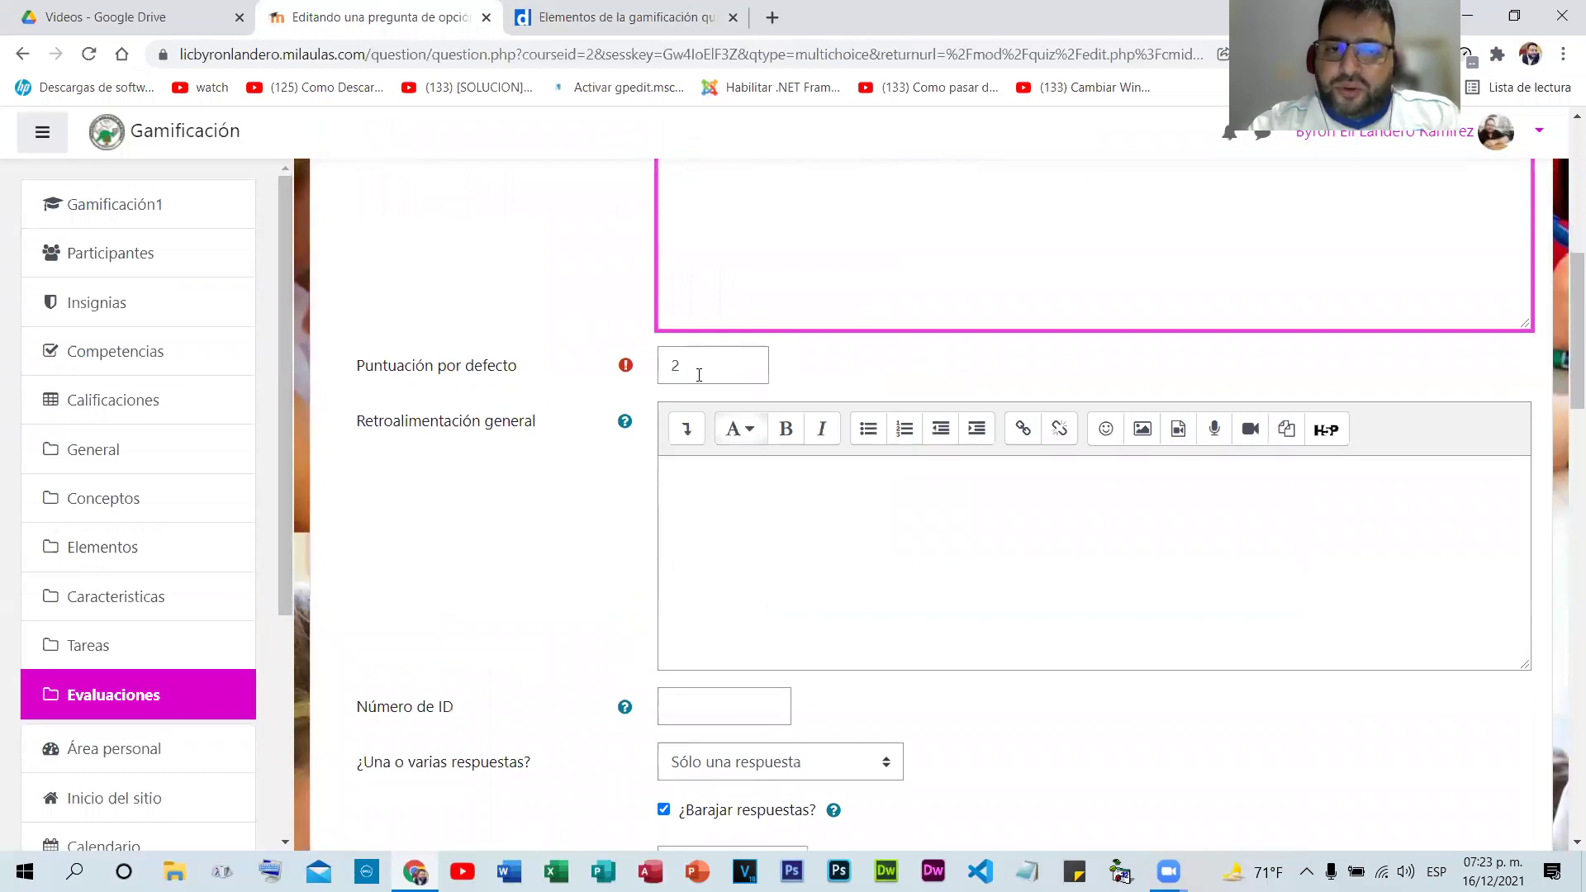
pyautogui.scroll(-4, 707, 355)
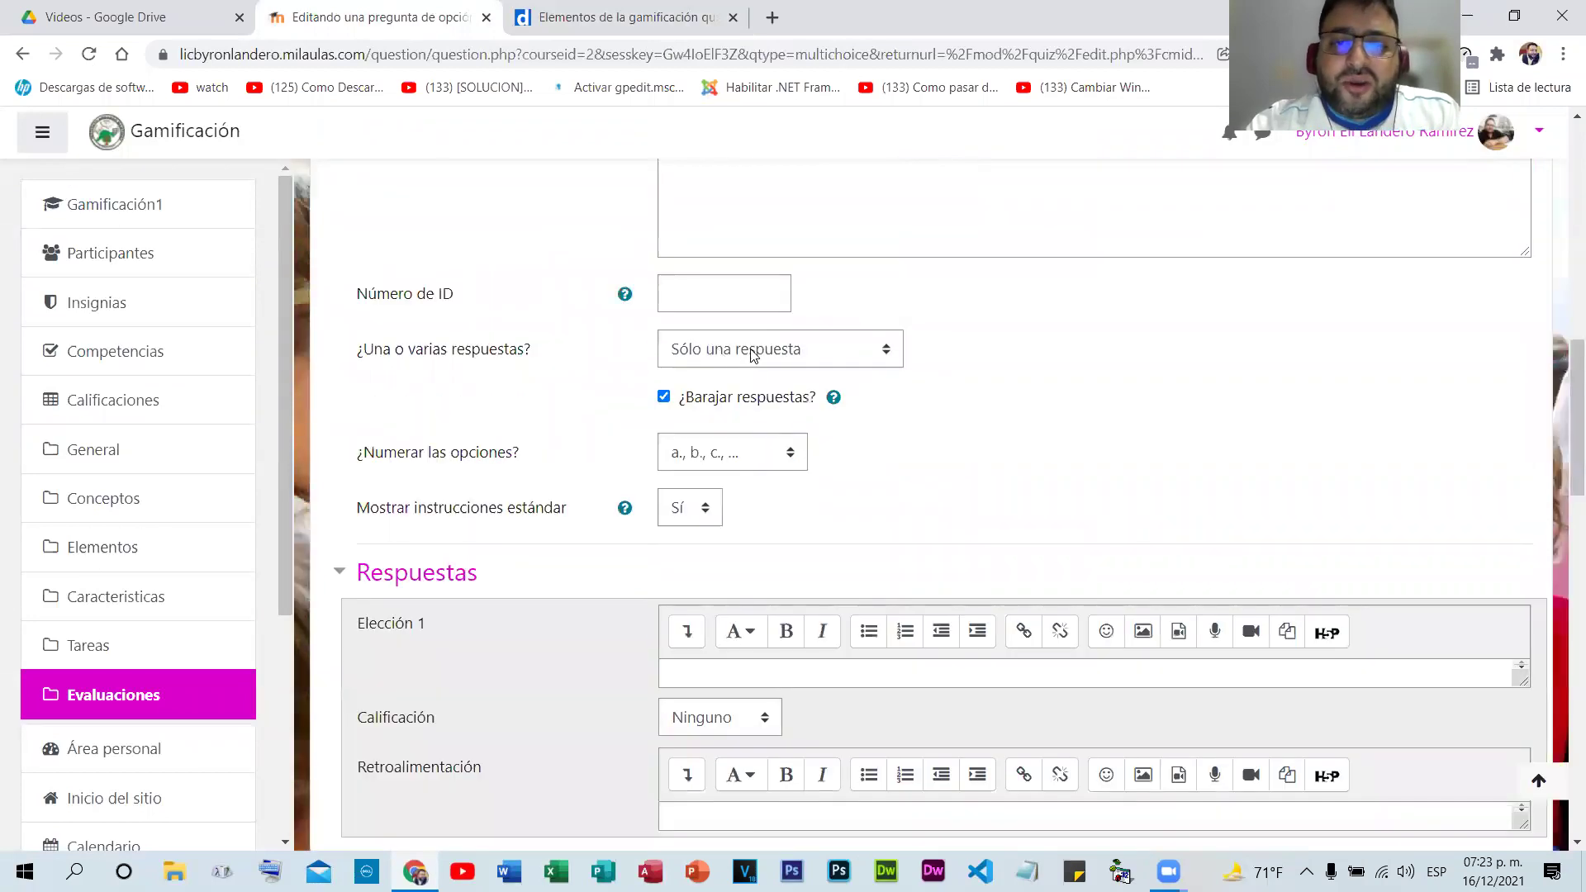
pyautogui.click(785, 364)
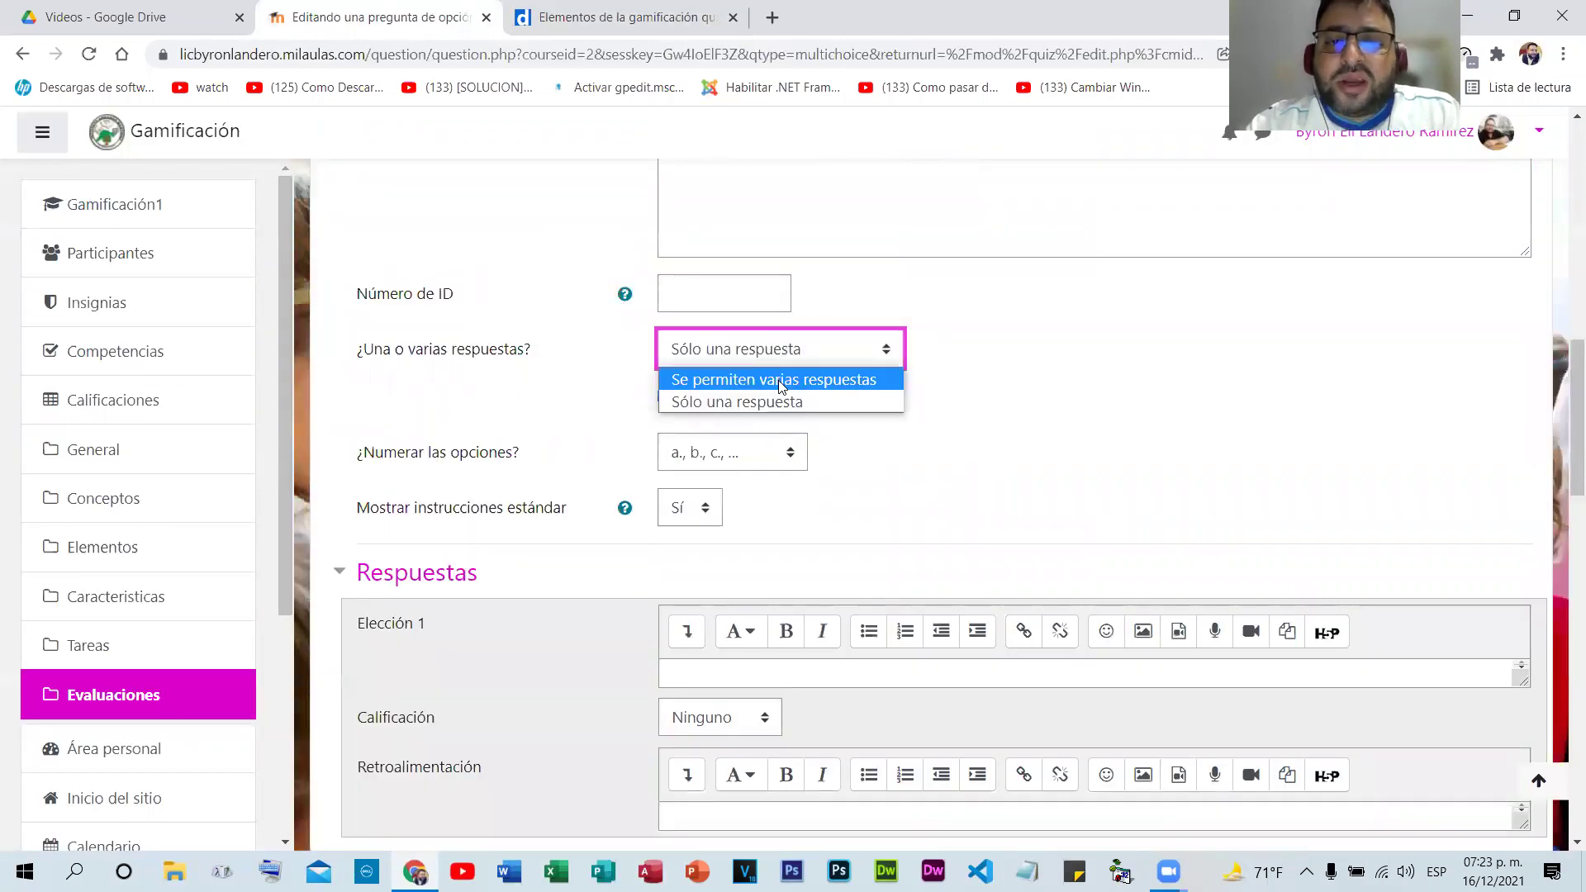
pyautogui.click(732, 380)
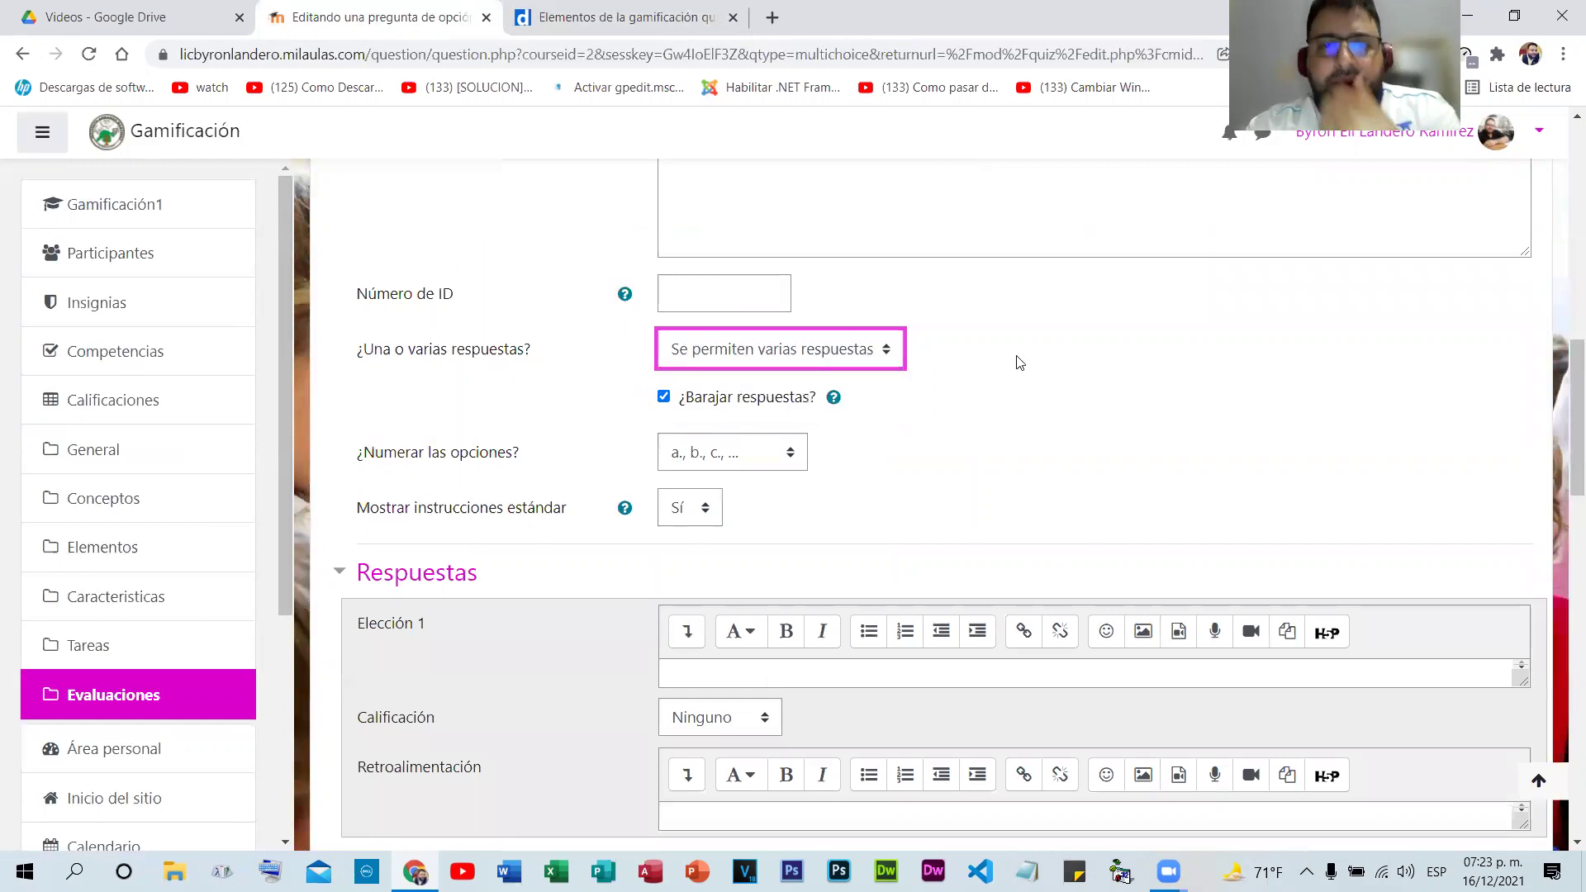
# - Enter Desafío as the text of Elección 1, with its spelling corrected, and Juego as the text of Elección 2
pyautogui.scroll(-2, 1006, 369)
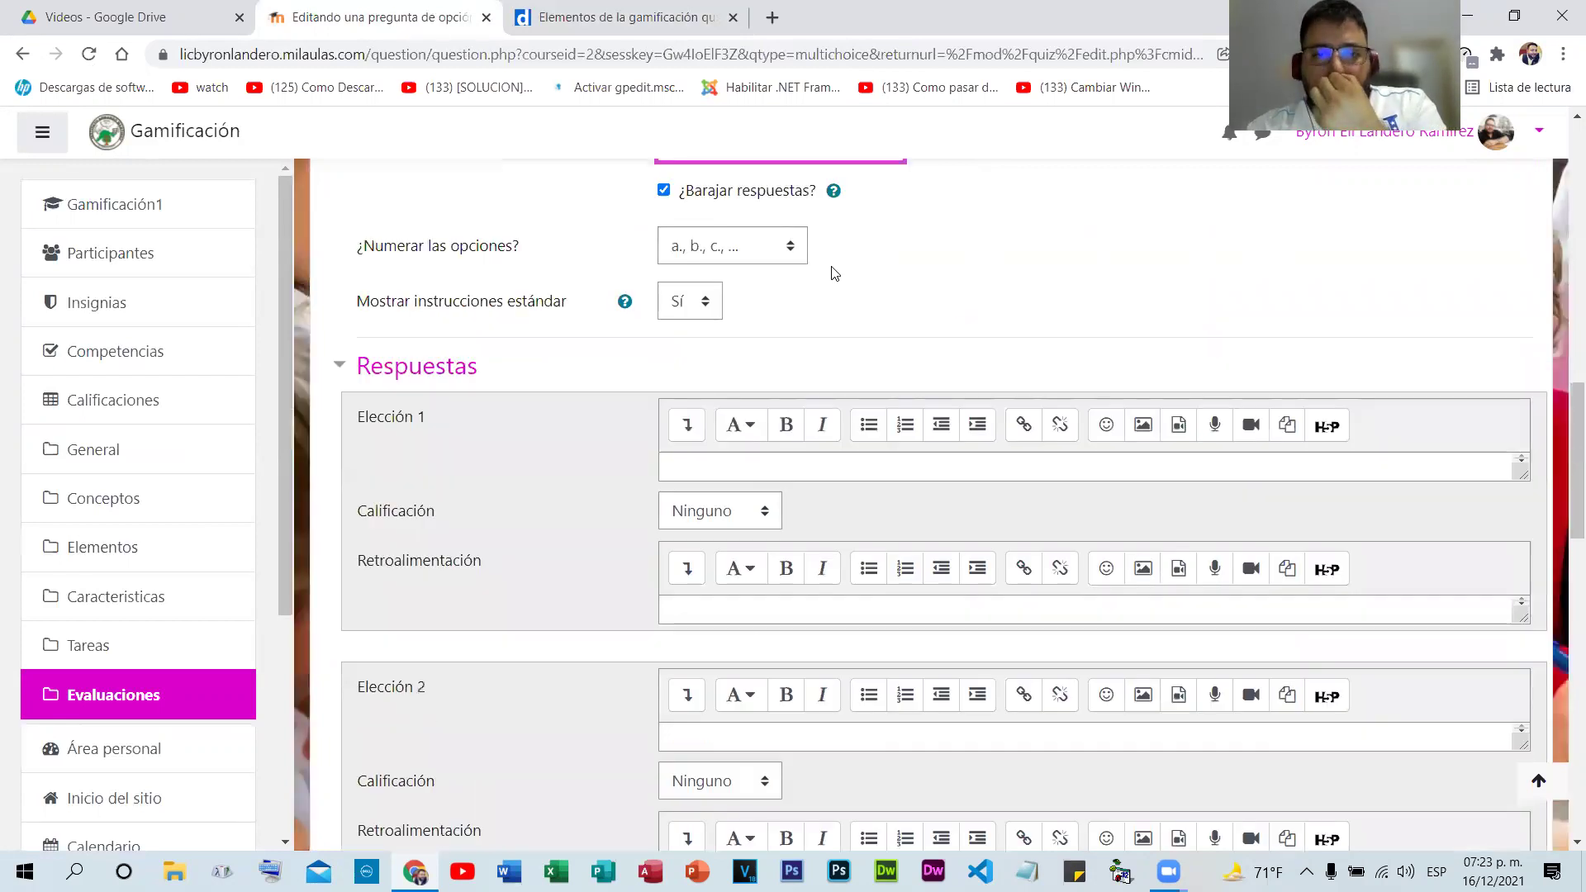
pyautogui.scroll(-3, 963, 269)
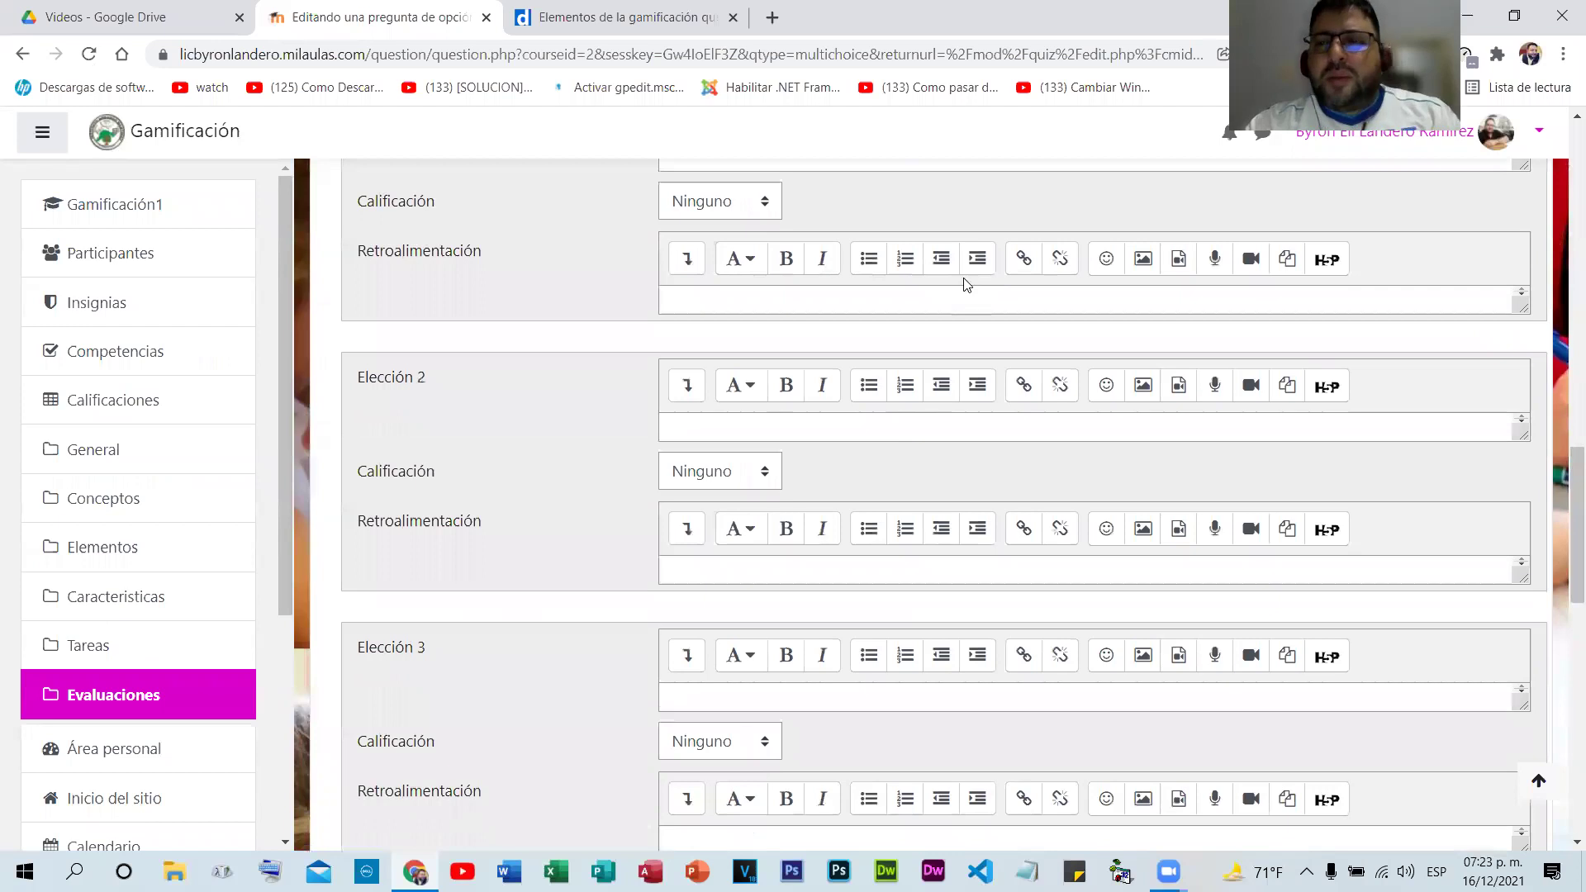
pyautogui.scroll(2, 772, 336)
pyautogui.click(729, 371)
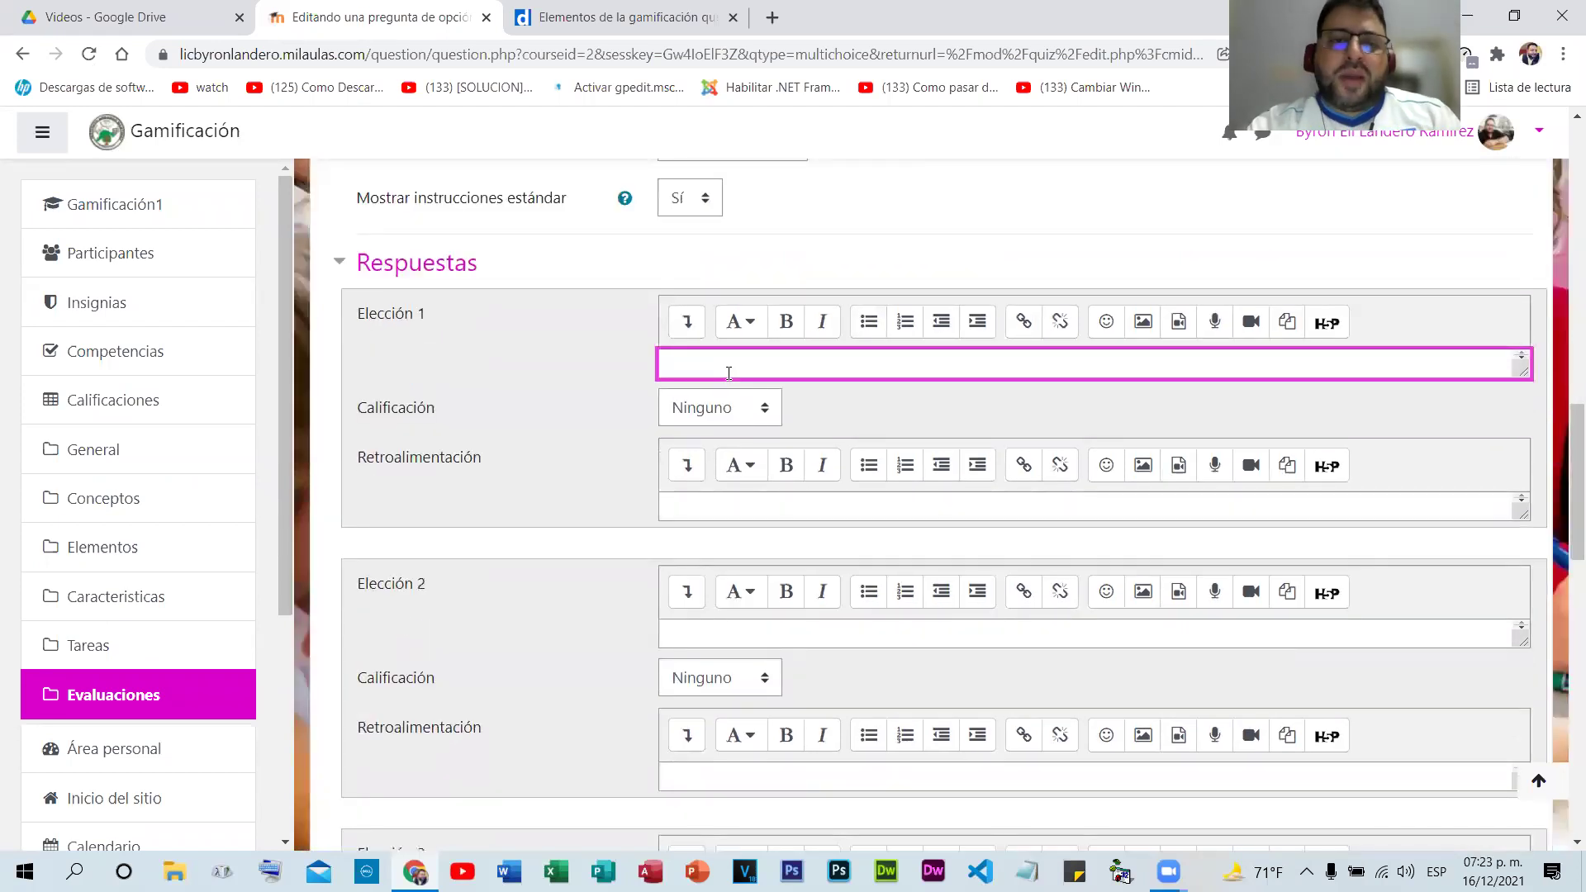
pyautogui.click(593, 12)
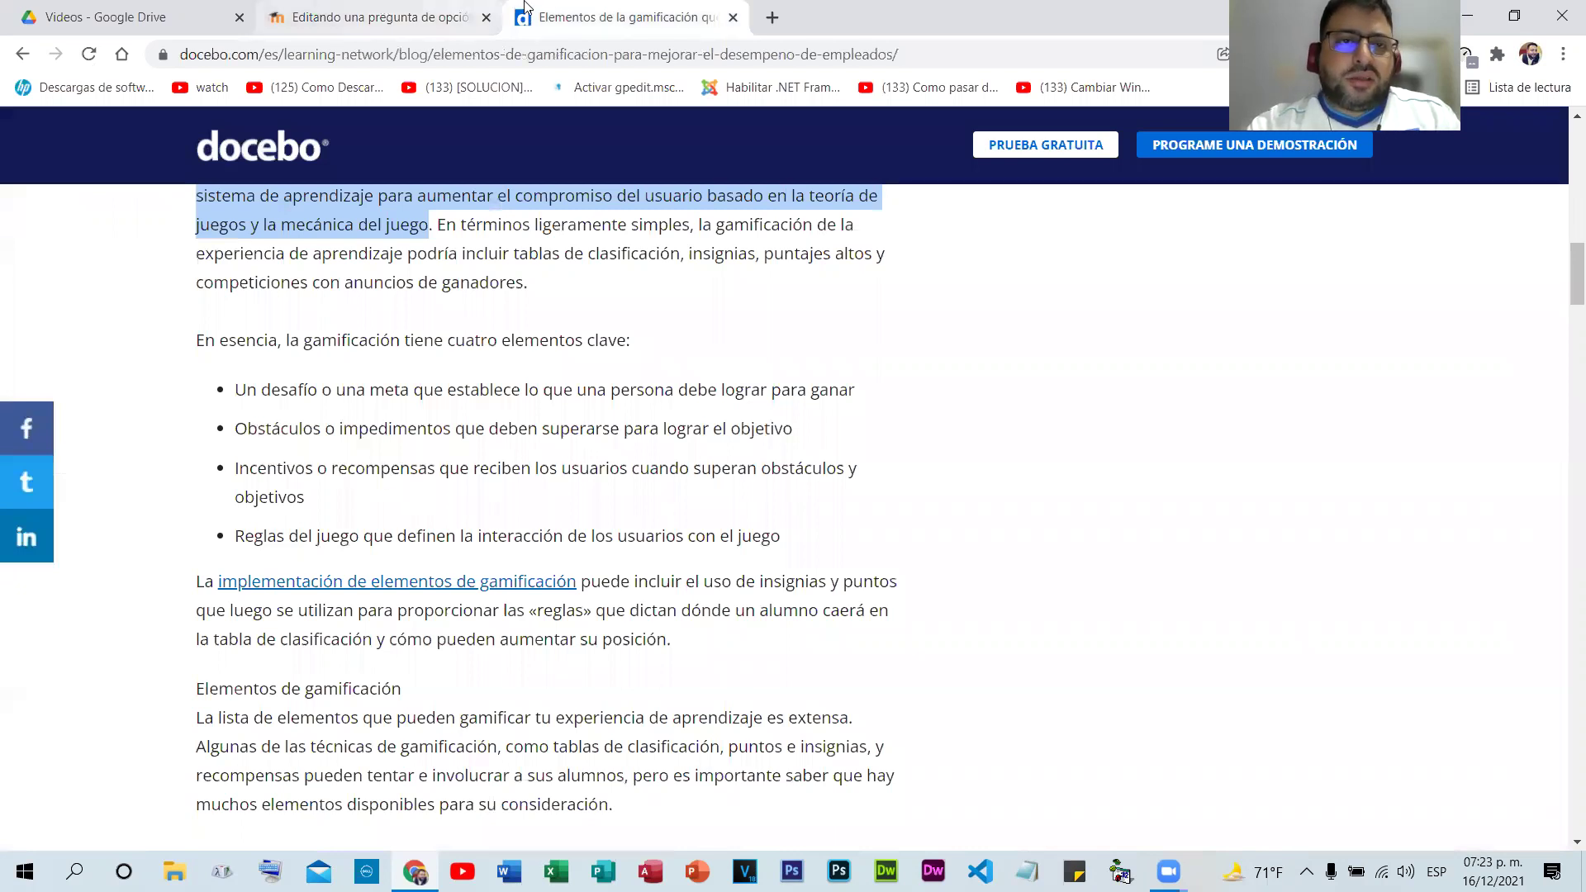
pyautogui.click(375, 25)
pyautogui.write('Desafio')
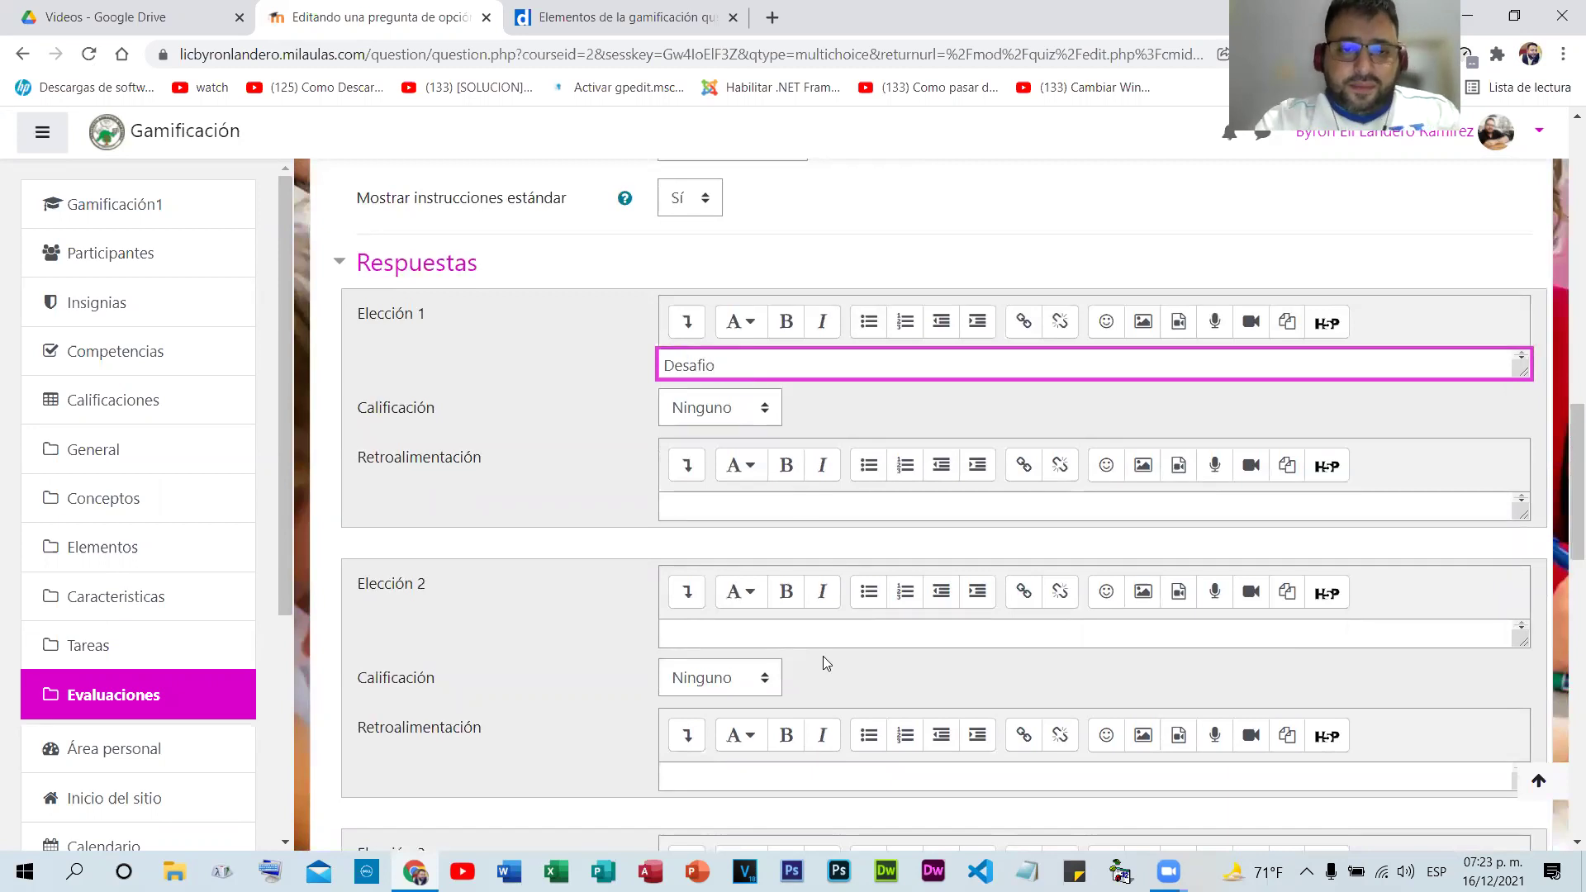
pyautogui.click(732, 627)
pyautogui.write('Juego')
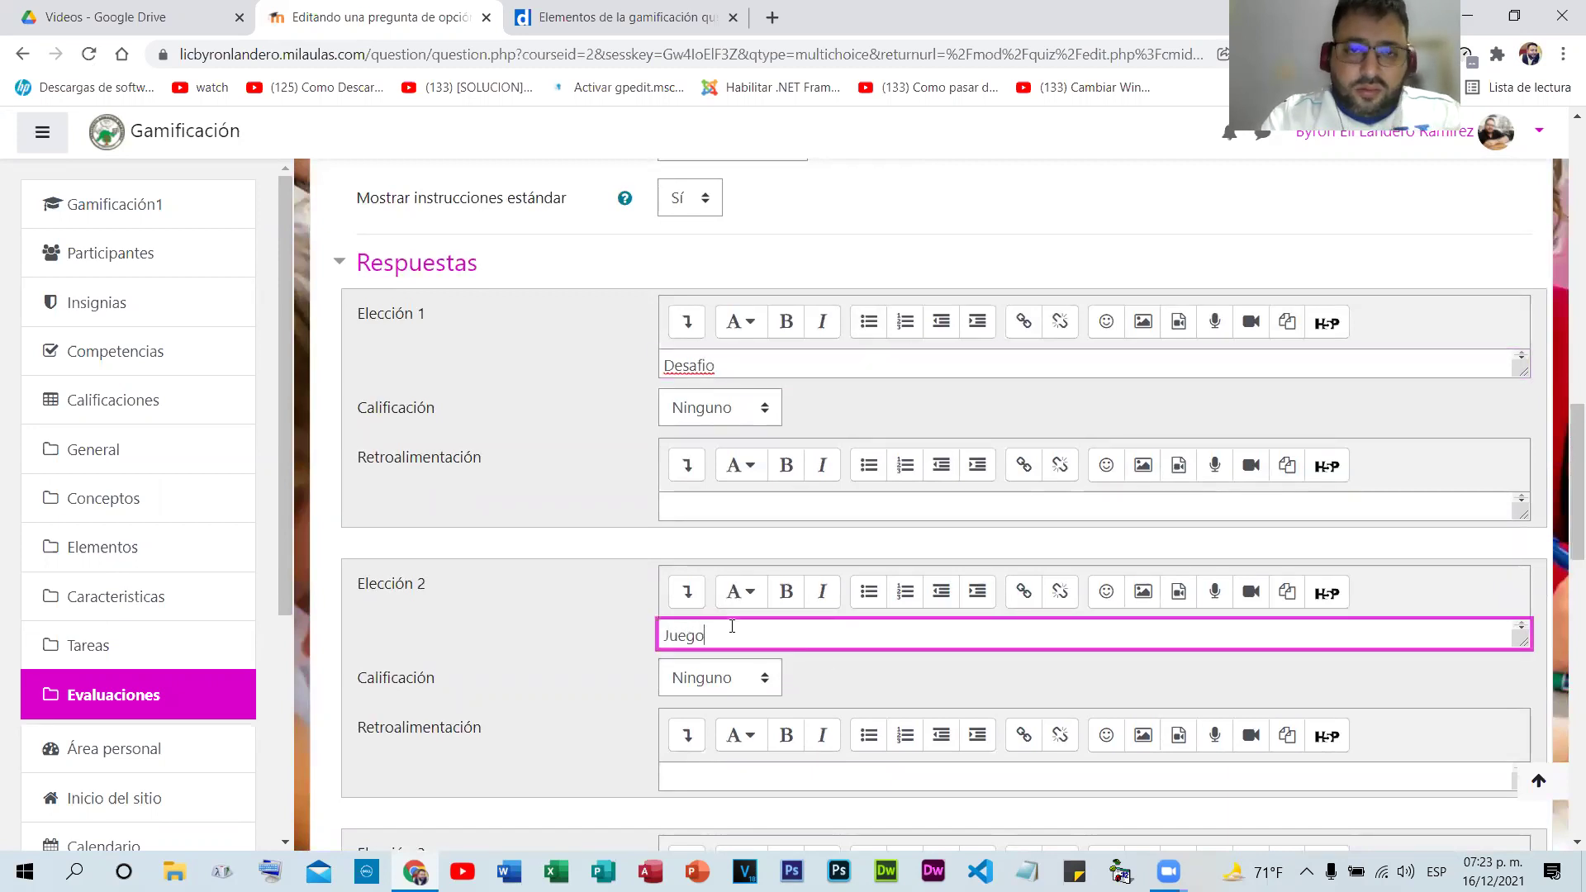
pyautogui.rightClick(702, 368)
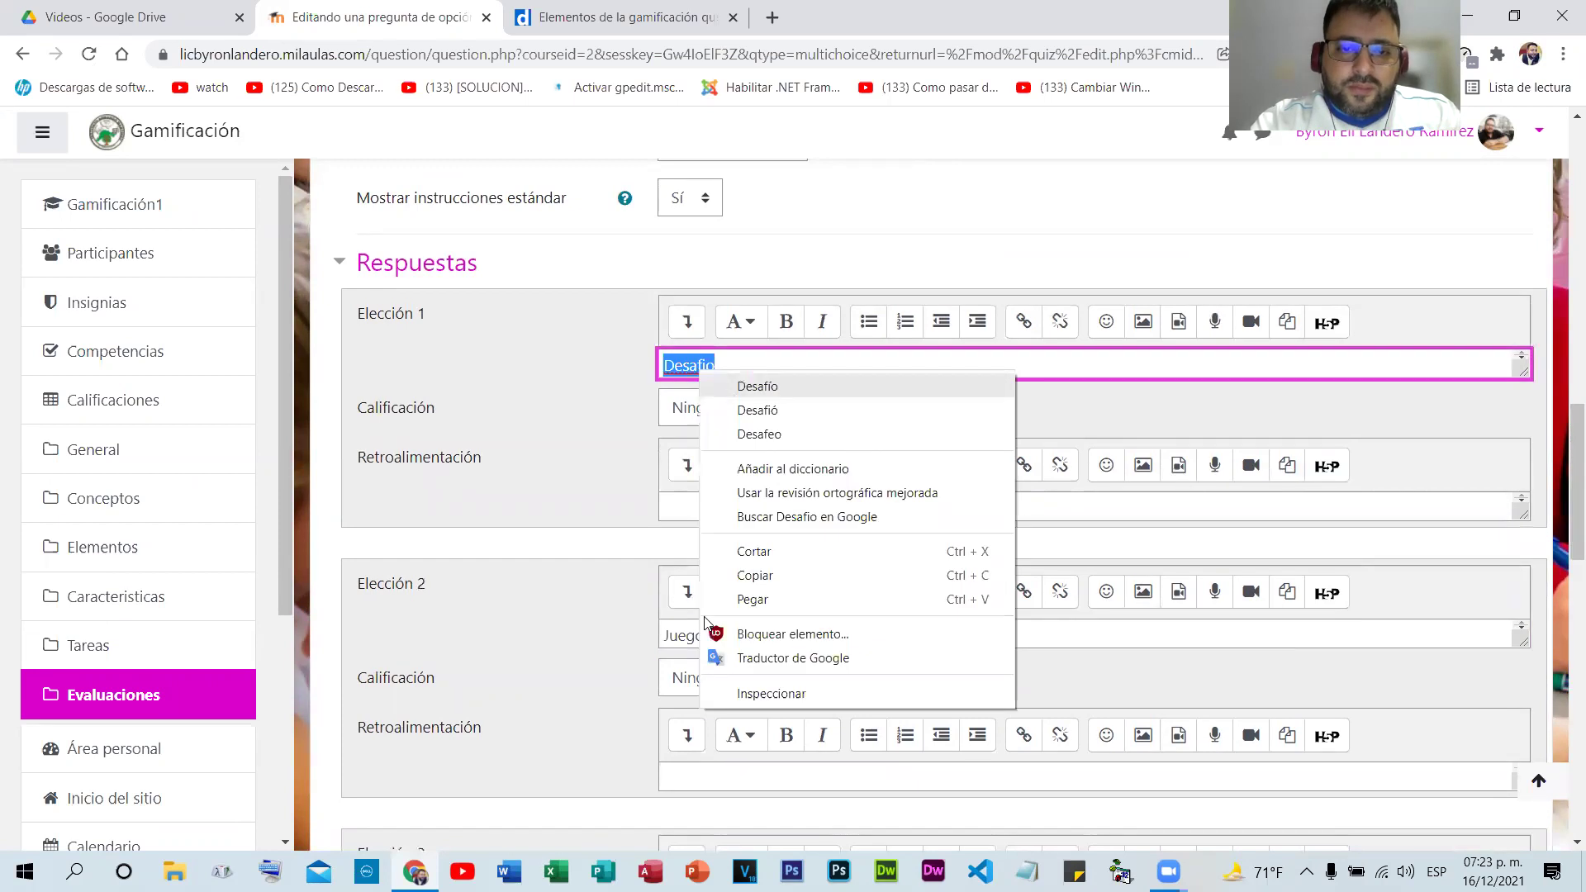
# - Enter Reglas as the text of Elección 3
pyautogui.scroll(-3, 710, 686)
pyautogui.click(703, 686)
pyautogui.write('Reglas')
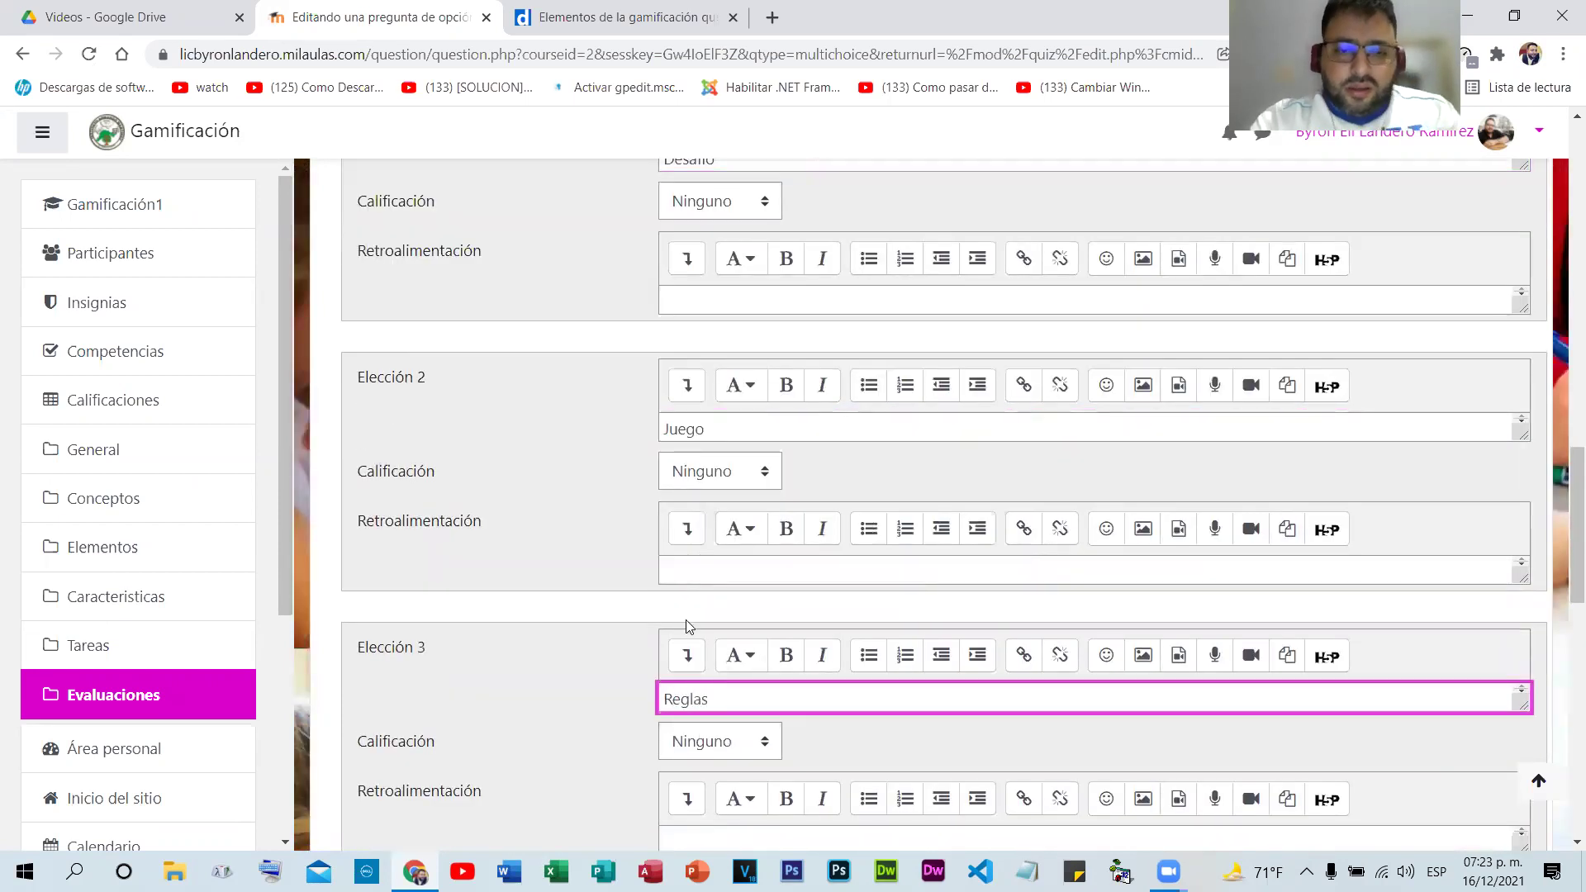
# - Examine the Docebo article's sections on gamification and its elements for ideas for Elección 4, and return to question P2
pyautogui.scroll(-2, 685, 624)
pyautogui.scroll(-2, 719, 719)
pyautogui.click(709, 655)
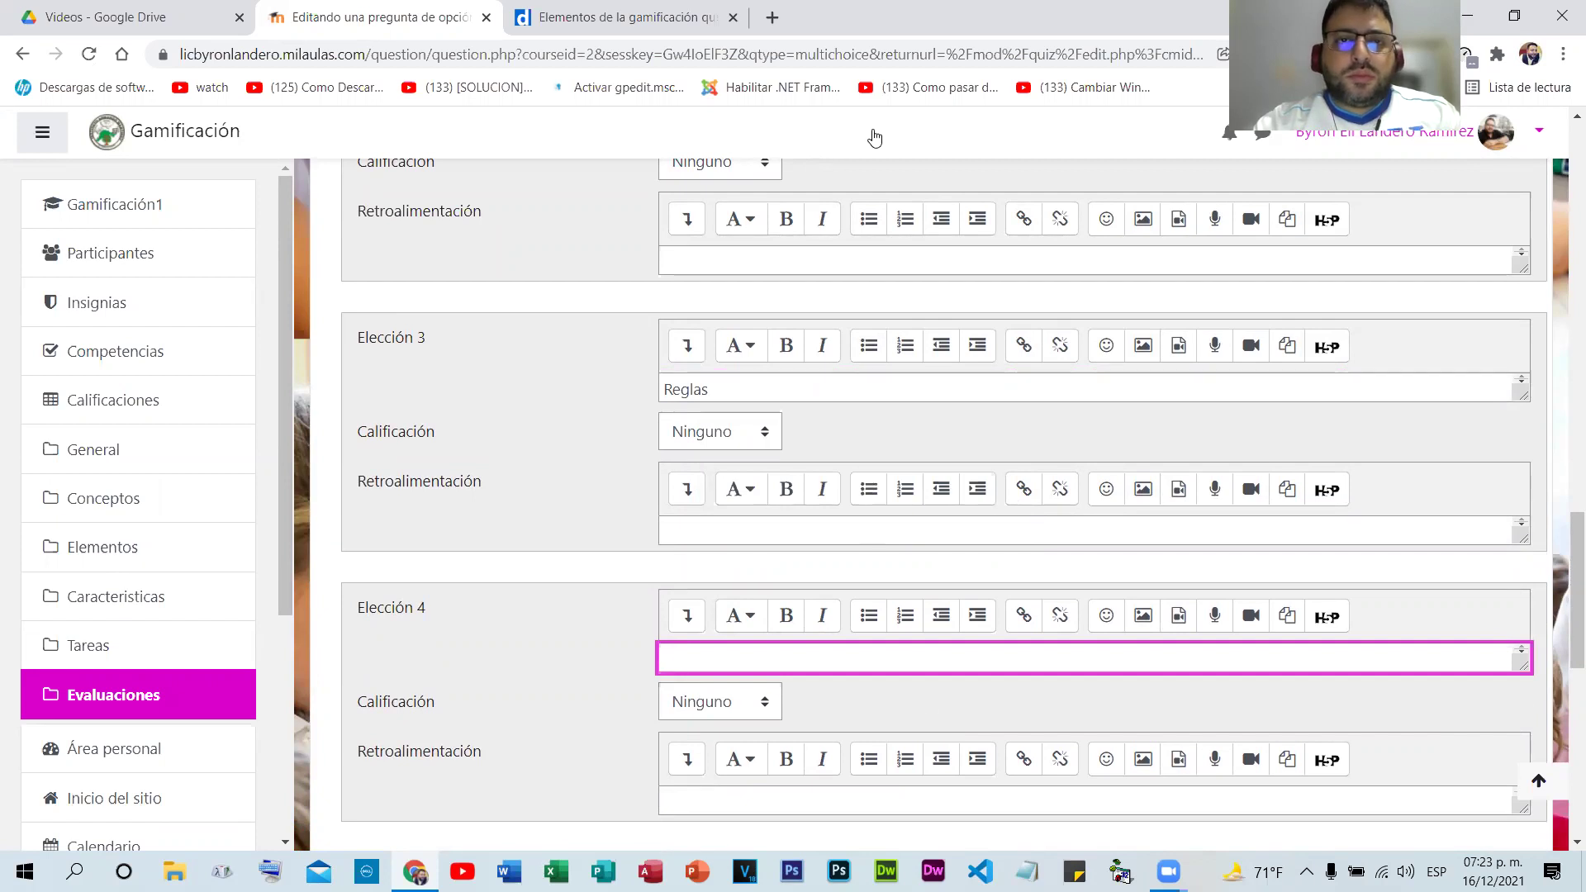
pyautogui.click(661, 12)
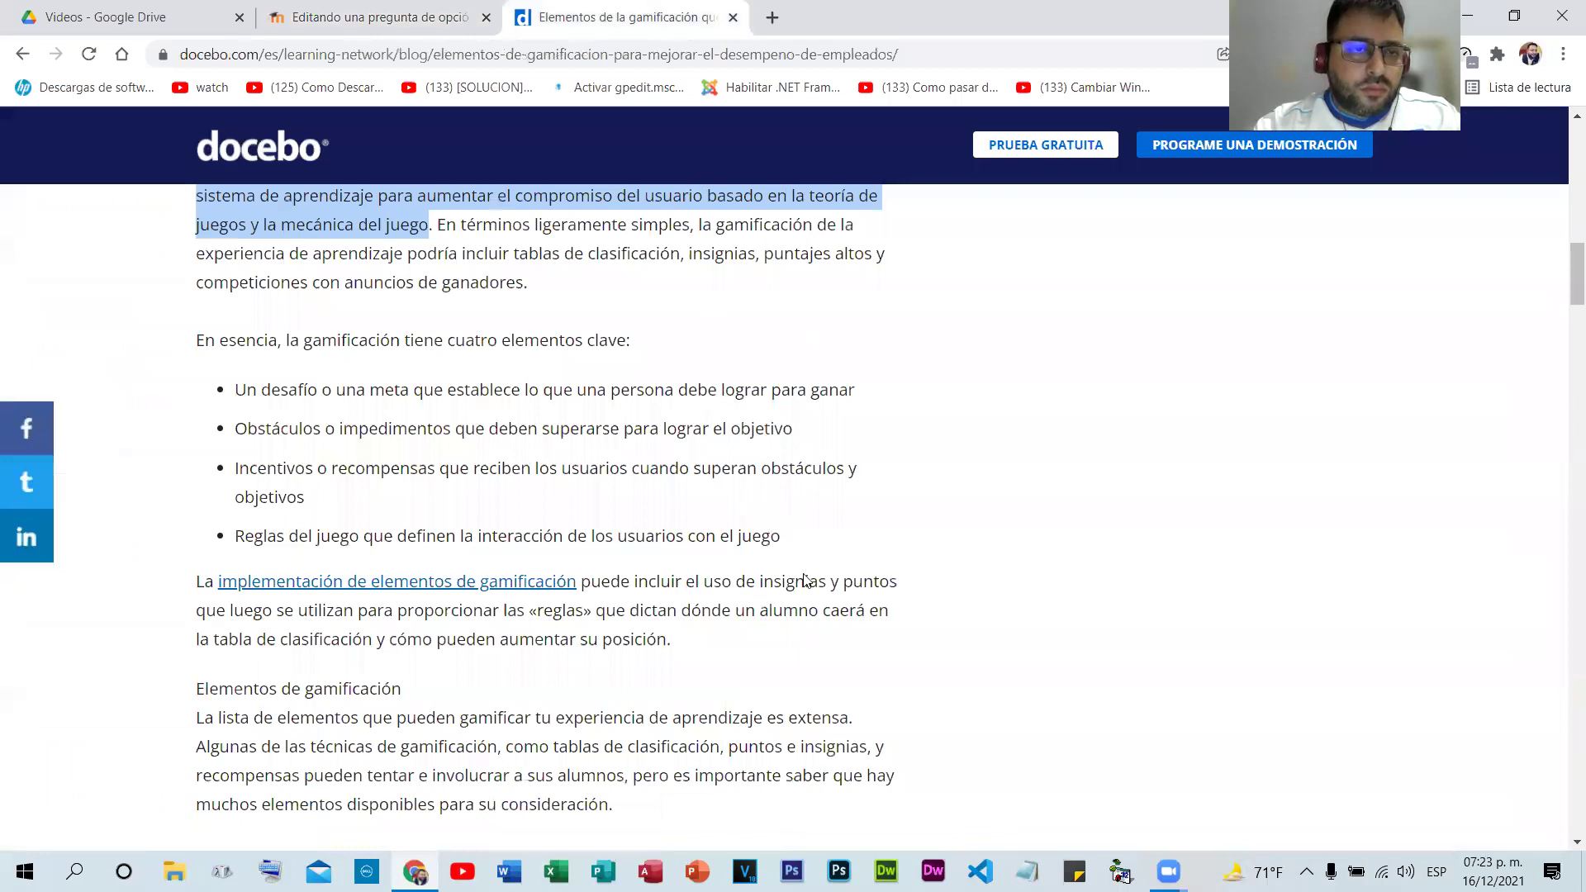
pyautogui.scroll(6, 804, 573)
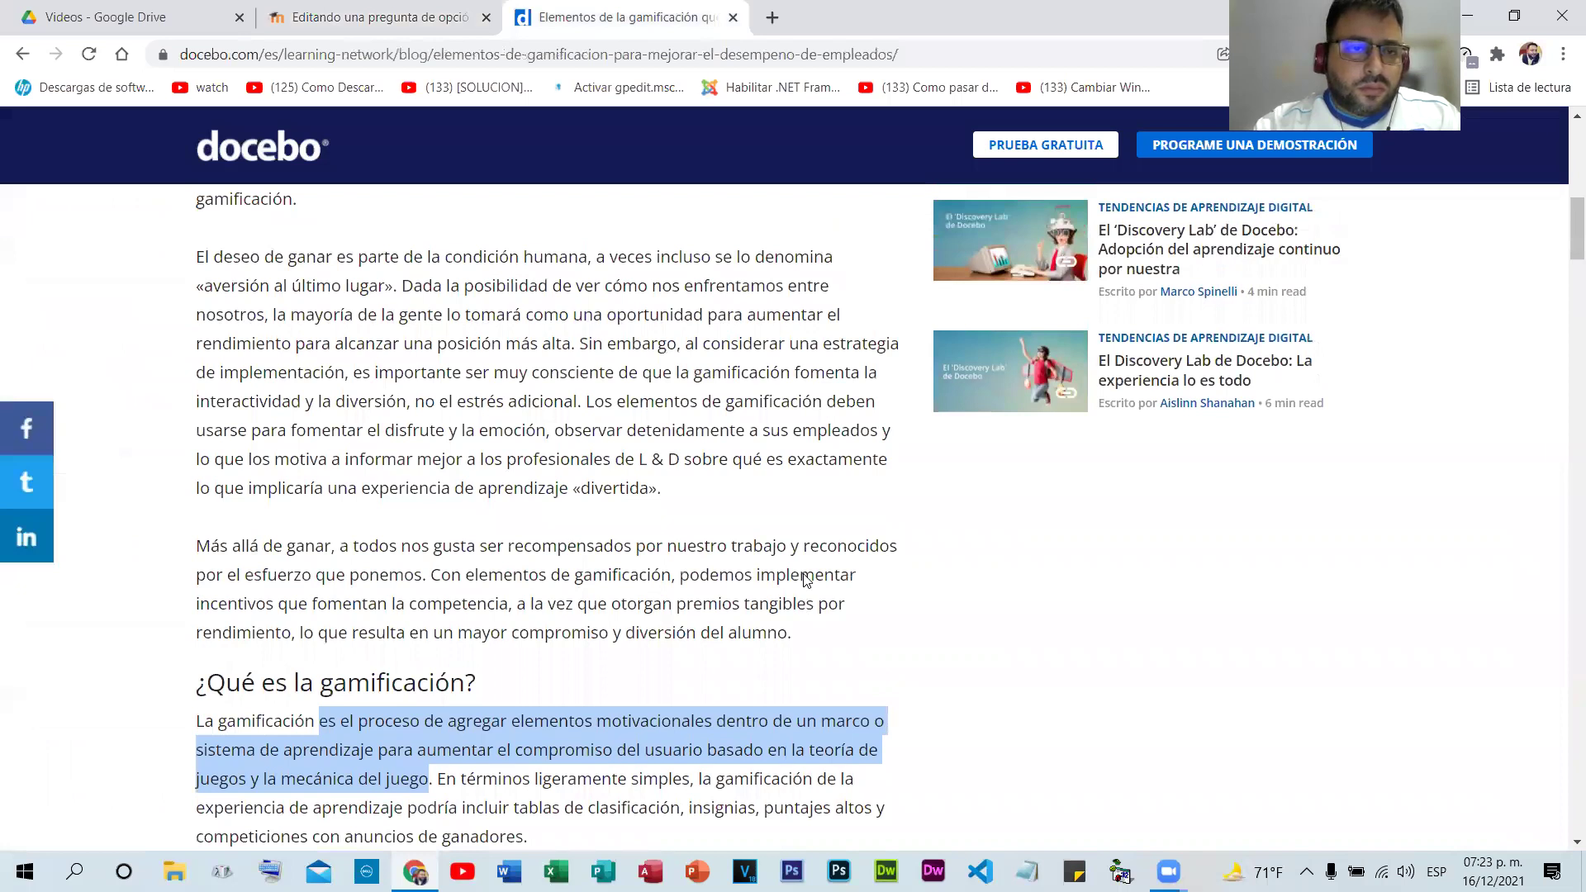
pyautogui.scroll(1, 842, 609)
pyautogui.scroll(-8, 838, 529)
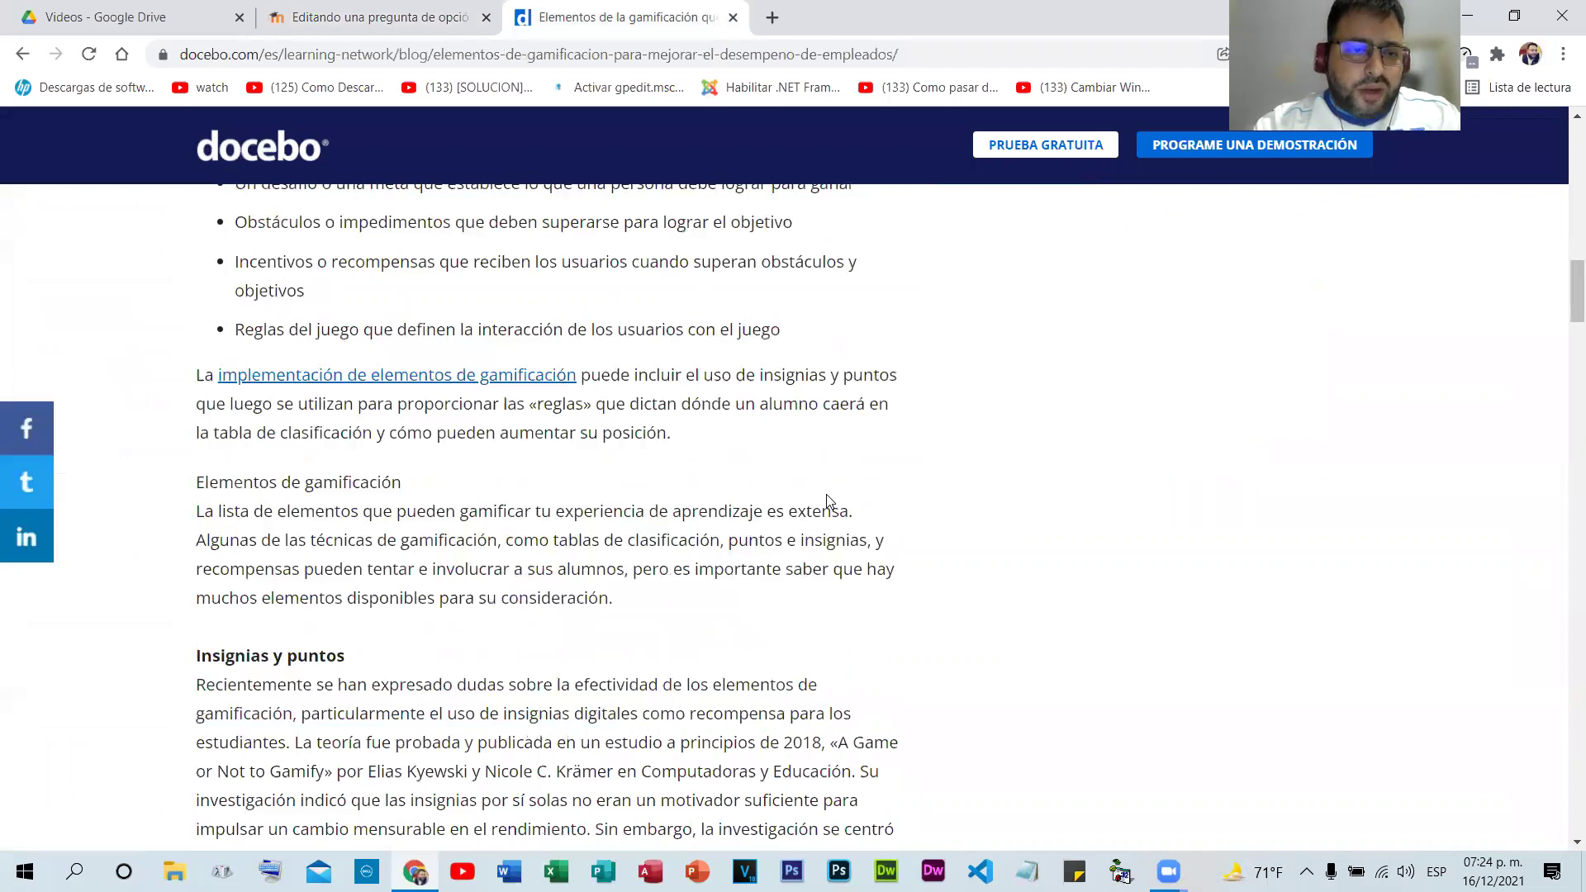
pyautogui.scroll(7, 799, 149)
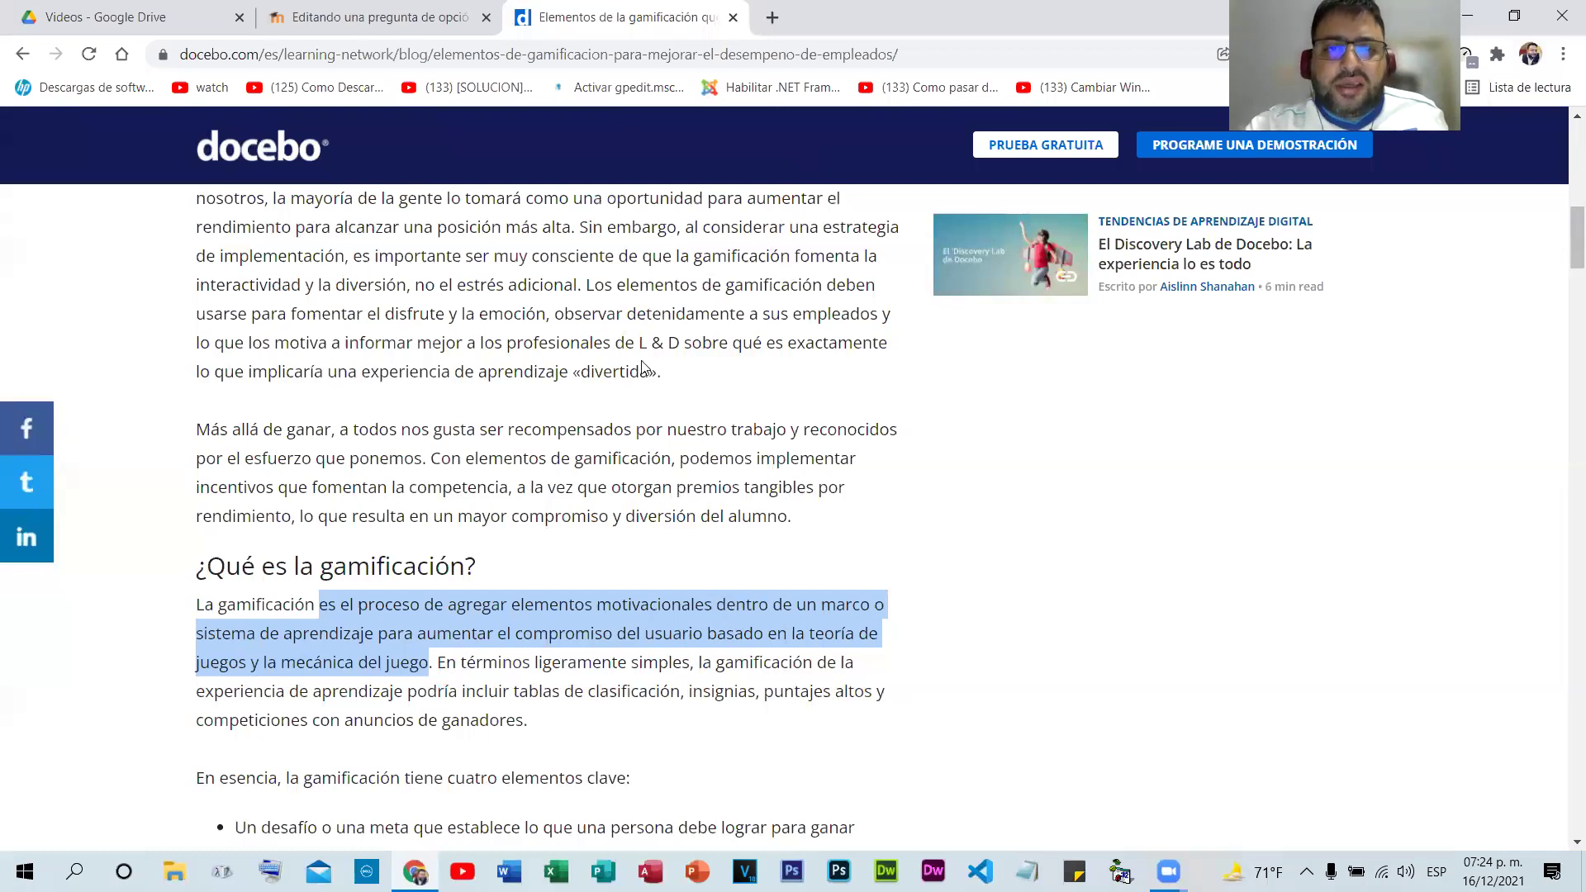
pyautogui.hotkey('ctrl', 'shift', 'Tab')
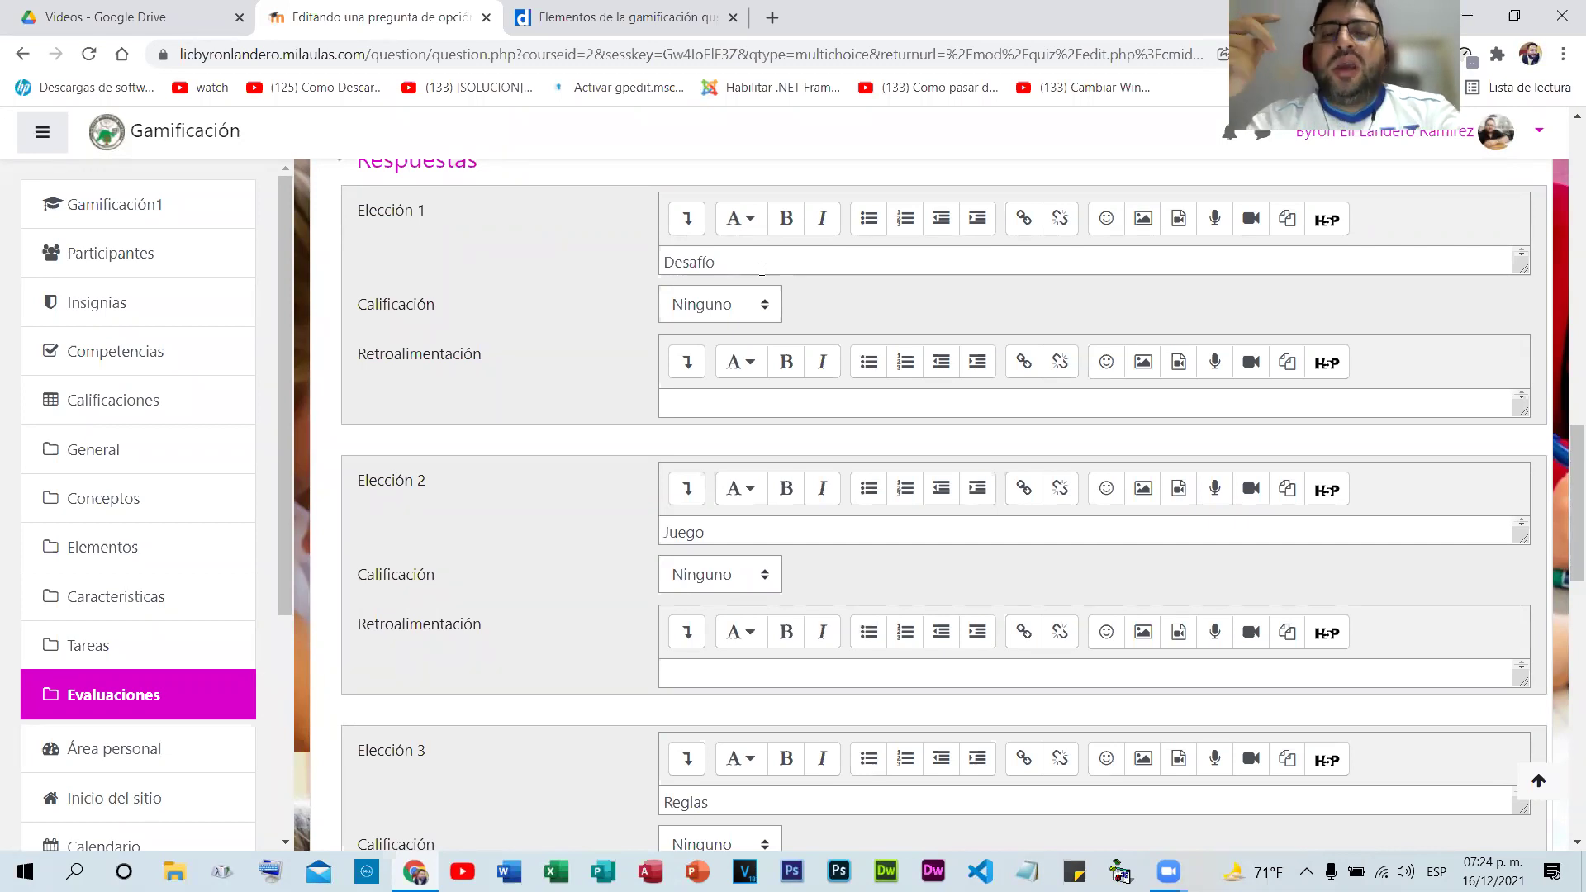
# - Change the text of answer choice 1 to "Desafíos"
pyautogui.scroll(1, 733, 453)
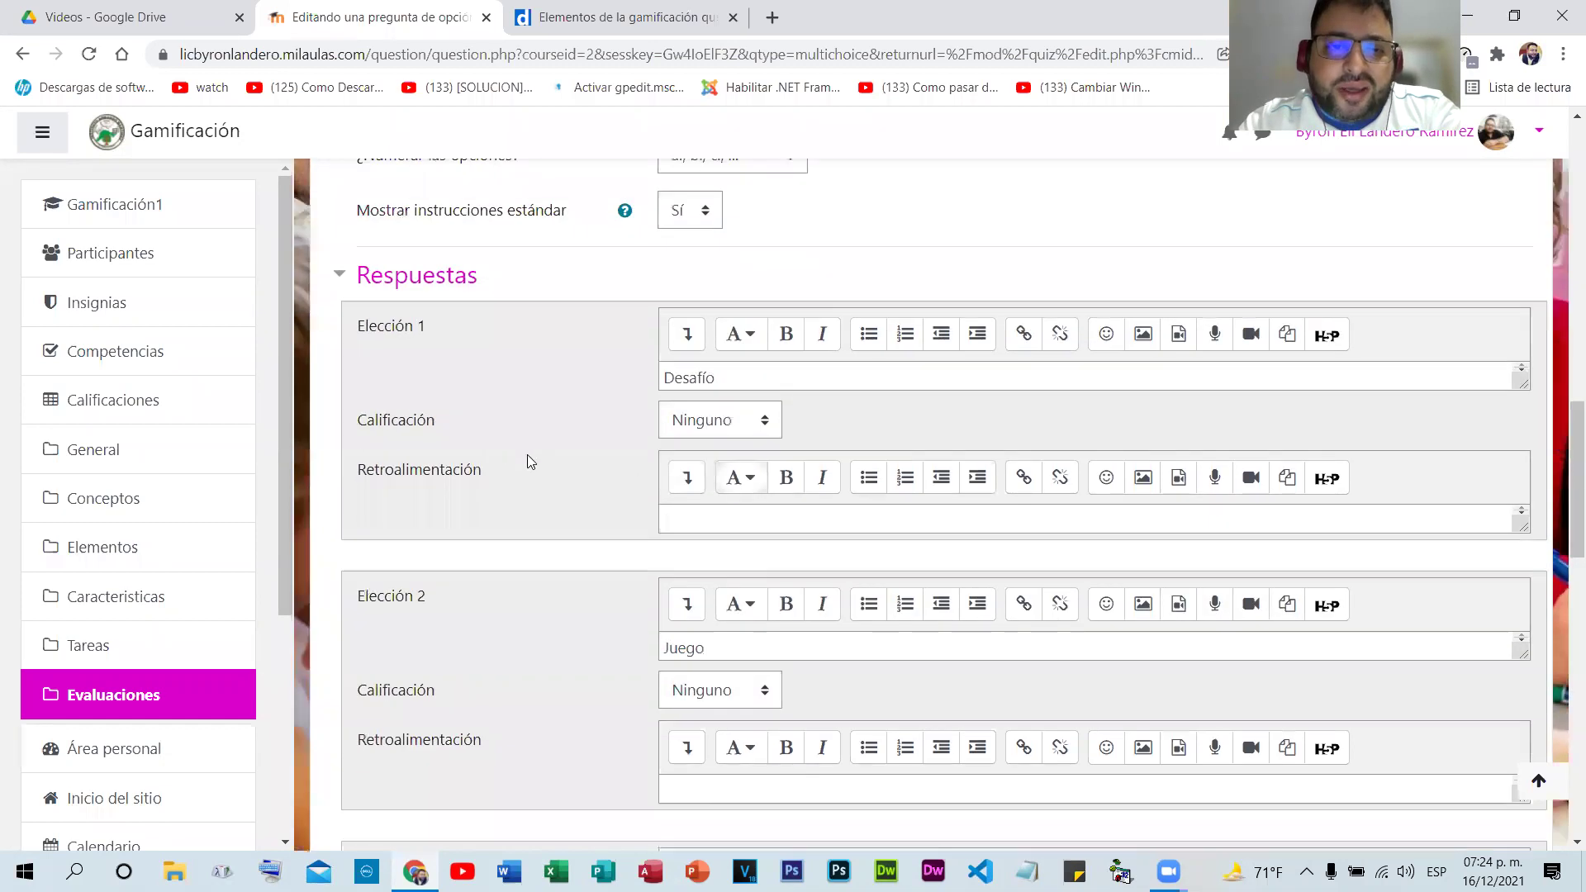
pyautogui.scroll(1, 885, 436)
pyautogui.scroll(-2, 750, 403)
pyautogui.click(677, 263)
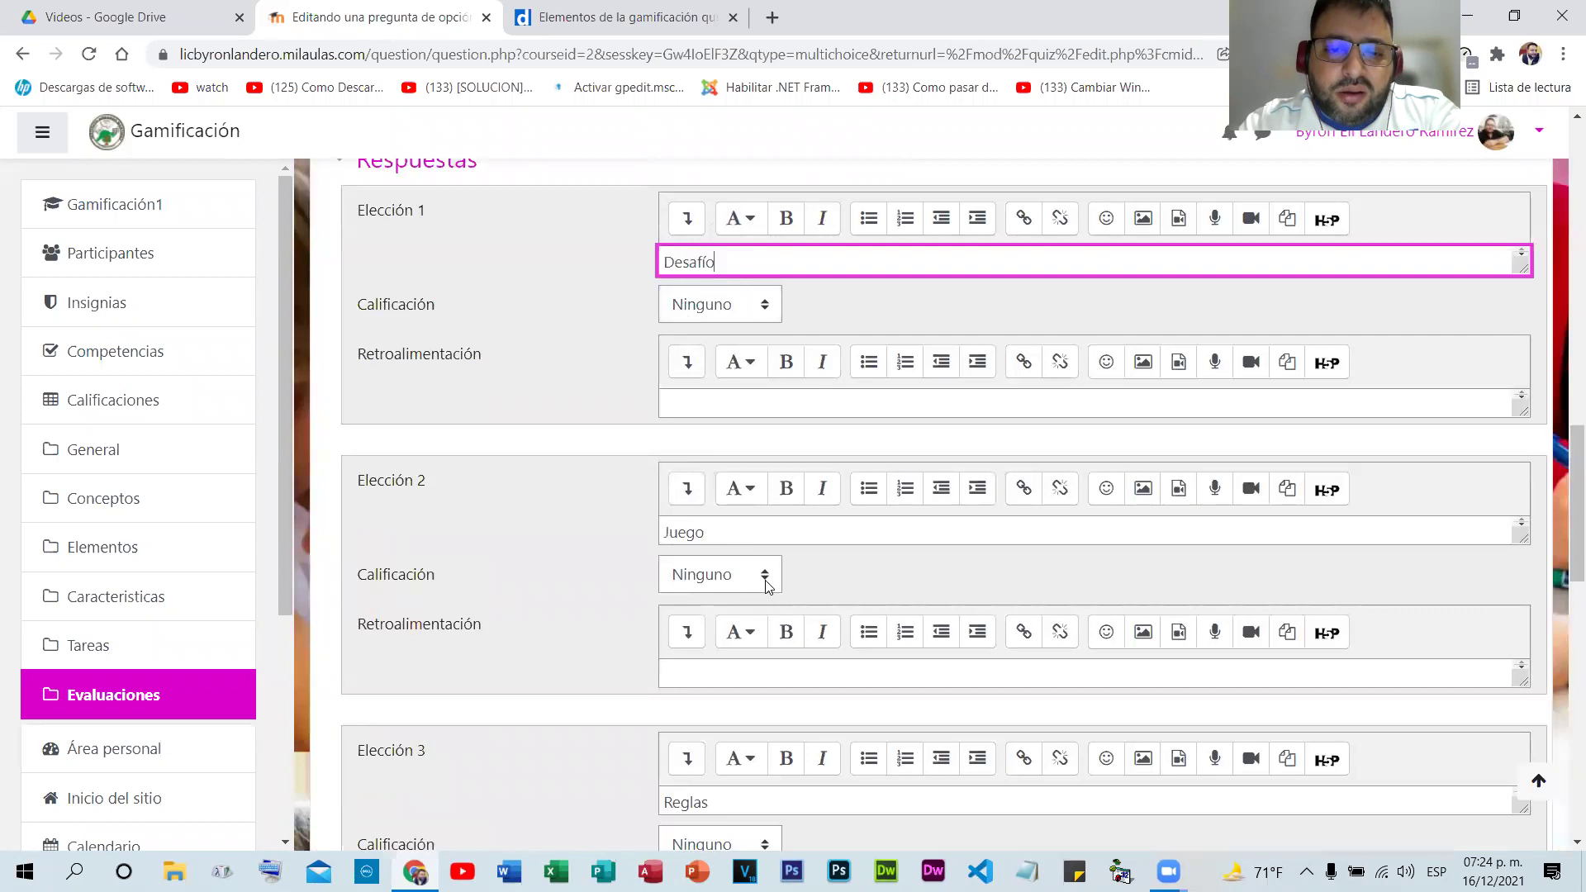
pyautogui.scroll(-2, 765, 573)
pyautogui.scroll(-1, 712, 594)
pyautogui.click(678, 600)
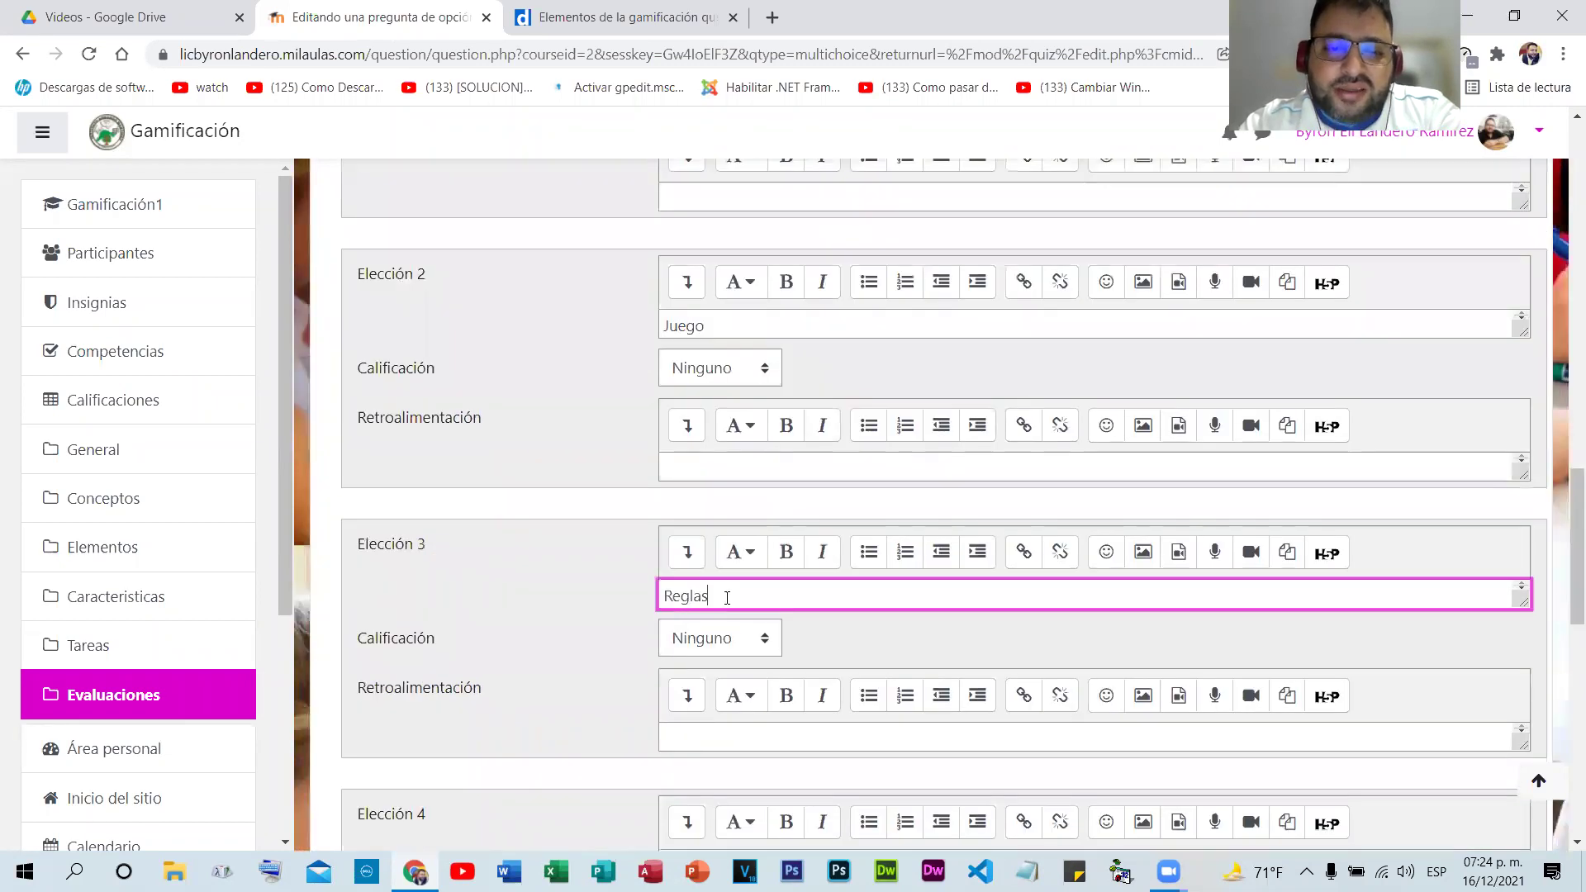
pyautogui.scroll(3, 705, 300)
pyautogui.click(719, 264)
pyautogui.write('safíos')
pyautogui.click(517, 356)
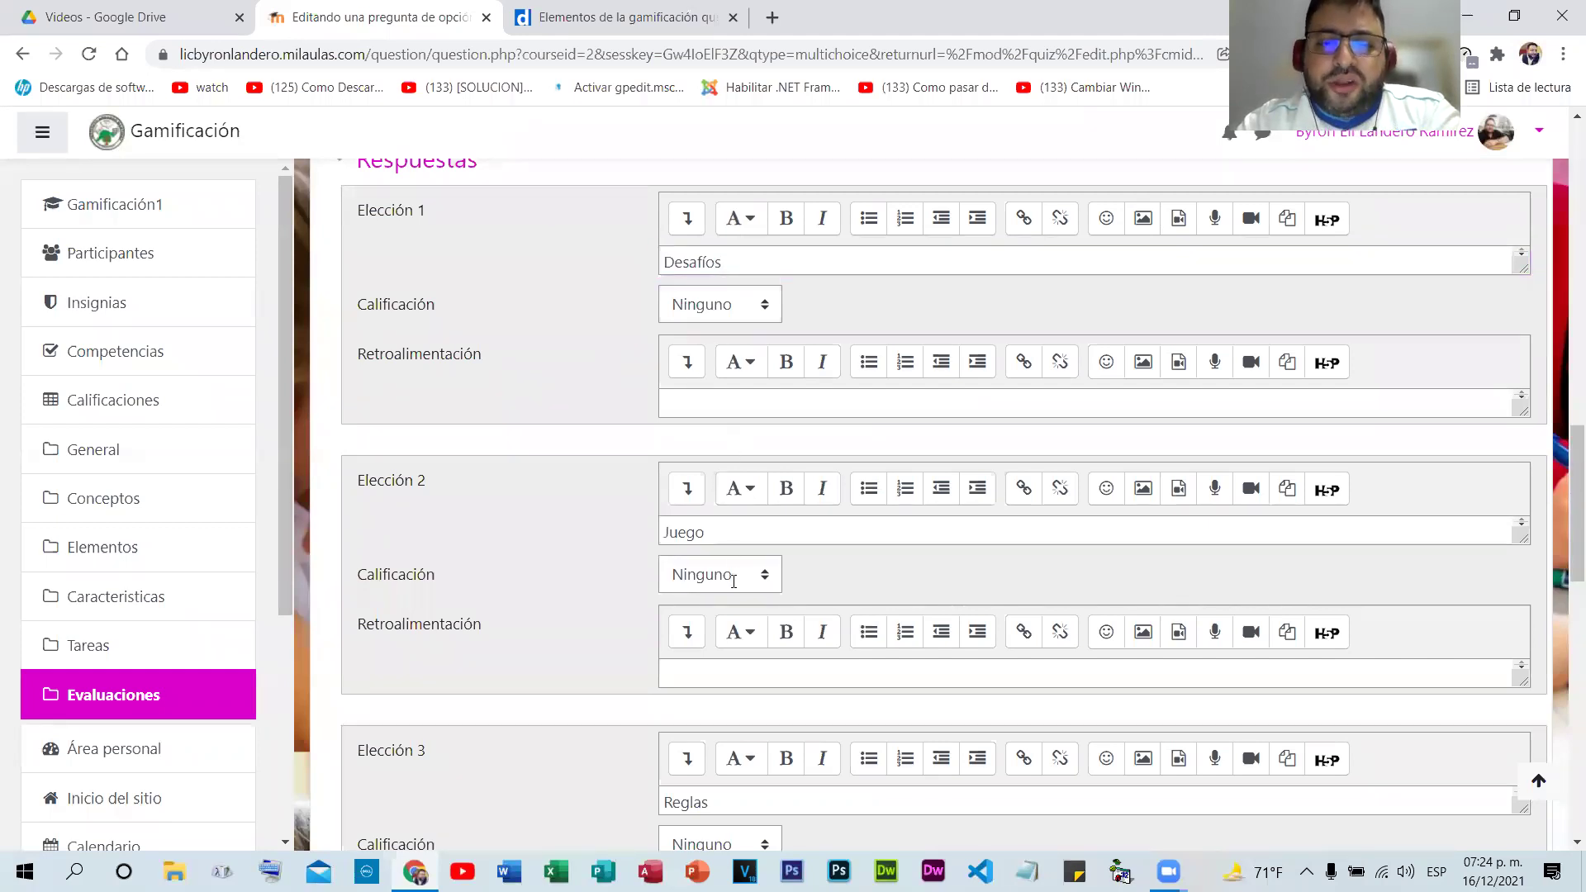
# - Set the grade of choice 1, "Desafíos", to 50%
pyautogui.scroll(-6, 660, 541)
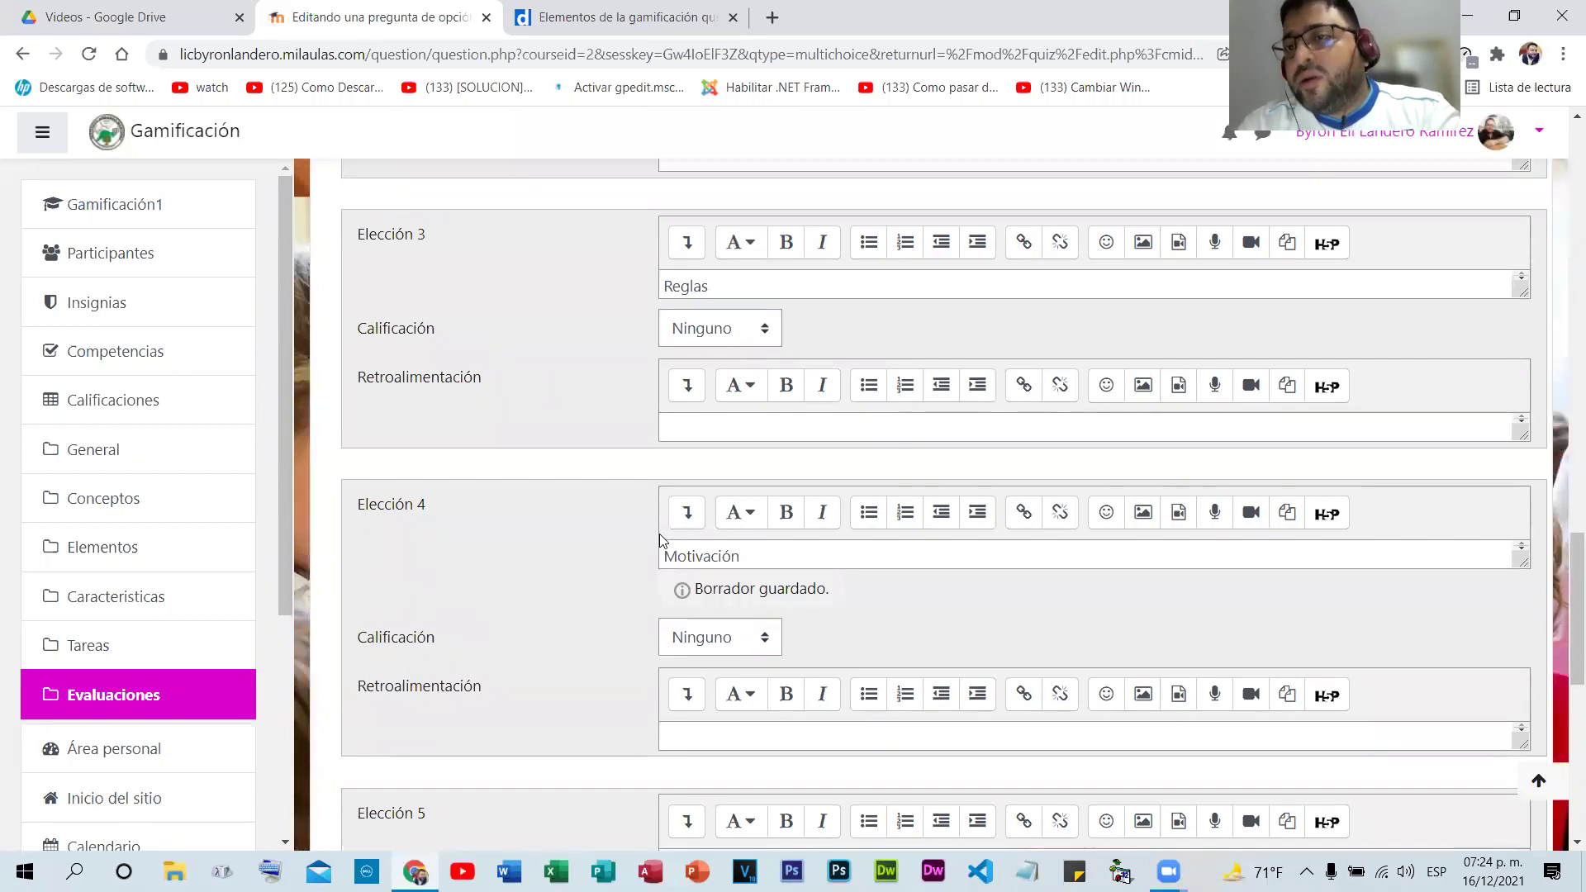
pyautogui.scroll(3, 661, 541)
pyautogui.scroll(5, 661, 541)
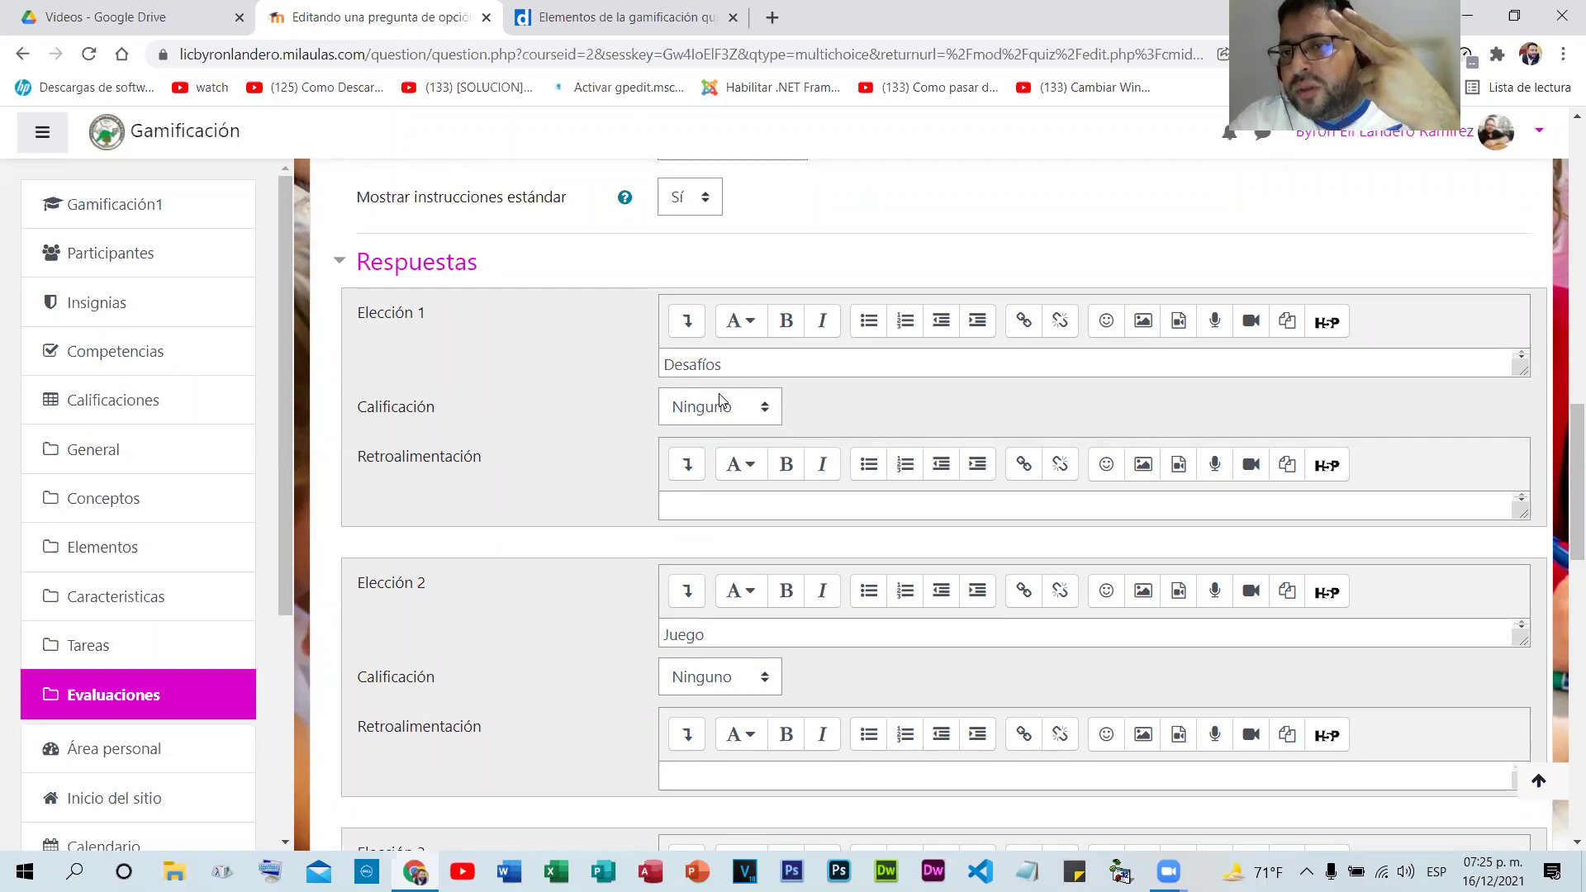
pyautogui.click(764, 409)
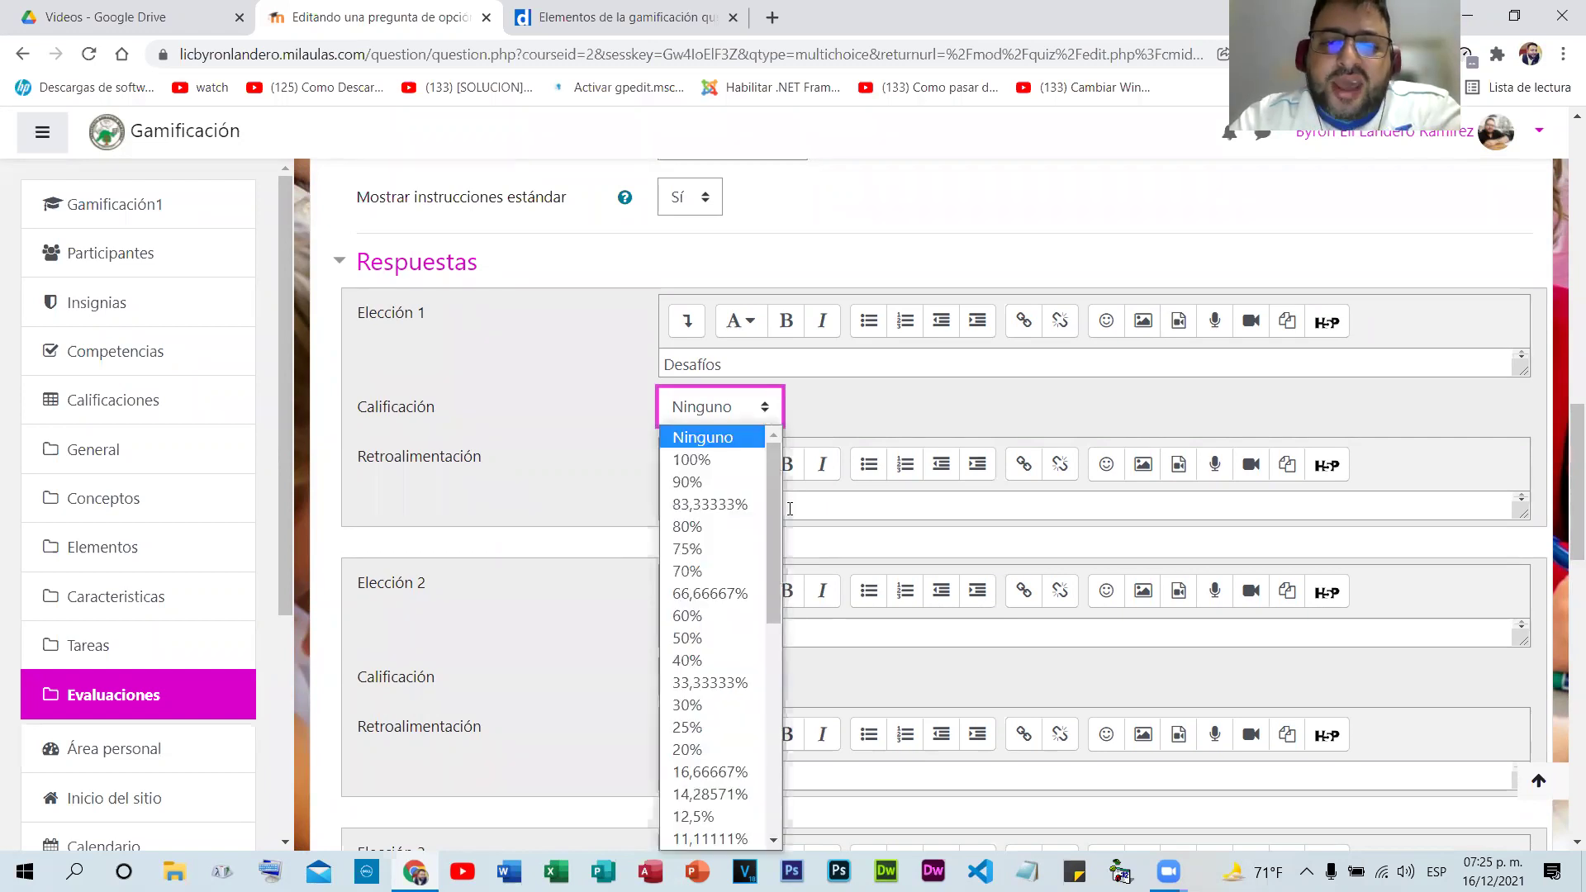
pyautogui.scroll(-3, 770, 529)
pyautogui.scroll(3, 770, 529)
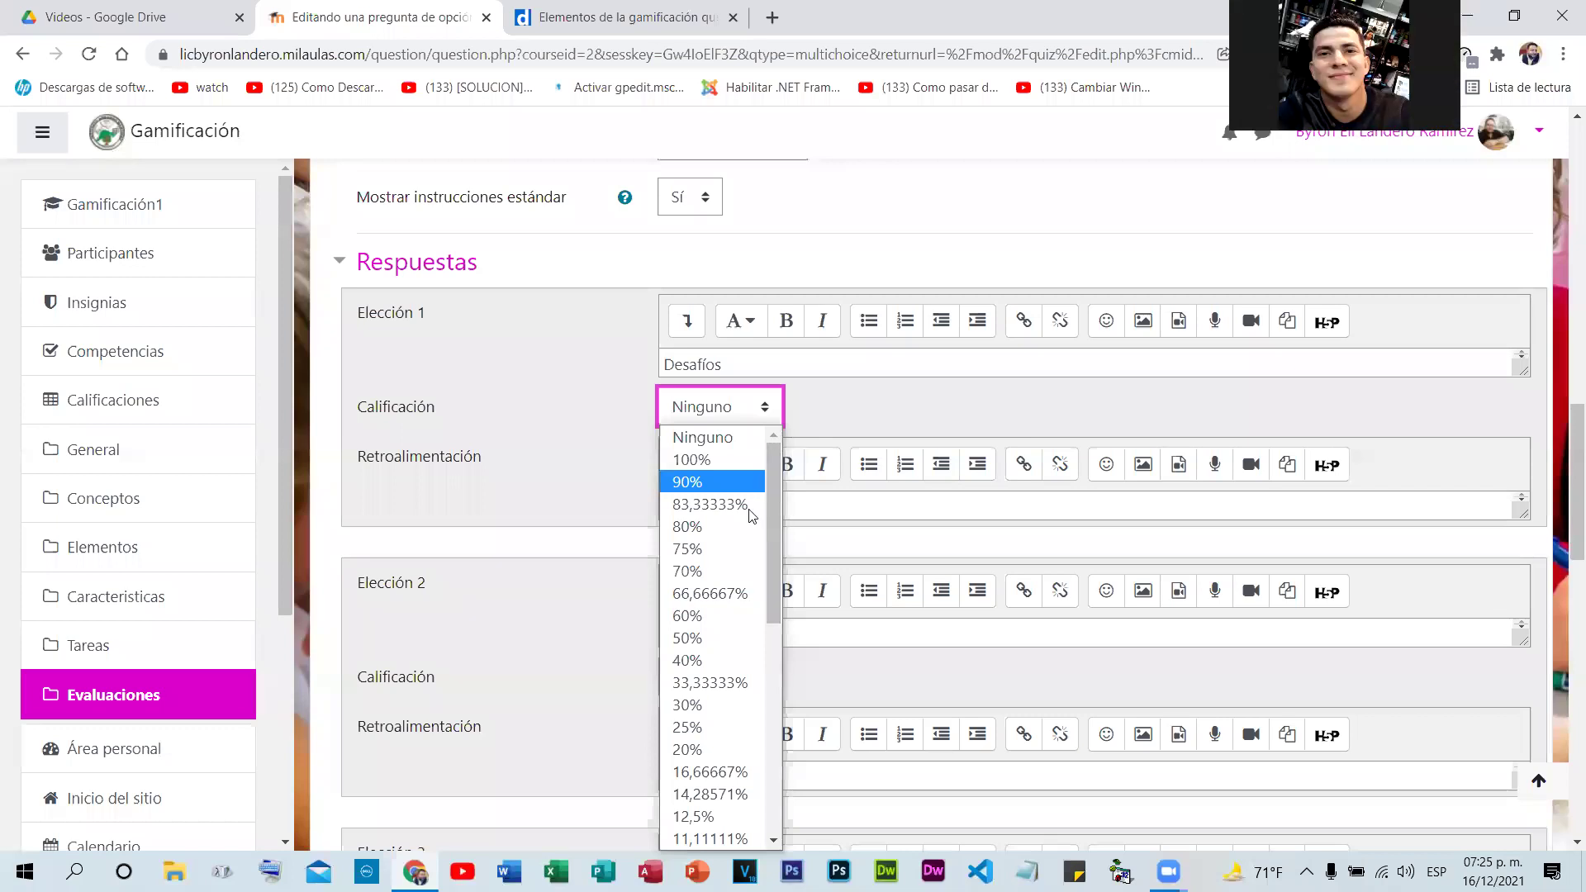
pyautogui.click(708, 634)
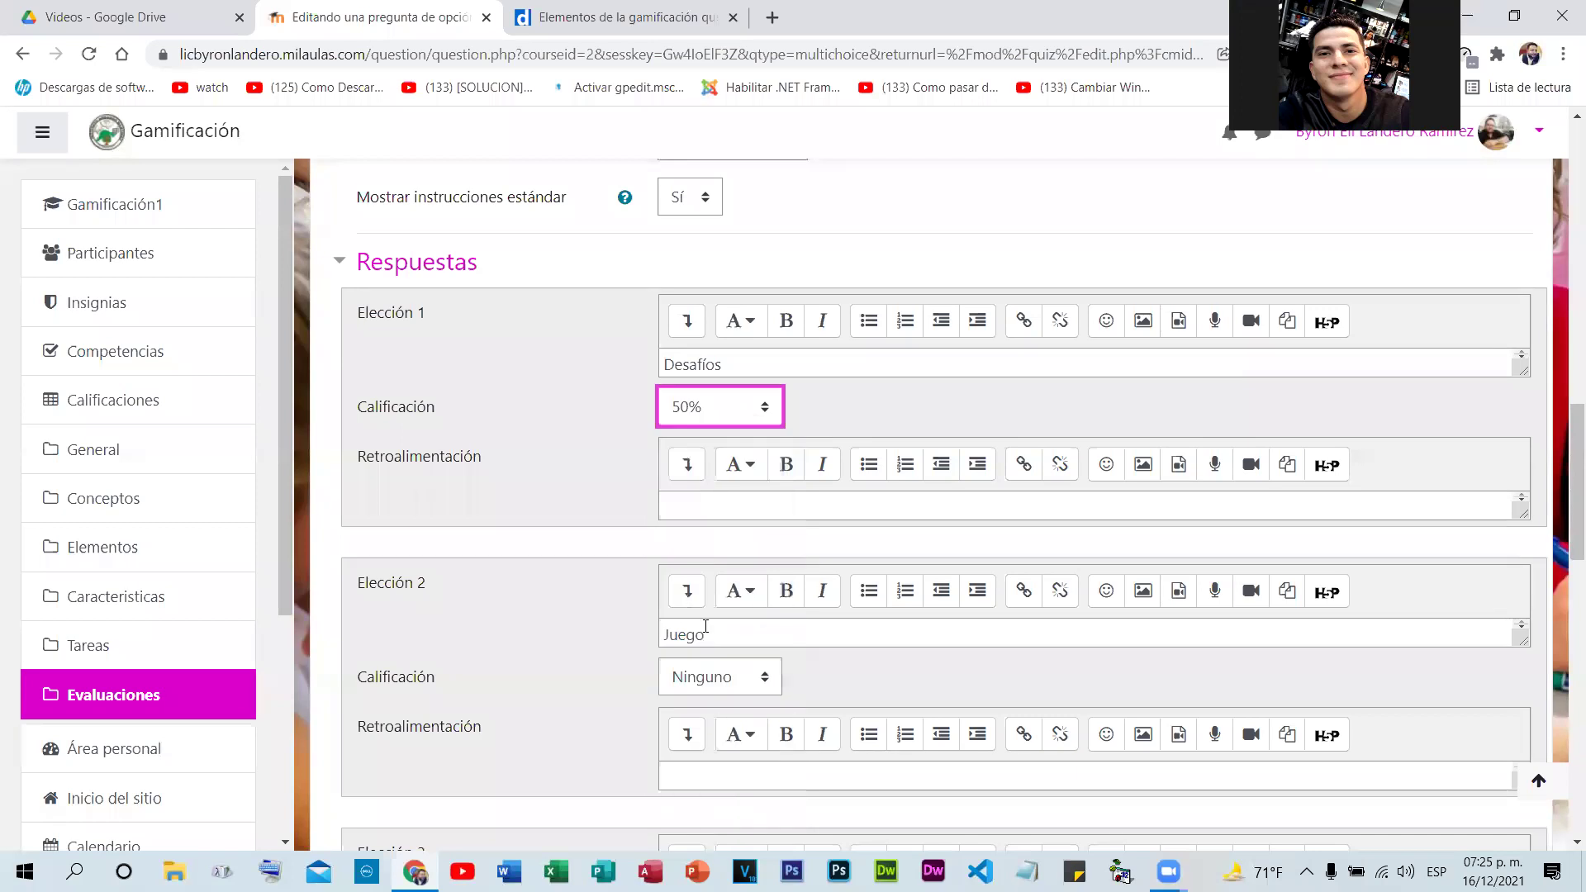
# - Set the grade of choice 3, "Reglas", to 50%
pyautogui.scroll(-4, 567, 516)
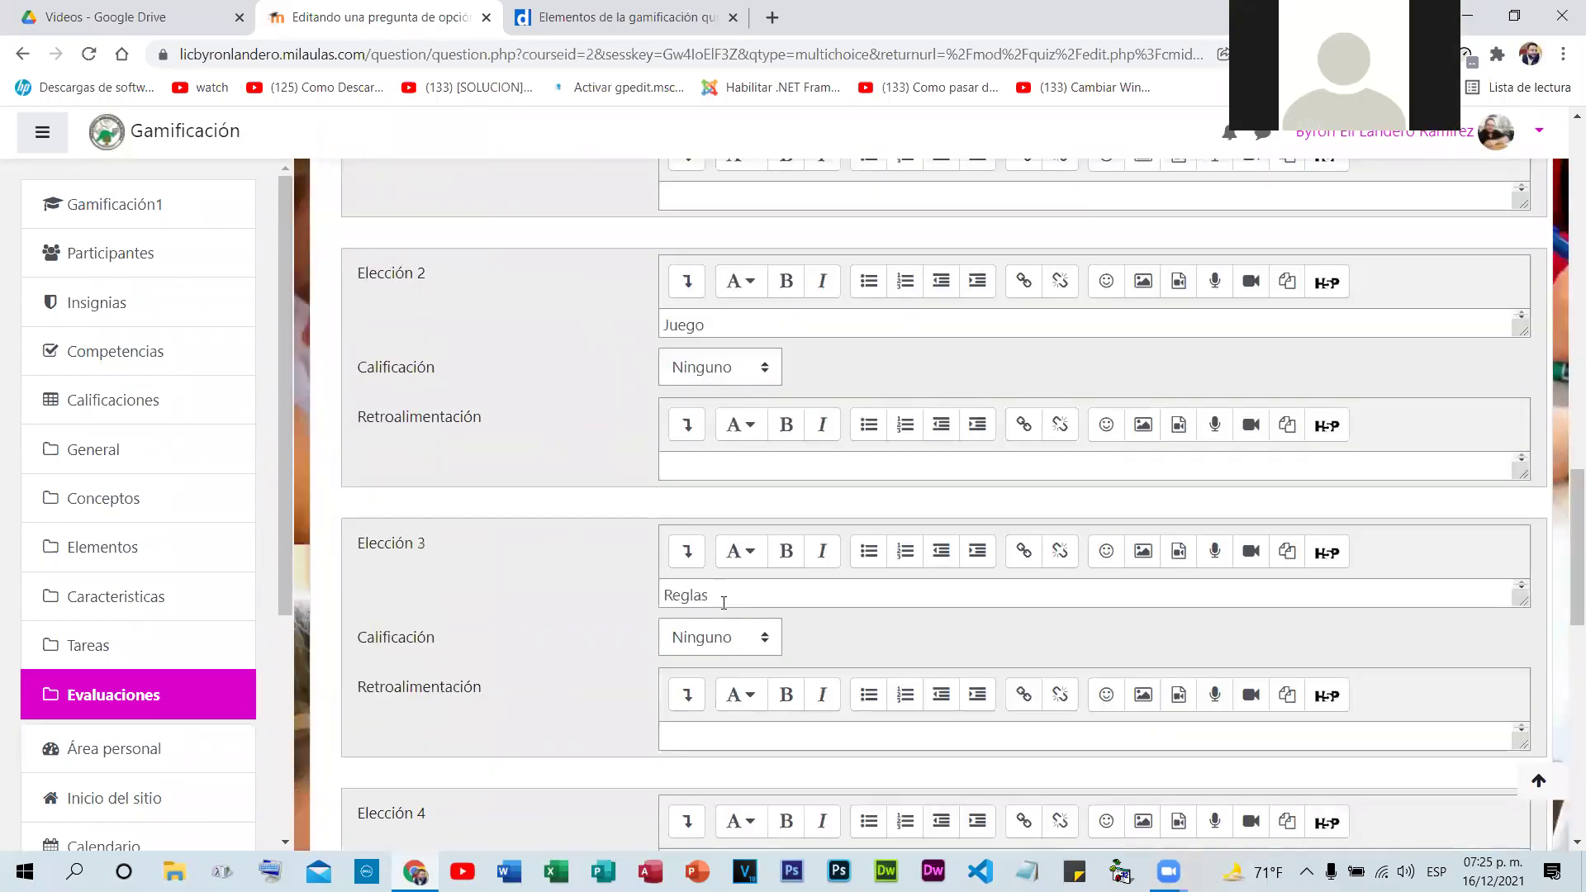
pyautogui.click(772, 638)
pyautogui.click(715, 350)
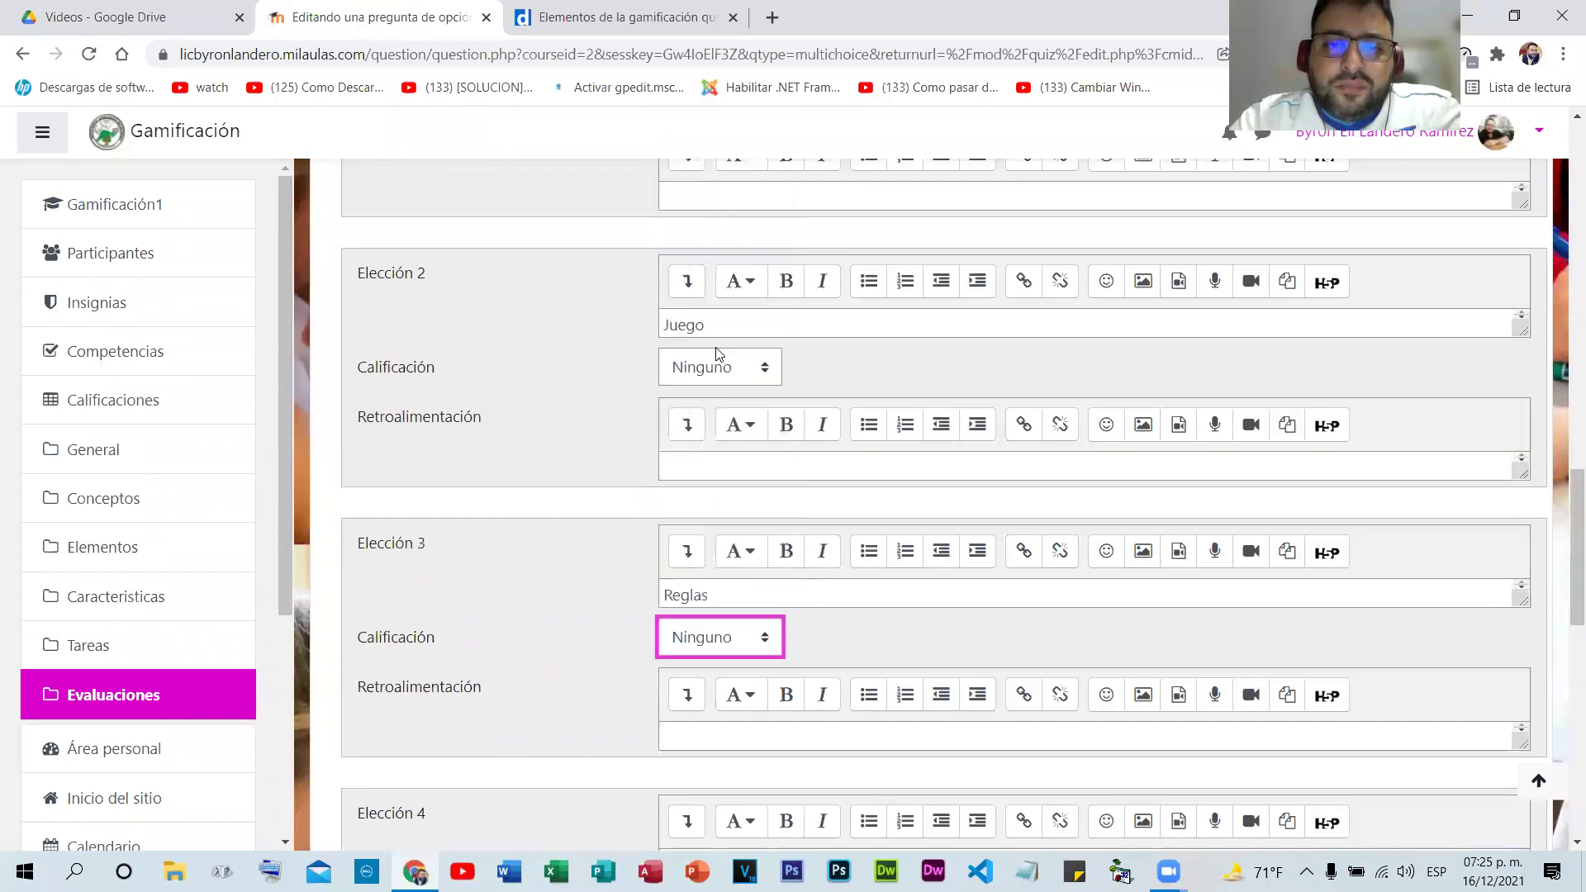
pyautogui.scroll(2, 579, 584)
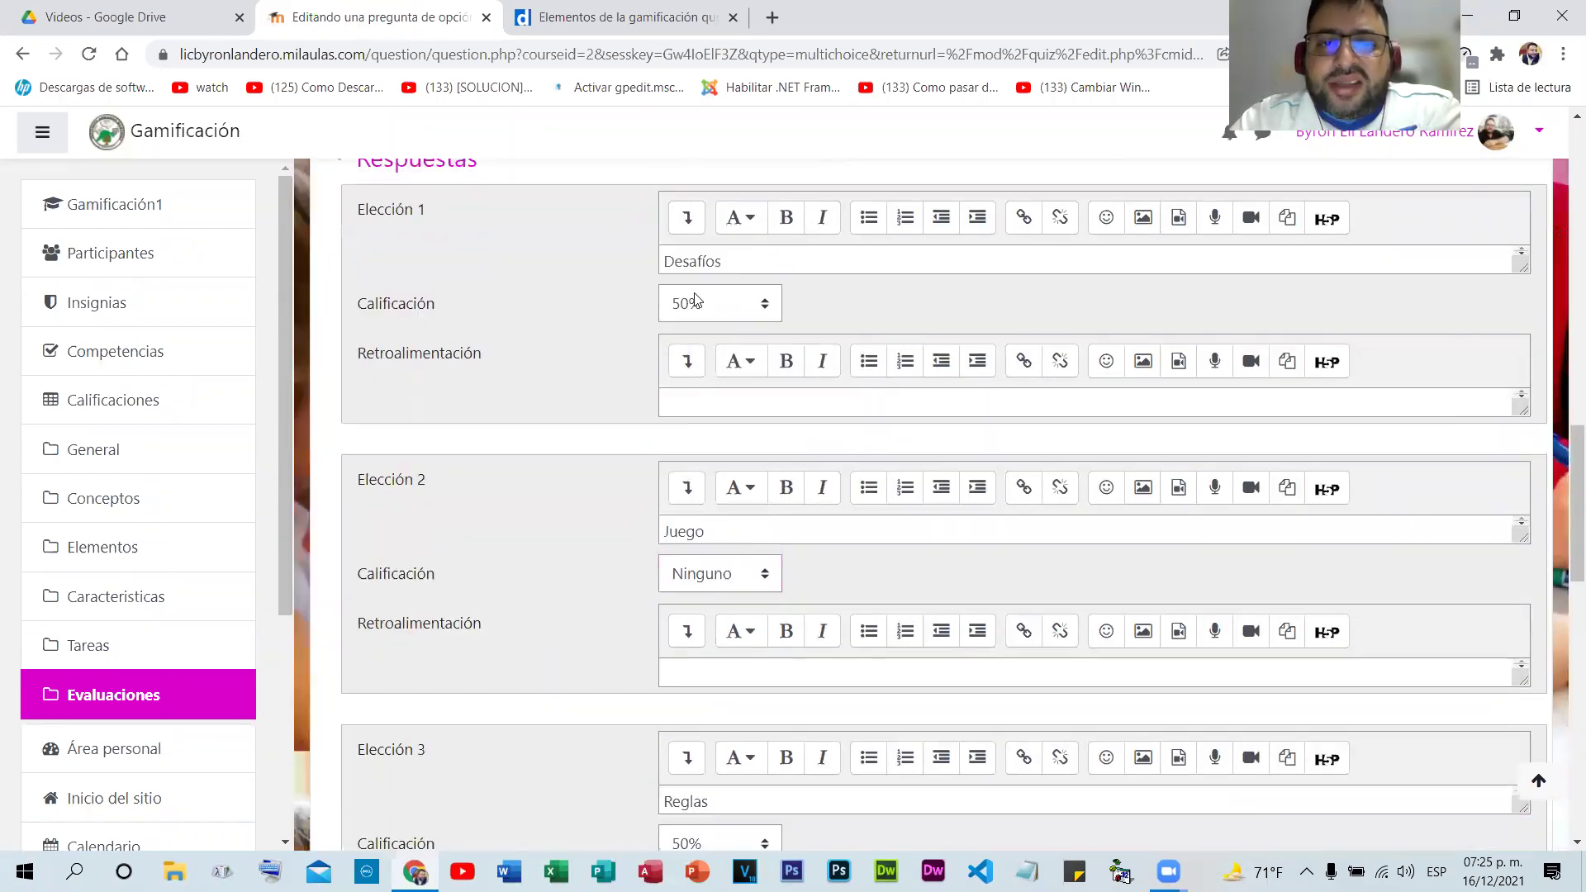
# - Check the grades of the answer choices and save the multiple-choice question
pyautogui.scroll(-4, 602, 495)
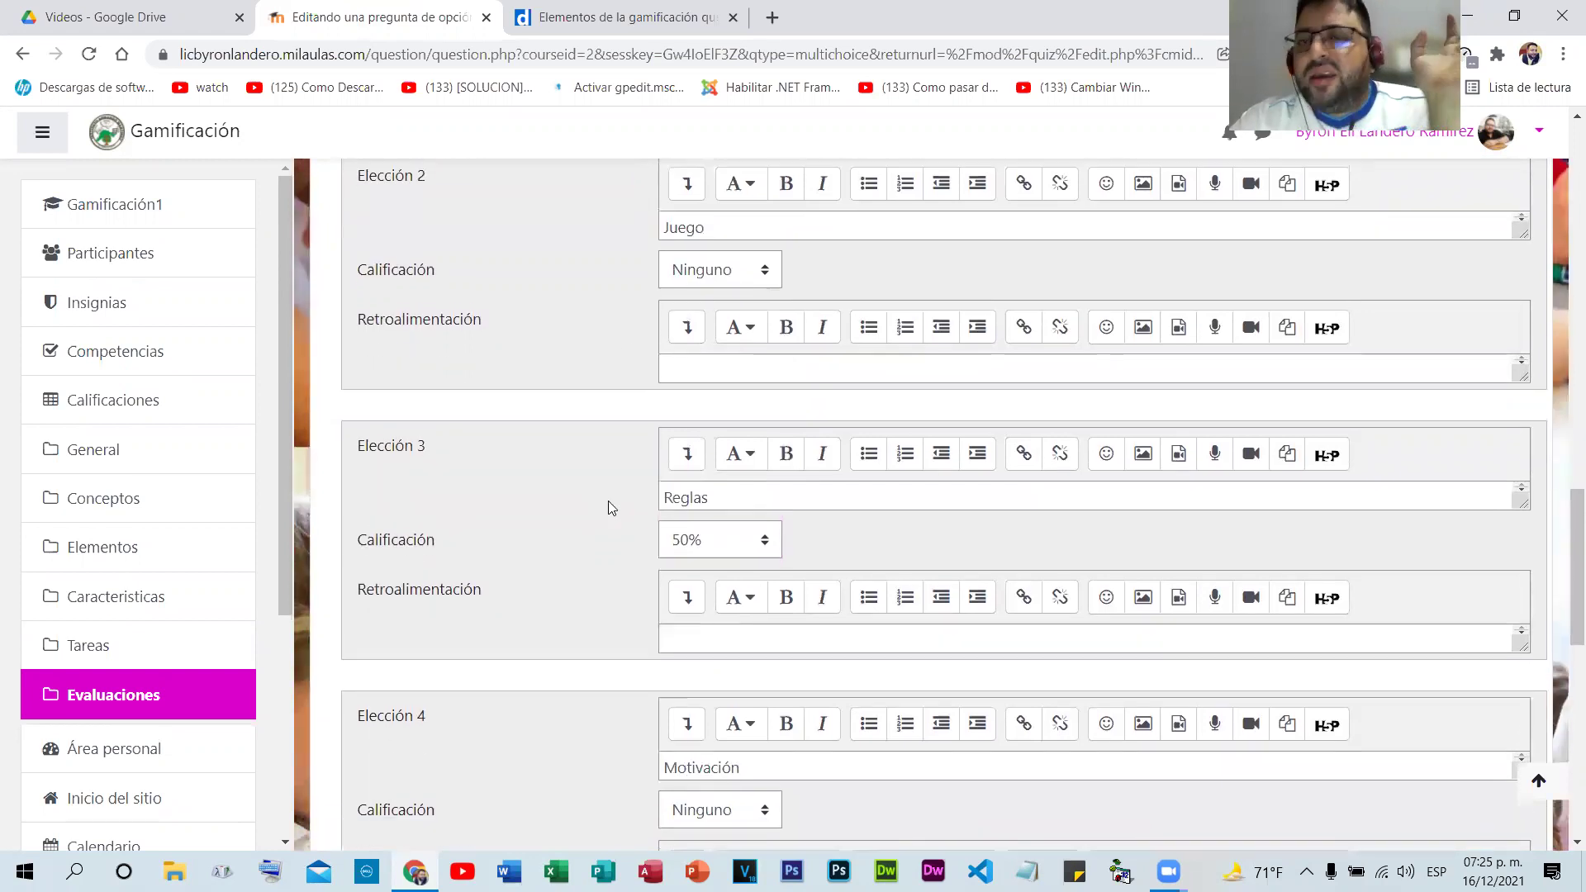
pyautogui.scroll(2, 608, 501)
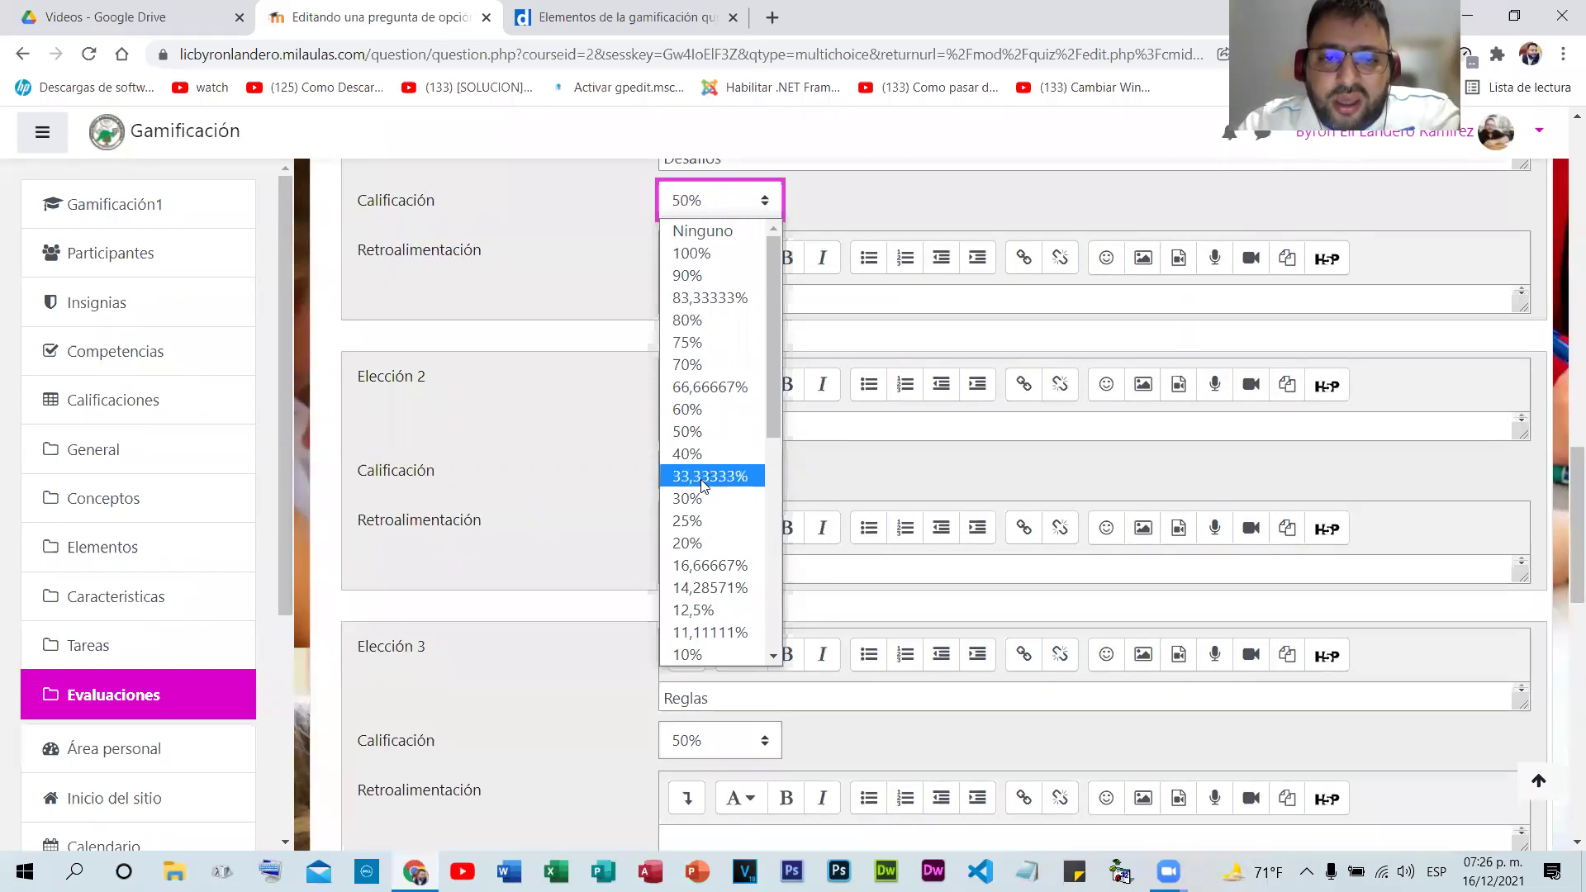
pyautogui.click(595, 438)
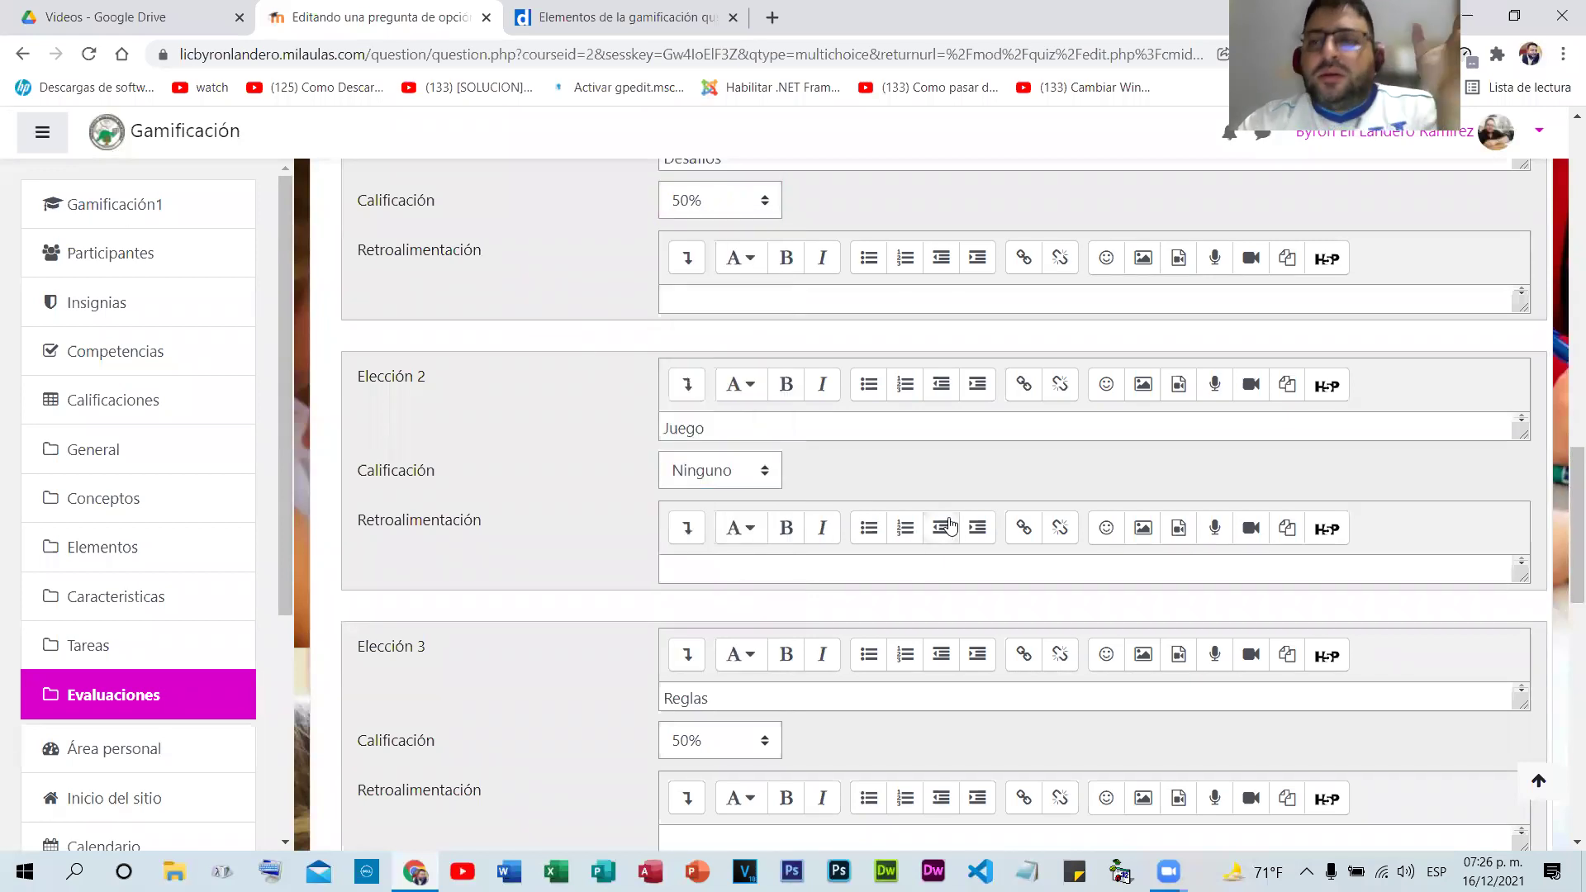
pyautogui.scroll(-4, 793, 483)
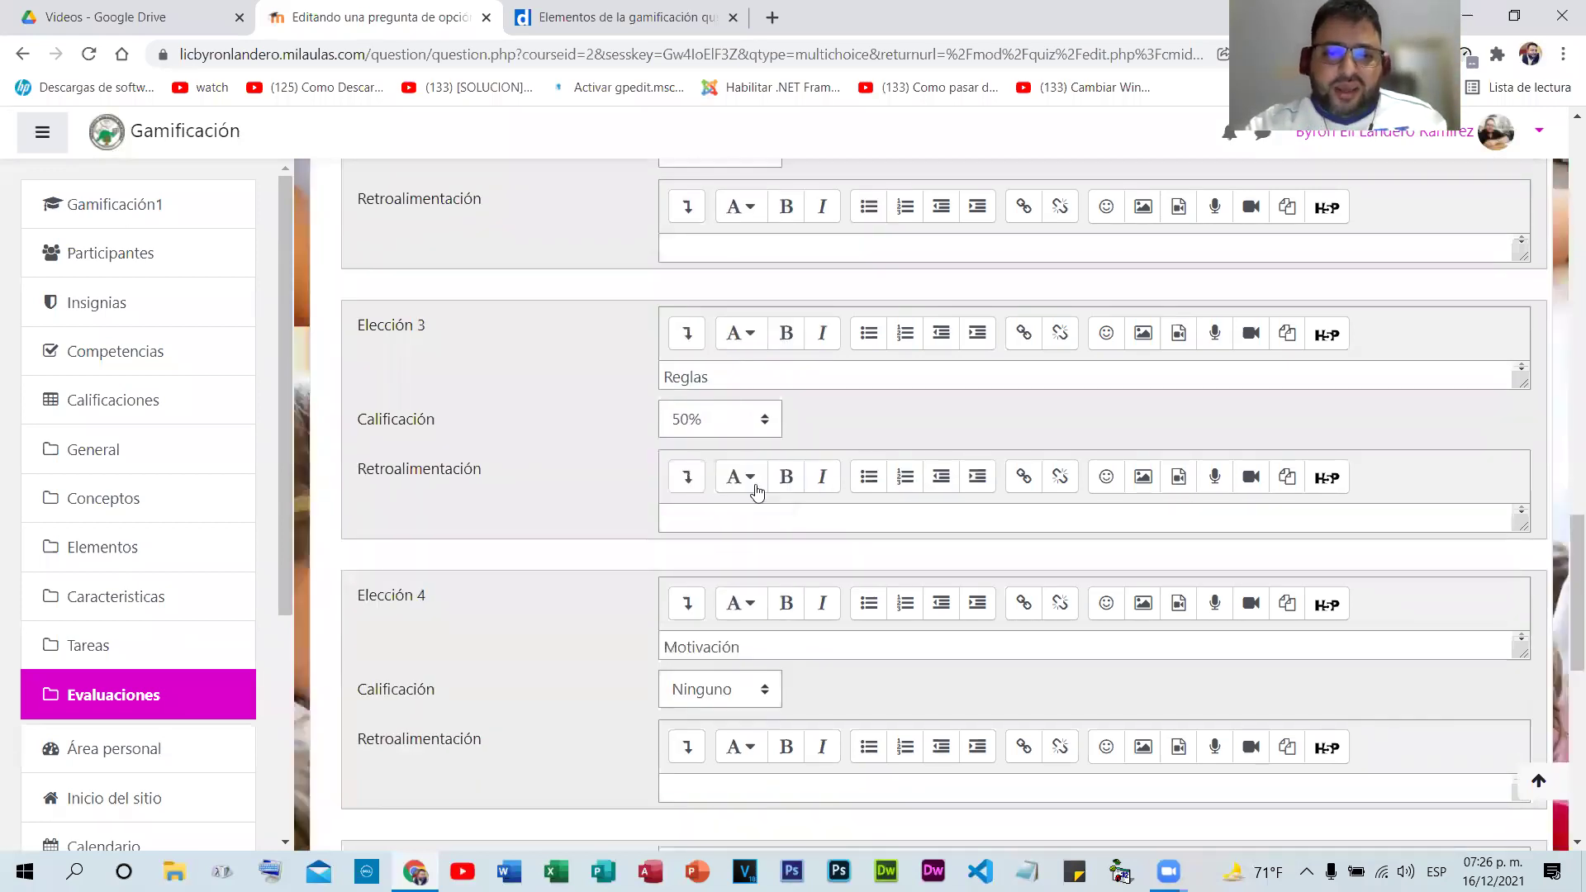
pyautogui.scroll(-5, 757, 491)
pyautogui.scroll(-5, 757, 492)
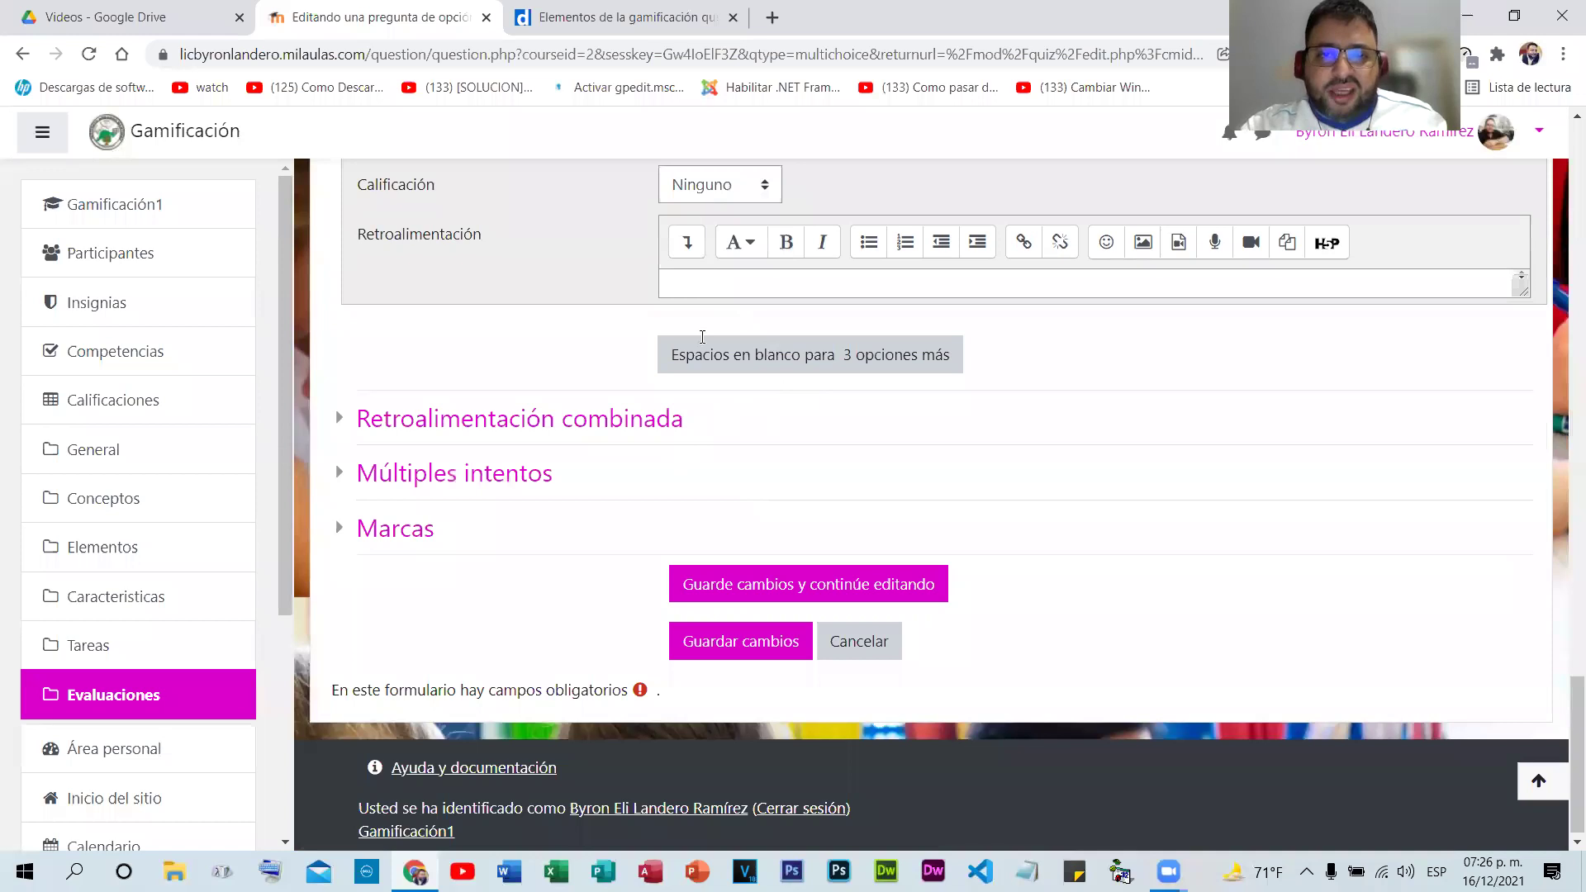
pyautogui.scroll(5, 702, 337)
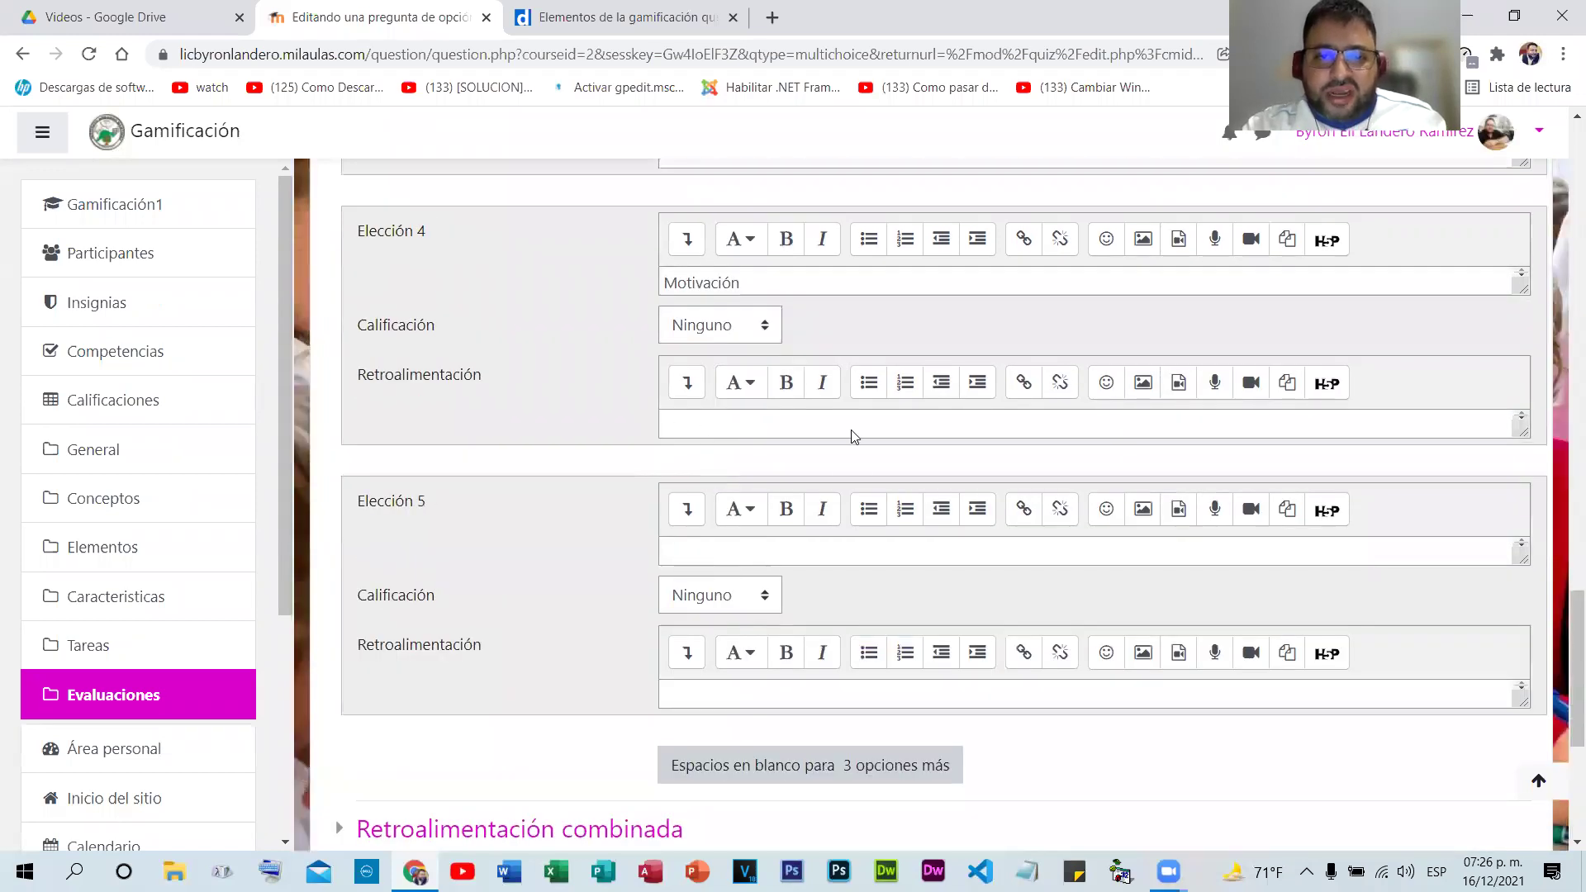
pyautogui.scroll(-3, 703, 717)
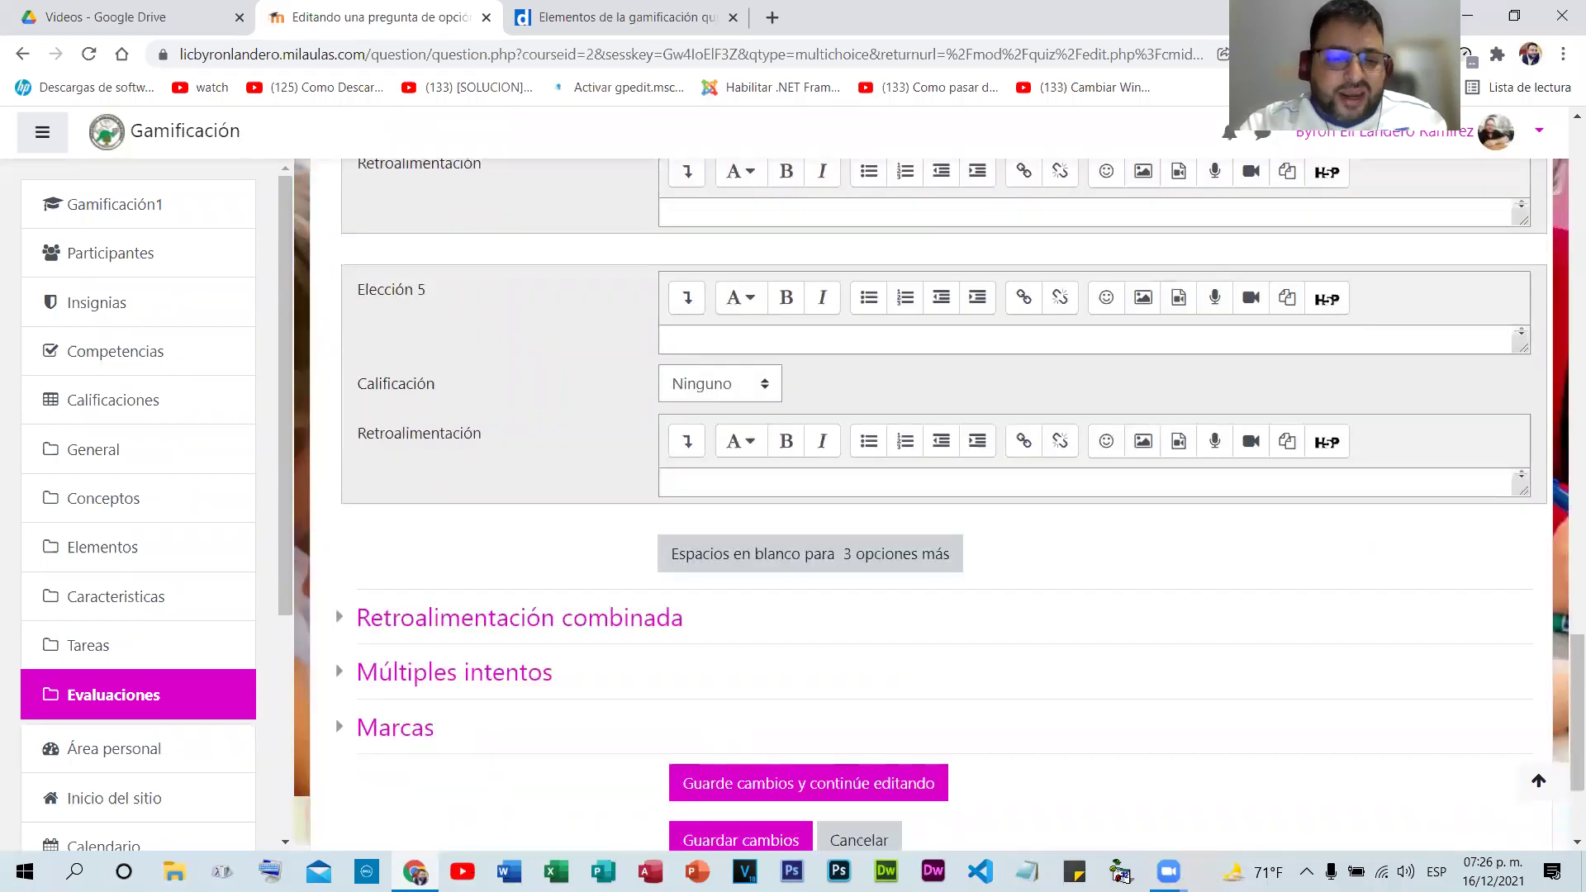
pyautogui.scroll(-3, 785, 619)
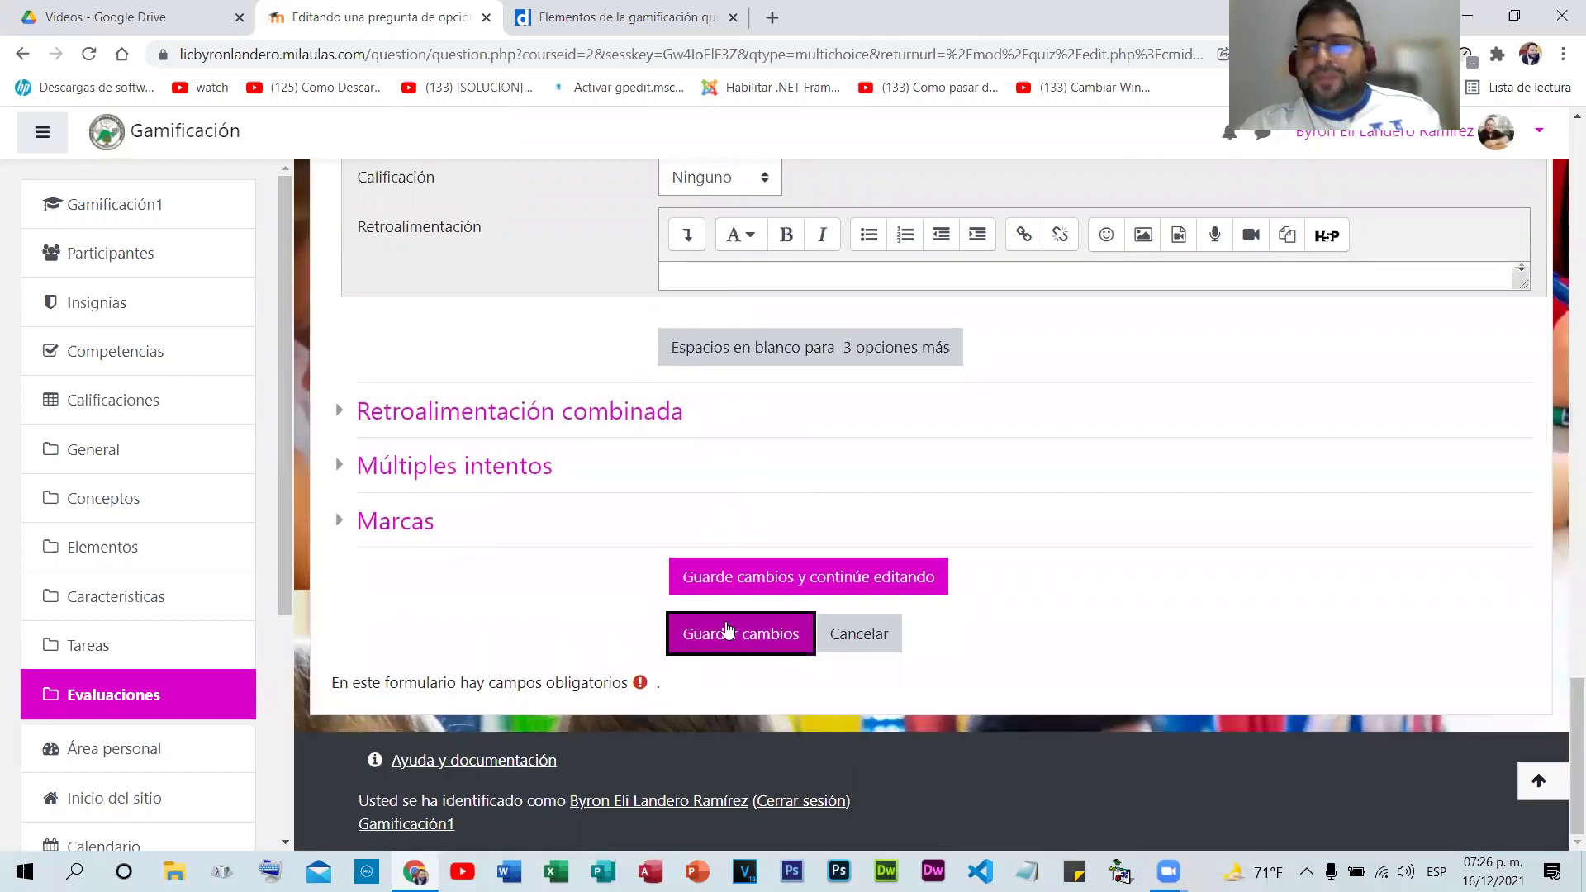
pyautogui.click(727, 630)
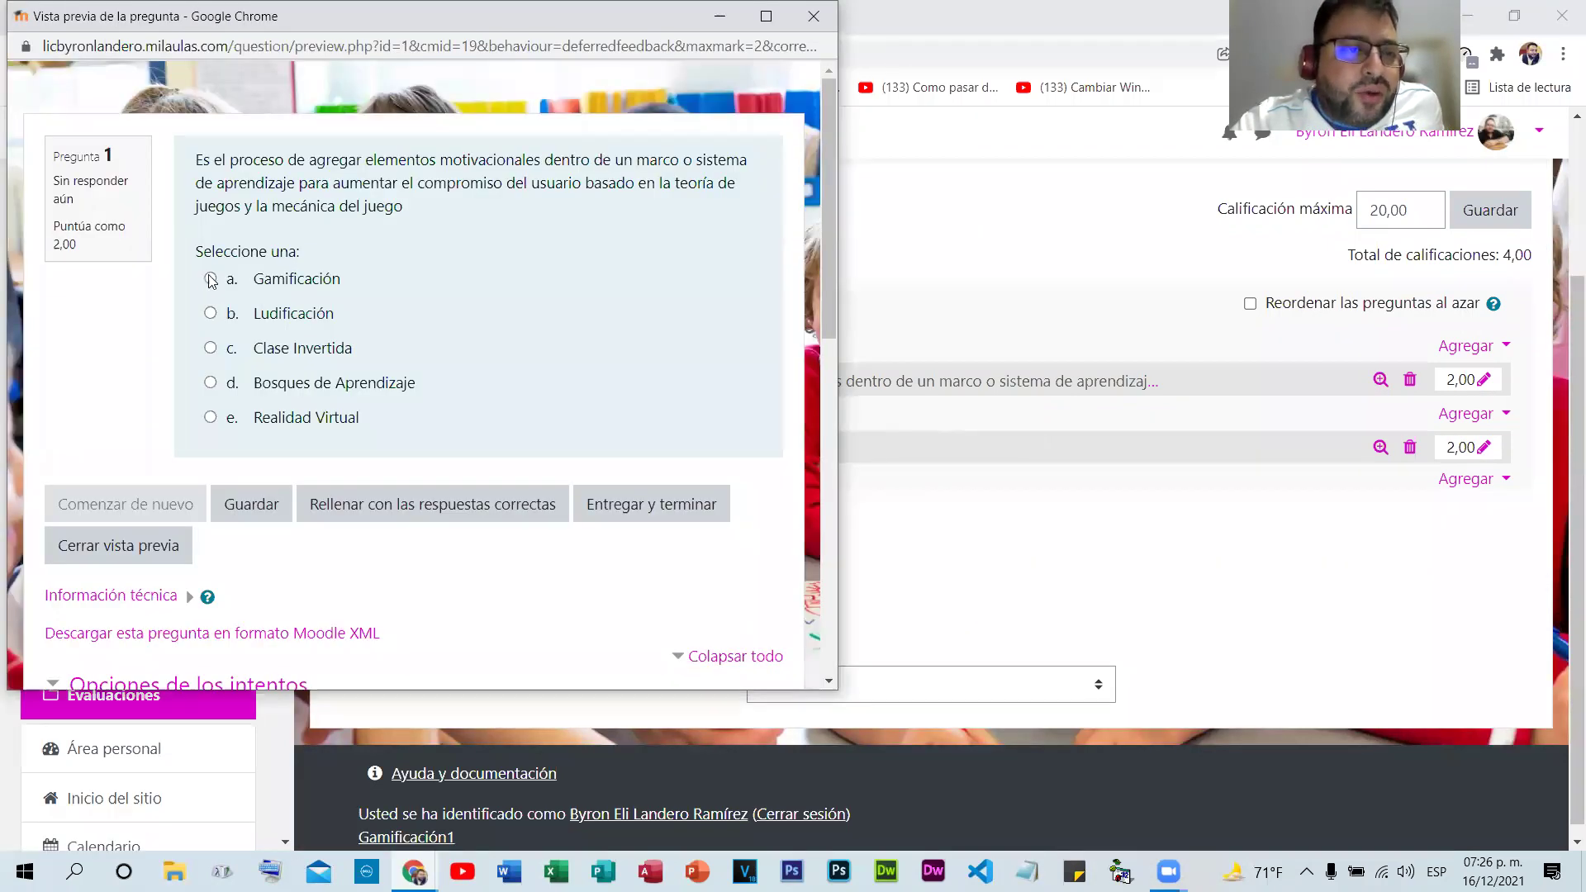
# - Preview the quiz question "Son elementos de la Gamificación" and examine its selection instruction
pyautogui.click(1375, 451)
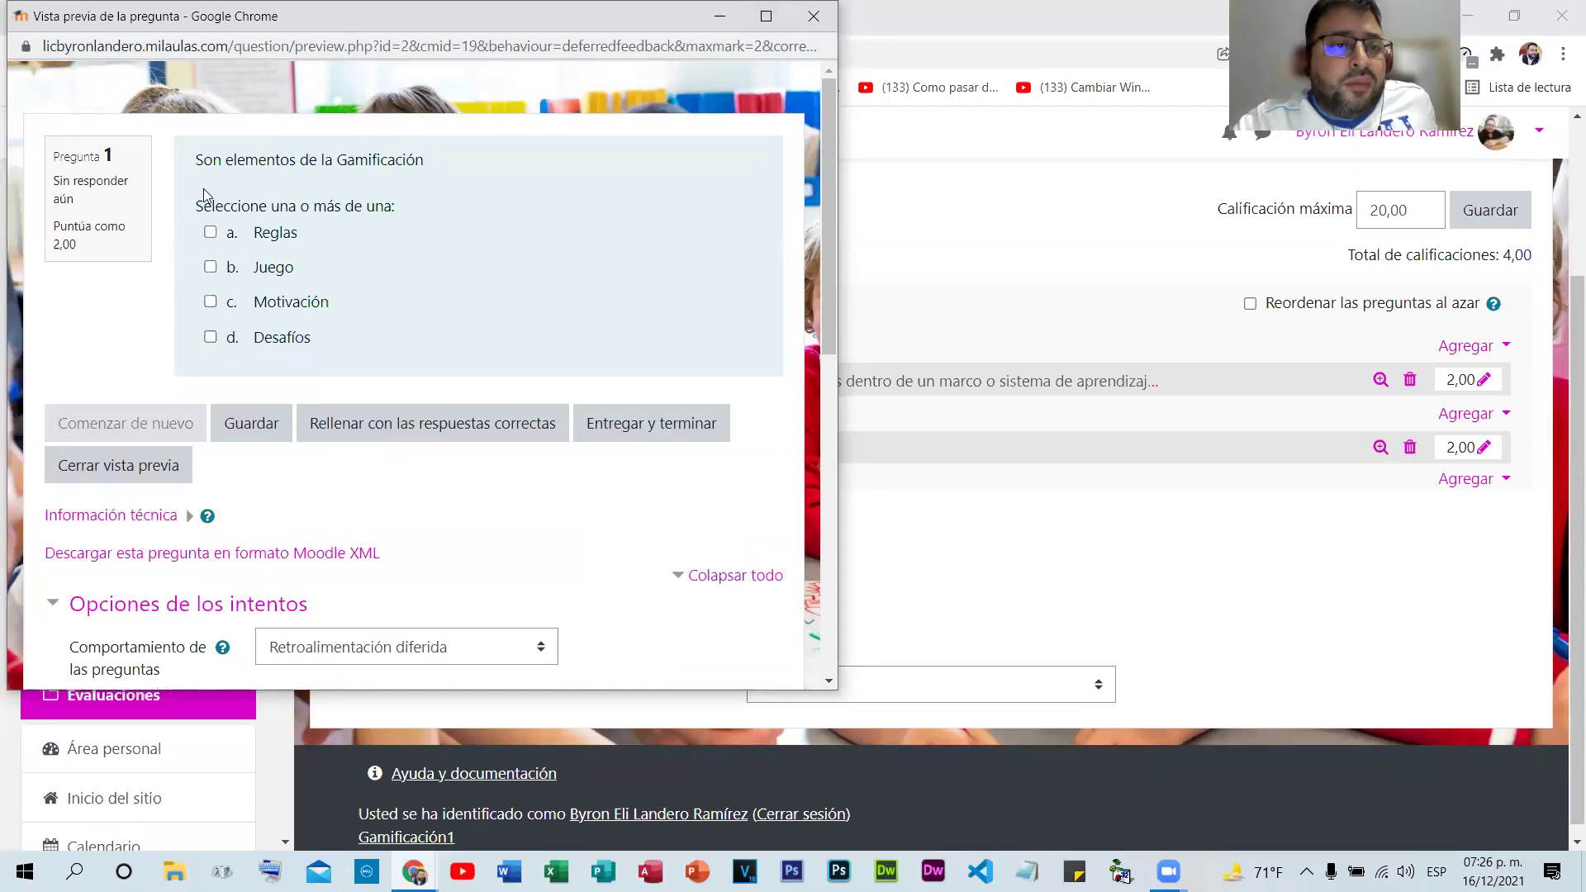
pyautogui.moveTo(199, 203); pyautogui.dragTo(333, 202)
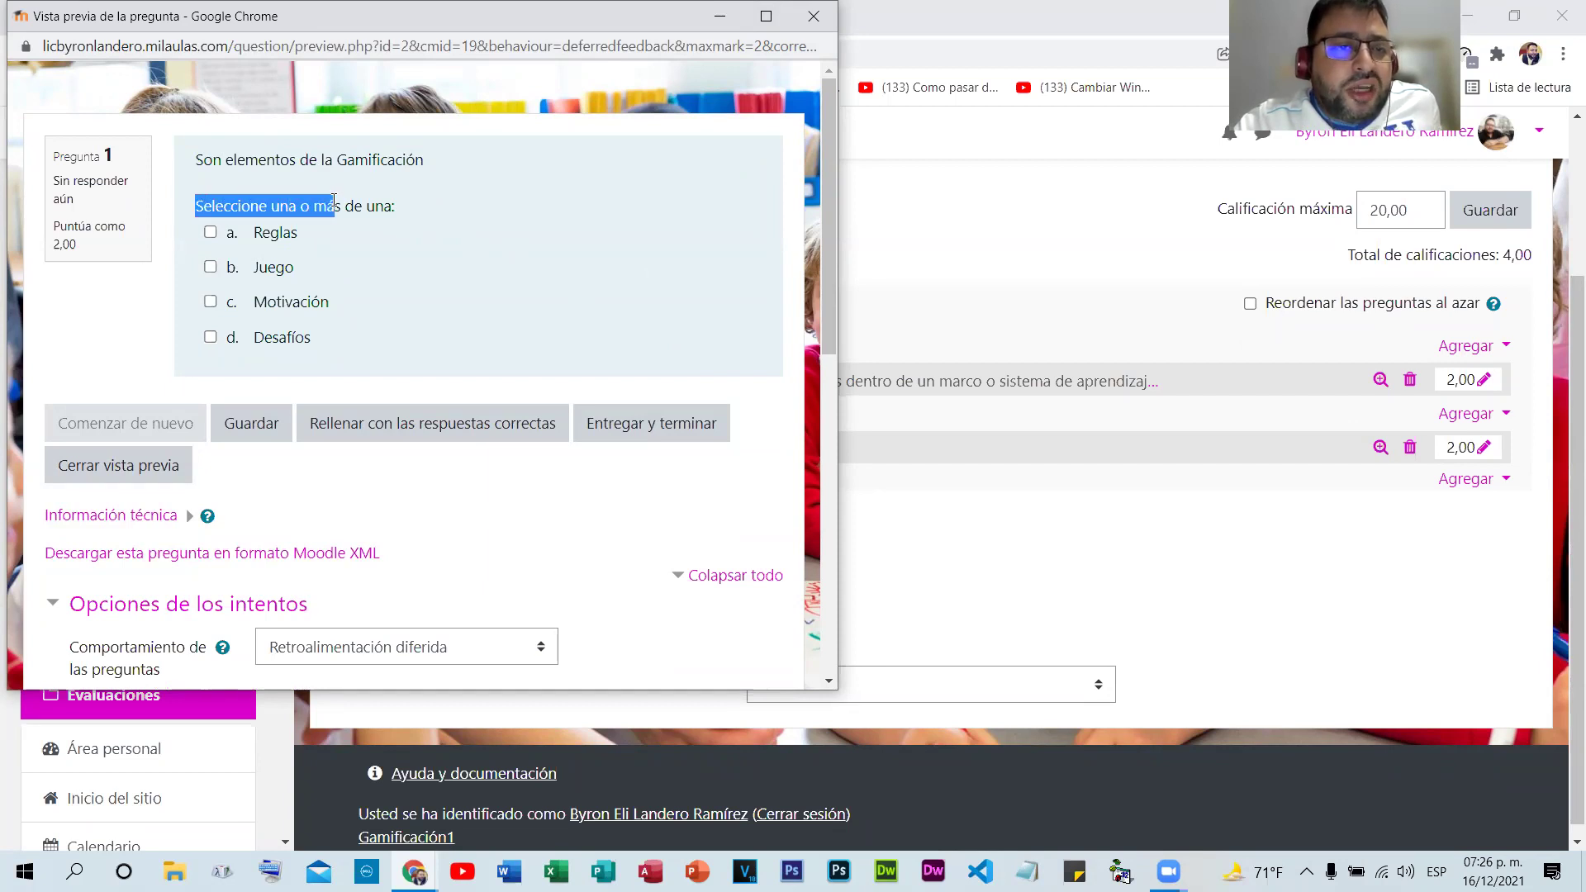
pyautogui.click(460, 288)
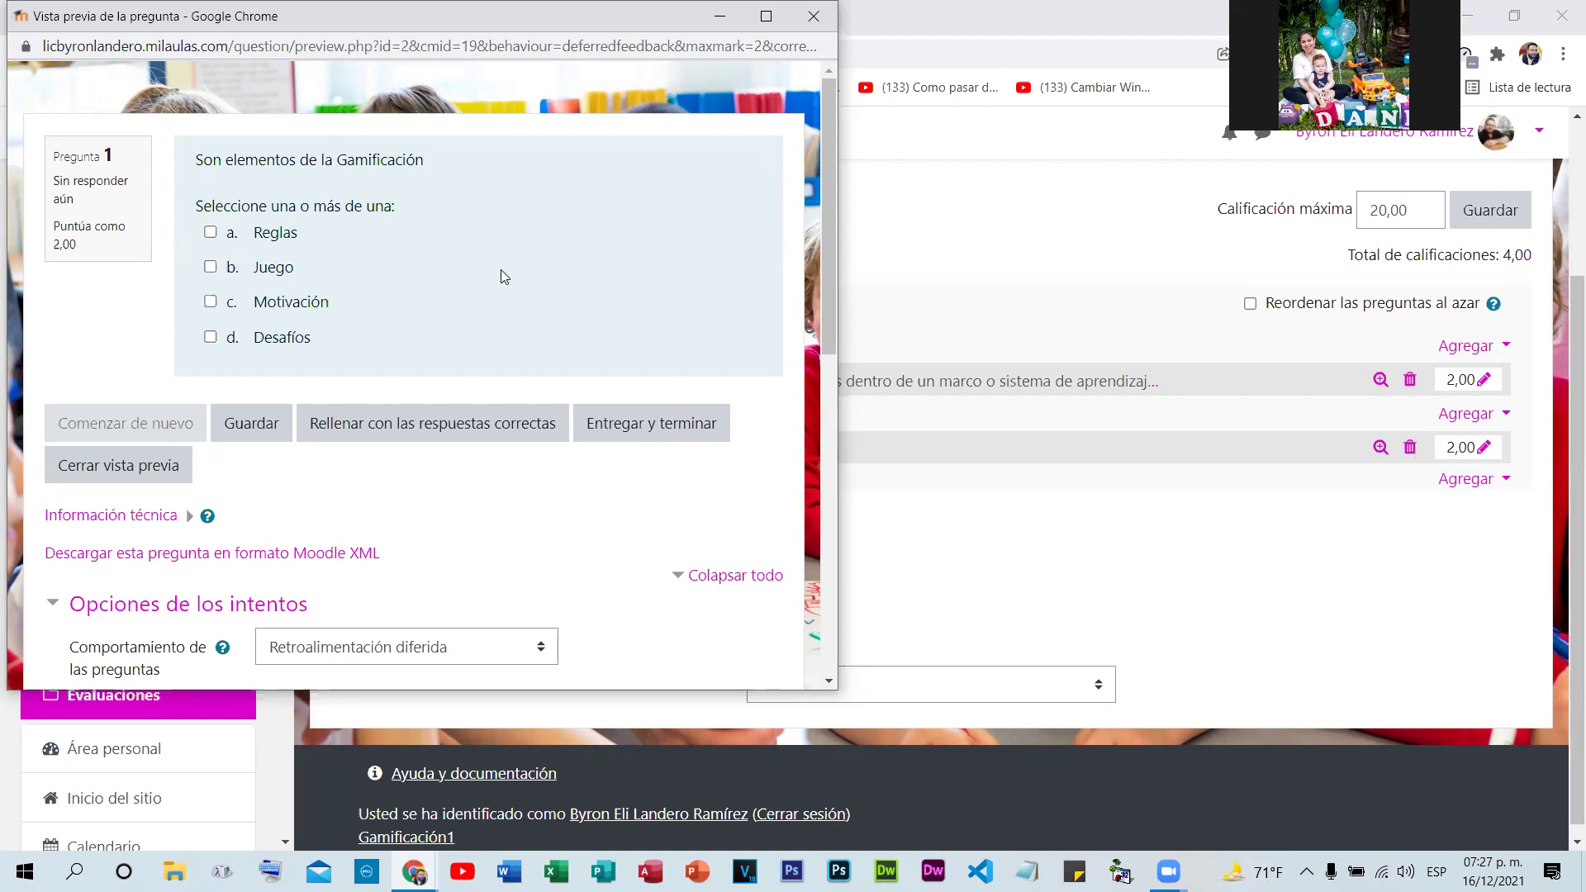
# - Select all four answers in the question preview and close it, discarding the attempt
pyautogui.click(211, 232)
pyautogui.click(211, 267)
pyautogui.click(210, 301)
pyautogui.click(211, 337)
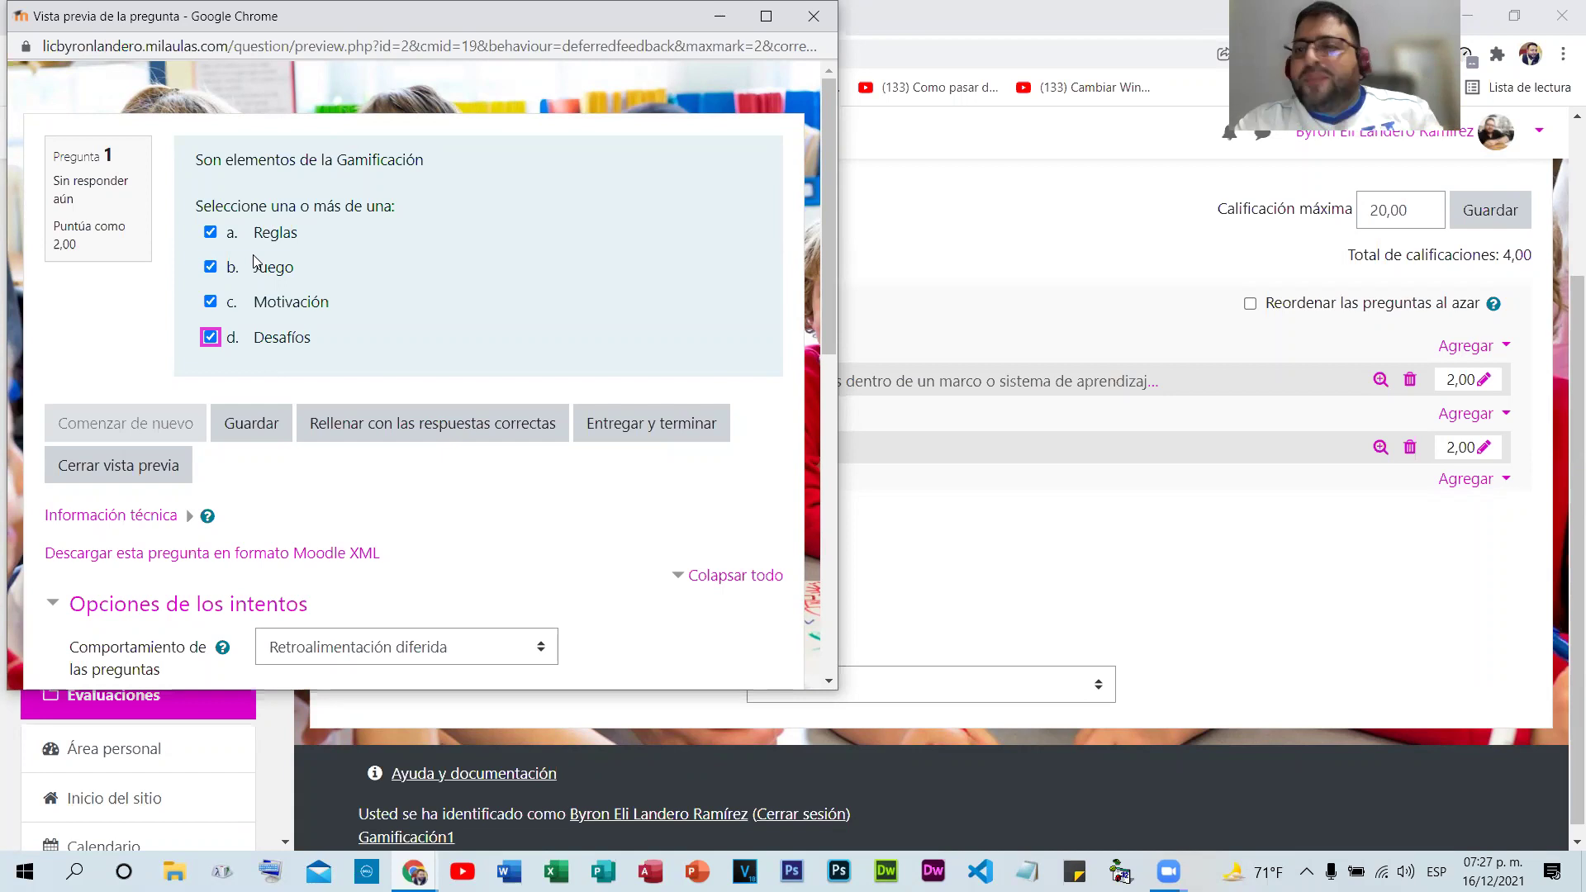
pyautogui.click(814, 16)
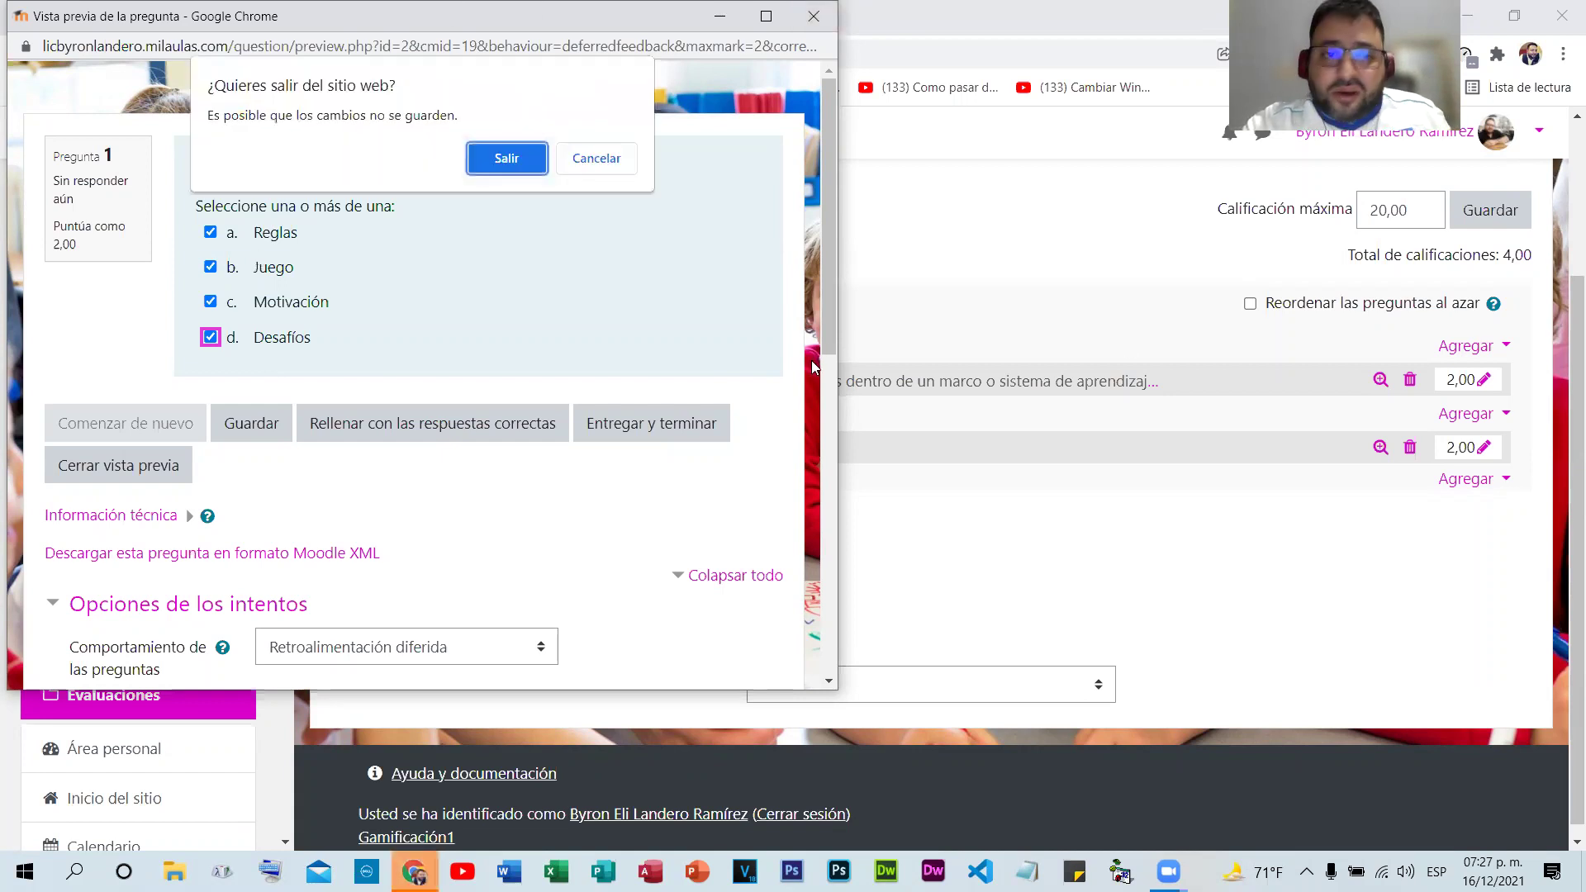
pyautogui.click(516, 154)
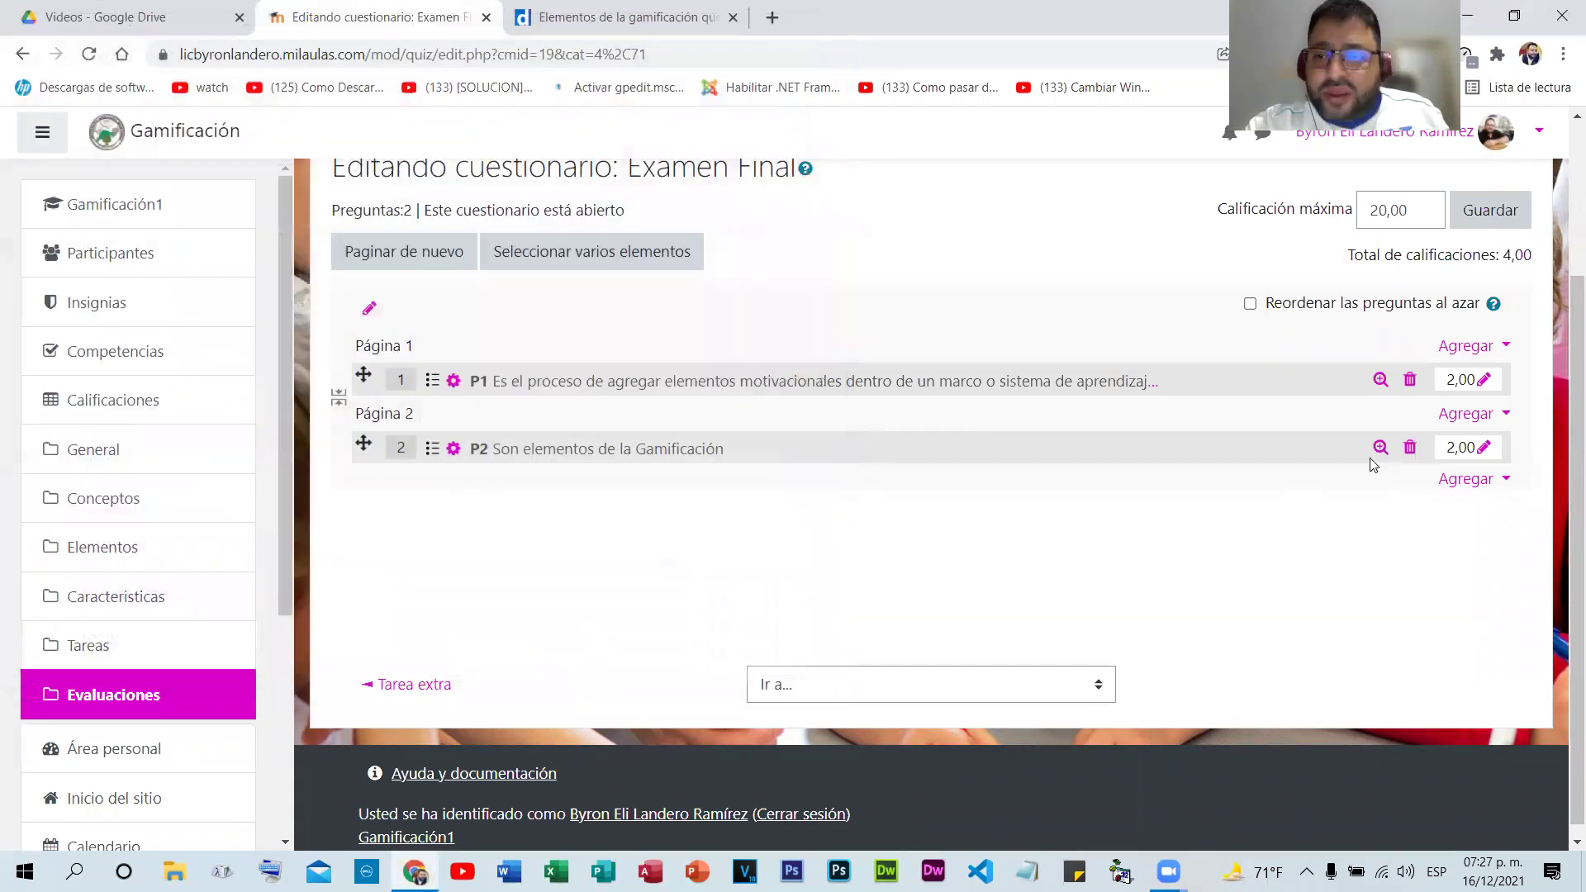
# - Reopen the question "Son elementos de la Gamificación" for editing and set the grade of choice 2, "Juego", to -50%
pyautogui.click(455, 454)
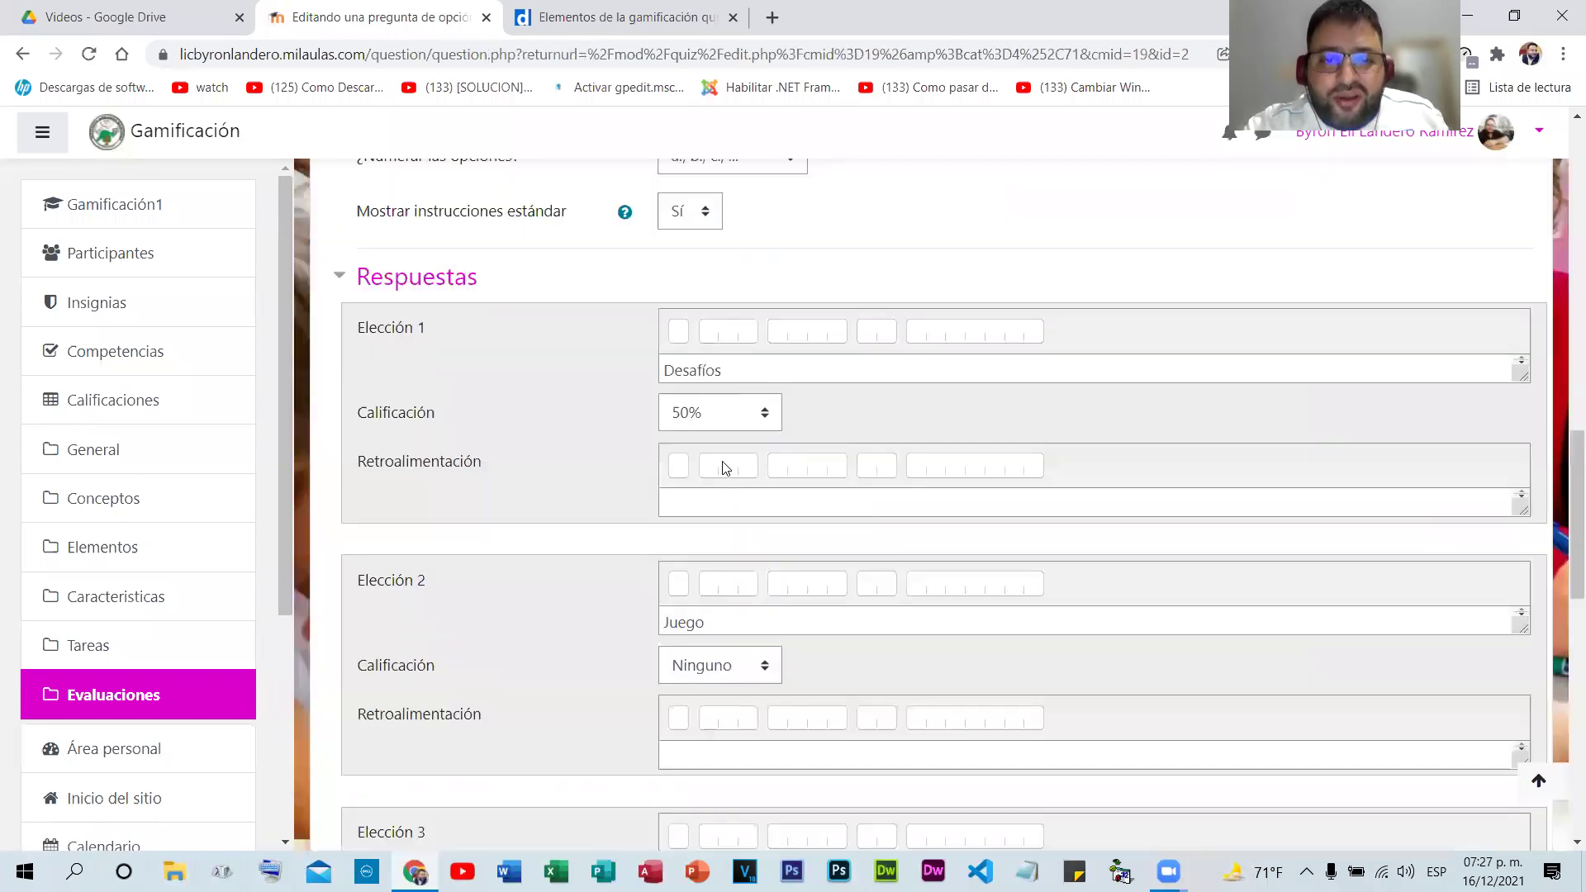
pyautogui.click(764, 387)
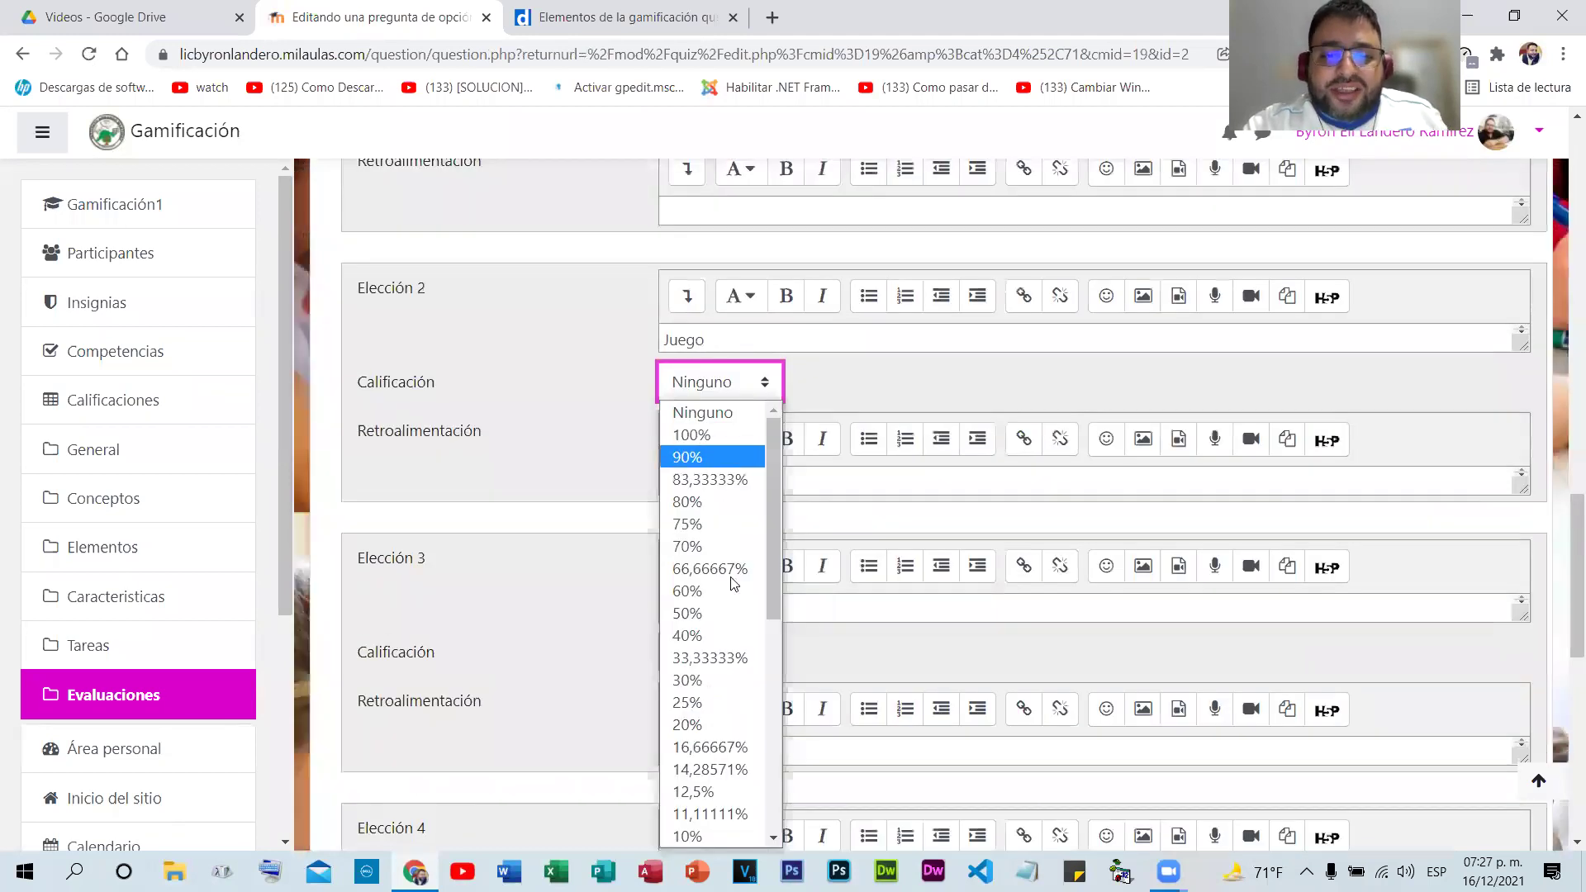
pyautogui.scroll(-5, 731, 648)
pyautogui.click(711, 658)
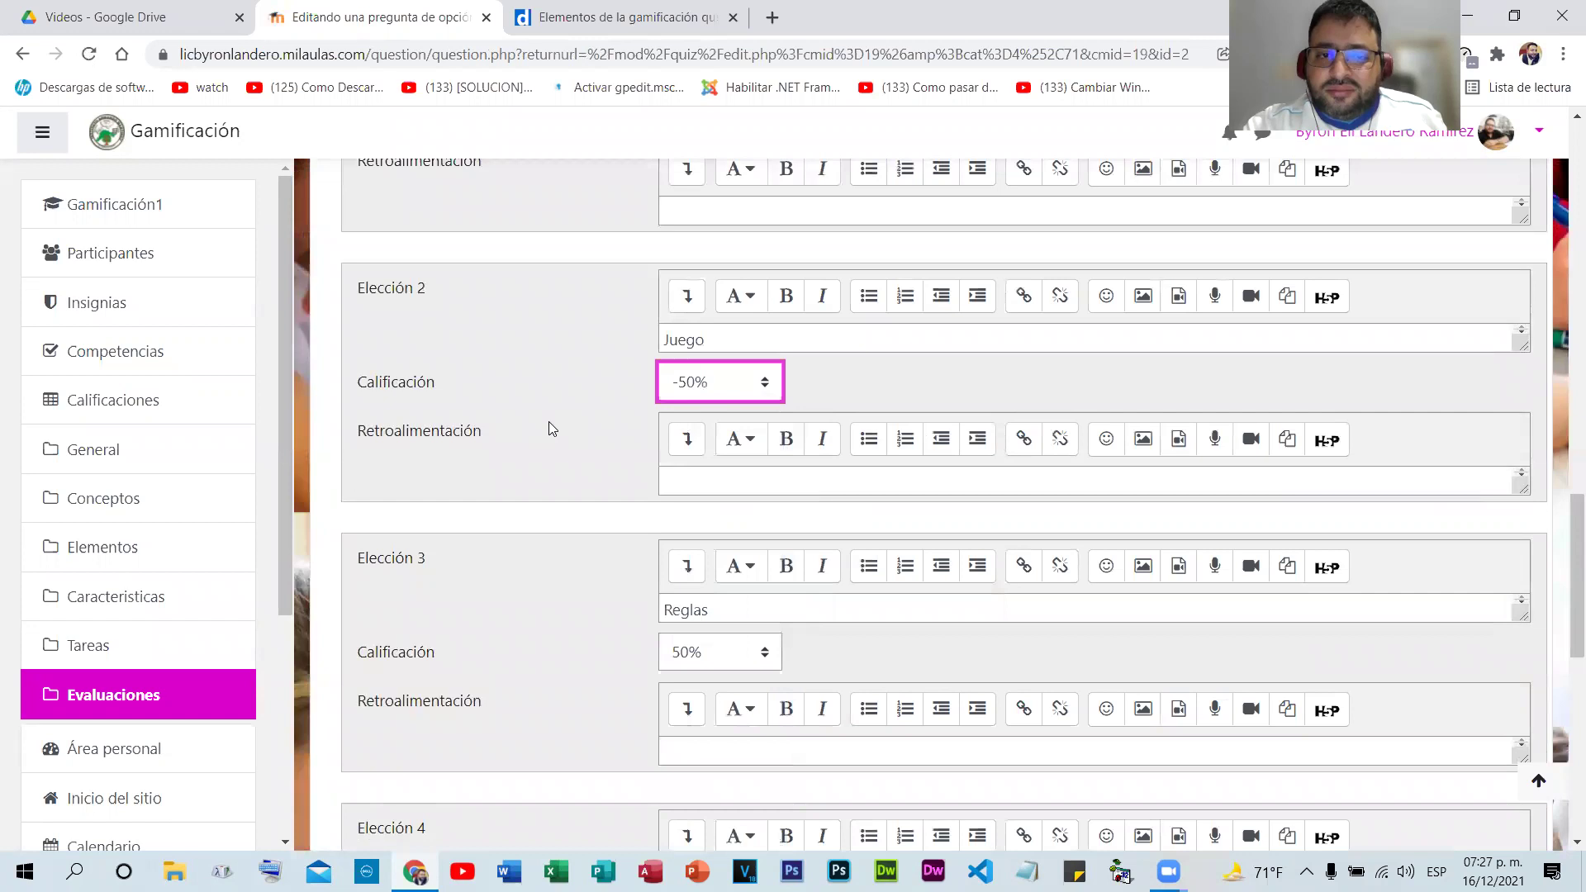
# - Set the grade of choice 4, "Motivación", to -50%
pyautogui.scroll(-4, 549, 425)
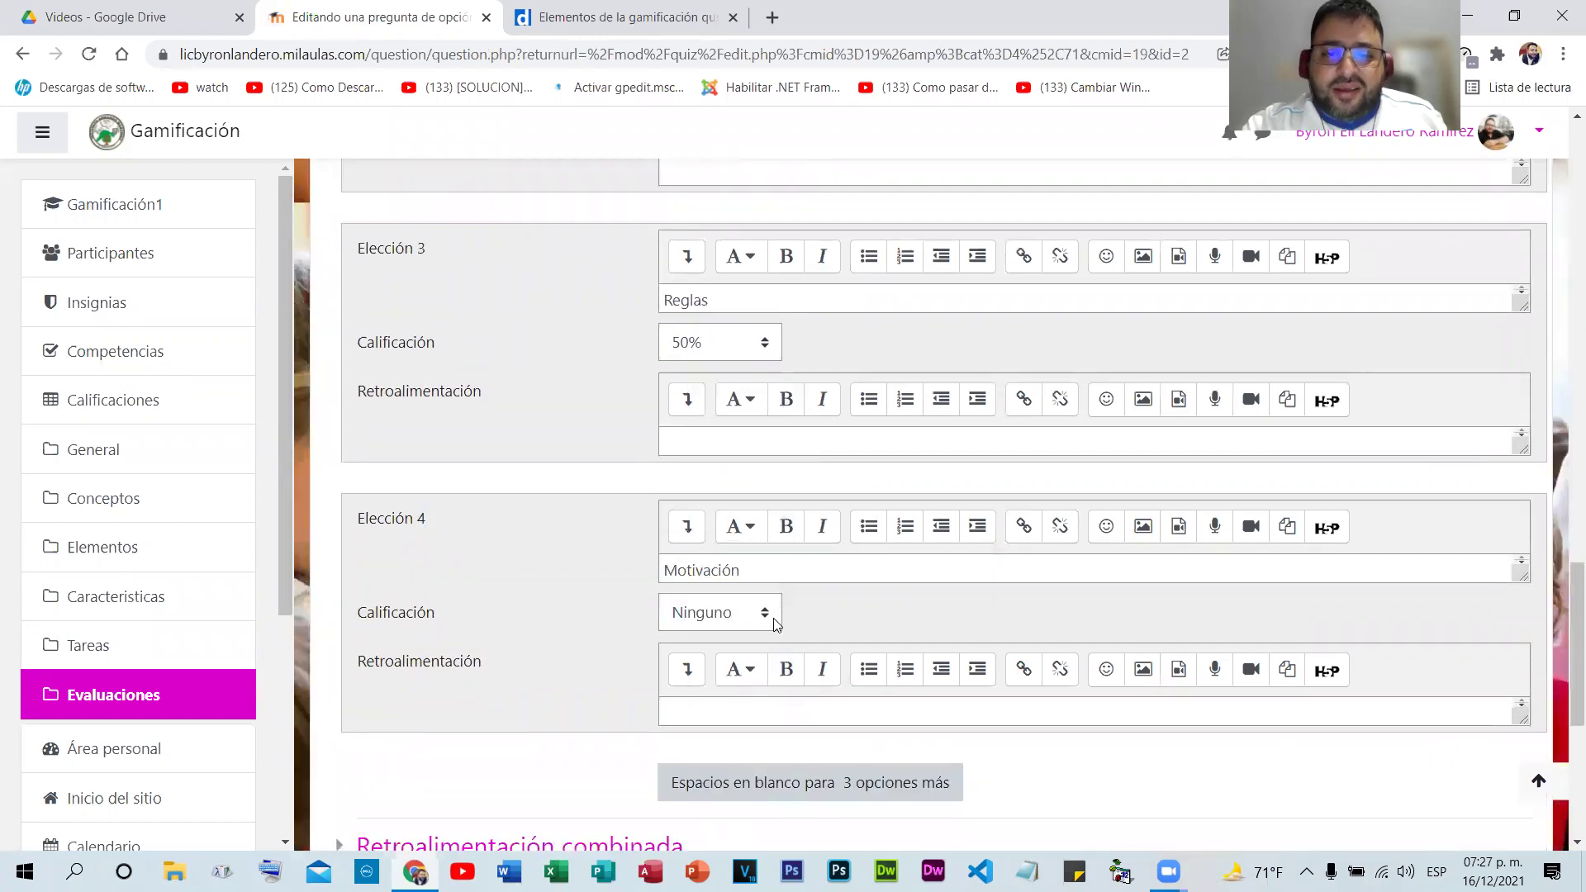
pyautogui.click(773, 617)
pyautogui.click(591, 563)
pyautogui.click(774, 618)
pyautogui.scroll(-5, 719, 488)
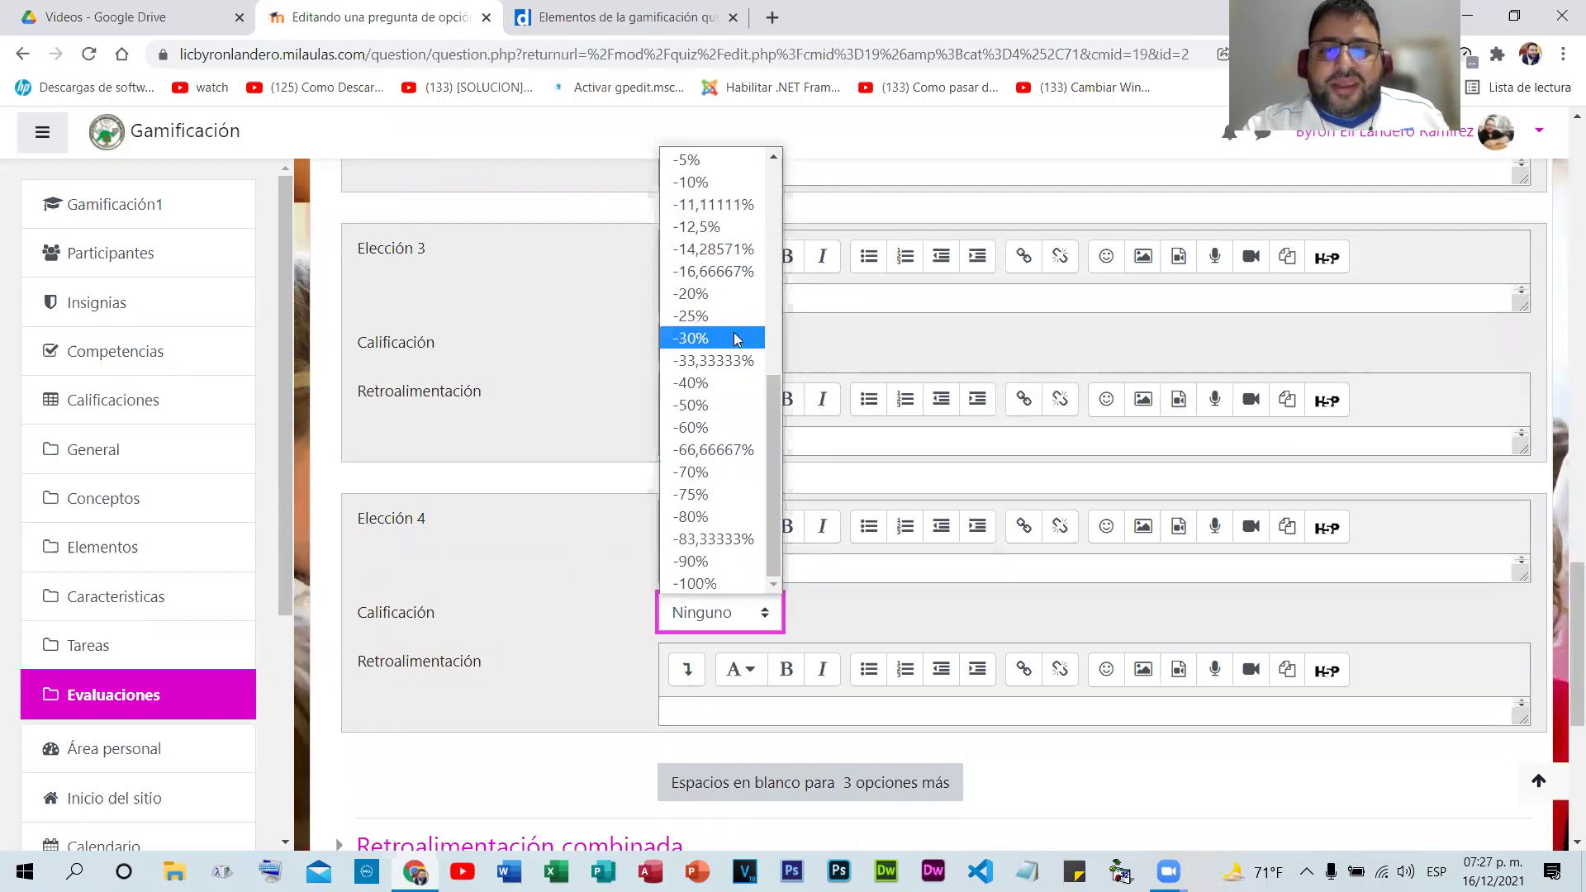
pyautogui.press('Down')
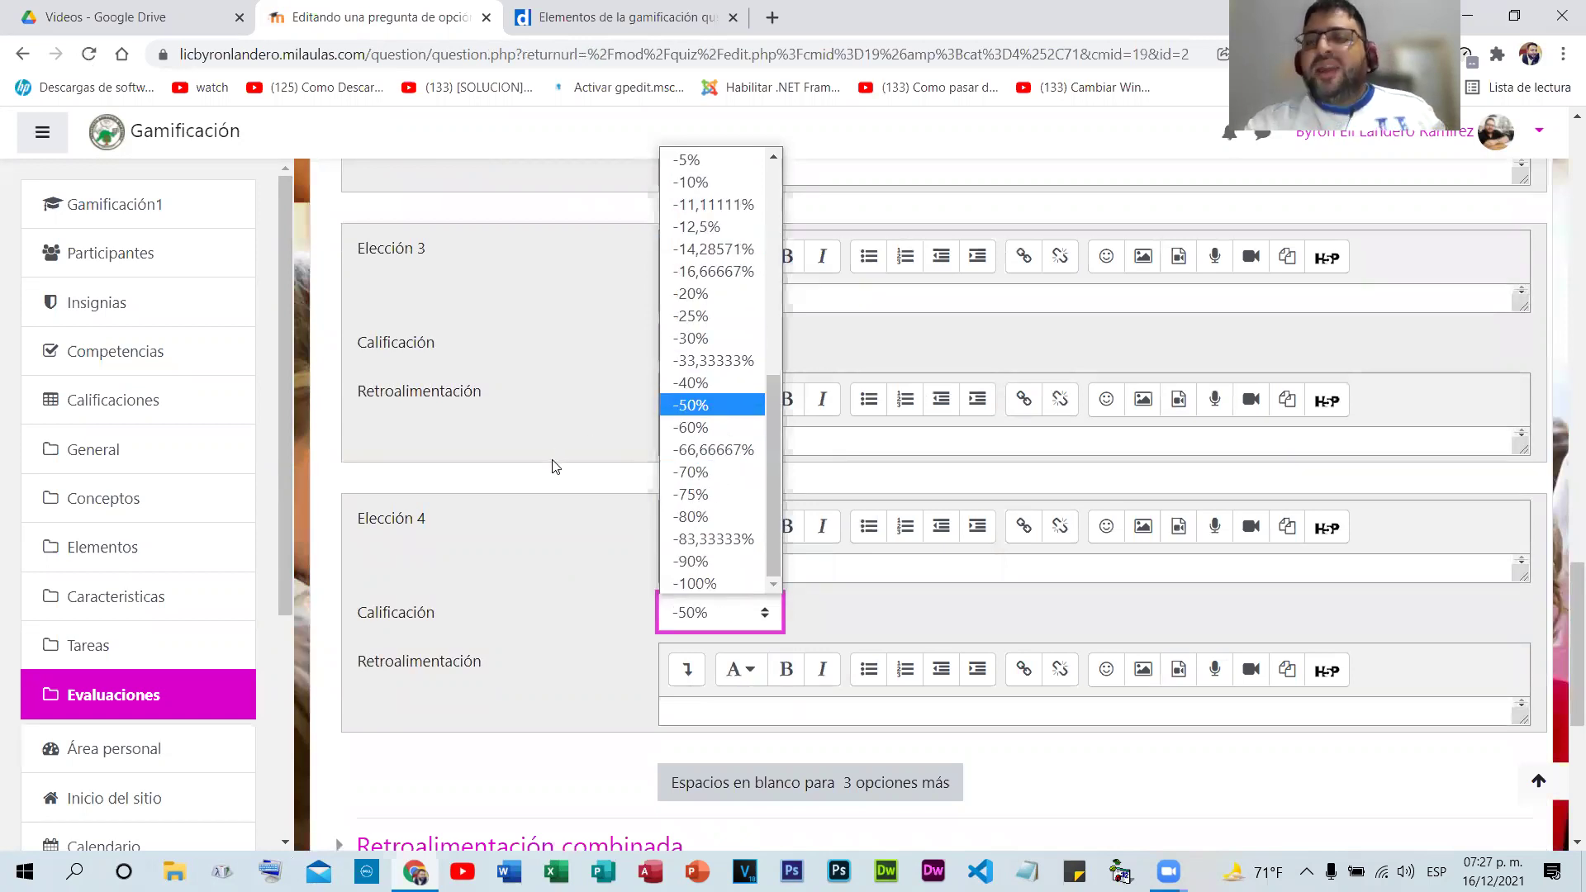
pyautogui.press('Return')
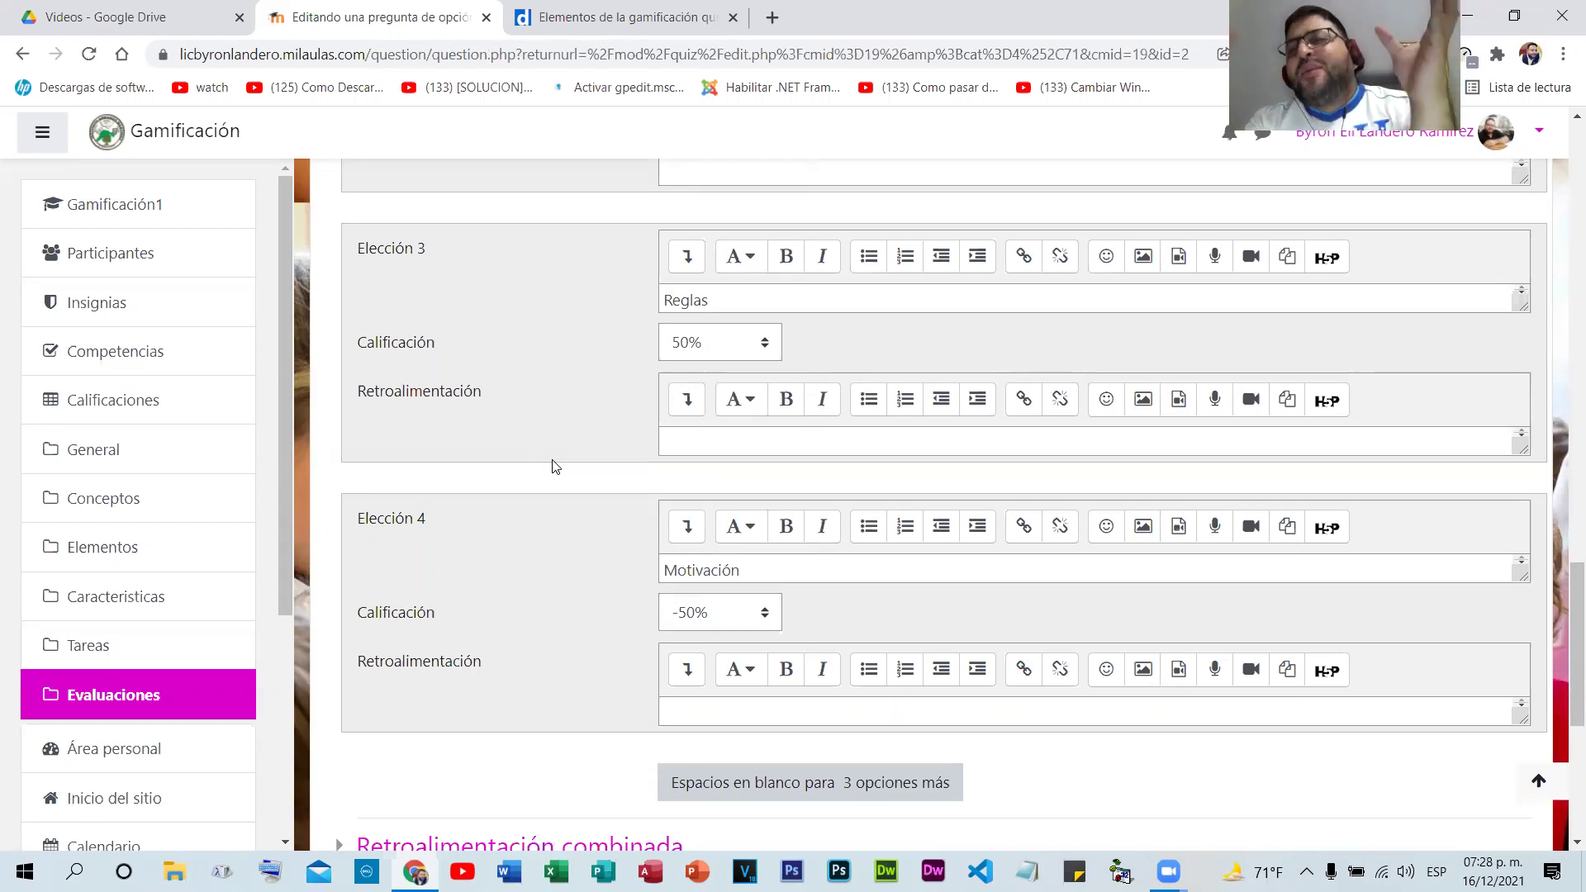
pyautogui.scroll(-6, 811, 460)
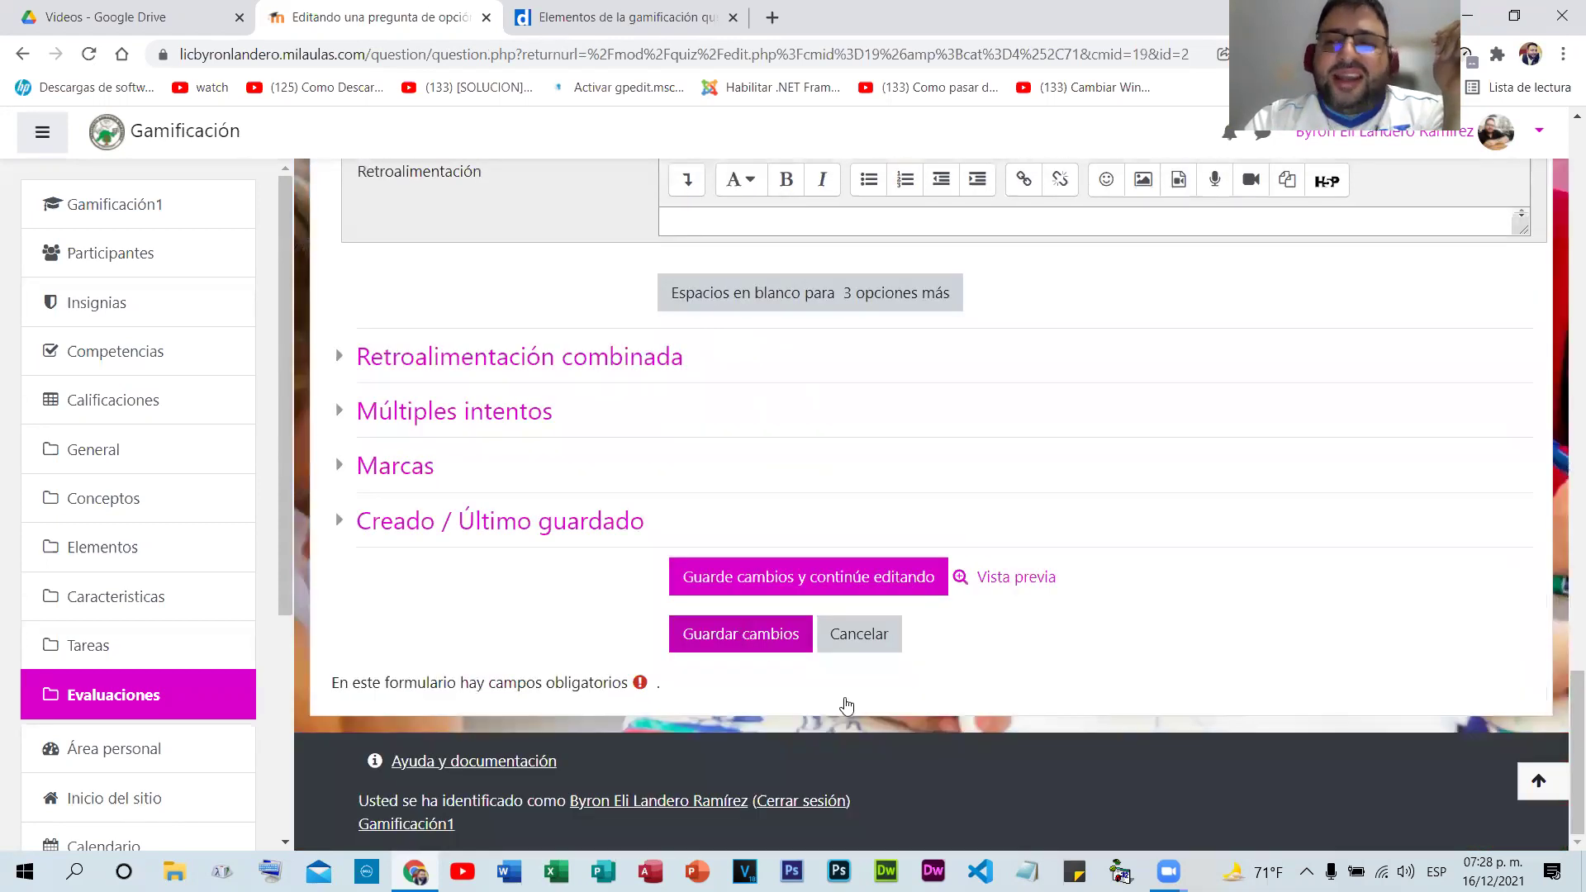
# - Save the edited question "Son elementos de la Gamificación" and preview it, selecting and clearing all four answers
pyautogui.click(812, 642)
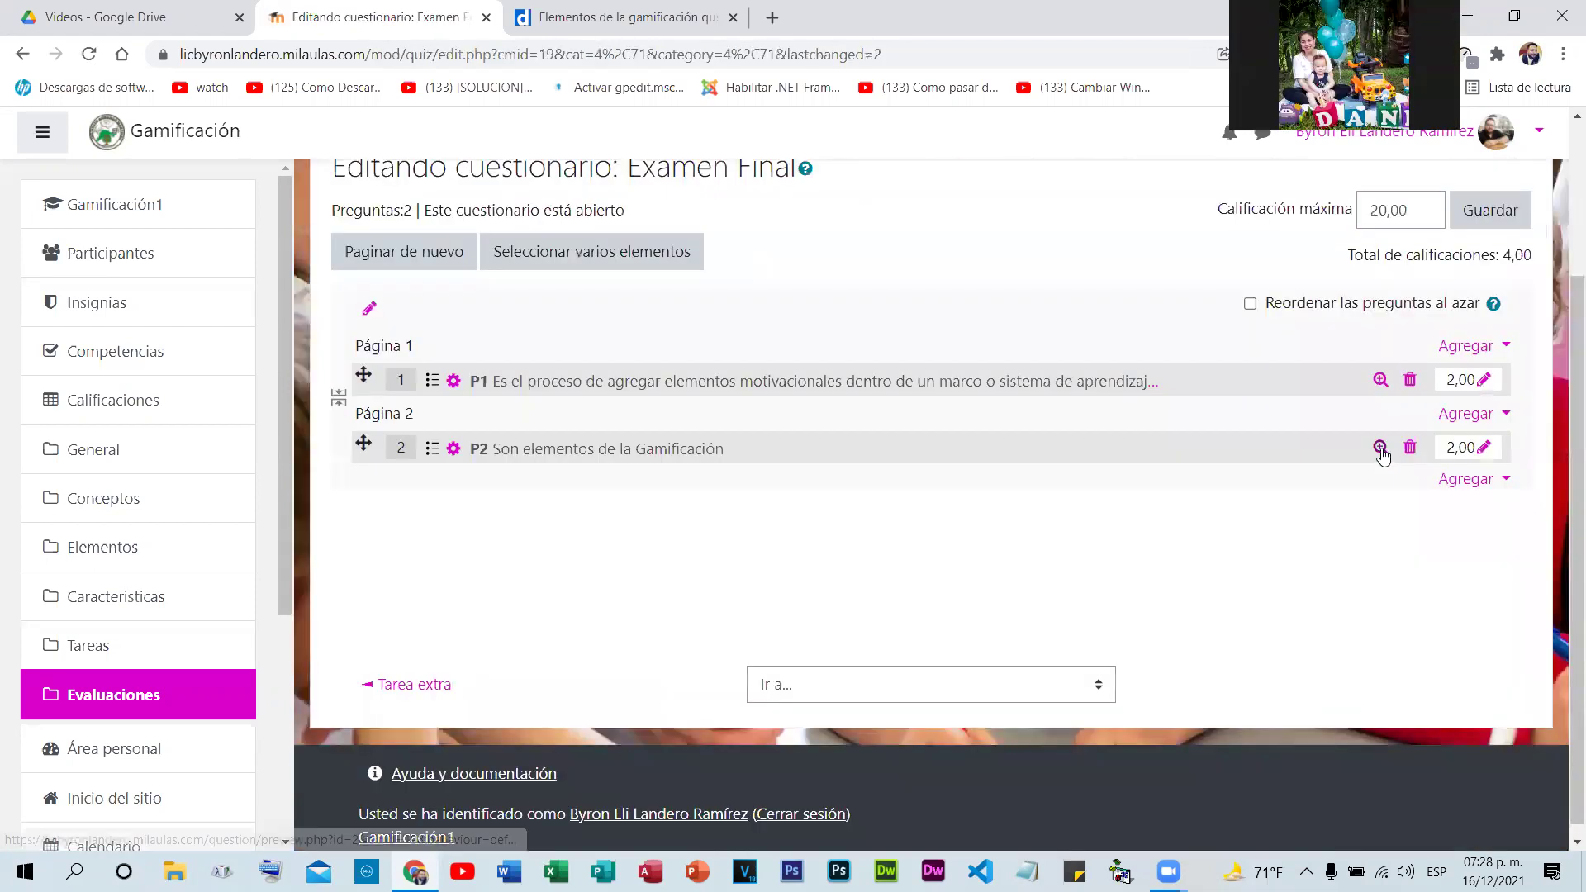
pyautogui.click(1380, 449)
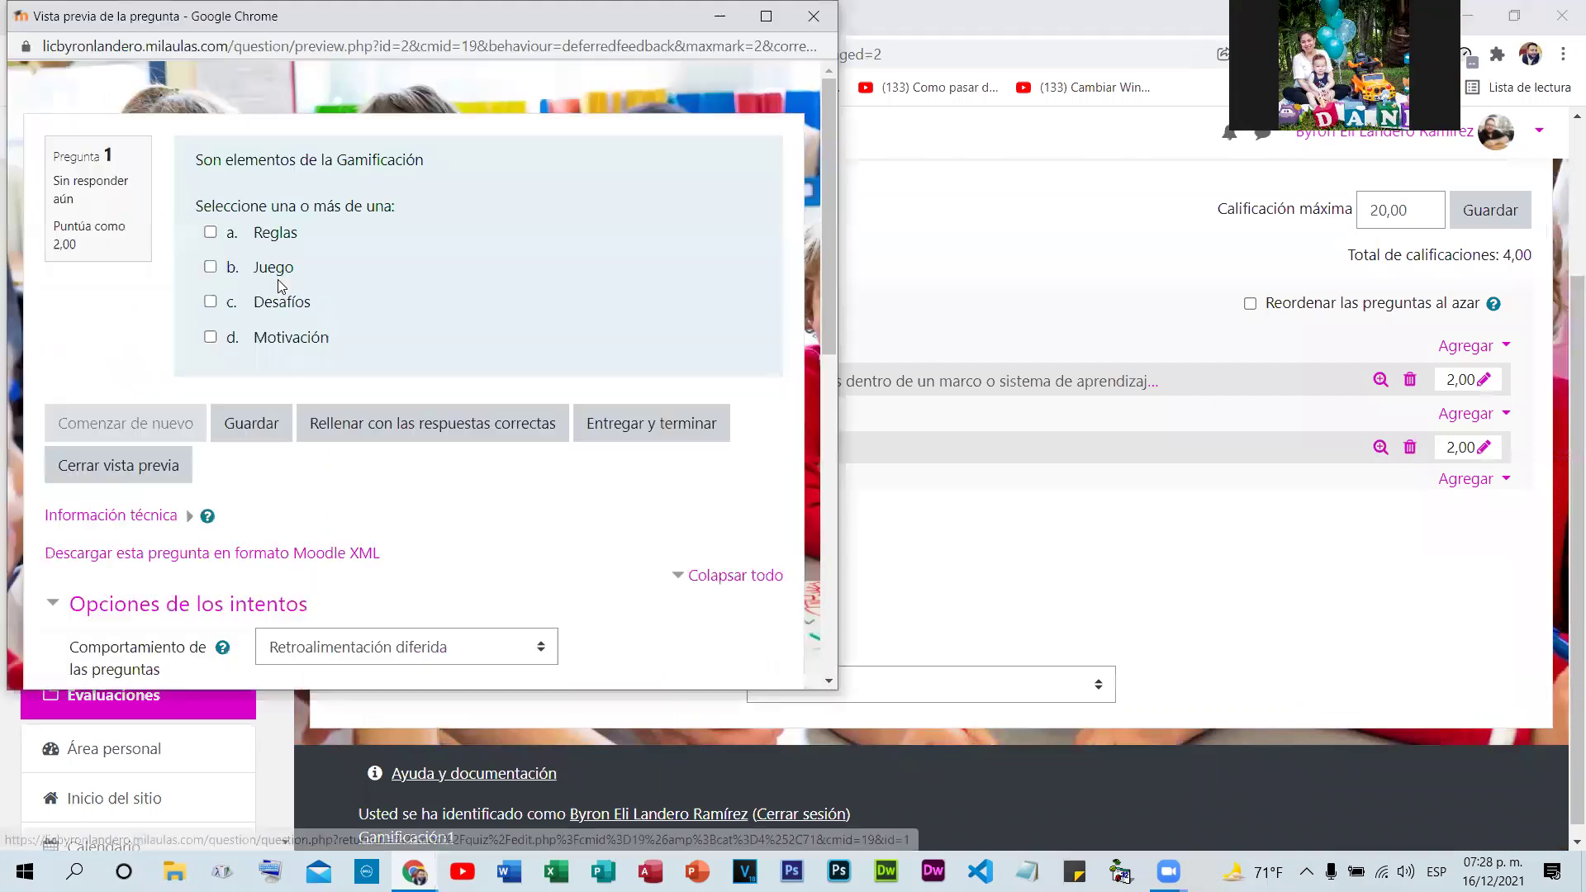
pyautogui.click(211, 233)
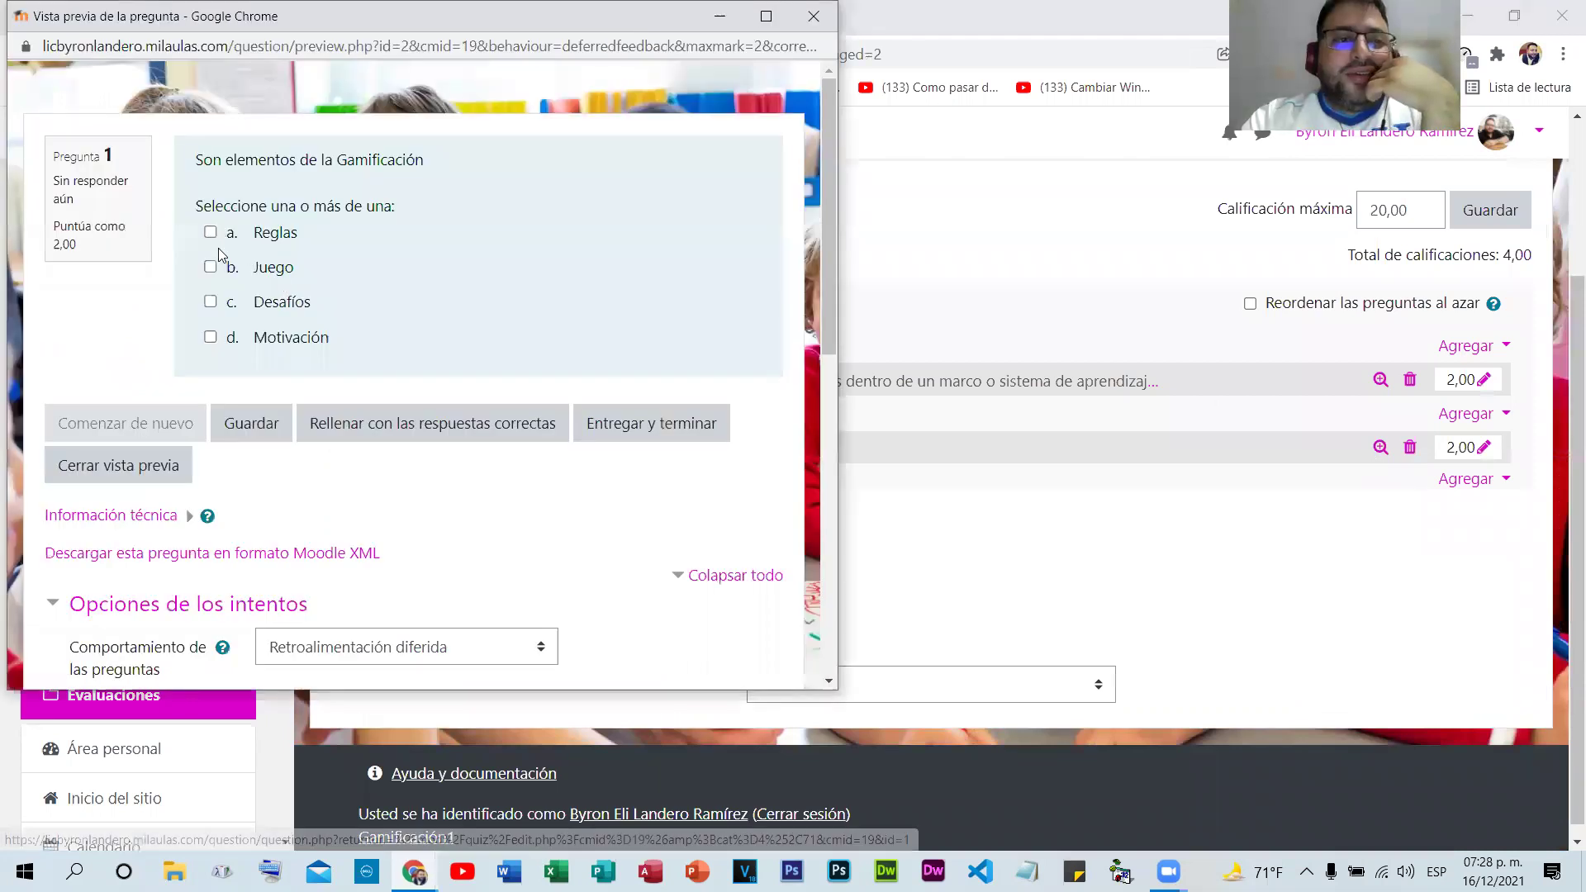
pyautogui.click(210, 267)
pyautogui.click(210, 302)
pyautogui.click(211, 337)
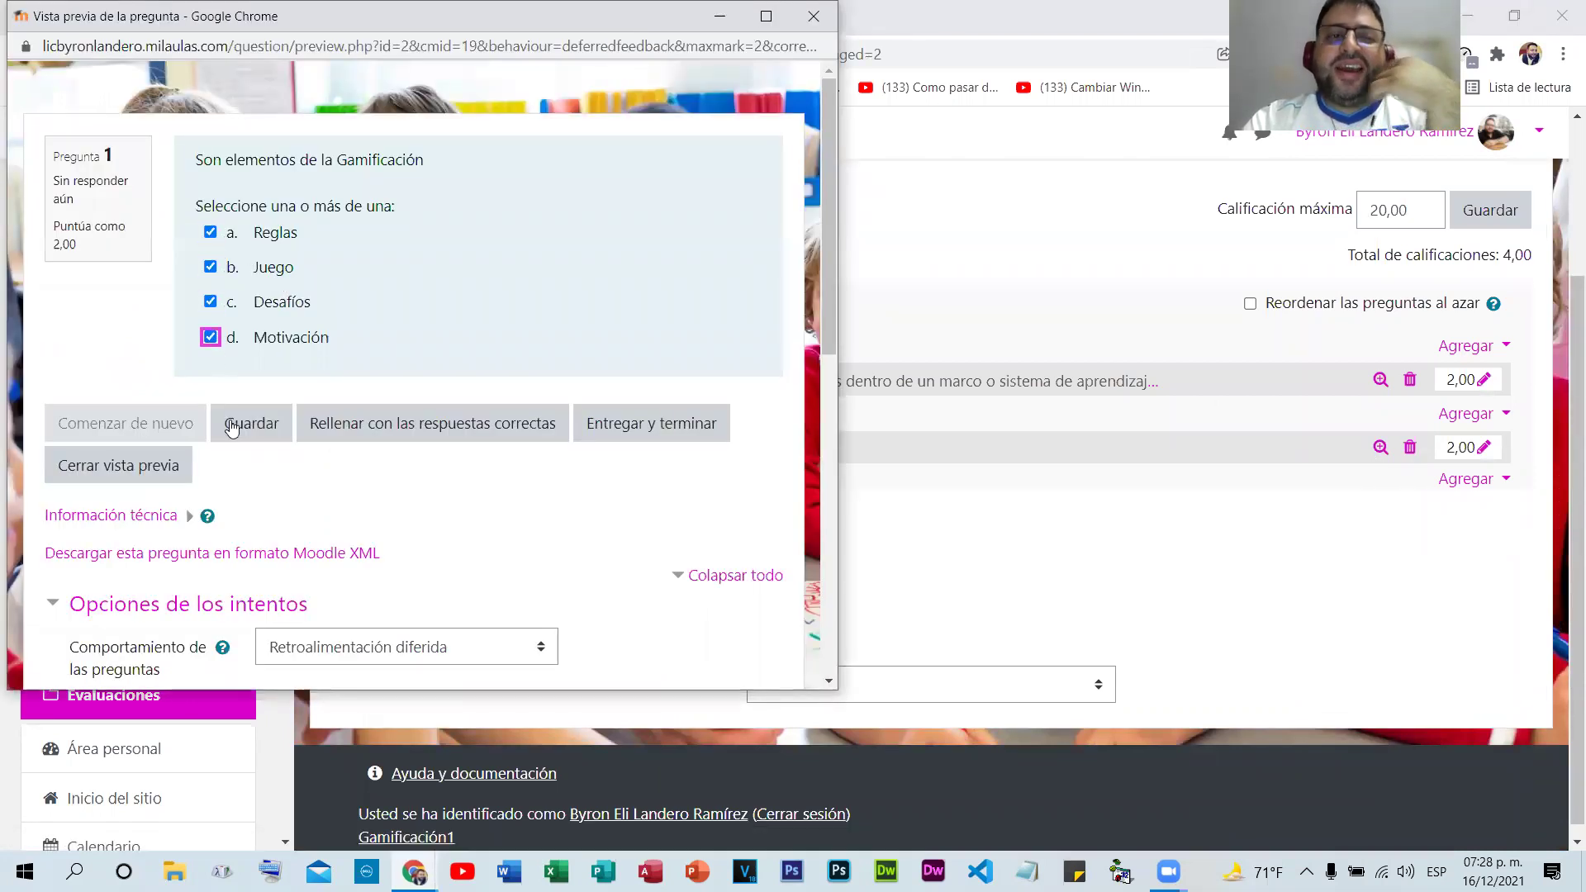
pyautogui.click(211, 232)
pyautogui.click(210, 267)
pyautogui.click(211, 302)
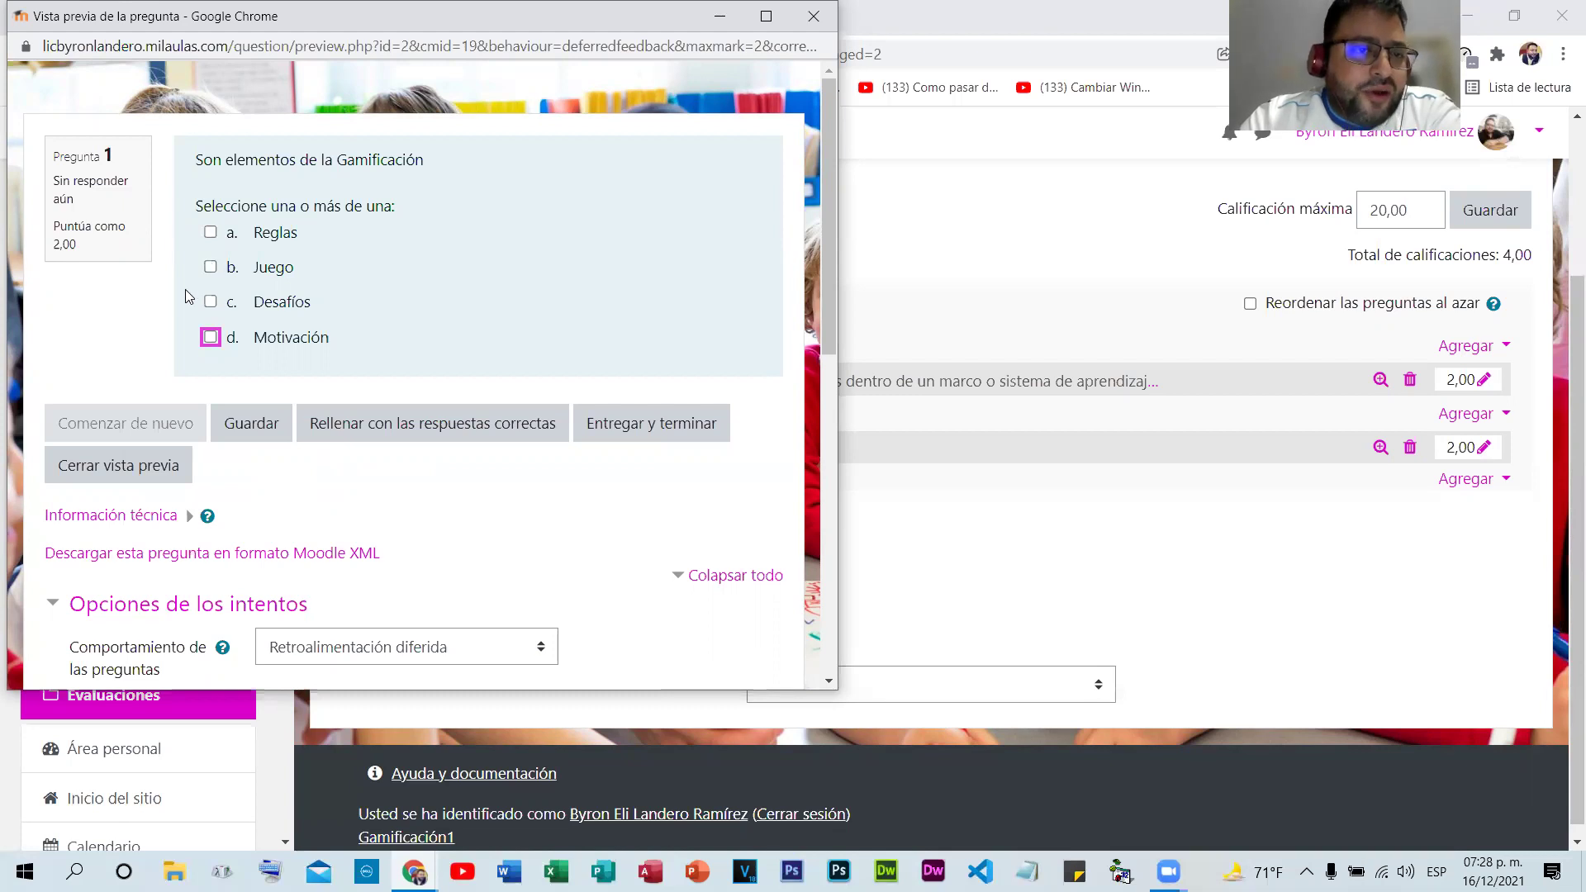
# - Select Reglas, Desafíos and Motivación in the question preview and close it, discarding the attempt
pyautogui.click(210, 233)
pyautogui.click(211, 302)
pyautogui.click(212, 339)
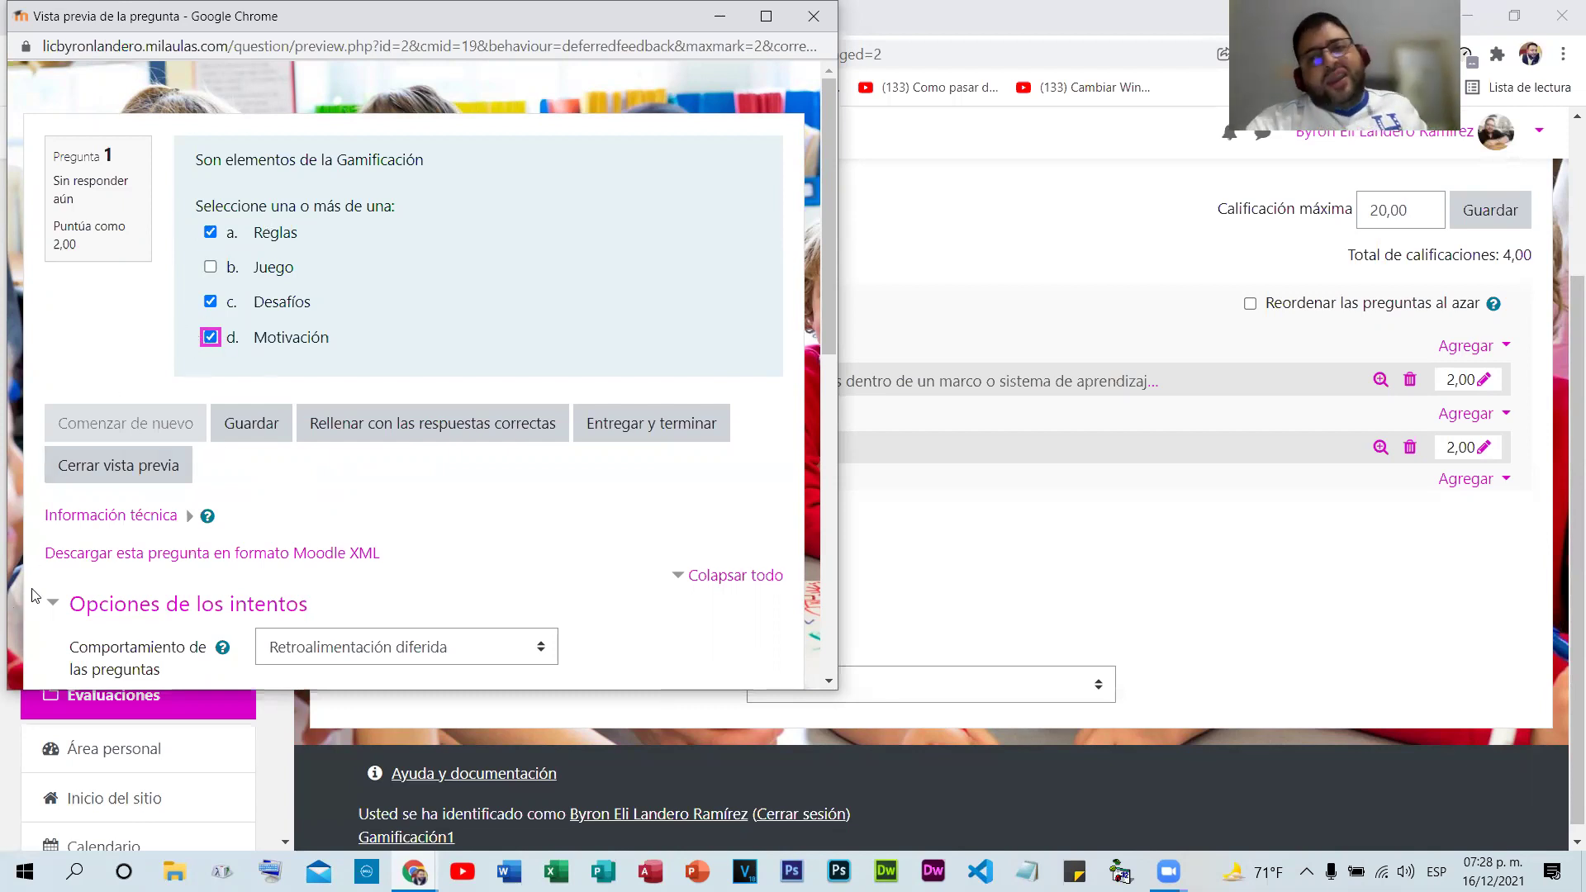
pyautogui.click(814, 16)
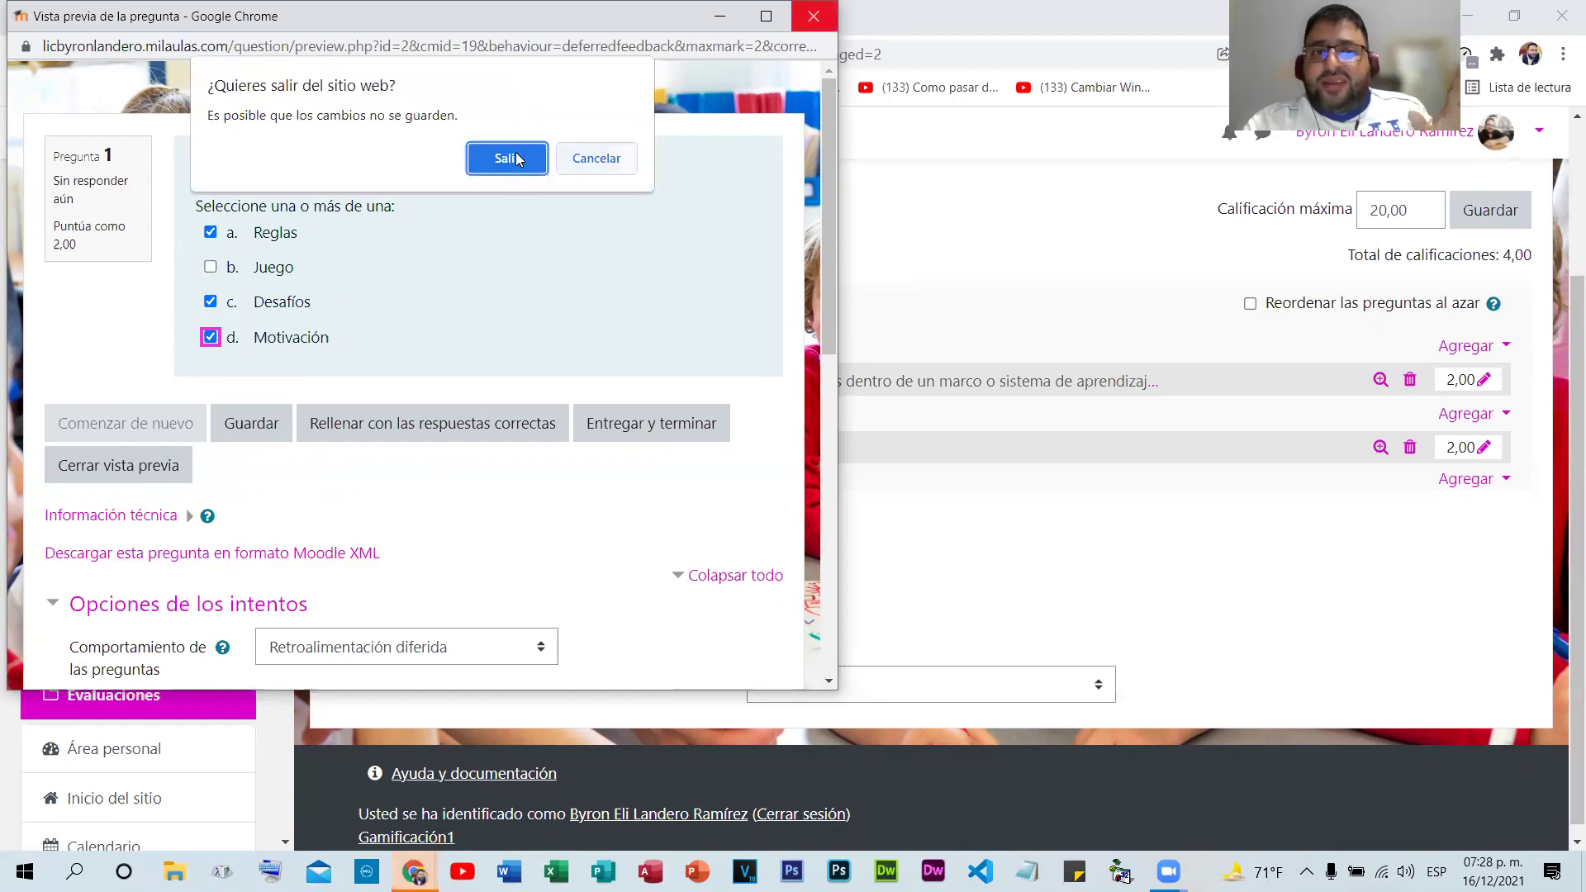
pyautogui.click(533, 157)
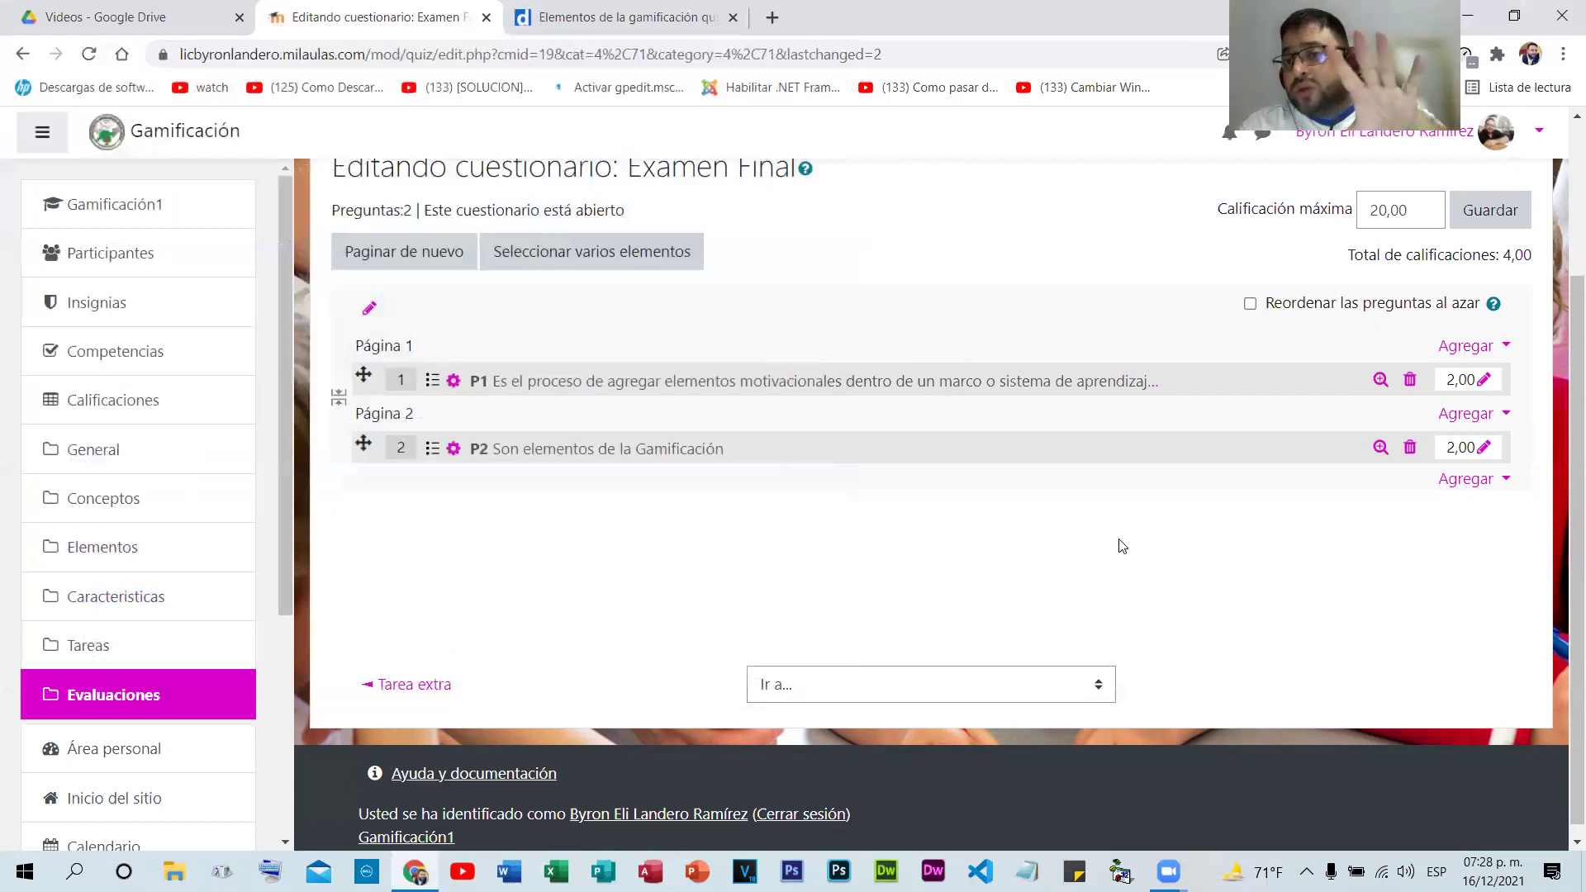
# - Add a new Verdadero/Falso question at the end of the quiz and name it P3
pyautogui.click(1487, 482)
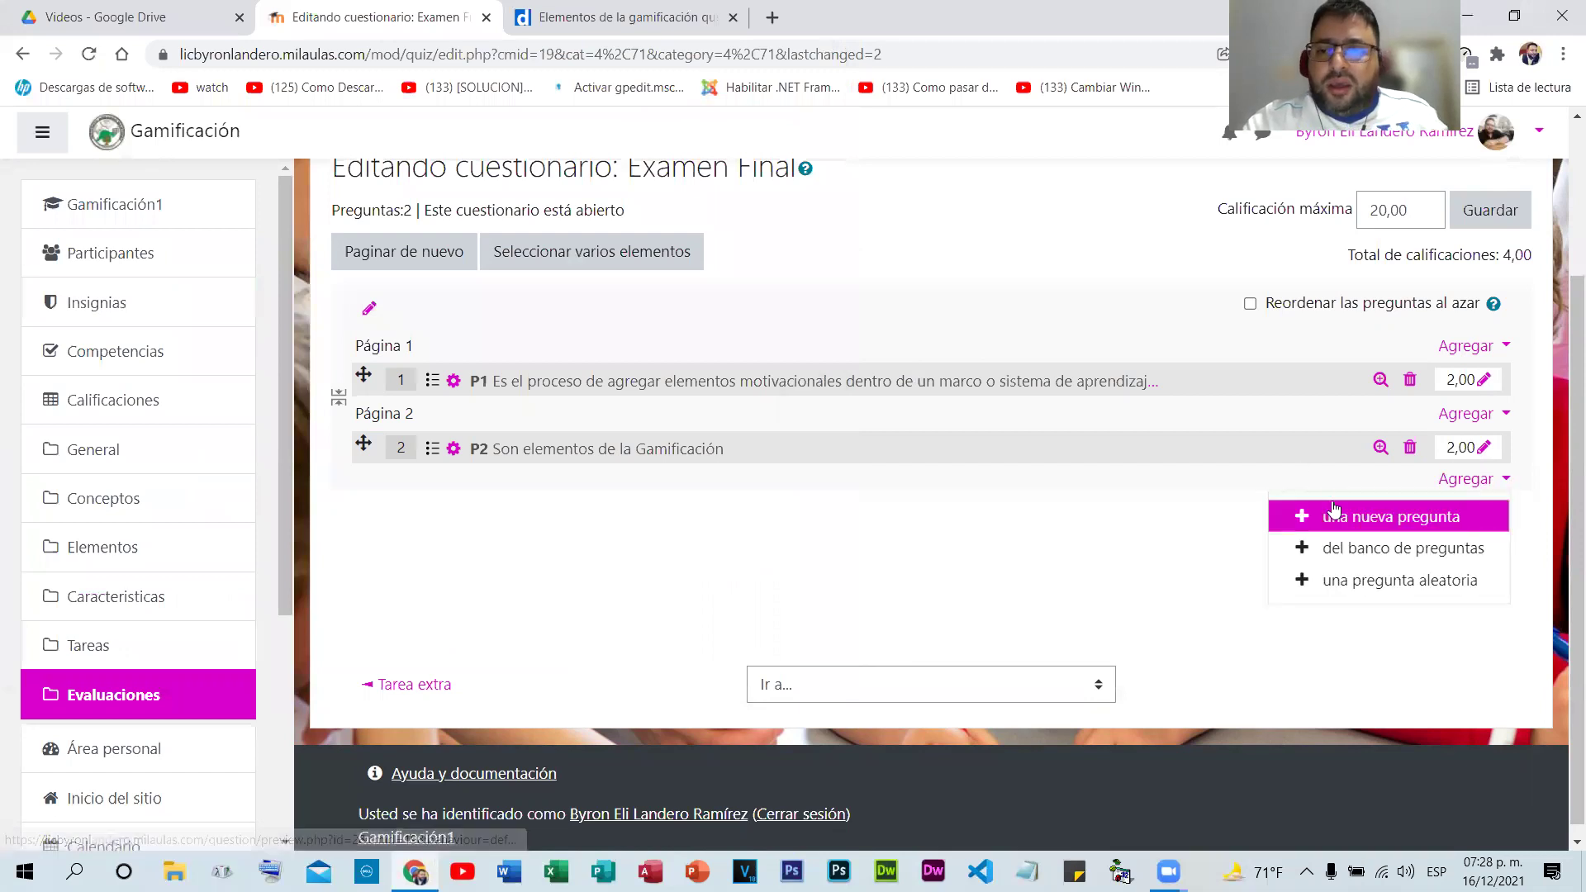
pyautogui.click(1314, 518)
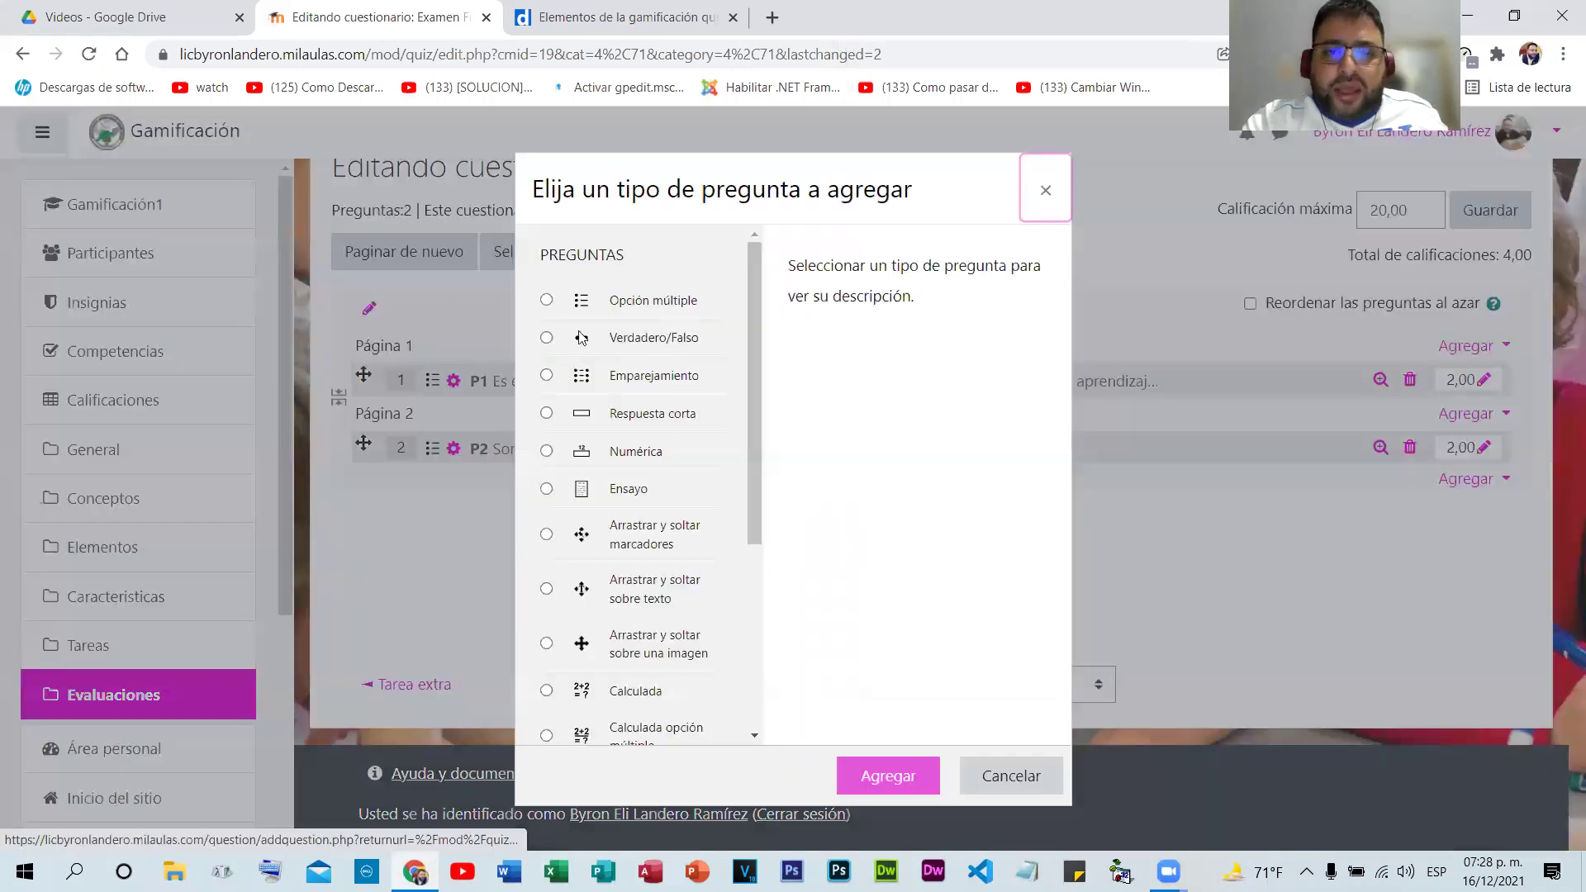
pyautogui.click(547, 337)
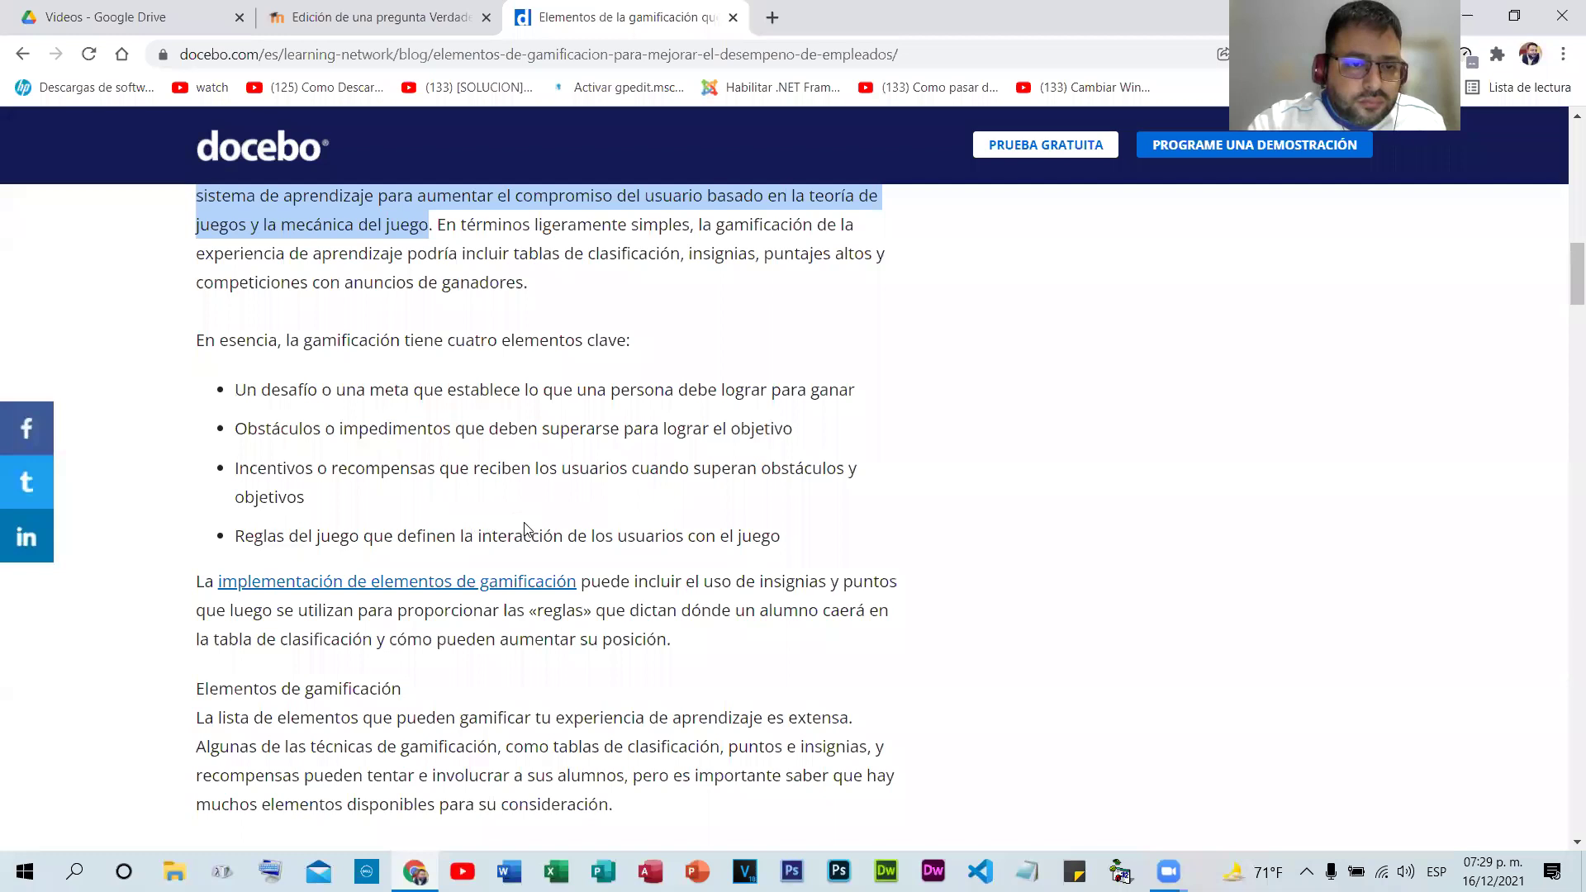
# - Copy the first sentence under "Recompensar el comportamiento del usuario" in the Docebo article into the statement of question P3
pyautogui.scroll(-10, 278, 581)
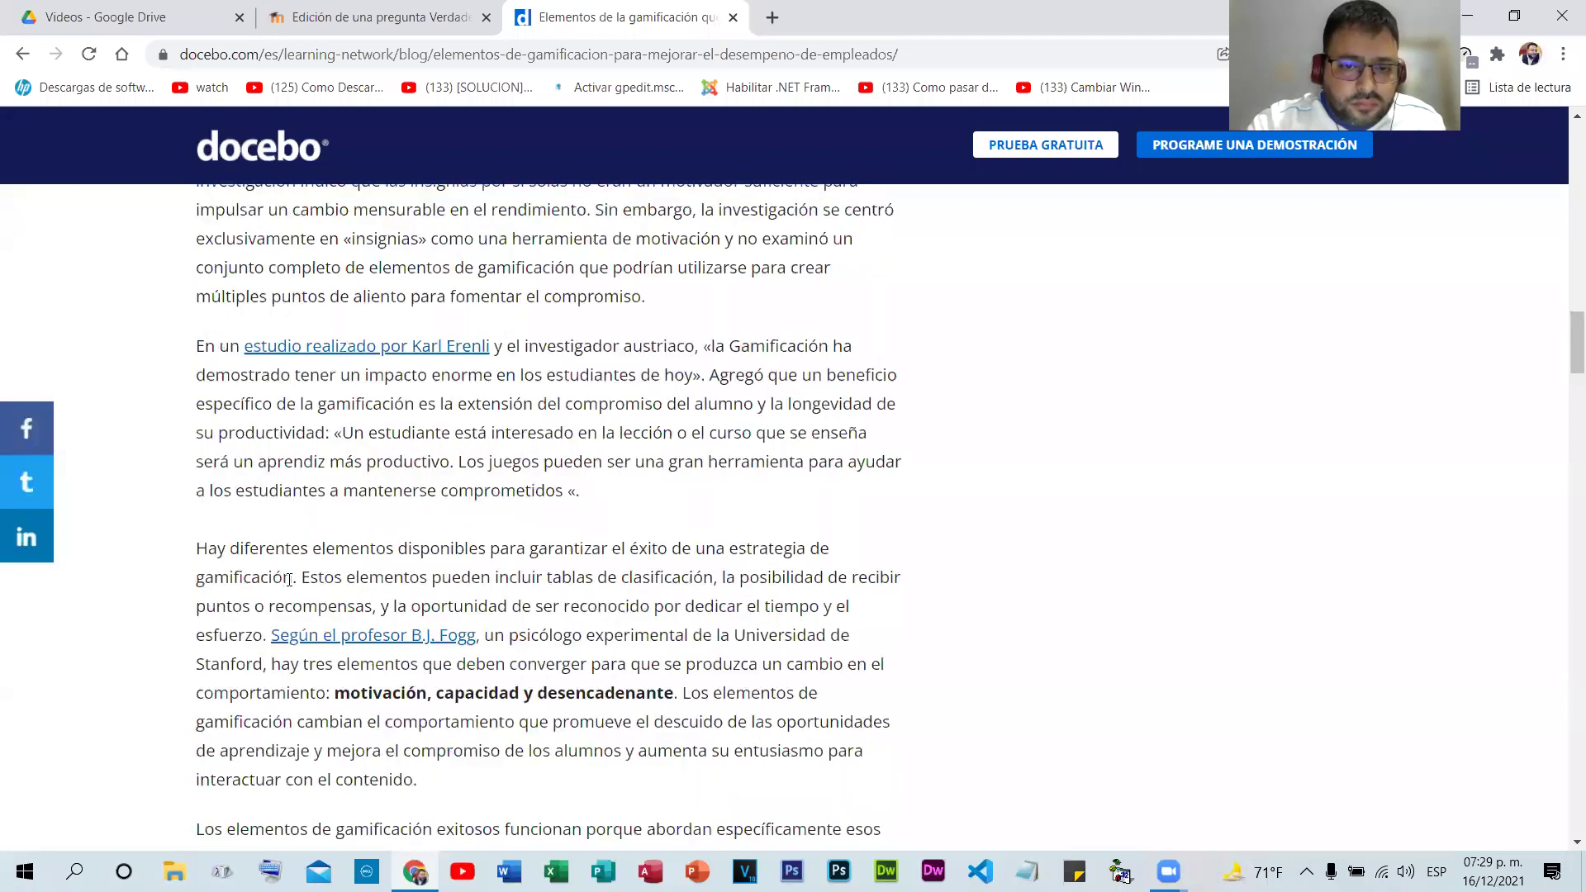
pyautogui.scroll(-3, 809, 554)
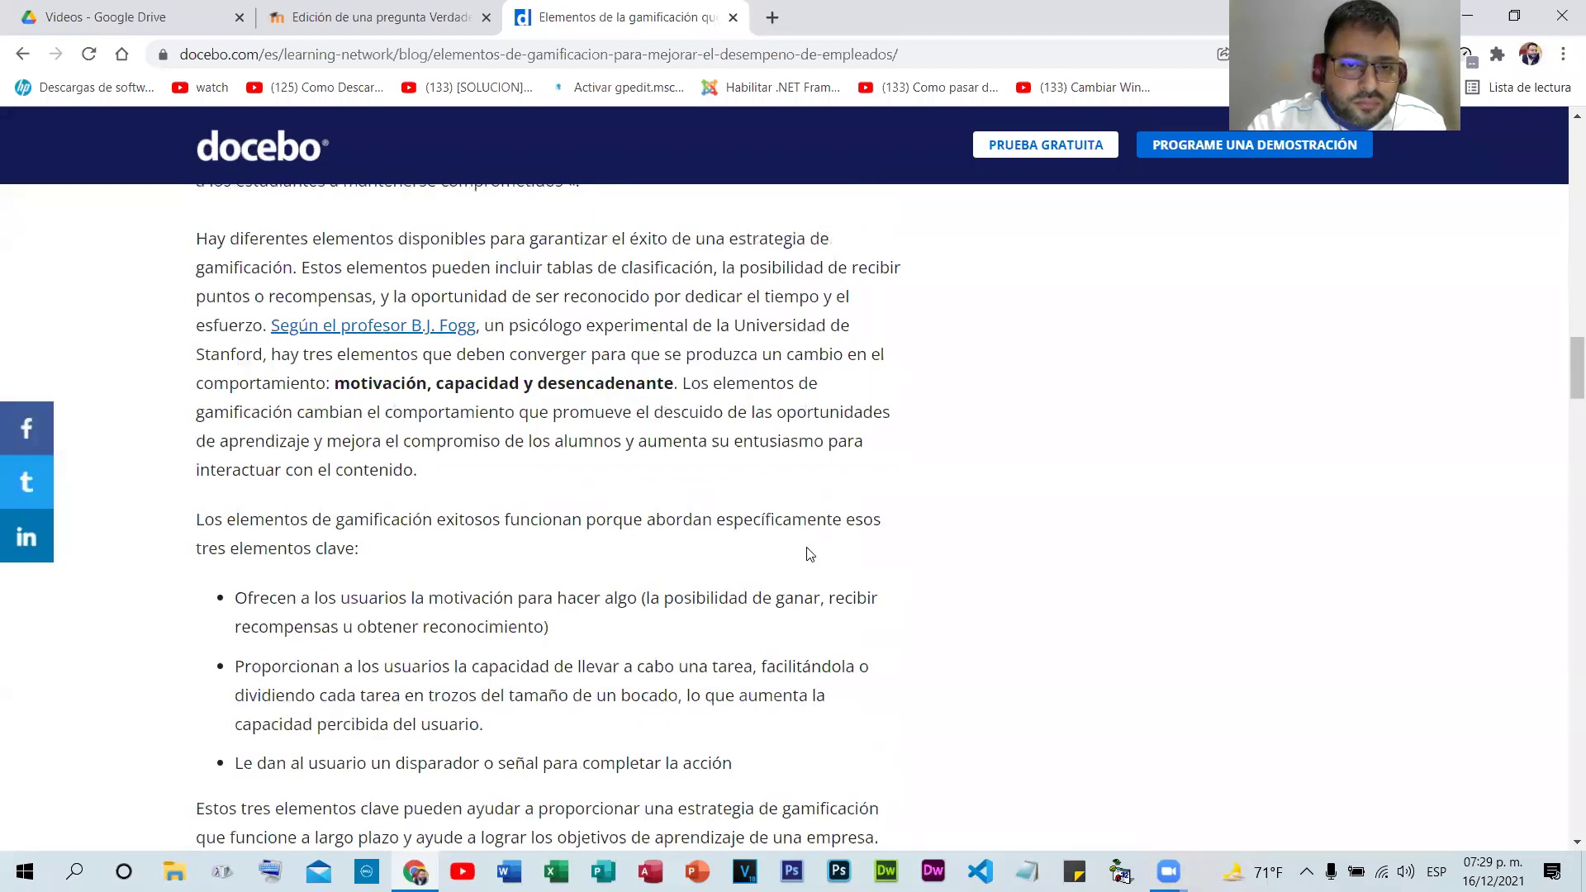
pyautogui.scroll(-2, 607, 524)
pyautogui.scroll(-1, 605, 522)
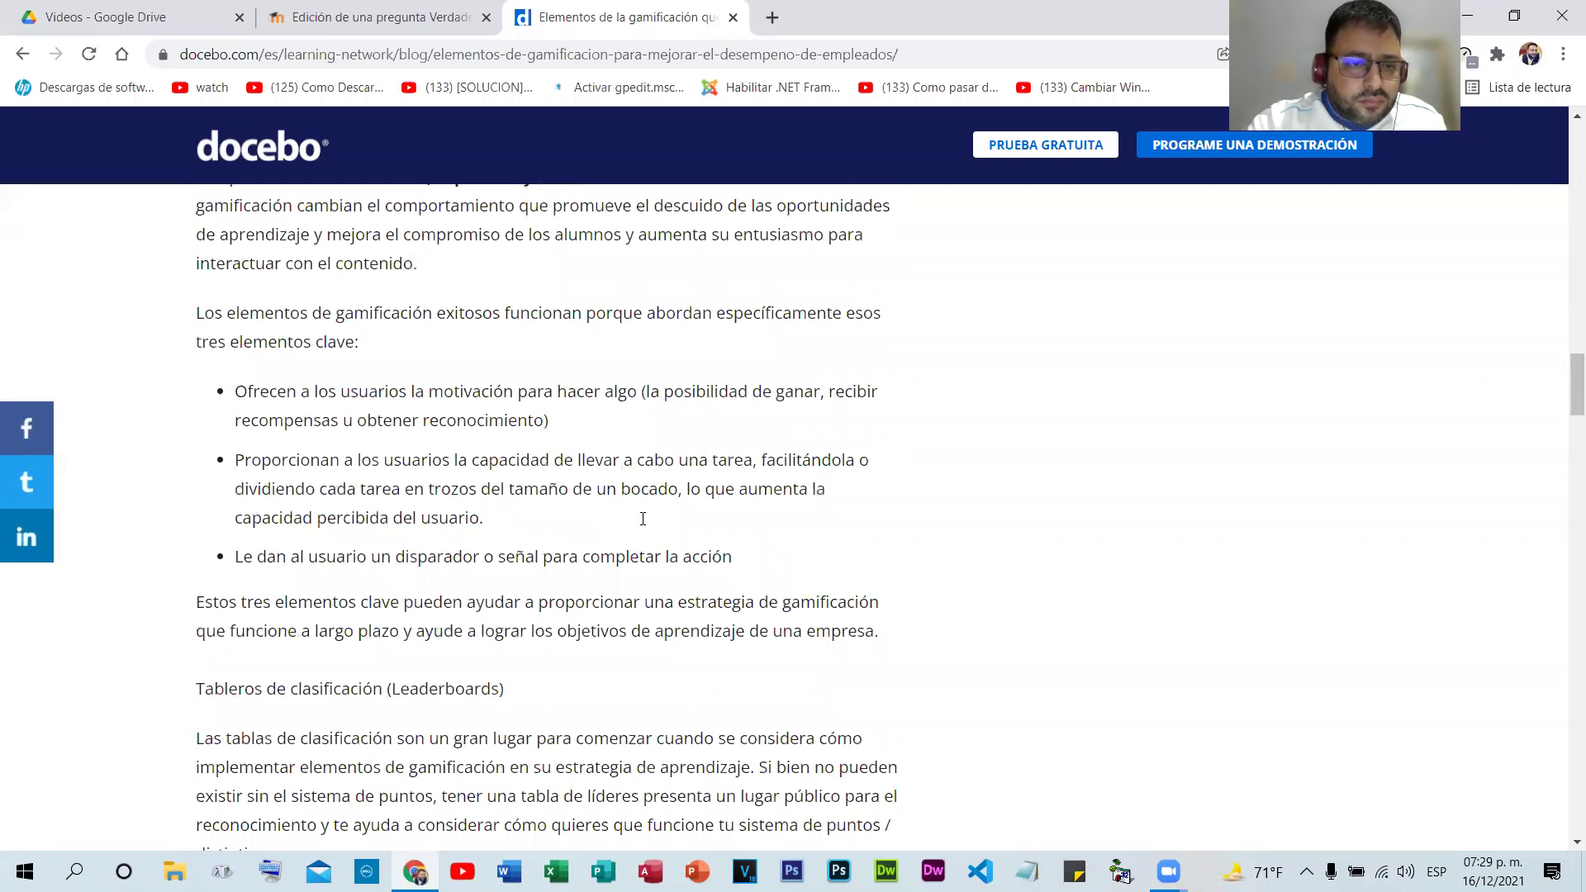
pyautogui.scroll(-20, 645, 517)
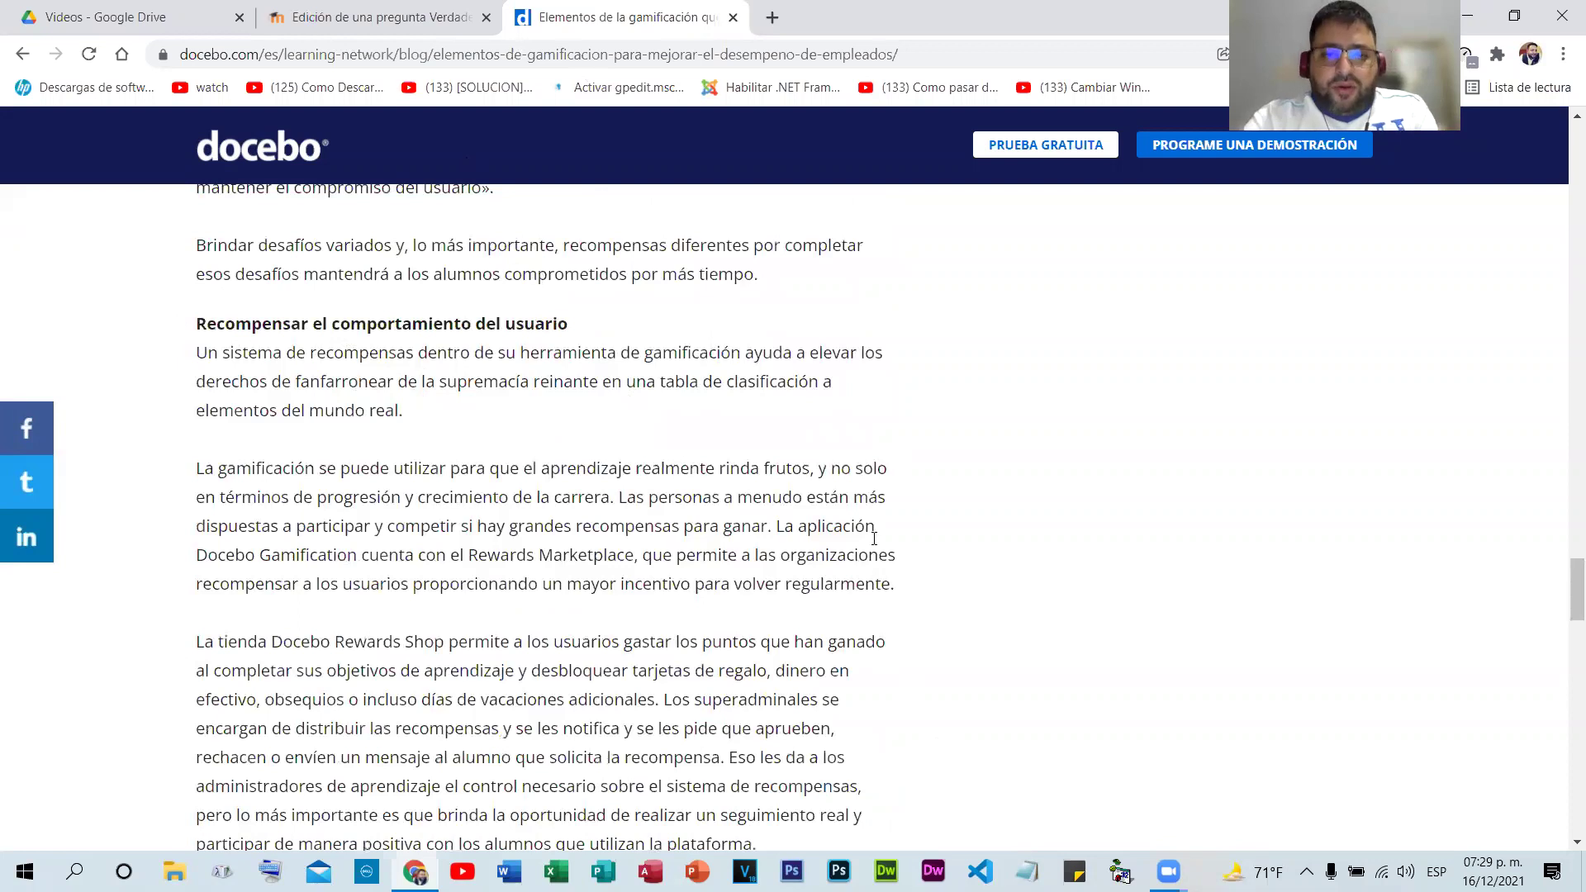
pyautogui.hotkey('ctrl', 'shift', 'Tab')
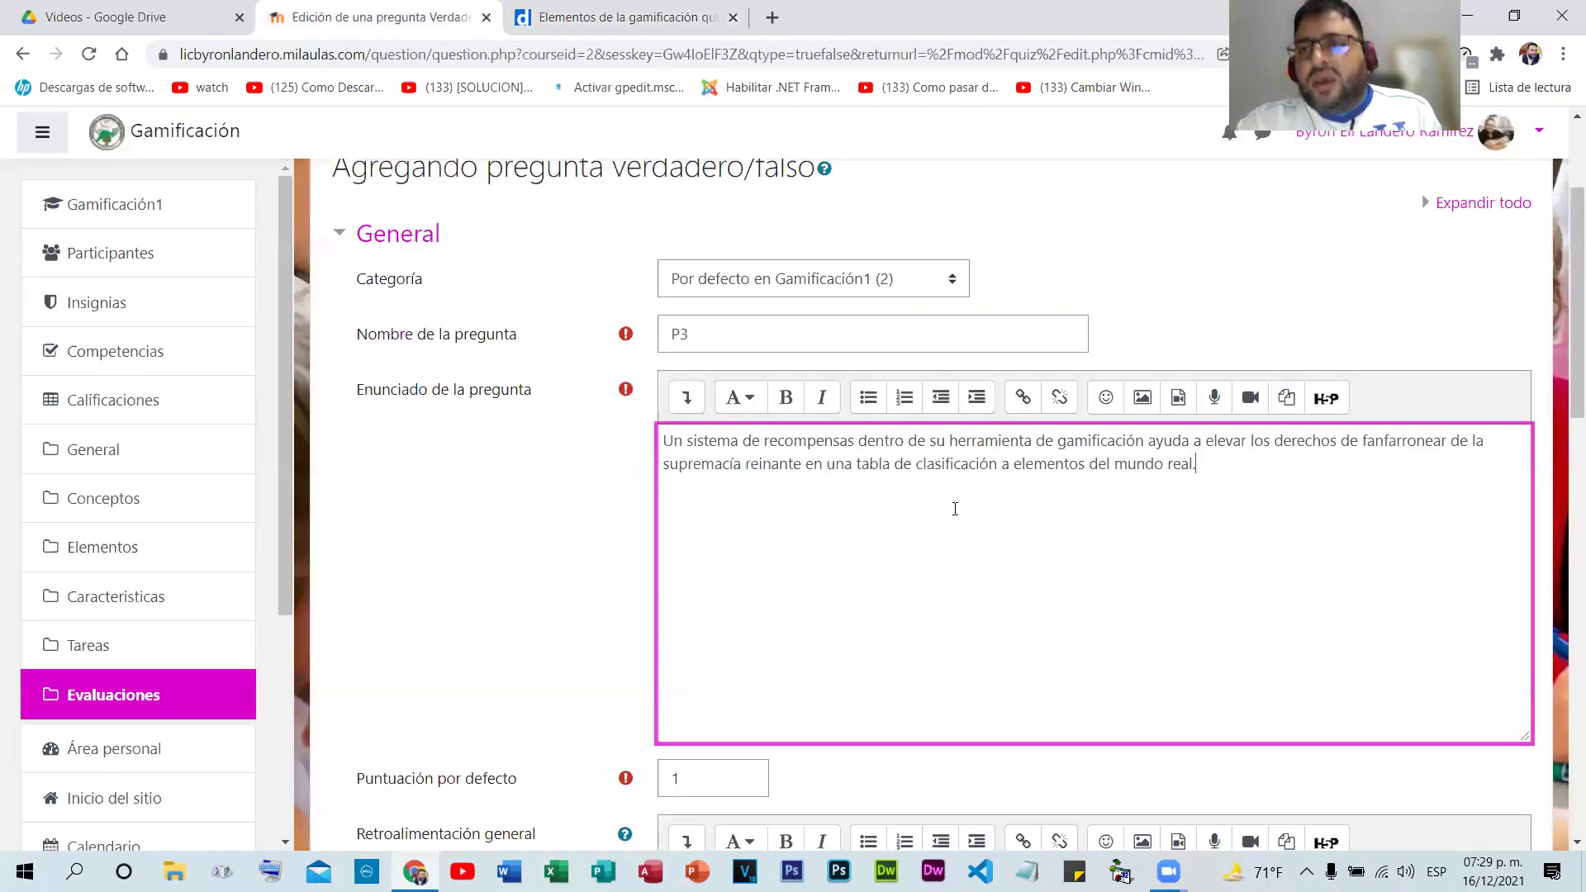
# - Set the default score of P3 to 2 and its correct answer to Verdadero, and save the question
pyautogui.scroll(-4, 806, 514)
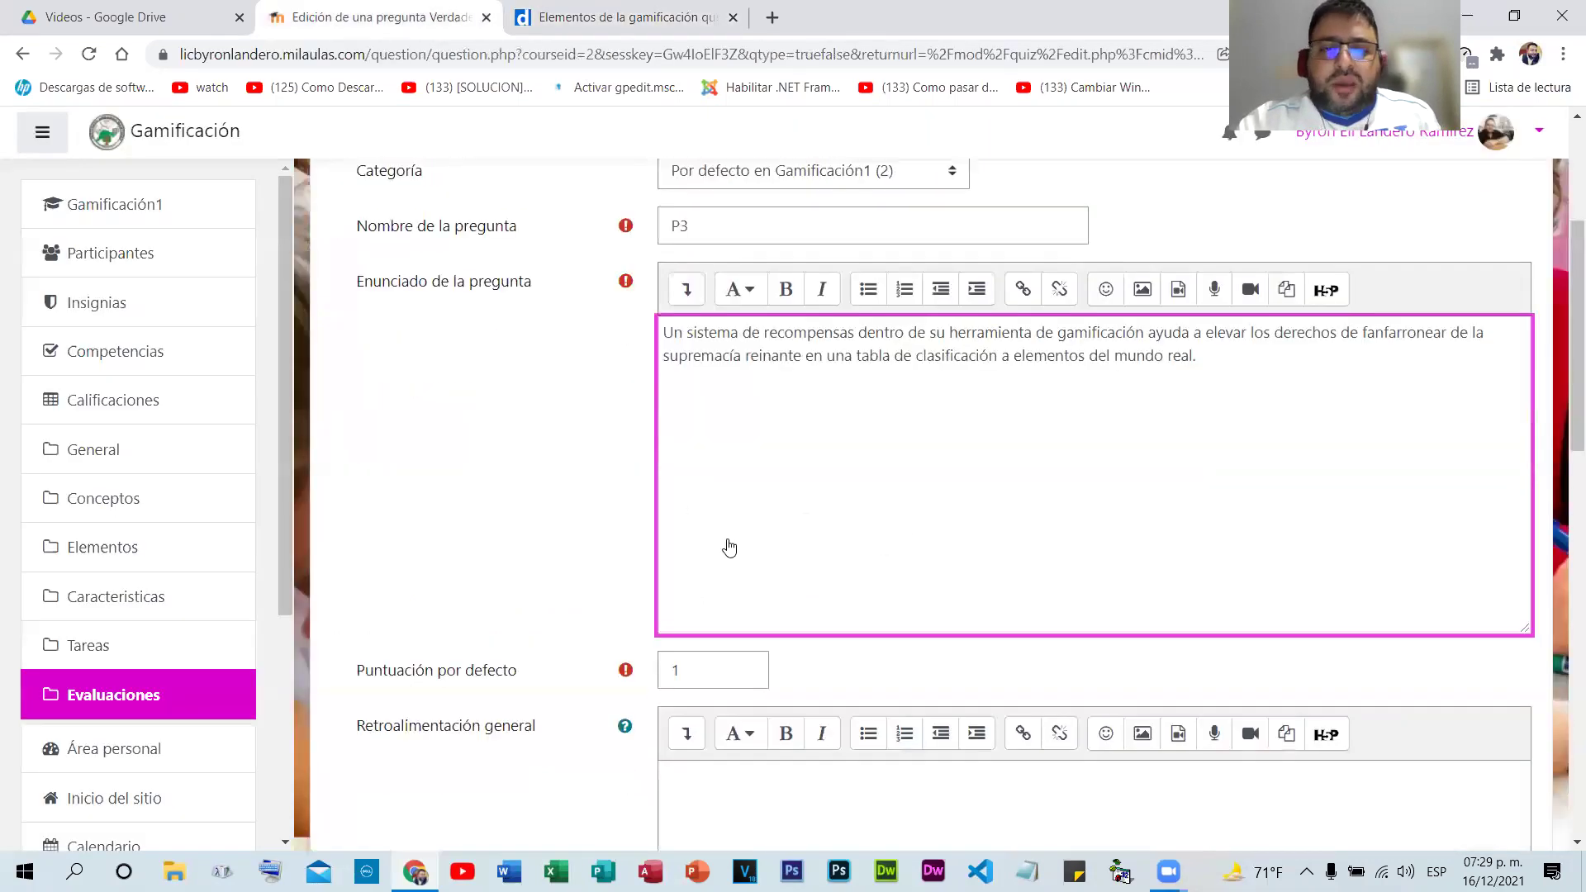
pyautogui.press('Tab')
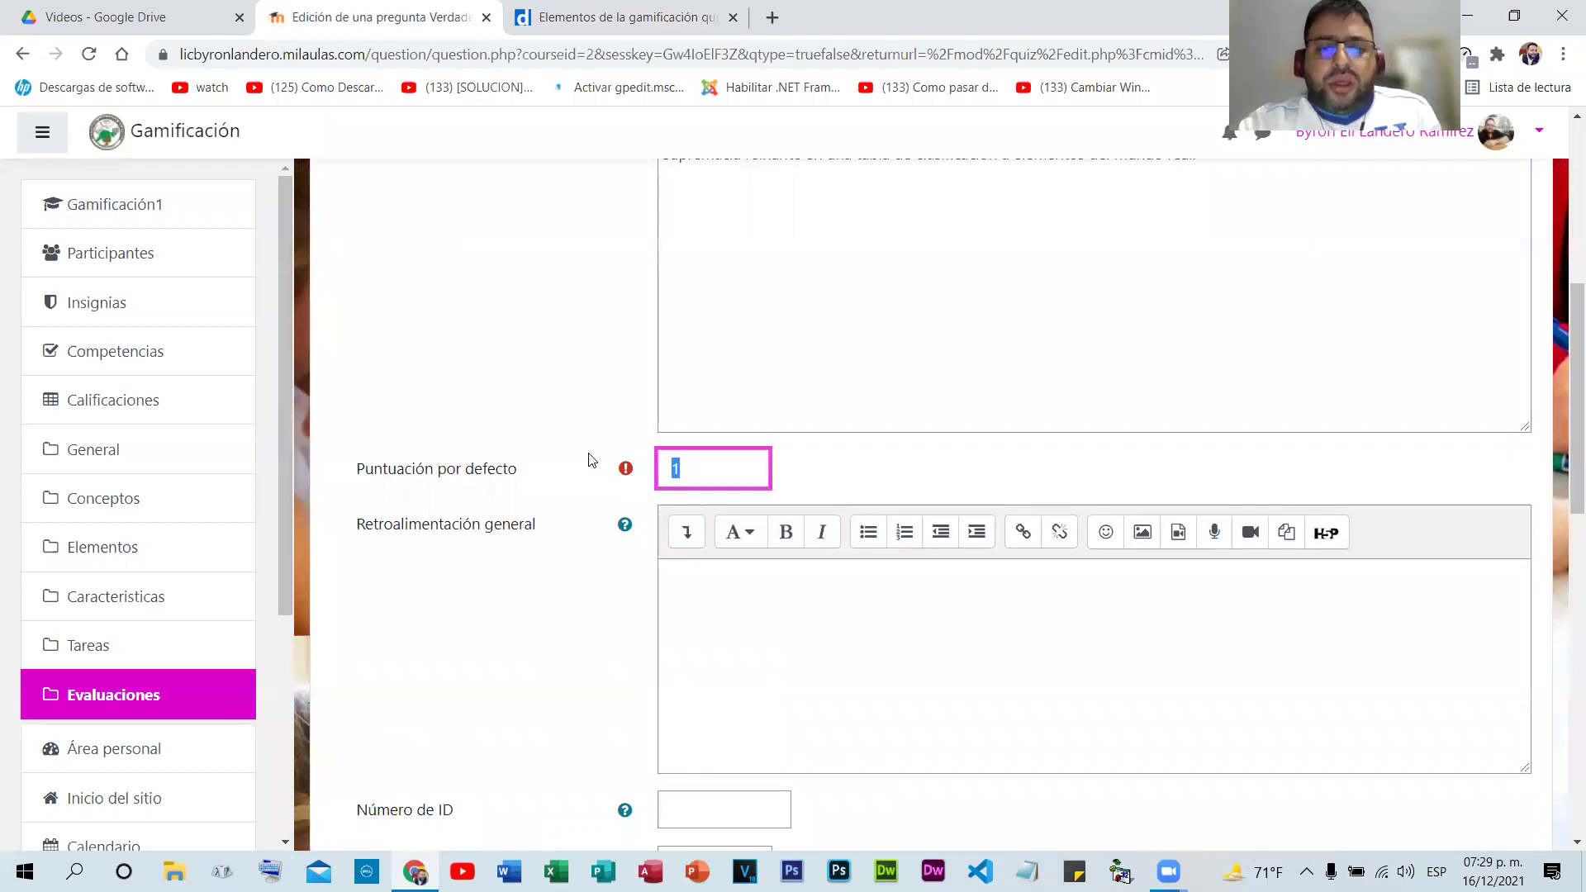
pyautogui.scroll(-5, 822, 471)
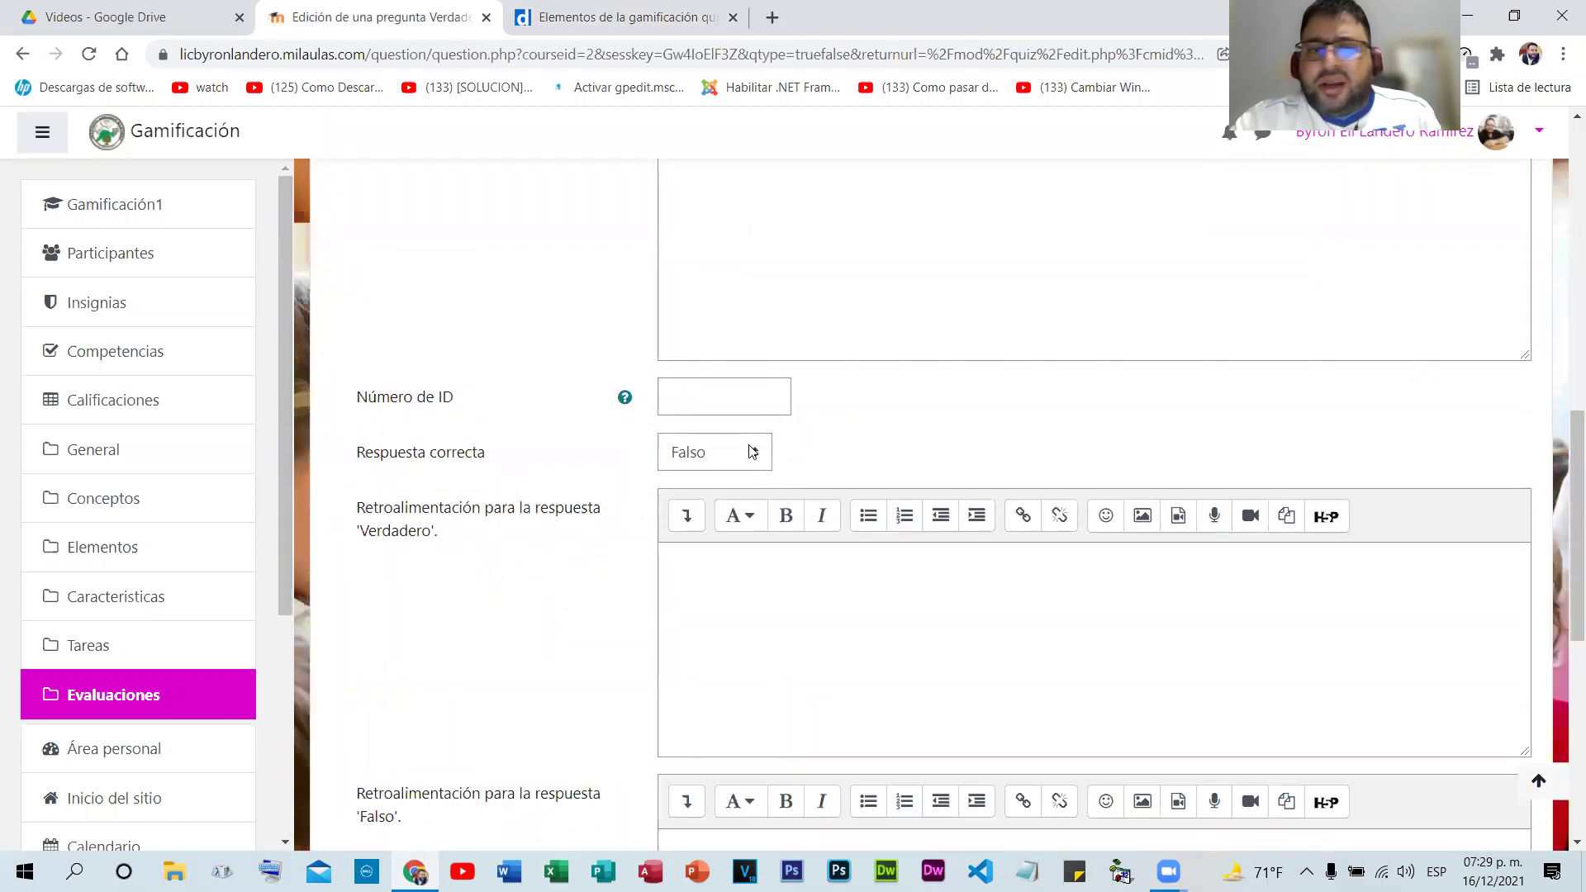
pyautogui.click(700, 457)
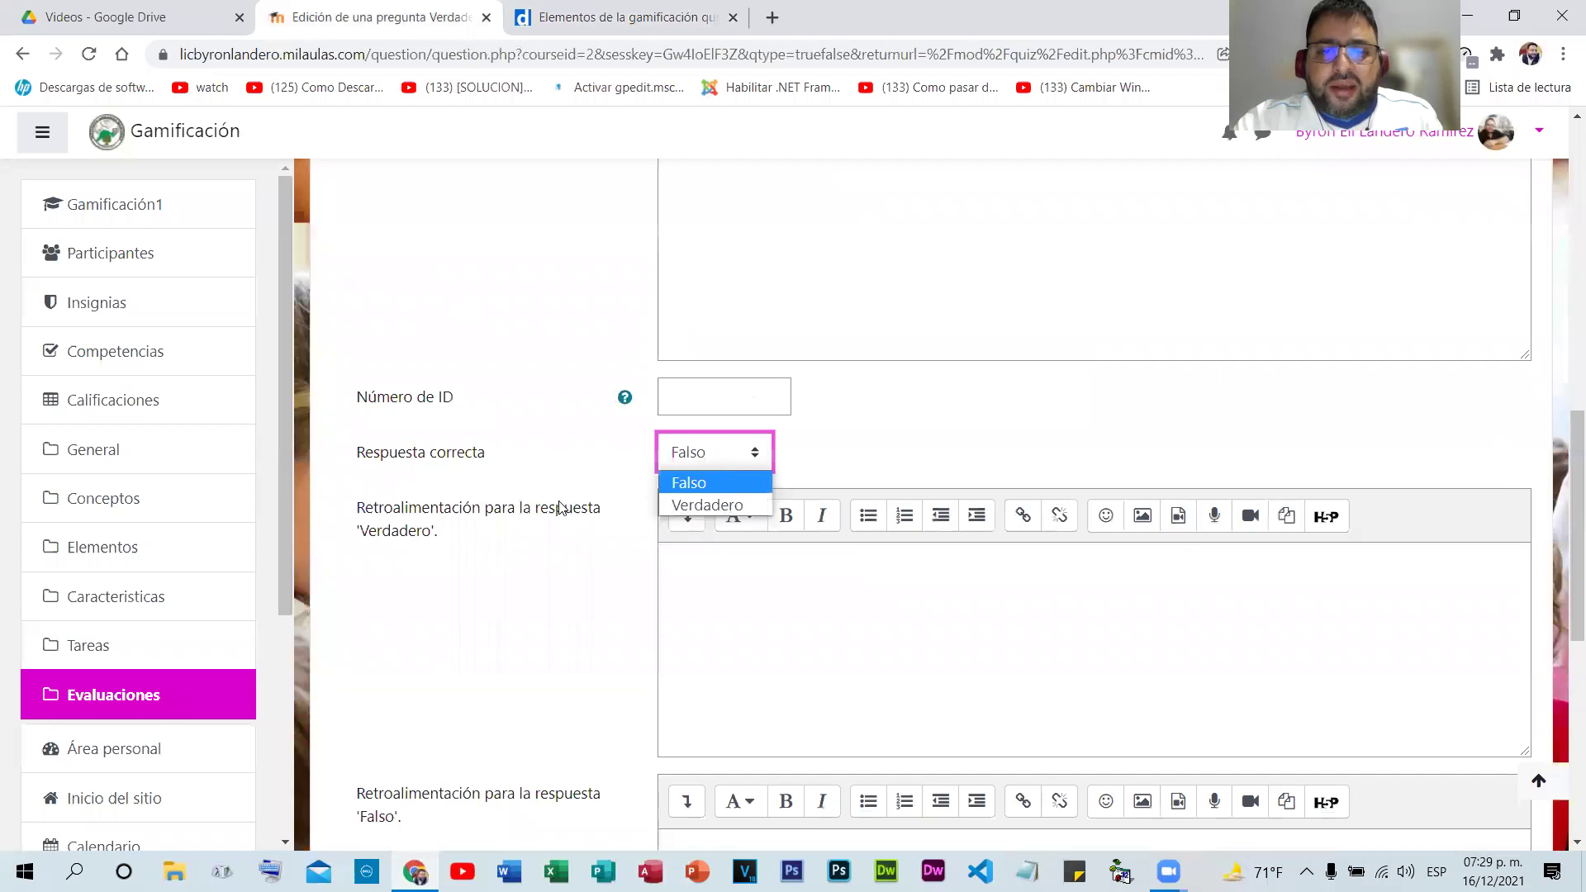
pyautogui.press('Down')
pyautogui.press('Return')
pyautogui.scroll(-8, 846, 570)
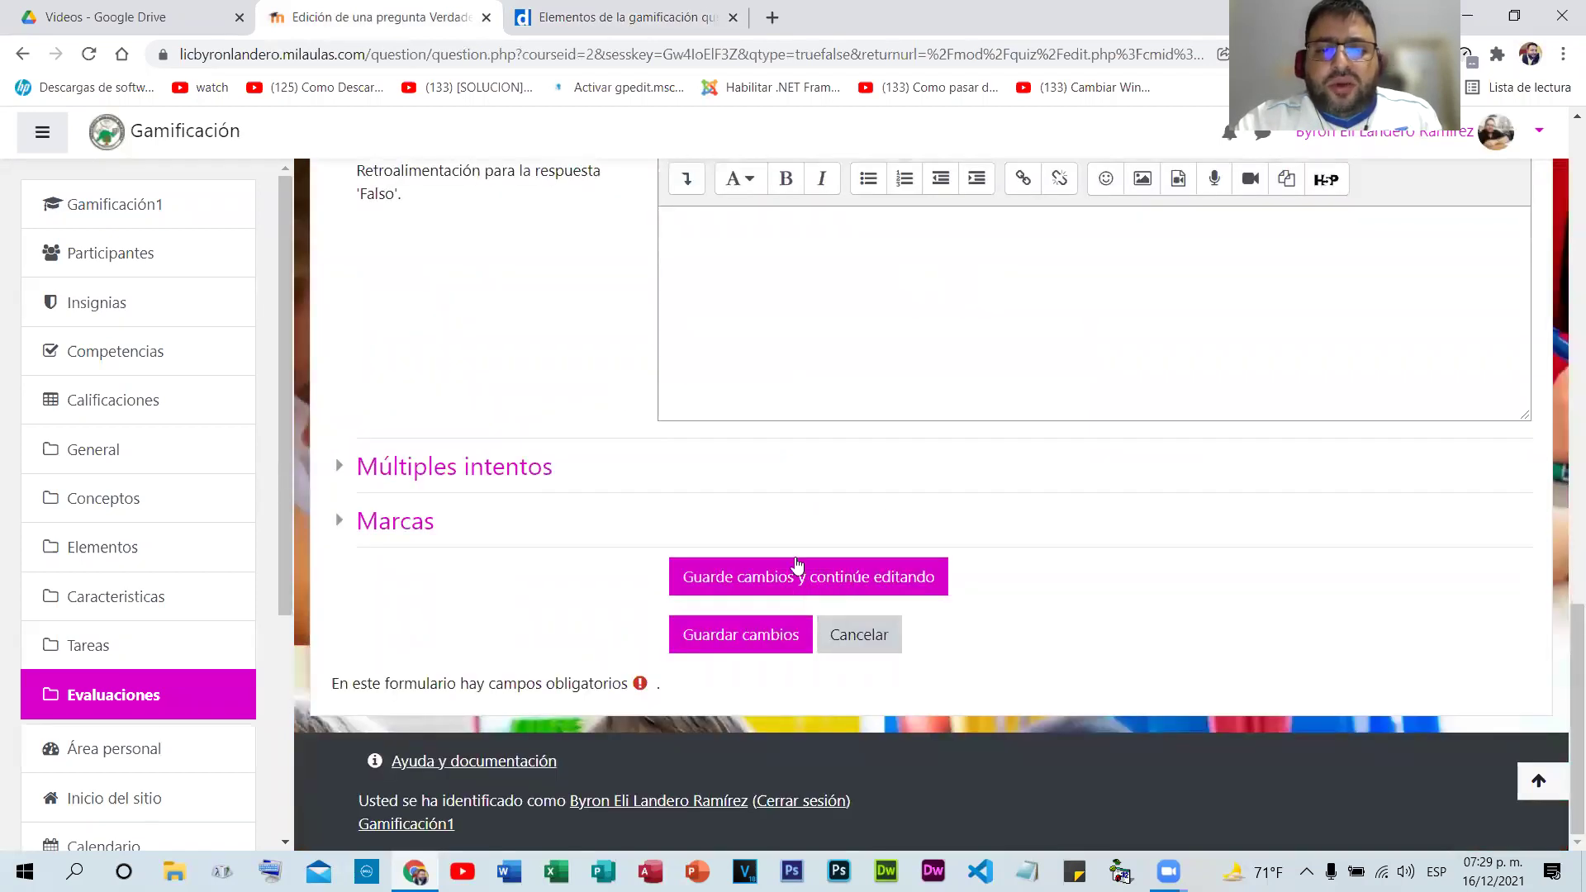
pyautogui.scroll(5, 879, 658)
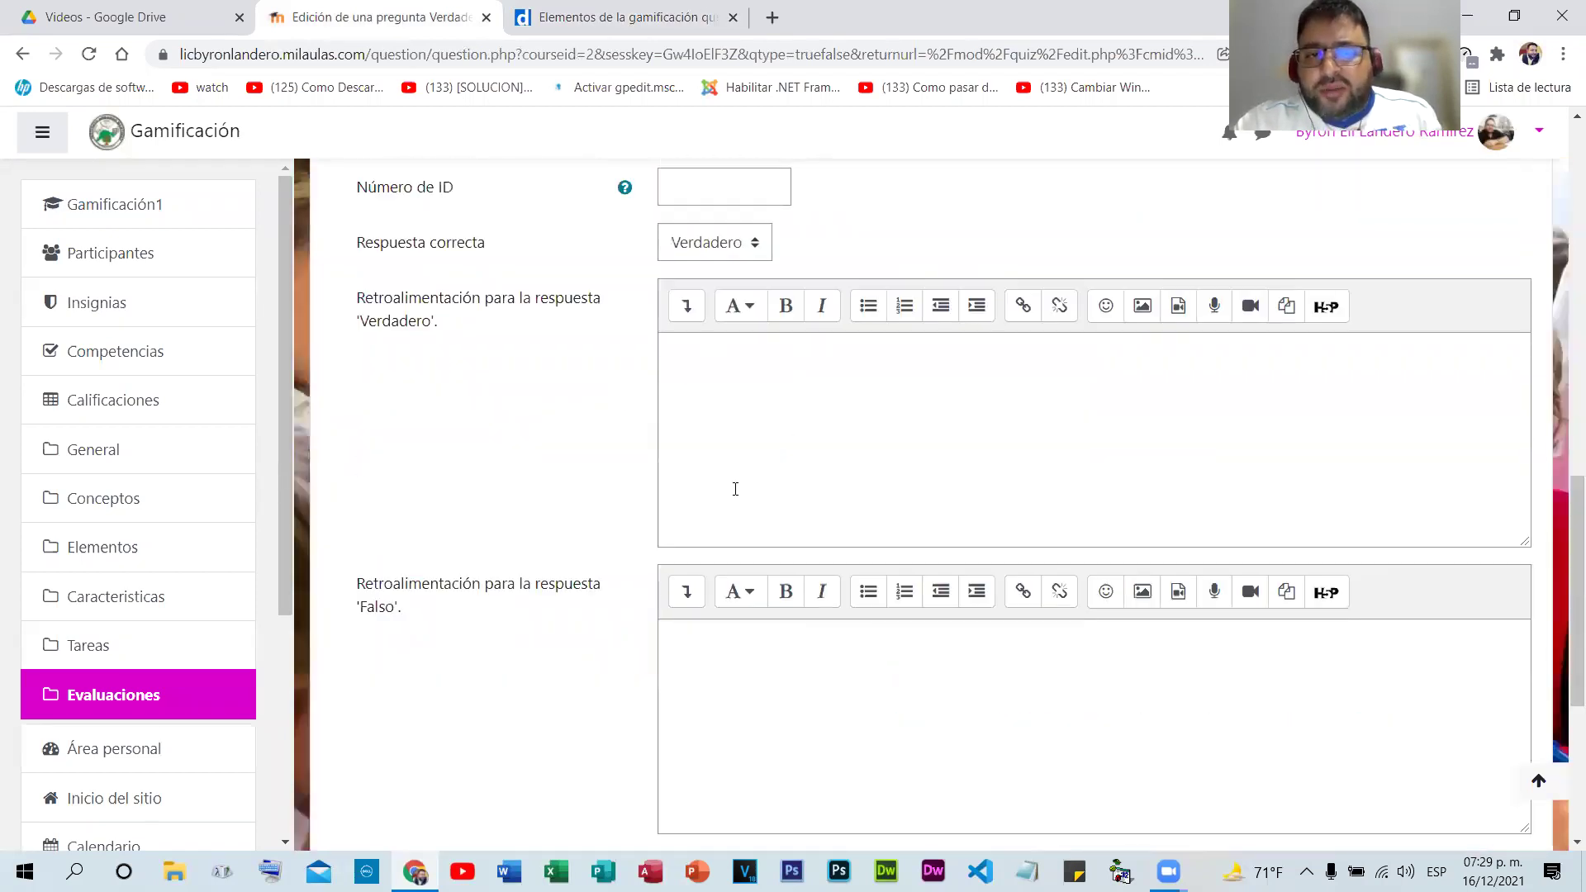
pyautogui.scroll(-4, 735, 489)
pyautogui.scroll(3, 796, 352)
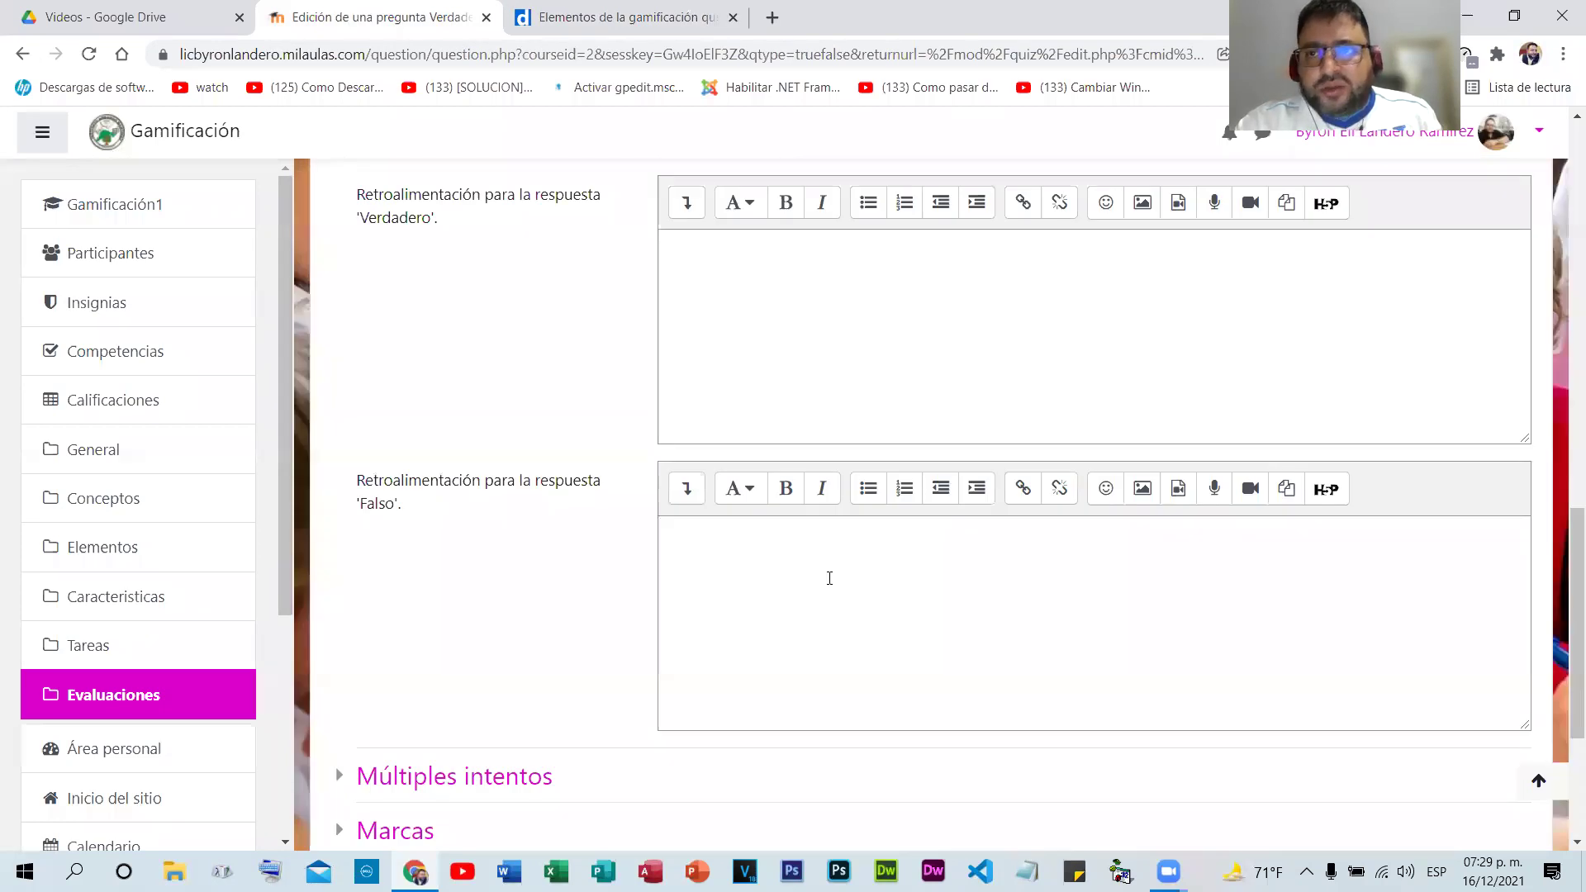
pyautogui.scroll(-4, 754, 647)
pyautogui.click(758, 648)
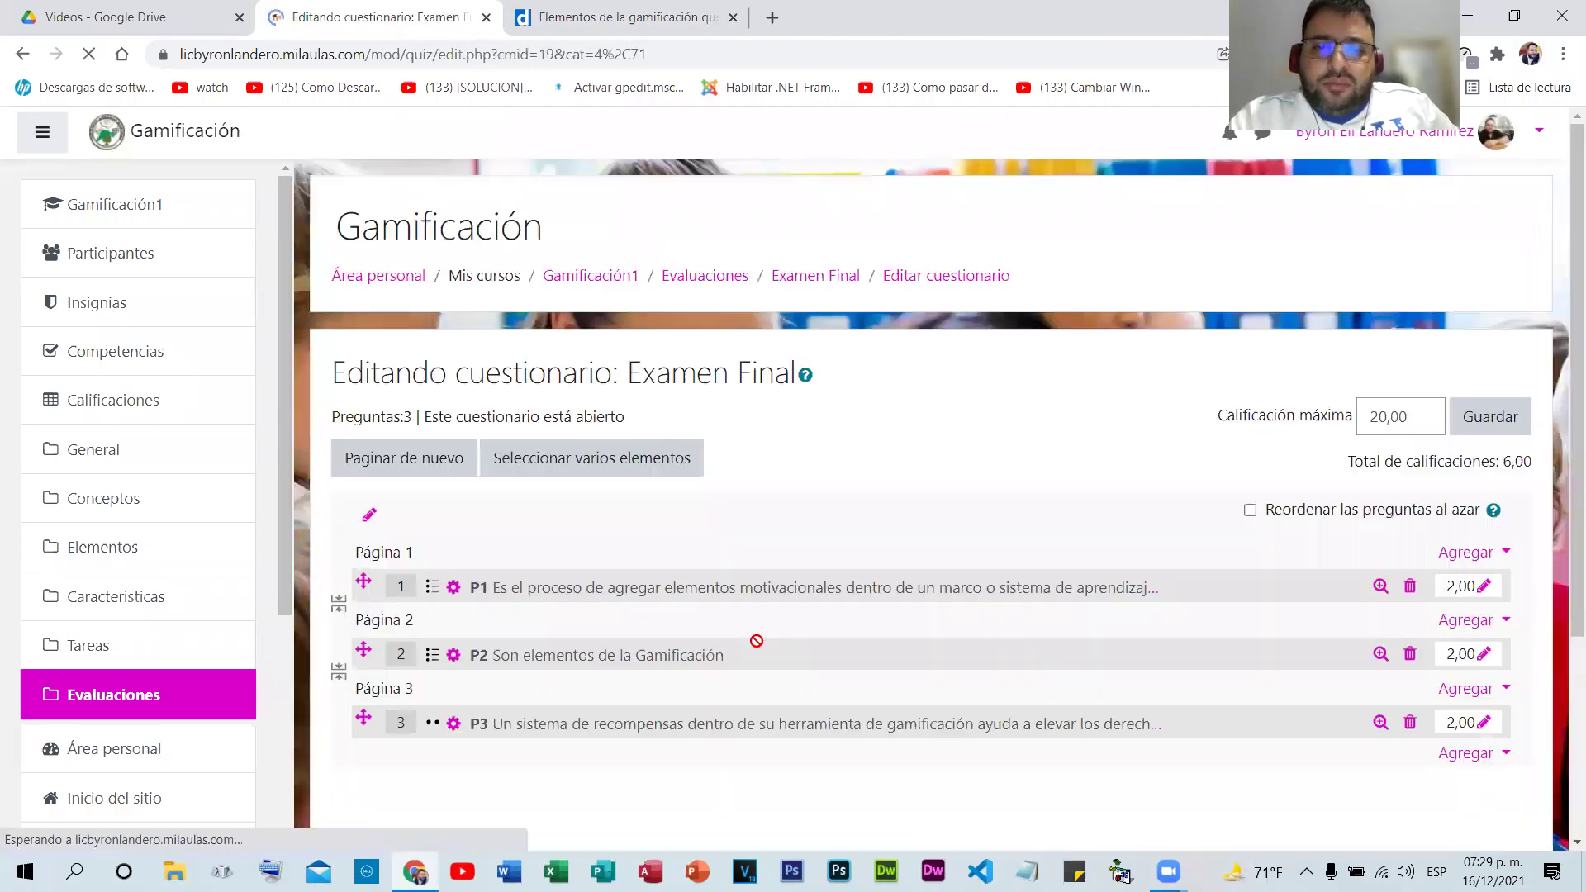
# - Preview question P3, close the preview, and check the quiz's maximum grade
pyautogui.scroll(-3, 1381, 446)
pyautogui.click(1382, 438)
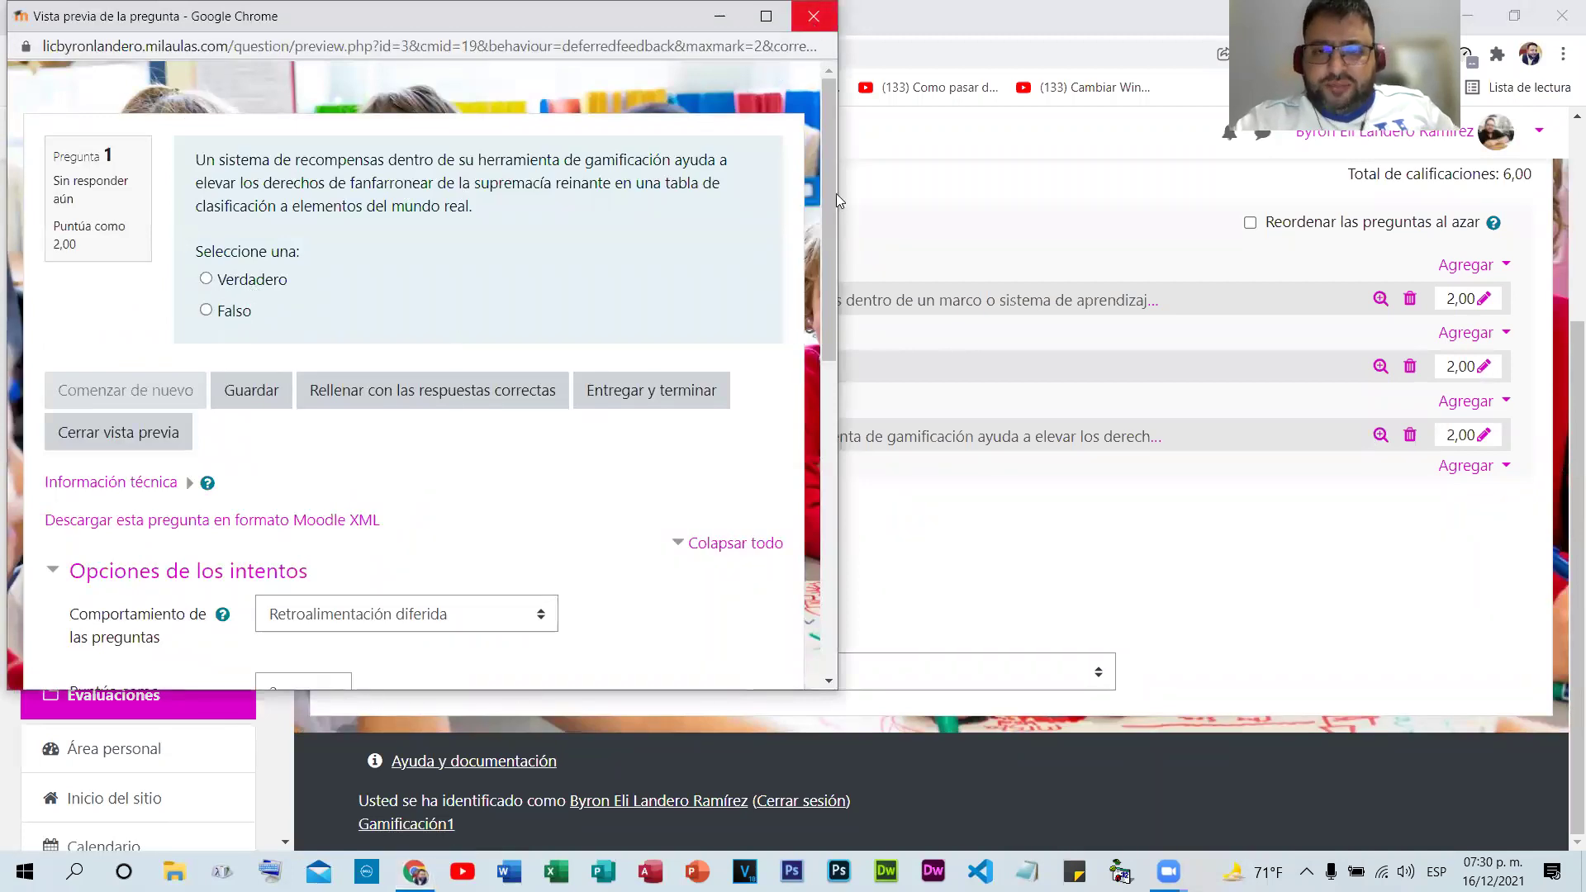
pyautogui.click(1472, 384)
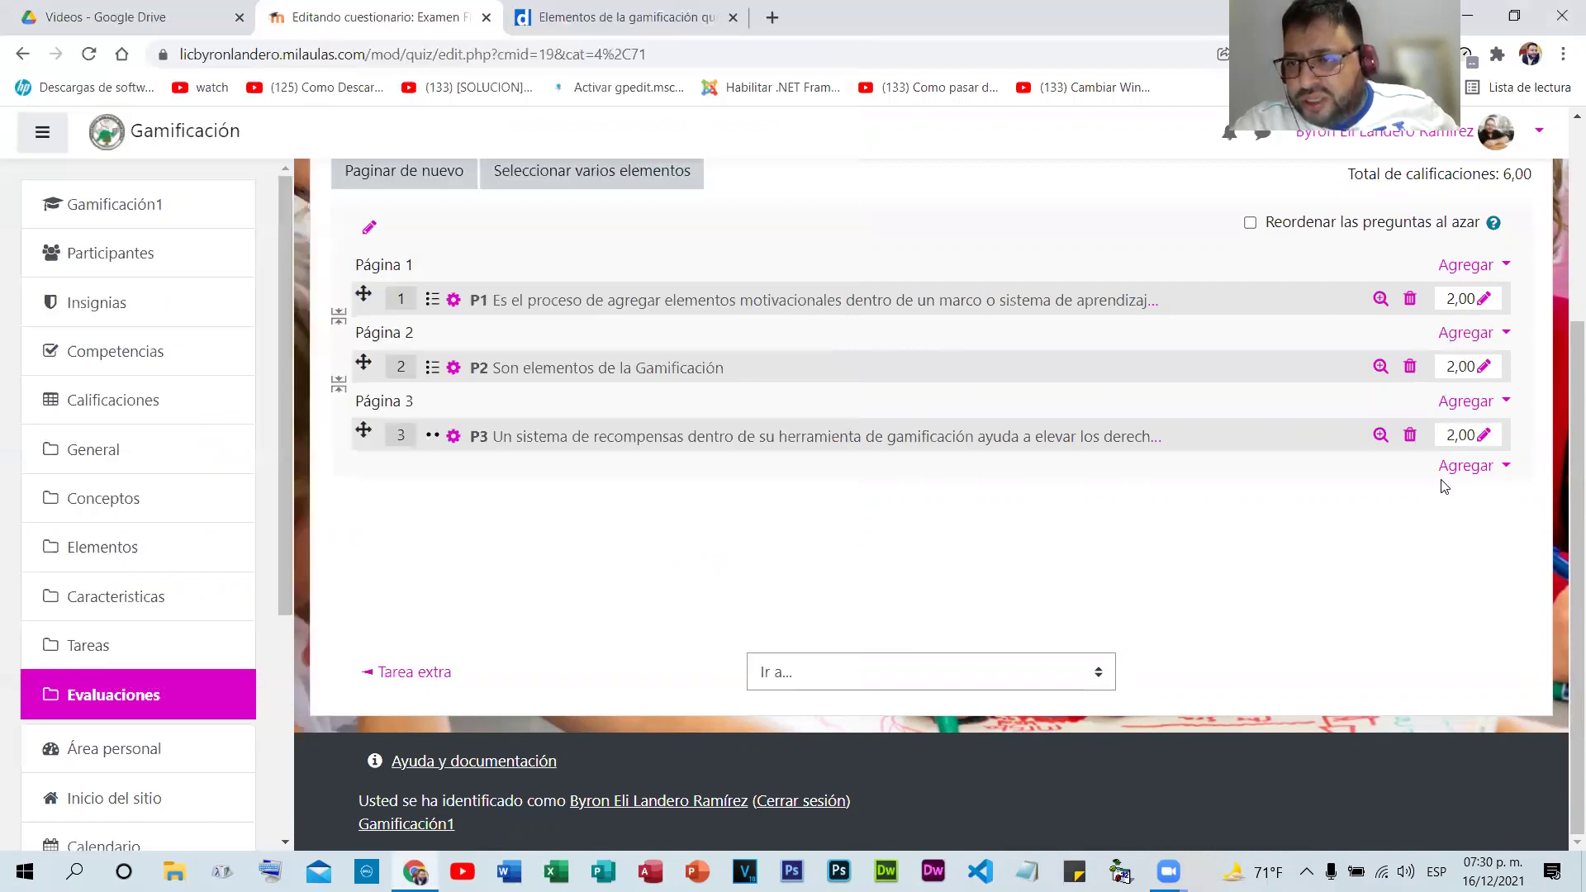
pyautogui.scroll(3, 1440, 479)
pyautogui.moveTo(1434, 340); pyautogui.dragTo(1365, 339)
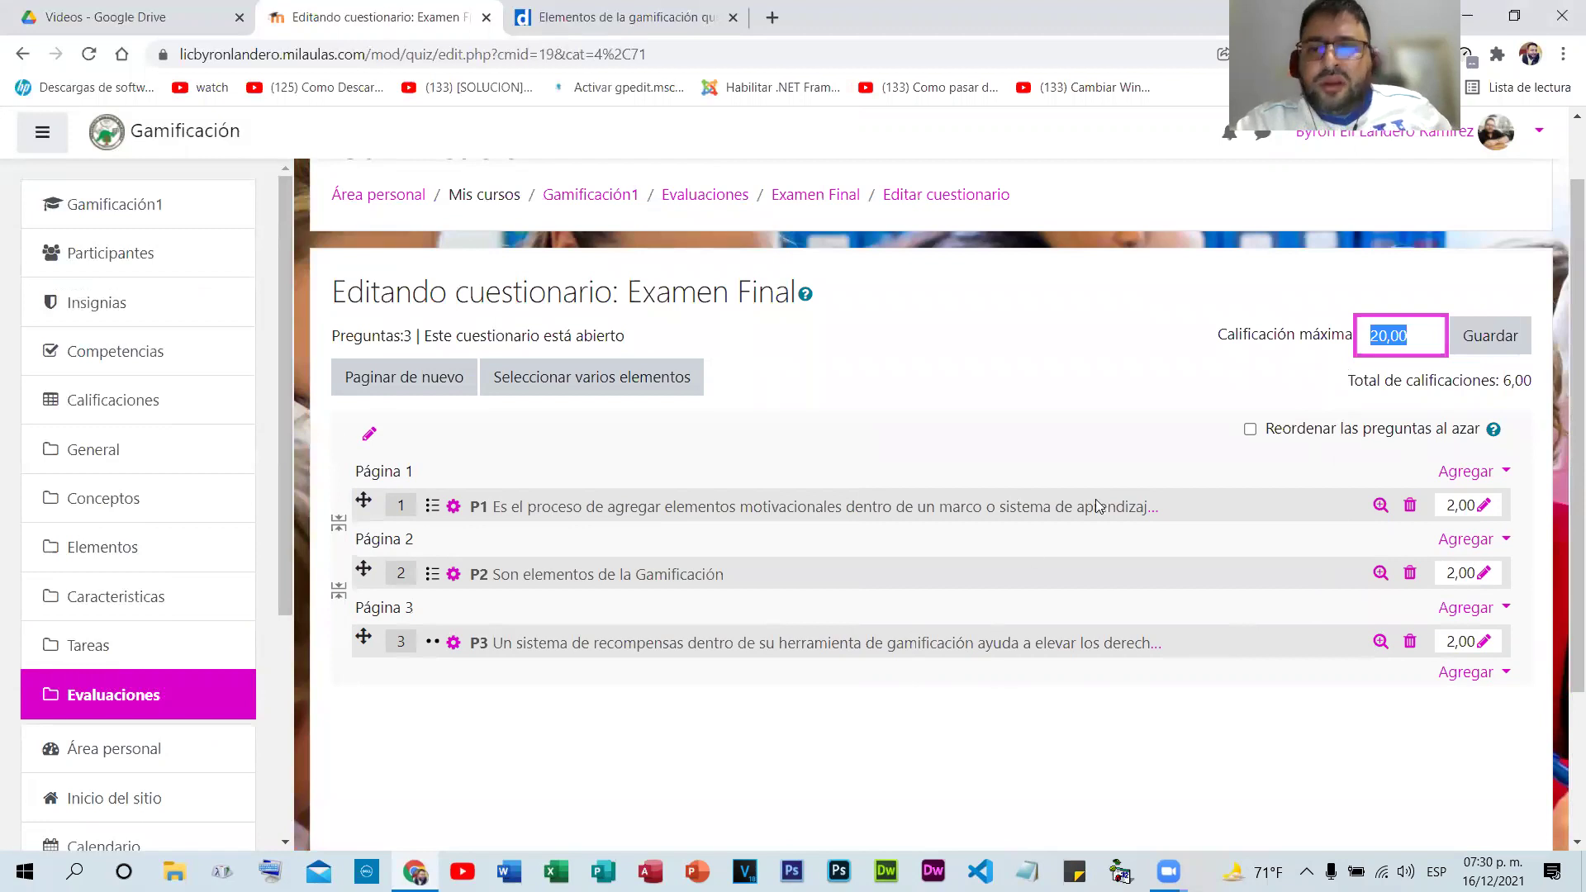
# - Add a new Emparejamiento question at the end of the quiz, after P3
pyautogui.scroll(-3, 1456, 484)
pyautogui.click(1467, 468)
pyautogui.click(1359, 505)
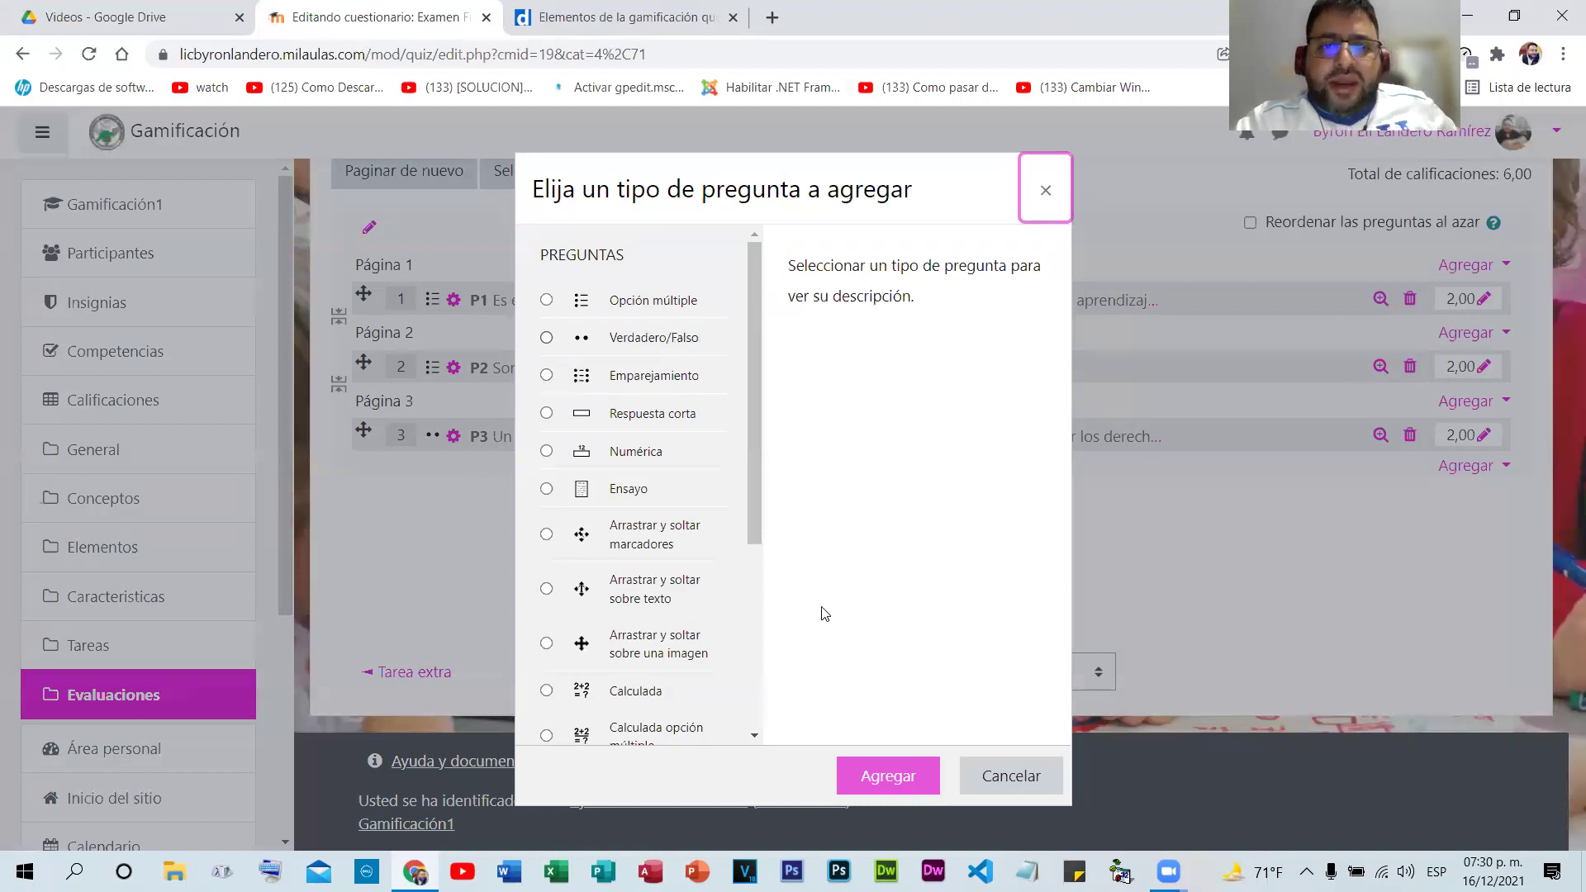
pyautogui.press('Tab')
pyautogui.press('Down')
pyautogui.press('Down')
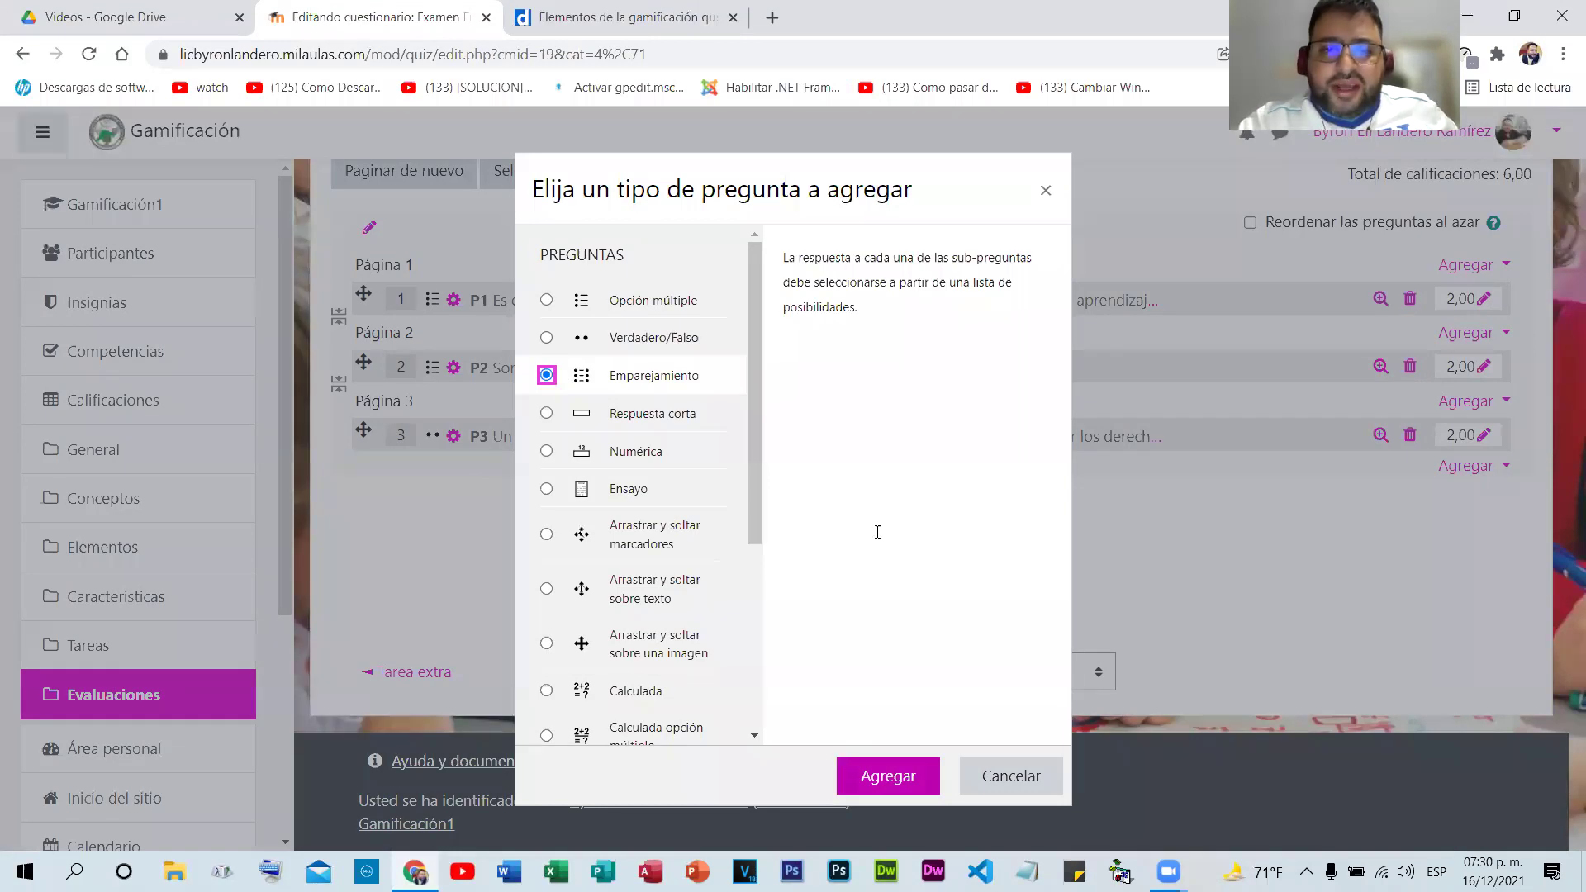
pyautogui.press('Return')
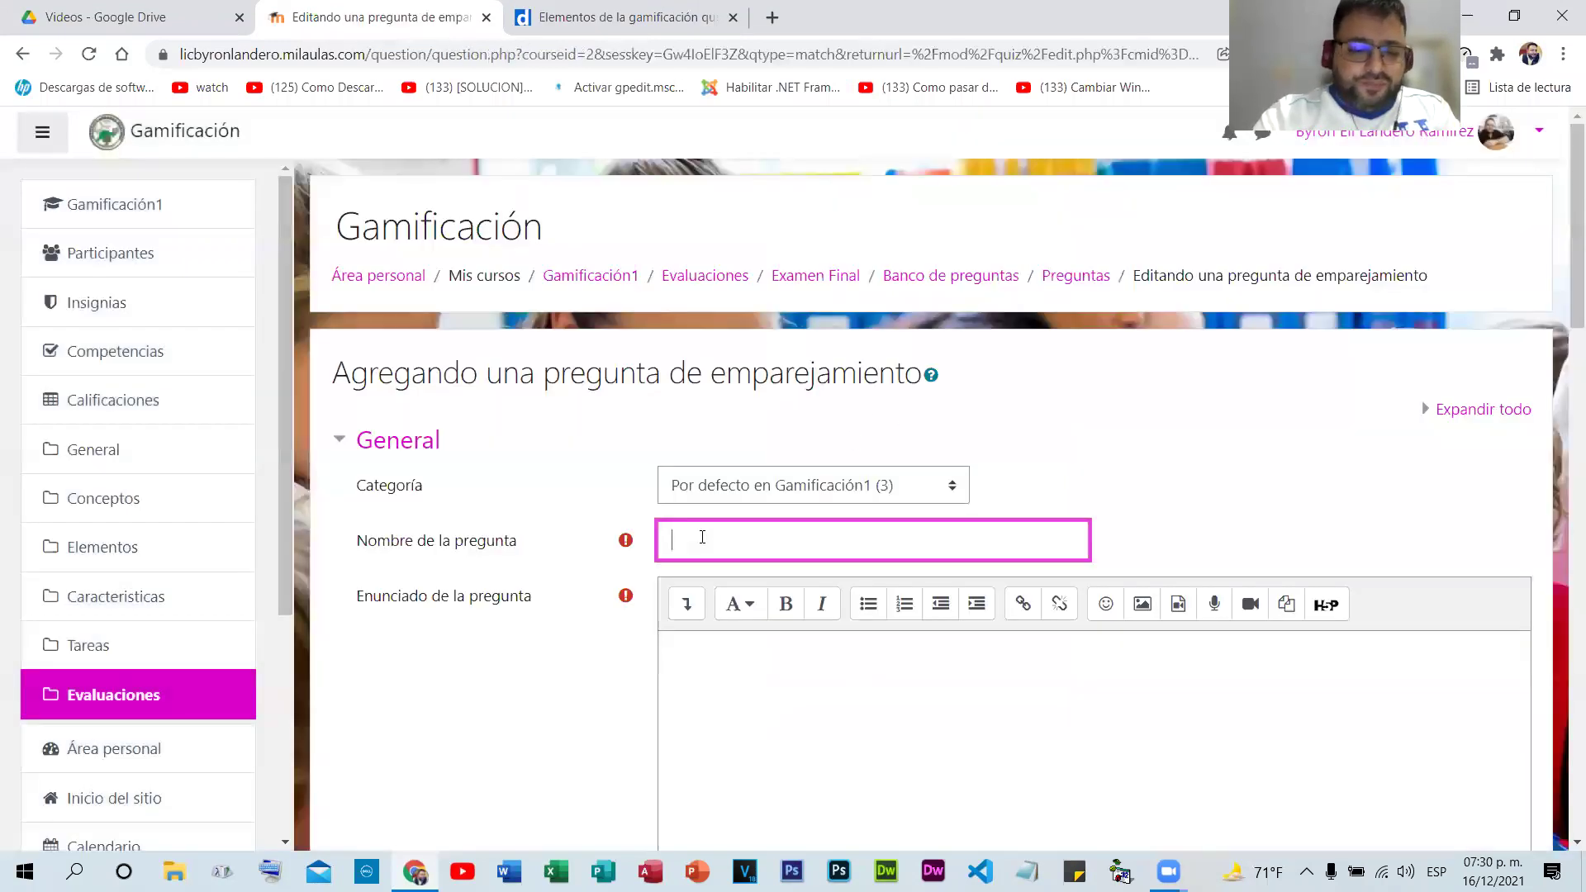
# - Name the matching question P4, enter the statement "Emparejar la palabra con el concepto" and set the default score to 2
pyautogui.write('P4')
pyautogui.scroll(-3, 820, 409)
pyautogui.press('Tab')
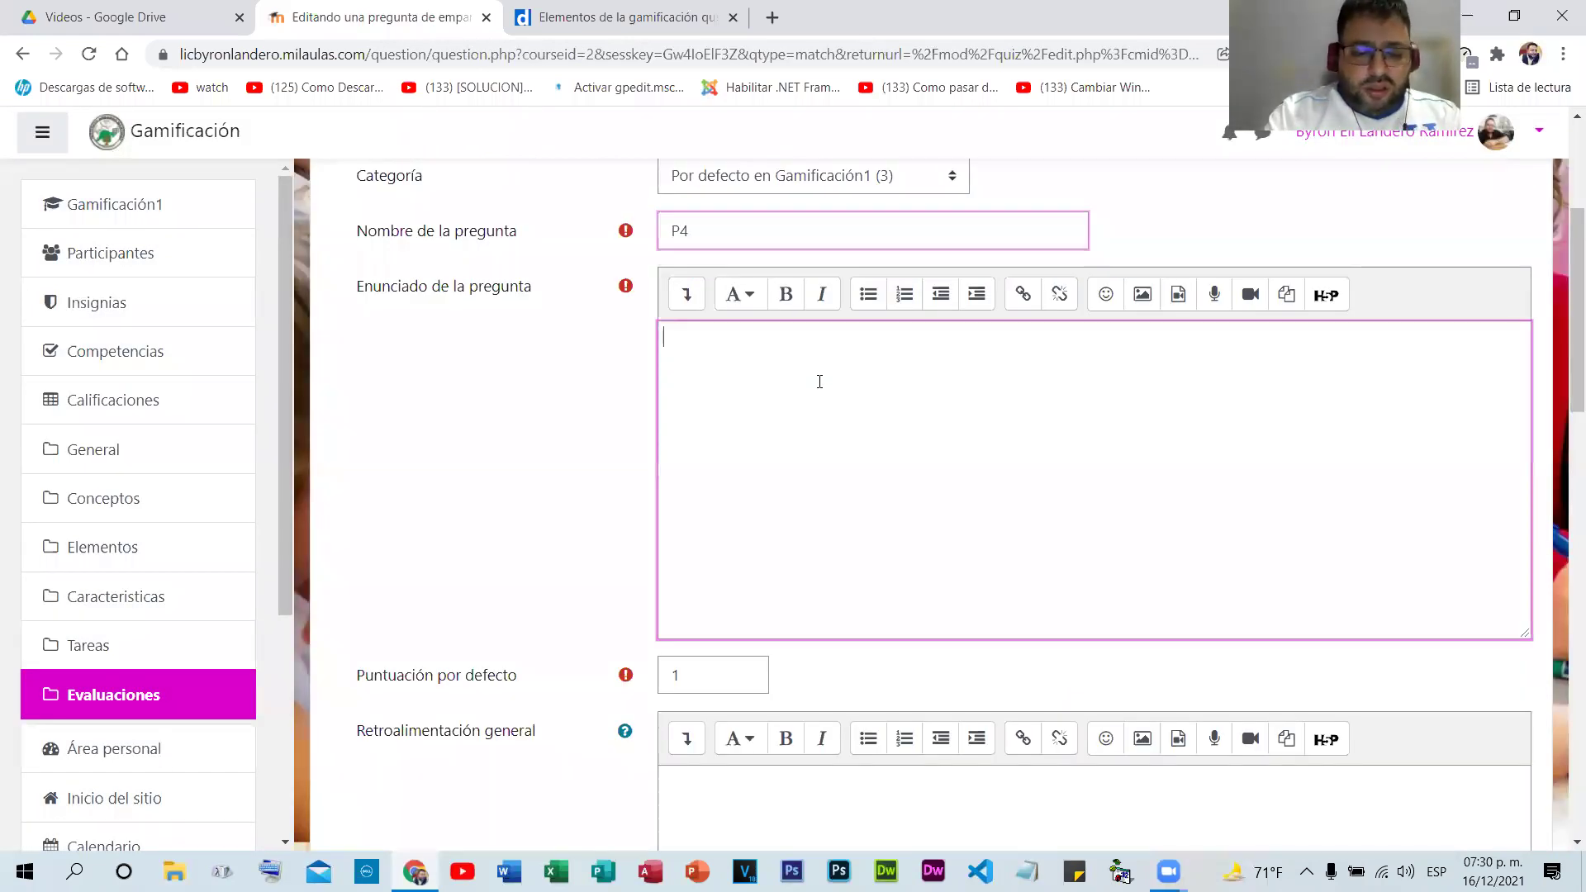
pyautogui.write('Empare')
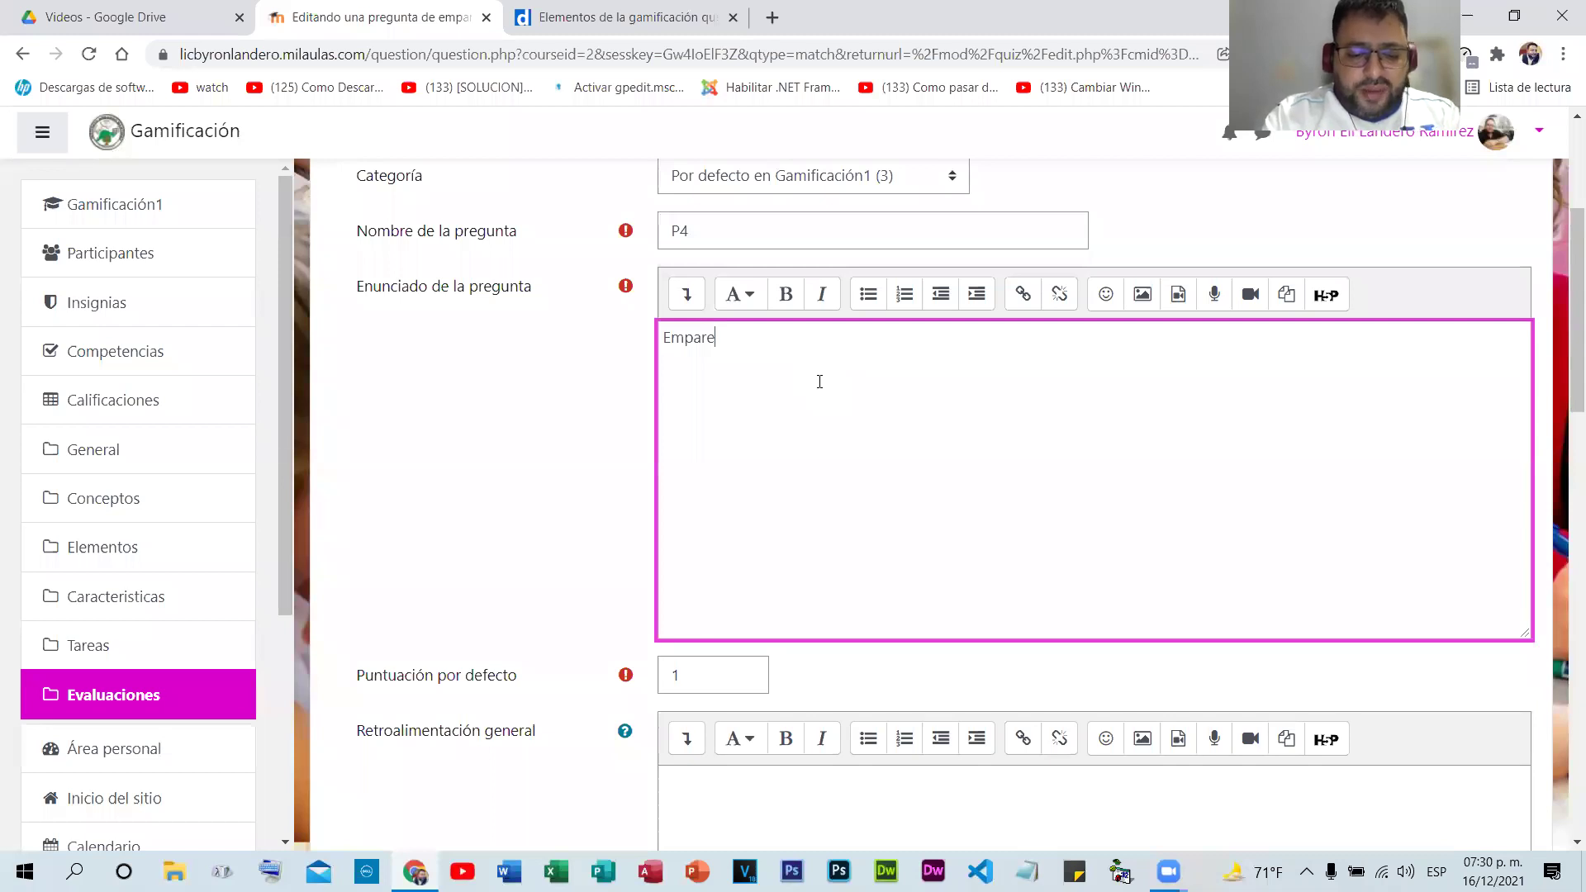
pyautogui.write('jar la palabra con el con')
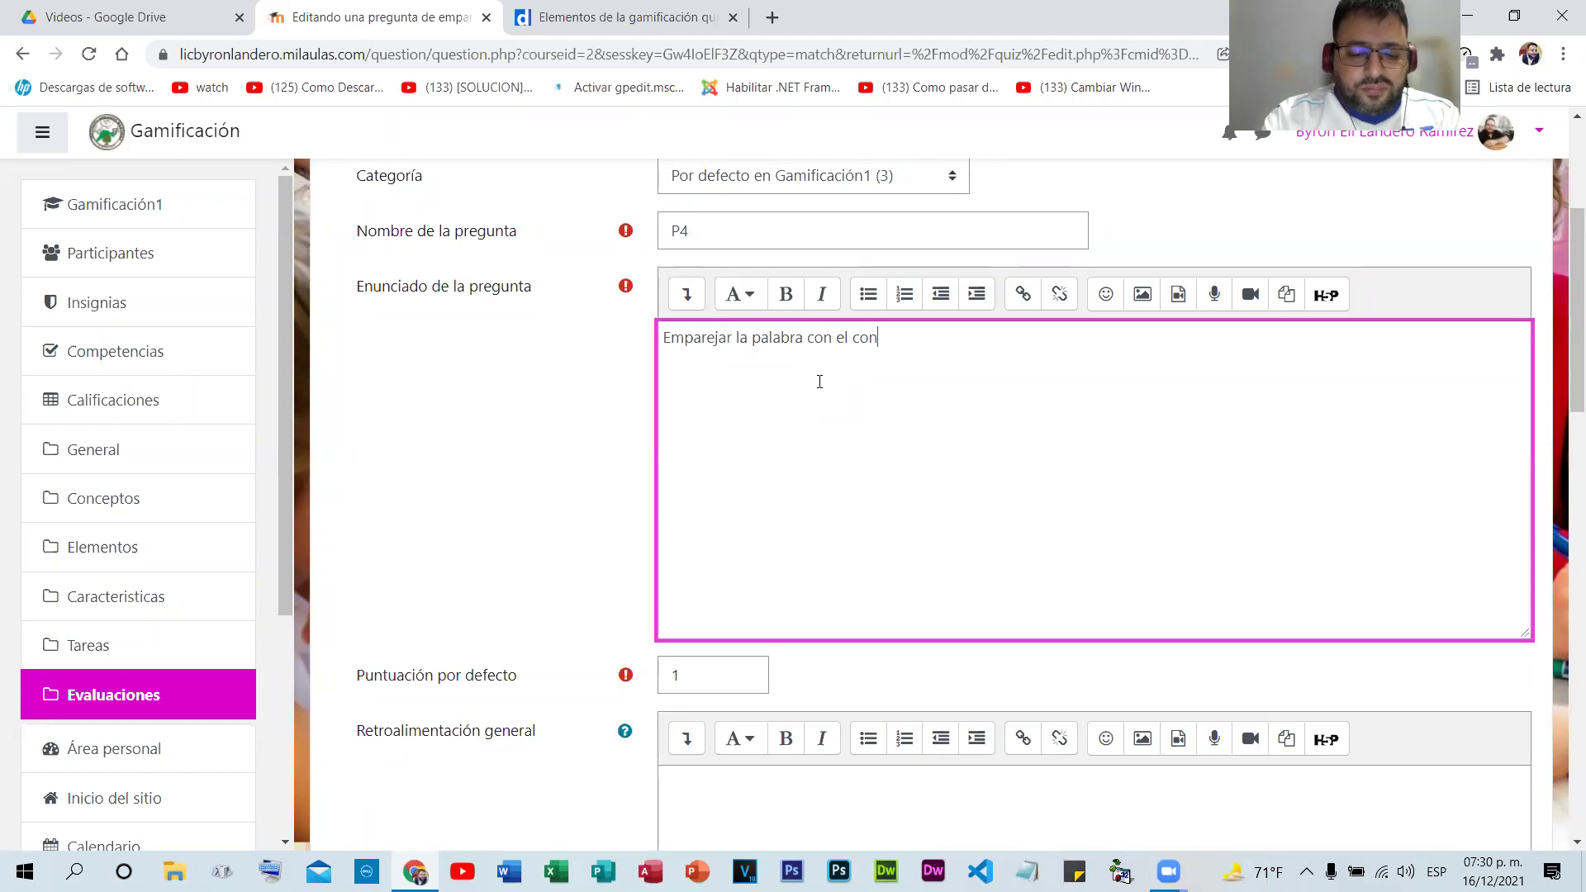
pyautogui.write('cepto')
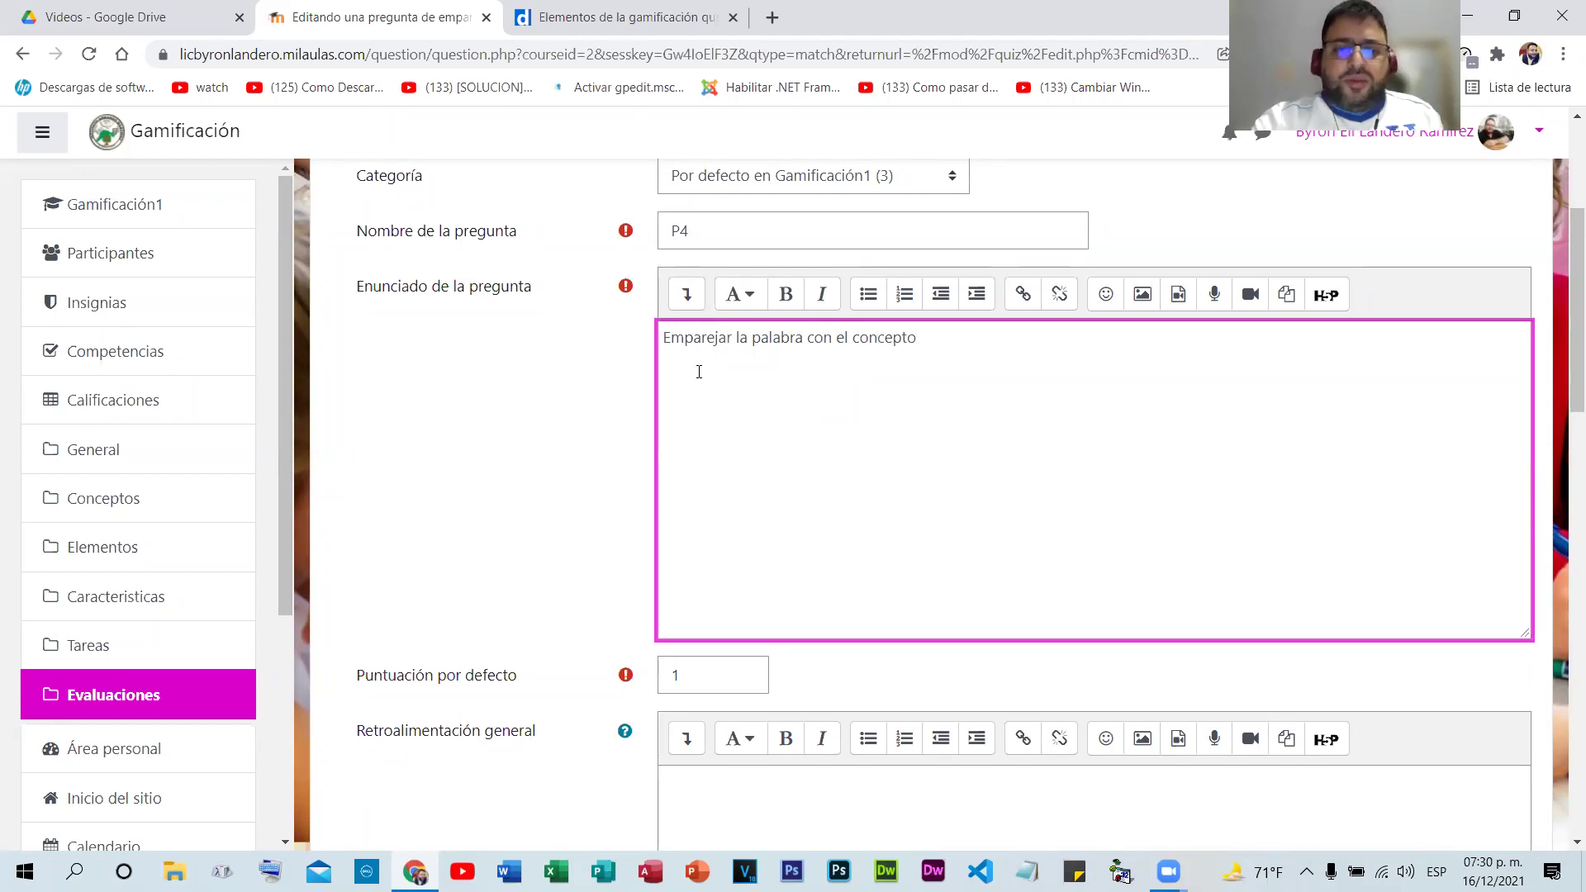
pyautogui.press('Tab')
pyautogui.write('2')
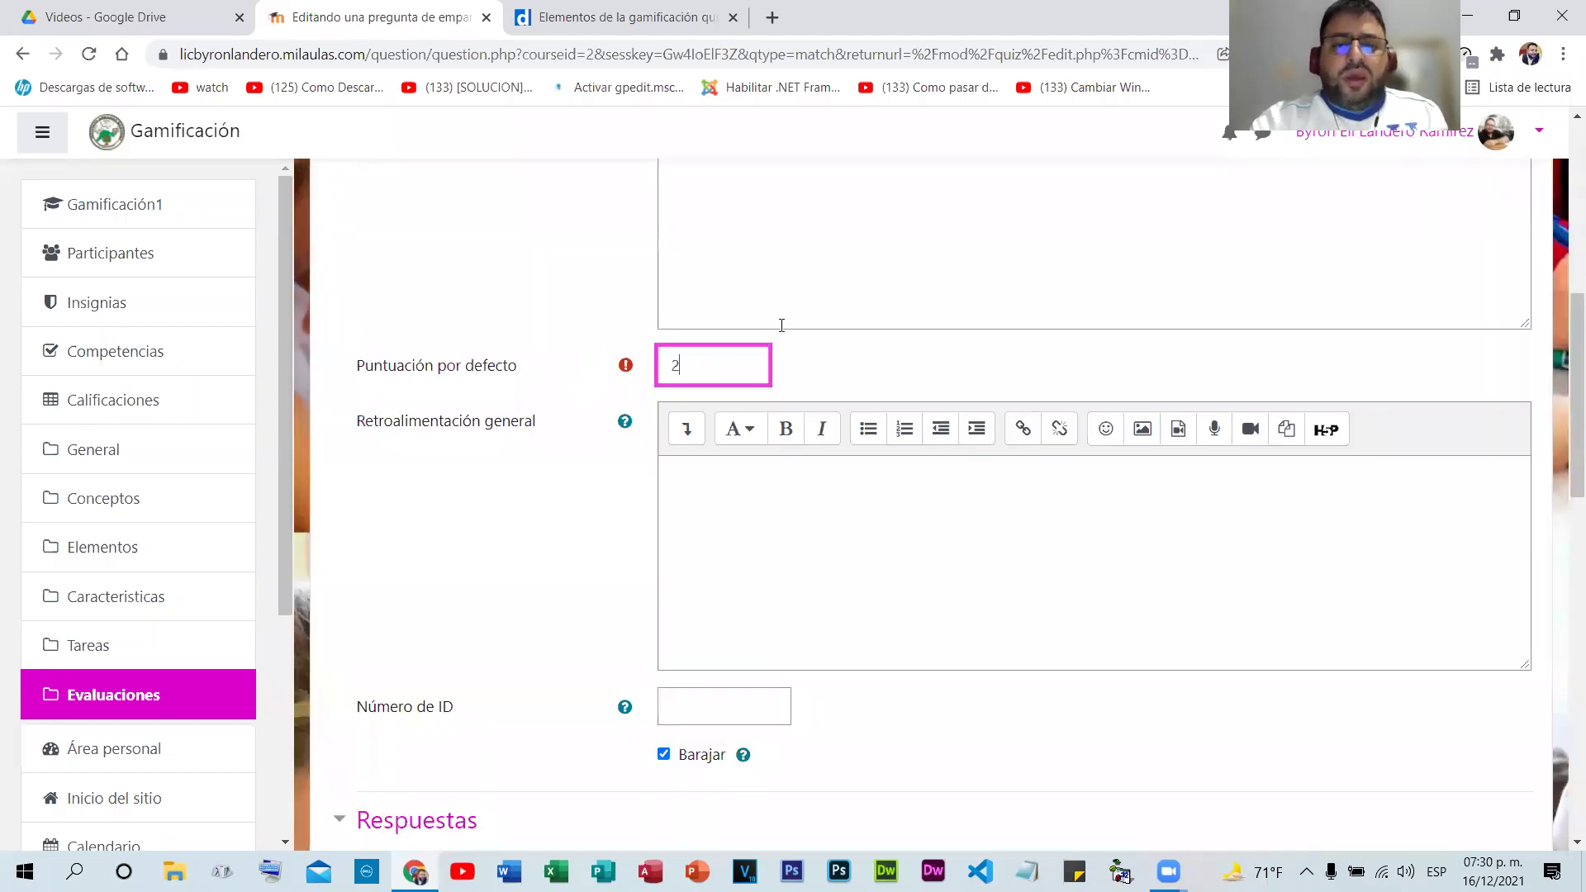
# - Open the rosanarosas.com article on gamification elements from the search results and find its list of dynamics for the matching pairs
pyautogui.scroll(-7, 973, 448)
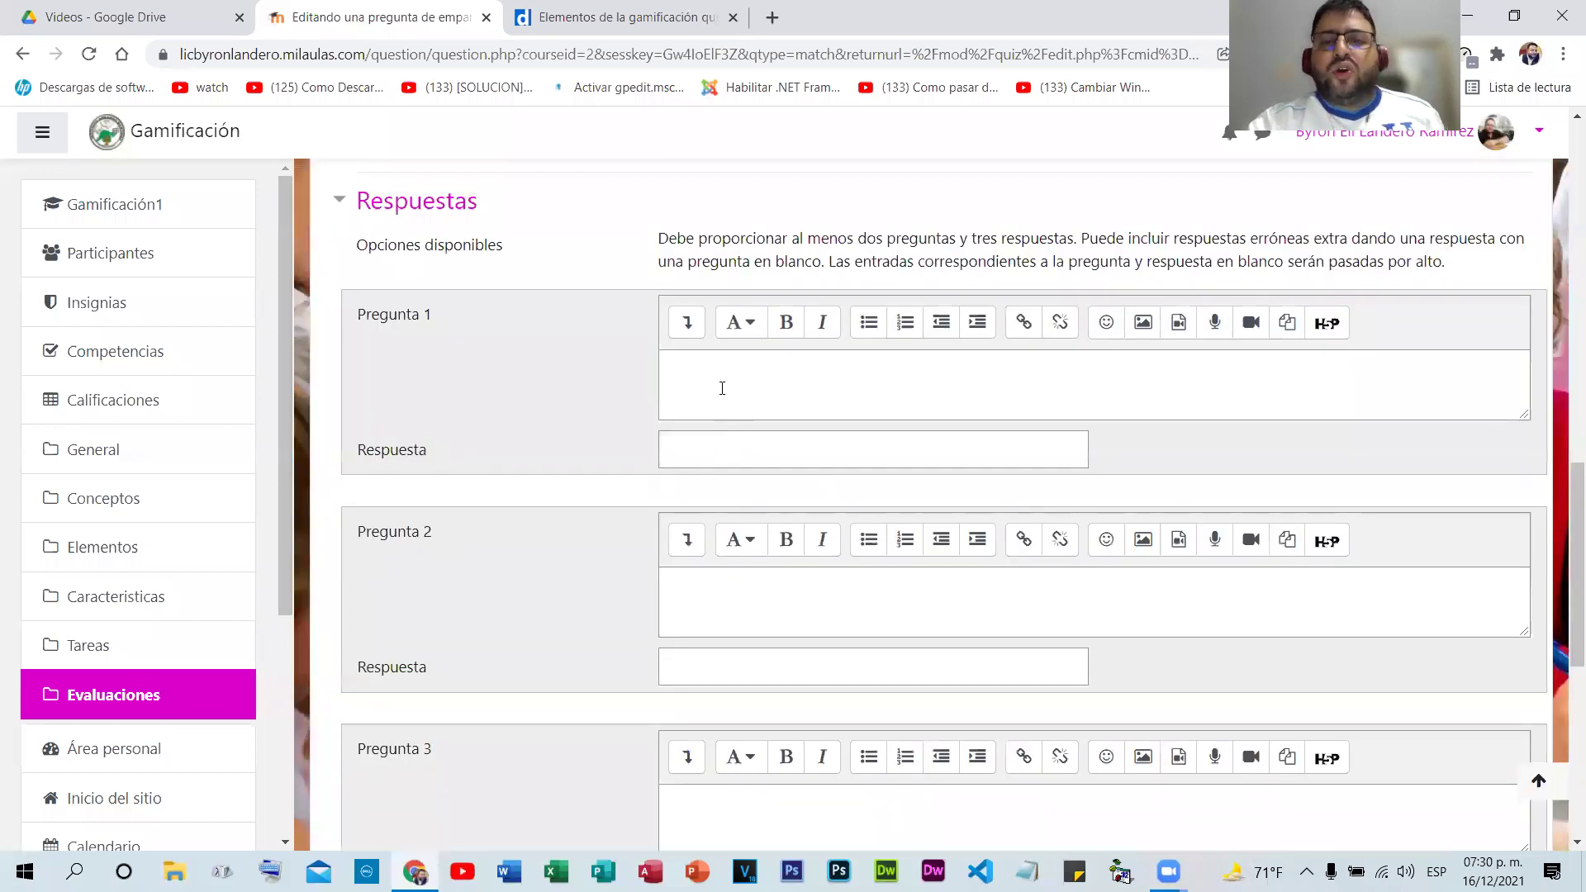
pyautogui.click(722, 446)
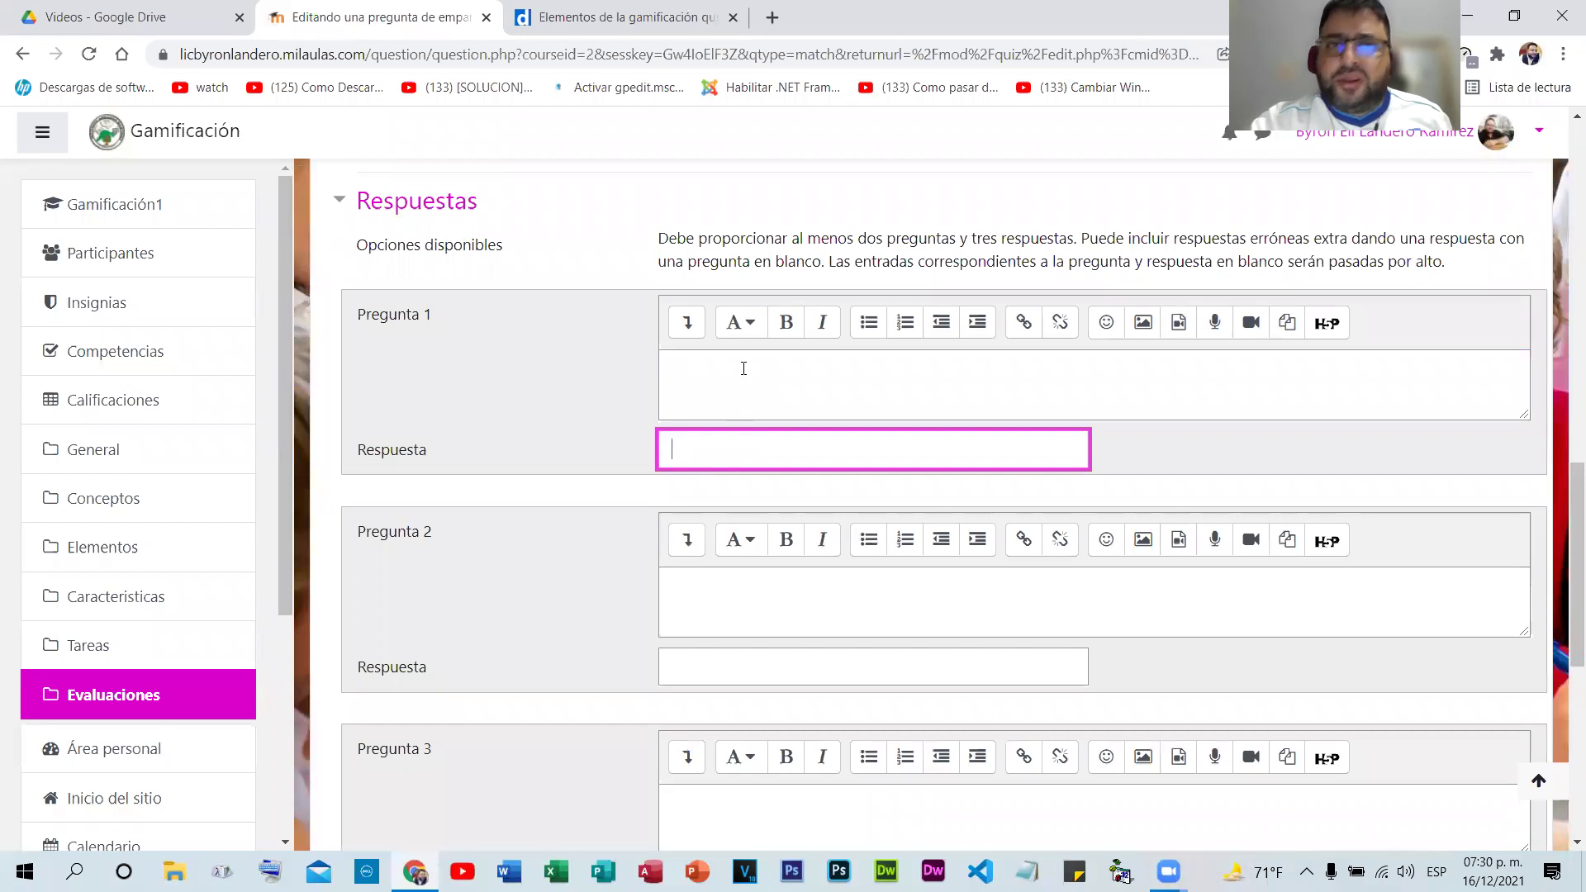
pyautogui.hotkey('ctrl', 'Tab')
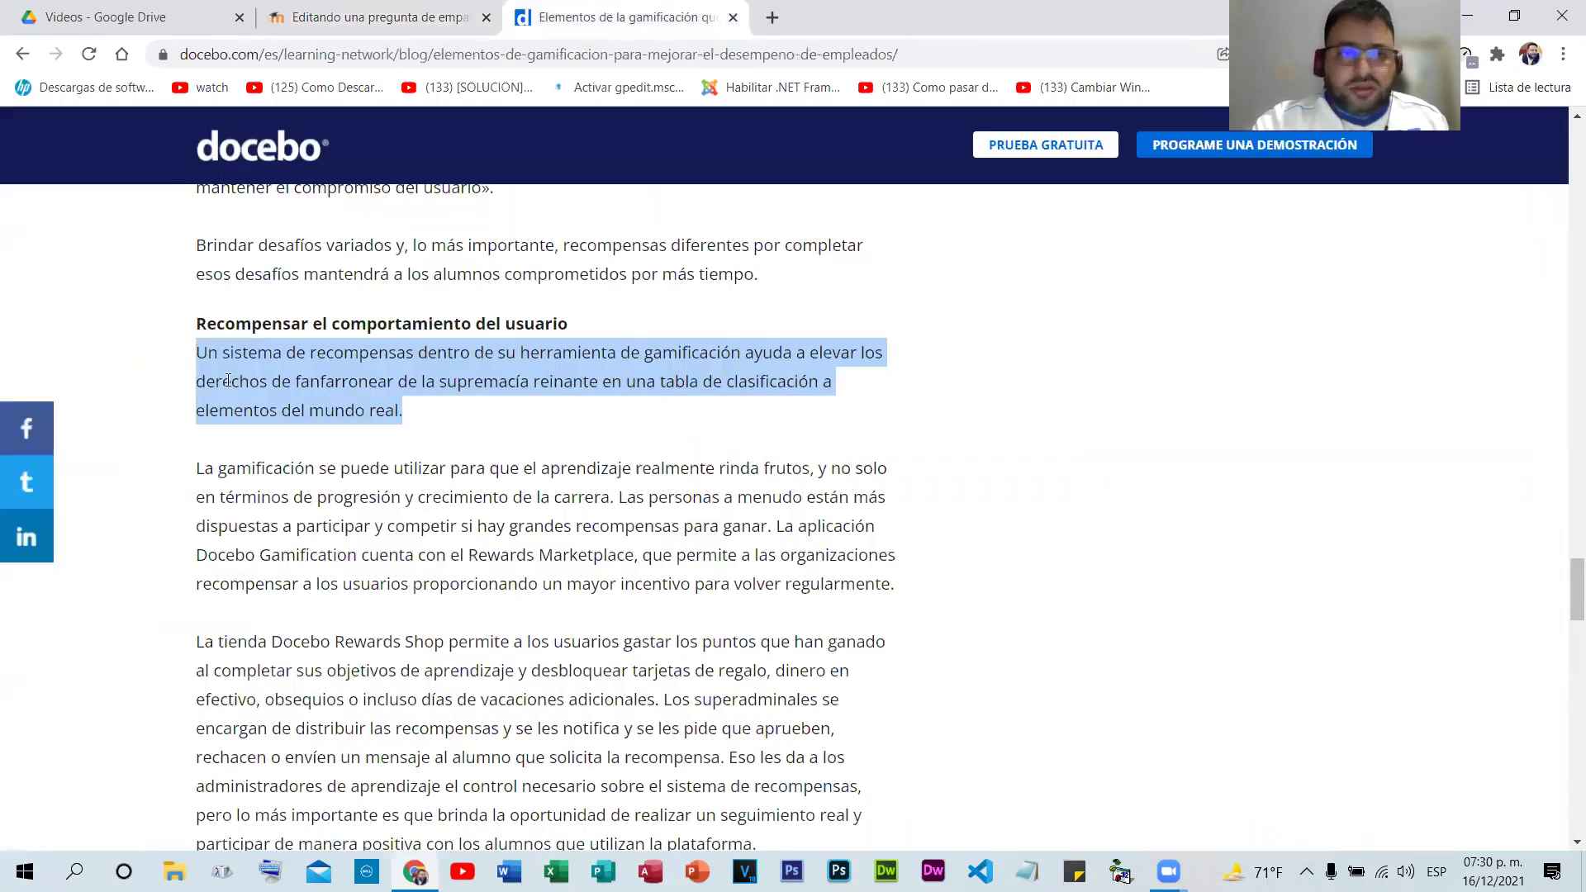
pyautogui.scroll(15, 202, 354)
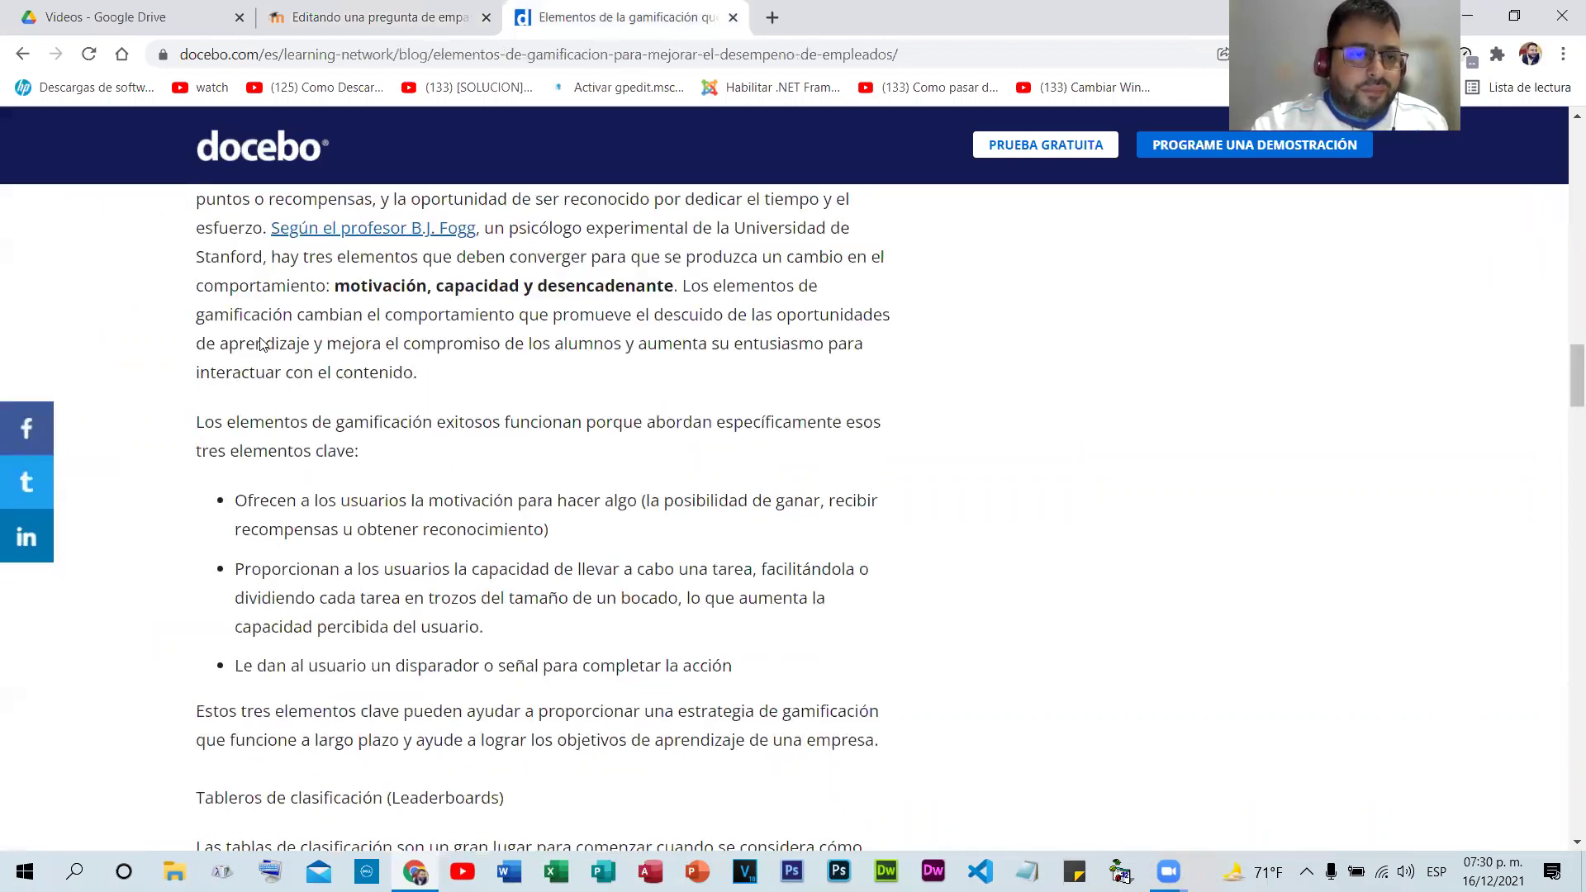
pyautogui.scroll(10, 329, 438)
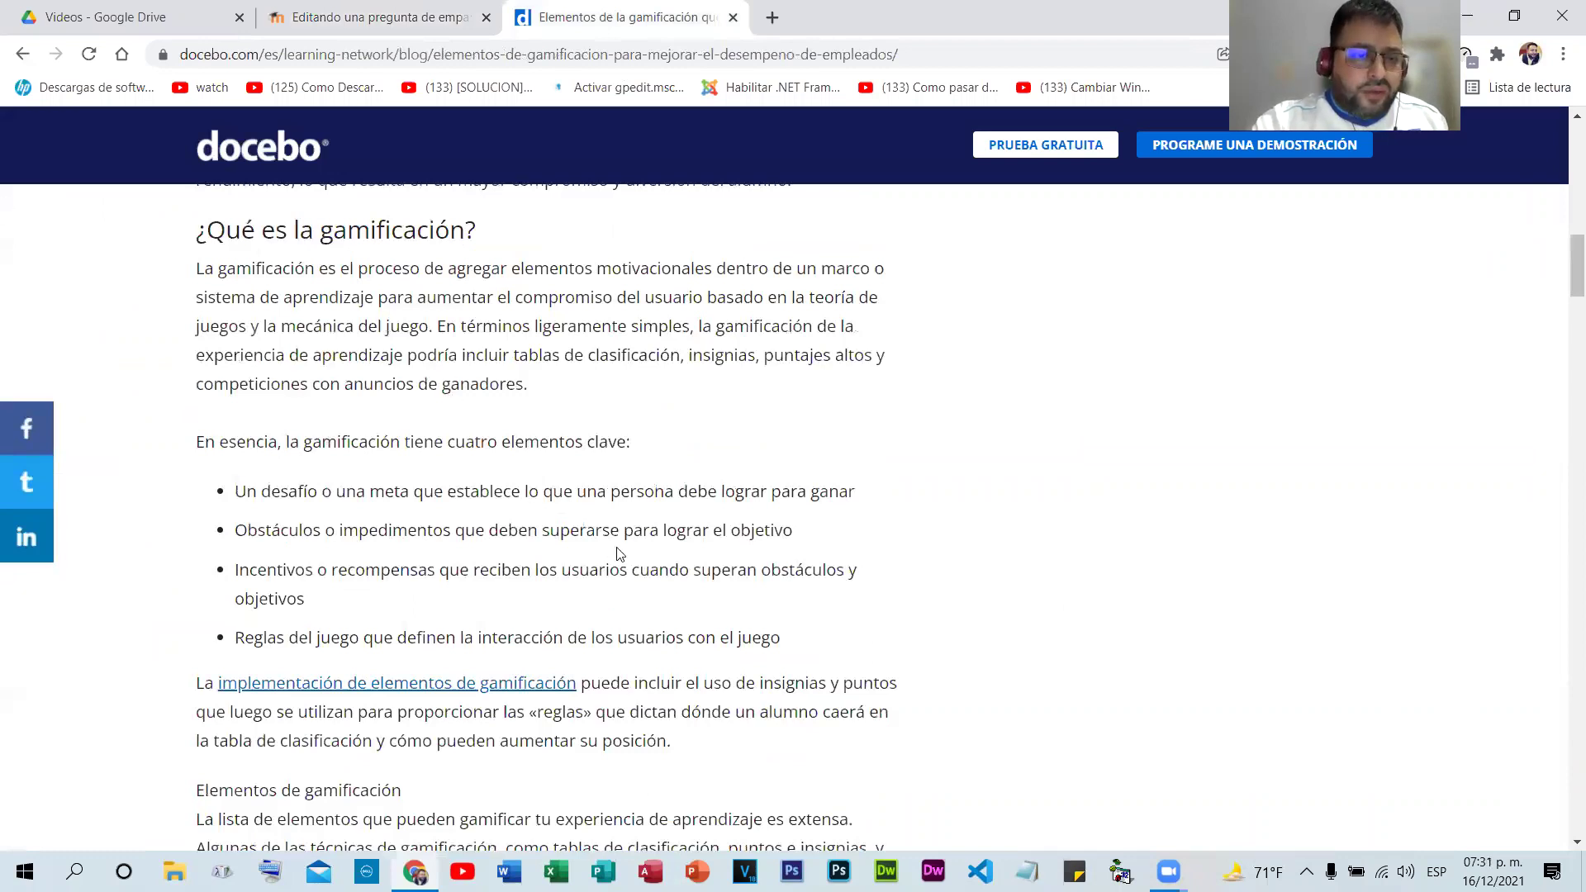
pyautogui.hotkey('alt', 'Left')
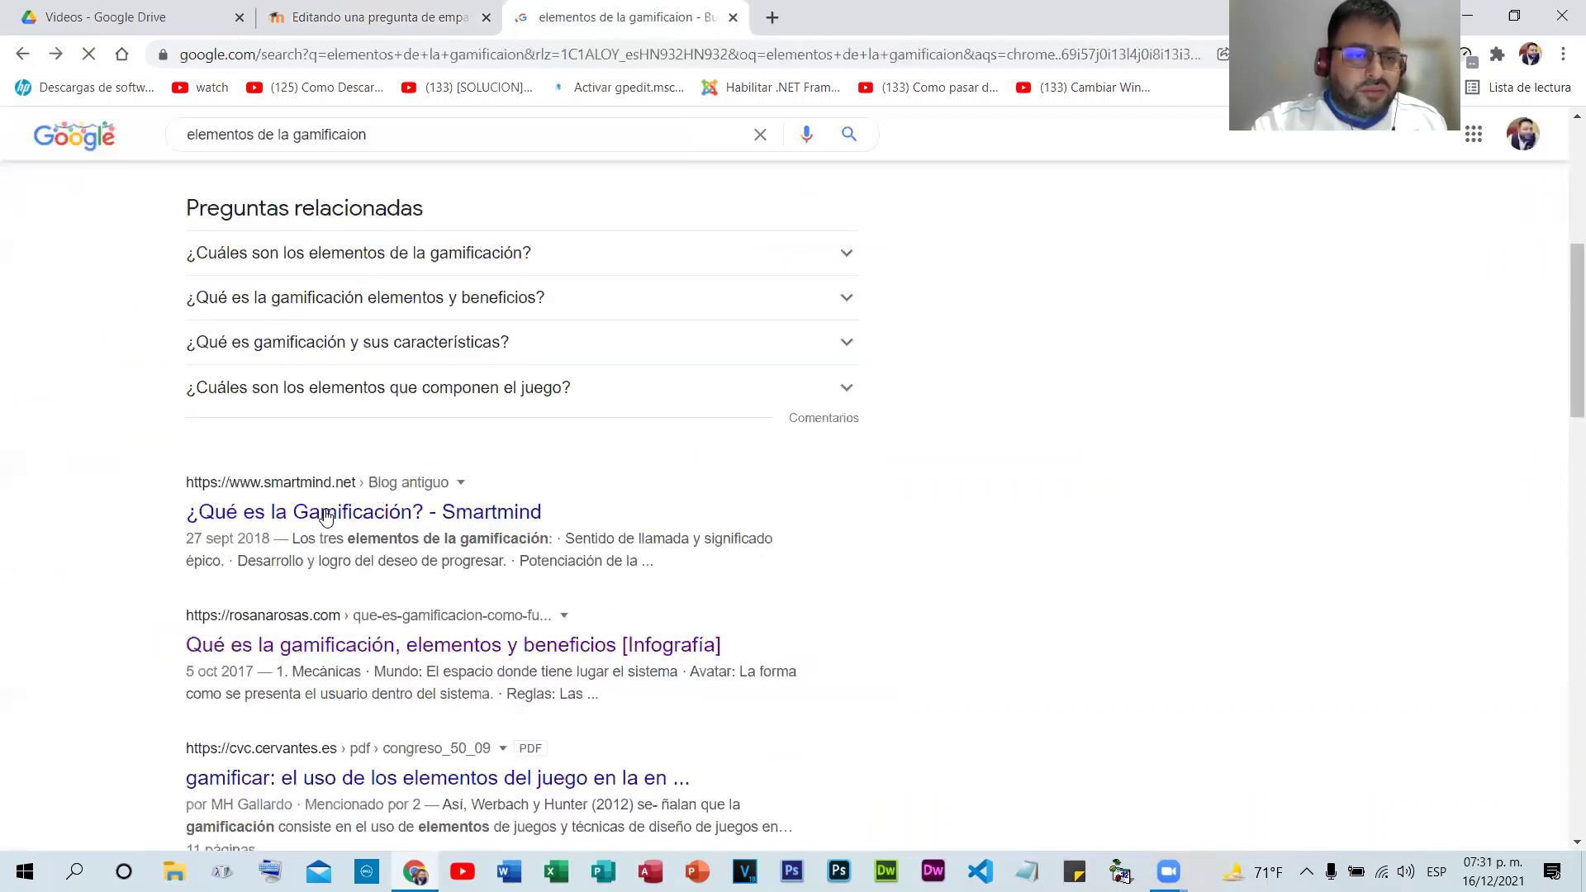
pyautogui.click(429, 644)
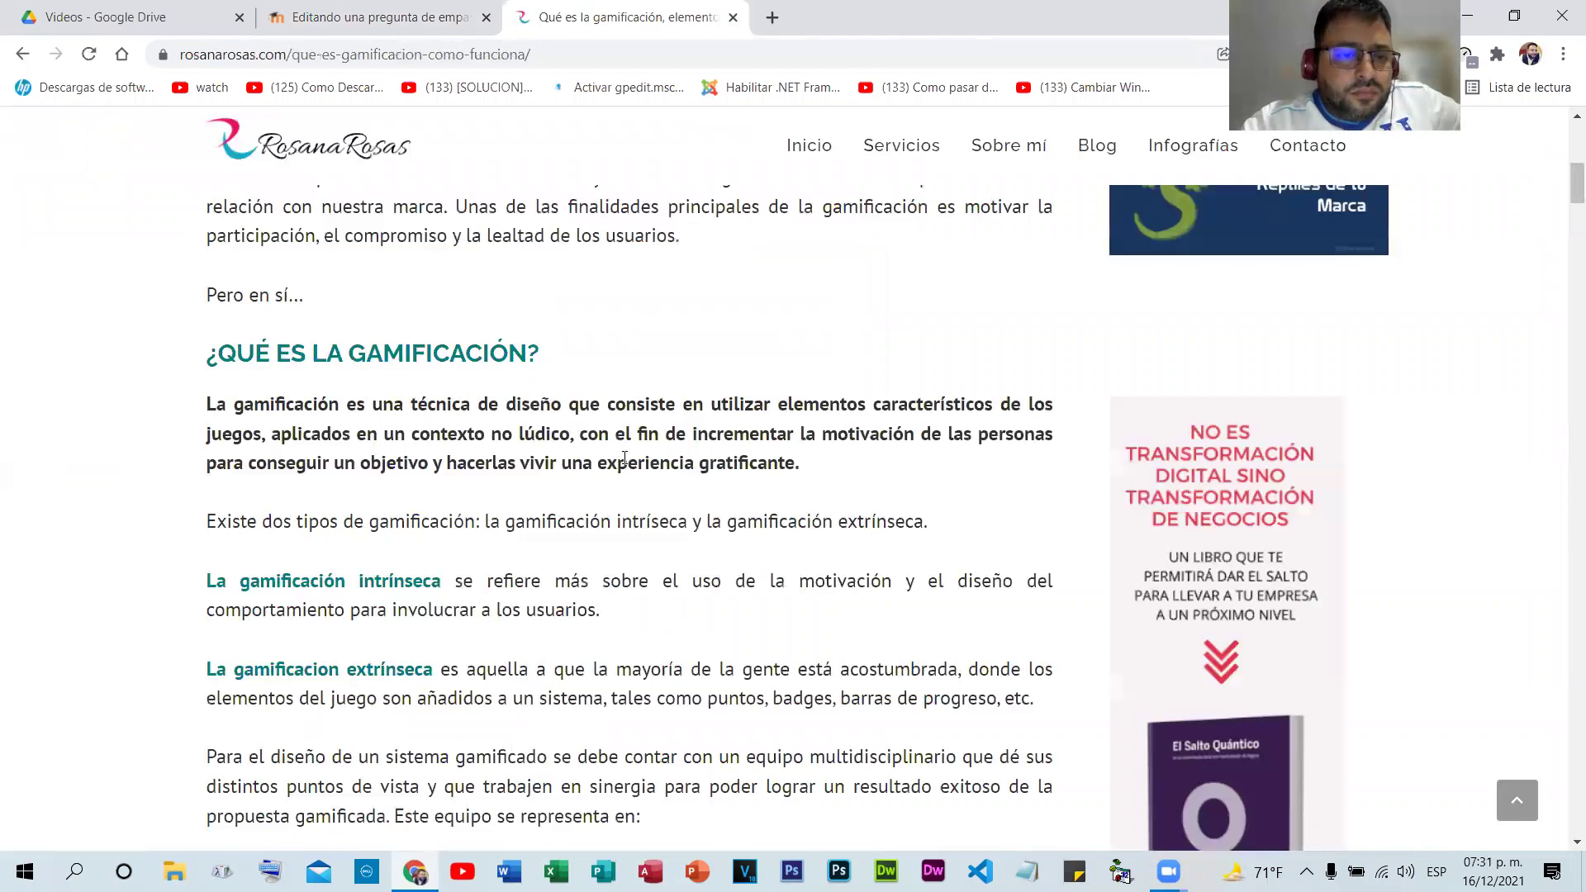
pyautogui.scroll(-10, 206, 490)
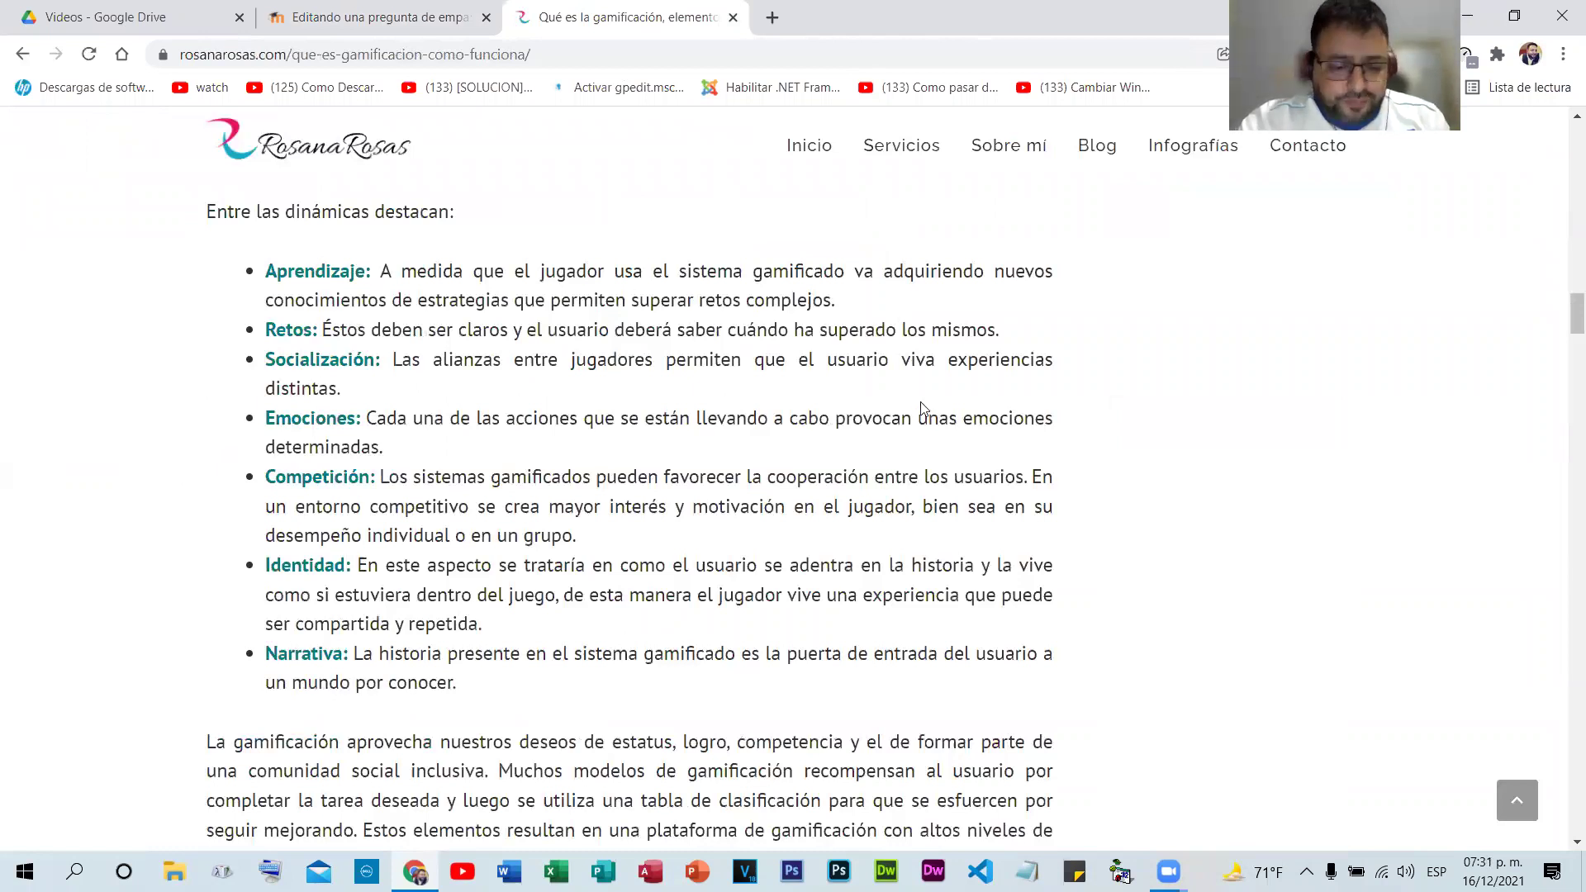
# - Fill Pregunta 1 and Pregunta 2 with the article's definitions of Aprendizaje and Retos, entering those two words as their answers
pyautogui.click(342, 12)
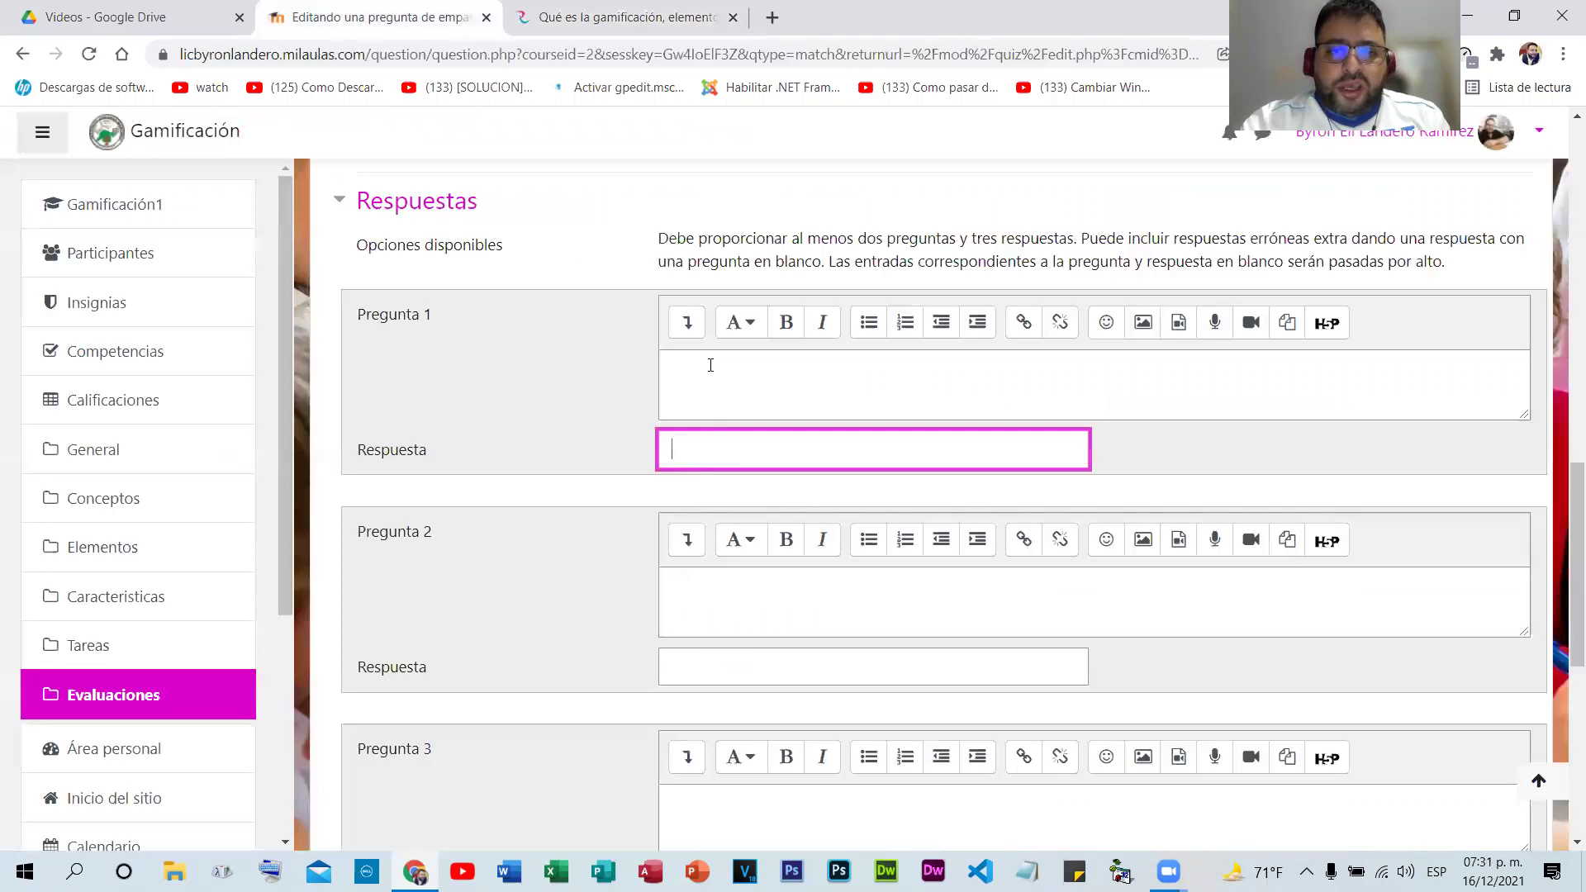
pyautogui.click(615, 13)
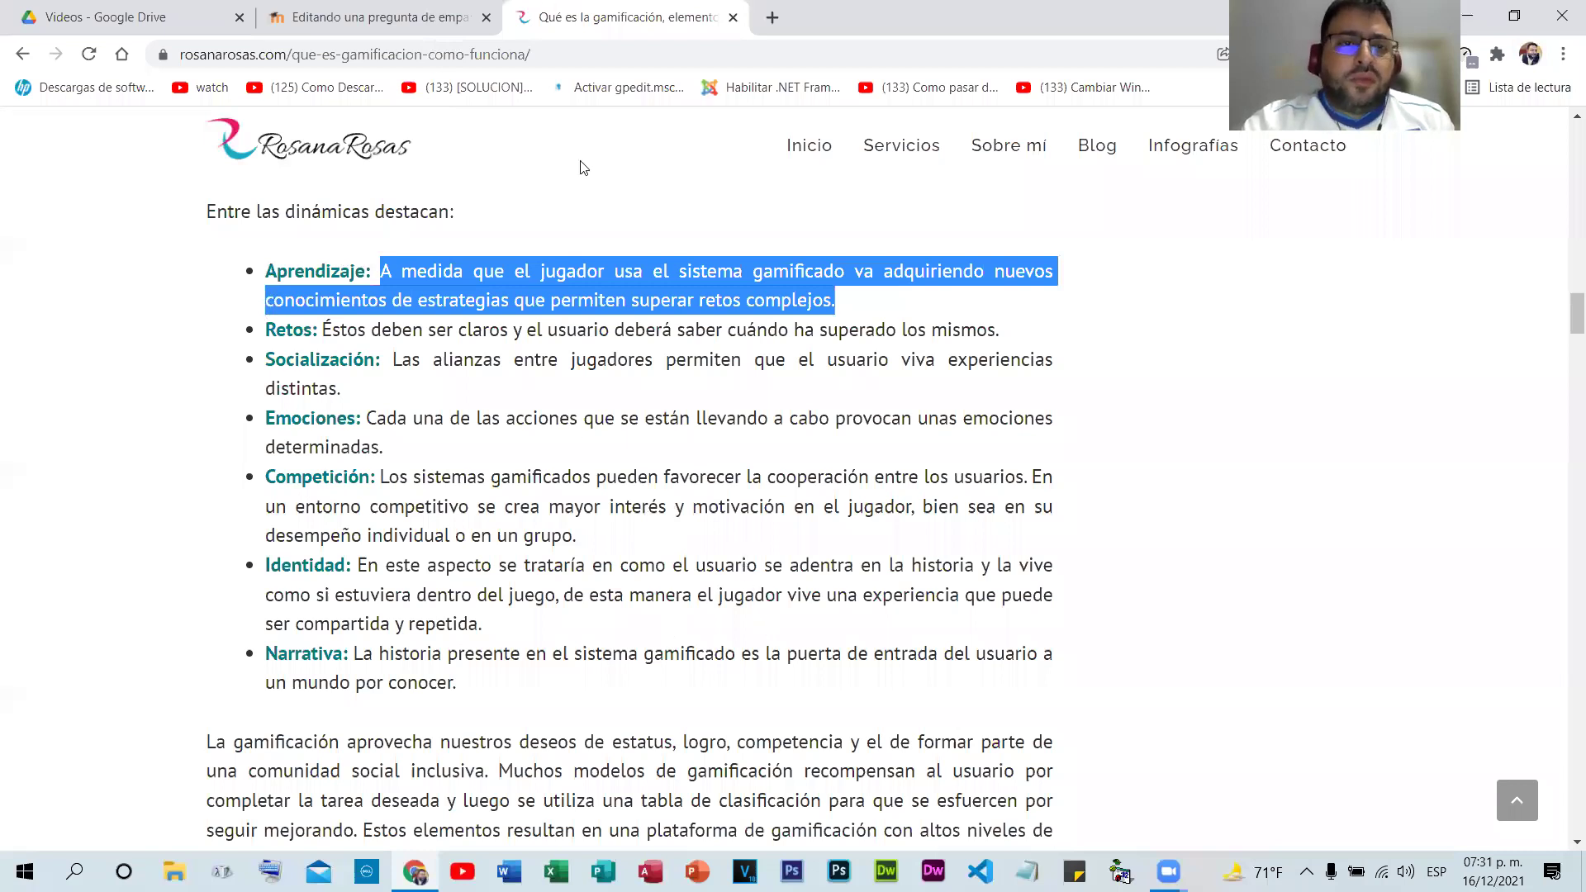
pyautogui.moveTo(322, 330); pyautogui.dragTo(1012, 334)
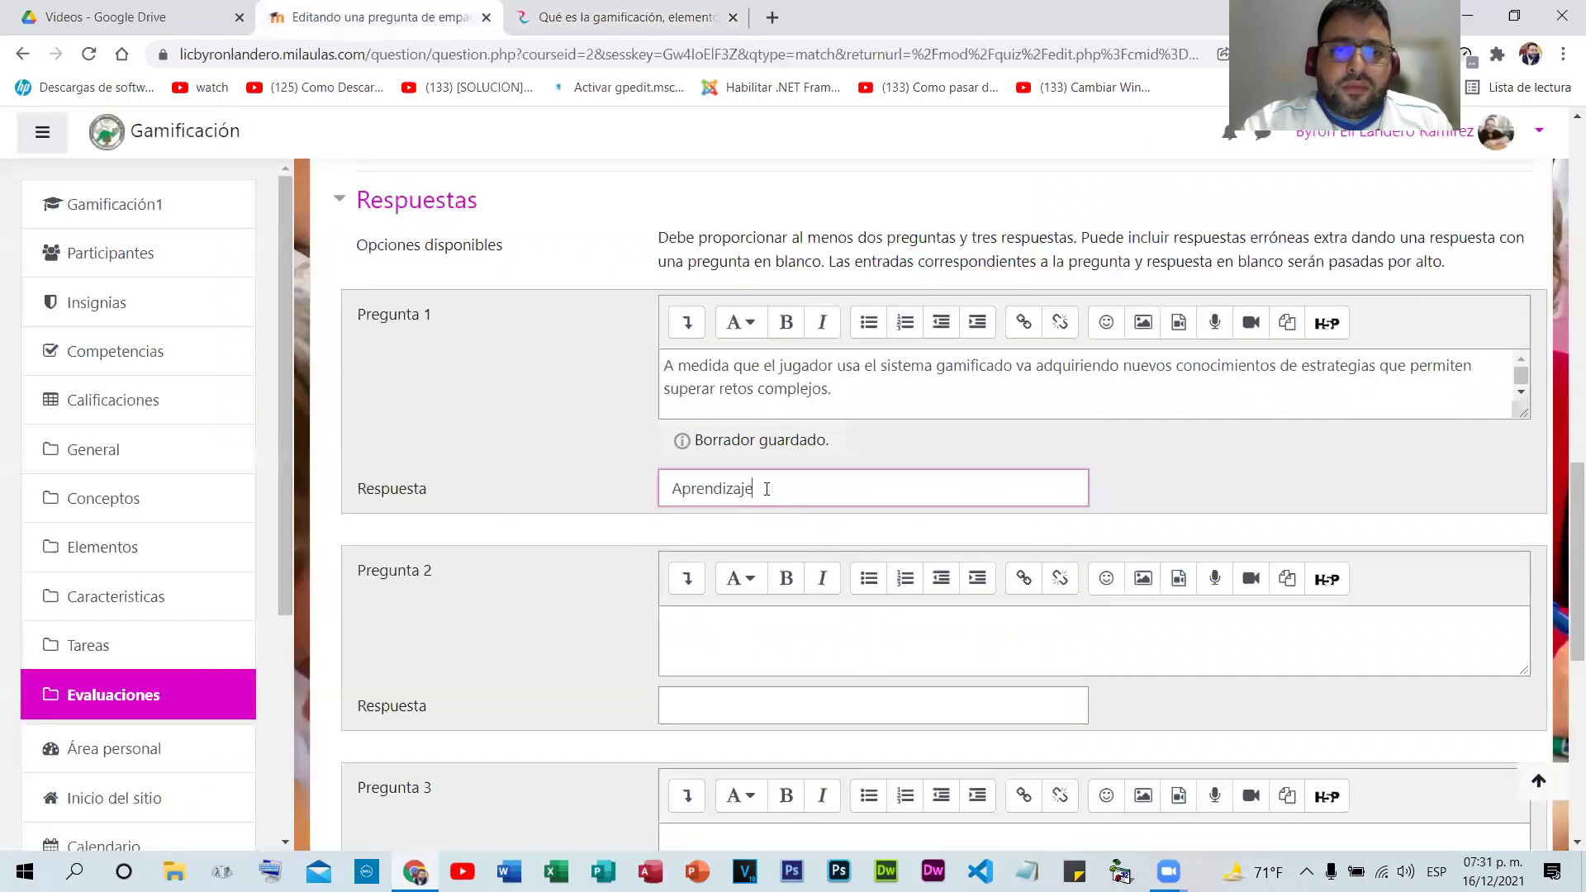
pyautogui.click(380, 17)
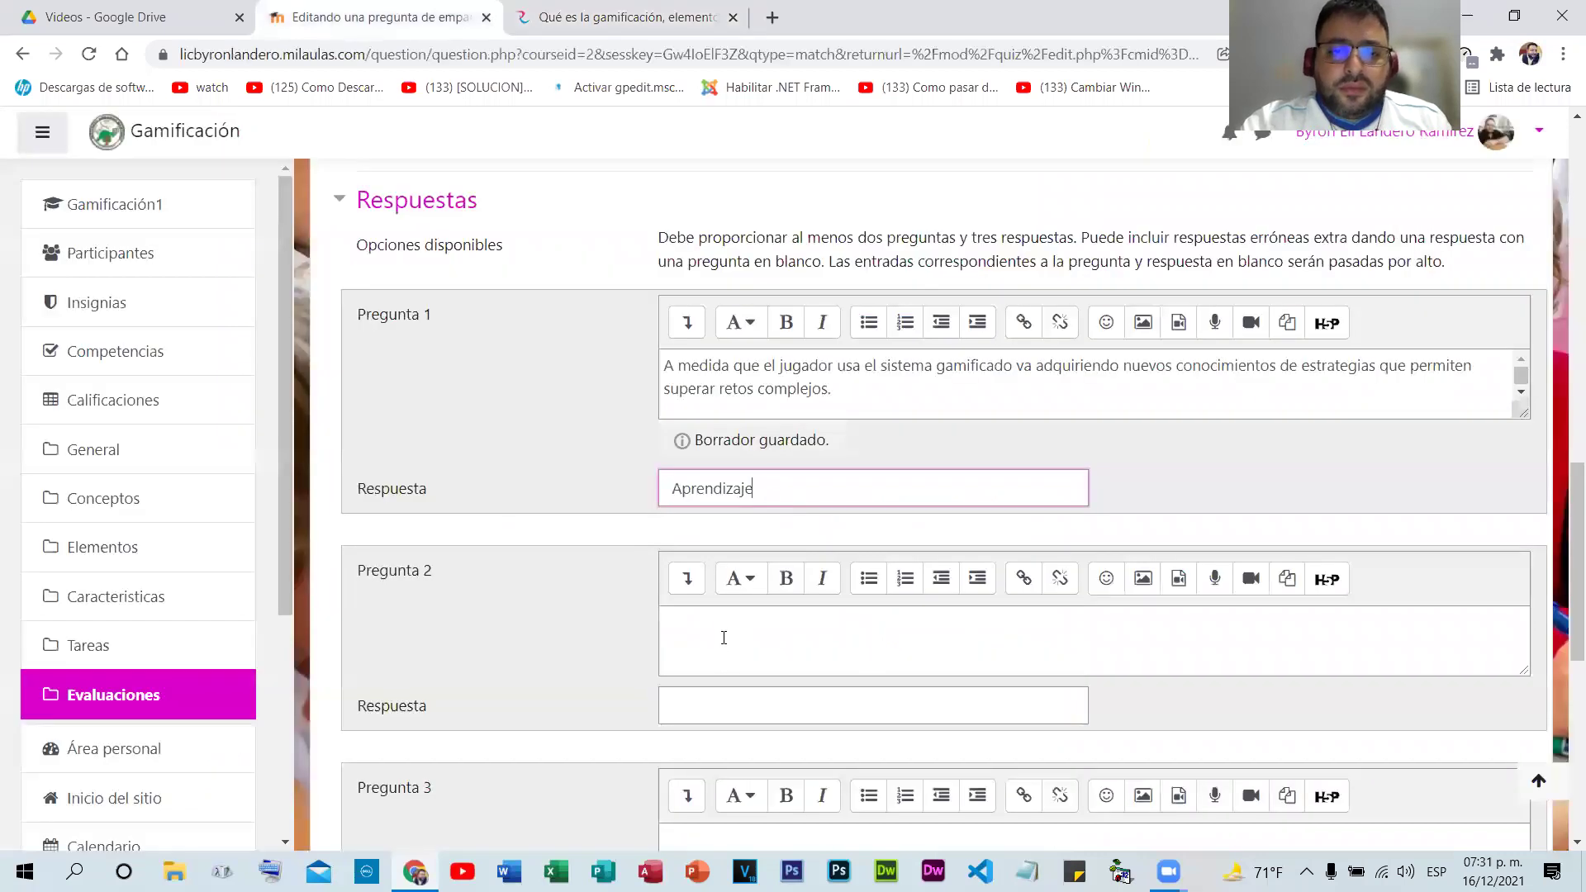
pyautogui.click(568, 11)
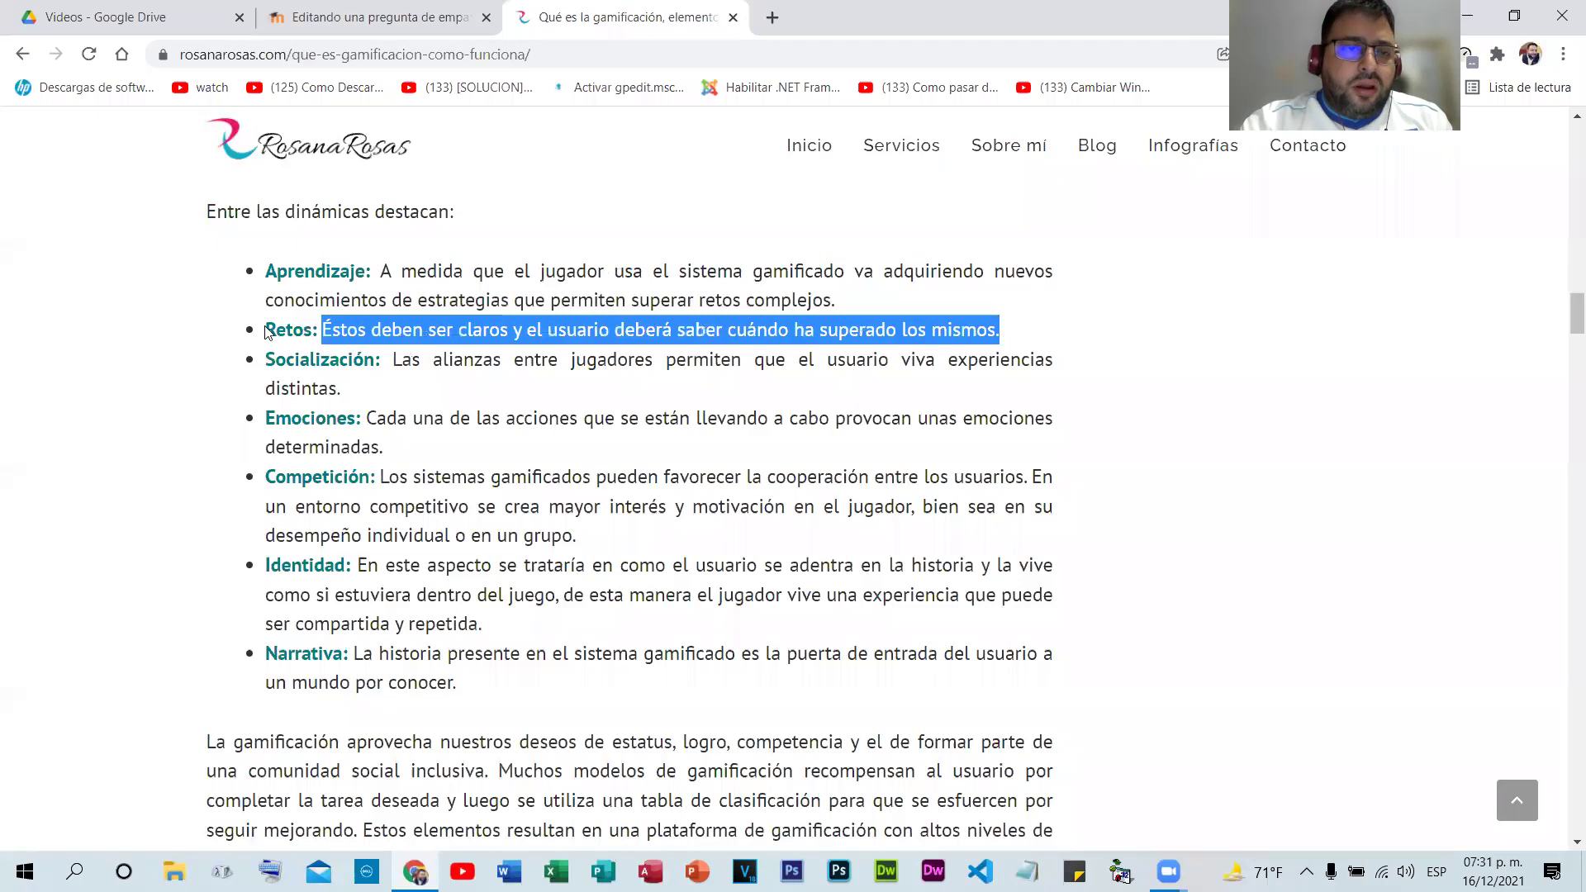
pyautogui.doubleClick(314, 327)
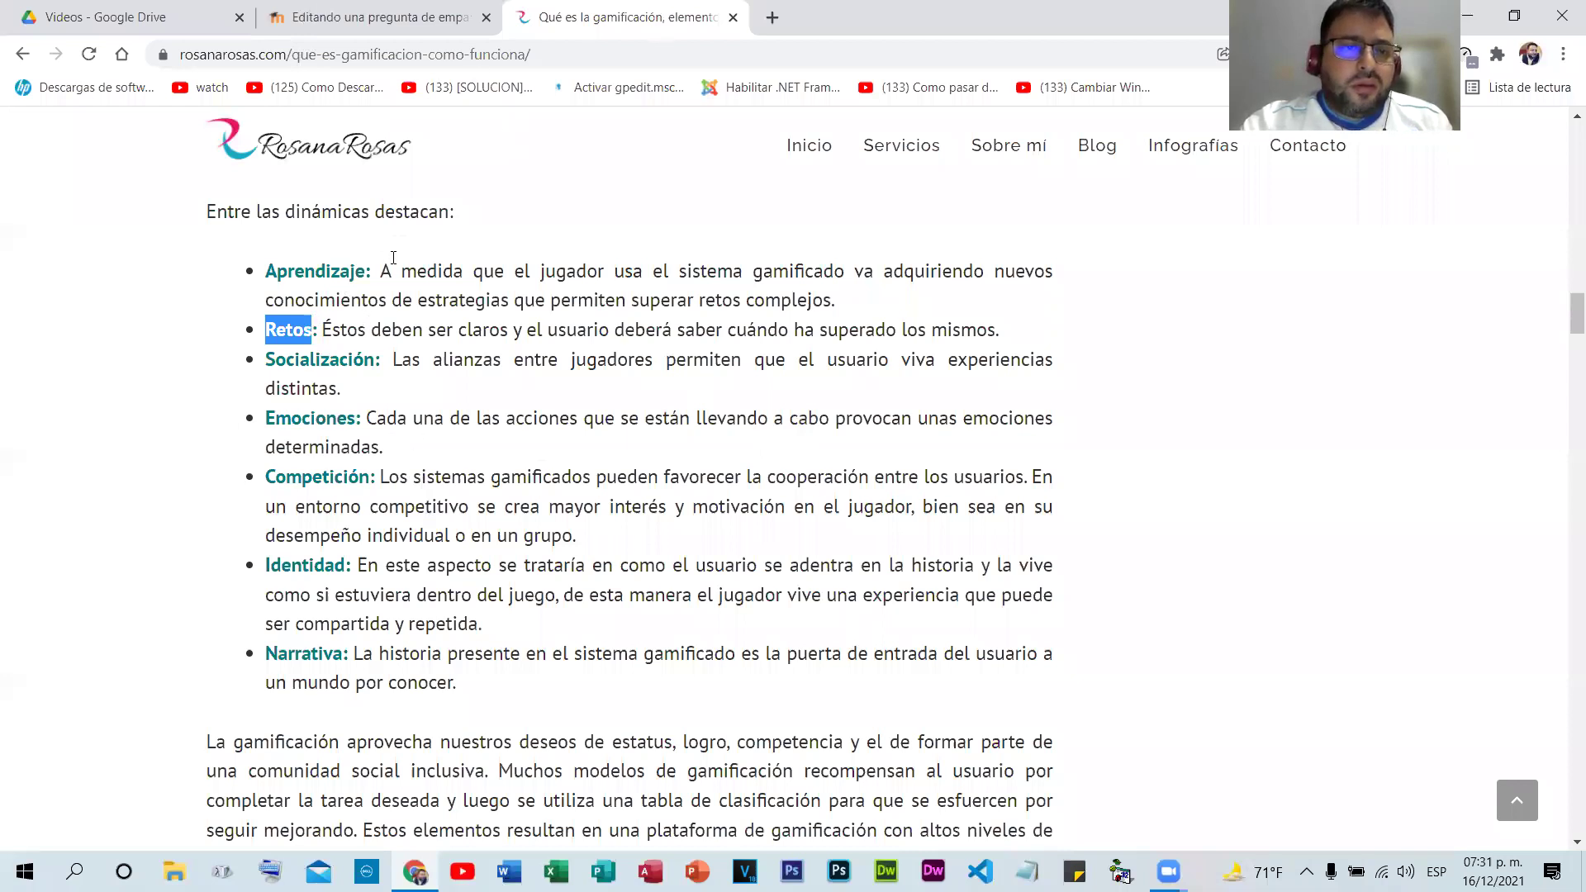
# - Fill Pregunta 3 with "Las alianzas entre jugadores permiten que el usuario viva experiencias distintas." and enter Socialización as its answer
pyautogui.scroll(-1, 549, 312)
pyautogui.moveTo(391, 289); pyautogui.dragTo(570, 324)
pyautogui.hotkey('ctrl', 'shift', 'Tab')
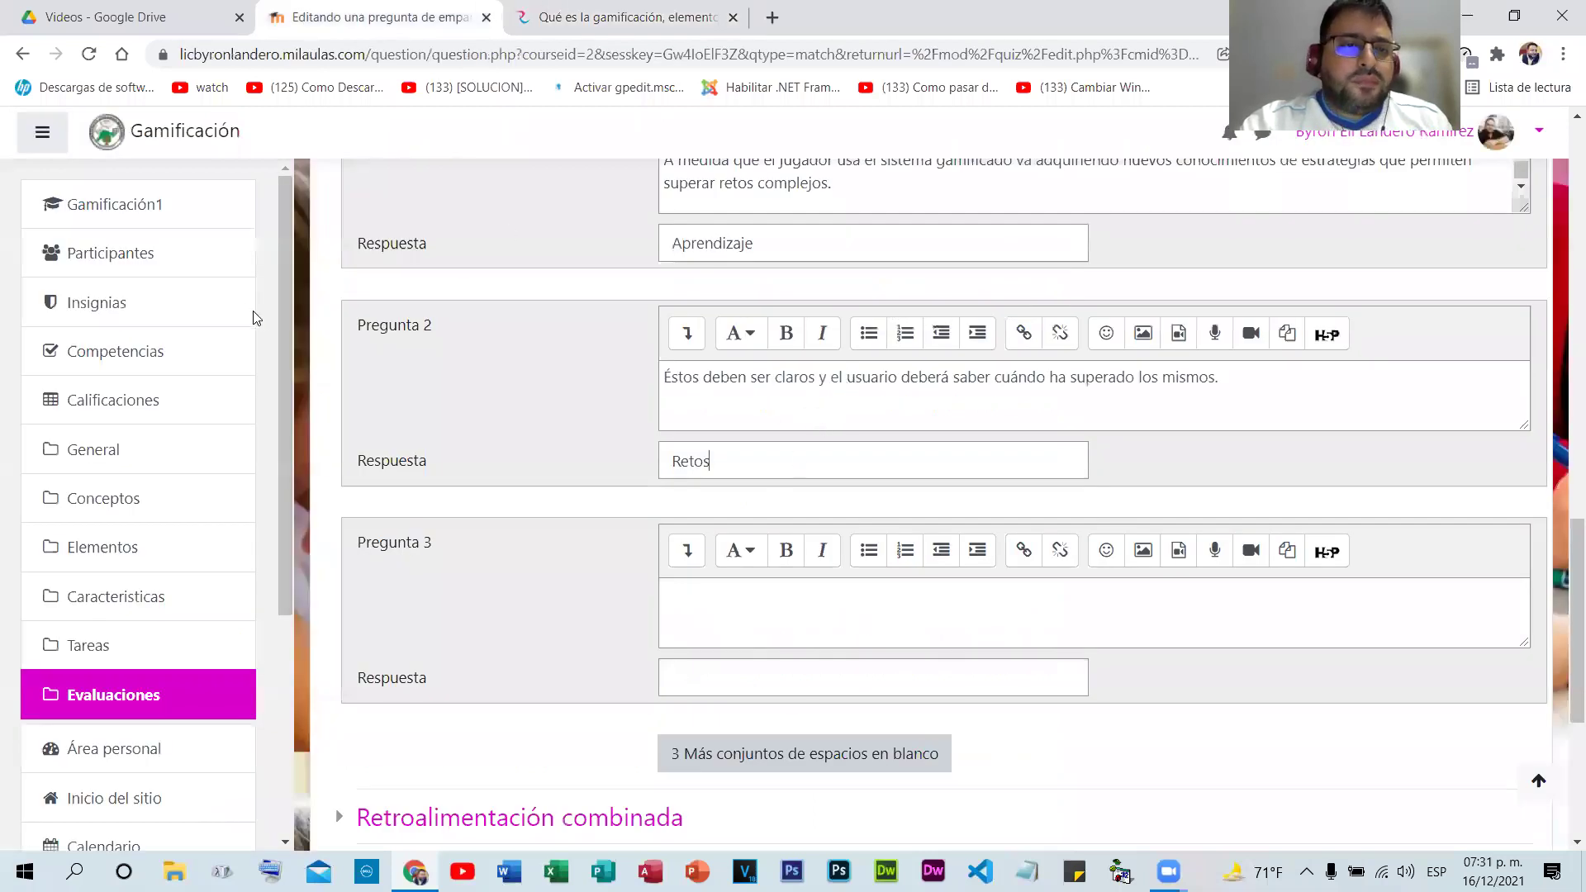
pyautogui.hotkey('ctrl', 'Tab')
pyautogui.moveTo(266, 251); pyautogui.dragTo(376, 246)
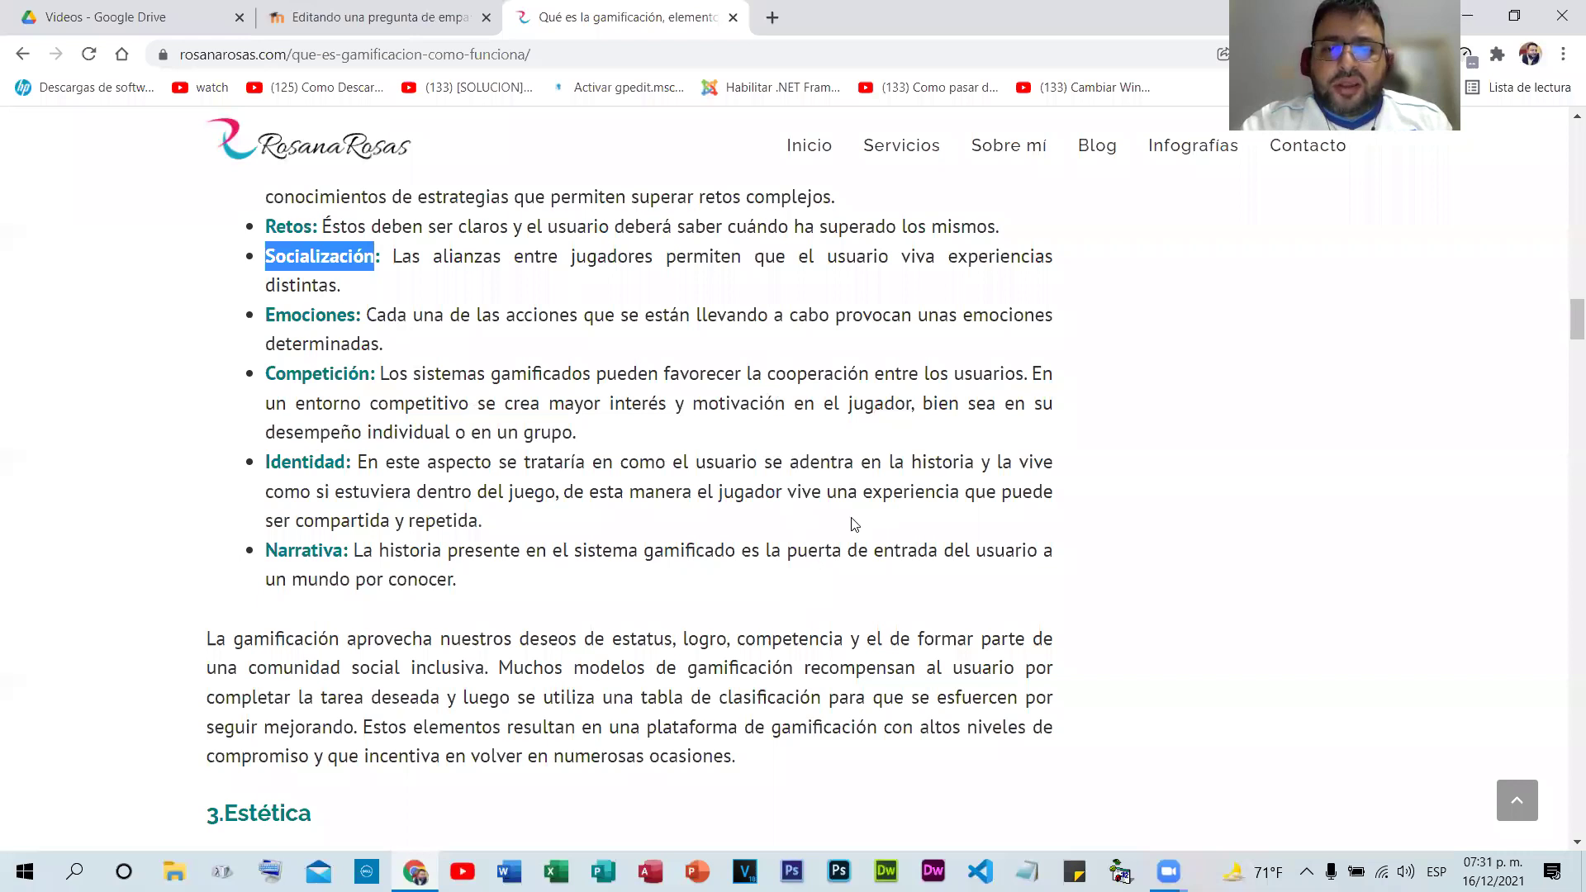
pyautogui.hotkey('ctrl', 'shift', 'Tab')
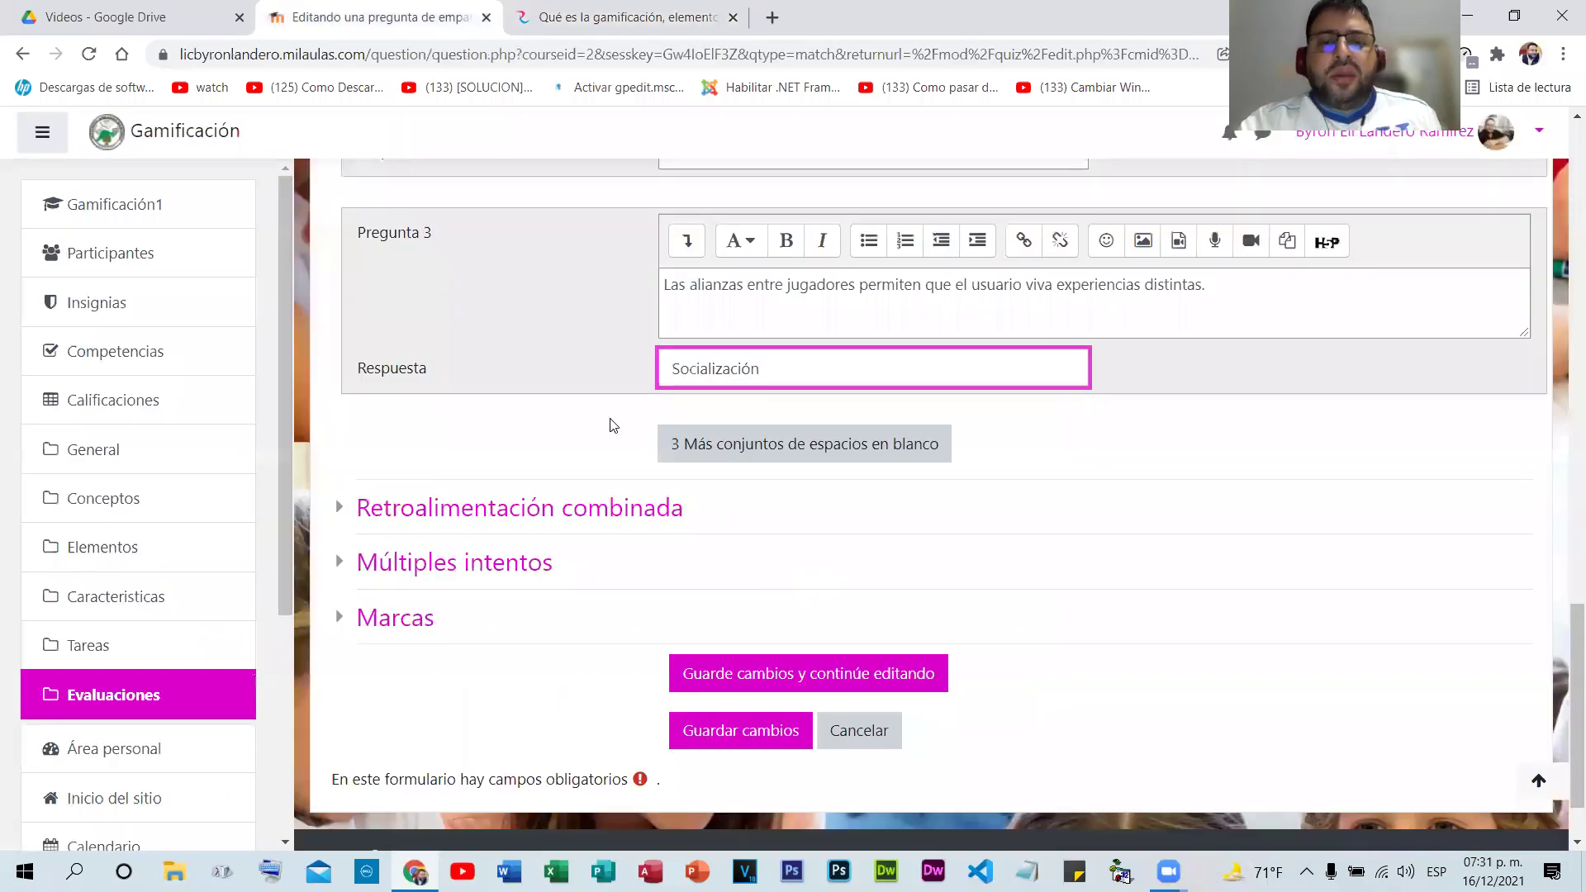
# - Add three more blank question-and-answer sets to the matching question and review the three completed pairs
pyautogui.scroll(2, 620, 436)
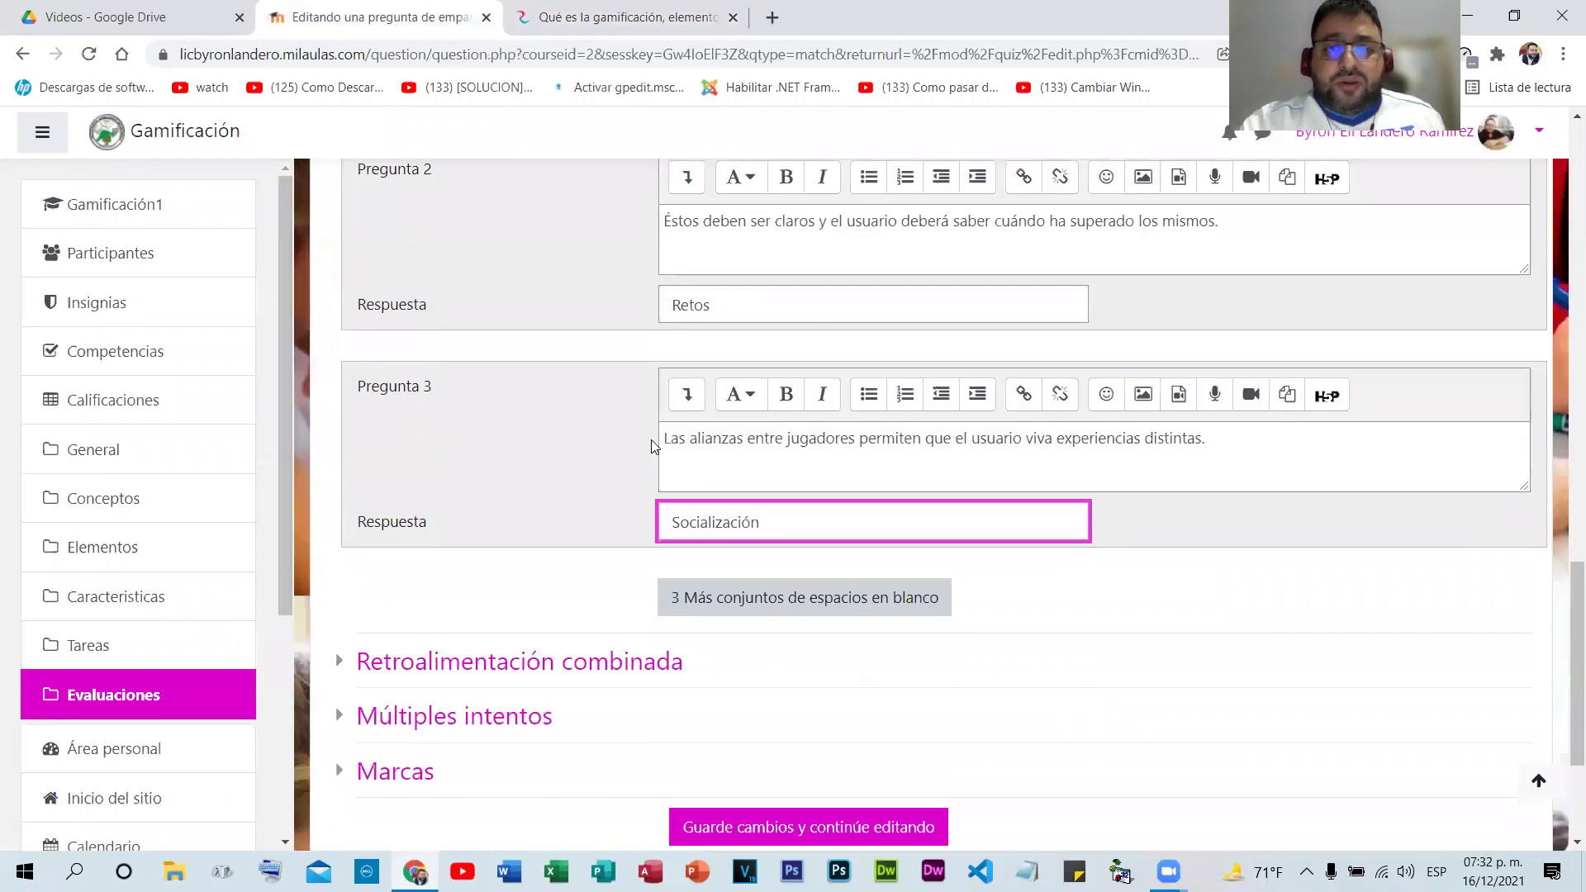
pyautogui.scroll(-2, 816, 457)
pyautogui.click(816, 447)
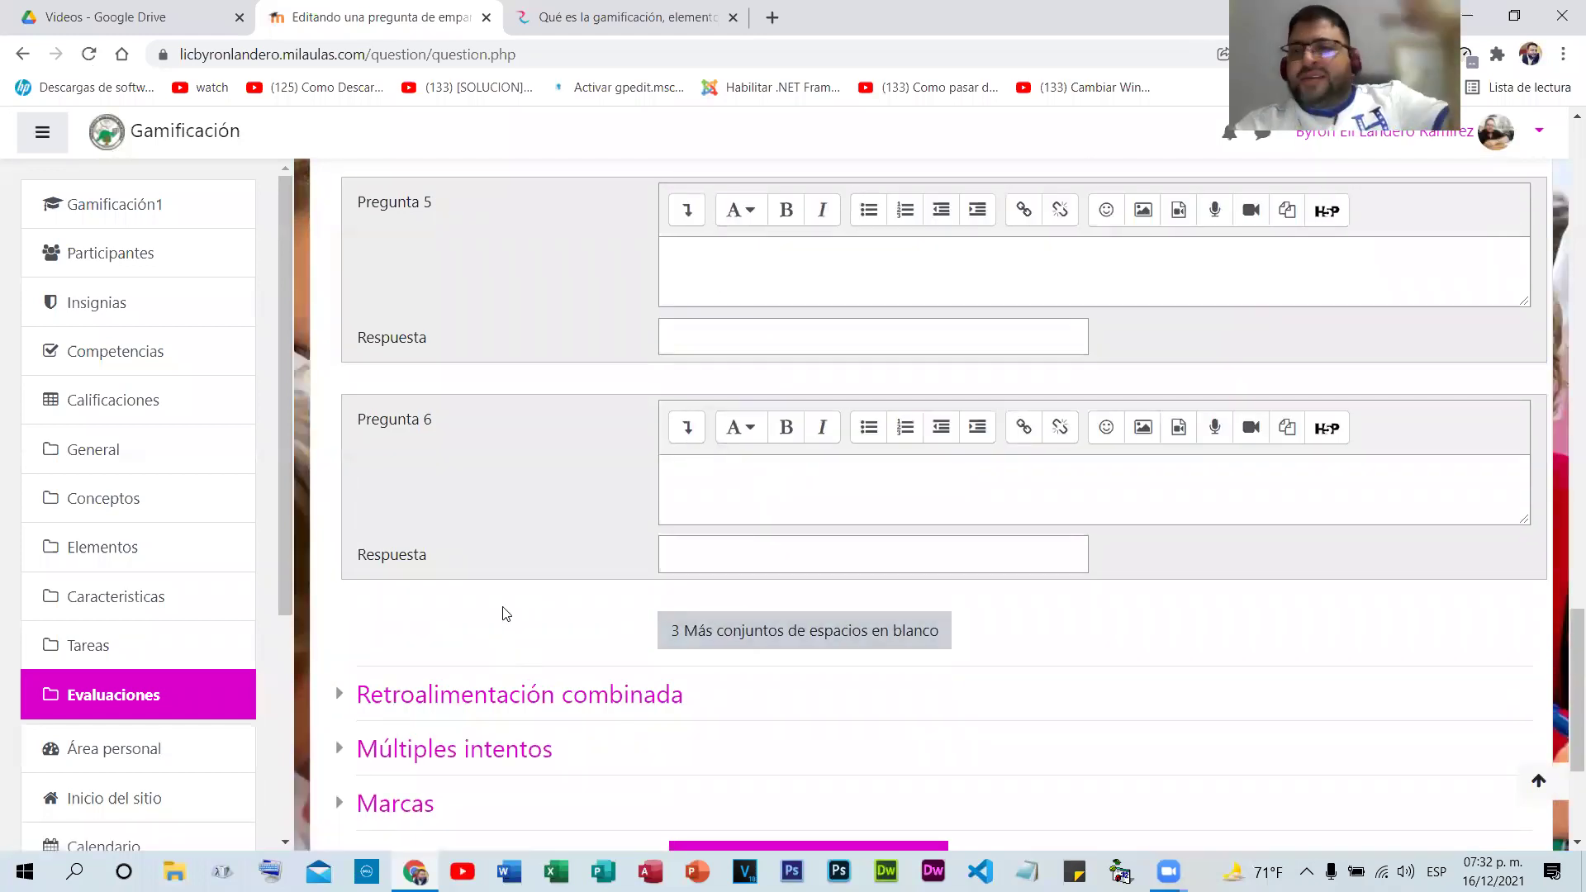
pyautogui.scroll(8, 567, 521)
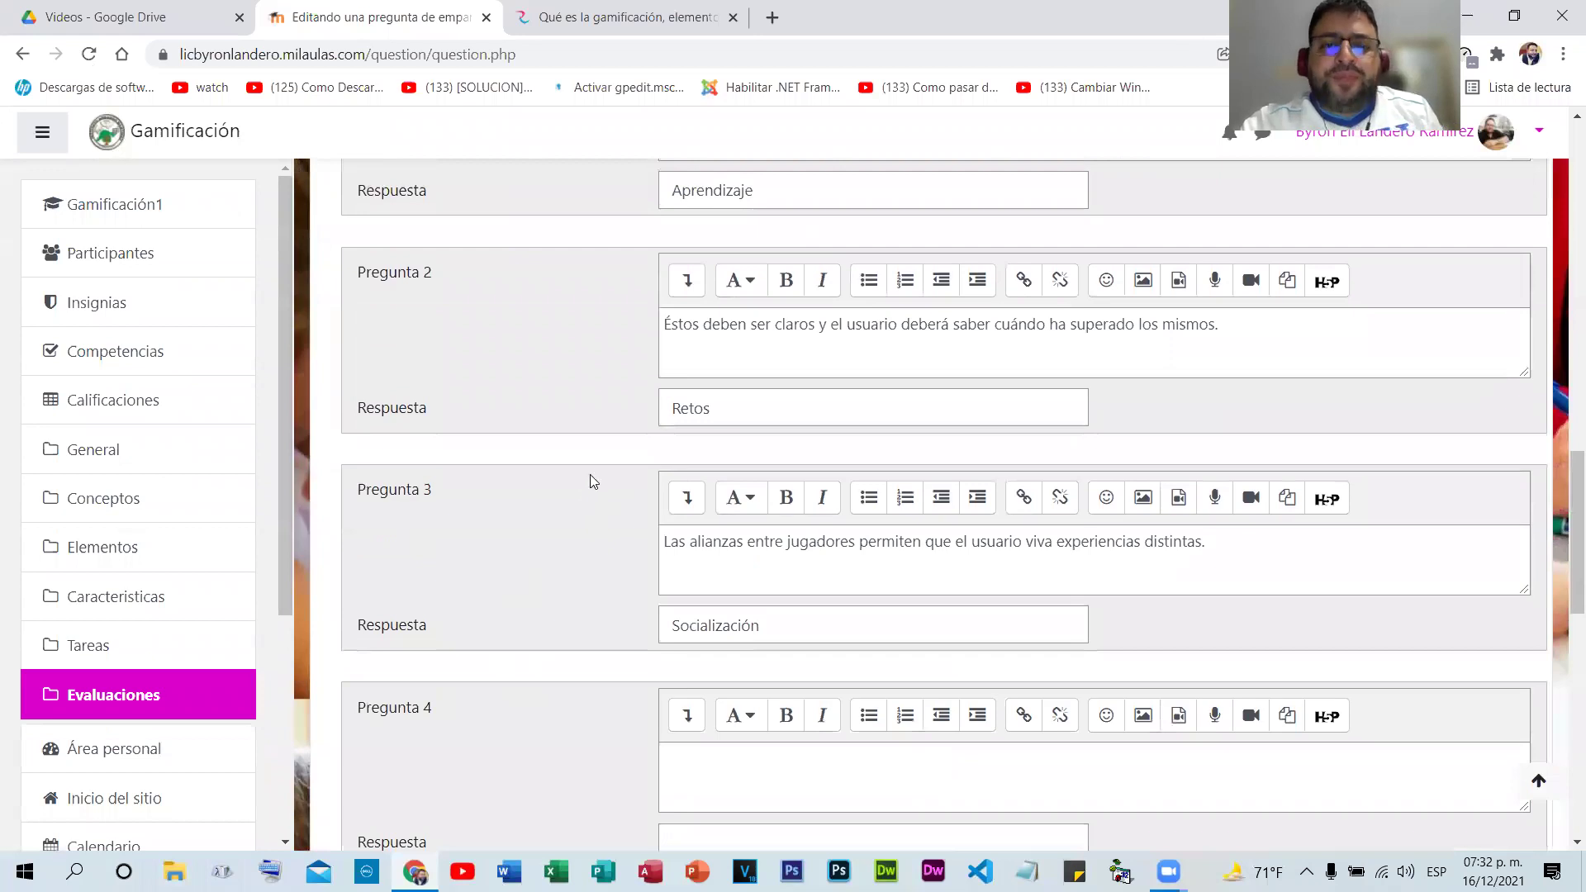
pyautogui.scroll(-3, 590, 474)
pyautogui.scroll(5, 708, 456)
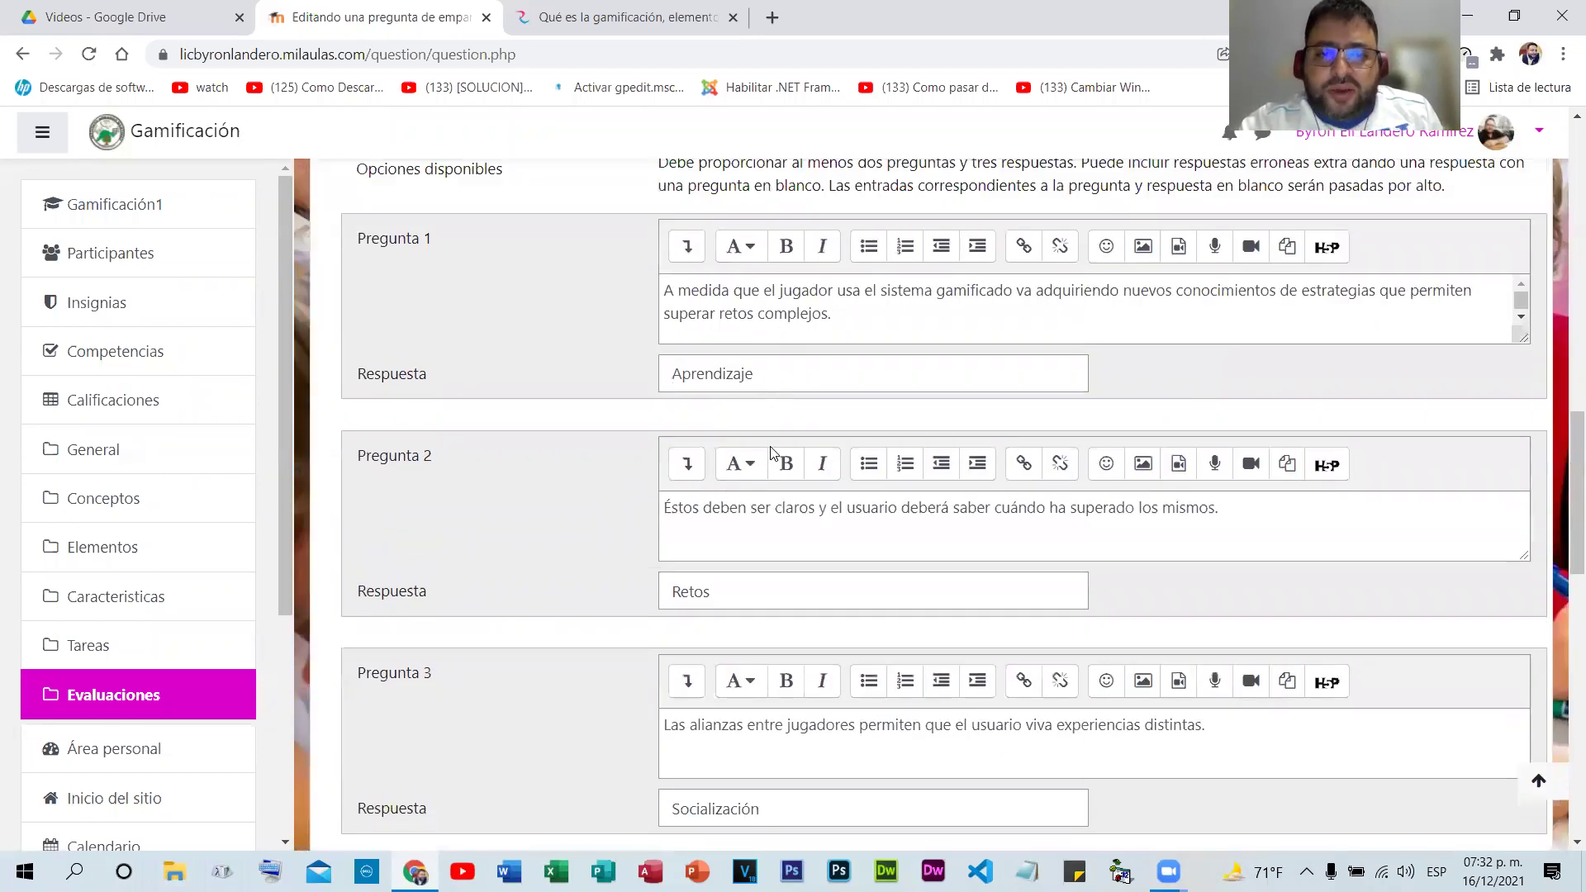
pyautogui.scroll(-3, 823, 456)
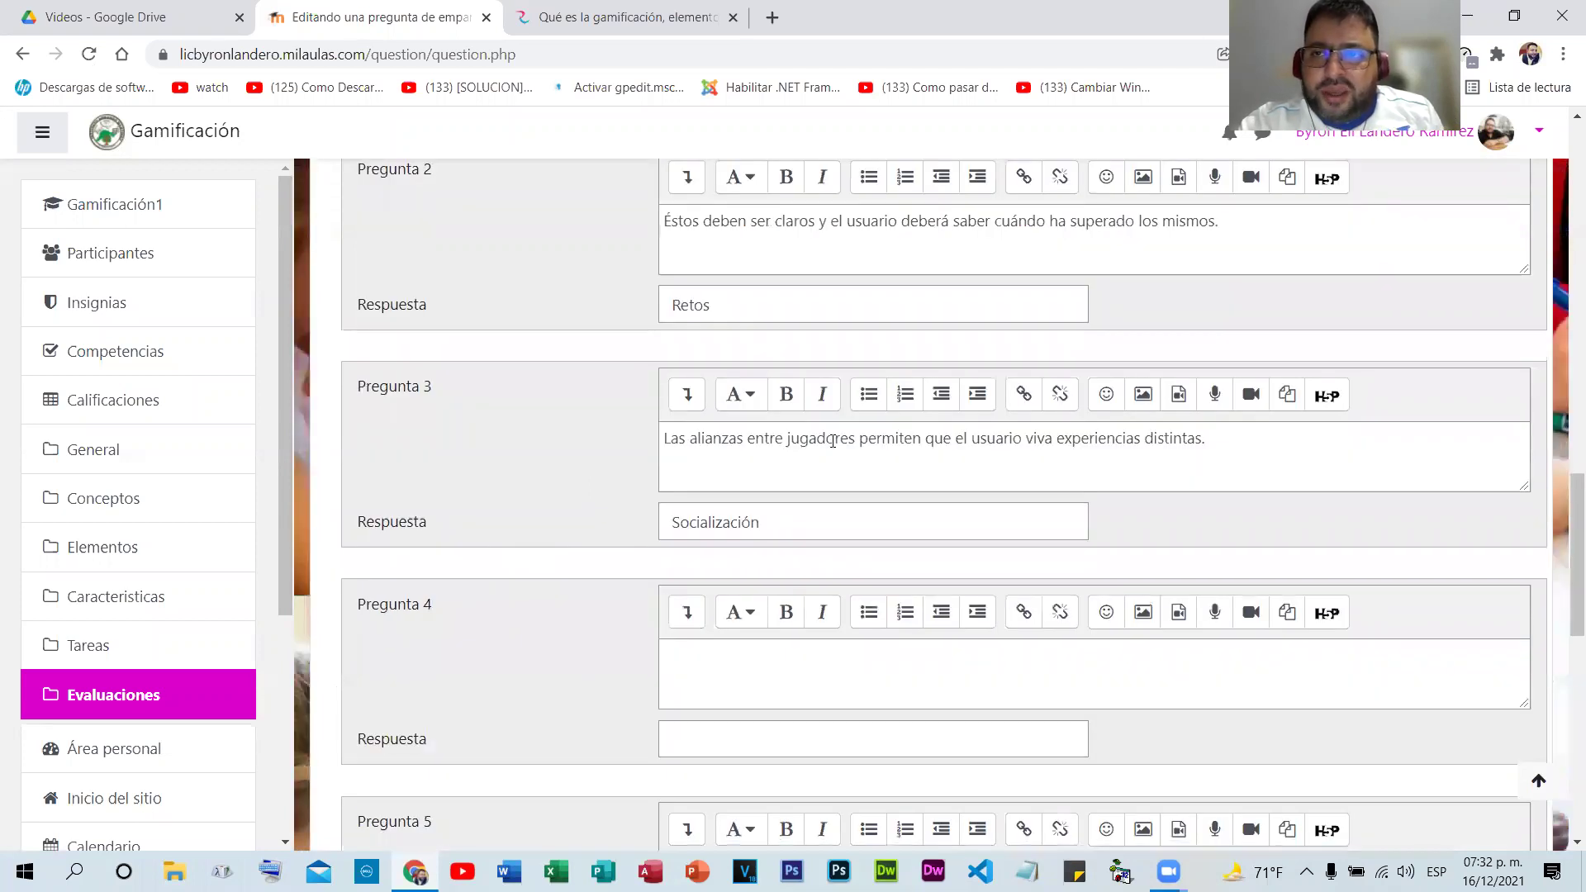
pyautogui.scroll(-1, 833, 442)
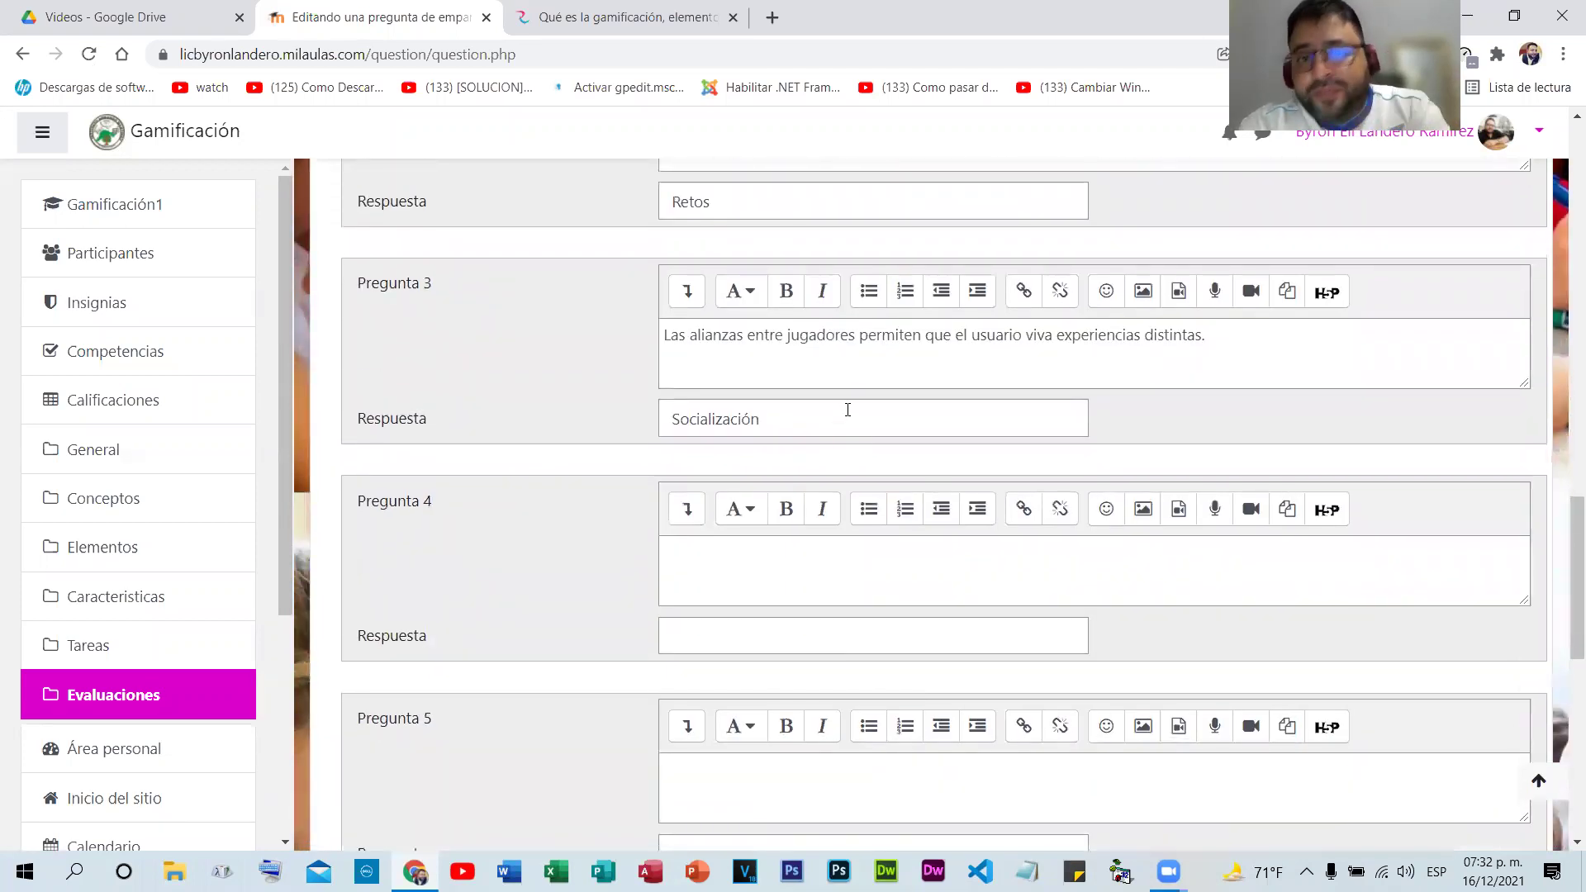
pyautogui.scroll(-1, 853, 412)
# - Copy the term Emociones from the article into the answer of Pregunta 4, with no statement, as an extra wrong option
pyautogui.click(731, 530)
pyautogui.click(838, 739)
pyautogui.scroll(-2, 900, 523)
pyautogui.scroll(2, 900, 524)
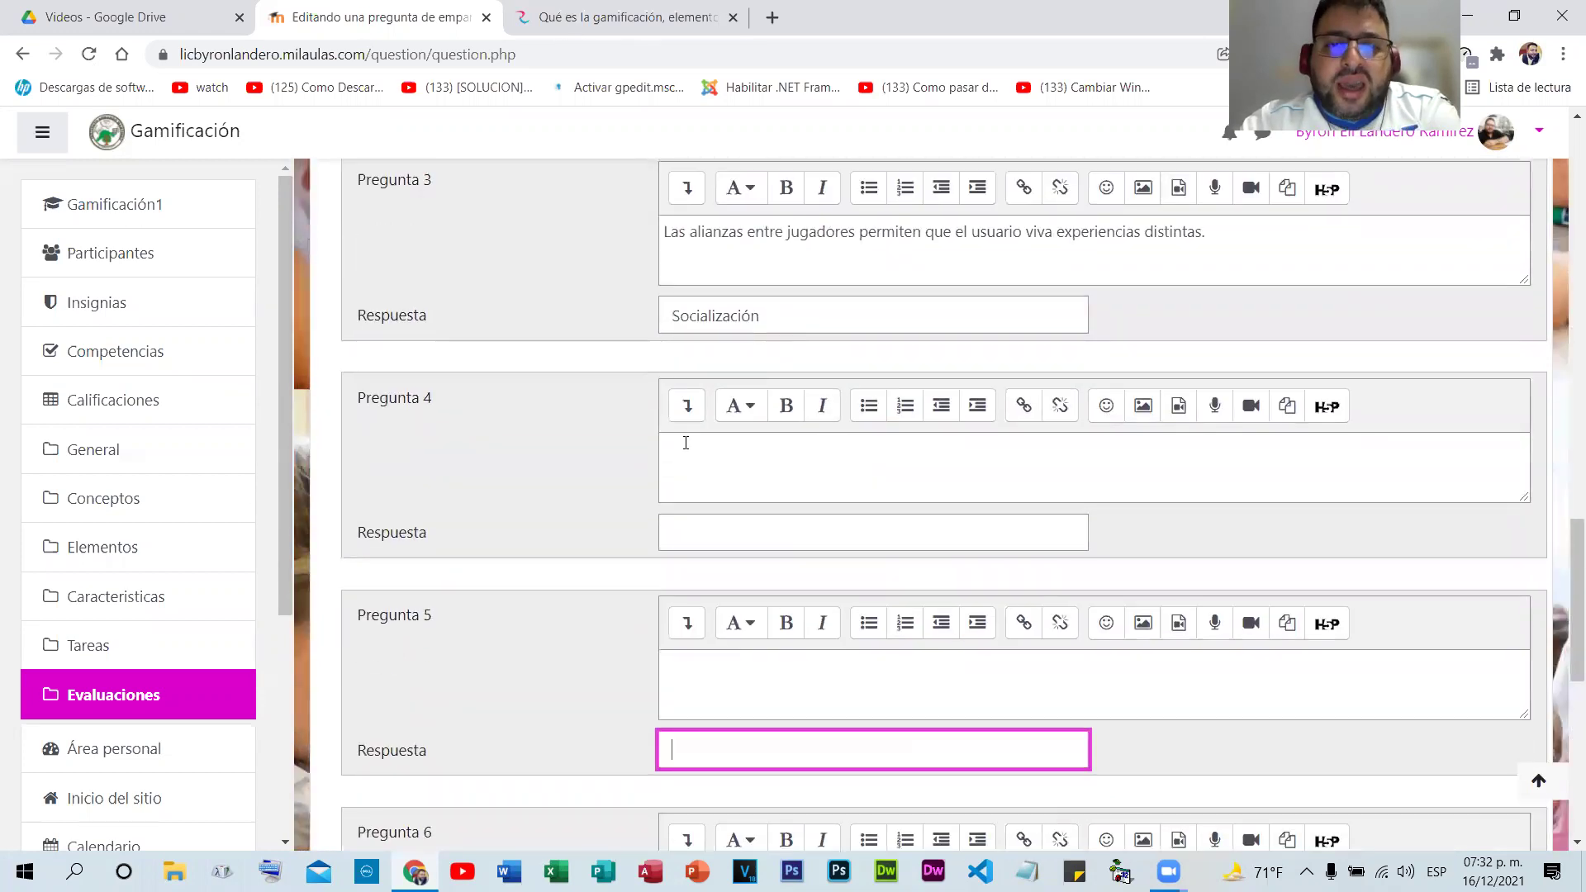
pyautogui.click(619, 9)
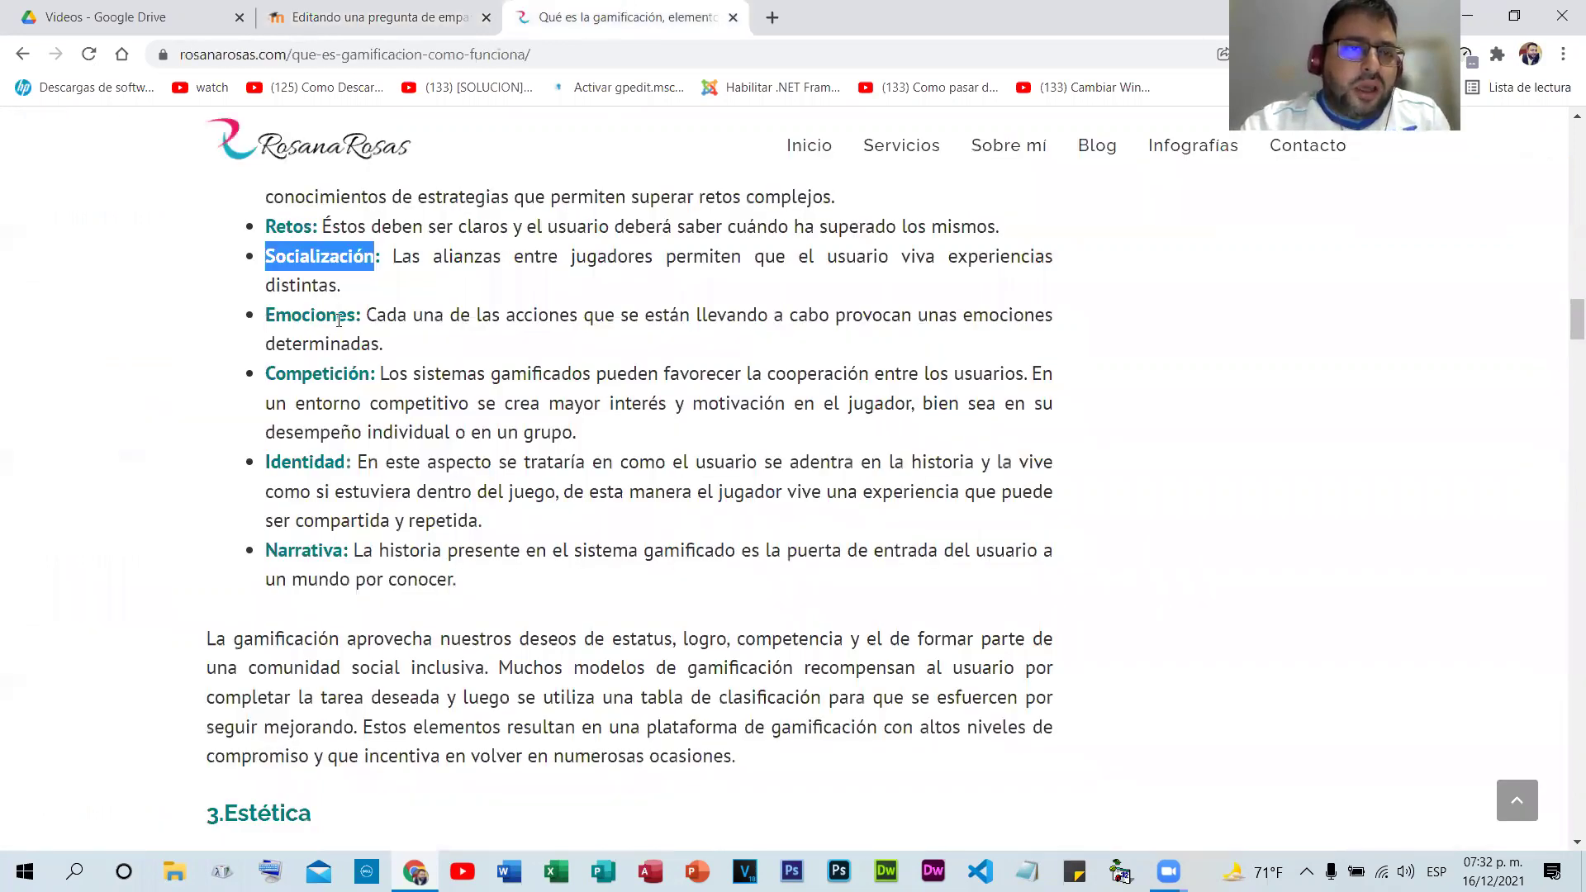
pyautogui.moveTo(266, 317); pyautogui.dragTo(358, 306)
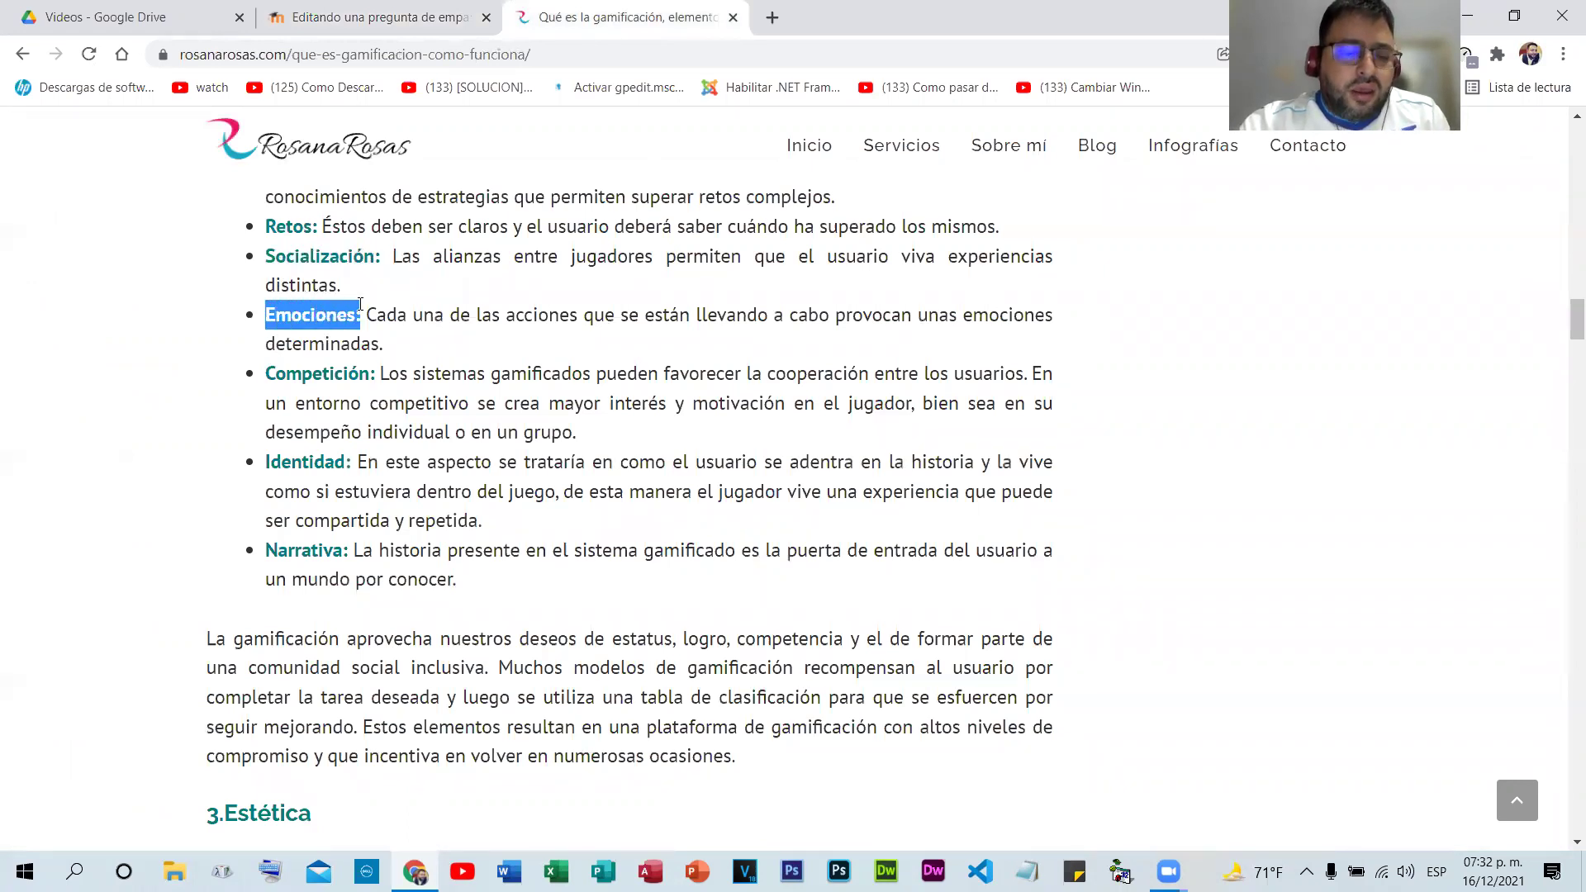
pyautogui.hotkey('ctrl', 'shift', 'Tab')
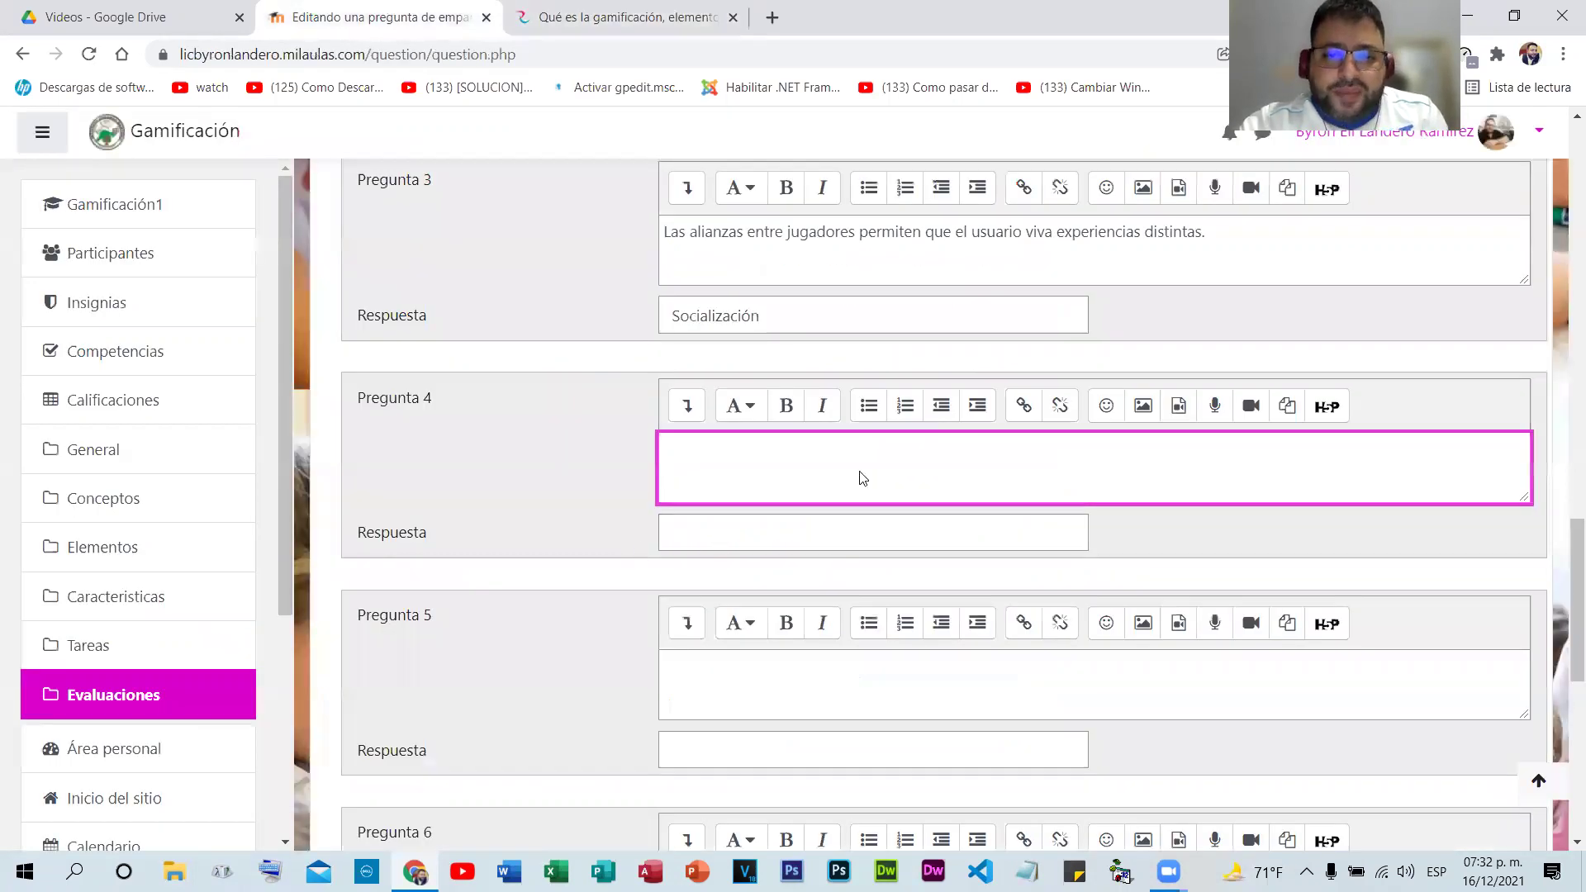
pyautogui.press('Tab')
pyautogui.write('Emociones:')
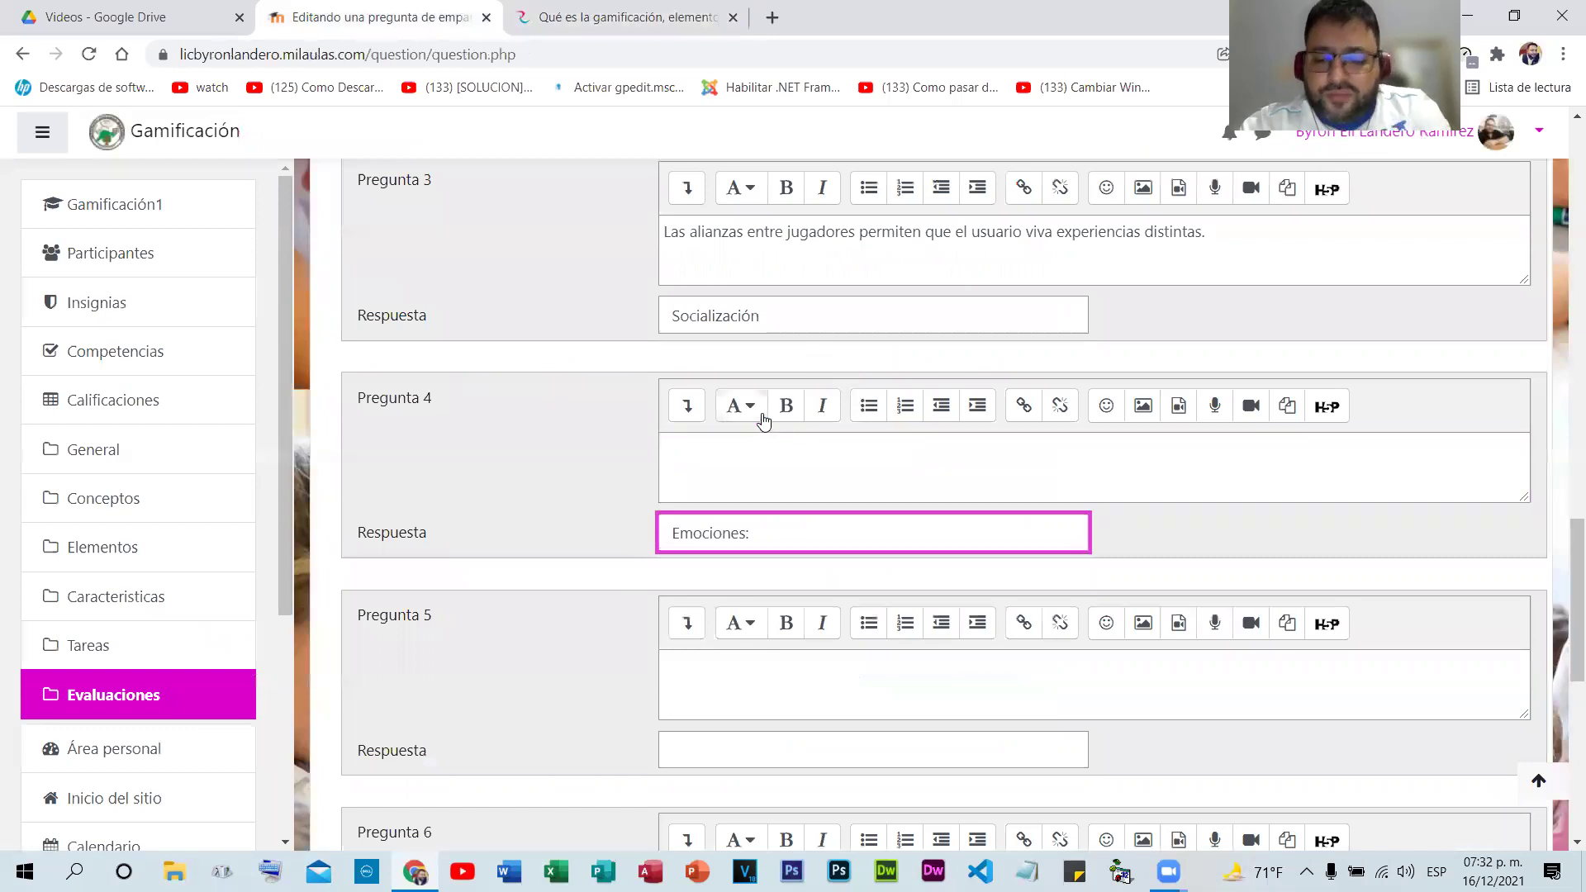
# - Enter Competición as the answer of Pregunta 5 with no statement, remove the colon after Emociones, and save the question
pyautogui.hotkey('ctrl', 'Tab')
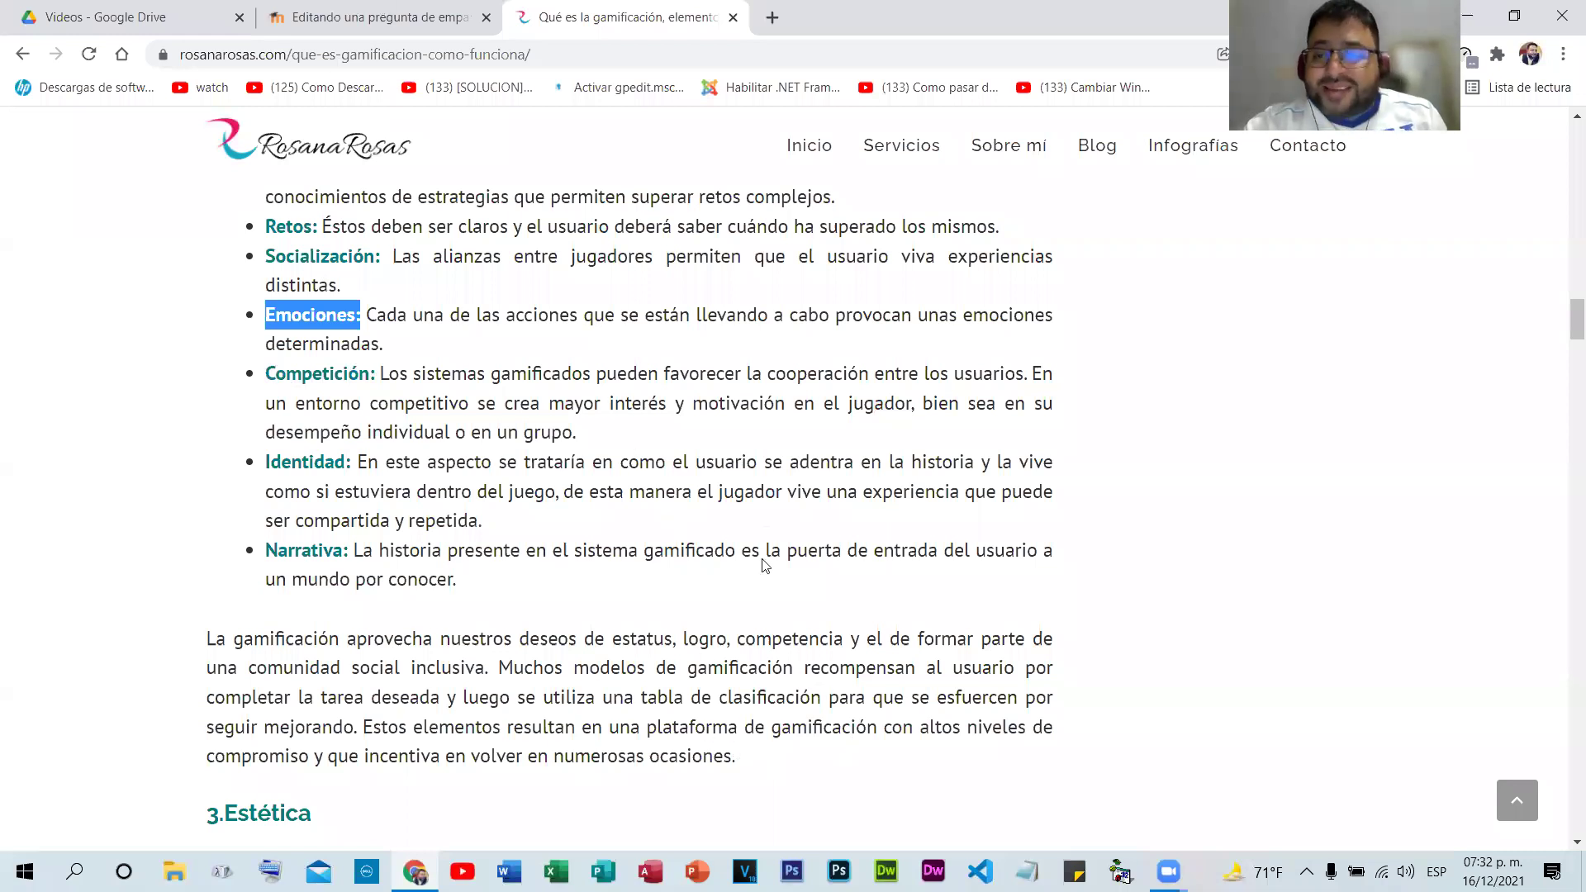
pyautogui.hotkey('ctrl', 'shift', 'Tab')
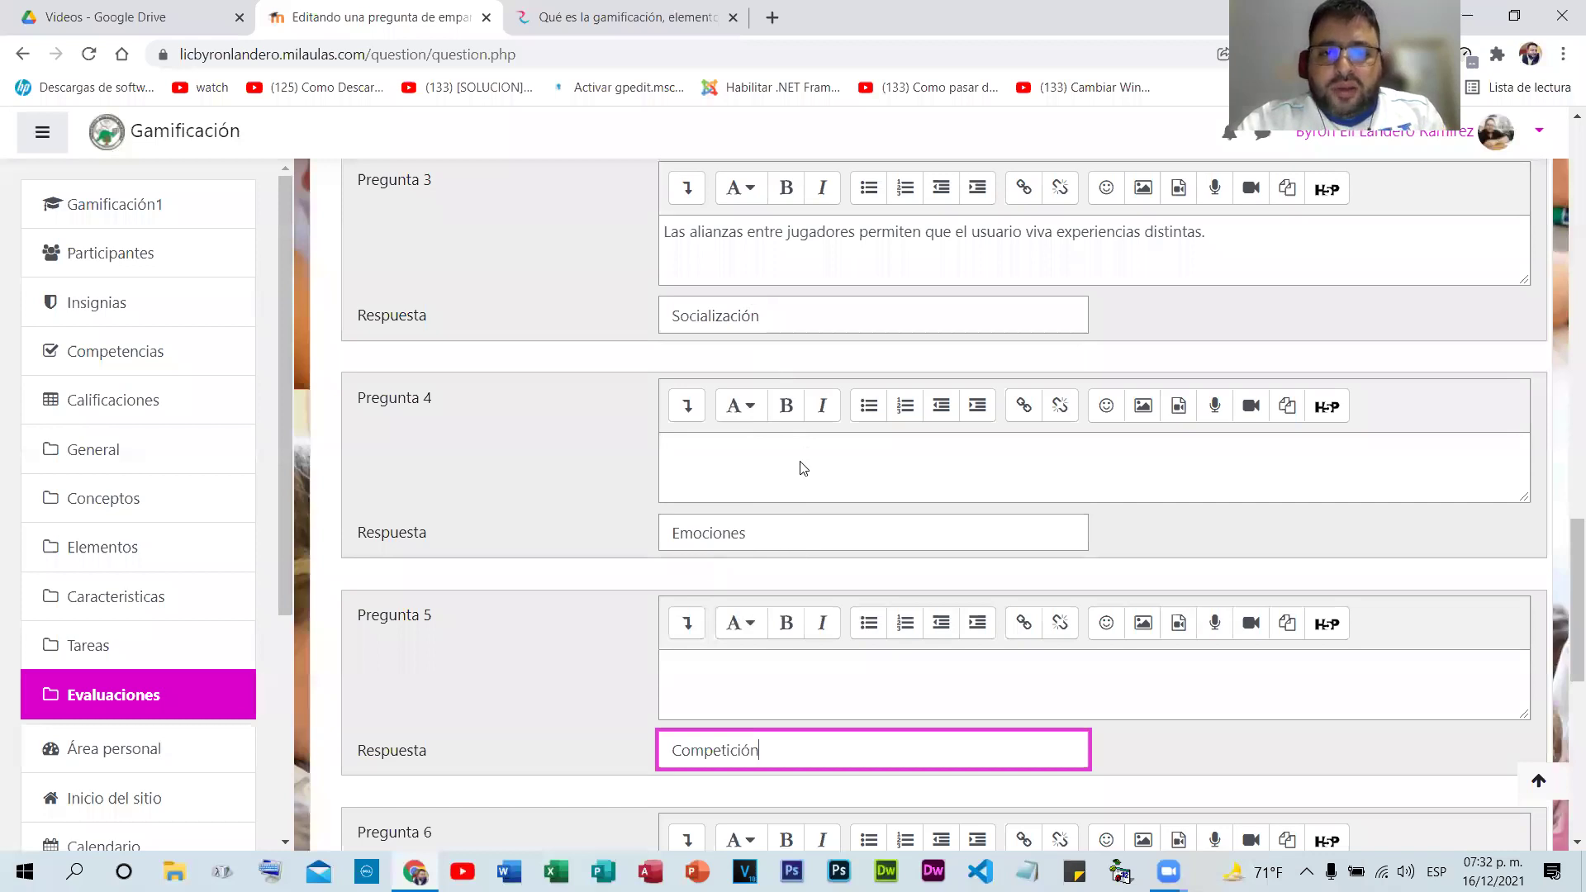
pyautogui.scroll(-1, 799, 463)
pyautogui.scroll(-6, 661, 661)
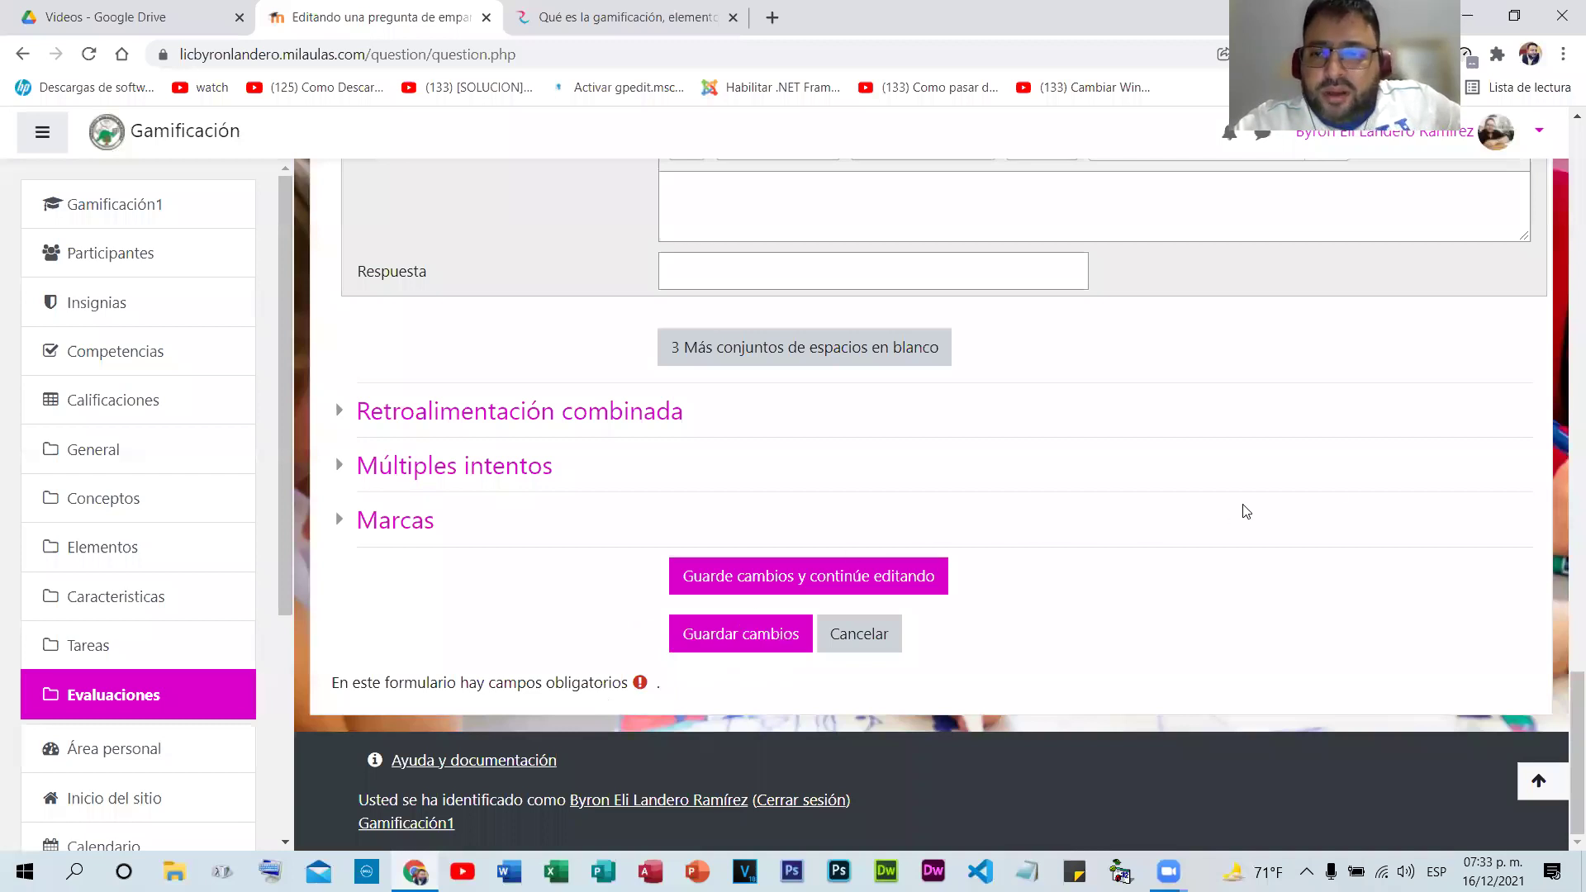
# - Preview the matching question P4 and choose Retos, Competición and Aprendizaje for its three statements
pyautogui.click(1379, 436)
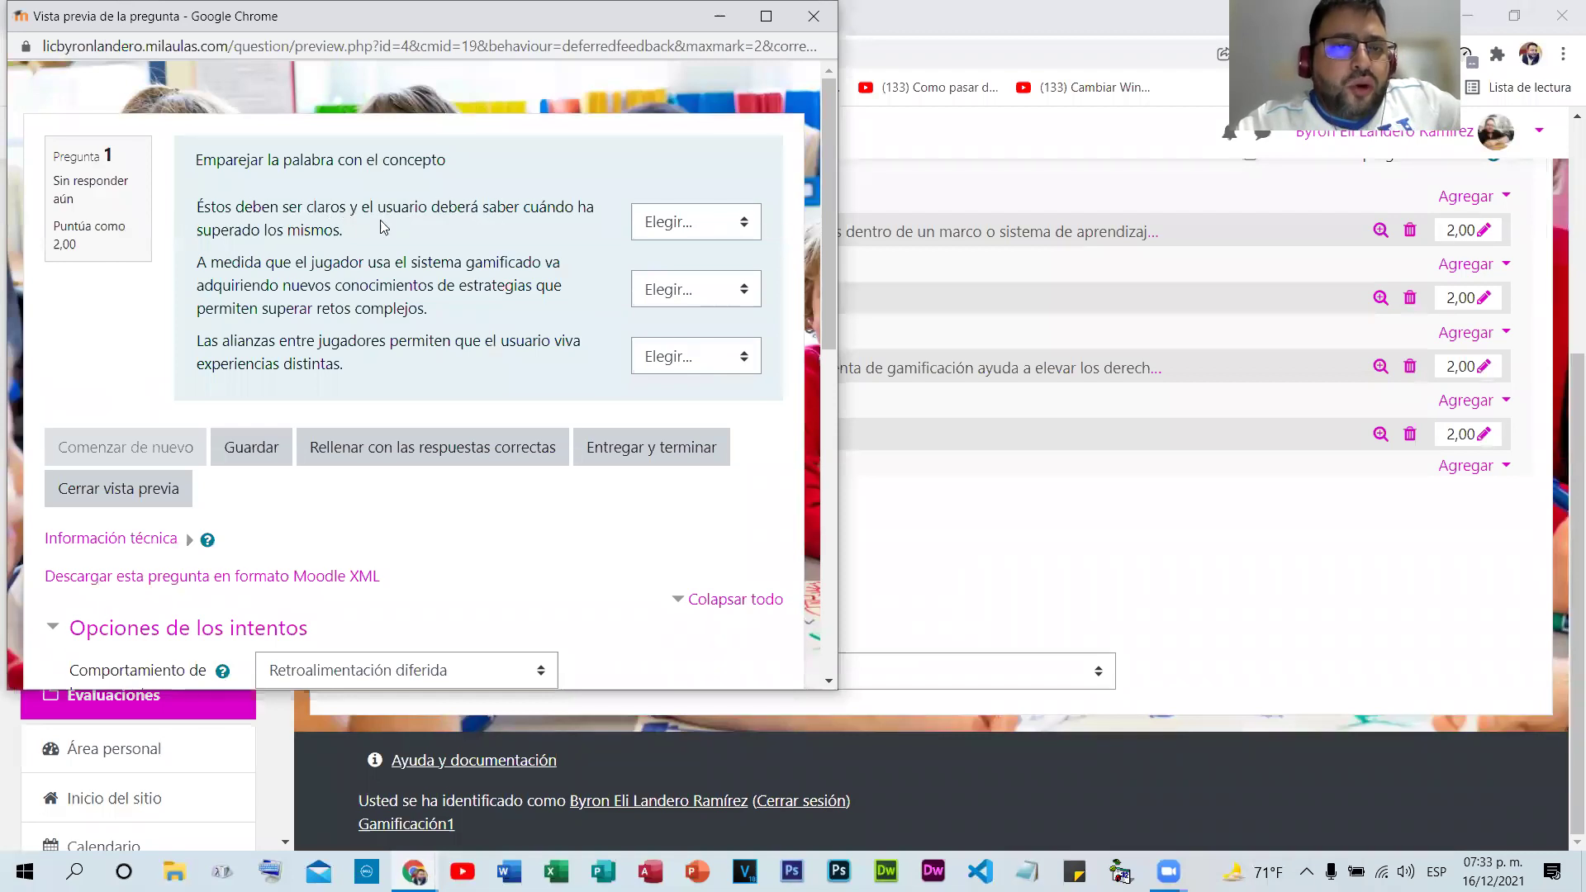
pyautogui.click(751, 228)
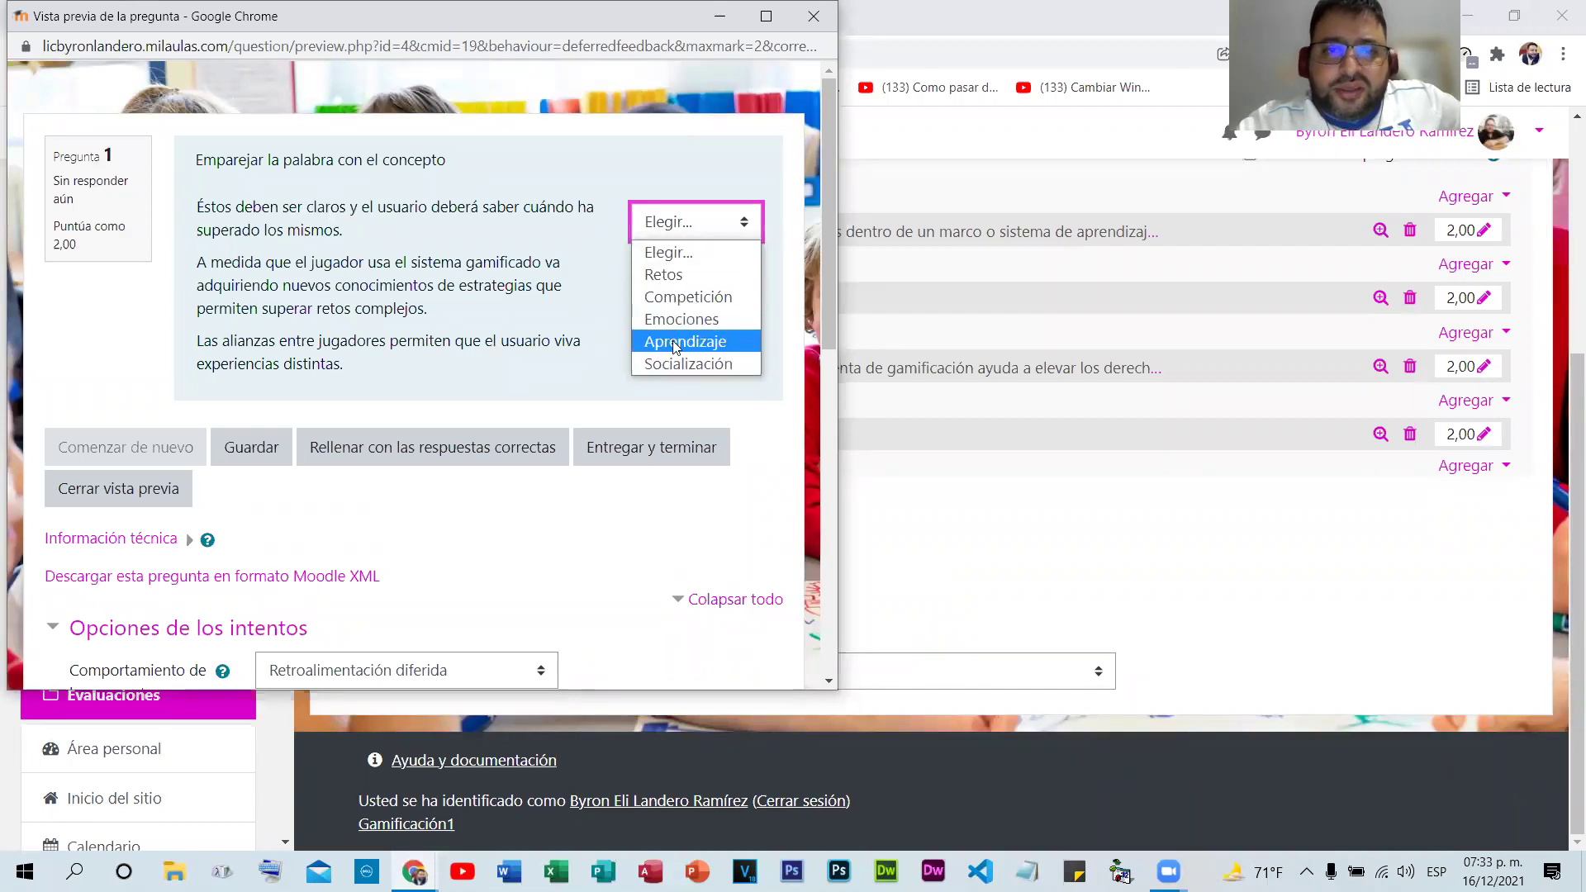
pyautogui.click(723, 276)
pyautogui.click(725, 289)
pyautogui.click(684, 364)
pyautogui.click(686, 356)
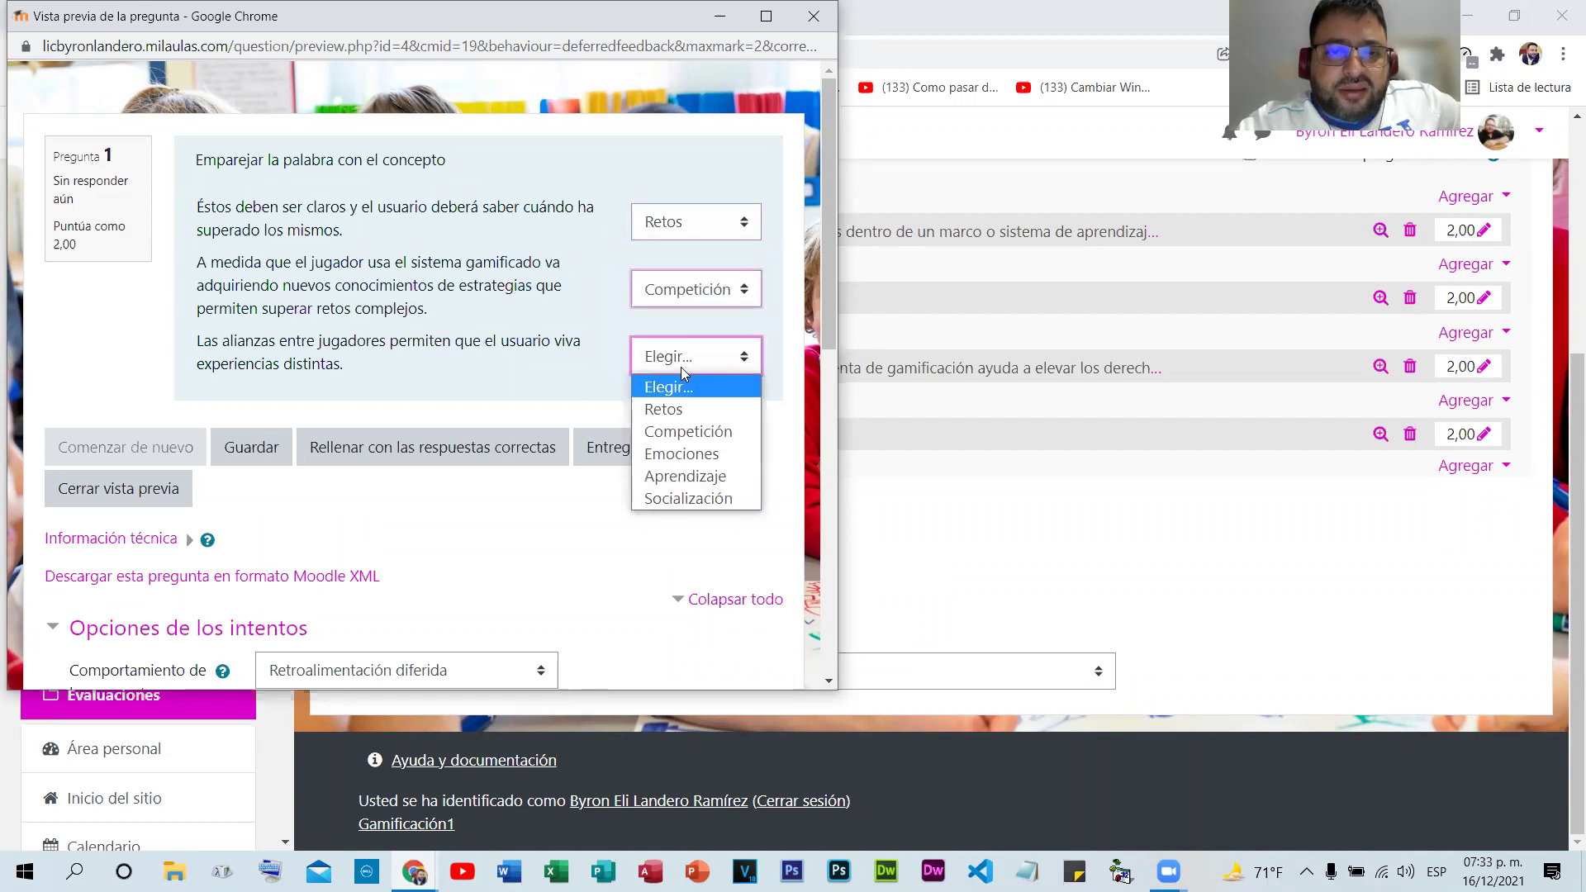
pyautogui.click(692, 476)
# - Check the answer options offered for the third and first statements, and leave the preview without submitting
pyautogui.click(741, 356)
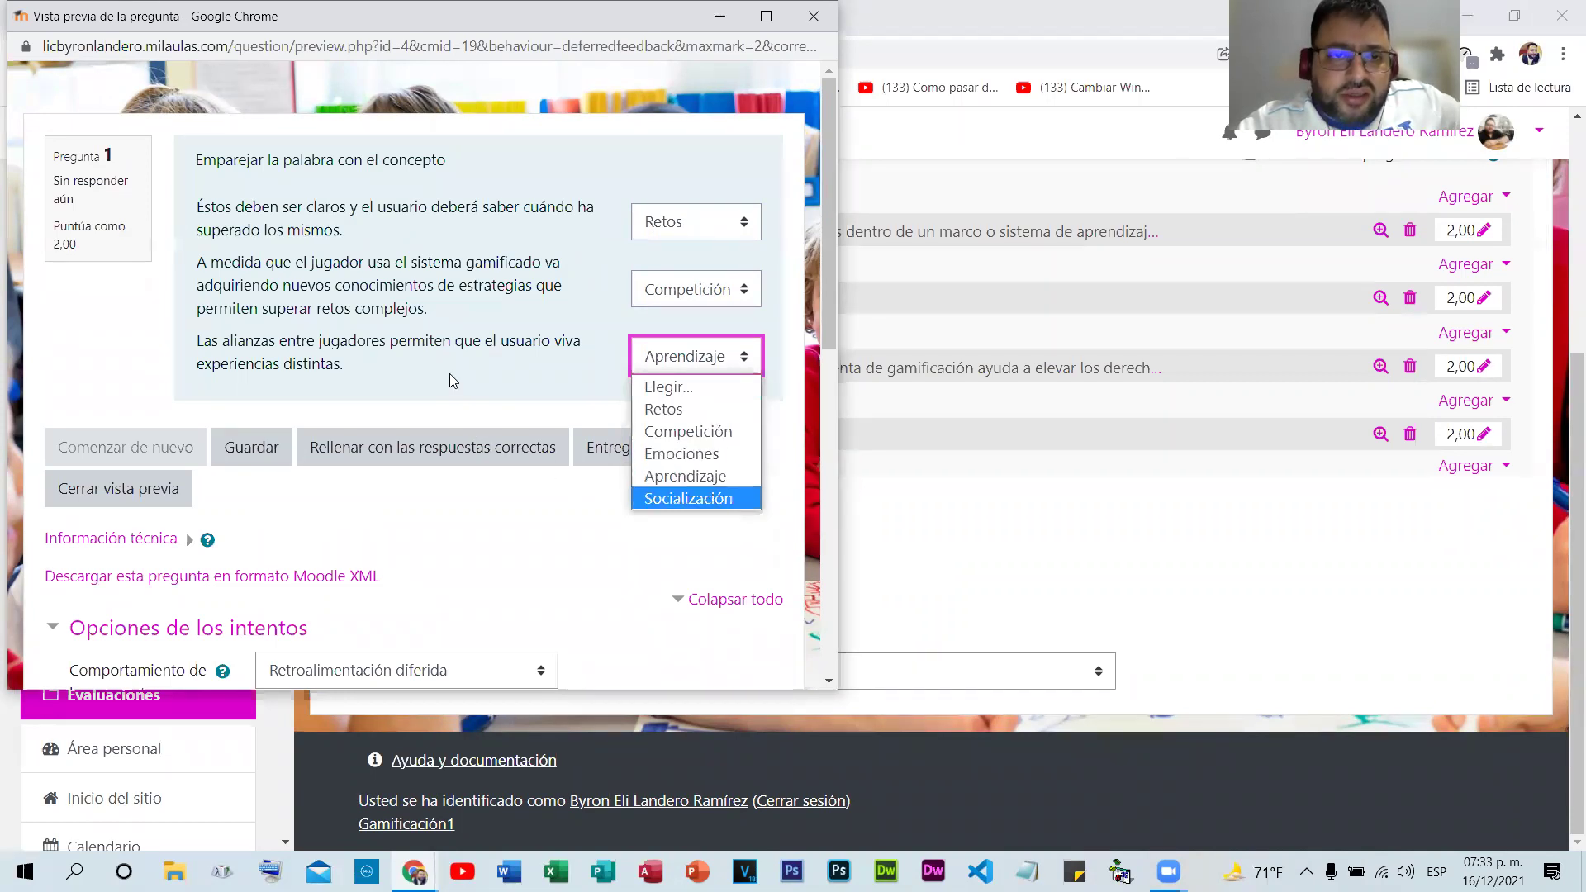
pyautogui.click(768, 299)
pyautogui.click(746, 223)
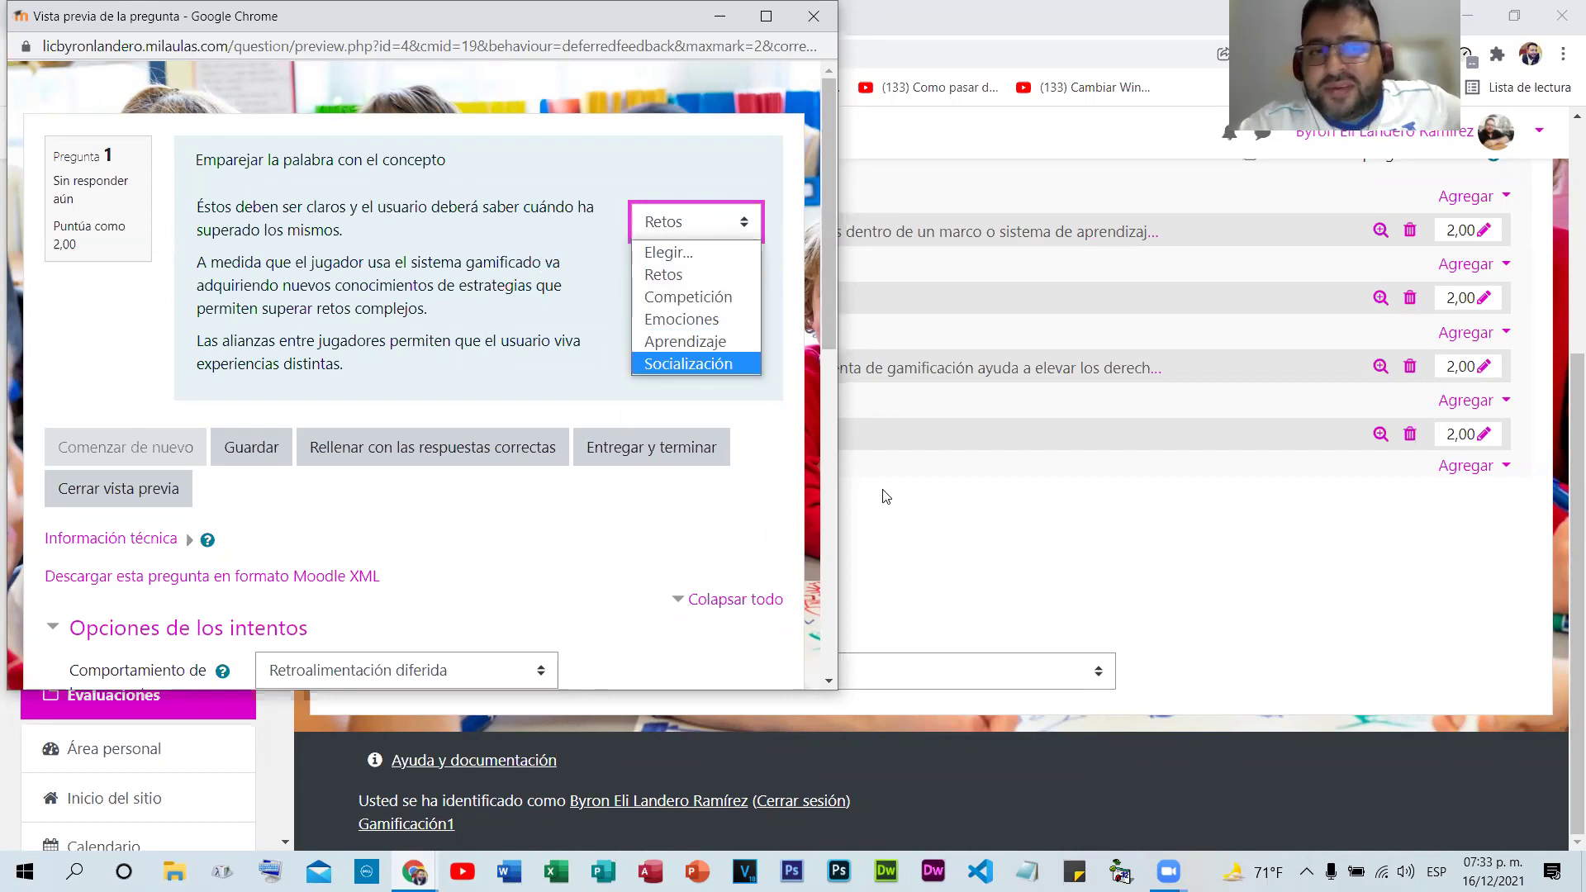
pyautogui.click(637, 544)
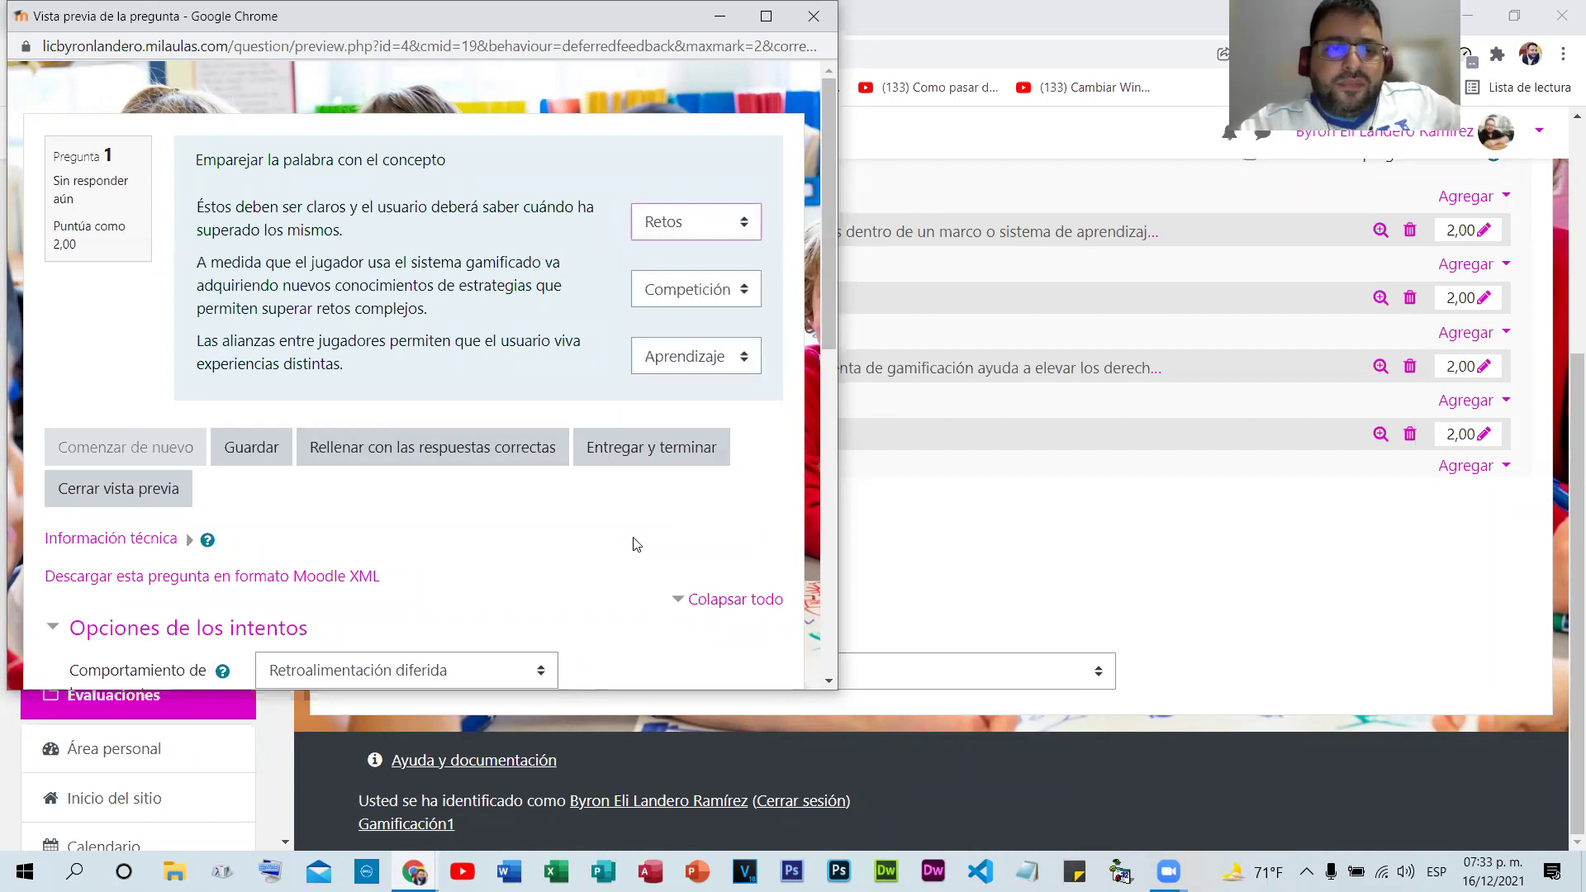
pyautogui.click(814, 17)
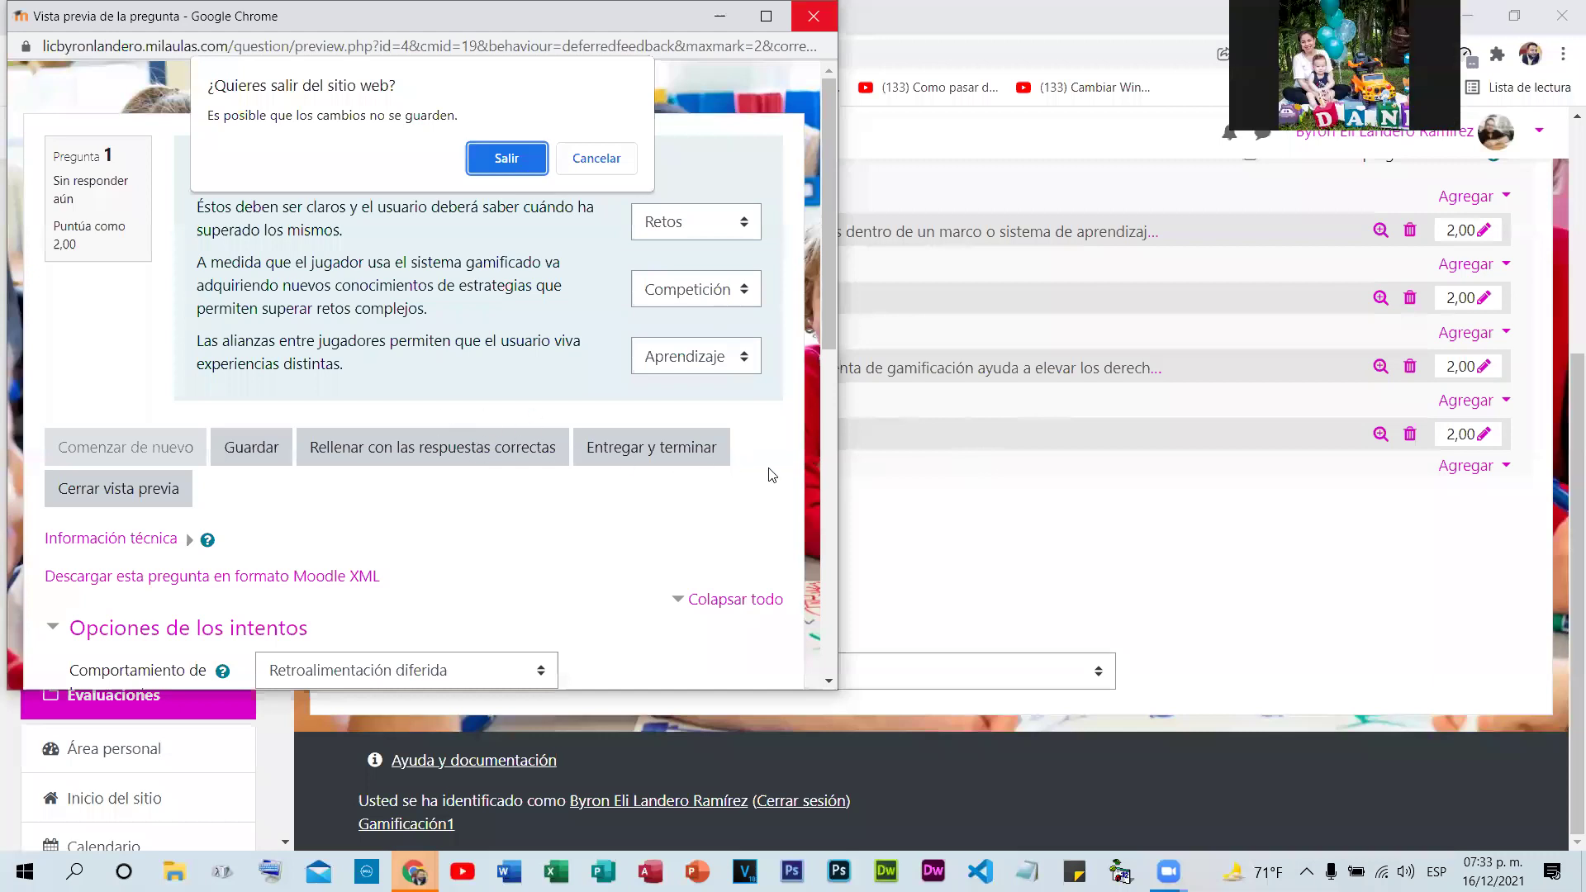
pyautogui.press('Return')
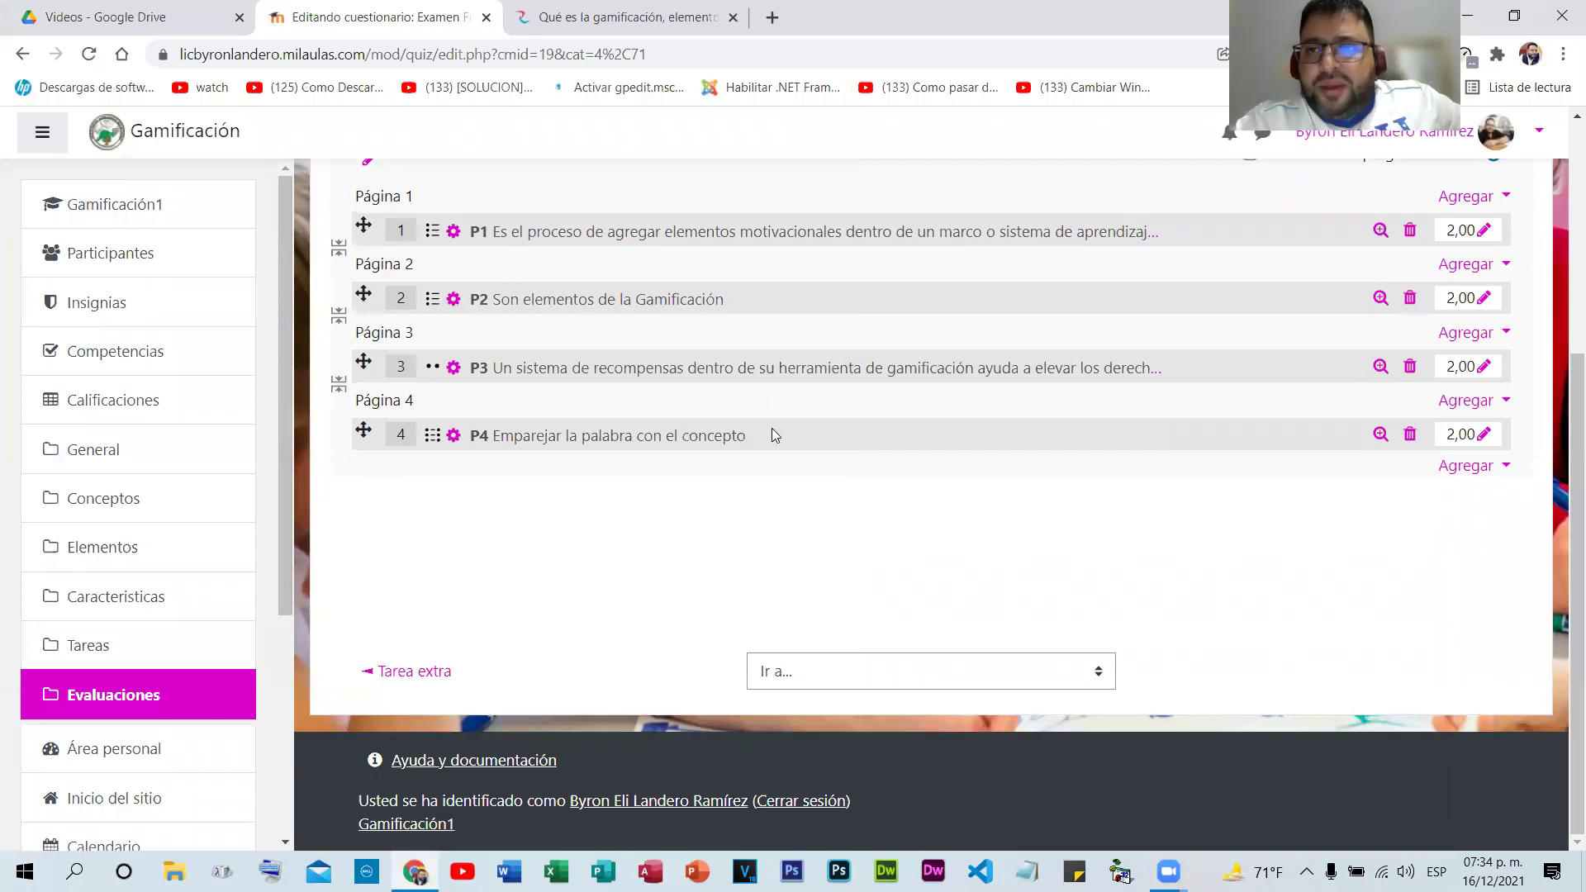
# - Reopen P4 for editing and review its three statement-and-answer pairs and the blank statement of Pregunta 4
pyautogui.click(453, 438)
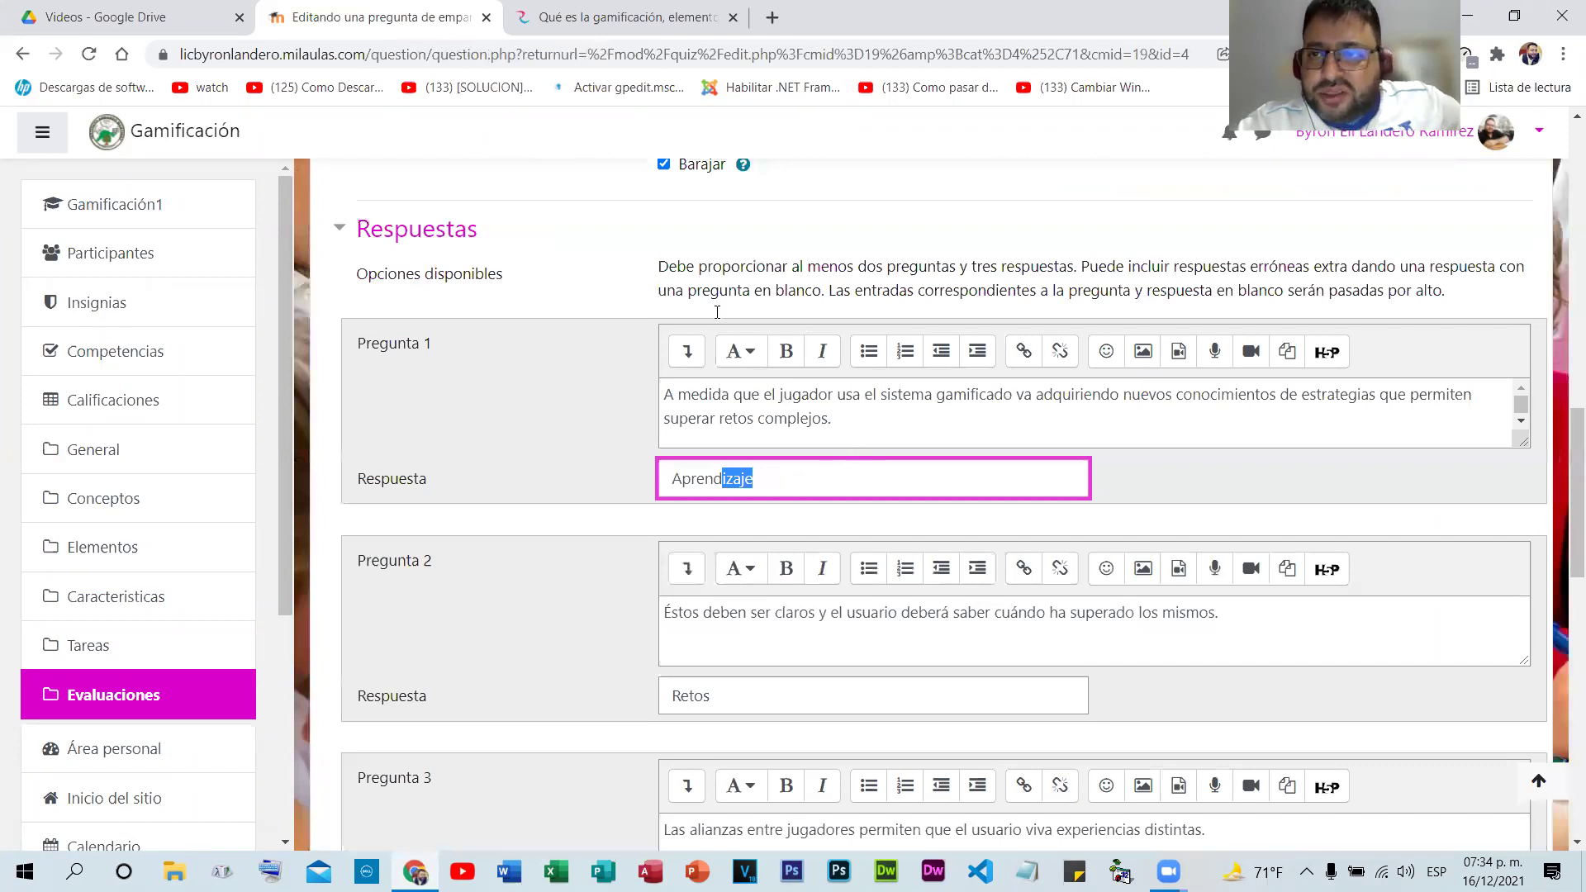
pyautogui.press('Tab')
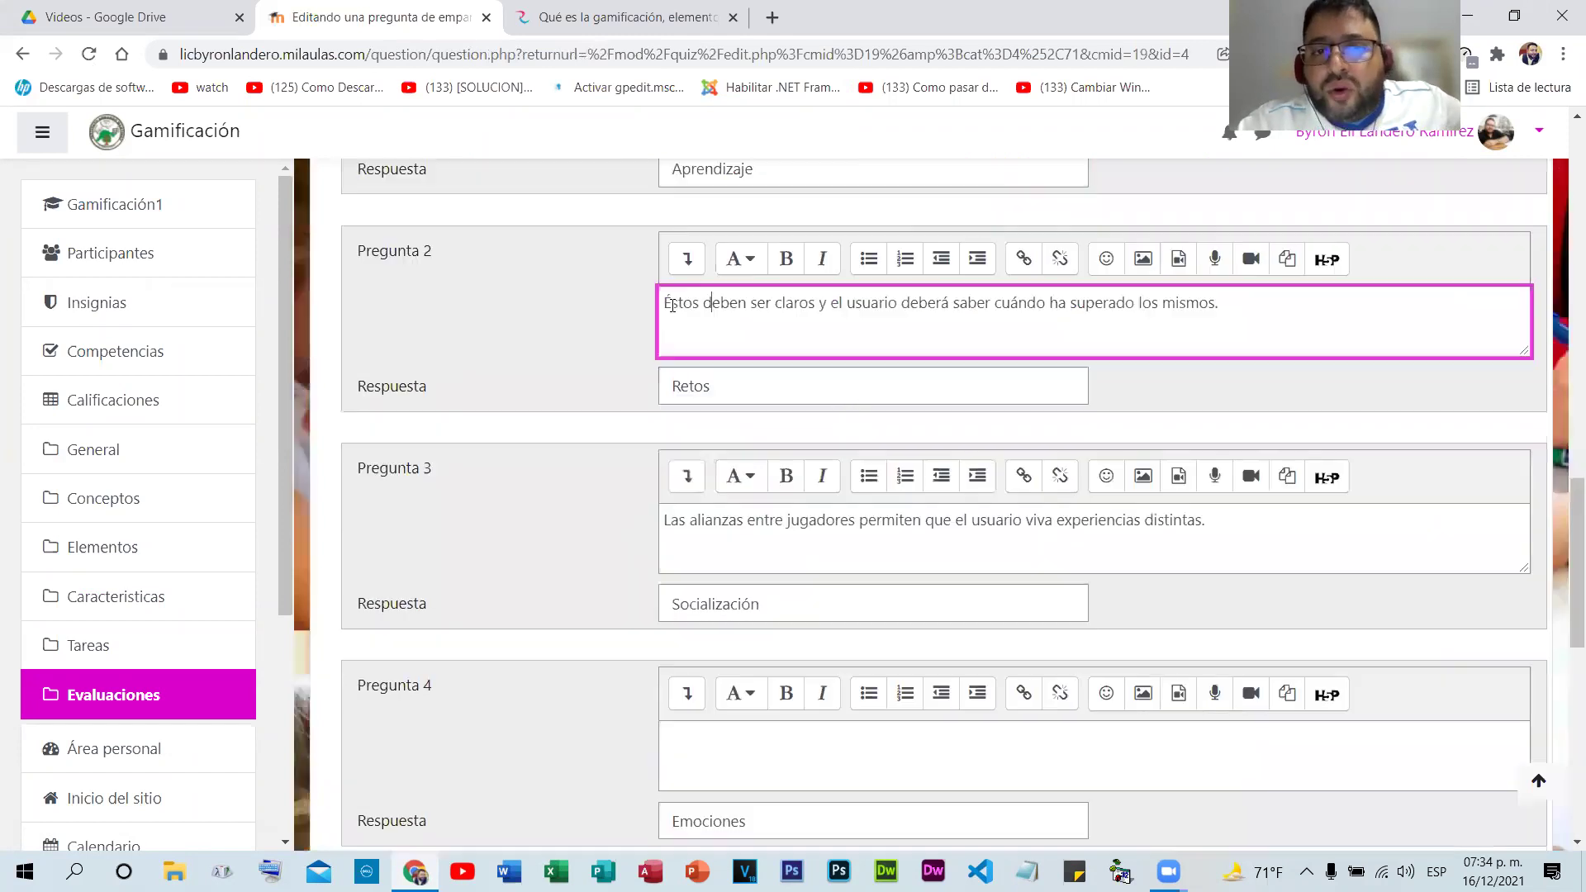
pyautogui.press('Tab')
pyautogui.moveTo(818, 303); pyautogui.dragTo(668, 376)
pyautogui.scroll(-4, 895, 400)
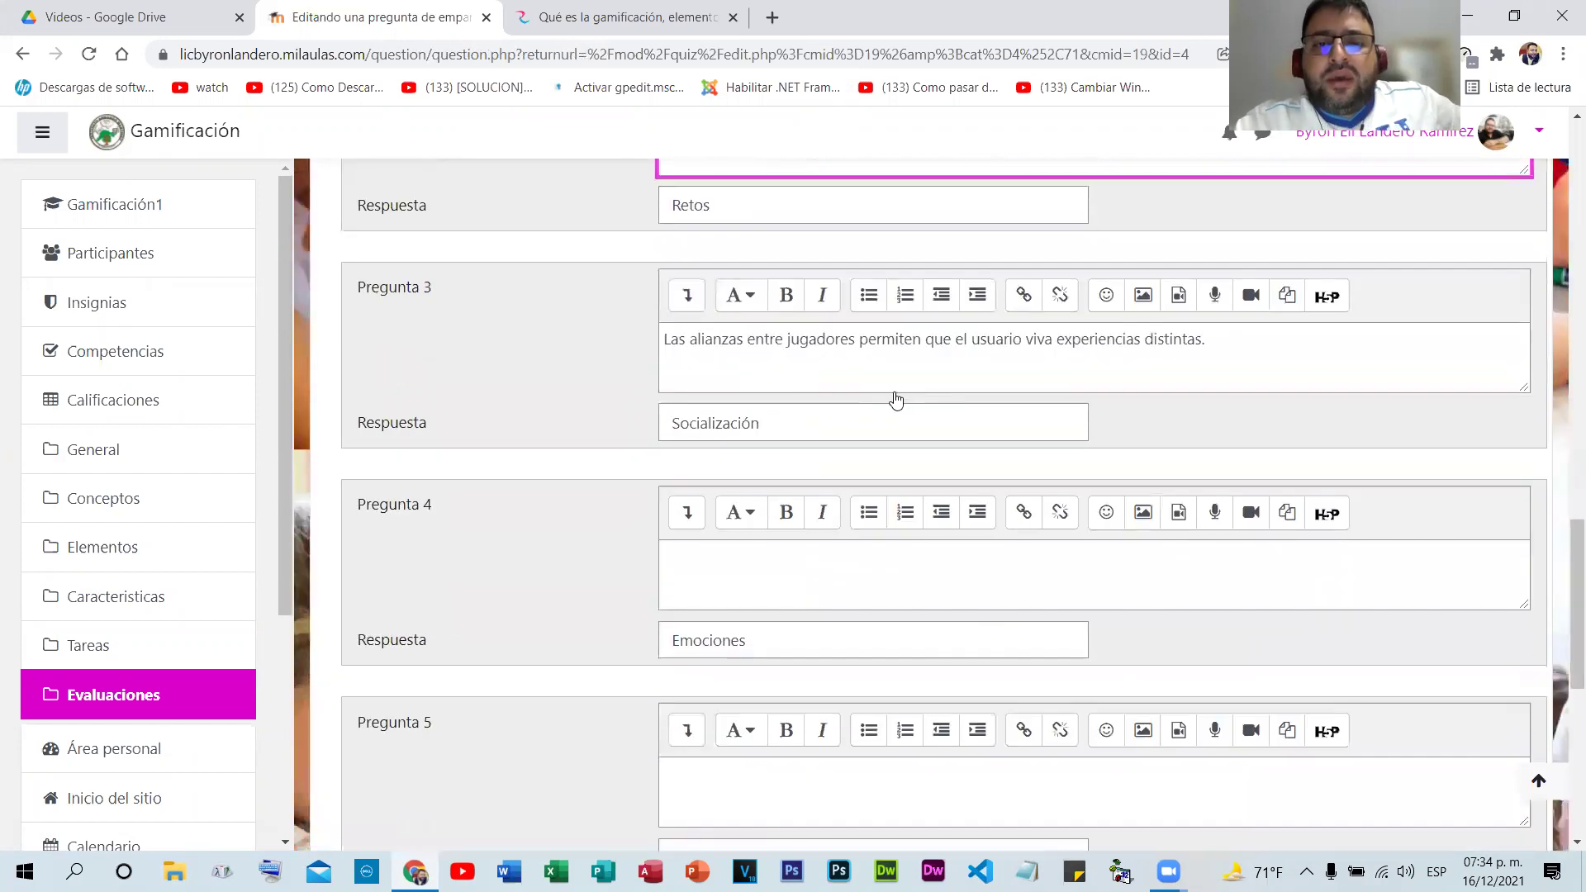
pyautogui.doubleClick(701, 512)
pyautogui.click(699, 448)
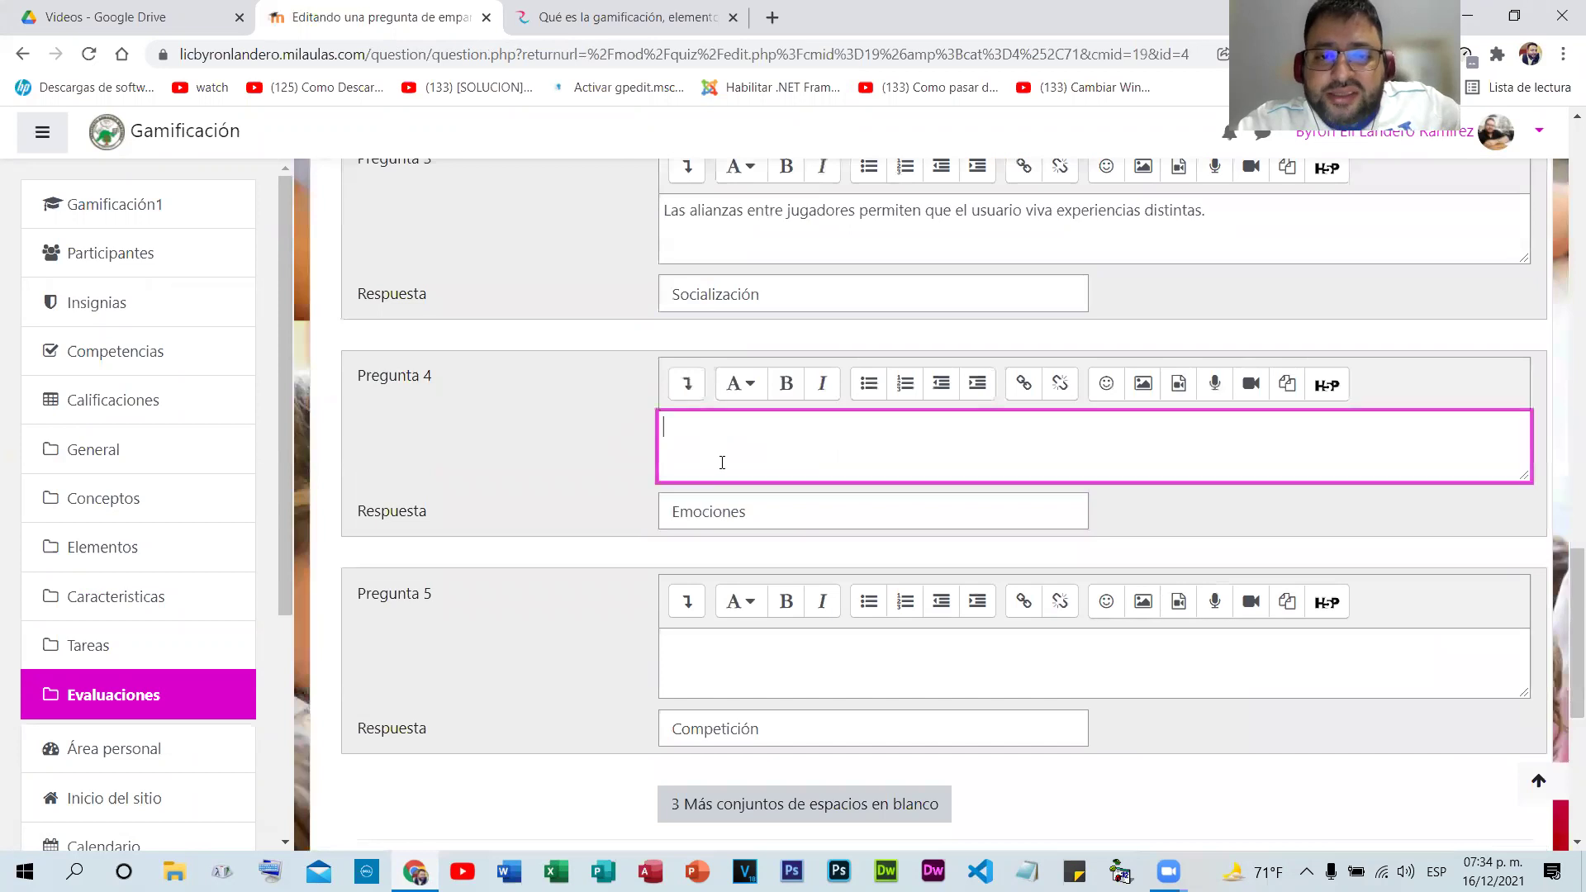
pyautogui.scroll(-3, 710, 459)
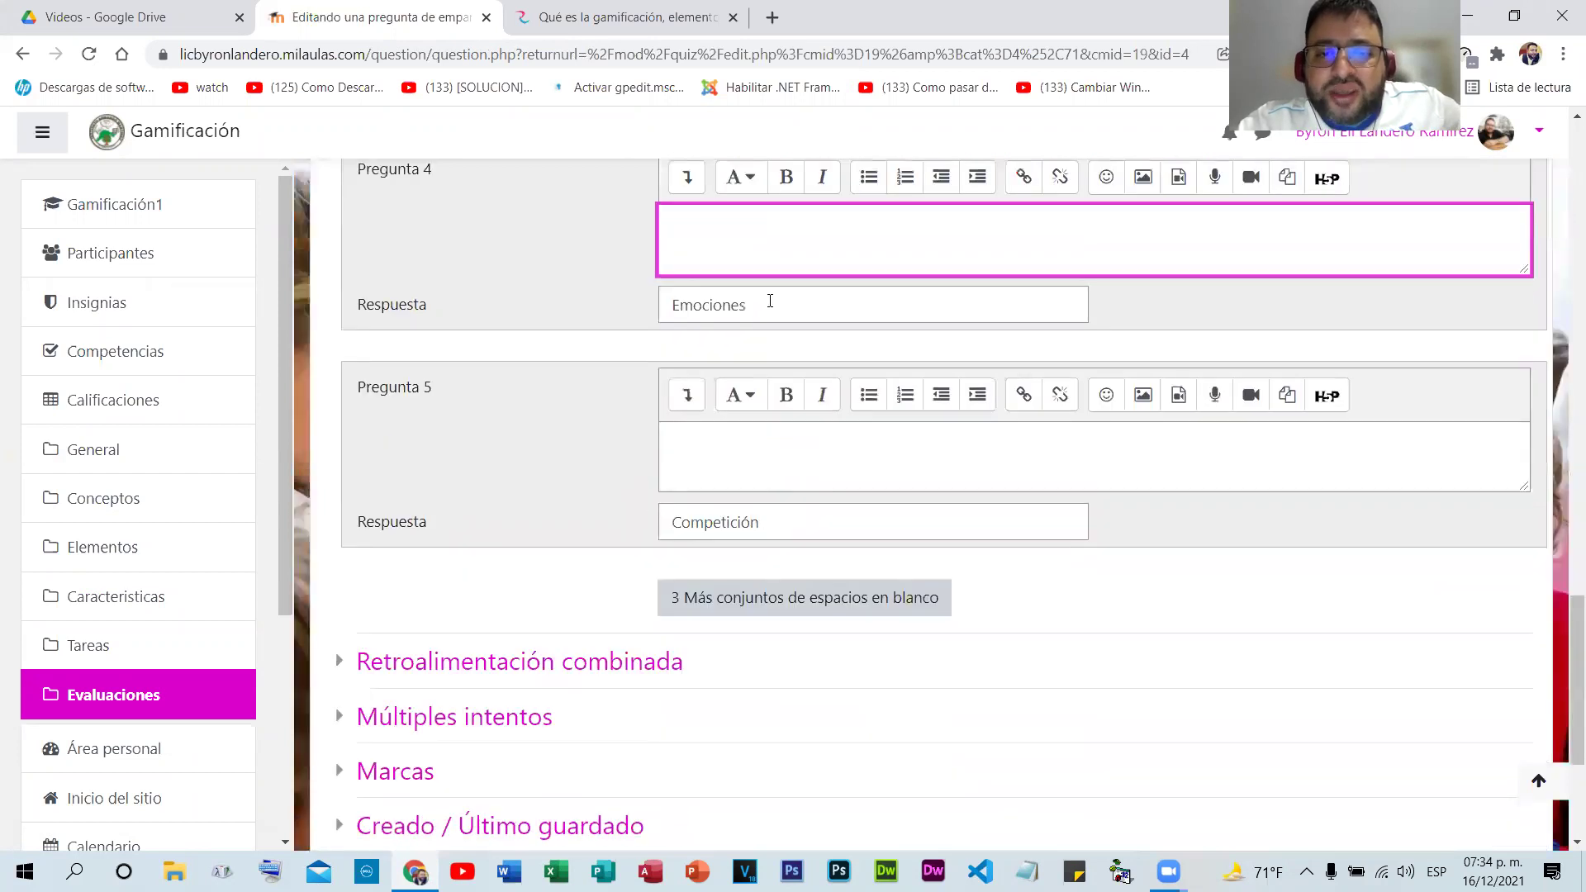
# - Review the extra wrong answers Emociones and Competición that have no statement, and save the question
pyautogui.click(699, 307)
pyautogui.hotkey('ctrl', 'a')
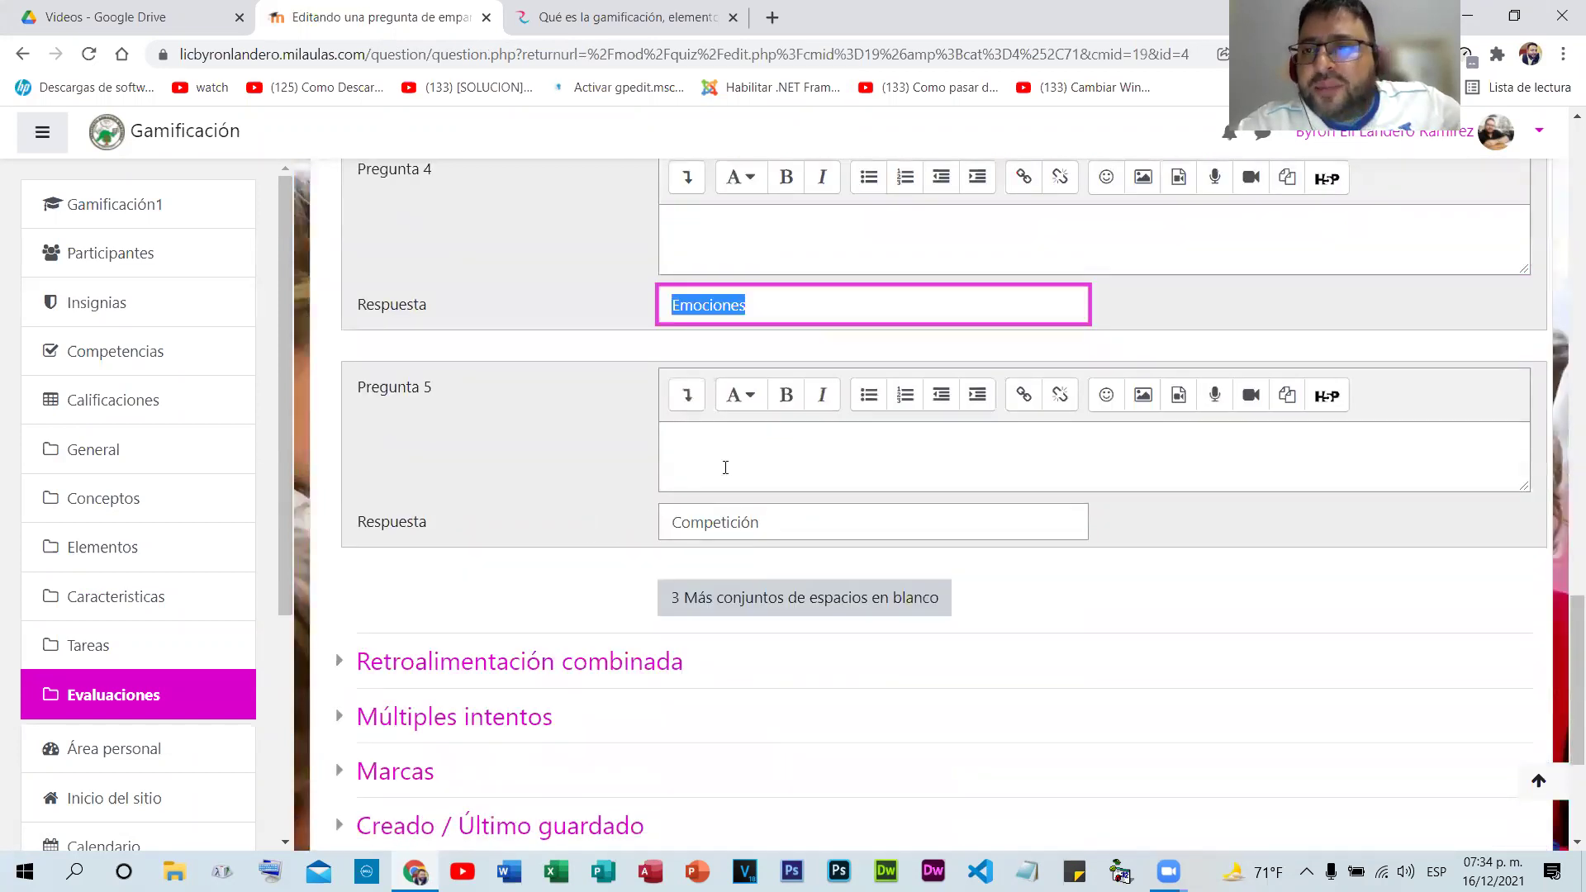
pyautogui.press('Tab')
pyautogui.press('Tab')
pyautogui.press('Tab')
pyautogui.scroll(3, 816, 443)
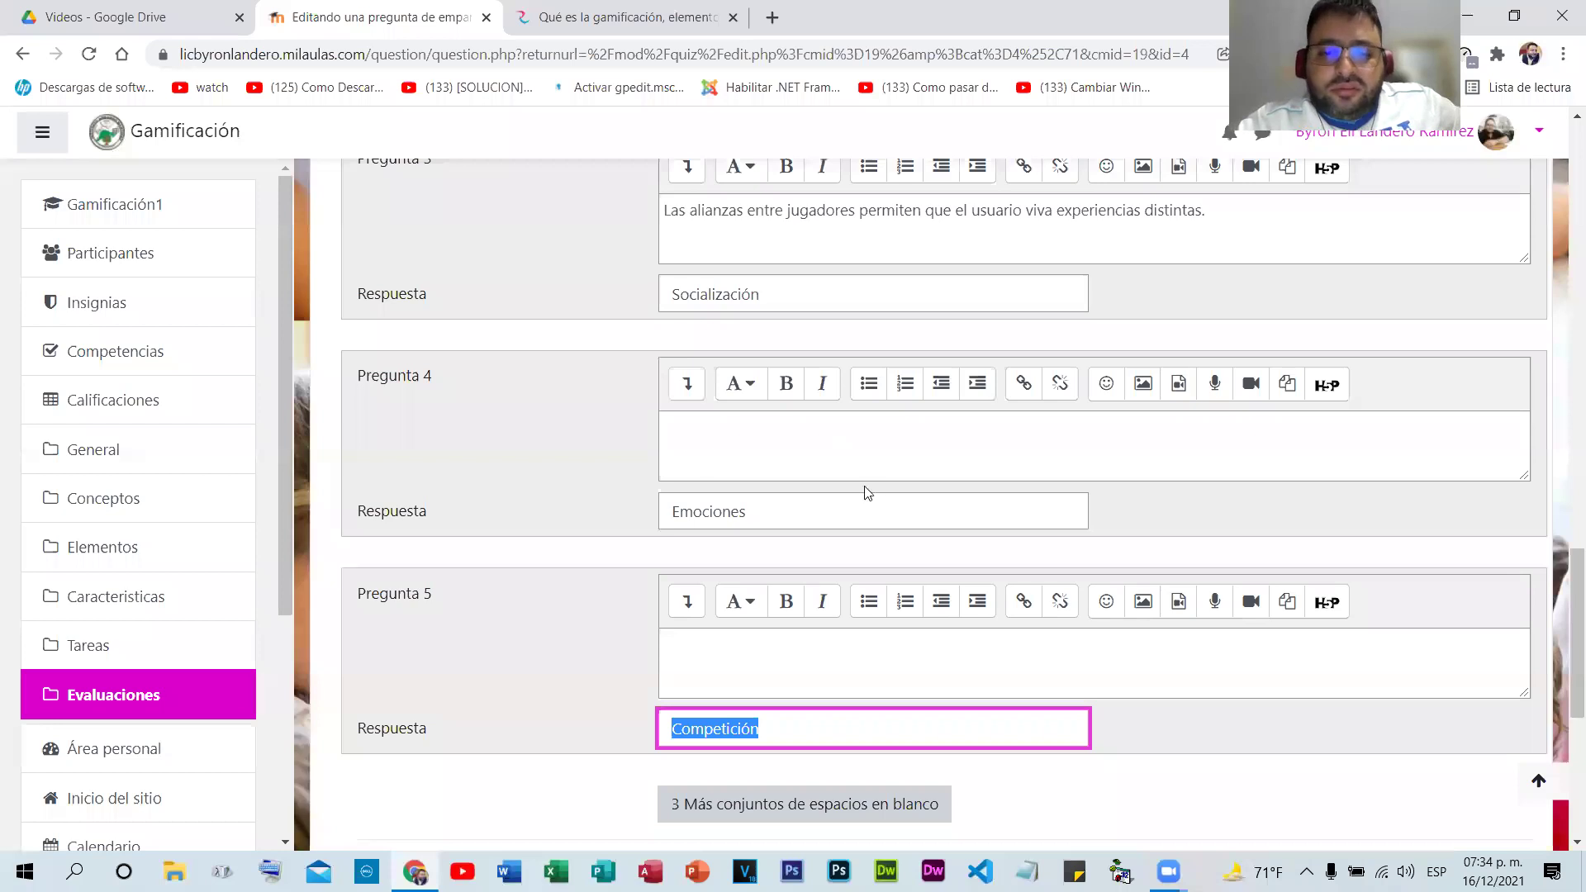
pyautogui.click(775, 485)
pyautogui.scroll(-6, 768, 579)
pyautogui.click(761, 652)
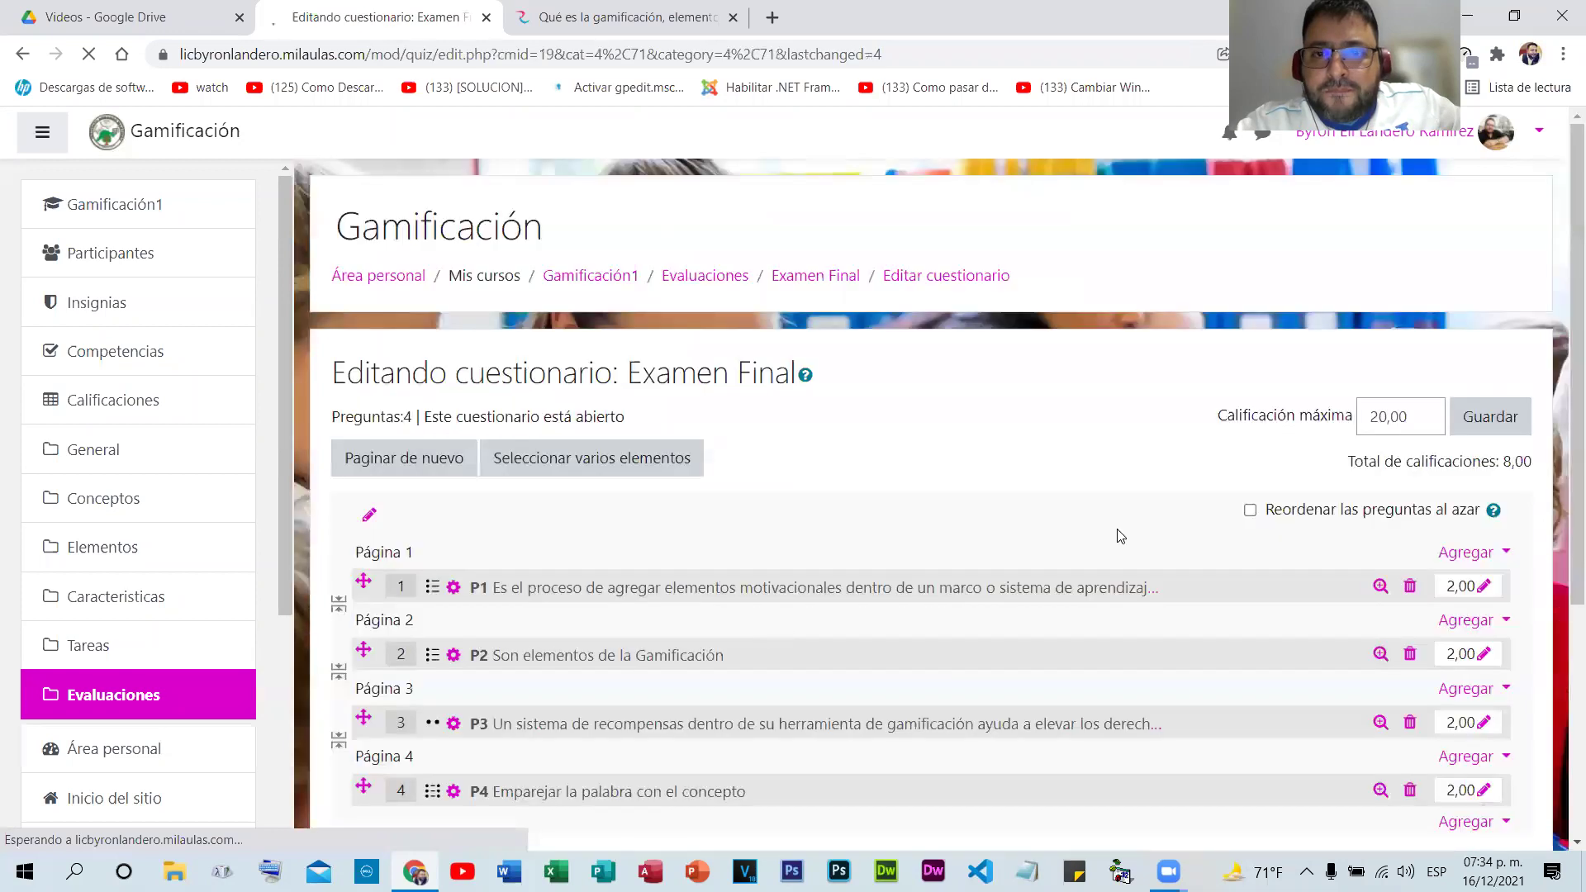
# - Add a new Respuesta corta question at the end of the quiz
pyautogui.scroll(-4, 1411, 522)
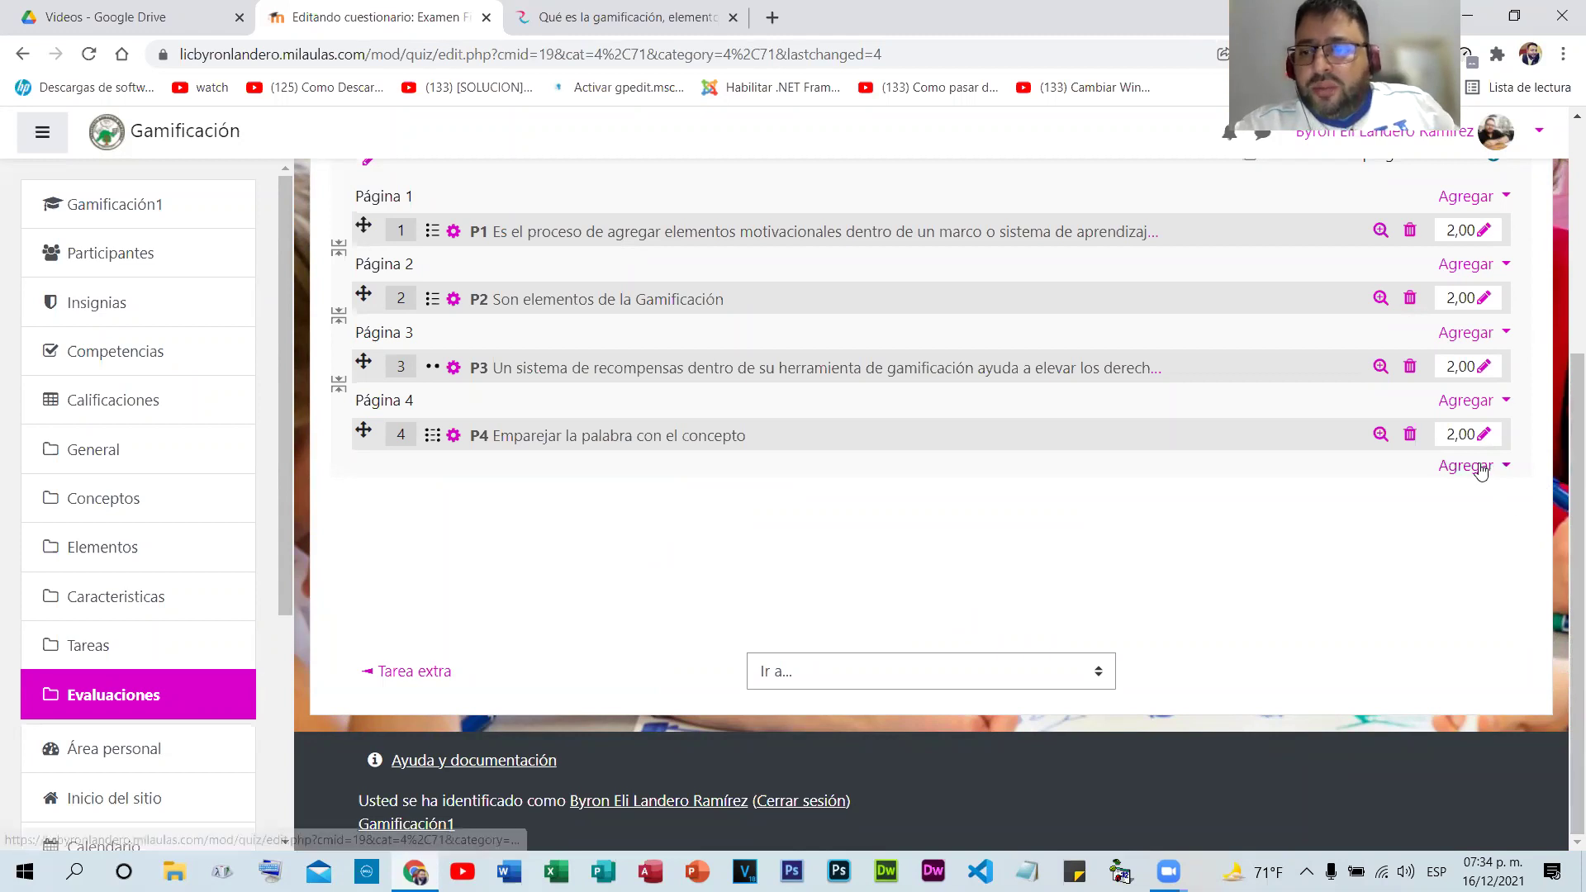
pyautogui.click(1470, 467)
pyautogui.click(1391, 506)
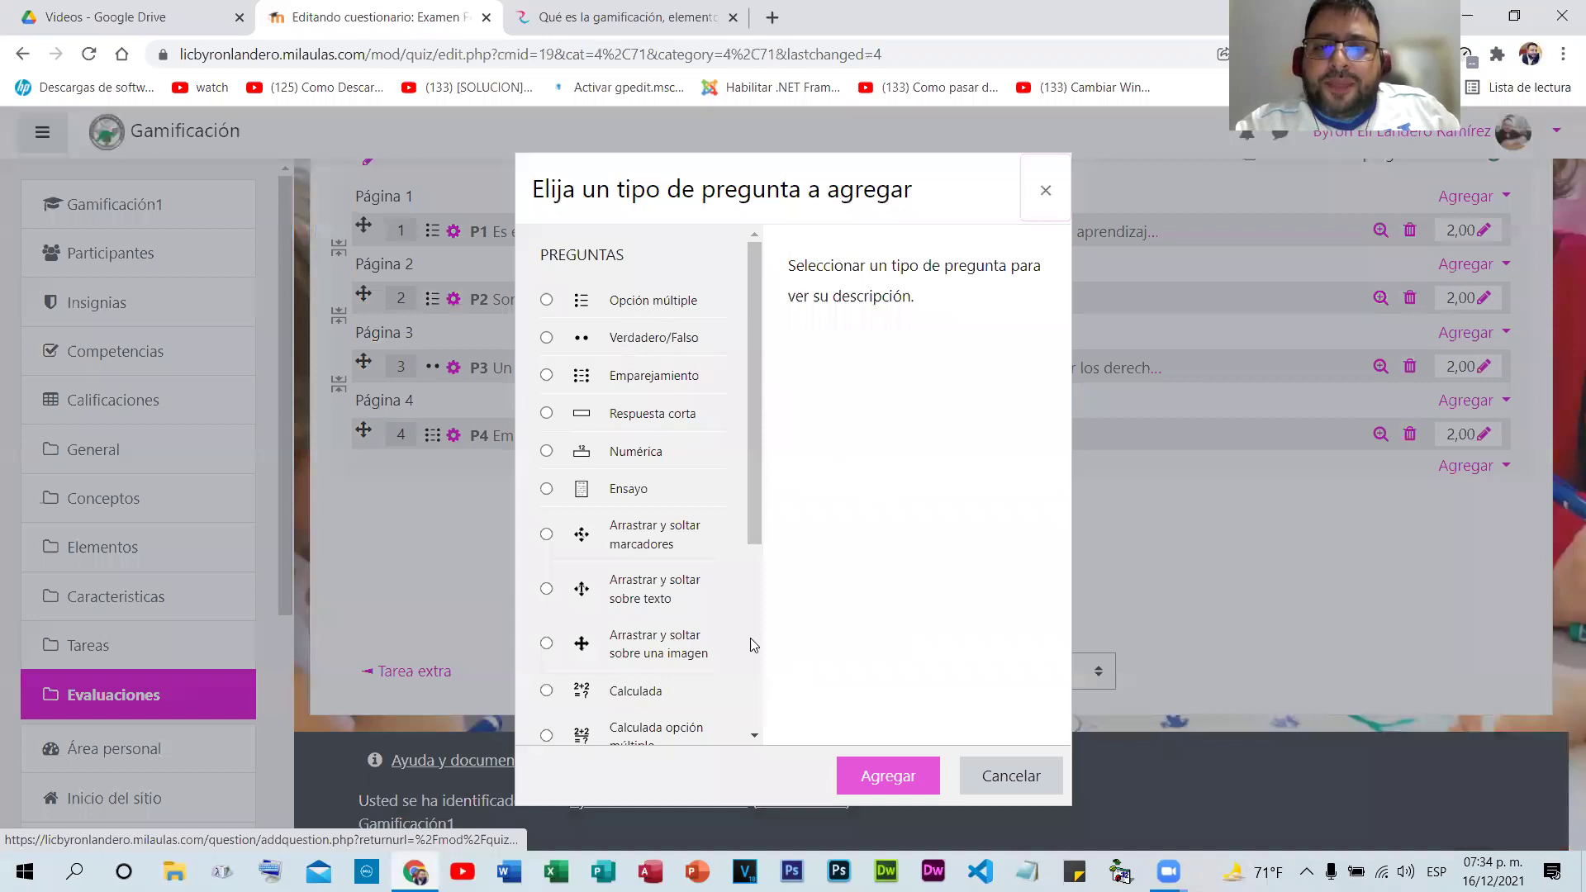
pyautogui.press('Down')
pyautogui.press('Down')
pyautogui.press('Down')
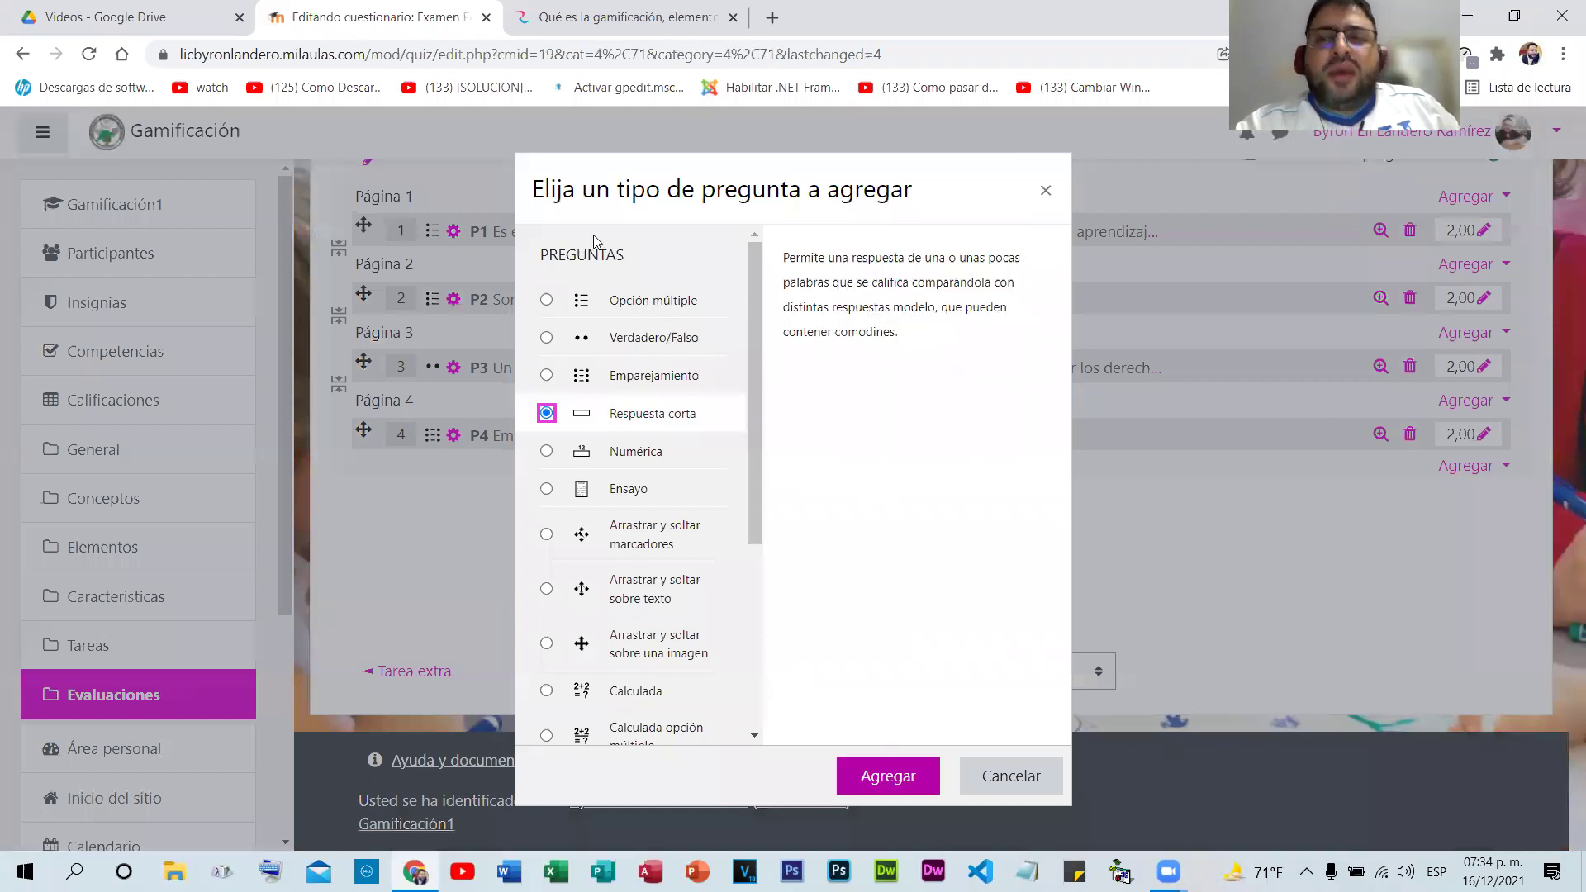
pyautogui.press('Return')
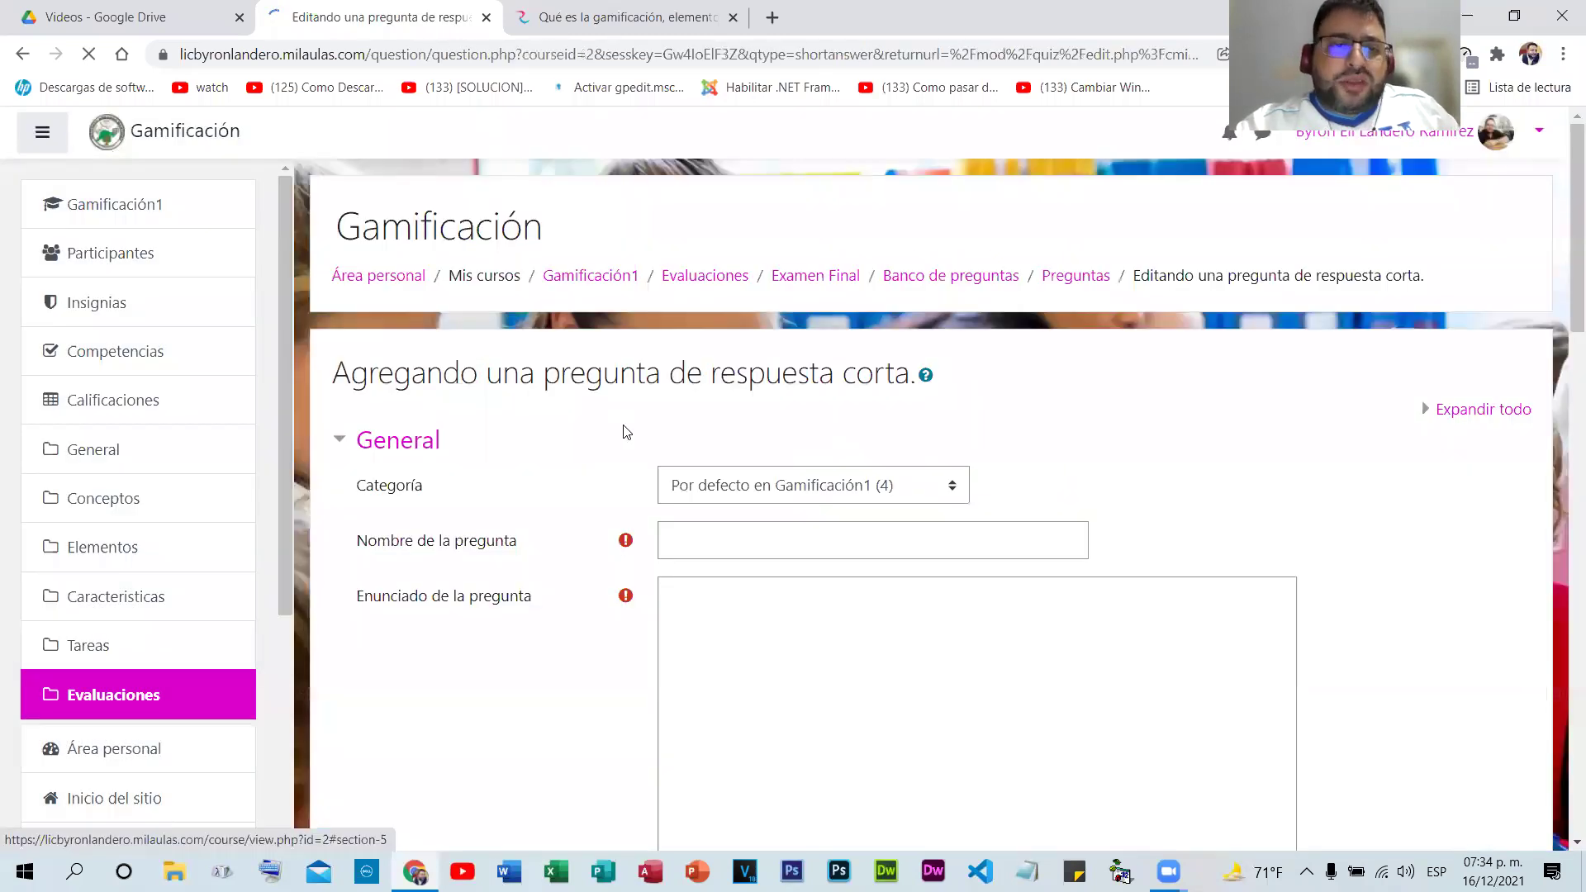
# - Copy the definition of estética from the article, from "es el diseño" through "surgir las dinámicas."
pyautogui.hotkey('ctrl', 'Tab')
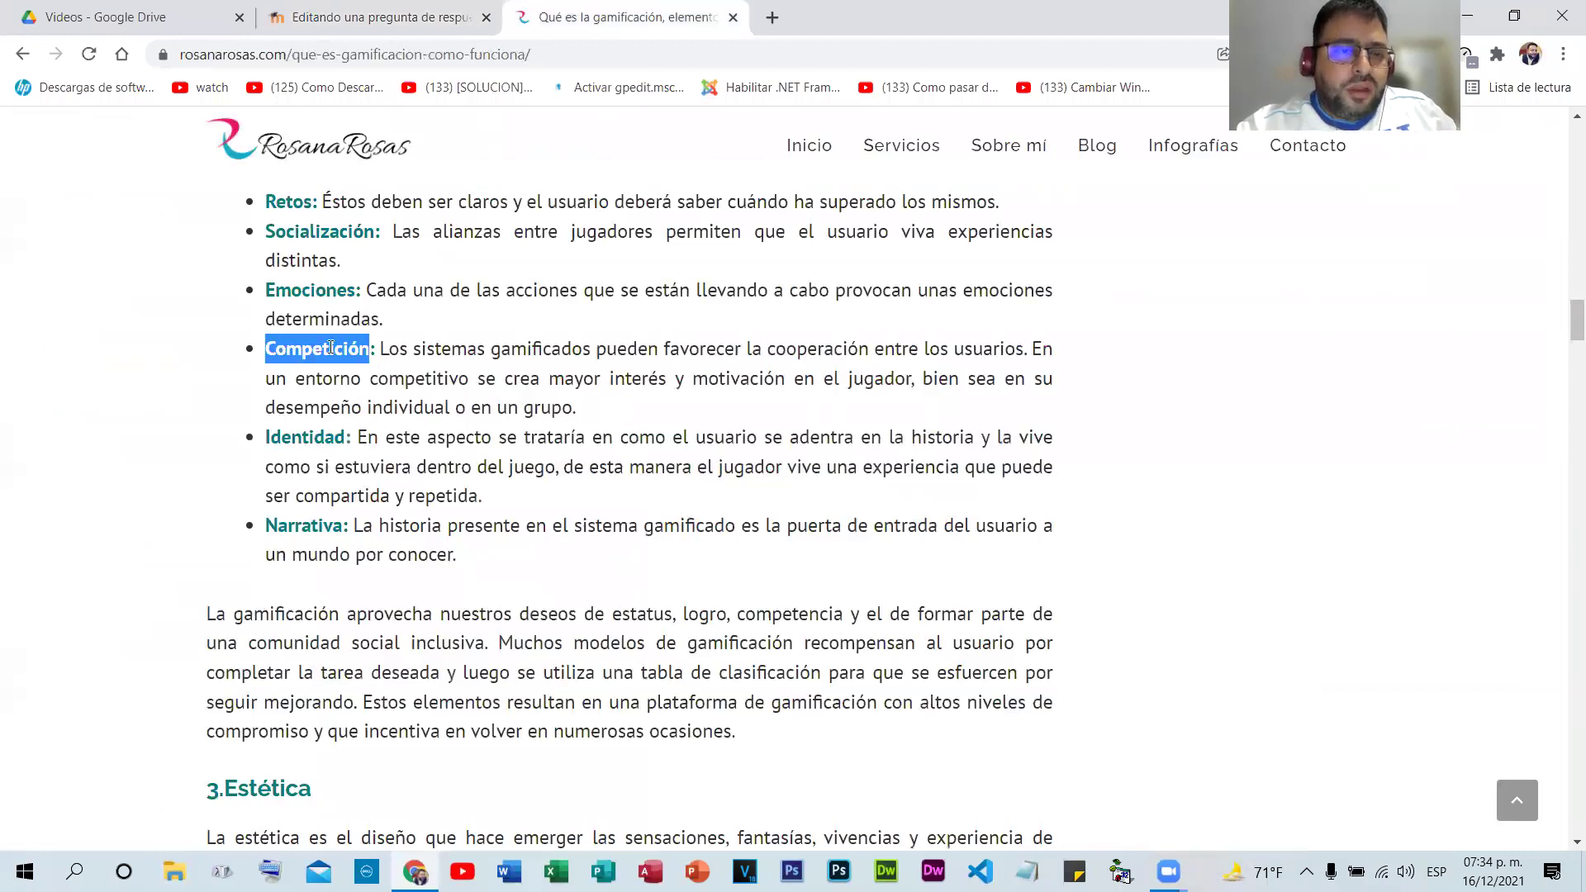
pyautogui.scroll(-5, 310, 343)
pyautogui.moveTo(310, 347); pyautogui.dragTo(326, 404)
pyautogui.hotkey('ctrl', 'c')
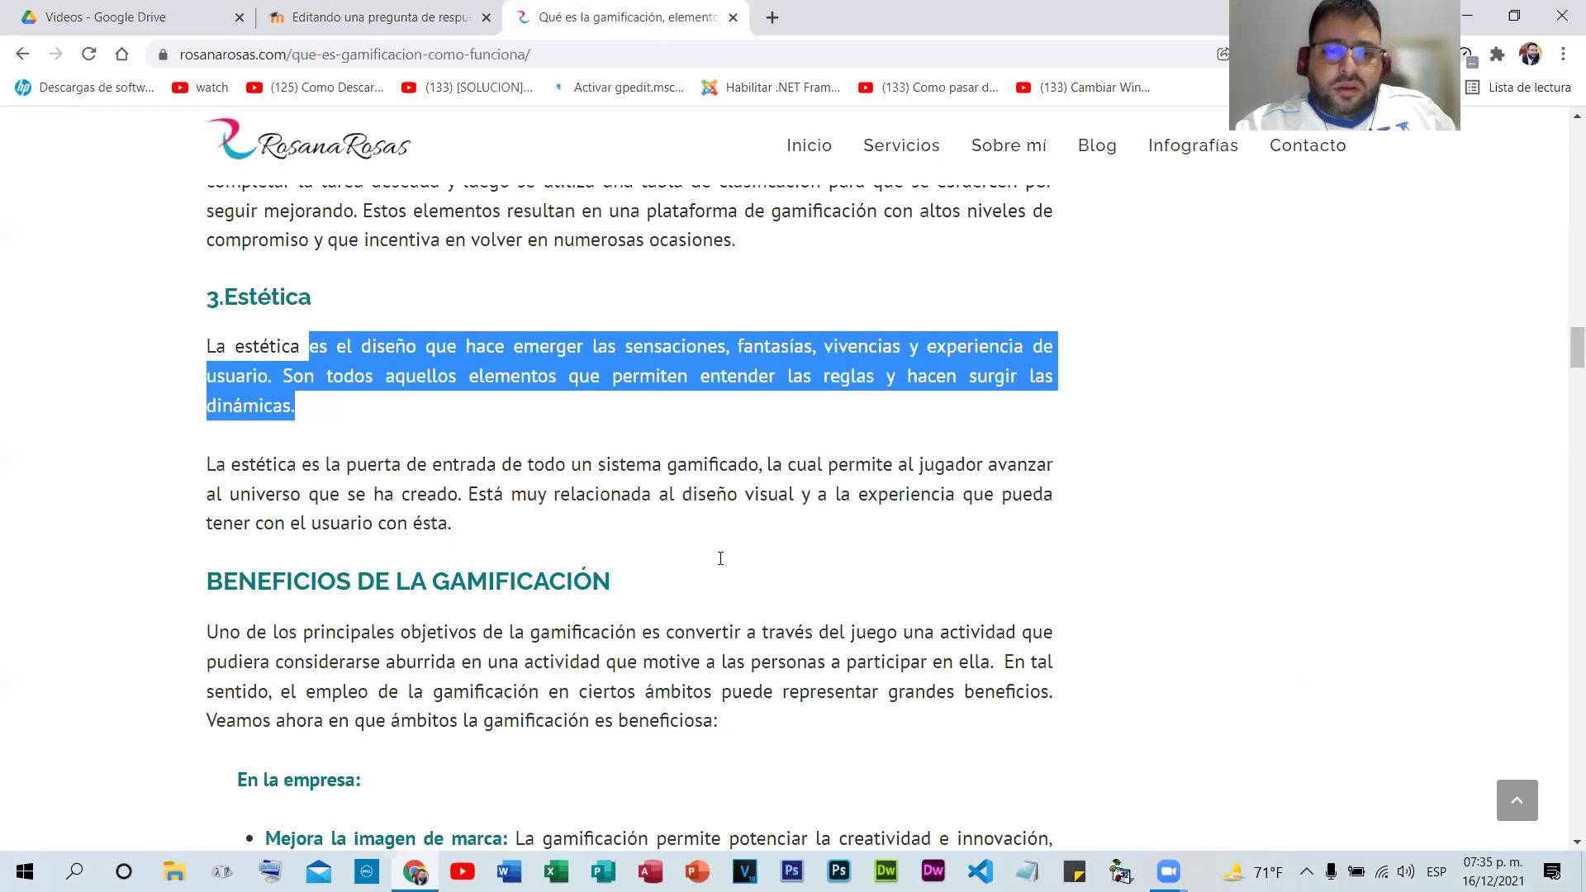
pyautogui.hotkey('ctrl', 'shift', 'Tab')
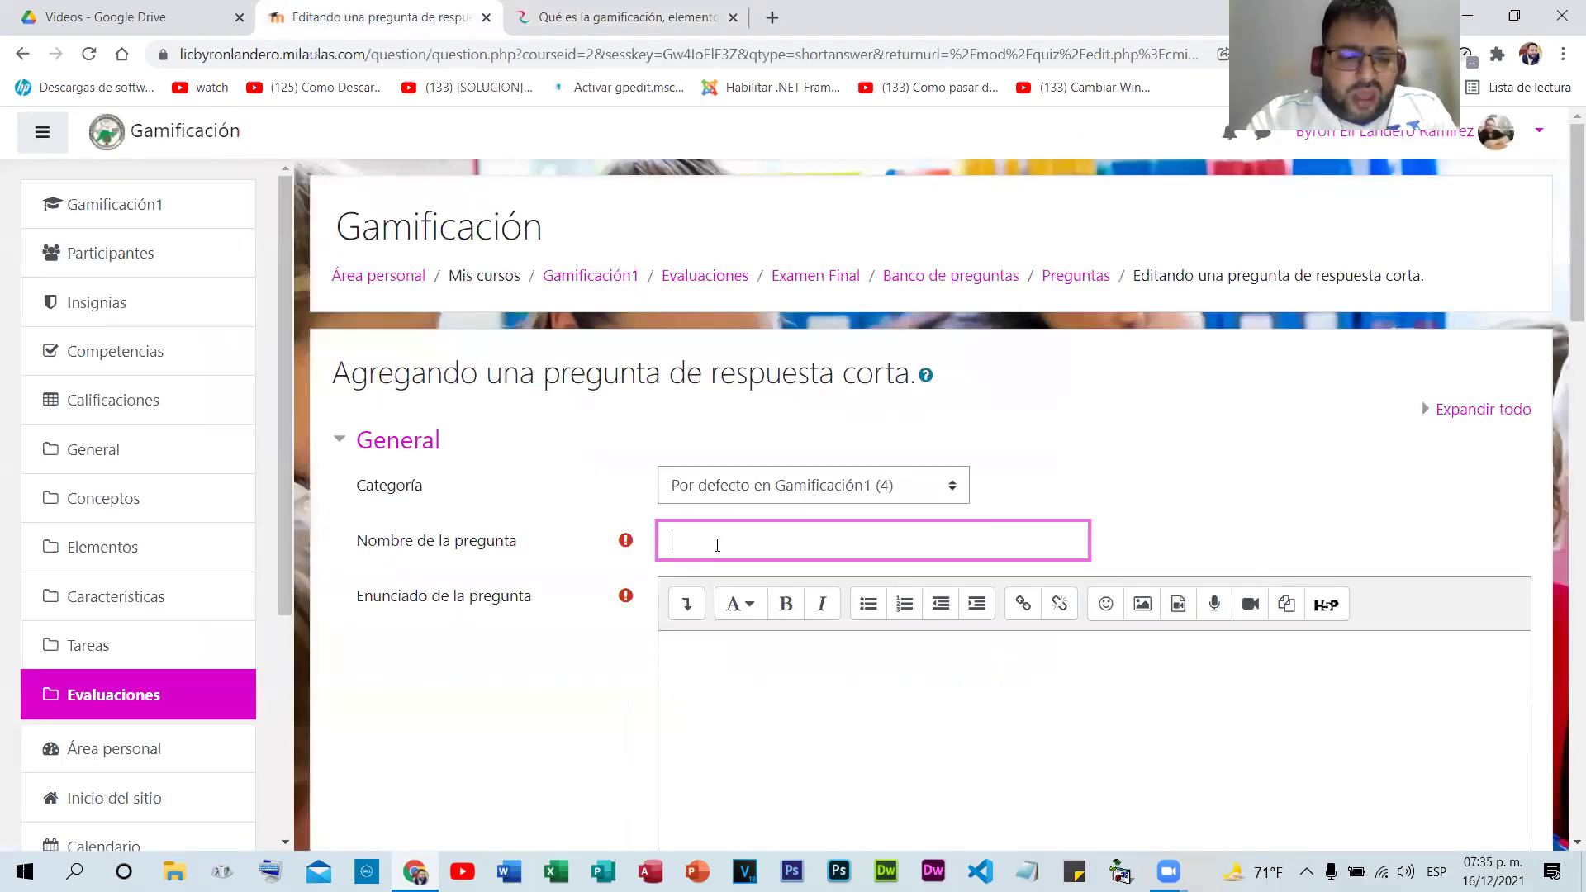
# - Name the short-answer question P5 and paste the copied definition as its statement, starting with a capital E
pyautogui.write('P')
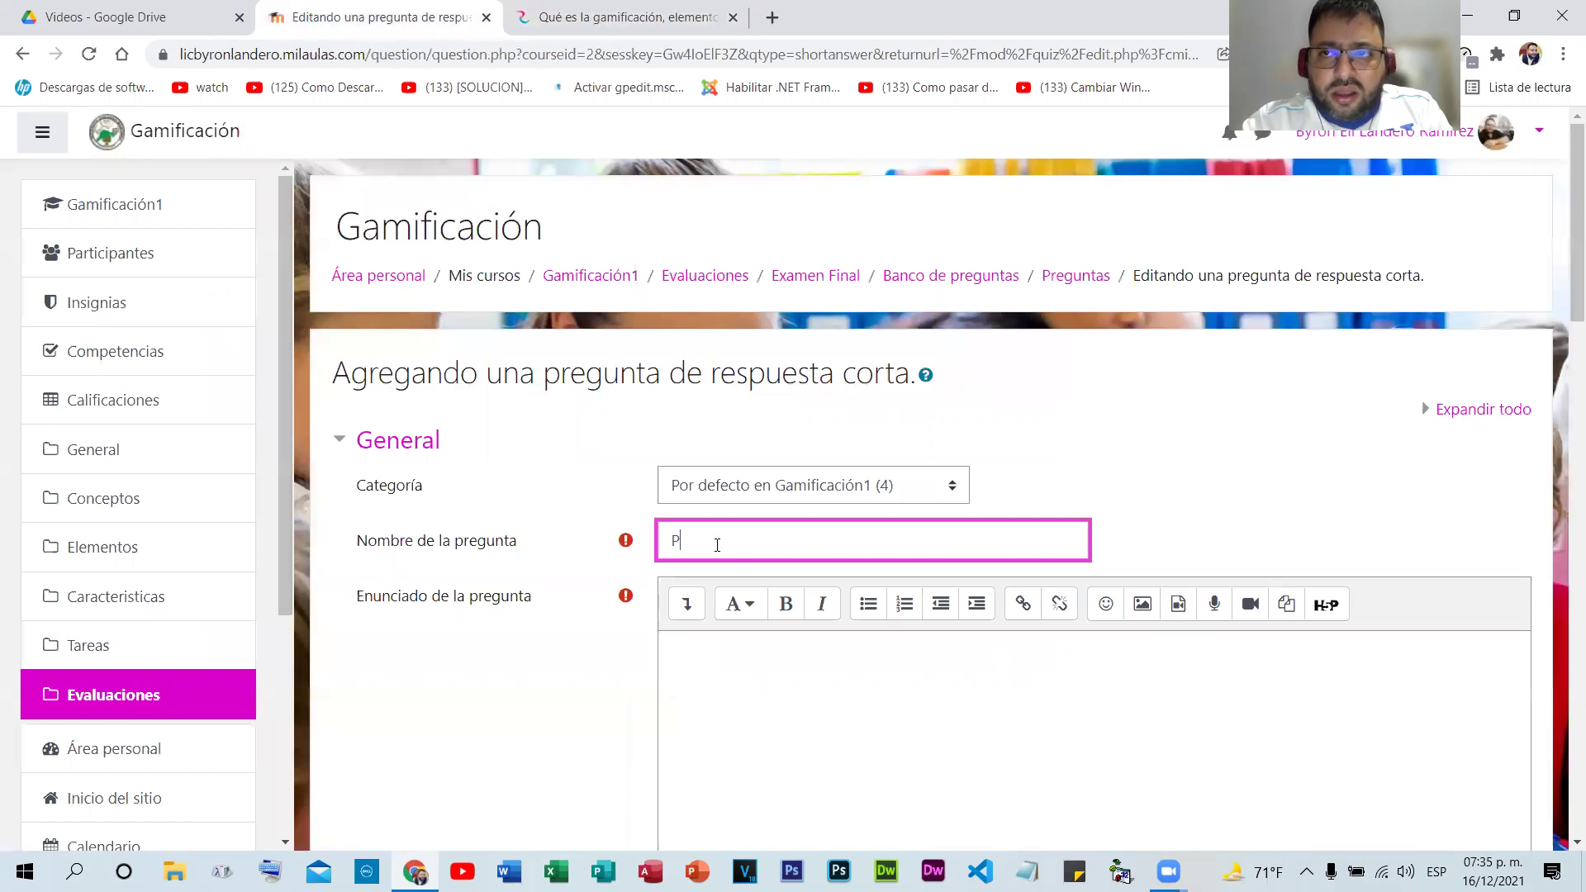
pyautogui.write('5')
pyautogui.scroll(-3, 764, 405)
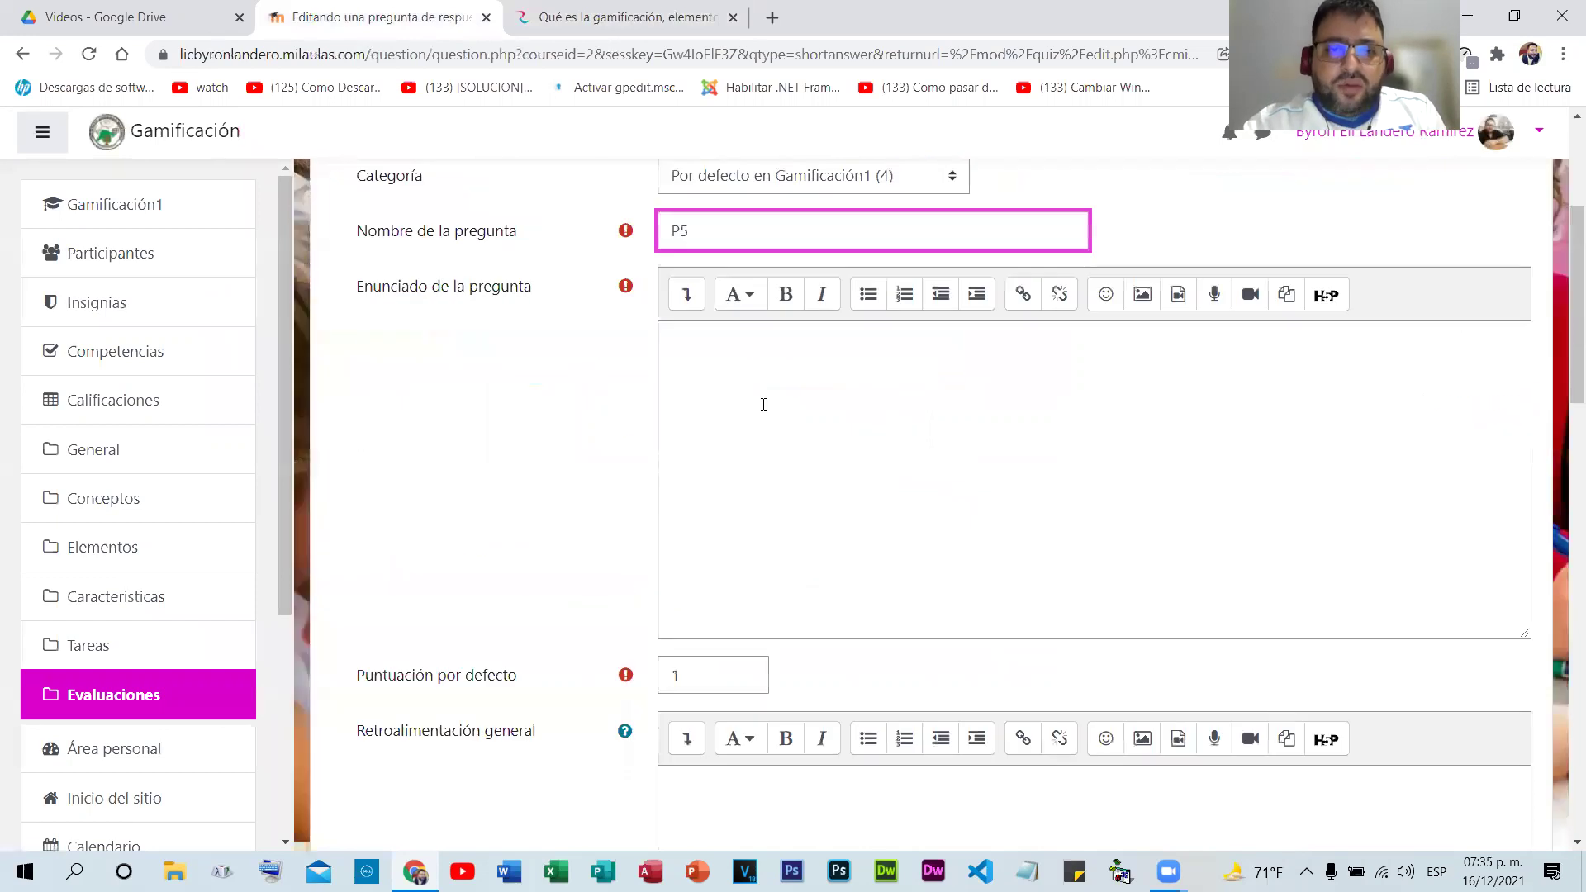
pyautogui.click(763, 405)
pyautogui.hotkey('ctrl', 'v')
pyautogui.hotkey('ctrl', 'Home')
pyautogui.press('Delete')
pyautogui.write('E')
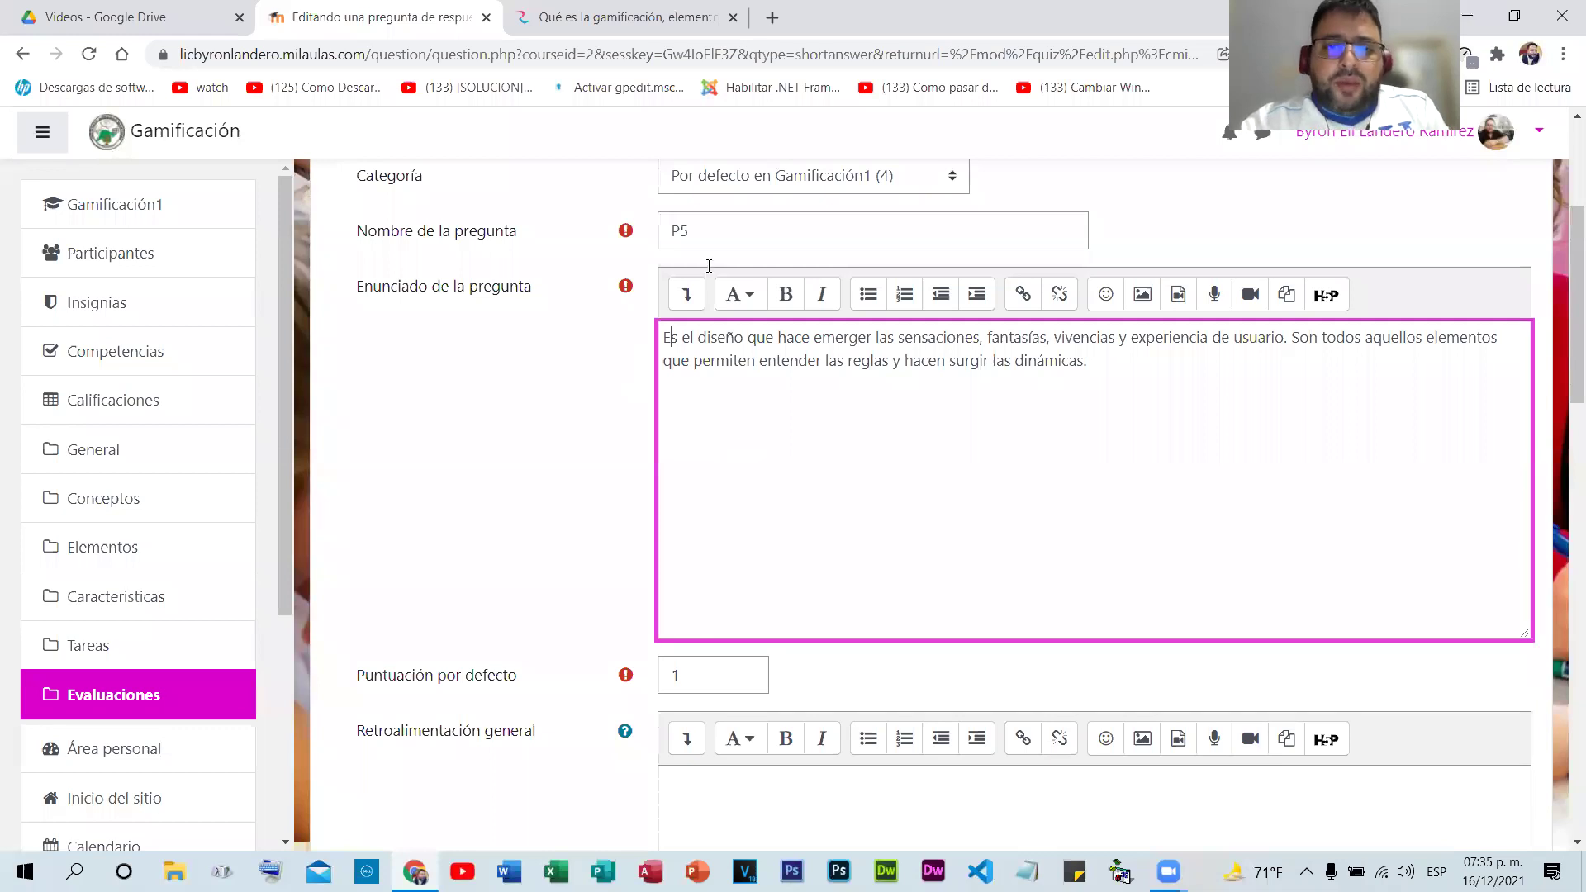
# - Set the default mark of P5 to 2 and recheck the Estética definition in the article
pyautogui.scroll(-5, 615, 264)
pyautogui.press('Tab')
pyautogui.write('2')
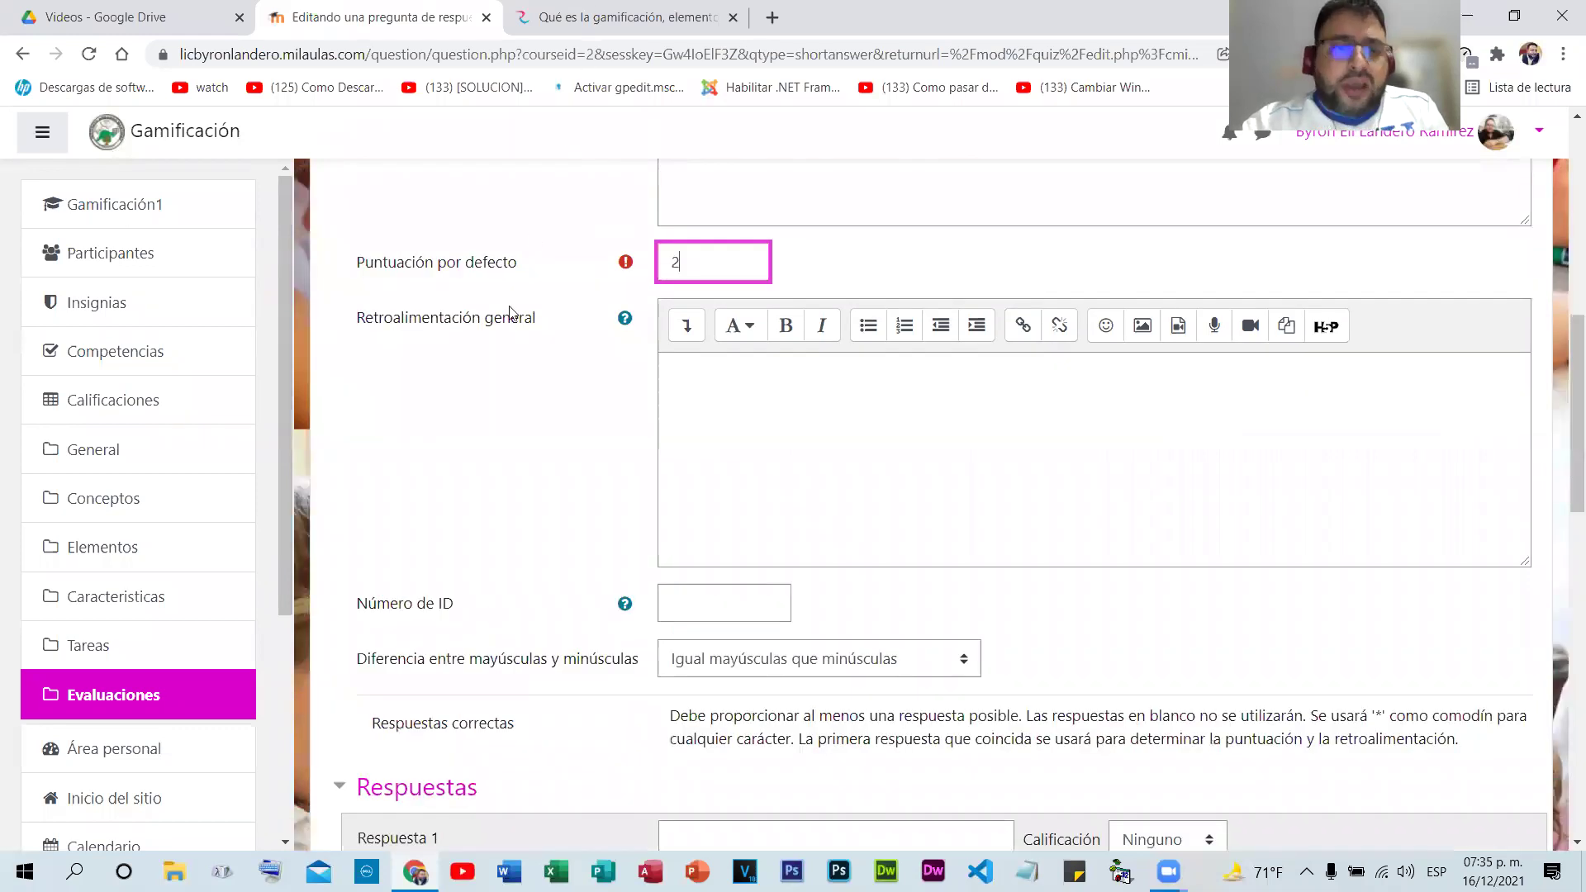
pyautogui.hotkey('ctrl', 'Tab')
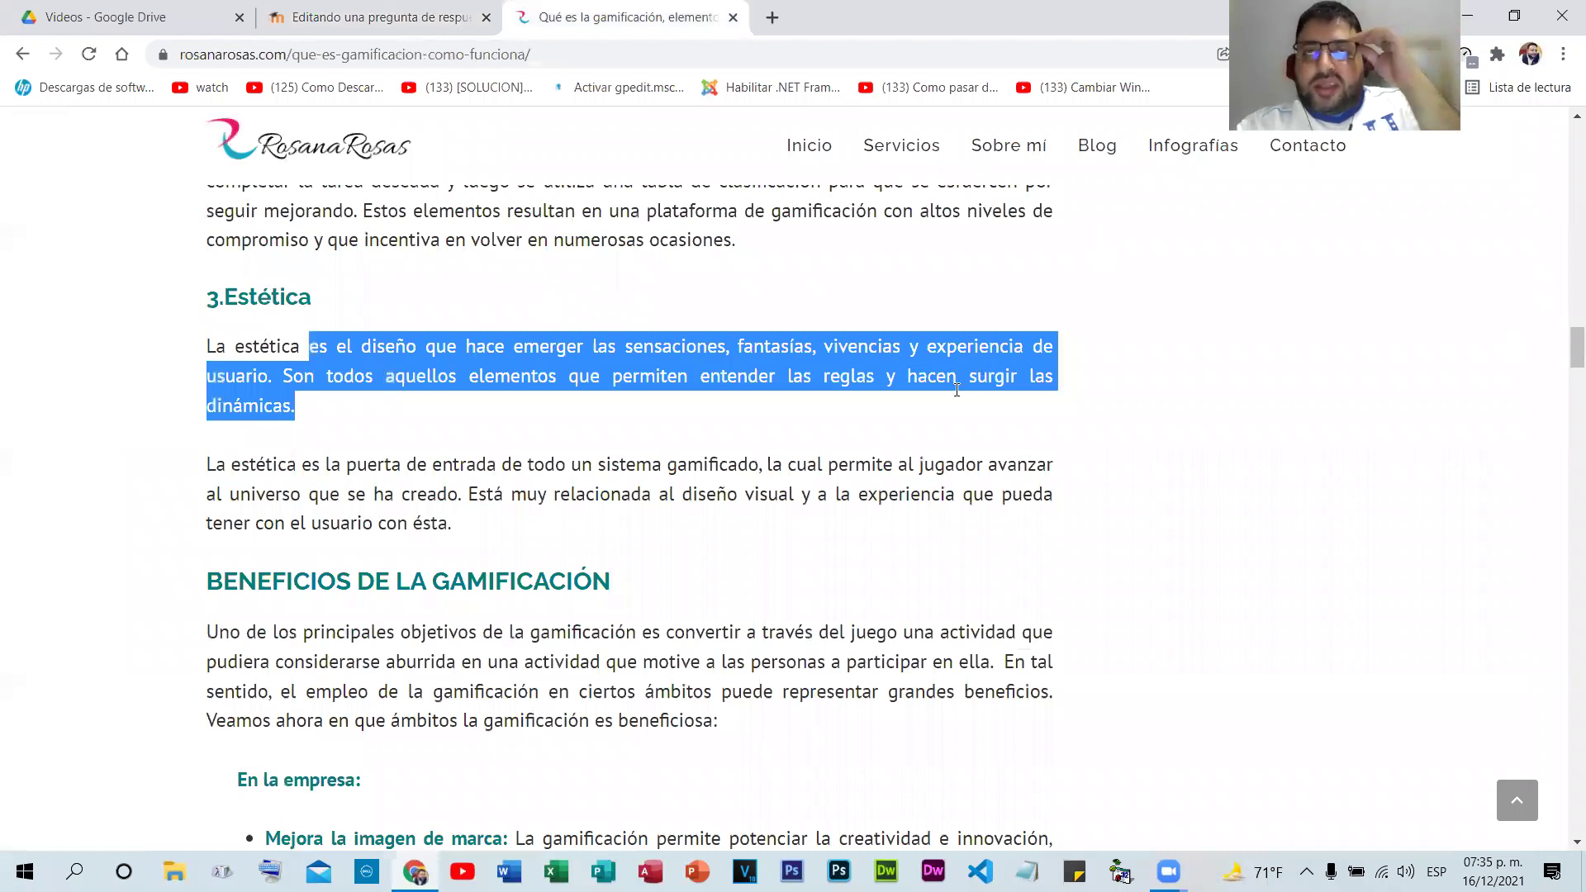
pyautogui.hotkey('ctrl', 'shift', 'Tab')
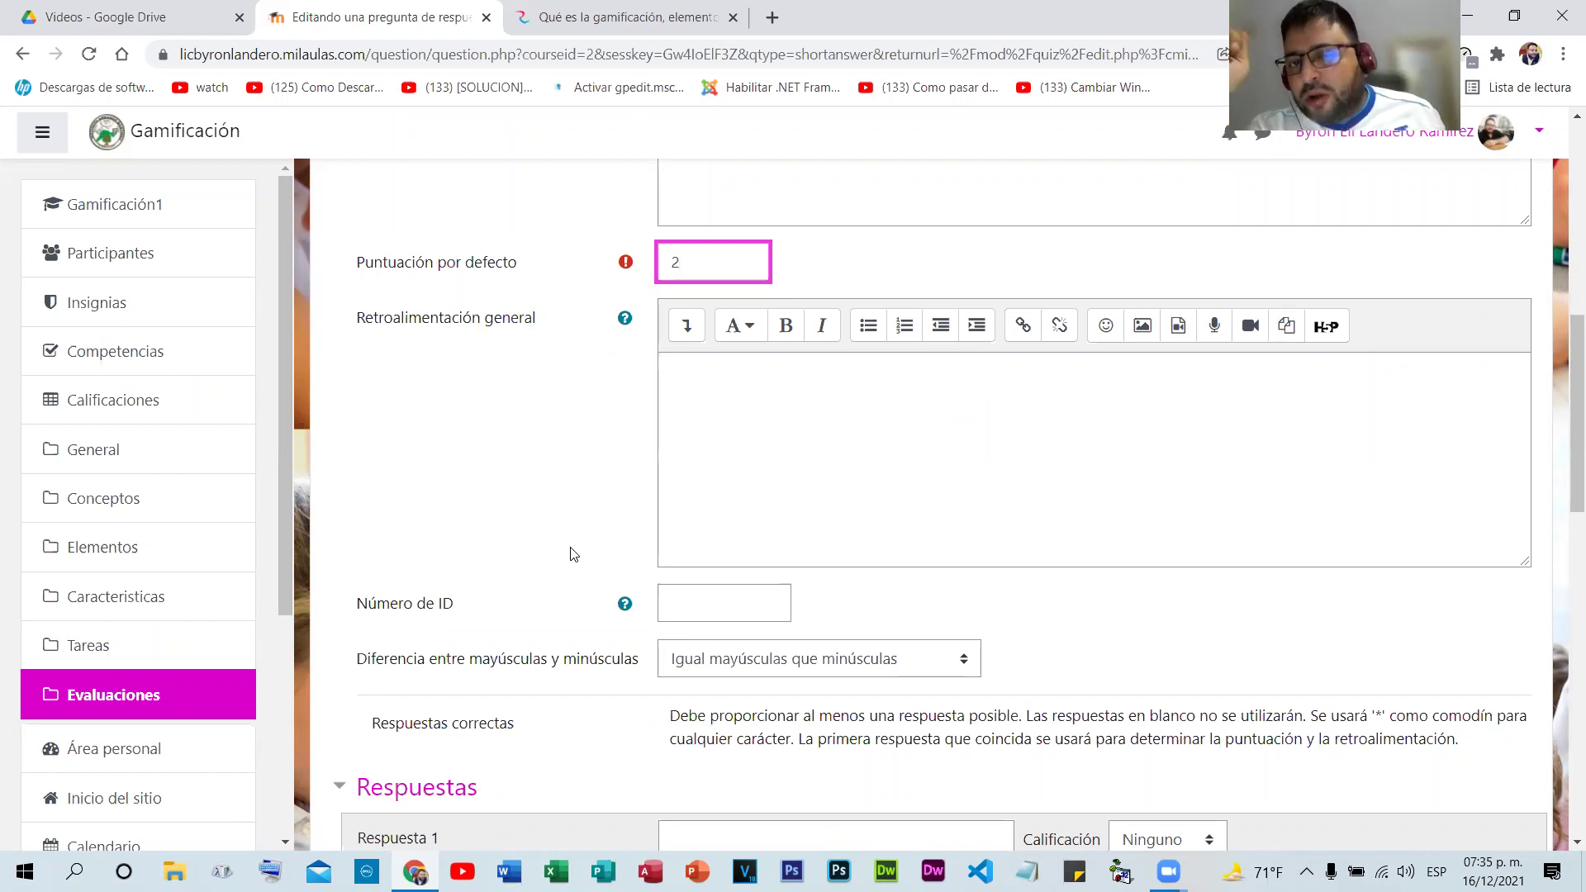
# - Review the case-sensitivity options of P5, choose Igual mayúsculas que minúsculas, and go to the answer fields
pyautogui.scroll(-2, 1042, 472)
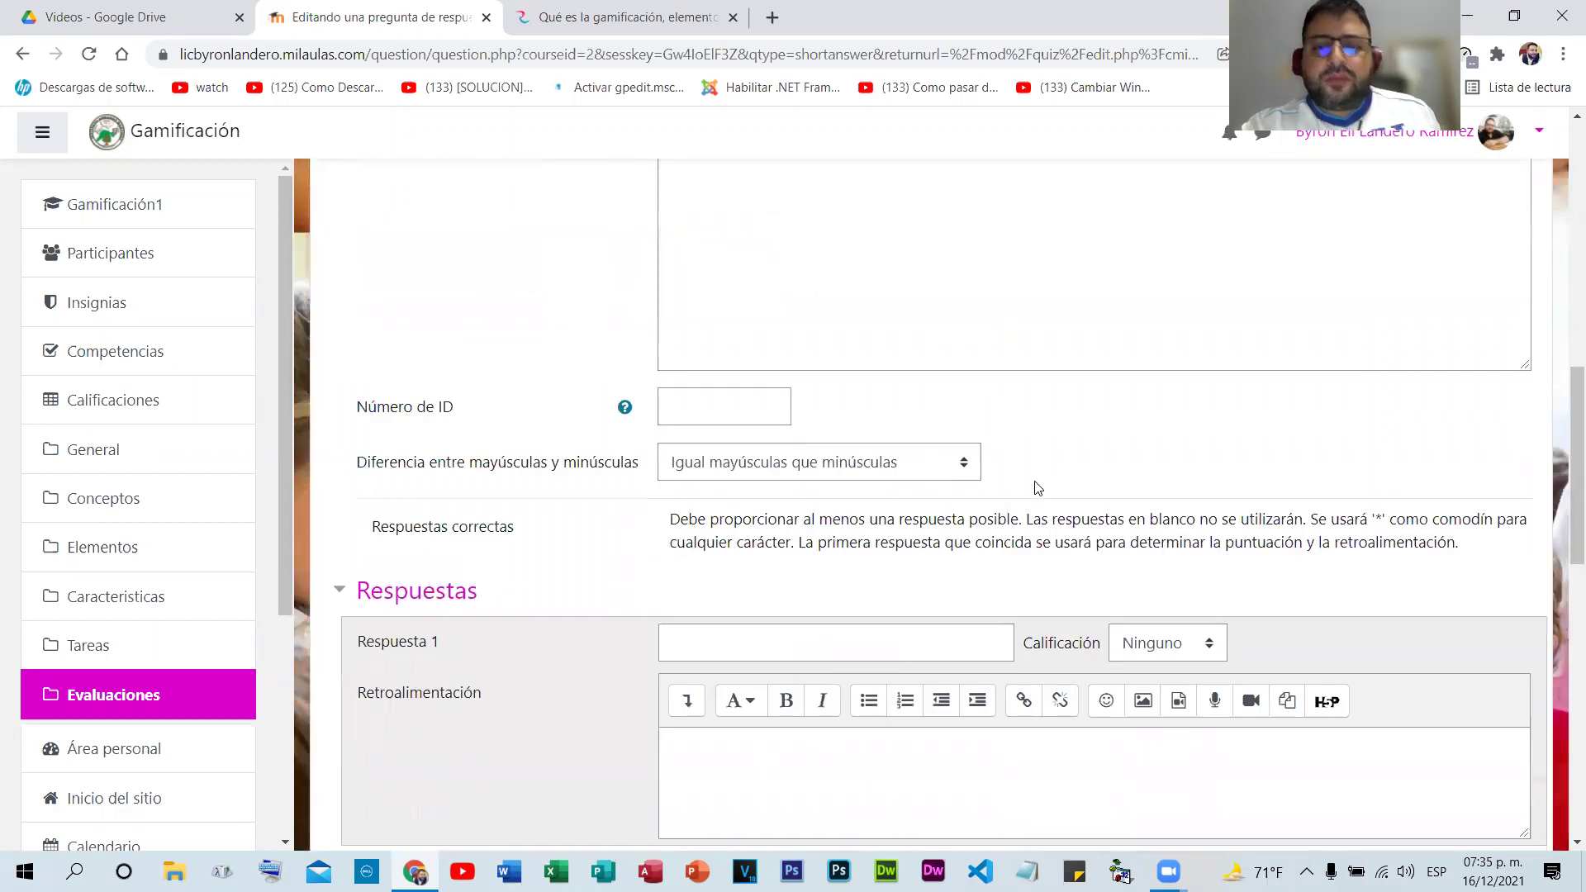
pyautogui.scroll(-1, 665, 374)
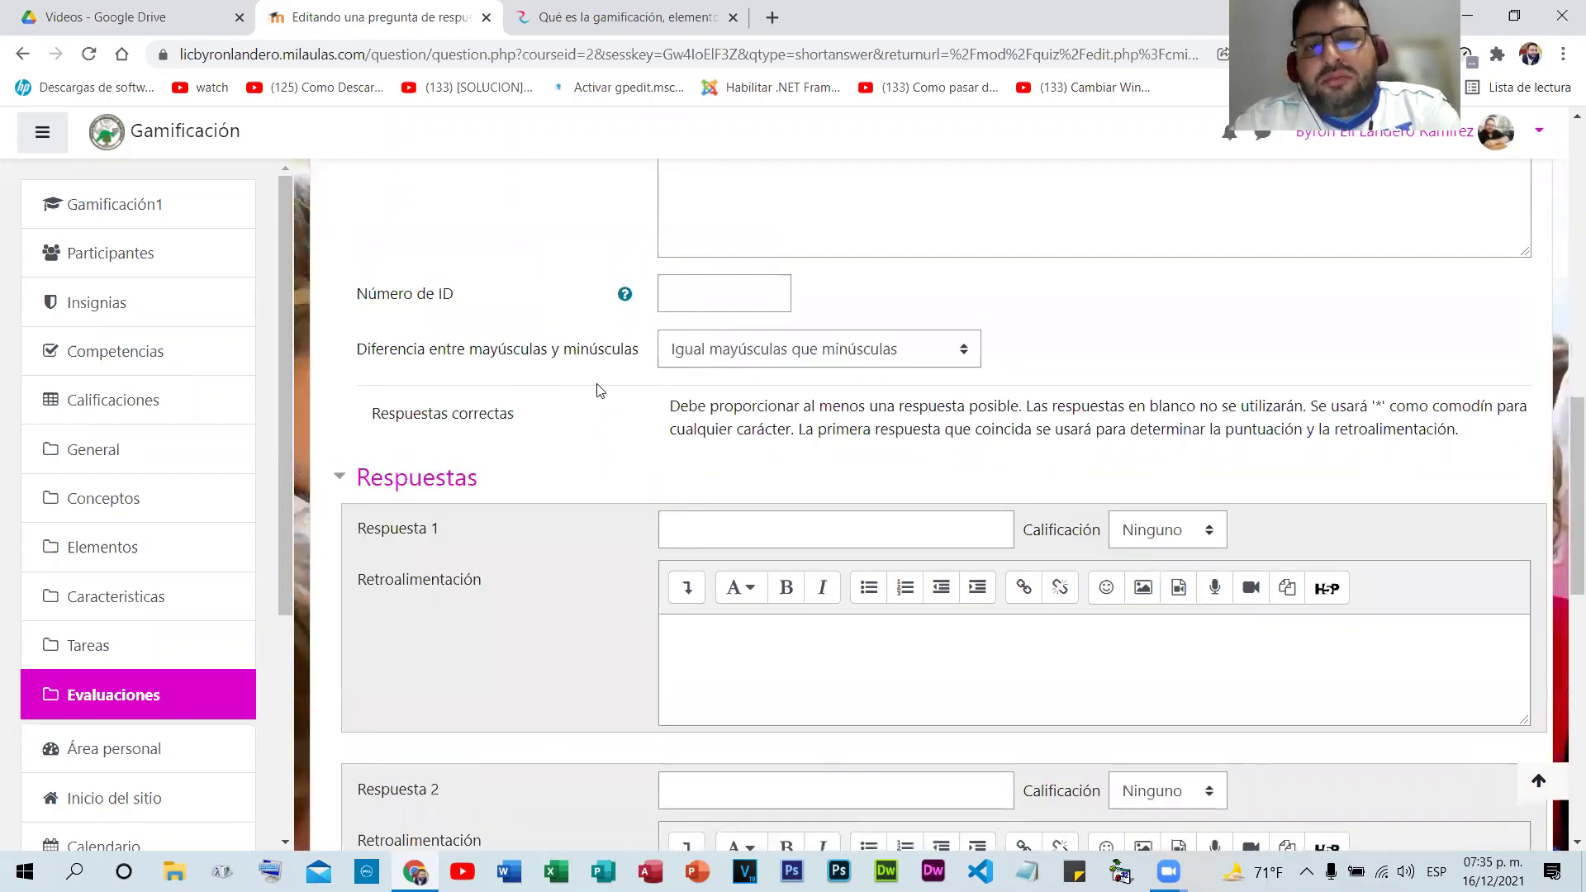
pyautogui.scroll(5, 659, 415)
pyautogui.click(656, 486)
pyautogui.scroll(-6, 657, 487)
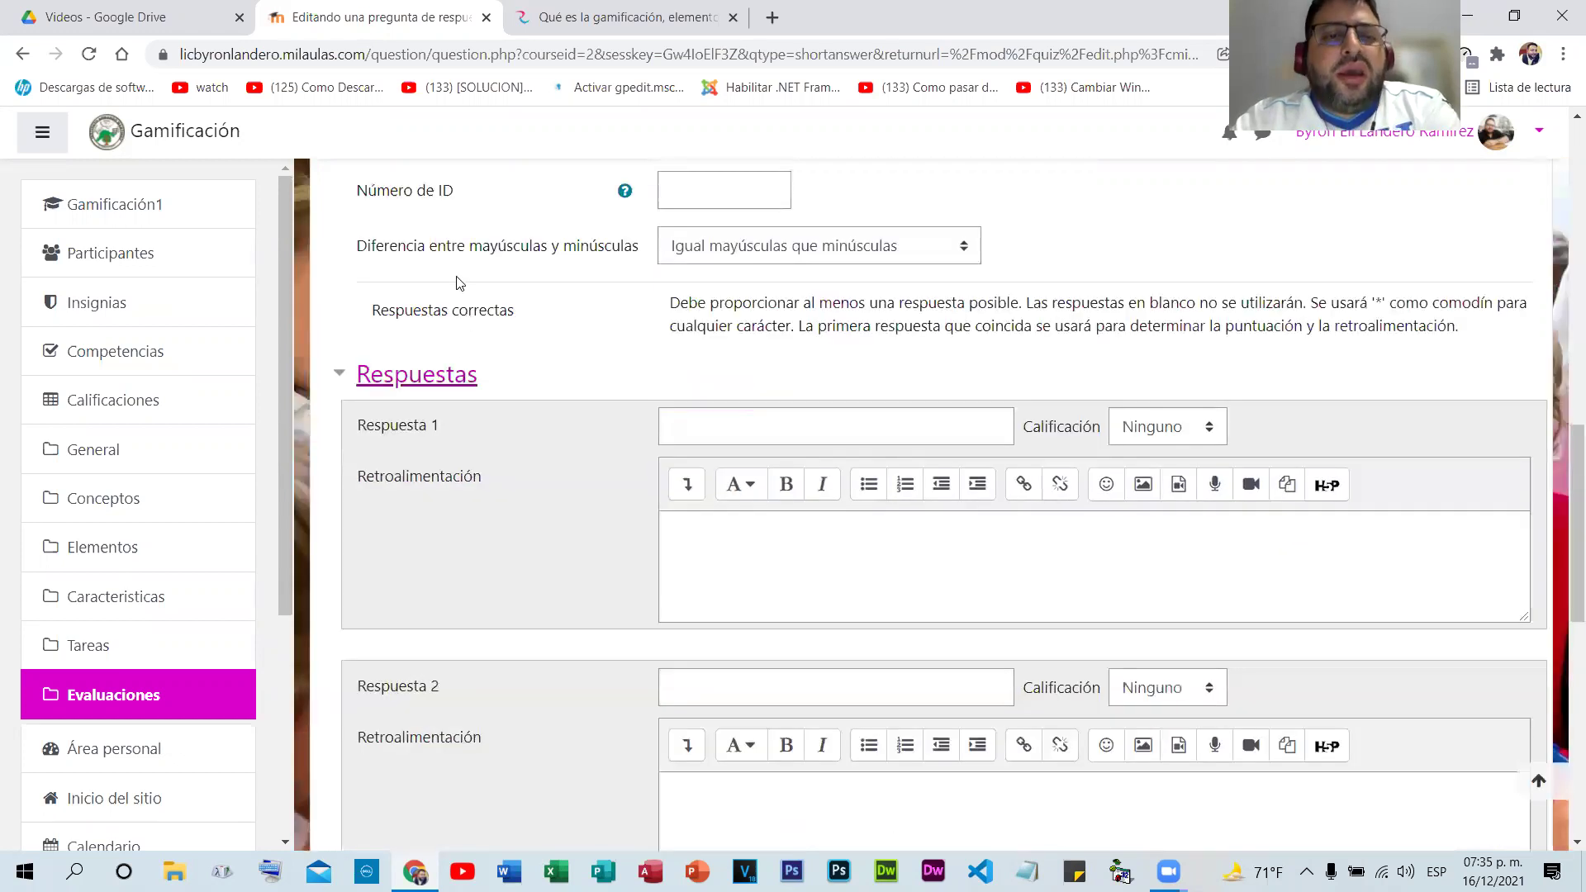
pyautogui.click(900, 257)
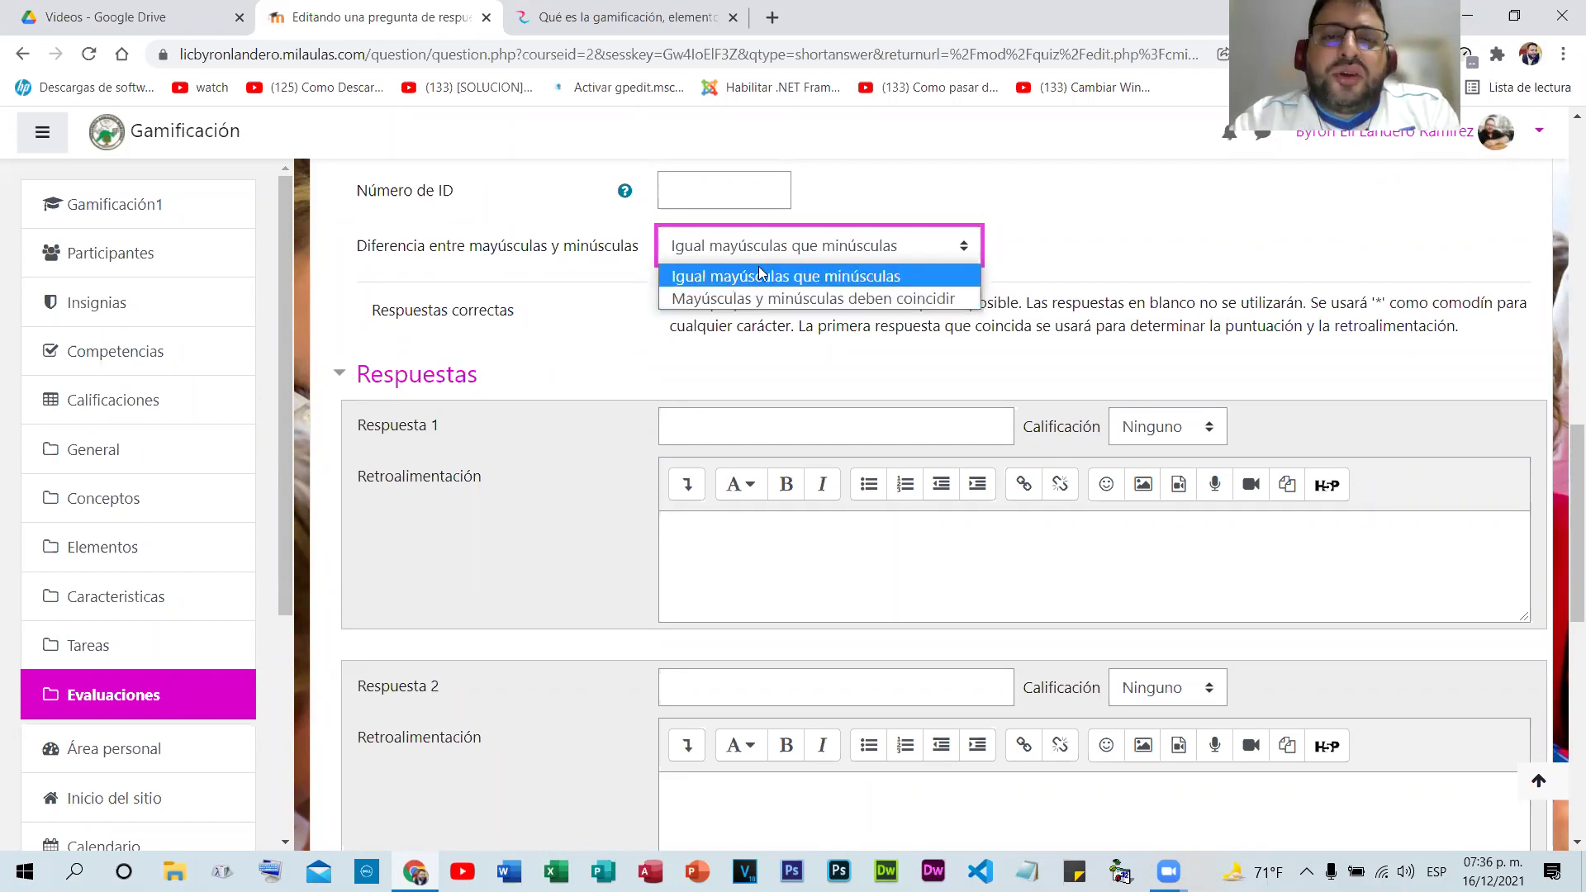
pyautogui.click(808, 282)
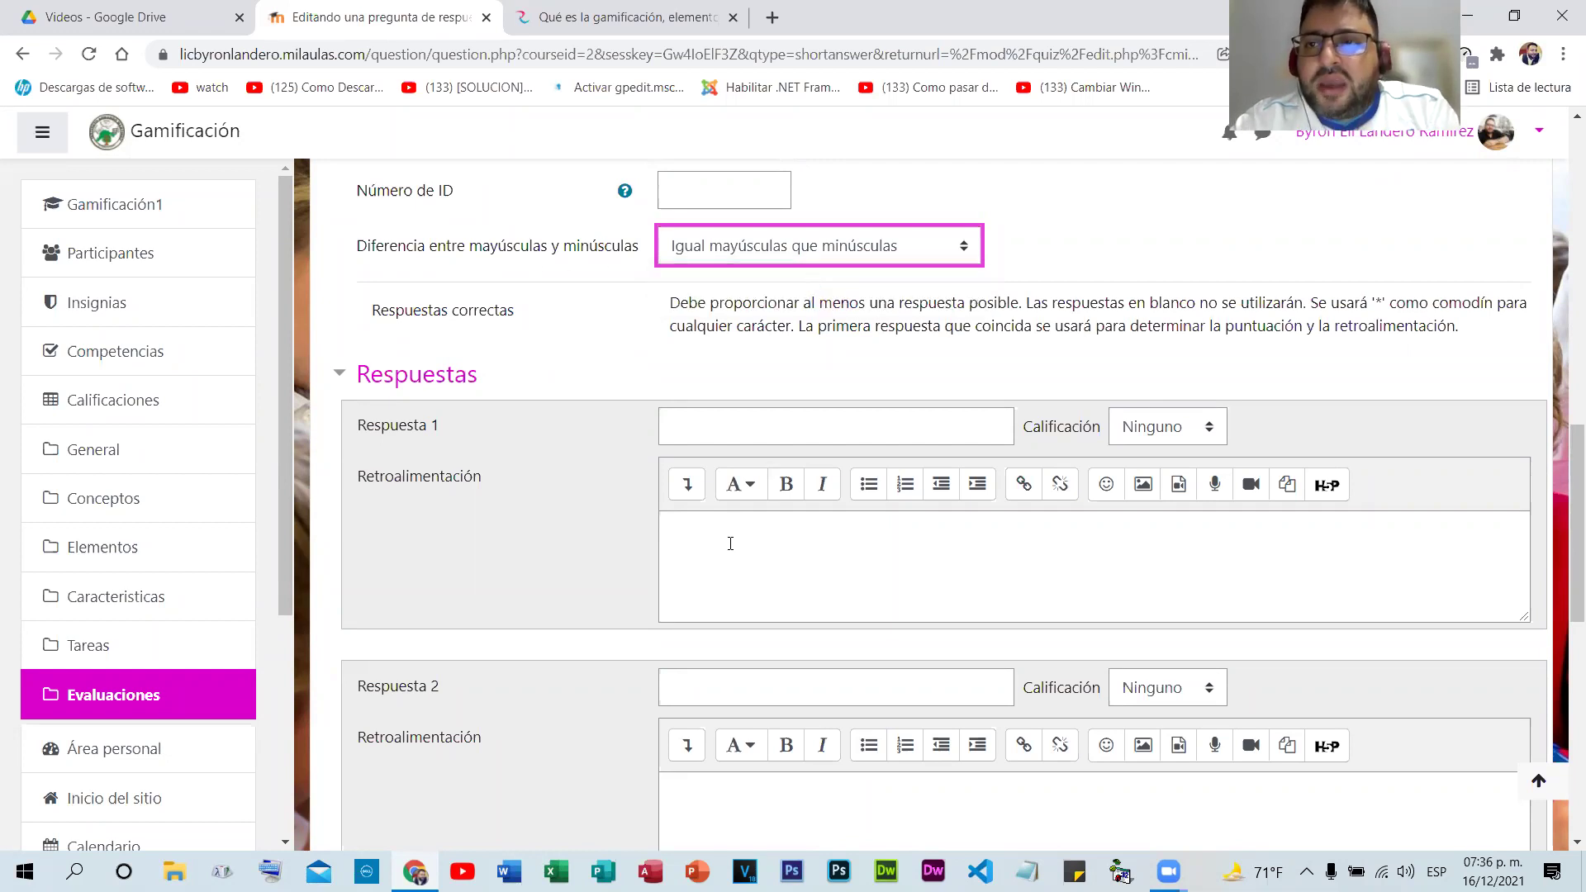
pyautogui.scroll(-2, 853, 379)
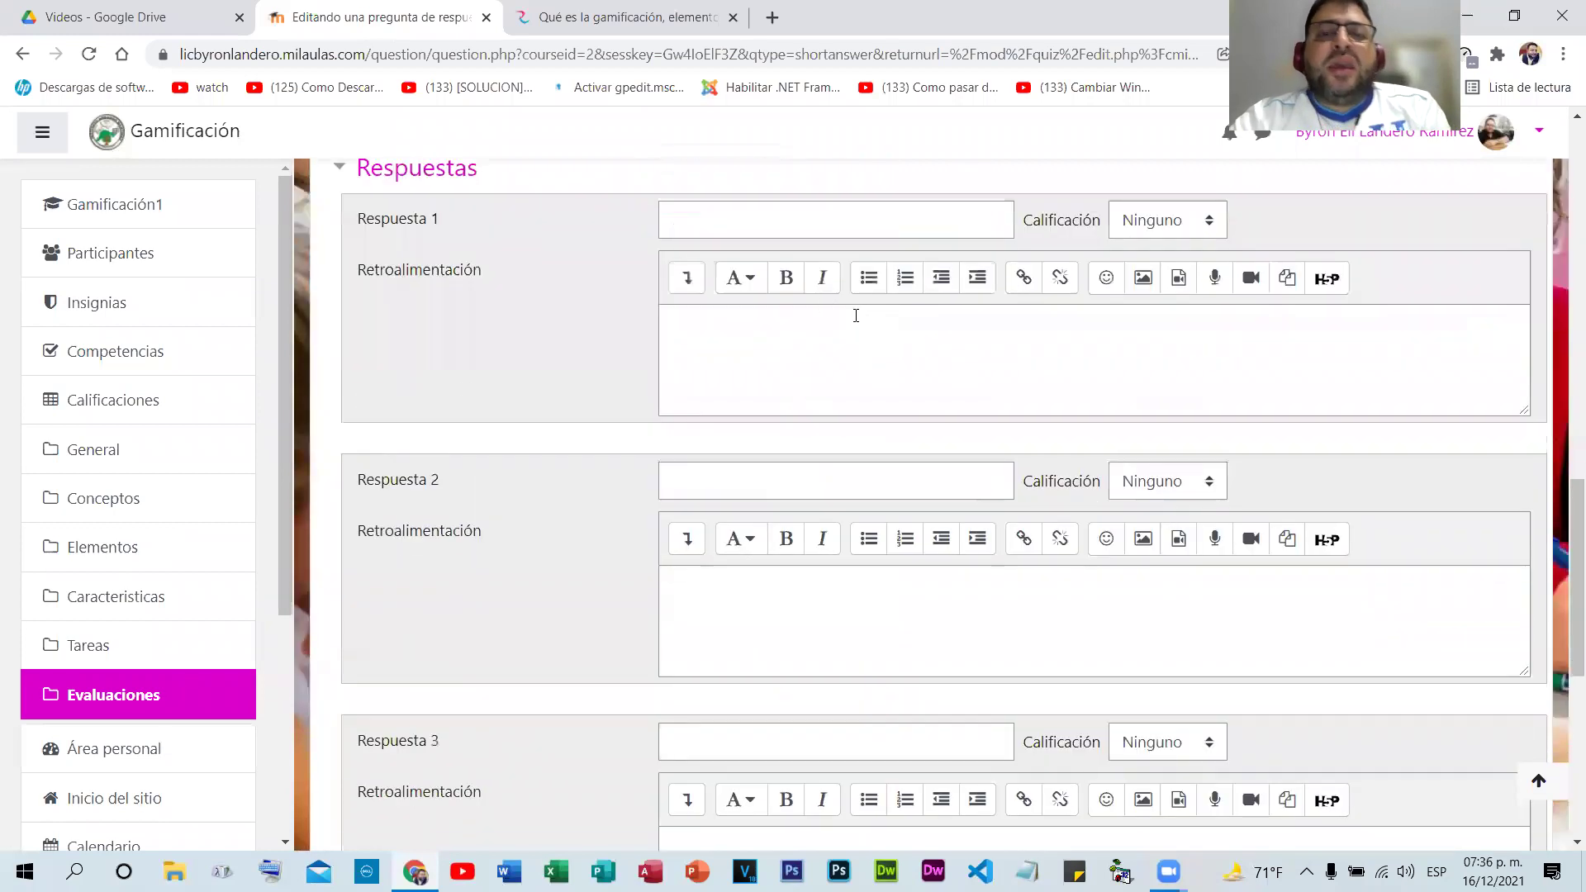
# - Enter Estética with its accent as Respuesta 1 of P5 and set its grade to 100%
pyautogui.scroll(1, 826, 343)
pyautogui.click(810, 332)
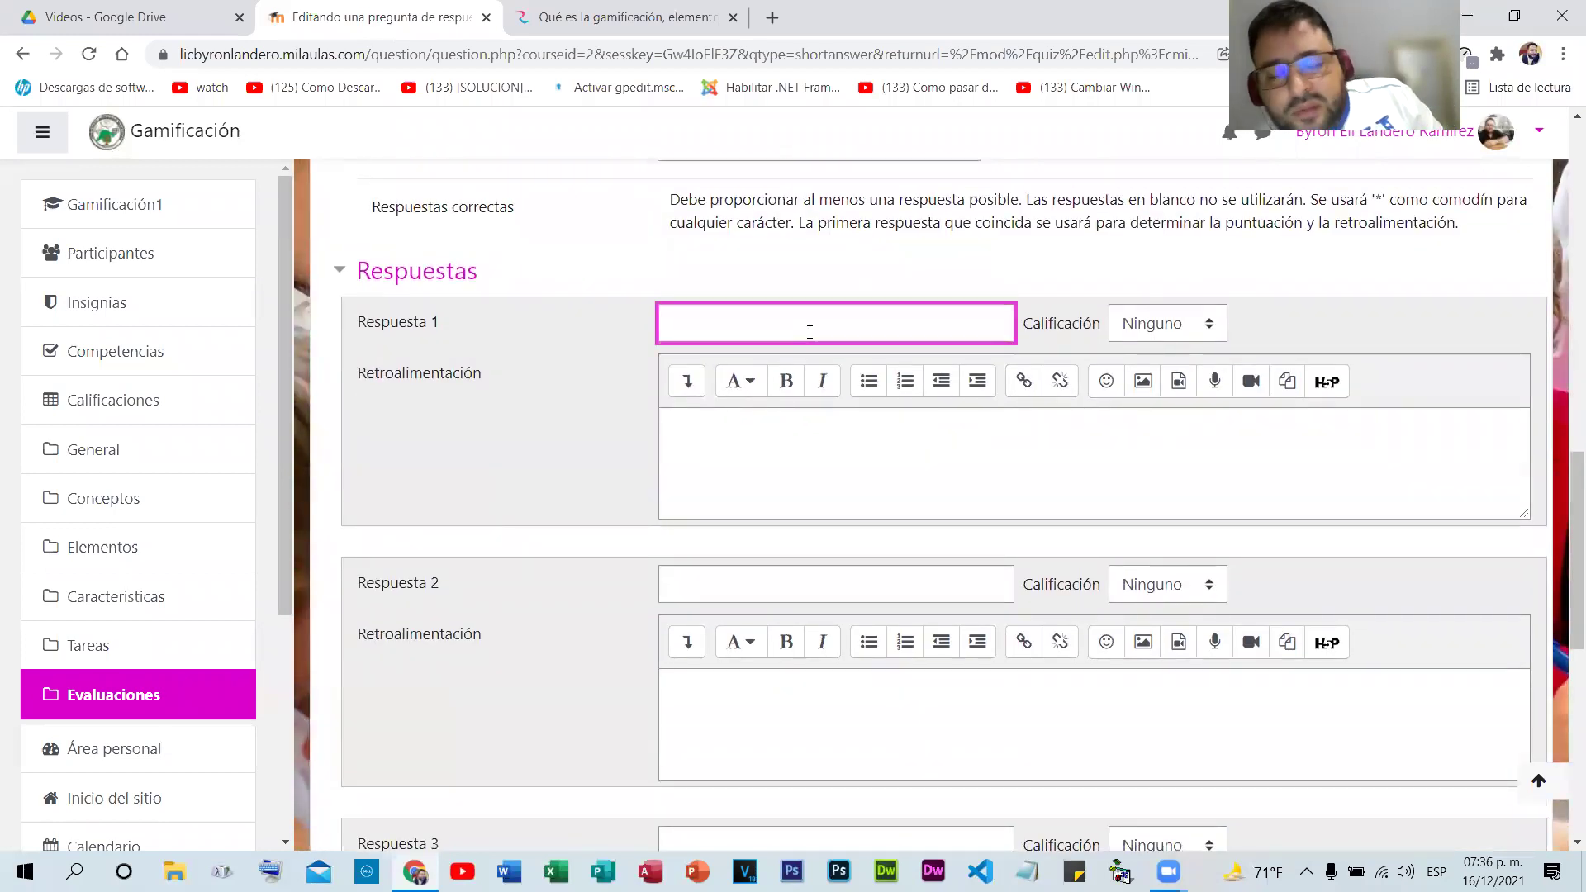
pyautogui.click(632, 16)
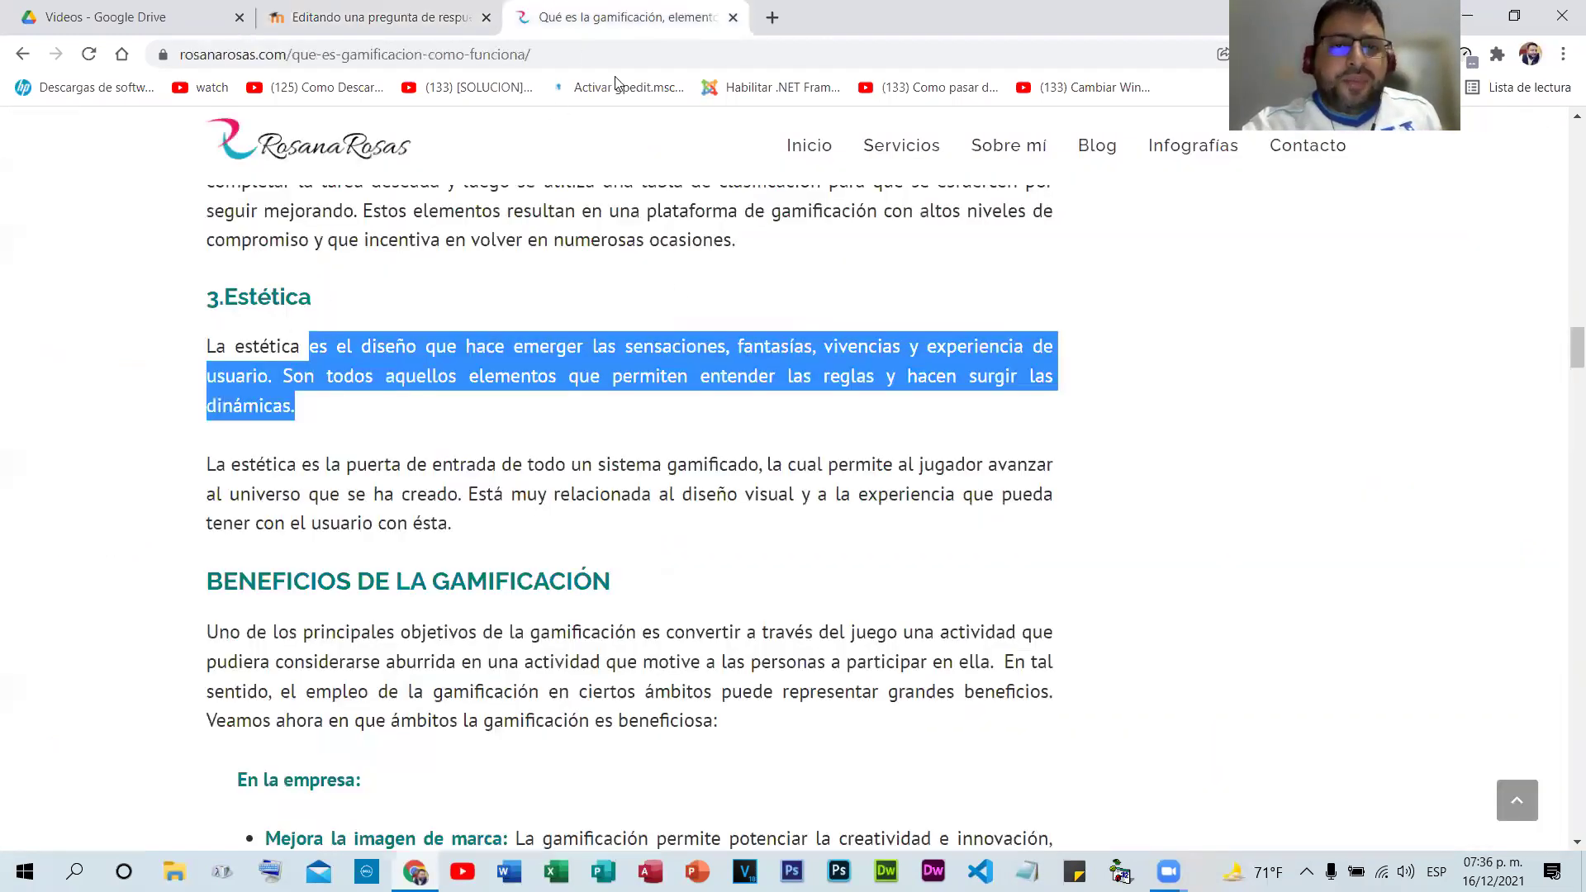
pyautogui.hotkey('ctrl', 'shift', 'Tab')
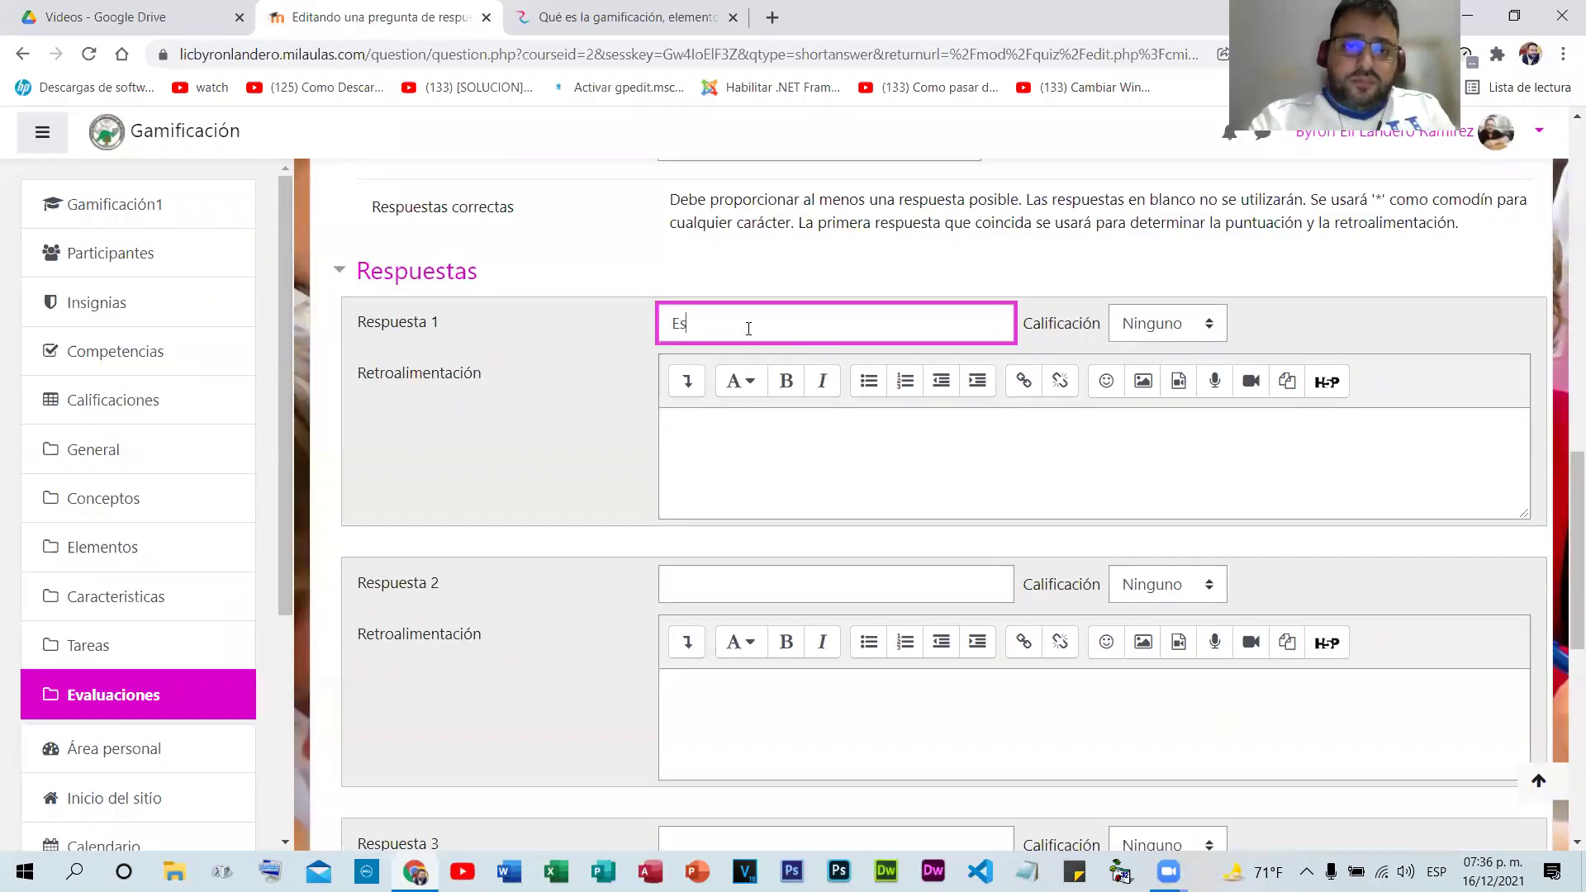
pyautogui.write('tetica')
pyautogui.rightClick(701, 324)
pyautogui.click(712, 339)
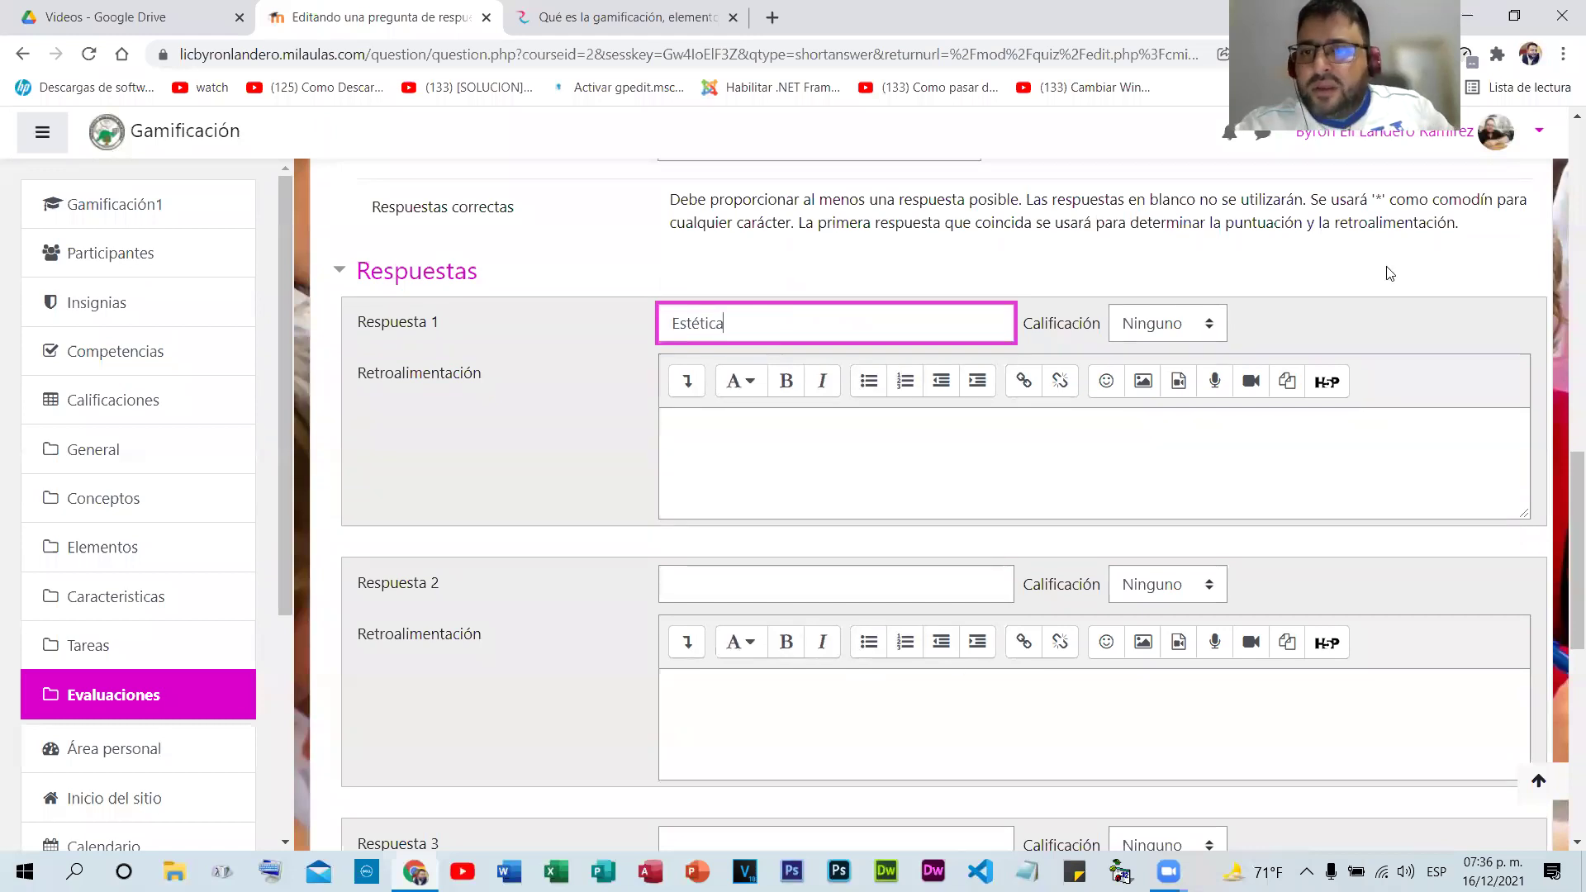
pyautogui.click(1176, 326)
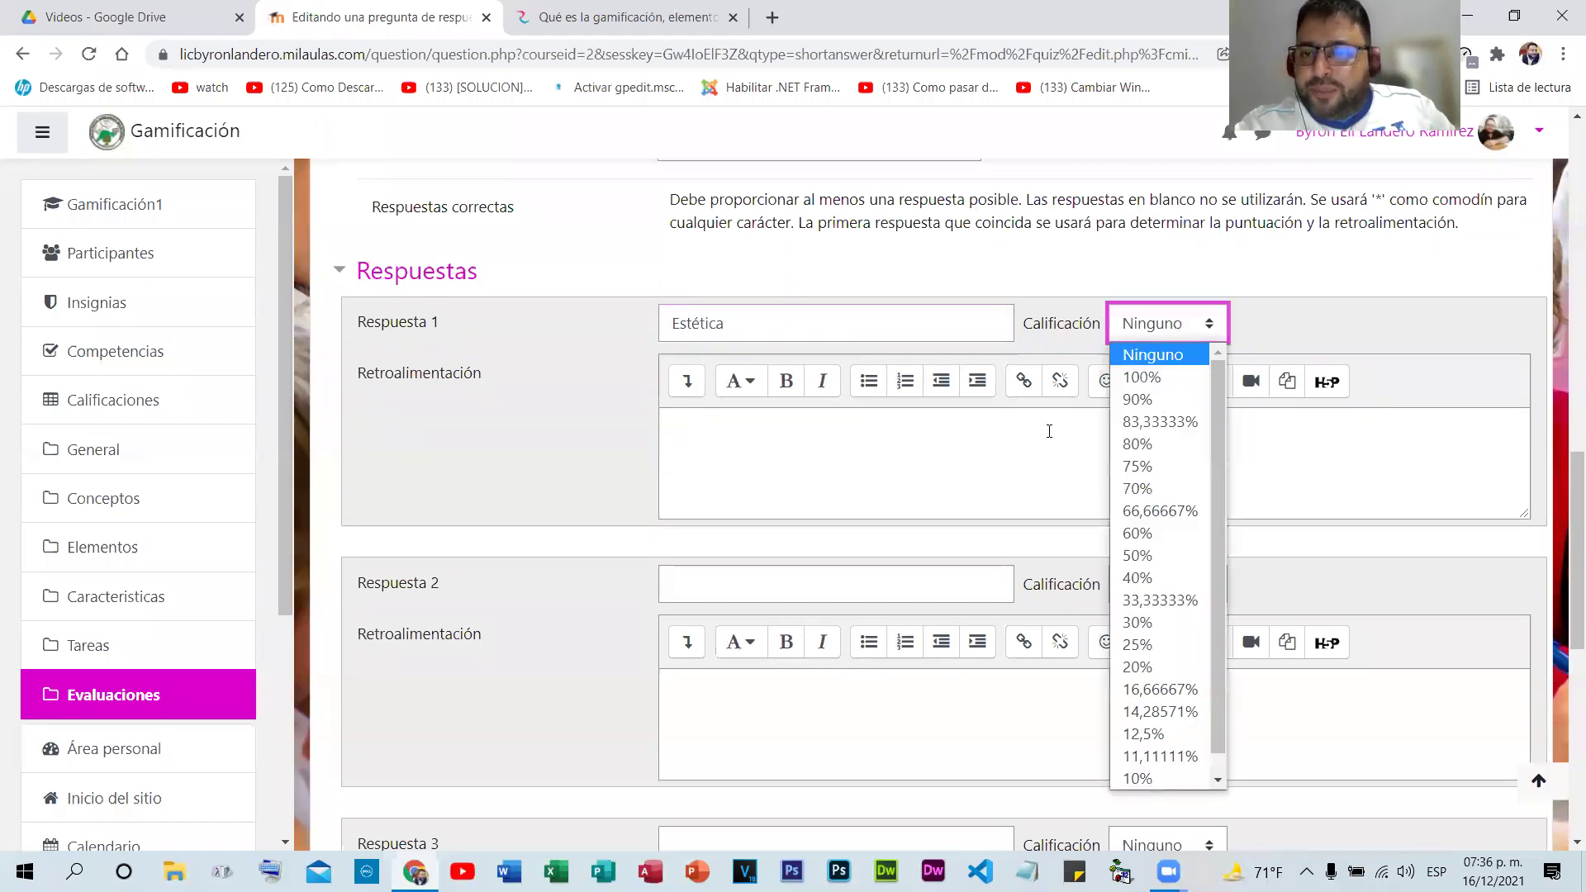
pyautogui.click(1165, 377)
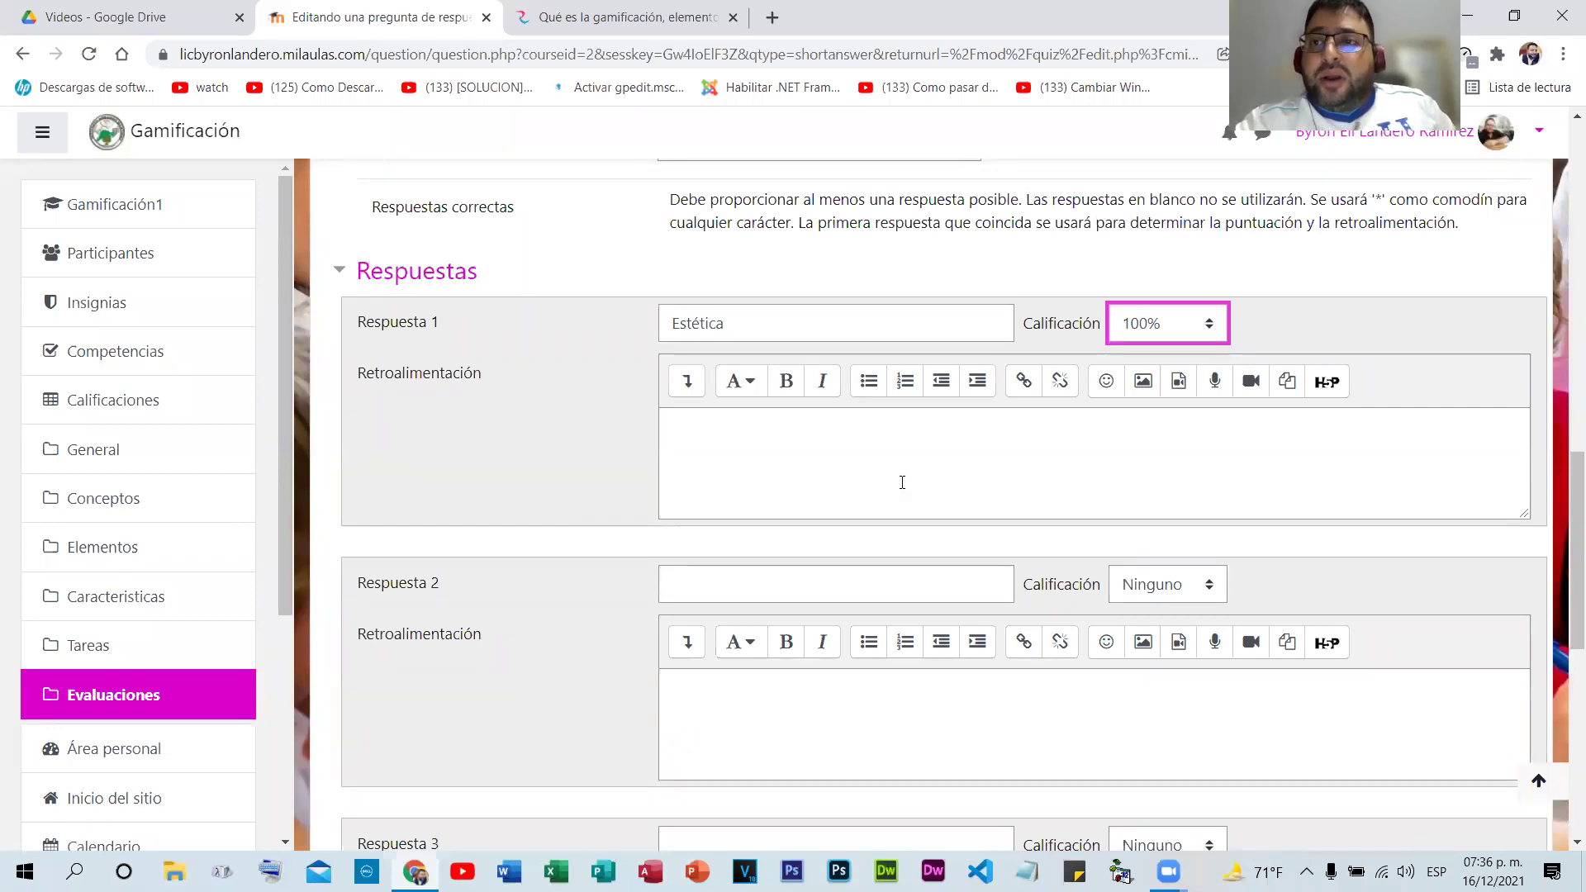
# - Enter Estetica without the accent as Respuesta 2 and set its grade to 50%
pyautogui.scroll(-1, 909, 453)
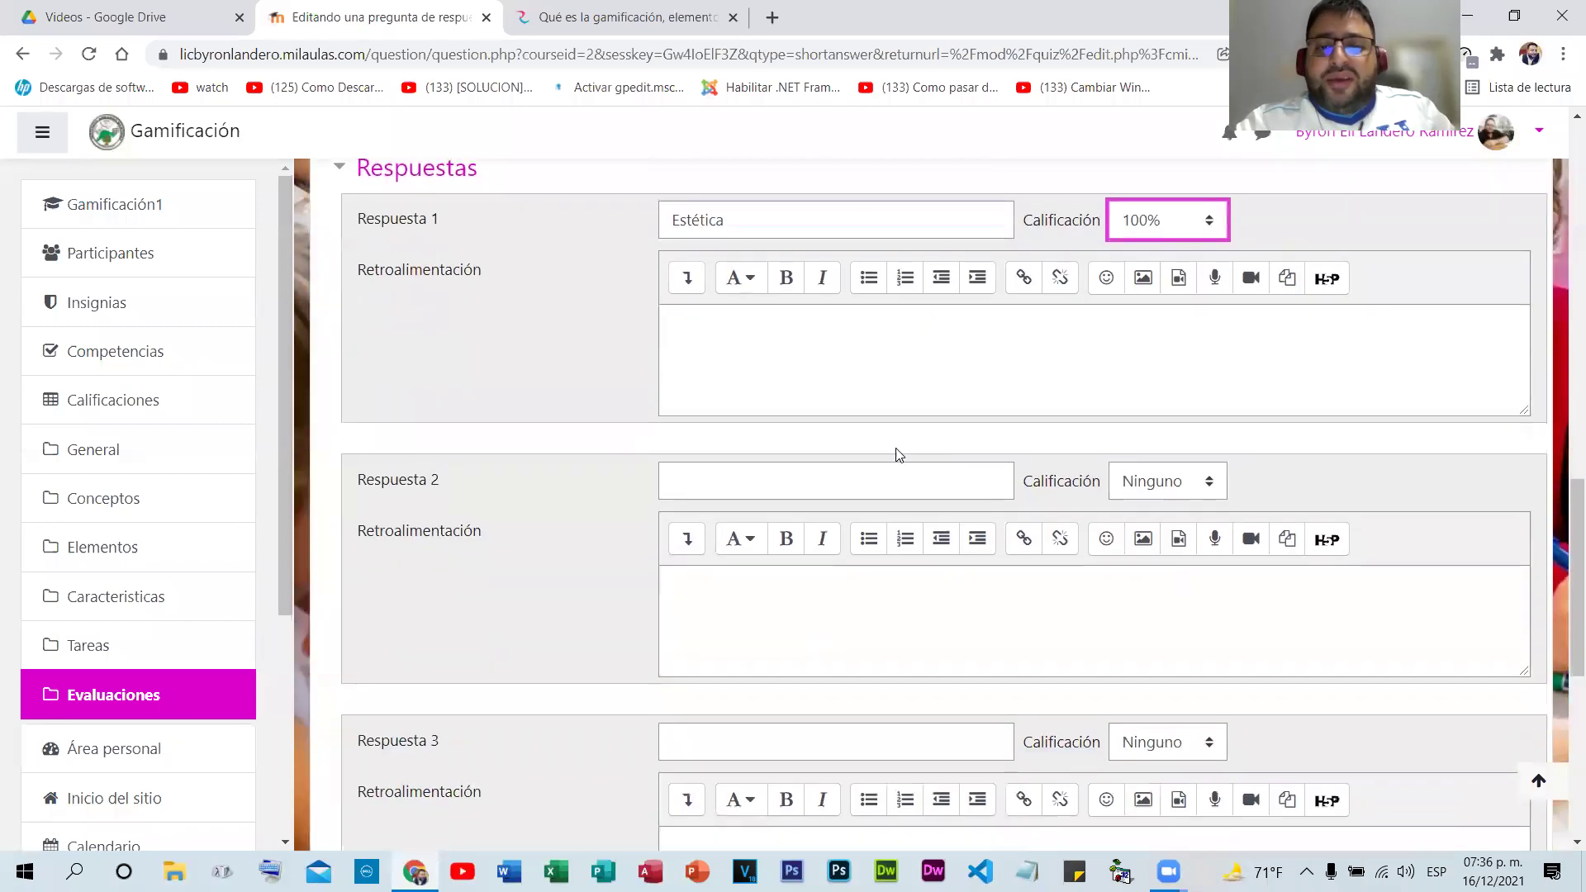
pyautogui.click(778, 481)
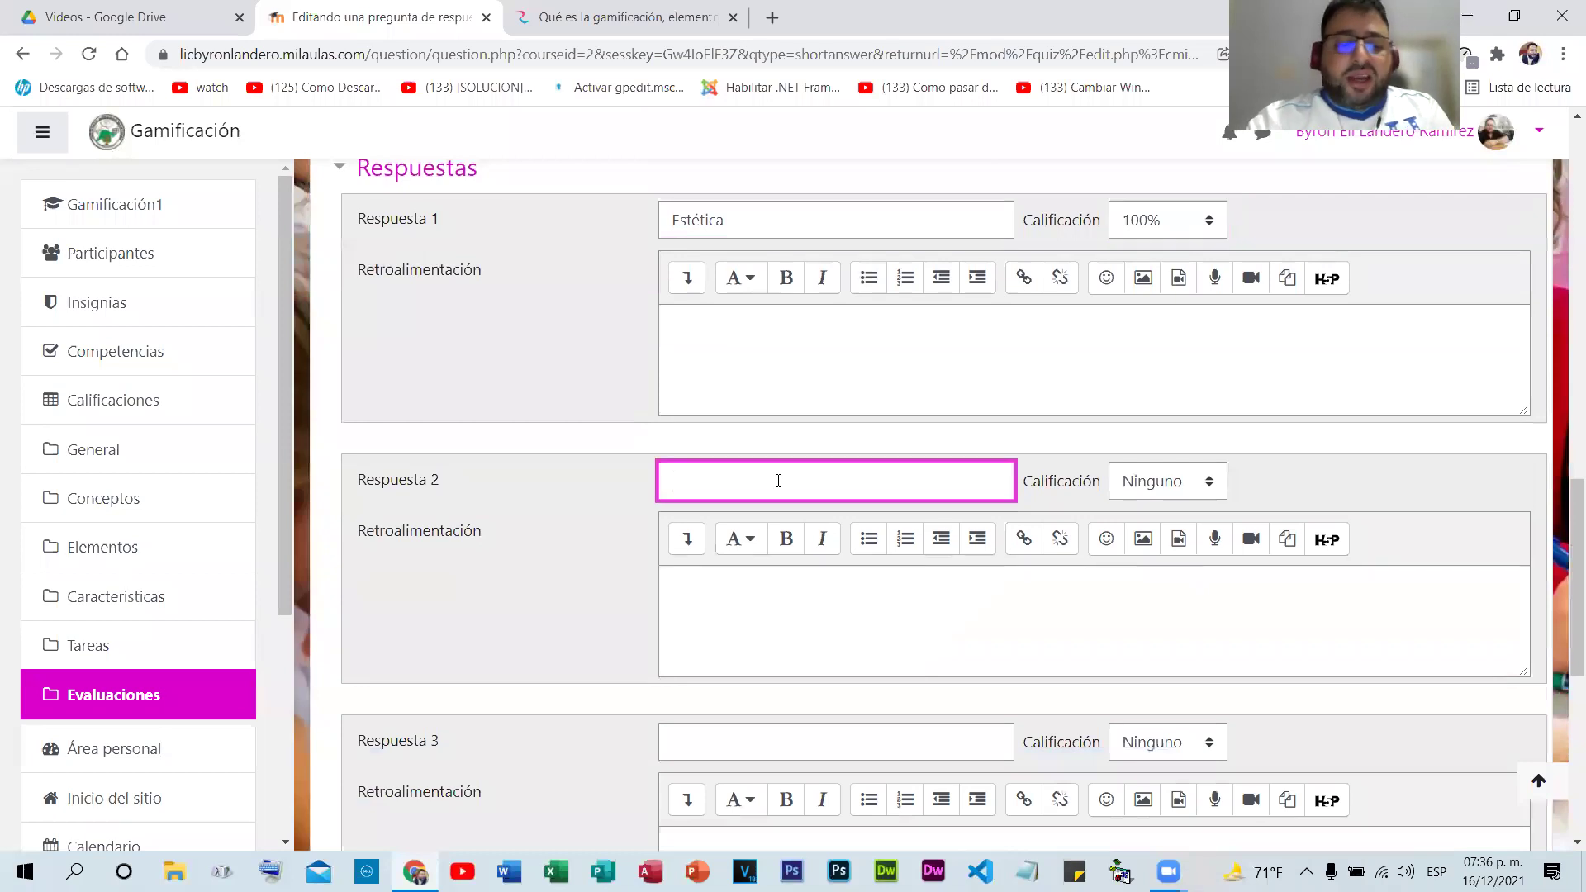
pyautogui.write('Estetica')
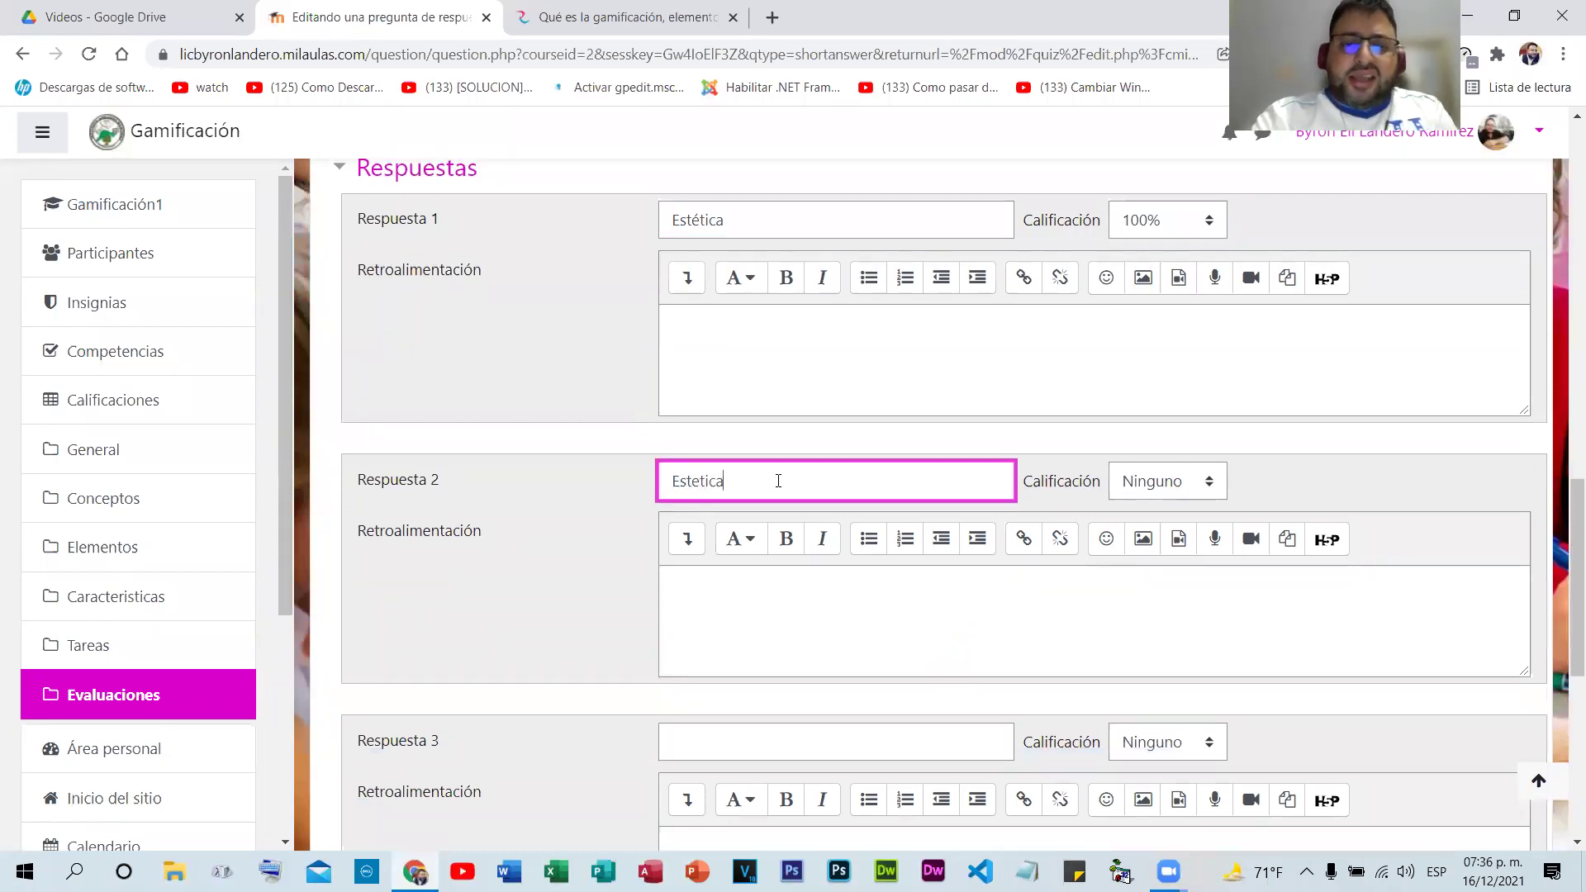
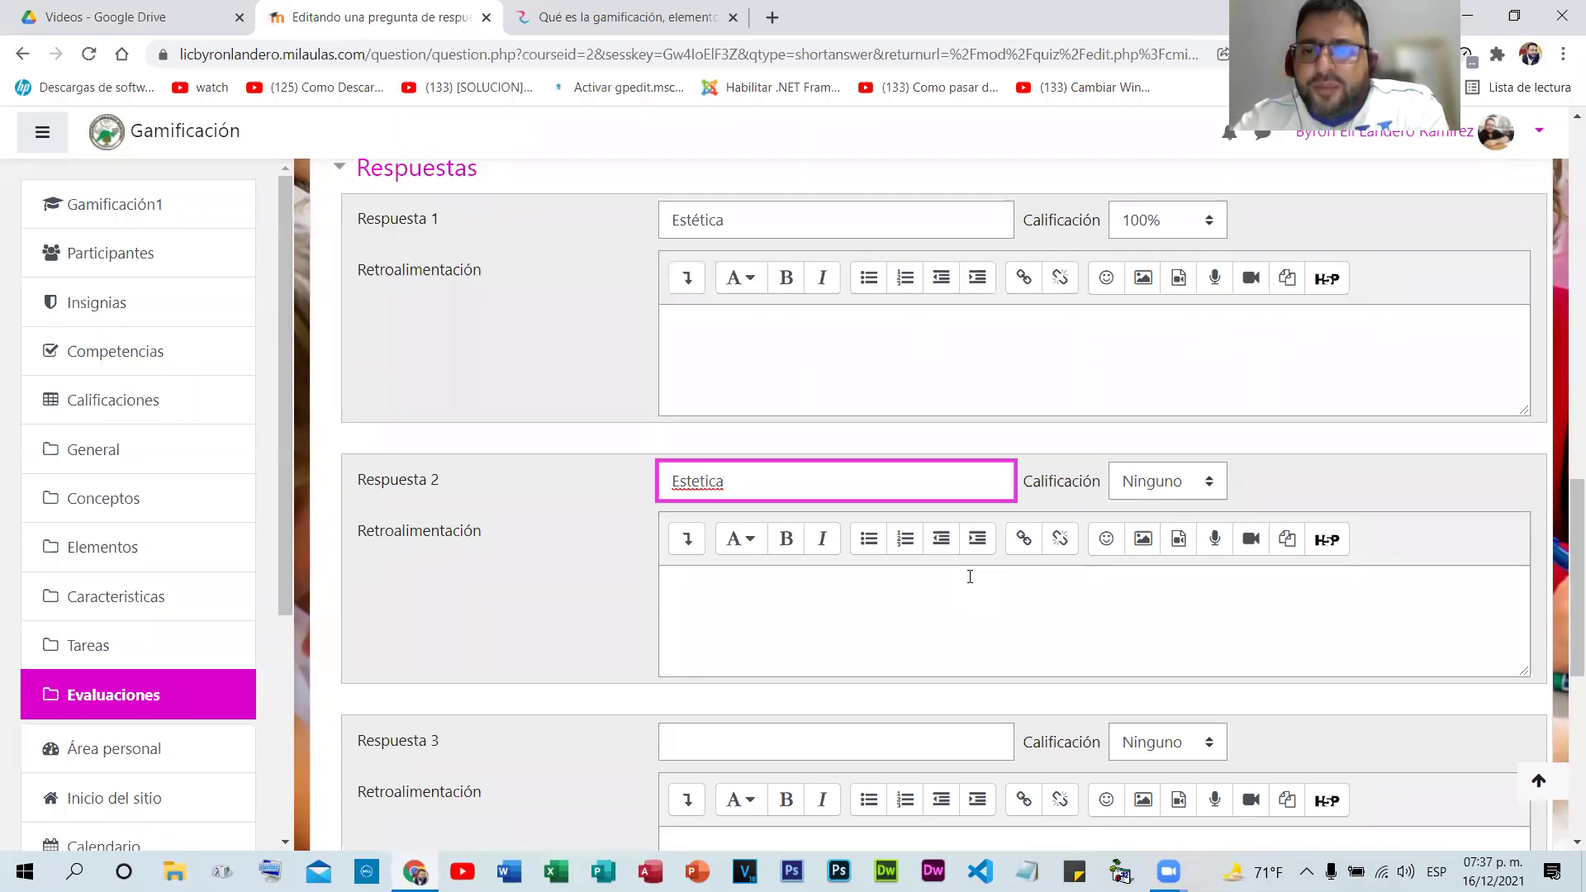
pyautogui.click(1207, 481)
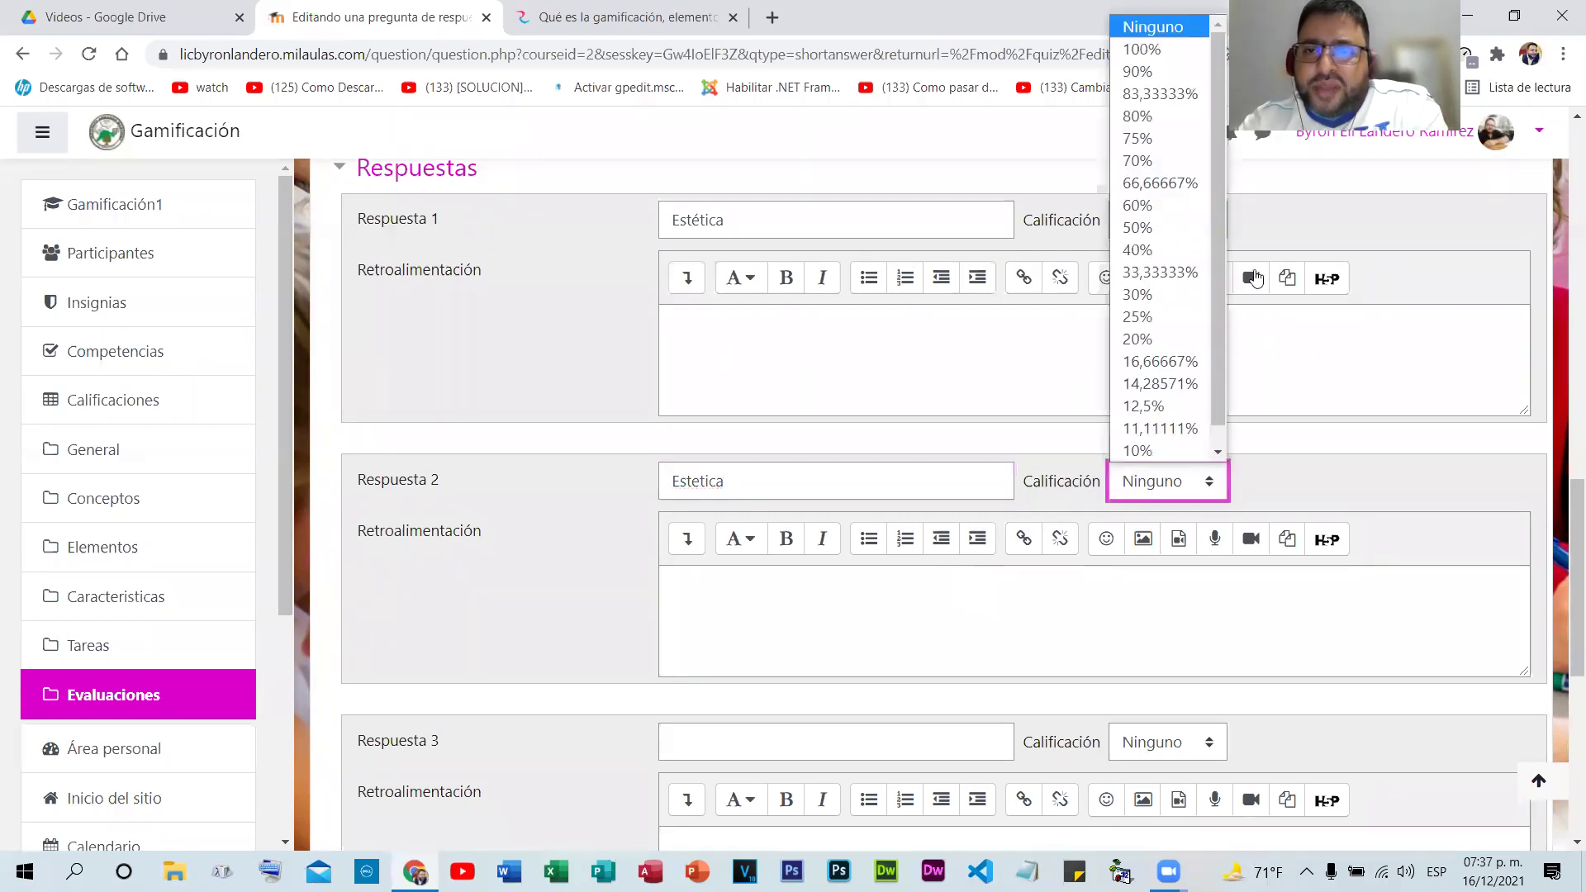
pyautogui.click(1140, 227)
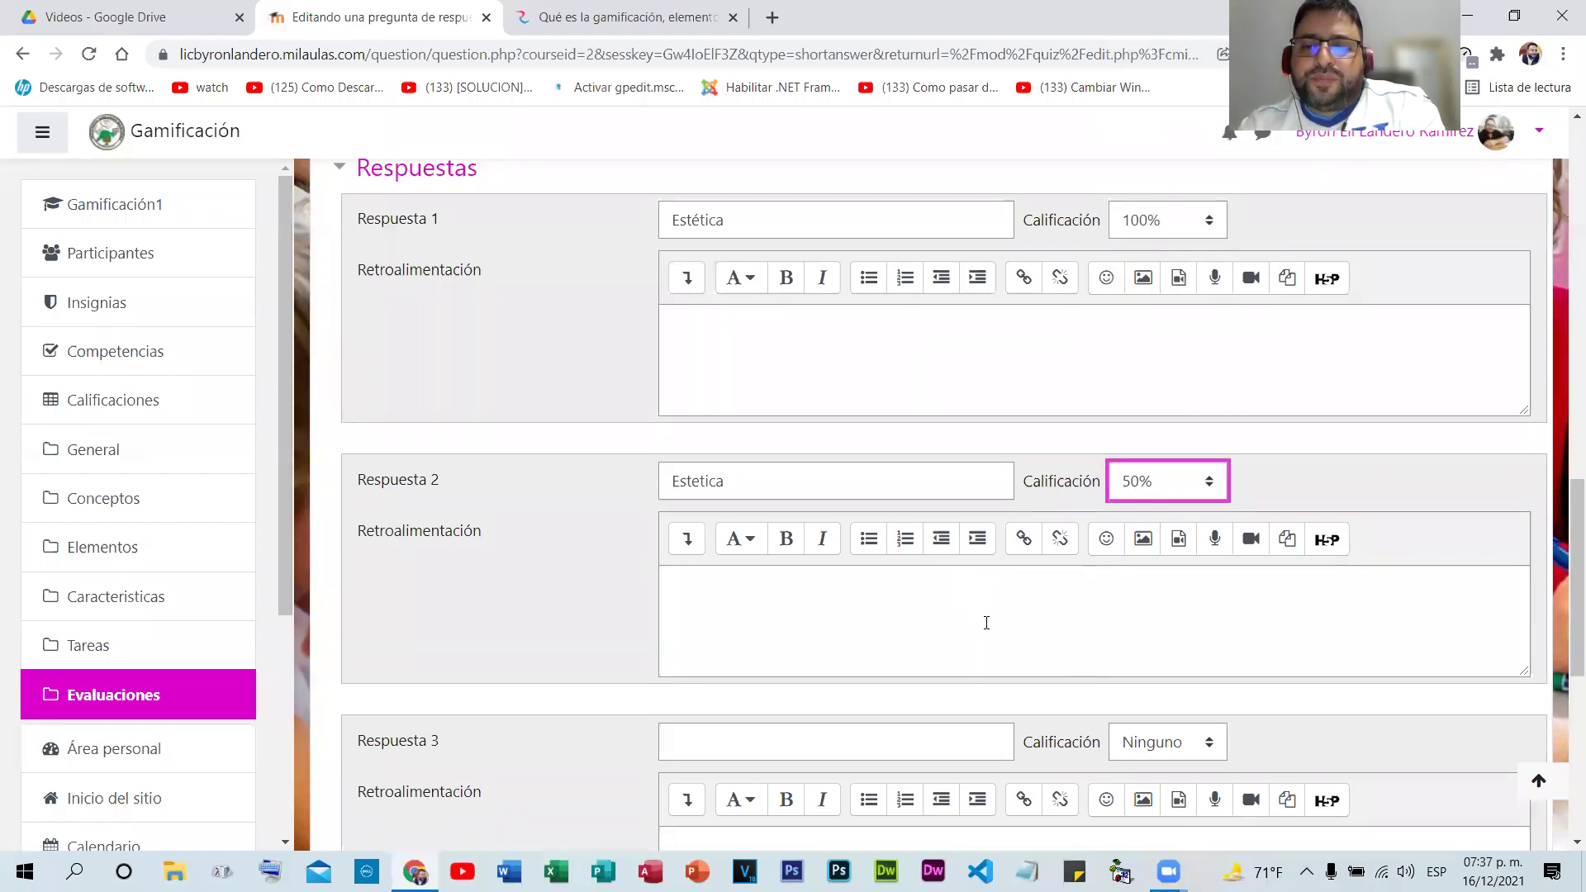
# - Enter La Estética as Respuesta 3, applying the spelling suggestion for the accent
pyautogui.scroll(-1, 950, 570)
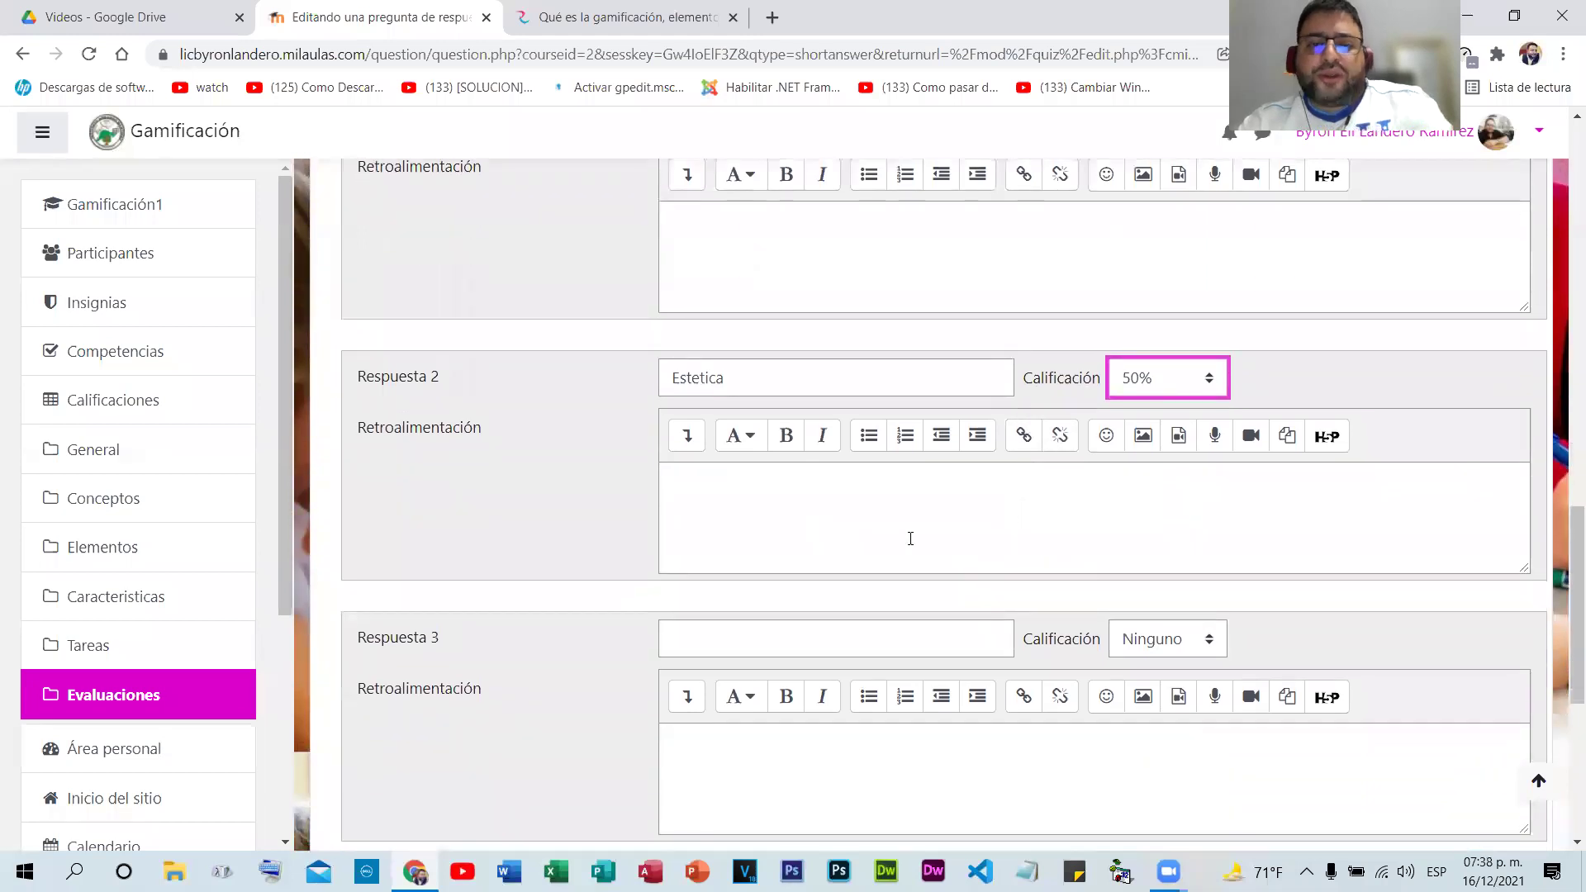
pyautogui.click(754, 621)
pyautogui.click(781, 640)
pyautogui.write('La')
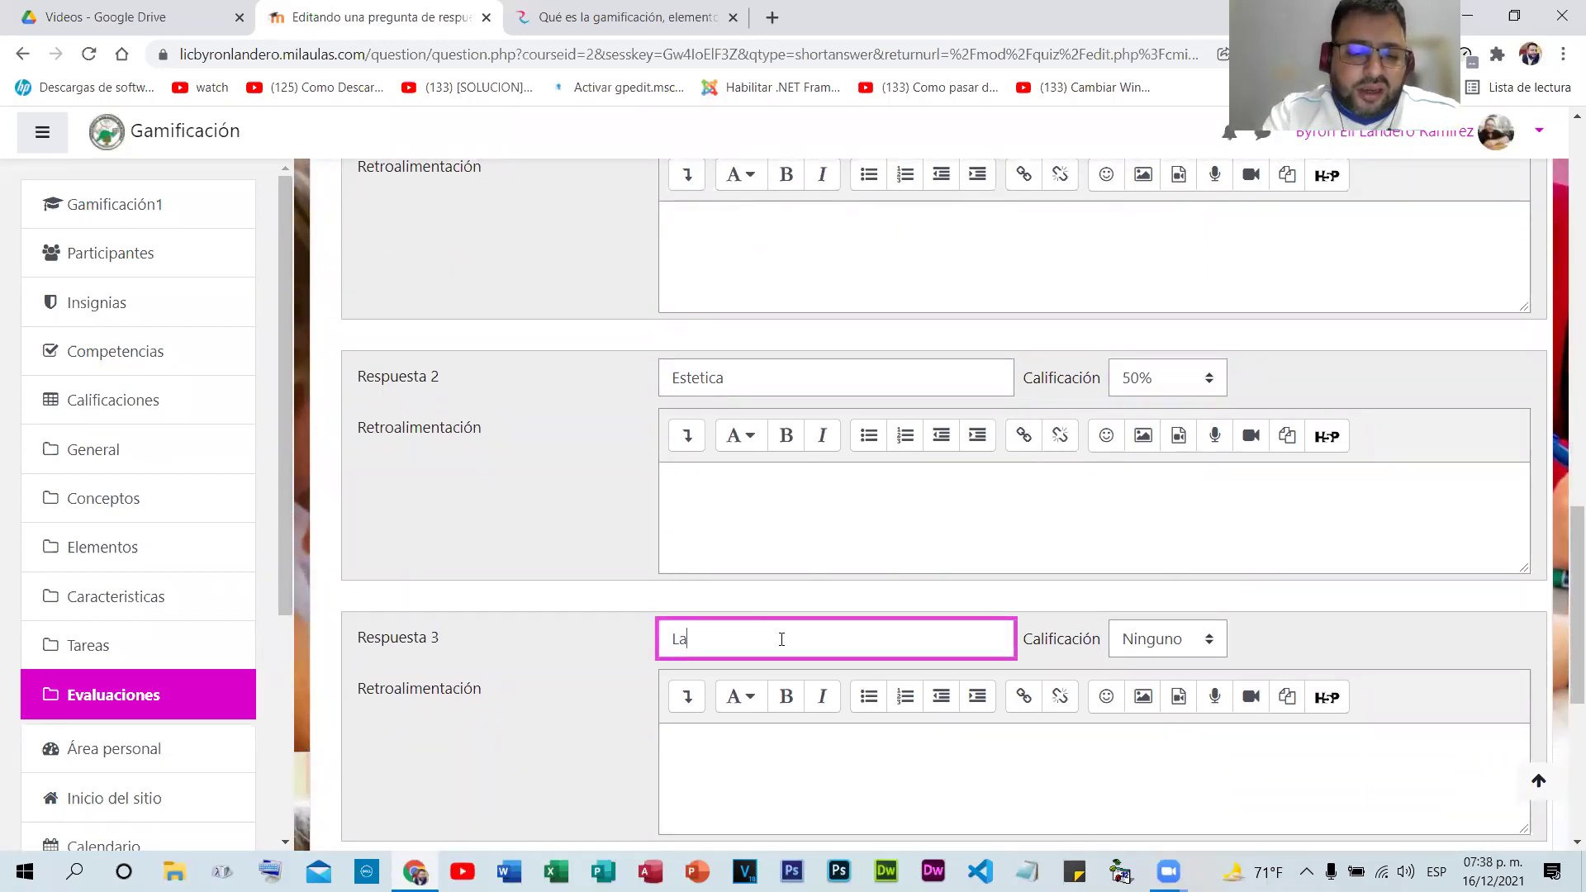
pyautogui.write(' Estetica')
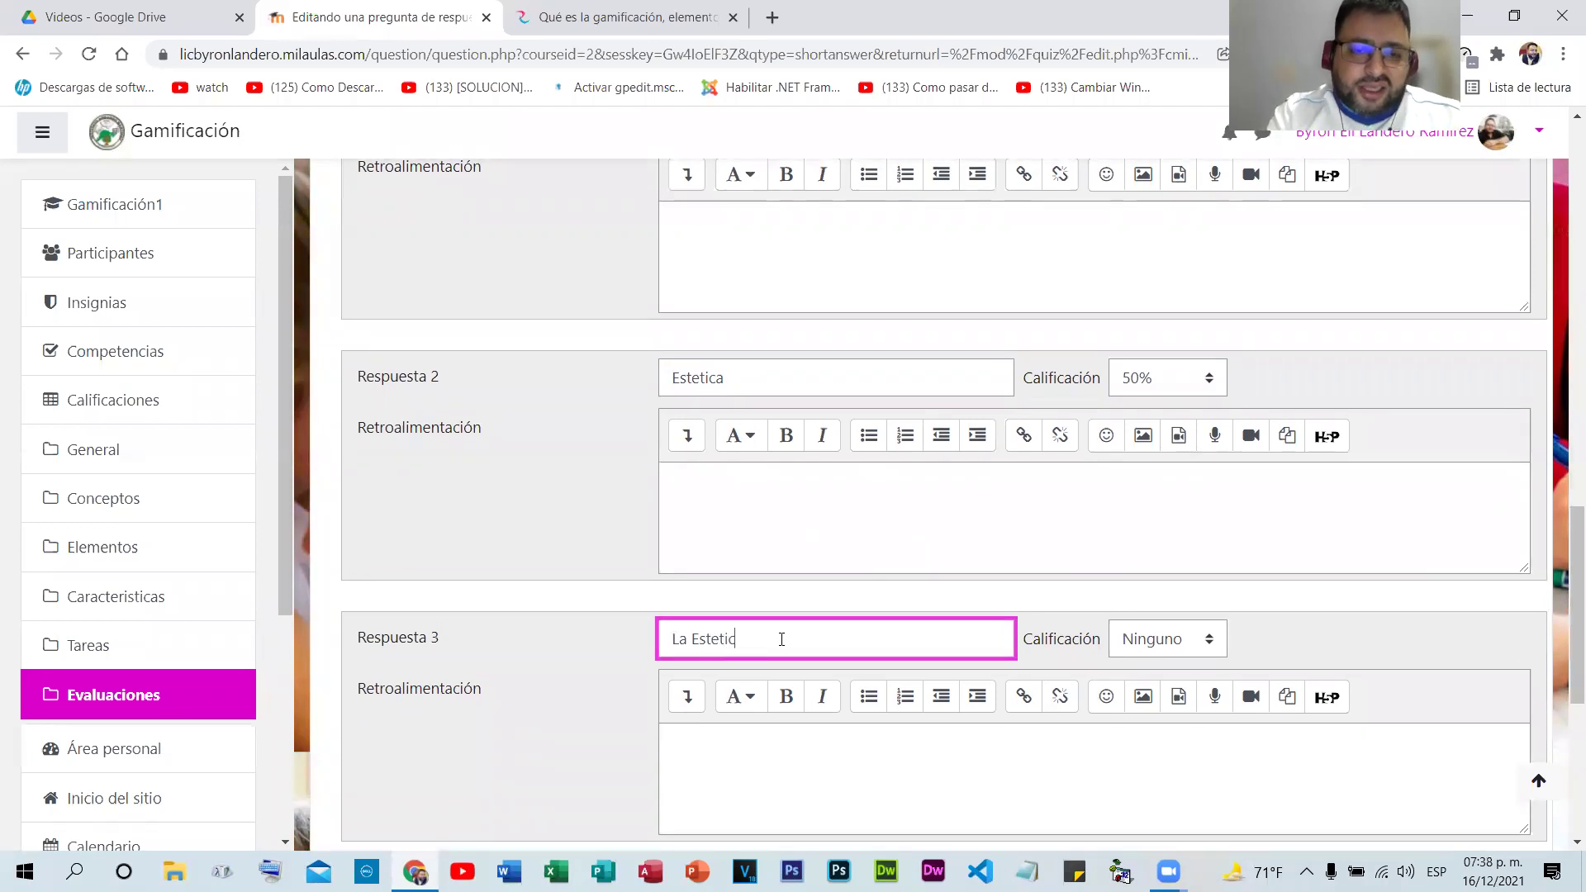
pyautogui.rightClick(717, 631)
pyautogui.click(797, 310)
# - Add blanks for three more answers to P5 and enter La Estetica as Respuesta 4
pyautogui.scroll(-2, 800, 421)
pyautogui.click(812, 689)
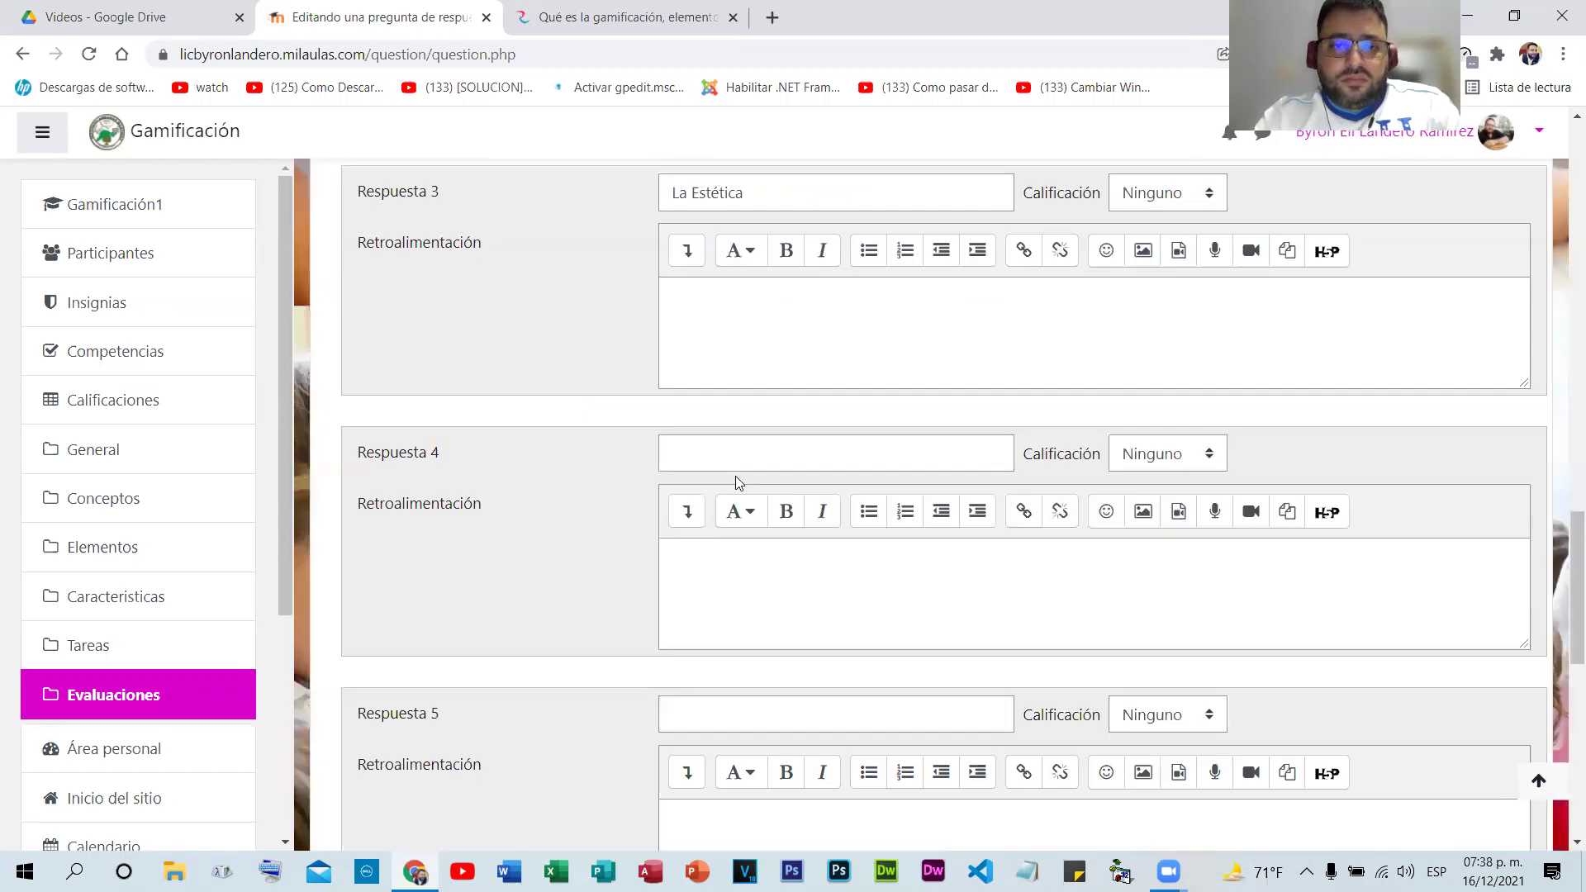
pyautogui.click(730, 461)
pyautogui.write('La Estetica')
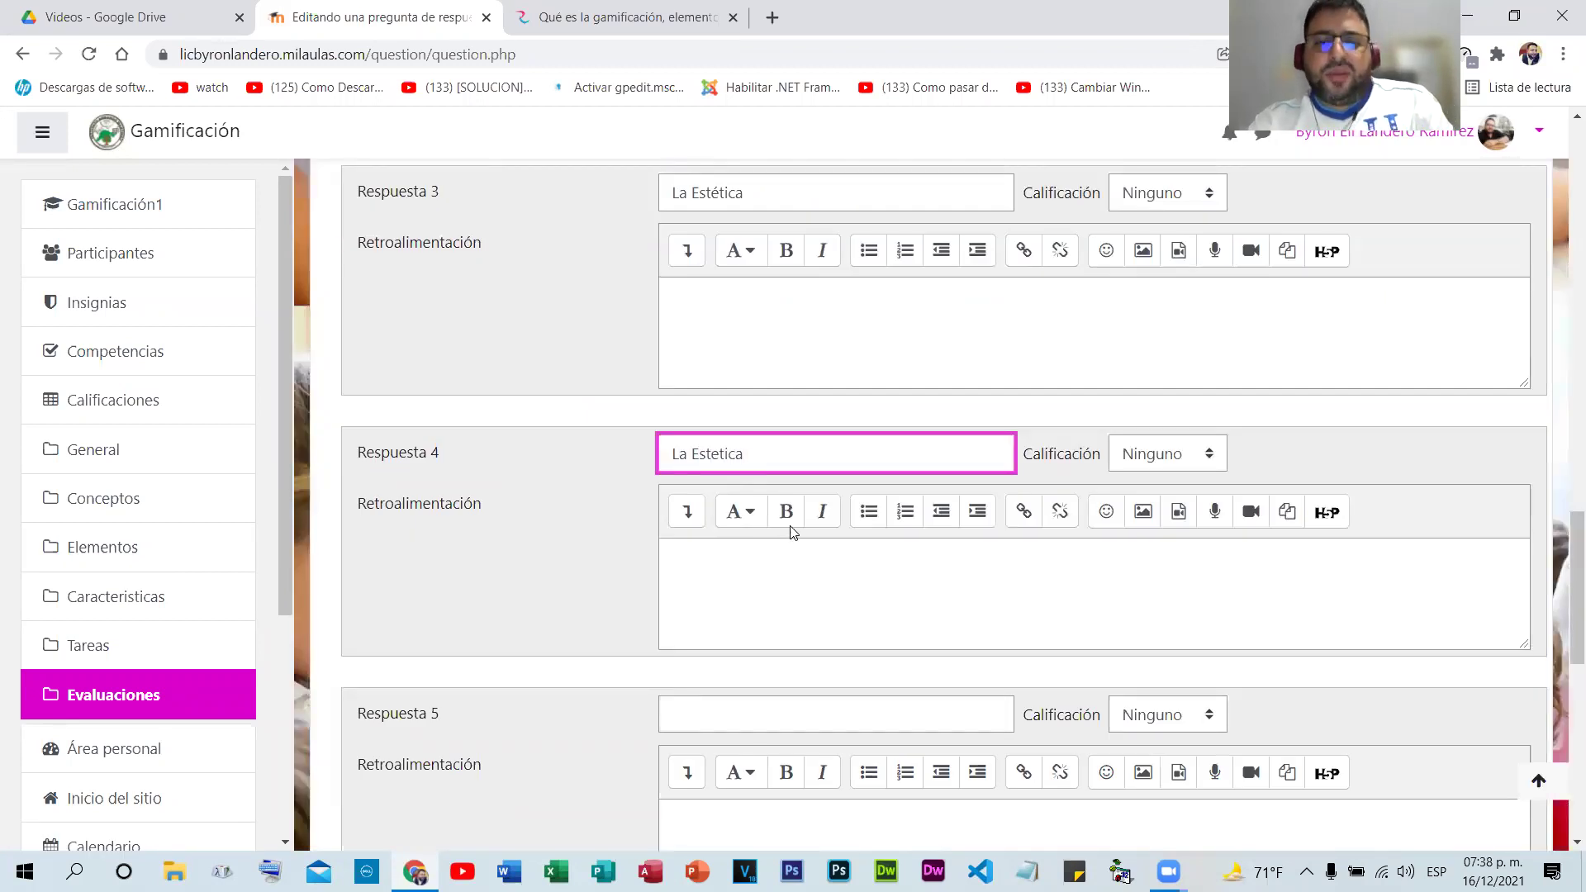
# - Enter the misspelling Eztetica as Respuesta 5 and set its grade to 25%
pyautogui.scroll(-2, 793, 531)
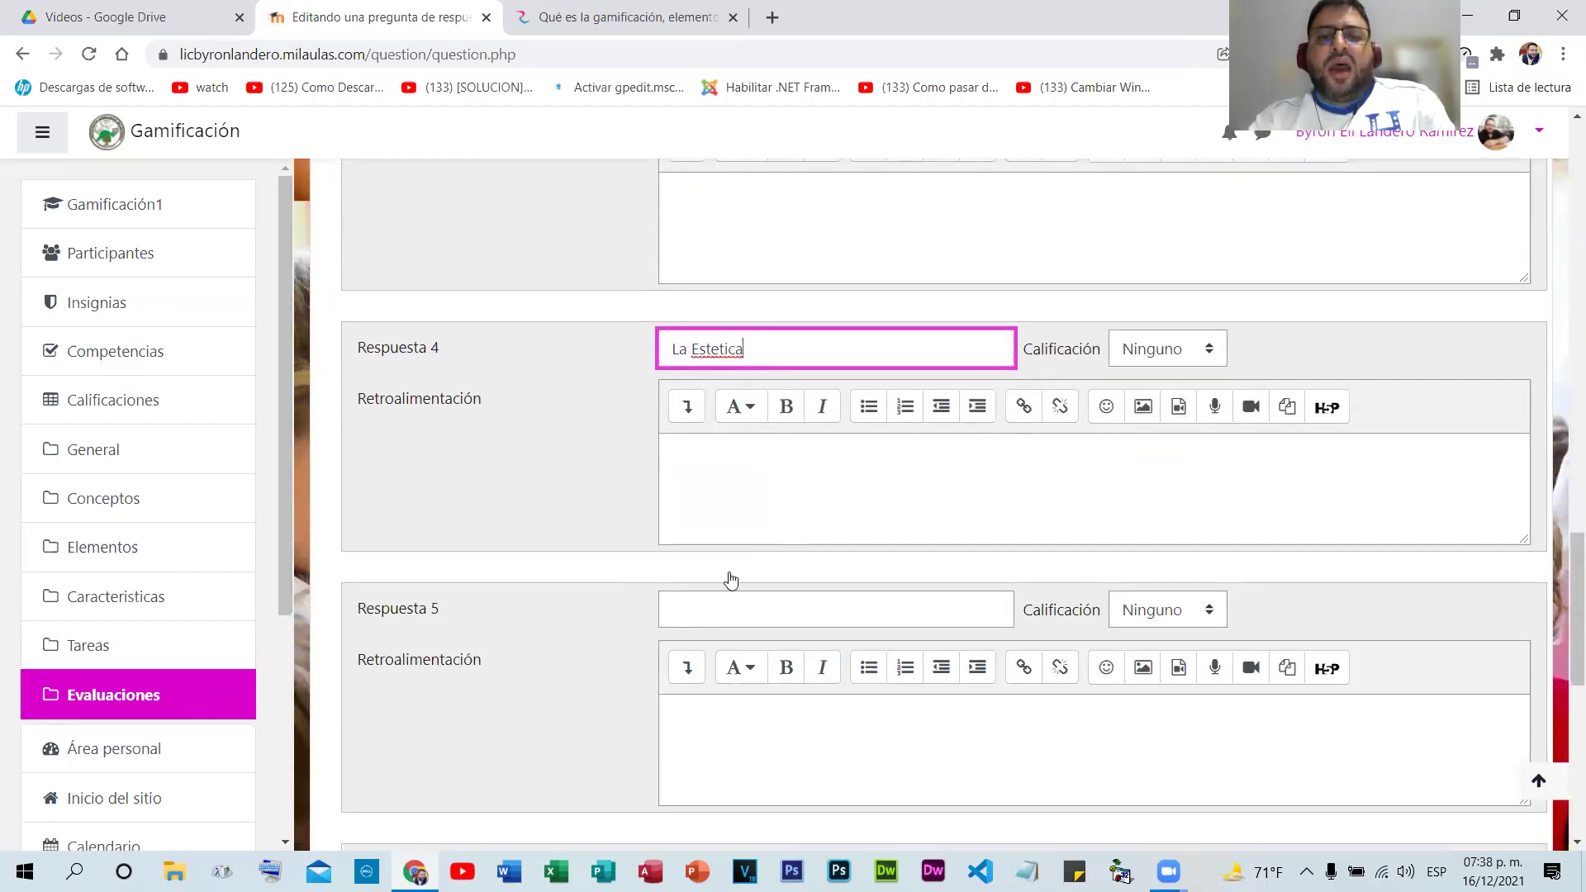
pyautogui.click(776, 508)
pyautogui.write('E')
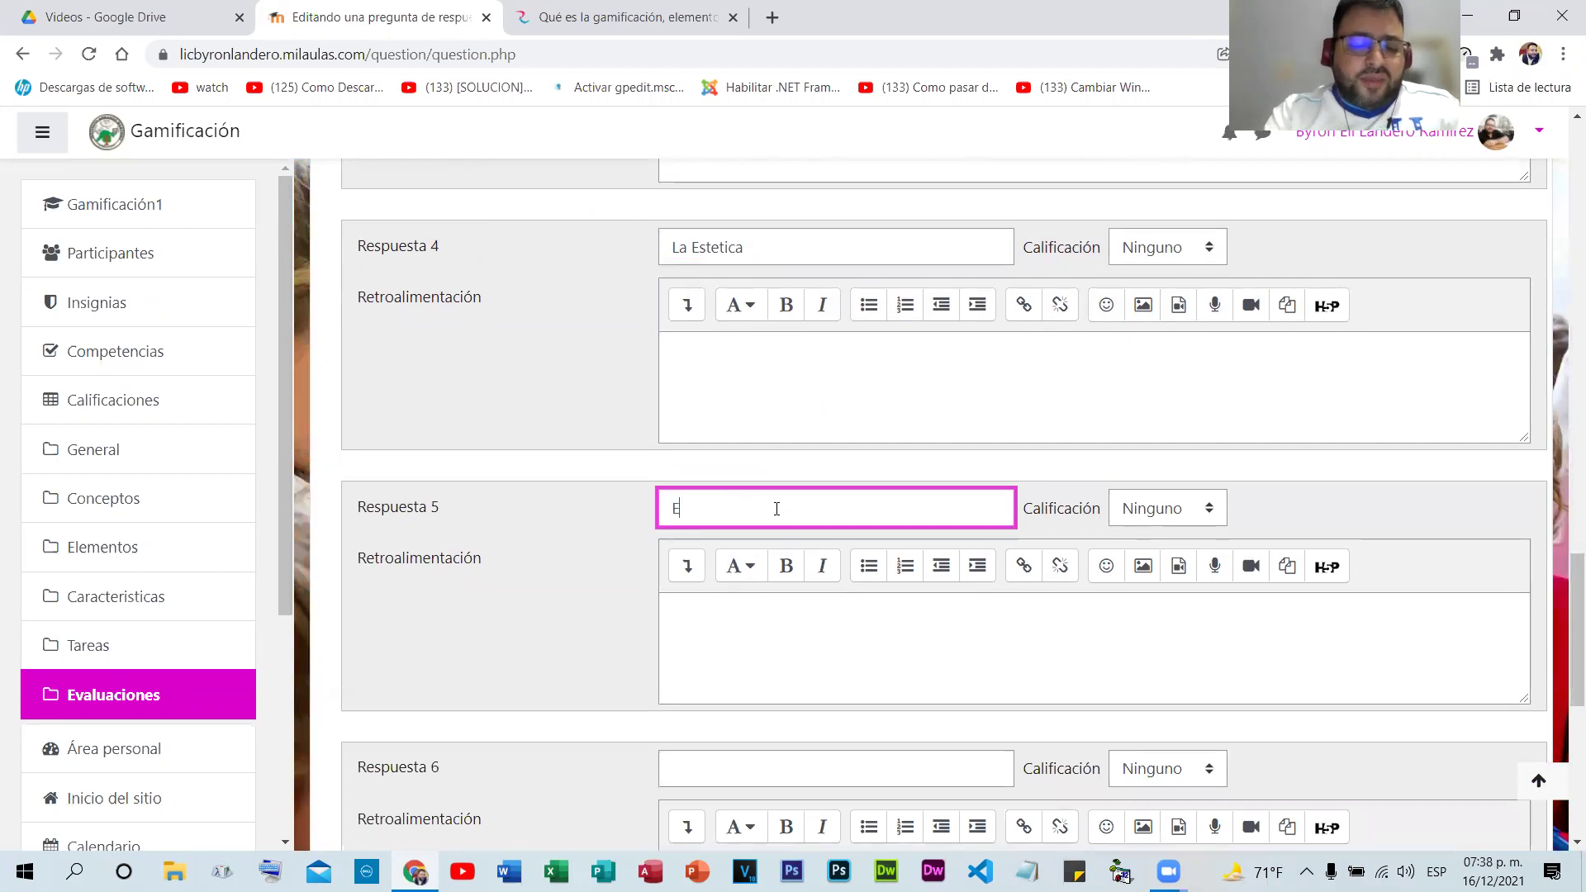
pyautogui.press('BackSpace')
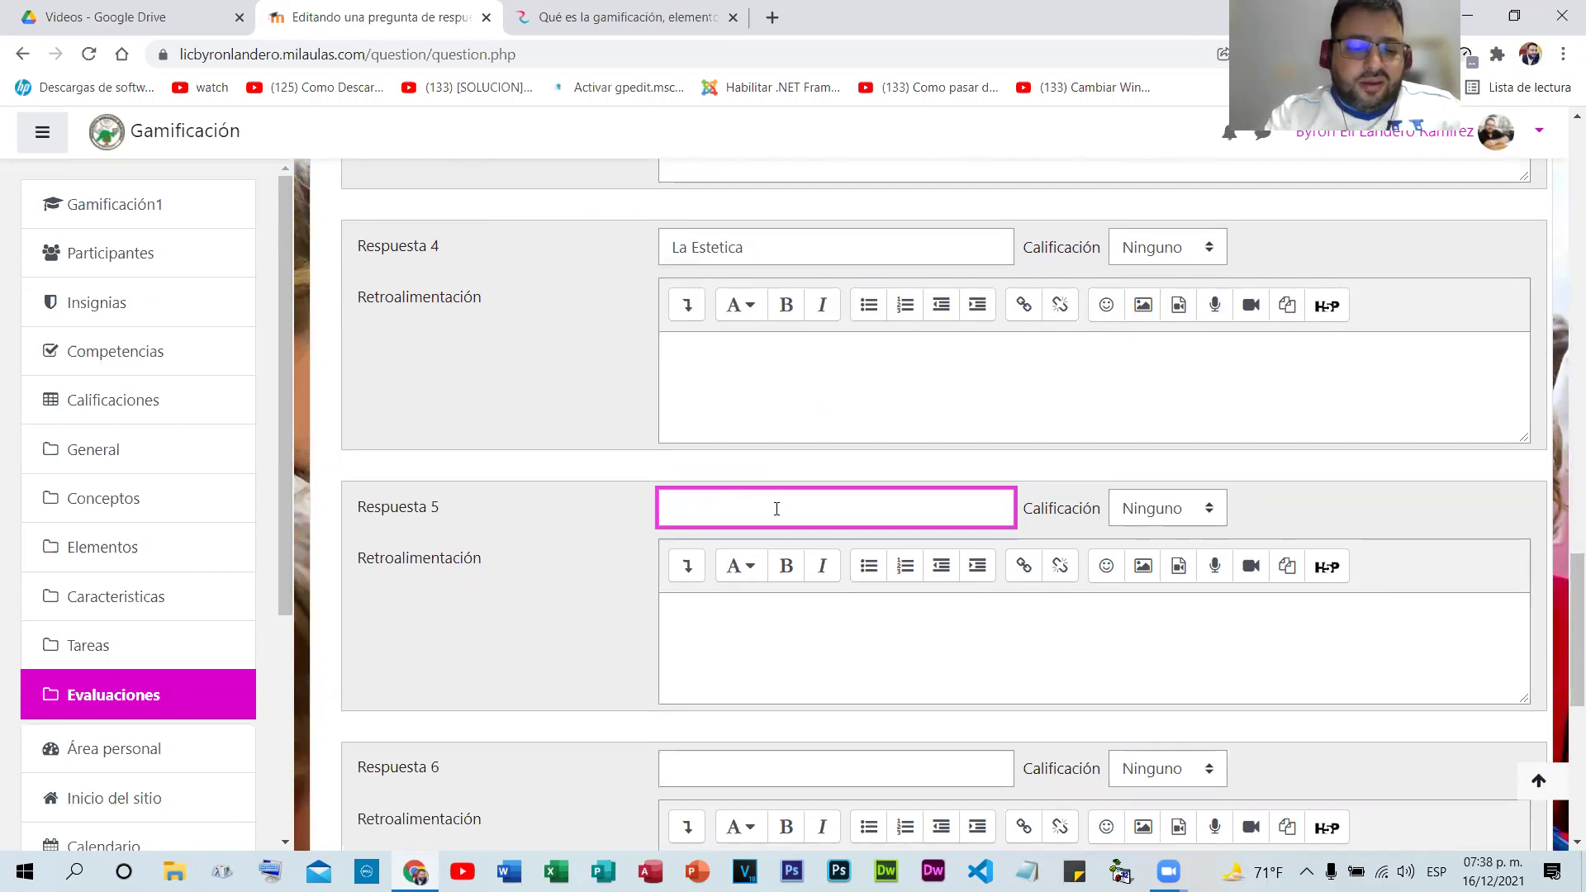
pyautogui.write('Eztetica')
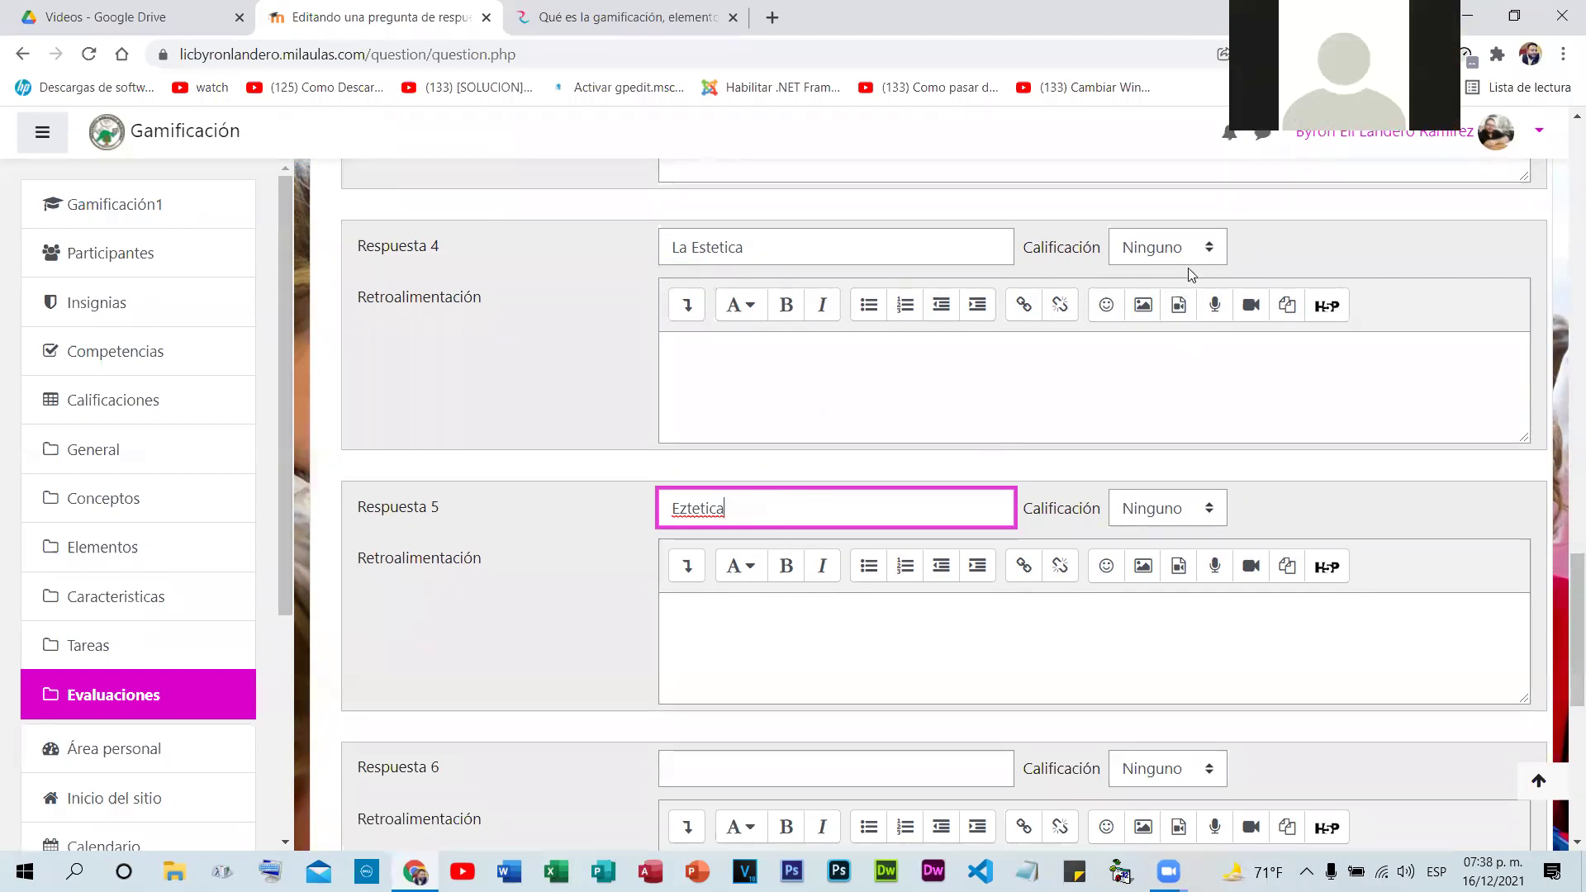
pyautogui.press('Tab')
pyautogui.hotkey('alt', 'Down')
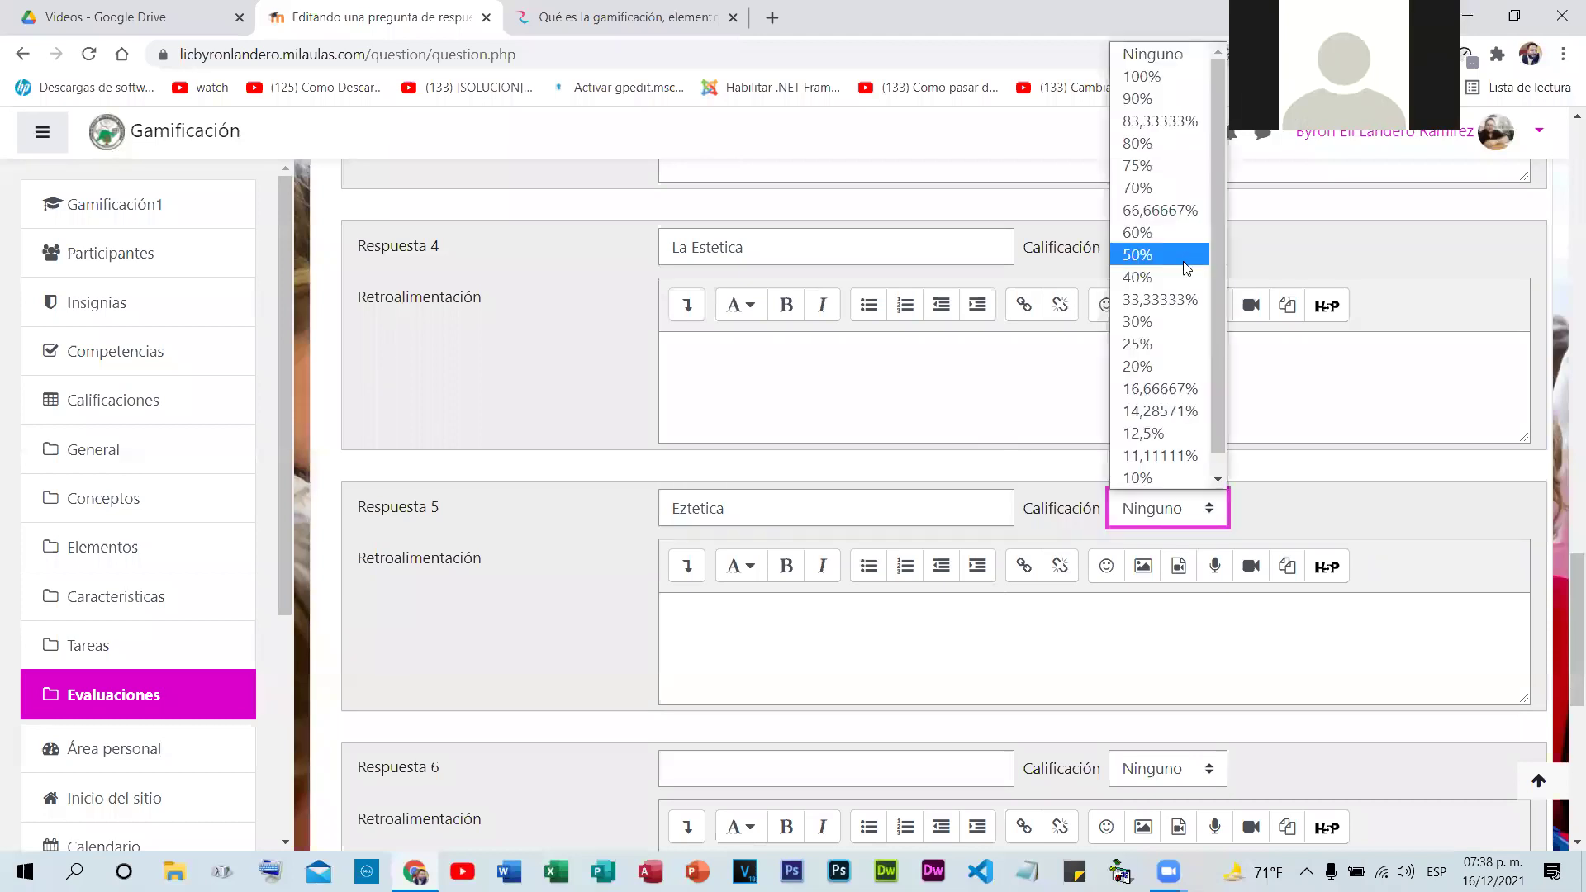
pyautogui.click(1153, 344)
pyautogui.click(957, 648)
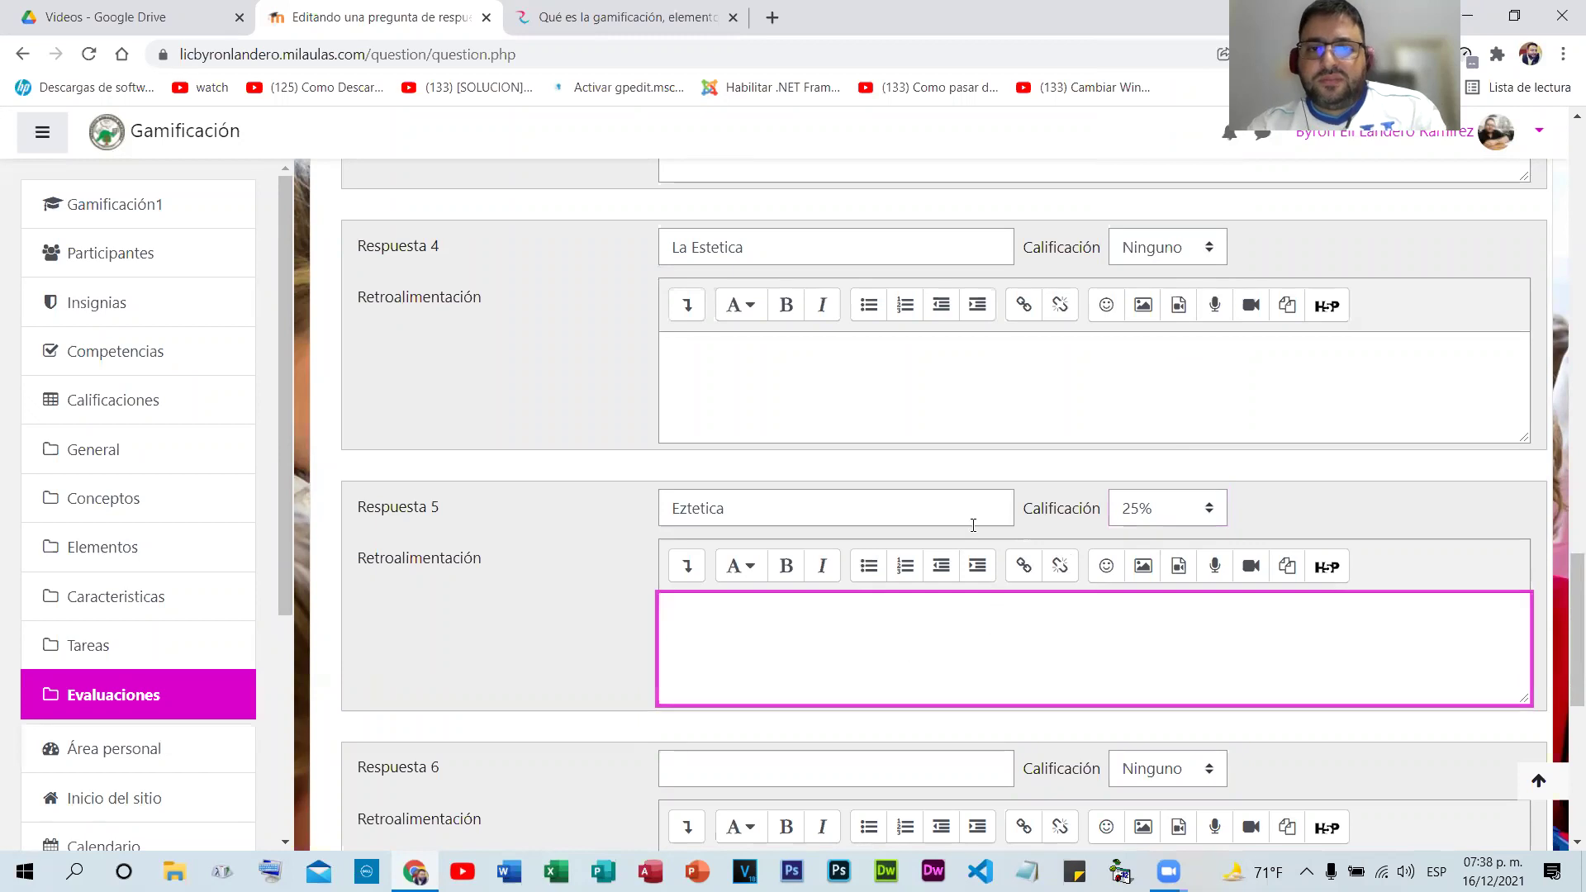
# - Set the grade of Respuesta 4 to 100% and save question P5
pyautogui.click(1215, 248)
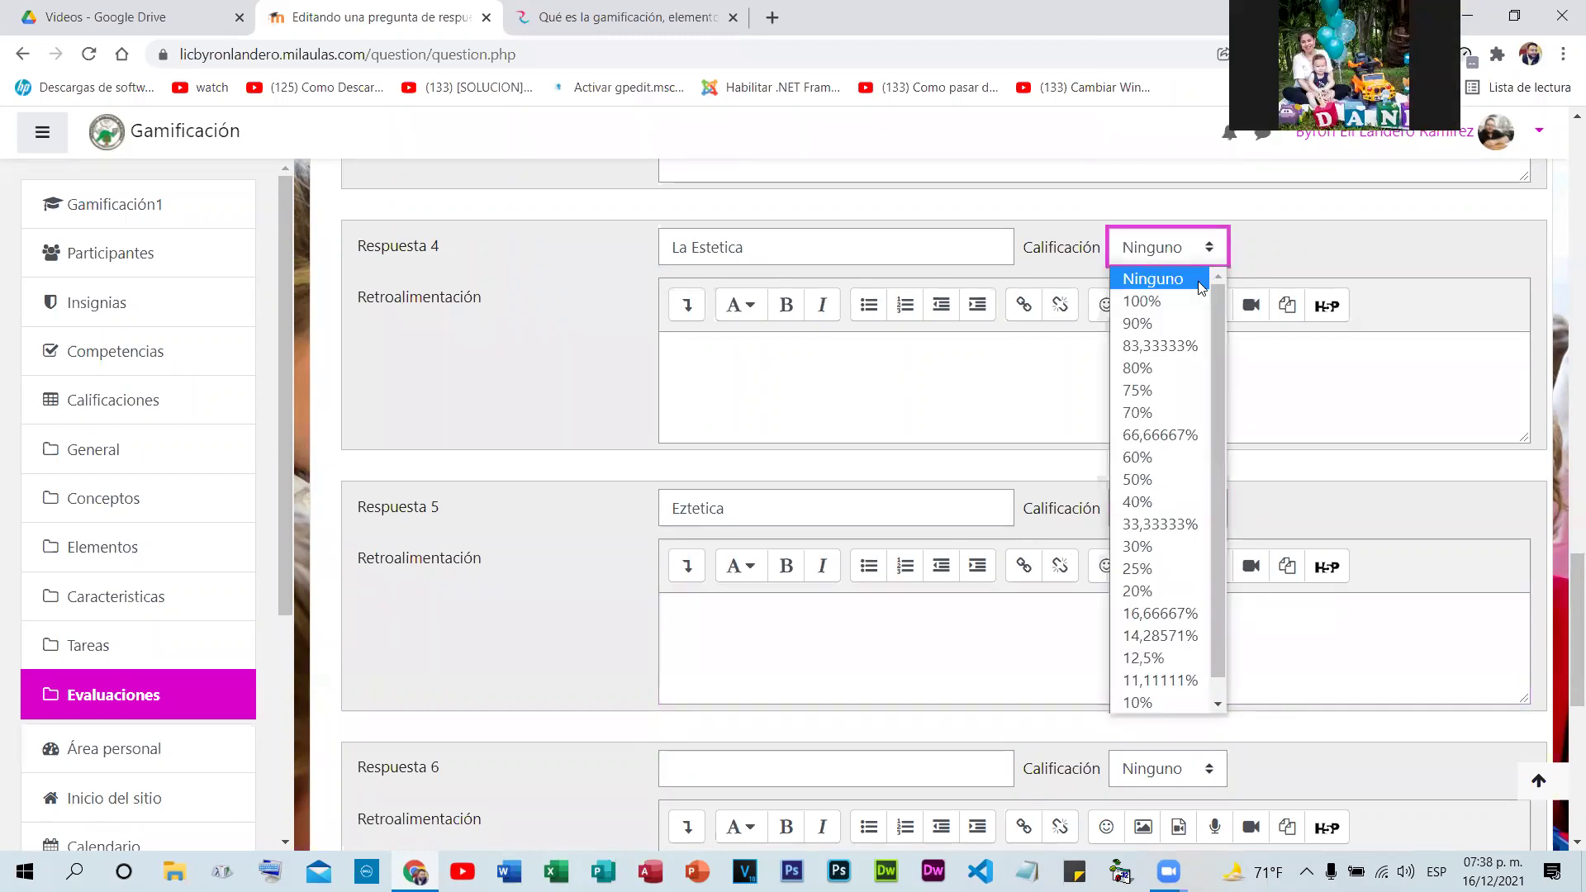
pyautogui.click(1157, 301)
pyautogui.click(917, 400)
pyautogui.scroll(3, 1073, 418)
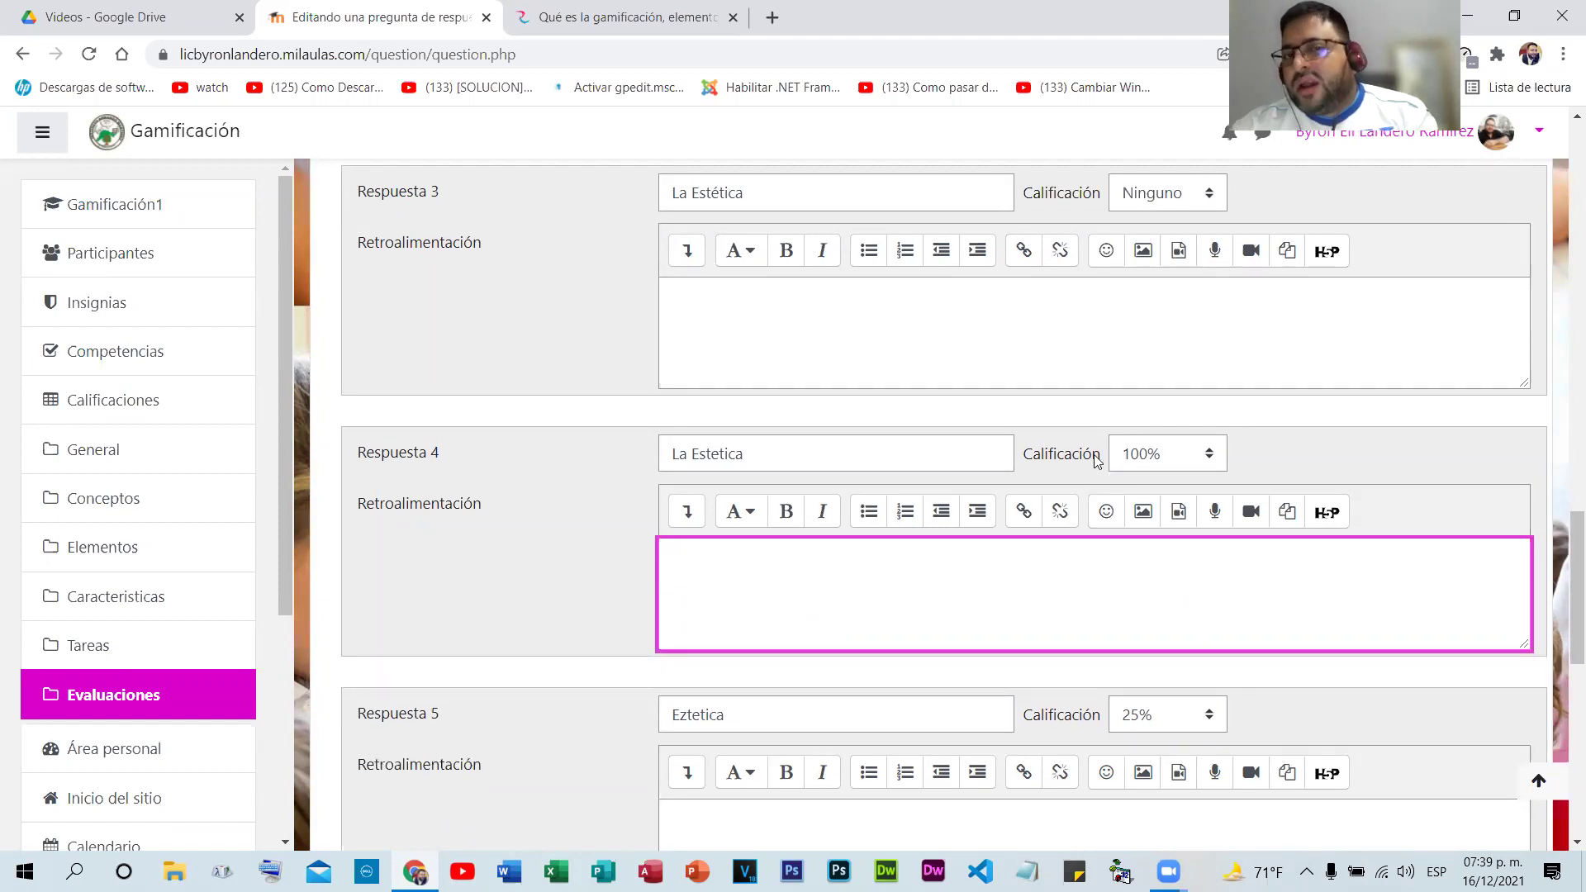
pyautogui.scroll(-2, 1163, 489)
pyautogui.scroll(-8, 1190, 499)
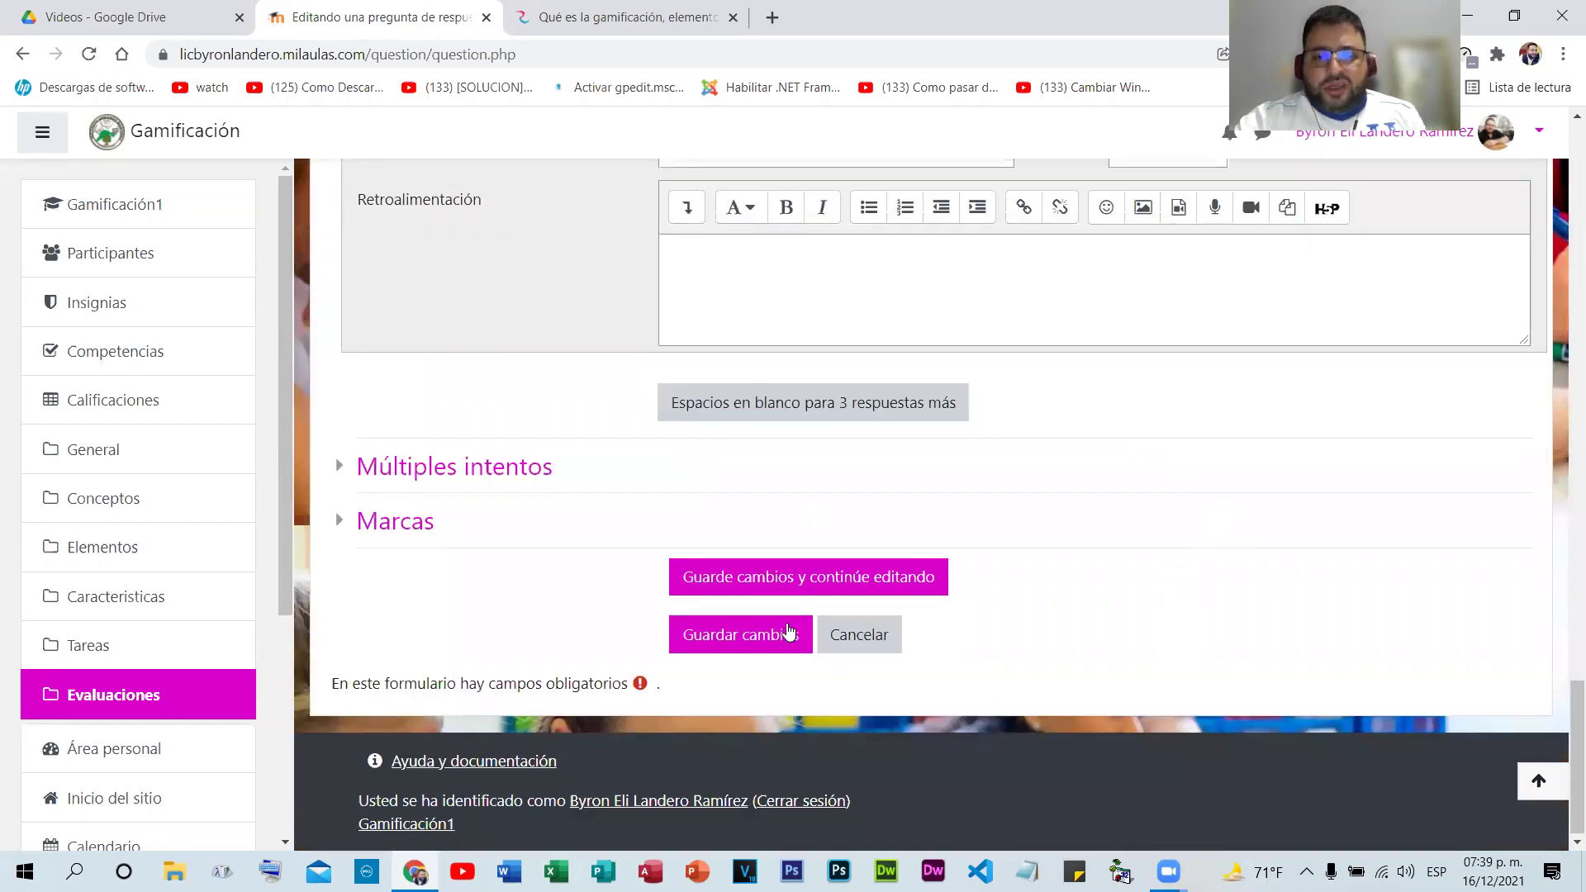
pyautogui.click(760, 634)
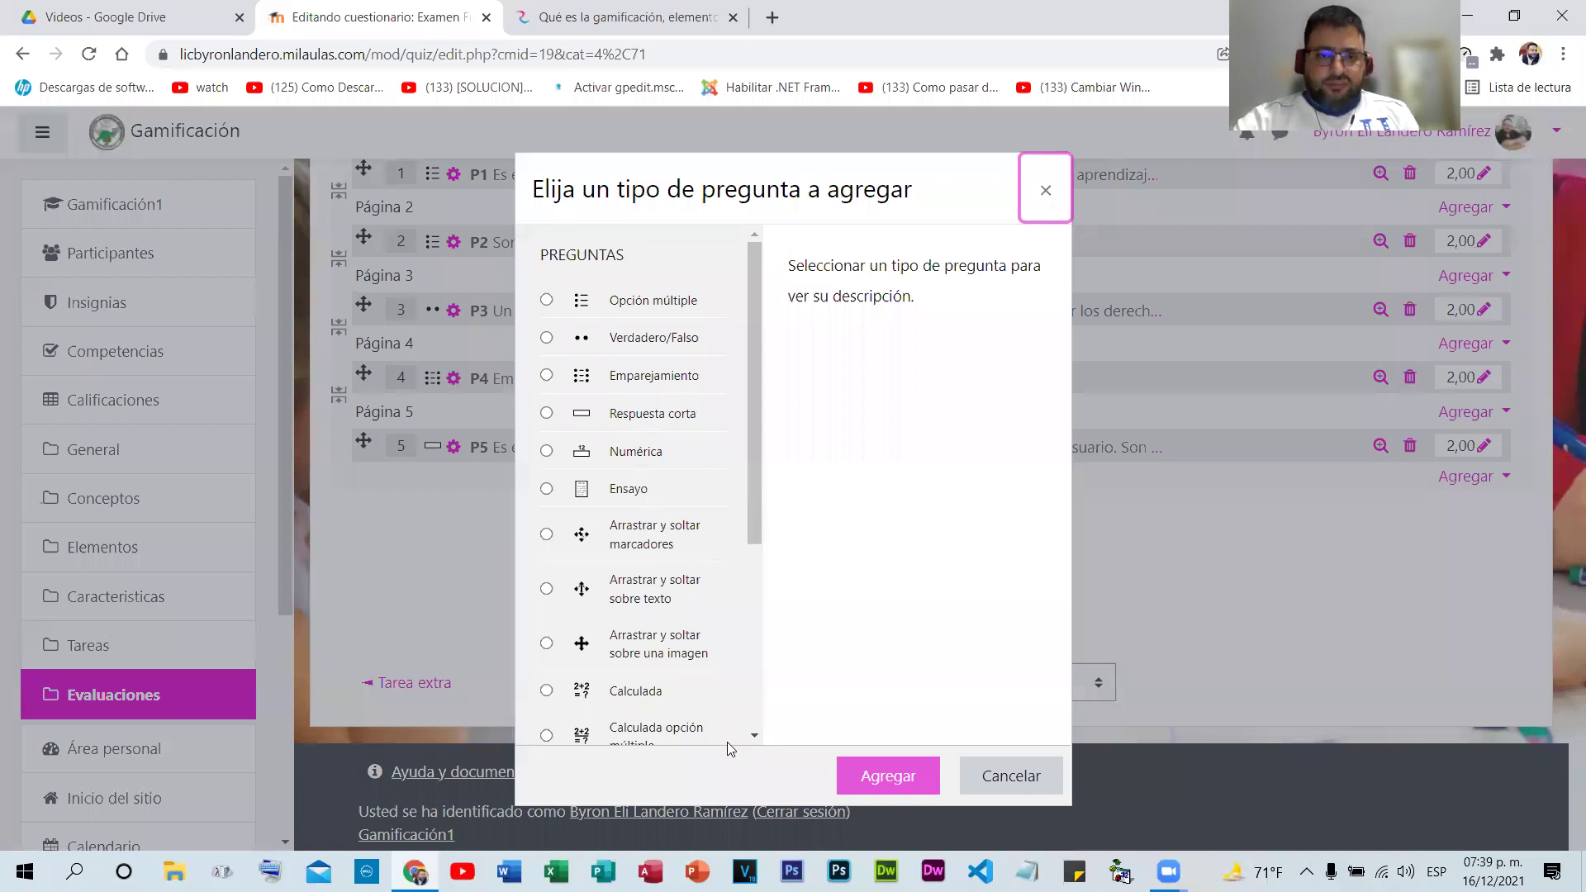
# - Add a question of type Elige la palabra perdida to the quiz and name it P6
pyautogui.scroll(-4, 727, 742)
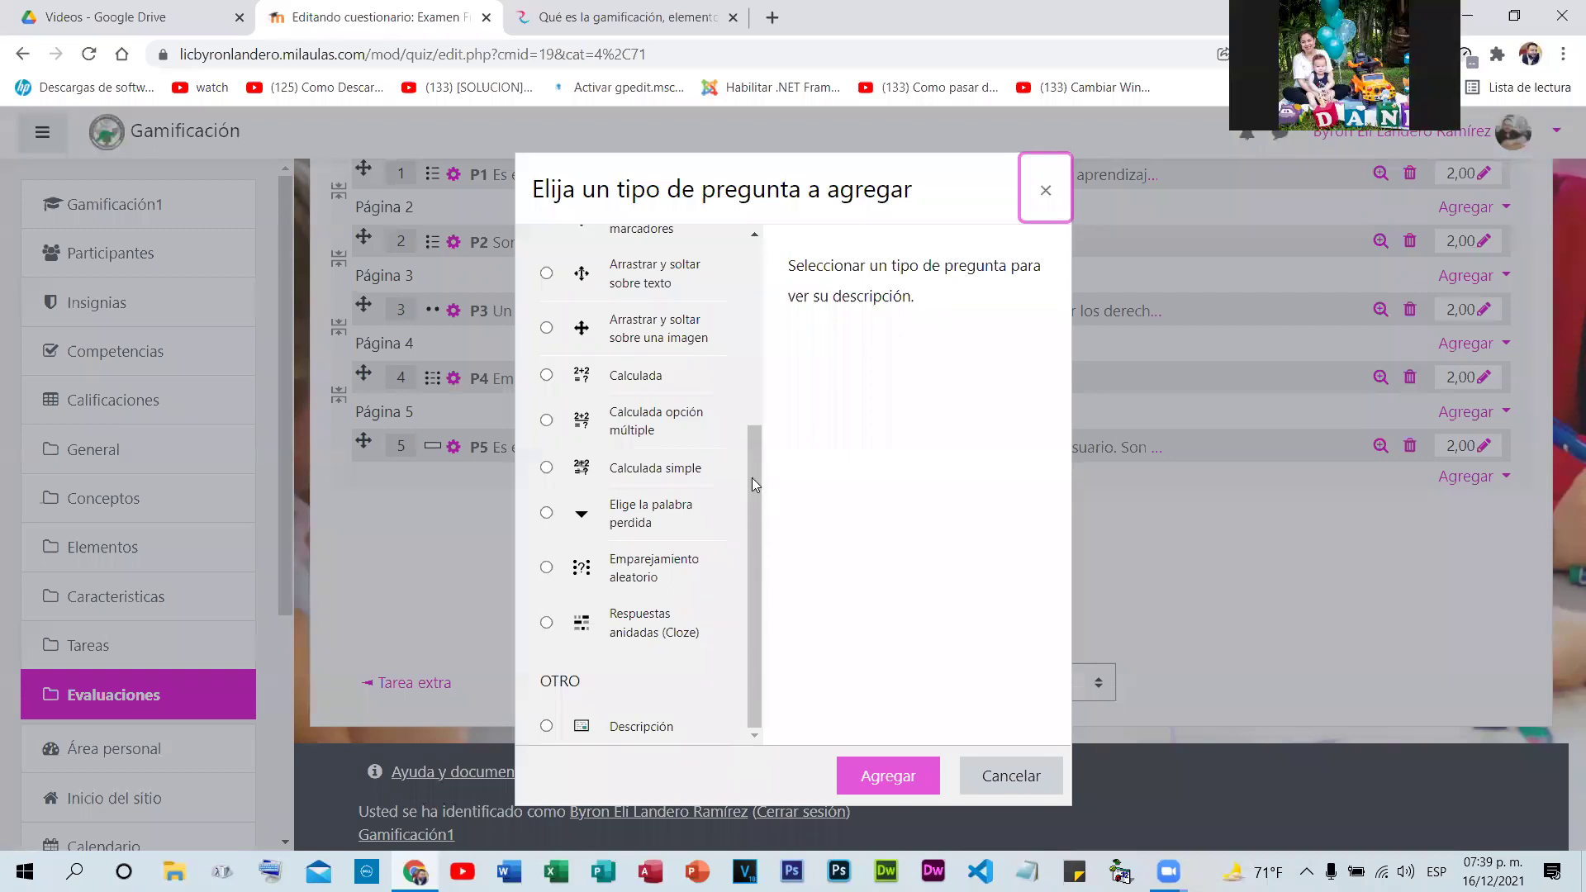
pyautogui.scroll(1, 753, 466)
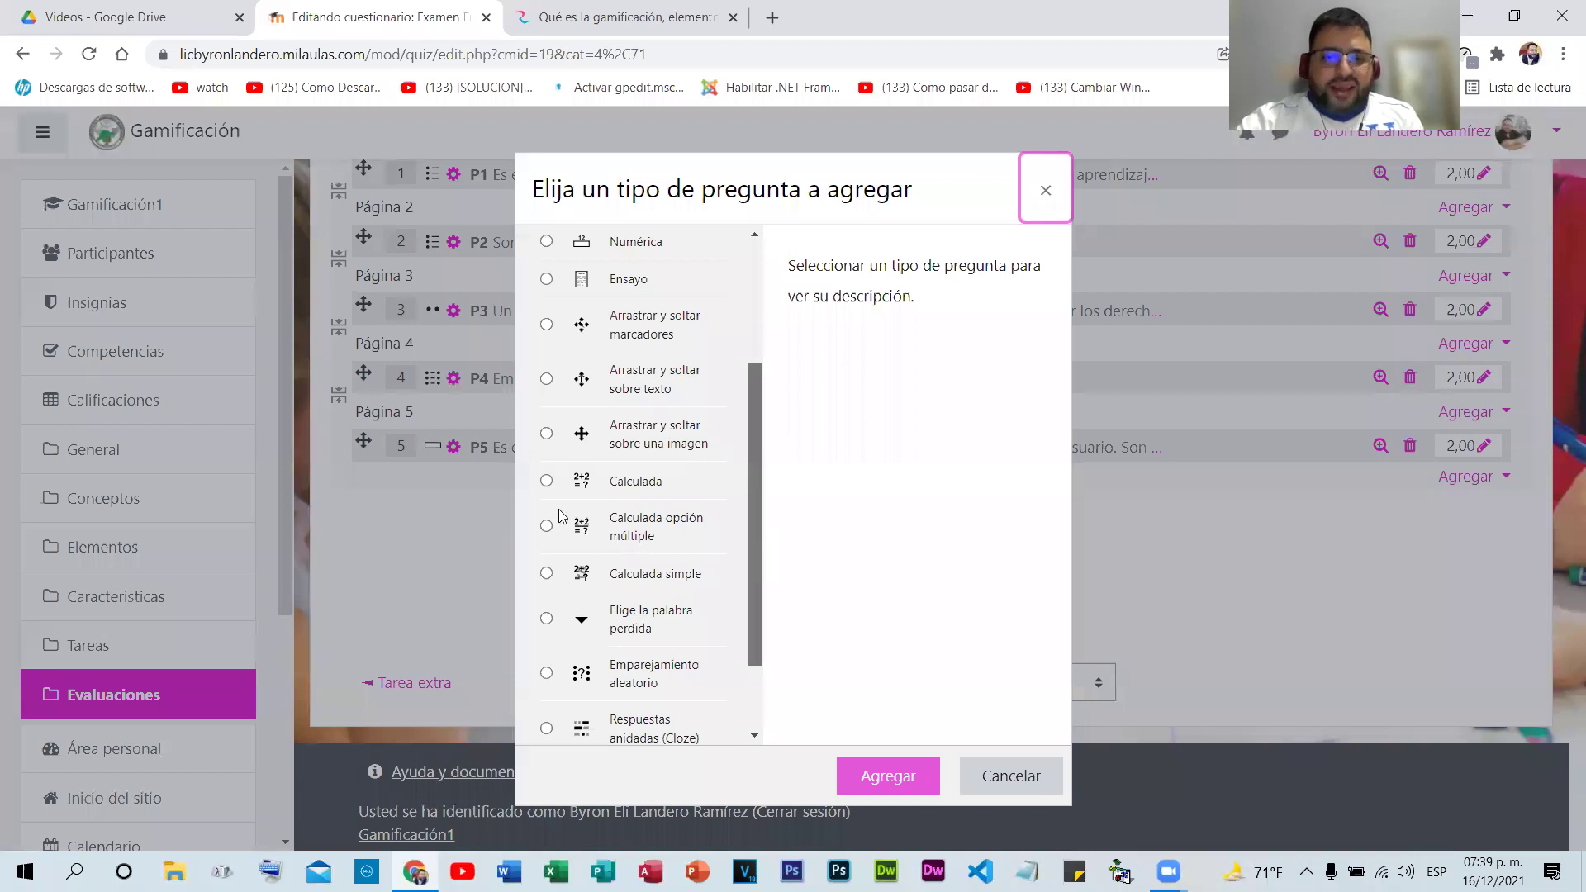
pyautogui.click(870, 760)
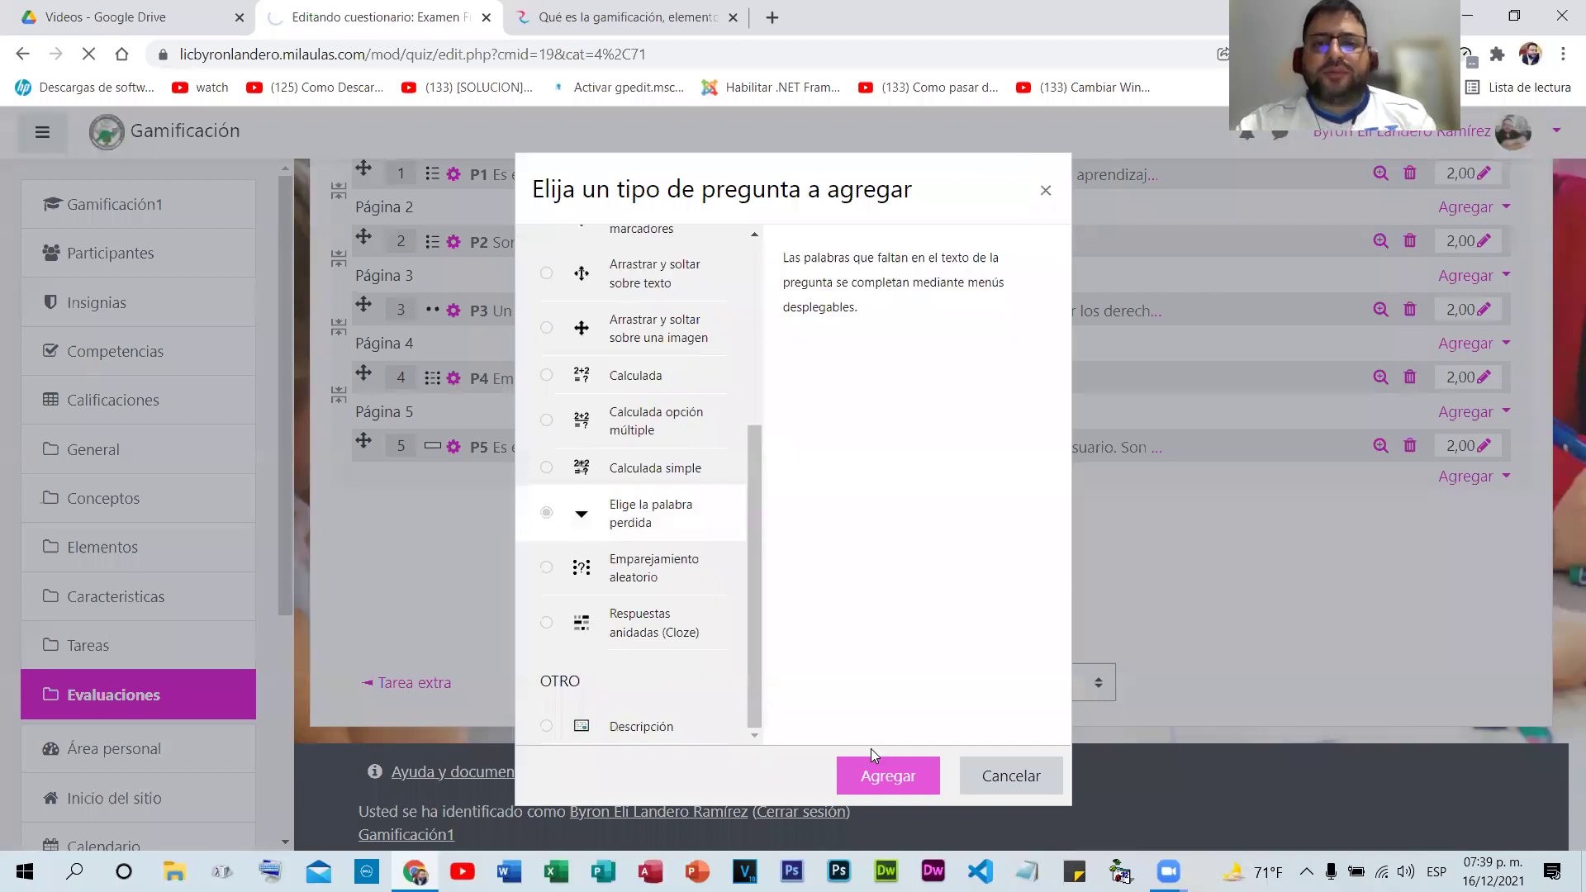
pyautogui.click(805, 561)
pyautogui.write('P6')
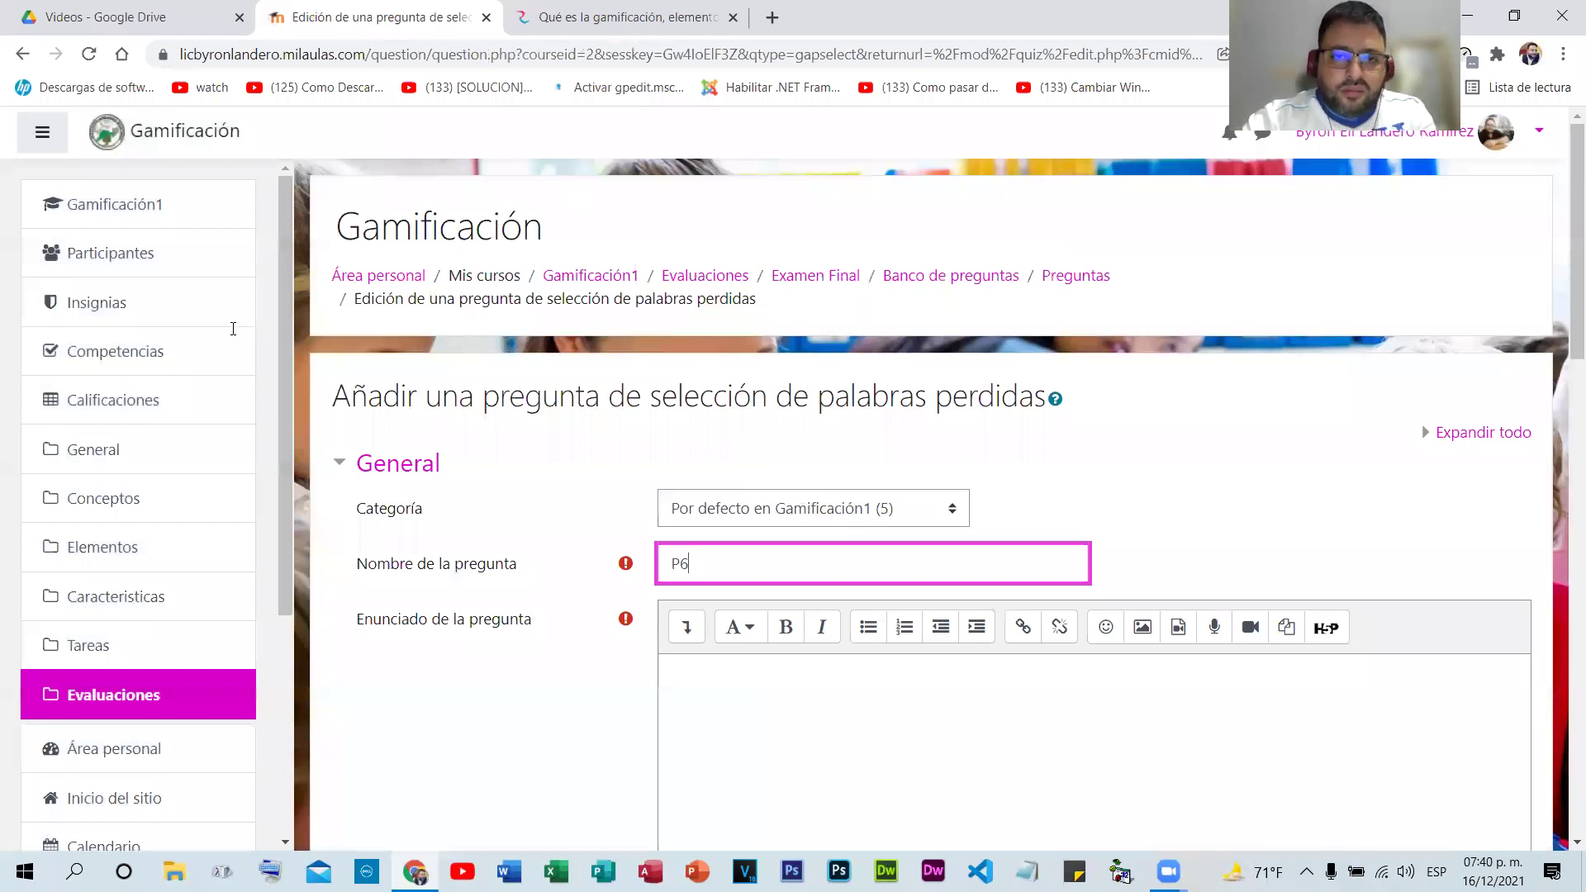
# - Copy the article's Beneficios text from "Uno de los principales objetivos" through "grandes beneficios." into the statement of P6
pyautogui.hotkey('ctrl', 'Tab')
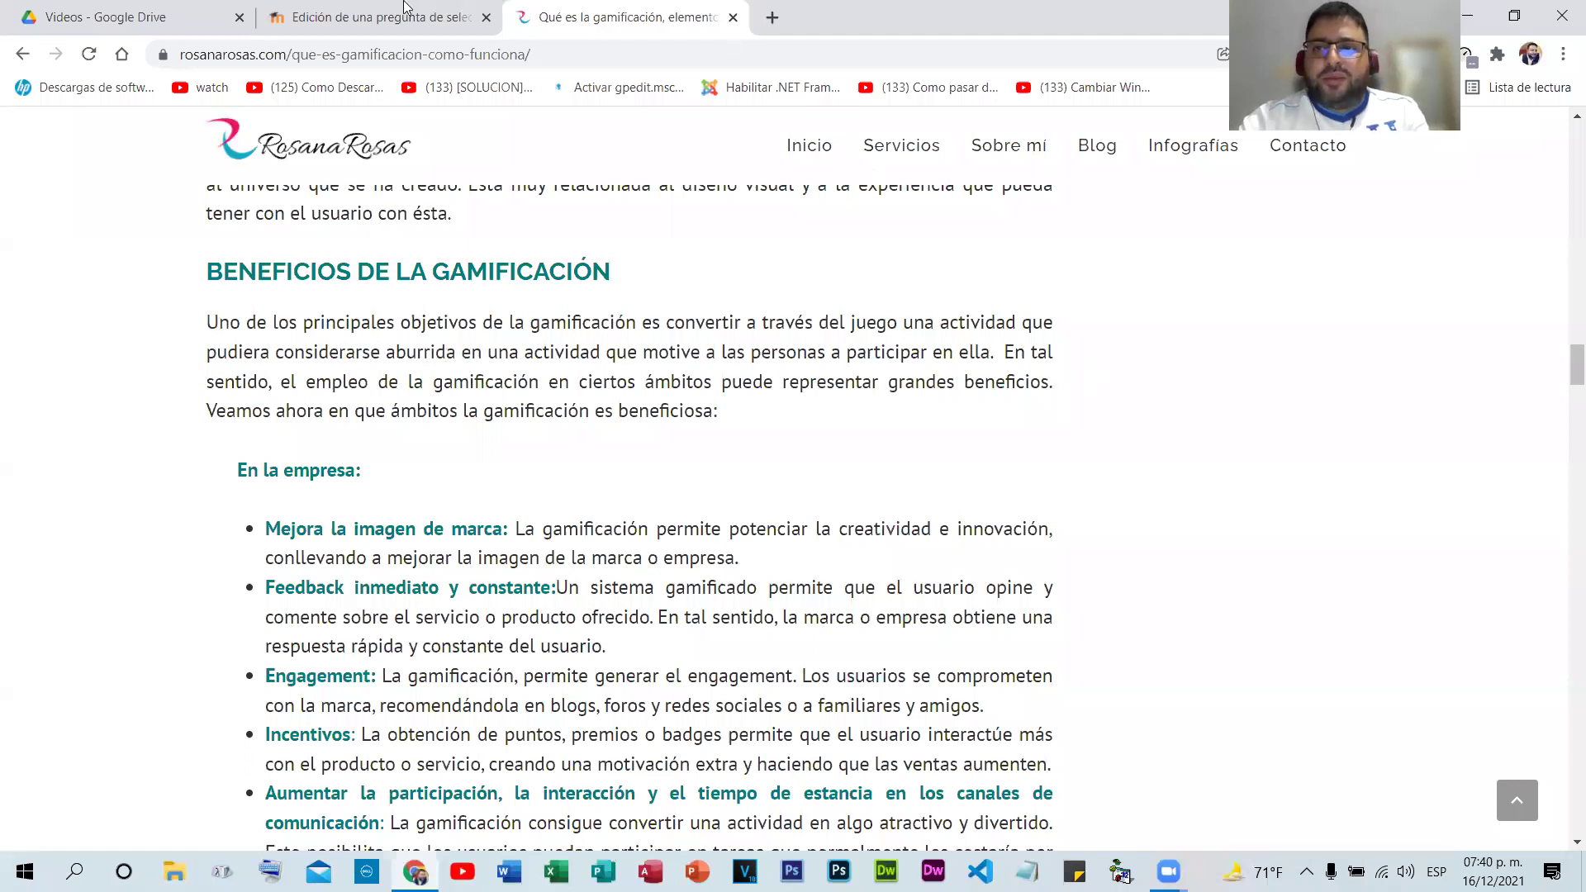
pyautogui.tripleClick(794, 372)
pyautogui.hotkey('ctrl', 'c')
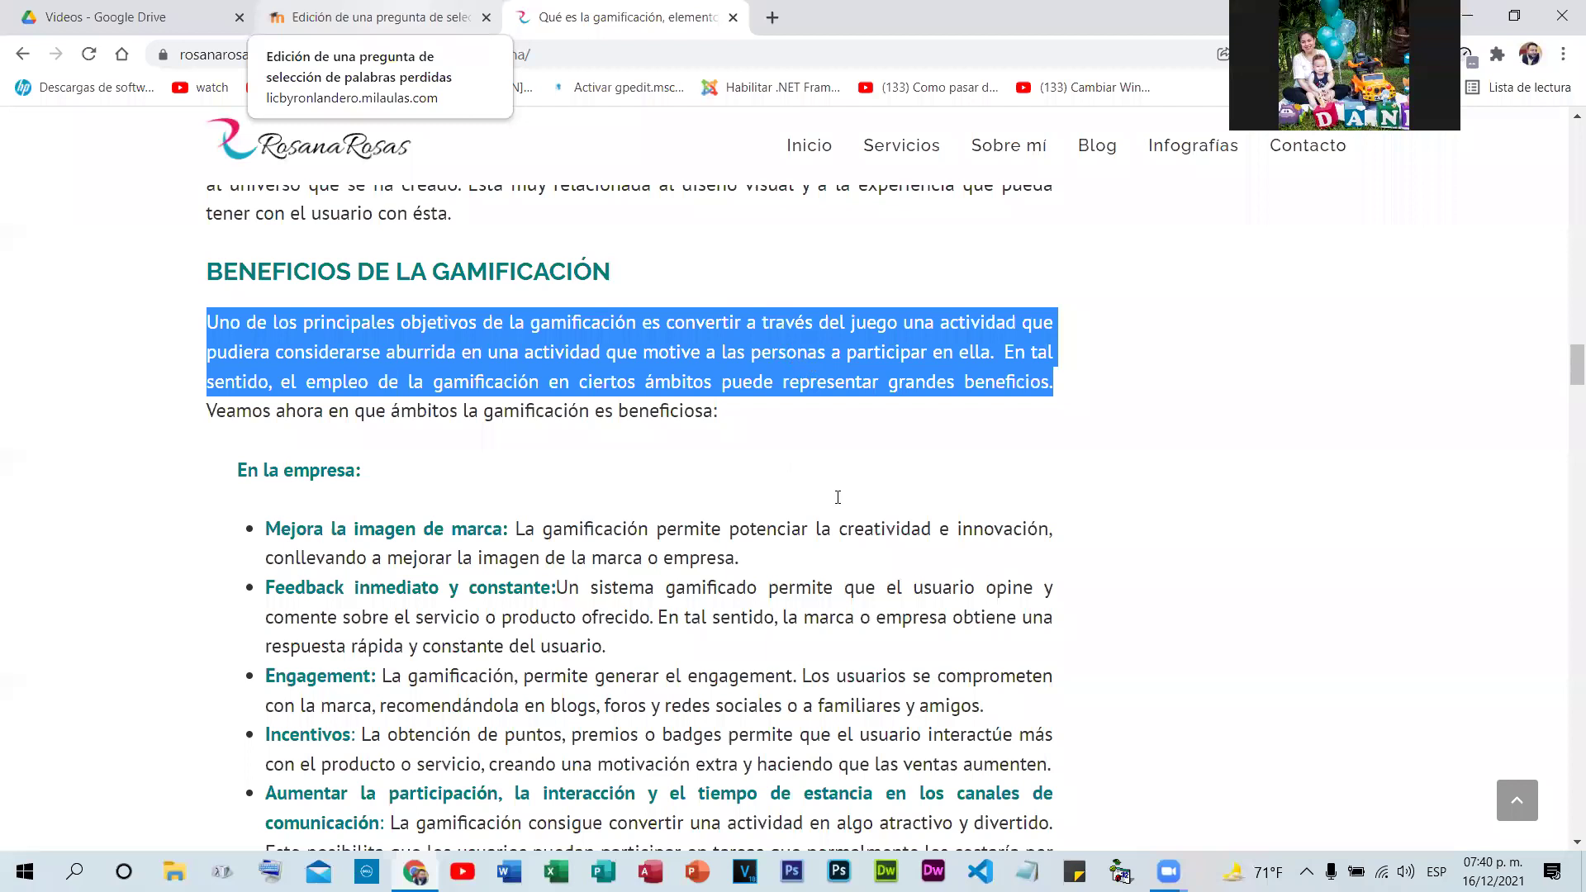
pyautogui.hotkey('ctrl', 'pageup')
pyautogui.hotkey('ctrl', 'v')
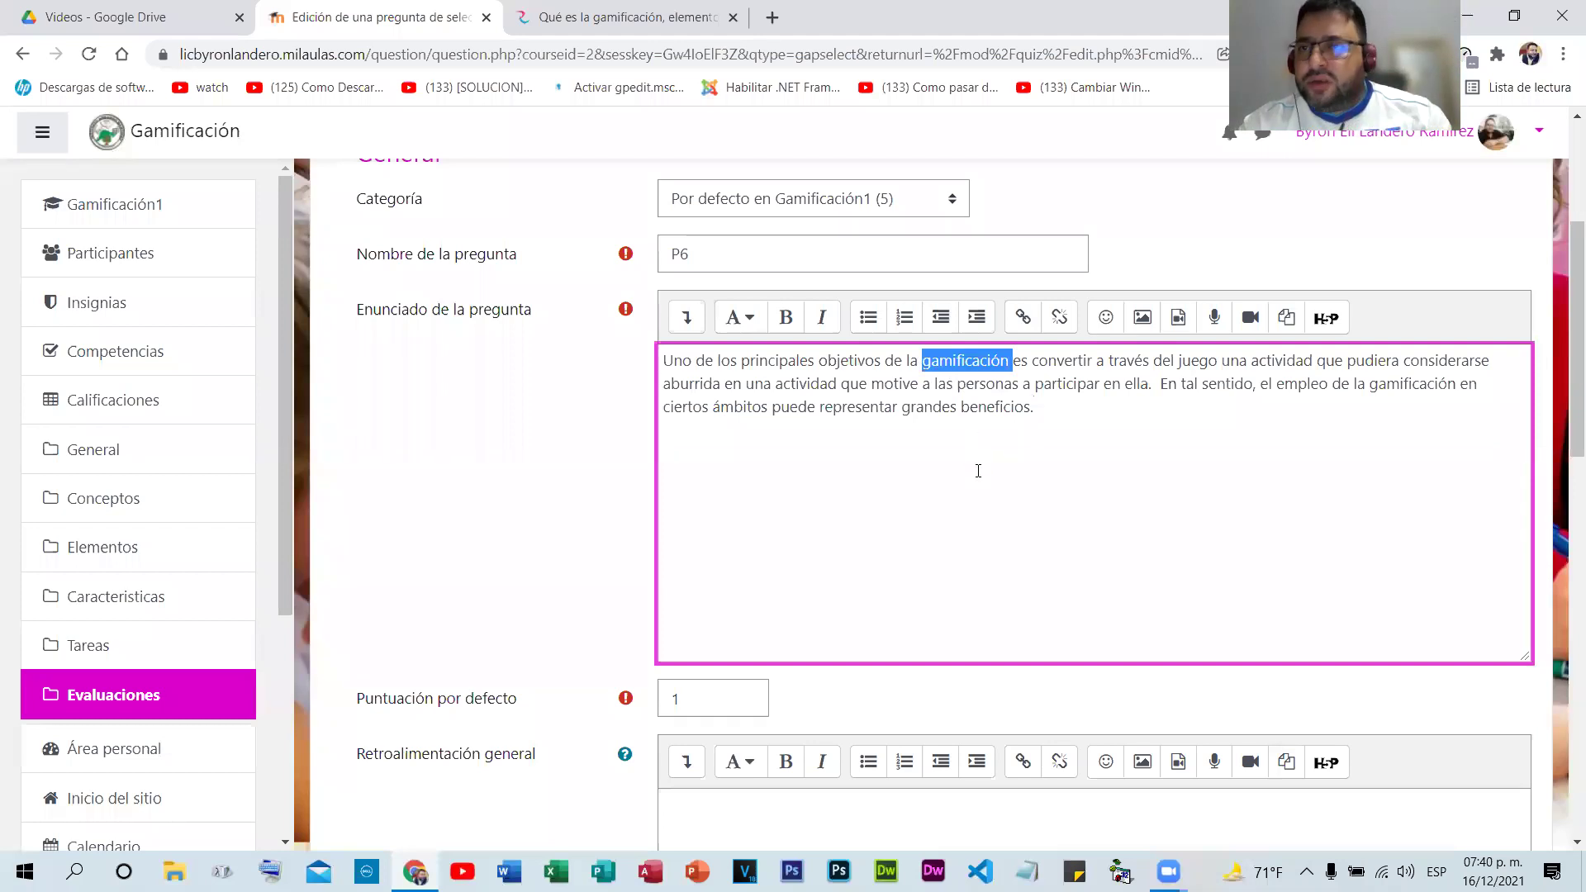
pyautogui.scroll(-5, 979, 475)
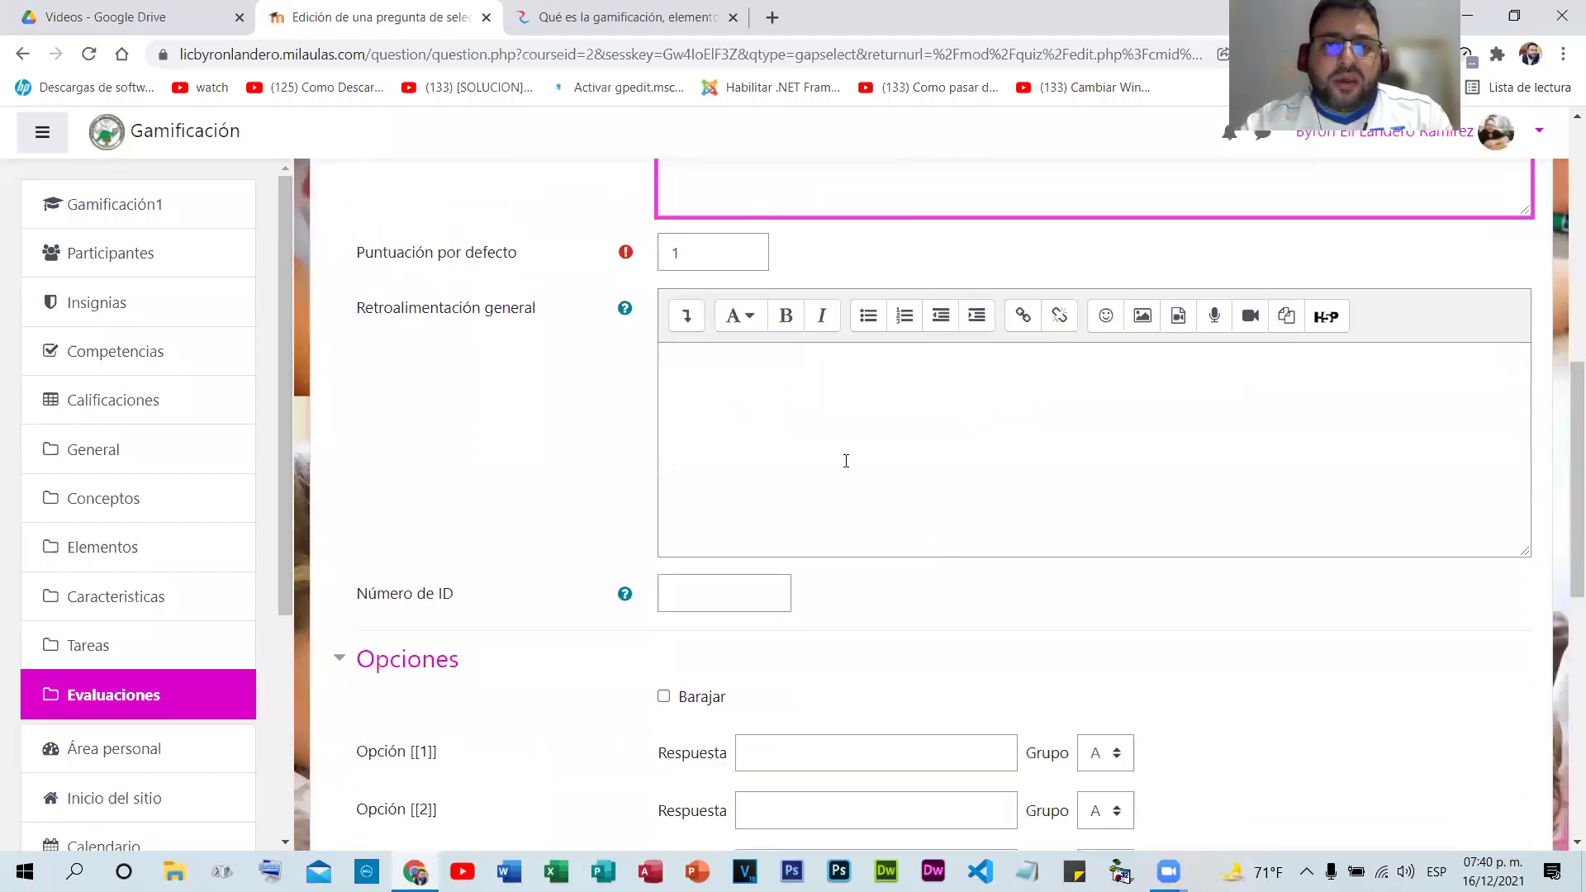
# - Set the default mark of P6 to 2 and turn on Barajar for its options
pyautogui.scroll(3, 711, 589)
pyautogui.doubleClick(665, 493)
pyautogui.write('2')
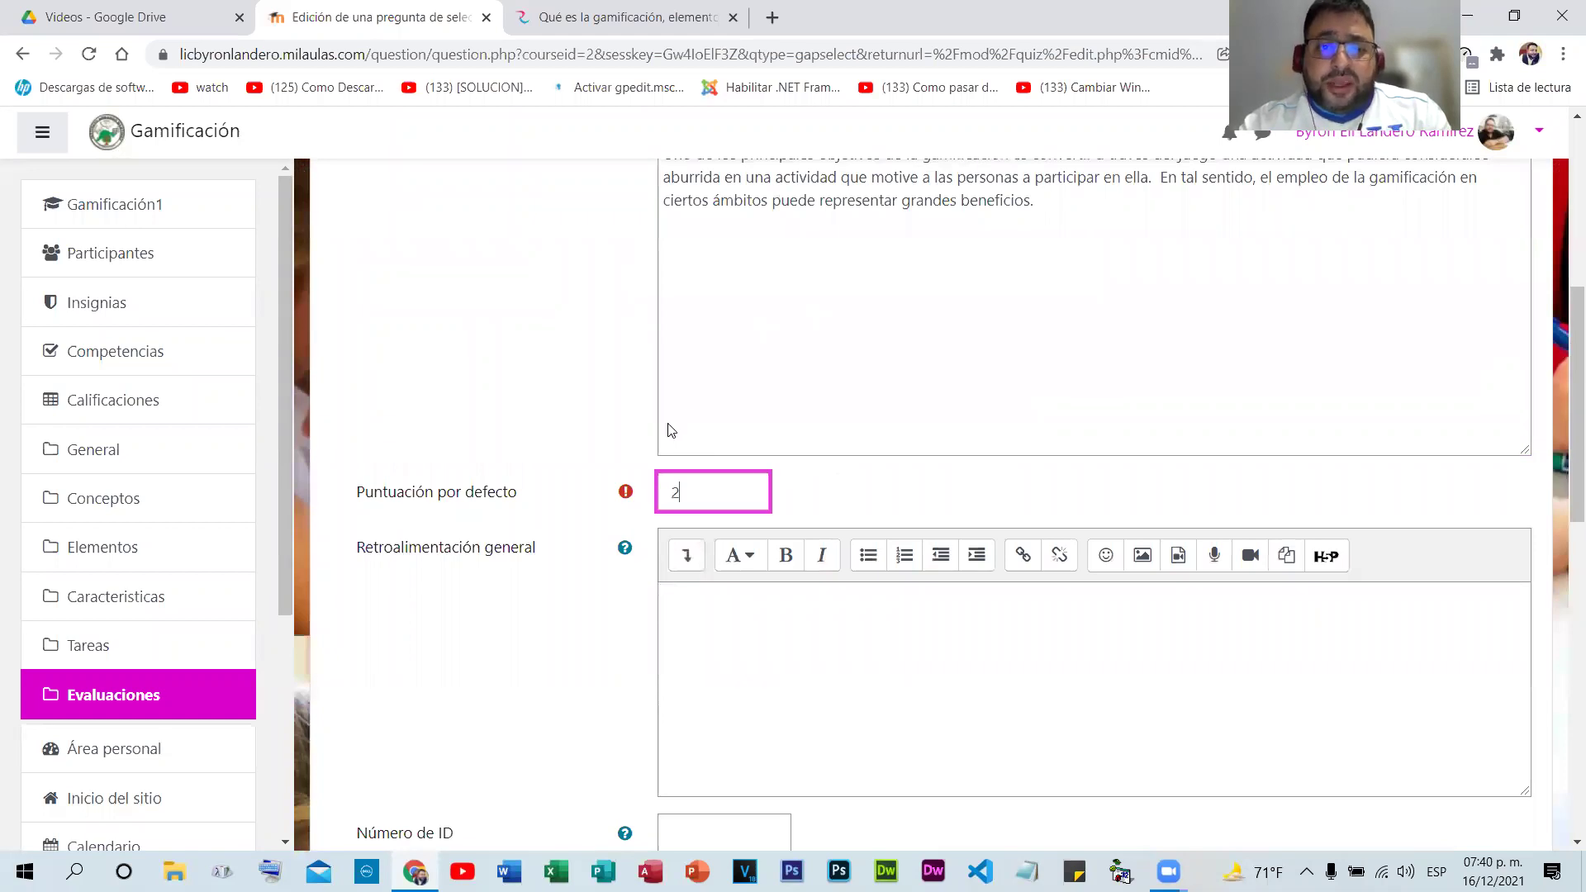
pyautogui.scroll(-6, 666, 428)
pyautogui.click(665, 421)
# - Enter Gamificación, spelled with its accent, as the answer of Opción [[1]]
pyautogui.click(808, 479)
pyautogui.write('Ga')
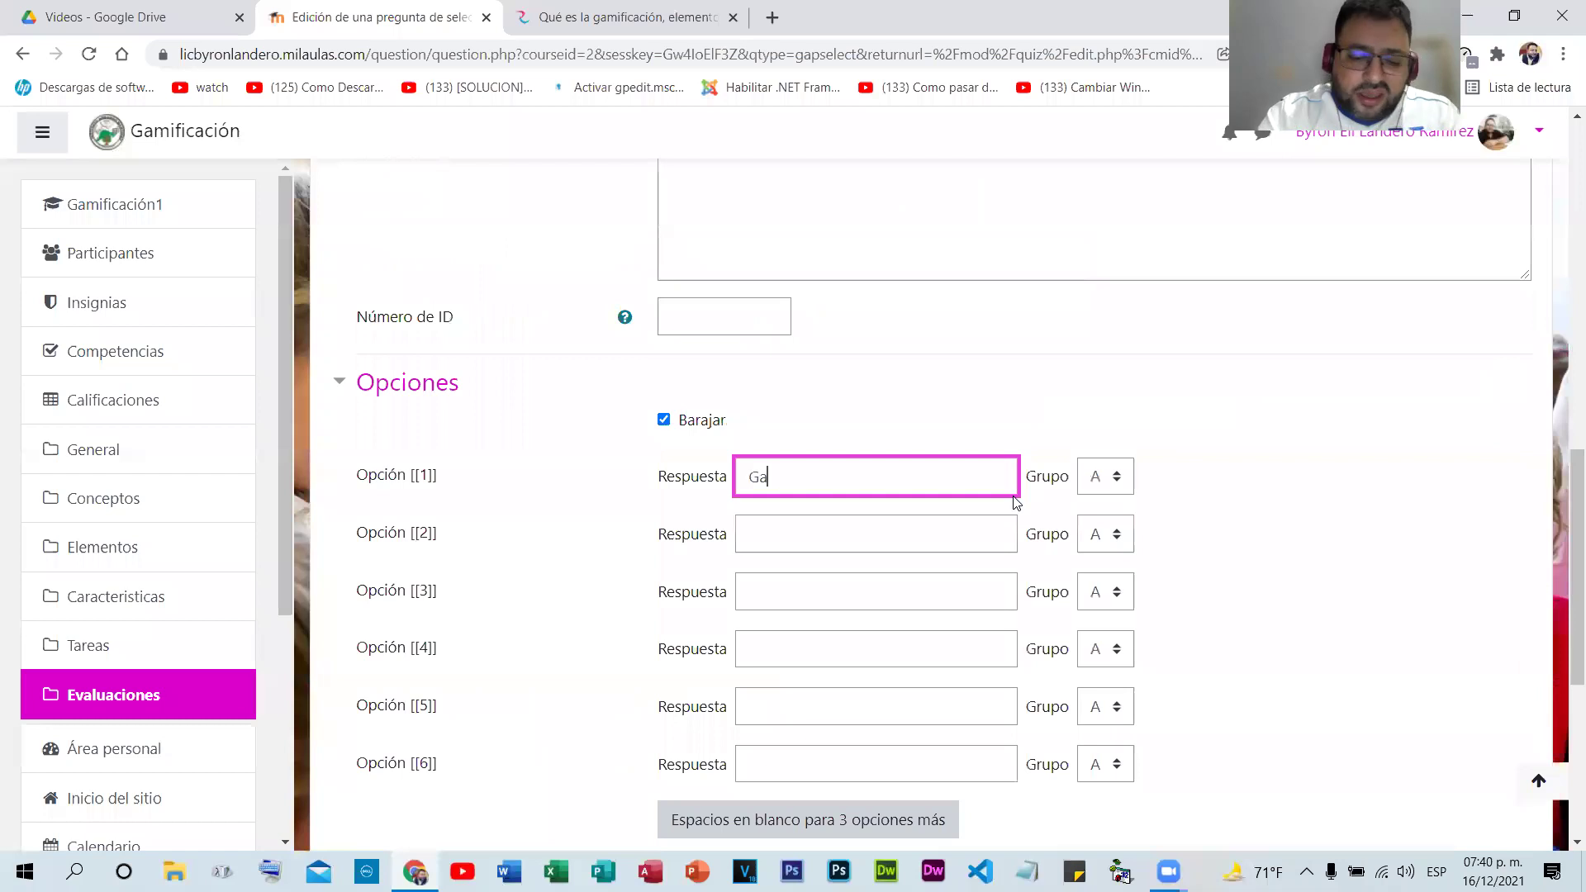
pyautogui.write('mificacion')
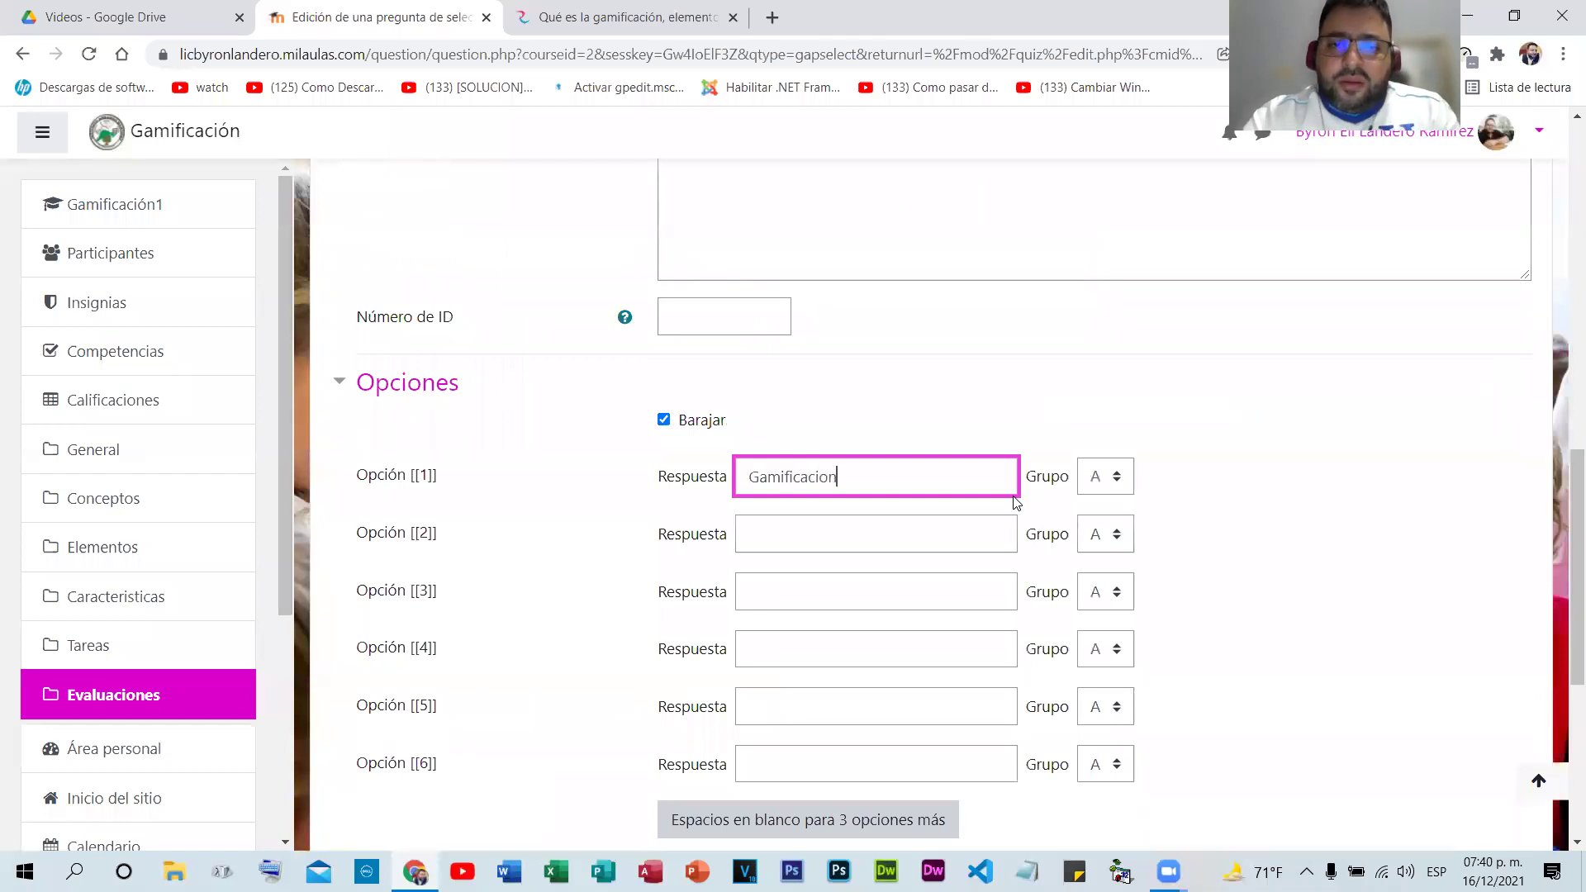
pyautogui.doubleClick(792, 476)
pyautogui.rightClick(792, 482)
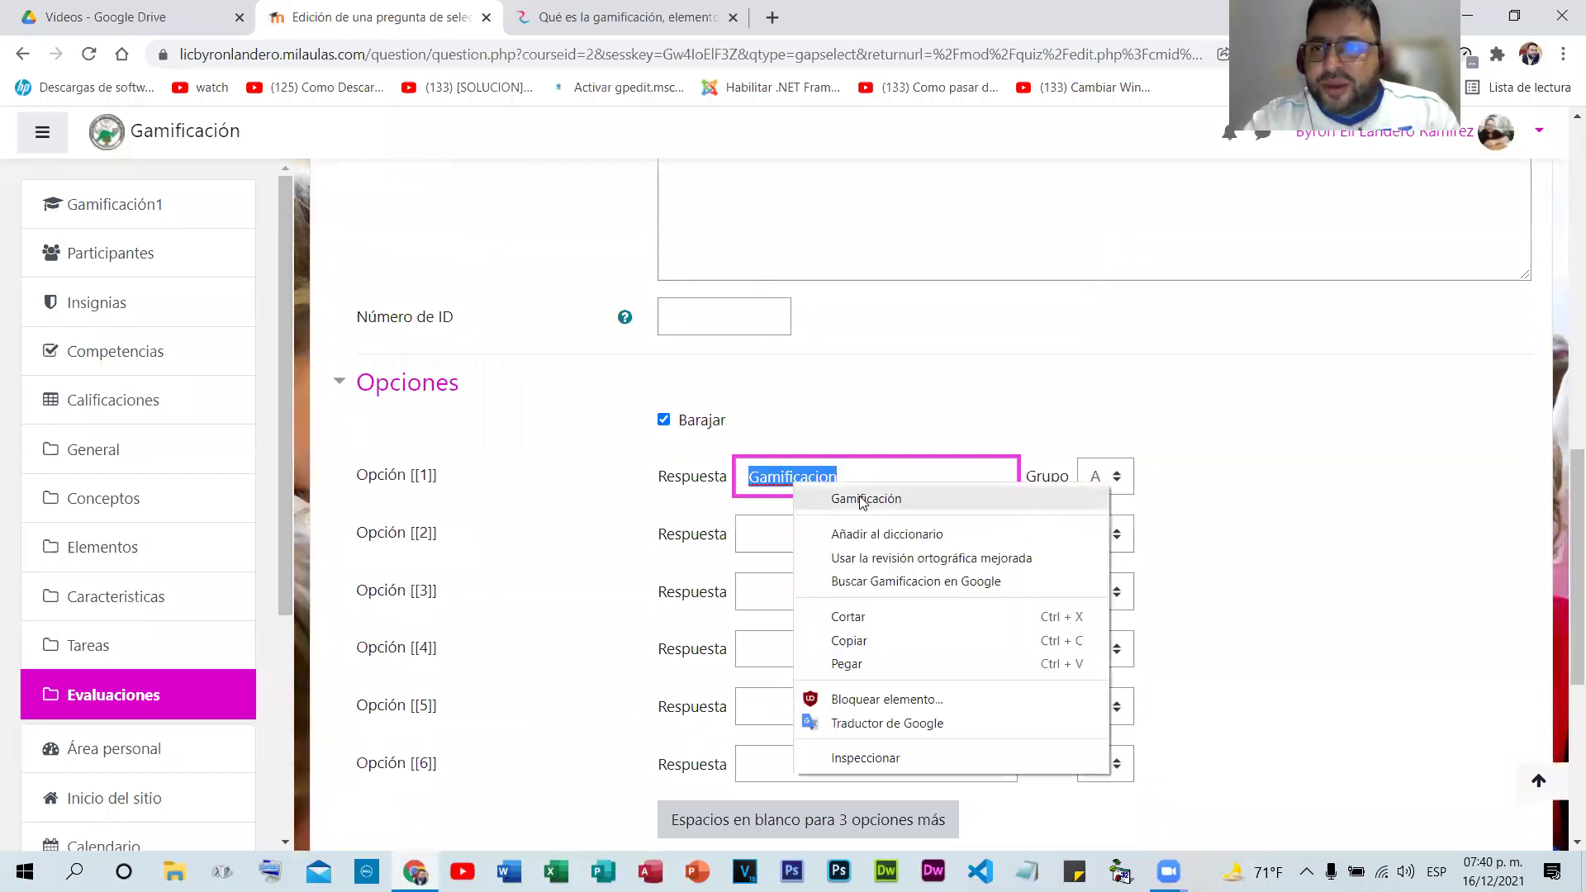
pyautogui.click(860, 499)
pyautogui.click(782, 521)
# - Replace the first occurrence of "gamificación" in the P6 statement with an empty gap marker [[]]
pyautogui.scroll(10, 902, 463)
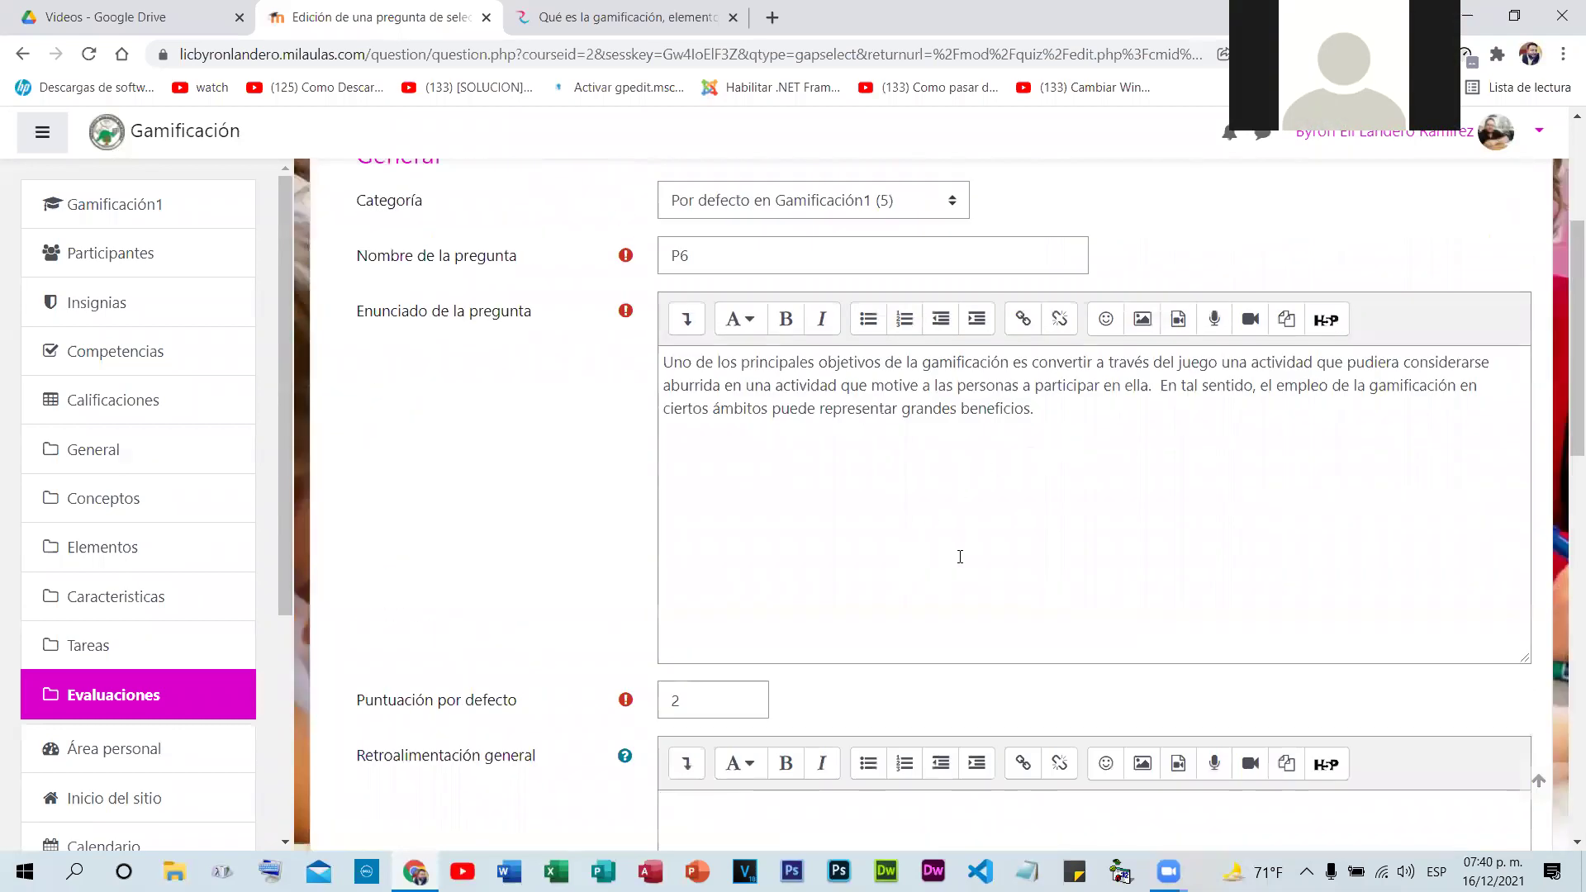
pyautogui.click(1128, 532)
pyautogui.scroll(3, 1129, 532)
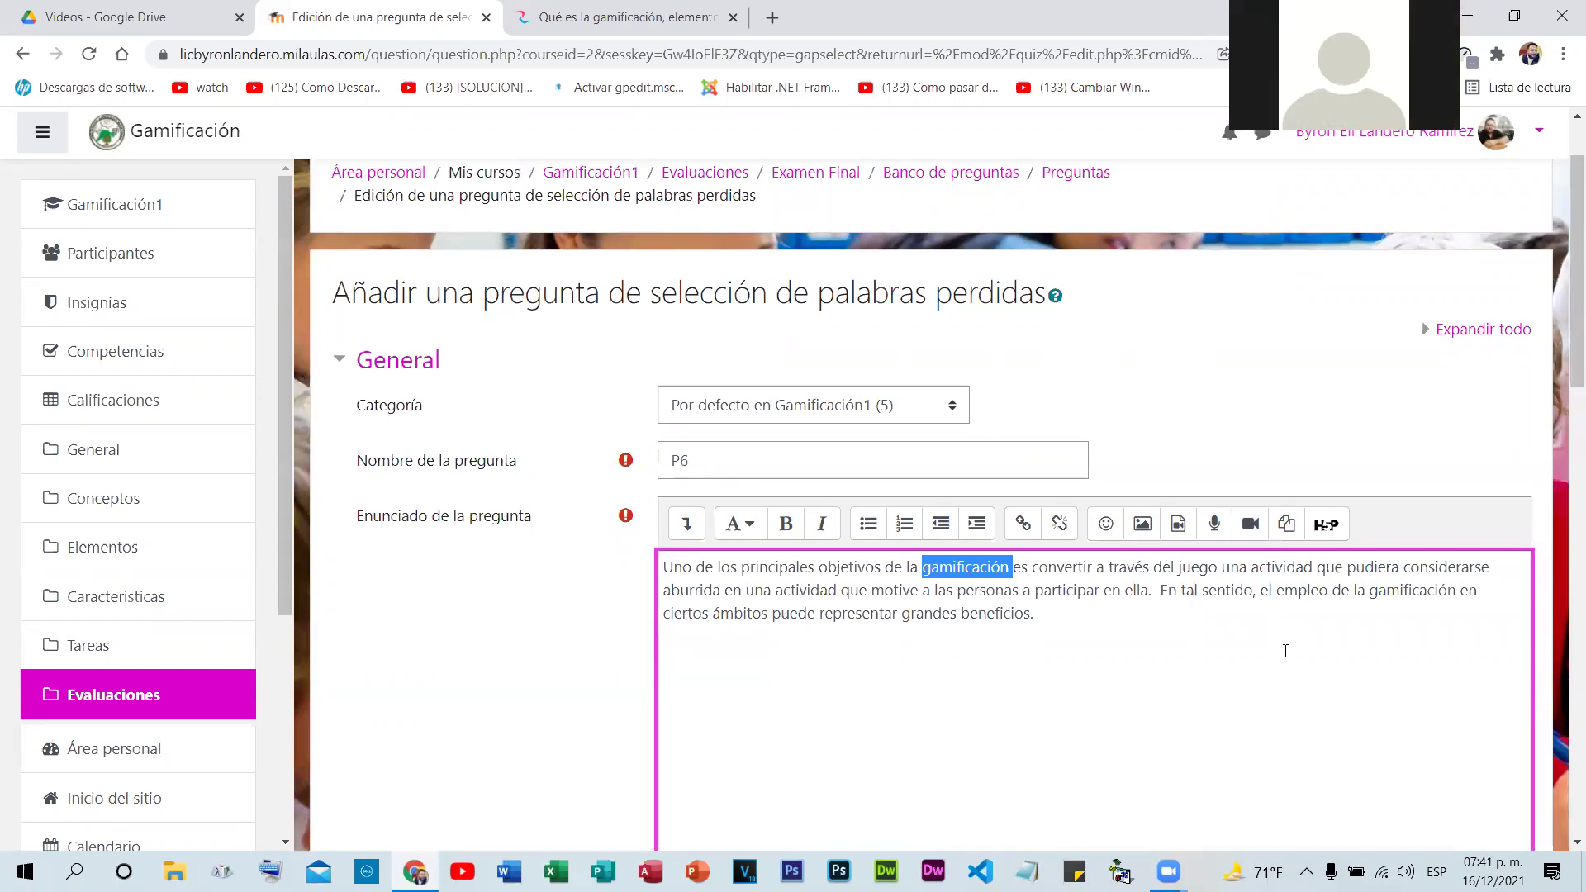
pyautogui.scroll(-7, 1286, 651)
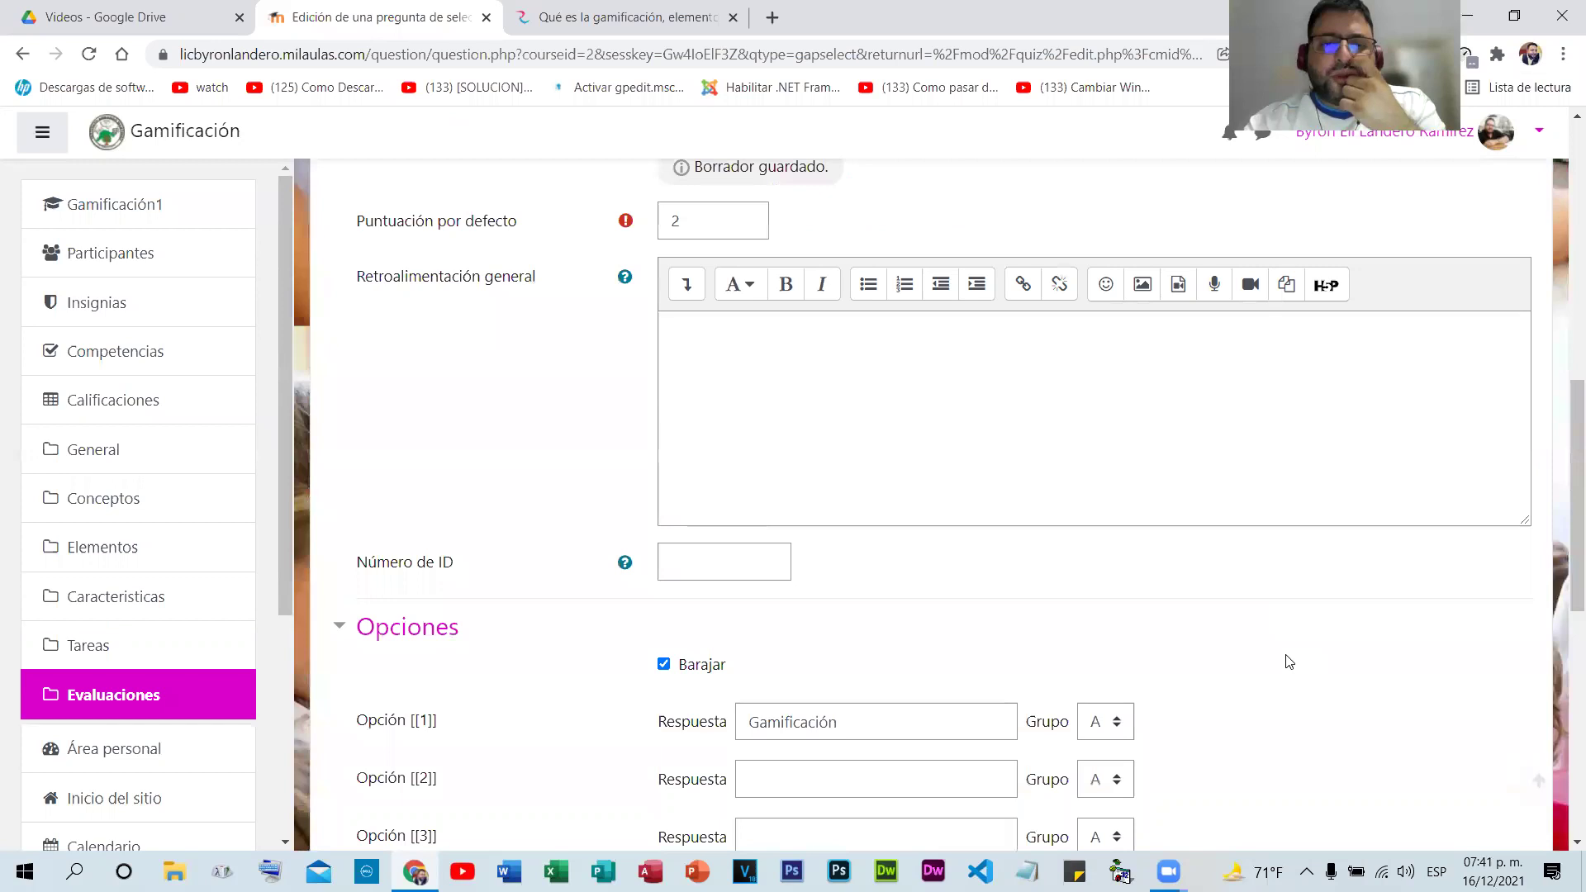
pyautogui.scroll(7, 1286, 662)
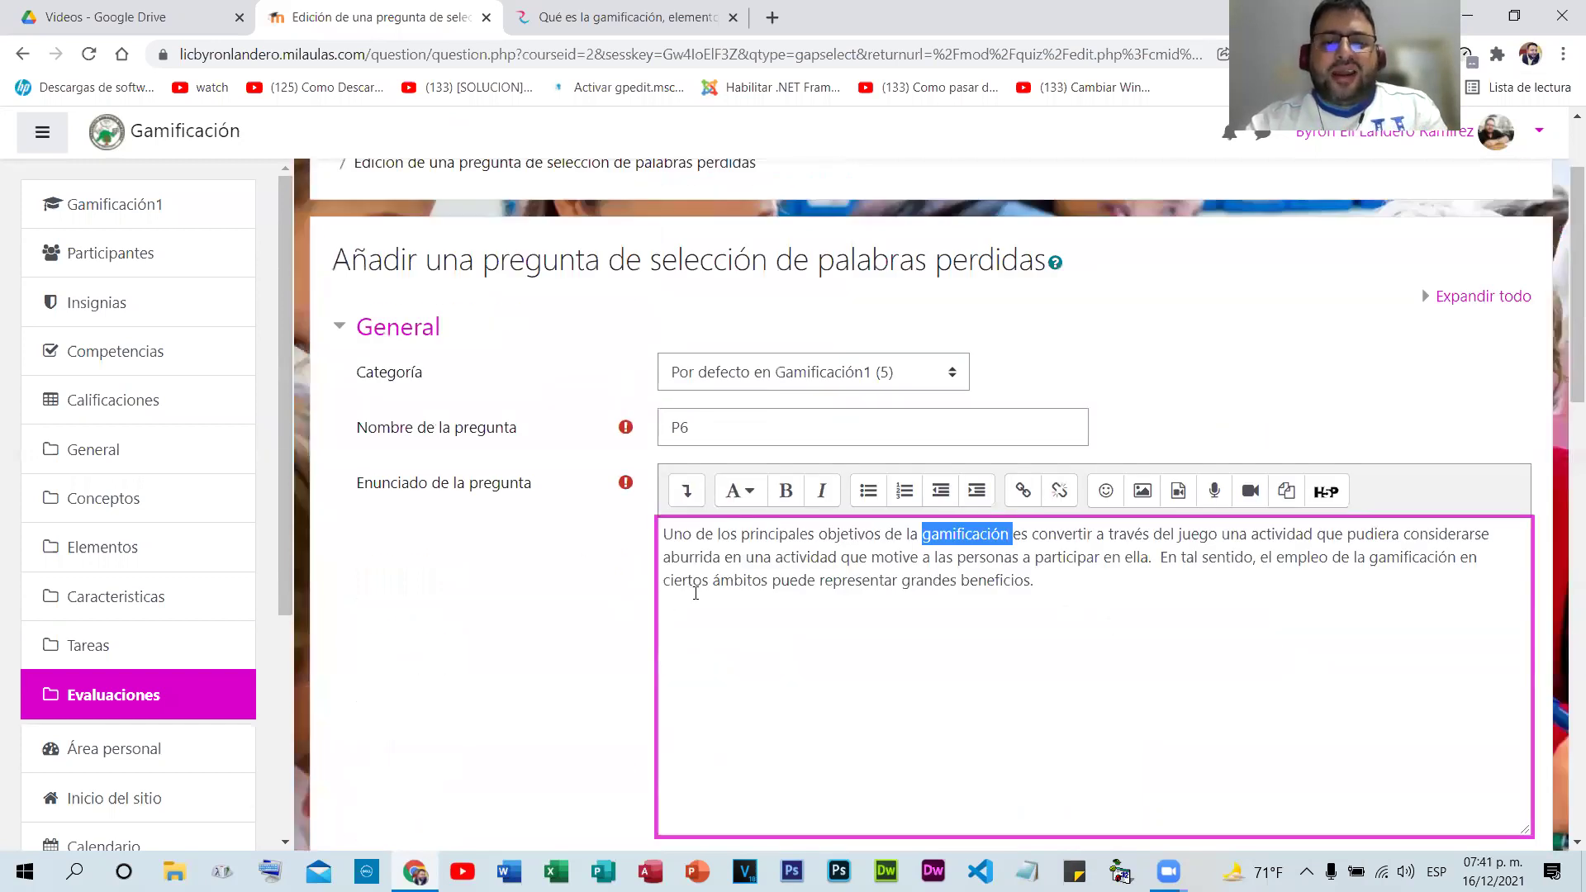
pyautogui.press('Tab')
pyautogui.write('2')
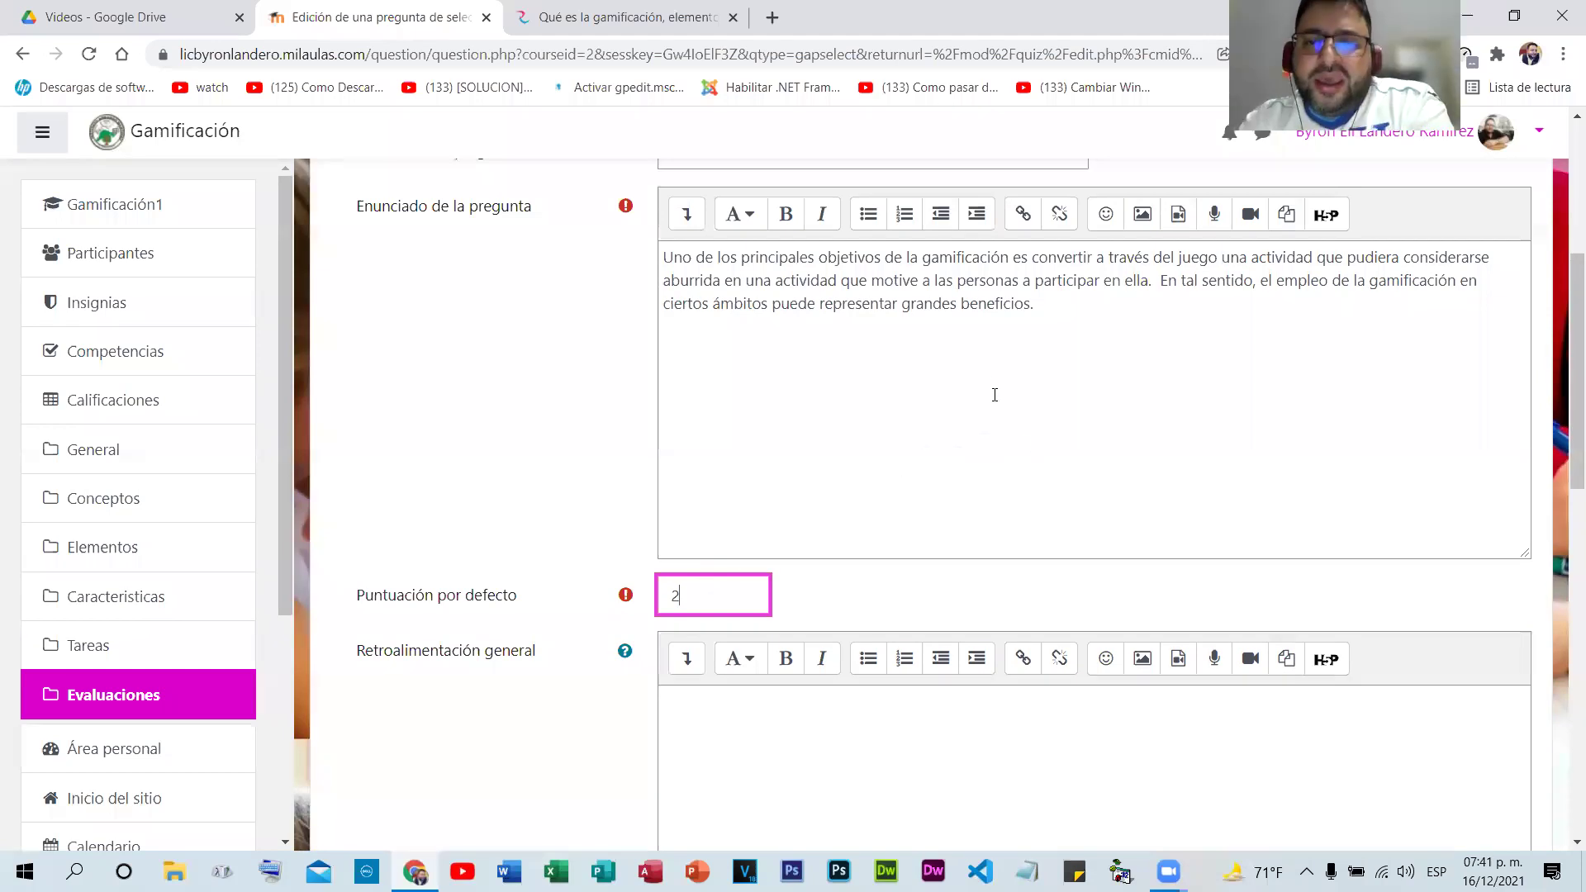
pyautogui.scroll(1, 975, 388)
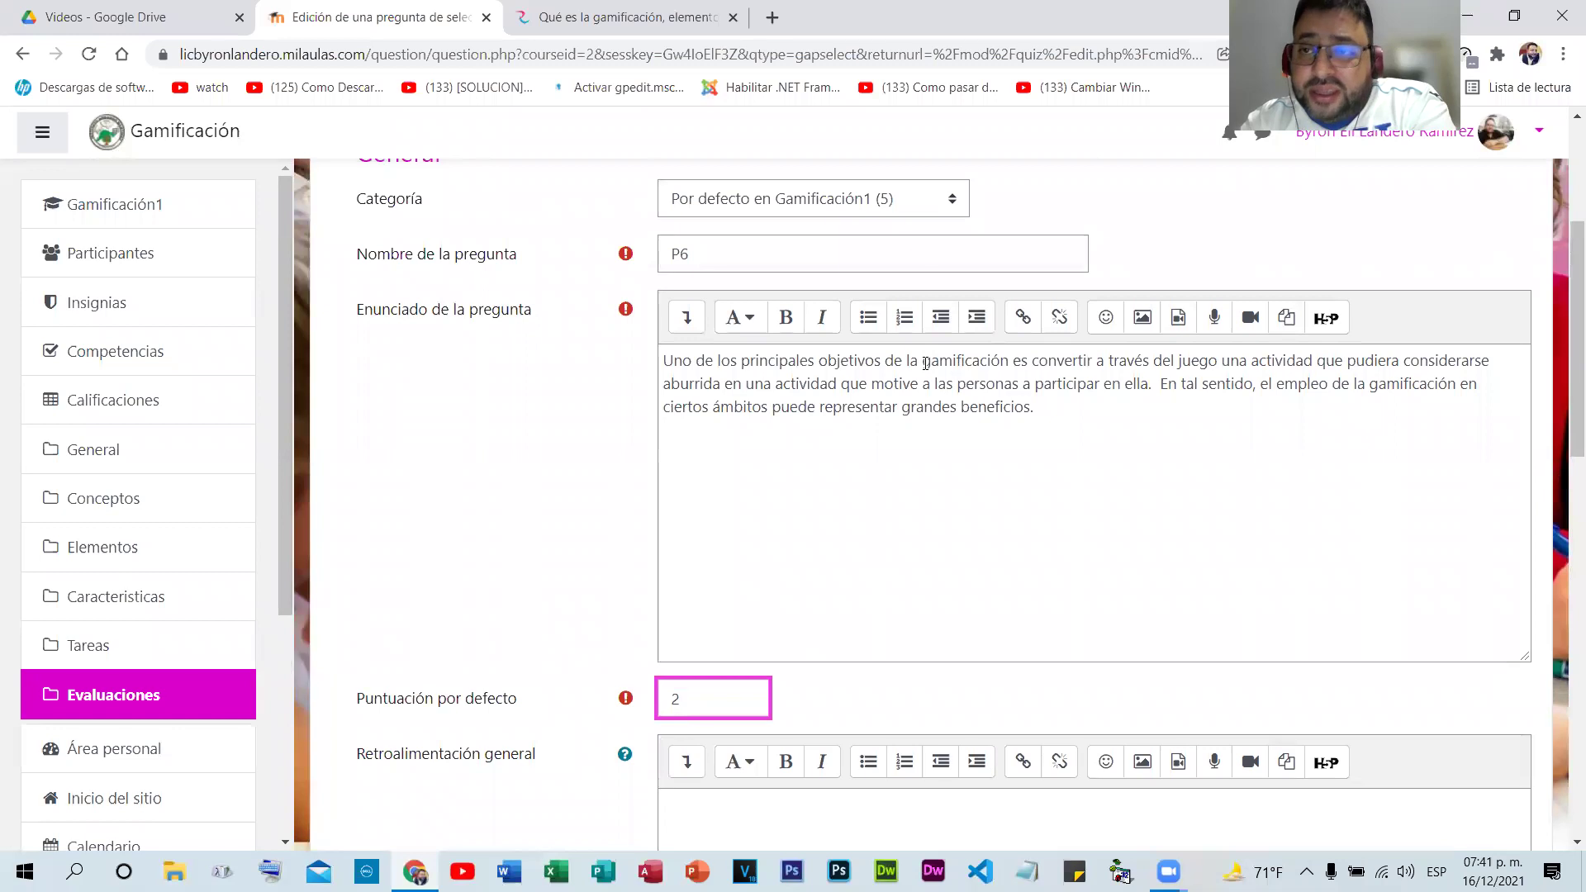
pyautogui.moveTo(923, 363); pyautogui.dragTo(1008, 363)
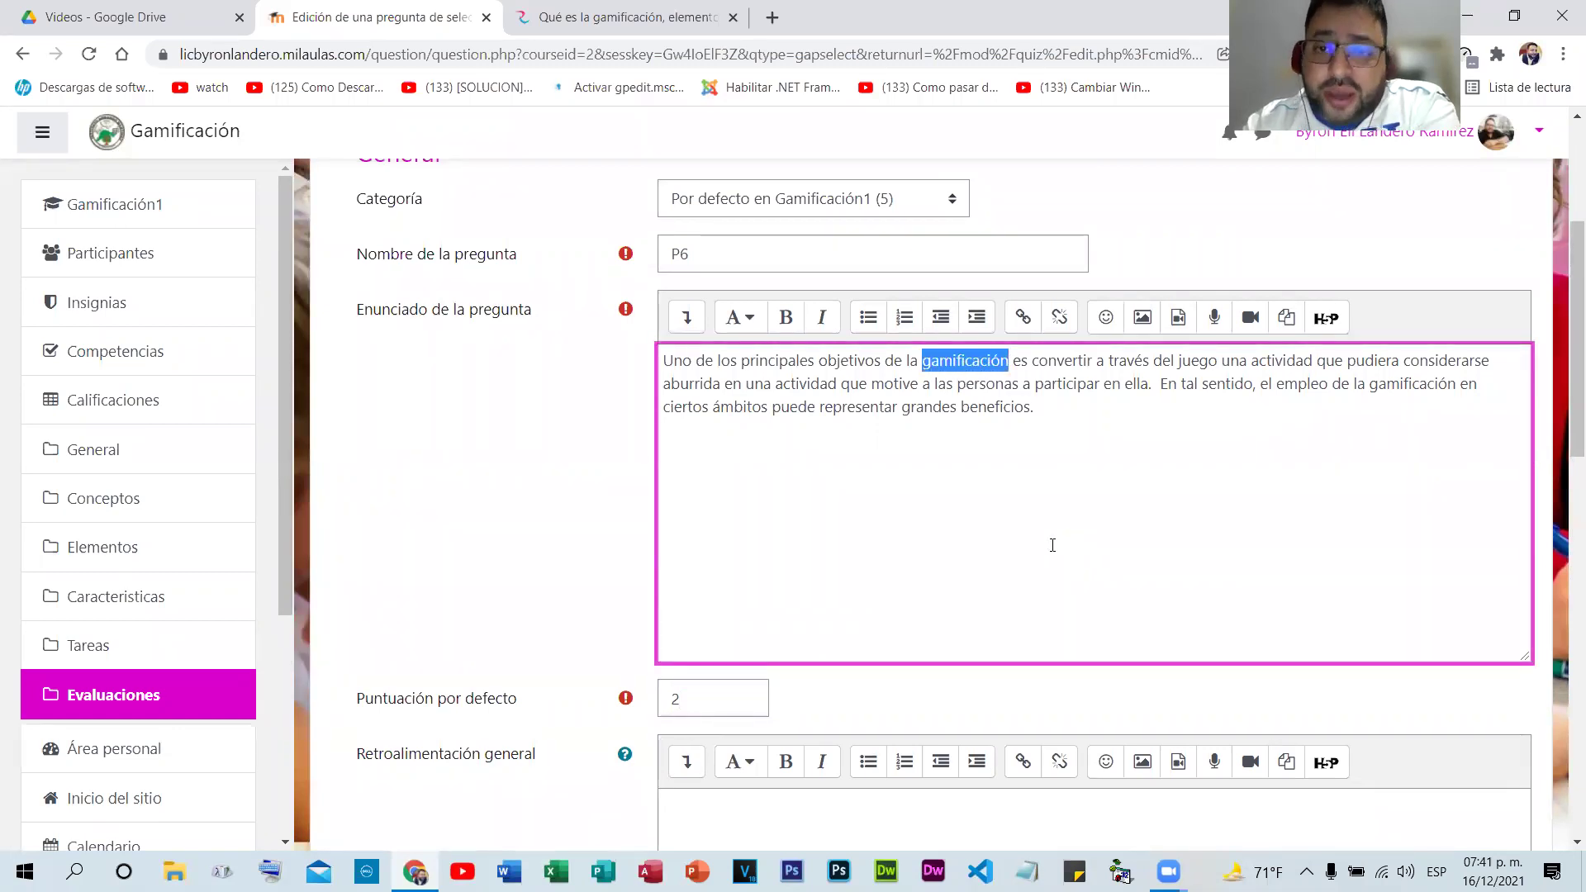
pyautogui.hotkey('ctrl', 'x')
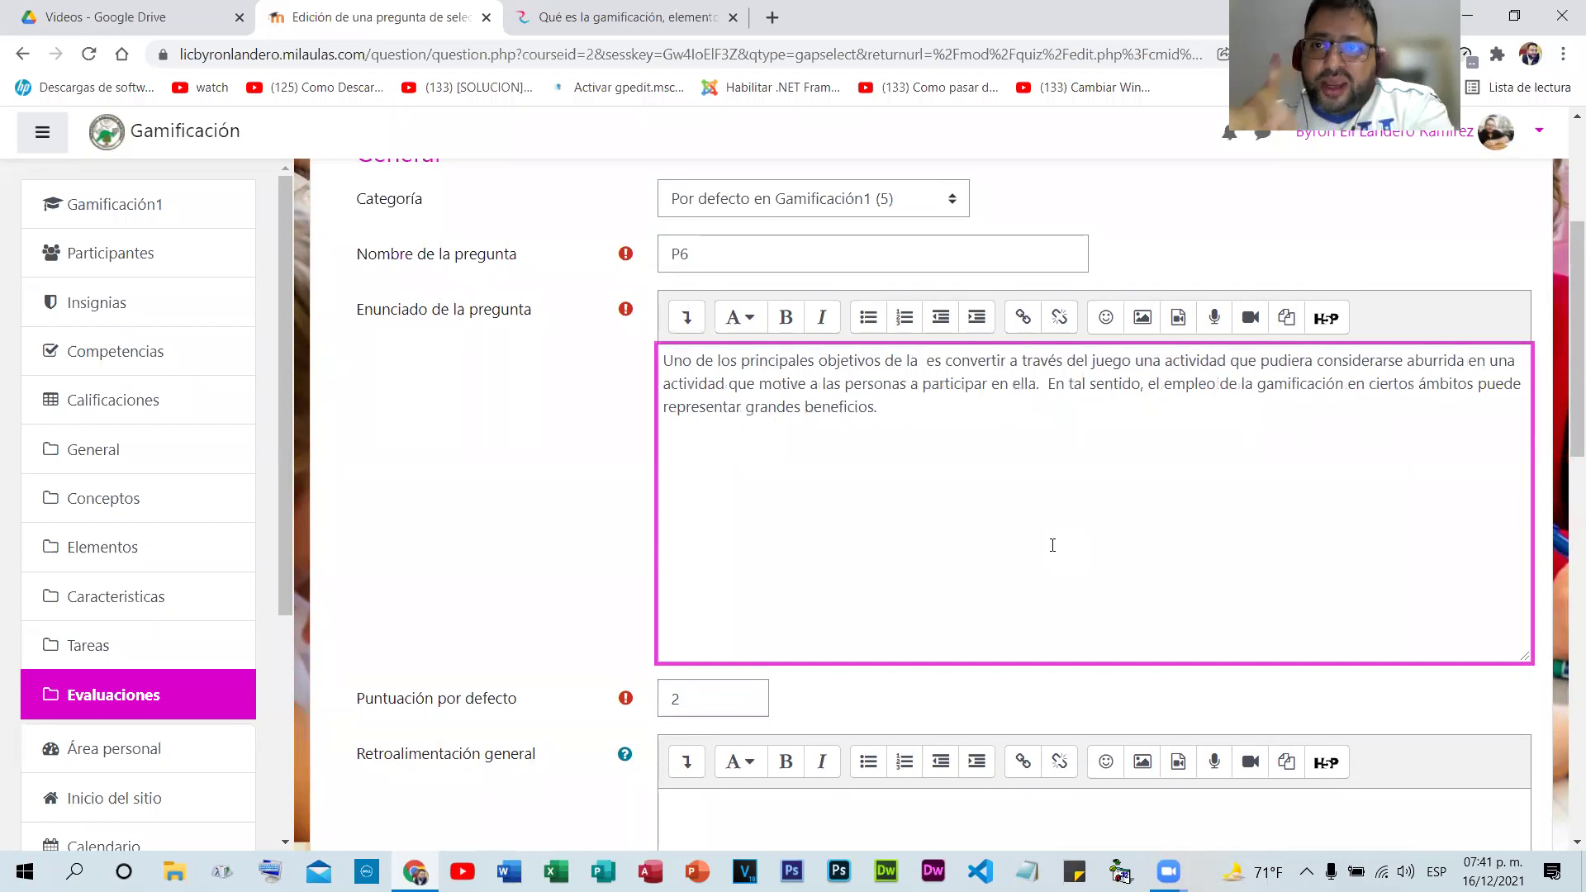
pyautogui.write('[[]]')
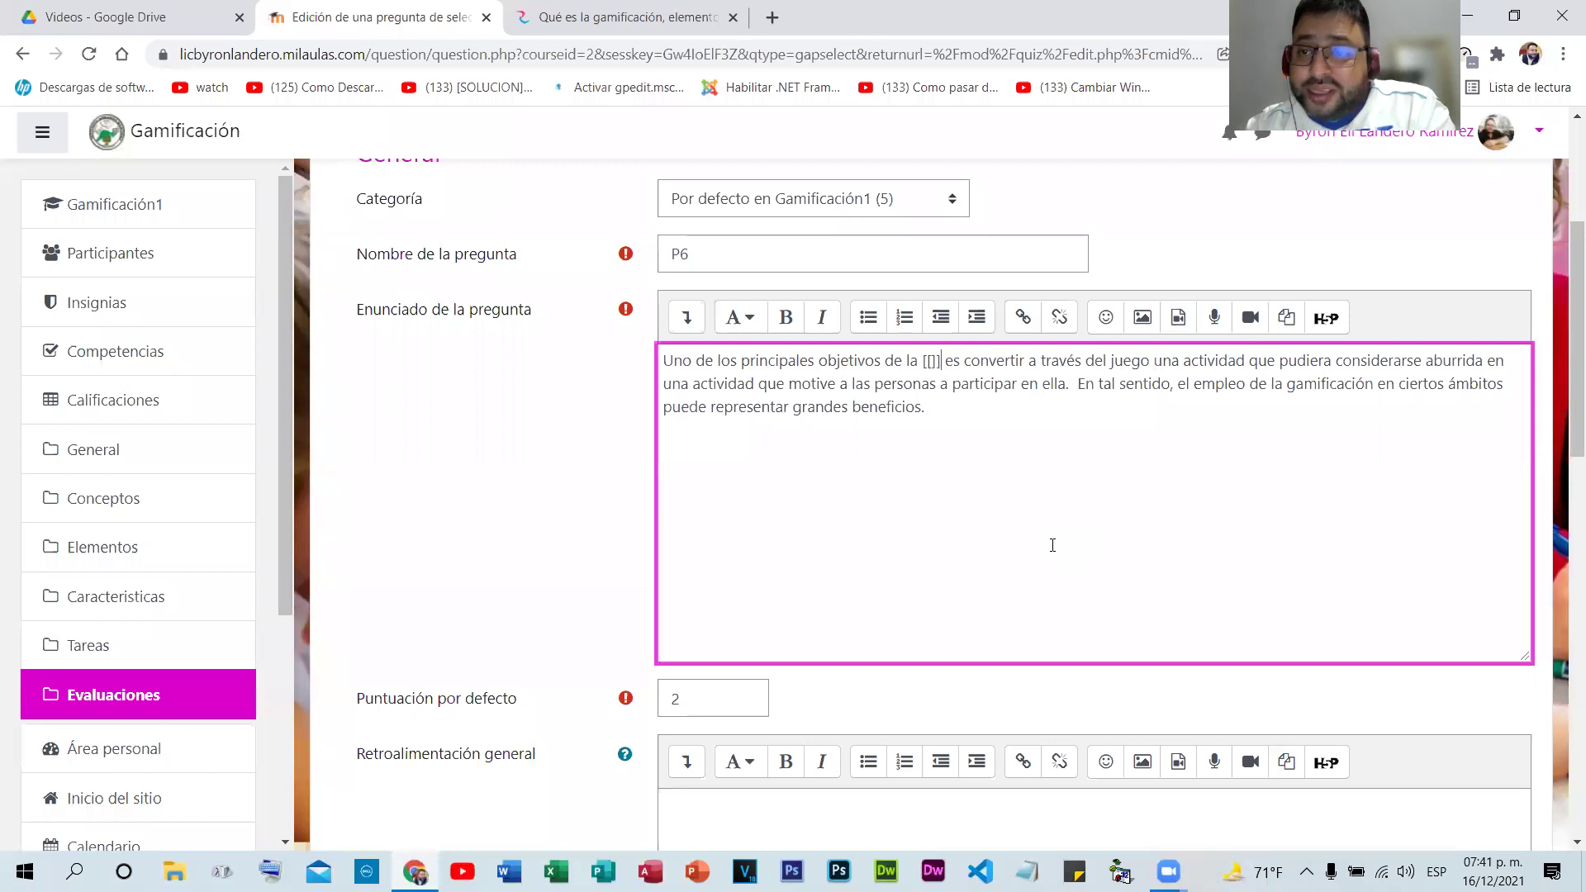
pyautogui.press('Left')
pyautogui.press('Left')
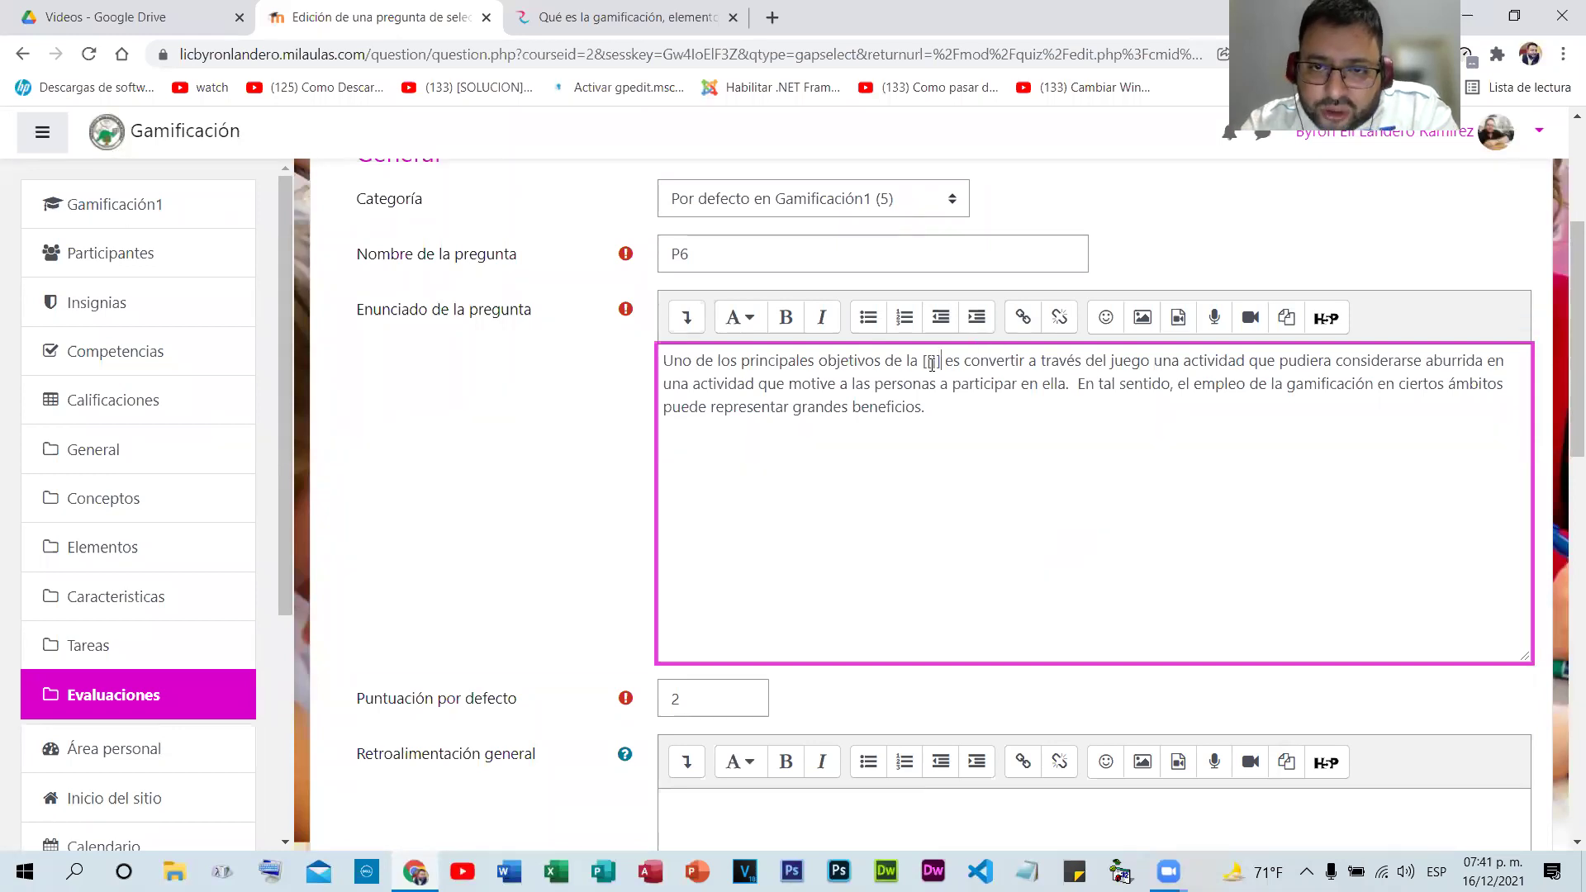
# - Check the option number of Gamificación and put 1 inside the empty gap marker in the statement
pyautogui.scroll(-5, 983, 562)
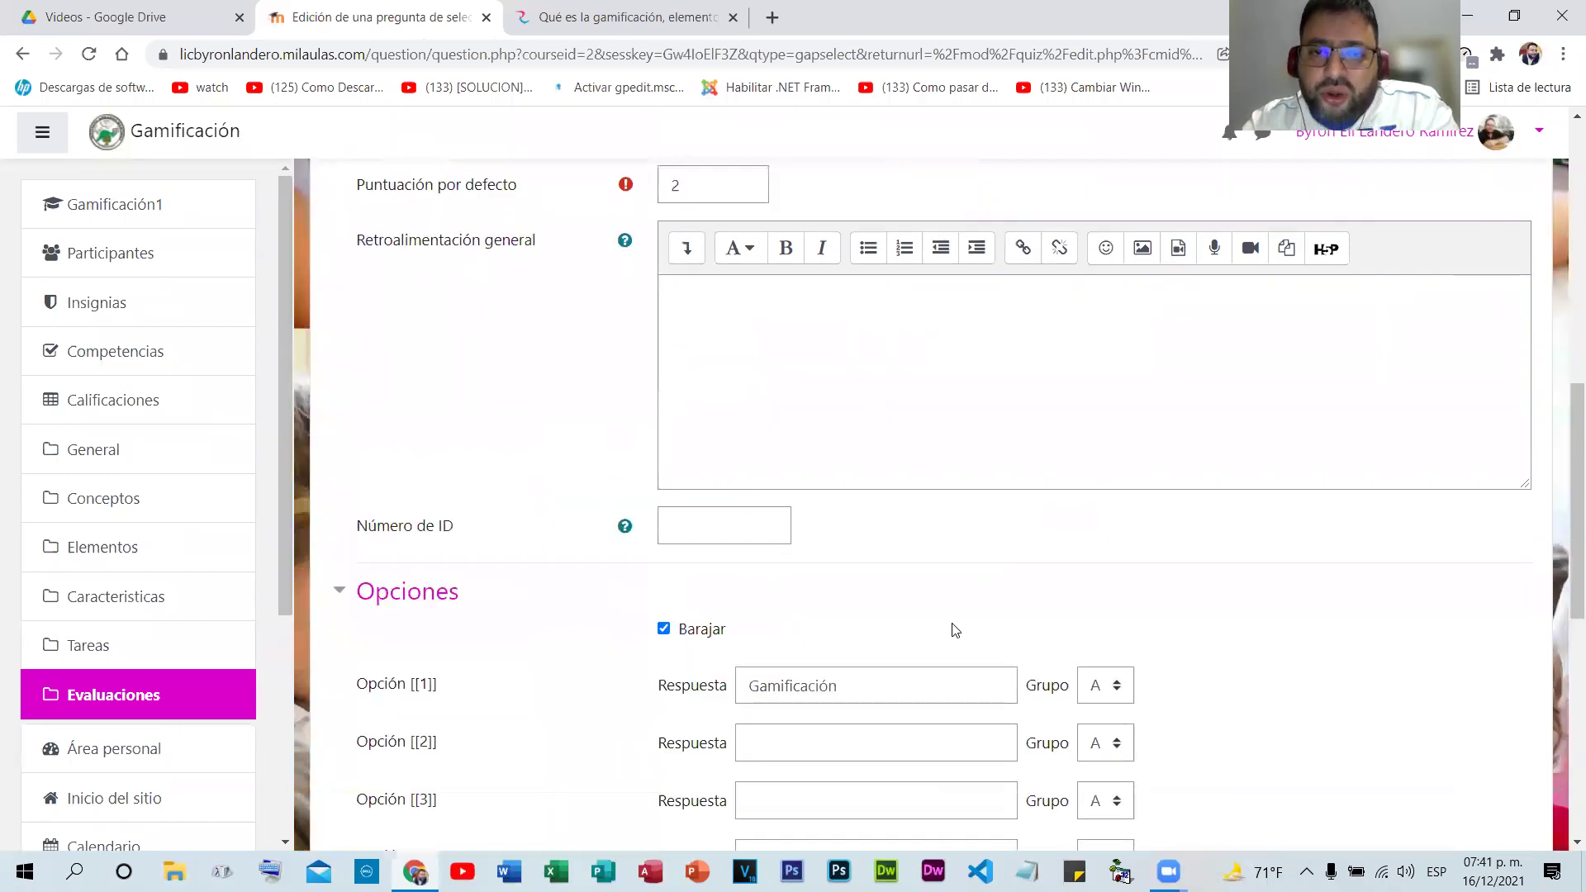
pyautogui.scroll(-2, 896, 446)
pyautogui.click(809, 468)
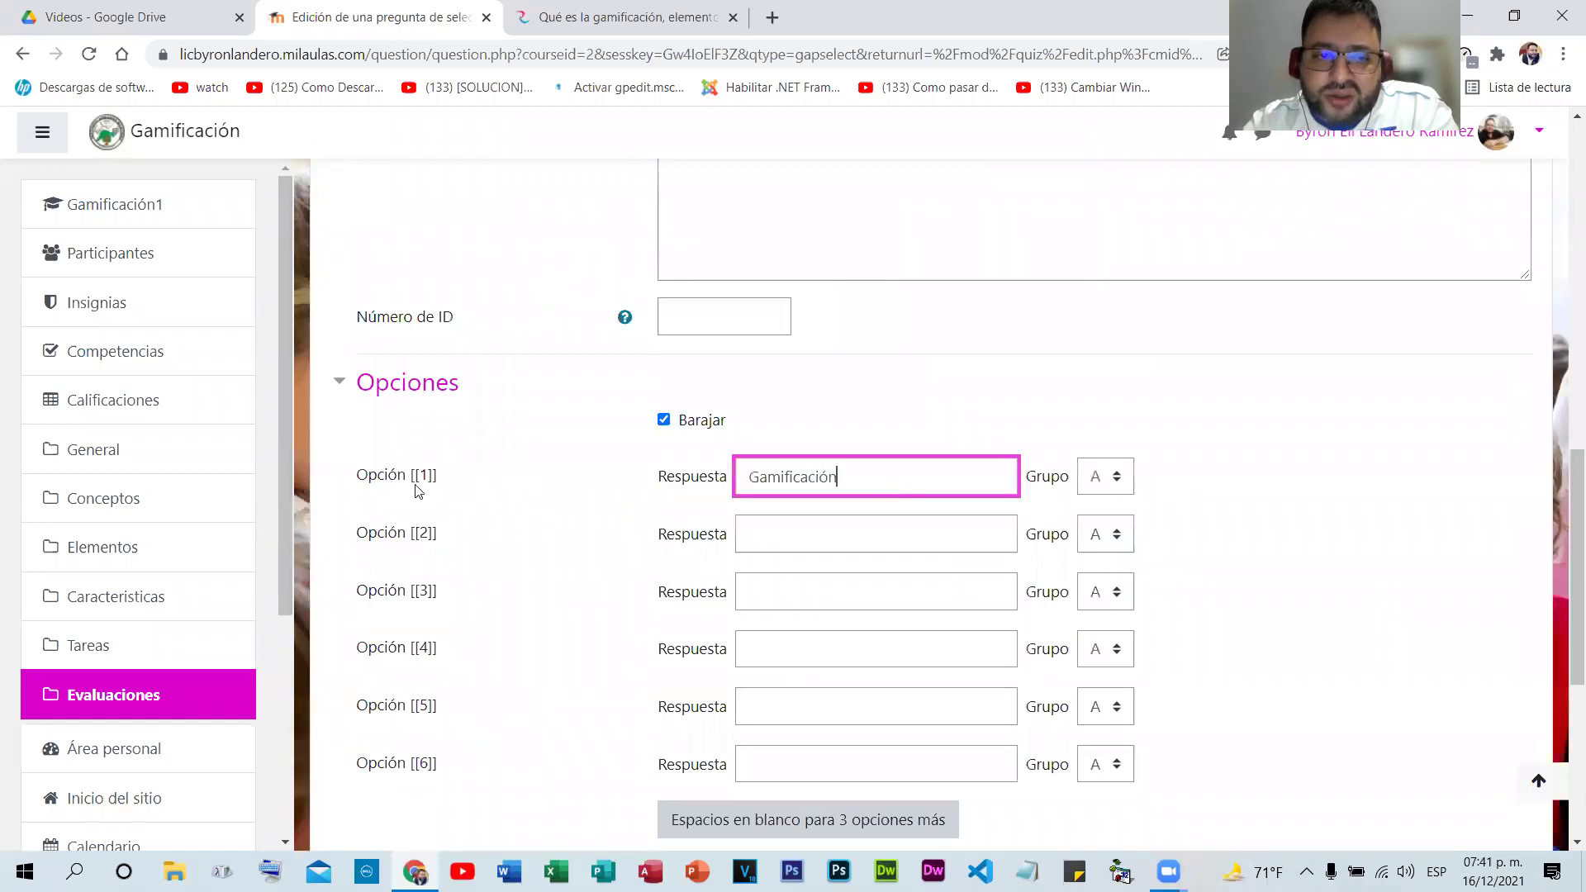
pyautogui.doubleClick(428, 475)
pyautogui.click(800, 477)
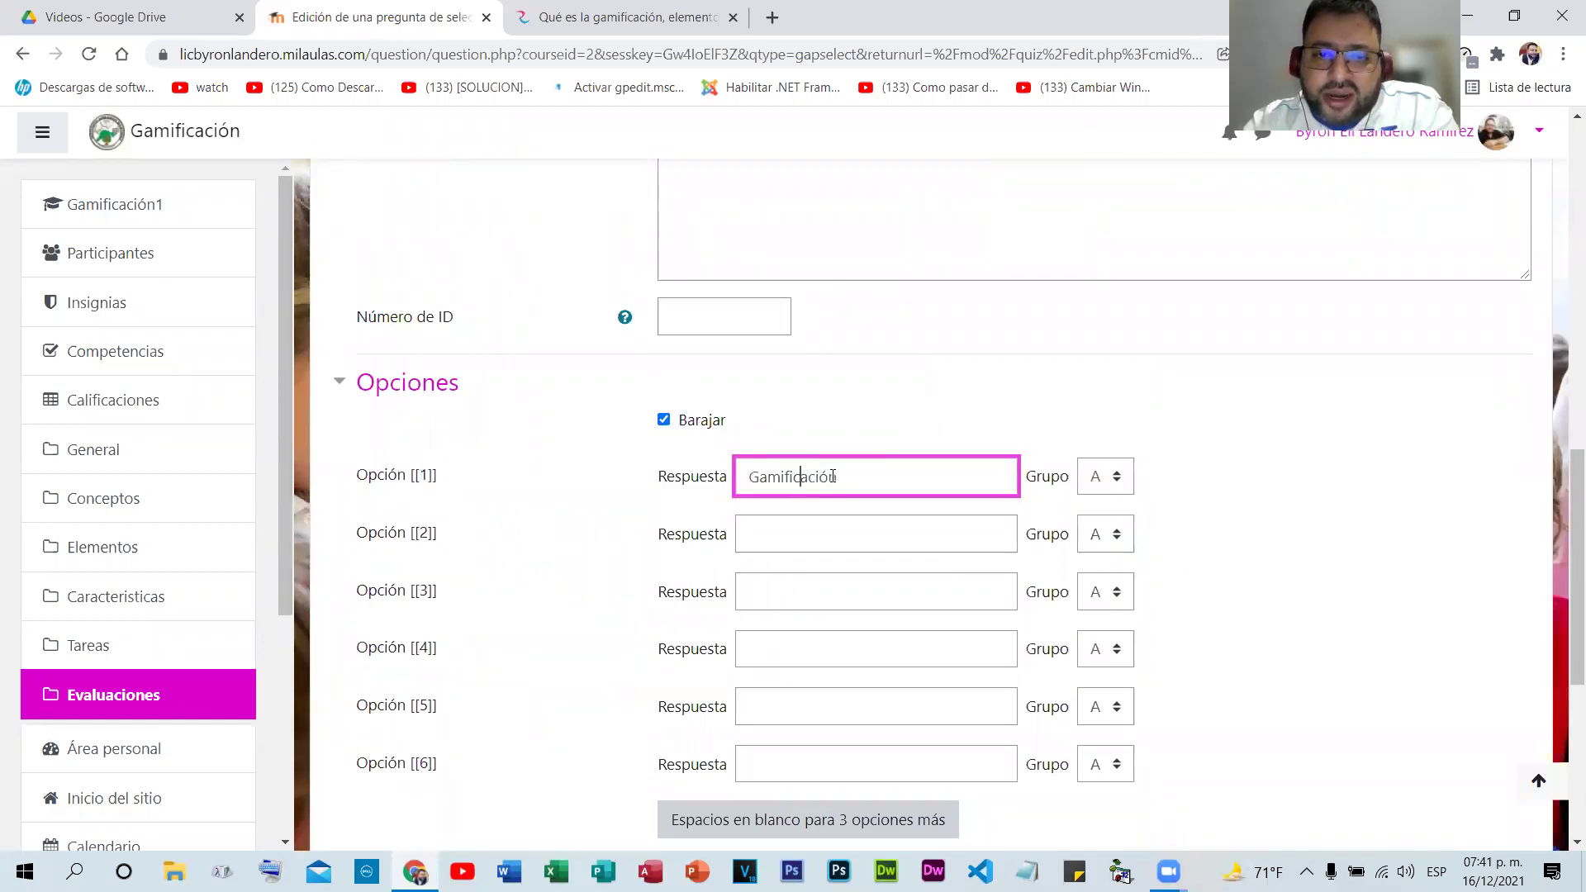
pyautogui.scroll(3, 887, 498)
pyautogui.scroll(8, 890, 524)
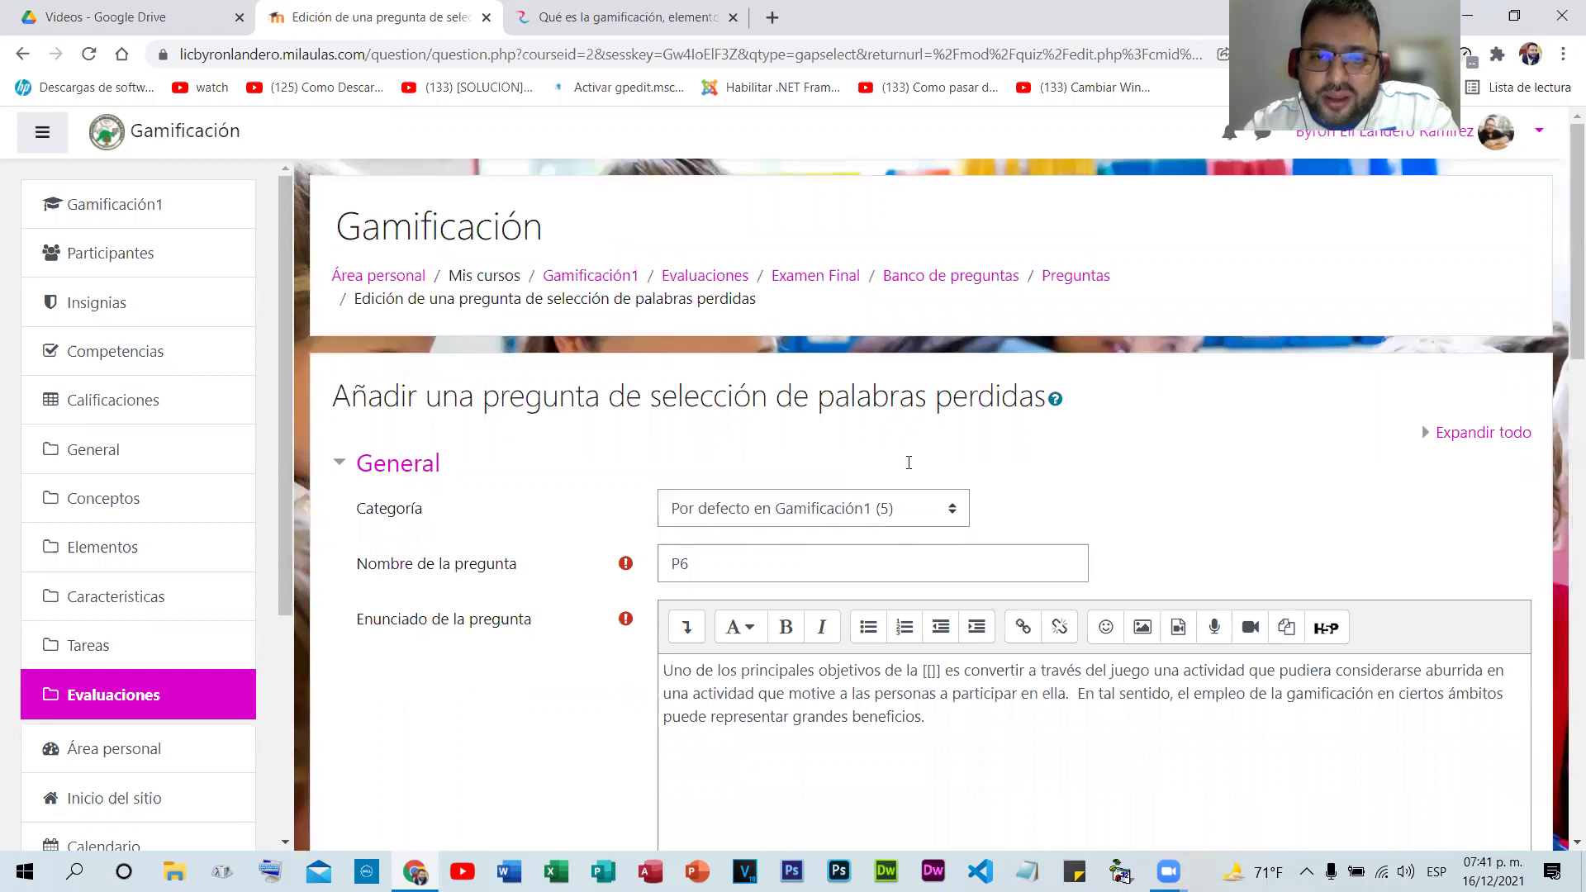
pyautogui.scroll(-2, 994, 496)
pyautogui.click(1001, 493)
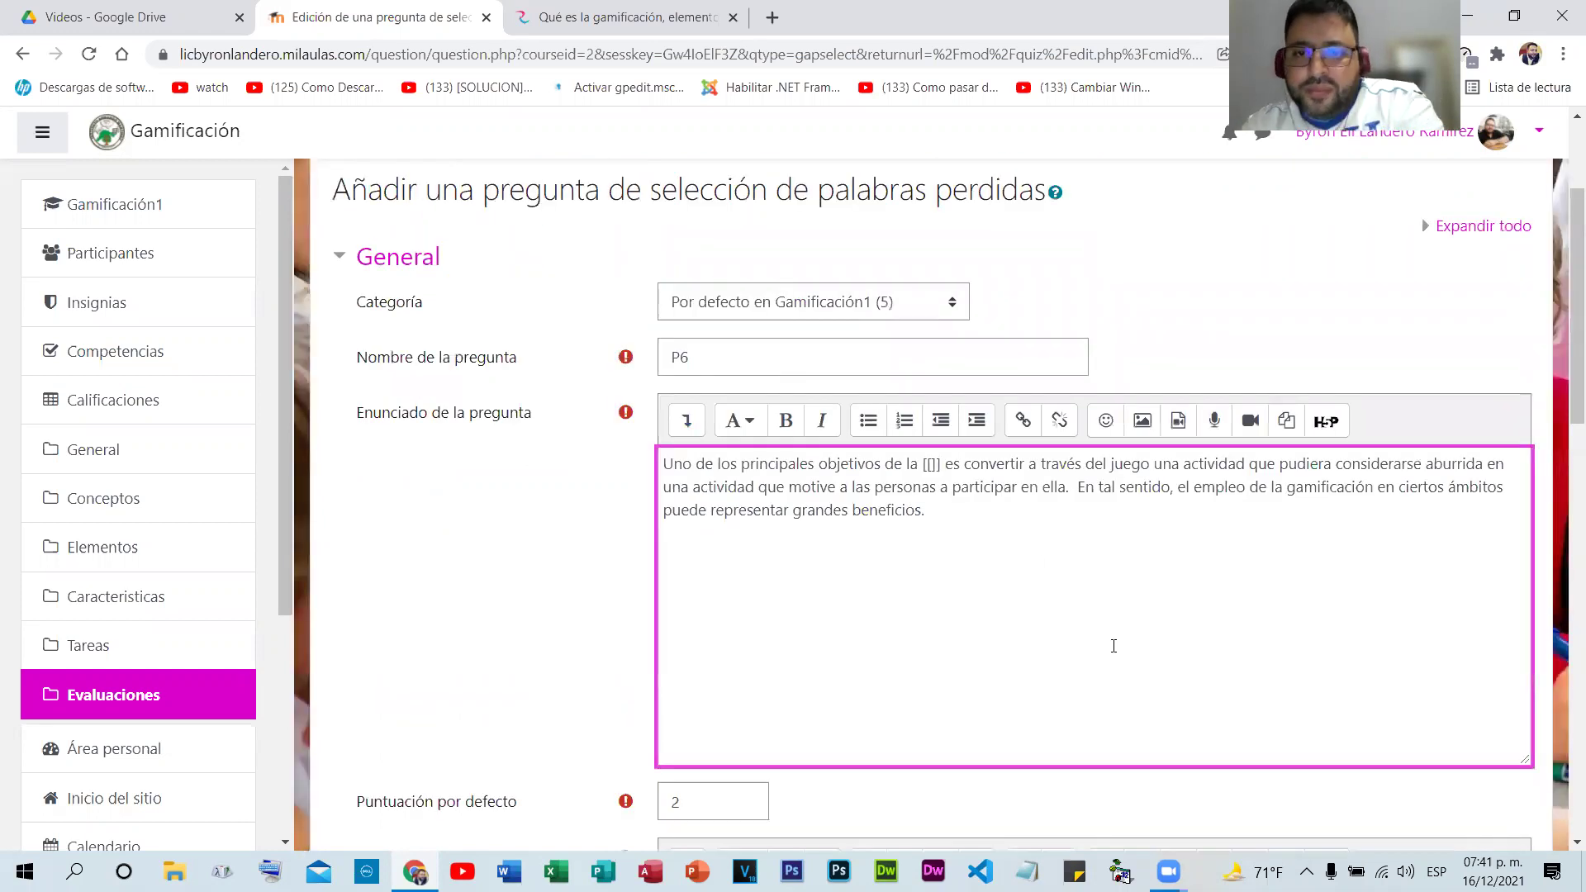
pyautogui.write('1')
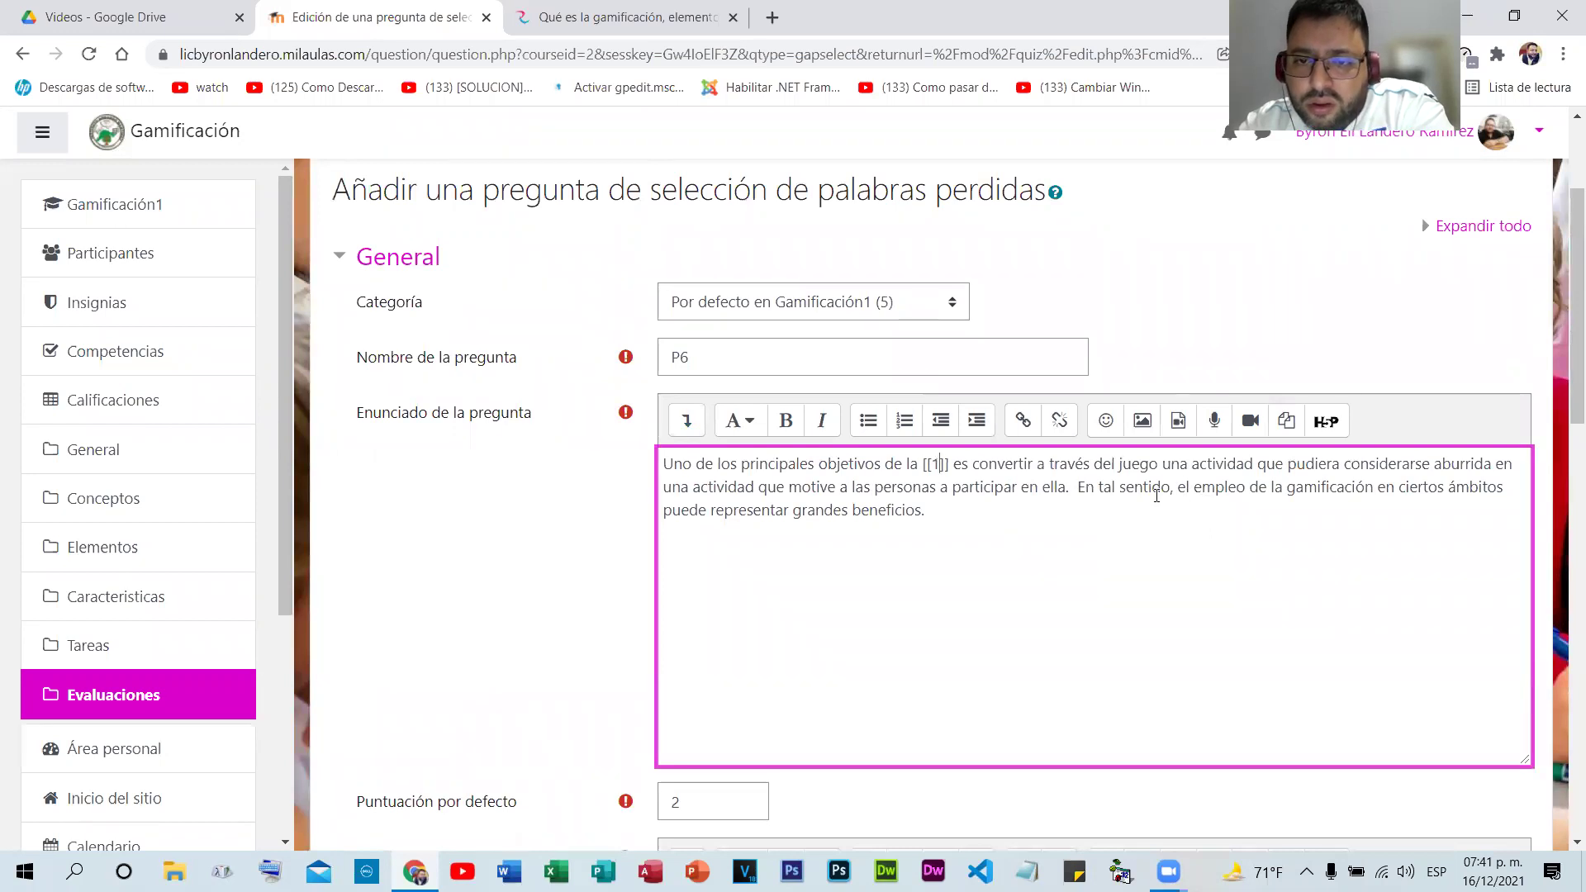
# - Replace the first "actividad" in the statement with an empty gap marker [[]] and enter Actividad as the answer of Opción [[3]]
pyautogui.doubleClick(1222, 465)
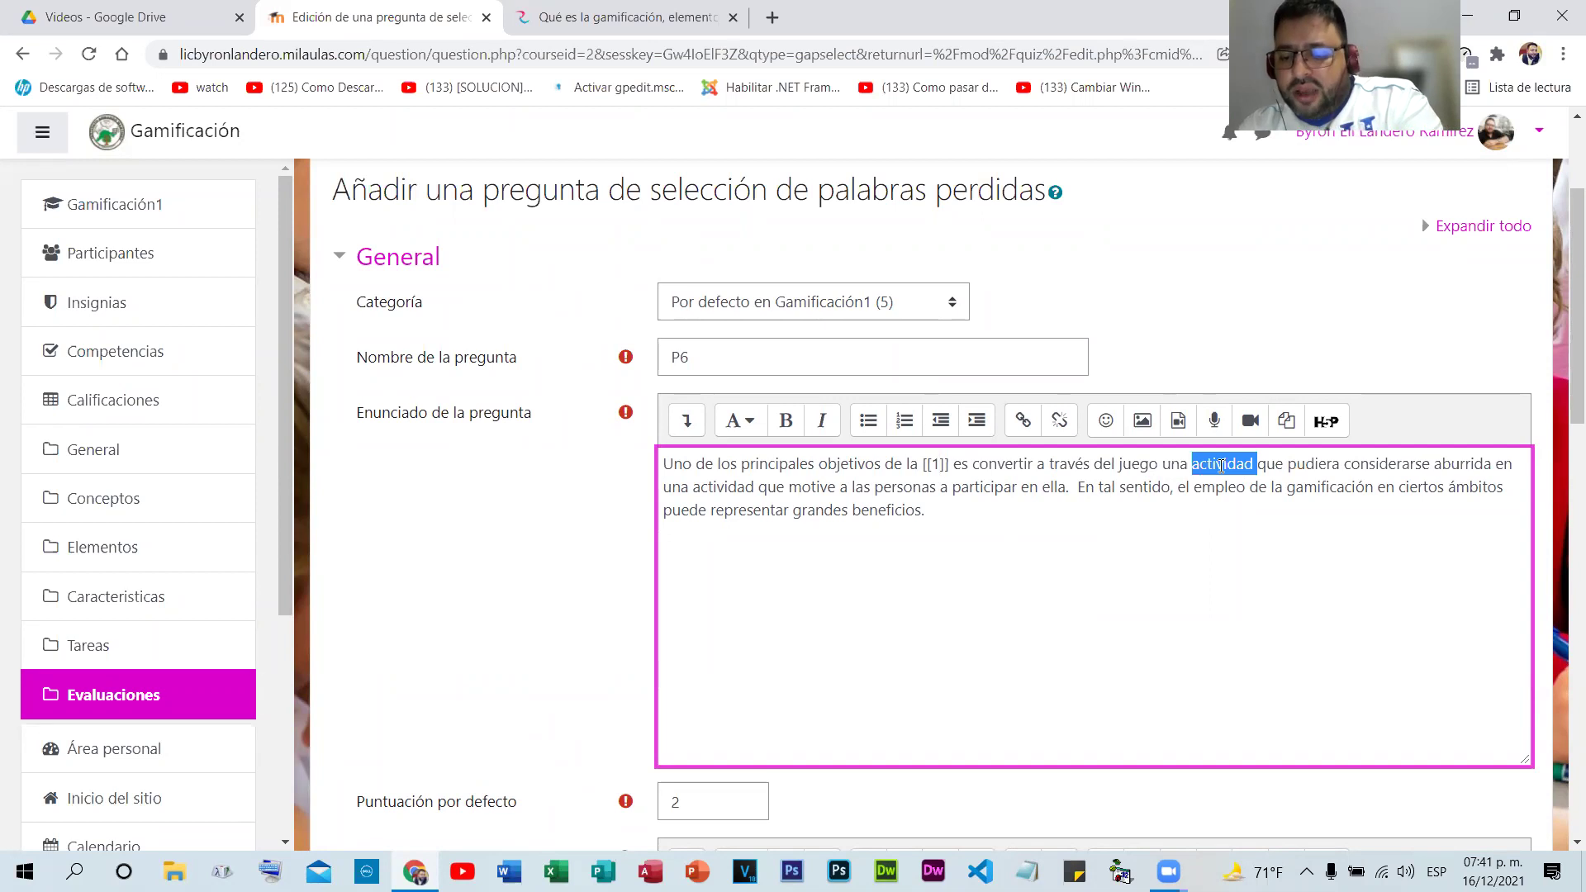
pyautogui.write('[[]]')
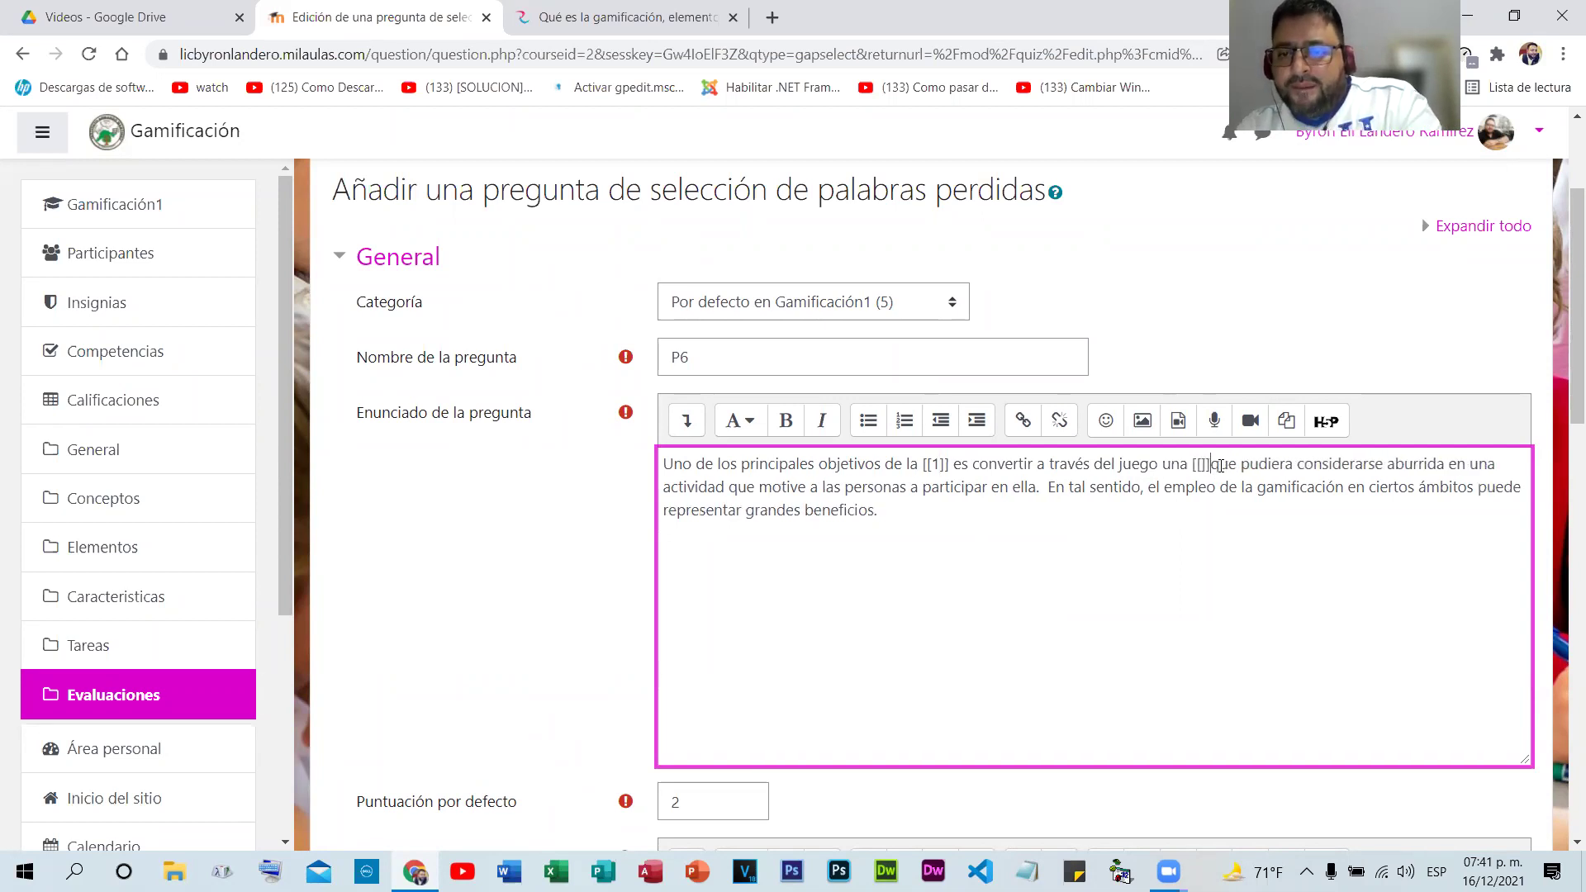
pyautogui.scroll(-10, 989, 588)
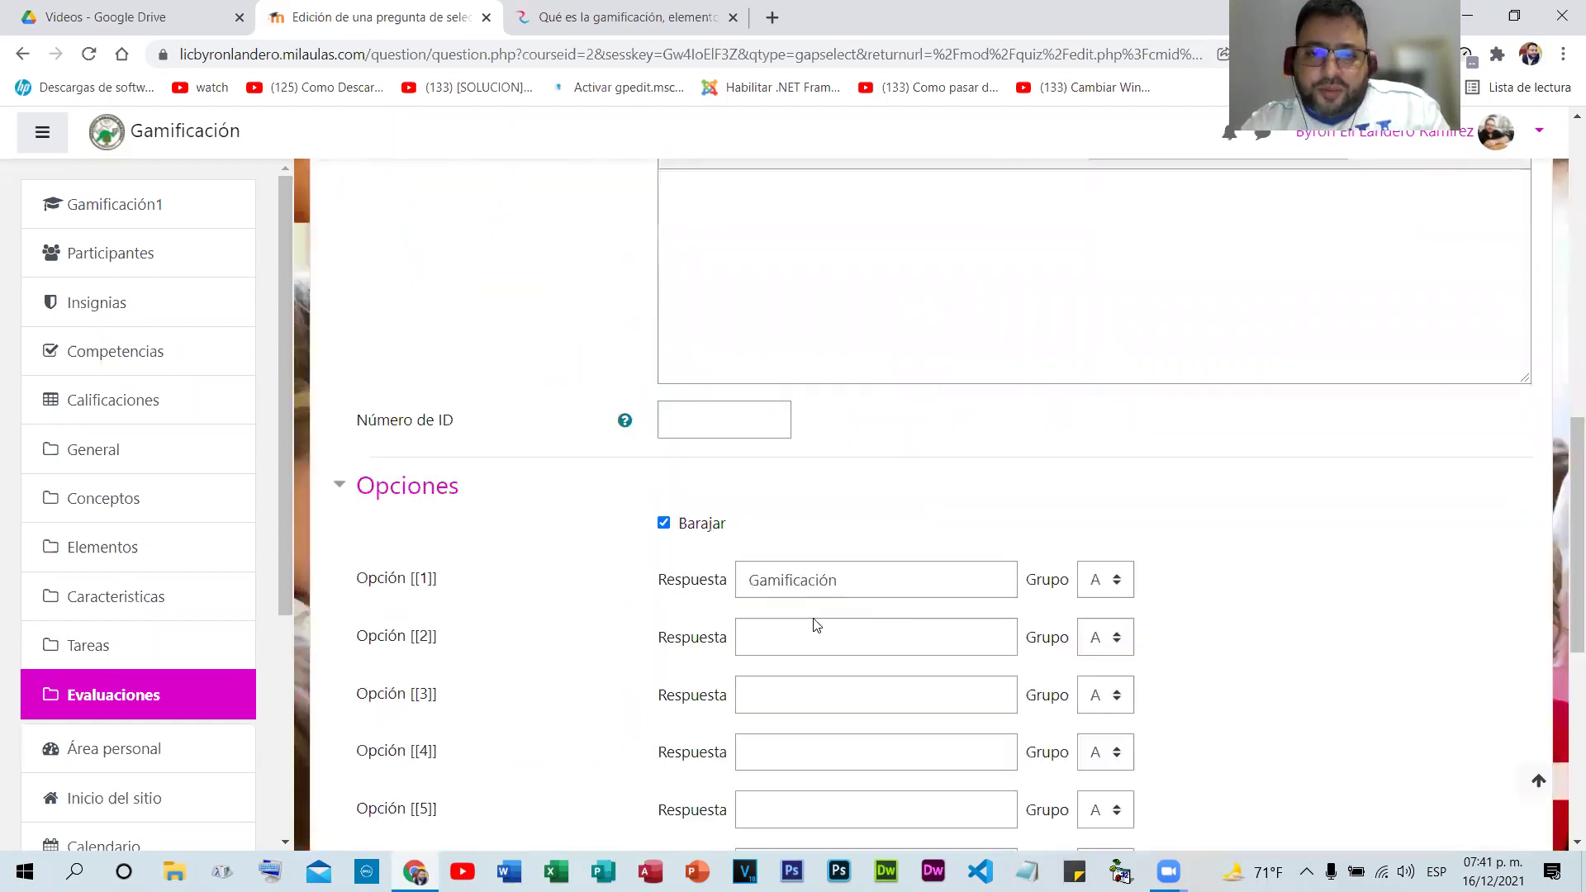
pyautogui.click(772, 648)
pyautogui.scroll(-3, 772, 648)
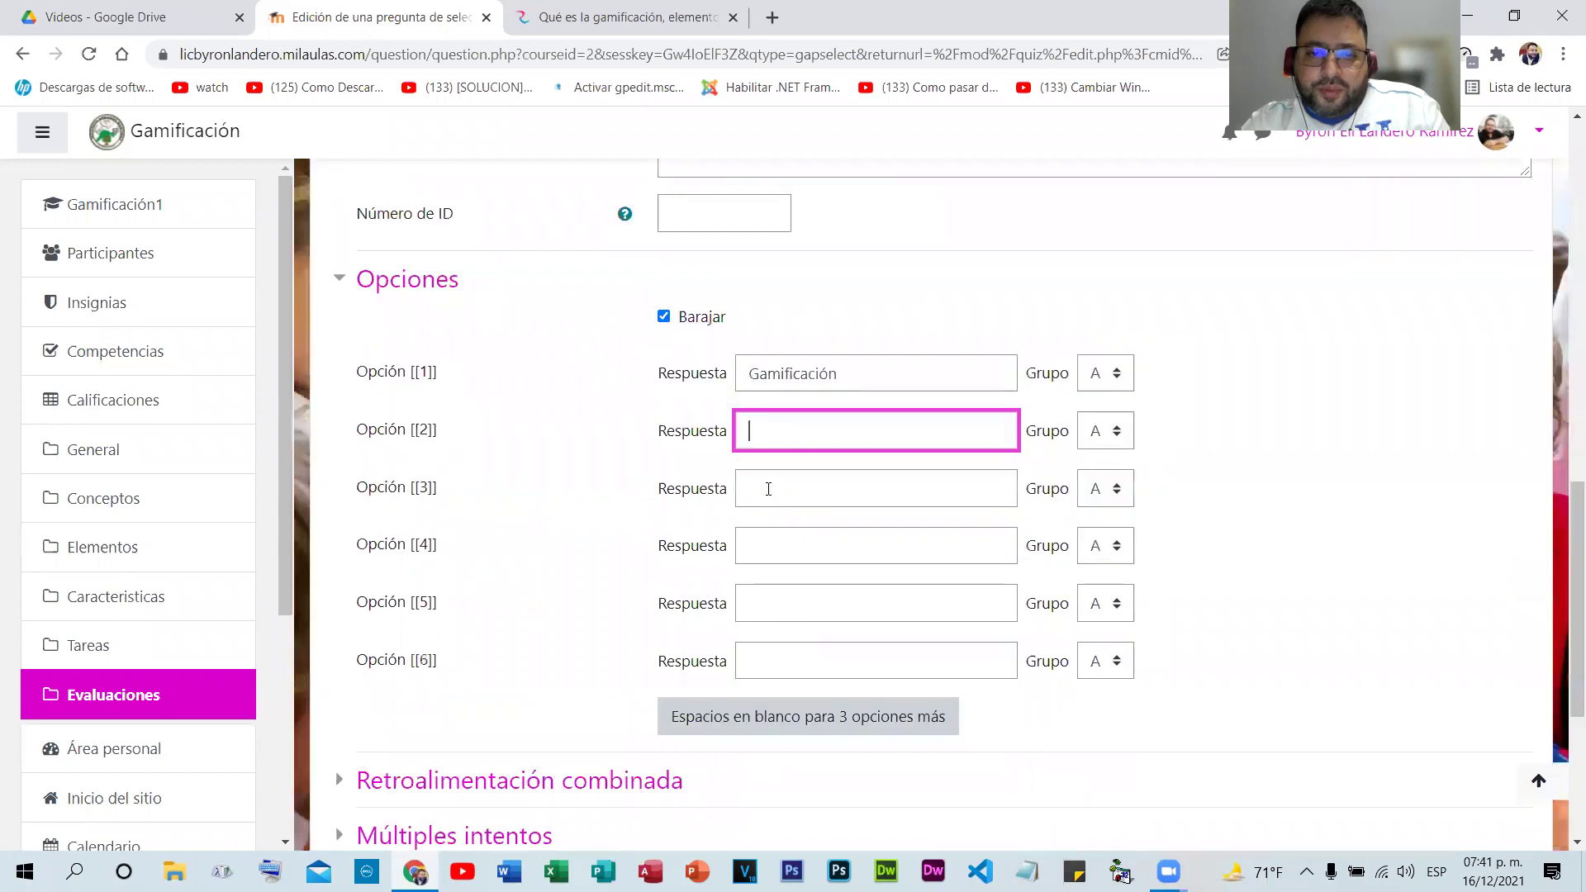
pyautogui.click(770, 488)
pyautogui.write('Activi')
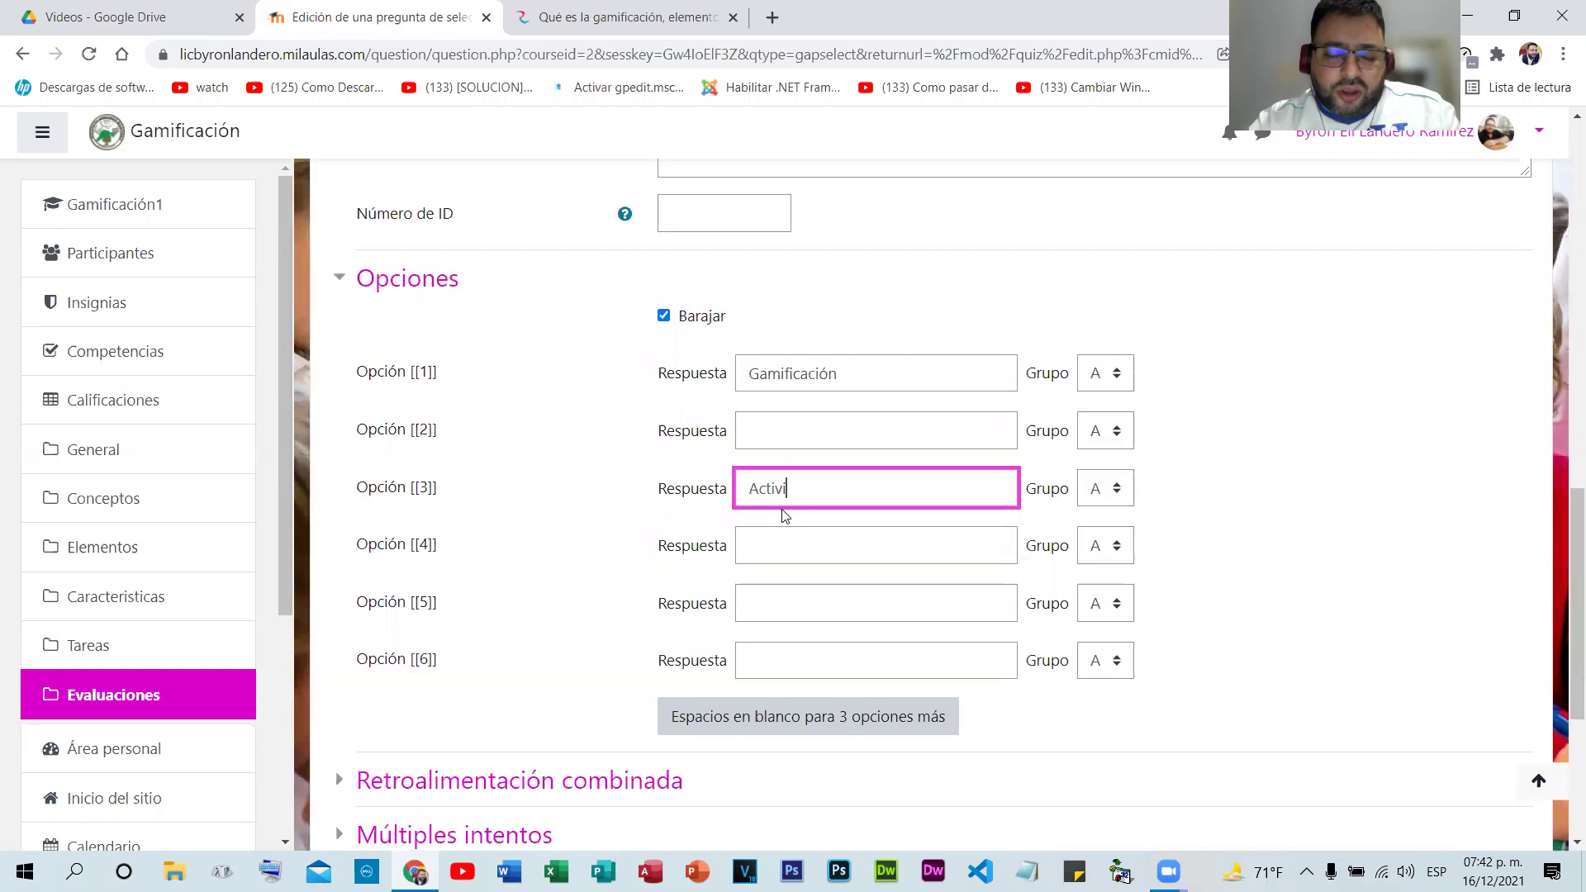
pyautogui.write('da')
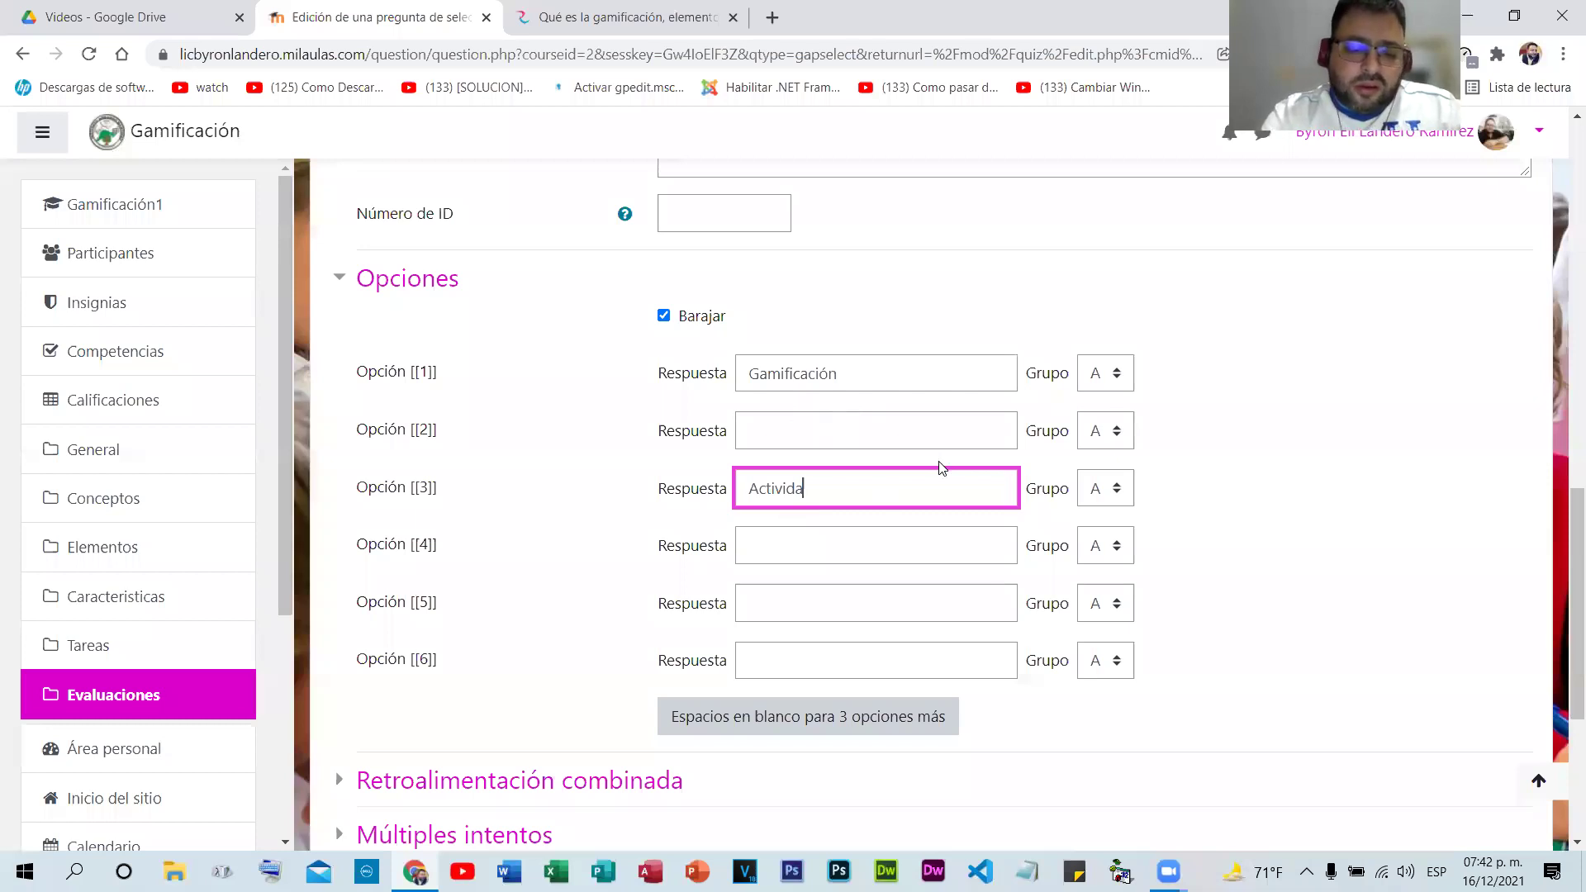
pyautogui.write('d')
# - Enter Recreación, spelled with its accent, as the distractor answer in Opción [[2]]
pyautogui.click(908, 431)
pyautogui.write('Recreacion')
pyautogui.rightClick(807, 429)
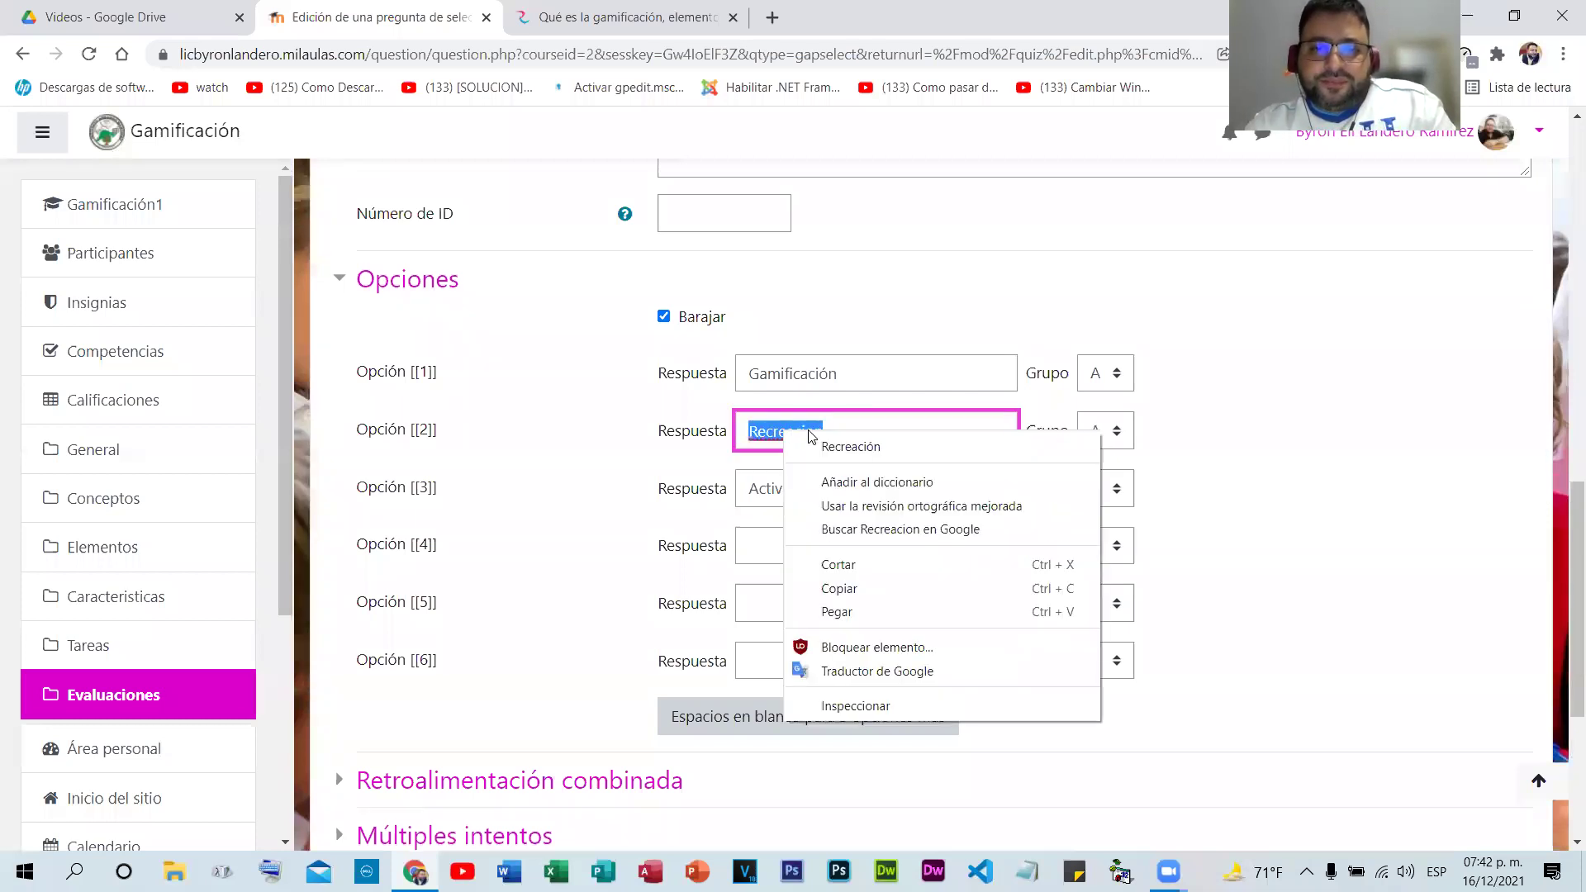
pyautogui.click(859, 443)
# - Check the option number of Actividad and put 3 inside the statement's second gap marker
pyautogui.scroll(10, 1157, 438)
pyautogui.click(1200, 358)
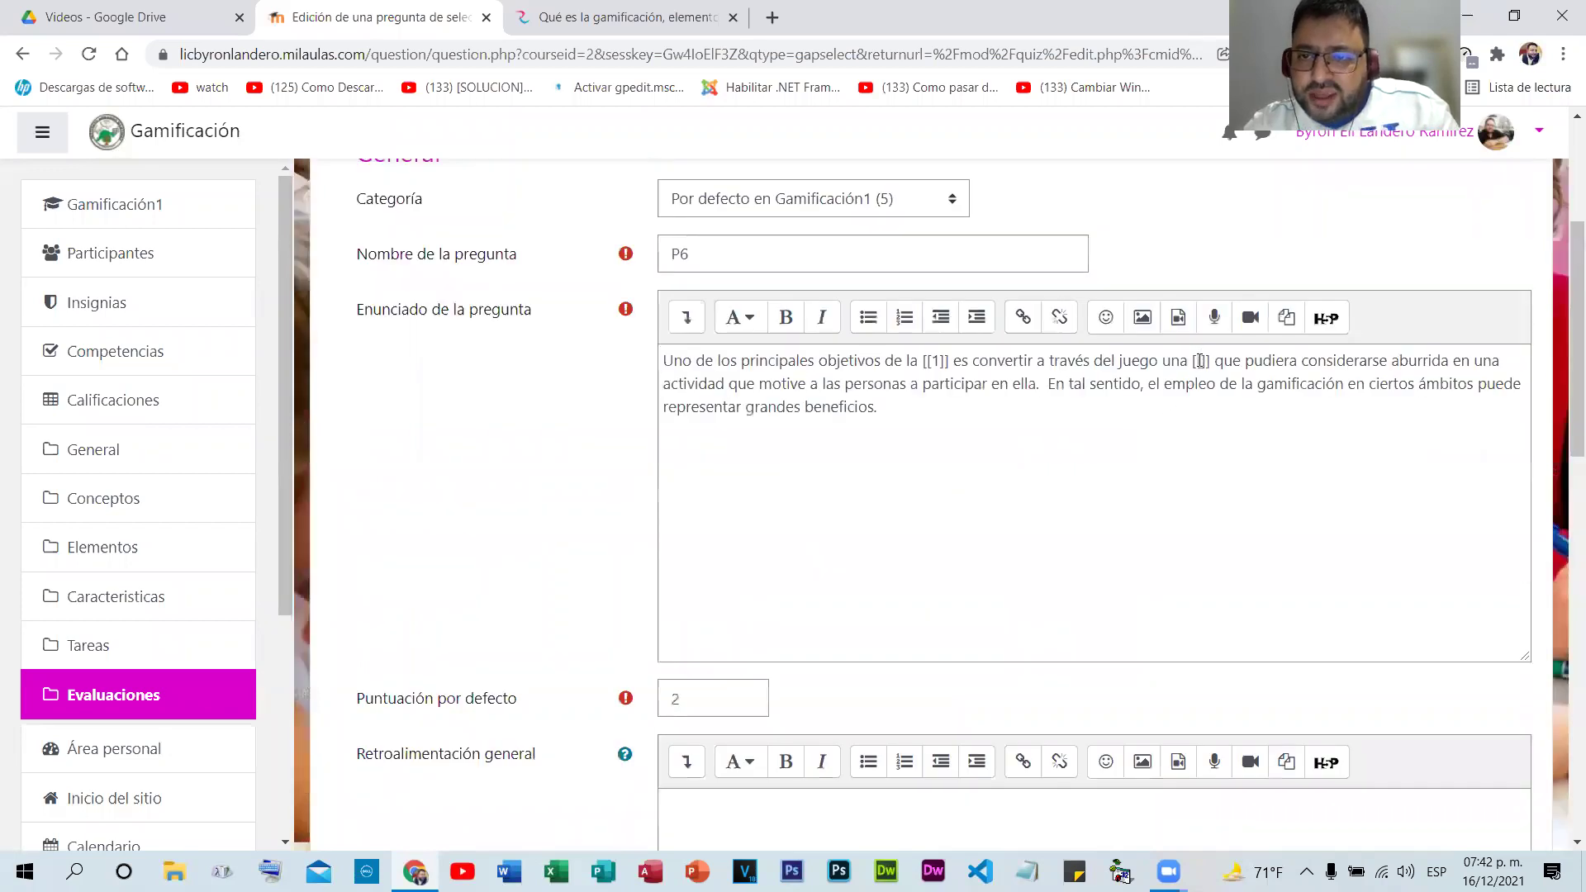
pyautogui.scroll(-9, 859, 592)
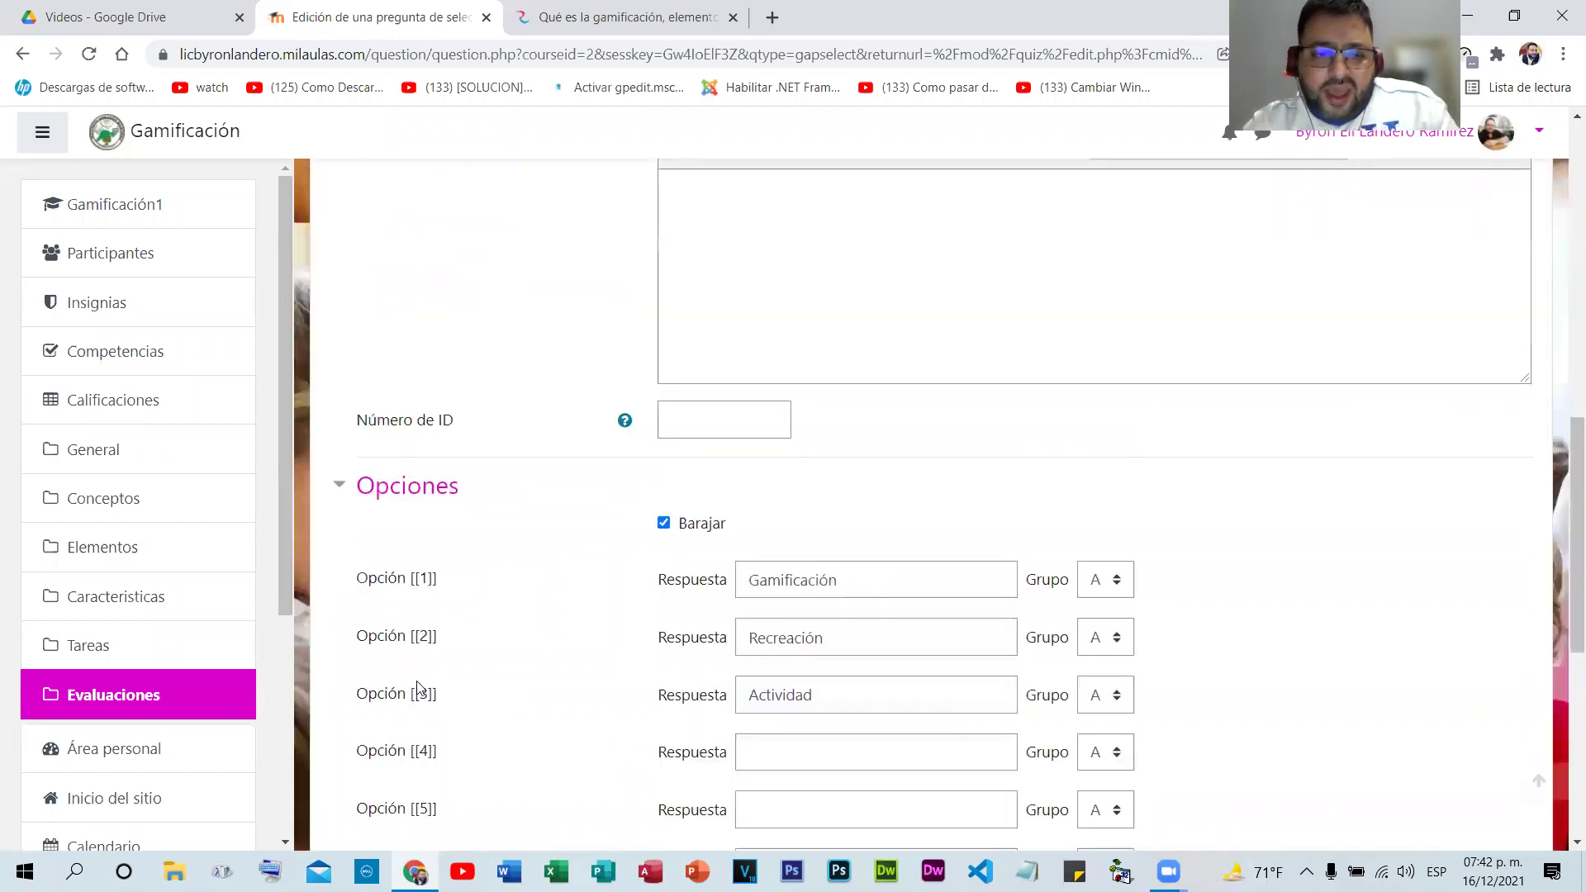
pyautogui.scroll(9, 1322, 421)
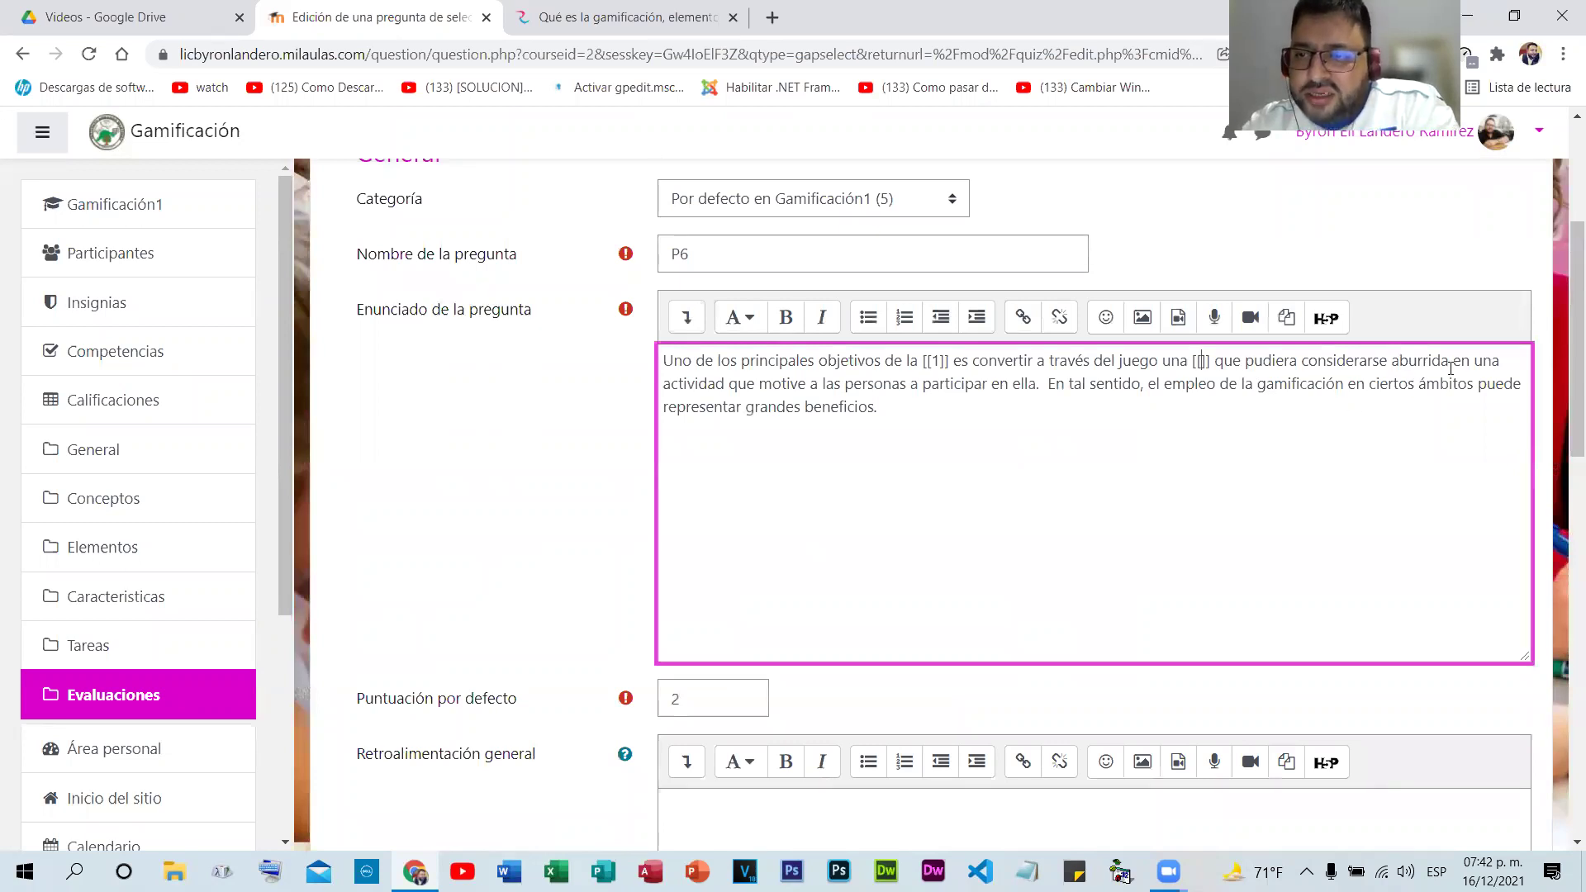
pyautogui.write('3')
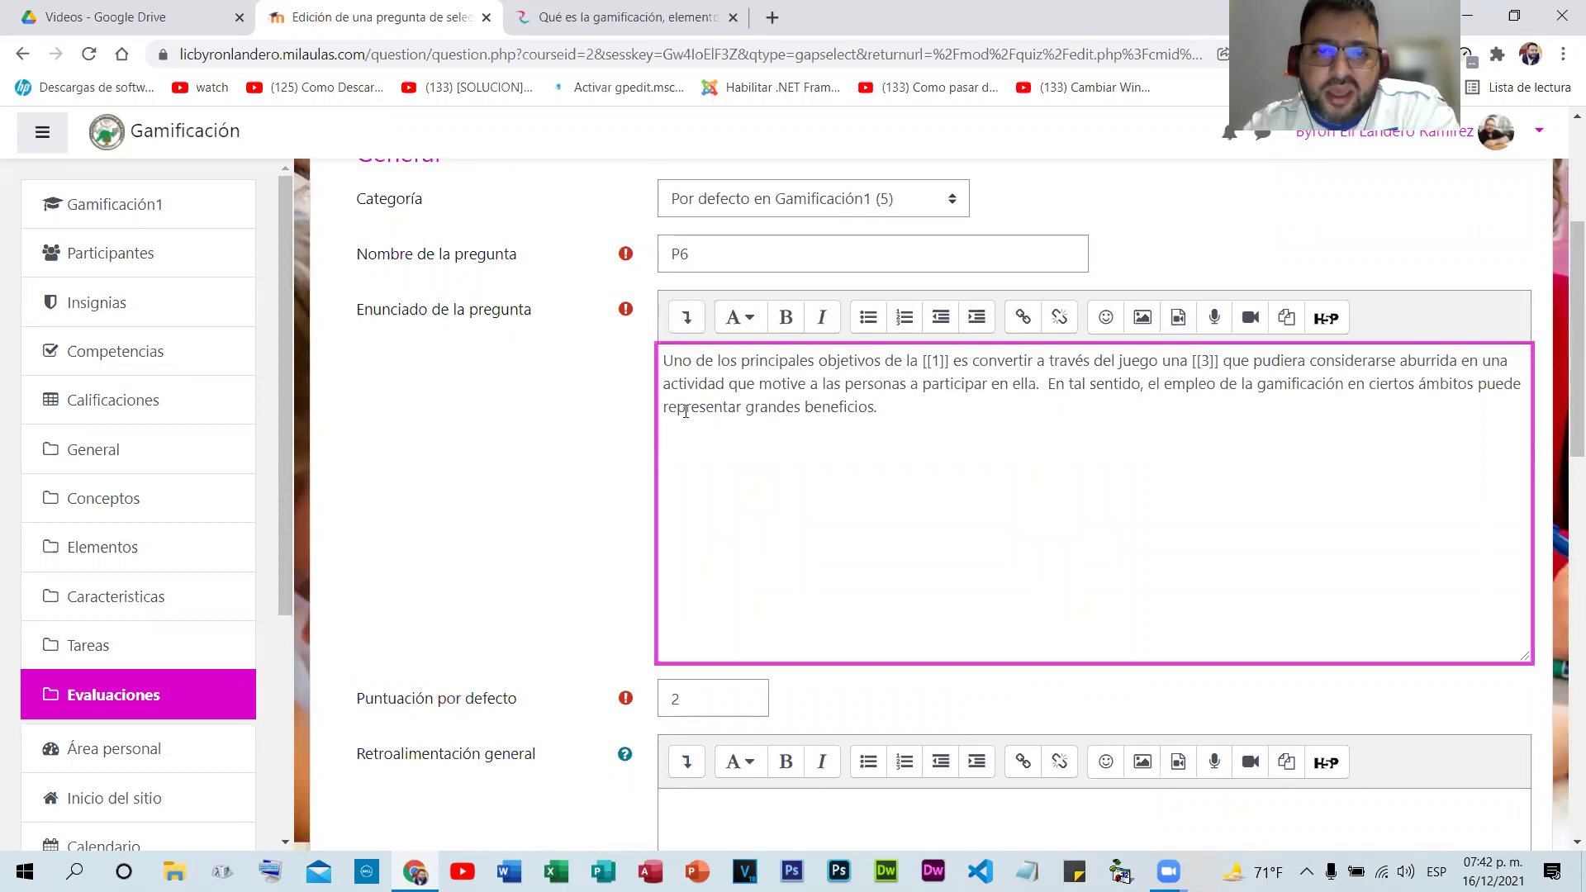
# - Replace "beneficios" at the end of the statement with an empty gap marker [[]] and enter Beneficios as the answer of Opción [[4]]
pyautogui.doubleClick(824, 406)
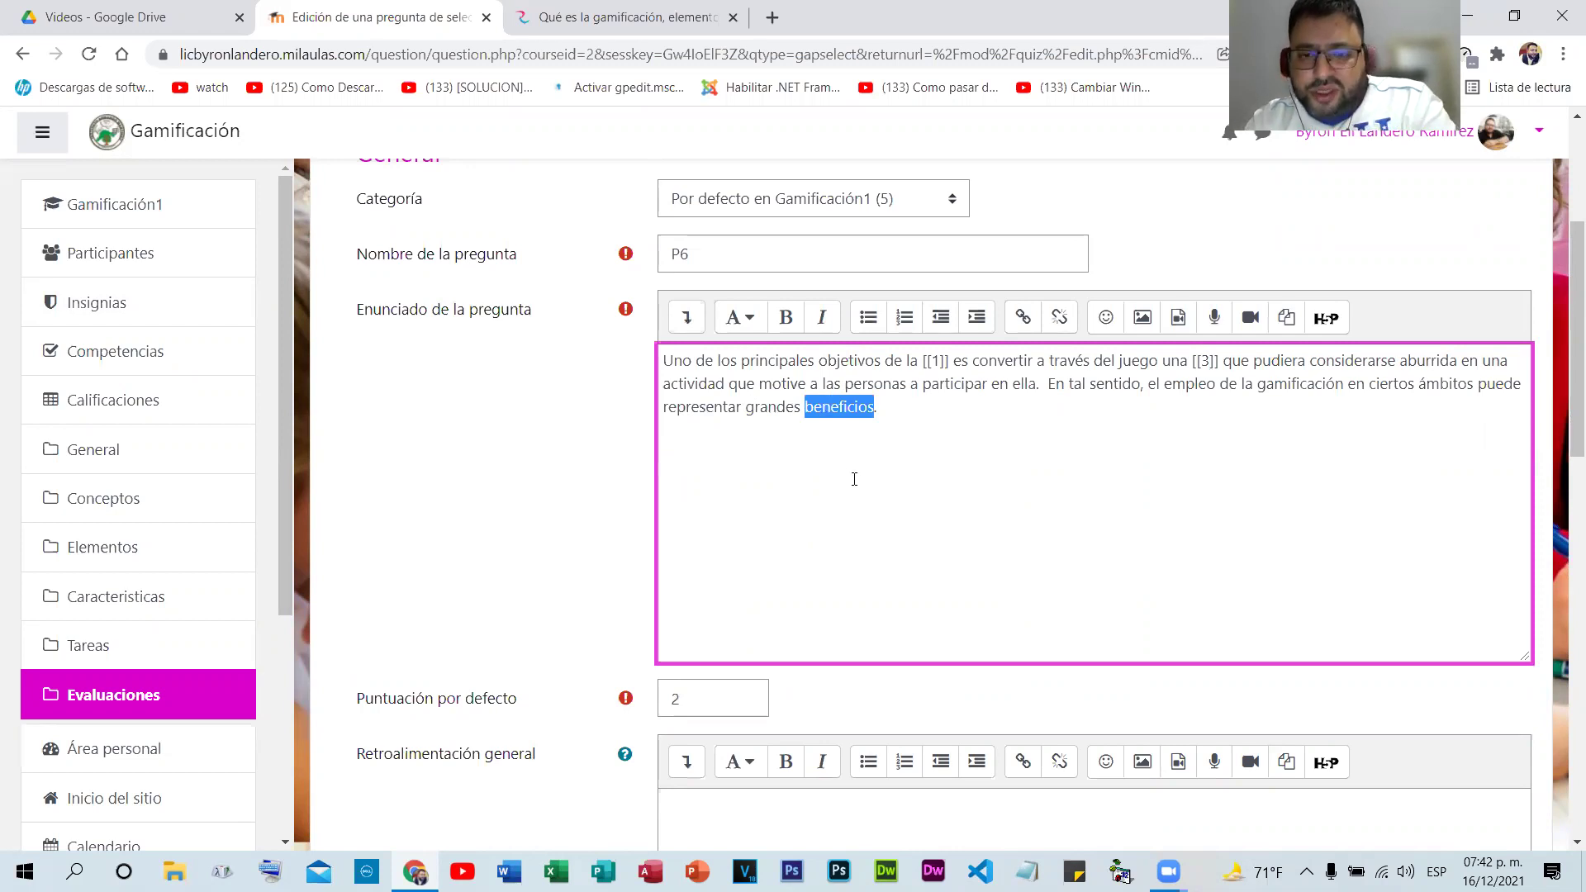
pyautogui.write('[[]]')
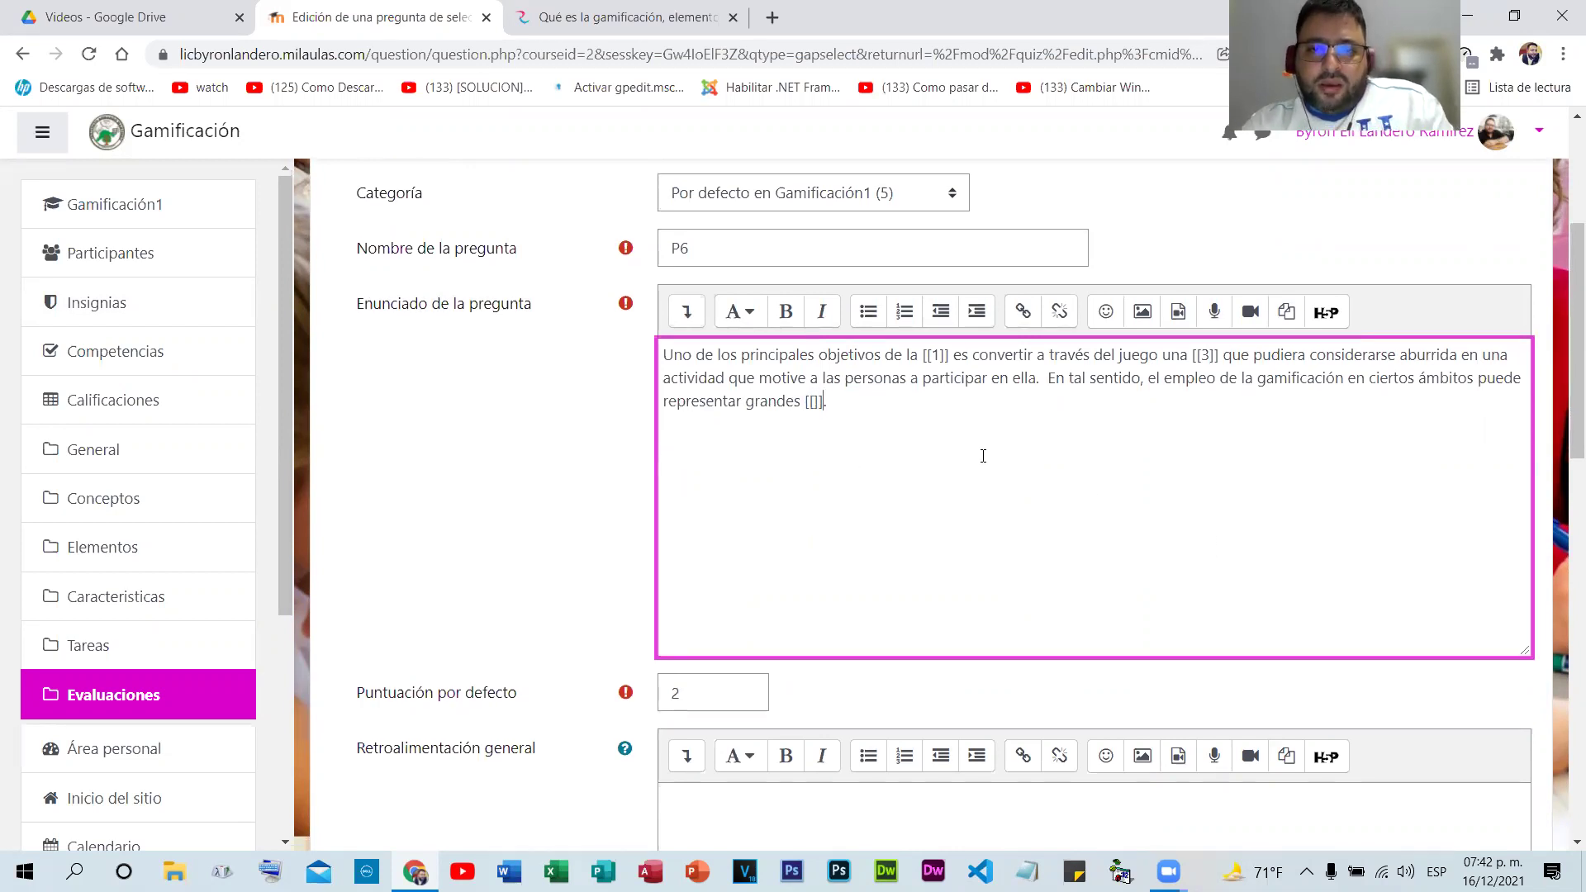
pyautogui.scroll(-2, 914, 488)
pyautogui.scroll(-10, 786, 435)
pyautogui.click(755, 446)
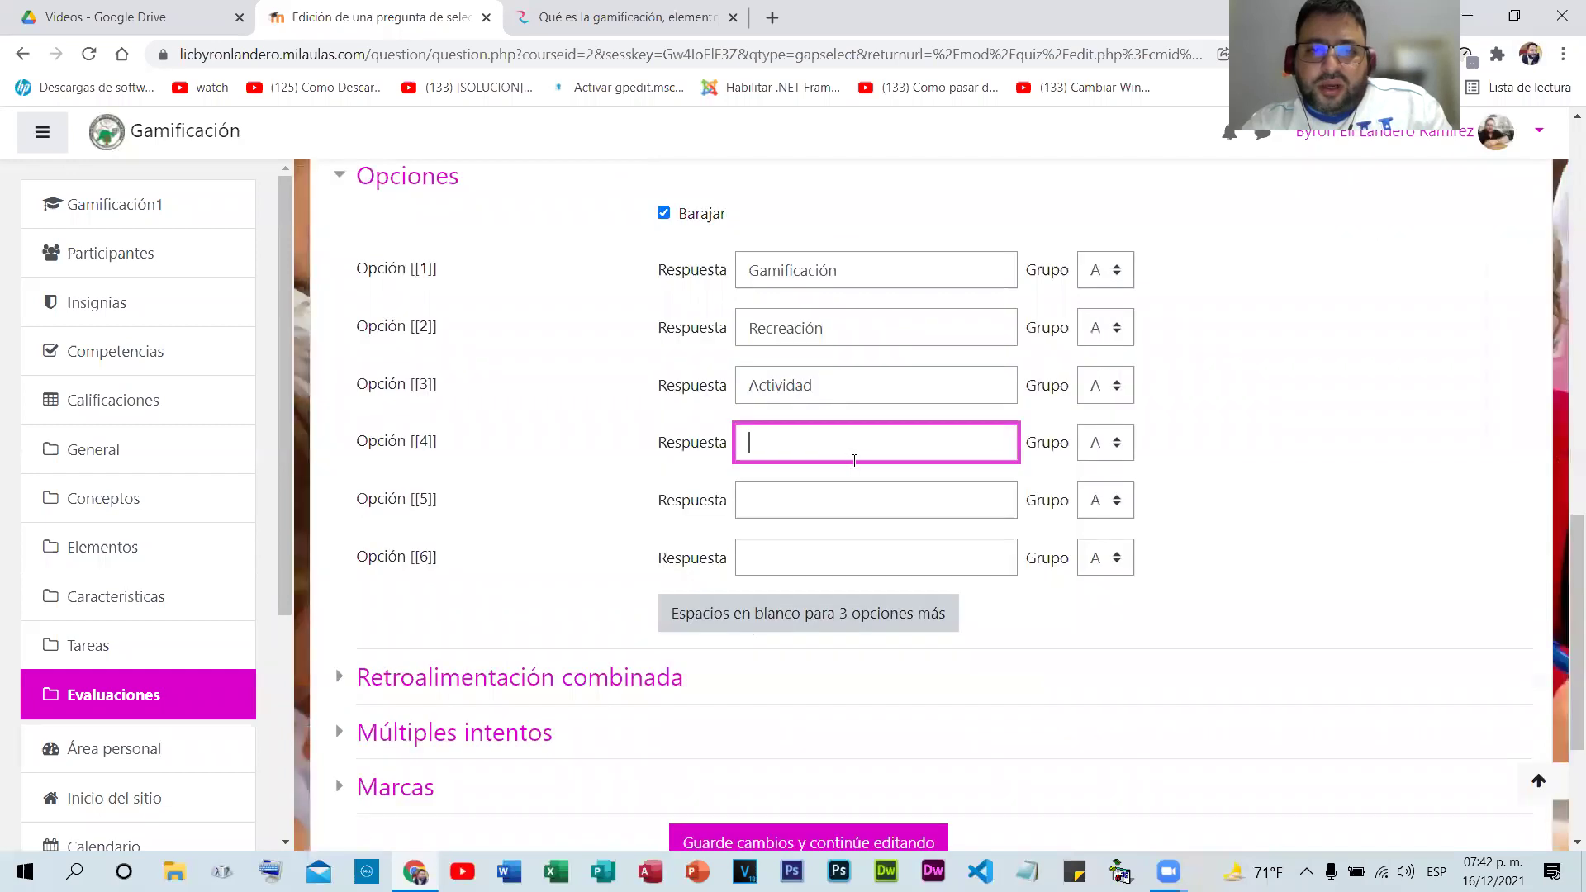
pyautogui.write('Beneficios')
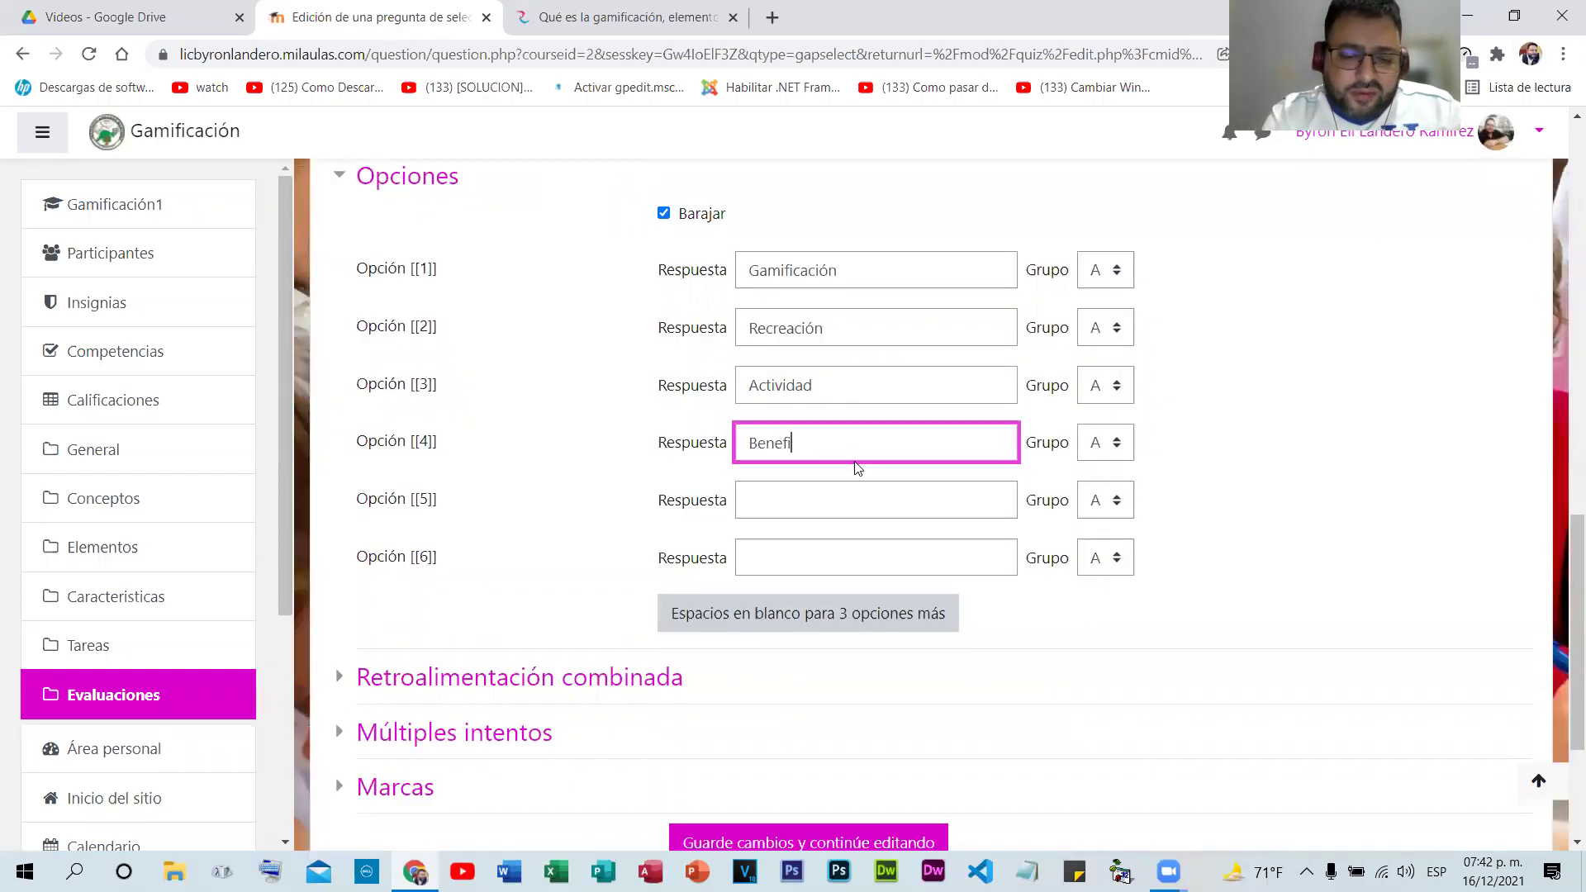
# - Enter Desventajas as the distractor answer in Opción [[5]]
pyautogui.click(754, 498)
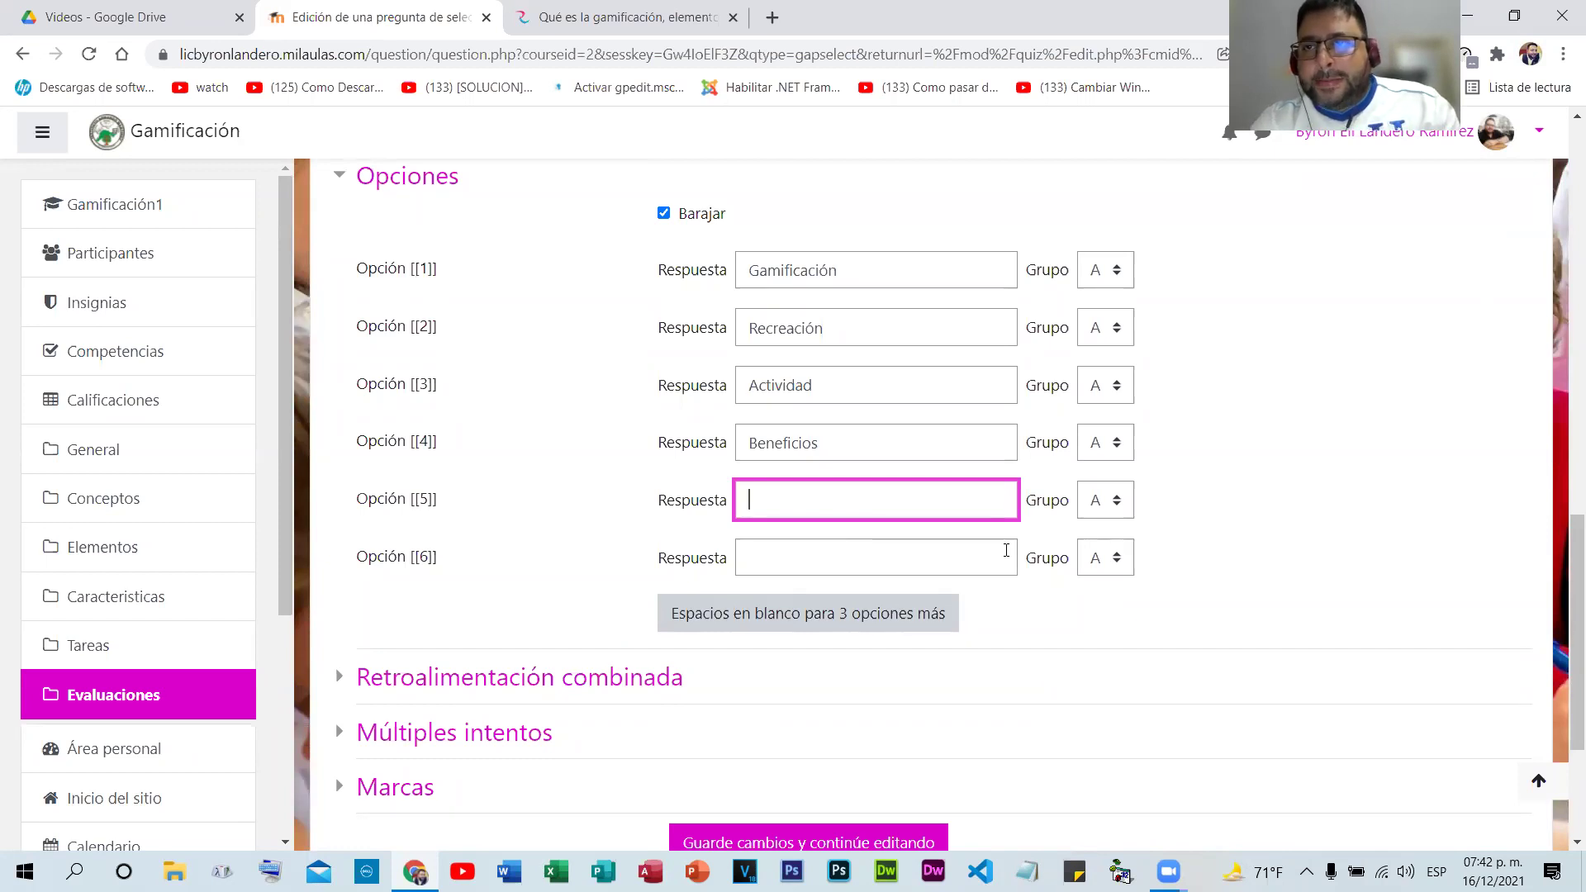
pyautogui.write('Desven')
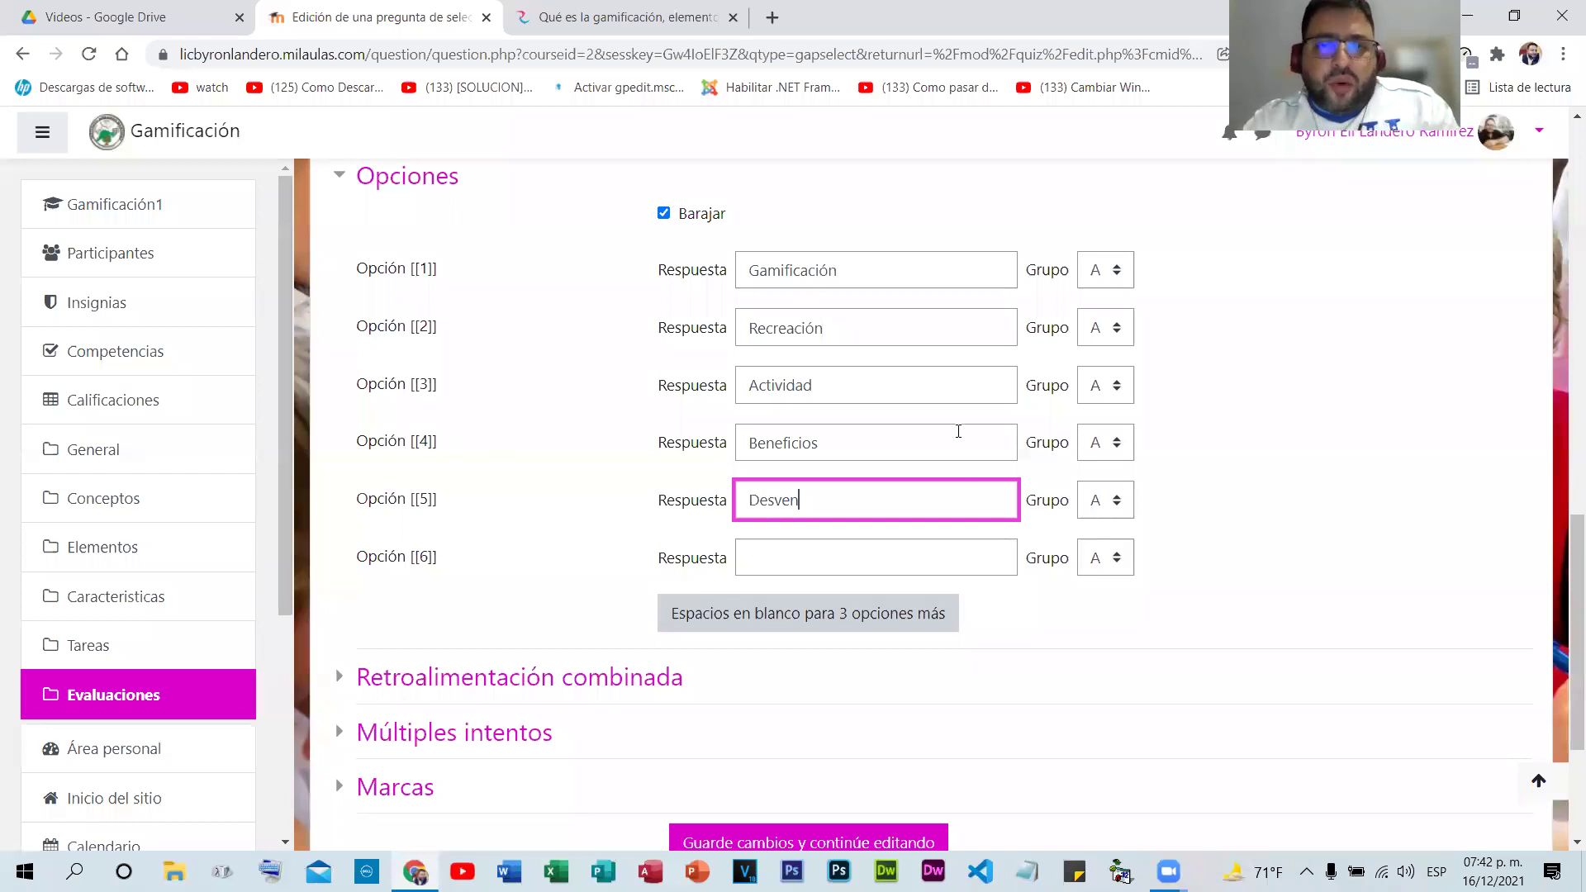
pyautogui.write('tajas')
# - Put 4 inside the empty gap marker at the end of the question statement
pyautogui.scroll(1, 973, 428)
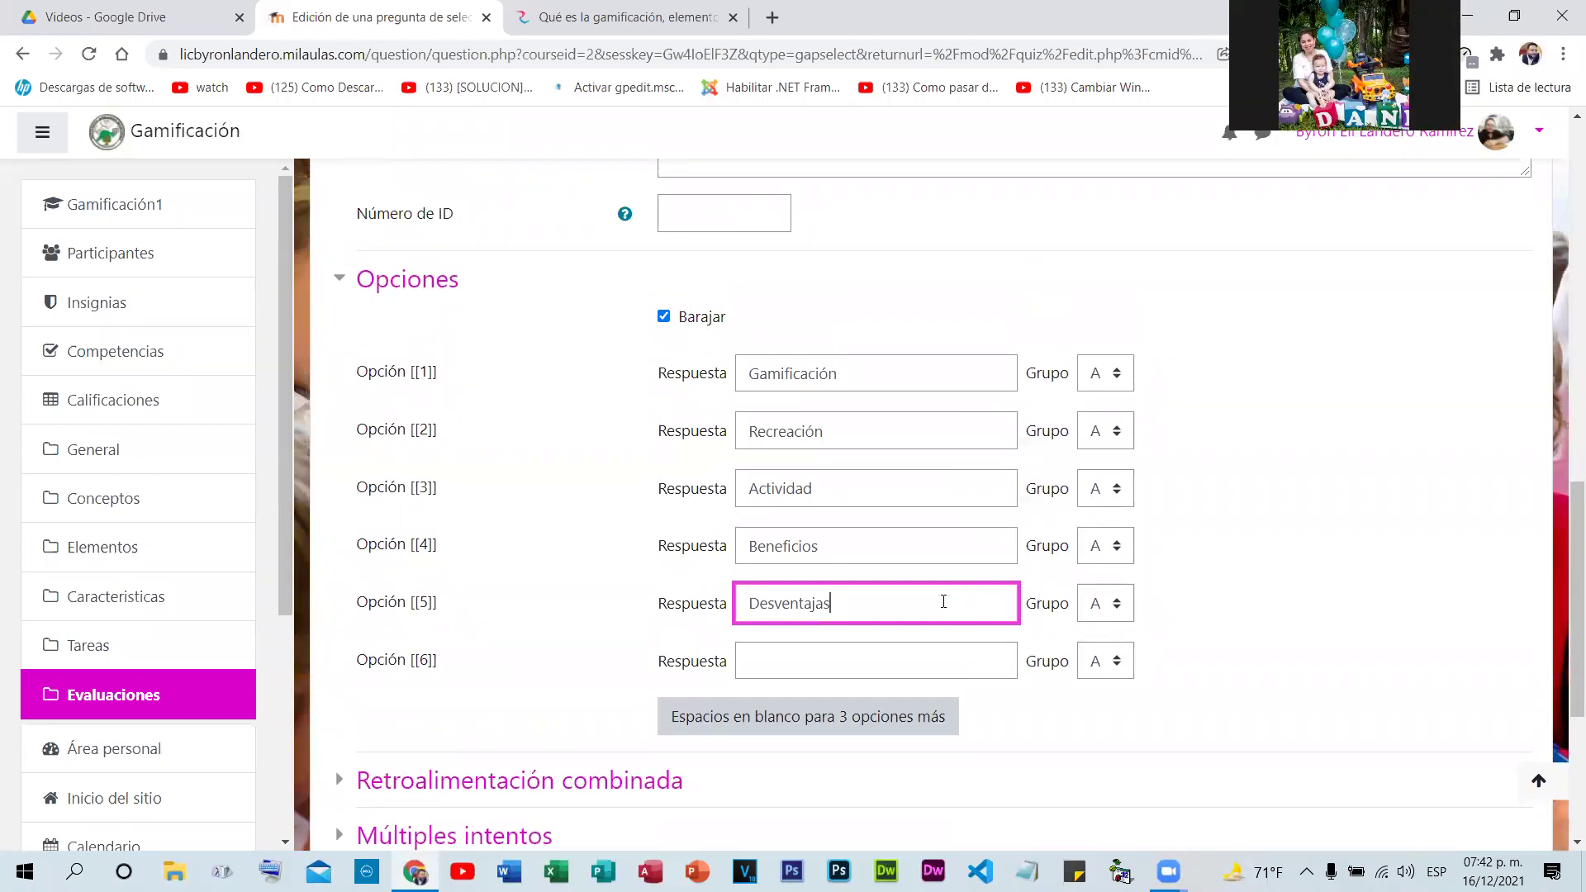
pyautogui.scroll(1, 941, 599)
pyautogui.scroll(4, 940, 597)
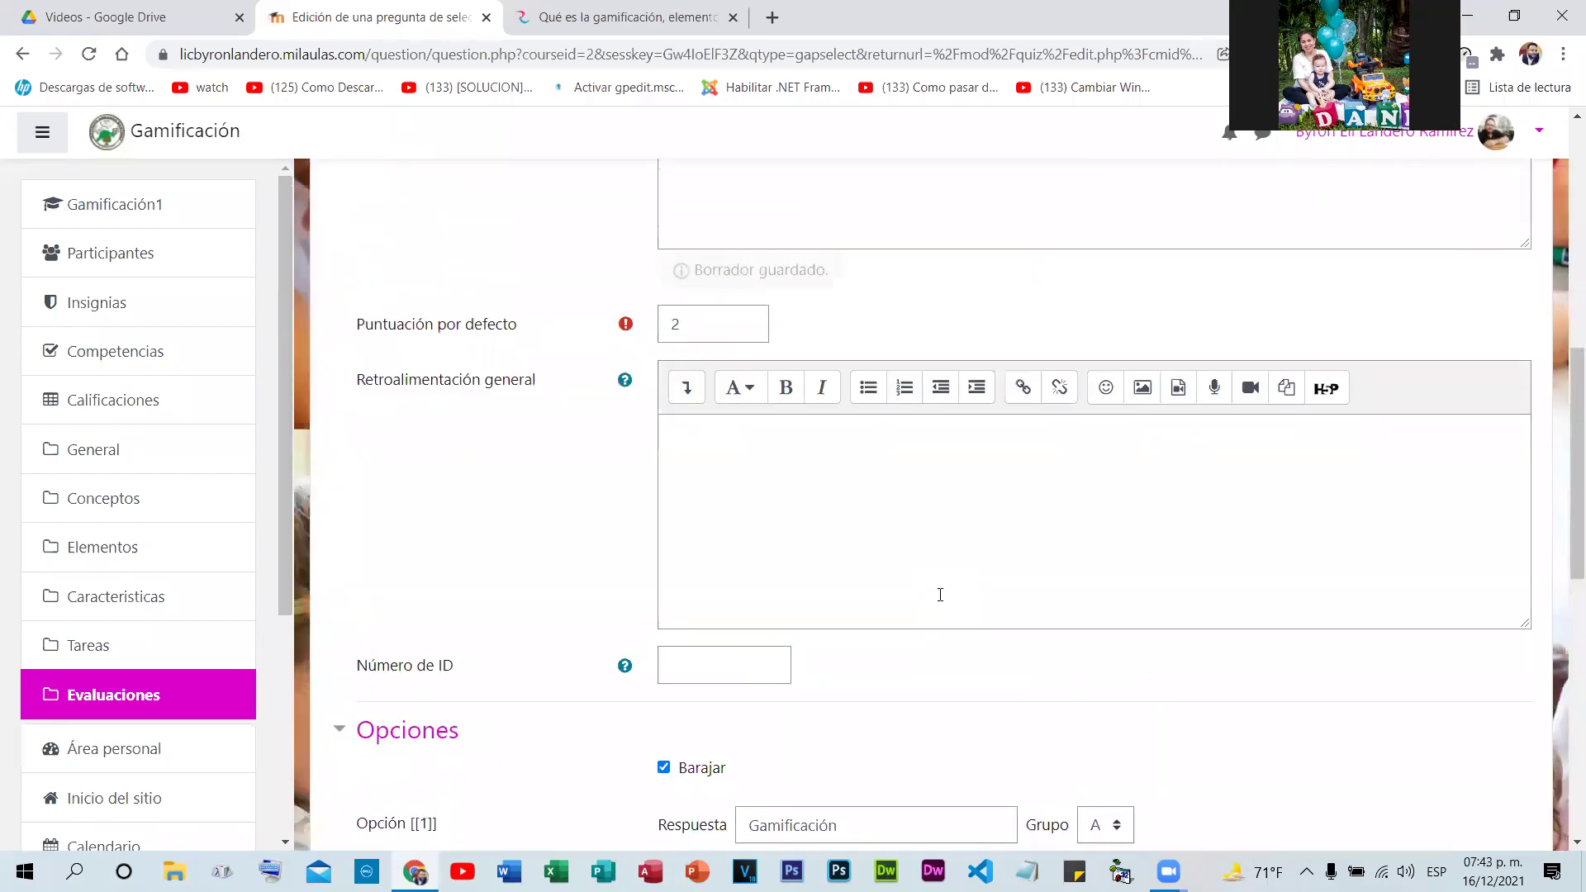
pyautogui.scroll(4, 943, 592)
pyautogui.scroll(1, 843, 480)
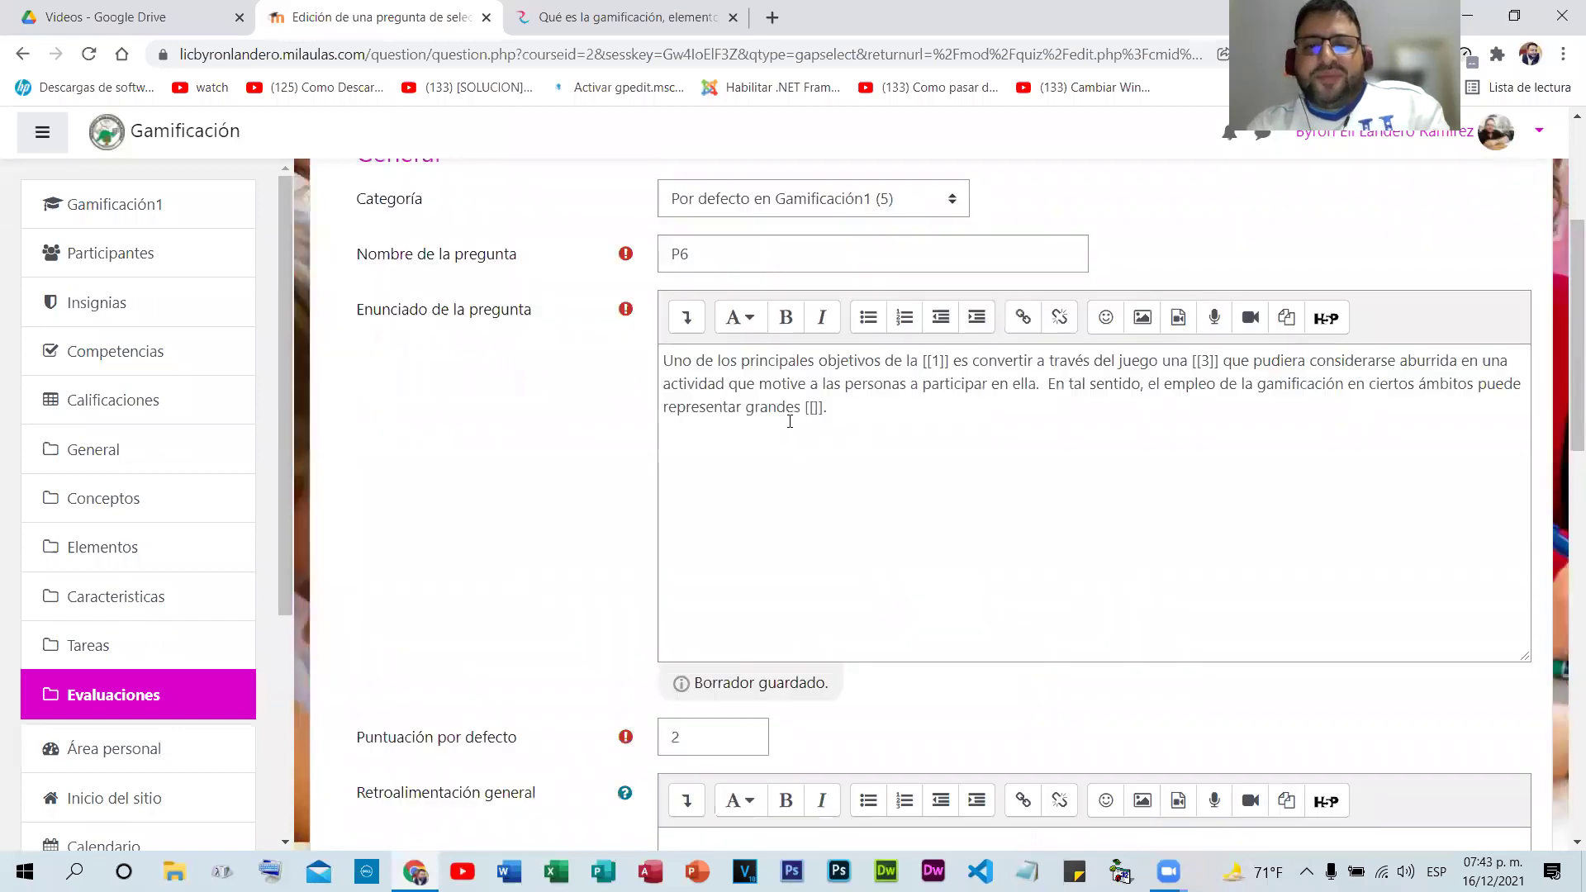
pyautogui.click(815, 408)
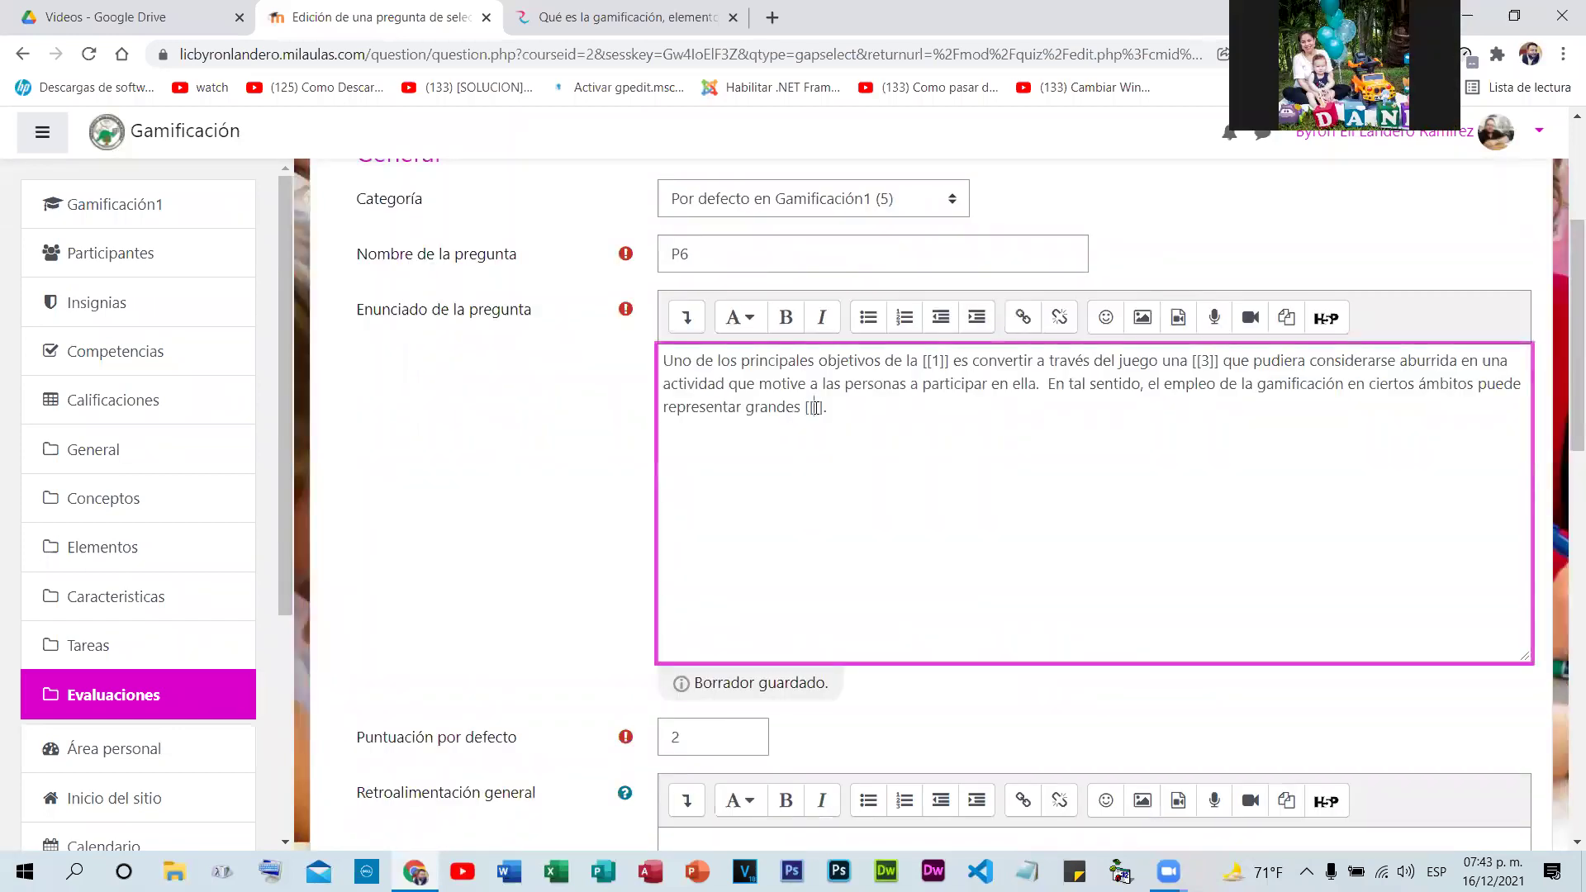
pyautogui.write('4')
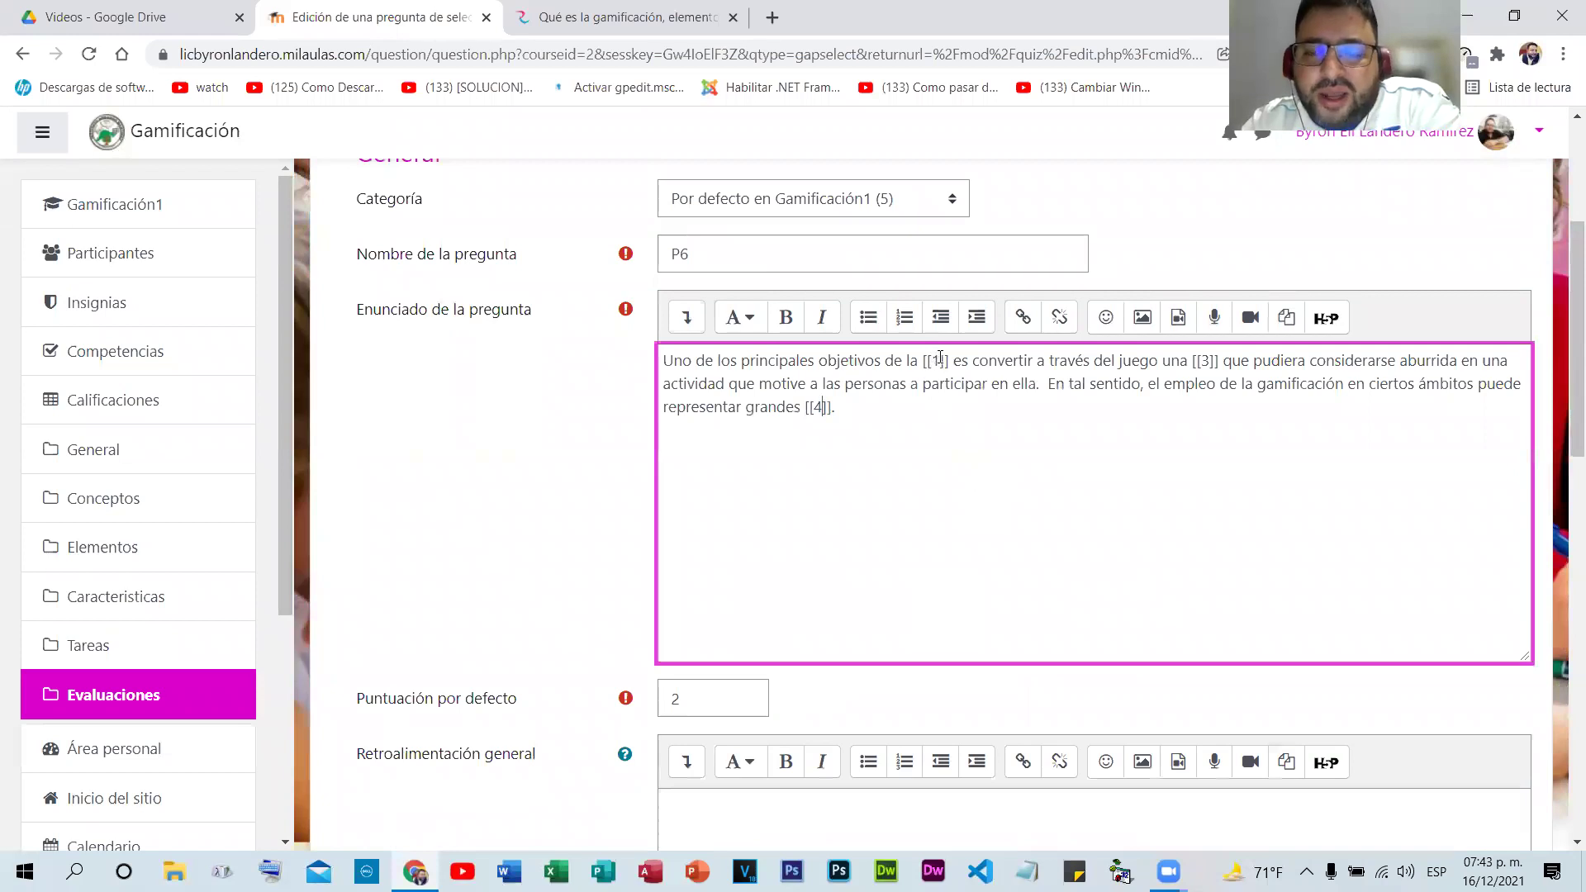
# - Compare the statement's gap numbers 1, 3 and 4 with the answers Gamificación, Actividad and Beneficios in the options
pyautogui.scroll(-10, 921, 439)
pyautogui.doubleClick(808, 373)
pyautogui.scroll(10, 1154, 453)
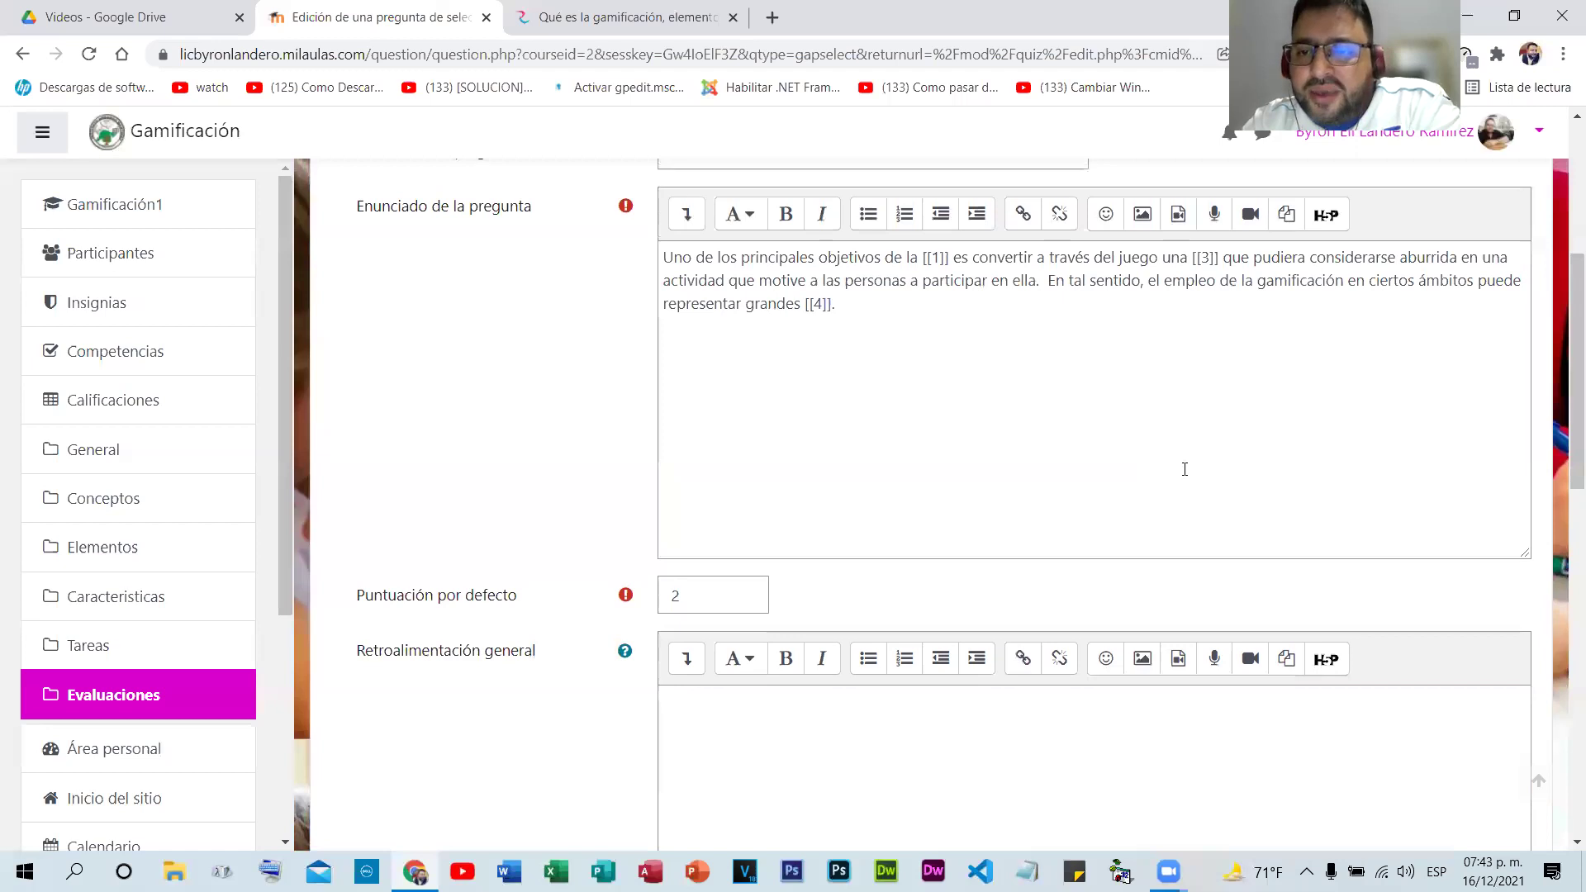
pyautogui.scroll(3, 1198, 463)
pyautogui.scroll(-6, 1214, 463)
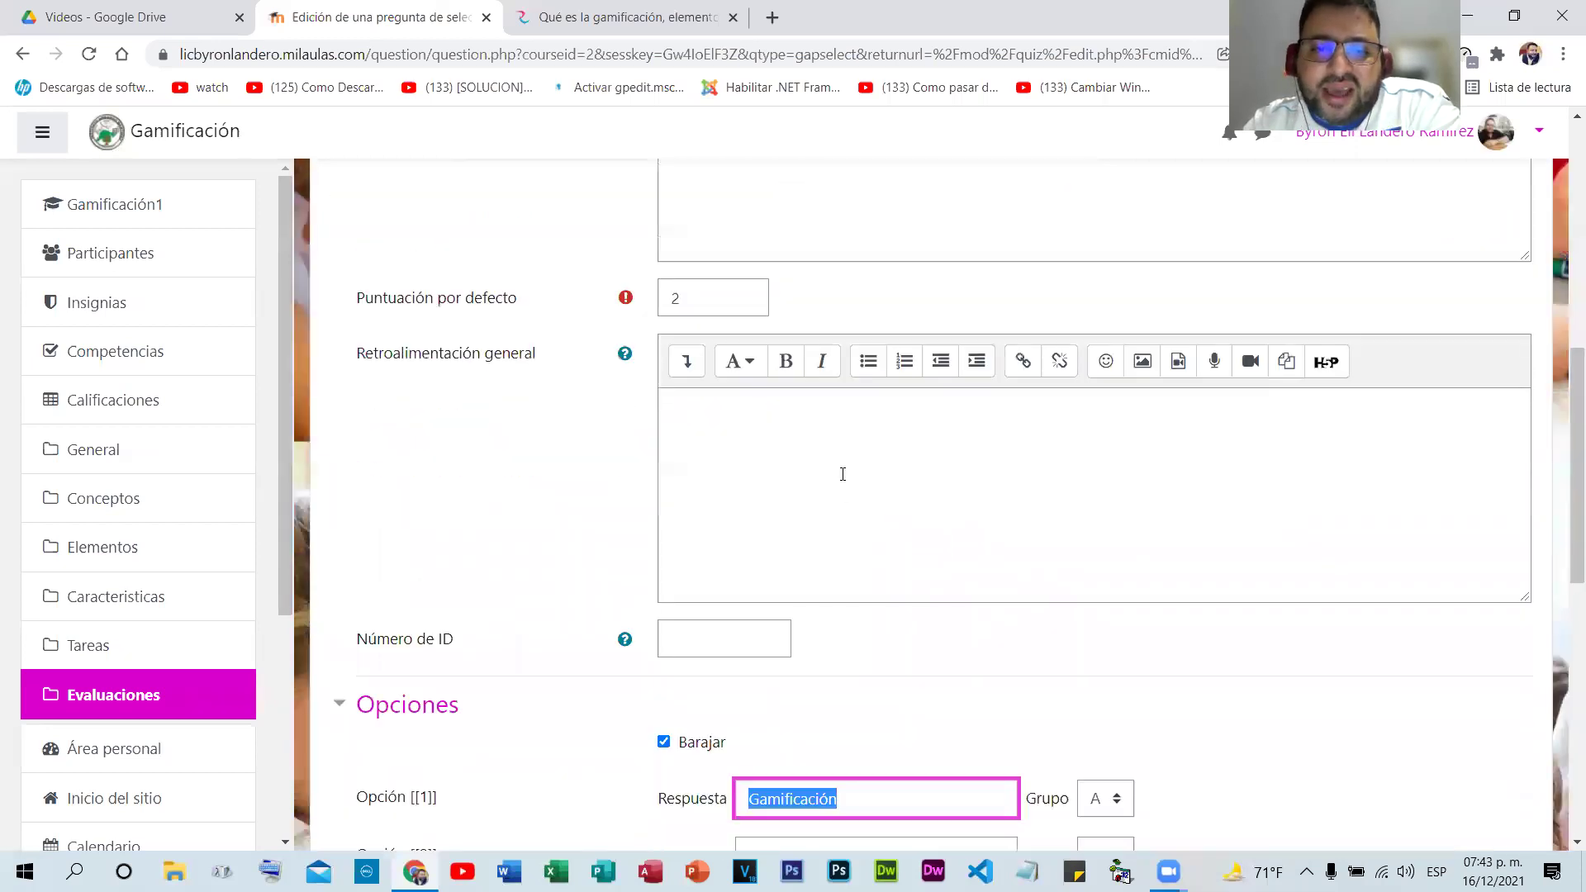
pyautogui.scroll(-5, 839, 471)
pyautogui.doubleClick(738, 474)
pyautogui.scroll(8, 846, 365)
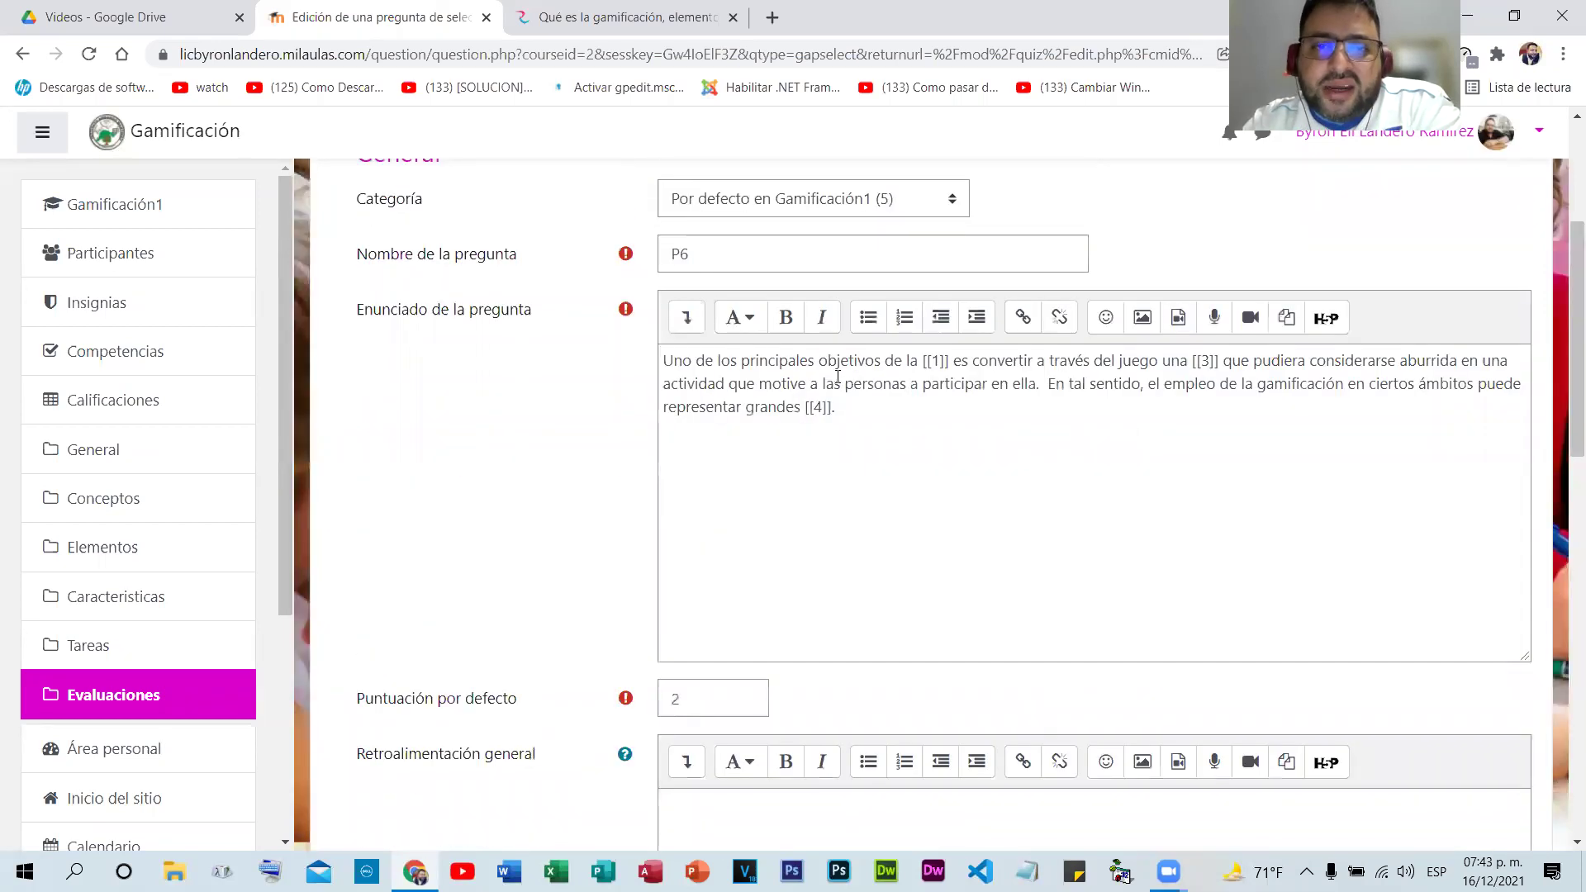
pyautogui.scroll(-8, 801, 496)
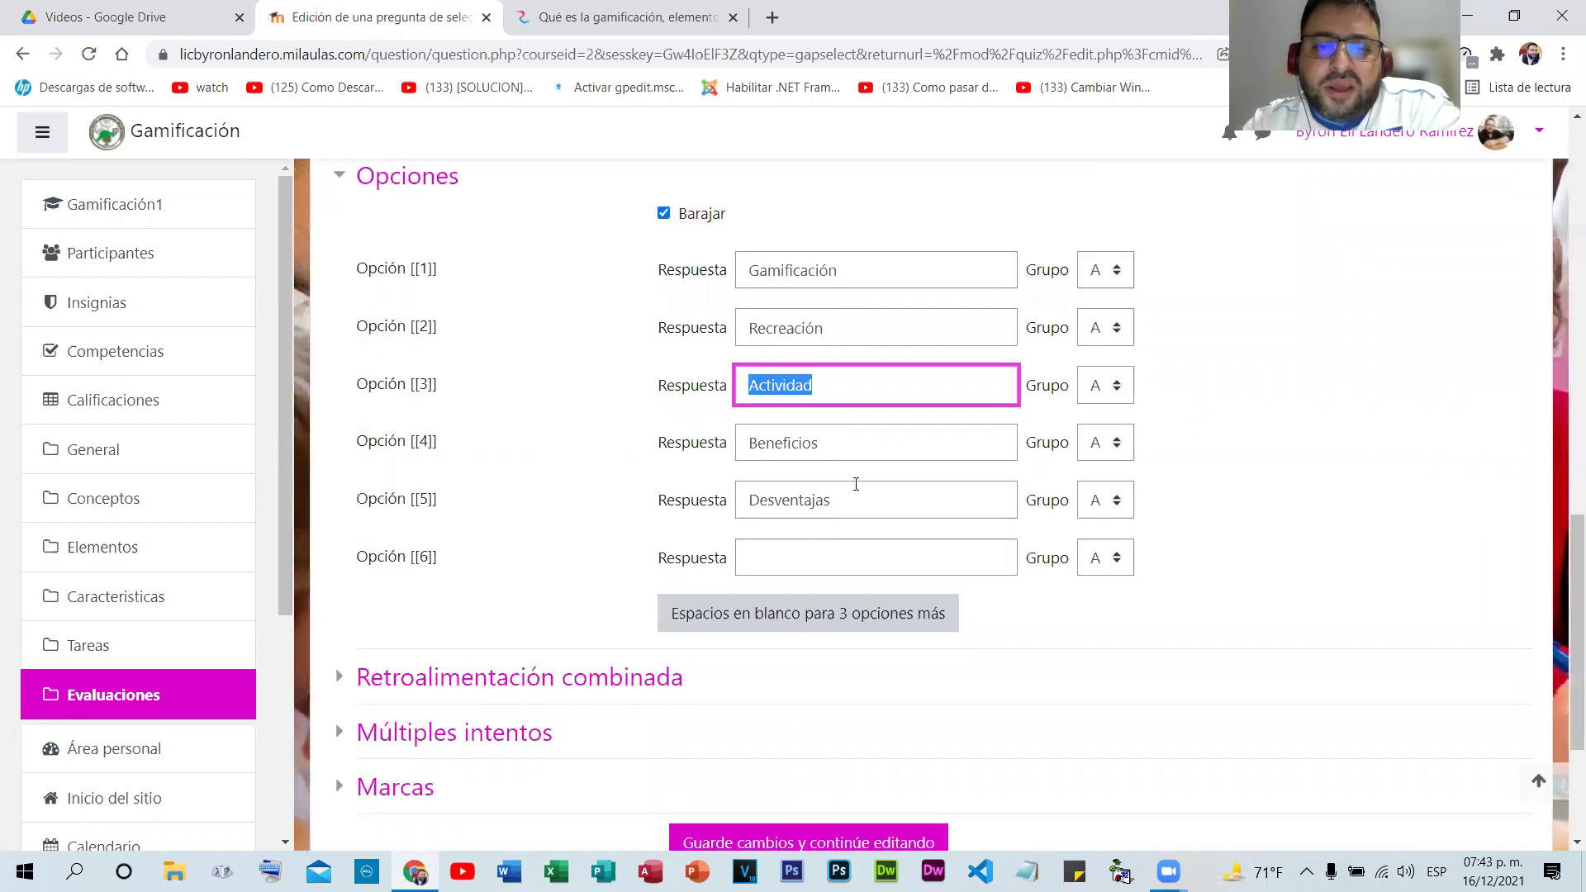
pyautogui.click(660, 431)
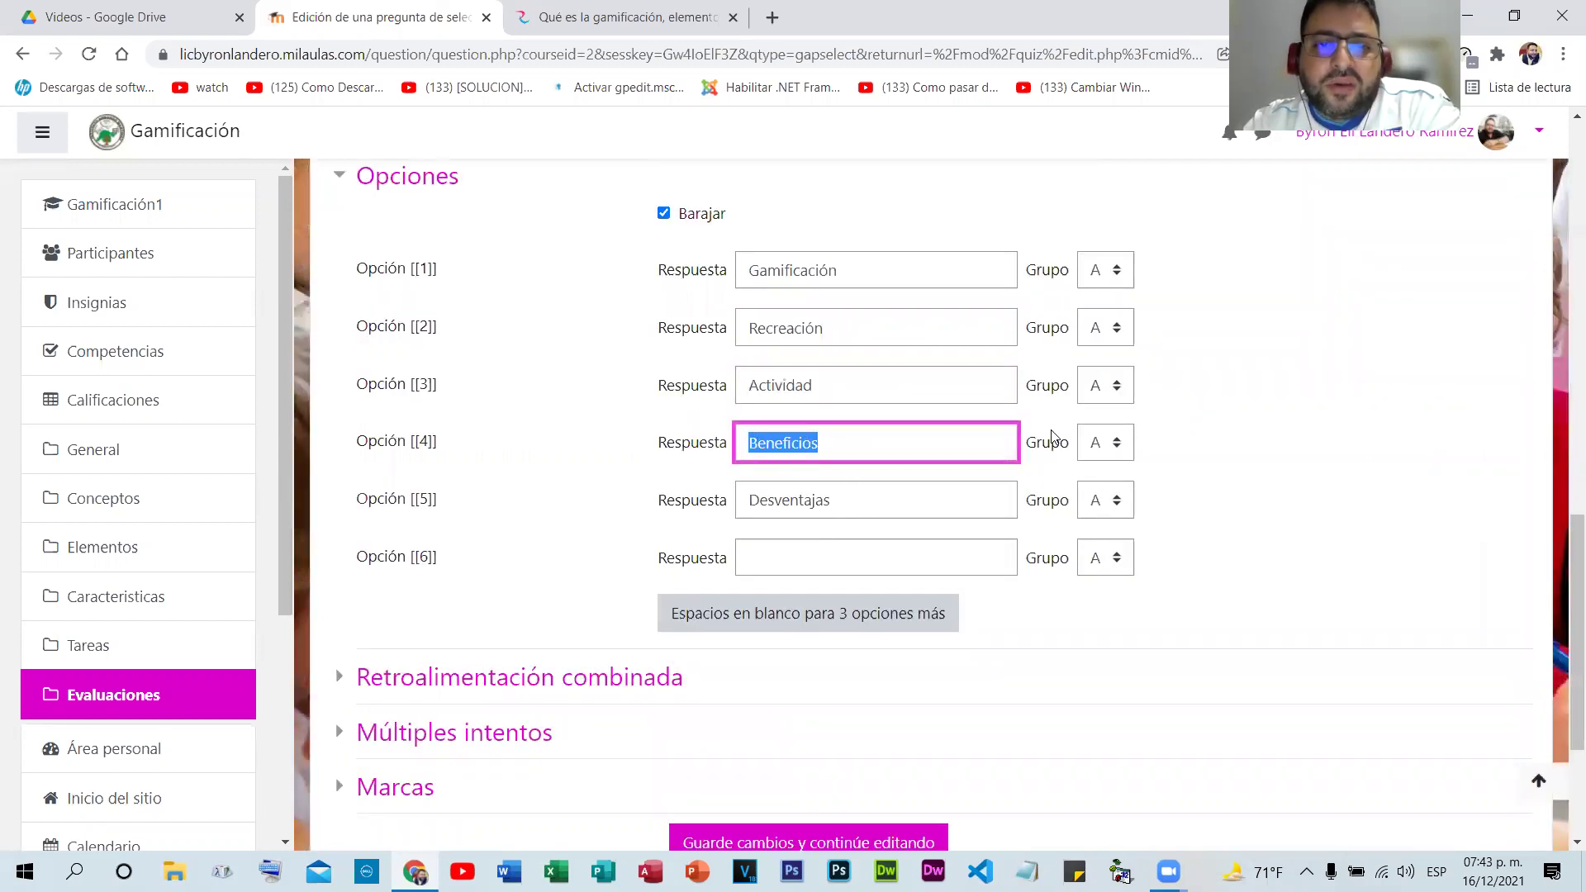
# - Save the P6 missing-word question and return to the quiz's question list
pyautogui.scroll(-2, 744, 495)
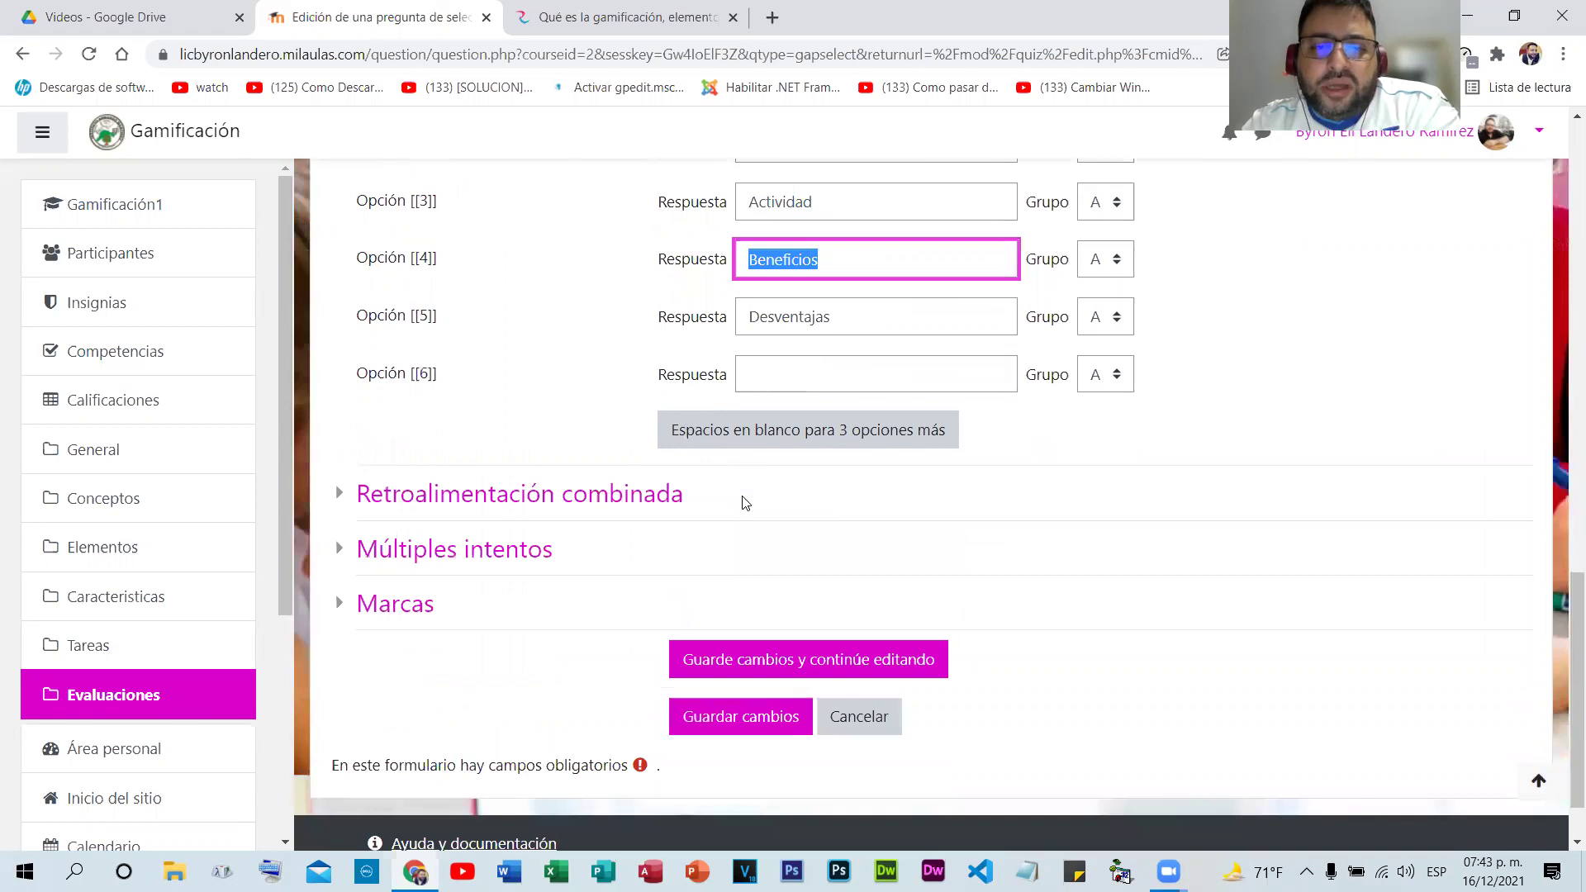
pyautogui.scroll(-1, 767, 637)
pyautogui.click(767, 637)
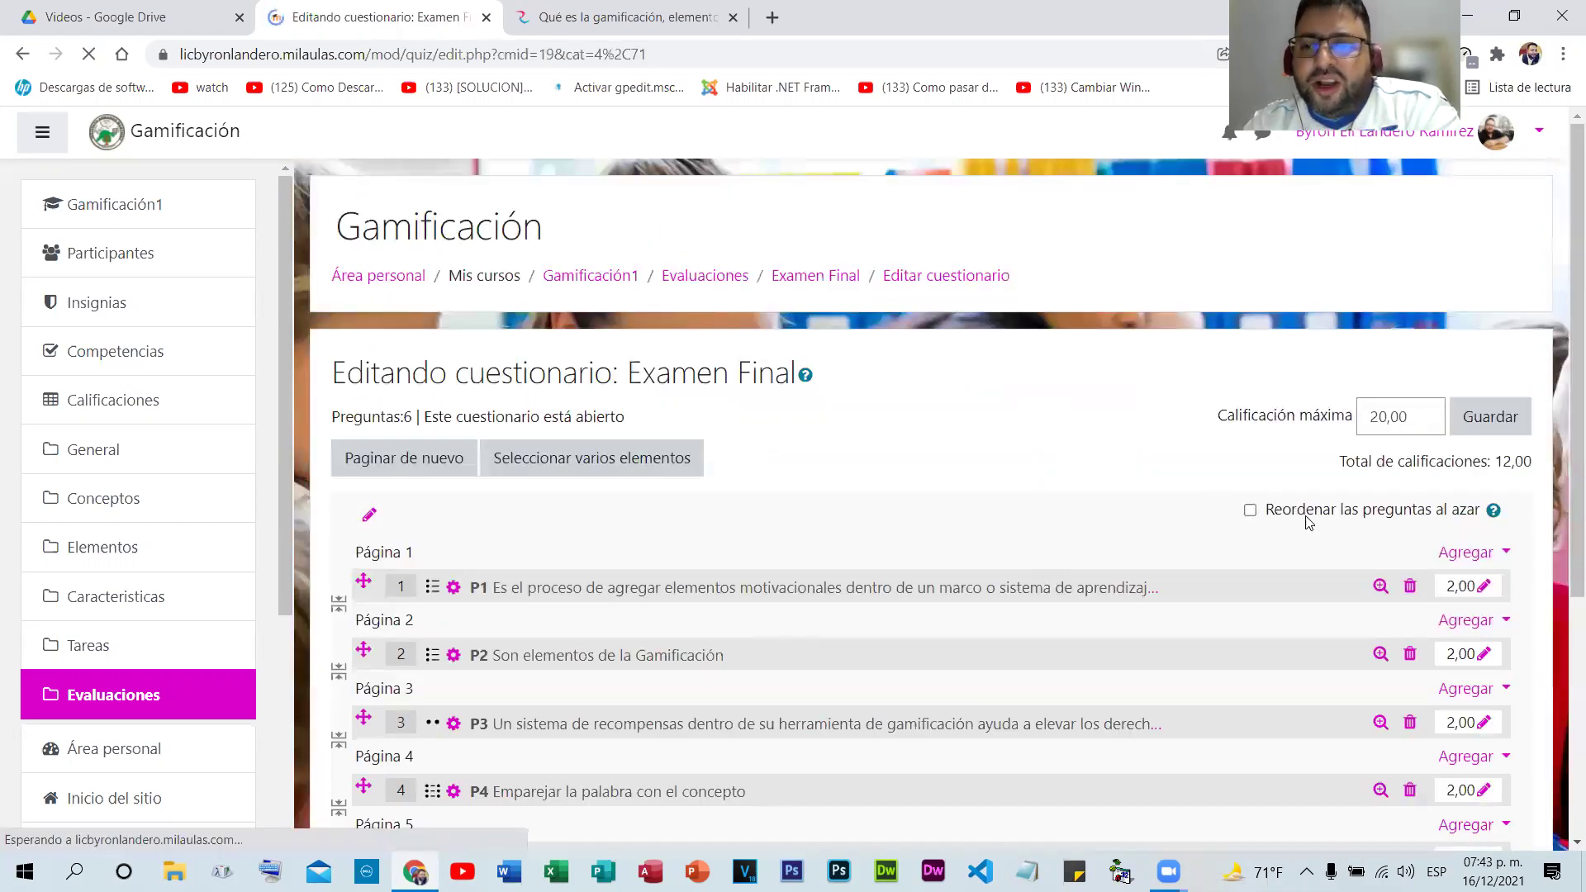
# - Preview question P6 and choose Gamificación for the first gap
pyautogui.scroll(-3, 1371, 627)
pyautogui.click(1376, 643)
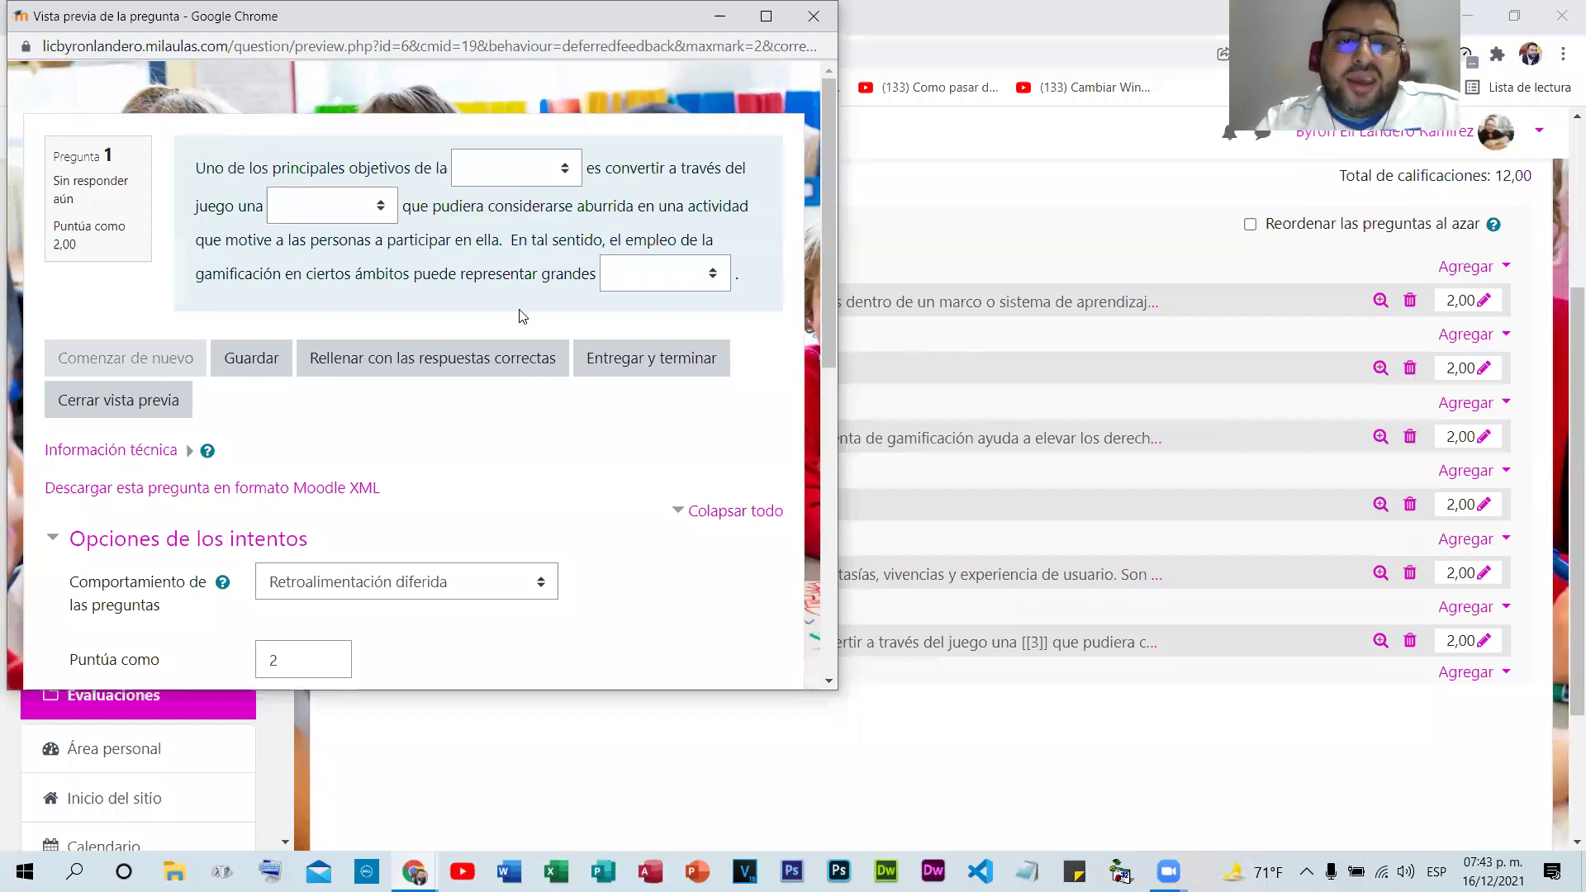
pyautogui.click(516, 168)
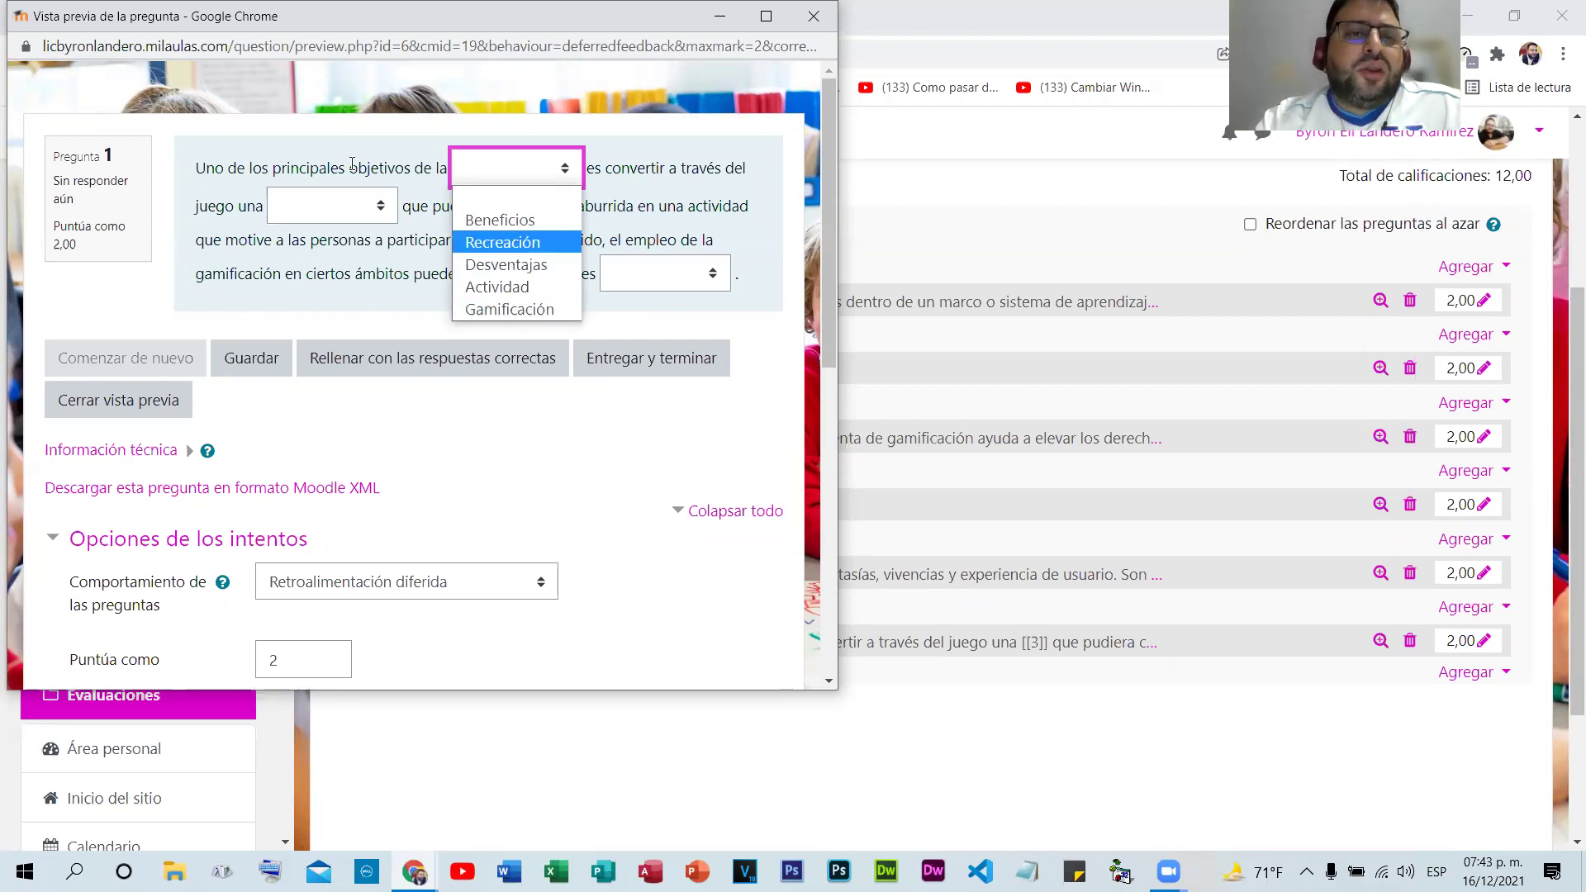
pyautogui.click(199, 169)
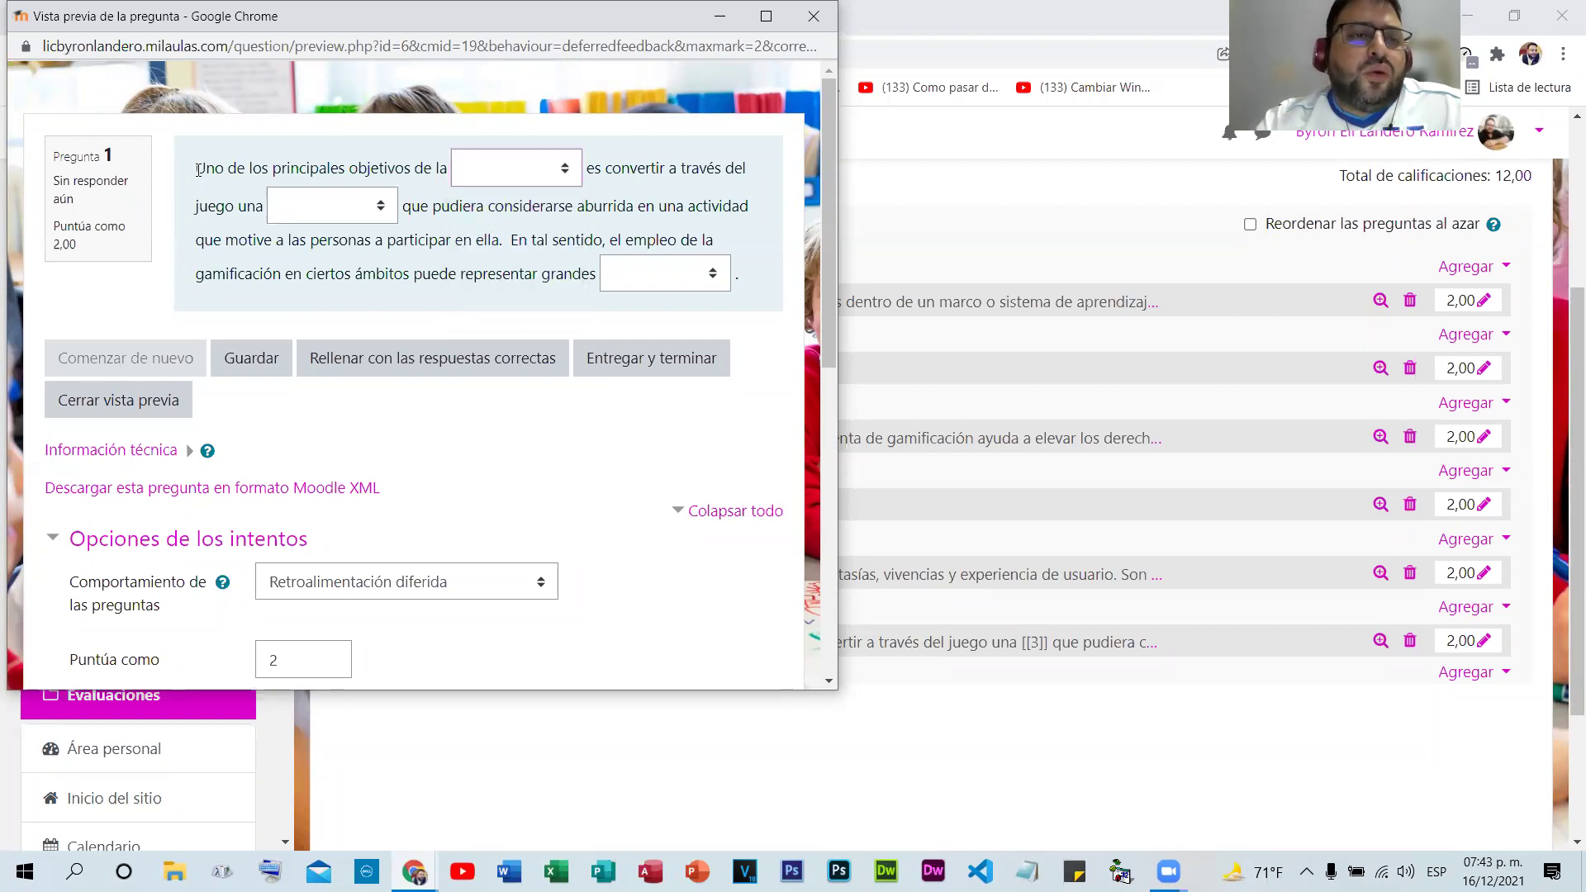
pyautogui.click(573, 169)
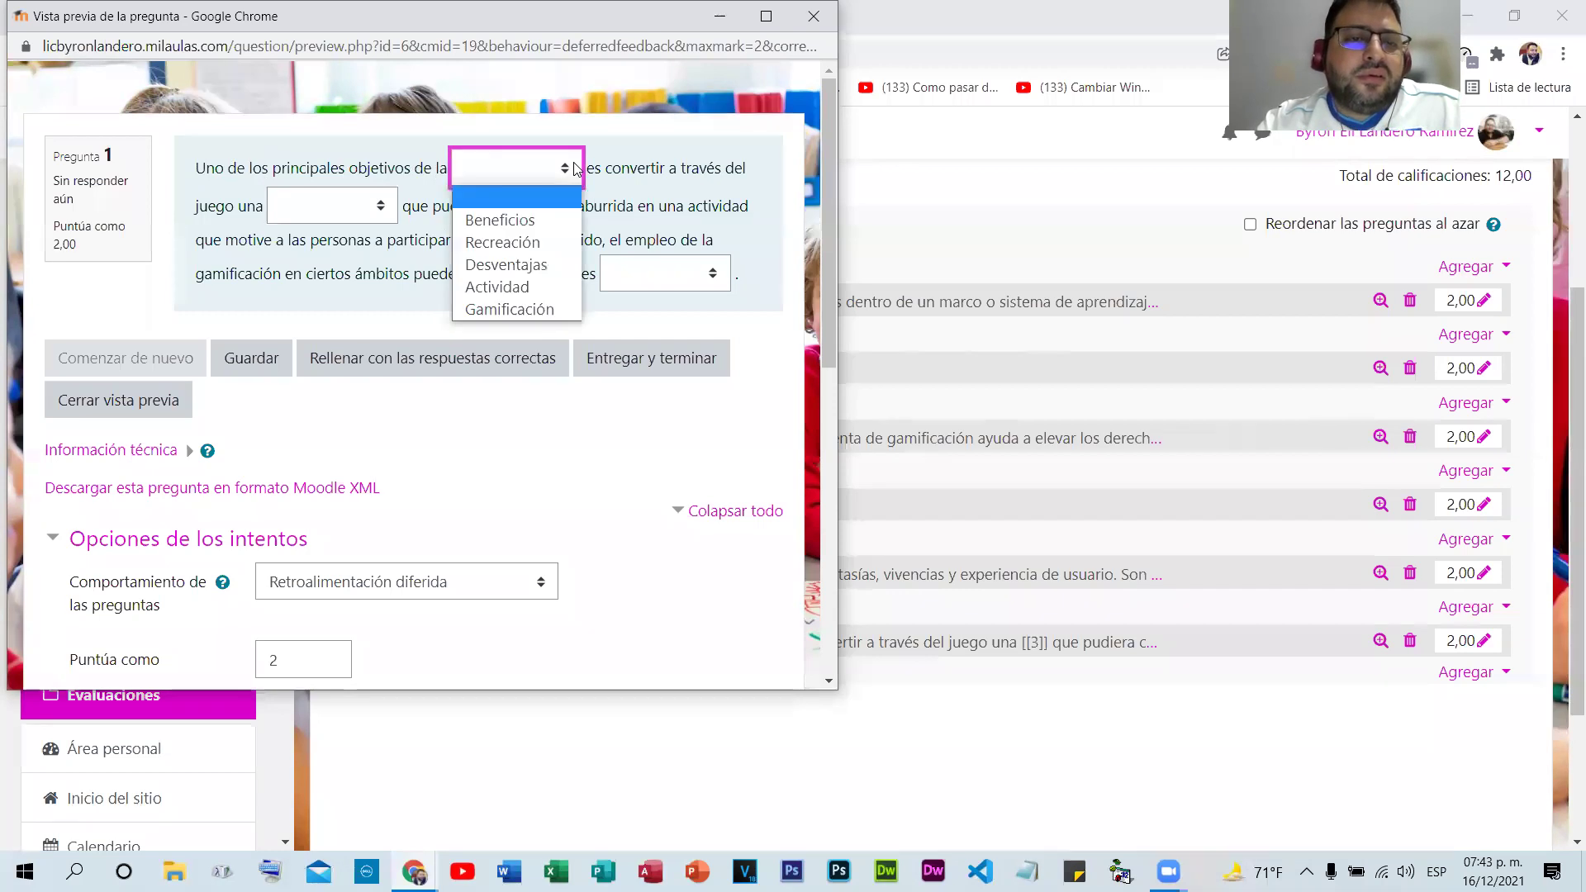
pyautogui.click(507, 307)
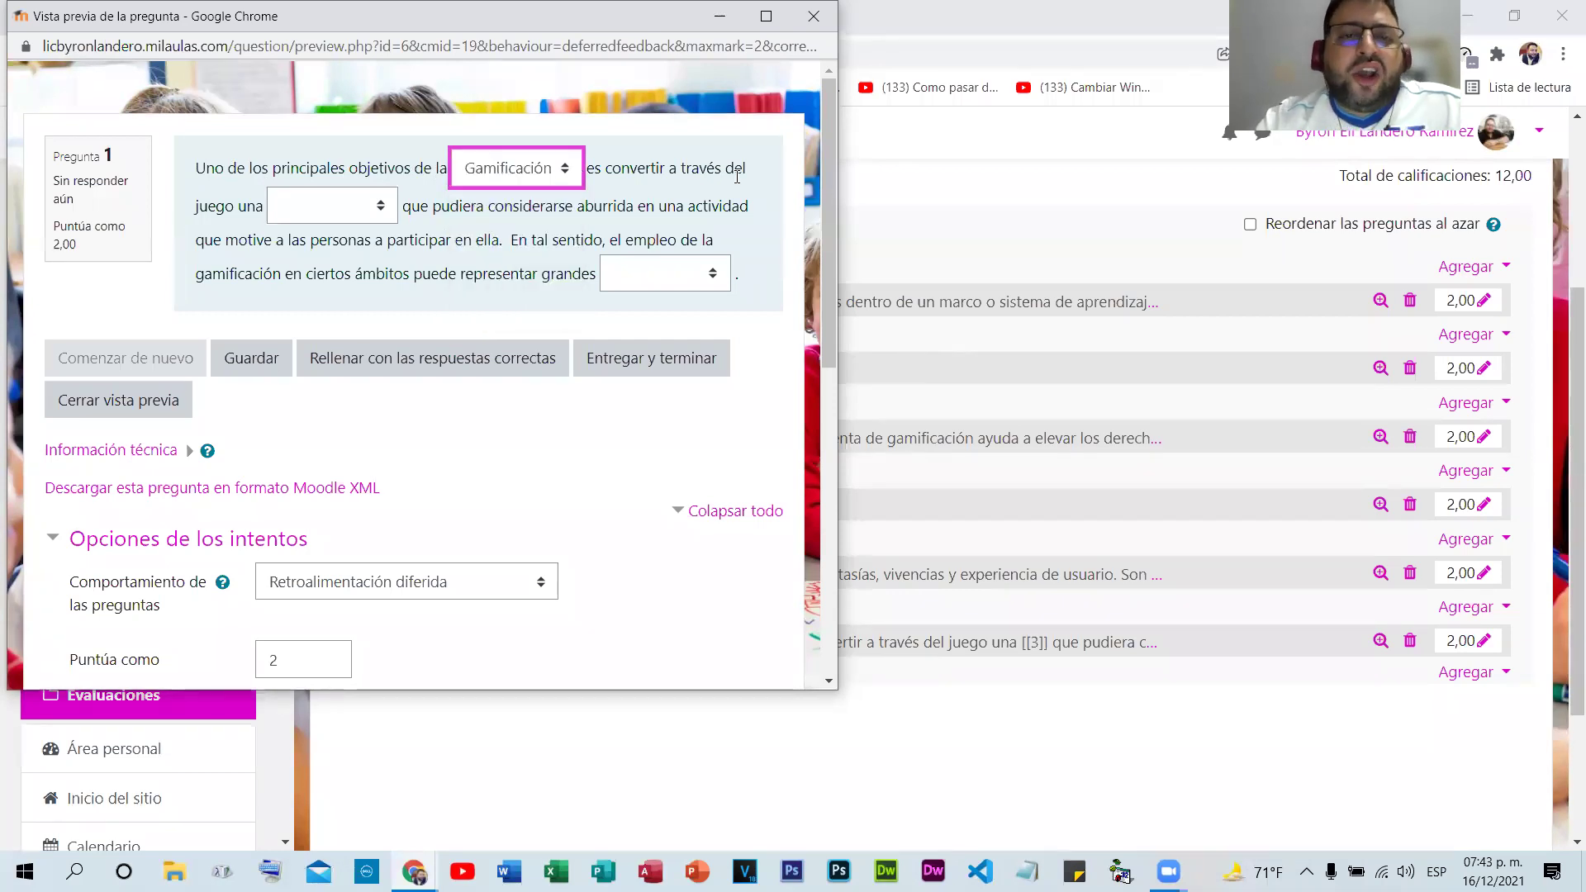
# - Choose Actividad for the second gap and Beneficios for the third in the preview, and close the preview window
pyautogui.click(387, 206)
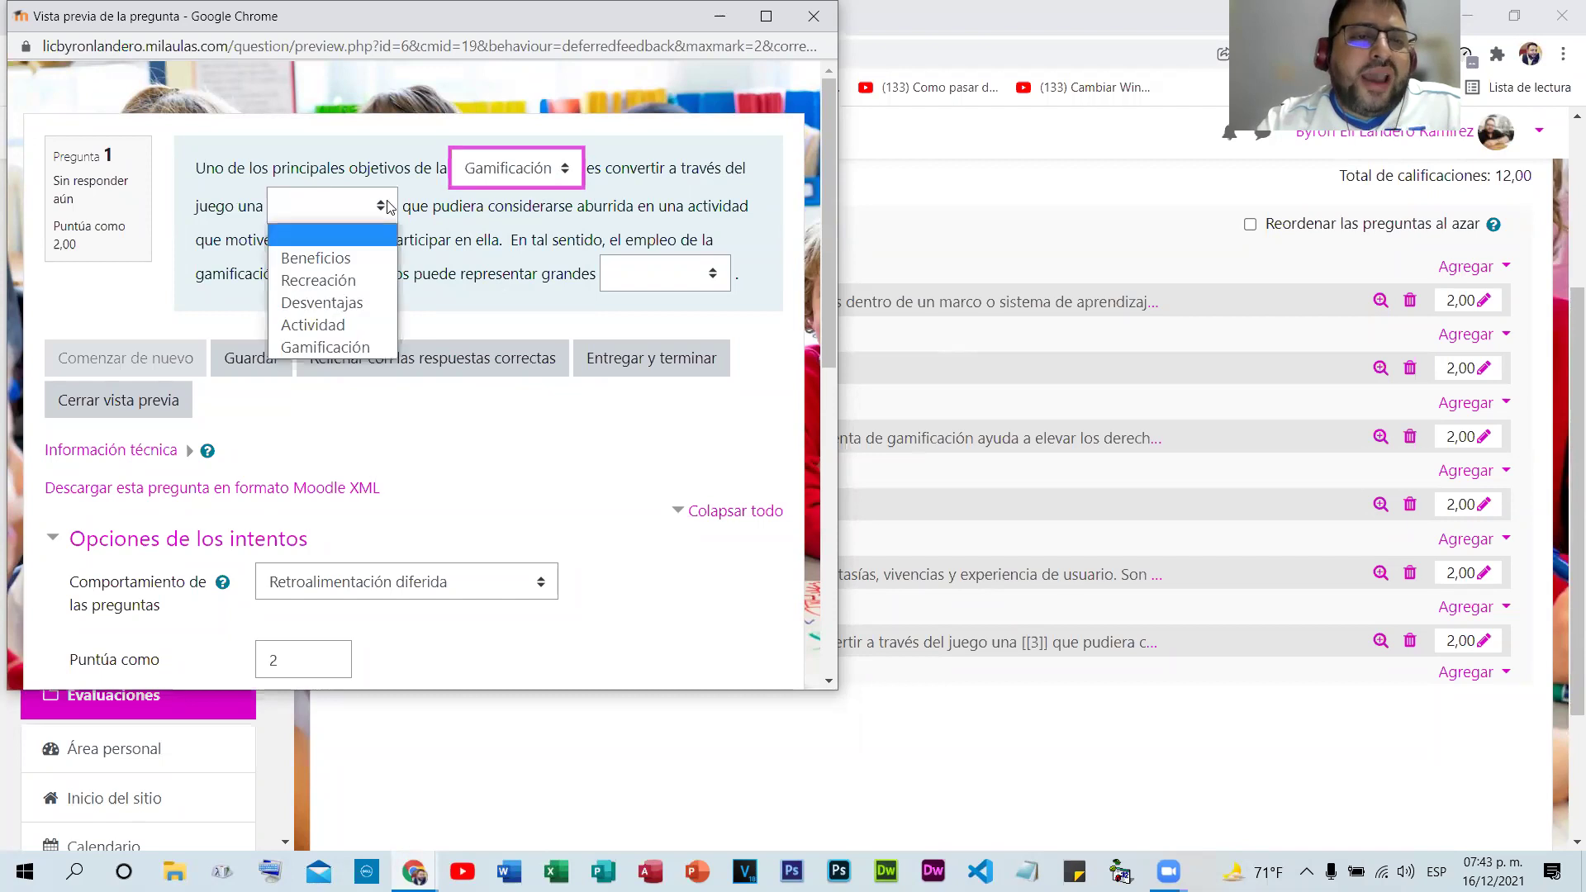
pyautogui.click(341, 327)
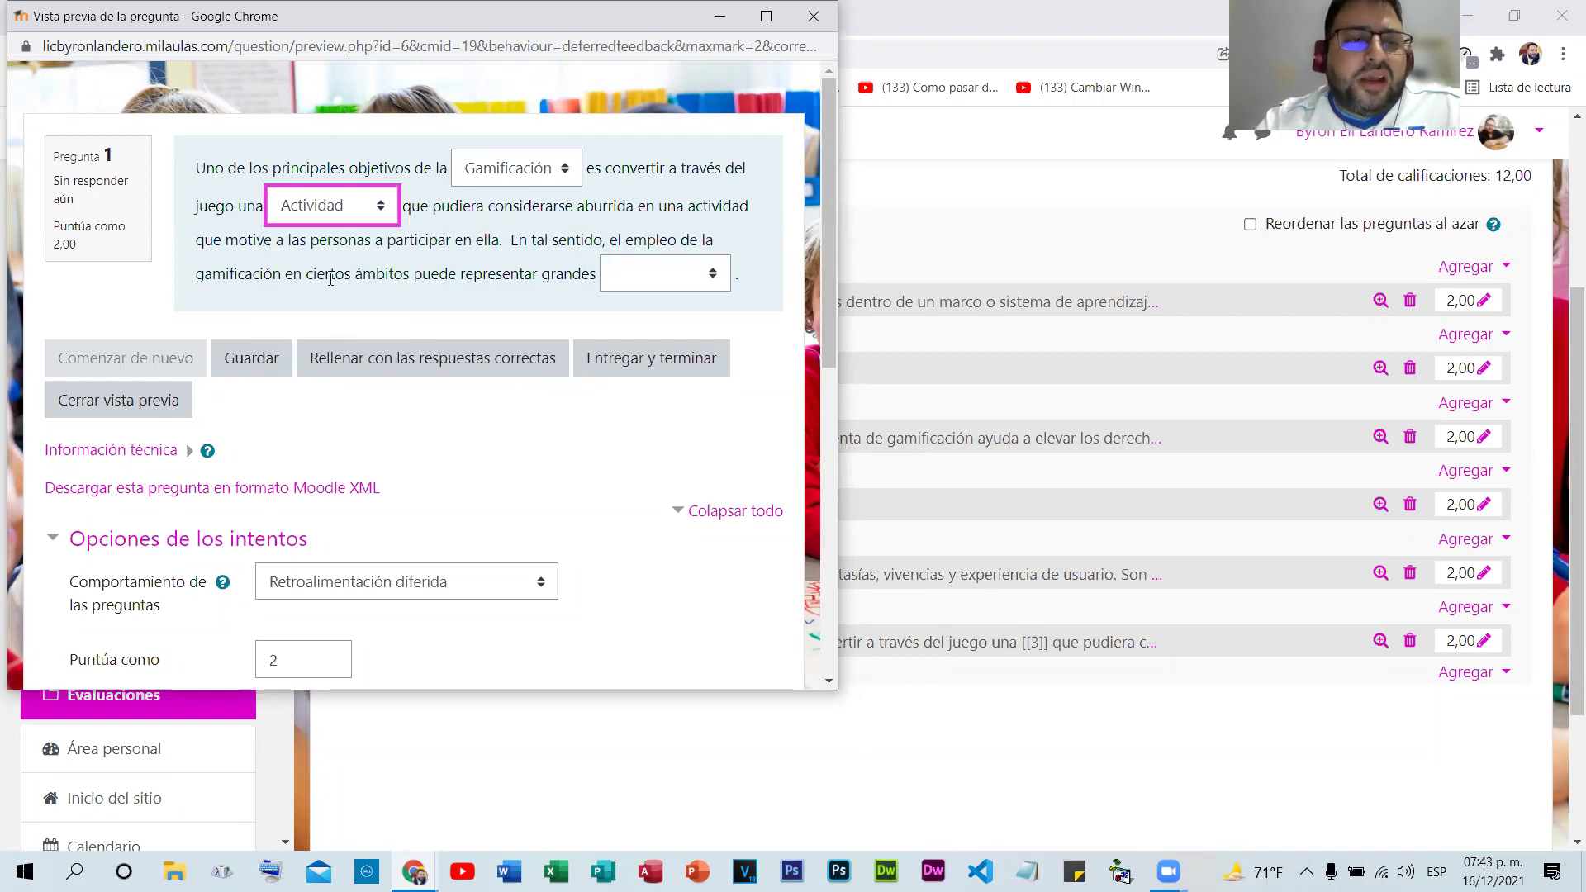
pyautogui.click(695, 282)
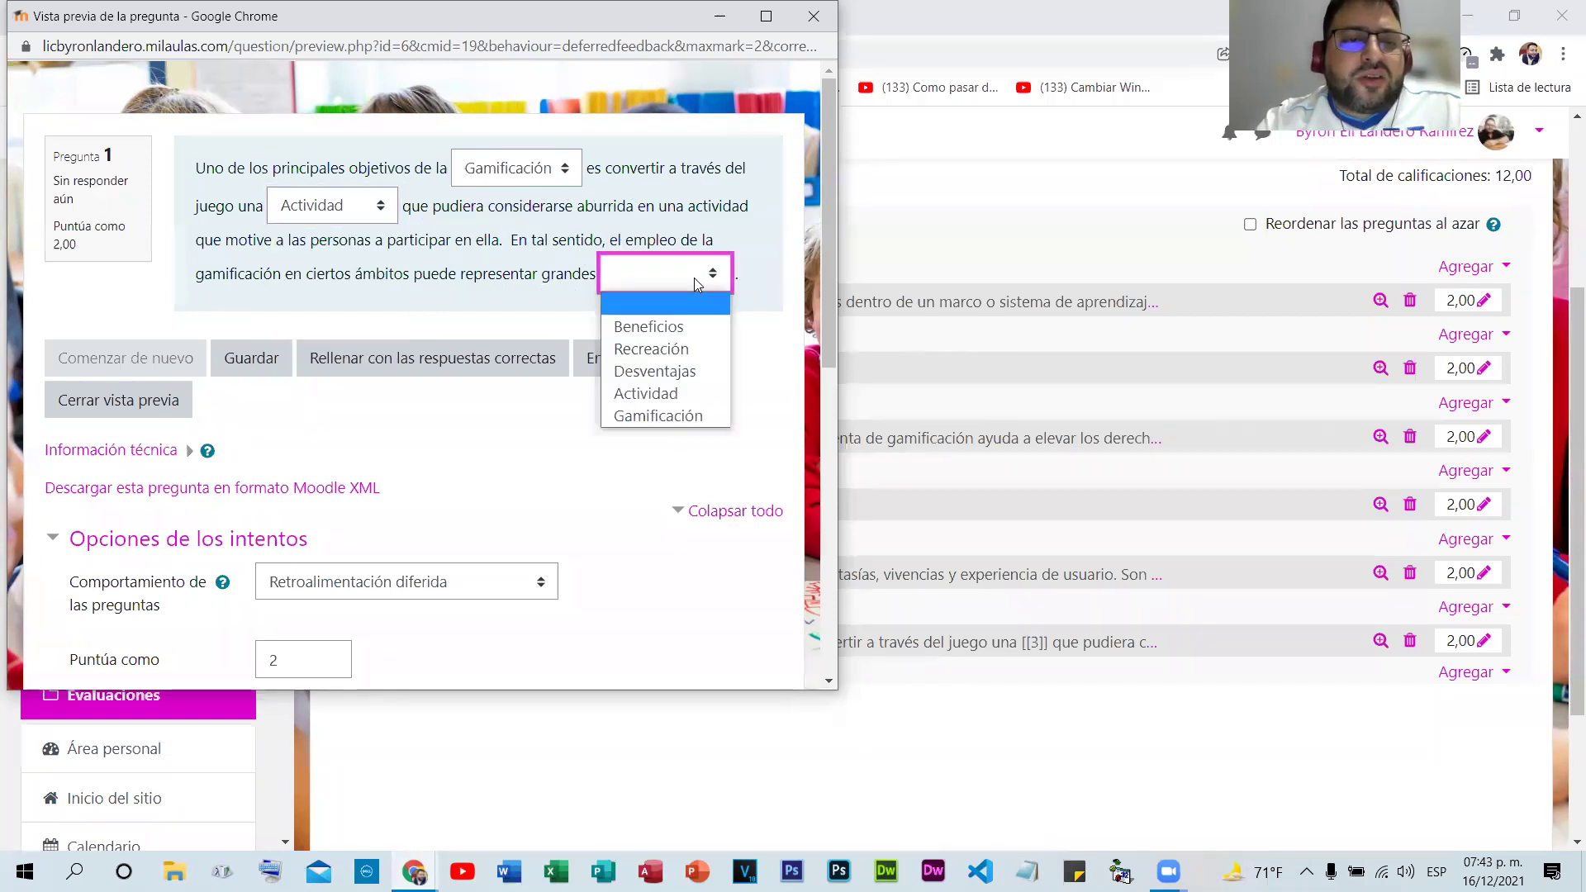
pyautogui.click(671, 327)
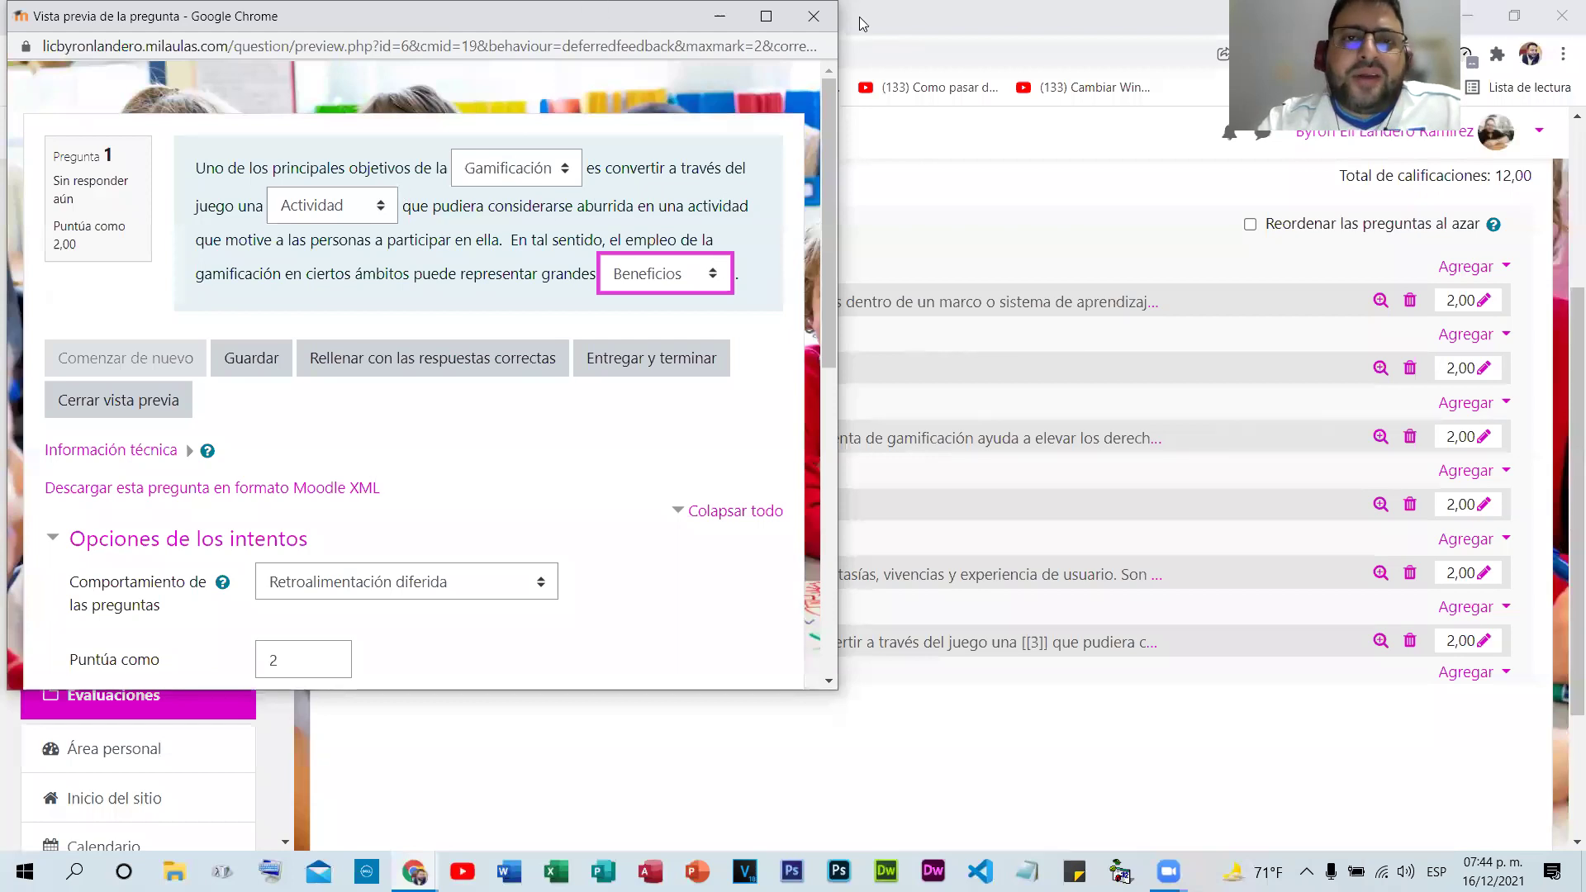
pyautogui.click(813, 16)
pyautogui.click(521, 158)
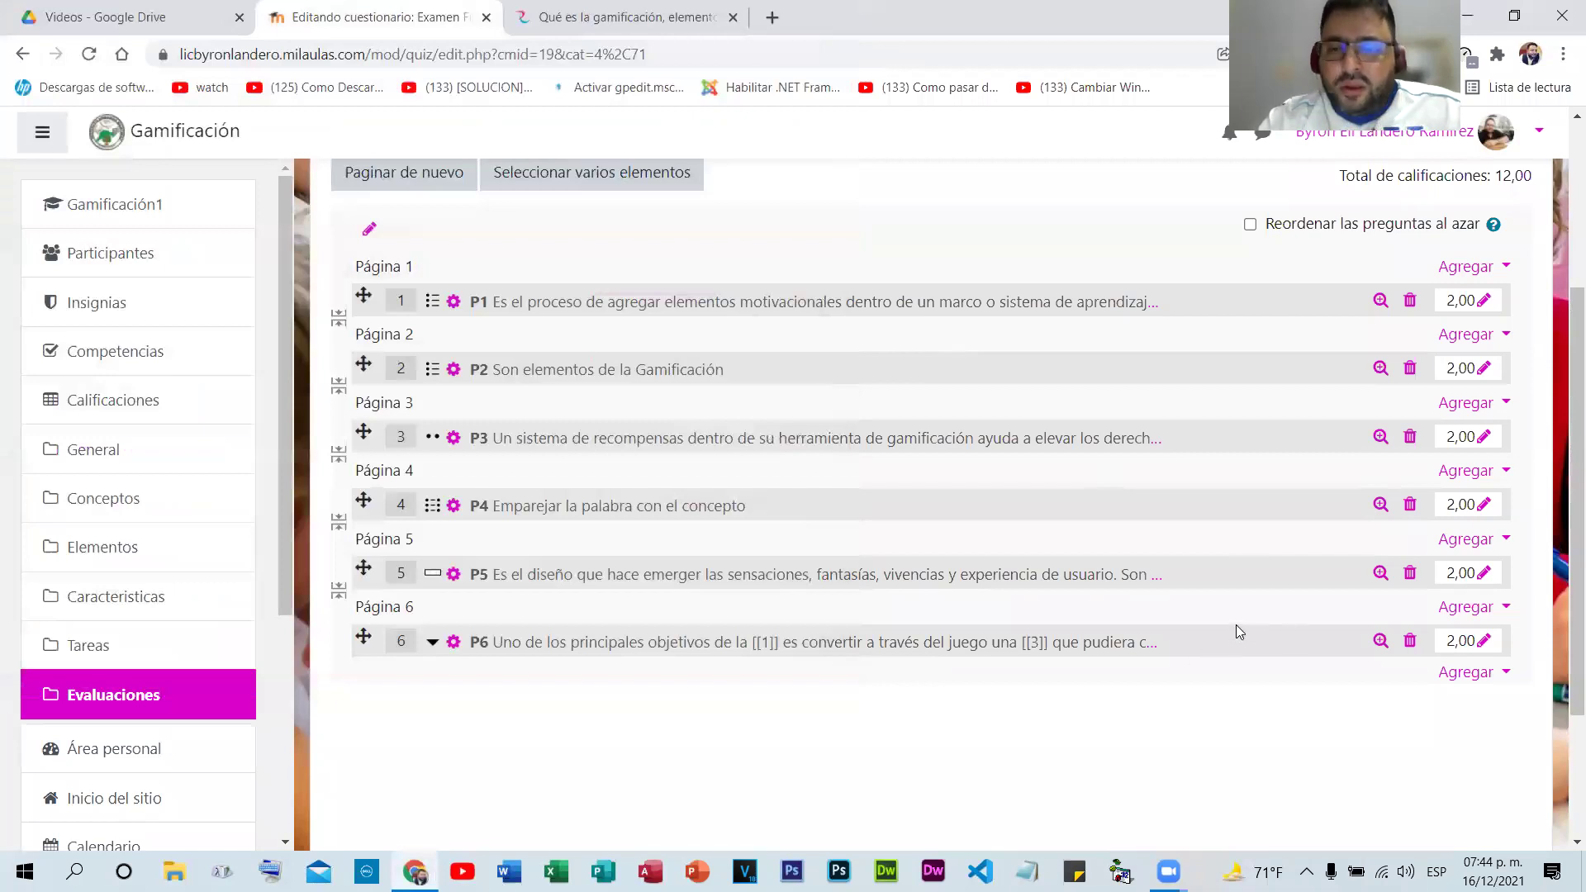
# - Add a new question of the type Arrastrar y soltar sobre texto at the end of the quiz
pyautogui.click(1482, 471)
pyautogui.click(1336, 498)
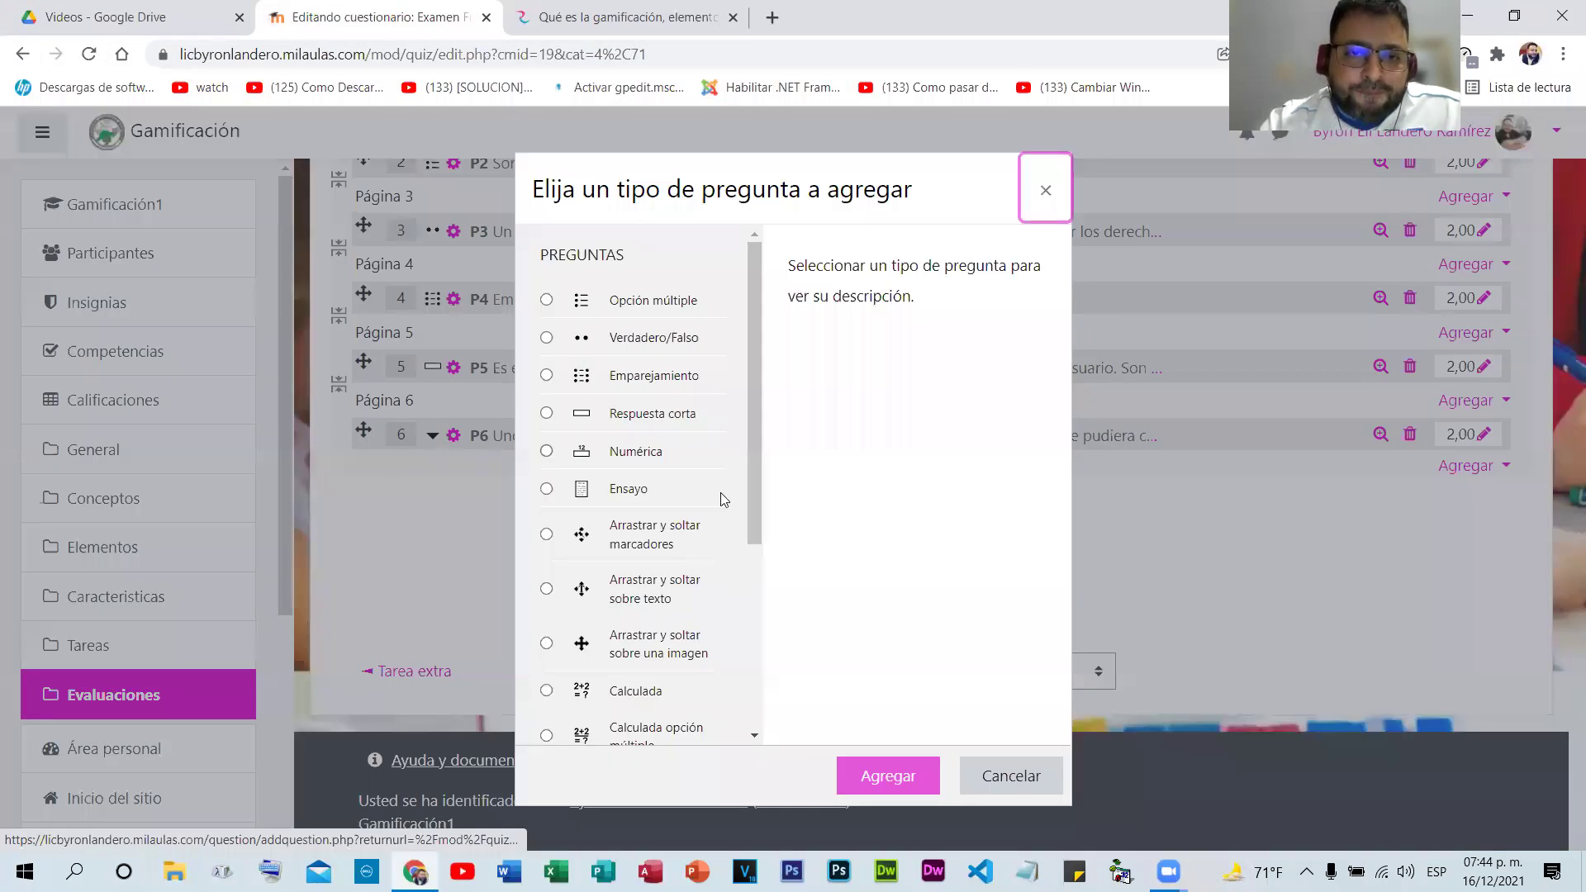
pyautogui.scroll(-3, 737, 479)
pyautogui.scroll(3, 735, 479)
pyautogui.scroll(-2, 735, 480)
pyautogui.scroll(1, 748, 473)
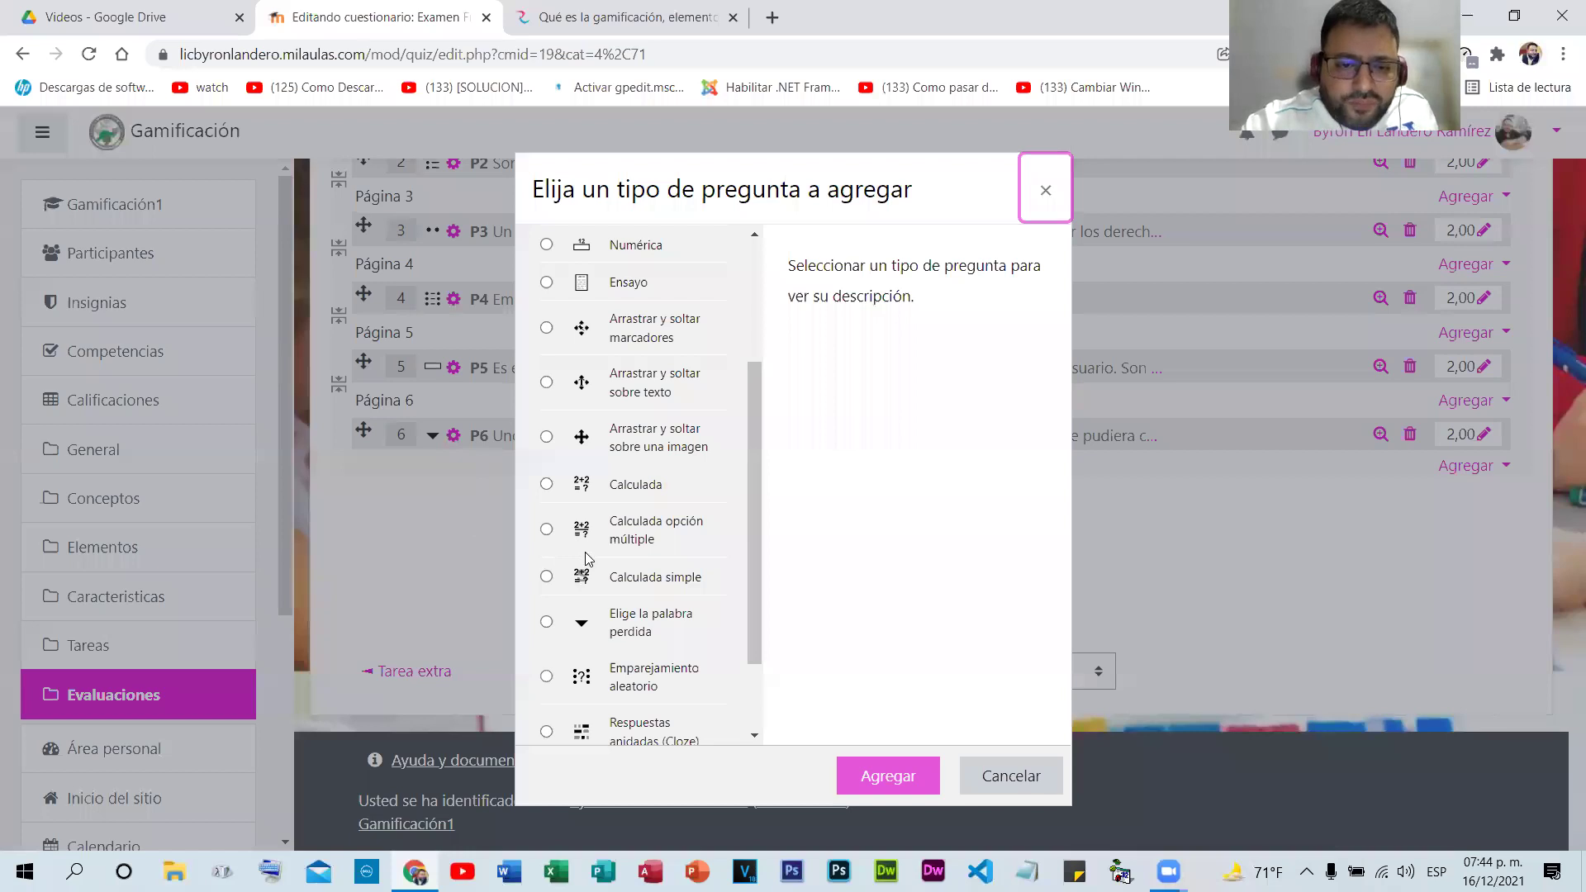
pyautogui.scroll(-2, 618, 564)
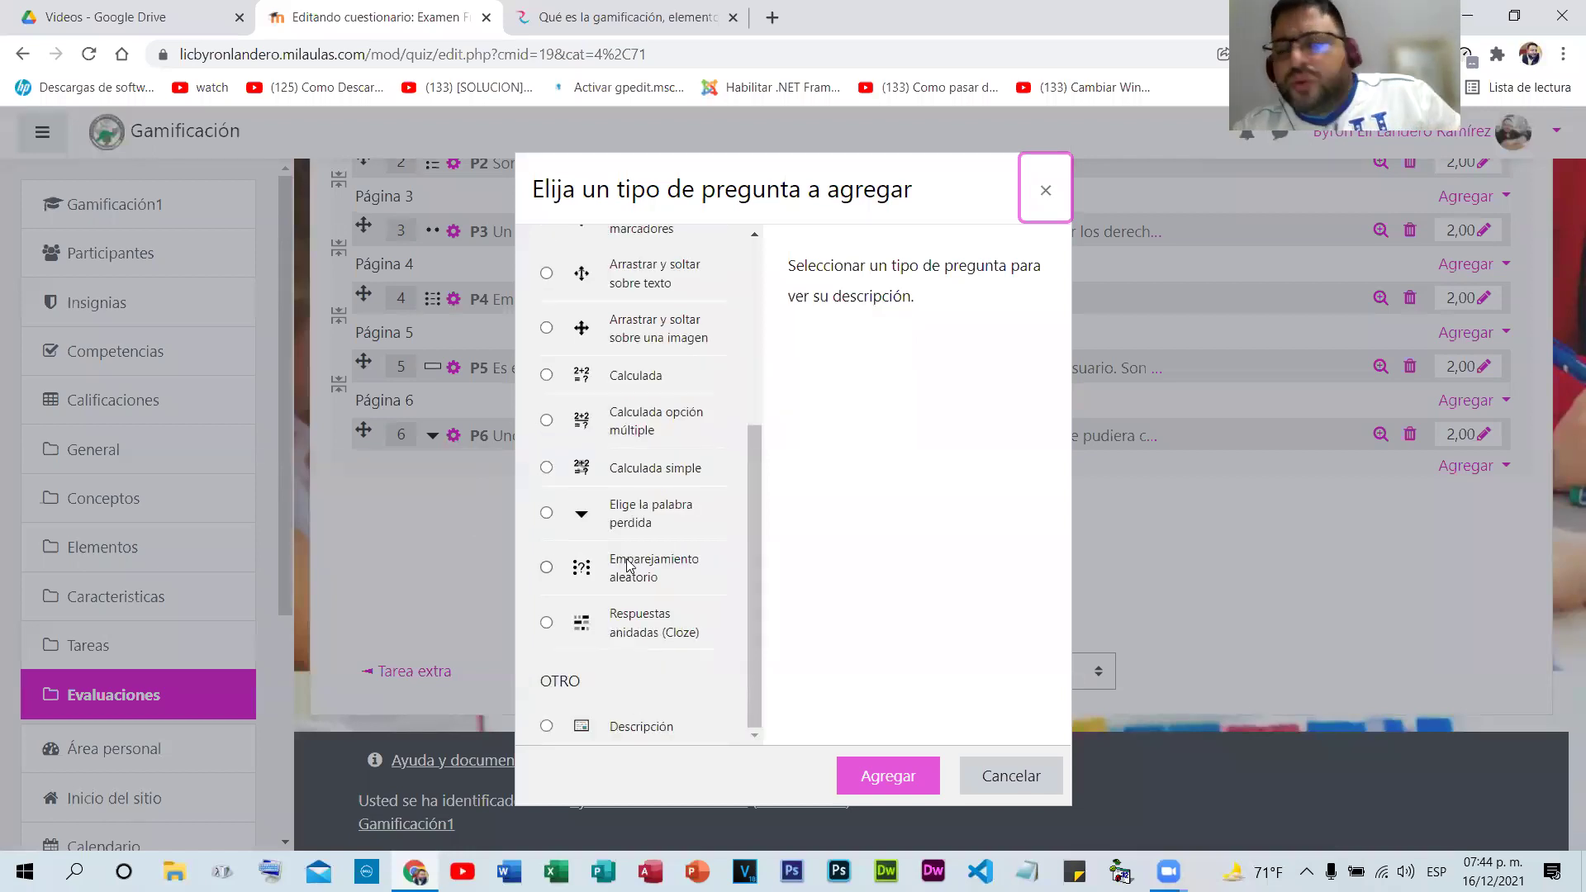
pyautogui.scroll(4, 665, 582)
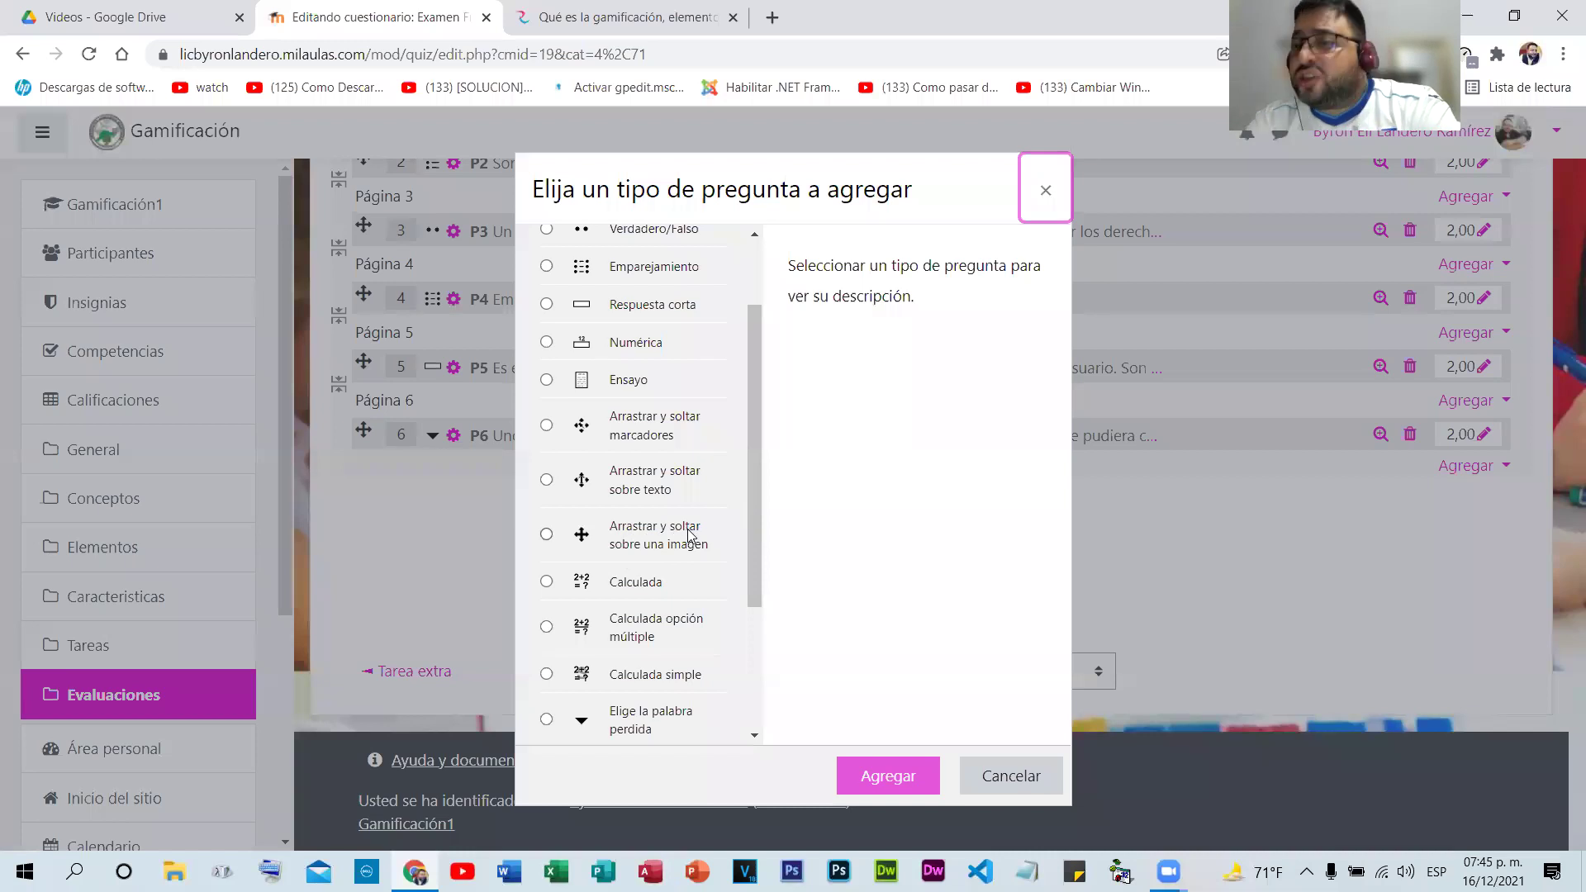
pyautogui.click(546, 479)
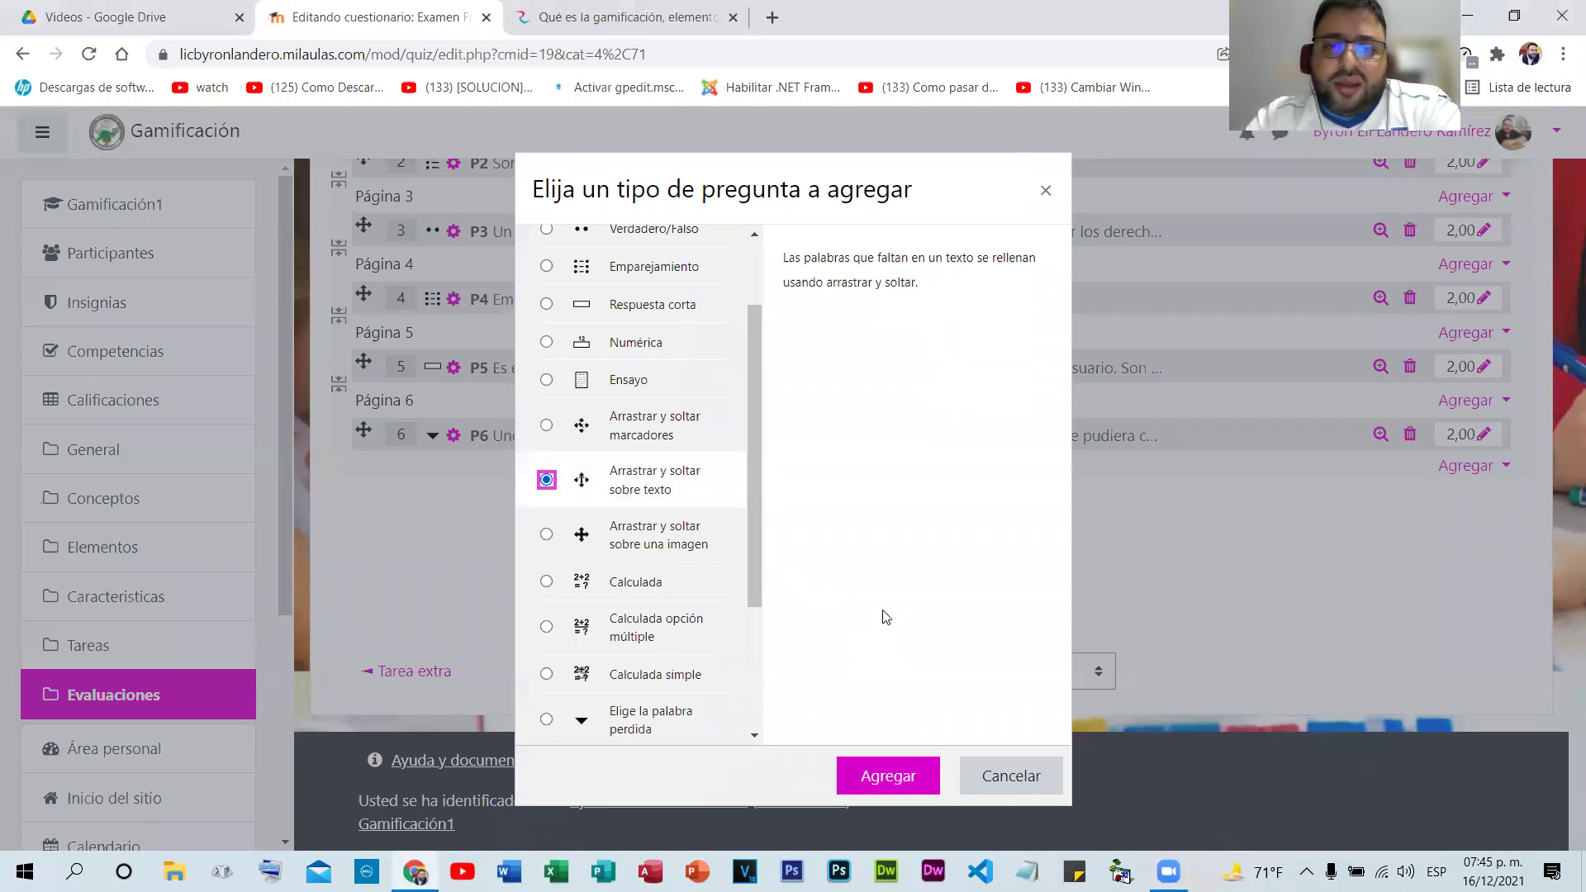
pyautogui.click(907, 776)
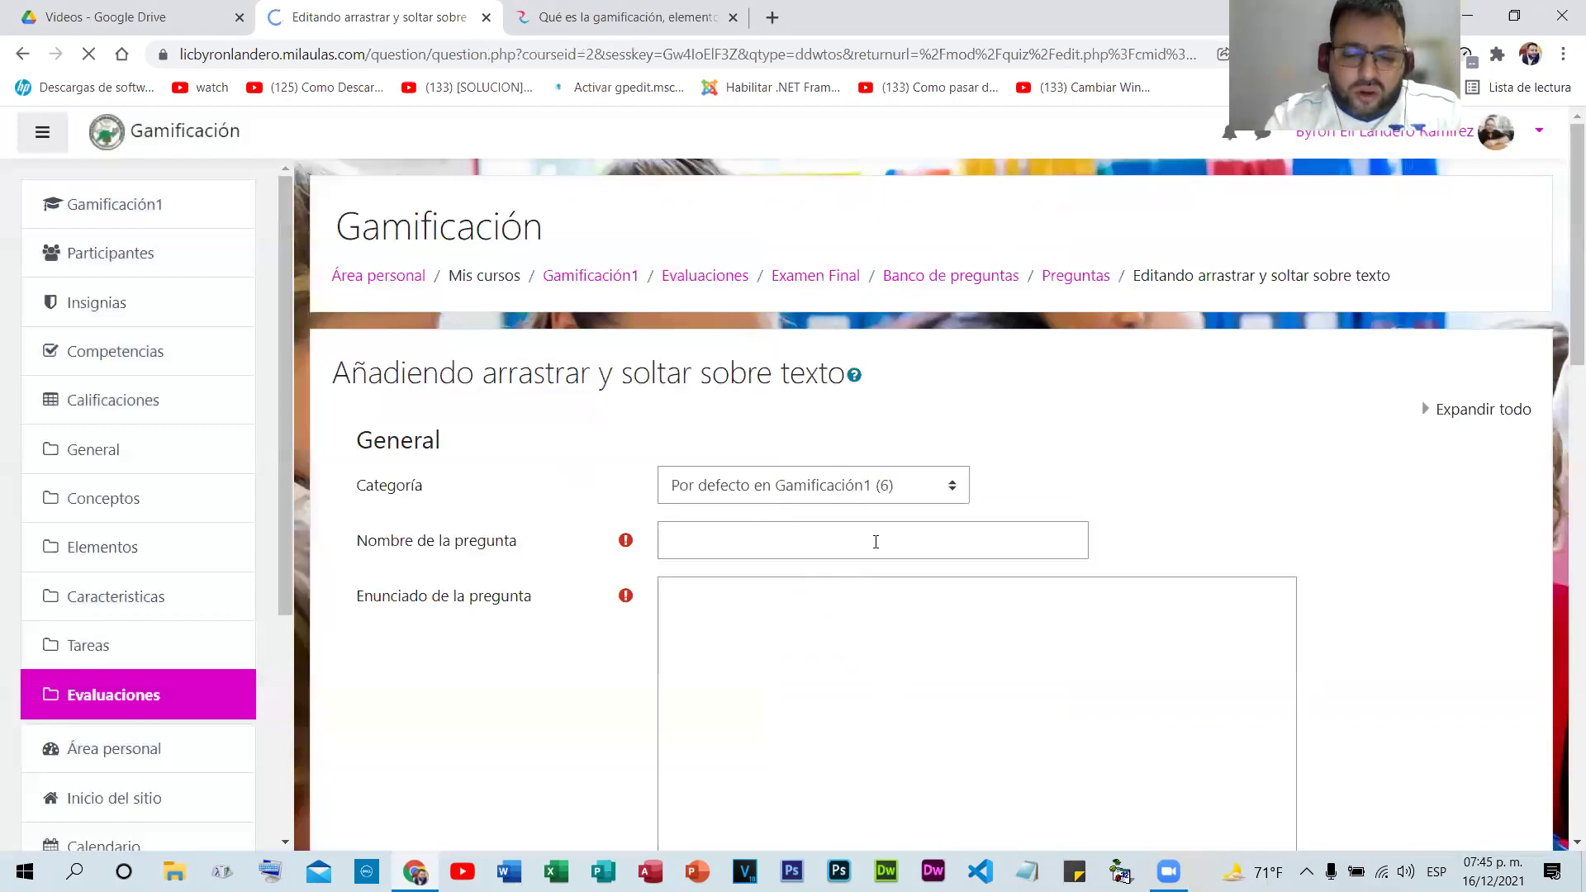
# - Name the question P7 and enter the statement "Coloca la palabra sobre el elemento correspondiente"
pyautogui.click(876, 541)
pyautogui.write('P7')
pyautogui.press('Tab')
pyautogui.write('Co')
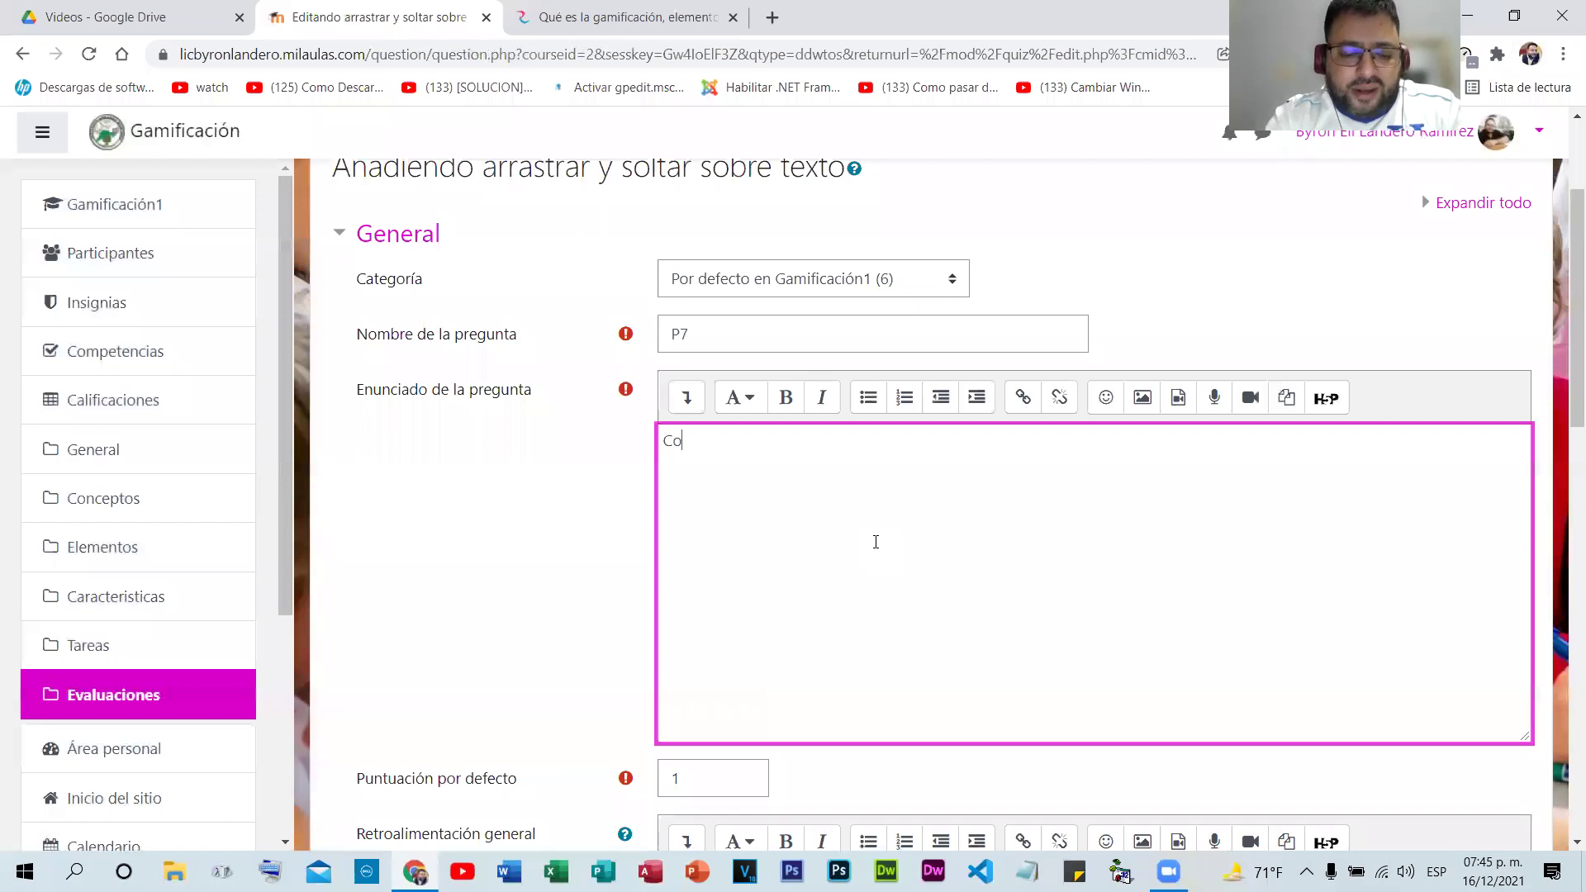
pyautogui.write('loca la pal')
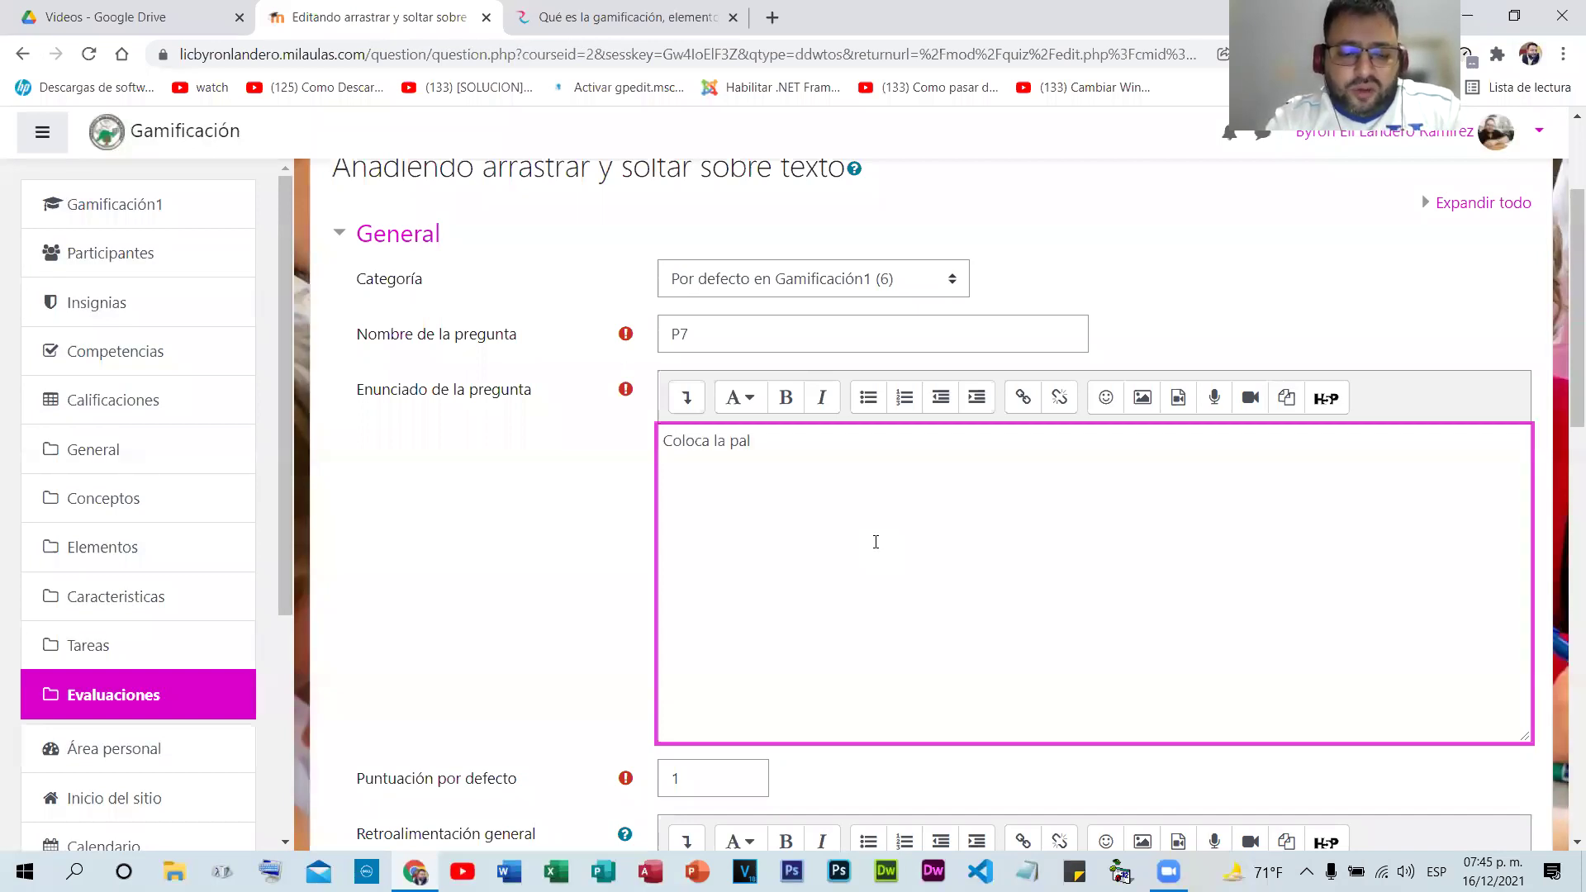
pyautogui.write('abra sobre el elemento correspondiente')
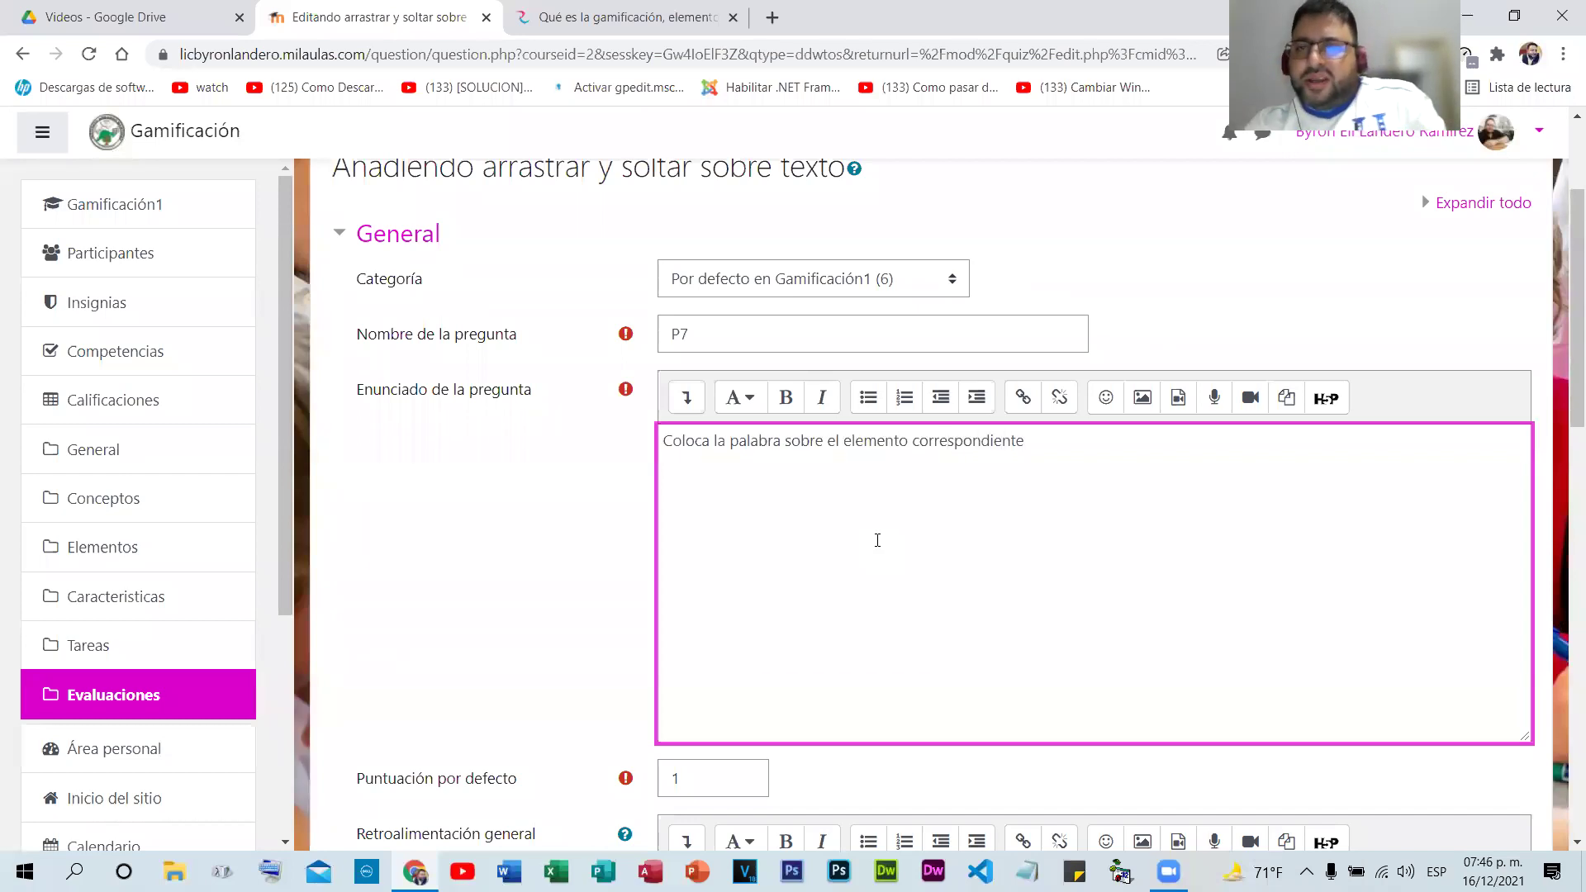
# - Set the default mark of question P7 to 2
pyautogui.scroll(-2, 895, 574)
pyautogui.scroll(-1, 729, 454)
pyautogui.press('Tab')
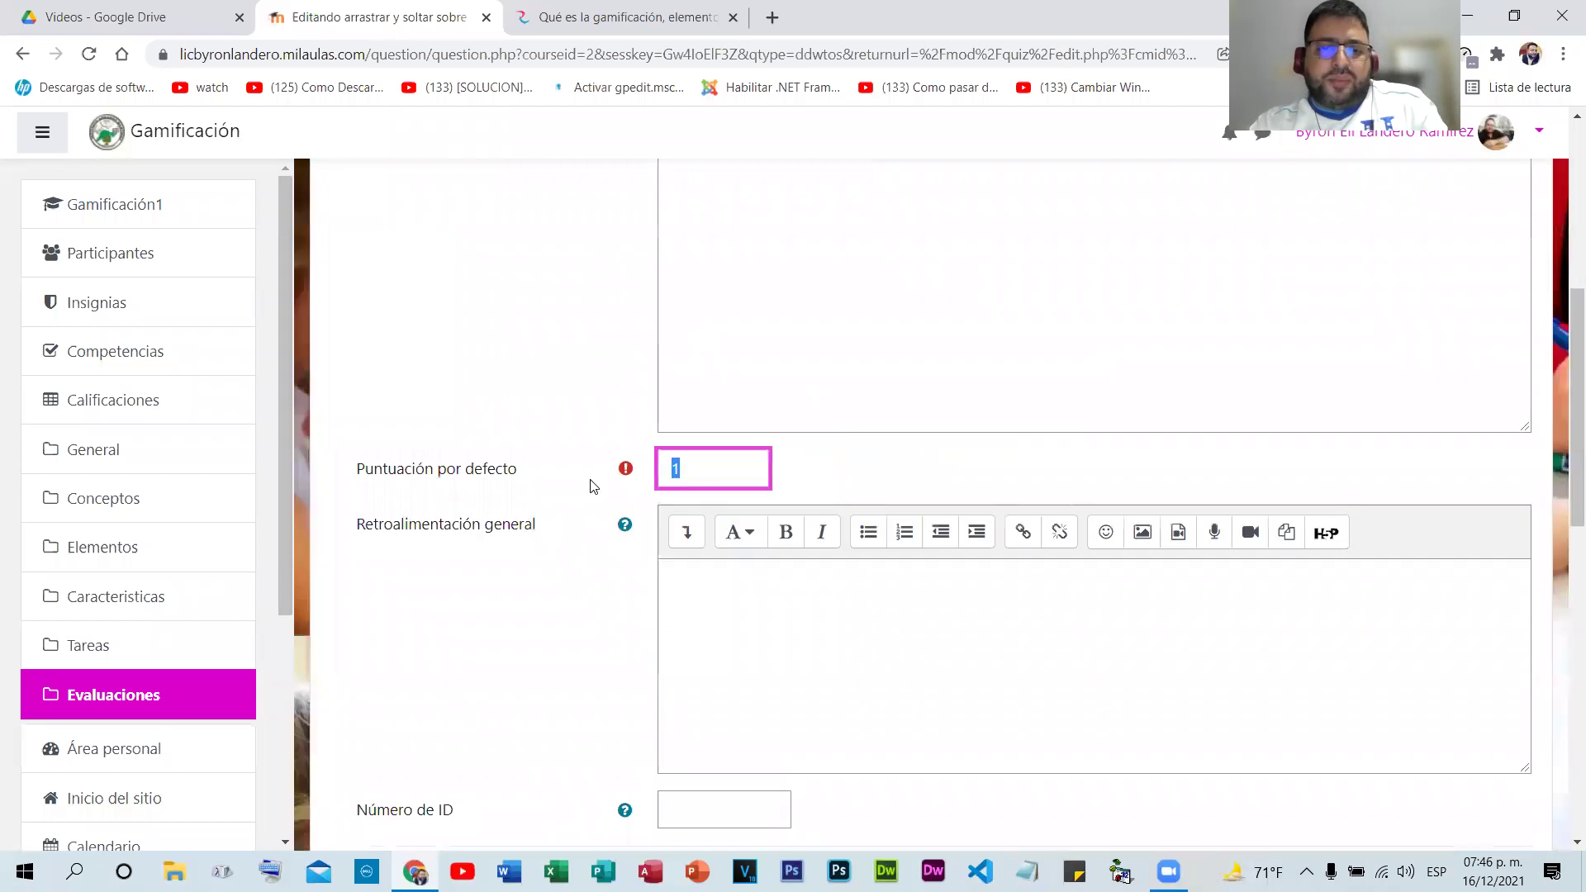
pyautogui.write('2')
pyautogui.scroll(-4, 914, 646)
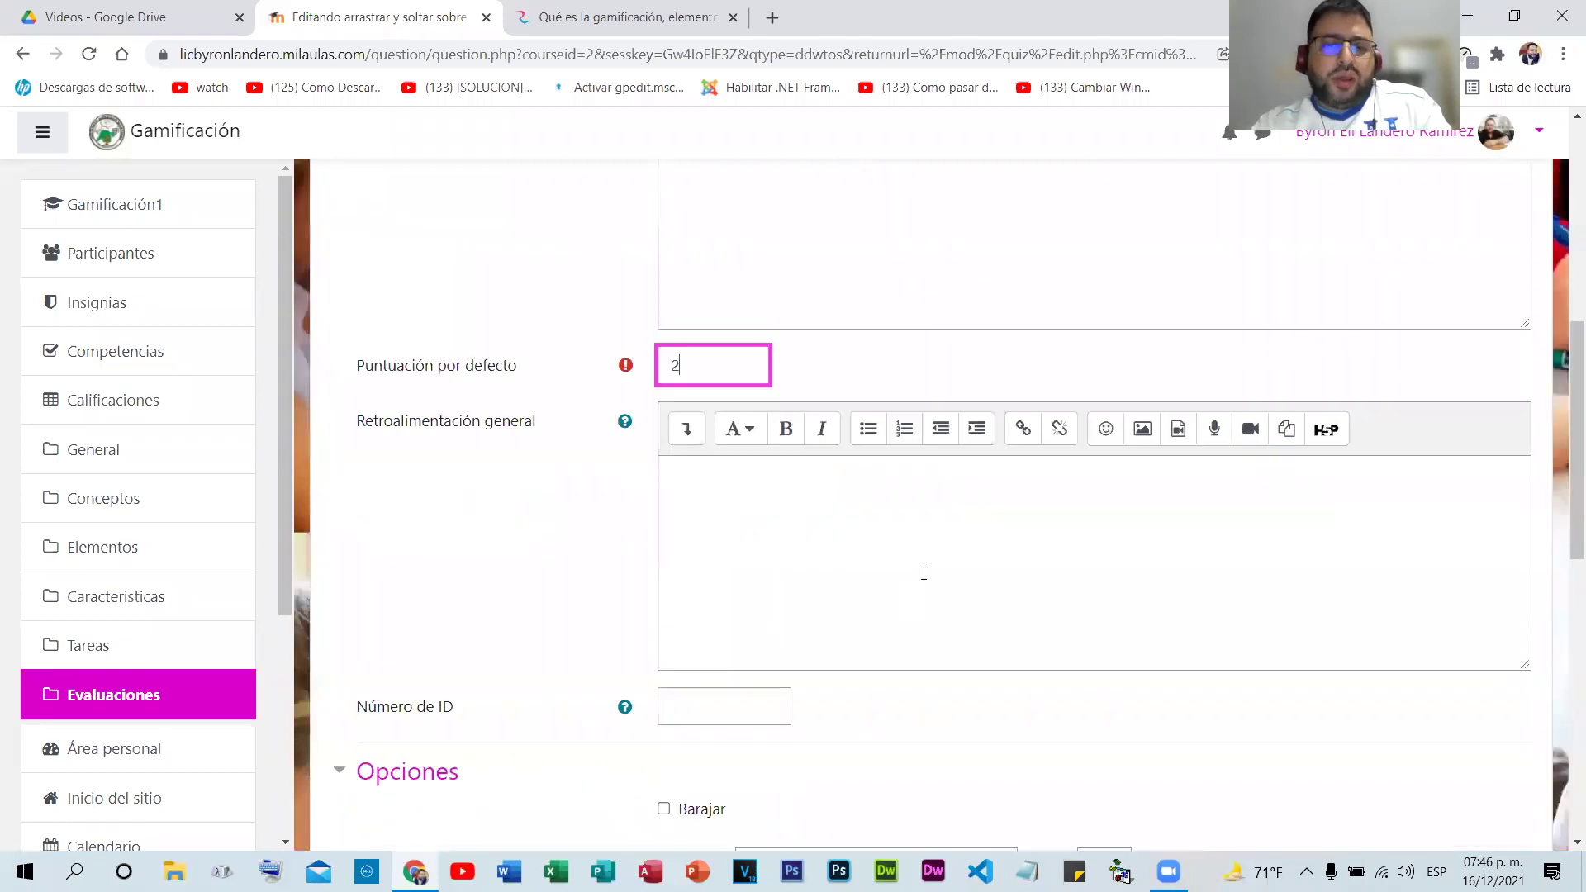
# - Copy the statement "Coloca la palabra sobre el elemento correspondiente" from the drag-and-drop text question P7
pyautogui.scroll(-2, 924, 425)
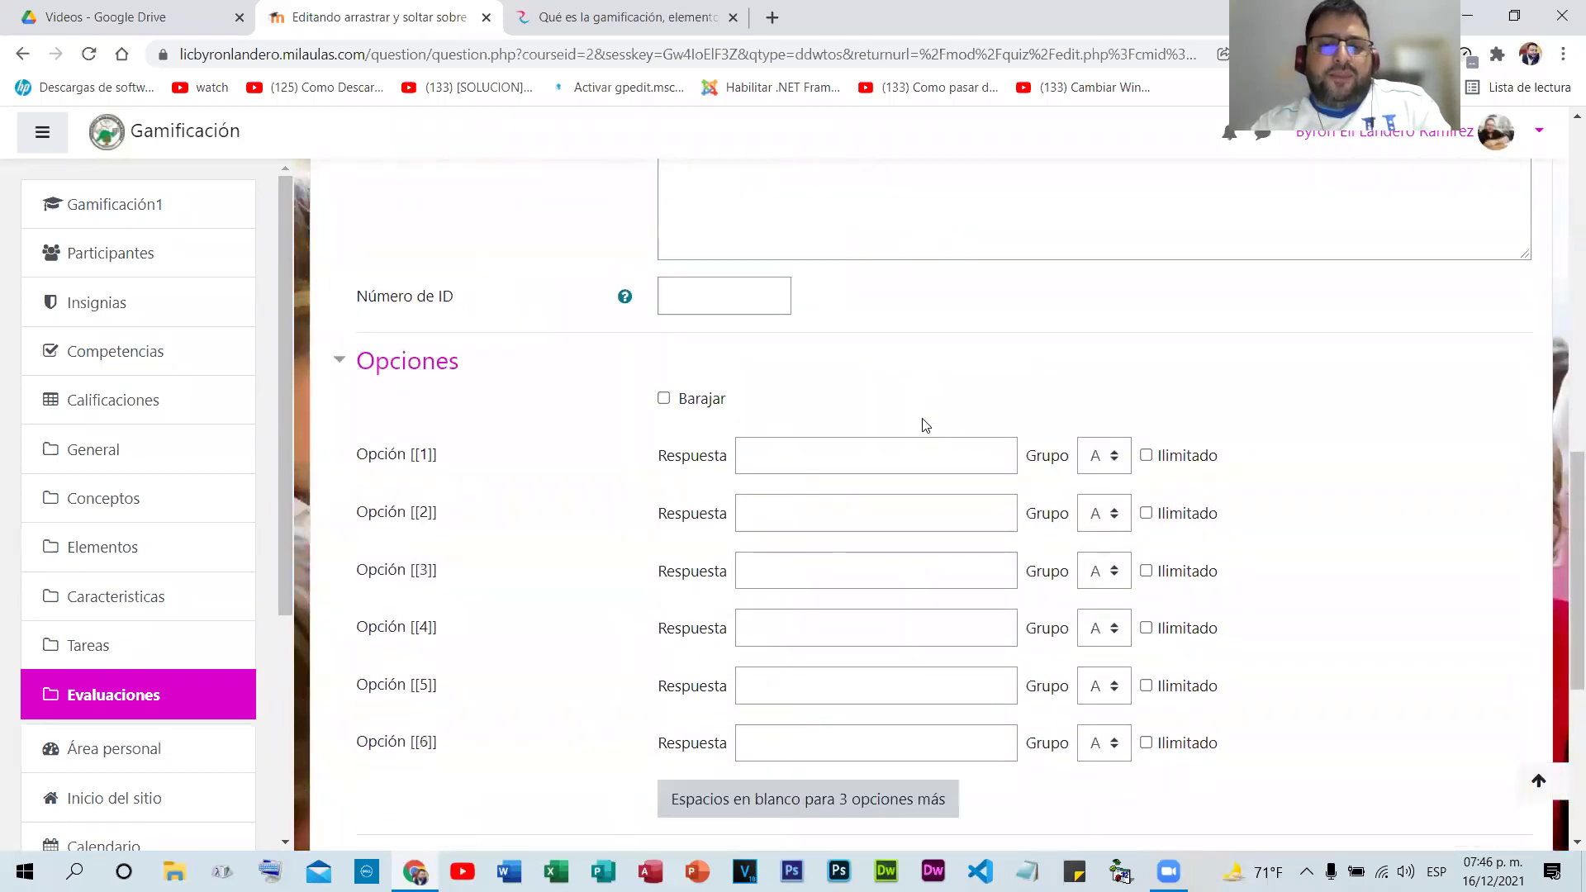
pyautogui.press('Home')
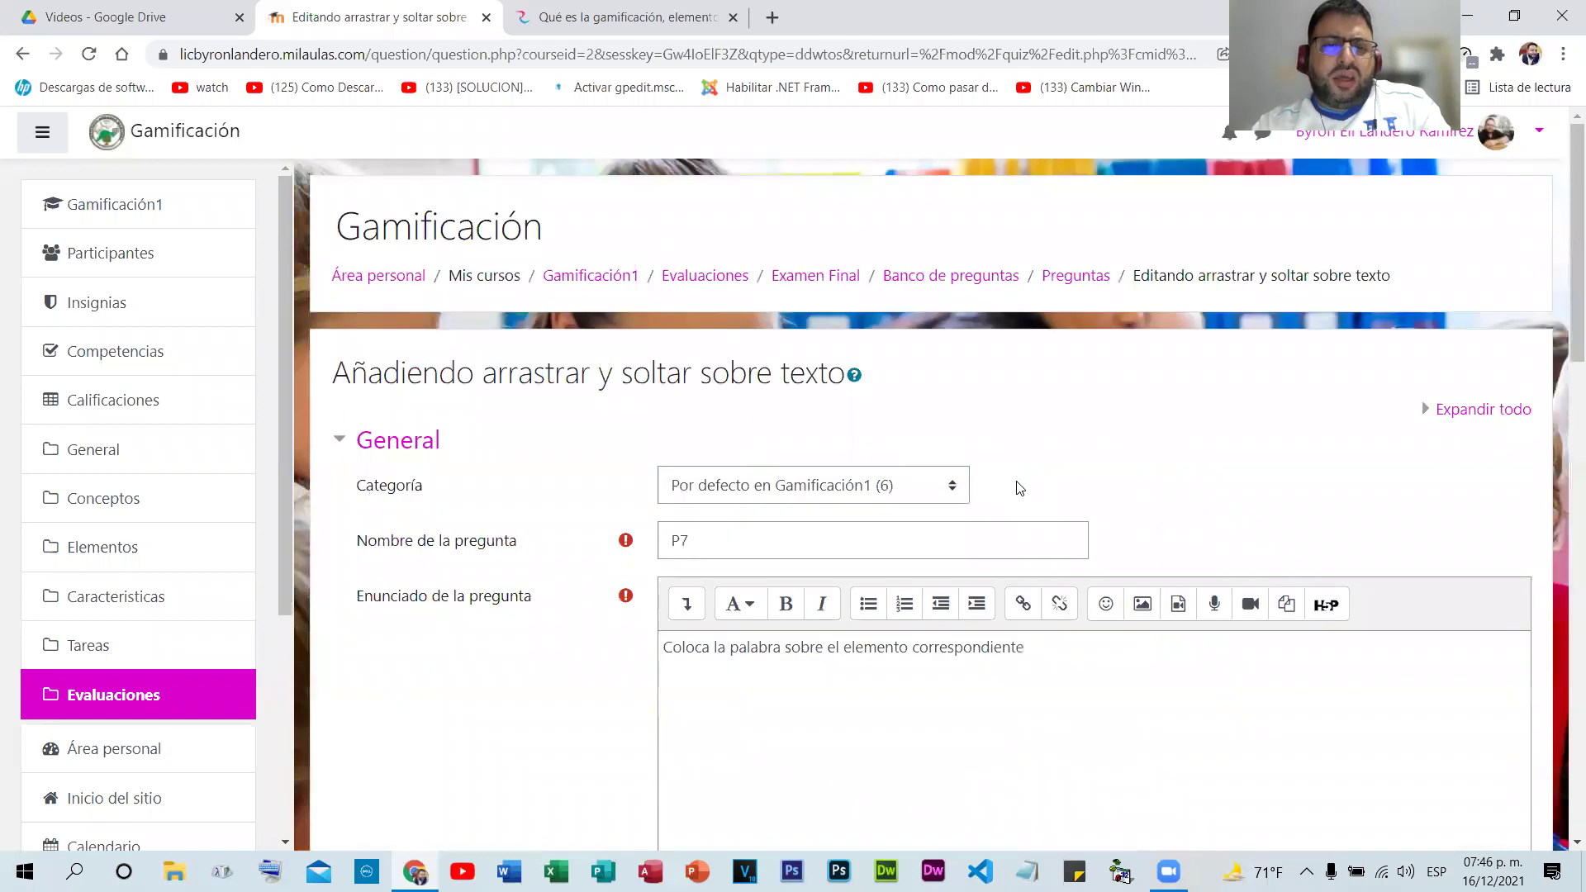
pyautogui.scroll(-5, 1020, 488)
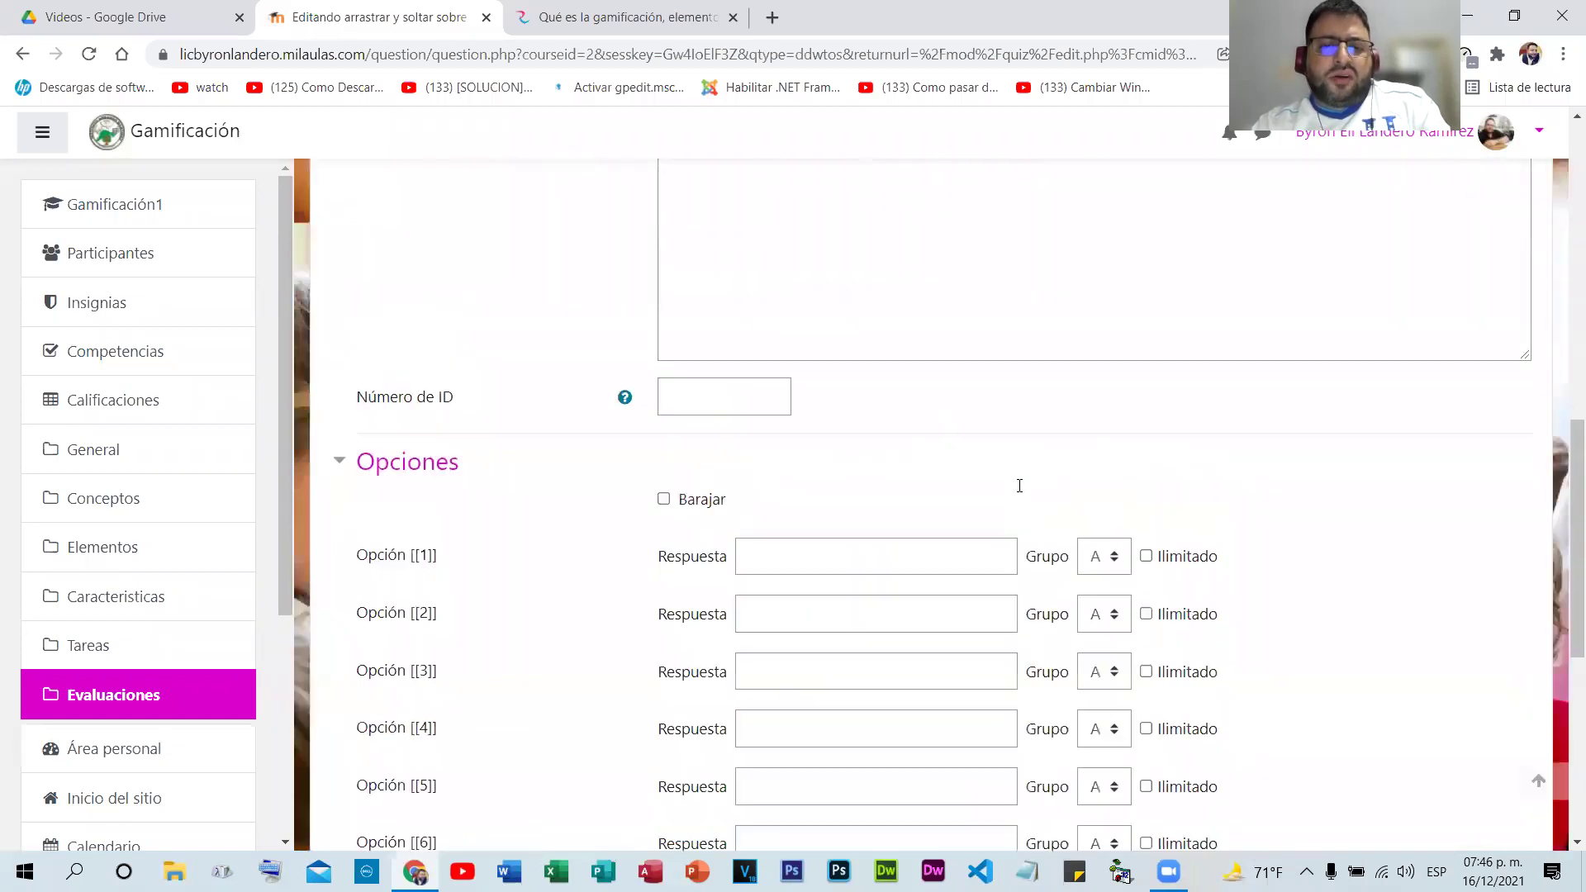
pyautogui.scroll(5, 1022, 493)
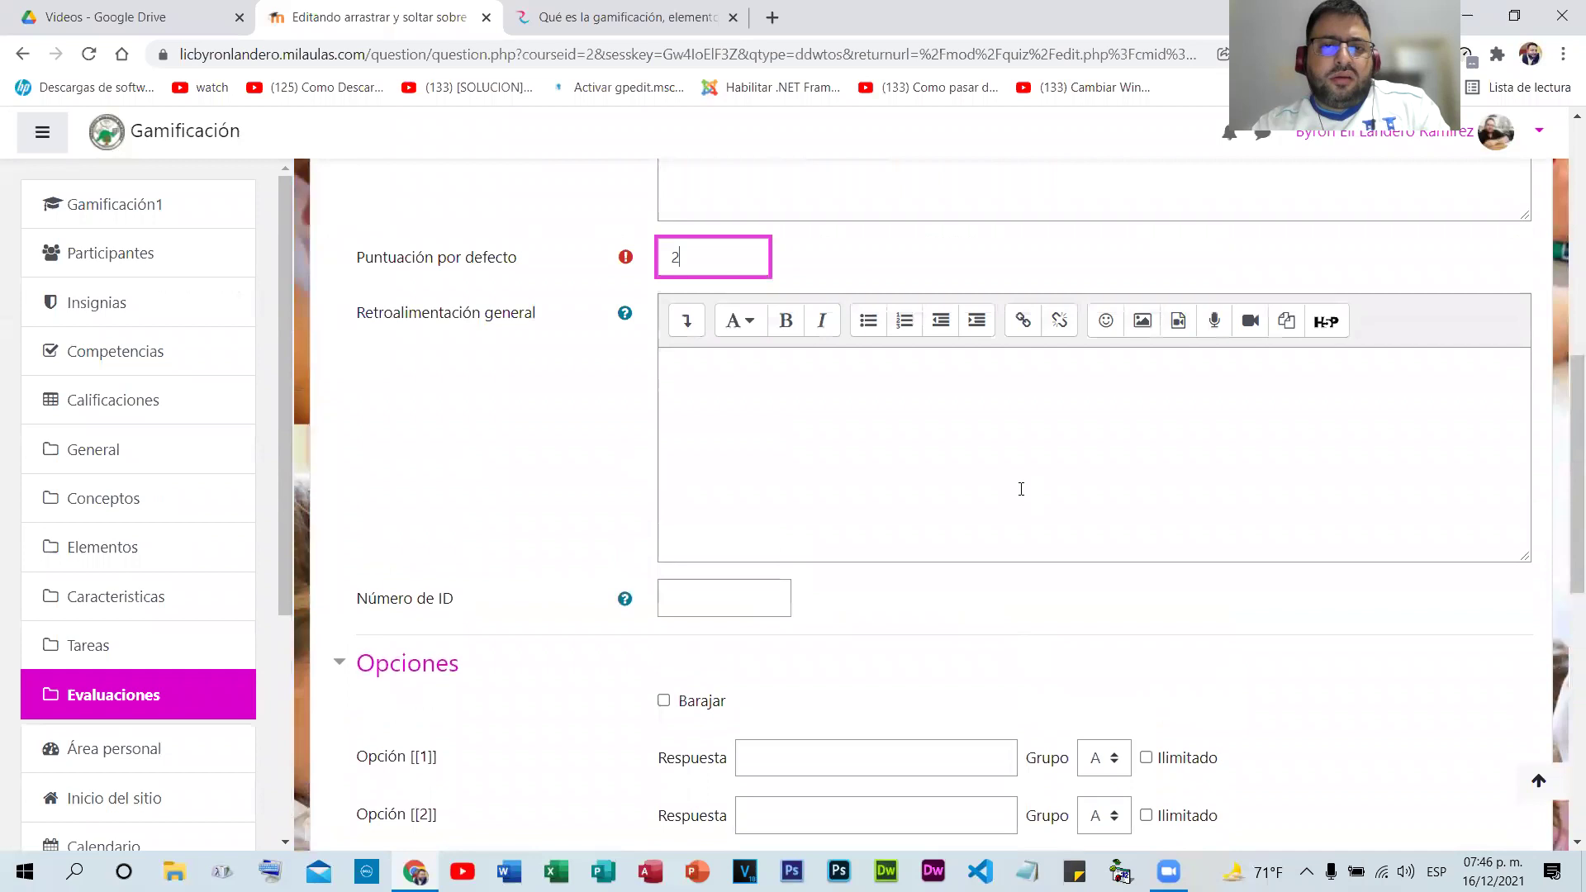
pyautogui.click(22, 54)
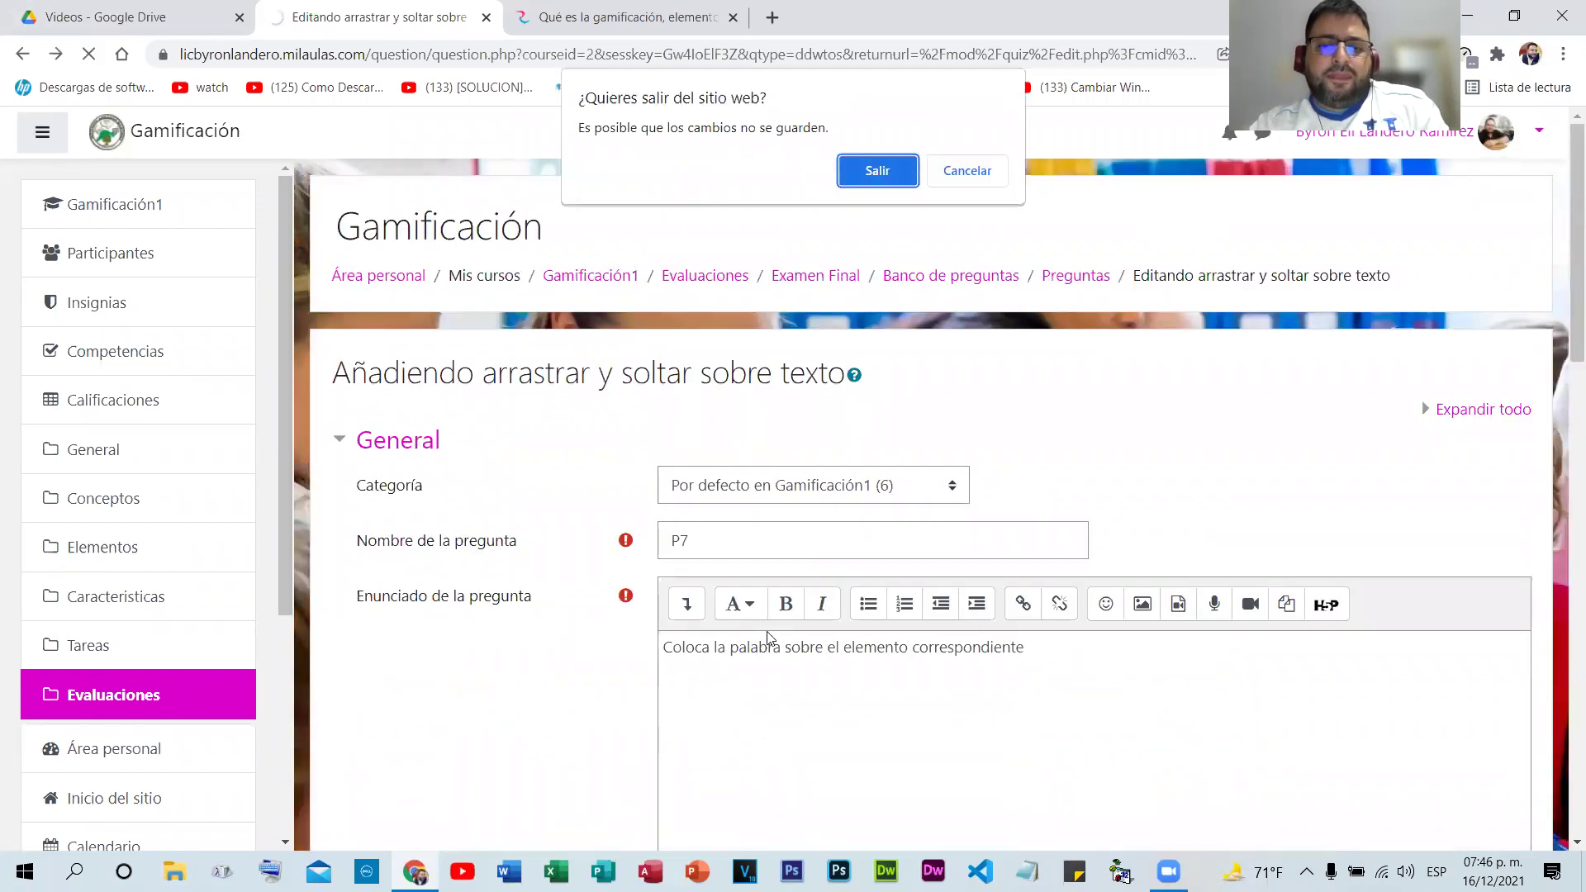
pyautogui.press('Escape')
pyautogui.moveTo(1033, 647); pyautogui.dragTo(640, 640)
pyautogui.hotkey('ctrl', 'c')
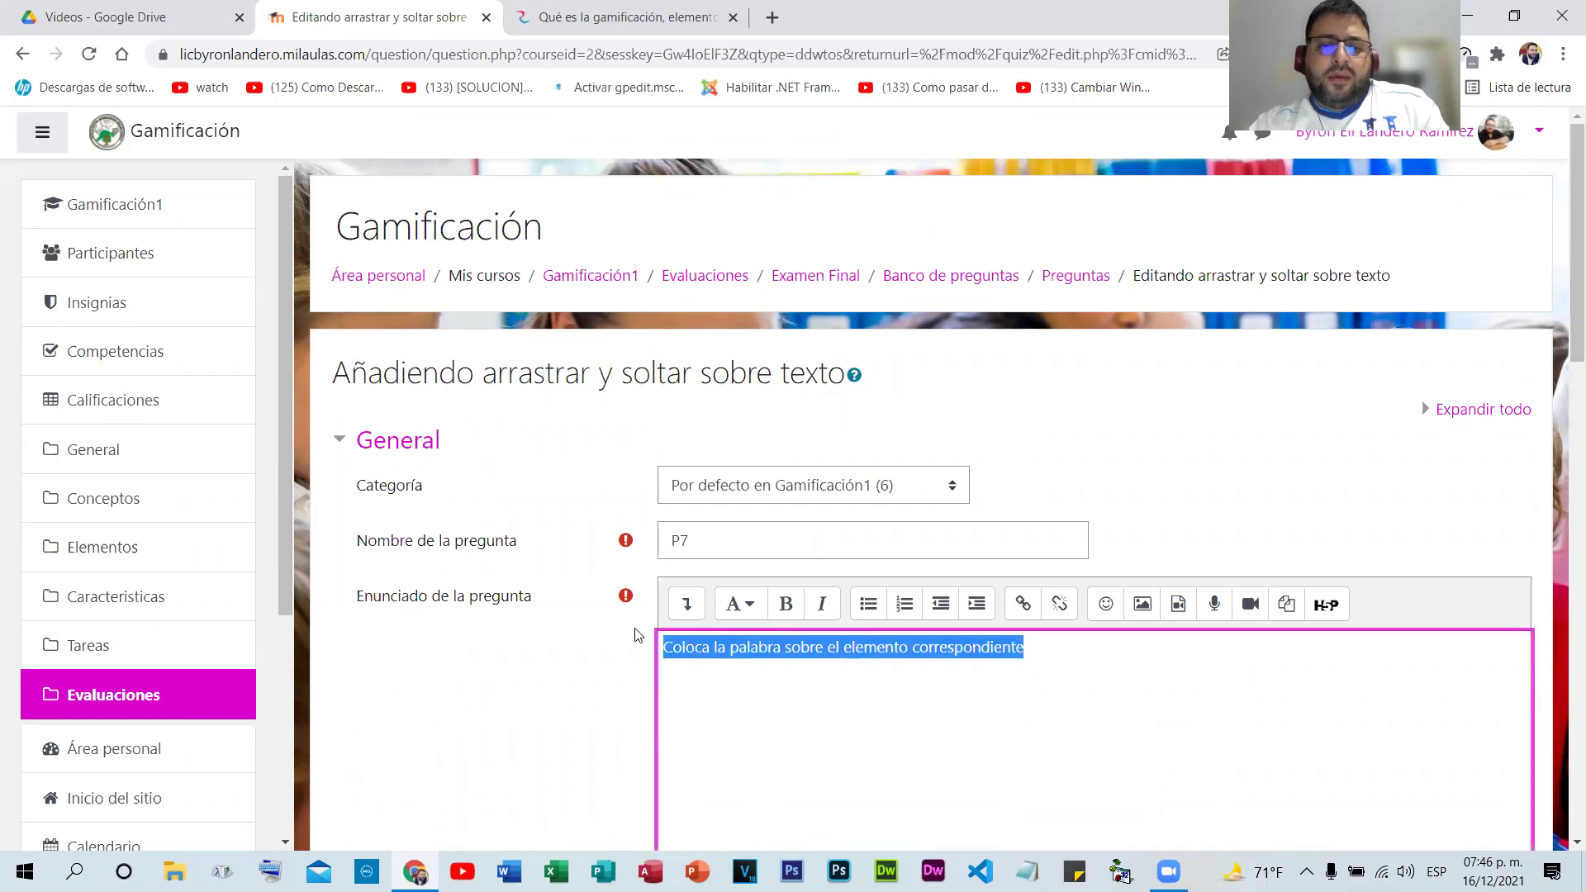
# - Leave the unsaved text question and add a new question of the type Arrastrar y soltar sobre una imagen
pyautogui.click(22, 54)
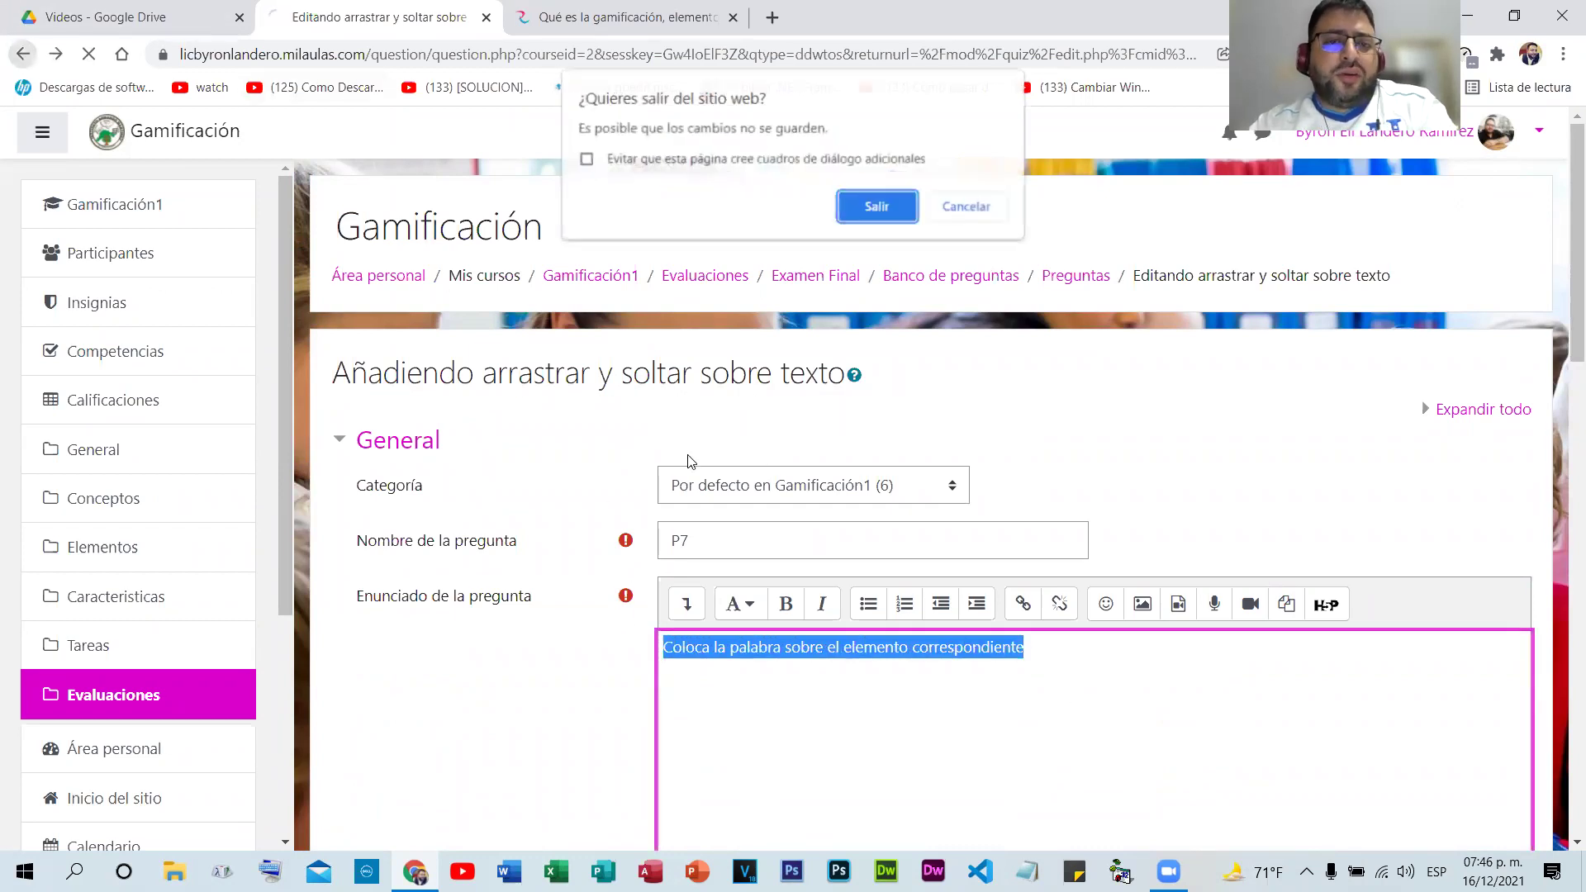
pyautogui.click(872, 208)
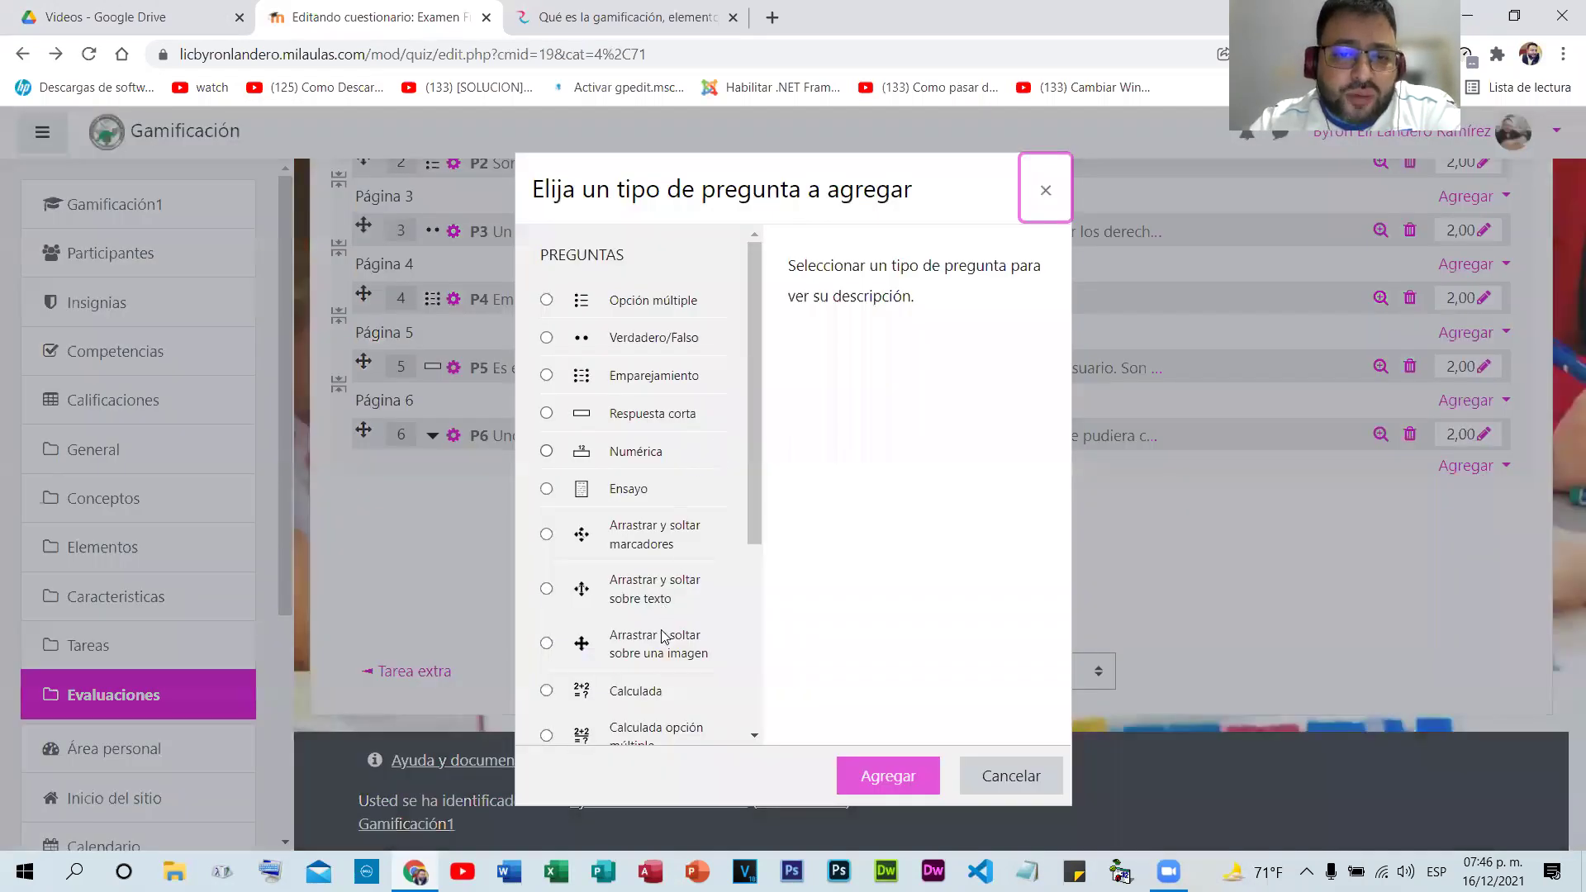
pyautogui.click(619, 652)
pyautogui.click(903, 781)
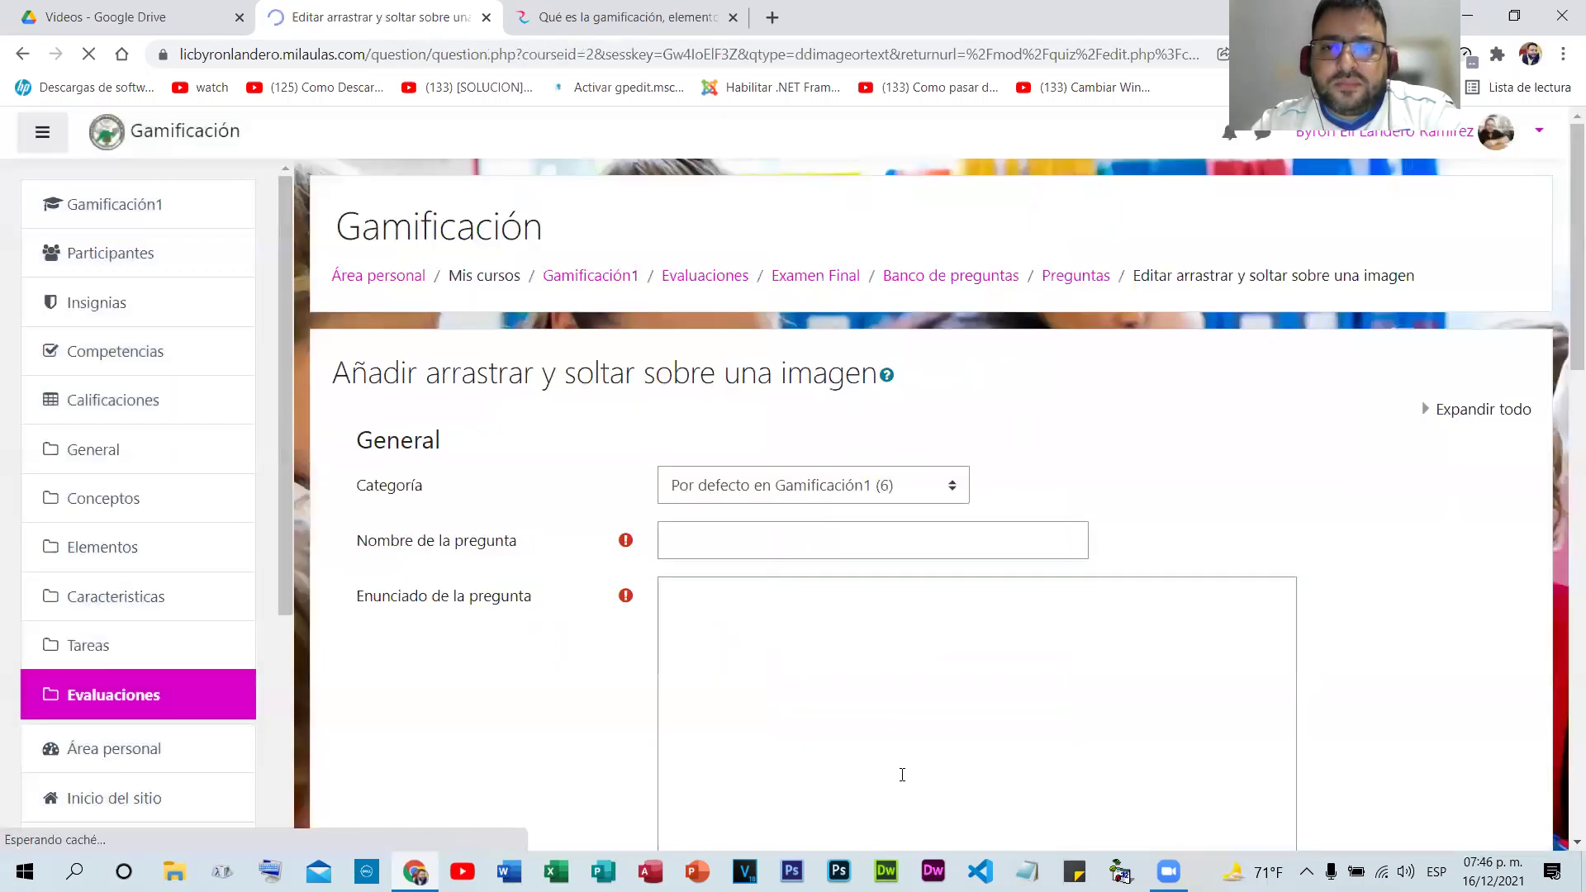
# - Name the new question P7 and paste "Coloca la palabra sobre el elemento correspondiente" as its statement
pyautogui.click(749, 542)
pyautogui.write('P7')
pyautogui.scroll(-3, 816, 479)
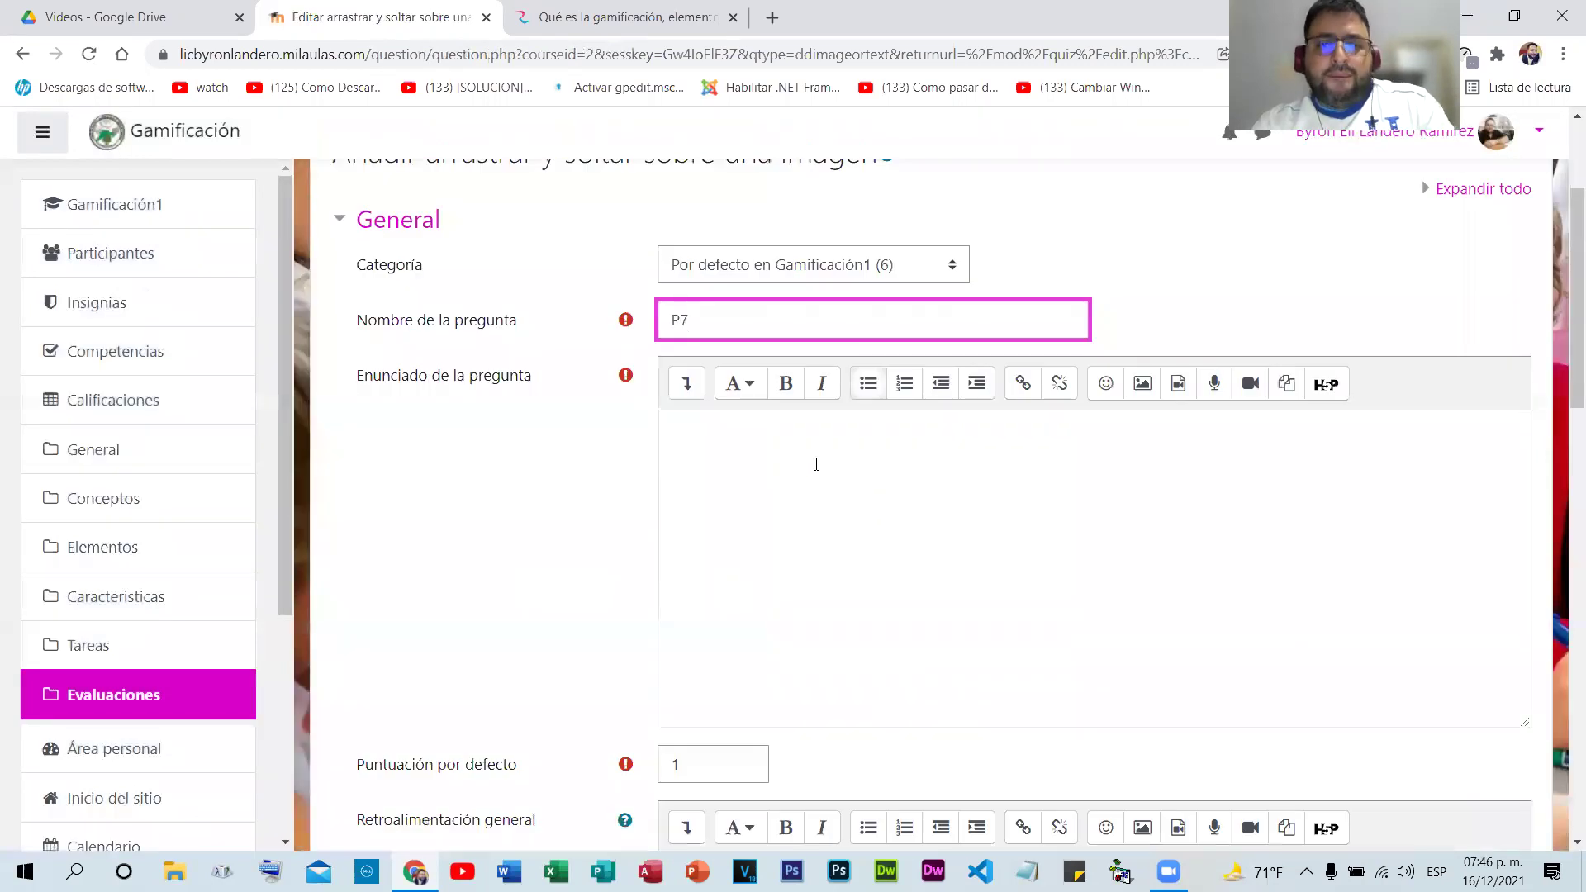
pyautogui.click(735, 521)
pyautogui.hotkey('ctrl', 'v')
# - Search Google in a new browser tab for "cuerpo humano" to find a background image
pyautogui.scroll(-2, 735, 521)
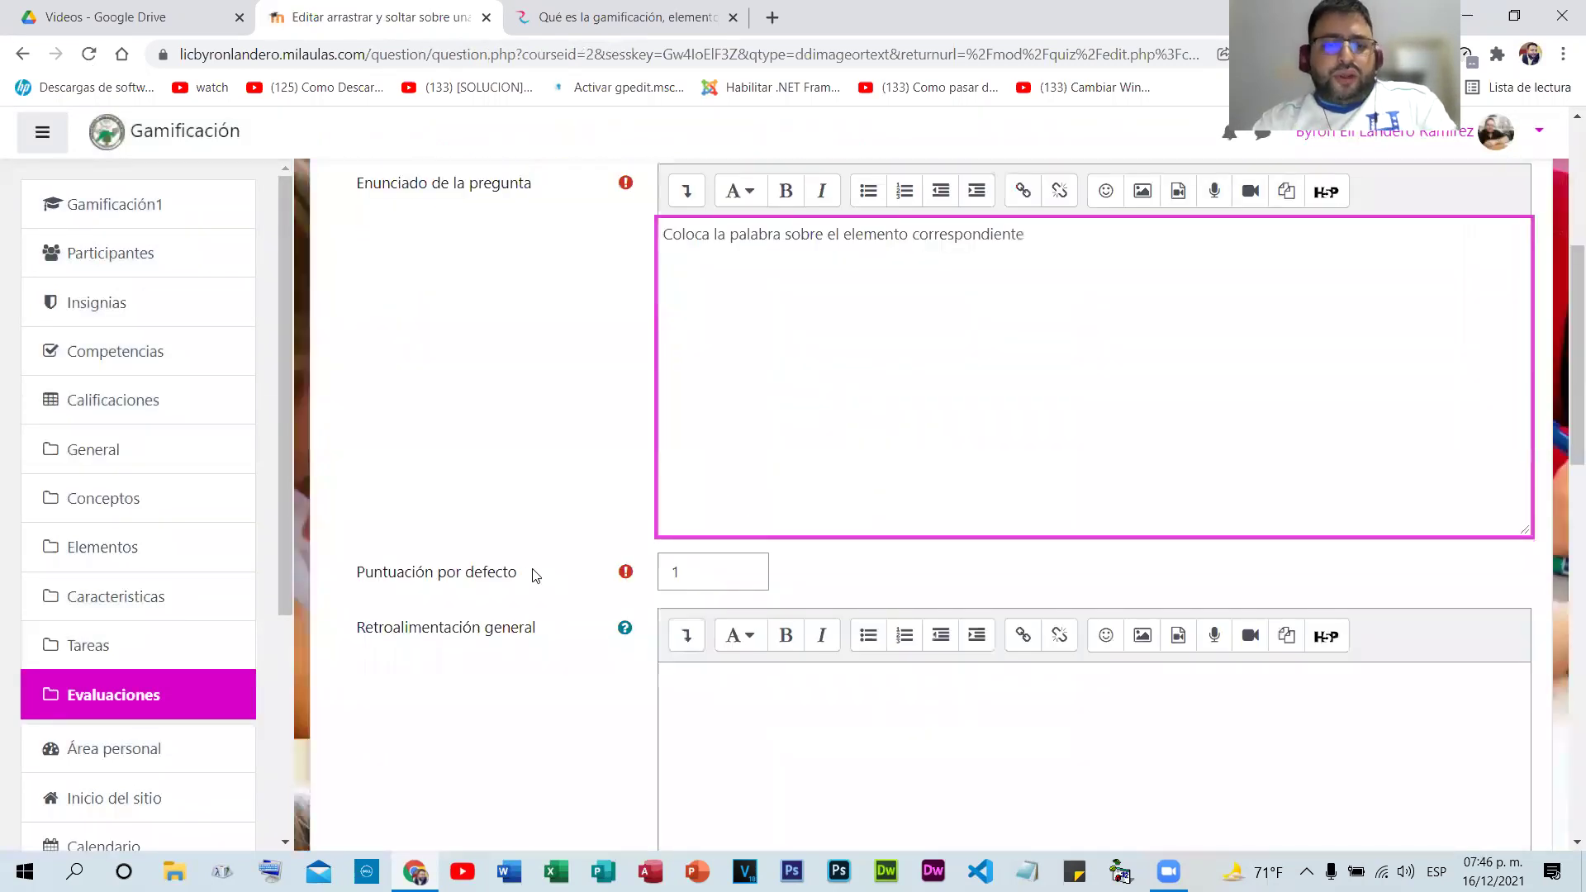
pyautogui.scroll(-7, 898, 523)
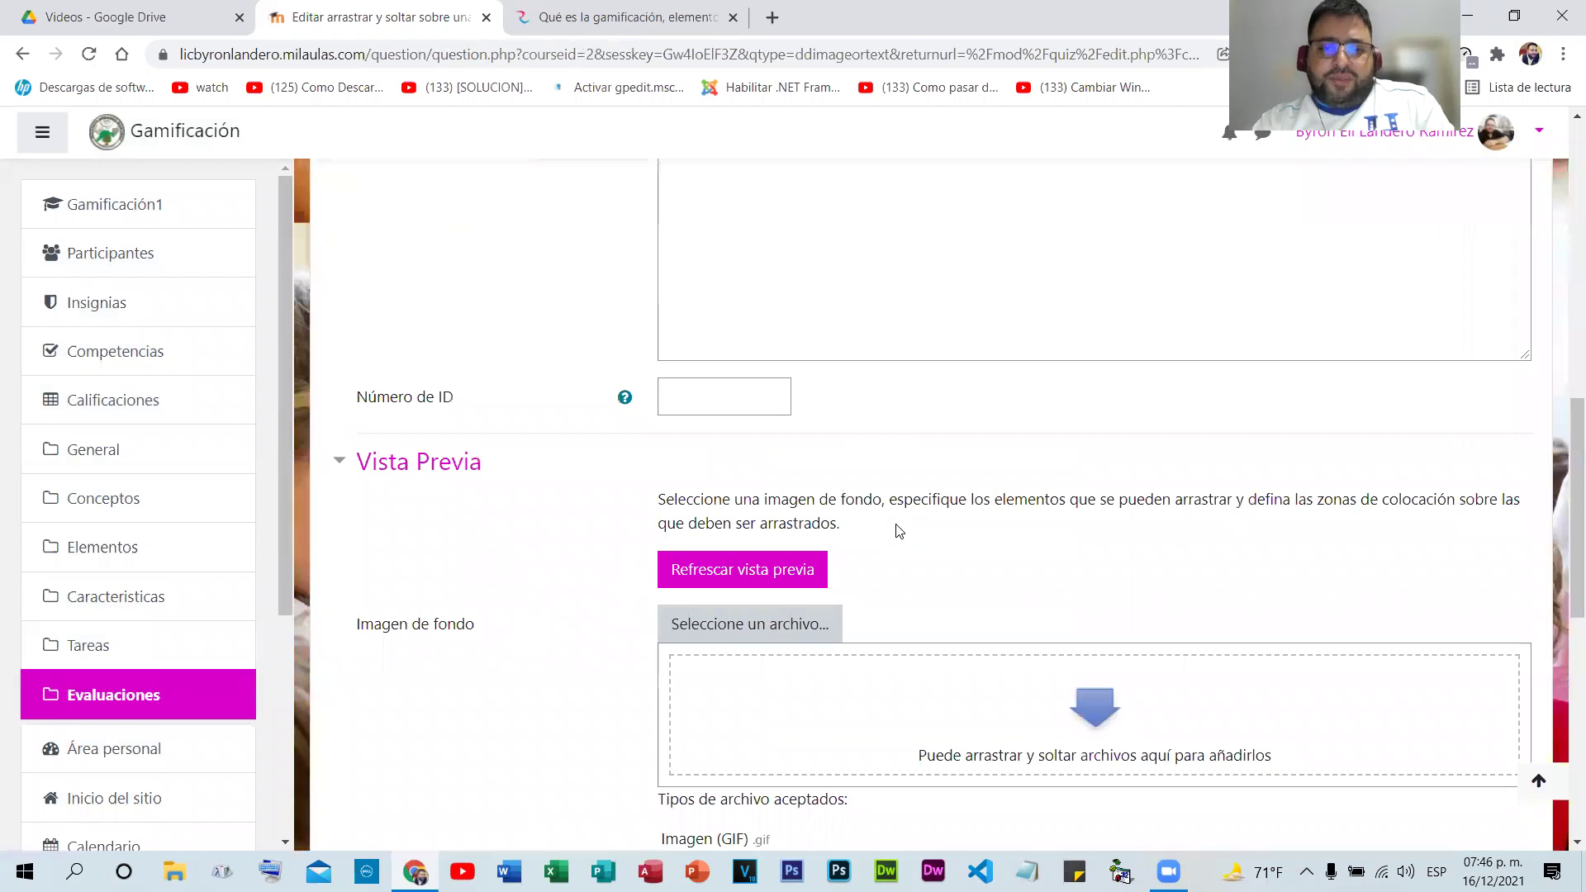
pyautogui.click(773, 17)
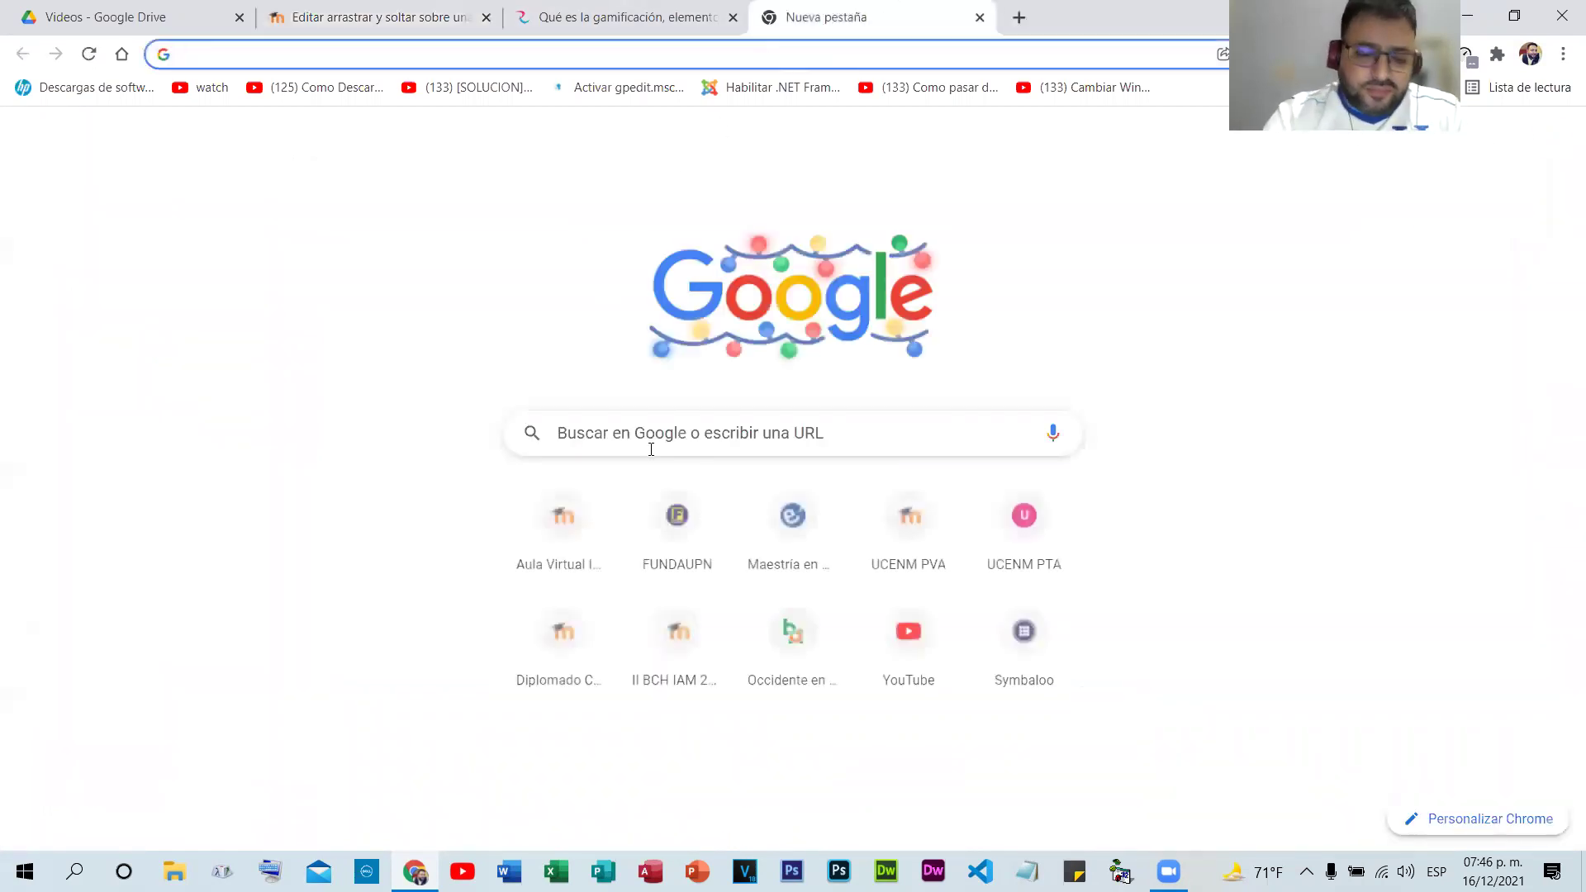
pyautogui.click(651, 449)
pyautogui.write('cuerpo hum')
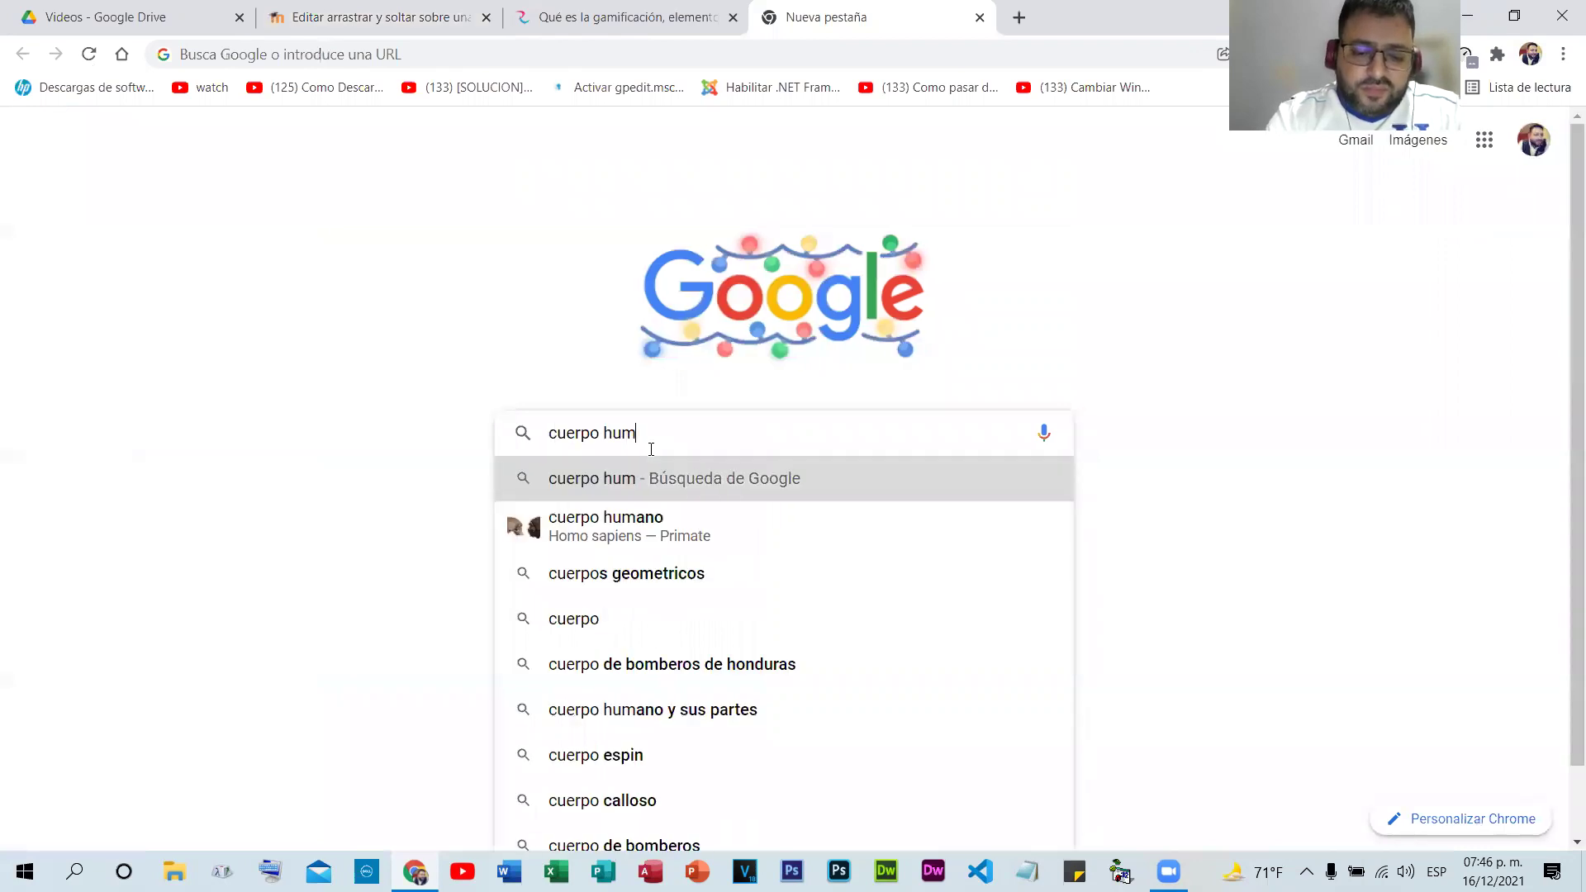
pyautogui.write('ano')
pyautogui.press('Return')
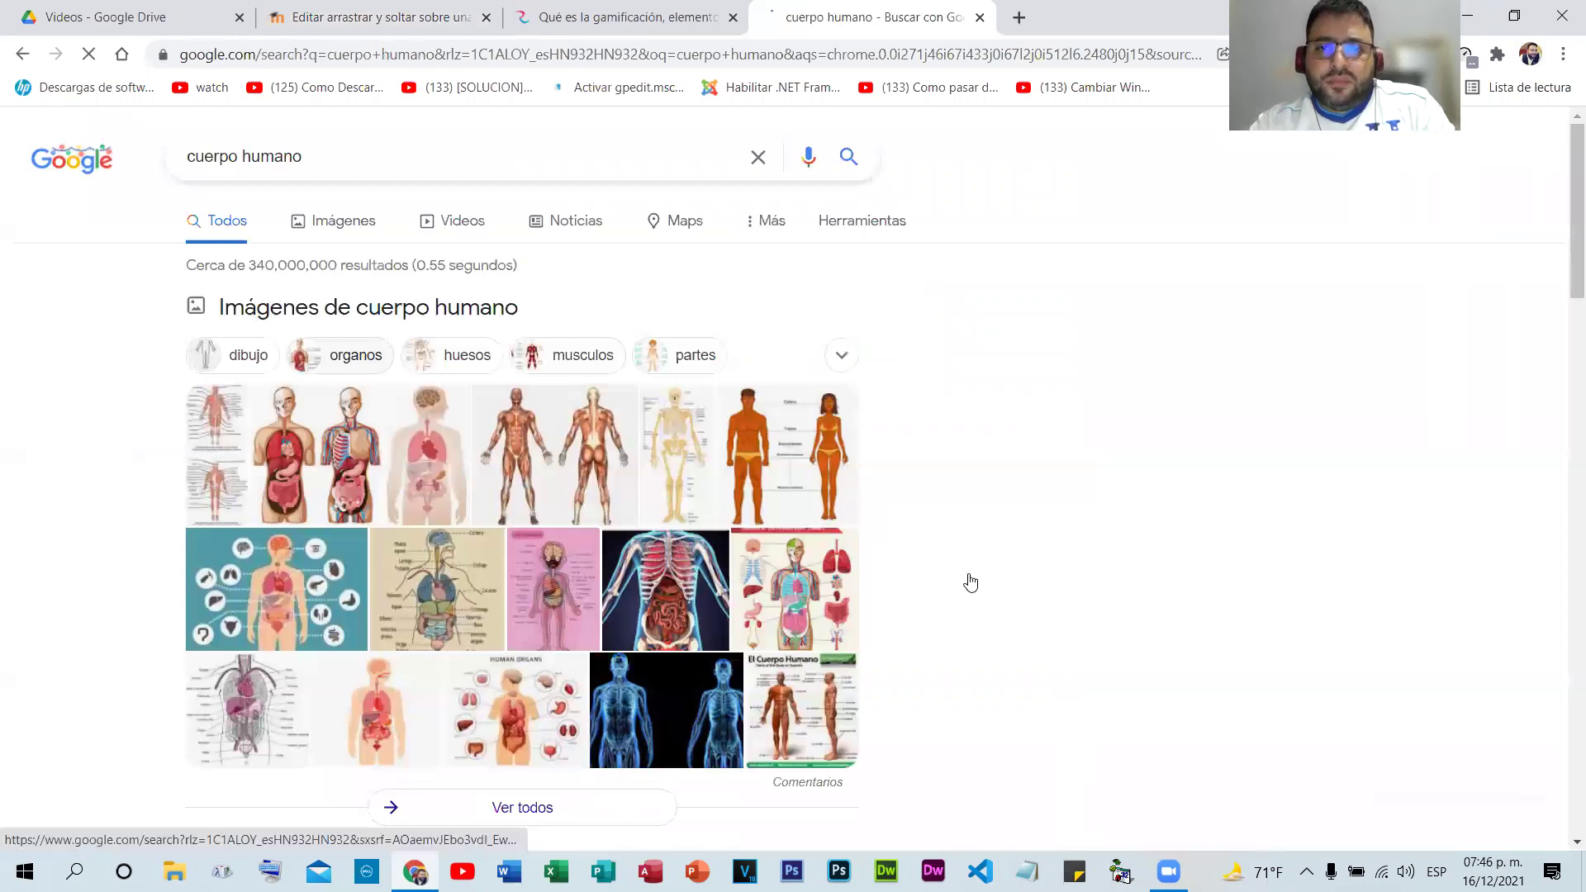
# - Set descarga.jfif as the background image of question P7 and check it in the question's preview
pyautogui.click(990, 676)
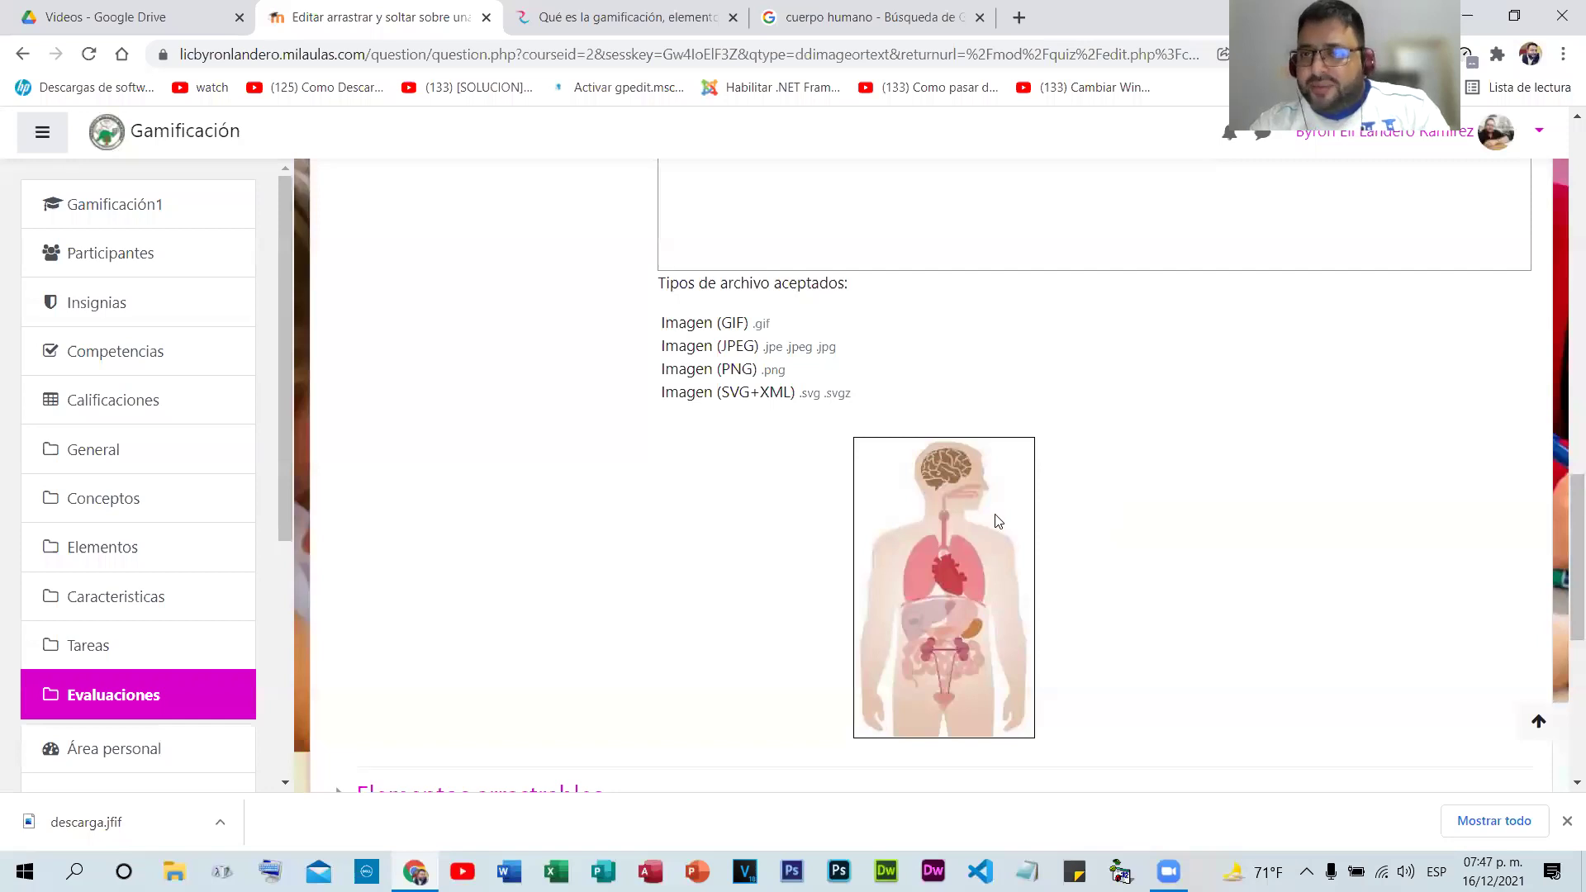
pyautogui.scroll(-5, 958, 426)
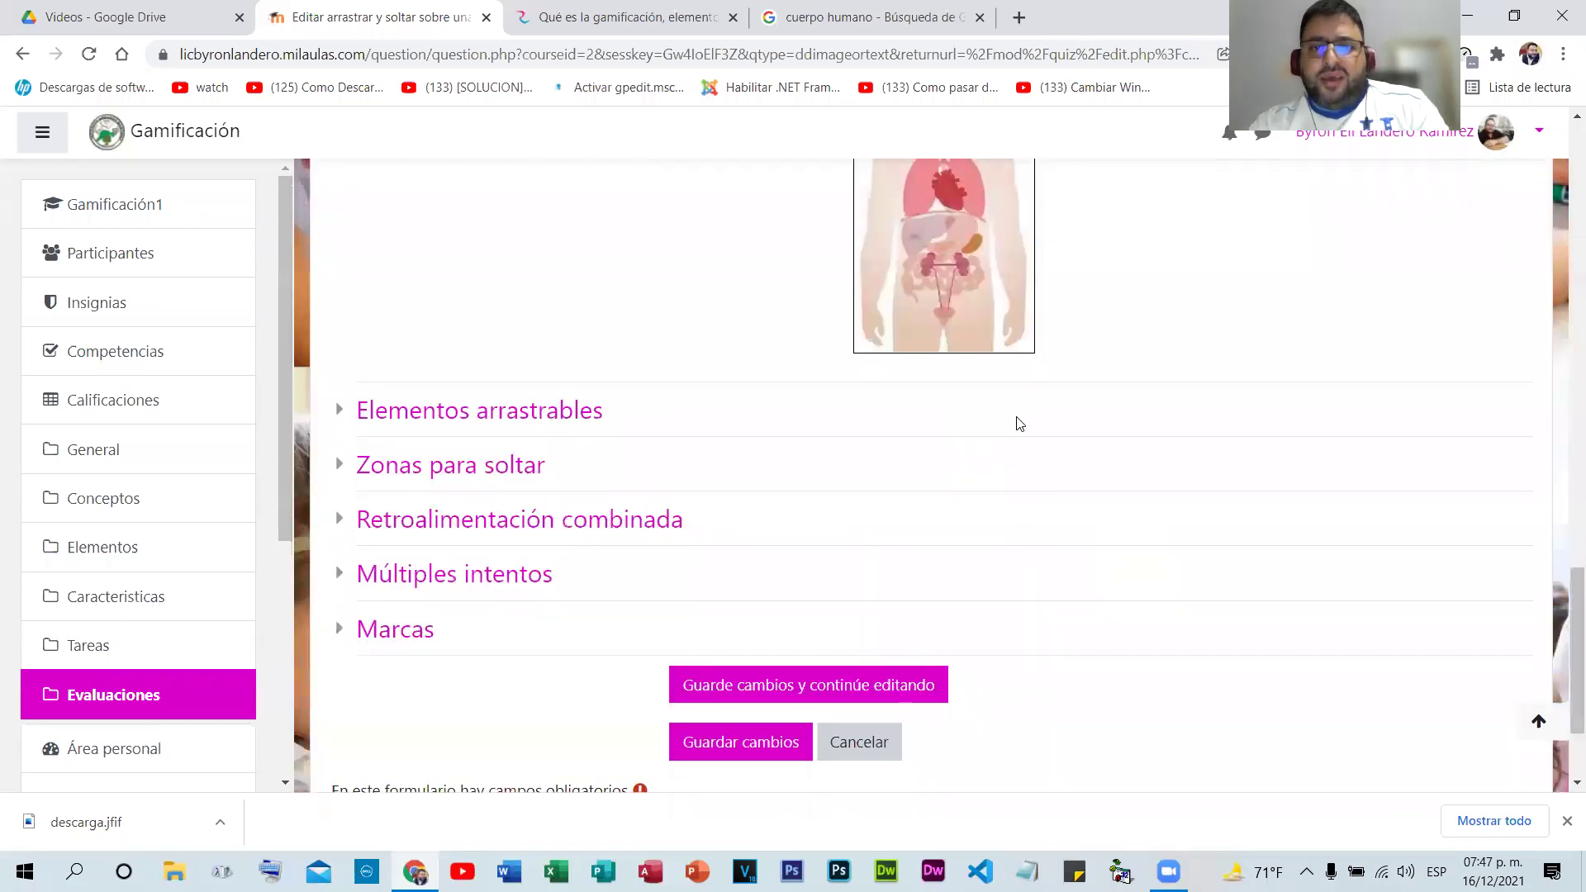
pyautogui.scroll(5, 1018, 423)
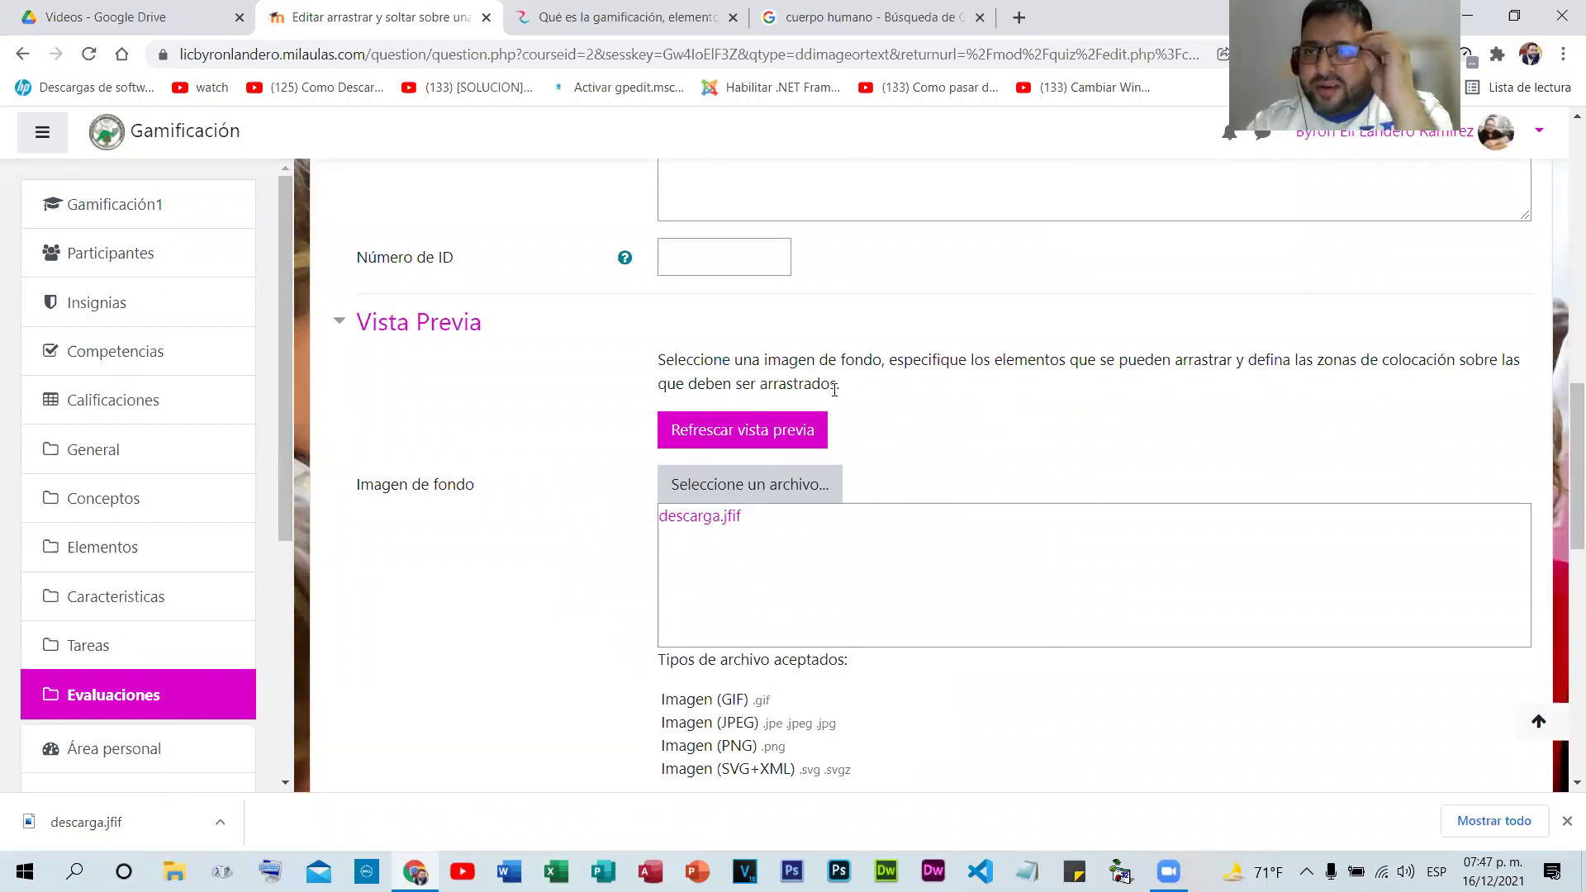
pyautogui.scroll(-2, 855, 380)
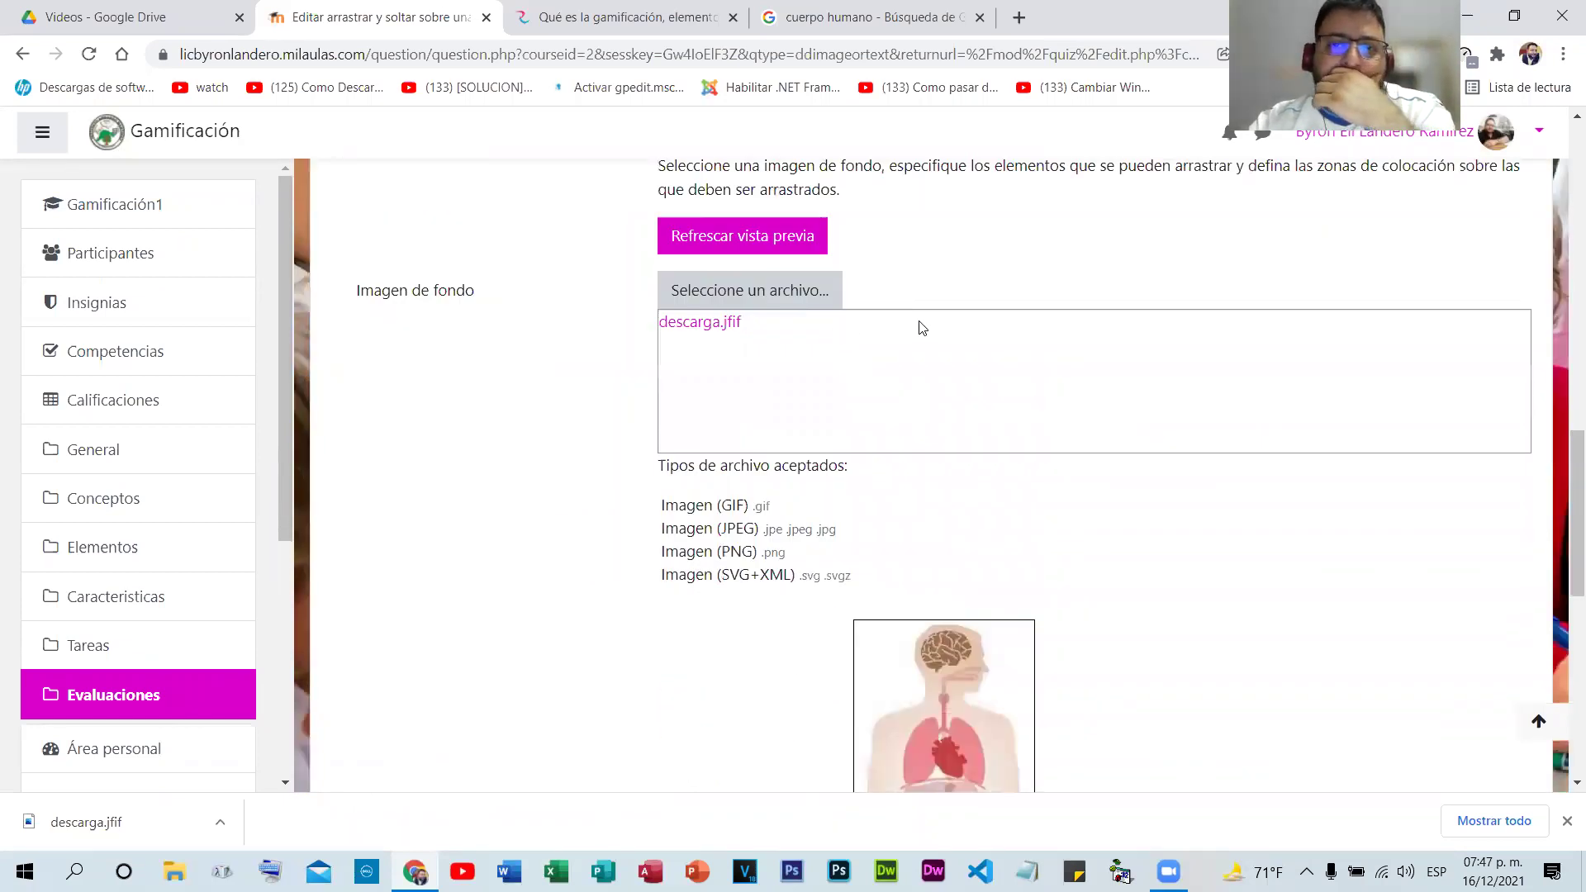
pyautogui.scroll(-5, 922, 328)
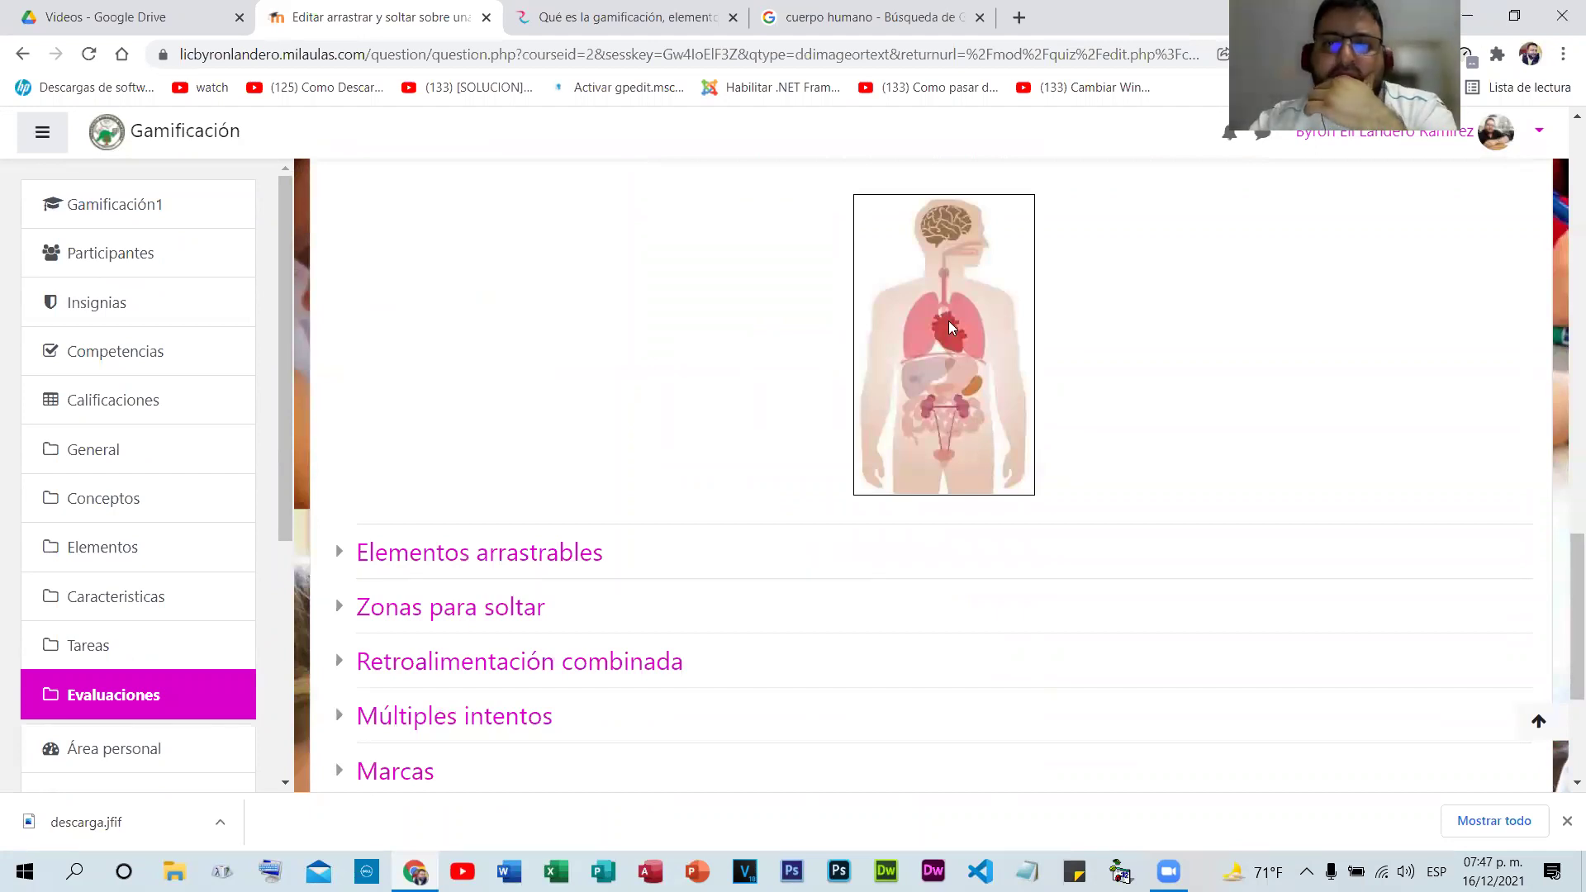
pyautogui.scroll(3, 954, 380)
pyautogui.scroll(2, 963, 425)
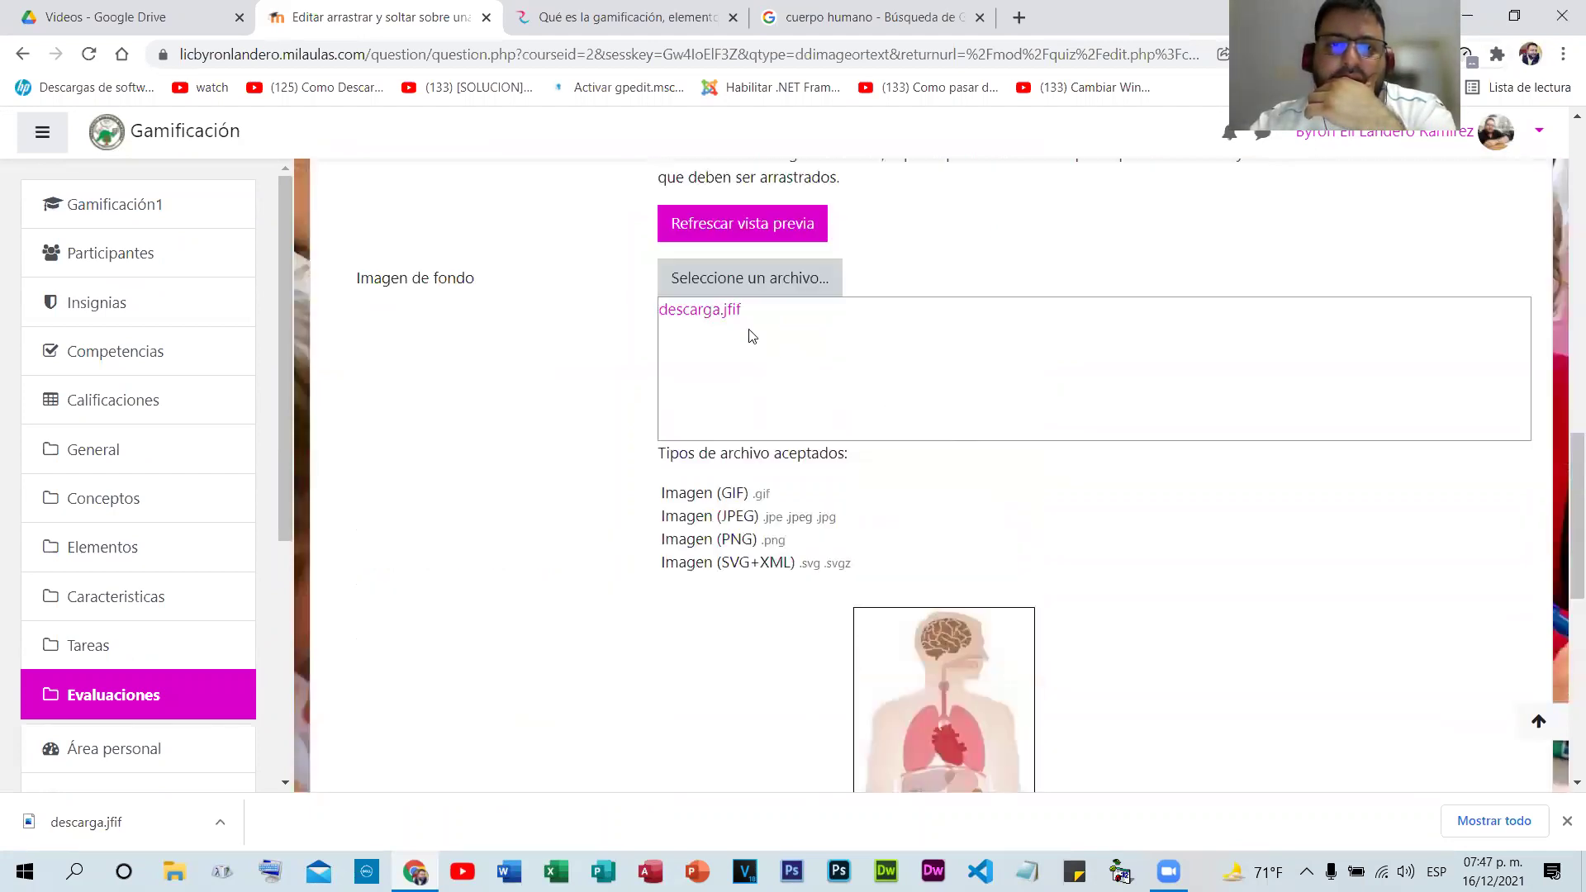
pyautogui.click(719, 318)
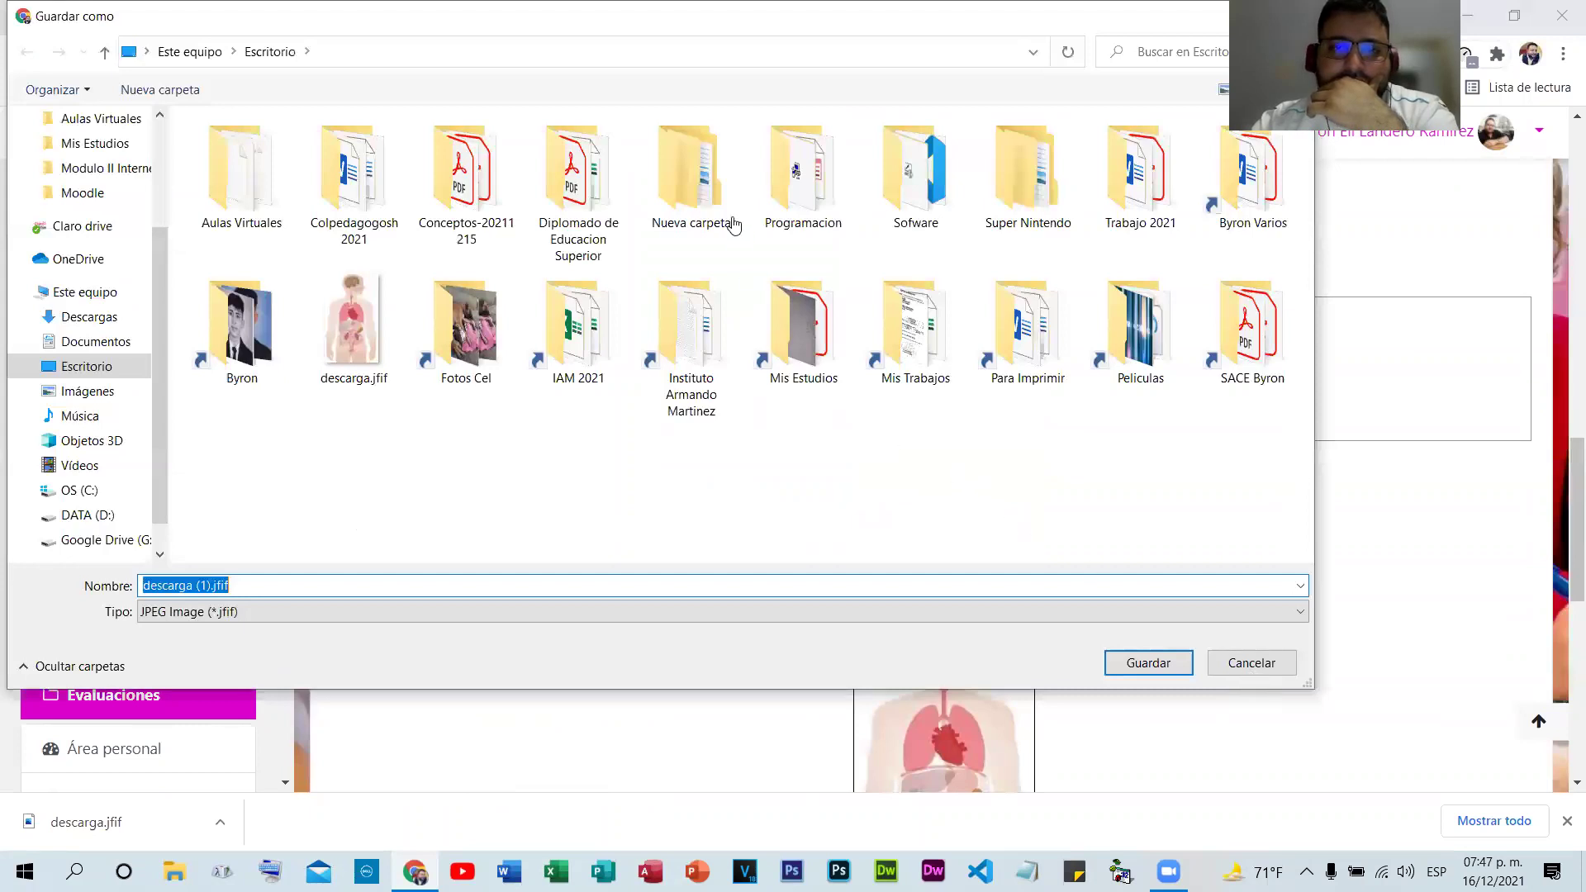
pyautogui.press('Escape')
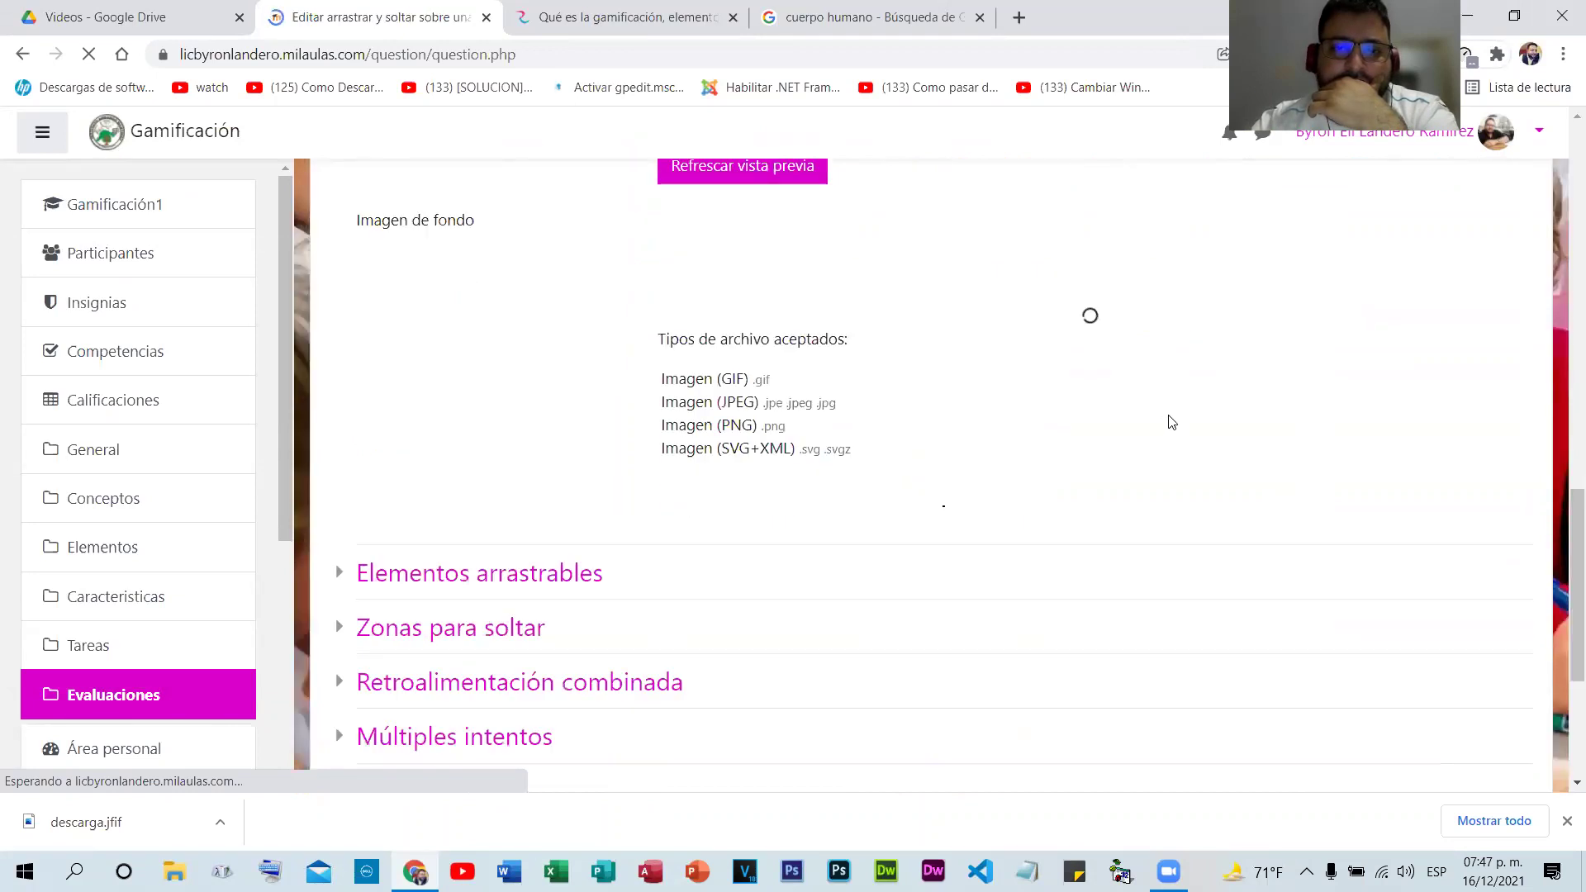
# - Open the source page of the AARP human body image and save the picture to the Escritorio folder as ssss.jpg
pyautogui.click(878, 26)
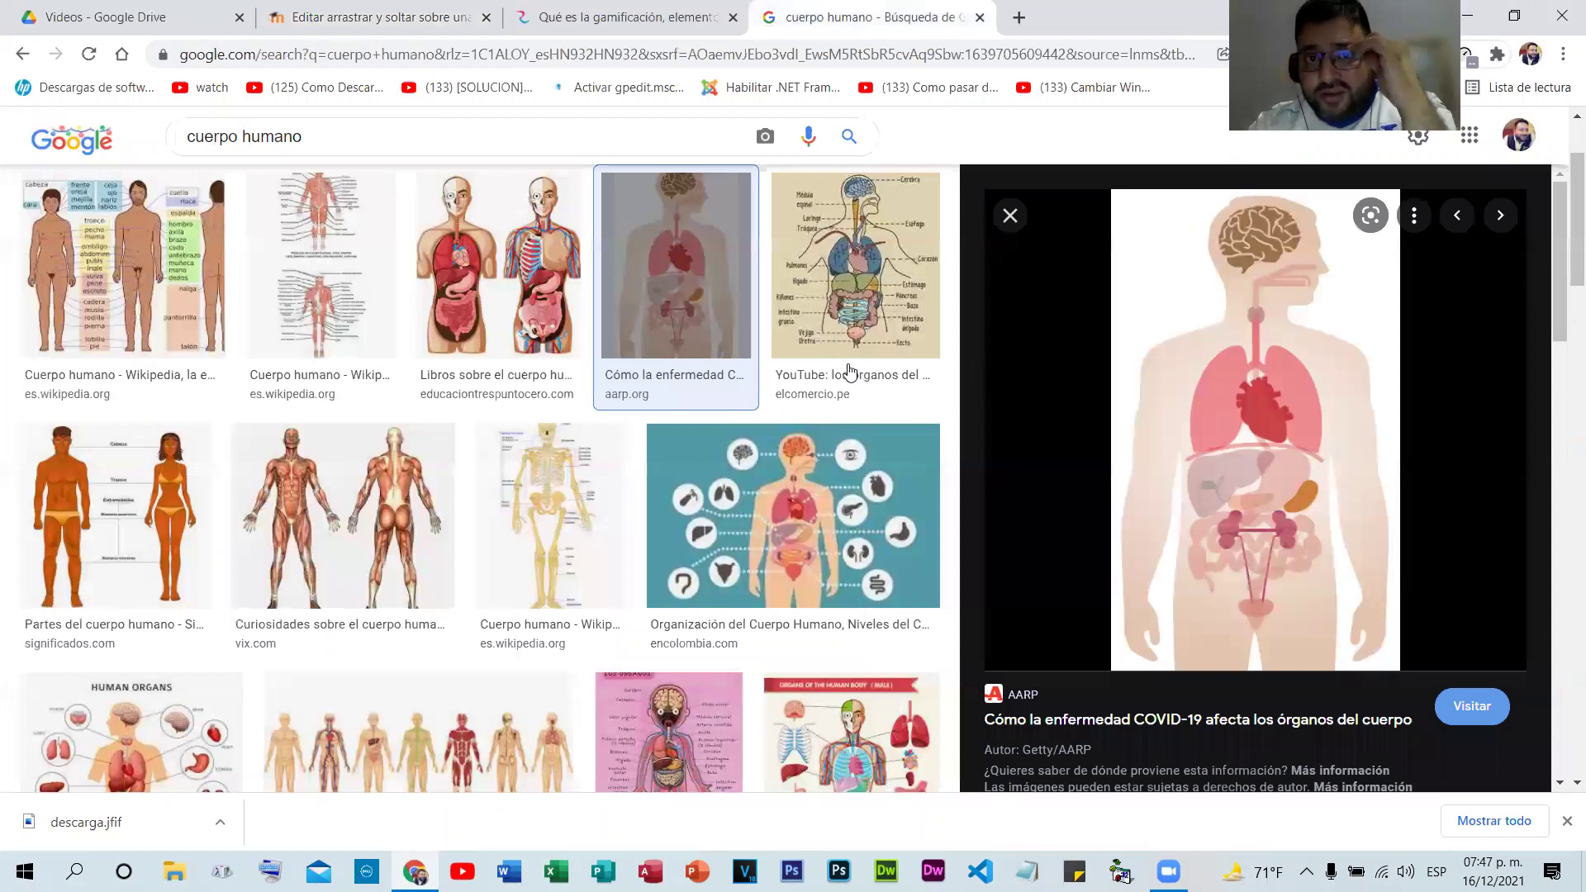
pyautogui.click(1256, 429)
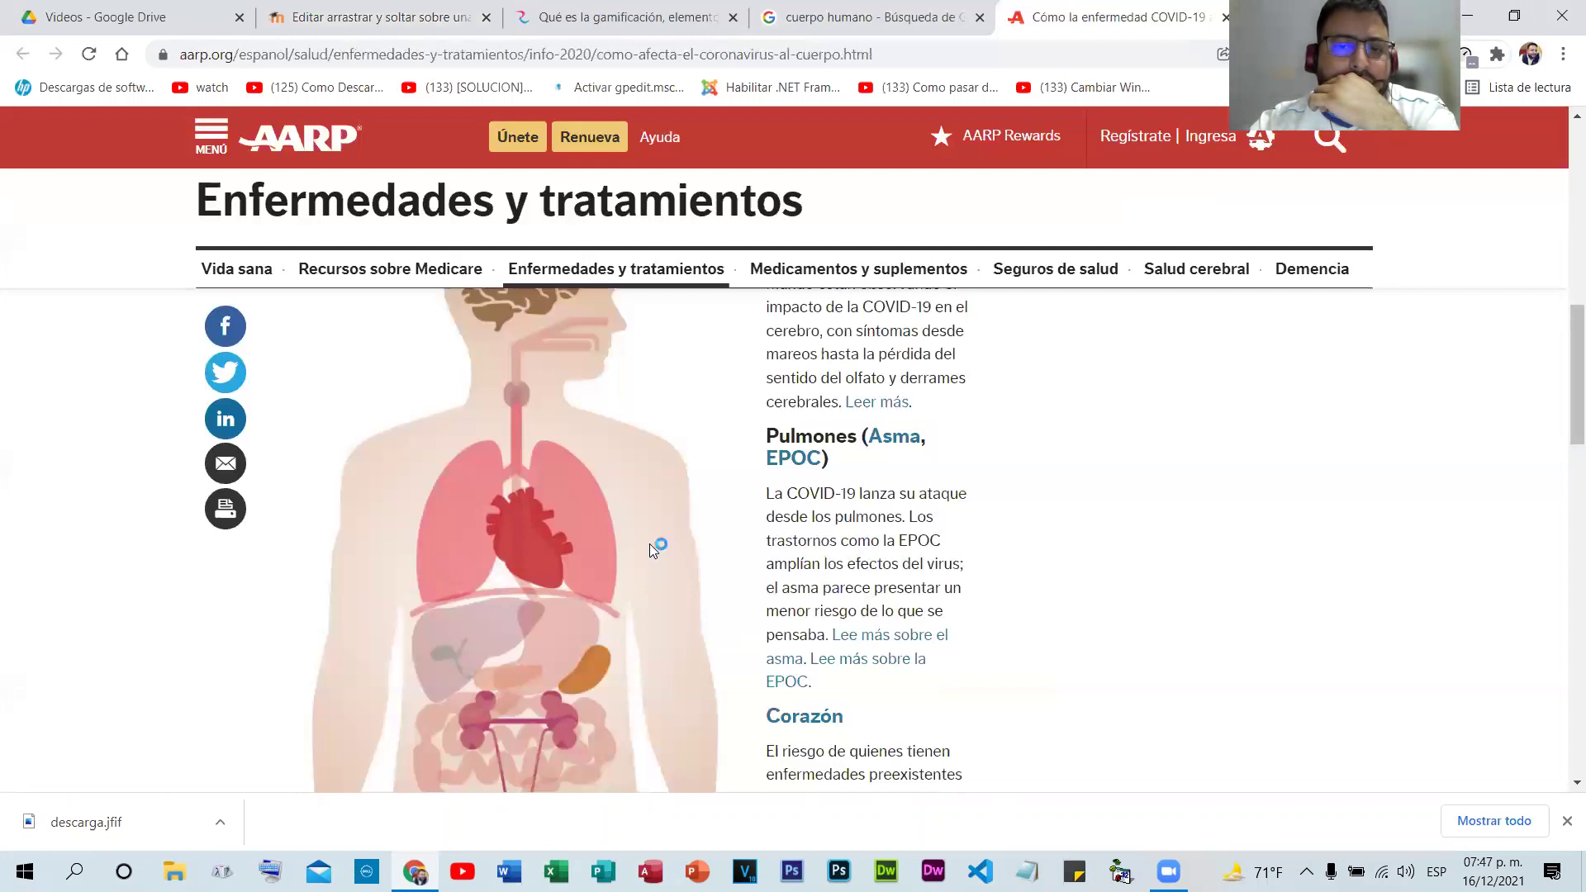
pyautogui.hotkey('ctrl', 's')
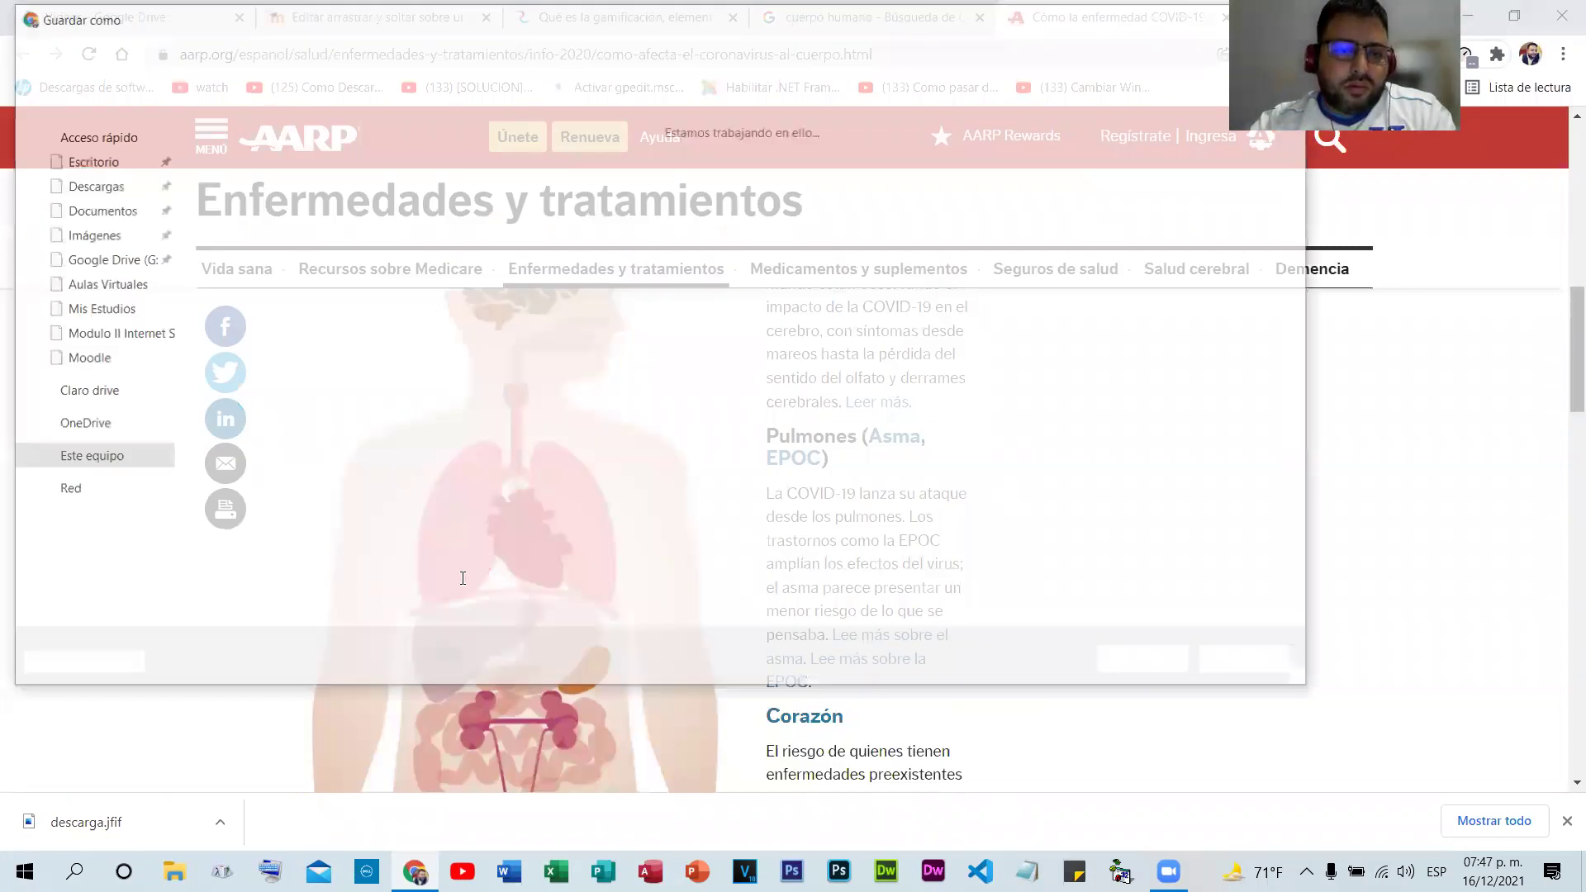
pyautogui.write('ss')
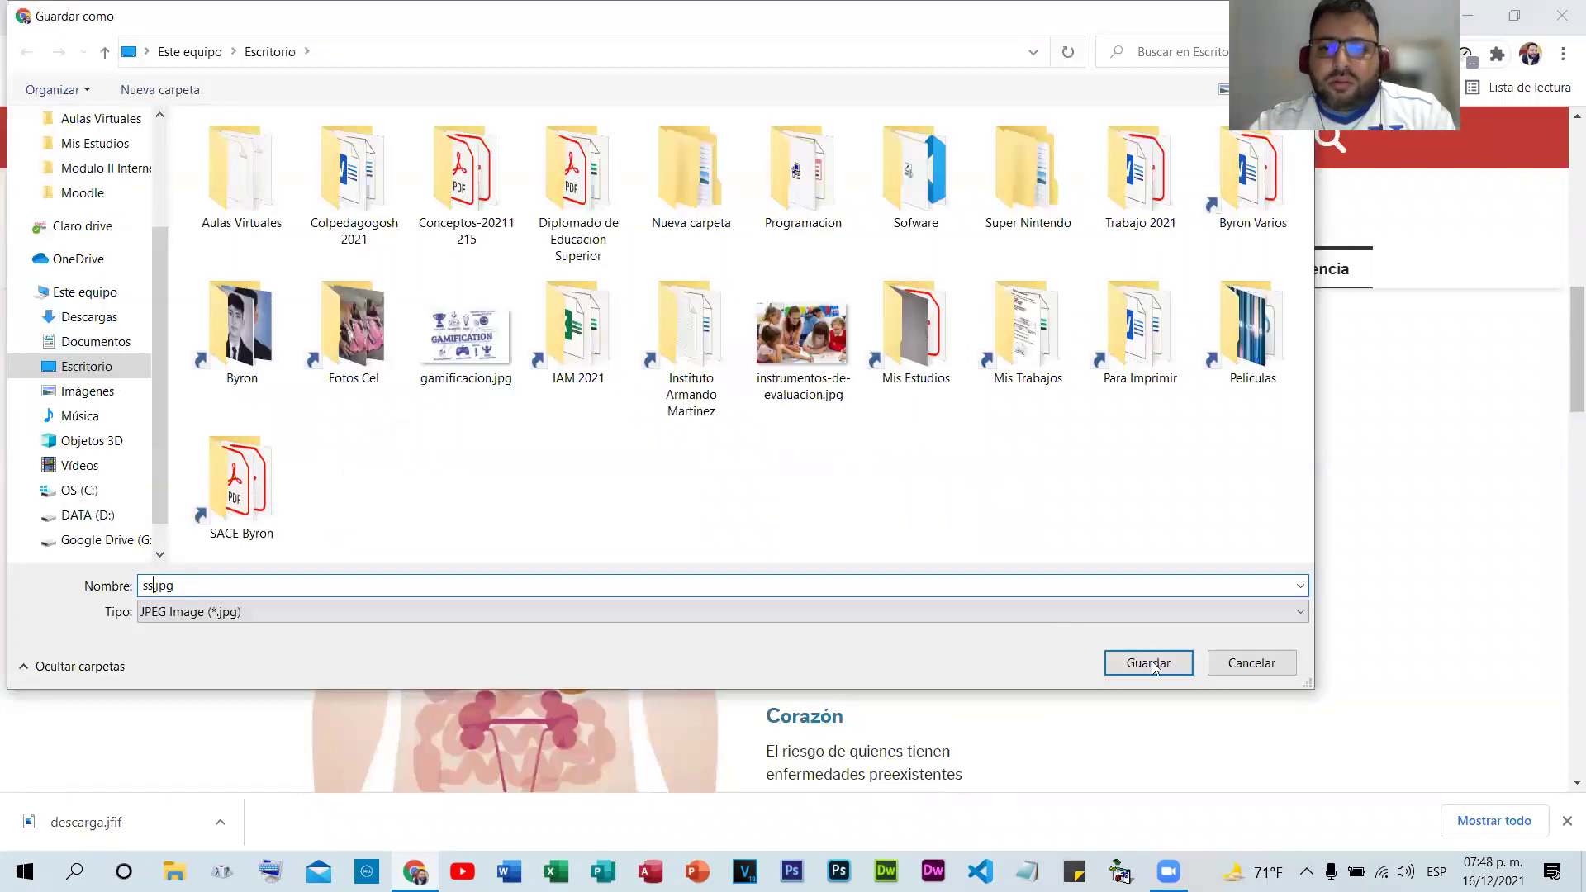
pyautogui.write('ss')
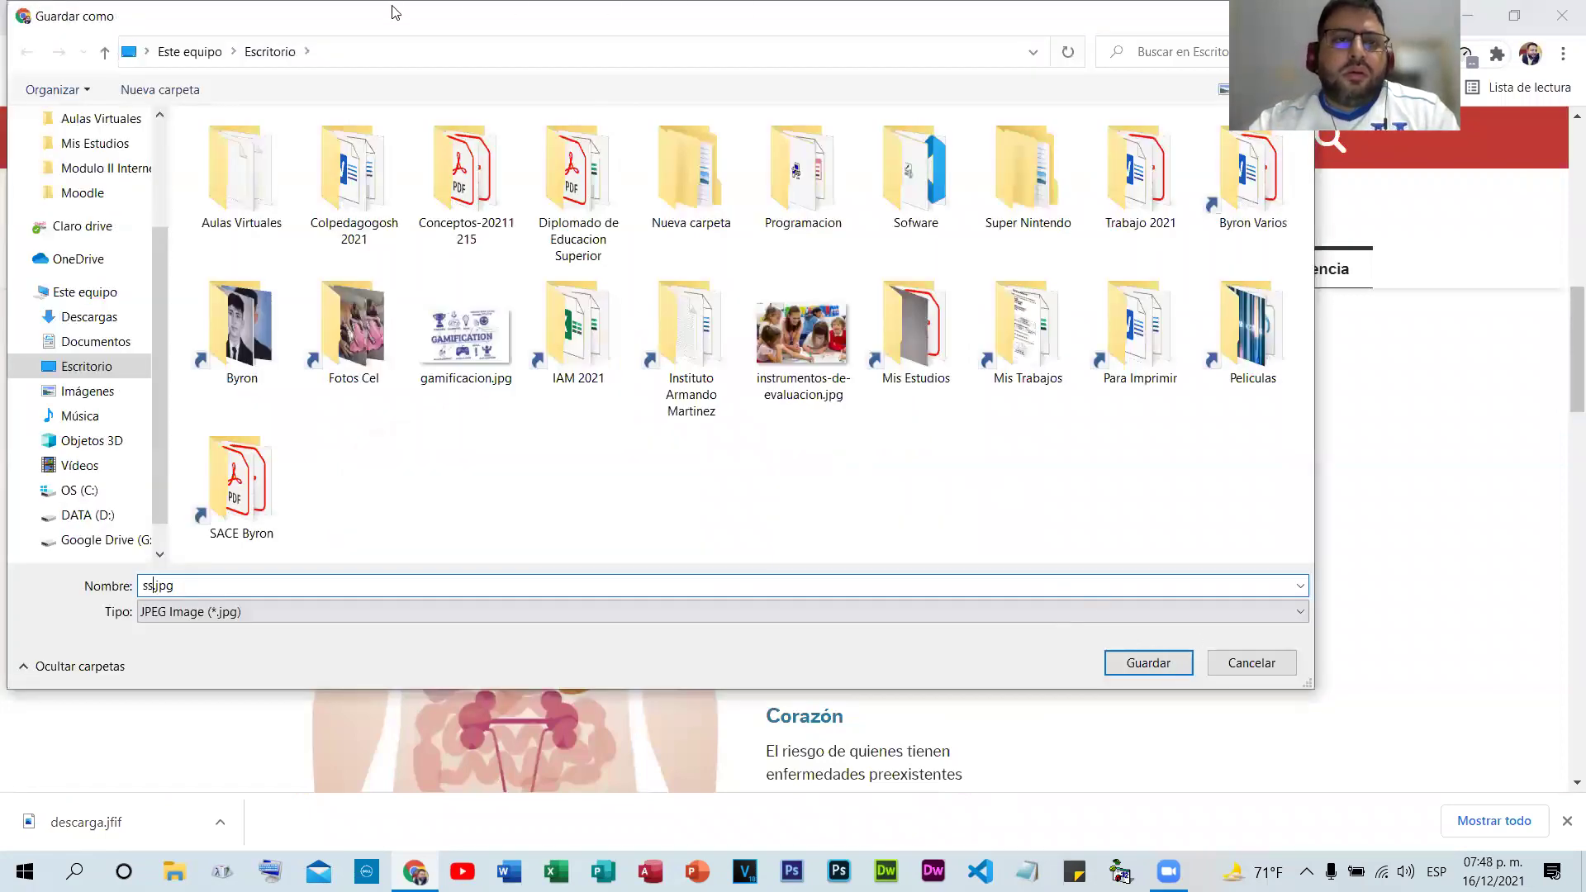
pyautogui.press('Return')
# - Replace the background image of question P7 with ssss.jpg and review the organs in its preview
pyautogui.click(396, 10)
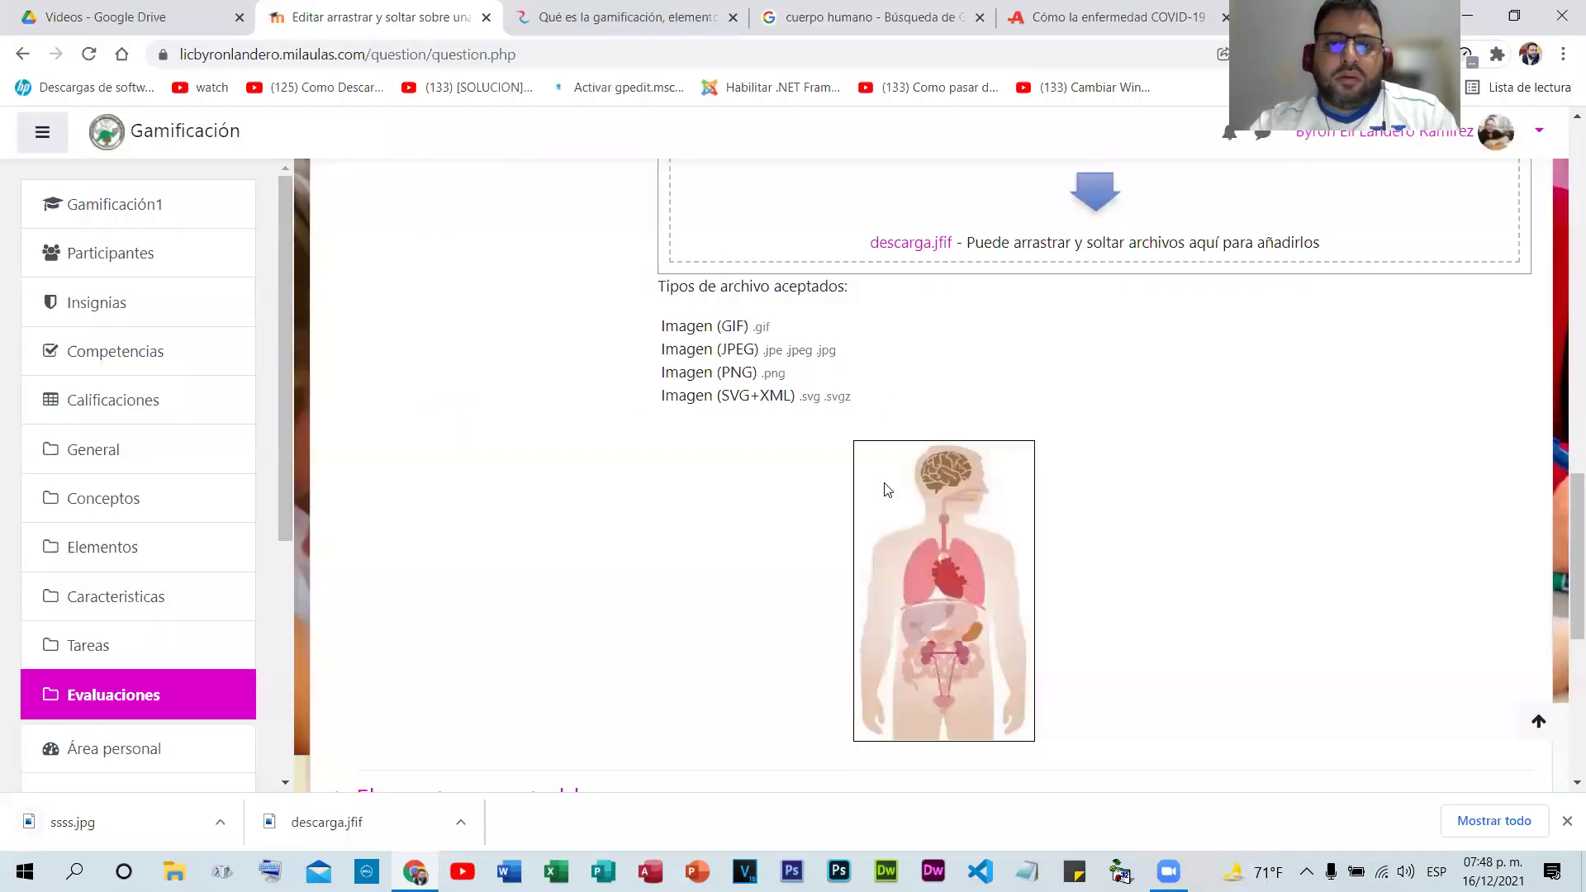
pyautogui.scroll(4, 694, 417)
pyautogui.click(698, 408)
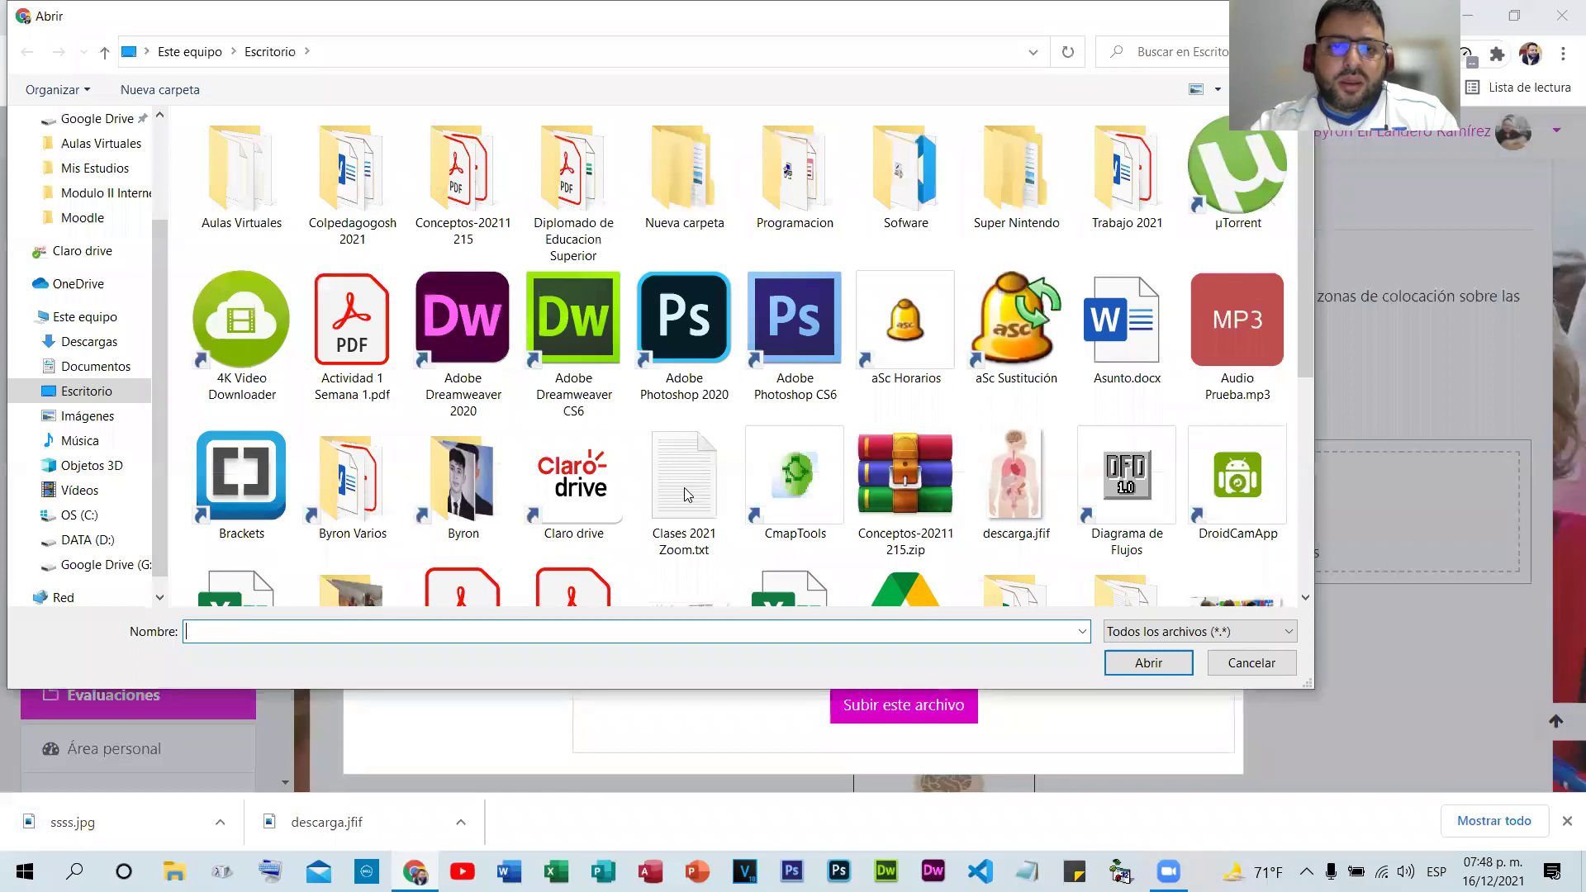
pyautogui.click(888, 707)
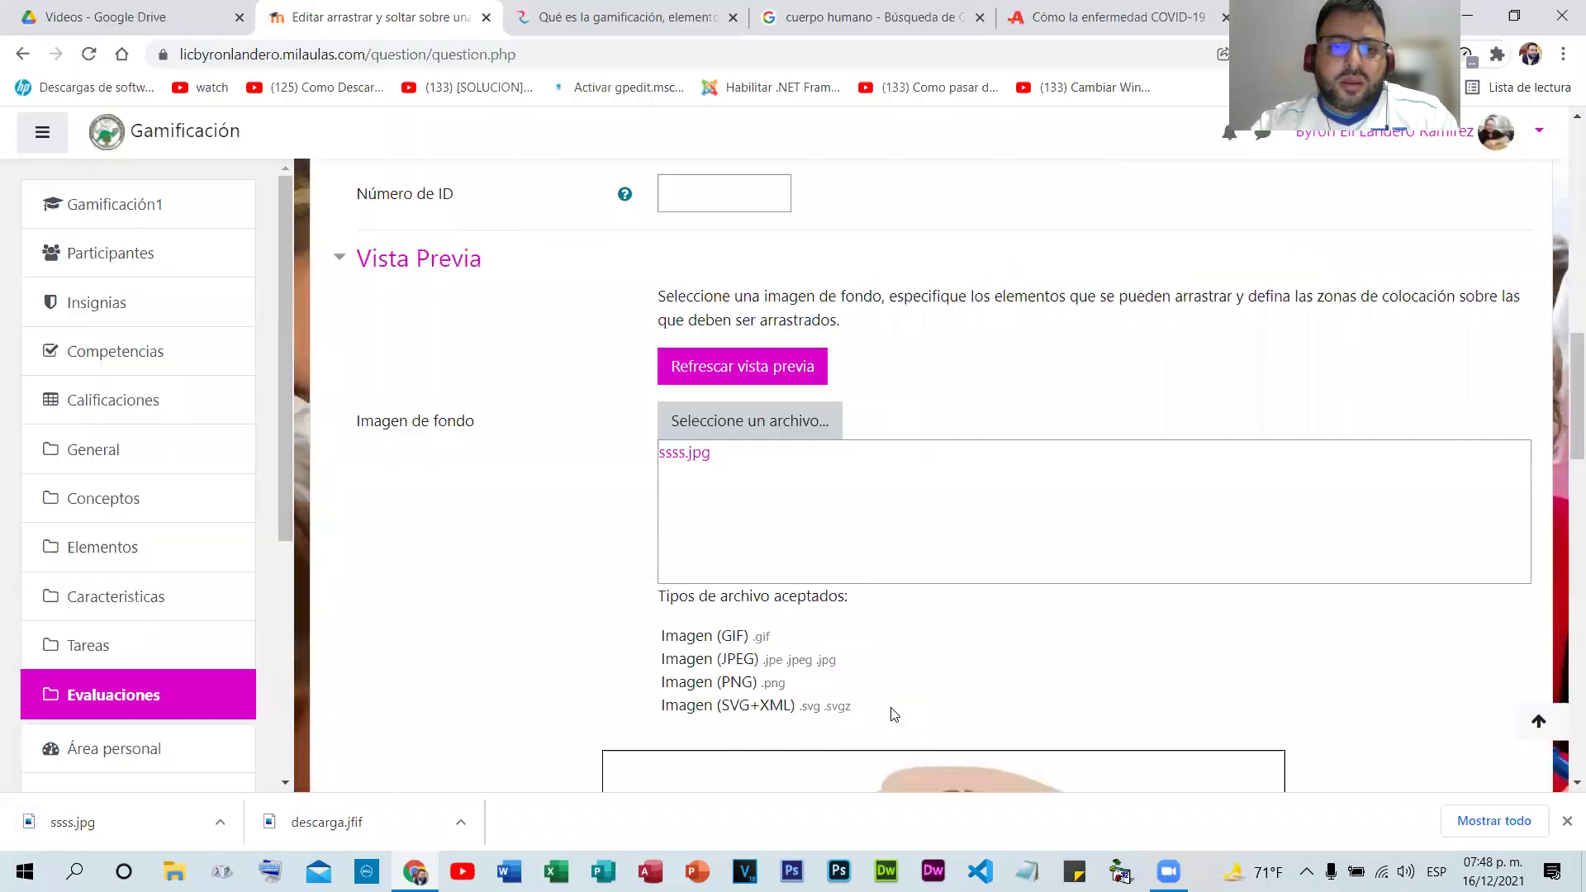
pyautogui.scroll(-5, 1057, 517)
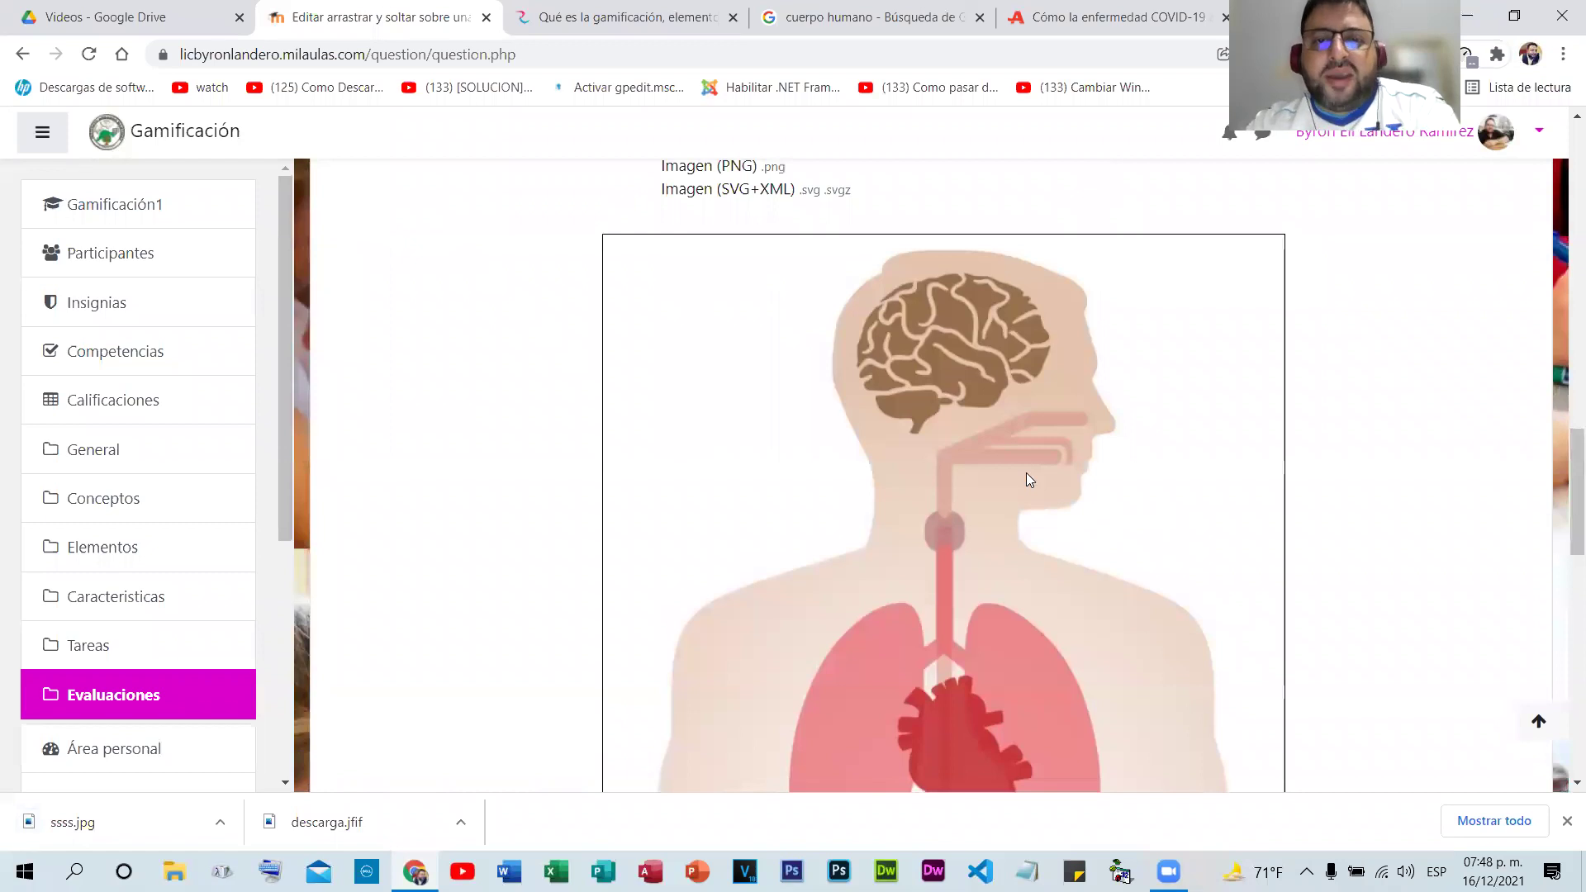
pyautogui.scroll(-8, 1021, 496)
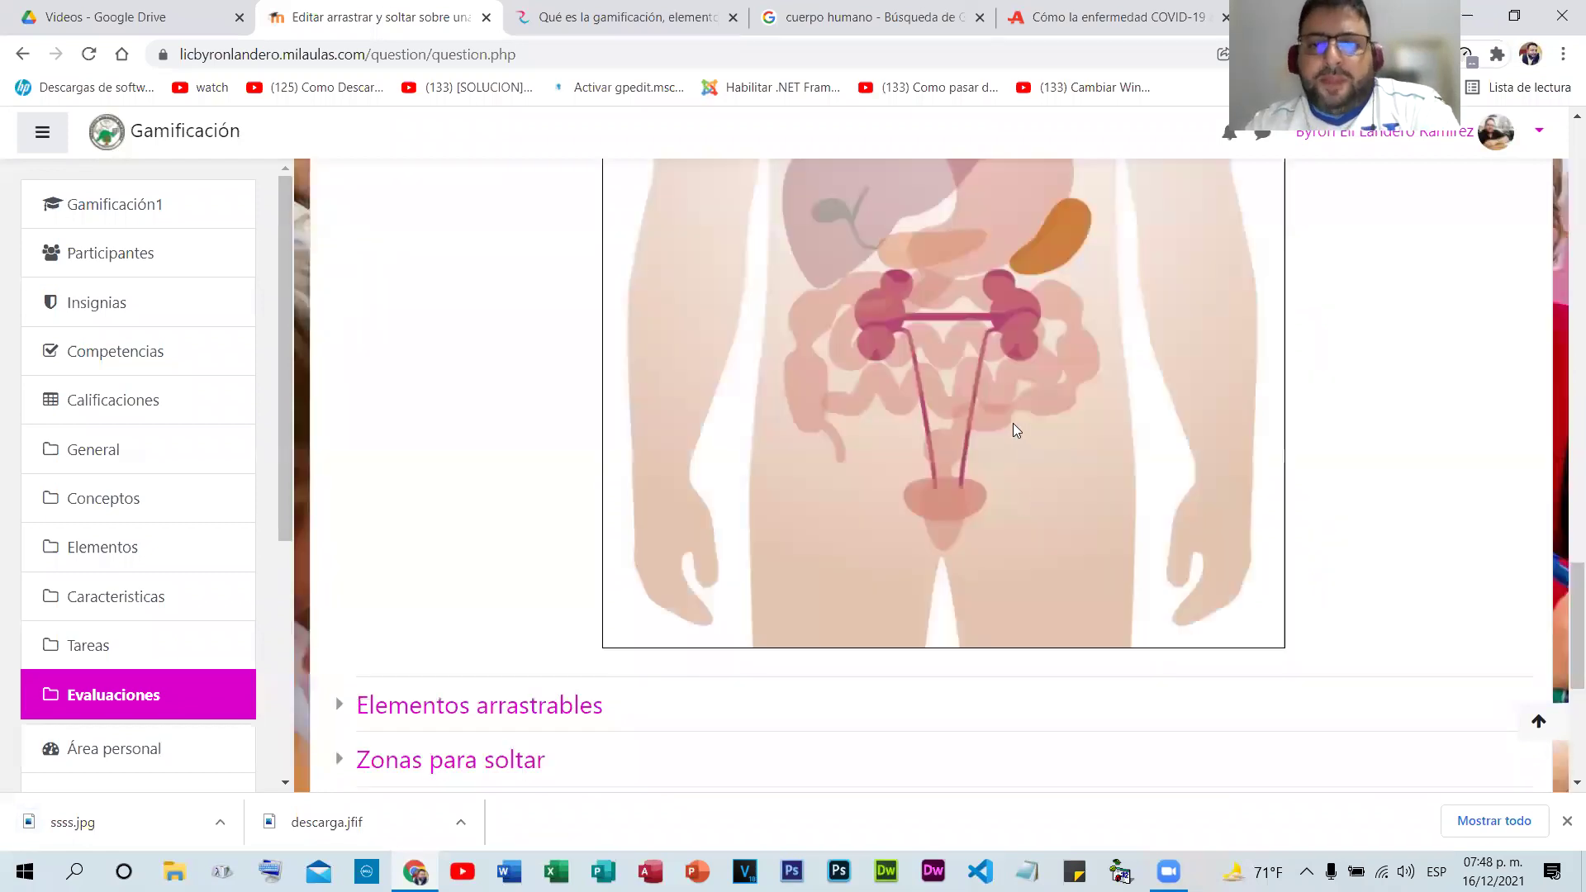
pyautogui.scroll(6, 1012, 423)
pyautogui.scroll(3, 1000, 455)
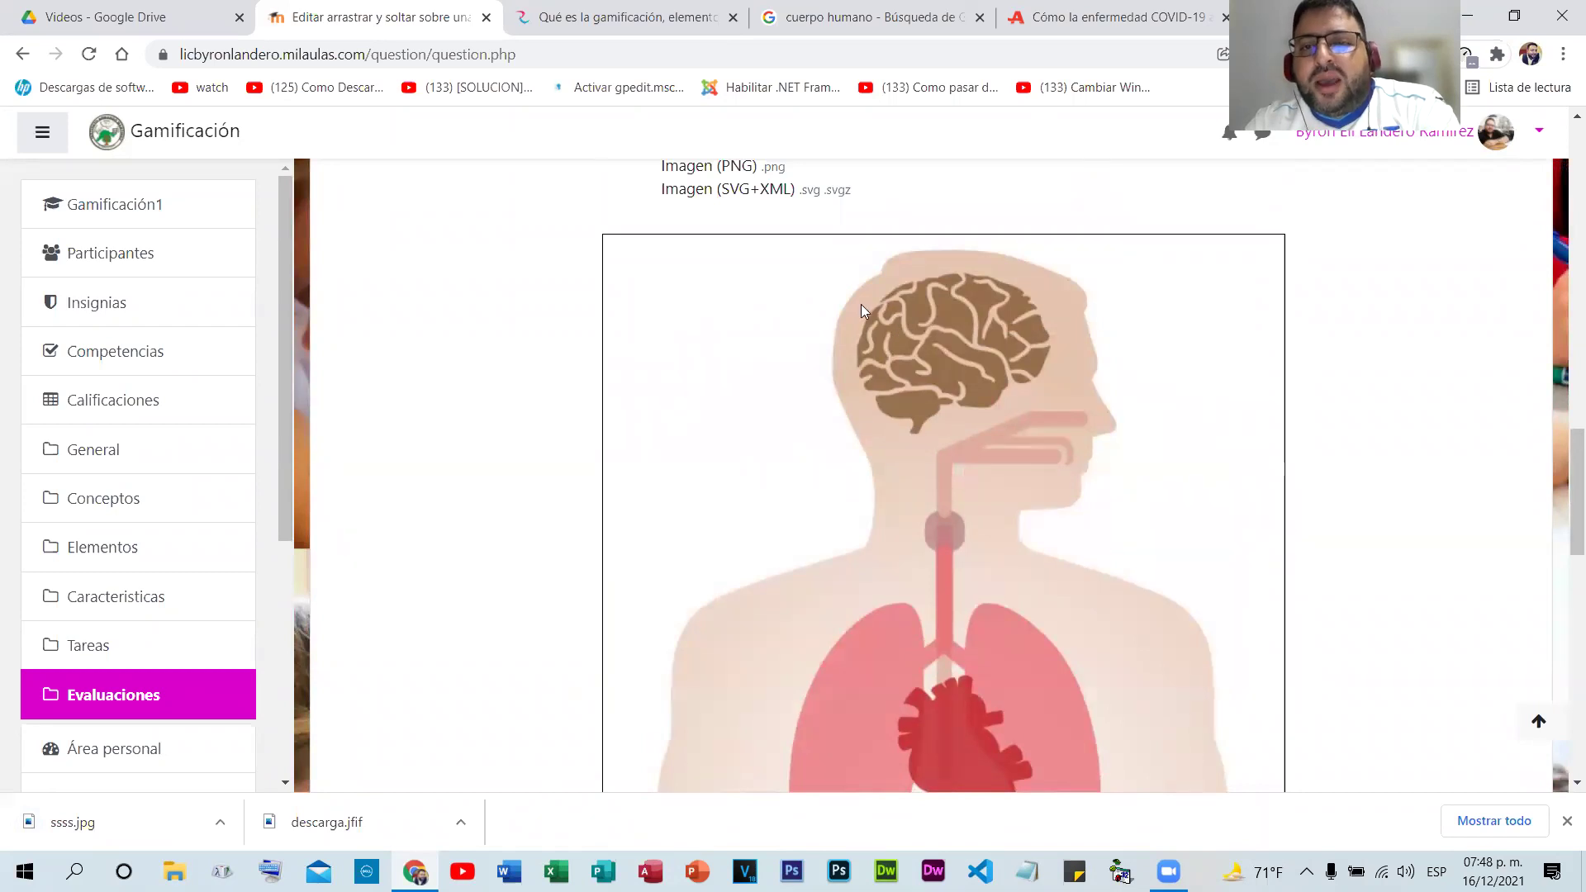
pyautogui.scroll(-3, 839, 375)
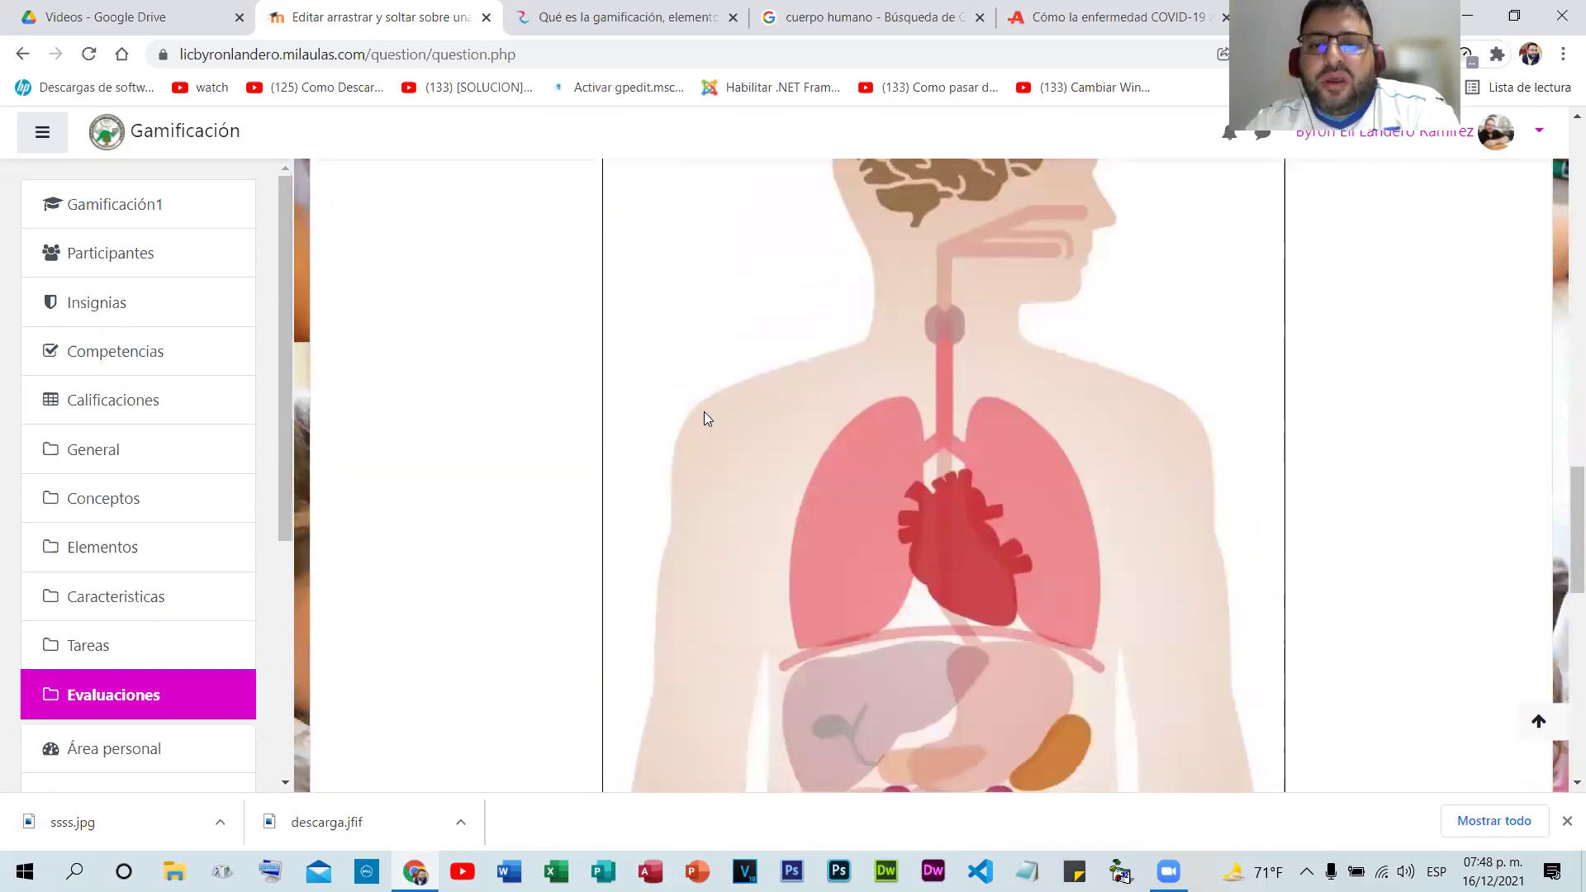
# - Review the organs in question P7's background image preview and expand the Elementos arrastrables section
pyautogui.scroll(-3, 637, 397)
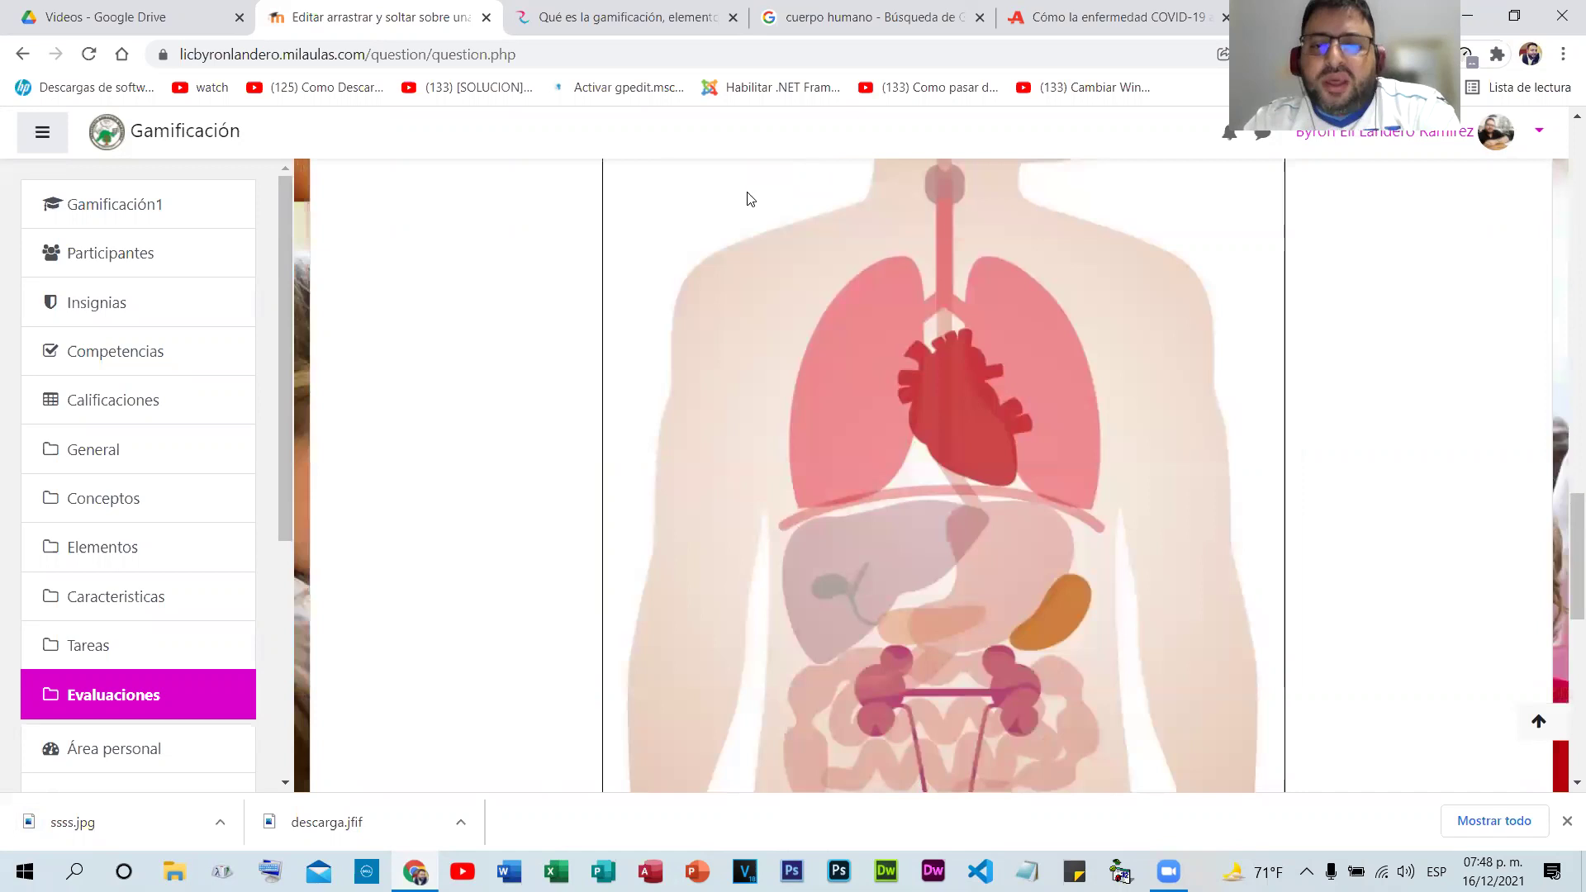
pyautogui.scroll(-5, 744, 297)
pyautogui.scroll(-3, 876, 355)
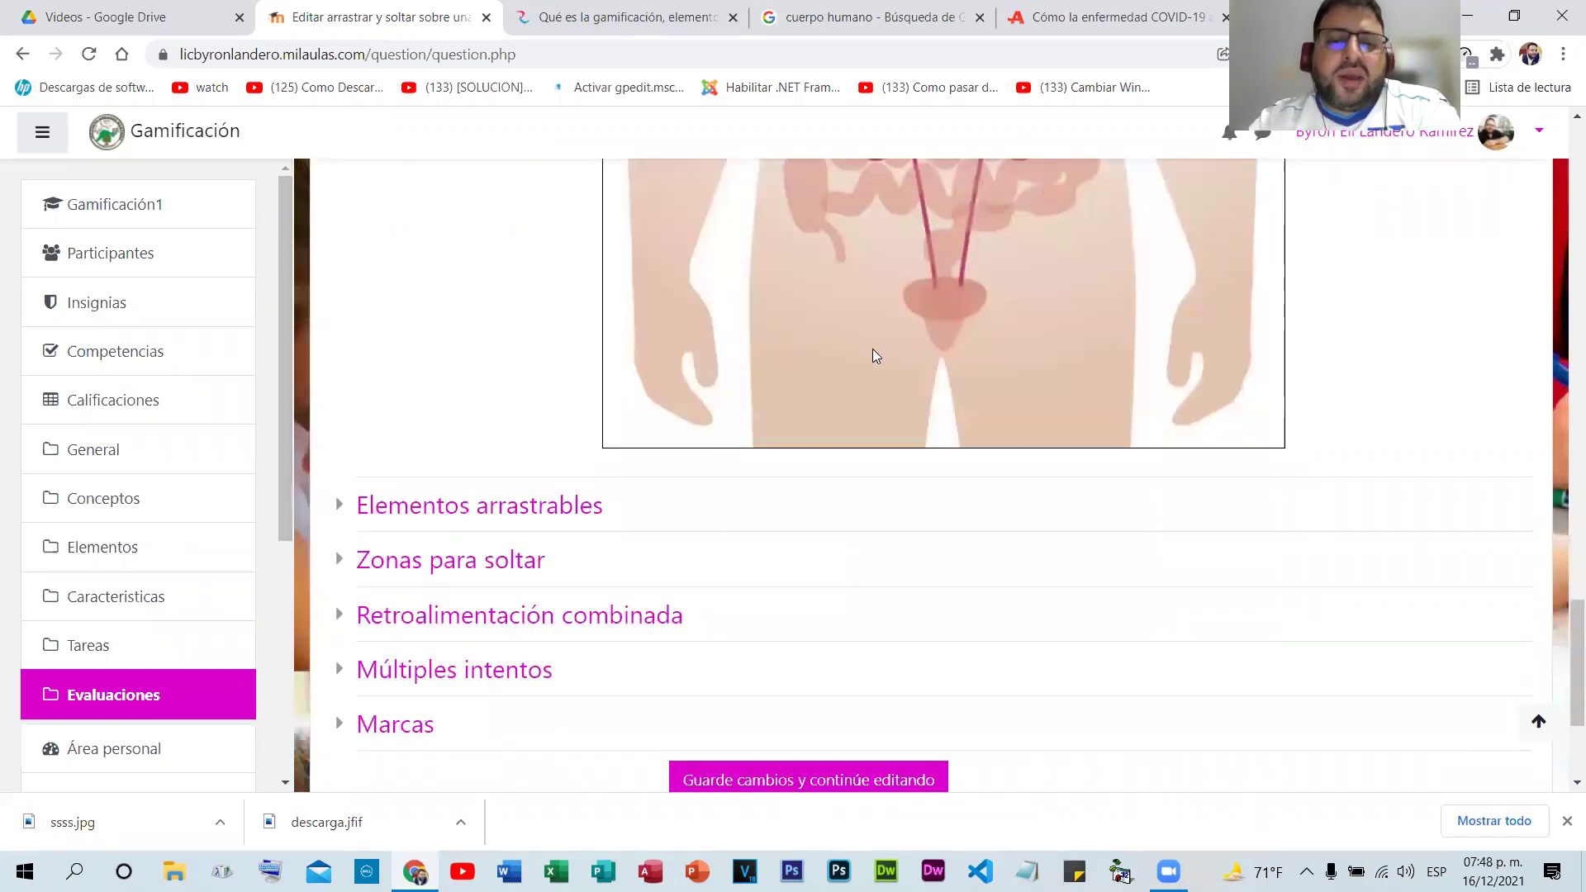
pyautogui.scroll(6, 912, 347)
pyautogui.scroll(-8, 717, 403)
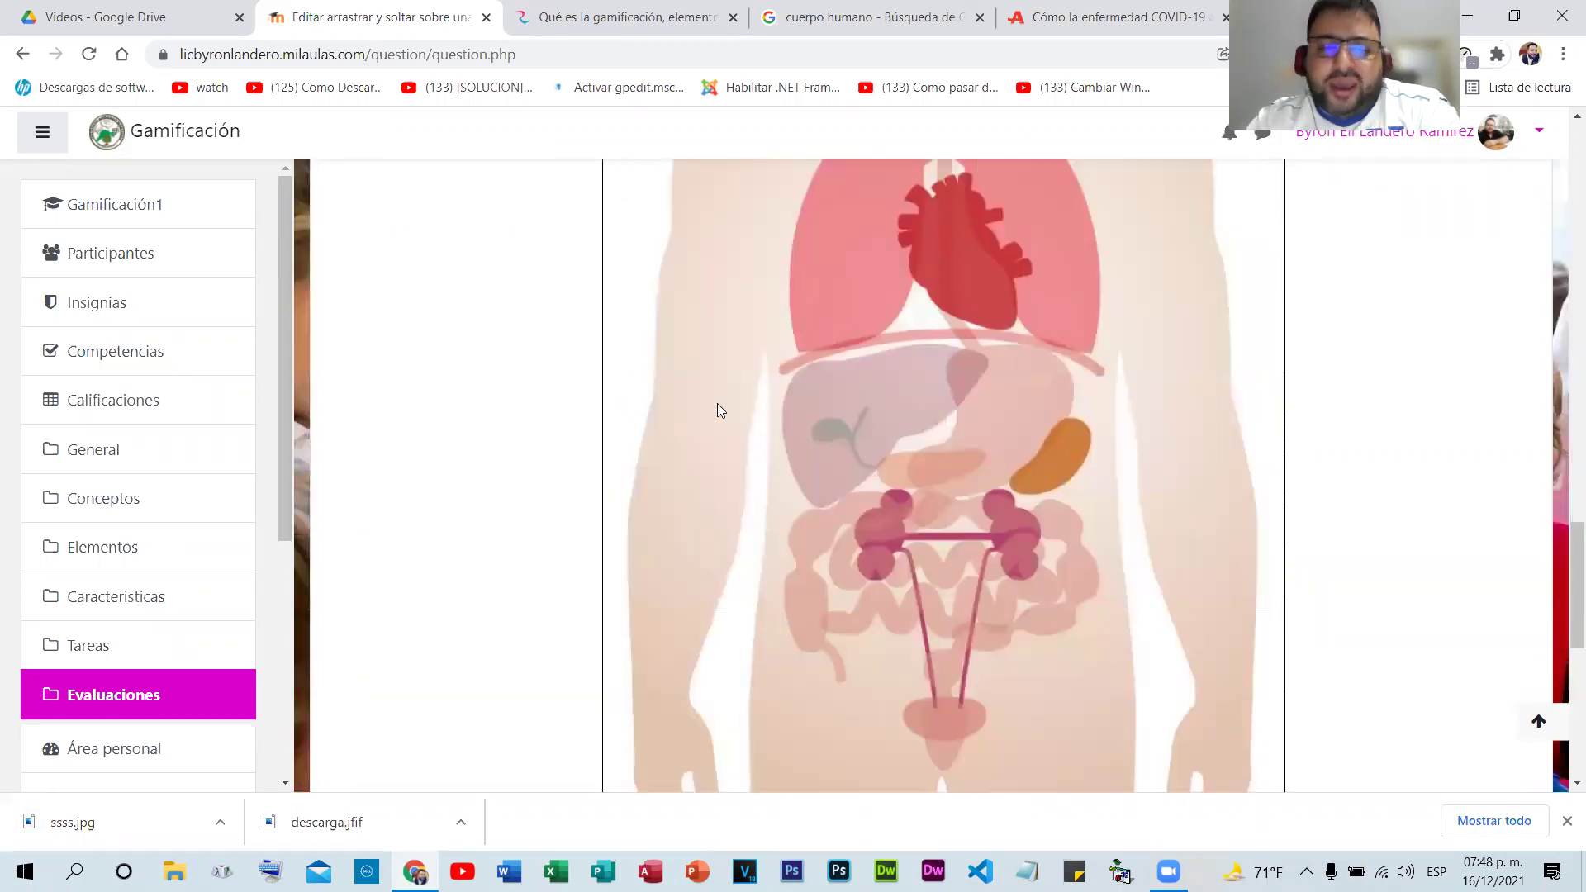
pyautogui.scroll(-3, 545, 380)
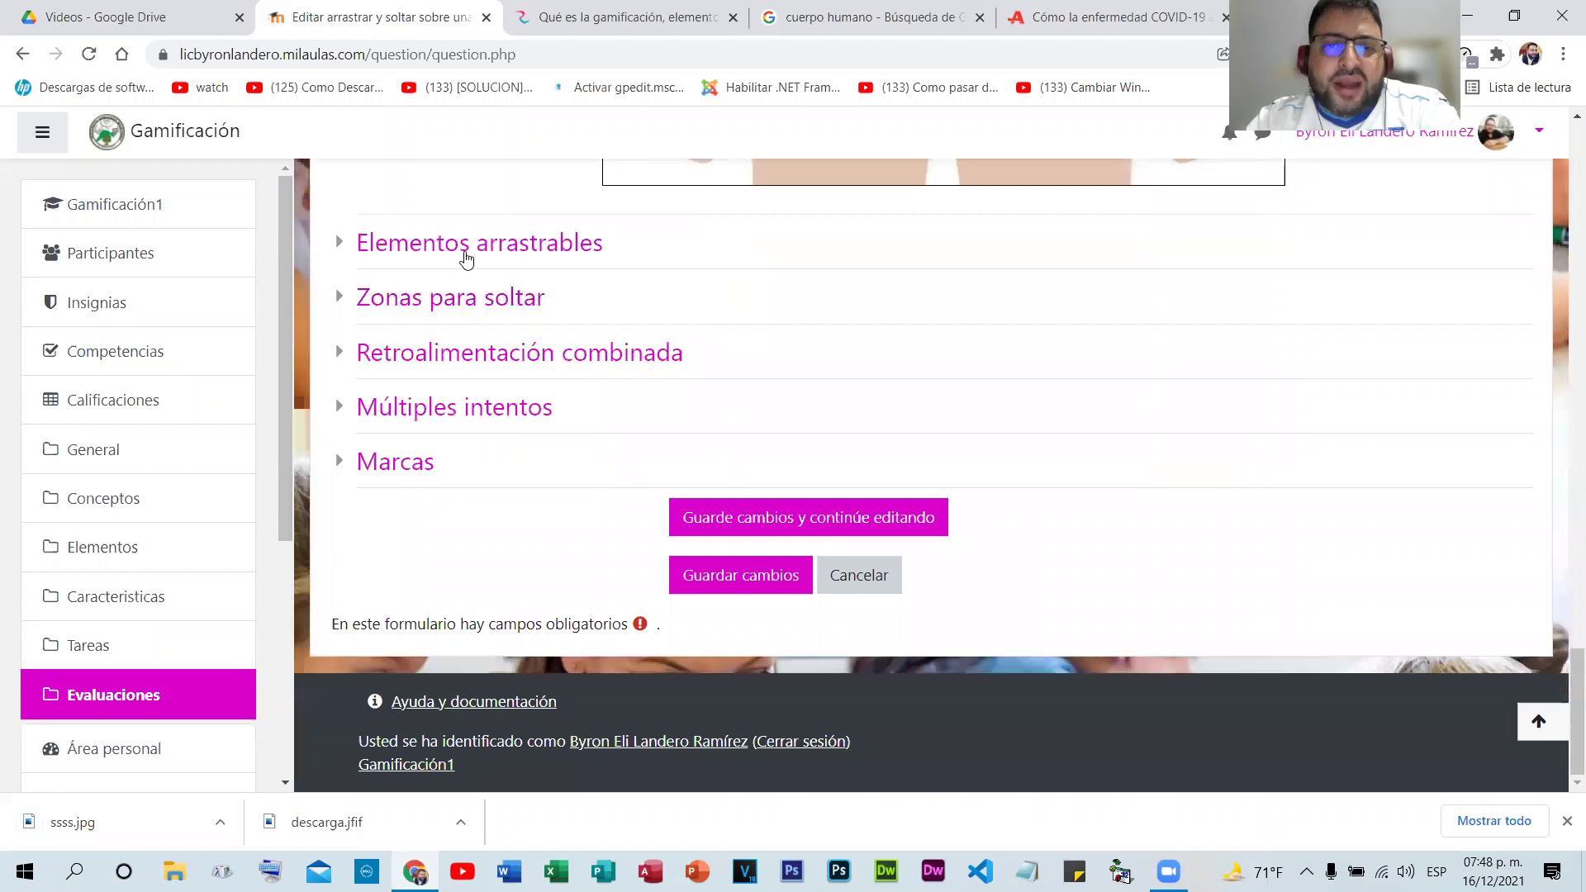
pyautogui.click(467, 246)
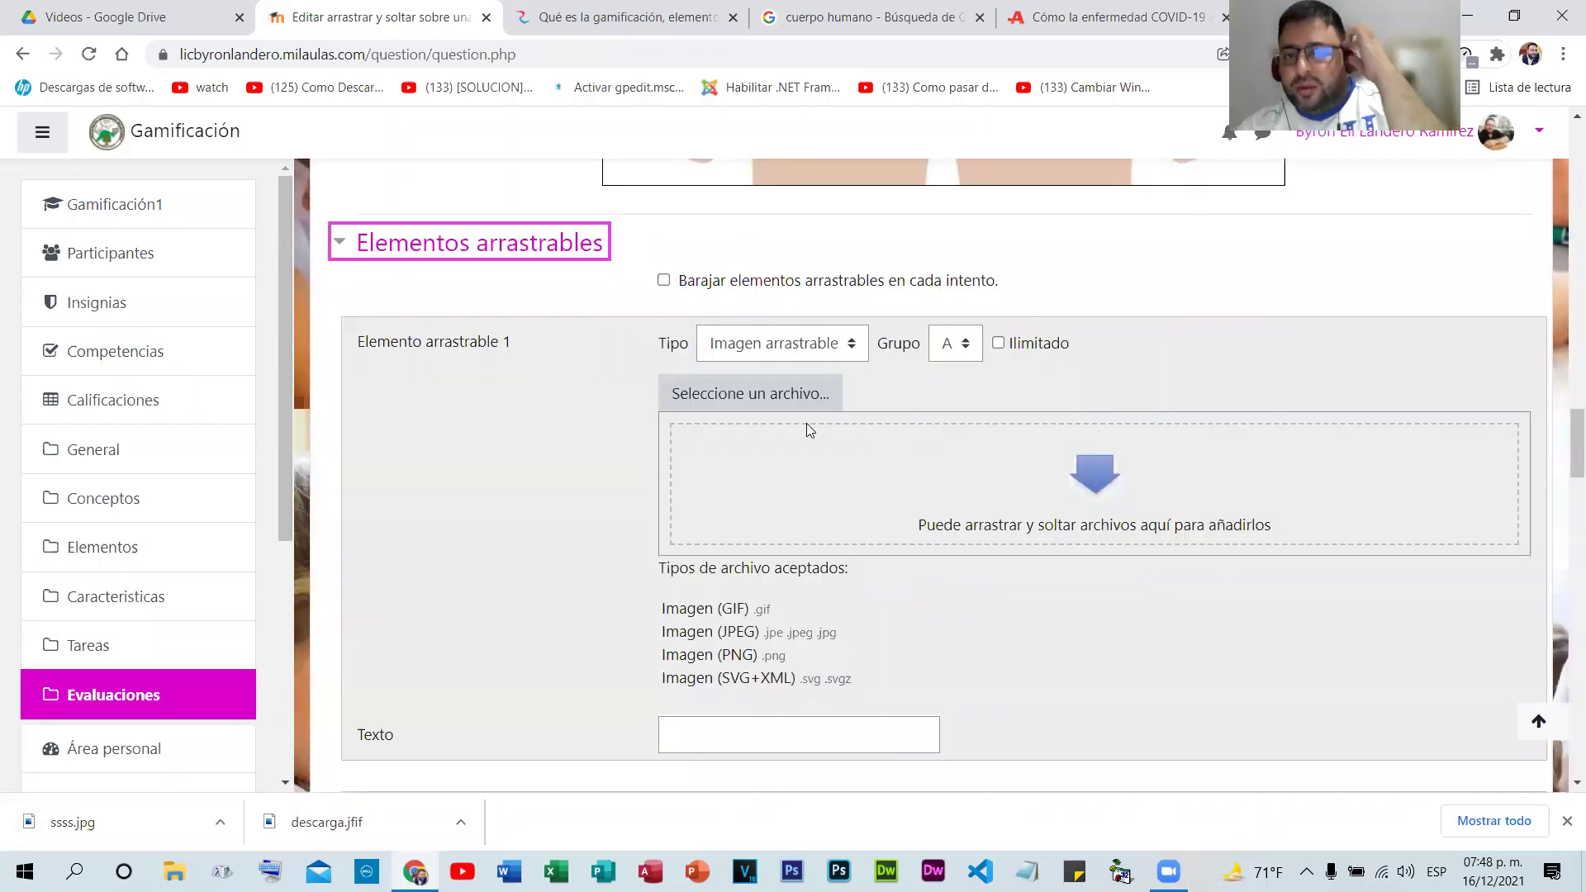
# - Set draggable element 1 to Texto arrastrable with the text Cerebro, after checking the organs in the body image
pyautogui.scroll(3, 743, 393)
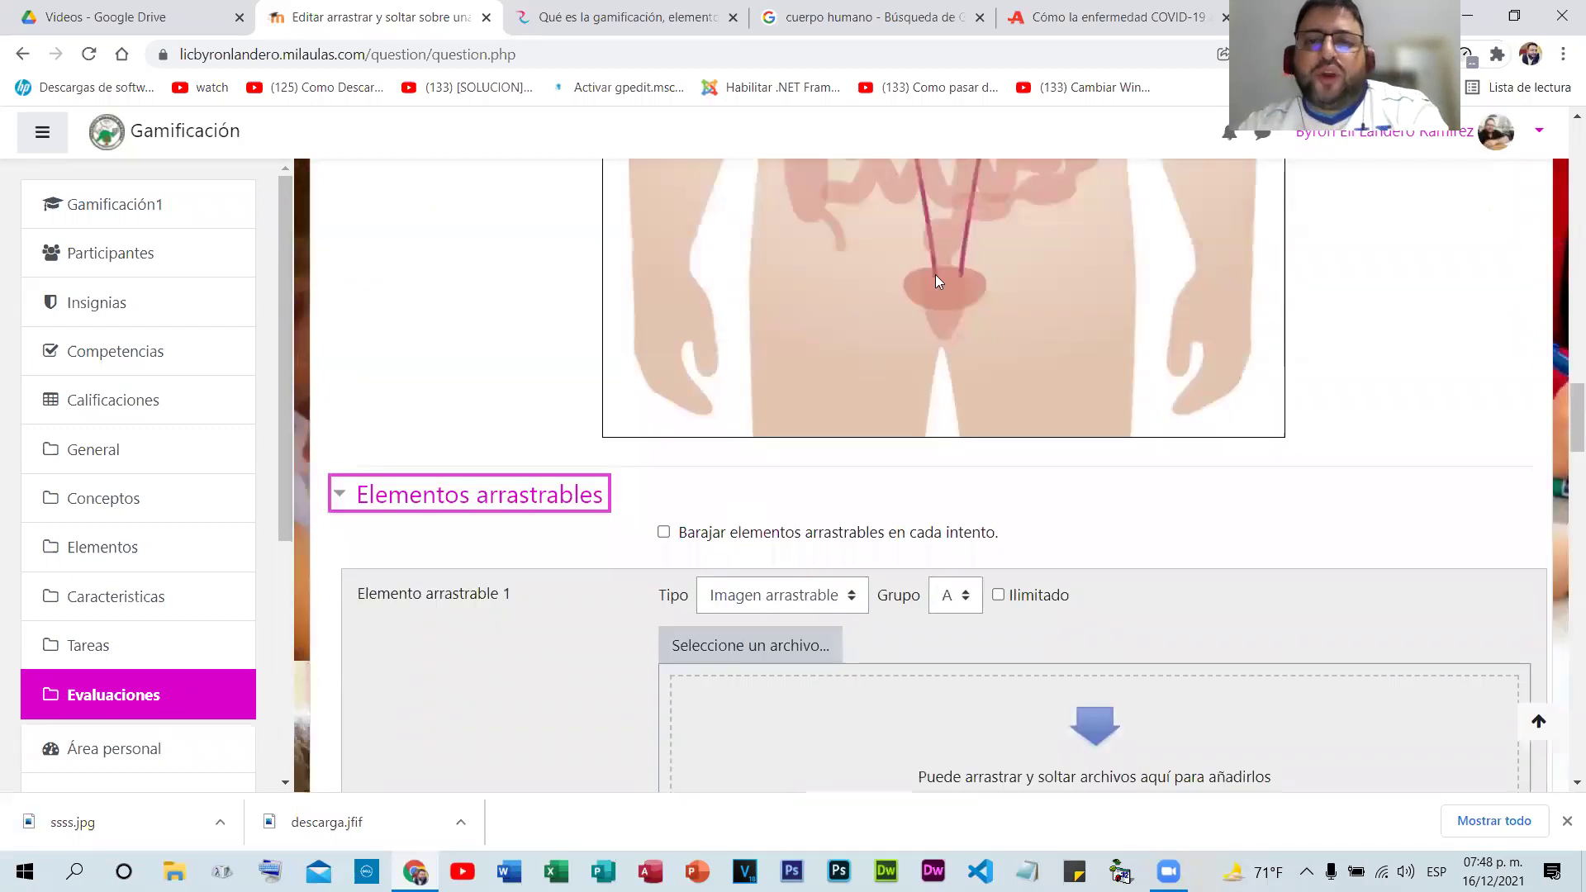
pyautogui.scroll(7, 935, 281)
pyautogui.scroll(2, 933, 188)
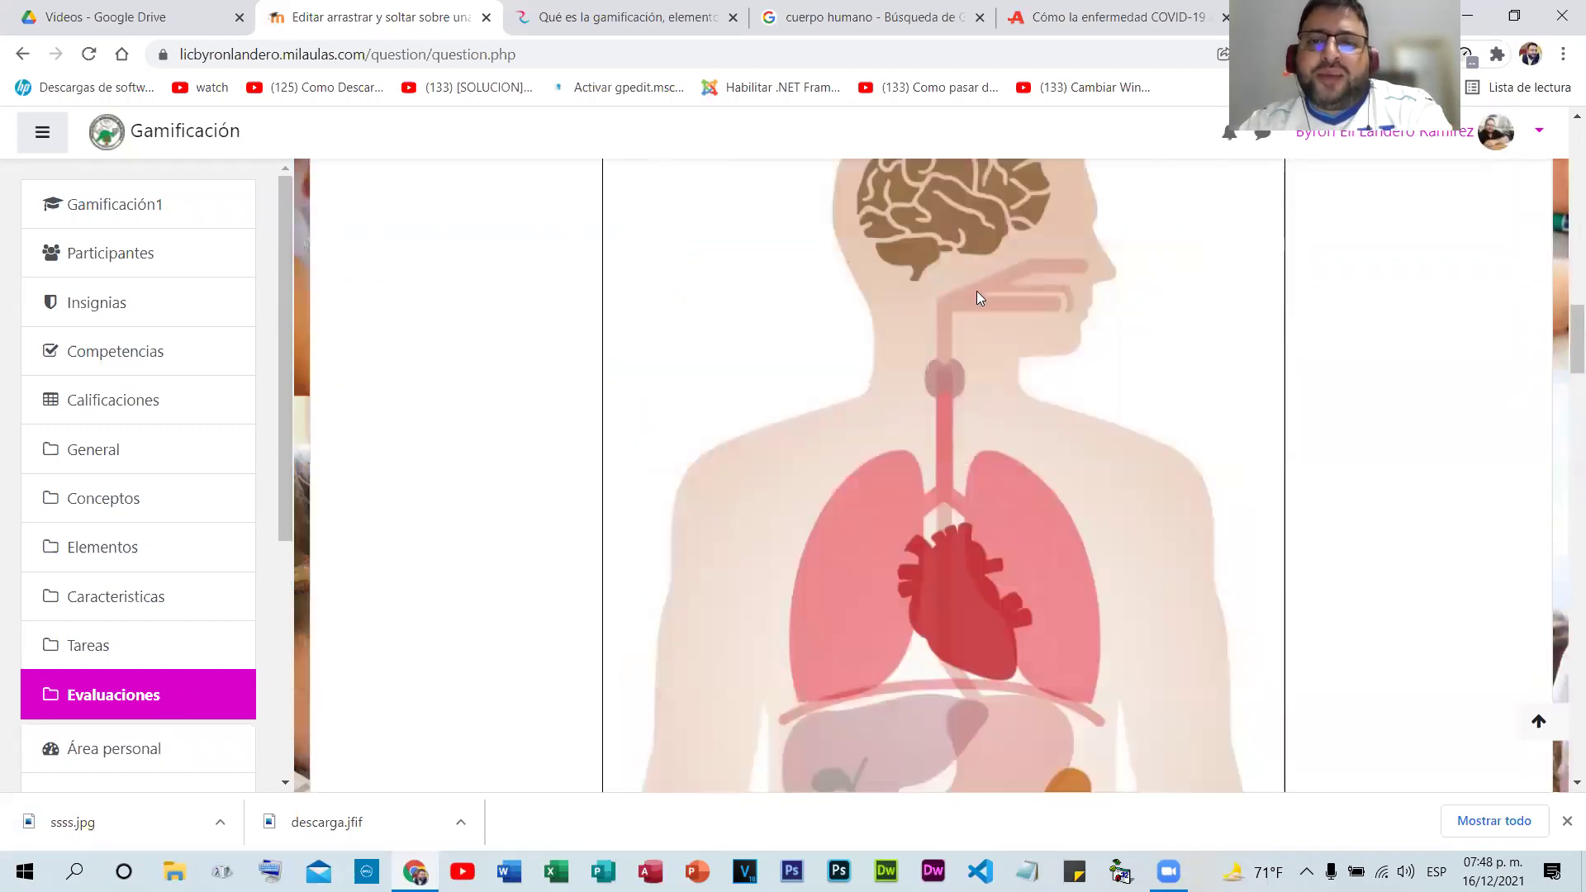
pyautogui.scroll(1, 980, 287)
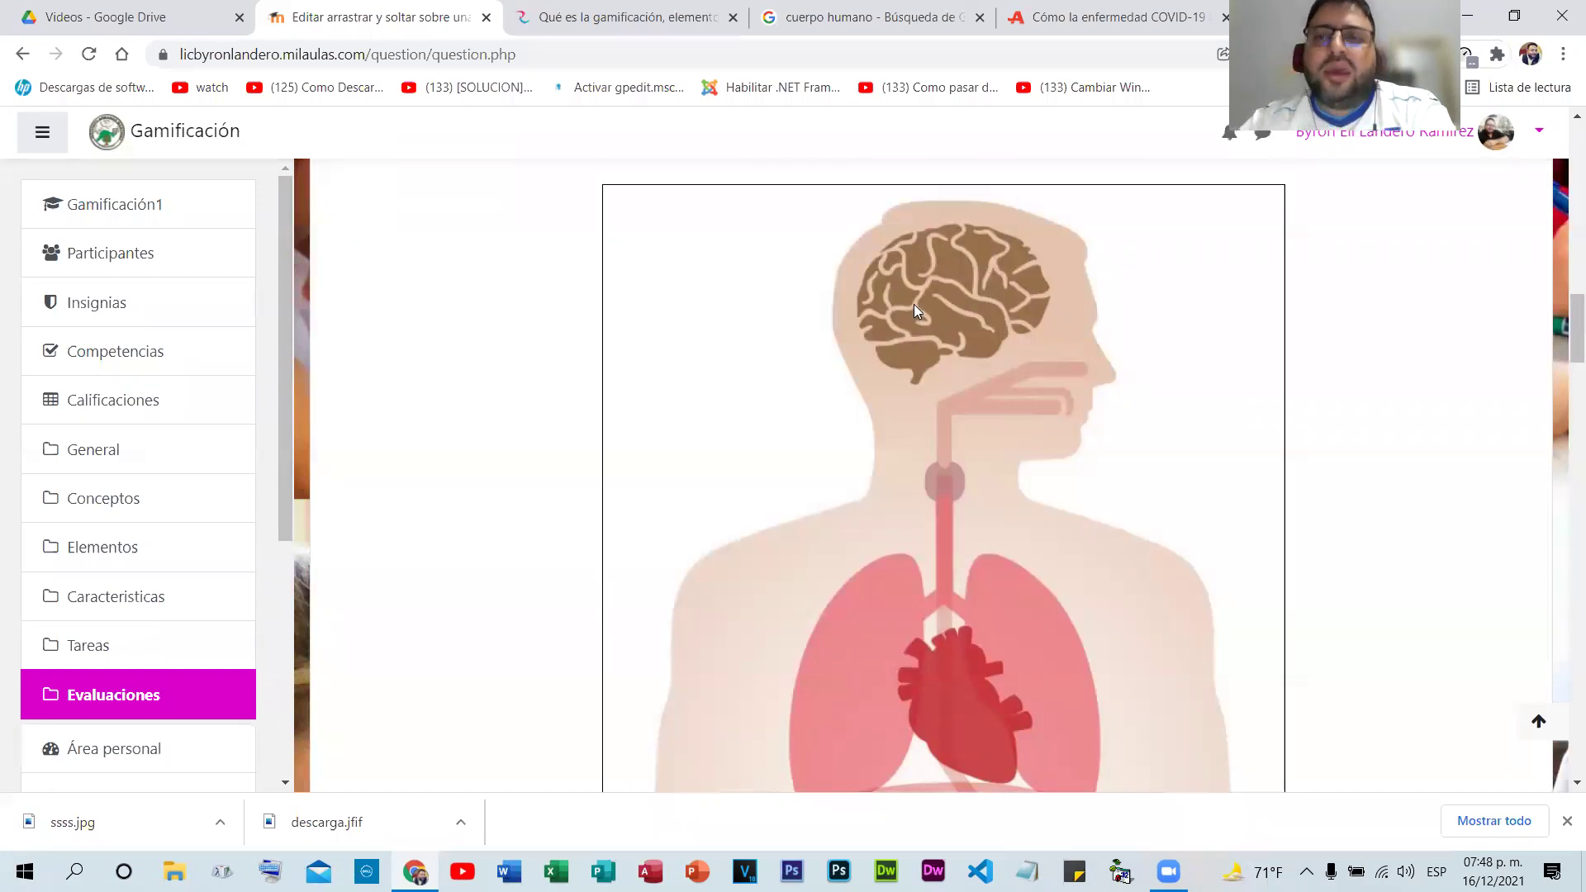
pyautogui.scroll(-6, 913, 305)
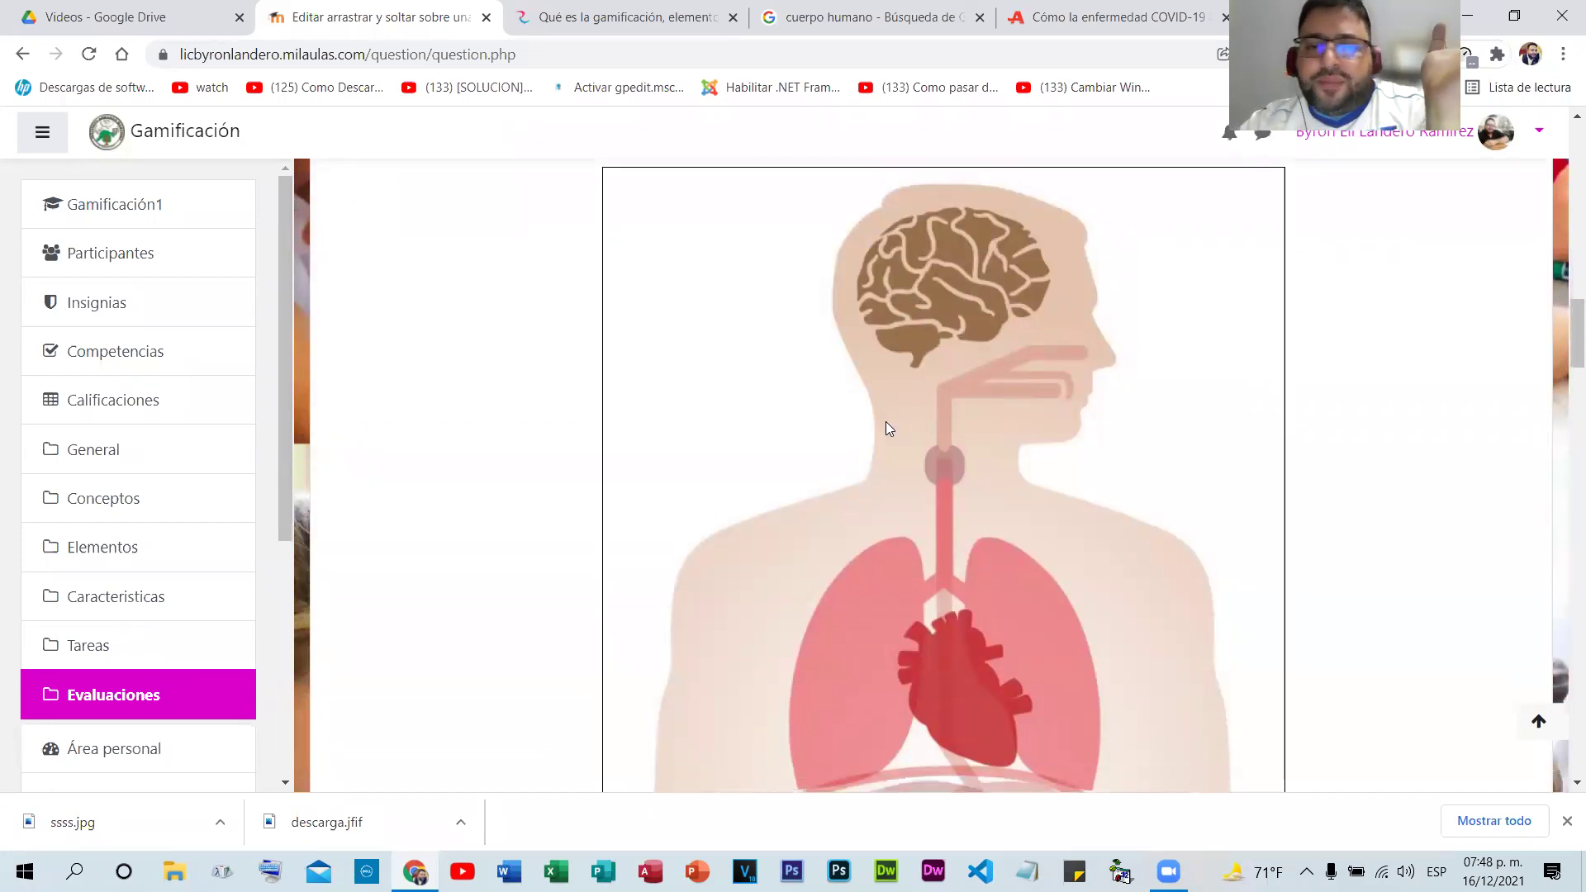
pyautogui.scroll(-4, 874, 488)
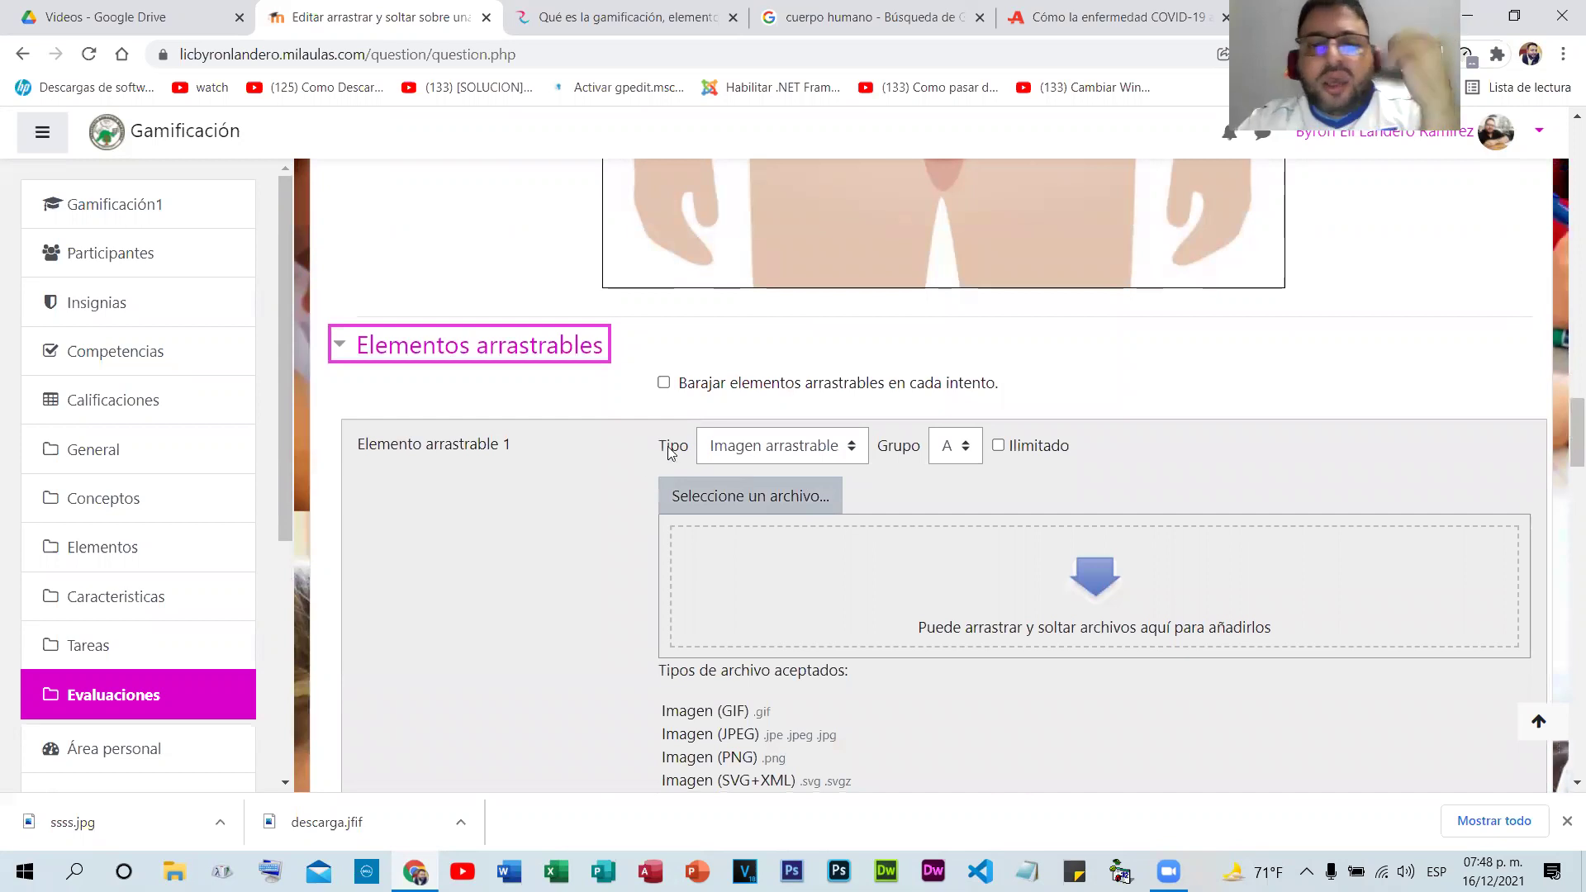
pyautogui.click(831, 450)
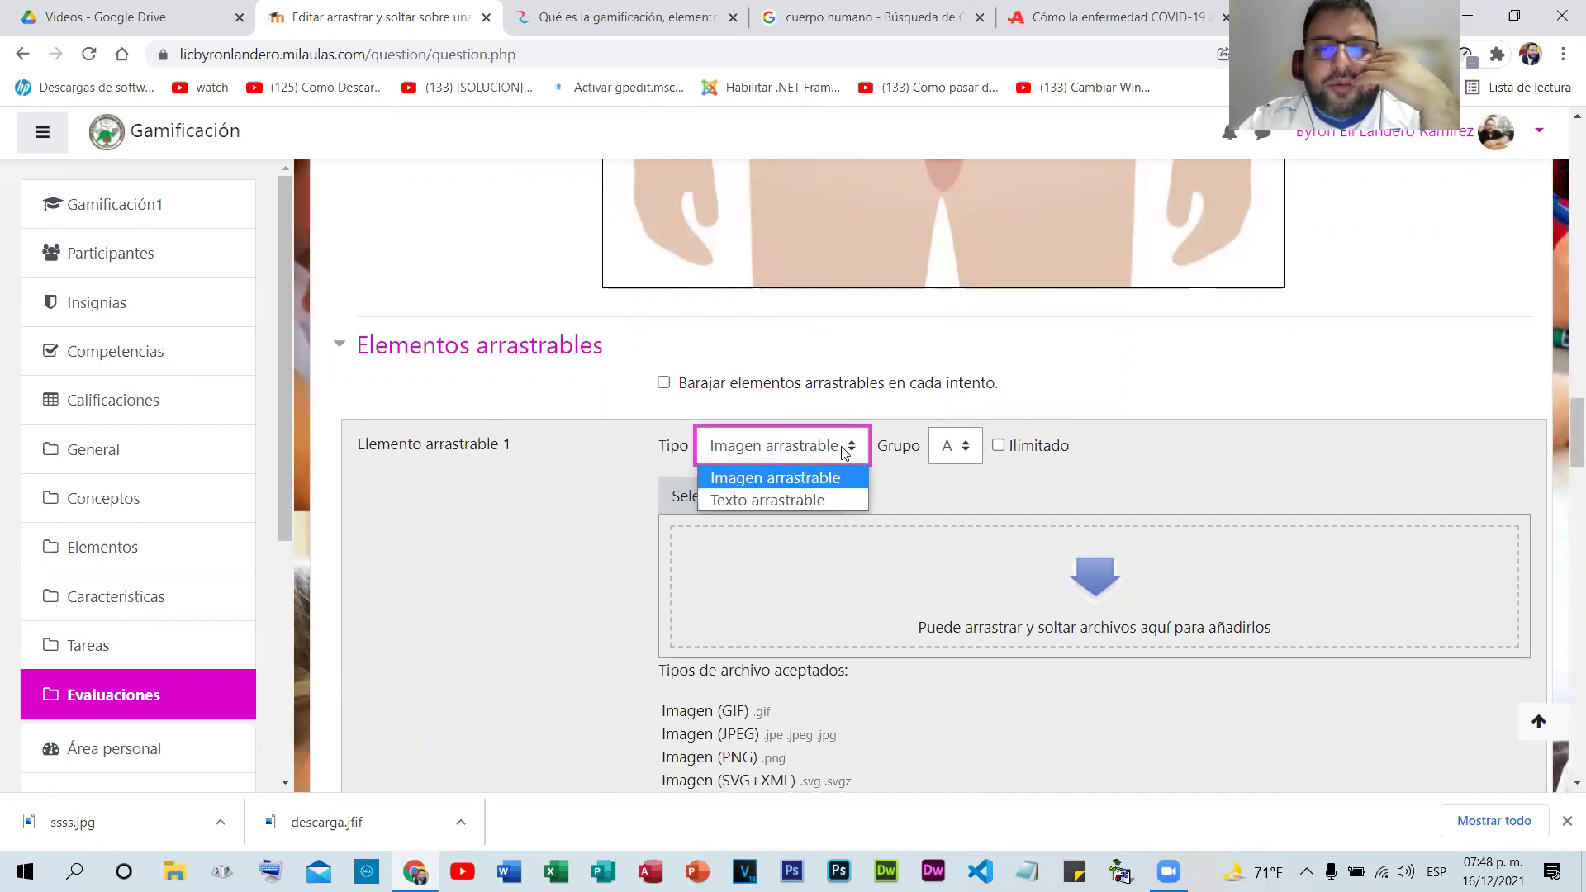
pyautogui.click(766, 499)
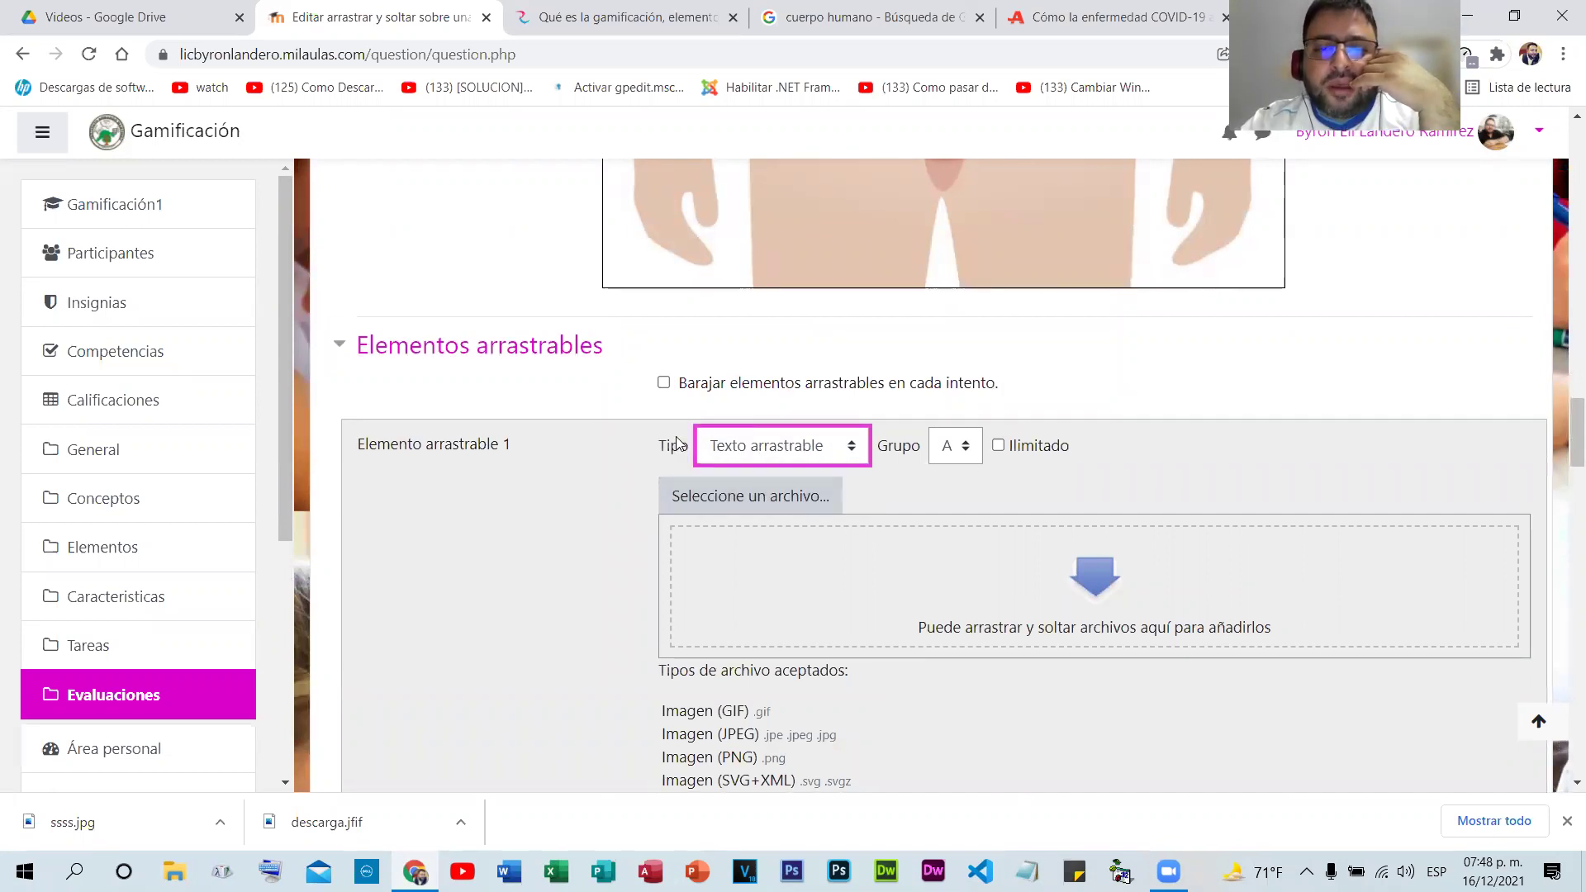
pyautogui.scroll(-3, 627, 463)
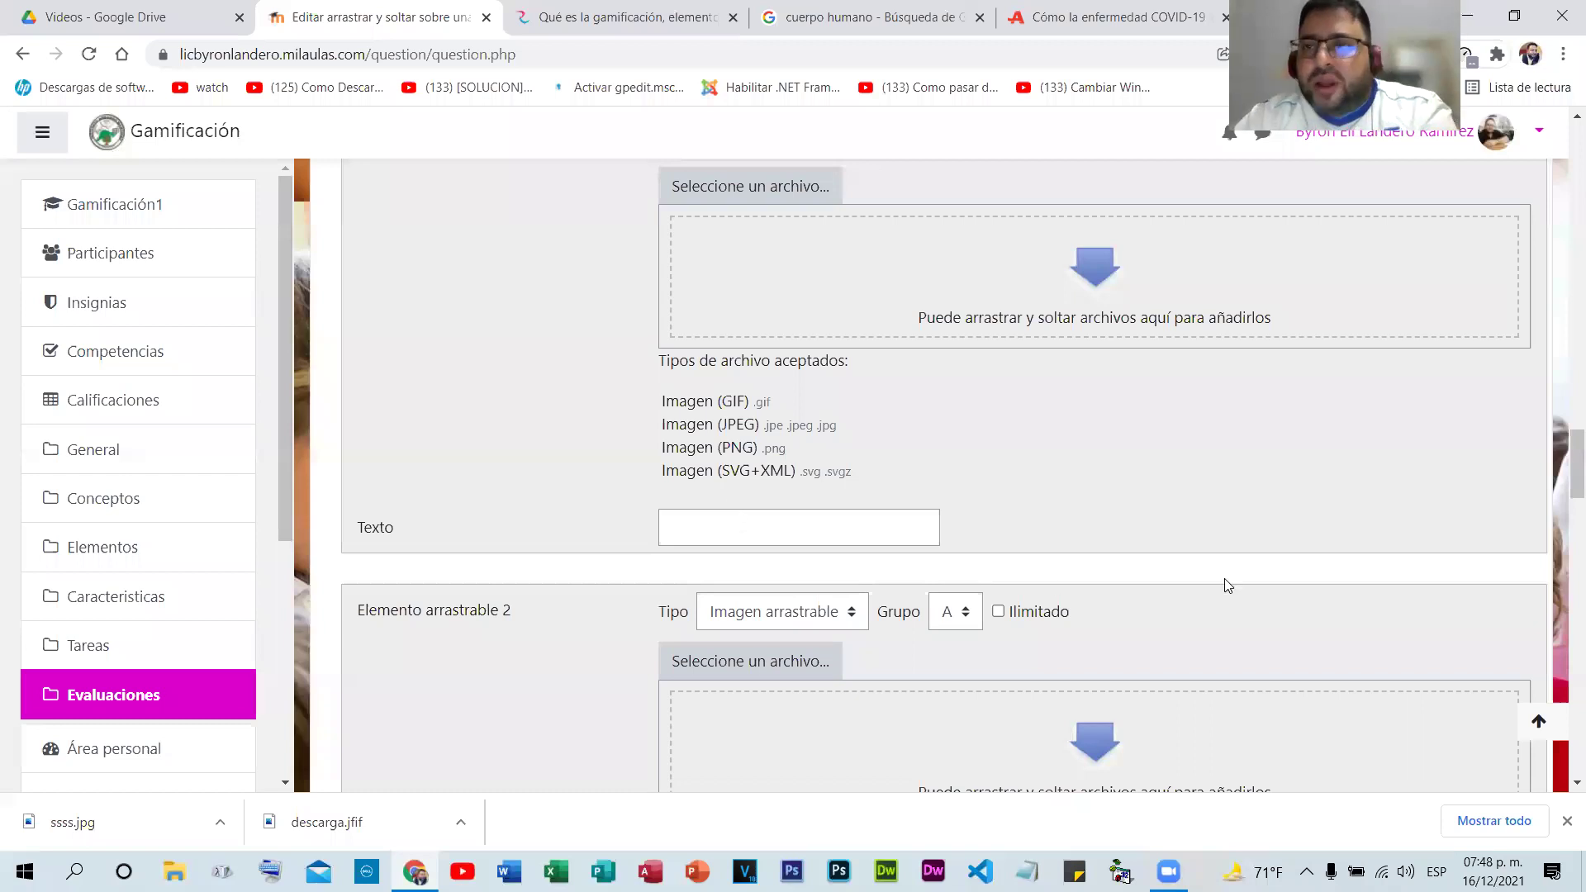
pyautogui.press('Tab')
pyautogui.write('Cerebro')
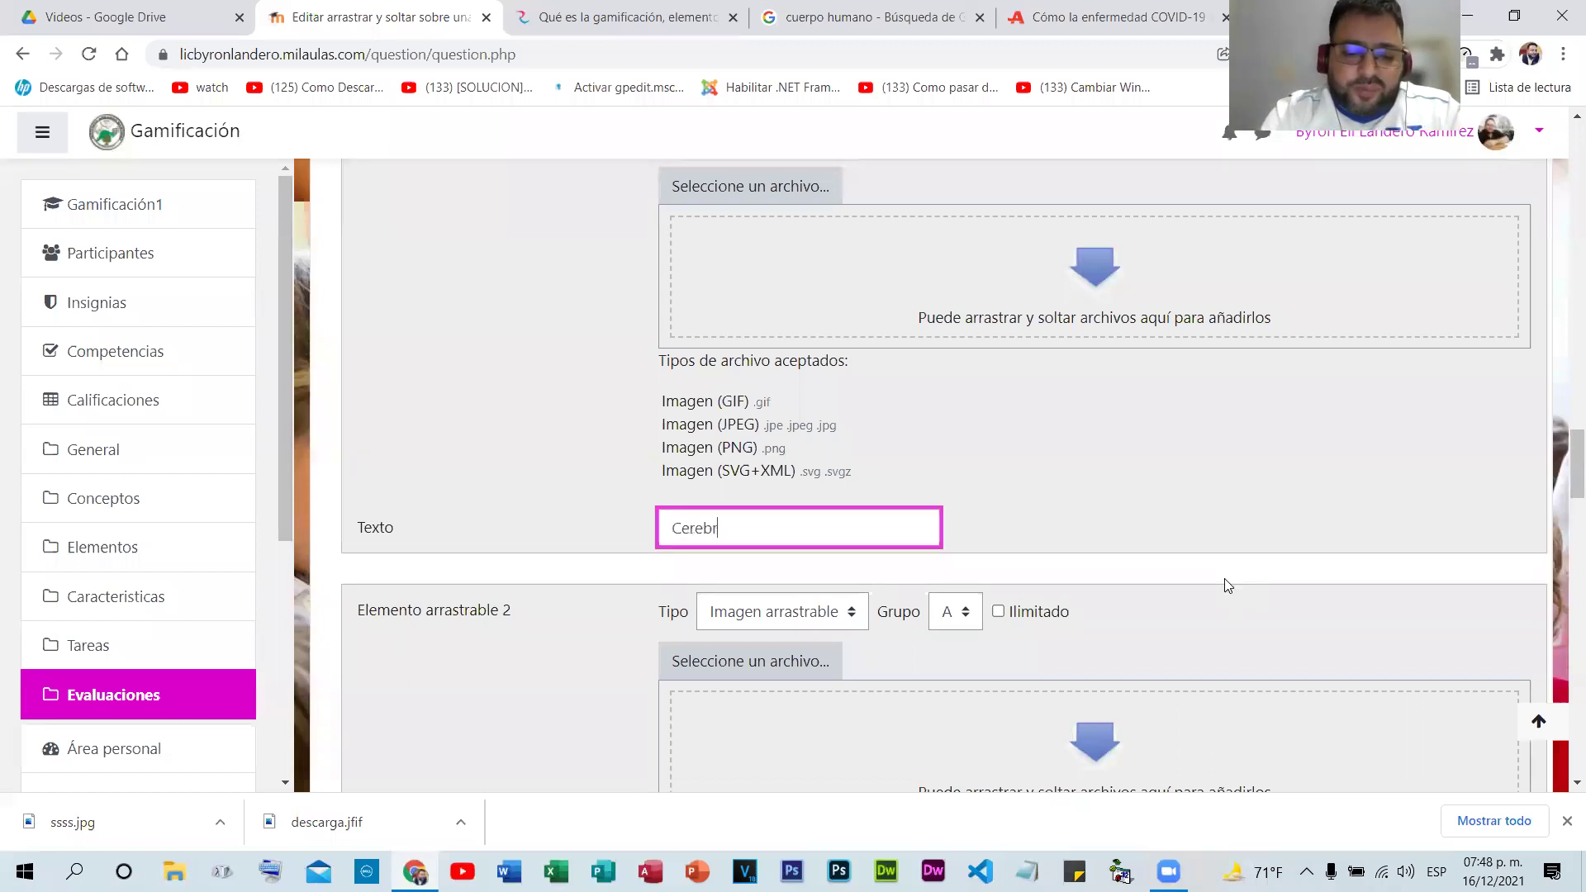
# - Set draggable element 2 to Texto arrastrable with the text Pulmones
pyautogui.click(853, 613)
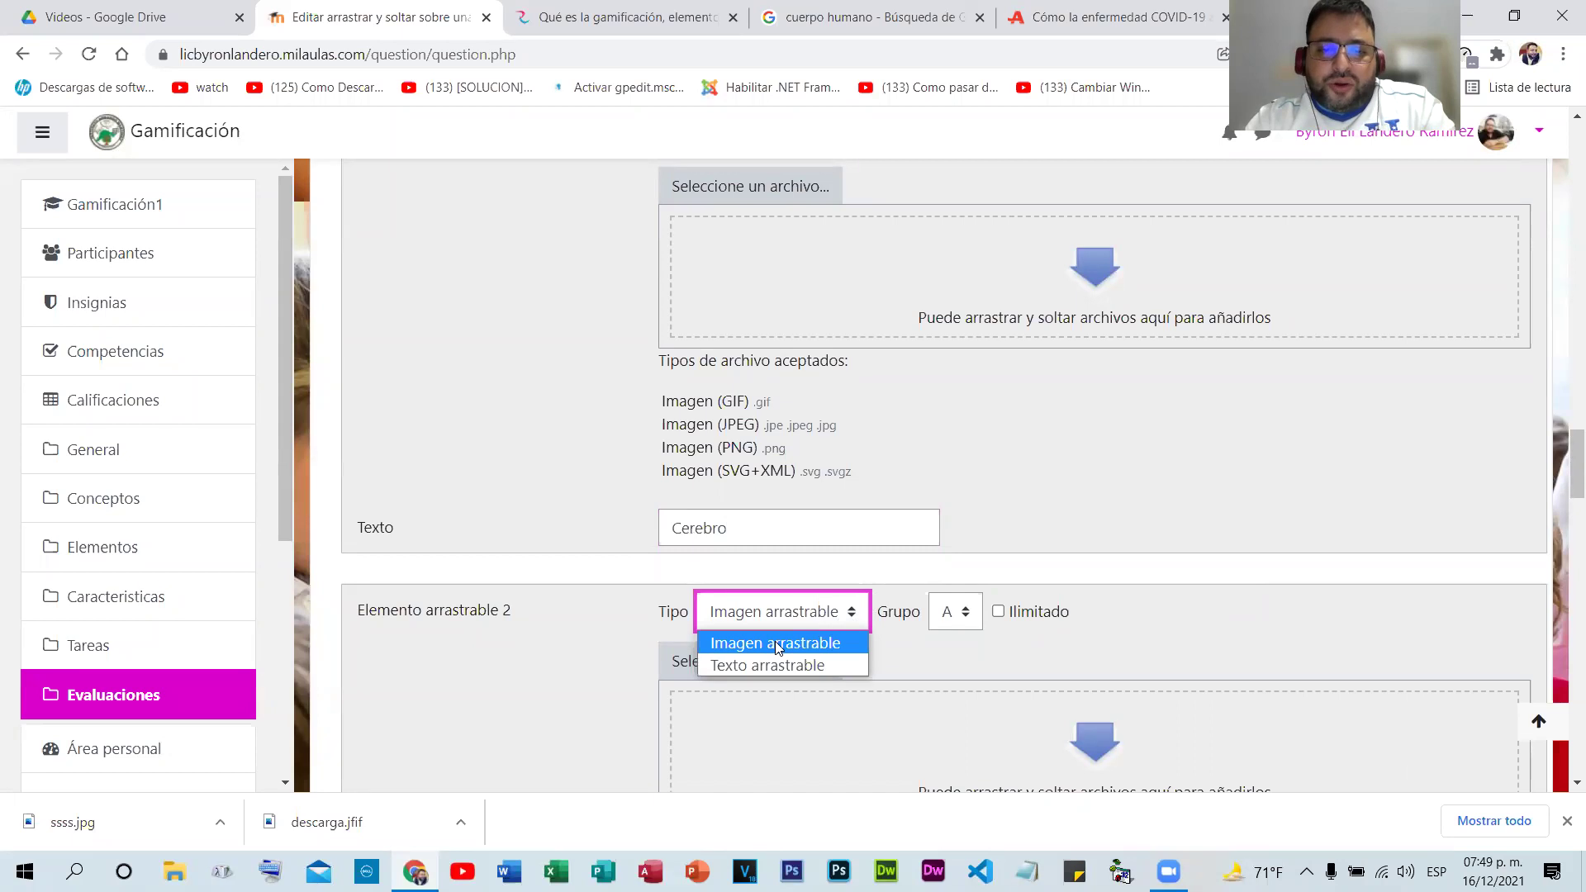
pyautogui.click(760, 664)
pyautogui.scroll(-5, 605, 527)
pyautogui.click(786, 492)
pyautogui.write('Pulmones')
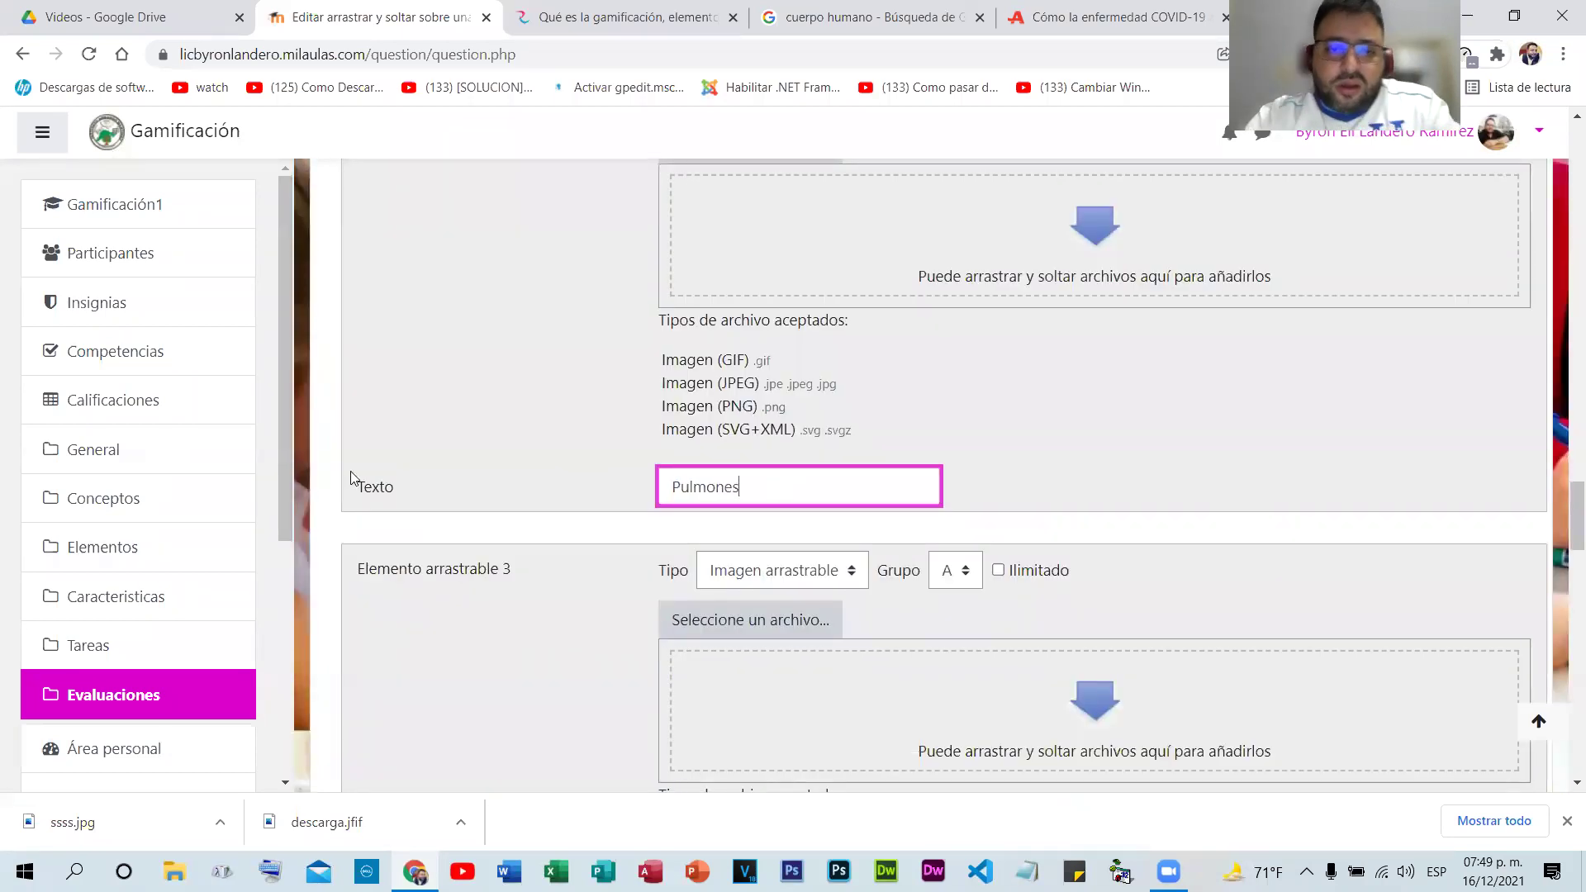
# - Set draggable element 3 to Texto arrastrable with the text Intestinos
pyautogui.click(754, 578)
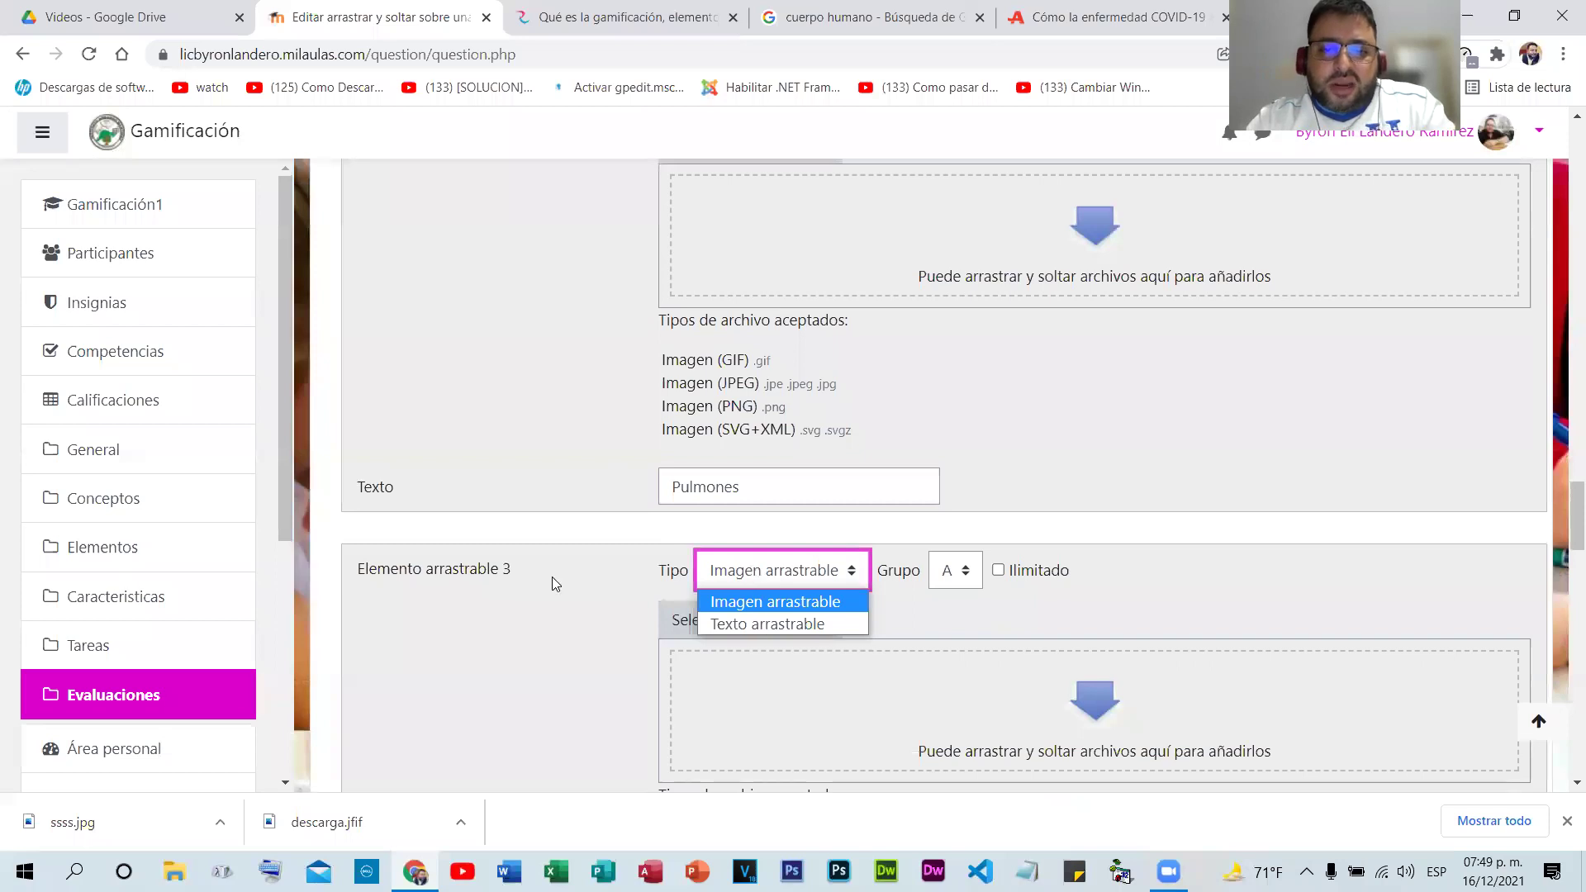
pyautogui.click(768, 624)
pyautogui.scroll(-4, 810, 653)
pyautogui.click(810, 652)
pyautogui.write('Inte')
pyautogui.write('stinos')
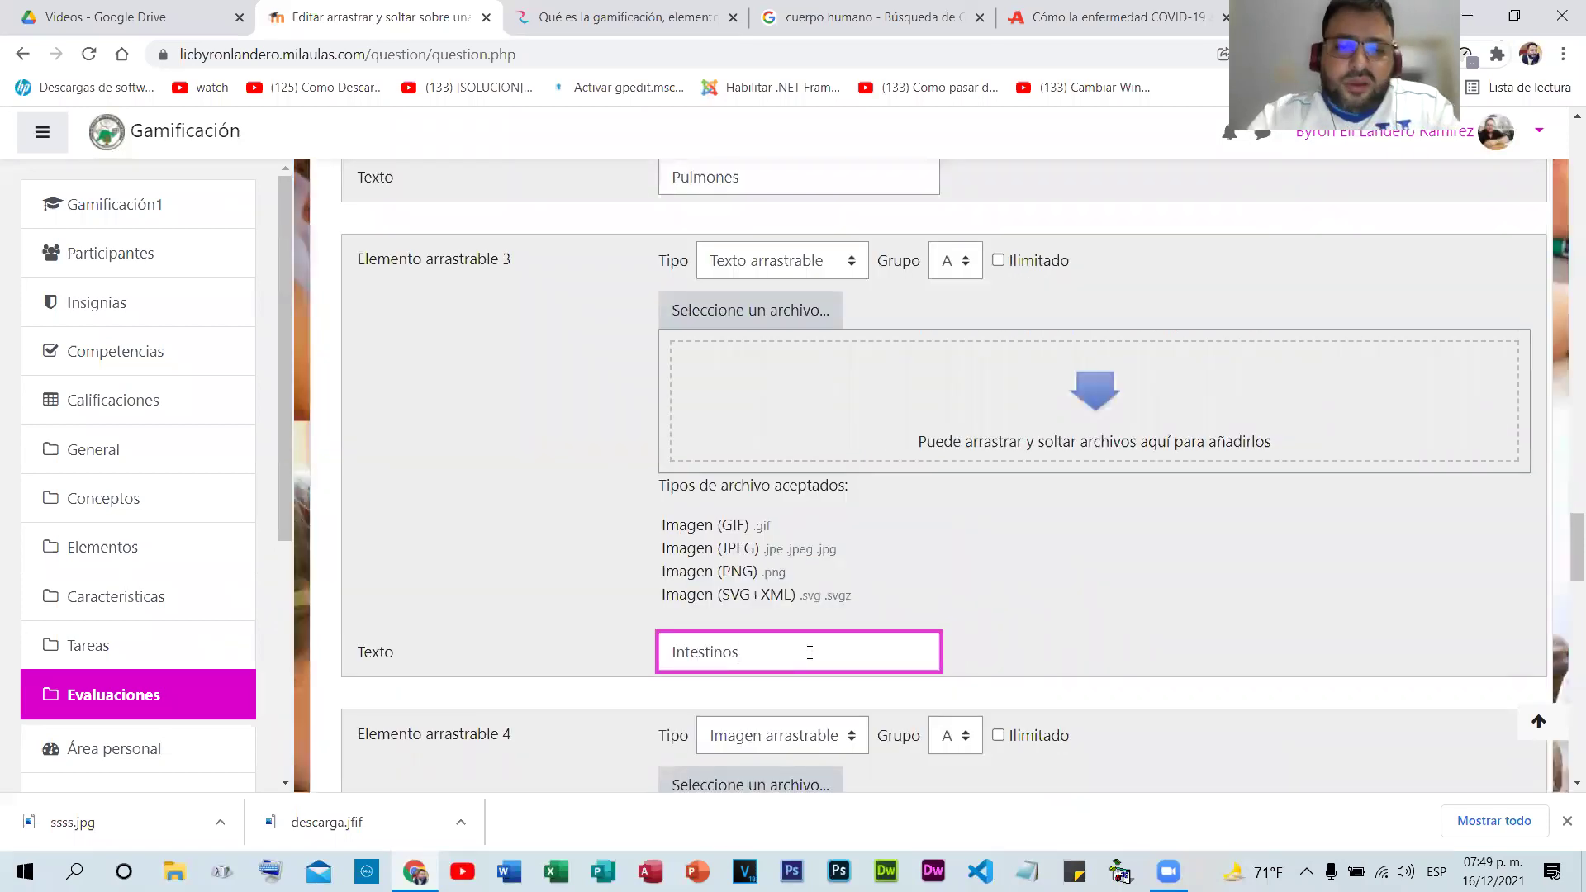
# - Check the body image for another organ and set draggable element 4 to Texto arrastrable with the text Corazón, using the spelling suggestion
pyautogui.scroll(-1, 773, 536)
pyautogui.scroll(10, 946, 554)
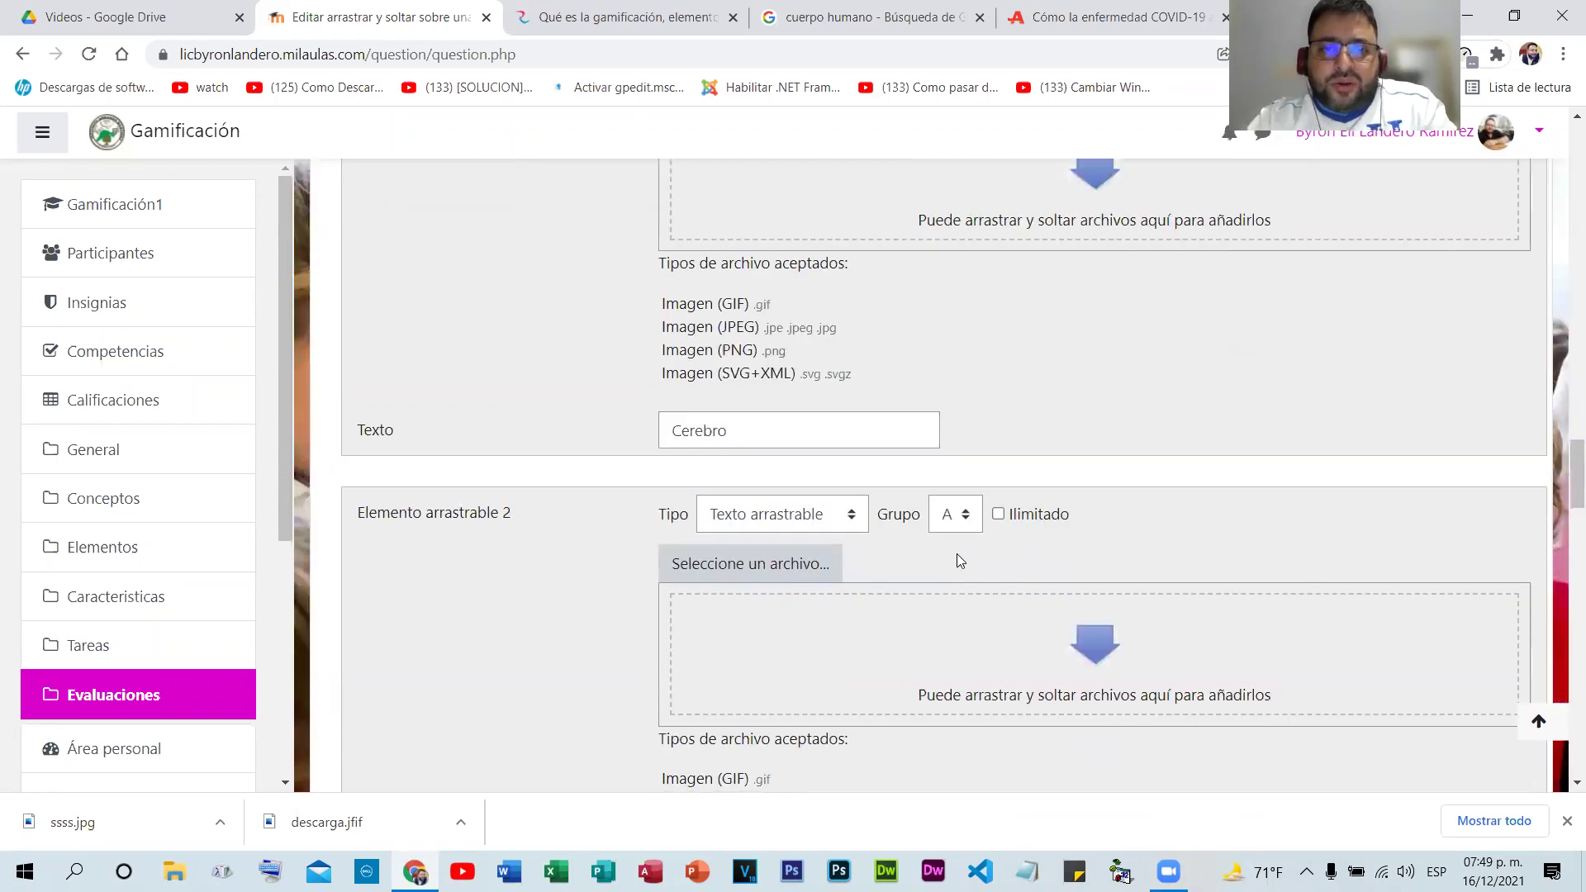
pyautogui.scroll(10, 957, 553)
pyautogui.scroll(3, 839, 341)
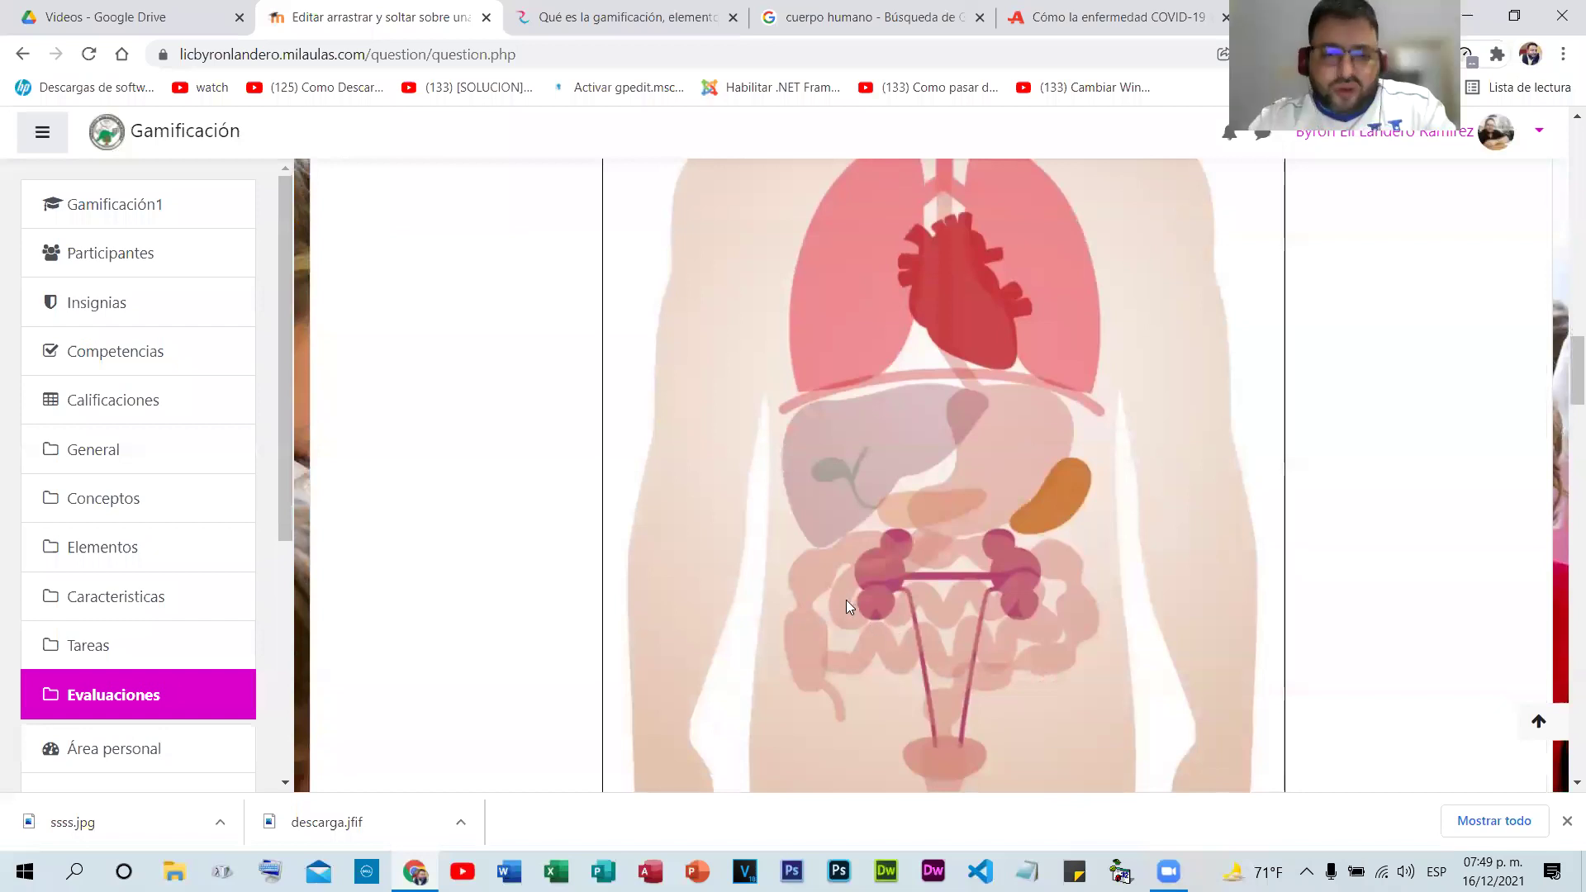
pyautogui.scroll(-10, 846, 599)
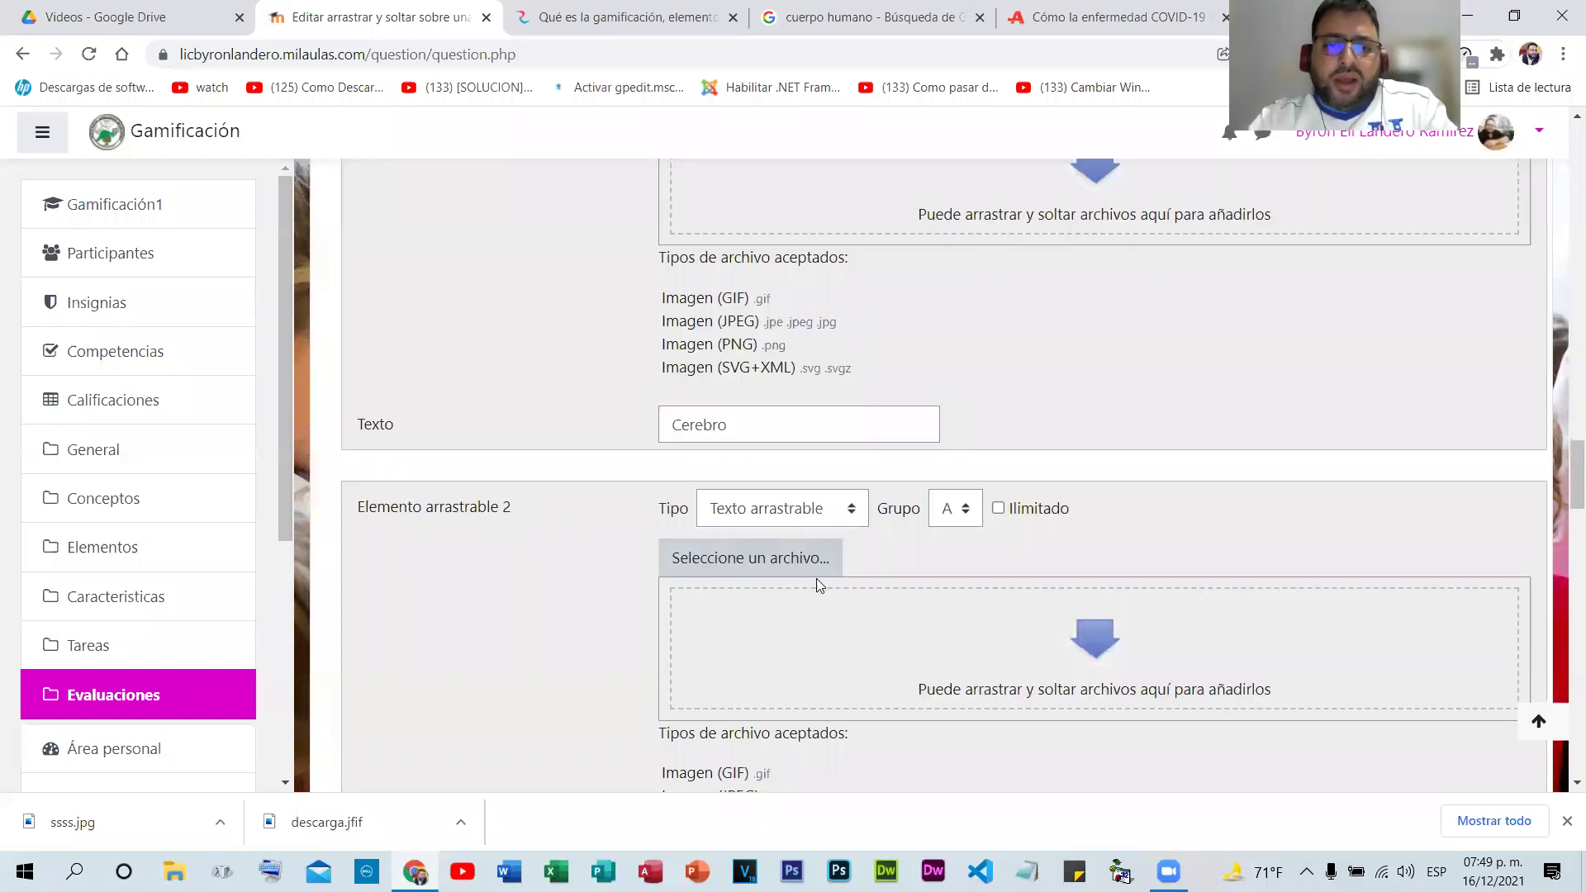
pyautogui.scroll(-12, 811, 383)
pyautogui.click(777, 323)
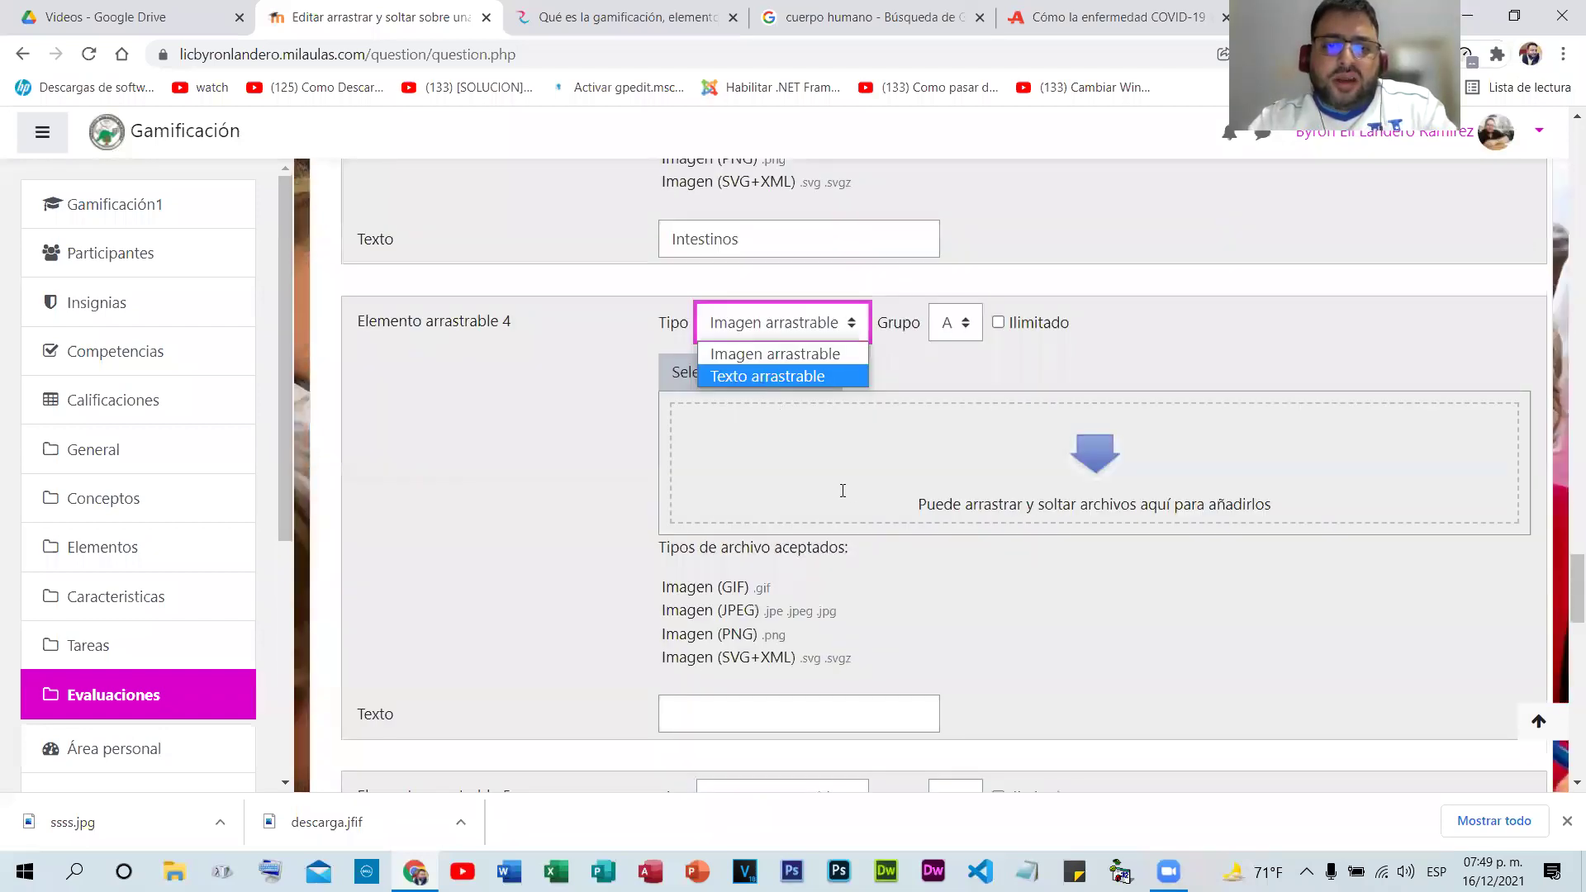
pyautogui.scroll(-3, 748, 405)
pyautogui.click(747, 404)
pyautogui.write('Corazon')
pyautogui.rightClick(684, 410)
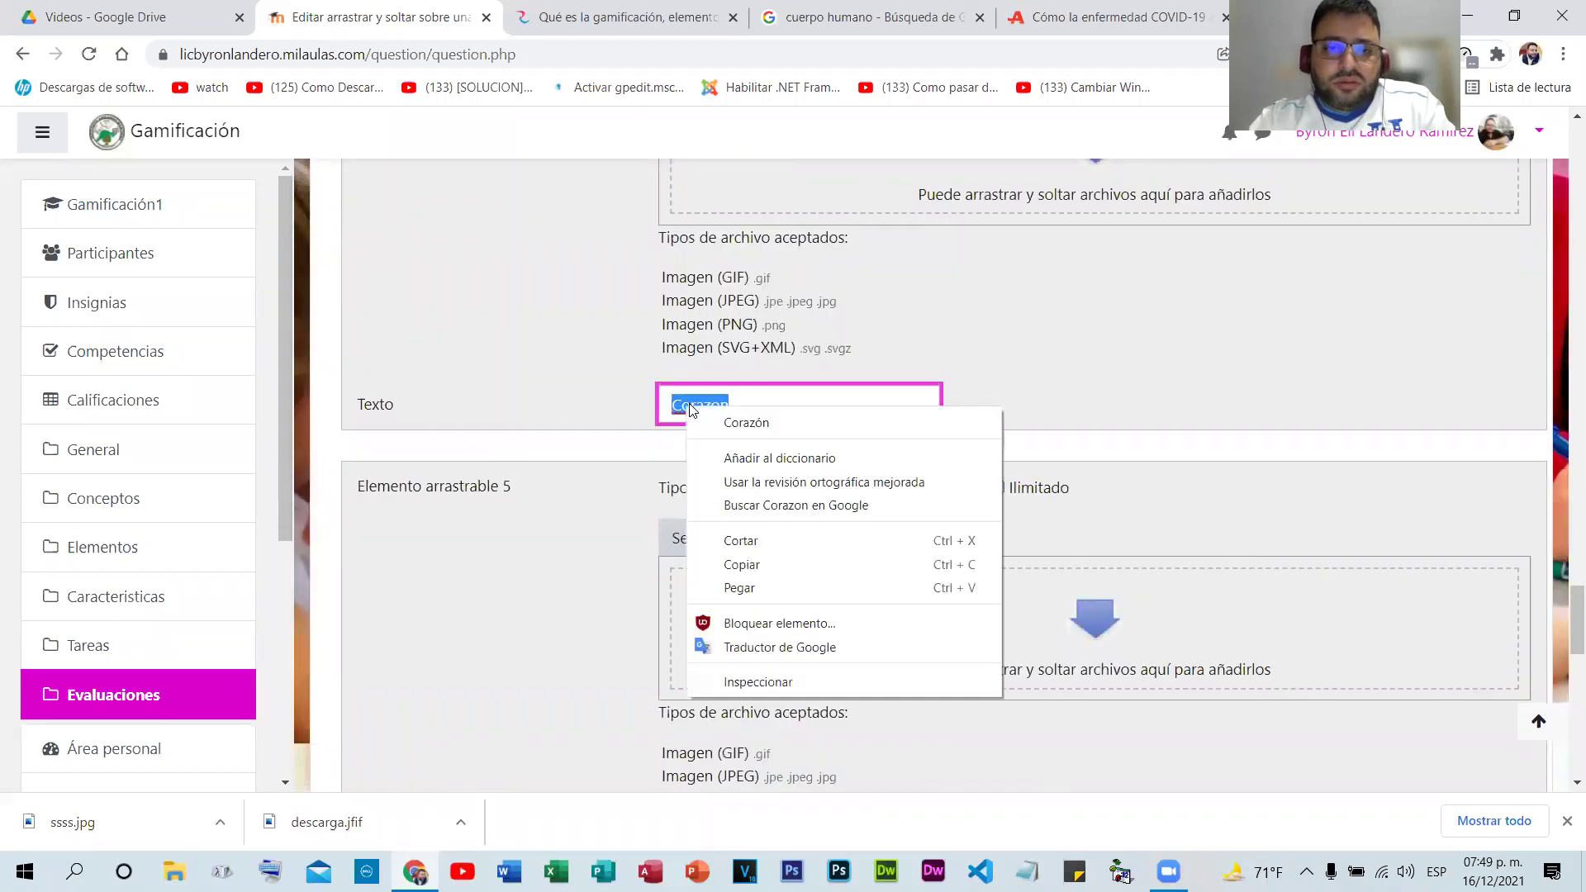
pyautogui.click(740, 422)
# - Look over the body image for another organ and enter Estomago as the text of draggable element 5
pyautogui.scroll(-3, 756, 504)
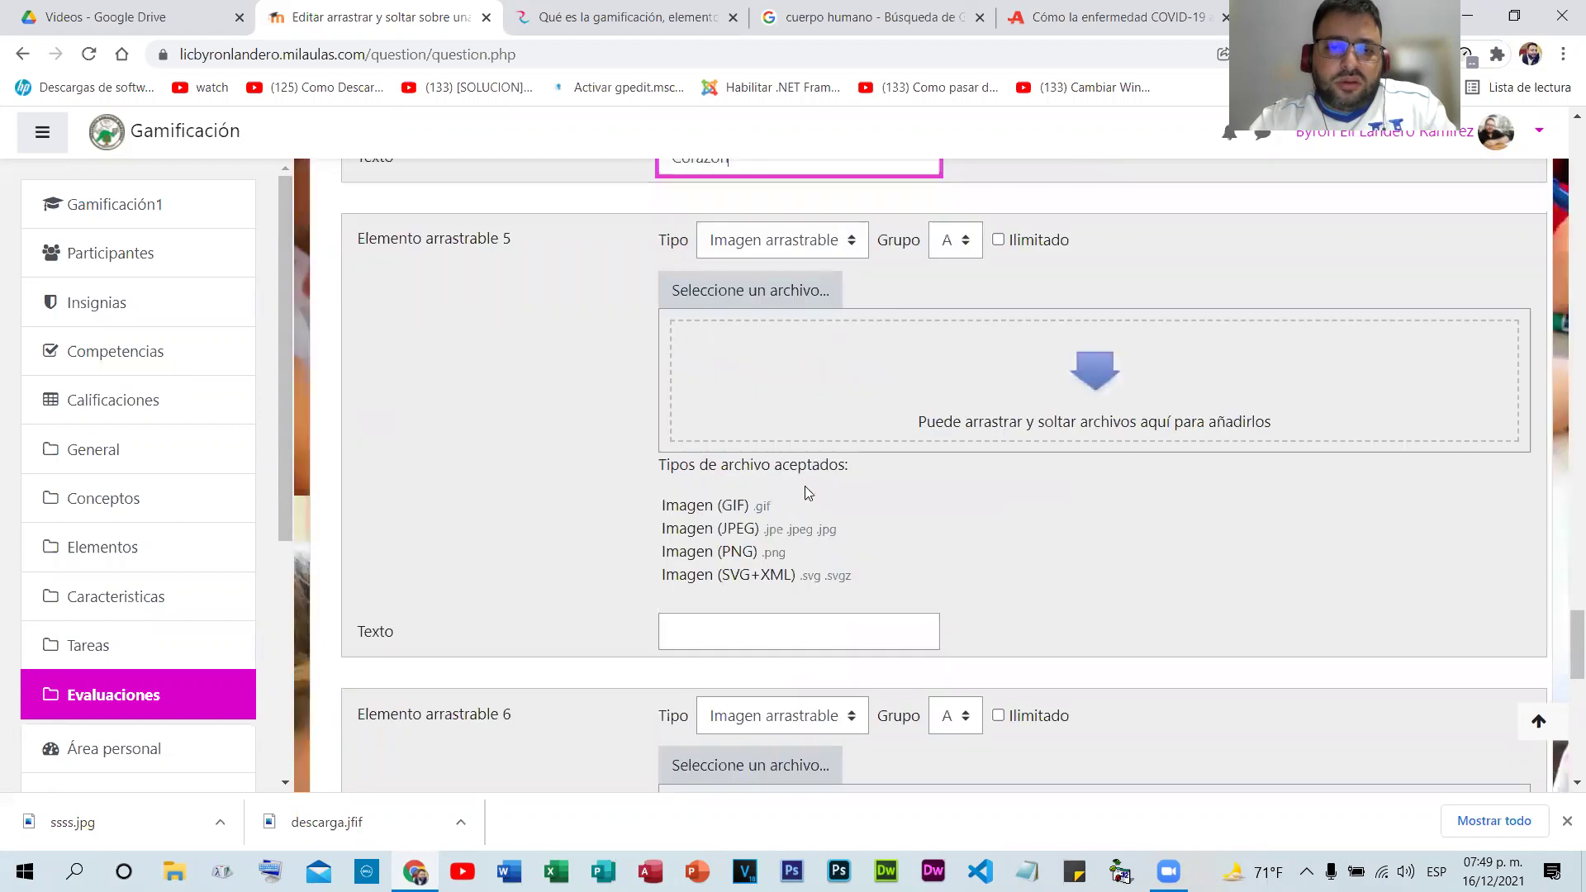
pyautogui.scroll(-7, 798, 471)
pyautogui.scroll(18, 875, 411)
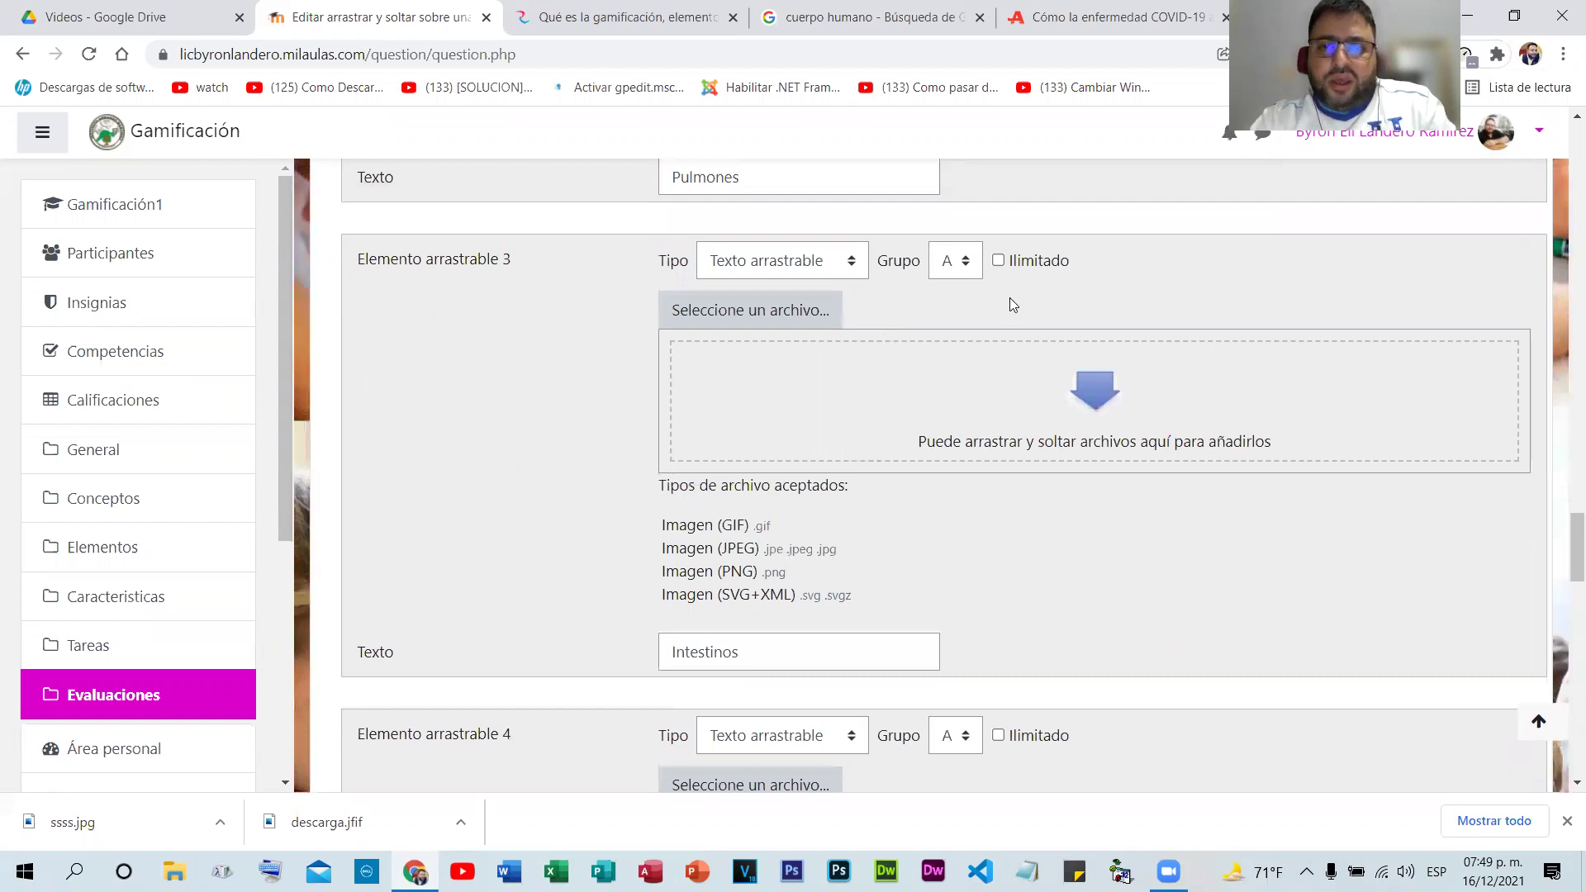
pyautogui.scroll(10, 1008, 334)
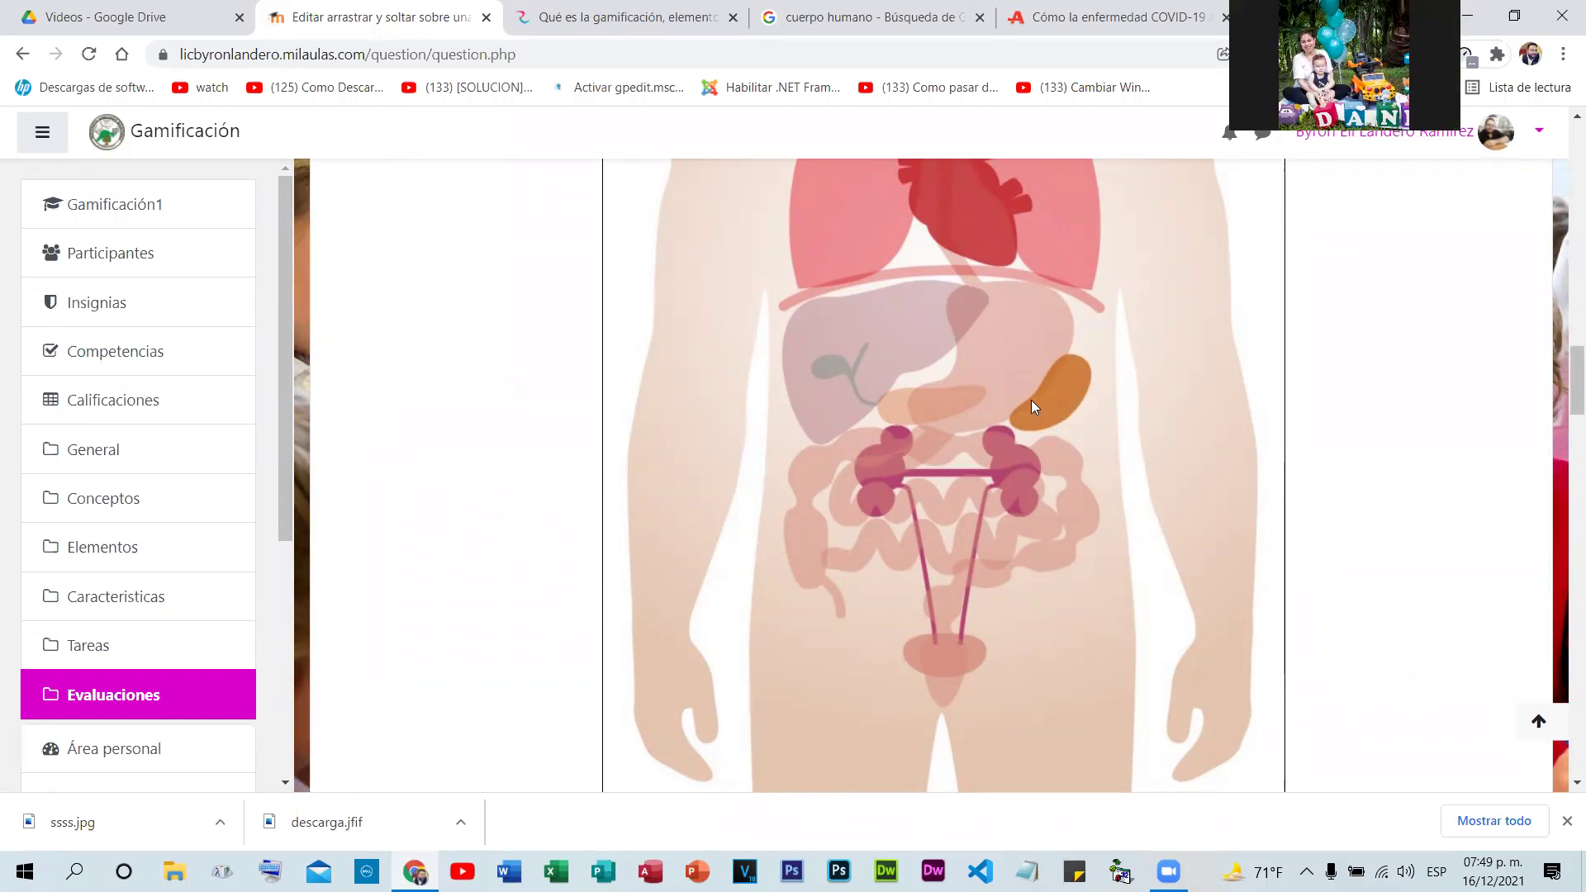
pyautogui.scroll(-3, 796, 485)
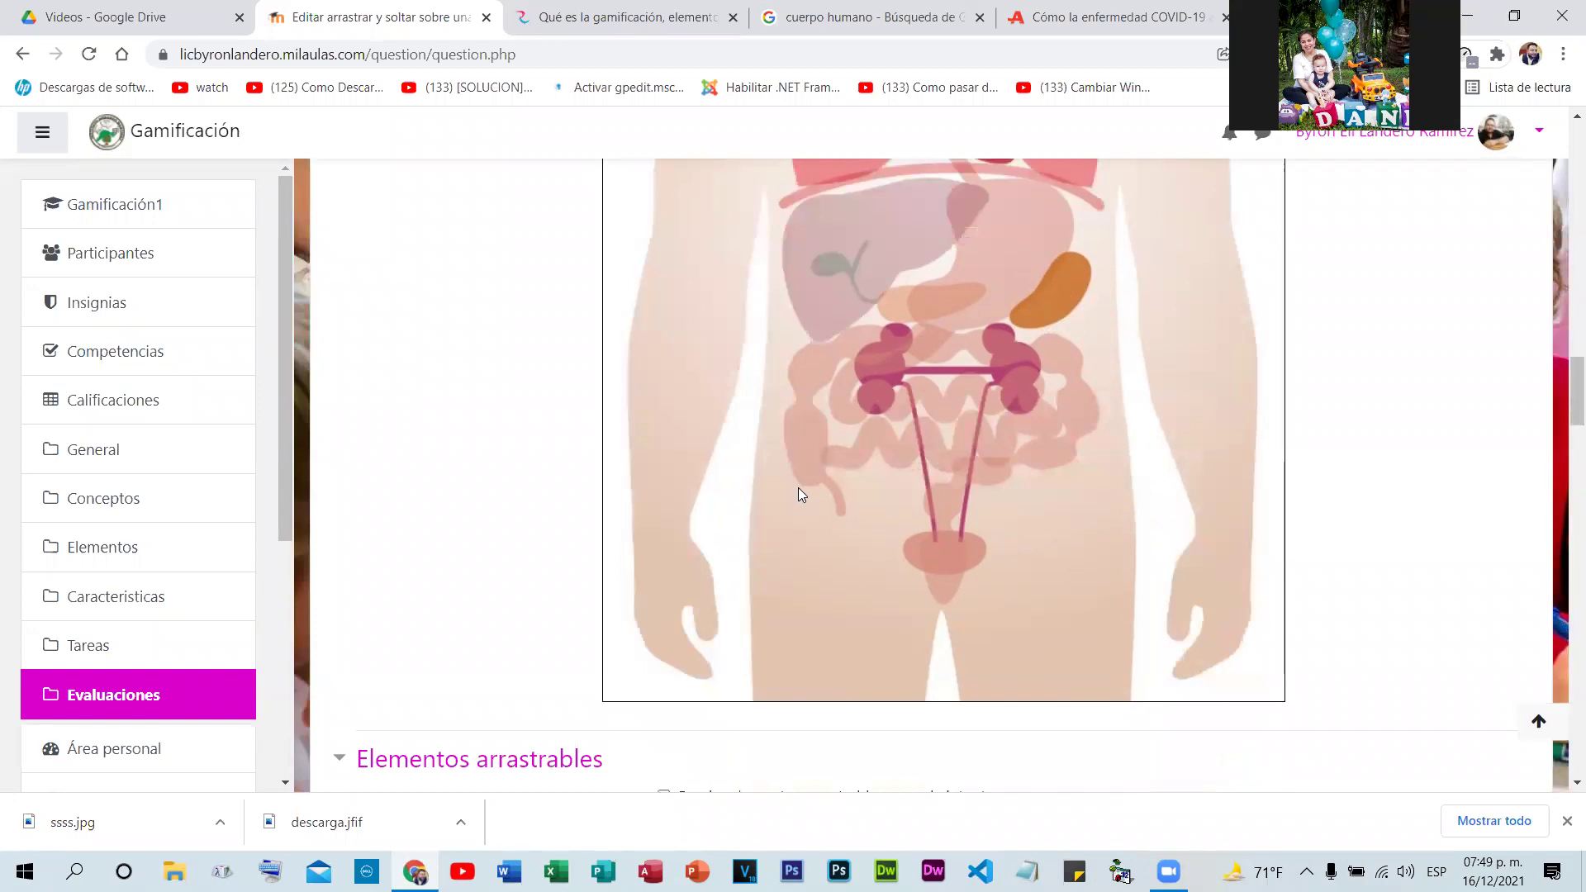
pyautogui.scroll(-15, 798, 487)
pyautogui.scroll(-20, 797, 486)
pyautogui.scroll(15, 755, 463)
pyautogui.click(755, 464)
pyautogui.write('Estomago')
# - Set draggable element 6 to Texto arrastrable with the correctly spelled text Páncreas, and look back over the preceding elements
pyautogui.scroll(-4, 769, 463)
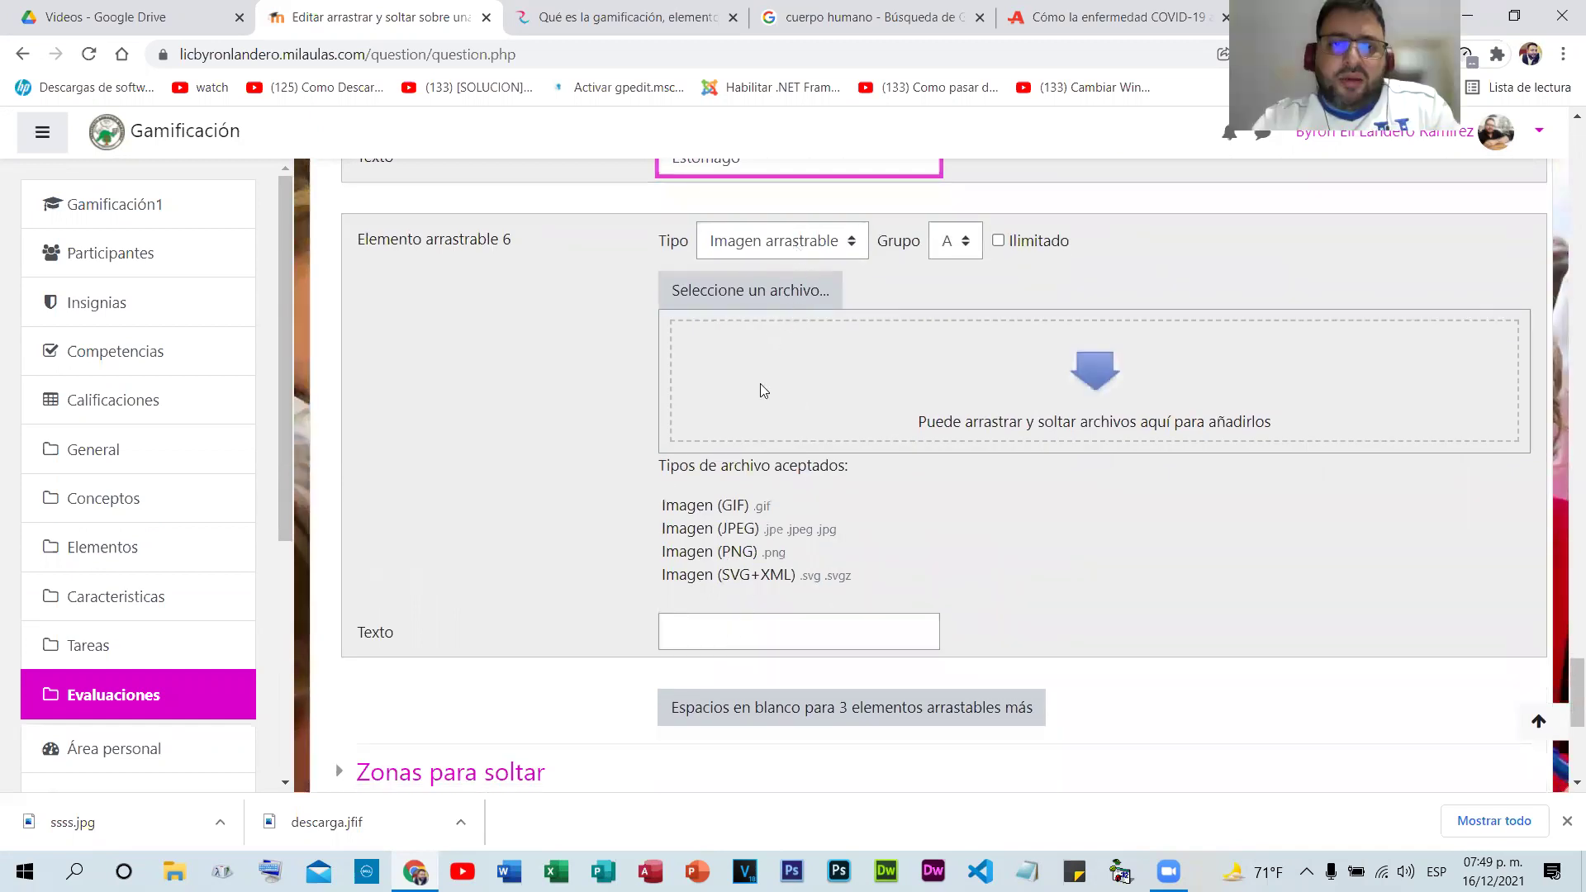
pyautogui.click(727, 616)
pyautogui.write('Pan')
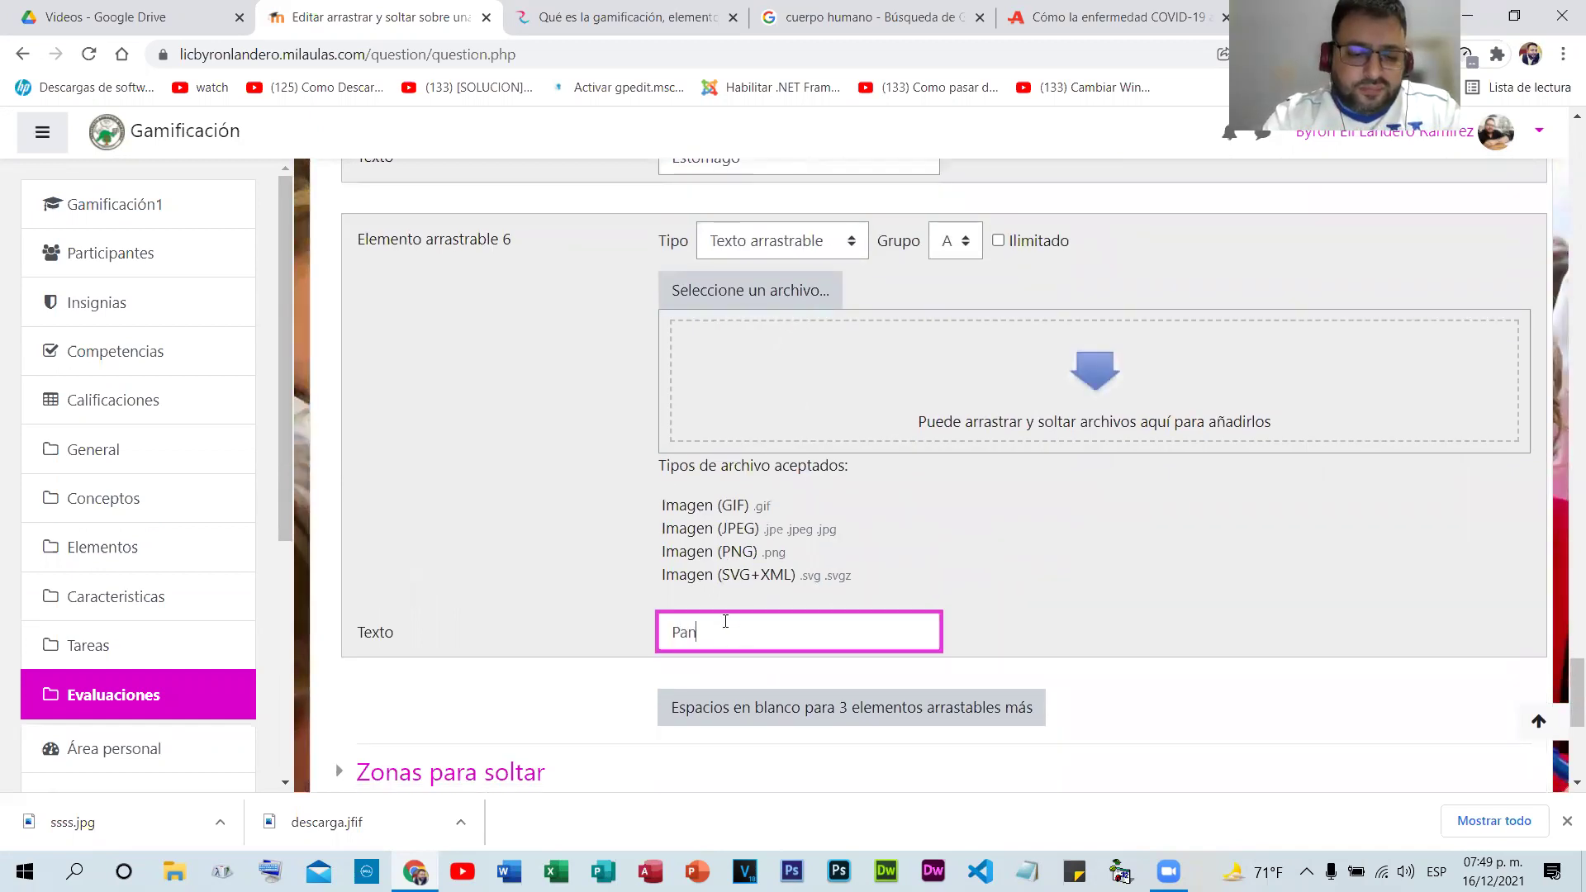
pyautogui.write('cras')
pyautogui.rightClick(708, 633)
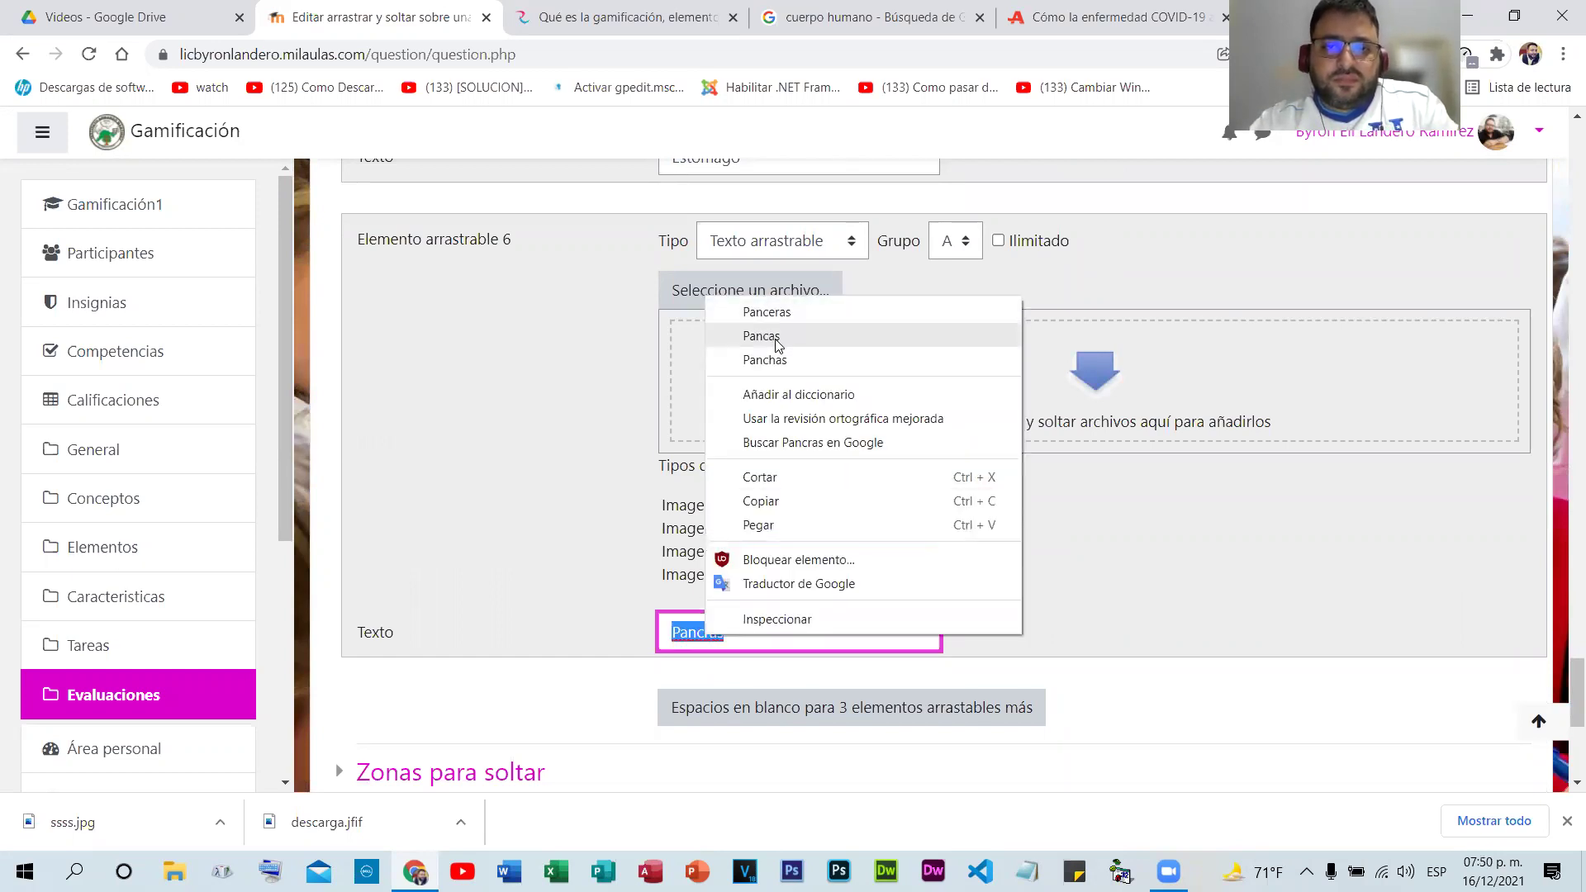
pyautogui.click(690, 633)
pyautogui.click(711, 627)
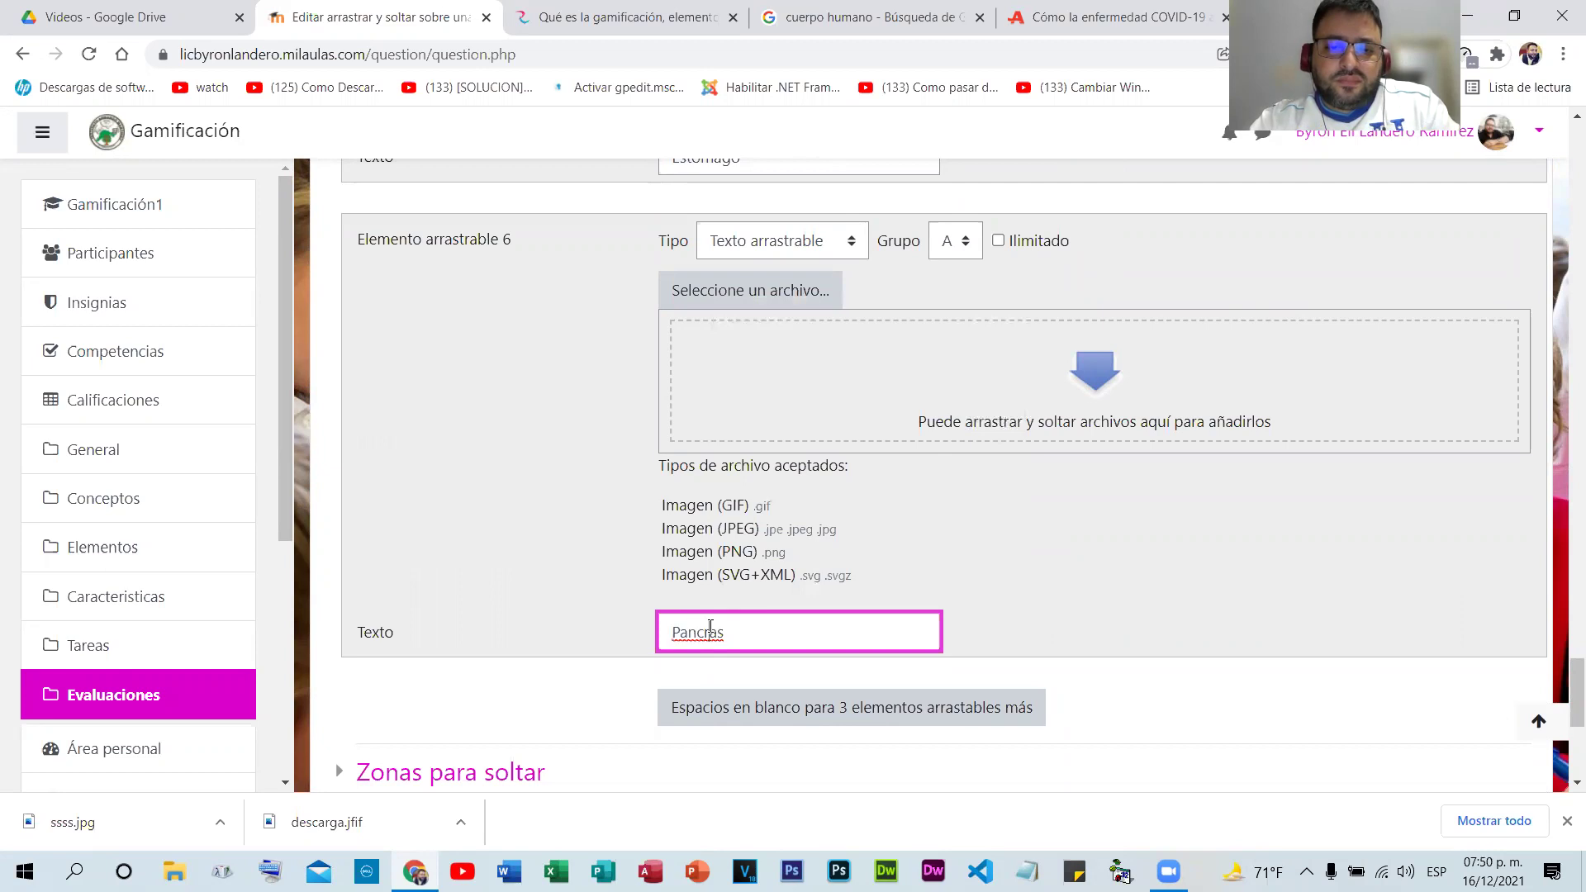
pyautogui.write('e')
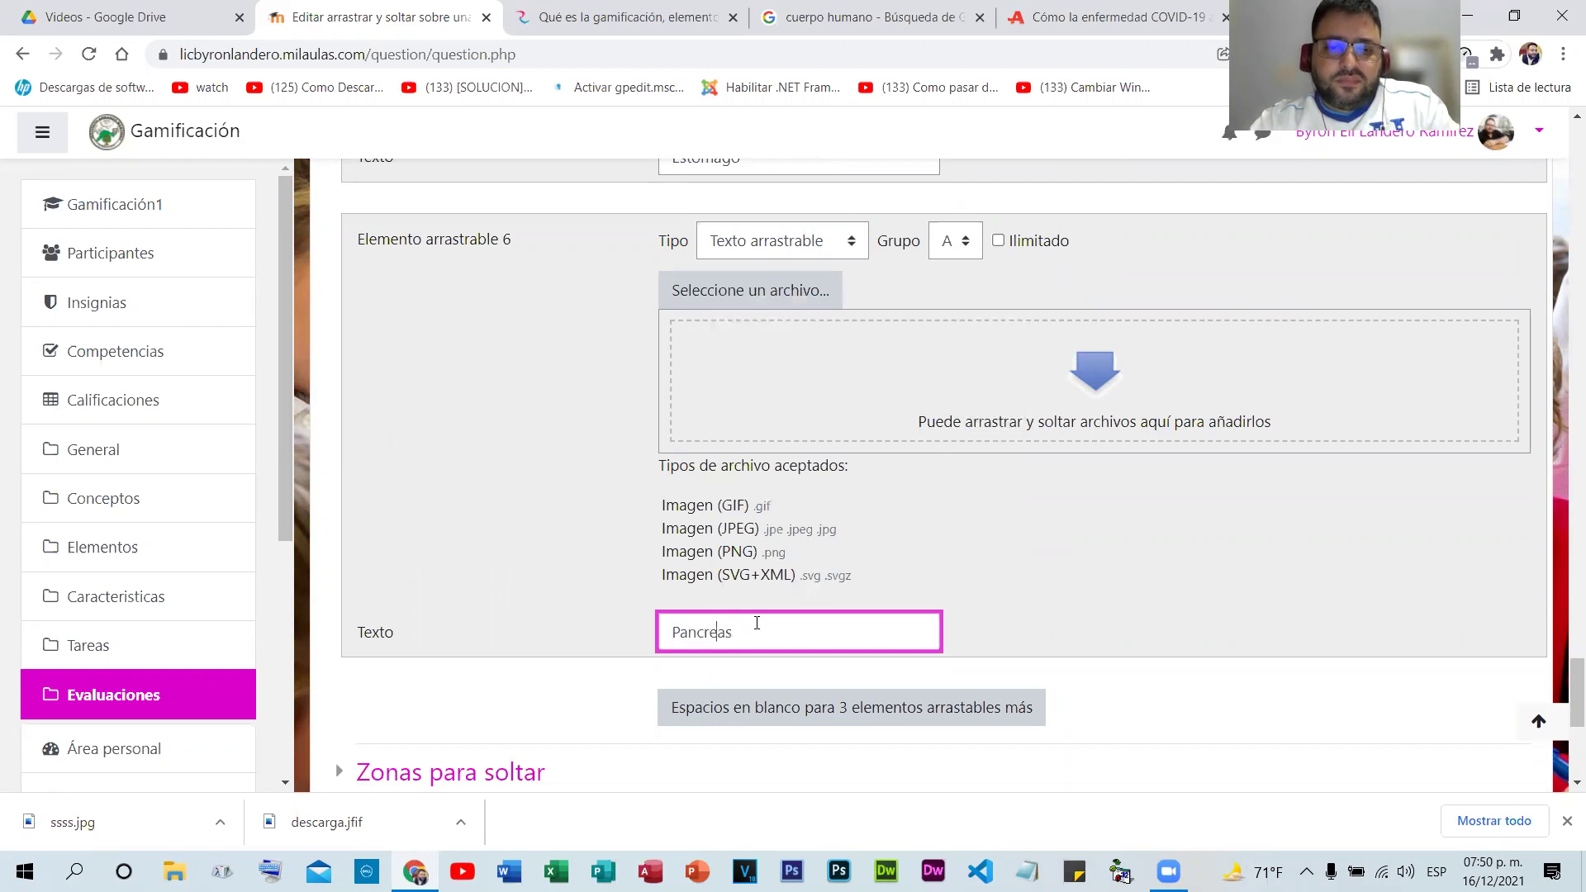
pyautogui.rightClick(705, 631)
pyautogui.click(806, 337)
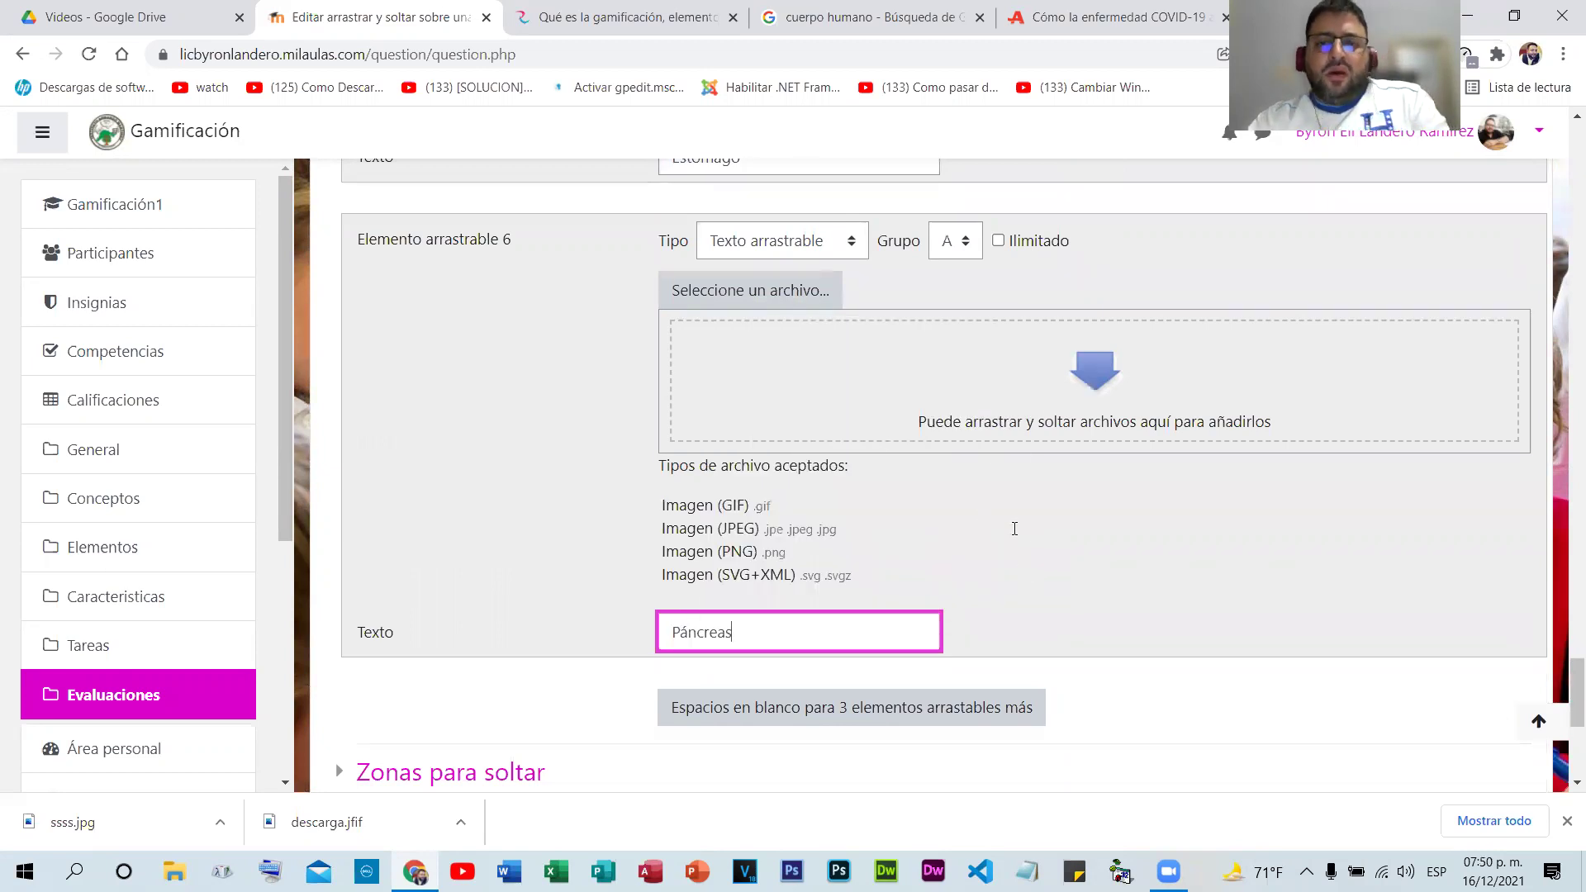
pyautogui.scroll(6, 775, 396)
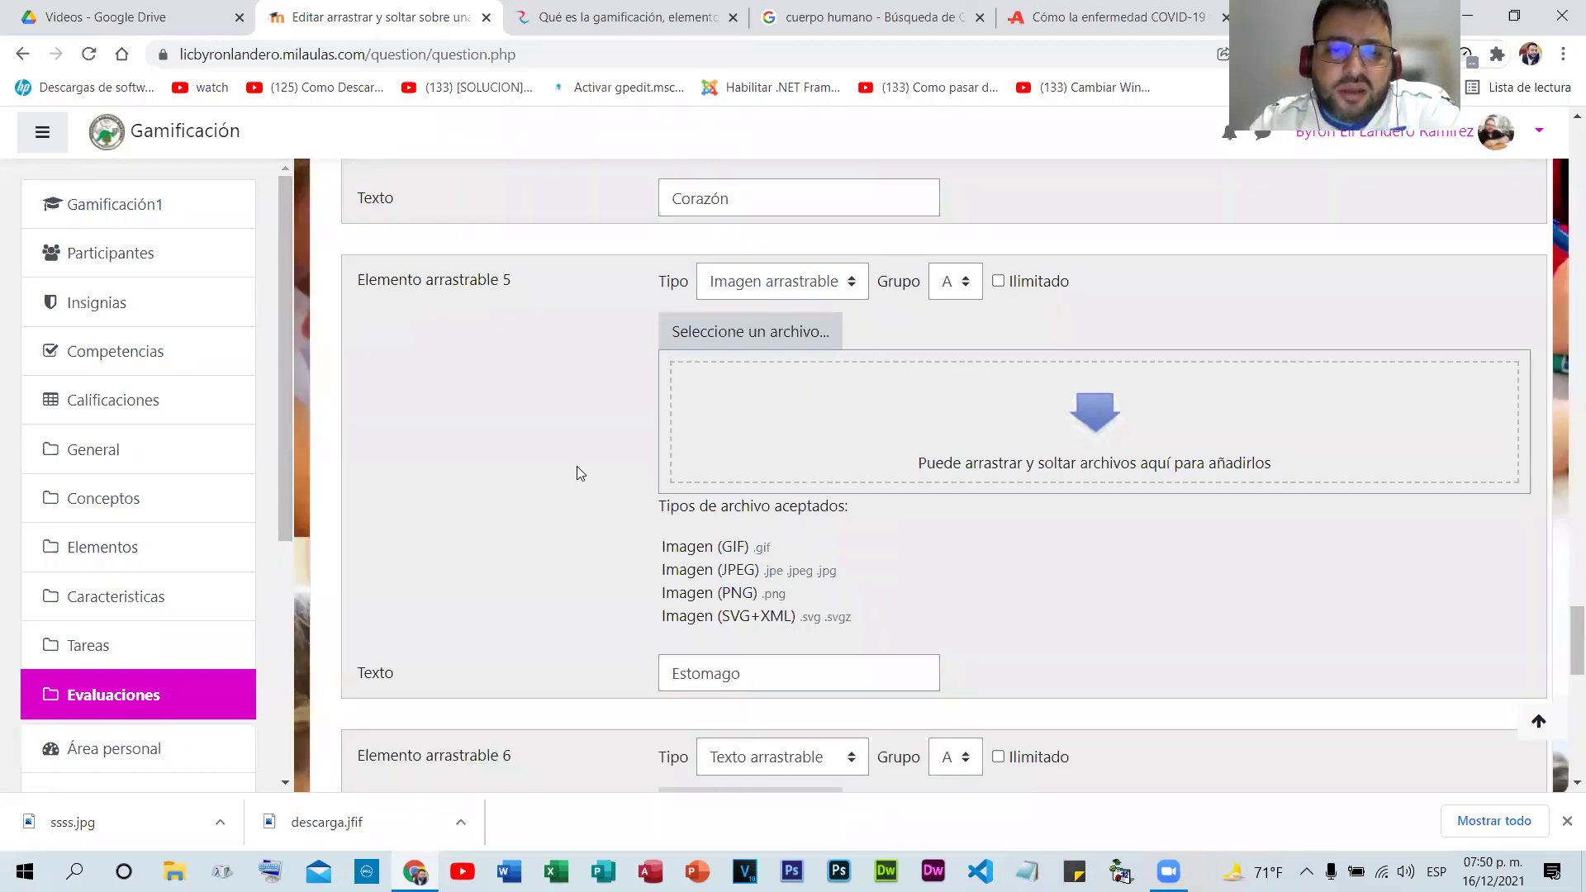
pyautogui.scroll(8, 822, 431)
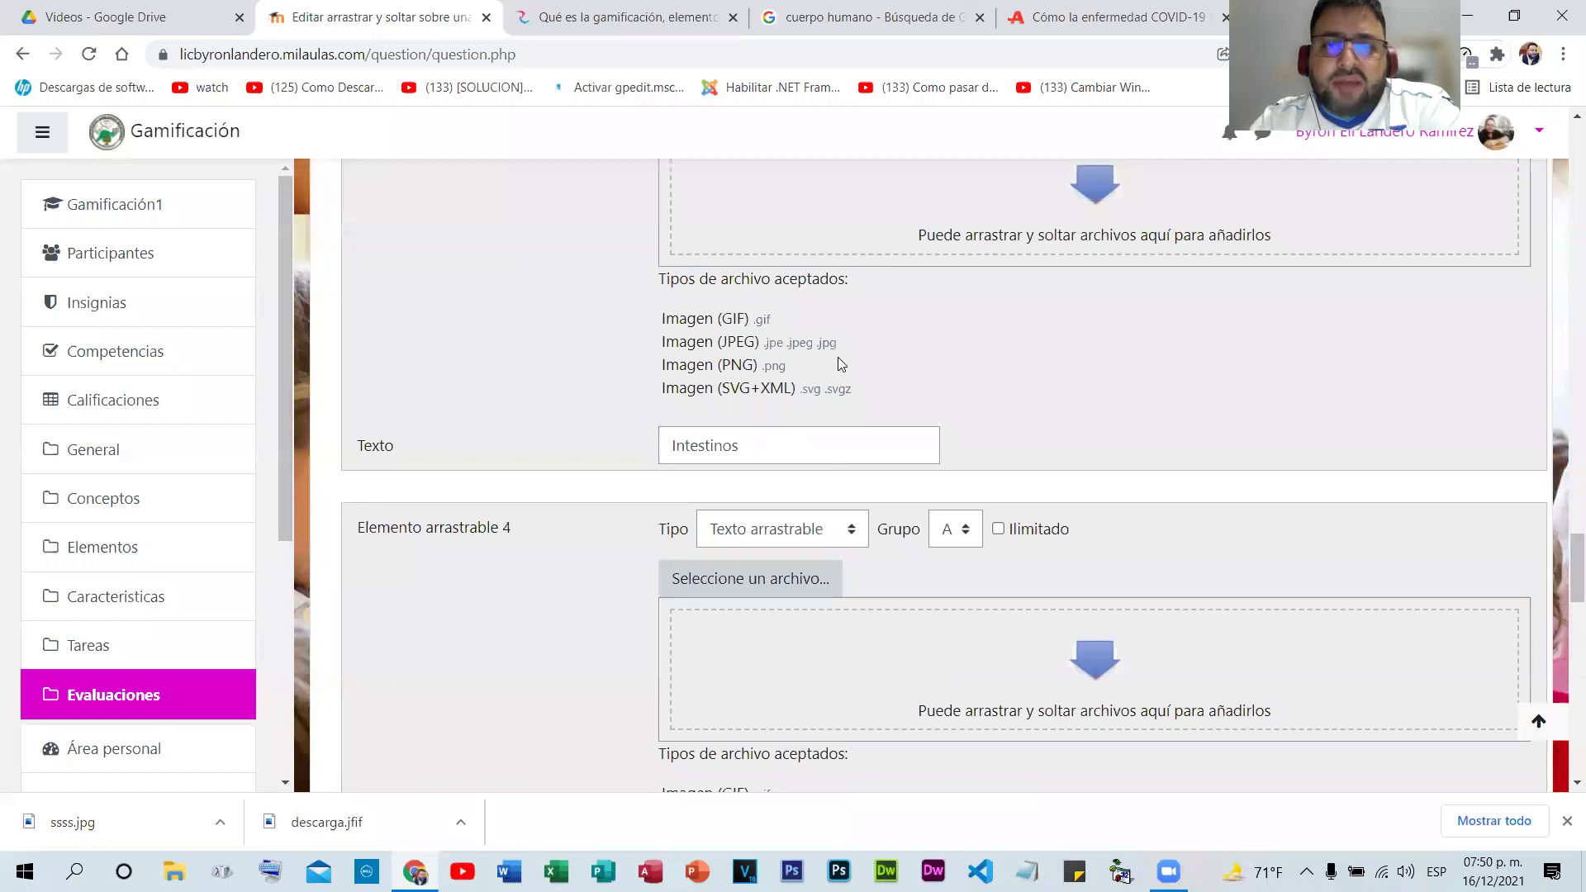
# - Expand the drop zones section and assign Cerebro, Pulmones and Intestinos to drop zones 1, 2 and 3
pyautogui.scroll(4, 954, 401)
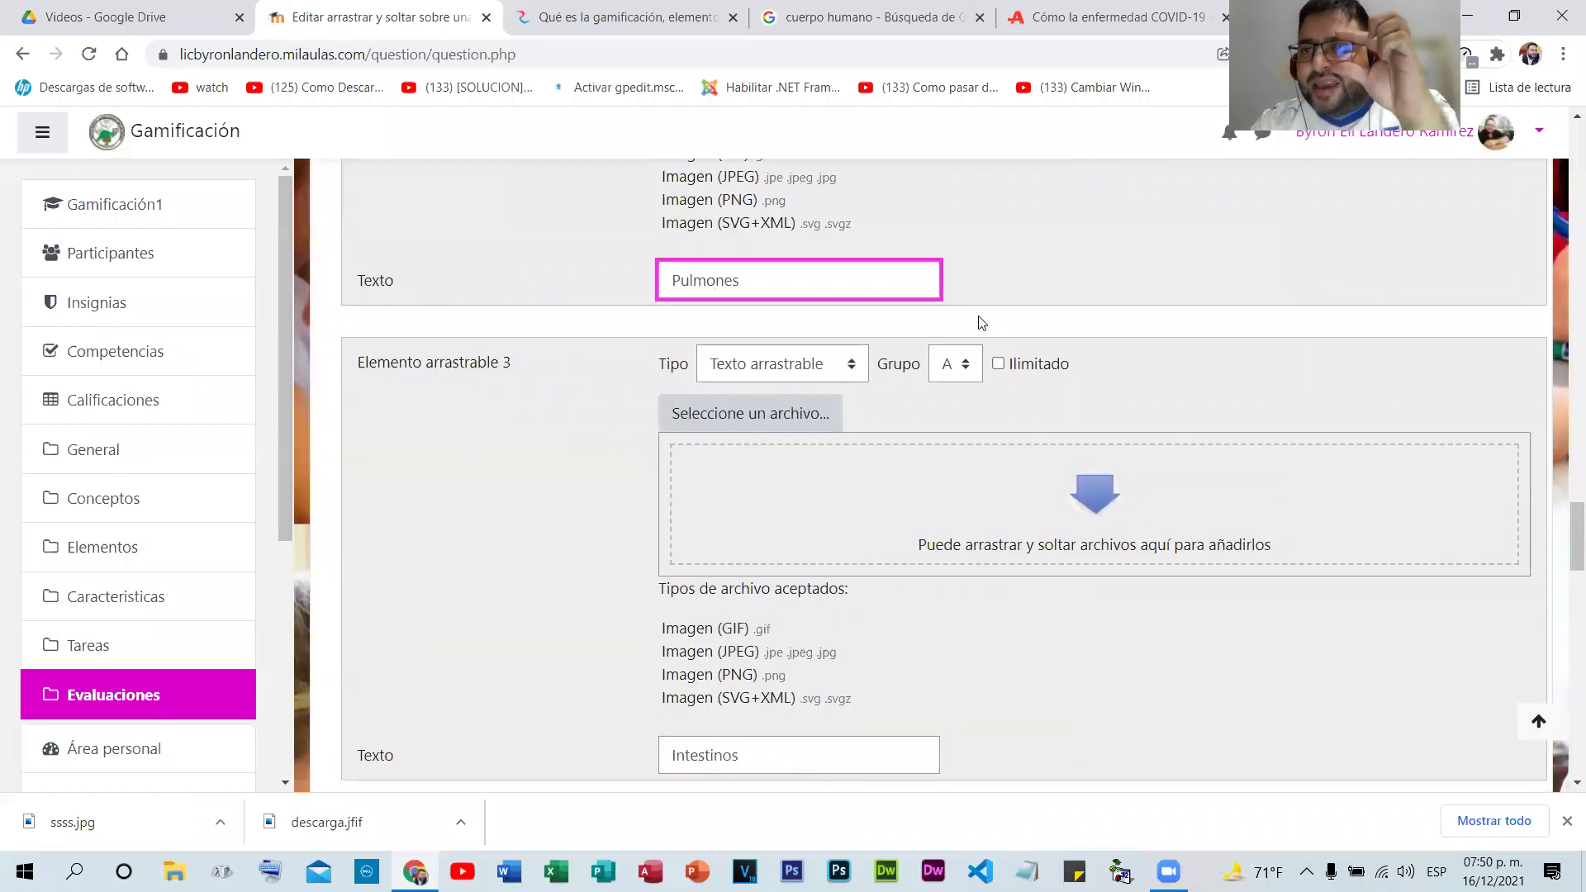
pyautogui.scroll(-2, 780, 286)
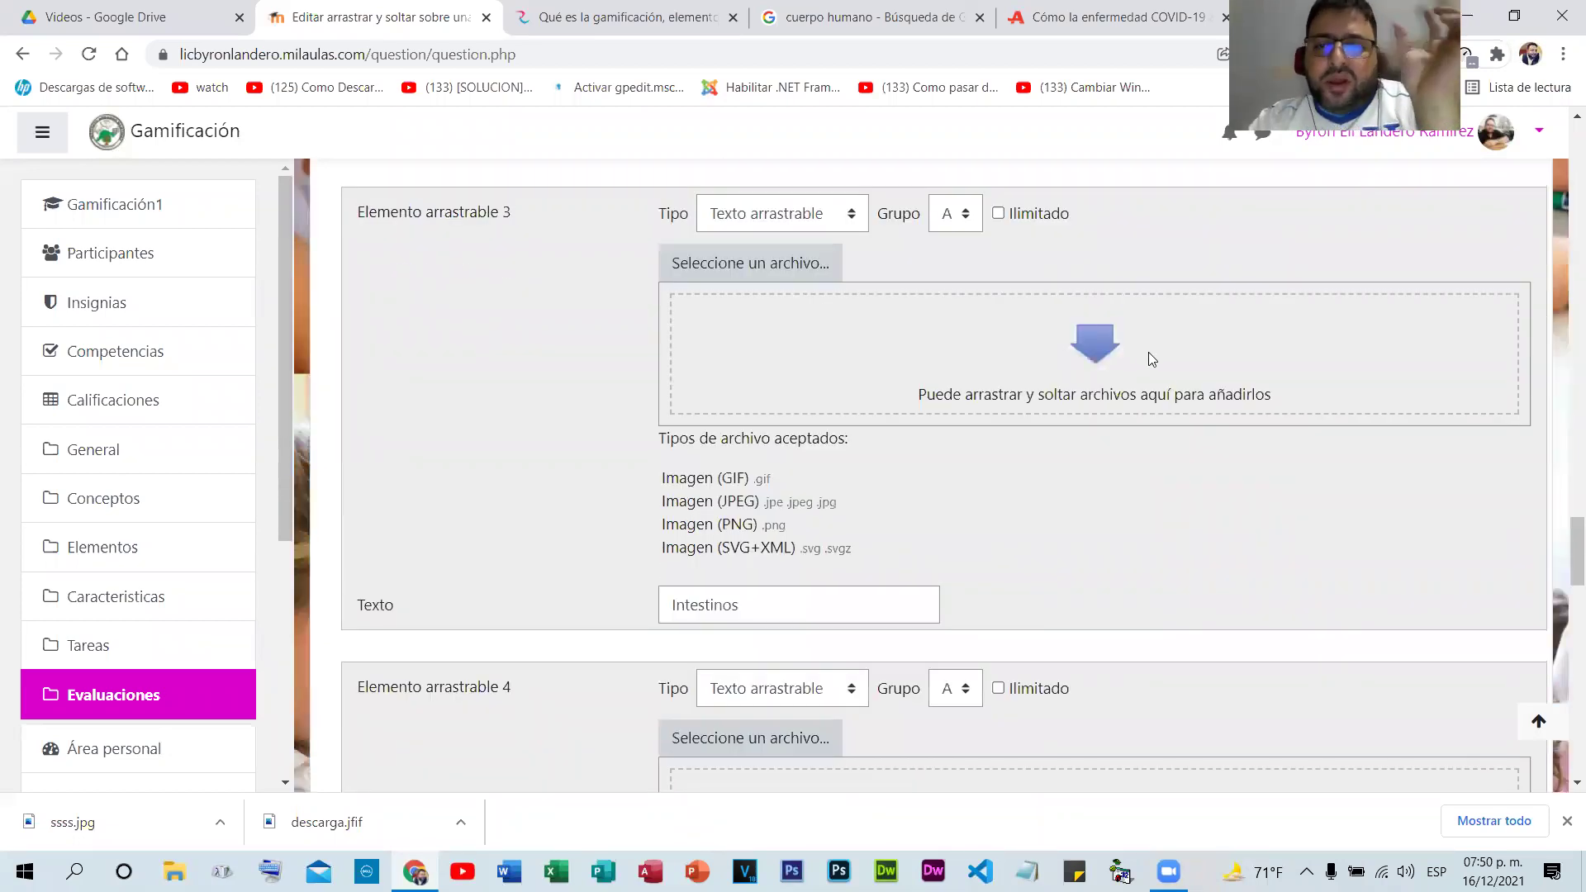
pyautogui.scroll(-7, 1240, 390)
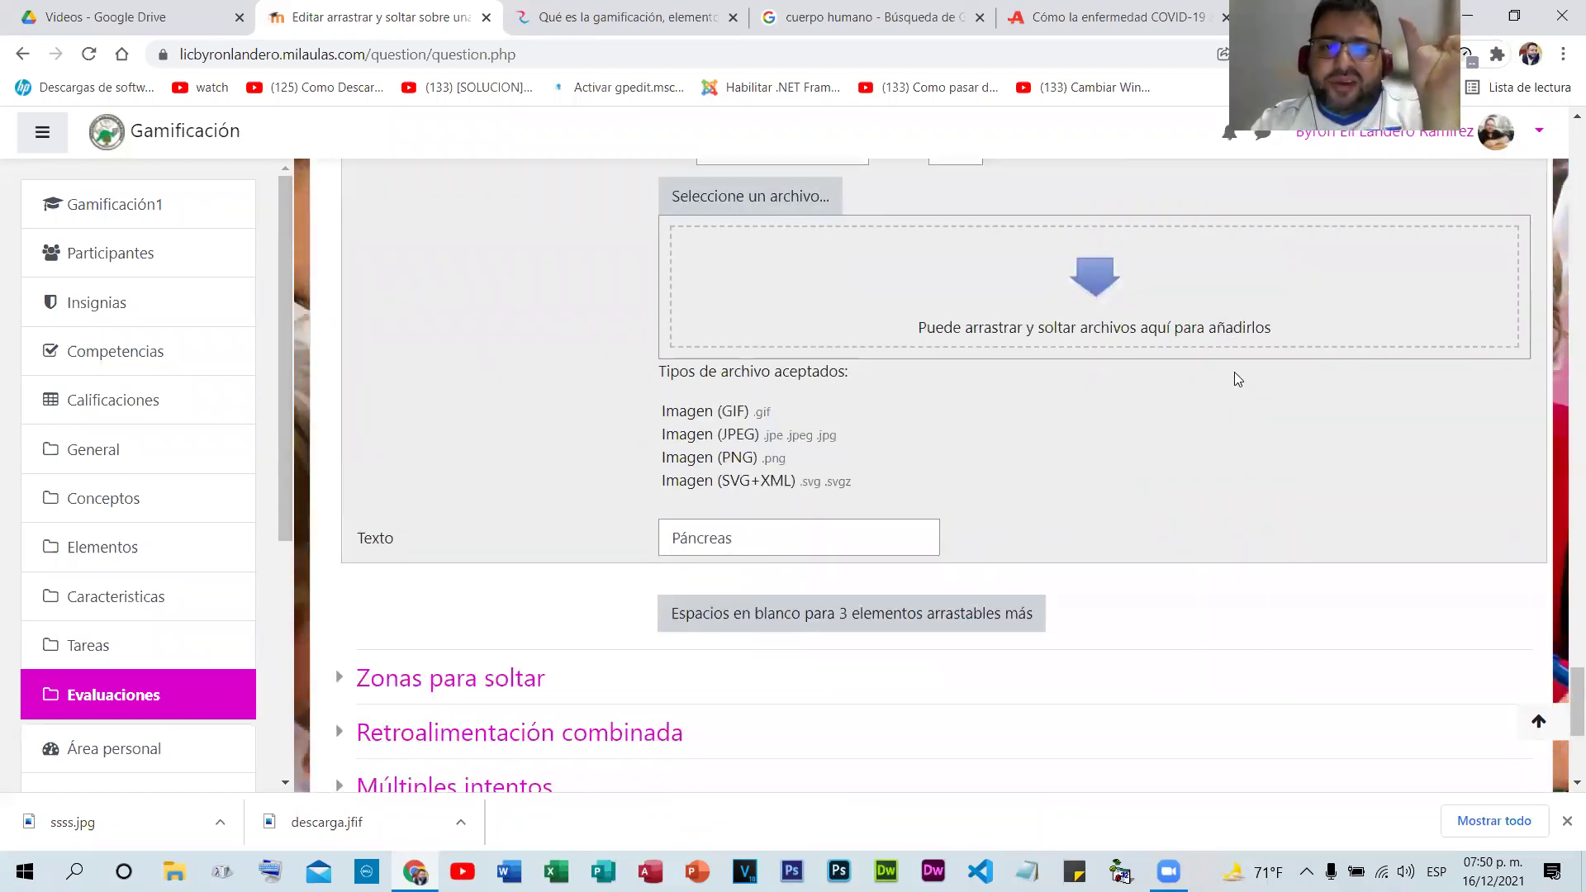
pyautogui.scroll(-5, 423, 311)
pyautogui.click(423, 310)
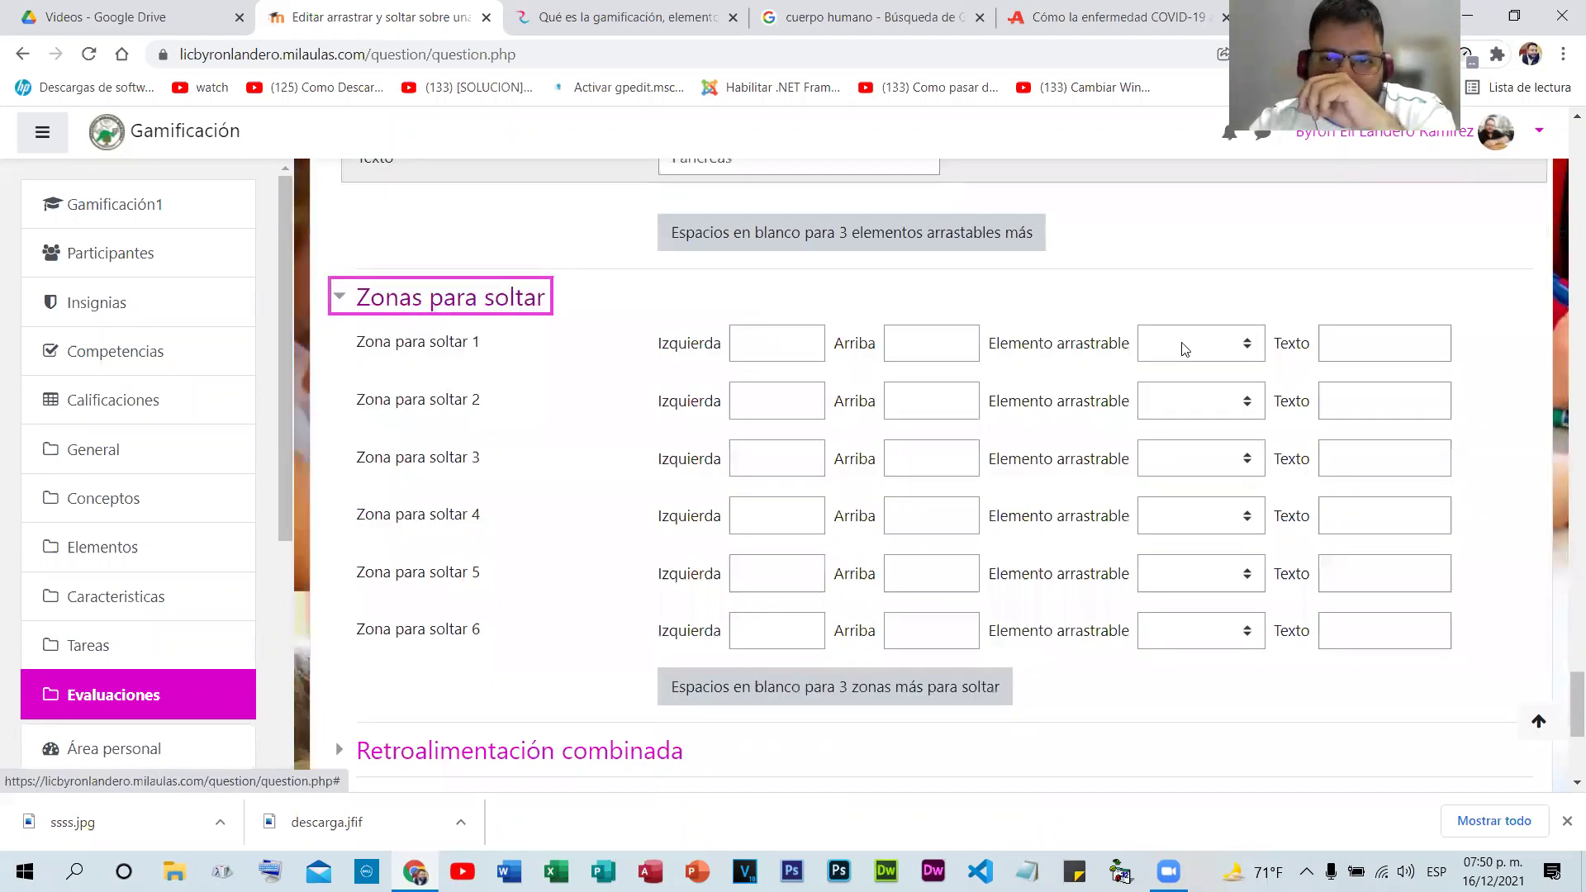
pyautogui.click(1225, 347)
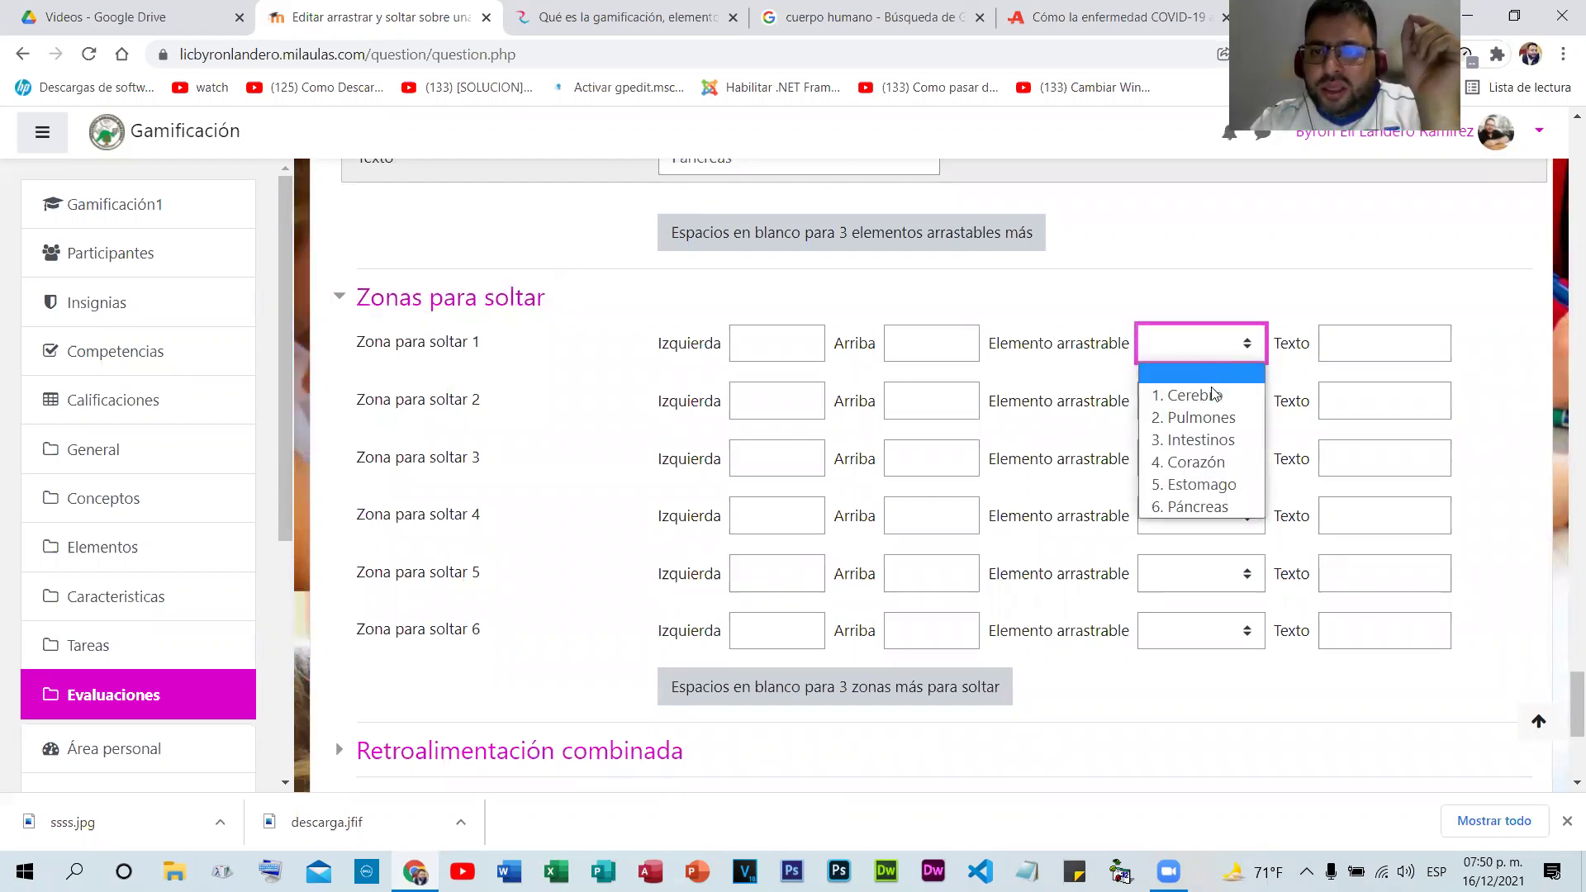
pyautogui.click(1211, 394)
pyautogui.click(1215, 409)
pyautogui.click(1201, 474)
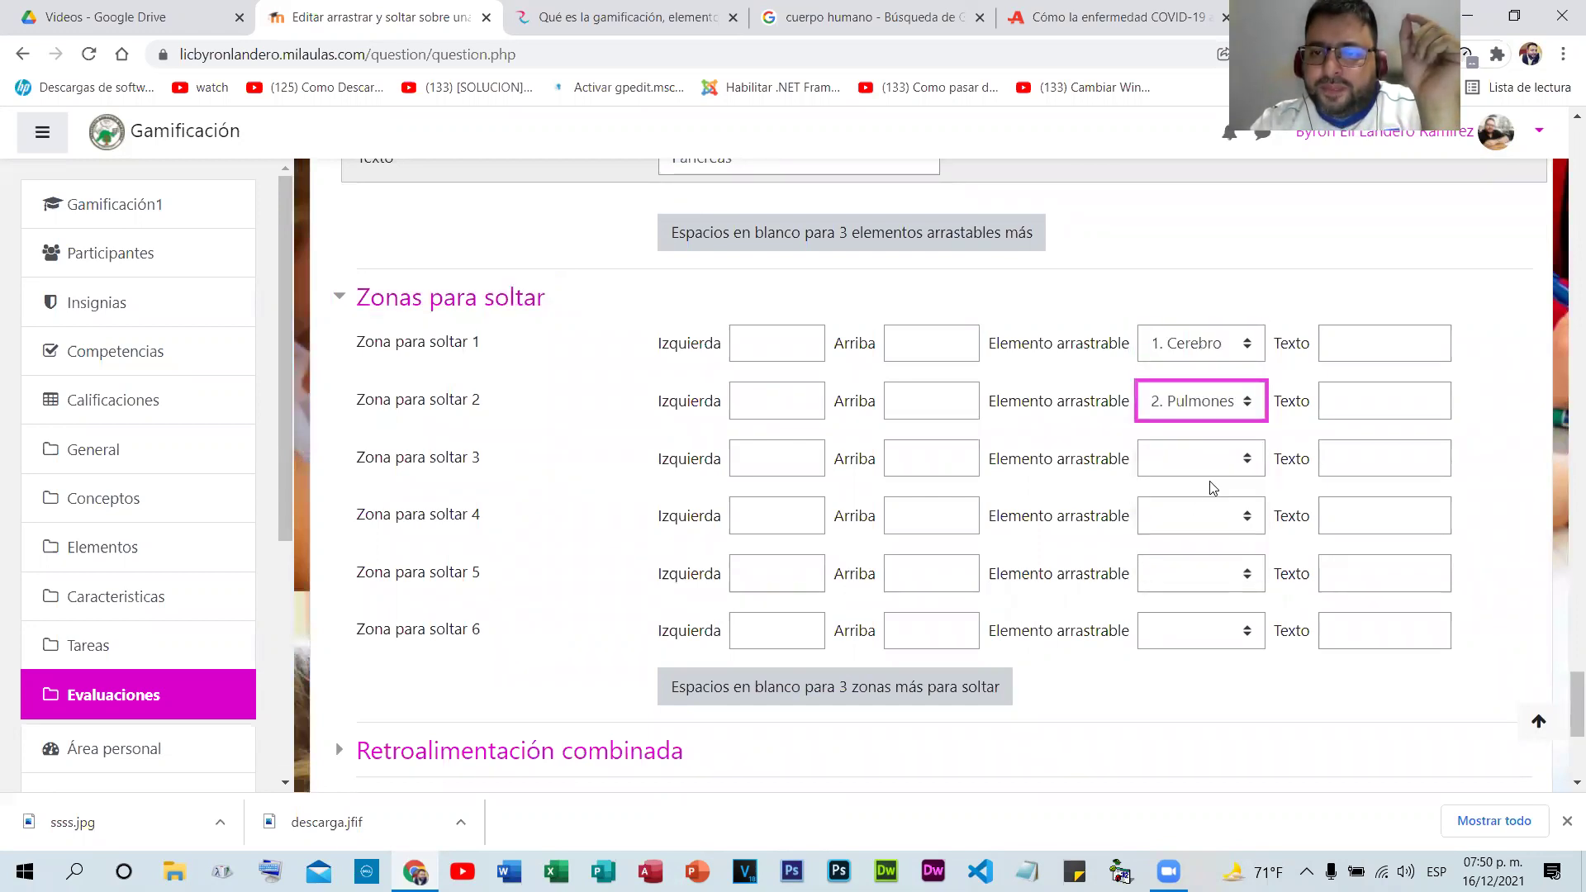
pyautogui.click(1207, 461)
pyautogui.click(1192, 555)
# - Assign Corazón, Estomago and Páncreas to drop zones 4, 5 and 6
pyautogui.click(1200, 521)
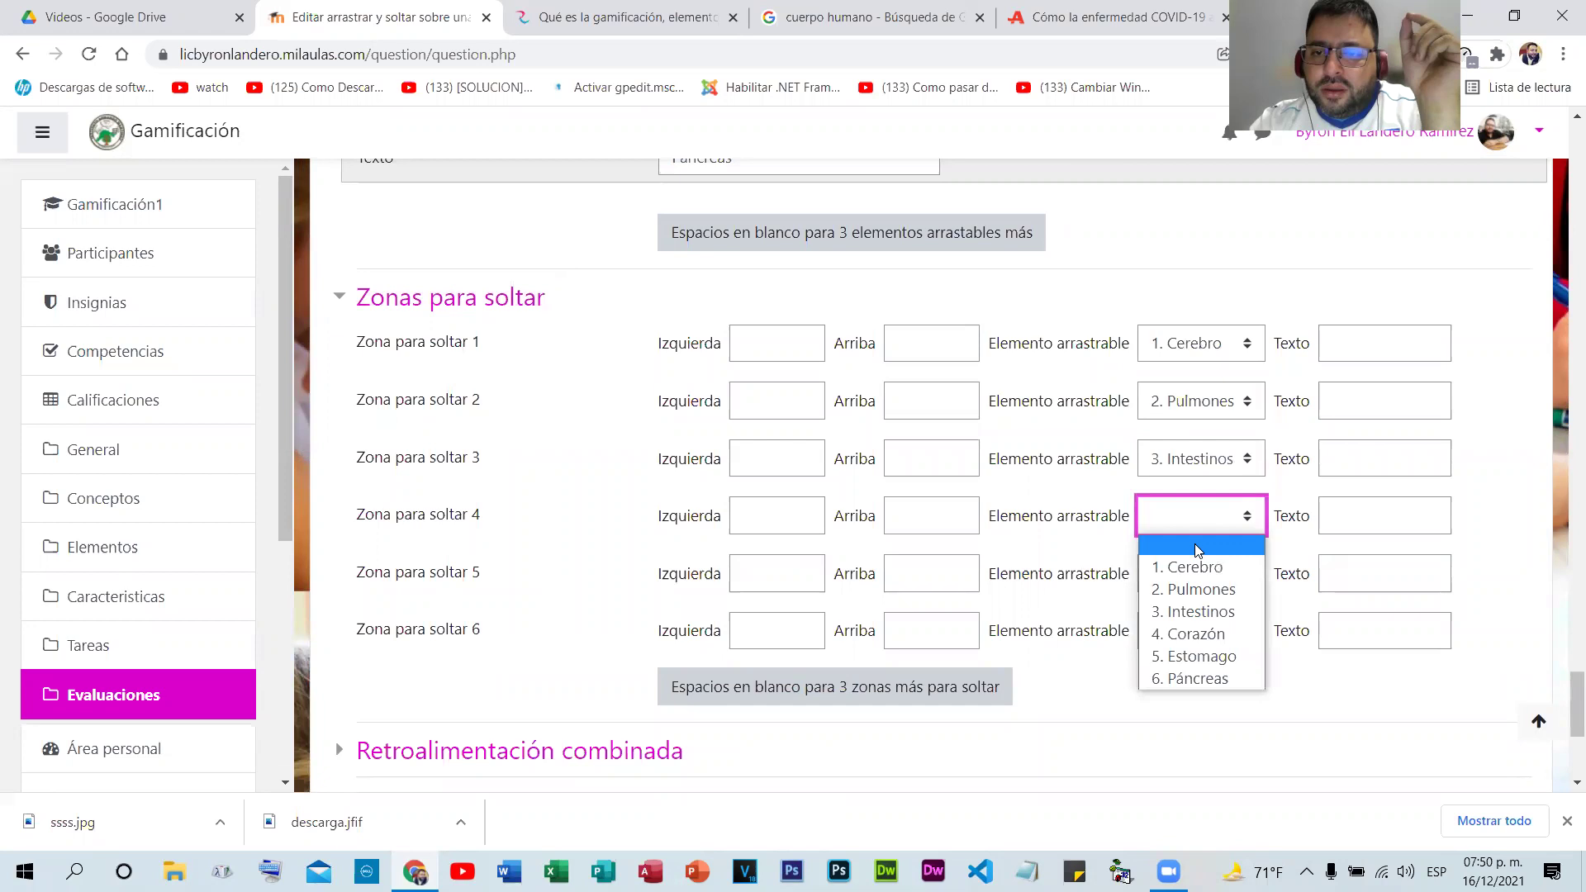
pyautogui.click(1208, 634)
pyautogui.click(1199, 577)
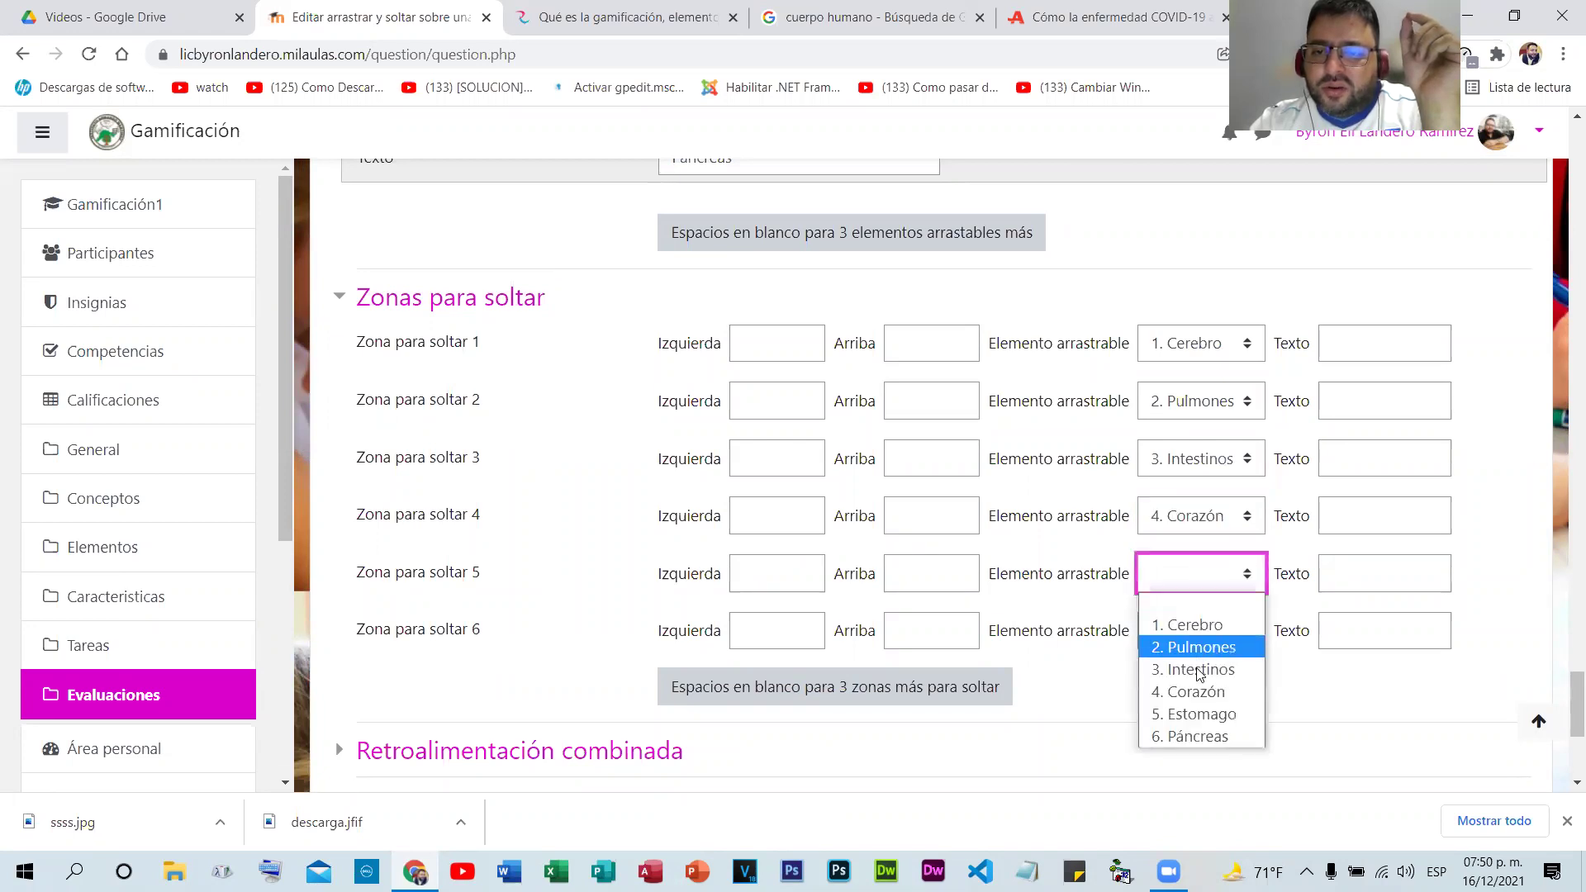
pyautogui.click(1200, 712)
pyautogui.click(1213, 633)
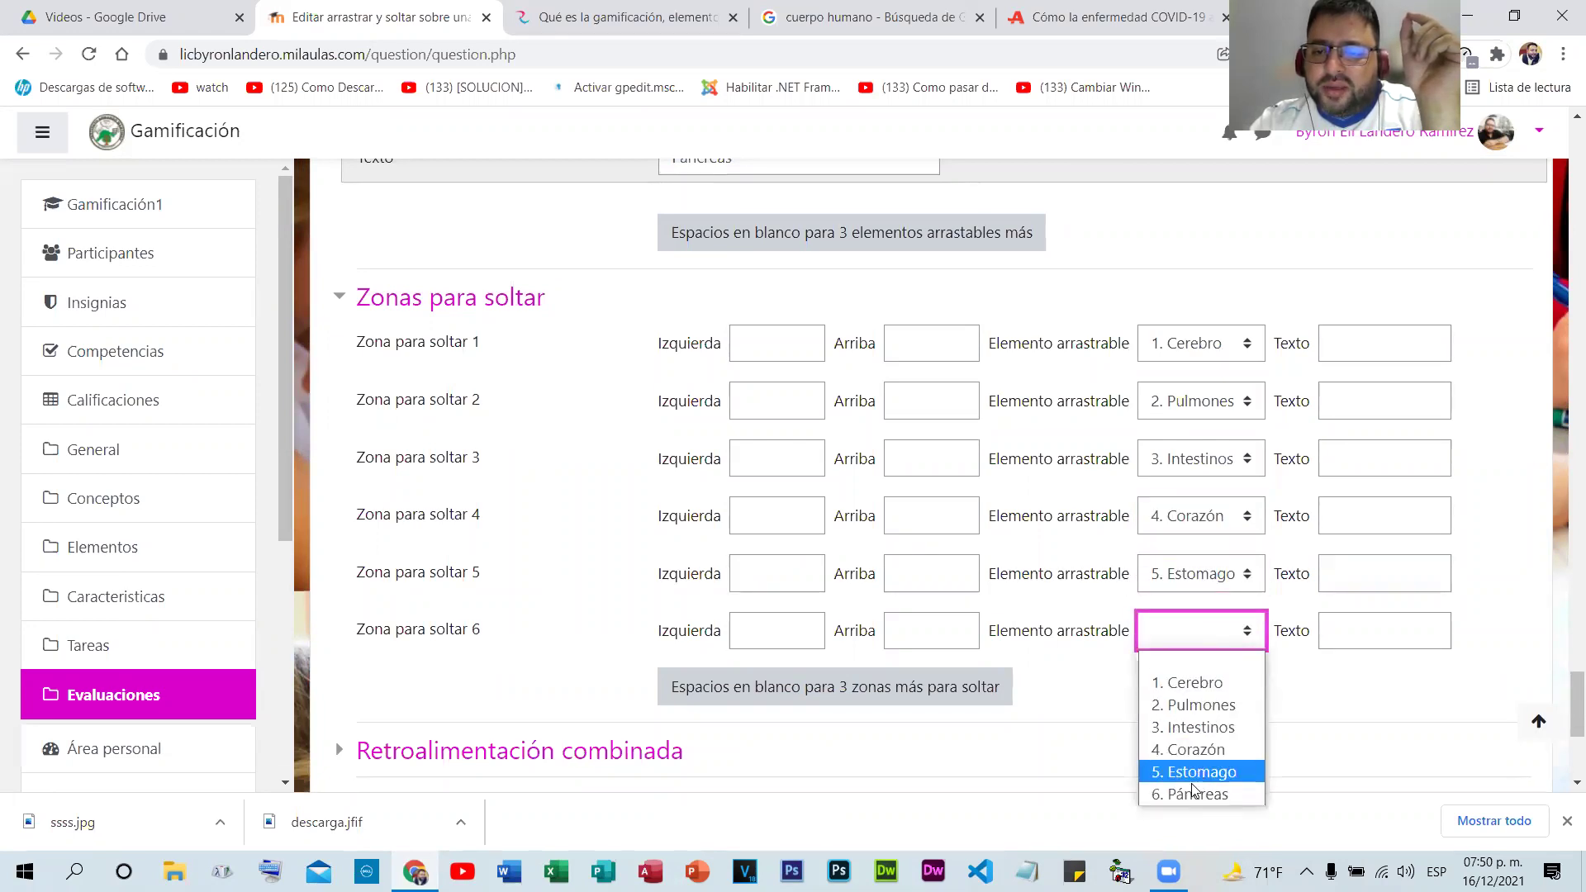
# - Spread the stacked organ labels over the empty area beside the head and place Cerebro on the brain
pyautogui.scroll(10, 1255, 541)
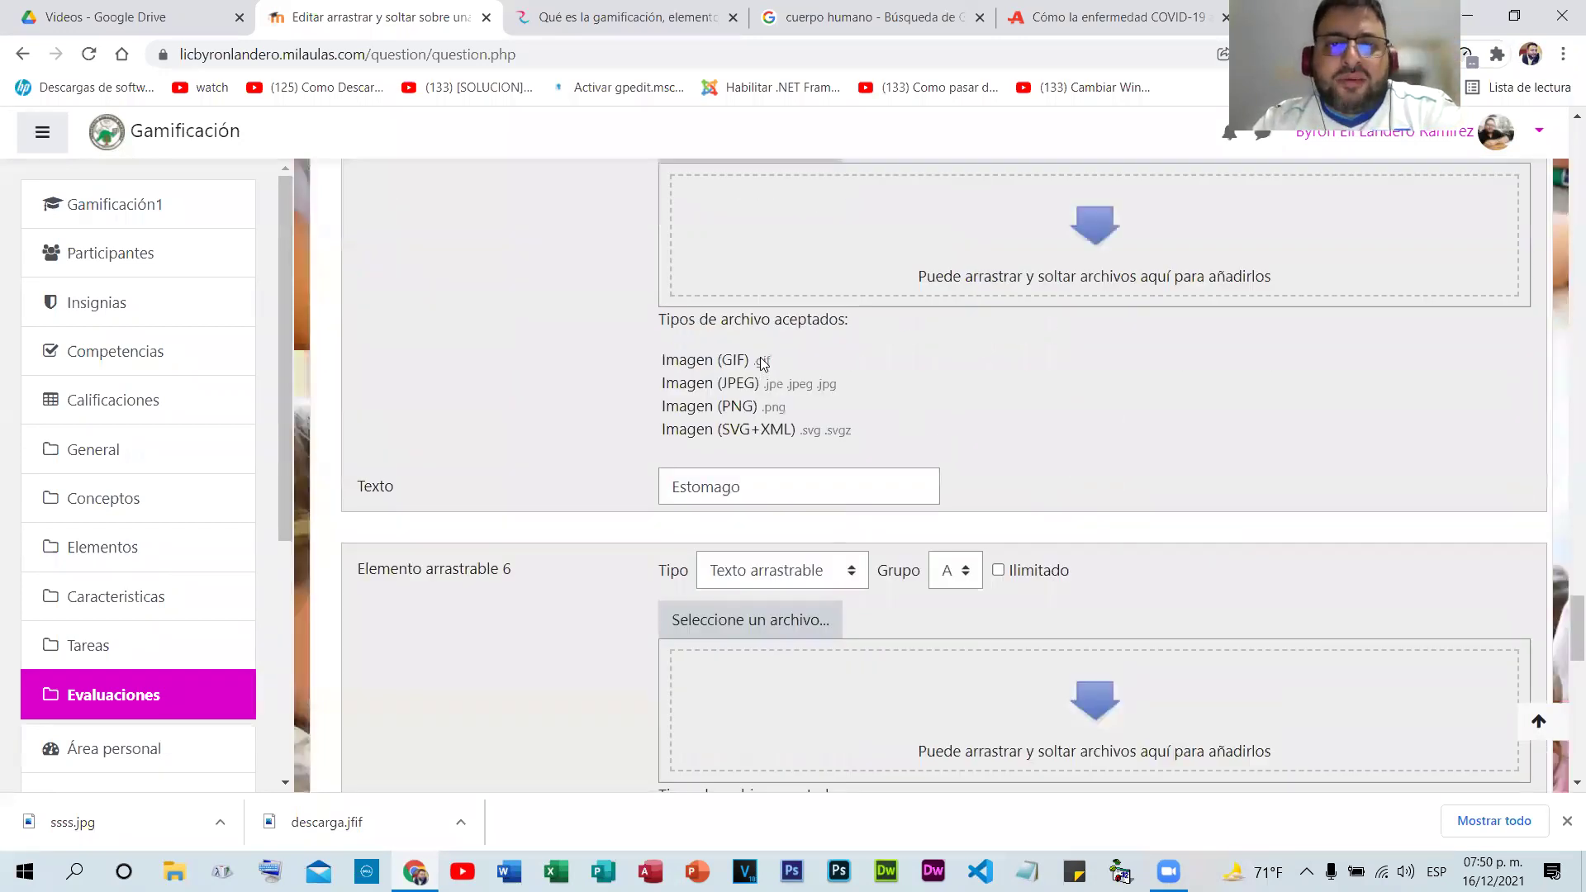
pyautogui.scroll(15, 641, 337)
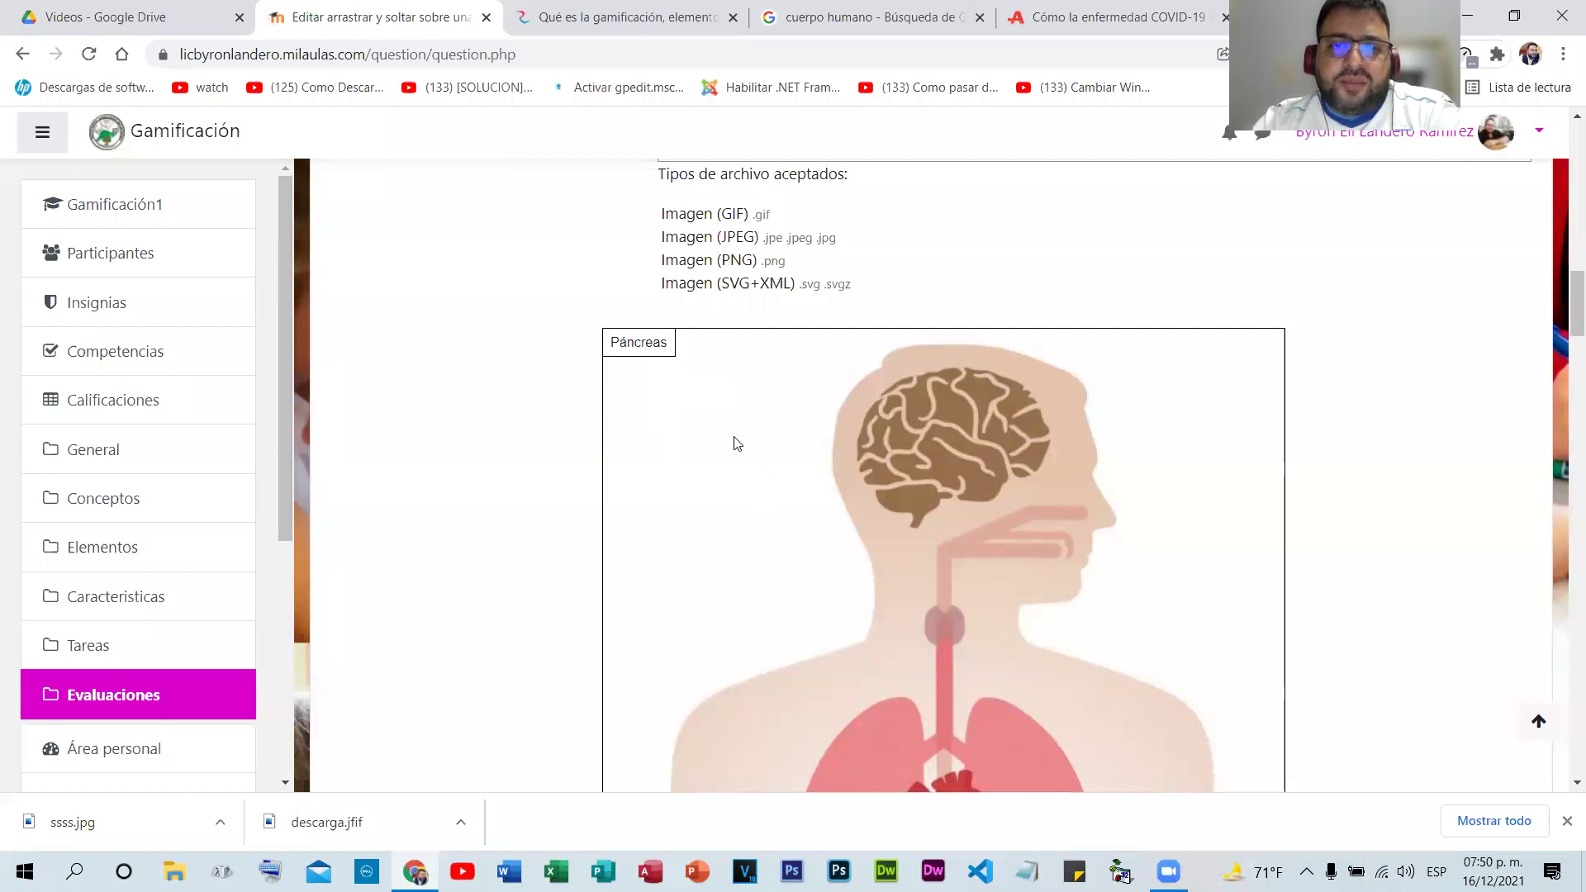
pyautogui.moveTo(640, 342); pyautogui.dragTo(794, 593)
pyautogui.moveTo(645, 342); pyautogui.dragTo(978, 436)
pyautogui.scroll(-1, 785, 369)
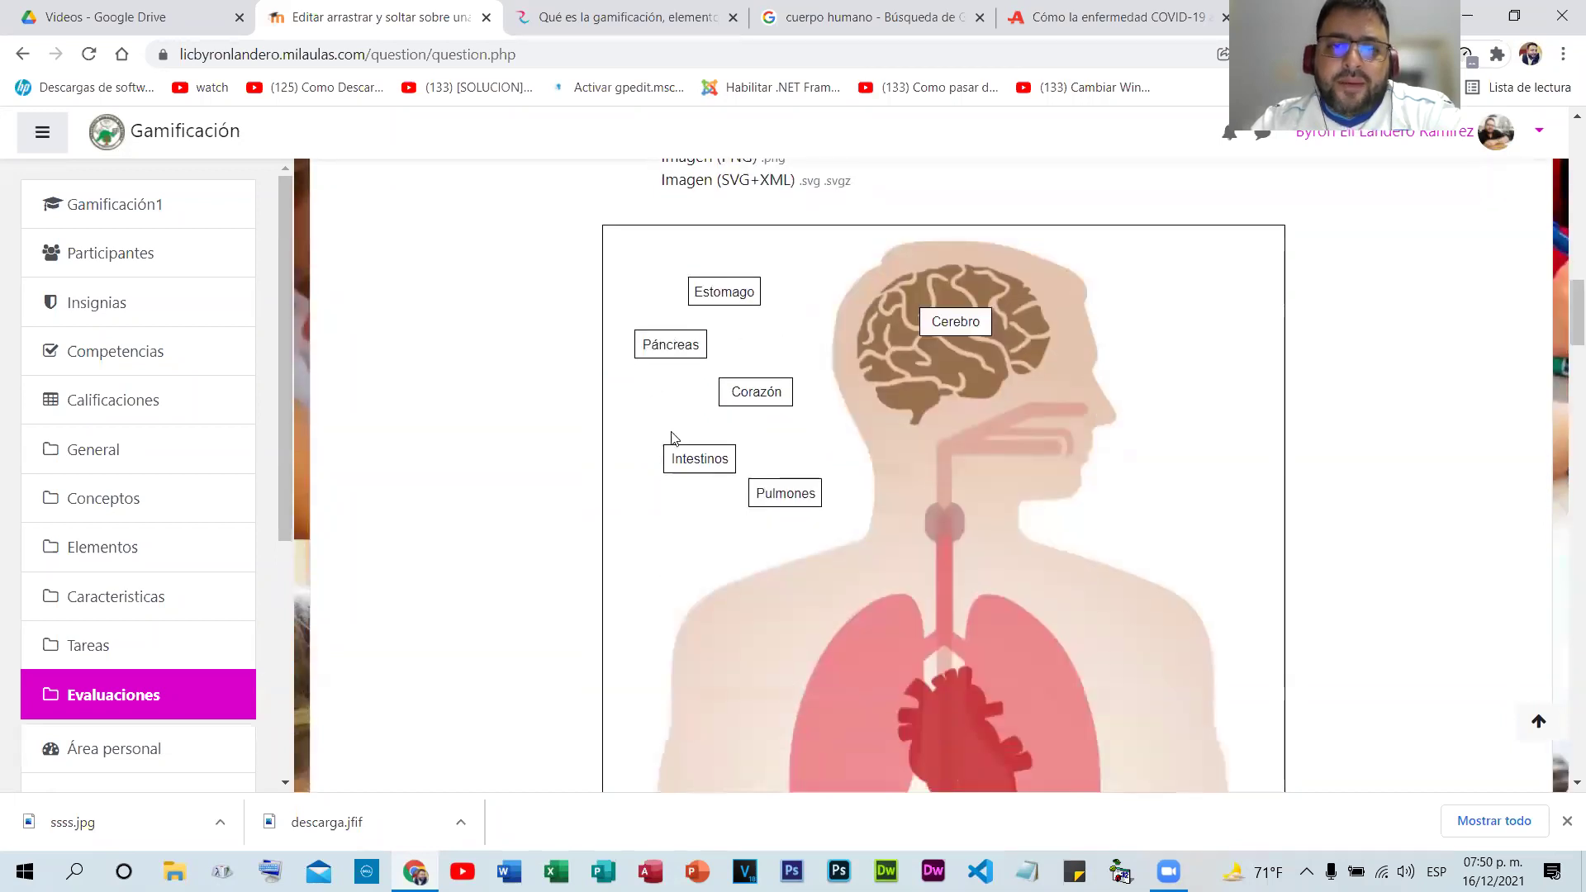
# - Place the Pulmones label on a lung and the Estomago label on the stomach in the body image
pyautogui.moveTo(775, 489); pyautogui.dragTo(851, 721)
pyautogui.moveTo(723, 293); pyautogui.dragTo(1029, 421)
pyautogui.scroll(-2, 1006, 457)
pyautogui.moveTo(1036, 605); pyautogui.dragTo(1025, 676)
# - Place the Intestinos label on the intestines and the Corazón label on the heart
pyautogui.scroll(-1, 818, 467)
pyautogui.moveTo(699, 254); pyautogui.dragTo(827, 492)
pyautogui.scroll(-4, 857, 496)
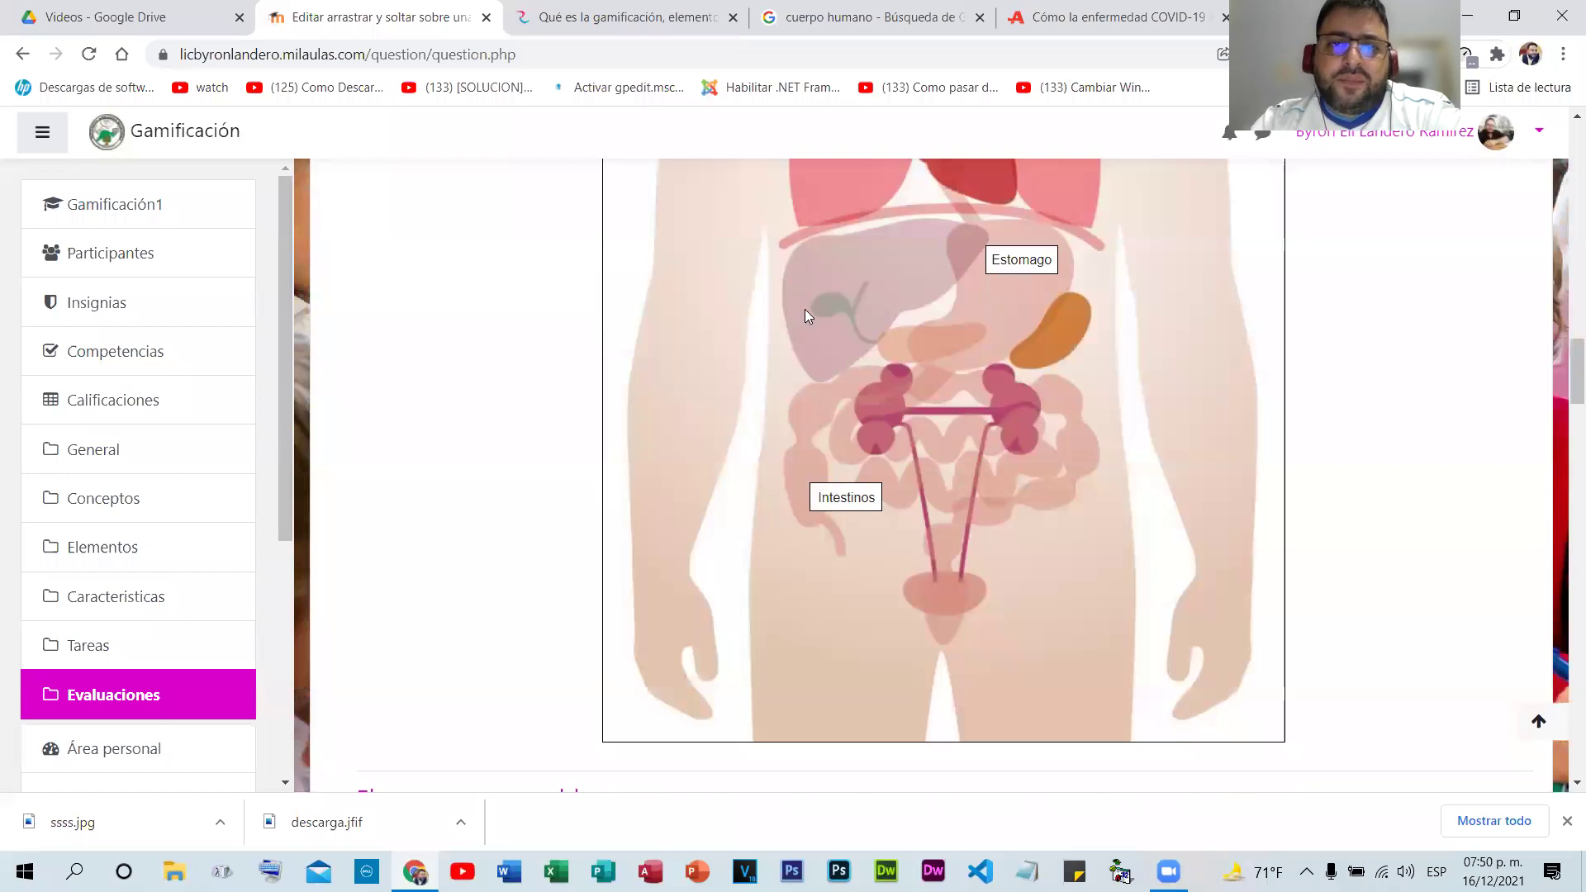
pyautogui.scroll(5, 807, 315)
pyautogui.moveTo(756, 182); pyautogui.dragTo(962, 556)
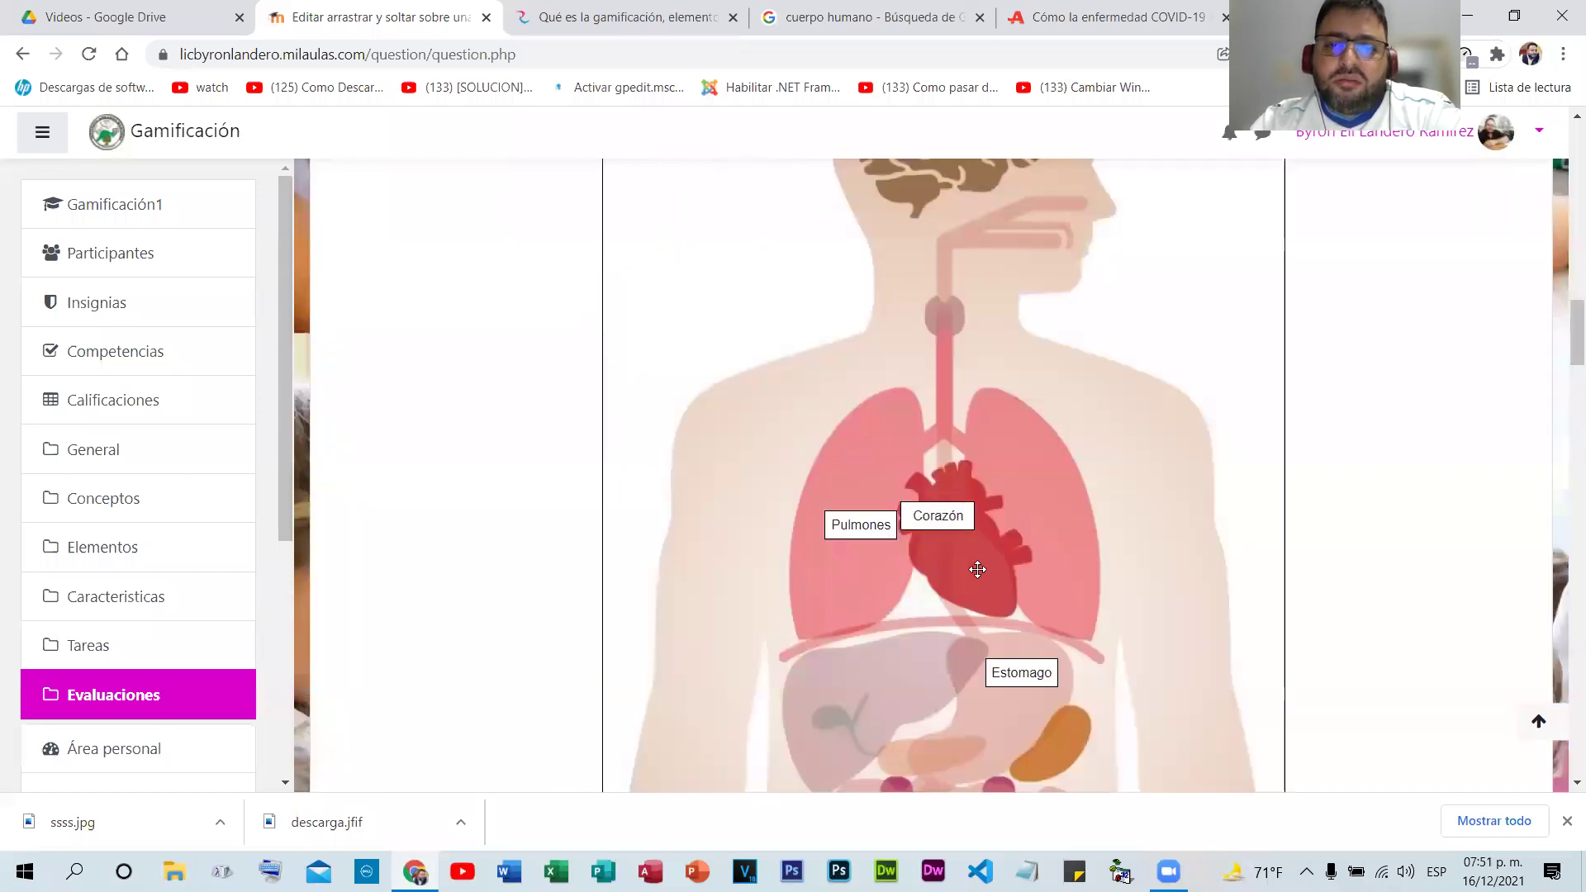
# - Place the Páncreas label on the orange organ just below the stomach
pyautogui.scroll(3, 829, 339)
pyautogui.moveTo(671, 446); pyautogui.dragTo(1091, 453)
pyautogui.scroll(-4, 1171, 551)
pyautogui.scroll(-2, 1091, 454)
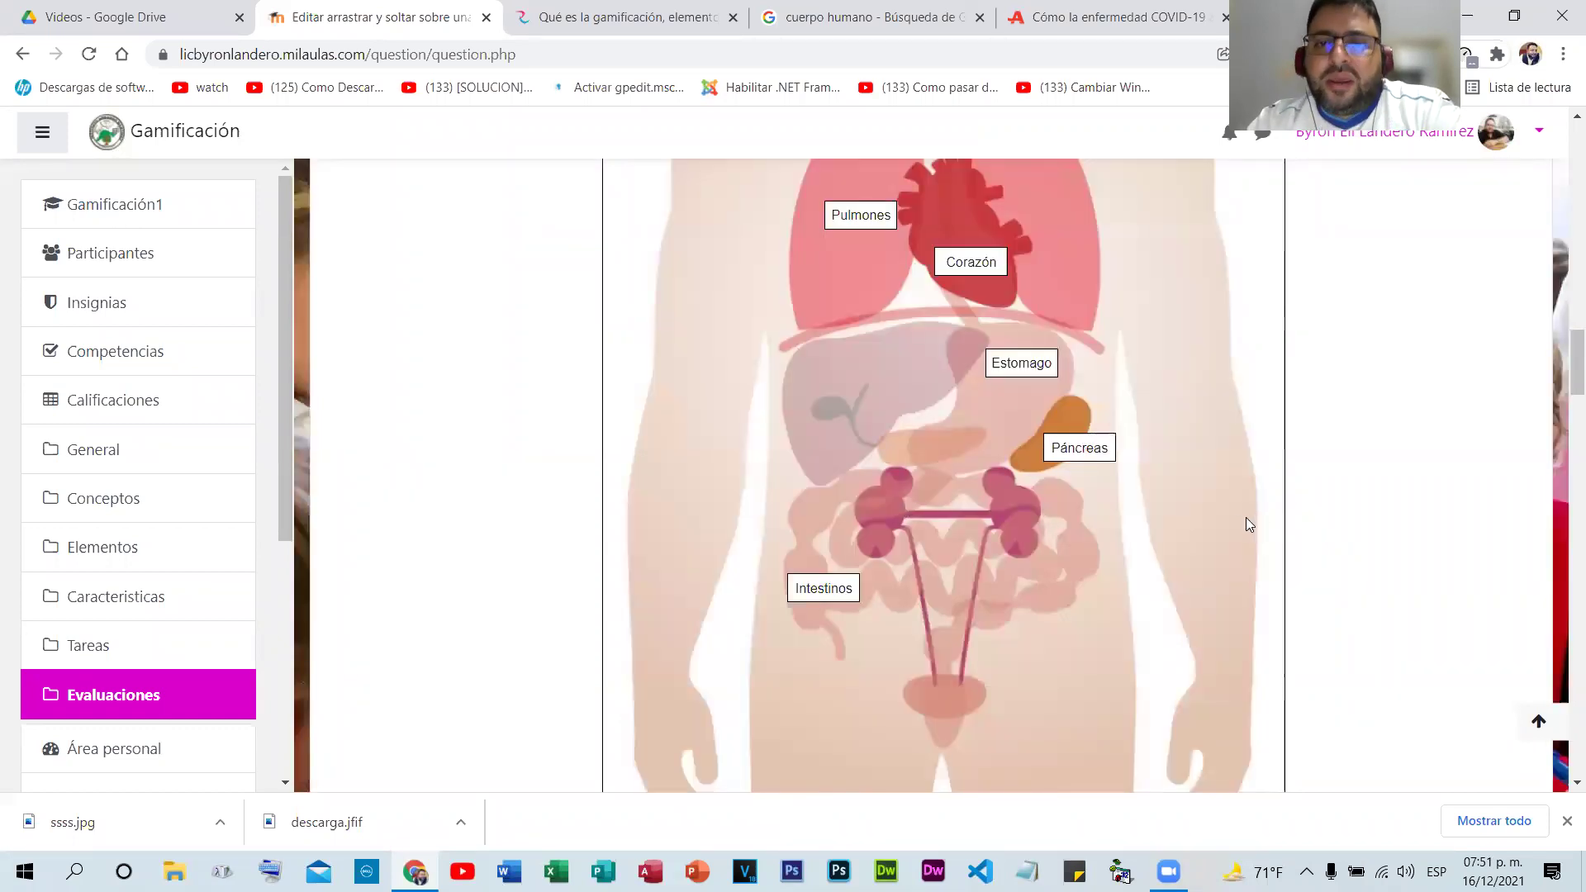
# - Review the label placements across the whole body image and save the drag-and-drop question
pyautogui.scroll(6, 999, 527)
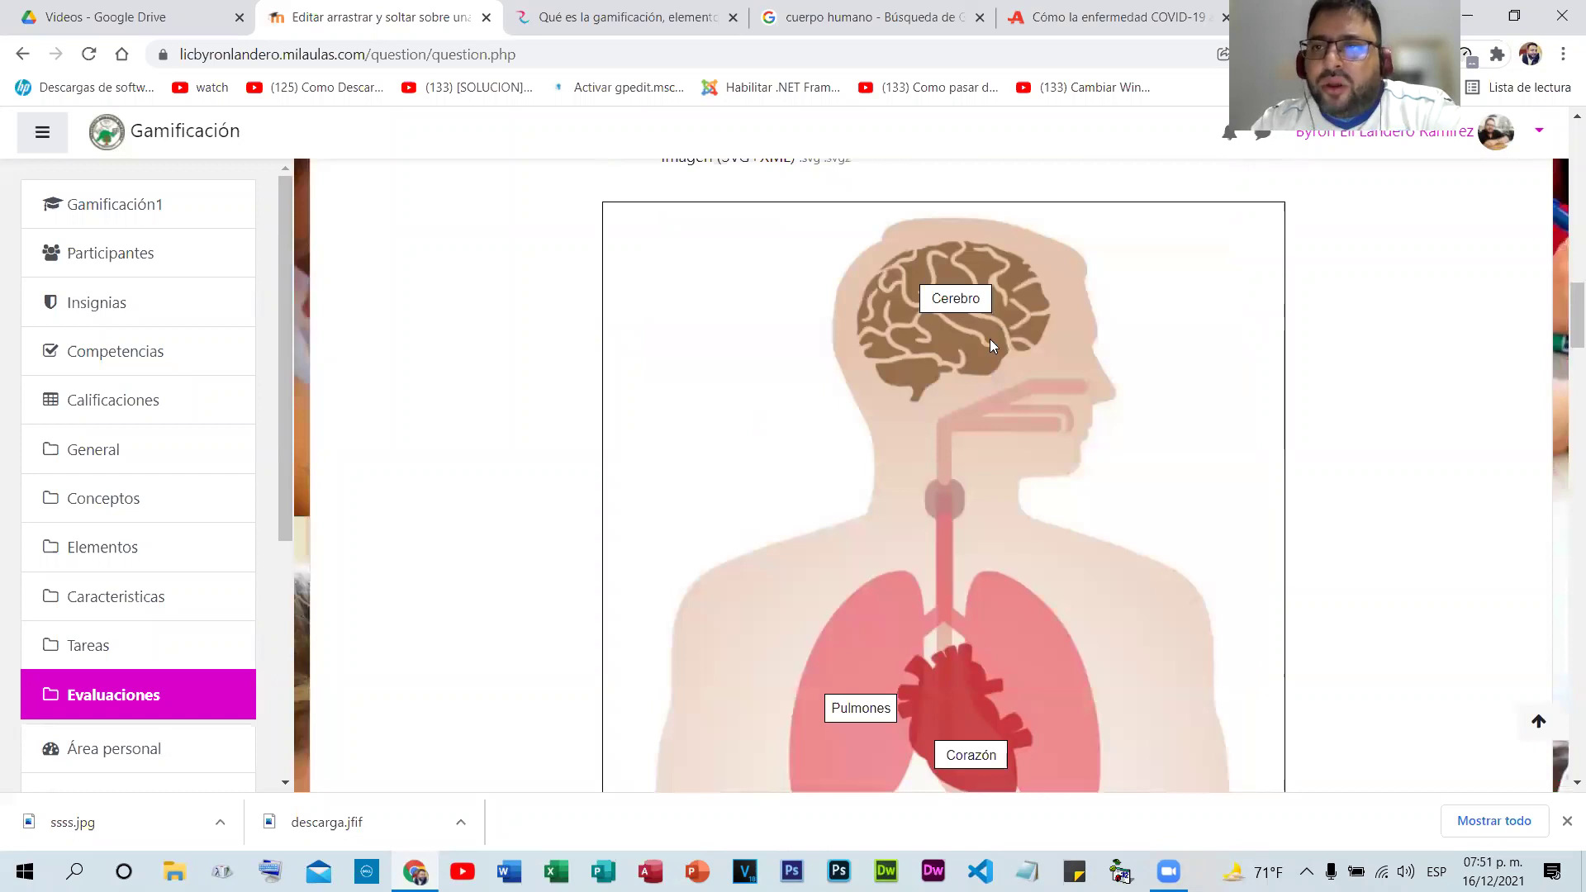
pyautogui.scroll(-3, 860, 458)
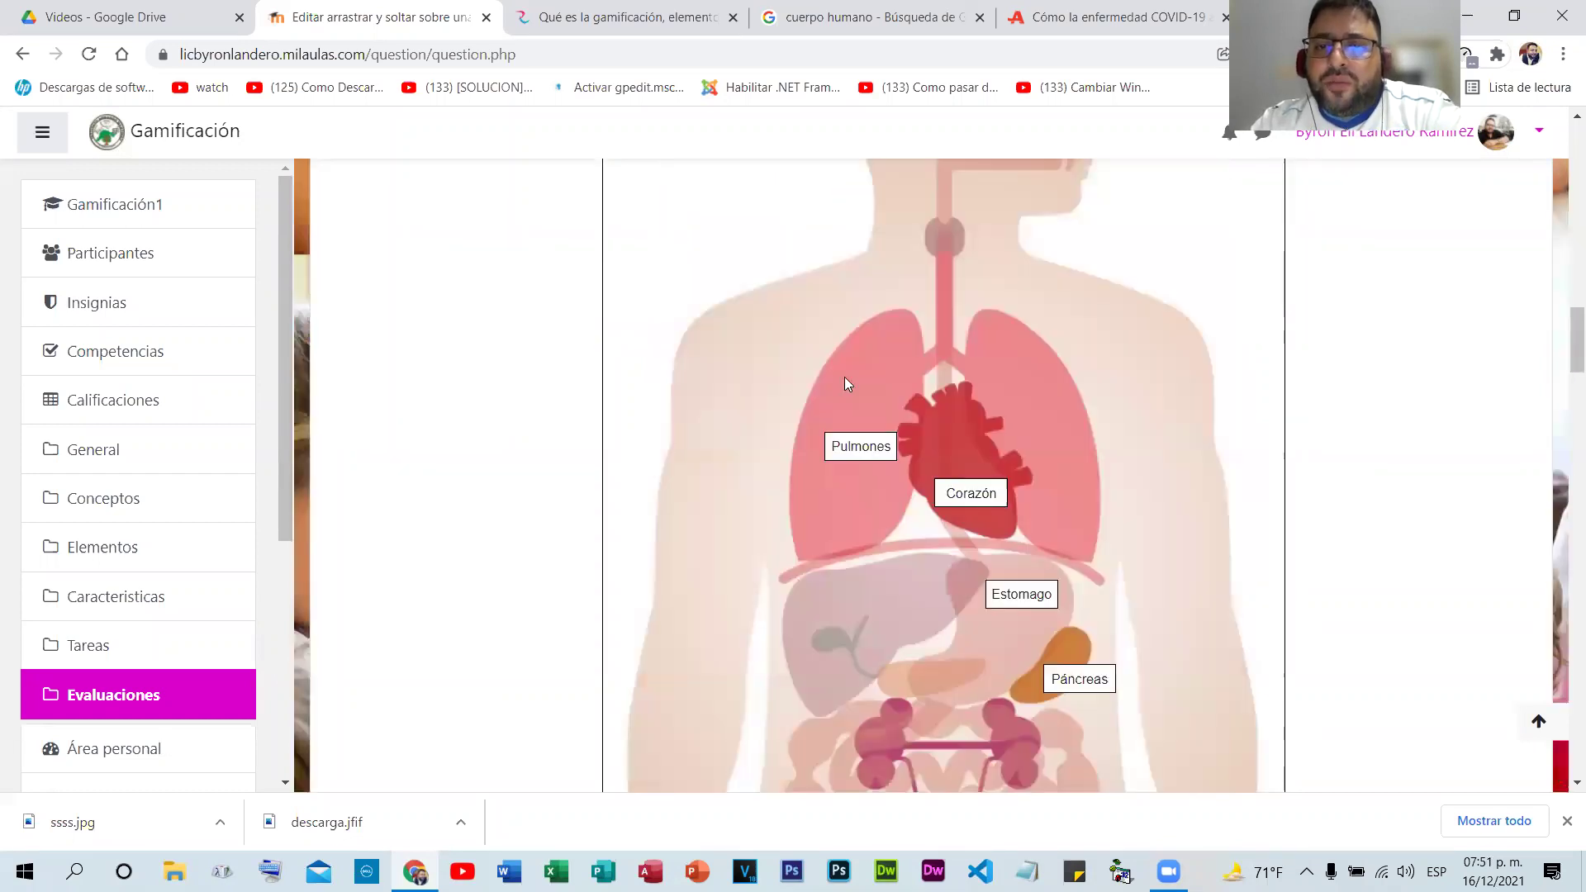
pyautogui.scroll(-6, 856, 465)
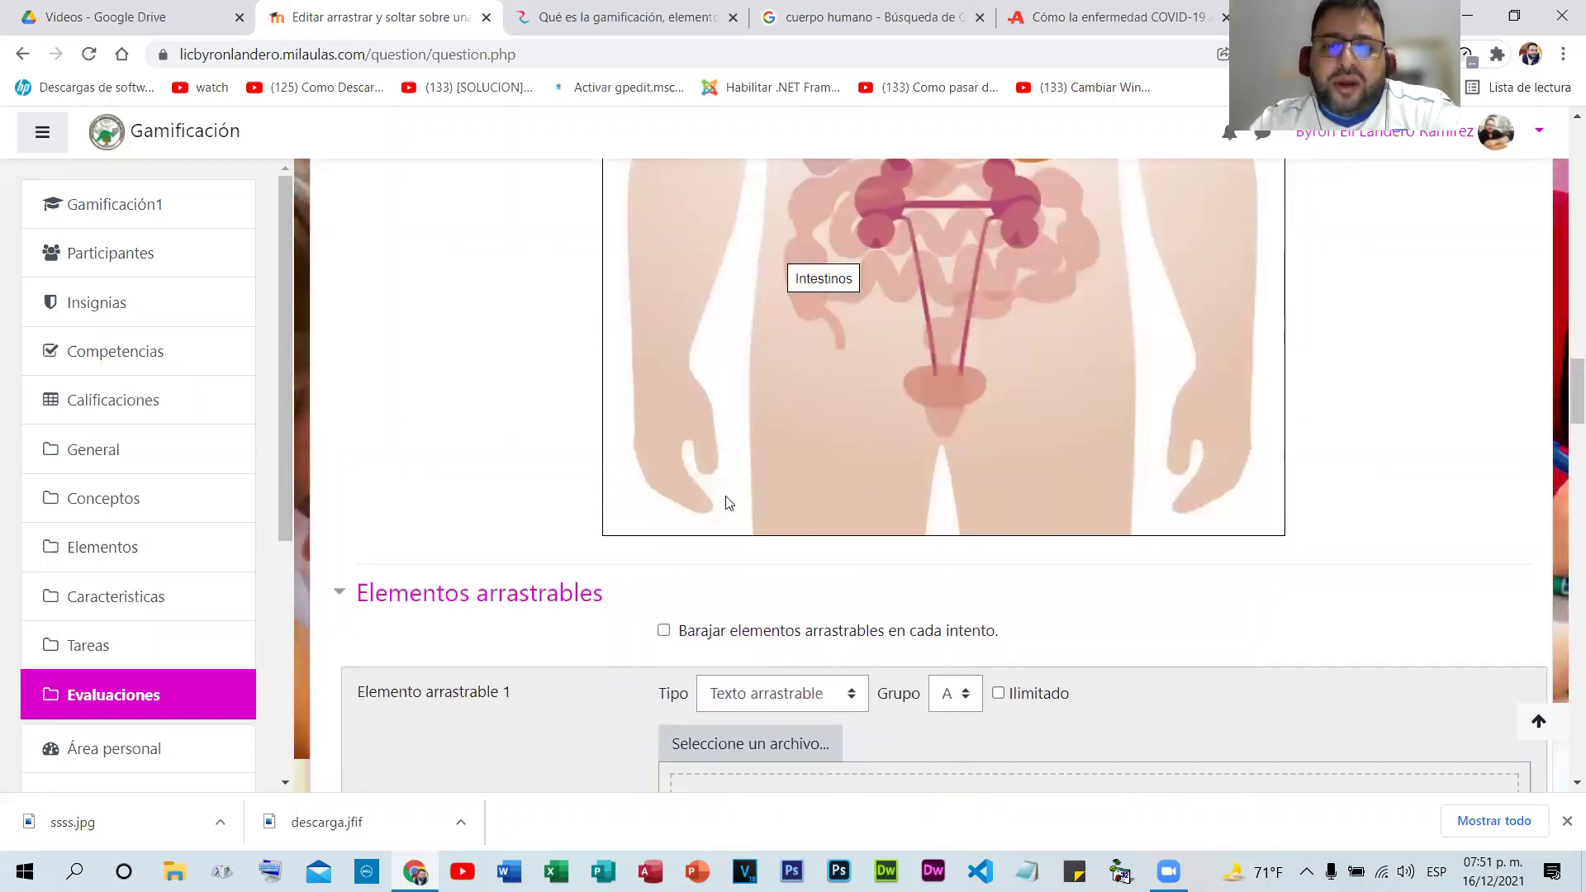
pyautogui.scroll(-15, 734, 572)
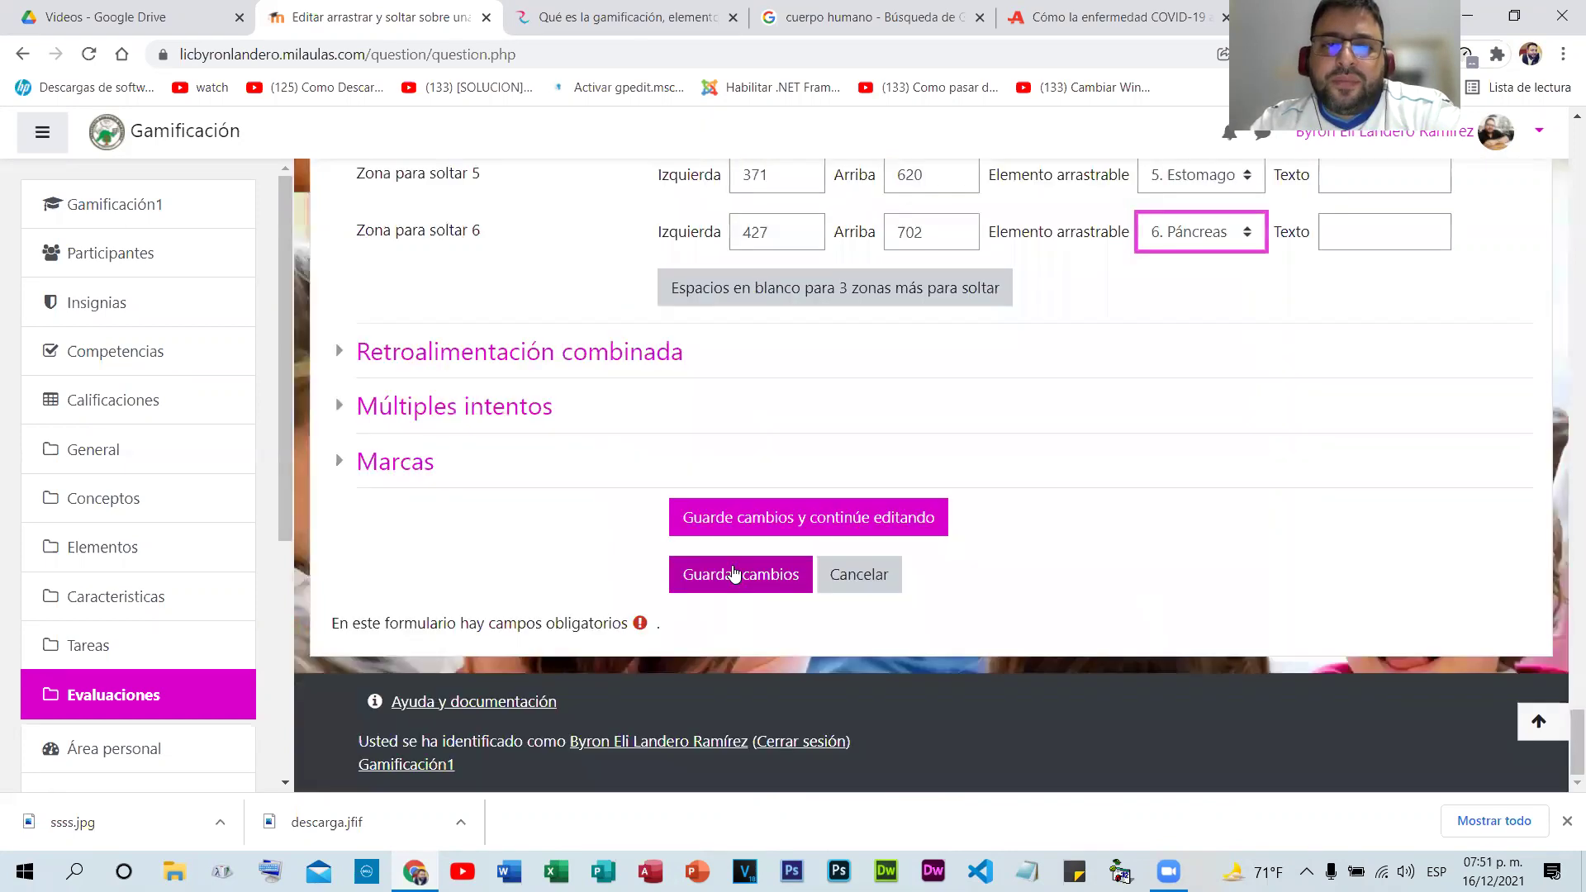
pyautogui.click(738, 574)
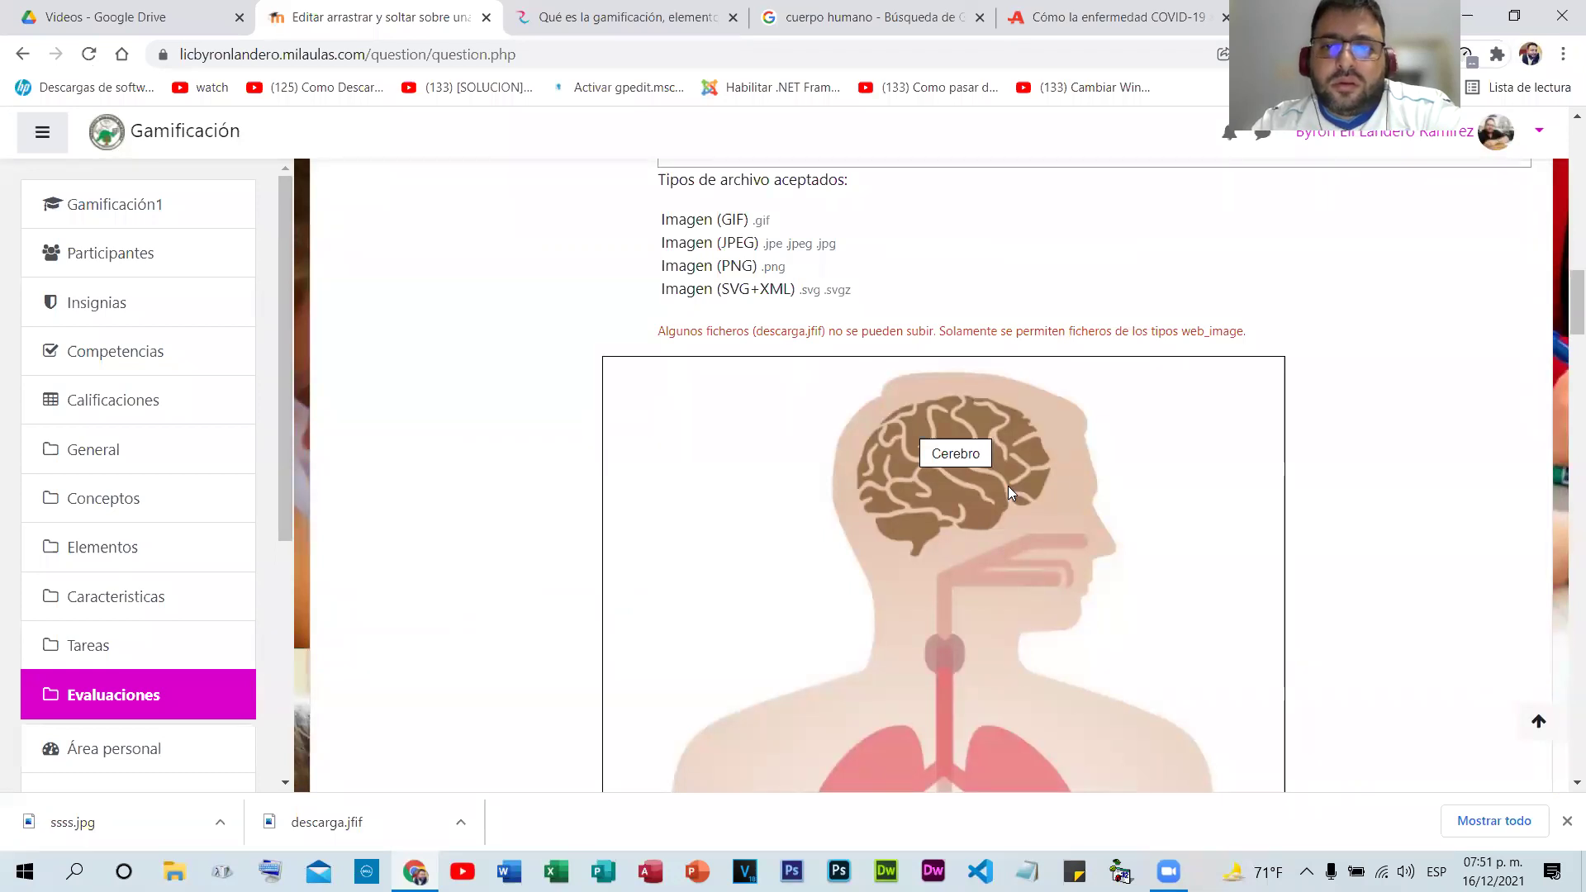
pyautogui.scroll(5, 1007, 487)
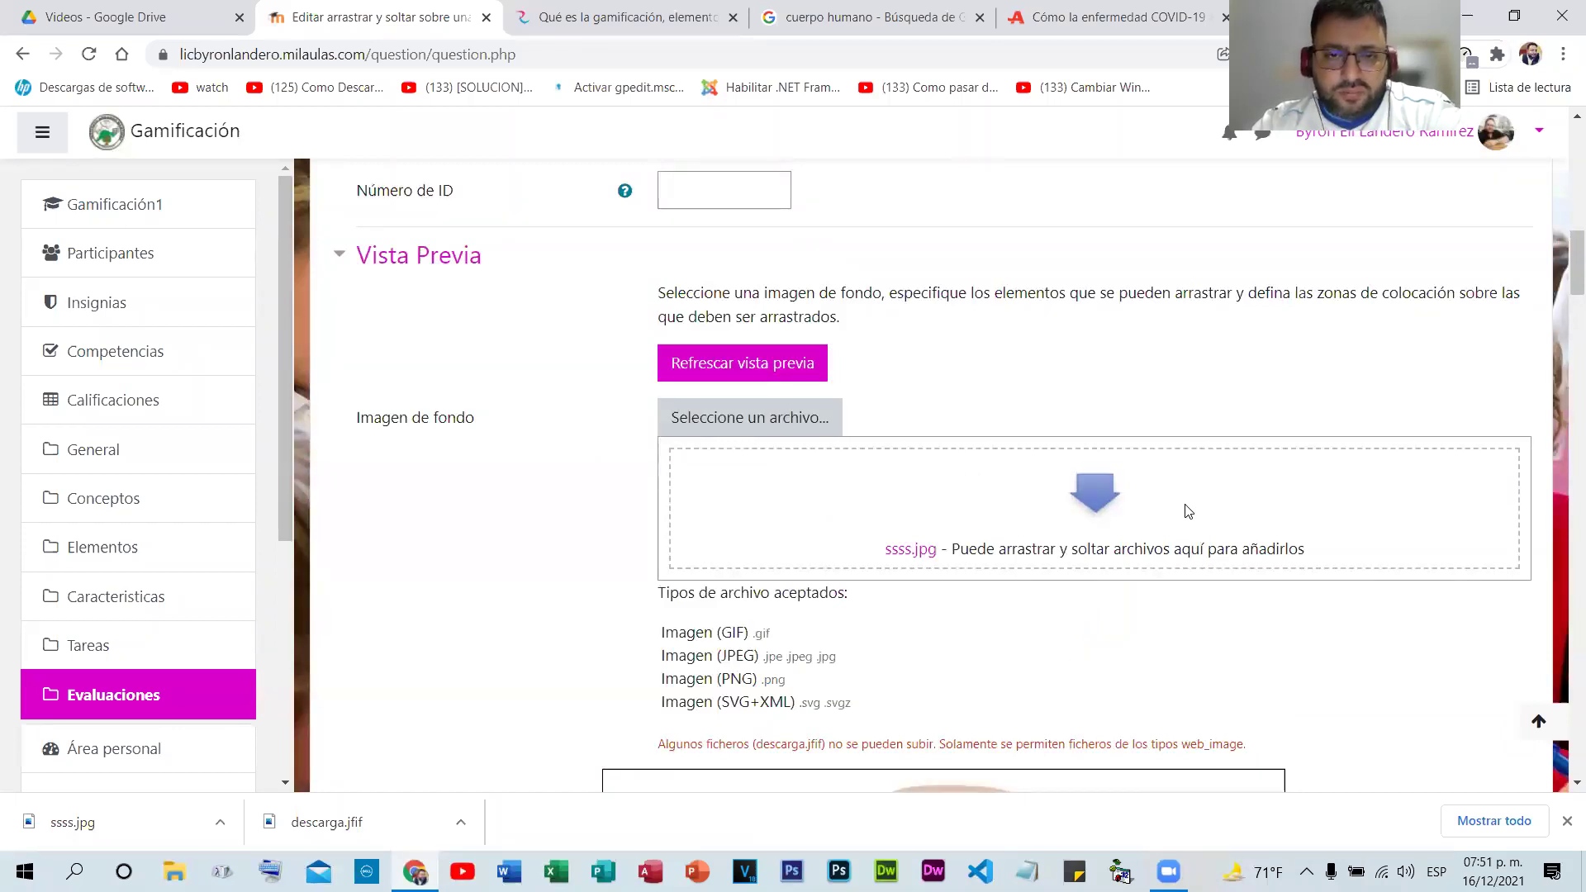
pyautogui.scroll(-10, 1189, 507)
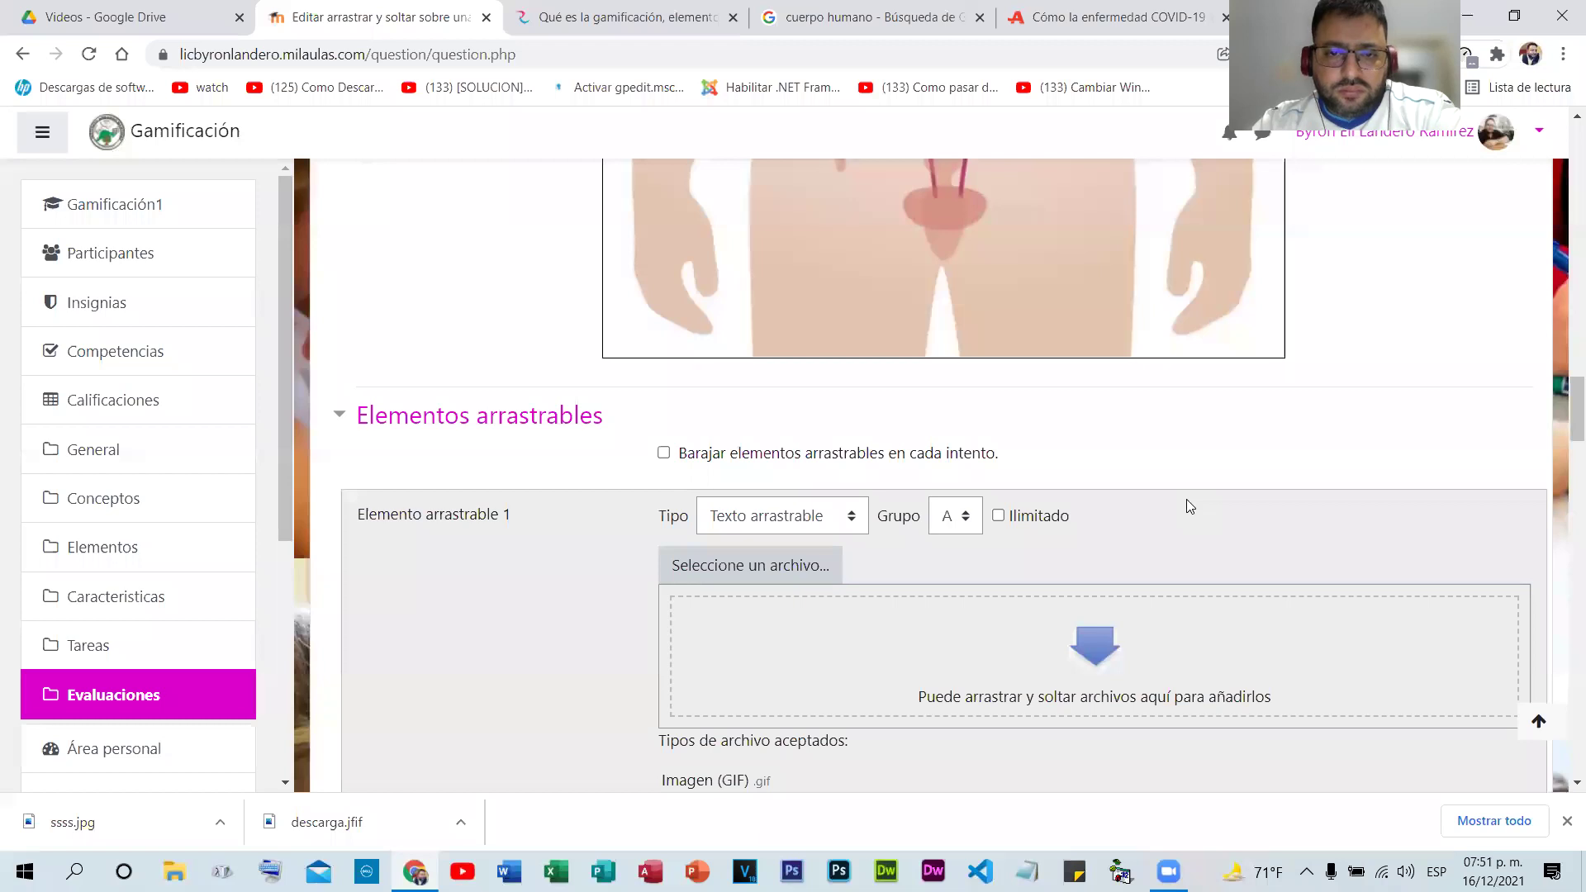
pyautogui.press('End')
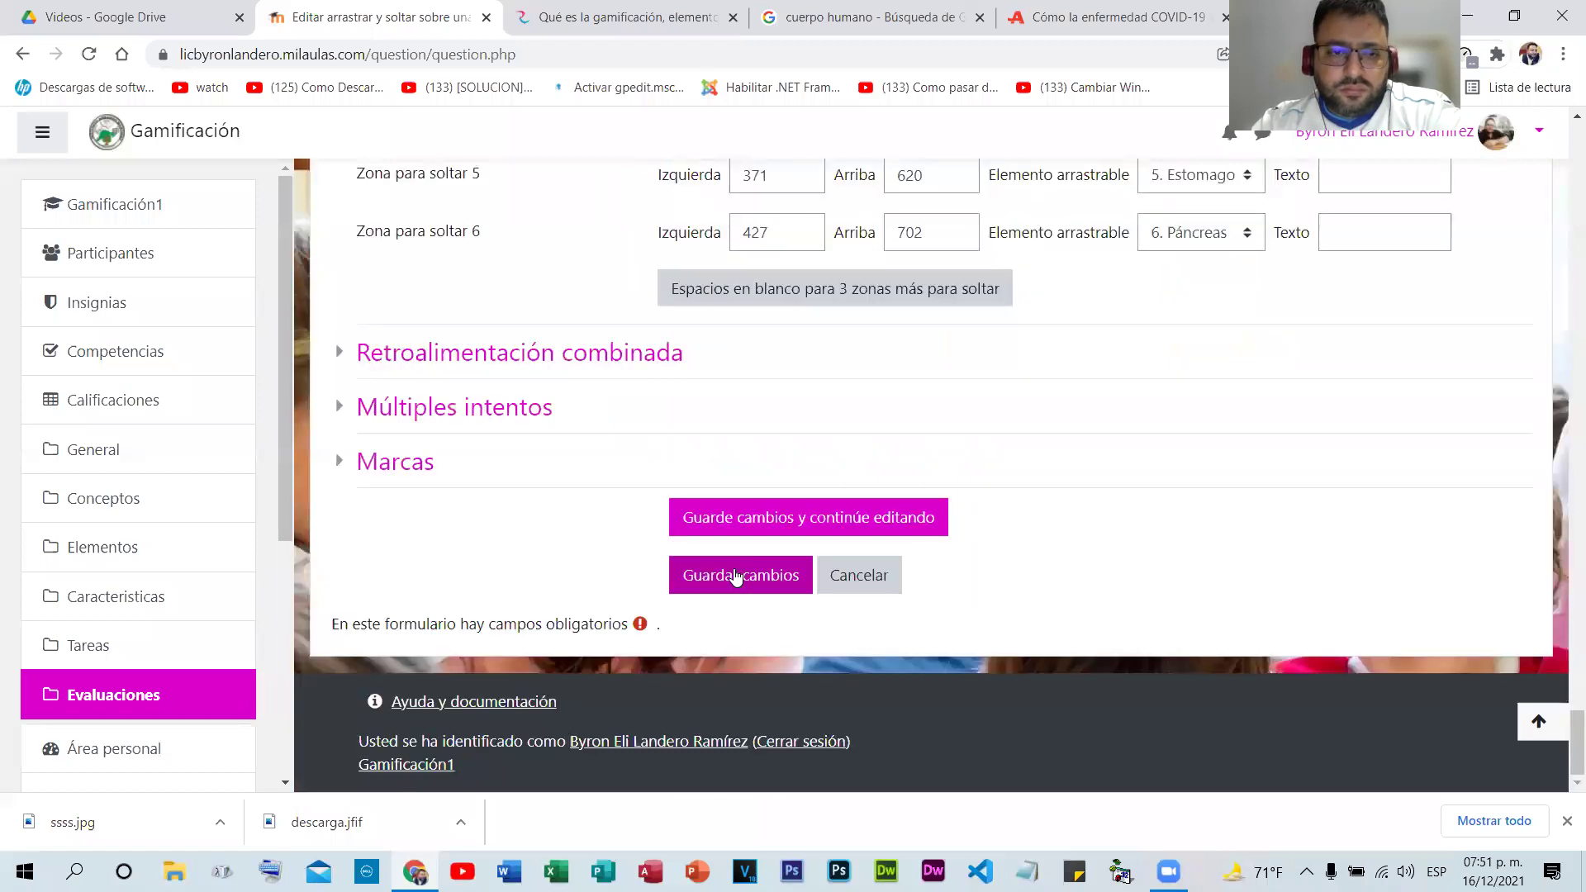
pyautogui.click(735, 570)
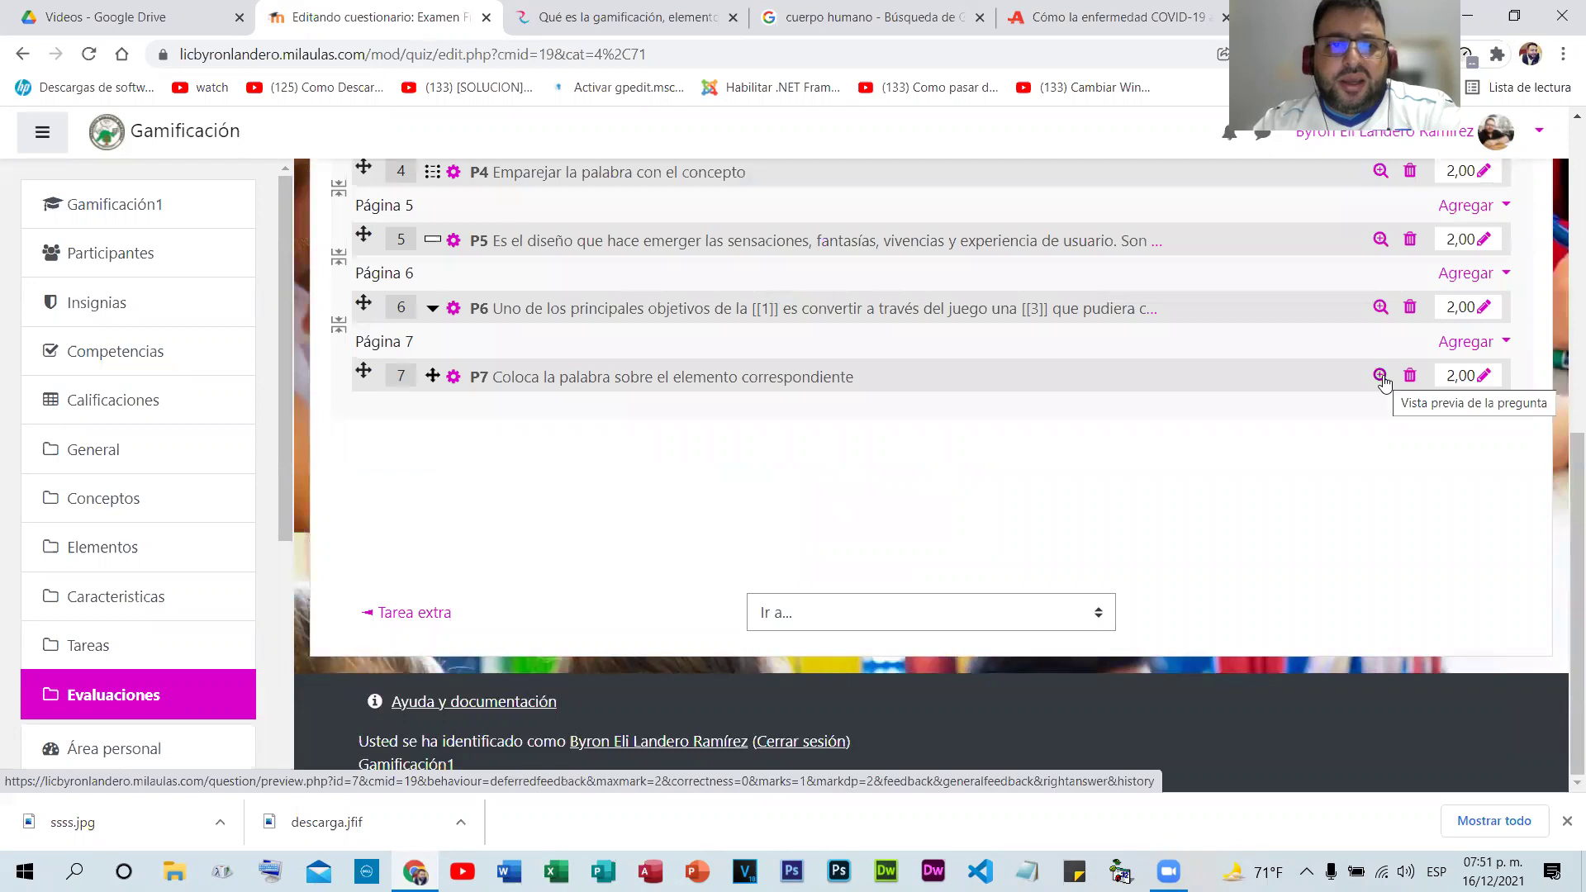
# - Preview question P7 in a maximized window, zoomed out enough to view the whole body image with its drop zones
pyautogui.click(1382, 376)
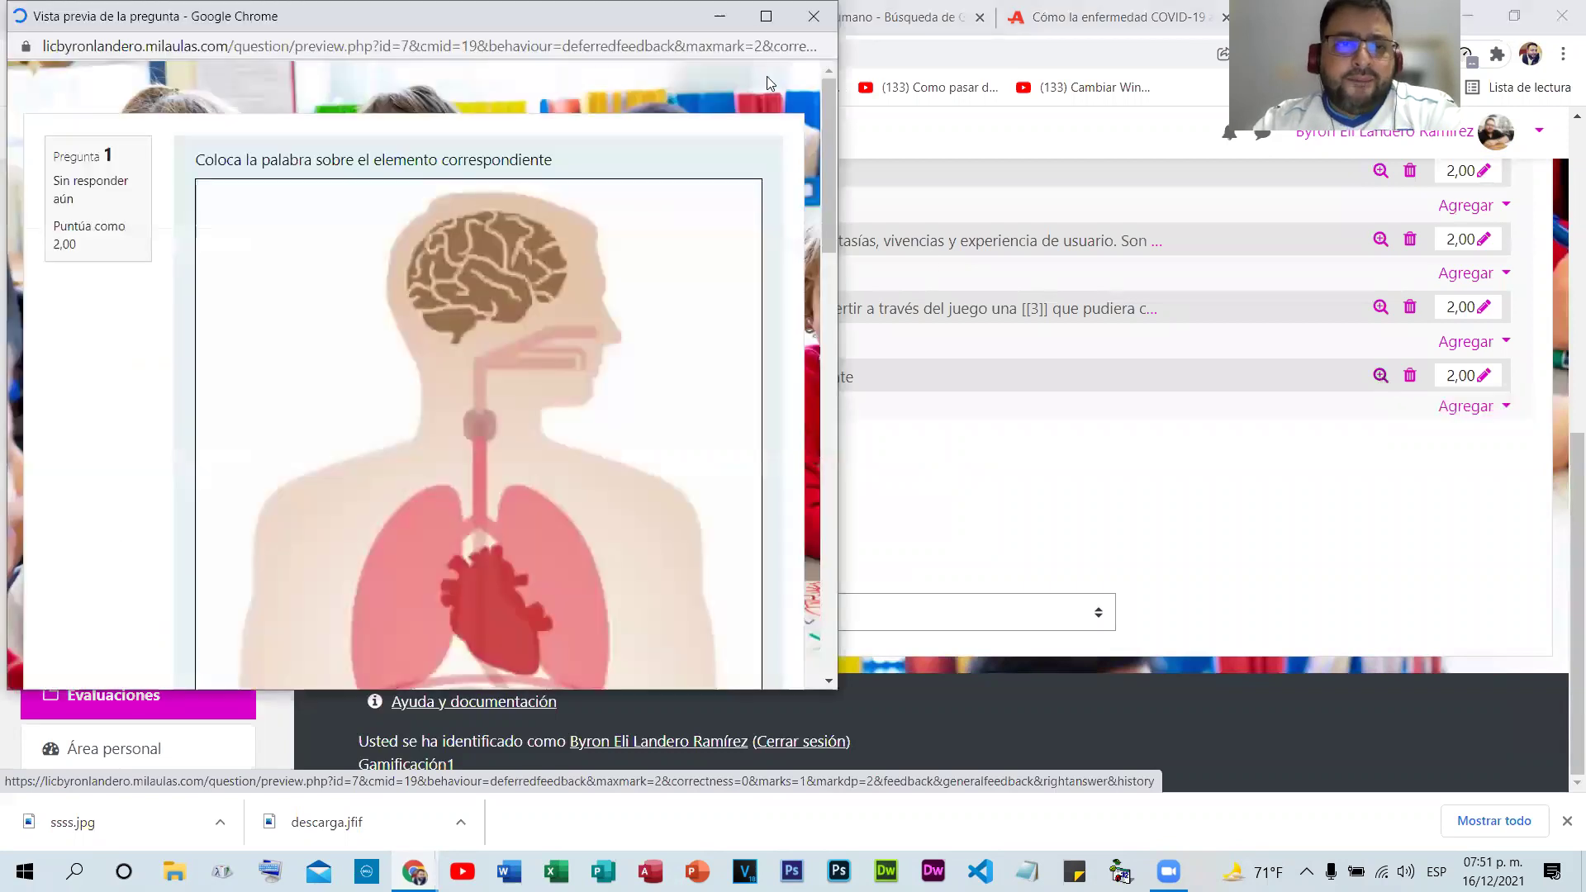
pyautogui.click(766, 16)
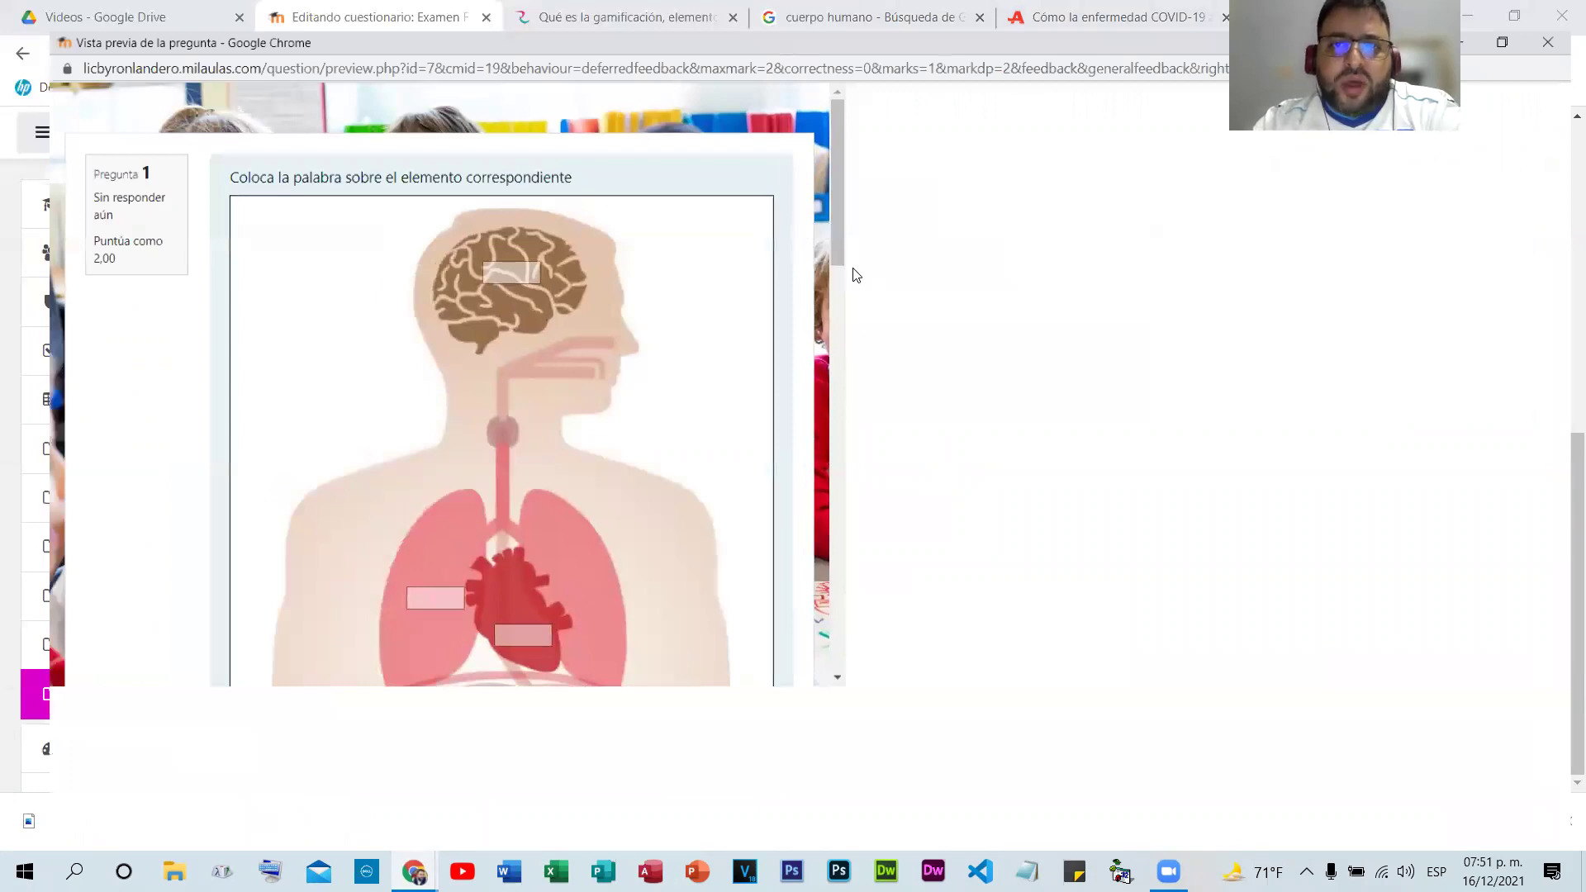
pyautogui.scroll(-10, 671, 495)
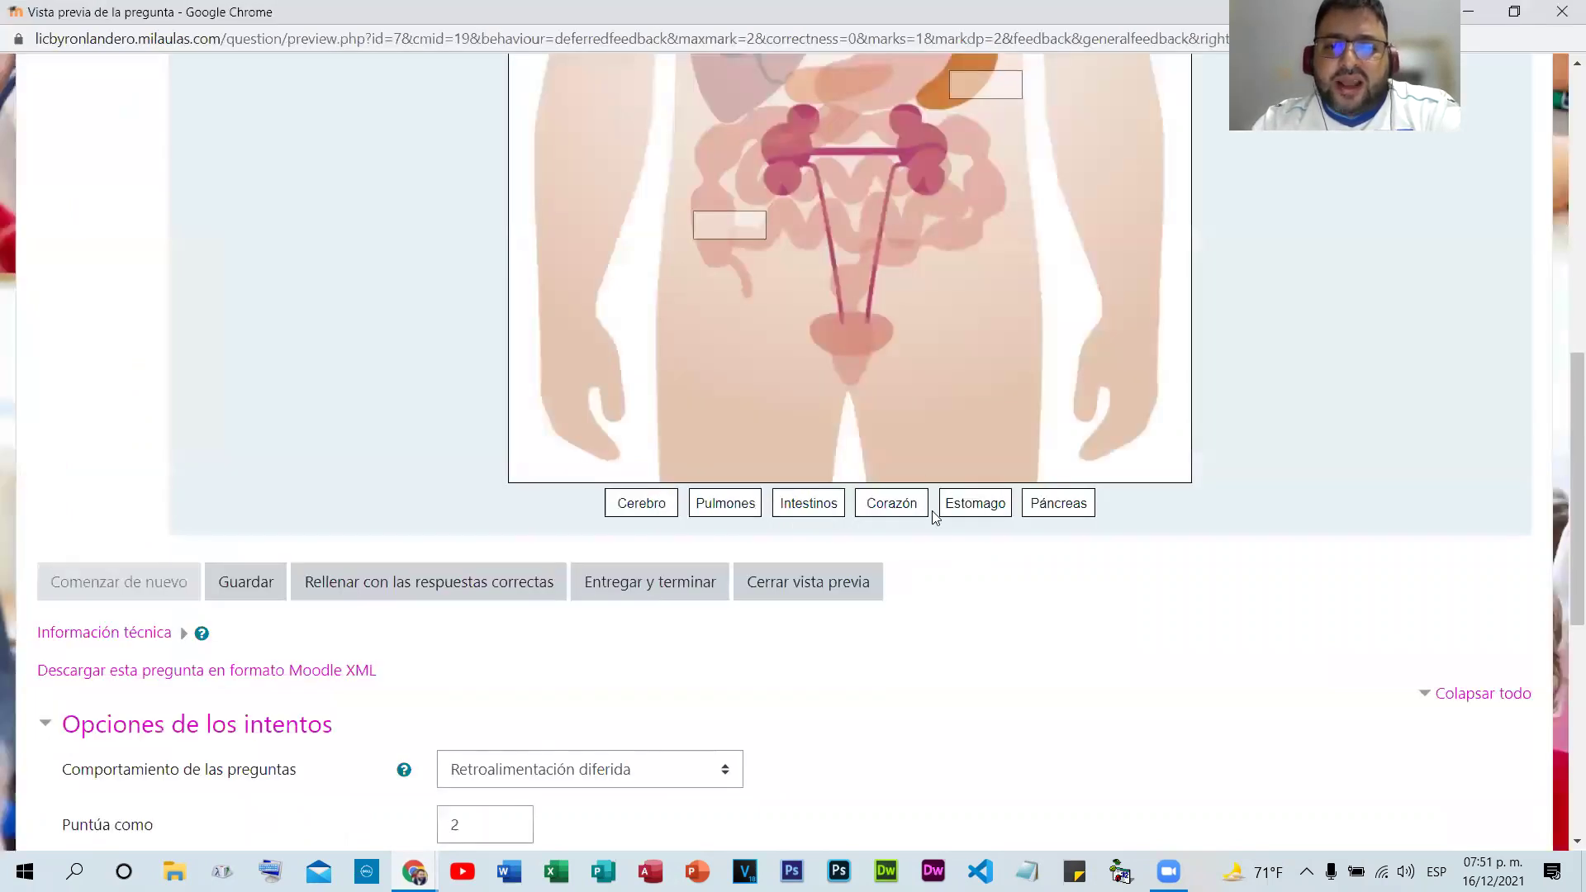
pyautogui.scroll(2, 805, 674)
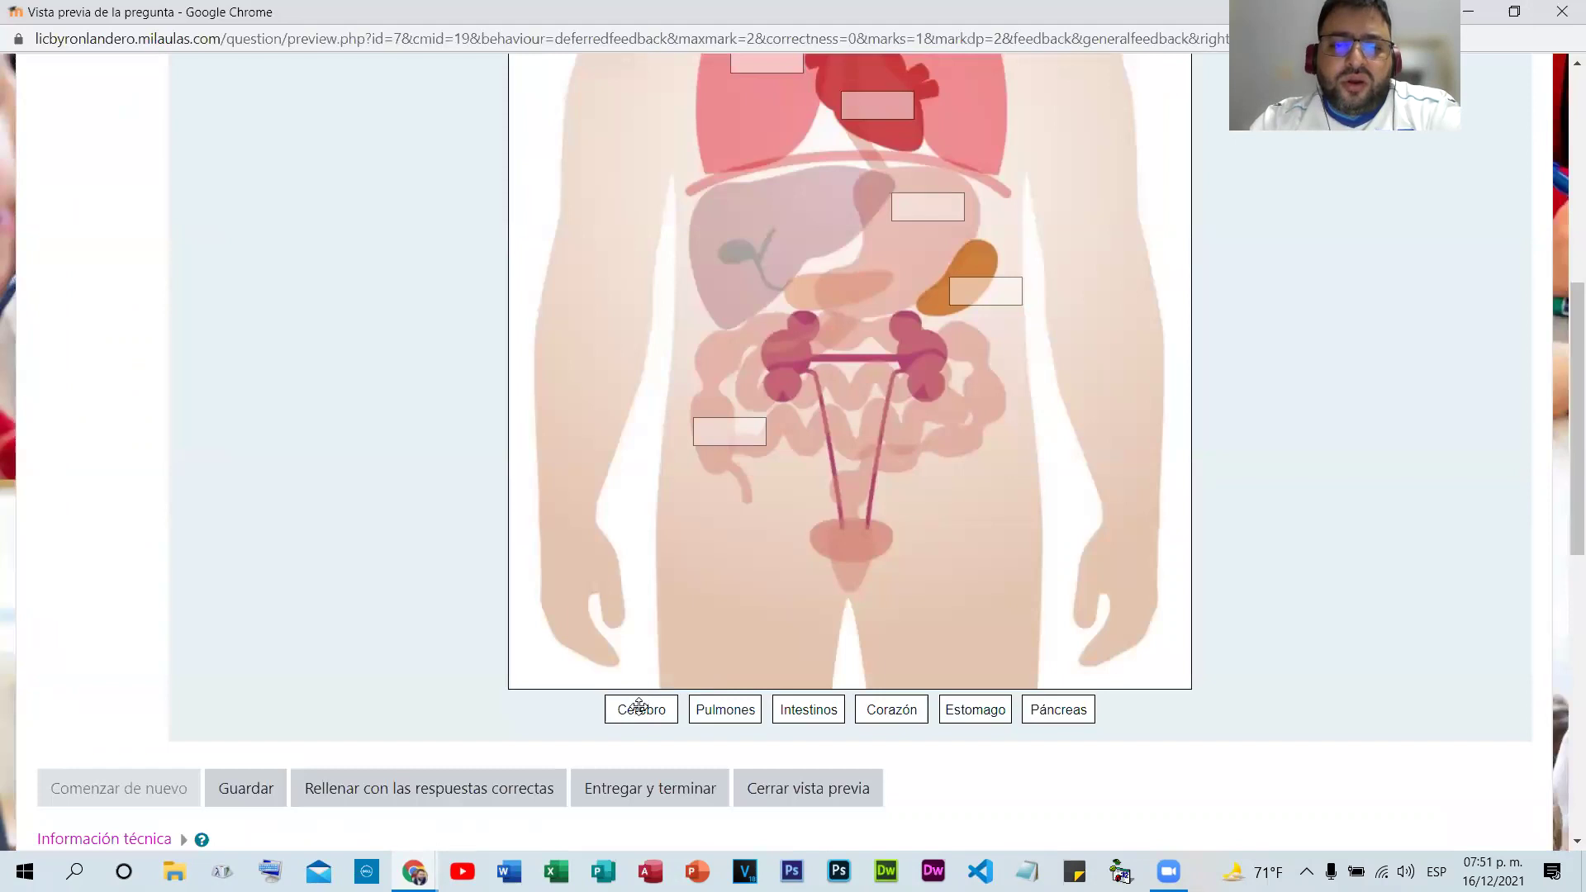
pyautogui.hotkey('ctrl', '-')
pyautogui.hotkey('ctrl', '-')
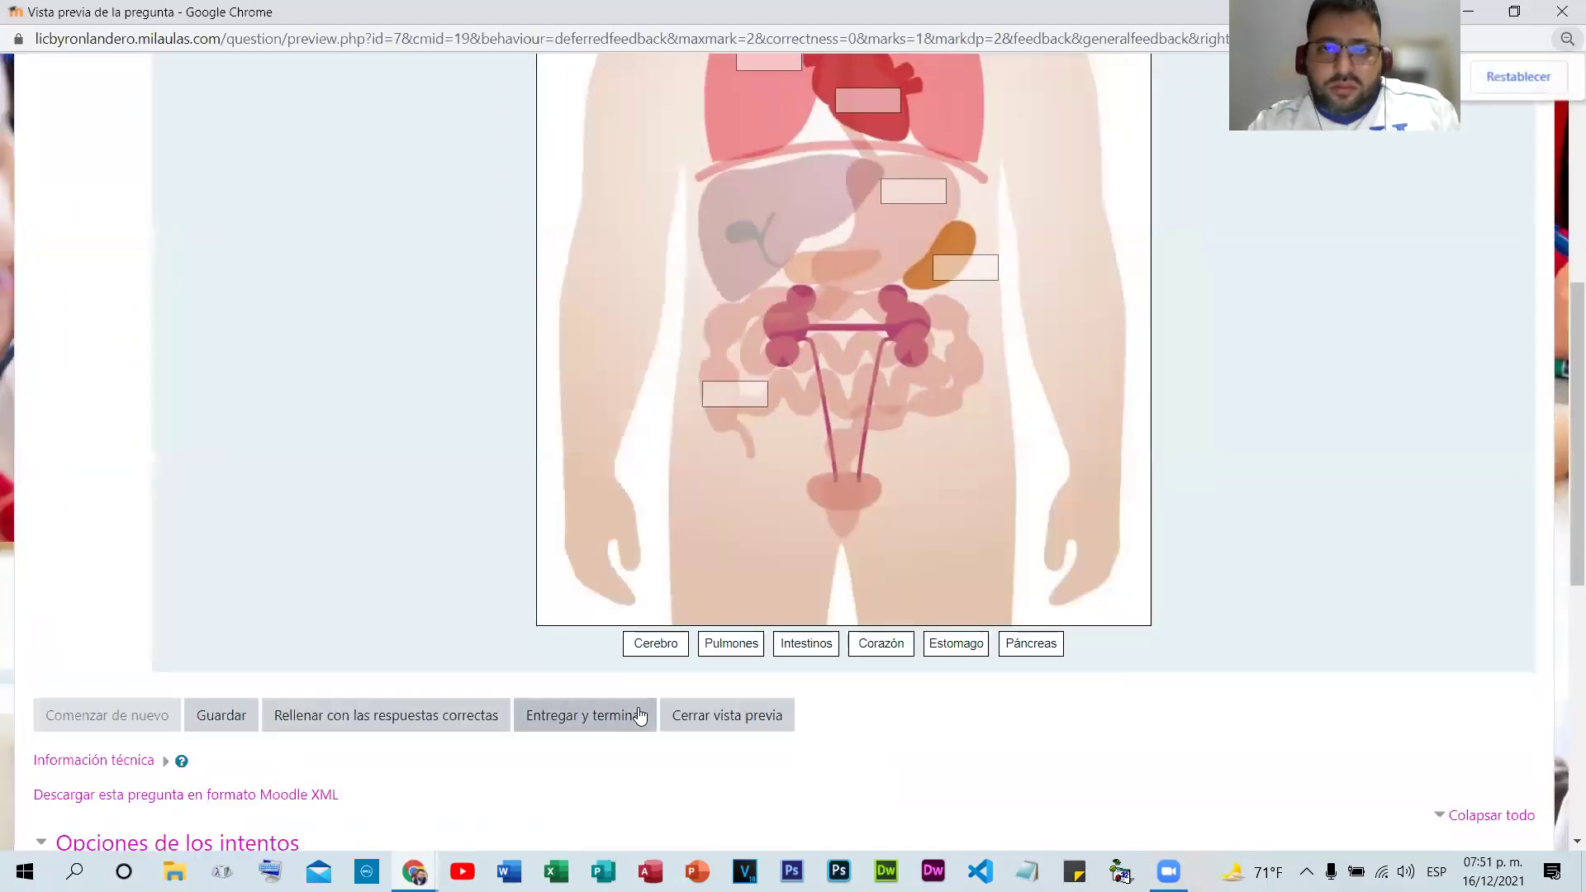
pyautogui.scroll(1, 696, 567)
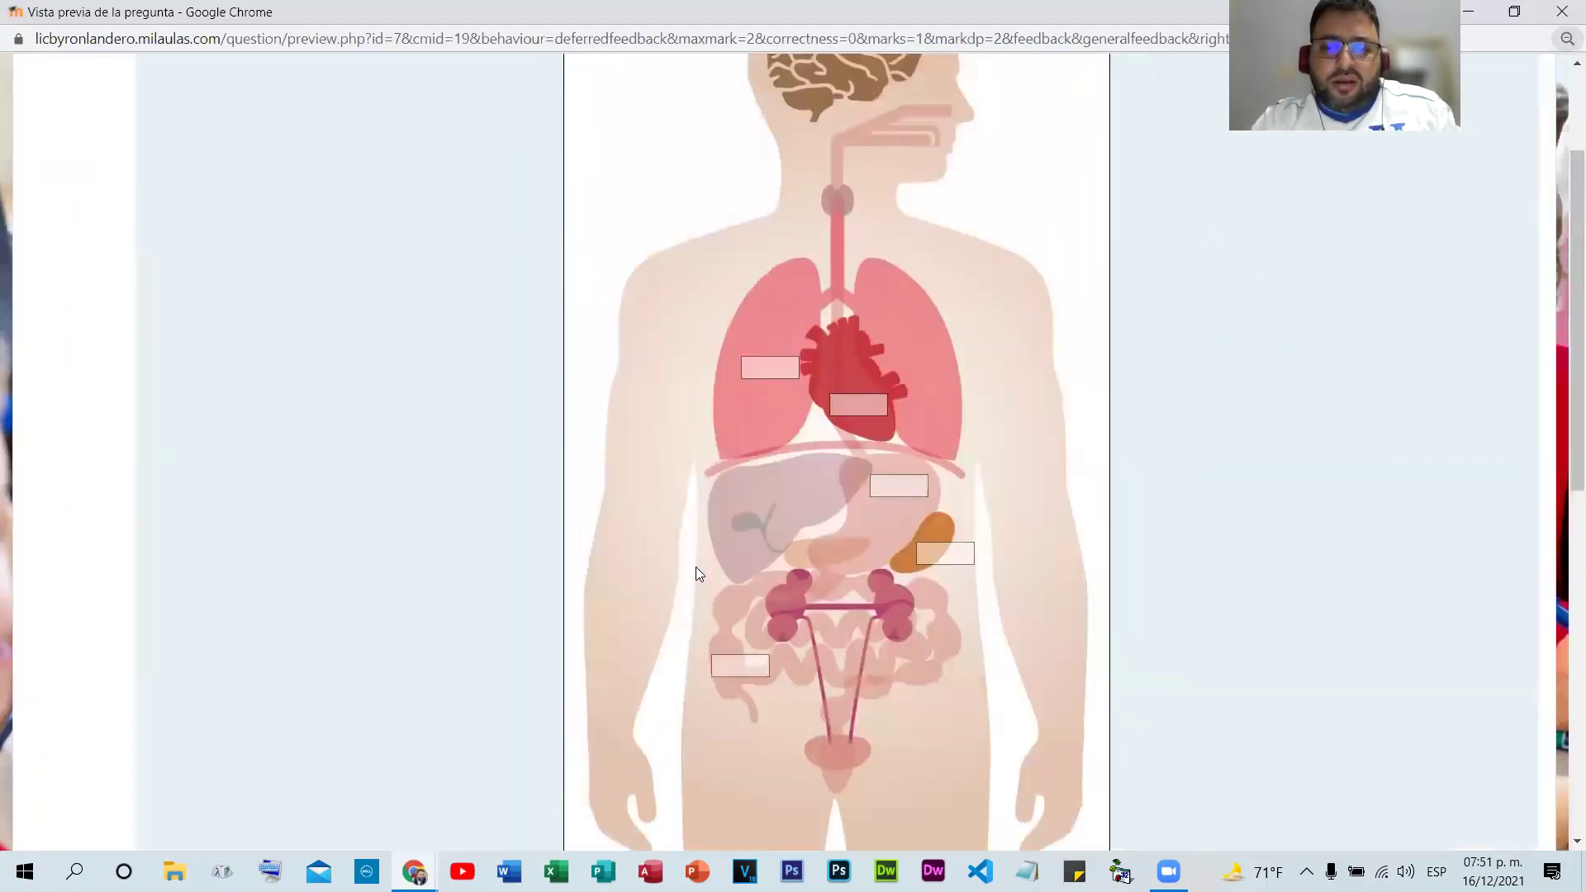
pyautogui.hotkey('ctrl', '-')
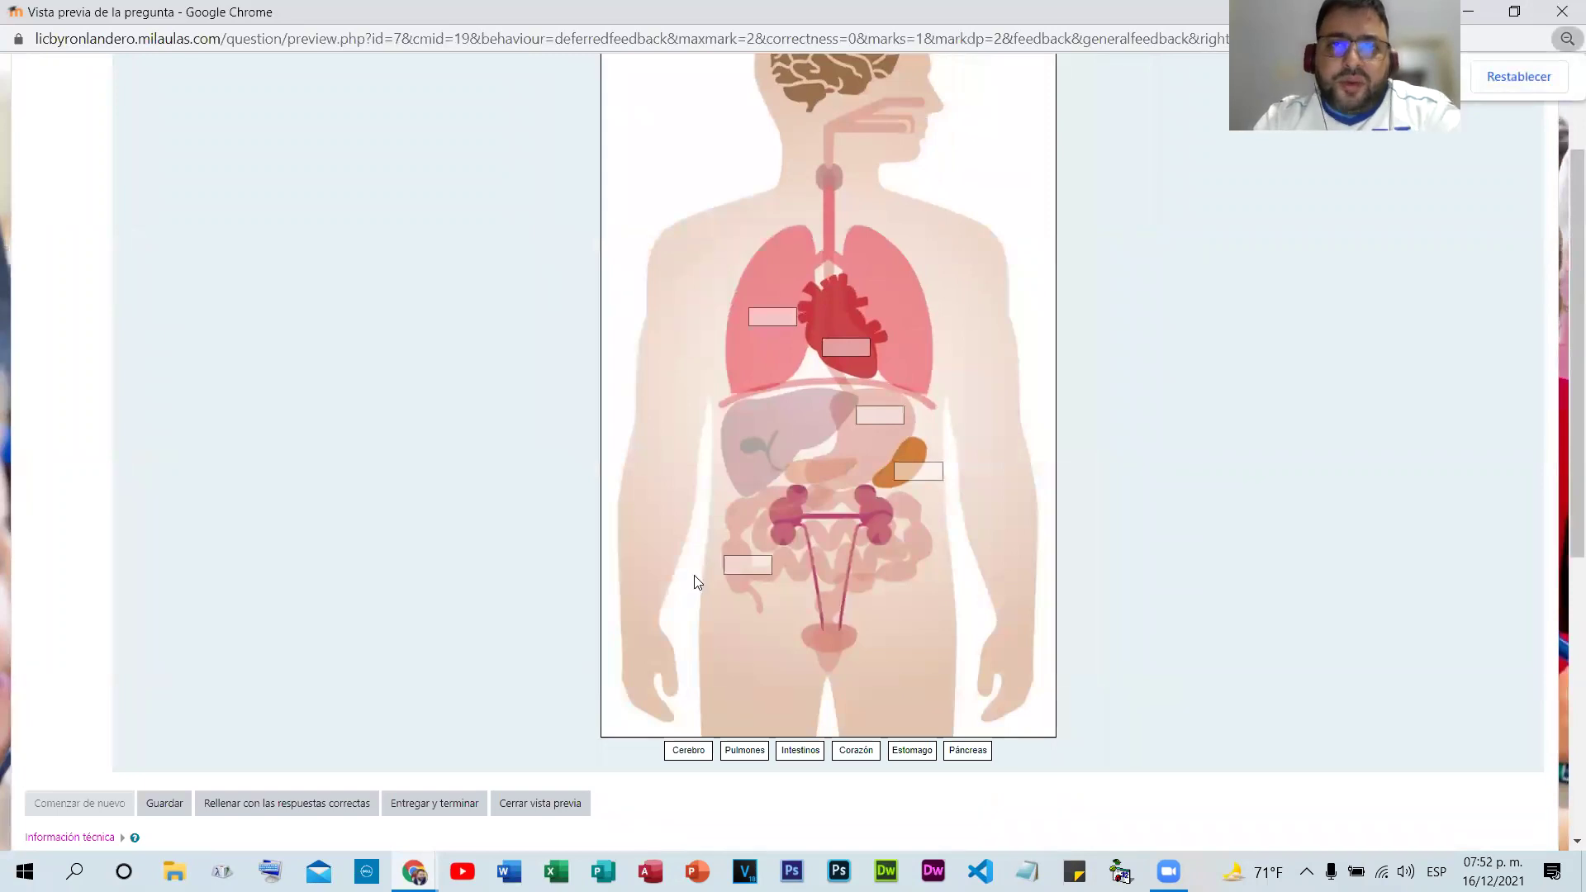
pyautogui.scroll(2, 694, 603)
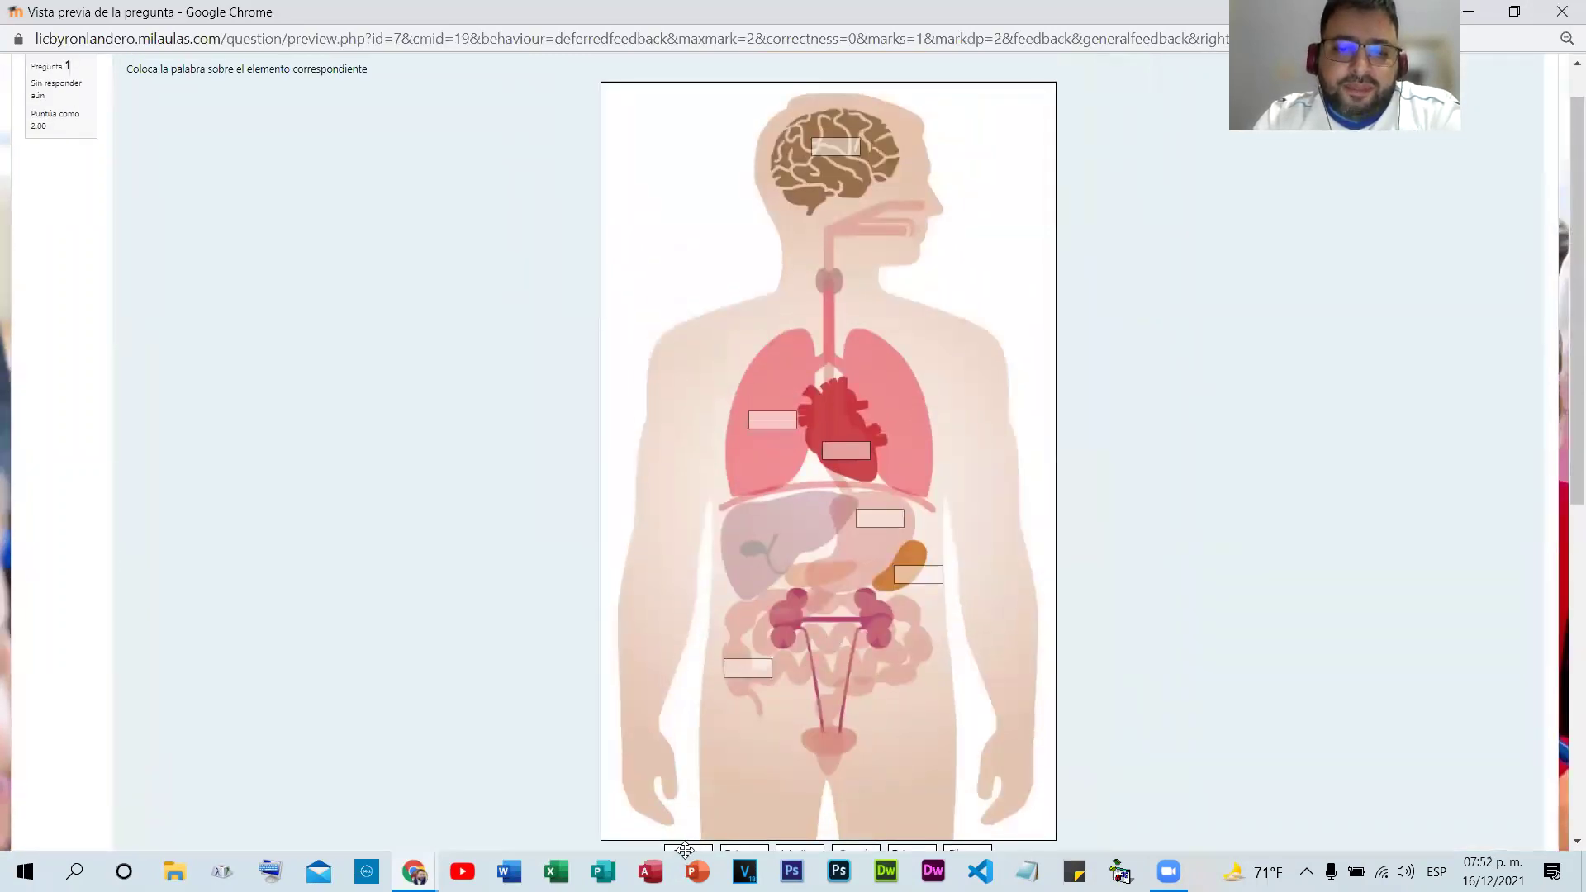